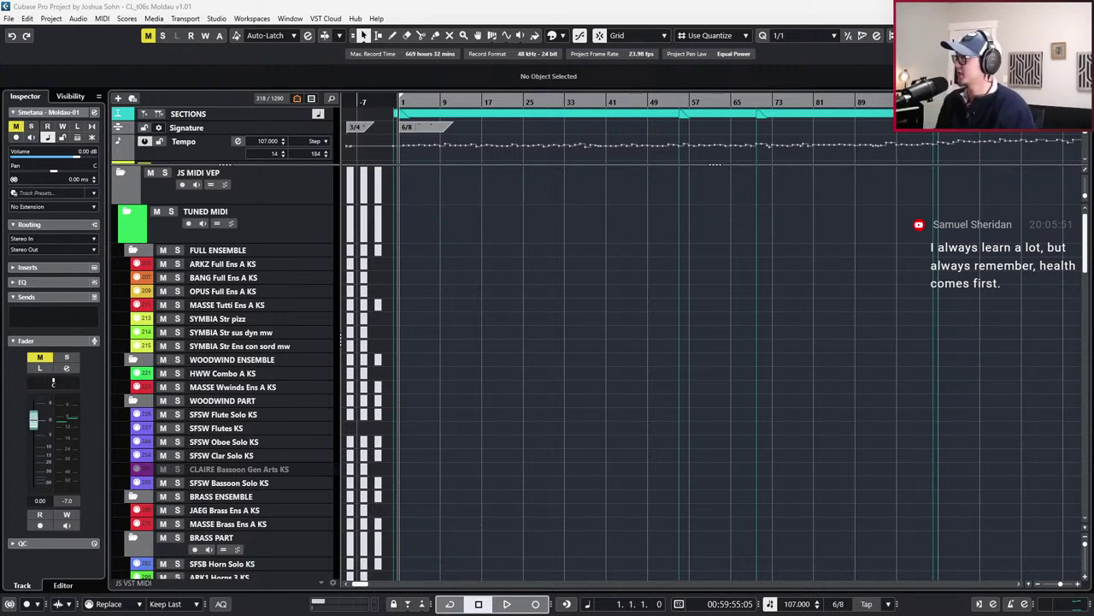
{"action": "left_click", "coordinate": [505, 425]}
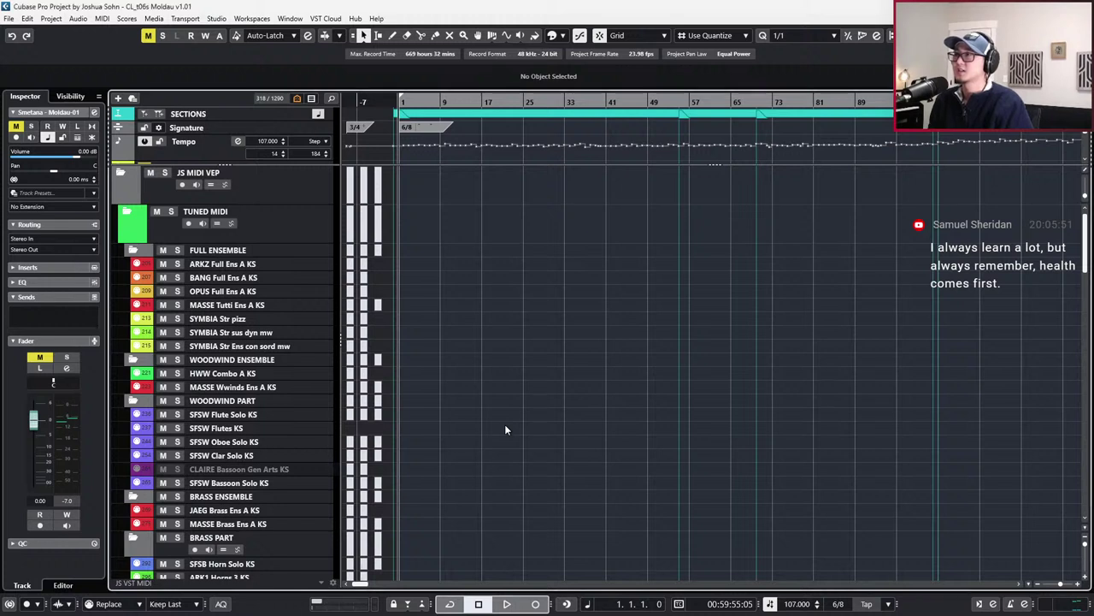
{"action": "key", "text": "h"}
{"action": "key", "text": "h"}
{"action": "scroll", "coordinate": [505, 393], "scroll_direction": "left", "scroll_amount": 2}
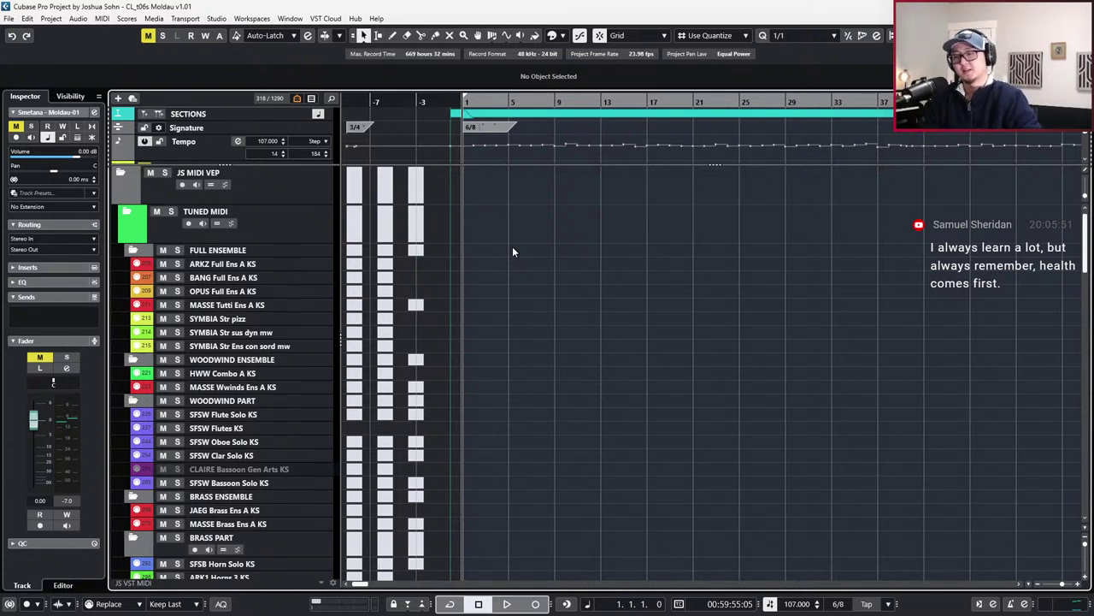
Switch to the Smetana Moldau score PDF in Firefox and view its cover and the opening music page
{"action": "key", "text": "alt+Tab"}
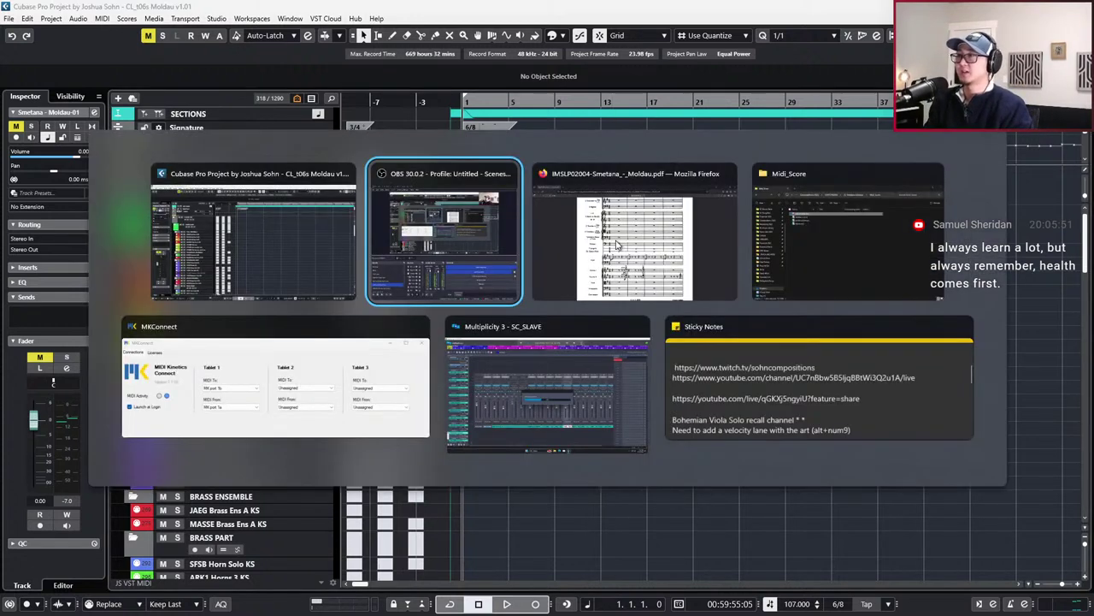
{"action": "left_click", "coordinate": [615, 245]}
{"action": "scroll", "coordinate": [604, 290], "scroll_direction": "up", "scroll_amount": 8}
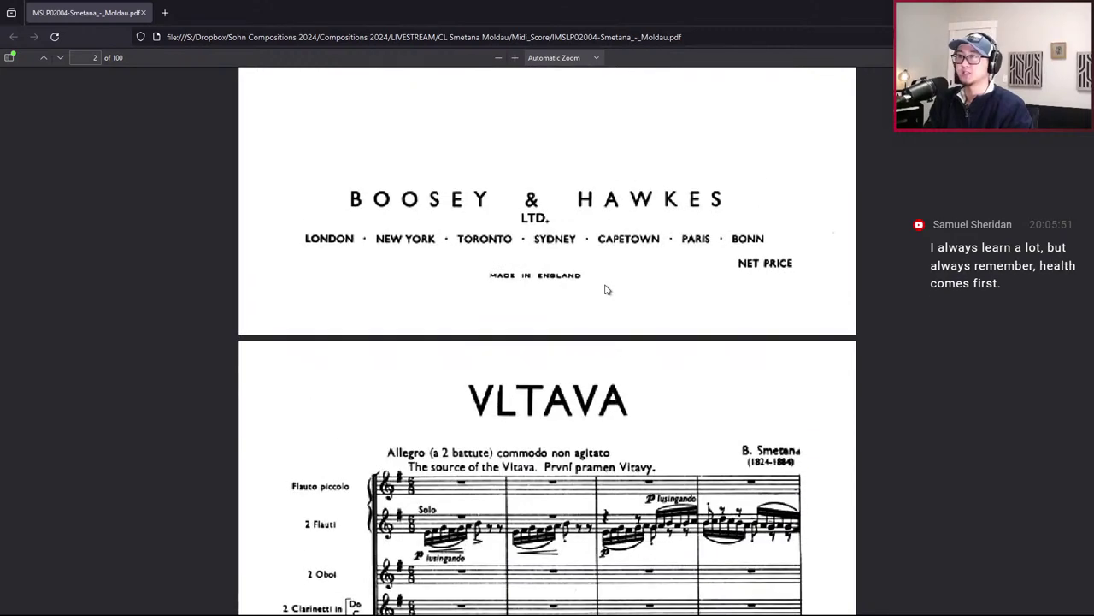
{"action": "scroll", "coordinate": [605, 290], "scroll_direction": "up", "scroll_amount": 6}
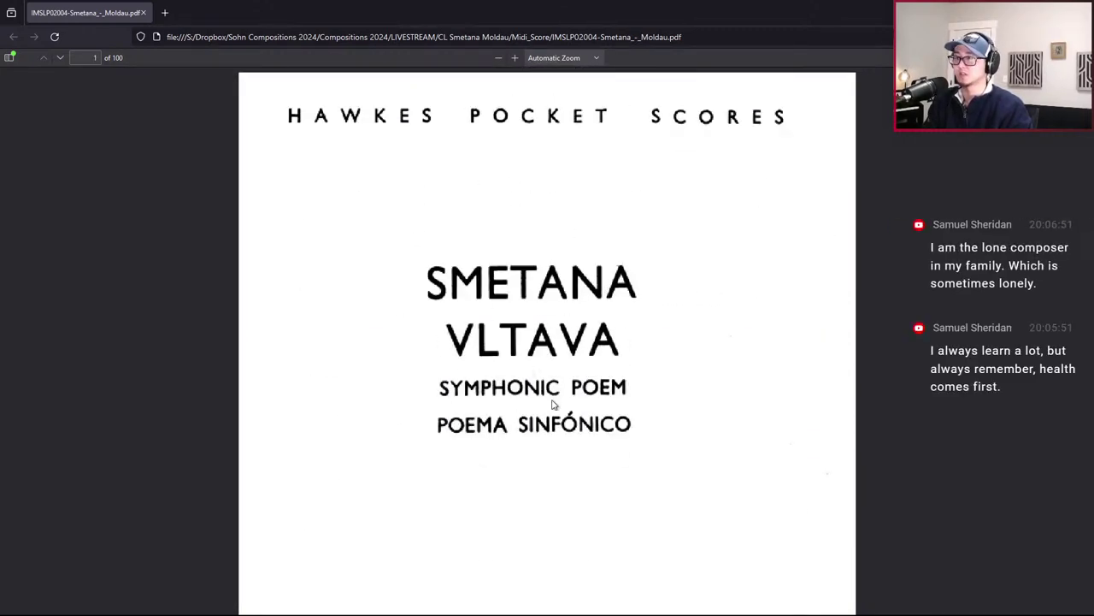
{"action": "scroll", "coordinate": [552, 403], "scroll_direction": "down", "scroll_amount": 5}
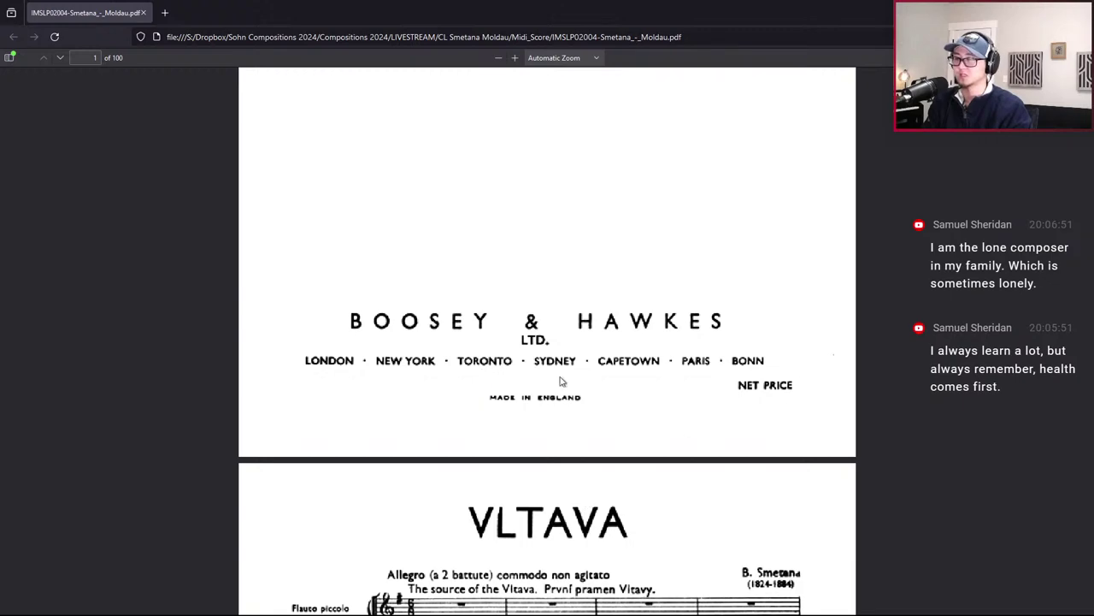
{"action": "scroll", "coordinate": [581, 405], "scroll_direction": "down", "scroll_amount": 5}
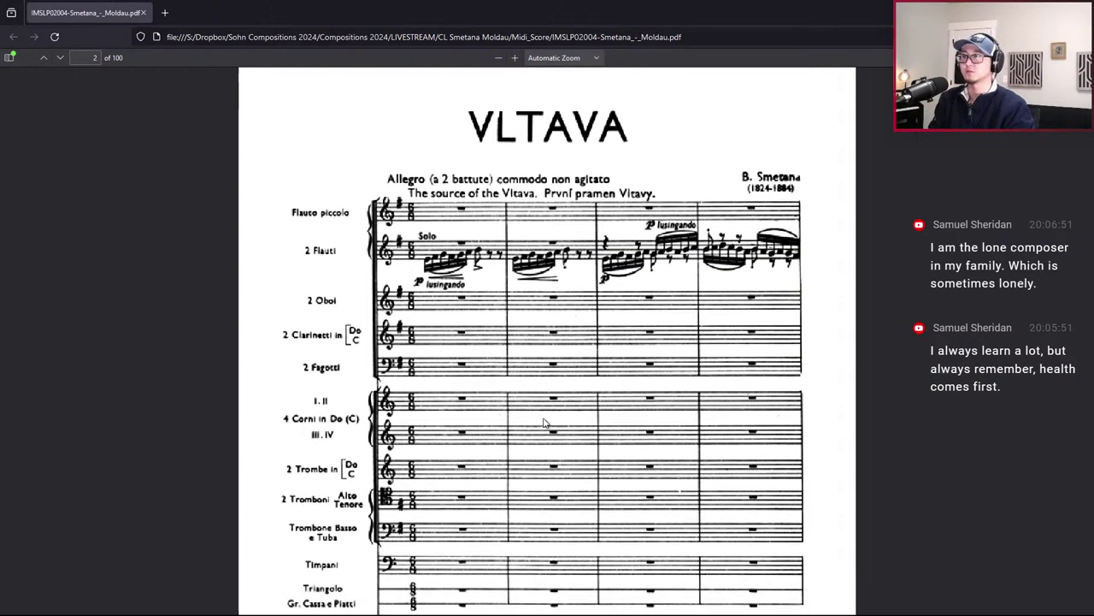
{"action": "scroll", "coordinate": [544, 423], "scroll_direction": "up", "scroll_amount": 1, "text": "ctrl"}
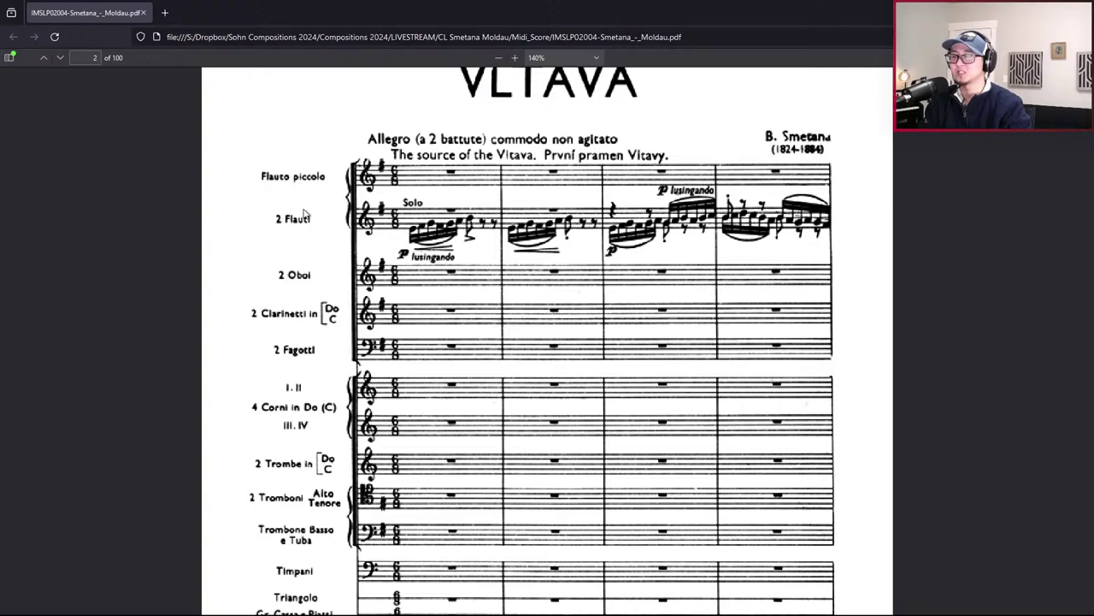
Survey the whole first page of the Vltava score, from the piccolo staff down to the contrabass
{"action": "scroll", "coordinate": [334, 282], "scroll_direction": "down", "scroll_amount": 5}
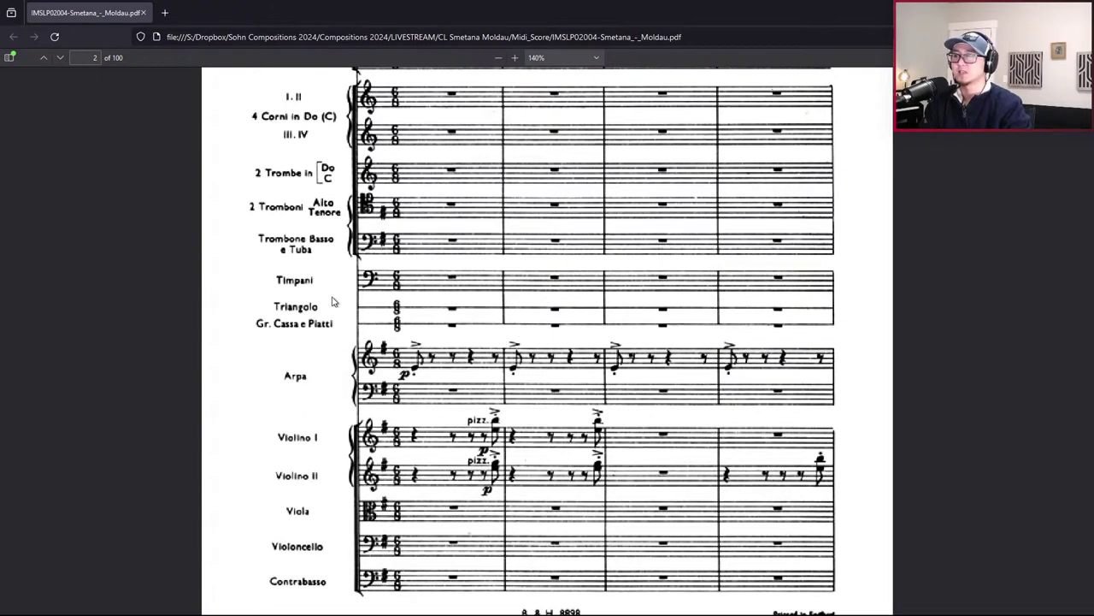
{"action": "scroll", "coordinate": [334, 301], "scroll_direction": "down", "scroll_amount": 2}
{"action": "scroll", "coordinate": [333, 308], "scroll_direction": "up", "scroll_amount": 6}
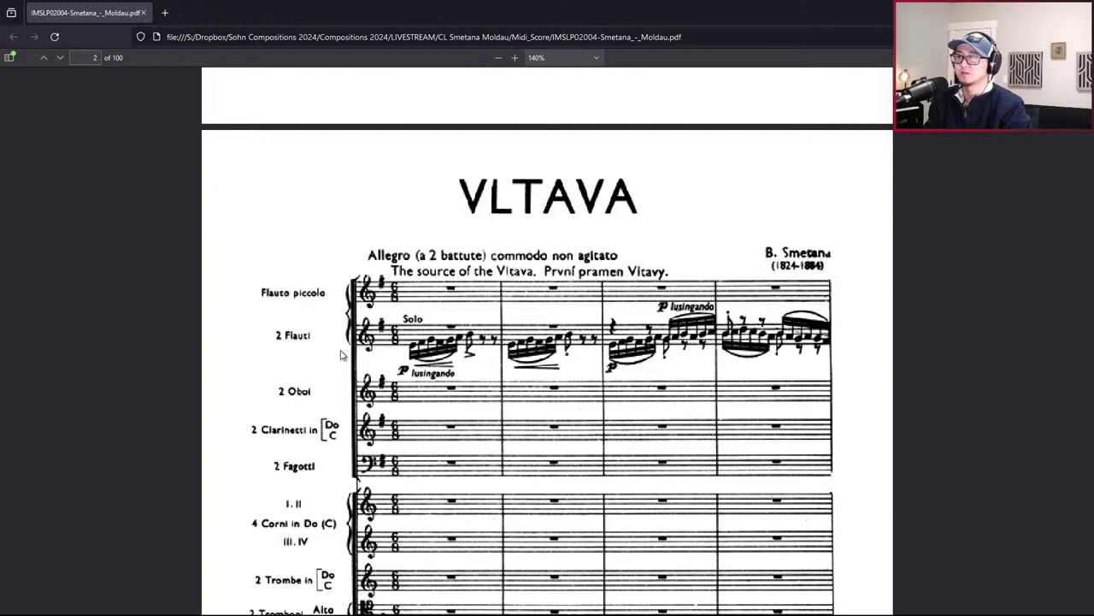
{"action": "scroll", "coordinate": [340, 355], "scroll_direction": "down", "scroll_amount": 2}
{"action": "scroll", "coordinate": [340, 355], "scroll_direction": "down", "scroll_amount": 3}
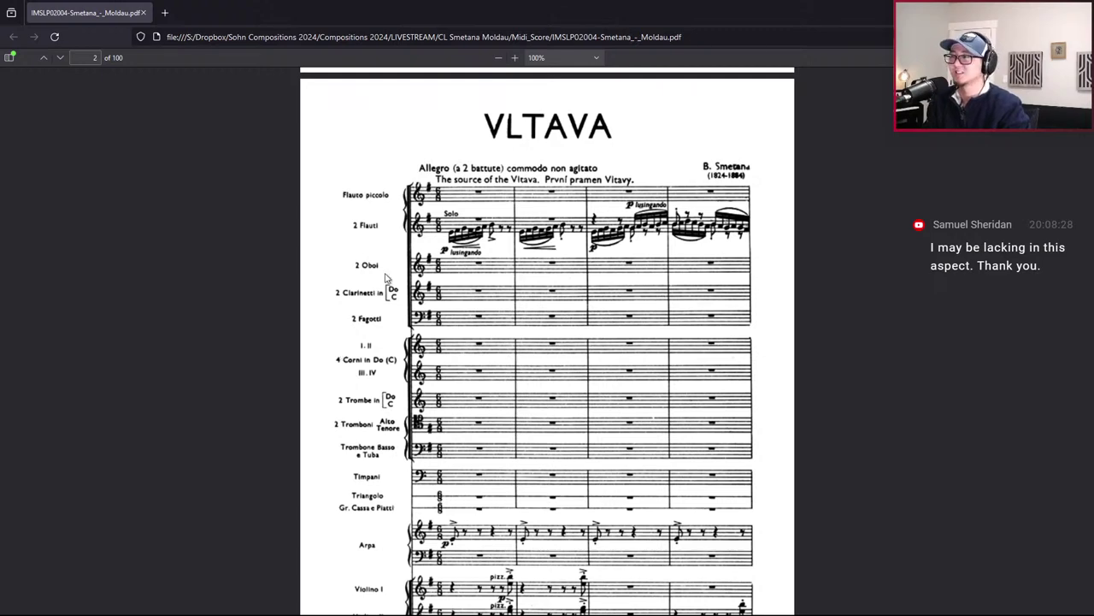
{"action": "scroll", "coordinate": [386, 278], "scroll_direction": "down", "scroll_amount": 3}
{"action": "scroll", "coordinate": [386, 279], "scroll_direction": "up", "scroll_amount": 2}
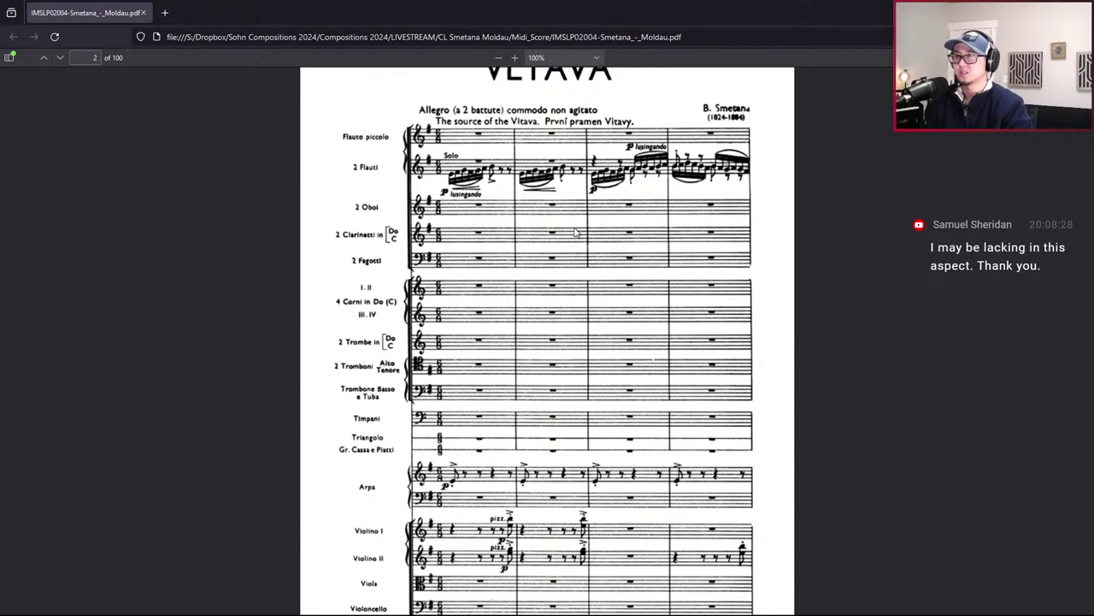
Skim the flute, clarinet and violin parts on pages 3 and 4, and return to the opening page
{"action": "scroll", "coordinate": [492, 355], "scroll_direction": "down", "scroll_amount": 10}
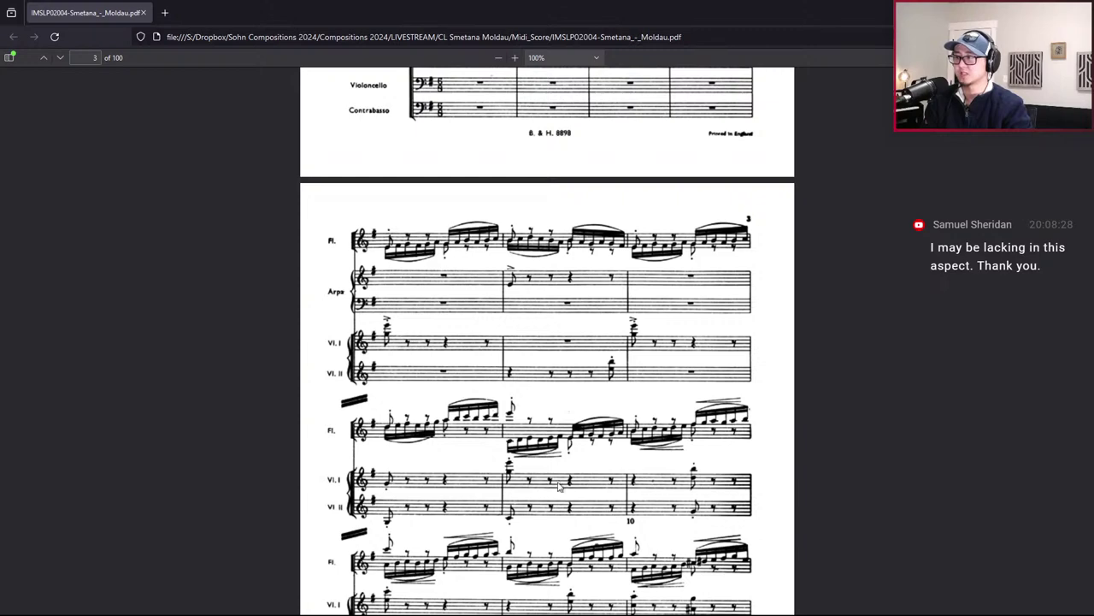
{"action": "scroll", "coordinate": [541, 505], "scroll_direction": "down", "scroll_amount": 6}
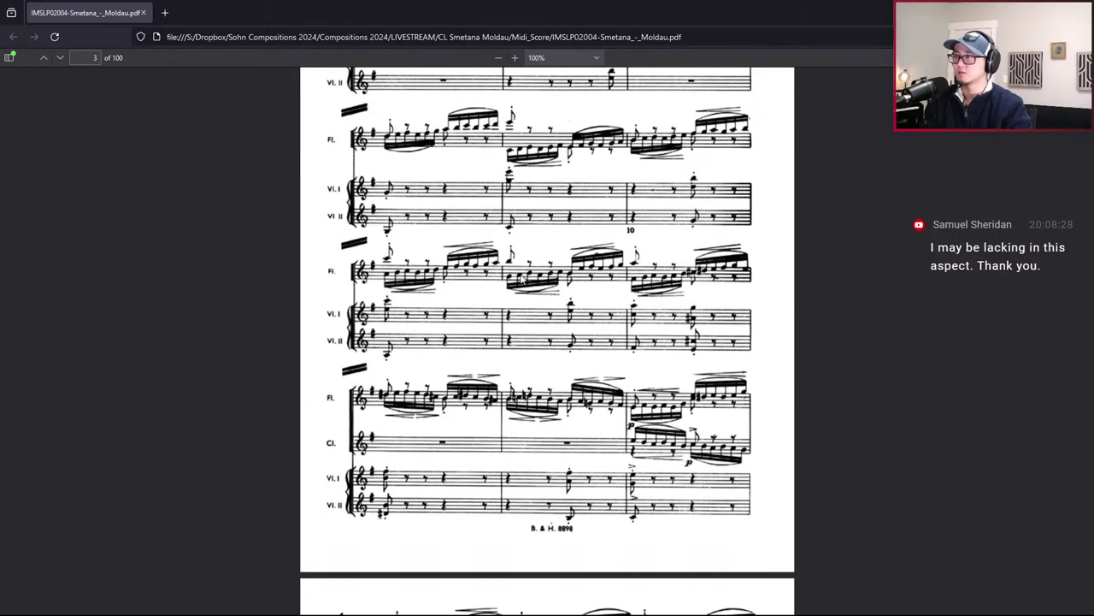
{"action": "scroll", "coordinate": [523, 261], "scroll_direction": "down", "scroll_amount": 2}
{"action": "scroll", "coordinate": [524, 261], "scroll_direction": "down", "scroll_amount": 3}
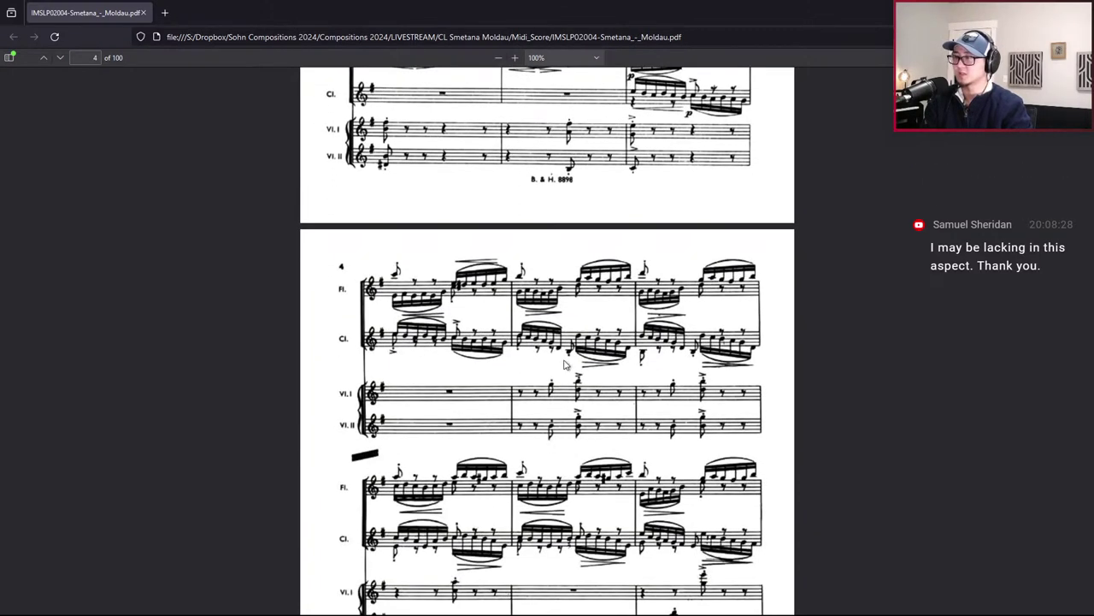
{"action": "scroll", "coordinate": [503, 379], "scroll_direction": "down", "scroll_amount": 4}
{"action": "scroll", "coordinate": [502, 379], "scroll_direction": "up", "scroll_amount": 20}
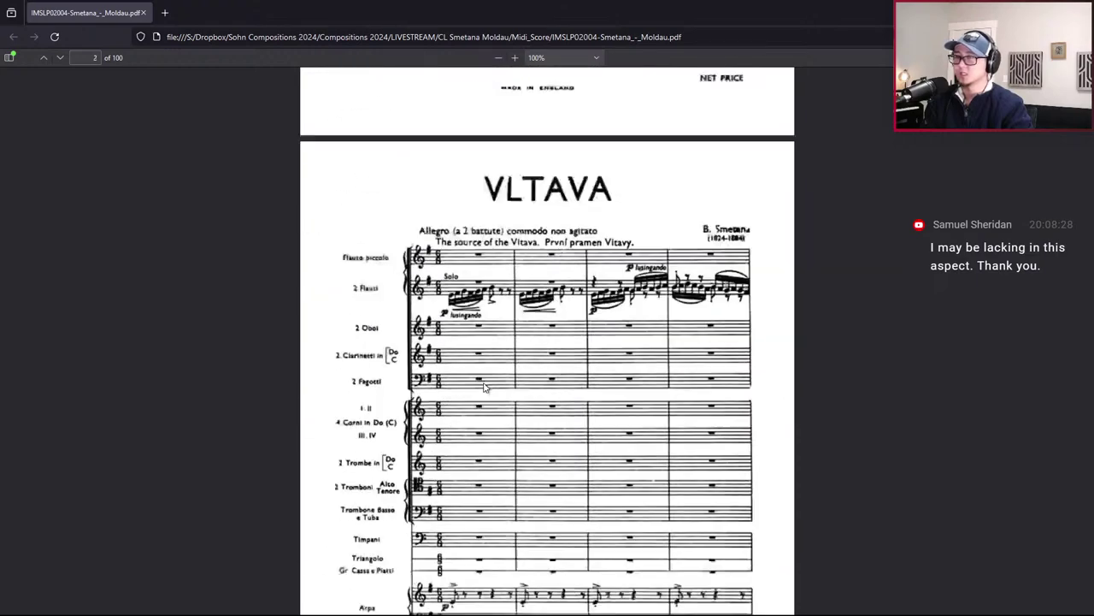
Examine the brass, percussion, harp and pizzicato violin staves in the opening four bars of the score
{"action": "scroll", "coordinate": [492, 387], "scroll_direction": "down", "scroll_amount": 5}
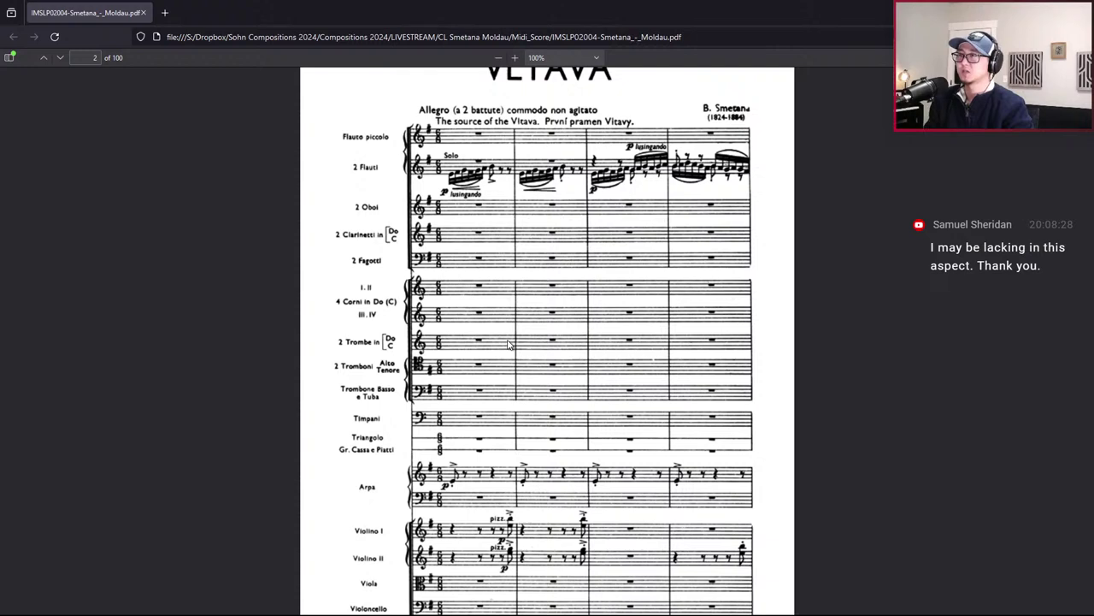
{"action": "scroll", "coordinate": [508, 344], "scroll_direction": "up", "scroll_amount": 1}
{"action": "scroll", "coordinate": [358, 205], "scroll_direction": "up", "scroll_amount": 2}
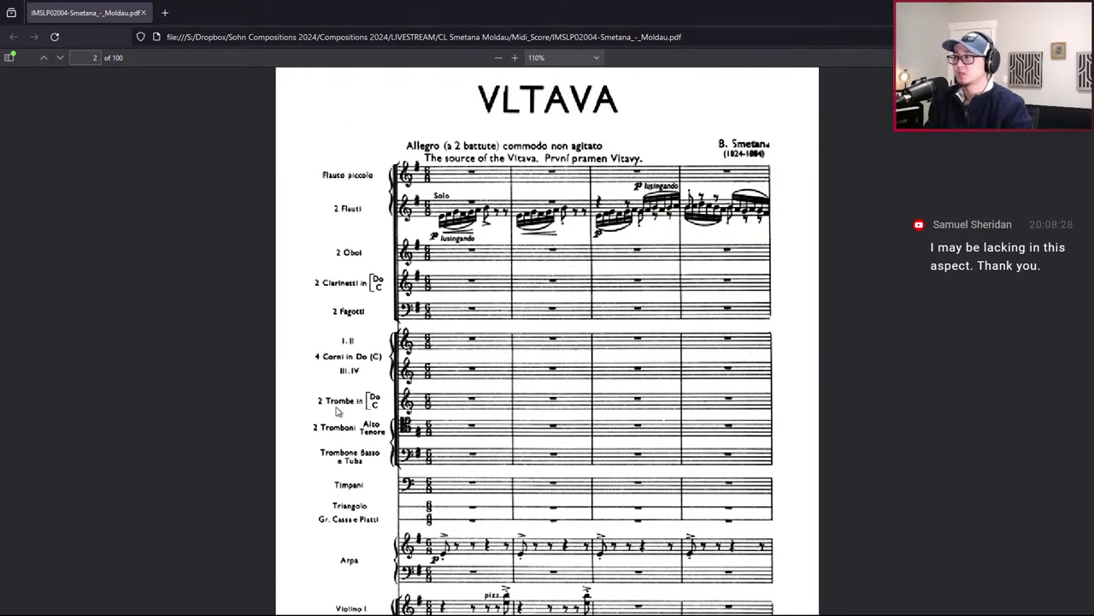
{"action": "scroll", "coordinate": [337, 394], "scroll_direction": "down", "scroll_amount": 2}
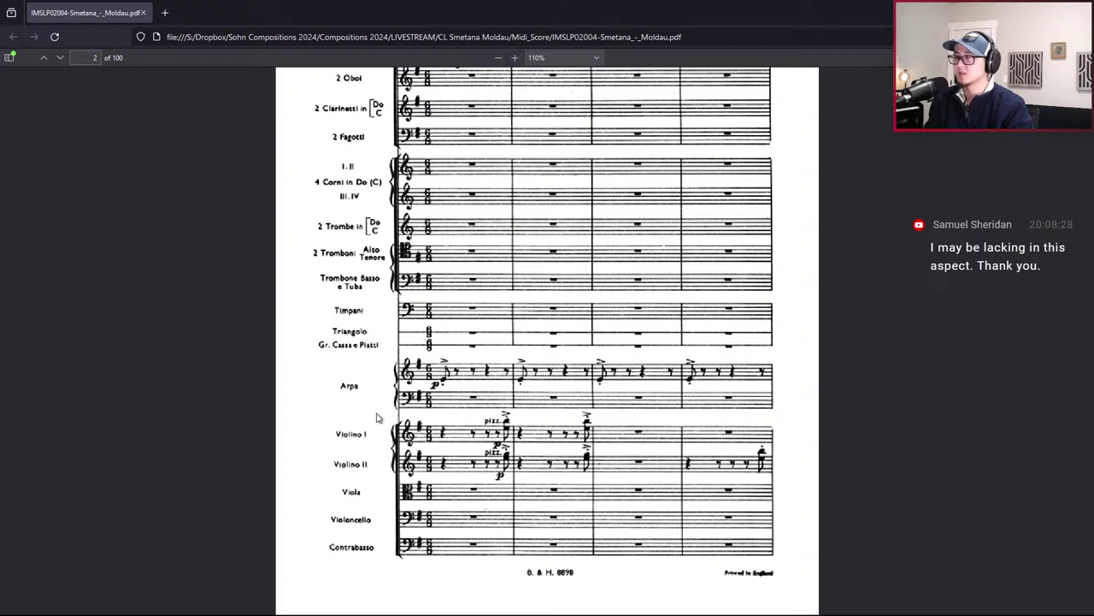
{"action": "scroll", "coordinate": [406, 325], "scroll_direction": "up", "scroll_amount": 3}
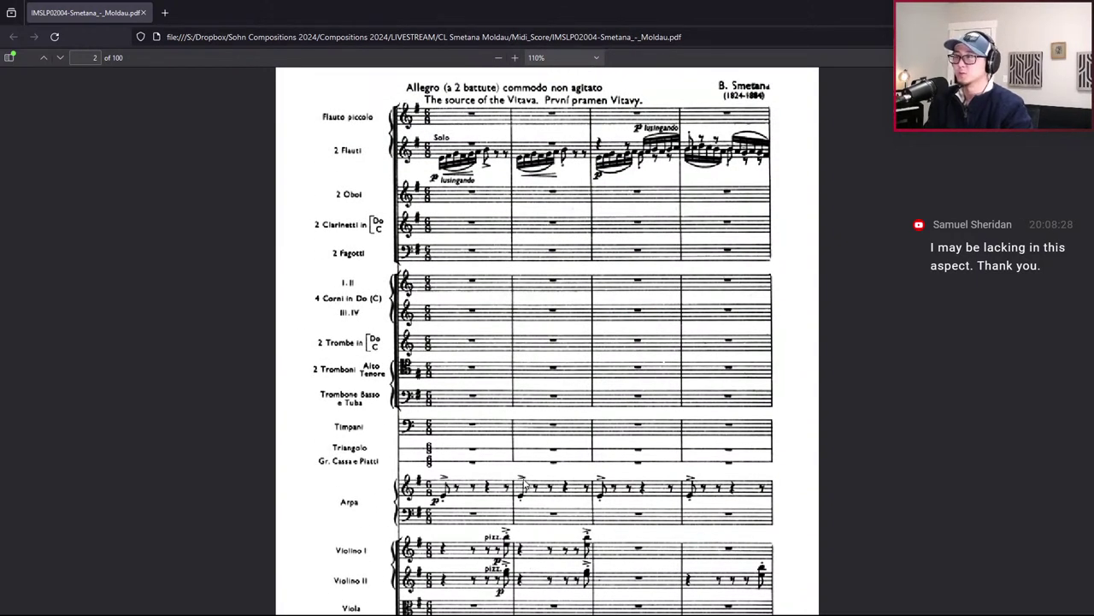
{"action": "scroll", "coordinate": [478, 364], "scroll_direction": "down", "scroll_amount": 4}
{"action": "scroll", "coordinate": [477, 364], "scroll_direction": "up", "scroll_amount": 2}
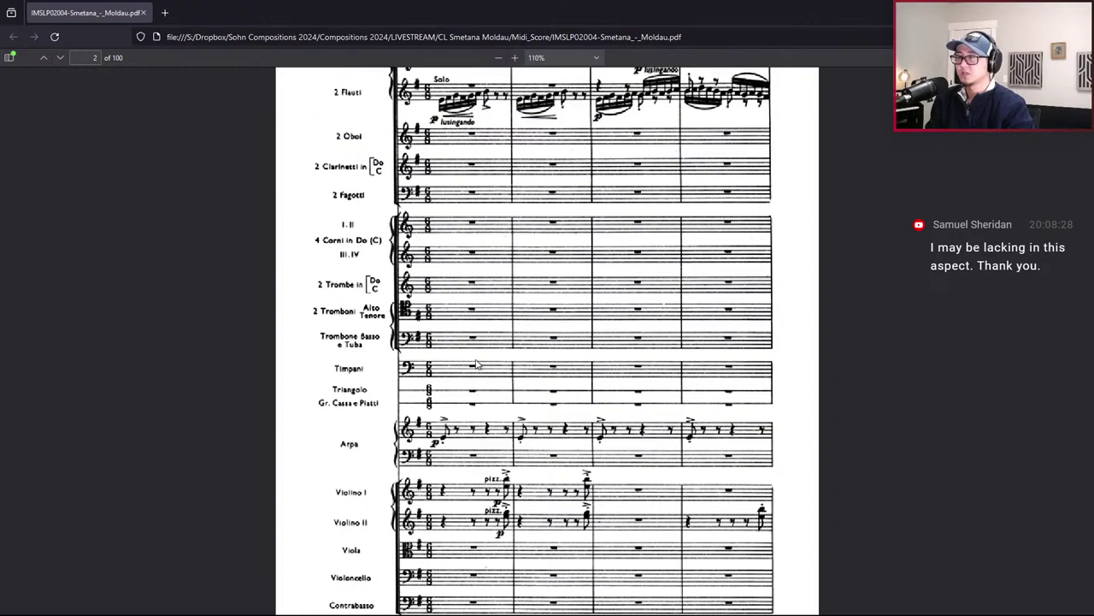
{"action": "scroll", "coordinate": [477, 364], "scroll_direction": "down", "scroll_amount": 2}
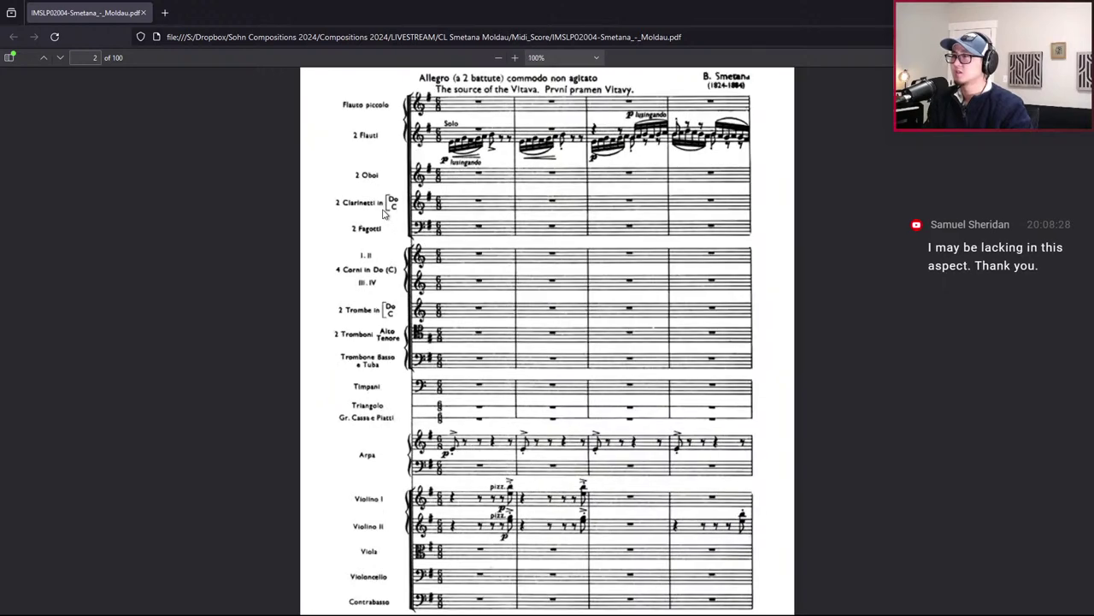
Read the instrument names on the opening page section by section: woodwinds, horns, trumpets, trombones and tuba, percussion, harp and strings
{"action": "scroll", "coordinate": [383, 214], "scroll_direction": "up", "scroll_amount": 5}
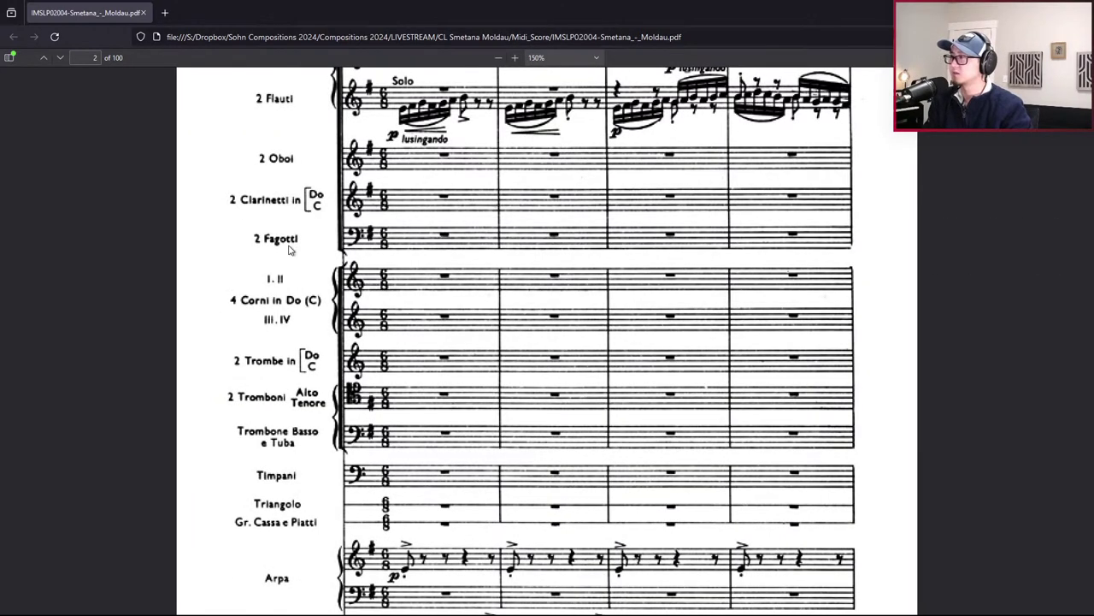
{"action": "scroll", "coordinate": [292, 248], "scroll_direction": "down", "scroll_amount": 3}
{"action": "scroll", "coordinate": [286, 188], "scroll_direction": "down", "scroll_amount": 1}
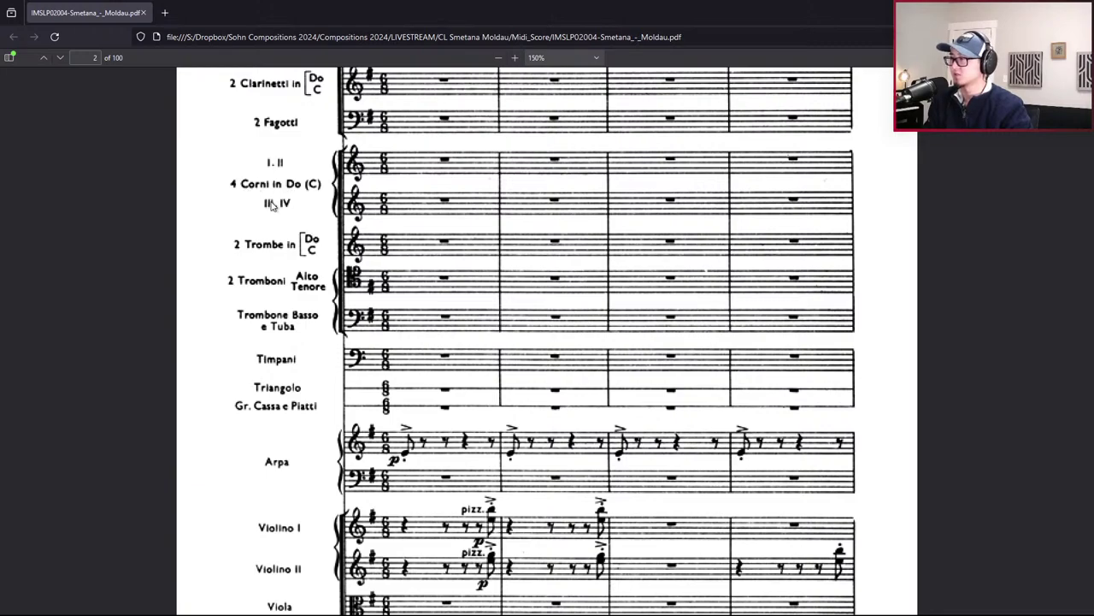
{"action": "scroll", "coordinate": [272, 203], "scroll_direction": "up", "scroll_amount": 5}
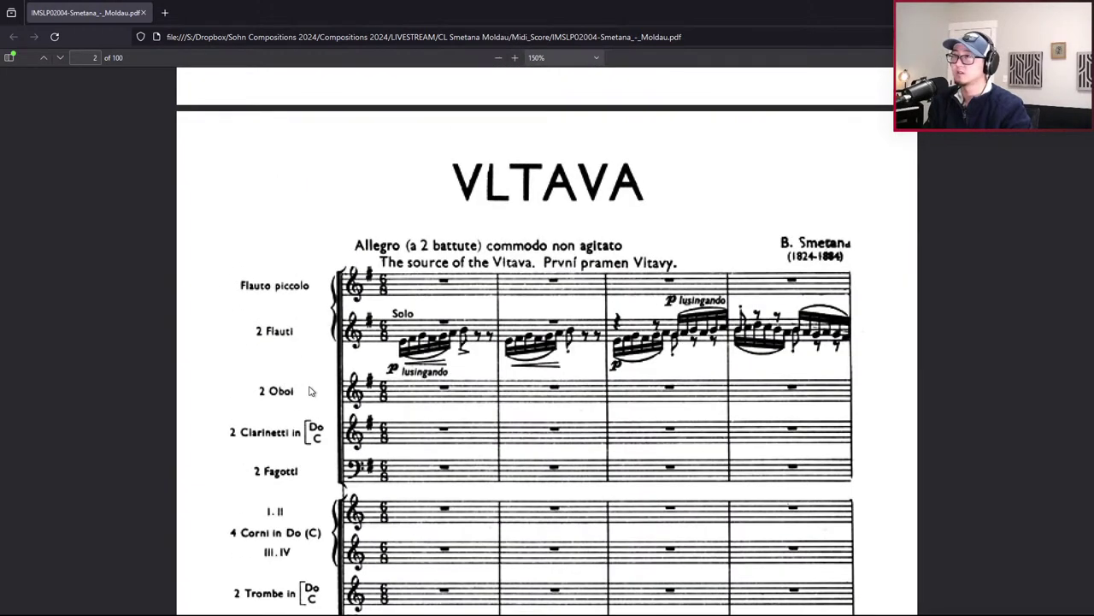
{"action": "scroll", "coordinate": [310, 391], "scroll_direction": "down", "scroll_amount": 7}
{"action": "scroll", "coordinate": [280, 248], "scroll_direction": "up", "scroll_amount": 3}
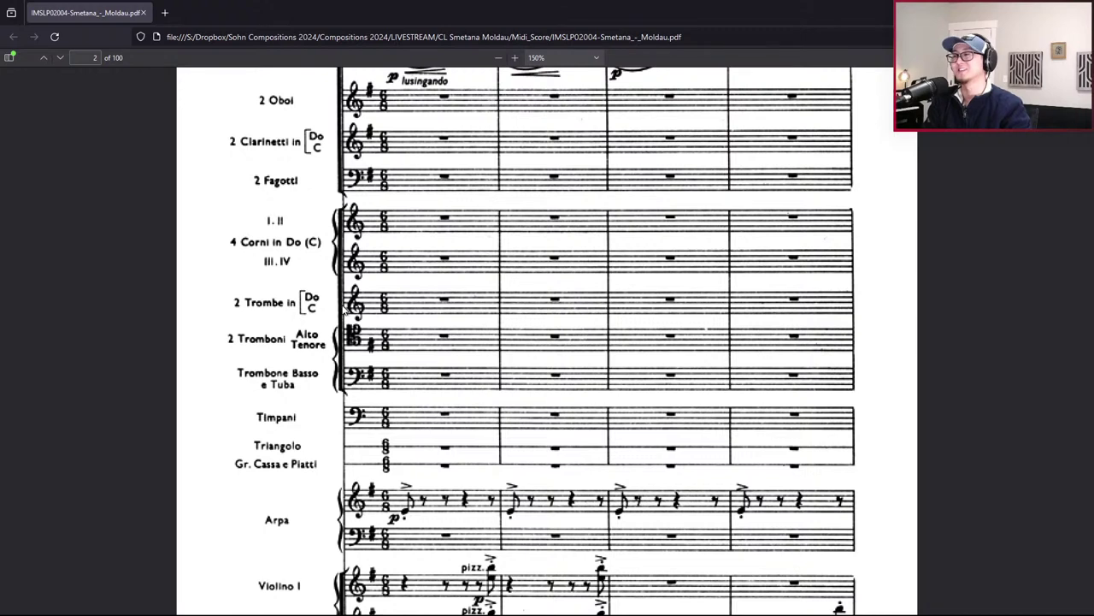
{"action": "scroll", "coordinate": [321, 359], "scroll_direction": "down", "scroll_amount": 1}
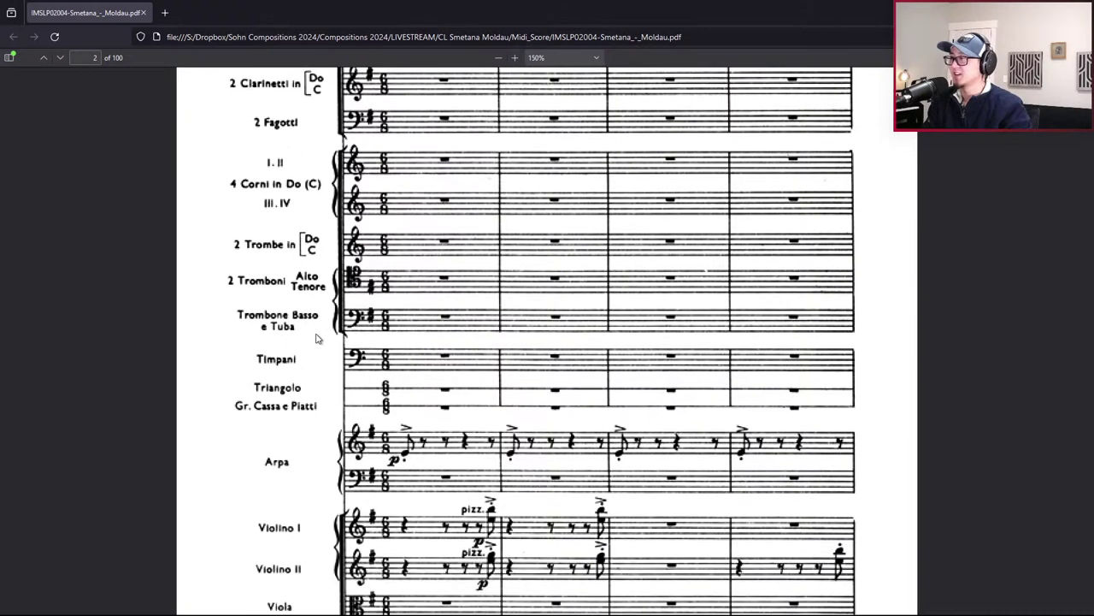
{"action": "scroll", "coordinate": [325, 316], "scroll_direction": "down", "scroll_amount": 1}
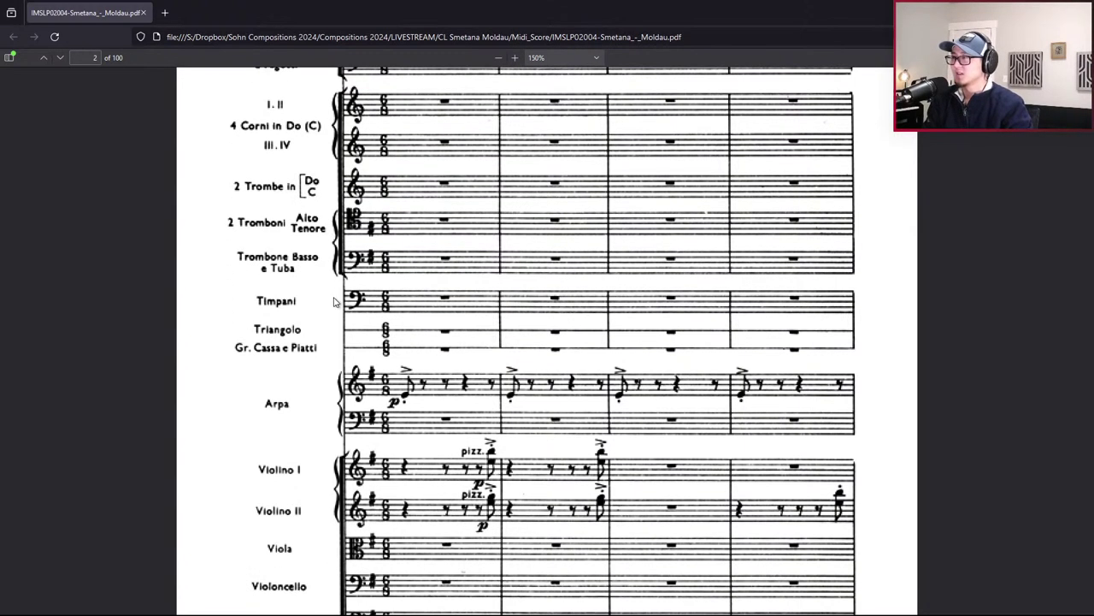
{"action": "scroll", "coordinate": [340, 259], "scroll_direction": "down", "scroll_amount": 1}
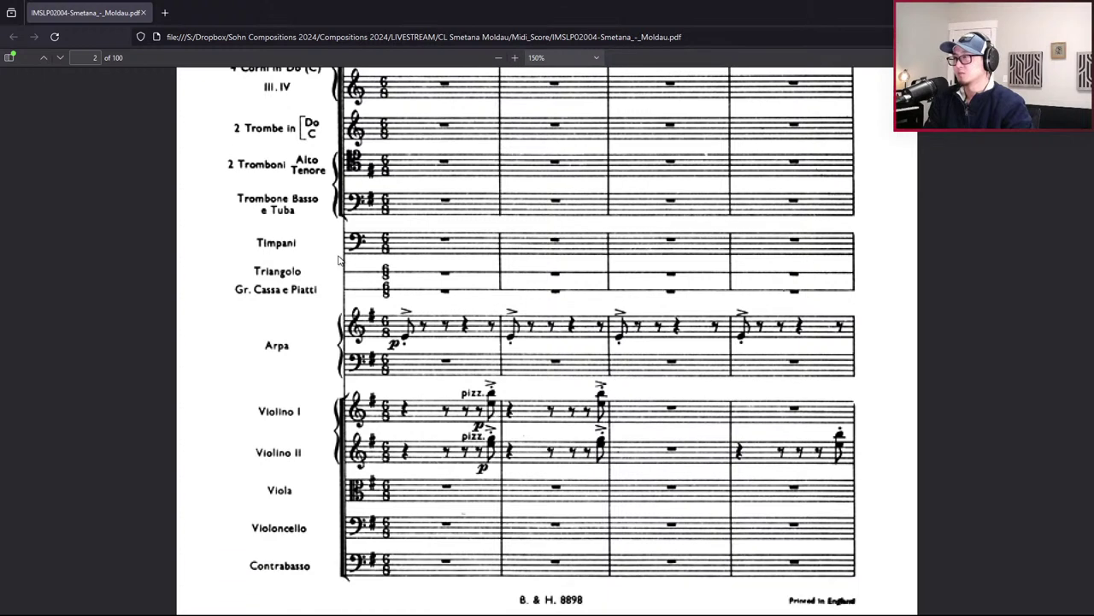
{"action": "scroll", "coordinate": [341, 259], "scroll_direction": "down", "scroll_amount": 1}
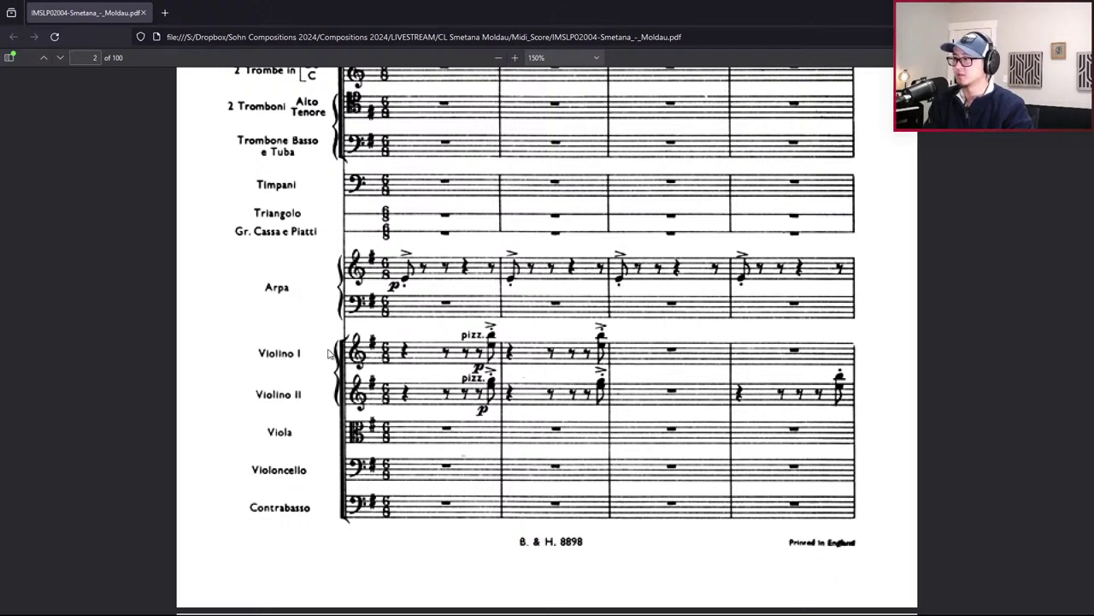
{"action": "scroll", "coordinate": [395, 477], "scroll_direction": "up", "scroll_amount": 6}
{"action": "scroll", "coordinate": [395, 477], "scroll_direction": "down", "scroll_amount": 6}
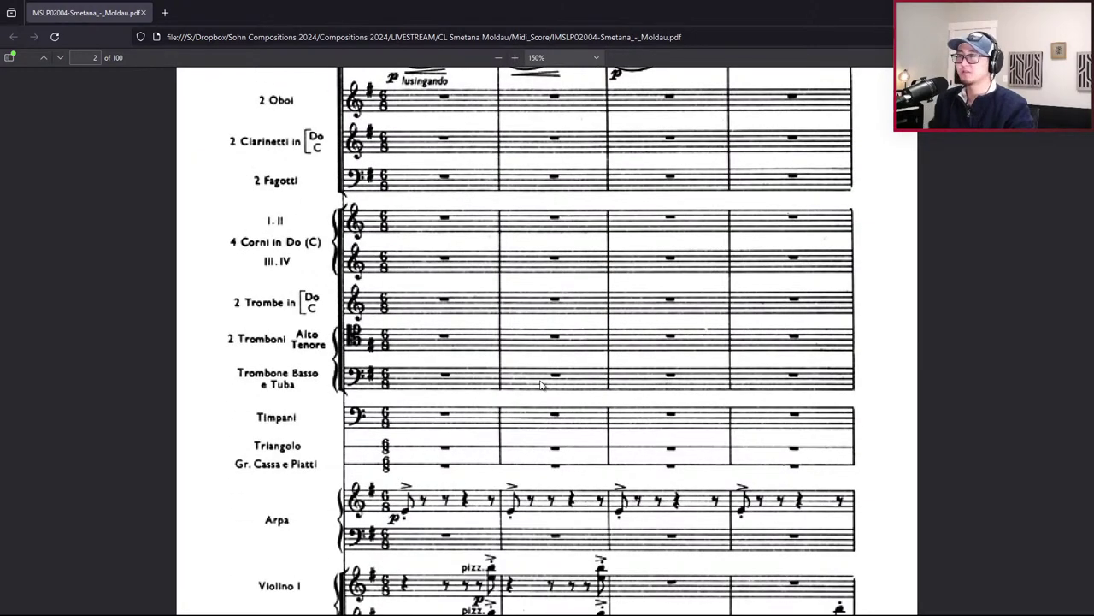
Switch back to the Cubase project and focus the timeline on the opening bars from bar 1
{"action": "key", "text": "alt+Tab"}
{"action": "key", "text": "alt+Tab"}
{"action": "left_click", "coordinate": [526, 197]}
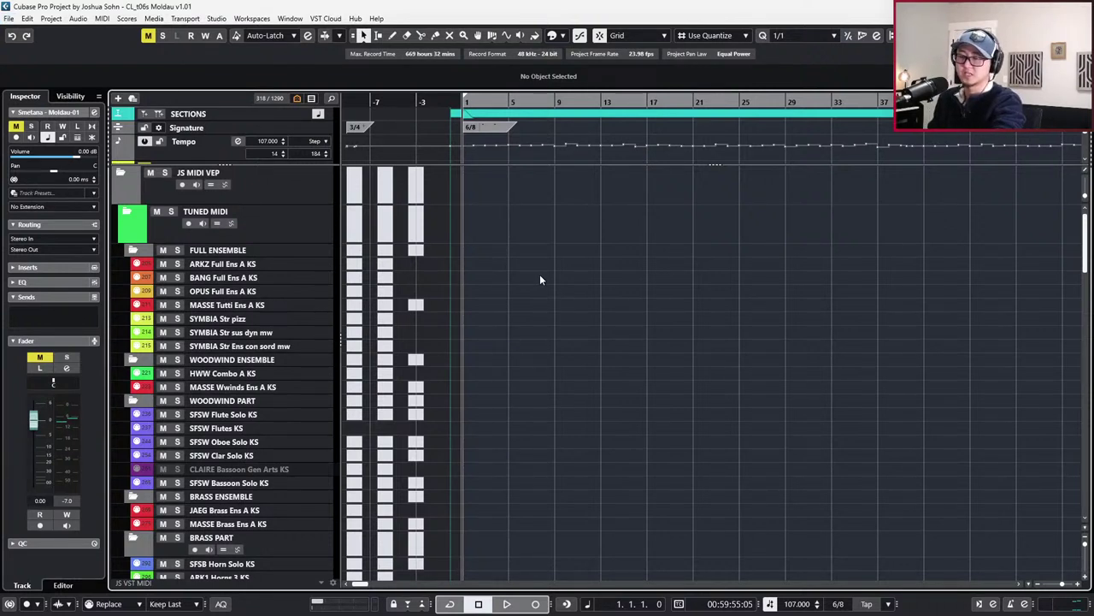
{"action": "scroll", "coordinate": [550, 307], "scroll_direction": "up", "scroll_amount": 1}
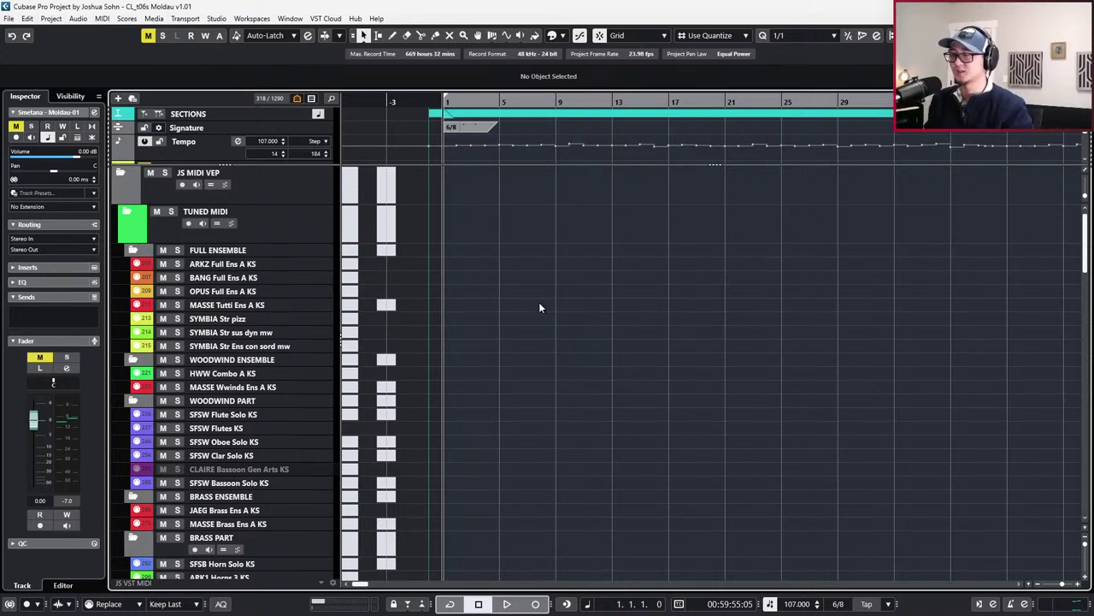
{"action": "scroll", "coordinate": [523, 310], "scroll_direction": "up", "scroll_amount": 1}
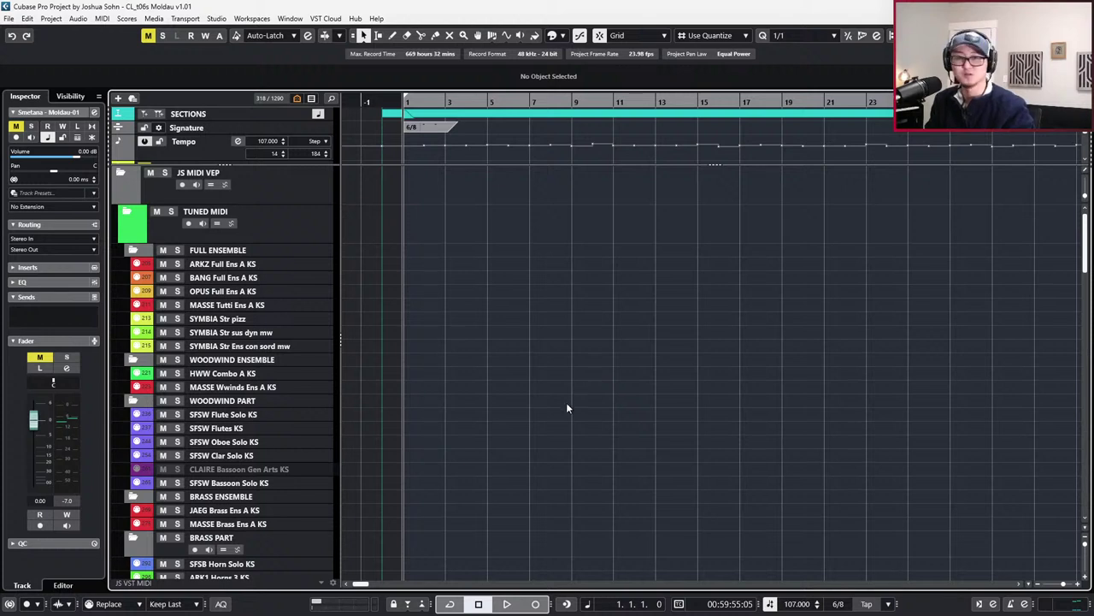
{"action": "scroll", "coordinate": [486, 391], "scroll_direction": "up", "scroll_amount": 2, "text": "ctrl"}
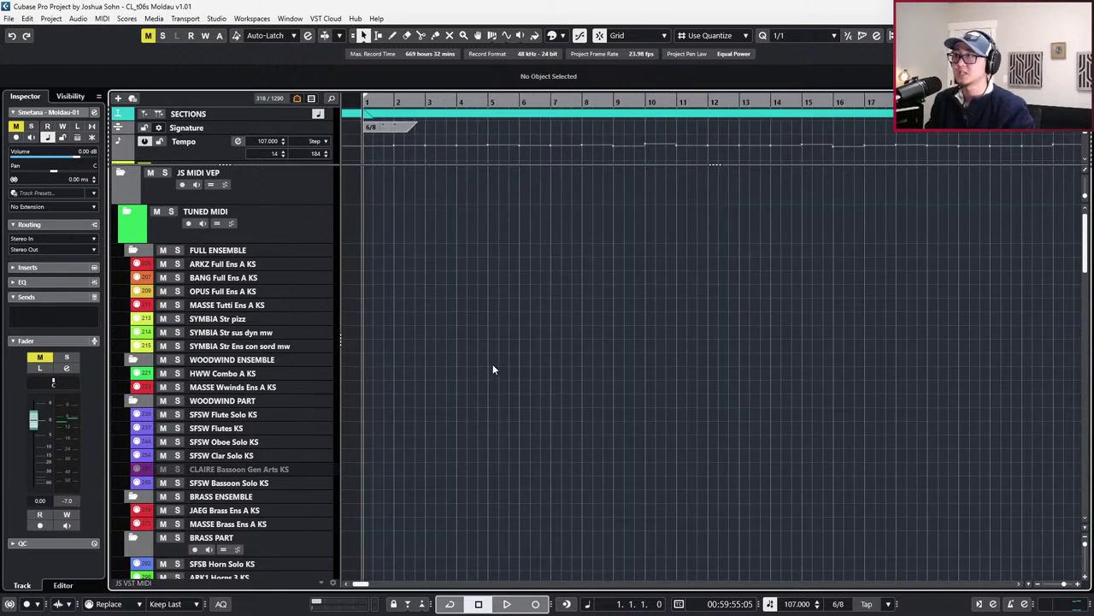
Move the playhead to the project start at bar 0 and bring the pickup bars before bar 1 into view
{"action": "scroll", "coordinate": [492, 363], "scroll_direction": "left", "scroll_amount": 2}
{"action": "key", "text": "period"}
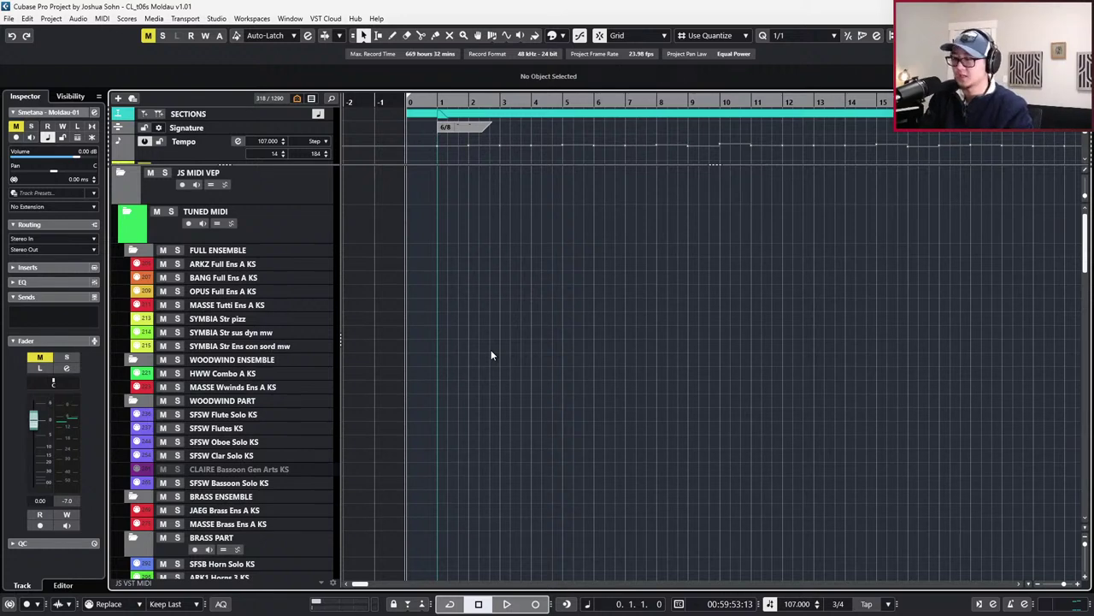
{"action": "scroll", "coordinate": [491, 349], "scroll_direction": "down", "scroll_amount": 4}
{"action": "scroll", "coordinate": [440, 342], "scroll_direction": "up", "scroll_amount": 10}
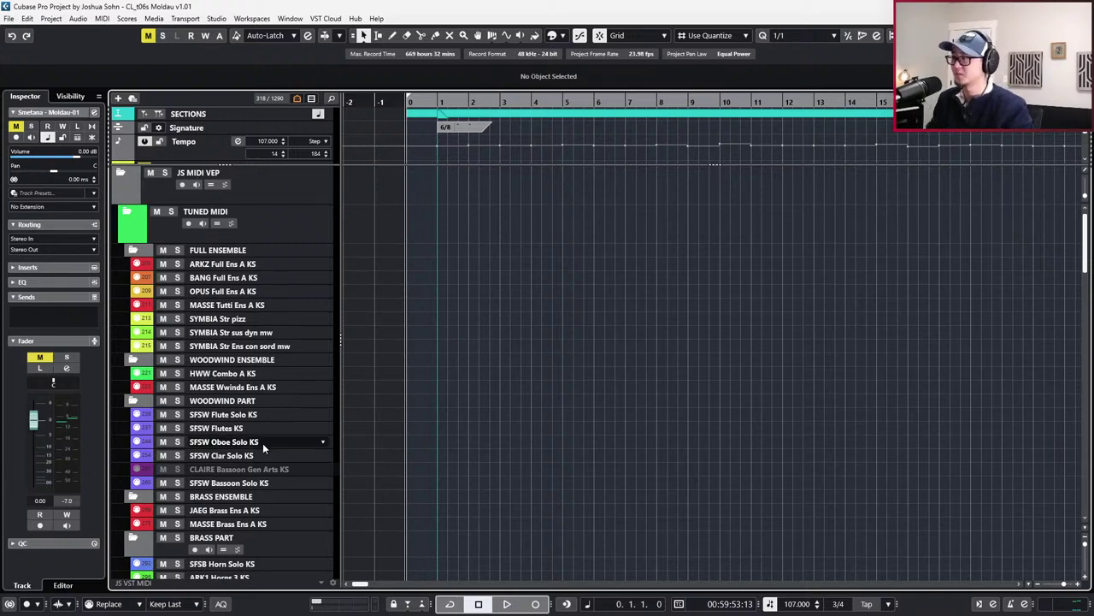
Find the hidden SFSW Piccolo KS track from the SFSW Flute Solo KS track and show it in the WOODWIND PART folder
{"action": "scroll", "coordinate": [264, 402], "scroll_direction": "down", "scroll_amount": 5}
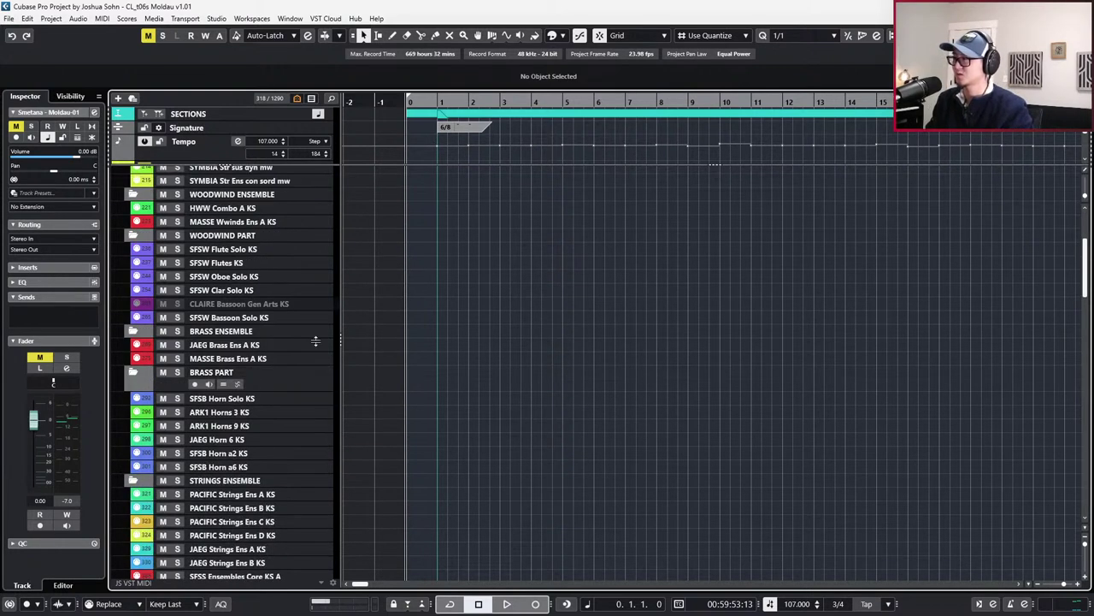
{"action": "left_click", "coordinate": [242, 250]}
{"action": "left_click", "coordinate": [242, 249]}
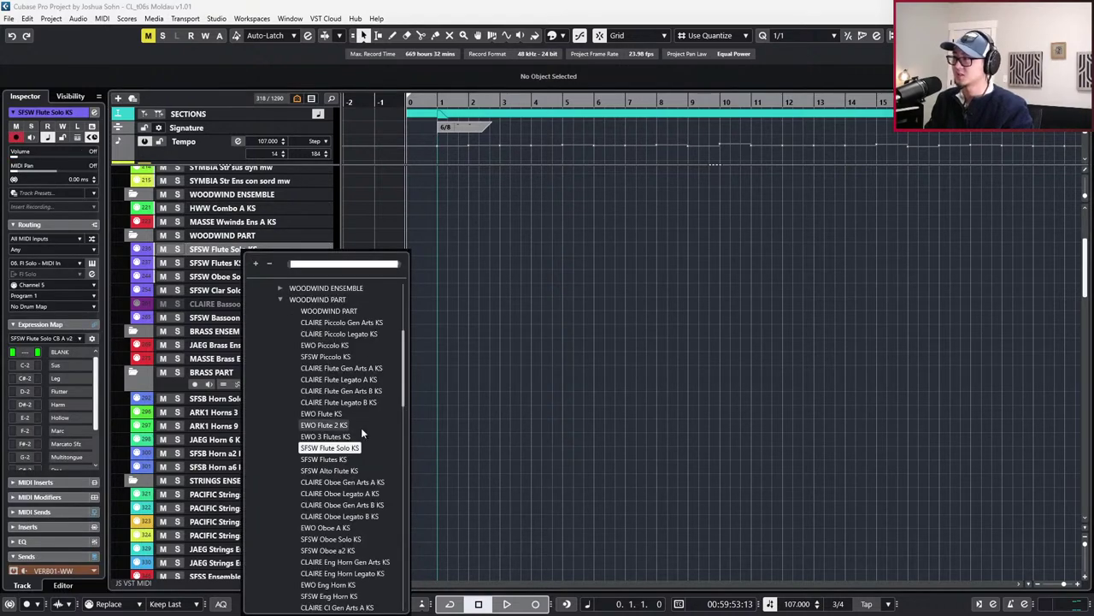
{"action": "left_click", "coordinate": [329, 355]}
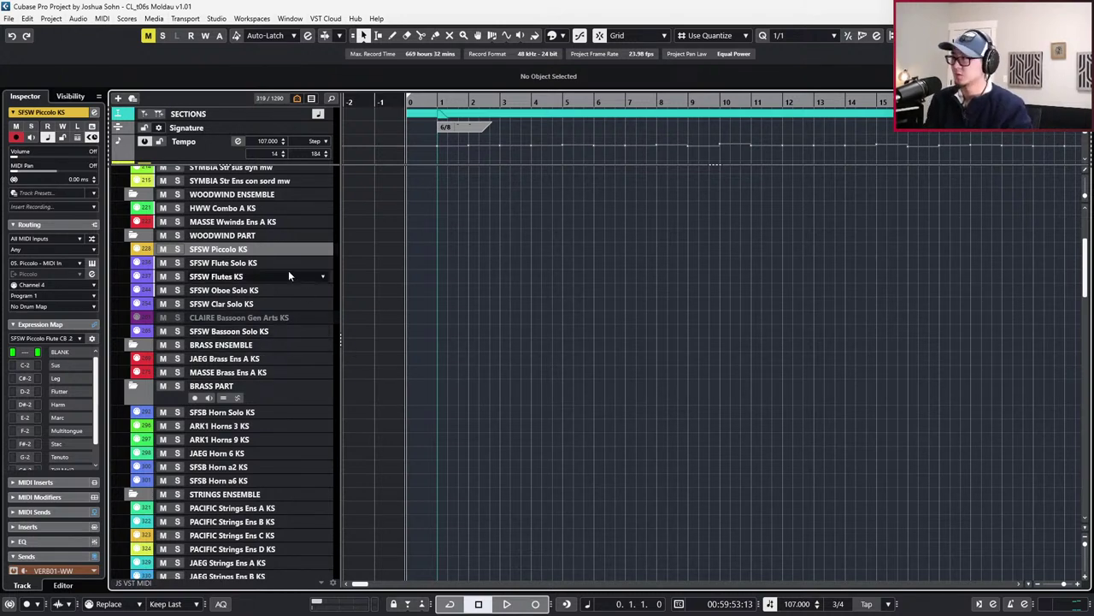
{"action": "left_click", "coordinate": [325, 276]}
{"action": "left_click", "coordinate": [564, 326]}
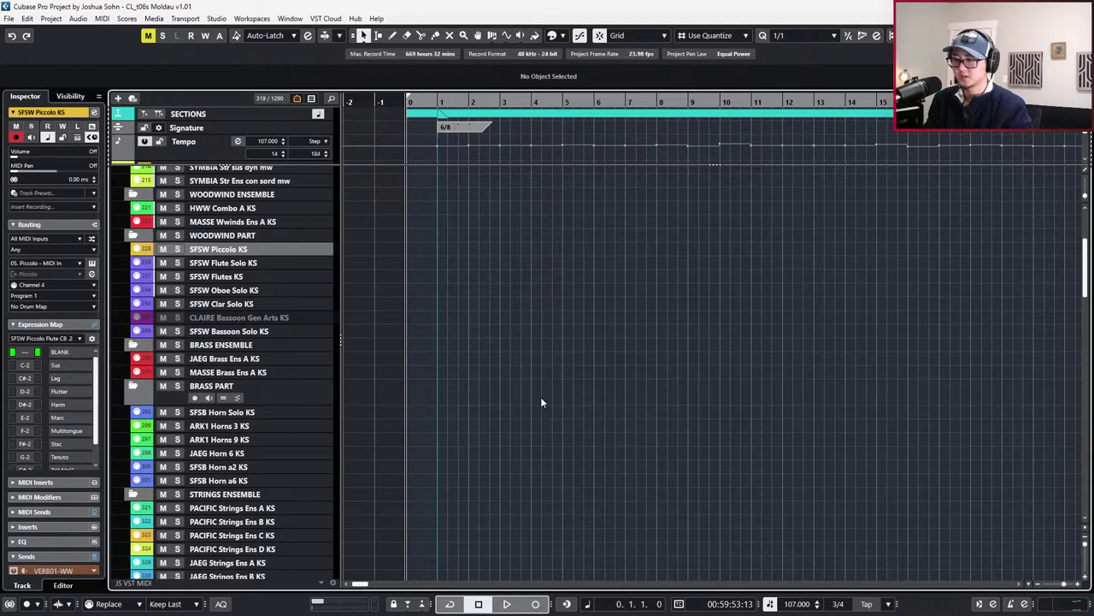
Check the available brass and string tracks, and select the SFSW solo flute, flutes and solo clarinet tracks in turn
{"action": "scroll", "coordinate": [540, 397], "scroll_direction": "down", "scroll_amount": 4}
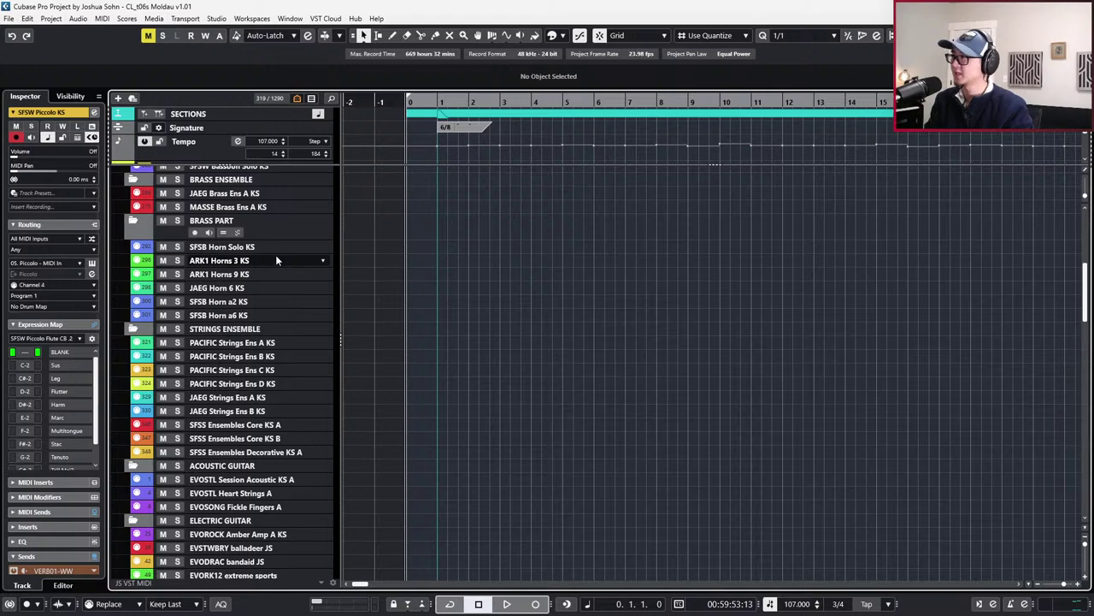
{"action": "scroll", "coordinate": [276, 260], "scroll_direction": "up", "scroll_amount": 4}
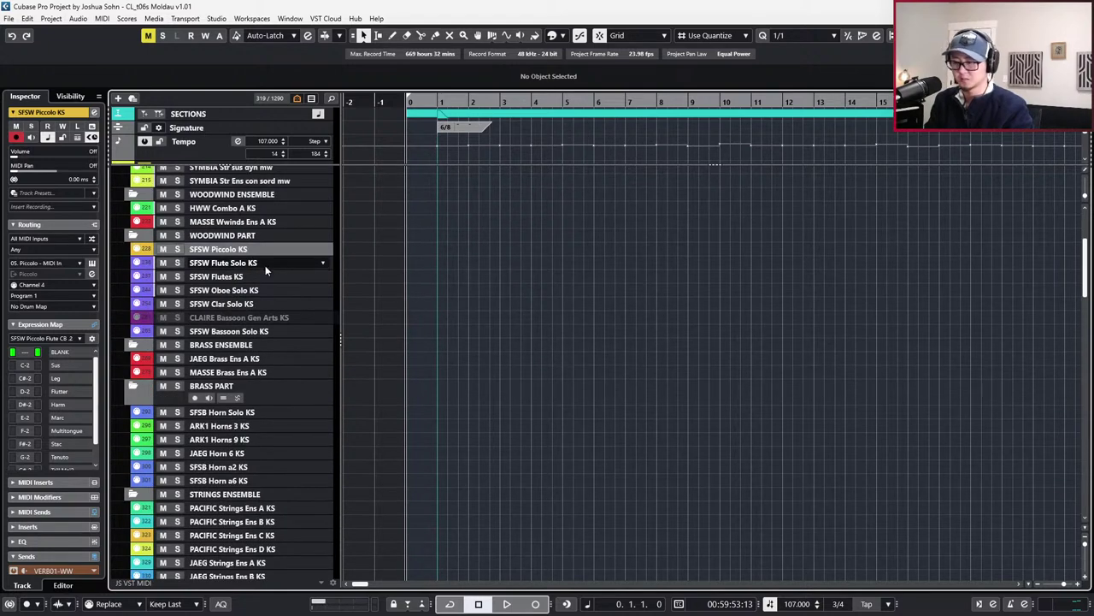
{"action": "left_click", "coordinate": [265, 267]}
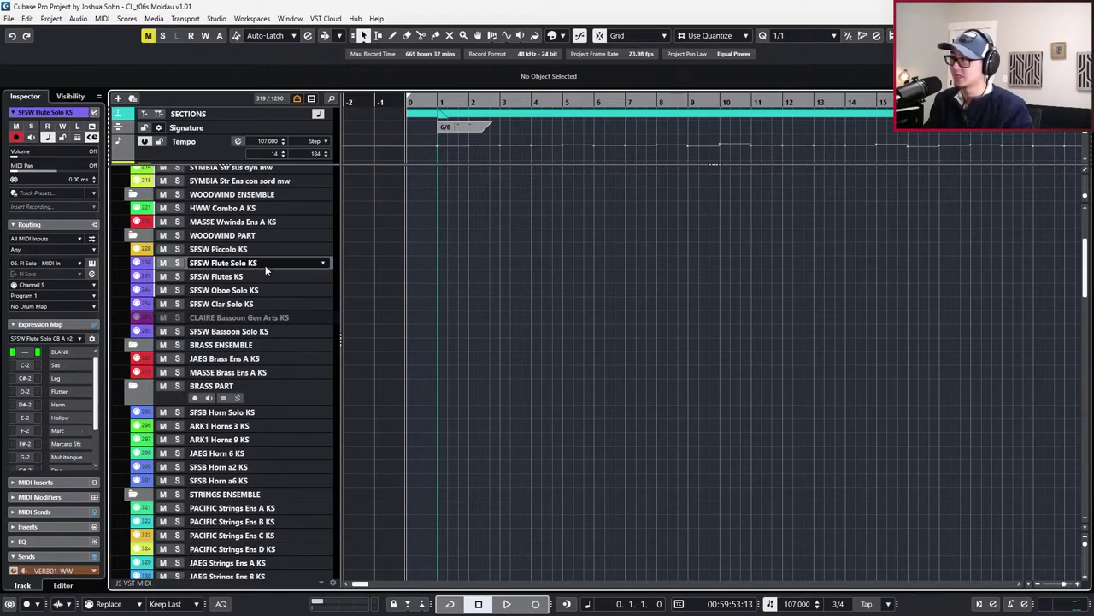
{"action": "key", "text": "ctrl+f"}
{"action": "left_click", "coordinate": [238, 270]}
{"action": "left_click", "coordinate": [235, 277]}
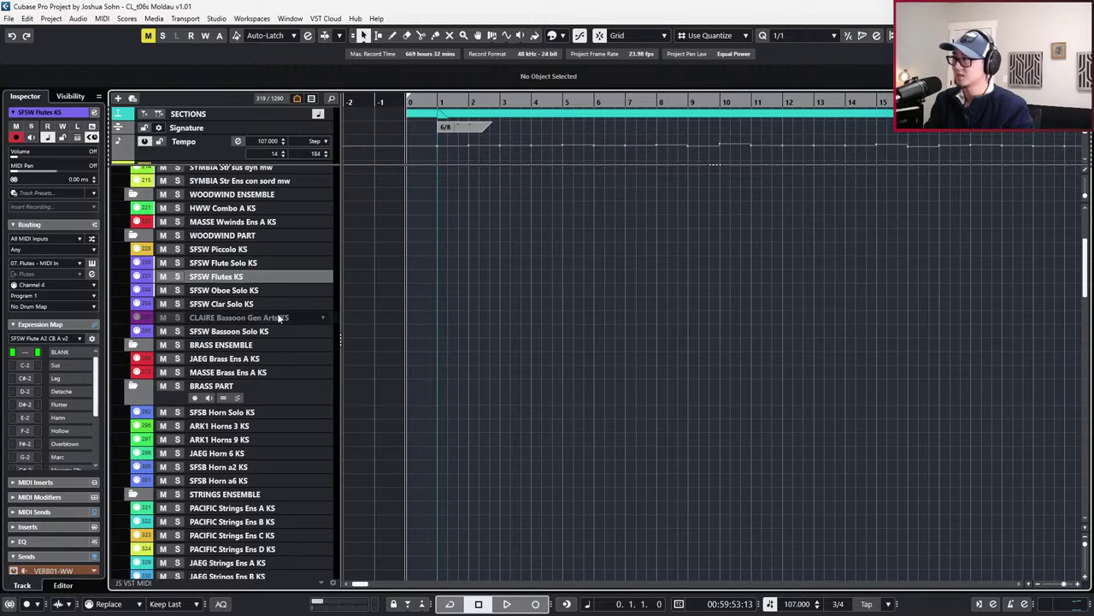
{"action": "left_click", "coordinate": [261, 304]}
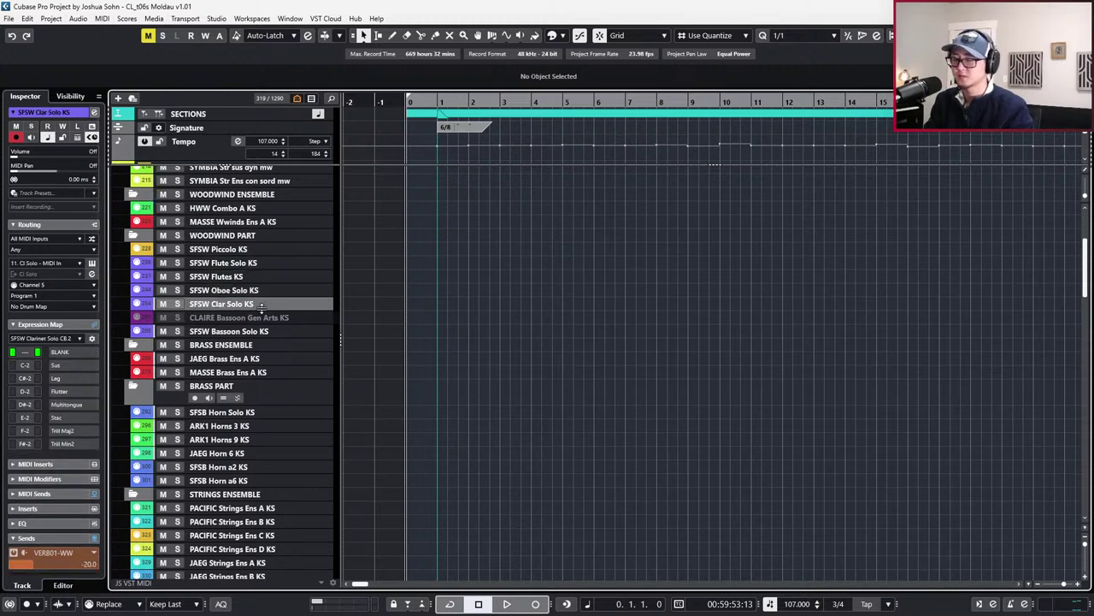
Show the hidden EWO Oboe A KS track alongside SFSW Oboe Solo KS in the WOODWIND PART folder
{"action": "scroll", "coordinate": [261, 305], "scroll_direction": "down", "scroll_amount": 2}
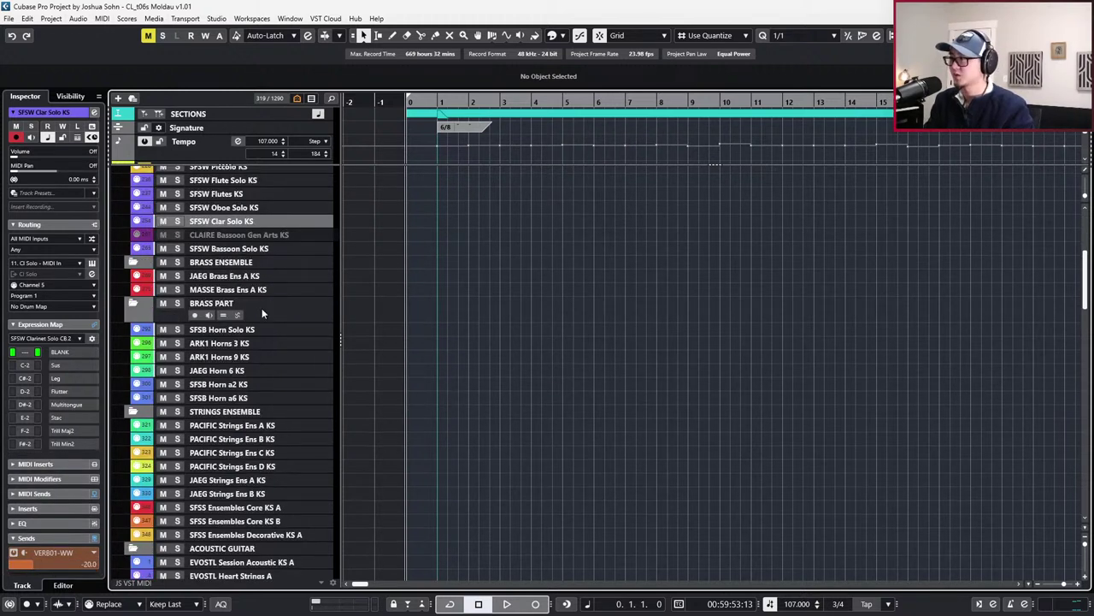
{"action": "left_click", "coordinate": [264, 208]}
{"action": "double_click", "coordinate": [259, 207]}
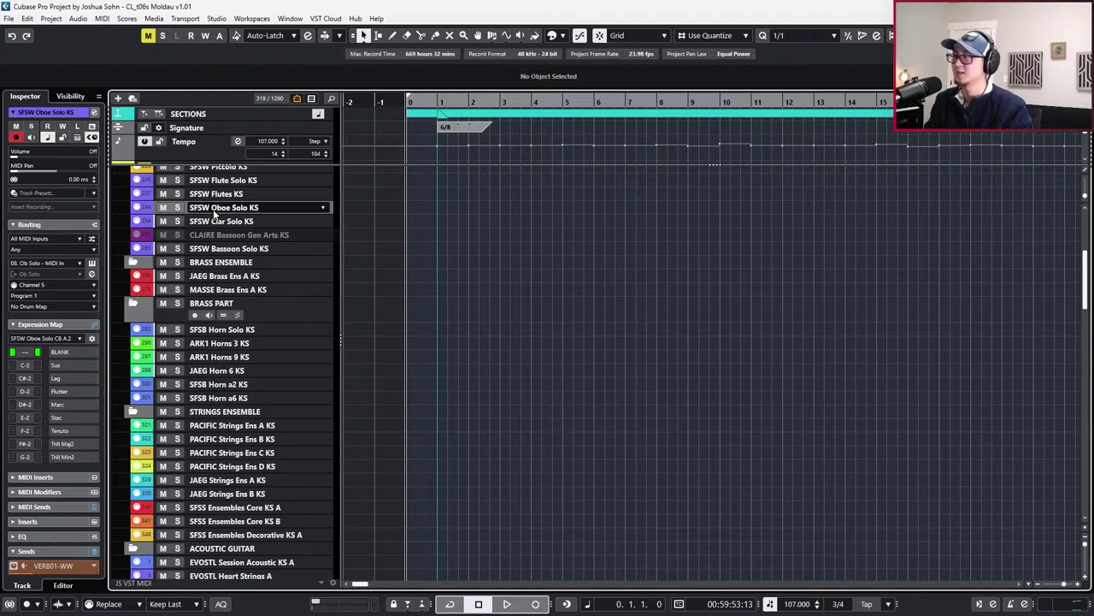
{"action": "key", "text": "Escape"}
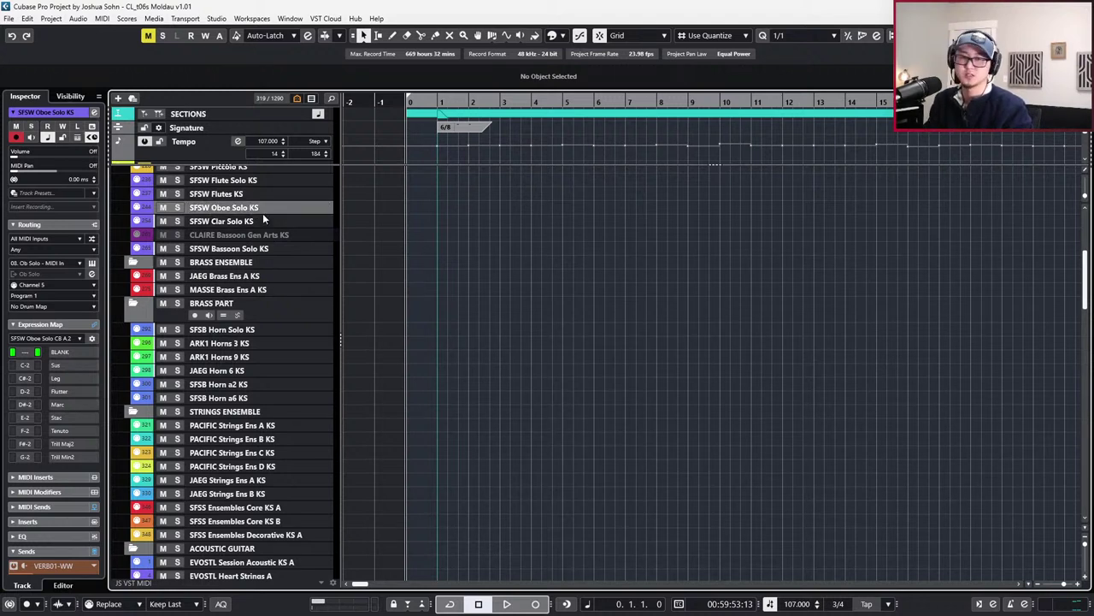
{"action": "scroll", "coordinate": [263, 212], "scroll_direction": "up", "scroll_amount": 2}
{"action": "scroll", "coordinate": [260, 297], "scroll_direction": "down", "scroll_amount": 2}
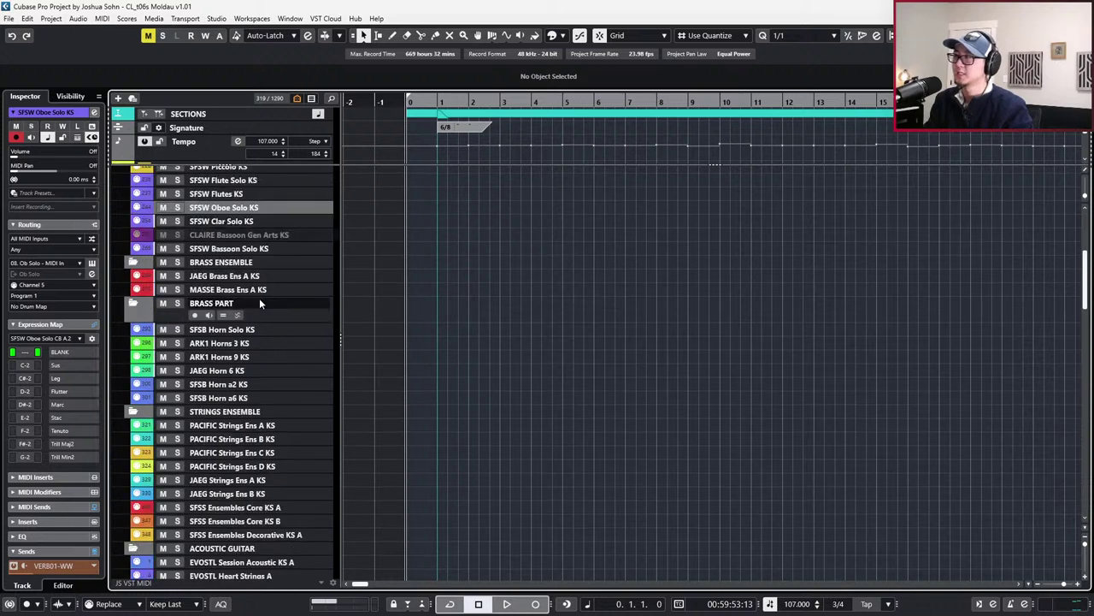
{"action": "left_click", "coordinate": [242, 213]}
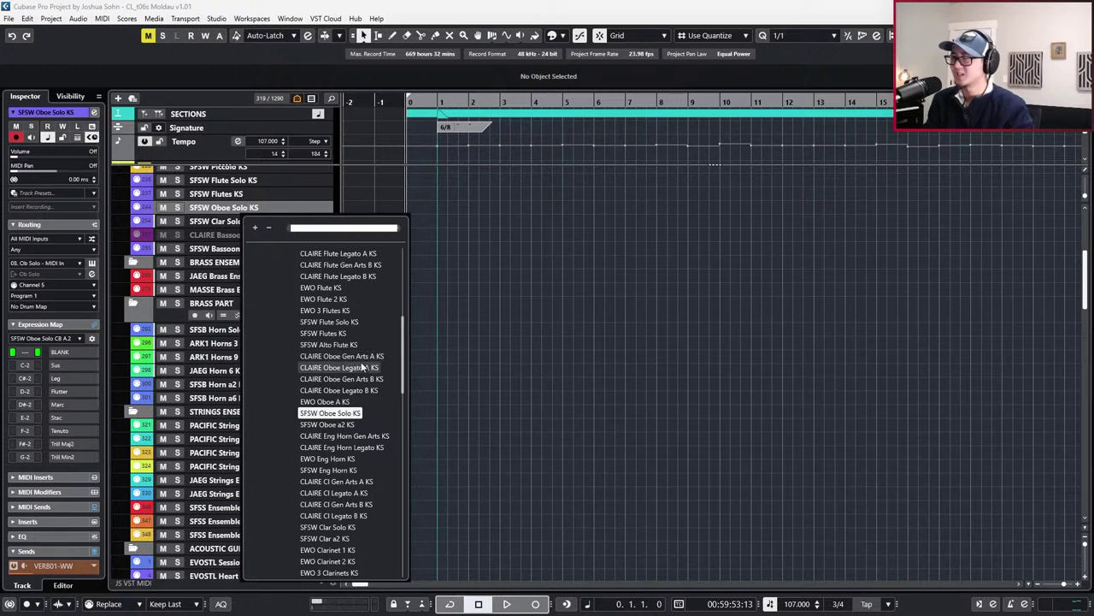
{"action": "scroll", "coordinate": [360, 366], "scroll_direction": "up", "scroll_amount": 2}
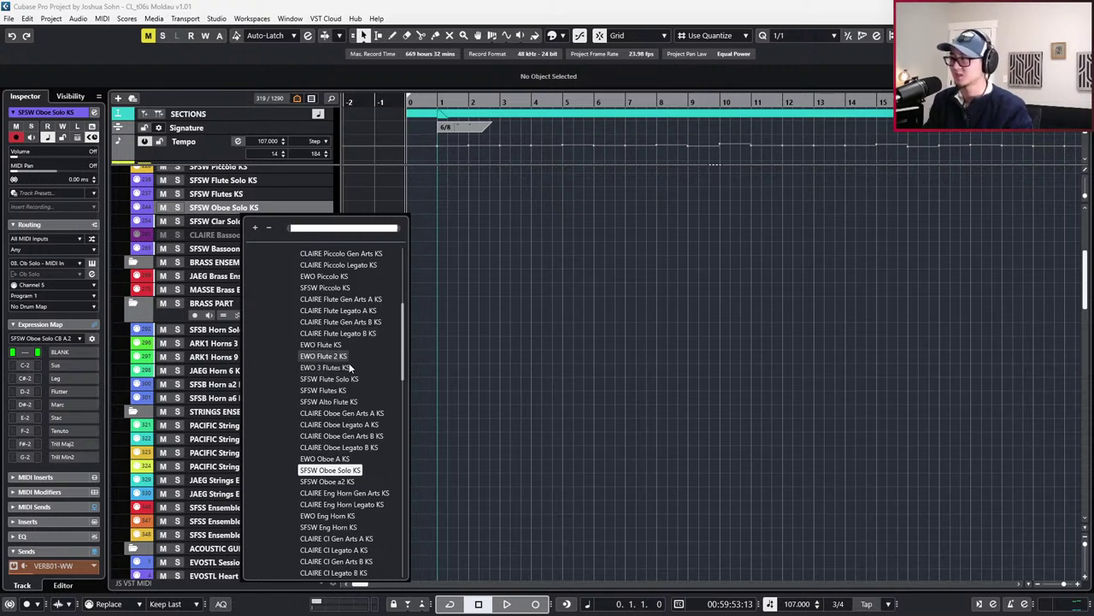
{"action": "scroll", "coordinate": [353, 389], "scroll_direction": "down", "scroll_amount": 2}
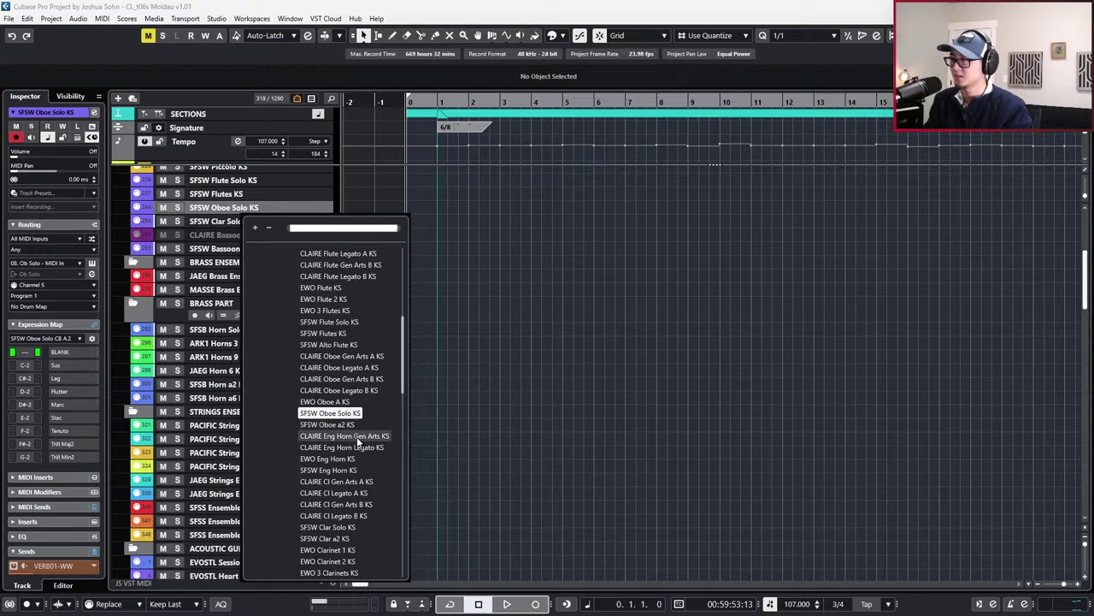
{"action": "left_click", "coordinate": [359, 459]}
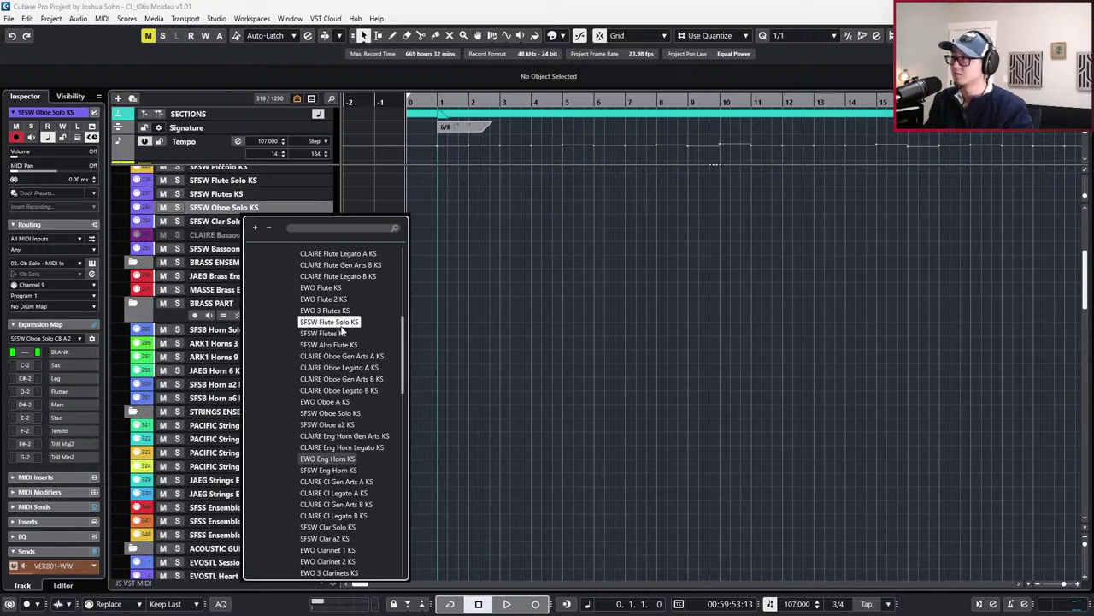
{"action": "double_click", "coordinate": [345, 401]}
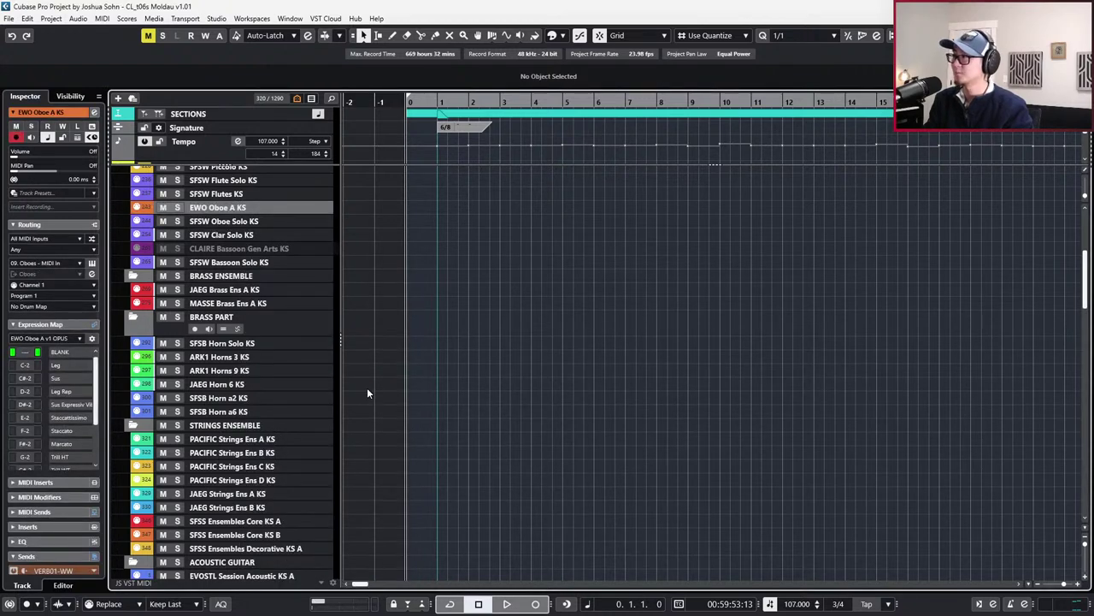
Show the hidden EWO Piccolo KS track and audition it against SFSW Piccolo KS, ending with EWO Piccolo KS selected
{"action": "scroll", "coordinate": [366, 387], "scroll_direction": "up", "scroll_amount": 3}
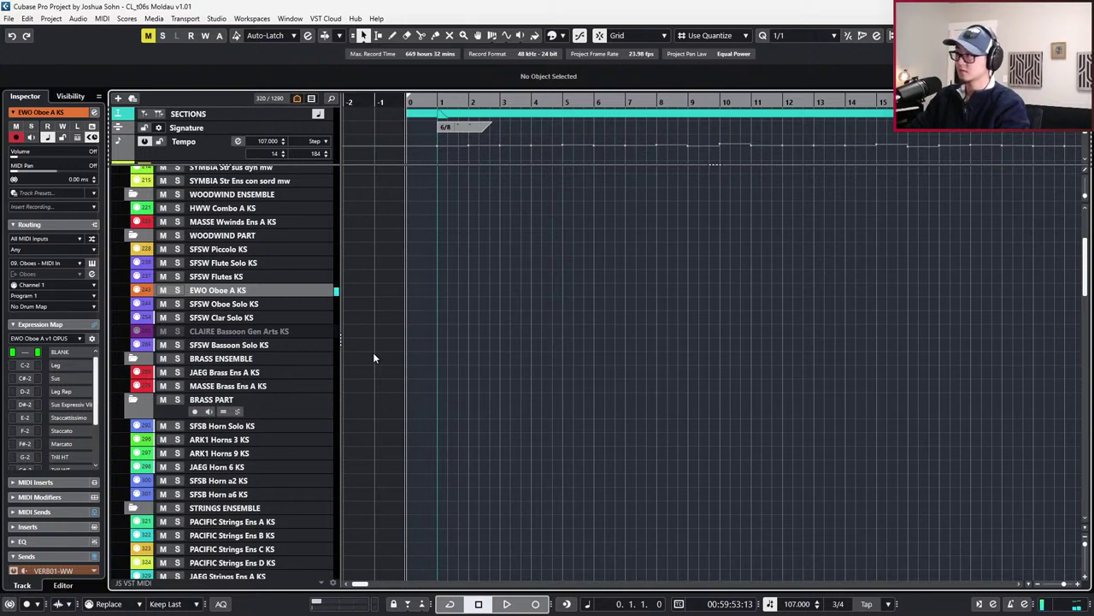
{"action": "left_click", "coordinate": [317, 252]}
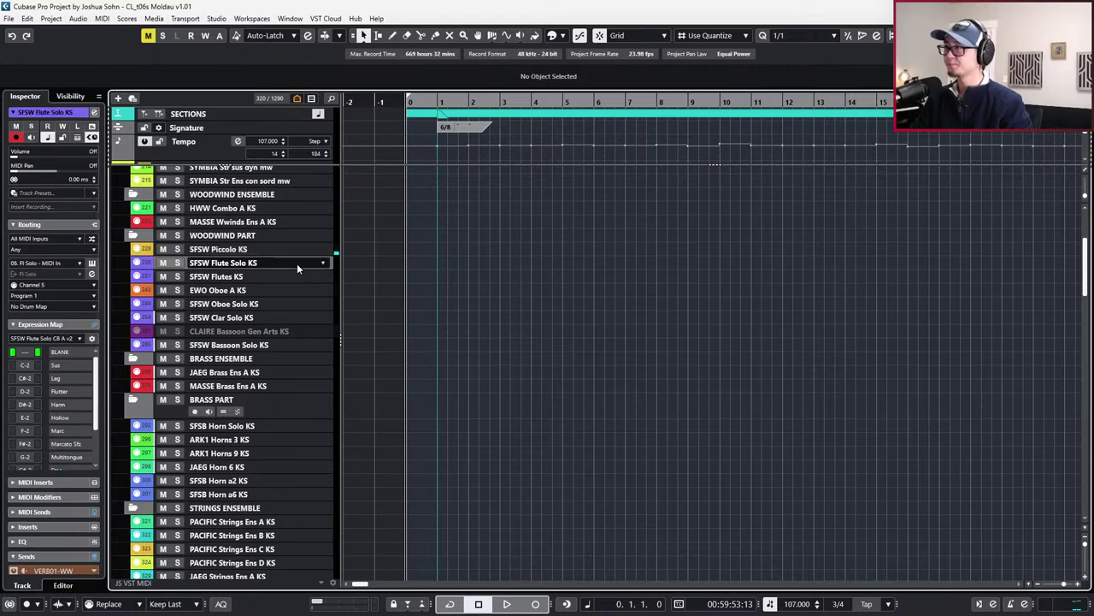
{"action": "left_click", "coordinate": [321, 248]}
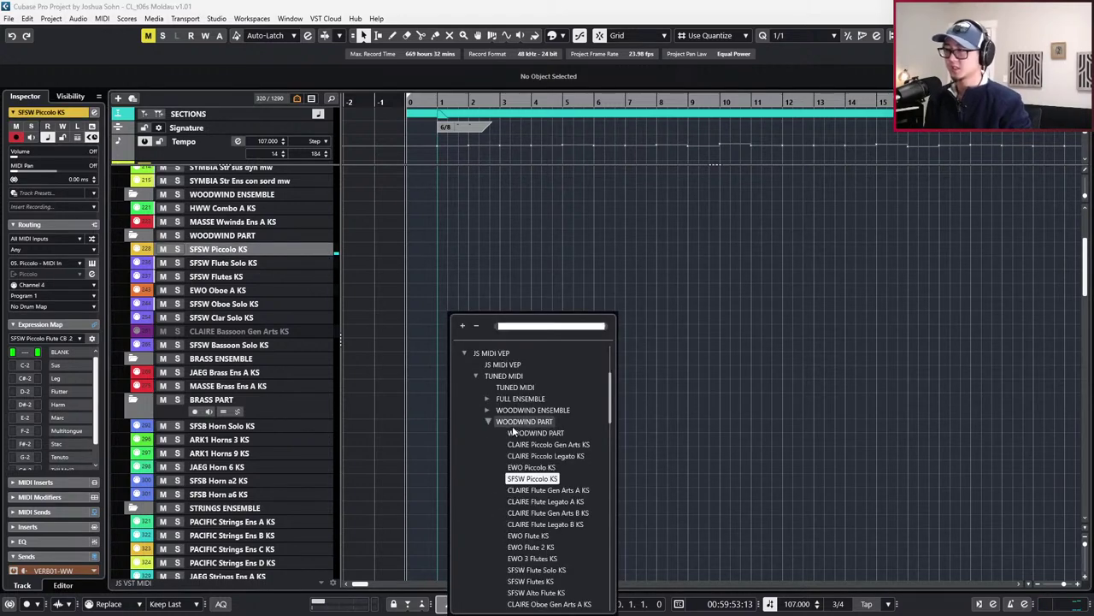
{"action": "left_click", "coordinate": [531, 467]}
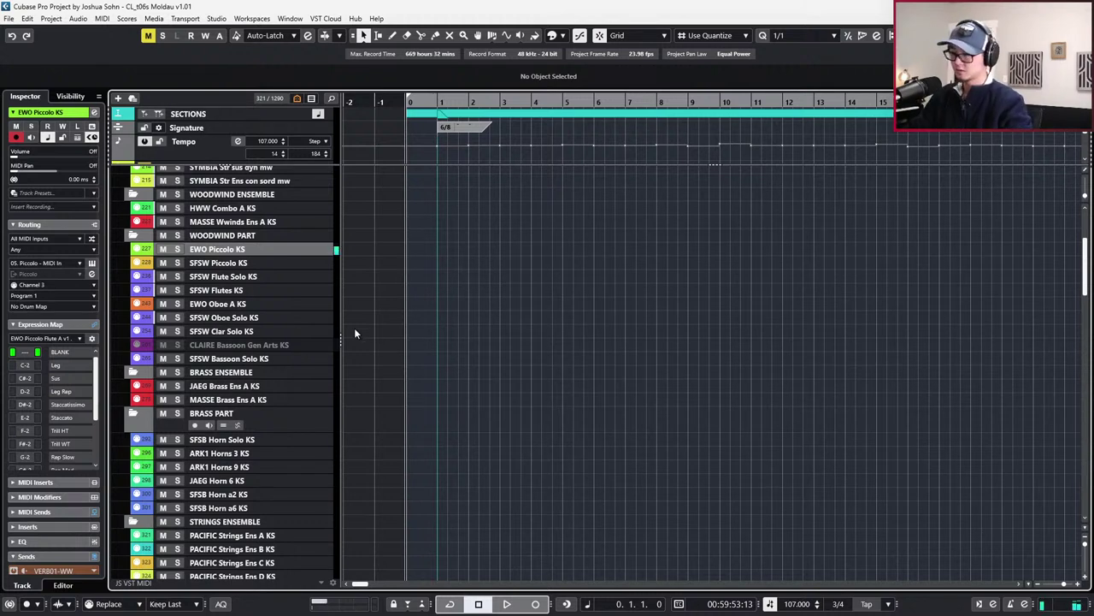
{"action": "left_click", "coordinate": [276, 262]}
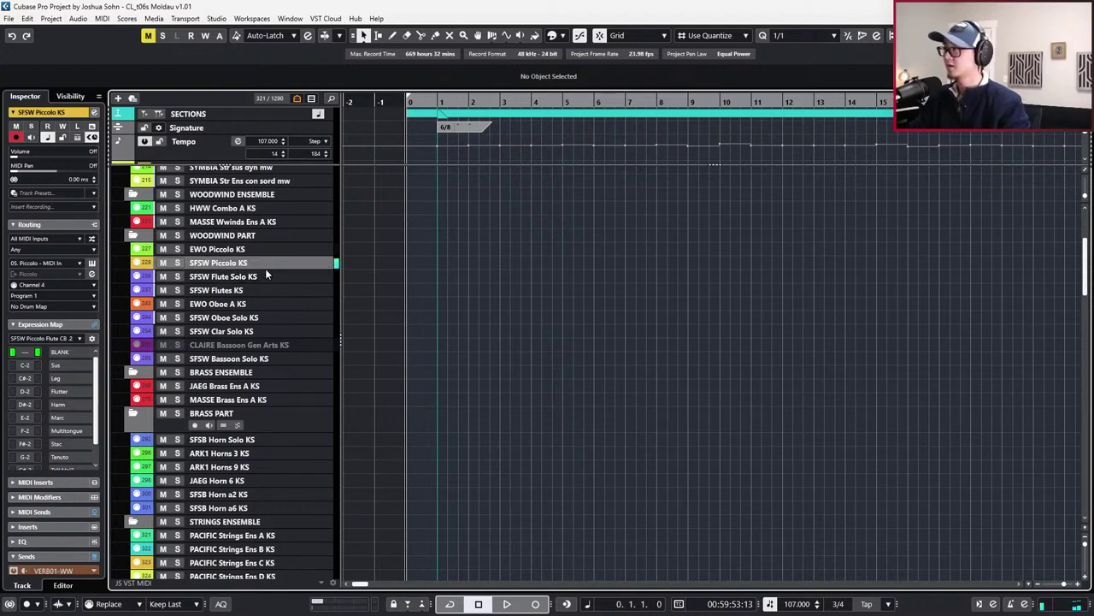
{"action": "left_click", "coordinate": [263, 250]}
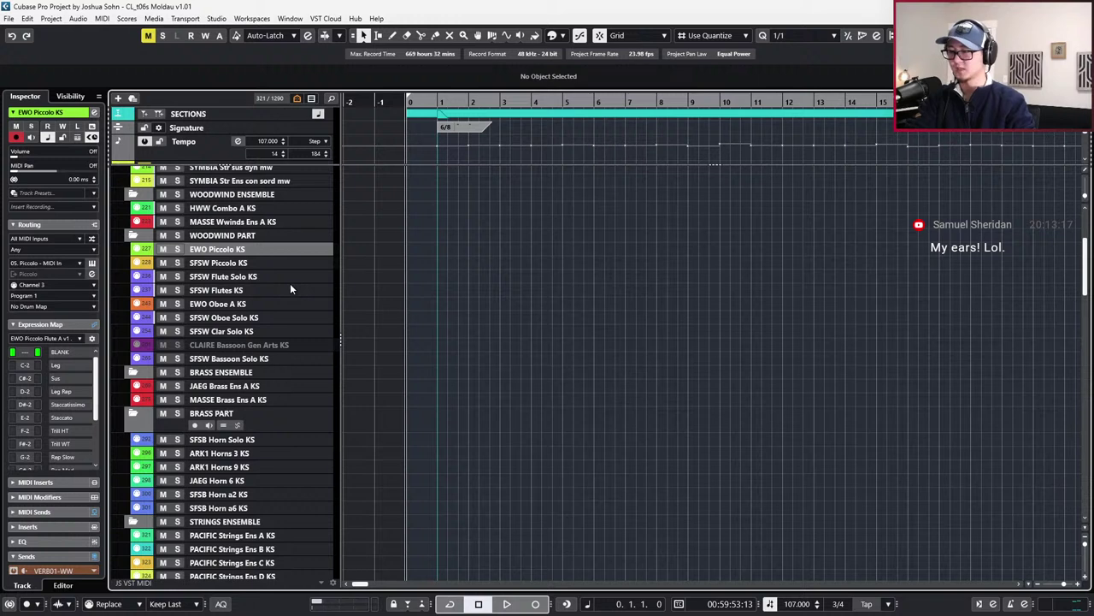
Show the hidden SFSW Clar a2 KS track below SFSW Clar Solo KS in the WOODWIND PART folder
{"action": "left_click", "coordinate": [279, 328]}
{"action": "left_click", "coordinate": [267, 359]}
{"action": "left_click", "coordinate": [270, 332]}
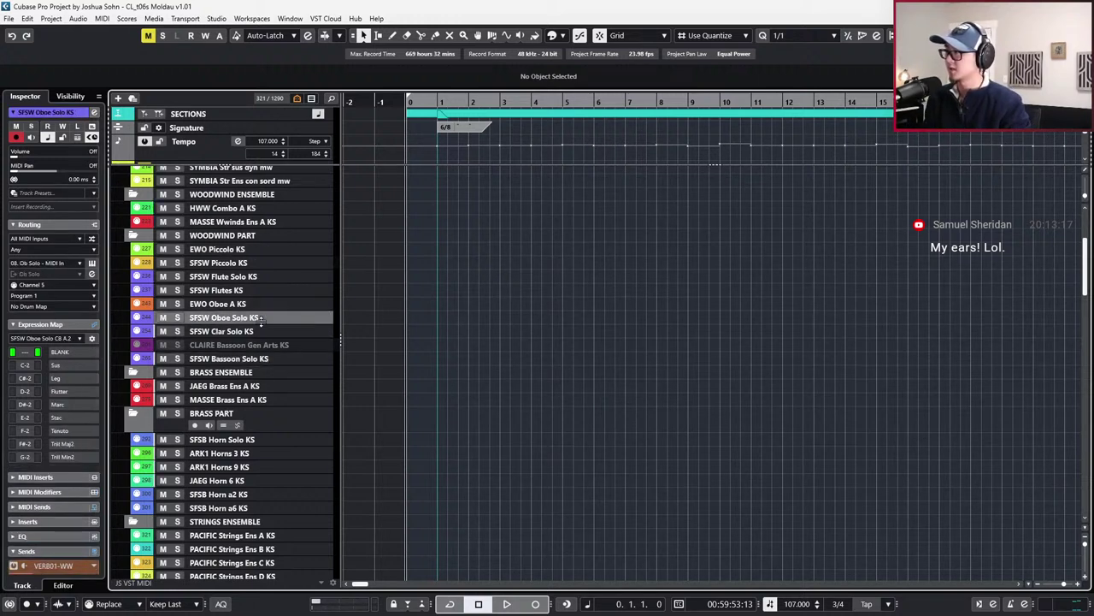
{"action": "left_click", "coordinate": [270, 332]}
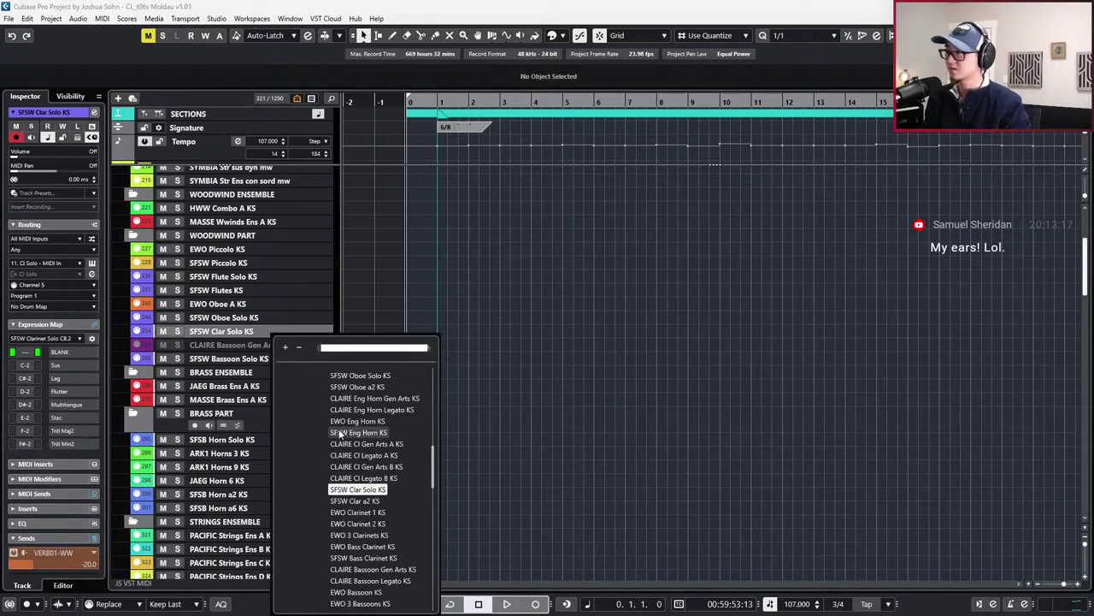
{"action": "left_click", "coordinate": [346, 501]}
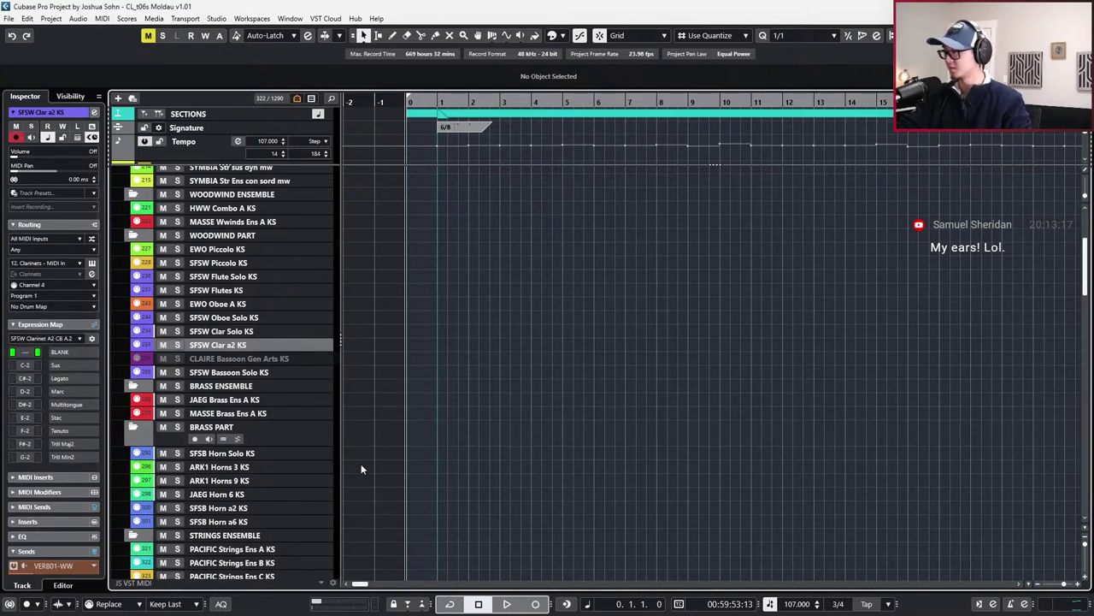
Compare the SFSW solo clarinet and a2 clarinet tracks, and leave SFSW Clar a2 KS selected
{"action": "left_click", "coordinate": [271, 336]}
{"action": "left_click", "coordinate": [272, 353]}
{"action": "key", "text": "Up"}
{"action": "key", "text": "Up"}
{"action": "left_click", "coordinate": [271, 350]}
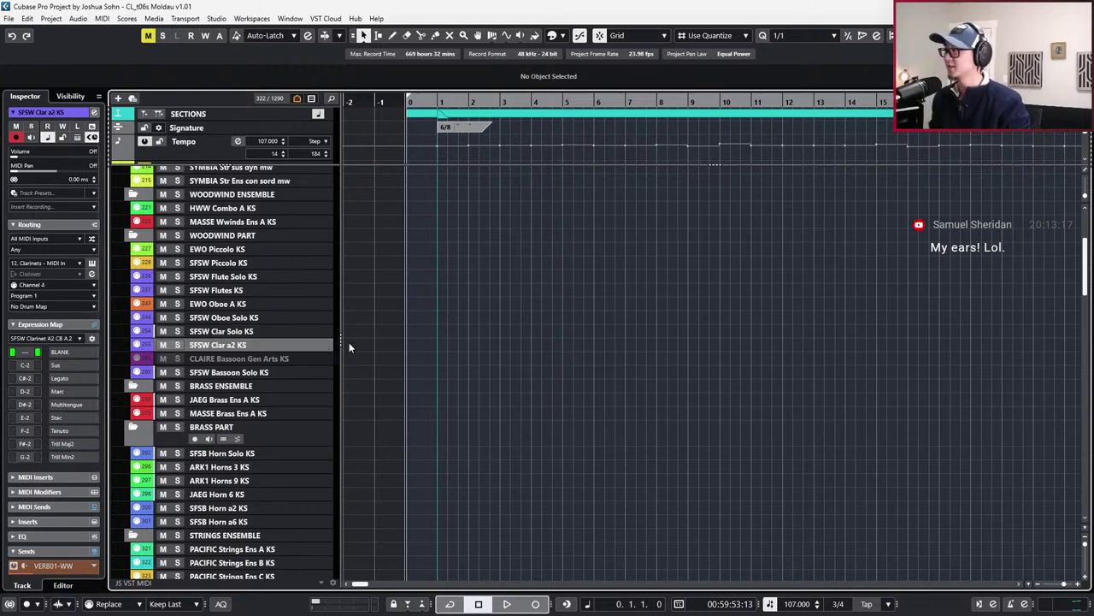
Select the SFSW Bassoon Solo KS track, audition it and inspect its track commands without applying any
{"action": "scroll", "coordinate": [326, 363], "scroll_direction": "down", "scroll_amount": 2}
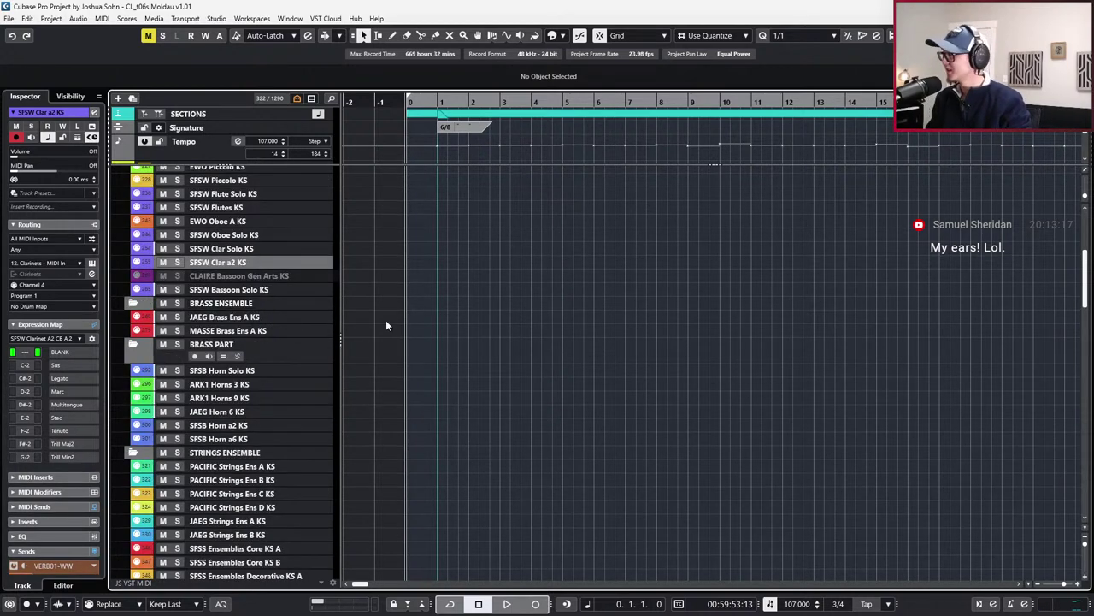
{"action": "scroll", "coordinate": [380, 329], "scroll_direction": "up", "scroll_amount": 1}
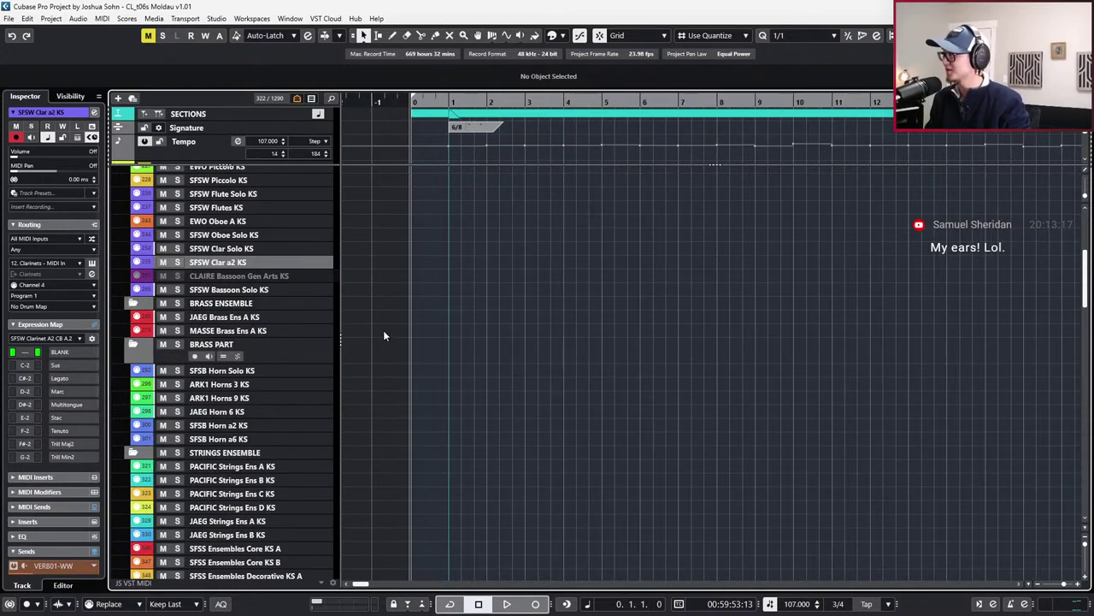
{"action": "left_click", "coordinate": [260, 290]}
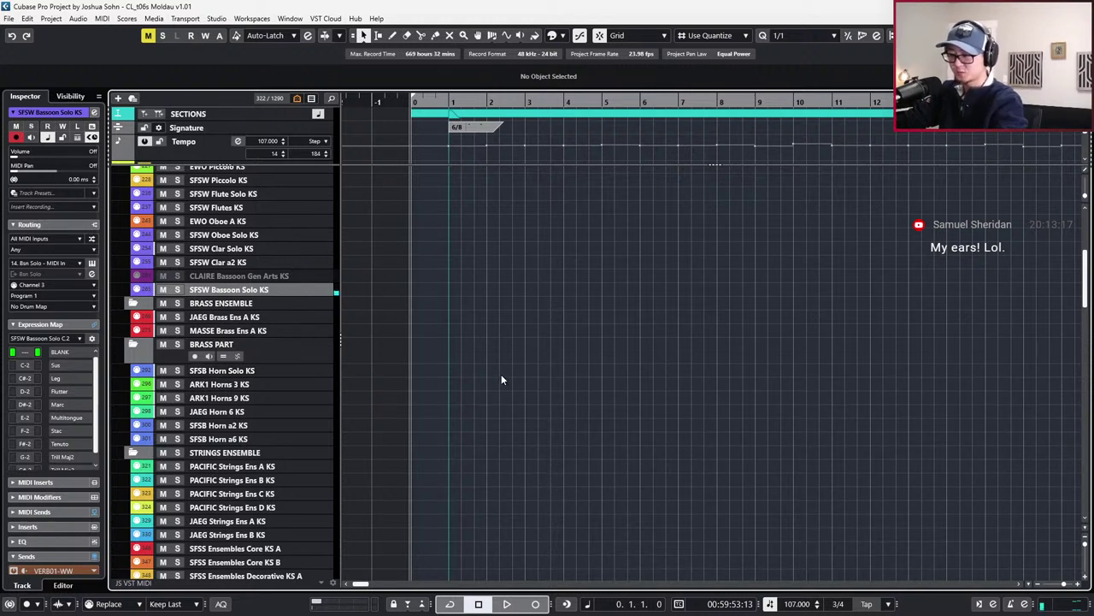
{"action": "right_click", "coordinate": [254, 290]}
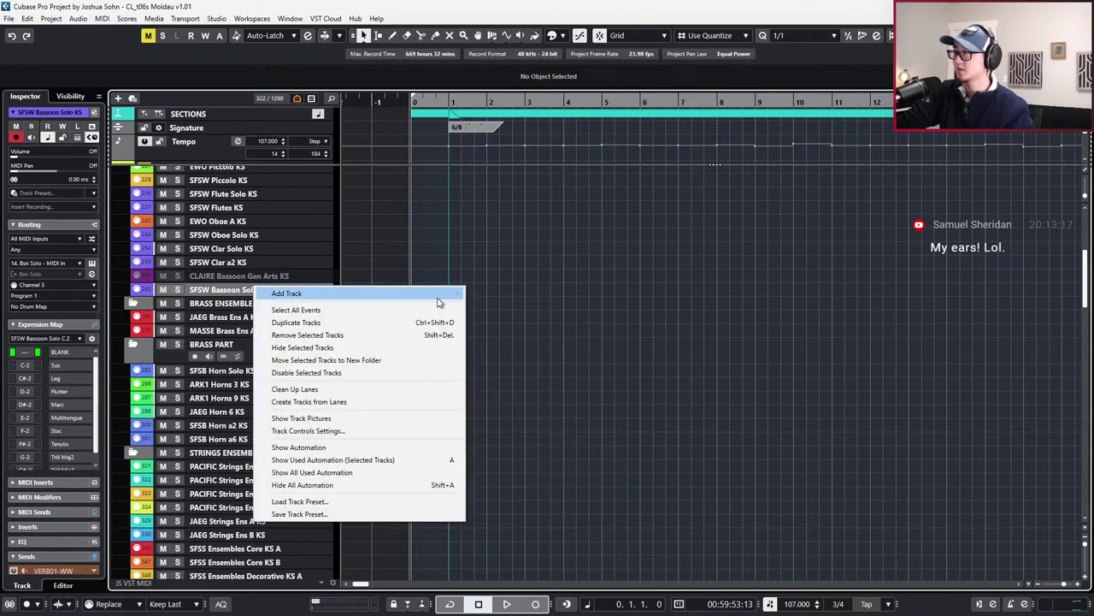
{"action": "left_click", "coordinate": [225, 288]}
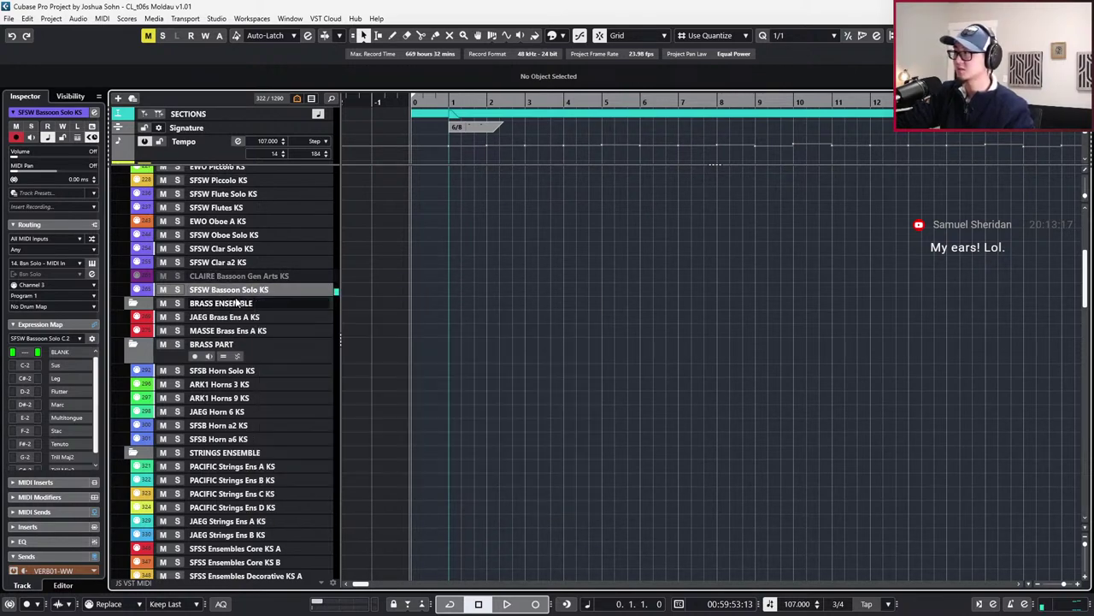
Show the hidden SFSW Bassoon a2 KS track below SFSW Bassoon Solo KS in the WOODWIND PART folder
{"action": "key", "text": "ctrl+f"}
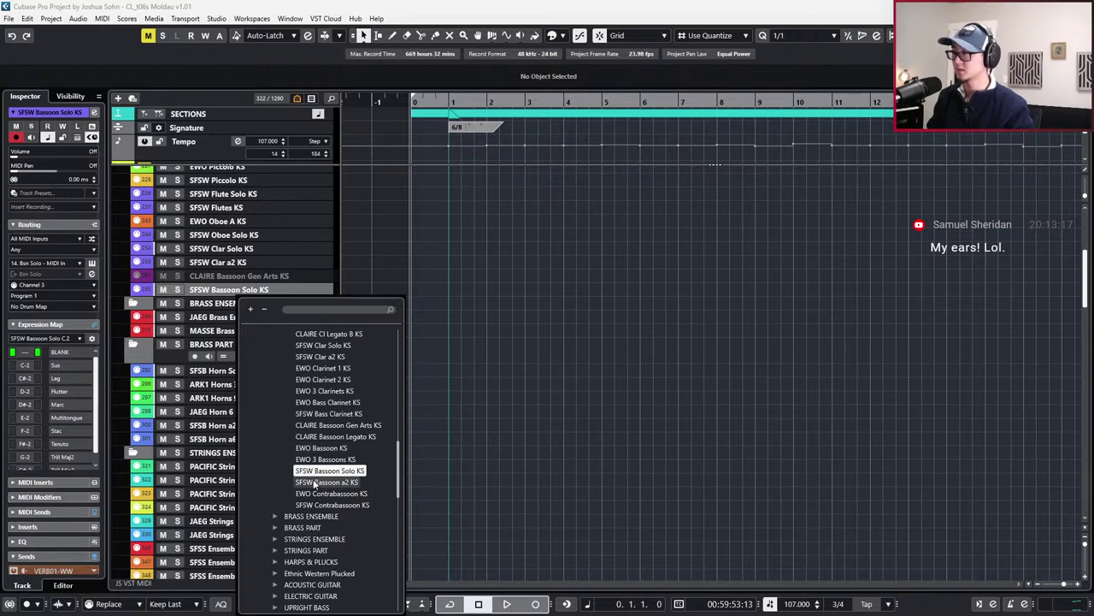
{"action": "left_click", "coordinate": [310, 482]}
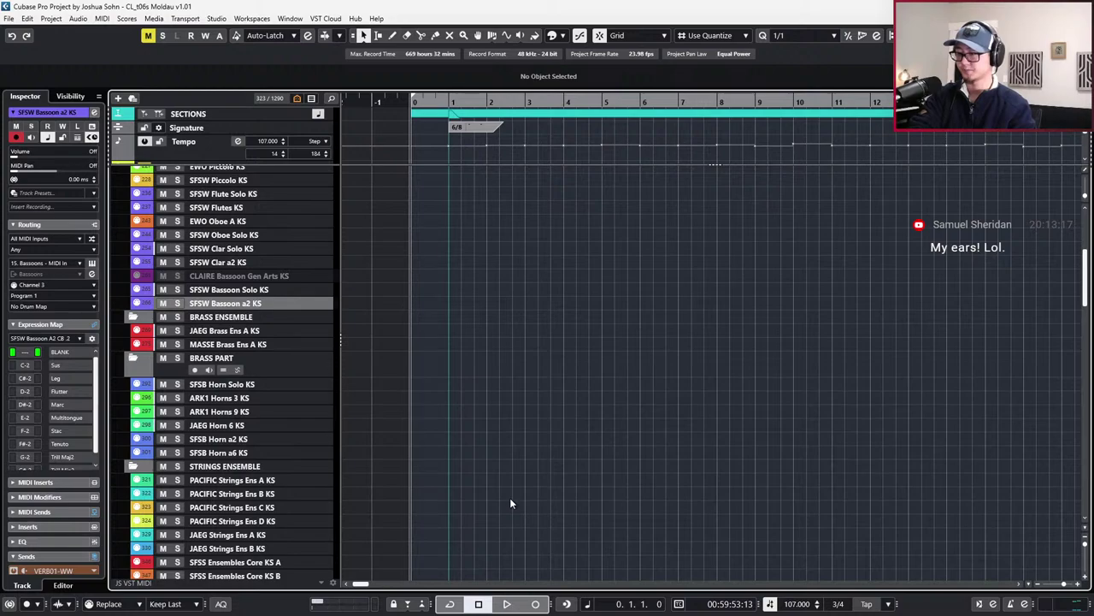
Check the brass and percussion staves in the Moldau PDF score and review which brass tracks are shown in the Cubase project
{"action": "key", "text": "alt+Tab"}
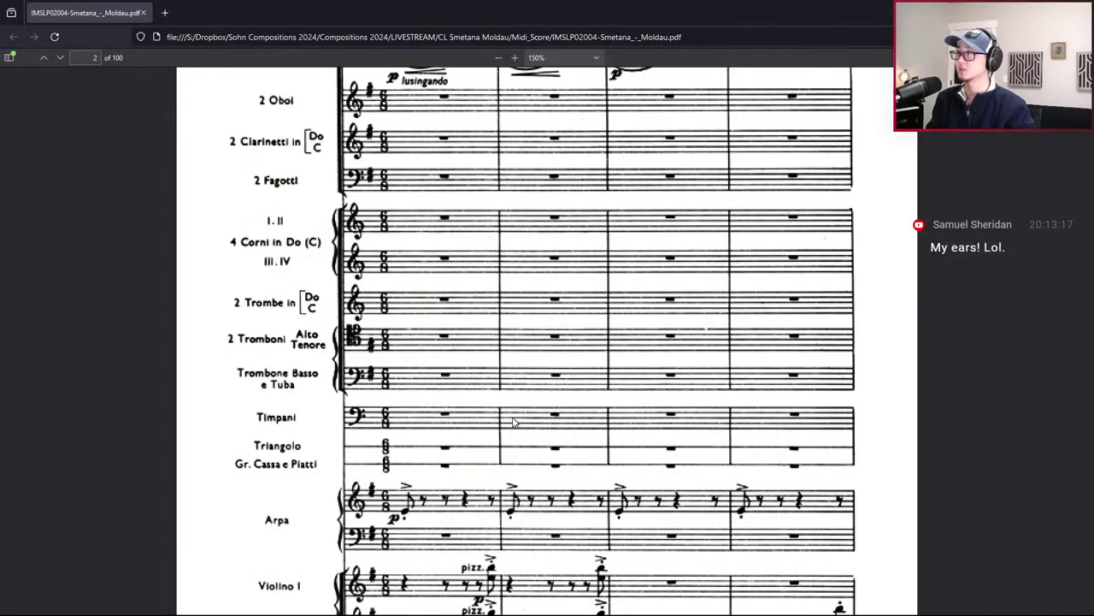
{"action": "scroll", "coordinate": [278, 220], "scroll_direction": "down", "scroll_amount": 1}
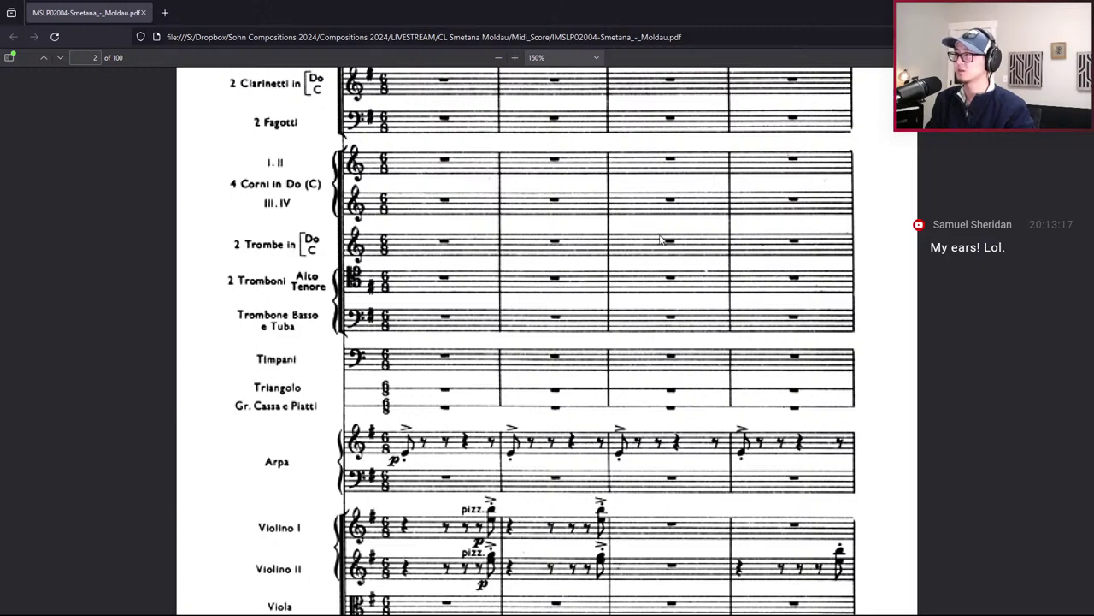
{"action": "key", "text": "alt+Tab"}
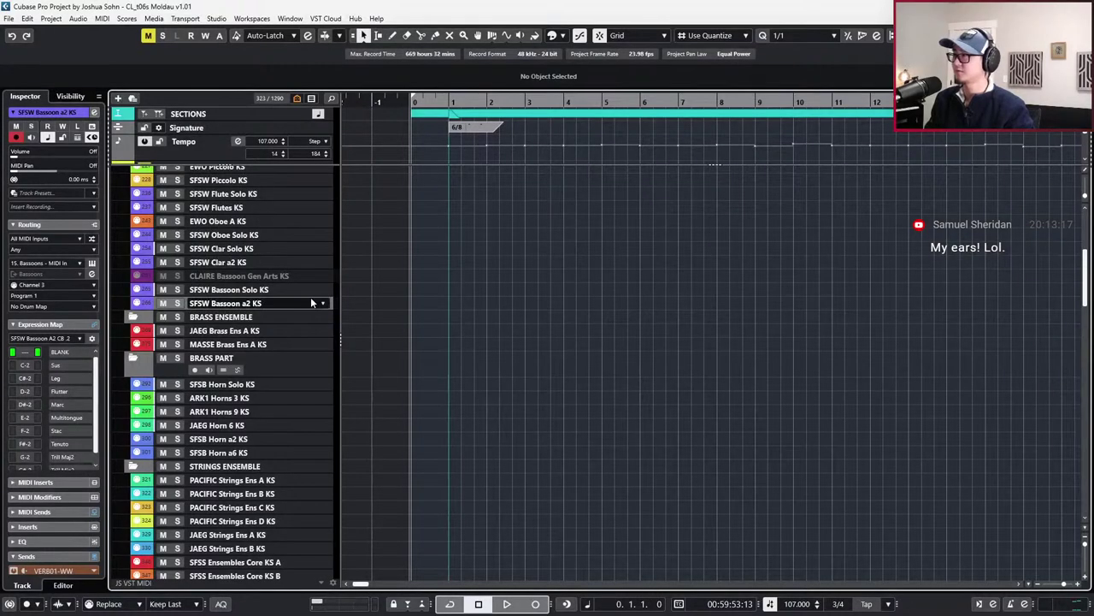
{"action": "scroll", "coordinate": [314, 429], "scroll_direction": "down", "scroll_amount": 3}
{"action": "left_click", "coordinate": [280, 260]}
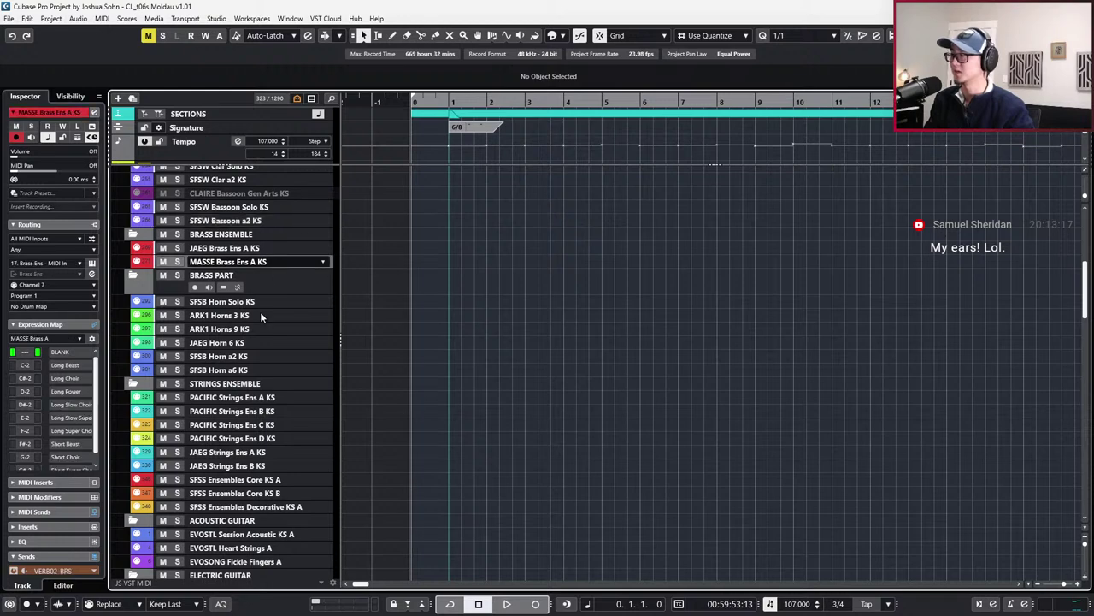
{"action": "scroll", "coordinate": [264, 455], "scroll_direction": "down", "scroll_amount": 4}
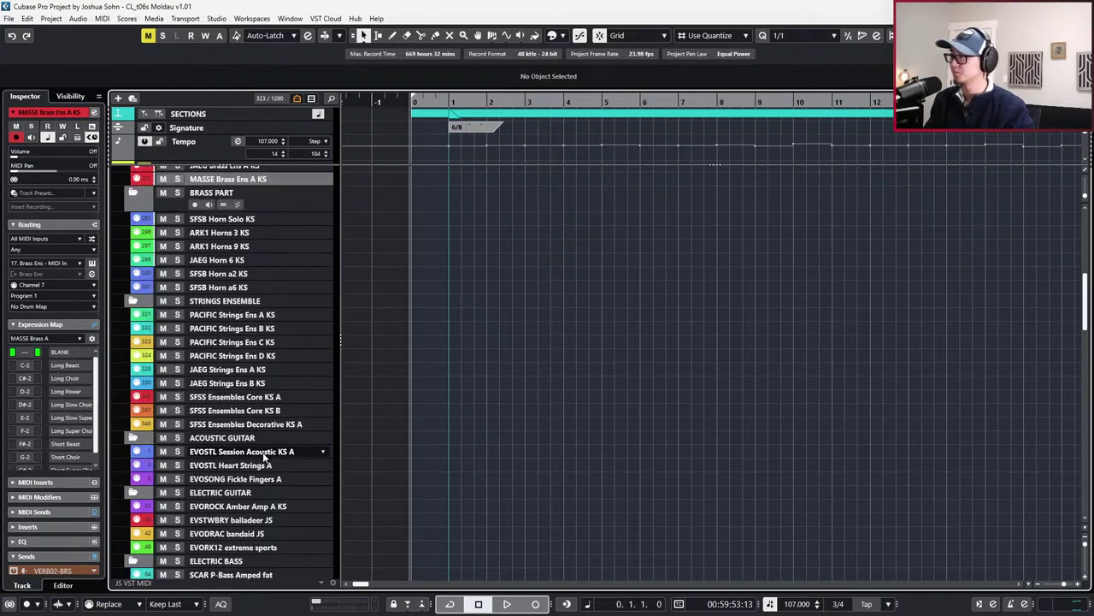
{"action": "scroll", "coordinate": [262, 446], "scroll_direction": "up", "scroll_amount": 6}
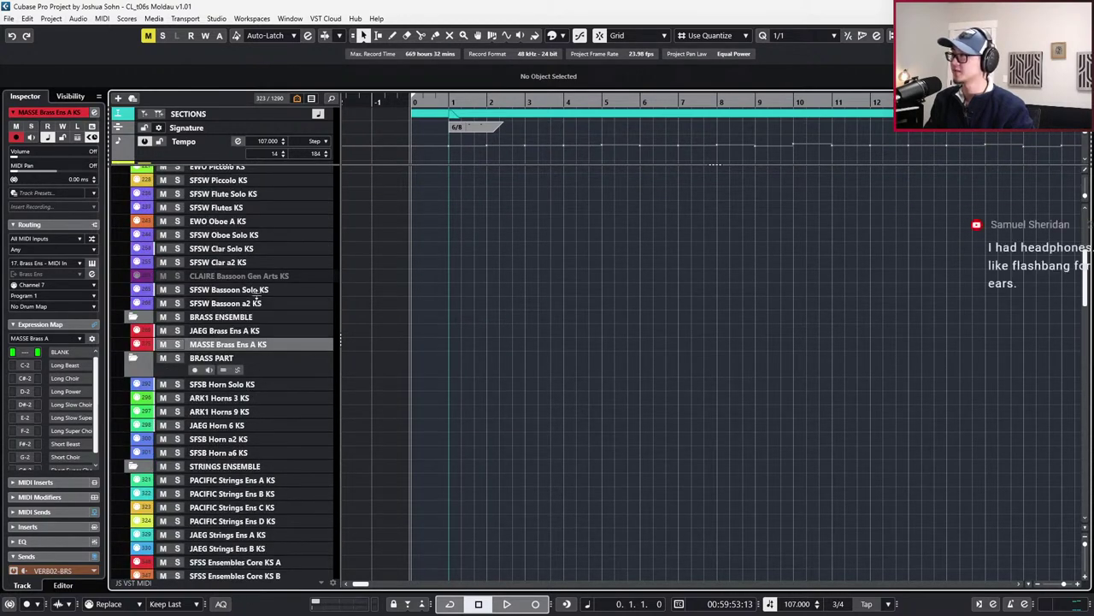
Show the hidden JAEG Tromb 4 KS, SFSB Tromb a2 KS, SFSB Tromb a6 KS and SFSB Cimbasso a2 KS tracks in the BRASS PART folder
{"action": "scroll", "coordinate": [275, 354], "scroll_direction": "down", "scroll_amount": 4}
{"action": "left_click", "coordinate": [249, 219]}
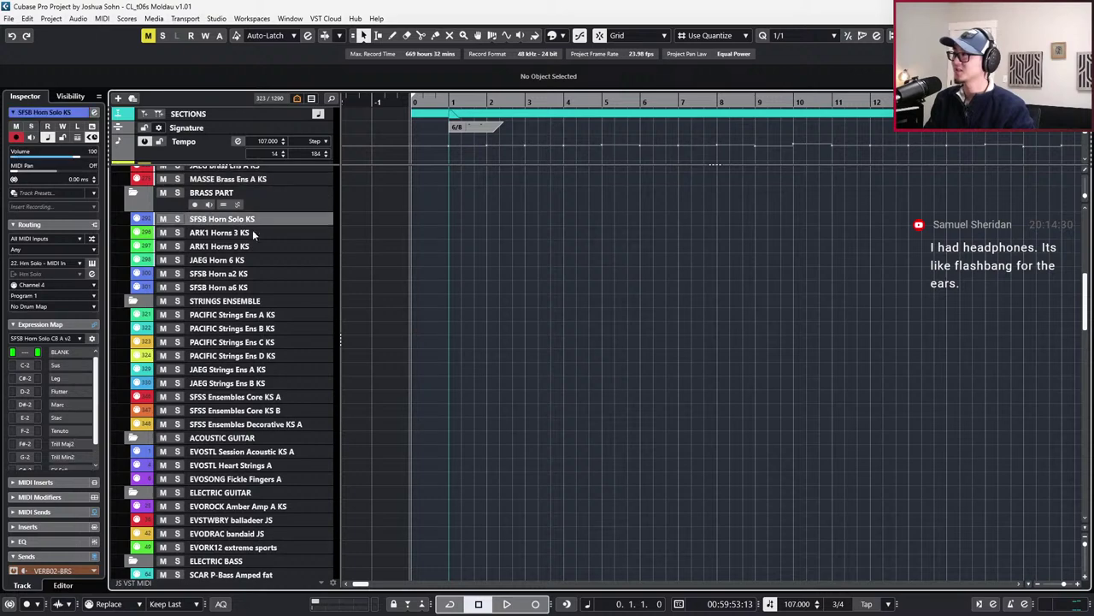
{"action": "key", "text": "ctrl+f"}
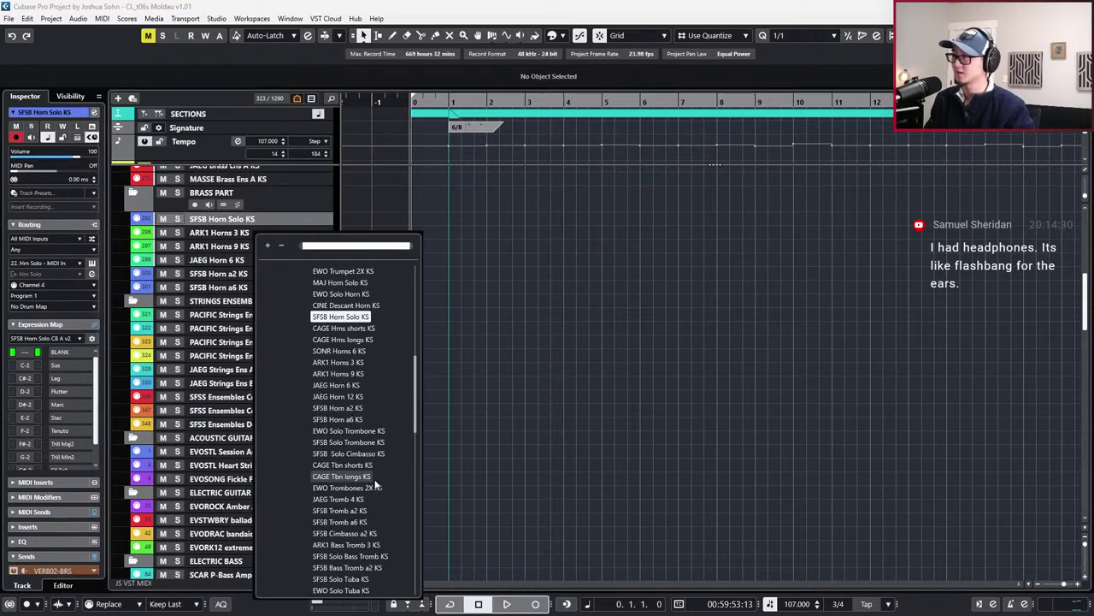
{"action": "scroll", "coordinate": [359, 502], "scroll_direction": "down", "scroll_amount": 3}
{"action": "double_click", "coordinate": [356, 500]}
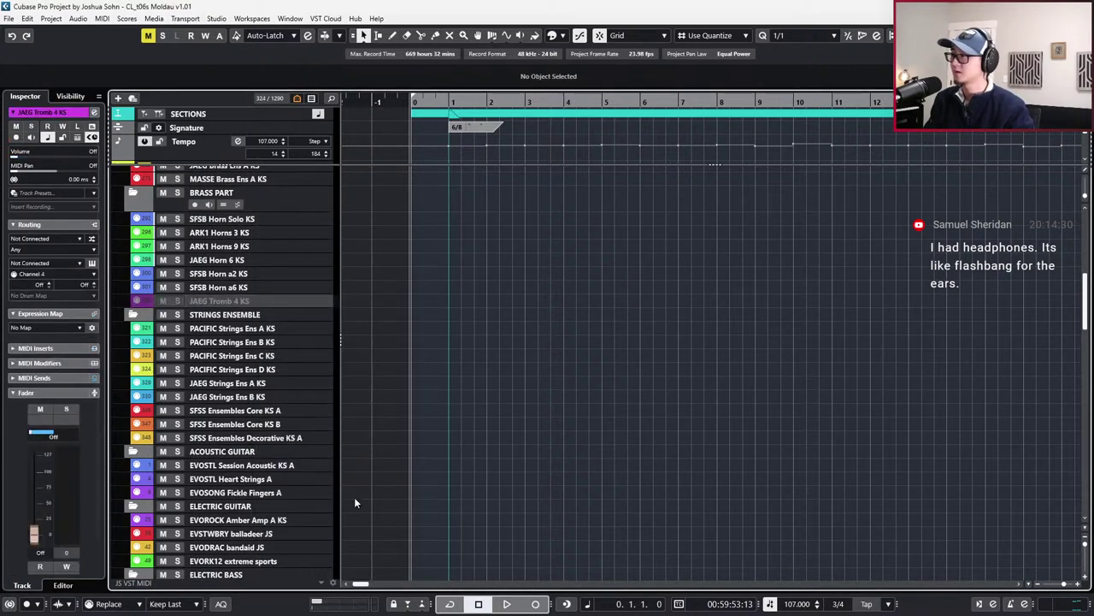
{"action": "key", "text": "ctrl+f"}
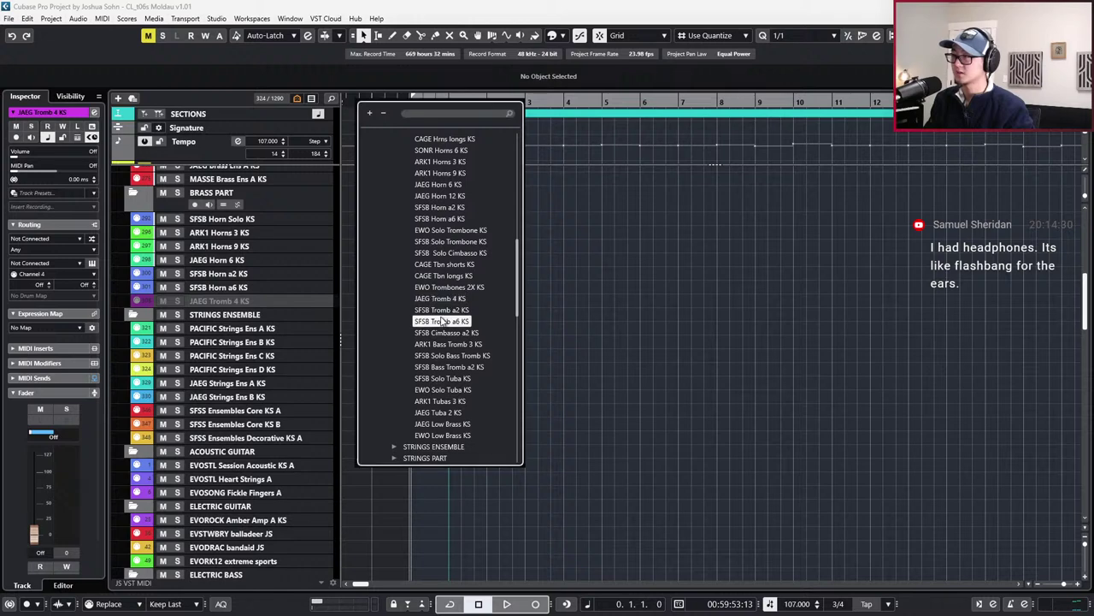
{"action": "left_click", "coordinate": [441, 321]}
{"action": "key", "text": "f"}
{"action": "left_click", "coordinate": [534, 481]}
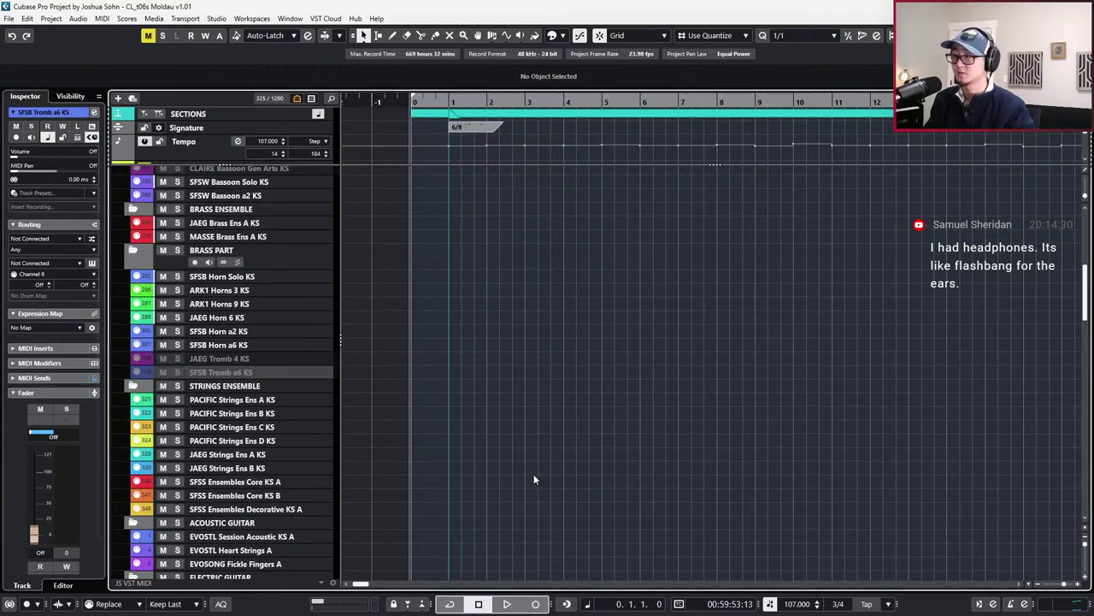
{"action": "key", "text": "f"}
{"action": "left_click", "coordinate": [621, 283]}
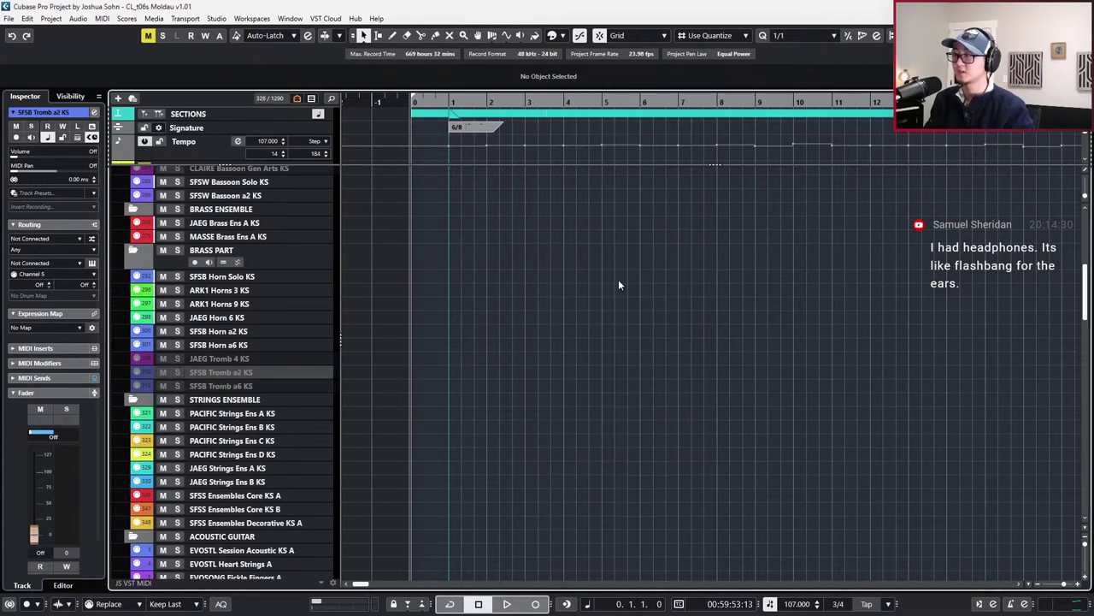
{"action": "key", "text": "f"}
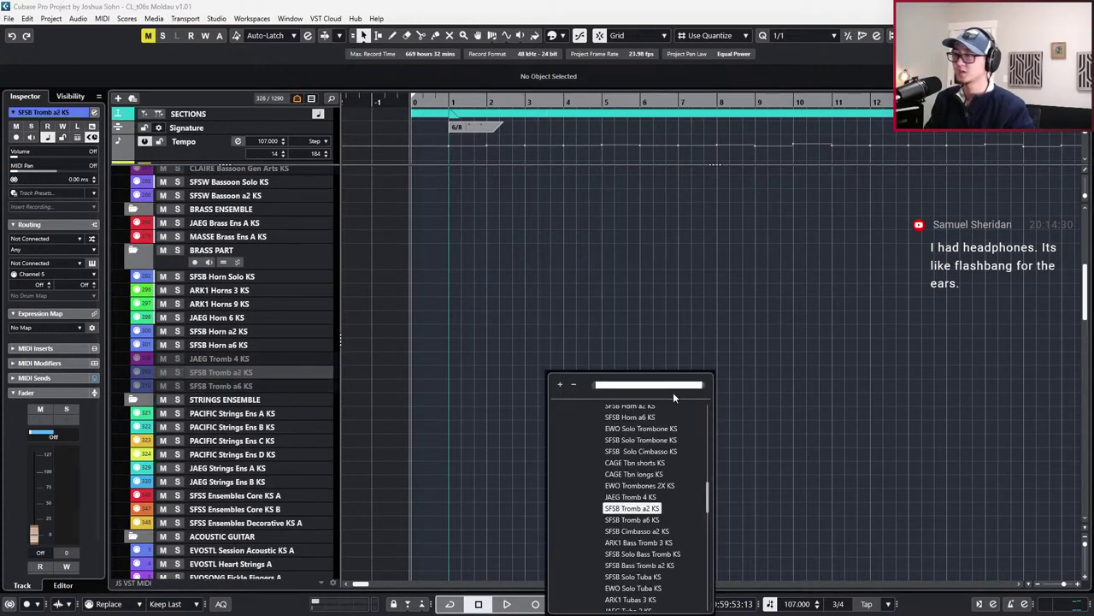
{"action": "left_click", "coordinate": [637, 531]}
Enable the newly shown trombone and cimbasso tracks, and disable SFSB Cimbasso a2 KS again
{"action": "left_click_drag", "start_coordinate": [212, 354], "coordinate": [271, 390]}
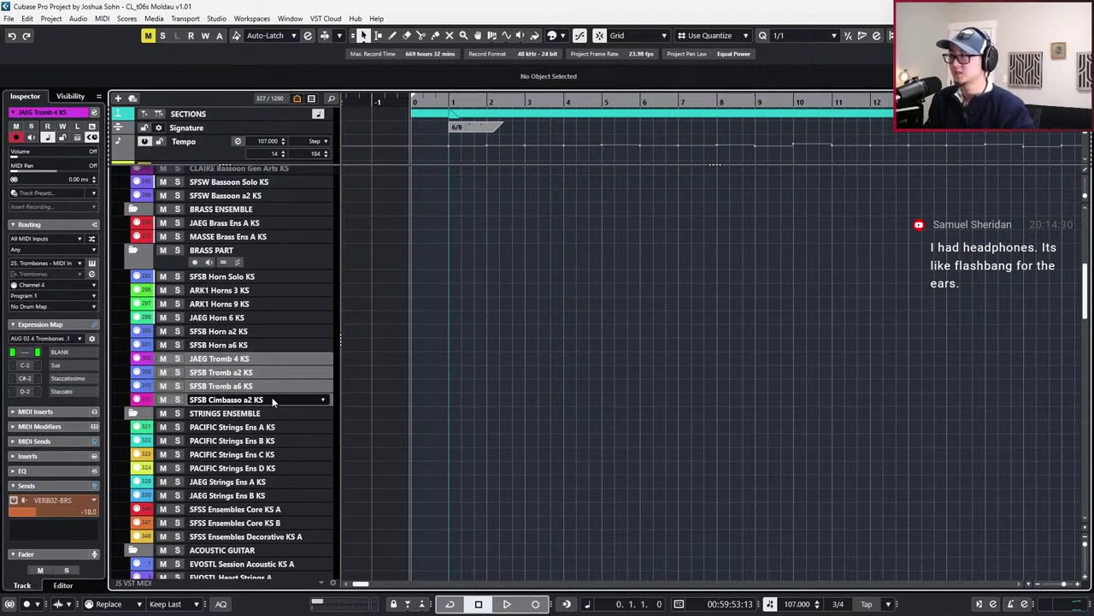
{"action": "left_click", "coordinate": [272, 399]}
{"action": "left_click", "coordinate": [261, 384]}
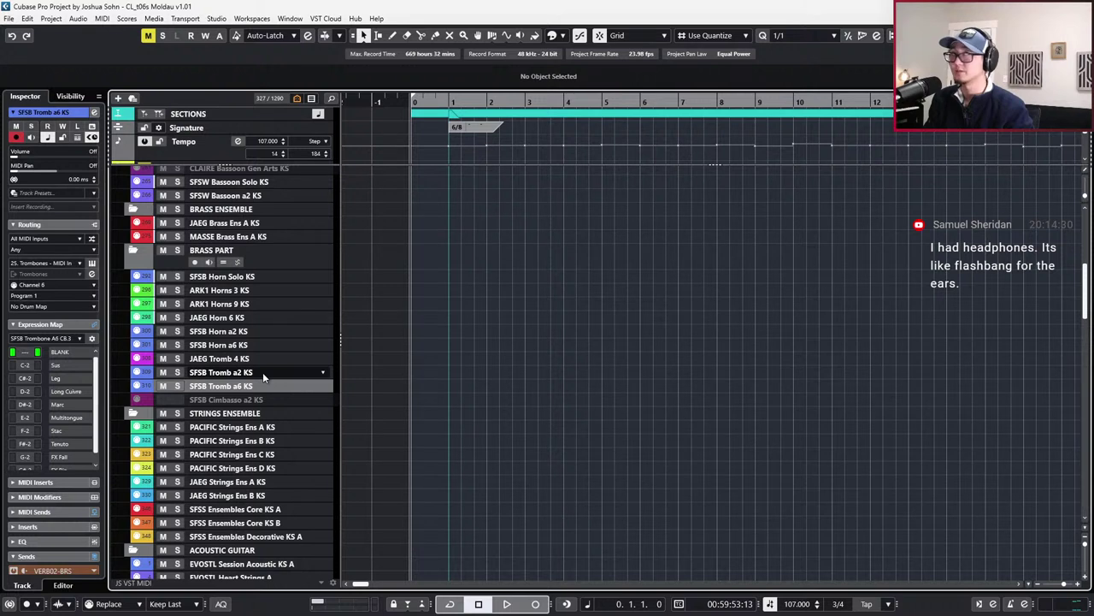
Disable the JAEG Tromb 4 KS track and hide all disabled tracks from the track list
{"action": "left_click", "coordinate": [266, 360]}
{"action": "key", "text": "shift+d"}
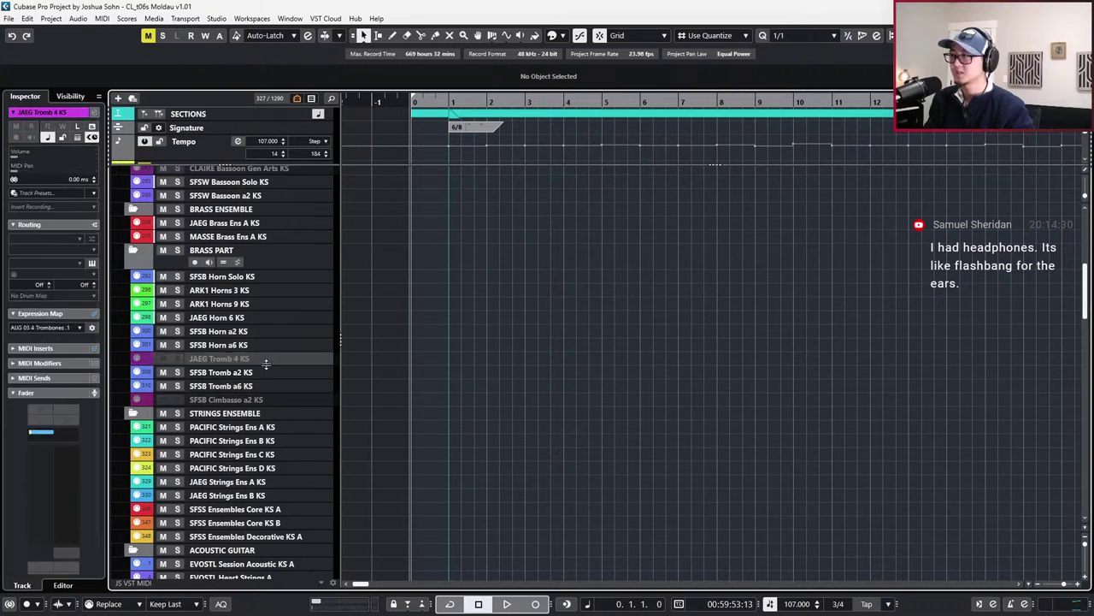
{"action": "left_click", "coordinate": [310, 98]}
{"action": "left_click", "coordinate": [342, 216]}
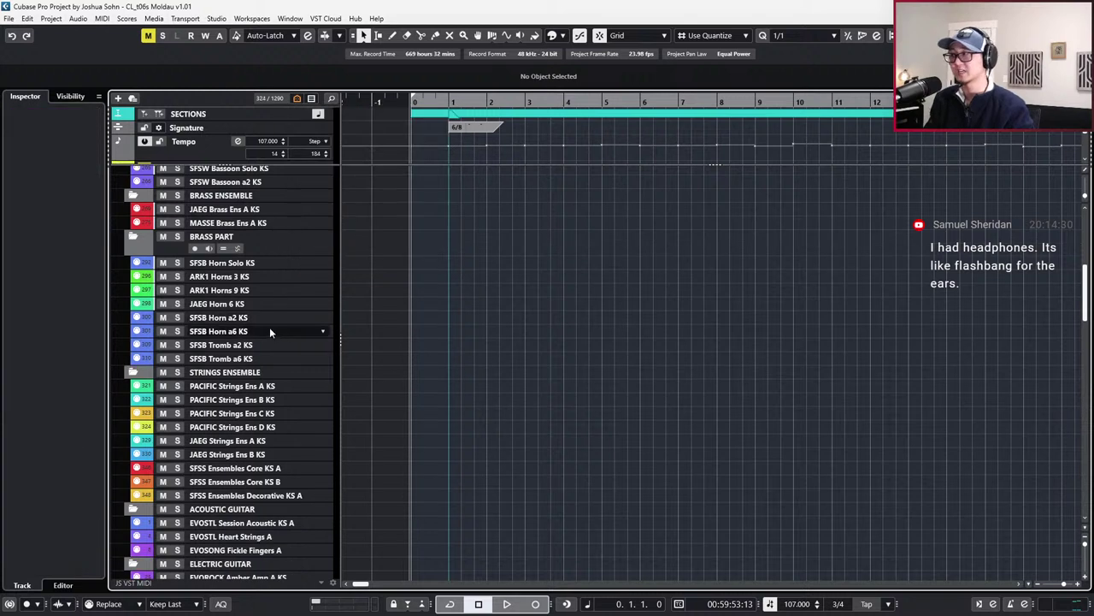
Audition the SFSB Tromb a2 KS and SFSB Tromb a6 KS tracks, ending with both selected
{"action": "left_click", "coordinate": [272, 355]}
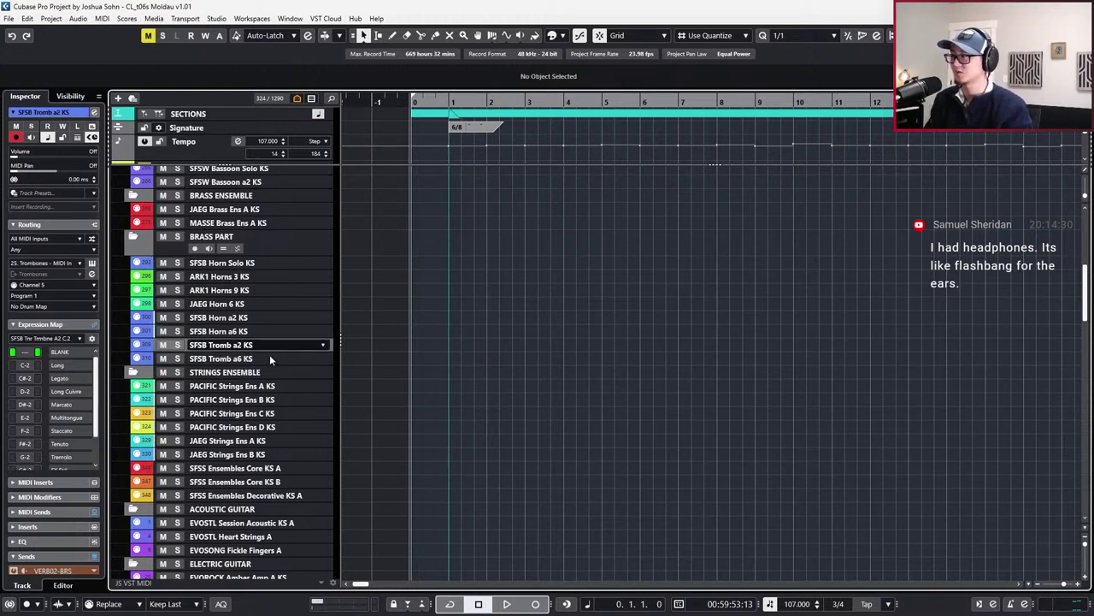
{"action": "left_click", "coordinate": [269, 347]}
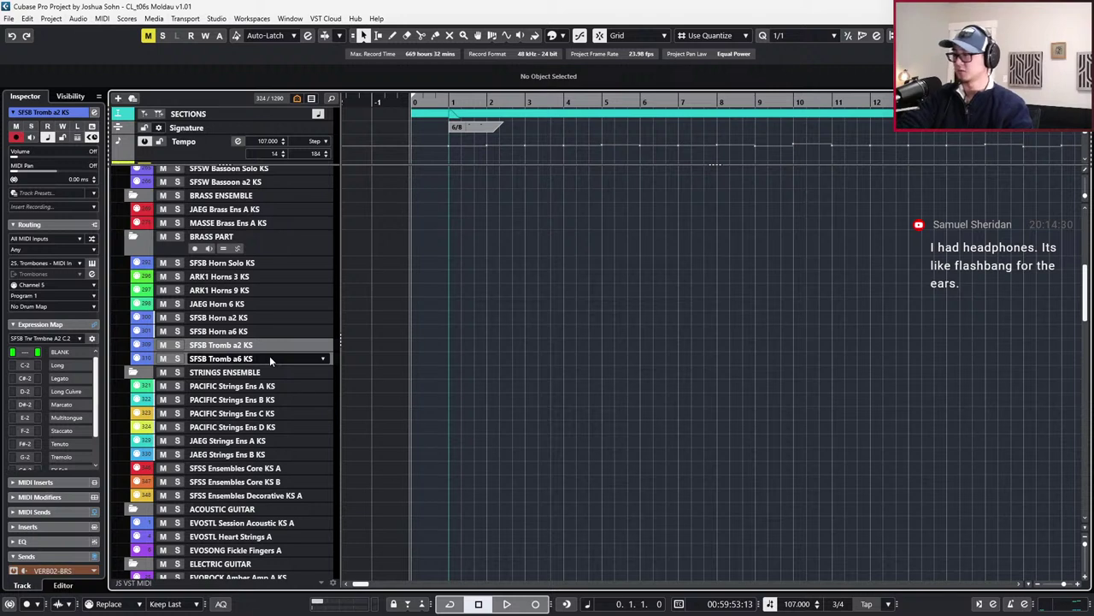
{"action": "left_click", "coordinate": [271, 359], "text": "shift"}
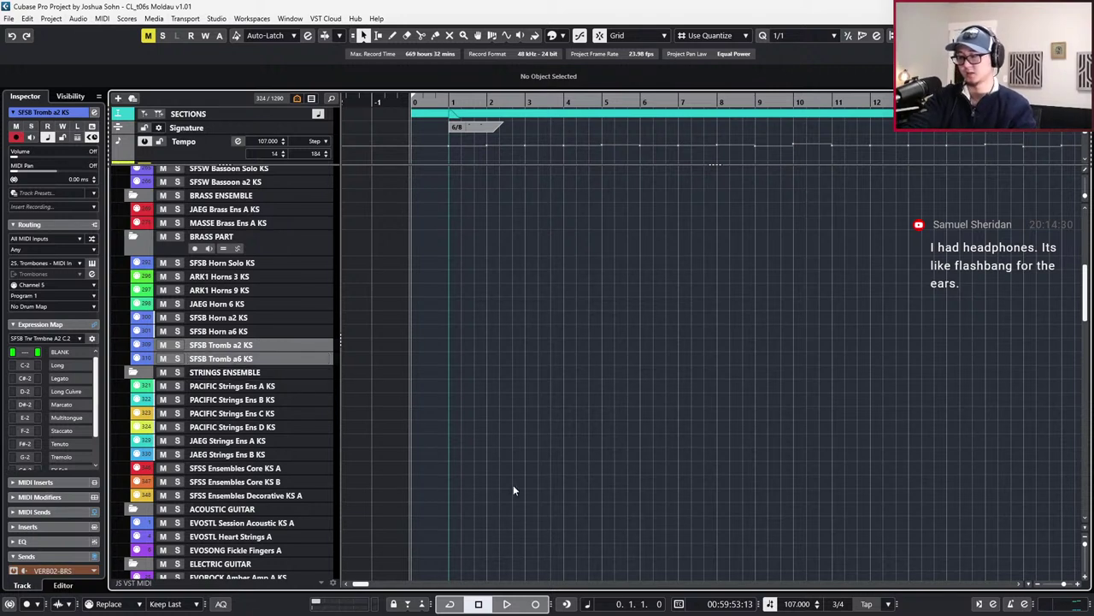
Show the hidden SONR Trumpets 4 KS track above SFSB Horn Solo KS in the BRASS PART folder
{"action": "left_click", "coordinate": [274, 275]}
{"action": "left_click", "coordinate": [276, 264]}
{"action": "left_click", "coordinate": [323, 303]}
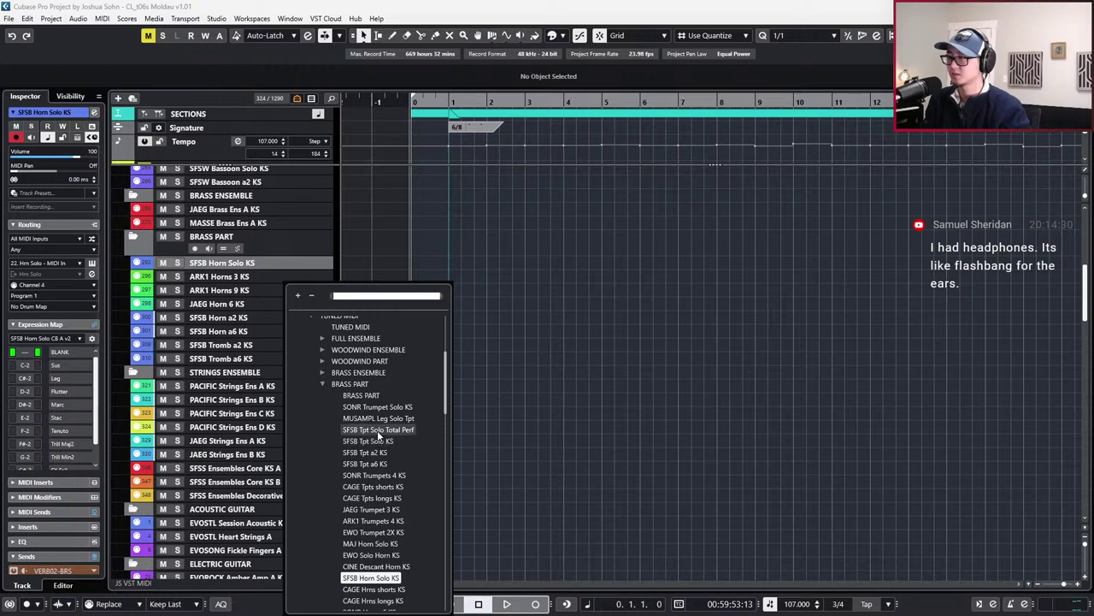
{"action": "left_click", "coordinate": [376, 475]}
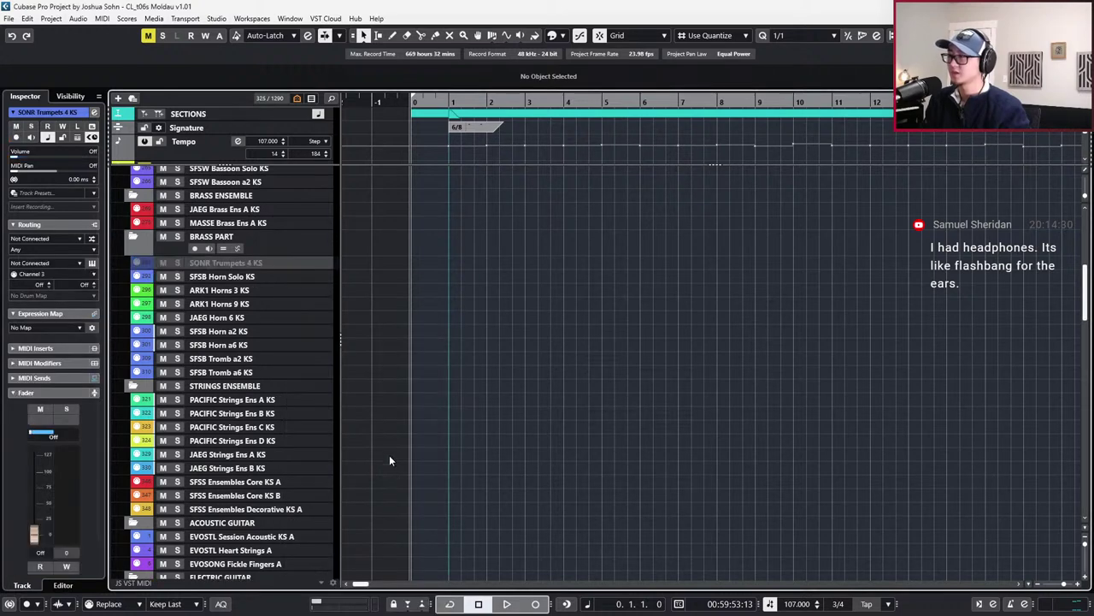
Show the hidden SFSB Tpt Solo KS, SFSB Tpt a2 KS and SFSB Tpt a6 KS tracks in the BRASS PART folder
{"action": "scroll", "coordinate": [453, 505], "scroll_direction": "down", "scroll_amount": 2}
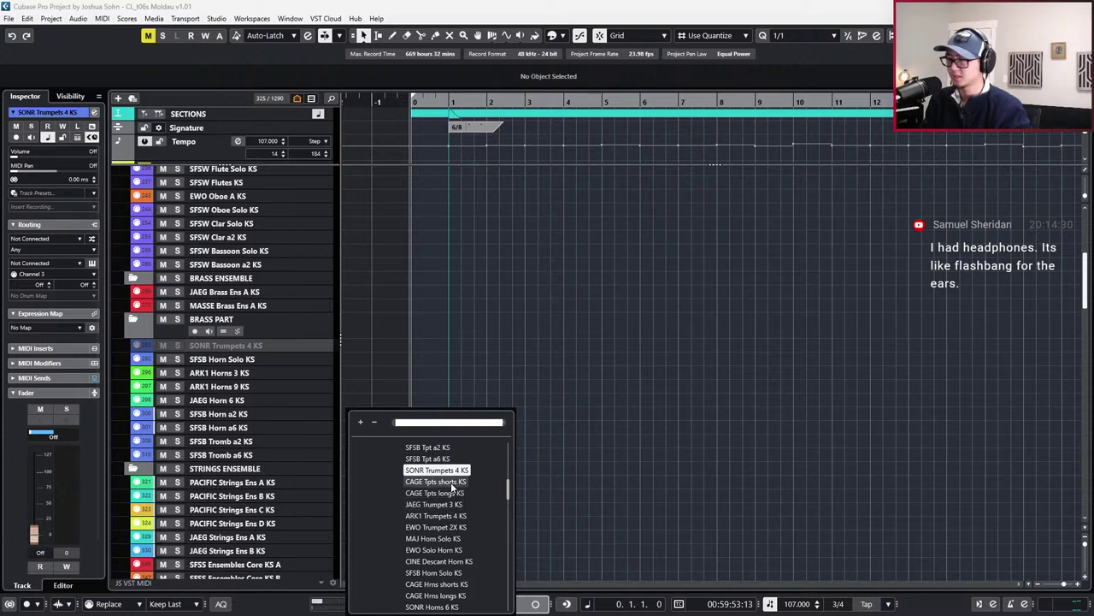
{"action": "scroll", "coordinate": [453, 483], "scroll_direction": "up", "scroll_amount": 2}
{"action": "left_click", "coordinate": [452, 493]}
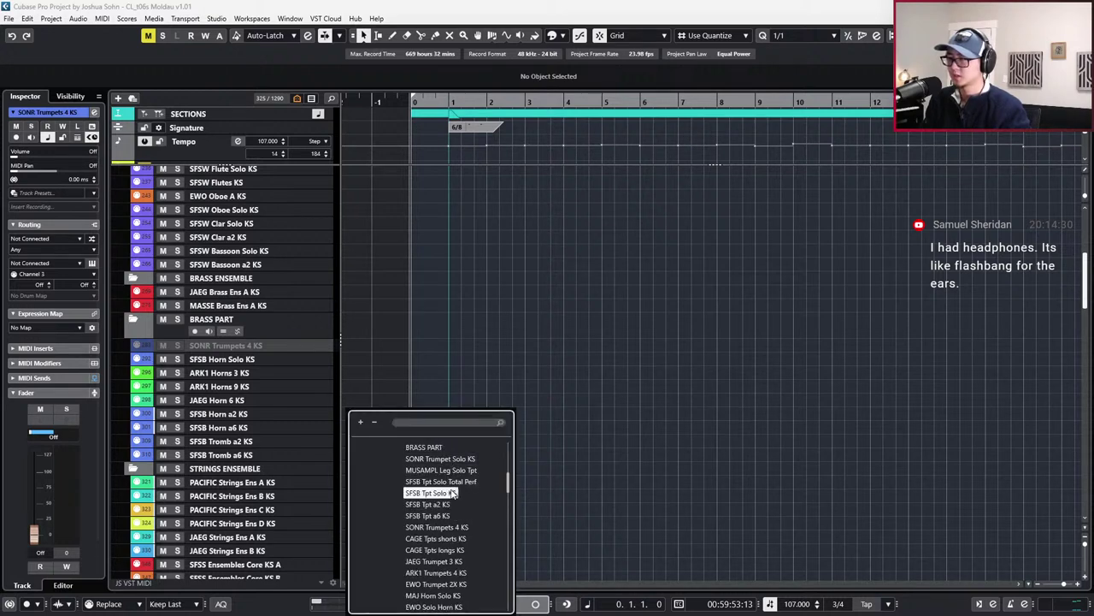
{"action": "key", "text": "ctrl+f"}
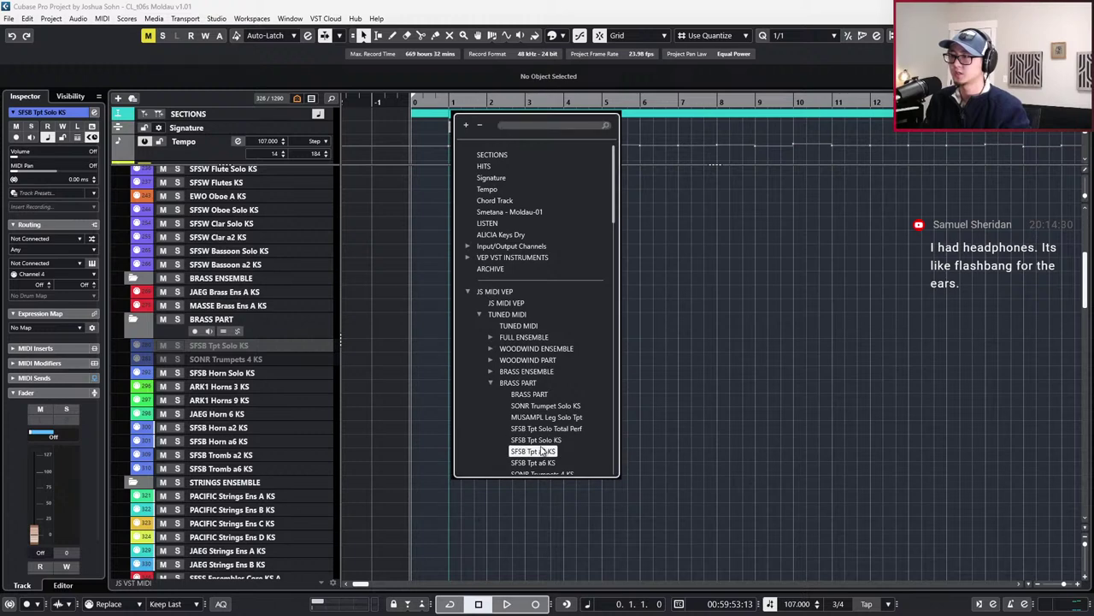
{"action": "left_click", "coordinate": [540, 447]}
{"action": "right_click", "coordinate": [539, 443]}
{"action": "left_click", "coordinate": [610, 421]}
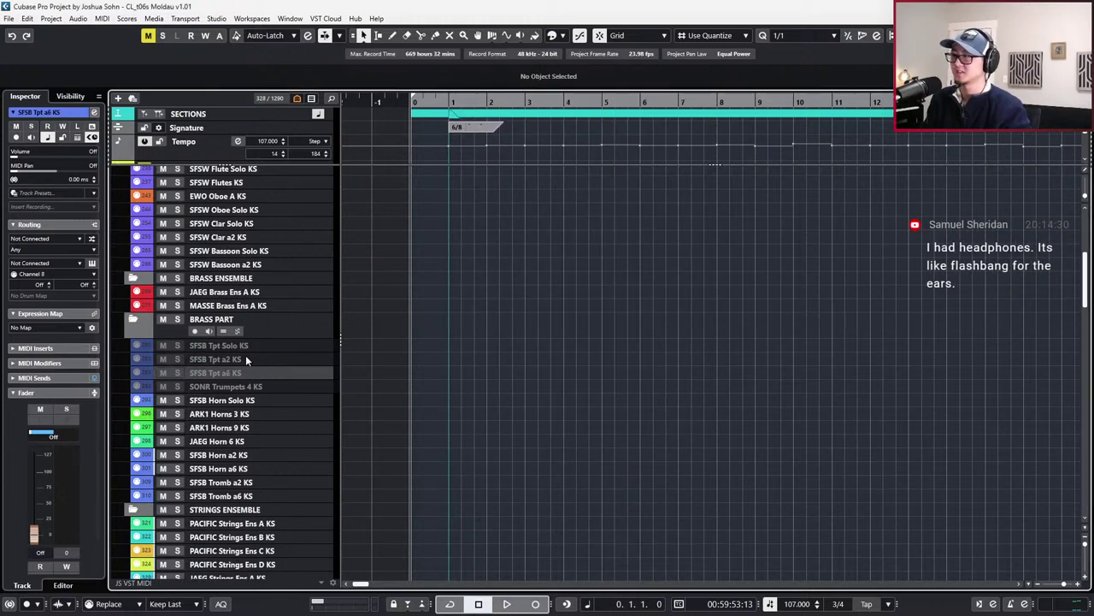
Select the three SFSB Tpt tracks together with SONR Trumpets 4 KS and enable them
{"action": "left_click", "coordinate": [202, 354], "text": "shift"}
{"action": "left_click", "coordinate": [207, 370]}
{"action": "left_click", "coordinate": [211, 385]}
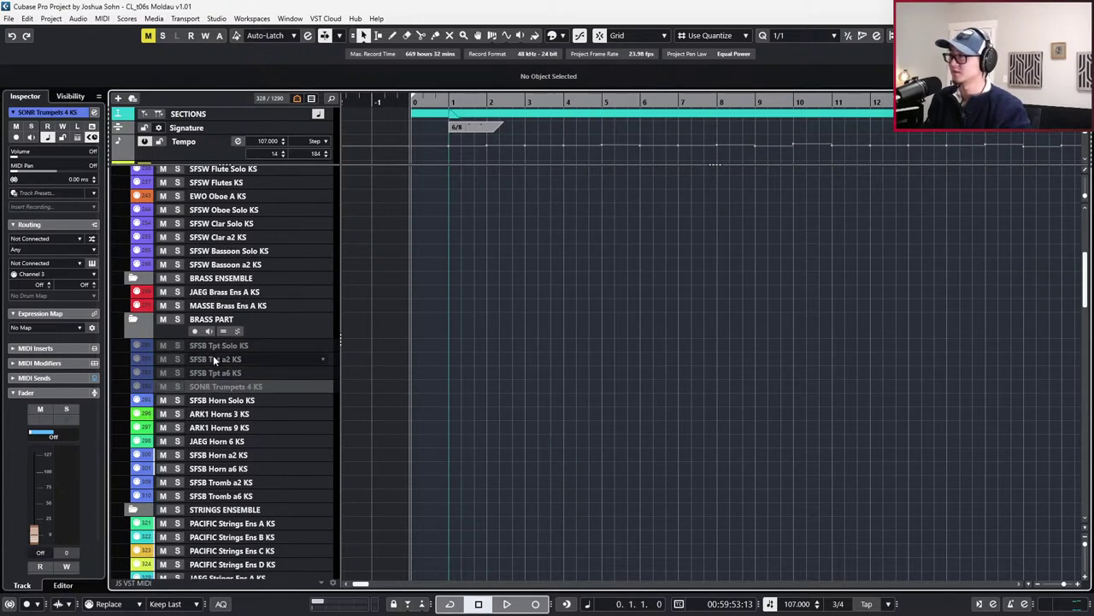
{"action": "left_click", "coordinate": [214, 359], "text": "shift"}
{"action": "left_click_drag", "start_coordinate": [216, 348], "coordinate": [244, 347]}
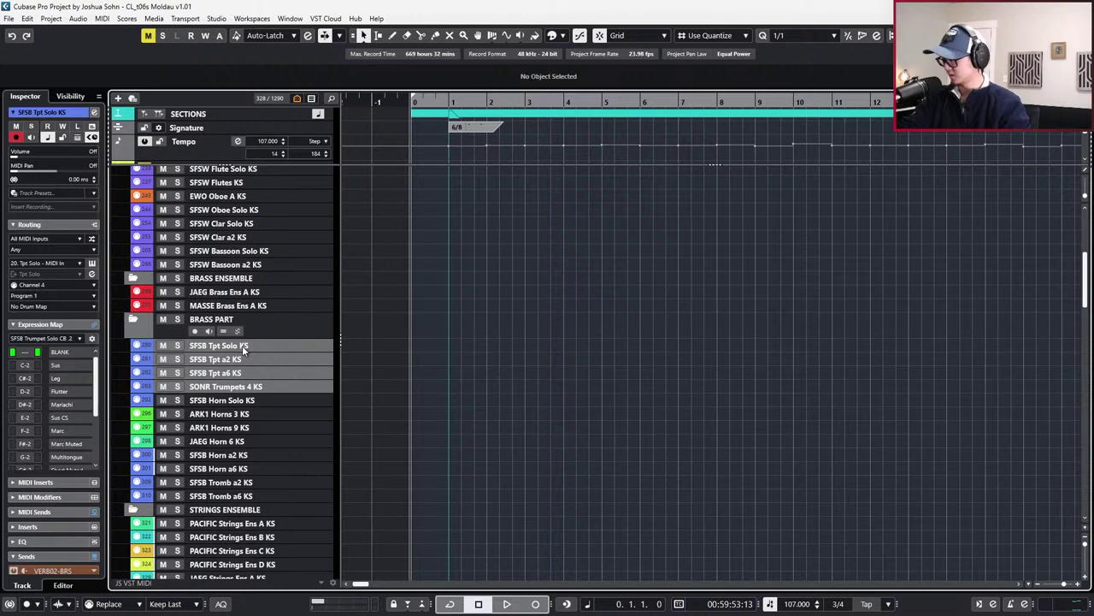
Show the hidden SONR Horns 6 KS track below SFSB Horn Solo KS and enable it
{"action": "left_click", "coordinate": [252, 414]}
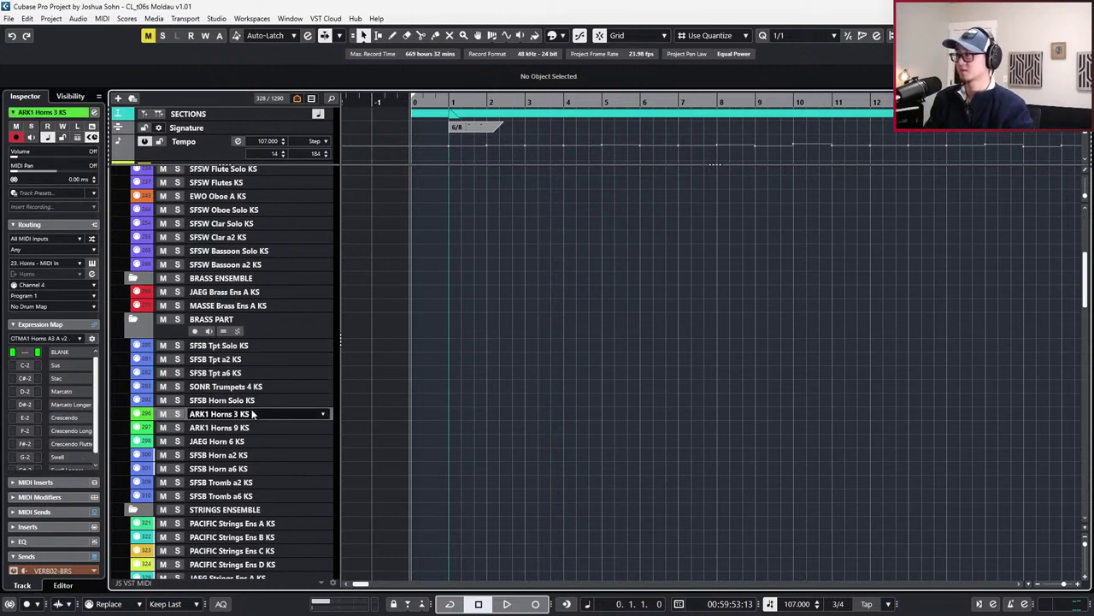
{"action": "left_click", "coordinate": [253, 400]}
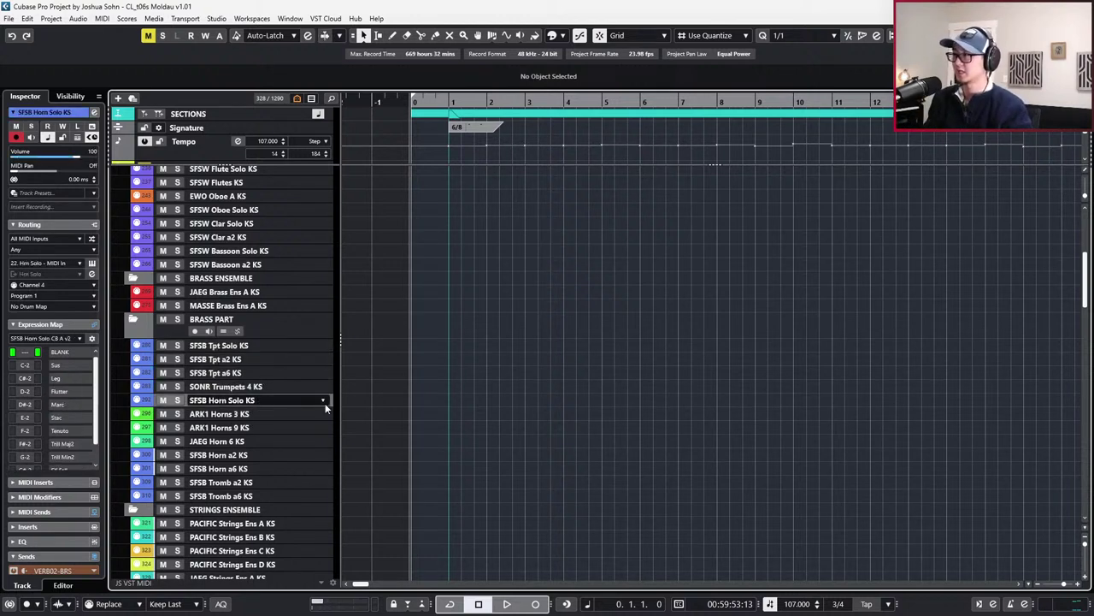
{"action": "left_click", "coordinate": [323, 400]}
{"action": "scroll", "coordinate": [402, 479], "scroll_direction": "down", "scroll_amount": 5}
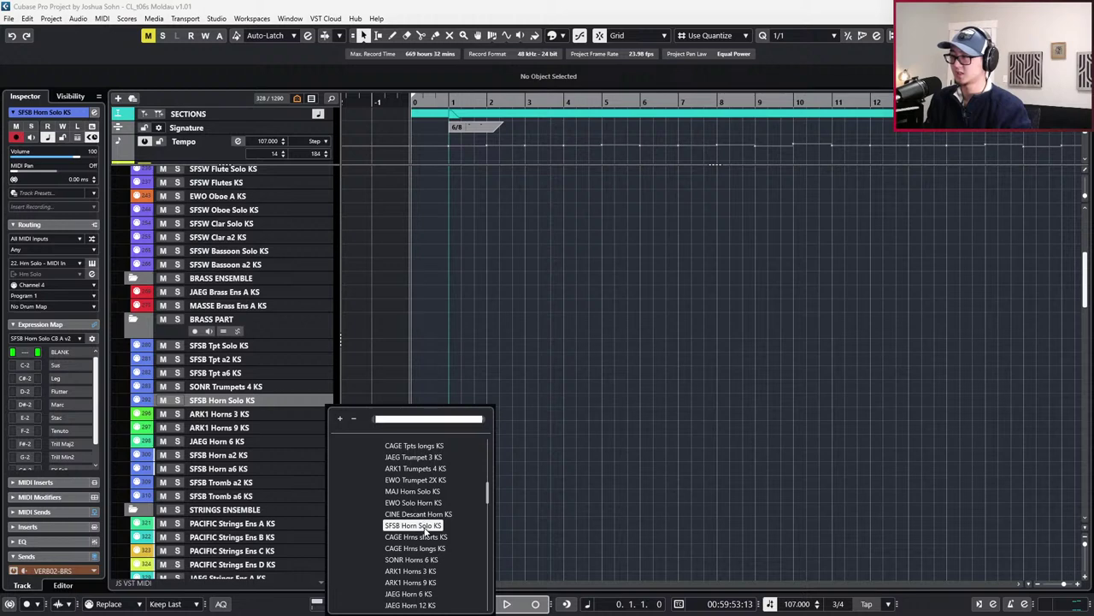
{"action": "scroll", "coordinate": [412, 513], "scroll_direction": "down", "scroll_amount": 3}
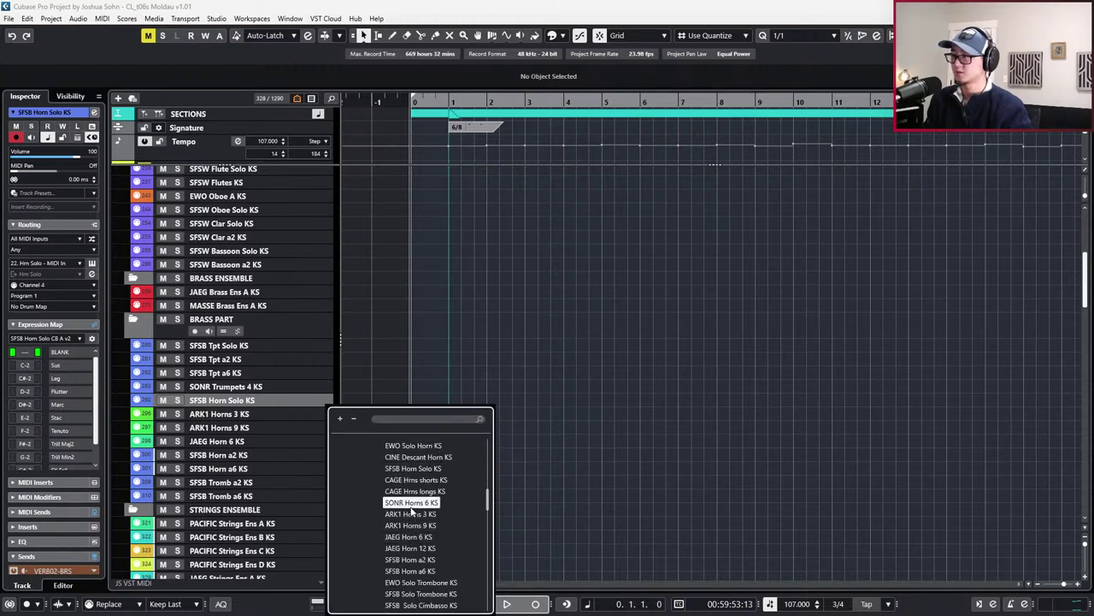
{"action": "left_click", "coordinate": [411, 505]}
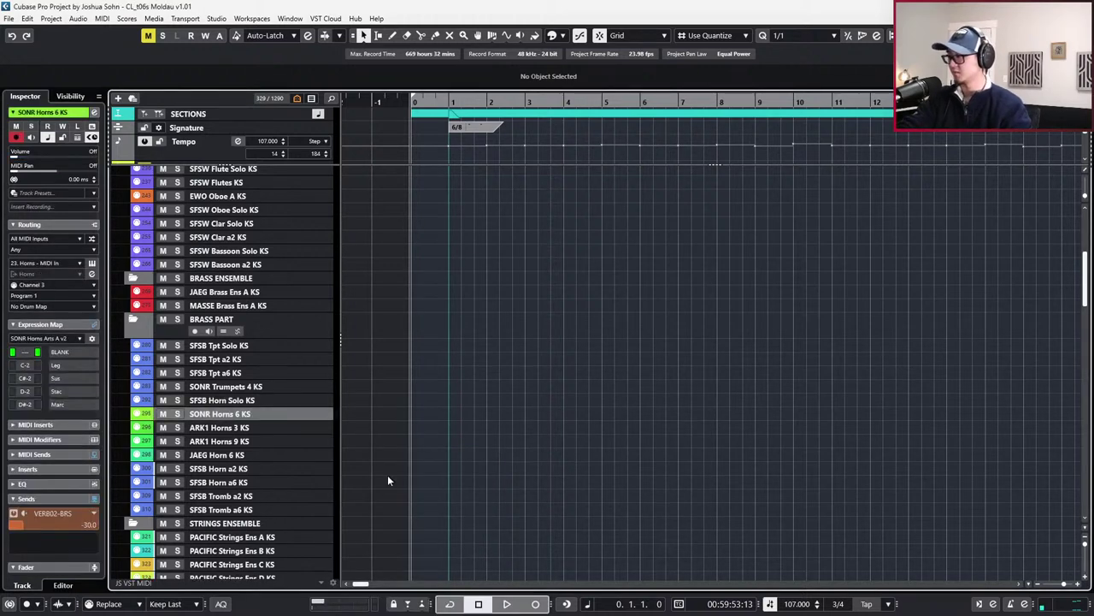
Look through the tracks from the brass section down to timpani, checking SFSS Ensembles Core KS B in the STRINGS ENSEMBLE folder
{"action": "scroll", "coordinate": [387, 481], "scroll_direction": "down", "scroll_amount": 4}
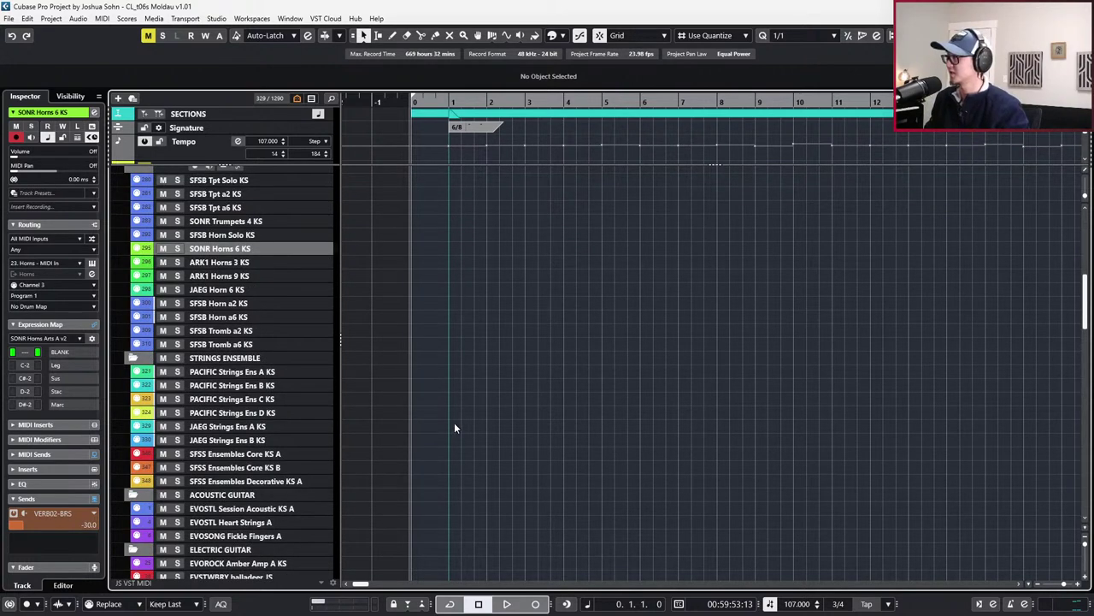
{"action": "scroll", "coordinate": [453, 428], "scroll_direction": "down", "scroll_amount": 4}
{"action": "left_click", "coordinate": [282, 301]}
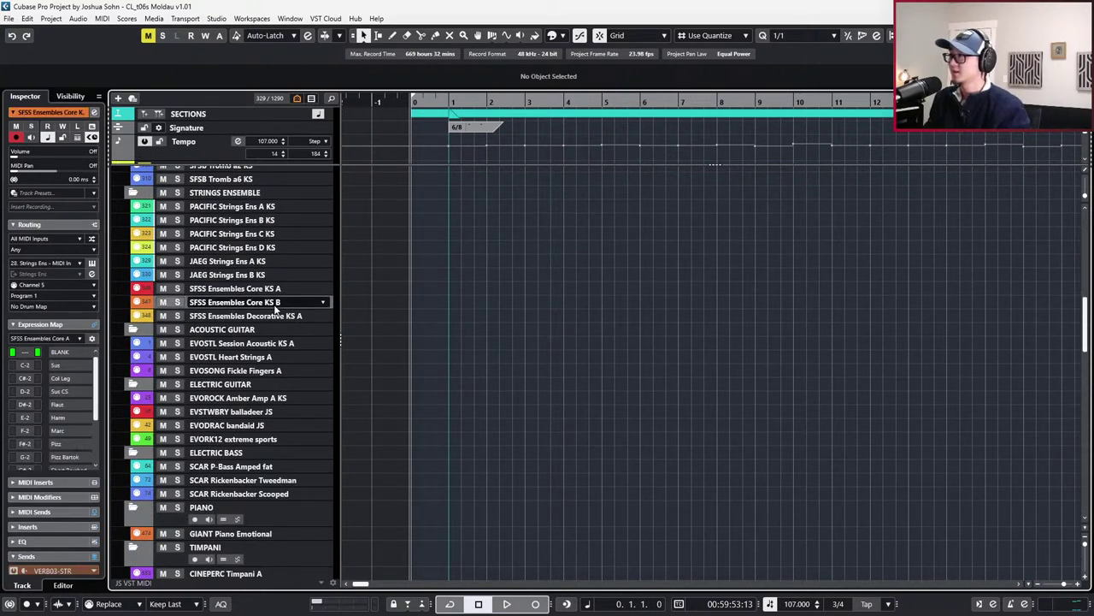
{"action": "scroll", "coordinate": [288, 429], "scroll_direction": "down", "scroll_amount": 4}
{"action": "scroll", "coordinate": [288, 429], "scroll_direction": "up", "scroll_amount": 4}
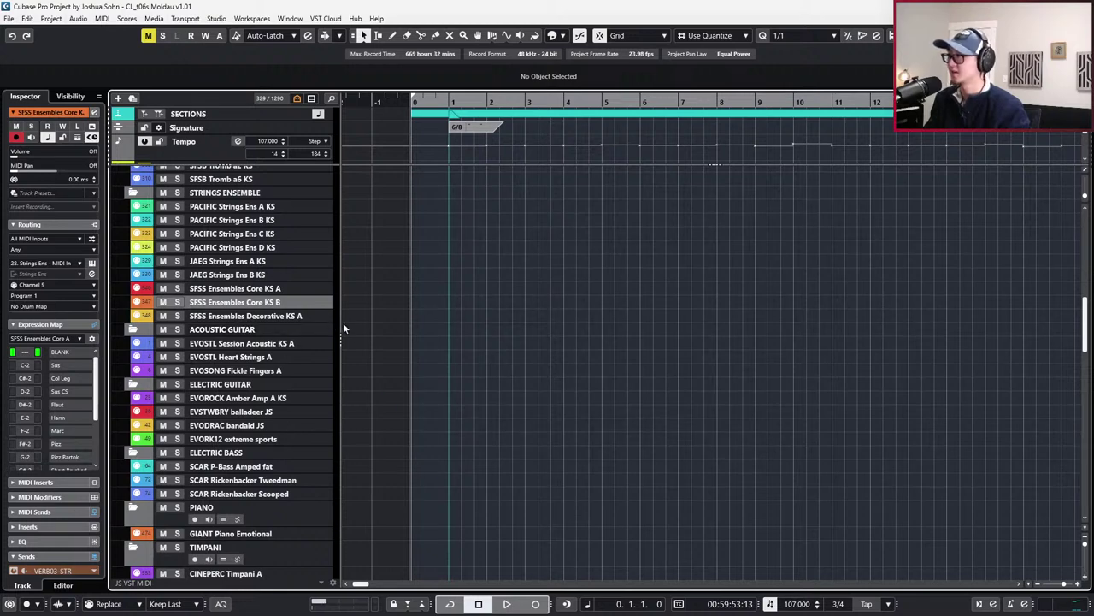
{"action": "scroll", "coordinate": [407, 338], "scroll_direction": "up", "scroll_amount": 4}
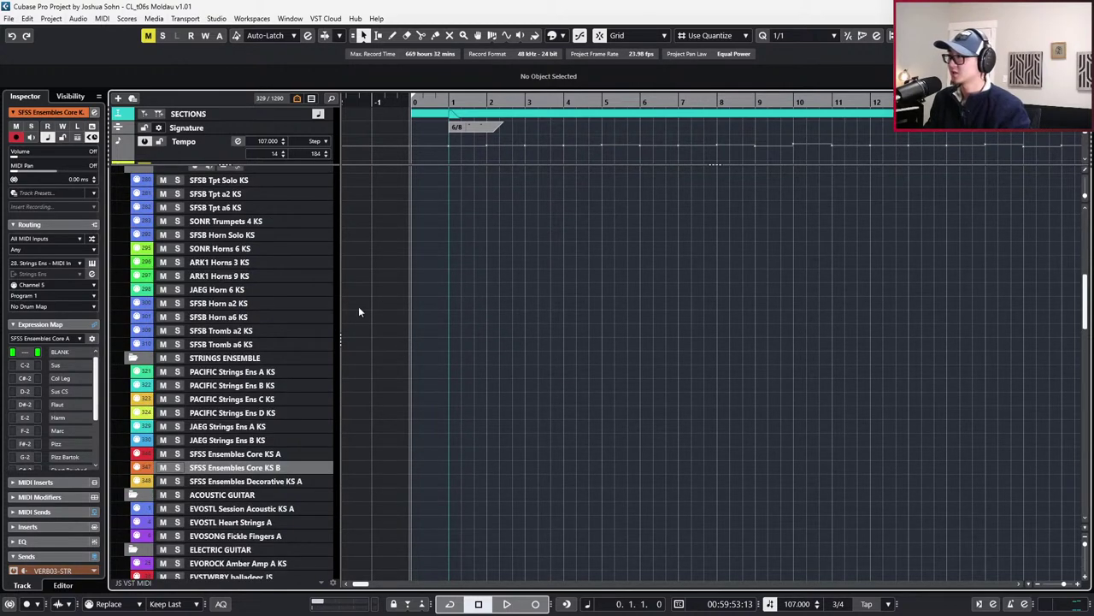
Audition the BRASS PART tracks one after another from SFSB Tpt Solo KS down to ARK1 Horns 3 KS
{"action": "left_click", "coordinate": [312, 303]}
{"action": "scroll", "coordinate": [259, 259], "scroll_direction": "up", "scroll_amount": 2}
{"action": "left_click", "coordinate": [259, 262]}
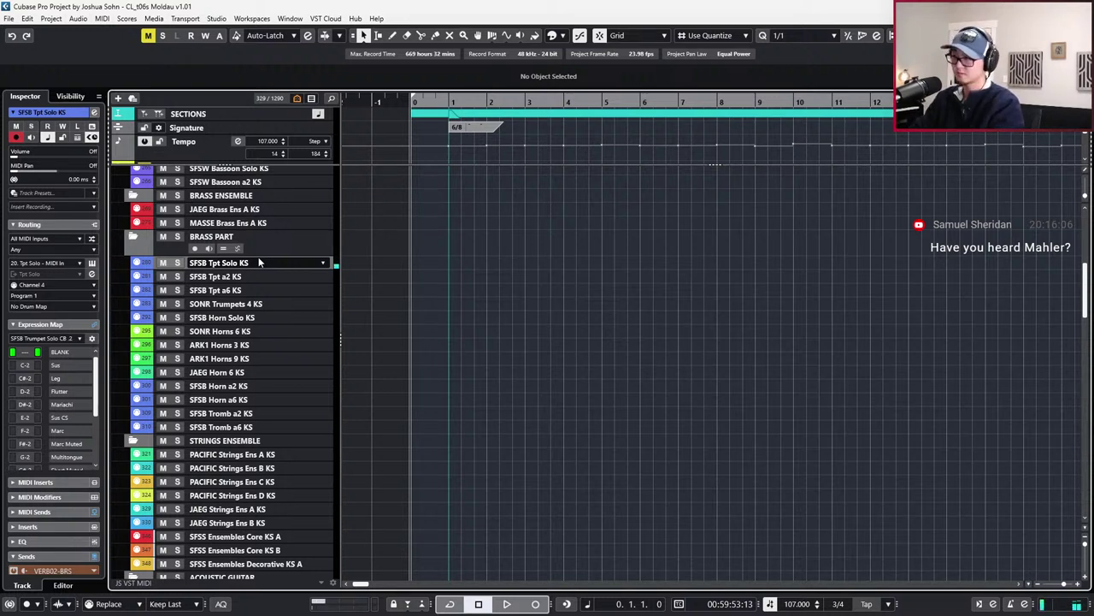
{"action": "key", "text": "Down"}
{"action": "key", "text": "Down"}
{"action": "key", "text": "Down"}
{"action": "key", "text": "Down"}
{"action": "key", "text": "Down"}
{"action": "key", "text": "Down"}
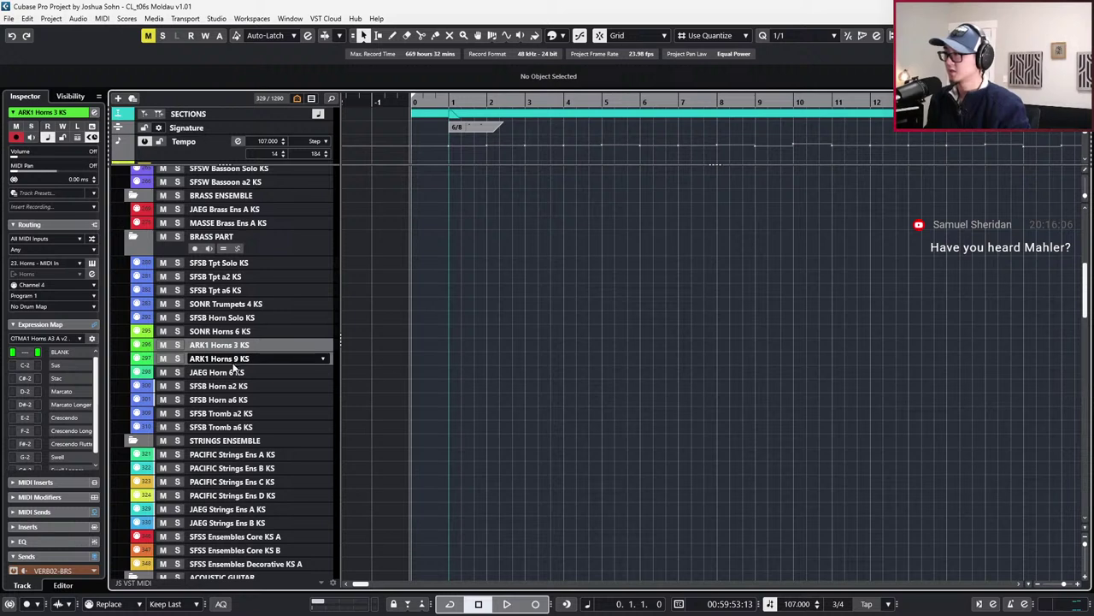
Select the tracks from ARK1 Horns 3 KS to SFSB Tromb a6 KS and audition them one by one
{"action": "left_click", "coordinate": [242, 427], "text": "shift"}
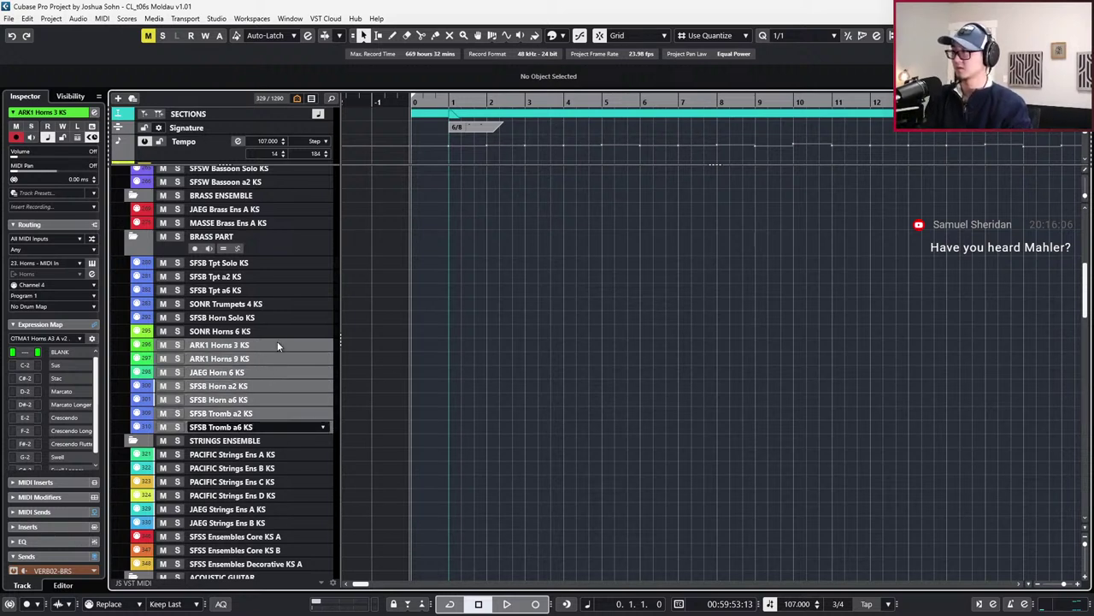
{"action": "left_click", "coordinate": [277, 342]}
{"action": "key", "text": "Down"}
{"action": "key", "text": "Down"}
{"action": "key", "text": "Down"}
{"action": "key", "text": "Down"}
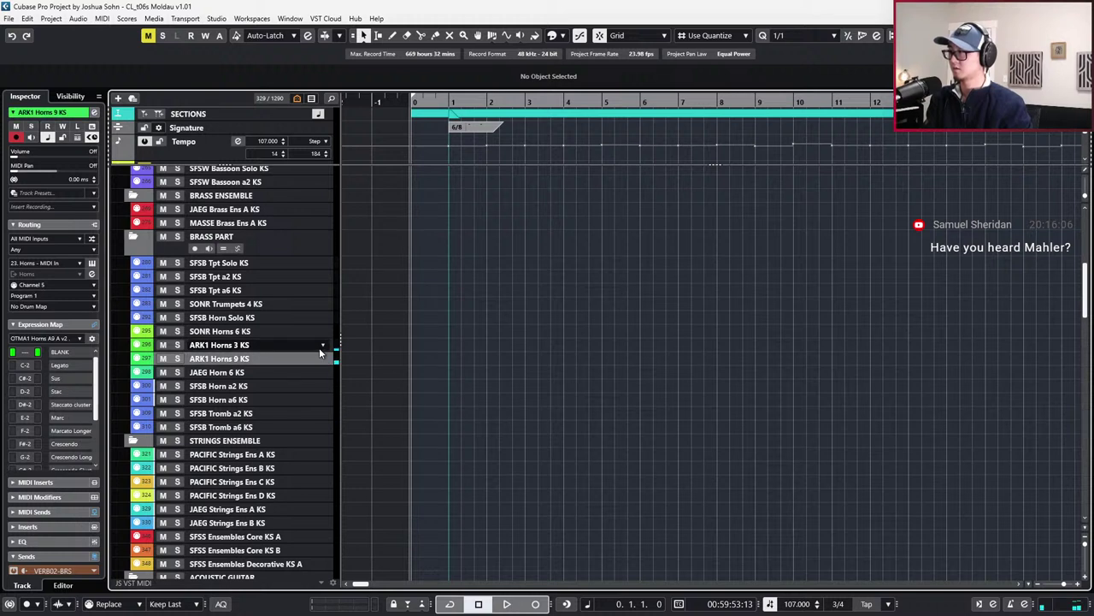
{"action": "key", "text": "Down"}
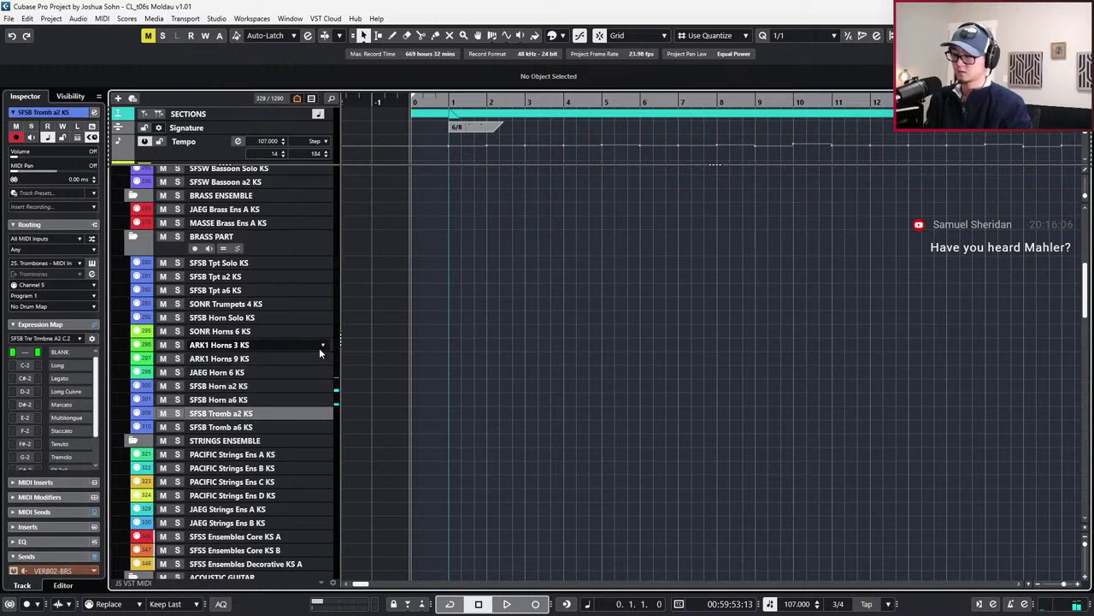
{"action": "key", "text": "Down"}
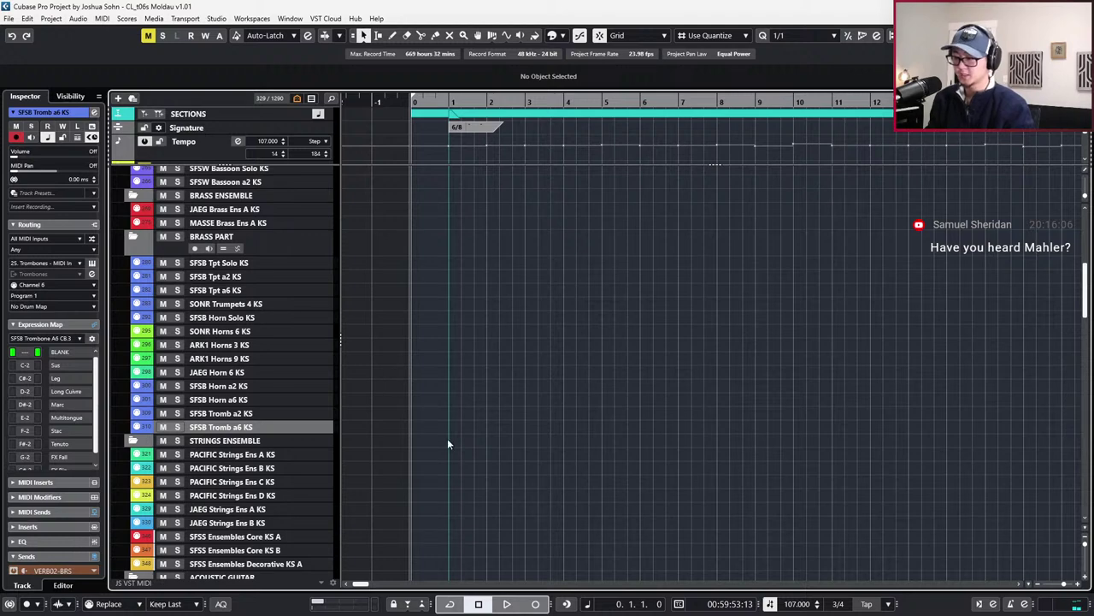
Show the hidden SFSB Bass Tromb a2 KS track below SFSB Tromb a6 KS in the BRASS PART folder
{"action": "key", "text": "ctrl+f"}
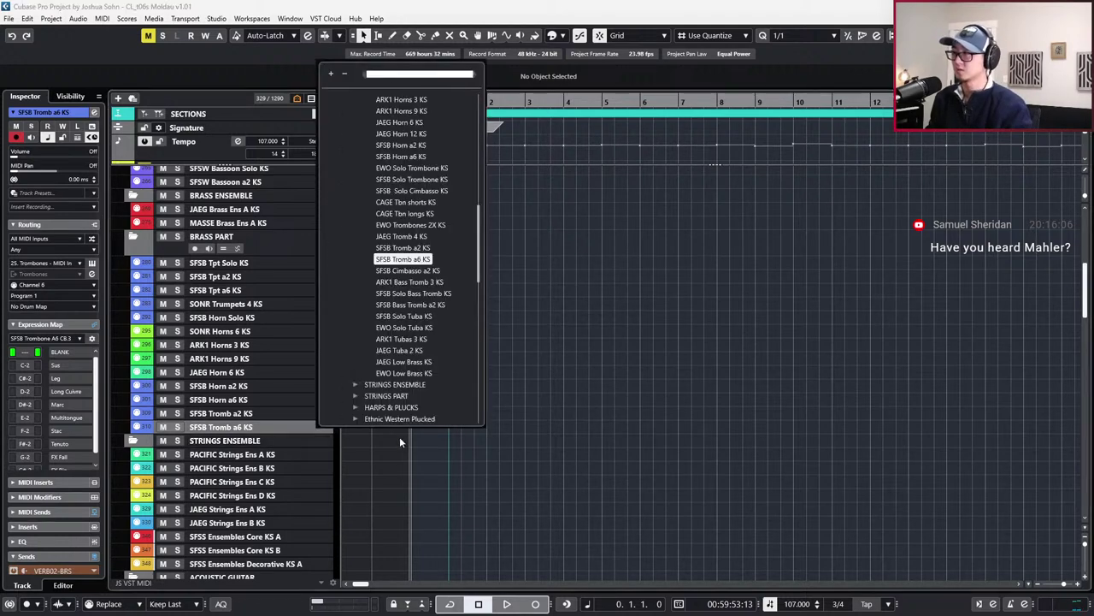
{"action": "left_click", "coordinate": [440, 304]}
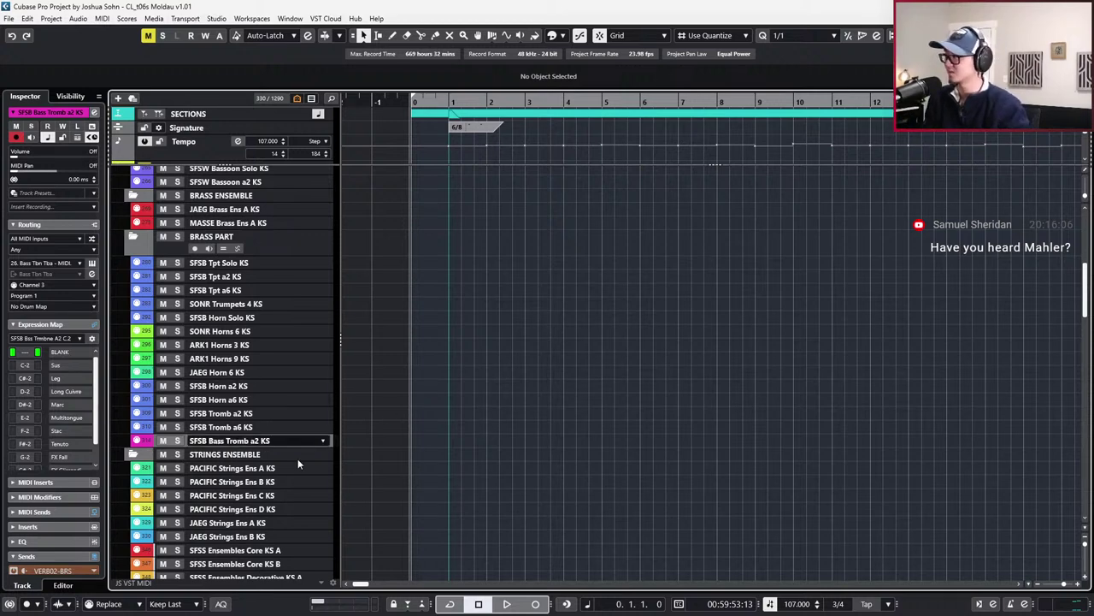
Examine the brass, strings, guitar, piano and timpani tracks in the list and the timeline around the project start
{"action": "scroll", "coordinate": [432, 404], "scroll_direction": "down", "scroll_amount": 6}
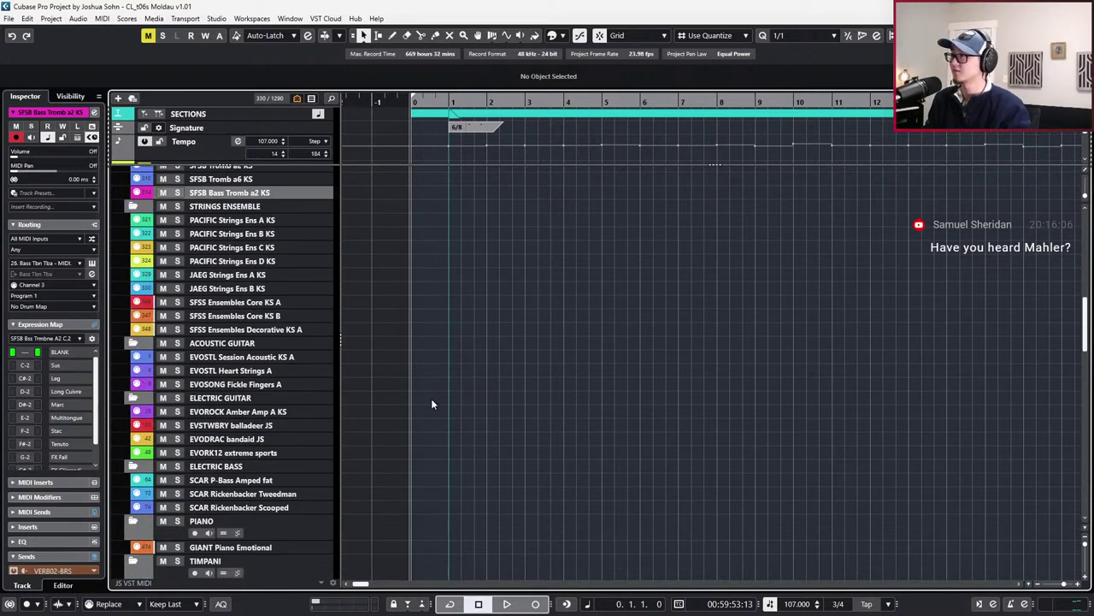
{"action": "scroll", "coordinate": [431, 399], "scroll_direction": "down", "scroll_amount": 2}
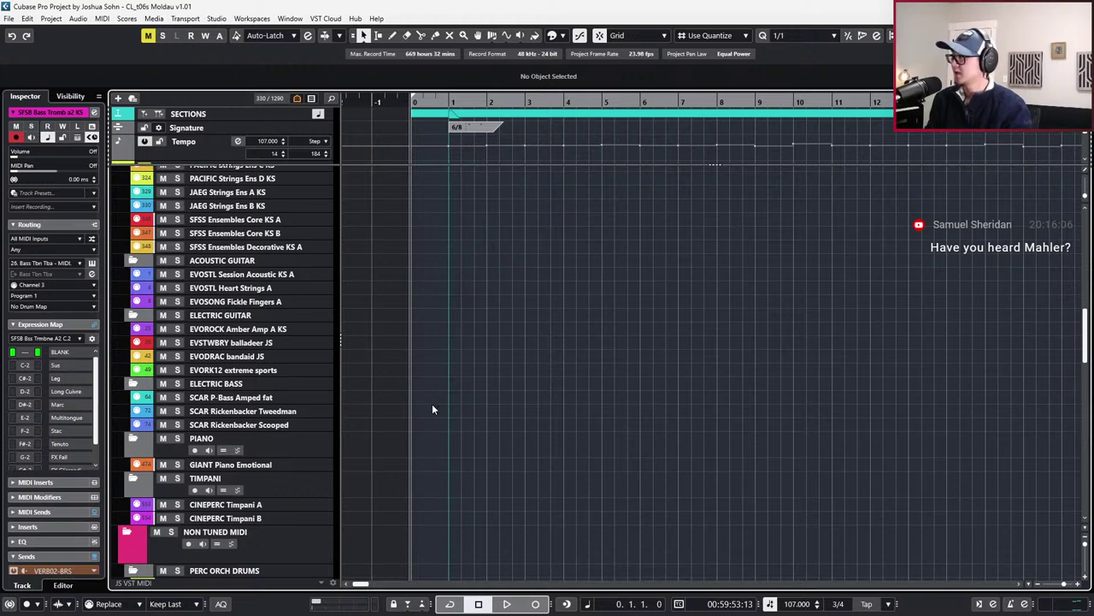
{"action": "scroll", "coordinate": [431, 404], "scroll_direction": "up", "scroll_amount": 1, "text": "ctrl"}
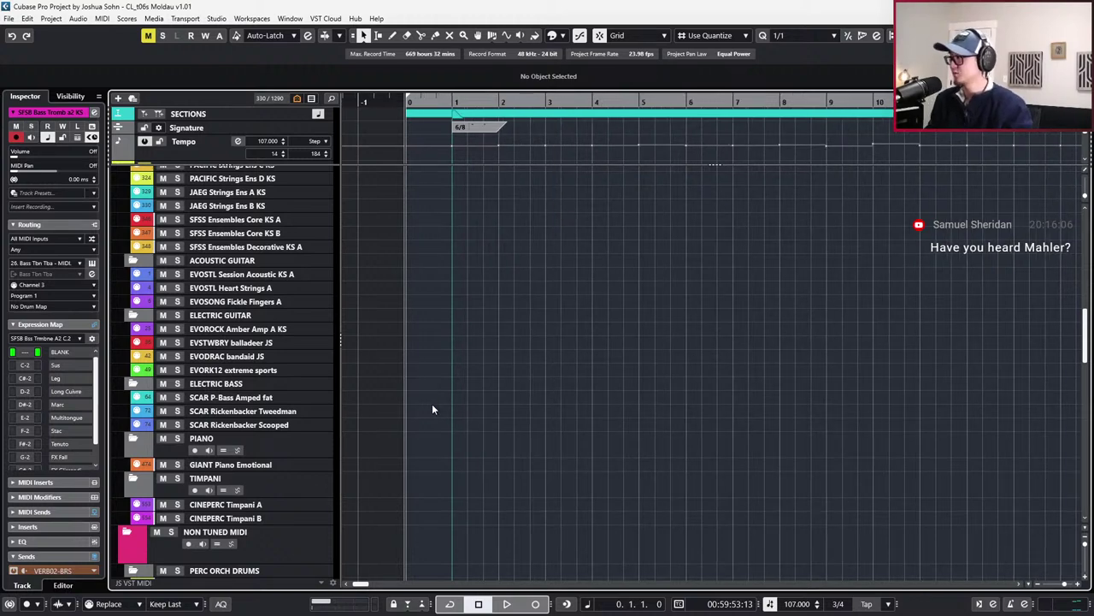
{"action": "scroll", "coordinate": [391, 347], "scroll_direction": "up", "scroll_amount": 4}
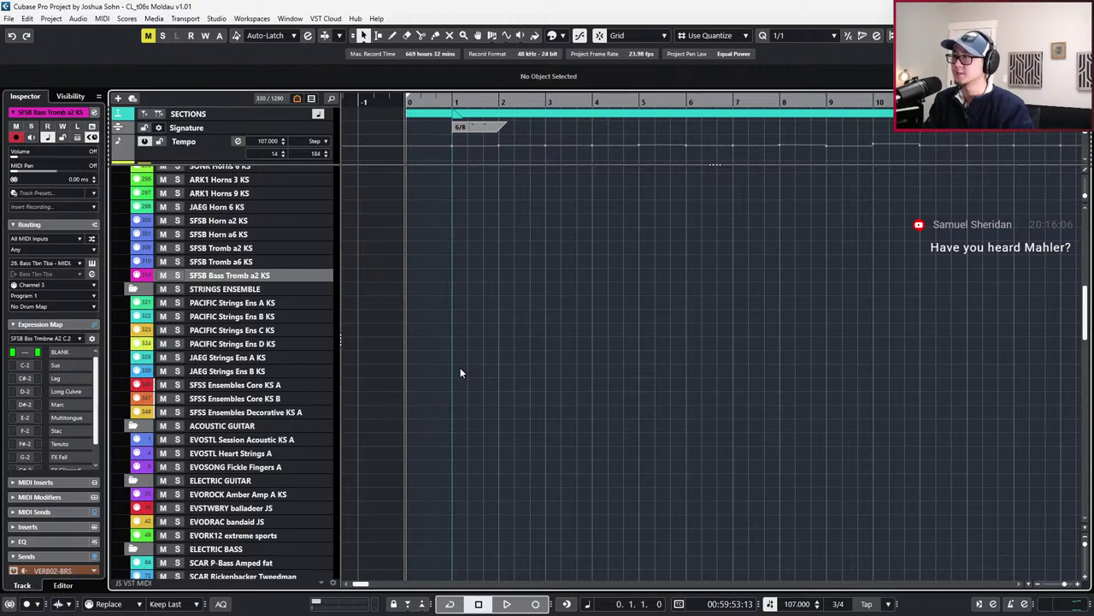
{"action": "scroll", "coordinate": [486, 376], "scroll_direction": "down", "scroll_amount": 2}
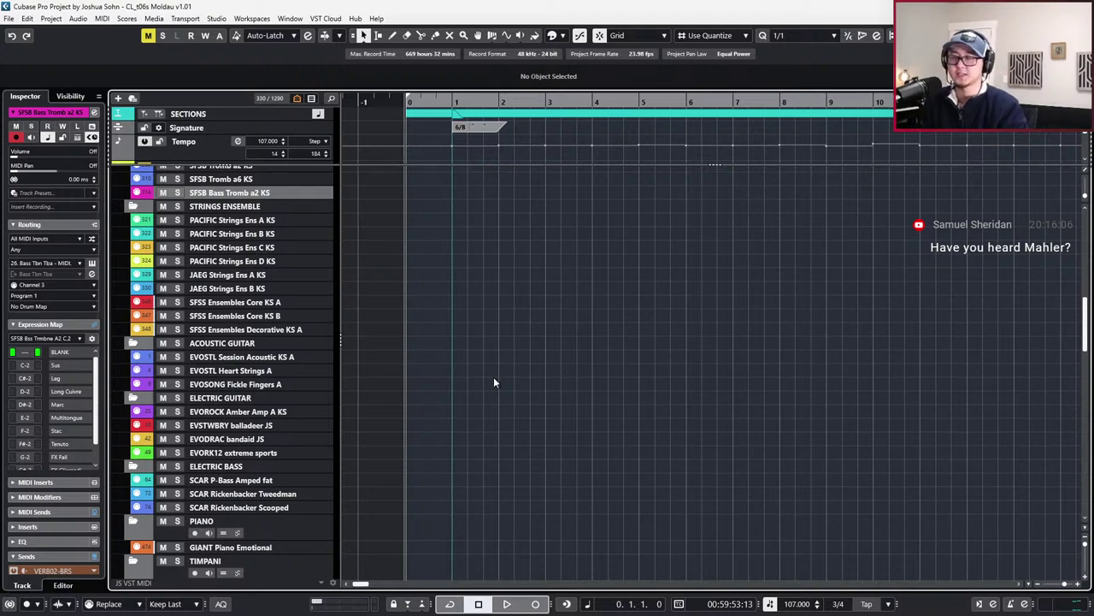
{"action": "scroll", "coordinate": [494, 380], "scroll_direction": "up", "scroll_amount": 12}
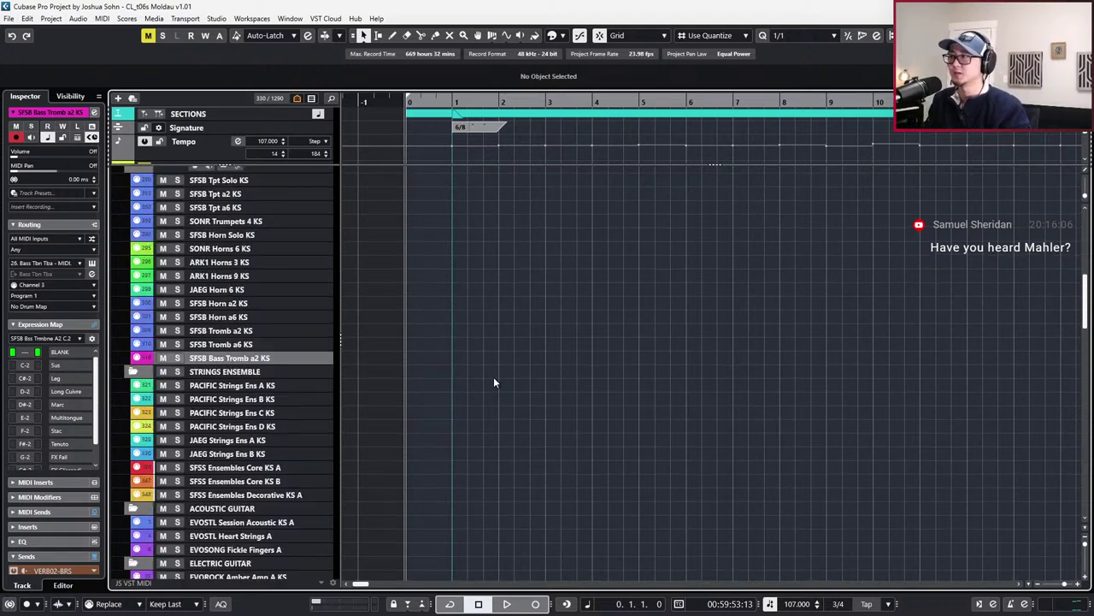
{"action": "scroll", "coordinate": [494, 380], "scroll_direction": "down", "scroll_amount": 5}
{"action": "scroll", "coordinate": [494, 378], "scroll_direction": "down", "scroll_amount": 8}
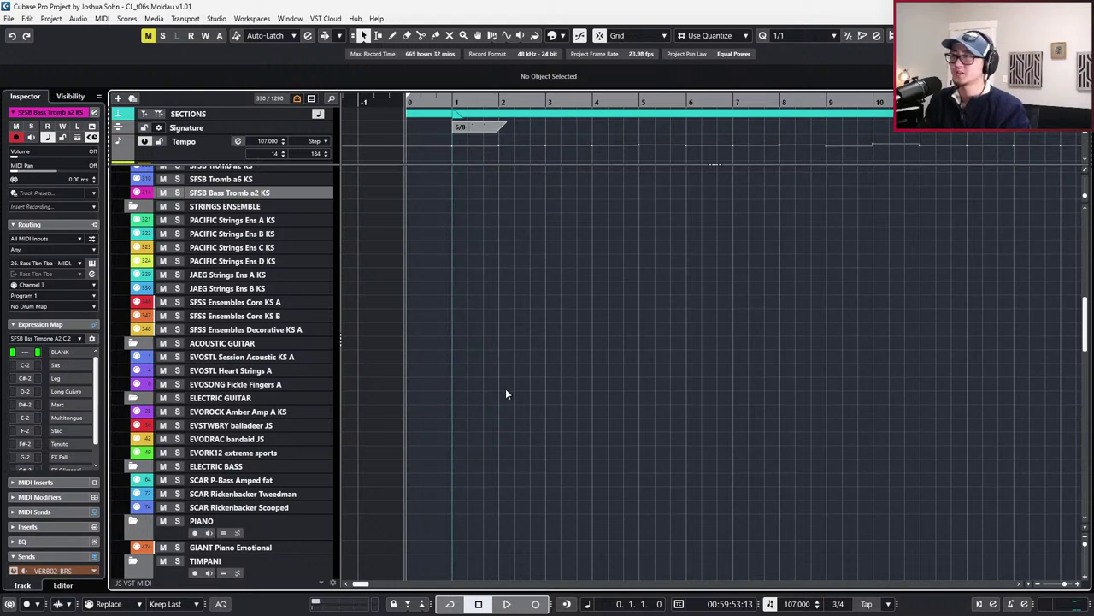
{"action": "scroll", "coordinate": [506, 388], "scroll_direction": "down", "scroll_amount": 2}
{"action": "scroll", "coordinate": [506, 388], "scroll_direction": "right", "scroll_amount": 2}
{"action": "scroll", "coordinate": [506, 389], "scroll_direction": "left", "scroll_amount": 1}
{"action": "key", "text": "h"}
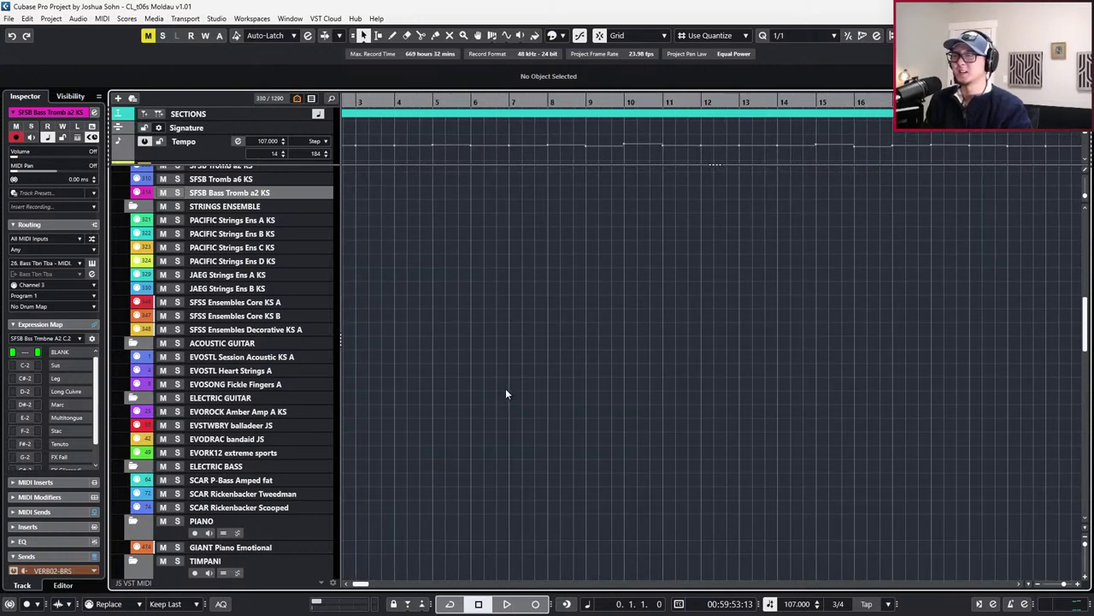
{"action": "scroll", "coordinate": [506, 388], "scroll_direction": "left", "scroll_amount": 6}
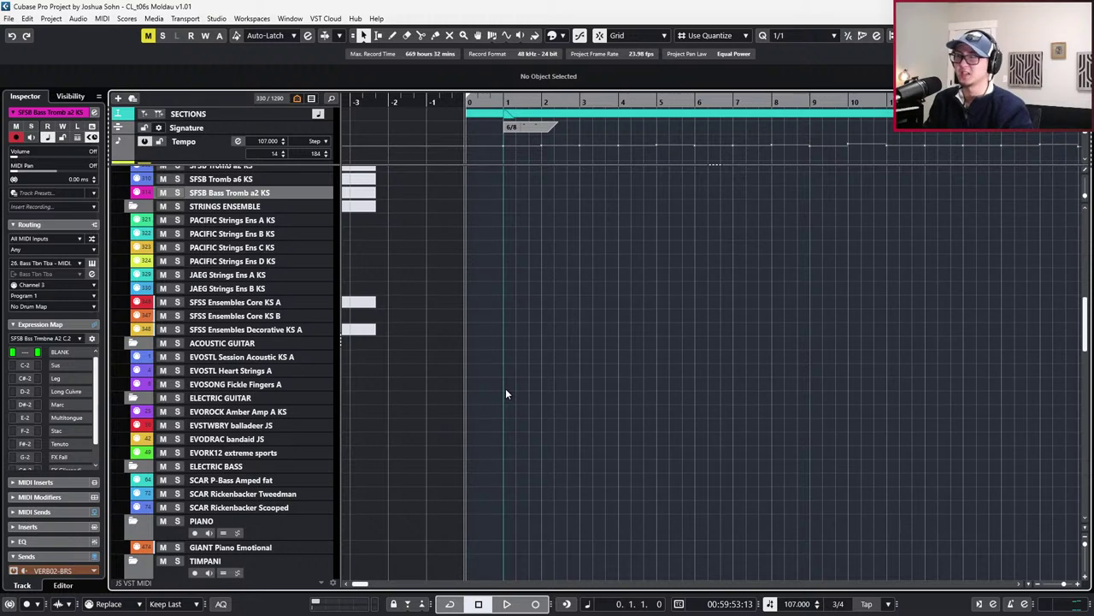
{"action": "scroll", "coordinate": [506, 388], "scroll_direction": "up", "scroll_amount": 3}
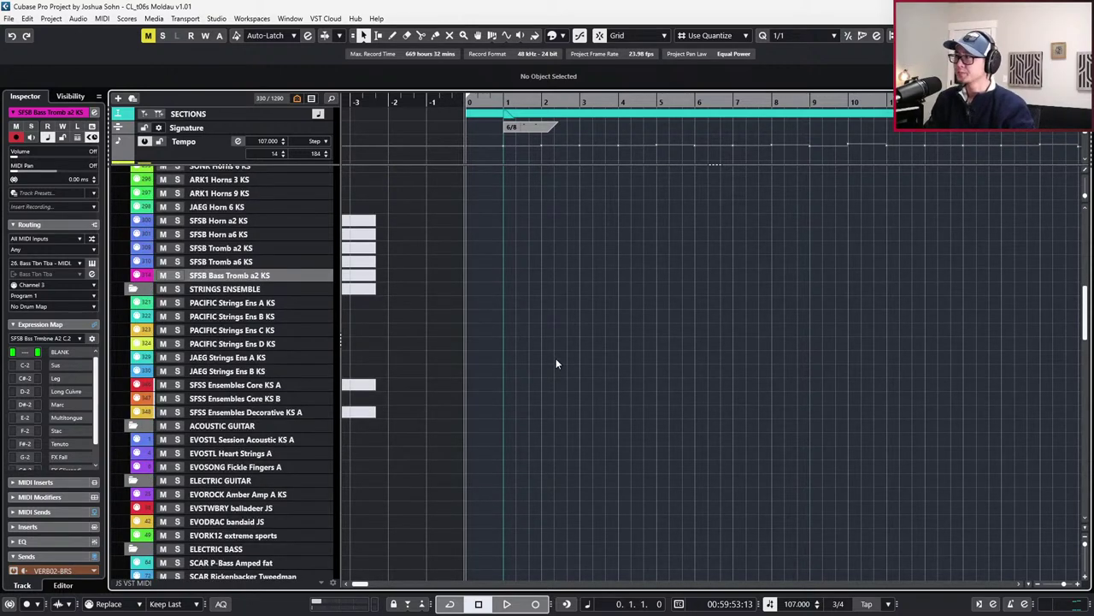
{"action": "scroll", "coordinate": [556, 364], "scroll_direction": "down", "scroll_amount": 3}
Switch to the Smetana Moldau score PDF in Firefox and read its percussion, harp and string instrumentation on page 2 and further in
{"action": "key", "text": "alt+Tab"}
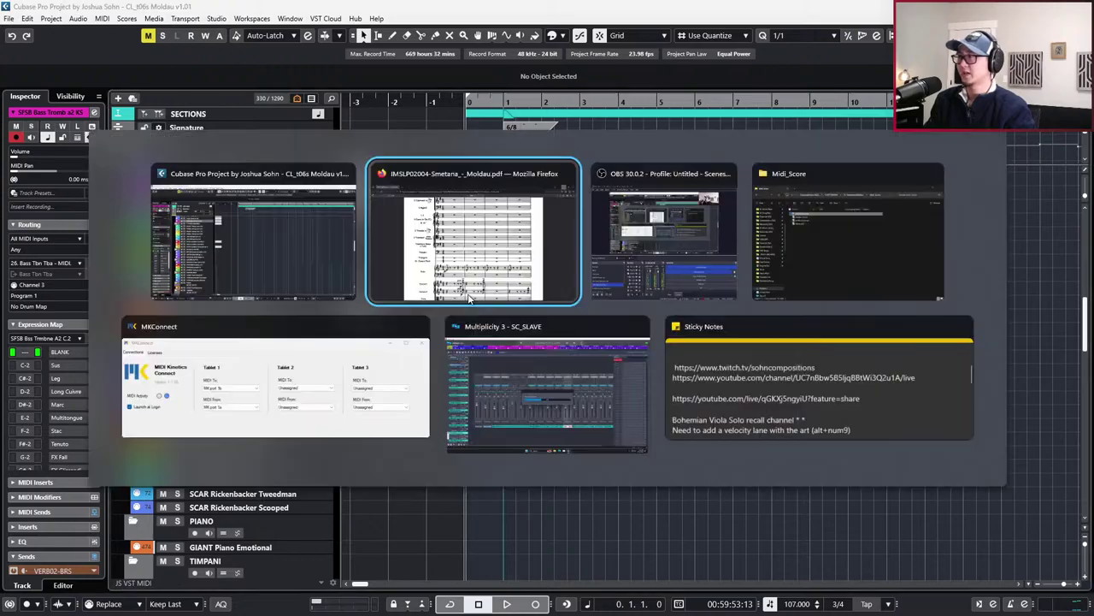
{"action": "scroll", "coordinate": [445, 325], "scroll_direction": "down", "scroll_amount": 3}
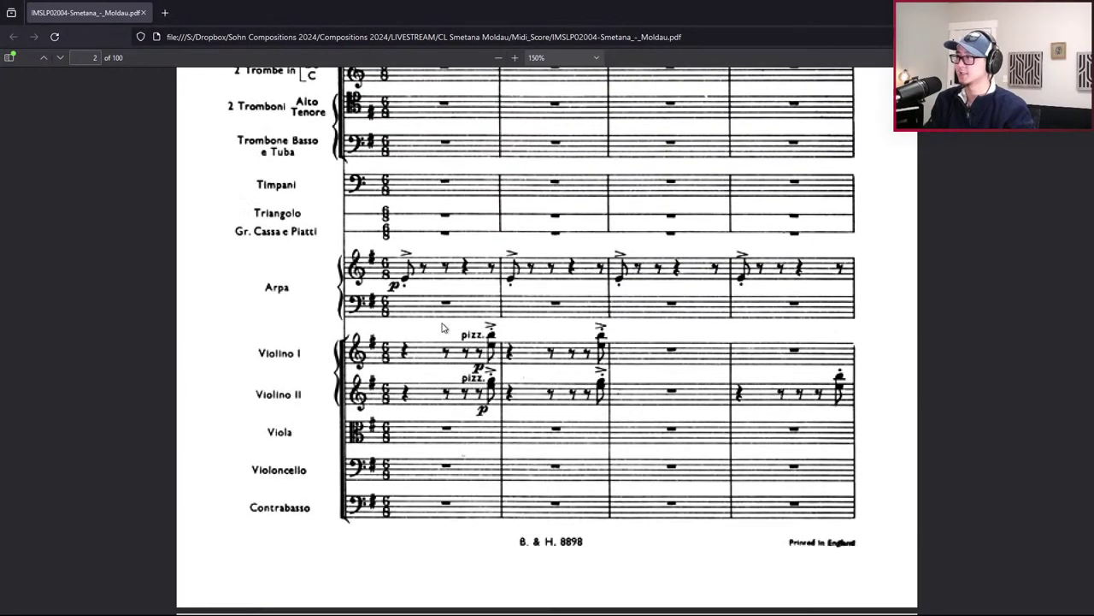
{"action": "scroll", "coordinate": [443, 326], "scroll_direction": "up", "scroll_amount": 1}
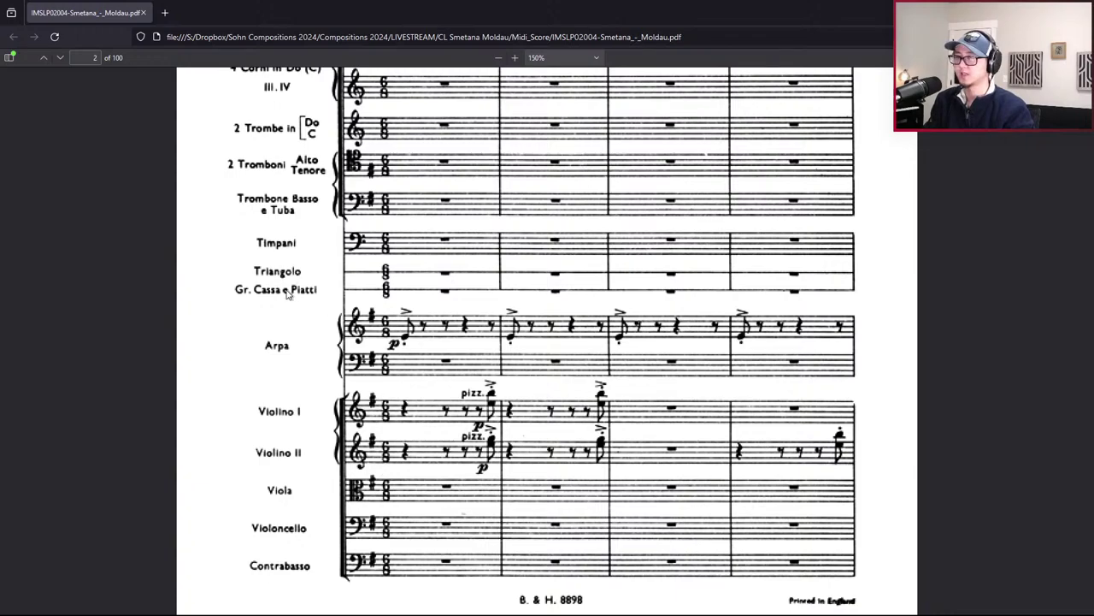
{"action": "scroll", "coordinate": [427, 293], "scroll_direction": "down", "scroll_amount": 10}
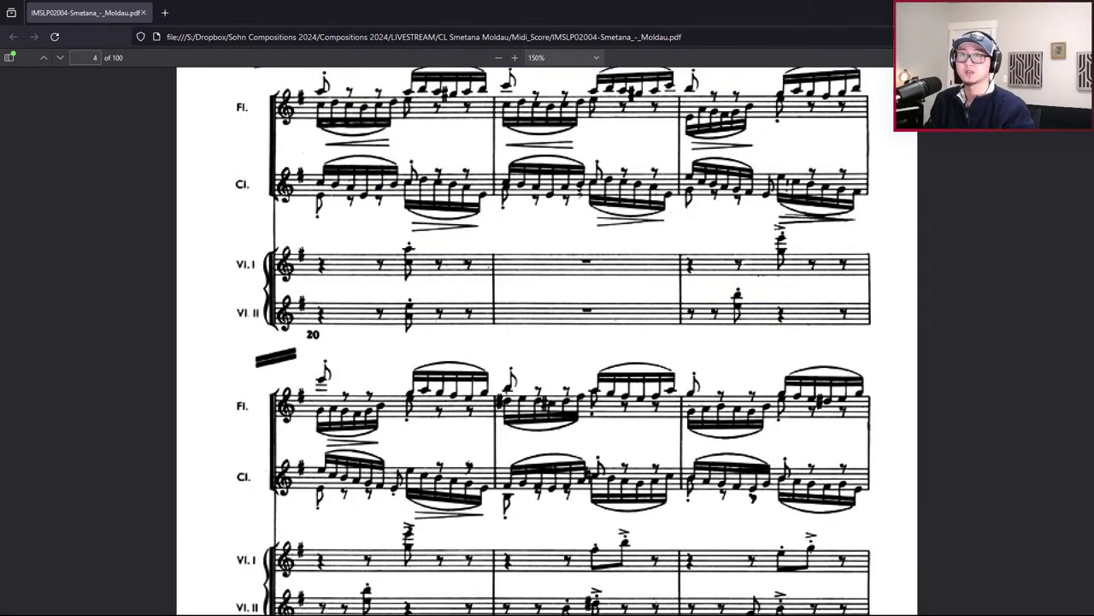
{"action": "left_click_drag", "start_coordinate": [1089, 96], "coordinate": [1075, 469]}
{"action": "scroll", "coordinate": [1075, 463], "scroll_direction": "down", "scroll_amount": 2}
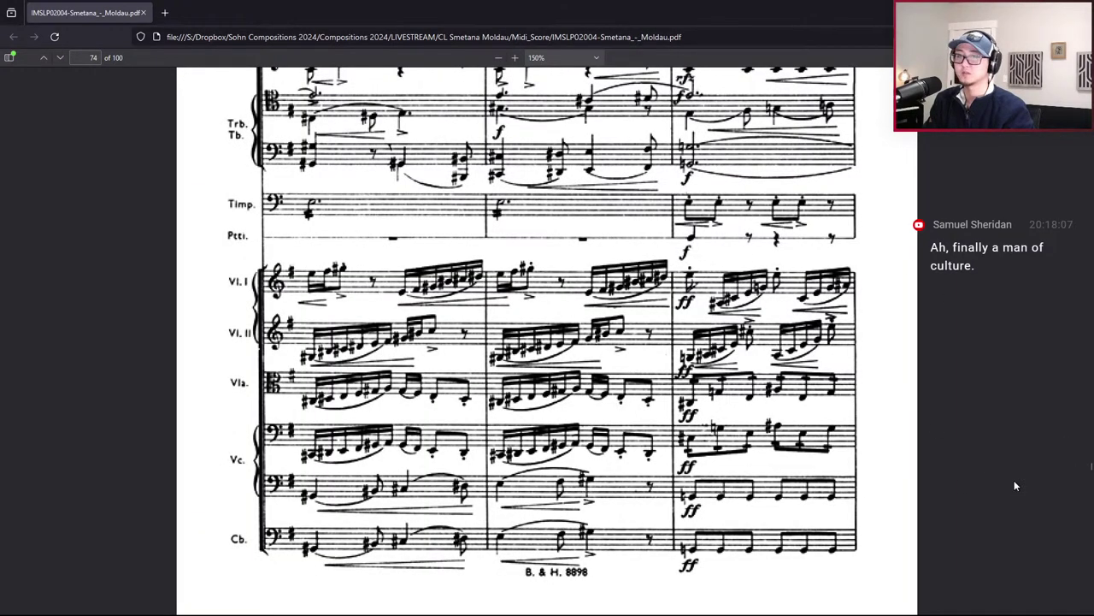
{"action": "left_click_drag", "start_coordinate": [1090, 472], "coordinate": [1081, 68]}
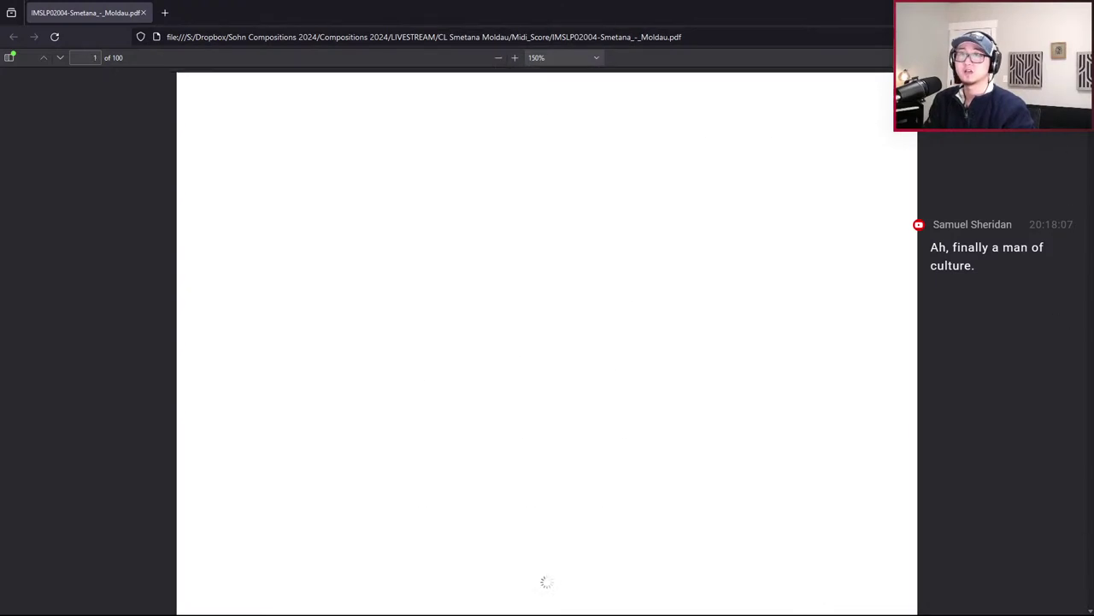
Return to Cubase and review the NON TUNED MIDI percussion tracks, undoing the accidental move of a snare drum track
{"action": "key", "text": "alt+Tab"}
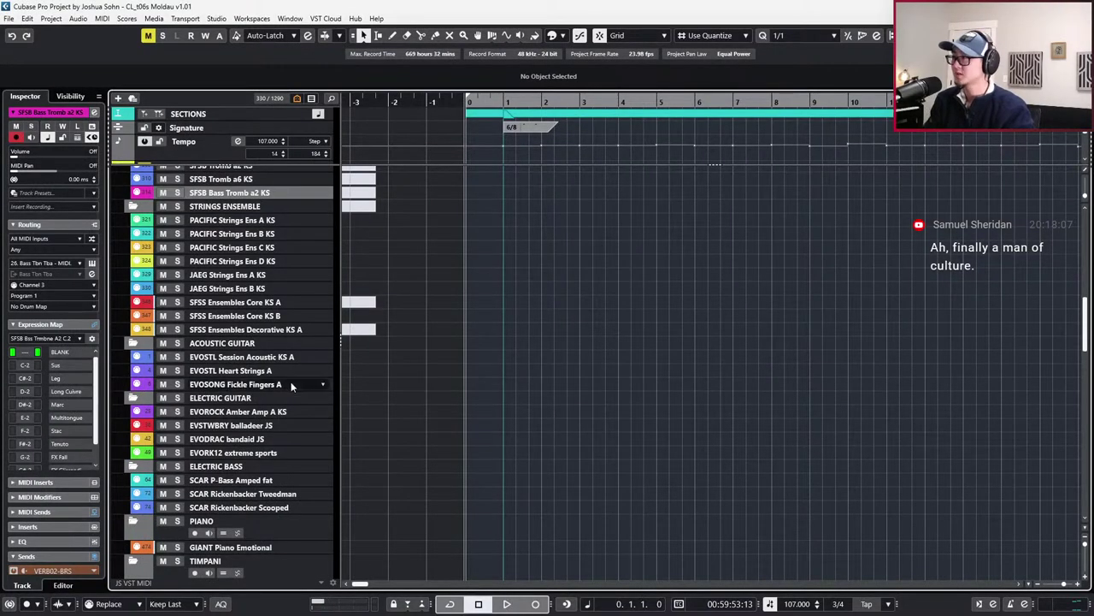
{"action": "scroll", "coordinate": [277, 305], "scroll_direction": "down", "scroll_amount": 15}
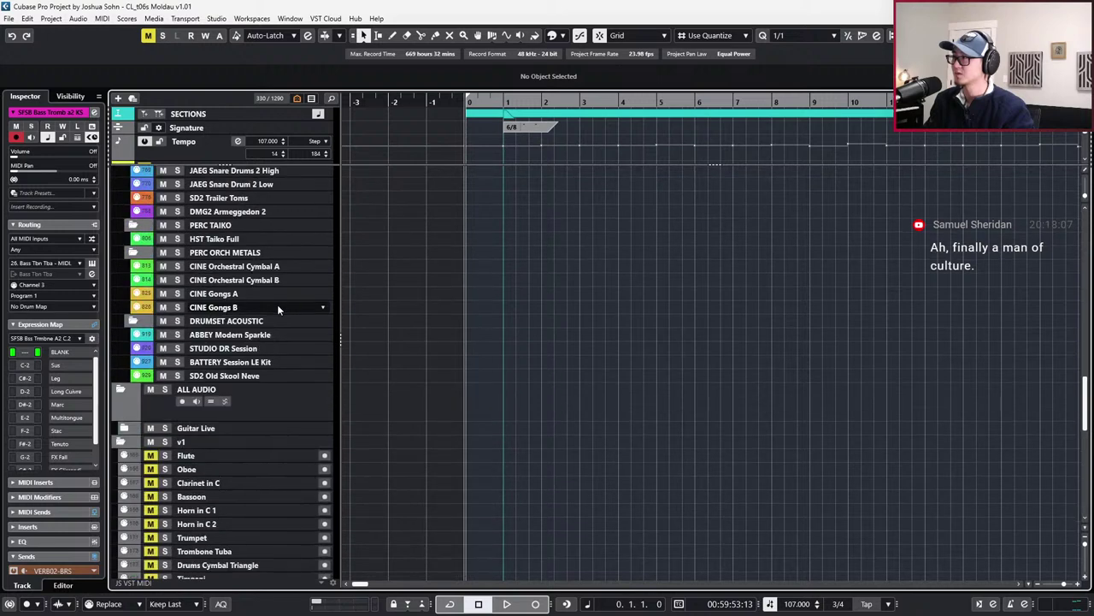
{"action": "scroll", "coordinate": [277, 308], "scroll_direction": "up", "scroll_amount": 5}
{"action": "left_click_drag", "start_coordinate": [248, 364], "coordinate": [248, 377]}
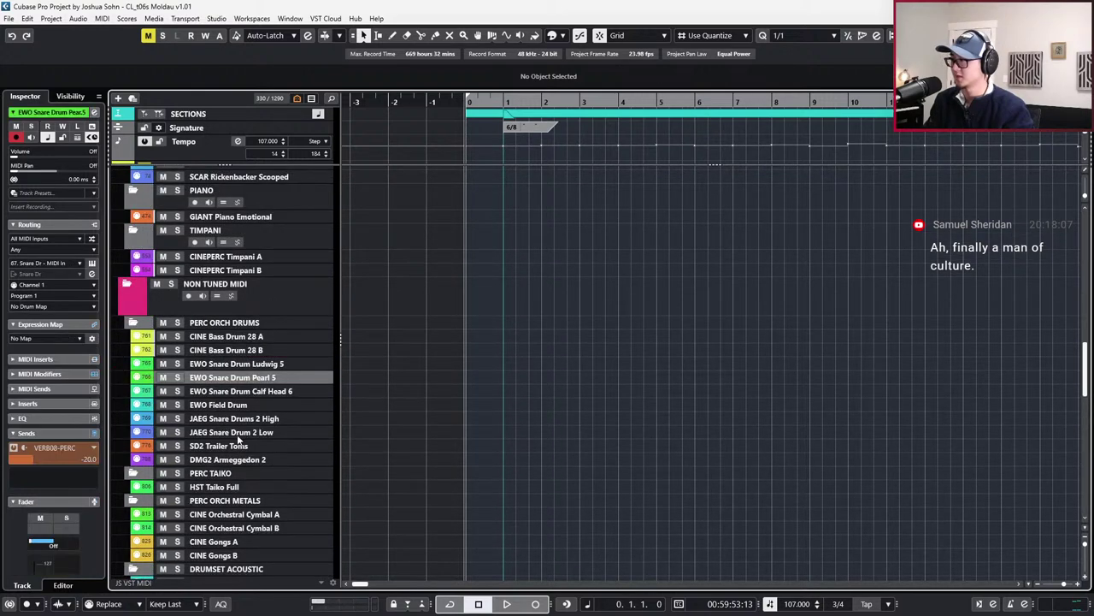
{"action": "key", "text": "ctrl+z"}
{"action": "scroll", "coordinate": [252, 410], "scroll_direction": "down", "scroll_amount": 2}
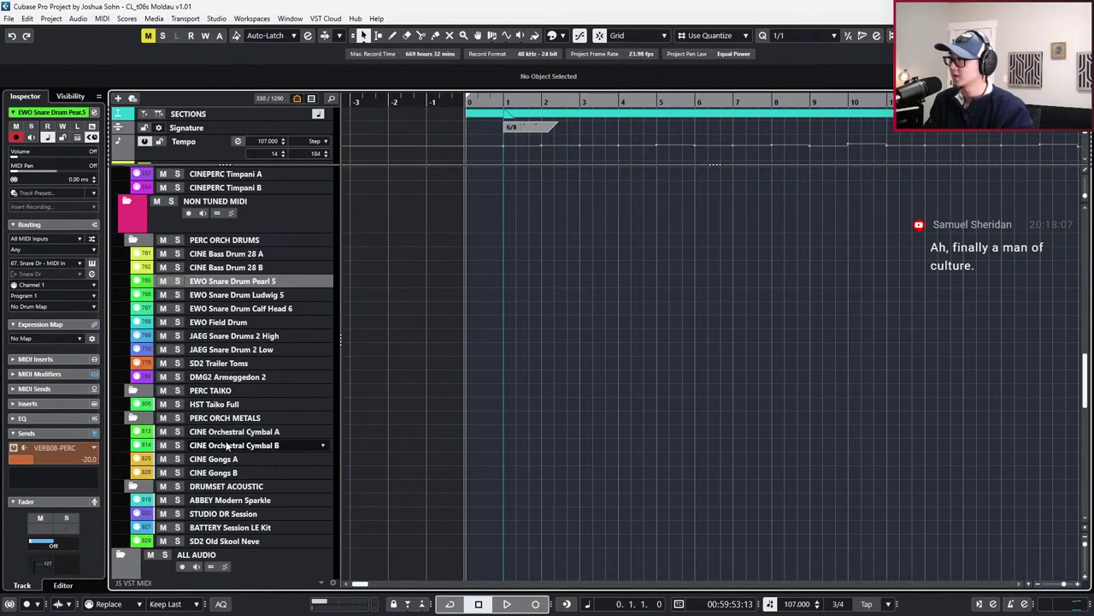
{"action": "left_click", "coordinate": [248, 363]}
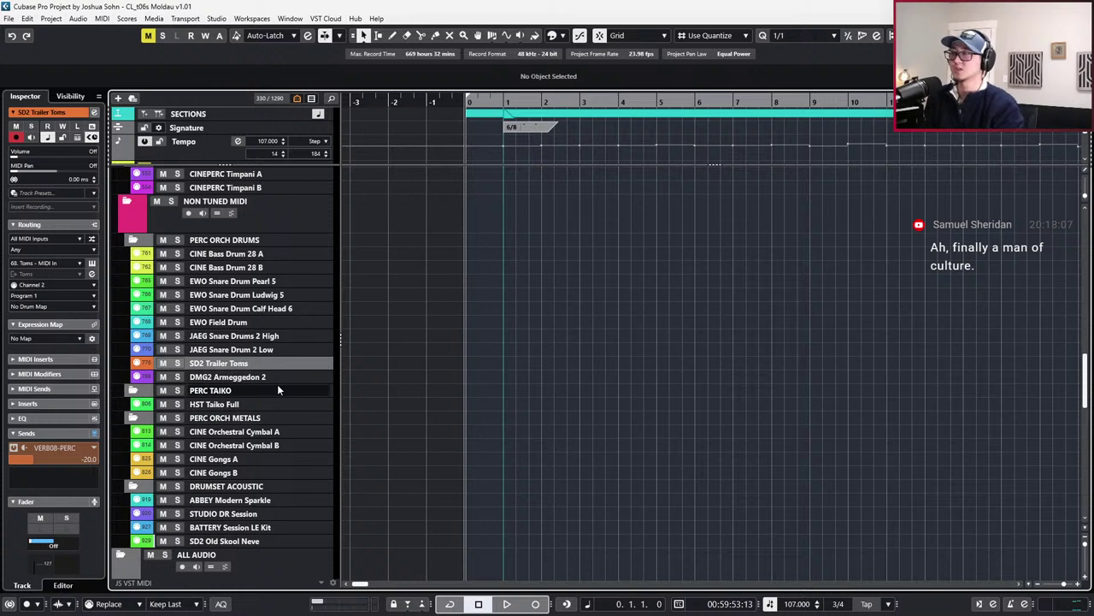
Search the tracks for "triangl" and show the hidden CINE Triangles Mark Tree A track in the PERC AUX METAL folder
{"action": "key", "text": "ctrl+f"}
{"action": "type", "text": "trin"}
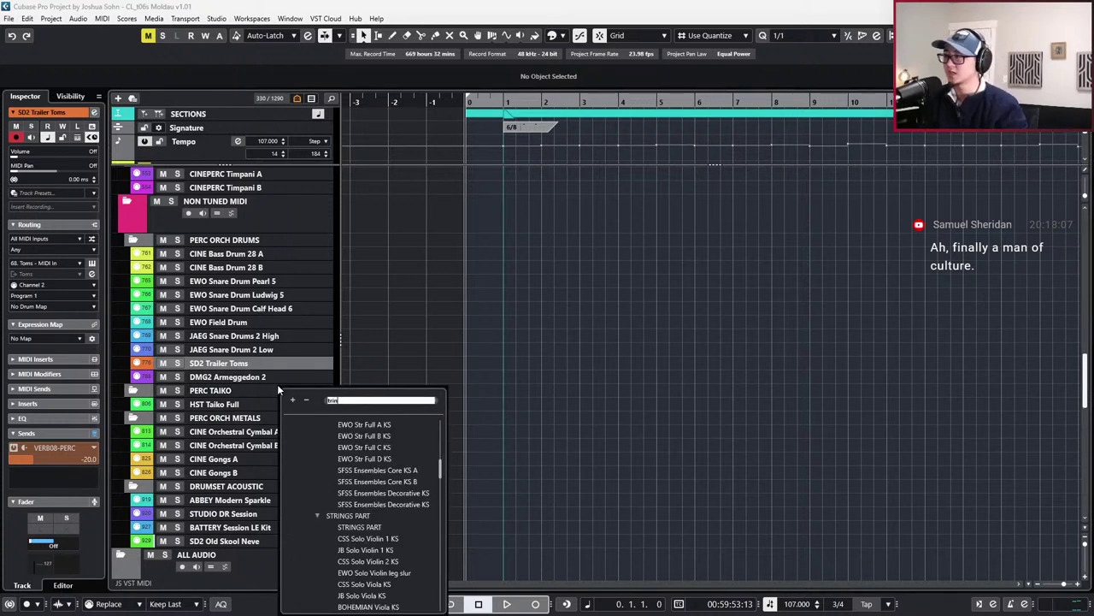
{"action": "key", "text": "BackSpace"}
{"action": "type", "text": "angl"}
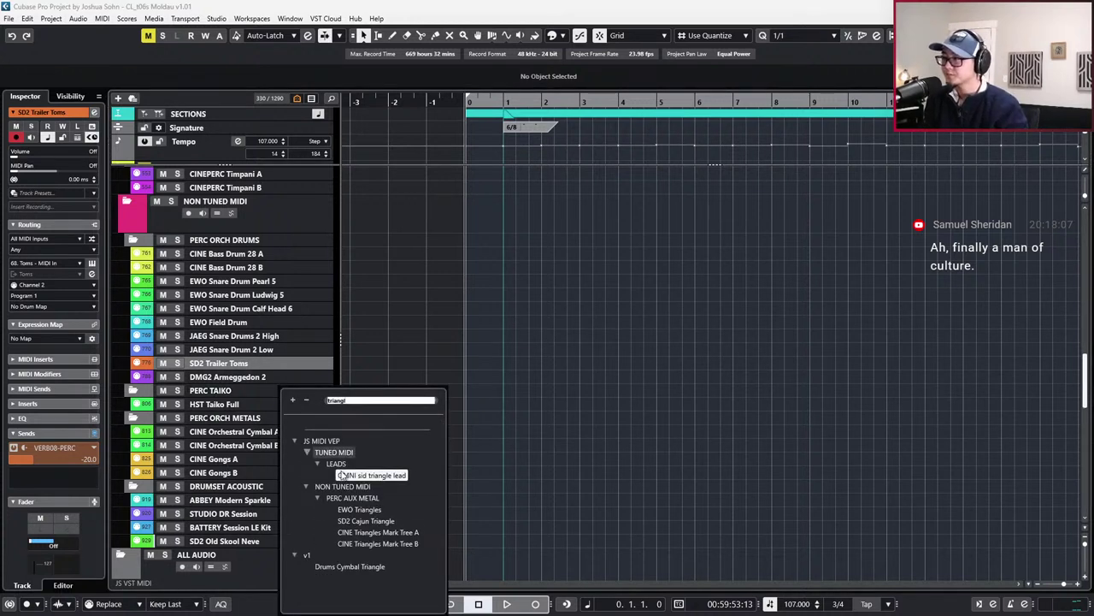
{"action": "left_click", "coordinate": [375, 532]}
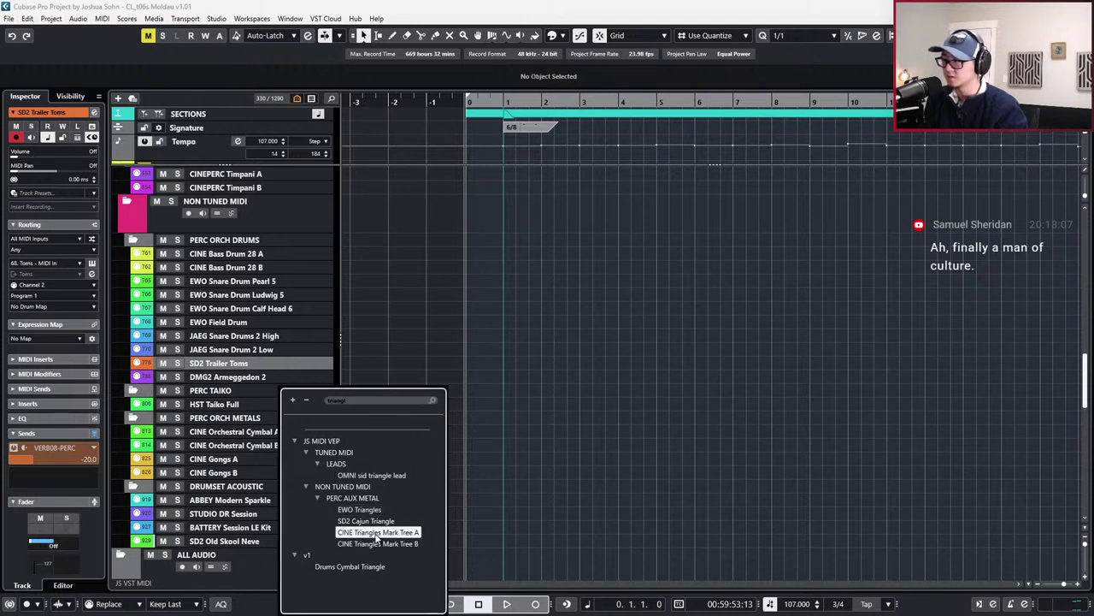
Check the percussion, harp and string staves on page 2 of the Moldau score in Firefox, and return to Cubase
{"action": "key", "text": "alt+Tab"}
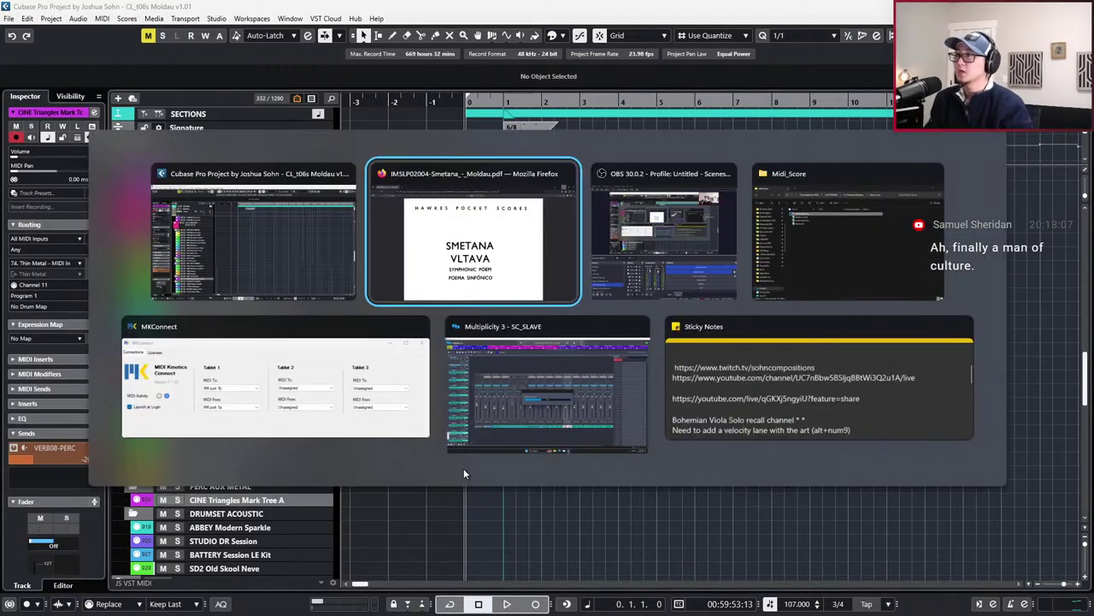
{"action": "scroll", "coordinate": [476, 455], "scroll_direction": "down", "scroll_amount": 15}
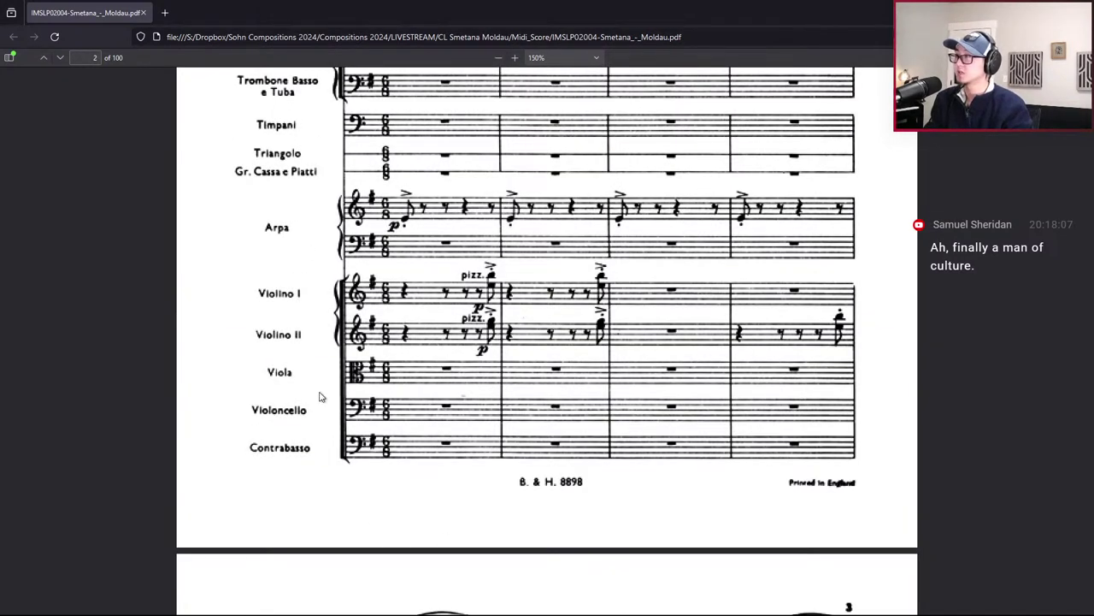
{"action": "key", "text": "alt+Tab"}
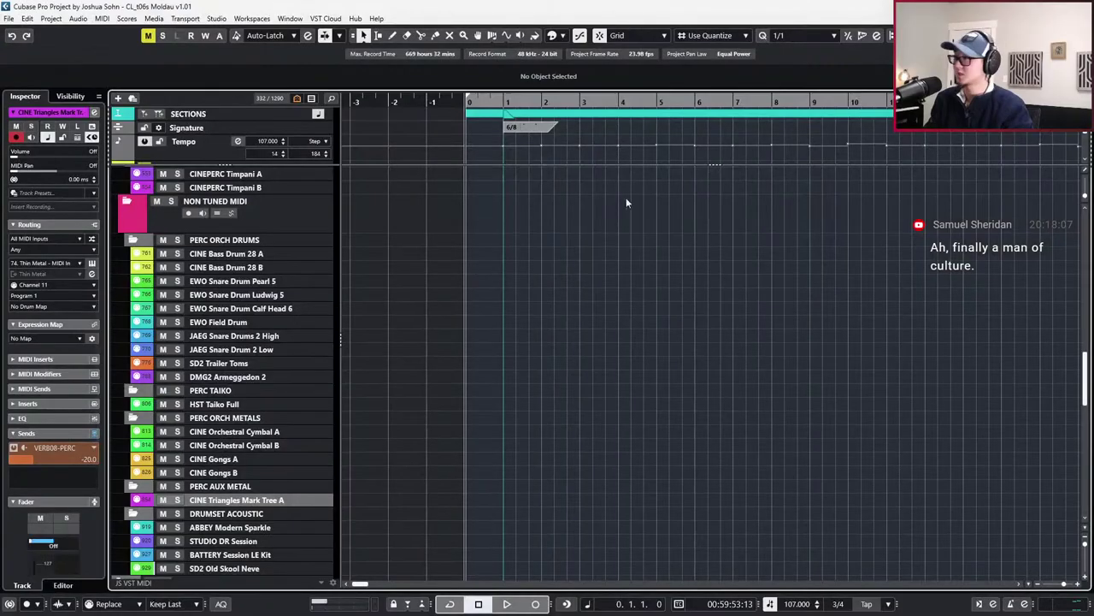
Search the tracks for "harp" and show the hidden ELYSIUM harp main track in the HARPS & PLUCKS folder
{"action": "scroll", "coordinate": [503, 268], "scroll_direction": "down", "scroll_amount": 6}
{"action": "scroll", "coordinate": [499, 268], "scroll_direction": "up", "scroll_amount": 2}
{"action": "scroll", "coordinate": [316, 287], "scroll_direction": "up", "scroll_amount": 10}
{"action": "scroll", "coordinate": [279, 324], "scroll_direction": "up", "scroll_amount": 6}
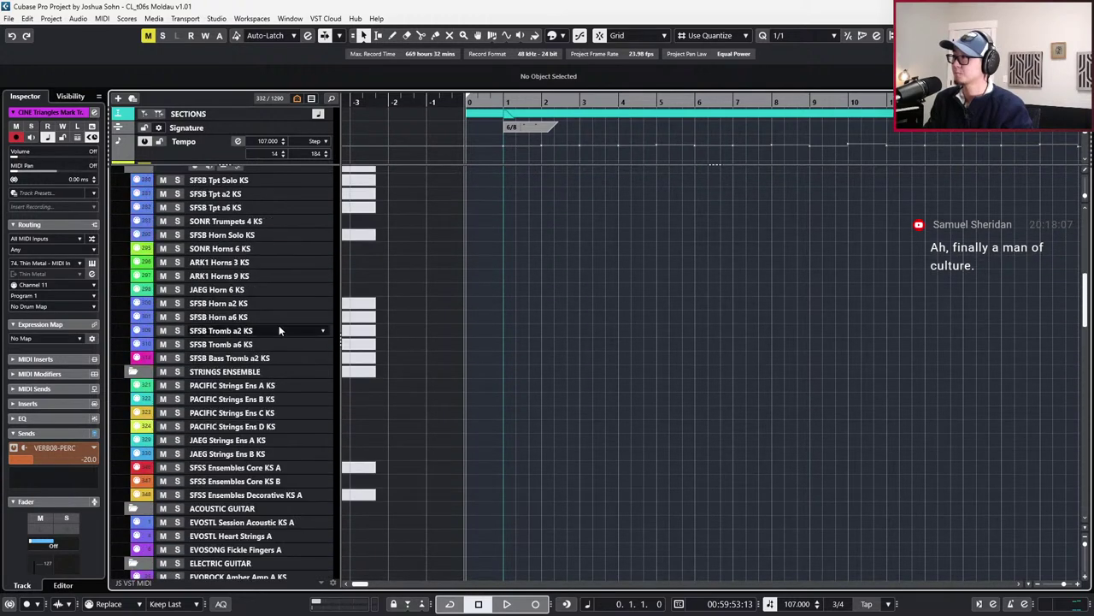
{"action": "scroll", "coordinate": [268, 355], "scroll_direction": "up", "scroll_amount": 4}
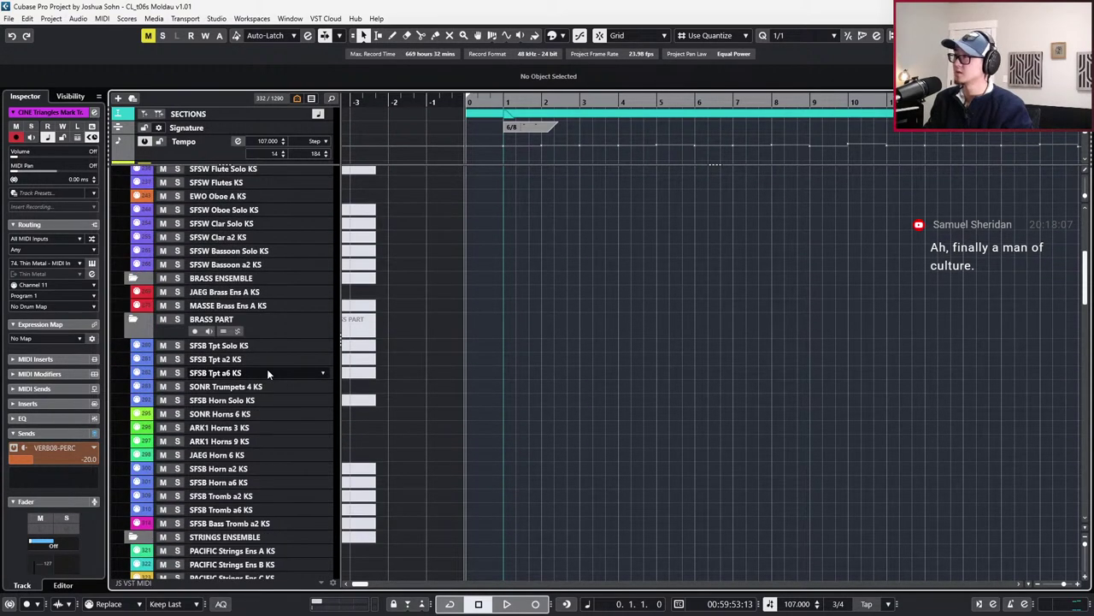
{"action": "left_click", "coordinate": [267, 368]}
{"action": "type", "text": "harp"}
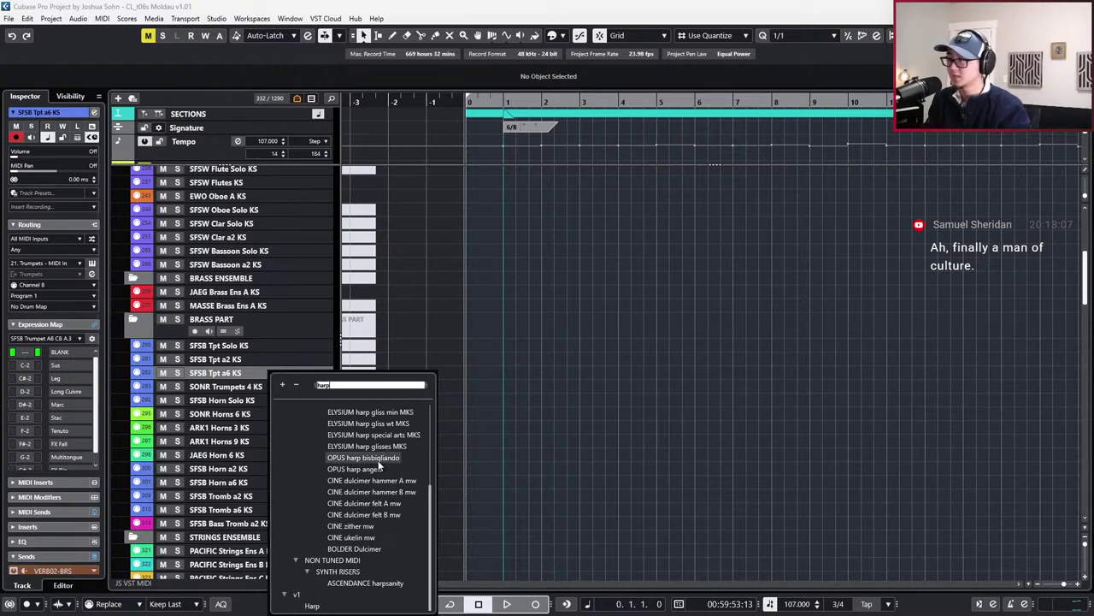
{"action": "scroll", "coordinate": [382, 465], "scroll_direction": "up", "scroll_amount": 3}
{"action": "left_click", "coordinate": [402, 444]}
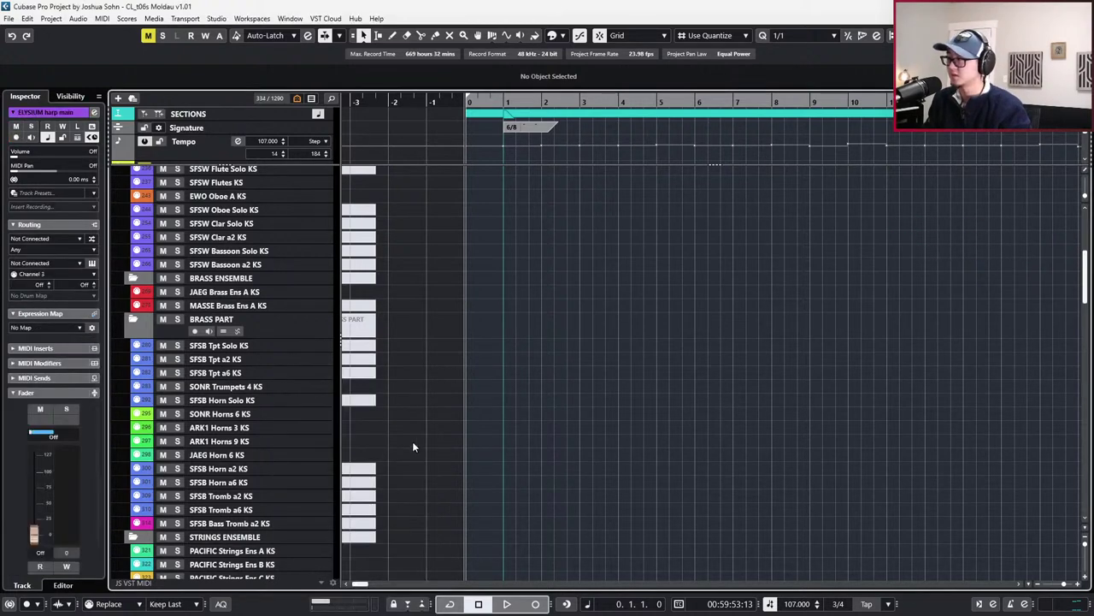
{"action": "scroll", "coordinate": [421, 459], "scroll_direction": "down", "scroll_amount": 4}
{"action": "scroll", "coordinate": [426, 436], "scroll_direction": "down", "scroll_amount": 4}
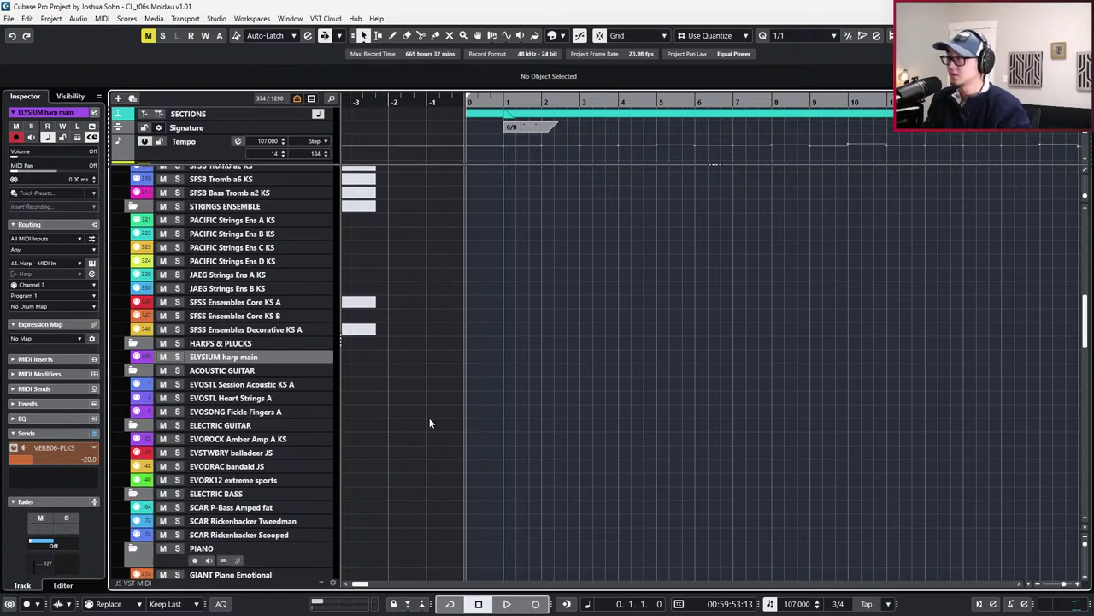
Show the ELYSIUM harp gliss maj, gliss min and gliss wt MKS tracks below ELYSIUM harp main and enable all three
{"action": "key", "text": "f"}
{"action": "scroll", "coordinate": [499, 561], "scroll_direction": "down", "scroll_amount": 3}
{"action": "scroll", "coordinate": [497, 554], "scroll_direction": "up", "scroll_amount": 3}
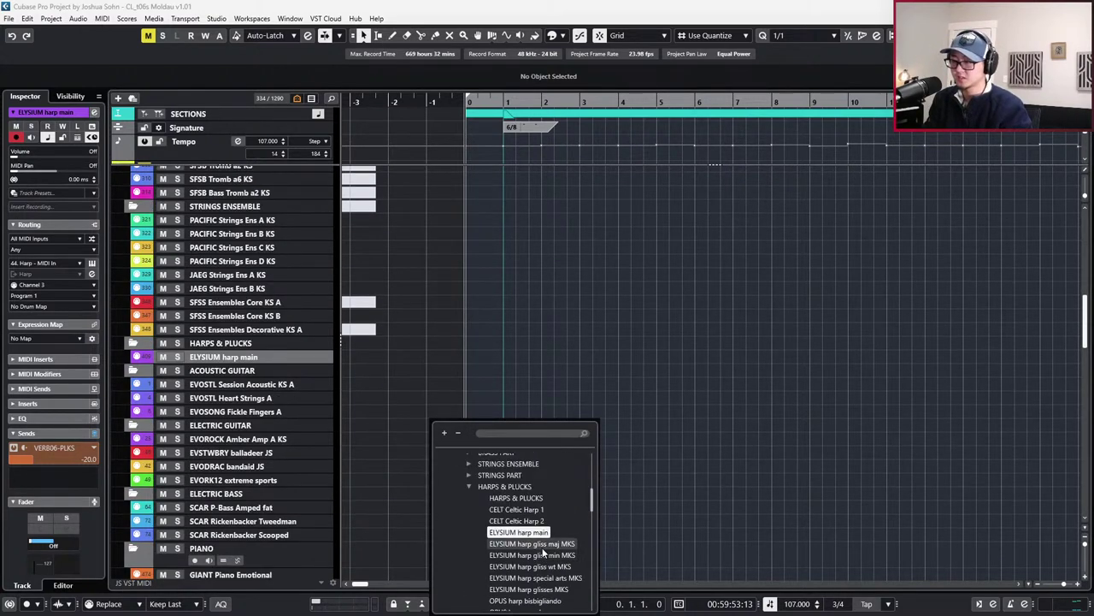
{"action": "left_click", "coordinate": [530, 544]}
{"action": "key", "text": "p"}
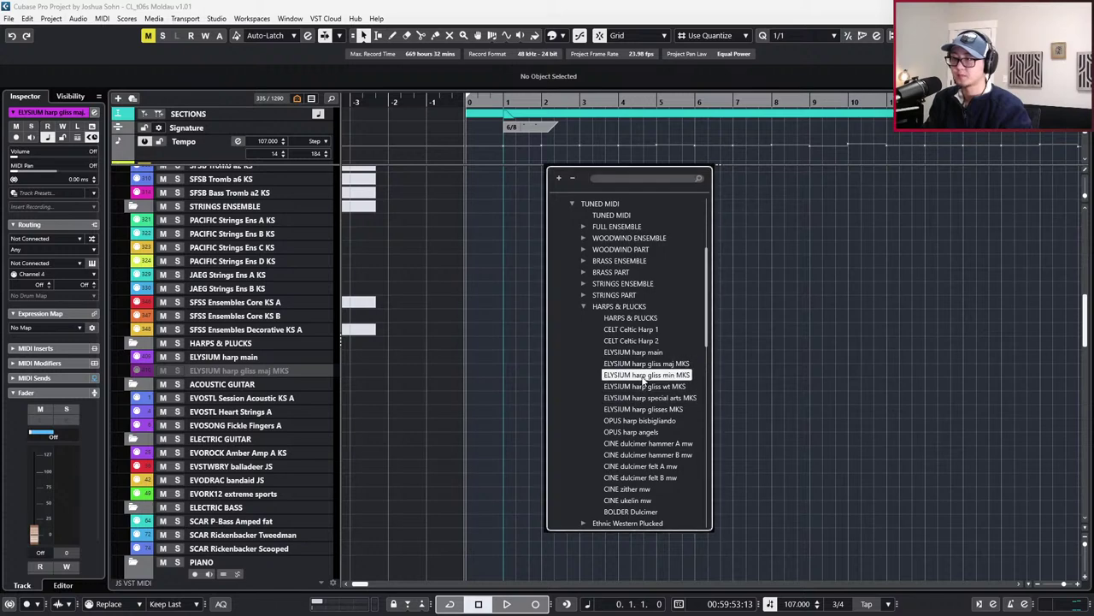
{"action": "left_click", "coordinate": [680, 378]}
{"action": "key", "text": "p"}
{"action": "left_click", "coordinate": [726, 537]}
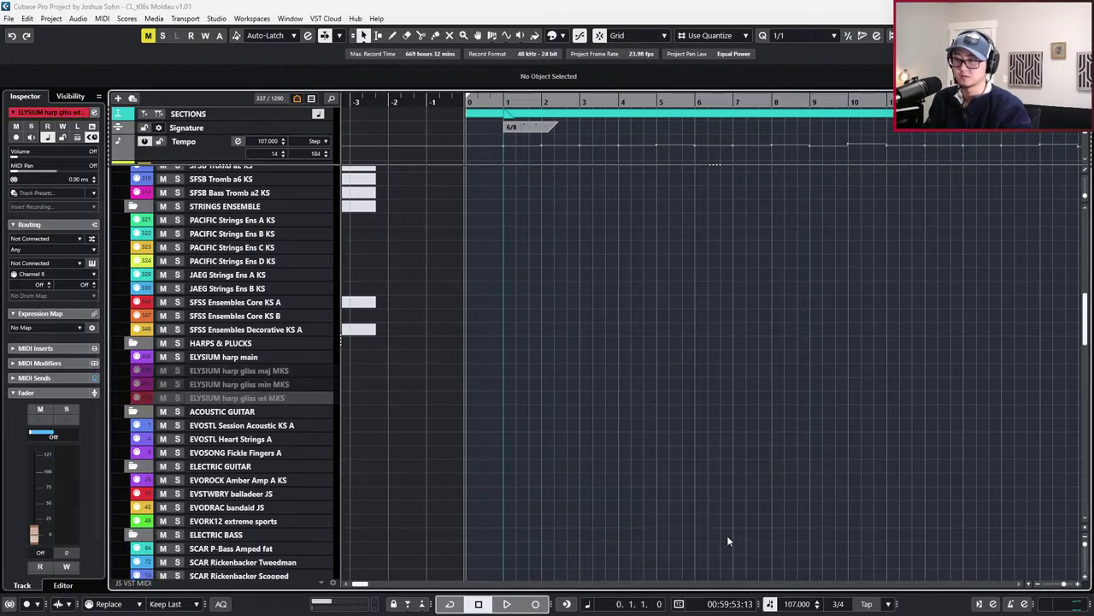
{"action": "left_click", "coordinate": [275, 370], "text": "shift"}
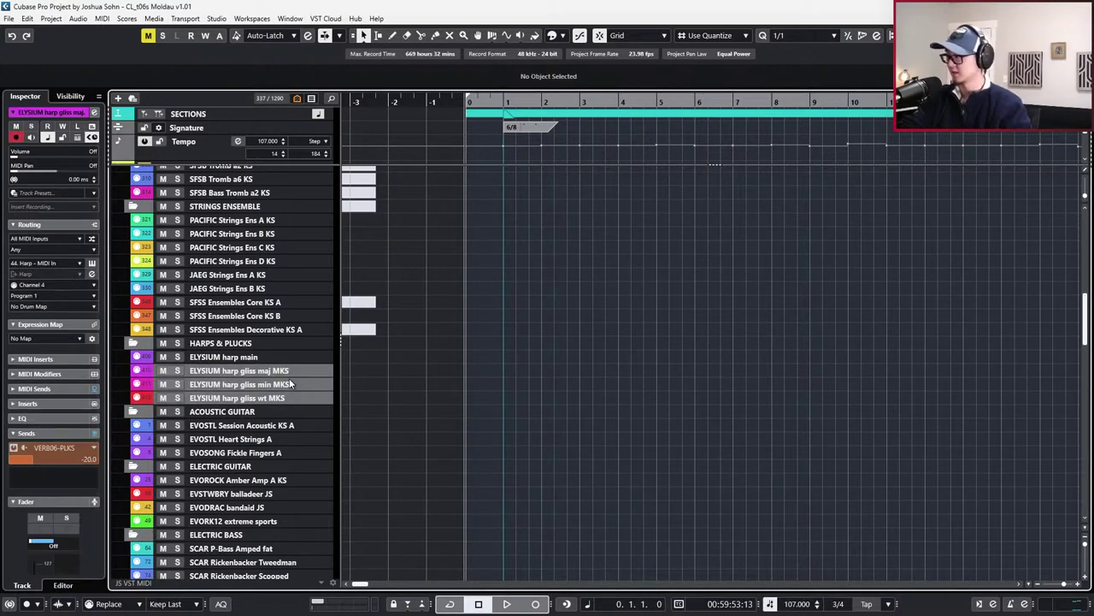
Compare the score's string instrumentation in Firefox with the STRINGS ENSEMBLE tracks back in the Cubase track list
{"action": "scroll", "coordinate": [367, 353], "scroll_direction": "down", "scroll_amount": 2}
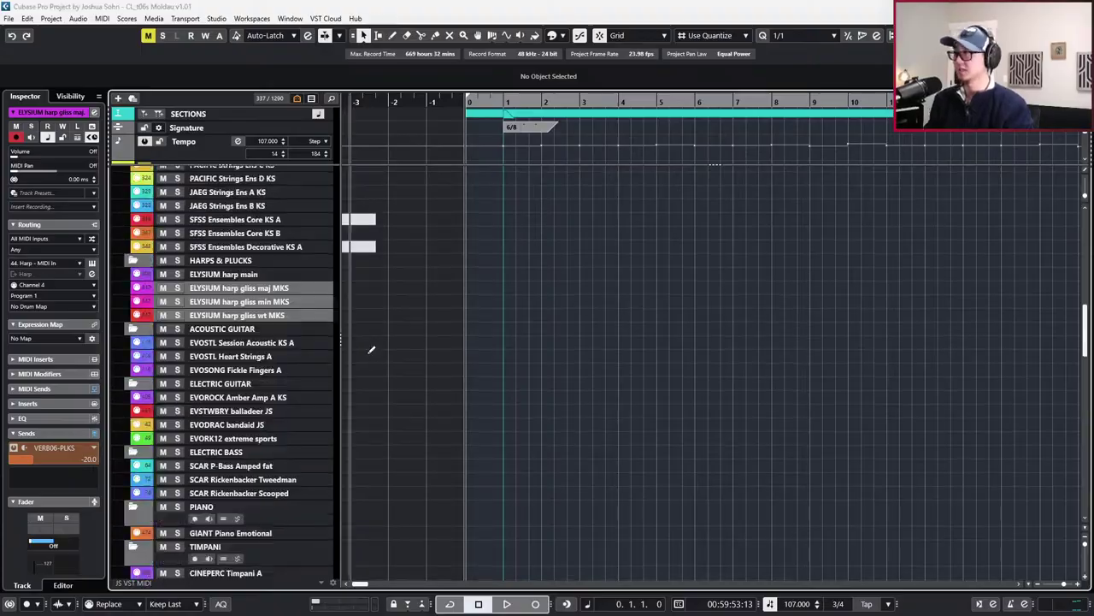
{"action": "key", "text": "alt+Tab"}
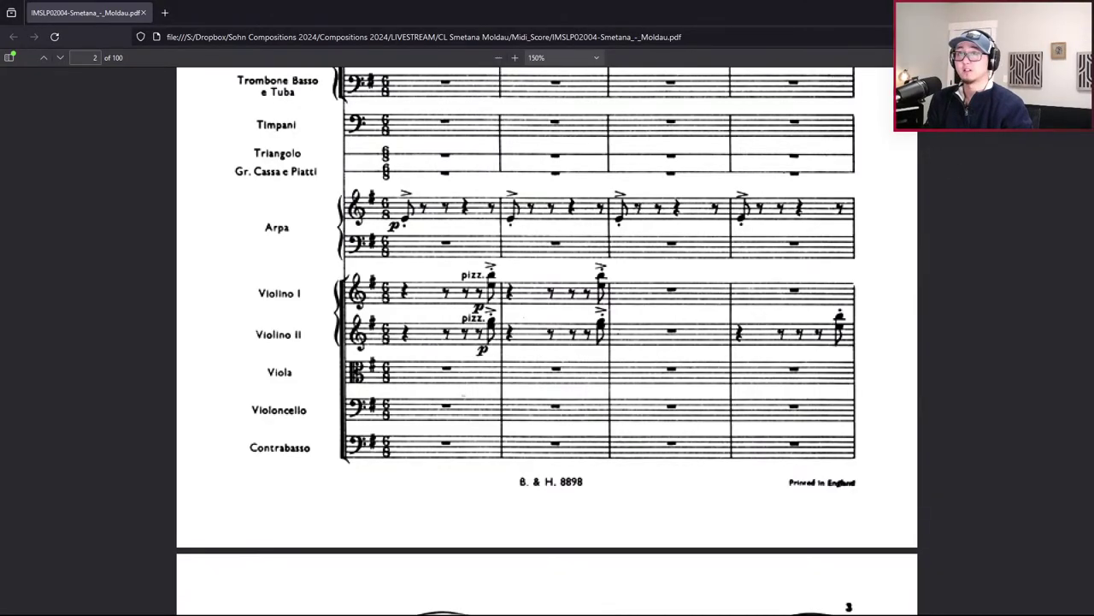
{"action": "key", "text": "alt+Tab"}
{"action": "scroll", "coordinate": [587, 287], "scroll_direction": "down", "scroll_amount": 10}
{"action": "scroll", "coordinate": [587, 286], "scroll_direction": "up", "scroll_amount": 10}
{"action": "scroll", "coordinate": [586, 287], "scroll_direction": "up", "scroll_amount": 8}
{"action": "scroll", "coordinate": [587, 288], "scroll_direction": "down", "scroll_amount": 4}
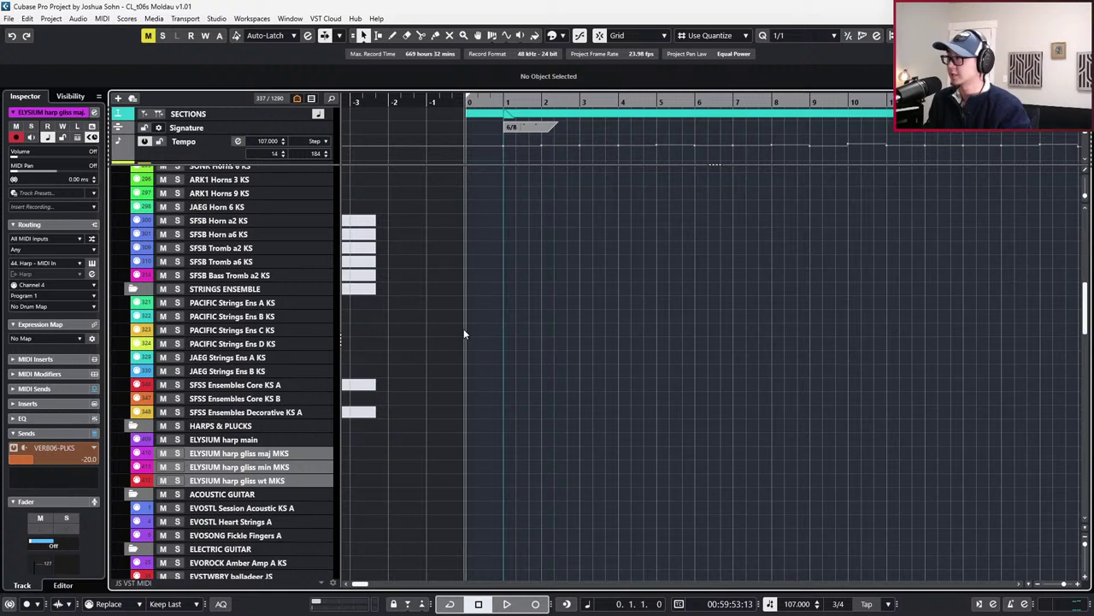
Audition the JAEG Strings Ens A KS, SFSS Ensembles Core KS A and SFSS Ensembles Core KS B tracks
{"action": "left_click", "coordinate": [272, 357]}
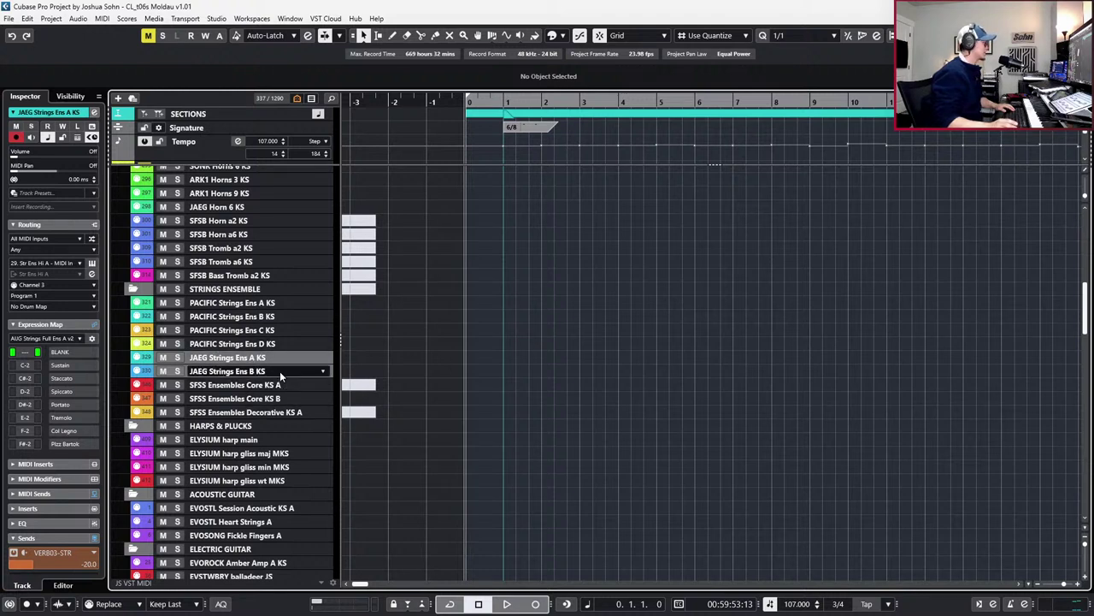
{"action": "left_click", "coordinate": [255, 387]}
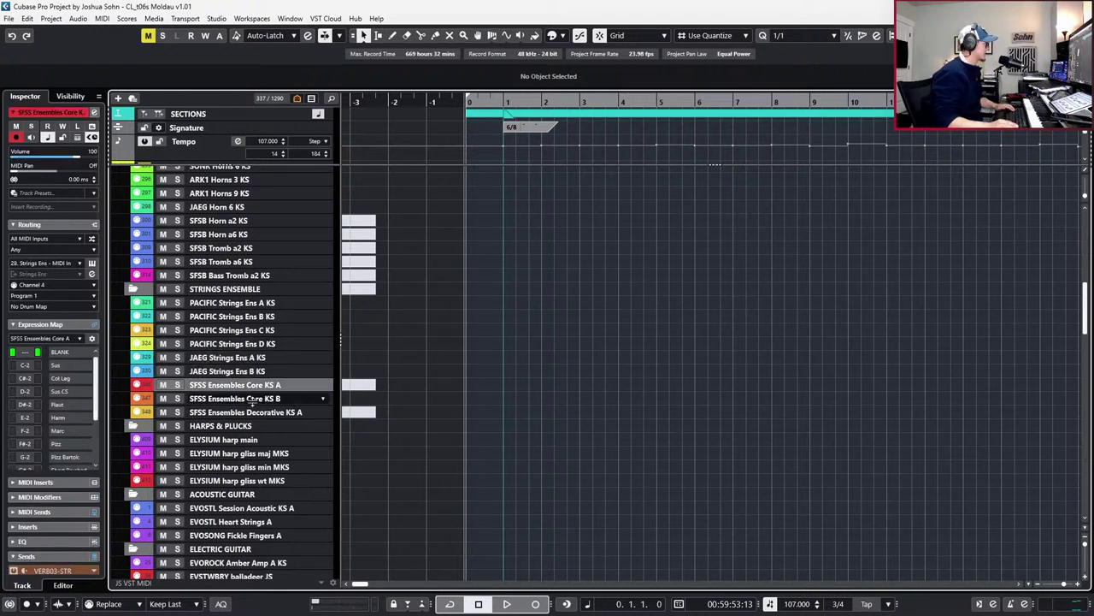
{"action": "left_click", "coordinate": [256, 399]}
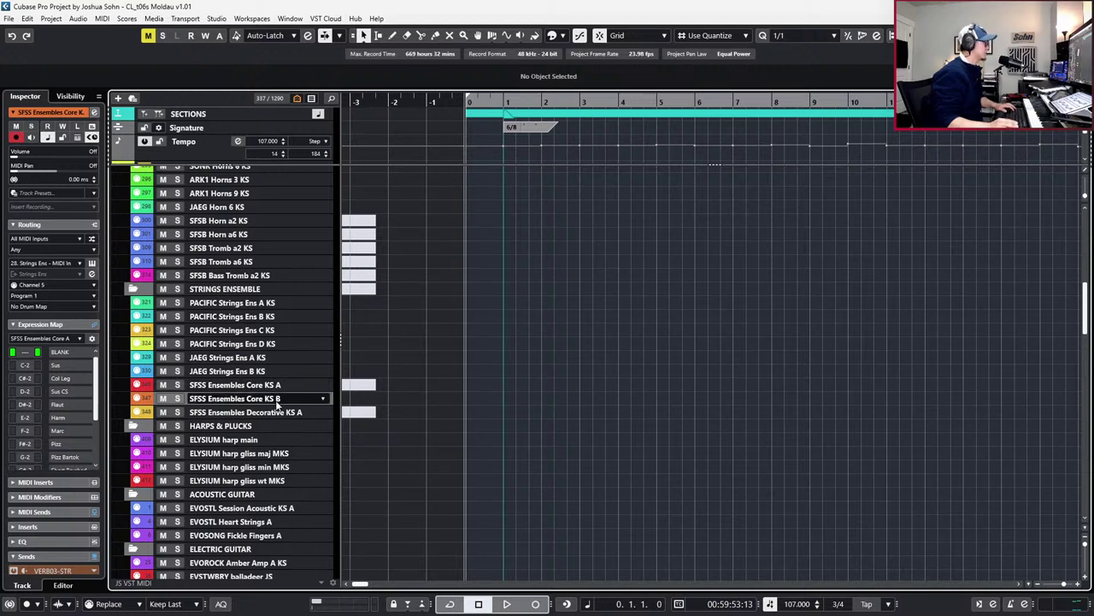
{"action": "left_click", "coordinate": [323, 398]}
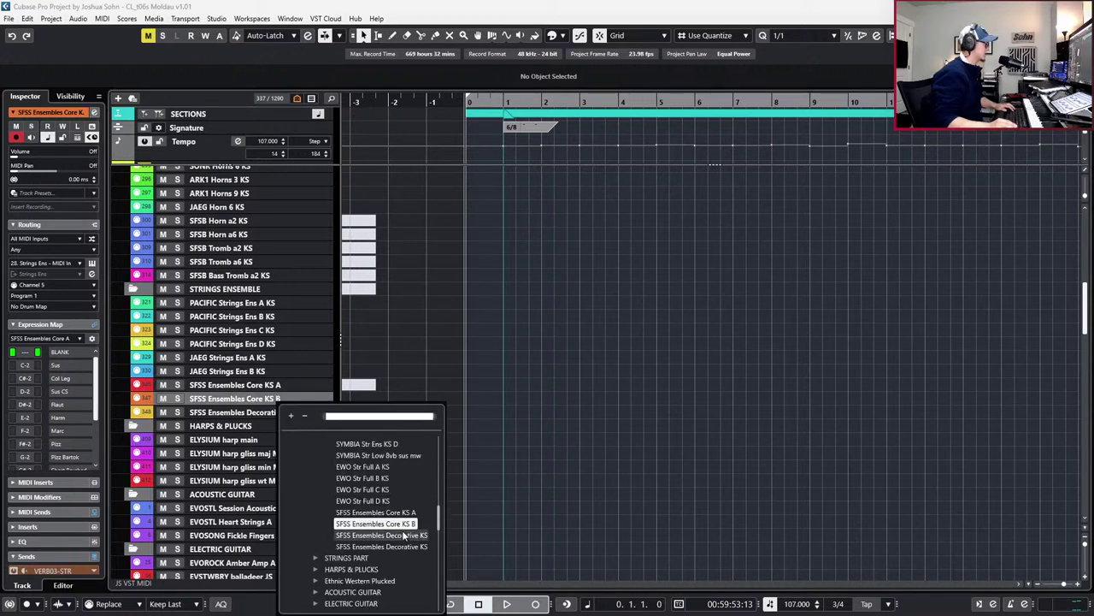
{"action": "left_click", "coordinate": [547, 443]}
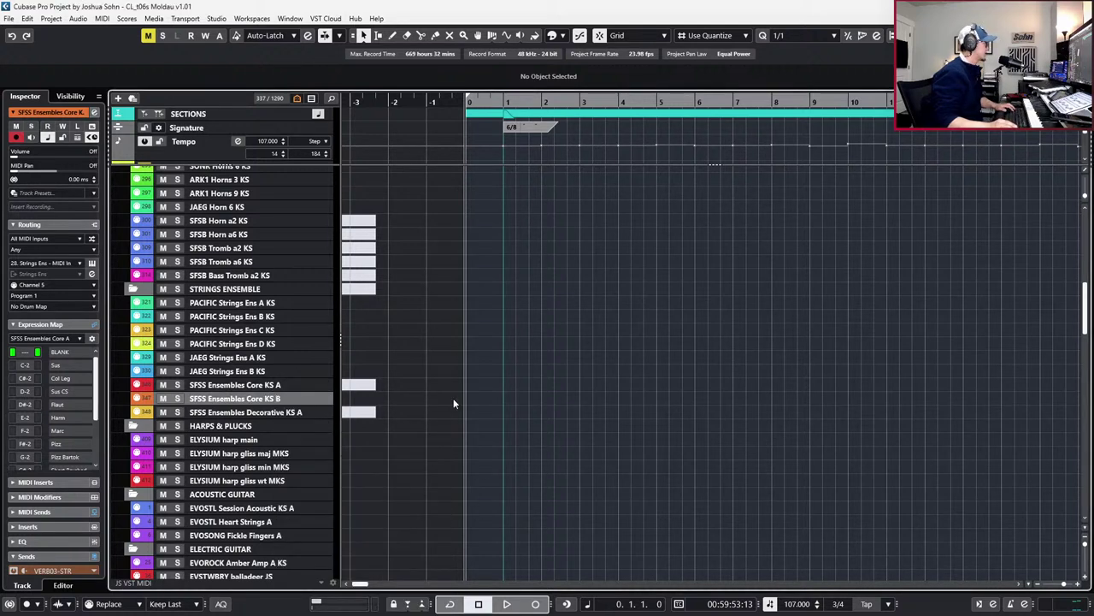
Look through the individual string section tracks in the track finder and show SFSS Vln 1 core KS in the STRINGS PART folder
{"action": "left_click", "coordinate": [248, 397]}
{"action": "type", "text": "string"}
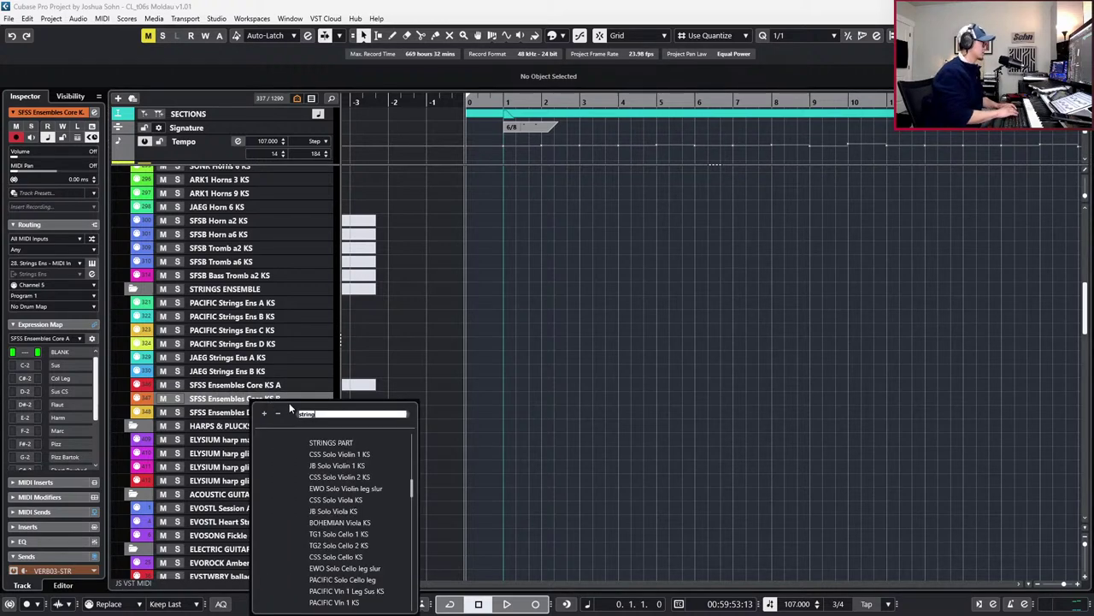
{"action": "scroll", "coordinate": [346, 497], "scroll_direction": "down", "scroll_amount": 2}
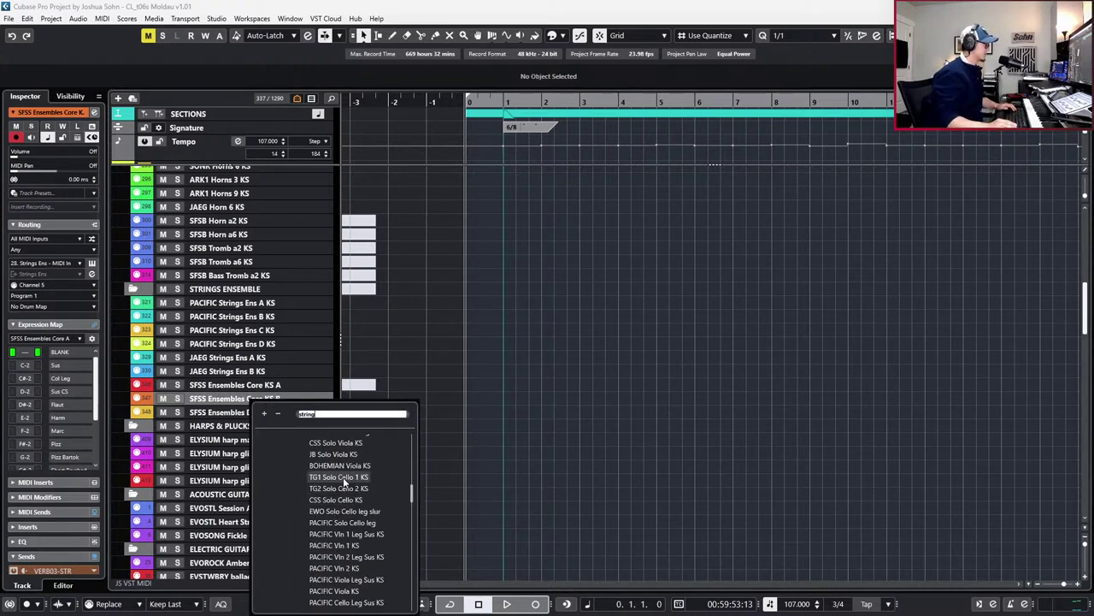
{"action": "scroll", "coordinate": [349, 526], "scroll_direction": "down", "scroll_amount": 5}
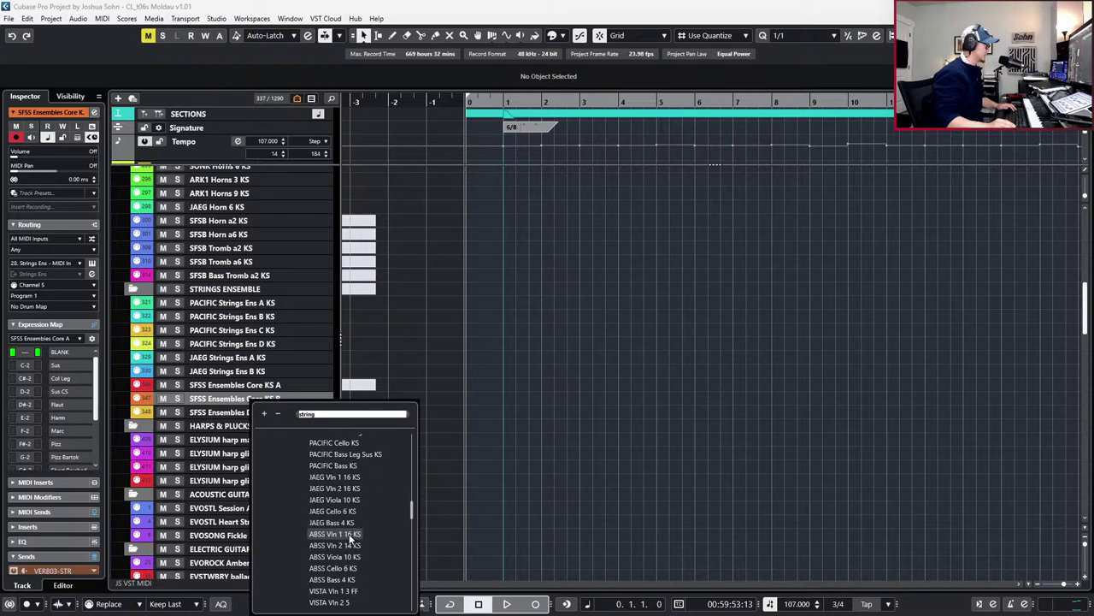
{"action": "scroll", "coordinate": [352, 535], "scroll_direction": "down", "scroll_amount": 5}
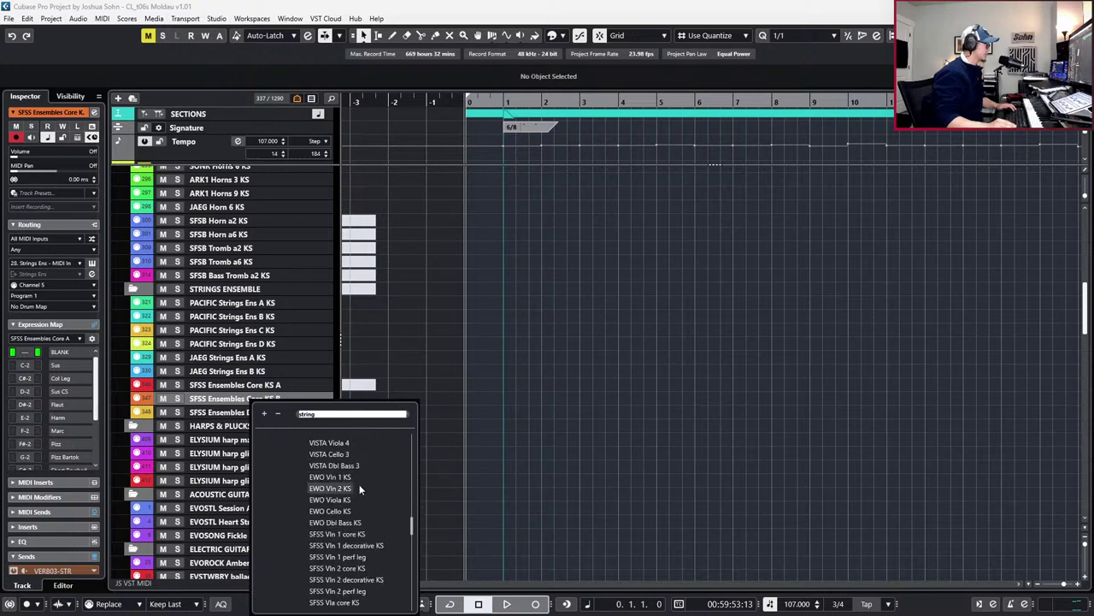
{"action": "left_click", "coordinate": [354, 534]}
{"action": "scroll", "coordinate": [354, 530], "scroll_direction": "down", "scroll_amount": 2}
Show all hidden tracks of the STRINGS PART folder and bring its SFSS string tracks into view
{"action": "left_click", "coordinate": [235, 357]}
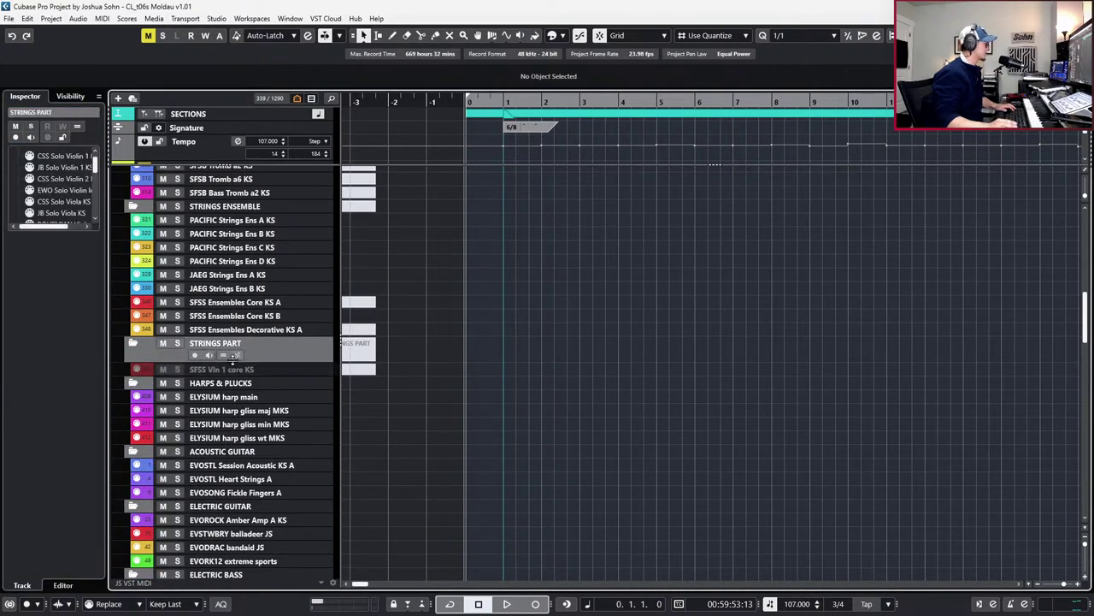
{"action": "left_click", "coordinate": [224, 354]}
{"action": "left_click", "coordinate": [224, 354]}
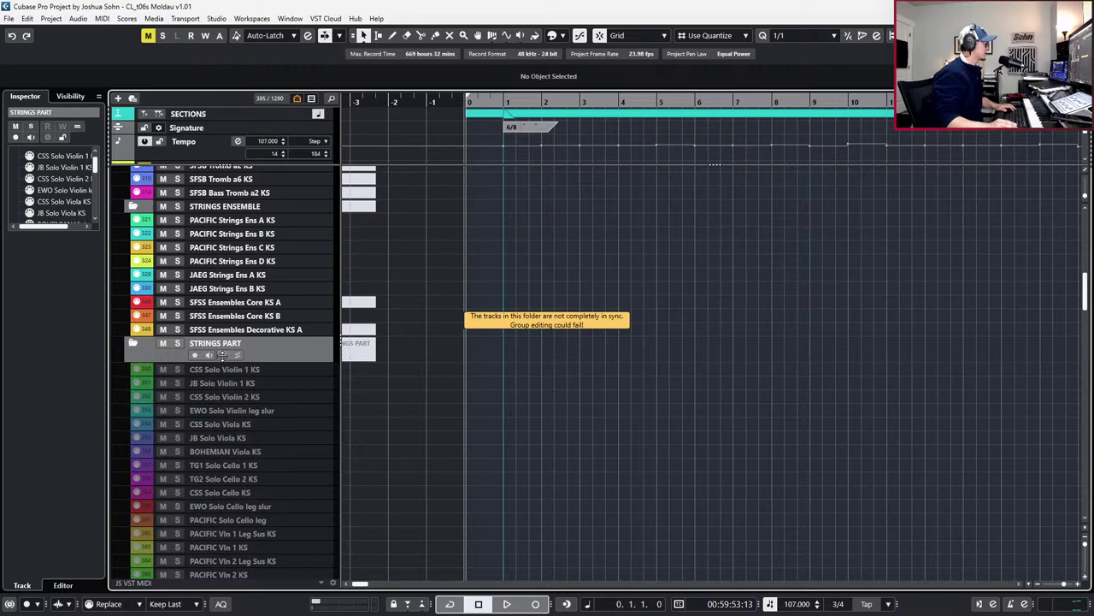
{"action": "scroll", "coordinate": [307, 437], "scroll_direction": "down", "scroll_amount": 6}
{"action": "scroll", "coordinate": [300, 351], "scroll_direction": "down", "scroll_amount": 8}
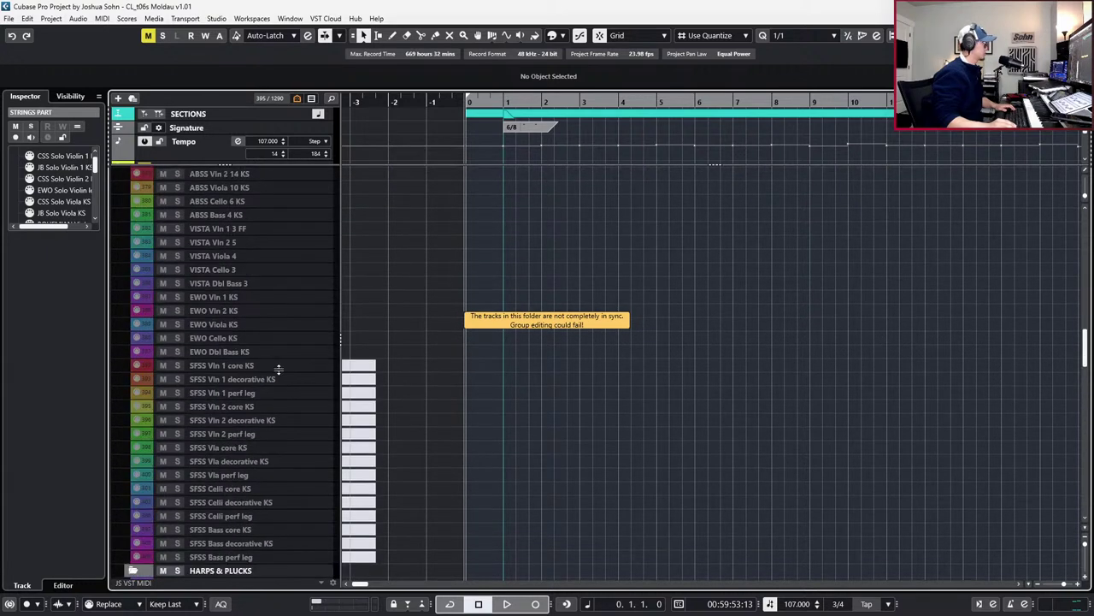
Select all the SFSS string tracks from SFSS Vln 1 core KS to SFSS Bass perf leg and enable them
{"action": "left_click", "coordinate": [276, 366]}
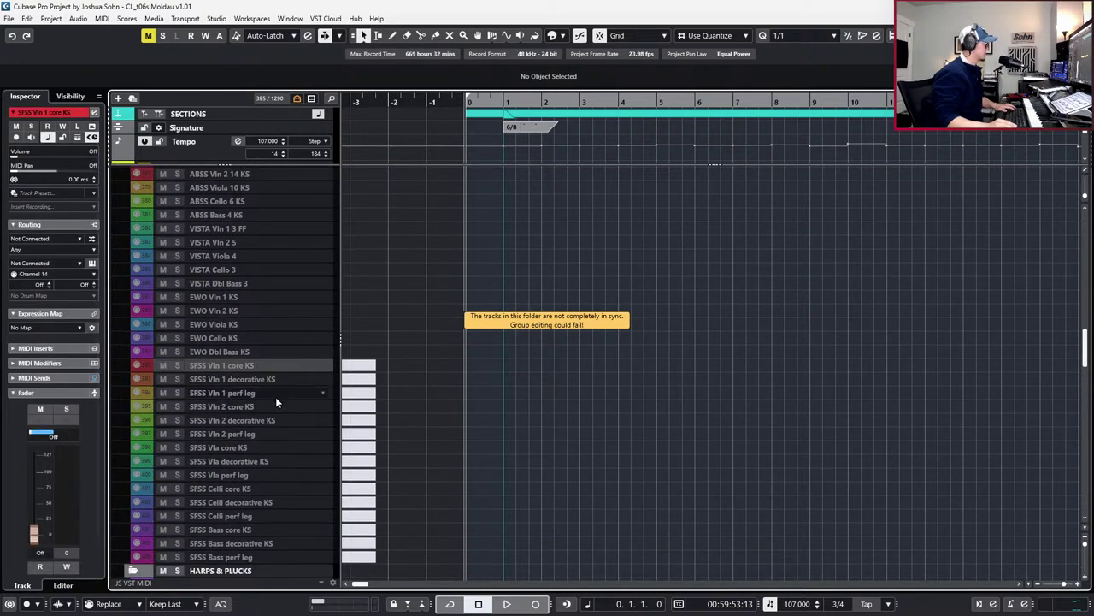
{"action": "left_click", "coordinate": [276, 395], "text": "ctrl"}
{"action": "left_click", "coordinate": [275, 433], "text": "ctrl"}
{"action": "left_click", "coordinate": [273, 475], "text": "ctrl"}
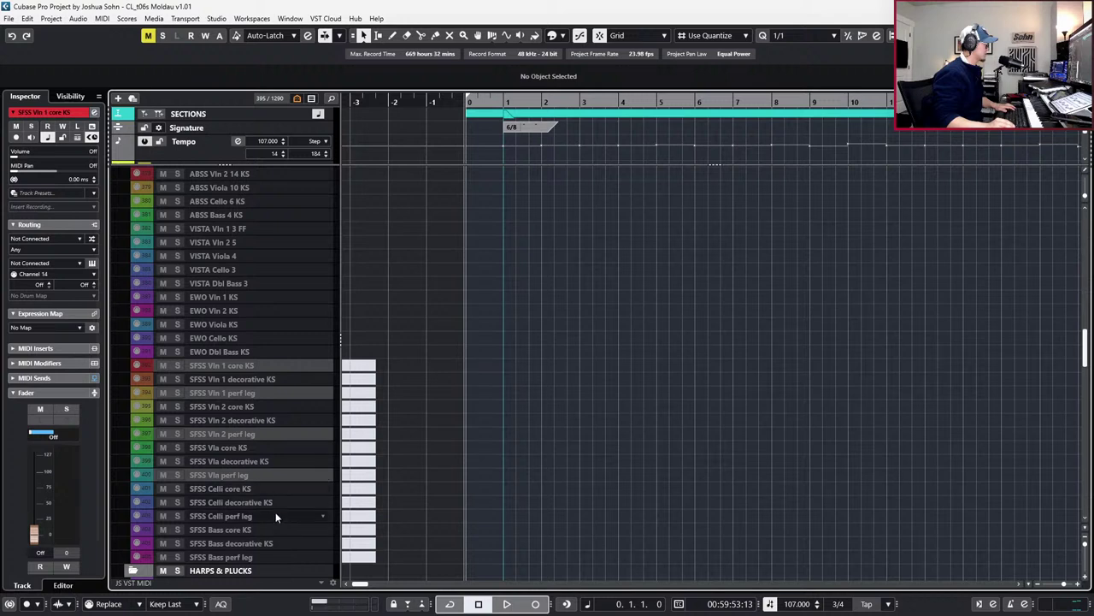
{"action": "left_click", "coordinate": [275, 516], "text": "ctrl"}
{"action": "left_click", "coordinate": [273, 555], "text": "ctrl"}
{"action": "left_click", "coordinate": [272, 542], "text": "ctrl"}
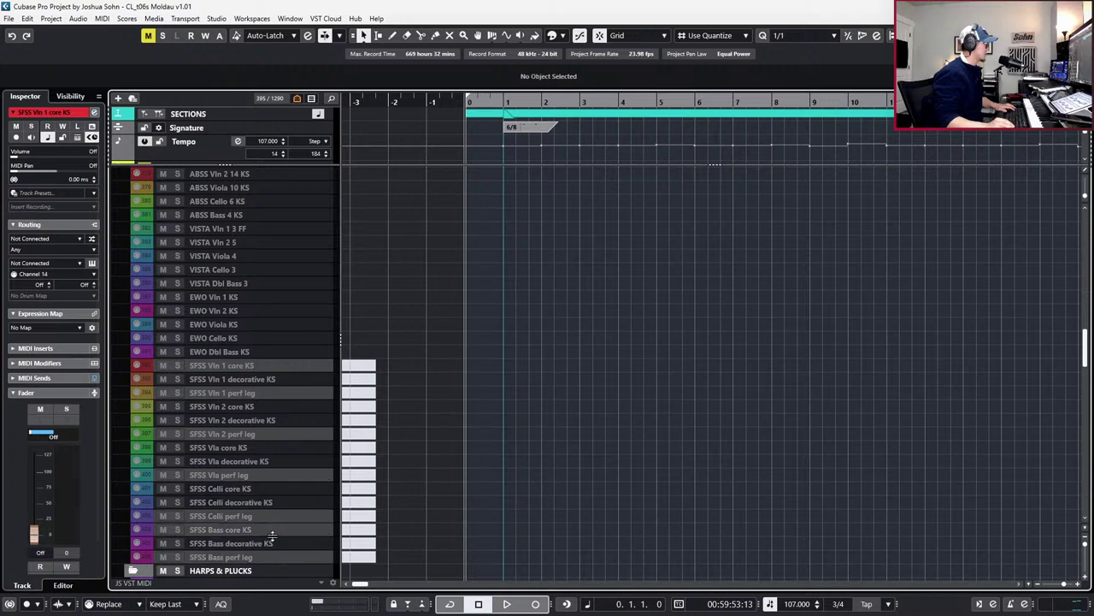
{"action": "left_click", "coordinate": [272, 530], "text": "ctrl"}
{"action": "left_click", "coordinate": [270, 503], "text": "ctrl"}
{"action": "left_click", "coordinate": [274, 488], "text": "ctrl"}
{"action": "left_click", "coordinate": [275, 461], "text": "ctrl"}
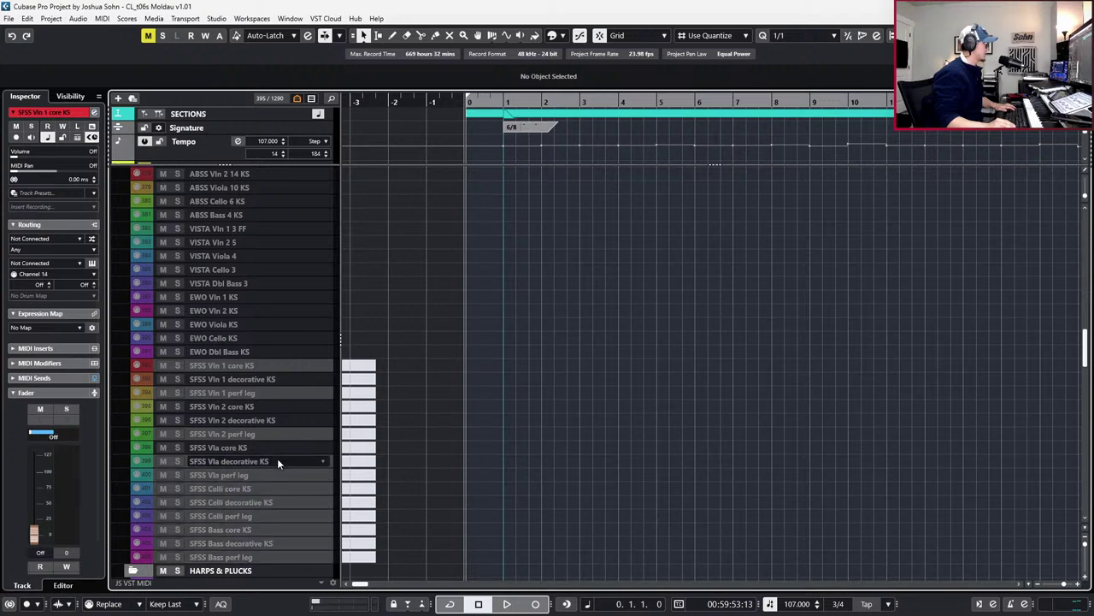
{"action": "left_click", "coordinate": [277, 447], "text": "ctrl"}
{"action": "left_click", "coordinate": [278, 420], "text": "ctrl"}
{"action": "left_click", "coordinate": [280, 406], "text": "ctrl"}
{"action": "left_click", "coordinate": [281, 393], "text": "ctrl"}
{"action": "left_click", "coordinate": [283, 379], "text": "ctrl"}
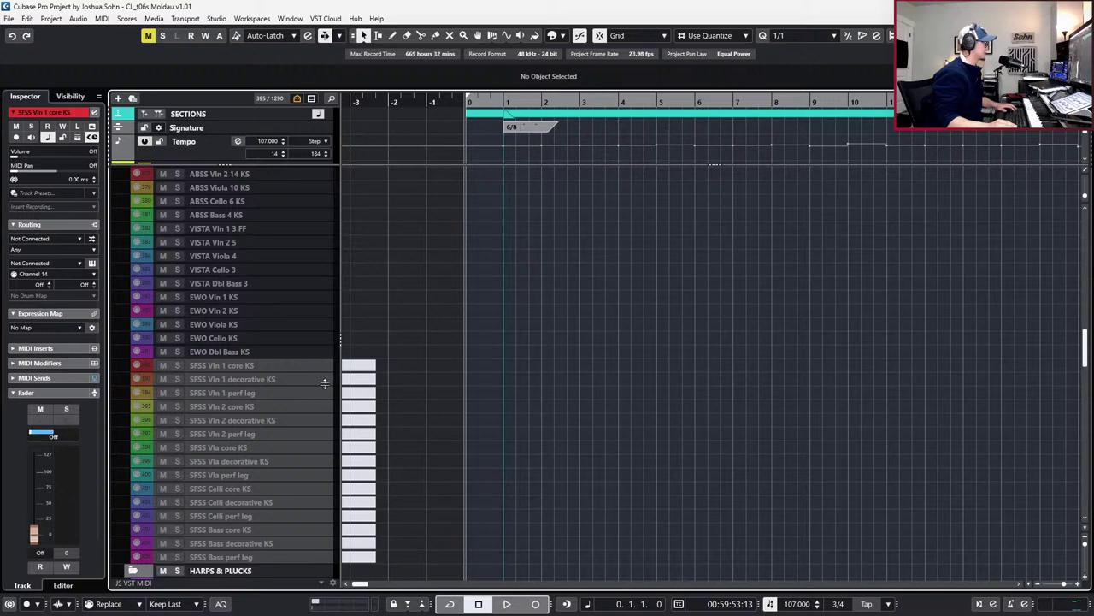
Look through the EWO, VISTA, ABSS, JAEG, PACIFIC and solo string tracks above the SFSS tracks
{"action": "scroll", "coordinate": [322, 373], "scroll_direction": "up", "scroll_amount": 4}
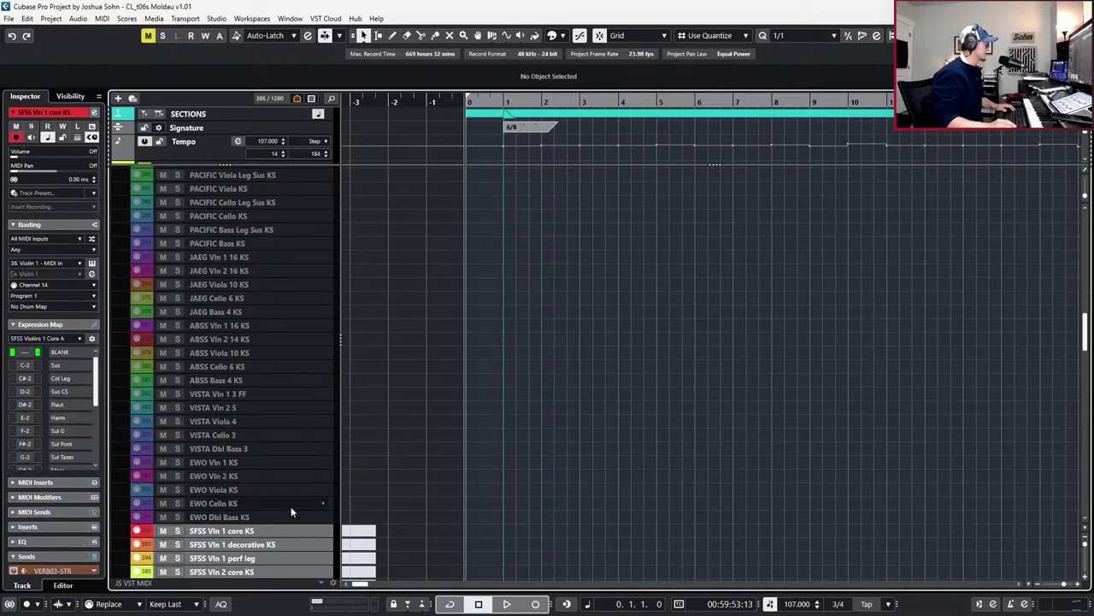
{"action": "scroll", "coordinate": [248, 335], "scroll_direction": "up", "scroll_amount": 4}
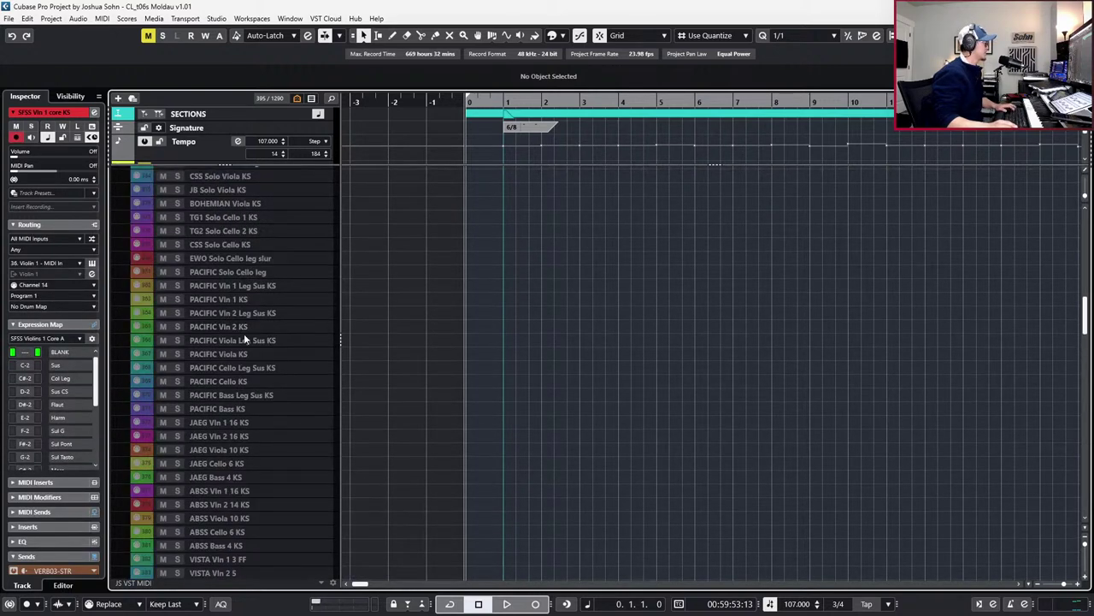
{"action": "scroll", "coordinate": [248, 334], "scroll_direction": "down", "scroll_amount": 8}
{"action": "scroll", "coordinate": [247, 334], "scroll_direction": "up", "scroll_amount": 4}
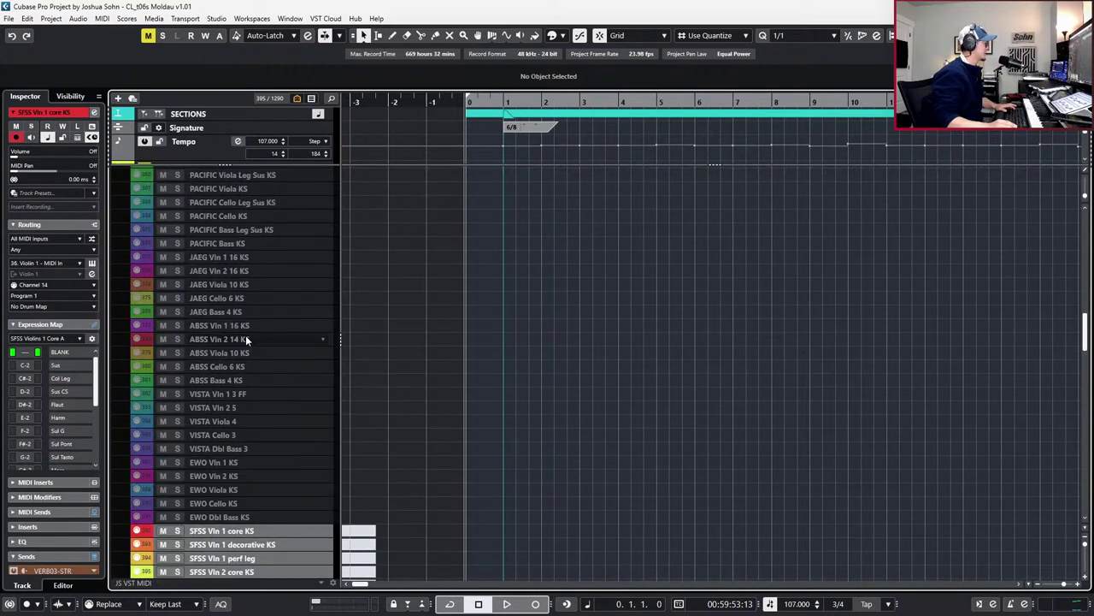
{"action": "left_click", "coordinate": [244, 463]}
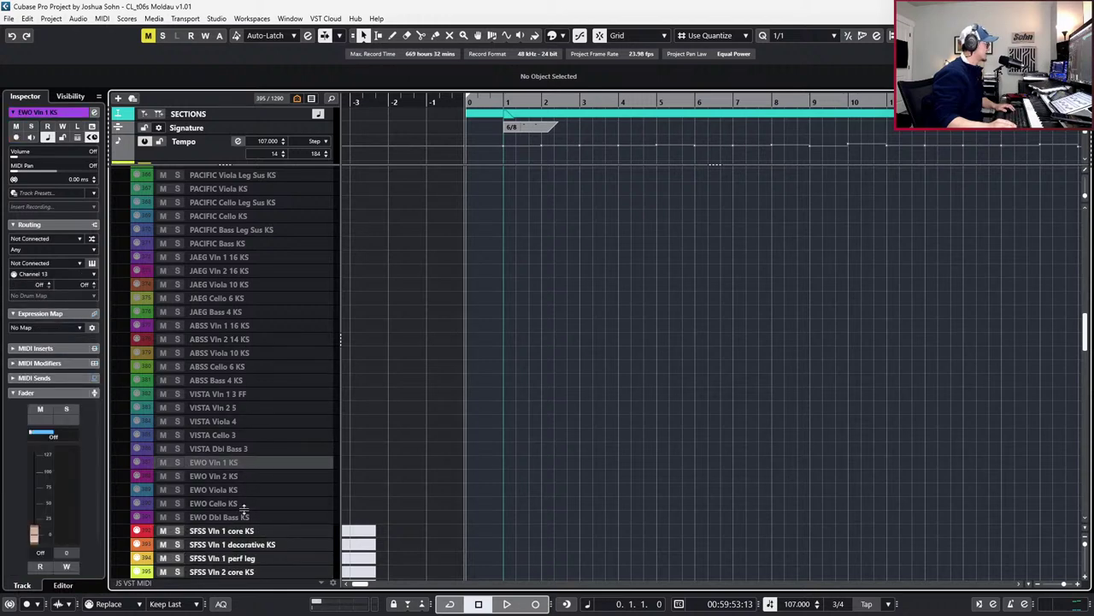
{"action": "scroll", "coordinate": [247, 505], "scroll_direction": "up", "scroll_amount": 4}
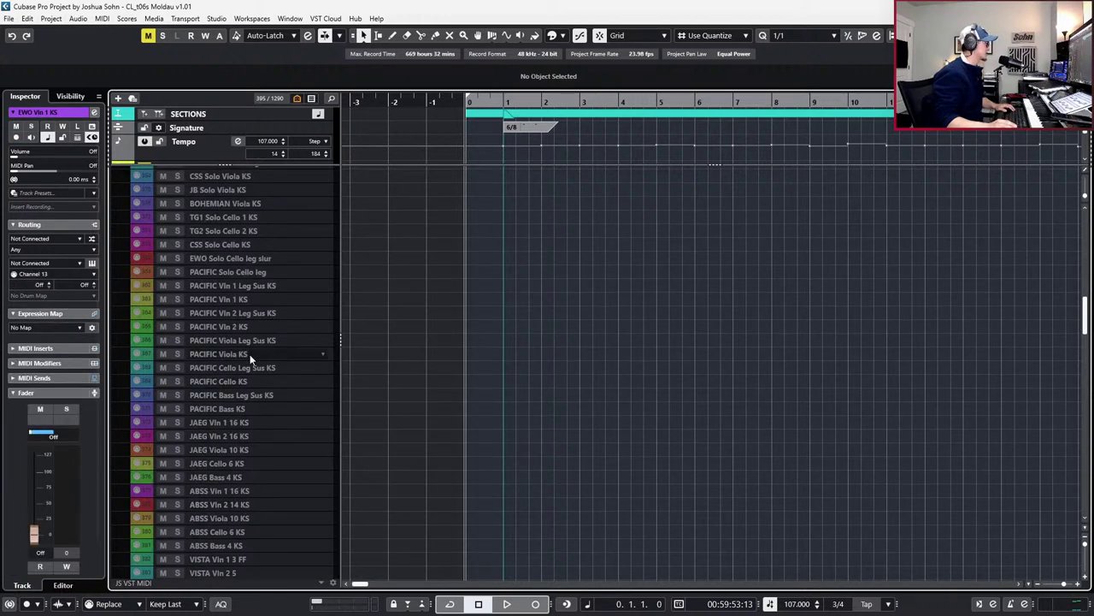
{"action": "scroll", "coordinate": [245, 357], "scroll_direction": "up", "scroll_amount": 2}
{"action": "scroll", "coordinate": [243, 360], "scroll_direction": "down", "scroll_amount": 10}
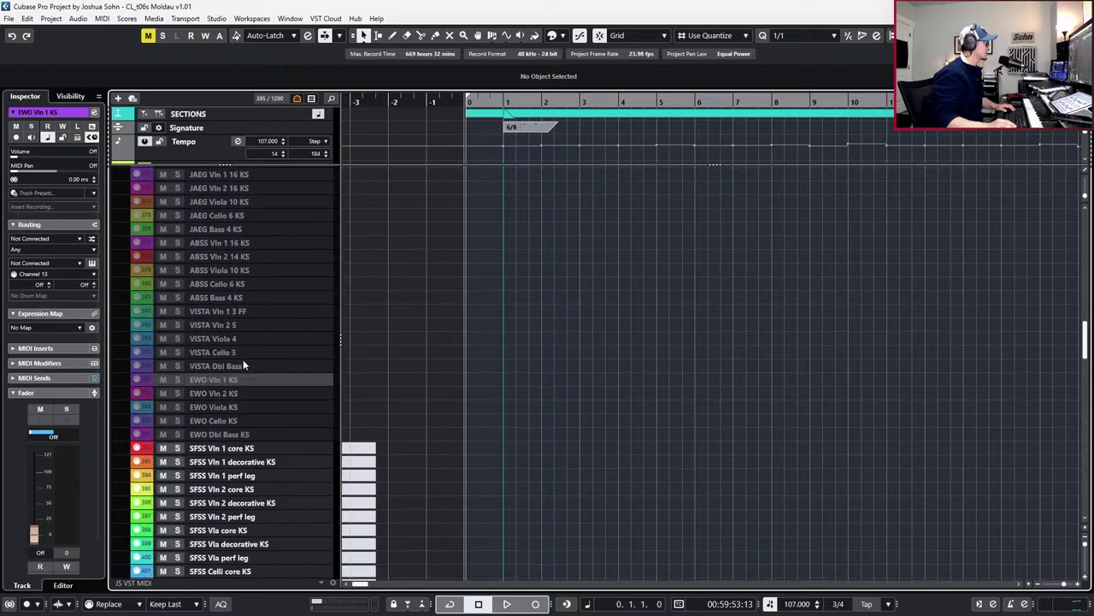
Disable the SFSS tracks from Vln 1 core KS to Bass perf leg and enable them again
{"action": "left_click", "coordinate": [268, 214]}
{"action": "left_click", "coordinate": [267, 201]}
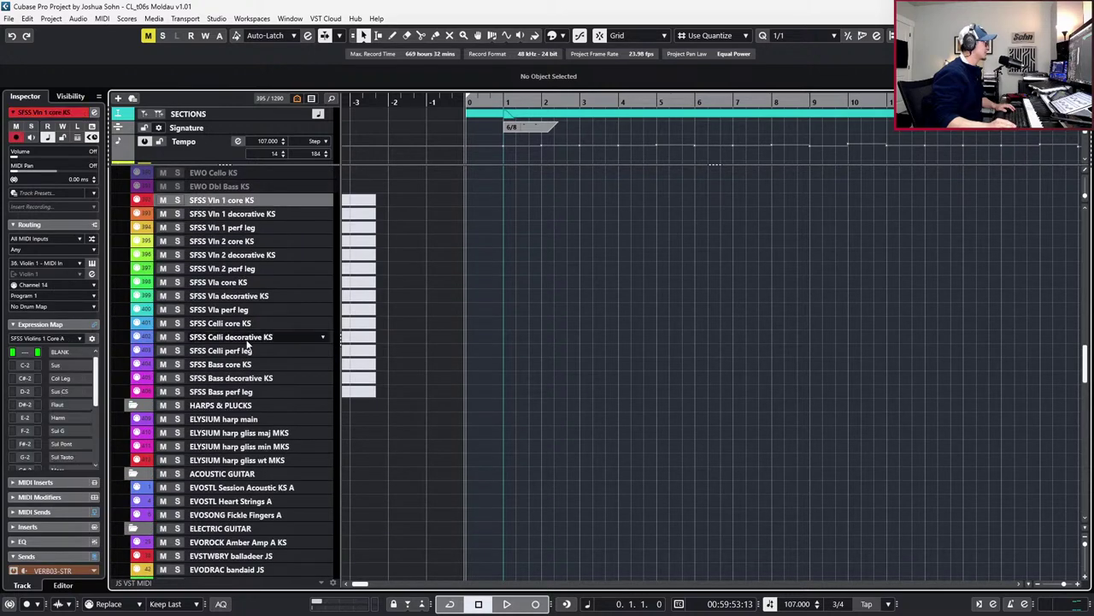
{"action": "left_click", "coordinate": [255, 392], "text": "shift"}
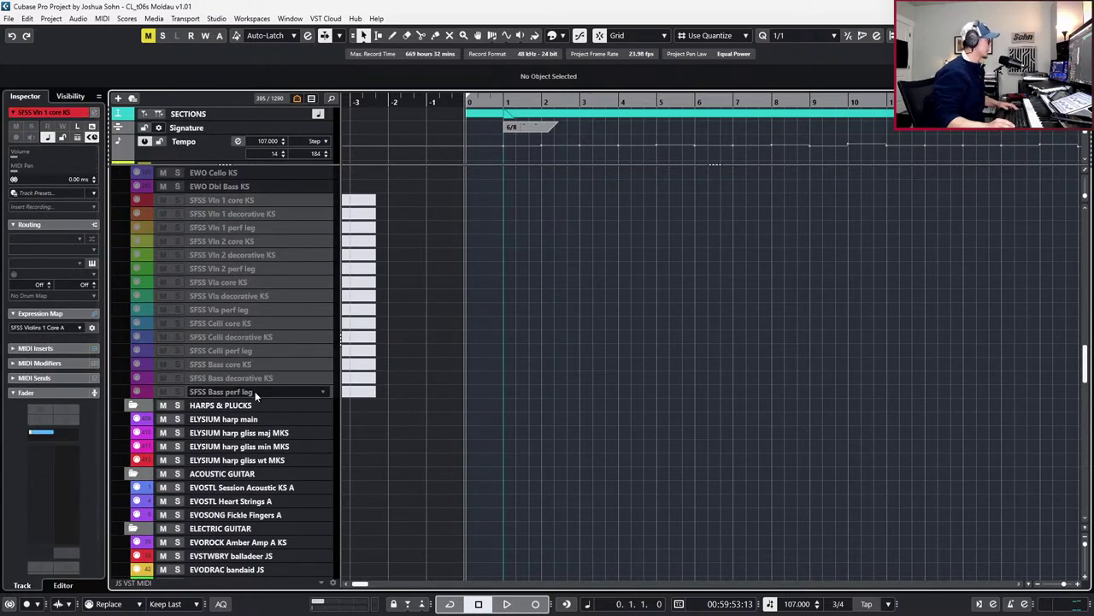
{"action": "key", "text": "shift+d"}
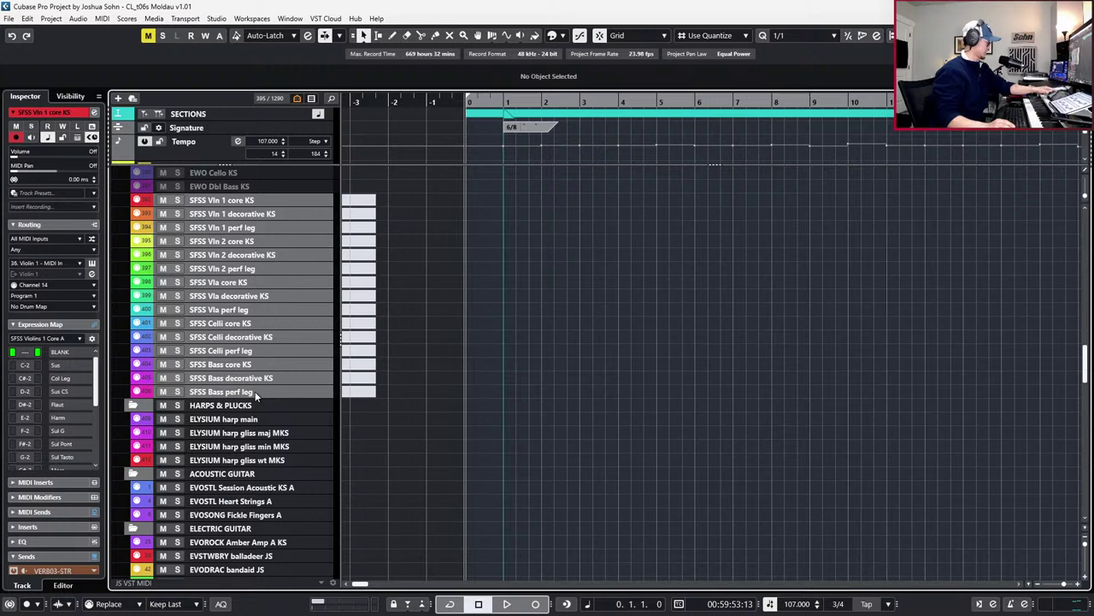
Return to the start of the track list and place the project cursor at bar 1
{"action": "scroll", "coordinate": [330, 443], "scroll_direction": "up", "scroll_amount": 15}
{"action": "scroll", "coordinate": [486, 293], "scroll_direction": "up", "scroll_amount": 2, "text": "ctrl"}
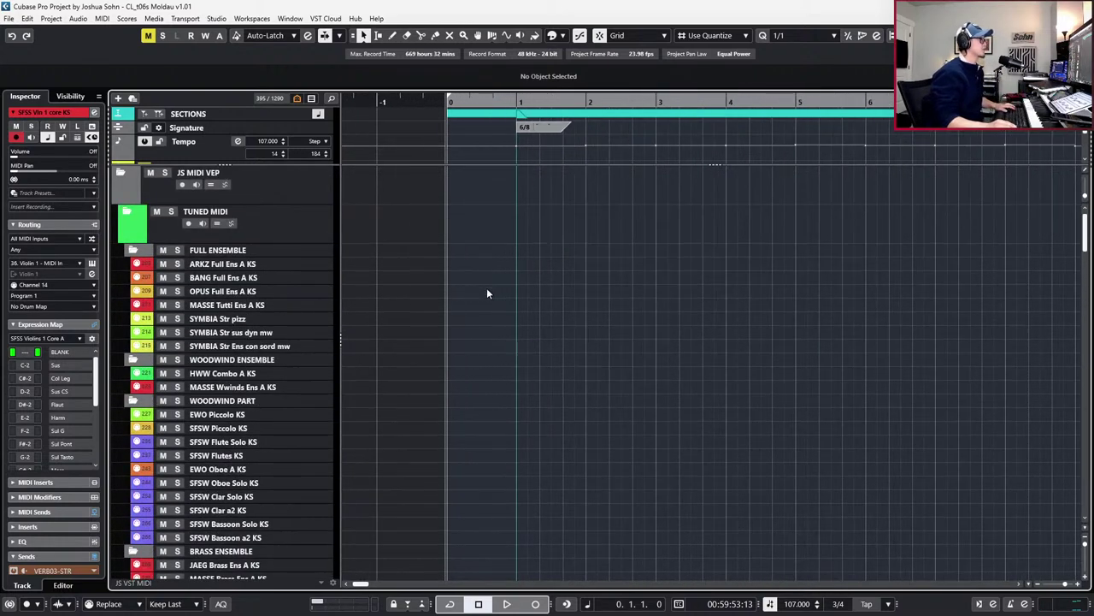
{"action": "scroll", "coordinate": [577, 171], "scroll_direction": "down", "scroll_amount": 3, "text": "ctrl"}
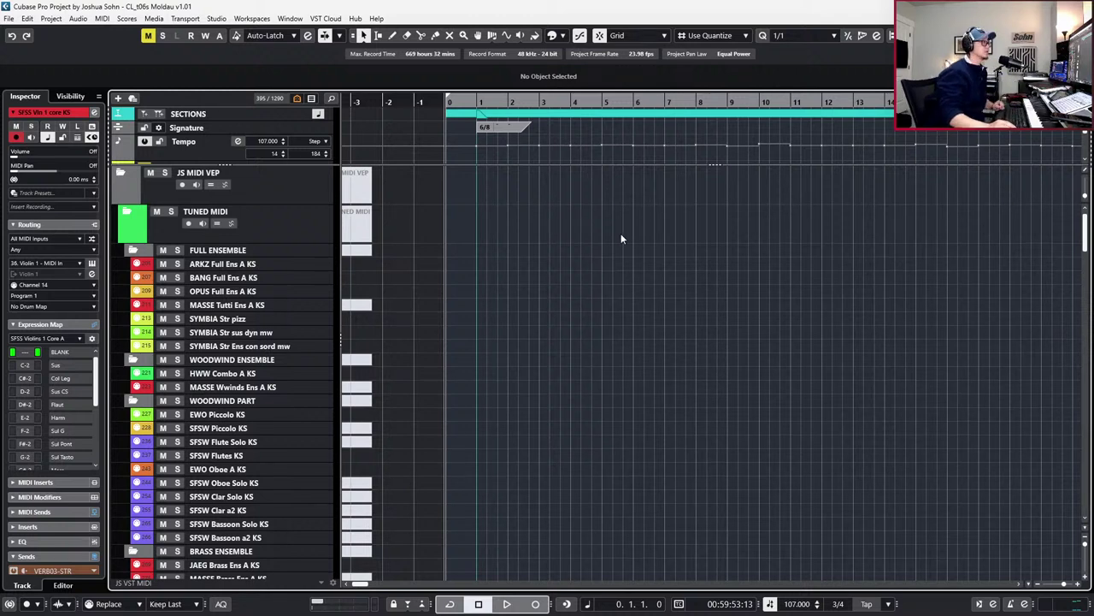
{"action": "scroll", "coordinate": [556, 226], "scroll_direction": "up", "scroll_amount": 1, "text": "ctrl"}
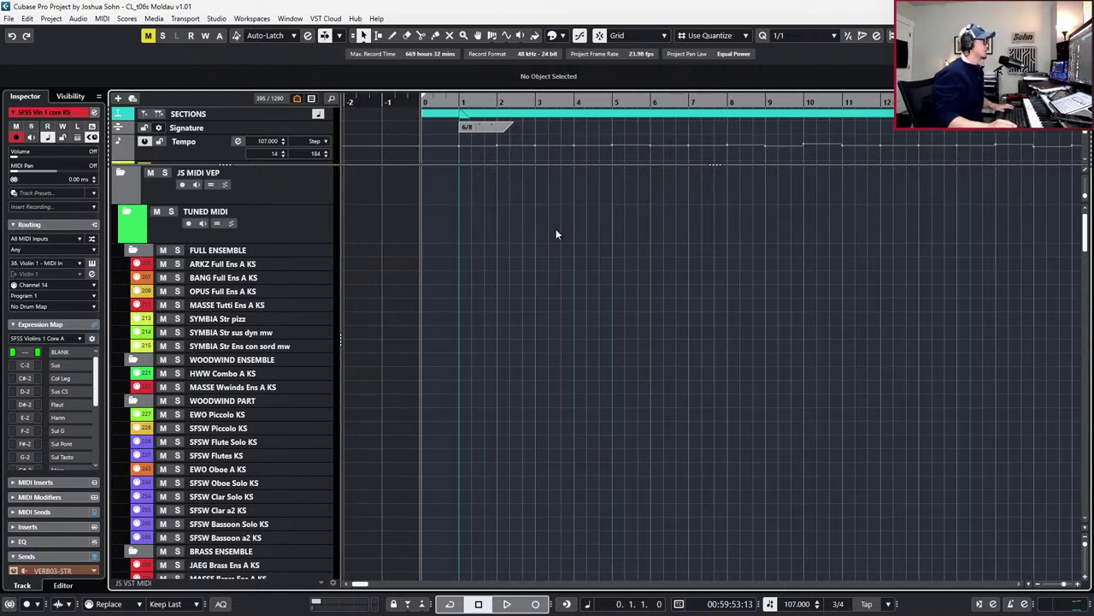
{"action": "key", "text": "KP_Add"}
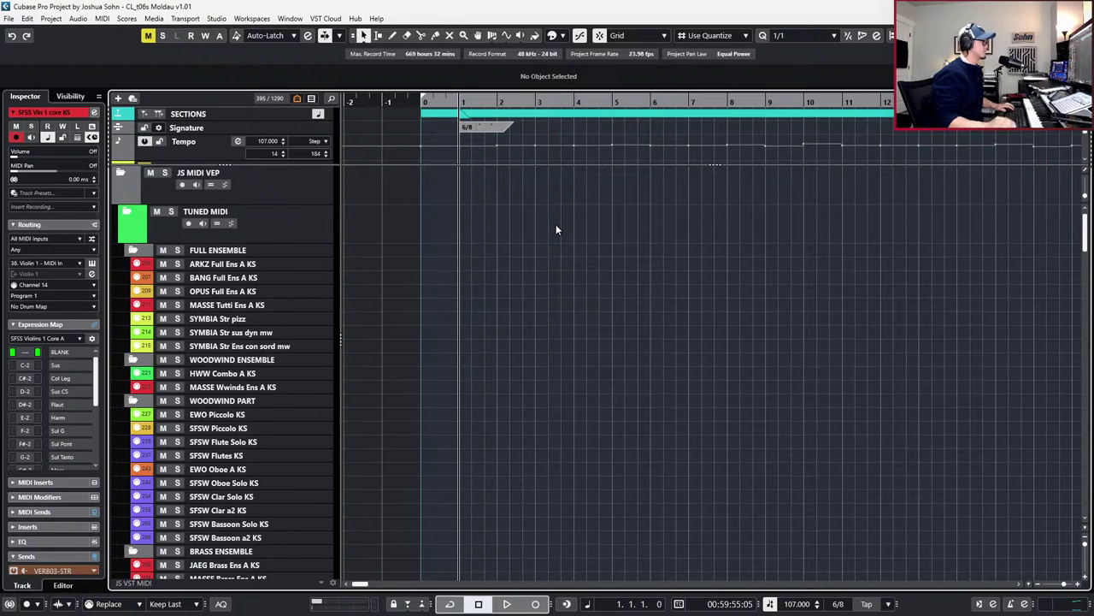
Select the Smetana - Moldau-01 audio track and enlarge the divided area that holds it above the MIDI tracks
{"action": "scroll", "coordinate": [555, 229], "scroll_direction": "down", "scroll_amount": 1, "text": "ctrl"}
{"action": "scroll", "coordinate": [496, 140], "scroll_direction": "down", "scroll_amount": 2}
{"action": "scroll", "coordinate": [496, 138], "scroll_direction": "down", "scroll_amount": 2}
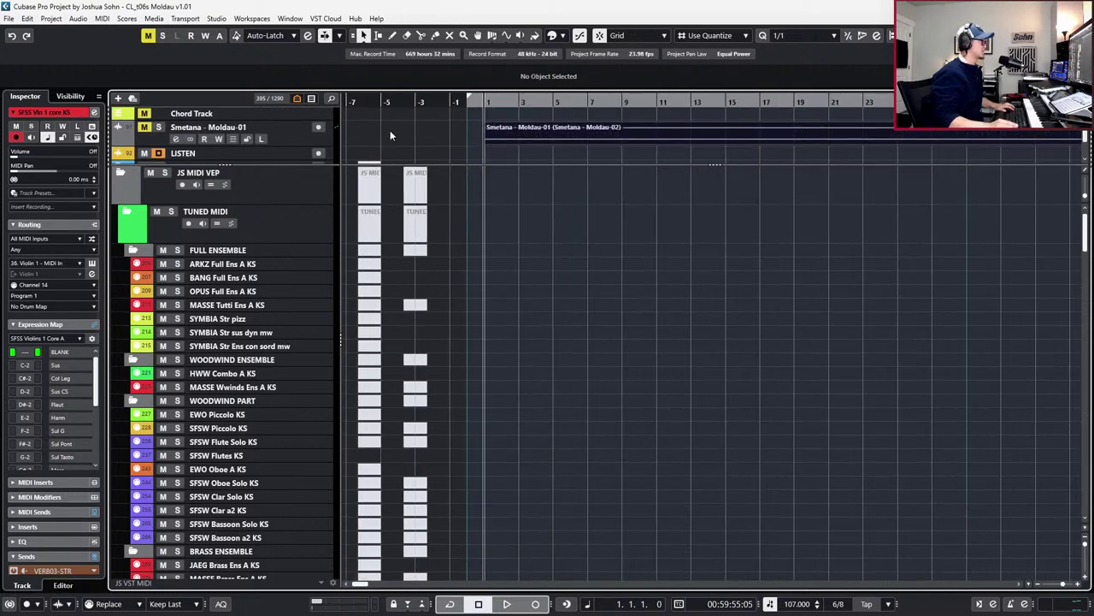
{"action": "left_click", "coordinate": [282, 136]}
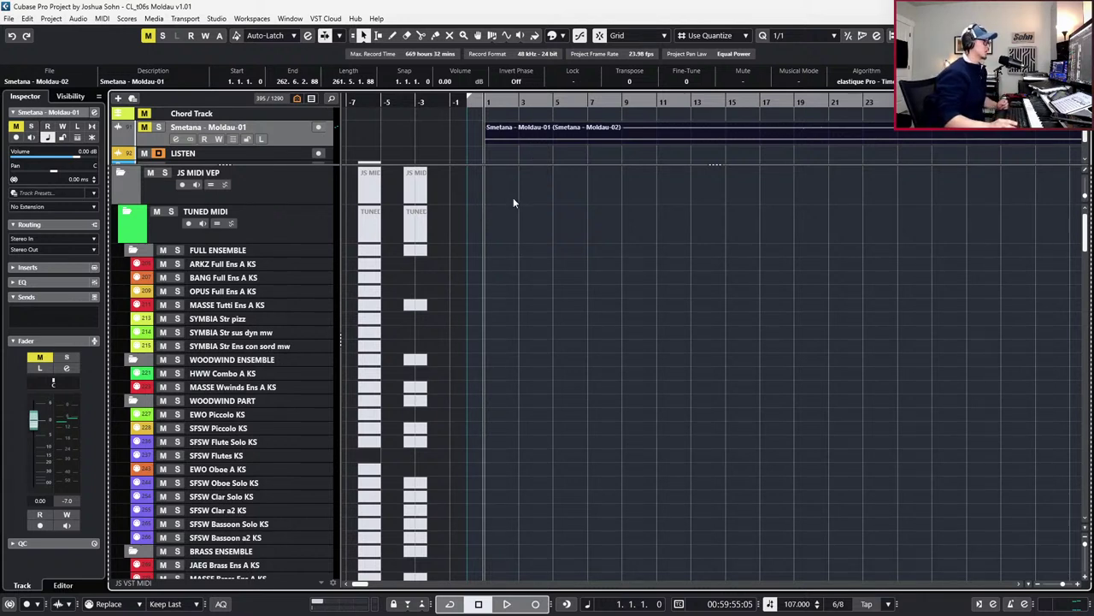
{"action": "scroll", "coordinate": [511, 115], "scroll_direction": "up", "scroll_amount": 3}
{"action": "scroll", "coordinate": [521, 143], "scroll_direction": "down", "scroll_amount": 1}
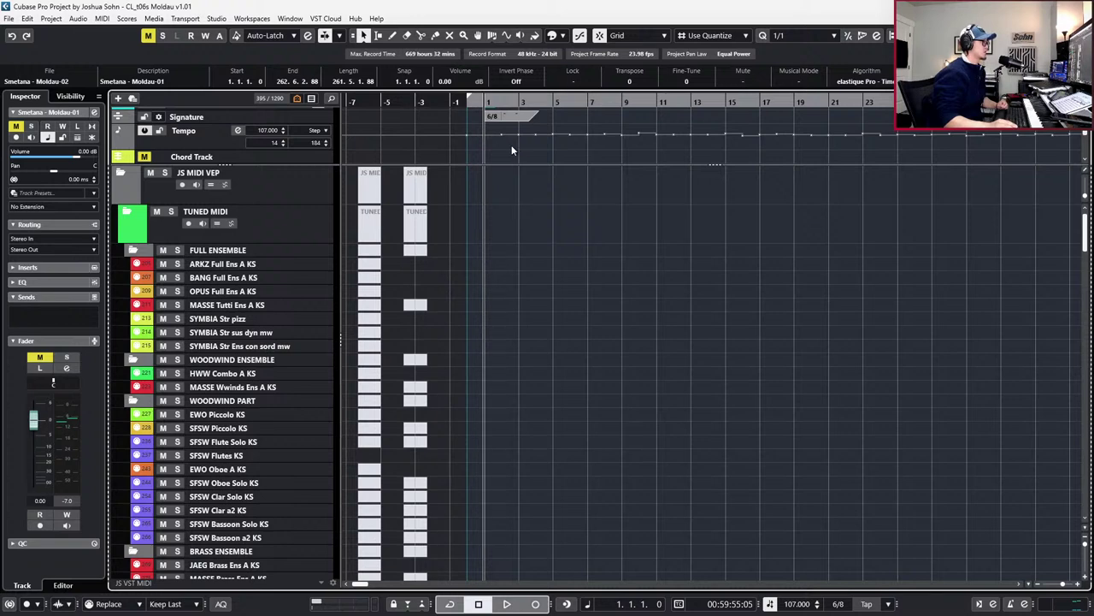
{"action": "left_click_drag", "start_coordinate": [511, 163], "coordinate": [506, 194]}
Look over the Smetana - Moldau-01 waveform and tempo curve through to the end of the piece and back to bar 1
{"action": "key", "text": "g"}
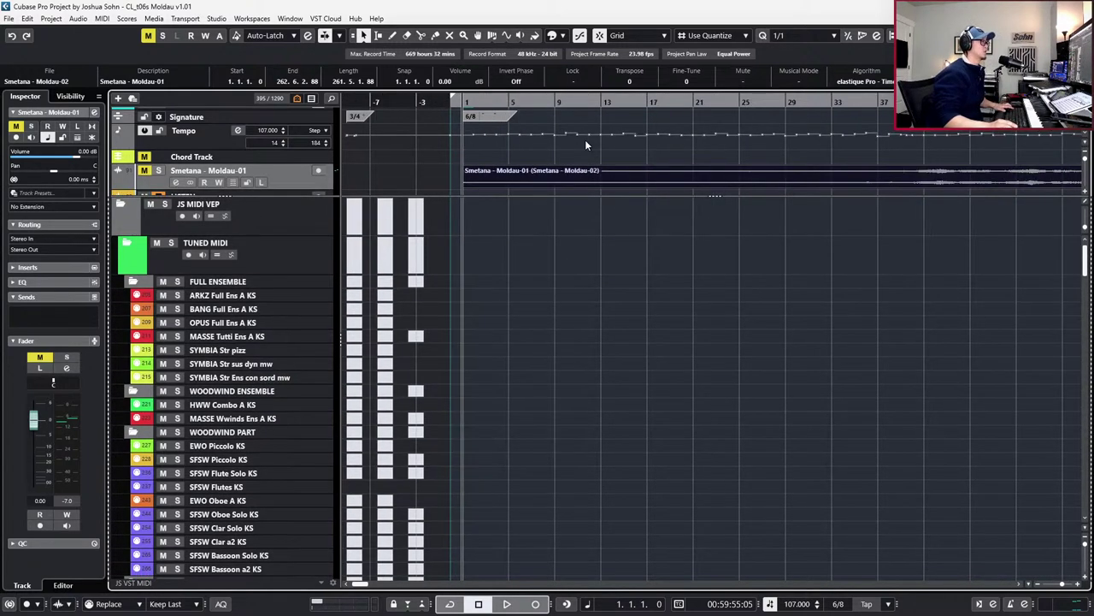
{"action": "scroll", "coordinate": [585, 145], "scroll_direction": "right", "scroll_amount": 3}
{"action": "scroll", "coordinate": [598, 145], "scroll_direction": "right", "scroll_amount": 20}
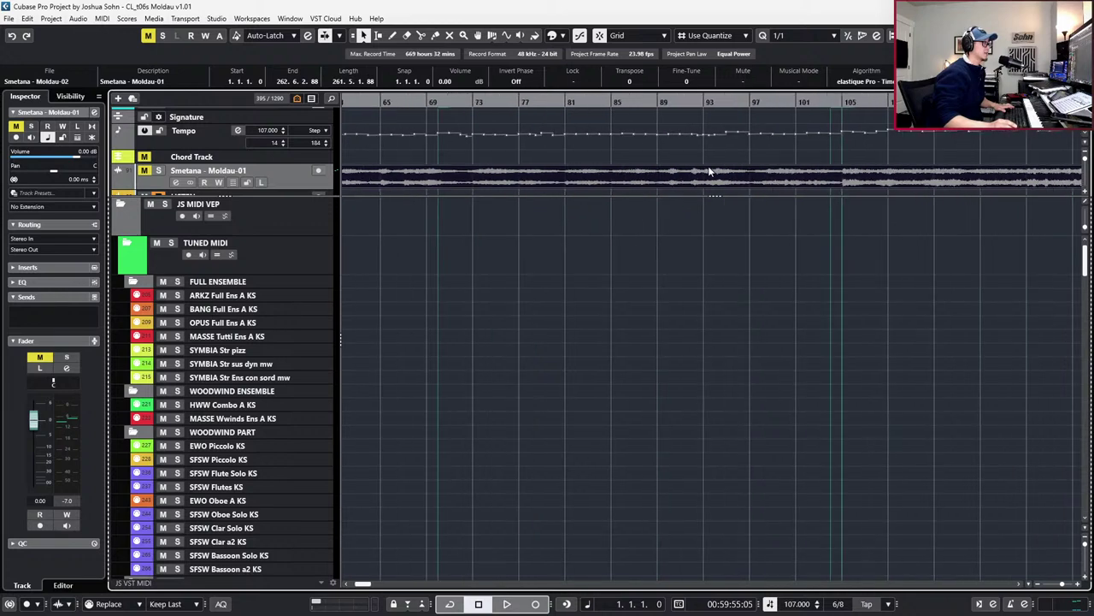
{"action": "scroll", "coordinate": [708, 171], "scroll_direction": "left", "scroll_amount": 3}
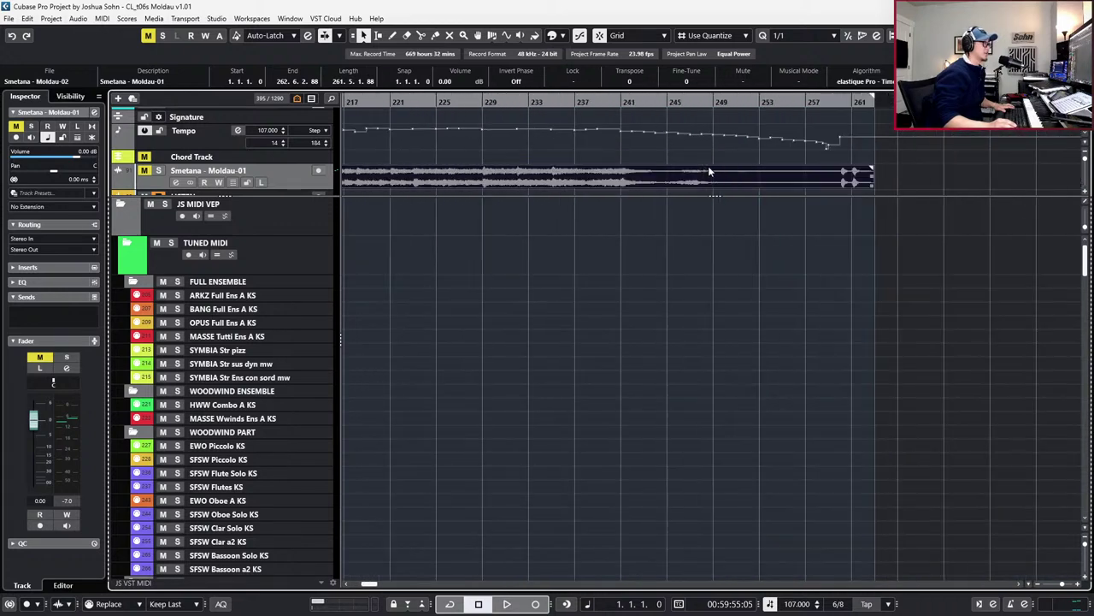
{"action": "scroll", "coordinate": [708, 171], "scroll_direction": "left", "scroll_amount": 20}
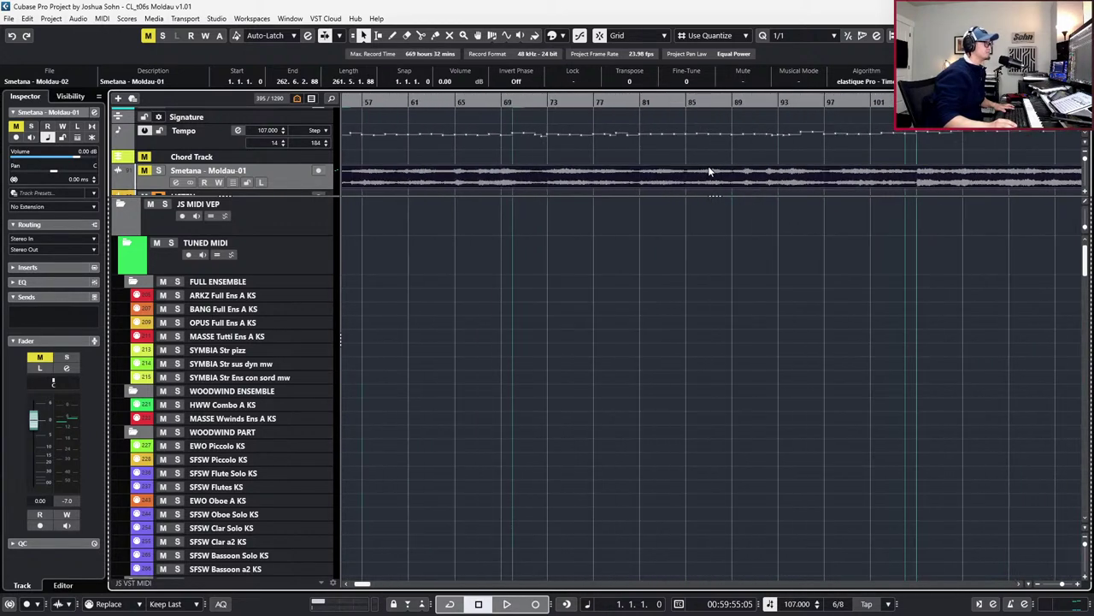
{"action": "scroll", "coordinate": [708, 171], "scroll_direction": "left", "scroll_amount": 2}
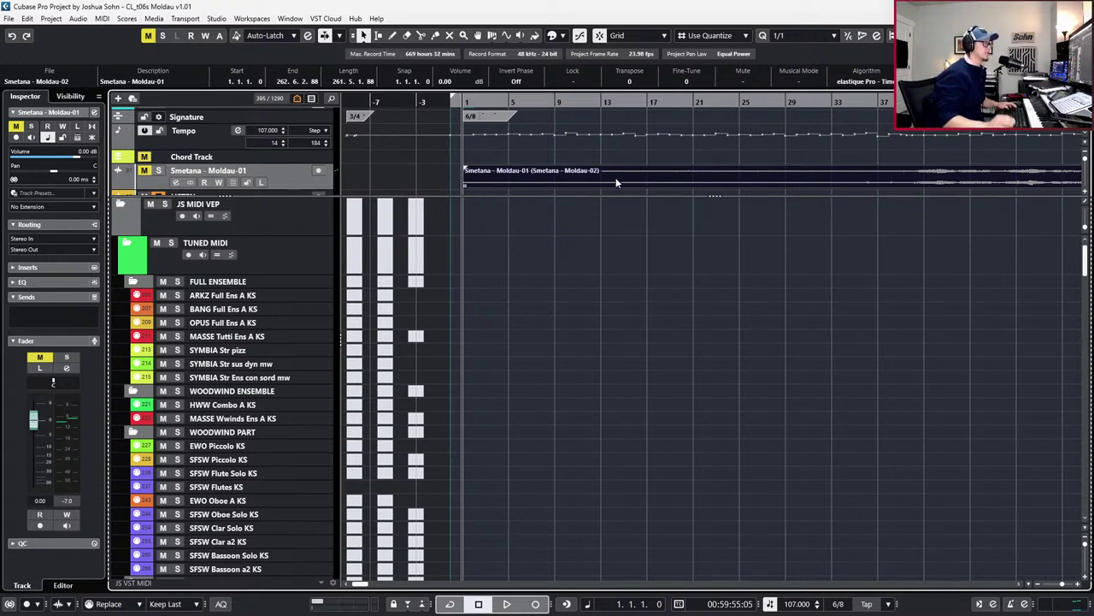
Increase the height of the Smetana - Moldau-01 track and show more of its waveform
{"action": "key", "text": "alt+Down"}
{"action": "key", "text": "alt+Down"}
{"action": "scroll", "coordinate": [628, 153], "scroll_direction": "down", "scroll_amount": 4}
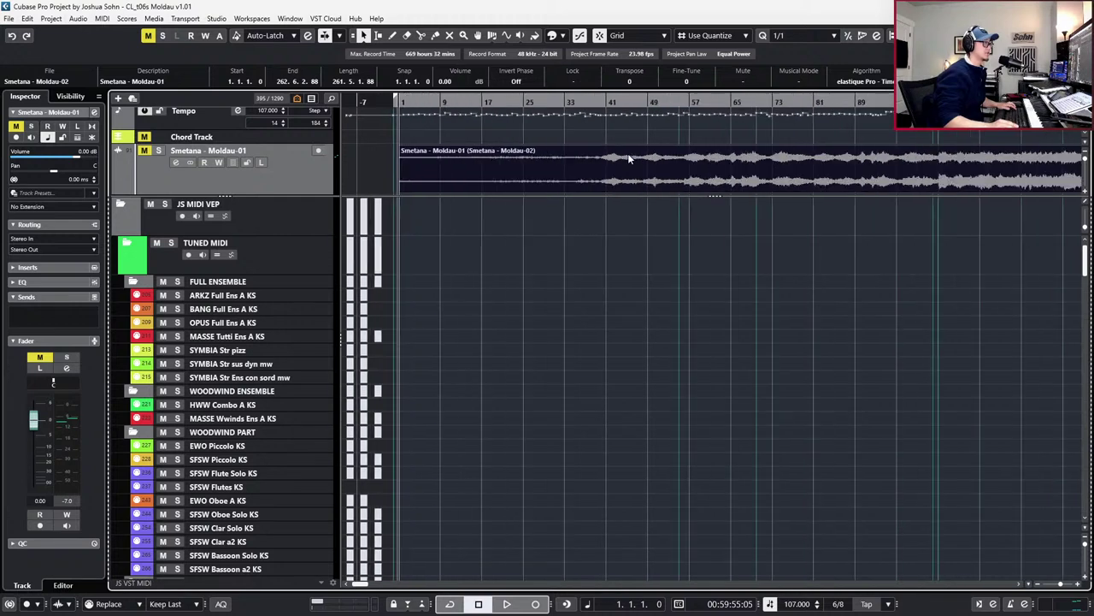
Move the project cursor along the Smetana - Moldau-01 recording to bar 81 and on to bar 95
{"action": "key", "text": "KP_Add"}
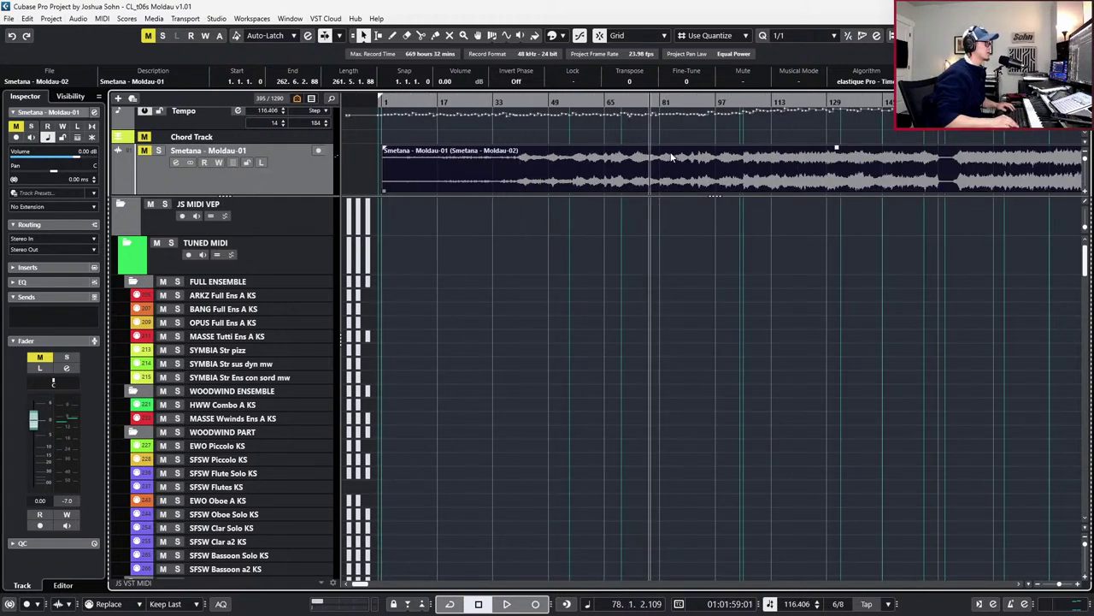
{"action": "scroll", "coordinate": [689, 165], "scroll_direction": "up", "scroll_amount": 2}
{"action": "scroll", "coordinate": [691, 164], "scroll_direction": "down", "scroll_amount": 1}
{"action": "key", "text": "shift+n"}
{"action": "key", "text": "shift+n"}
{"action": "key", "text": "shift+n"}
{"action": "key", "text": "shift+n"}
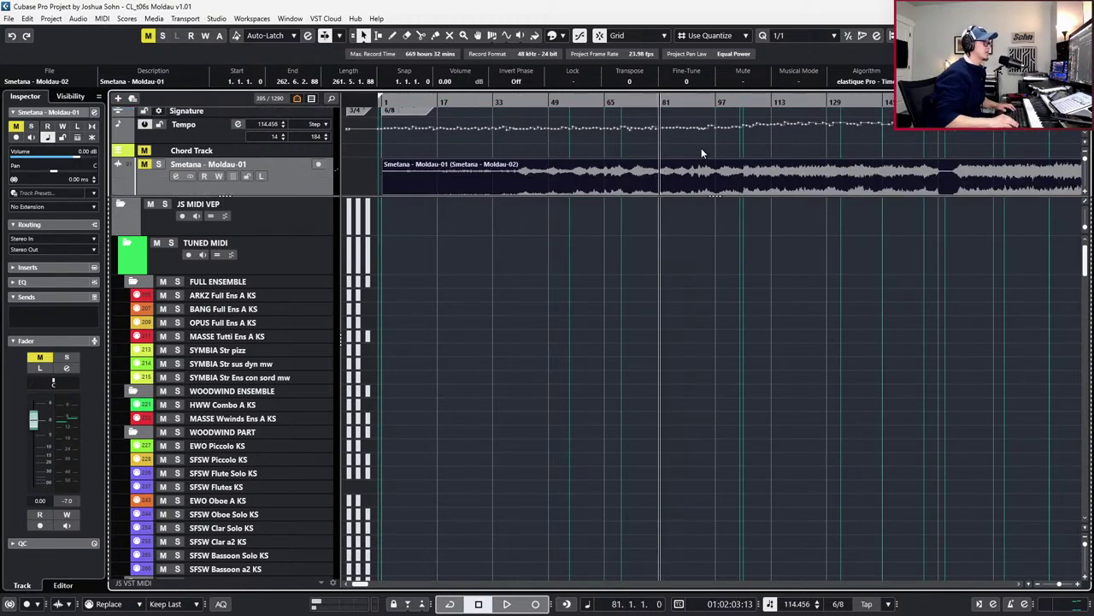
{"action": "key", "text": "KP_Add"}
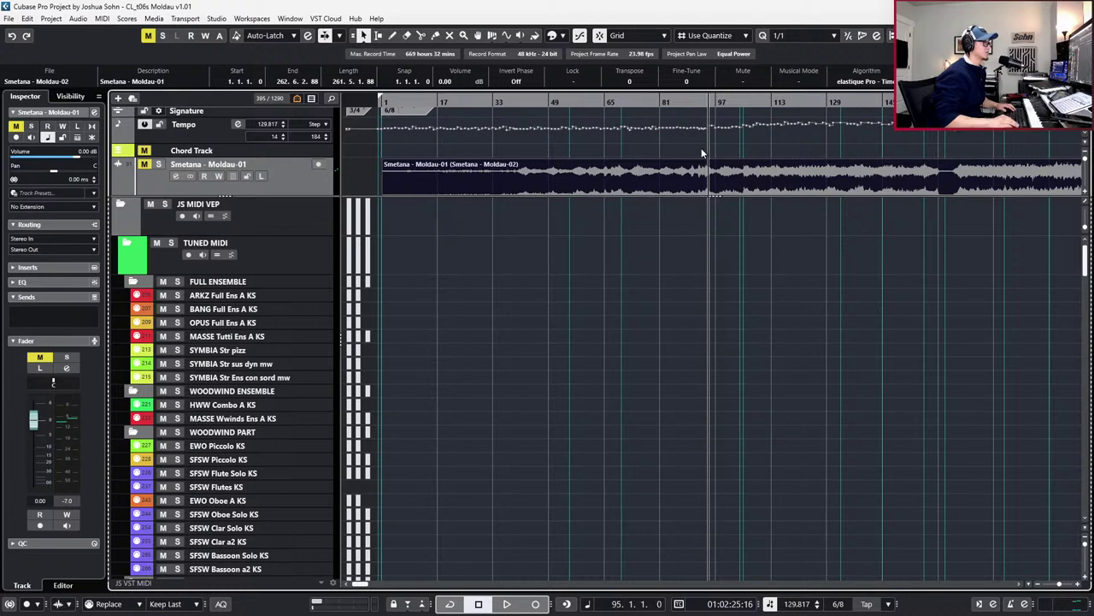
Advance the project cursor to bar 105 with the rest of the recording in view
{"action": "scroll", "coordinate": [699, 162], "scroll_direction": "right", "scroll_amount": 3}
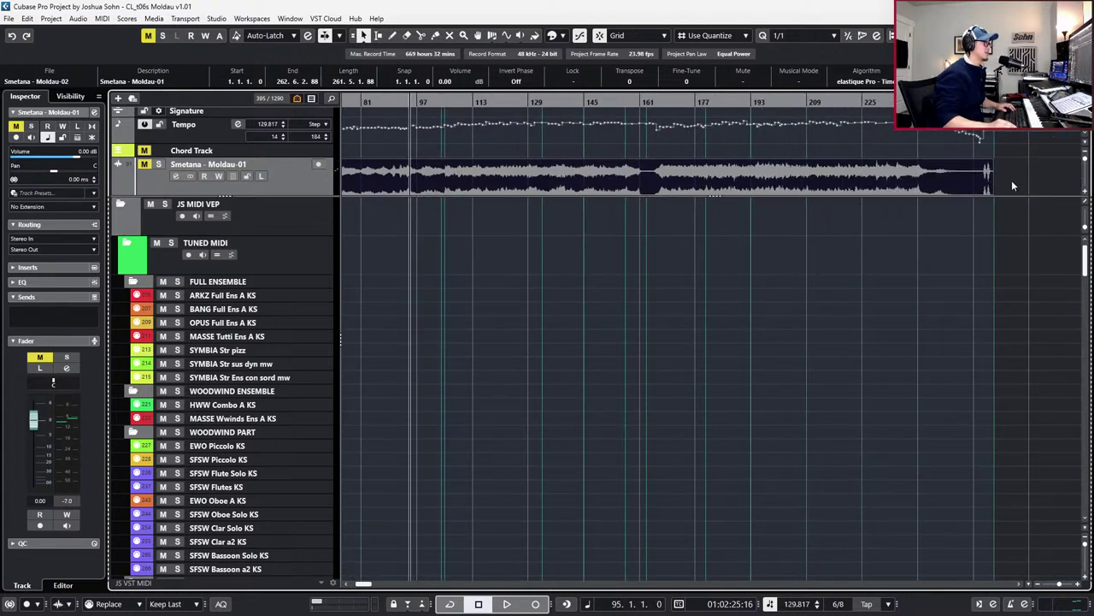
{"action": "key", "text": "shift+n"}
{"action": "key", "text": "shift+n"}
{"action": "key", "text": "KP_Add"}
{"action": "key", "text": "KP_Subtract"}
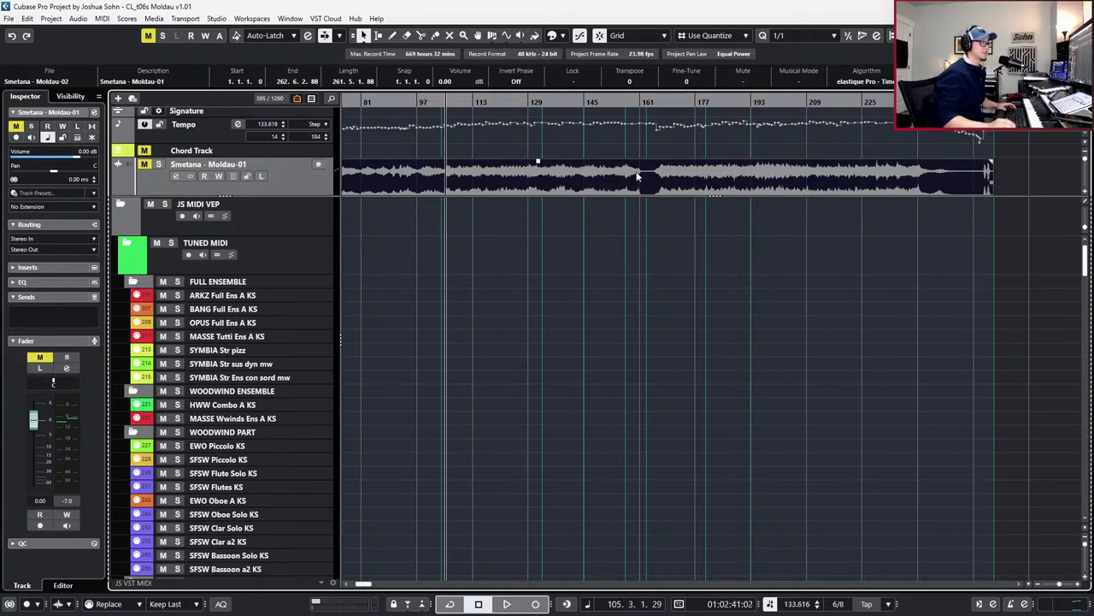
Make the Smetana - Moldau-01 track taller and fit the whole recording in view
{"action": "scroll", "coordinate": [650, 155], "scroll_direction": "down", "scroll_amount": 1}
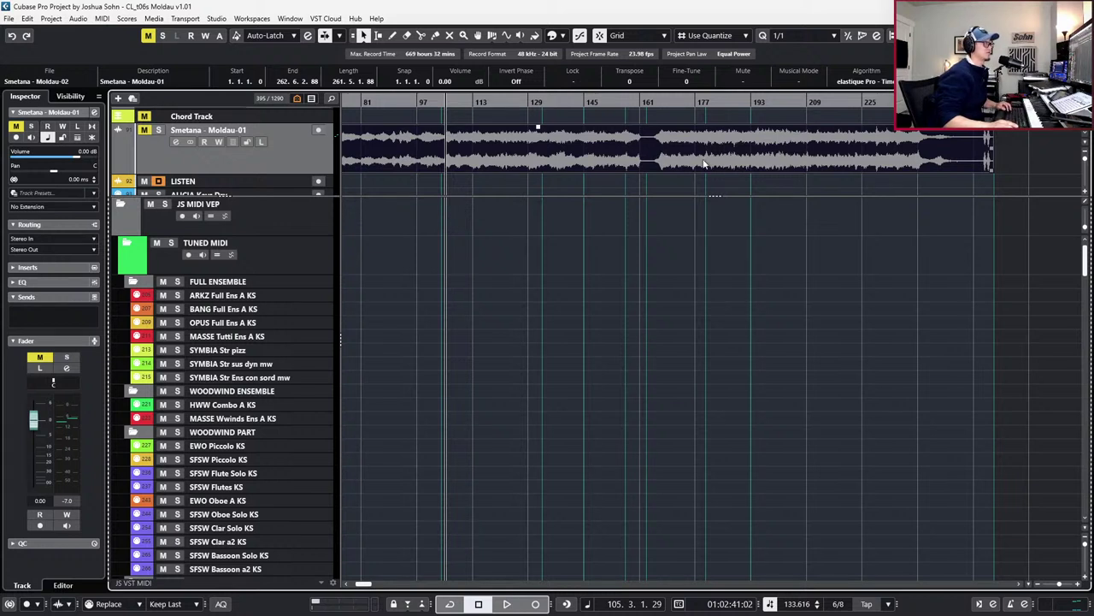
{"action": "scroll", "coordinate": [741, 236], "scroll_direction": "down", "scroll_amount": 1}
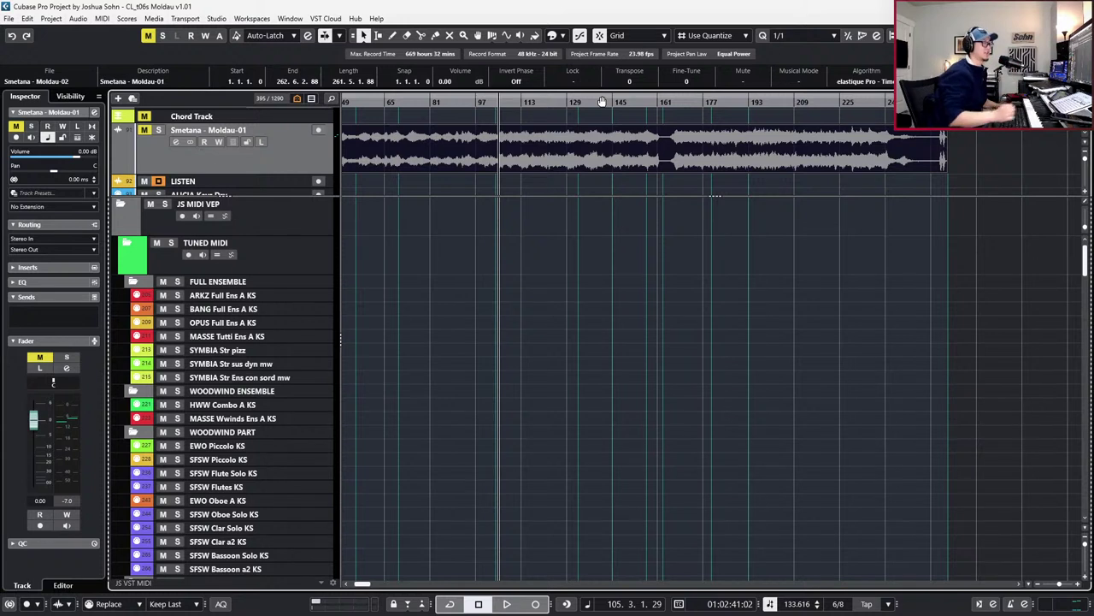
{"action": "scroll", "coordinate": [659, 179], "scroll_direction": "down", "scroll_amount": 2}
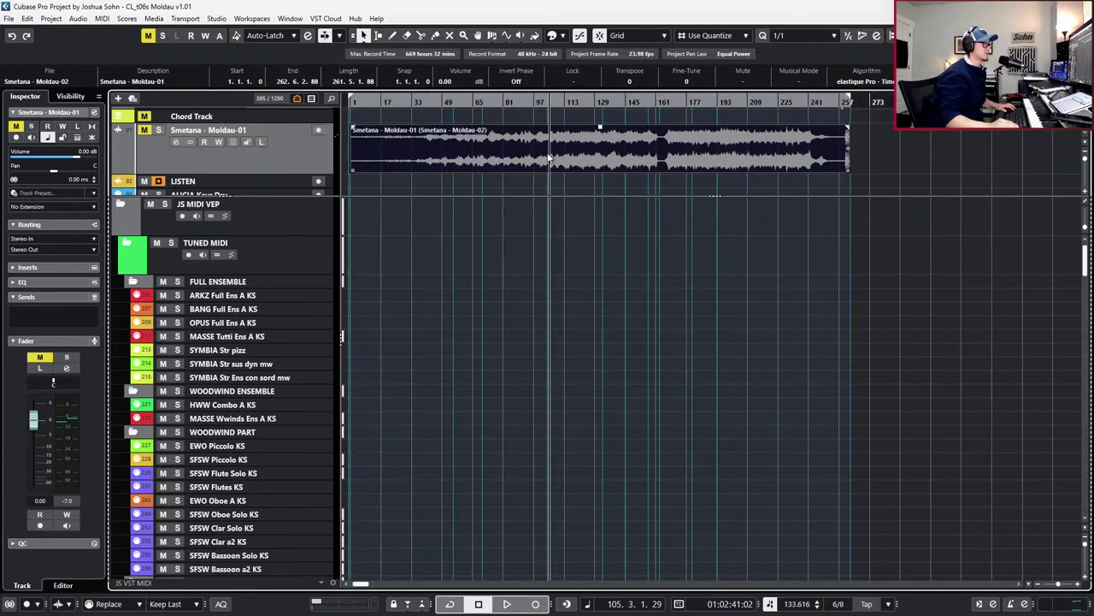
Solo the Smetana - Moldau-01 track and play the recording from bar 105
{"action": "key", "text": "s"}
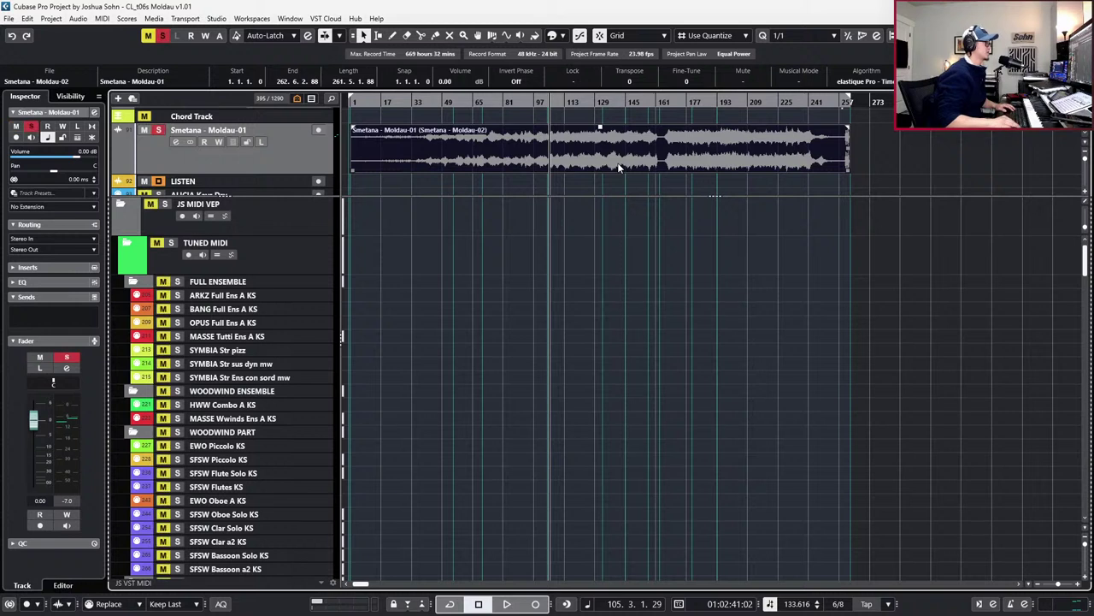
{"action": "key", "text": "space"}
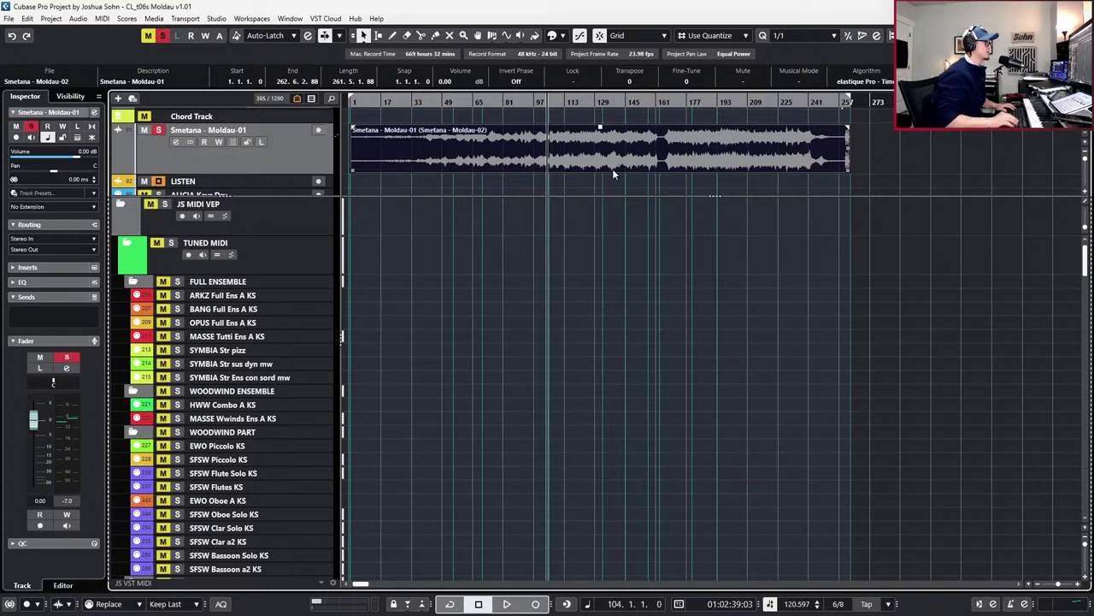
{"action": "key", "text": "KP_Subtract"}
{"action": "key", "text": "KP_Subtract"}
{"action": "key", "text": "KP_Subtract"}
{"action": "key", "text": "KP_Subtract"}
{"action": "key", "text": "KP_Subtract"}
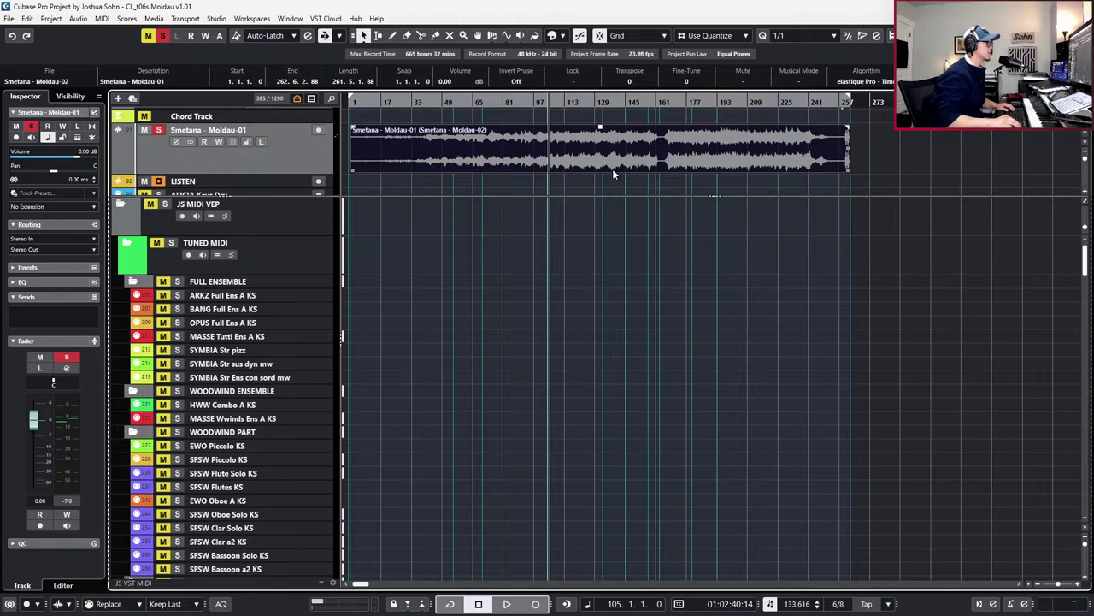
{"action": "key", "text": "space"}
{"action": "scroll", "coordinate": [587, 174], "scroll_direction": "up", "scroll_amount": 3, "text": "ctrl"}
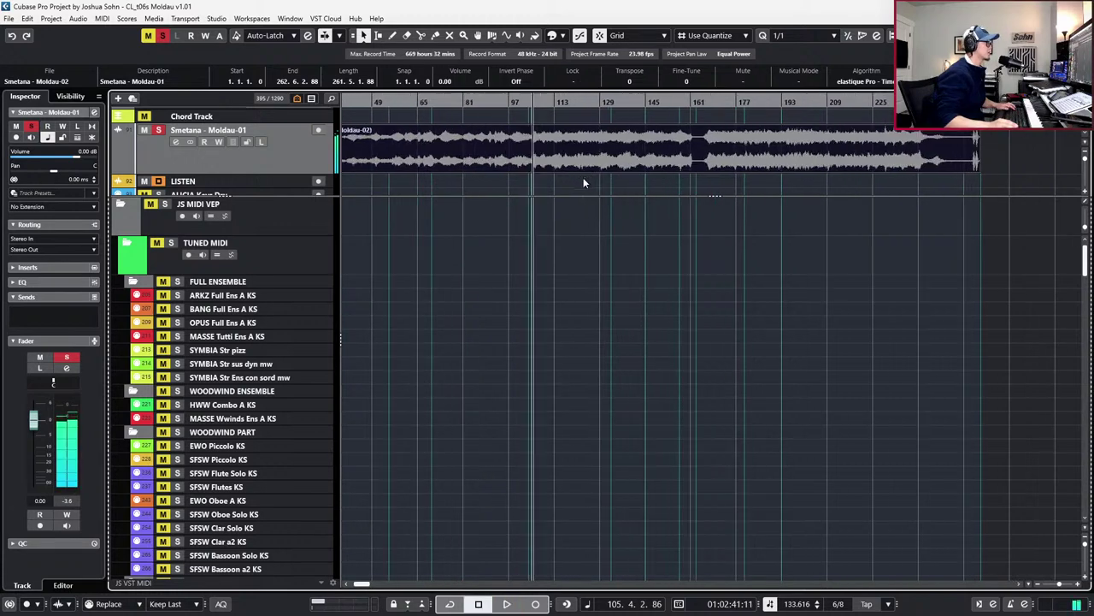
Move the project cursor back to bar 96 and play the recording's lead-in to the section at bar 105
{"action": "scroll", "coordinate": [561, 150], "scroll_direction": "up", "scroll_amount": 2}
{"action": "key", "text": "KP_Subtract"}
{"action": "key", "text": "KP_Subtract"}
{"action": "key", "text": "KP_Subtract"}
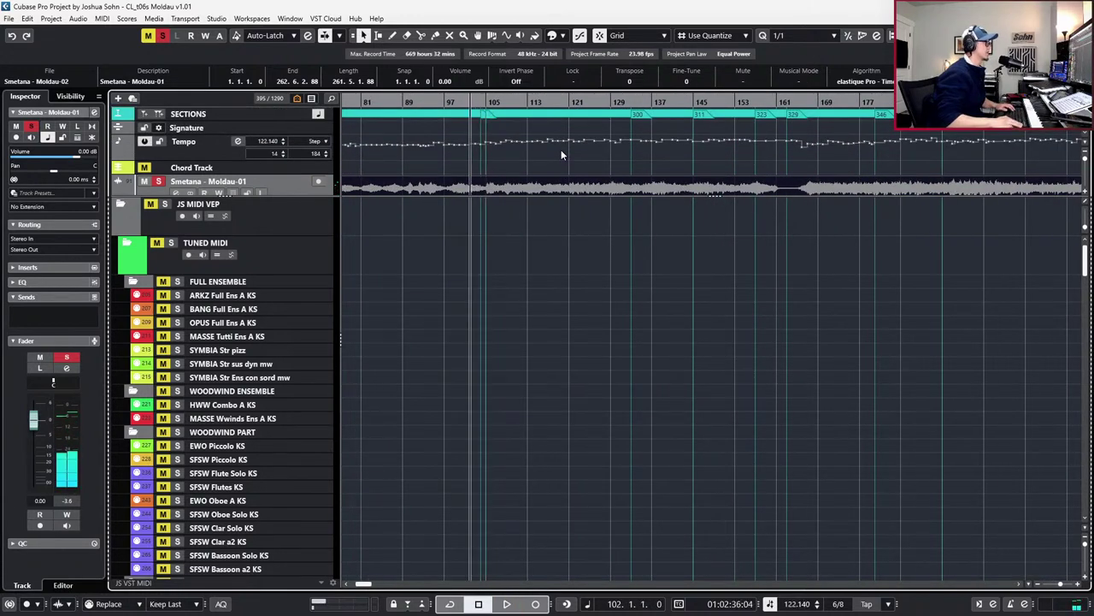
{"action": "key", "text": "KP_Subtract"}
{"action": "key", "text": "KP_Subtract"}
{"action": "key", "text": "KP_Subtract"}
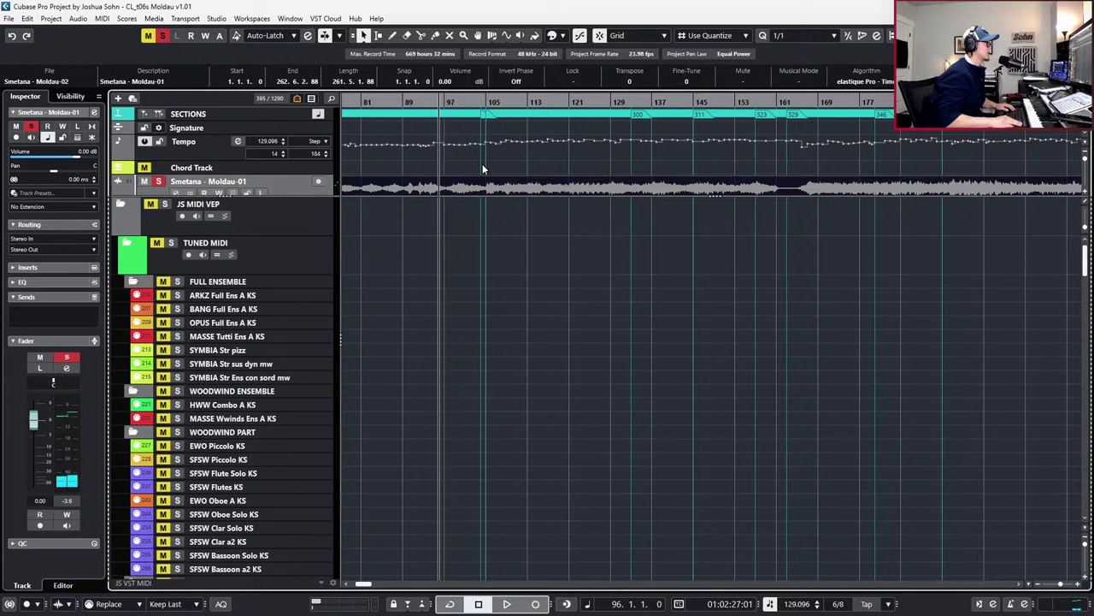
{"action": "key", "text": "space"}
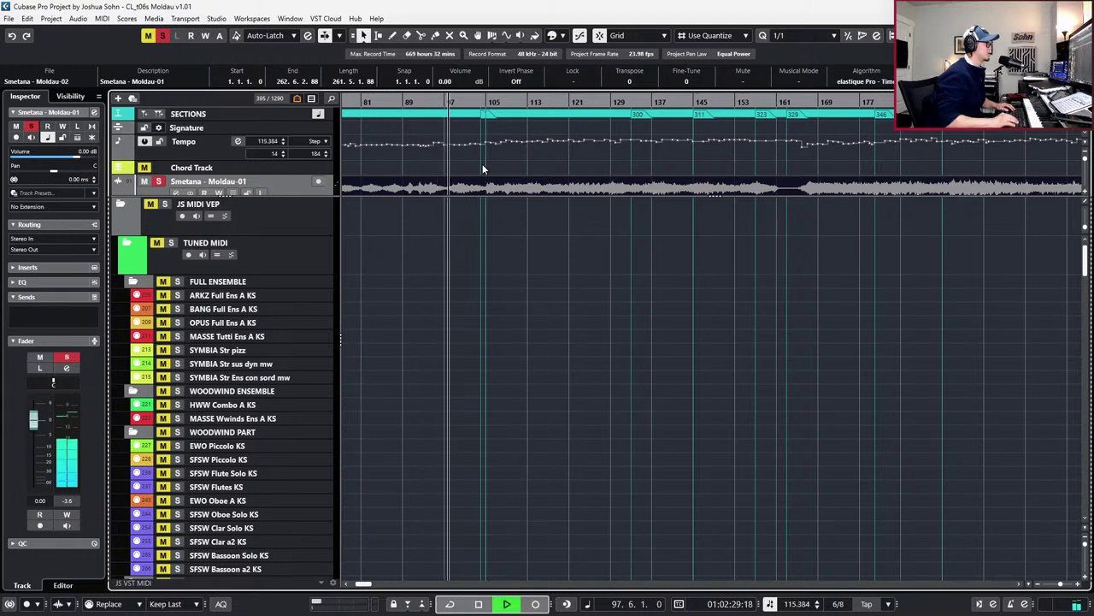
{"action": "key", "text": "alt+Down"}
{"action": "key", "text": "alt+Down"}
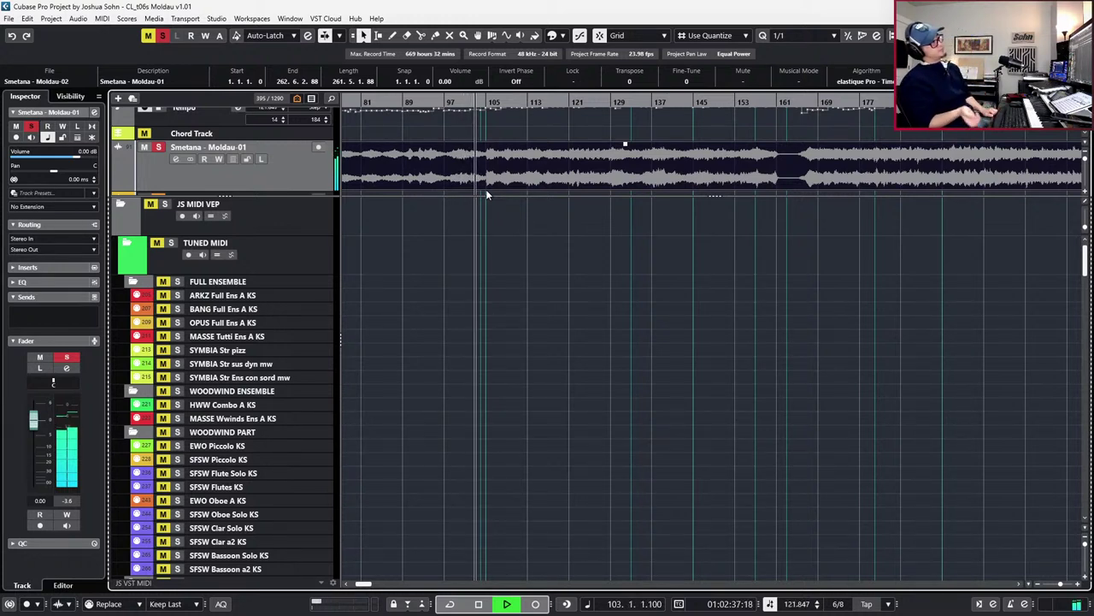
Stop playback and set the project cursor to bar 105
{"action": "scroll", "coordinate": [500, 133], "scroll_direction": "up", "scroll_amount": 2}
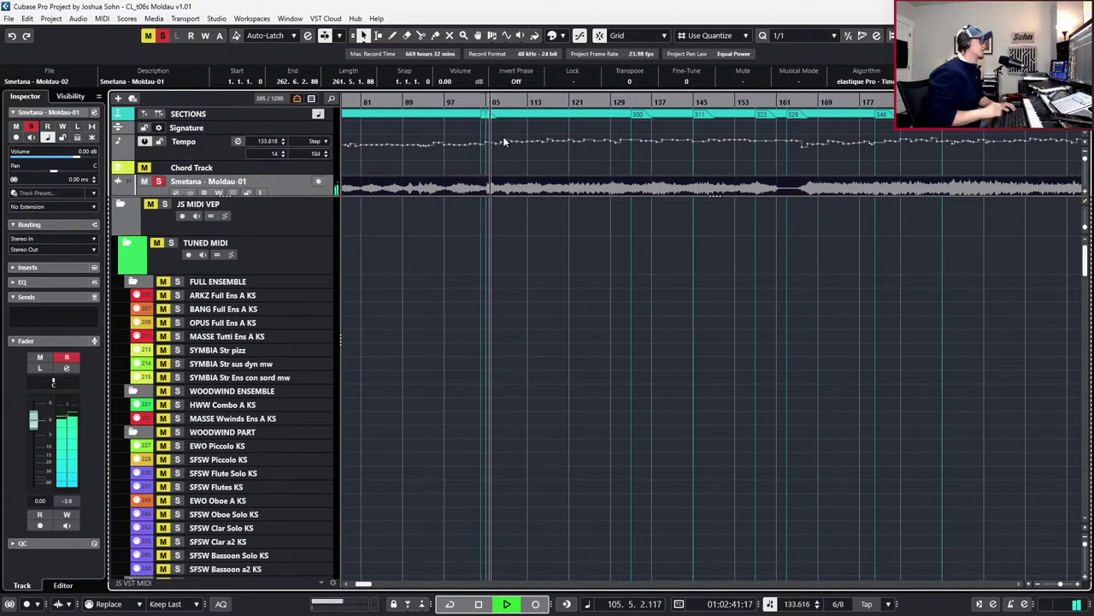
{"action": "key", "text": "space"}
{"action": "key", "text": "KP_Subtract"}
{"action": "key", "text": "KP_Subtract"}
{"action": "key", "text": "KP_Subtract"}
{"action": "key", "text": "KP_Add"}
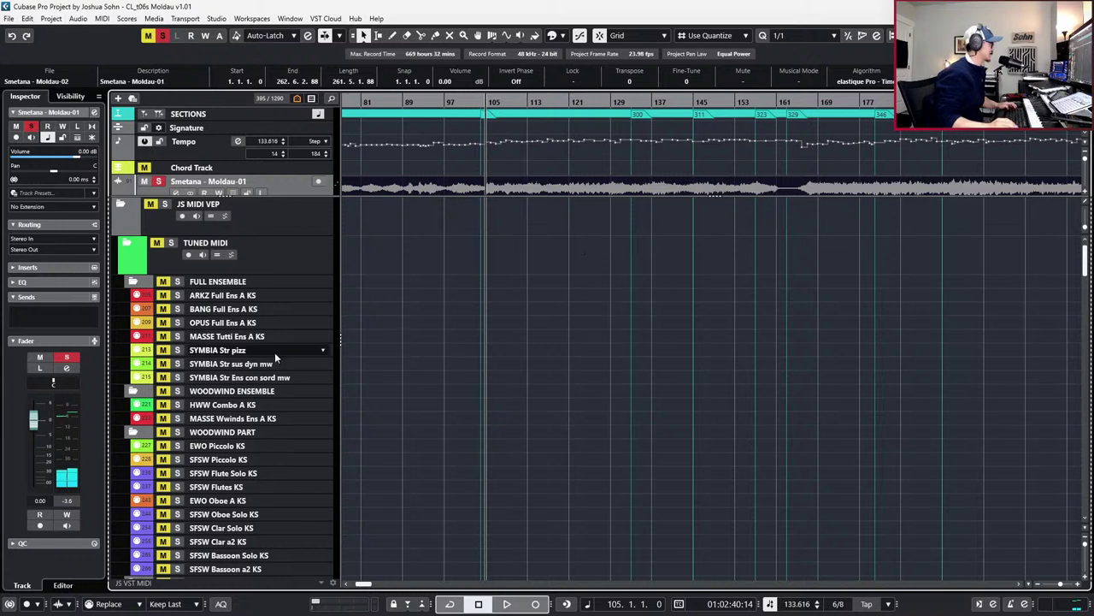
Bring the Notepad notes into view and show the whole recording with nothing selected in the project
{"action": "key", "text": "alt+Tab"}
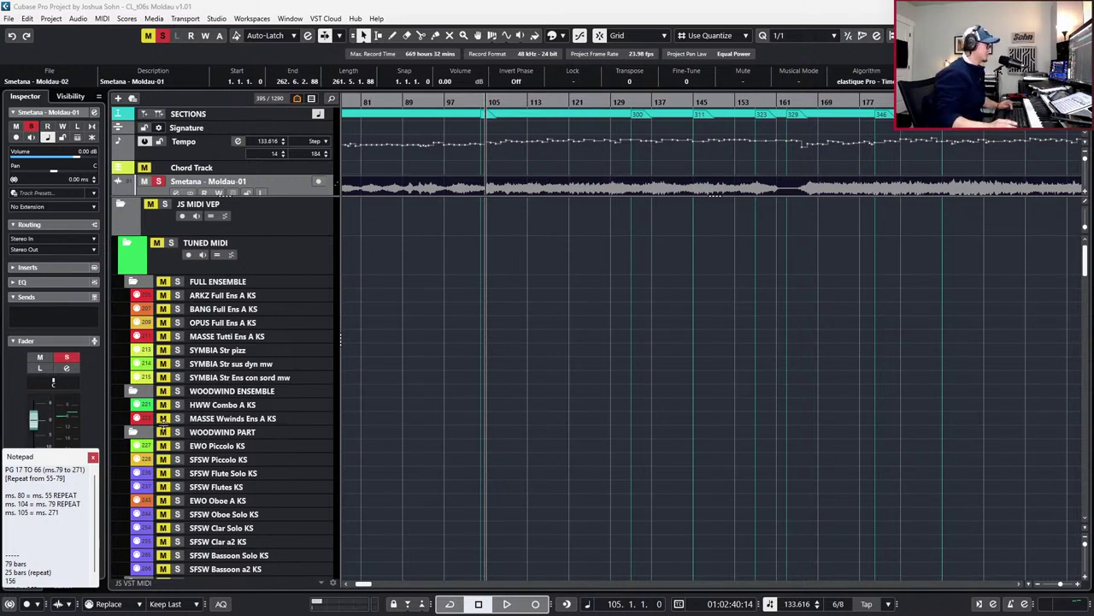
{"action": "left_click", "coordinate": [626, 398]}
{"action": "scroll", "coordinate": [686, 159], "scroll_direction": "down", "scroll_amount": 5}
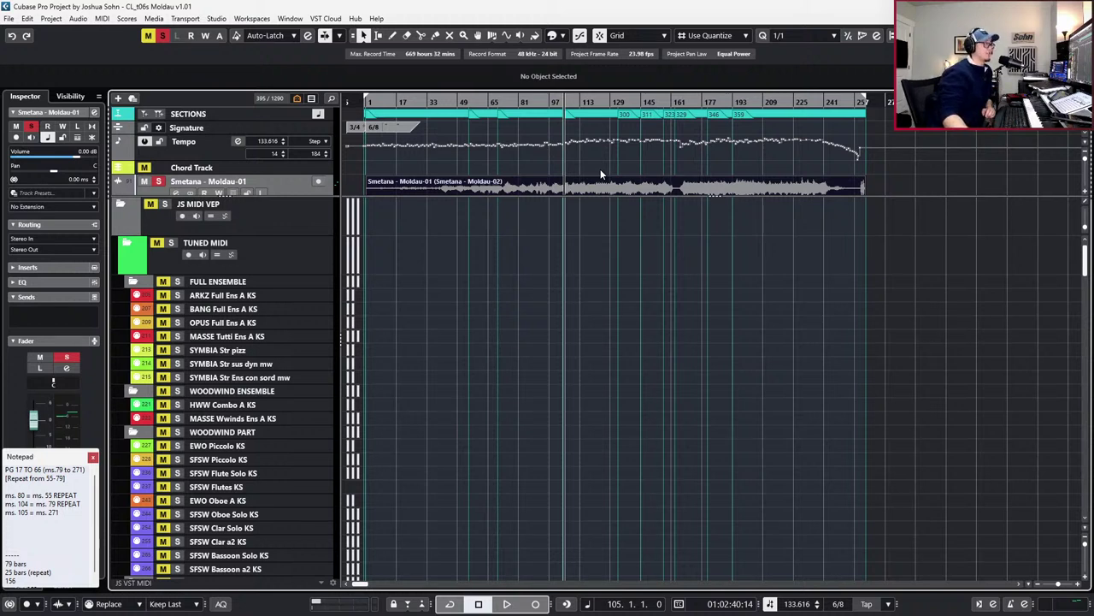
Set the timecode at the project's start to 01:00:00:00 without keeping the content at its timecode positions
{"action": "key", "text": "Home"}
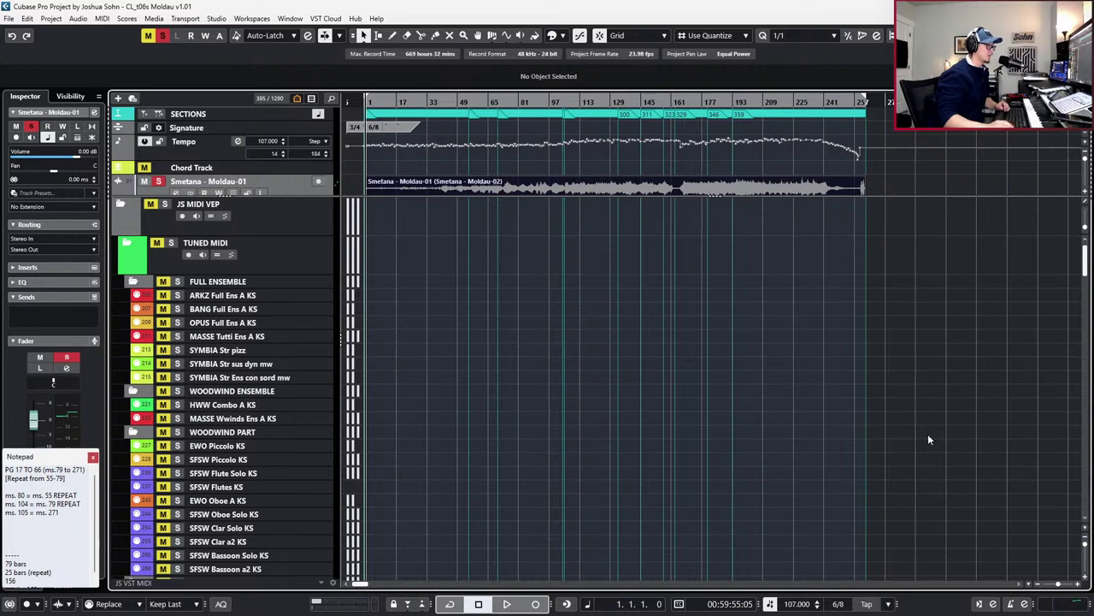
{"action": "key", "text": "ctrl+shift+t"}
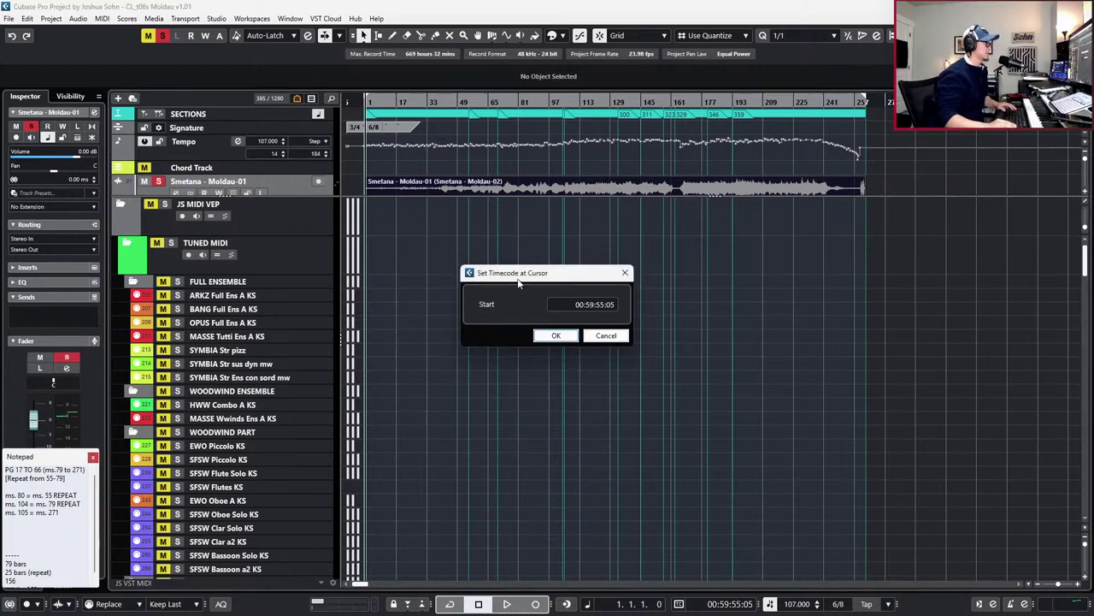
{"action": "left_click", "coordinate": [585, 306]}
{"action": "type", "text": "1"}
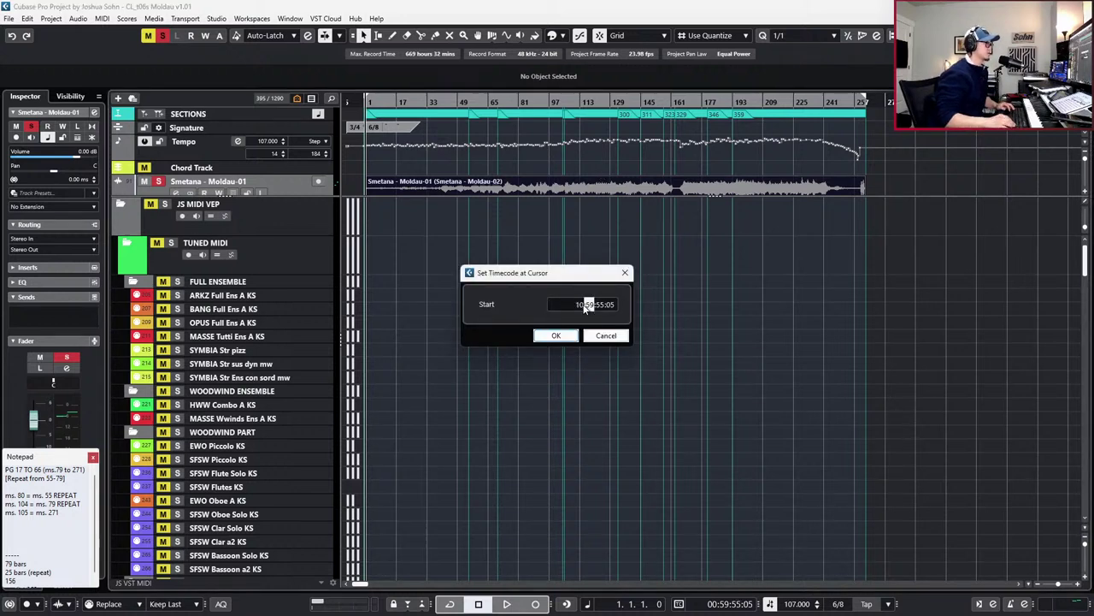
{"action": "type", "text": "0:00"}
{"action": "key", "text": "Left"}
{"action": "key", "text": "Left"}
{"action": "key", "text": "Left"}
{"action": "key", "text": "Left"}
{"action": "key", "text": "Right"}
{"action": "type", "text": "01"}
{"action": "key", "text": "Return"}
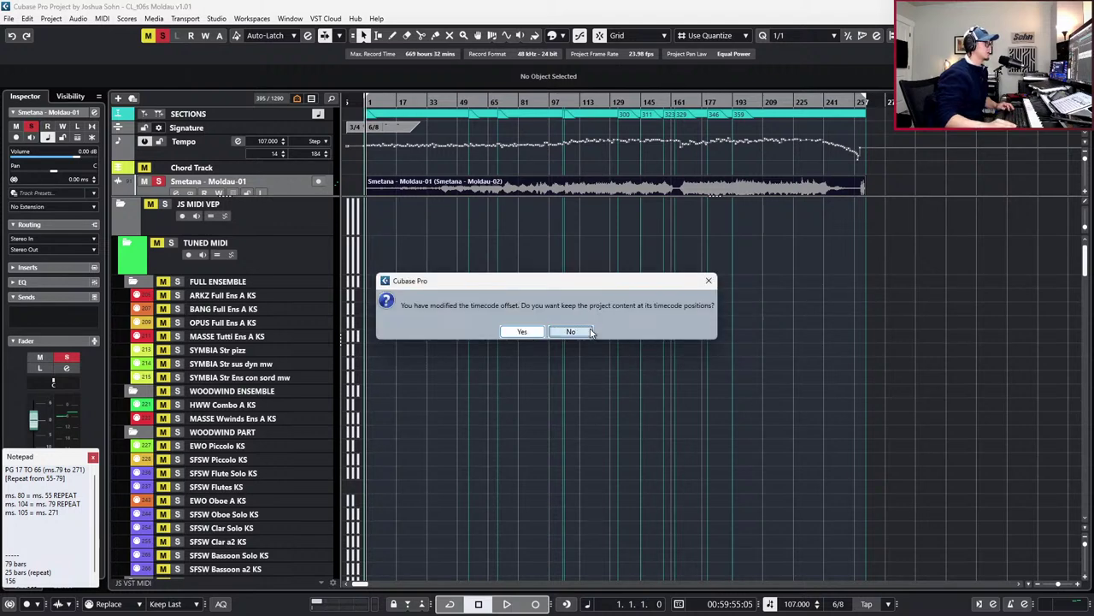
{"action": "left_click", "coordinate": [589, 333]}
Move the project cursor to the end of the recording and check the timecode there
{"action": "key", "text": "End"}
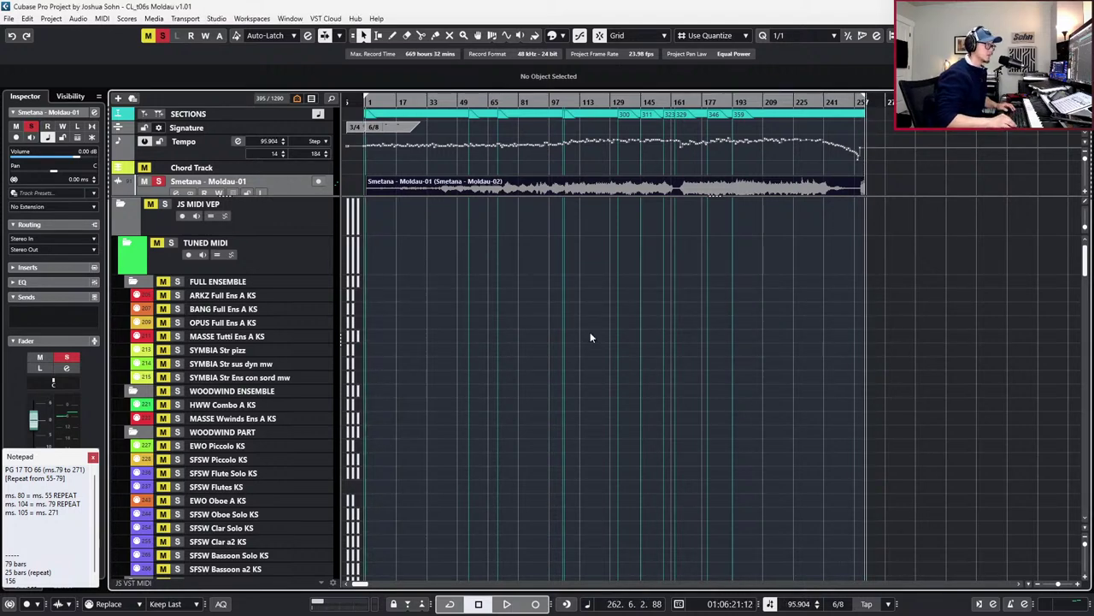
{"action": "scroll", "coordinate": [625, 440], "scroll_direction": "down", "scroll_amount": 3}
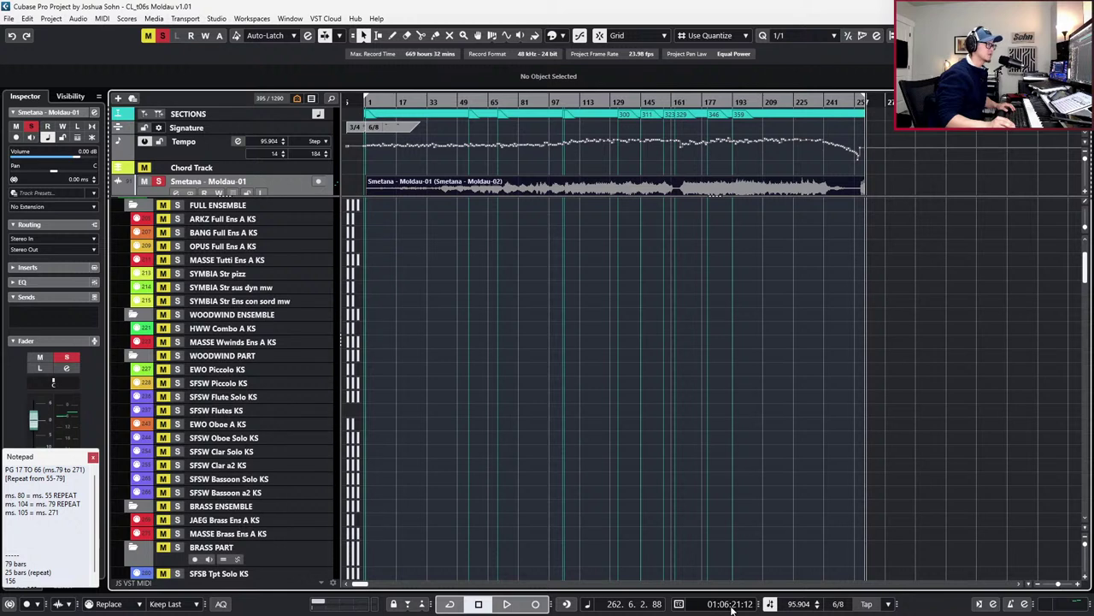
{"action": "scroll", "coordinate": [708, 437], "scroll_direction": "up", "scroll_amount": 3}
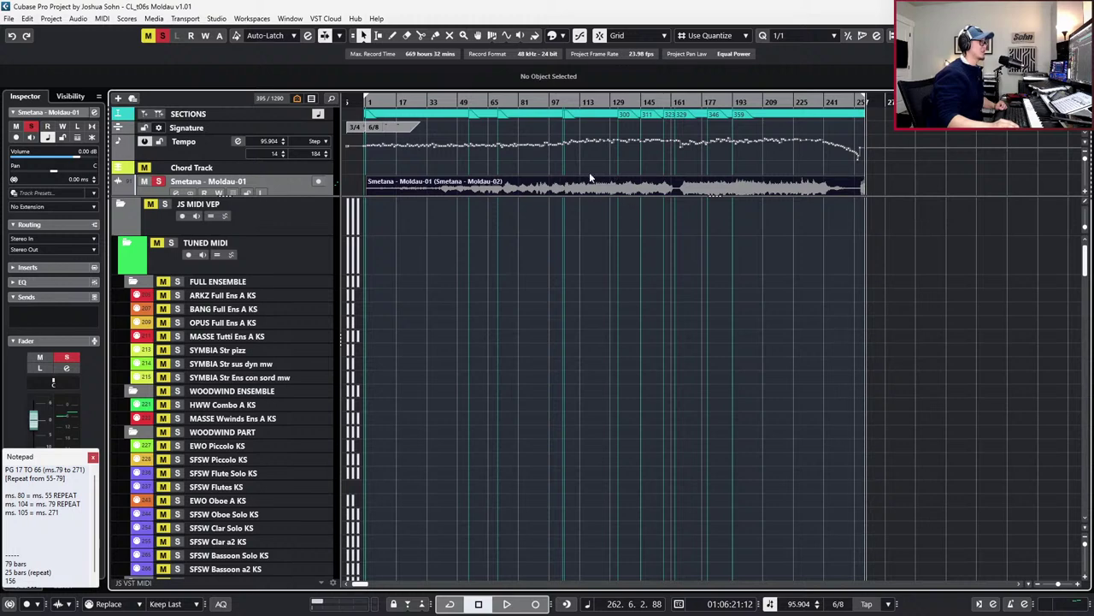
Return the project cursor to the start of the project and unsolo the Smetana - Moldau-01 track
{"action": "key", "text": "h"}
{"action": "key", "text": "h"}
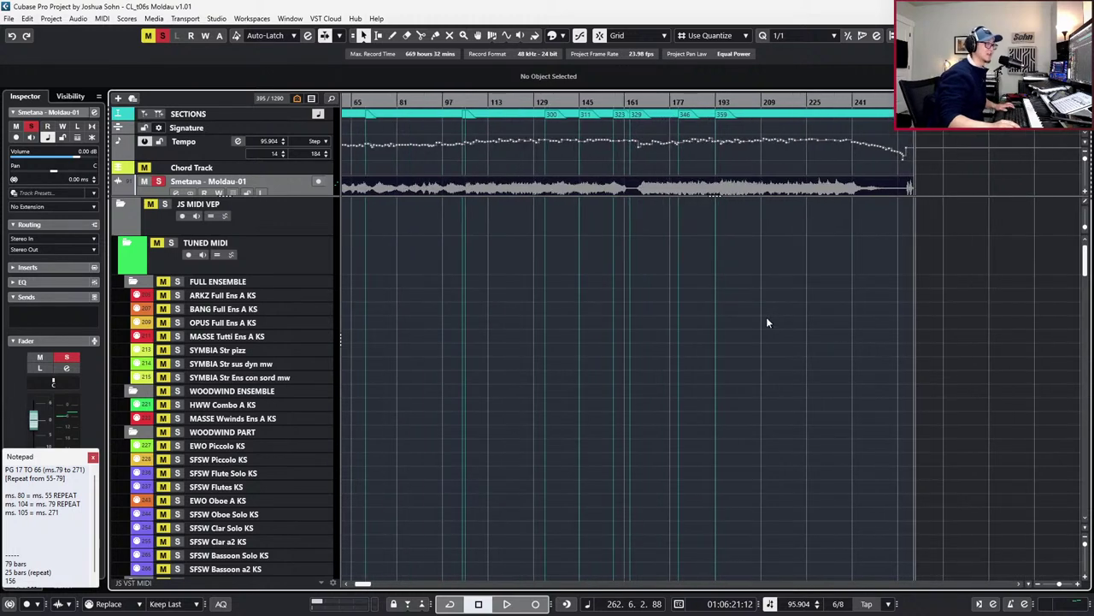
{"action": "key", "text": "Home"}
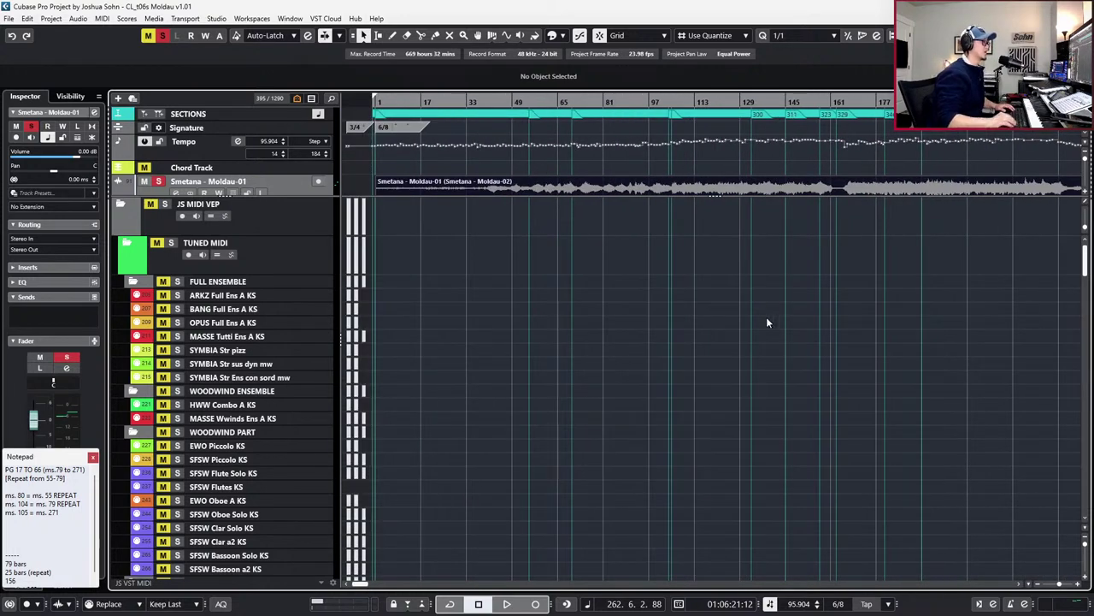
{"action": "key", "text": "s"}
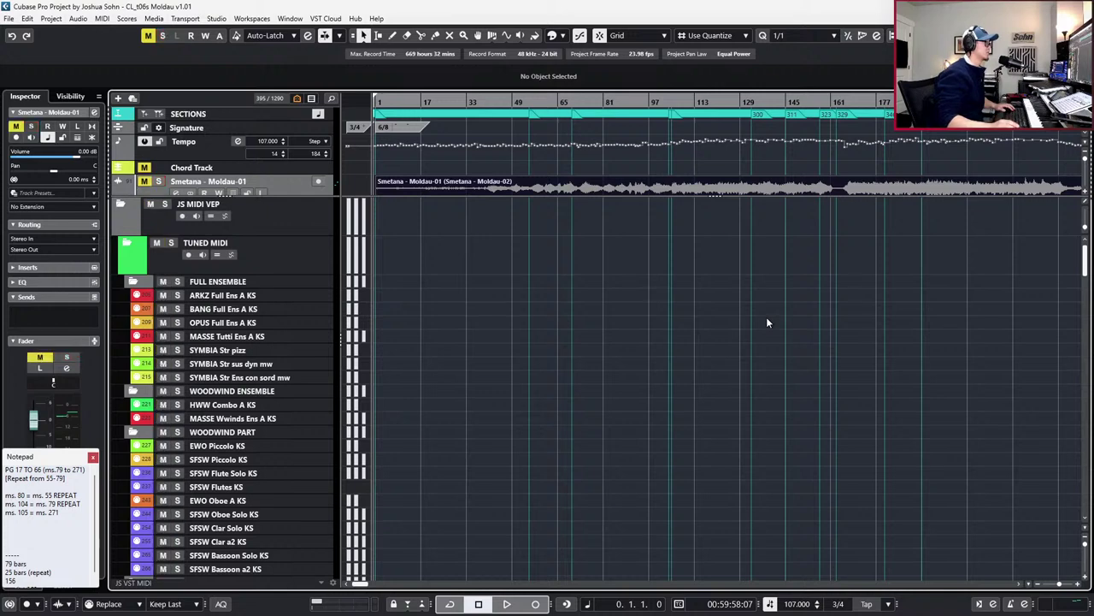
{"action": "scroll", "coordinate": [385, 180], "scroll_direction": "up", "scroll_amount": 2}
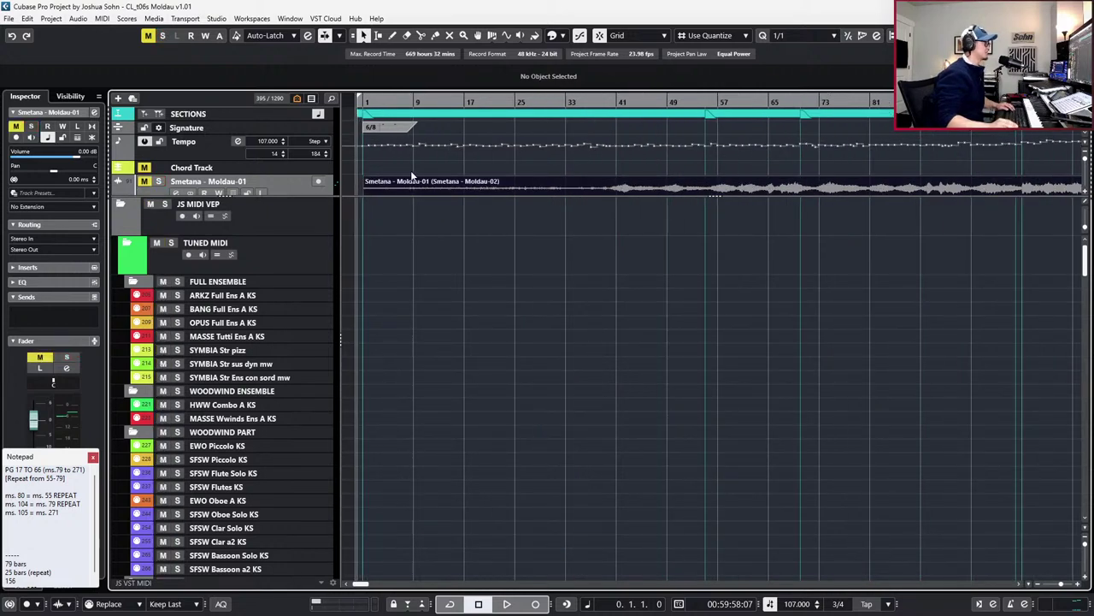
{"action": "scroll", "coordinate": [410, 177], "scroll_direction": "down", "scroll_amount": 1}
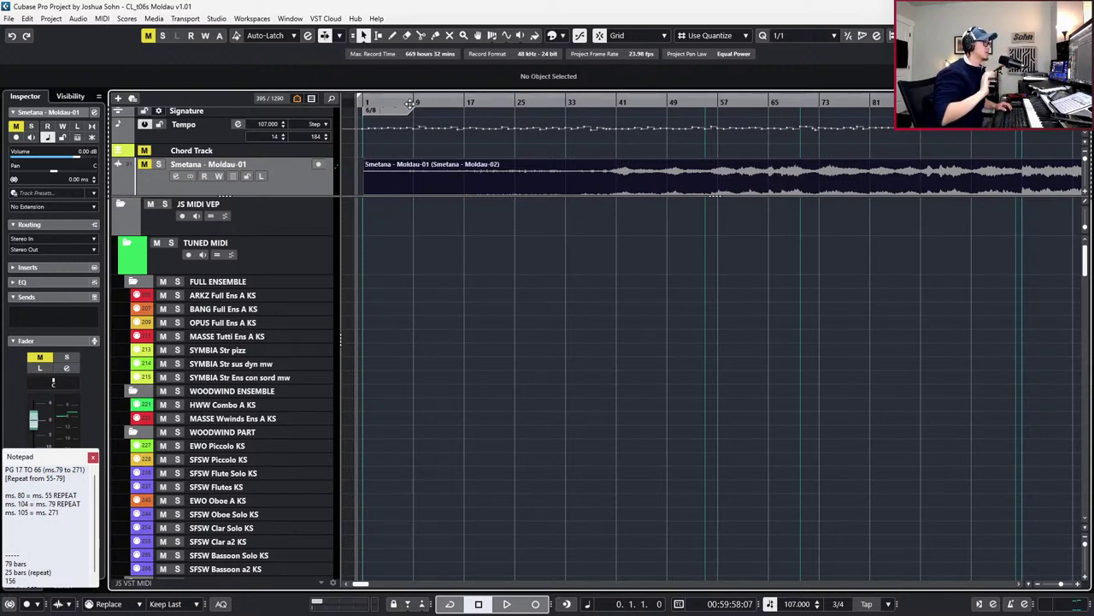
Solo the Smetana - Moldau-01 track and restart playback from the beginning
{"action": "key", "text": "space"}
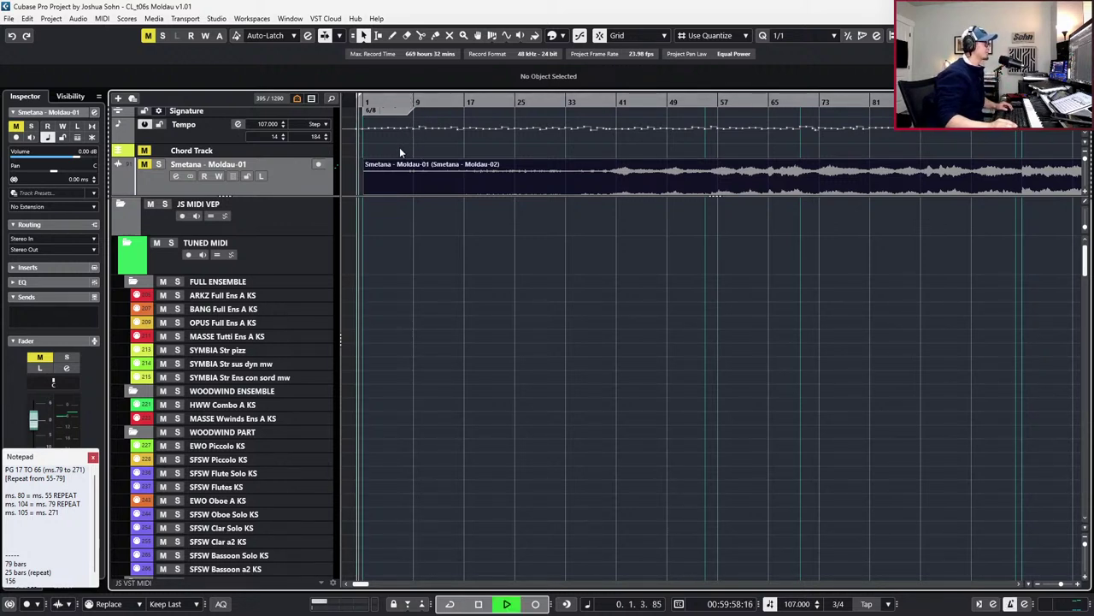
{"action": "key", "text": "h"}
{"action": "left_click", "coordinate": [334, 173]}
{"action": "key", "text": "s"}
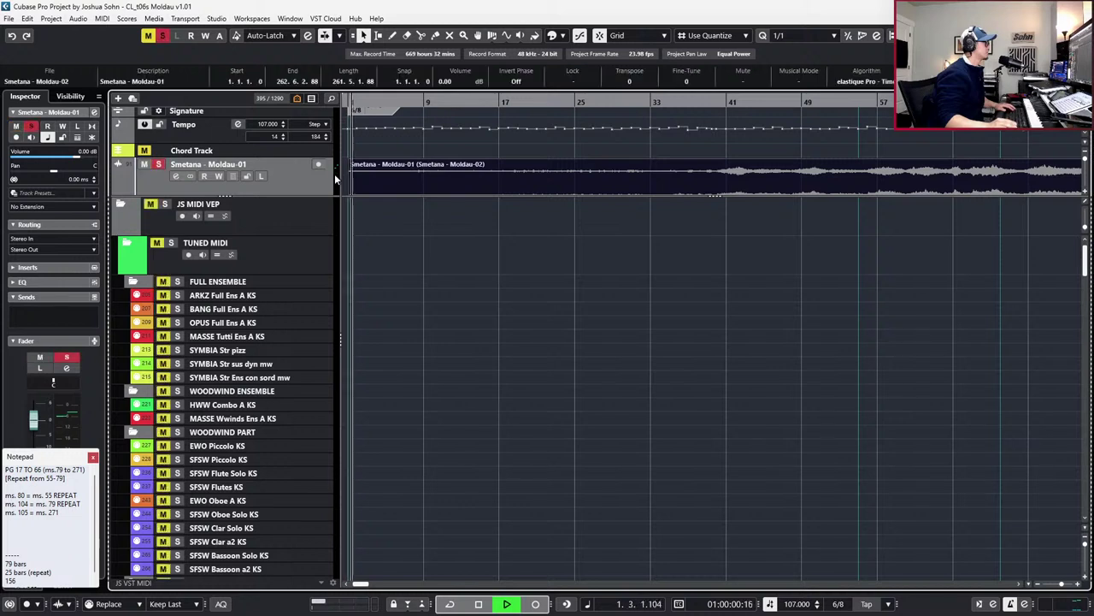
{"action": "key", "text": "space"}
{"action": "key", "text": "period"}
{"action": "key", "text": "space"}
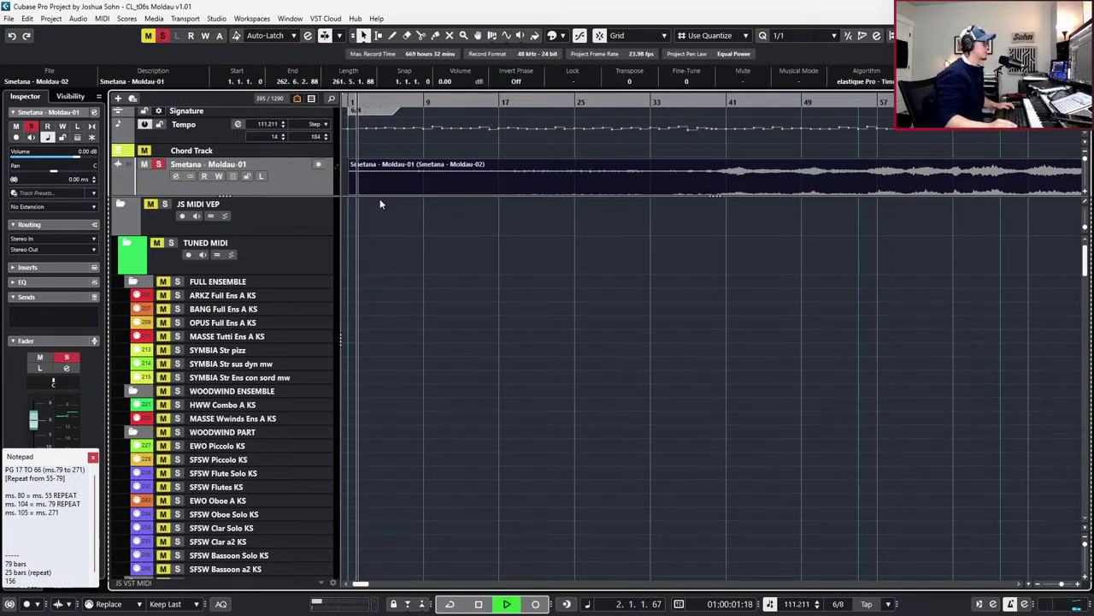
Enlarge the upper track area and magnify the Smetana - Moldau-01 waveform while following the playback
{"action": "left_click_drag", "start_coordinate": [382, 197], "coordinate": [378, 242]}
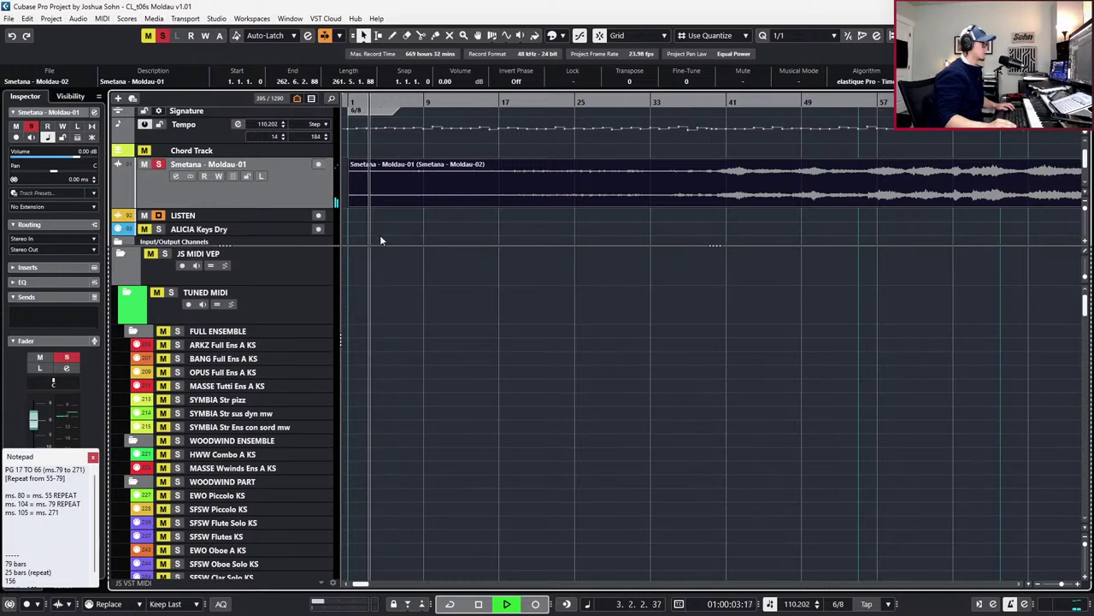
{"action": "scroll", "coordinate": [393, 212], "scroll_direction": "up", "scroll_amount": 4}
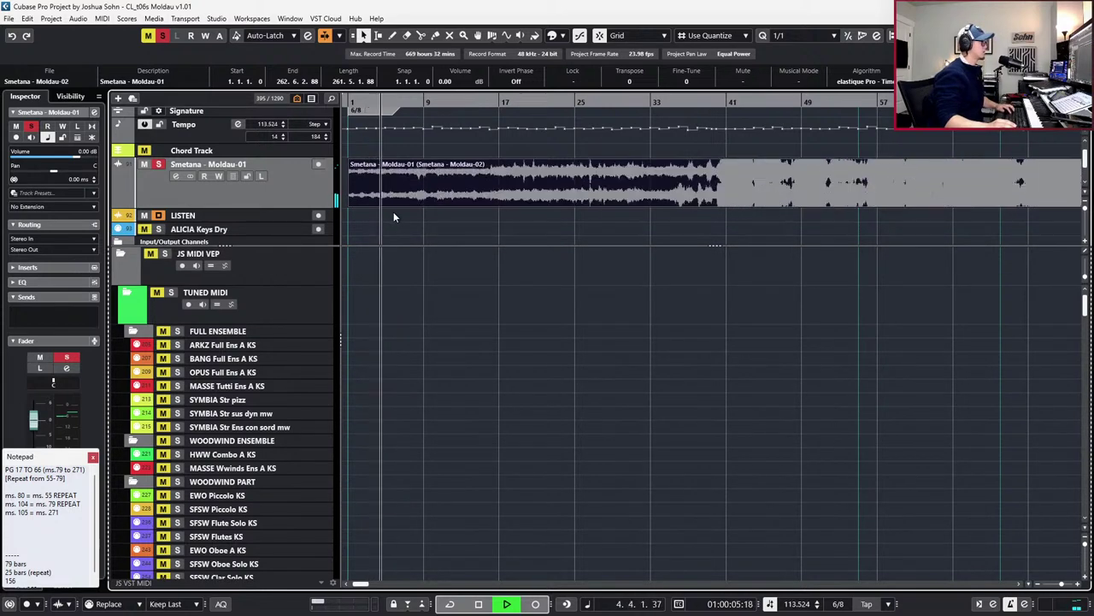
{"action": "scroll", "coordinate": [394, 213], "scroll_direction": "up", "scroll_amount": 1}
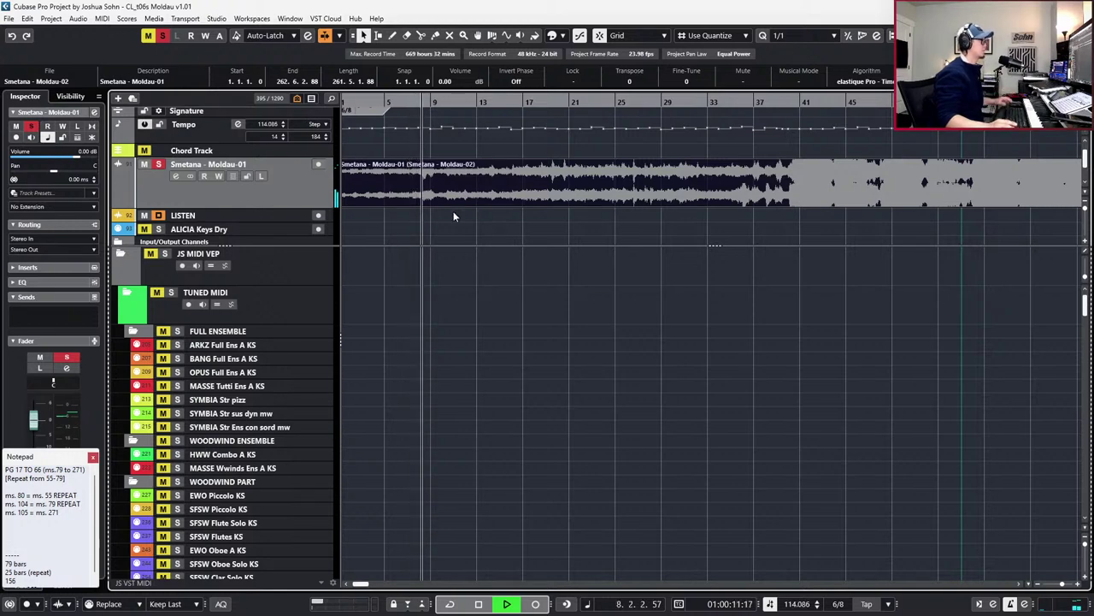
{"action": "scroll", "coordinate": [433, 146], "scroll_direction": "up", "scroll_amount": 2}
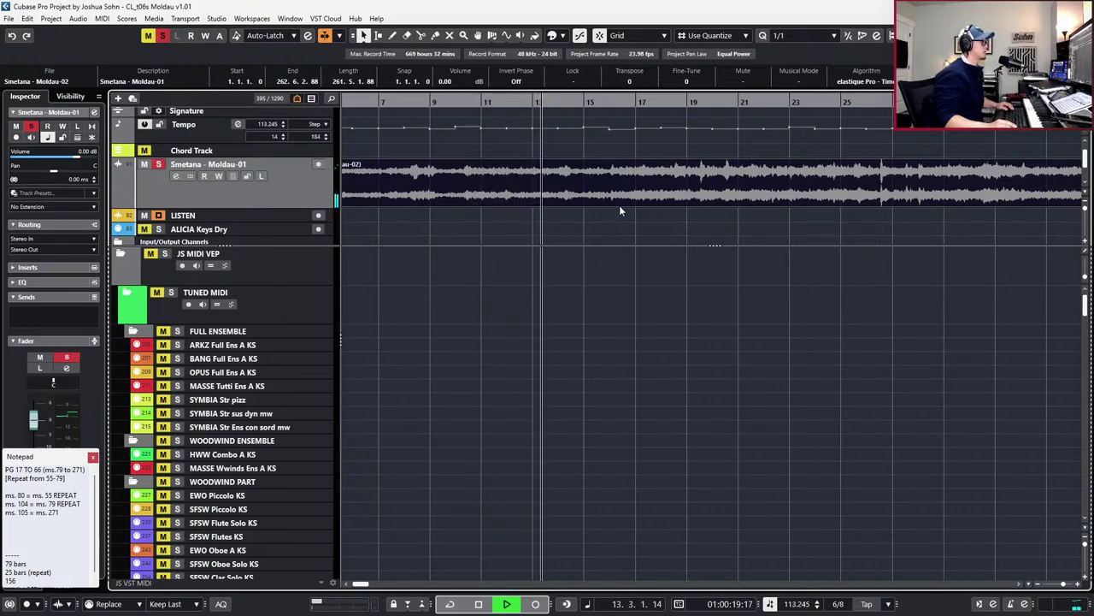
{"action": "scroll", "coordinate": [621, 213], "scroll_direction": "down", "scroll_amount": 1}
{"action": "scroll", "coordinate": [628, 207], "scroll_direction": "right", "scroll_amount": 1}
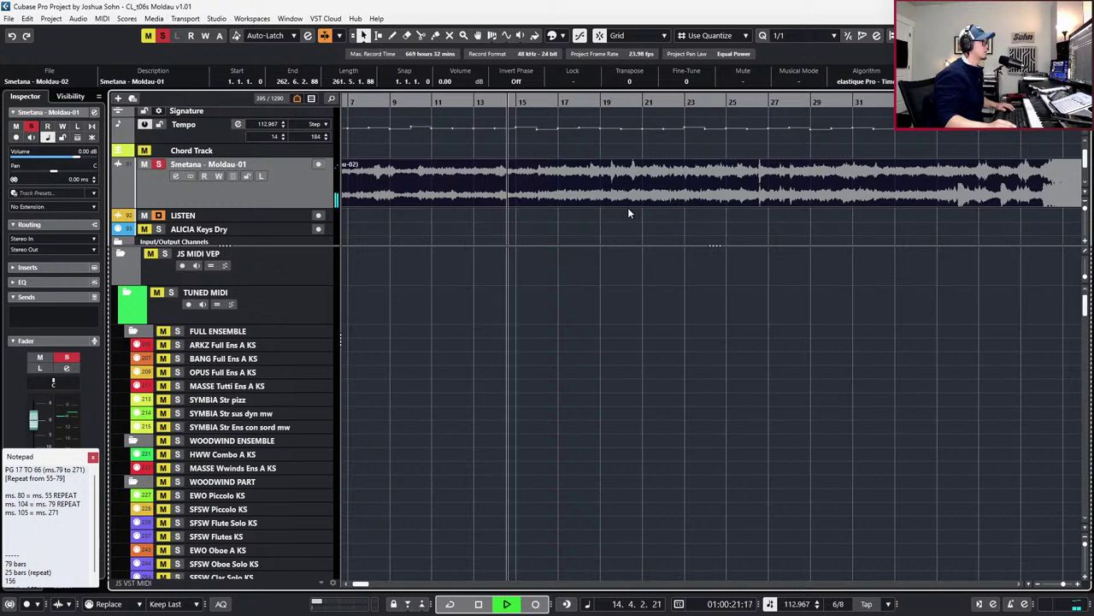
{"action": "scroll", "coordinate": [627, 213], "scroll_direction": "right", "scroll_amount": 2}
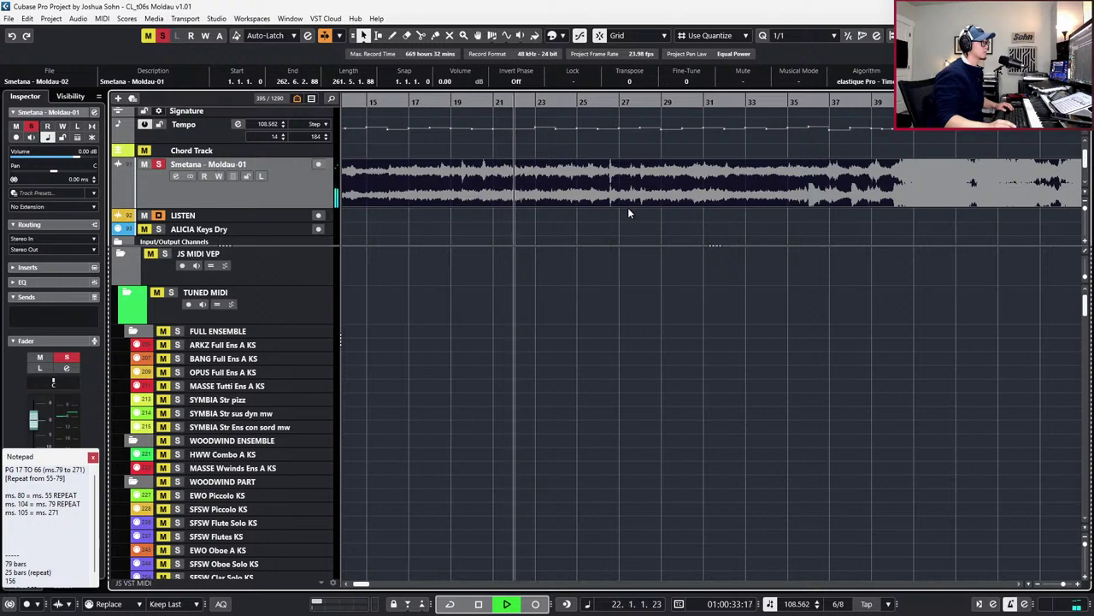
{"action": "scroll", "coordinate": [628, 209], "scroll_direction": "right", "scroll_amount": 2}
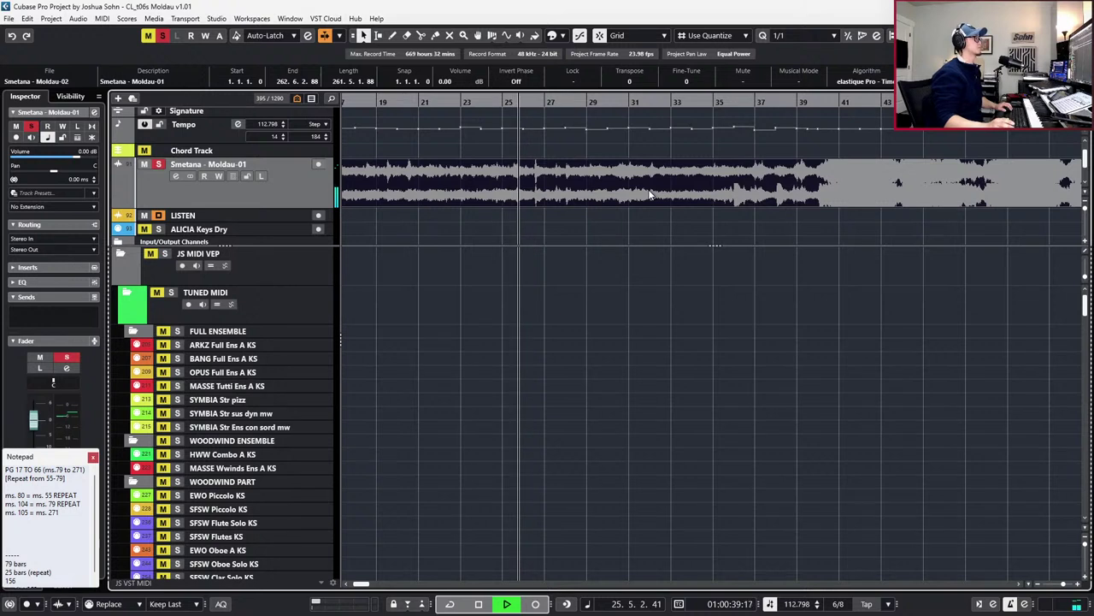
Add the line "total = 260" at the end of the bar counts in the Notepad notes
{"action": "key", "text": "Return"}
{"action": "type", "text": "total = 260"}
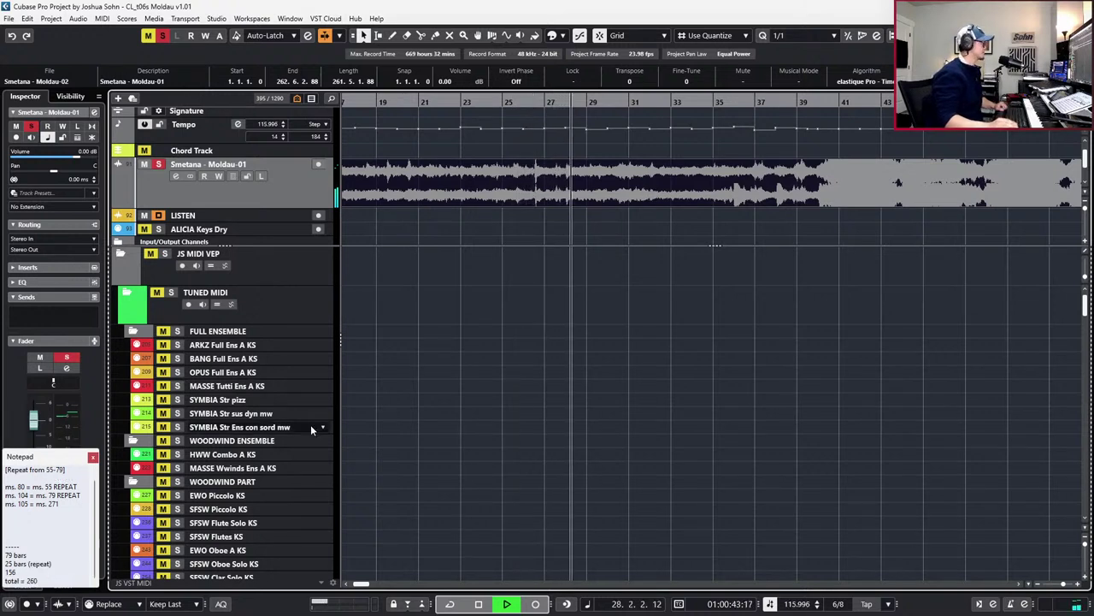
Close the Notepad and deselect the Smetana - Moldau-01 audio event
{"action": "left_click", "coordinate": [92, 457]}
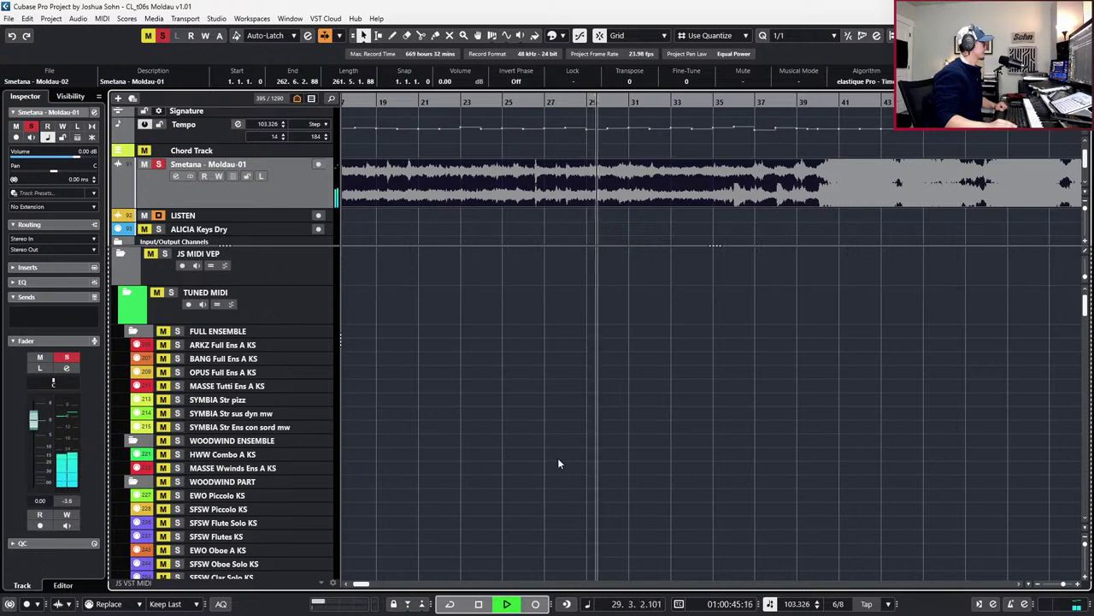
{"action": "left_click", "coordinate": [569, 459]}
{"action": "scroll", "coordinate": [705, 363], "scroll_direction": "up", "scroll_amount": 3}
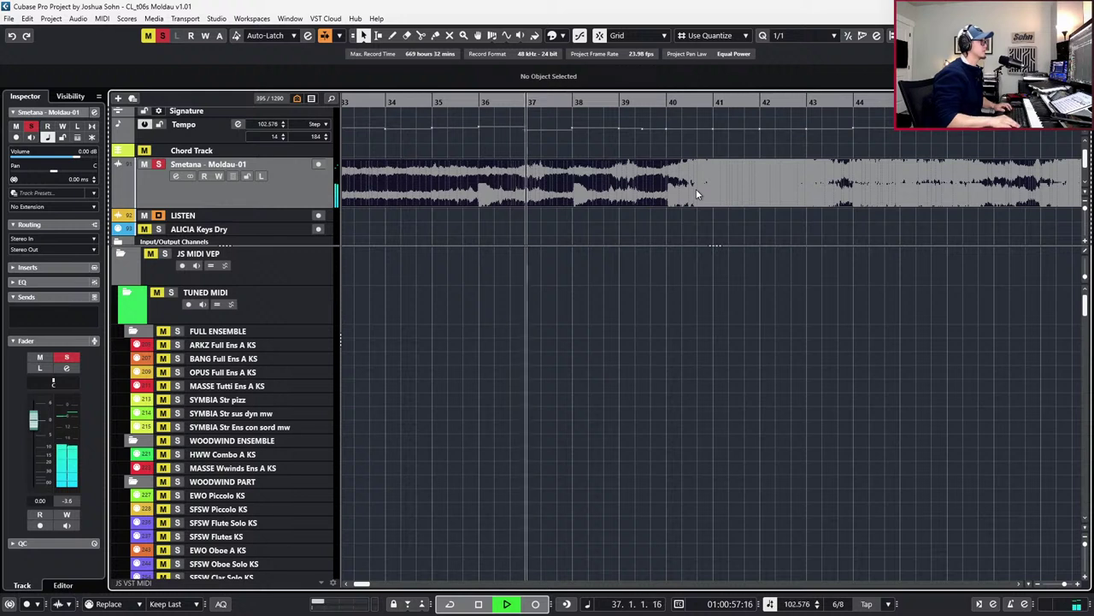
Add a new marker at bar 36 on the SECTIONS marker track
{"action": "scroll", "coordinate": [473, 128], "scroll_direction": "up", "scroll_amount": 1}
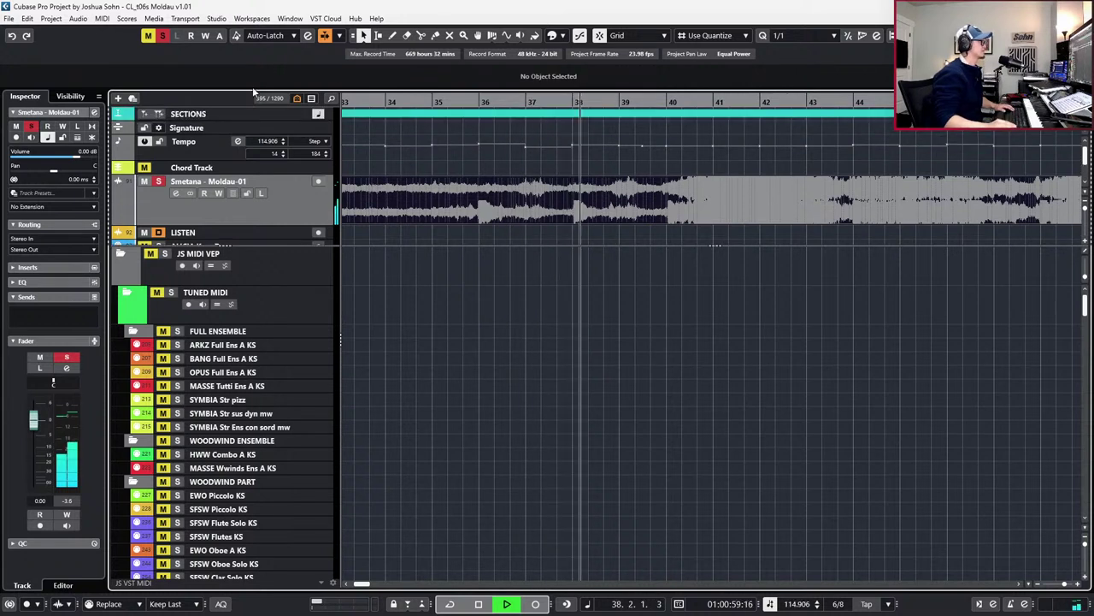
{"action": "left_click", "coordinate": [144, 114]}
{"action": "left_click_drag", "start_coordinate": [605, 117], "coordinate": [485, 113]}
{"action": "scroll", "coordinate": [712, 200], "scroll_direction": "right", "scroll_amount": 3}
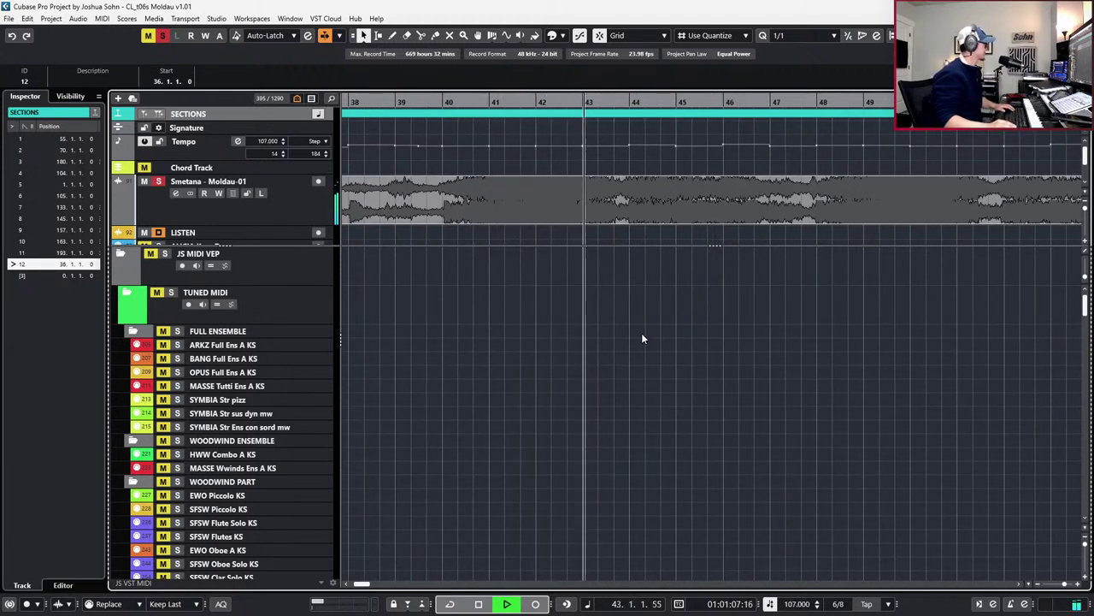
Raise the Smetana - Moldau-01 track's volume to 3.07 dB and stop playback near the end of bar 59
{"action": "left_click", "coordinate": [314, 205]}
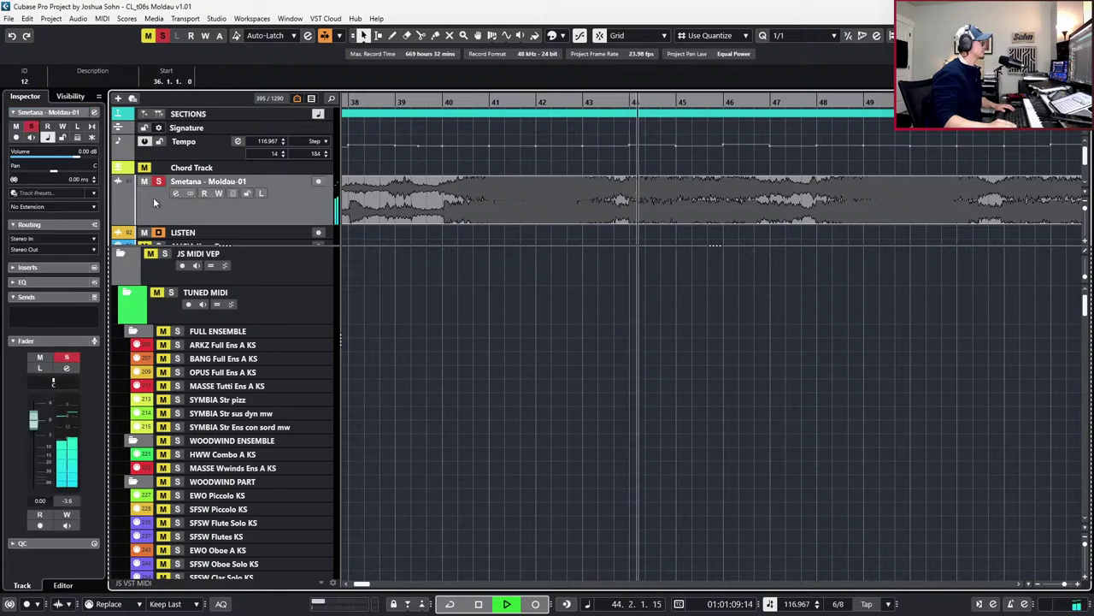
{"action": "left_click_drag", "start_coordinate": [81, 158], "coordinate": [85, 158]}
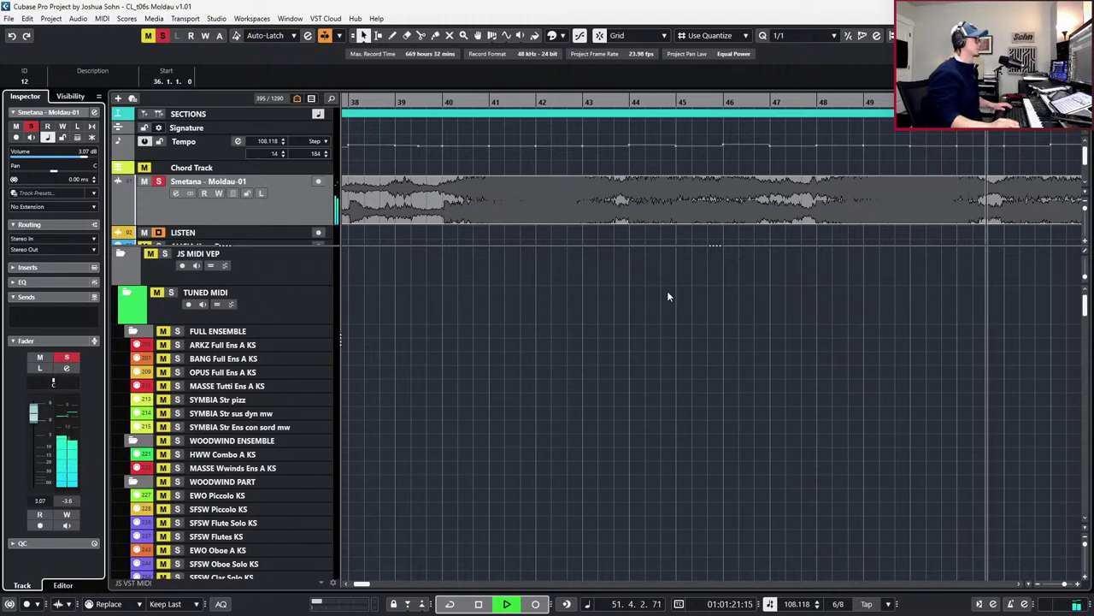
{"action": "scroll", "coordinate": [729, 238], "scroll_direction": "down", "scroll_amount": 2}
{"action": "scroll", "coordinate": [720, 220], "scroll_direction": "right", "scroll_amount": 3}
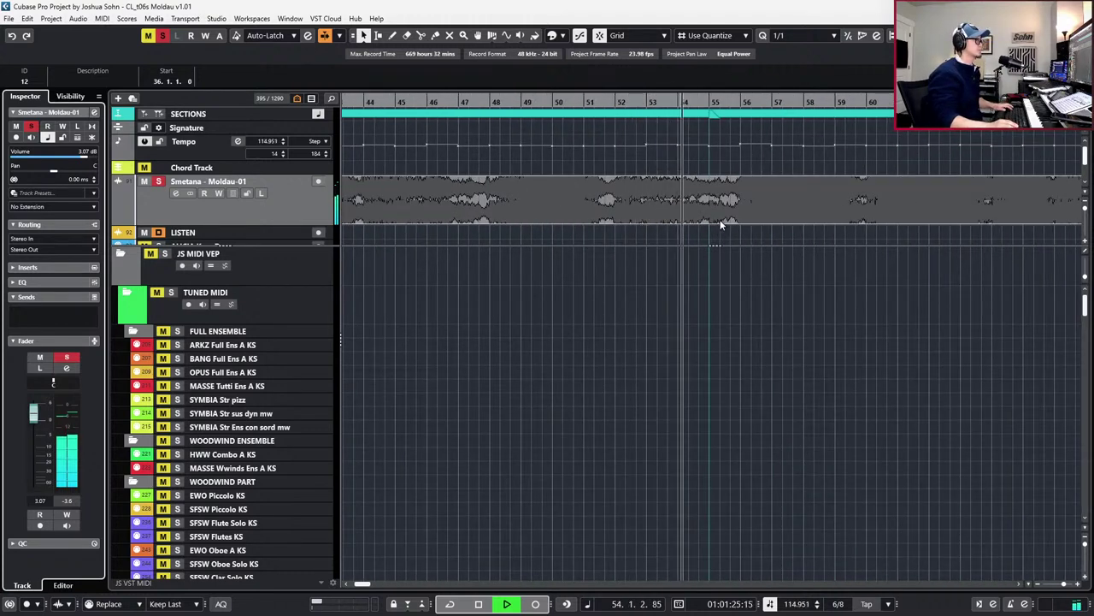
{"action": "scroll", "coordinate": [720, 224], "scroll_direction": "down", "scroll_amount": 5}
{"action": "scroll", "coordinate": [720, 224], "scroll_direction": "down", "scroll_amount": 2}
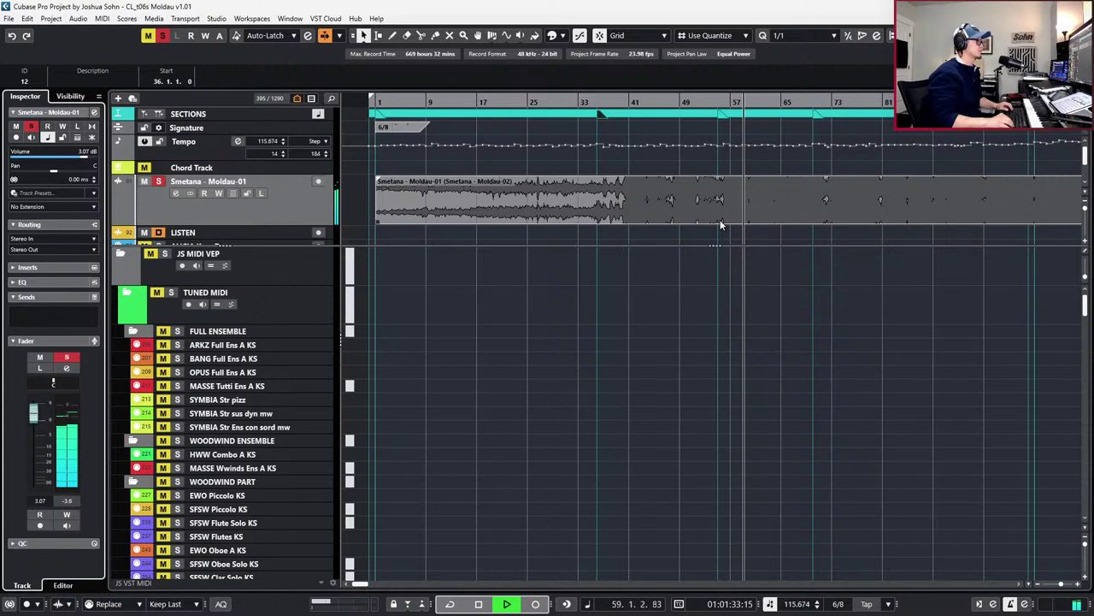
{"action": "key", "text": "space"}
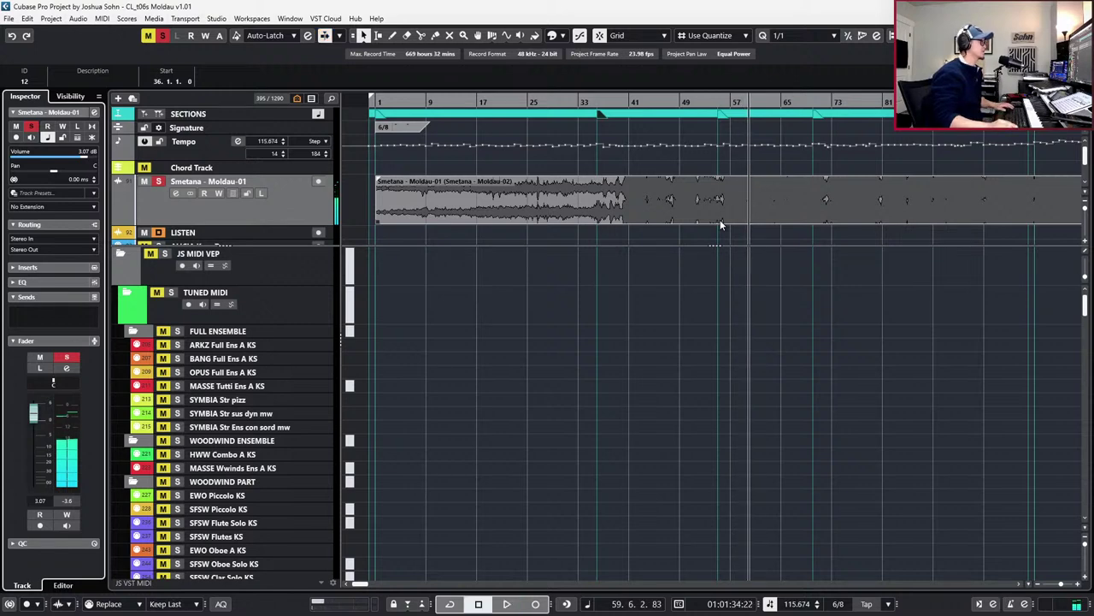
Examine the section markers, tempo curve and waveform across the full length of the piece
{"action": "key", "text": "g"}
{"action": "scroll", "coordinate": [720, 220], "scroll_direction": "right", "scroll_amount": 2}
{"action": "scroll", "coordinate": [720, 224], "scroll_direction": "left", "scroll_amount": 10}
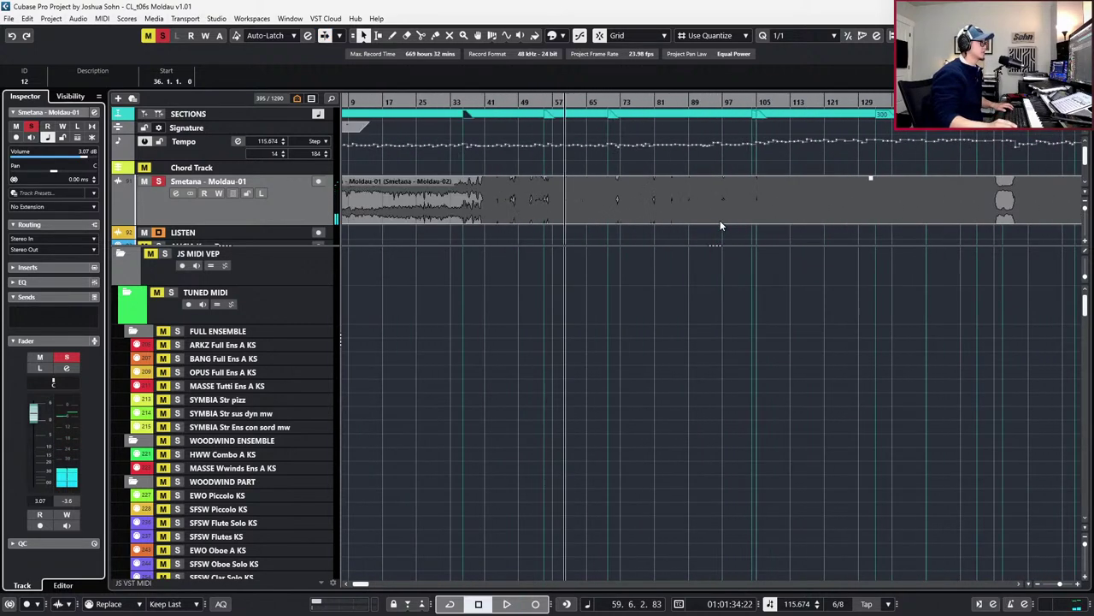
{"action": "scroll", "coordinate": [735, 177], "scroll_direction": "right", "scroll_amount": 4}
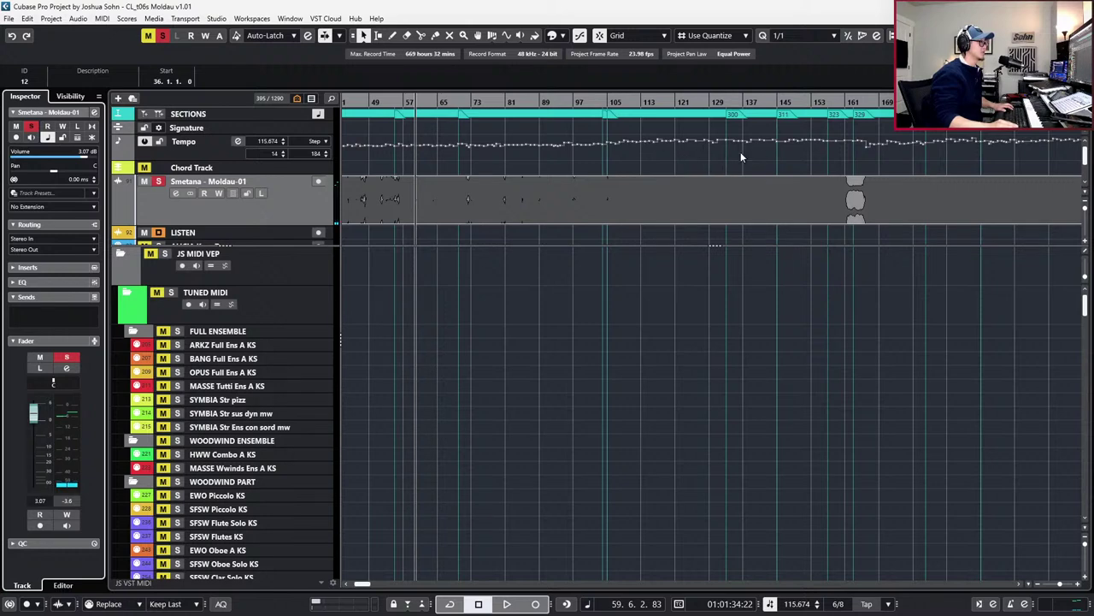
{"action": "scroll", "coordinate": [627, 203], "scroll_direction": "down", "scroll_amount": 6}
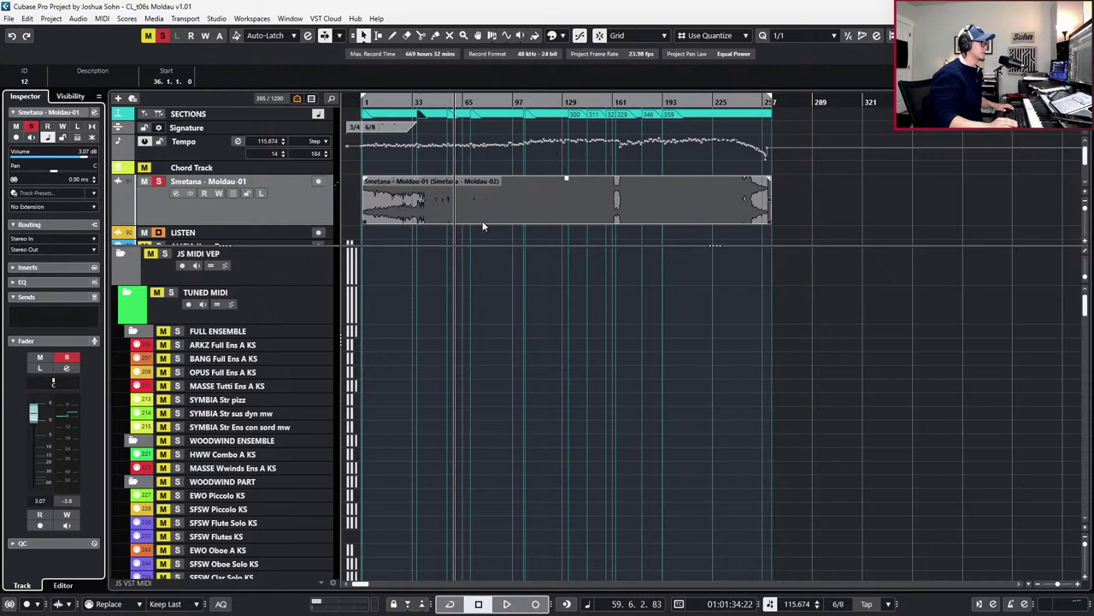
{"action": "scroll", "coordinate": [459, 202], "scroll_direction": "up", "scroll_amount": 1, "text": "ctrl"}
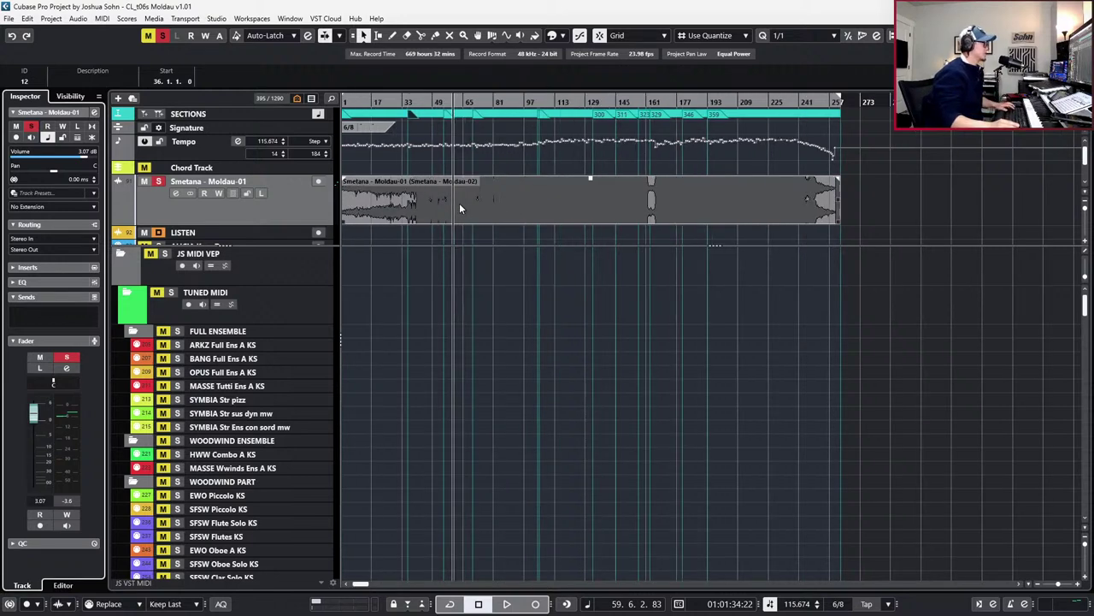
{"action": "scroll", "coordinate": [459, 202], "scroll_direction": "up", "scroll_amount": 2, "text": "ctrl"}
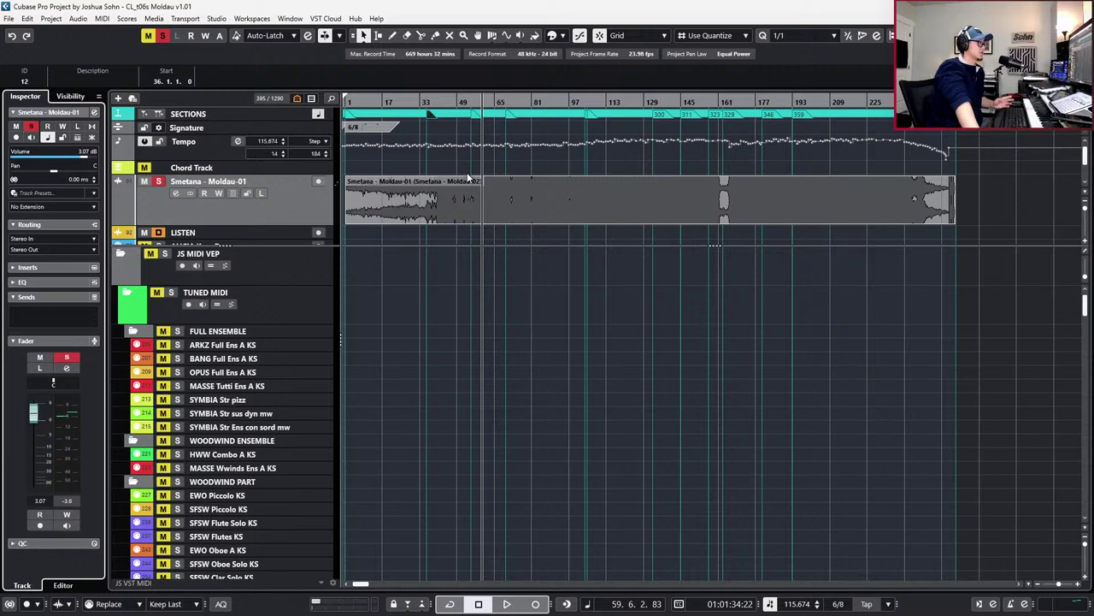
{"action": "scroll", "coordinate": [414, 197], "scroll_direction": "up", "scroll_amount": 1}
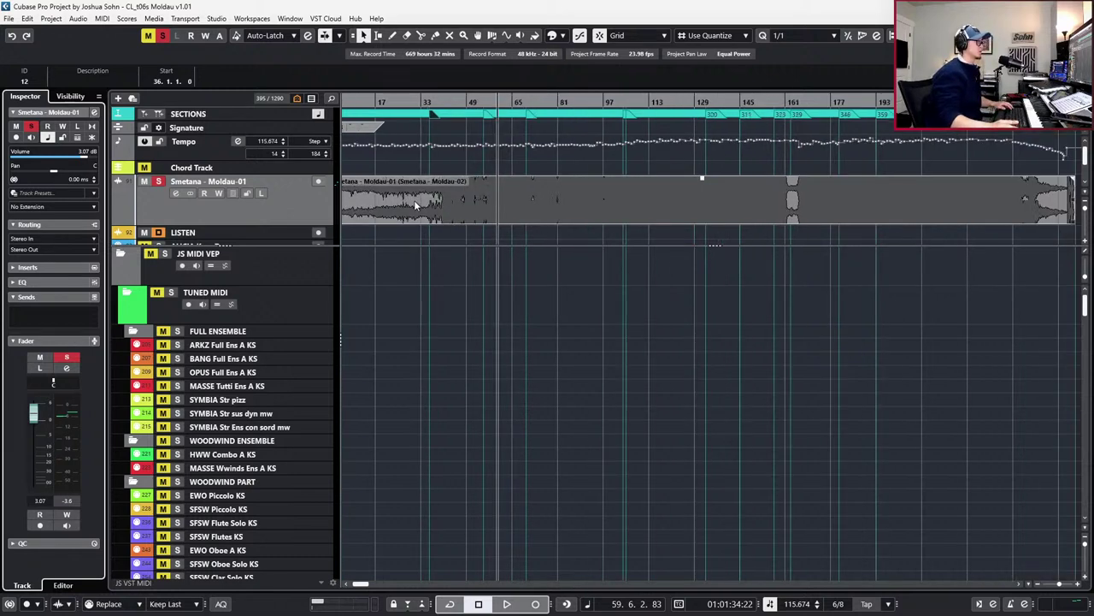
{"action": "scroll", "coordinate": [411, 210], "scroll_direction": "left", "scroll_amount": 1}
{"action": "key", "text": "h"}
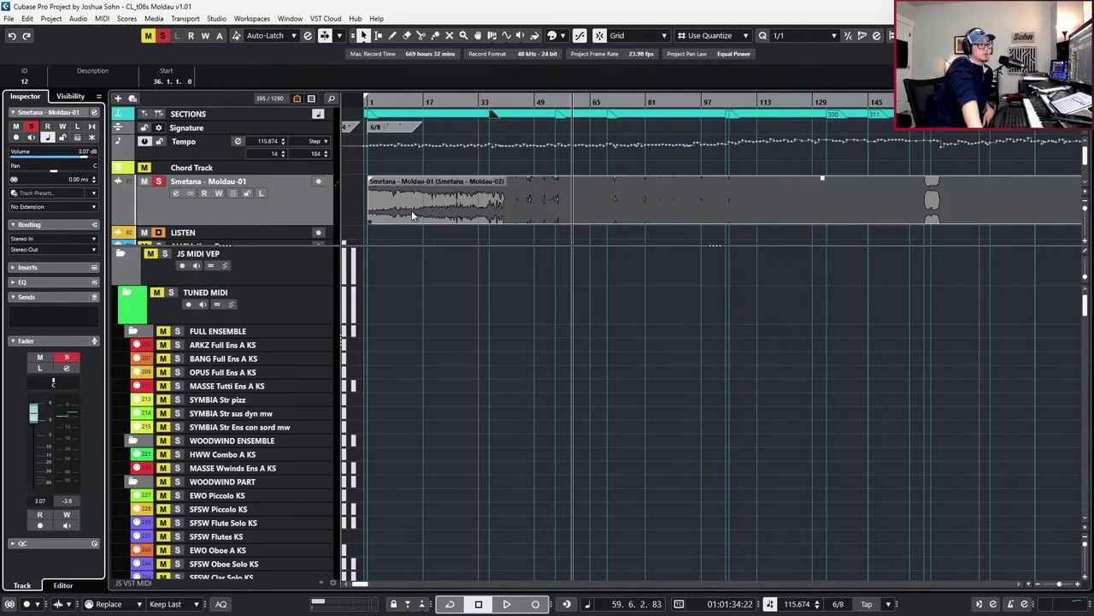
Return the project cursor to bar 0, and unsolo and mute the Smetana - Moldau-01 track
{"action": "scroll", "coordinate": [394, 194], "scroll_direction": "up", "scroll_amount": 2, "text": "ctrl"}
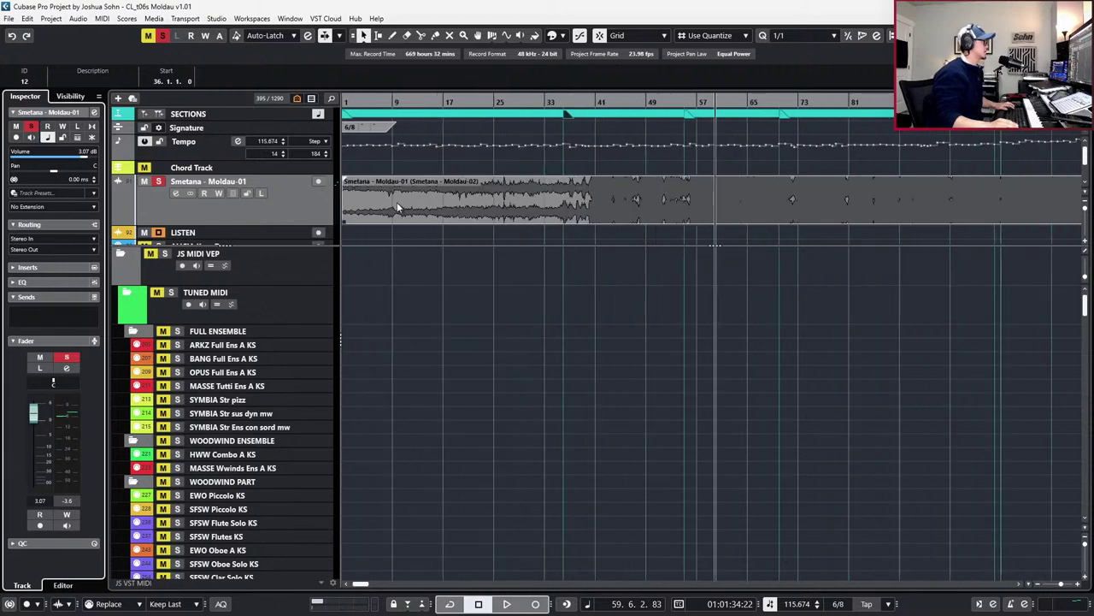
{"action": "scroll", "coordinate": [393, 228], "scroll_direction": "left", "scroll_amount": 1}
{"action": "key", "text": "KP_1"}
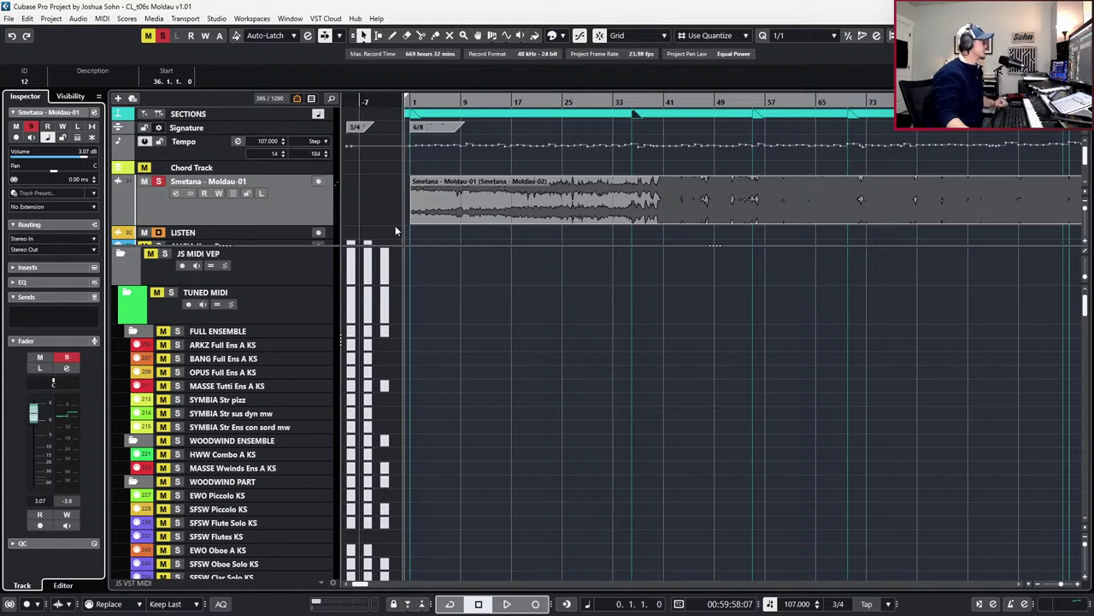
{"action": "key", "text": "s"}
{"action": "key", "text": "m"}
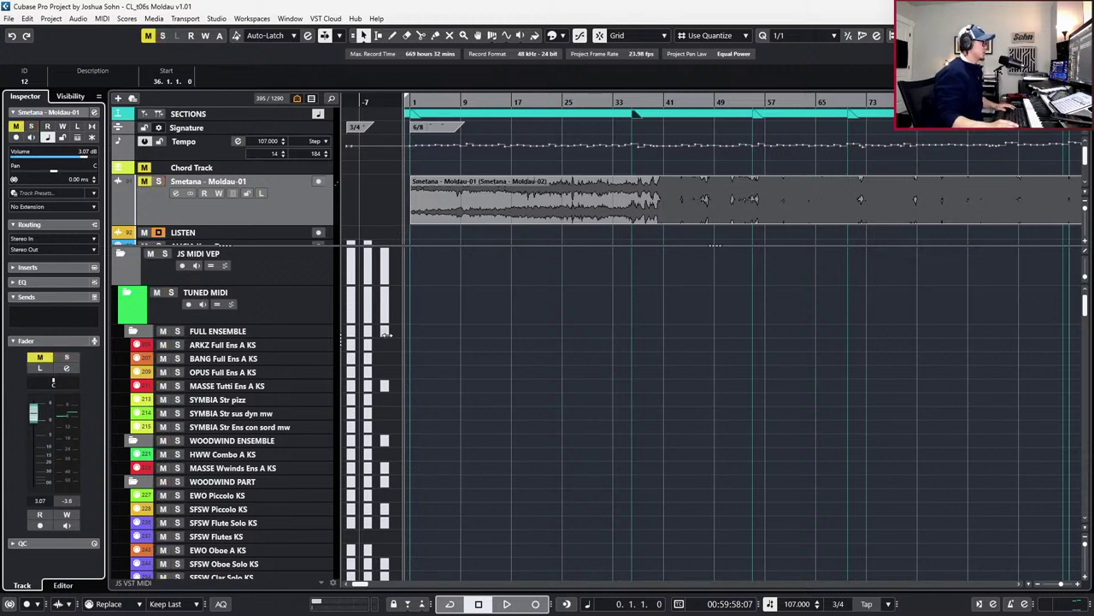
Look over the woodwind and brass tracks in the TUNED MIDI folder
{"action": "scroll", "coordinate": [386, 342], "scroll_direction": "up", "scroll_amount": 1, "text": "ctrl"}
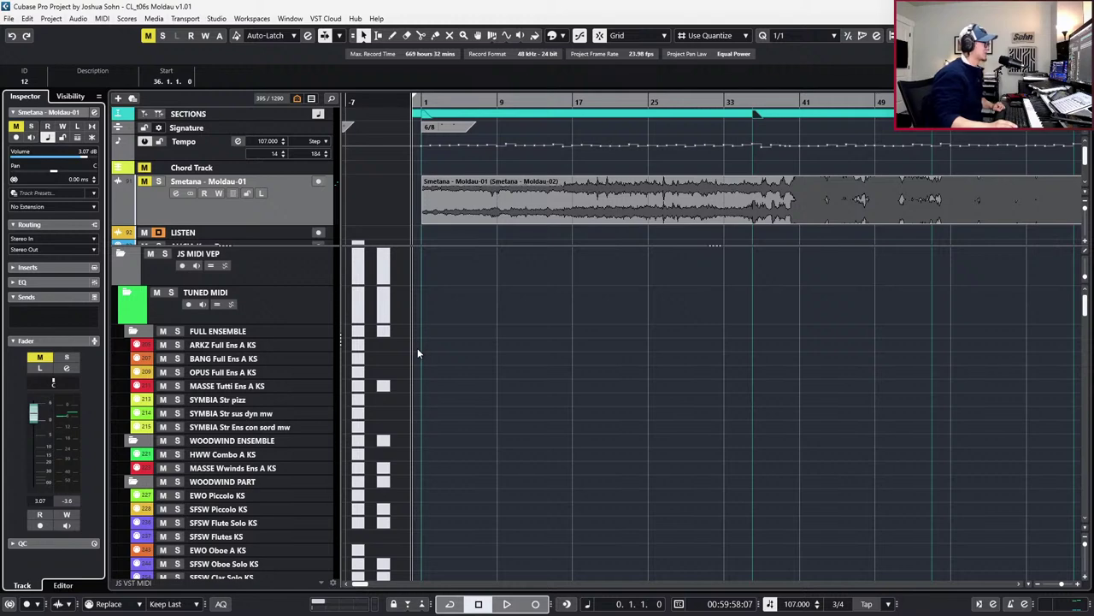
{"action": "scroll", "coordinate": [444, 363], "scroll_direction": "up", "scroll_amount": 1, "text": "ctrl"}
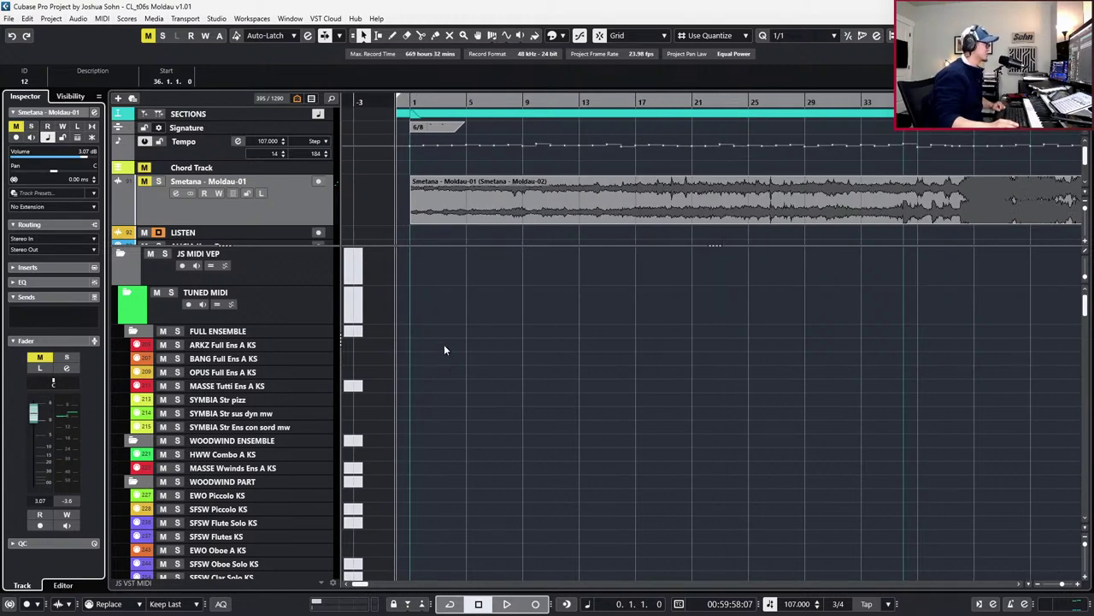
{"action": "scroll", "coordinate": [444, 344], "scroll_direction": "down", "scroll_amount": 2}
{"action": "scroll", "coordinate": [440, 395], "scroll_direction": "down", "scroll_amount": 4}
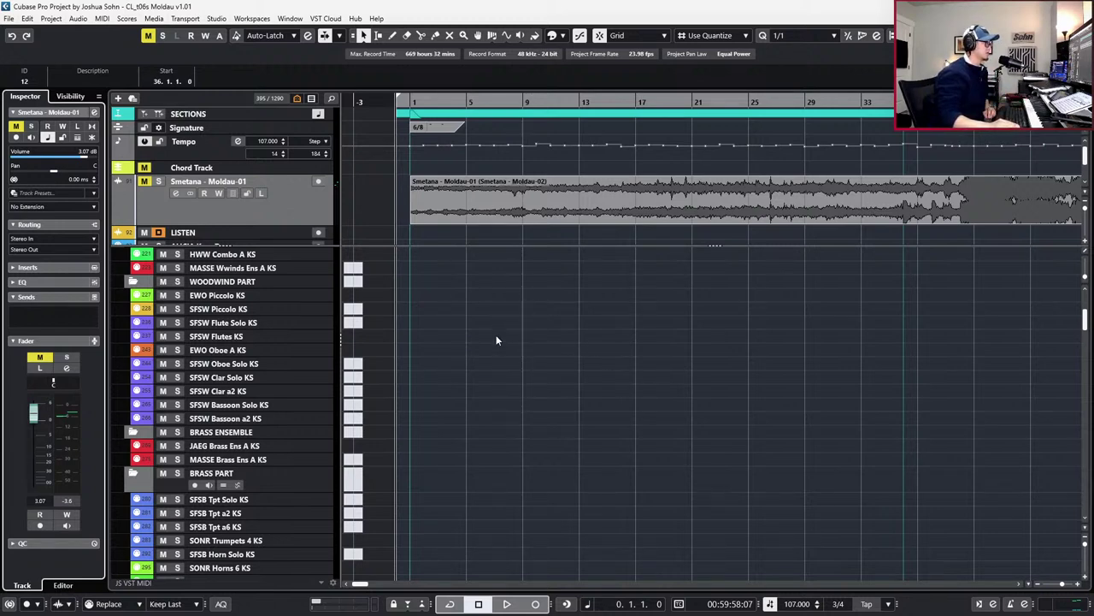
{"action": "scroll", "coordinate": [385, 341], "scroll_direction": "up", "scroll_amount": 3}
{"action": "scroll", "coordinate": [421, 367], "scroll_direction": "up", "scroll_amount": 5}
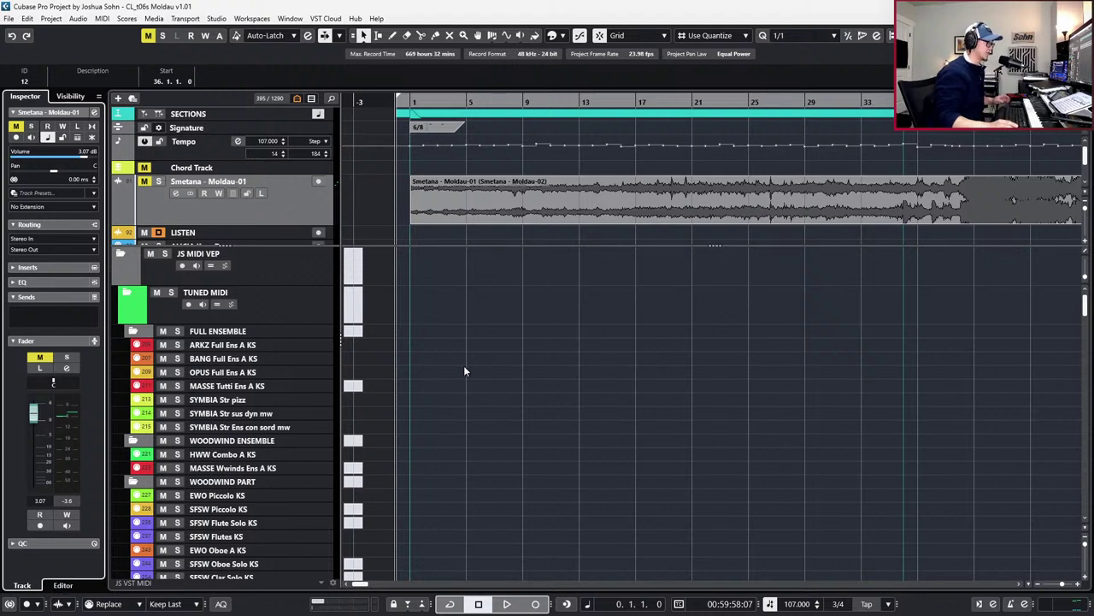
Create a new version of the Tempo track and set its tempo to 60 BPM
{"action": "left_click", "coordinate": [226, 139]}
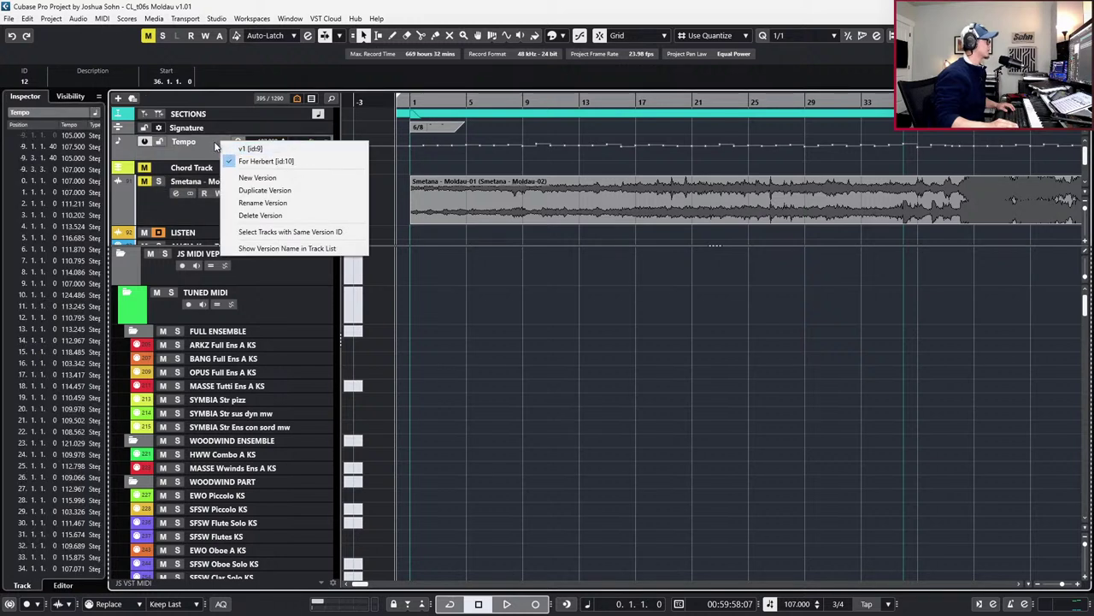
{"action": "left_click", "coordinate": [225, 140]}
{"action": "left_click", "coordinate": [223, 140]}
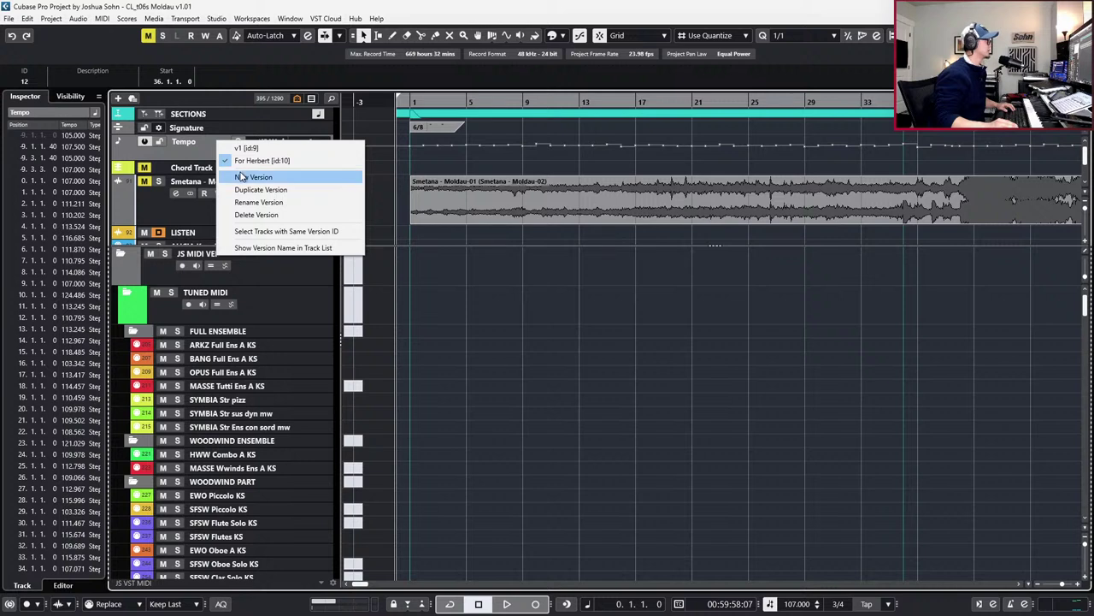
{"action": "left_click", "coordinate": [244, 176]}
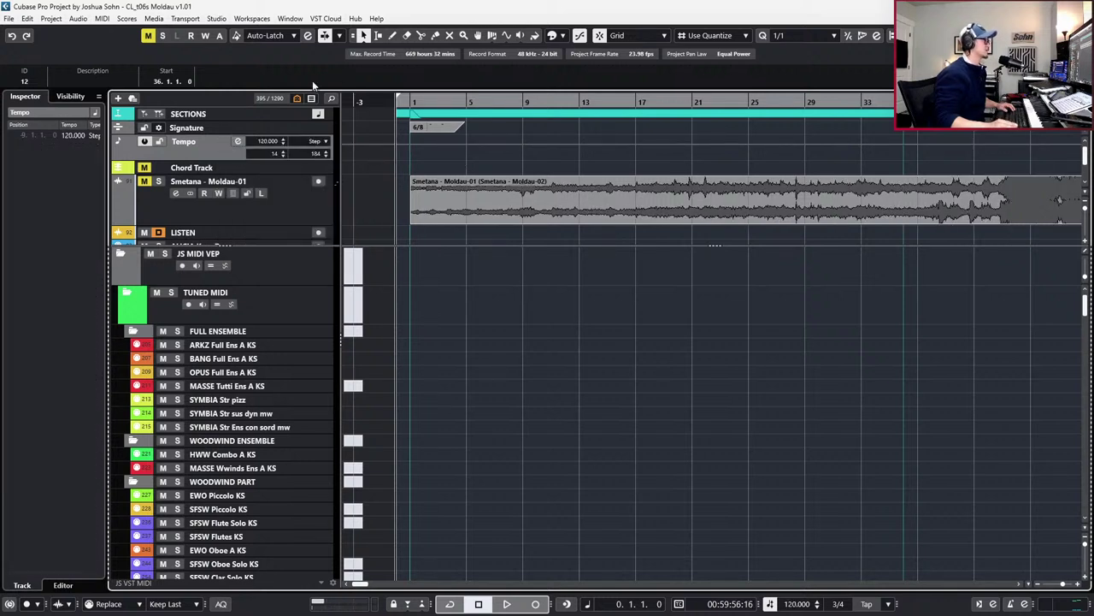
{"action": "double_click", "coordinate": [270, 141]}
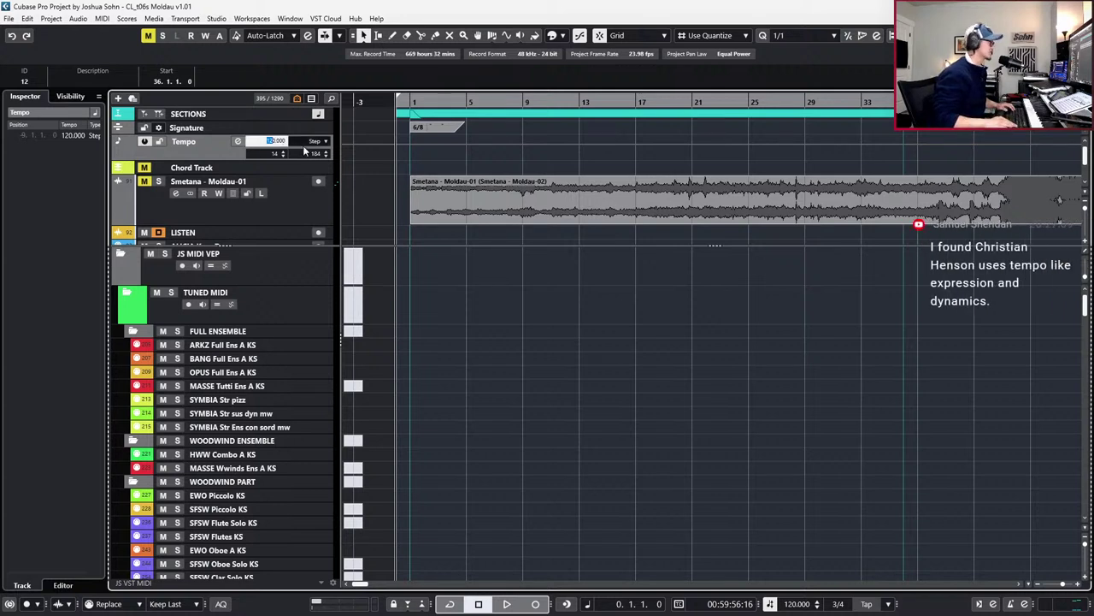
{"action": "key", "text": "Return"}
Switch the Tempo track to the For Herbert version and back to version v3 for comparison
{"action": "scroll", "coordinate": [231, 115], "scroll_direction": "down", "scroll_amount": 1}
{"action": "right_click", "coordinate": [231, 116]}
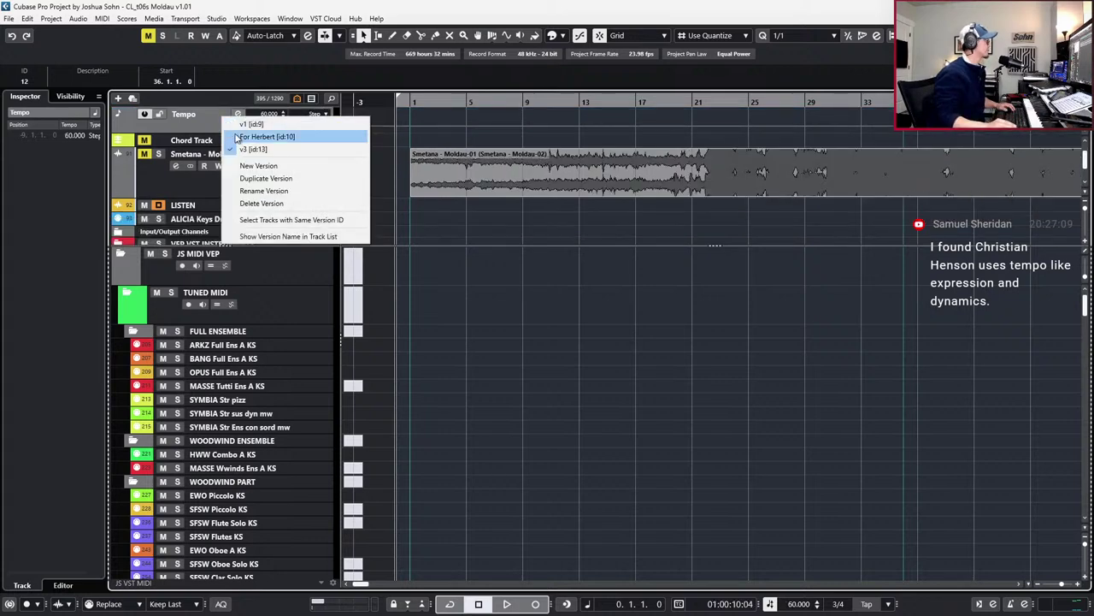
{"action": "left_click", "coordinate": [248, 133]}
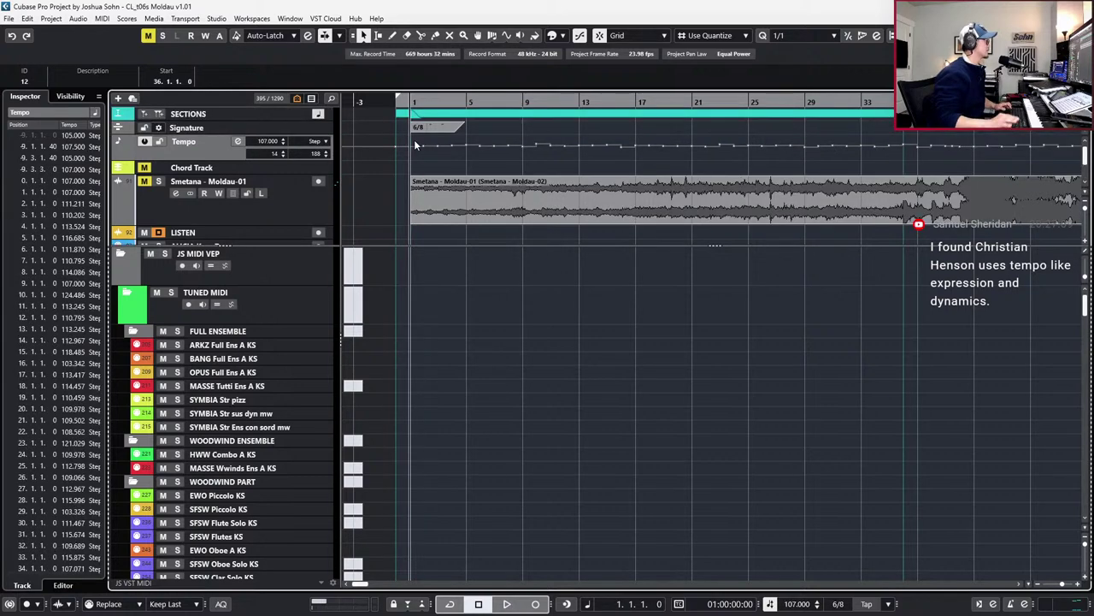
{"action": "scroll", "coordinate": [438, 157], "scroll_direction": "up", "scroll_amount": 2}
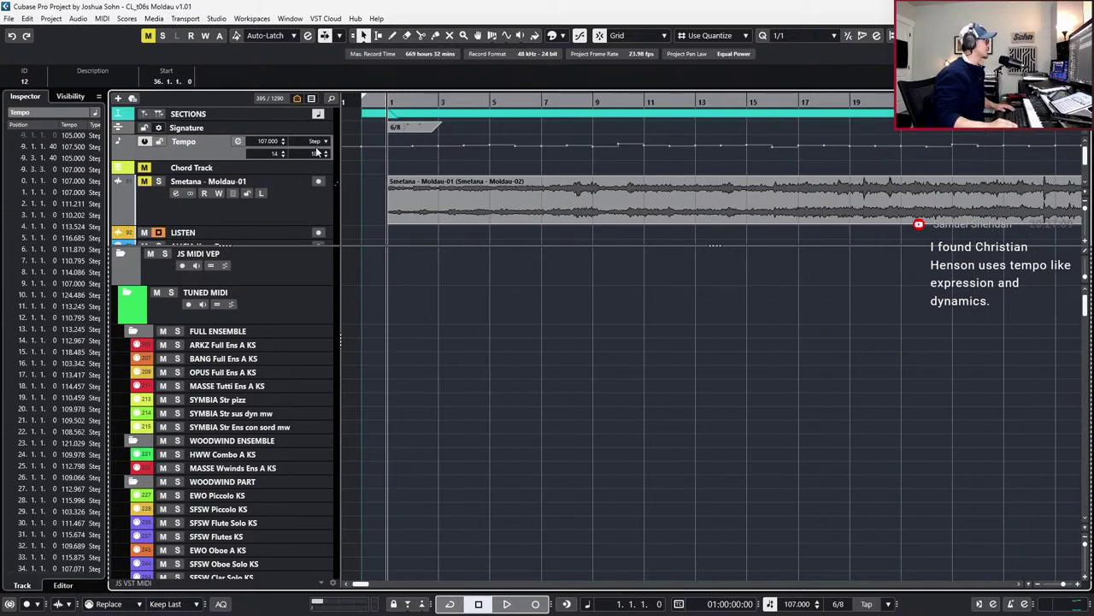
{"action": "right_click", "coordinate": [219, 147]}
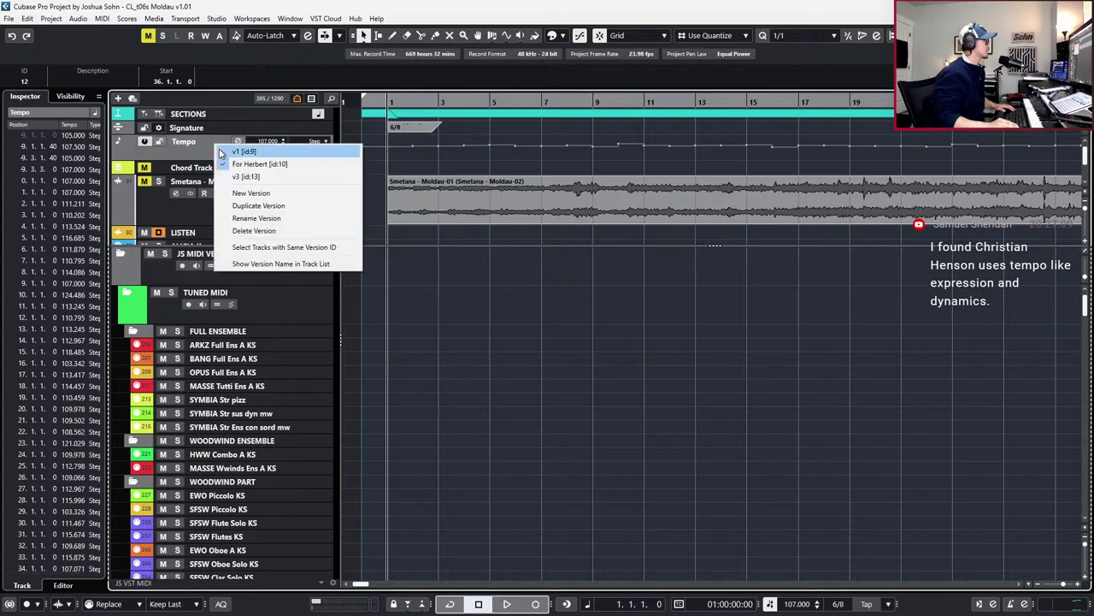
{"action": "left_click", "coordinate": [257, 163]}
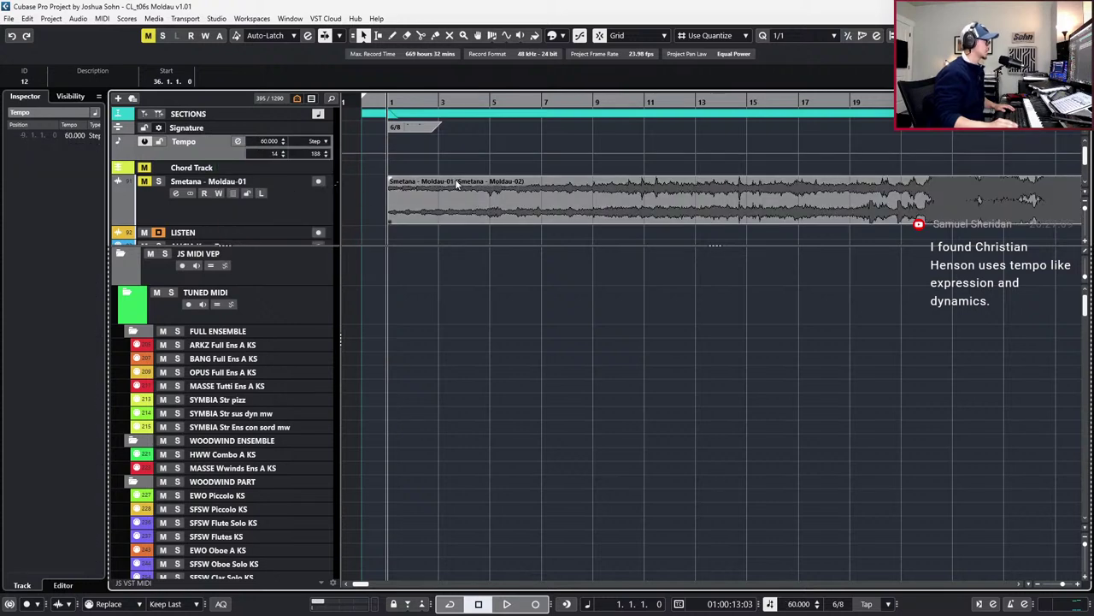
Switch to the IMSLP02004-Smetana_-_Moldau.pdf score in the browser and examine the instrument parts in the opening bars on page 2
{"action": "scroll", "coordinate": [303, 365], "scroll_direction": "down", "scroll_amount": 3}
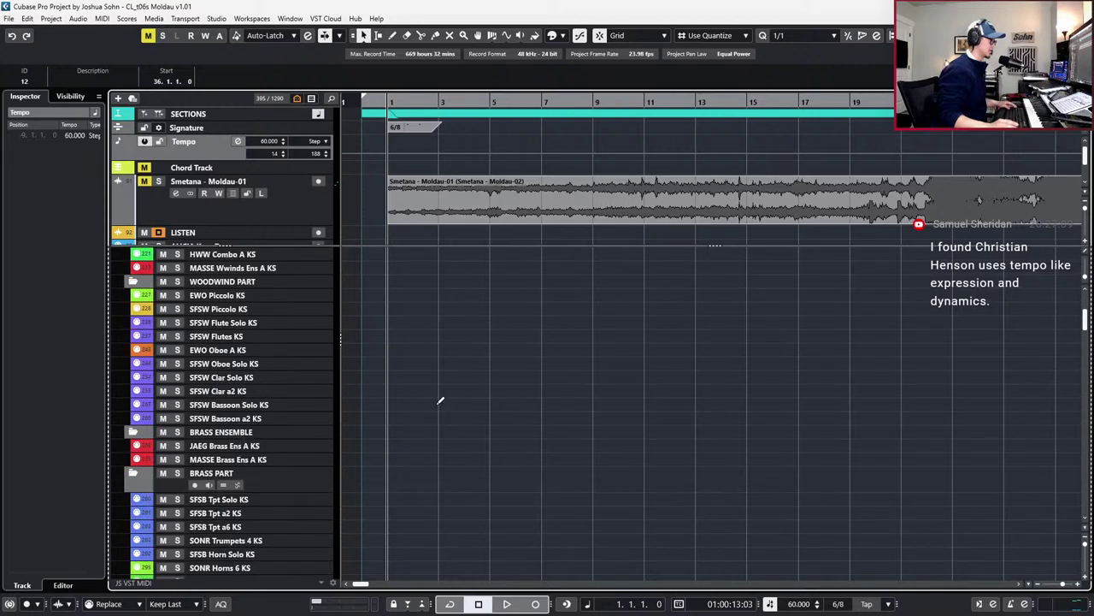
{"action": "key", "text": "alt+Tab"}
{"action": "scroll", "coordinate": [441, 324], "scroll_direction": "up", "scroll_amount": 3}
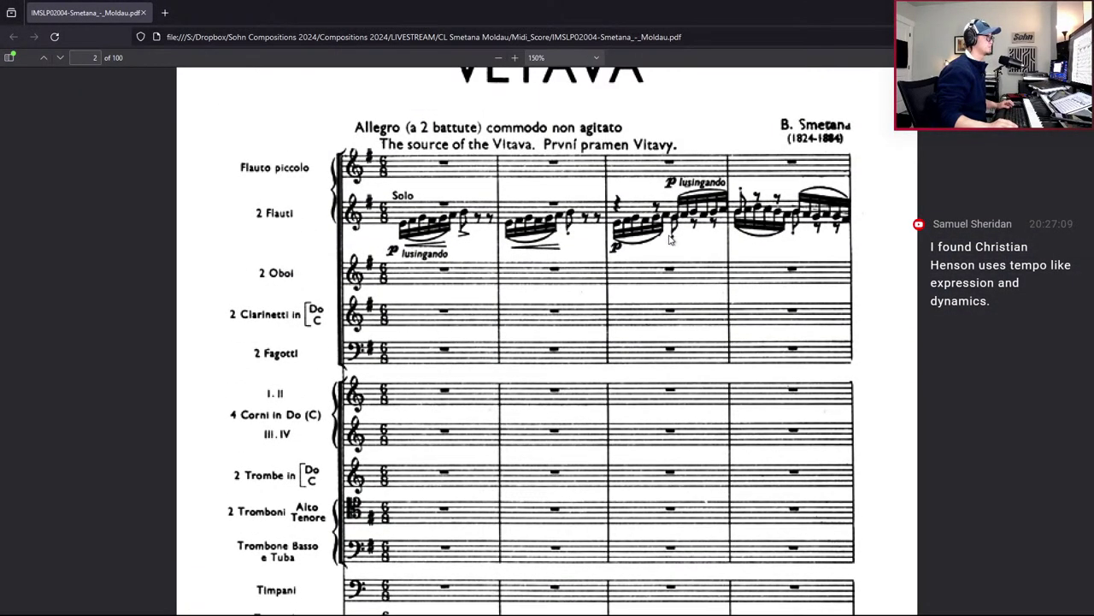
{"action": "scroll", "coordinate": [672, 240], "scroll_direction": "up", "scroll_amount": 2}
{"action": "scroll", "coordinate": [662, 240], "scroll_direction": "down", "scroll_amount": 7}
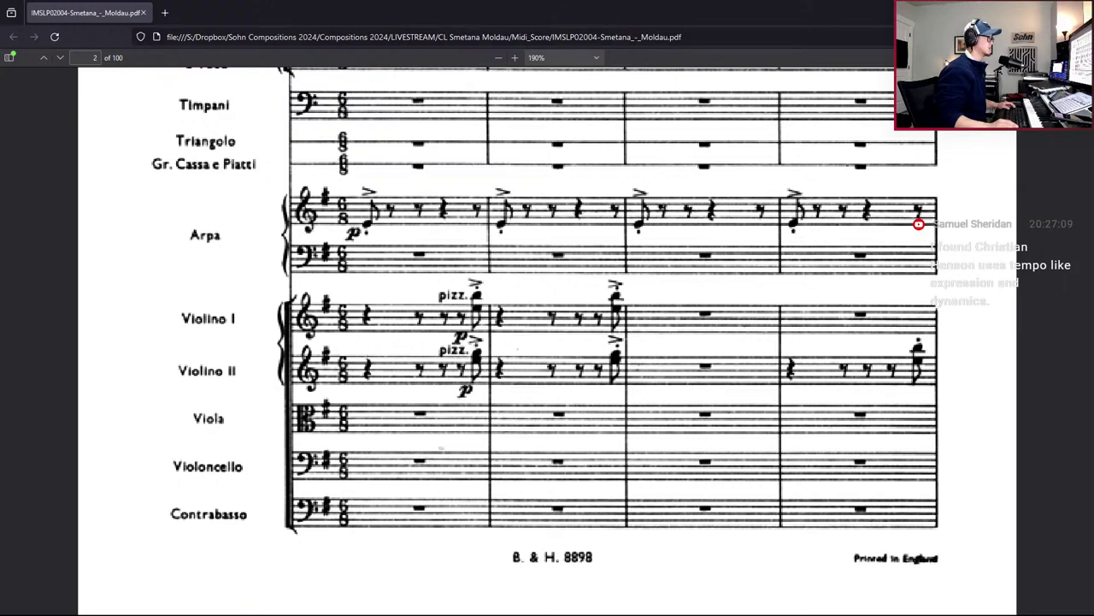
Switch back to the Cubase project and hide the disabled tracks in the track list
{"action": "key", "text": "alt+Tab"}
{"action": "scroll", "coordinate": [338, 523], "scroll_direction": "down", "scroll_amount": 6}
{"action": "scroll", "coordinate": [338, 447], "scroll_direction": "up", "scroll_amount": 10}
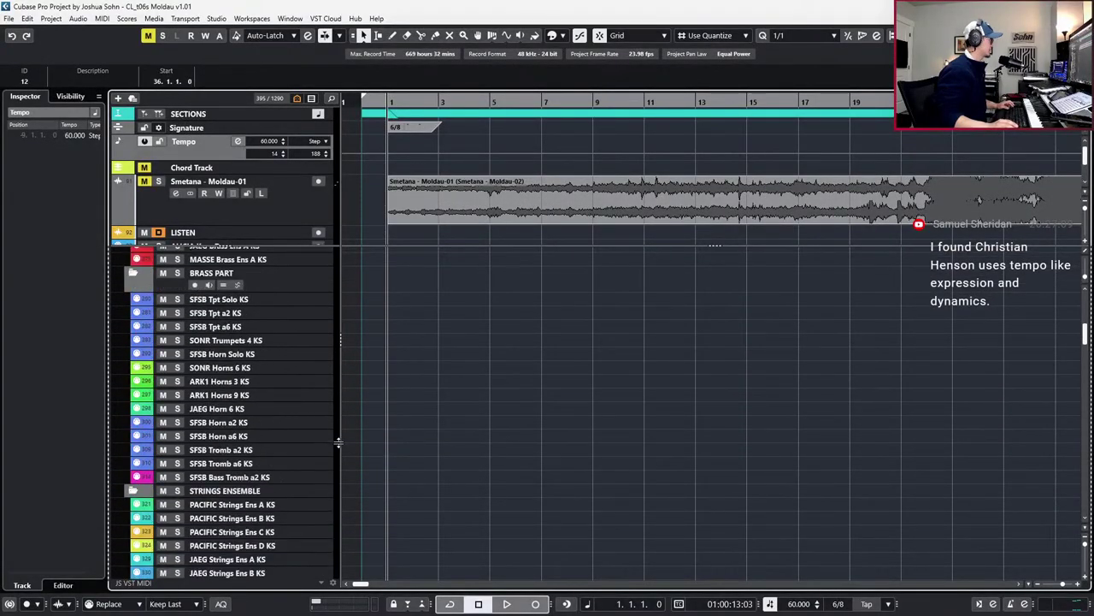
{"action": "scroll", "coordinate": [424, 429], "scroll_direction": "down", "scroll_amount": 8}
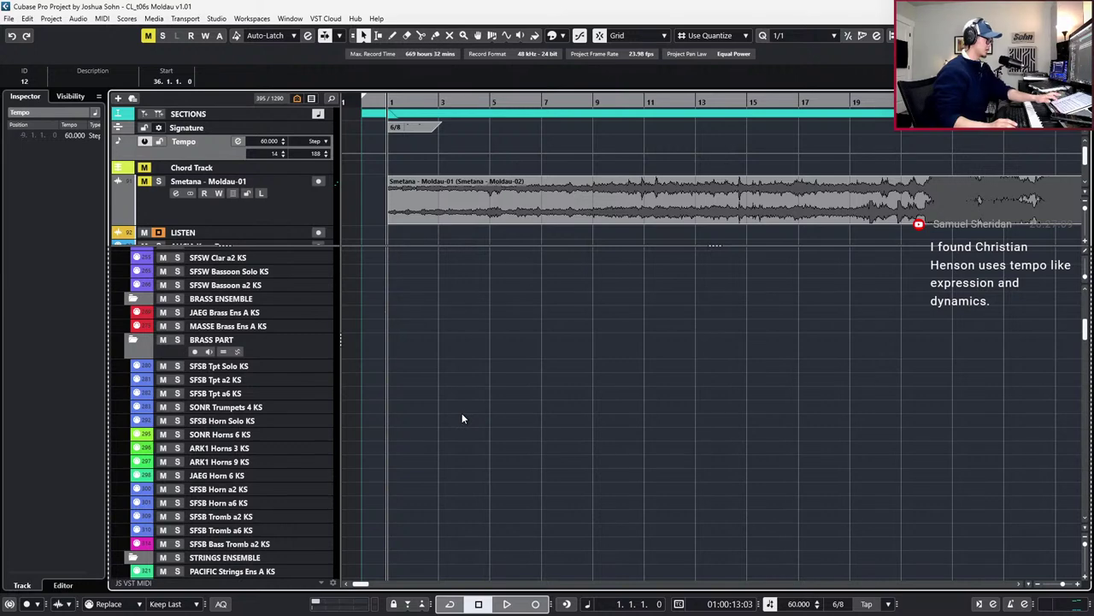
{"action": "scroll", "coordinate": [461, 418], "scroll_direction": "down", "scroll_amount": 6}
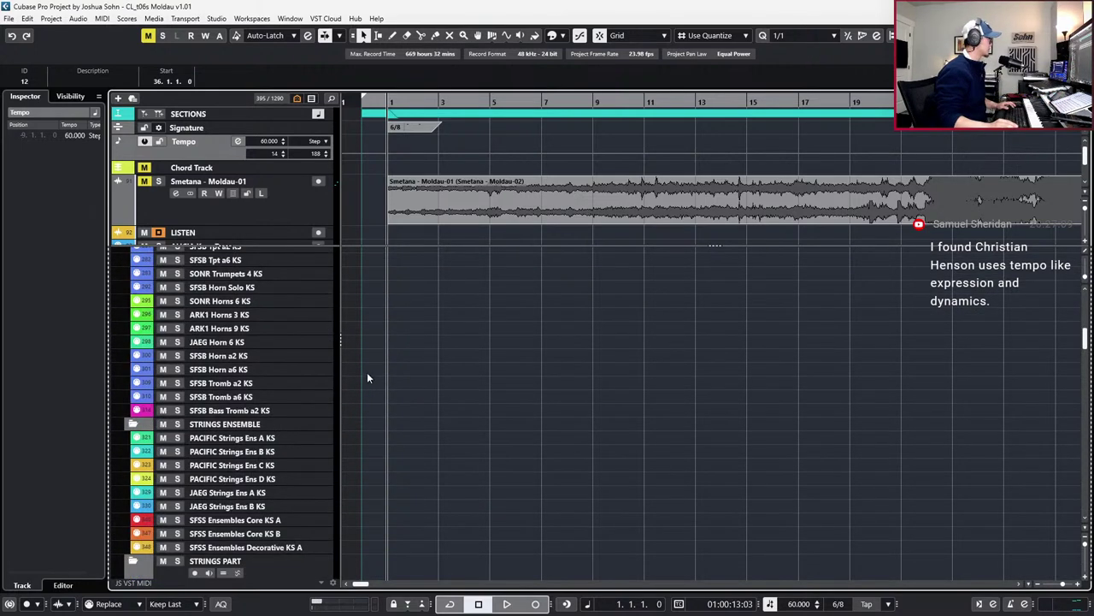
{"action": "scroll", "coordinate": [368, 378], "scroll_direction": "up", "scroll_amount": 10}
{"action": "scroll", "coordinate": [366, 391], "scroll_direction": "up", "scroll_amount": 3}
{"action": "scroll", "coordinate": [364, 397], "scroll_direction": "down", "scroll_amount": 3}
{"action": "scroll", "coordinate": [376, 402], "scroll_direction": "down", "scroll_amount": 20}
{"action": "scroll", "coordinate": [376, 401], "scroll_direction": "down", "scroll_amount": 12}
{"action": "left_click", "coordinate": [296, 100]}
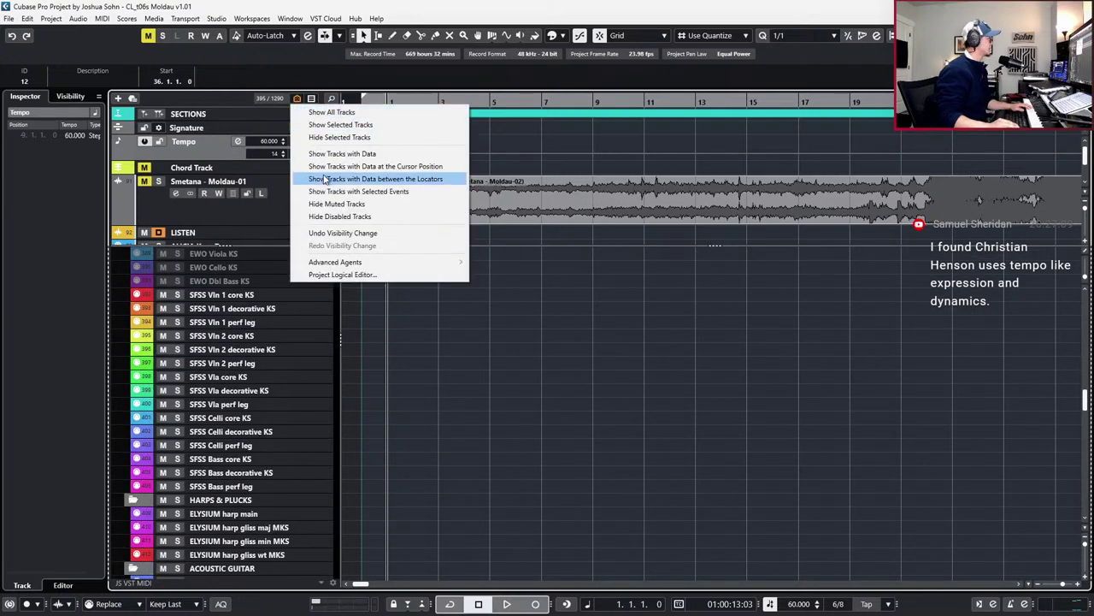
{"action": "left_click", "coordinate": [325, 213]}
Try recording on the ELYSIUM harp main track from bar 0, then undo the take
{"action": "scroll", "coordinate": [291, 368], "scroll_direction": "up", "scroll_amount": 20}
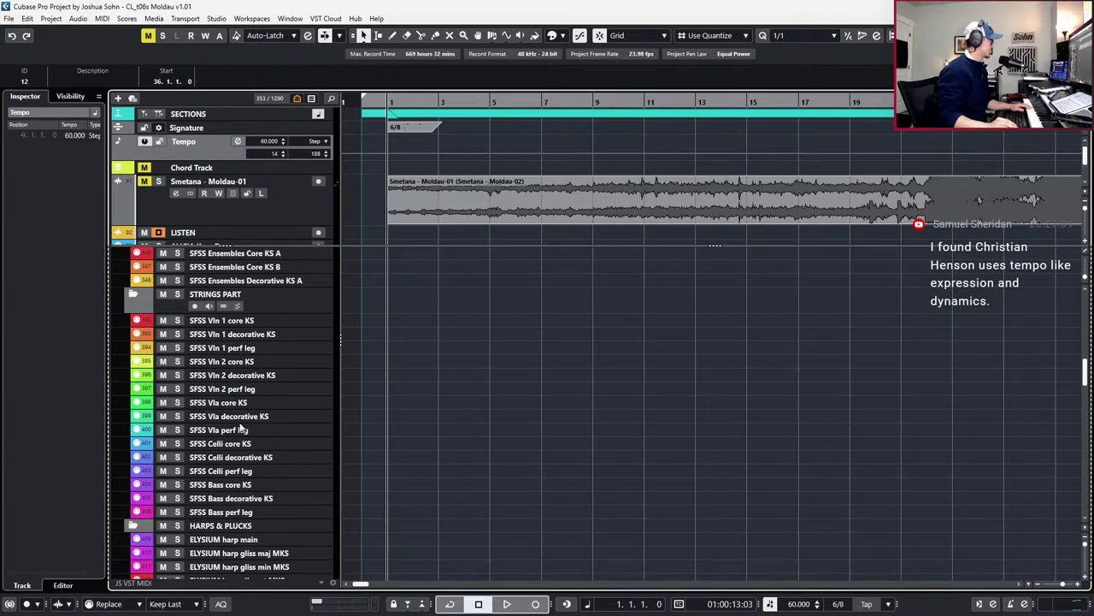
{"action": "scroll", "coordinate": [248, 385], "scroll_direction": "up", "scroll_amount": 15}
{"action": "scroll", "coordinate": [242, 422], "scroll_direction": "down", "scroll_amount": 15}
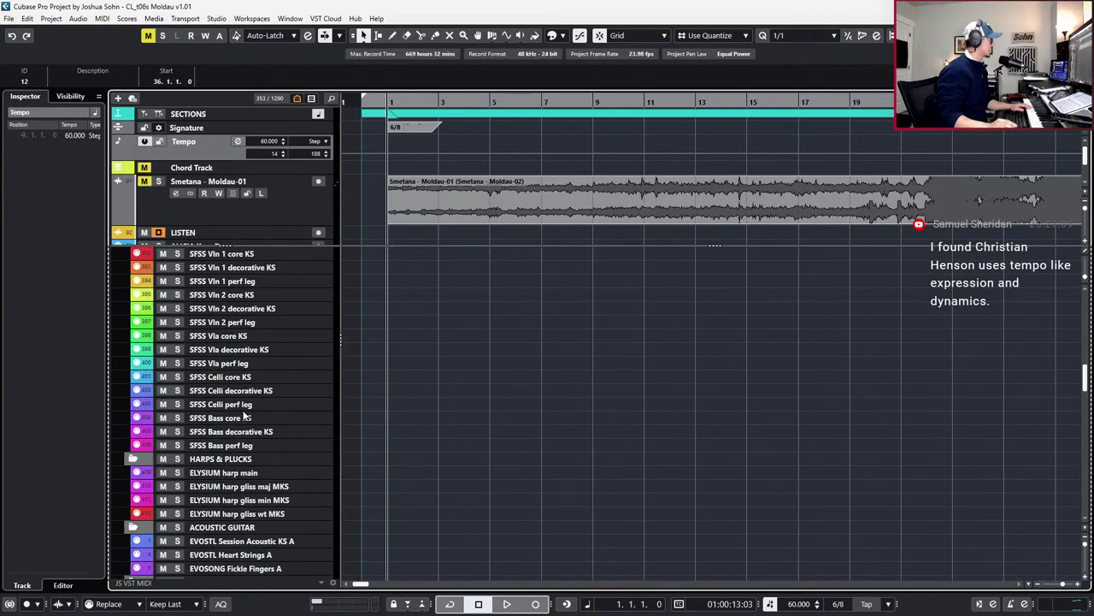
{"action": "scroll", "coordinate": [237, 345], "scroll_direction": "up", "scroll_amount": 4}
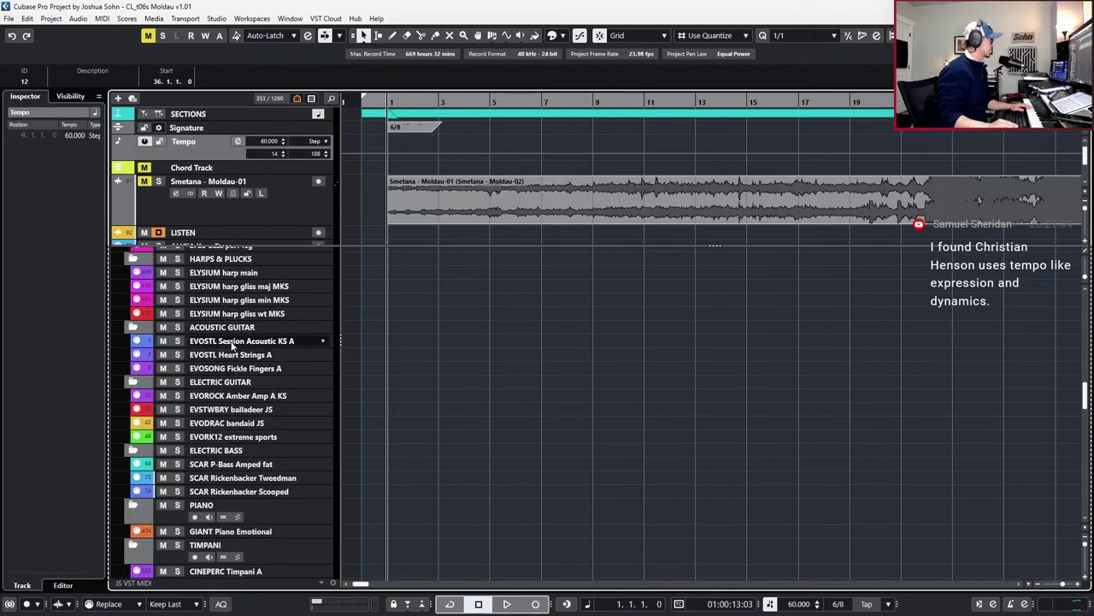
{"action": "left_click", "coordinate": [242, 273]}
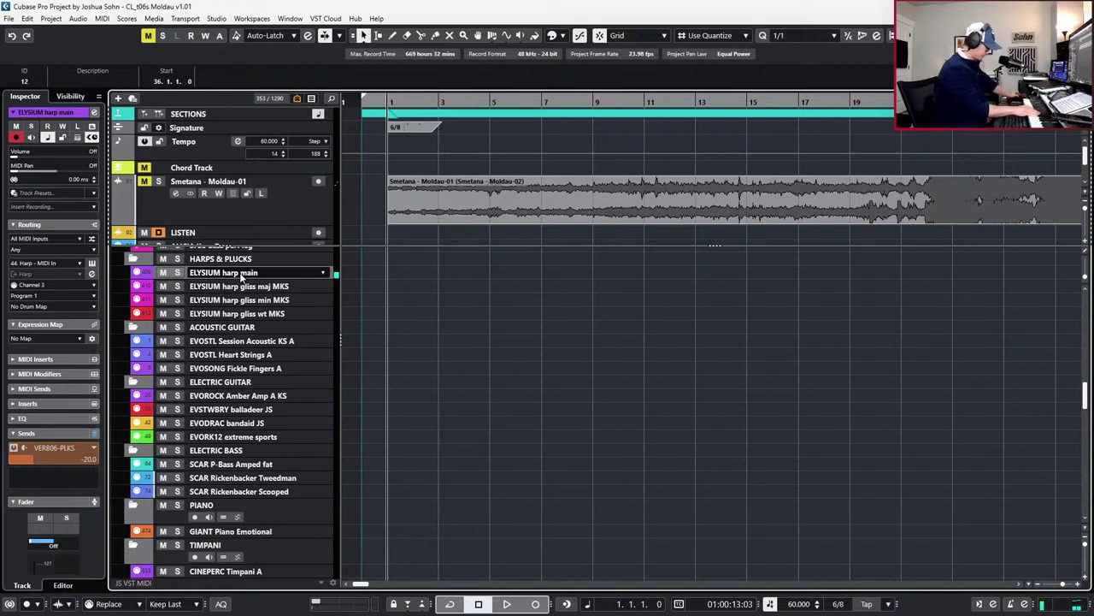
{"action": "key", "text": "Home"}
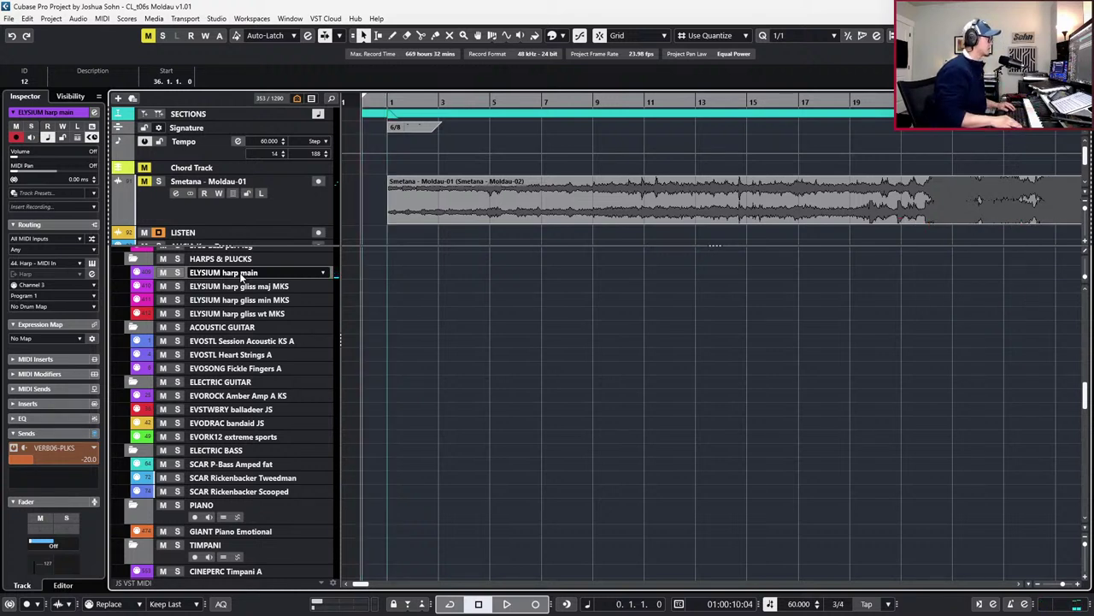
{"action": "key", "text": "KP_Multiply"}
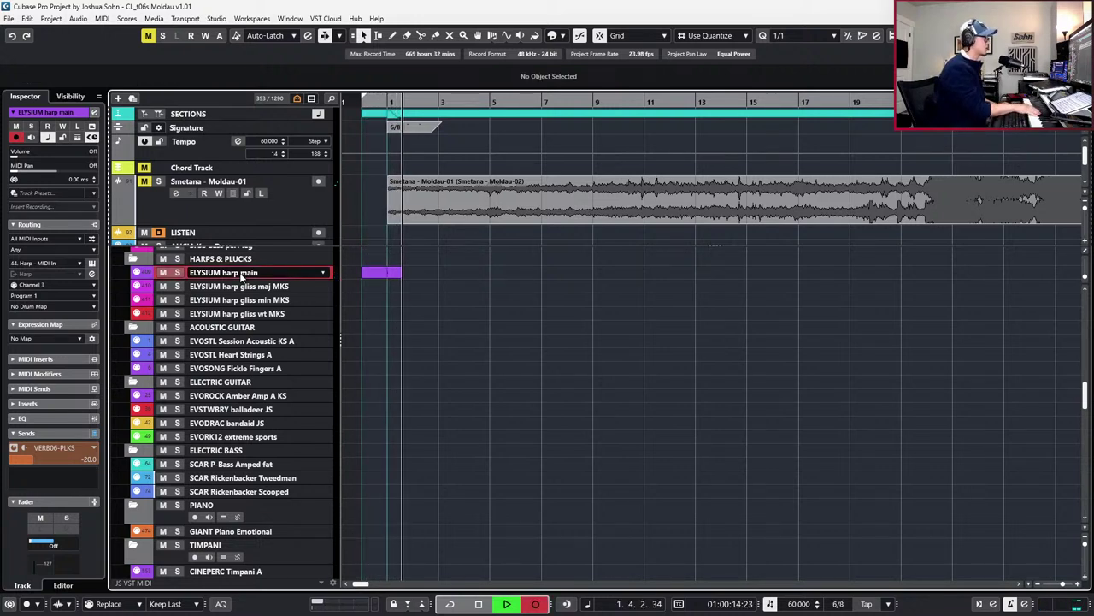
{"action": "key", "text": "space"}
{"action": "key", "text": "ctrl+z"}
Switch the Tempo track to the For Herbert version and start playback
{"action": "left_click", "coordinate": [236, 142]}
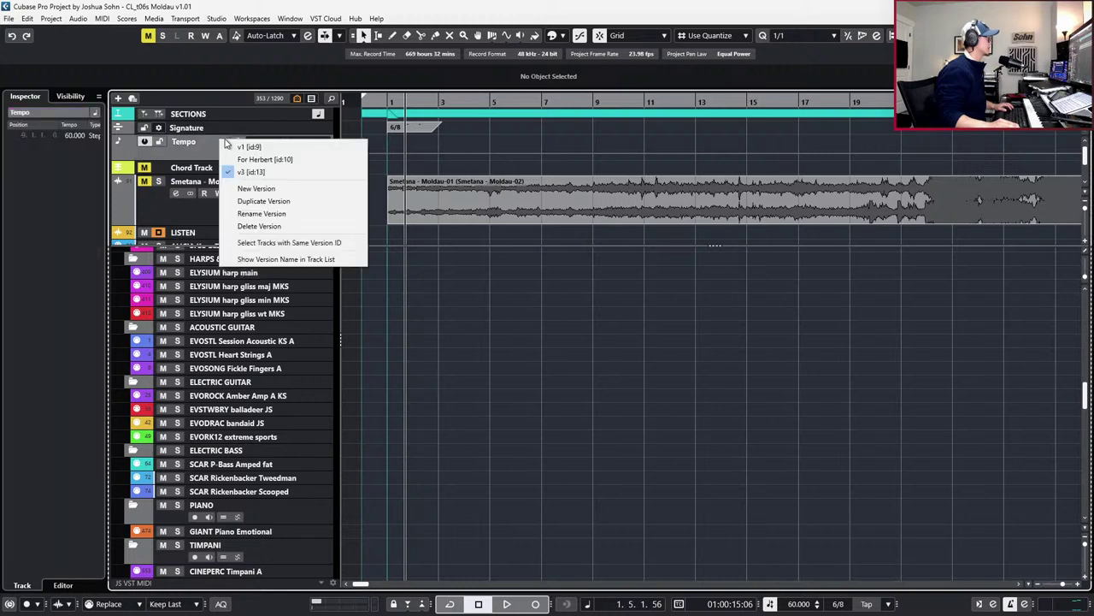
{"action": "left_click", "coordinate": [238, 157]}
{"action": "key", "text": "space"}
Record the opening harp notes on the ELYSIUM harp main track from bar 0 to bar 12, discarding the first short take
{"action": "left_click", "coordinate": [269, 272]}
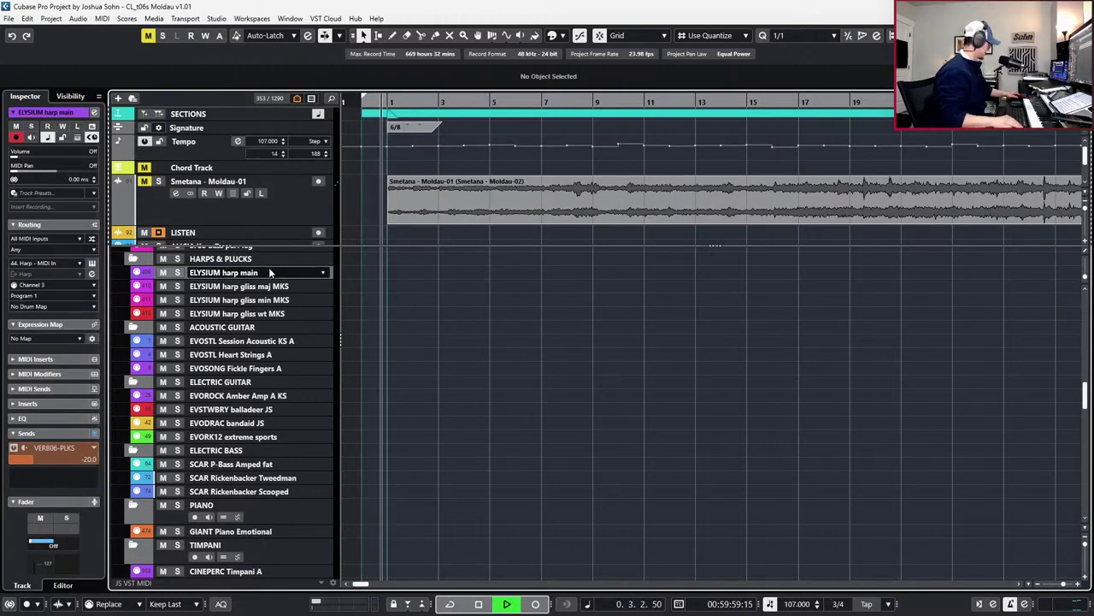
{"action": "key", "text": "KP_Multiply"}
{"action": "key", "text": "space"}
{"action": "key", "text": "KP_Decimal"}
{"action": "key", "text": "ctrl+z"}
{"action": "key", "text": "KP_Multiply"}
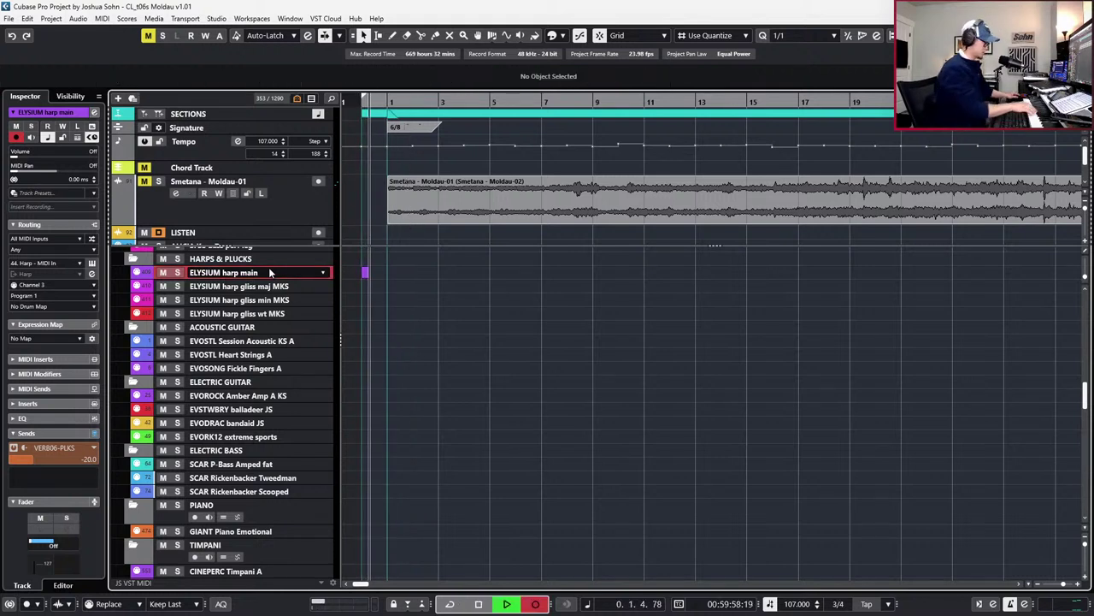
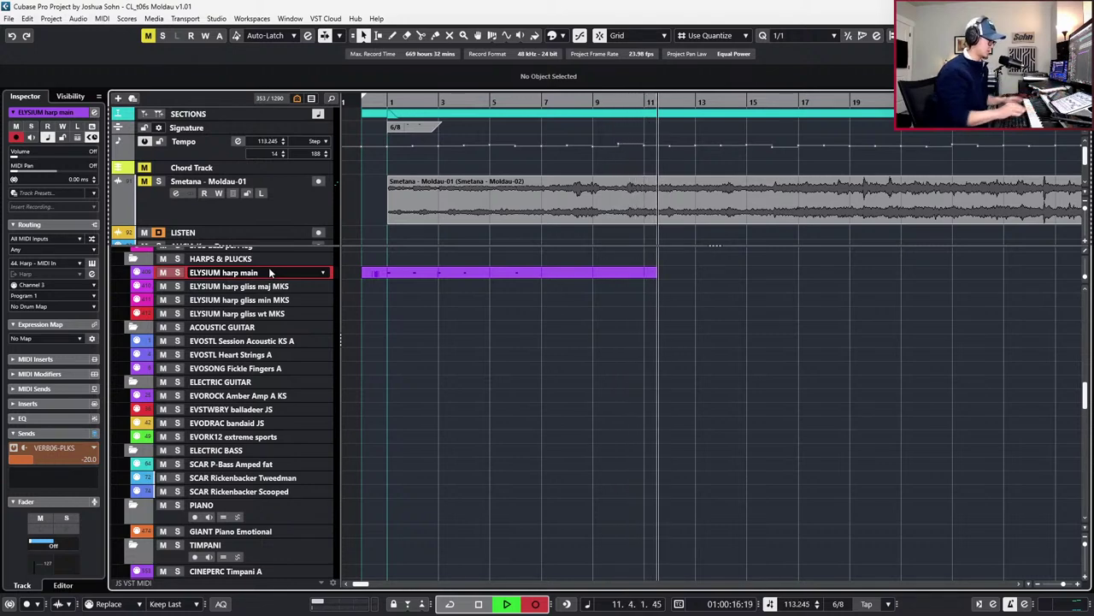
{"action": "key", "text": "space"}
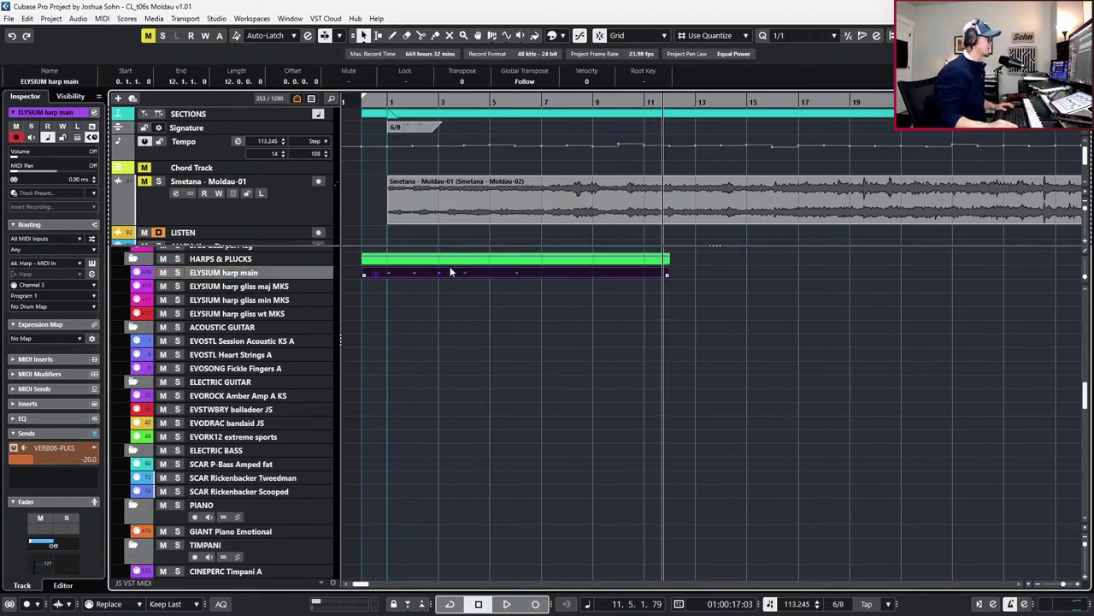
Quantize the recorded ELYSIUM harp main notes to the 1/1 grid in the Key Editor and check their placement
{"action": "double_click", "coordinate": [450, 266]}
{"action": "left_click_drag", "start_coordinate": [323, 341], "coordinate": [590, 433]}
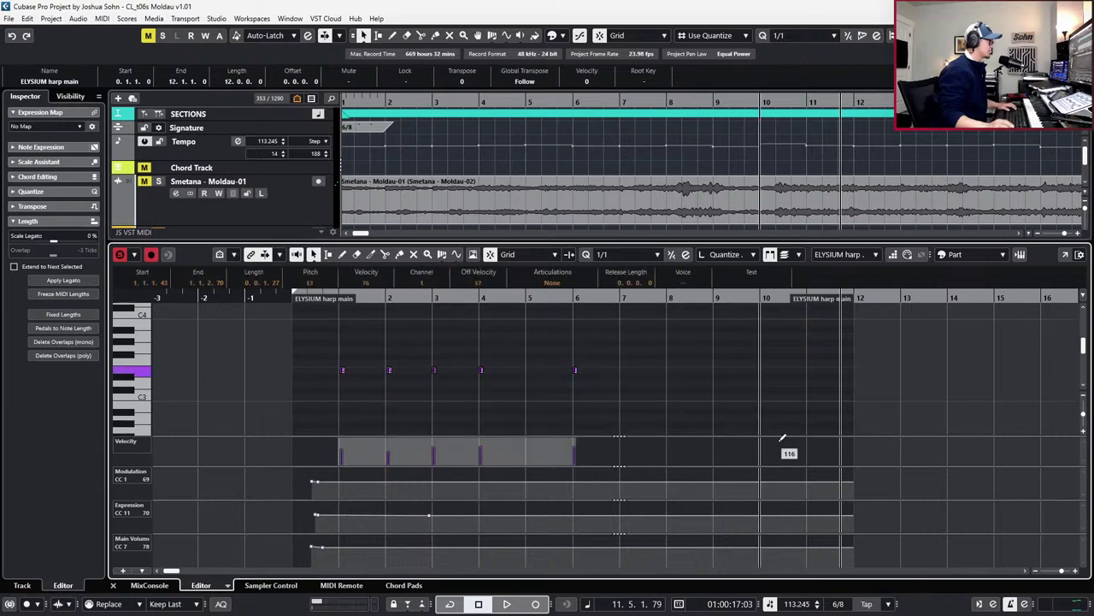
{"action": "scroll", "coordinate": [505, 345], "scroll_direction": "up", "scroll_amount": 2}
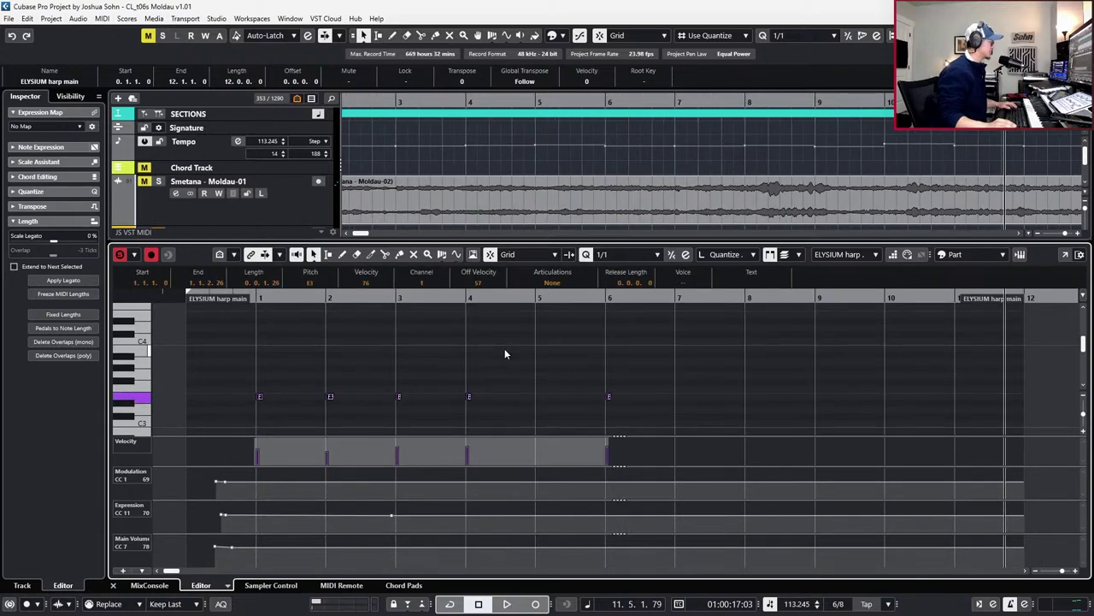
{"action": "key", "text": "Home"}
{"action": "key", "text": "ctrl+alt+b"}
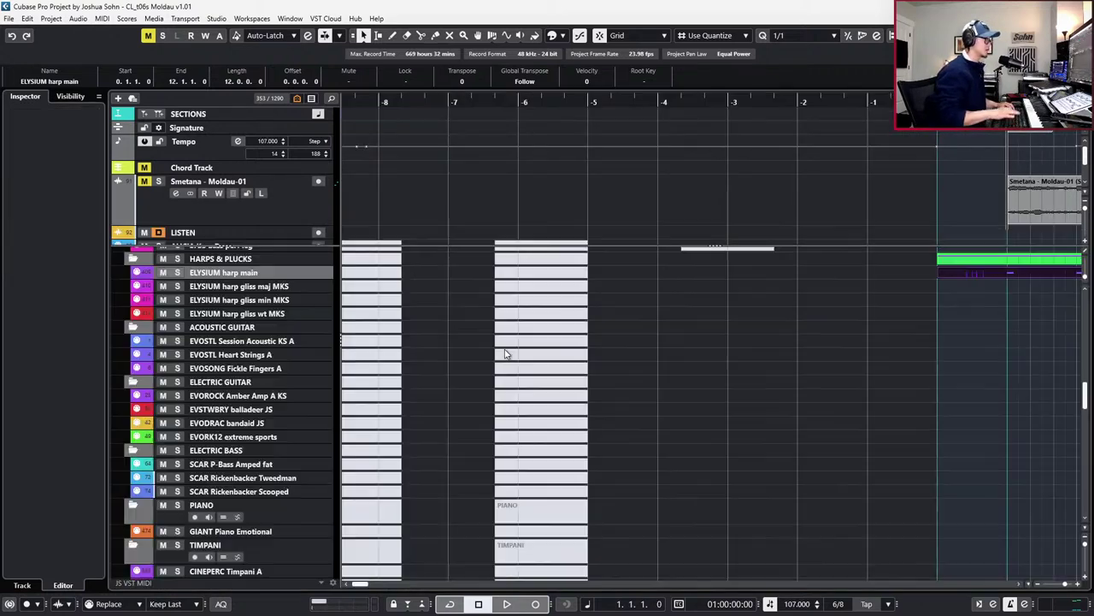
{"action": "scroll", "coordinate": [566, 374], "scroll_direction": "right", "scroll_amount": 3}
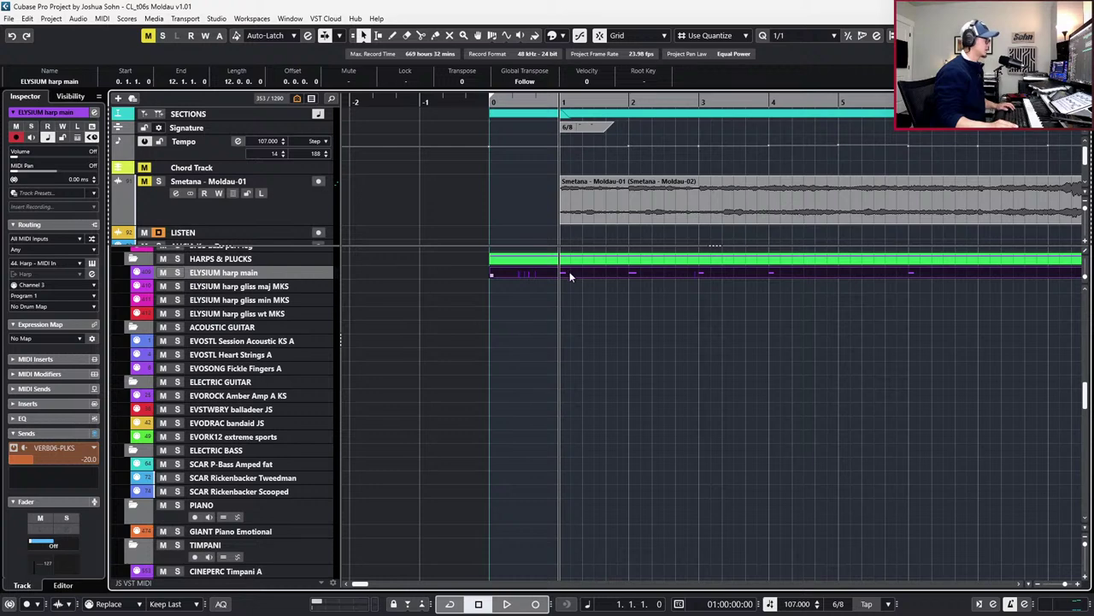
{"action": "key", "text": "ctrl+e"}
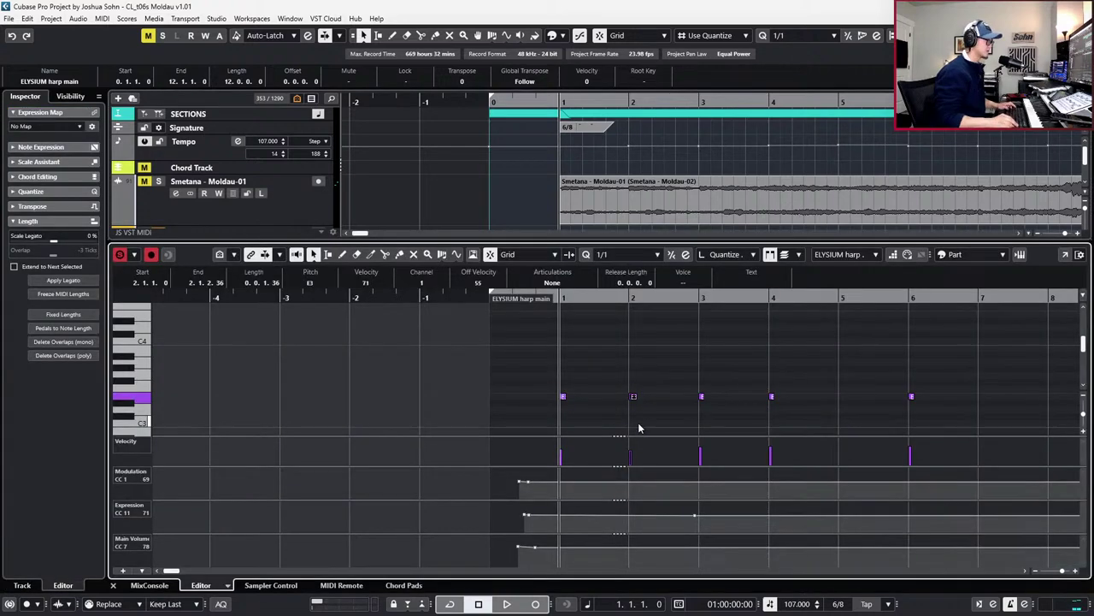
{"action": "key", "text": "ctrl+e"}
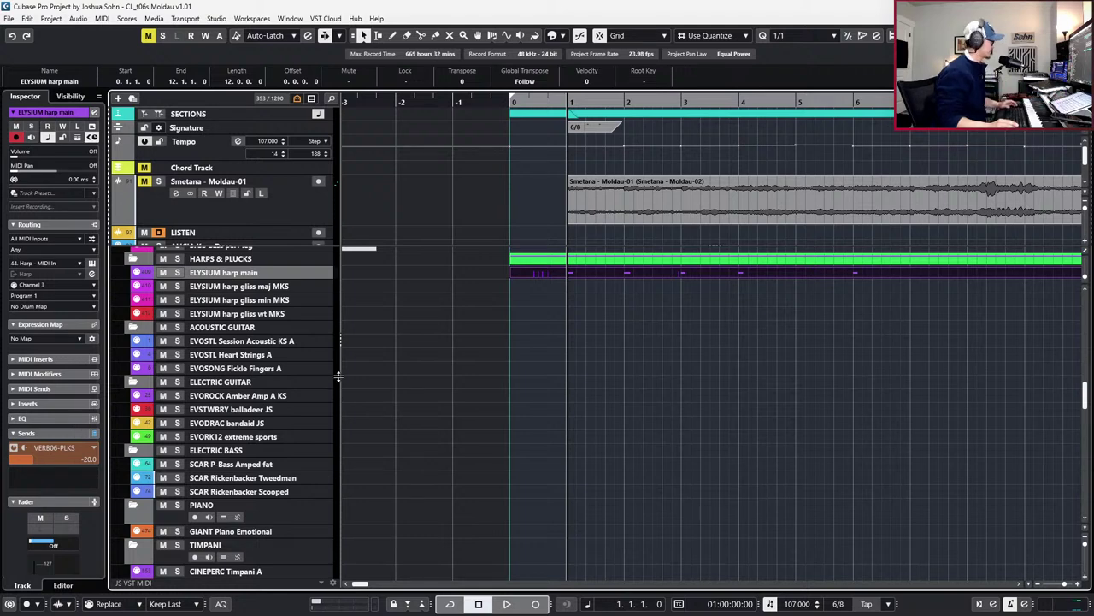
Add empty MIDI parts starting at bar 0 and running to bar 262 on the SFSS Vln 1 core KS and SFSS Vln 2 core KS tracks
{"action": "scroll", "coordinate": [338, 376], "scroll_direction": "down", "scroll_amount": 8}
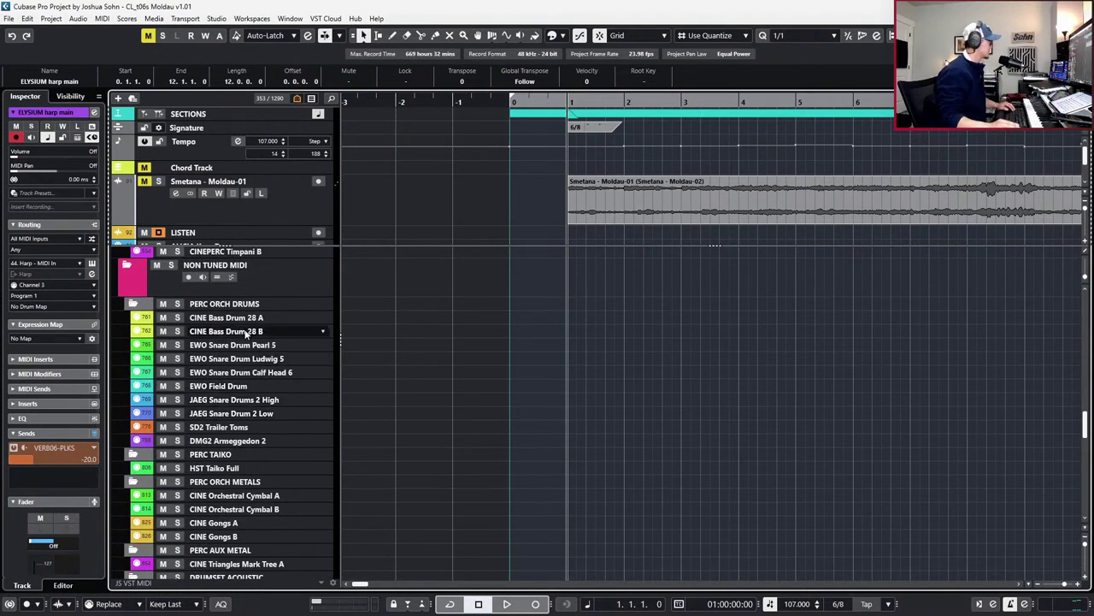
{"action": "scroll", "coordinate": [250, 343], "scroll_direction": "up", "scroll_amount": 8}
{"action": "scroll", "coordinate": [306, 391], "scroll_direction": "down", "scroll_amount": 3}
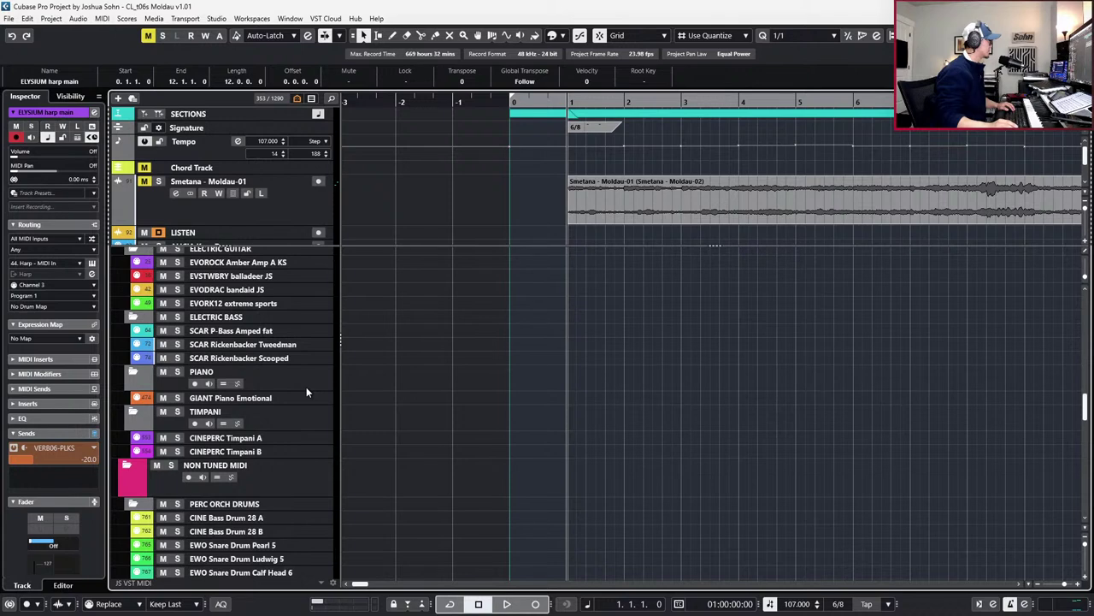
{"action": "scroll", "coordinate": [306, 390], "scroll_direction": "up", "scroll_amount": 10}
{"action": "left_click", "coordinate": [304, 386]}
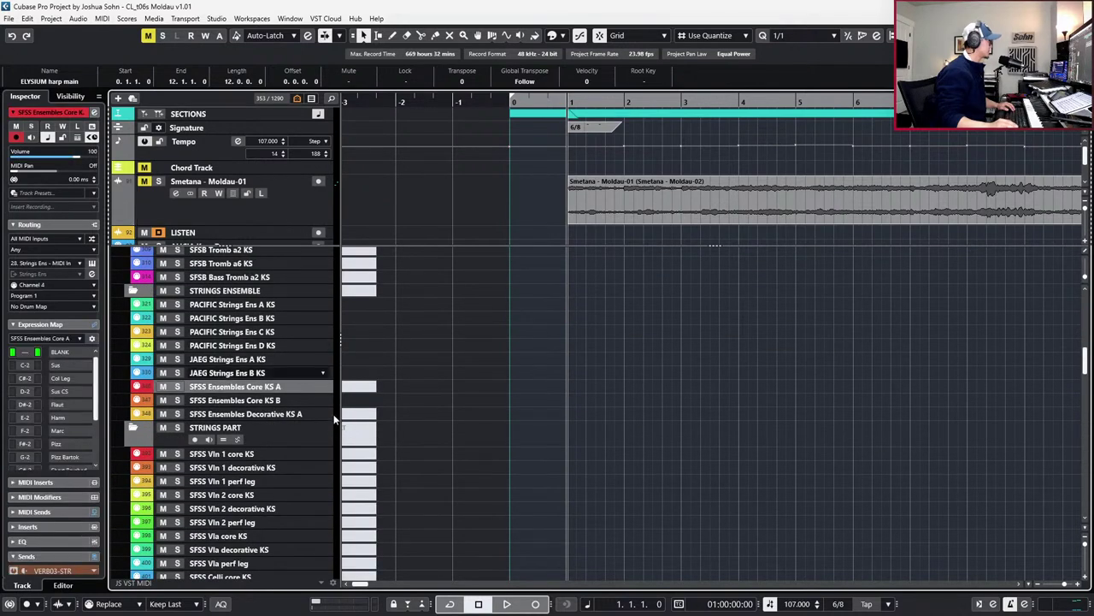
{"action": "left_click", "coordinate": [267, 454]}
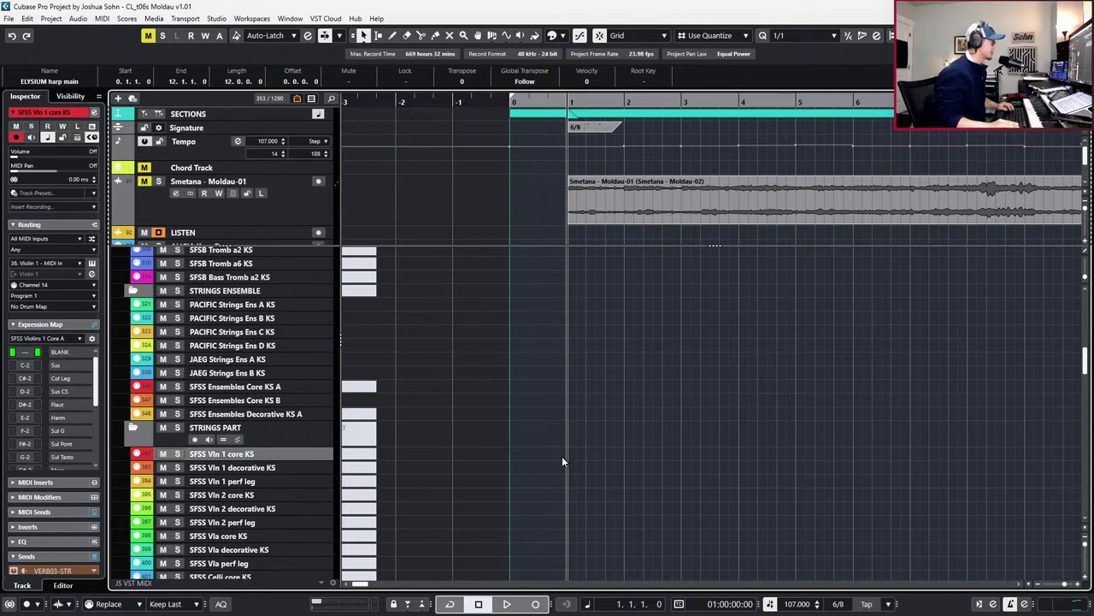
{"action": "key", "text": "ctrl+v"}
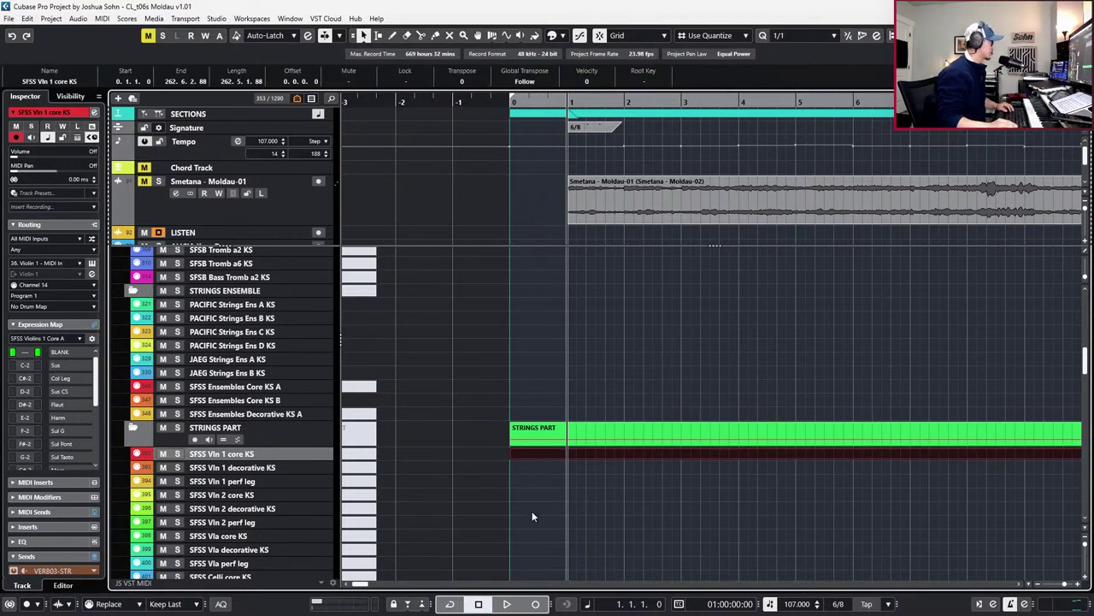
{"action": "left_click", "coordinate": [530, 500]}
{"action": "key", "text": "ctrl+v"}
Open the SFSS Vln 2 core KS part in the Key Editor and play the opening bars
{"action": "double_click", "coordinate": [556, 497]}
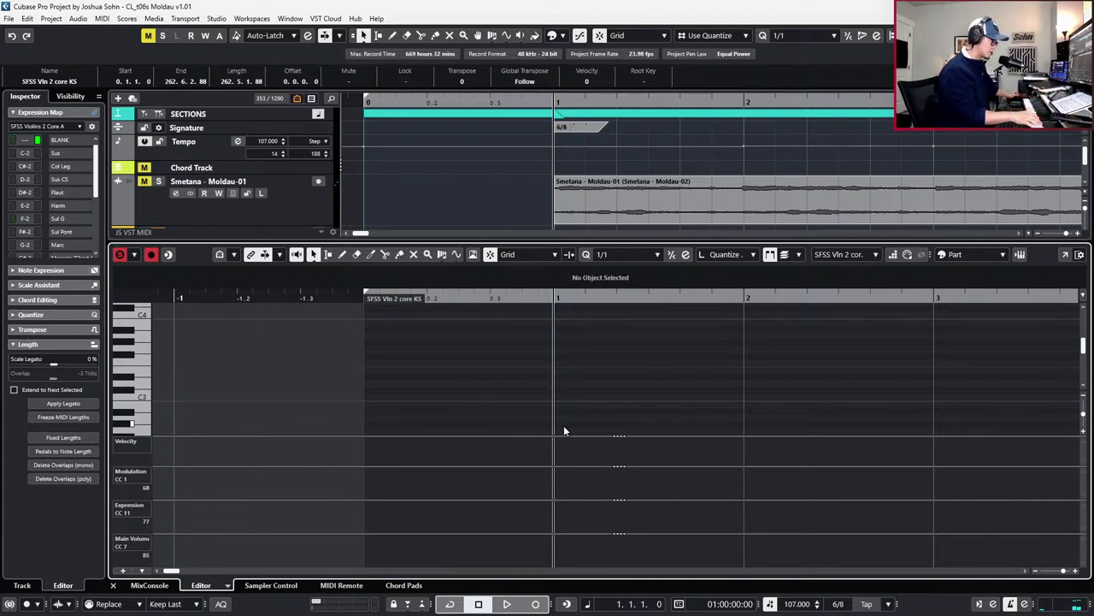
{"action": "key", "text": "space"}
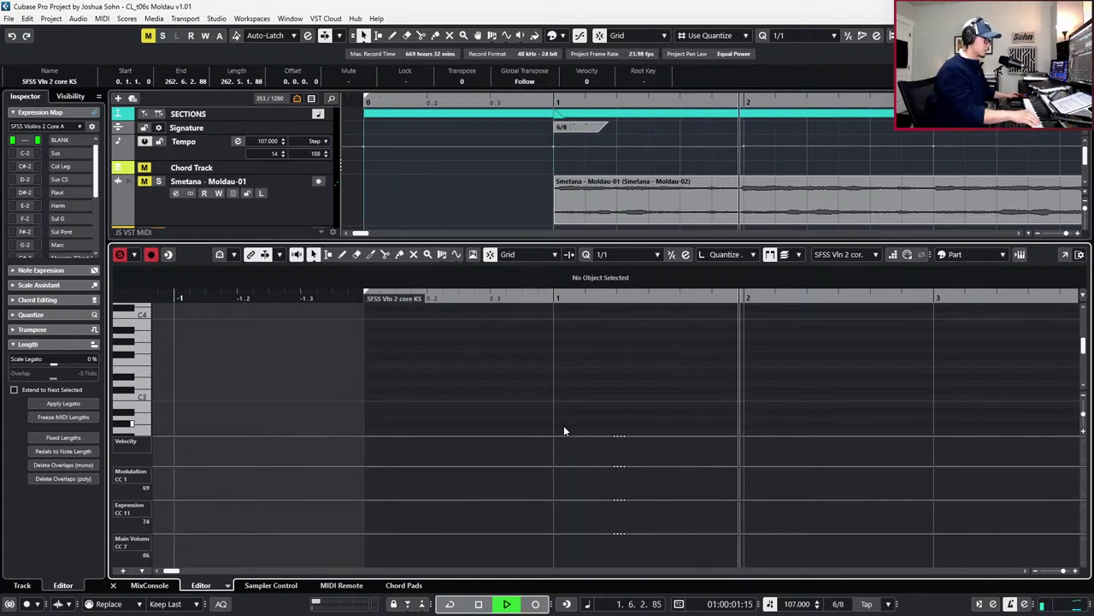
{"action": "key", "text": "space"}
Set the quantize grid to 1/8 Triplet for the SFSS Vln 2 core KS part
{"action": "scroll", "coordinate": [604, 399], "scroll_direction": "up", "scroll_amount": 1}
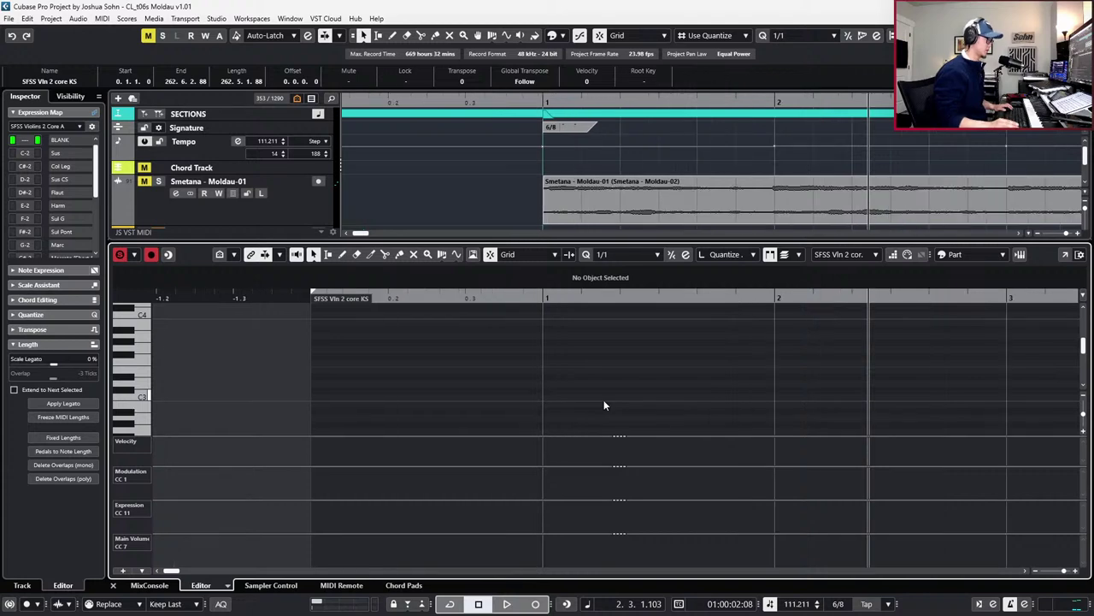
{"action": "scroll", "coordinate": [604, 400], "scroll_direction": "down", "scroll_amount": 2}
{"action": "scroll", "coordinate": [603, 400], "scroll_direction": "right", "scroll_amount": 1}
{"action": "key", "text": "4"}
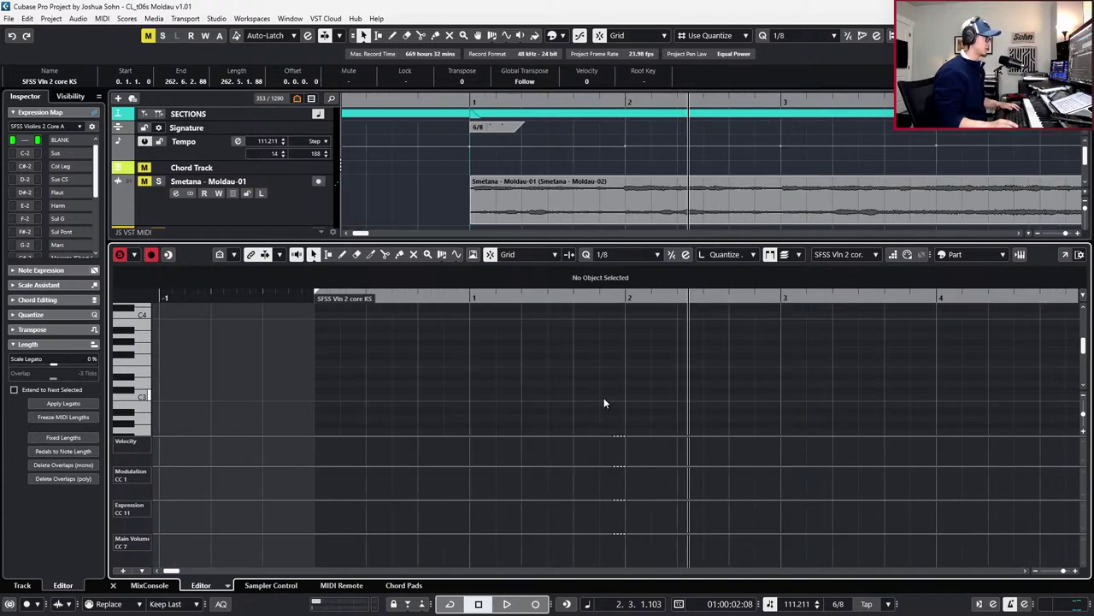
{"action": "scroll", "coordinate": [602, 396], "scroll_direction": "up", "scroll_amount": 1}
{"action": "key", "text": "t"}
Check the Violino I and II pizzicato entries on page 2 of the PDF score, then return to Cubase with the cursor at bar 0
{"action": "key", "text": "alt+Tab"}
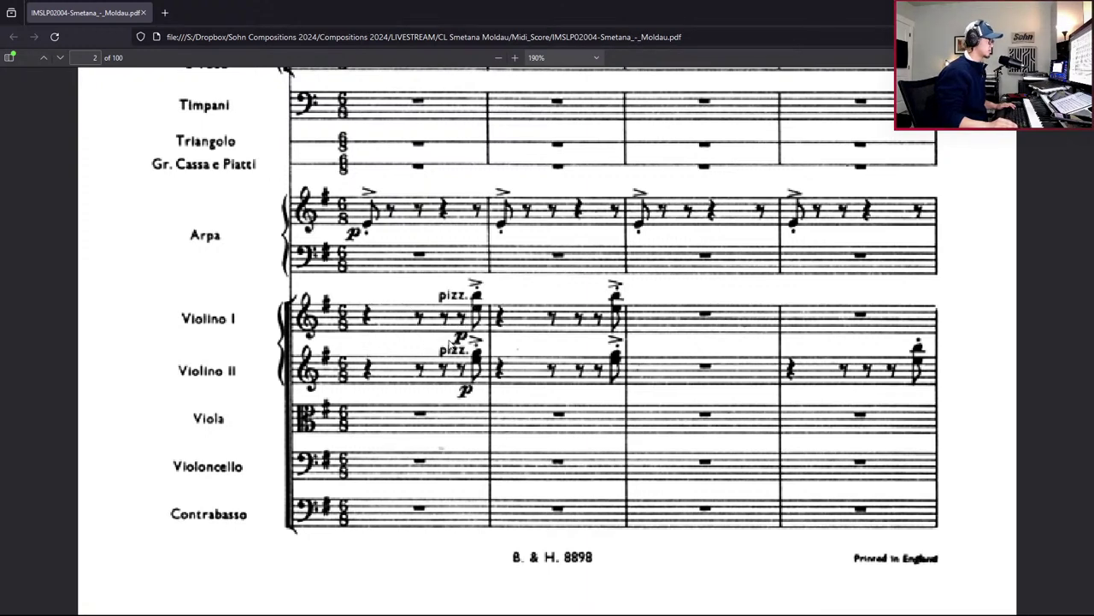
{"action": "scroll", "coordinate": [445, 337], "scroll_direction": "up", "scroll_amount": 5}
{"action": "scroll", "coordinate": [425, 331], "scroll_direction": "down", "scroll_amount": 5}
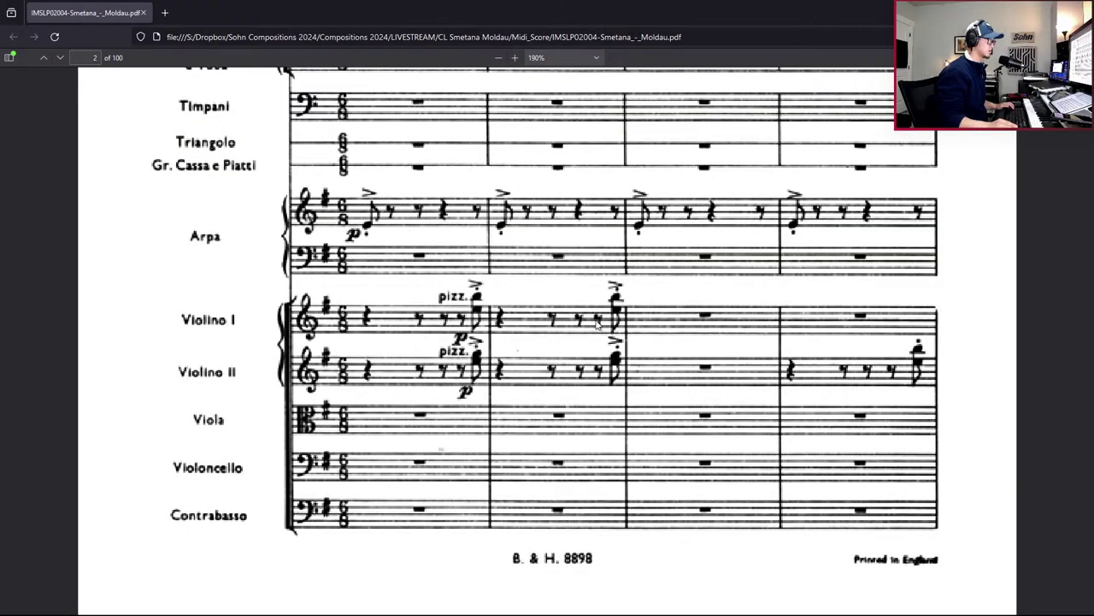
{"action": "key", "text": "alt"}
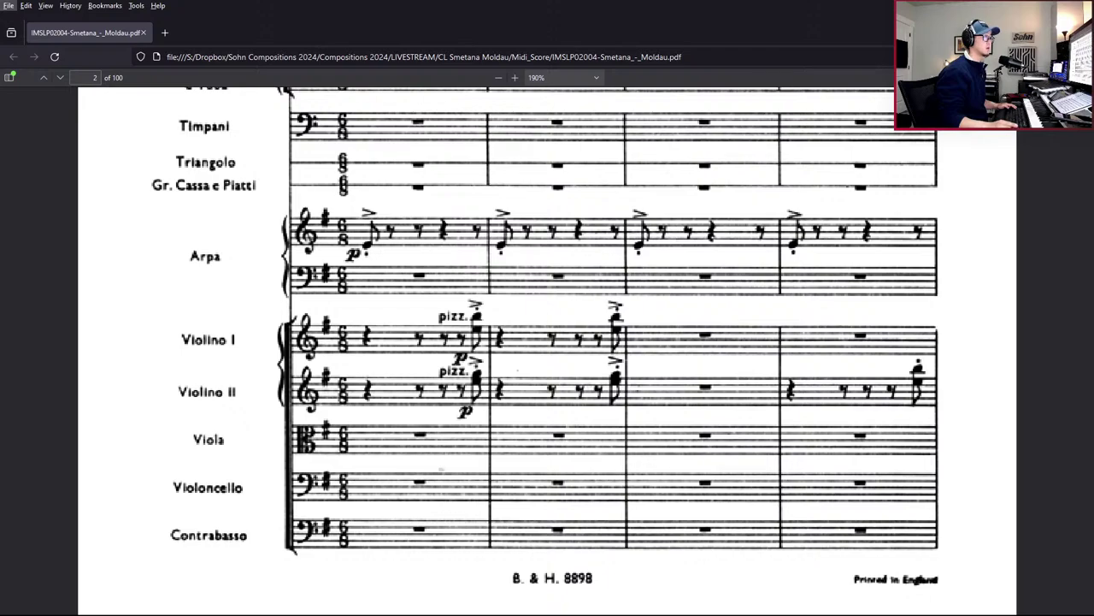
{"action": "key", "text": "alt"}
{"action": "key", "text": "alt+Tab"}
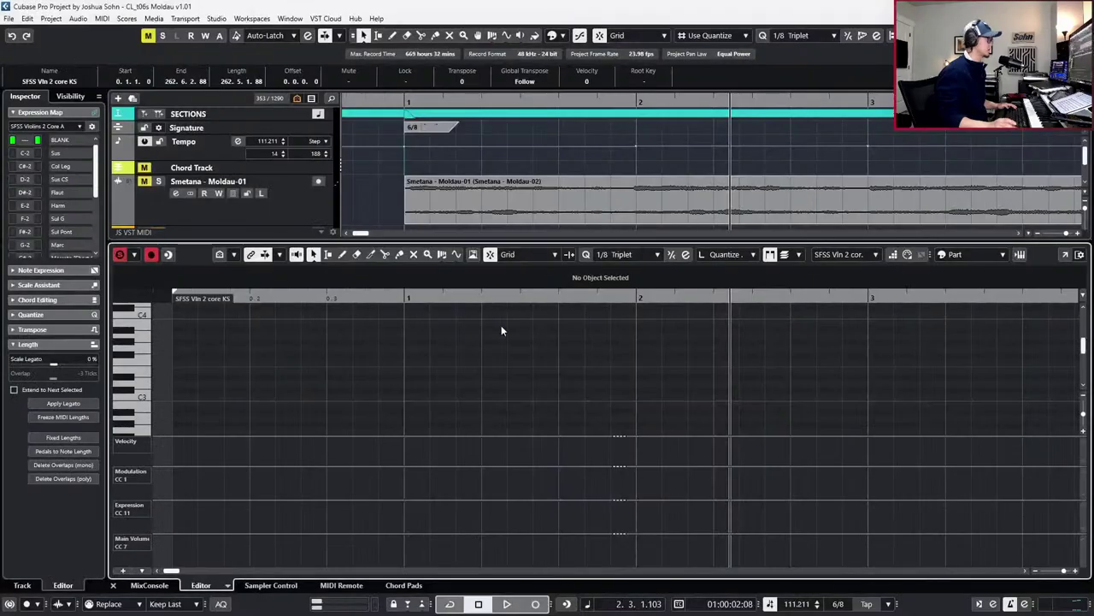
{"action": "key", "text": "Home"}
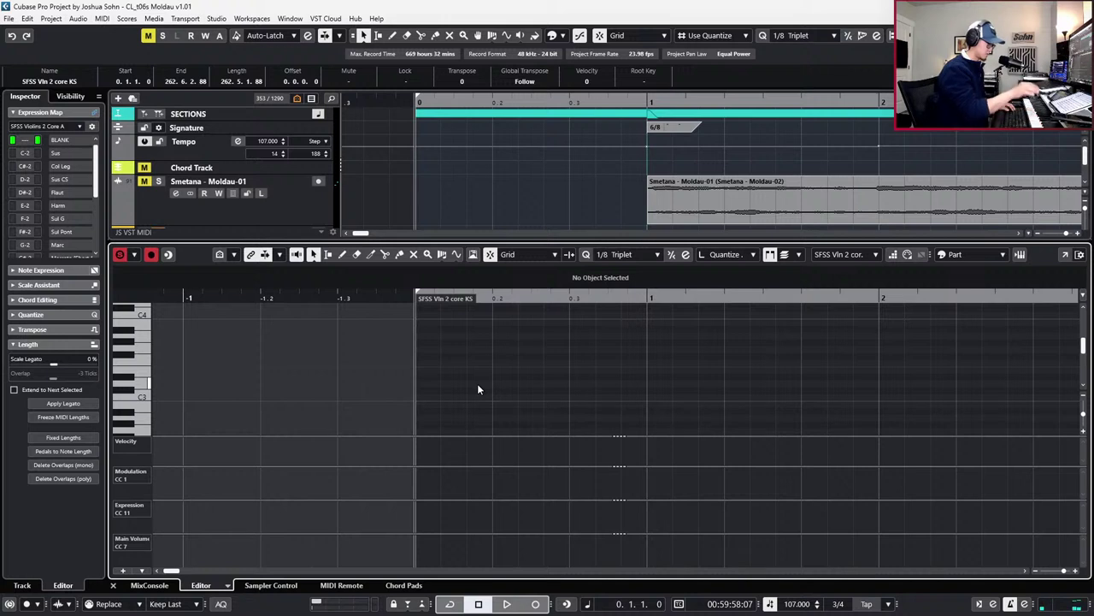
Record the opening violin 2 pizzicato chords from bar 0 to bar 8, and delete the mis-played note at bar 8
{"action": "key", "text": "KP_Multiply"}
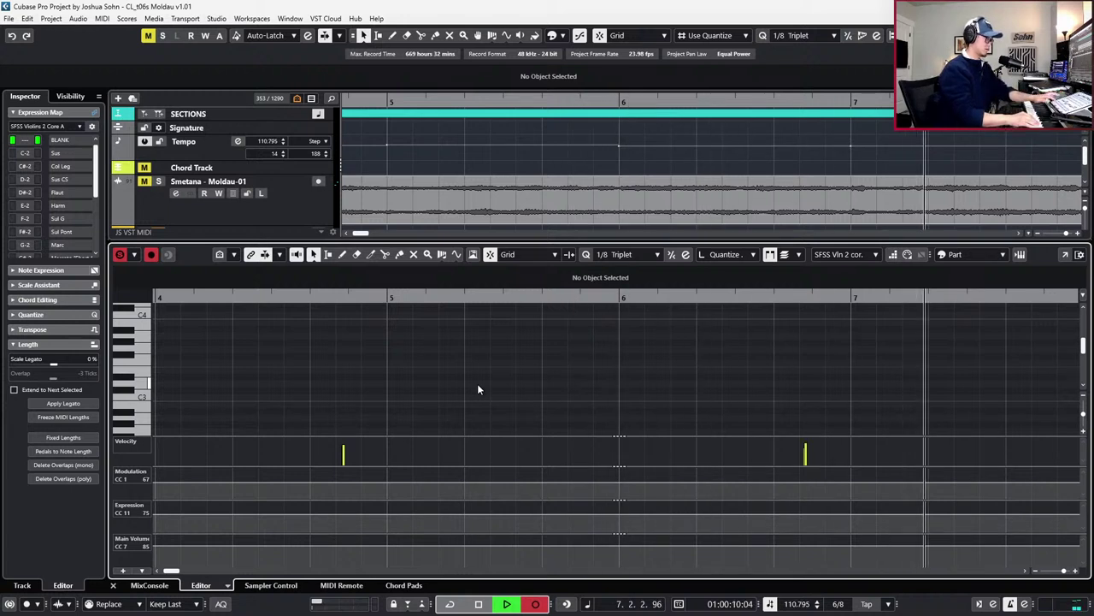
{"action": "key", "text": "space"}
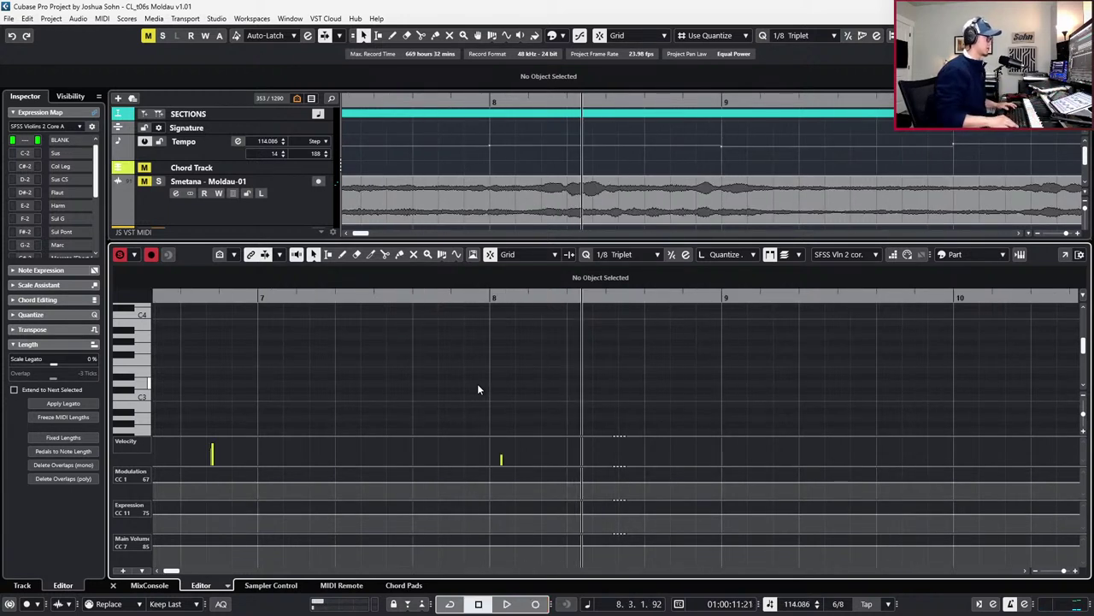
{"action": "scroll", "coordinate": [581, 351], "scroll_direction": "down", "scroll_amount": 3}
{"action": "scroll", "coordinate": [522, 355], "scroll_direction": "up", "scroll_amount": 8}
{"action": "left_click_drag", "start_coordinate": [525, 353], "coordinate": [490, 374]}
{"action": "key", "text": "Delete"}
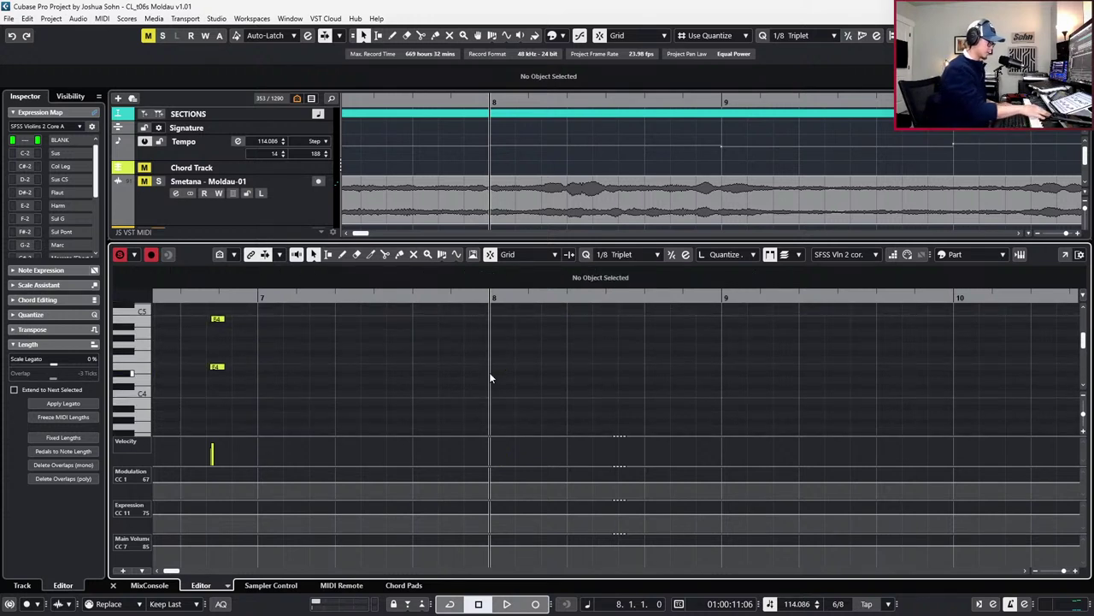
{"action": "key", "text": "KP_Multiply"}
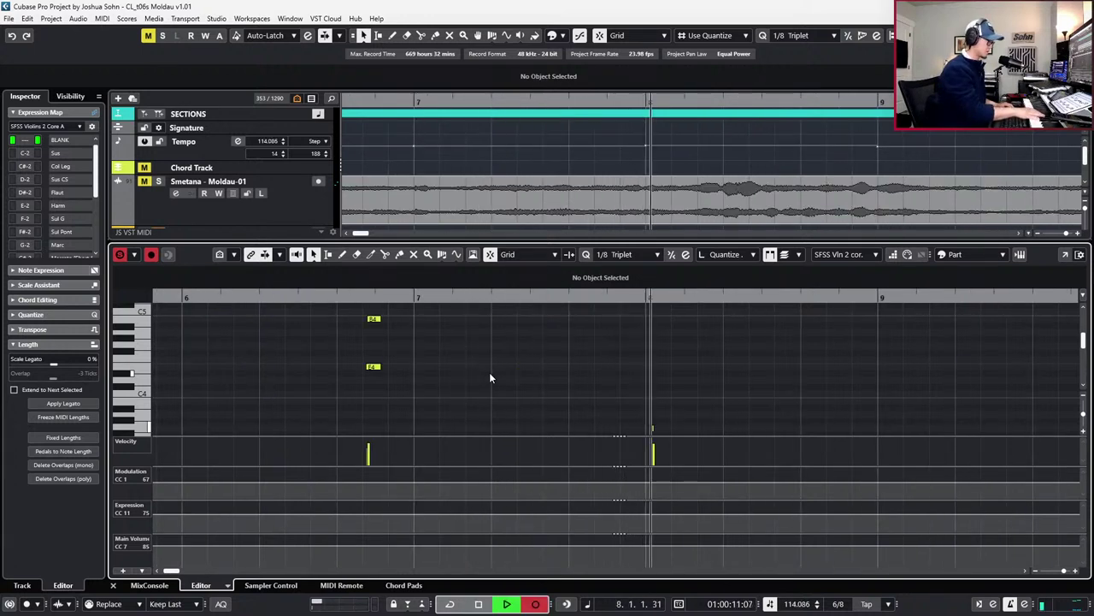
{"action": "key", "text": "space"}
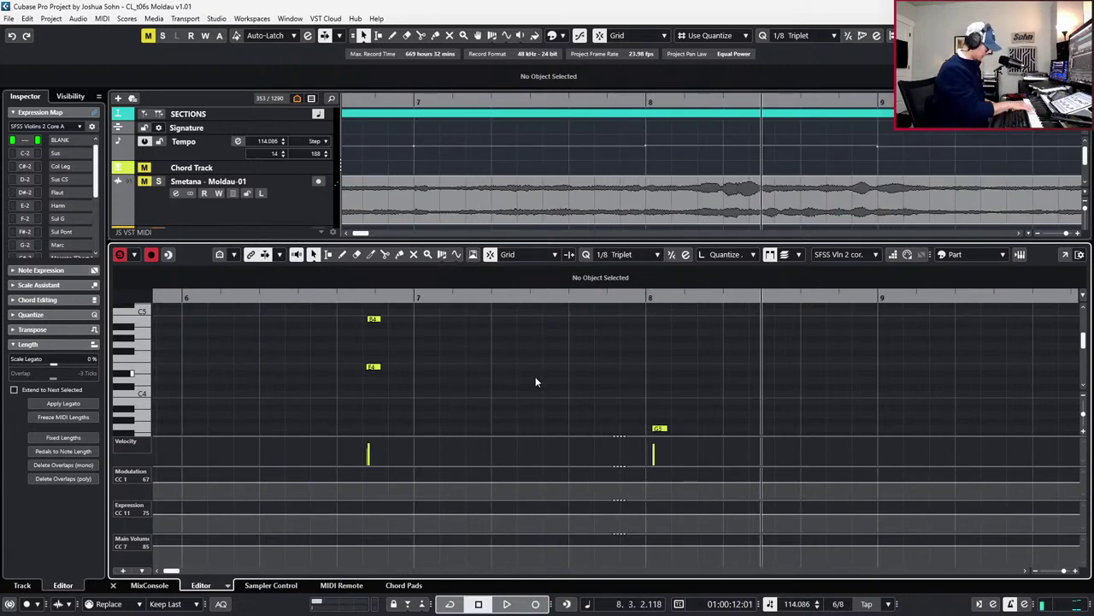
{"action": "key", "text": "ctrl+z"}
Record the violin 2 pizzicato notes G2, C3 and G3 in bars 8 to 10, starting from bar 7
{"action": "key", "text": "KP_1"}
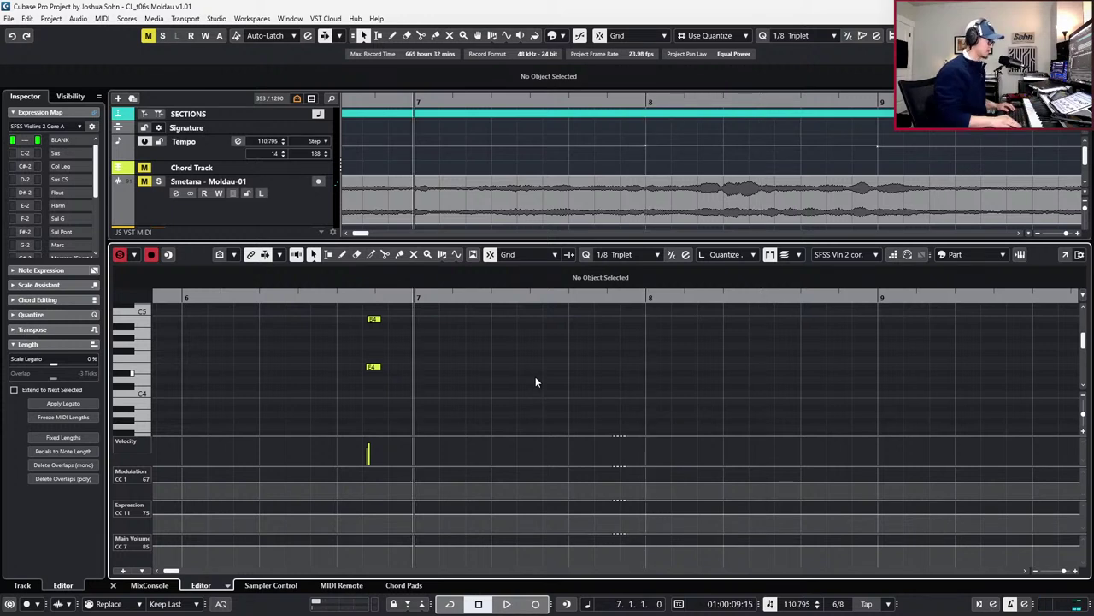
{"action": "key", "text": "KP_Multiply"}
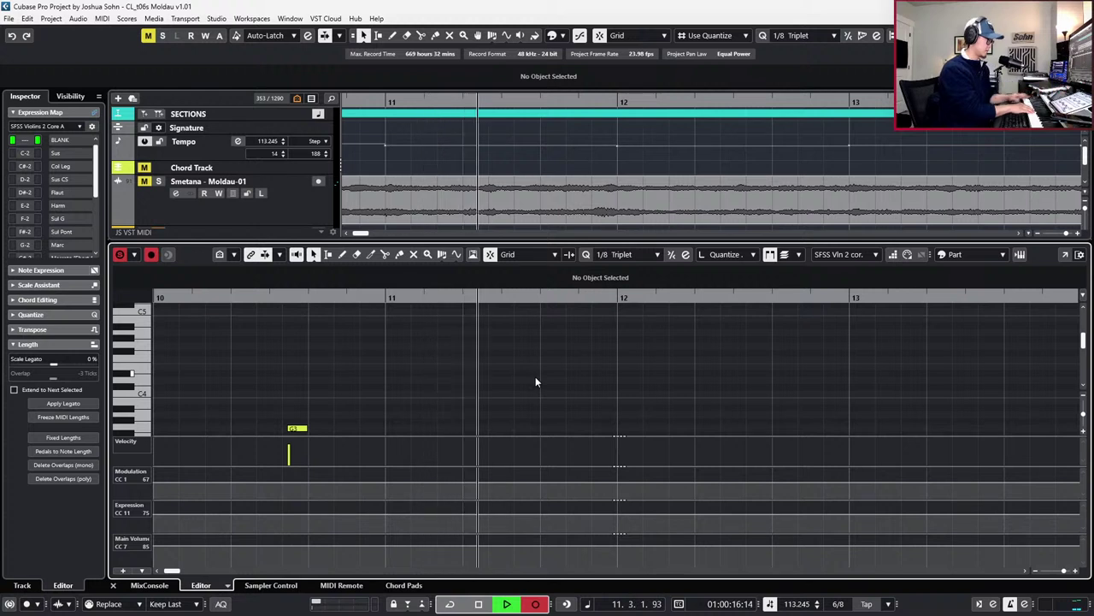
{"action": "key", "text": "space"}
Quantize the G3 note in bar 10 to the 1/8 Triplet grid and play that passage back
{"action": "scroll", "coordinate": [324, 384], "scroll_direction": "down", "scroll_amount": 1}
{"action": "left_click", "coordinate": [296, 396]}
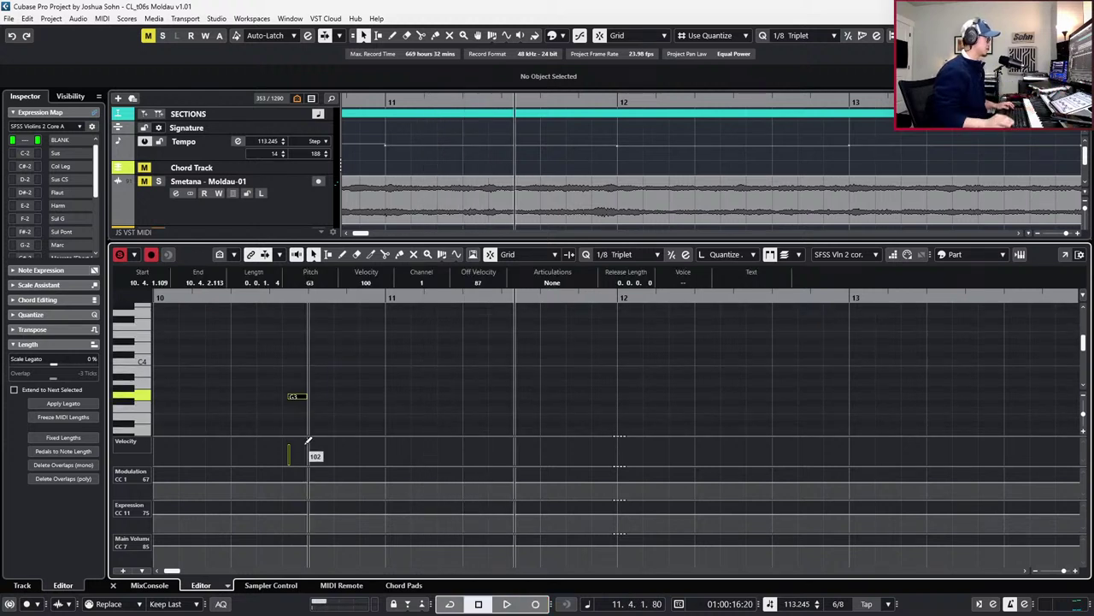
{"action": "scroll", "coordinate": [382, 319], "scroll_direction": "left", "scroll_amount": 3}
{"action": "key", "text": "q"}
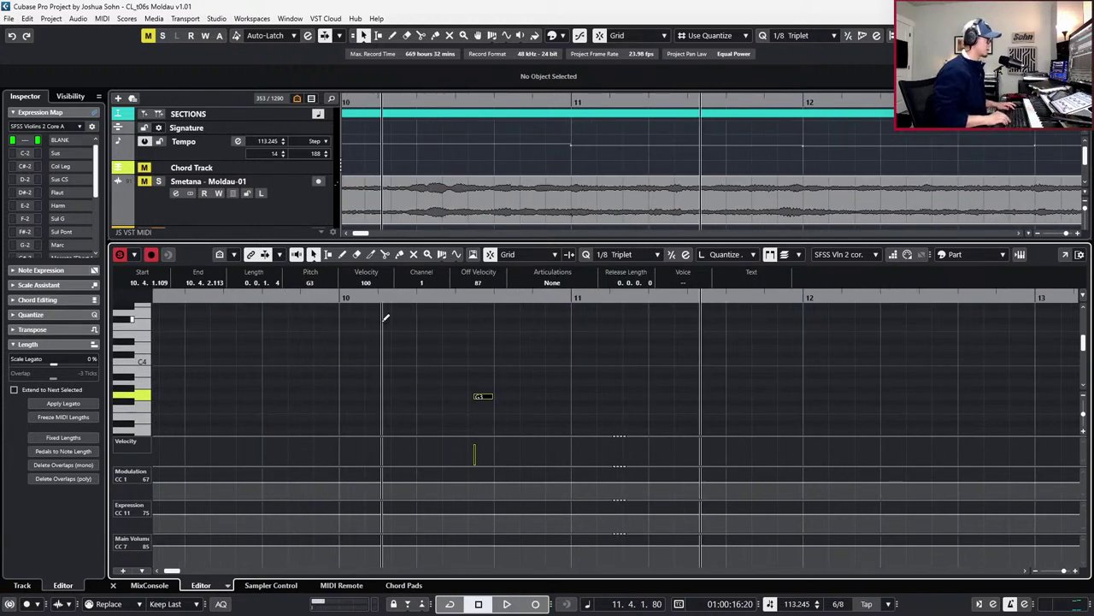
{"action": "key", "text": "l"}
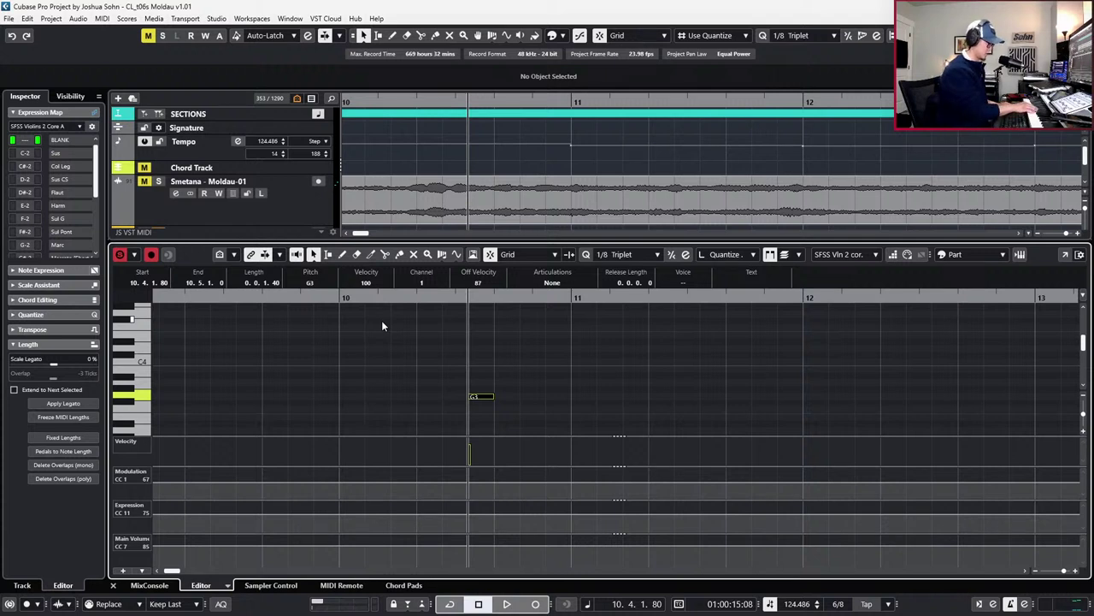
{"action": "key", "text": "space"}
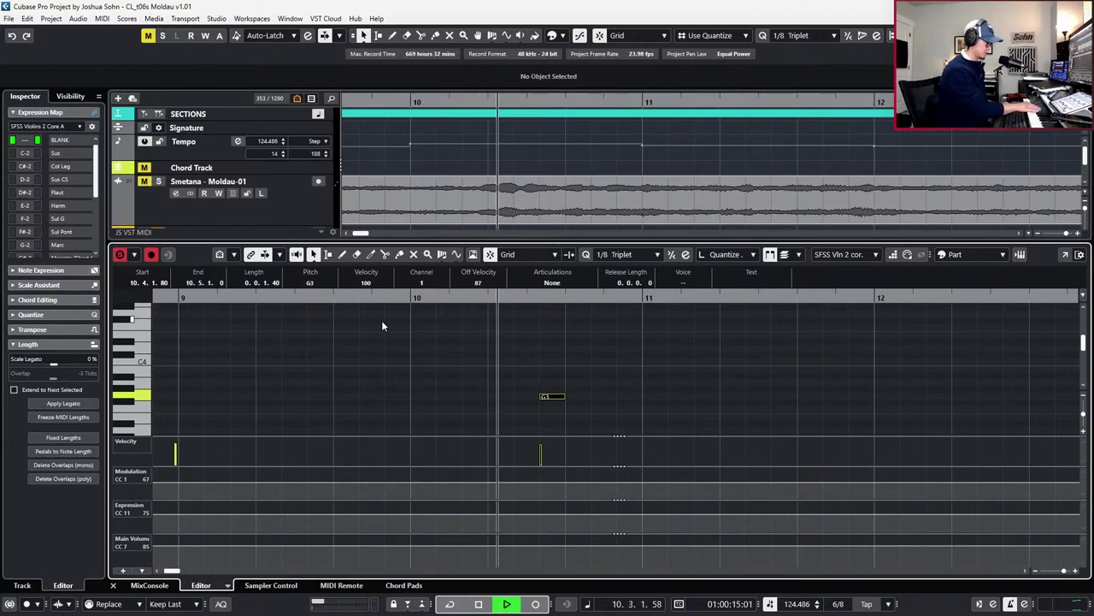
{"action": "key", "text": "space"}
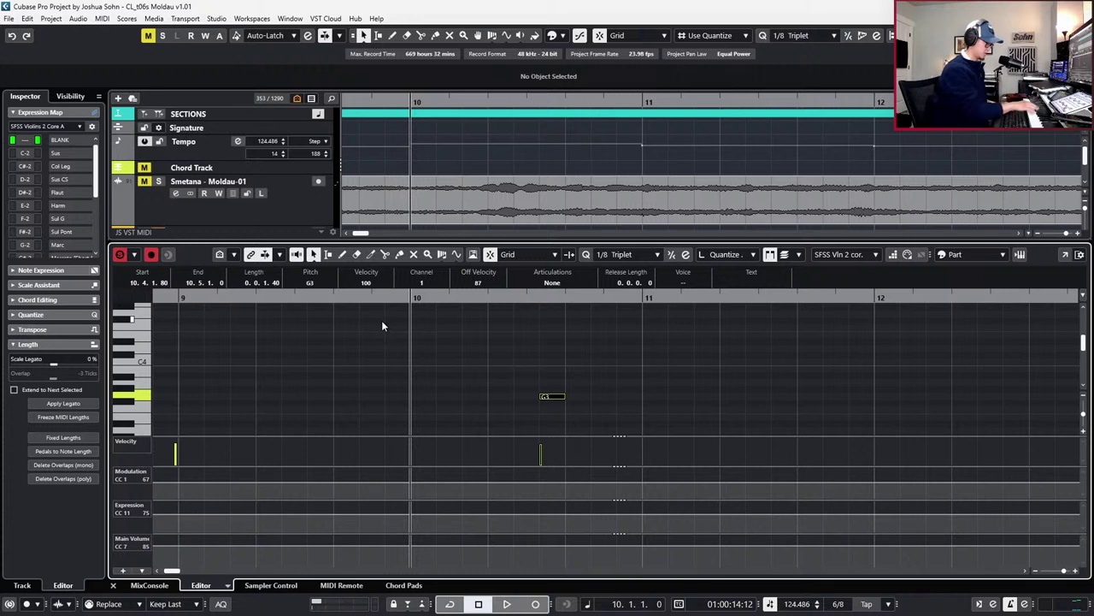
Record from bar 11 to the end of bar 13: A2, G3, F#3 and the E3/C#4 double stop
{"action": "key", "text": "KP_Multiply"}
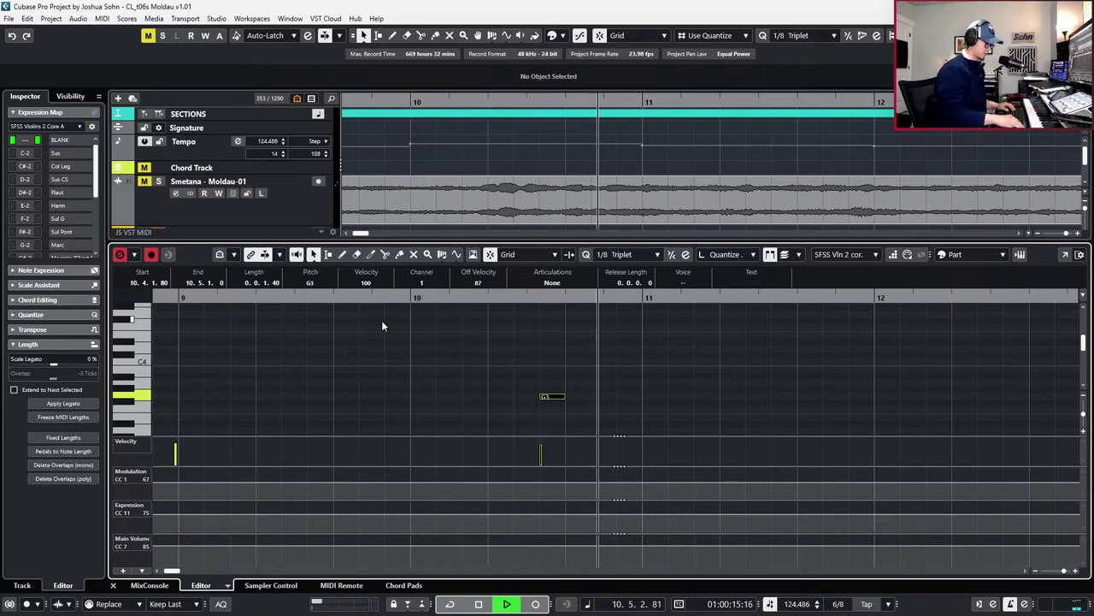
{"action": "key", "text": "space"}
{"action": "key", "text": "ctrl+KP_Subtract"}
{"action": "key", "text": "ctrl+KP_Subtract"}
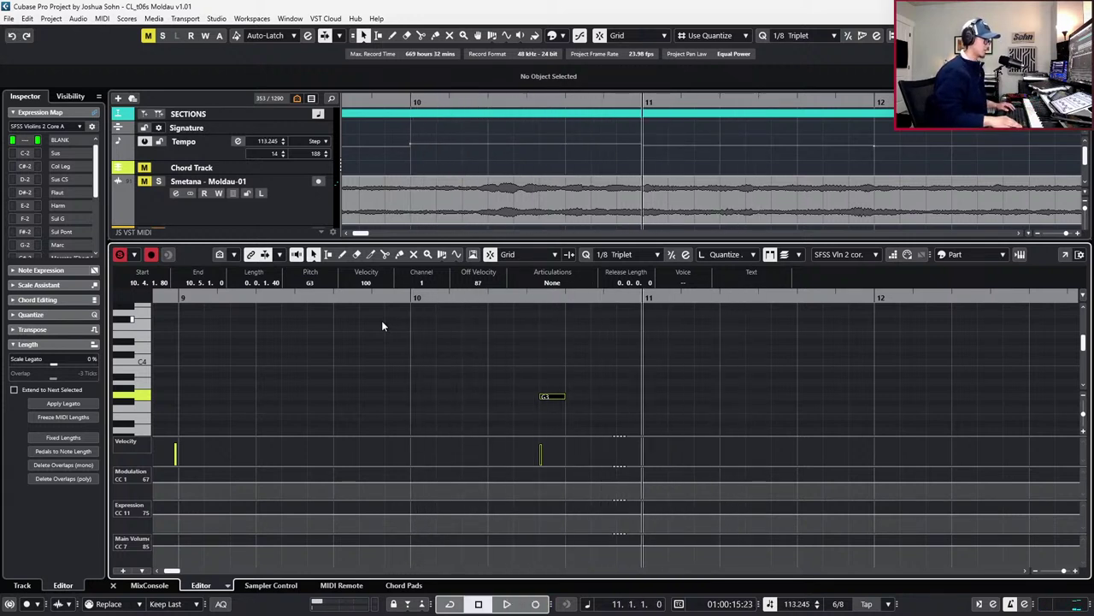
{"action": "key", "text": "KP_Multiply"}
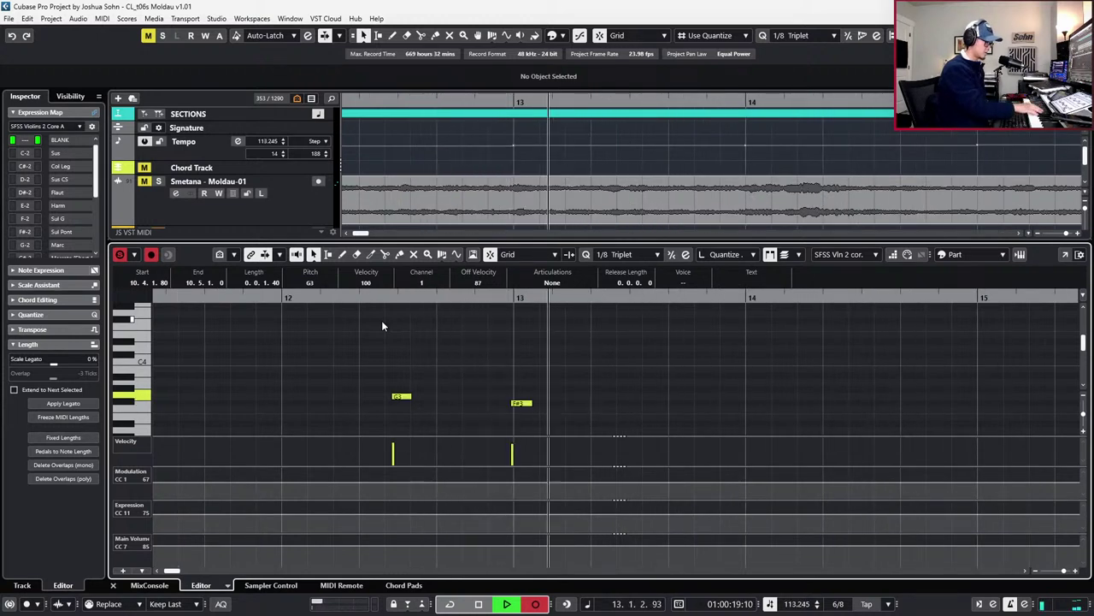
{"action": "key", "text": "space"}
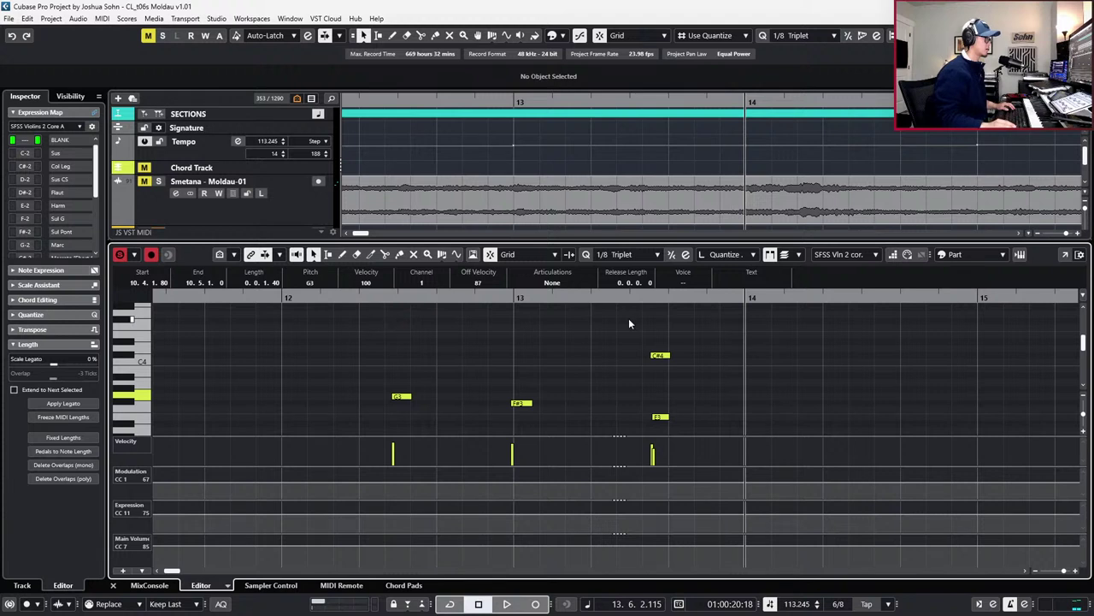
Quantize the E3 and C#4 notes in bar 13 to the 1/8 Triplet grid
{"action": "left_click_drag", "start_coordinate": [696, 452], "coordinate": [698, 451]}
{"action": "key", "text": "q"}
{"action": "key", "text": "q"}
{"action": "key", "text": "q"}
{"action": "key", "text": "q"}
{"action": "key", "text": "q"}
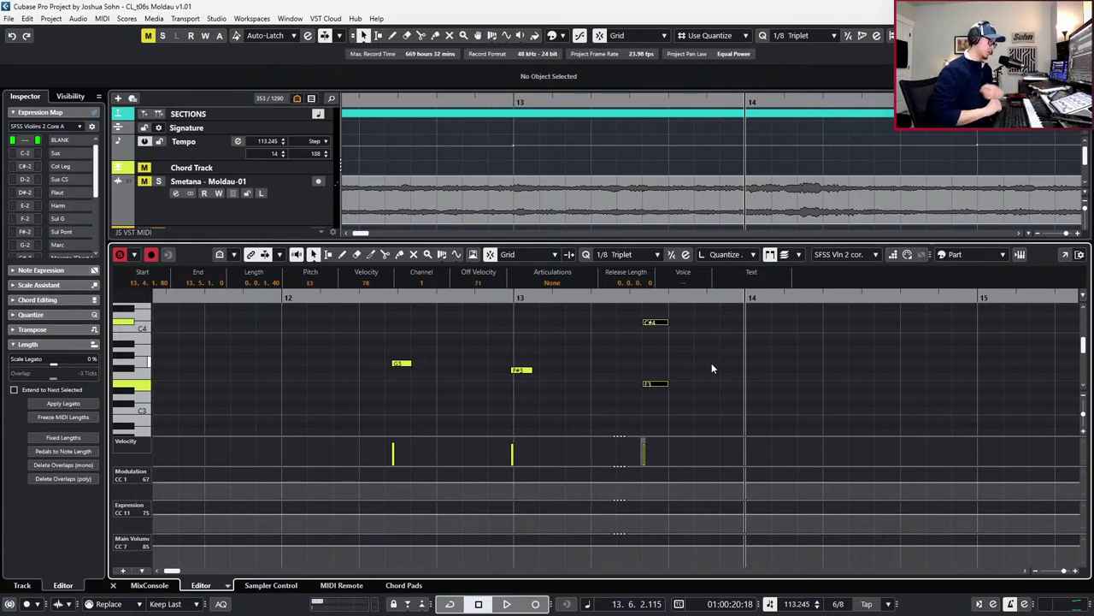
Record the D#3 and B3 pizzicato chord at bar 14, starting from bar 13
{"action": "scroll", "coordinate": [737, 347], "scroll_direction": "down", "scroll_amount": 1}
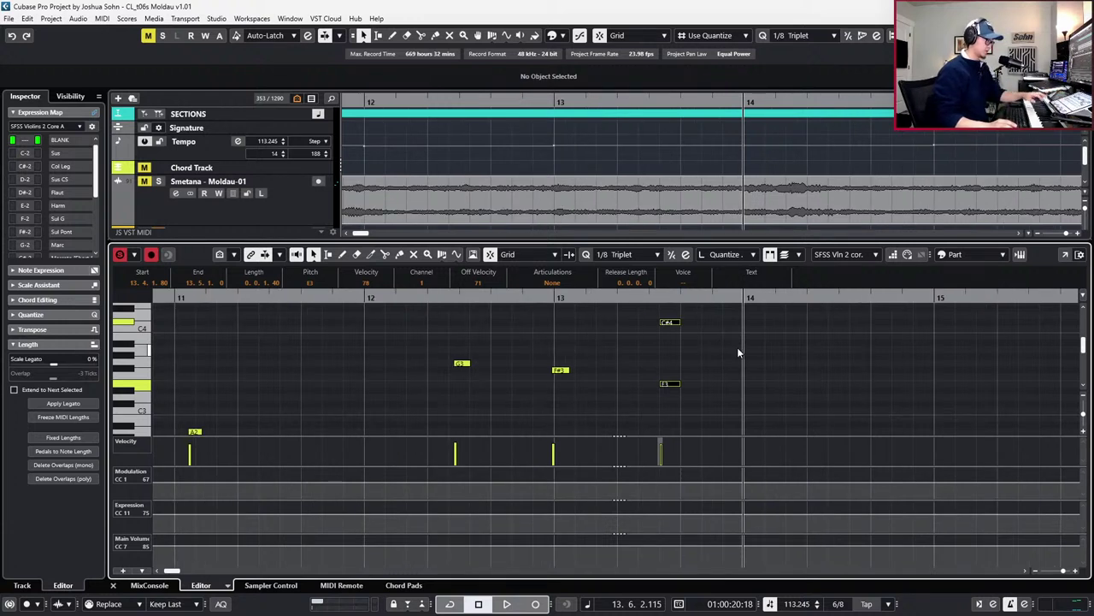
{"action": "key", "text": "KP_Subtract"}
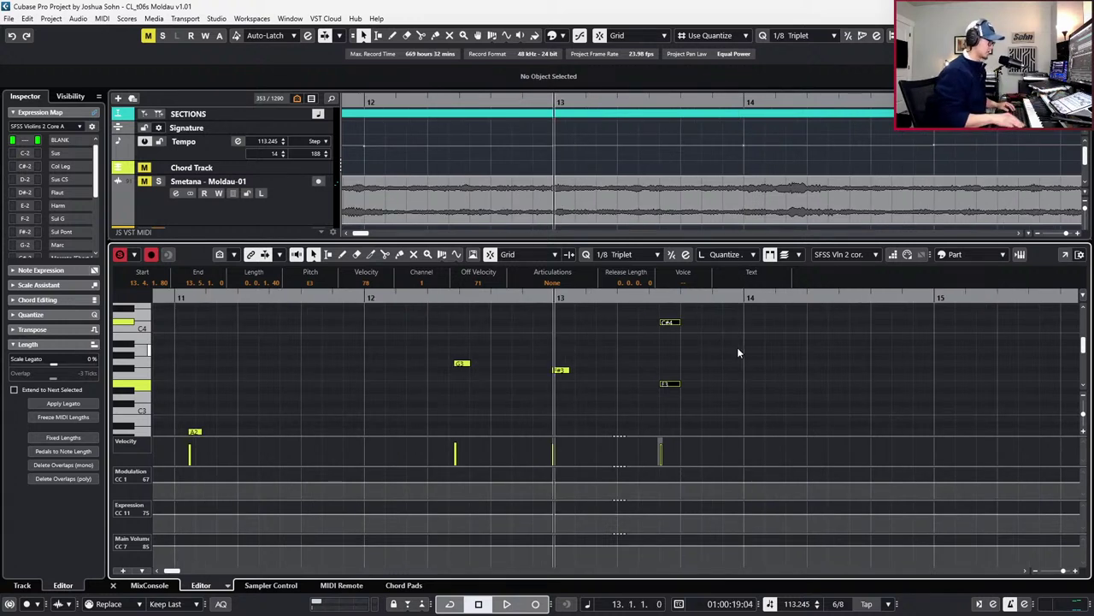
{"action": "key", "text": "KP_Multiply"}
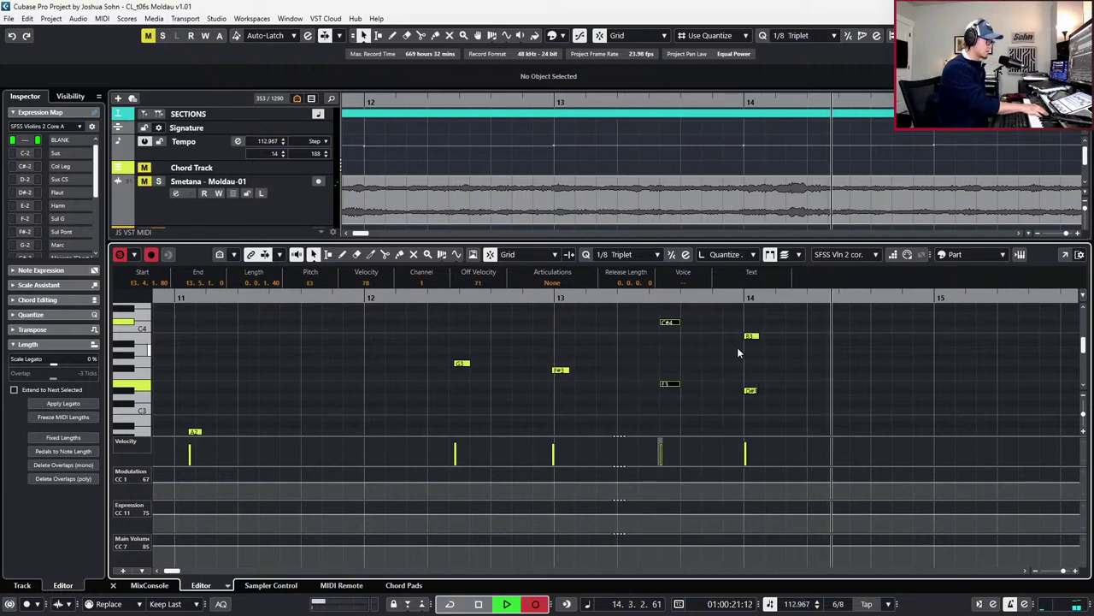
{"action": "key", "text": "KP_0"}
{"action": "key", "text": "KP_0"}
Record the B2 pizzicato note in bar 15 and the C3 at bar 16
{"action": "key", "text": "KP_Multiply"}
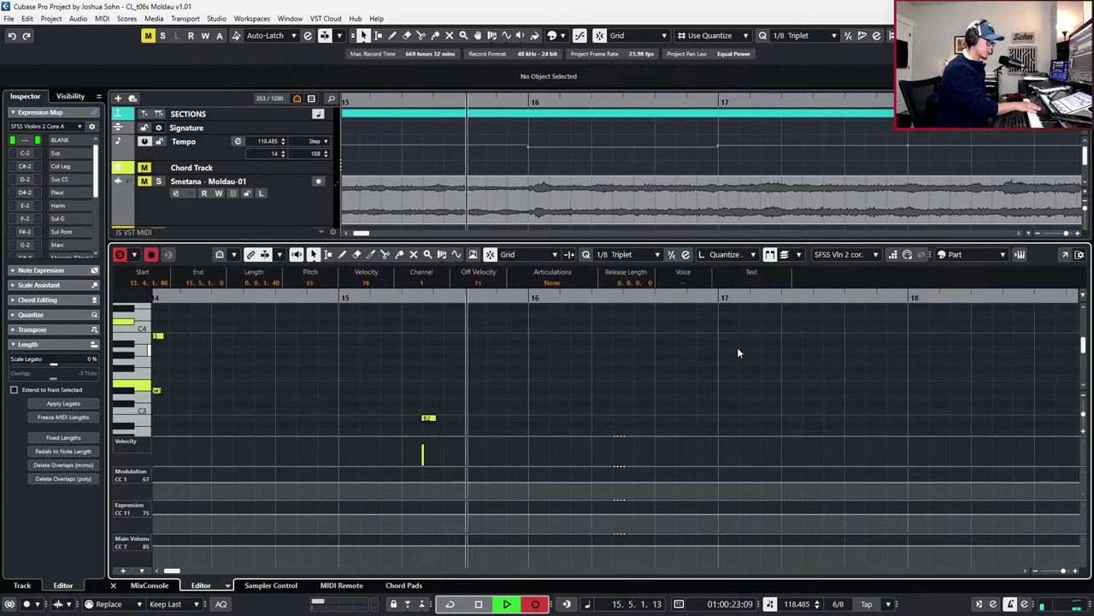
{"action": "key", "text": "KP_0"}
{"action": "key", "text": "KP_0"}
{"action": "key", "text": "KP_Multiply"}
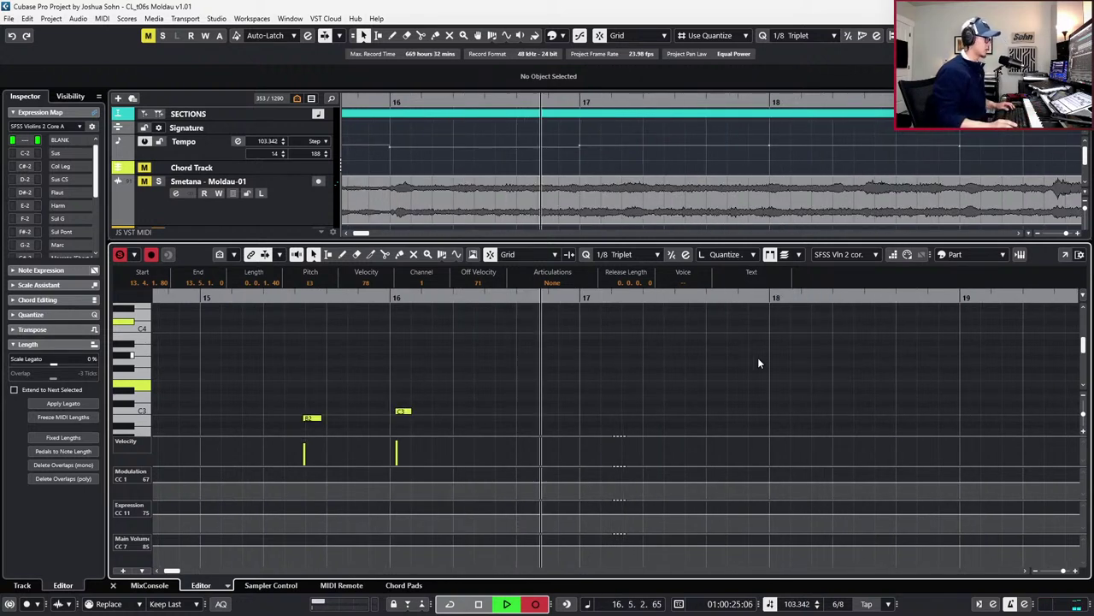
{"action": "key", "text": "KP_0"}
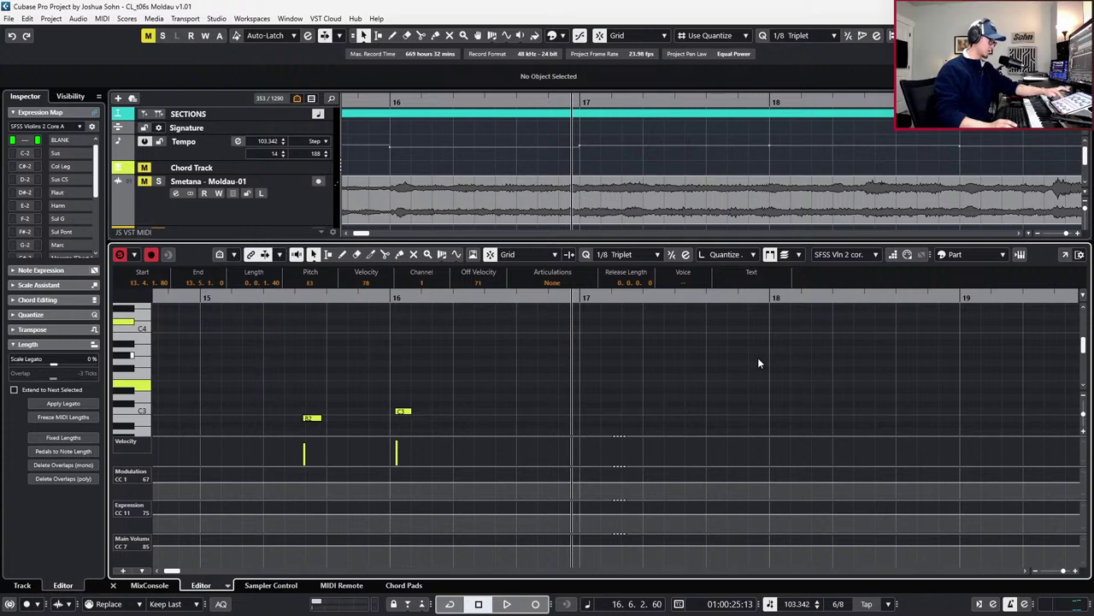
Hide the controller lanes in the Key Editor and select all the recorded violin 2 notes
{"action": "scroll", "coordinate": [664, 337], "scroll_direction": "down", "scroll_amount": 3}
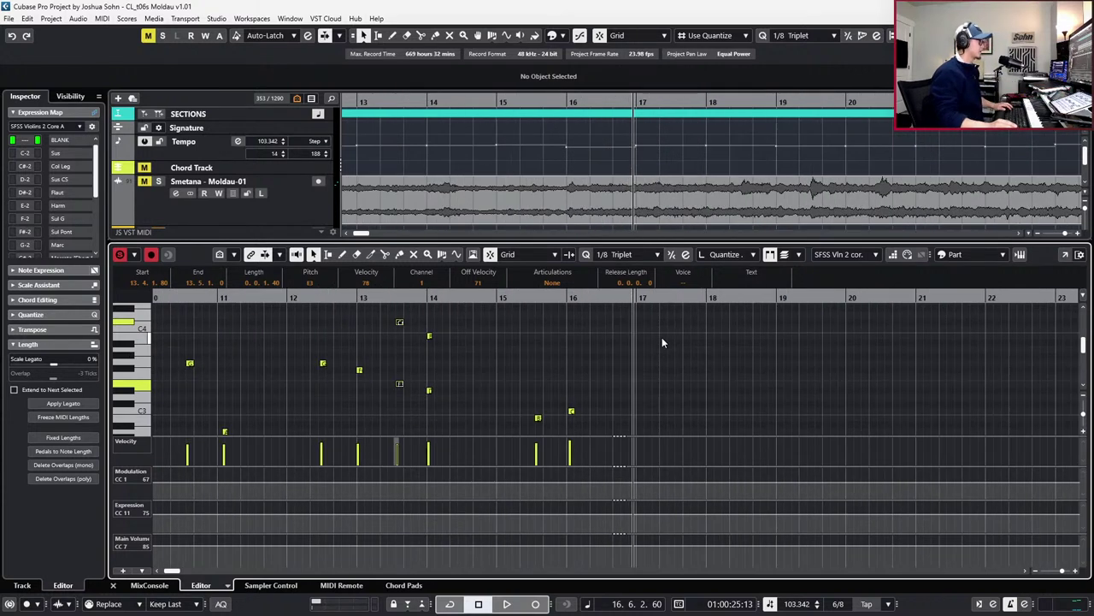
{"action": "scroll", "coordinate": [666, 402], "scroll_direction": "left", "scroll_amount": 3}
{"action": "key", "text": "alt+l"}
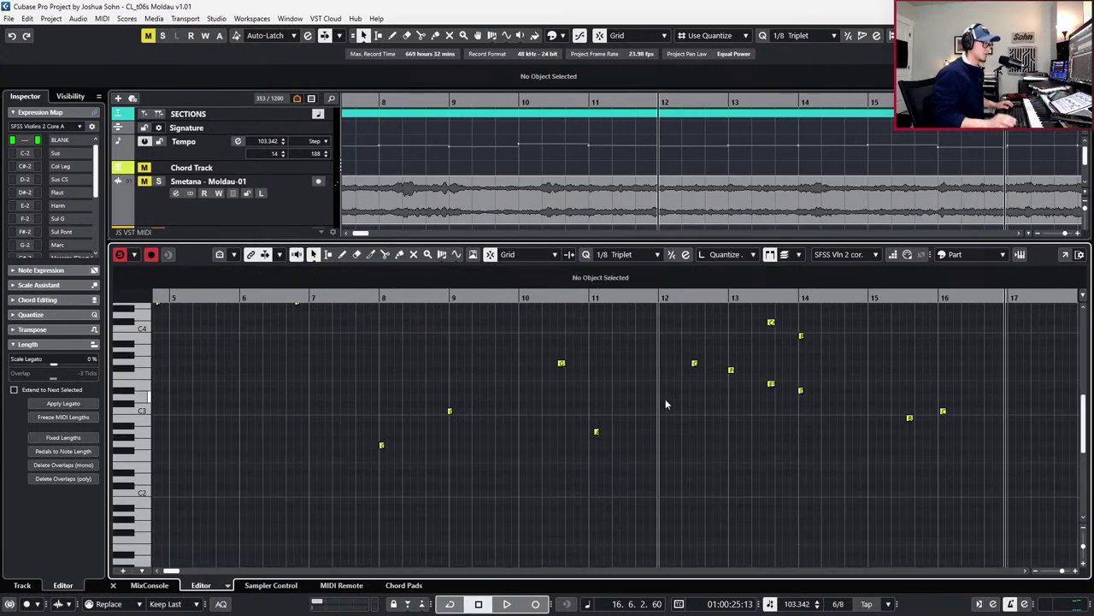
{"action": "scroll", "coordinate": [666, 408], "scroll_direction": "up", "scroll_amount": 2}
{"action": "left_click_drag", "start_coordinate": [963, 343], "coordinate": [342, 519]}
{"action": "scroll", "coordinate": [376, 488], "scroll_direction": "left", "scroll_amount": 3}
{"action": "scroll", "coordinate": [410, 454], "scroll_direction": "up", "scroll_amount": 2}
{"action": "left_click_drag", "start_coordinate": [275, 366], "coordinate": [648, 492]}
Set the quantize value to 1/8 for the recorded violin 2 notes, checking the grid against the opening bars
{"action": "key", "text": "h"}
{"action": "key", "text": "h"}
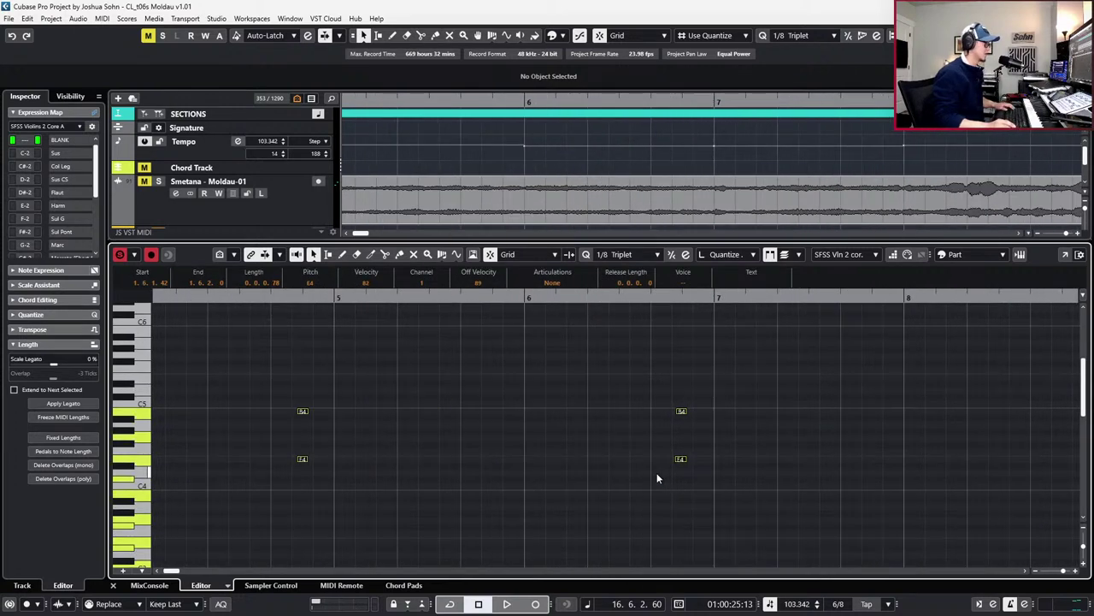
{"action": "key", "text": "h"}
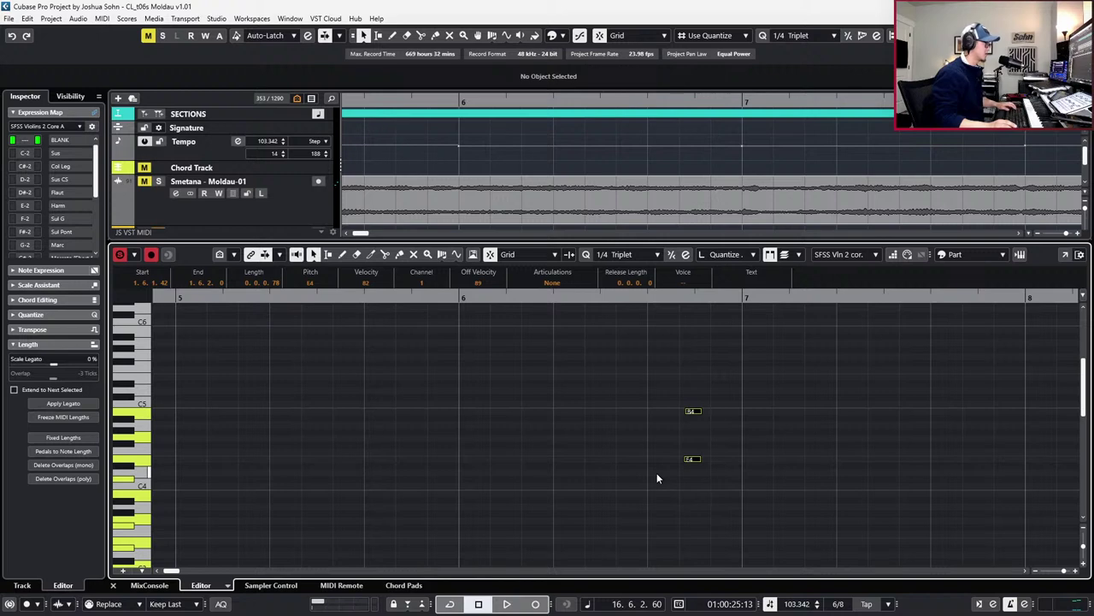
{"action": "key", "text": "g"}
{"action": "scroll", "coordinate": [657, 478], "scroll_direction": "left", "scroll_amount": 6}
{"action": "scroll", "coordinate": [498, 450], "scroll_direction": "left", "scroll_amount": 2}
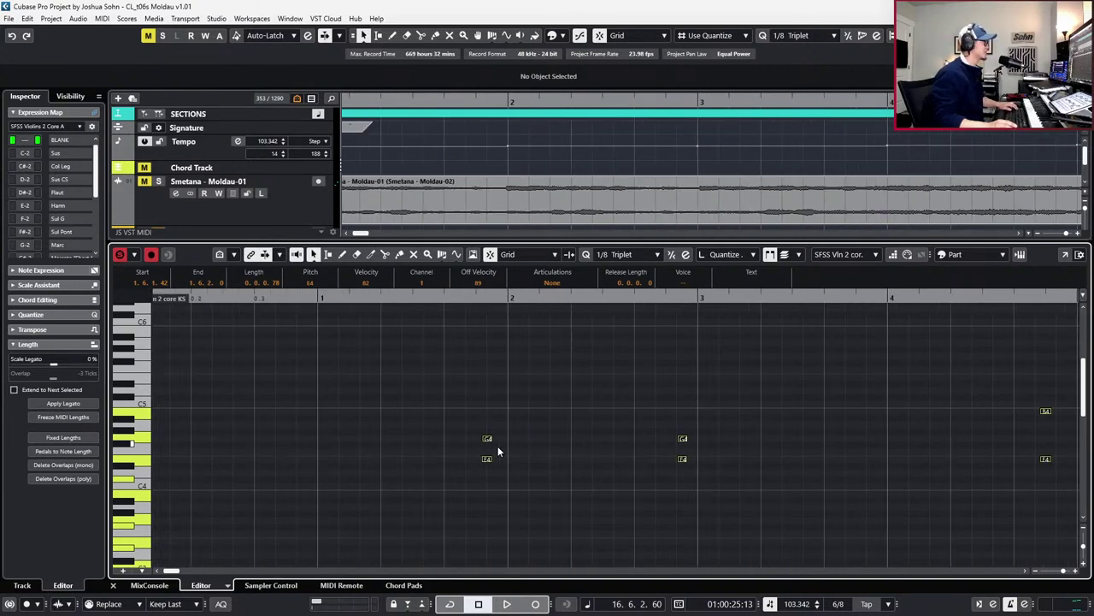
{"action": "key", "text": "h"}
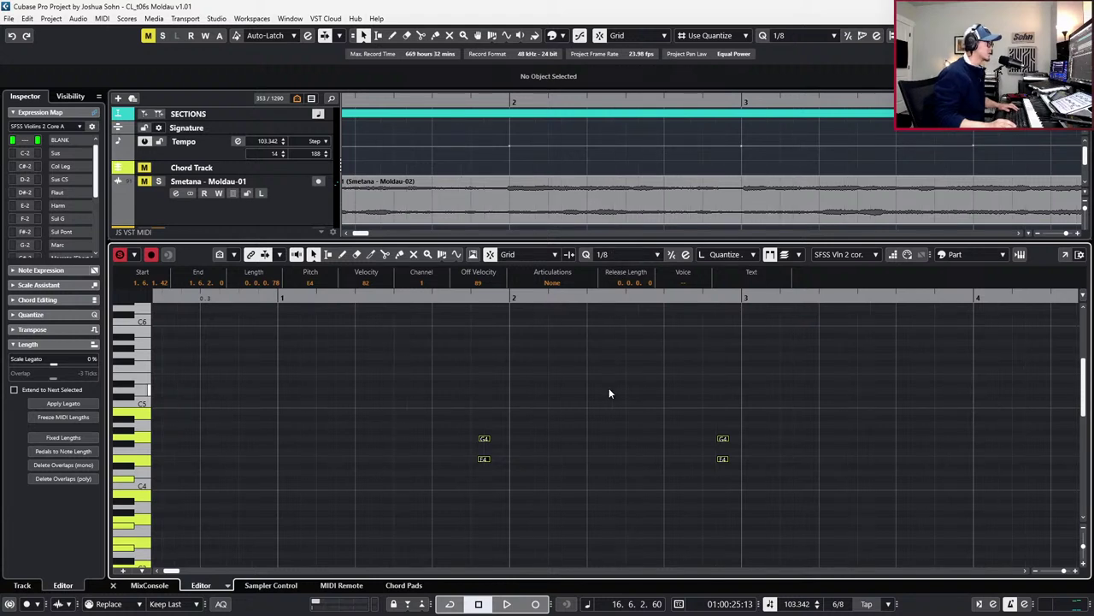
{"action": "key", "text": "g"}
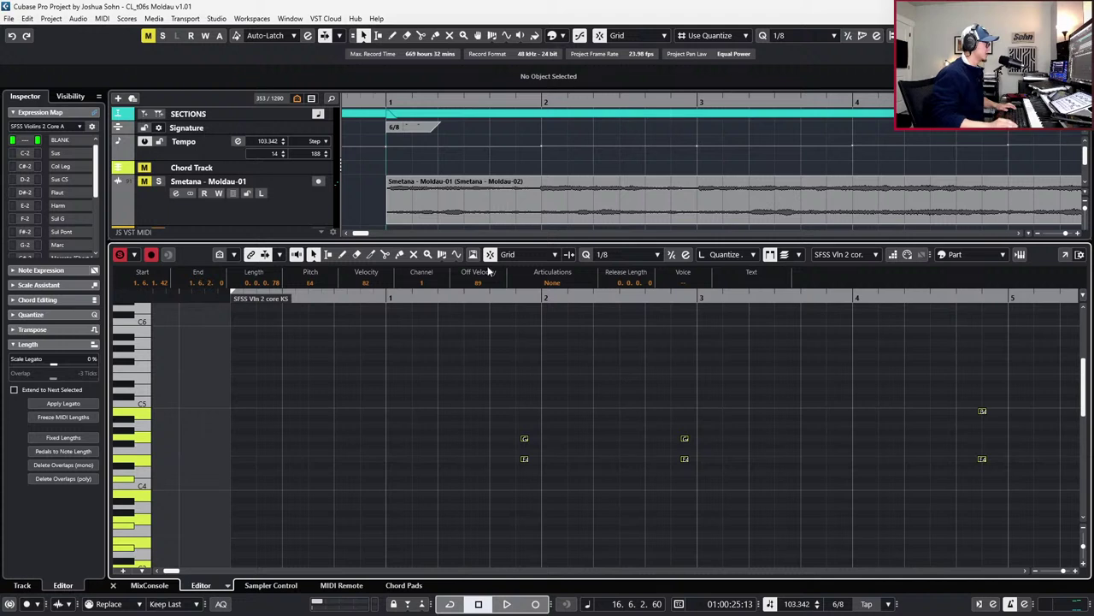
Move the cursor to bar 1 and quantize the selected violin 2 notes with Soft Quantize at 1/8
{"action": "left_click", "coordinate": [387, 101]}
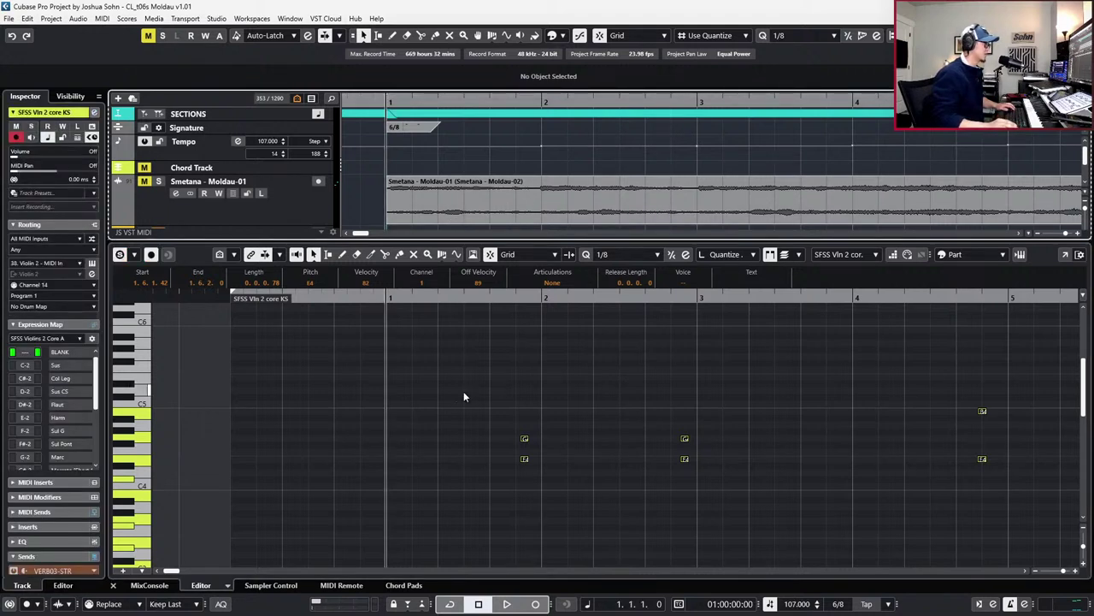
{"action": "key", "text": "g"}
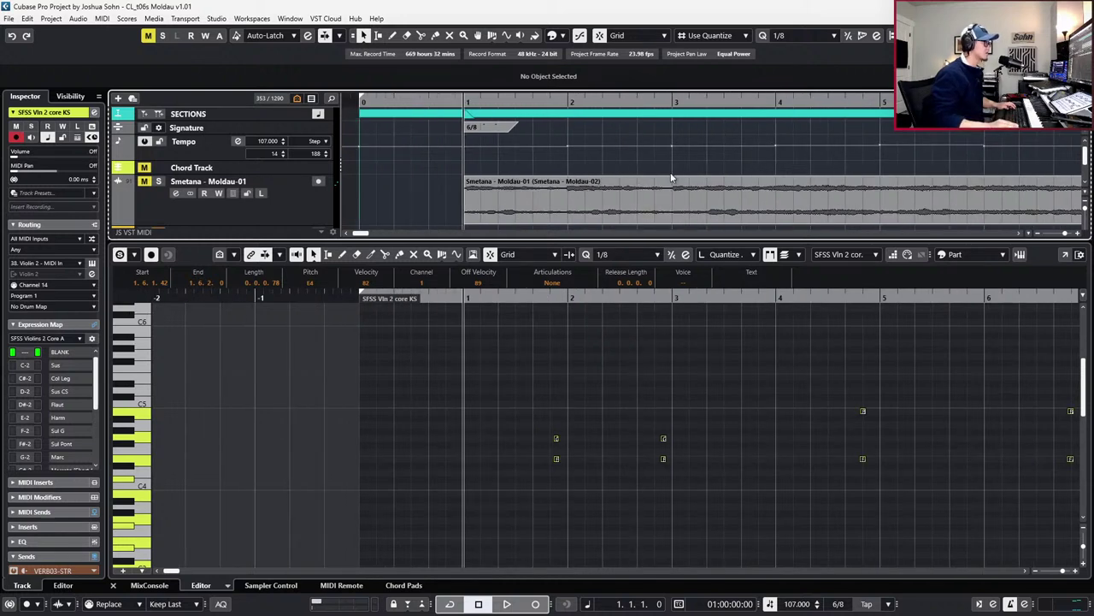
{"action": "left_click", "coordinate": [549, 405]}
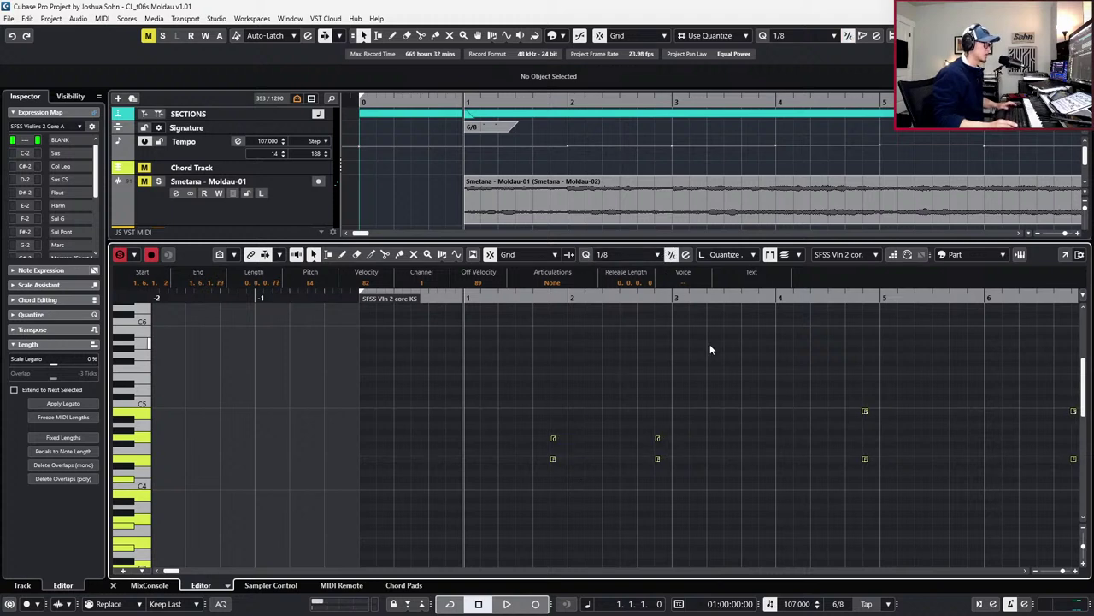
Play the quantized violin 2 opening from bar 1 and check the note positions through bar 12
{"action": "scroll", "coordinate": [713, 373], "scroll_direction": "down", "scroll_amount": 1}
{"action": "scroll", "coordinate": [713, 374], "scroll_direction": "right", "scroll_amount": 1}
{"action": "key", "text": "space"}
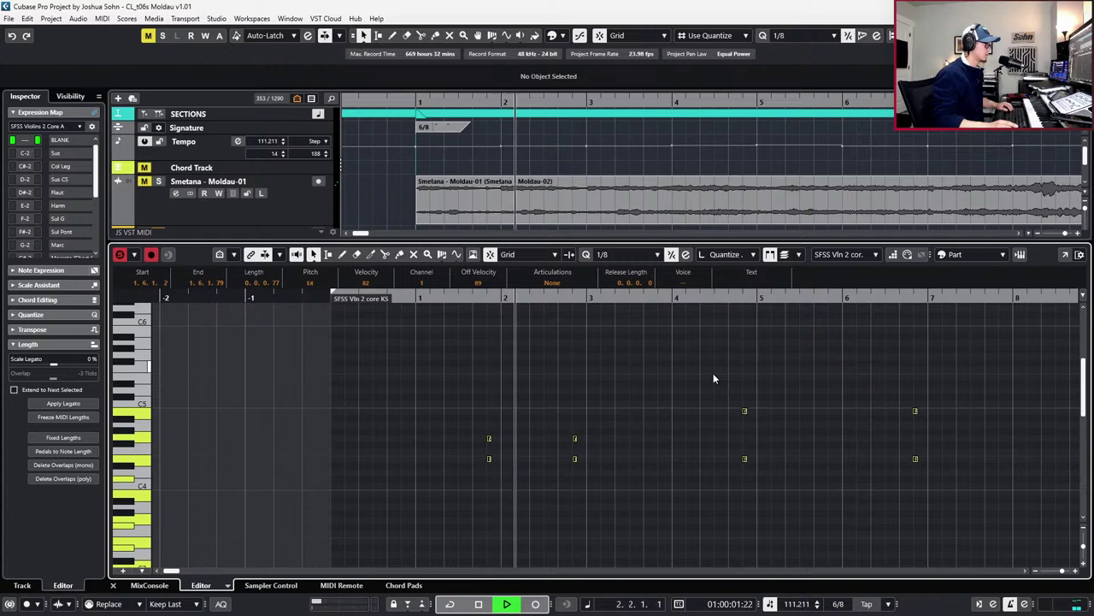
{"action": "key", "text": "space"}
{"action": "scroll", "coordinate": [713, 373], "scroll_direction": "right", "scroll_amount": 4}
{"action": "scroll", "coordinate": [650, 411], "scroll_direction": "down", "scroll_amount": 3}
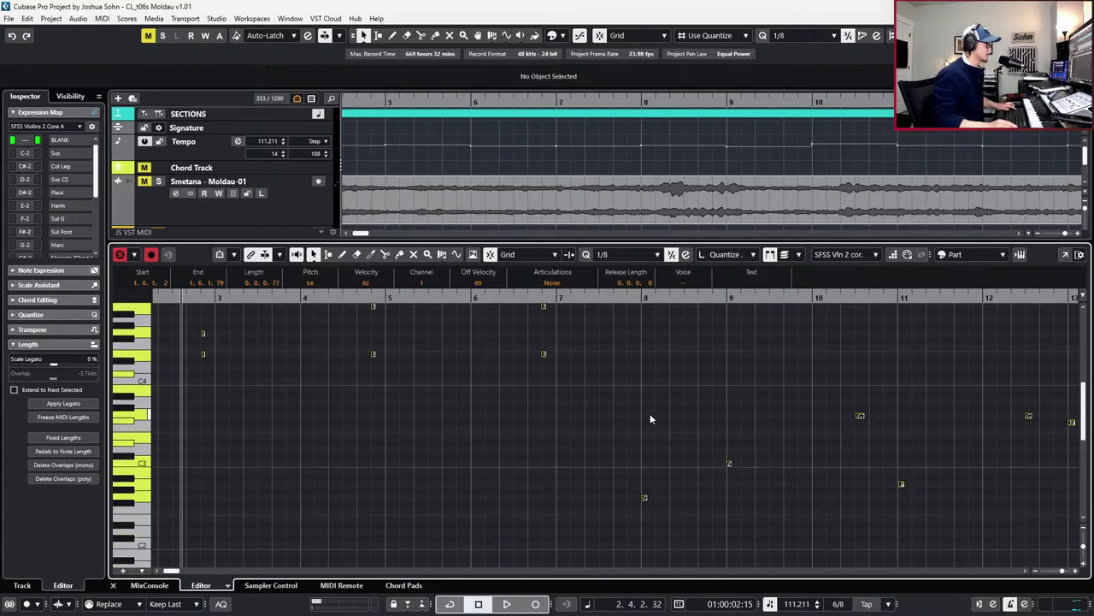
Check the quantized violin 2 note positions from bar 8 through bar 16 and select the last note
{"action": "scroll", "coordinate": [637, 410], "scroll_direction": "right", "scroll_amount": 1}
{"action": "scroll", "coordinate": [633, 410], "scroll_direction": "right", "scroll_amount": 6}
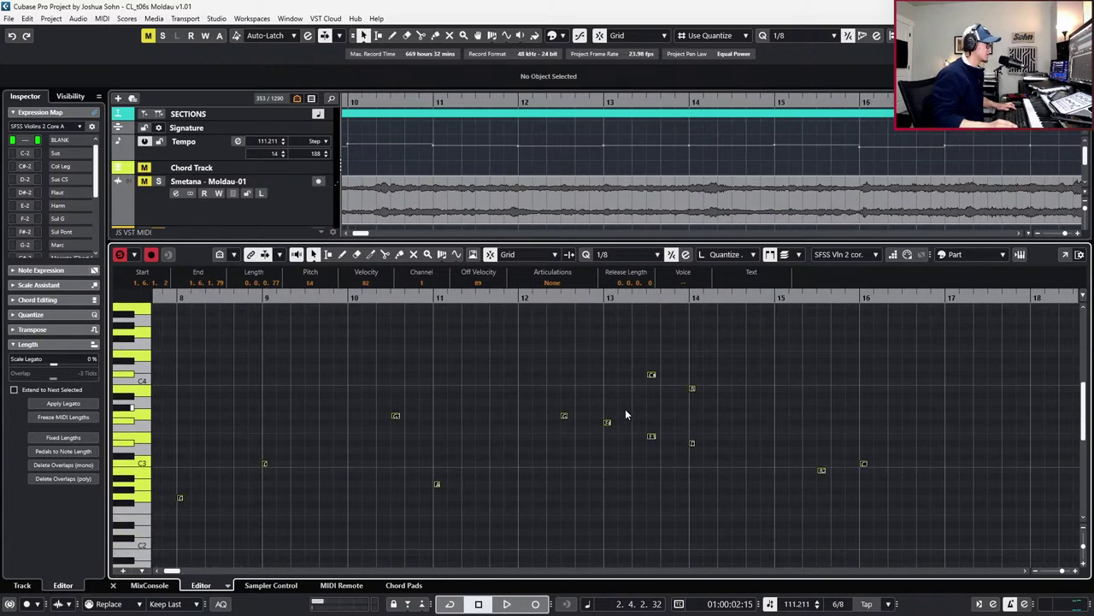
{"action": "scroll", "coordinate": [506, 393], "scroll_direction": "right", "scroll_amount": 1}
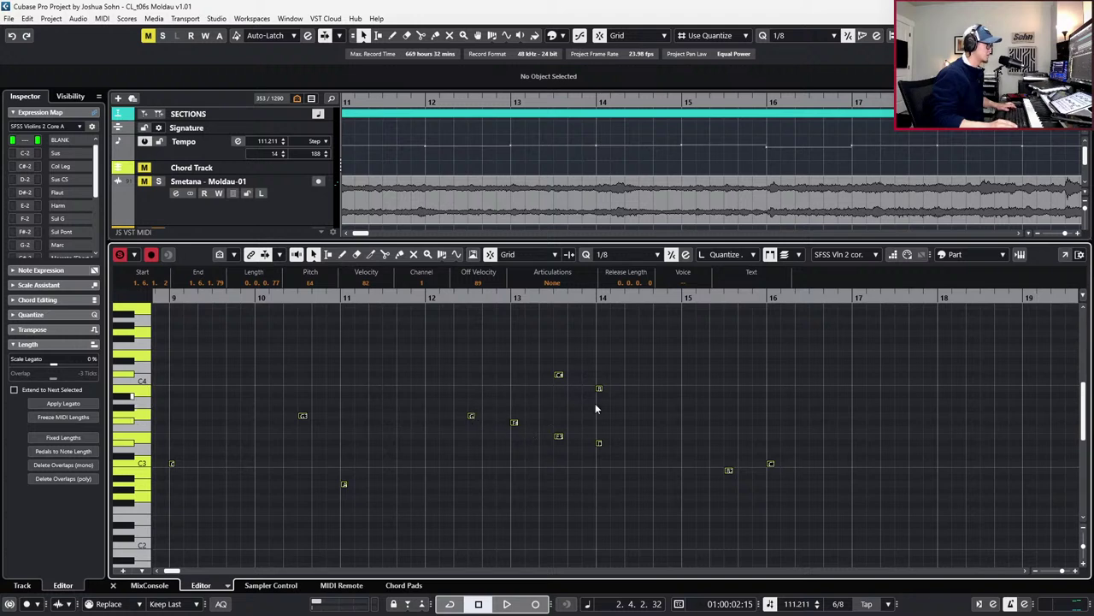
{"action": "scroll", "coordinate": [687, 443], "scroll_direction": "right", "scroll_amount": 1}
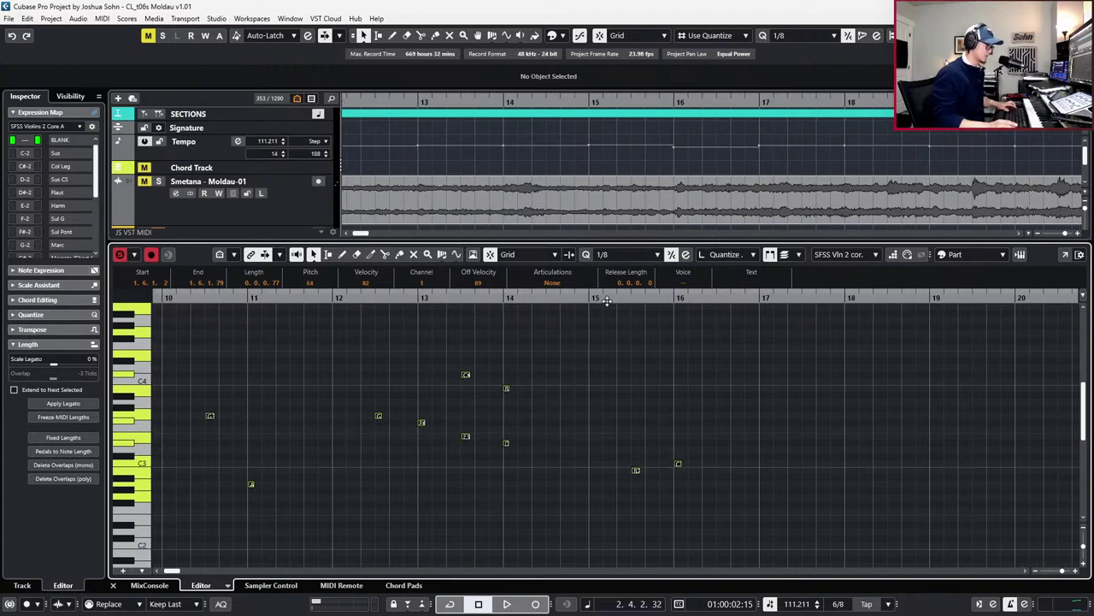
{"action": "left_click_drag", "start_coordinate": [634, 499], "coordinate": [691, 530]}
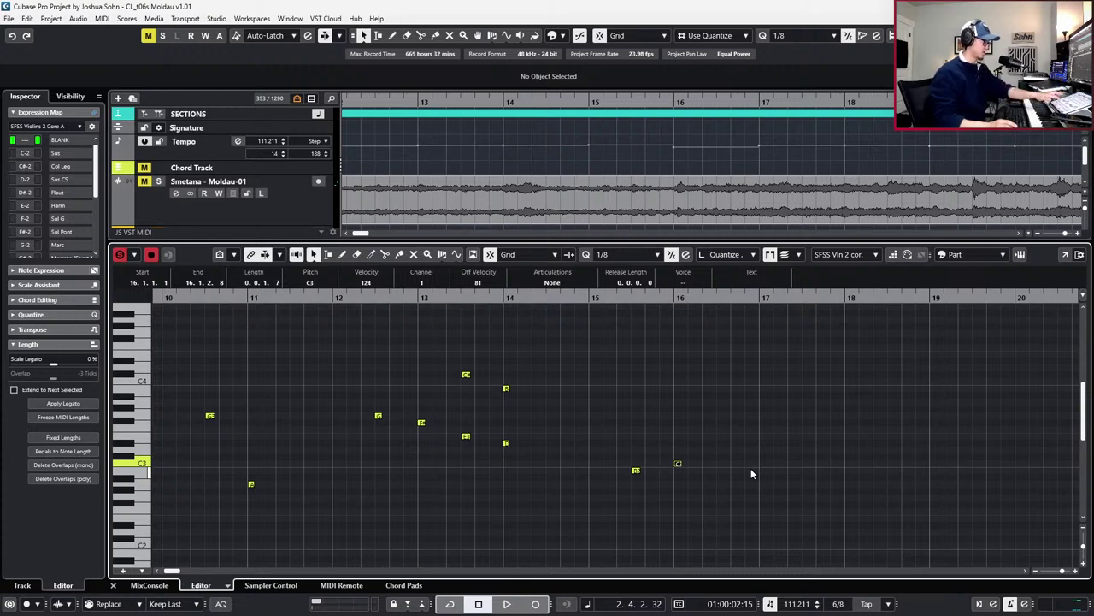
Open the SFSS Vln 1 core KS part for editing and move the cursor to its start at bar 0
{"action": "key", "text": "ctrl+alt+b"}
{"action": "key", "text": "g"}
{"action": "double_click", "coordinate": [615, 452]}
{"action": "key", "text": "KP_Subtract"}
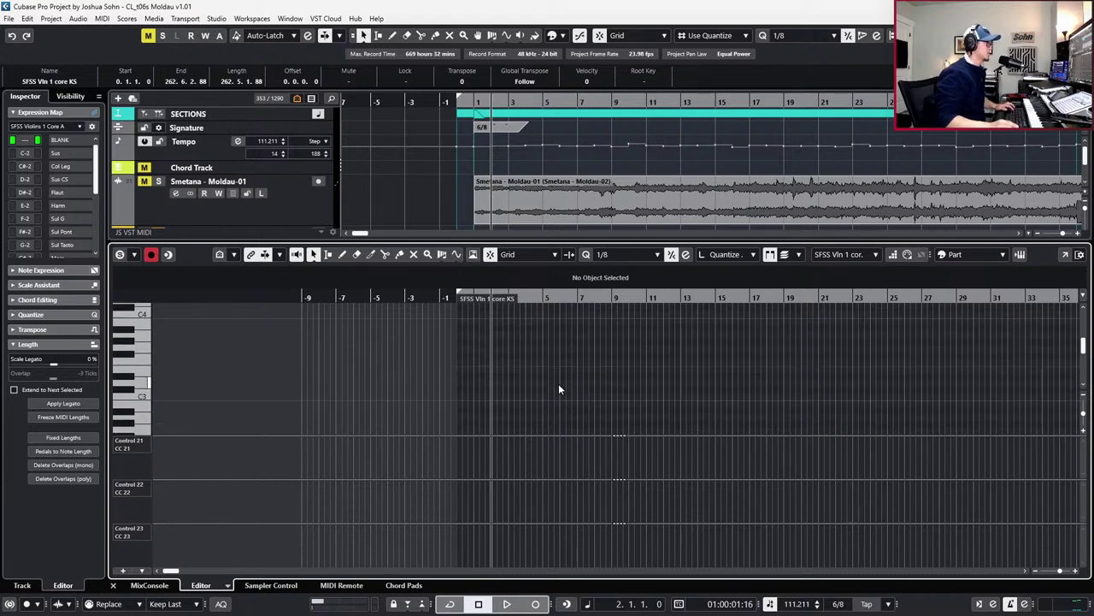
{"action": "scroll", "coordinate": [529, 393], "scroll_direction": "up", "scroll_amount": 1}
{"action": "scroll", "coordinate": [529, 395], "scroll_direction": "up", "scroll_amount": 2}
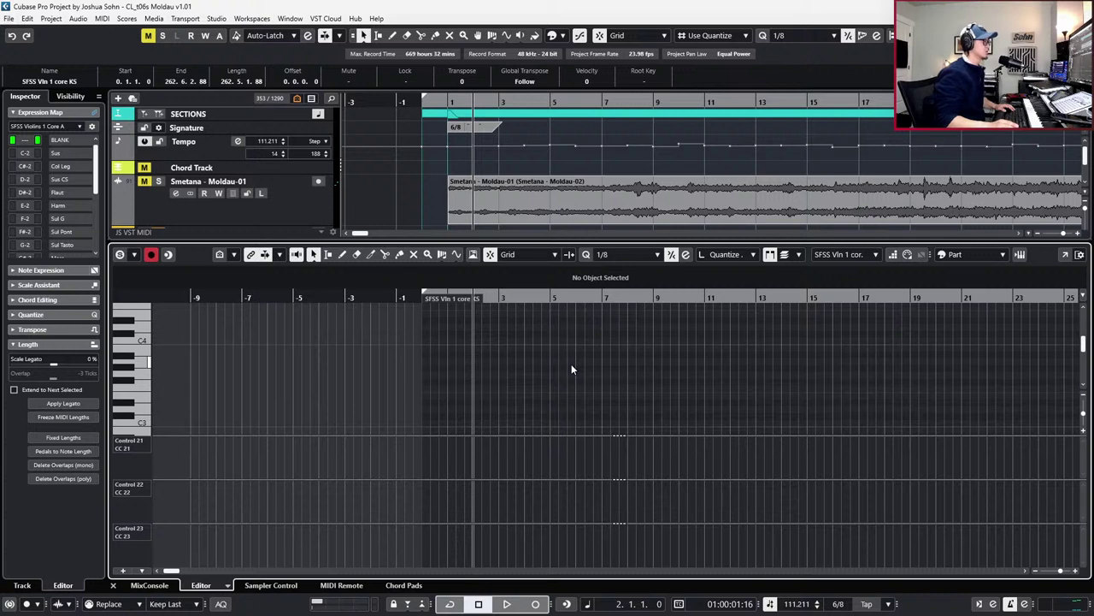
{"action": "left_click", "coordinate": [618, 134]}
{"action": "scroll", "coordinate": [619, 136], "scroll_direction": "up", "scroll_amount": 3}
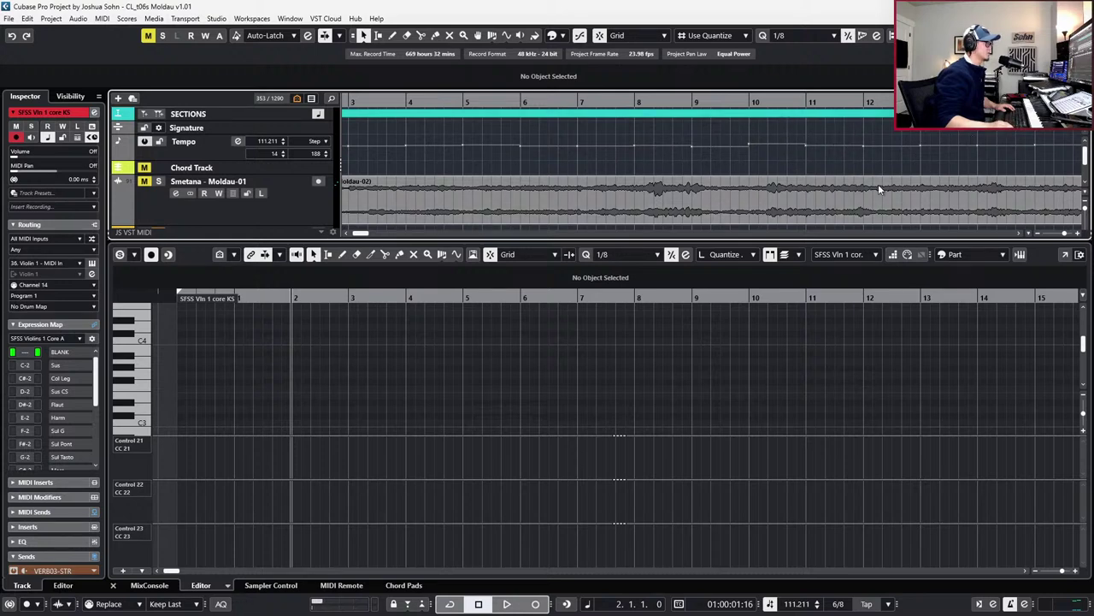
{"action": "scroll", "coordinate": [597, 344], "scroll_direction": "down", "scroll_amount": 3}
{"action": "key", "text": "KP_Subtract"}
{"action": "key", "text": "KP_Subtract"}
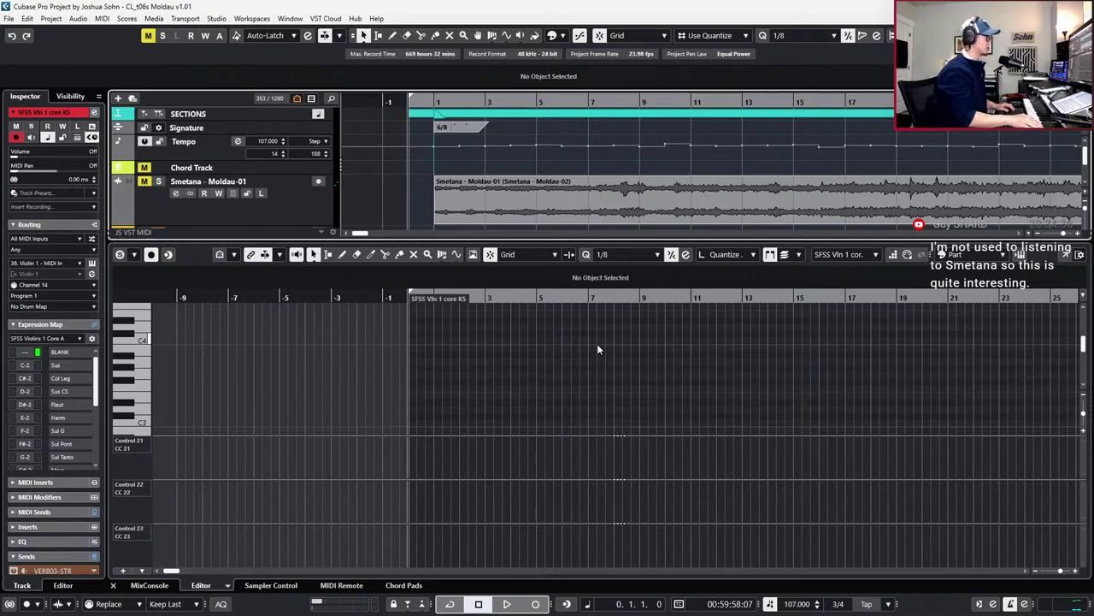
Record the opening violin 1 pizzicato chords from the start through bar 5
{"action": "key", "text": "space"}
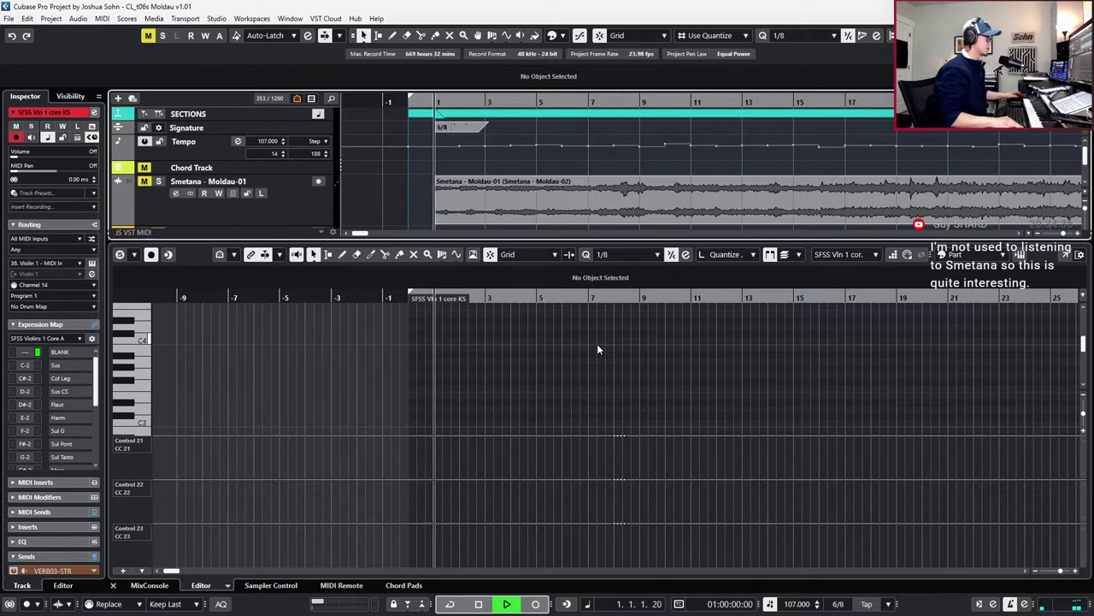
{"action": "key", "text": "space"}
{"action": "key", "text": "KP_Multiply"}
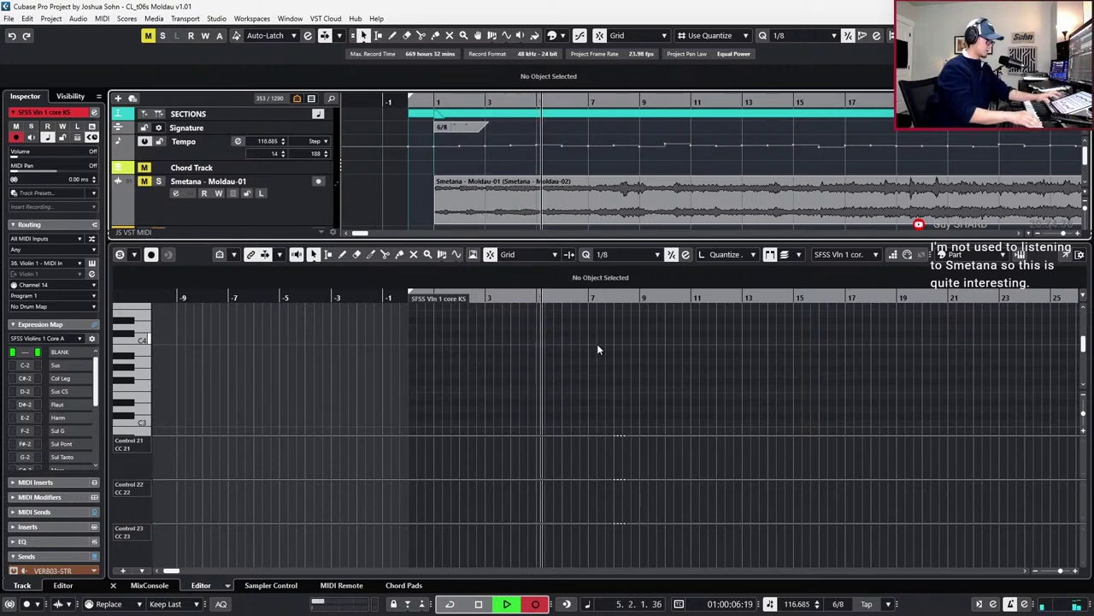
{"action": "key", "text": "space"}
{"action": "key", "text": "h"}
{"action": "key", "text": "h"}
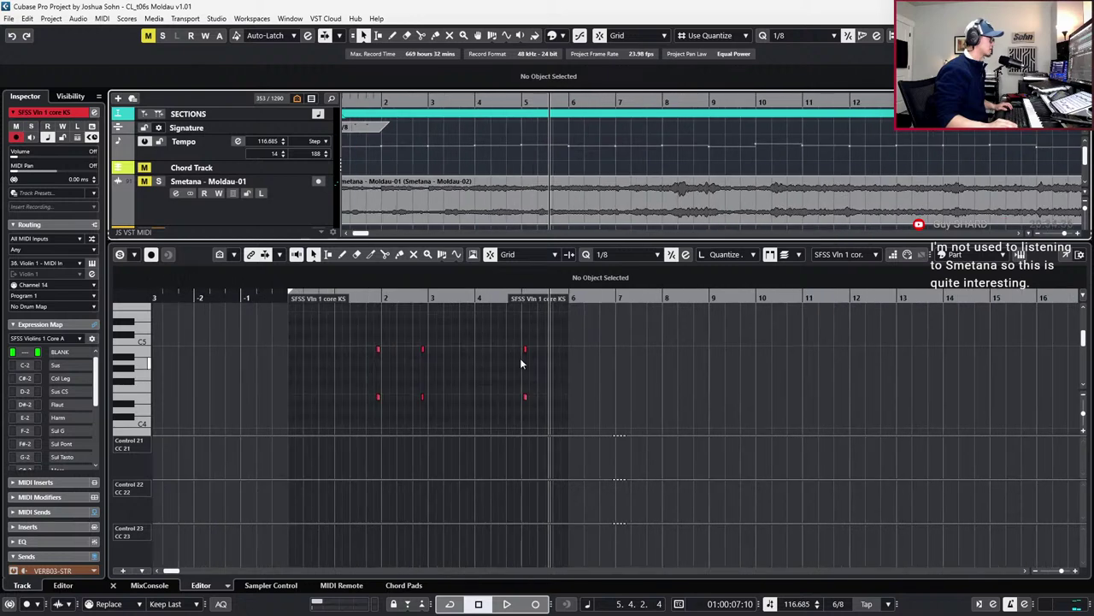
Delete the two misplayed violin 1 notes at bar 5 and show the Velocity, Modulation, Expression and Main Volume lanes
{"action": "left_click_drag", "start_coordinate": [534, 340], "coordinate": [505, 409]}
{"action": "key", "text": "Delete"}
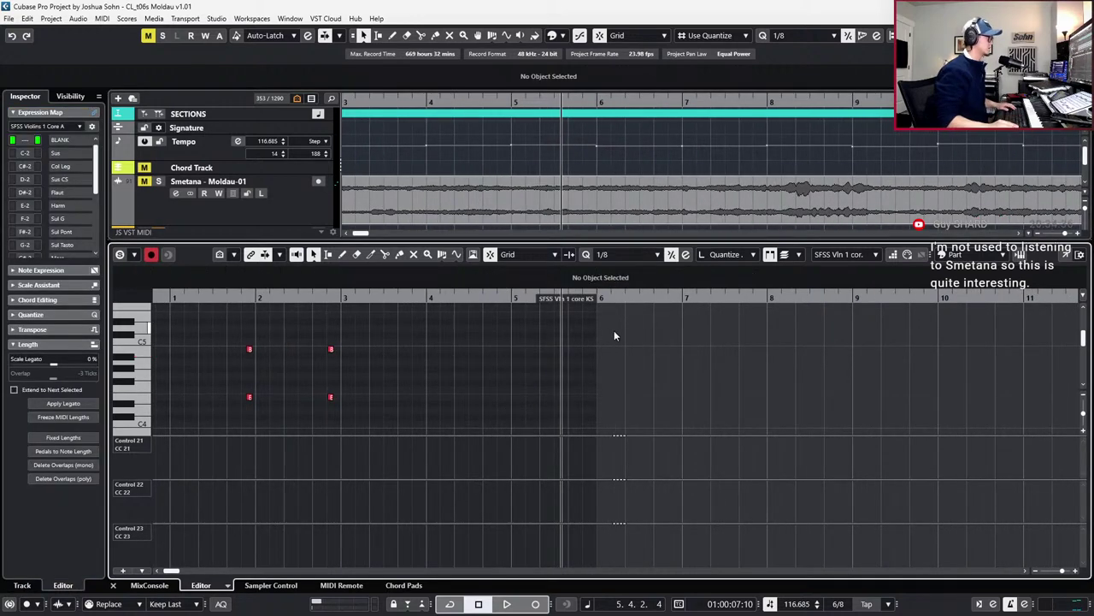
{"action": "key", "text": "KP_0"}
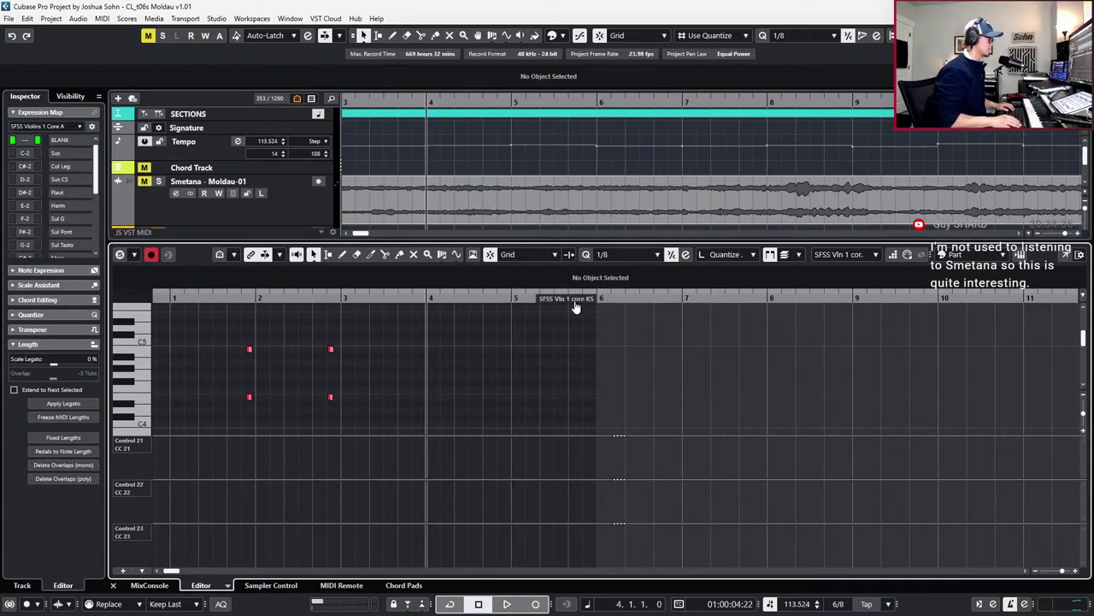
{"action": "key", "text": "ctrl+1"}
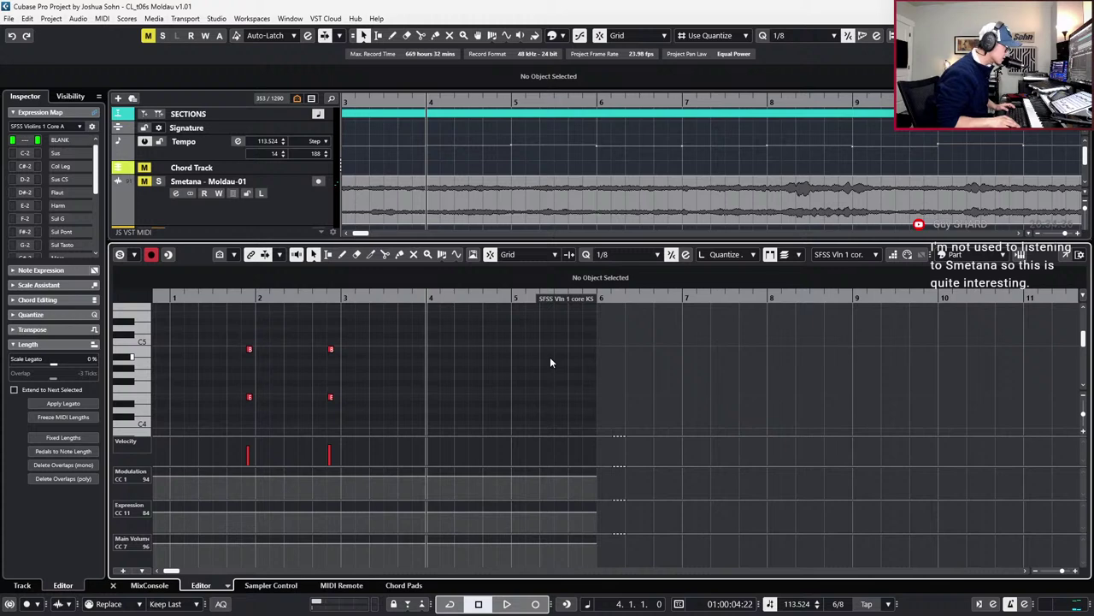
Try two takes of the violin 1 chord at bar 5, undoing each one
{"action": "key", "text": "space"}
{"action": "key", "text": "space"}
{"action": "key", "text": "KP_Multiply"}
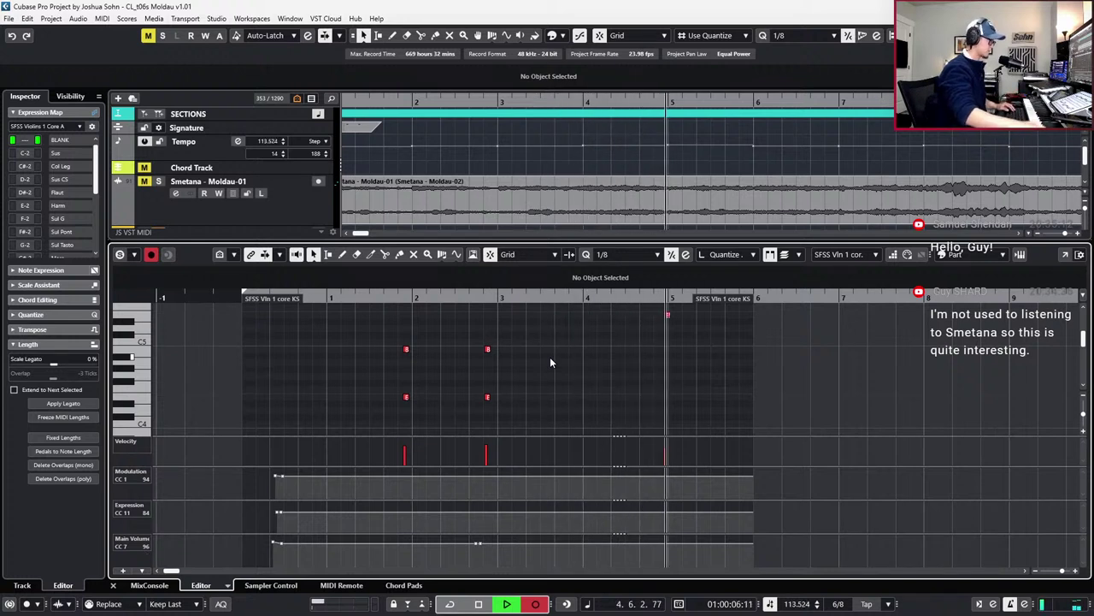
{"action": "key", "text": "space"}
{"action": "key", "text": "ctrl+z"}
{"action": "key", "text": "KP_Subtract"}
{"action": "key", "text": "KP_Subtract"}
{"action": "key", "text": "KP_Multiply"}
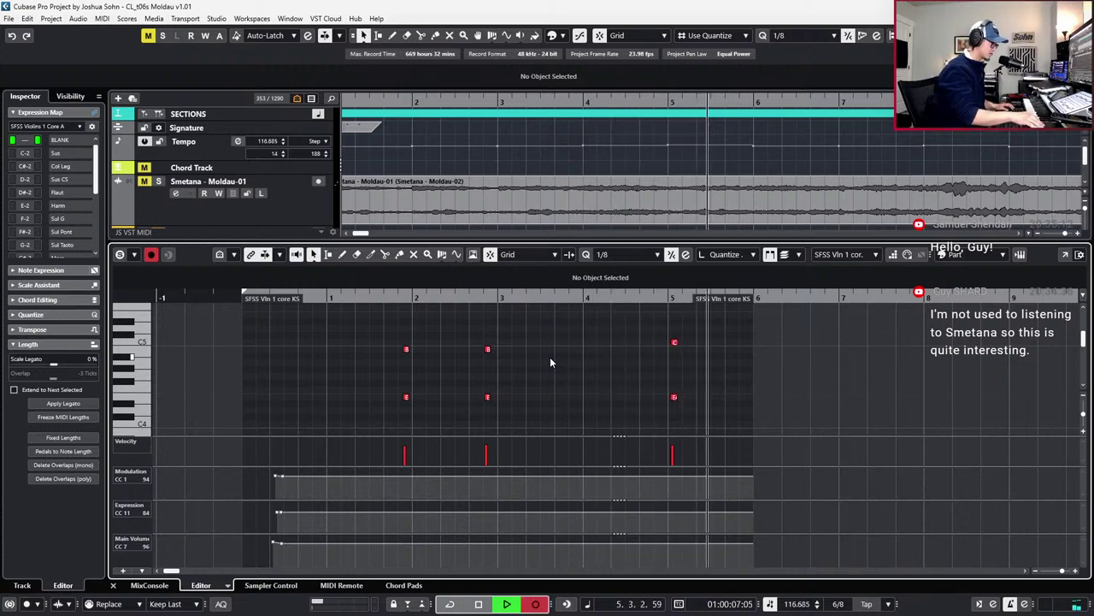
{"action": "key", "text": "space"}
{"action": "key", "text": "ctrl+z"}
Record the violin 1 chords at bars 5, 7 and 9 and the single low note at bar 8
{"action": "key", "text": "KP_Multiply"}
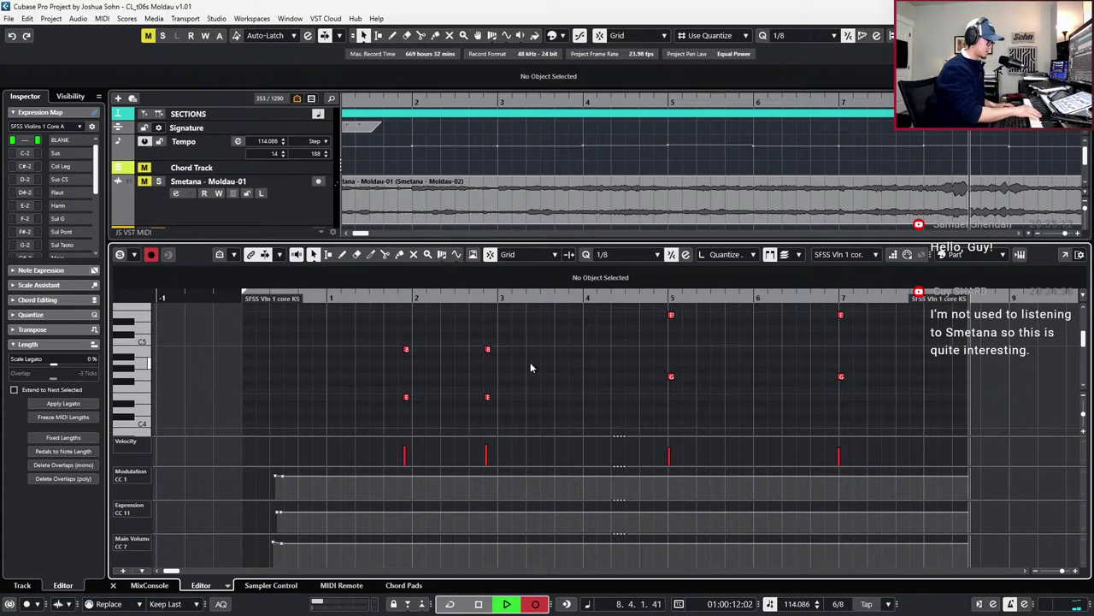
{"action": "key", "text": "space"}
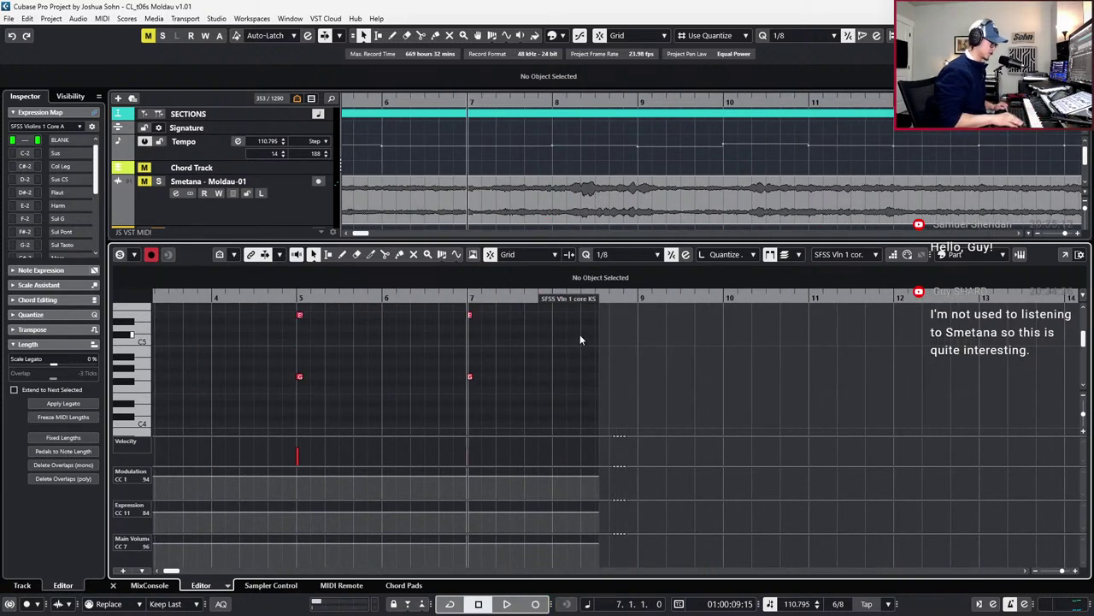
{"action": "key", "text": "space"}
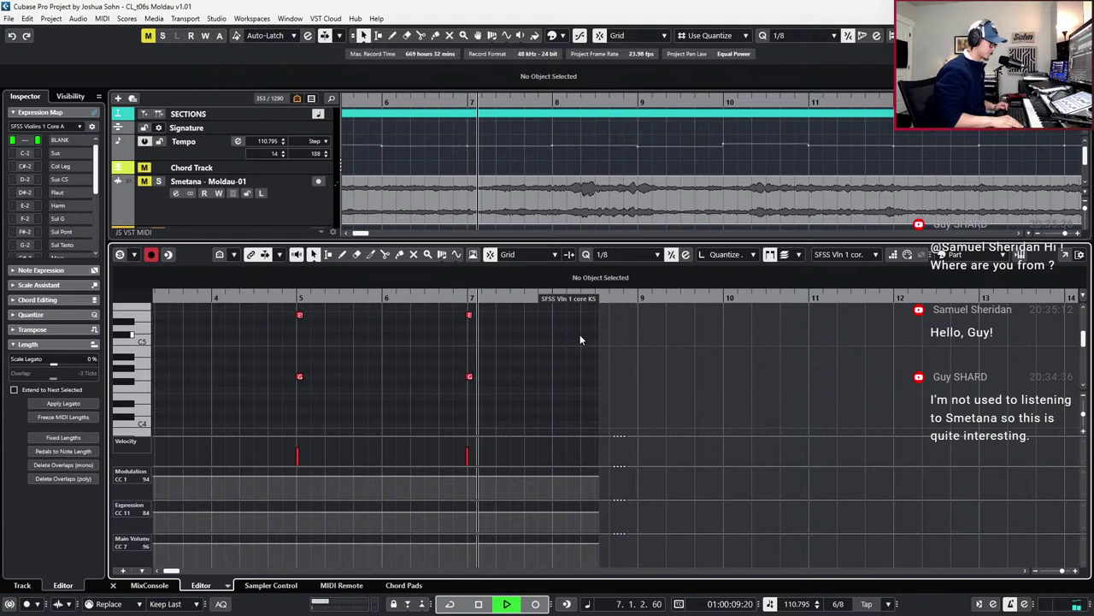
{"action": "key", "text": "space"}
{"action": "key", "text": "KP_Multiply"}
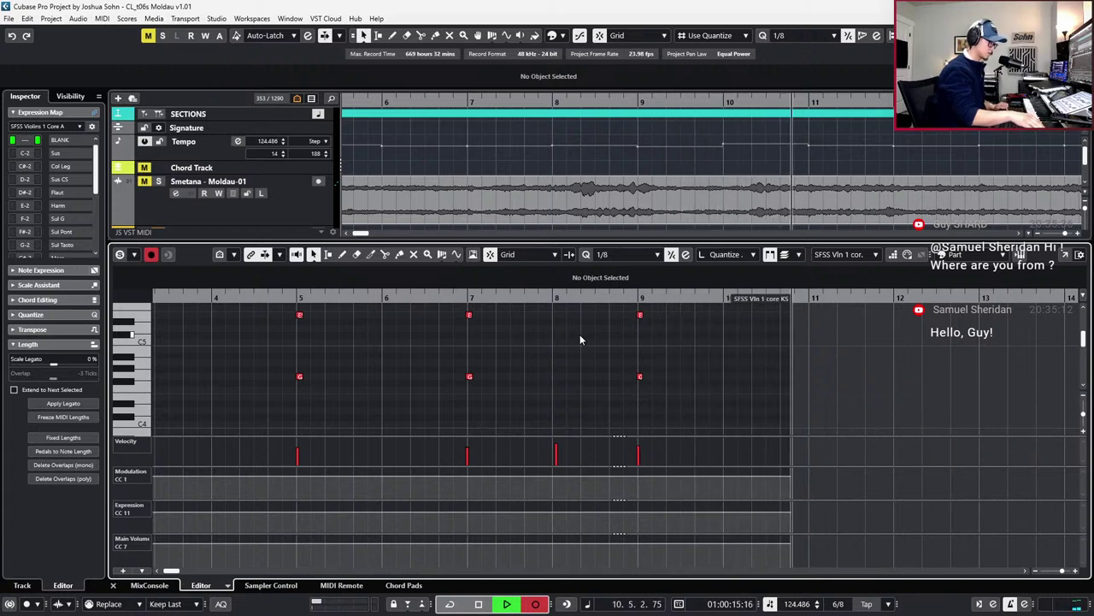
{"action": "key", "text": "space"}
Go back a few bars and record the violin 1 chord in the second half of bar 10
{"action": "key", "text": "KP_Subtract"}
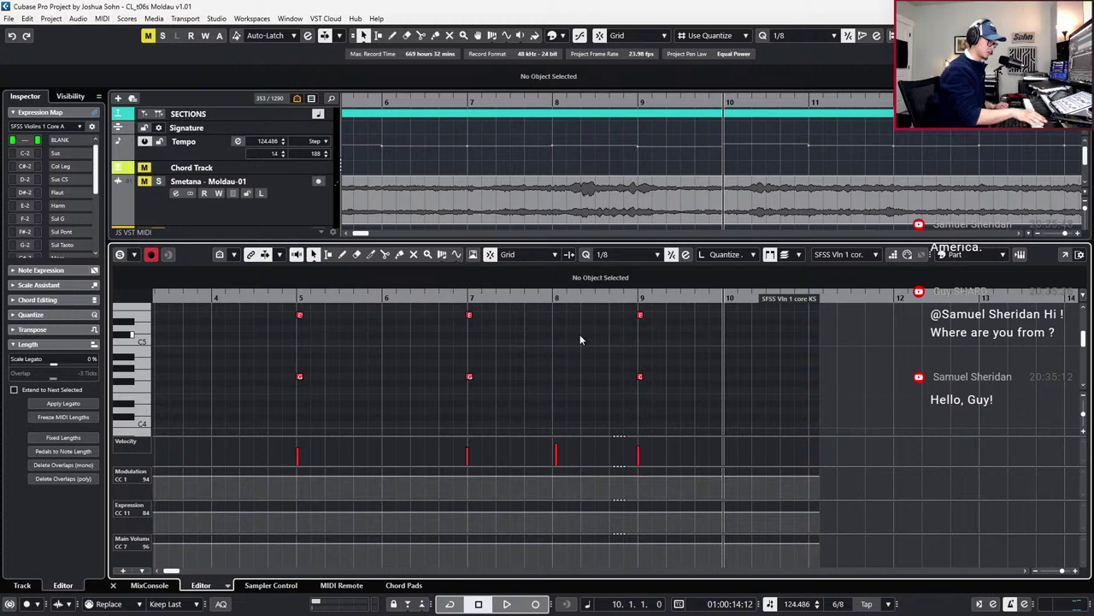
{"action": "key", "text": "KP_Subtract"}
{"action": "key", "text": "KP_Subtract"}
{"action": "key", "text": "KP_Subtract"}
{"action": "key", "text": "space"}
{"action": "key", "text": "KP_Multiply"}
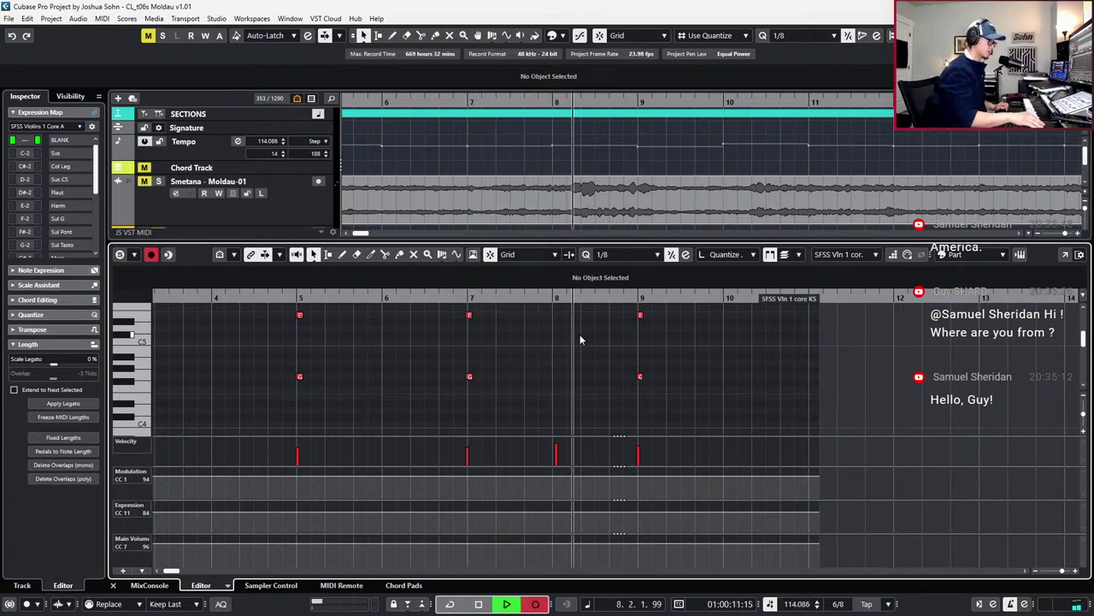
{"action": "key", "text": "space"}
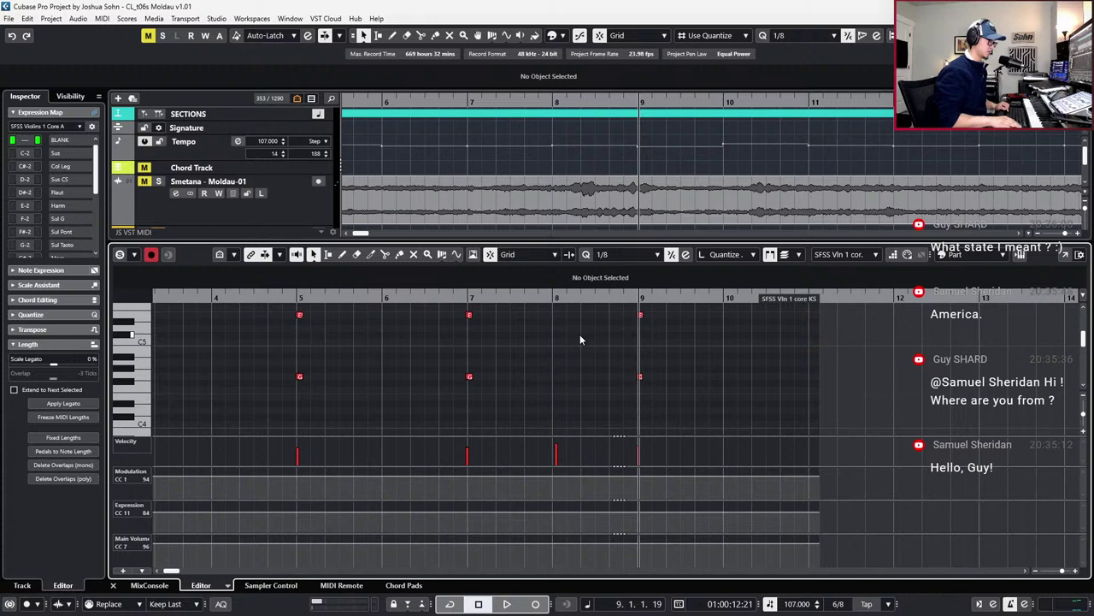
{"action": "key", "text": "KP_Multiply"}
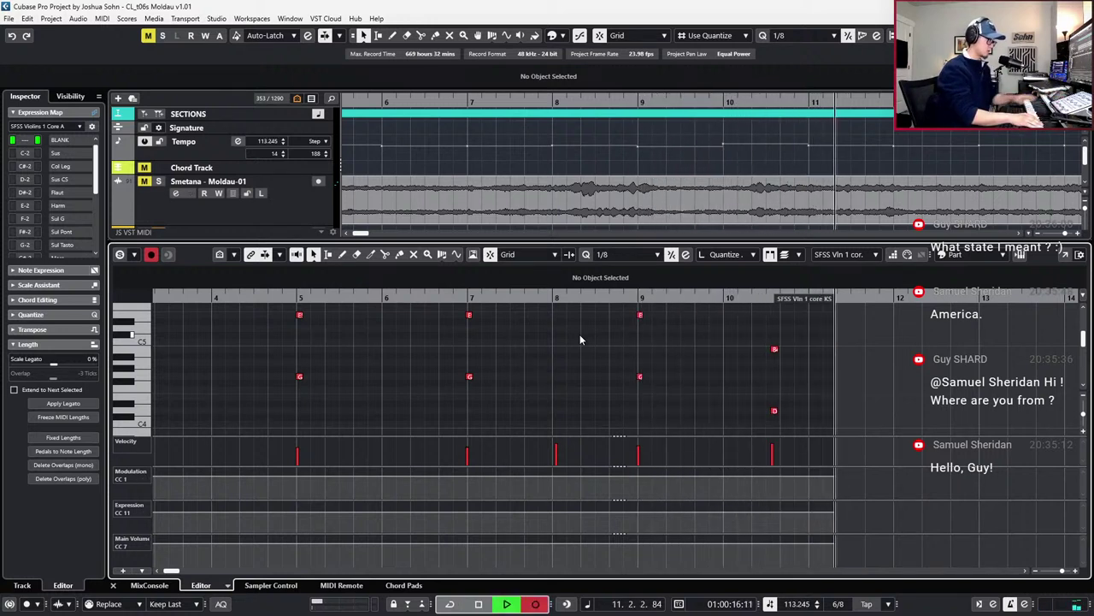
{"action": "key", "text": "space"}
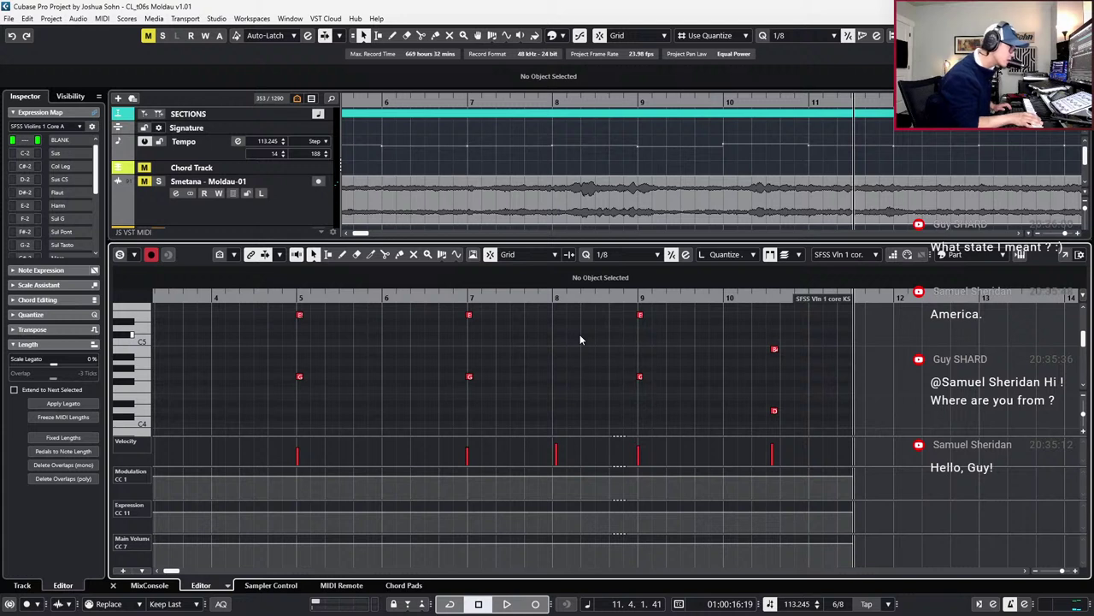
Record the violin 1 chord at the start of bar 11, starting from bar 10
{"action": "key", "text": "KP_Subtract"}
{"action": "key", "text": "KP_Subtract"}
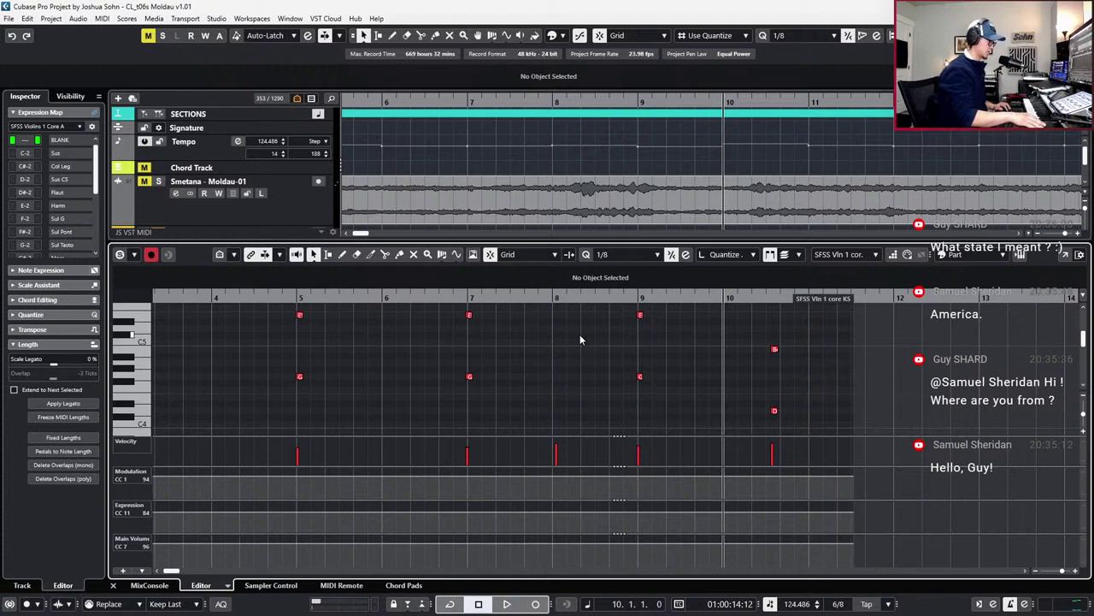
{"action": "key", "text": "KP_Multiply"}
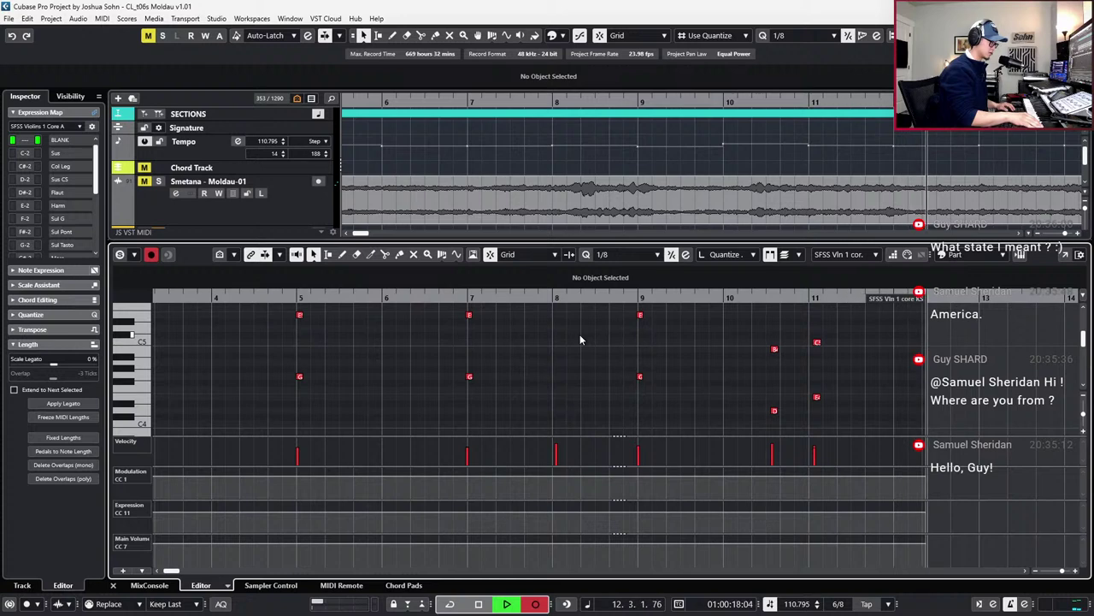
{"action": "key", "text": "space"}
Play the violin 1 part from bar 10 through bar 13 and check the recorded chords
{"action": "key", "text": "KP_0"}
{"action": "key", "text": "space"}
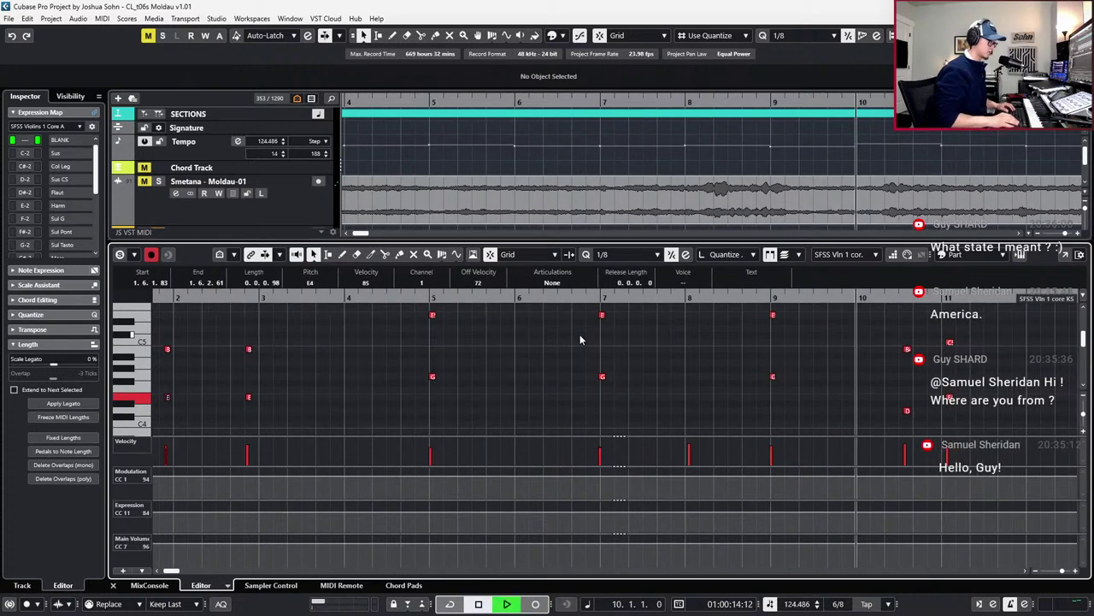
{"action": "scroll", "coordinate": [698, 375], "scroll_direction": "right", "scroll_amount": 3}
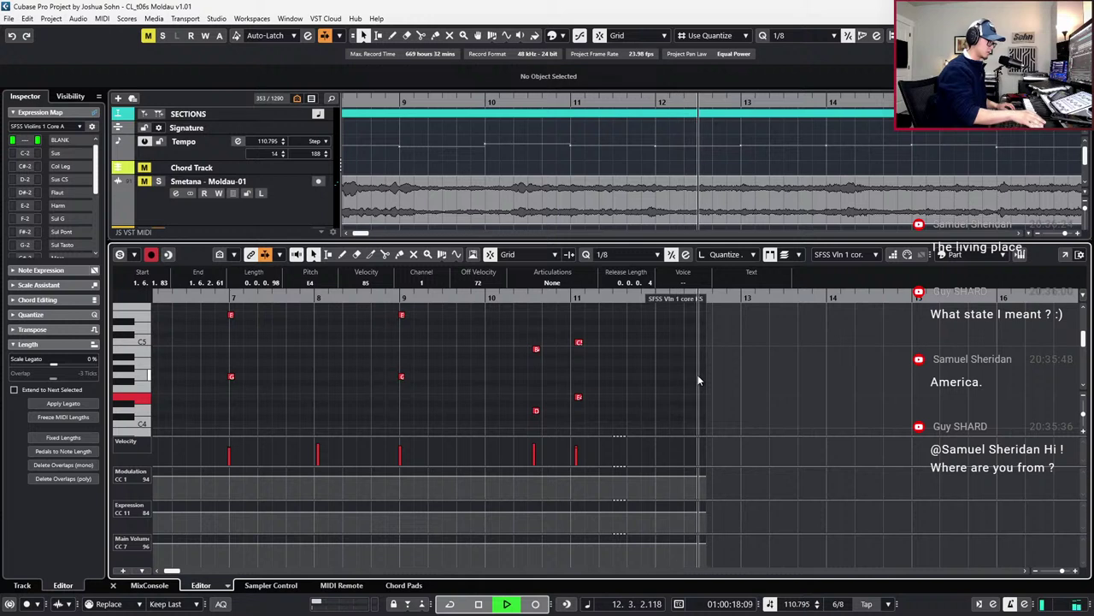
{"action": "key", "text": "space"}
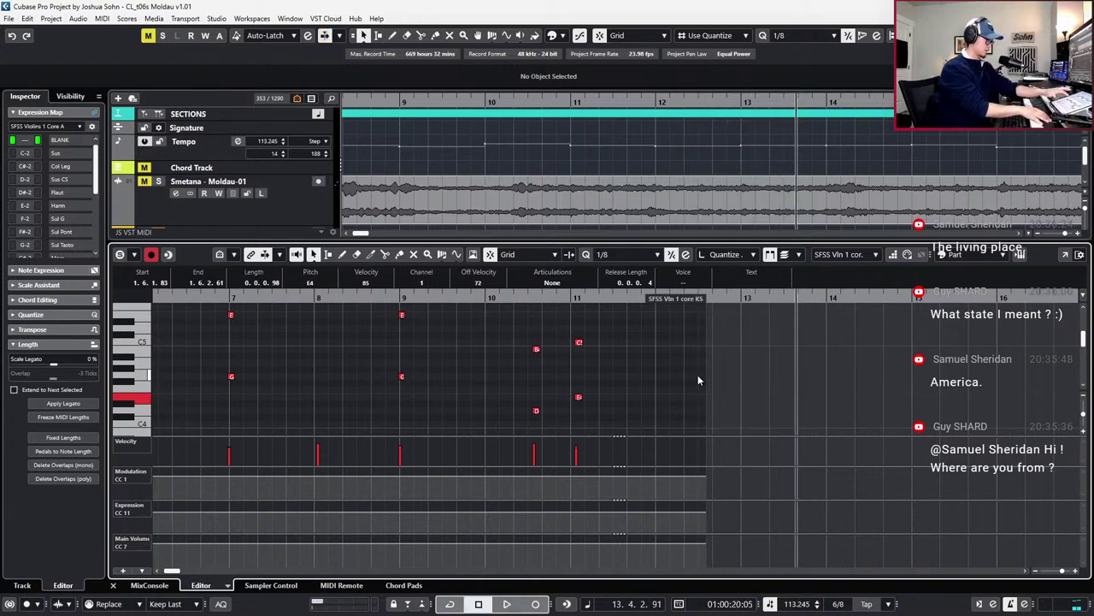
Record the next two violin 1 chords, in the middle of bar 12 and around the start of bar 13
{"action": "key", "text": "KP_Subtract"}
{"action": "key", "text": "KP_Subtract"}
{"action": "key", "text": "KP_Subtract"}
{"action": "key", "text": "KP_Multiply"}
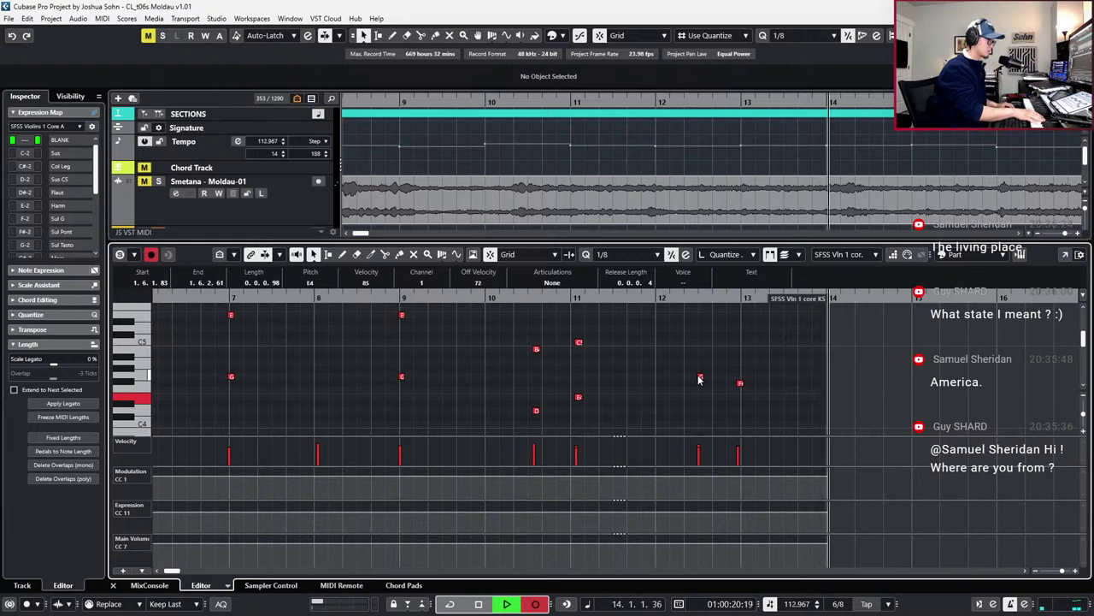
{"action": "key", "text": "space"}
Move the upper notes of the last two violin 1 chords one bar later, into bar 13
{"action": "left_click_drag", "start_coordinate": [679, 351], "coordinate": [769, 426]}
{"action": "key", "text": "alt+Right"}
{"action": "key", "text": "alt+Right"}
{"action": "key", "text": "alt+Right"}
{"action": "key", "text": "alt+Right"}
{"action": "key", "text": "alt+Right"}
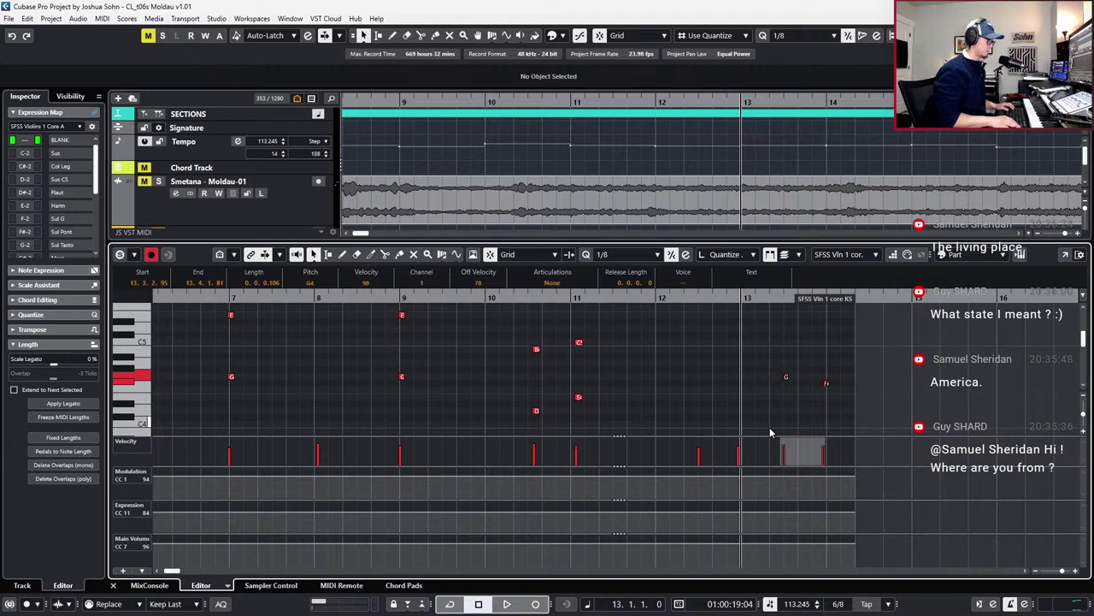
Move the lower notes of the same two violin 1 chords one bar later to align with the upper notes
{"action": "scroll", "coordinate": [853, 387], "scroll_direction": "down", "scroll_amount": 2}
{"action": "left_click_drag", "start_coordinate": [681, 351], "coordinate": [771, 429]}
{"action": "key", "text": "alt+Right"}
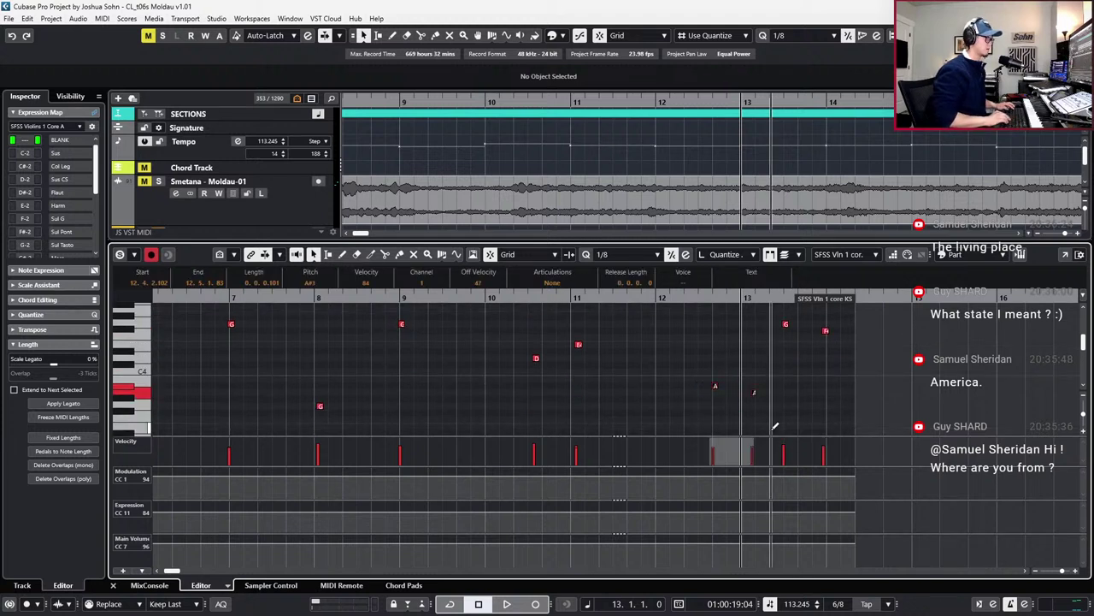
{"action": "key", "text": "alt+Right"}
{"action": "key", "text": "alt+Right"}
{"action": "key", "text": "alt+Right"}
{"action": "key", "text": "alt+Right"}
{"action": "key", "text": "alt+Right"}
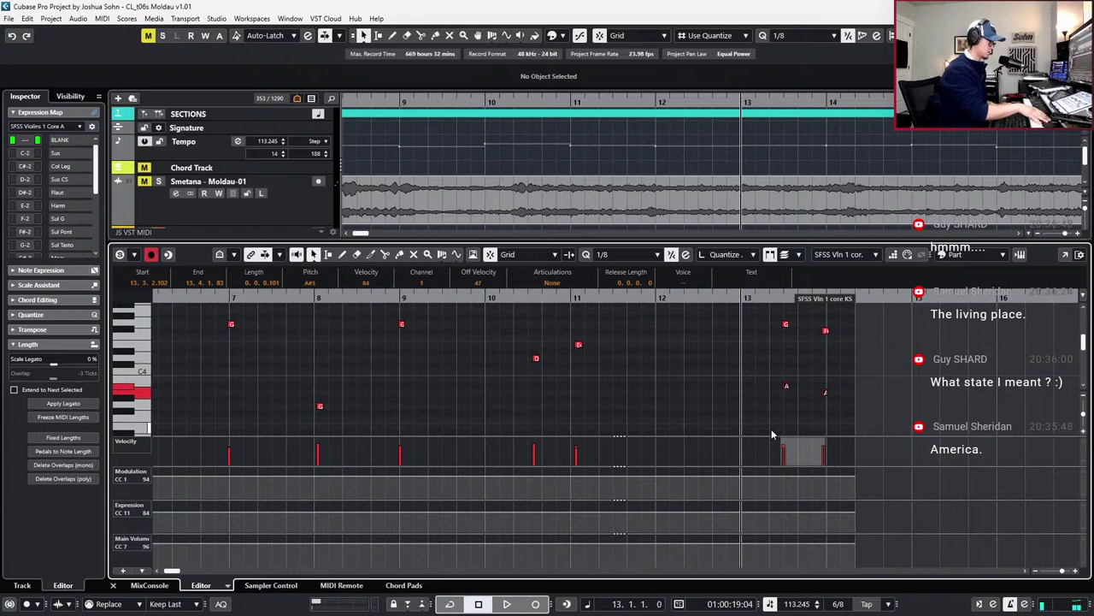
Record the next two violin 1 chords in bars 15 and 16 and delete the extra G3 and second F3 in bar 16
{"action": "key", "text": "KP_Multiply"}
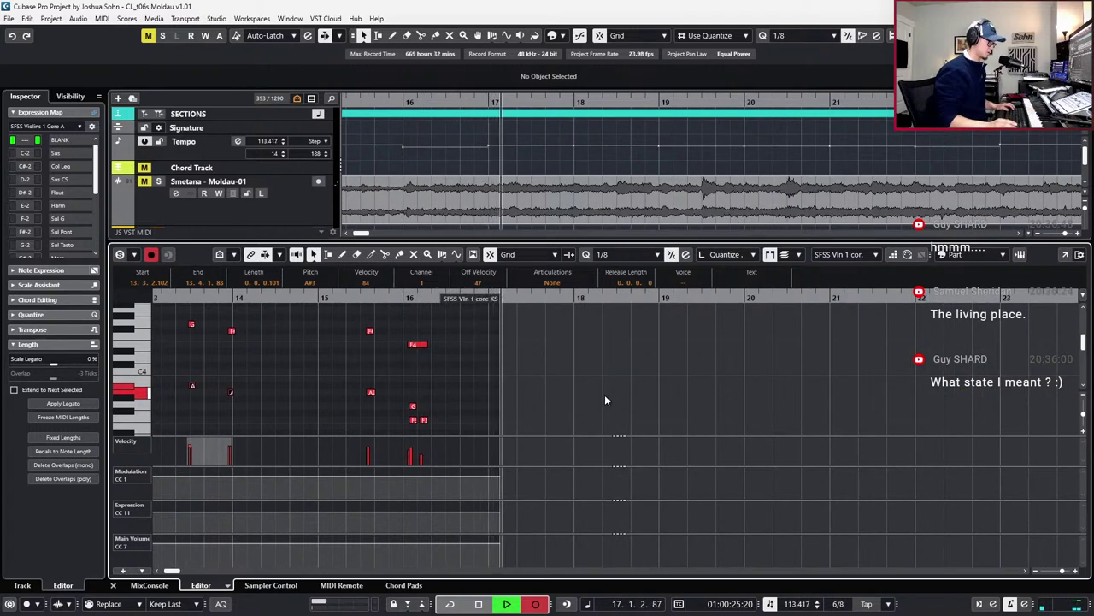
{"action": "key", "text": "space"}
{"action": "left_click_drag", "start_coordinate": [420, 376], "coordinate": [397, 408]}
{"action": "key", "text": "Delete"}
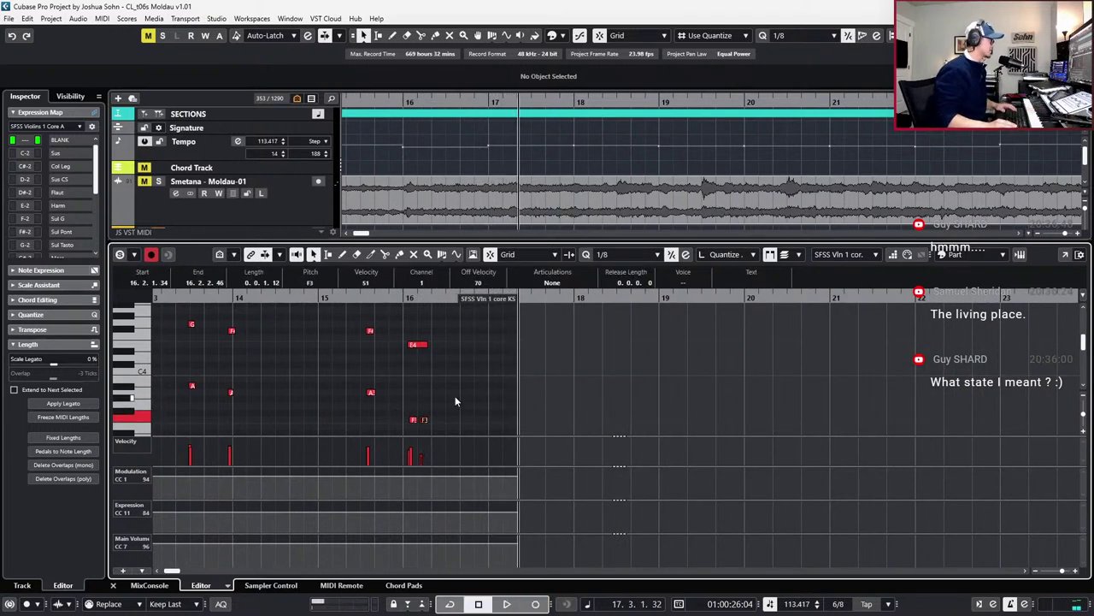
{"action": "scroll", "coordinate": [449, 394], "scroll_direction": "up", "scroll_amount": 2}
{"action": "key", "text": "Delete"}
Quantize the two new chords in bars 15 and 16 and raise the lower bar 16 note two semitones to G3
{"action": "left_click_drag", "start_coordinate": [407, 327], "coordinate": [313, 438]}
{"action": "key", "text": "q"}
{"action": "key", "text": "g"}
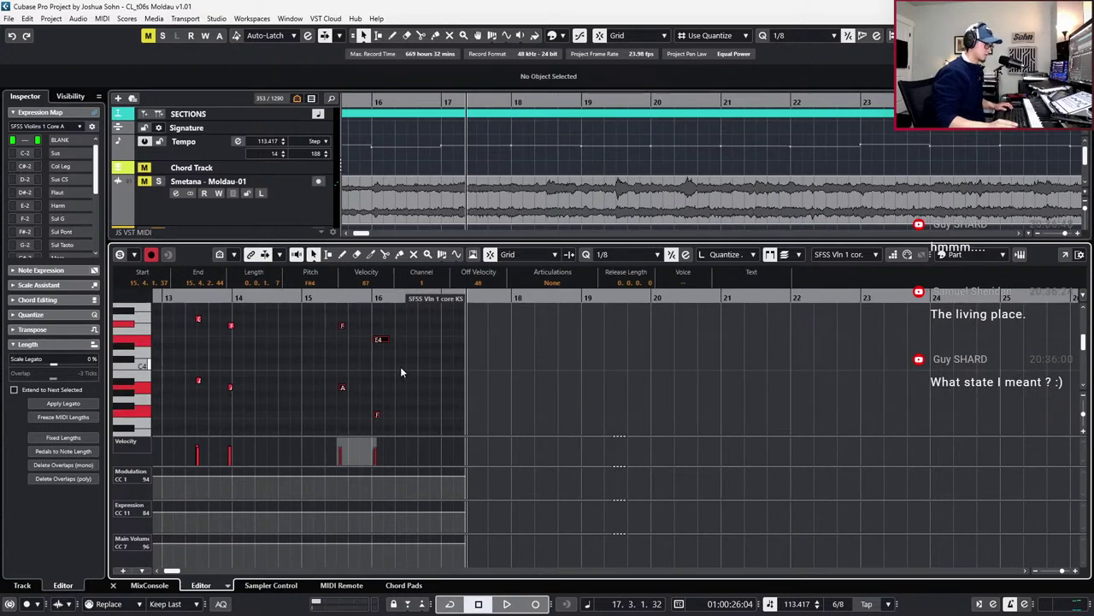
{"action": "left_click_drag", "start_coordinate": [446, 392], "coordinate": [372, 422]}
{"action": "key", "text": "Up"}
{"action": "key", "text": "Up"}
Raise the lower note of the chord at the end of bar 13 two semitones to B3
{"action": "scroll", "coordinate": [429, 405], "scroll_direction": "left", "scroll_amount": 2}
{"action": "scroll", "coordinate": [430, 411], "scroll_direction": "left", "scroll_amount": 2}
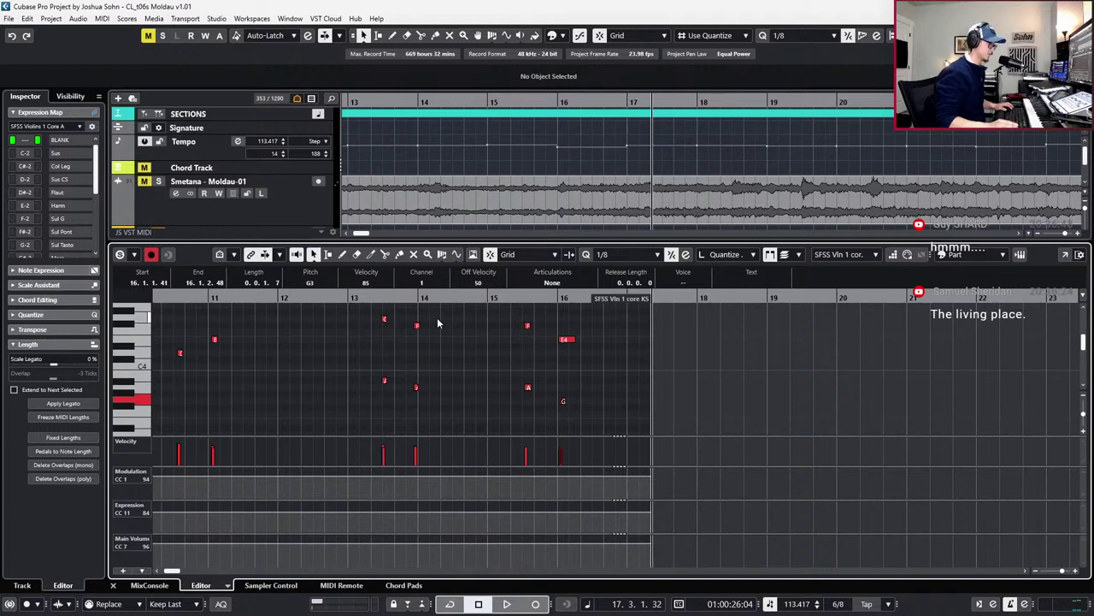
{"action": "scroll", "coordinate": [437, 323], "scroll_direction": "left", "scroll_amount": 2}
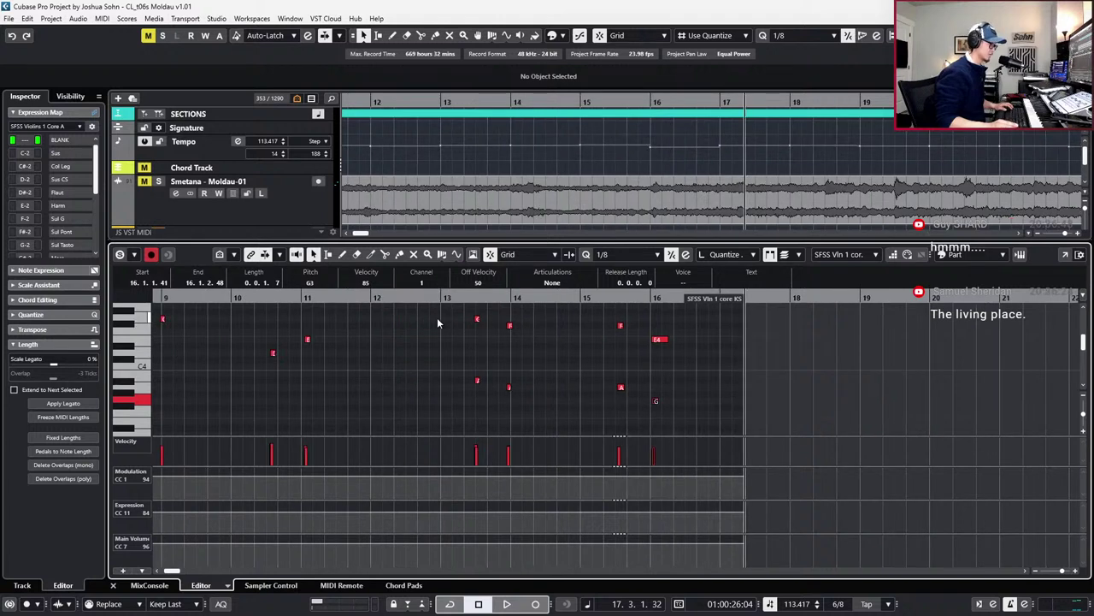
{"action": "left_click", "coordinate": [509, 387]}
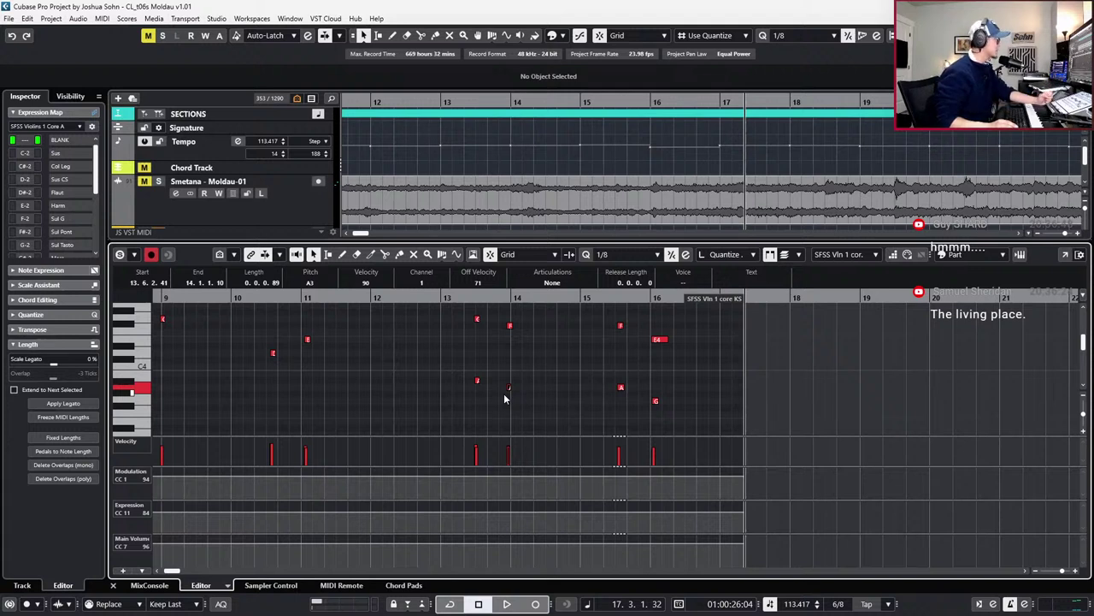
{"action": "left_click_drag", "start_coordinate": [521, 381], "coordinate": [493, 403]}
{"action": "key", "text": "Up"}
{"action": "key", "text": "Up"}
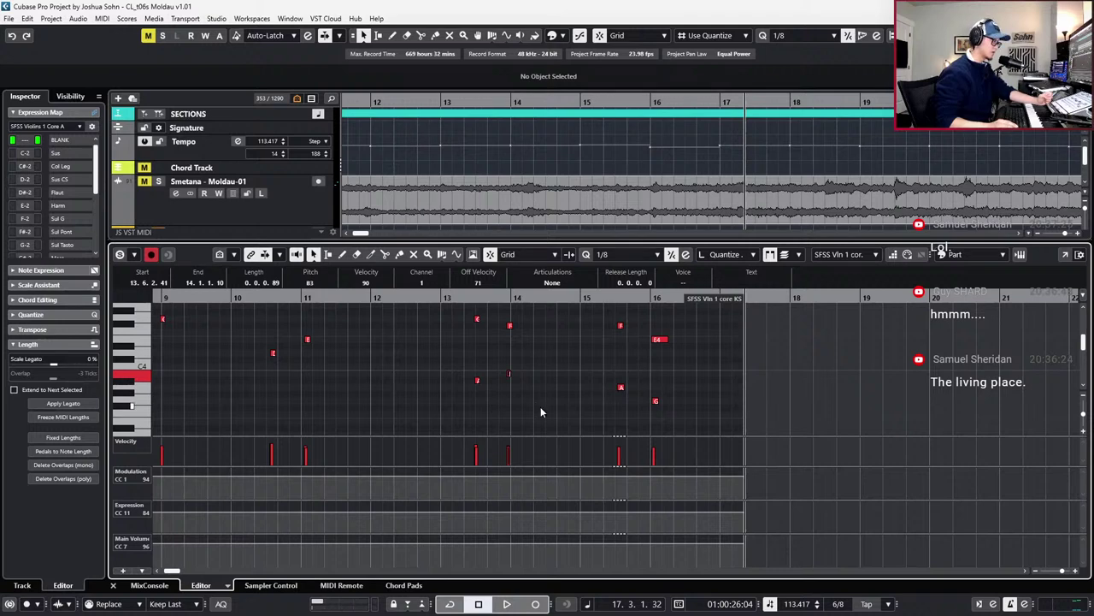
Examine the pitches and placement of the violin 1 chords from bar 9 through bar 16
{"action": "scroll", "coordinate": [596, 398], "scroll_direction": "right", "scroll_amount": 3}
{"action": "scroll", "coordinate": [588, 371], "scroll_direction": "left", "scroll_amount": 4}
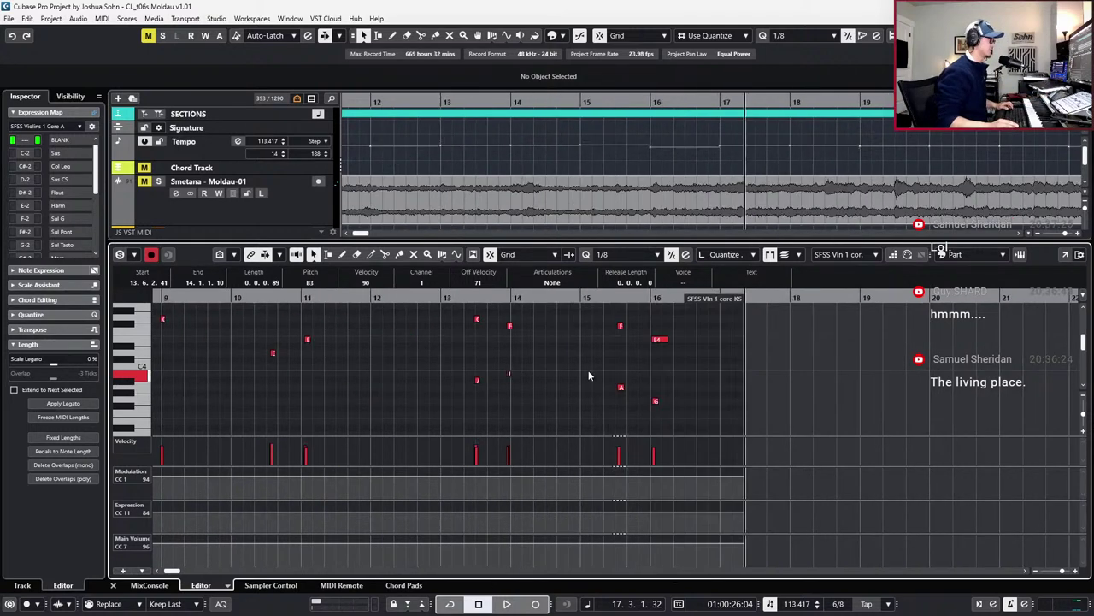
{"action": "scroll", "coordinate": [590, 371], "scroll_direction": "up", "scroll_amount": 2}
{"action": "scroll", "coordinate": [597, 376], "scroll_direction": "up", "scroll_amount": 2}
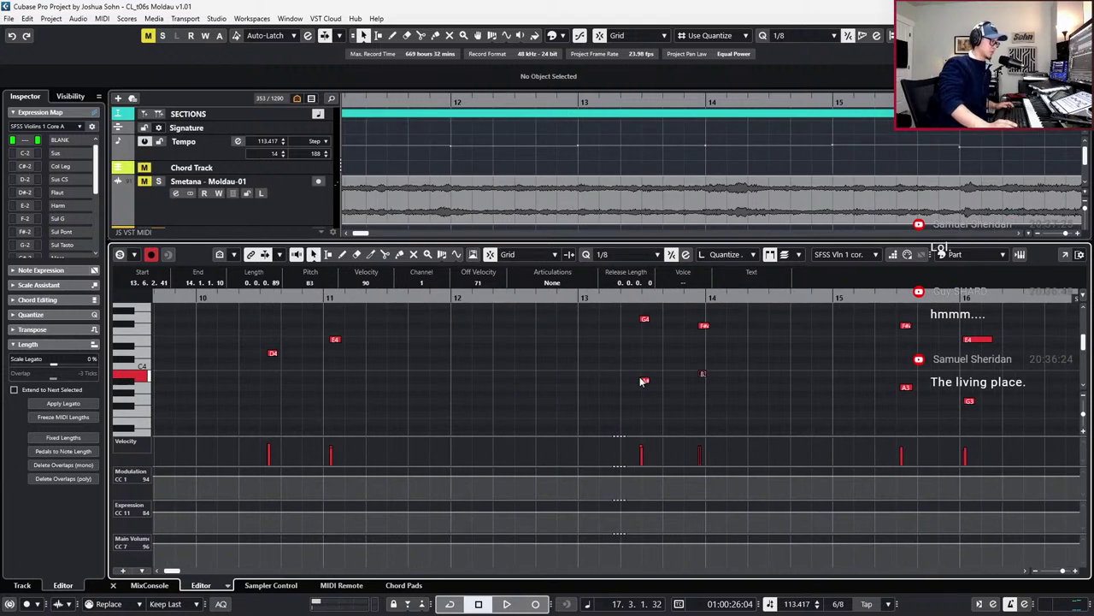
{"action": "scroll", "coordinate": [638, 380], "scroll_direction": "left", "scroll_amount": 2}
{"action": "scroll", "coordinate": [489, 347], "scroll_direction": "up", "scroll_amount": 3}
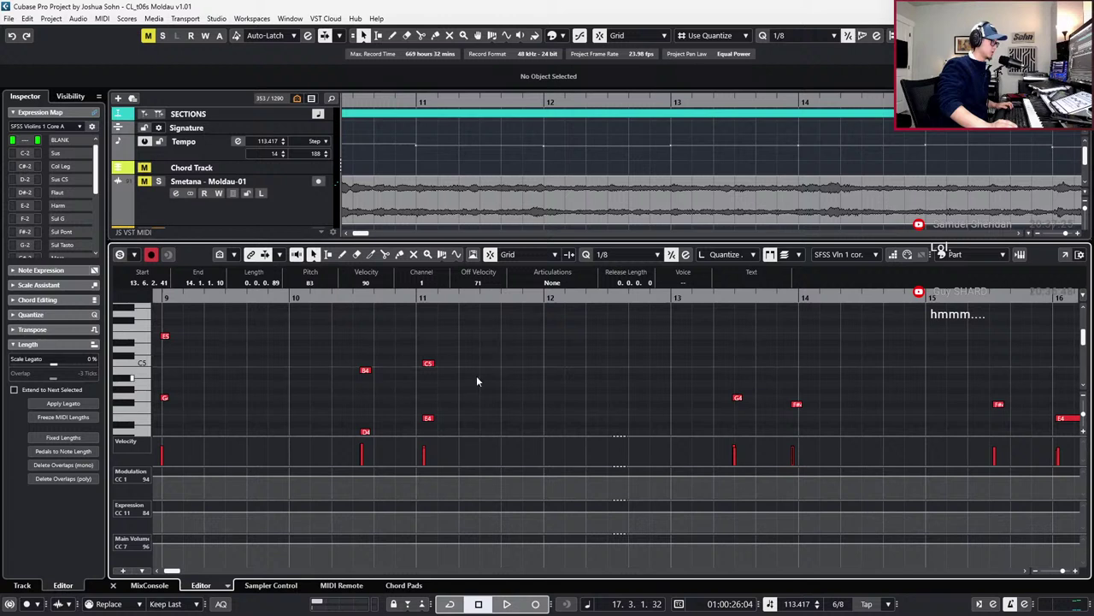
{"action": "scroll", "coordinate": [467, 394], "scroll_direction": "down", "scroll_amount": 1}
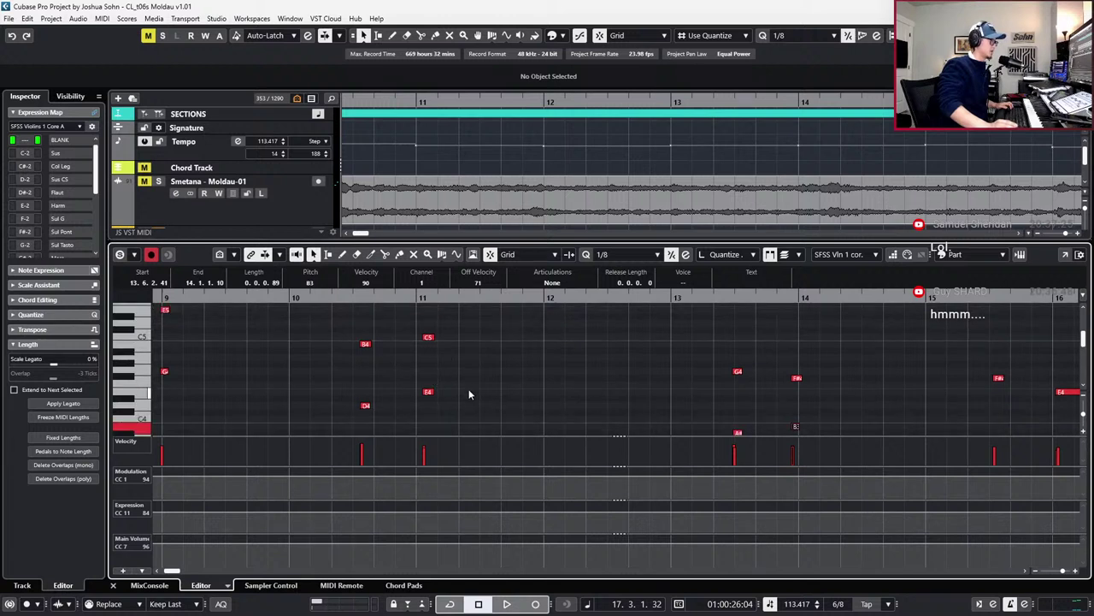
{"action": "scroll", "coordinate": [670, 378], "scroll_direction": "down", "scroll_amount": 2}
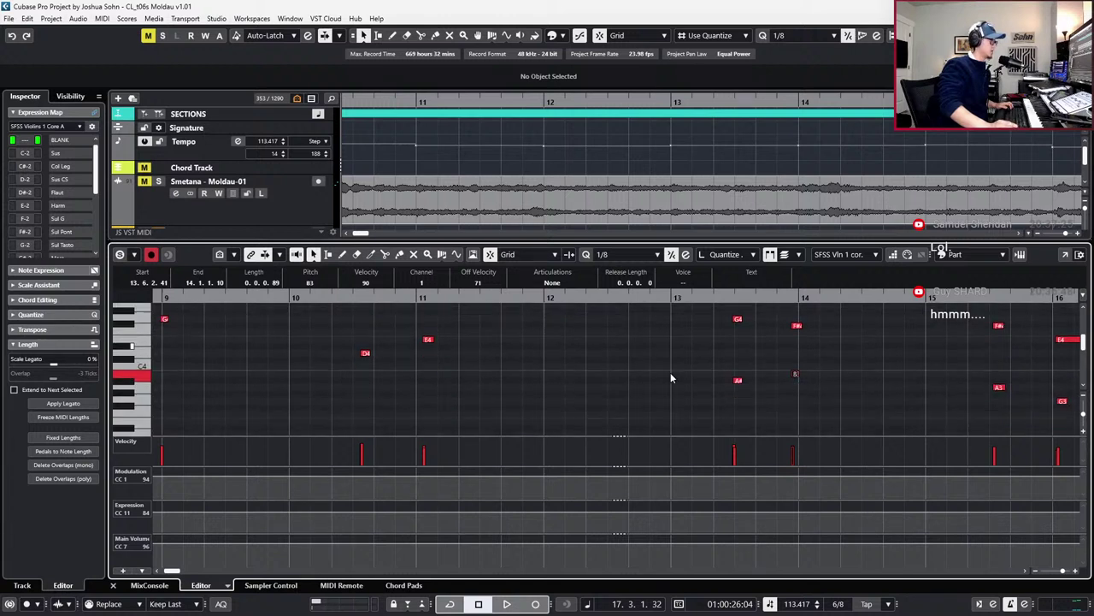
{"action": "scroll", "coordinate": [670, 378], "scroll_direction": "up", "scroll_amount": 1}
{"action": "scroll", "coordinate": [671, 378], "scroll_direction": "up", "scroll_amount": 1}
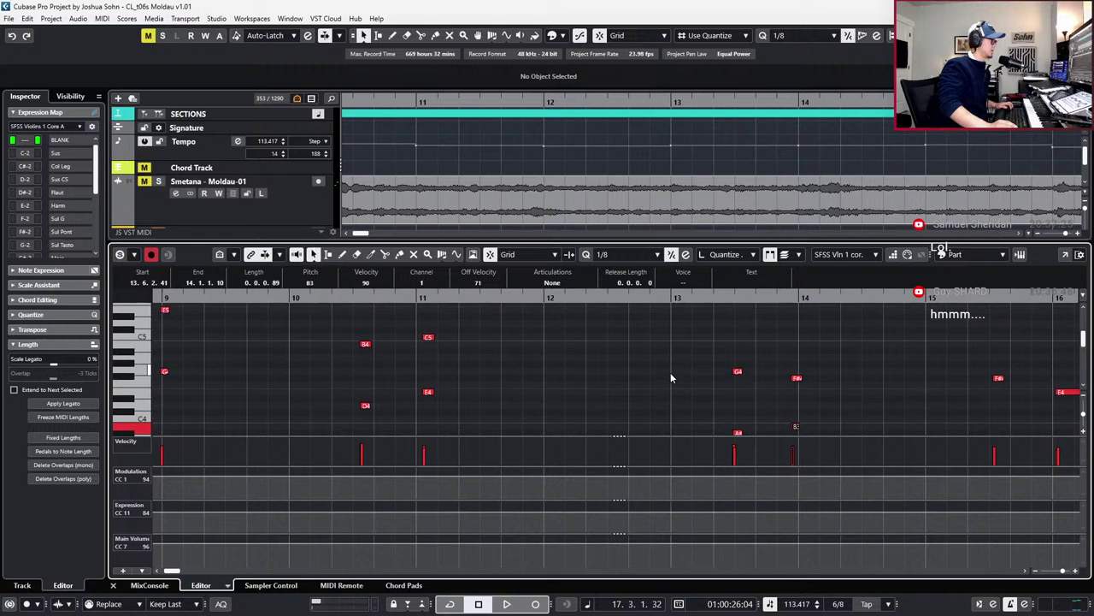
Play the violin 1 part from the B4 and D4 chord in bar 10 to check its timing
{"action": "left_click_drag", "start_coordinate": [342, 417], "coordinate": [342, 421]}
{"action": "key", "text": "l"}
{"action": "key", "text": "space"}
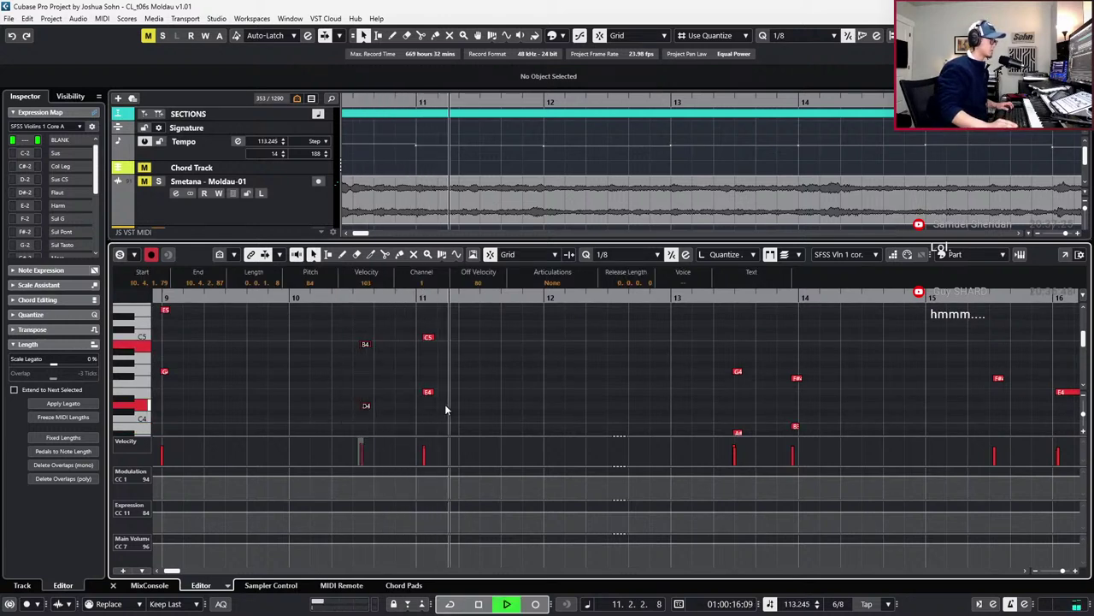
{"action": "key", "text": "space"}
Move the two violin 1 chords in bars 10 and 11 two bars later, using a 1/1 quantize value
{"action": "left_click_drag", "start_coordinate": [304, 307], "coordinate": [478, 416]}
{"action": "key", "text": "alt+Right"}
{"action": "key", "text": "alt+Right"}
{"action": "key", "text": "alt+Right"}
{"action": "key", "text": "alt+Right"}
{"action": "key", "text": "alt+Right"}
{"action": "key", "text": "alt+Right"}
{"action": "key", "text": "ctrl+z"}
{"action": "key", "text": "1"}
{"action": "key", "text": "alt+Right"}
{"action": "key", "text": "alt+Right"}
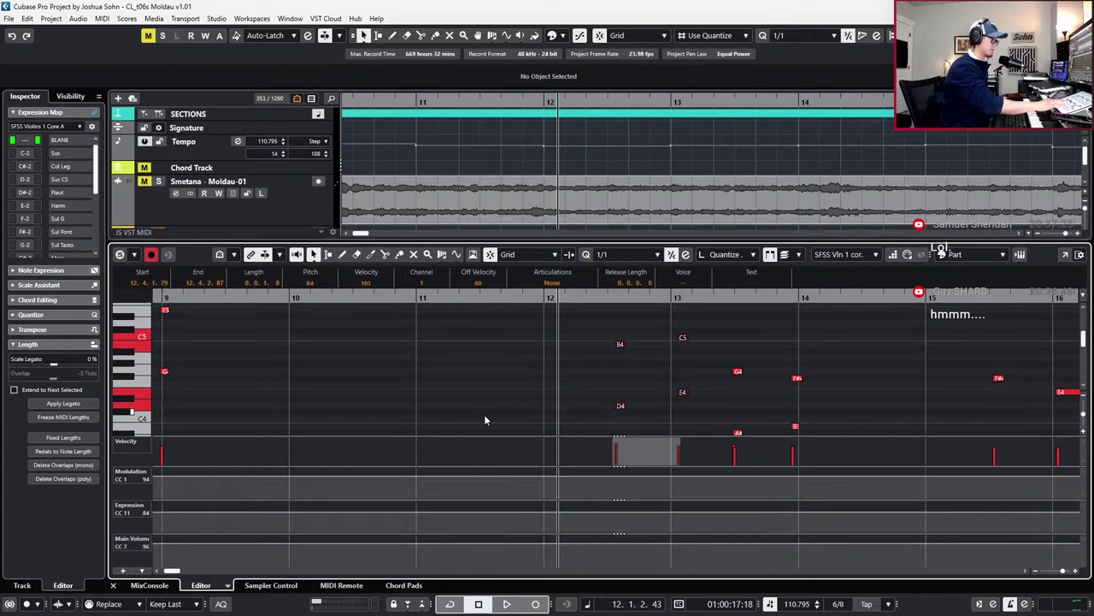
Play the Violin 1 core part from bar 5 to about bar 11 to check its timing against the reference recording
{"action": "scroll", "coordinate": [586, 437], "scroll_direction": "left", "scroll_amount": 2}
{"action": "key", "text": "KP_Subtract"}
{"action": "key", "text": "KP_Subtract"}
{"action": "key", "text": "KP_Subtract"}
{"action": "key", "text": "KP_Subtract"}
{"action": "key", "text": "KP_Subtract"}
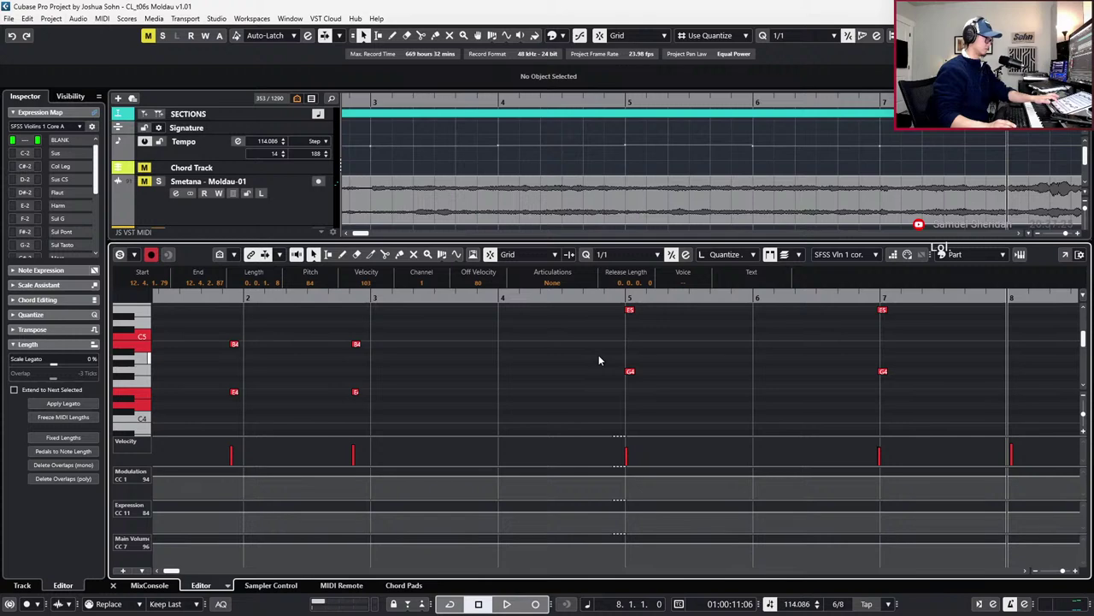
{"action": "key", "text": "KP_Subtract"}
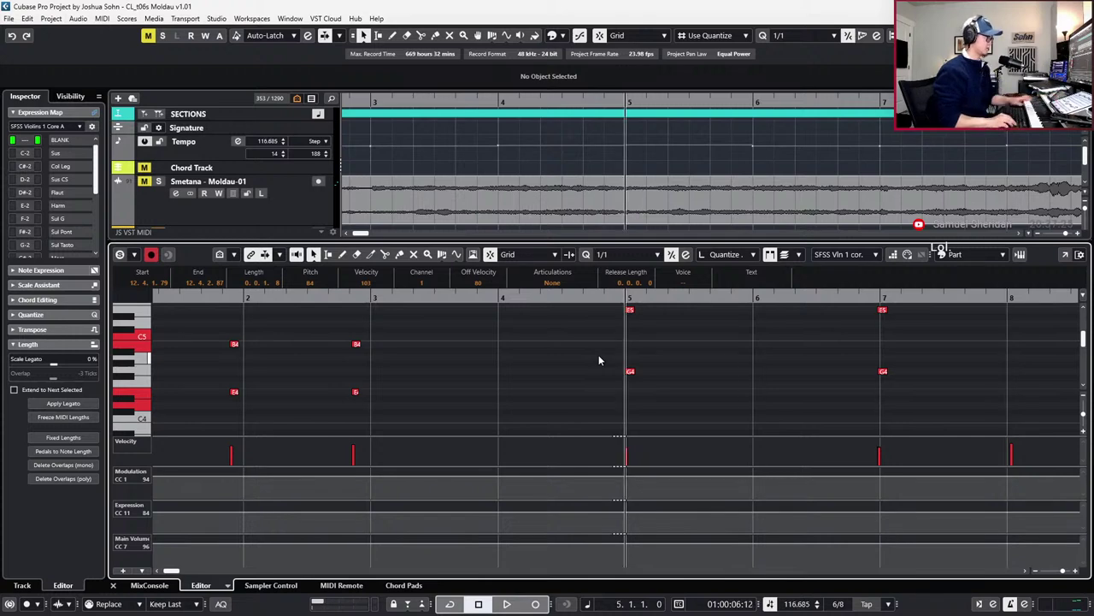
{"action": "key", "text": "space"}
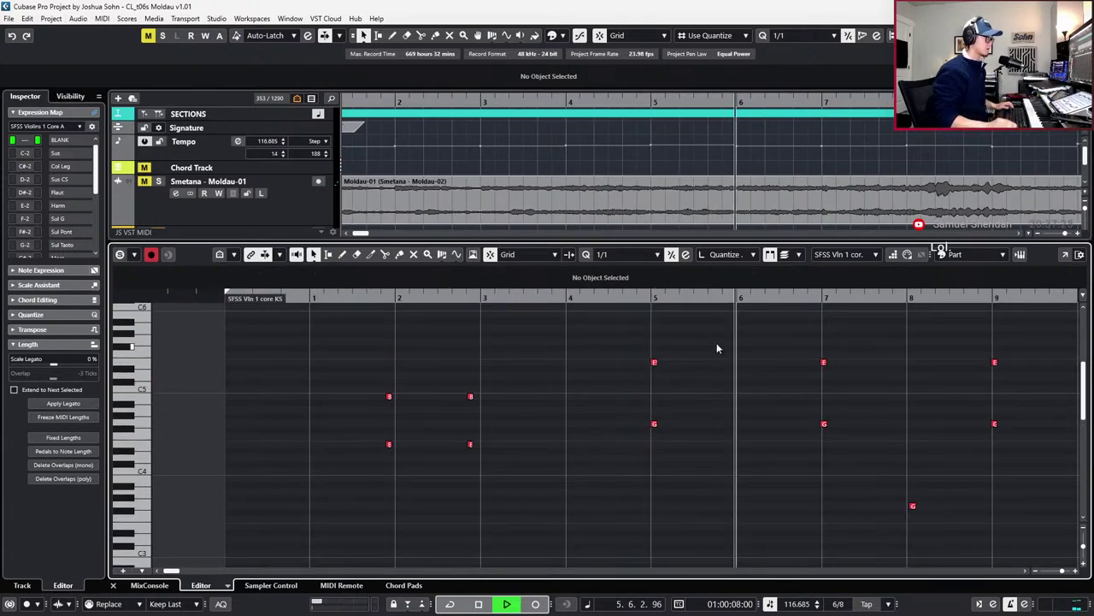
{"action": "key", "text": "f"}
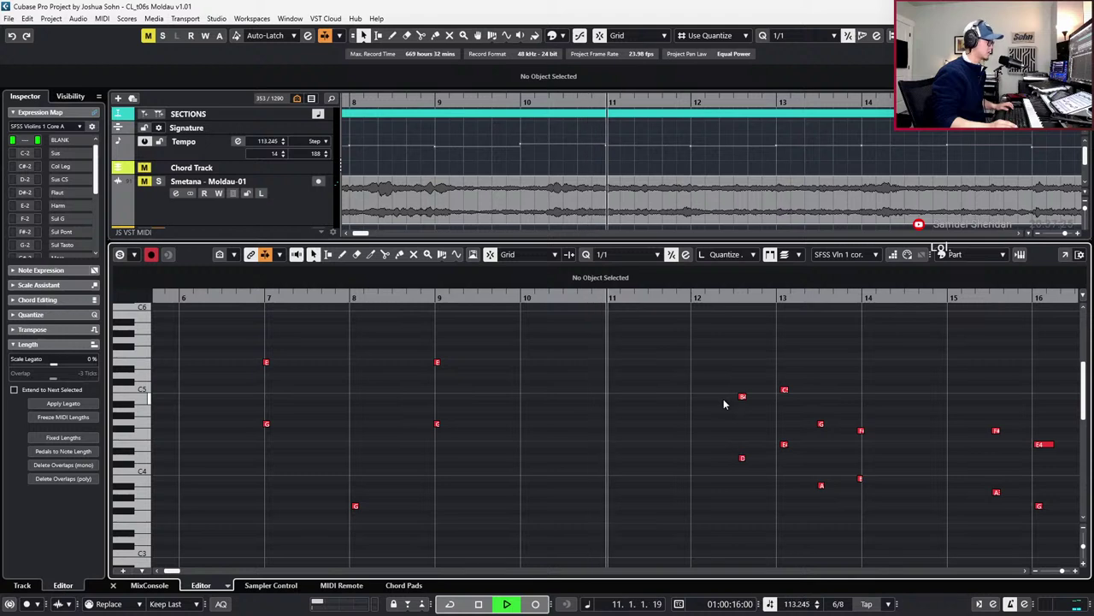
{"action": "key", "text": "space"}
Move the B4 and D4 note pair two bars earlier, from bar 12 to bar 10, and audition it
{"action": "left_click_drag", "start_coordinate": [689, 366], "coordinate": [761, 468]}
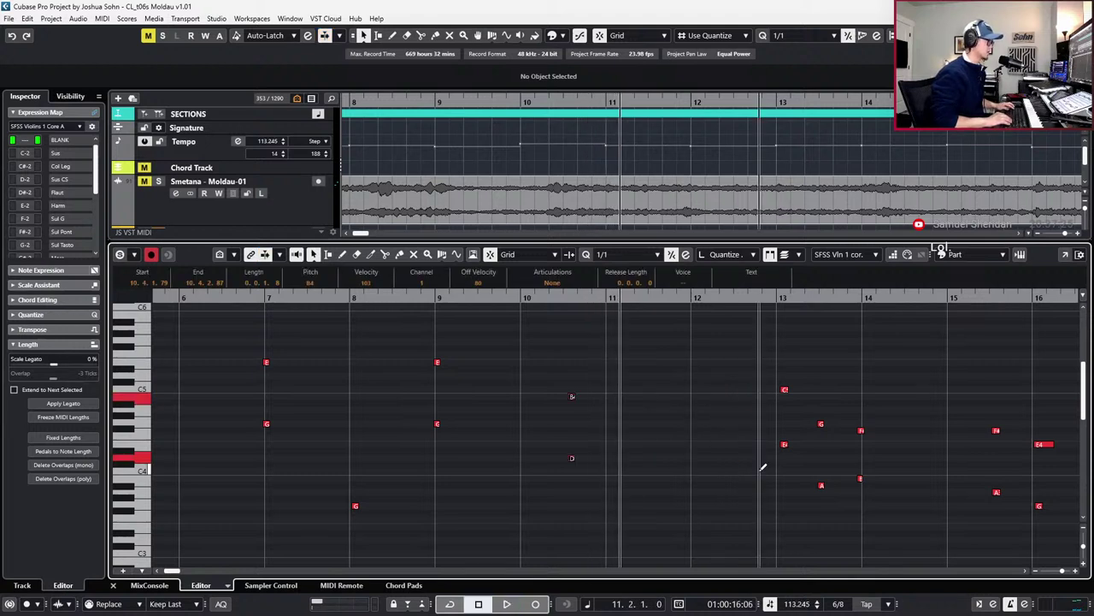
{"action": "key", "text": "l"}
{"action": "key", "text": "KP_Subtract"}
{"action": "key", "text": "space"}
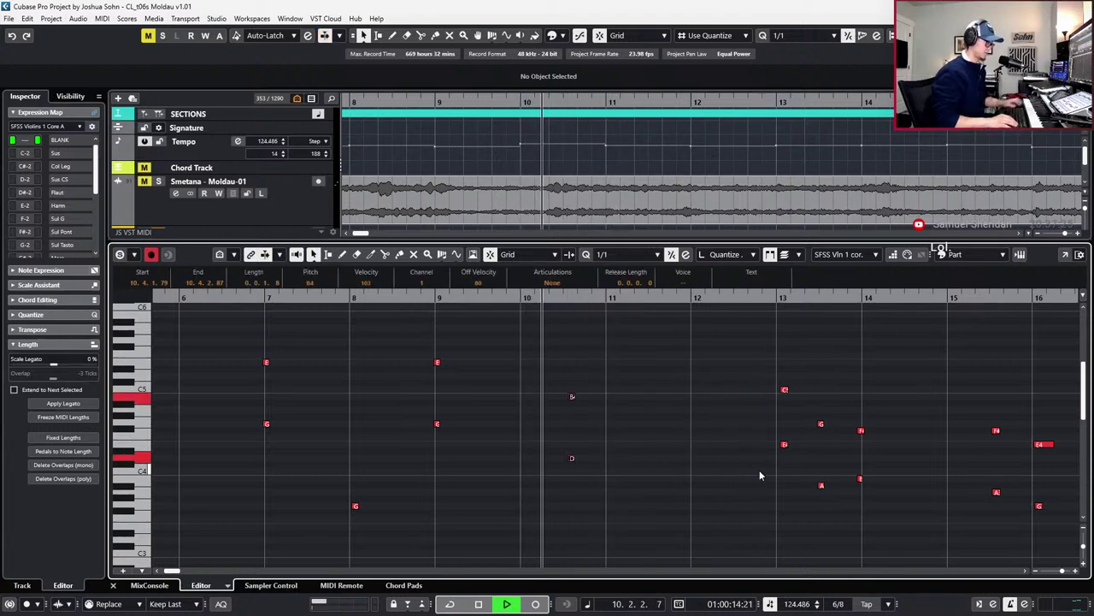
{"action": "key", "text": "space"}
Move the C5 and E4 note pair two bars earlier, from bar 13 to bar 11, and play the passage back
{"action": "left_click_drag", "start_coordinate": [779, 362], "coordinate": [757, 434]}
{"action": "left_click_drag", "start_coordinate": [772, 361], "coordinate": [793, 463]}
{"action": "key", "text": "alt+Left"}
{"action": "key", "text": "alt+Left"}
{"action": "key", "text": "KP_Subtract"}
{"action": "key", "text": "space"}
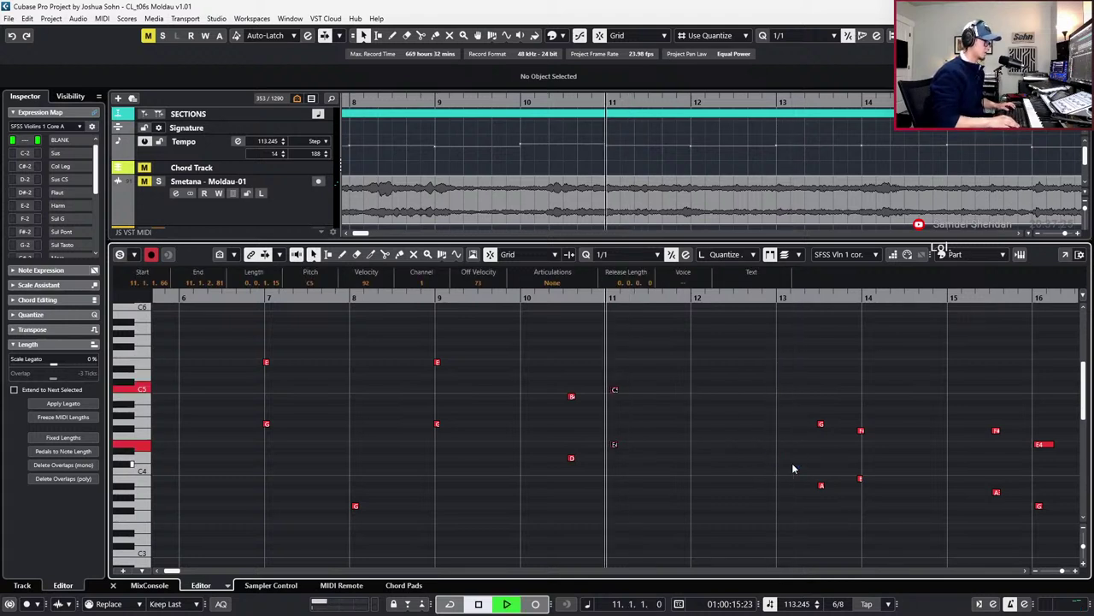
{"action": "key", "text": "space"}
{"action": "key", "text": "KP_Subtract"}
{"action": "key", "text": "KP_Subtract"}
{"action": "key", "text": "space"}
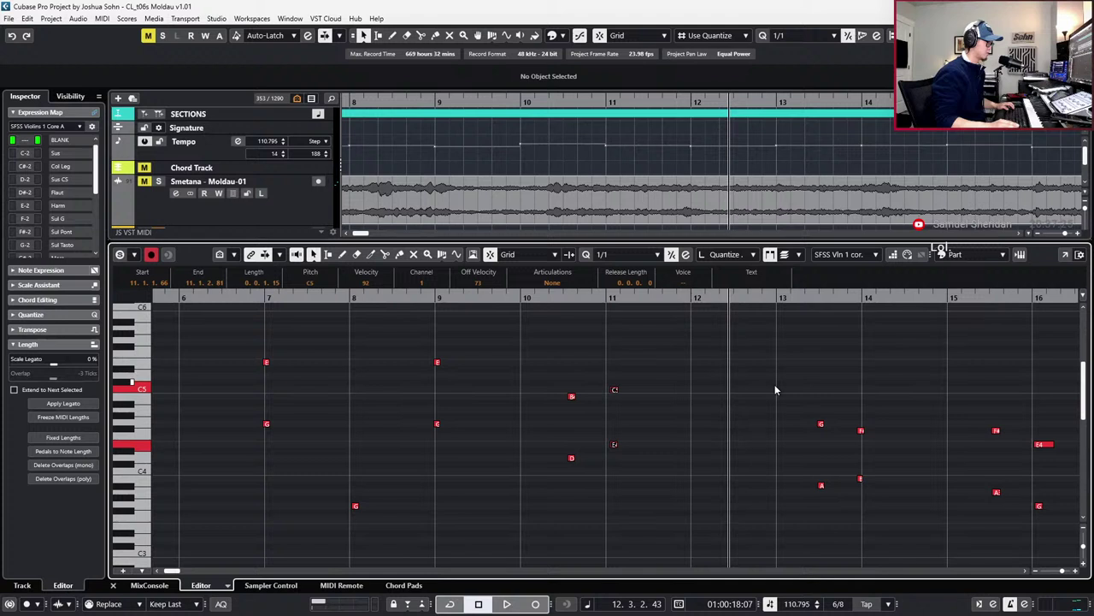
Record the missing B4 and E4 pair in the middle of bar 12 and the two-note chord at bar 13
{"action": "left_click_drag", "start_coordinate": [775, 386], "coordinate": [828, 503]}
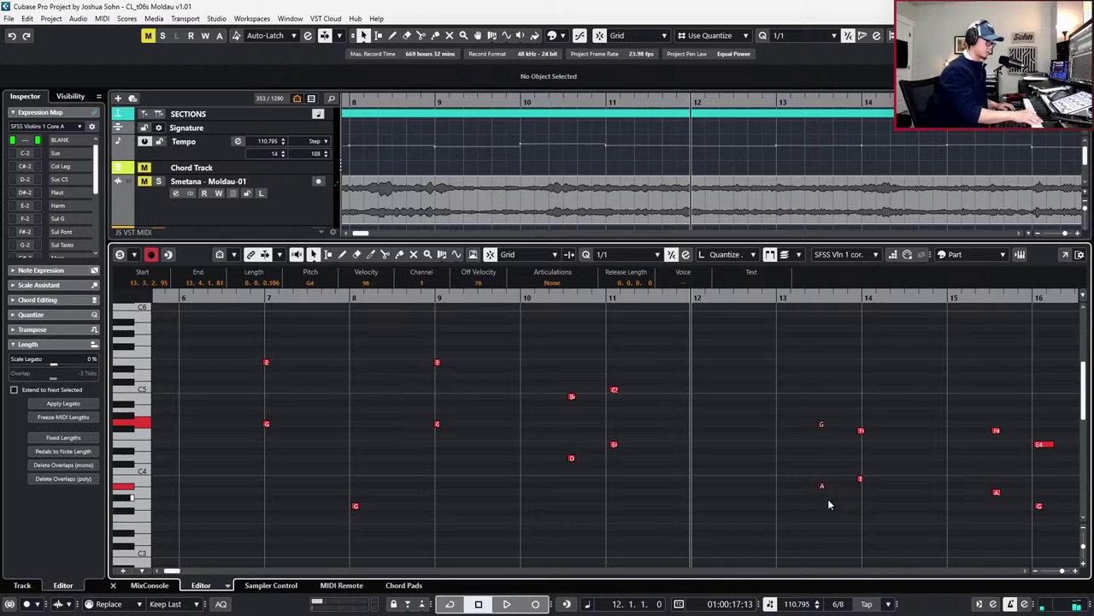
{"action": "key", "text": "KP_Multiply"}
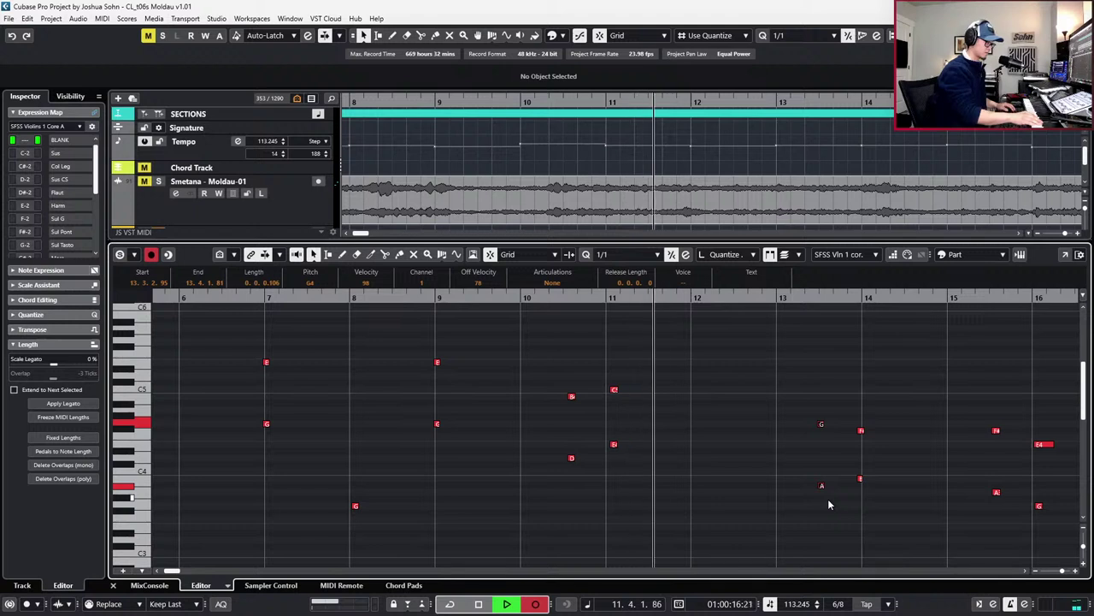
{"action": "key", "text": "space"}
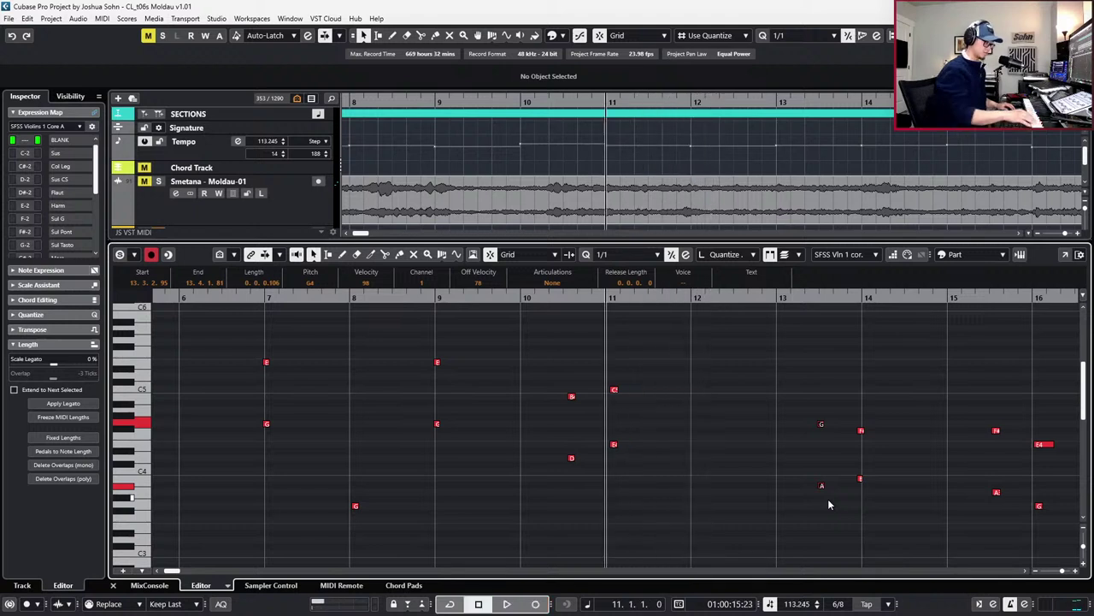
{"action": "key", "text": "KP_Multiply"}
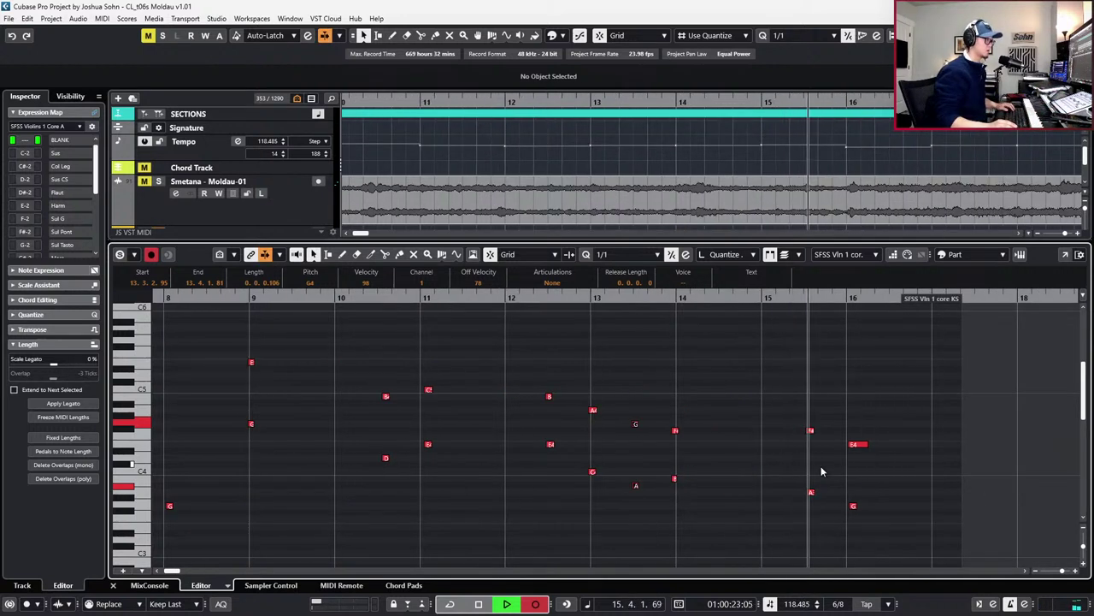
{"action": "key", "text": "space"}
Select all the Violin 1 notes and quantize them towards the 1/8 grid
{"action": "key", "text": "g"}
{"action": "left_click", "coordinate": [897, 549]}
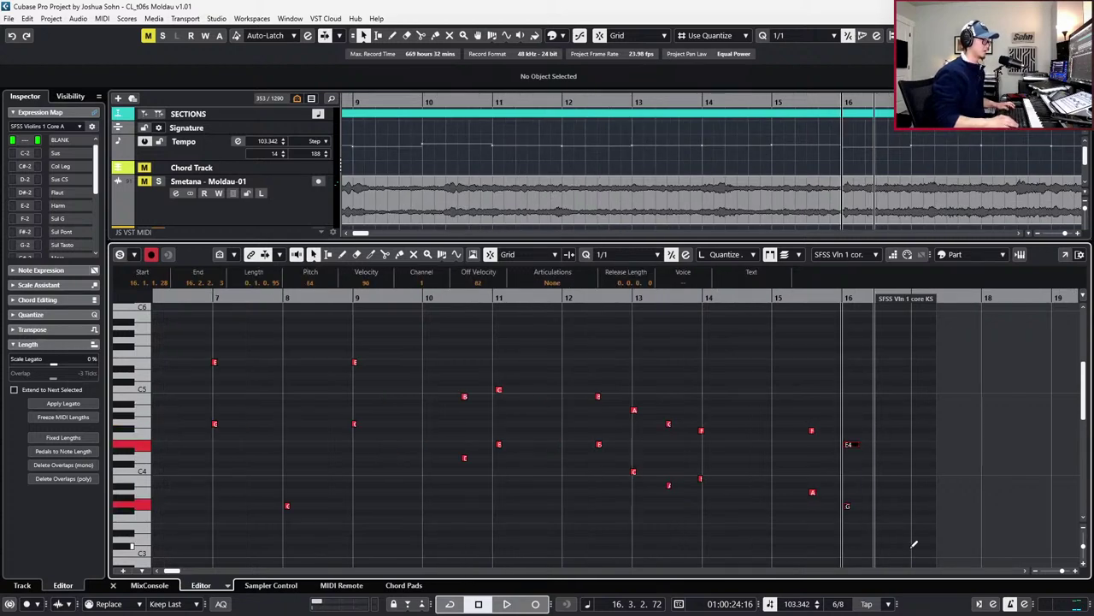
{"action": "scroll", "coordinate": [914, 411], "scroll_direction": "down", "scroll_amount": 4}
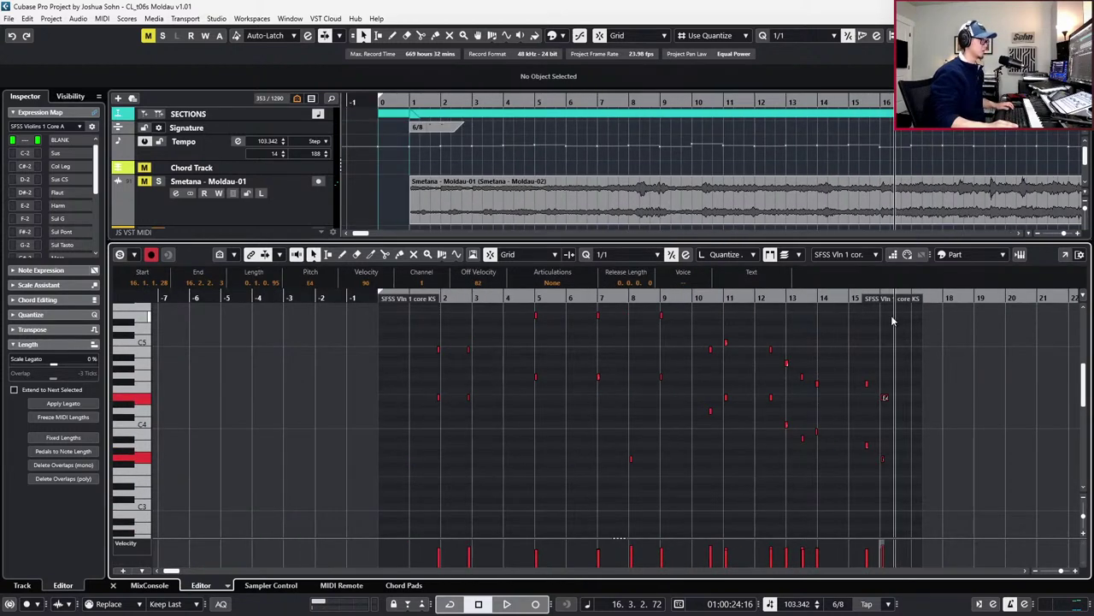
{"action": "left_click_drag", "start_coordinate": [914, 331], "coordinate": [366, 517]}
{"action": "scroll", "coordinate": [376, 505], "scroll_direction": "up", "scroll_amount": 3}
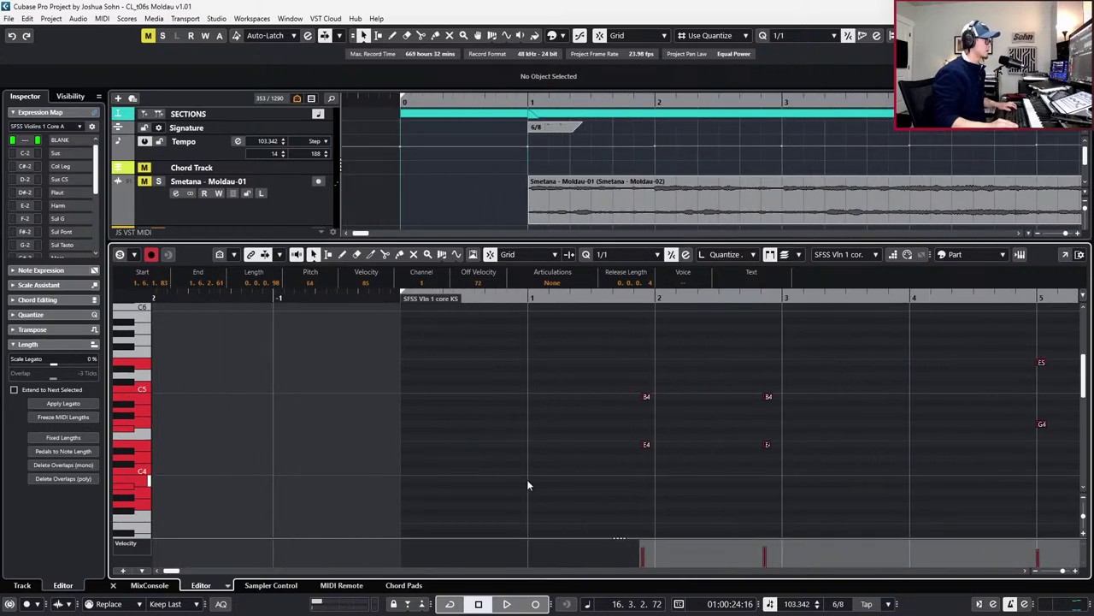
{"action": "scroll", "coordinate": [539, 479], "scroll_direction": "up", "scroll_amount": 1}
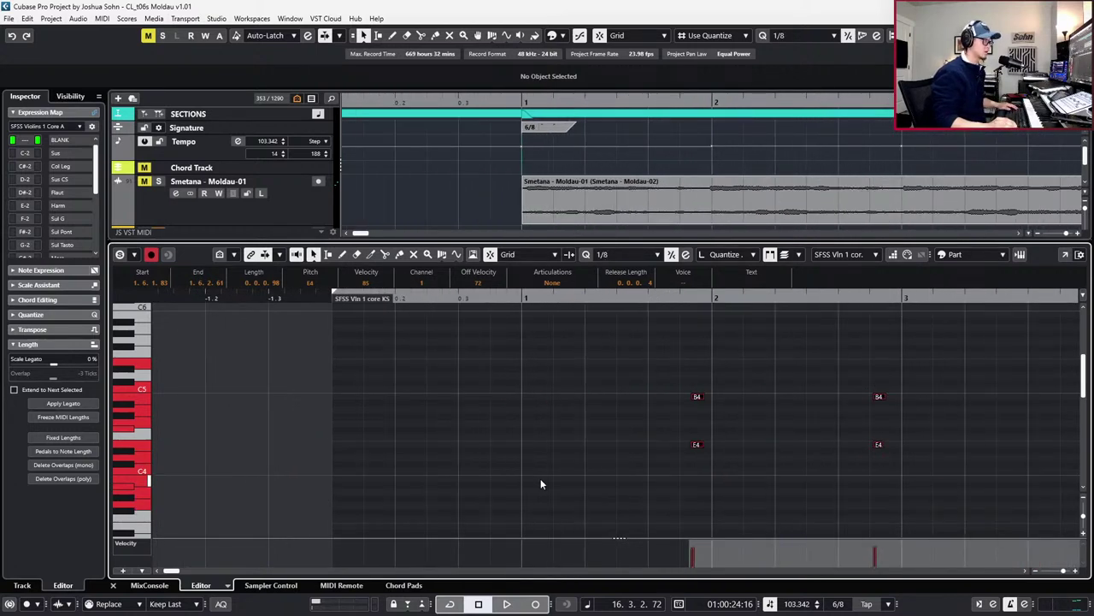
{"action": "key", "text": "q"}
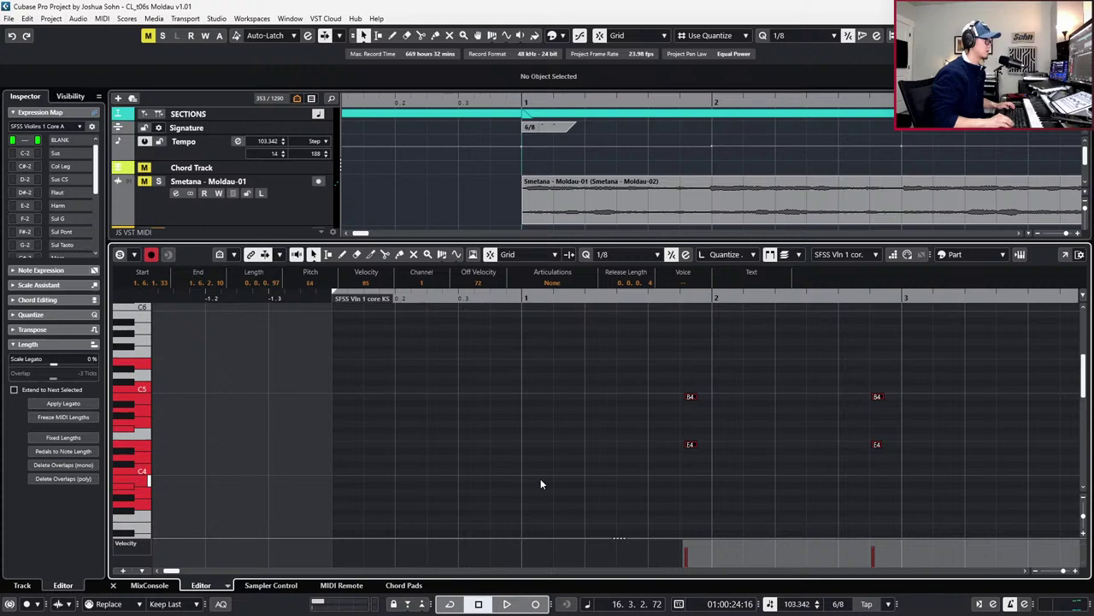
{"action": "scroll", "coordinate": [734, 477], "scroll_direction": "down", "scroll_amount": 3}
{"action": "scroll", "coordinate": [728, 457], "scroll_direction": "right", "scroll_amount": 3}
{"action": "scroll", "coordinate": [723, 454], "scroll_direction": "right", "scroll_amount": 3}
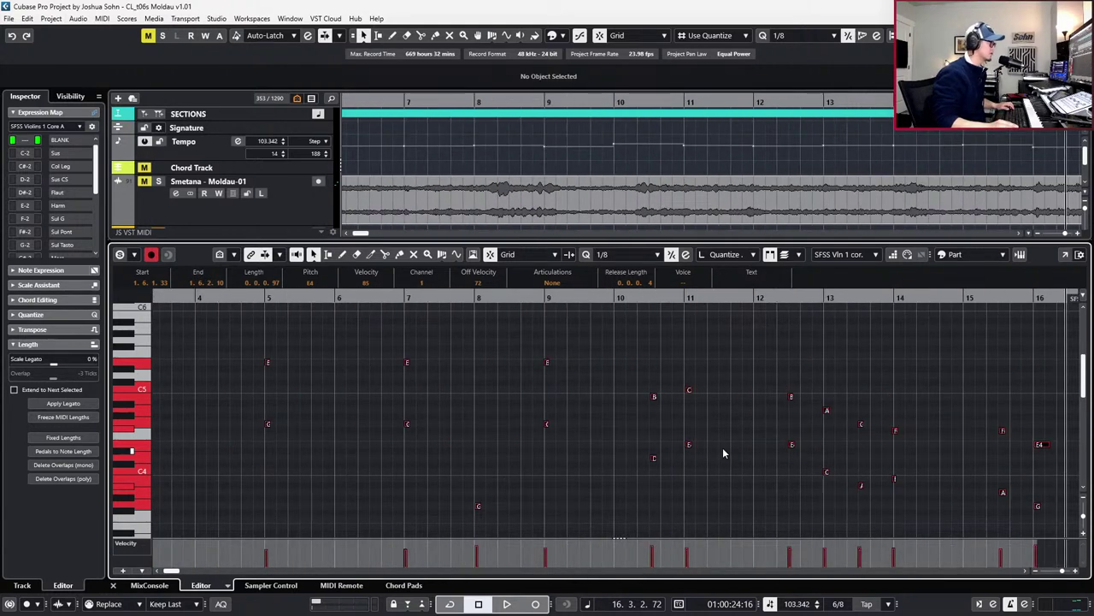
{"action": "scroll", "coordinate": [724, 456], "scroll_direction": "right", "scroll_amount": 2}
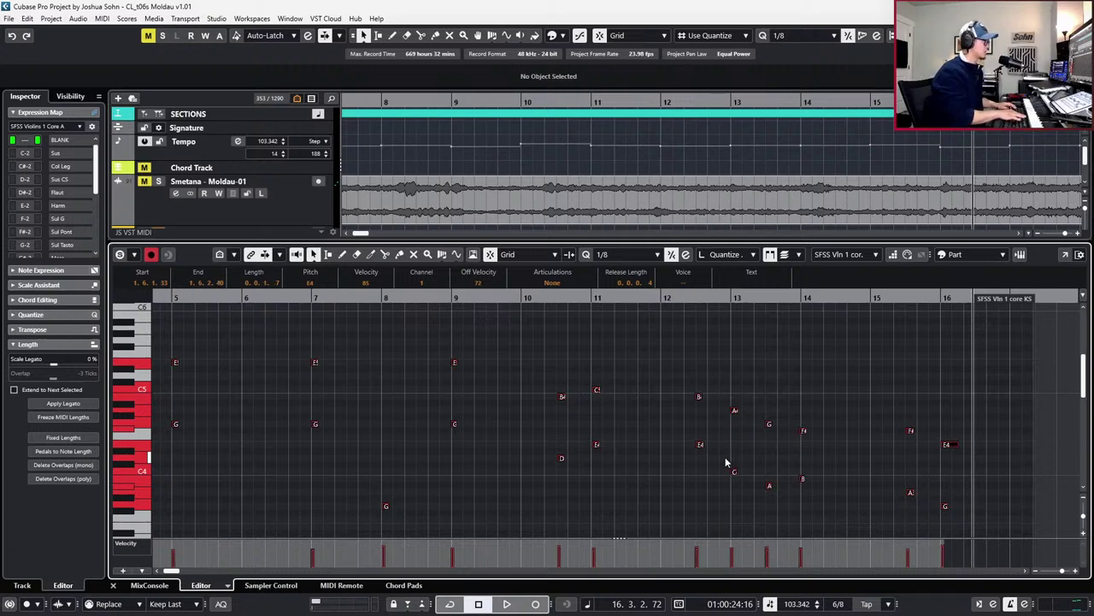
Return to the arrangement and play the string parts from the beginning at bar 1
{"action": "key", "text": "Home"}
{"action": "key", "text": "space"}
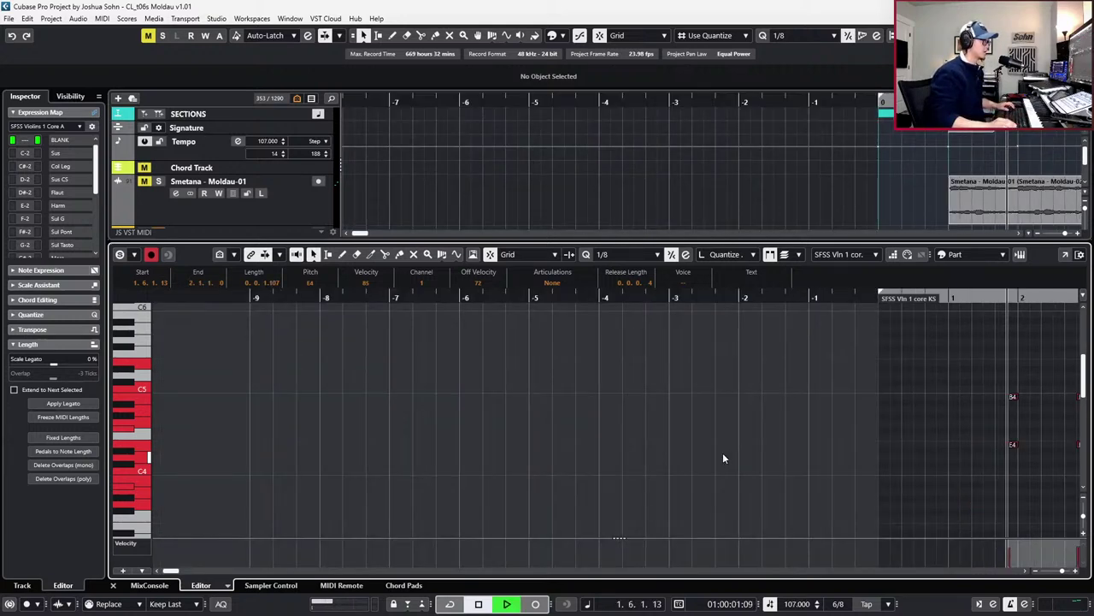
{"action": "key", "text": "space"}
{"action": "key", "text": "Return"}
{"action": "key", "text": "KP_Subtract"}
{"action": "key", "text": "KP_Subtract"}
{"action": "key", "text": "space"}
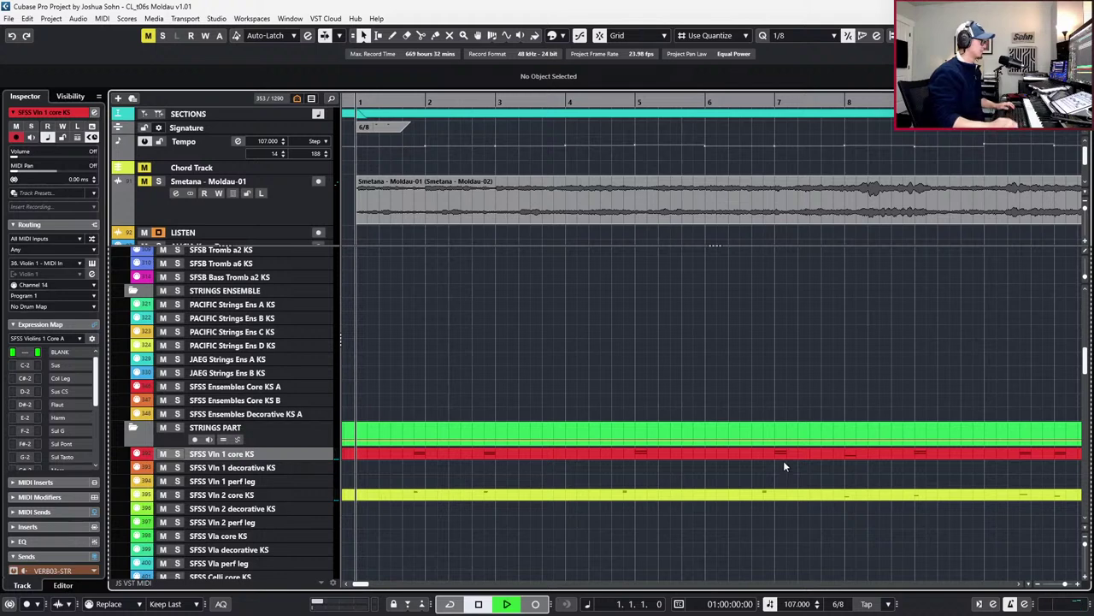
Split the SFSS Vln 2 core KS part at the end of the Violin 1 part in bar 17 and delete the remainder
{"action": "scroll", "coordinate": [792, 444], "scroll_direction": "down", "scroll_amount": 1, "text": "ctrl"}
{"action": "scroll", "coordinate": [792, 444], "scroll_direction": "down", "scroll_amount": 3}
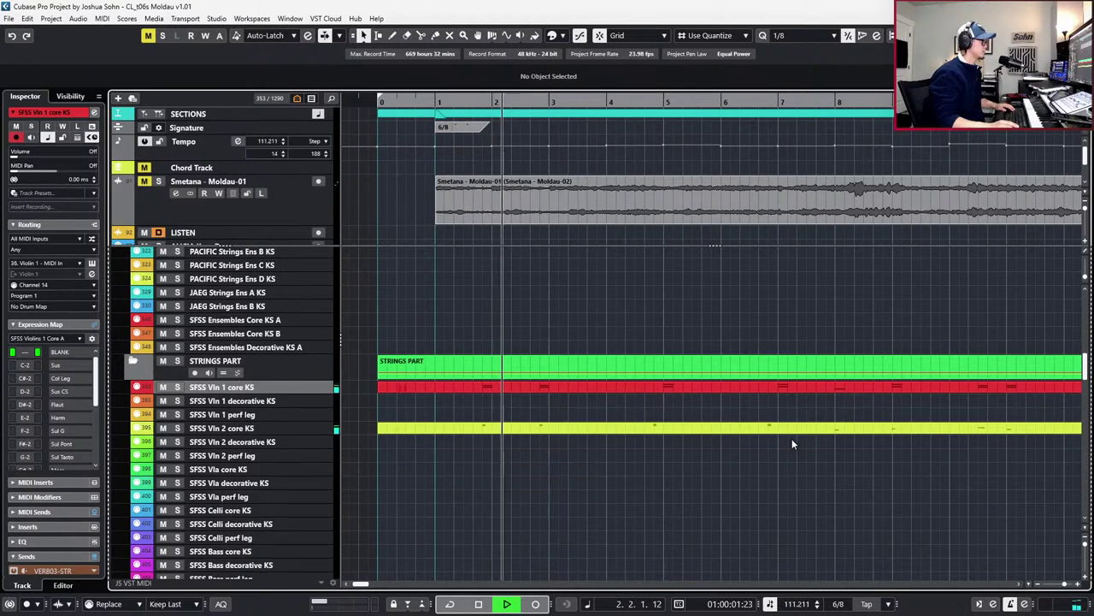
{"action": "scroll", "coordinate": [813, 441], "scroll_direction": "down", "scroll_amount": 4, "text": "ctrl"}
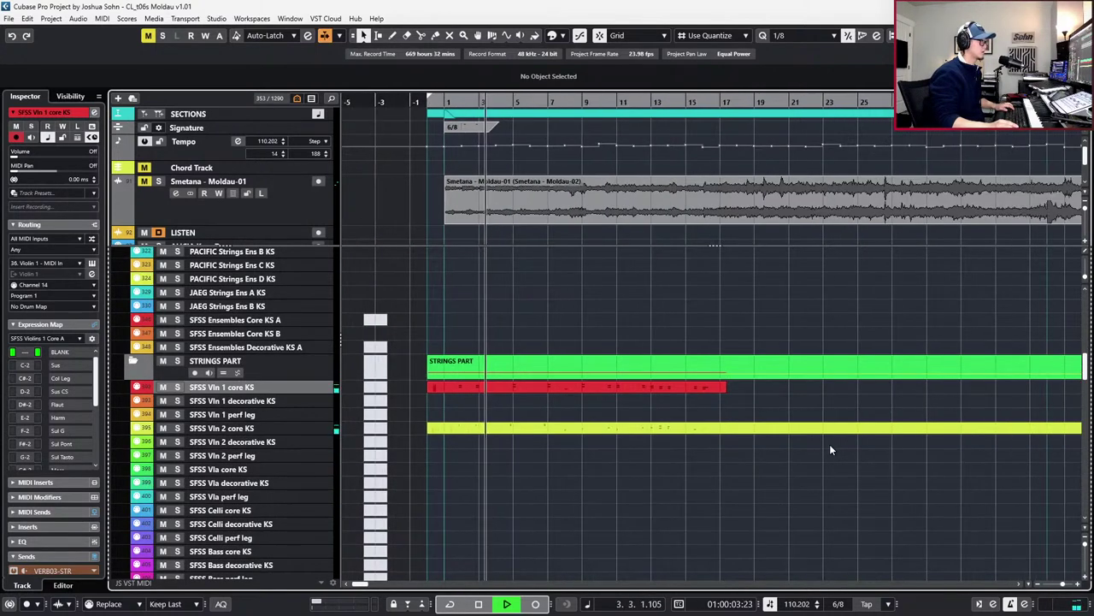
{"action": "left_click", "coordinate": [726, 429], "text": "alt"}
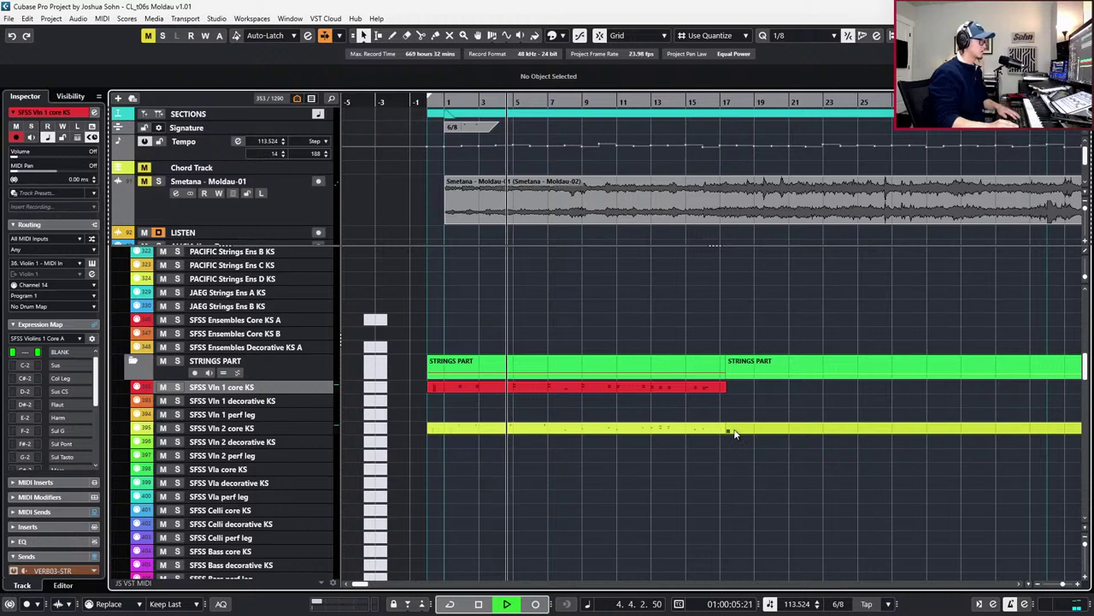
{"action": "left_click", "coordinate": [733, 432]}
{"action": "key", "text": "Delete"}
{"action": "scroll", "coordinate": [538, 402], "scroll_direction": "up", "scroll_amount": 2, "text": "ctrl"}
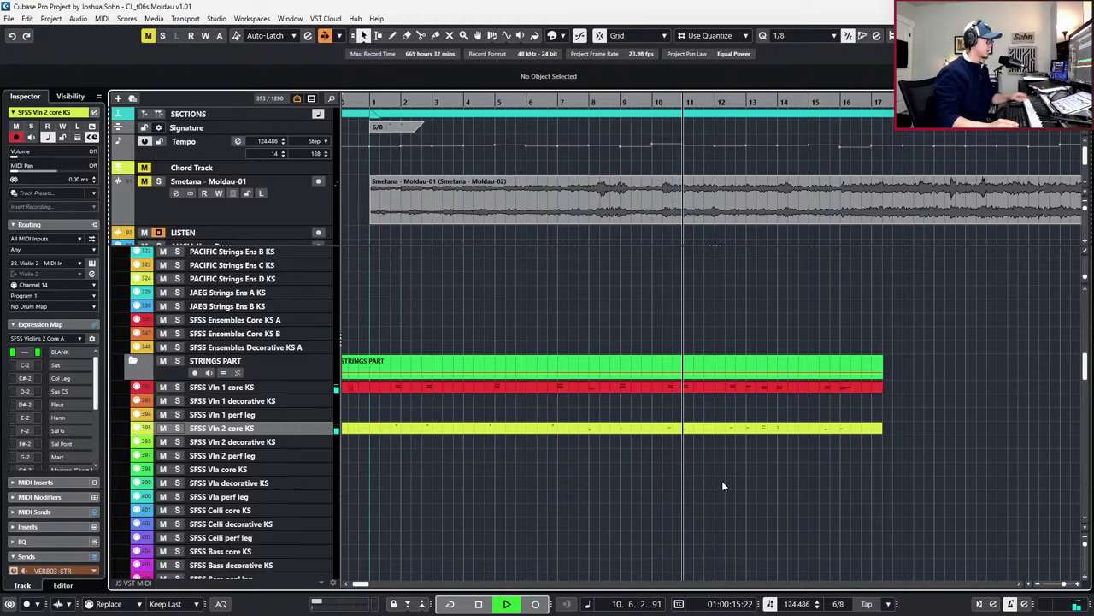
Stop playback, open the SFSS Vln 1 core KS part and shorten the last E4 in bar 16 to end at 16.2.1.0
{"action": "left_click", "coordinate": [735, 427]}
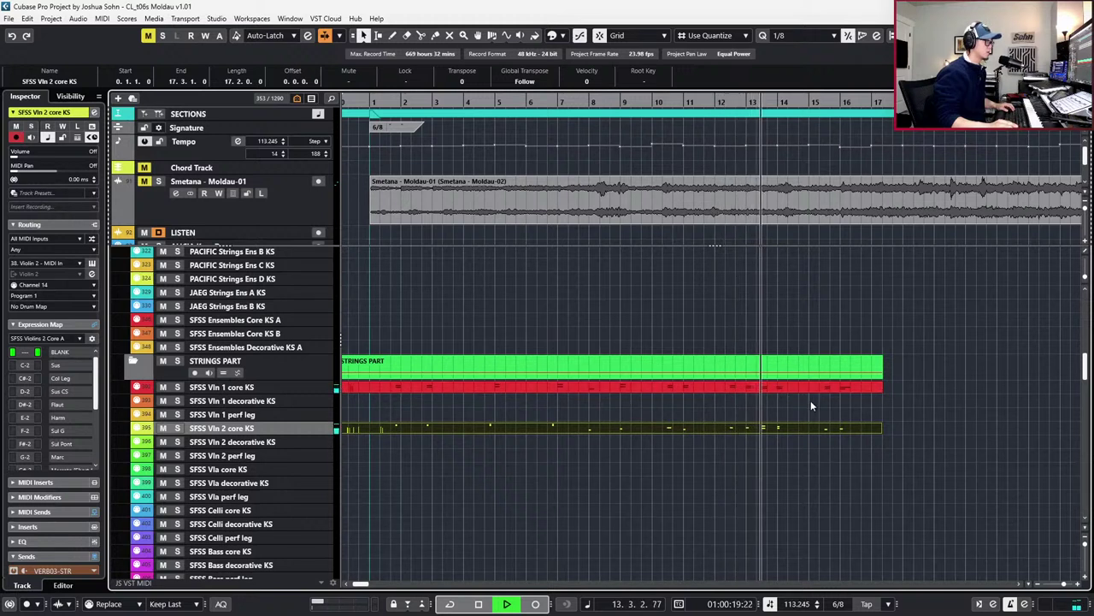
{"action": "key", "text": "space"}
{"action": "double_click", "coordinate": [864, 388]}
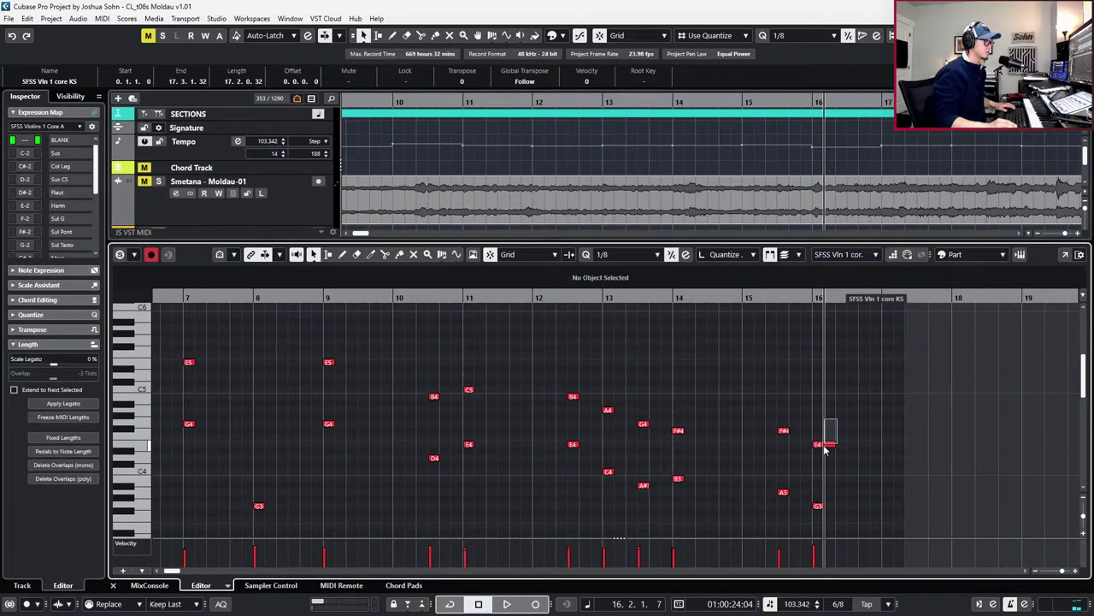
{"action": "left_click_drag", "start_coordinate": [825, 448], "coordinate": [823, 444]}
{"action": "key", "text": "g"}
{"action": "key", "text": "g"}
{"action": "key", "text": "g"}
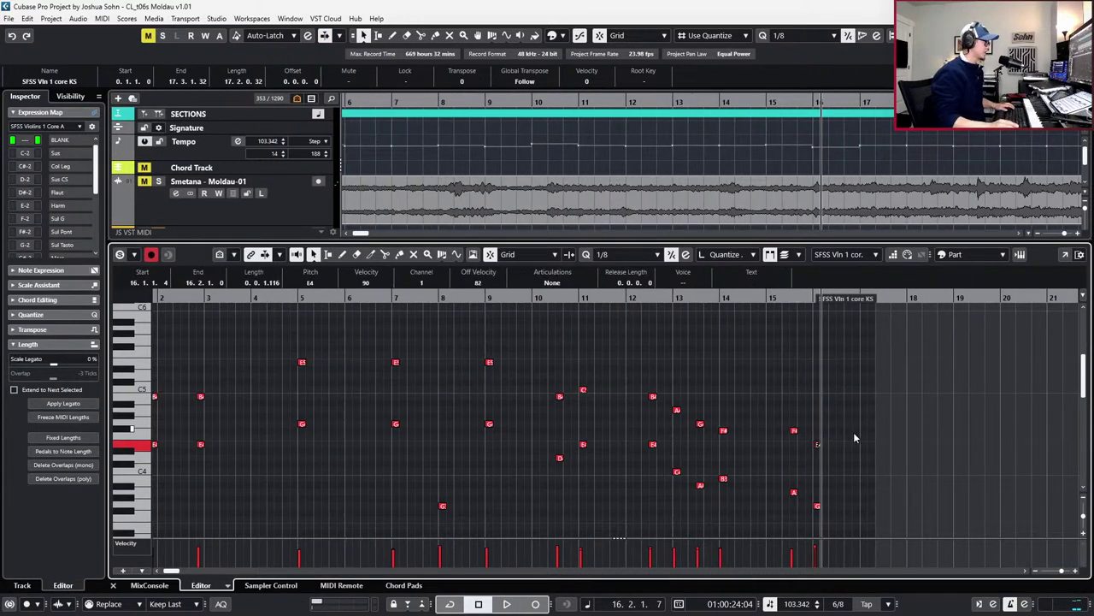
Select all the Violin 1 notes, lower their velocities so the first E4 is at 75, and audition from the start
{"action": "scroll", "coordinate": [578, 486], "scroll_direction": "up", "scroll_amount": 2}
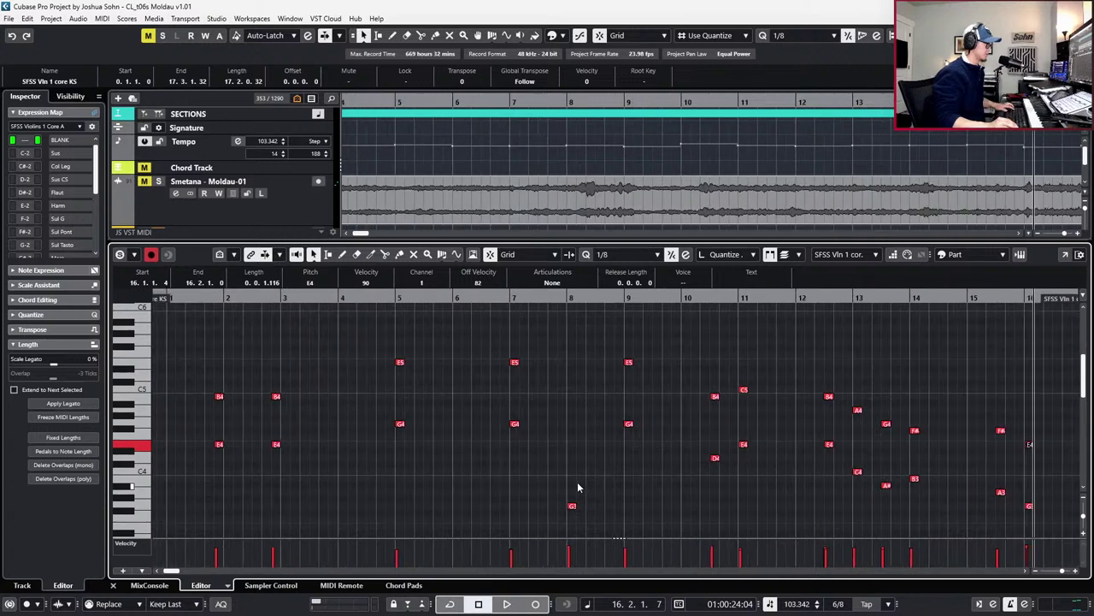
{"action": "scroll", "coordinate": [553, 378], "scroll_direction": "down", "scroll_amount": 2}
{"action": "left_click_drag", "start_coordinate": [289, 333], "coordinate": [770, 500]}
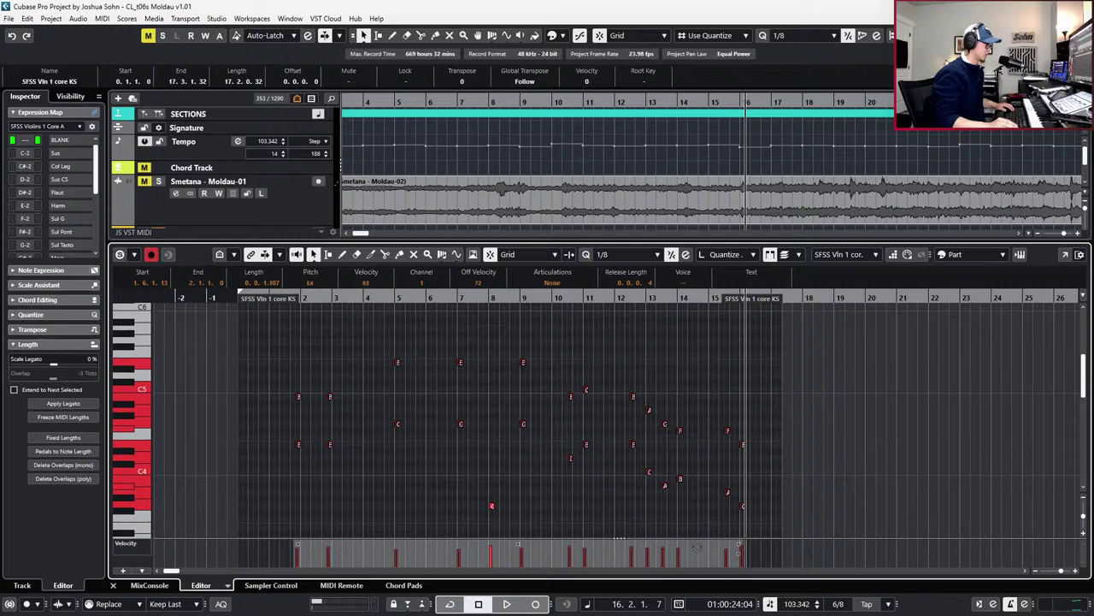
{"action": "key", "text": "Home"}
{"action": "key", "text": "space"}
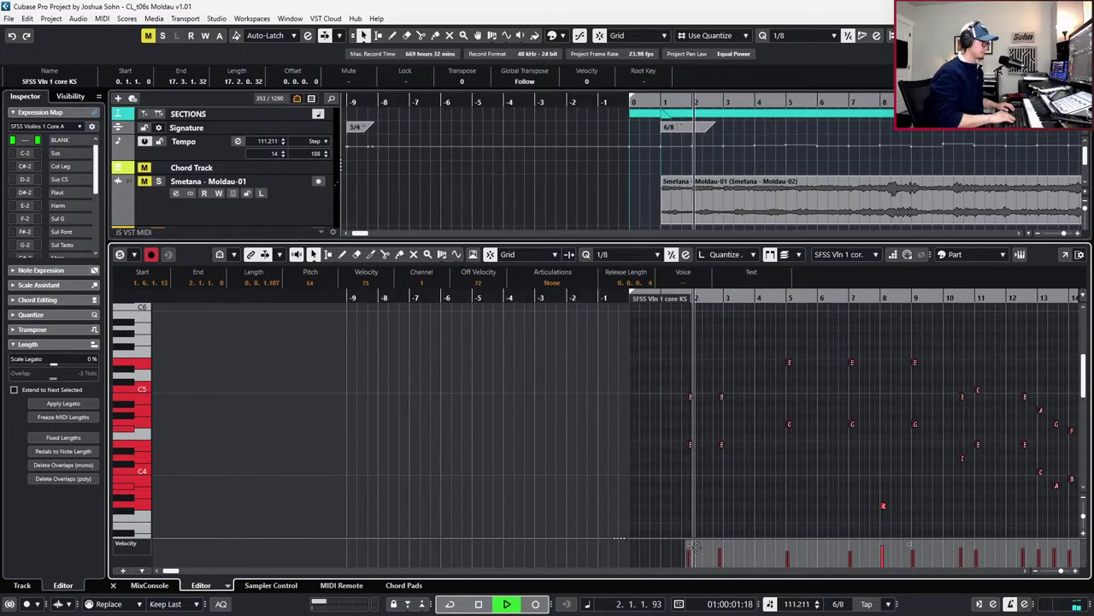
{"action": "key", "text": "space"}
Open the SFSS Vln 2 core KS part, examine its notes with the velocity and controller lanes shown, and return to the arrangement
{"action": "key", "text": "ctrl+alt+e"}
{"action": "key", "text": "g"}
{"action": "left_click", "coordinate": [720, 429]}
{"action": "key", "text": "ctrl+e"}
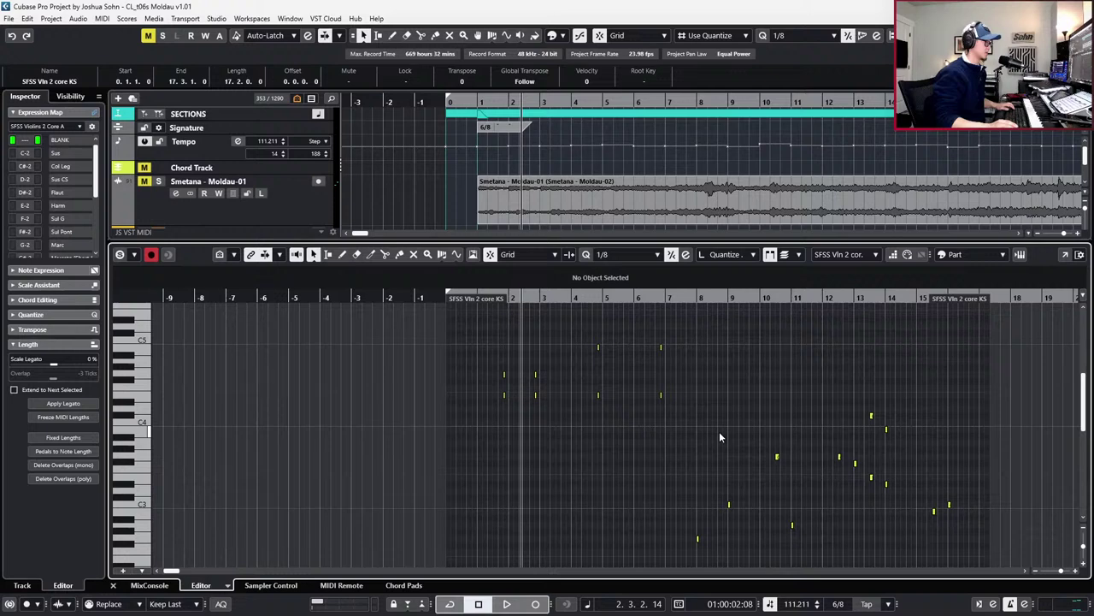
{"action": "key", "text": "alt+l"}
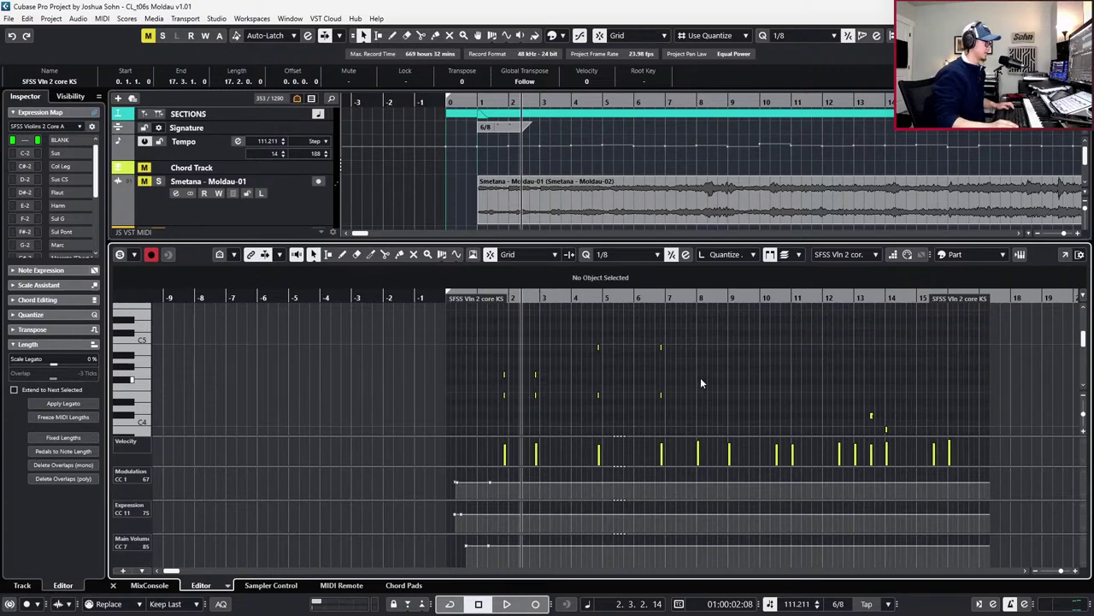
{"action": "scroll", "coordinate": [692, 370], "scroll_direction": "down", "scroll_amount": 1}
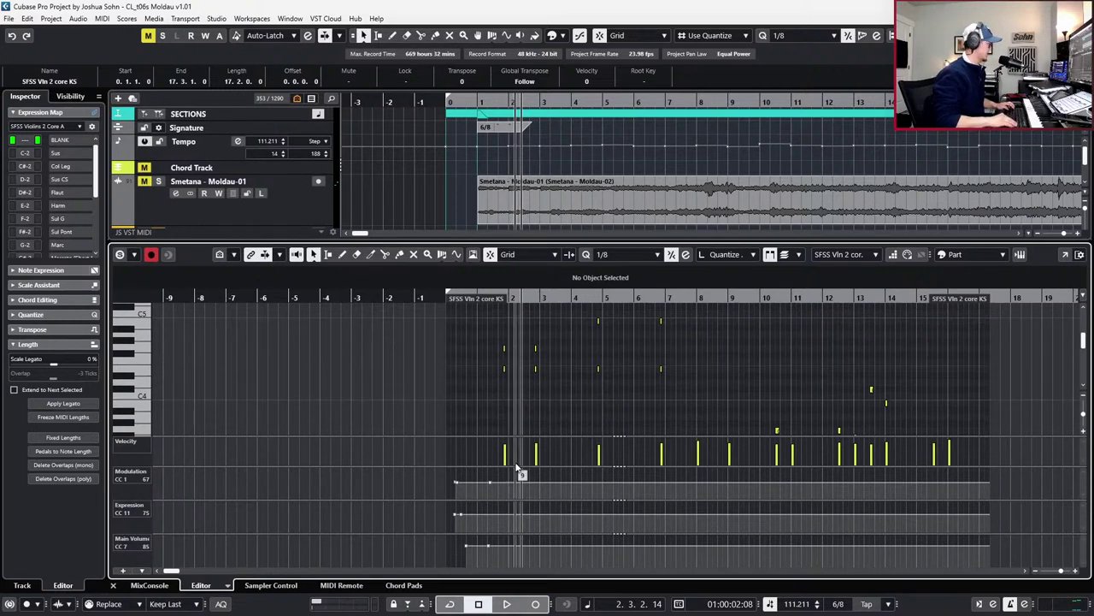
{"action": "key", "text": "ctrl+e"}
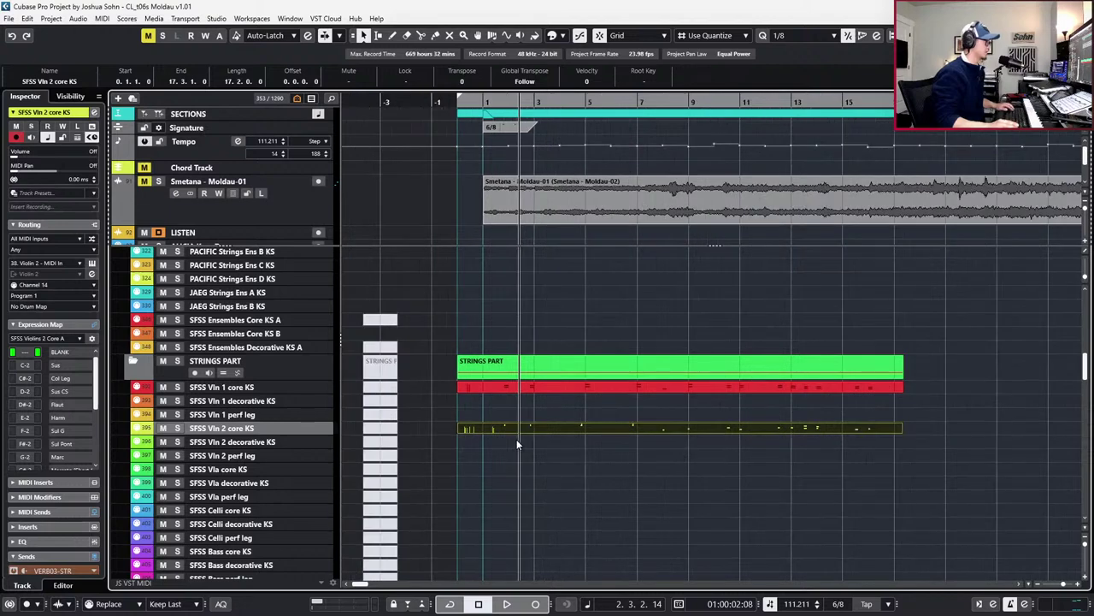
Return to the project start and look over the arrangement's tracks from the strings up to the woodwinds
{"action": "scroll", "coordinate": [563, 428], "scroll_direction": "up", "scroll_amount": 4}
{"action": "key", "text": "Home"}
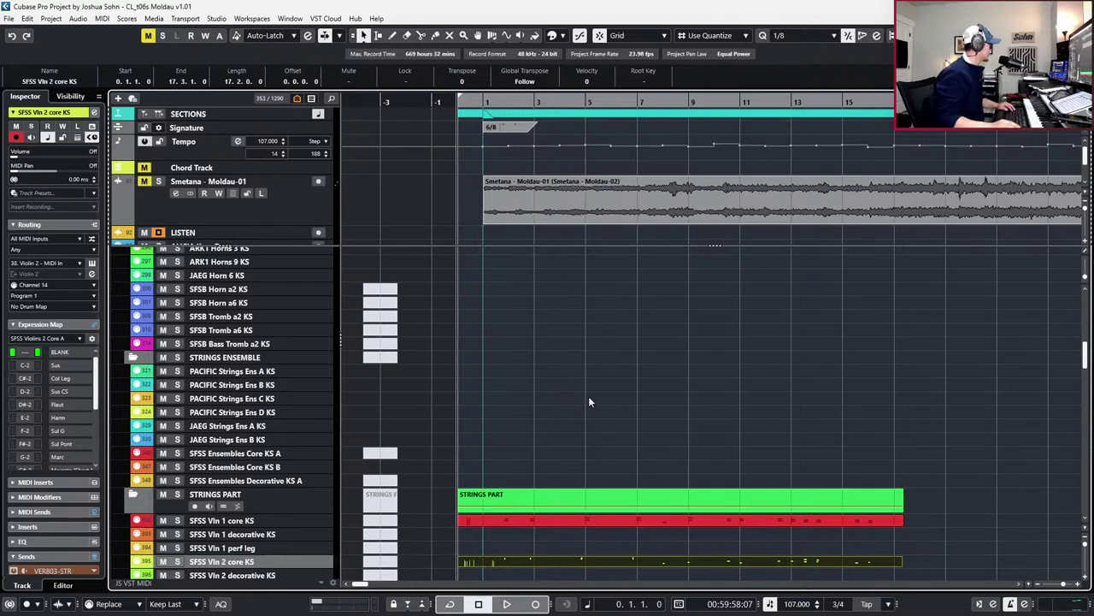
{"action": "scroll", "coordinate": [566, 393], "scroll_direction": "up", "scroll_amount": 2}
{"action": "scroll", "coordinate": [535, 387], "scroll_direction": "up", "scroll_amount": 1}
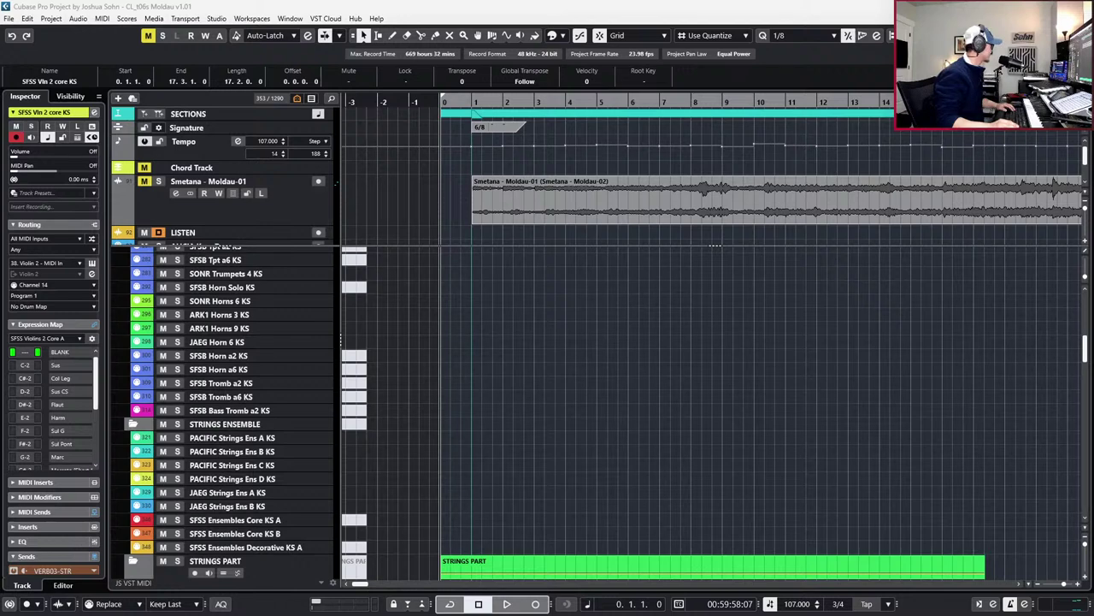
{"action": "left_click", "coordinate": [553, 481]}
{"action": "scroll", "coordinate": [539, 479], "scroll_direction": "up", "scroll_amount": 2}
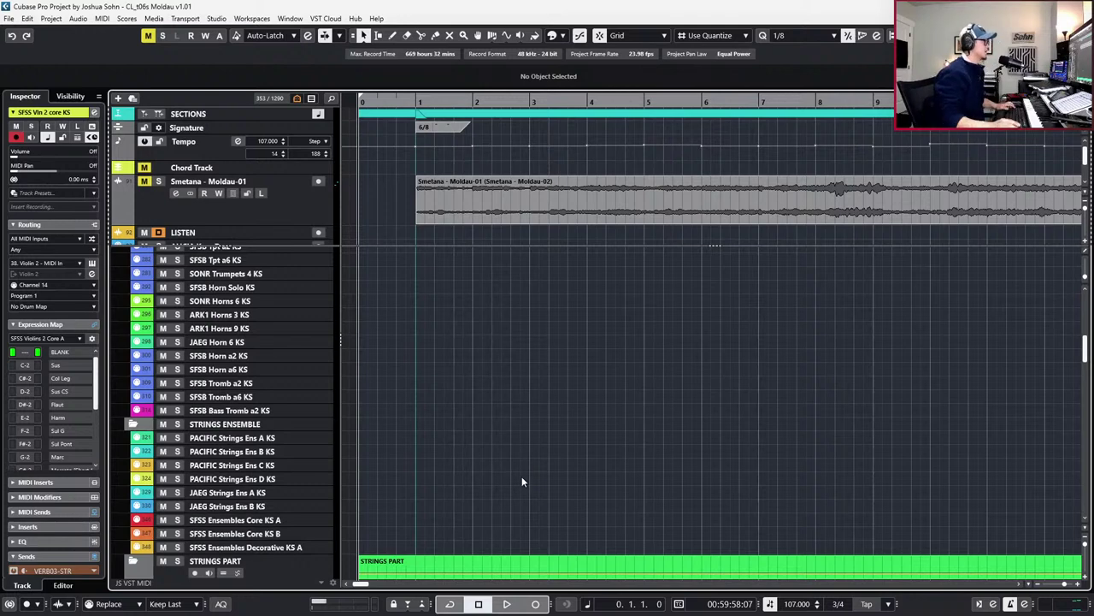
{"action": "key", "text": "g"}
{"action": "key", "text": "g"}
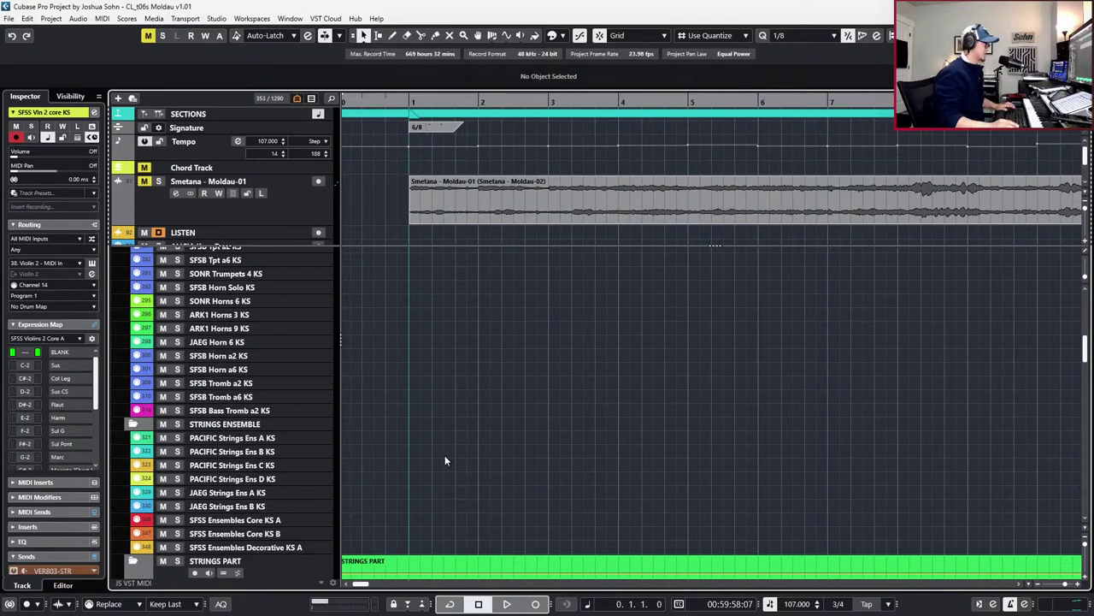
{"action": "scroll", "coordinate": [445, 460], "scroll_direction": "down", "scroll_amount": 3}
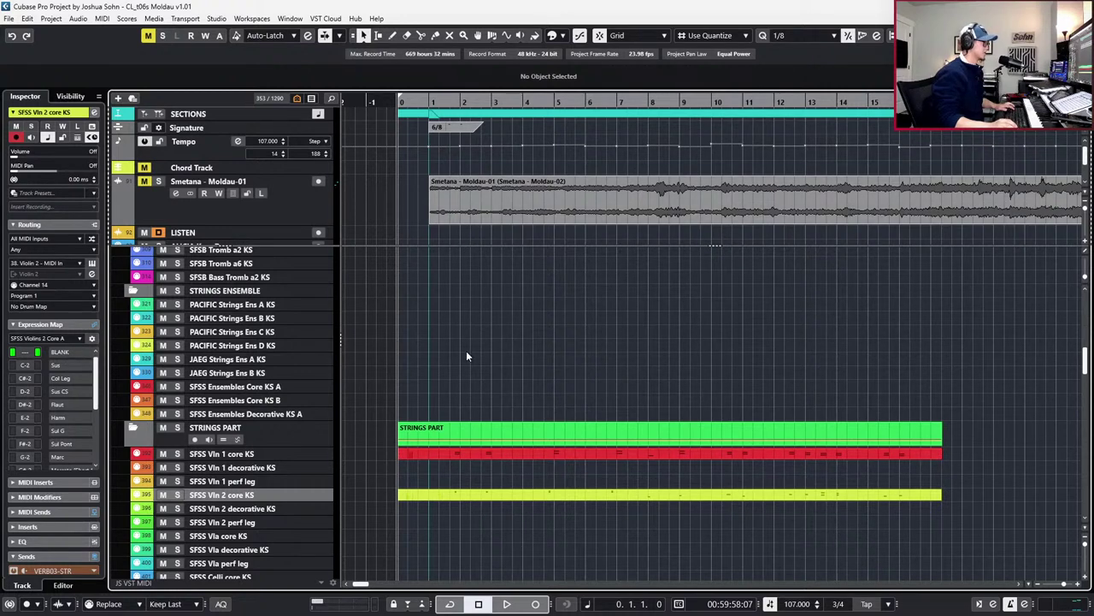
{"action": "scroll", "coordinate": [467, 351], "scroll_direction": "up", "scroll_amount": 1}
{"action": "scroll", "coordinate": [467, 354], "scroll_direction": "up", "scroll_amount": 3}
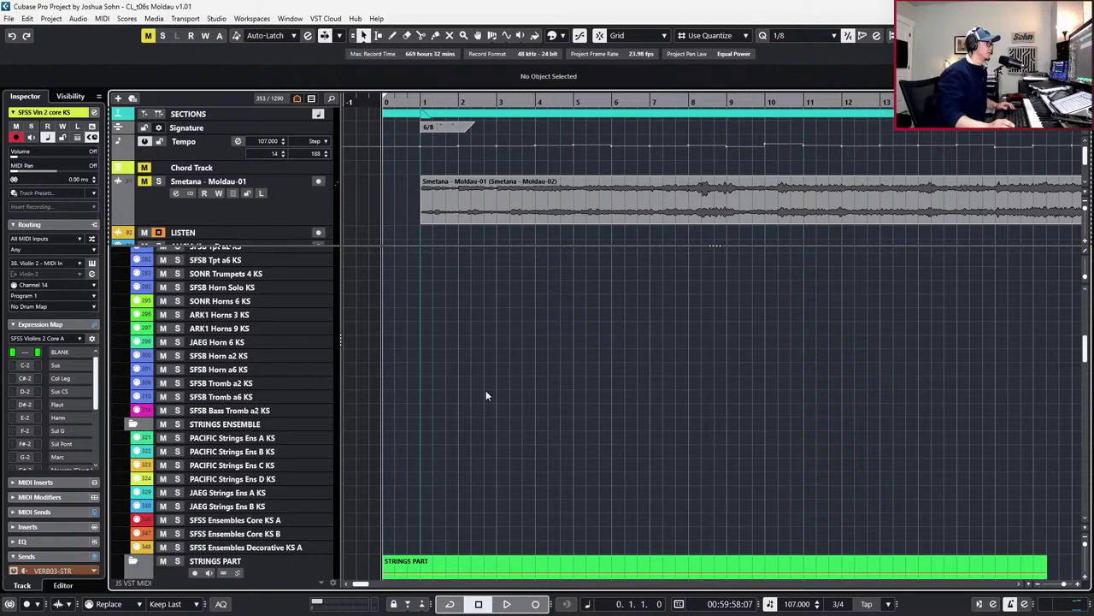
{"action": "scroll", "coordinate": [486, 395], "scroll_direction": "up", "scroll_amount": 3}
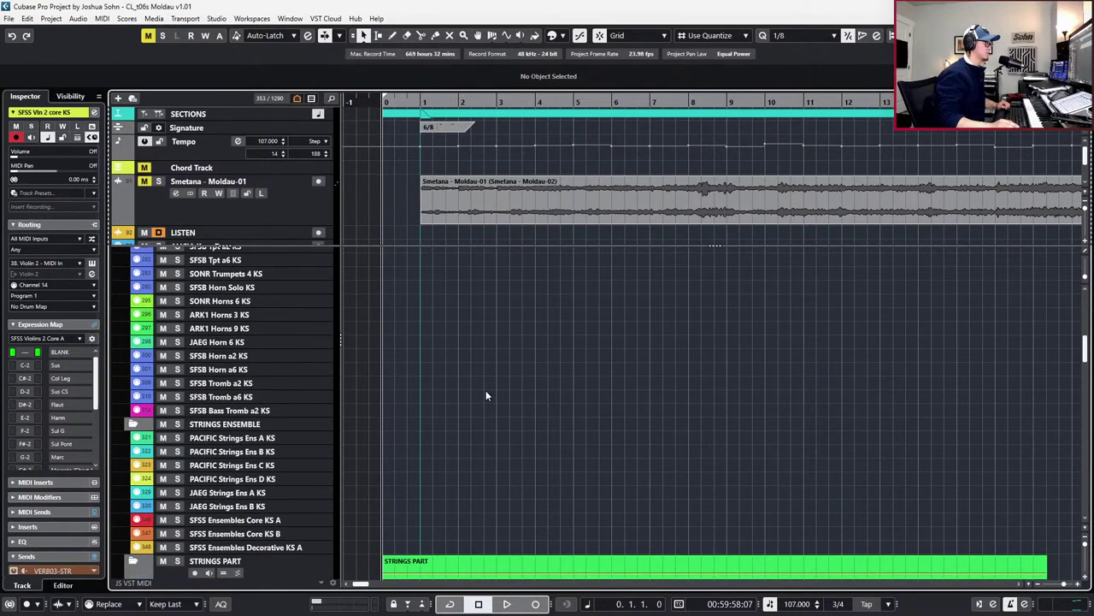
{"action": "scroll", "coordinate": [485, 395], "scroll_direction": "up", "scroll_amount": 9}
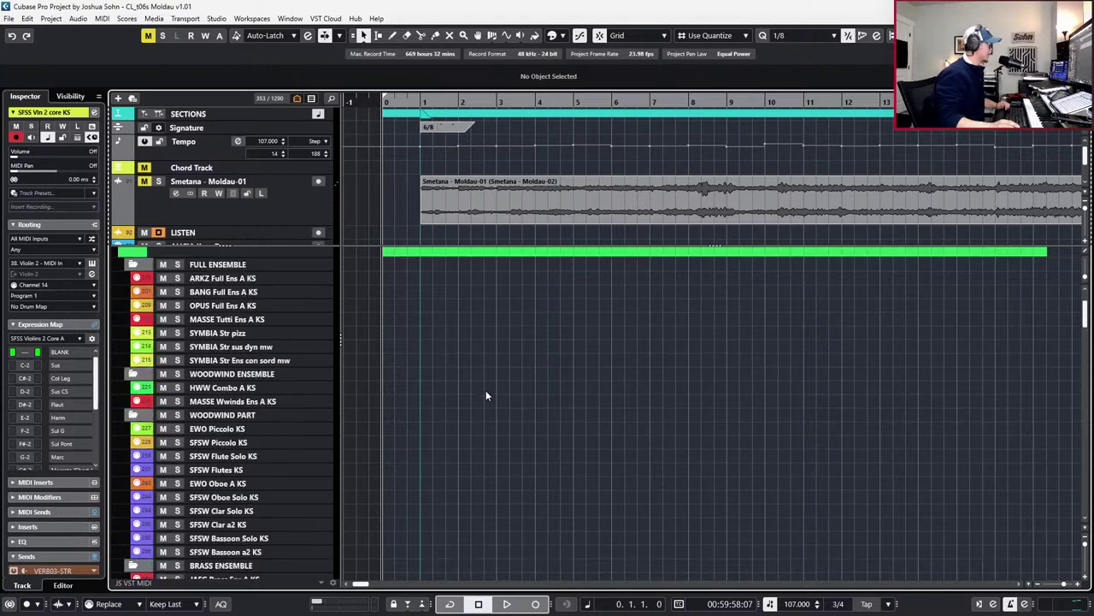
{"action": "scroll", "coordinate": [476, 426], "scroll_direction": "down", "scroll_amount": 15}
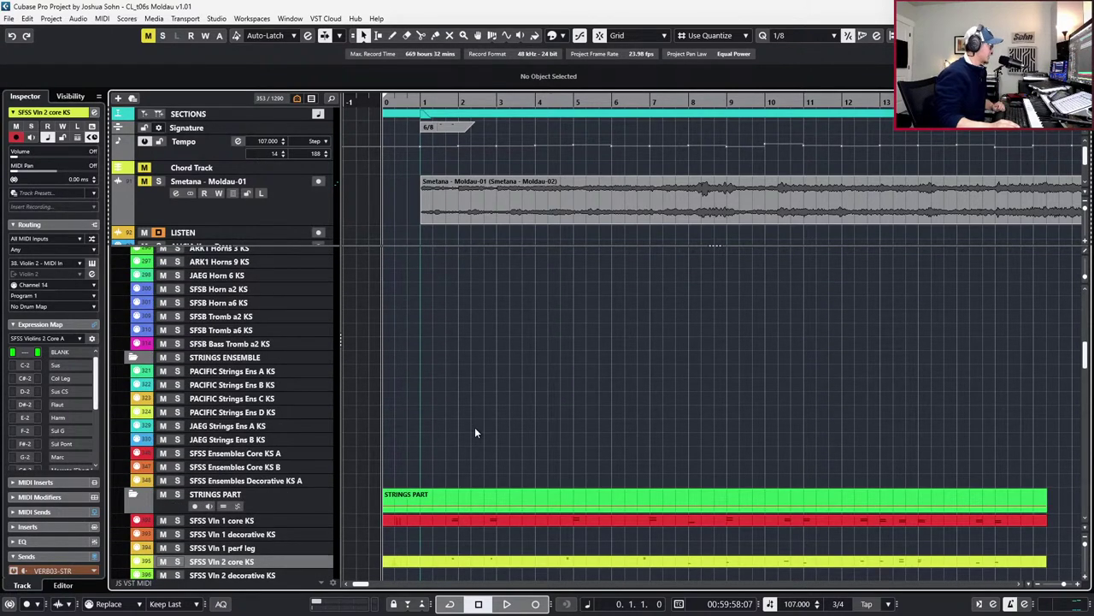
{"action": "scroll", "coordinate": [475, 433], "scroll_direction": "down", "scroll_amount": 3}
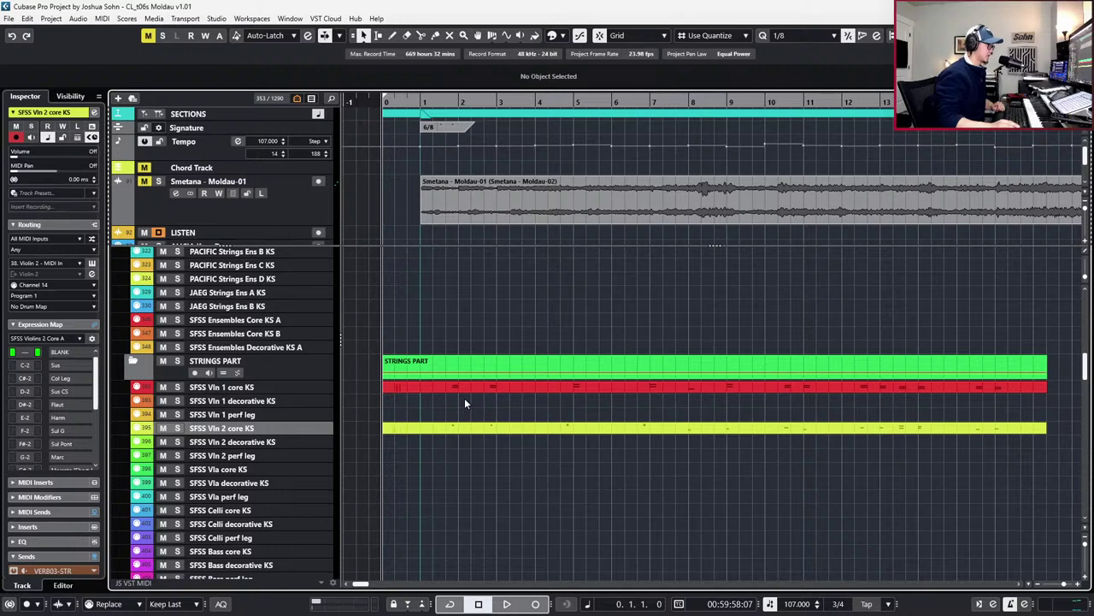
Create a part on the SFSW Flute Solo KS track starting at 0.1.1.0 and open it in the note editor
{"action": "scroll", "coordinate": [464, 399], "scroll_direction": "up", "scroll_amount": 8}
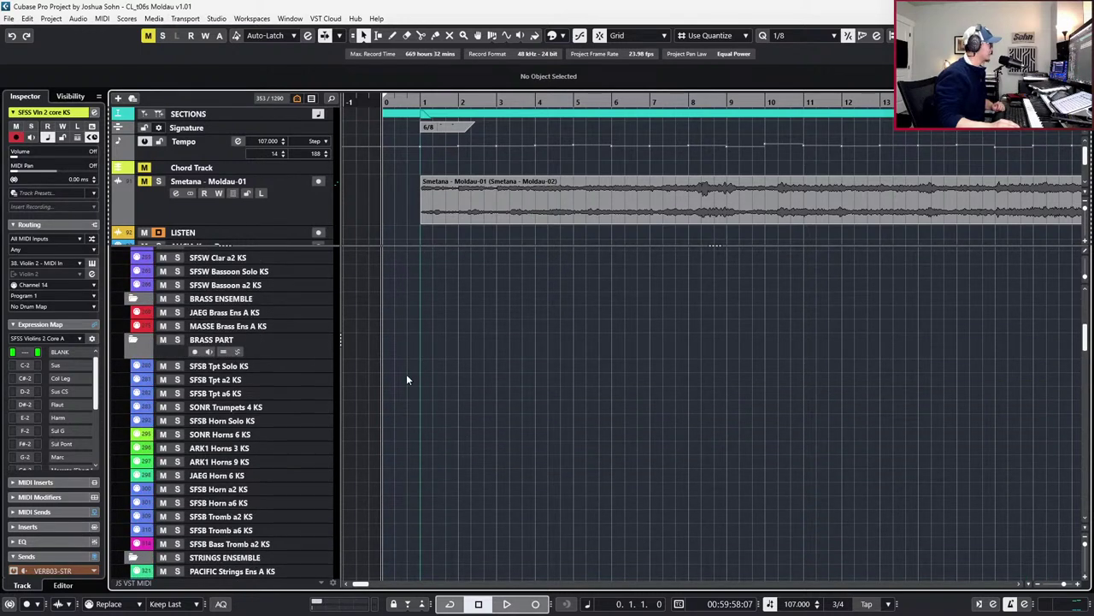
{"action": "scroll", "coordinate": [401, 377], "scroll_direction": "up", "scroll_amount": 5}
{"action": "scroll", "coordinate": [389, 342], "scroll_direction": "up", "scroll_amount": 3}
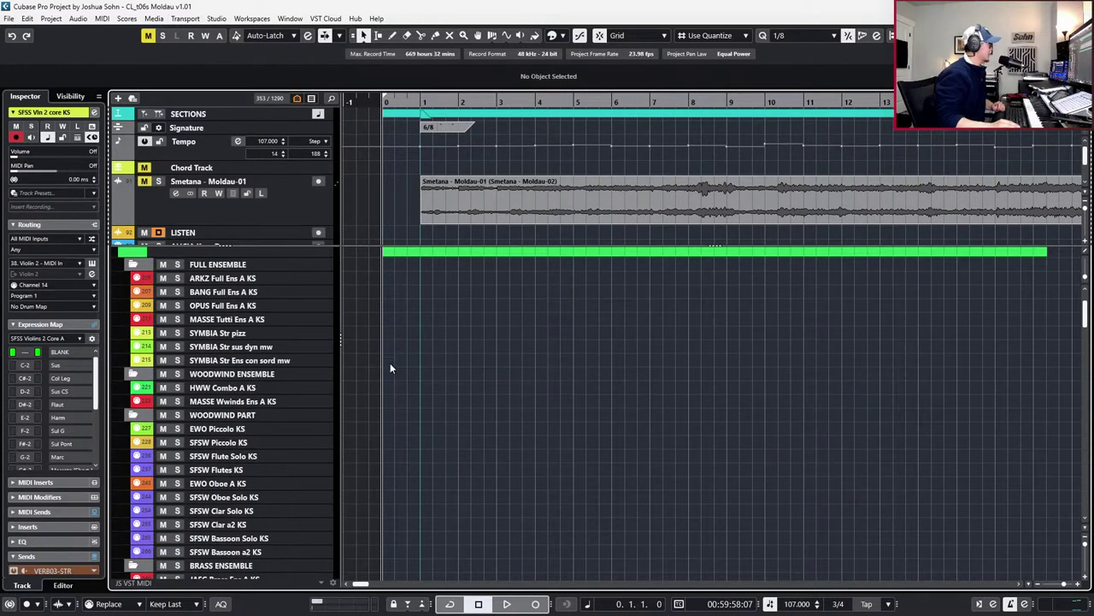
{"action": "left_click", "coordinate": [388, 455]}
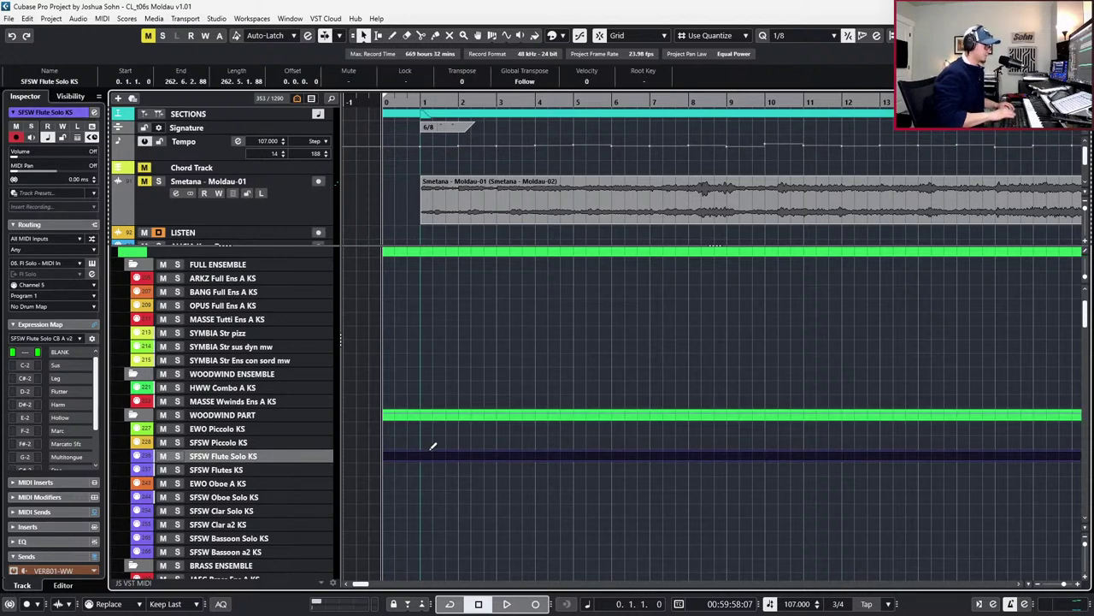
{"action": "double_click", "coordinate": [429, 454]}
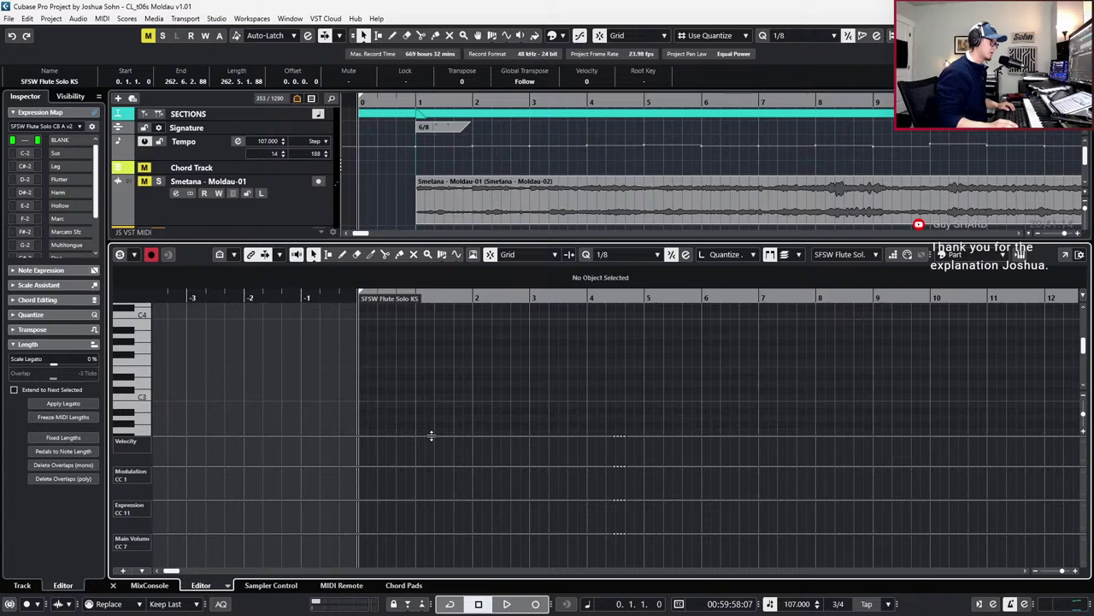
Switch to the Moldau score PDF in Firefox, read the opening flute lines on page 2, and return to Cubase
{"action": "key", "text": "alt+Tab"}
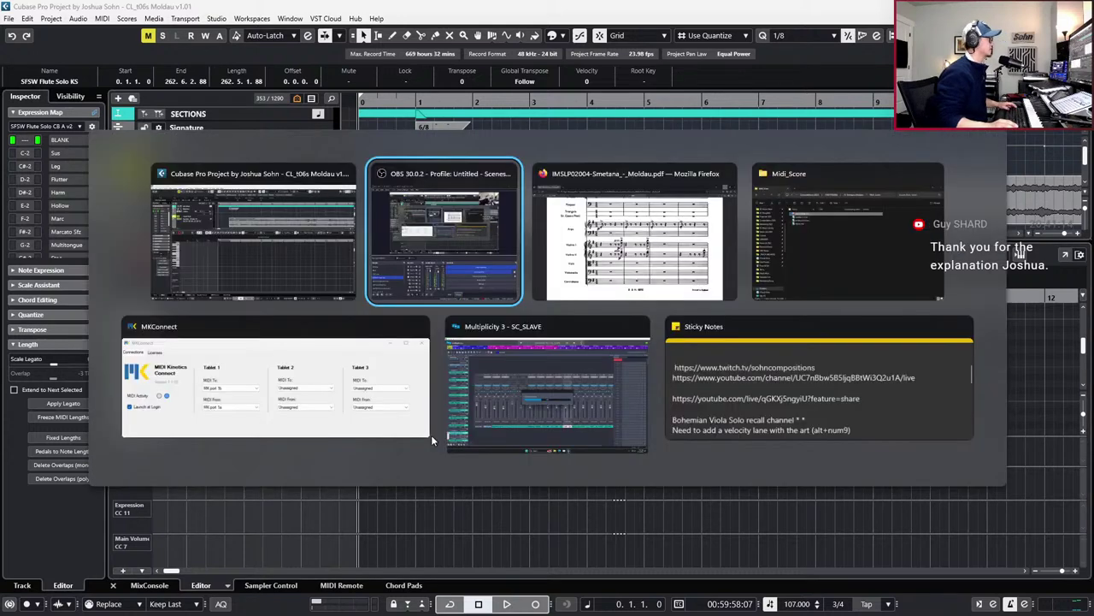
{"action": "scroll", "coordinate": [519, 376], "scroll_direction": "up", "scroll_amount": 10}
{"action": "scroll", "coordinate": [519, 363], "scroll_direction": "down", "scroll_amount": 1}
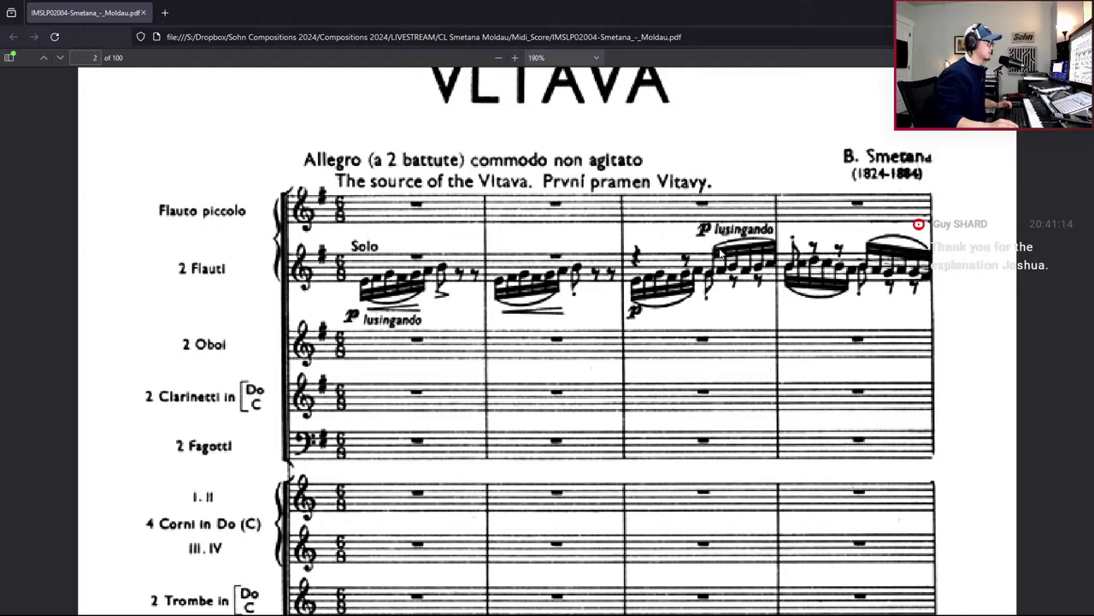
{"action": "scroll", "coordinate": [742, 315], "scroll_direction": "down", "scroll_amount": 1}
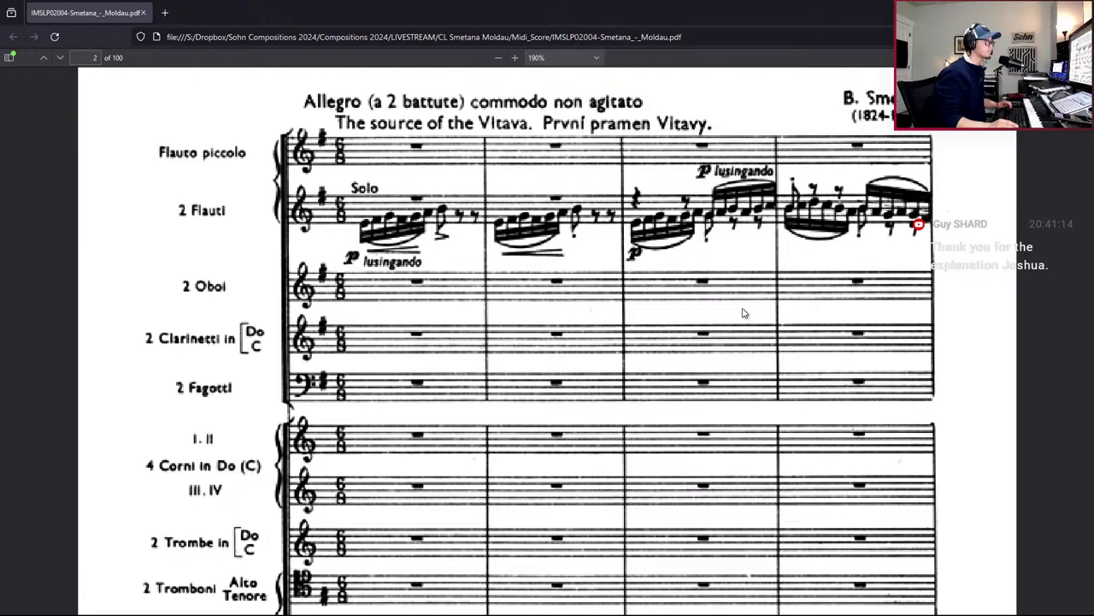
{"action": "scroll", "coordinate": [742, 313], "scroll_direction": "down", "scroll_amount": 2}
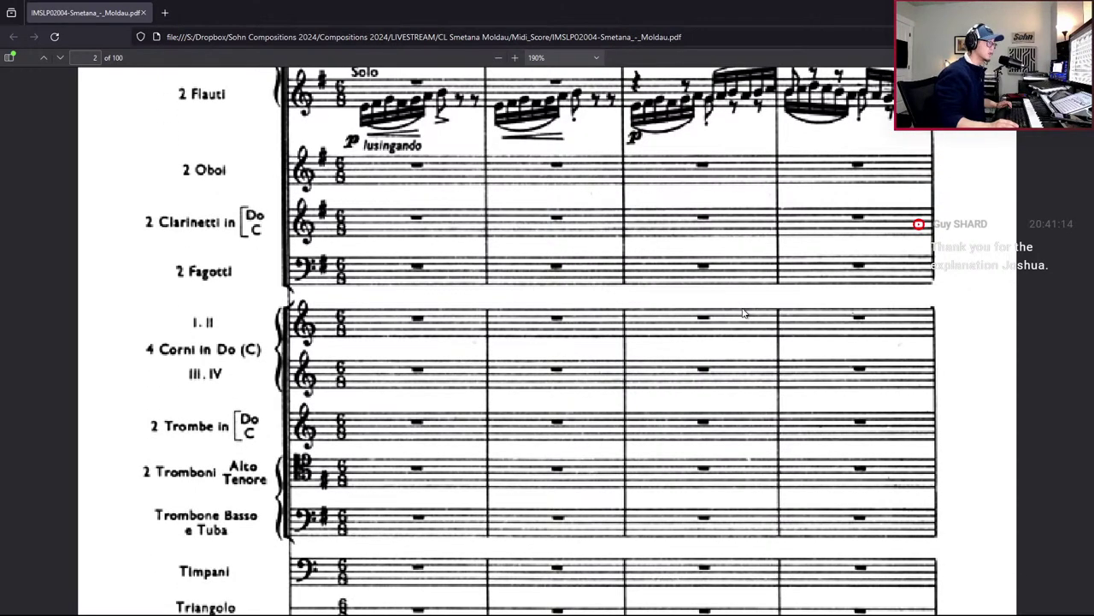
{"action": "scroll", "coordinate": [743, 313], "scroll_direction": "up", "scroll_amount": 2}
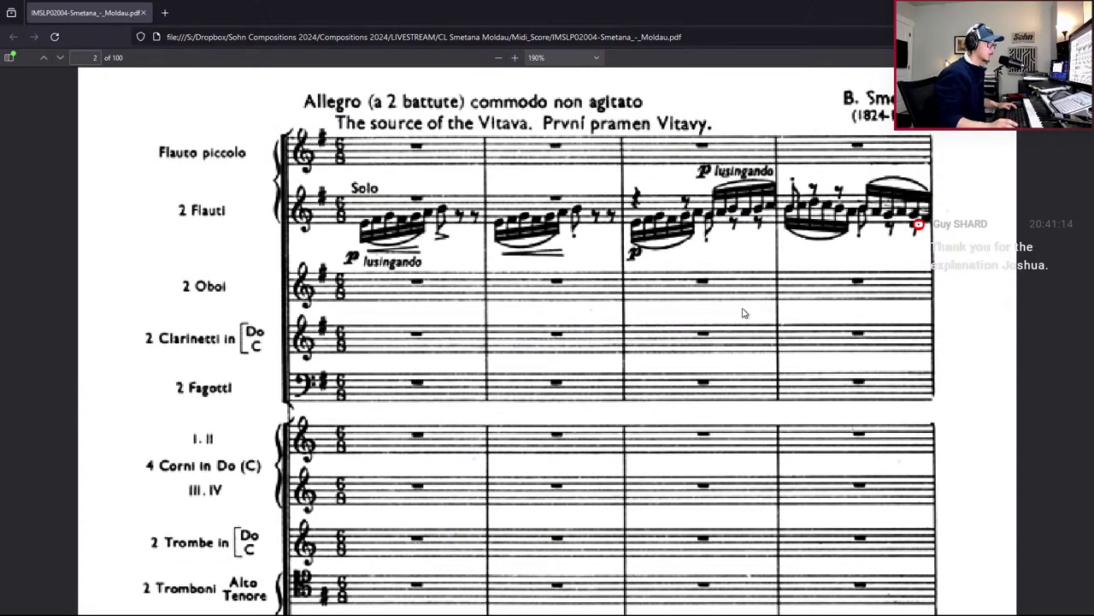
{"action": "key", "text": "alt+Tab"}
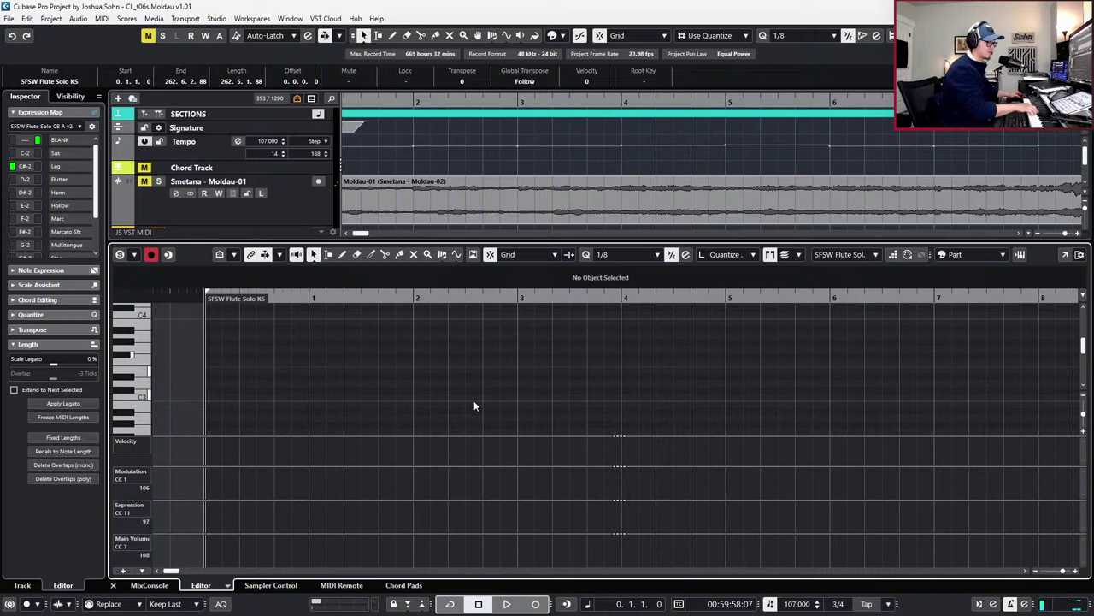
Close the flute solo part's editor, check the part in the arrangement, and reopen it
{"action": "scroll", "coordinate": [474, 401], "scroll_direction": "up", "scroll_amount": 2}
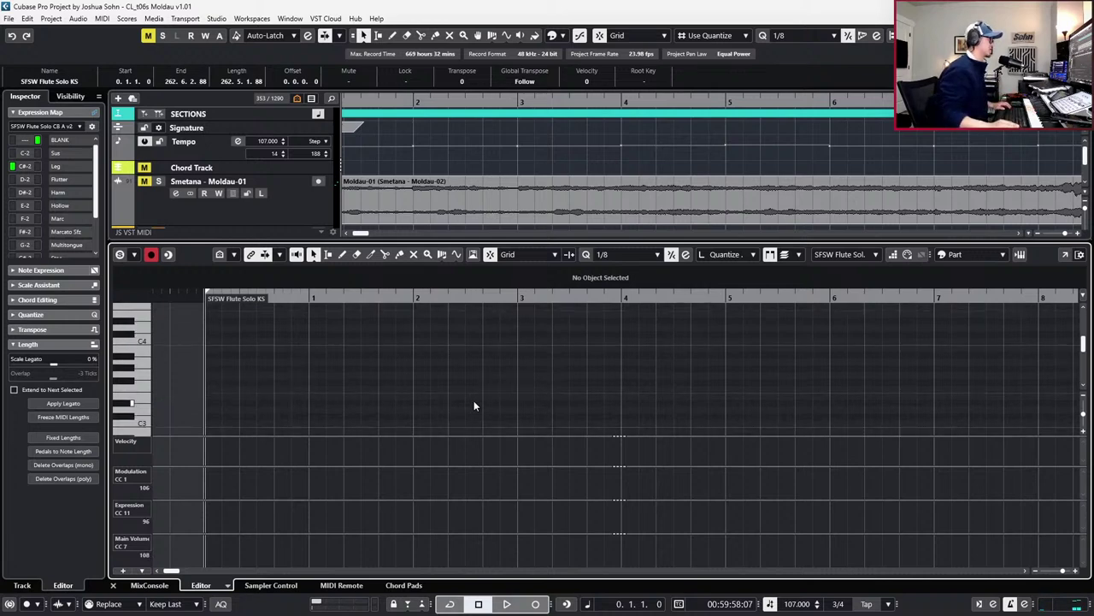
{"action": "key", "text": "h"}
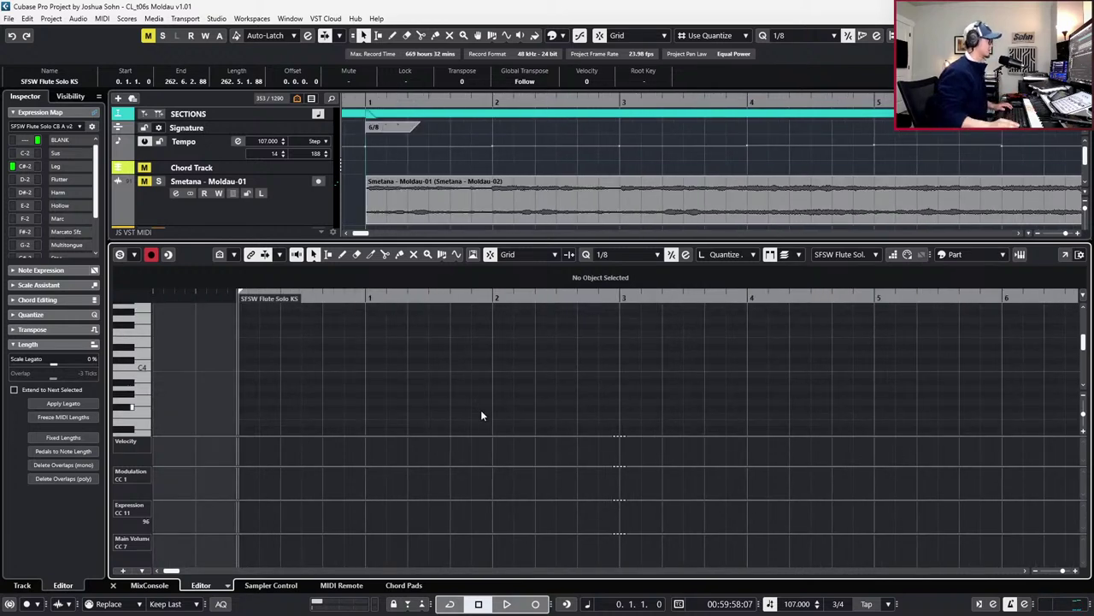
{"action": "key", "text": "ctrl+alt+e"}
{"action": "scroll", "coordinate": [484, 414], "scroll_direction": "down", "scroll_amount": 2}
{"action": "scroll", "coordinate": [491, 354], "scroll_direction": "left", "scroll_amount": 2}
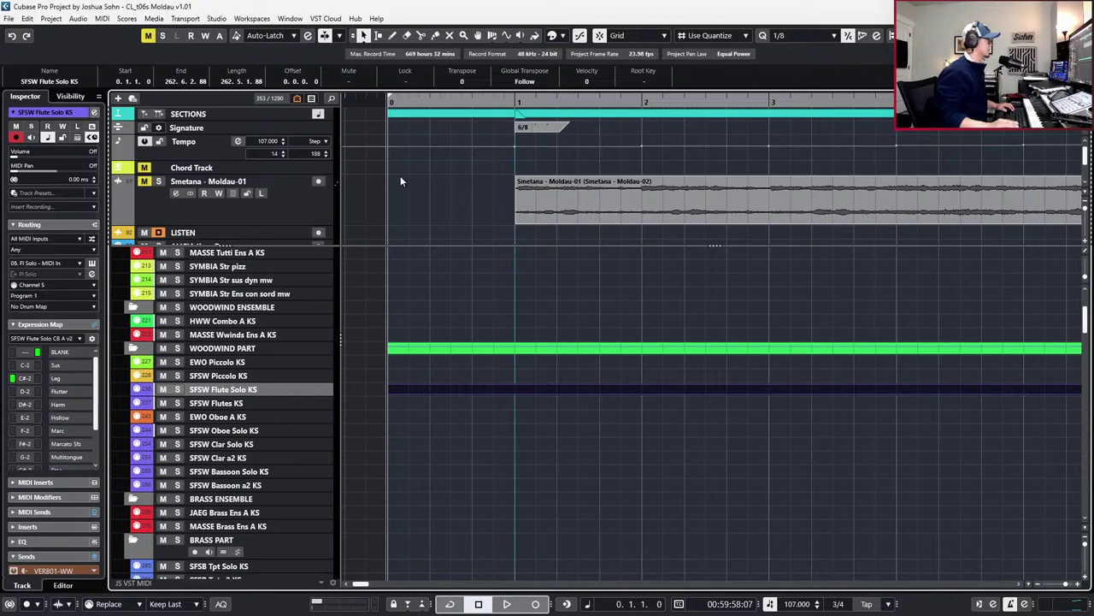
{"action": "double_click", "coordinate": [443, 388]}
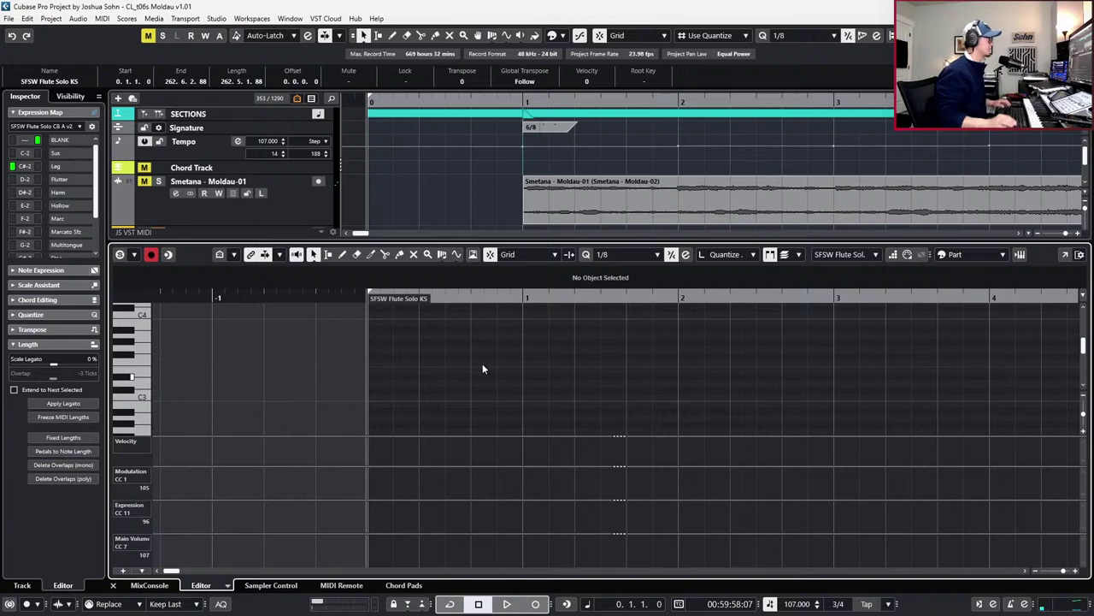
Move the playhead back to bar -1, audition the lead-in before bar 1, and stop playback
{"action": "scroll", "coordinate": [514, 320], "scroll_direction": "left", "scroll_amount": 1}
{"action": "key", "text": "KP_Subtract"}
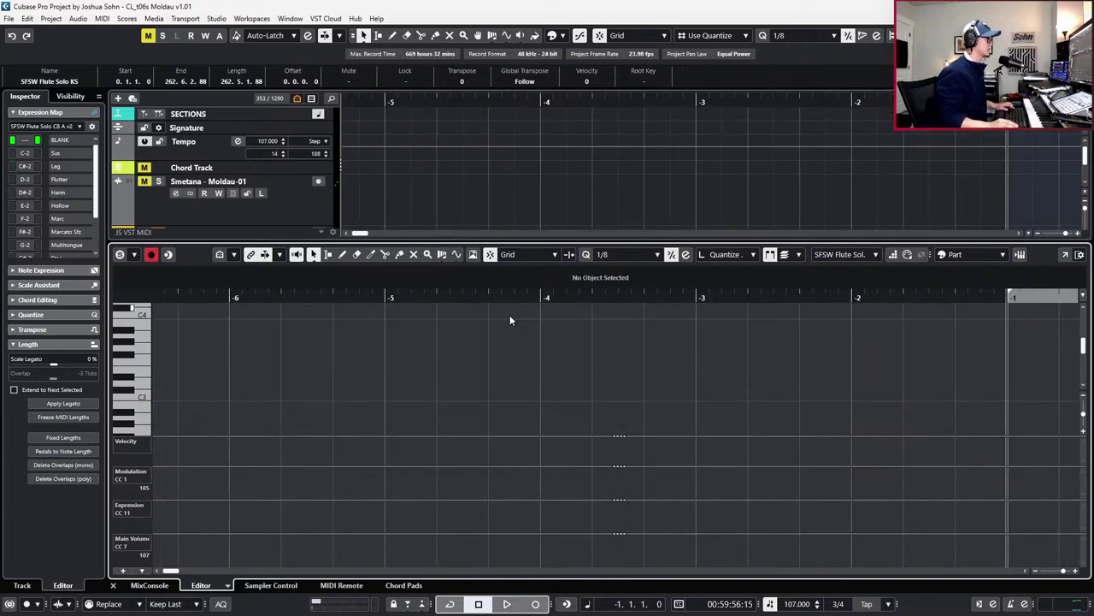
{"action": "scroll", "coordinate": [517, 320], "scroll_direction": "right", "scroll_amount": 6}
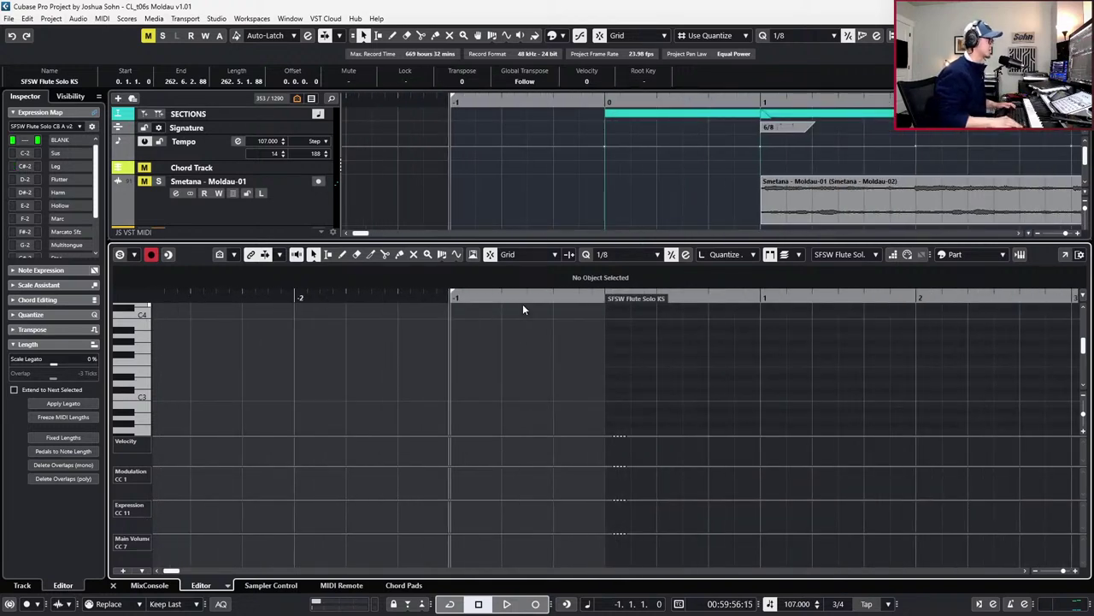
{"action": "key", "text": "space"}
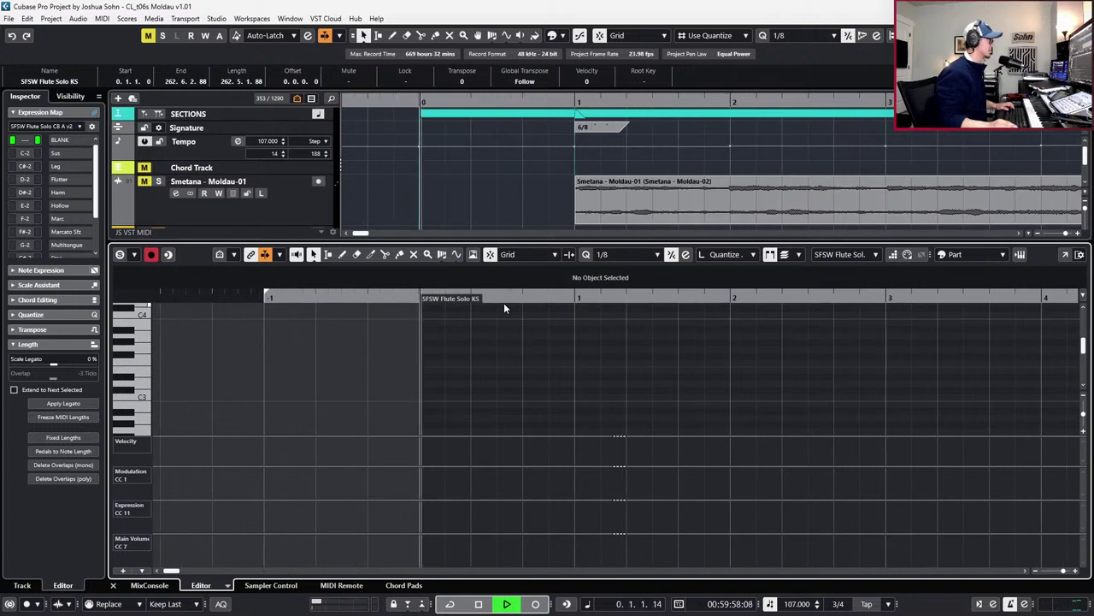
{"action": "key", "text": "space"}
Move the 6/8 time signature to bar -1 and extend the SECTIONS marker back to start at -1.1.1.0
{"action": "scroll", "coordinate": [533, 351], "scroll_direction": "down", "scroll_amount": 2}
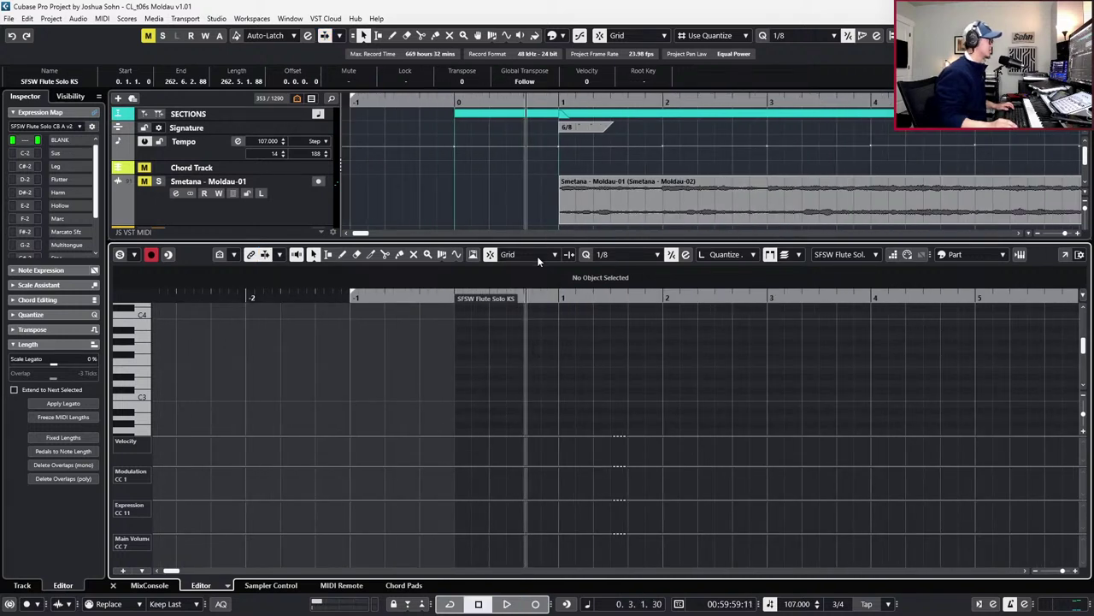
{"action": "mouse_move", "coordinate": [576, 128]}
{"action": "left_mouse_down"}
{"action": "mouse_move", "coordinate": [423, 131]}
{"action": "mouse_move", "coordinate": [458, 113]}
{"action": "mouse_move", "coordinate": [354, 116]}
{"action": "left_mouse_up"}
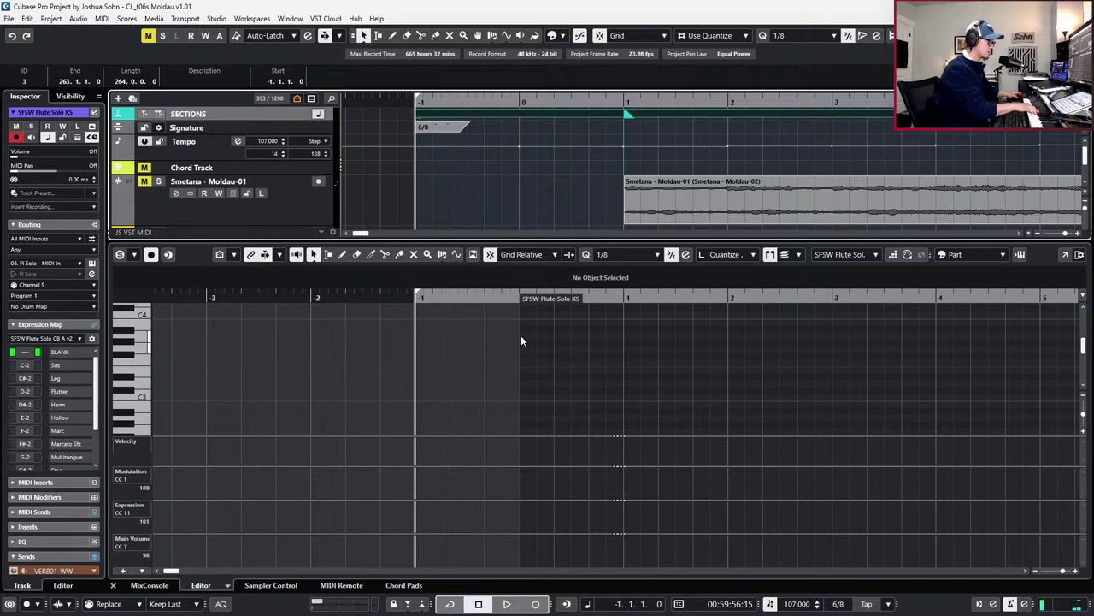
Try to record the flute solo with a lead-in from bar -1, stop, and step the playhead back to bar -2
{"action": "key", "text": "space"}
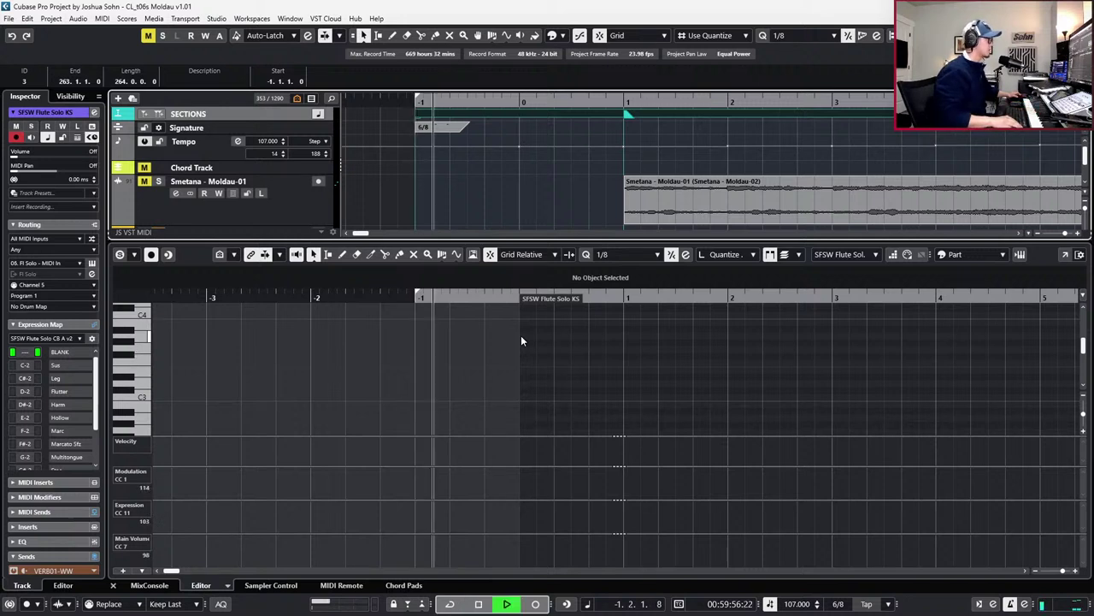
{"action": "key", "text": "KP_Multiply"}
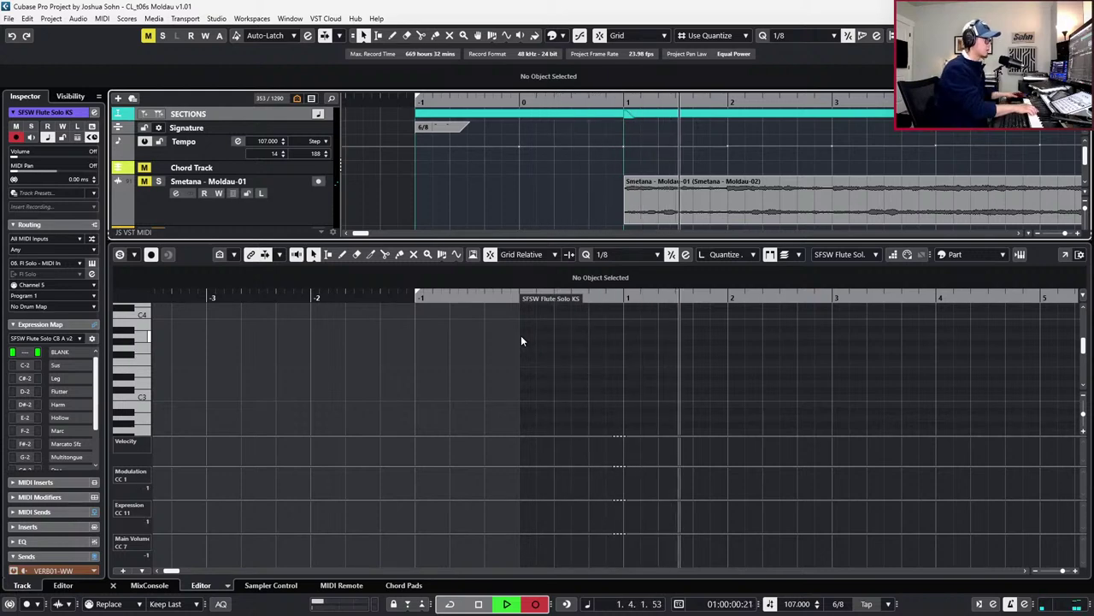
{"action": "key", "text": "space"}
{"action": "key", "text": "ctrl+KP_Subtract"}
{"action": "key", "text": "ctrl+KP_Subtract"}
{"action": "key", "text": "ctrl+KP_Subtract"}
{"action": "key", "text": "ctrl+KP_Subtract"}
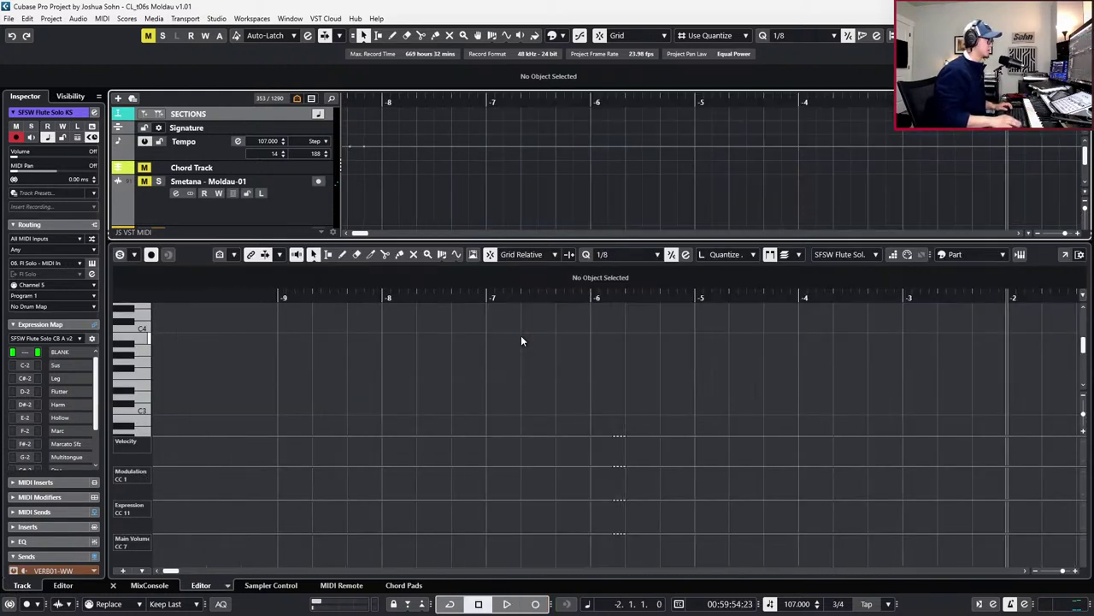
Extend the SFSW Flute Solo KS part's start back to -1.1.1.0 and open it for editing with the playhead at its start
{"action": "scroll", "coordinate": [640, 377], "scroll_direction": "right", "scroll_amount": 2}
{"action": "key", "text": "ctrl+e"}
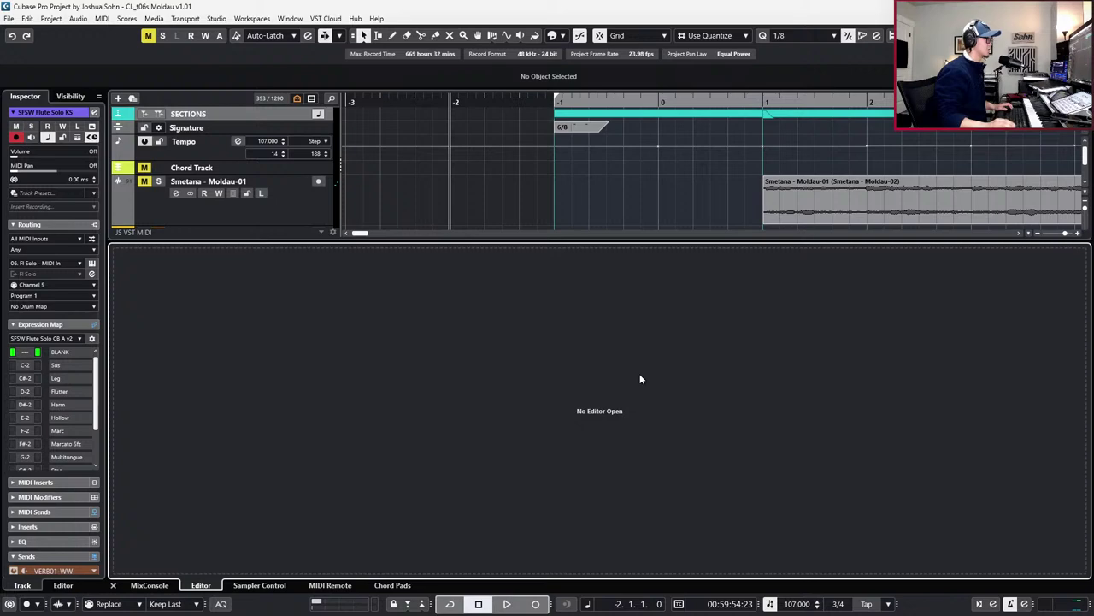
{"action": "key", "text": "ctrl+e"}
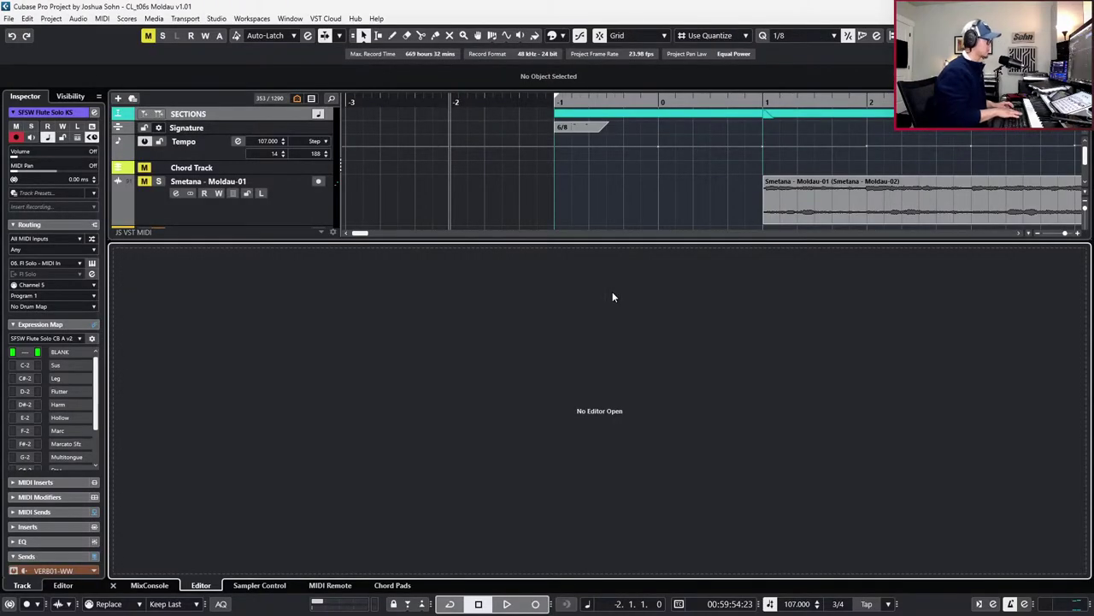
{"action": "left_click_drag", "start_coordinate": [660, 390], "coordinate": [555, 389]}
{"action": "double_click", "coordinate": [581, 388]}
{"action": "key", "text": "l"}
{"action": "scroll", "coordinate": [624, 349], "scroll_direction": "right", "scroll_amount": 2}
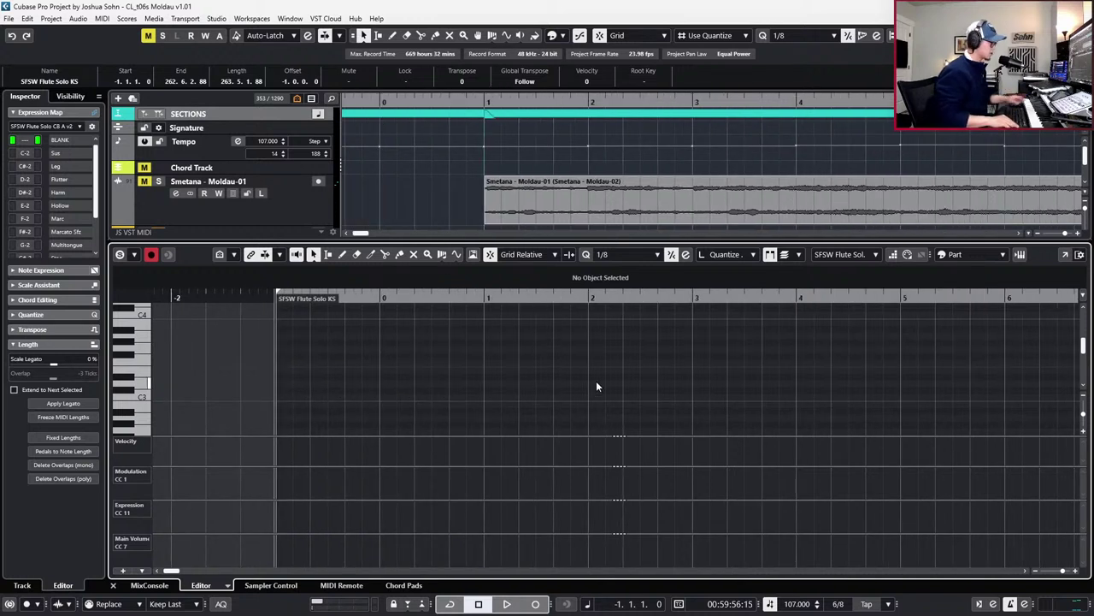
Try two takes of the opening flute solo with a lead-in from bar -1, undoing each one
{"action": "key", "text": "KP_Multiply"}
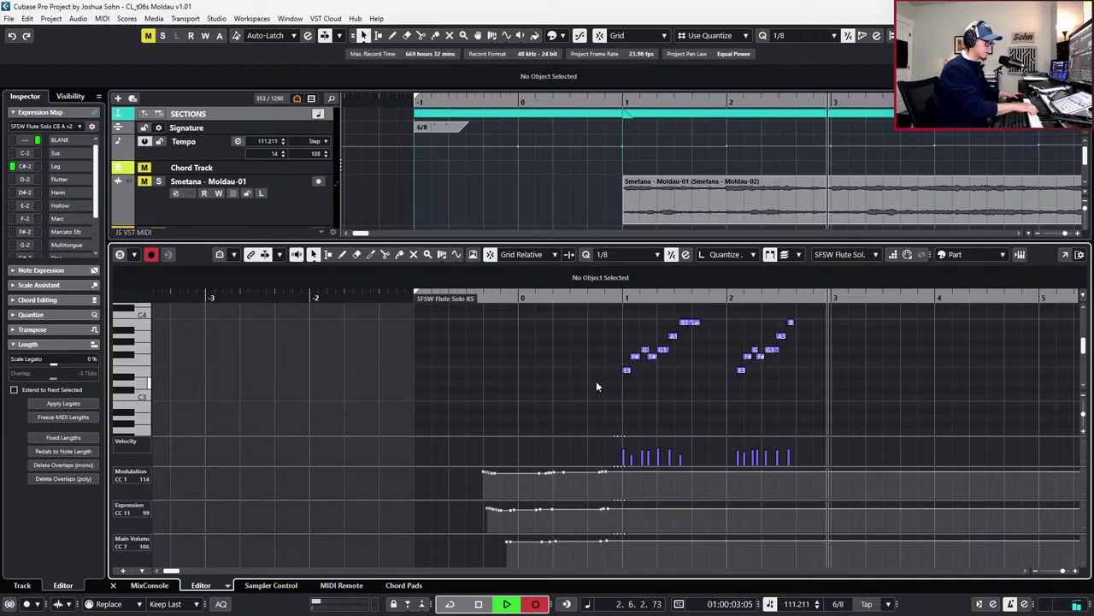
{"action": "key", "text": "space"}
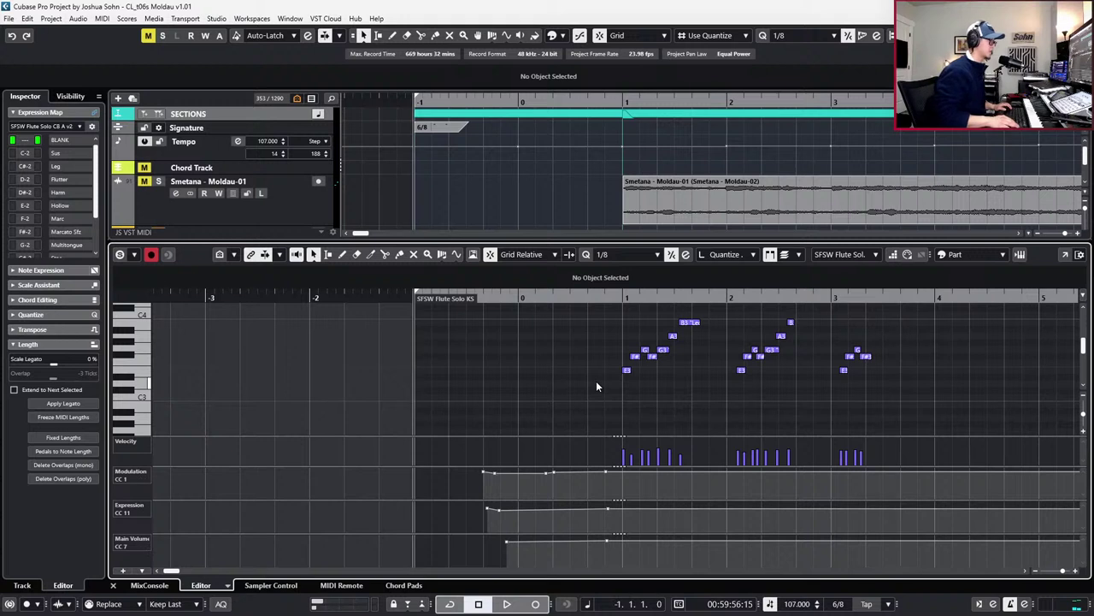
{"action": "key", "text": "ctrl+z"}
{"action": "key", "text": "KP_Multiply"}
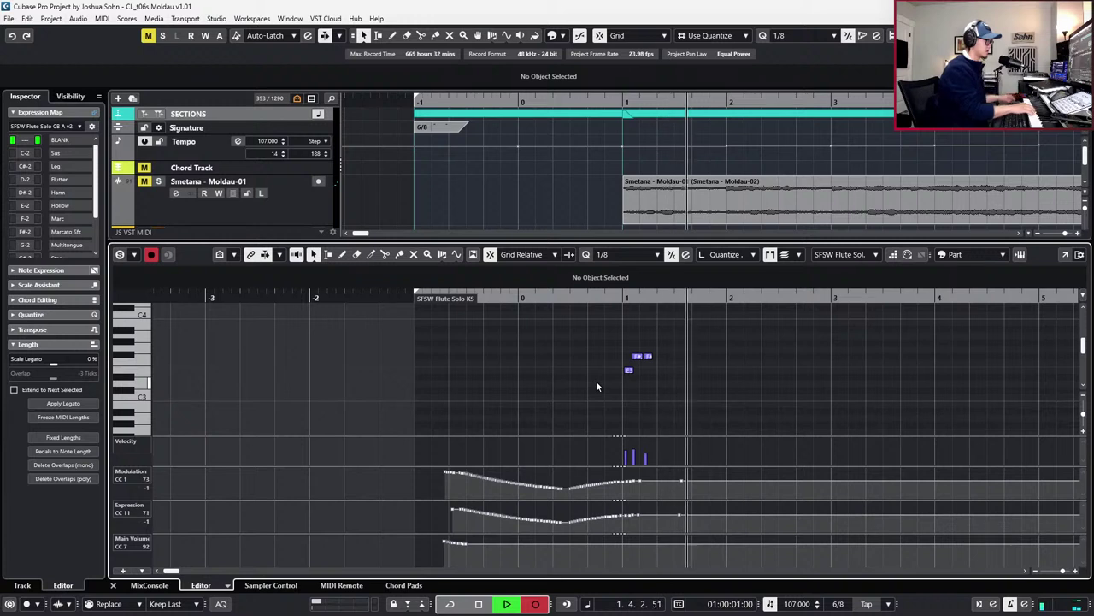
{"action": "key", "text": "space"}
{"action": "key", "text": "ctrl+z"}
Try recording the flute solo again through bar 5, undo the take, and return the playhead to the start
{"action": "key", "text": "KP_Multiply"}
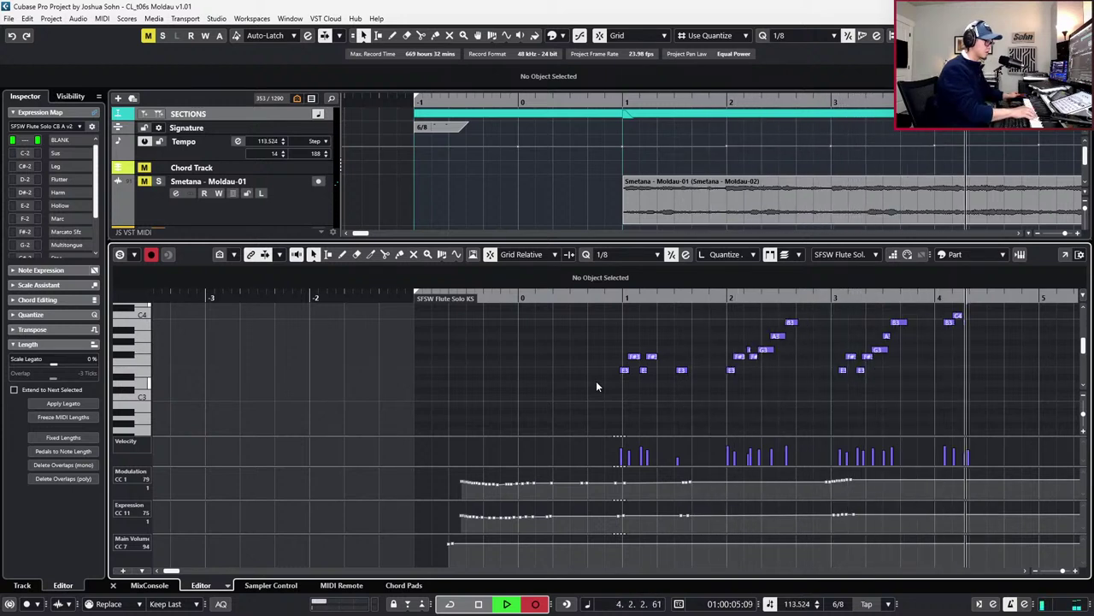
{"action": "key", "text": "space"}
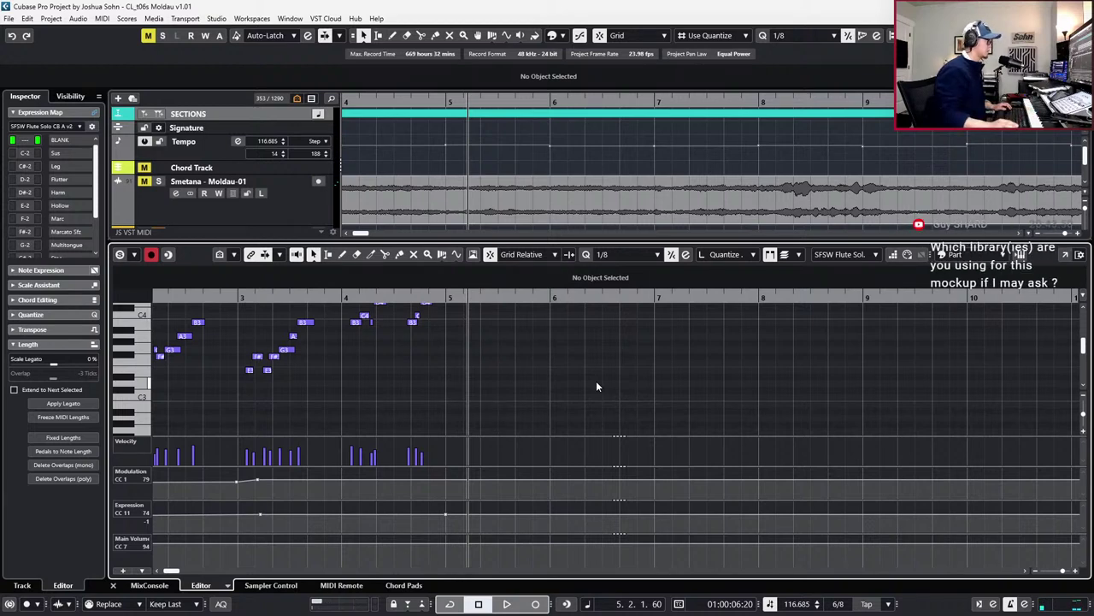
{"action": "key", "text": "g"}
{"action": "key", "text": "ctrl+z"}
{"action": "key", "text": "KP_Decimal"}
Try a further flute take through bar 2, step the playhead back to bar -1, and undo the recording
{"action": "key", "text": "KP_Multiply"}
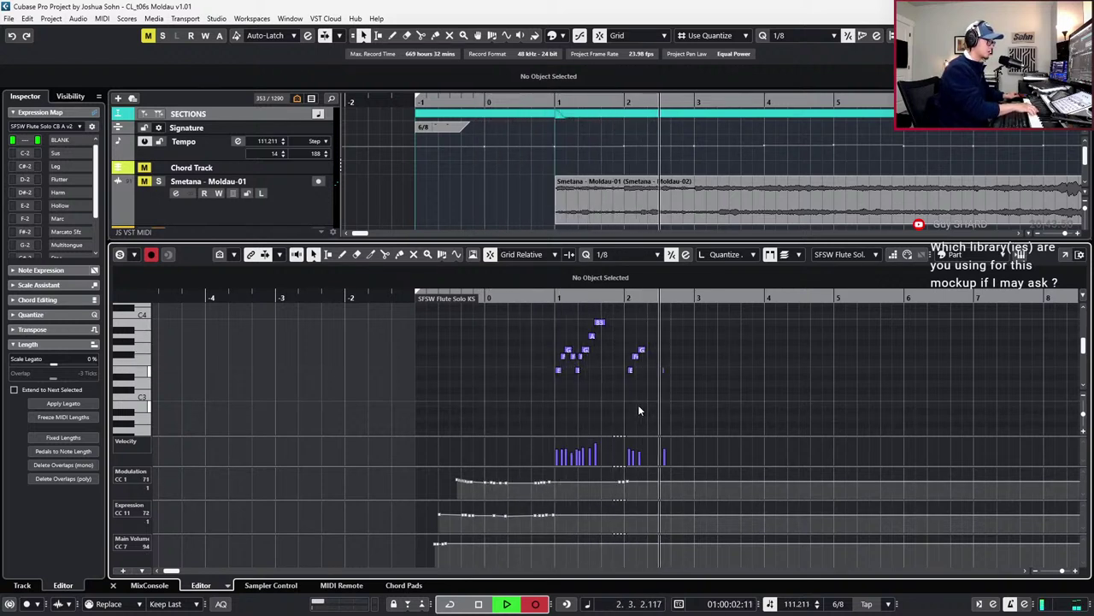
{"action": "key", "text": "space"}
{"action": "key", "text": "KP_Subtract"}
{"action": "key", "text": "KP_Add"}
{"action": "key", "text": "KP_Add"}
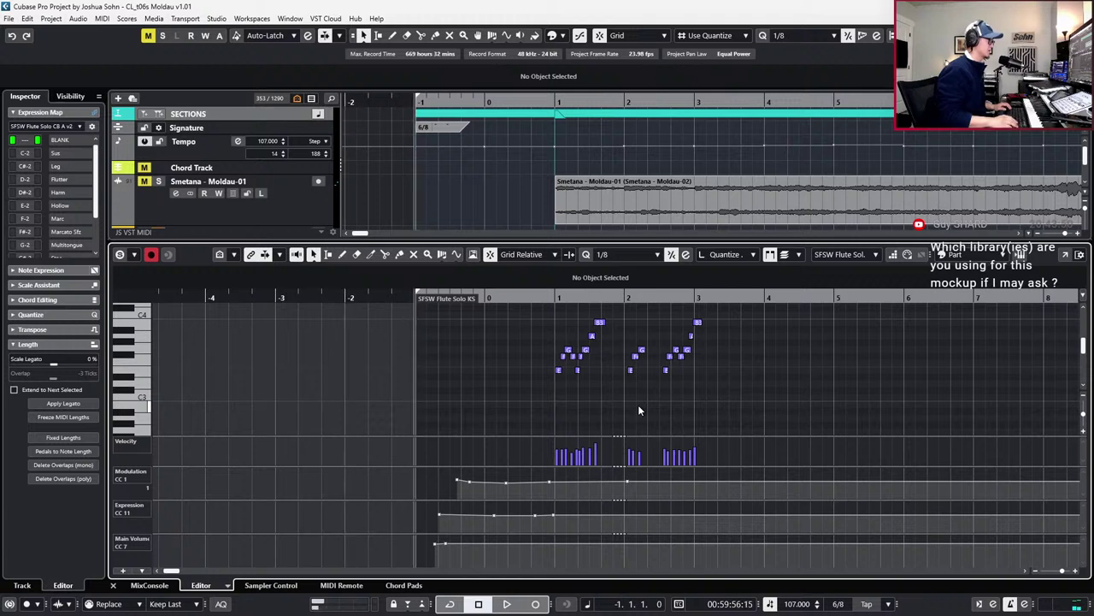
{"action": "key", "text": "ctrl+z"}
Try recording the full four-bar flute phrase, check its notes, return to bar -1, and undo the take
{"action": "key", "text": "KP_Multiply"}
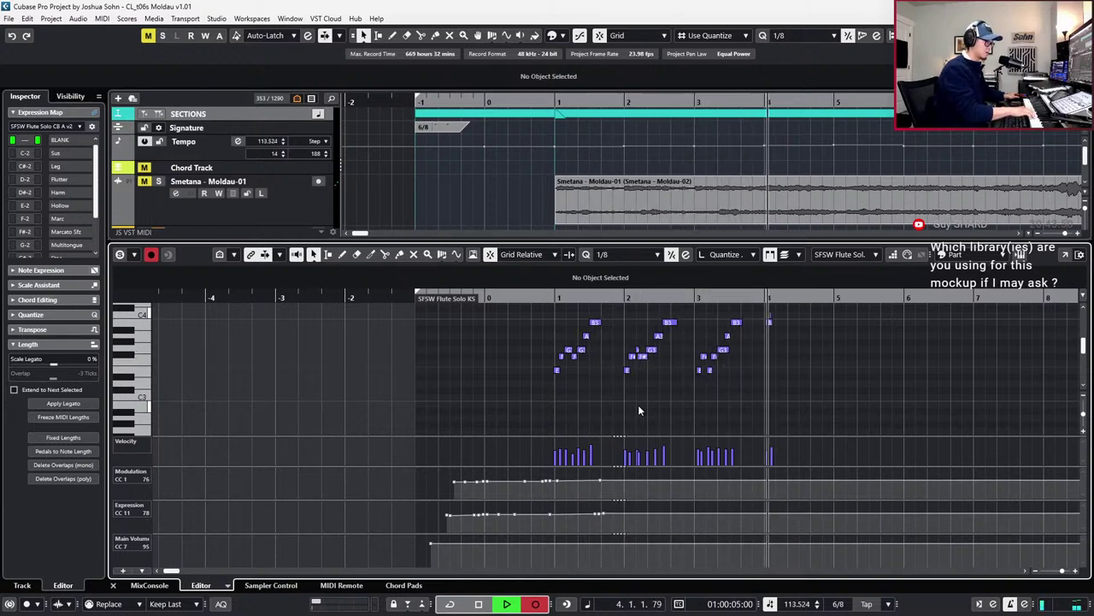
{"action": "key", "text": "space"}
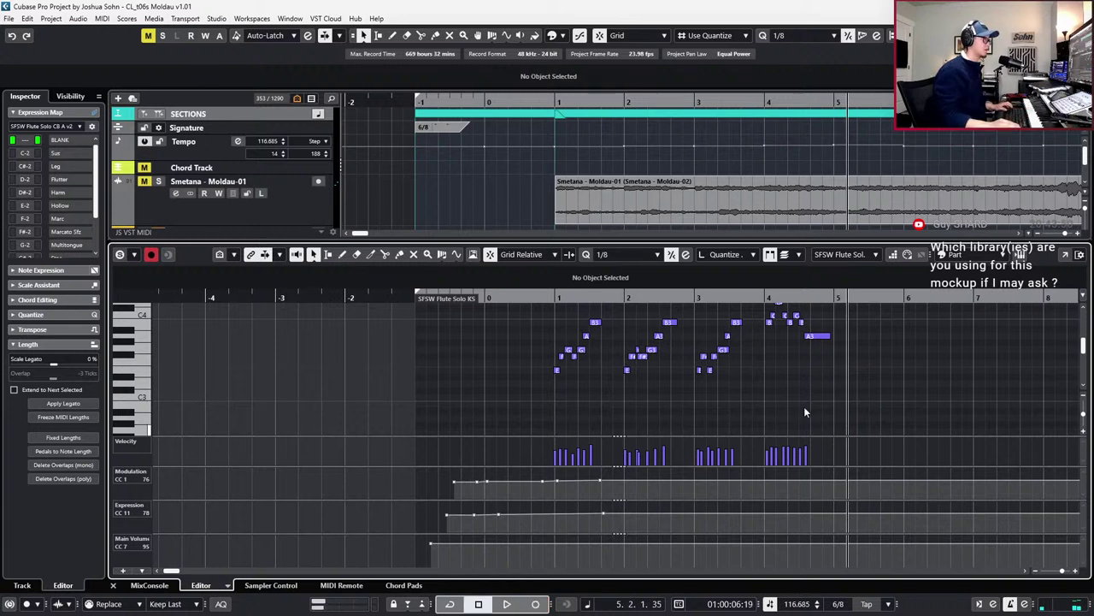
{"action": "scroll", "coordinate": [826, 416], "scroll_direction": "up", "scroll_amount": 3}
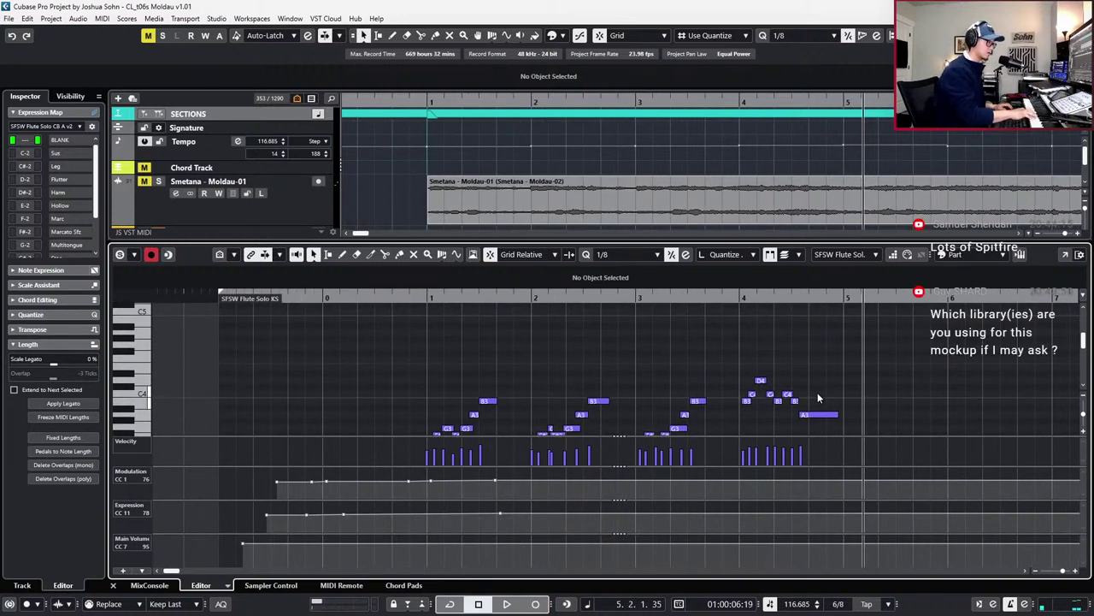
{"action": "key", "text": "KP_Decimal"}
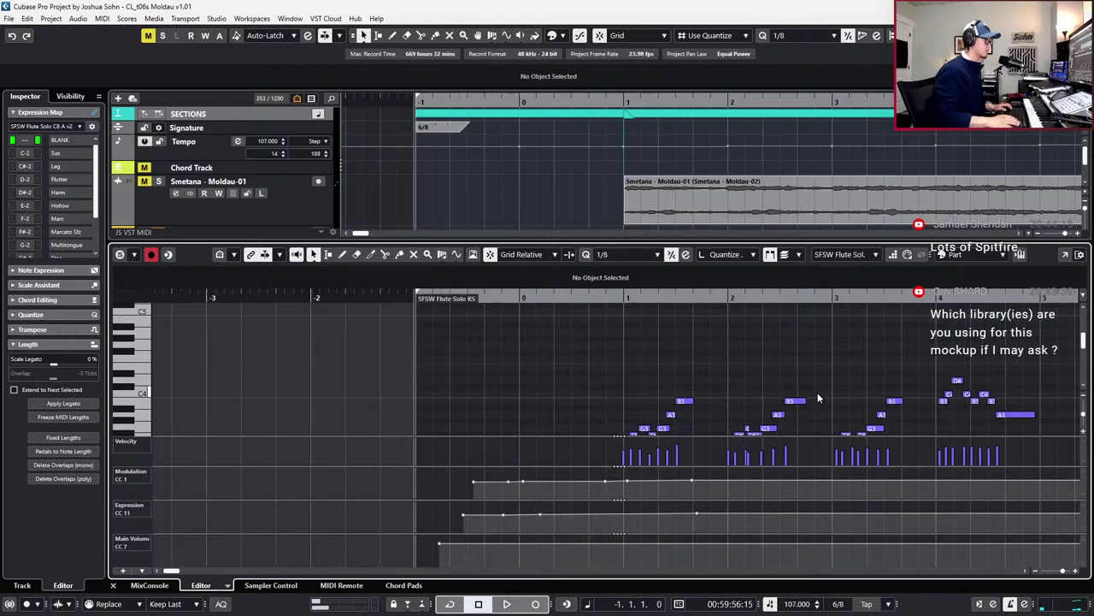
{"action": "key", "text": "ctrl+z"}
Try two short flute takes that stop within the first bars, undoing each and returning the playhead to bar -1
{"action": "key", "text": "KP_Multiply"}
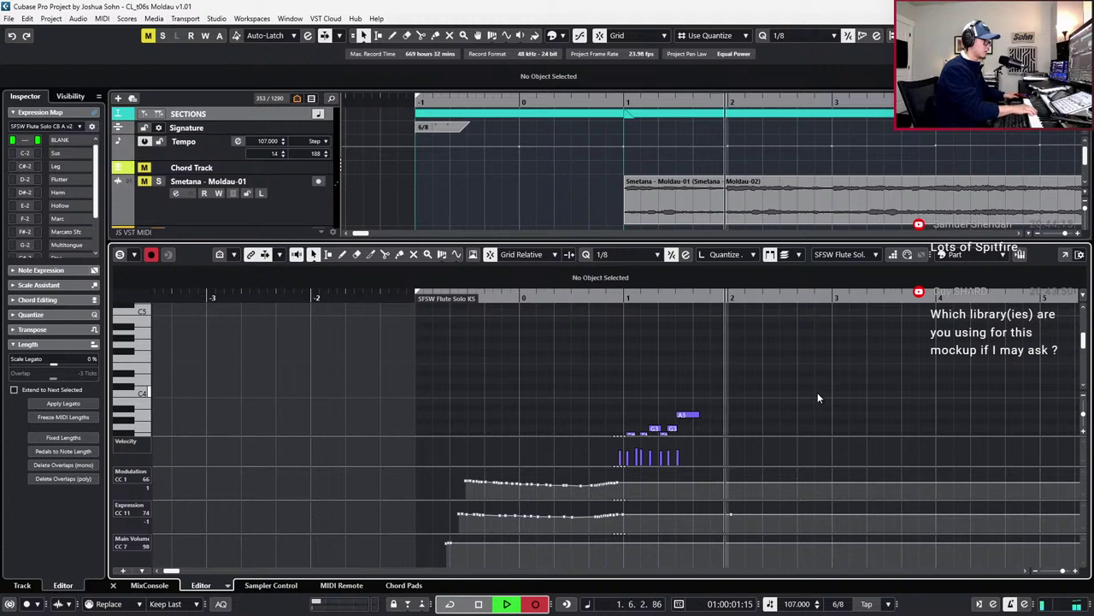
{"action": "key", "text": "space"}
{"action": "key", "text": "KP_Decimal"}
{"action": "key", "text": "ctrl+z"}
{"action": "key", "text": "space"}
{"action": "key", "text": "KP_Multiply"}
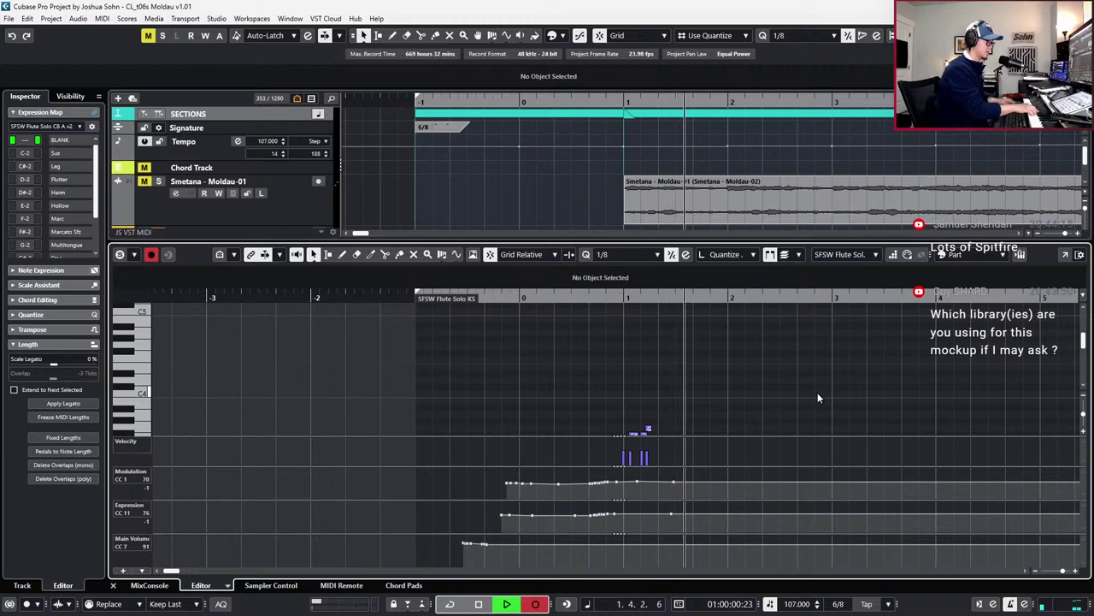
{"action": "key", "text": "space"}
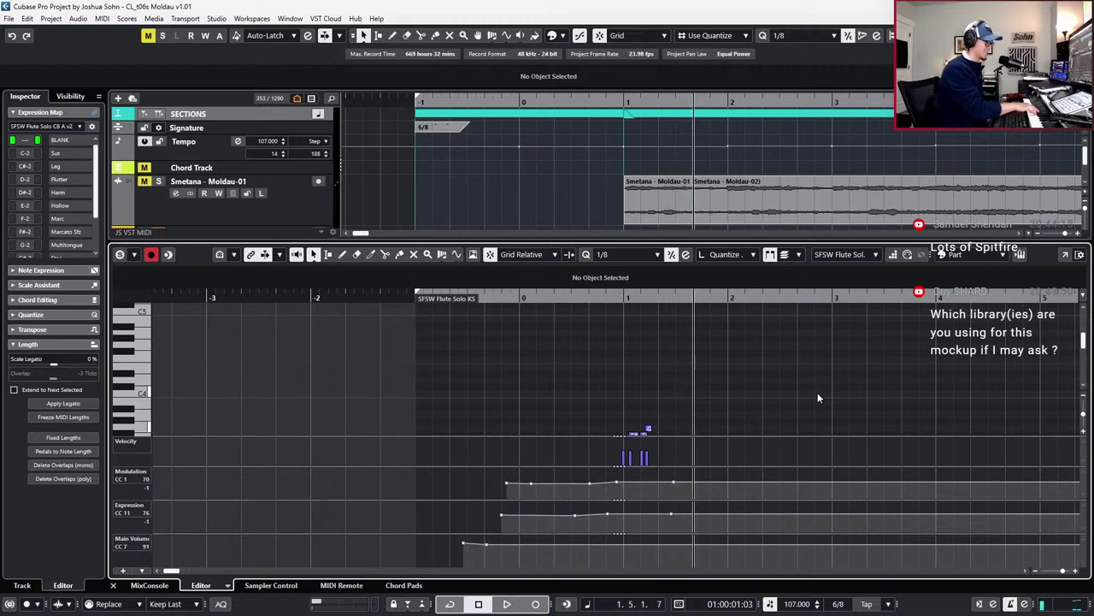
{"action": "key", "text": "KP_1"}
{"action": "key", "text": "ctrl+z"}
Record the flute solo's bars 1 to 4 with a lead-in from bar -1, and stop just after bar 5 begins
{"action": "key", "text": "KP_Multiply"}
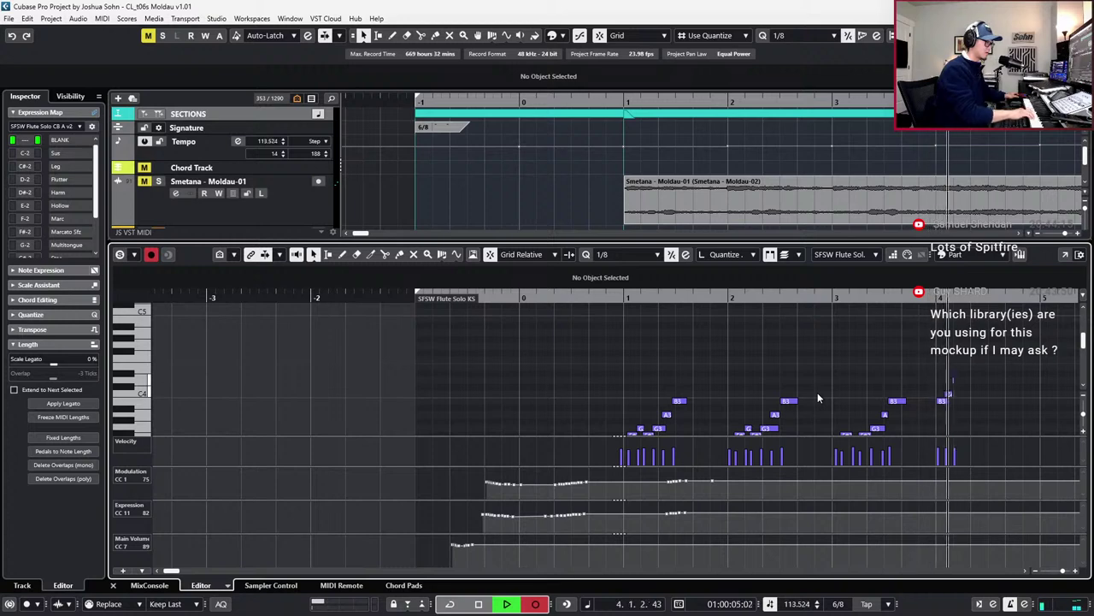
{"action": "key", "text": "space"}
{"action": "scroll", "coordinate": [801, 390], "scroll_direction": "down", "scroll_amount": 2}
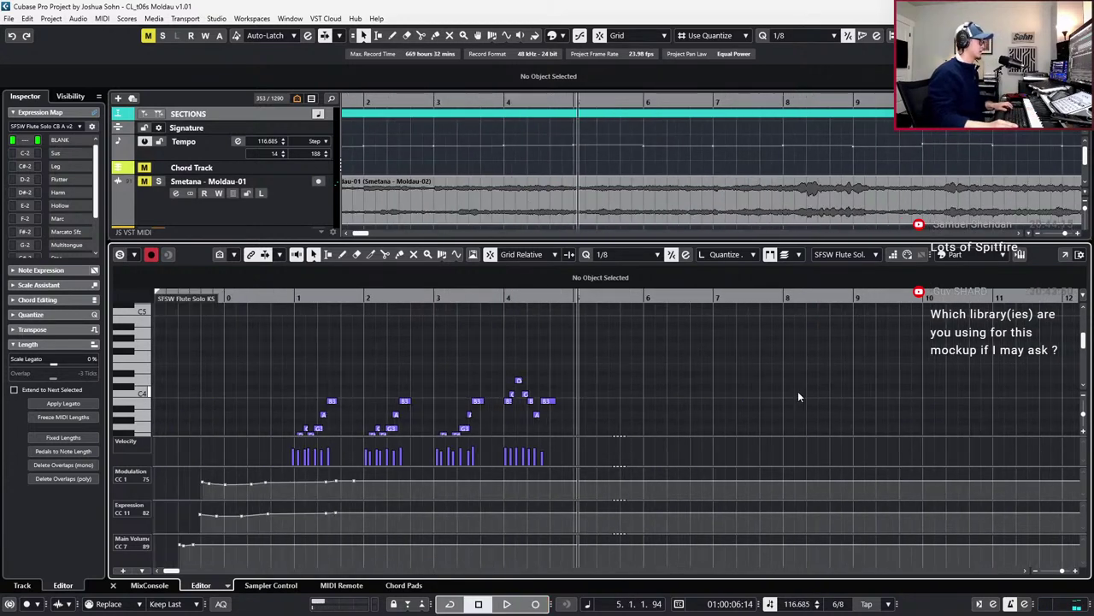
{"action": "scroll", "coordinate": [799, 391], "scroll_direction": "left", "scroll_amount": 2}
{"action": "scroll", "coordinate": [798, 391], "scroll_direction": "down", "scroll_amount": 3}
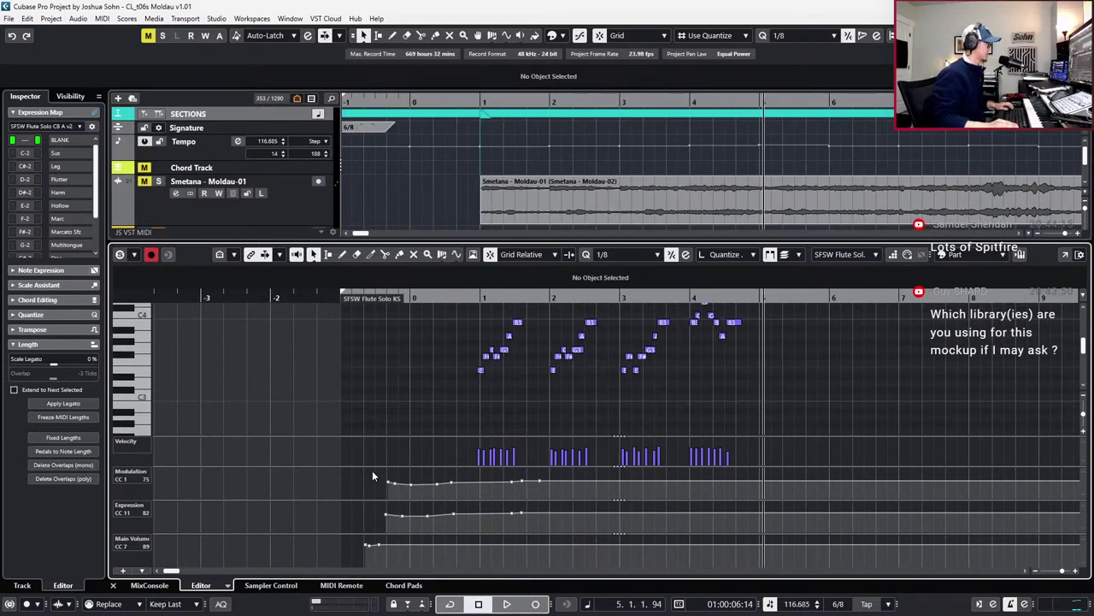
Raise the recorded flute controller curves so Modulation (CC 1) ends at 95 and Expression (CC 11) at 94
{"action": "left_click_drag", "start_coordinate": [372, 477], "coordinate": [542, 498]}
{"action": "key", "text": "Up"}
{"action": "key", "text": "Up"}
{"action": "key", "text": "Up"}
{"action": "key", "text": "Up"}
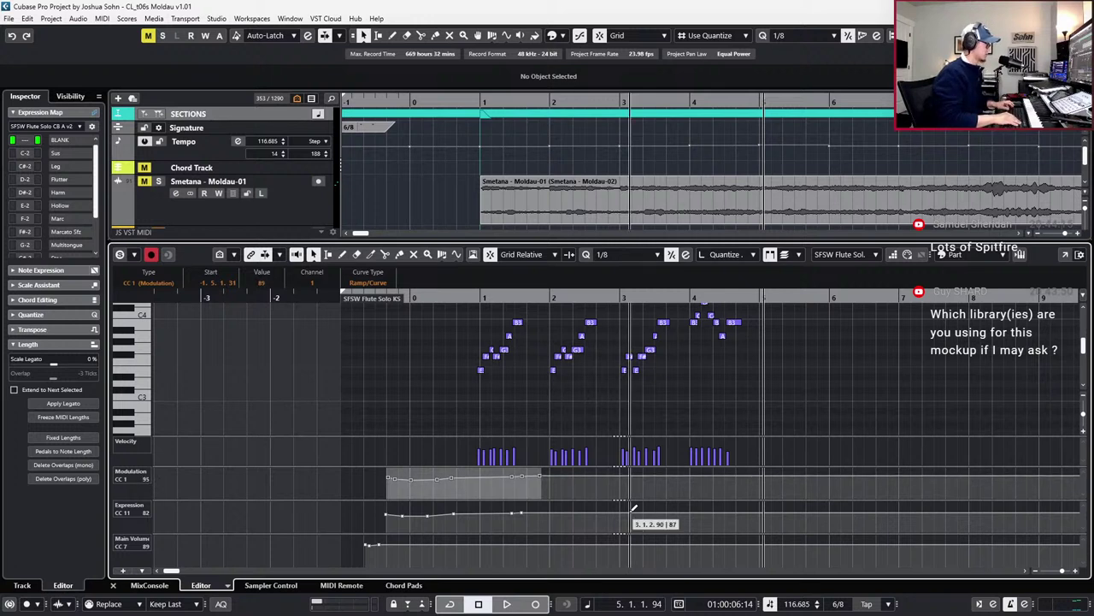
{"action": "left_click", "coordinate": [614, 518]}
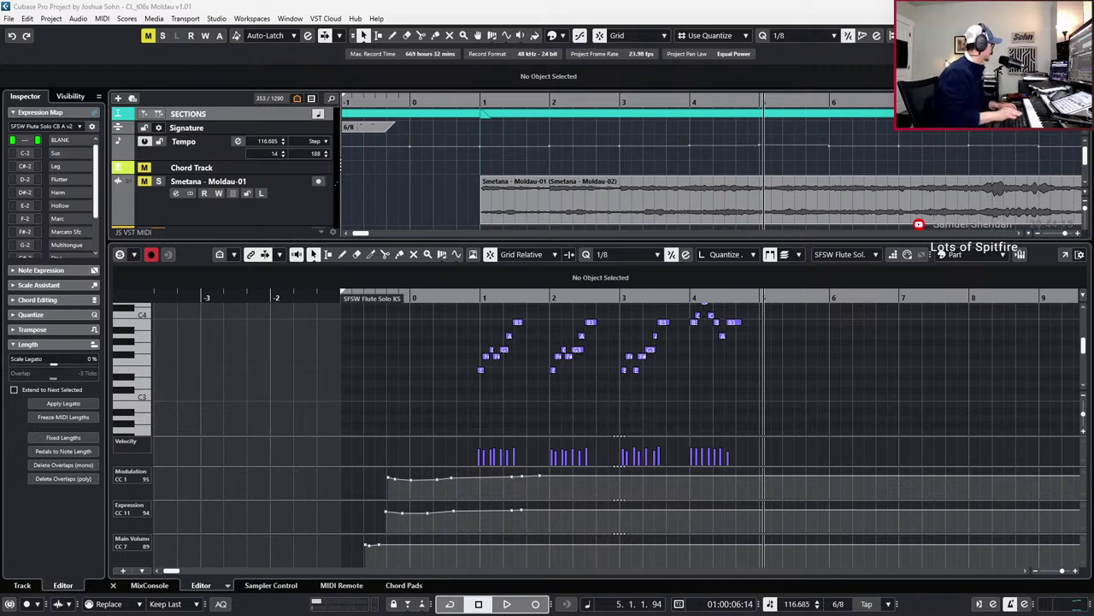
Set the MIXBUS Limiter's input to 4.2 dB and output to -0.2 dB, and close the plug-in
{"action": "left_click", "coordinate": [499, 413]}
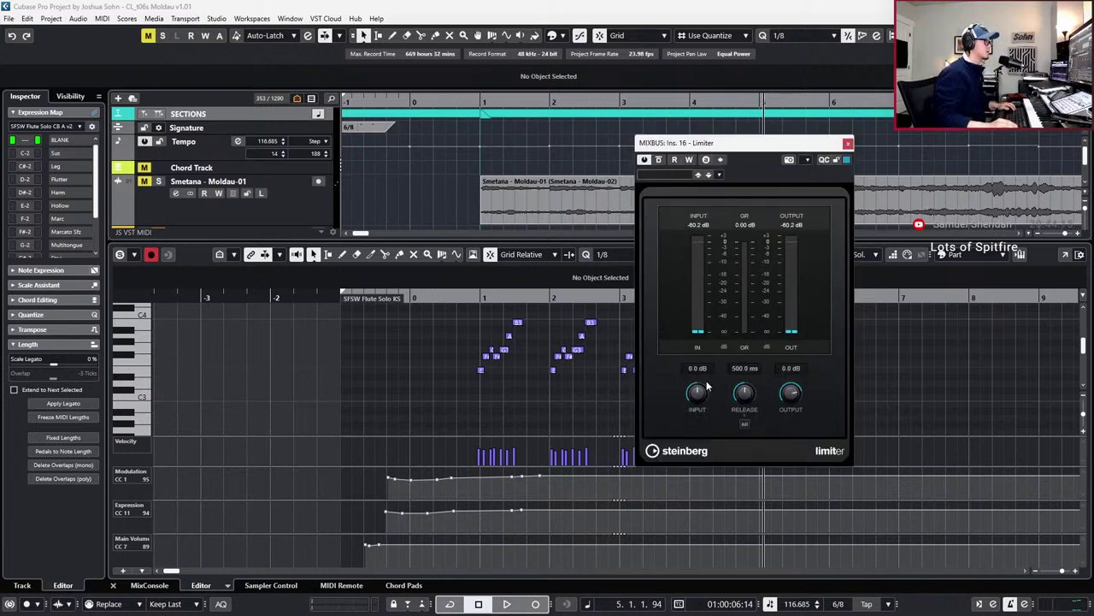
{"action": "left_click_drag", "start_coordinate": [716, 355], "coordinate": [725, 318]}
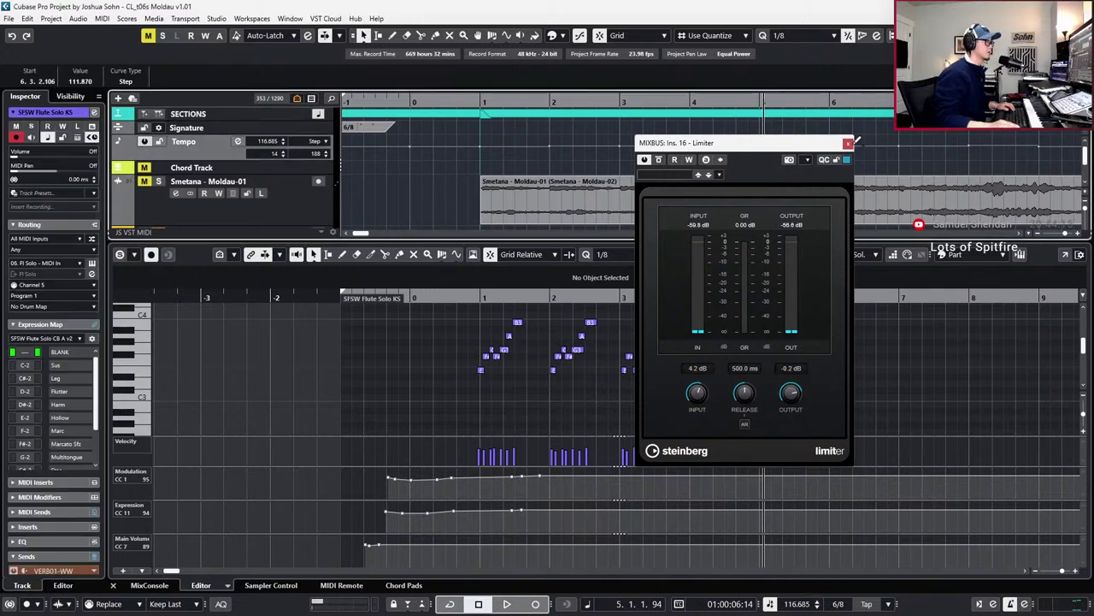
{"action": "left_click", "coordinate": [847, 143]}
Return to the flute part's note editor and step the playhead back to bar 0
{"action": "left_click", "coordinate": [831, 381]}
{"action": "key", "text": "KP_Subtract"}
{"action": "key", "text": "KP_Subtract"}
{"action": "key", "text": "KP_Subtract"}
{"action": "key", "text": "KP_Subtract"}
{"action": "key", "text": "KP_Subtract"}
Transpose the wrong third note of the flute phrase in bar 3 up from E3 to G3
{"action": "scroll", "coordinate": [831, 380], "scroll_direction": "up", "scroll_amount": 1}
{"action": "scroll", "coordinate": [795, 411], "scroll_direction": "up", "scroll_amount": 1}
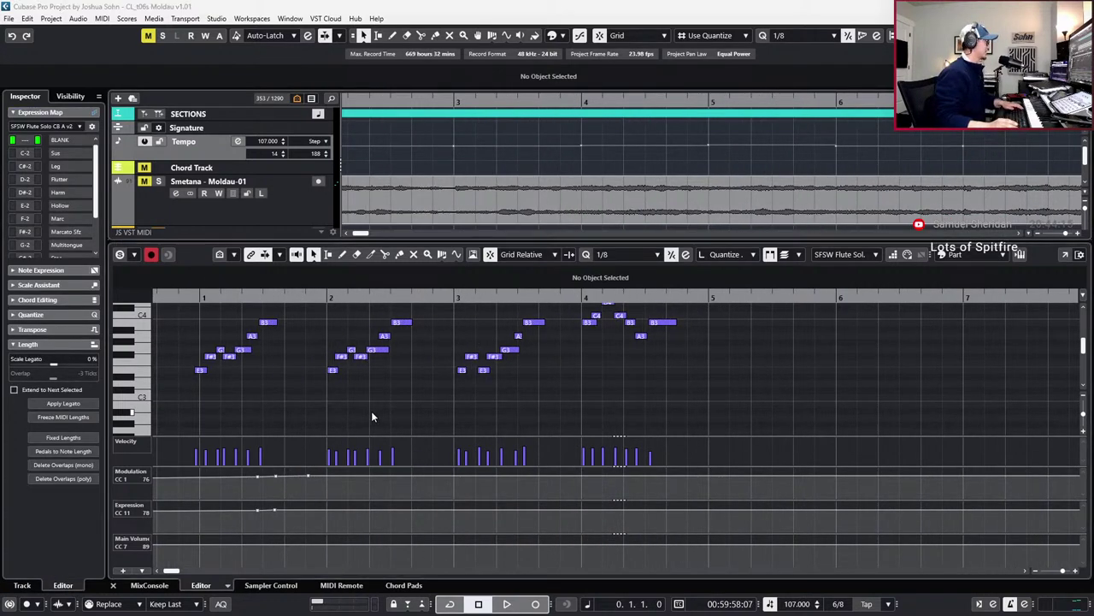
{"action": "scroll", "coordinate": [425, 412], "scroll_direction": "down", "scroll_amount": 3}
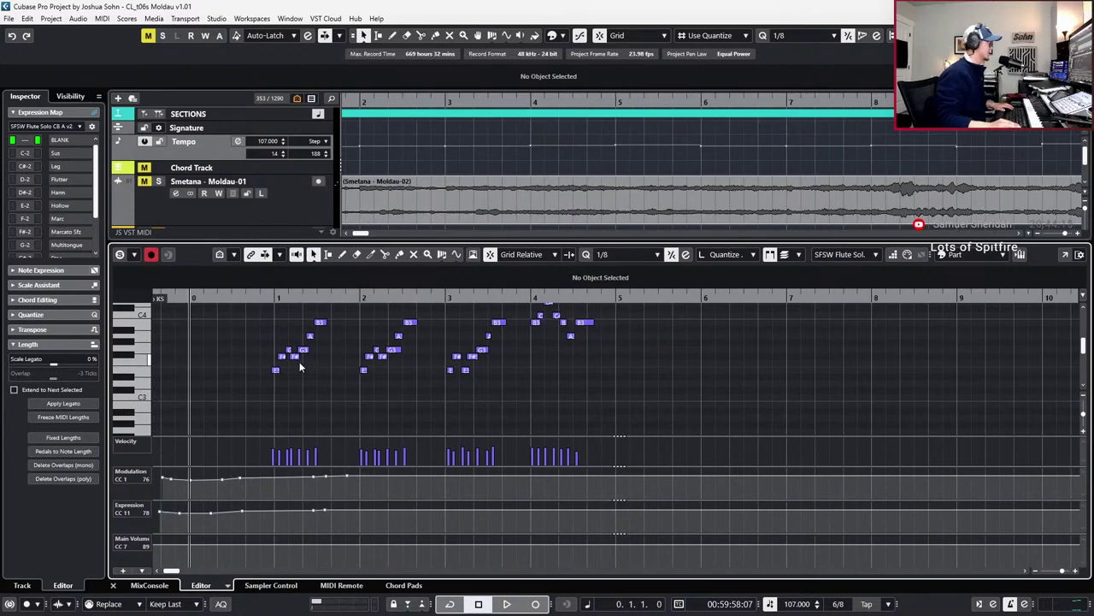
{"action": "scroll", "coordinate": [441, 375], "scroll_direction": "up", "scroll_amount": 3}
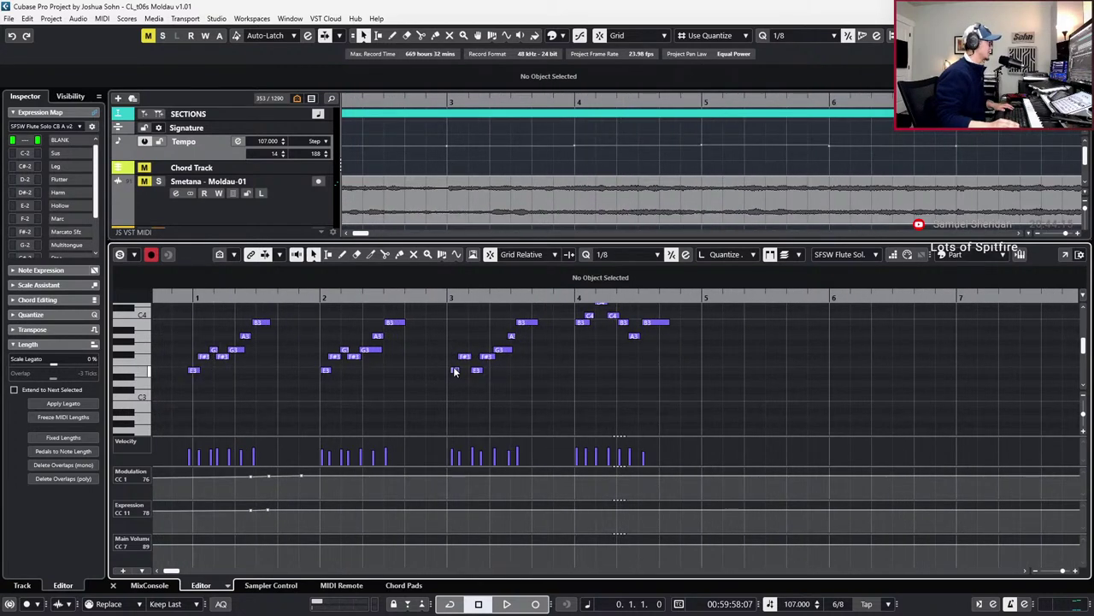
{"action": "scroll", "coordinate": [453, 384], "scroll_direction": "up", "scroll_amount": 1}
{"action": "left_click", "coordinate": [476, 396]}
{"action": "key", "text": "Up"}
{"action": "key", "text": "Up"}
{"action": "key", "text": "Up"}
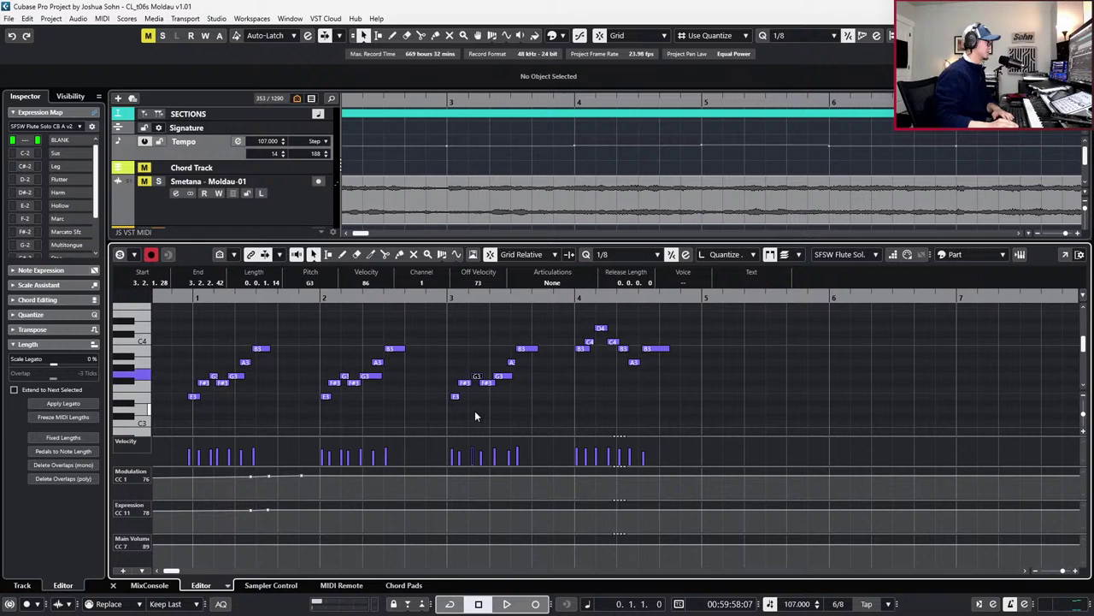
Select all recorded flute notes in bars 1 to 4 and nudge them later so the first starts at 0.6.2.104
{"action": "scroll", "coordinate": [509, 370], "scroll_direction": "down", "scroll_amount": 1}
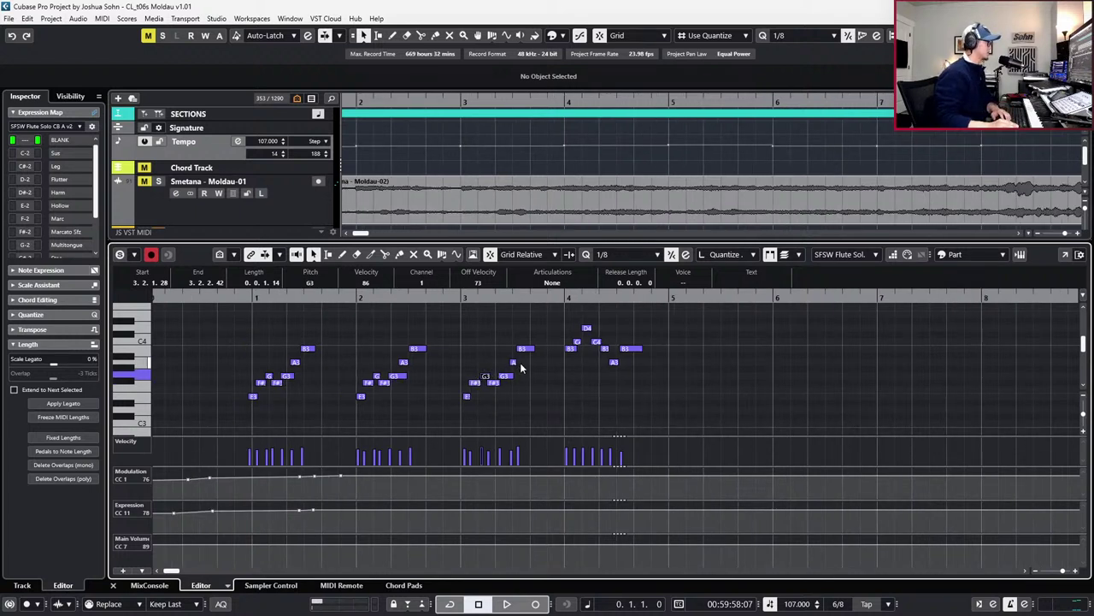
{"action": "left_click_drag", "start_coordinate": [659, 318], "coordinate": [205, 405]}
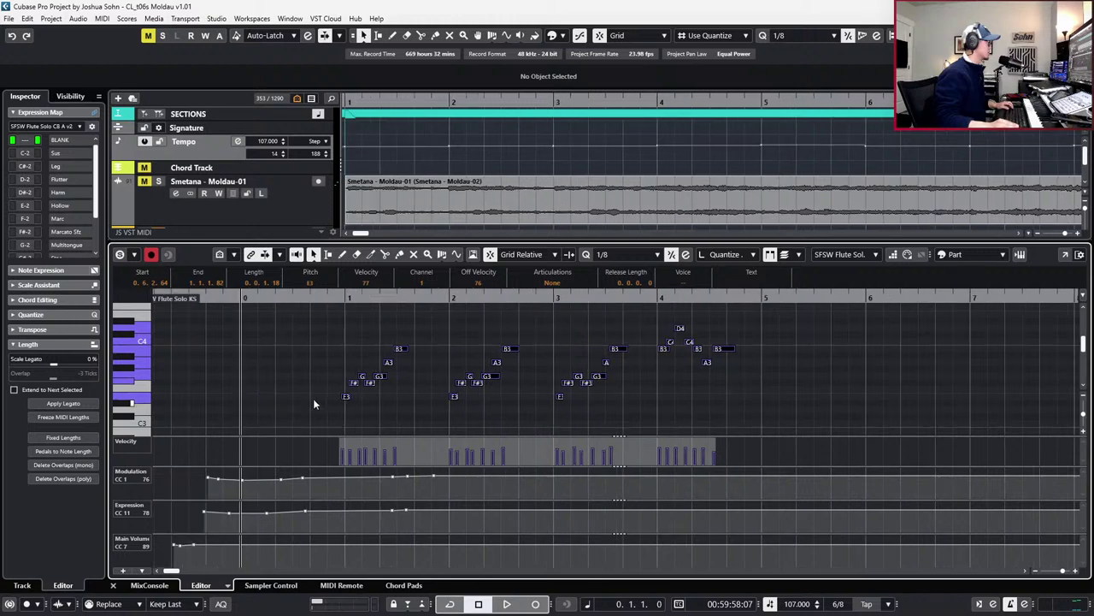
{"action": "key", "text": "ctrl+Right"}
{"action": "key", "text": "ctrl+Right"}
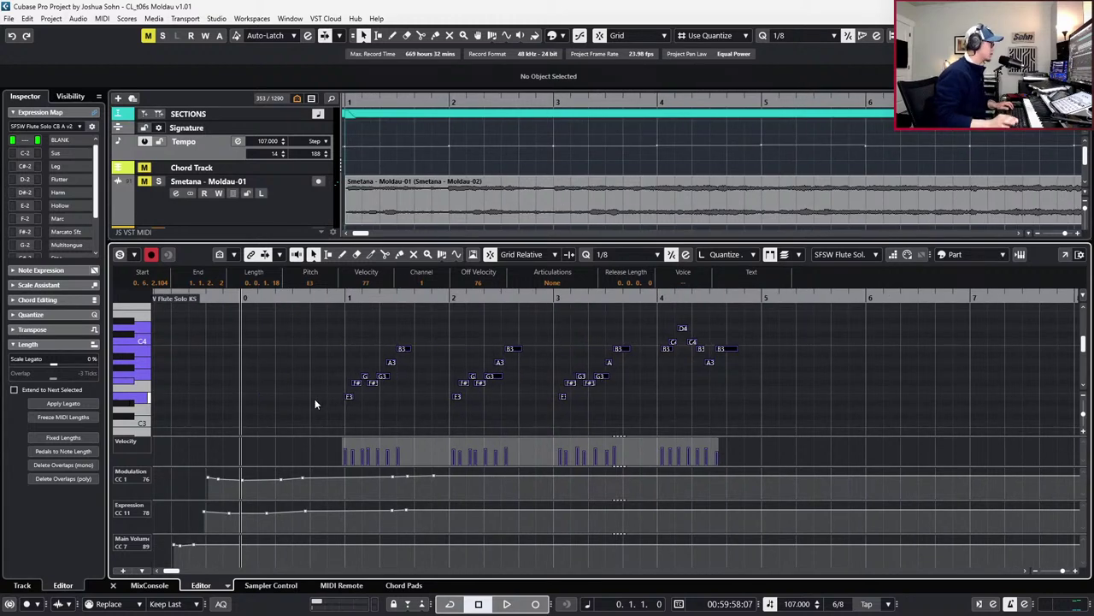
Change the note editor's snap type to Grid and set the quantize value to 1/16
{"action": "scroll", "coordinate": [323, 396], "scroll_direction": "up", "scroll_amount": 2, "text": "ctrl"}
{"action": "left_click", "coordinate": [509, 256]}
{"action": "left_click", "coordinate": [521, 268]}
{"action": "scroll", "coordinate": [475, 369], "scroll_direction": "up", "scroll_amount": 2, "text": "ctrl"}
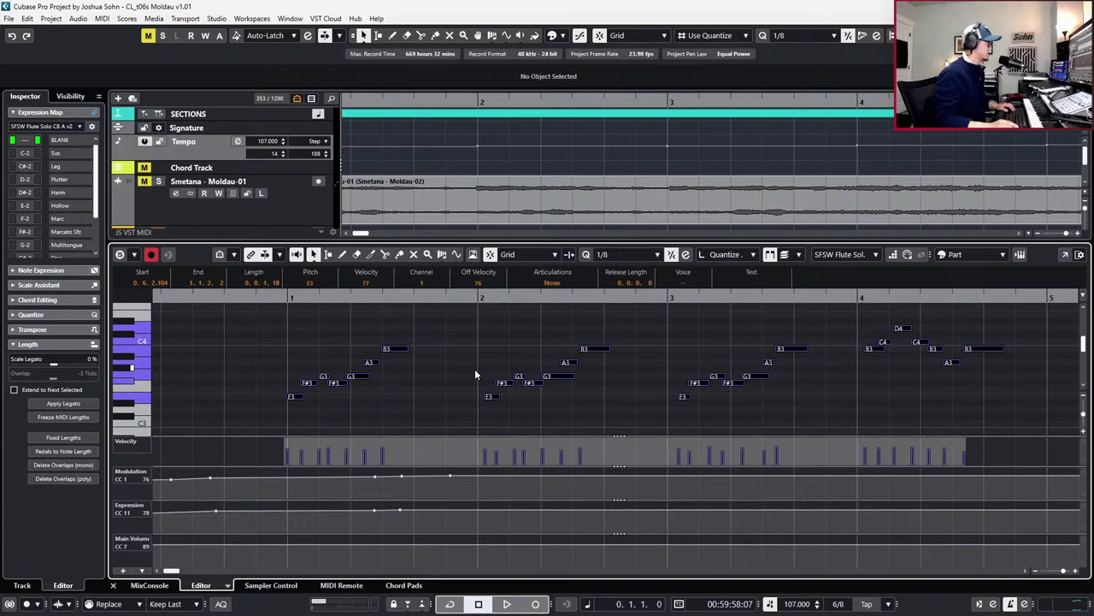
{"action": "scroll", "coordinate": [470, 359], "scroll_direction": "left", "scroll_amount": 3}
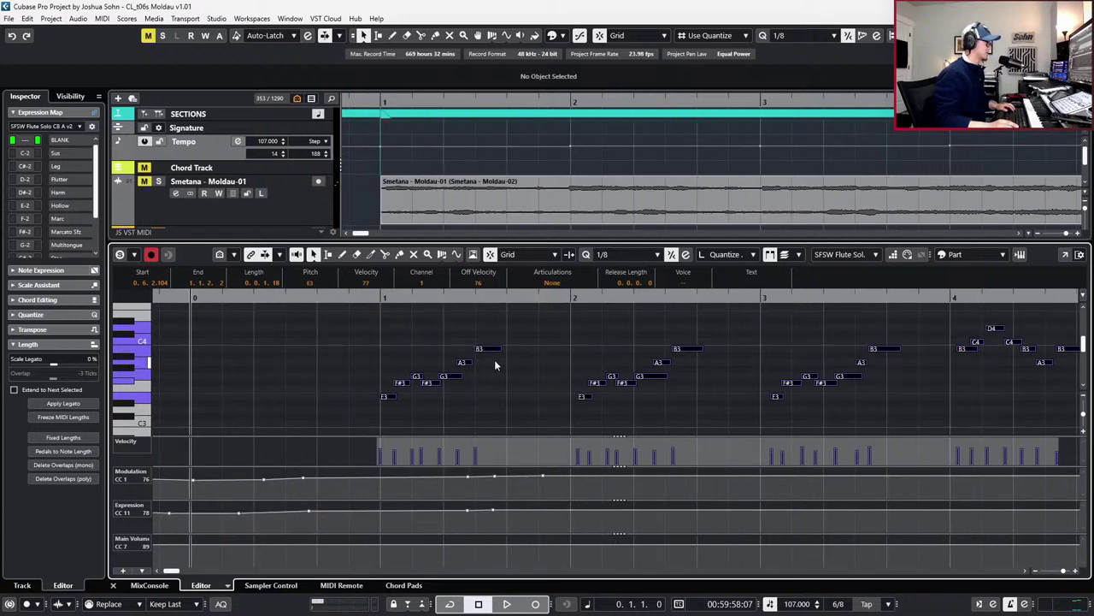
{"action": "key", "text": "6"}
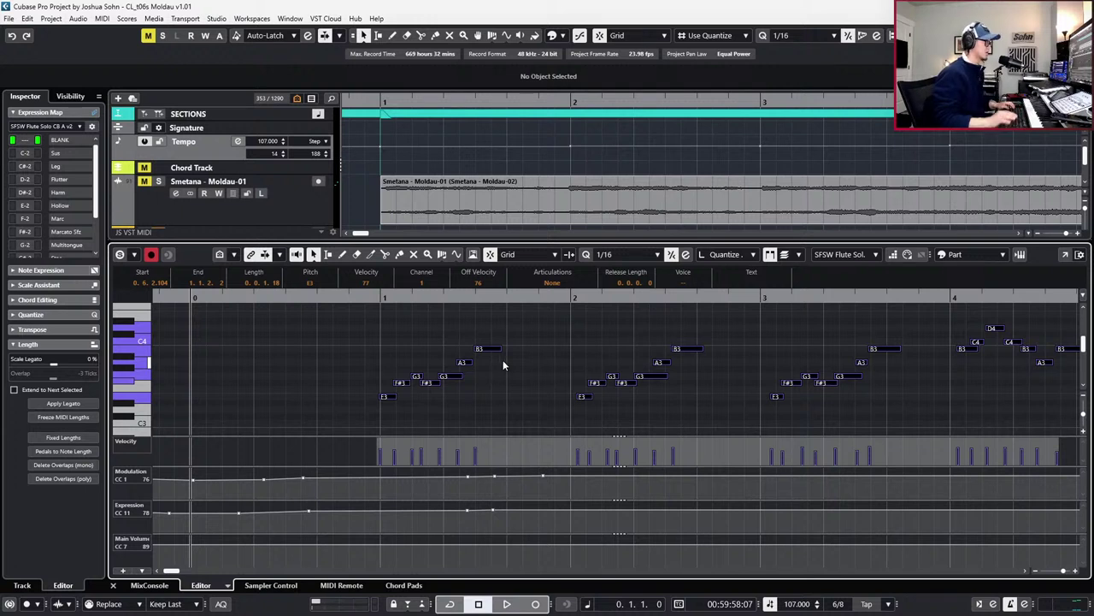
Nudge the flute notes of bar 2 and of bar 3 slightly earlier, closer to their bar lines
{"action": "left_click_drag", "start_coordinate": [513, 358], "coordinate": [713, 445]}
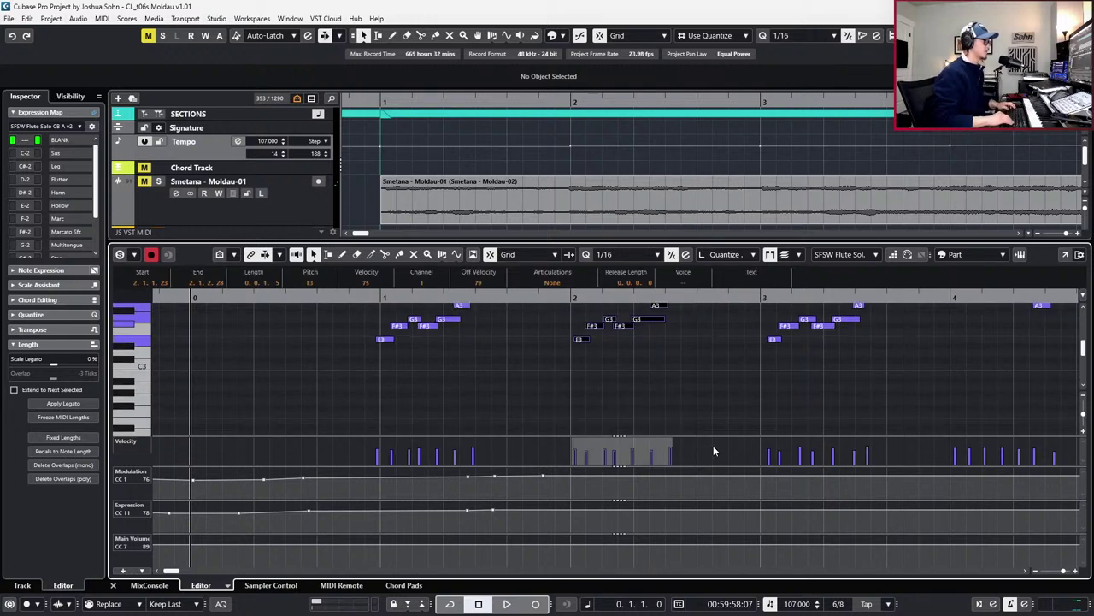
{"action": "left_click_drag", "start_coordinate": [735, 369], "coordinate": [855, 438]}
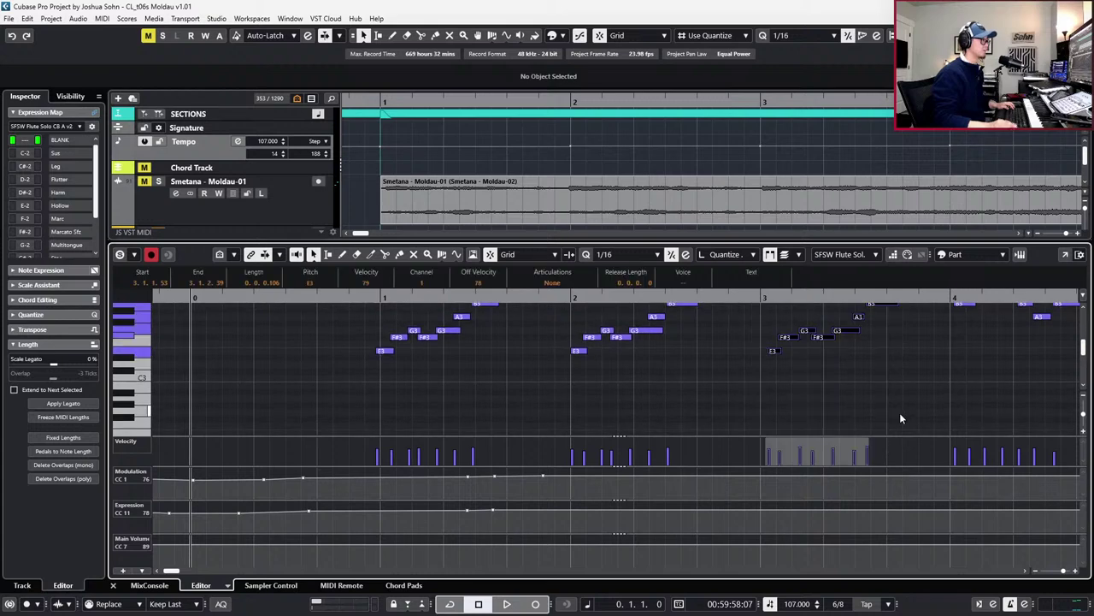
{"action": "left_click", "coordinate": [900, 419]}
Hide the note editor's controller lanes, select all flute notes in bars 1 to 4 and quantize them to the 1/16 grid
{"action": "key", "text": "alt+l"}
{"action": "scroll", "coordinate": [933, 366], "scroll_direction": "up", "scroll_amount": 2}
{"action": "scroll", "coordinate": [936, 367], "scroll_direction": "left", "scroll_amount": 1}
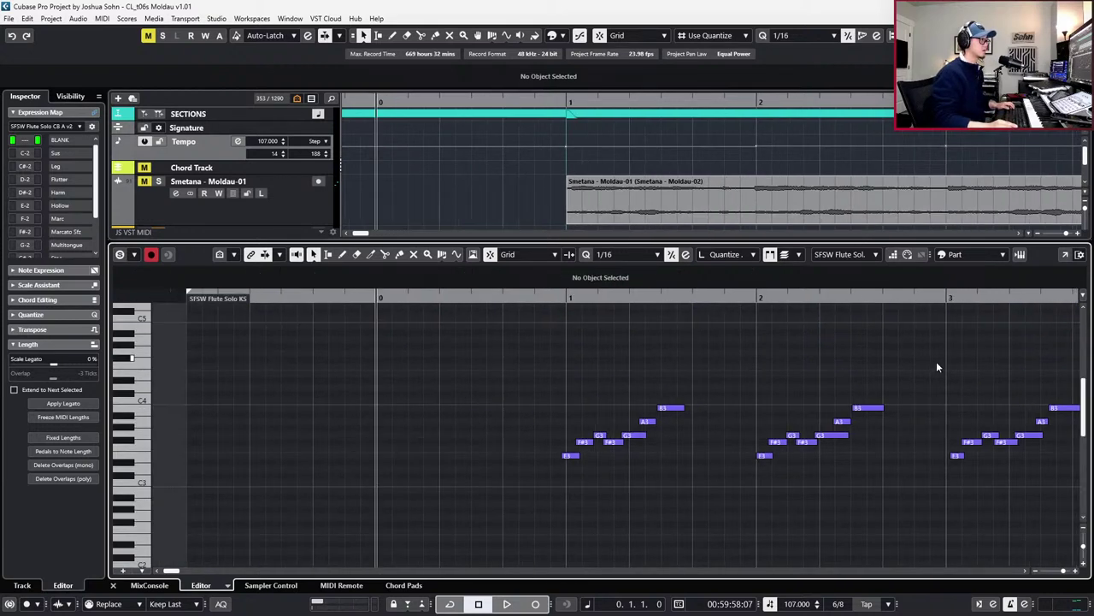
{"action": "scroll", "coordinate": [936, 361], "scroll_direction": "right", "scroll_amount": 3}
{"action": "left_click_drag", "start_coordinate": [838, 362], "coordinate": [993, 438]}
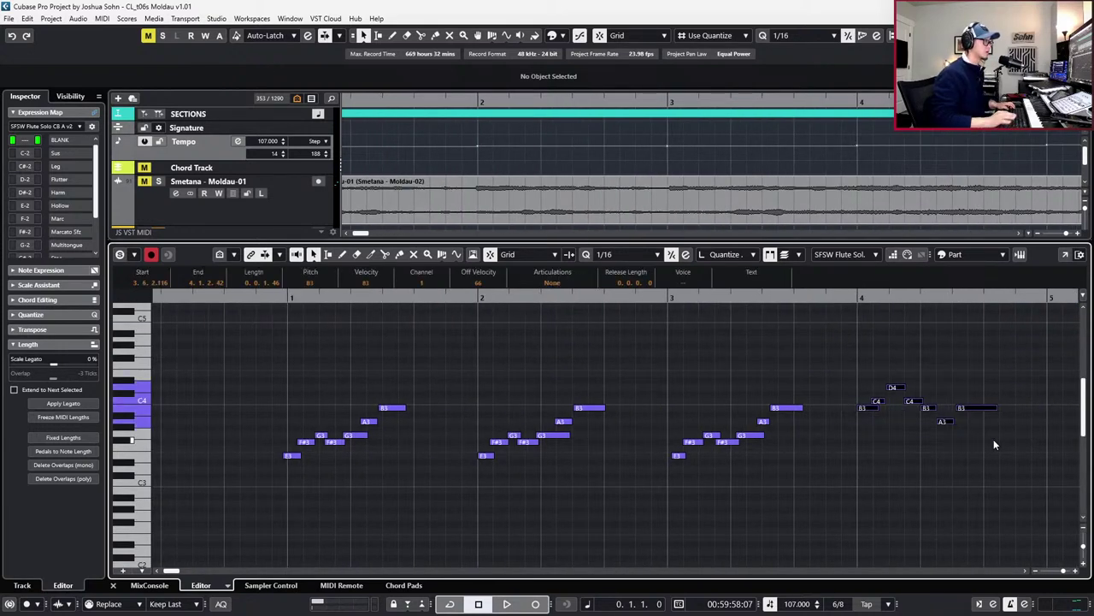
{"action": "left_click_drag", "start_coordinate": [996, 369], "coordinate": [214, 491]}
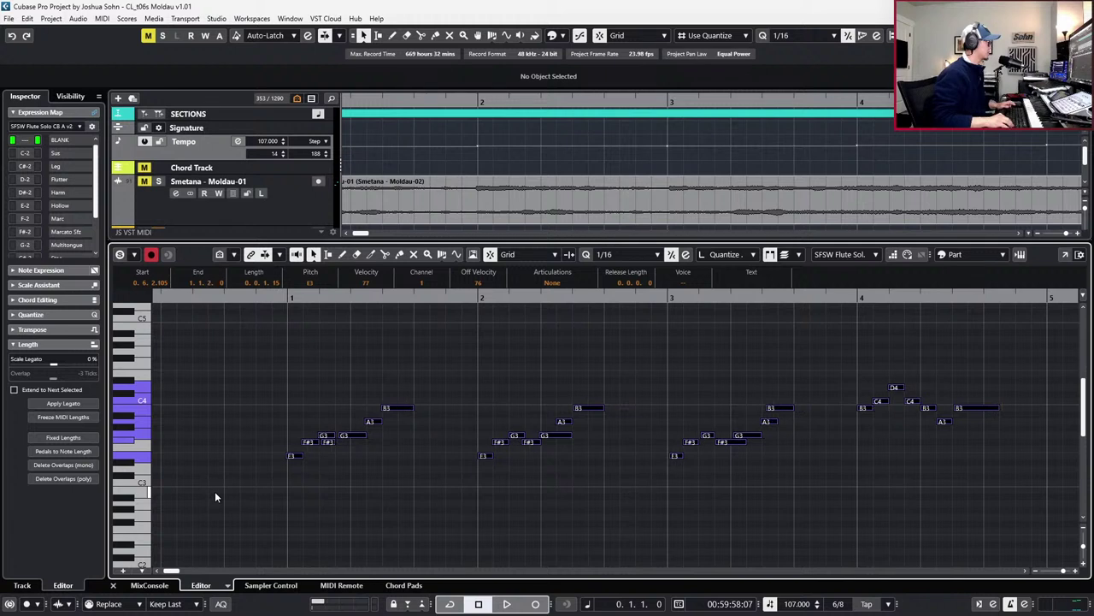
{"action": "key", "text": "l"}
Move bar 1's second F#3 and the following G3 one sixteenth later, keep A3 and B3 in place, and audition the phrase
{"action": "left_click", "coordinate": [447, 453]}
{"action": "left_click_drag", "start_coordinate": [468, 443], "coordinate": [469, 441]}
{"action": "left_click_drag", "start_coordinate": [485, 387], "coordinate": [545, 455]}
{"action": "key", "text": "ctrl+Right"}
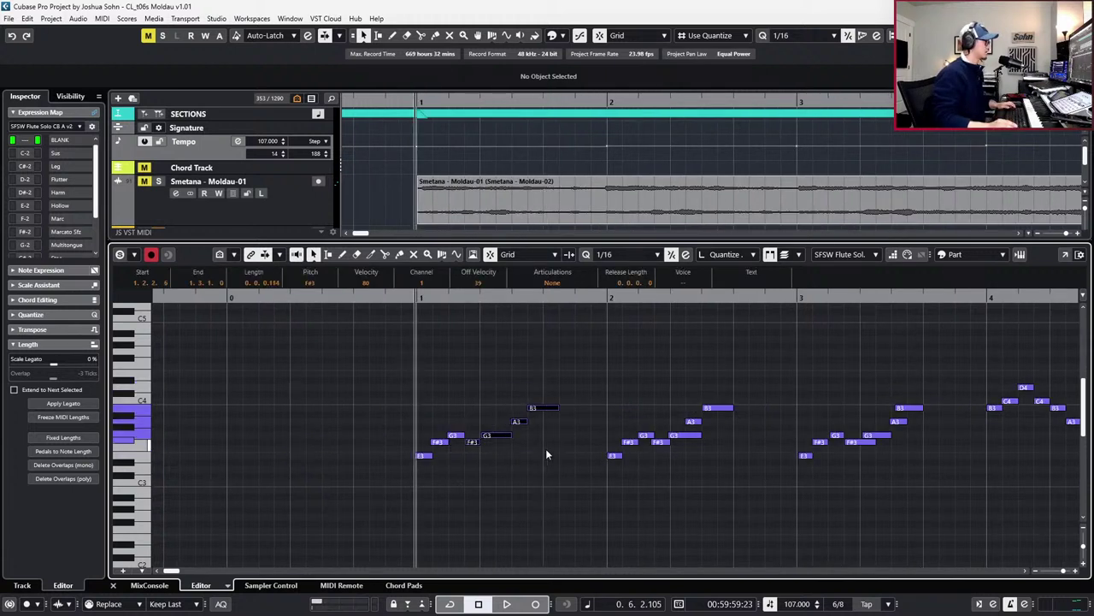
{"action": "left_click_drag", "start_coordinate": [504, 402], "coordinate": [547, 421]}
{"action": "key", "text": "ctrl+Left"}
{"action": "key", "text": "space"}
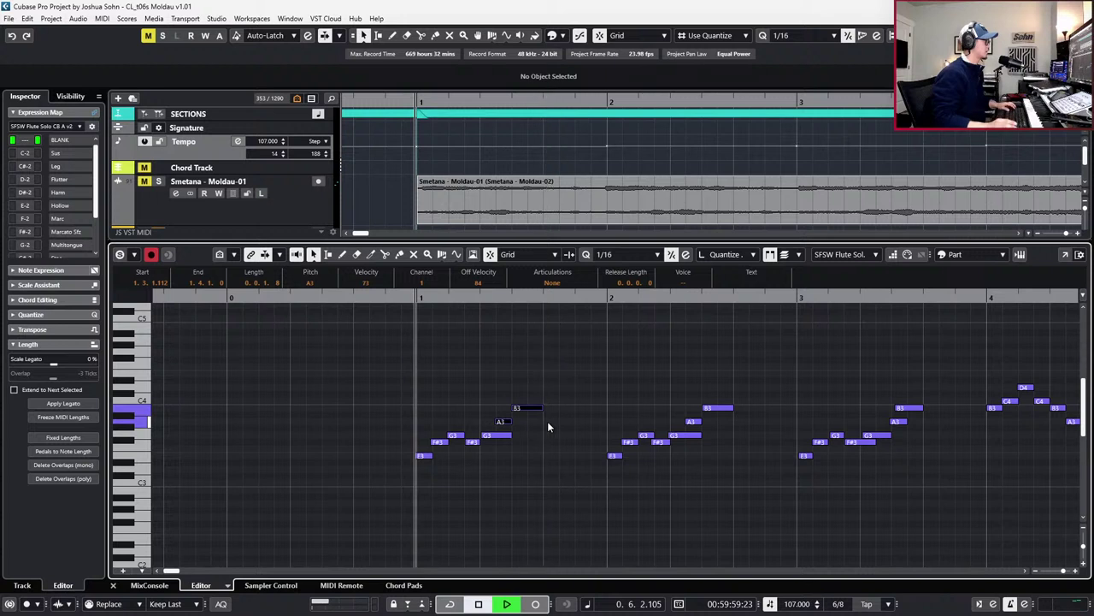
{"action": "key", "text": "space"}
Shorten the overlapping G3 notes in bars 1 to 3 and bar 3's second F#3, move bar 3's A3 earlier, and audition the result
{"action": "left_click_drag", "start_coordinate": [530, 430], "coordinate": [502, 450]}
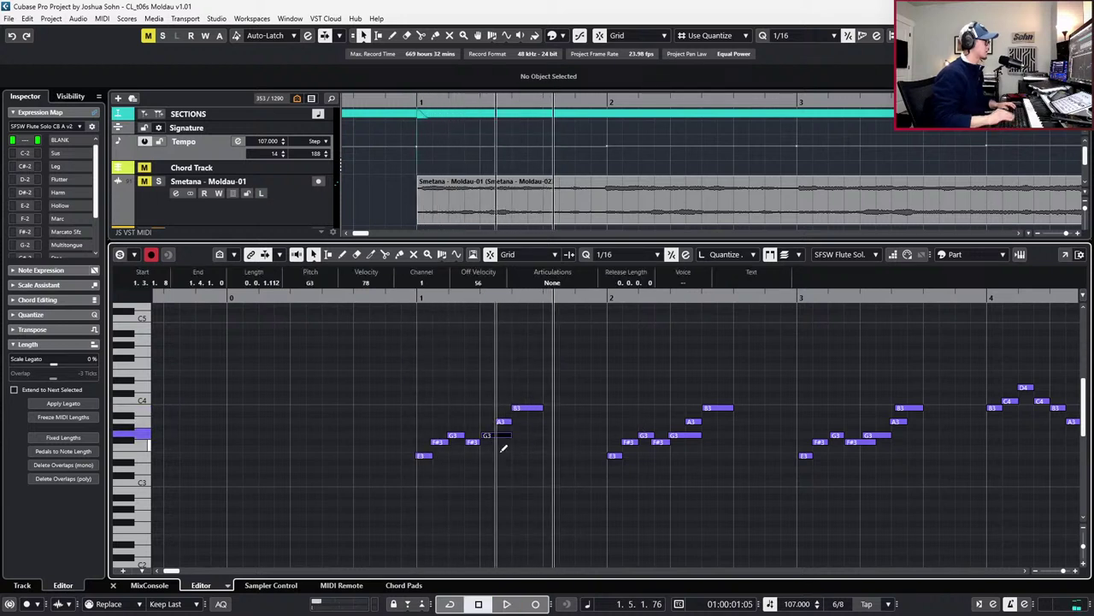
{"action": "scroll", "coordinate": [524, 451], "scroll_direction": "right", "scroll_amount": 3}
{"action": "left_click", "coordinate": [603, 435]}
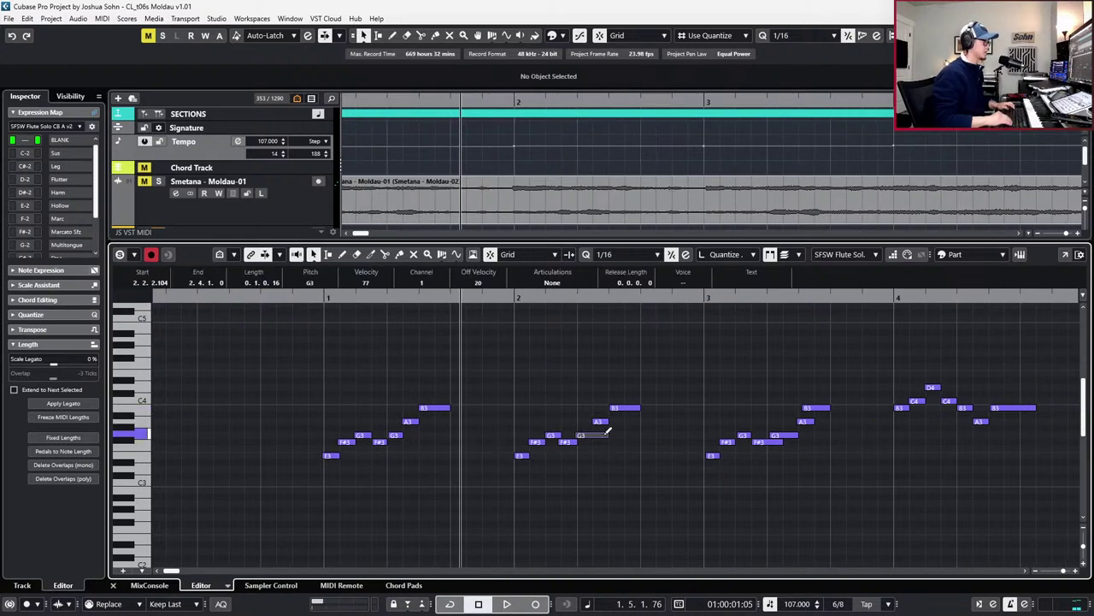
{"action": "left_click_drag", "start_coordinate": [775, 426], "coordinate": [795, 448]}
{"action": "key", "text": "alt+shift+Left"}
{"action": "left_click_drag", "start_coordinate": [845, 418], "coordinate": [785, 422]}
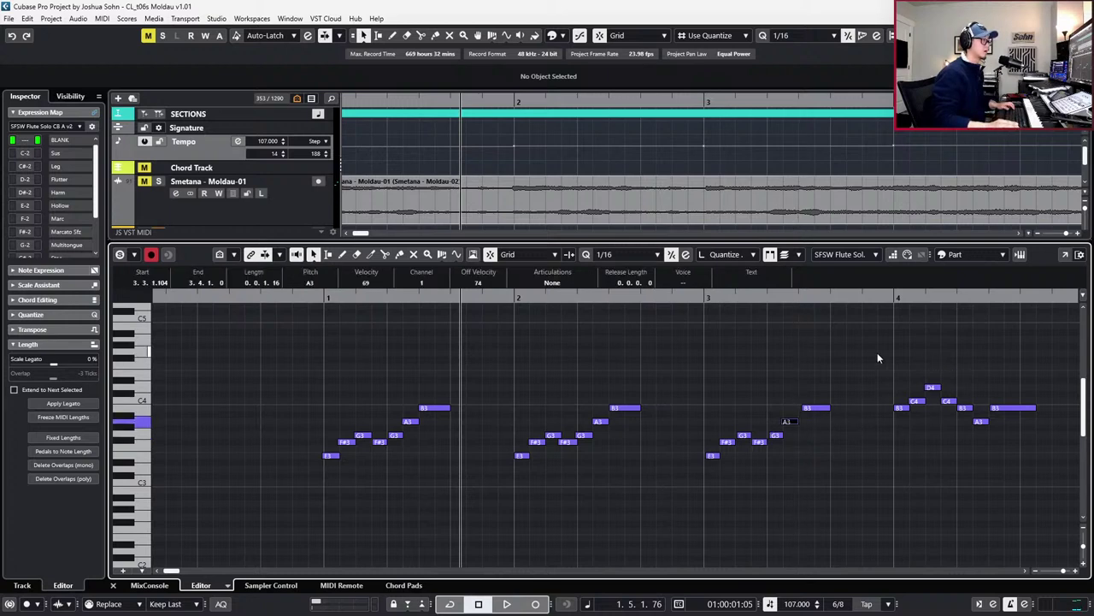
{"action": "key", "text": "space"}
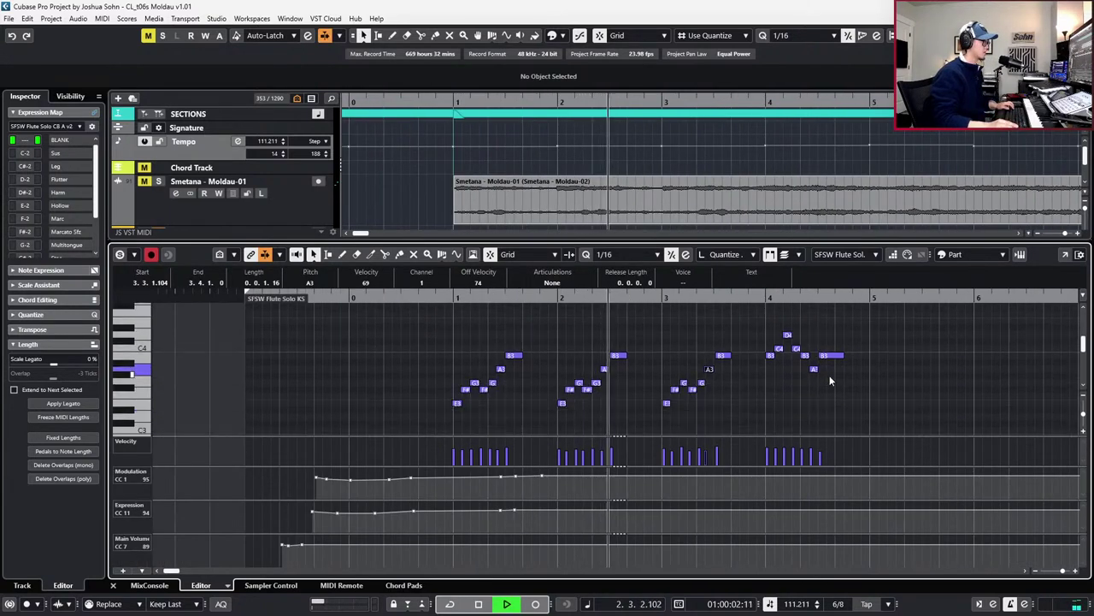
{"action": "key", "text": "space"}
Assign the Leg articulation to all flute notes in bars 1 to 4 and quantize them again
{"action": "key", "text": "KP_Subtract"}
{"action": "key", "text": "ctrl+a"}
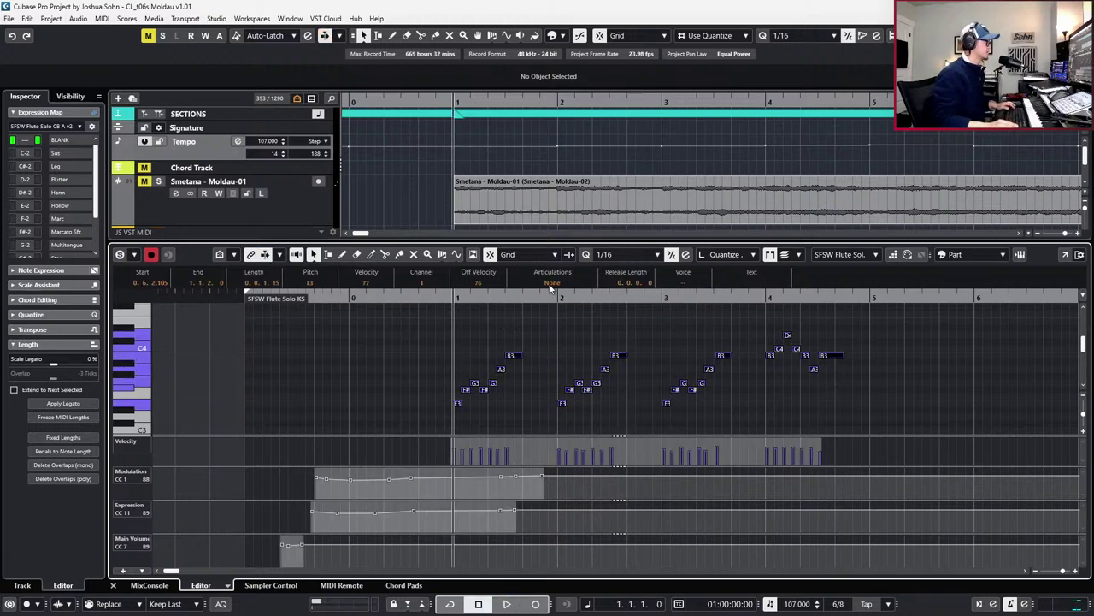
{"action": "left_click", "coordinate": [551, 283]}
{"action": "left_click", "coordinate": [534, 311]}
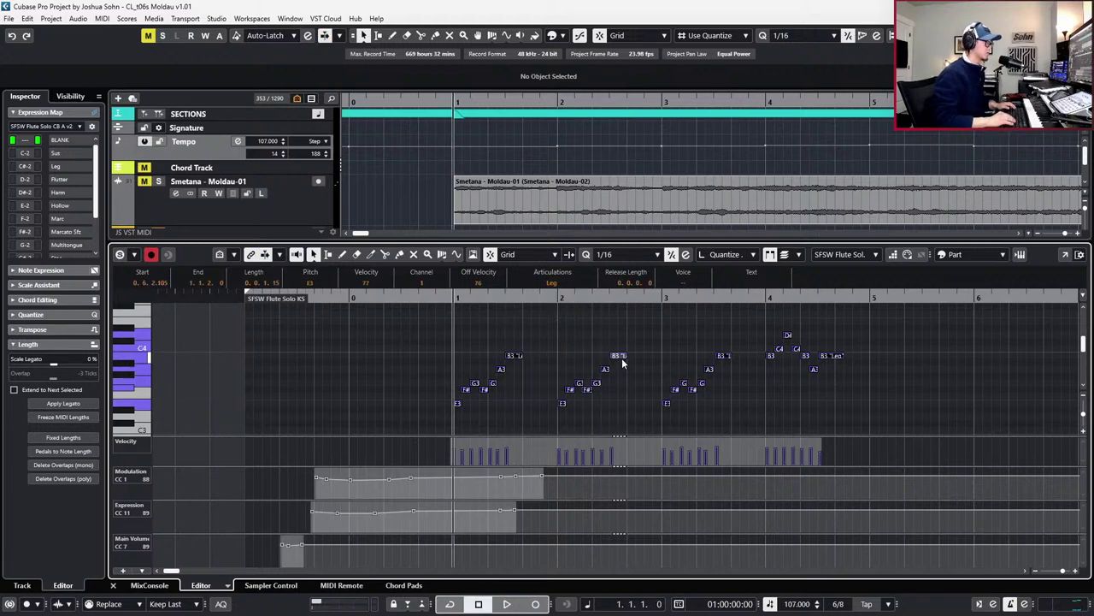
{"action": "key", "text": "q"}
{"action": "key", "text": "q"}
Turn off the editor's auto-scroll and record new Modulation and Expression curves over the flute phrases from bar -1 through bar 4
{"action": "key", "text": "KP_Subtract"}
{"action": "key", "text": "KP_Subtract"}
{"action": "scroll", "coordinate": [653, 356], "scroll_direction": "right", "scroll_amount": 3}
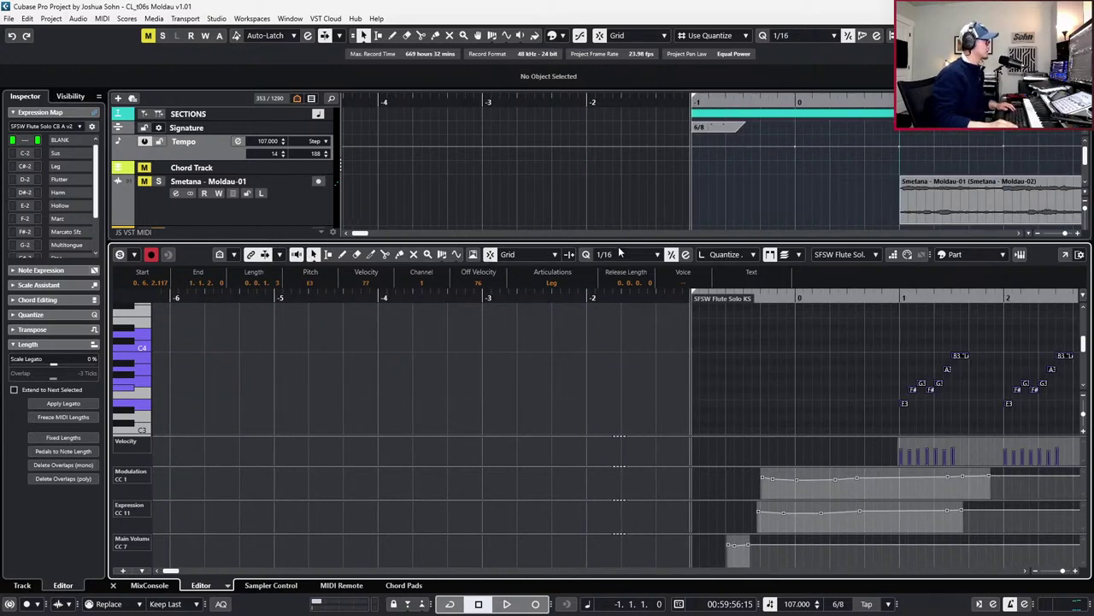
{"action": "left_click", "coordinate": [266, 255]}
{"action": "scroll", "coordinate": [529, 369], "scroll_direction": "right", "scroll_amount": 2}
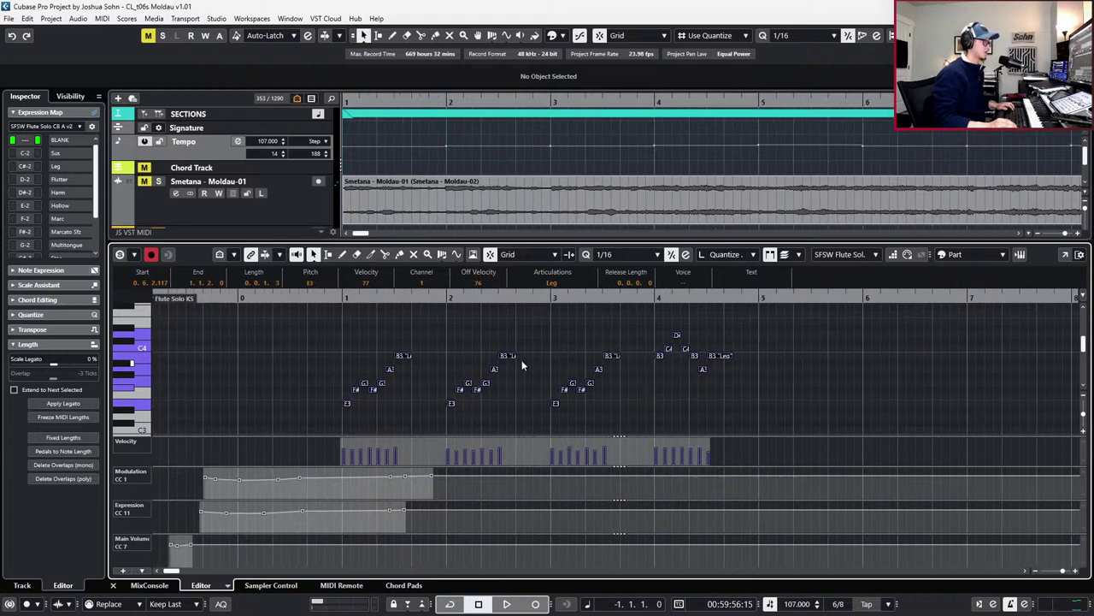
{"action": "key", "text": "KP_Multiply"}
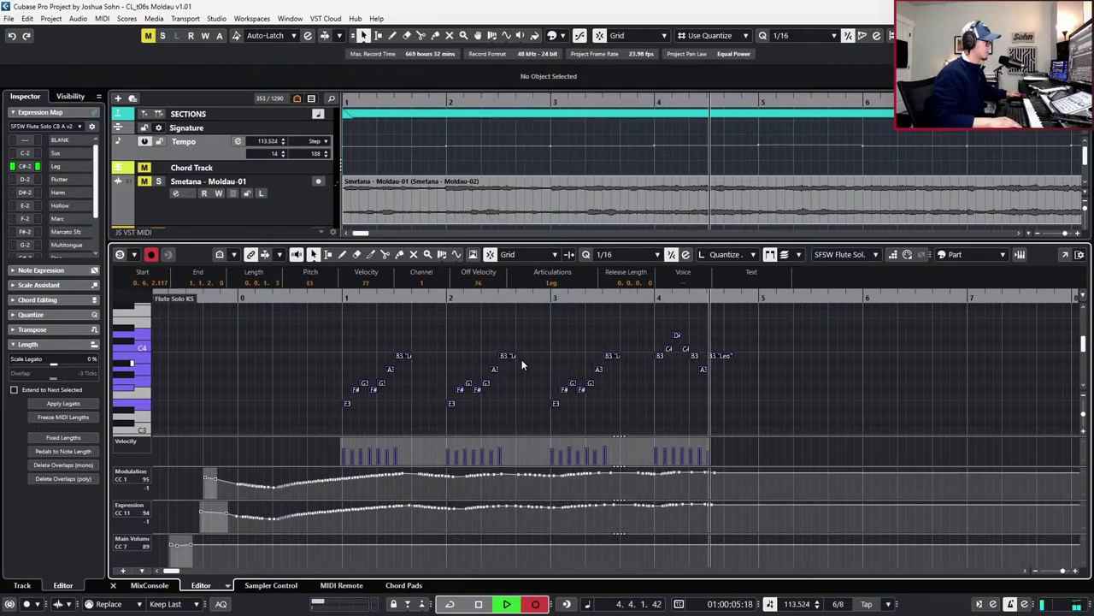
{"action": "key", "text": "space"}
{"action": "key", "text": "g"}
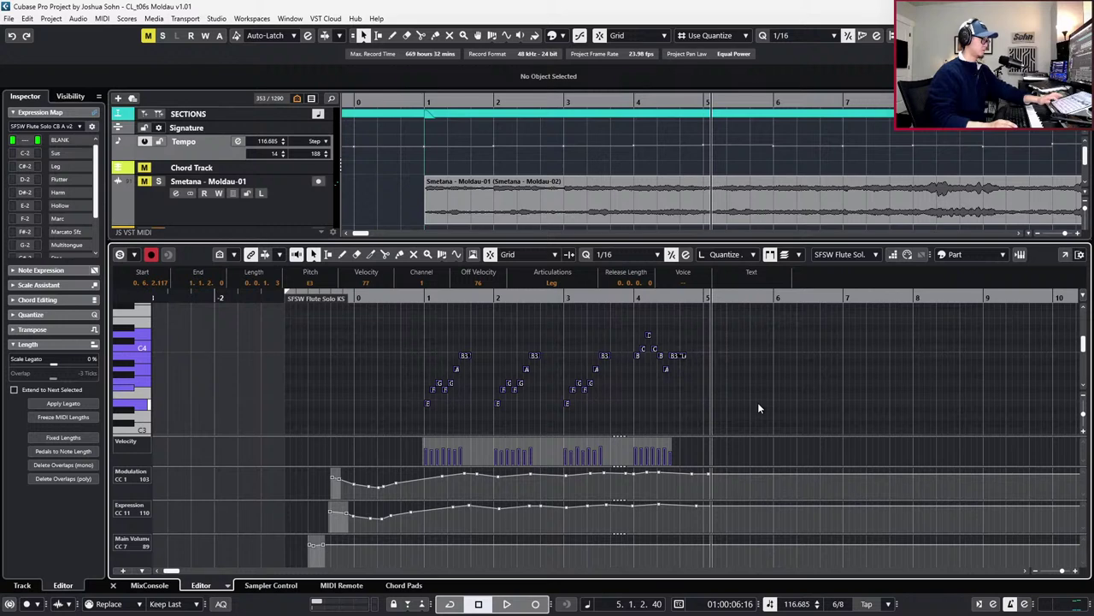
Open the SFSW Flutes KS part in the note editor and place the project cursor at bar 3
{"action": "key", "text": "ctrl+e"}
{"action": "key", "text": "g"}
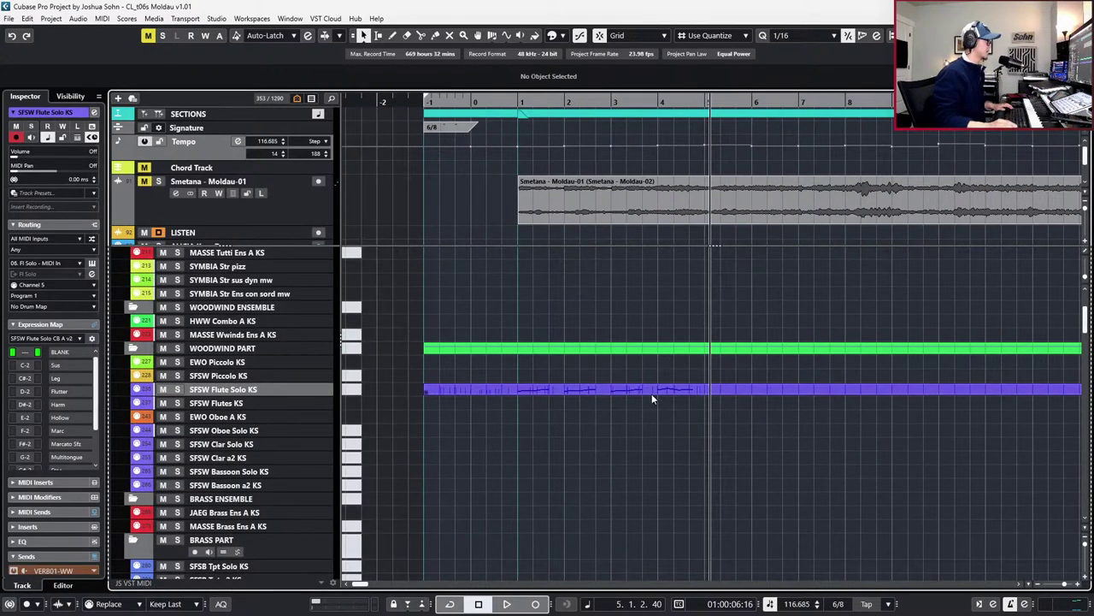
{"action": "left_click", "coordinate": [559, 397]}
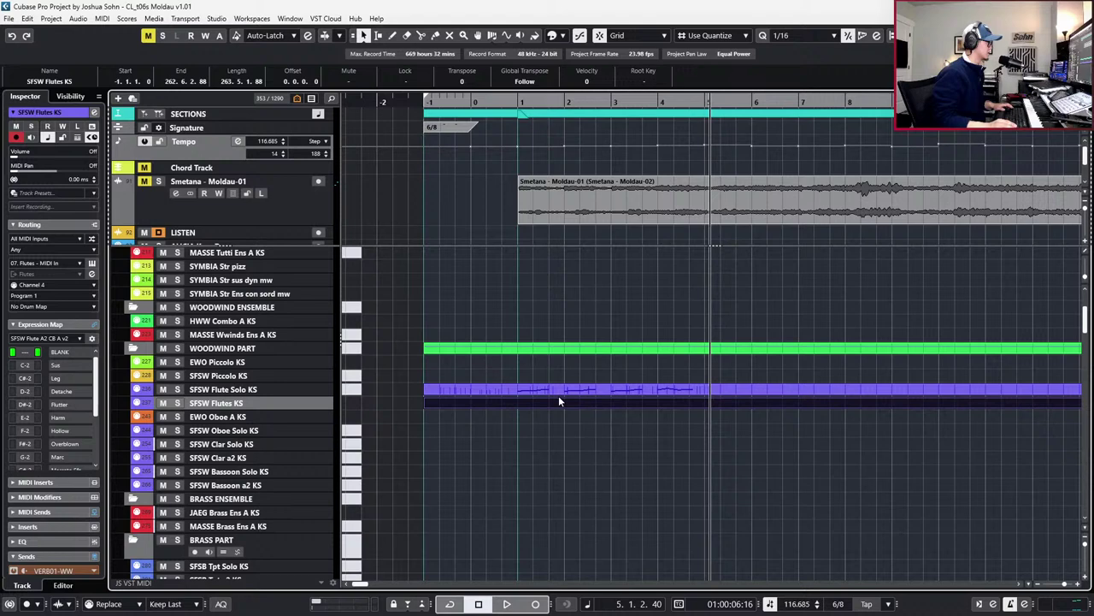
{"action": "key", "text": "KP_Subtract"}
{"action": "key", "text": "KP_Subtract"}
{"action": "key", "text": "KP_Subtract"}
{"action": "key", "text": "KP_Subtract"}
{"action": "key", "text": "KP_Subtract"}
{"action": "key", "text": "KP_Subtract"}
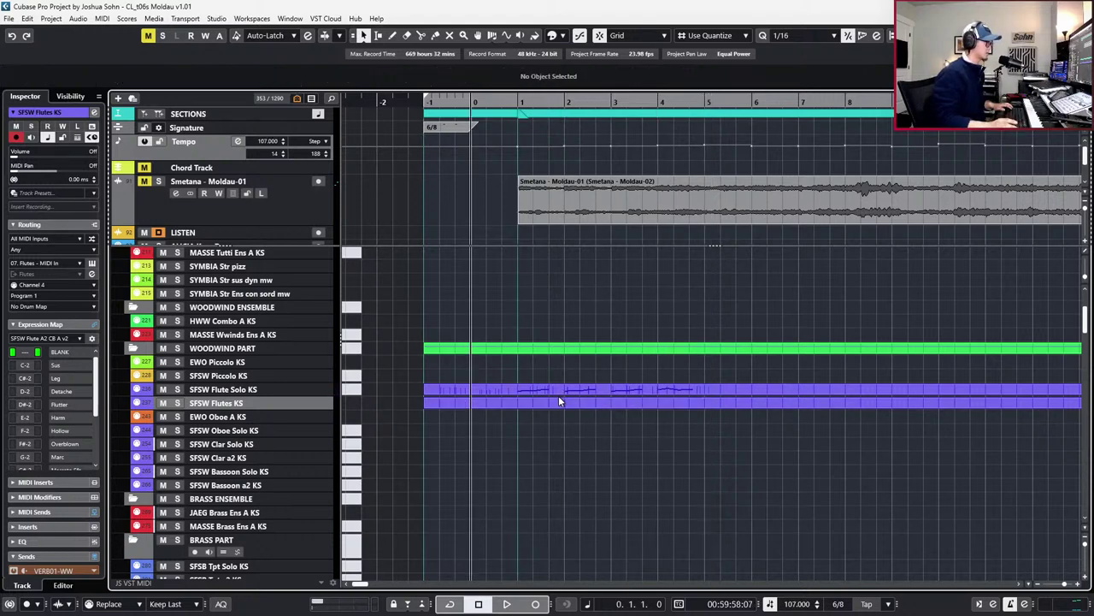
{"action": "left_click", "coordinate": [542, 412]}
{"action": "left_click", "coordinate": [548, 403]}
{"action": "double_click", "coordinate": [548, 404]}
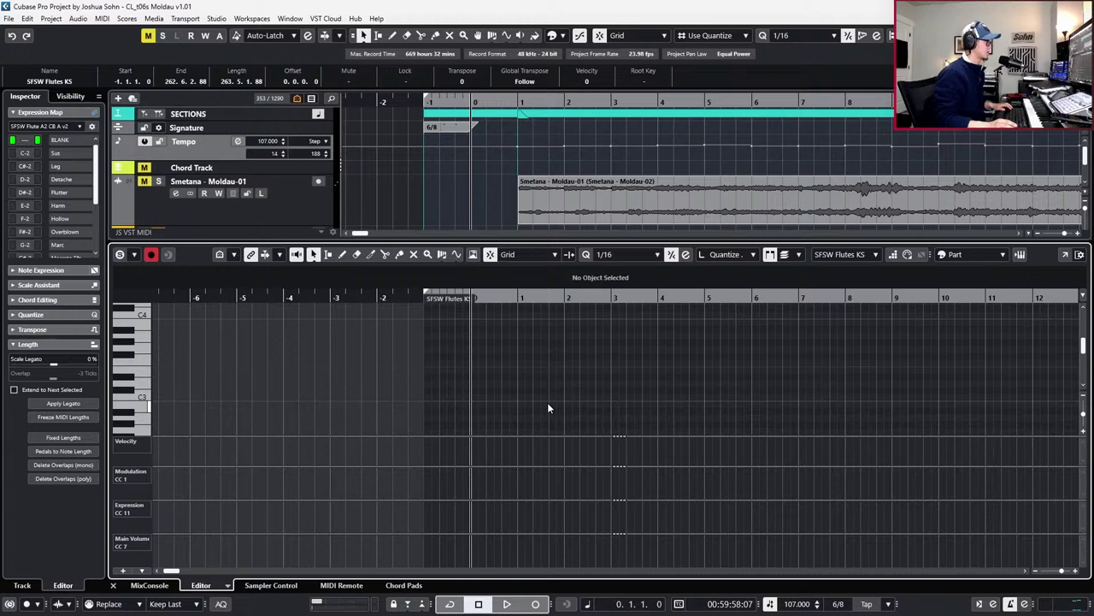
{"action": "scroll", "coordinate": [548, 403], "scroll_direction": "up", "scroll_amount": 2}
{"action": "key", "text": "KP_Add"}
{"action": "key", "text": "KP_Add"}
{"action": "key", "text": "KP_Add"}
{"action": "scroll", "coordinate": [540, 397], "scroll_direction": "right", "scroll_amount": 2}
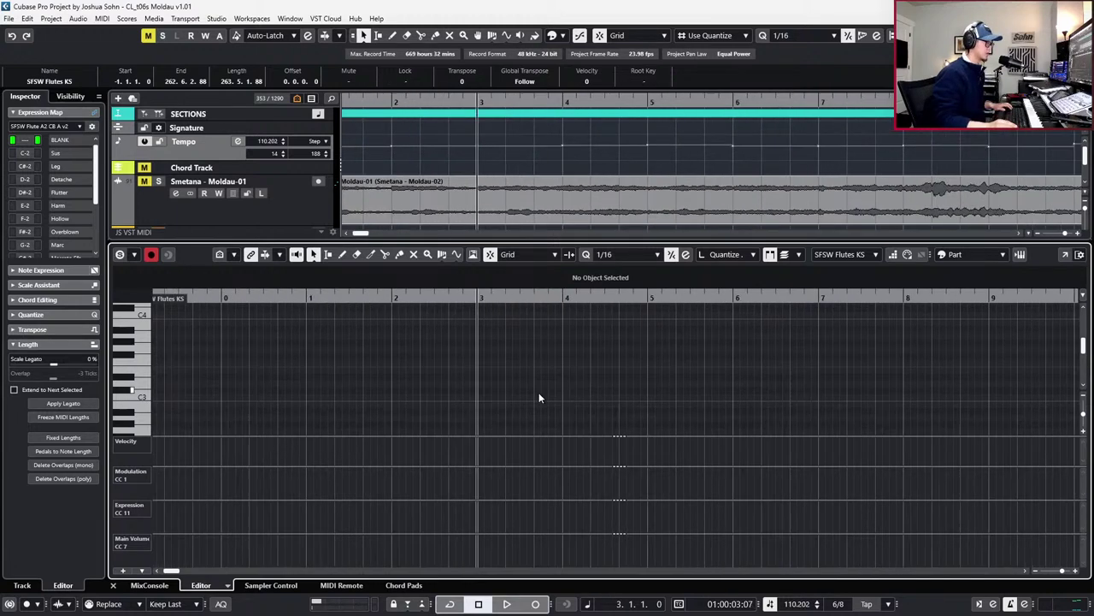
Copy the bar 3 phrase from the SFSW Flute Solo KS part into the SFSW Flutes KS part at bar 3
{"action": "key", "text": "Return"}
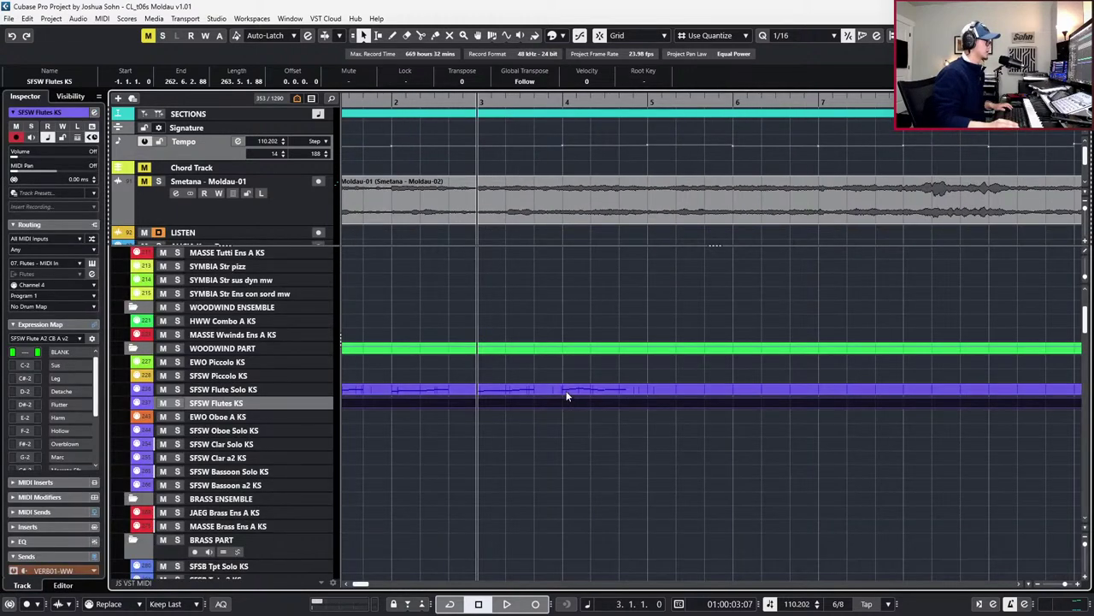
{"action": "double_click", "coordinate": [564, 392]}
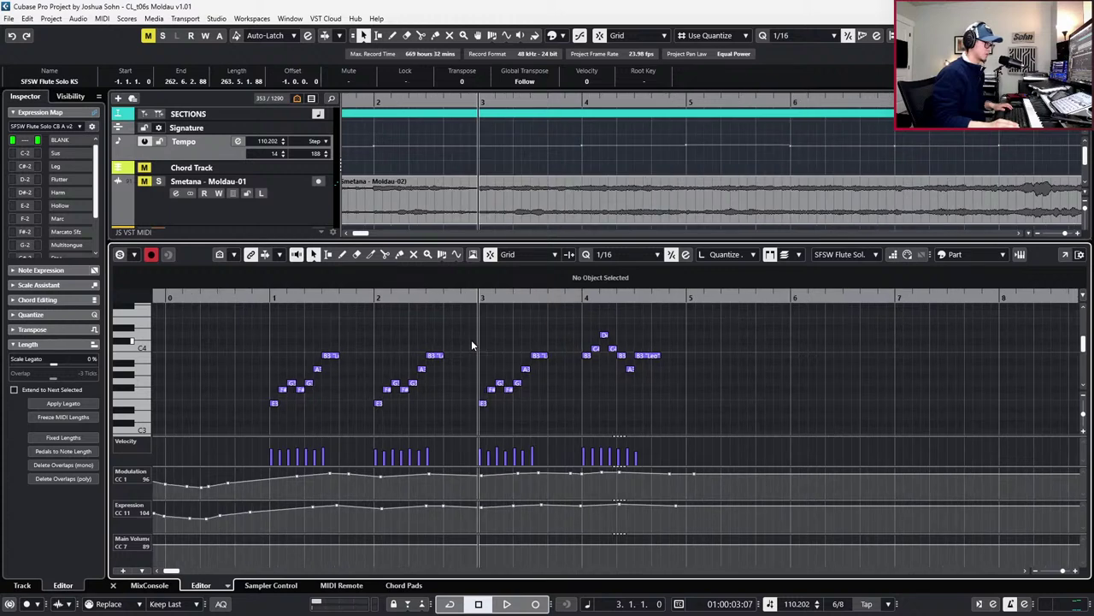
{"action": "left_click_drag", "start_coordinate": [471, 340], "coordinate": [564, 416]}
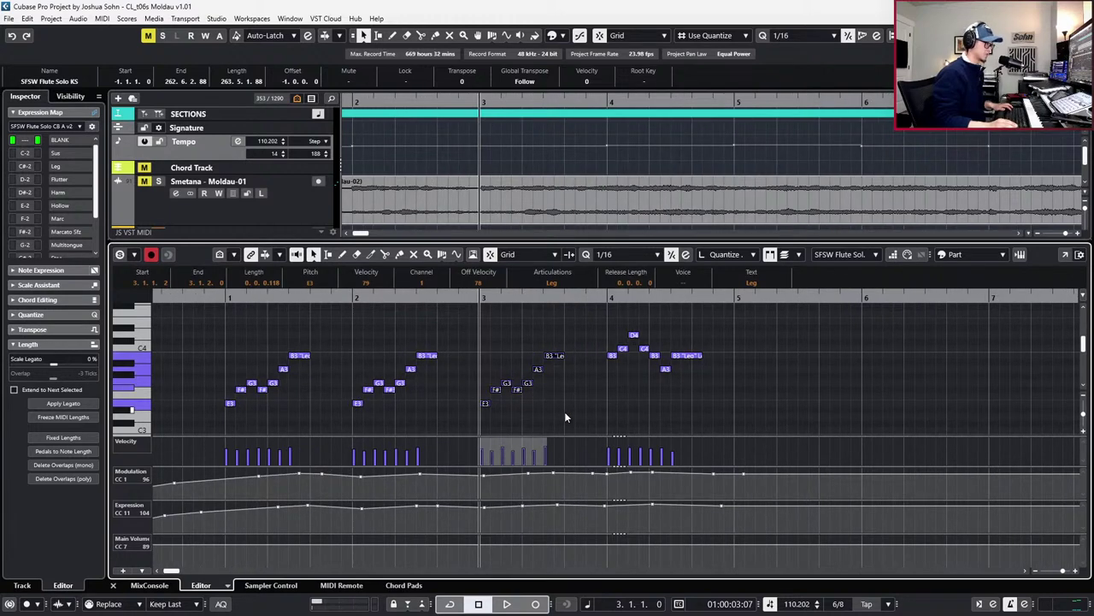
{"action": "key", "text": "ctrl+e"}
{"action": "left_click", "coordinate": [560, 402]}
{"action": "double_click", "coordinate": [560, 402]}
{"action": "scroll", "coordinate": [561, 402], "scroll_direction": "up", "scroll_amount": 1}
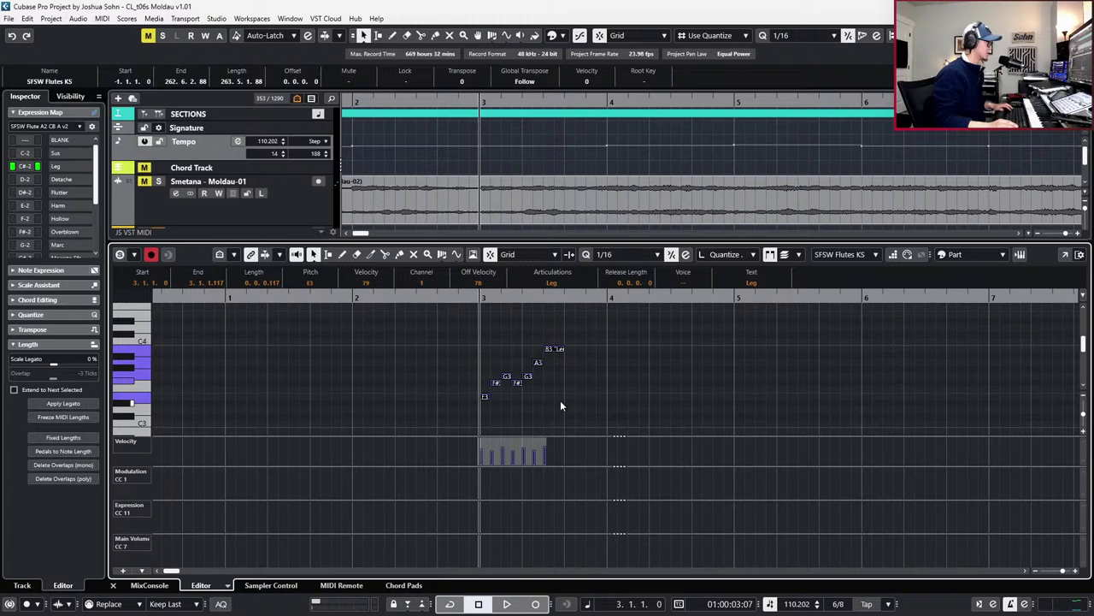
Move the pasted SFSW Flutes KS phrase to start at 3.3.1.0 and lengthen its notes slightly so they overlap
{"action": "key", "text": "alt+Right"}
{"action": "key", "text": "alt+Right"}
{"action": "key", "text": "alt+Right"}
{"action": "key", "text": "alt+Right"}
{"action": "left_click_drag", "start_coordinate": [564, 394], "coordinate": [561, 397]}
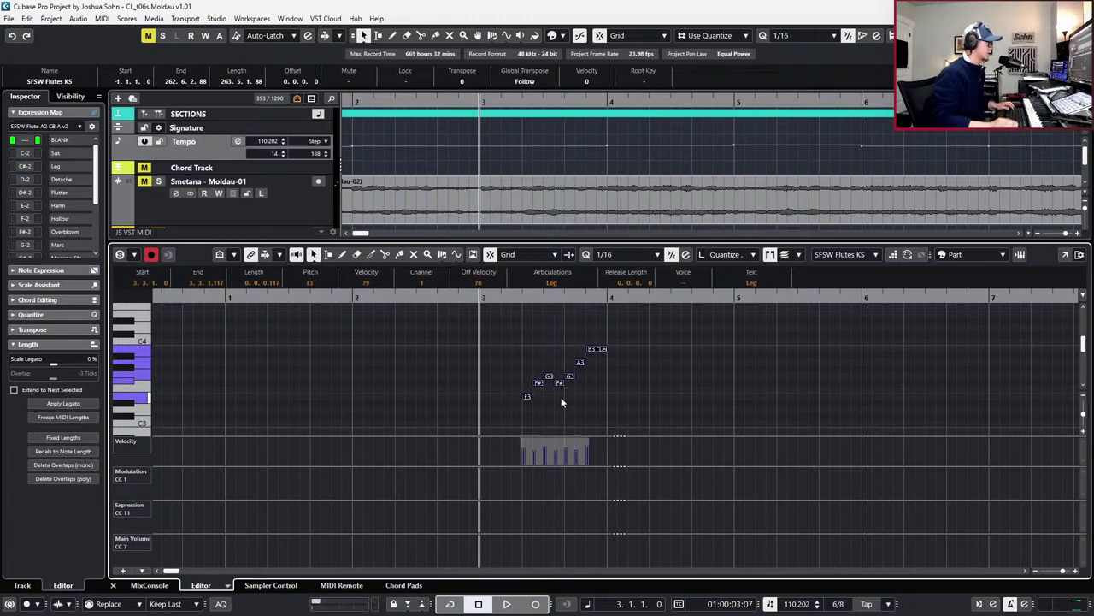
{"action": "scroll", "coordinate": [561, 397], "scroll_direction": "up", "scroll_amount": 3}
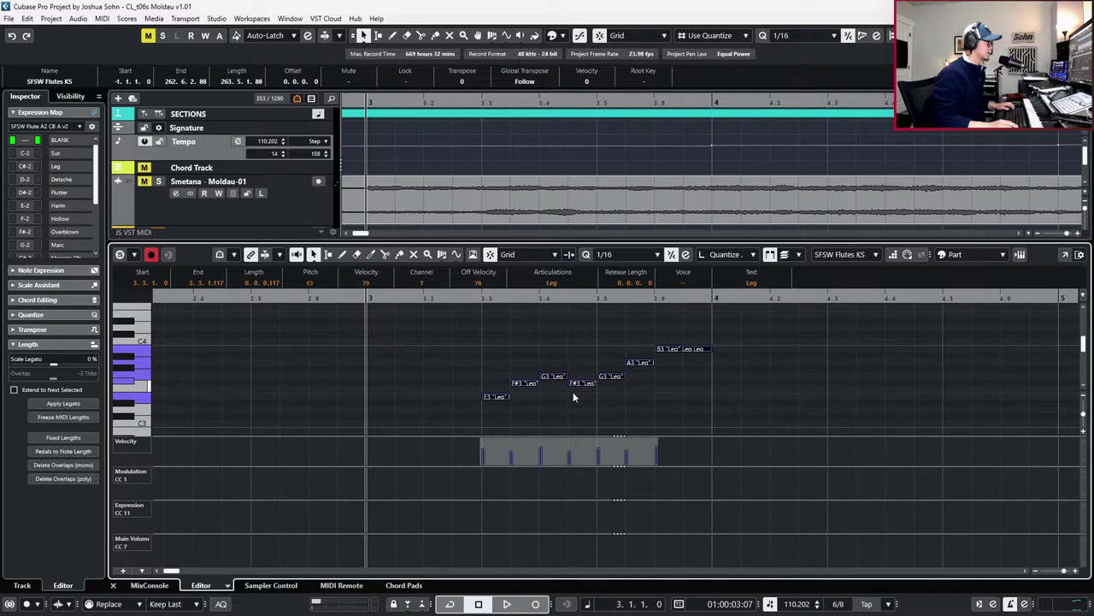
{"action": "scroll", "coordinate": [564, 373], "scroll_direction": "up", "scroll_amount": 3}
{"action": "key", "text": "alt+shift+Right"}
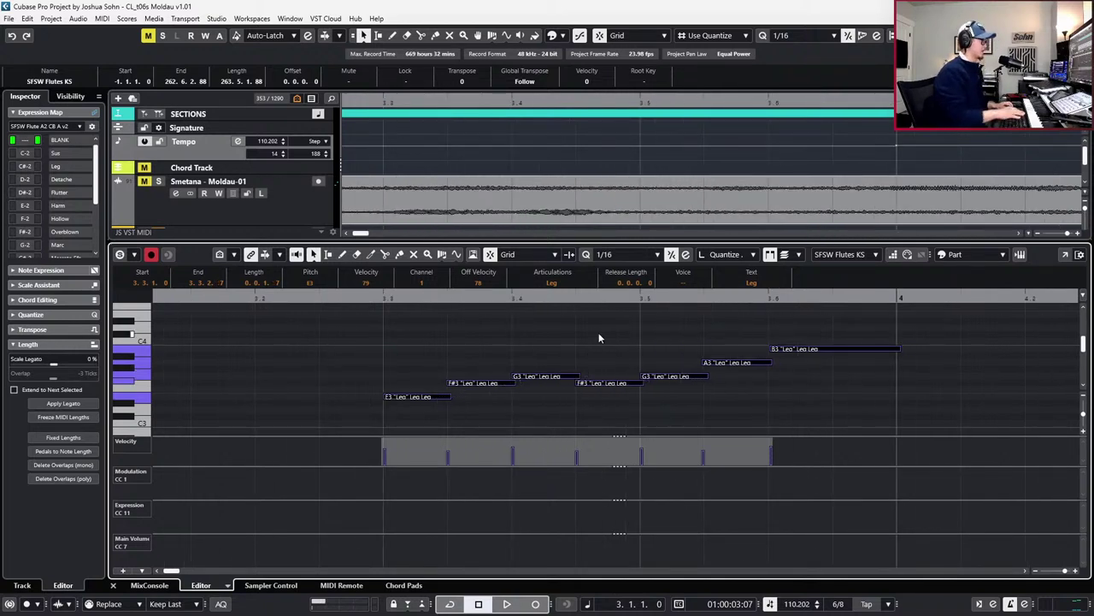
In the SFSW Flute Solo KS part, slightly lengthen all notes in bars 1 to 4 except each phrase's long final B3
{"action": "scroll", "coordinate": [613, 340], "scroll_direction": "down", "scroll_amount": 2}
{"action": "key", "text": "ctrl+alt+e"}
{"action": "scroll", "coordinate": [613, 345], "scroll_direction": "down", "scroll_amount": 3}
{"action": "left_click", "coordinate": [645, 393]}
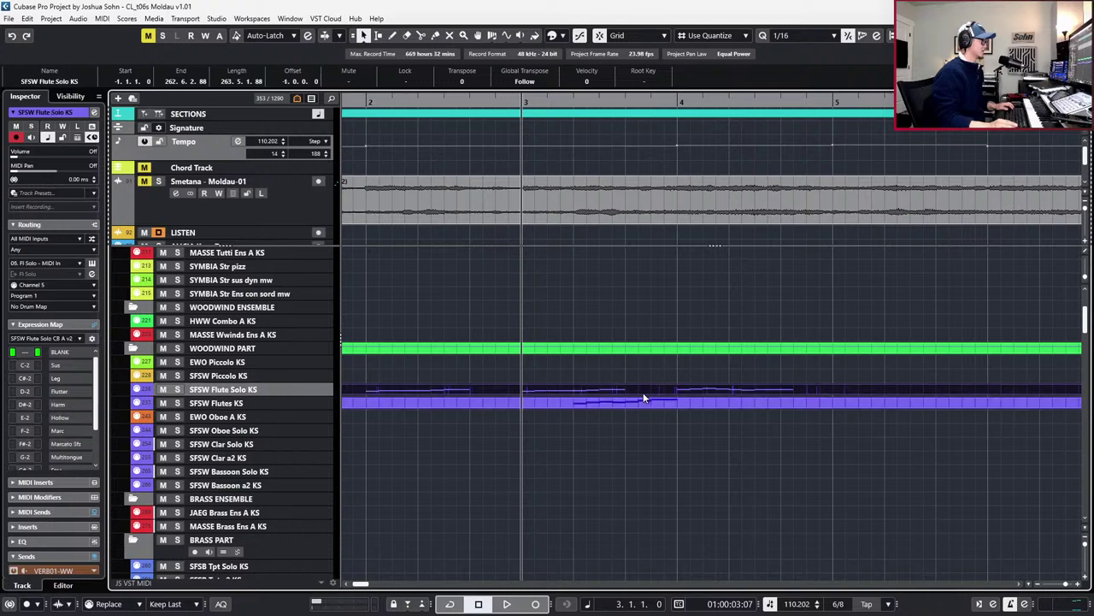
{"action": "key", "text": "ctrl+e"}
{"action": "left_click_drag", "start_coordinate": [276, 325], "coordinate": [337, 417]}
{"action": "left_click_drag", "start_coordinate": [402, 372], "coordinate": [720, 393]}
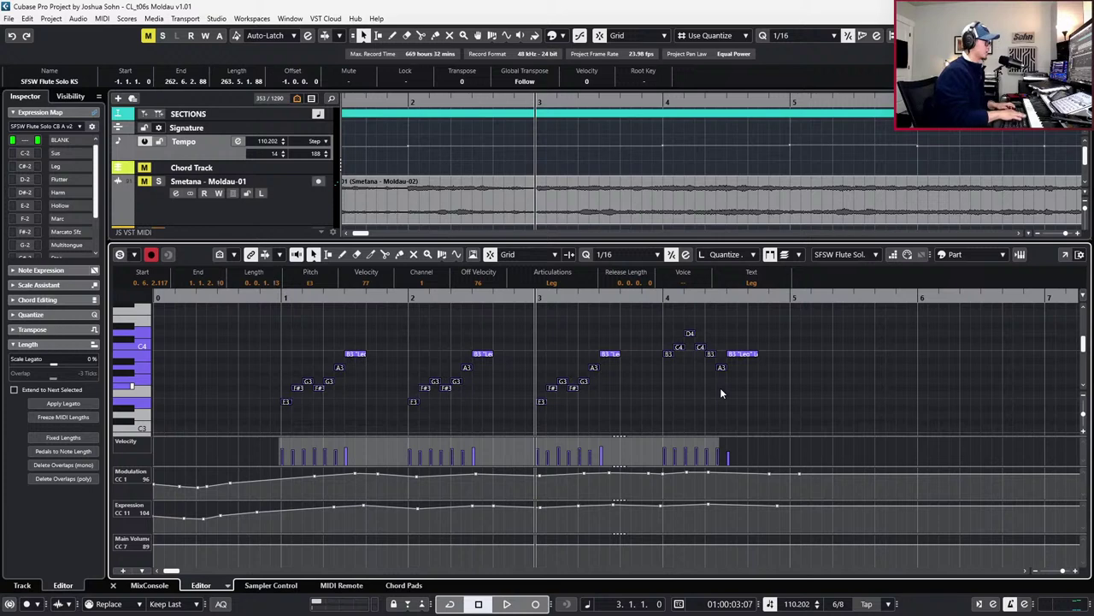
{"action": "key", "text": "Return"}
Reopen the SFSW Flutes KS part and transpose the phrase's first three notes up to G3, A3 and B3
{"action": "left_click", "coordinate": [719, 399]}
{"action": "key", "text": "Return"}
{"action": "scroll", "coordinate": [701, 399], "scroll_direction": "up", "scroll_amount": 2}
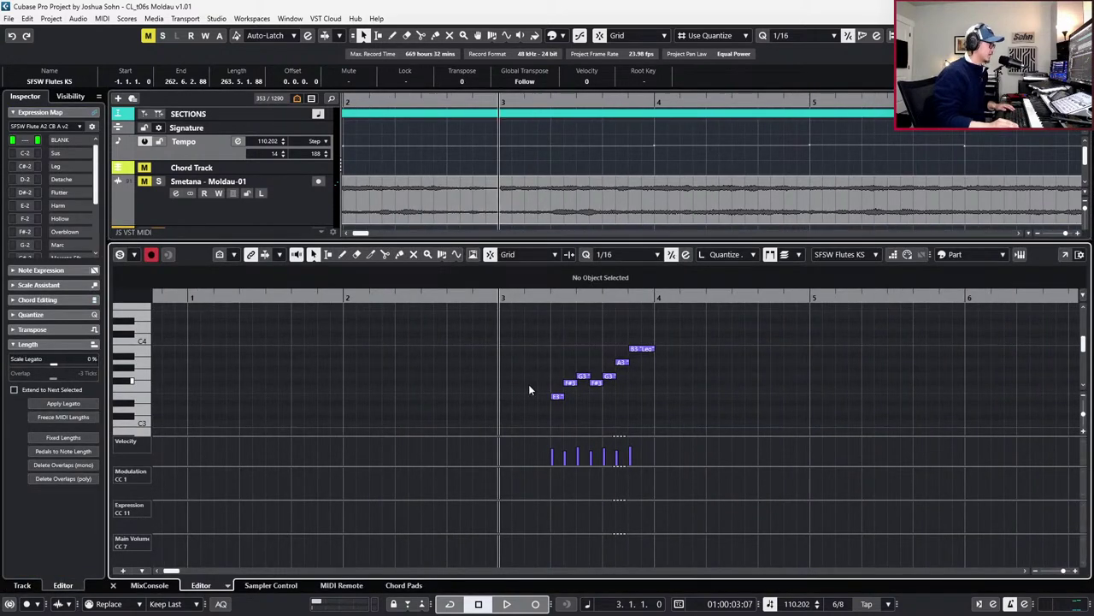
{"action": "left_click", "coordinate": [556, 397]}
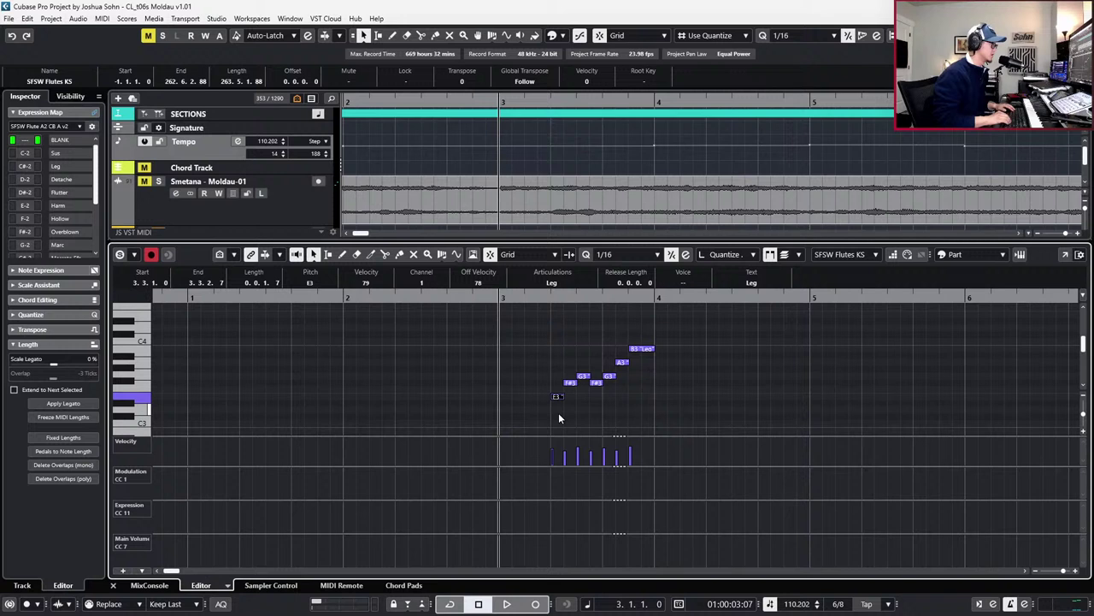
{"action": "key", "text": "Up"}
{"action": "key", "text": "Up"}
{"action": "key", "text": "Up"}
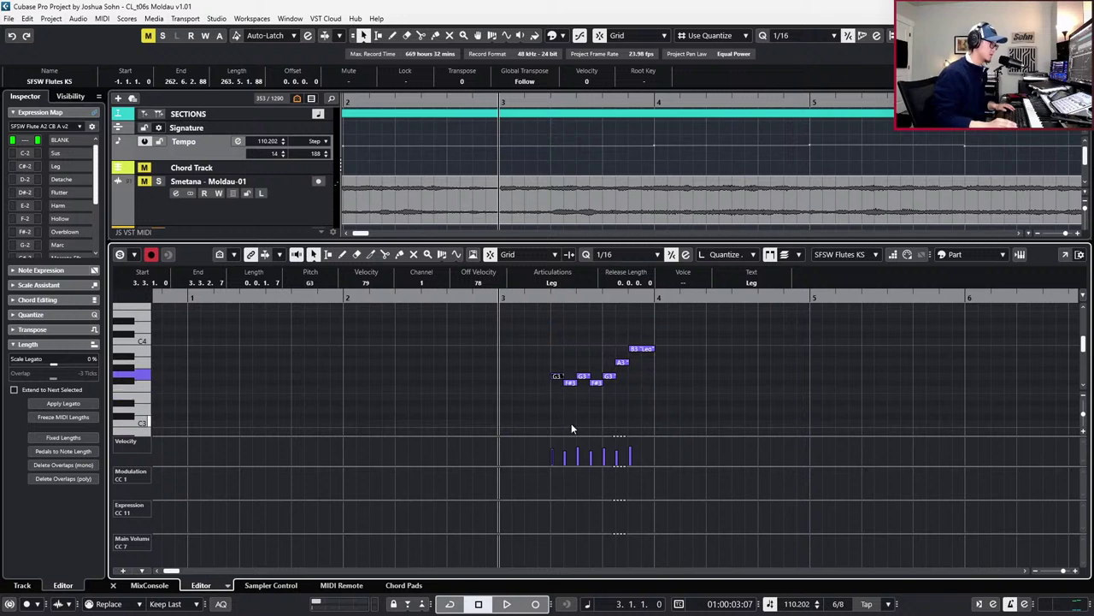
{"action": "left_click", "coordinate": [571, 382]}
{"action": "key", "text": "Up"}
{"action": "key", "text": "Up"}
{"action": "key", "text": "Up"}
{"action": "left_click", "coordinate": [583, 377]}
{"action": "key", "text": "Up"}
{"action": "key", "text": "Up"}
{"action": "key", "text": "Up"}
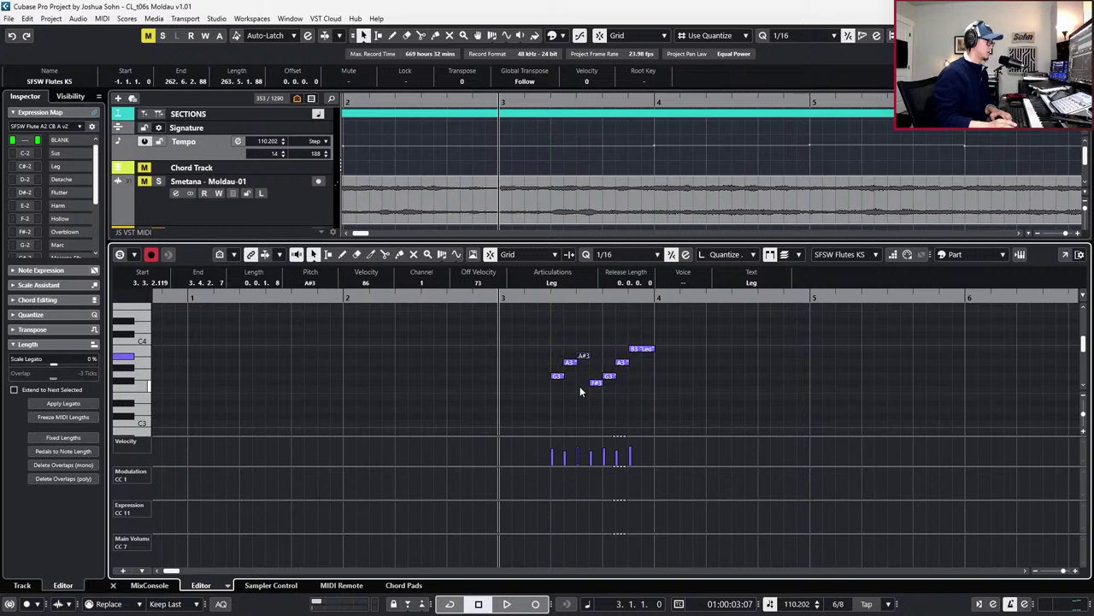
{"action": "key", "text": "Up"}
Transpose the fourth, fifth and sixth notes of the flutes phrase up to A3, A#3 and C4, and delete its final B3
{"action": "left_click", "coordinate": [596, 382]}
{"action": "key", "text": "Up"}
{"action": "key", "text": "Up"}
{"action": "key", "text": "Up"}
{"action": "left_click", "coordinate": [610, 375]}
{"action": "key", "text": "Up"}
{"action": "key", "text": "Up"}
{"action": "key", "text": "Up"}
{"action": "left_click", "coordinate": [622, 362]}
{"action": "key", "text": "Up"}
{"action": "key", "text": "Up"}
{"action": "key", "text": "Up"}
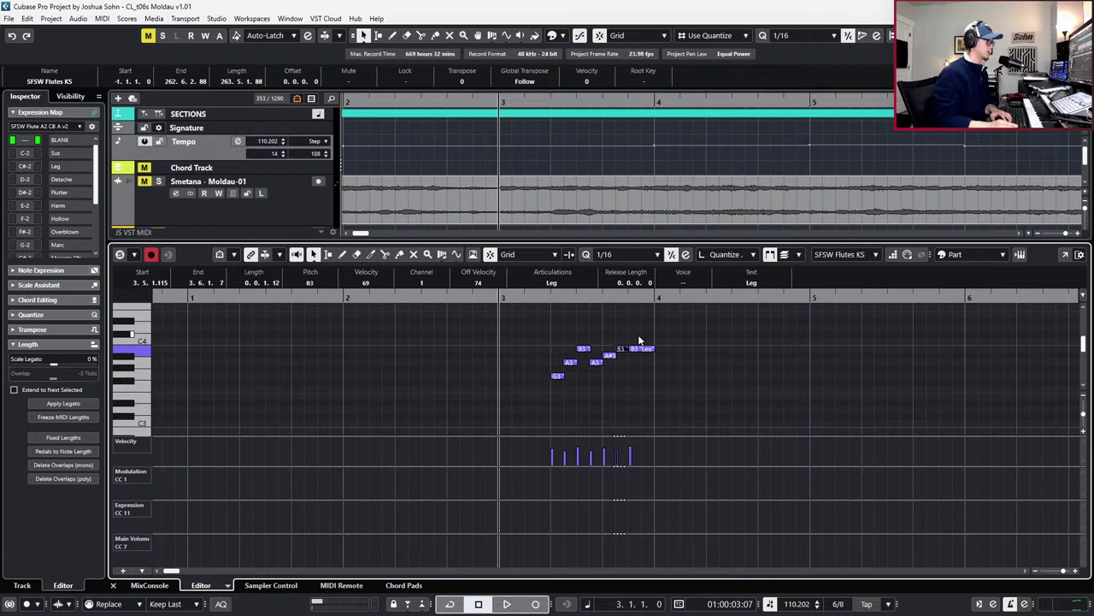
{"action": "left_click", "coordinate": [654, 344]}
{"action": "key", "text": "Delete"}
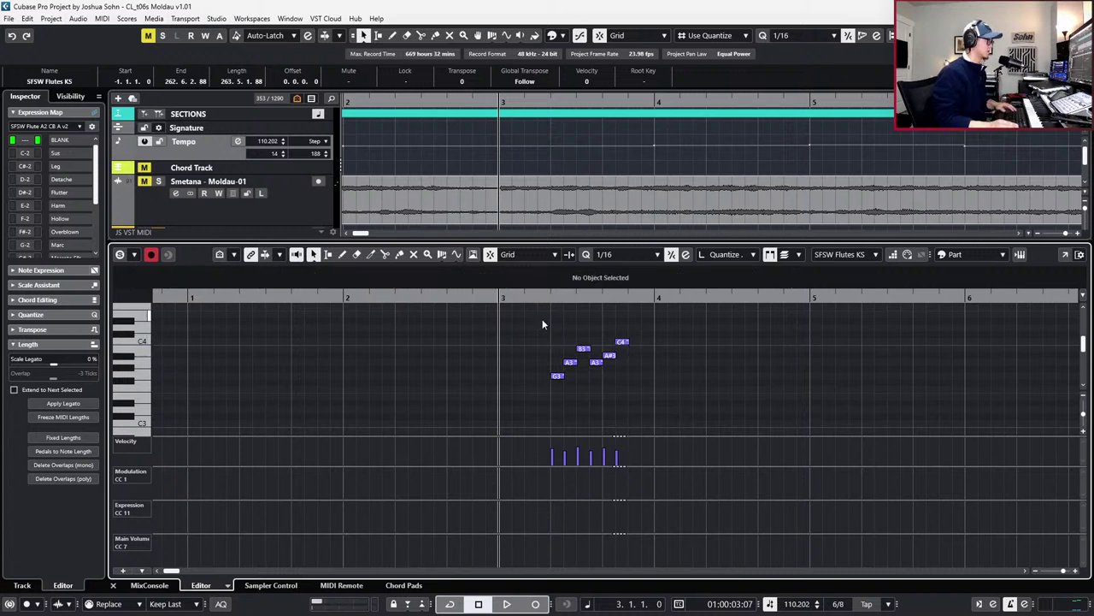
Move the six-note SFSW Flutes KS phrase later so it starts at 3.4.1.0 and play it back
{"action": "left_click_drag", "start_coordinate": [557, 316], "coordinate": [665, 401]}
{"action": "key", "text": "ctrl+Right"}
{"action": "key", "text": "ctrl+Right"}
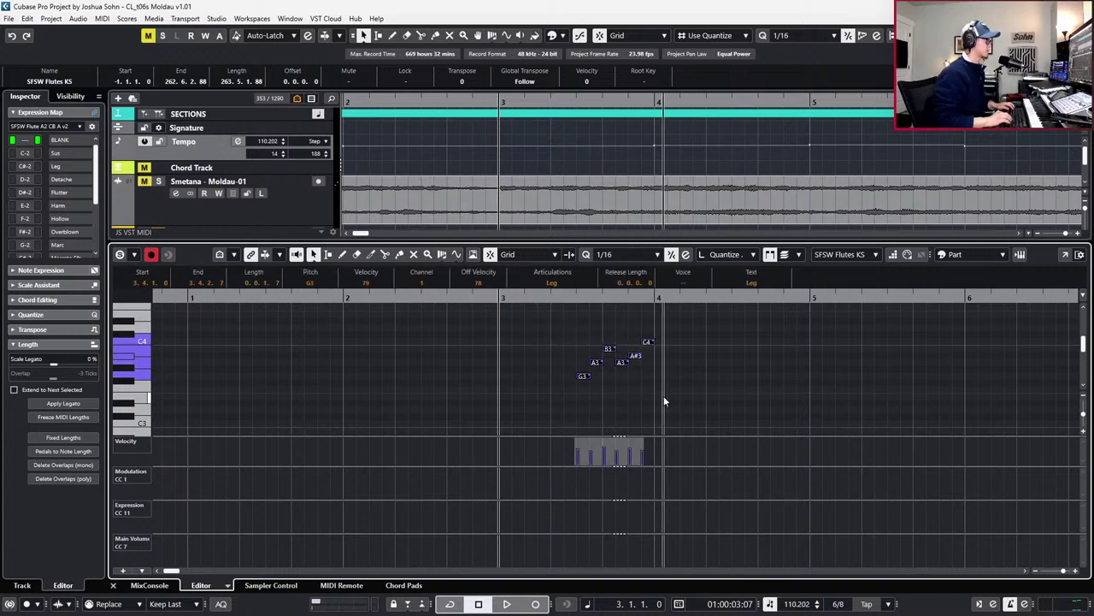
{"action": "key", "text": "space"}
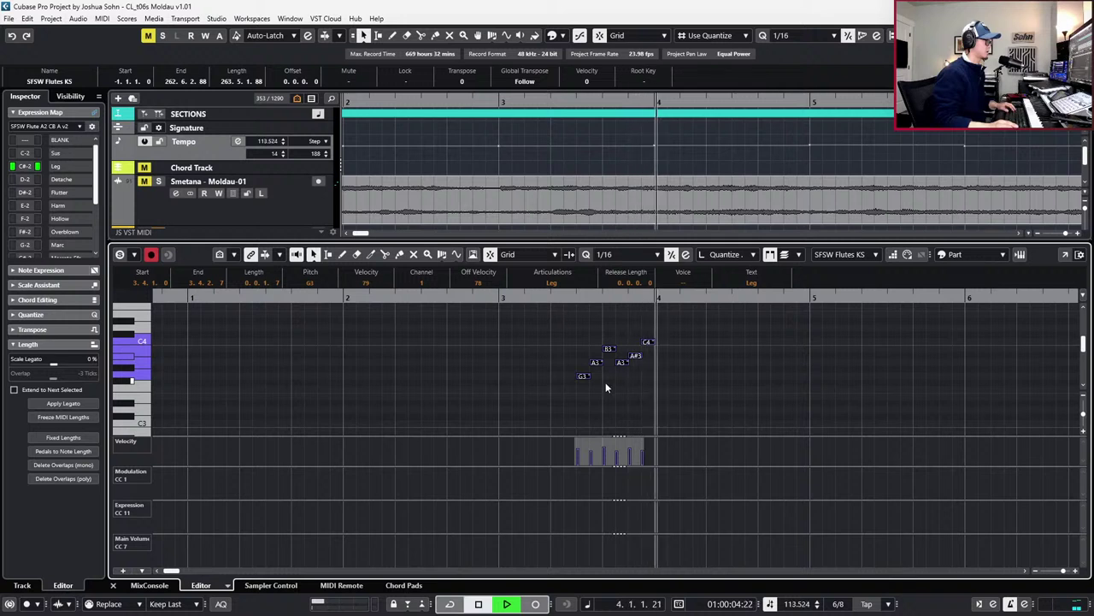
{"action": "key", "text": "space"}
{"action": "key", "text": "KP_Multiply"}
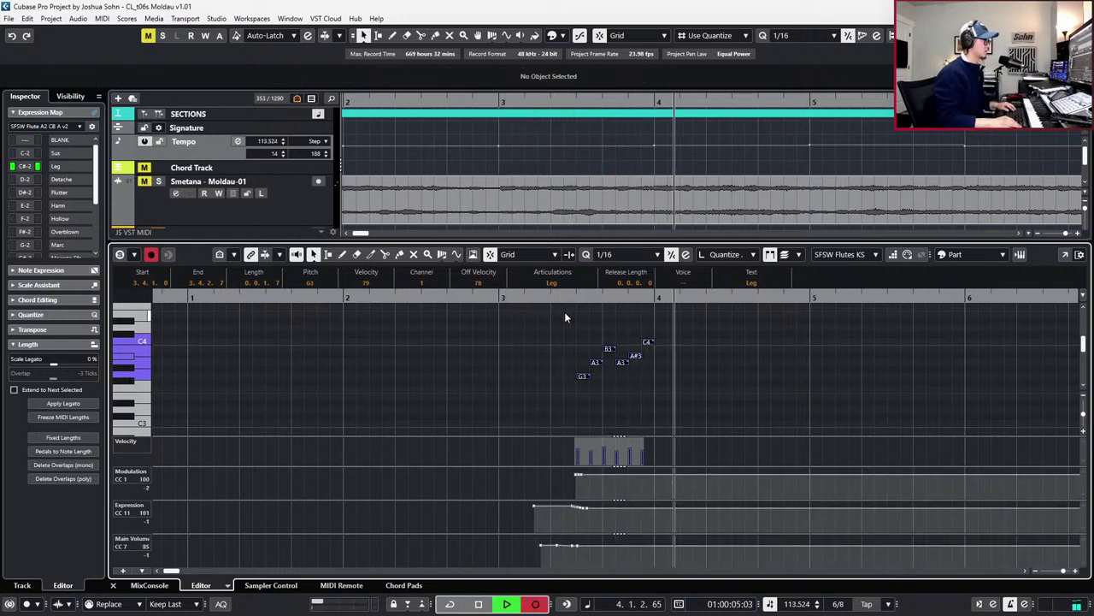
{"action": "key", "text": "space"}
{"action": "key", "text": "KP_Subtract"}
{"action": "key", "text": "KP_Subtract"}
{"action": "key", "text": "ctrl+z"}
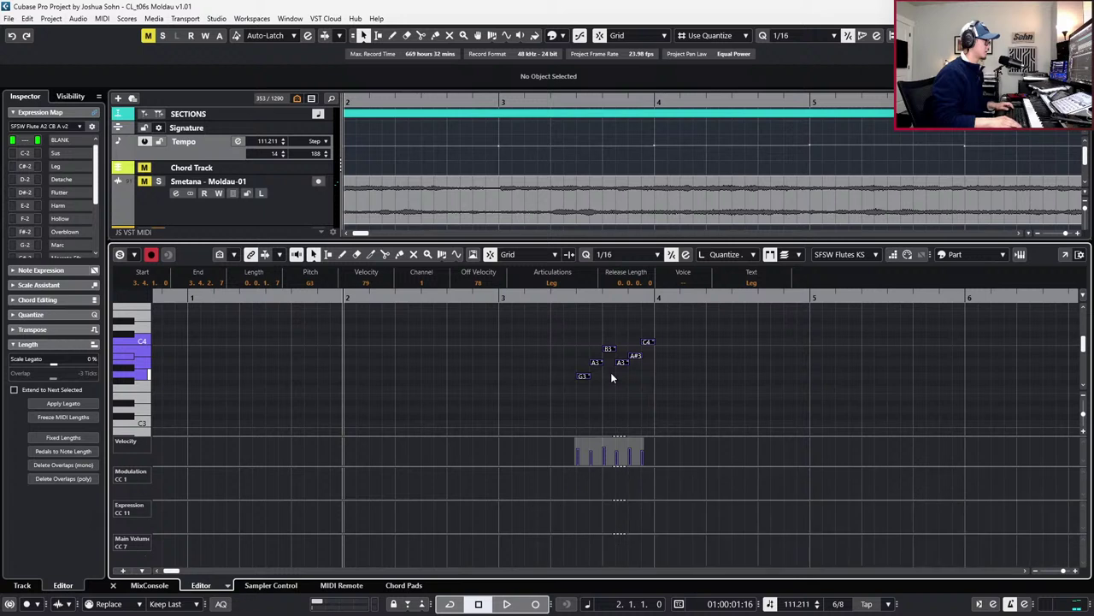
Record modulation, expression and main volume curves for the flutes phrase from bar 2 into bar 4, and return to the phrase's start
{"action": "key", "text": "KP_Multiply"}
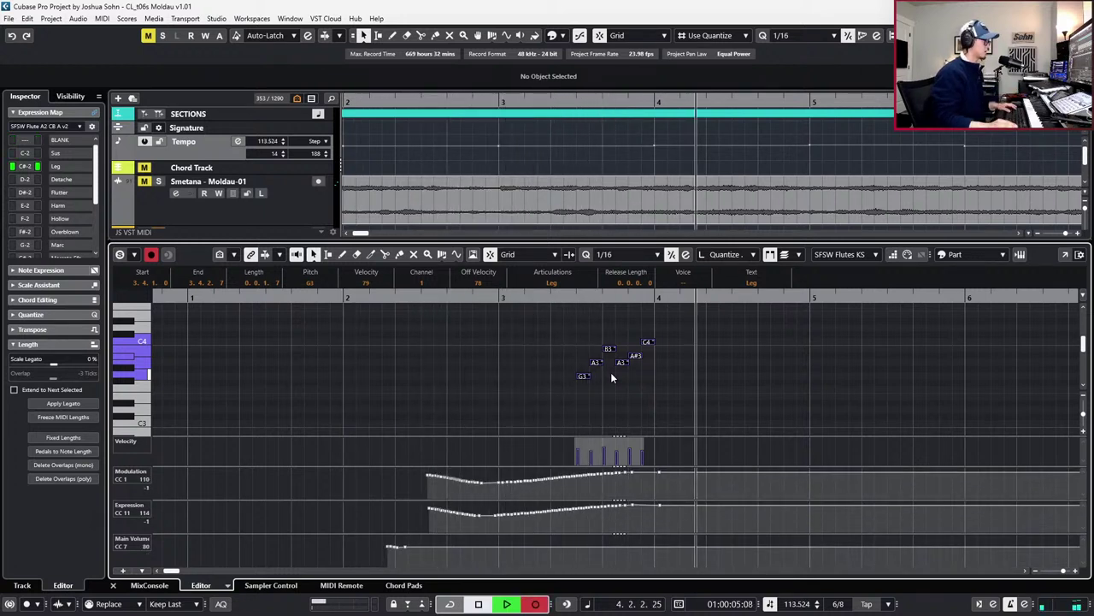
{"action": "key", "text": "space"}
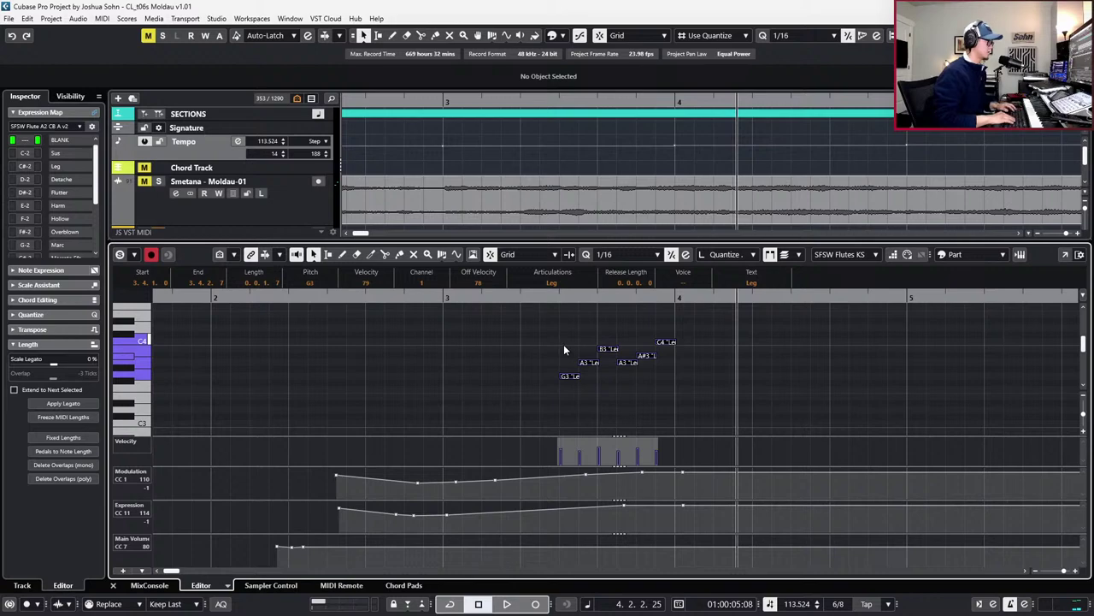
{"action": "left_click_drag", "start_coordinate": [564, 344], "coordinate": [679, 412]}
{"action": "key", "text": "l"}
Check the flute entry in the PDF score, play the flutes phrase, and raise its fifth note to B3
{"action": "key", "text": "alt+Tab"}
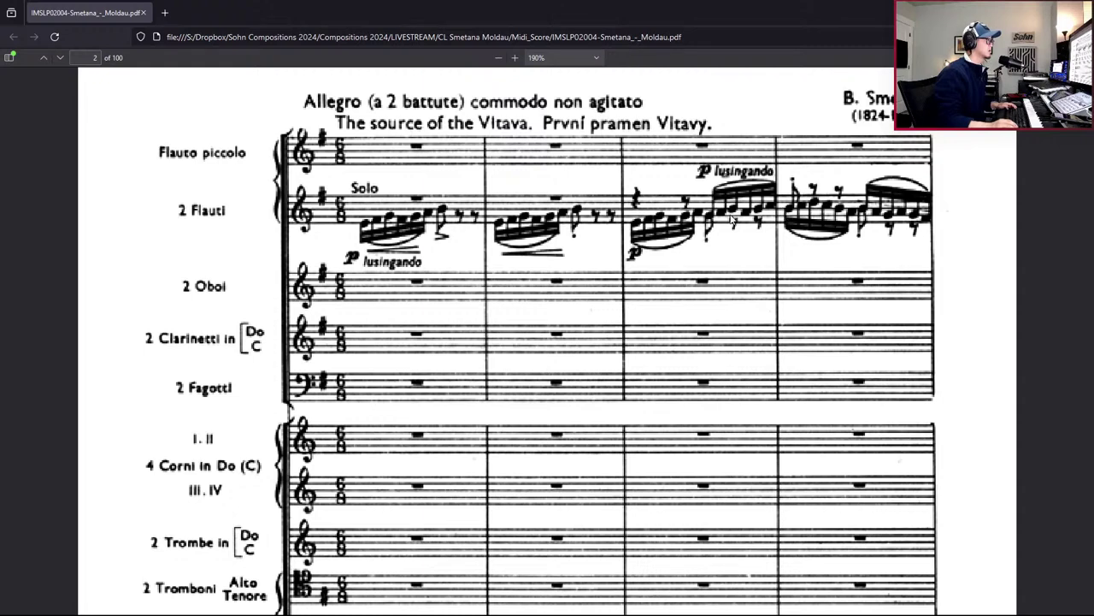
{"action": "key", "text": "alt+Tab"}
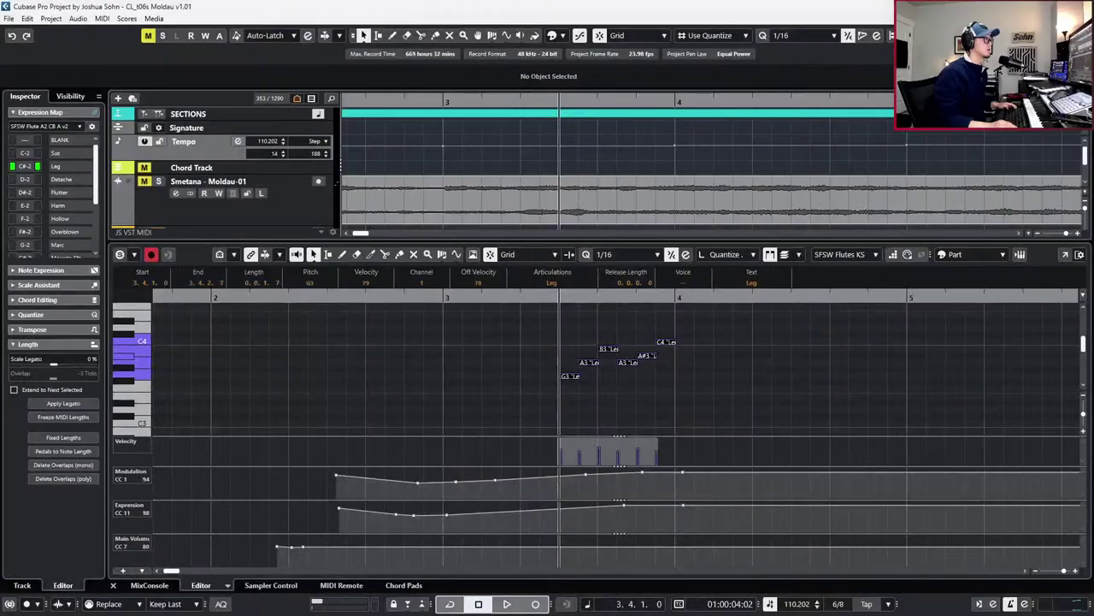
{"action": "left_click", "coordinate": [674, 423]}
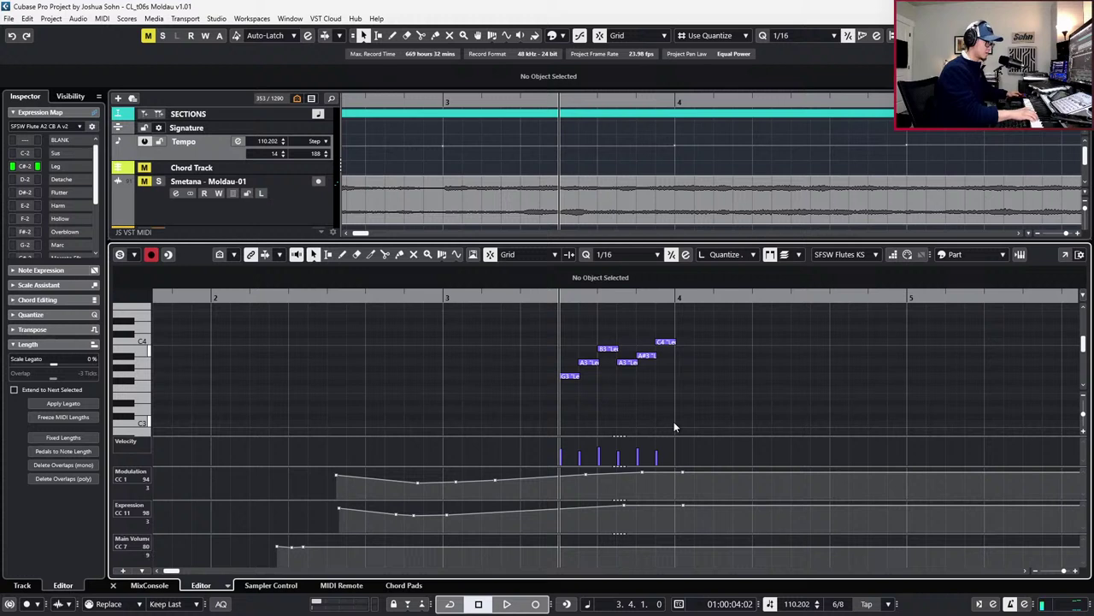
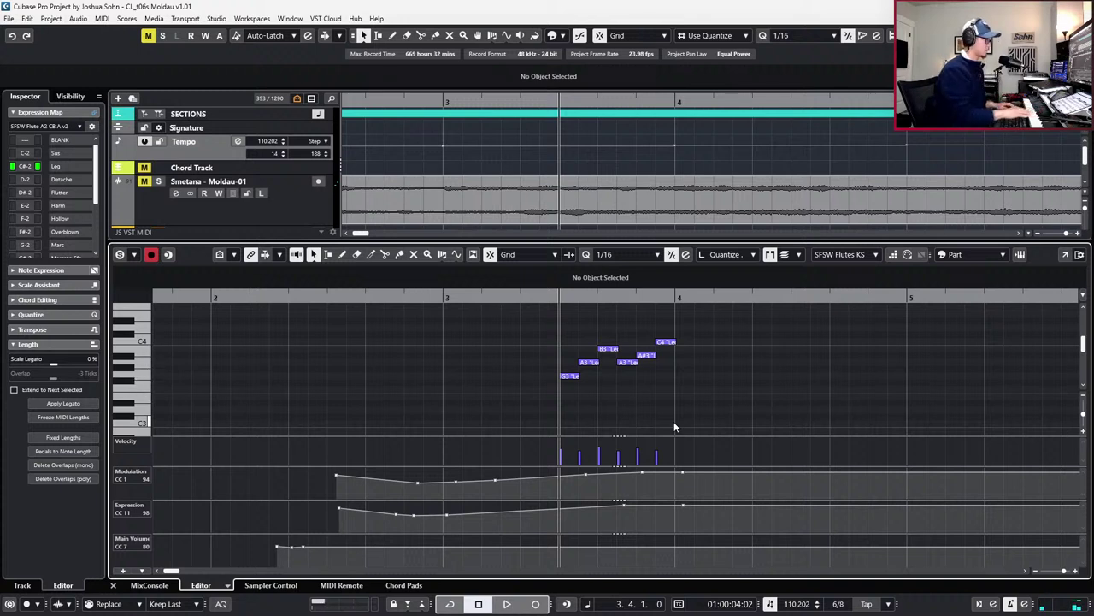
{"action": "key", "text": "space"}
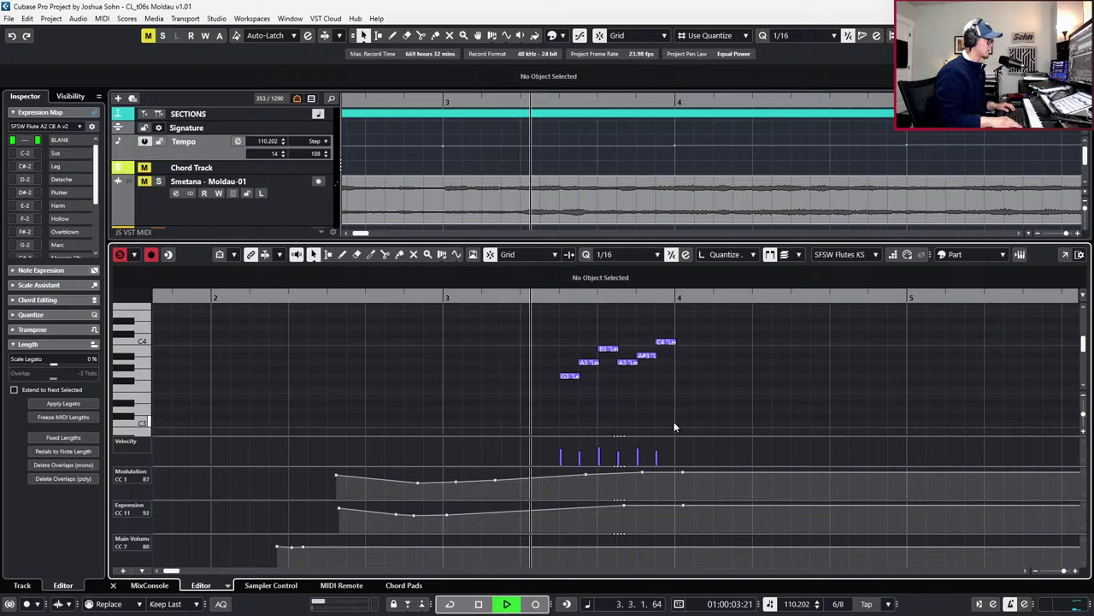
{"action": "key", "text": "space"}
{"action": "mouse_move", "coordinate": [650, 359]}
{"action": "left_mouse_down"}
{"action": "mouse_move", "coordinate": [679, 319]}
{"action": "mouse_move", "coordinate": [656, 355]}
{"action": "left_mouse_up"}
Duplicate the phrase's C4 to 4.1.1.0, transpose the copy to B3, and play back the result
{"action": "key", "text": "ctrl+d"}
{"action": "key", "text": "Down"}
{"action": "key", "text": "Down"}
{"action": "key", "text": "Down"}
{"action": "key", "text": "l"}
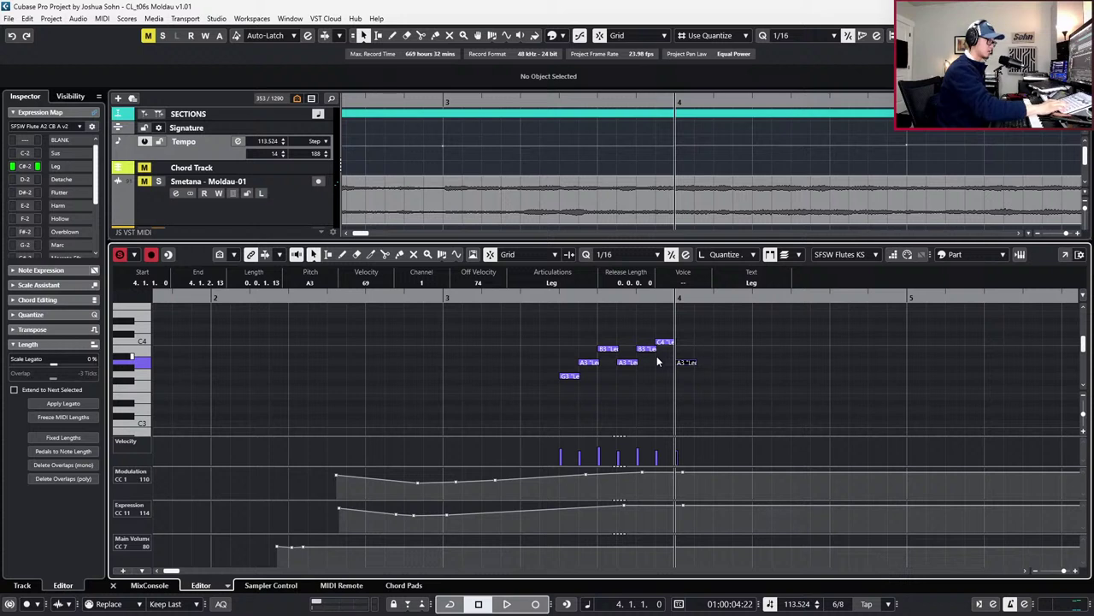
{"action": "key", "text": "Up"}
{"action": "key", "text": "Up"}
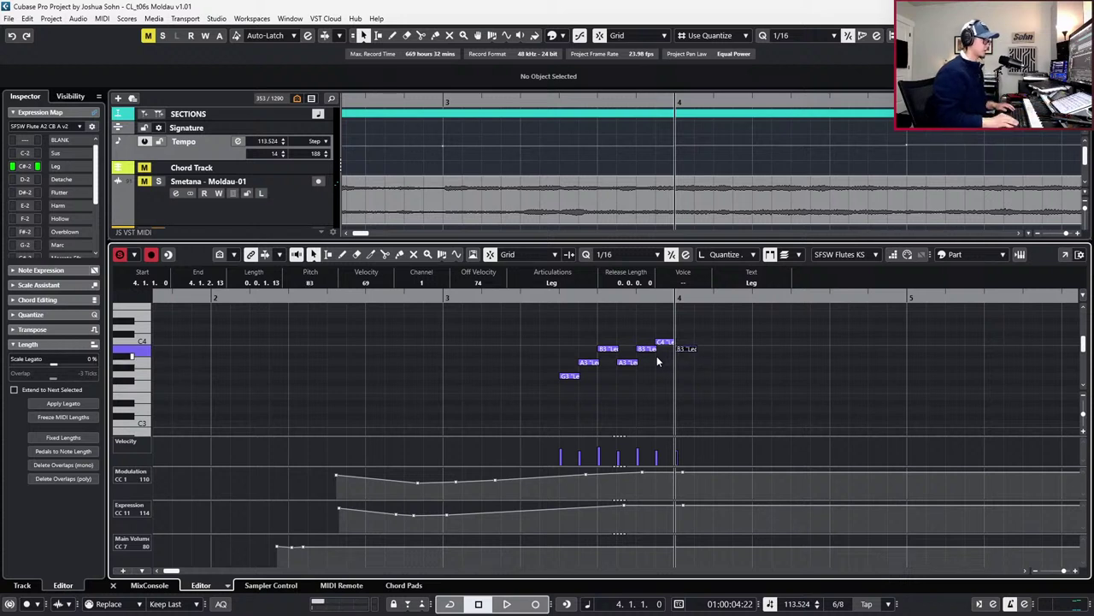
{"action": "key", "text": "KP_Subtract"}
{"action": "key", "text": "space"}
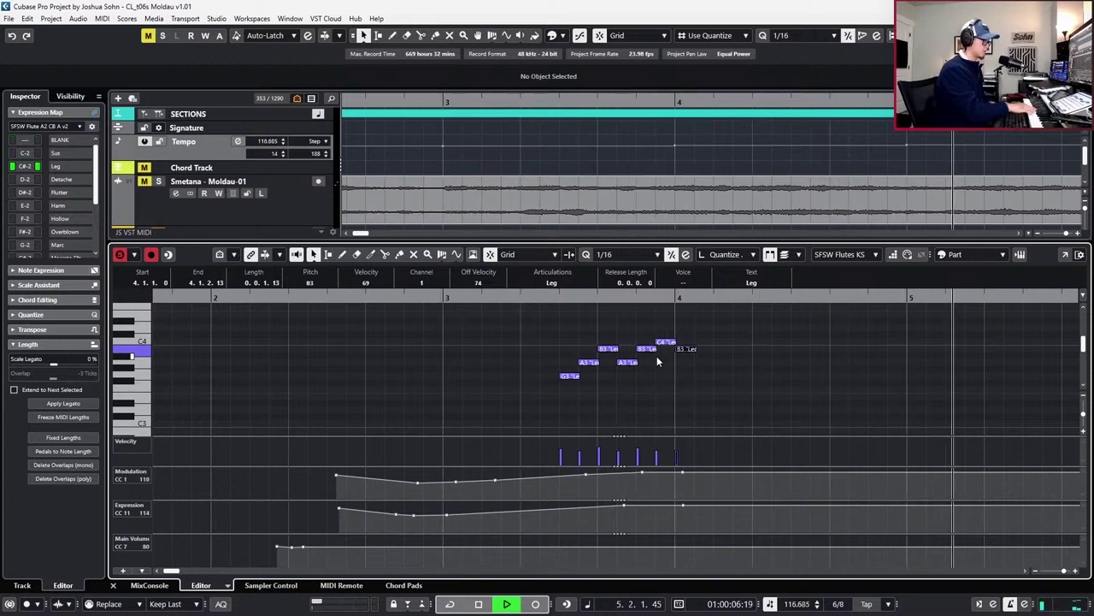
{"action": "key", "text": "space"}
Record the descending answer B3, A3, G3, A3, G3, F#3, E3 into the flutes part from late bar 4
{"action": "scroll", "coordinate": [685, 367], "scroll_direction": "down", "scroll_amount": 1}
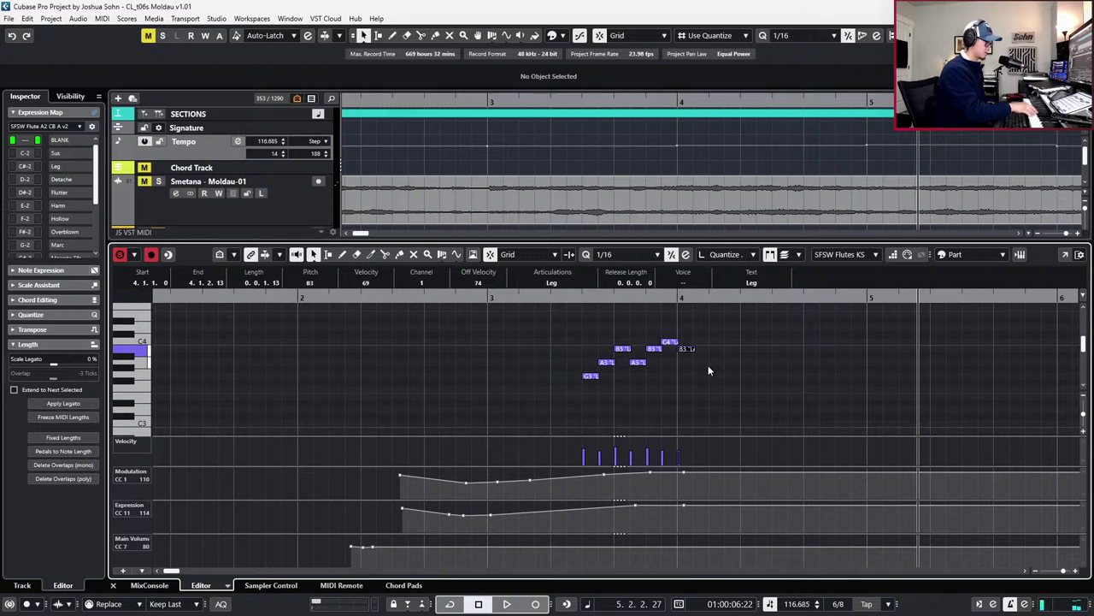
{"action": "key", "text": "KP_Subtract"}
{"action": "key", "text": "KP_Subtract"}
{"action": "key", "text": "KP_Subtract"}
{"action": "key", "text": "KP_Multiply"}
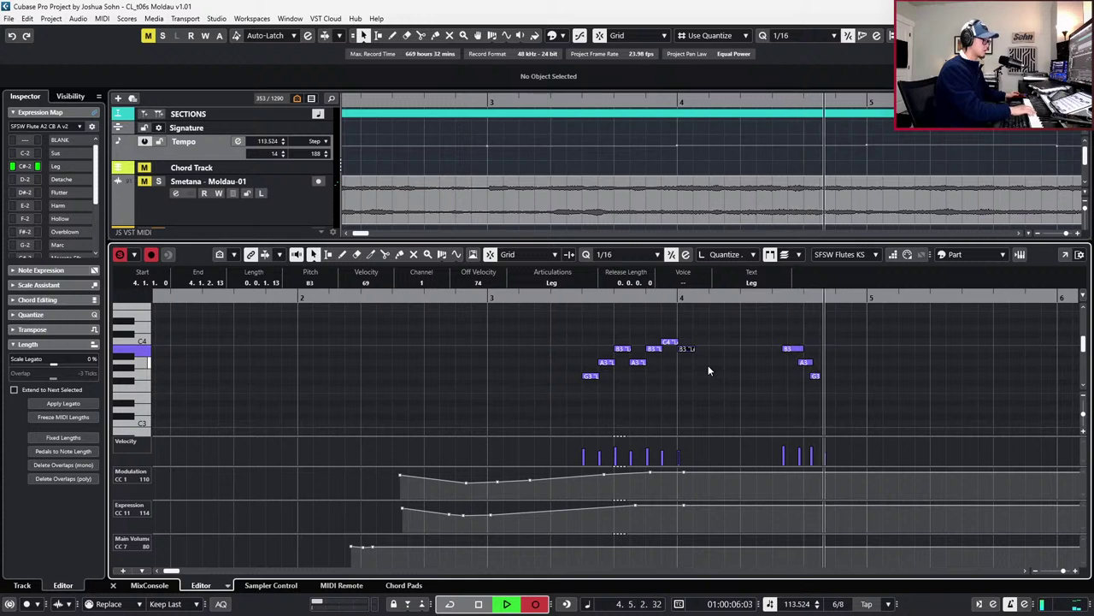
{"action": "key", "text": "space"}
Lengthen the recorded descending notes before the final E3 so they overlap, and quantize the phrase
{"action": "left_click_drag", "start_coordinate": [769, 322], "coordinate": [948, 426]}
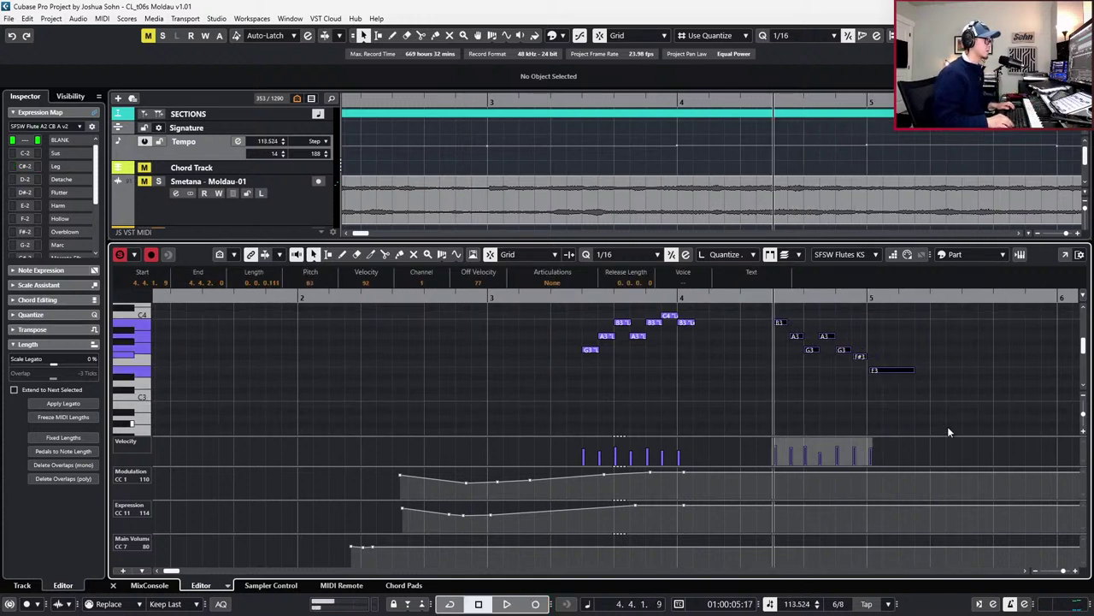
{"action": "key", "text": "space"}
{"action": "left_click_drag", "start_coordinate": [773, 313], "coordinate": [856, 364]}
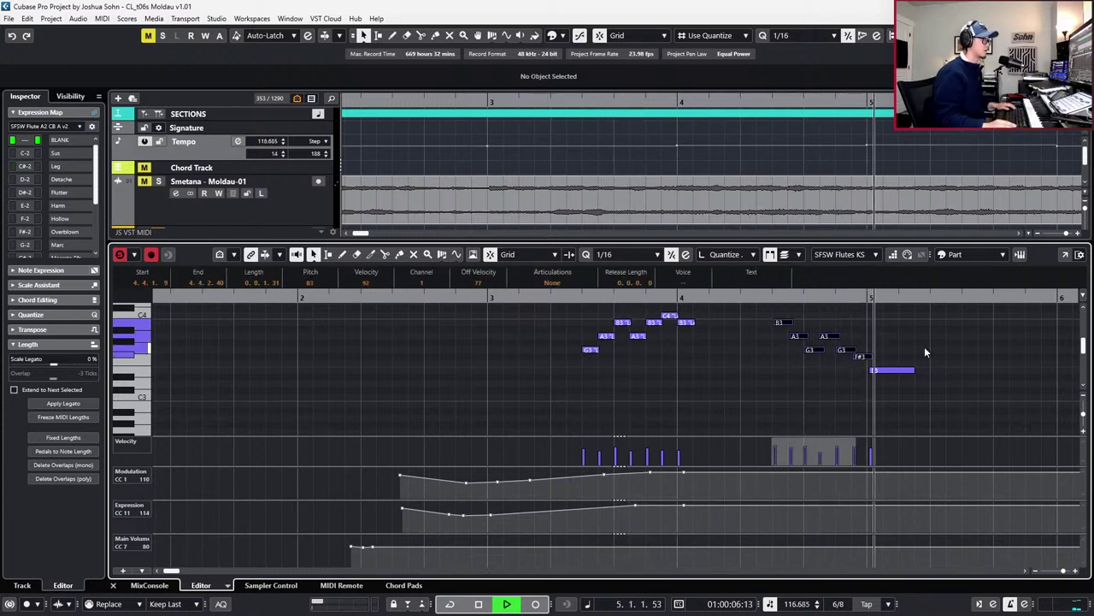
{"action": "left_click_drag", "start_coordinate": [926, 348], "coordinate": [885, 384]}
{"action": "key", "text": "space"}
{"action": "key", "text": "q"}
{"action": "scroll", "coordinate": [881, 363], "scroll_direction": "up", "scroll_amount": 1}
Set the articulation of all notes in both flutes phrases to Leg and play them back from before bar 3
{"action": "left_click_drag", "start_coordinate": [750, 333], "coordinate": [930, 402]}
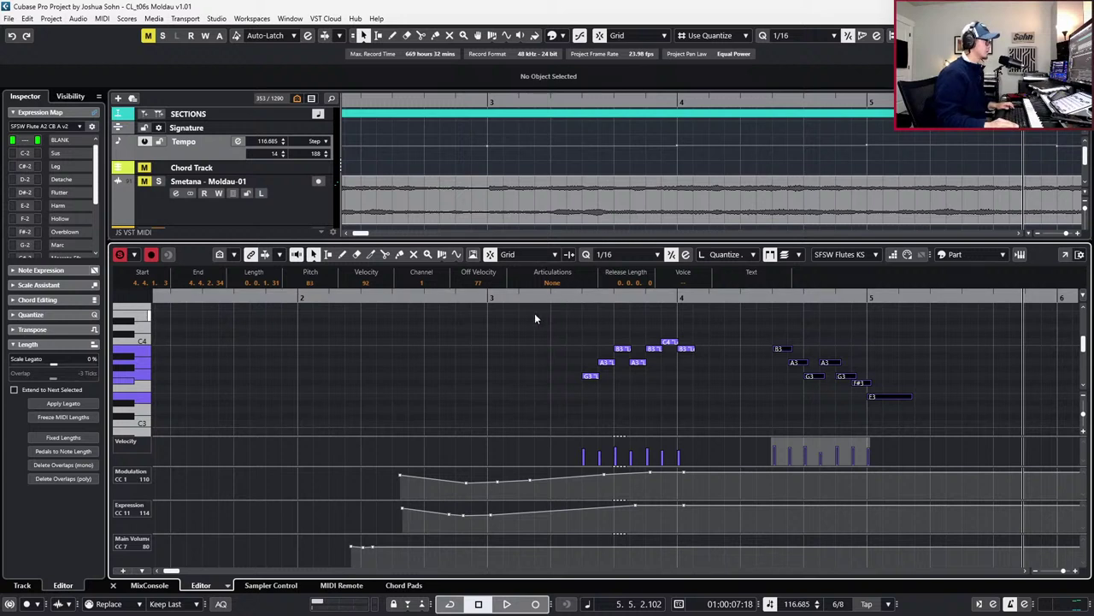
{"action": "left_click_drag", "start_coordinate": [536, 318], "coordinate": [720, 408]}
{"action": "left_click", "coordinate": [557, 289]}
{"action": "left_click", "coordinate": [569, 308]}
{"action": "left_click", "coordinate": [556, 284]}
{"action": "left_click", "coordinate": [590, 310]}
{"action": "key", "text": "KP_0"}
{"action": "key", "text": "space"}
{"action": "scroll", "coordinate": [595, 334], "scroll_direction": "down", "scroll_amount": 2}
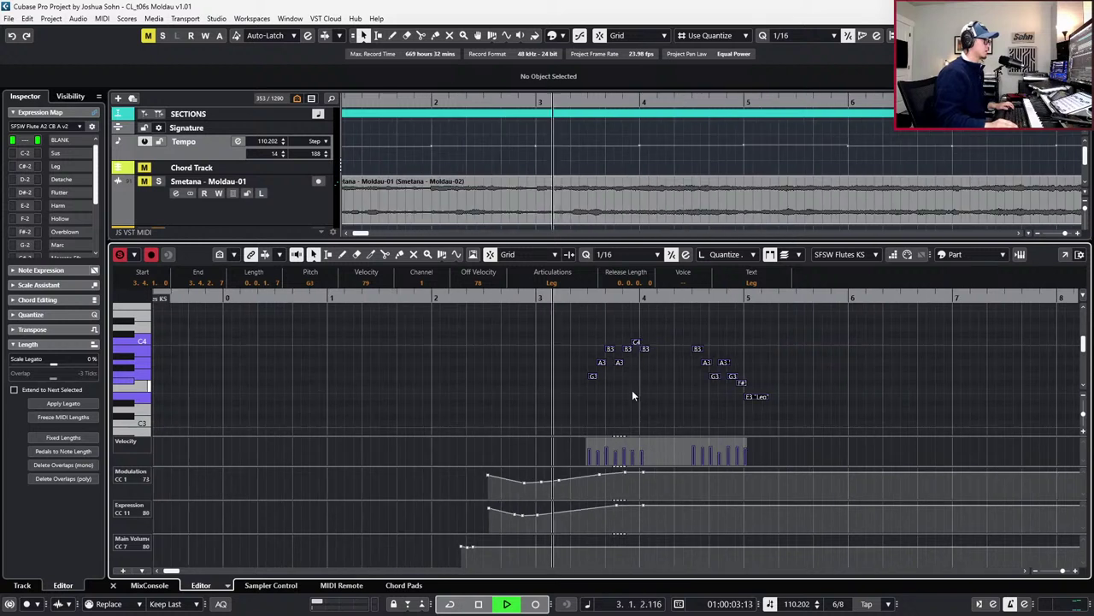
{"action": "key", "text": "space"}
{"action": "key", "text": "space"}
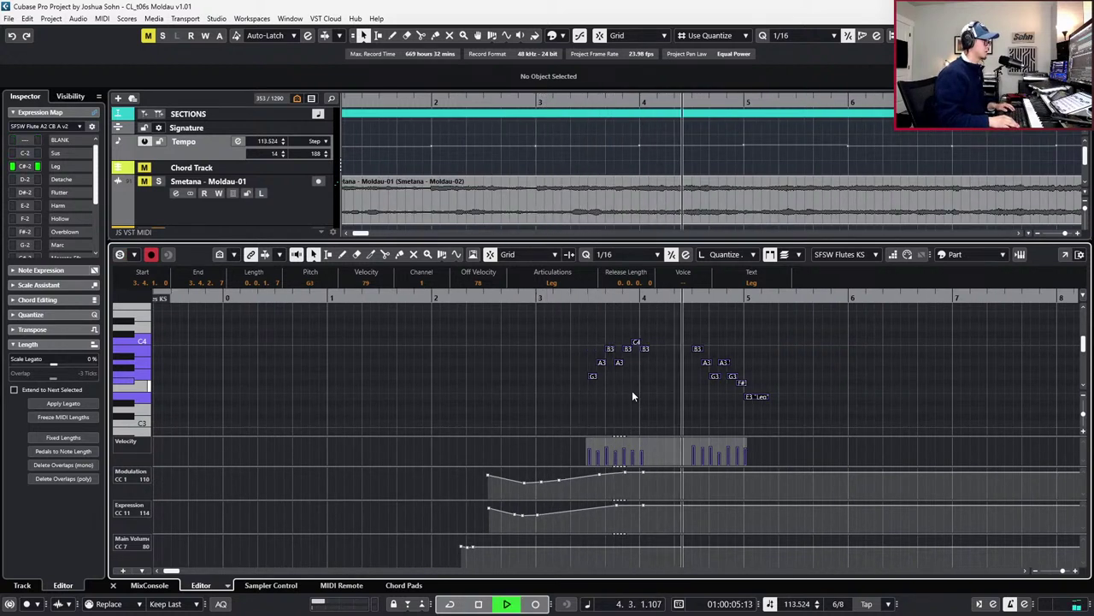
{"action": "key", "text": "space"}
Shorten the final E3 of the descending flutes phrase to end at 5.1.2.104
{"action": "key", "text": "g"}
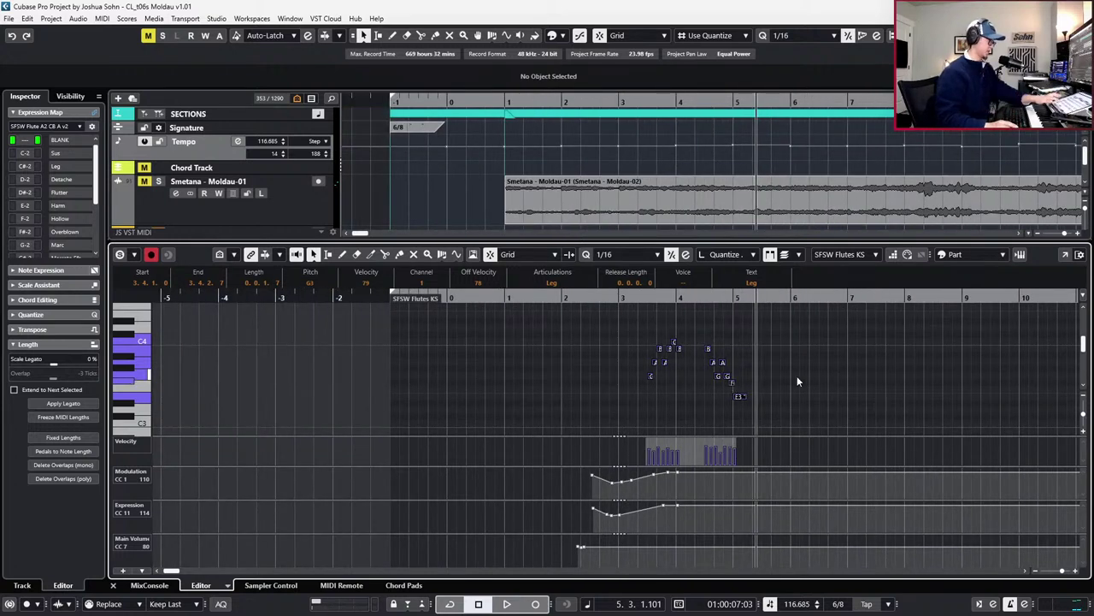
{"action": "scroll", "coordinate": [791, 373], "scroll_direction": "right", "scroll_amount": 1}
{"action": "scroll", "coordinate": [710, 375], "scroll_direction": "up", "scroll_amount": 1}
{"action": "left_click_drag", "start_coordinate": [666, 373], "coordinate": [629, 419]}
{"action": "left_click", "coordinate": [623, 398]}
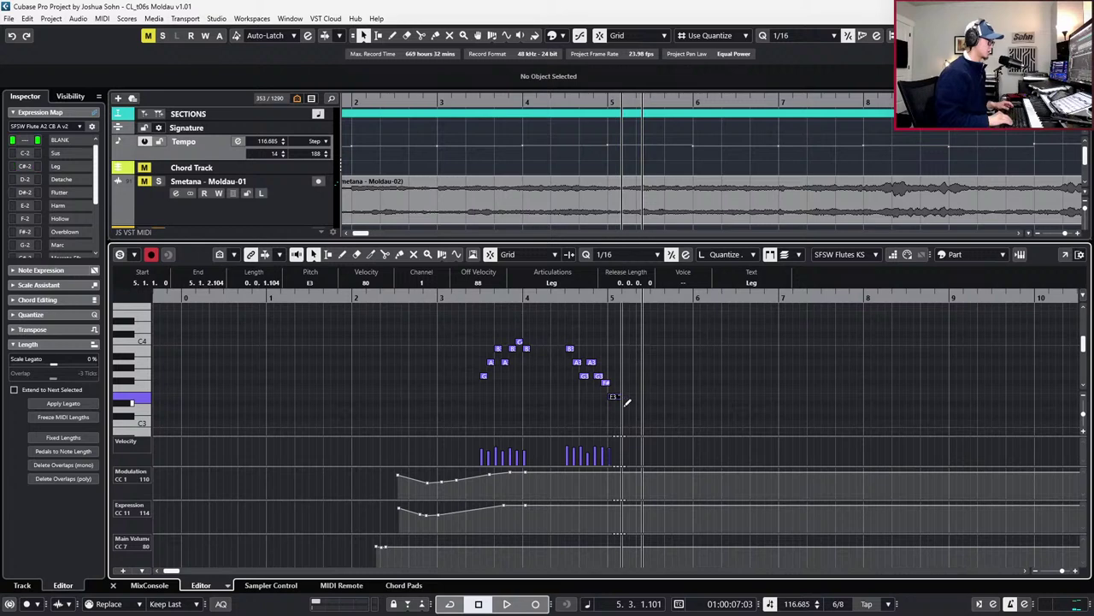
{"action": "scroll", "coordinate": [622, 395], "scroll_direction": "right", "scroll_amount": 2}
Select the SFSW Flute Solo and Flutes parts and set the Fl Solo channel's VERB01-WW send to -11.9
{"action": "key", "text": "ctrl+e"}
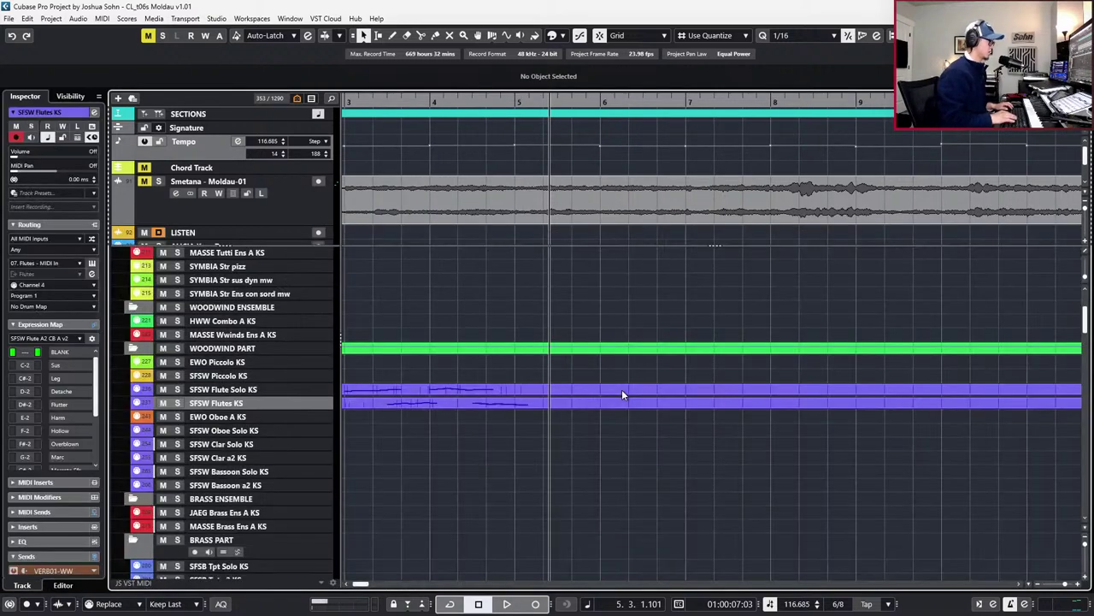
{"action": "key", "text": "g"}
{"action": "left_click", "coordinate": [577, 389]}
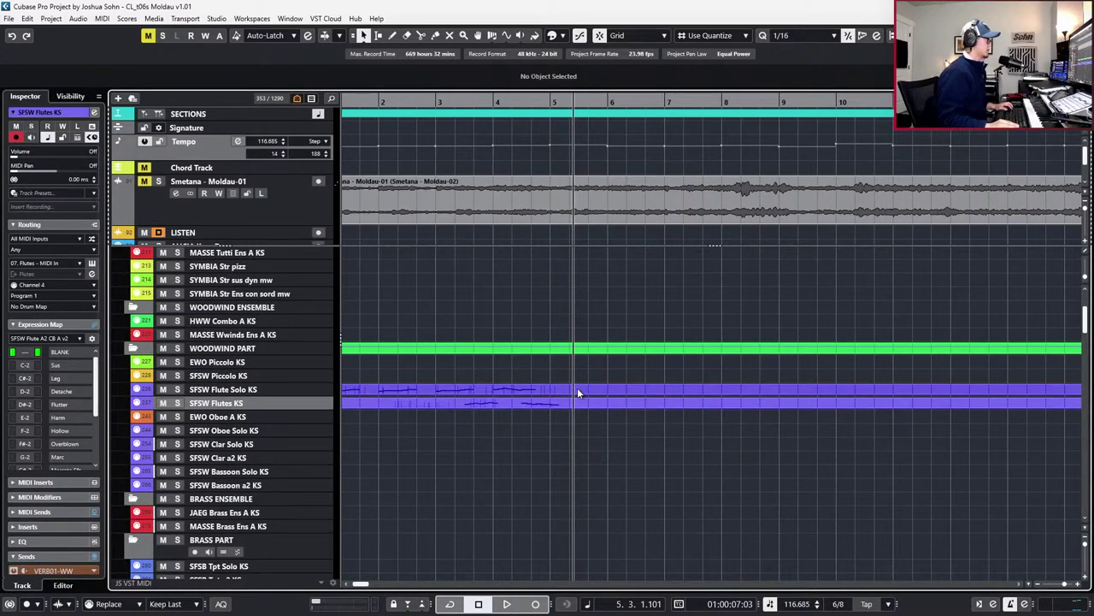
{"action": "key", "text": "g"}
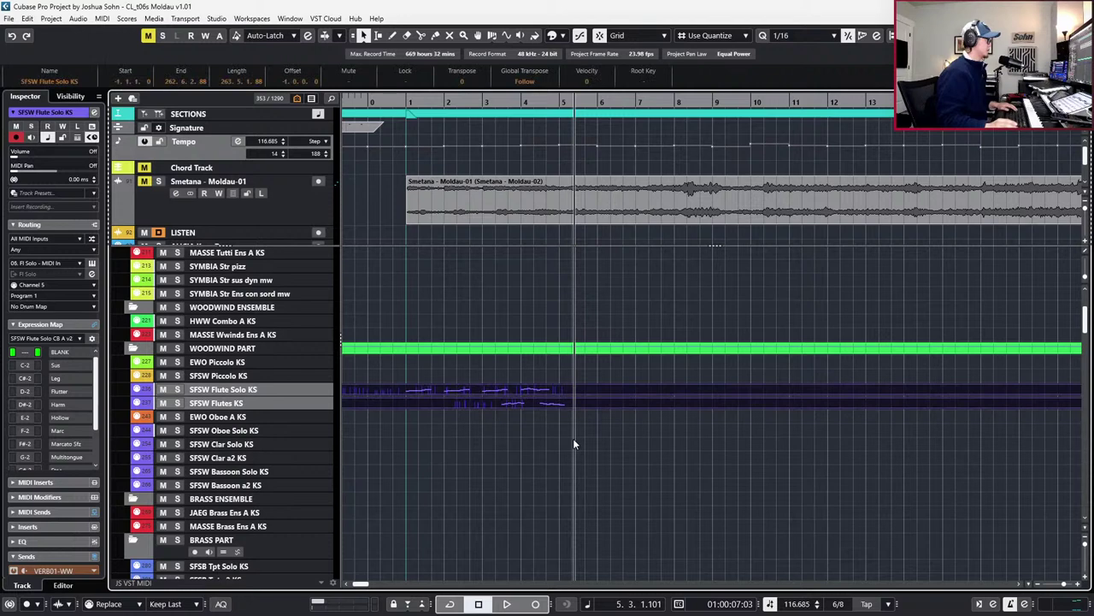
{"action": "key", "text": "e"}
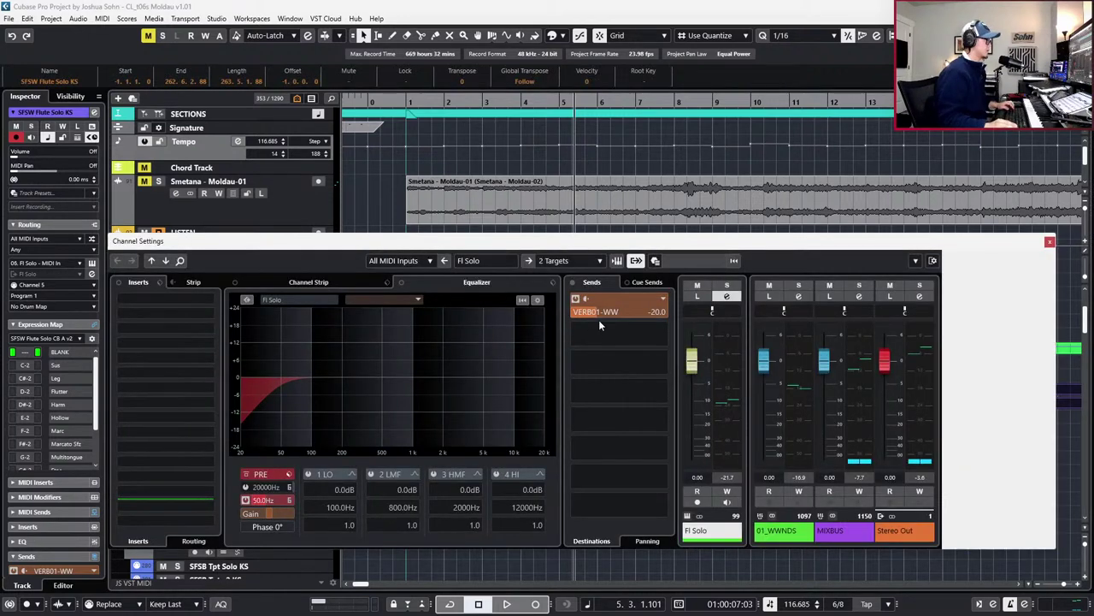
{"action": "left_click_drag", "start_coordinate": [600, 311], "coordinate": [678, 323]}
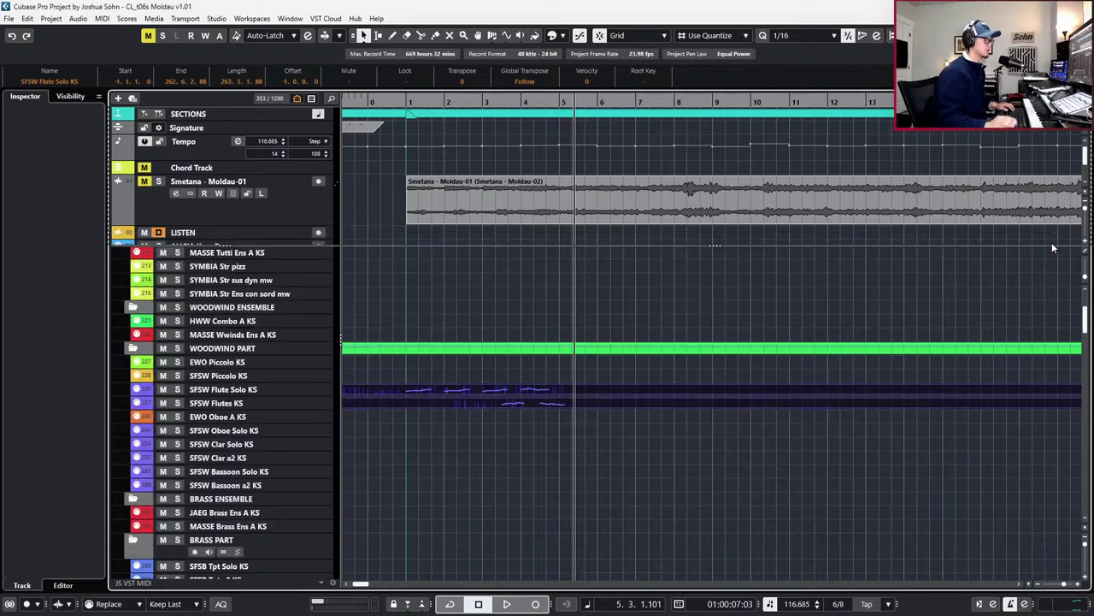
{"action": "left_click", "coordinate": [1050, 241]}
Boost the Fl Solo channel's 3 HMF EQ band by 3.3 dB at 688 Hz, listen from bar 1, and lower its Q
{"action": "key", "text": "KP_Subtract"}
{"action": "key", "text": "KP_Subtract"}
{"action": "key", "text": "KP_Subtract"}
{"action": "left_click_drag", "start_coordinate": [485, 426], "coordinate": [468, 396]}
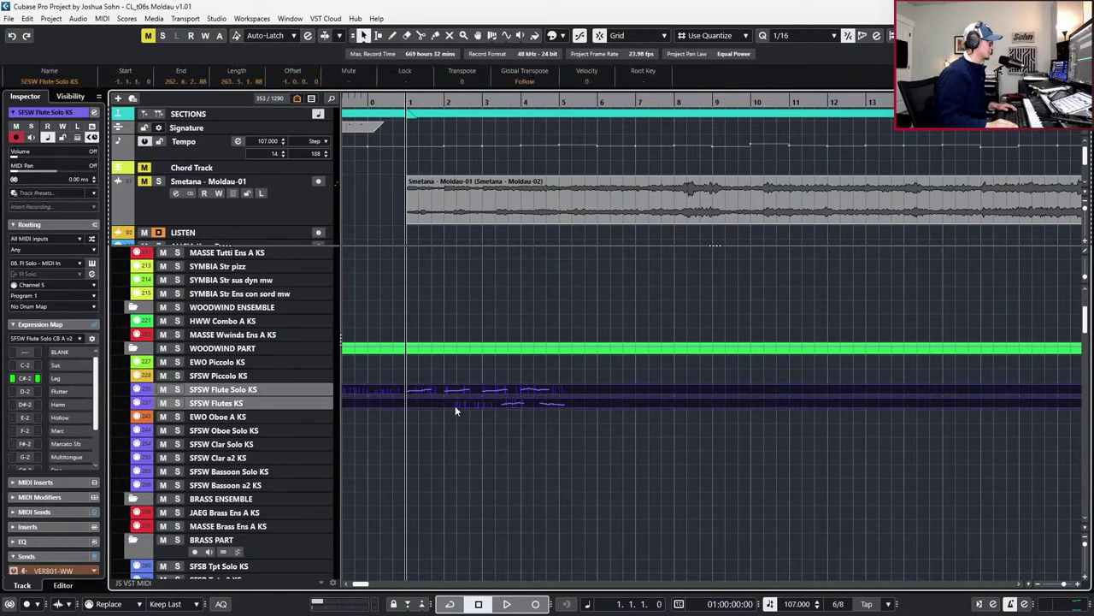
{"action": "key", "text": "e"}
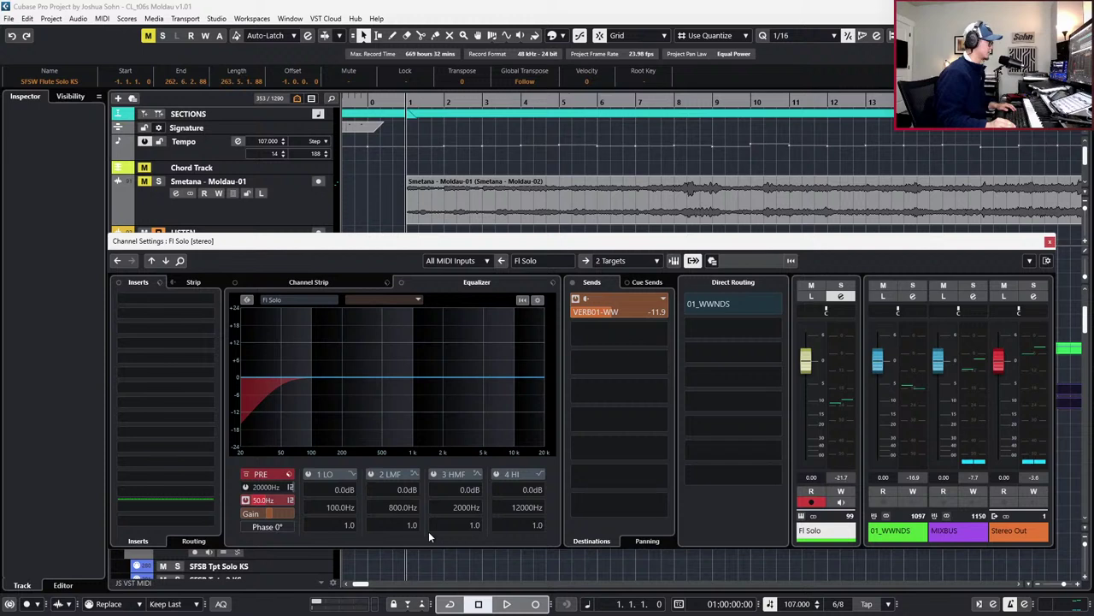
{"action": "mouse_move", "coordinate": [402, 376]}
{"action": "left_mouse_down"}
{"action": "mouse_move", "coordinate": [442, 370]}
{"action": "mouse_move", "coordinate": [399, 356]}
{"action": "mouse_move", "coordinate": [440, 349]}
{"action": "mouse_move", "coordinate": [396, 367]}
{"action": "left_mouse_up"}
{"action": "key", "text": "space"}
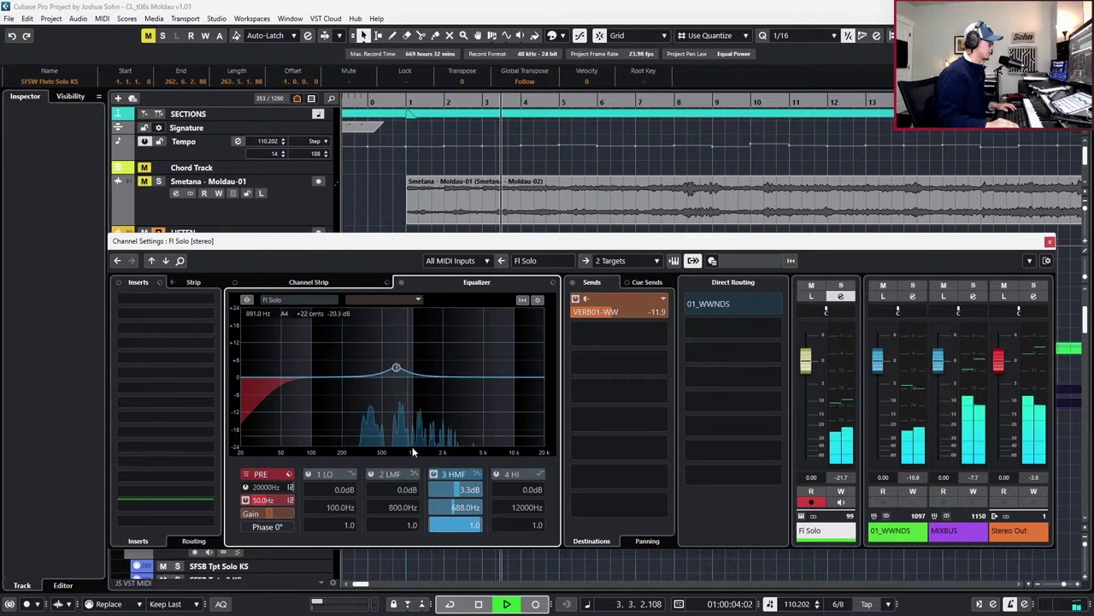
{"action": "key", "text": "space"}
{"action": "left_click_drag", "start_coordinate": [467, 525], "coordinate": [436, 488]}
{"action": "key", "text": "Escape"}
Boost the Flutes channel's 3 HMF EQ band by 3.5 dB at 803.8 Hz with a Q of 0.3 during playback
{"action": "left_click_drag", "start_coordinate": [485, 440], "coordinate": [488, 423]}
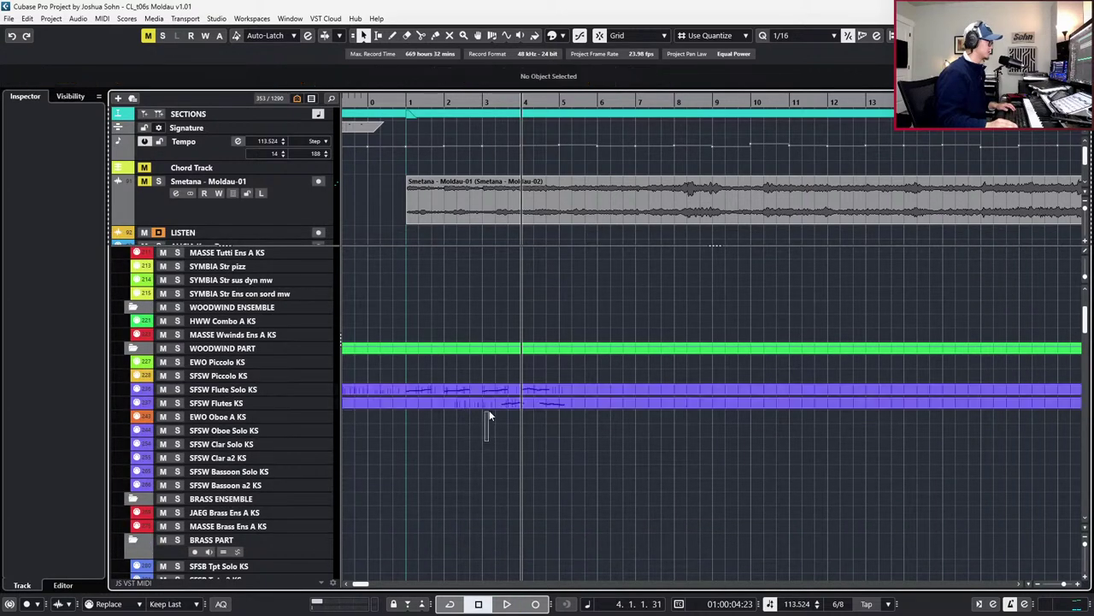
{"action": "left_click", "coordinate": [488, 399]}
{"action": "key", "text": "e"}
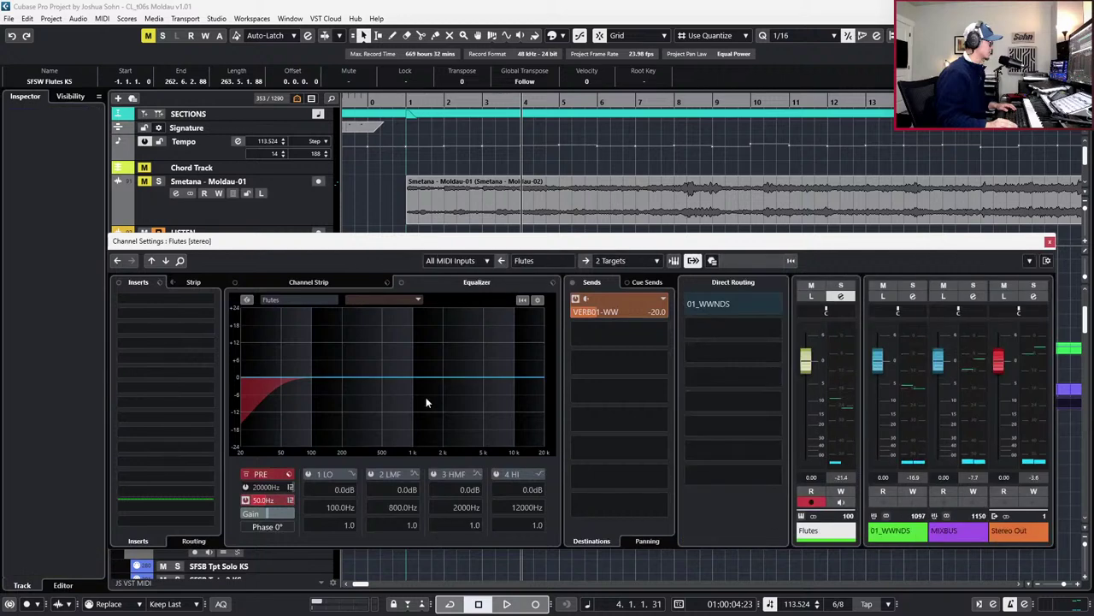
{"action": "left_click_drag", "start_coordinate": [402, 369], "coordinate": [402, 366]}
{"action": "key", "text": "space"}
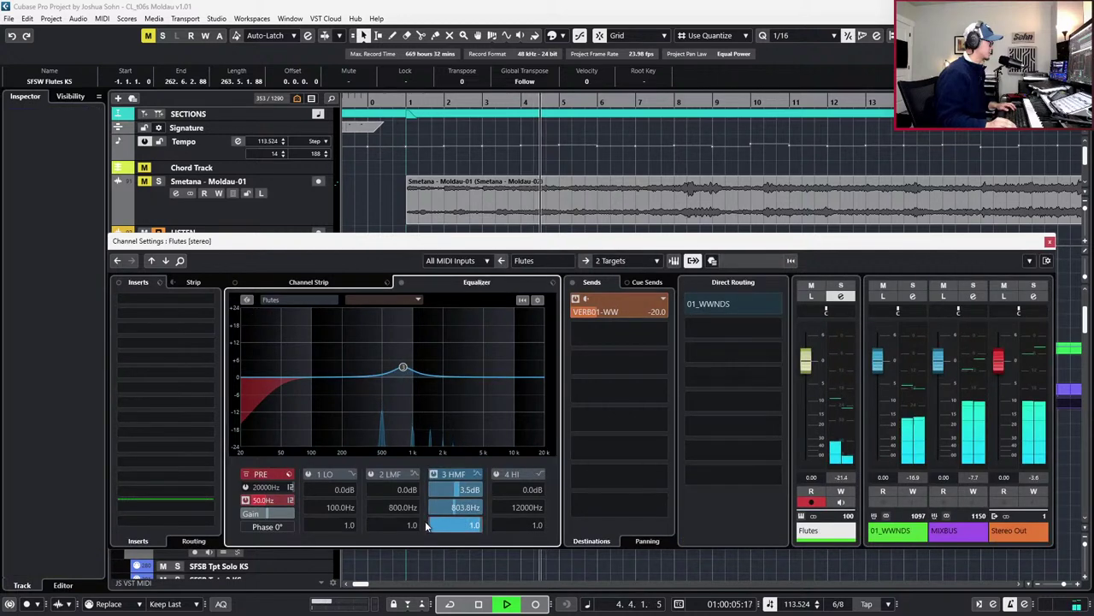
{"action": "scroll", "coordinate": [424, 526], "scroll_direction": "down", "scroll_amount": 7}
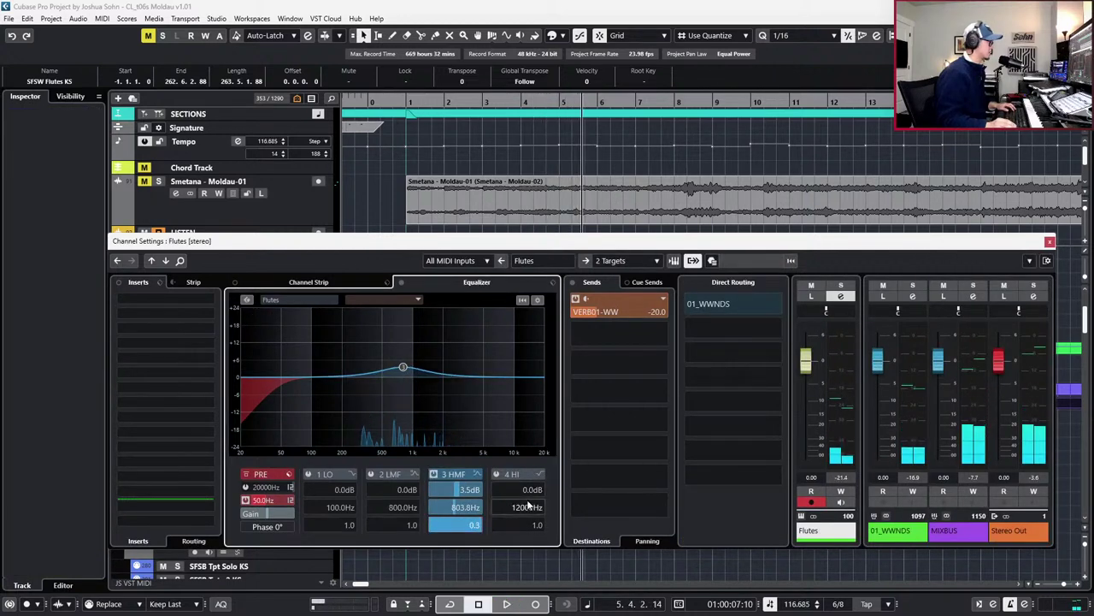
Set the Flutes channel's VERB01-WW send to -12.2 and reduce its 3 HMF EQ boost to 2.7 dB
{"action": "key", "text": "e"}
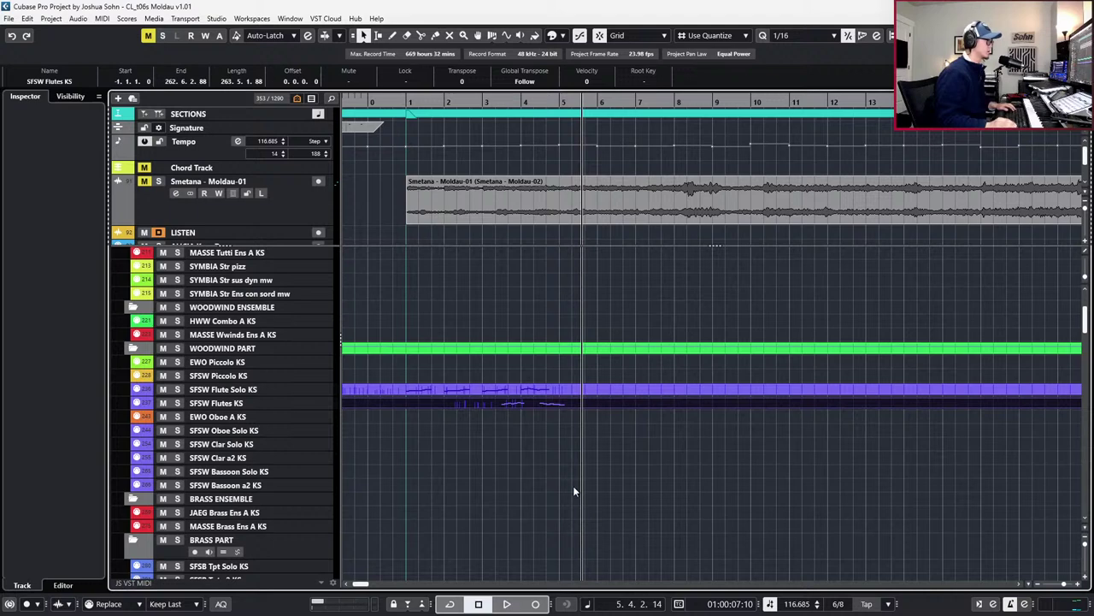
{"action": "left_click", "coordinate": [547, 373]}
{"action": "left_click", "coordinate": [540, 404]}
{"action": "key", "text": "e"}
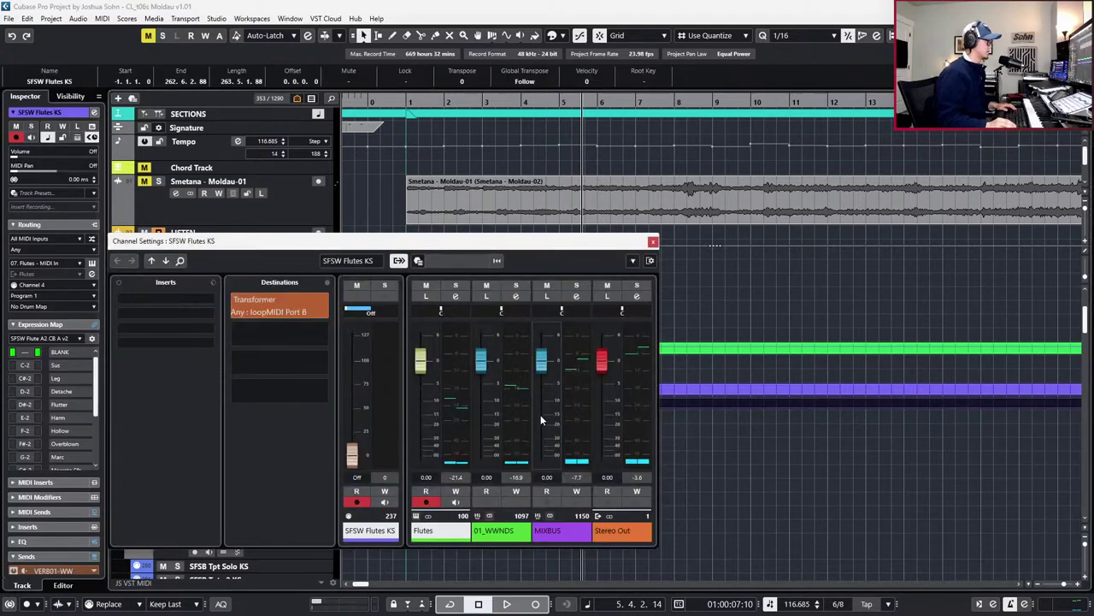
{"action": "left_click", "coordinate": [461, 530]}
{"action": "left_click_drag", "start_coordinate": [630, 309], "coordinate": [689, 310]}
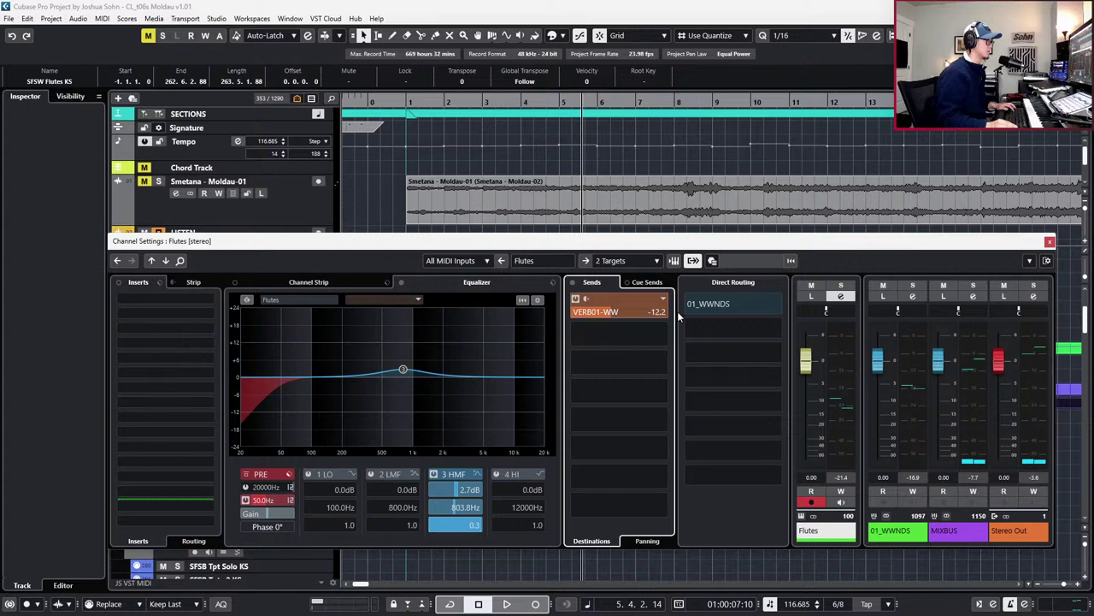
{"action": "left_click", "coordinate": [1051, 241]}
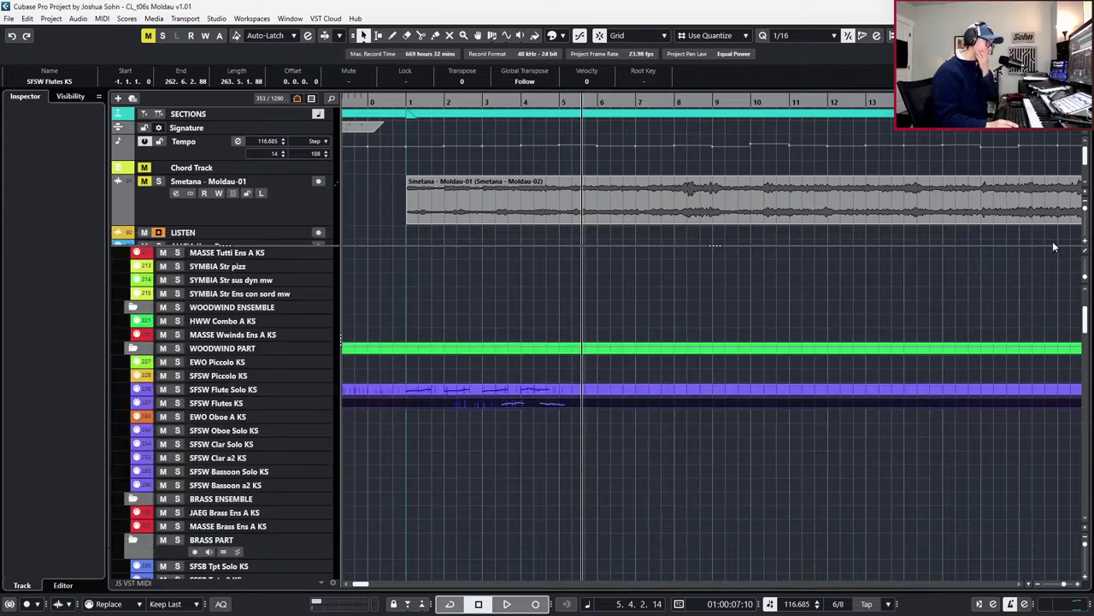
{"action": "left_click", "coordinate": [847, 484]}
{"action": "scroll", "coordinate": [847, 485], "scroll_direction": "left", "scroll_amount": 4}
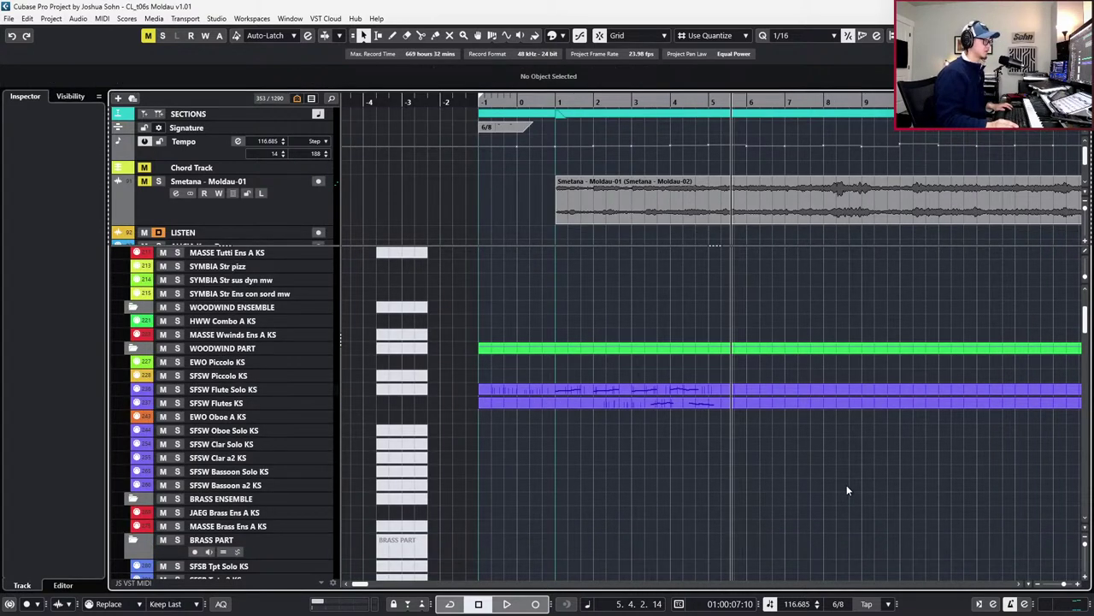
{"action": "scroll", "coordinate": [846, 484], "scroll_direction": "right", "scroll_amount": 2}
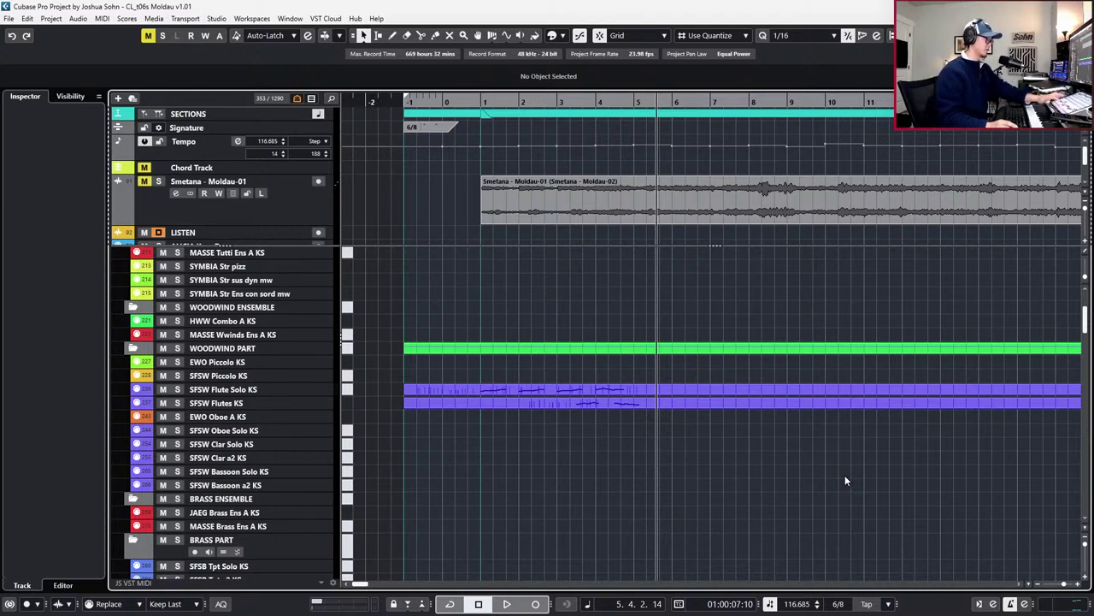
{"action": "scroll", "coordinate": [829, 470], "scroll_direction": "right", "scroll_amount": 2}
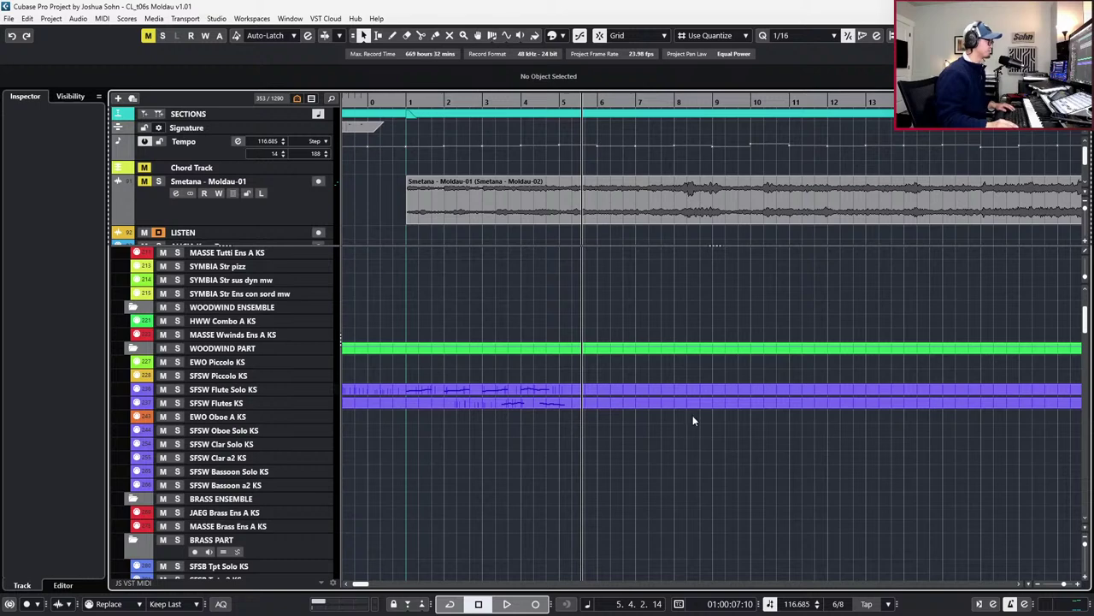
Open the SFSW Flute Solo part for note editing and place the project cursor at the start of bar 5
{"action": "left_click_drag", "start_coordinate": [733, 427], "coordinate": [608, 381]}
{"action": "key", "text": "KP_Subtract"}
{"action": "key", "text": "KP_Subtract"}
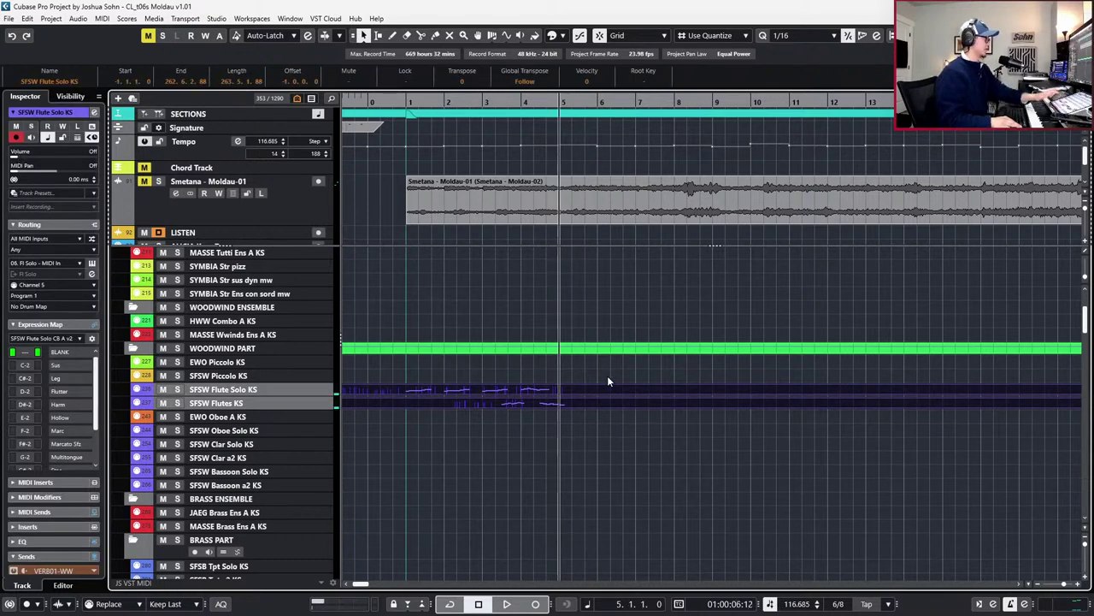
{"action": "left_click", "coordinate": [604, 403]}
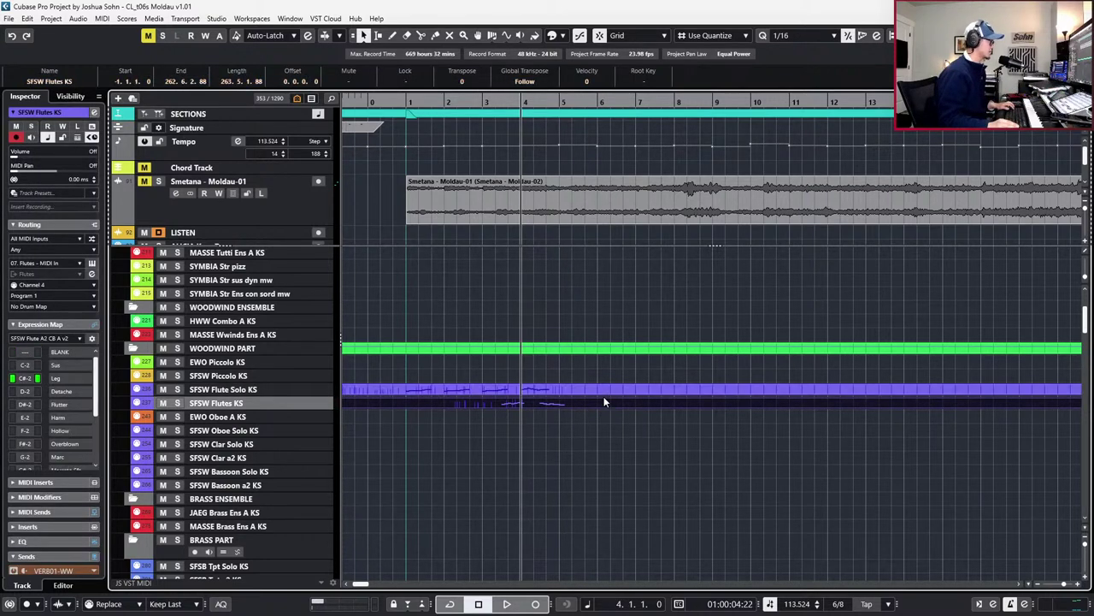
{"action": "double_click", "coordinate": [603, 395]}
{"action": "scroll", "coordinate": [602, 395], "scroll_direction": "up", "scroll_amount": 2, "text": "ctrl"}
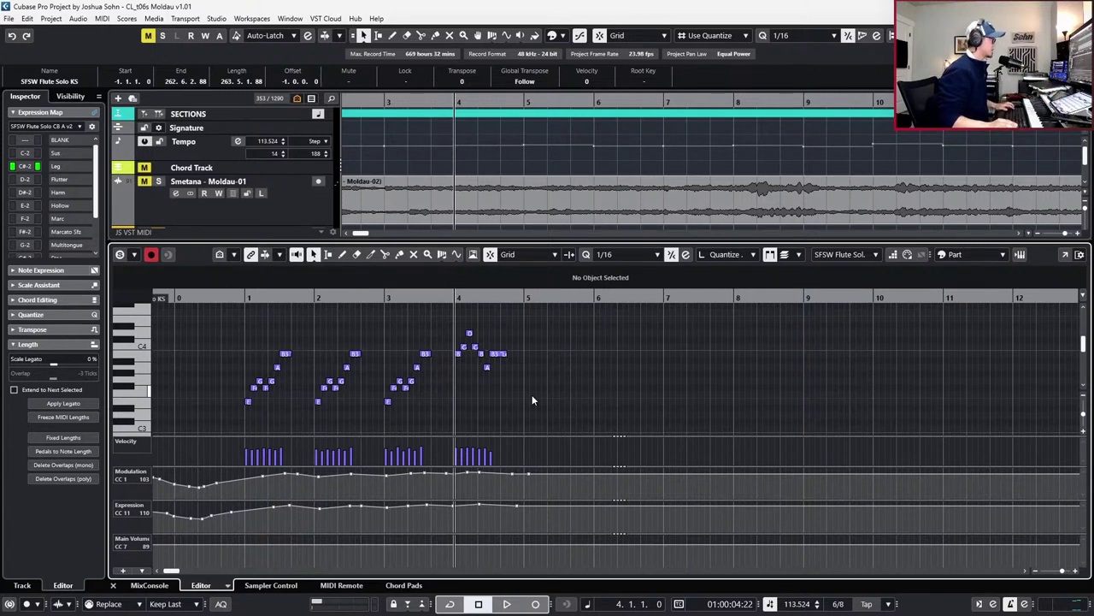
{"action": "scroll", "coordinate": [532, 394], "scroll_direction": "up", "scroll_amount": 2}
{"action": "key", "text": "KP_Add"}
{"action": "key", "text": "KP_Add"}
{"action": "key", "text": "KP_Subtract"}
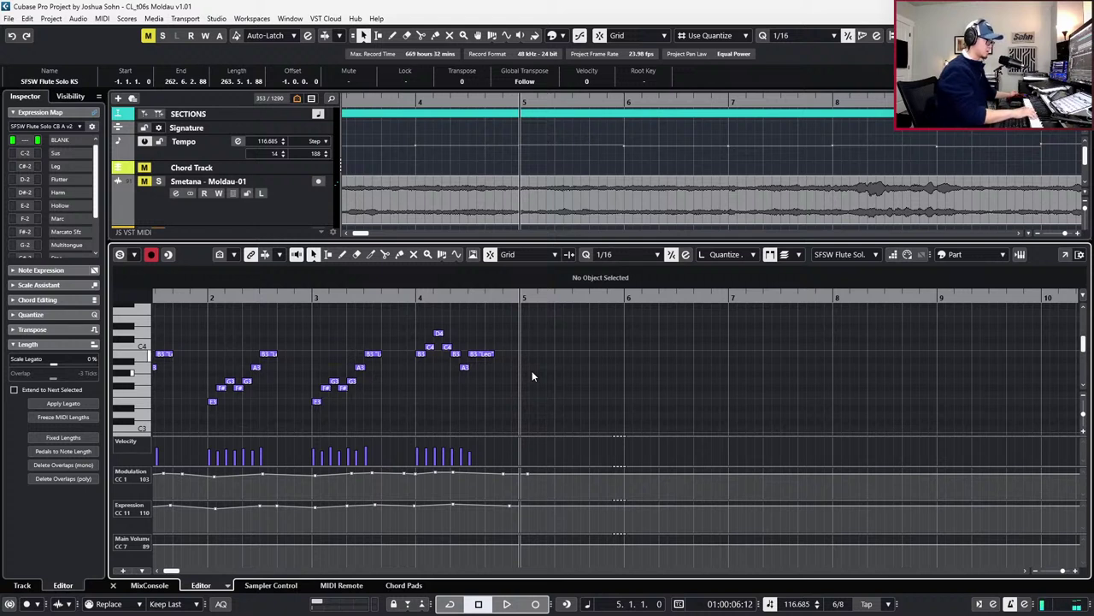
Try to record a new rising solo flute phrase from bar 5, and undo the take
{"action": "key", "text": "KP_Multiply"}
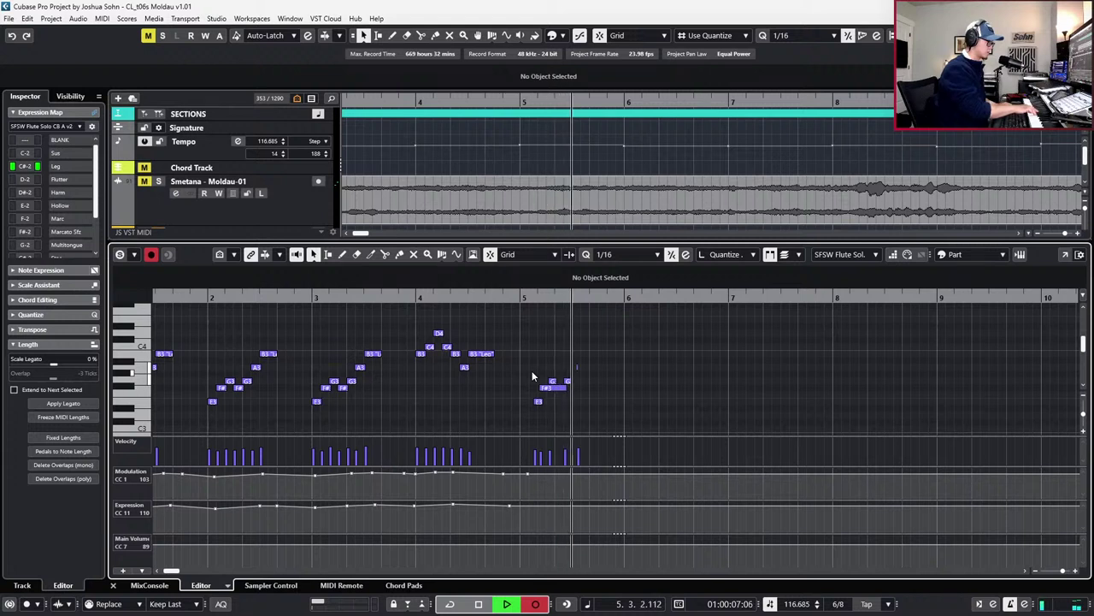
{"action": "key", "text": "space"}
{"action": "key", "text": "ctrl+z"}
{"action": "key", "text": "KP_0"}
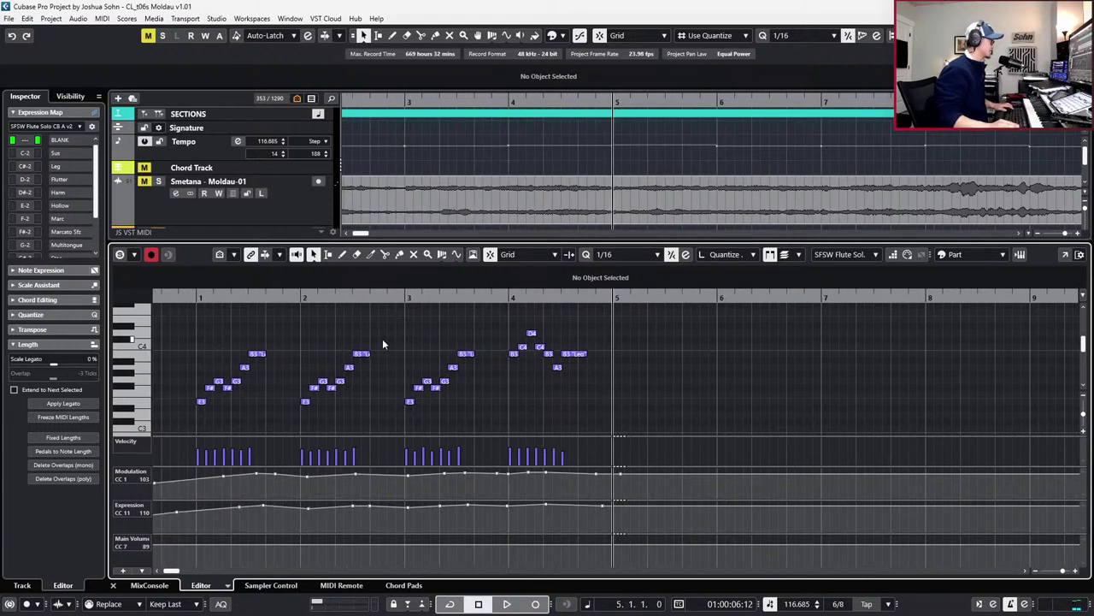
Copy the solo flute's rising bar 3 phrase to the start of bar 5
{"action": "left_click_drag", "start_coordinate": [390, 350], "coordinate": [472, 420]}
{"action": "key", "text": "ctrl+c"}
{"action": "key", "text": "ctrl+v"}
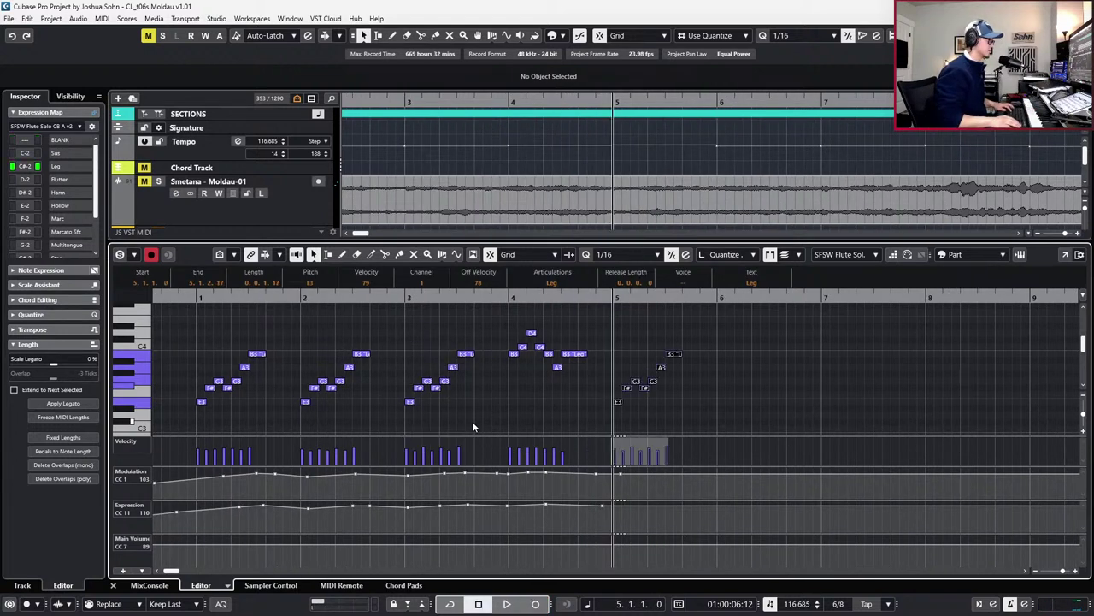
Copy the solo flute's arched bar 4 phrase to the start of bar 6 and listen to the pasted phrases
{"action": "left_click_drag", "start_coordinate": [510, 313], "coordinate": [579, 377]}
{"action": "key", "text": "ctrl+c"}
{"action": "key", "text": "KP_Add"}
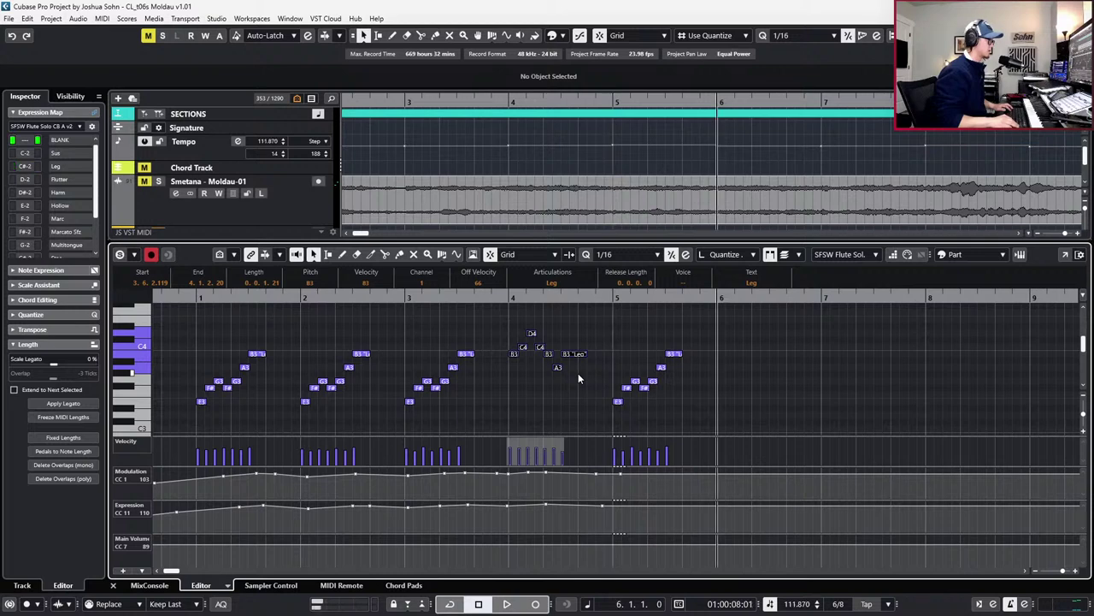
{"action": "key", "text": "ctrl+v"}
{"action": "key", "text": "b"}
{"action": "key", "text": "b"}
{"action": "key", "text": "space"}
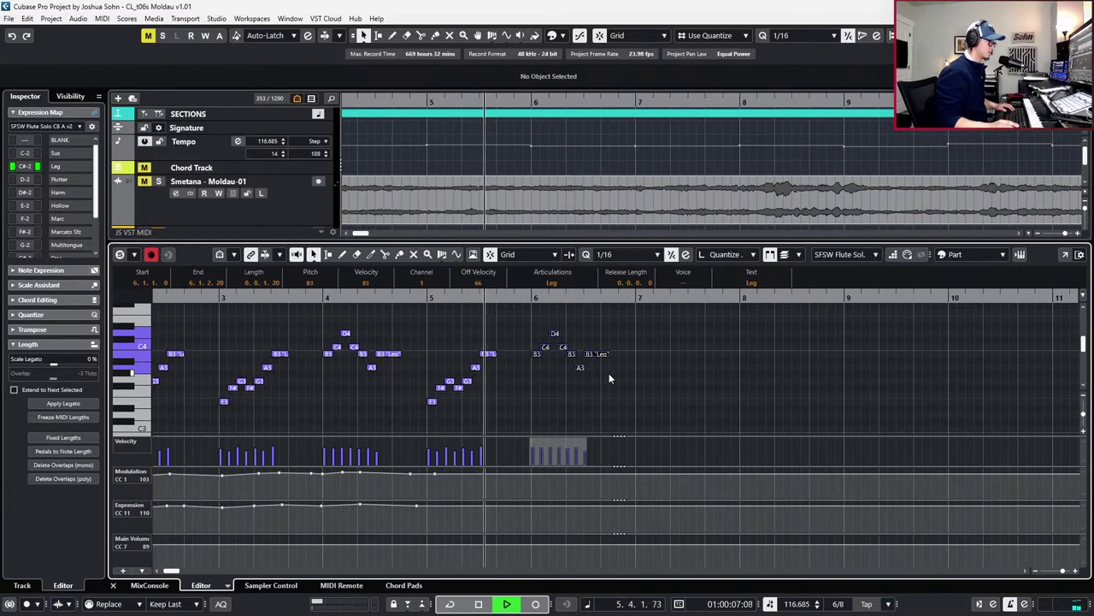
{"action": "key", "text": "space"}
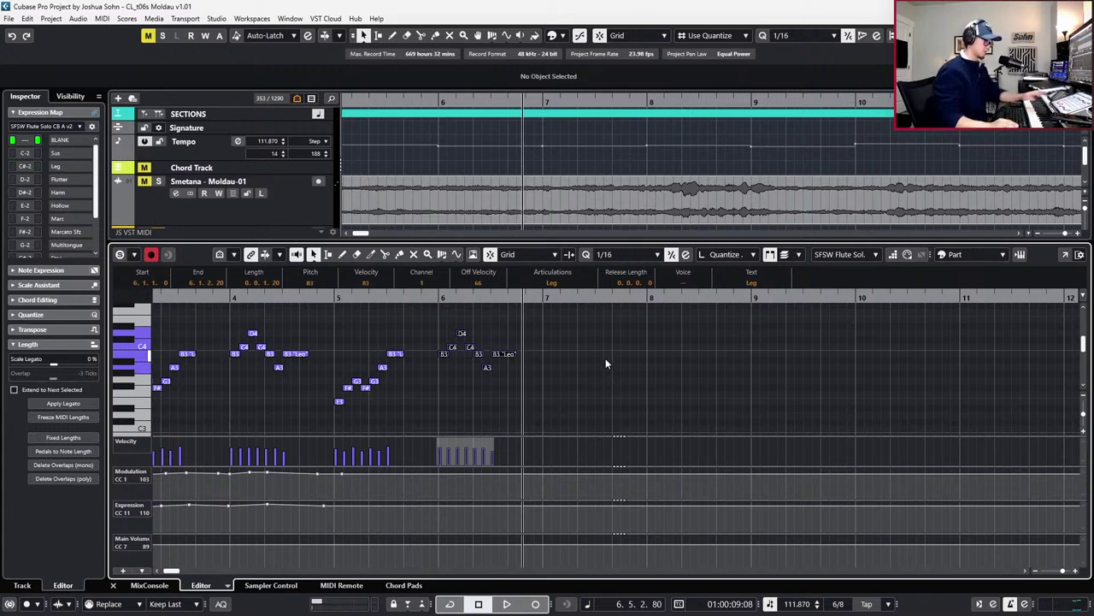
Copy the solo flute's rising bar 5 phrase to the start of bar 7
{"action": "left_click_drag", "start_coordinate": [329, 329], "coordinate": [423, 417]}
{"action": "key", "text": "ctrl+c"}
{"action": "key", "text": "ctrl+v"}
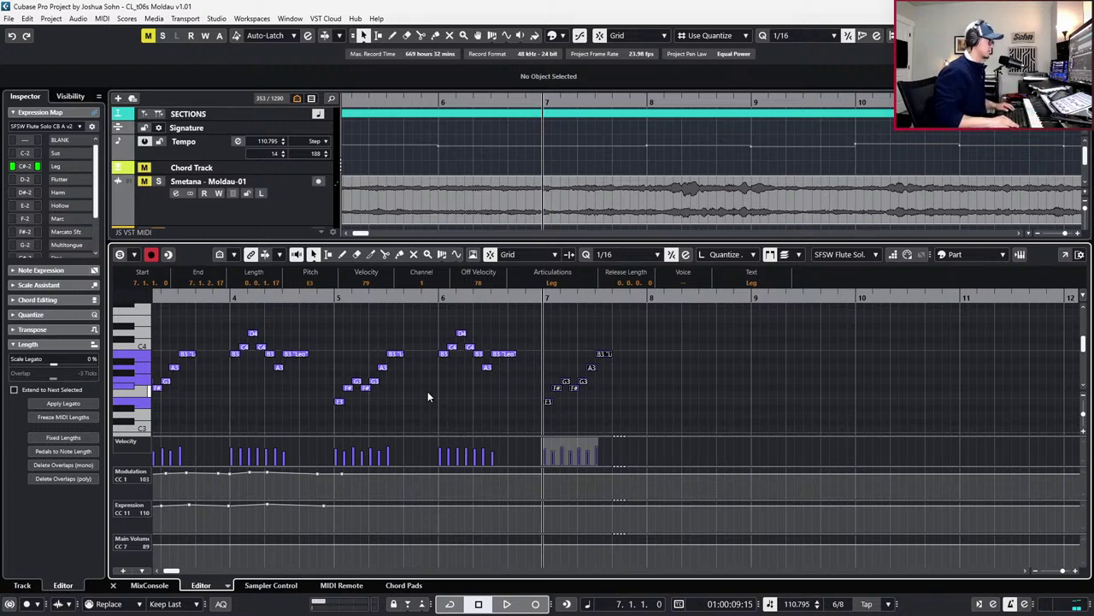
{"action": "left_click", "coordinate": [545, 351]}
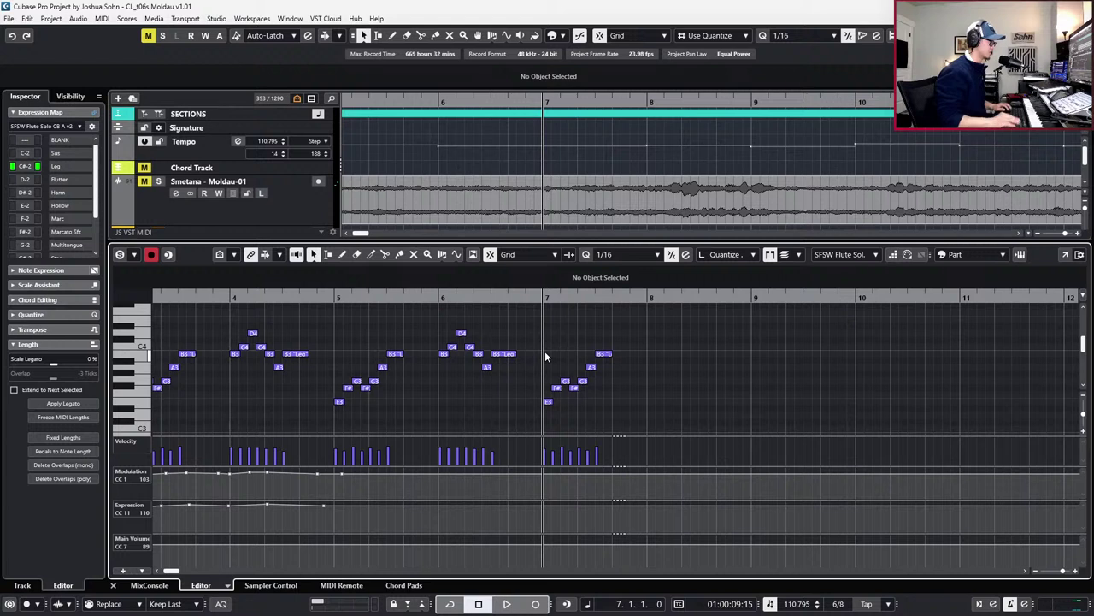
Try to record the solo flute's bar 8 phrase with a run-up from bar 7, and discard both takes
{"action": "key", "text": "KP_Multiply"}
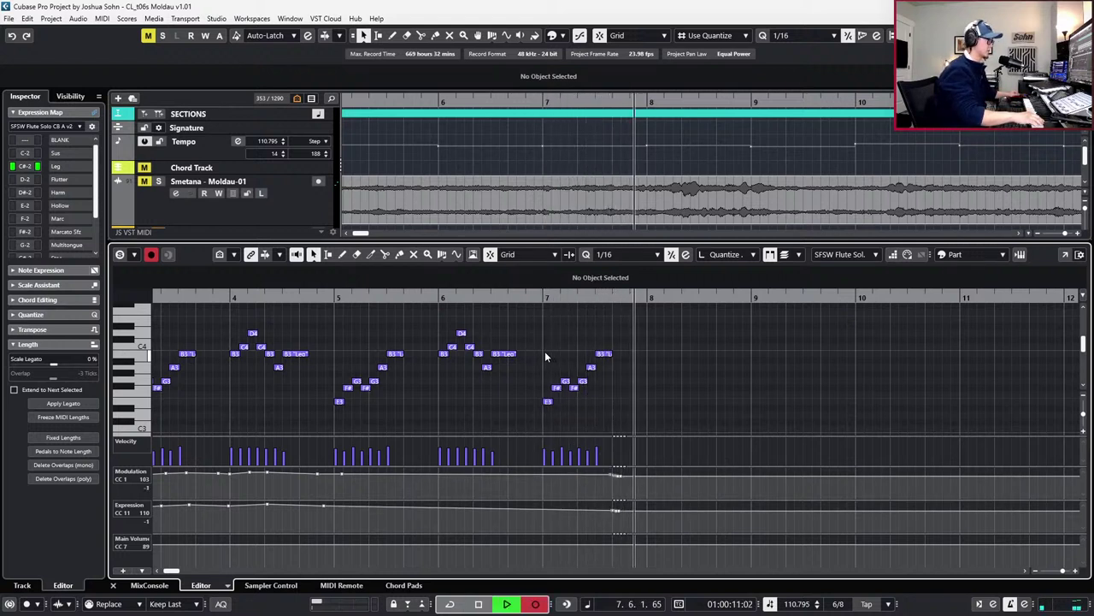
{"action": "key", "text": "space"}
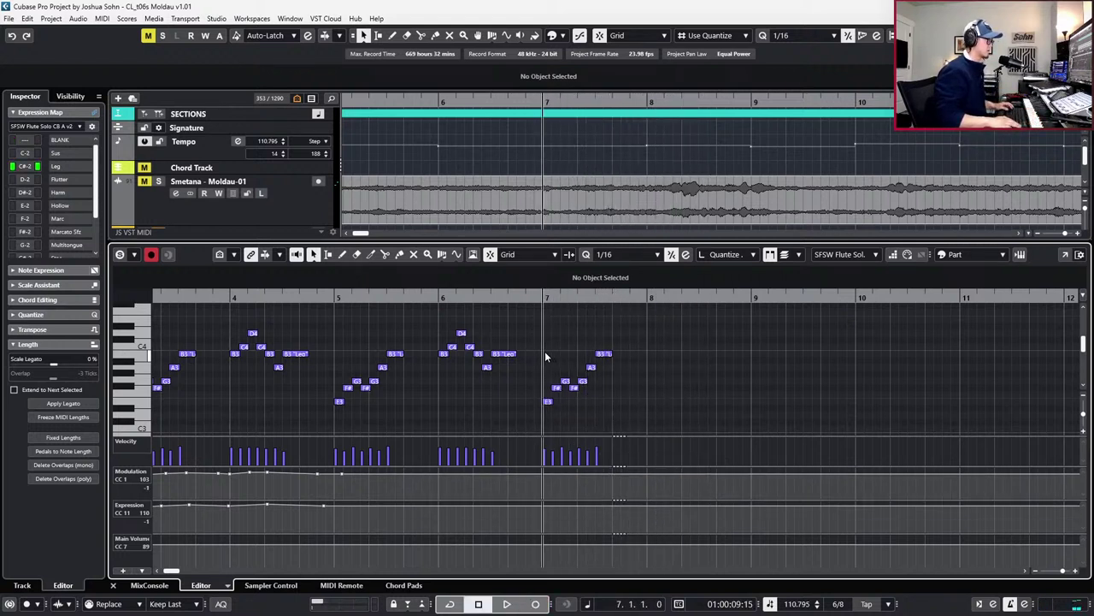
{"action": "key", "text": "KP_Multiply"}
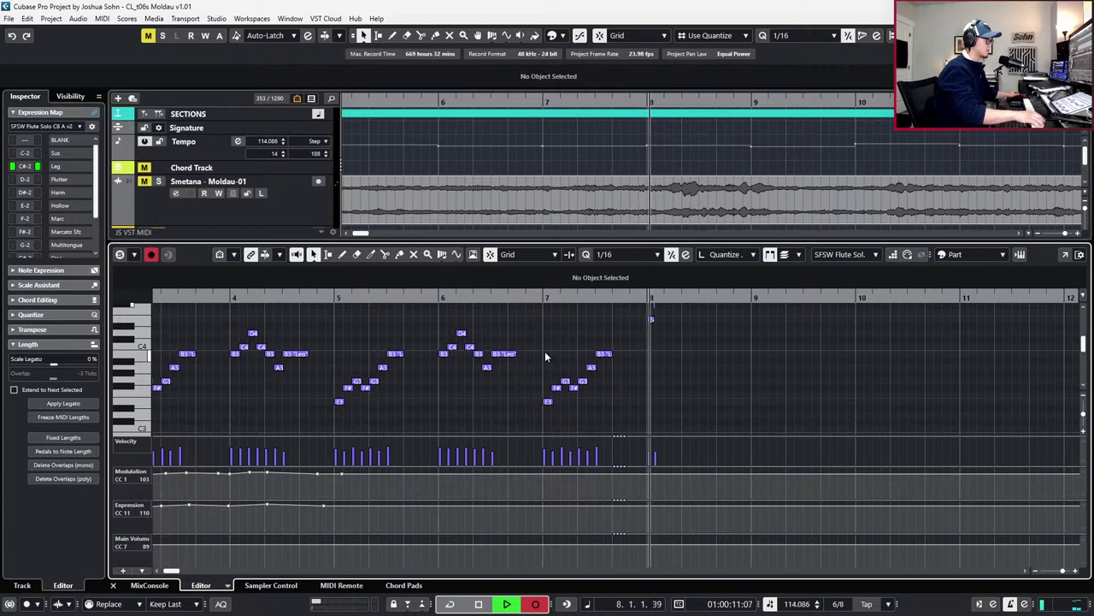
{"action": "key", "text": "space"}
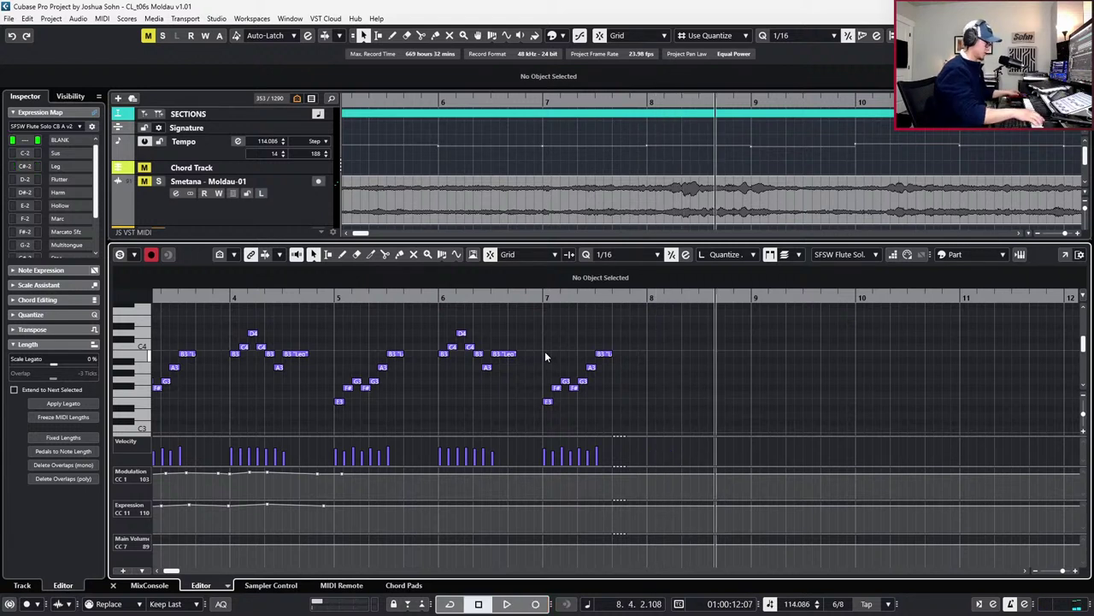
{"action": "key", "text": "KP_0"}
Record a rising solo flute phrase from E4 up to B4 in bar 8, starting the take at bar 7
{"action": "key", "text": "KP_Multiply"}
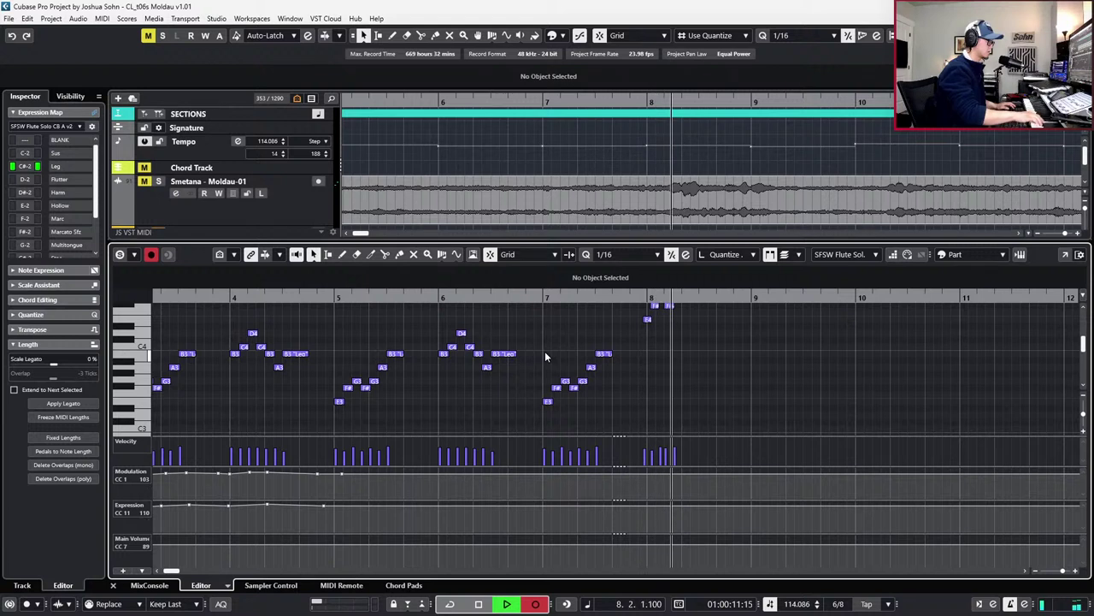
{"action": "key", "text": "space"}
{"action": "scroll", "coordinate": [636, 356], "scroll_direction": "up", "scroll_amount": 2}
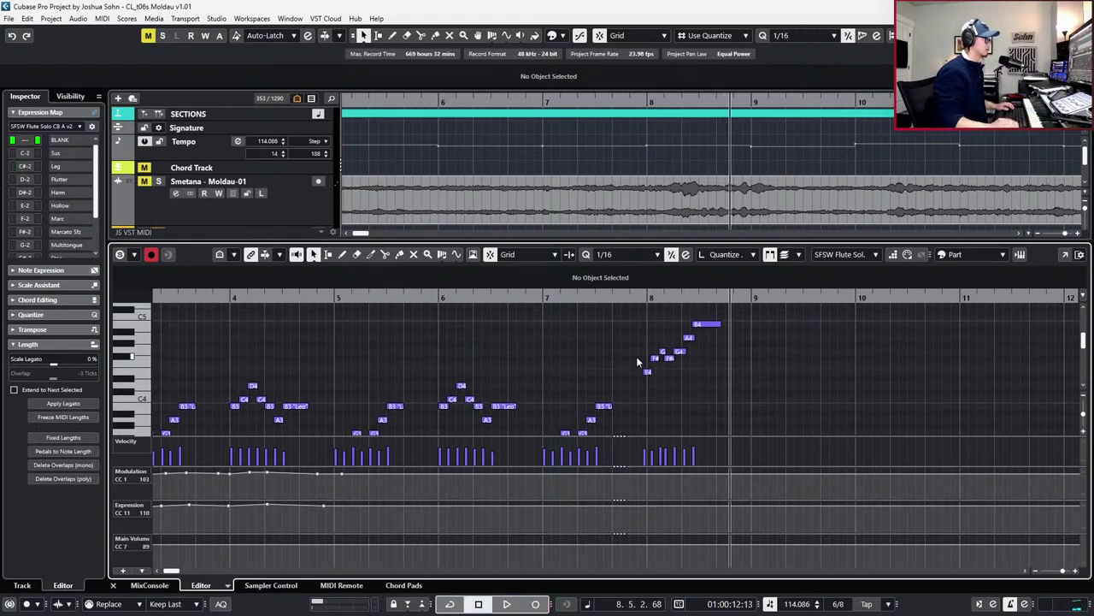
Quantize the recorded bar 8 phrase to the 1/16 grid and play it back from bar 7
{"action": "left_click_drag", "start_coordinate": [612, 319], "coordinate": [769, 400]}
{"action": "key", "text": "q"}
{"action": "key", "text": "q"}
{"action": "key", "text": "ctrl+KP_Subtract"}
{"action": "key", "text": "ctrl+KP_Subtract"}
{"action": "key", "text": "space"}
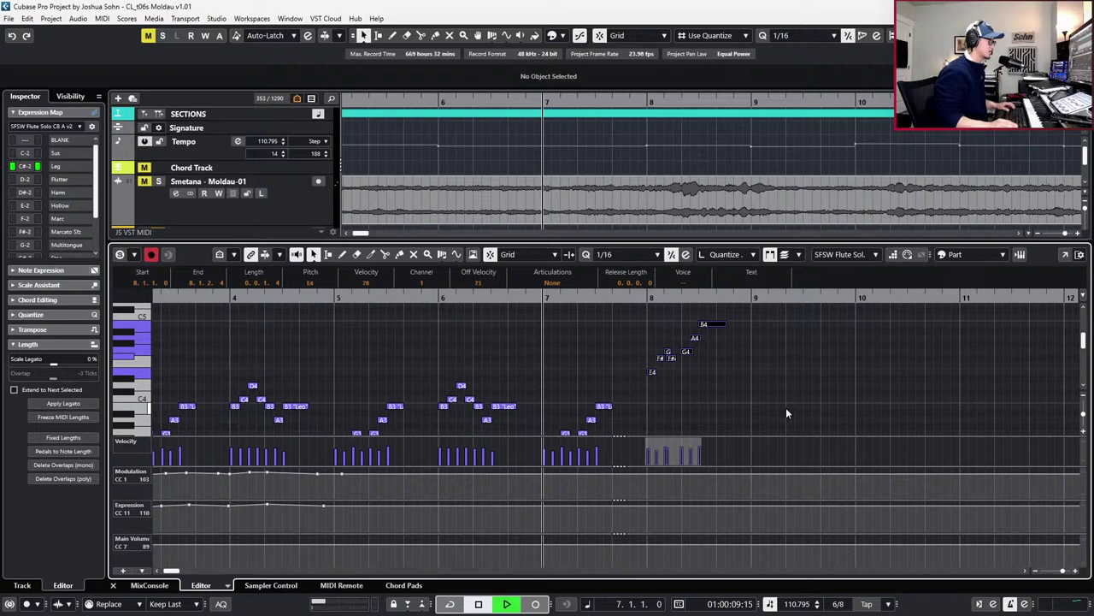
Move the second F#4 of the bar 8 phrase to 8.2.2.0 and stop playback after listening
{"action": "left_click", "coordinate": [694, 376]}
{"action": "left_click", "coordinate": [670, 359]}
{"action": "key", "text": "ctrl+Right"}
{"action": "key", "text": "q"}
{"action": "key", "text": "space"}
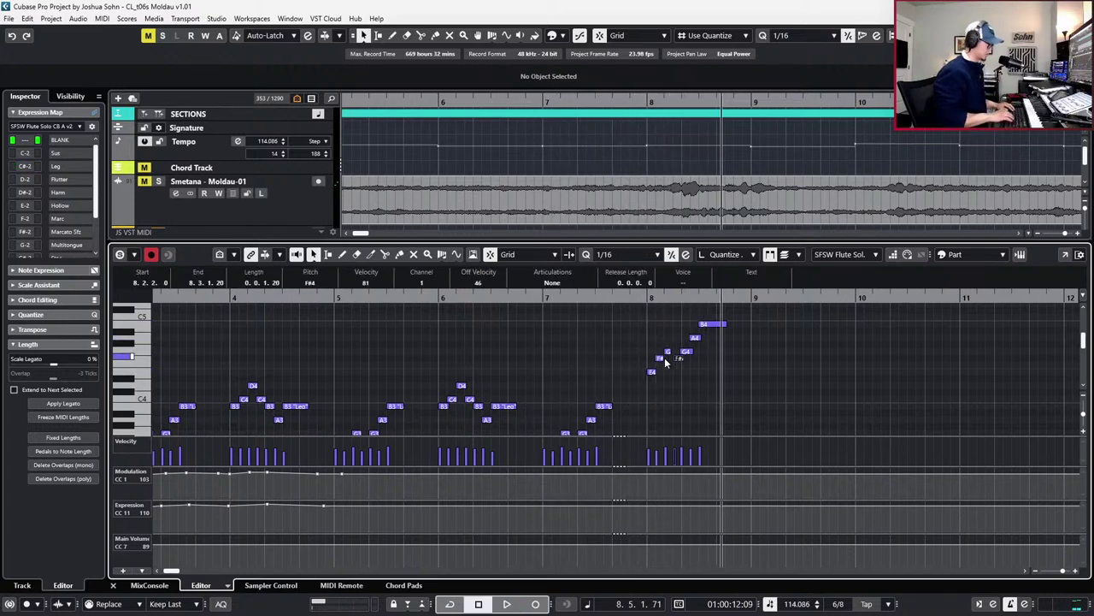
Solo the SFSW Flute Solo track and listen to its bar 8 phrase in isolation
{"action": "key", "text": "ctrl+e"}
{"action": "left_click", "coordinate": [708, 392]}
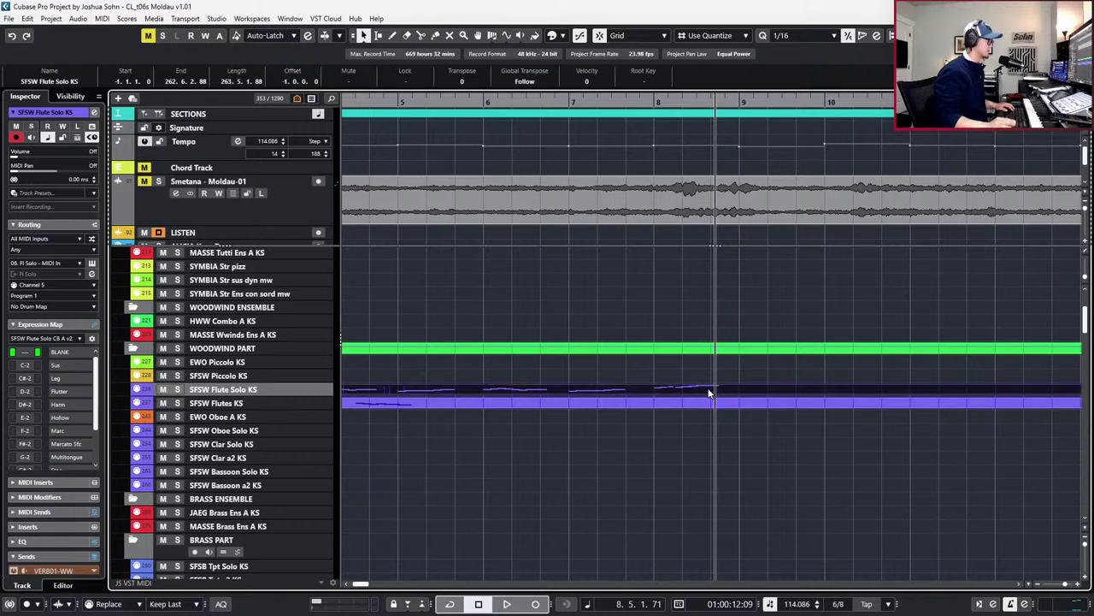
{"action": "key", "text": "s"}
{"action": "key", "text": "space"}
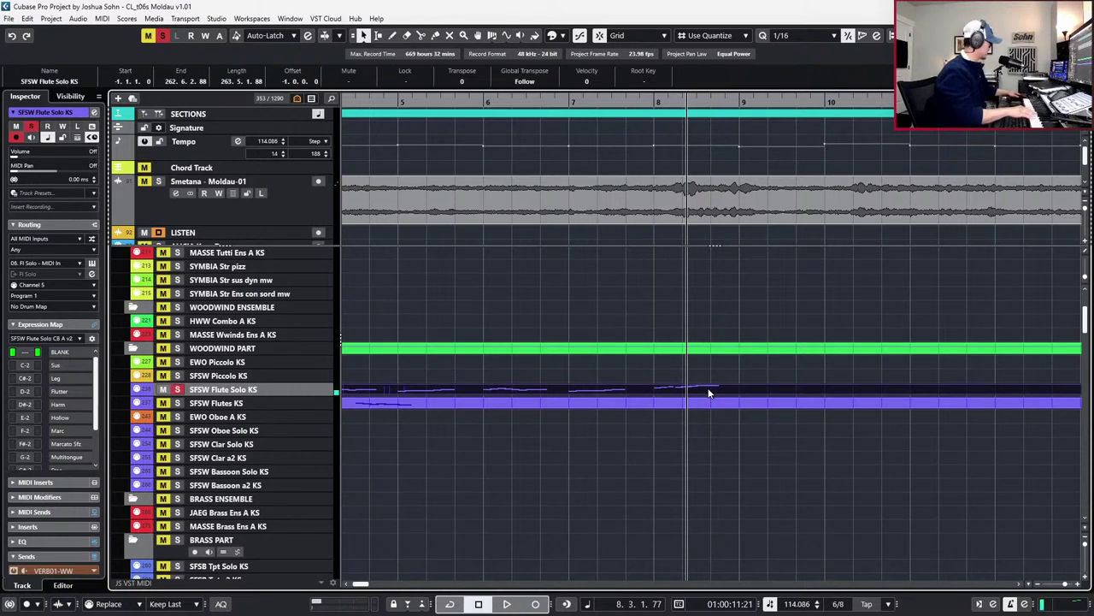
{"action": "key", "text": "ctrl+e"}
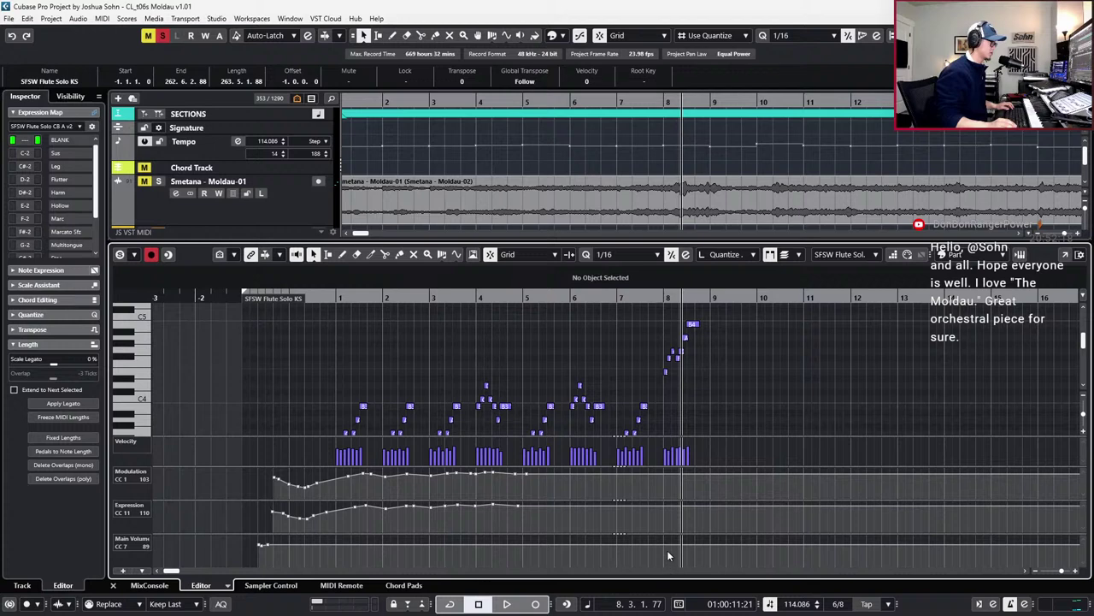
{"action": "key", "text": "space"}
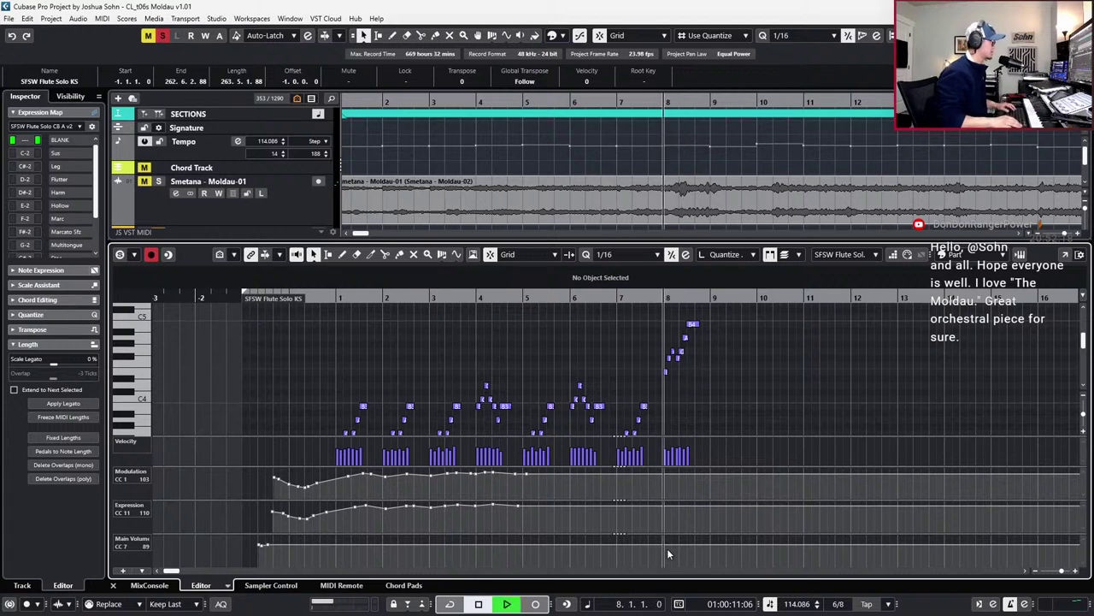
{"action": "key", "text": "space"}
Transpose the whole bar 8 solo flute phrase down two semitones so it runs from D4 to A4
{"action": "key", "text": "h"}
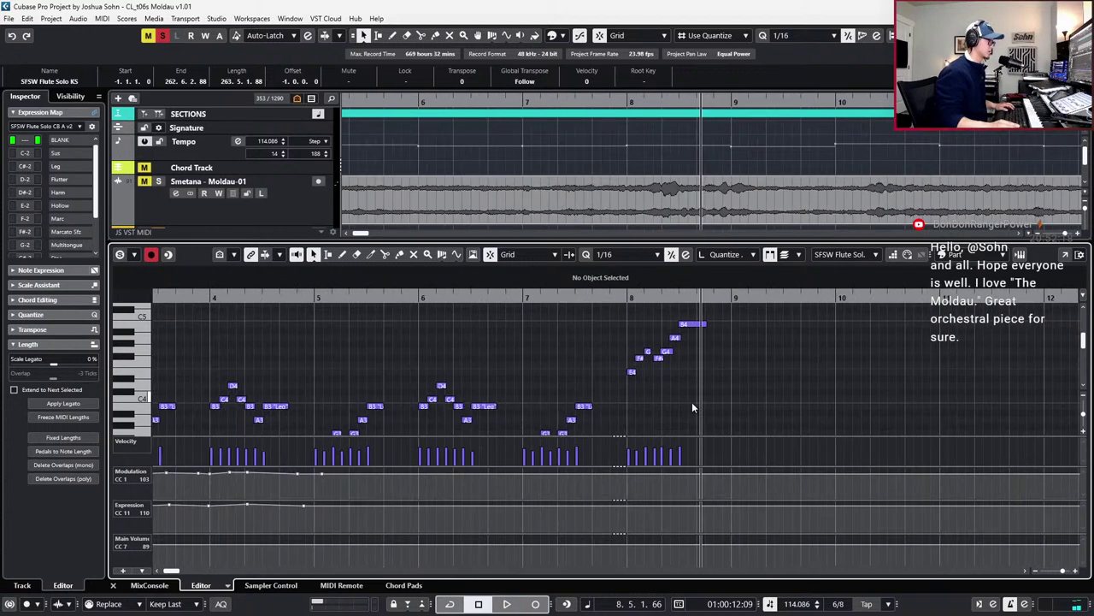
{"action": "scroll", "coordinate": [690, 399], "scroll_direction": "up", "scroll_amount": 2}
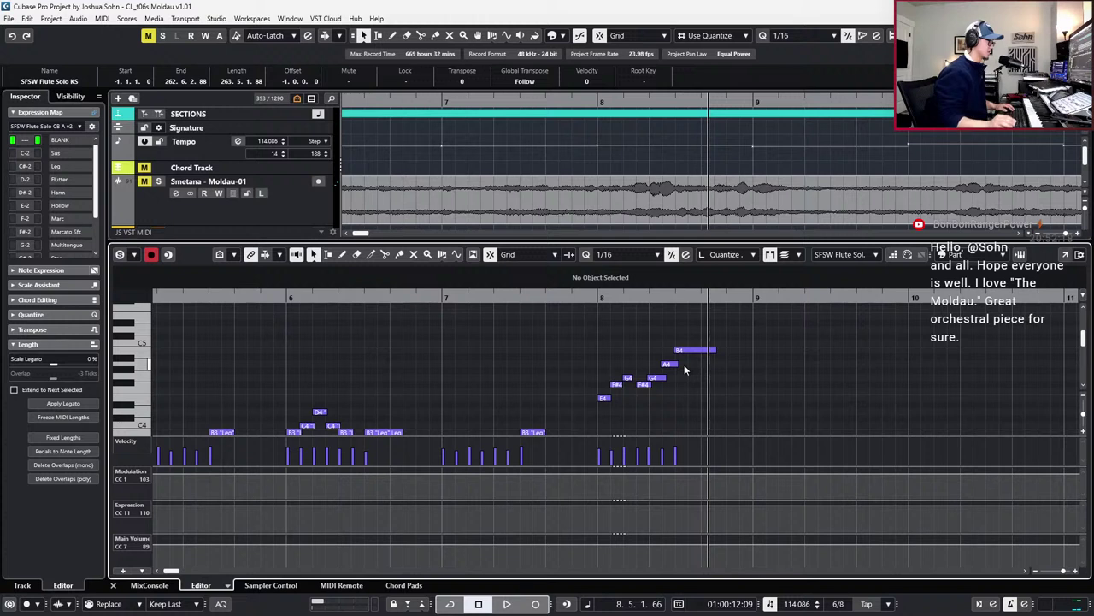
{"action": "left_click_drag", "start_coordinate": [639, 351], "coordinate": [709, 419]}
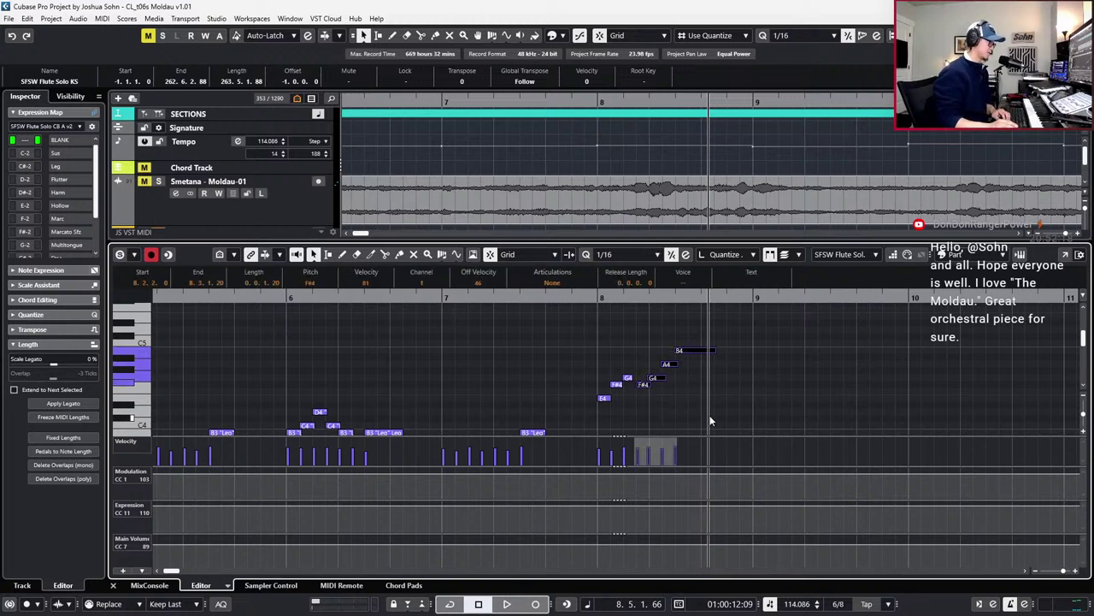
{"action": "left_click_drag", "start_coordinate": [586, 330], "coordinate": [756, 419]}
{"action": "key", "text": "Down"}
{"action": "key", "text": "Down"}
{"action": "key", "text": "l"}
Raise the two F4 notes in the bar 8 phrase to F#4 and play the phrase back from bar 8
{"action": "left_click_drag", "start_coordinate": [612, 364], "coordinate": [657, 392]}
{"action": "key", "text": "Up"}
{"action": "key", "text": "space"}
{"action": "key", "text": "space"}
{"action": "key", "text": "KP_Subtract"}
{"action": "key", "text": "space"}
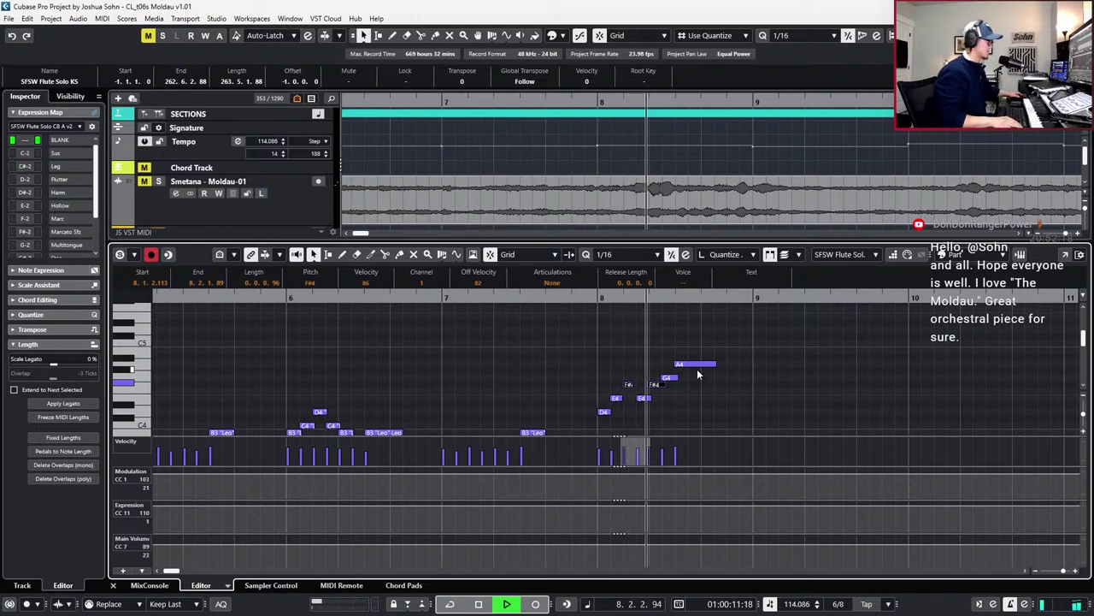
Stop playback and add controller points just before bar 8: Modulation at about 105, Expression at about 112 and Main Volume at about 91
{"action": "key", "text": "space"}
{"action": "key", "text": "g"}
{"action": "scroll", "coordinate": [741, 367], "scroll_direction": "down", "scroll_amount": 4}
{"action": "key", "text": "g"}
{"action": "scroll", "coordinate": [741, 365], "scroll_direction": "up", "scroll_amount": 2}
{"action": "key", "text": "g"}
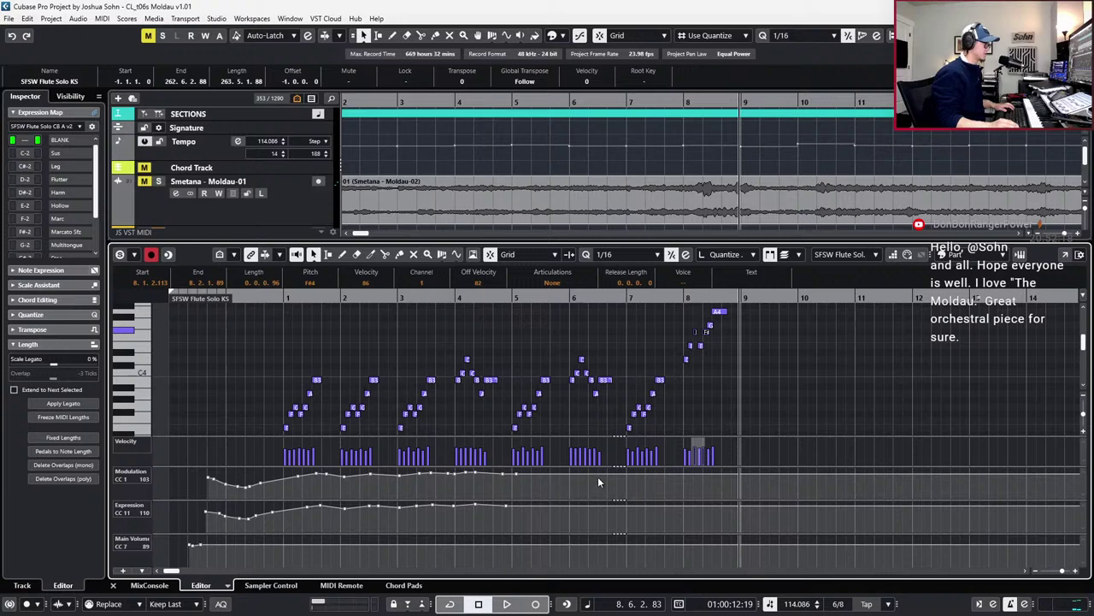
{"action": "left_click", "coordinate": [683, 472]}
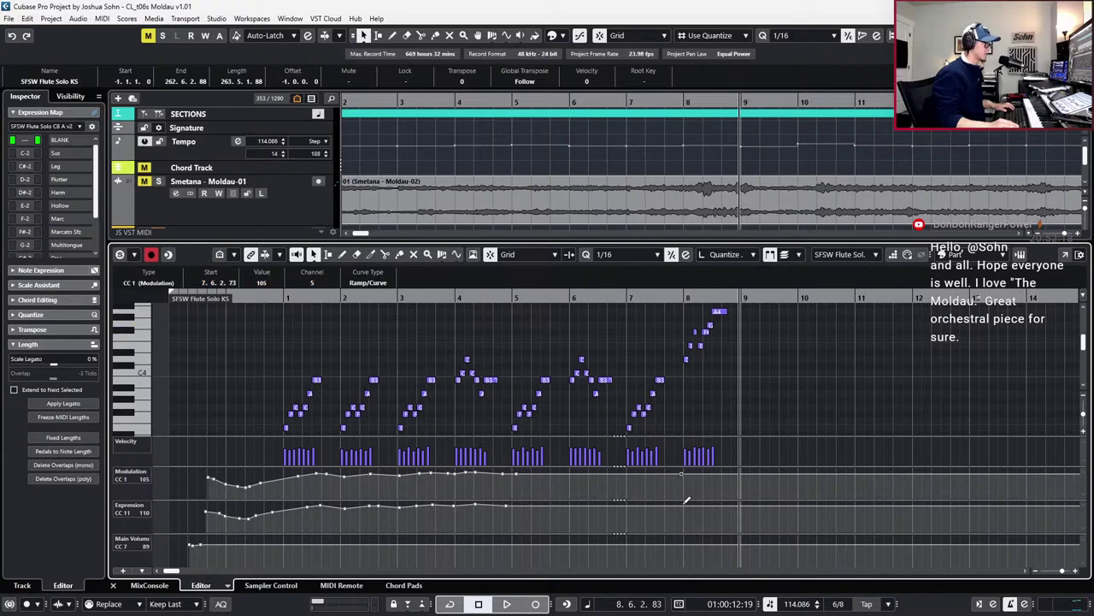
{"action": "left_click", "coordinate": [682, 506]}
{"action": "left_click", "coordinate": [685, 540]}
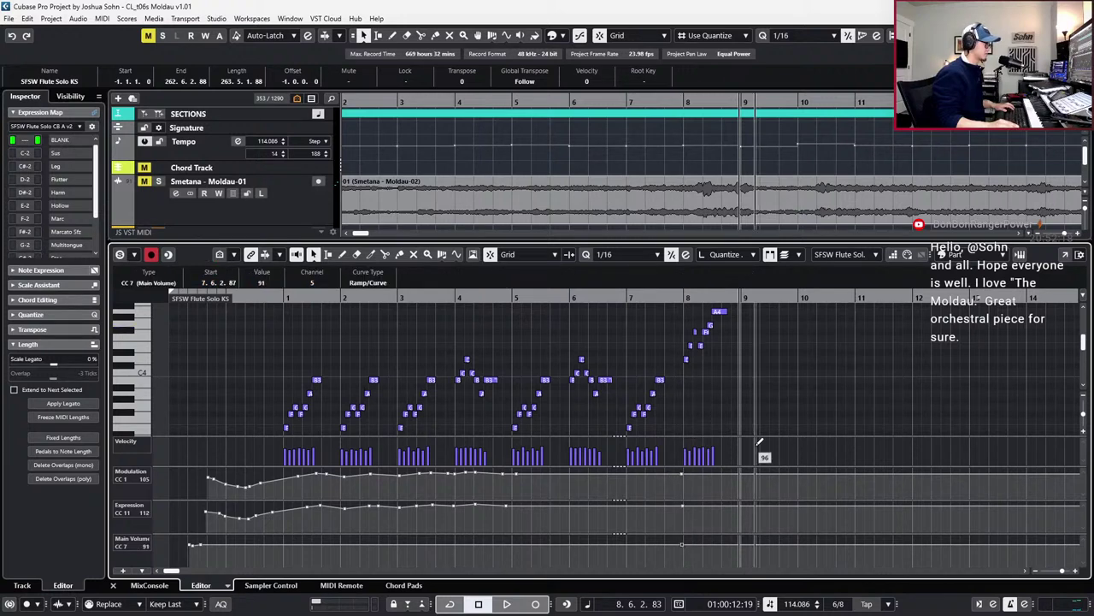
Assign the Leg articulation to all notes of the bar 8 solo flute phrase
{"action": "key", "text": "h"}
{"action": "key", "text": "h"}
{"action": "key", "text": "h"}
{"action": "key", "text": "h"}
{"action": "key", "text": "h"}
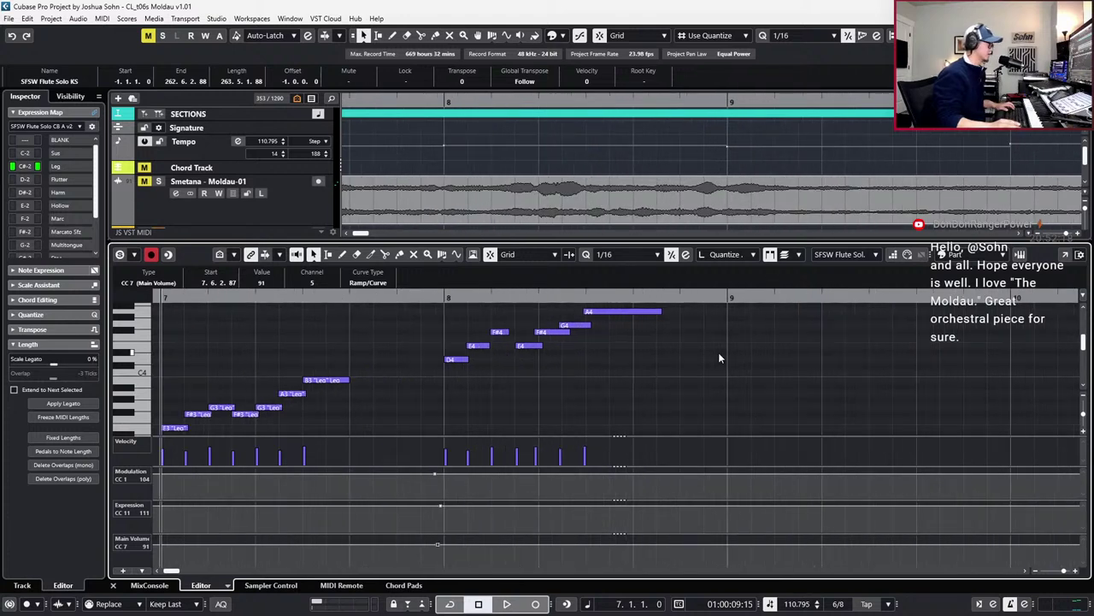
{"action": "left_click_drag", "start_coordinate": [488, 385], "coordinate": [672, 310]}
{"action": "left_click", "coordinate": [553, 282]}
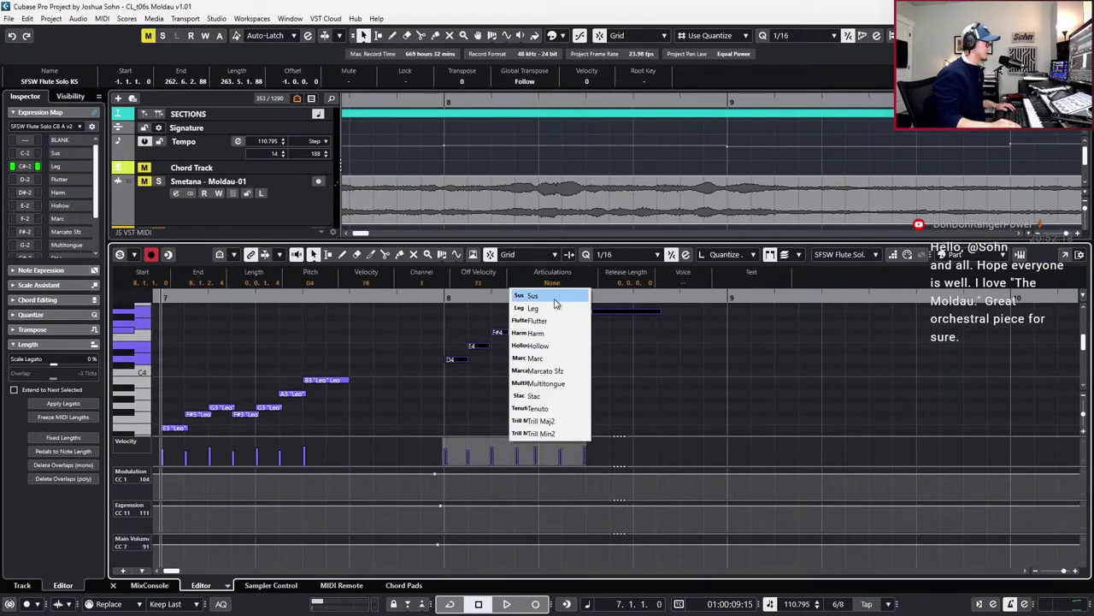
{"action": "left_click", "coordinate": [547, 310]}
{"action": "key", "text": "g"}
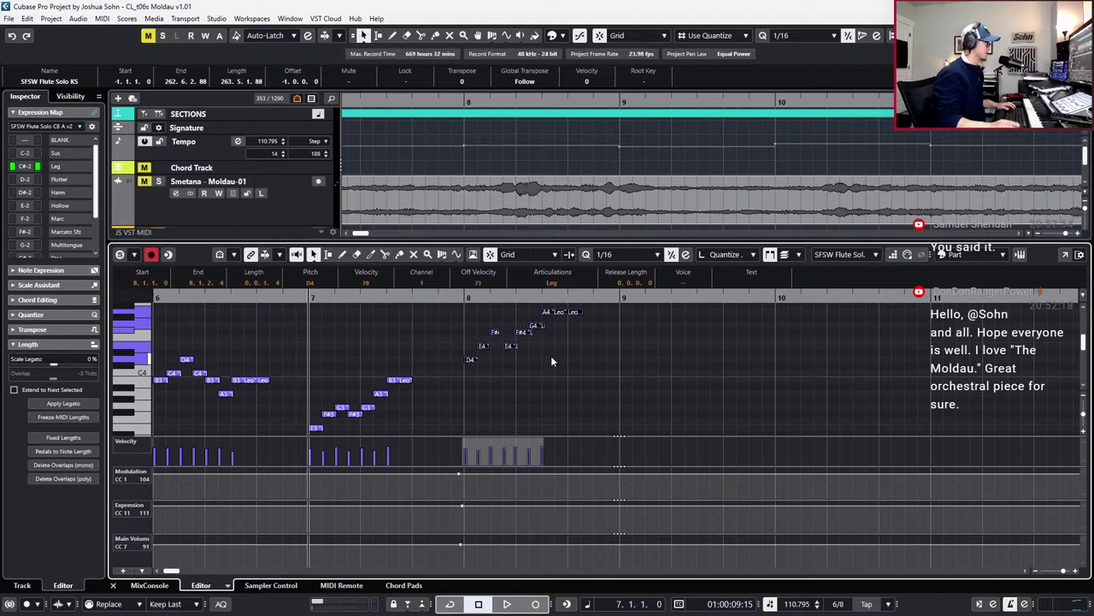
Record new modulation and expression moves over the bar 8 phrase while playing from bar 7
{"action": "key", "text": "space"}
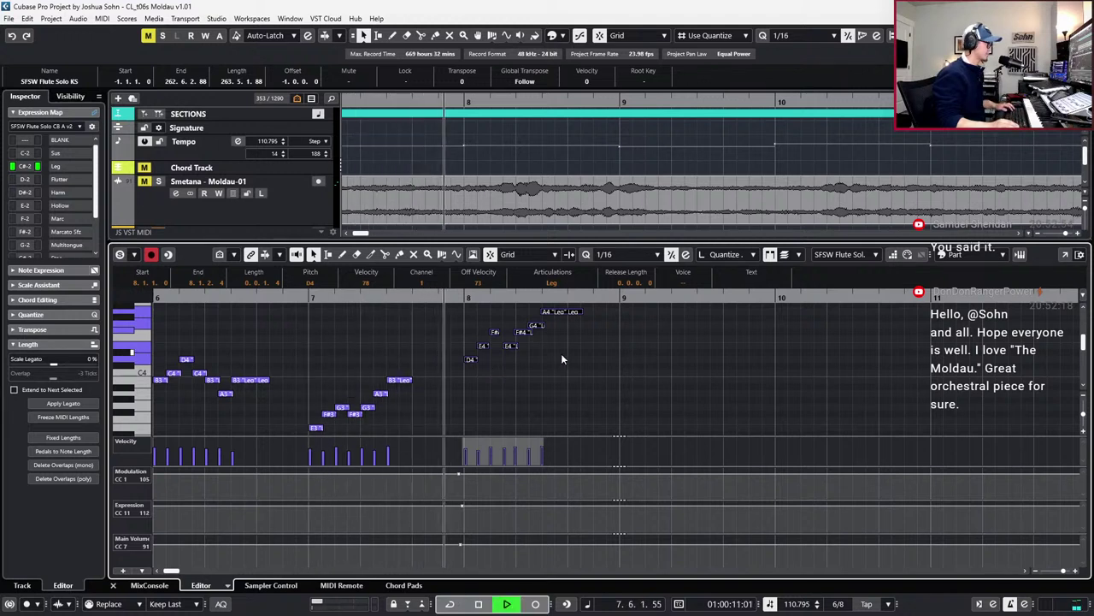
{"action": "key", "text": "space"}
{"action": "scroll", "coordinate": [570, 353], "scroll_direction": "up", "scroll_amount": 2}
{"action": "key", "text": "KP_Subtract"}
{"action": "key", "text": "KP_Subtract"}
{"action": "key", "text": "space"}
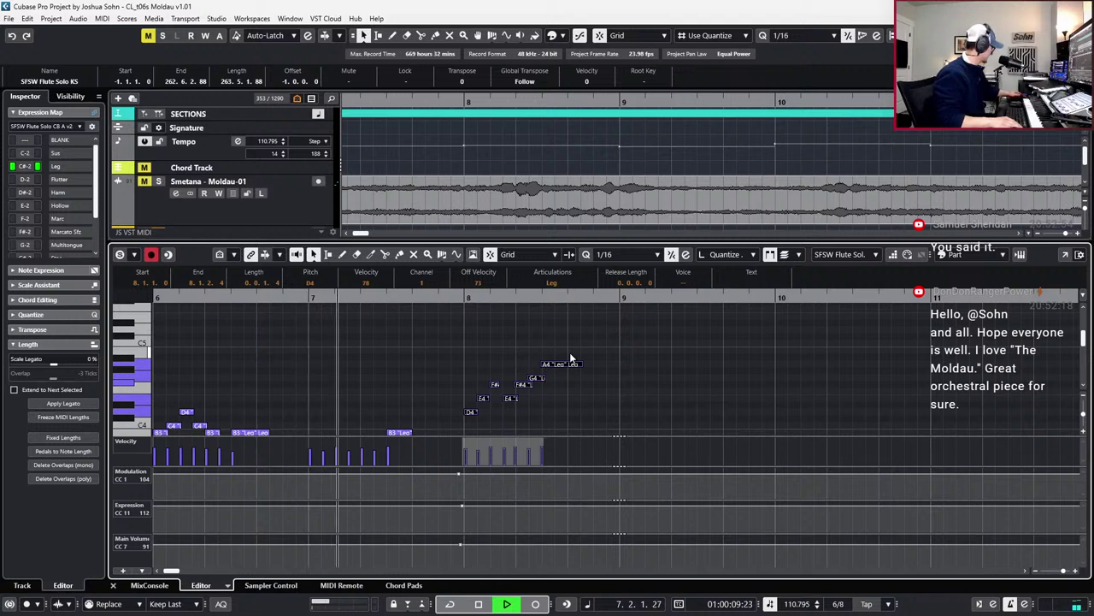
{"action": "key", "text": "KP_Multiply"}
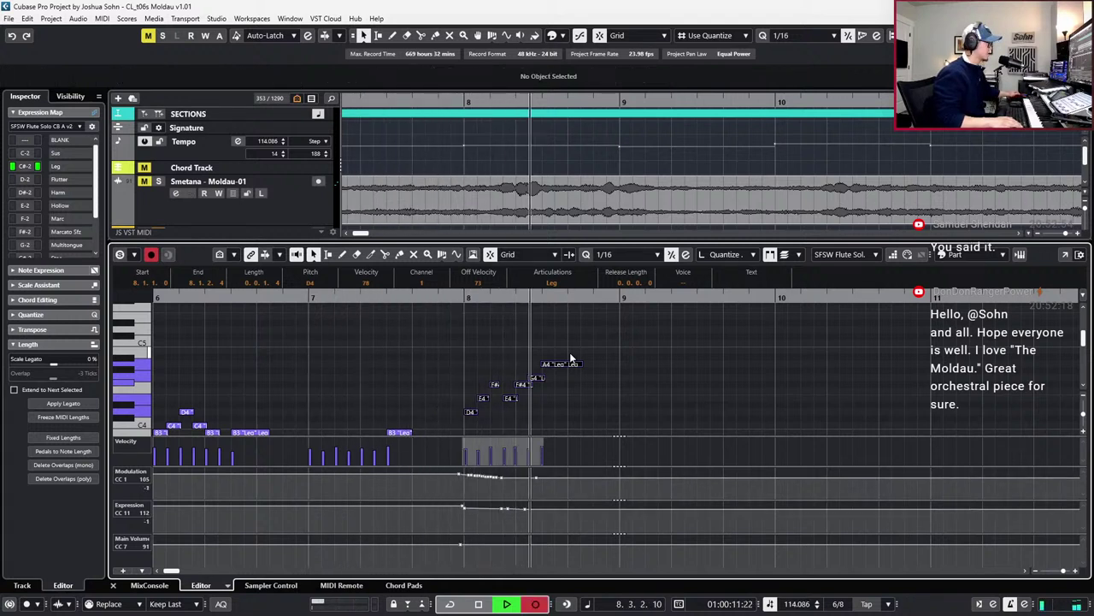
{"action": "key", "text": "space"}
{"action": "left_click", "coordinate": [455, 518]}
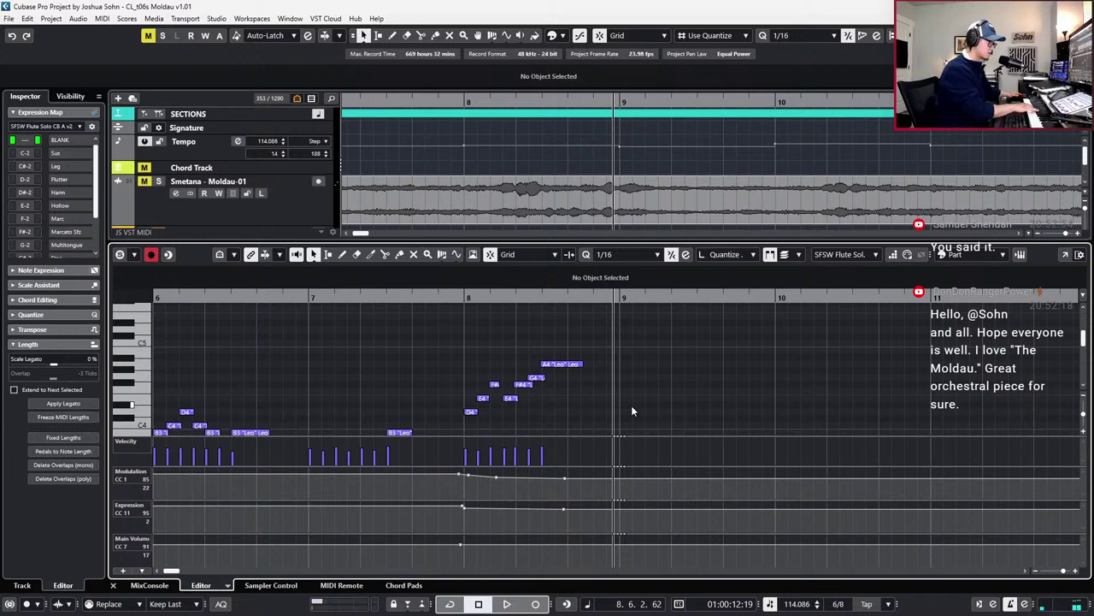
Record the next solo flute phrase in bar 9 with the notes C3, D3, E3, D3, E3, F#3 and E3
{"action": "key", "text": "KP_Subtract"}
{"action": "key", "text": "KP_Multiply"}
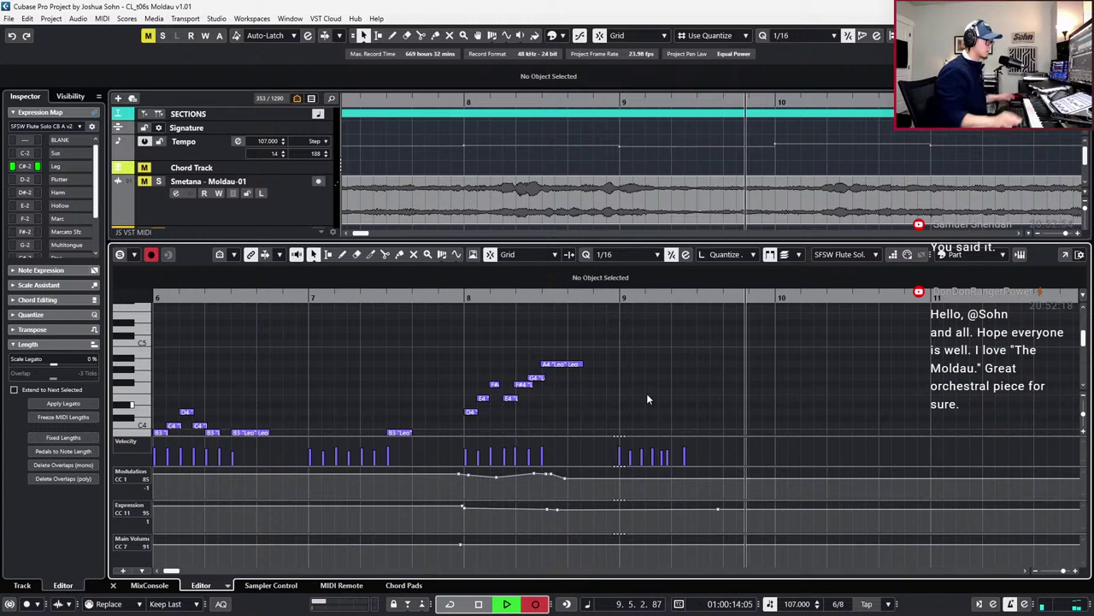
{"action": "key", "text": "space"}
Quantize the recorded bar 9 phrase to the 1/16 grid and briefly play it back from bar 8
{"action": "scroll", "coordinate": [690, 360], "scroll_direction": "down", "scroll_amount": 3}
{"action": "left_click_drag", "start_coordinate": [676, 391], "coordinate": [718, 443]}
{"action": "key", "text": "ctrl+Right"}
{"action": "key", "text": "ctrl+Right"}
{"action": "key", "text": "ctrl+Right"}
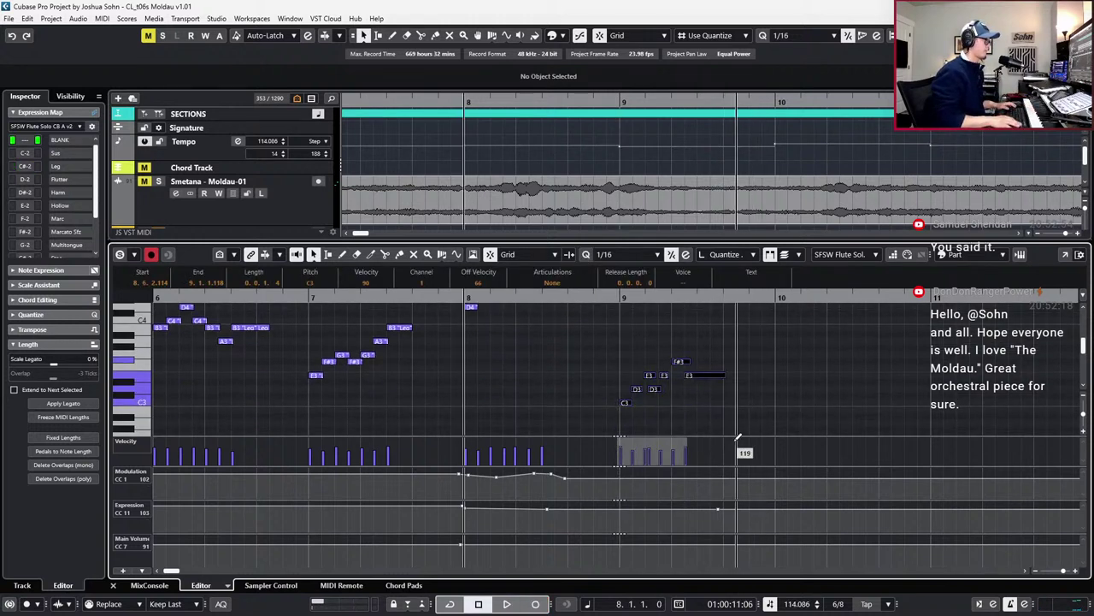
{"action": "key", "text": "q"}
{"action": "key", "text": "space"}
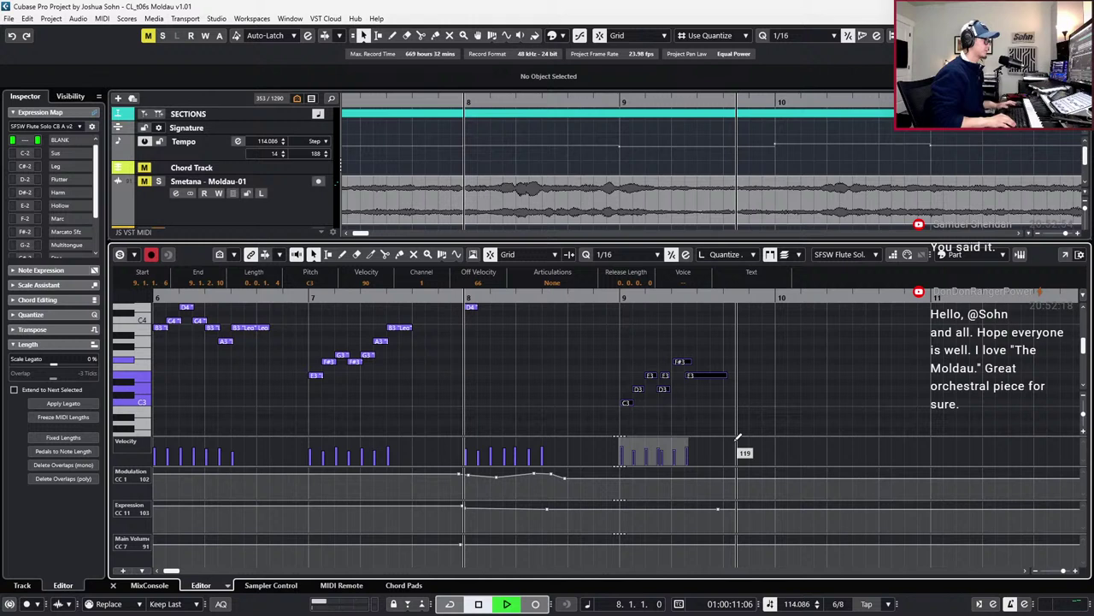
{"action": "key", "text": "space"}
Move the last three notes of the bar 9 phrase one sixteenth later and quantize them, so the E3 starts at 9.3.1
{"action": "left_click", "coordinate": [648, 377]}
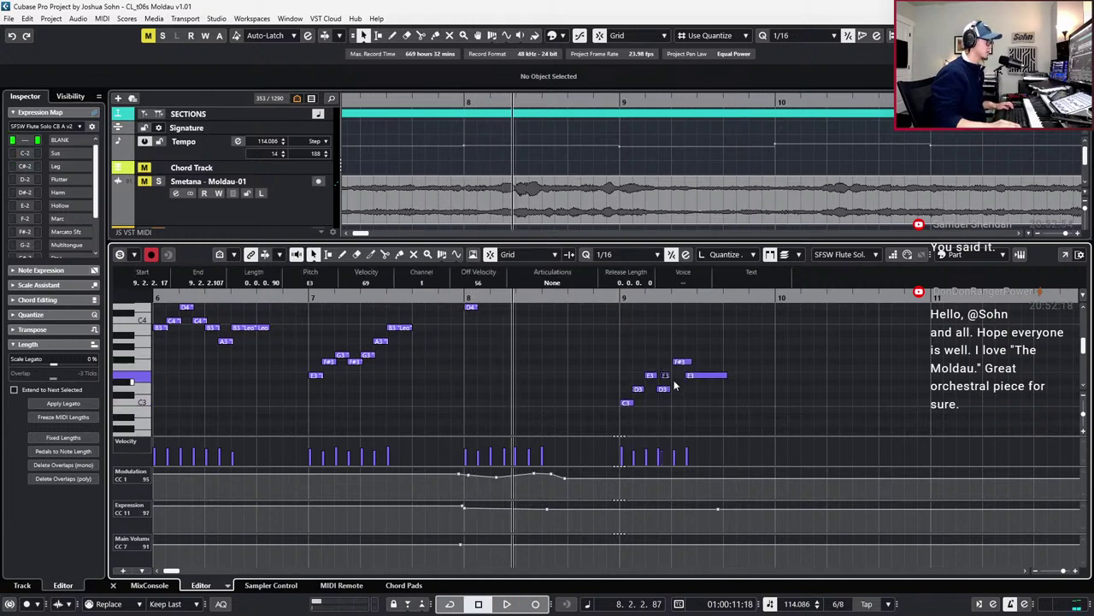
{"action": "left_click_drag", "start_coordinate": [676, 352], "coordinate": [726, 406]}
{"action": "key", "text": "ctrl+Right"}
{"action": "key", "text": "q"}
Record modulation and expression curves over the bar 9 phrase
{"action": "key", "text": "KP_Add"}
{"action": "key", "text": "space"}
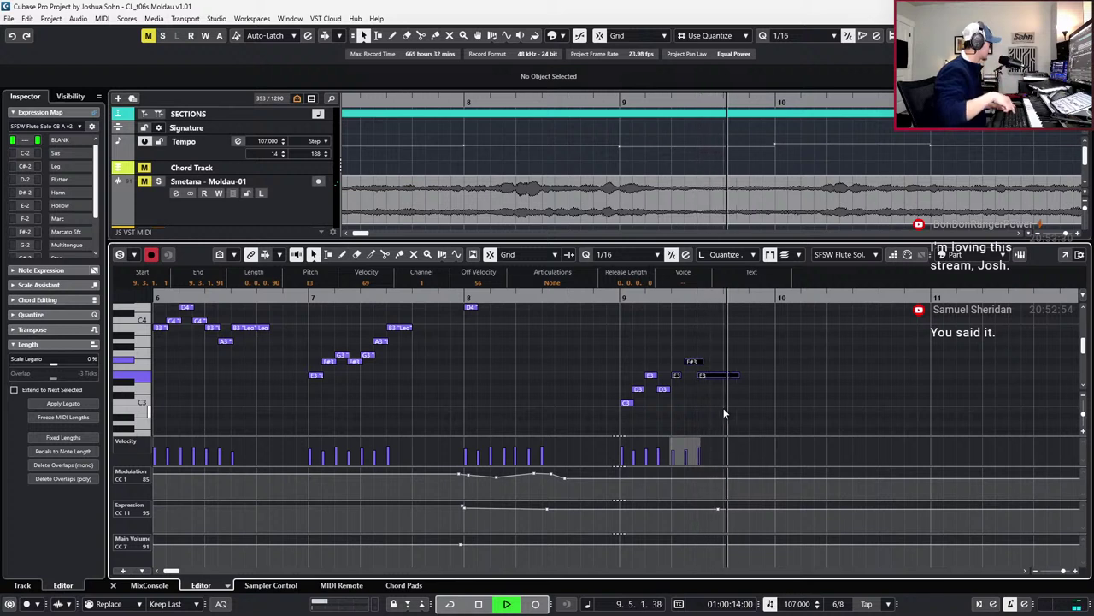
{"action": "key", "text": "space"}
{"action": "key", "text": "KP_Multiply"}
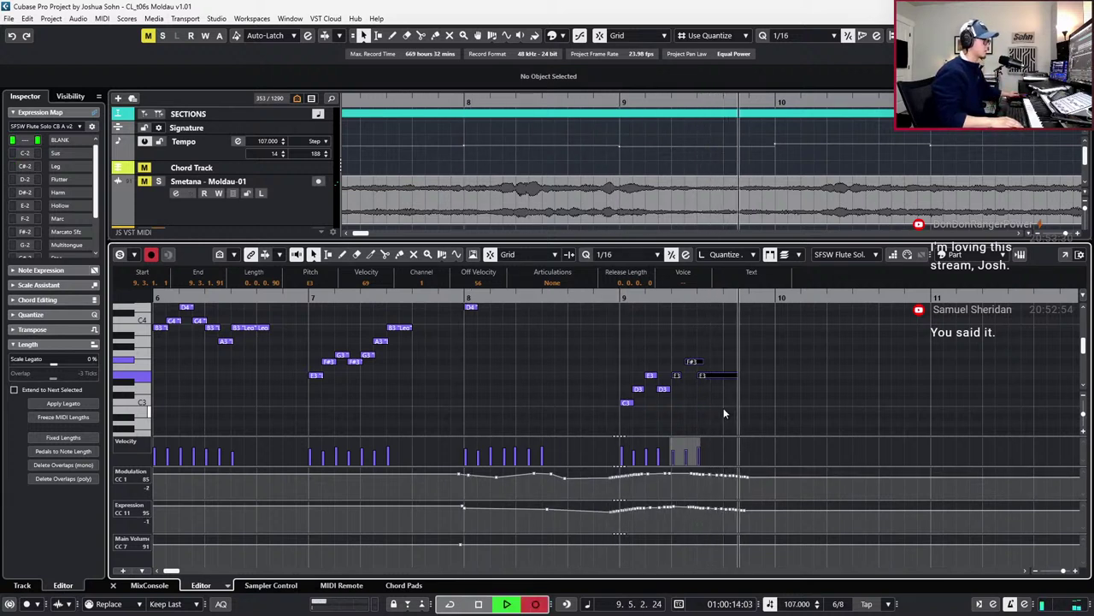
{"action": "key", "text": "space"}
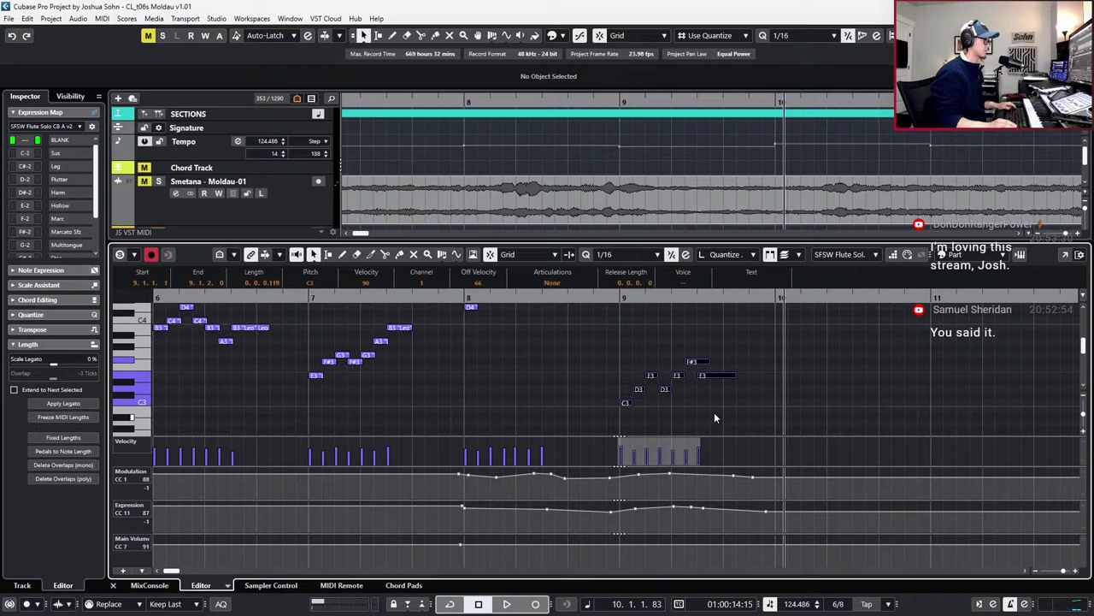
Shorten the F#3 in bar 9, assign the Leg articulation to the whole phrase and play it back
{"action": "left_click_drag", "start_coordinate": [708, 361], "coordinate": [696, 367]}
{"action": "left_click_drag", "start_coordinate": [742, 417], "coordinate": [580, 318]}
{"action": "left_click", "coordinate": [552, 282]}
{"action": "left_click", "coordinate": [553, 311]}
{"action": "key", "text": "space"}
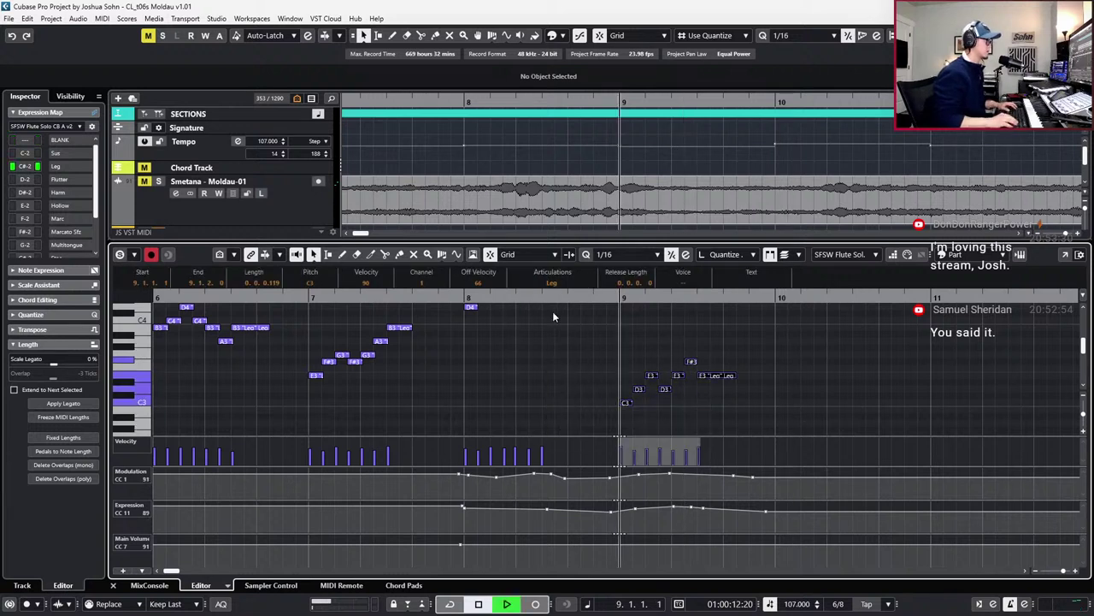
{"action": "key", "text": "space"}
Shorten the long closing notes of both phrases, the E3 in bar 9 and the A4 in bar 8
{"action": "left_click", "coordinate": [573, 314]}
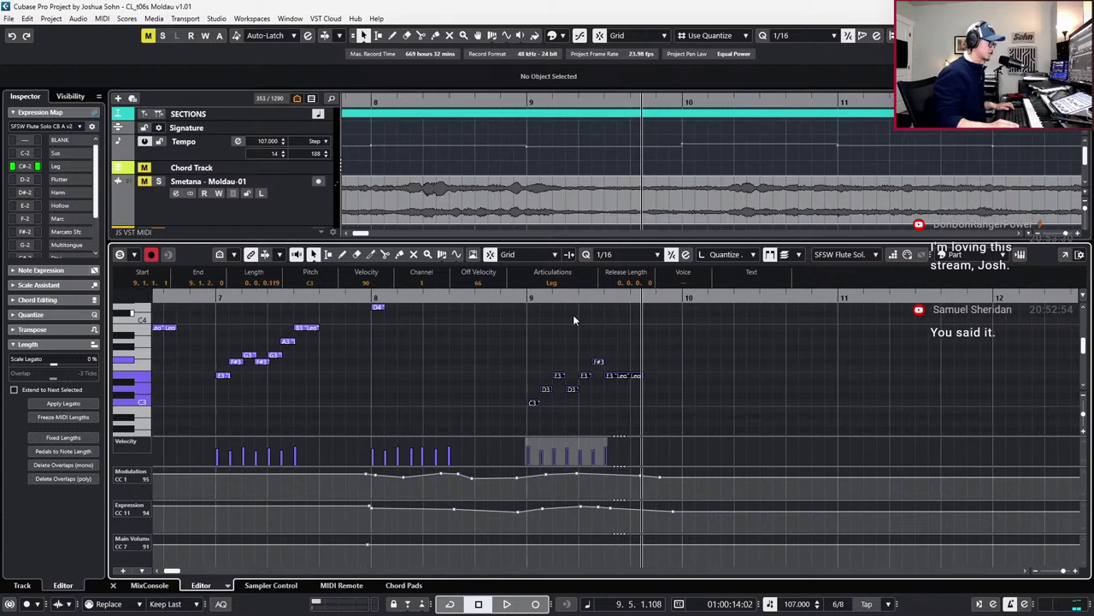
{"action": "left_click", "coordinate": [619, 376]}
{"action": "scroll", "coordinate": [608, 397], "scroll_direction": "up", "scroll_amount": 3}
{"action": "left_click", "coordinate": [479, 337]}
{"action": "key", "text": "alt+shift+Left"}
{"action": "key", "text": "alt+shift+Left"}
Tighten the timing of the bar 8 notes from the first F#4 to G4 by quantizing them again
{"action": "scroll", "coordinate": [426, 342], "scroll_direction": "up", "scroll_amount": 1}
{"action": "left_click_drag", "start_coordinate": [400, 374], "coordinate": [454, 403]}
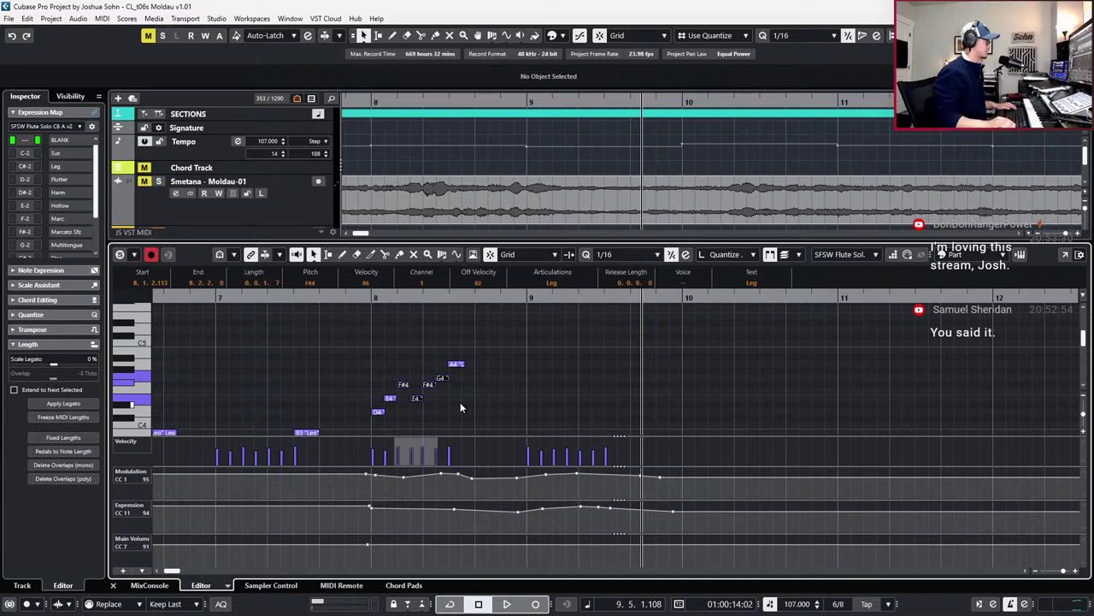
{"action": "scroll", "coordinate": [508, 365], "scroll_direction": "down", "scroll_amount": 3}
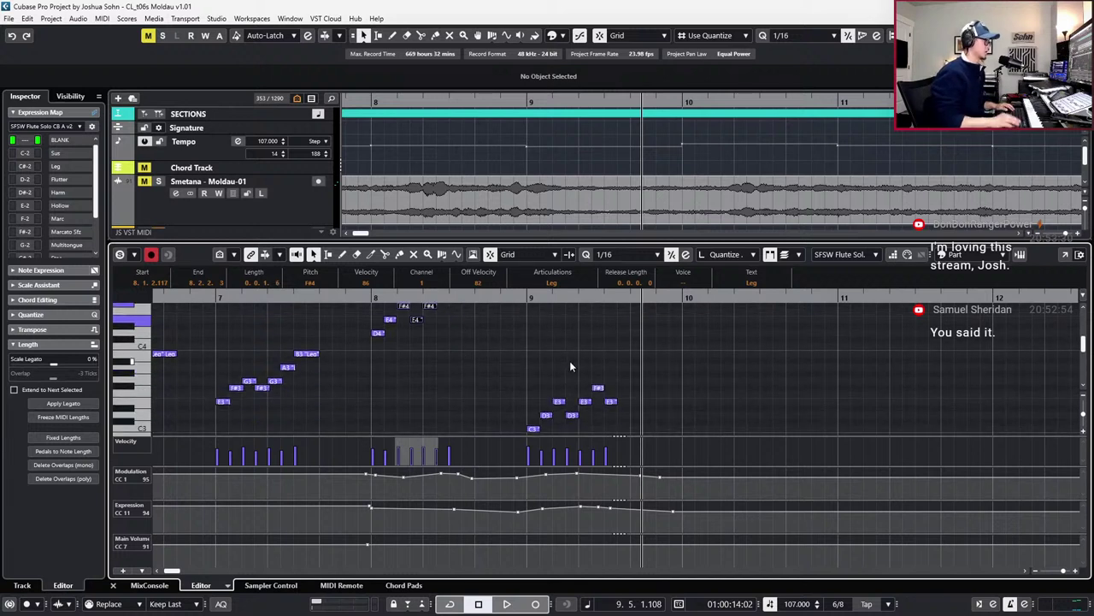
{"action": "scroll", "coordinate": [596, 363], "scroll_direction": "down", "scroll_amount": 1}
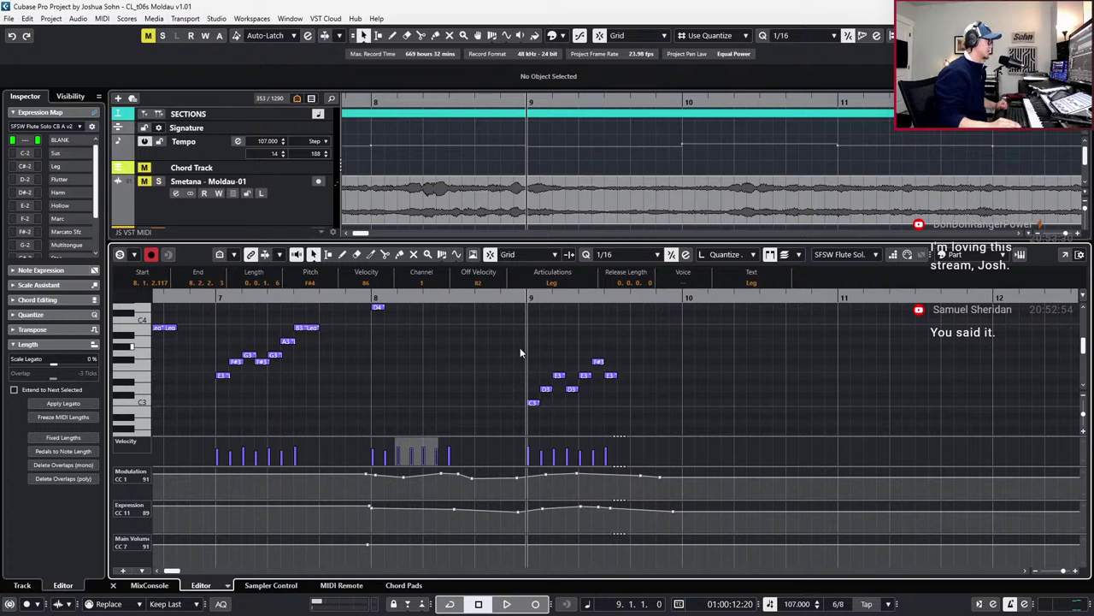
Copy the bar 8 phrase to the start of bar 10 and transpose the copy down three semitones so it begins on B3
{"action": "left_click_drag", "start_coordinate": [531, 349], "coordinate": [680, 411]}
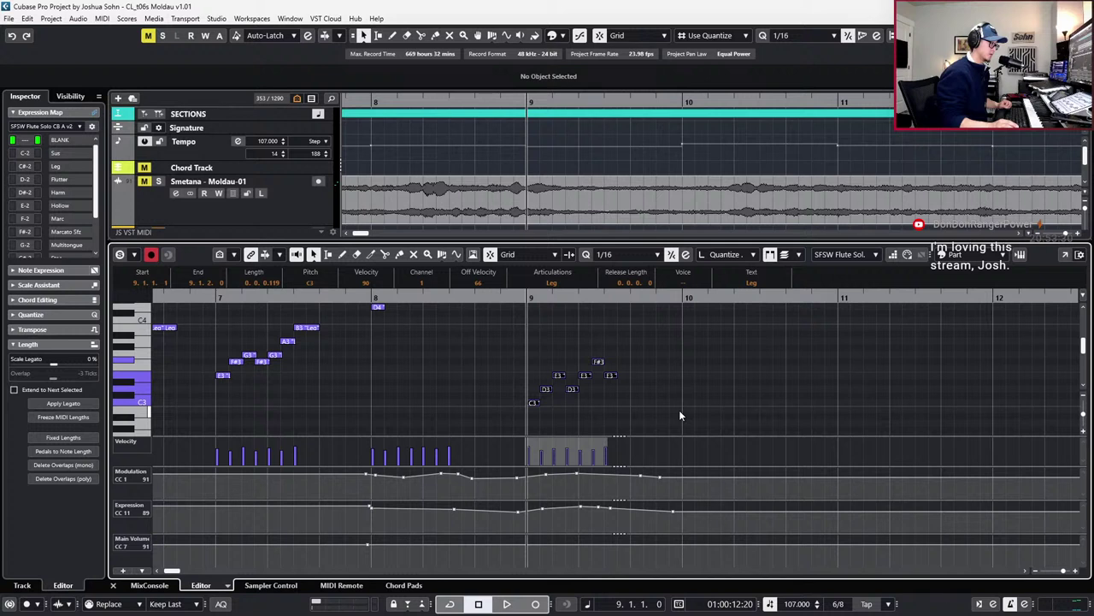
{"action": "scroll", "coordinate": [679, 409], "scroll_direction": "up", "scroll_amount": 2}
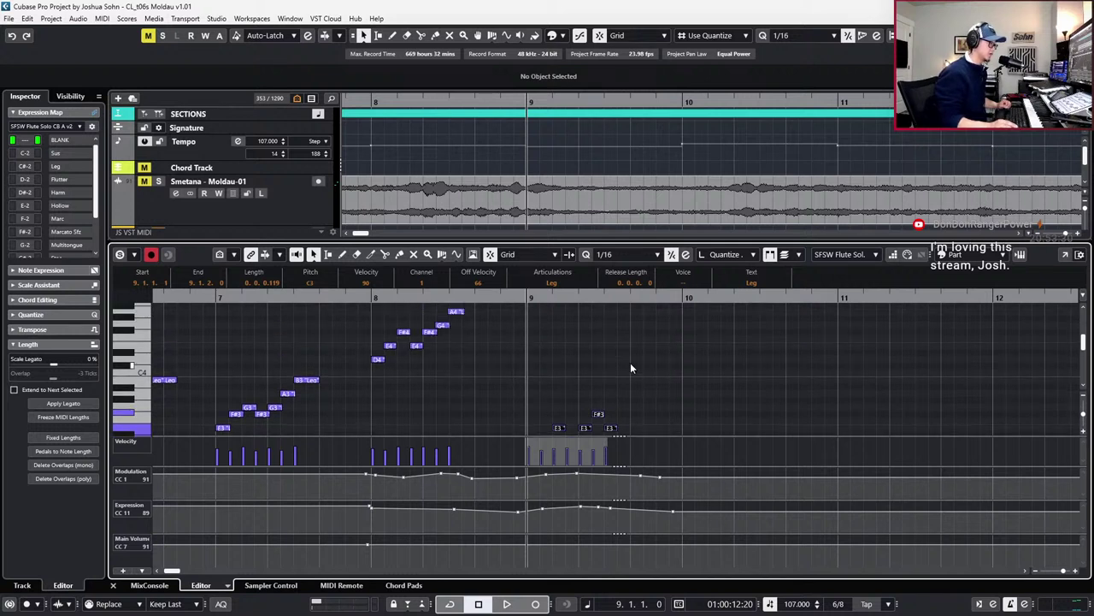
{"action": "scroll", "coordinate": [489, 324], "scroll_direction": "up", "scroll_amount": 2}
{"action": "left_click_drag", "start_coordinate": [350, 335], "coordinate": [480, 417]}
{"action": "key", "text": "ctrl+c"}
{"action": "key", "text": "ctrl+KP_Add"}
{"action": "key", "text": "ctrl+v"}
{"action": "key", "text": "Down"}
{"action": "key", "text": "Down"}
{"action": "key", "text": "Down"}
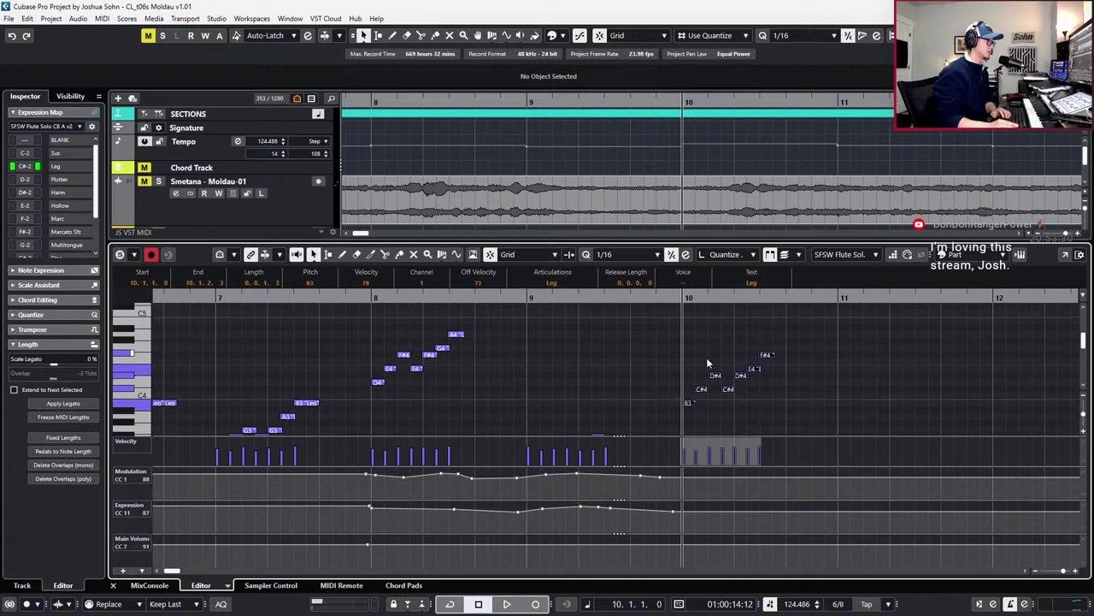
Lower both C#4 notes in the bar 10 phrase to C4 and both D#4 notes to D4
{"action": "left_click", "coordinate": [700, 389]}
{"action": "key", "text": "Down"}
{"action": "left_click", "coordinate": [715, 375]}
{"action": "key", "text": "Down"}
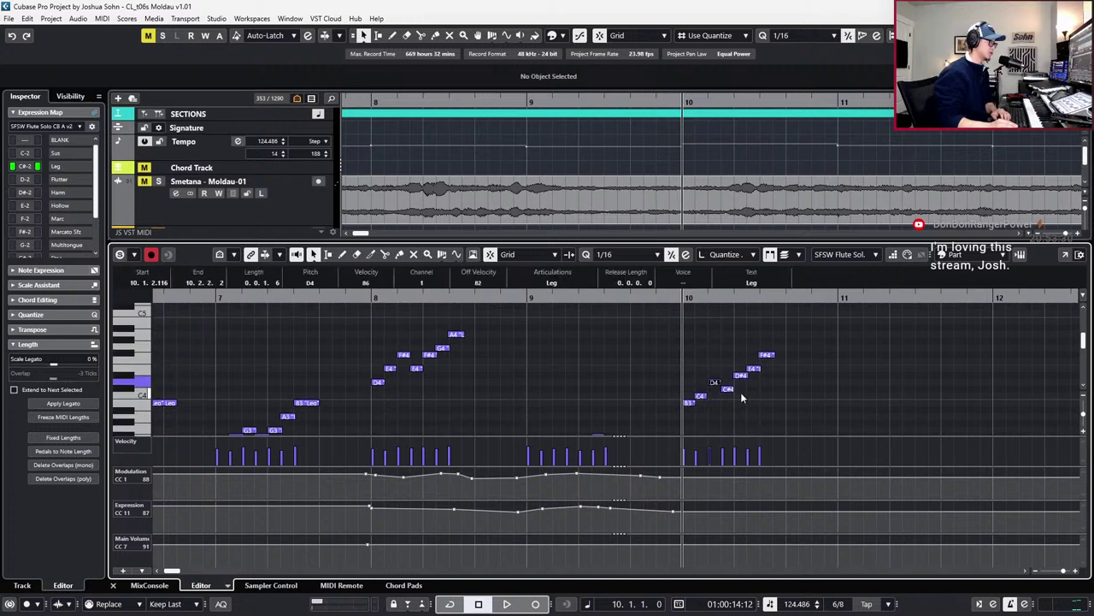
{"action": "left_click", "coordinate": [728, 388]}
{"action": "key", "text": "Up"}
{"action": "key", "text": "Down"}
{"action": "key", "text": "Down"}
{"action": "key", "text": "Right"}
{"action": "key", "text": "Down"}
Try the last note of the bar 10 phrase at F4, restore it to F#4 and play the phrase
{"action": "left_click", "coordinate": [766, 355]}
{"action": "key", "text": "Down"}
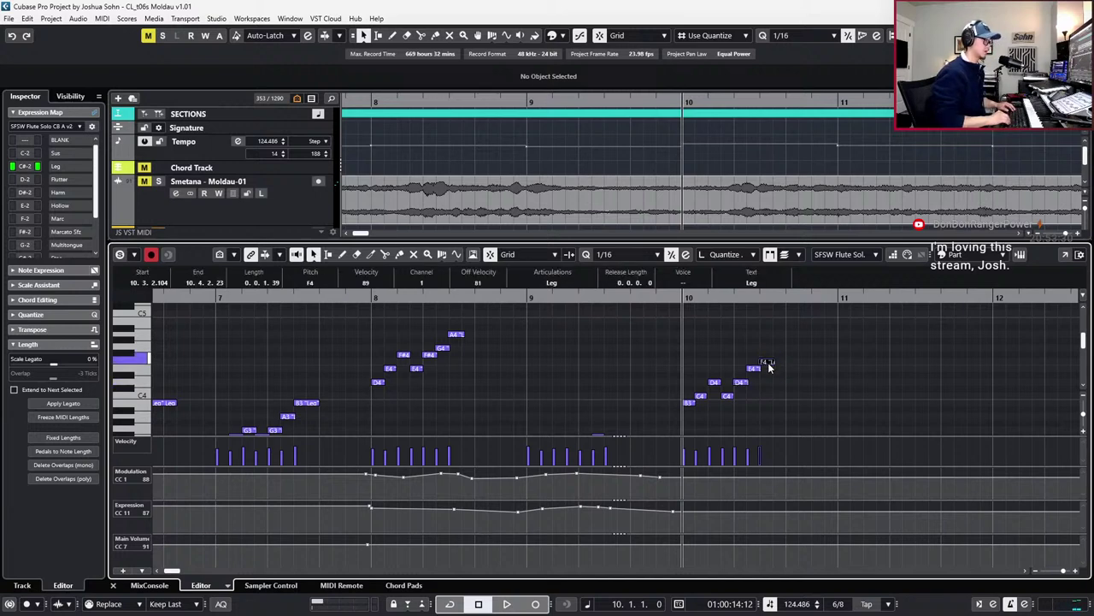
{"action": "key", "text": "Up"}
{"action": "key", "text": "space"}
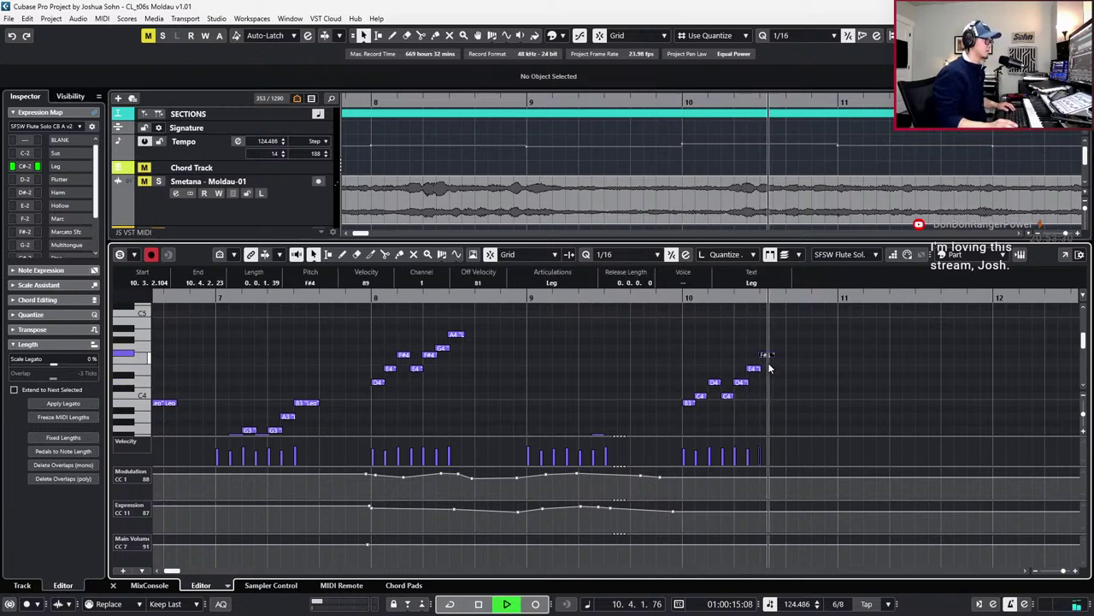
Copy the bar 9 solo flute phrase and paste it at the start of bar 11
{"action": "scroll", "coordinate": [768, 367], "scroll_direction": "down", "scroll_amount": 2}
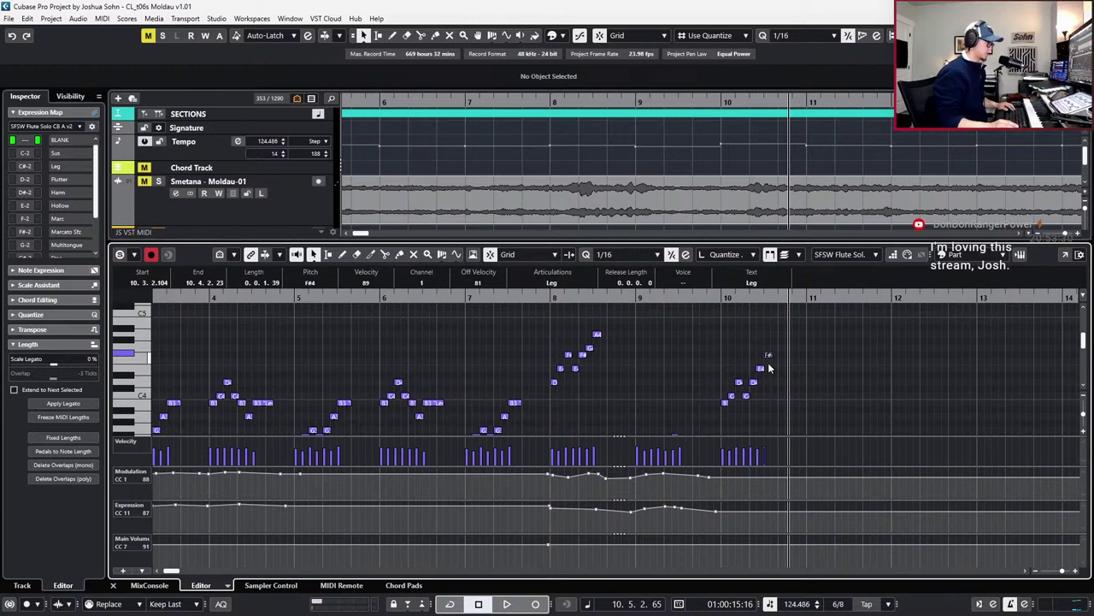
{"action": "scroll", "coordinate": [742, 407], "scroll_direction": "right", "scroll_amount": 1}
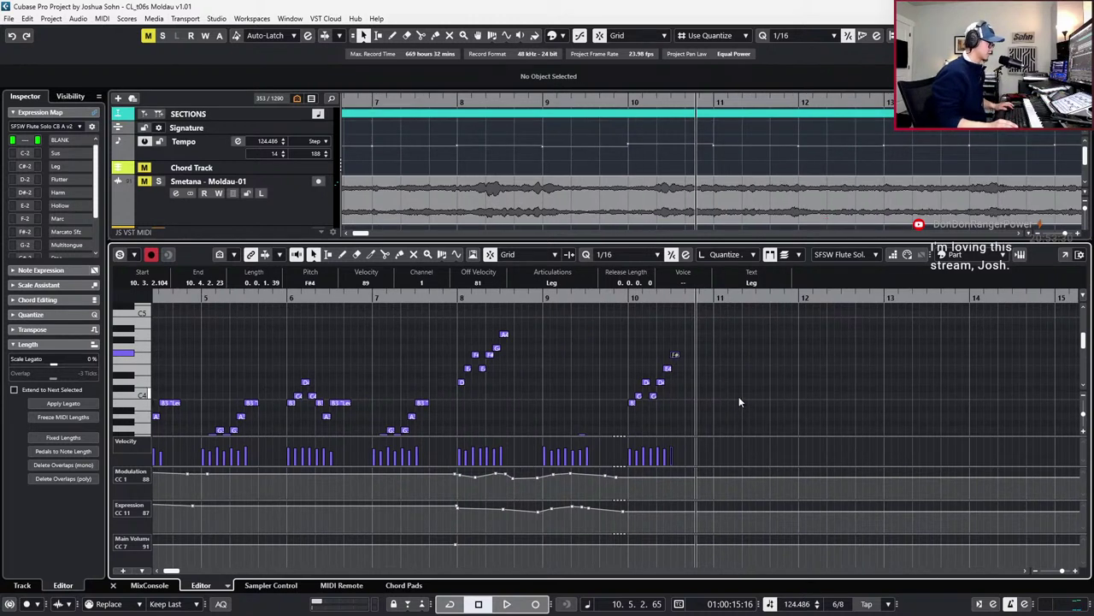
{"action": "scroll", "coordinate": [470, 366], "scroll_direction": "down", "scroll_amount": 2}
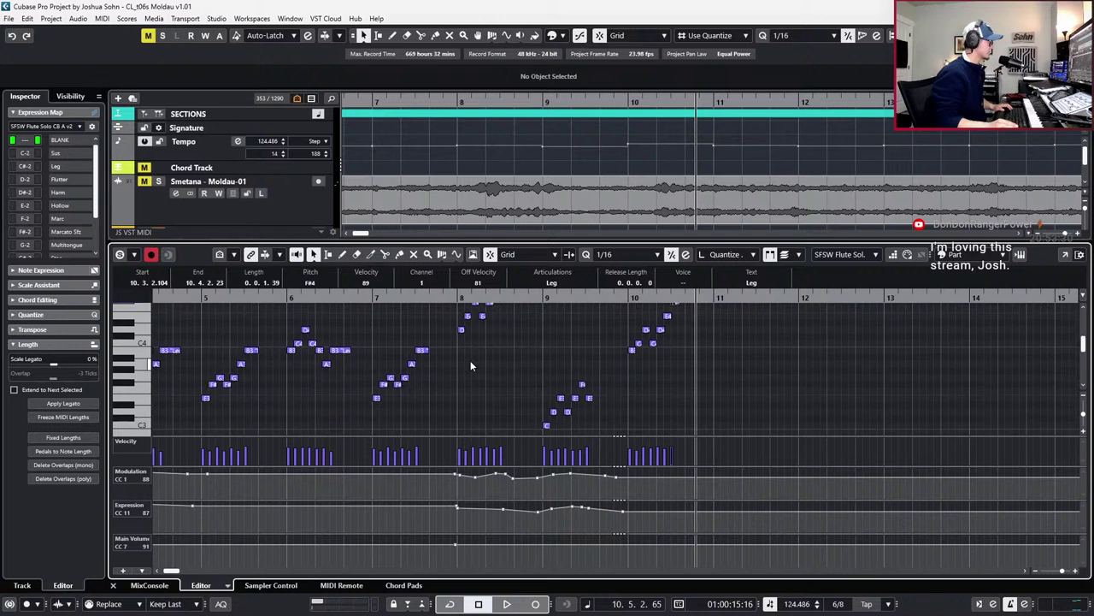
{"action": "left_click_drag", "start_coordinate": [475, 362], "coordinate": [609, 437]}
{"action": "key", "text": "ctrl+c"}
{"action": "key", "text": "ctrl+KP_Subtract"}
{"action": "key", "text": "ctrl+KP_Add"}
{"action": "key", "text": "ctrl+v"}
Transpose the pasted bar 11 phrase up nine semitones so it starts on A3
{"action": "key", "text": "Up"}
{"action": "key", "text": "Up"}
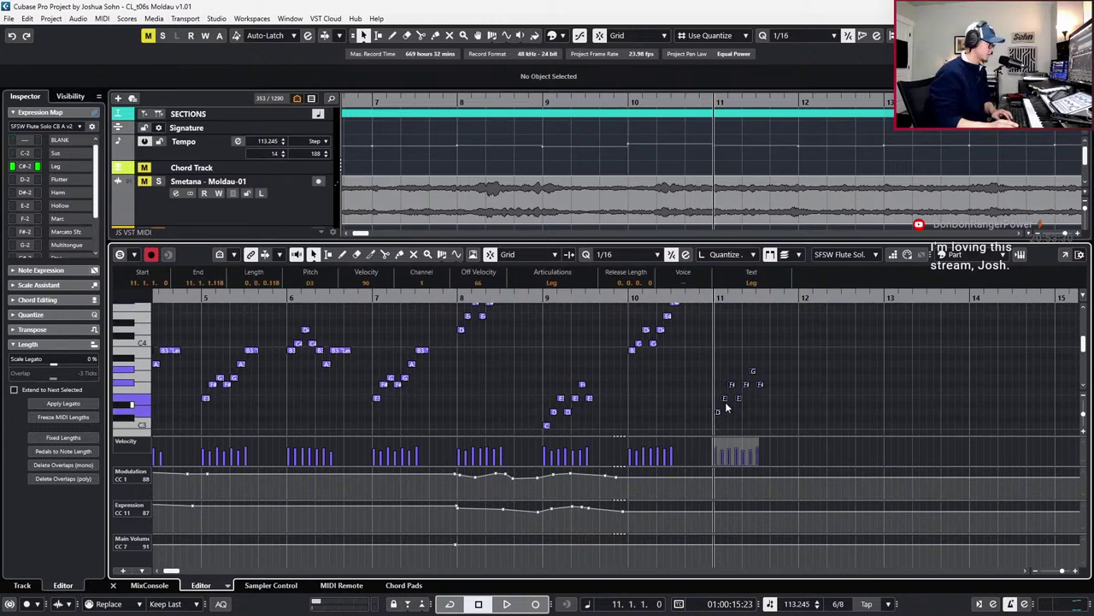
{"action": "key", "text": "Up"}
{"action": "key", "text": "Up"}
{"action": "key", "text": "Up"}
{"action": "key", "text": "Up"}
{"action": "key", "text": "Up"}
{"action": "key", "text": "Up"}
{"action": "key", "text": "Up"}
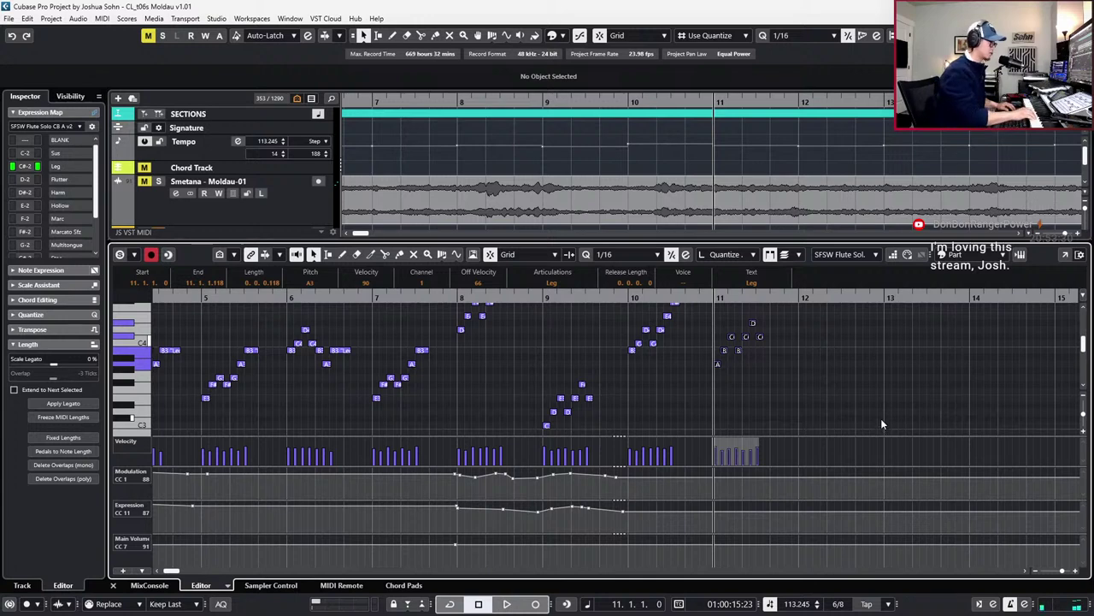
Lower the C#4 and D#4 notes in the bar 11 phrase to C4 and D4 and play the phrase back
{"action": "scroll", "coordinate": [817, 351], "scroll_direction": "up", "scroll_amount": 1}
{"action": "left_click_drag", "start_coordinate": [655, 327], "coordinate": [766, 342]}
{"action": "key", "text": "Down"}
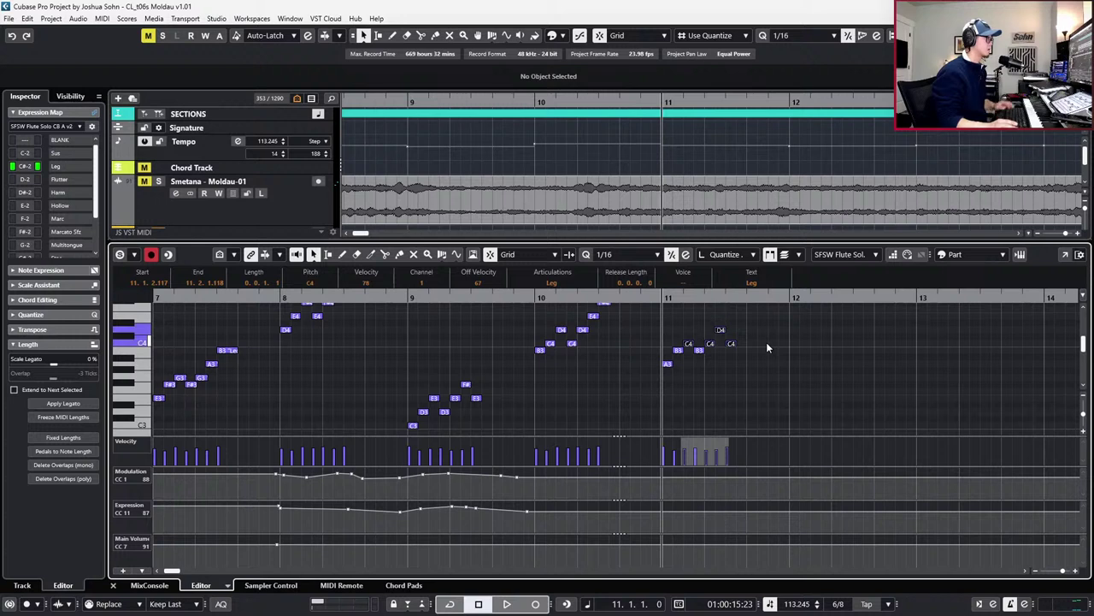
{"action": "key", "text": "space"}
{"action": "key", "text": "space"}
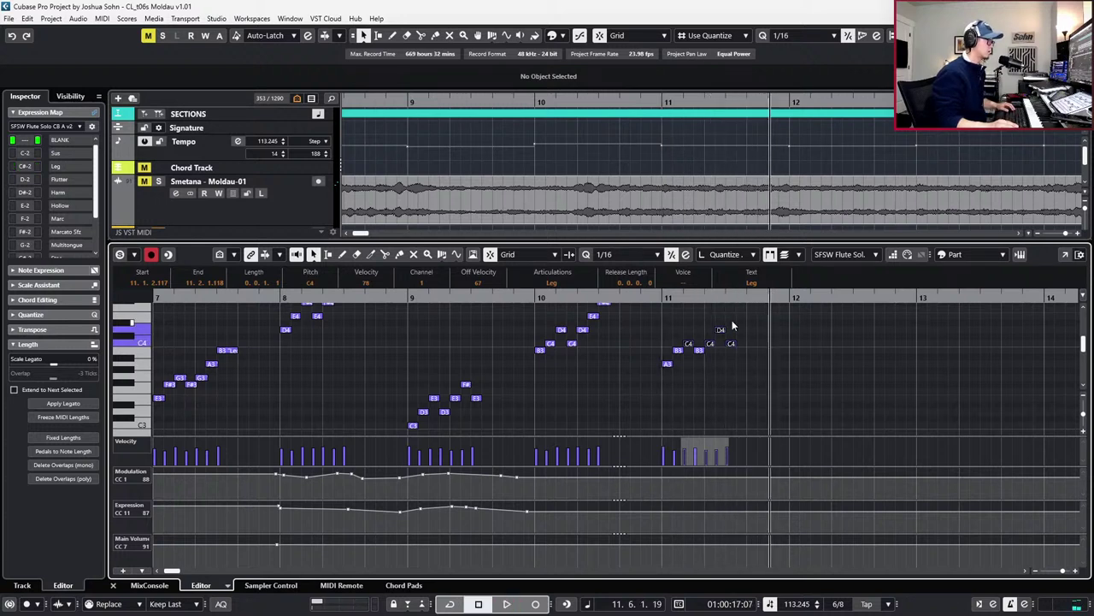
Raise the last note of the bar 11 flute phrase to E4
{"action": "left_click", "coordinate": [731, 343]}
{"action": "key", "text": "Up"}
{"action": "key", "text": "Up"}
{"action": "key", "text": "Up"}
{"action": "key", "text": "Up"}
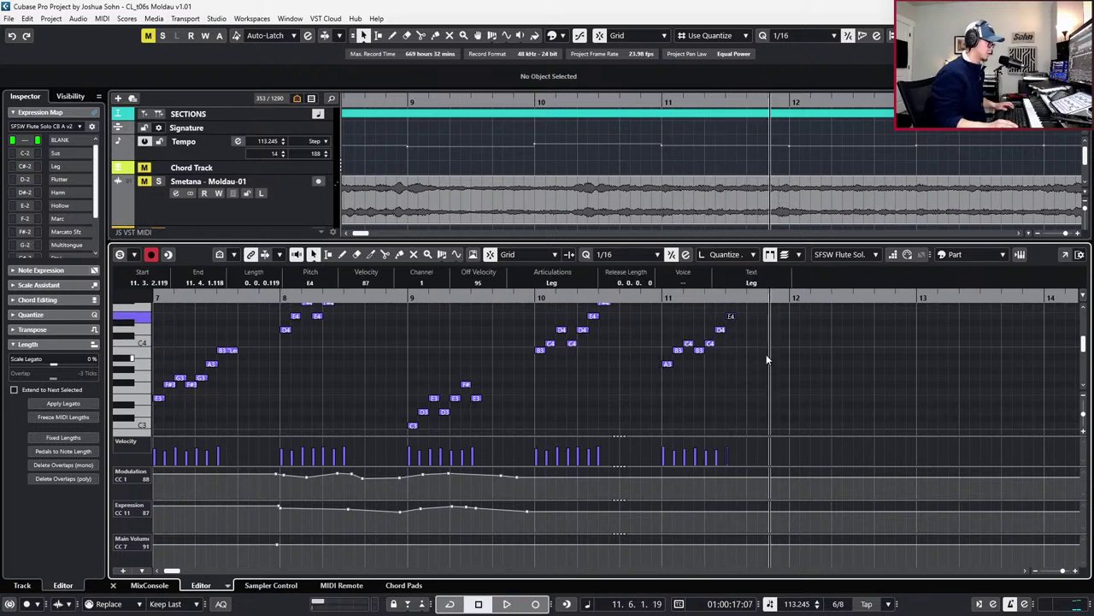
Copy the bar 10 phrase to the start of bar 12 and transpose the copy down four semitones so it starts on G3
{"action": "scroll", "coordinate": [767, 358], "scroll_direction": "right", "scroll_amount": 3}
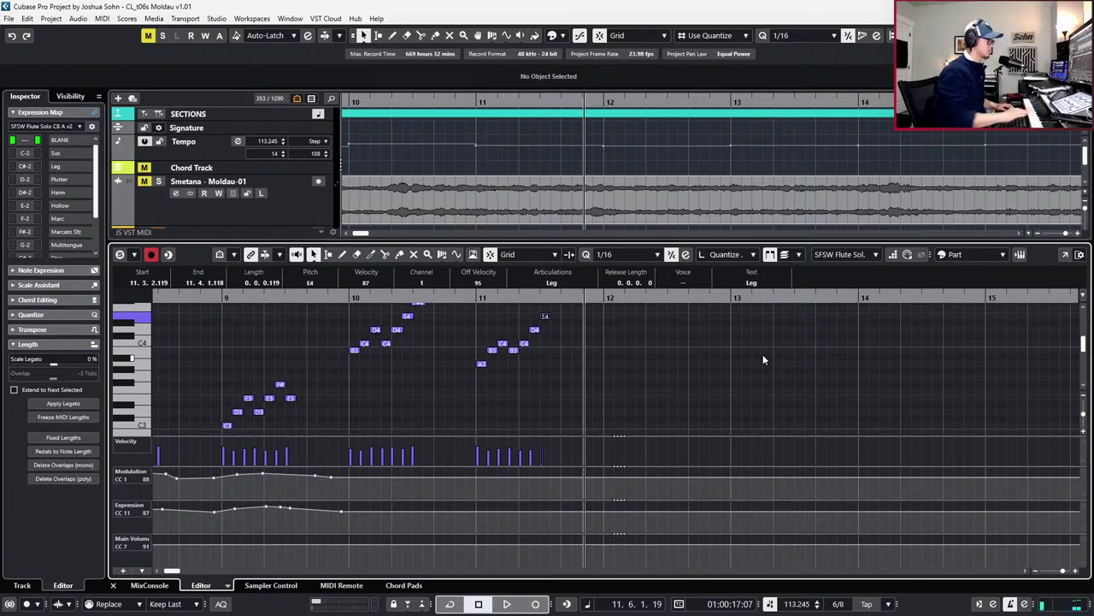
{"action": "scroll", "coordinate": [525, 311], "scroll_direction": "up", "scroll_amount": 1}
{"action": "left_click_drag", "start_coordinate": [351, 329], "coordinate": [436, 377]}
{"action": "key", "text": "ctrl+c"}
{"action": "key", "text": "ctrl+v"}
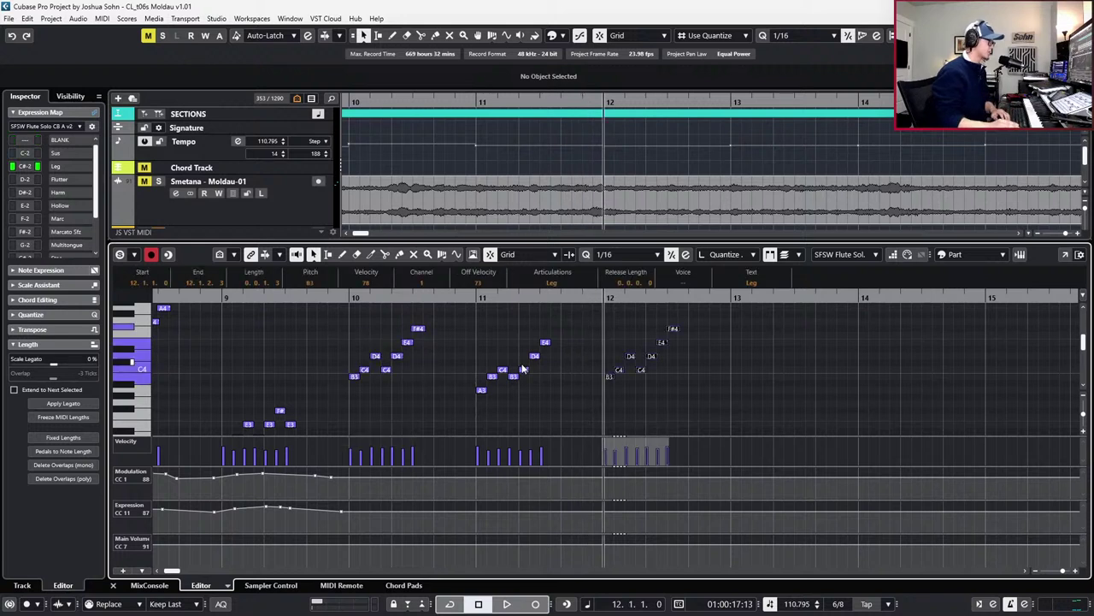
{"action": "key", "text": "Down"}
{"action": "key", "text": "Down"}
{"action": "key", "text": "Down"}
{"action": "key", "text": "Down"}
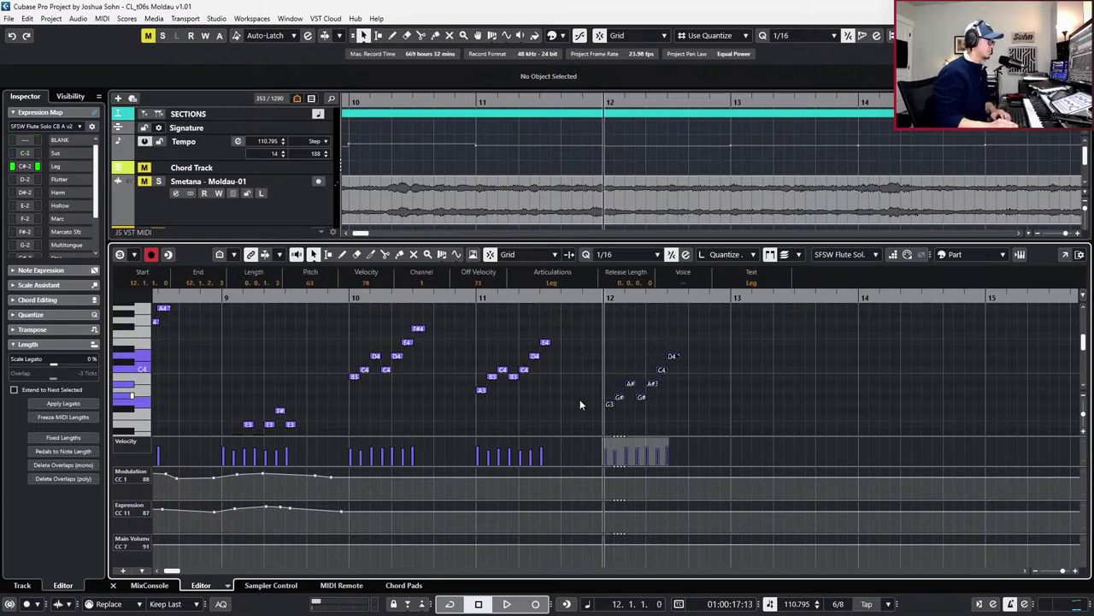
Raise the bar 12 G#3 and A#3 notes to A3 and B3, lower the last note to B3, and play the phrase
{"action": "left_click_drag", "start_coordinate": [601, 397], "coordinate": [673, 376]}
{"action": "key", "text": "Up"}
{"action": "left_click", "coordinate": [659, 366]}
{"action": "key", "text": "space"}
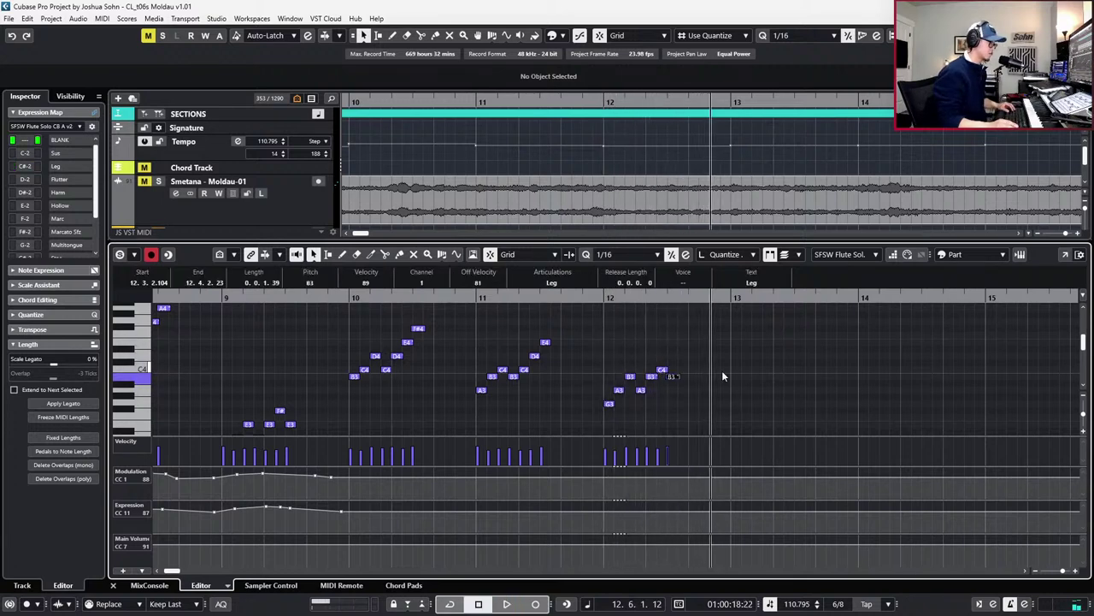
Copy the bar 11 phrase to the start of bar 13 and transpose the copy down three semitones so it starts on F#3
{"action": "scroll", "coordinate": [722, 372], "scroll_direction": "right", "scroll_amount": 3}
{"action": "scroll", "coordinate": [642, 362], "scroll_direction": "left", "scroll_amount": 1}
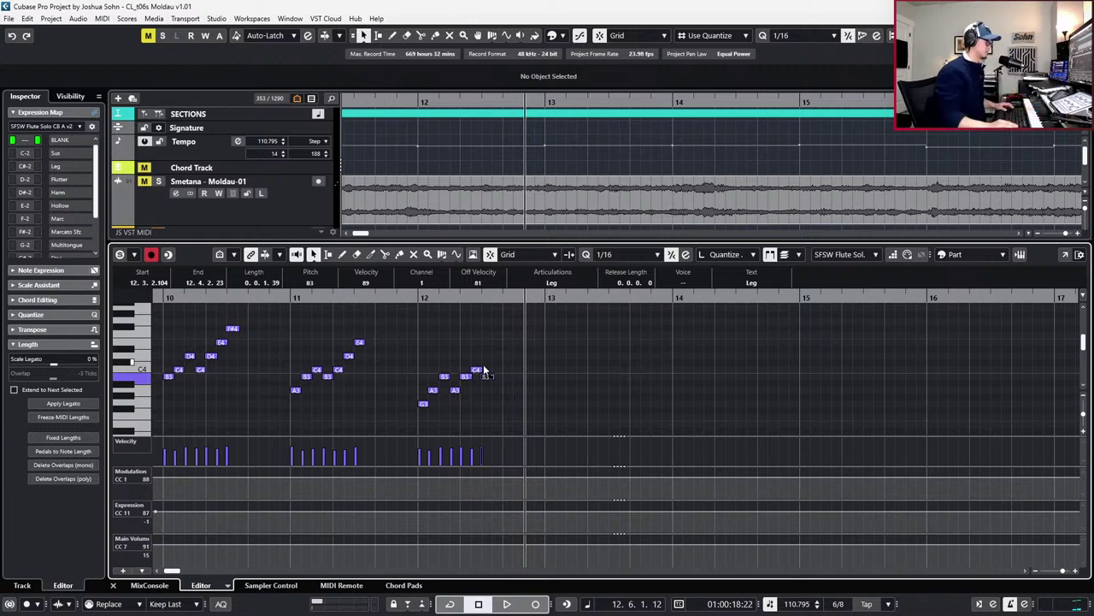
{"action": "left_click_drag", "start_coordinate": [265, 339], "coordinate": [376, 414]}
{"action": "key", "text": "ctrl+c"}
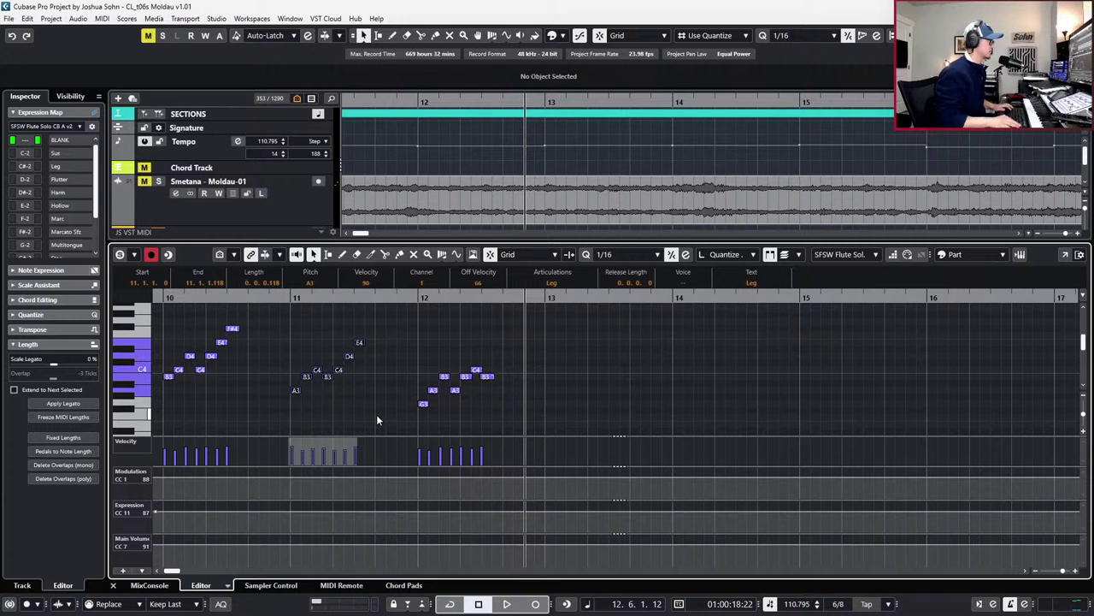
{"action": "key", "text": "KP_Add"}
{"action": "key", "text": "ctrl+v"}
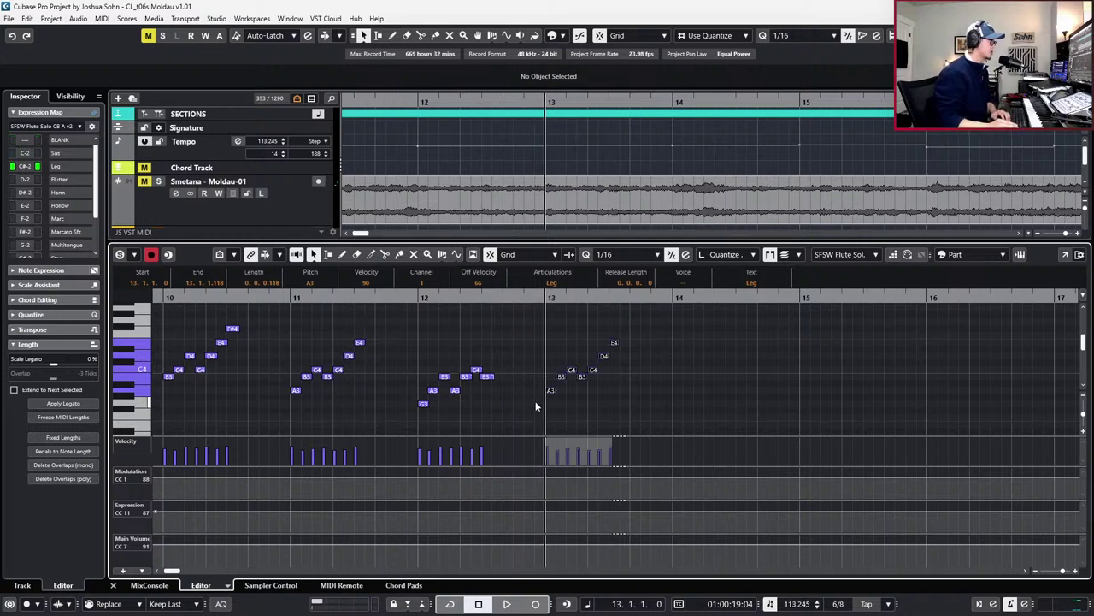
{"action": "key", "text": "Down"}
{"action": "key", "text": "Down"}
{"action": "key", "text": "Down"}
Lower both G#3 notes in the bar 13 phrase to G3 and play the phrase back
{"action": "left_click", "coordinate": [562, 397]}
{"action": "key", "text": "Down"}
{"action": "left_click", "coordinate": [569, 390]}
{"action": "key", "text": "Down"}
{"action": "key", "text": "ctrl+z"}
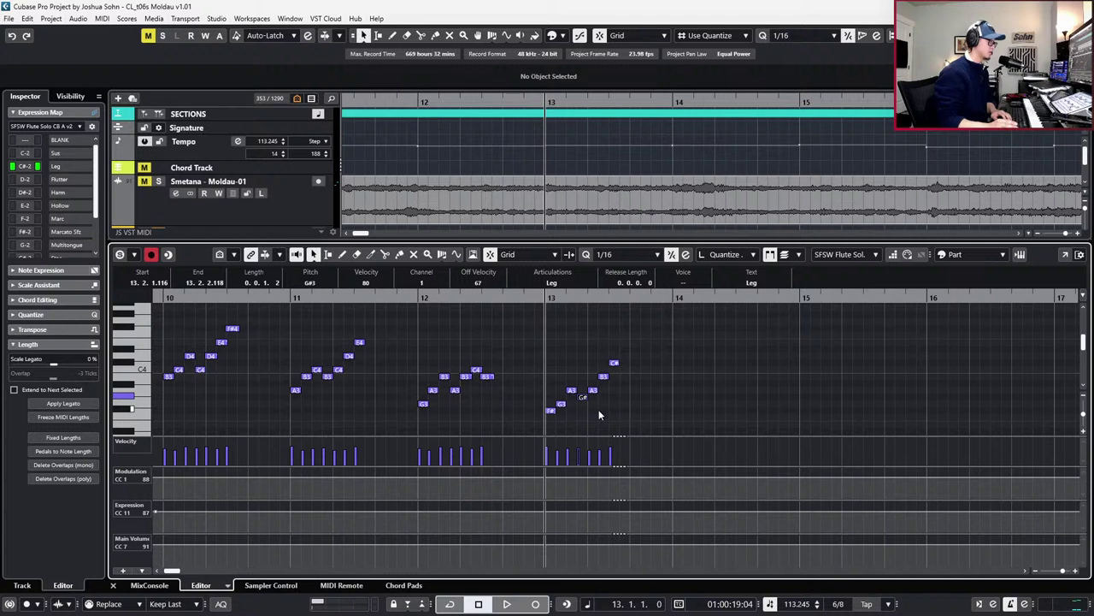
{"action": "key", "text": "Down"}
{"action": "left_click", "coordinate": [592, 390]}
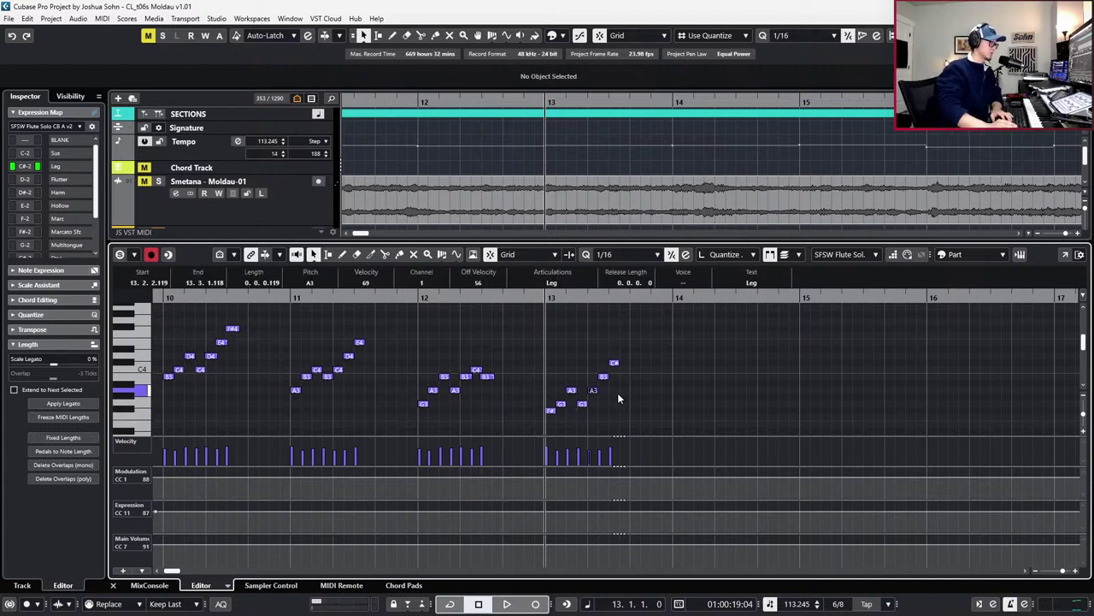
{"action": "left_click", "coordinate": [607, 377]}
{"action": "left_click", "coordinate": [614, 363]}
{"action": "key", "text": "space"}
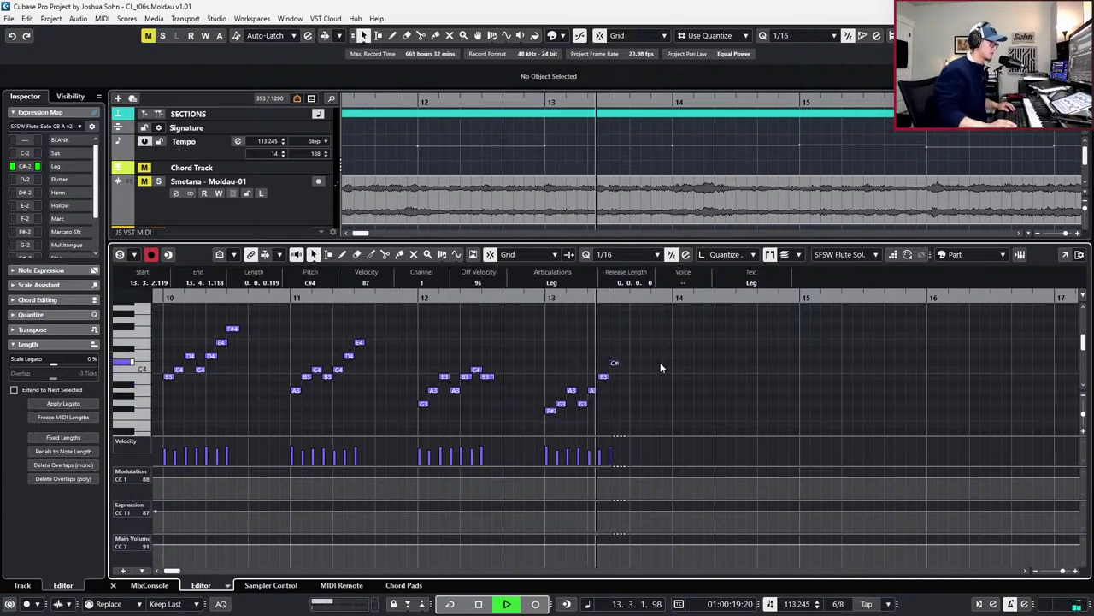
{"action": "key", "text": "space"}
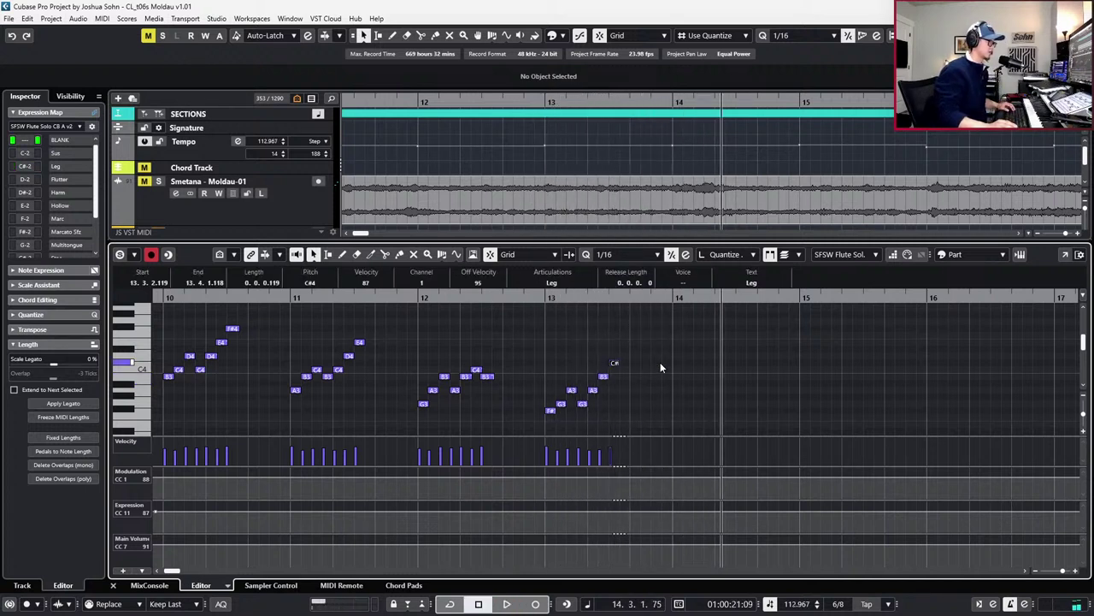
Record the bar 14 flute phrase D#4, E4, F#4, E4, D#4, C#4, B3, starting playback from bar 13
{"action": "key", "text": "KP_Subtract"}
{"action": "key", "text": "l"}
{"action": "key", "text": "KP_Subtract"}
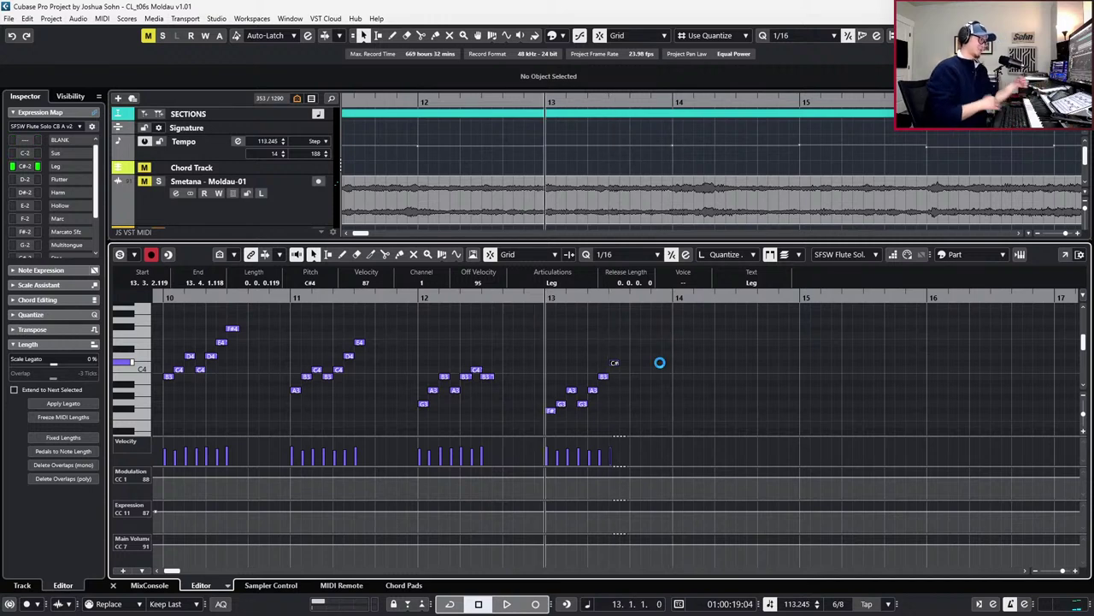
{"action": "scroll", "coordinate": [716, 396], "scroll_direction": "down", "scroll_amount": 1}
{"action": "scroll", "coordinate": [716, 396], "scroll_direction": "right", "scroll_amount": 1}
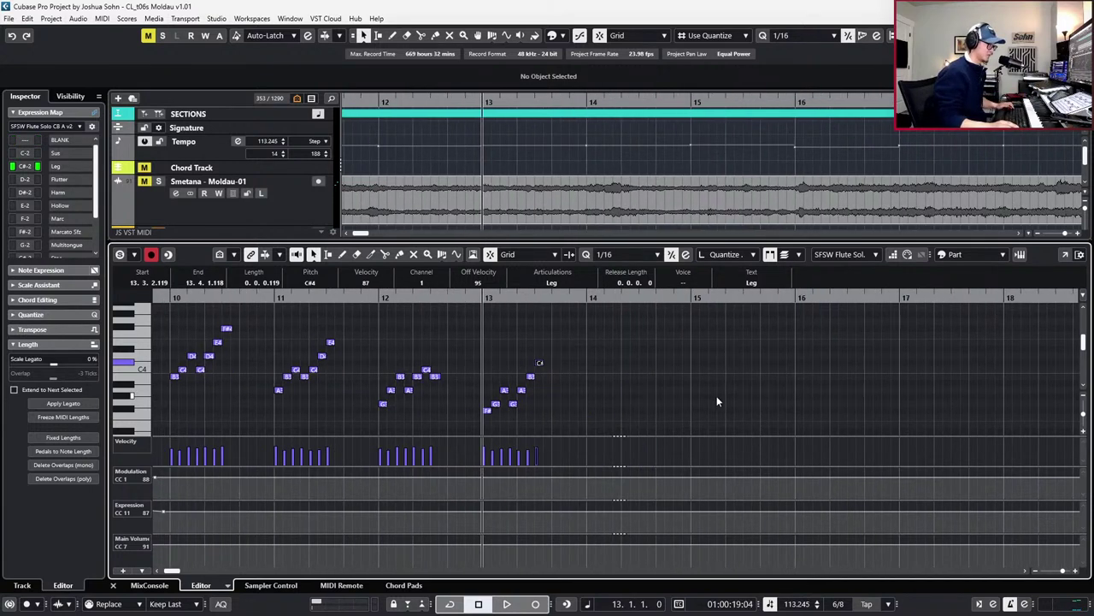
{"action": "key", "text": "KP_Add"}
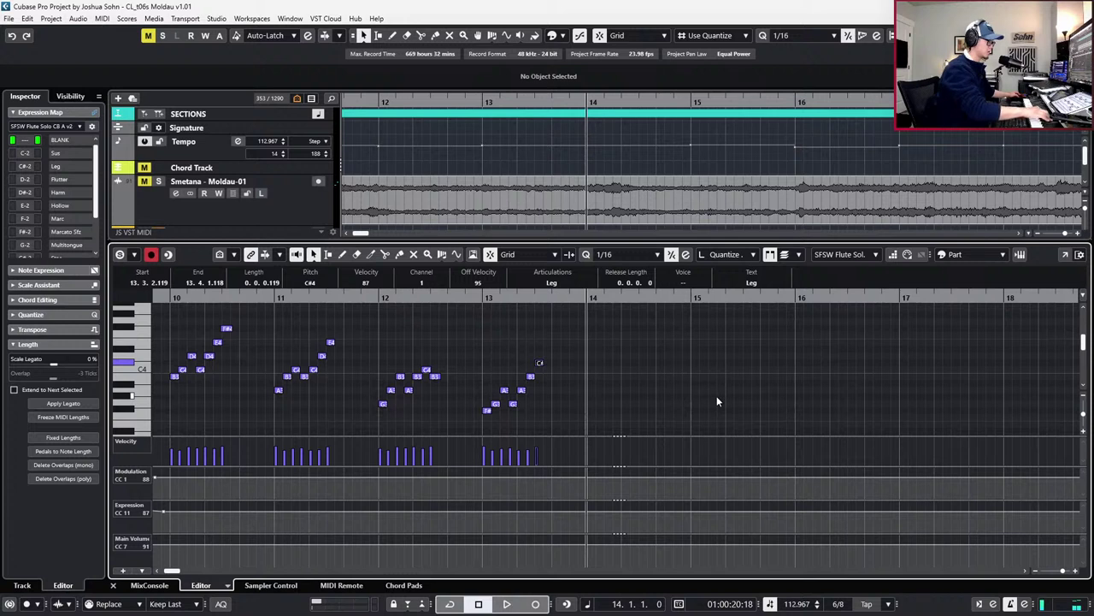
{"action": "key", "text": "KP_Subtract"}
{"action": "key", "text": "KP_Multiply"}
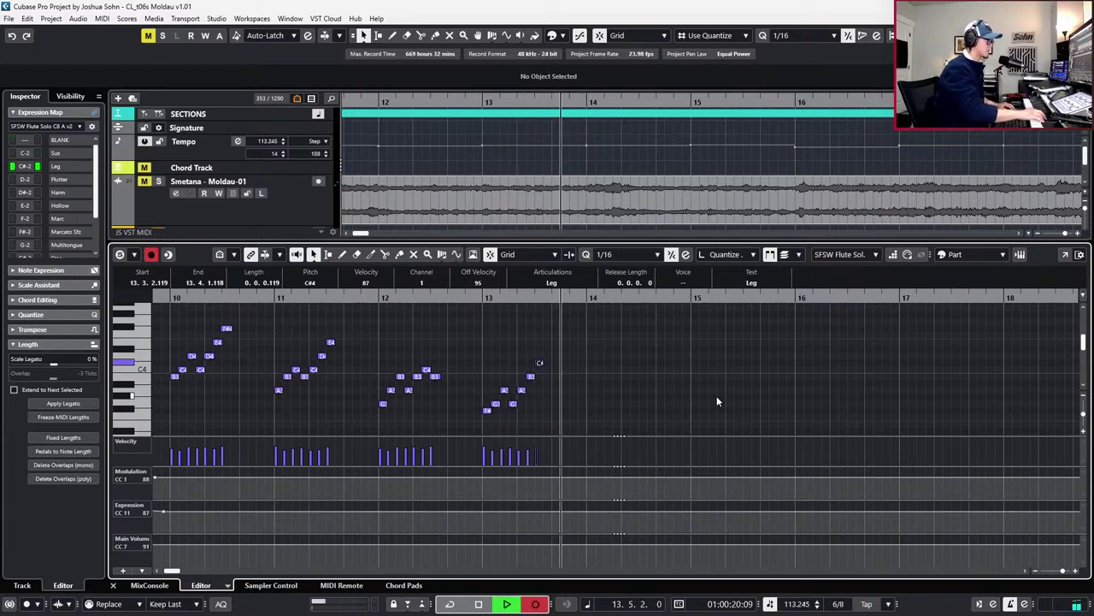
{"action": "key", "text": "KP_0"}
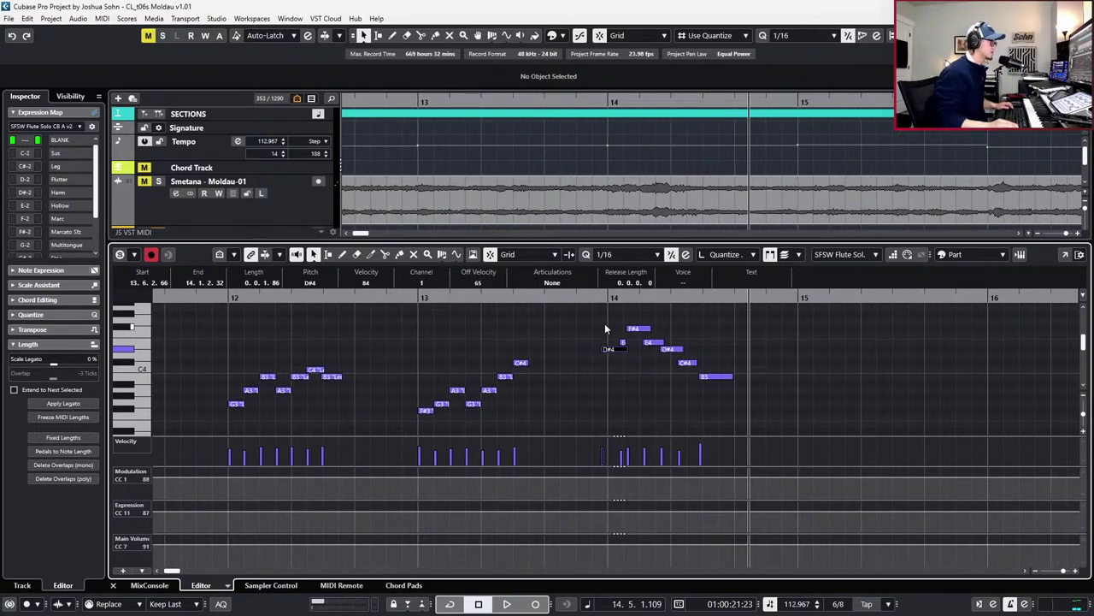
Nudge the recorded bar 14 notes slightly later, quantize their lengths and starts to 1/16, and play them back
{"action": "left_click_drag", "start_coordinate": [596, 317], "coordinate": [777, 419]}
{"action": "key", "text": "ctrl+Right"}
{"action": "key", "text": "ctrl+Right"}
{"action": "key", "text": "KP_1"}
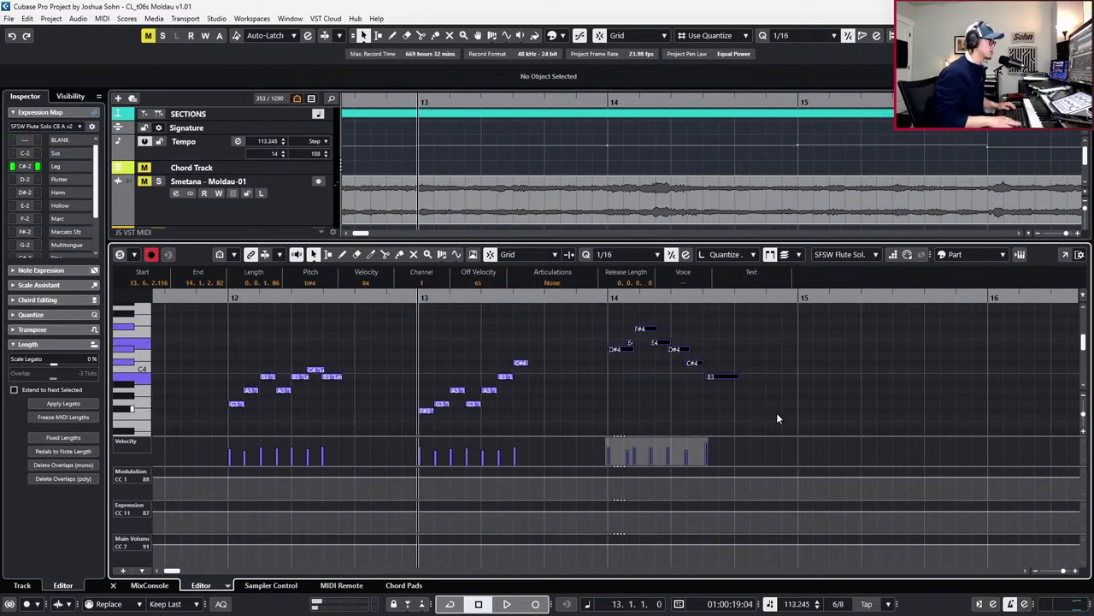
{"action": "key", "text": "alt+q"}
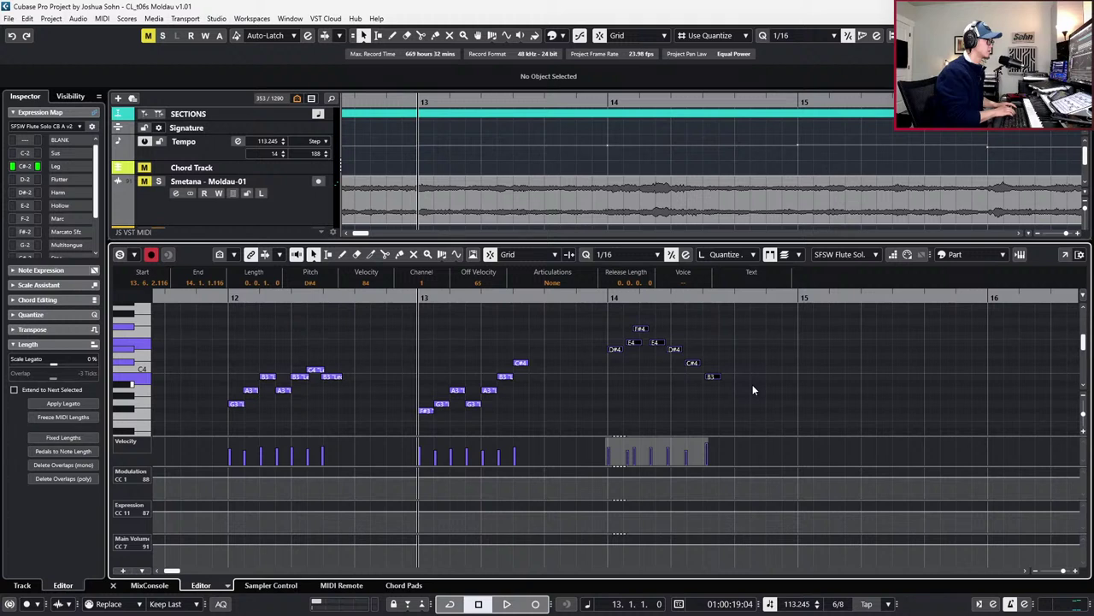
{"action": "key", "text": "q"}
{"action": "key", "text": "space"}
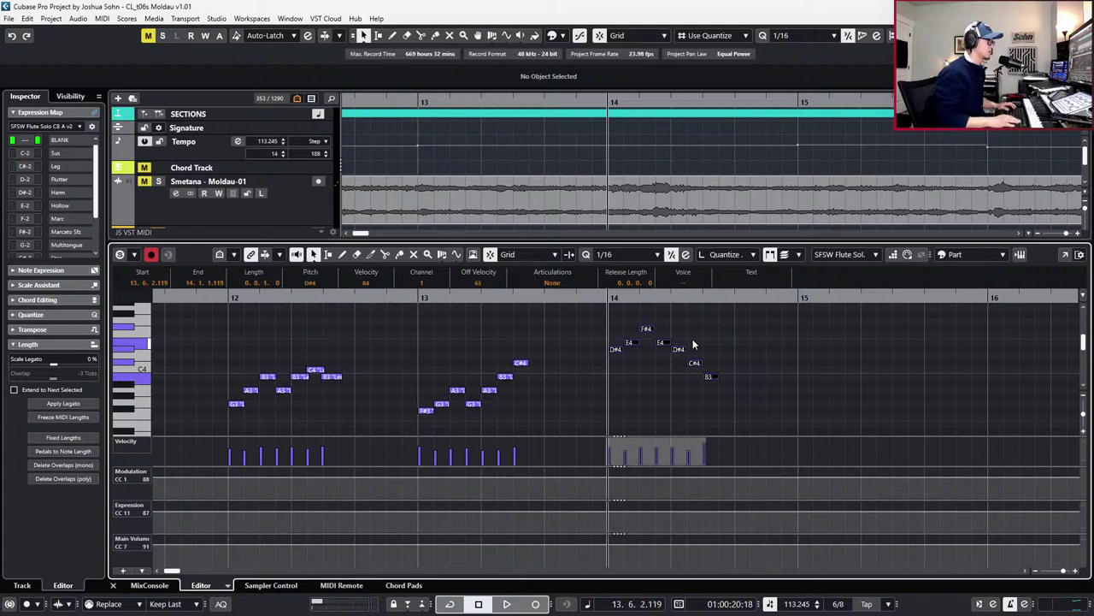
{"action": "key", "text": "space"}
Lengthen the final B3 of the bar 14 phrase and extend the six preceding notes so they overlap
{"action": "left_click", "coordinate": [715, 386]}
{"action": "left_click_drag", "start_coordinate": [717, 376], "coordinate": [733, 379]}
{"action": "left_click_drag", "start_coordinate": [571, 322], "coordinate": [695, 386]}
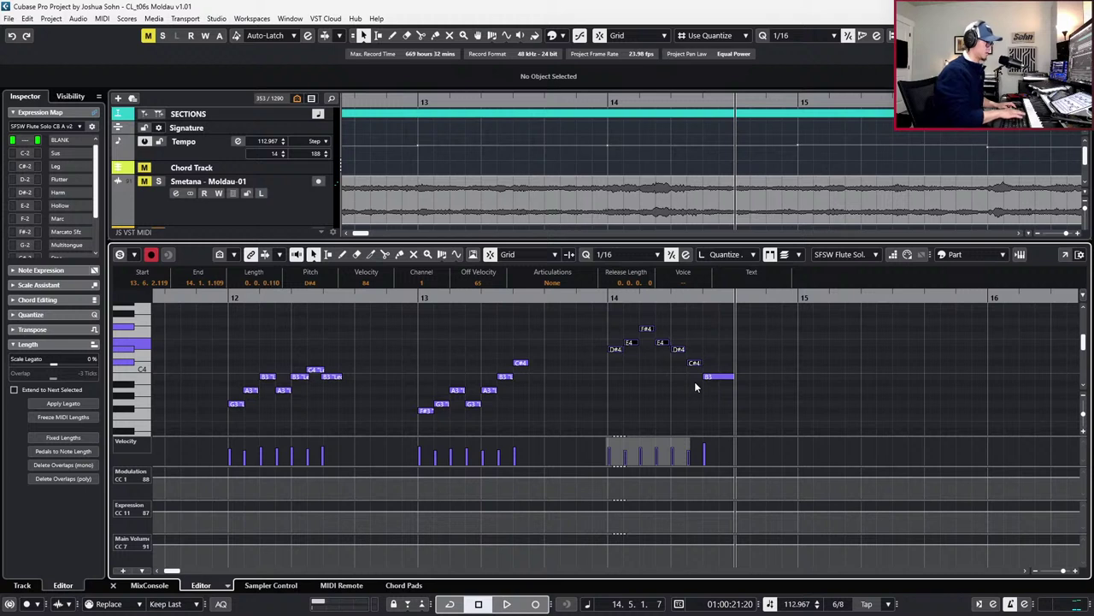
{"action": "key", "text": "alt+shift+Right"}
Assign the Leg articulation to all bar 14 notes and shorten the final B3 to a length of 0.0.1.0
{"action": "left_click_drag", "start_coordinate": [610, 316], "coordinate": [716, 383]}
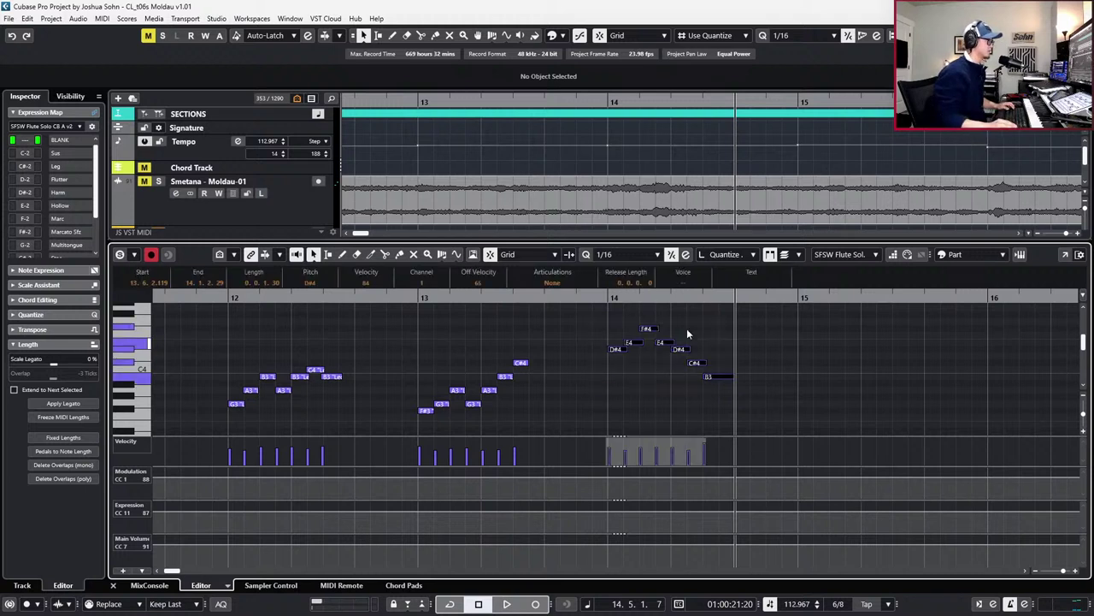
{"action": "left_click", "coordinate": [552, 283]}
{"action": "left_click", "coordinate": [554, 311]}
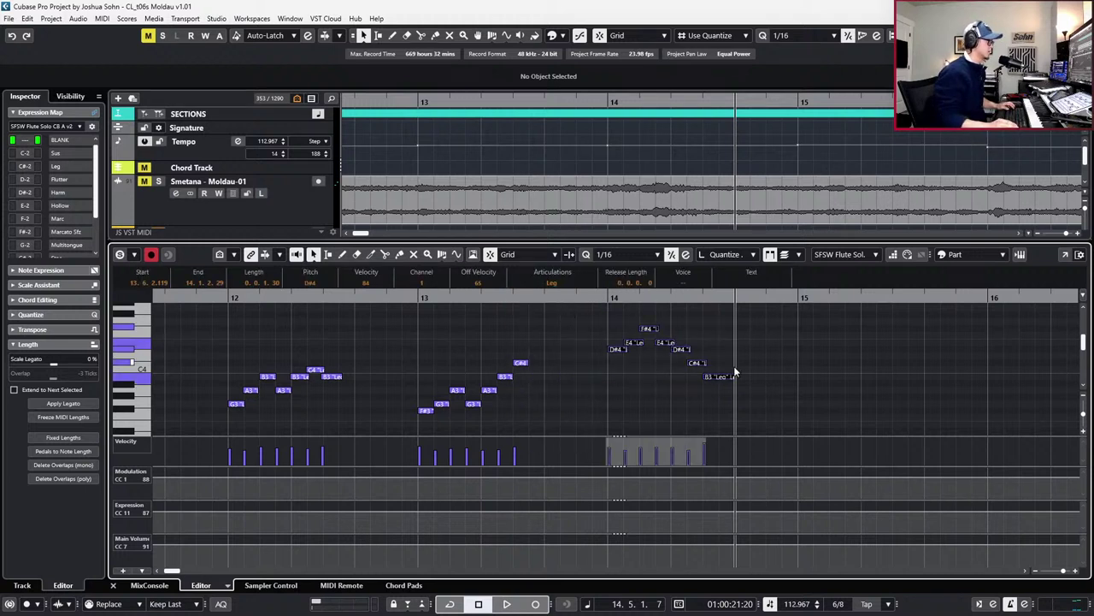
{"action": "key", "text": "g"}
{"action": "key", "text": "l"}
{"action": "left_click_drag", "start_coordinate": [748, 366], "coordinate": [722, 392]}
{"action": "key", "text": "alt+shift+Left"}
{"action": "key", "text": "h"}
{"action": "scroll", "coordinate": [705, 366], "scroll_direction": "up", "scroll_amount": 1}
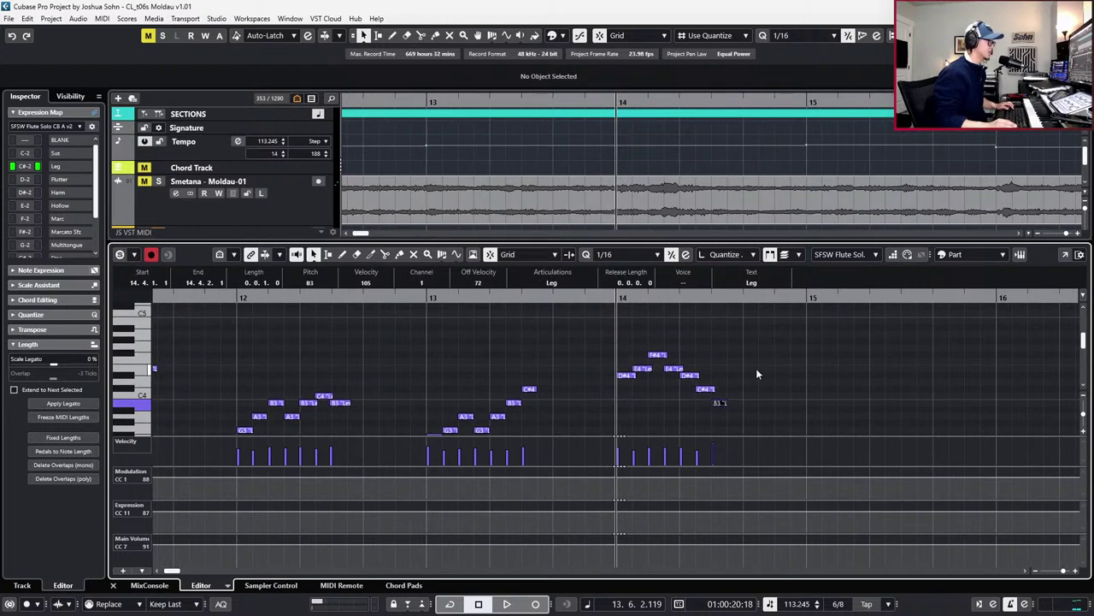
Copy the bar 14 flute phrase and paste it at the start of bar 15
{"action": "scroll", "coordinate": [770, 369], "scroll_direction": "down", "scroll_amount": 1}
{"action": "scroll", "coordinate": [778, 372], "scroll_direction": "right", "scroll_amount": 2}
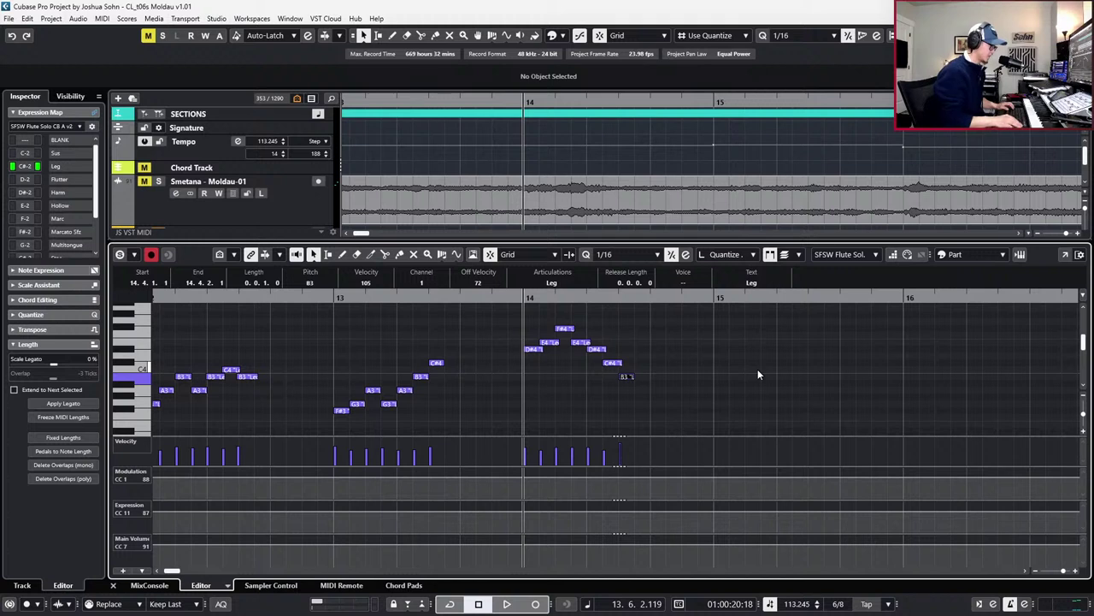
{"action": "key", "text": "KP_Add"}
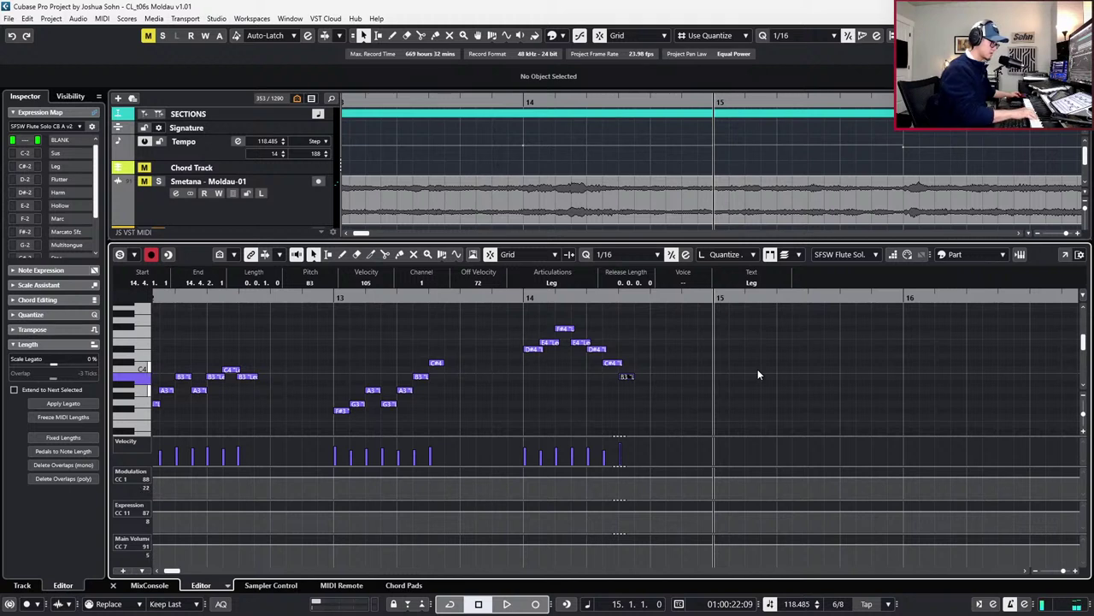
{"action": "key", "text": "shift+b"}
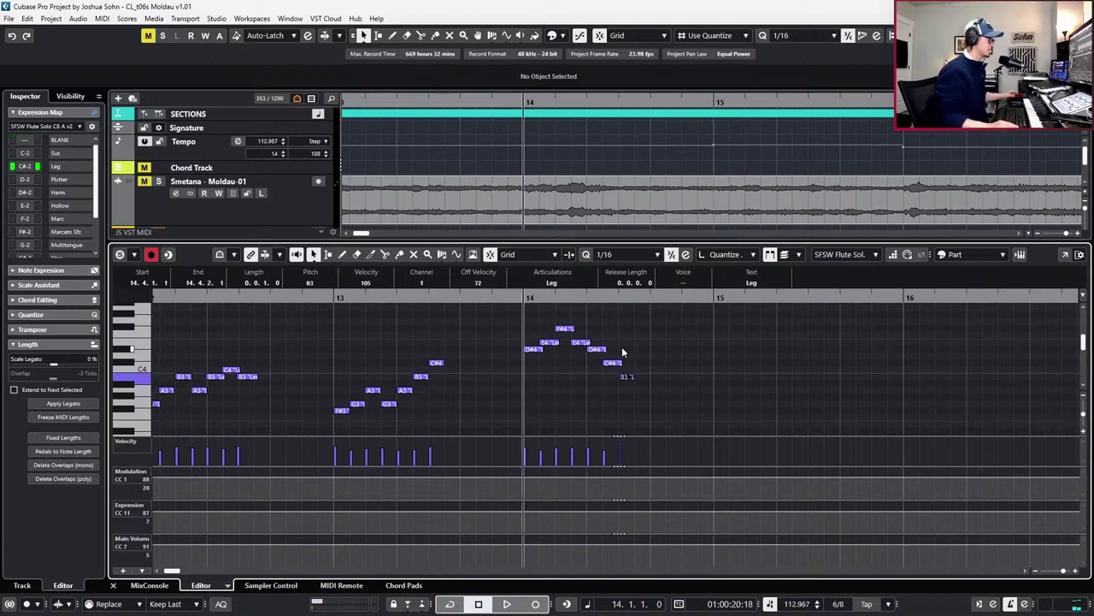
{"action": "left_click_drag", "start_coordinate": [339, 354], "coordinate": [405, 380]}
{"action": "left_click_drag", "start_coordinate": [498, 317], "coordinate": [638, 393]}
{"action": "key", "text": "ctrl+c"}
{"action": "key", "text": "shift+n"}
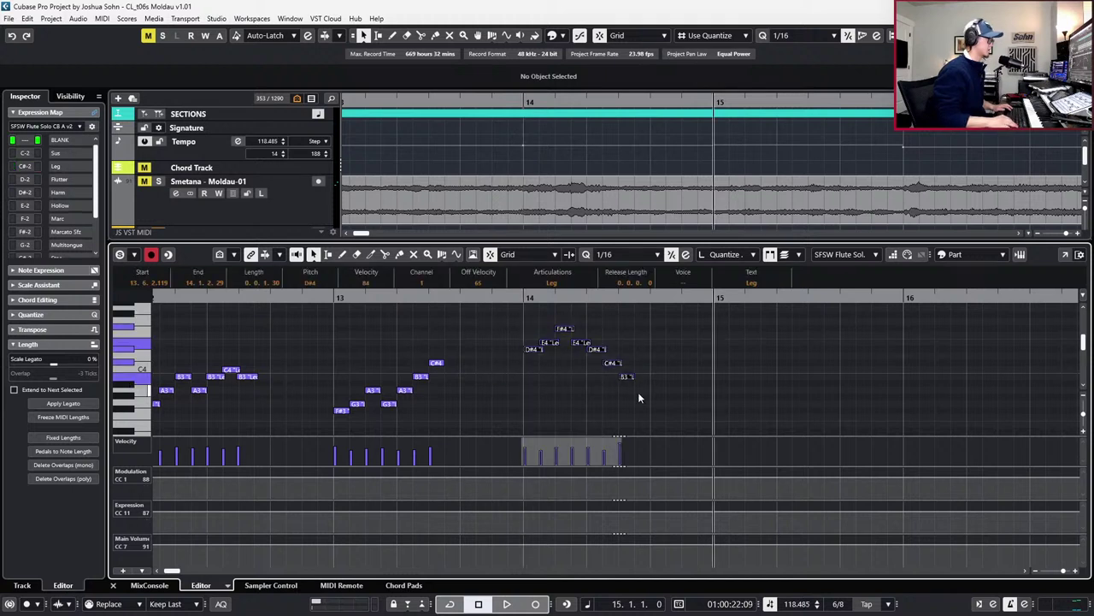
{"action": "key", "text": "ctrl+v"}
Transpose the pasted bar 15 phrase down four semitones so it starts on B3
{"action": "key", "text": "Down"}
{"action": "key", "text": "Down"}
{"action": "key", "text": "Down"}
{"action": "key", "text": "Down"}
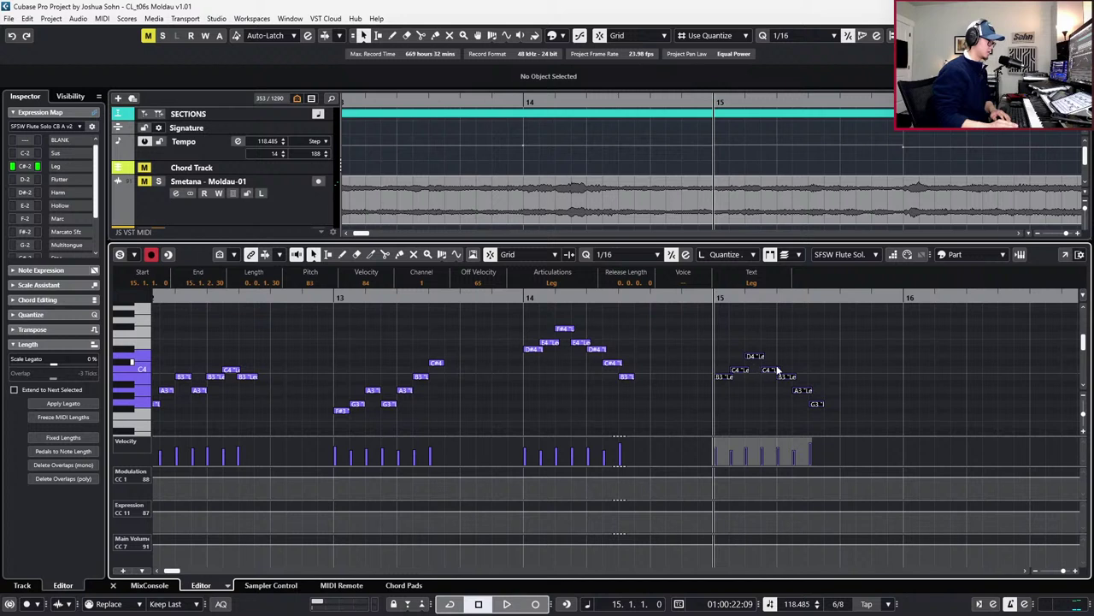
Raise the last note of the bar 15 phrase from G3 to B3 and play the phrase
{"action": "left_click", "coordinate": [816, 403]}
{"action": "key", "text": "Up"}
{"action": "key", "text": "Up"}
{"action": "key", "text": "Up"}
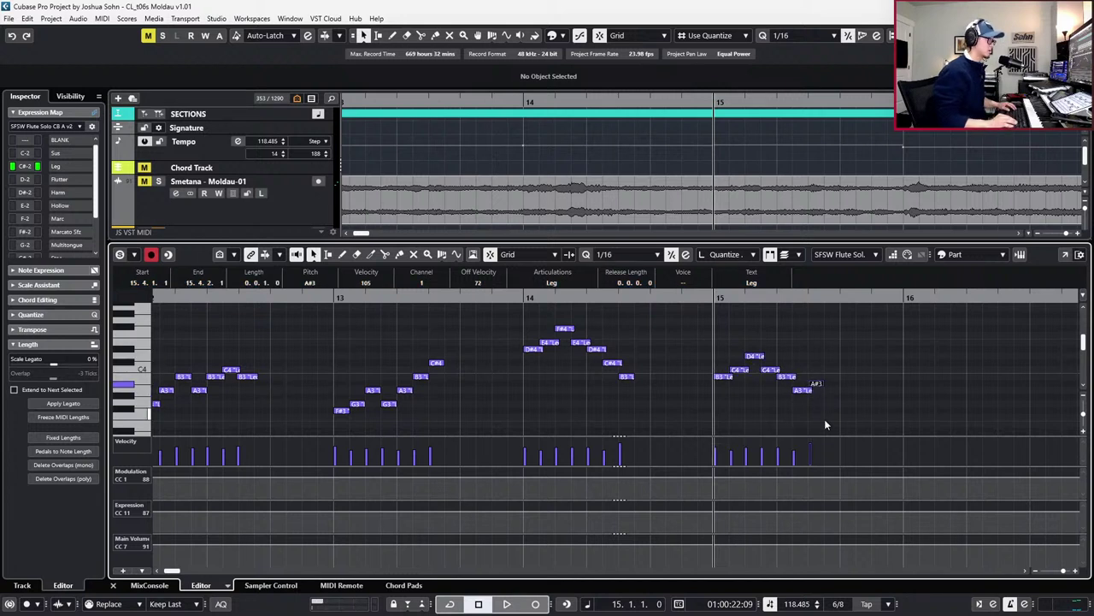
{"action": "key", "text": "Up"}
{"action": "key", "text": "space"}
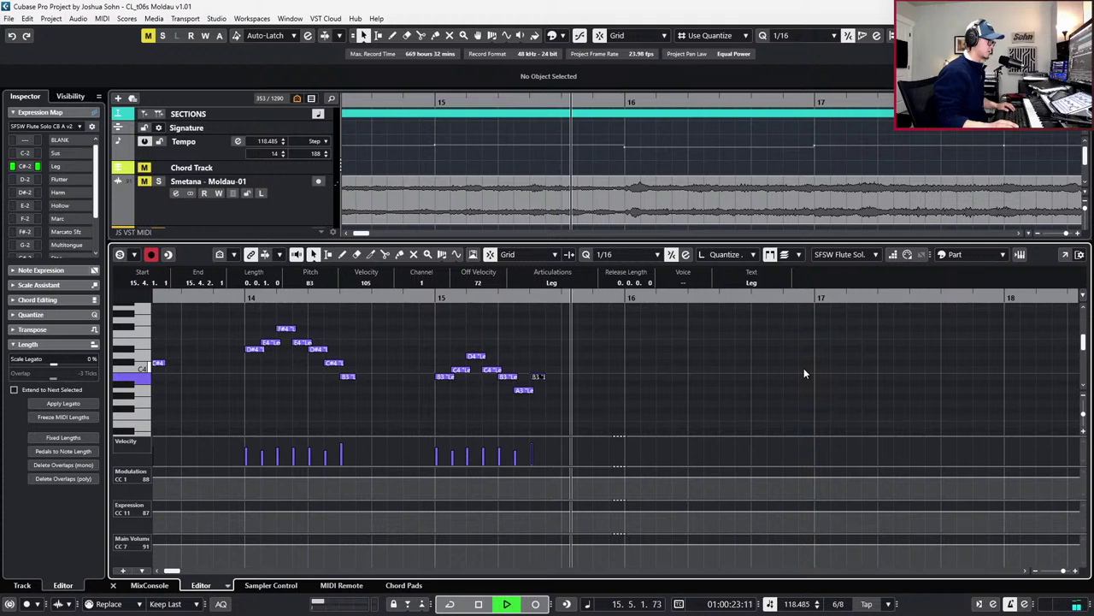
{"action": "key", "text": "space"}
Set the velocity of the last B3 in bar 15 to 93 and return the cursor to bar 15
{"action": "key", "text": "l"}
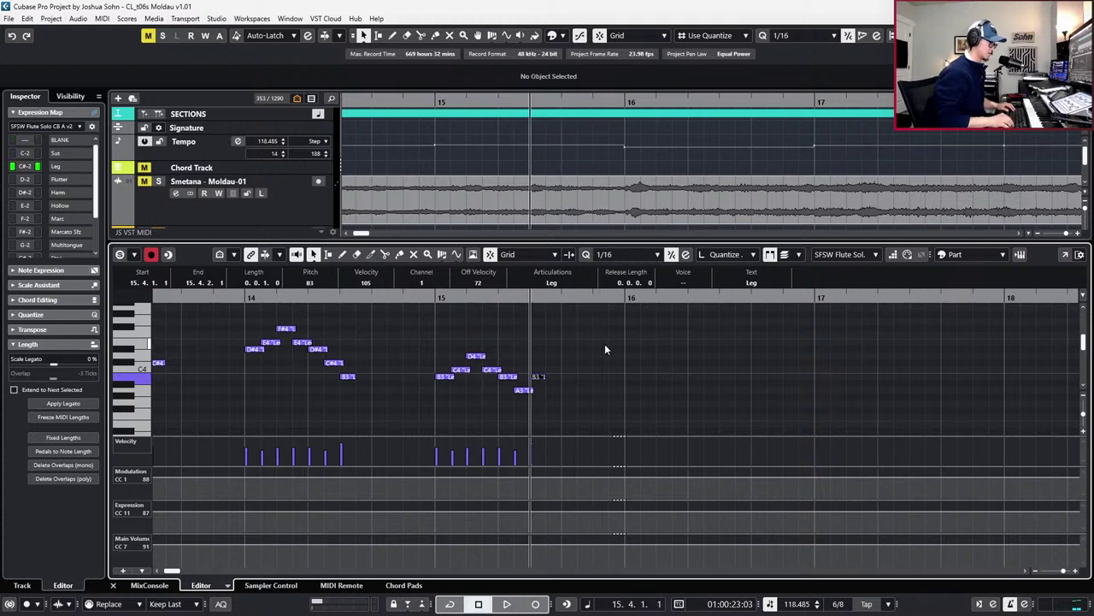
{"action": "key", "text": "Up"}
{"action": "key", "text": "Down"}
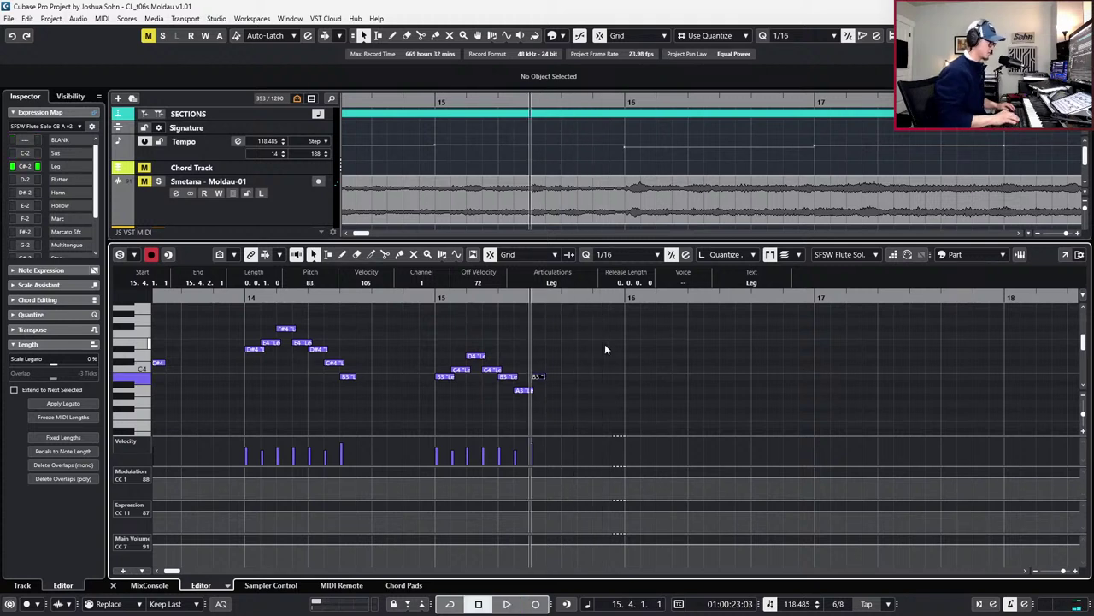
{"action": "key", "text": "ctrl+z"}
{"action": "key", "text": "KP_0"}
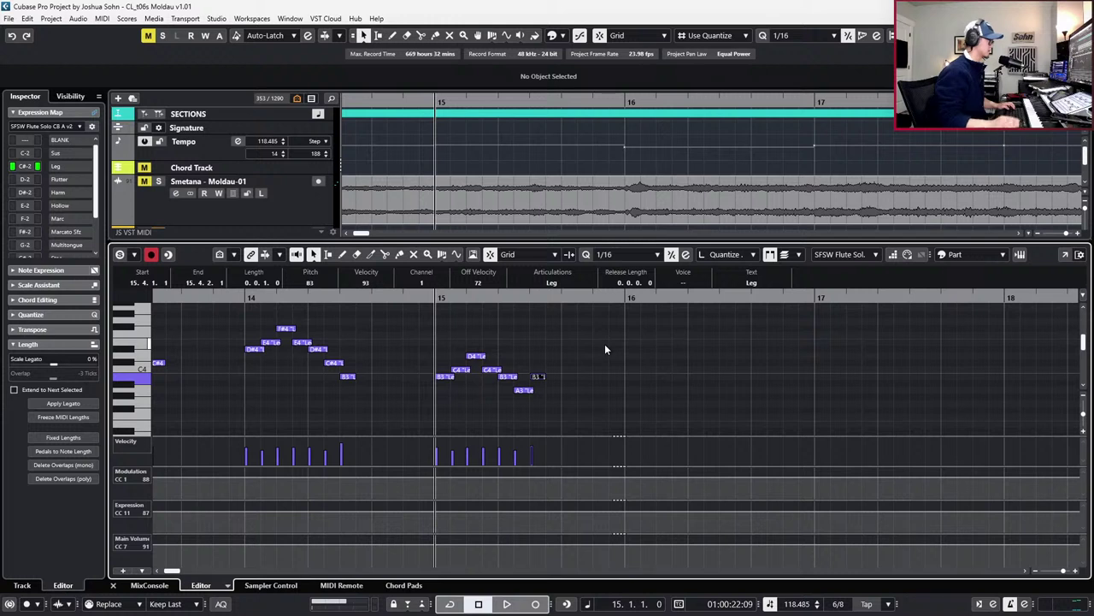
Trim the end of the A3 before the last bar 15 note and quantize the final B3 to the 1/16 grid
{"action": "left_click_drag", "start_coordinate": [532, 390], "coordinate": [531, 391]}
{"action": "left_click", "coordinate": [537, 375]}
{"action": "key", "text": "q"}
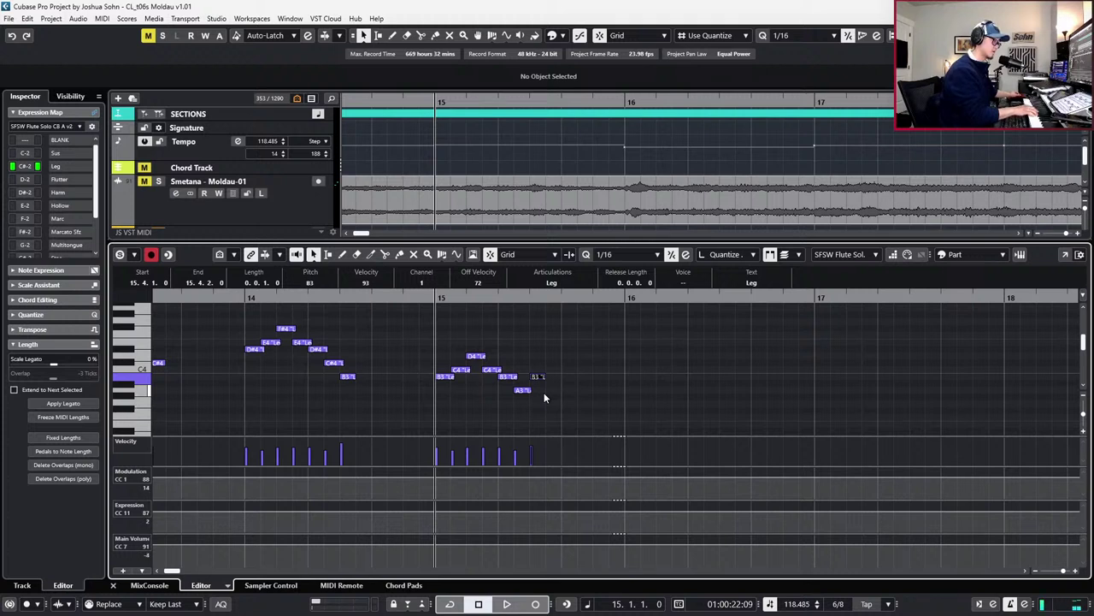
Record a seven-note phrase in bar 16 of the solo flute part, rising from E3 to a final C4
{"action": "key", "text": "KP_Add"}
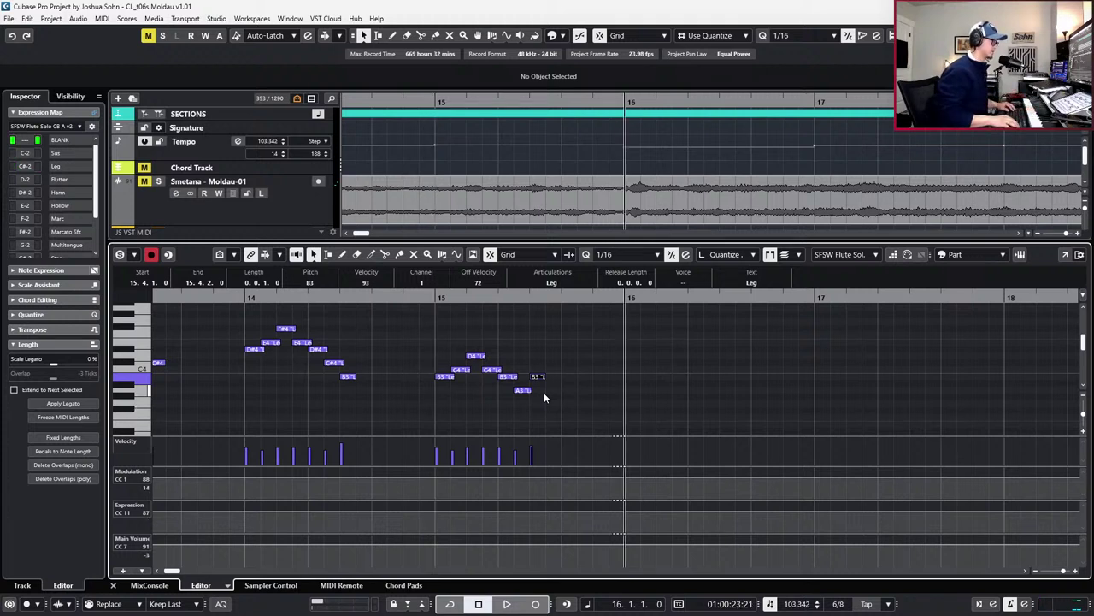
{"action": "key", "text": "KP_Subtract"}
{"action": "key", "text": "KP_Subtract"}
{"action": "key", "text": "ctrl+Right"}
{"action": "key", "text": "ctrl+Right"}
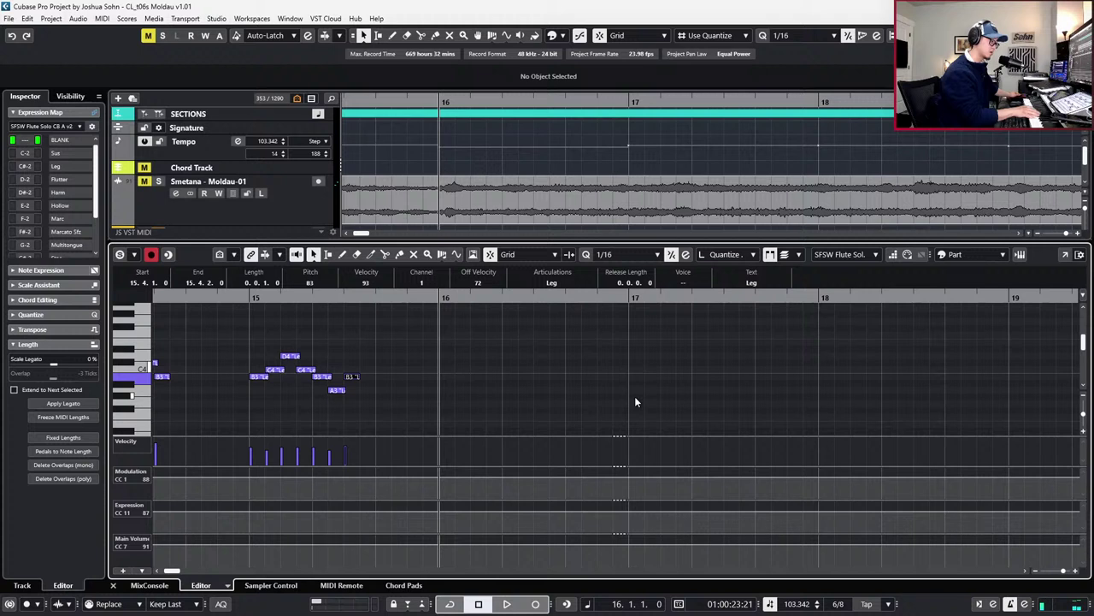
{"action": "key", "text": "KP_Multiply"}
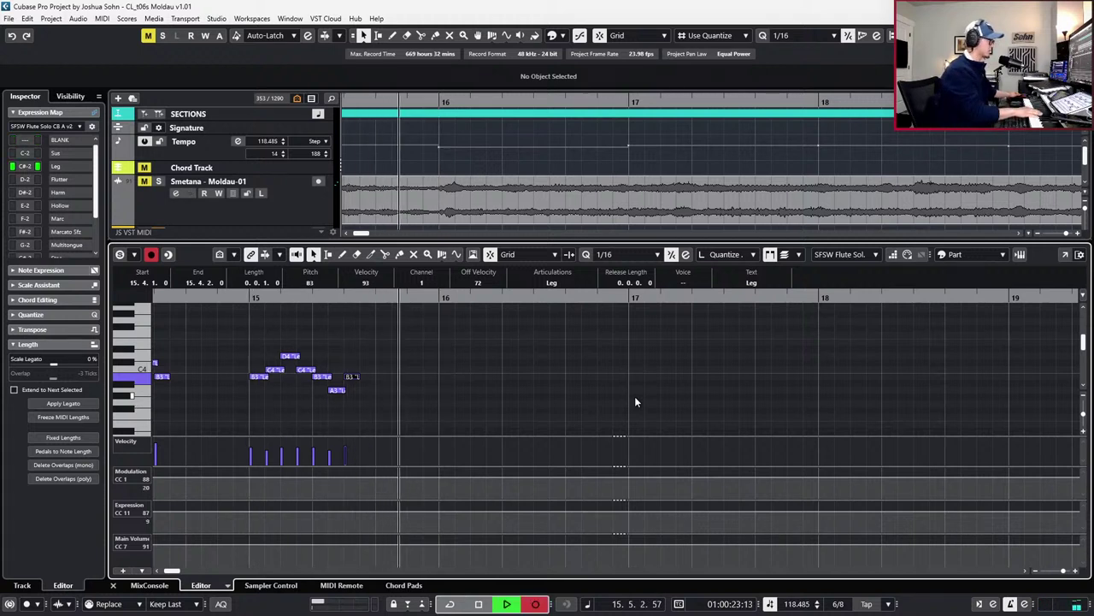
{"action": "key", "text": "space"}
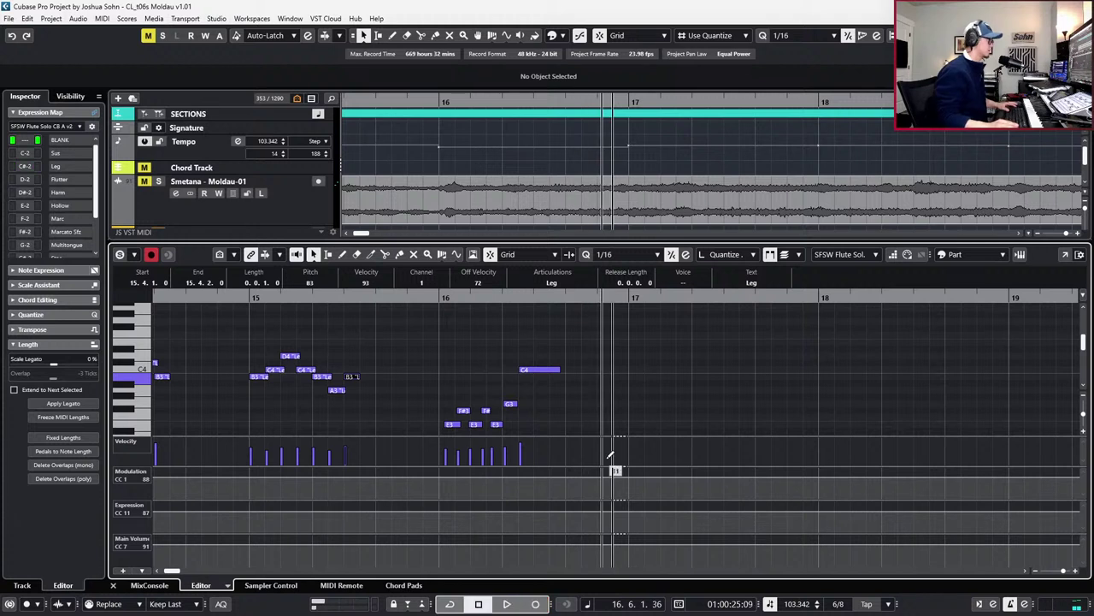
{"action": "left_click_drag", "start_coordinate": [442, 347], "coordinate": [621, 438]}
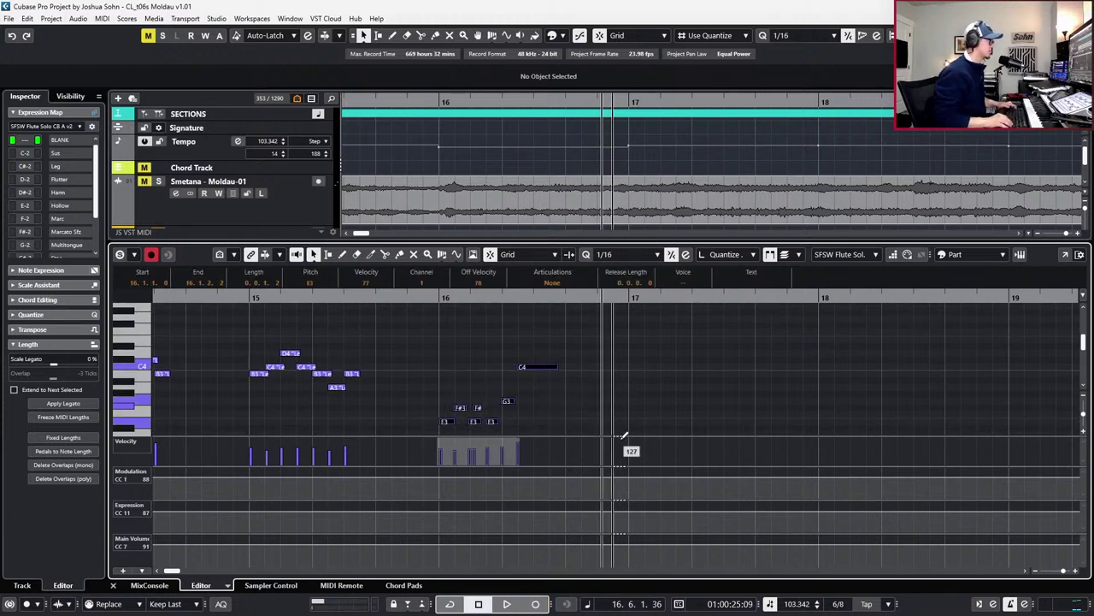
{"action": "key", "text": "q"}
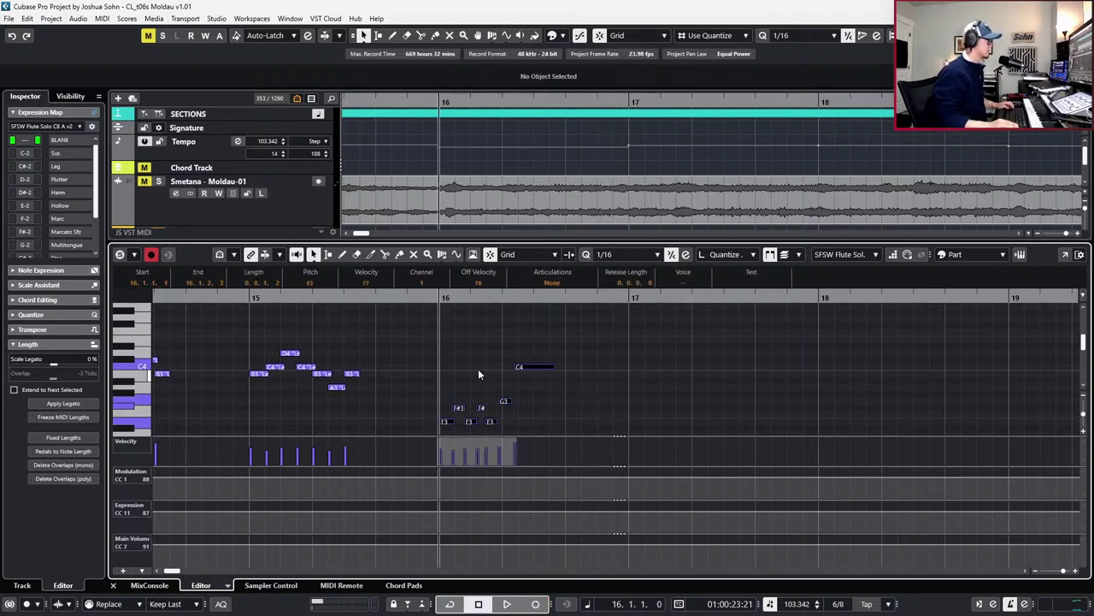
{"action": "key", "text": "ctrl+z"}
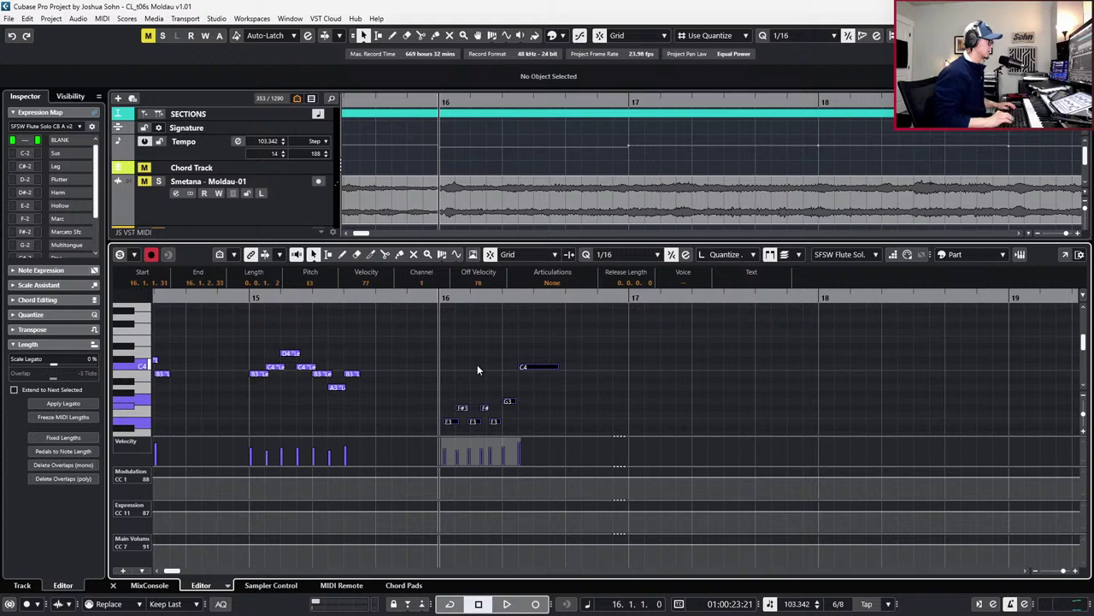
Nudge the trailing notes of the bar 16 phrase later in stages so they sit nearer their intended 1/16 positions
{"action": "left_click_drag", "start_coordinate": [479, 393], "coordinate": [523, 421]}
{"action": "key", "text": "q"}
{"action": "key", "text": "space"}
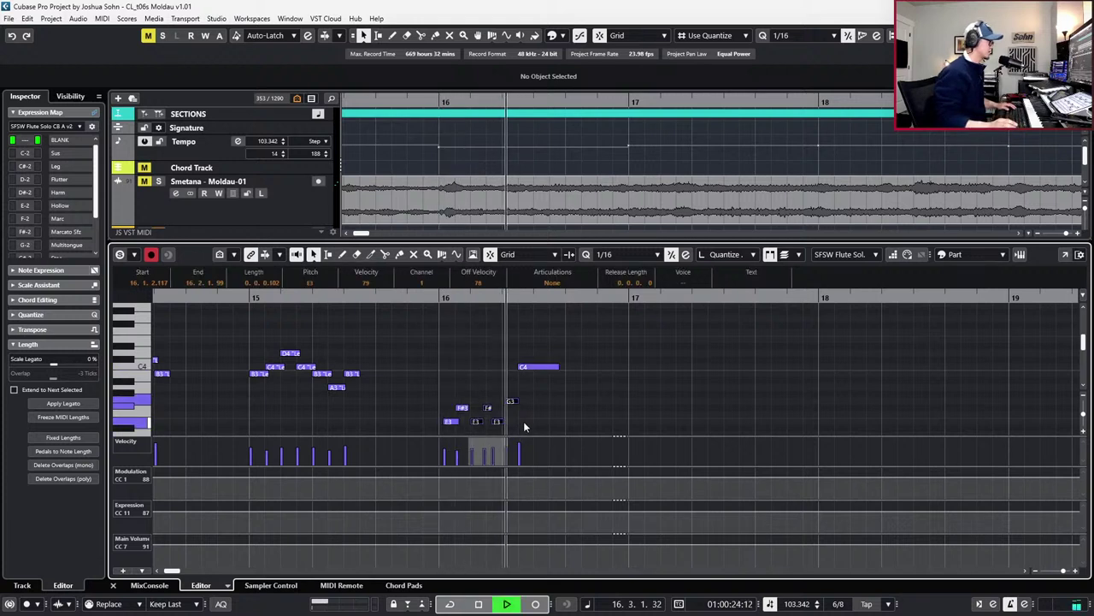
{"action": "left_click_drag", "start_coordinate": [434, 328], "coordinate": [567, 427]}
{"action": "key", "text": "ctrl+z"}
{"action": "left_click_drag", "start_coordinate": [499, 397], "coordinate": [531, 430]}
{"action": "key", "text": "ctrl+Right"}
{"action": "key", "text": "ctrl+Right"}
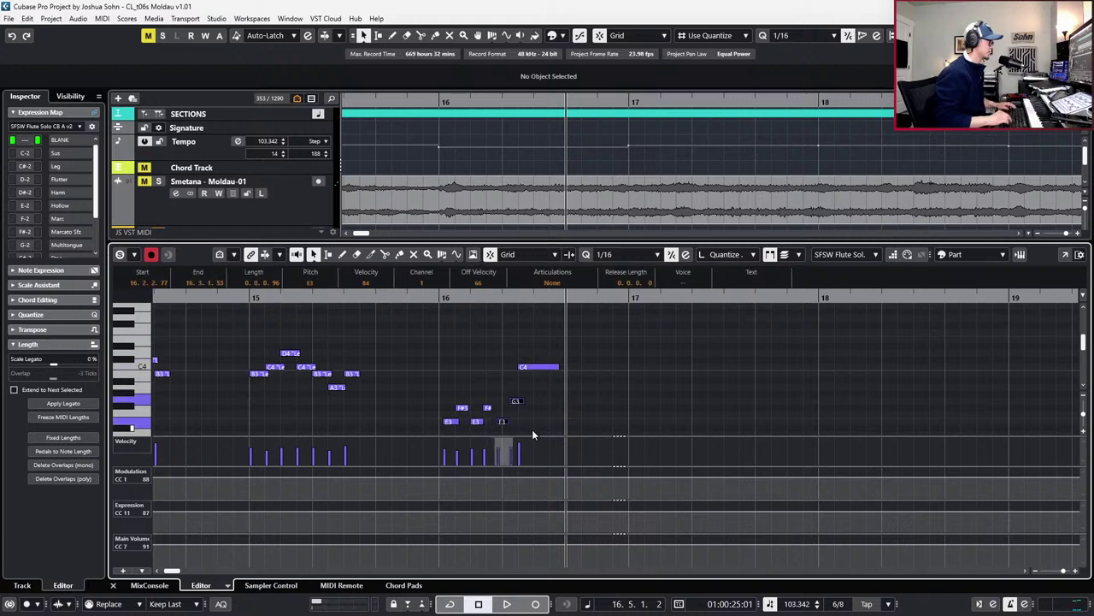
{"action": "left_click_drag", "start_coordinate": [493, 358], "coordinate": [558, 415]}
{"action": "key", "text": "ctrl+Right"}
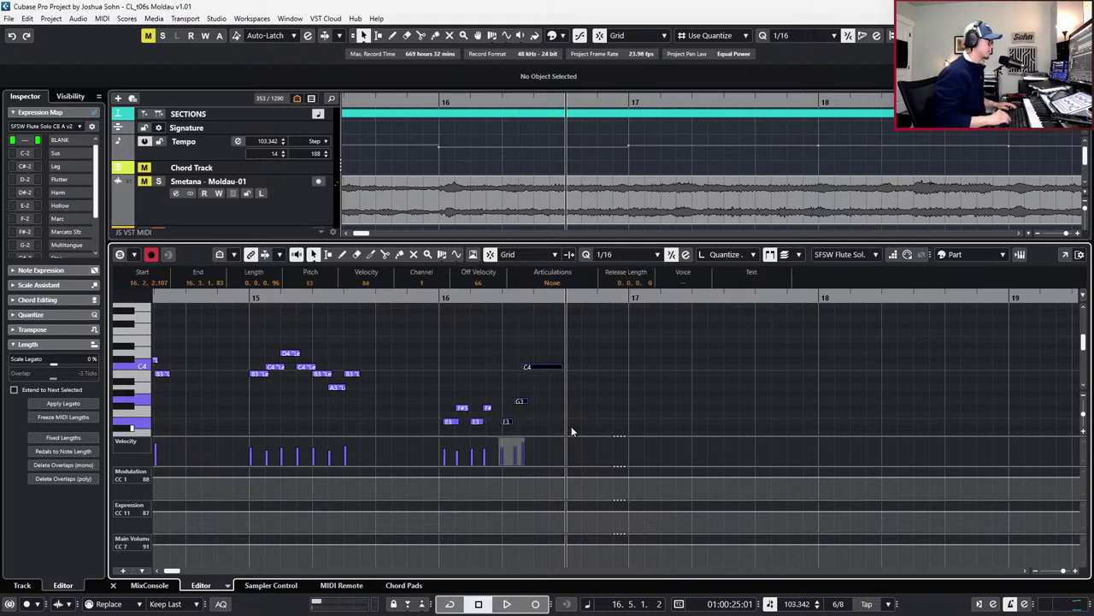
Quantize the whole bar 16 phrase towards the 1/16 grid and play it
{"action": "left_click_drag", "start_coordinate": [429, 345], "coordinate": [586, 431]}
{"action": "key", "text": "q"}
{"action": "key", "text": "l"}
{"action": "key", "text": "space"}
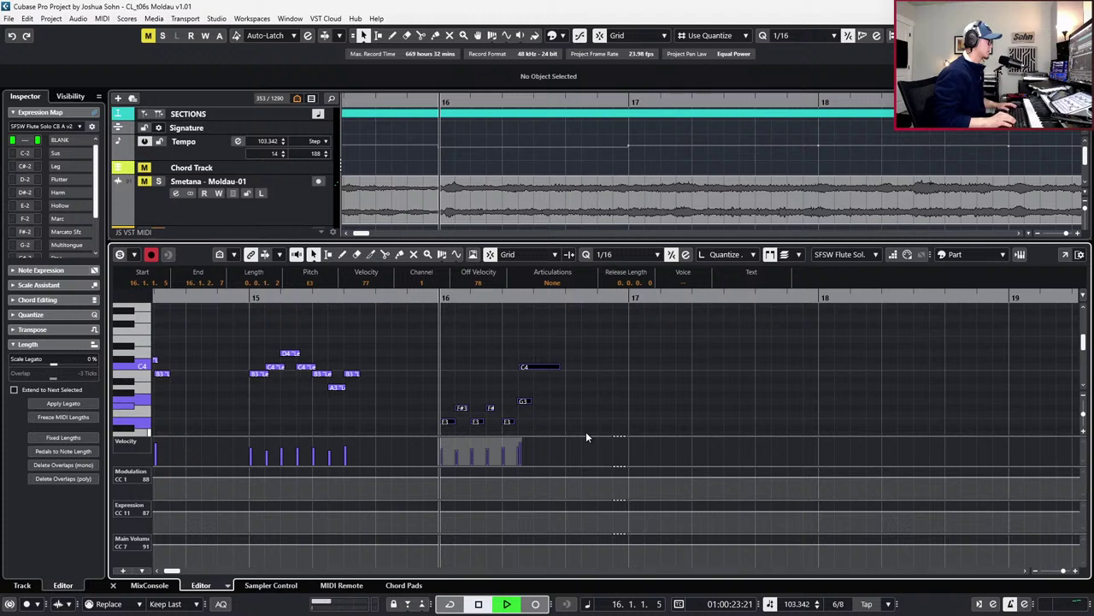
{"action": "key", "text": "space"}
Move the final C4 of bar 16 one sixteenth later and quantize the six notes before it
{"action": "left_click_drag", "start_coordinate": [539, 367], "coordinate": [554, 369]}
{"action": "left_click_drag", "start_coordinate": [429, 383], "coordinate": [547, 438]}
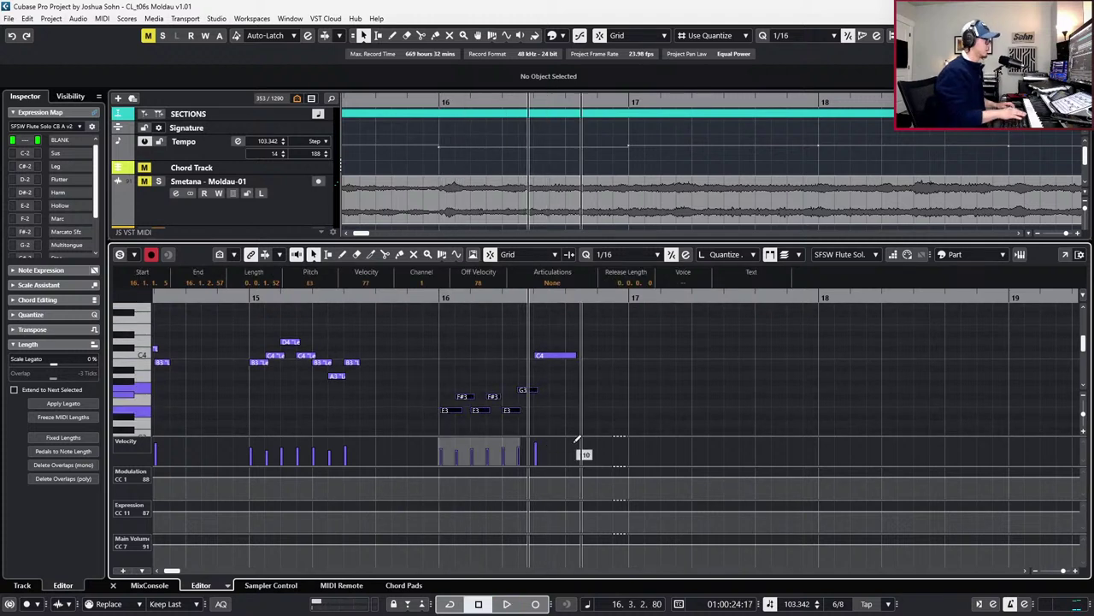
{"action": "key", "text": "q"}
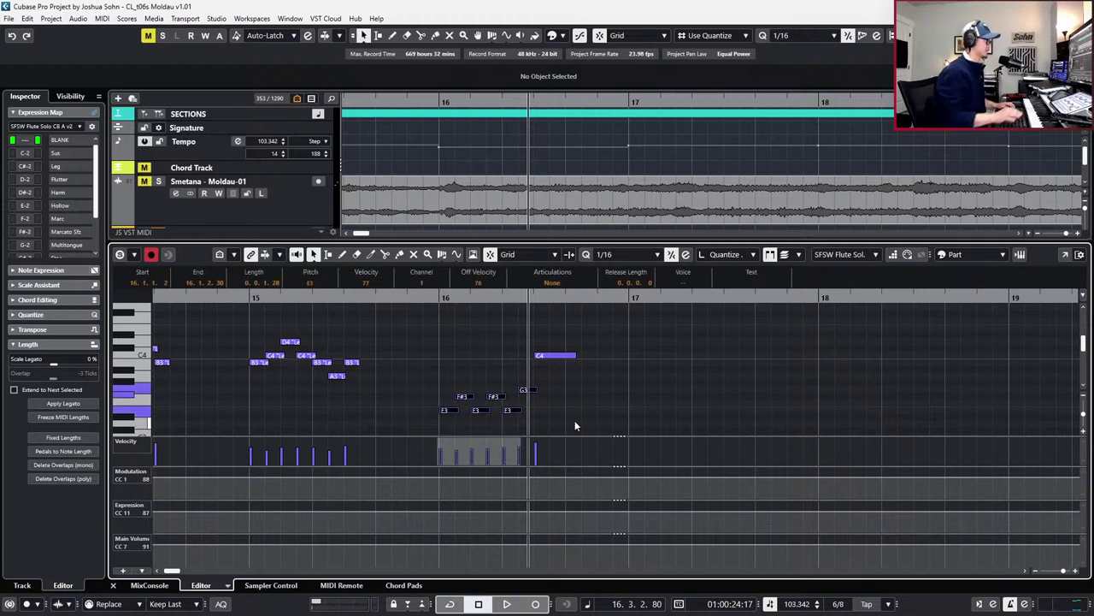
Quantize the final C4 of bar 16 to 16.4.1, shorten it, and play the phrase
{"action": "left_click", "coordinate": [570, 354]}
{"action": "key", "text": "q"}
{"action": "key", "text": "alt+shift+Left"}
{"action": "key", "text": "l"}
{"action": "key", "text": "ctrl+KP_Subtract"}
{"action": "key", "text": "space"}
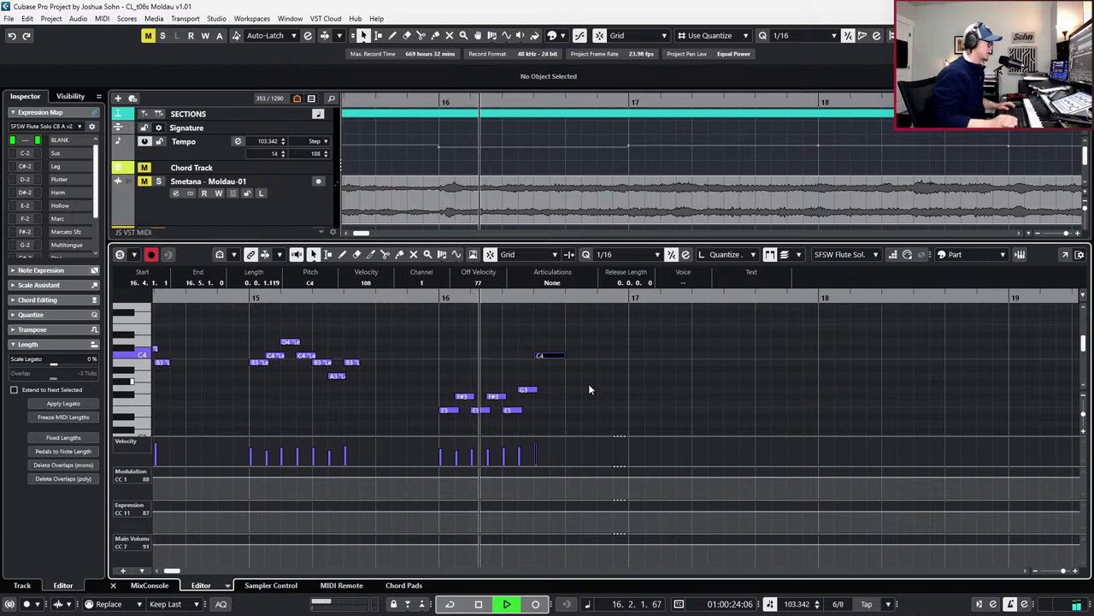
{"action": "key", "text": "space"}
Assign the Leg articulation to all bar 16 notes, nudge them slightly earlier, and play the bar
{"action": "left_click_drag", "start_coordinate": [542, 429], "coordinate": [434, 382]}
{"action": "left_click_drag", "start_coordinate": [561, 313], "coordinate": [536, 361]}
{"action": "left_click", "coordinate": [534, 284]}
{"action": "left_click", "coordinate": [533, 308]}
{"action": "key", "text": "ctrl+KP_Subtract"}
{"action": "key", "text": "ctrl+Left"}
{"action": "key", "text": "ctrl+KP_Subtract"}
{"action": "key", "text": "space"}
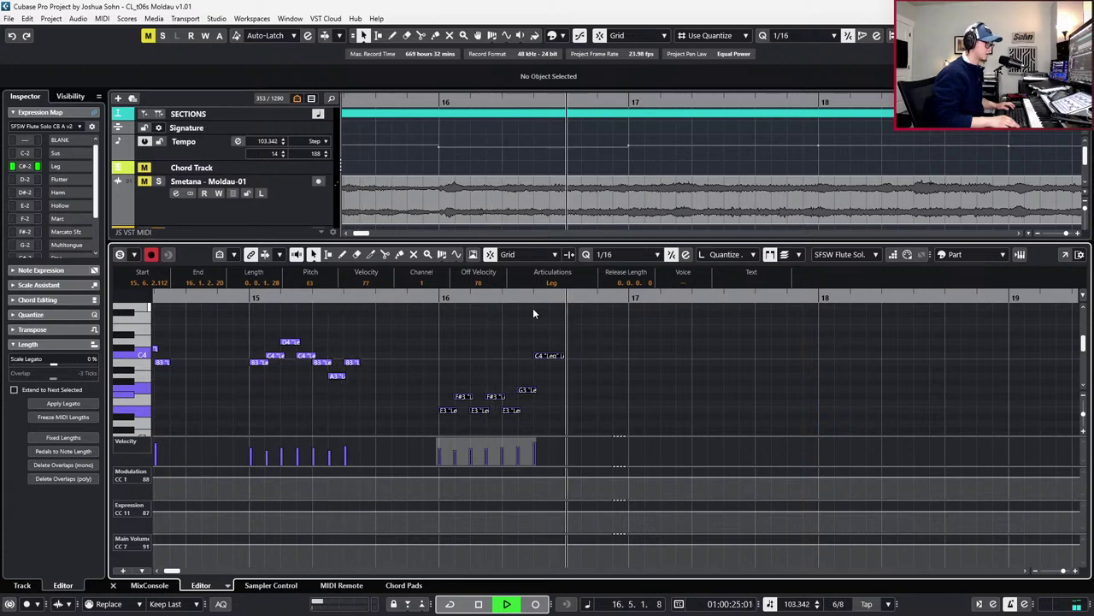
{"action": "key", "text": "space"}
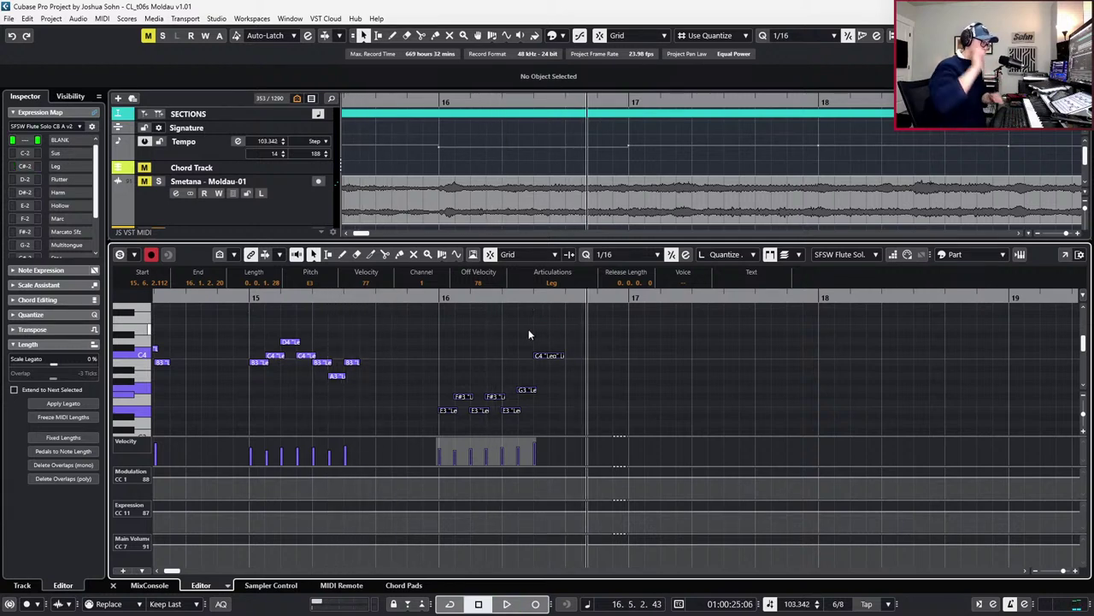
Leave the solo flute part and open the SFSW Flutes KS part for editing around bars 3 to 5
{"action": "scroll", "coordinate": [777, 310], "scroll_direction": "down", "scroll_amount": 6}
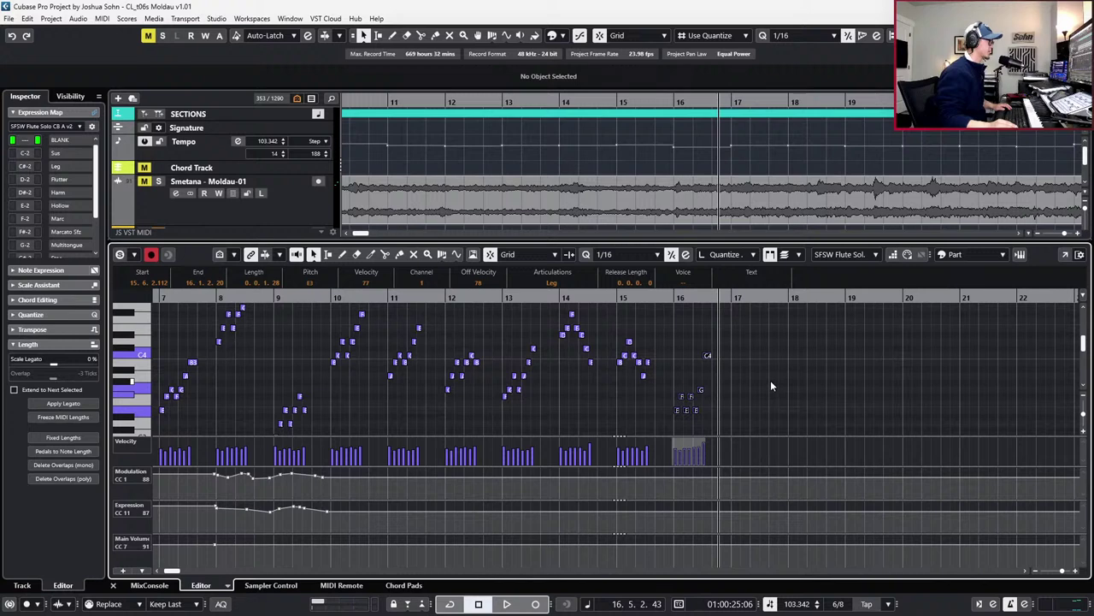
{"action": "scroll", "coordinate": [771, 381], "scroll_direction": "left", "scroll_amount": 1}
{"action": "key", "text": "g"}
{"action": "key", "text": "g"}
{"action": "key", "text": "minus"}
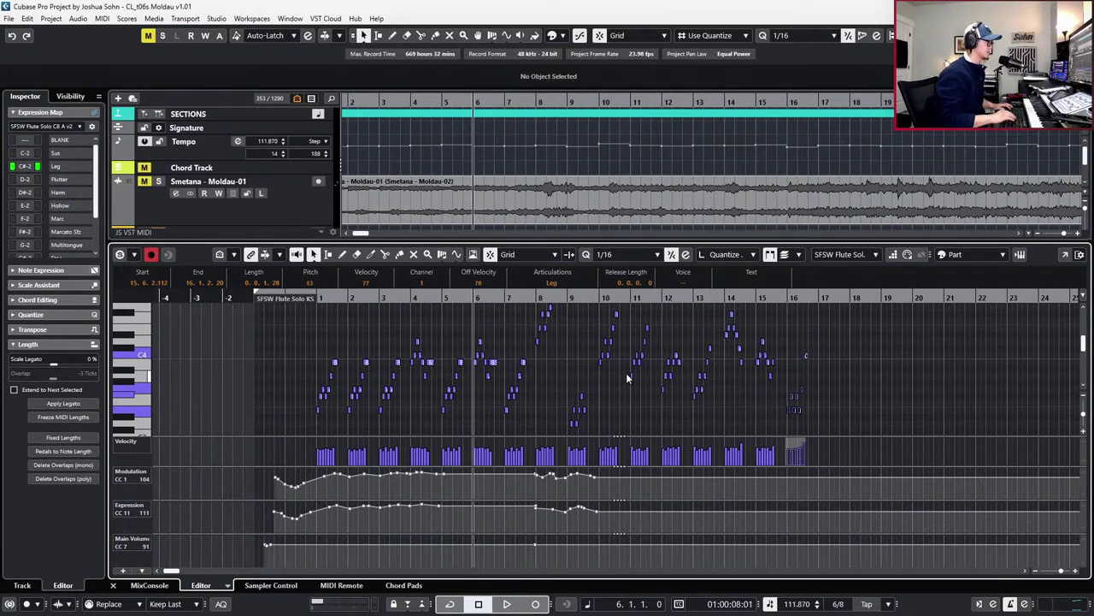
{"action": "key", "text": "ctrl+alt+e"}
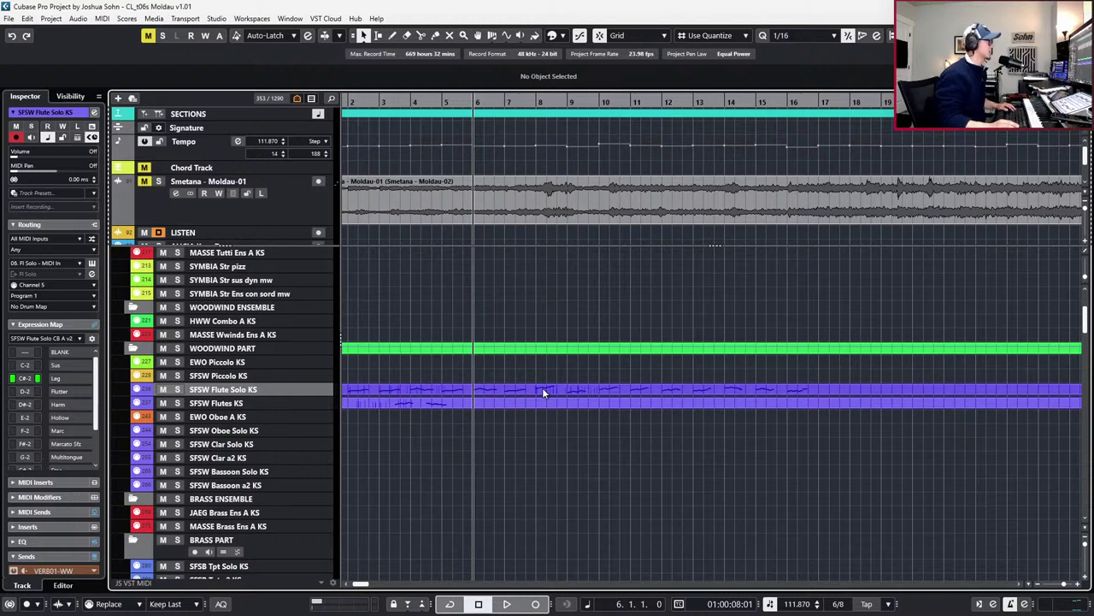
{"action": "key", "text": "KP_Subtract"}
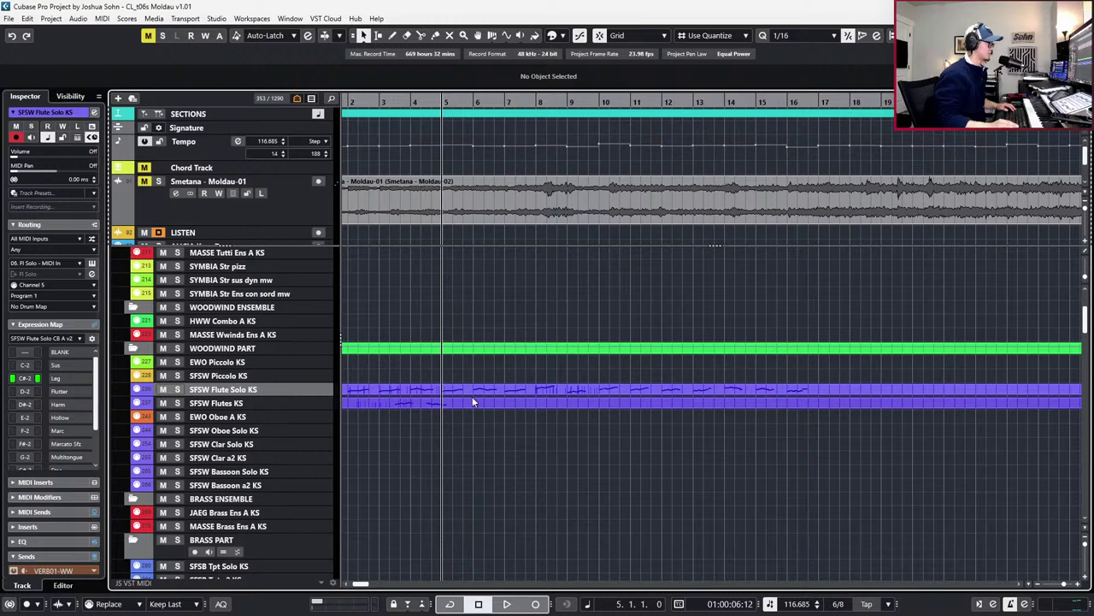
{"action": "double_click", "coordinate": [390, 406]}
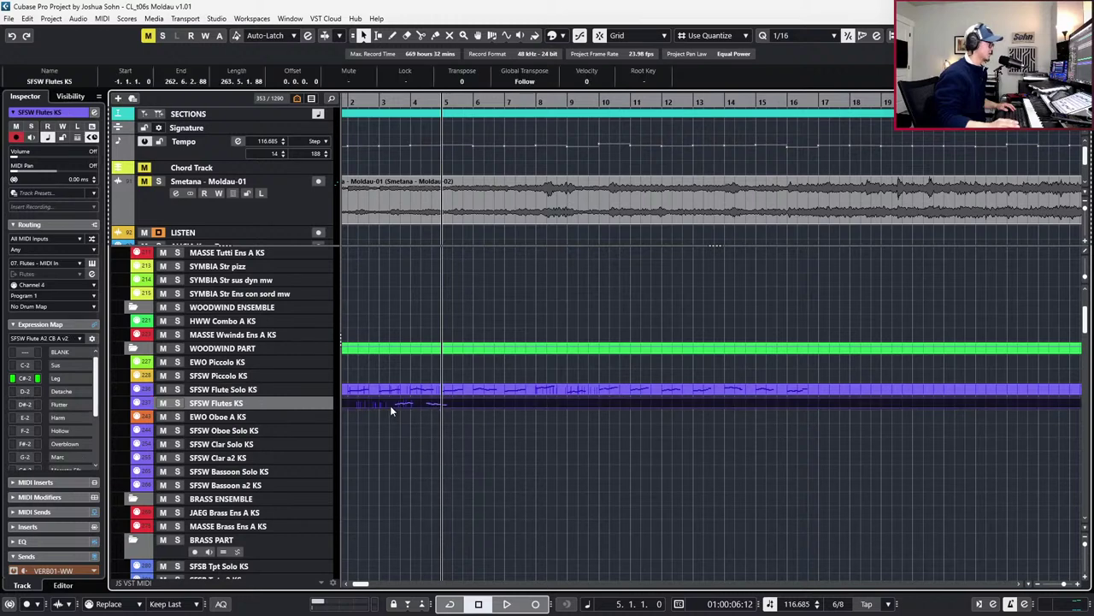
{"action": "scroll", "coordinate": [391, 407], "scroll_direction": "up", "scroll_amount": 3}
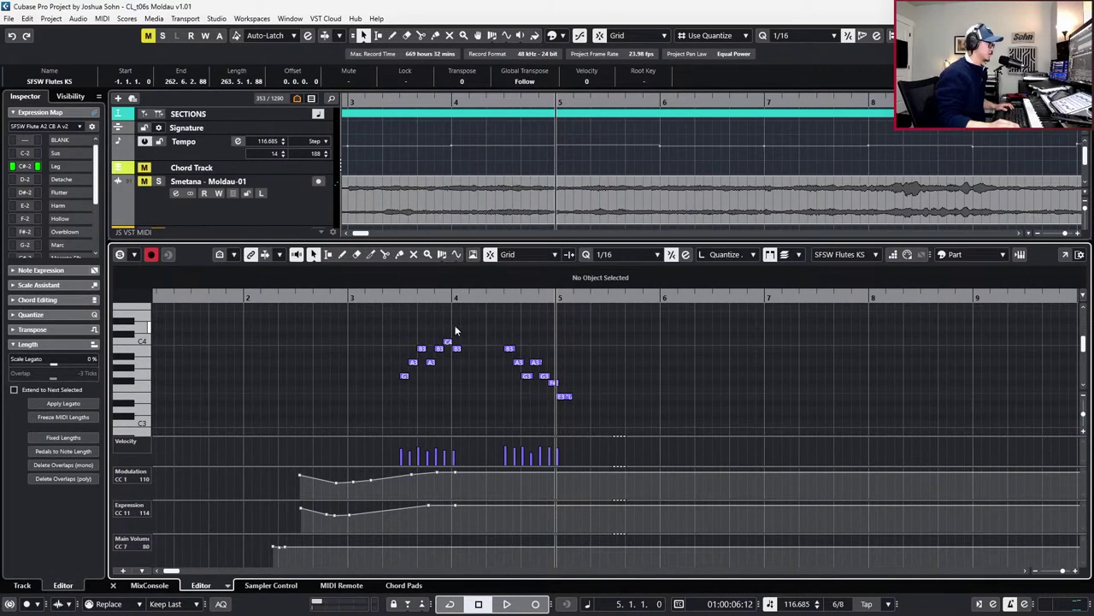
Copy the rising G3–C4–B3 phrase from bar 3 to 5.4.1 in the flutes part and play it
{"action": "left_click_drag", "start_coordinate": [384, 344], "coordinate": [477, 389]}
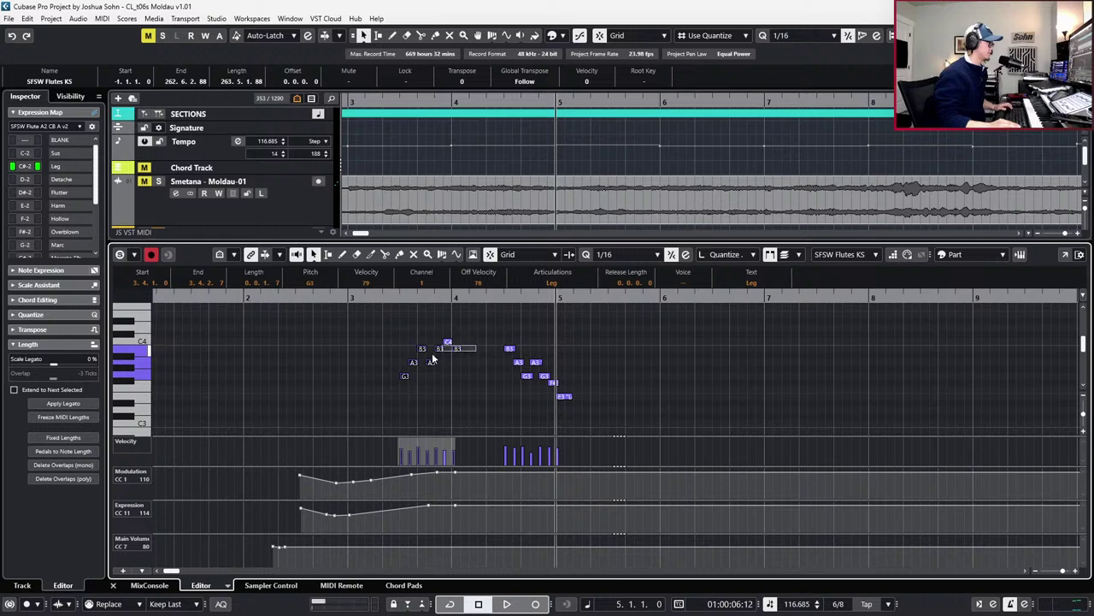
{"action": "key", "text": "KP_Add"}
{"action": "key", "text": "KP_Subtract"}
{"action": "key", "text": "KP_Subtract"}
{"action": "key", "text": "KP_Subtract"}
{"action": "key", "text": "KP_Subtract"}
{"action": "key", "text": "KP_Subtract"}
{"action": "key", "text": "KP_Subtract"}
{"action": "key", "text": "ctrl+v"}
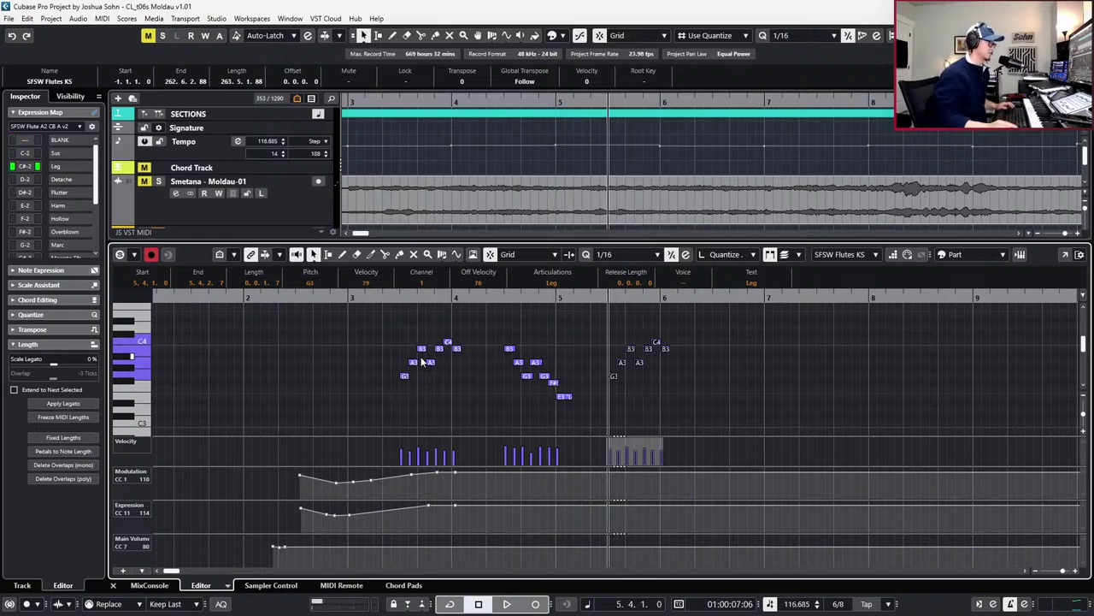
{"action": "key", "text": "h"}
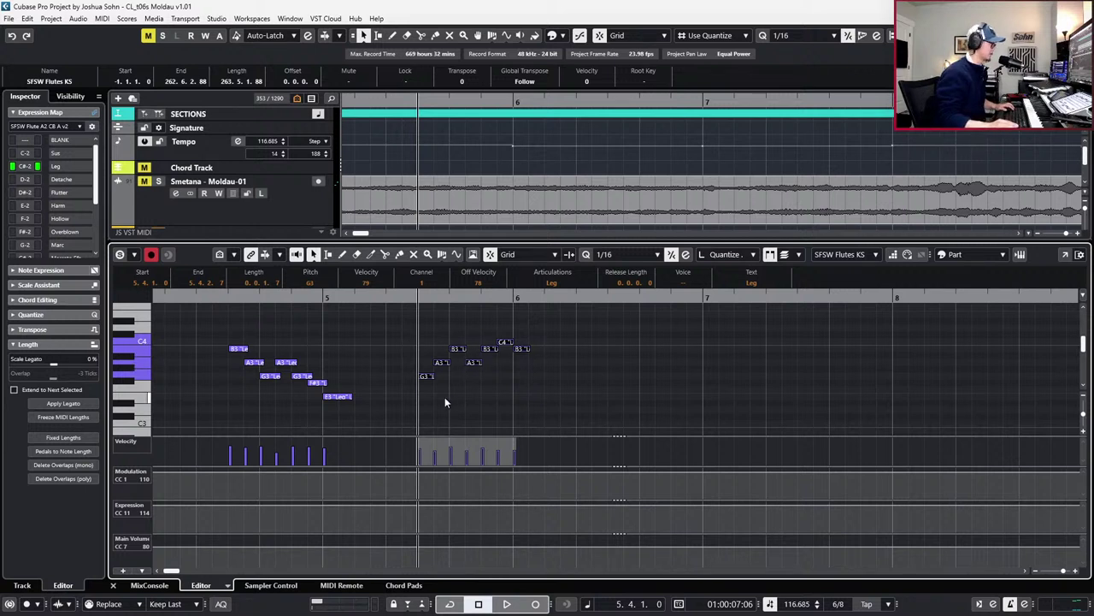
{"action": "key", "text": "h"}
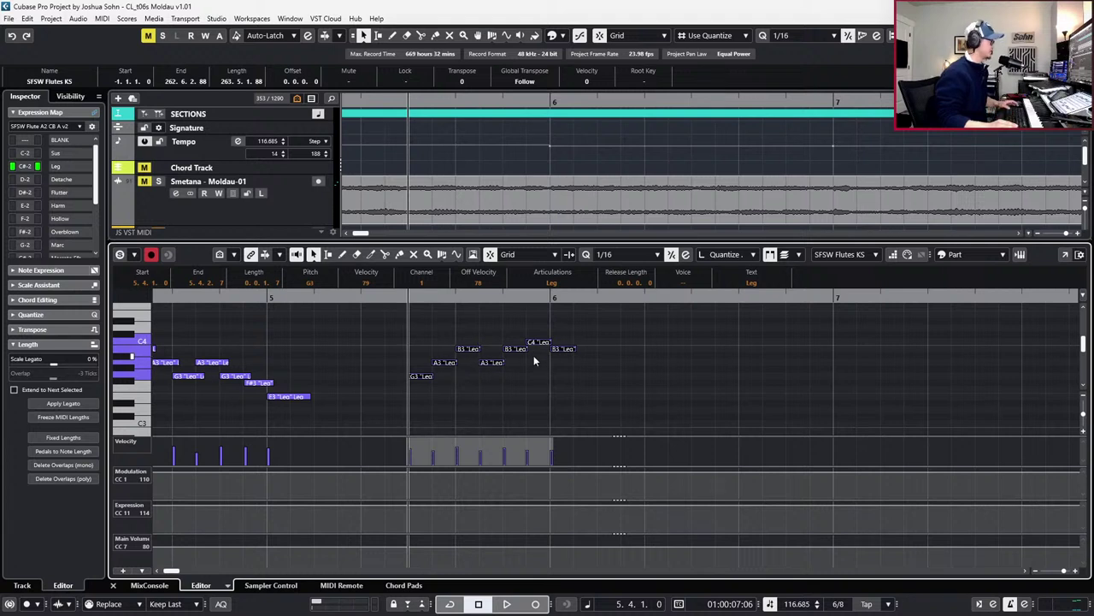
{"action": "key", "text": "space"}
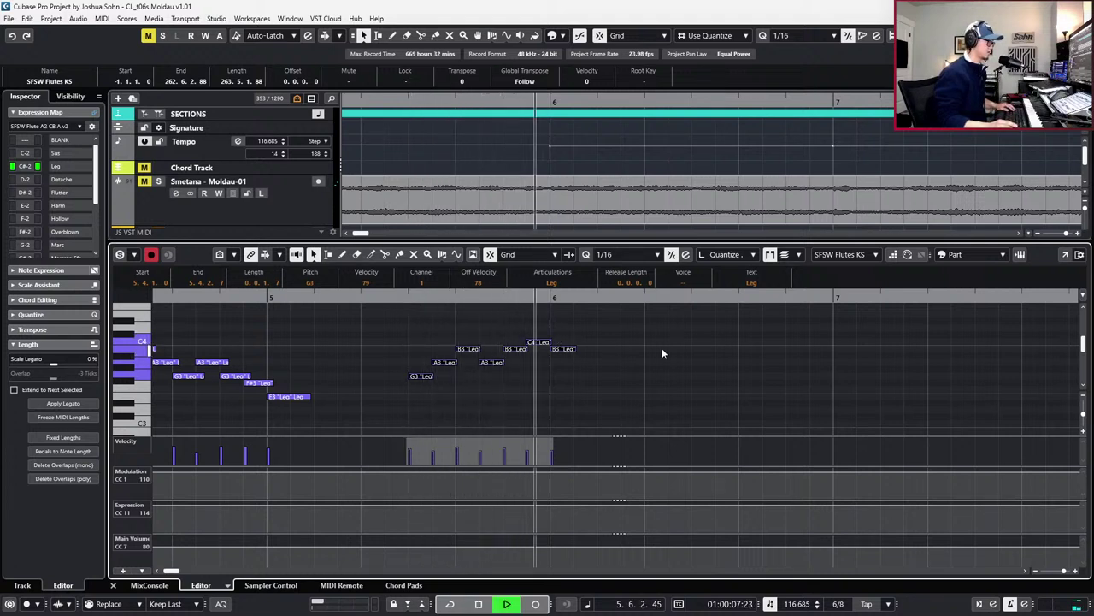
Copy the descending B3–E3 phrase from bar 4 into bar 6 so that it starts at 6.4.1
{"action": "scroll", "coordinate": [663, 383], "scroll_direction": "down", "scroll_amount": 3}
{"action": "left_click_drag", "start_coordinate": [366, 323], "coordinate": [462, 402]}
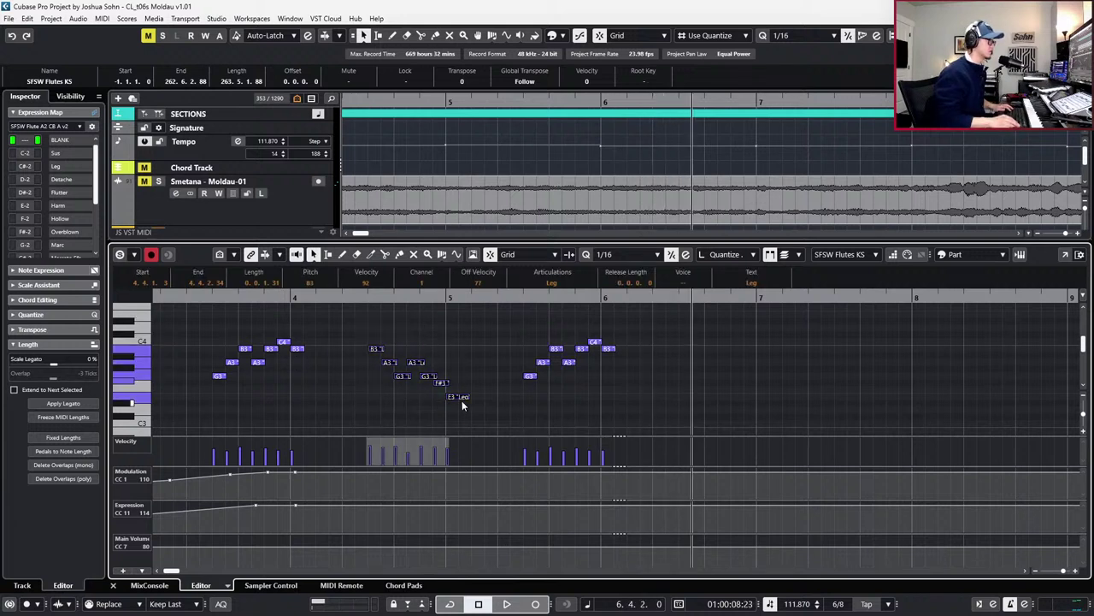
{"action": "key", "text": "alt+d"}
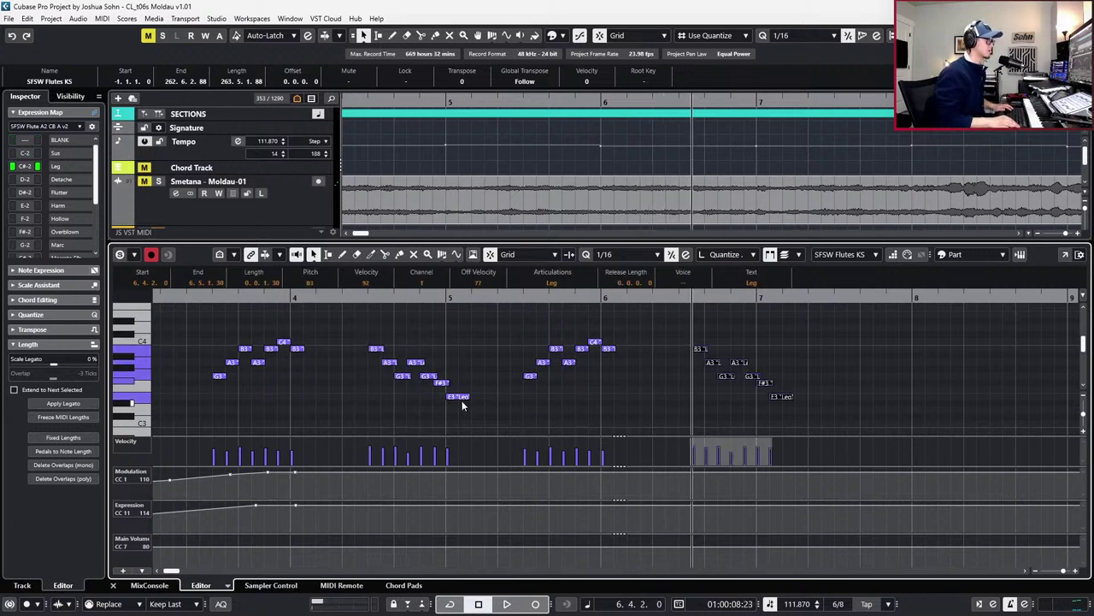
{"action": "key", "text": "4"}
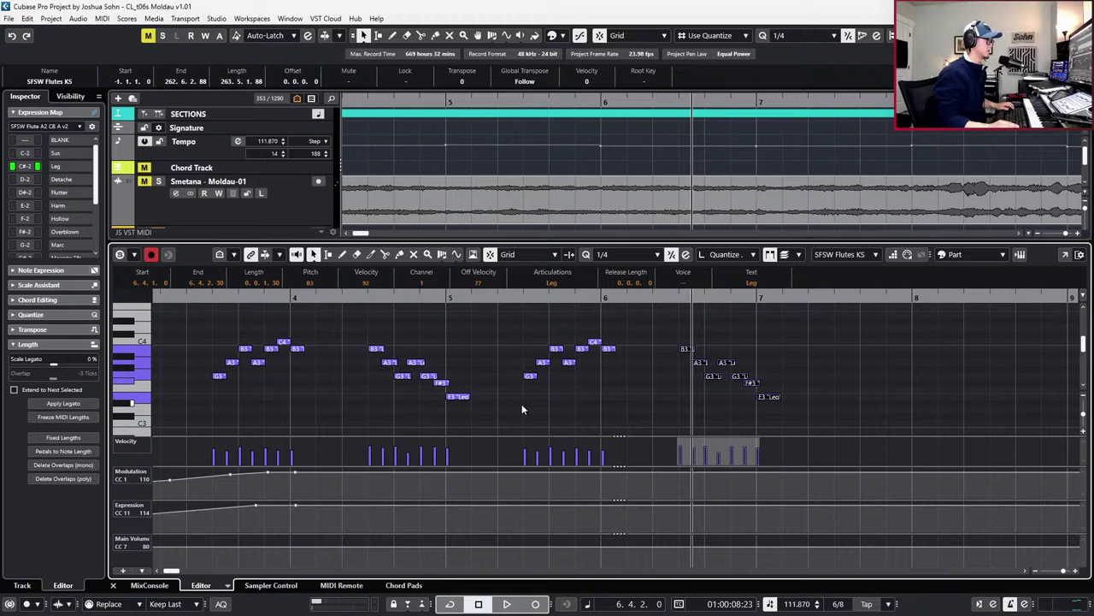
{"action": "scroll", "coordinate": [556, 392], "scroll_direction": "right", "scroll_amount": 2}
{"action": "scroll", "coordinate": [586, 381], "scroll_direction": "up", "scroll_amount": 2}
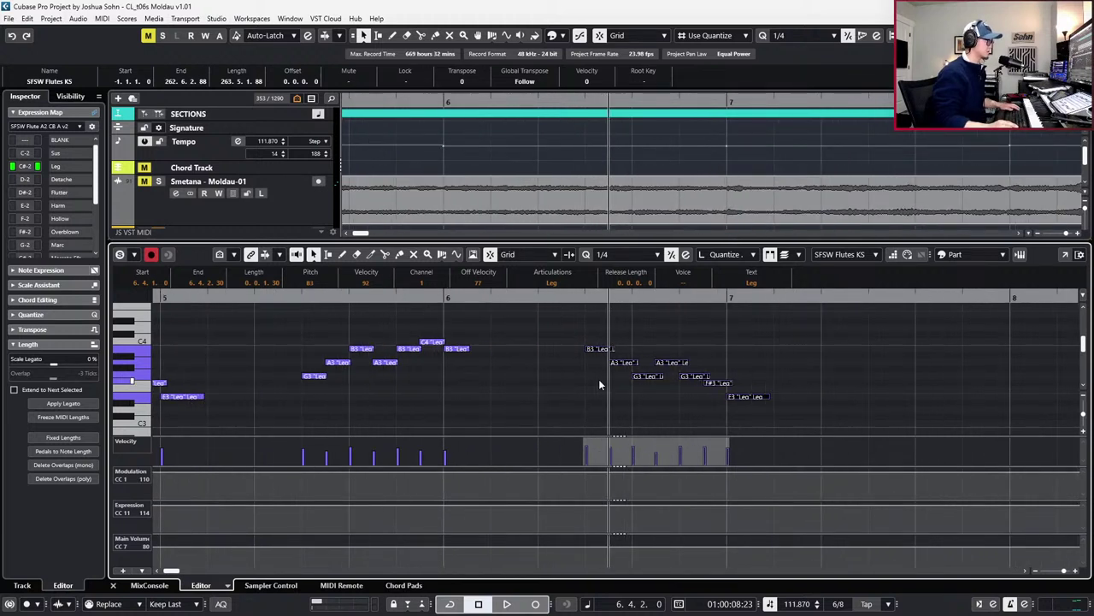
Return the quantize value to 1/16 and move the cursor to bar 7
{"action": "key", "text": "l"}
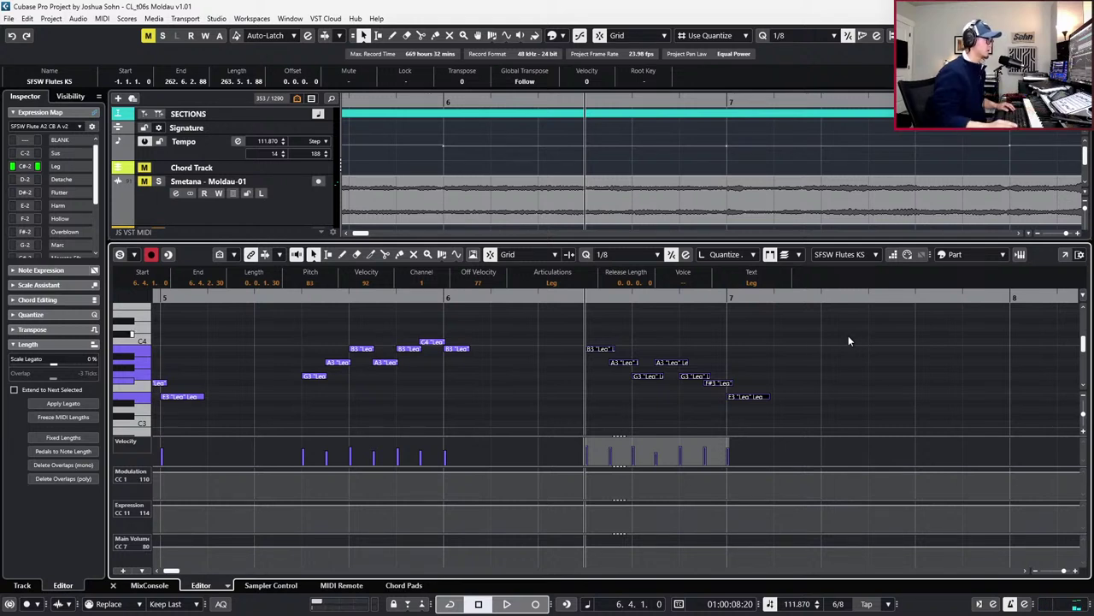
{"action": "scroll", "coordinate": [794, 345], "scroll_direction": "right", "scroll_amount": 1}
{"action": "scroll", "coordinate": [779, 351], "scroll_direction": "down", "scroll_amount": 1}
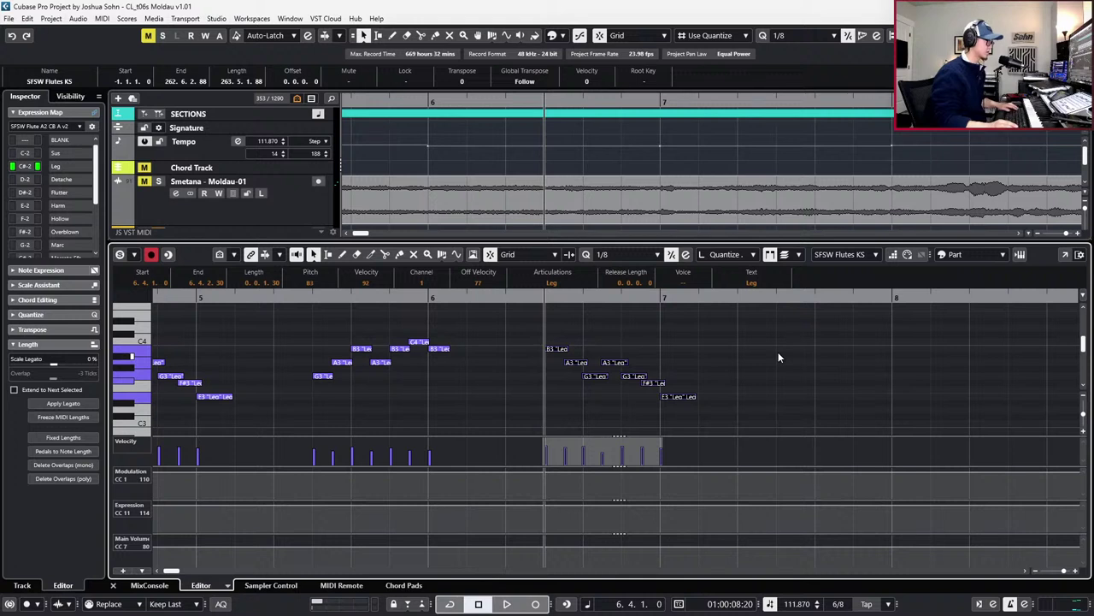
{"action": "key", "text": "5"}
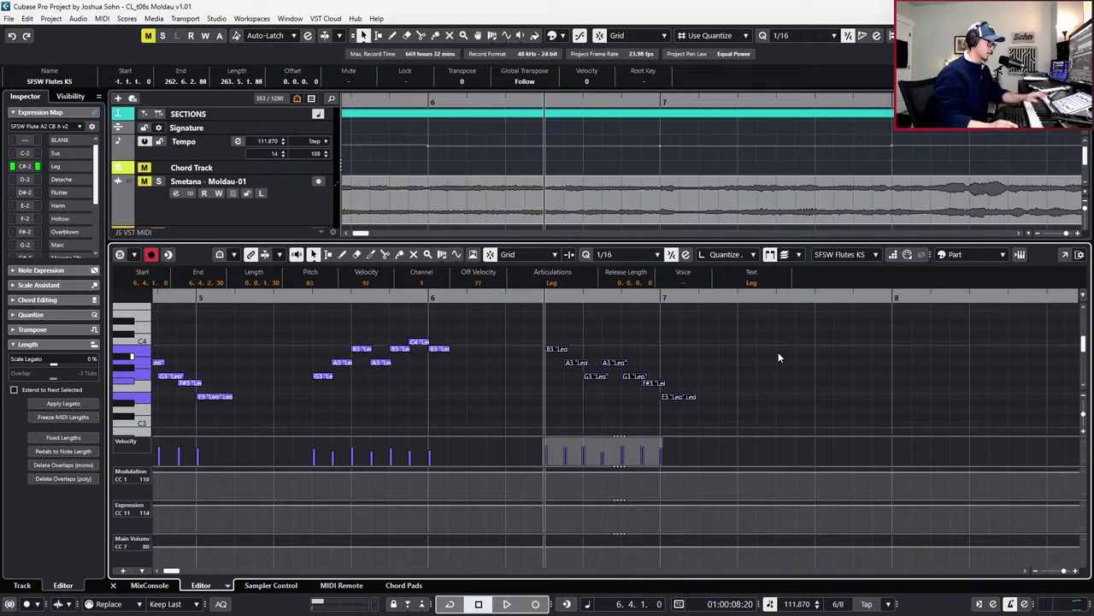
{"action": "key", "text": "KP_Add"}
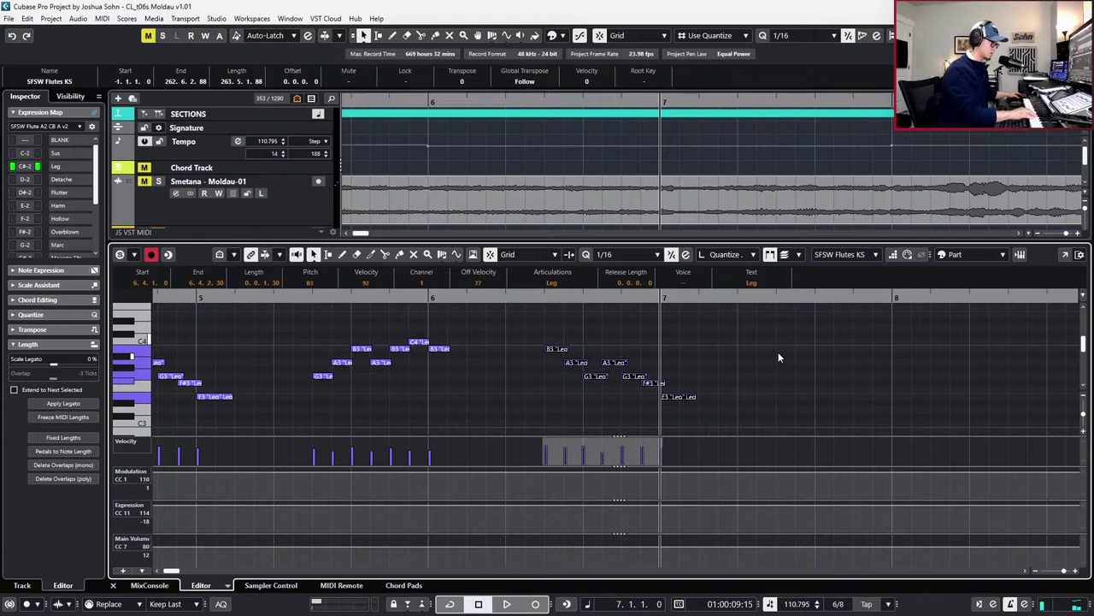
Copy the rising G3–B3 phrase from 5.4.1 to 7.4.1 in the flutes part
{"action": "left_click_drag", "start_coordinate": [257, 336], "coordinate": [442, 402]}
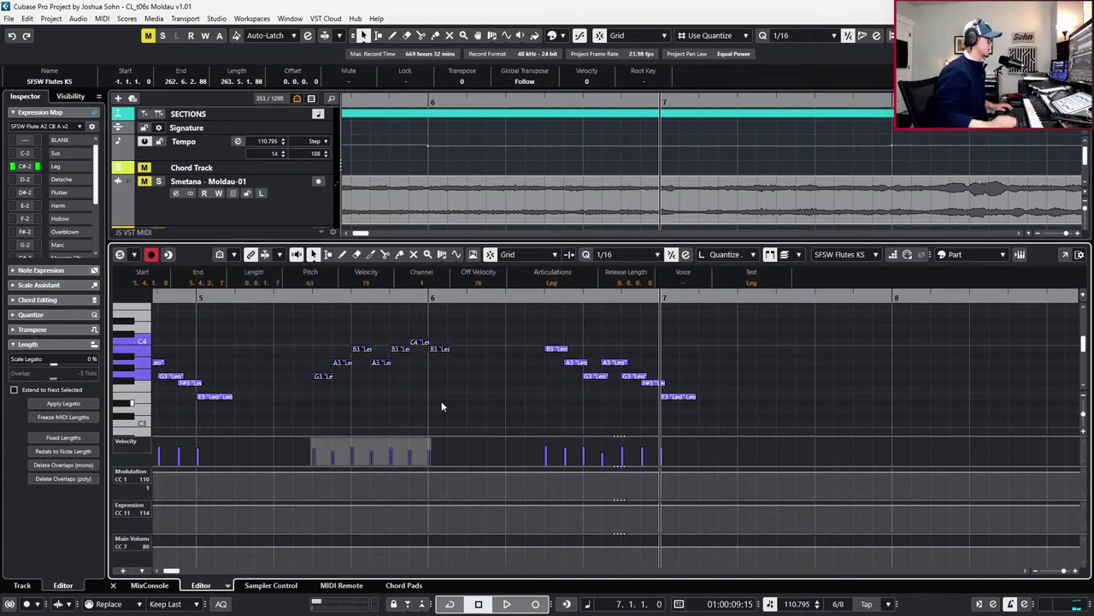
{"action": "key", "text": "ctrl+v"}
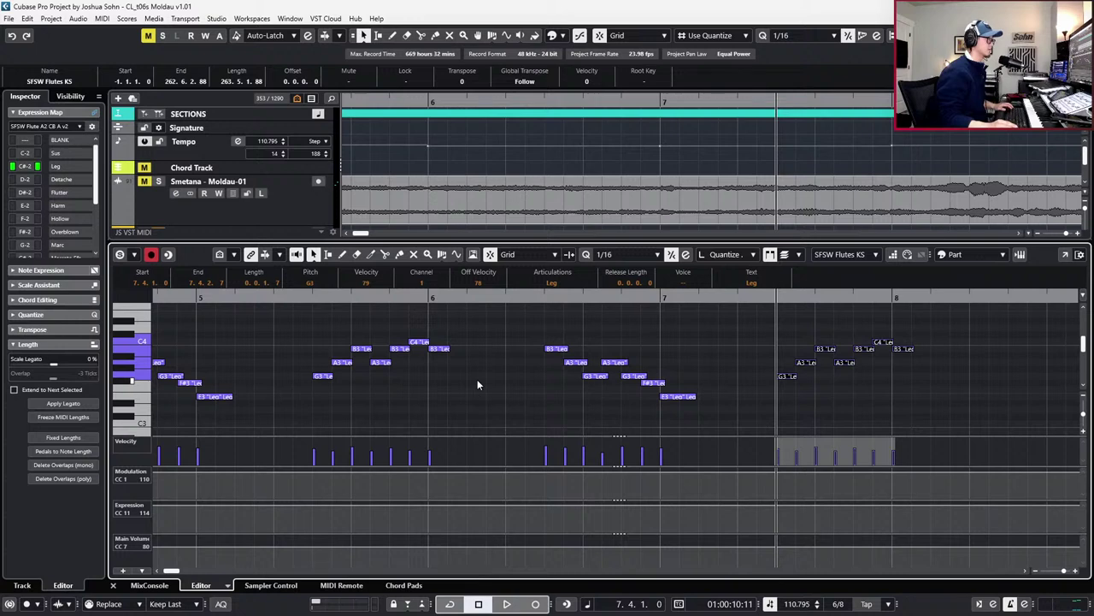
{"action": "scroll", "coordinate": [487, 378], "scroll_direction": "right", "scroll_amount": 5}
{"action": "scroll", "coordinate": [487, 378], "scroll_direction": "down", "scroll_amount": 1}
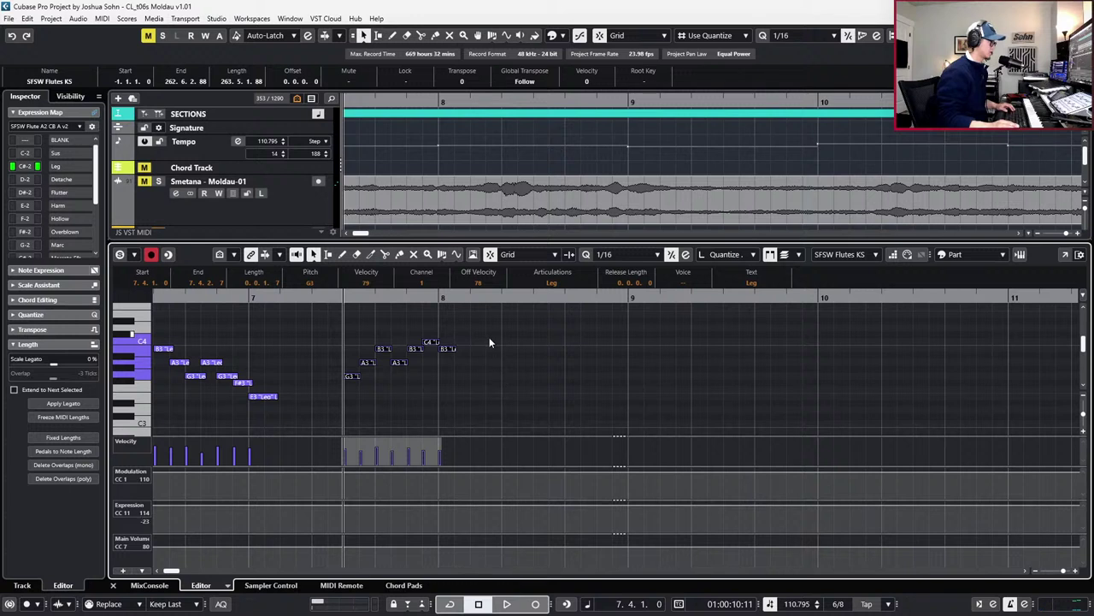
Raise the last note of the copied phrase, at 8.1.1, to D4 and play the passage
{"action": "scroll", "coordinate": [489, 337], "scroll_direction": "up", "scroll_amount": 2}
{"action": "left_click_drag", "start_coordinate": [467, 359], "coordinate": [455, 421]}
{"action": "key", "text": "Up"}
{"action": "key", "text": "Up"}
{"action": "key", "text": "Up"}
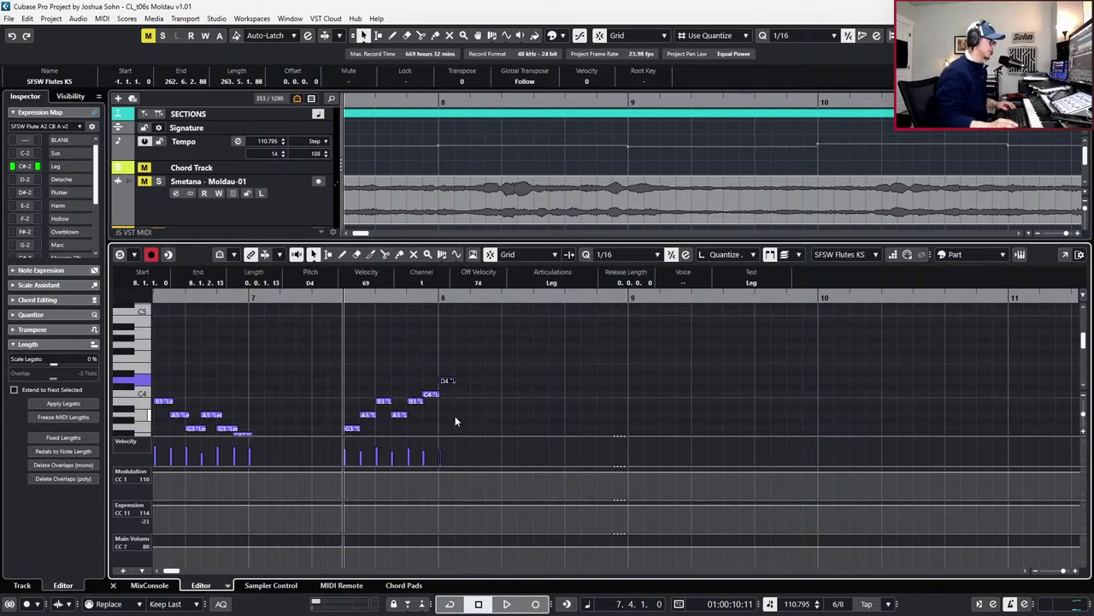
{"action": "key", "text": "space"}
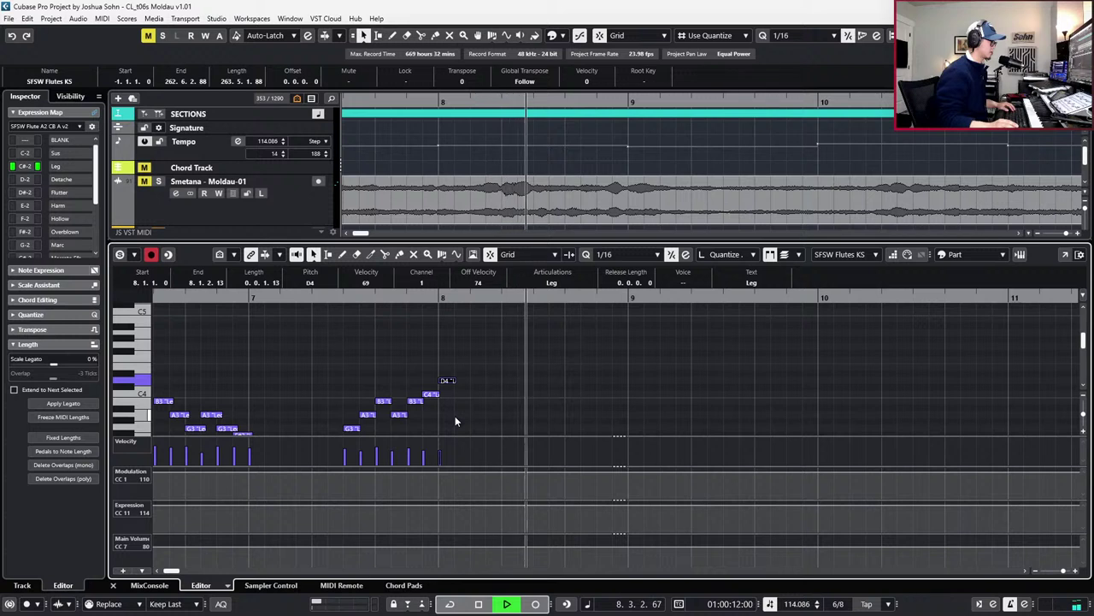
{"action": "key", "text": "space"}
Copy the rising phrase from 7.4.1 to 8.4.1 and transpose the copy up so that it starts on A4
{"action": "key", "text": "KP_Subtract"}
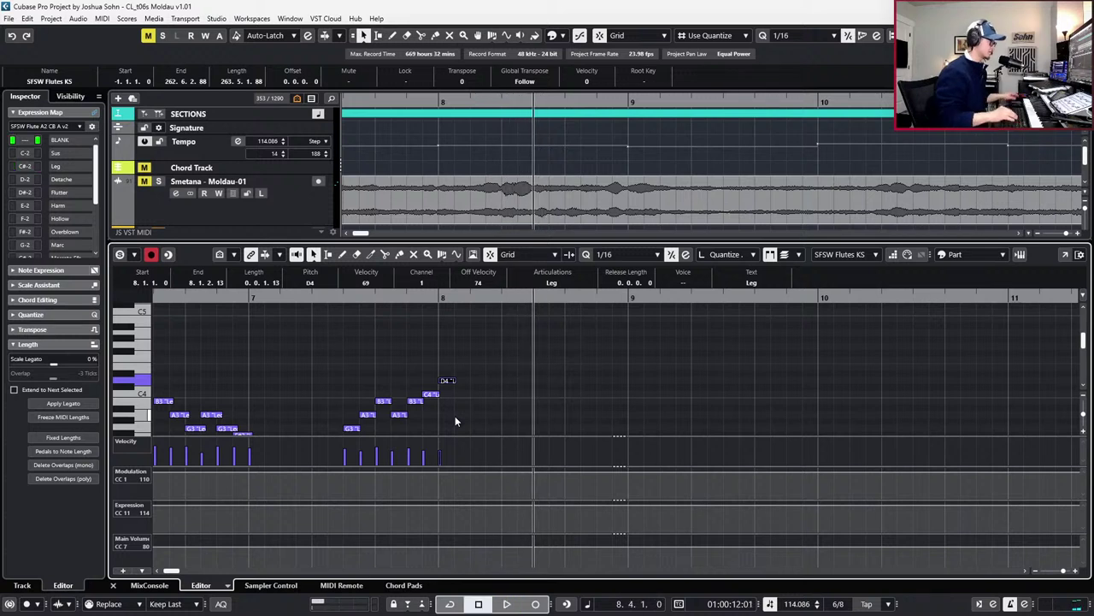
{"action": "left_click_drag", "start_coordinate": [332, 350], "coordinate": [484, 438]}
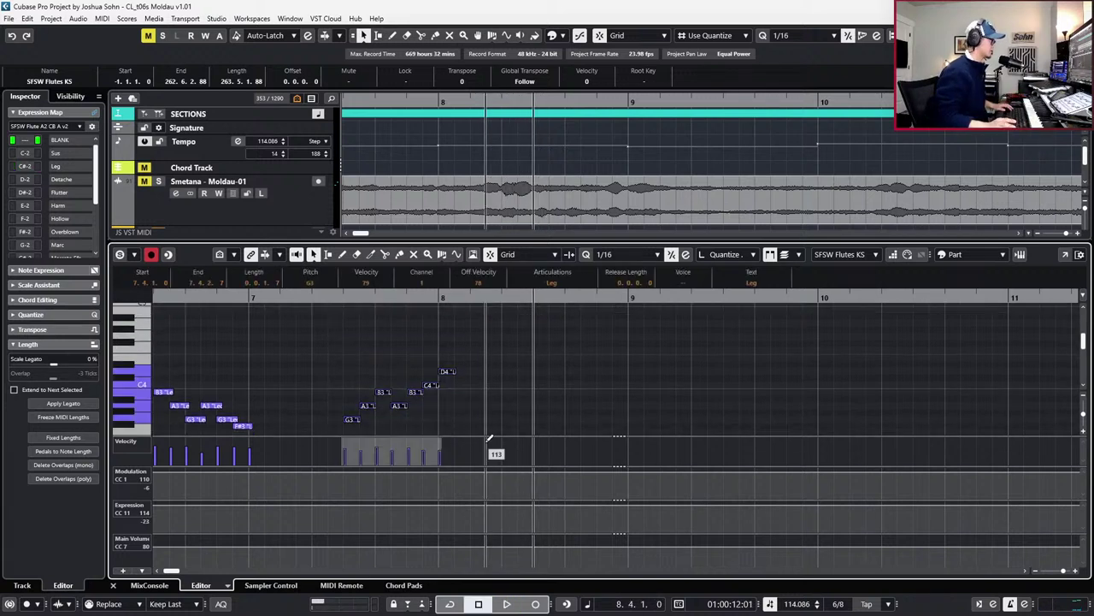
{"action": "key", "text": "ctrl+c"}
{"action": "key", "text": "ctrl+v"}
{"action": "key", "text": "Up"}
{"action": "key", "text": "Up"}
{"action": "key", "text": "Up"}
{"action": "key", "text": "Up"}
{"action": "key", "text": "Up"}
{"action": "key", "text": "Up"}
{"action": "key", "text": "Up"}
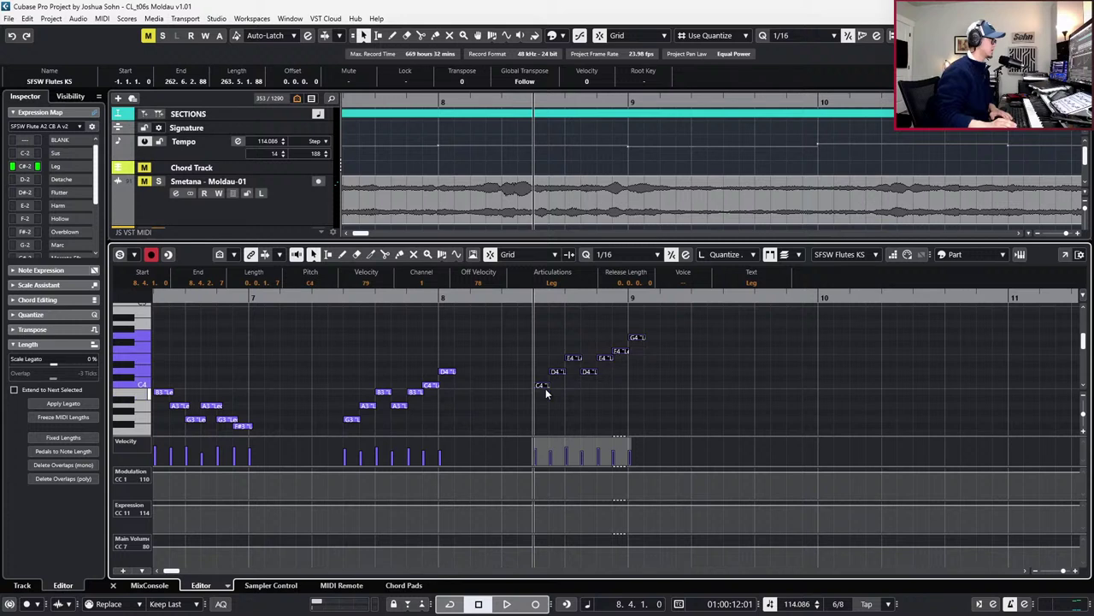
{"action": "key", "text": "Up"}
{"action": "key", "text": "Up"}
{"action": "key", "text": "Up"}
{"action": "key", "text": "Up"}
{"action": "key", "text": "Up"}
{"action": "key", "text": "Up"}
{"action": "key", "text": "Up"}
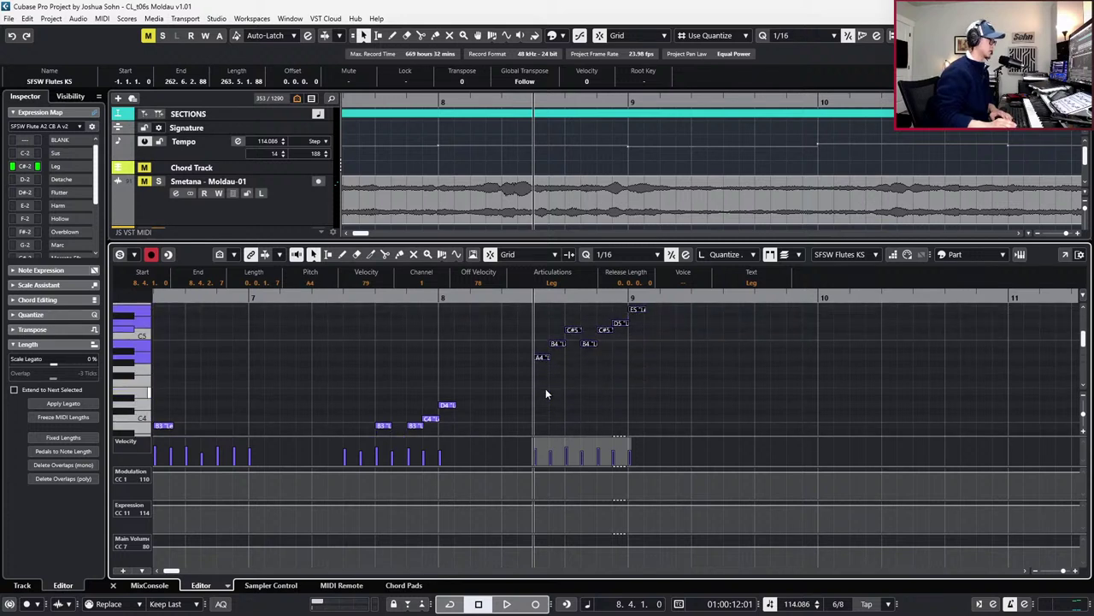
Lower both C#5 notes of the bar 8 phrase to C5 and play it into bar 9
{"action": "left_click", "coordinate": [576, 318]}
{"action": "left_click", "coordinate": [574, 330]}
{"action": "key", "text": "Down"}
{"action": "left_click", "coordinate": [606, 330]}
{"action": "key", "text": "Down"}
{"action": "left_click", "coordinate": [621, 323]}
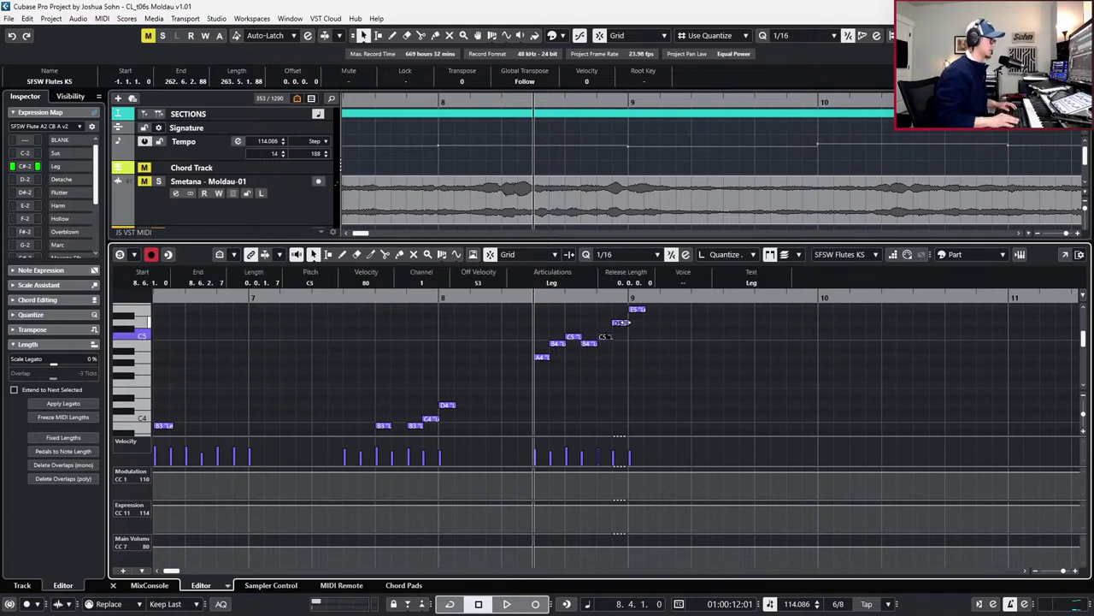
{"action": "key", "text": "space"}
{"action": "key", "text": "space"}
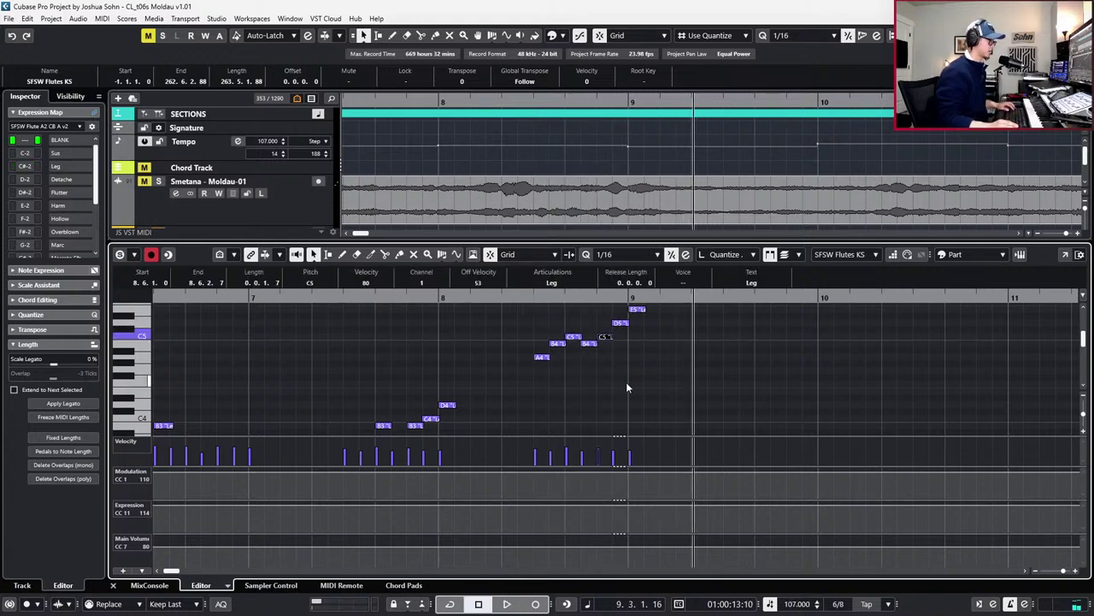
Copy the rising G3–D4 phrase from 7.4.1 to 9.4.1 and transpose the copy down so that it starts on E3
{"action": "scroll", "coordinate": [627, 384], "scroll_direction": "down", "scroll_amount": 1}
{"action": "scroll", "coordinate": [632, 394], "scroll_direction": "right", "scroll_amount": 1}
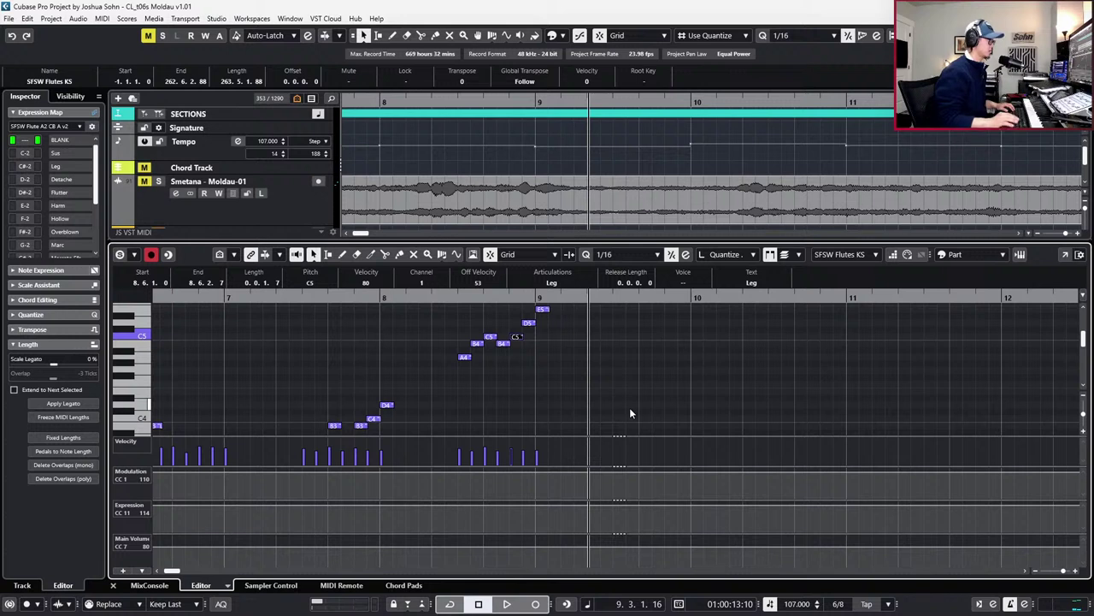
{"action": "left_click_drag", "start_coordinate": [414, 380], "coordinate": [319, 414]}
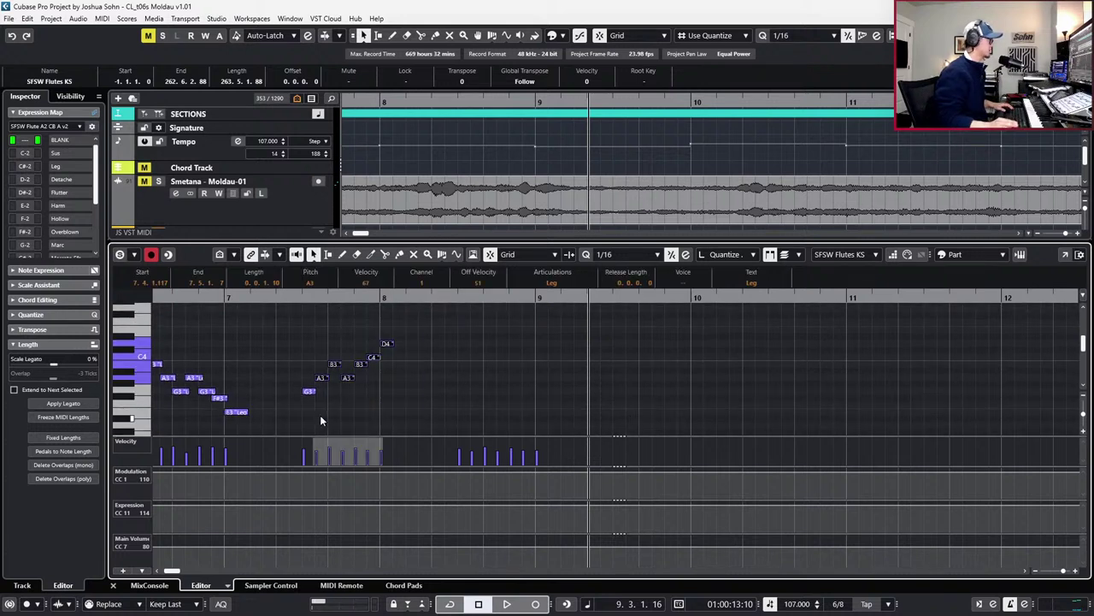
{"action": "key", "text": "KP_Add"}
{"action": "key", "text": "KP_Add"}
{"action": "key", "text": "KP_Subtract"}
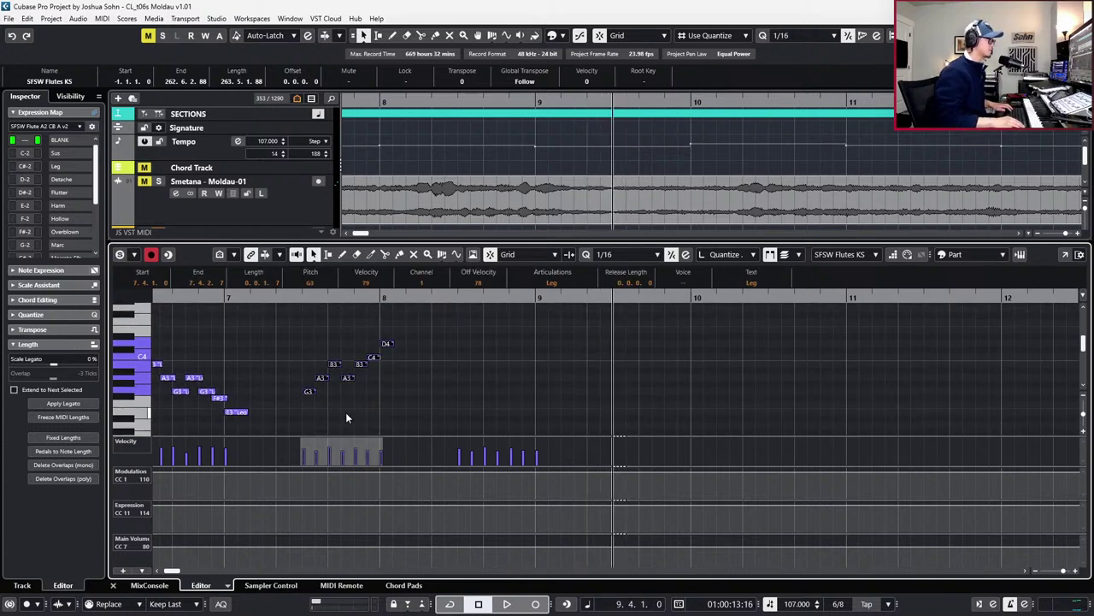
{"action": "key", "text": "ctrl+v"}
{"action": "key", "text": "KP_Subtract"}
{"action": "key", "text": "Down"}
{"action": "key", "text": "Down"}
{"action": "key", "text": "Down"}
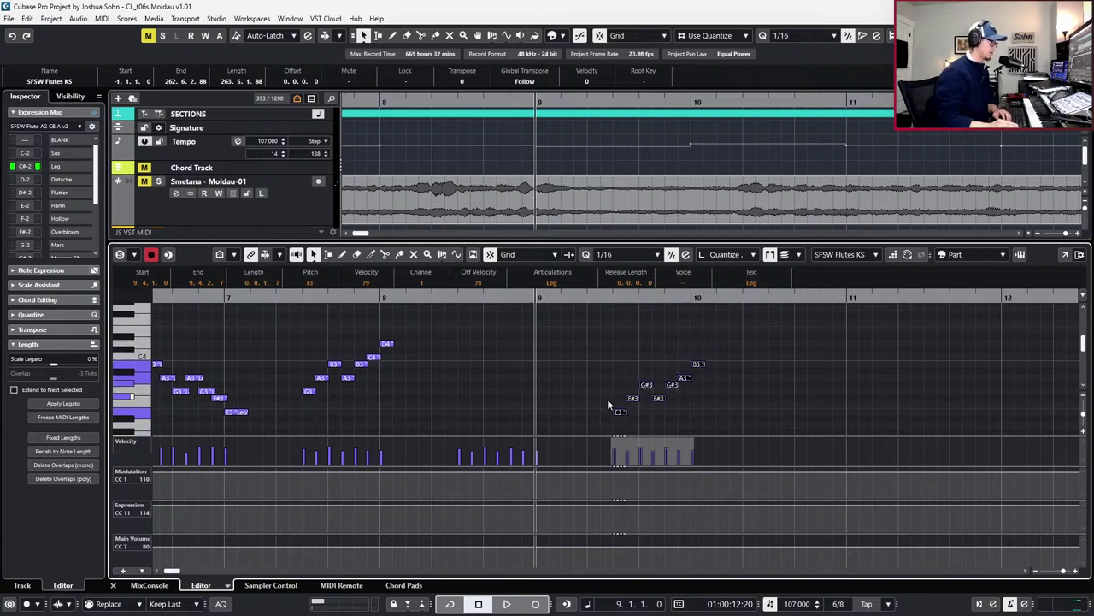
Lower the two G#3 notes of the bar 9 phrase to G3 and play the phrase into bar 10
{"action": "left_click", "coordinate": [605, 399]}
{"action": "left_click_drag", "start_coordinate": [627, 375], "coordinate": [672, 395]}
{"action": "key", "text": "Down"}
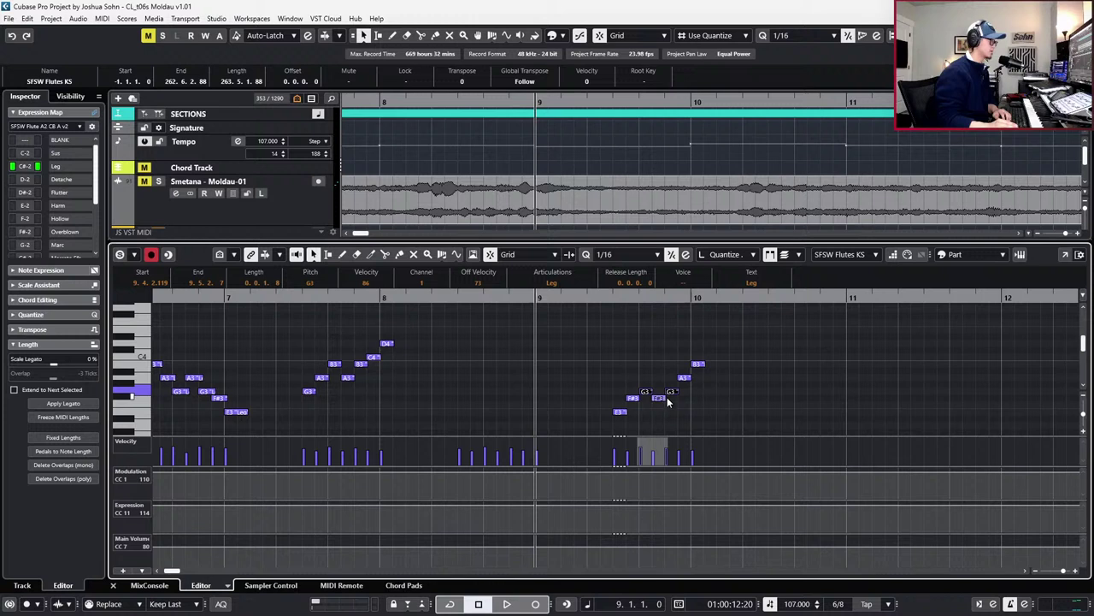
{"action": "left_click", "coordinate": [695, 374]}
{"action": "left_click", "coordinate": [689, 377]}
{"action": "key", "text": "space"}
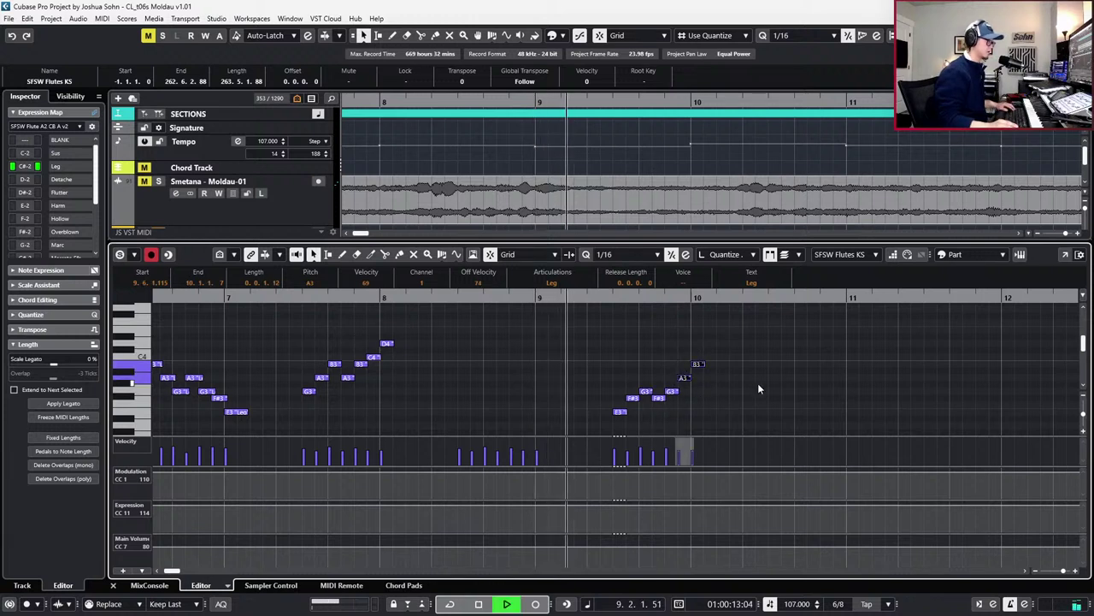
{"action": "key", "text": "space"}
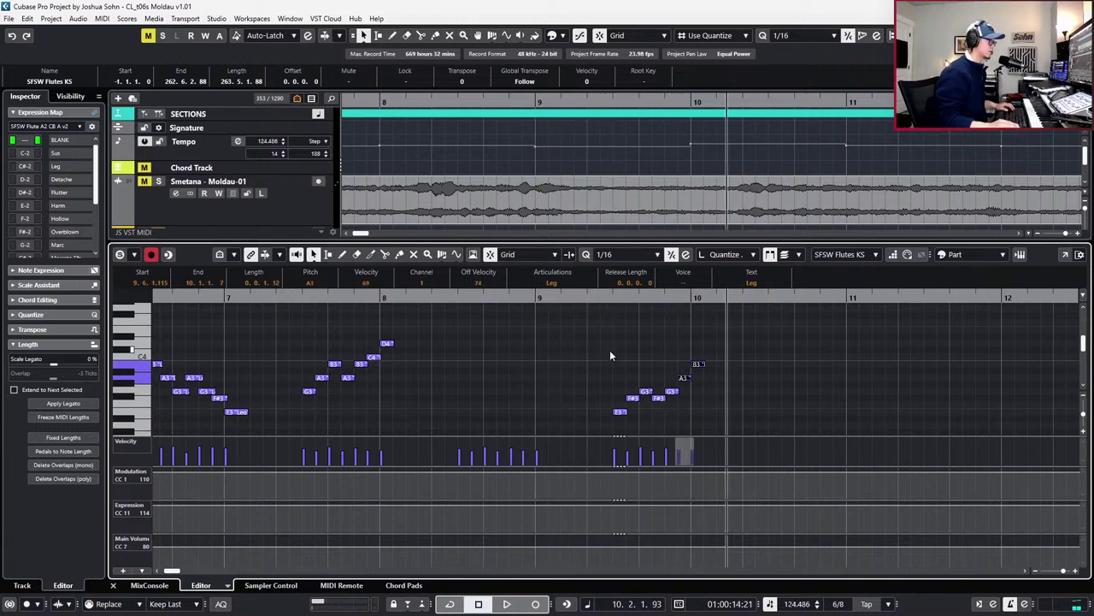
Copy the E3–B3 phrase from 9.4.1 to 10.4.1 and transpose the copy up so that it starts on F#3
{"action": "left_click_drag", "start_coordinate": [598, 349], "coordinate": [737, 418]}
{"action": "key", "text": "KP_Add"}
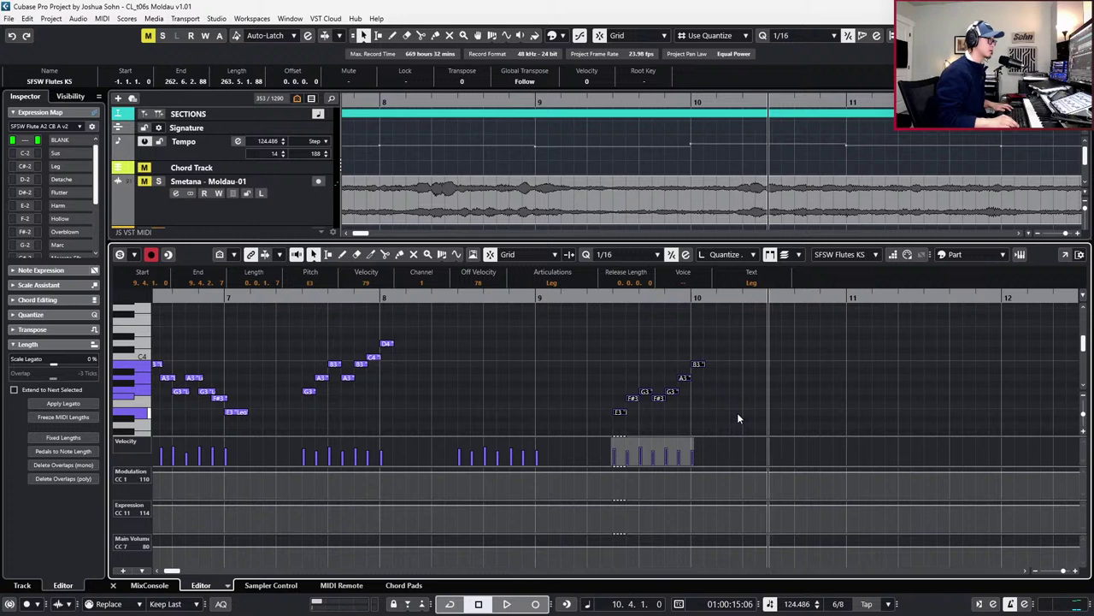
{"action": "key", "text": "ctrl+v"}
{"action": "key", "text": "Up"}
{"action": "key", "text": "Up"}
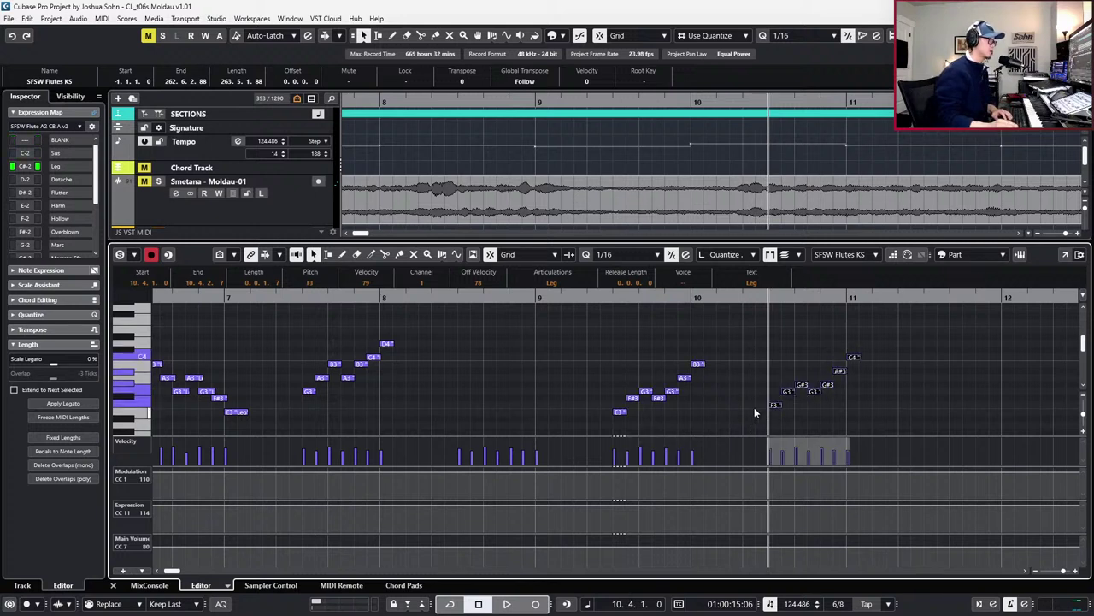
Lower the two G#3 notes of the bar 10 phrase to G3 and check its final C#4 at 11.1.1
{"action": "left_click", "coordinate": [792, 368]}
{"action": "left_click", "coordinate": [790, 382]}
{"action": "key", "text": "Down"}
{"action": "left_click", "coordinate": [814, 383]}
{"action": "key", "text": "Down"}
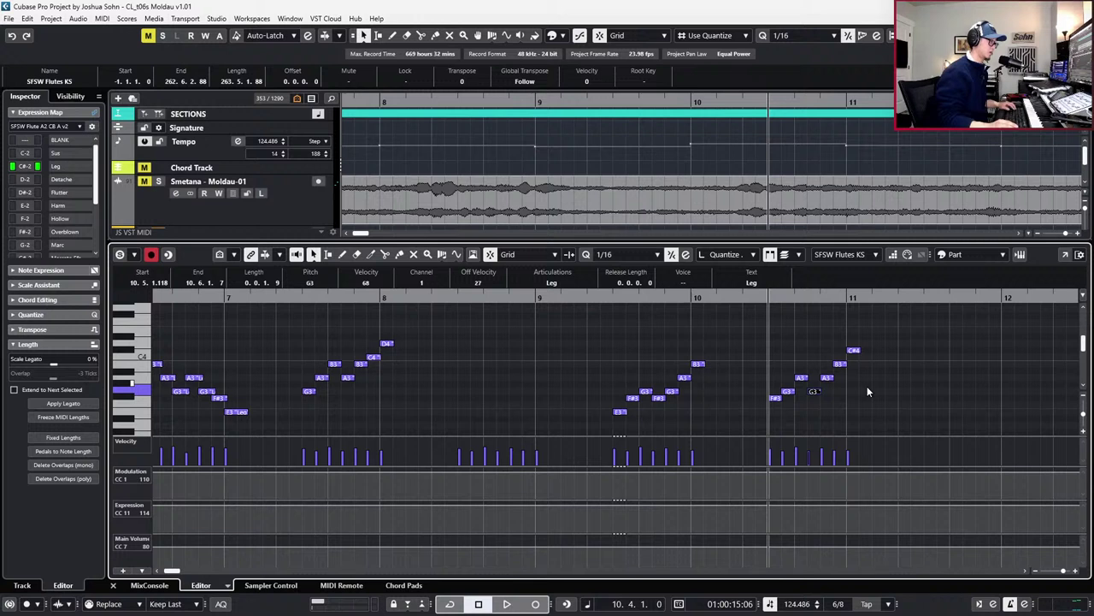
{"action": "left_click", "coordinate": [854, 350]}
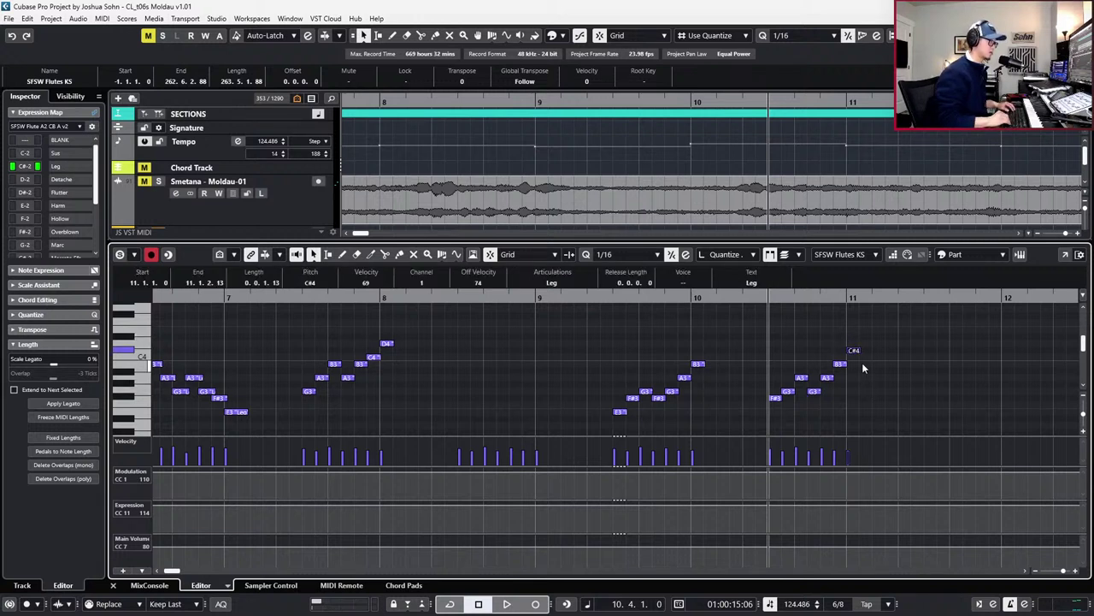
Raise the whole phrase at 10.4.1 by an octave so that it starts on F#4, and play the passage
{"action": "key", "text": "KP_Subtract"}
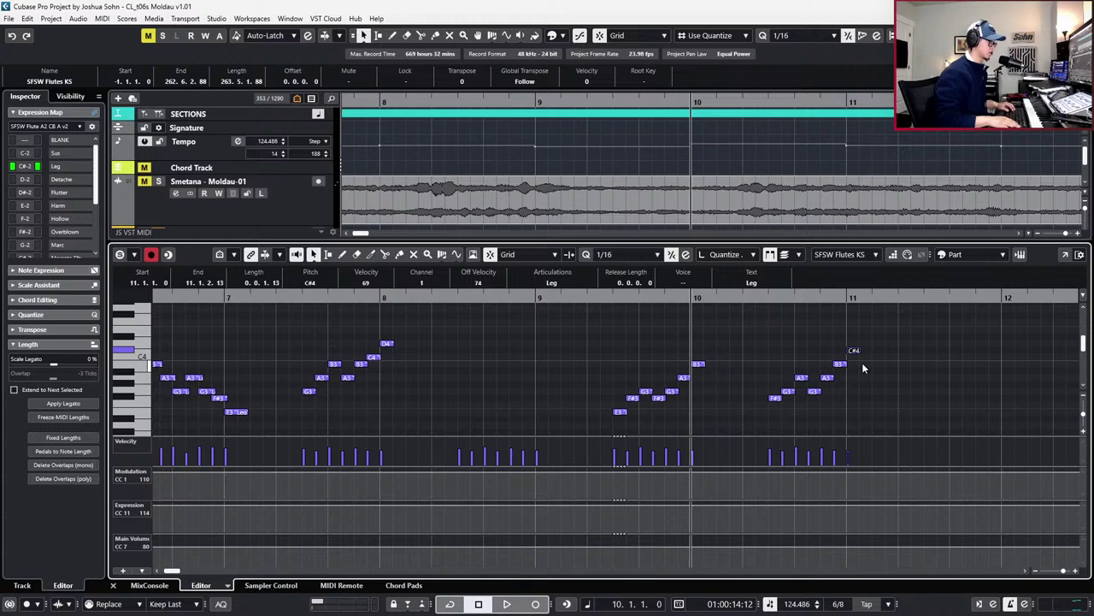
{"action": "key", "text": "KP_Subtract"}
{"action": "left_click_drag", "start_coordinate": [755, 338], "coordinate": [908, 417]}
{"action": "key", "text": "space"}
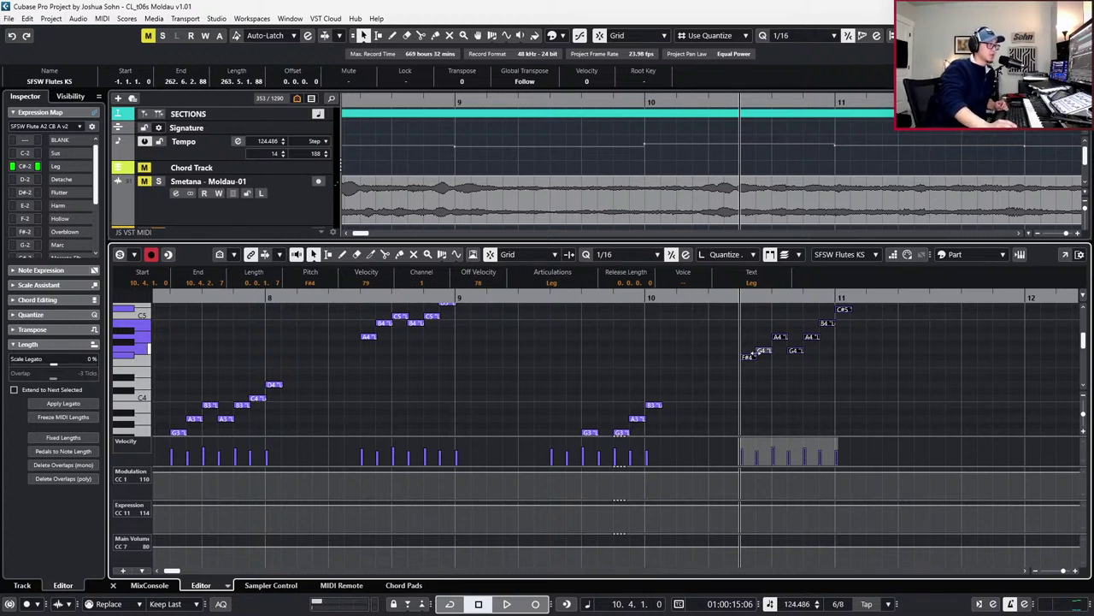
Check the project notepad for the measure ranges and repeats, and look over the reference recording's timeline beyond bar 11
{"action": "key", "text": "ctrl+shift+n"}
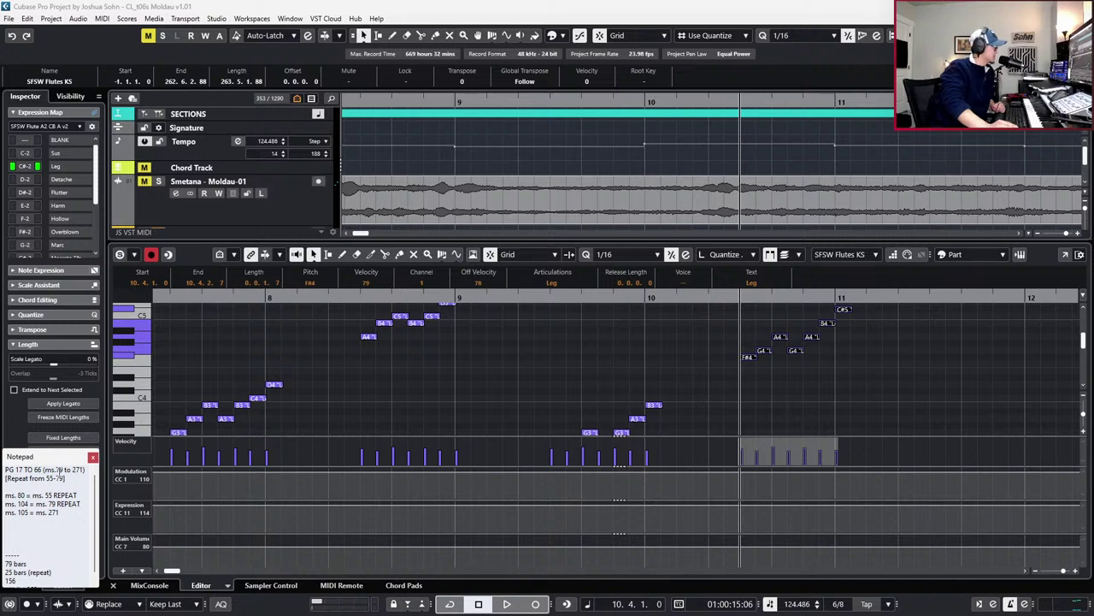
{"action": "left_click", "coordinate": [93, 457]}
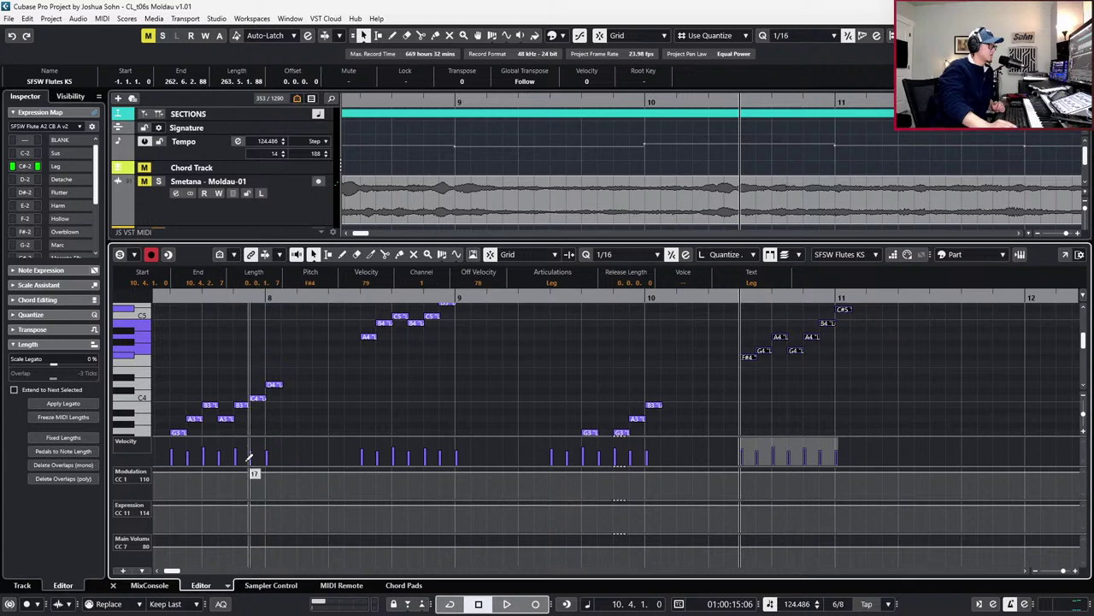
{"action": "scroll", "coordinate": [642, 338], "scroll_direction": "down", "scroll_amount": 5}
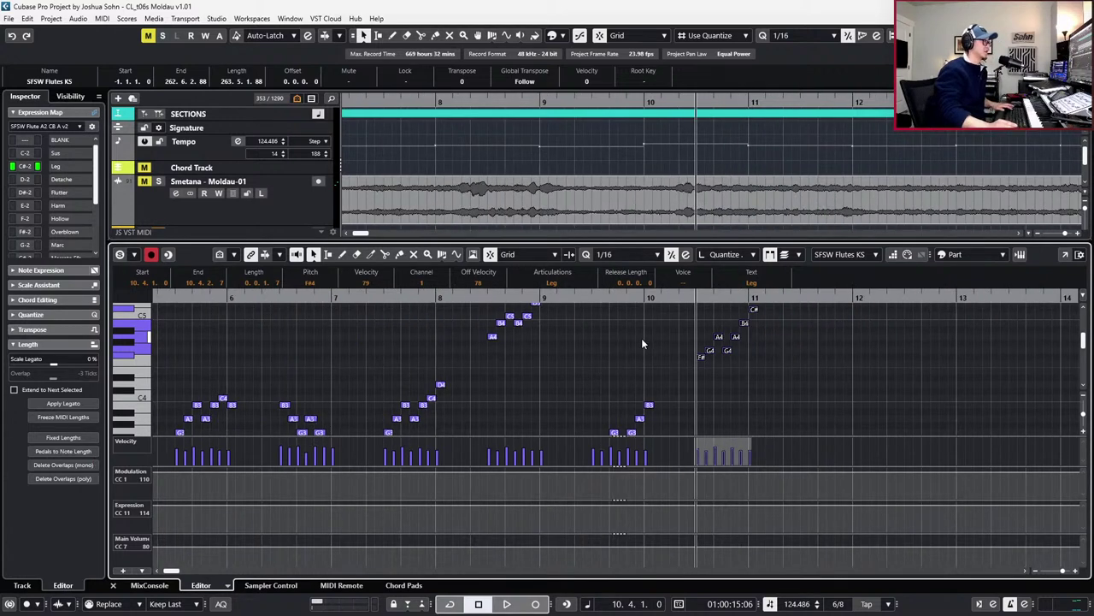
{"action": "scroll", "coordinate": [775, 200], "scroll_direction": "down", "scroll_amount": 3}
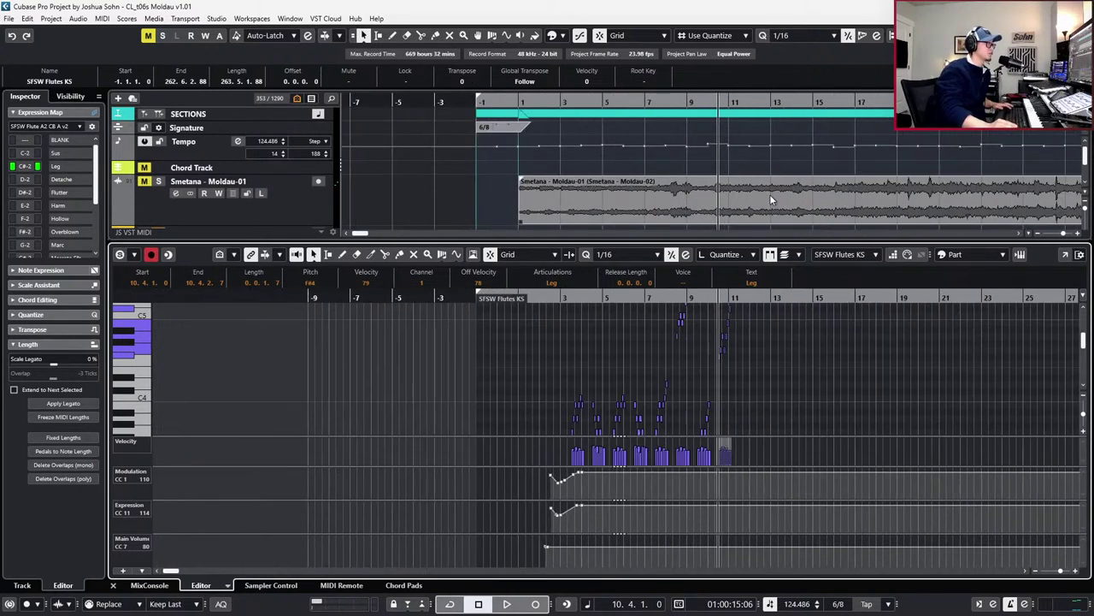
{"action": "scroll", "coordinate": [719, 145], "scroll_direction": "down", "scroll_amount": 3}
{"action": "scroll", "coordinate": [656, 154], "scroll_direction": "up", "scroll_amount": 1}
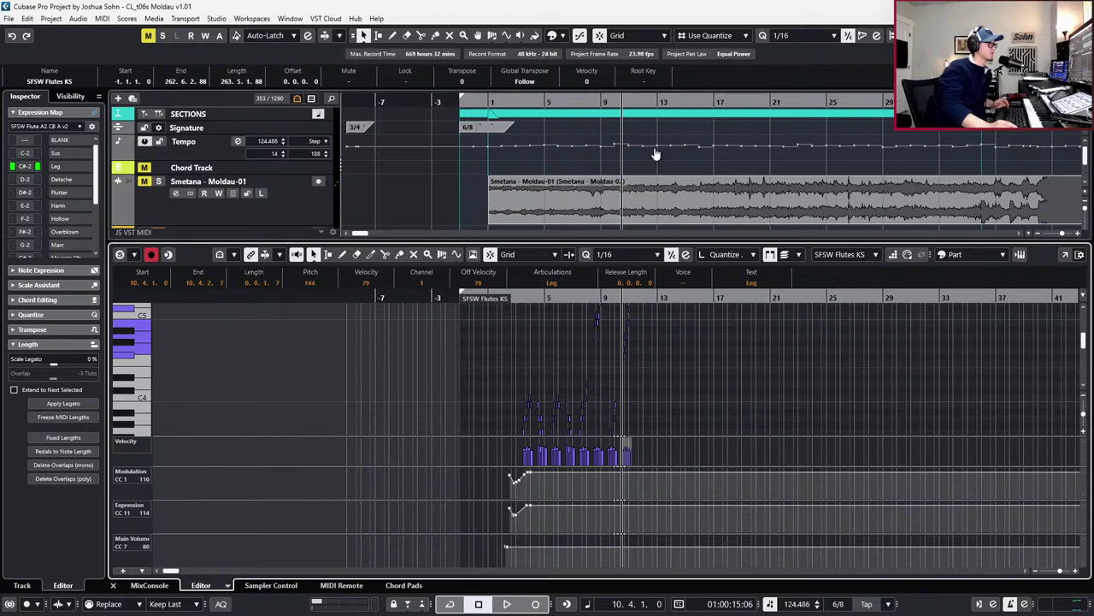
{"action": "scroll", "coordinate": [761, 143], "scroll_direction": "down", "scroll_amount": 3}
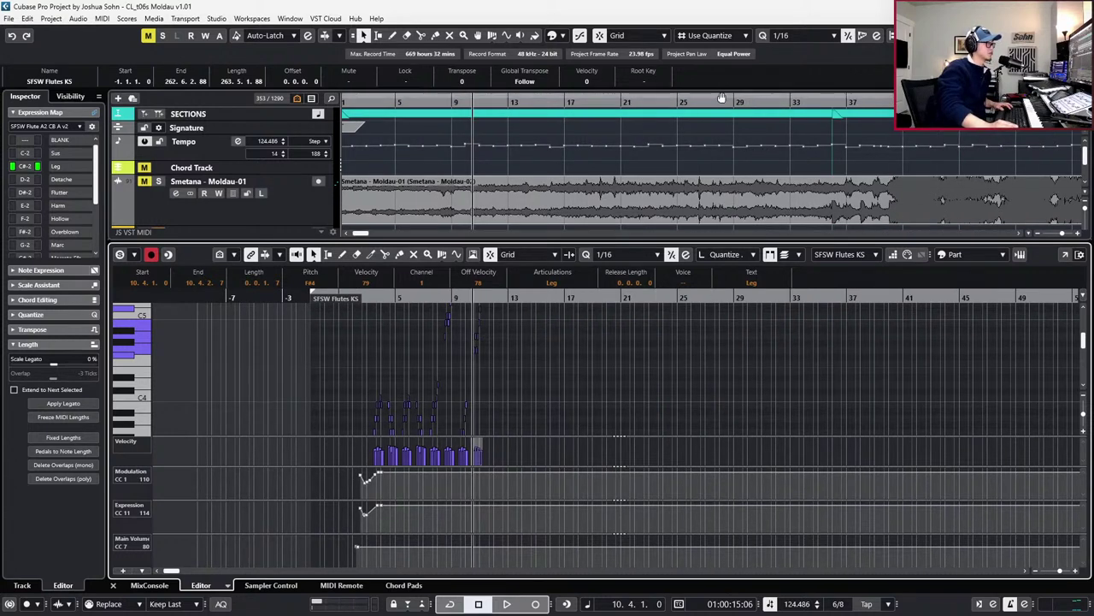
{"action": "scroll", "coordinate": [834, 98], "scroll_direction": "down", "scroll_amount": 3}
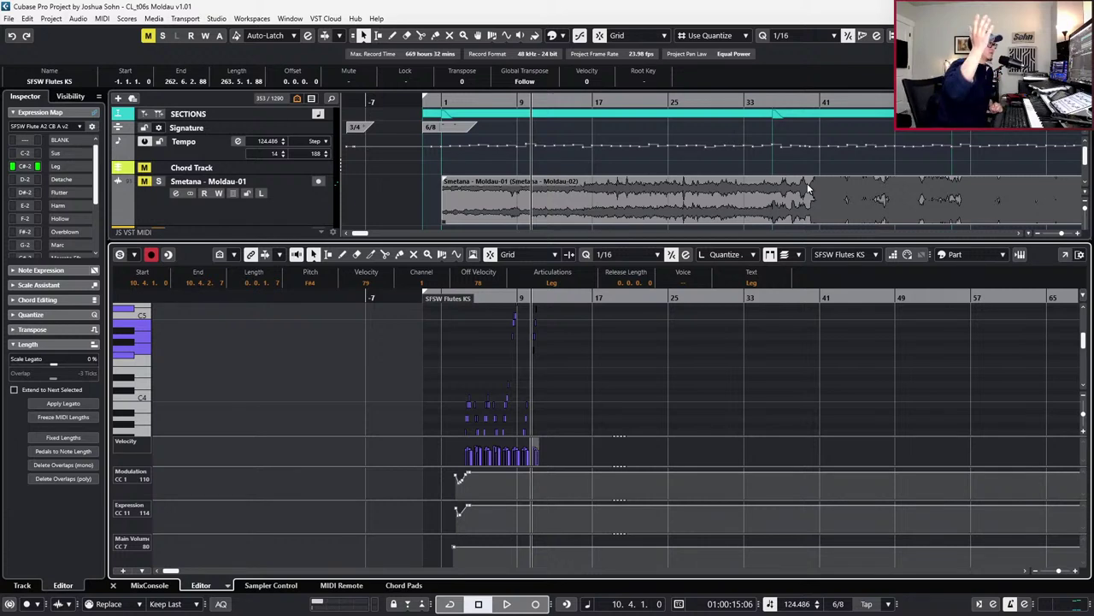
Examine the SECTIONS markers between bars 89 and 145, including marker 300 at bar 133
{"action": "scroll", "coordinate": [523, 380], "scroll_direction": "right", "scroll_amount": 10}
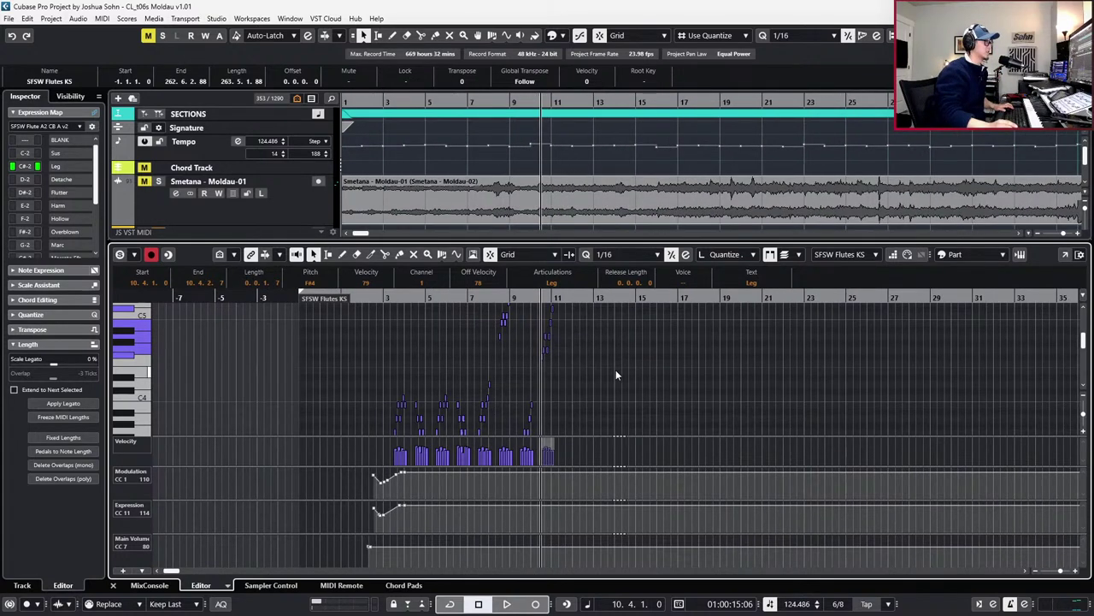
{"action": "scroll", "coordinate": [612, 333], "scroll_direction": "right", "scroll_amount": 6}
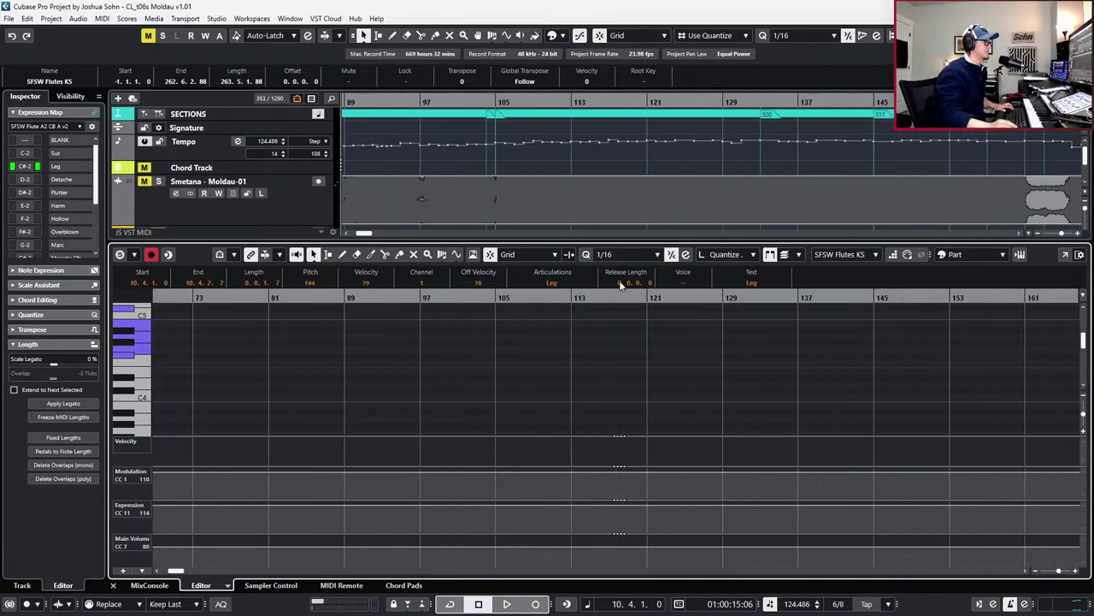
{"action": "left_click", "coordinate": [767, 116]}
{"action": "left_click", "coordinate": [881, 116]}
{"action": "key", "text": "Left"}
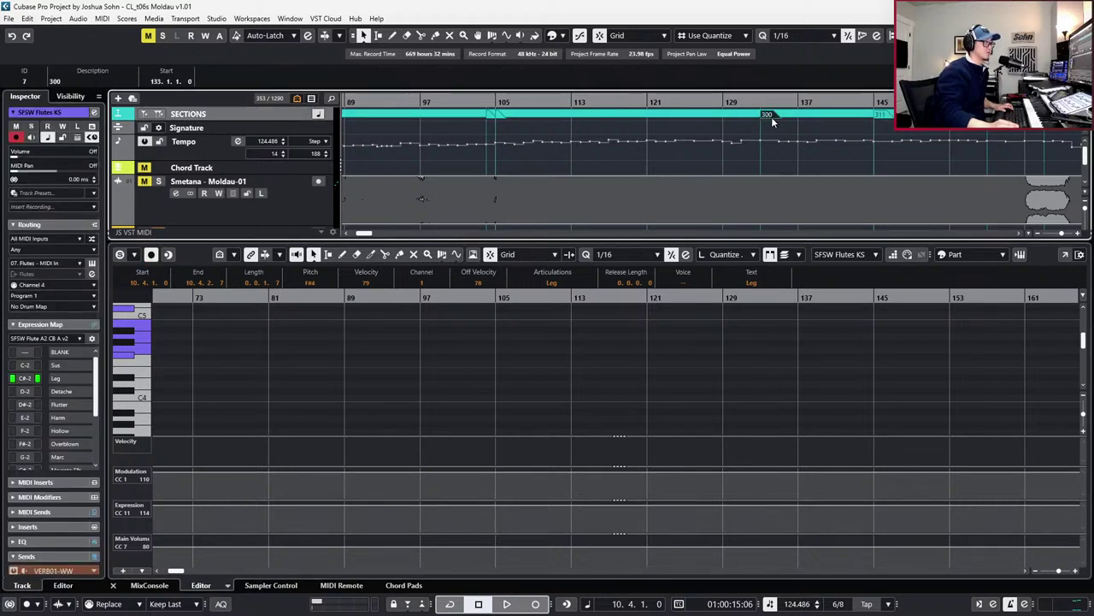
{"action": "scroll", "coordinate": [603, 324], "scroll_direction": "left", "scroll_amount": 15}
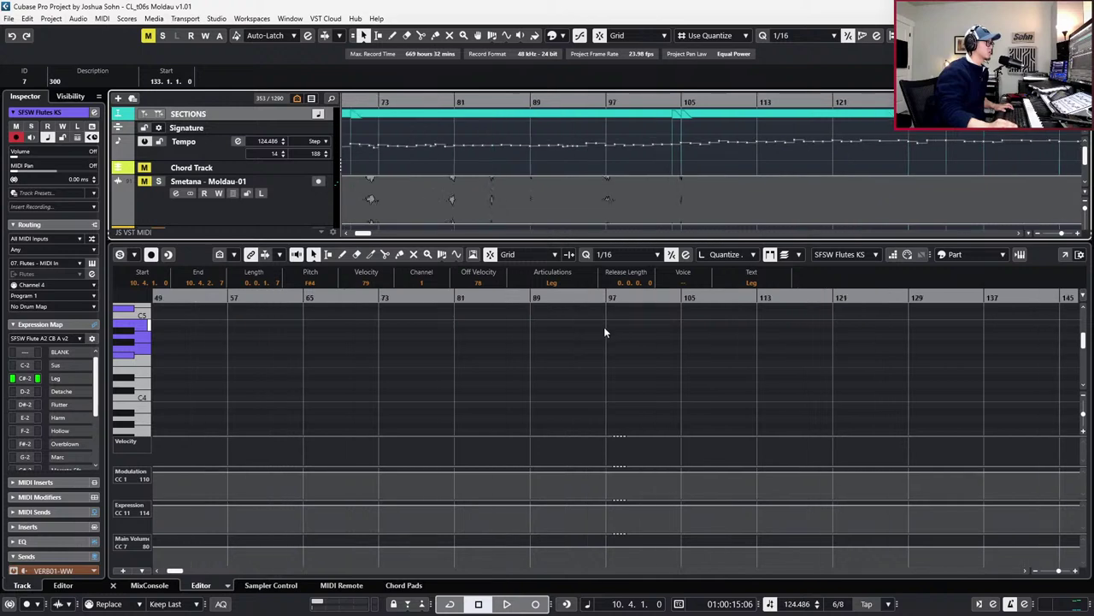
Lower the final note of the bar 10 phrase, at 11.1.1, to C5 and play the result
{"action": "scroll", "coordinate": [568, 358], "scroll_direction": "up", "scroll_amount": 4}
{"action": "key", "text": "h"}
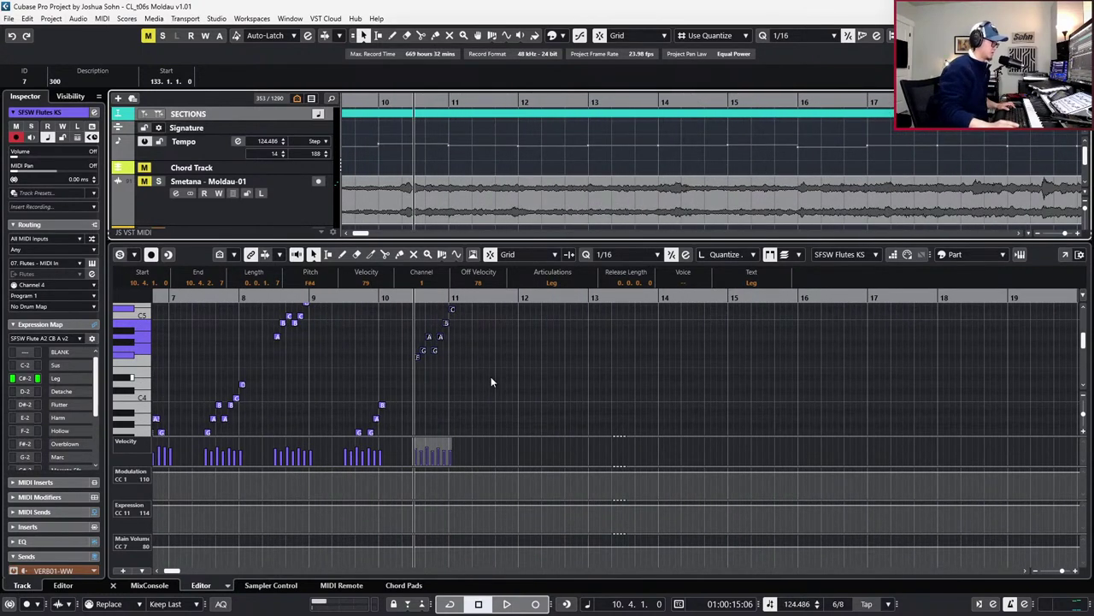
{"action": "key", "text": "h"}
{"action": "scroll", "coordinate": [484, 367], "scroll_direction": "up", "scroll_amount": 1}
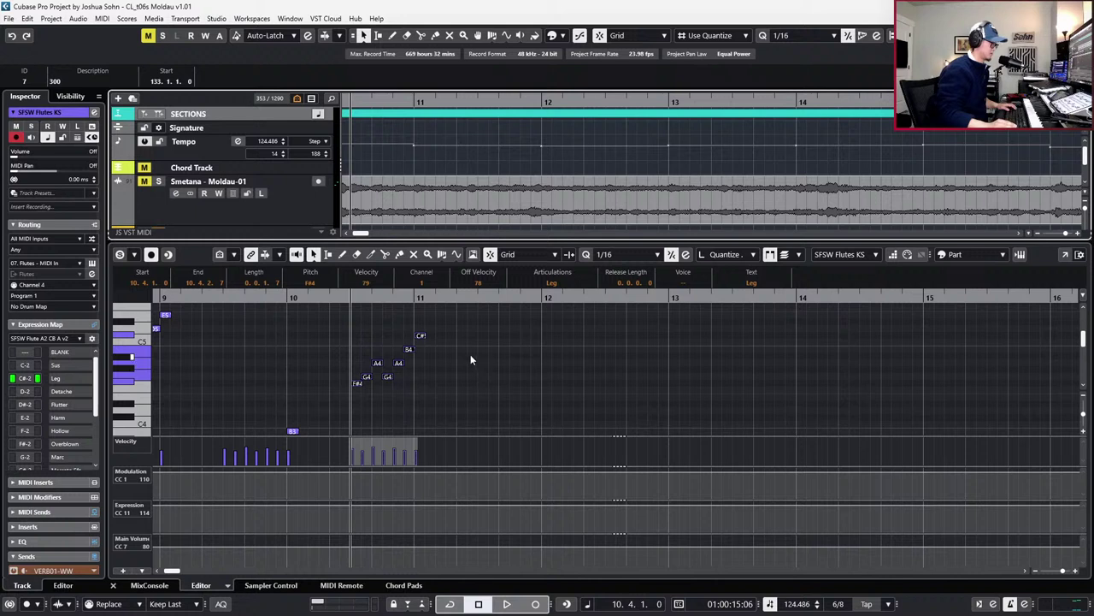
{"action": "left_click_drag", "start_coordinate": [449, 322], "coordinate": [423, 346]}
{"action": "key", "text": "Down"}
{"action": "key", "text": "space"}
{"action": "key", "text": "space"}
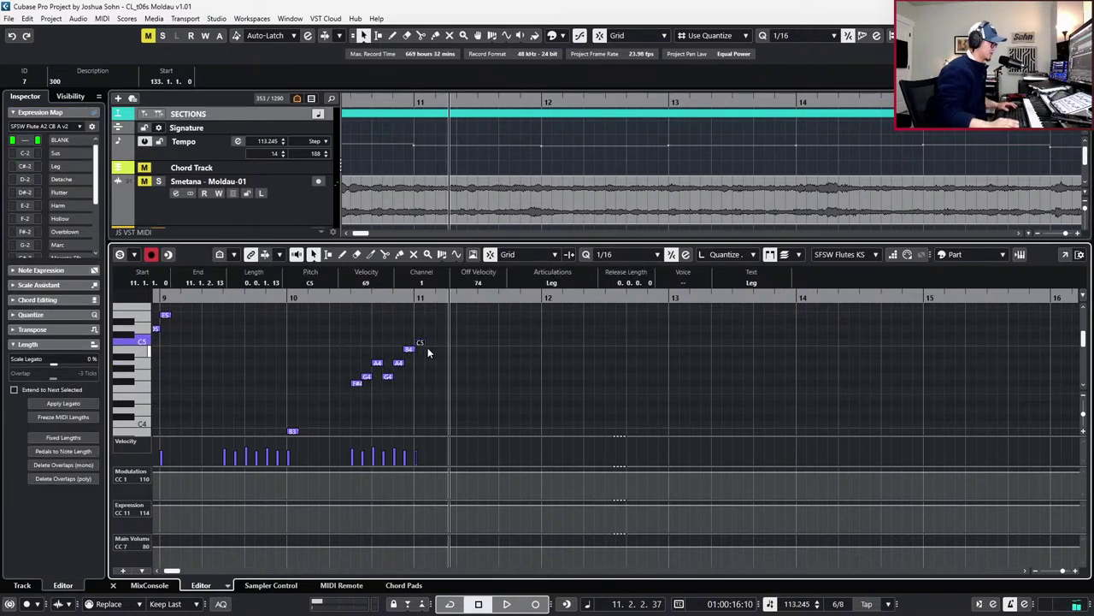
Copy the phrase from 10.4.1 to 11.4.1 and transpose the copy down two semitones so that it starts on E4
{"action": "left_click_drag", "start_coordinate": [318, 326], "coordinate": [476, 407]}
{"action": "key", "text": "ctrl+c"}
{"action": "left_click", "coordinate": [475, 406], "text": "alt+shift"}
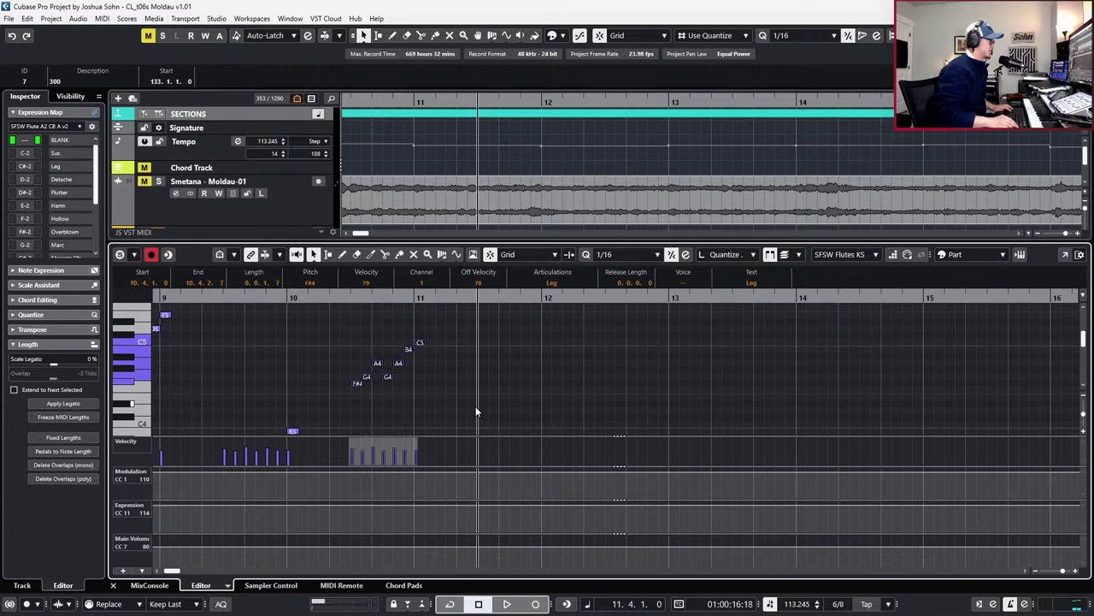
{"action": "key", "text": "ctrl+v"}
{"action": "key", "text": "Down"}
{"action": "key", "text": "Down"}
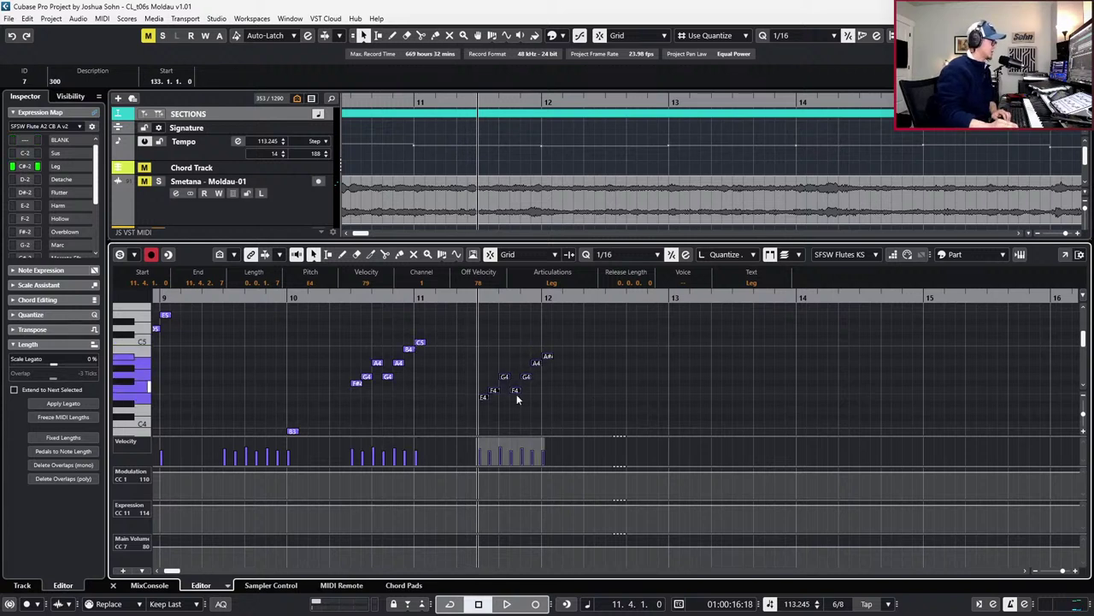
Raise the two F4 notes of the bar 11 phrase to F#4 and its final note to B4, checking by playback
{"action": "left_click", "coordinate": [486, 390]}
{"action": "left_click_drag", "start_coordinate": [486, 392], "coordinate": [560, 392]}
{"action": "key", "text": "Up"}
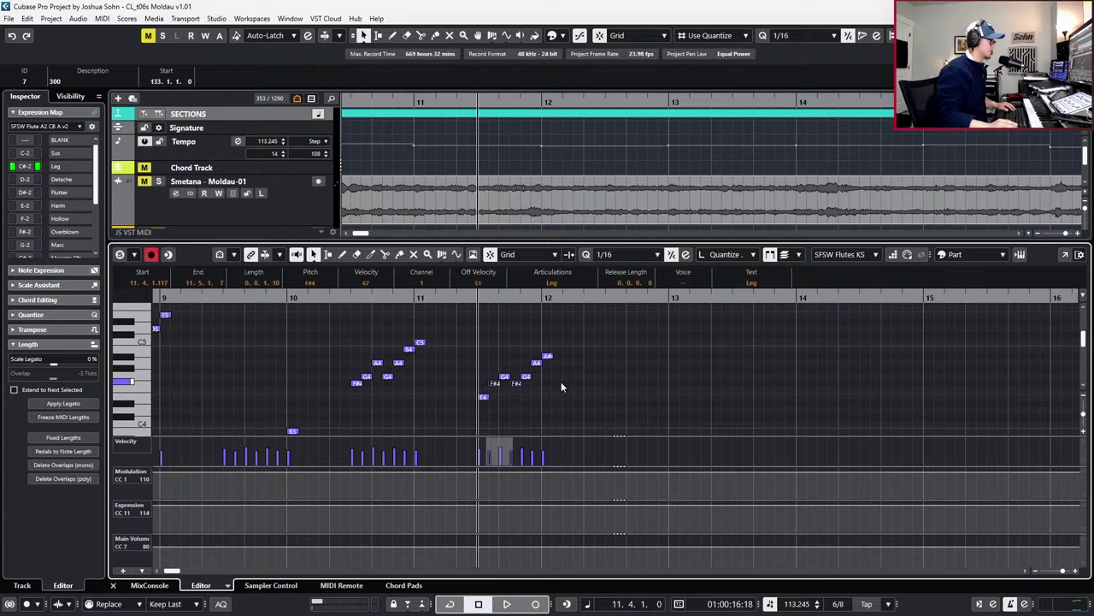
{"action": "key", "text": "space"}
{"action": "key", "text": "space"}
{"action": "left_click", "coordinate": [547, 356]}
{"action": "key", "text": "Up"}
{"action": "key", "text": "space"}
{"action": "key", "text": "space"}
{"action": "key", "text": "l"}
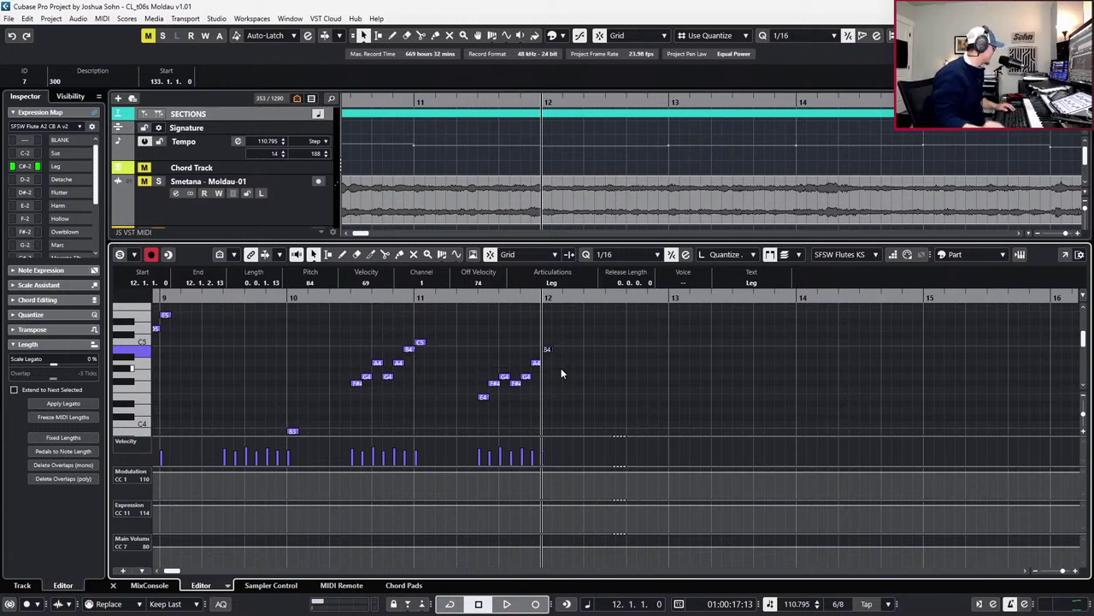
Copy the seven-note phrase from 11.4.1 and paste it at 12.4.1
{"action": "scroll", "coordinate": [623, 364], "scroll_direction": "down", "scroll_amount": 1}
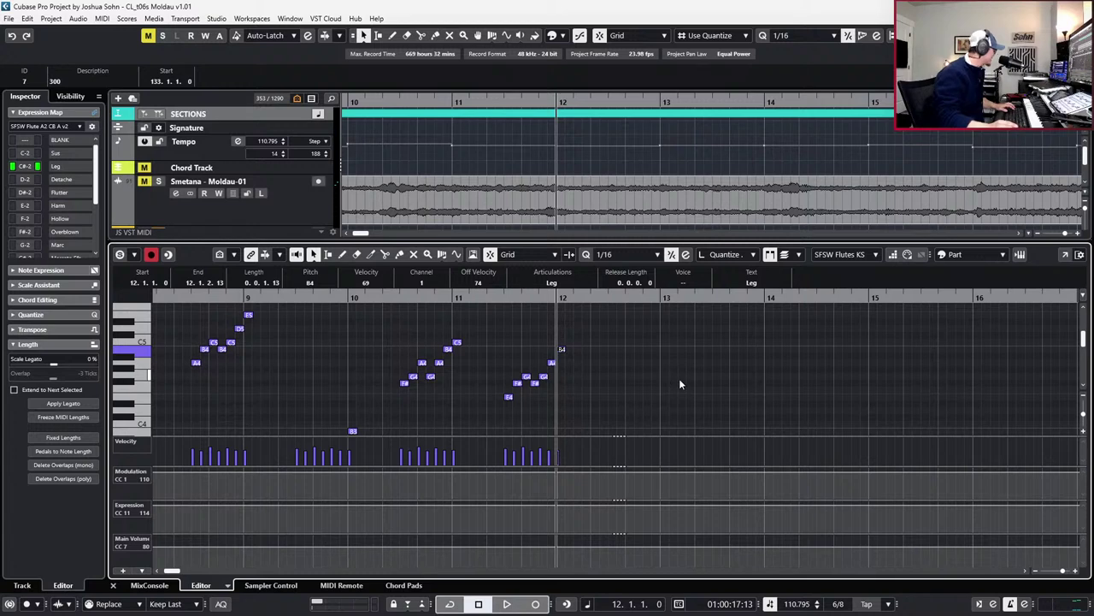
{"action": "scroll", "coordinate": [678, 384], "scroll_direction": "down", "scroll_amount": 1}
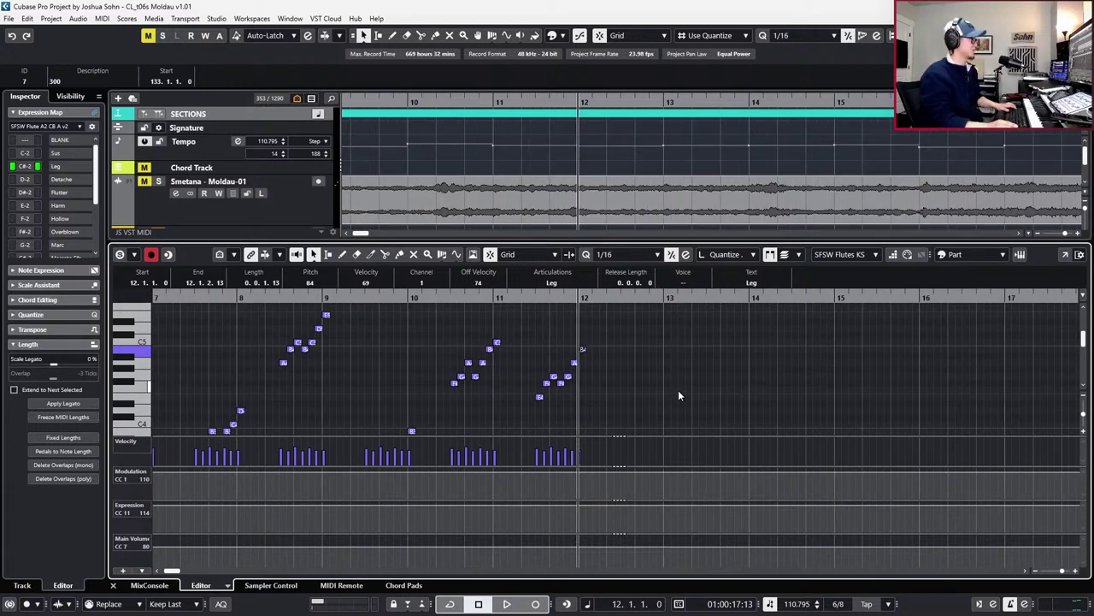
{"action": "scroll", "coordinate": [678, 390], "scroll_direction": "up", "scroll_amount": 1}
{"action": "scroll", "coordinate": [678, 390], "scroll_direction": "right", "scroll_amount": 1}
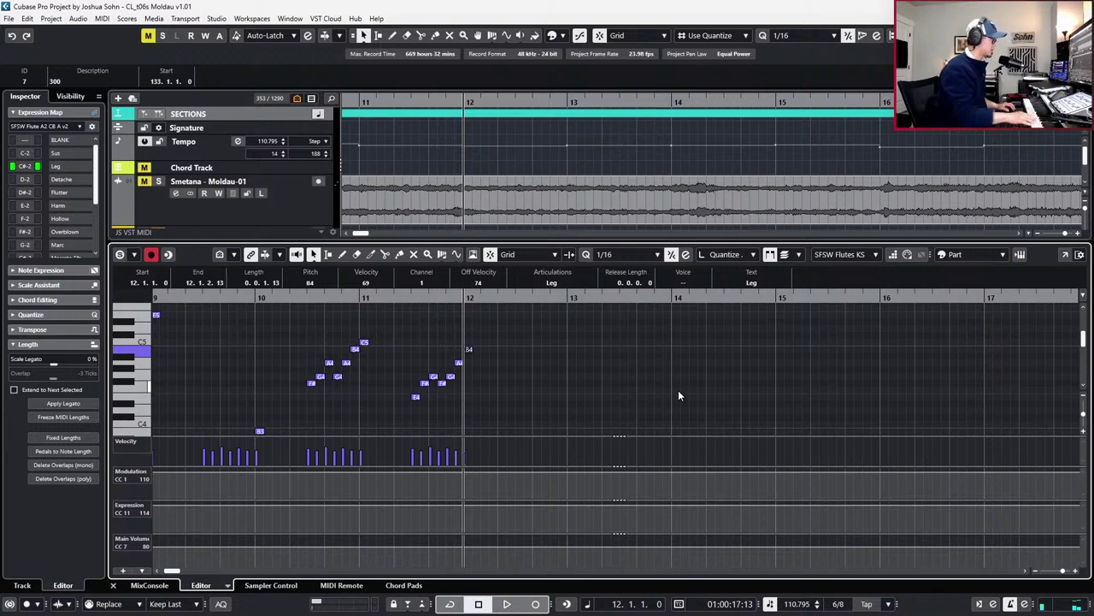
{"action": "left_click_drag", "start_coordinate": [397, 346], "coordinate": [488, 387]}
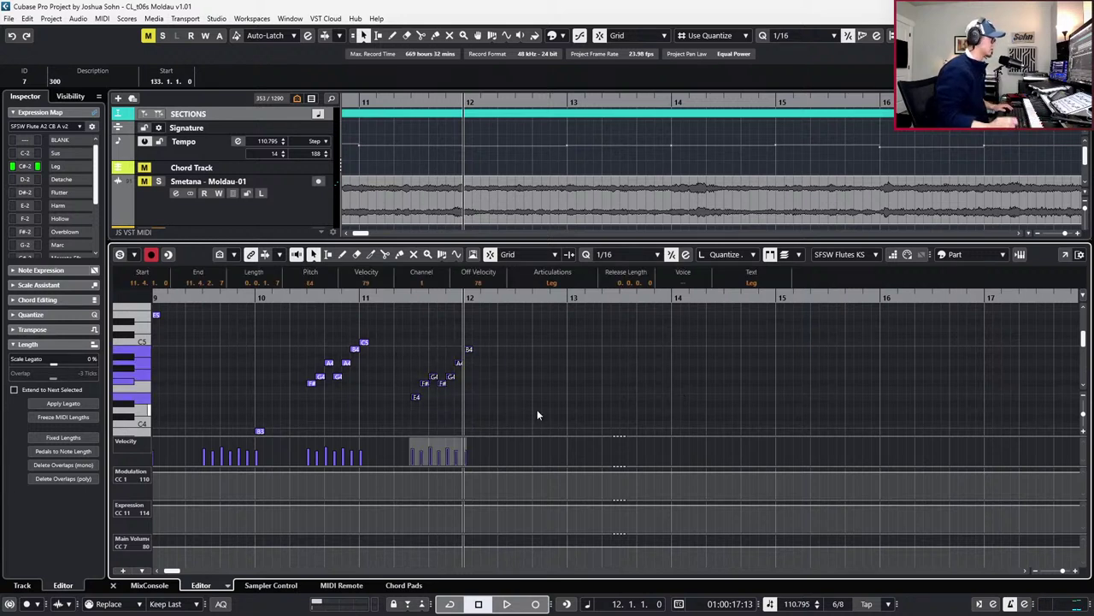
{"action": "key", "text": "KP_Add"}
{"action": "key", "text": "KP_Add"}
{"action": "key", "text": "KP_Add"}
{"action": "key", "text": "KP_Add"}
{"action": "key", "text": "KP_Add"}
{"action": "key", "text": "KP_Add"}
{"action": "key", "text": "ctrl+v"}
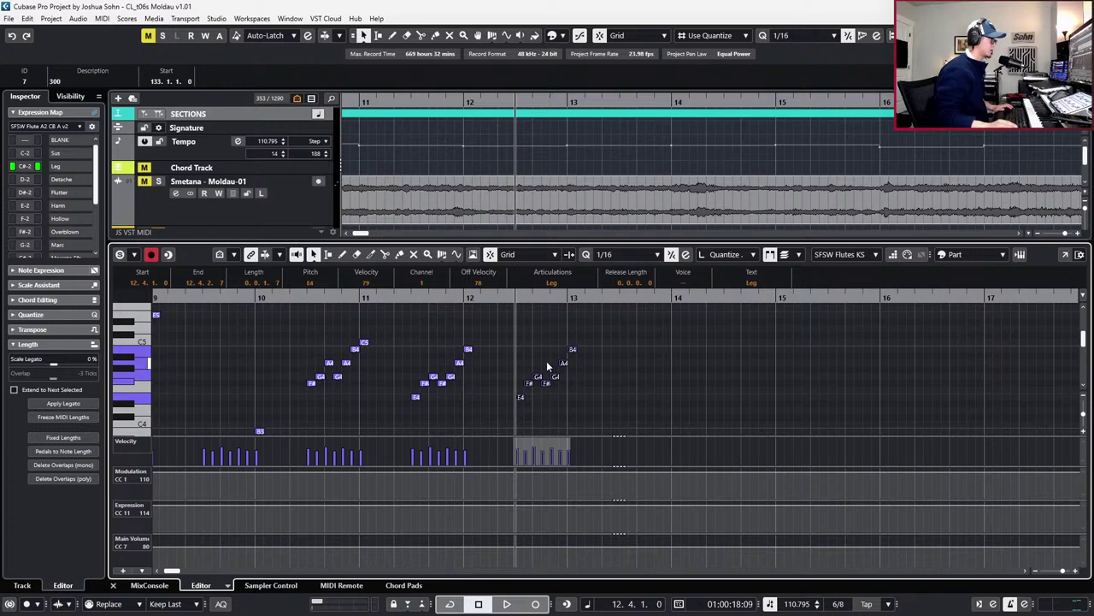
Lower the first note of the phrase at 12.4.1 to B3 and hide the controller lanes
{"action": "scroll", "coordinate": [547, 364], "scroll_direction": "up", "scroll_amount": 1}
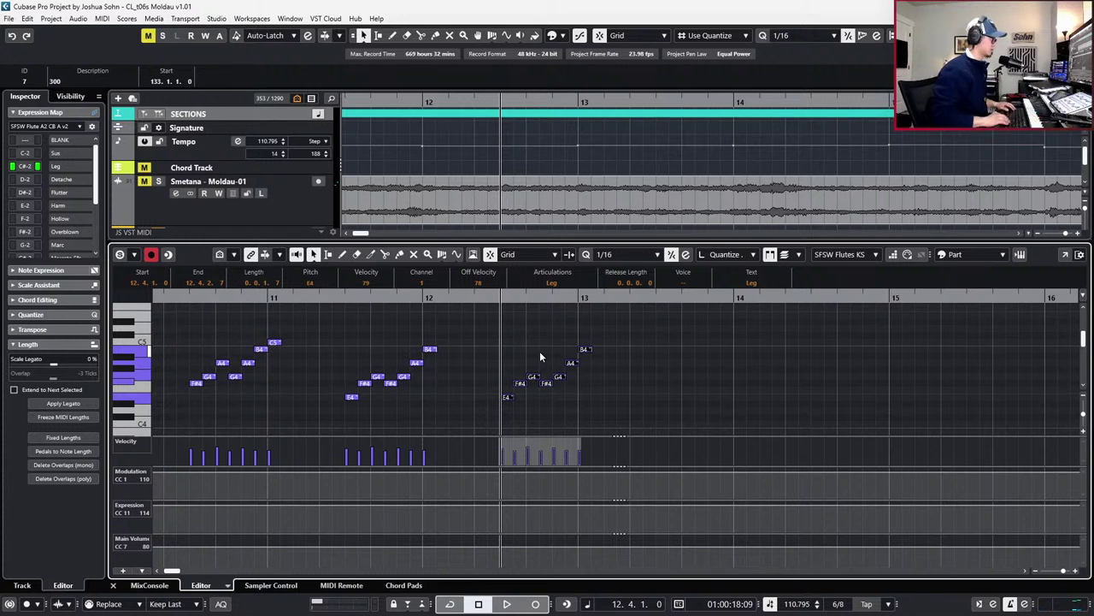
{"action": "scroll", "coordinate": [540, 351], "scroll_direction": "down", "scroll_amount": 1}
{"action": "left_click_drag", "start_coordinate": [486, 374], "coordinate": [527, 378]}
{"action": "key", "text": "Down"}
{"action": "key", "text": "Down"}
{"action": "key", "text": "Down"}
{"action": "key", "text": "Down"}
{"action": "key", "text": "Down"}
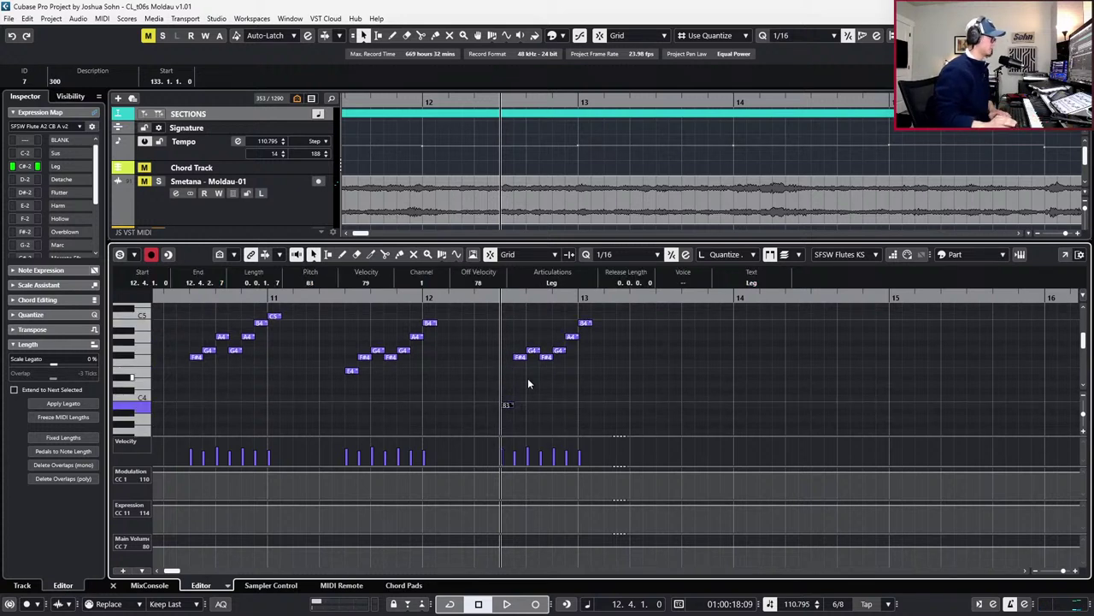
{"action": "left_click", "coordinate": [527, 378]}
{"action": "key", "text": "alt+l"}
Change the second, third and fourth notes of the bar 12 phrase to E4, F#4 and E4
{"action": "left_click", "coordinate": [520, 358]}
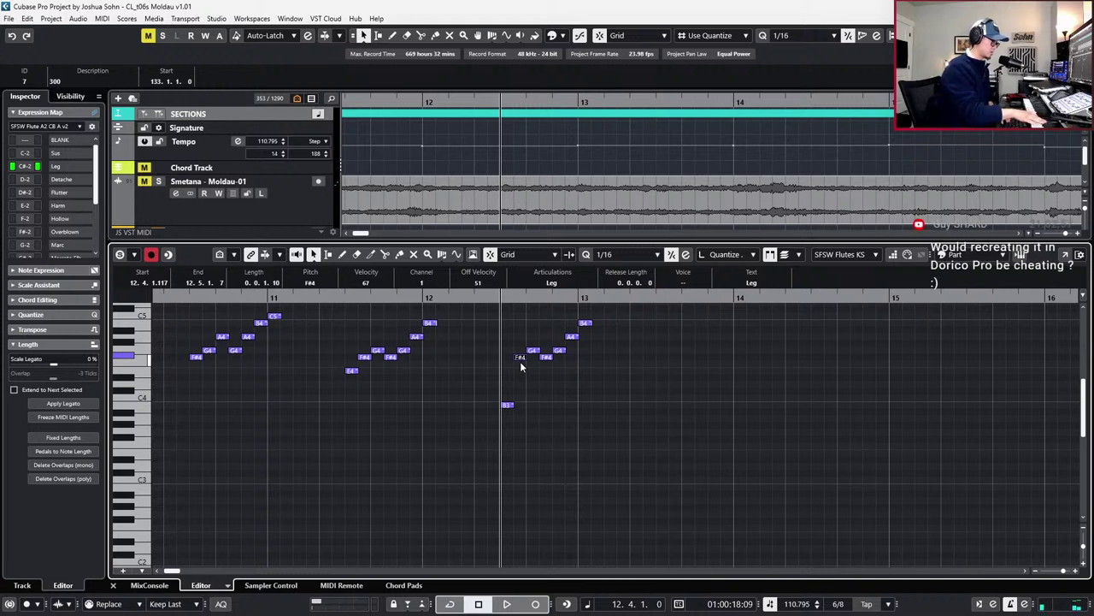
{"action": "key", "text": "Down"}
{"action": "key", "text": "Down"}
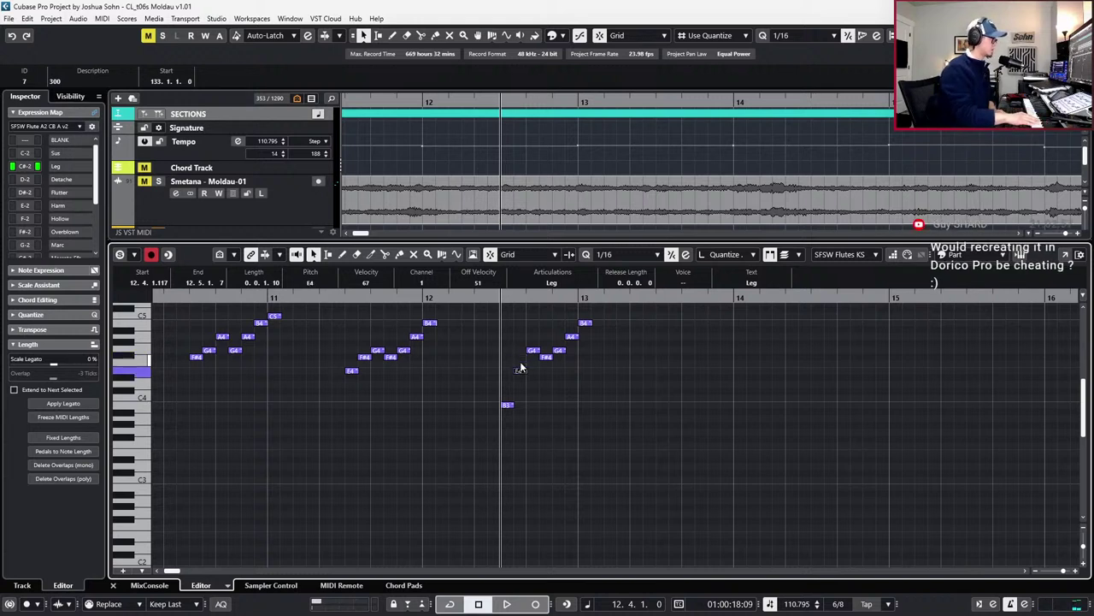
{"action": "key", "text": "Right"}
{"action": "key", "text": "Down"}
{"action": "key", "text": "Right"}
{"action": "key", "text": "Up"}
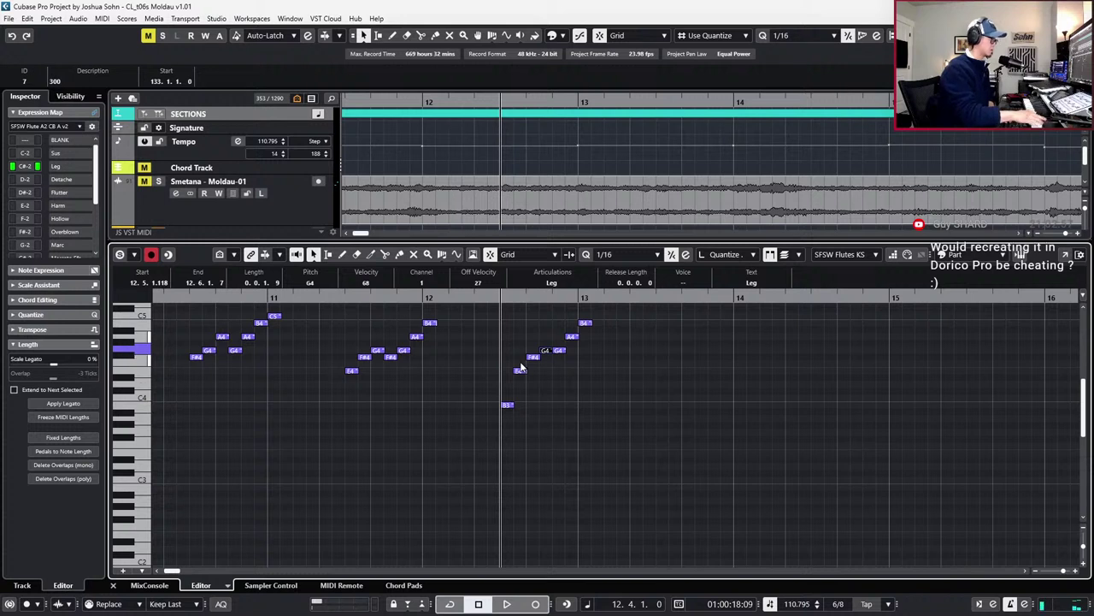
{"action": "key", "text": "Down"}
{"action": "key", "text": "Down"}
{"action": "key", "text": "Down"}
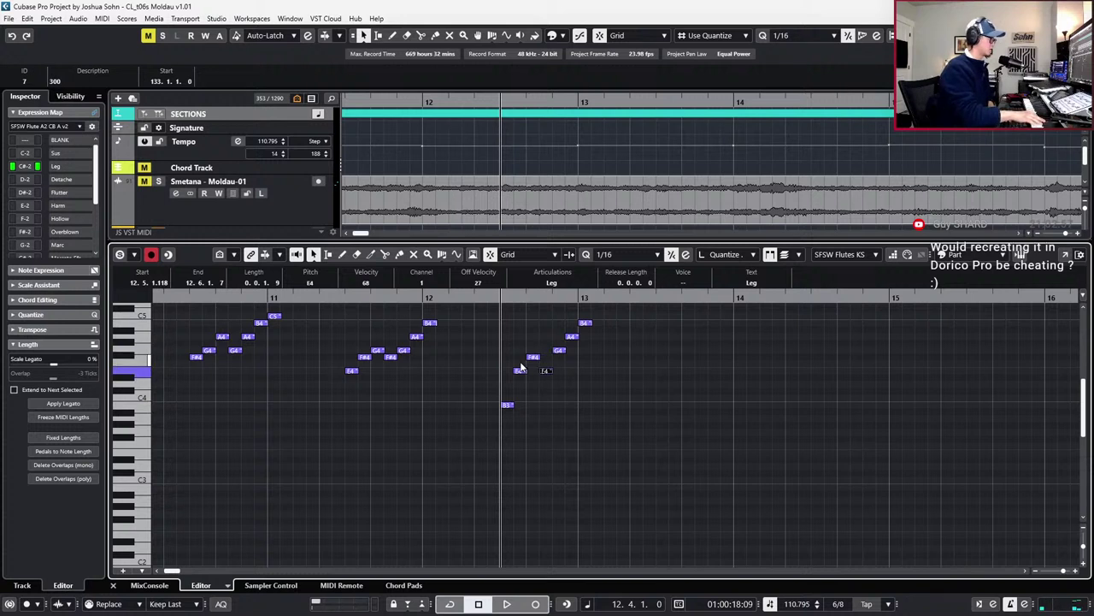
Set the last three notes of the bar 12 phrase to F#4, G4 and A4, and play the phrase
{"action": "key", "text": "Right"}
{"action": "key", "text": "Down"}
{"action": "key", "text": "Right"}
{"action": "key", "text": "Down"}
{"action": "key", "text": "Right"}
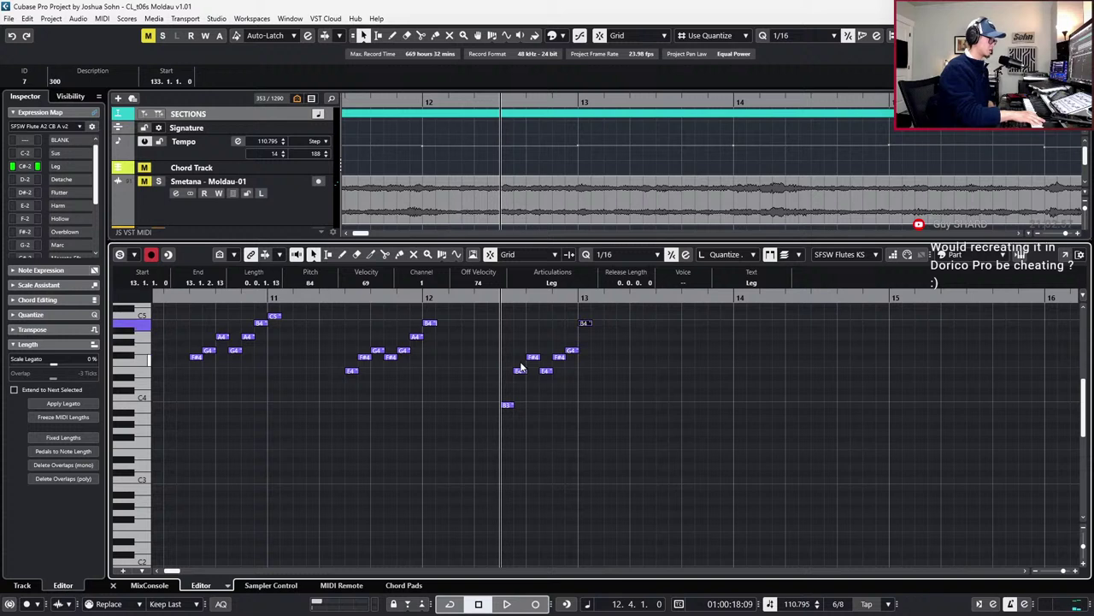
{"action": "key", "text": "Down"}
{"action": "key", "text": "Down"}
{"action": "key", "text": "space"}
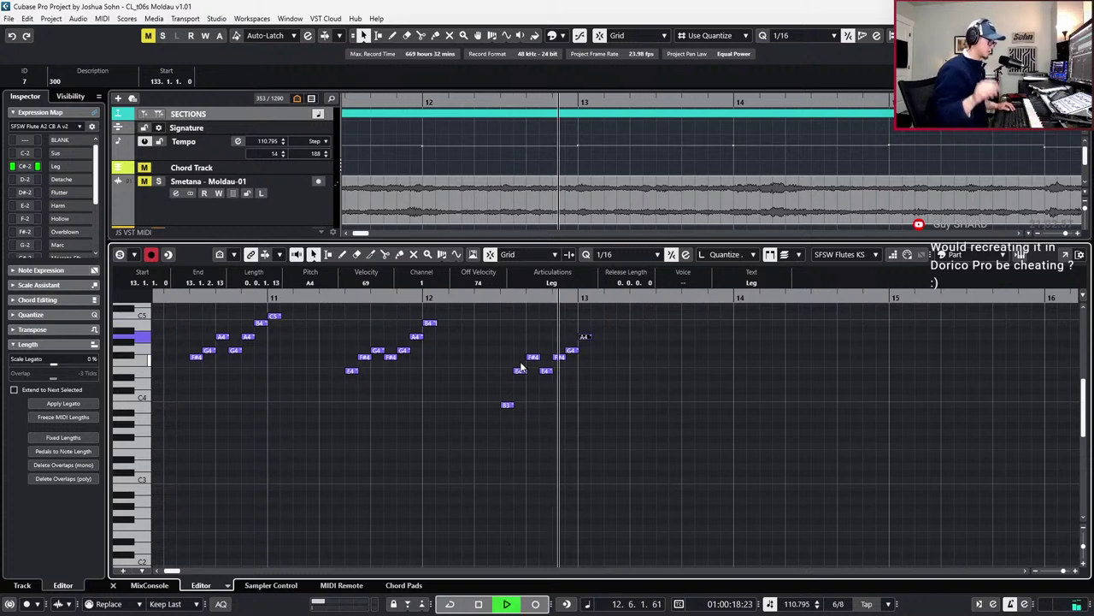
{"action": "key", "text": "space"}
{"action": "key", "text": "l"}
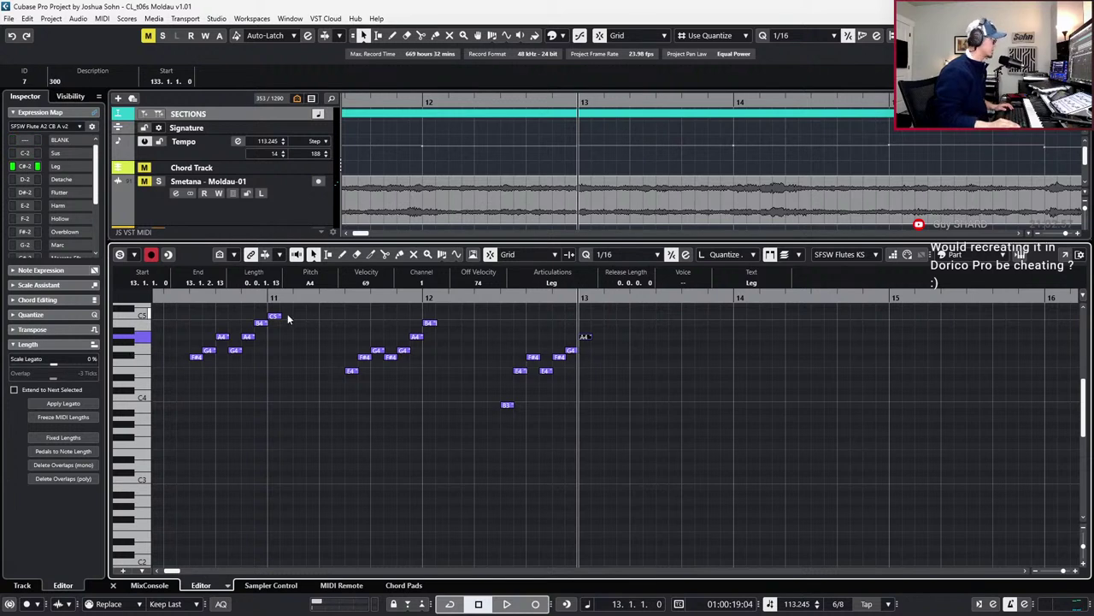
Copy the phrase that starts on F#4 at 10.4.1 and paste it at 13.4.1
{"action": "scroll", "coordinate": [347, 369], "scroll_direction": "left", "scroll_amount": 3}
{"action": "left_click_drag", "start_coordinate": [206, 371], "coordinate": [351, 471]}
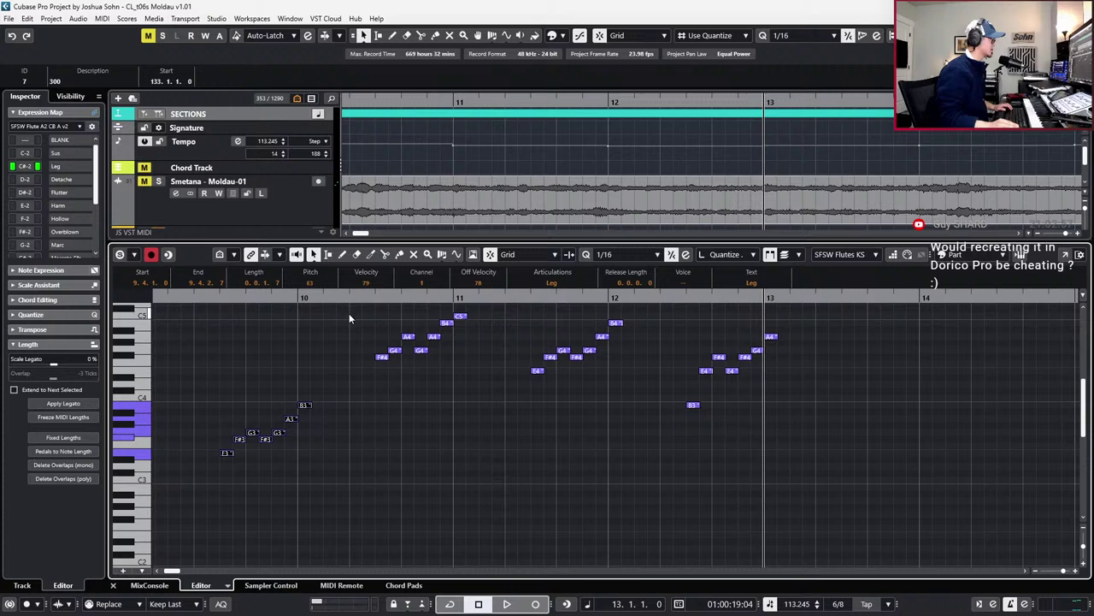
{"action": "left_click_drag", "start_coordinate": [348, 318], "coordinate": [484, 388]}
{"action": "scroll", "coordinate": [484, 388], "scroll_direction": "right", "scroll_amount": 2}
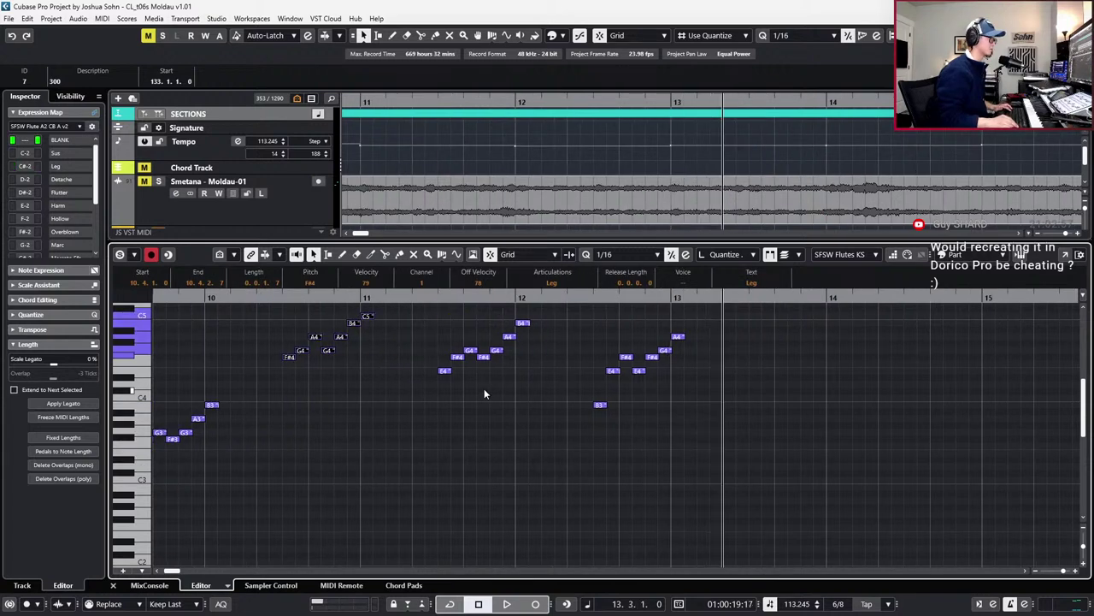
{"action": "key", "text": "ctrl+v"}
{"action": "scroll", "coordinate": [691, 402], "scroll_direction": "right", "scroll_amount": 2}
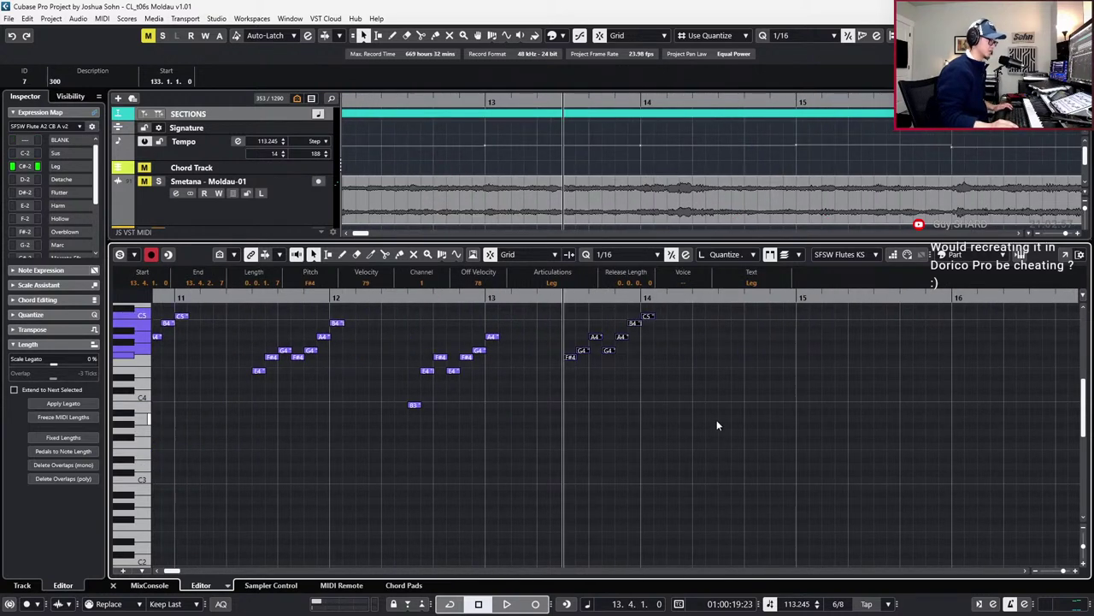
Transpose the first four notes of the bar 13 phrase down five semitones so that they start on C#4
{"action": "scroll", "coordinate": [588, 393], "scroll_direction": "up", "scroll_amount": 1}
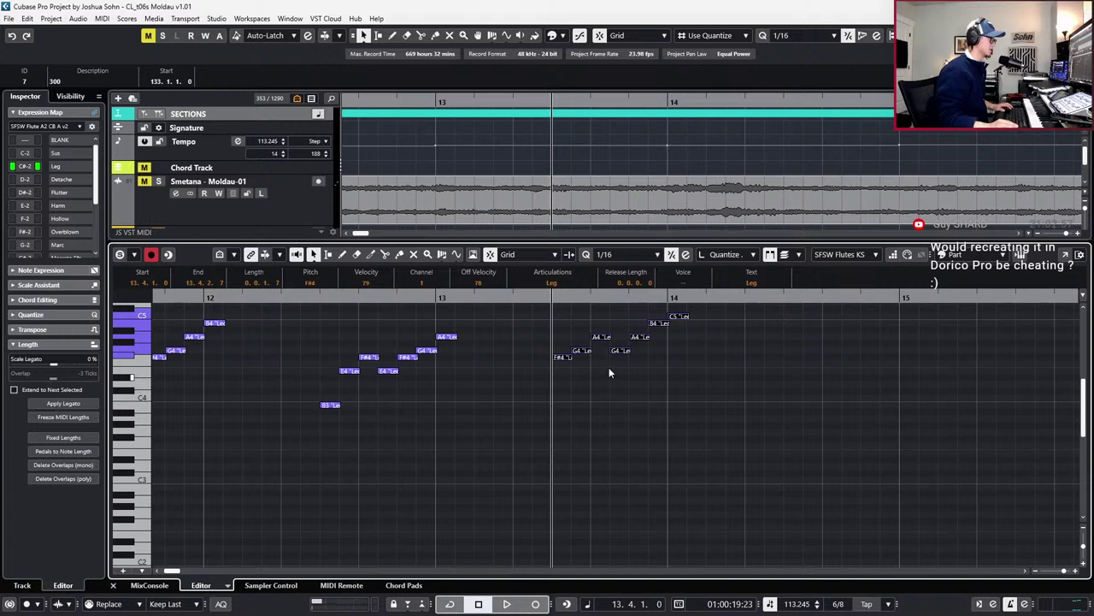
{"action": "left_click", "coordinate": [536, 377]}
{"action": "left_click_drag", "start_coordinate": [546, 325], "coordinate": [622, 396]}
{"action": "key", "text": "Down"}
{"action": "key", "text": "Down"}
{"action": "key", "text": "Down"}
{"action": "key", "text": "Down"}
{"action": "key", "text": "Down"}
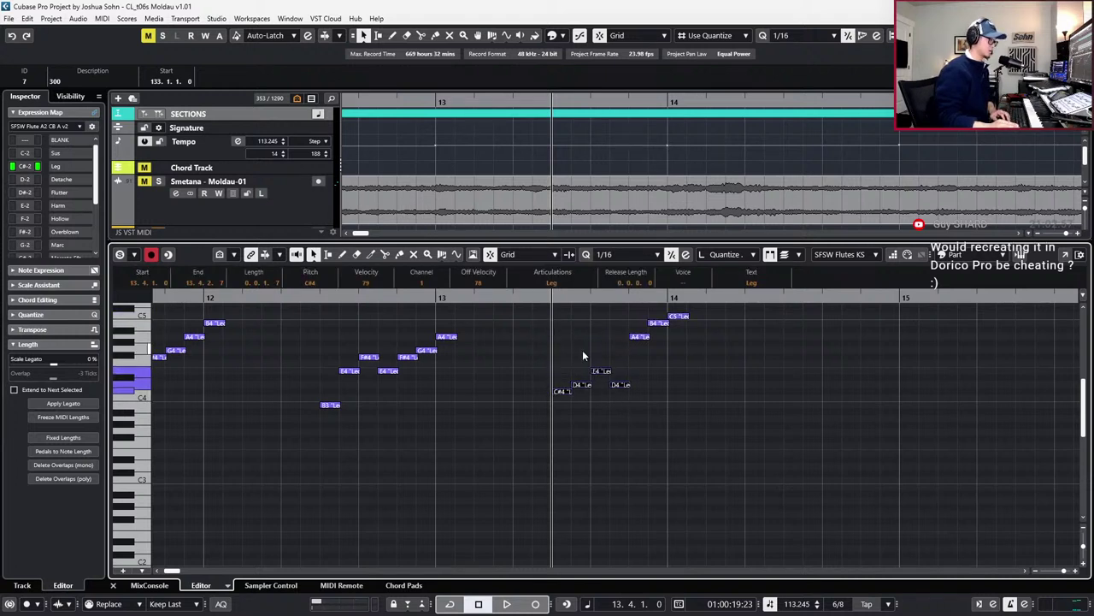
Raise the second and fourth notes of the bar 13 phrase to D#4 and F#4, and lower the fifth to G4
{"action": "left_click", "coordinate": [583, 384]}
{"action": "key", "text": "Up"}
{"action": "left_click", "coordinate": [601, 371]}
{"action": "left_click", "coordinate": [620, 384]}
{"action": "key", "text": "Up"}
{"action": "key", "text": "Up"}
{"action": "key", "text": "Up"}
{"action": "key", "text": "Up"}
{"action": "left_click_drag", "start_coordinate": [637, 322], "coordinate": [650, 362]}
{"action": "key", "text": "Down"}
{"action": "key", "text": "Down"}
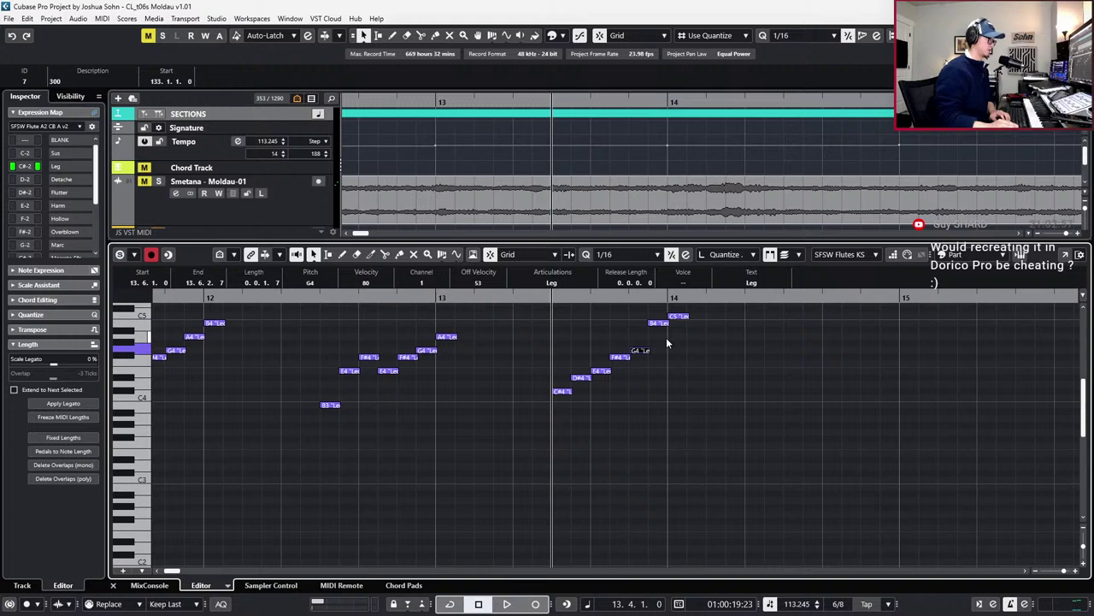
Lower the sixth note of the bar 13 phrase from the B above to E4
{"action": "left_click", "coordinate": [667, 340]}
{"action": "left_click", "coordinate": [663, 325]}
{"action": "left_click_drag", "start_coordinate": [663, 325], "coordinate": [675, 340]}
{"action": "key", "text": "Down"}
{"action": "key", "text": "Down"}
{"action": "key", "text": "Down"}
{"action": "key", "text": "Down"}
{"action": "key", "text": "Down"}
{"action": "left_click", "coordinate": [677, 345]}
Lower the phrase's closing note at 14.1.1 to D#4 and play the passage from 13.4.1
{"action": "left_click", "coordinate": [673, 316]}
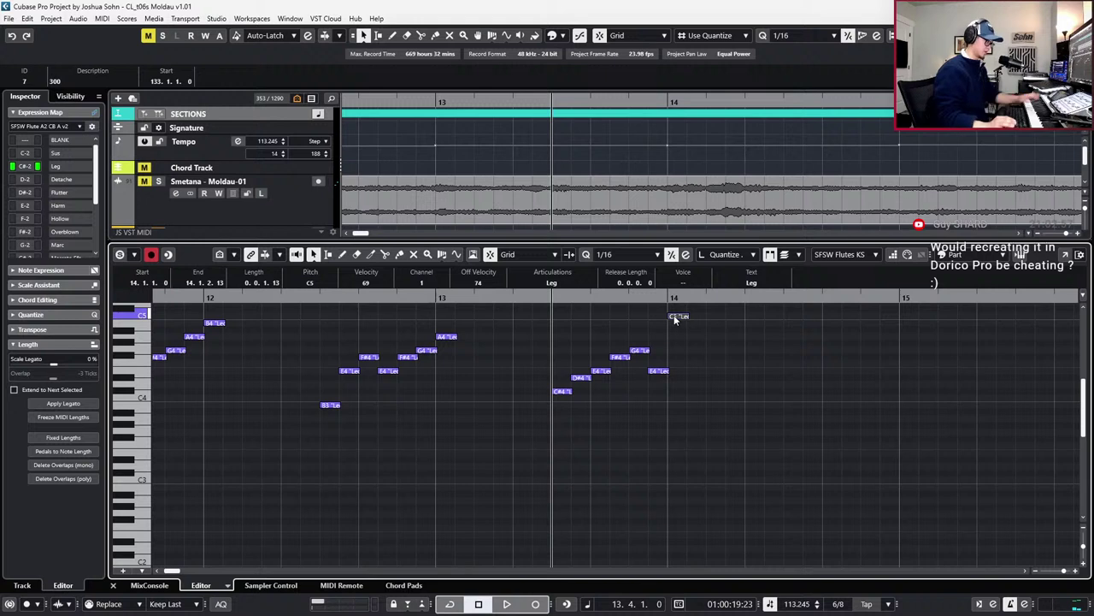
{"action": "key", "text": "Down"}
{"action": "key", "text": "Down"}
{"action": "key", "text": "Down"}
{"action": "key", "text": "Down"}
{"action": "key", "text": "Down"}
{"action": "key", "text": "Down"}
{"action": "key", "text": "Down"}
{"action": "key", "text": "Down"}
{"action": "key", "text": "Down"}
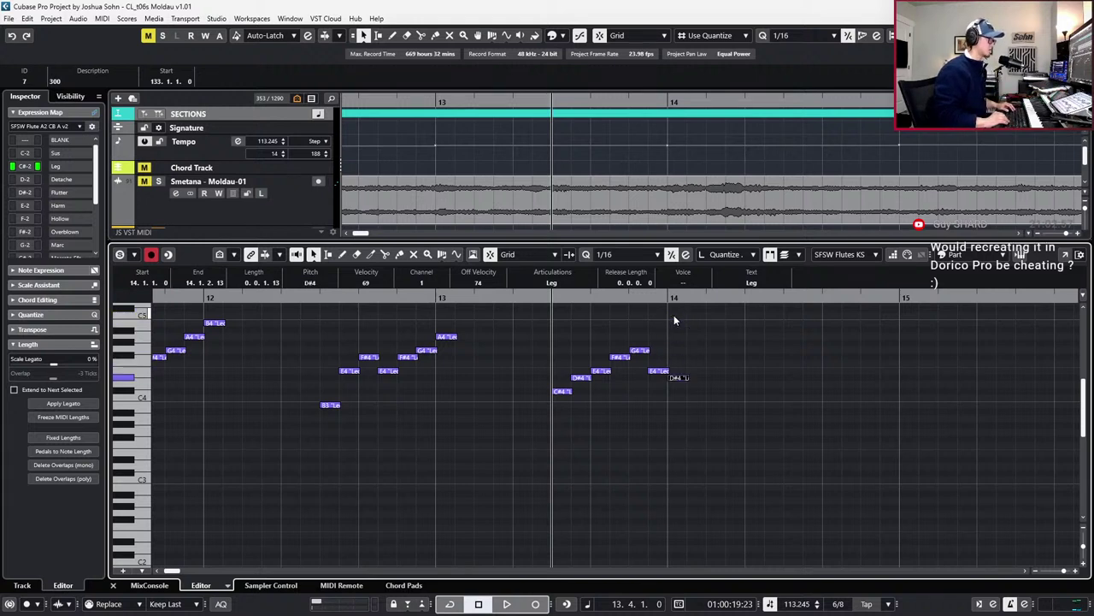
{"action": "key", "text": "space"}
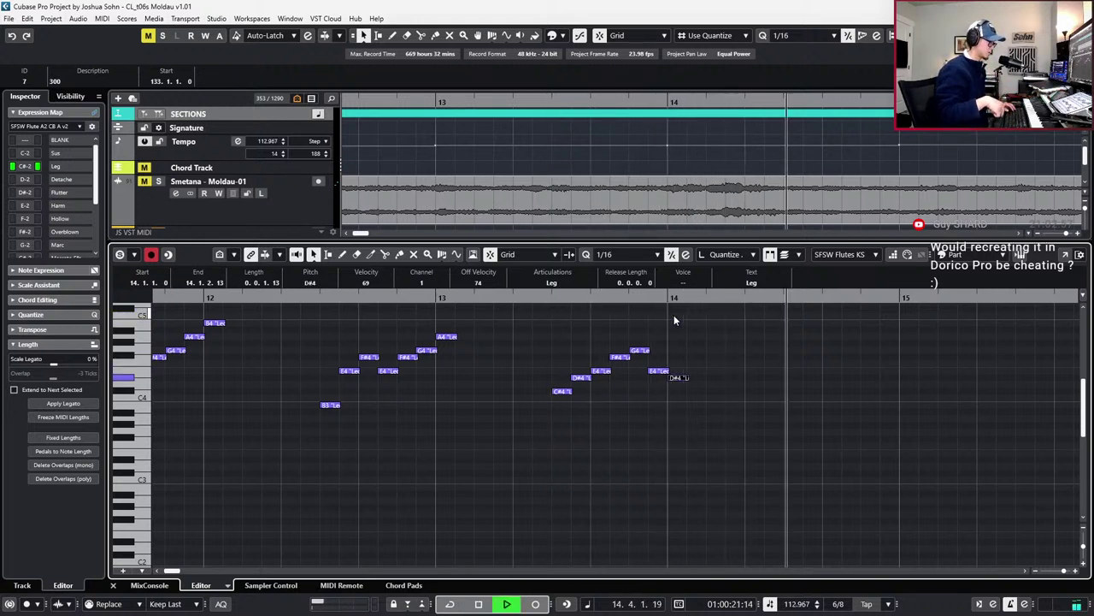
{"action": "key", "text": "space"}
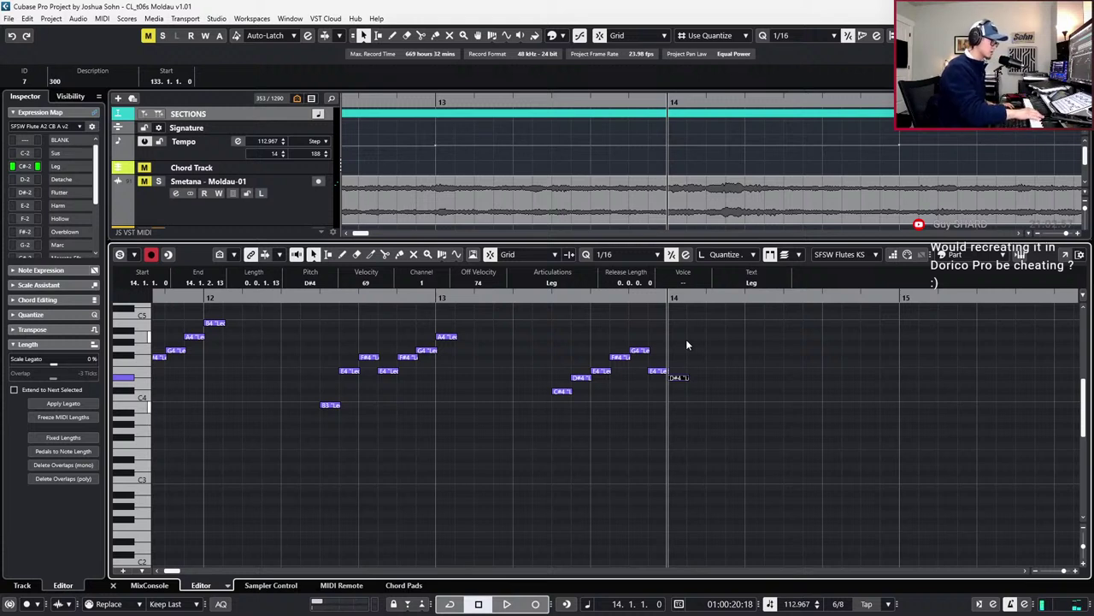
Duplicate the whole bar 13 phrase so that the copy starts at 14.4.1
{"action": "left_click_drag", "start_coordinate": [262, 315], "coordinate": [309, 340]}
{"action": "left_click_drag", "start_coordinate": [515, 342], "coordinate": [723, 424]}
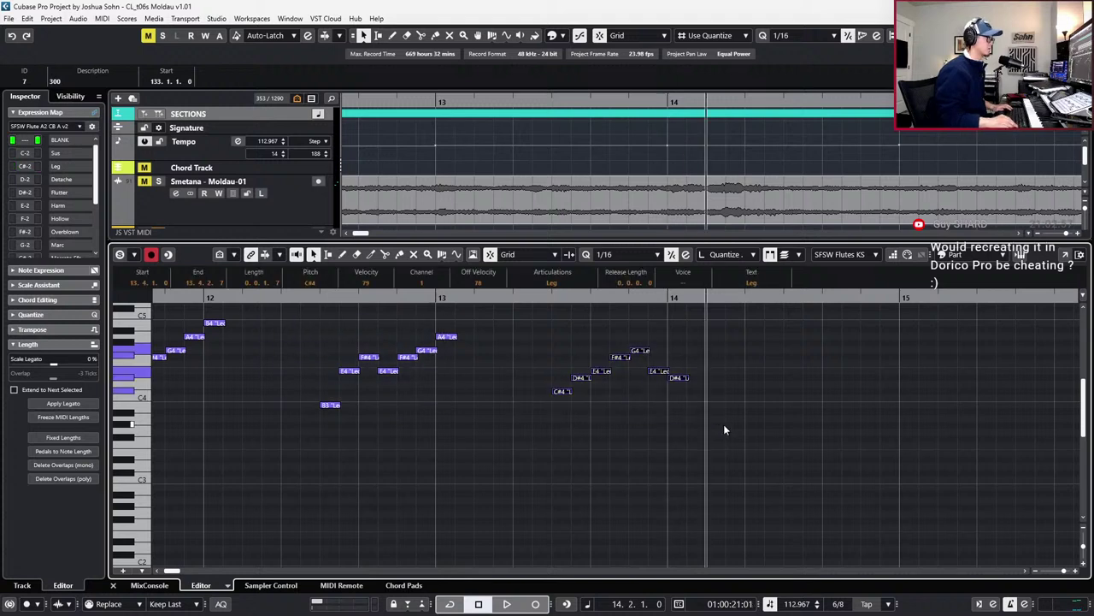
{"action": "key", "text": "ctrl+d"}
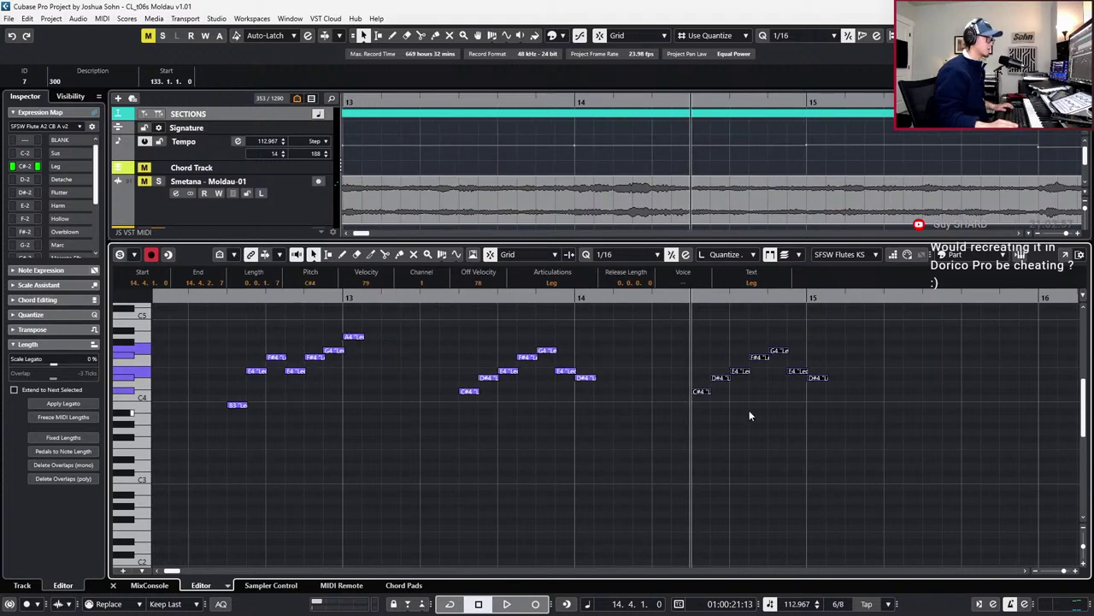
Transpose the copy at 14.4.1 up two semitones to start on D#4, and lower its second note to E4
{"action": "key", "text": "Up"}
{"action": "key", "text": "Up"}
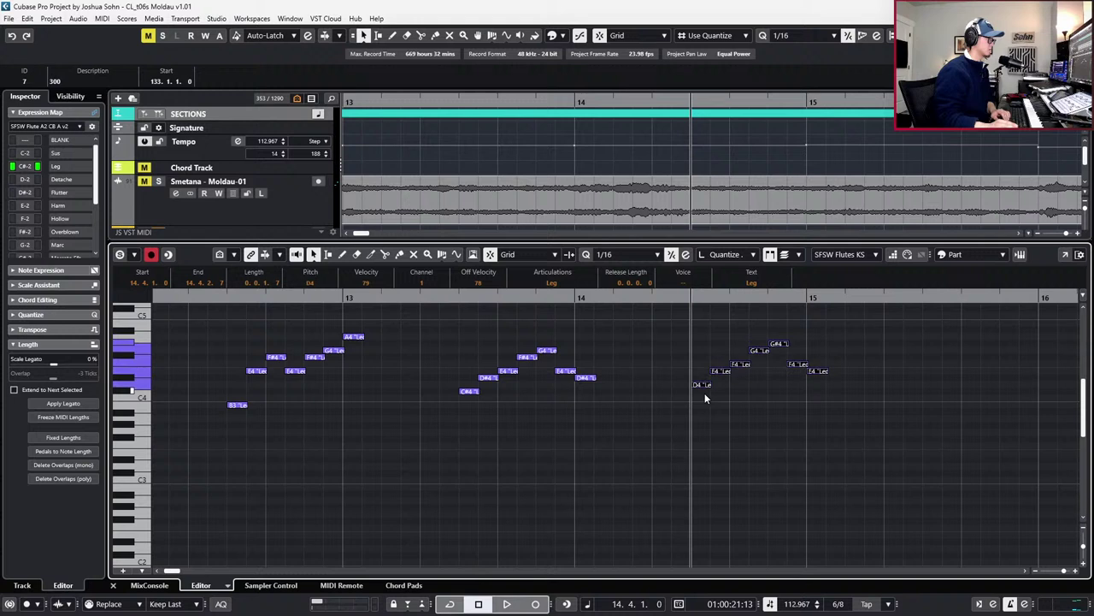
{"action": "left_click_drag", "start_coordinate": [716, 361], "coordinate": [716, 368]}
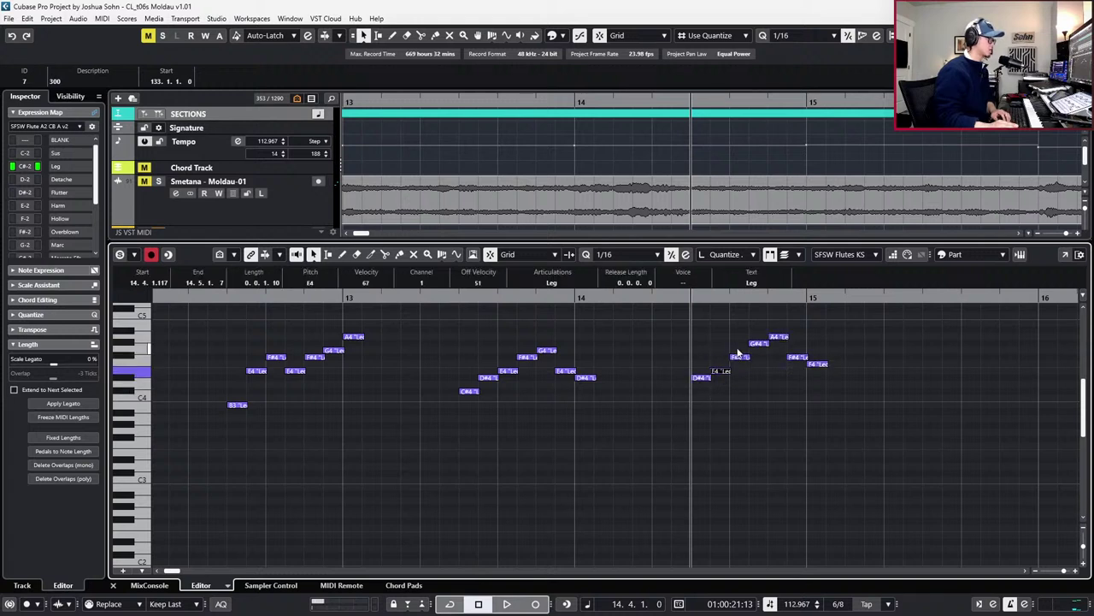
Lower the fourth note of the phrase starting at 14.4.1 to E4
{"action": "left_click", "coordinate": [752, 345]}
{"action": "key", "text": "Down"}
{"action": "key", "text": "Down"}
{"action": "key", "text": "Down"}
{"action": "key", "text": "Down"}
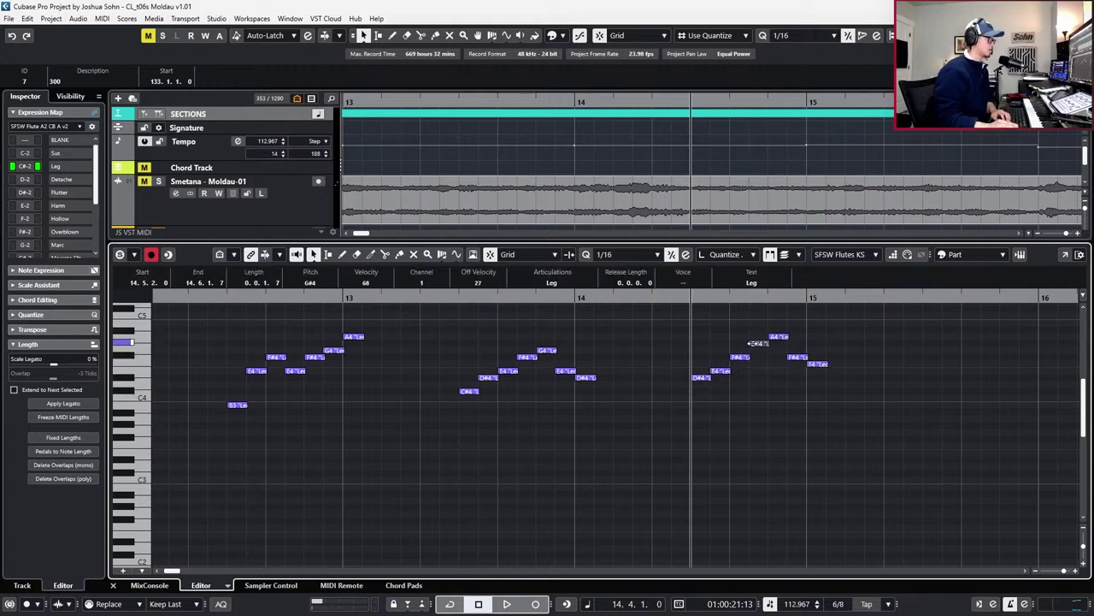
Lower the last three notes of the phrase leading into bar 15 to D#4, C#4 and B3
{"action": "left_click_drag", "start_coordinate": [772, 332], "coordinate": [848, 390]}
{"action": "key", "text": "Down"}
{"action": "key", "text": "Down"}
{"action": "key", "text": "Down"}
{"action": "key", "text": "Down"}
{"action": "key", "text": "Down"}
{"action": "key", "text": "Down"}
{"action": "key", "text": "Down"}
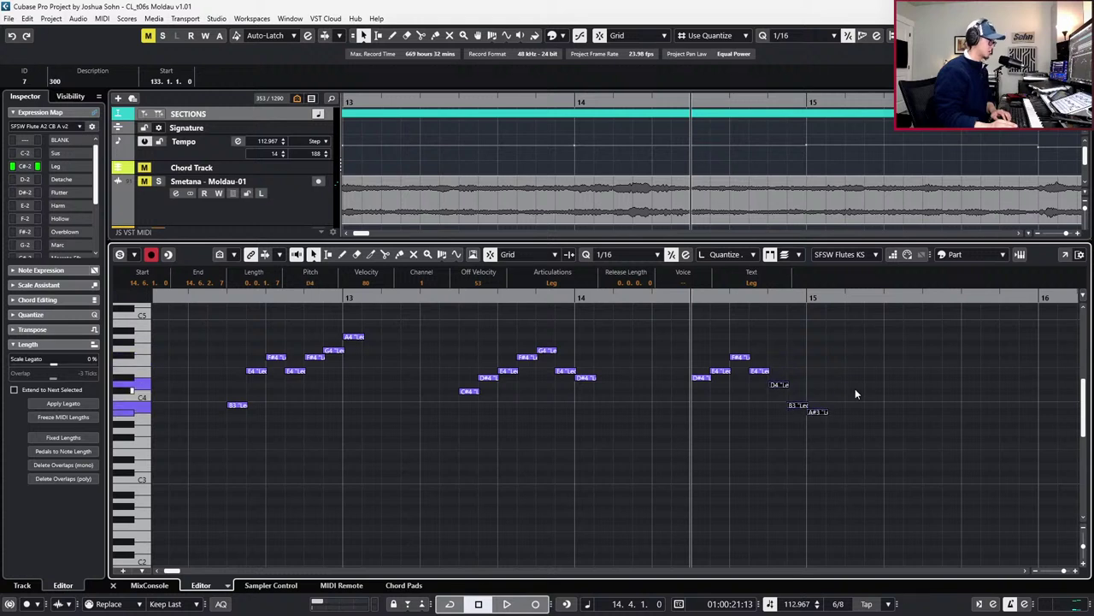
{"action": "key", "text": "Up"}
{"action": "left_click", "coordinate": [800, 398]}
{"action": "key", "text": "Up"}
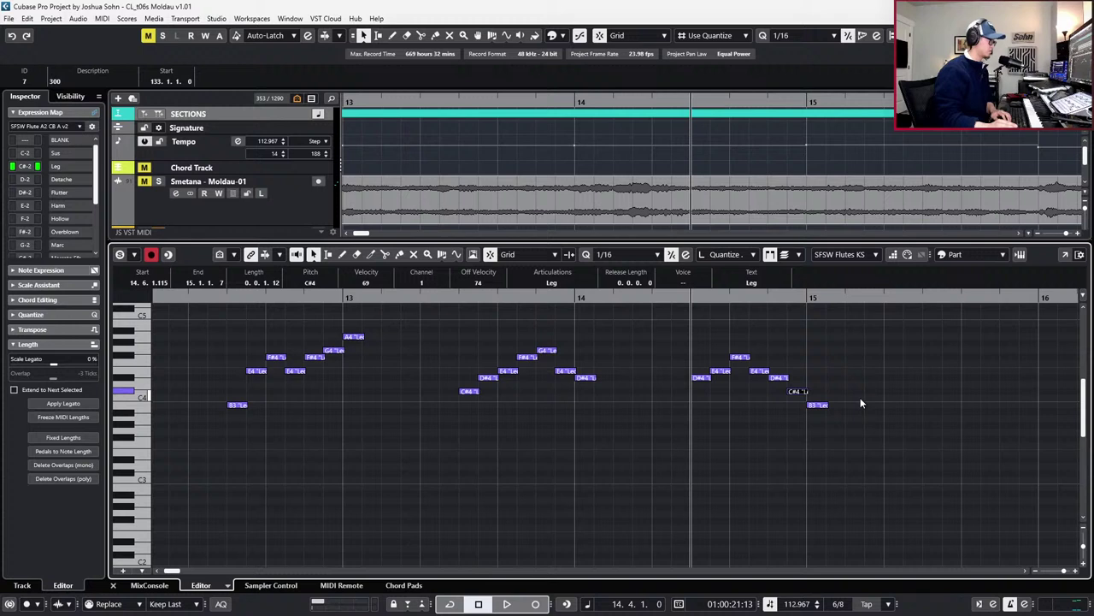
Play back the revised flute phrase from bar 14 into bar 15
{"action": "key", "text": "Right"}
{"action": "key", "text": "space"}
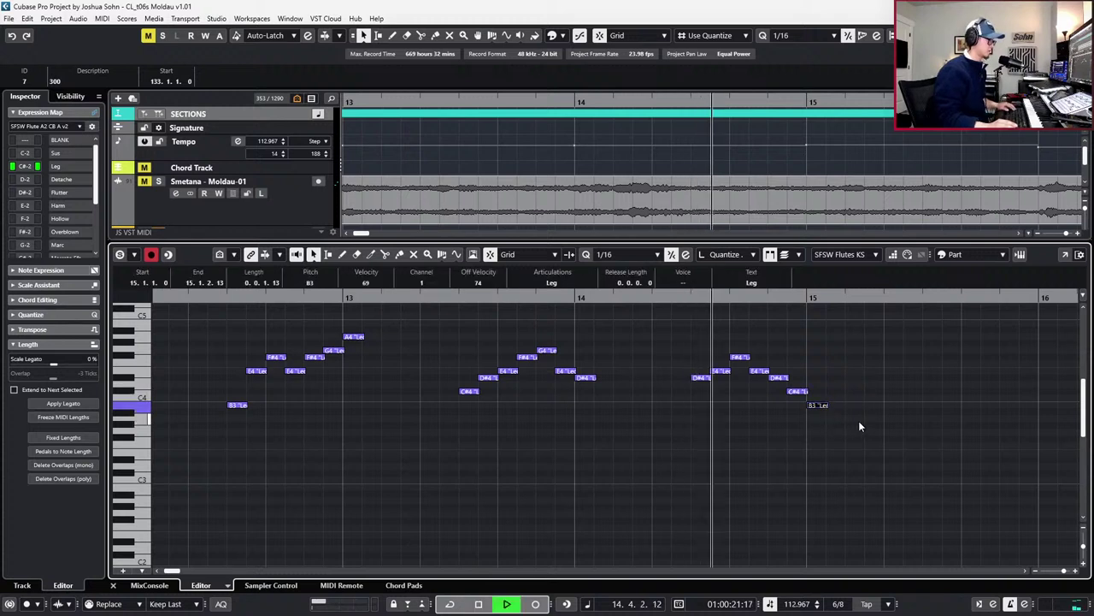
{"action": "key", "text": "space"}
{"action": "key", "text": "KP_Subtract"}
{"action": "key", "text": "KP_Subtract"}
{"action": "key", "text": "space"}
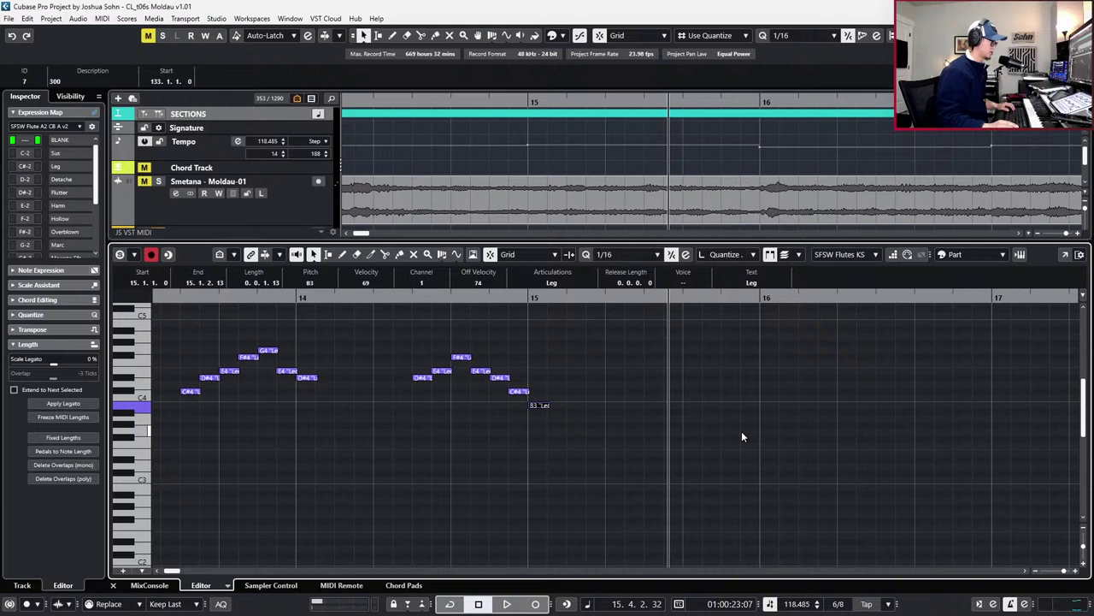
Transpose the whole seven-note phrase at 14.4.1 down four semitones so that it starts on B3
{"action": "scroll", "coordinate": [743, 433], "scroll_direction": "left", "scroll_amount": 1}
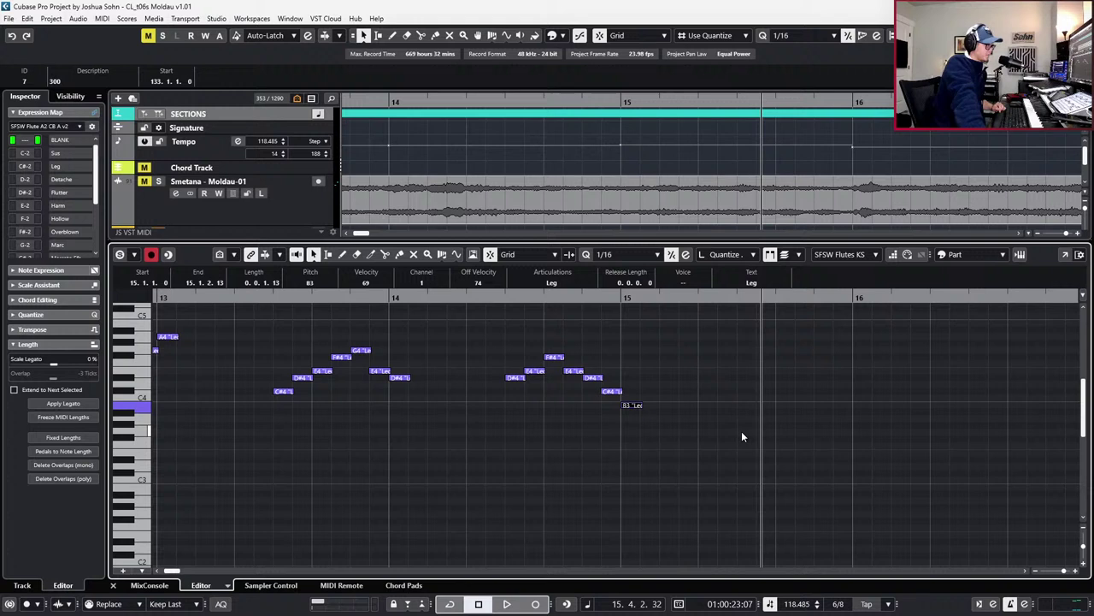
{"action": "left_click_drag", "start_coordinate": [472, 321], "coordinate": [675, 434]}
{"action": "key", "text": "Down"}
{"action": "key", "text": "Down"}
{"action": "key", "text": "Down"}
{"action": "key", "text": "Down"}
Raise the third note of the transposed phrase to D#4 and lower its fifth note to A3
{"action": "left_click_drag", "start_coordinate": [537, 370], "coordinate": [664, 446]}
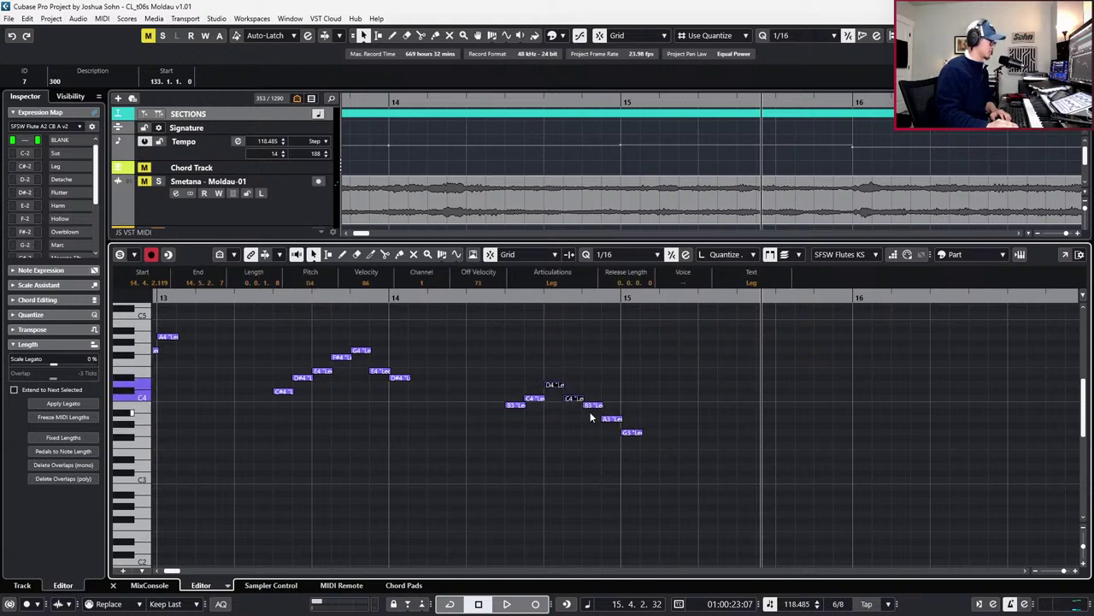
{"action": "left_click_drag", "start_coordinate": [595, 373], "coordinate": [587, 407]}
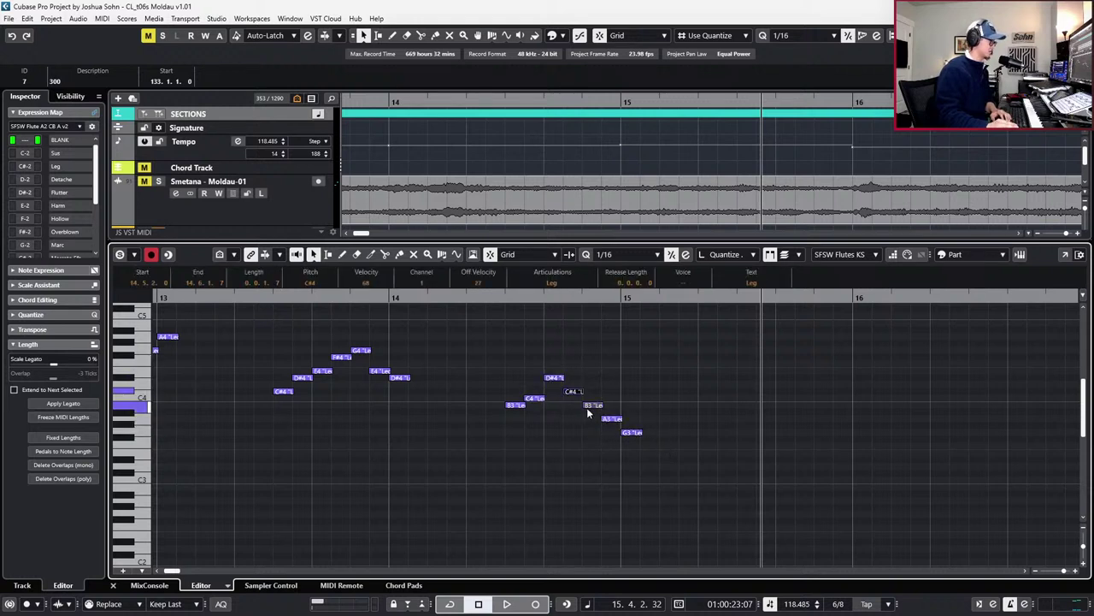
{"action": "key", "text": "ctrl+z"}
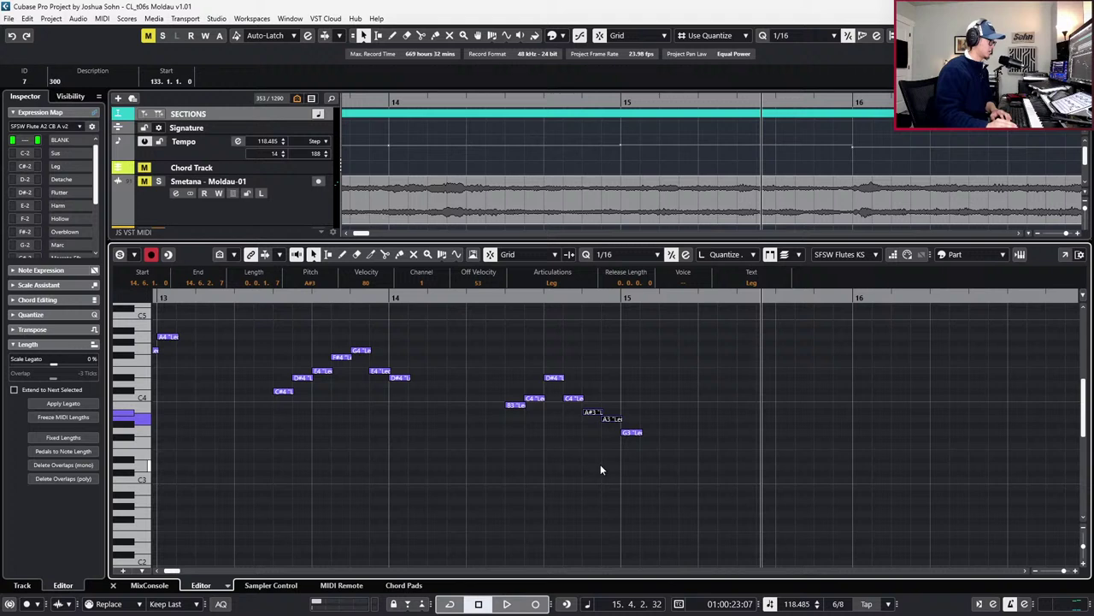
{"action": "left_click", "coordinate": [597, 407]}
{"action": "left_click_drag", "start_coordinate": [592, 412], "coordinate": [593, 420]}
{"action": "left_click", "coordinate": [604, 410]}
{"action": "left_click", "coordinate": [609, 420]}
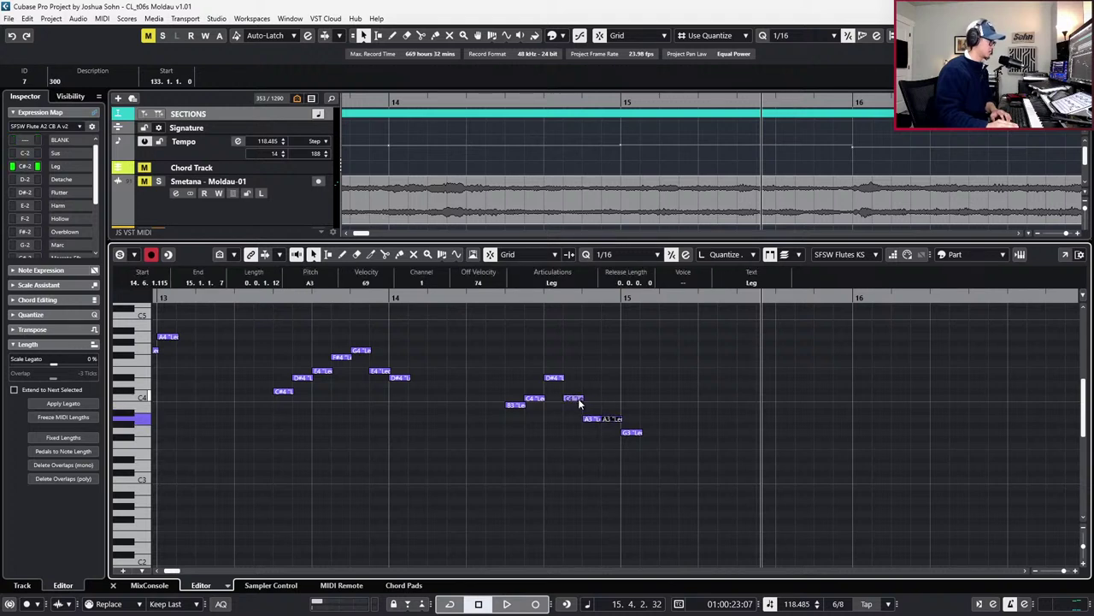
Raise the A3 note just after the C4 before bar 15 and the G3 note on bar 15 to B3
{"action": "left_click", "coordinate": [593, 419]}
{"action": "key", "text": "Up"}
{"action": "key", "text": "Up"}
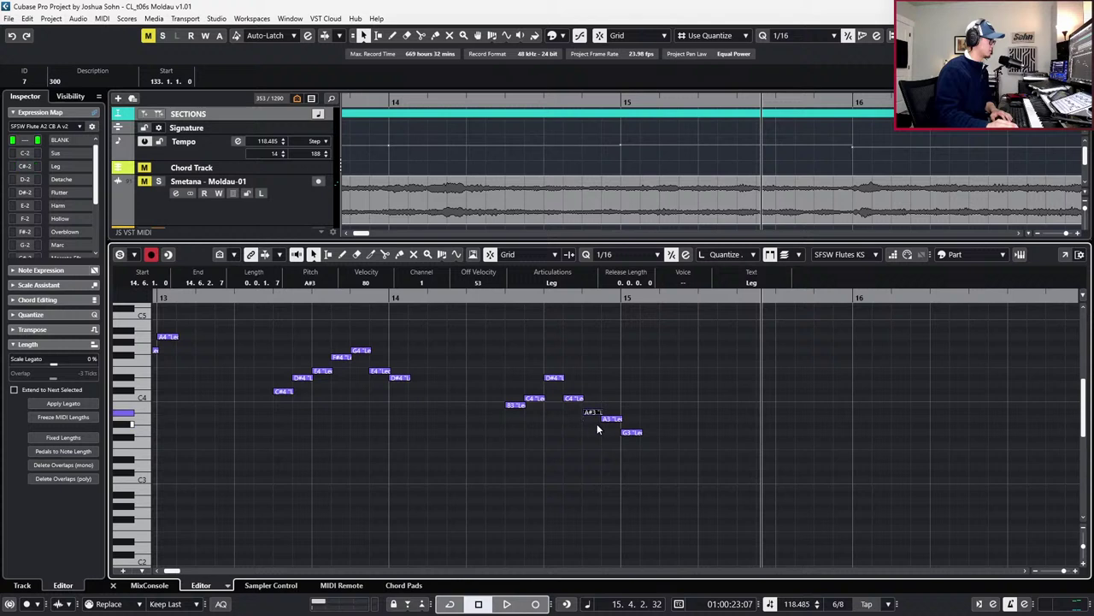
{"action": "left_click", "coordinate": [641, 413]}
{"action": "left_click", "coordinate": [637, 432]}
{"action": "key", "text": "Up"}
{"action": "key", "text": "Up"}
{"action": "key", "text": "Up"}
{"action": "key", "text": "Up"}
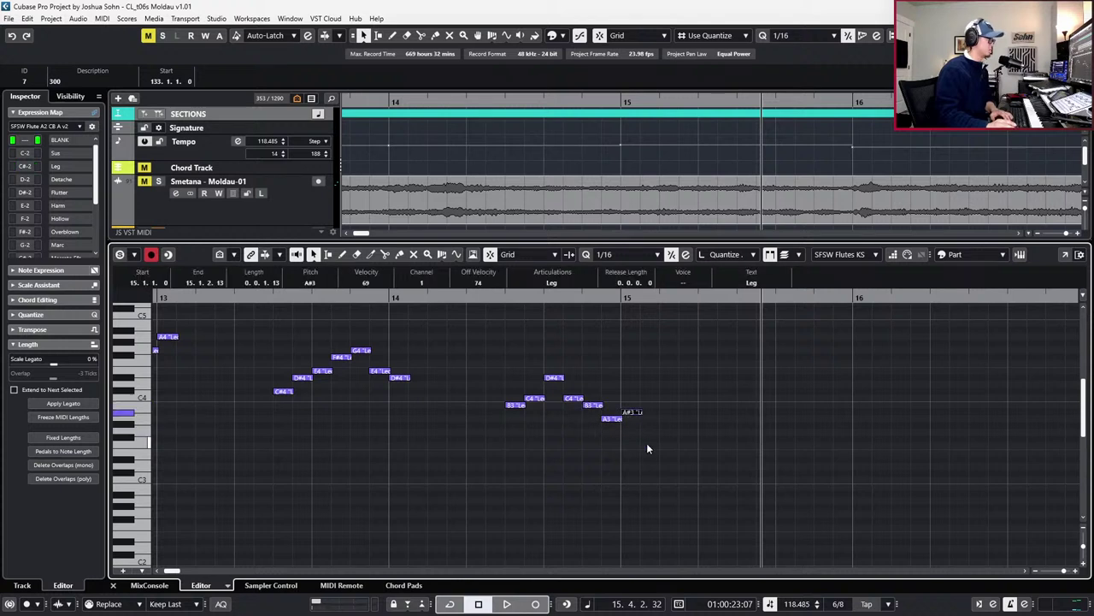
Play the corrected flute phrase from bar 14 into bar 15 to check its pitches
{"action": "key", "text": "KP_Subtract"}
{"action": "key", "text": "KP_Subtract"}
{"action": "key", "text": "space"}
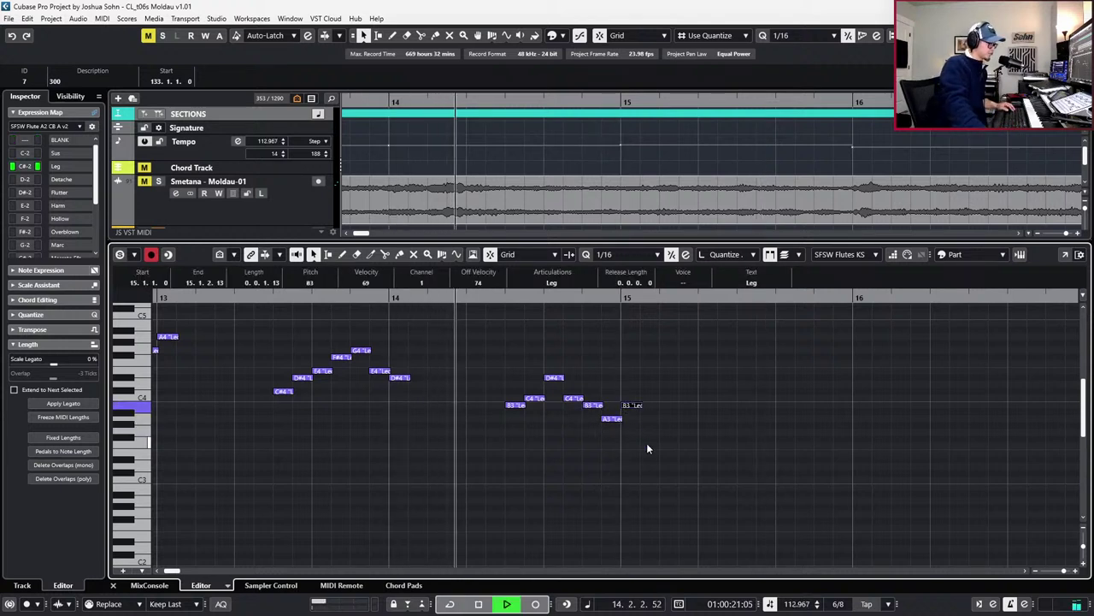
{"action": "key", "text": "space"}
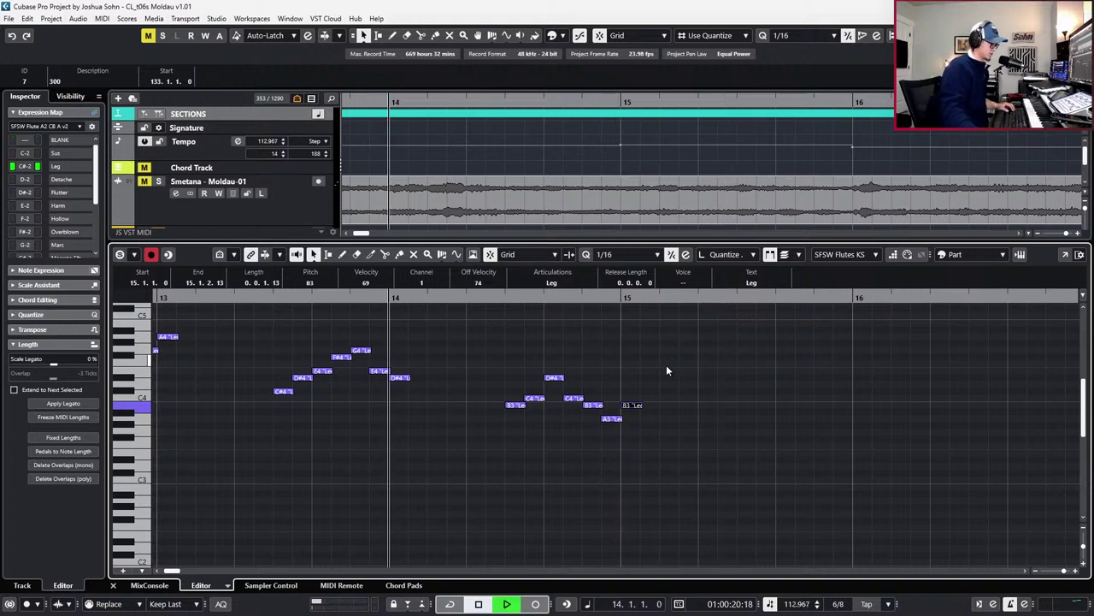
{"action": "key", "text": "space"}
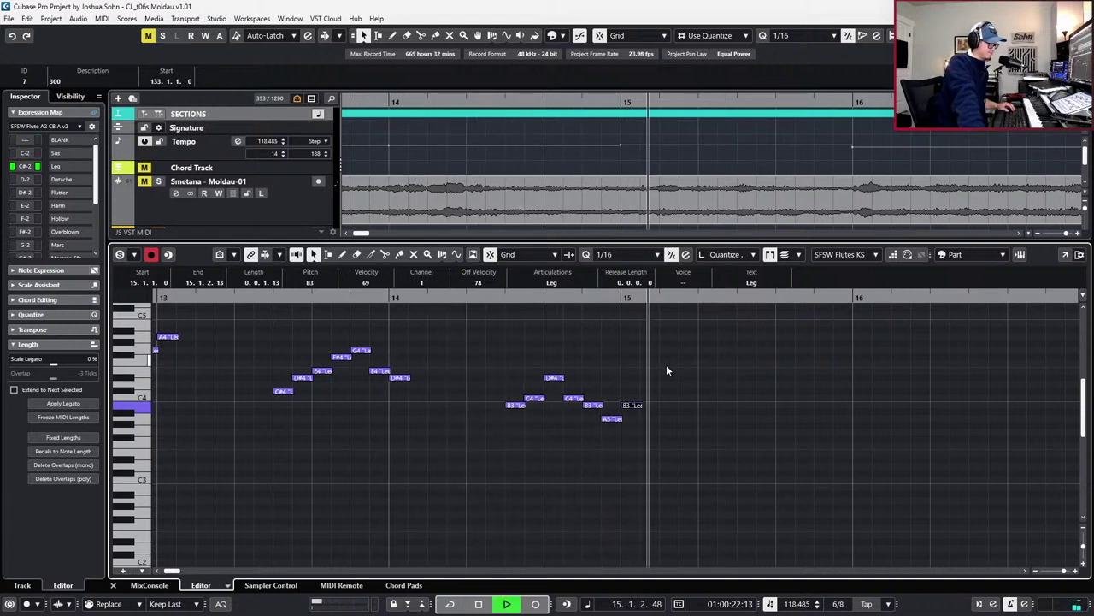
{"action": "key", "text": "space"}
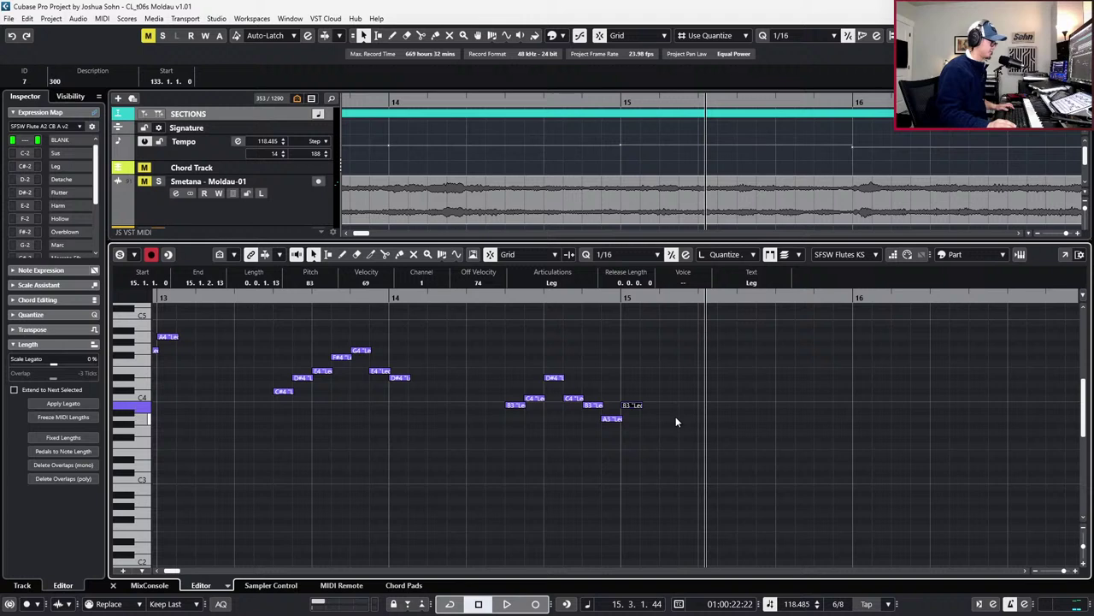
Copy the seven-note phrase leading into bar 14 and place the copy so that its last note lands on bar 16
{"action": "scroll", "coordinate": [675, 417], "scroll_direction": "right", "scroll_amount": 1}
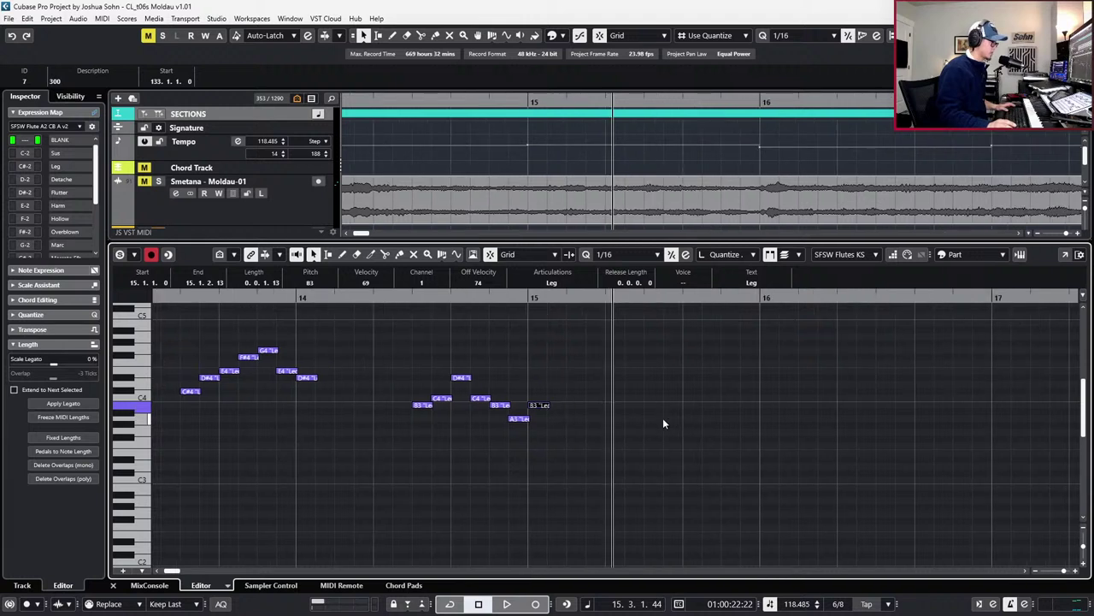
{"action": "scroll", "coordinate": [662, 422], "scroll_direction": "right", "scroll_amount": 2}
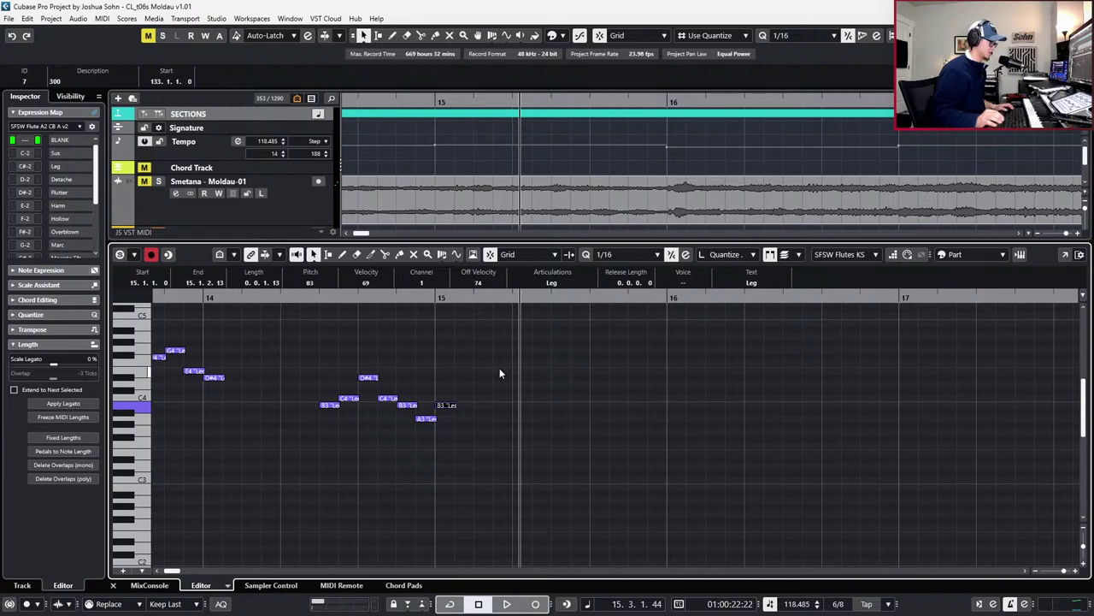
{"action": "scroll", "coordinate": [499, 368], "scroll_direction": "left", "scroll_amount": 12}
{"action": "scroll", "coordinate": [525, 385], "scroll_direction": "left", "scroll_amount": 2}
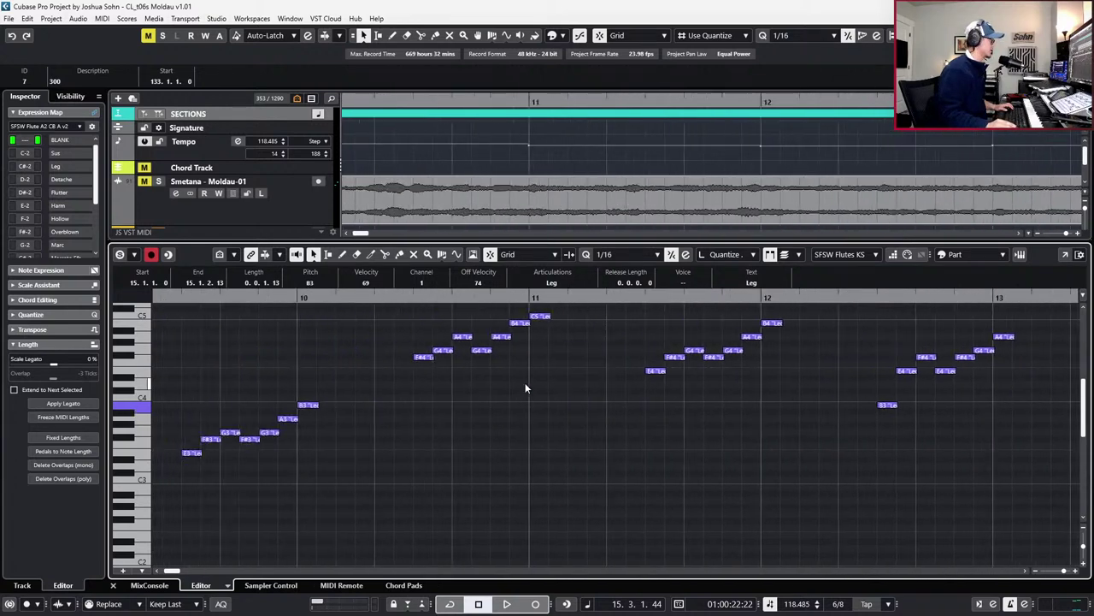
{"action": "left_click_drag", "start_coordinate": [536, 339], "coordinate": [709, 402]}
{"action": "scroll", "coordinate": [710, 411], "scroll_direction": "right", "scroll_amount": 12}
{"action": "key", "text": "KP_Add"}
{"action": "key", "text": "KP_Add"}
{"action": "key", "text": "KP_Add"}
{"action": "key", "text": "KP_Add"}
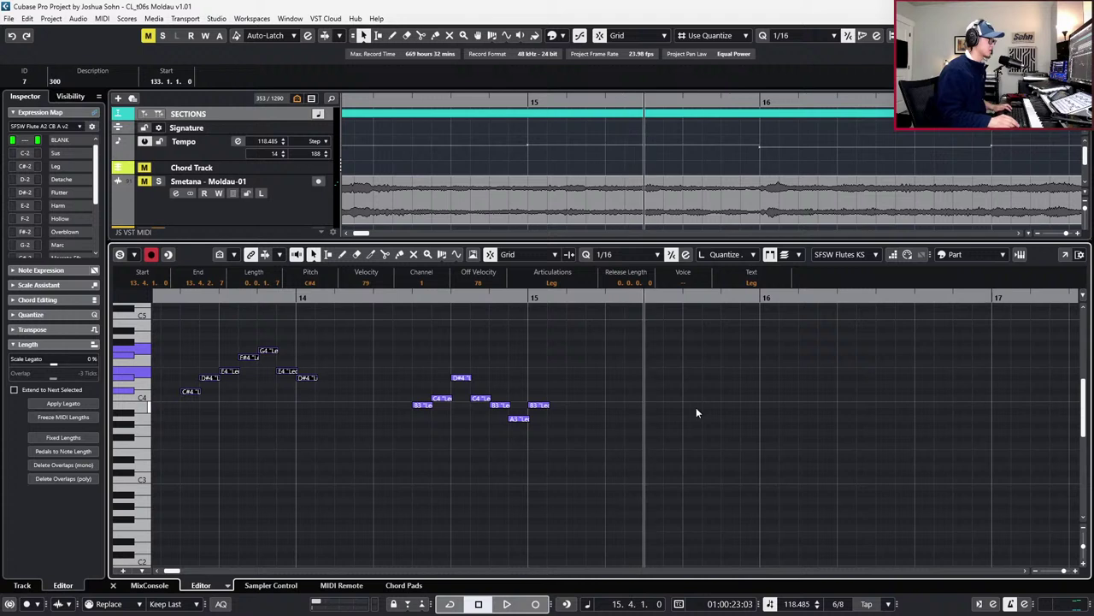
{"action": "key", "text": "KP_Subtract"}
{"action": "key", "text": "ctrl+v"}
{"action": "key", "text": "alt+Left"}
{"action": "key", "text": "alt+Left"}
{"action": "key", "text": "ctrl+KP_Subtract"}
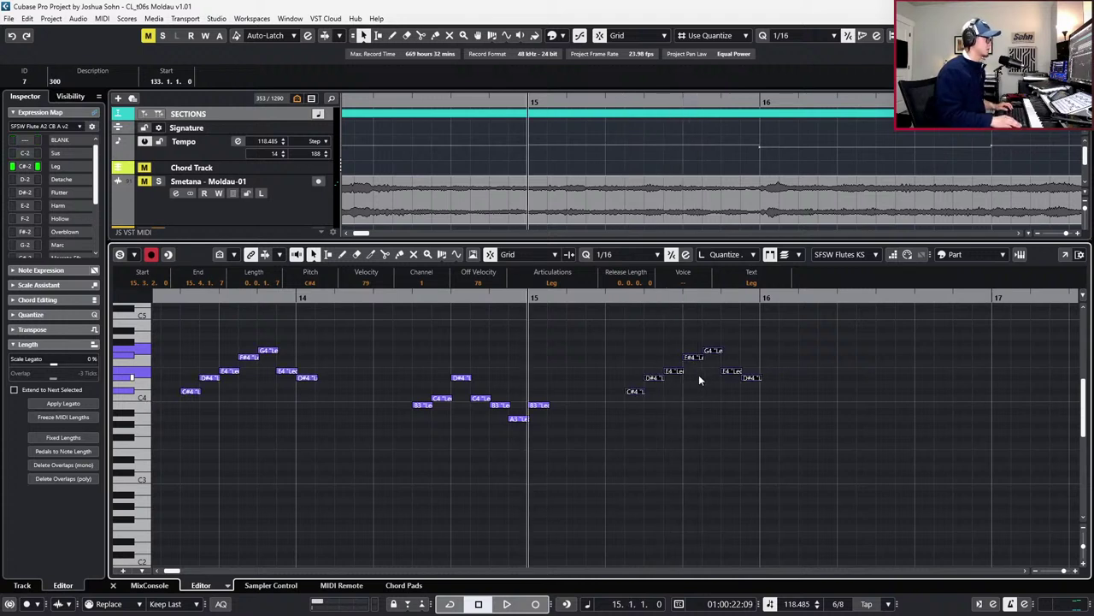
{"action": "key", "text": "ctrl+Right"}
Lower the first two notes of the pasted phrase before bar 16 to B3 and A3
{"action": "key", "text": "Down"}
{"action": "key", "text": "Down"}
{"action": "left_click_drag", "start_coordinate": [668, 368], "coordinate": [676, 386]}
{"action": "key", "text": "Down"}
{"action": "key", "text": "Down"}
{"action": "key", "text": "Down"}
Lower the third note of the pasted phrase to G3
{"action": "left_click_drag", "start_coordinate": [689, 349], "coordinate": [701, 409]}
{"action": "key", "text": "Down"}
{"action": "key", "text": "Down"}
{"action": "key", "text": "Down"}
{"action": "key", "text": "Down"}
{"action": "key", "text": "Down"}
{"action": "key", "text": "Down"}
{"action": "key", "text": "Down"}
{"action": "key", "text": "Down"}
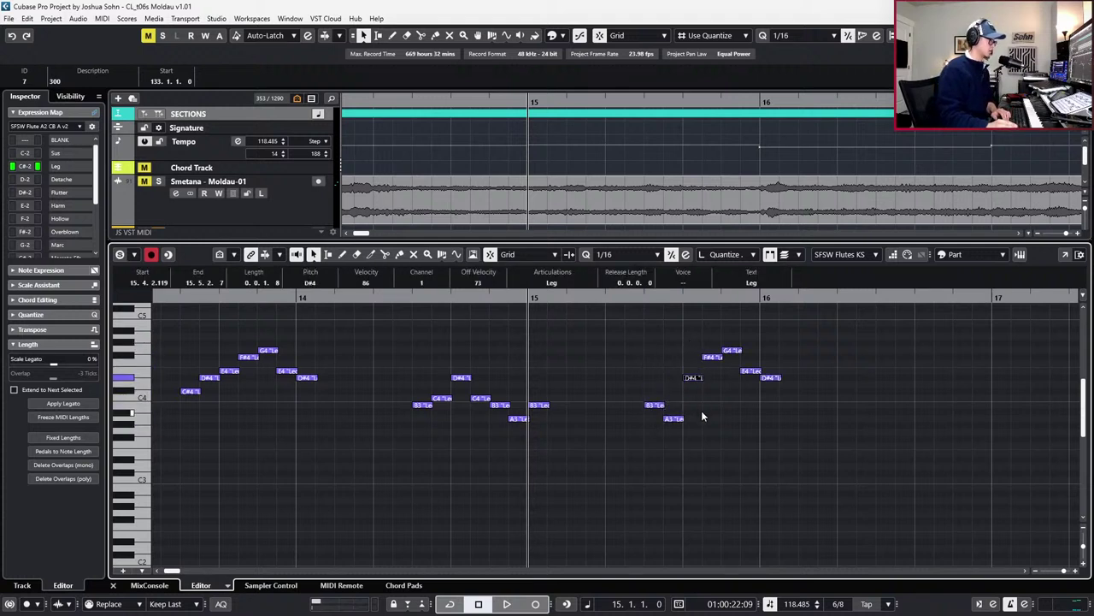
{"action": "key", "text": "Down"}
Lower the fourth note of the pasted phrase to A3
{"action": "left_click", "coordinate": [713, 356]}
{"action": "key", "text": "Down"}
{"action": "key", "text": "Down"}
{"action": "key", "text": "Down"}
{"action": "key", "text": "Down"}
{"action": "key", "text": "Down"}
{"action": "key", "text": "Down"}
{"action": "key", "text": "Down"}
{"action": "key", "text": "Down"}
{"action": "key", "text": "Down"}
Lower the last three notes of the pasted phrase to G3, F#3 and E3, and play the result
{"action": "left_click_drag", "start_coordinate": [735, 331], "coordinate": [757, 460]}
{"action": "key", "text": "Down"}
{"action": "key", "text": "Down"}
{"action": "key", "text": "Down"}
{"action": "key", "text": "Down"}
{"action": "key", "text": "Down"}
{"action": "key", "text": "Down"}
{"action": "key", "text": "Down"}
{"action": "key", "text": "Down"}
{"action": "key", "text": "Down"}
{"action": "key", "text": "Down"}
{"action": "key", "text": "Down"}
{"action": "key", "text": "Down"}
{"action": "key", "text": "Down"}
{"action": "key", "text": "Down"}
{"action": "key", "text": "Up"}
{"action": "key", "text": "Up"}
{"action": "key", "text": "Up"}
{"action": "key", "text": "Up"}
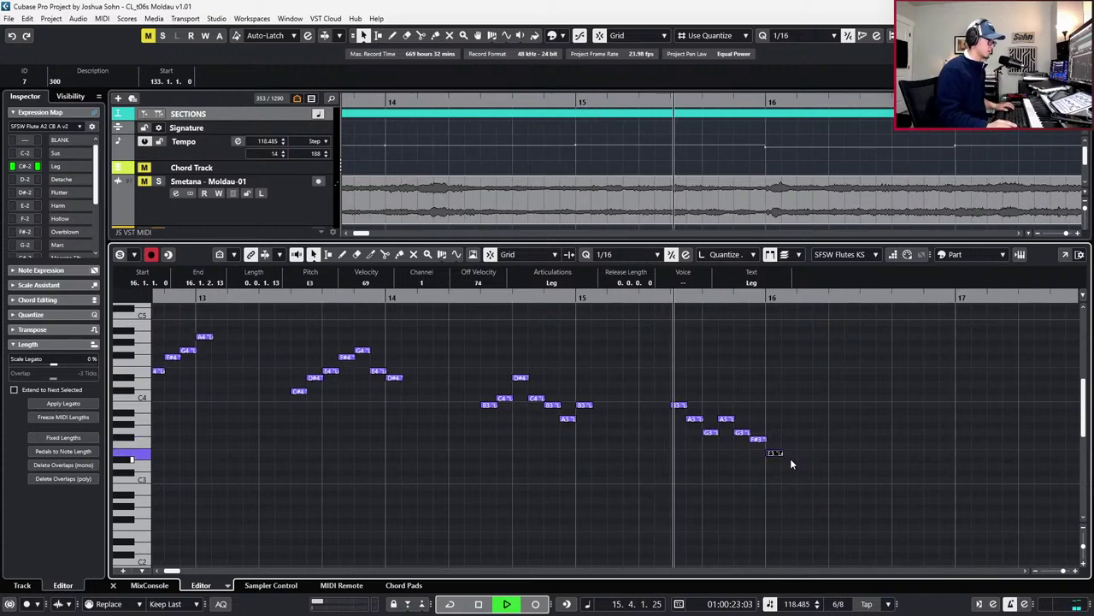
{"action": "key", "text": "space"}
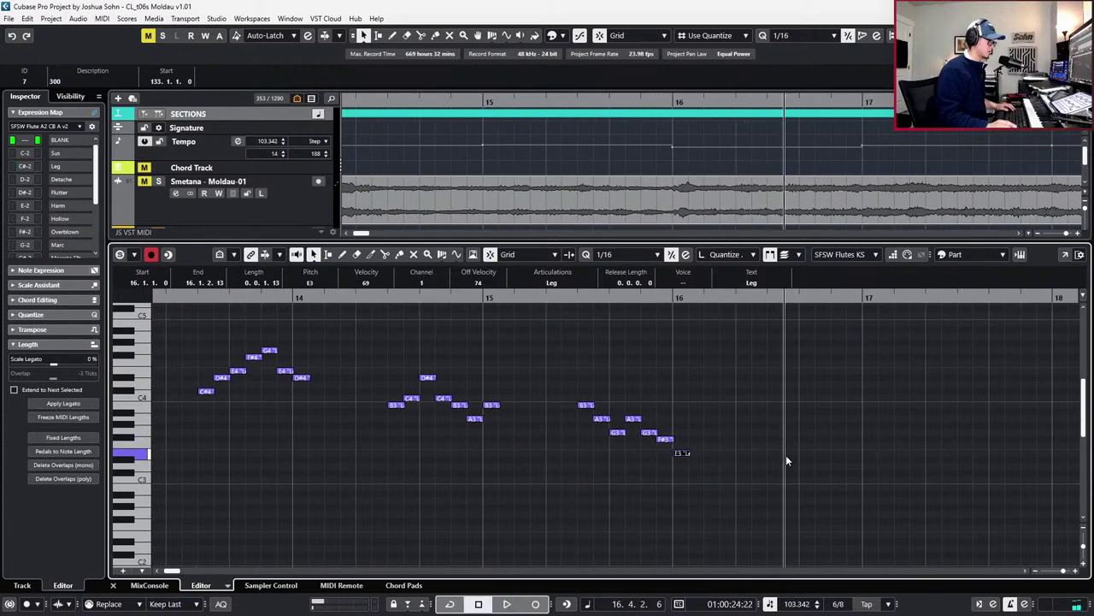
Show the velocity, modulation, expression and main volume lanes beneath the flute notes
{"action": "key", "text": "g"}
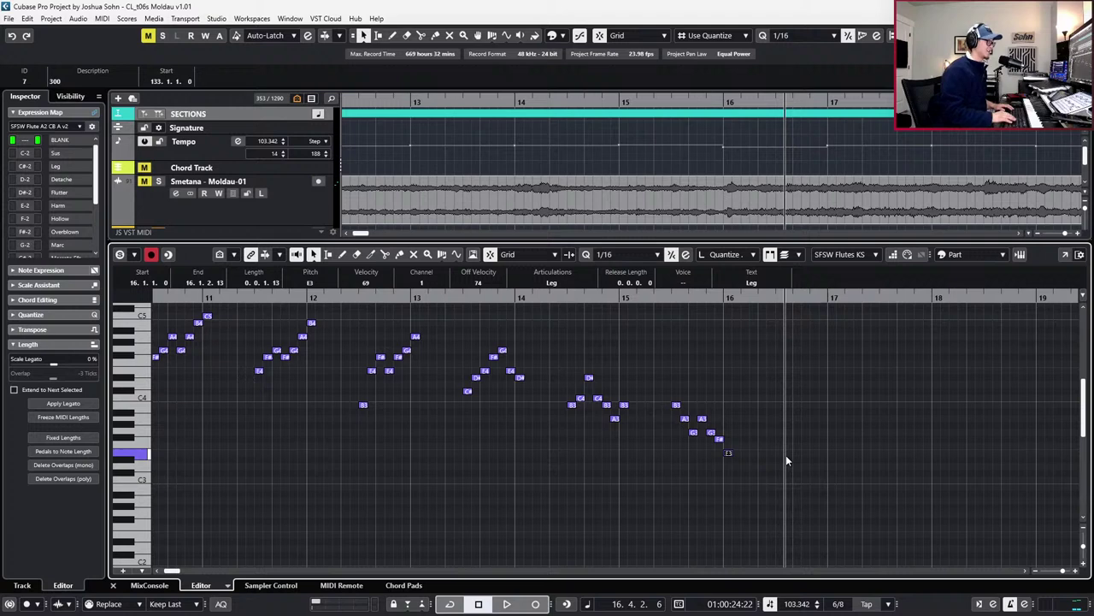
{"action": "key", "text": "alt+l"}
{"action": "scroll", "coordinate": [857, 407], "scroll_direction": "down", "scroll_amount": 3}
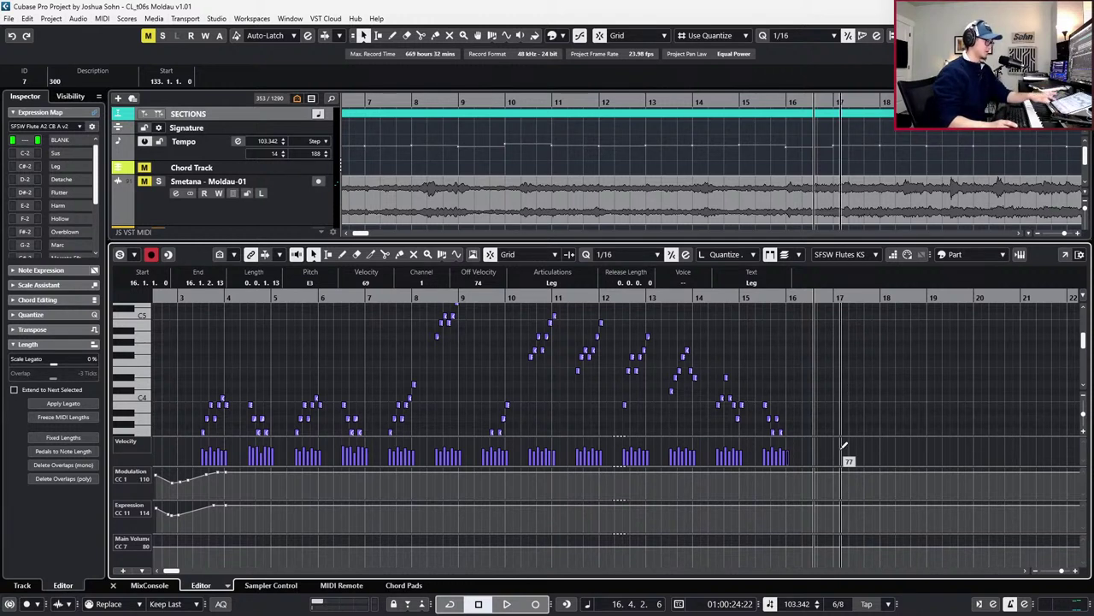
{"action": "key", "text": "g"}
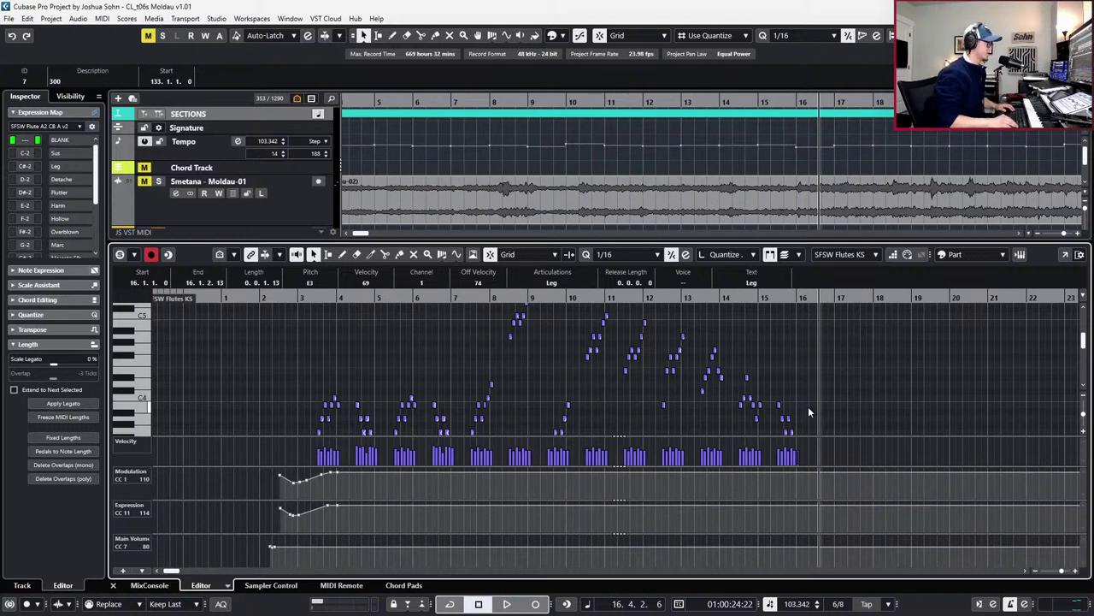
Open the SFSW Flute Solo KS part for editing and delete its expression and main volume points between about bars 8 and 10
{"action": "key", "text": "ctrl+e"}
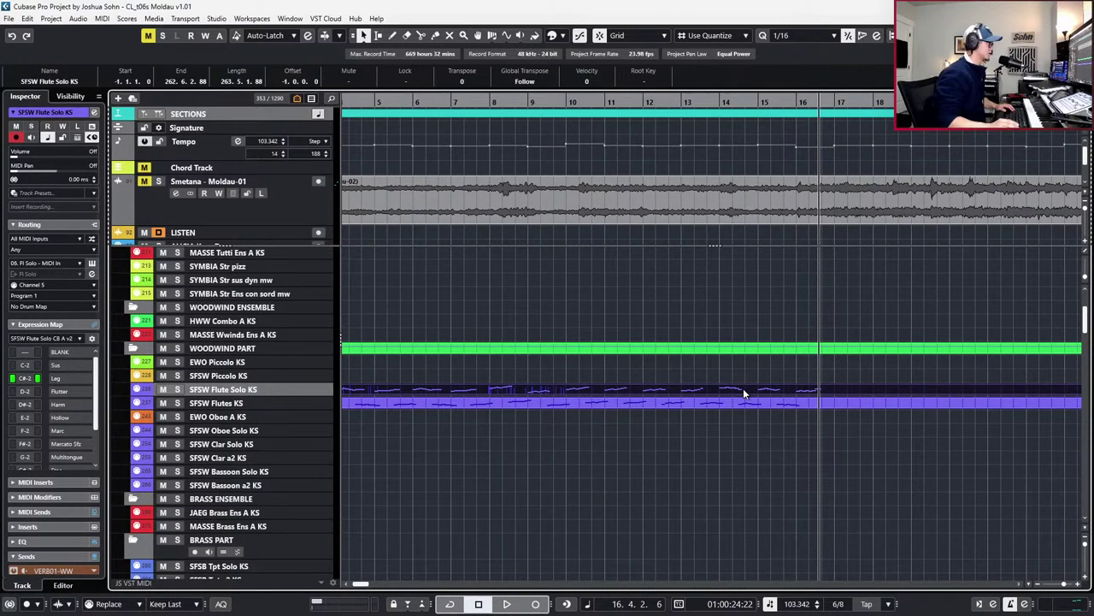
{"action": "key", "text": "ctrl+e"}
{"action": "key", "text": "KP_Subtract"}
{"action": "left_click_drag", "start_coordinate": [599, 488], "coordinate": [691, 445]}
{"action": "key", "text": "Delete"}
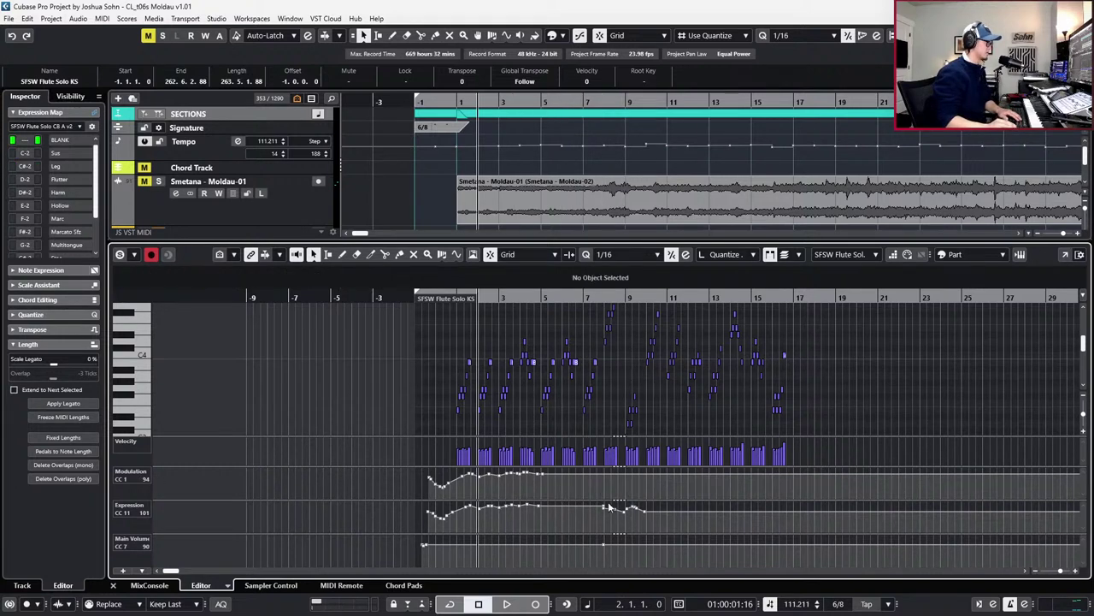
{"action": "key", "text": "Delete"}
Record modulation and expression moves on the SFSW Flute Solo KS part during playback from bar 2 through bar 16
{"action": "key", "text": "space"}
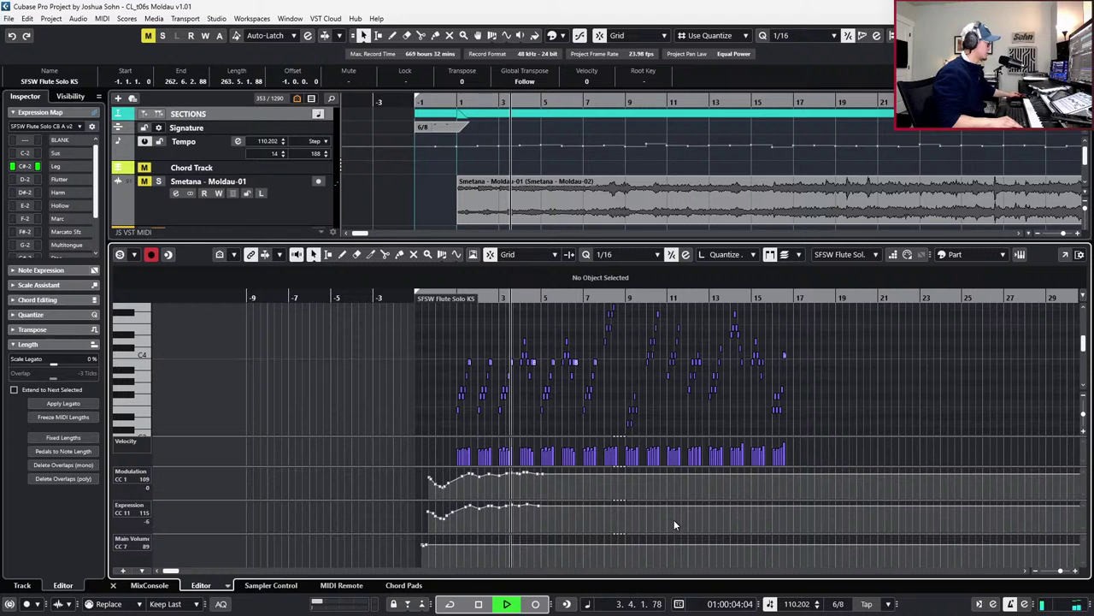
{"action": "key", "text": "KP_Multiply"}
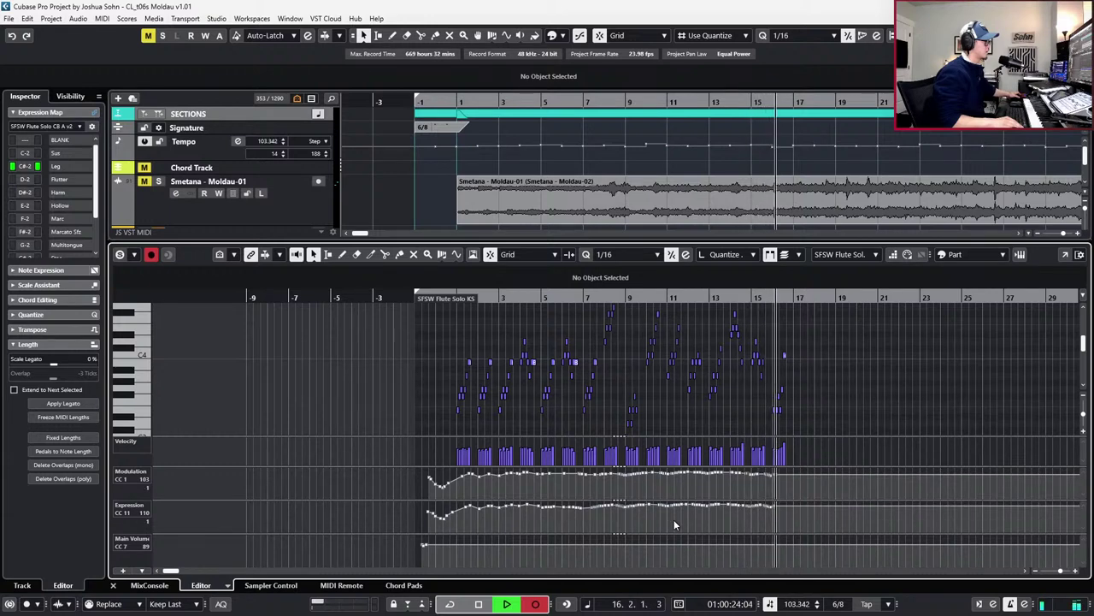
{"action": "key", "text": "space"}
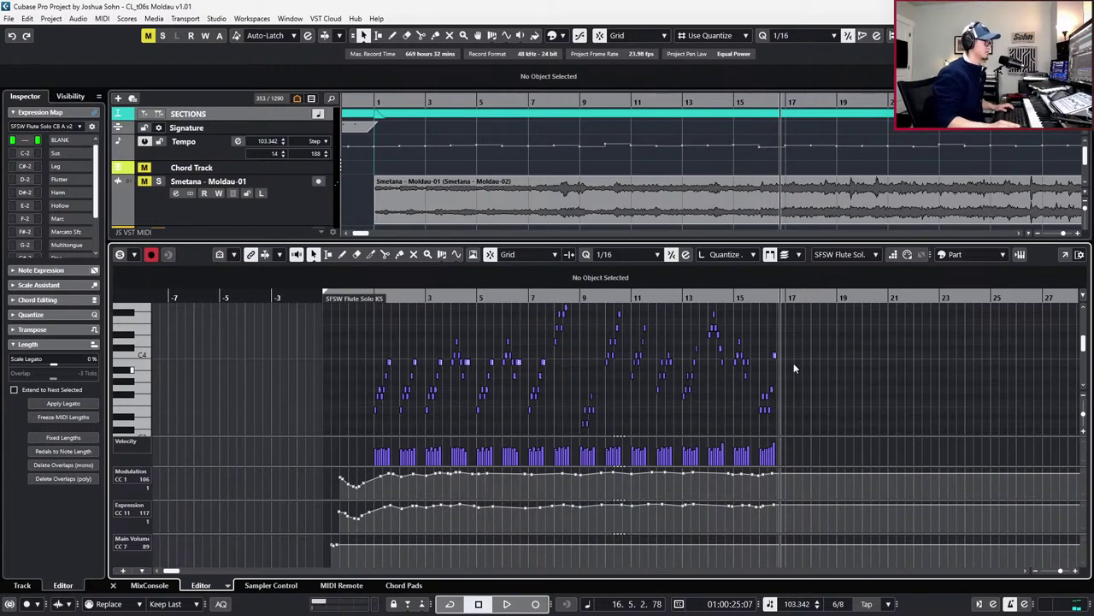
Inspect the solo flute's last notes and the recorded expression points around bar 16
{"action": "key", "text": "h"}
{"action": "key", "text": "h"}
{"action": "left_click_drag", "start_coordinate": [701, 341], "coordinate": [788, 424]}
{"action": "left_click_drag", "start_coordinate": [694, 490], "coordinate": [741, 532]}
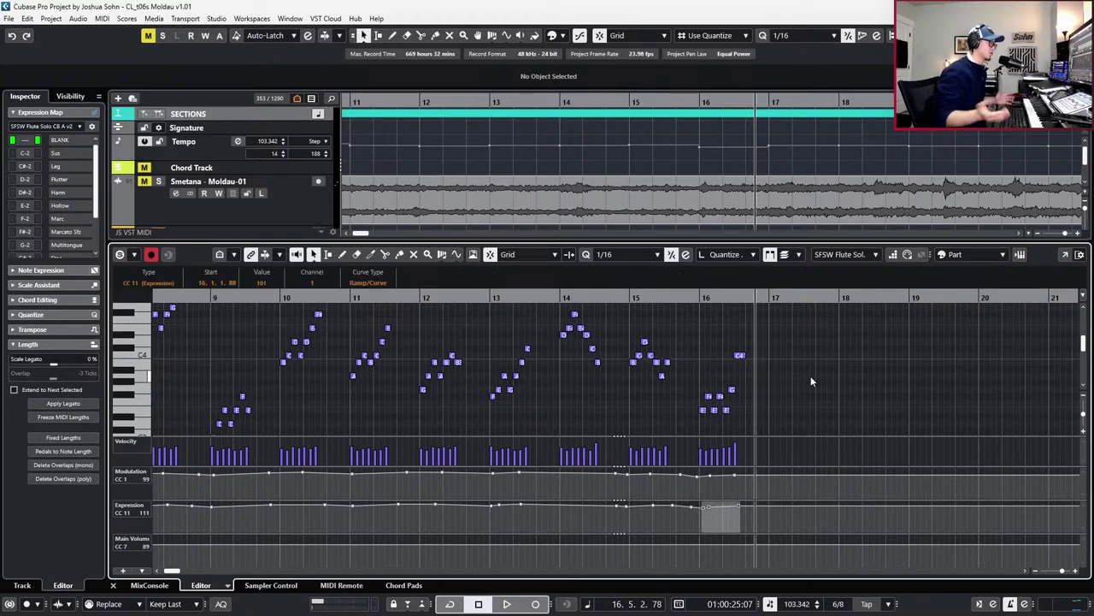
{"action": "key", "text": "g"}
{"action": "key", "text": "g"}
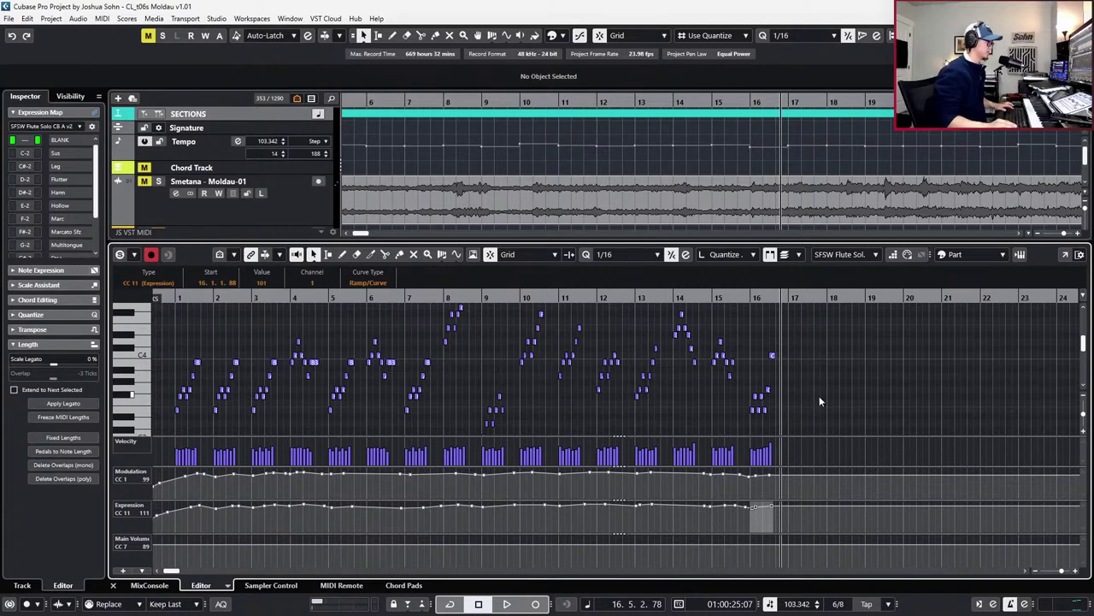
Switch to the SFSW Flutes KS part in the editor and move the playback position back to bar 3
{"action": "key", "text": "g"}
{"action": "key", "text": "KP_Subtract"}
{"action": "key", "text": "ctrl+alt+b"}
{"action": "left_click", "coordinate": [666, 402]}
{"action": "key", "text": "Return"}
{"action": "key", "text": "KP_Subtract"}
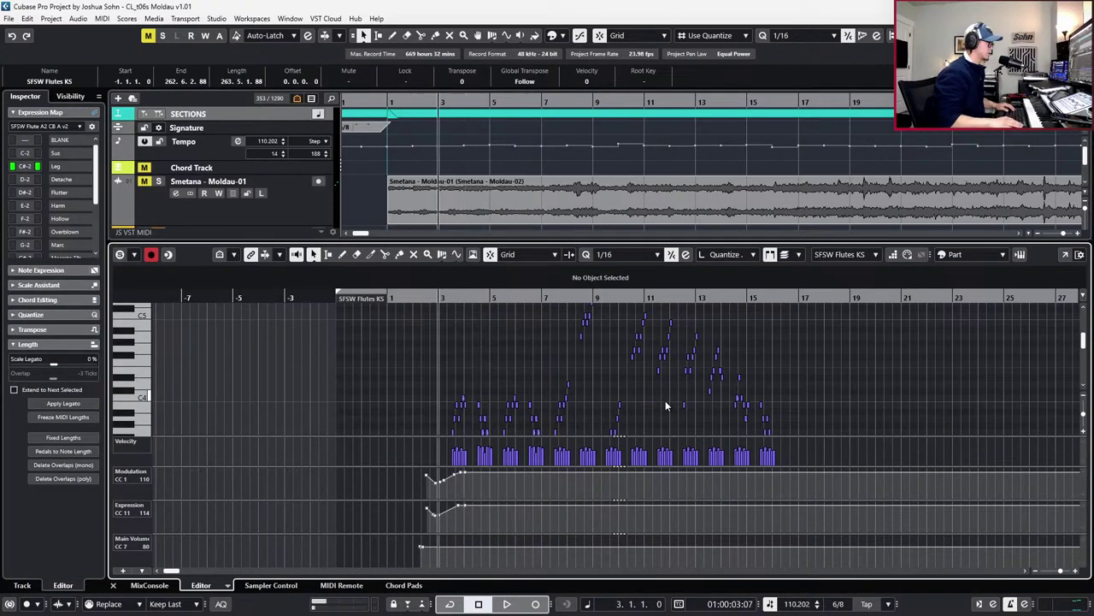
Record modulation and expression moves on the SFSW Flutes KS part during playback from bar 1 into bar 16
{"action": "key", "text": "space"}
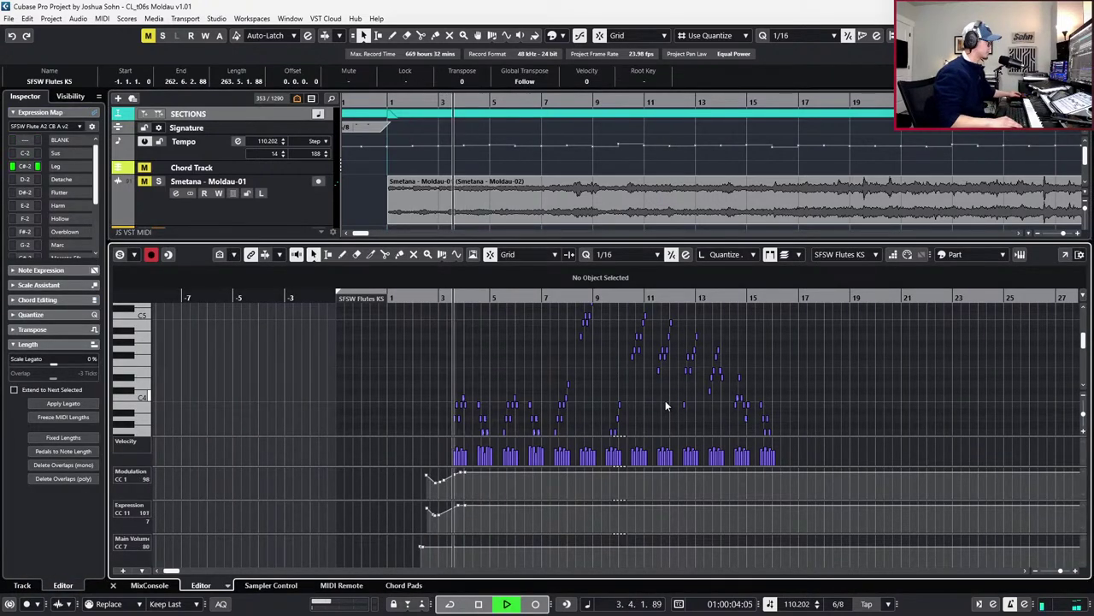
{"action": "key", "text": "space"}
{"action": "key", "text": "KP_Subtract"}
{"action": "key", "text": "KP_Subtract"}
{"action": "key", "text": "KP_Add"}
{"action": "key", "text": "space"}
{"action": "key", "text": "KP_Multiply"}
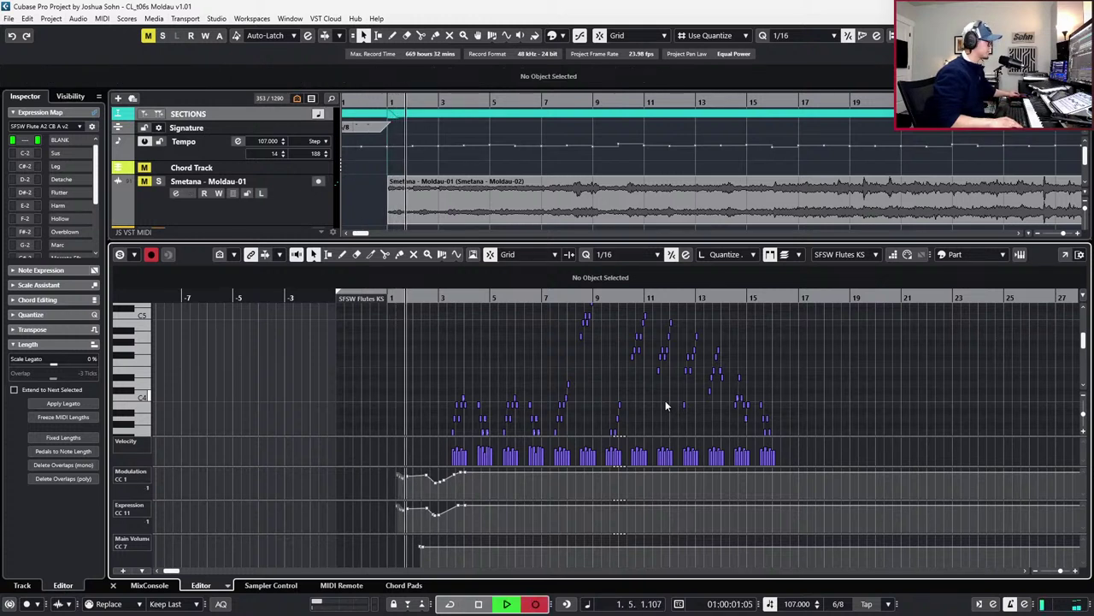
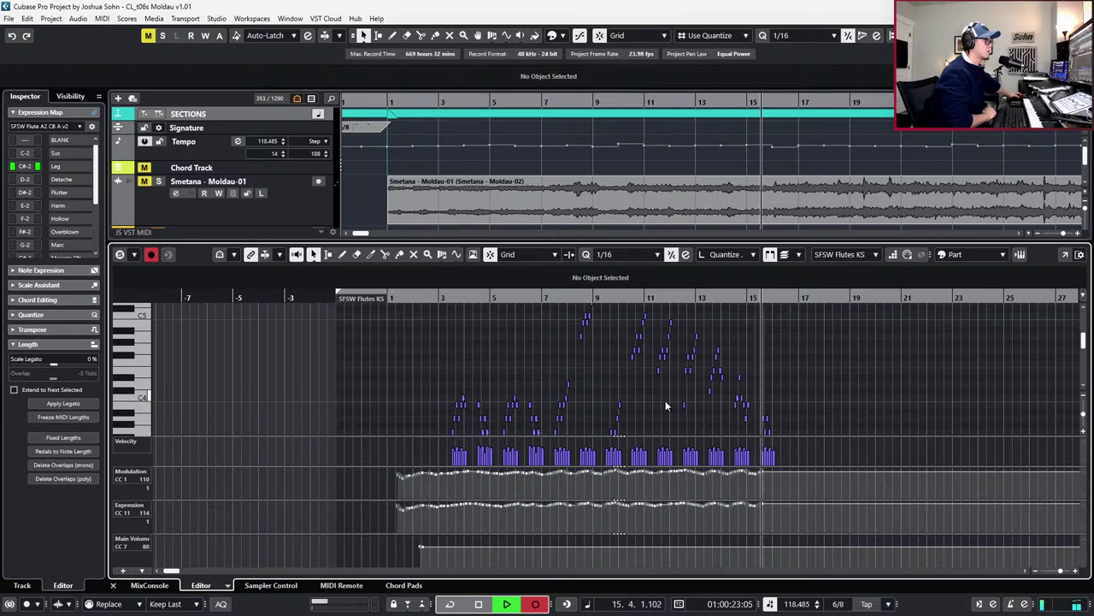
{"action": "key", "text": "space"}
{"action": "scroll", "coordinate": [665, 405], "scroll_direction": "down", "scroll_amount": 2}
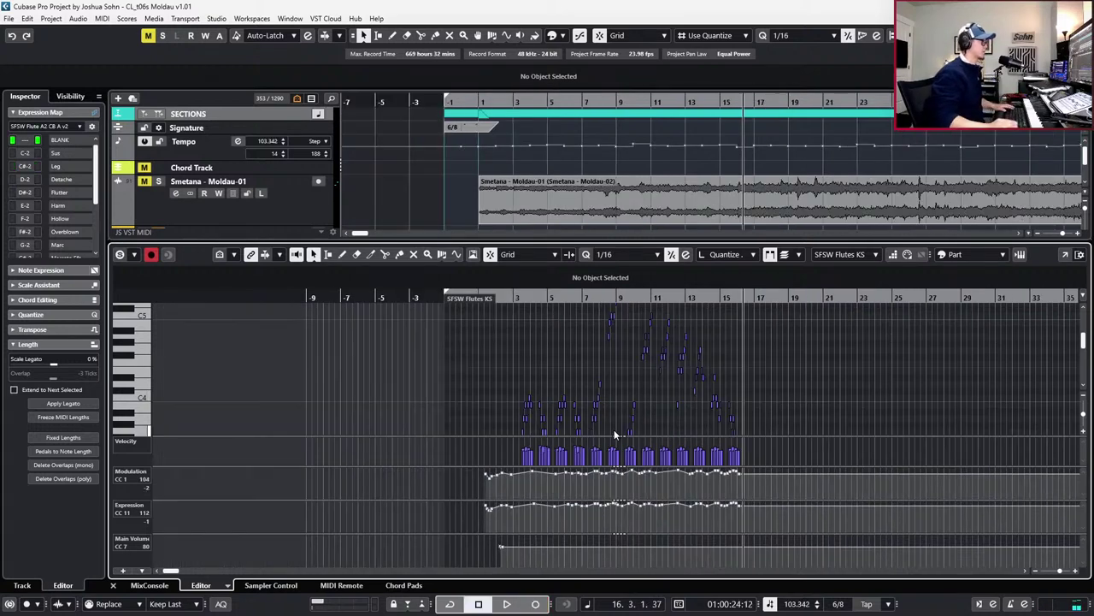
Return to the arrangement and open the SFSS Vln 1 core KS parts for note editing
{"action": "key", "text": "ctrl+alt+b"}
{"action": "scroll", "coordinate": [646, 422], "scroll_direction": "down", "scroll_amount": 2}
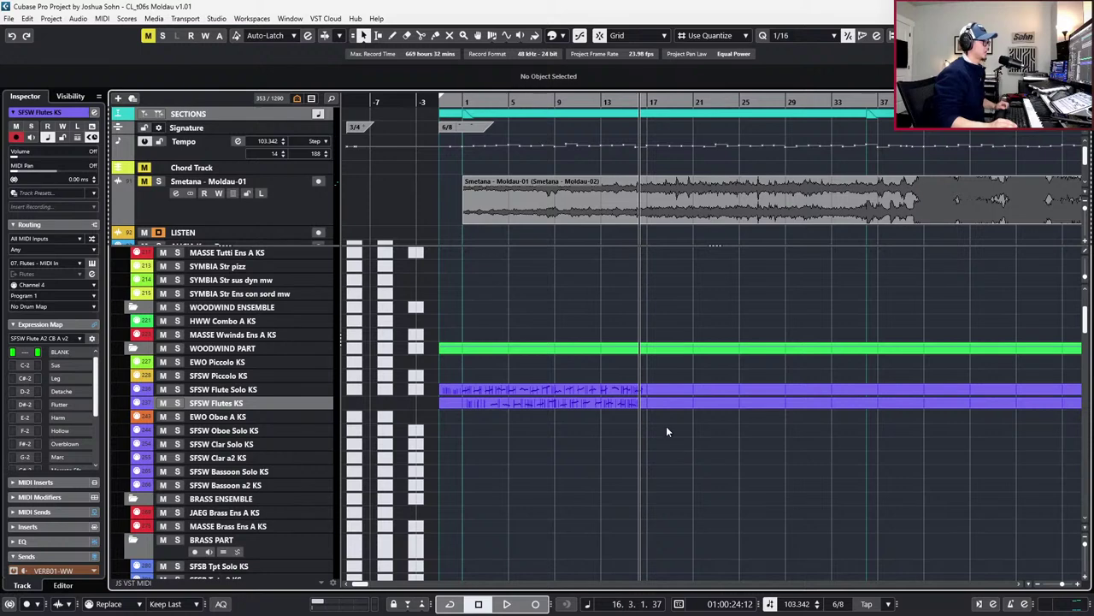
{"action": "scroll", "coordinate": [664, 410], "scroll_direction": "down", "scroll_amount": 1}
{"action": "scroll", "coordinate": [650, 399], "scroll_direction": "up", "scroll_amount": 3}
{"action": "scroll", "coordinate": [640, 395], "scroll_direction": "down", "scroll_amount": 1}
{"action": "scroll", "coordinate": [561, 418], "scroll_direction": "up", "scroll_amount": 2}
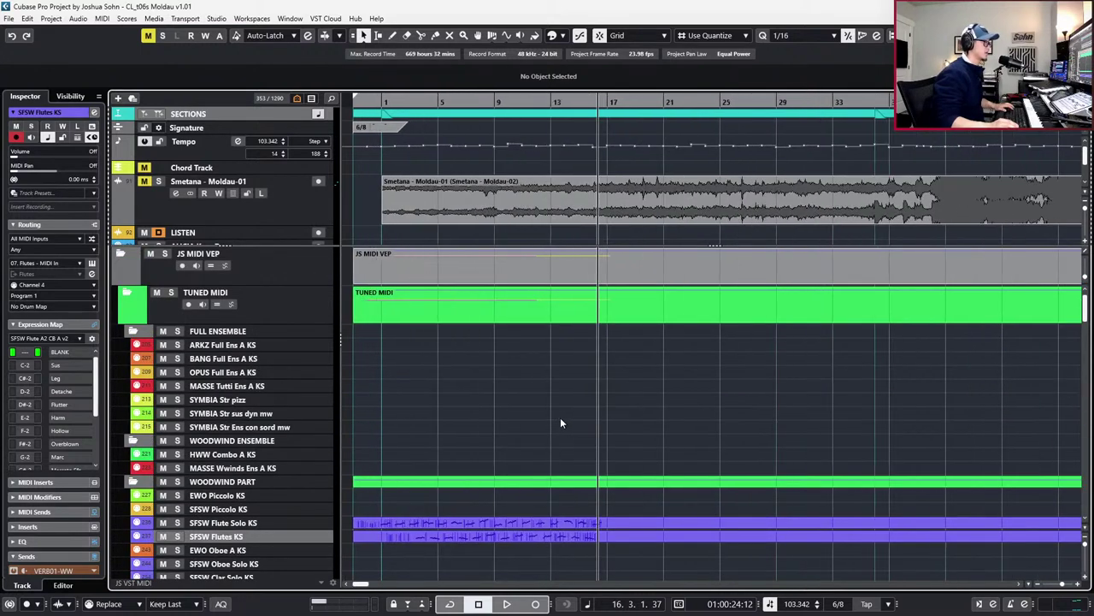
{"action": "scroll", "coordinate": [557, 427], "scroll_direction": "down", "scroll_amount": 3}
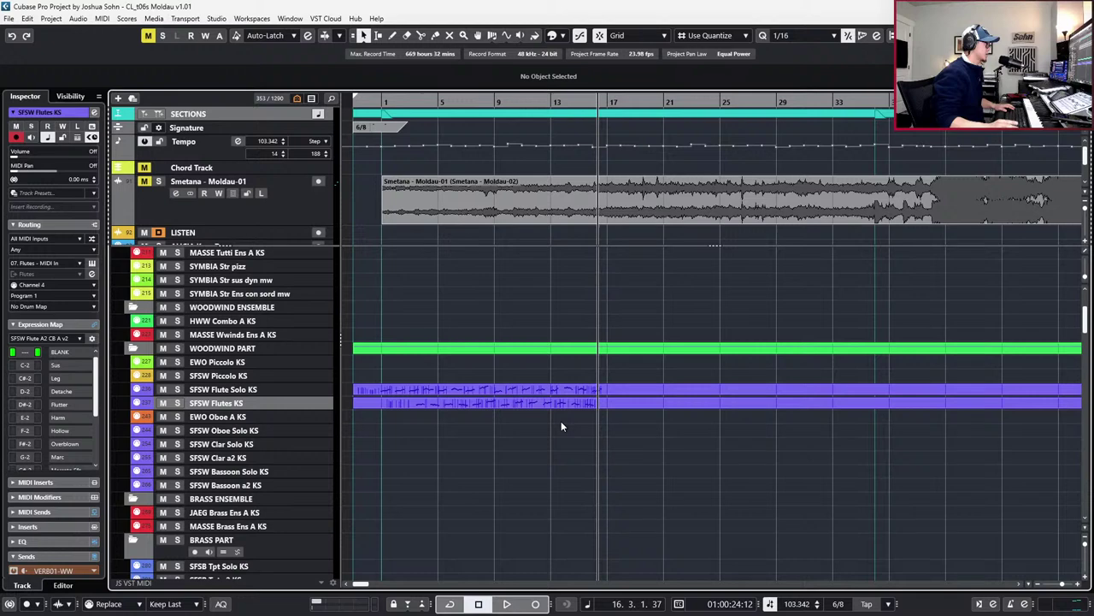
{"action": "scroll", "coordinate": [561, 423], "scroll_direction": "down", "scroll_amount": 3}
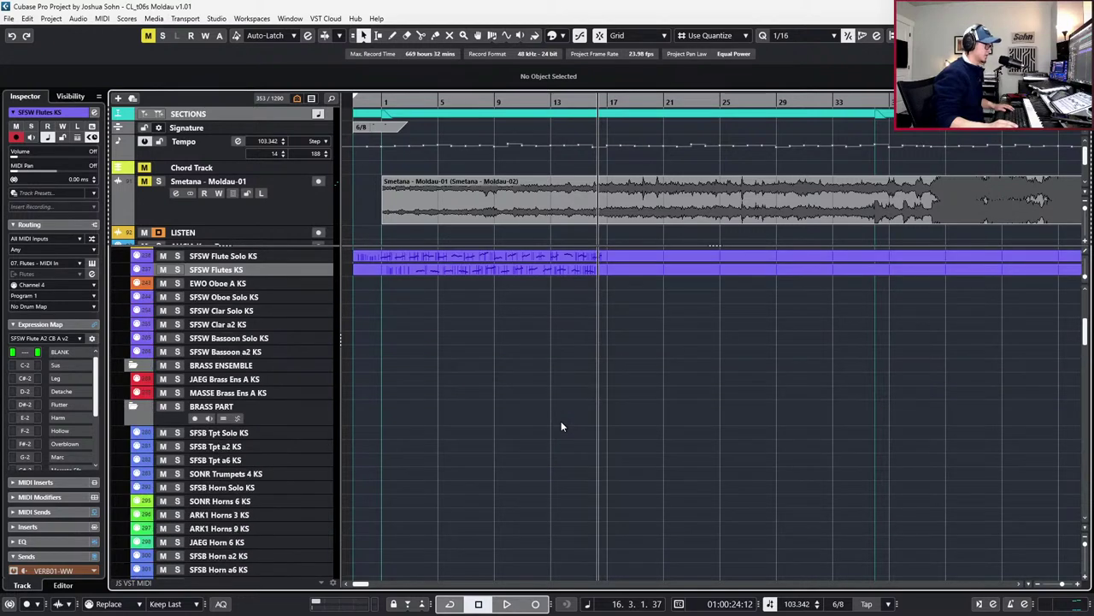
{"action": "scroll", "coordinate": [561, 423], "scroll_direction": "down", "scroll_amount": 12}
{"action": "scroll", "coordinate": [561, 423], "scroll_direction": "up", "scroll_amount": 4}
{"action": "scroll", "coordinate": [561, 423], "scroll_direction": "down", "scroll_amount": 4}
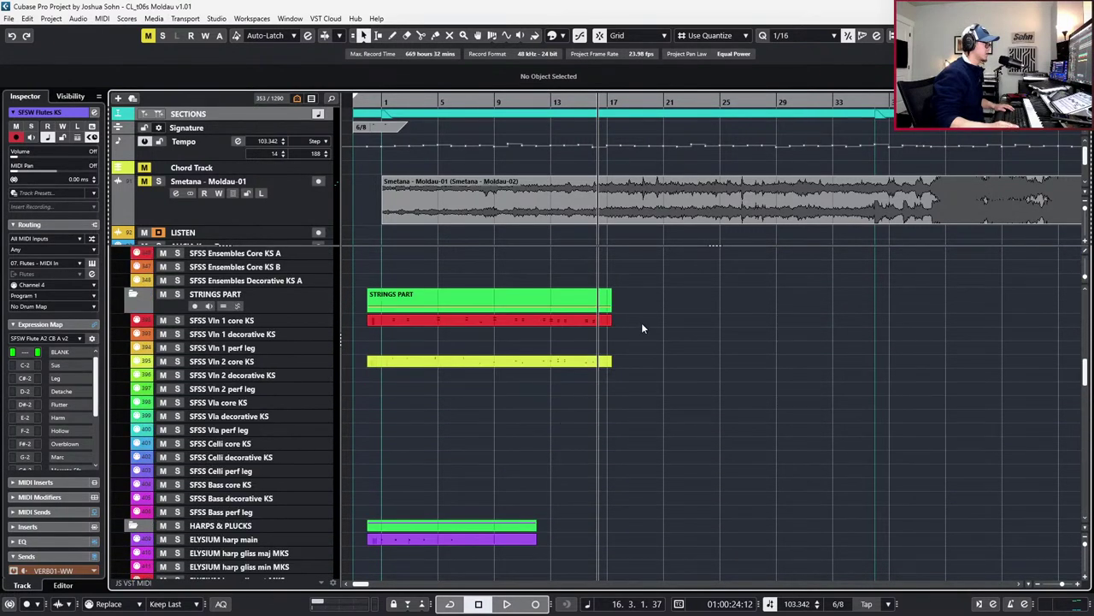
{"action": "key", "text": "Down"}
{"action": "key", "text": "Return"}
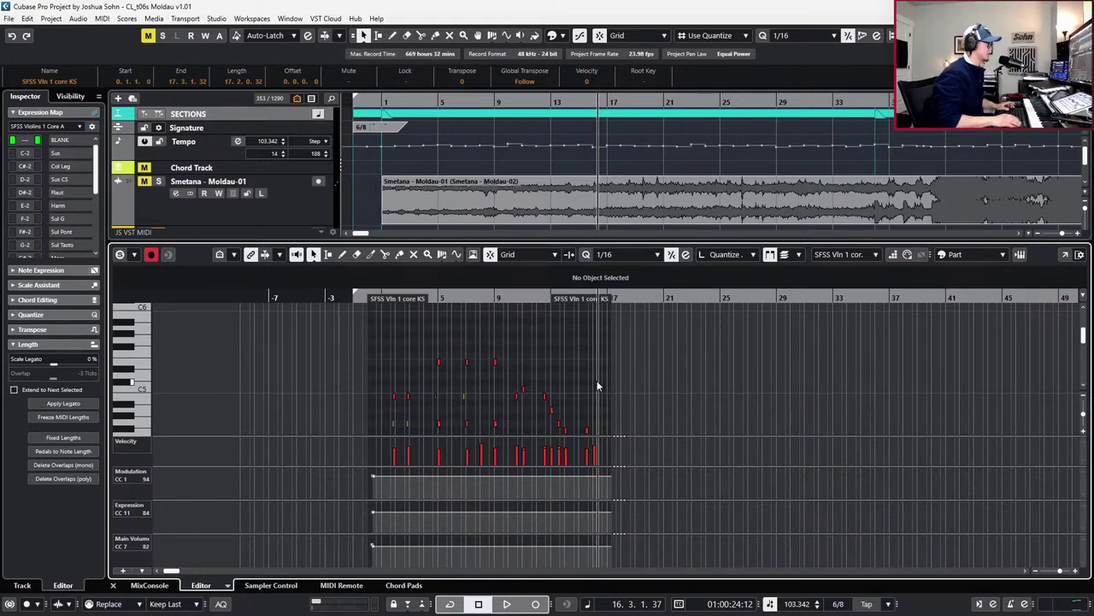
Return to the arrangement and play the passage up to bar 9
{"action": "key", "text": "Return"}
{"action": "key", "text": "KP_Subtract"}
{"action": "key", "text": "KP_Add"}
{"action": "key", "text": "KP_Add"}
{"action": "key", "text": "KP_Add"}
{"action": "key", "text": "space"}
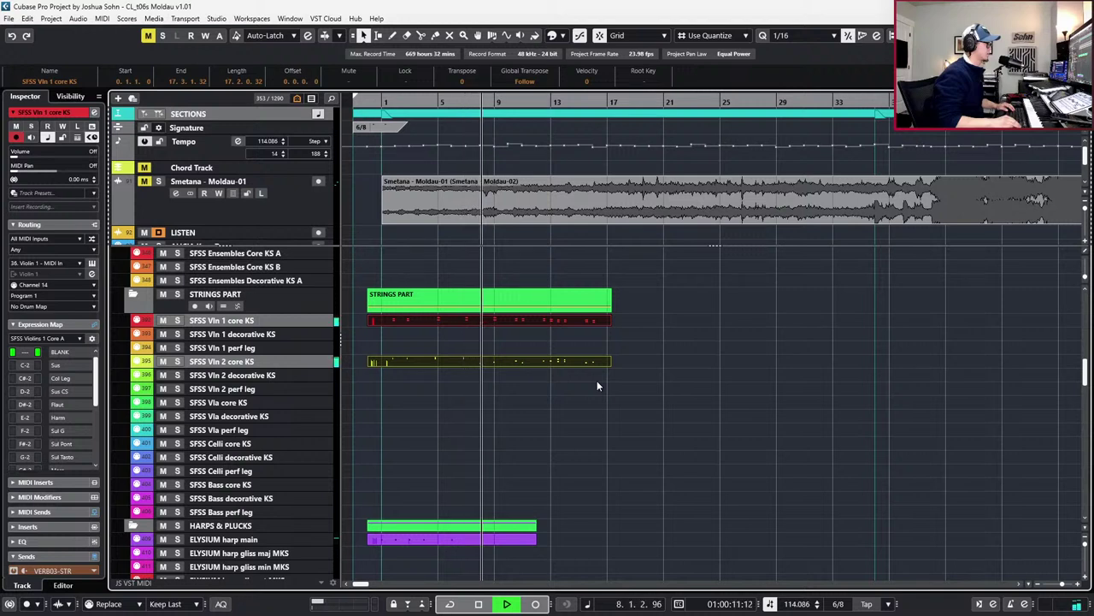
{"action": "key", "text": "space"}
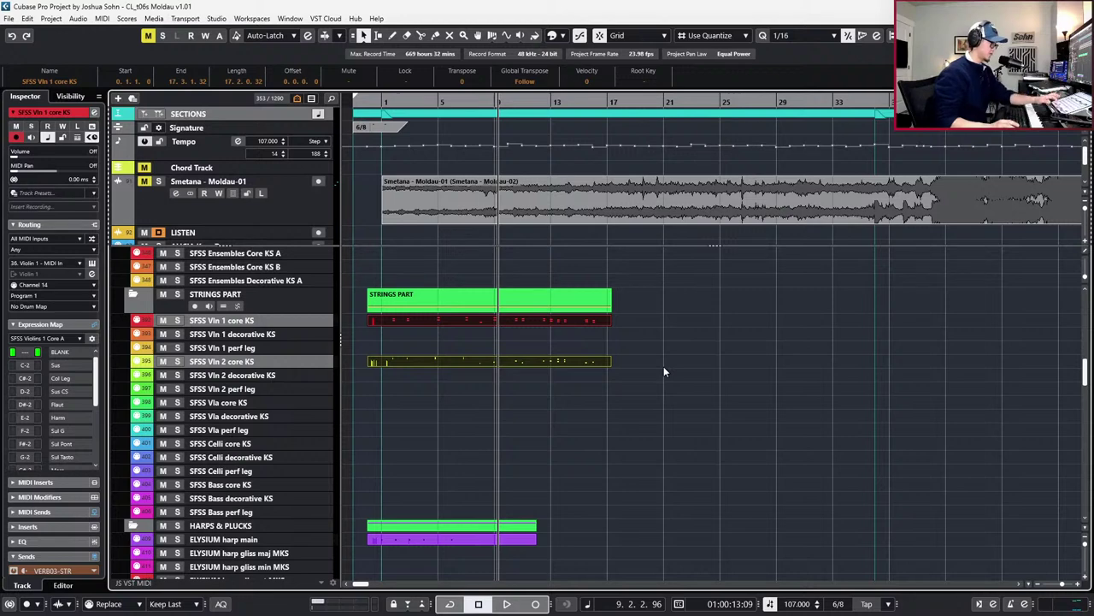
Open the SFSW Flute Solo KS and SFSW Flutes KS parts together for note editing
{"action": "scroll", "coordinate": [514, 384], "scroll_direction": "up", "scroll_amount": 15}
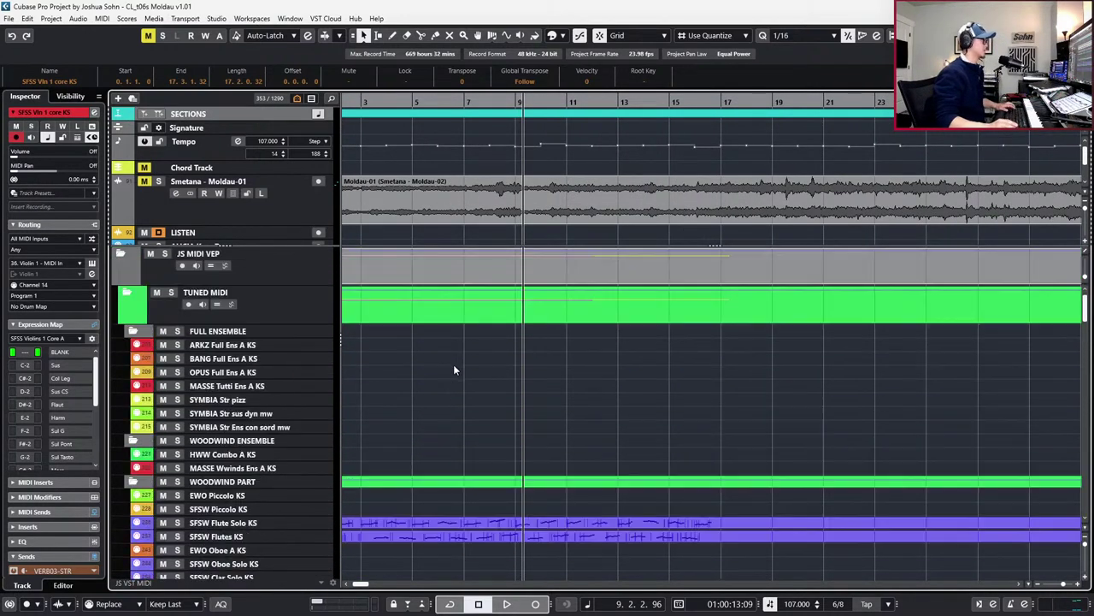
{"action": "left_click", "coordinate": [386, 528]}
{"action": "key", "text": "Return"}
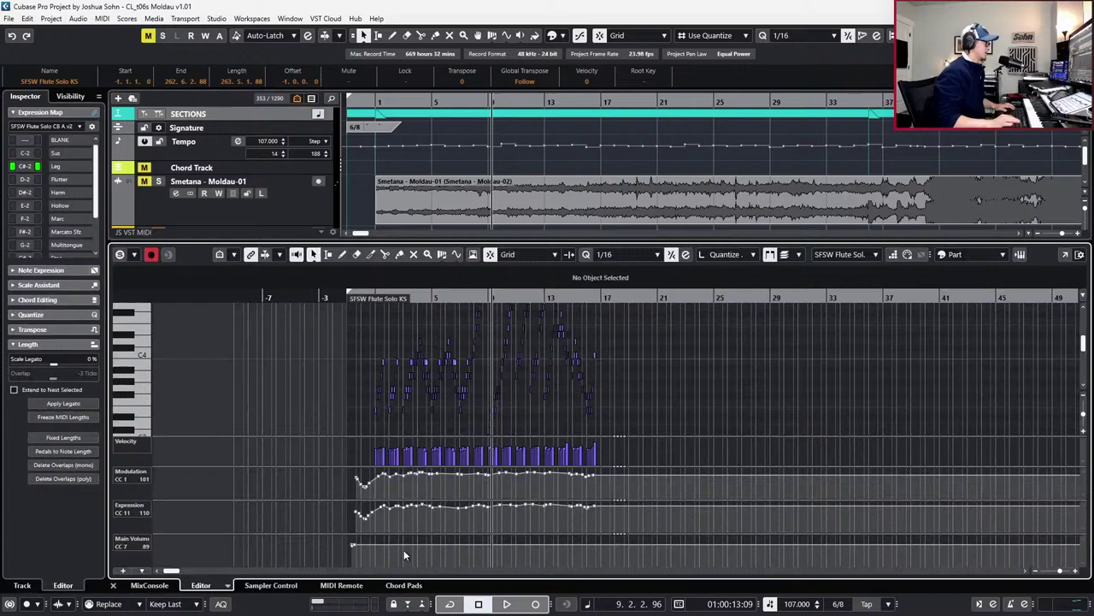
Try the Stac articulation on all notes of the solo flute and flutes parts, and play from bar 1
{"action": "scroll", "coordinate": [449, 419], "scroll_direction": "up", "scroll_amount": 2}
{"action": "key", "text": "ctrl+a"}
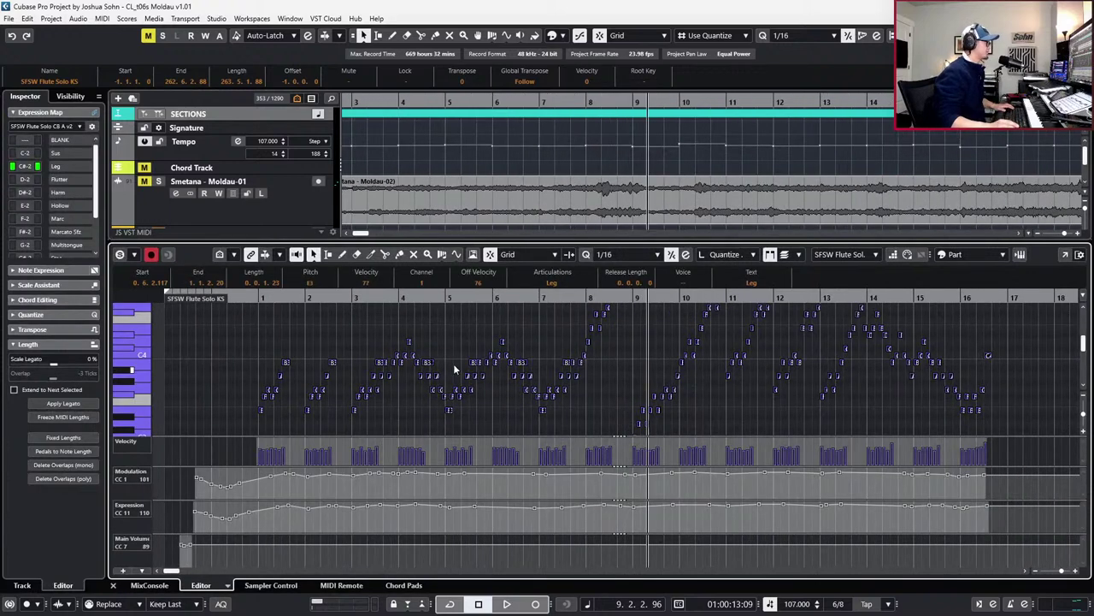
{"action": "left_click", "coordinate": [542, 282]}
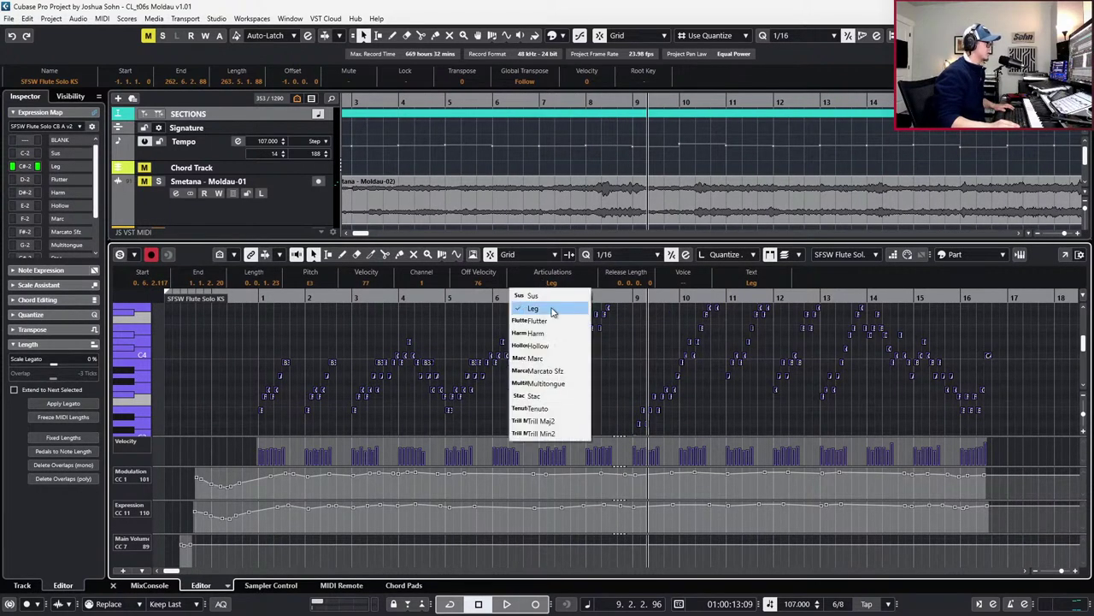
{"action": "left_click", "coordinate": [536, 396]}
{"action": "left_click", "coordinate": [536, 395]}
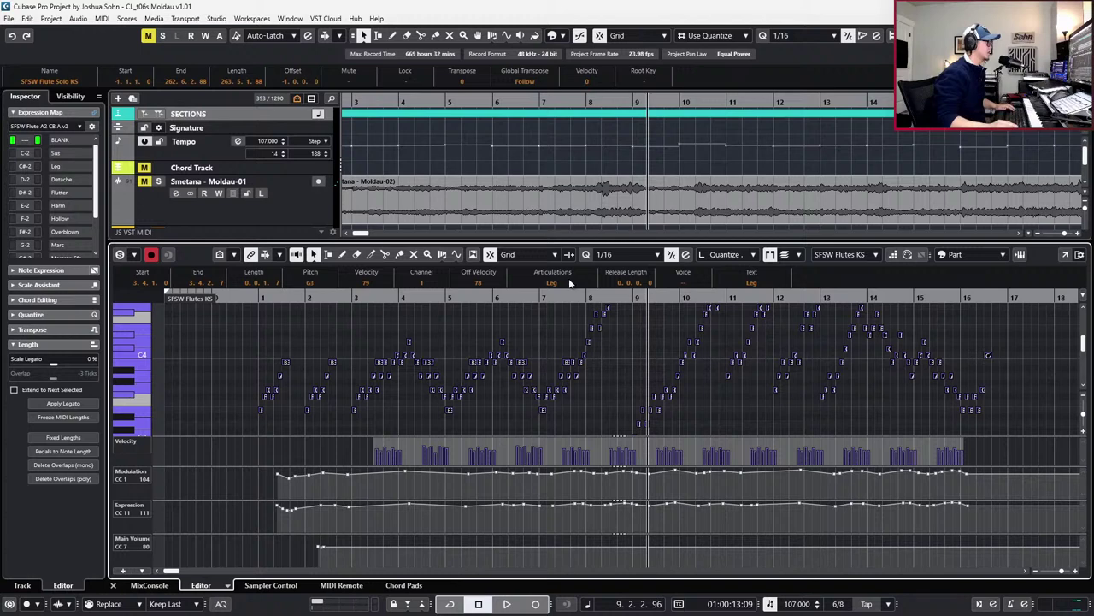
{"action": "left_click", "coordinate": [570, 284]}
{"action": "left_click", "coordinate": [547, 426]}
{"action": "key", "text": "comma"}
{"action": "key", "text": "space"}
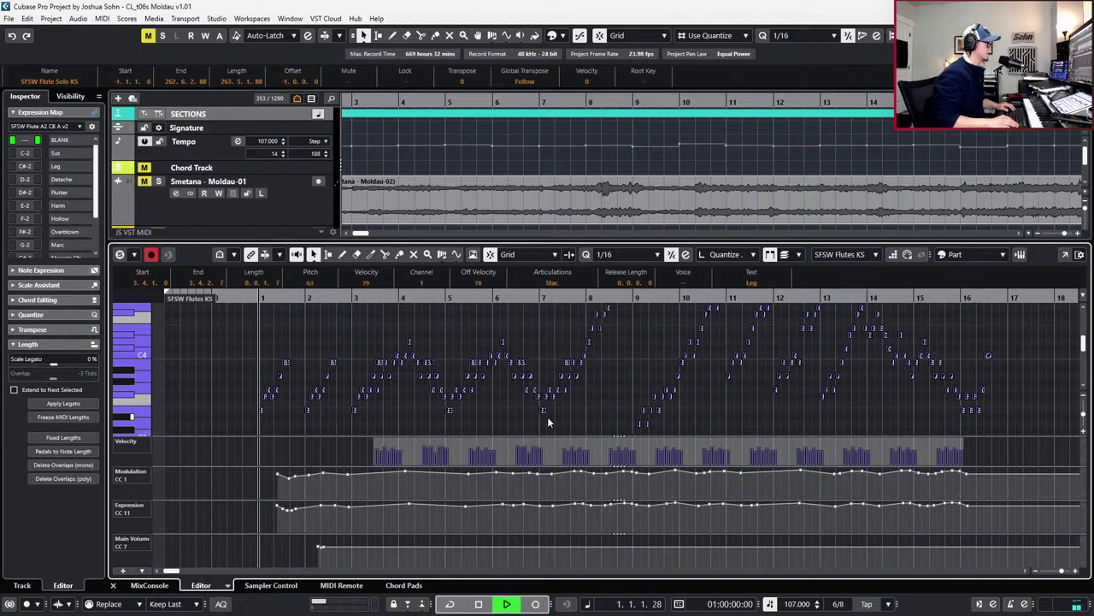
Move the initial main volume points of the SFSW Flutes KS part three bars earlier, using a 1/1 grid
{"action": "scroll", "coordinate": [560, 400], "scroll_direction": "down", "scroll_amount": 1}
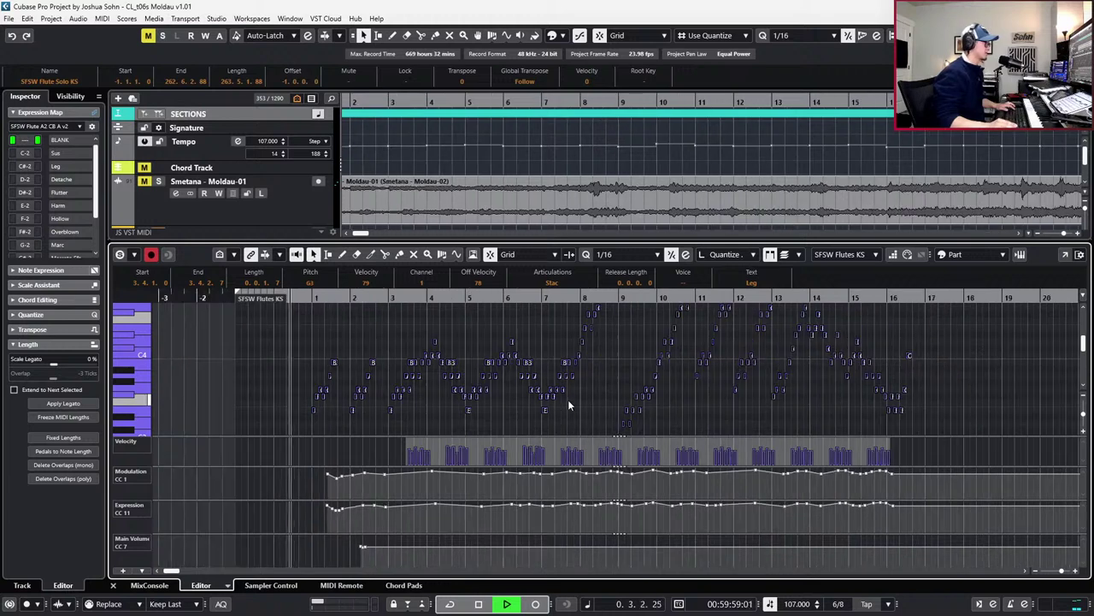
{"action": "left_click_drag", "start_coordinate": [339, 552], "coordinate": [393, 539]}
{"action": "key", "text": "1"}
{"action": "key", "text": "alt+Left"}
{"action": "key", "text": "alt+Left"}
{"action": "key", "text": "alt+Left"}
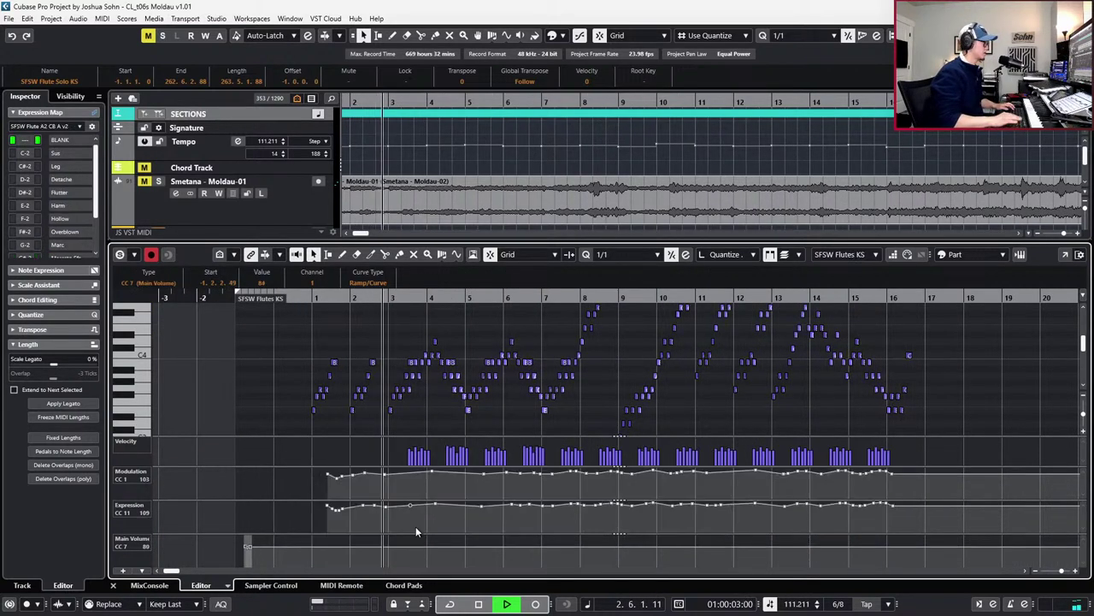
Add starting points at bar 0 to the modulation and expression curves of the SFSW Flutes KS part, and stop playback
{"action": "left_click", "coordinate": [304, 480], "text": "alt"}
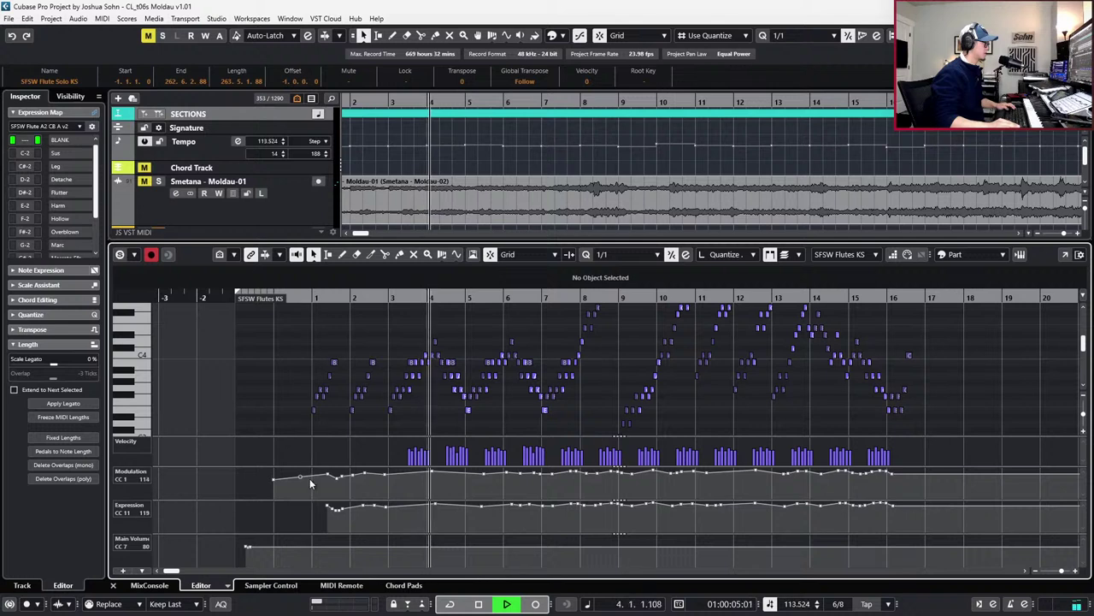
{"action": "left_click", "coordinate": [300, 506]}
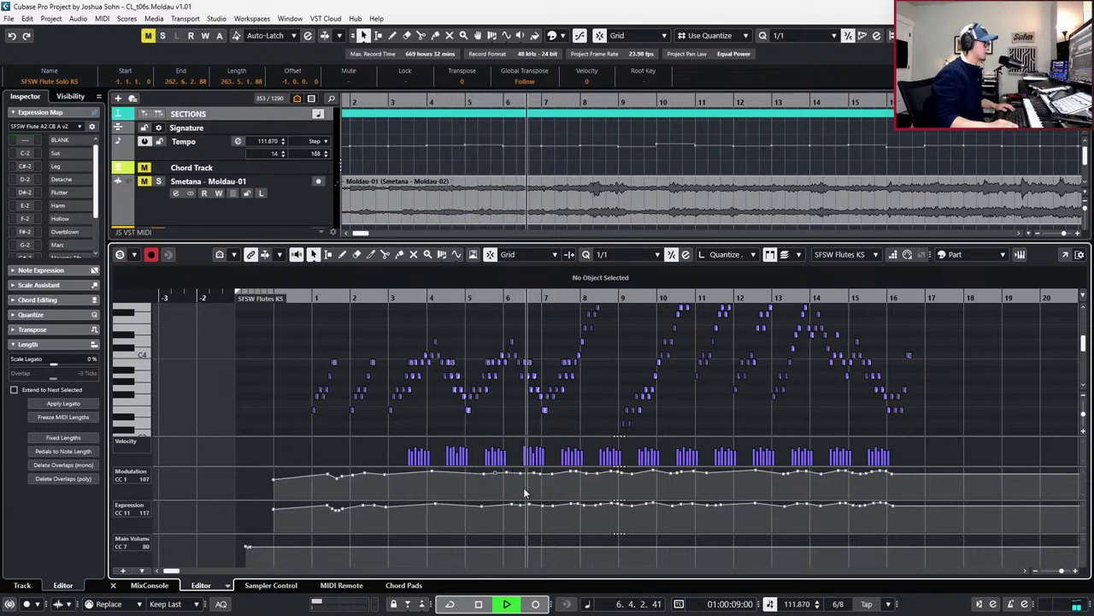
{"action": "key", "text": "space"}
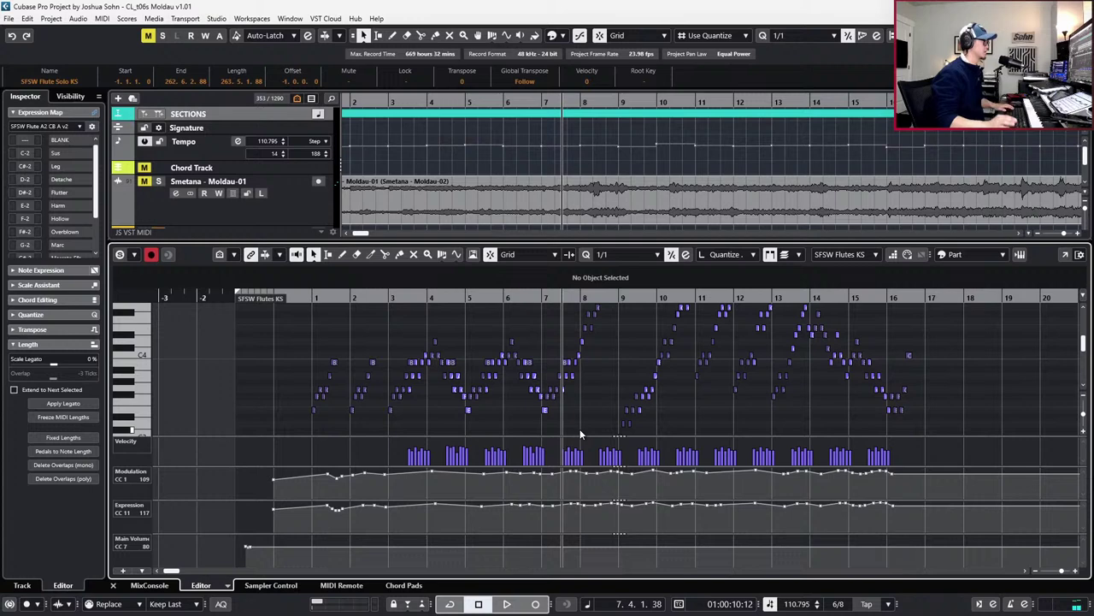
Set the articulation of all notes in the solo flute and flutes parts back to Leg
{"action": "key", "text": "Up"}
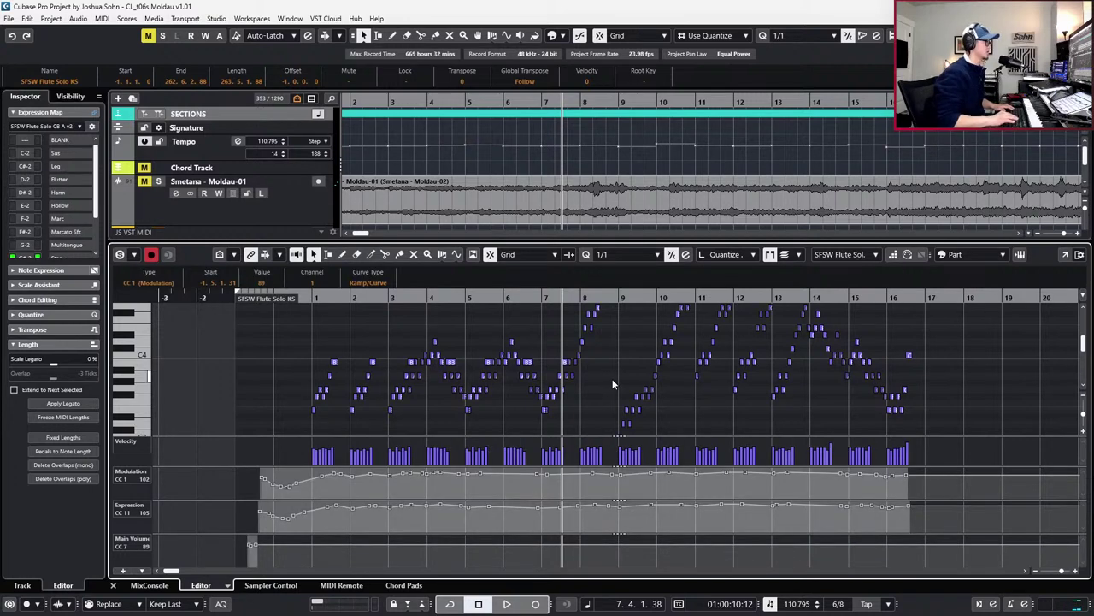
{"action": "key", "text": "ctrl+a"}
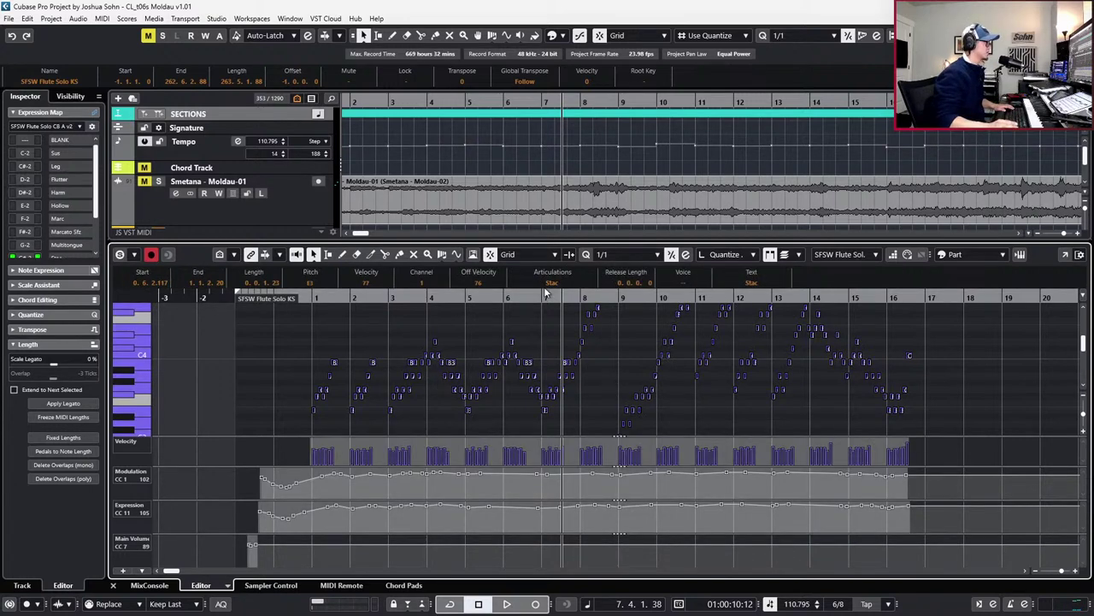
{"action": "left_click", "coordinate": [551, 283]}
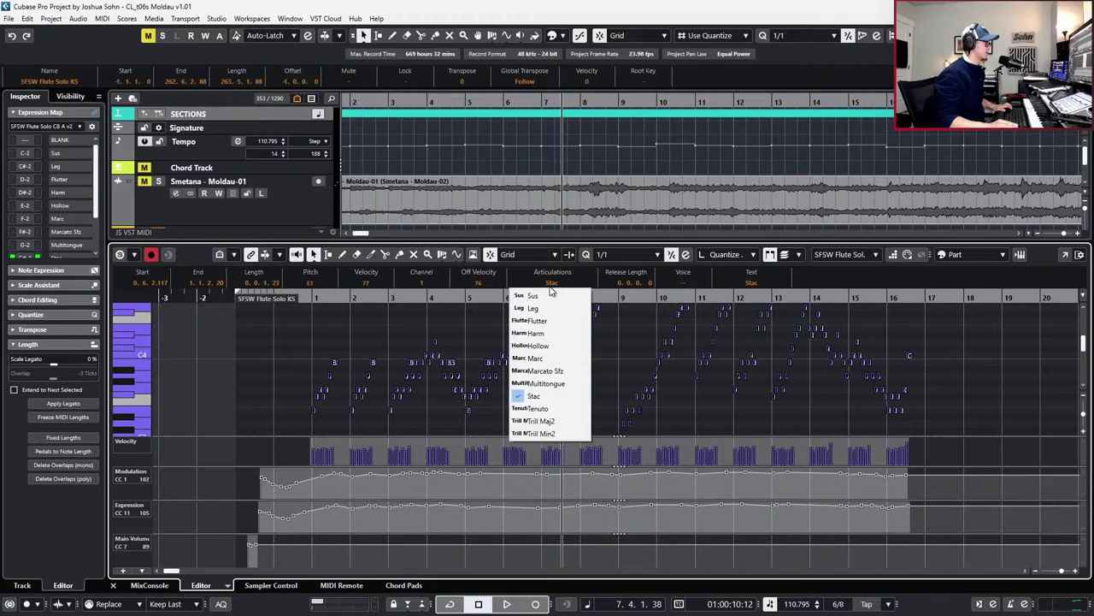
{"action": "left_click", "coordinate": [555, 310]}
{"action": "key", "text": "Down"}
{"action": "left_click", "coordinate": [553, 283]}
{"action": "left_click", "coordinate": [558, 314]}
Remove the flutes' expression point at bar 0 and move the first group of recorded expression points one bar earlier
{"action": "left_click", "coordinate": [304, 517]}
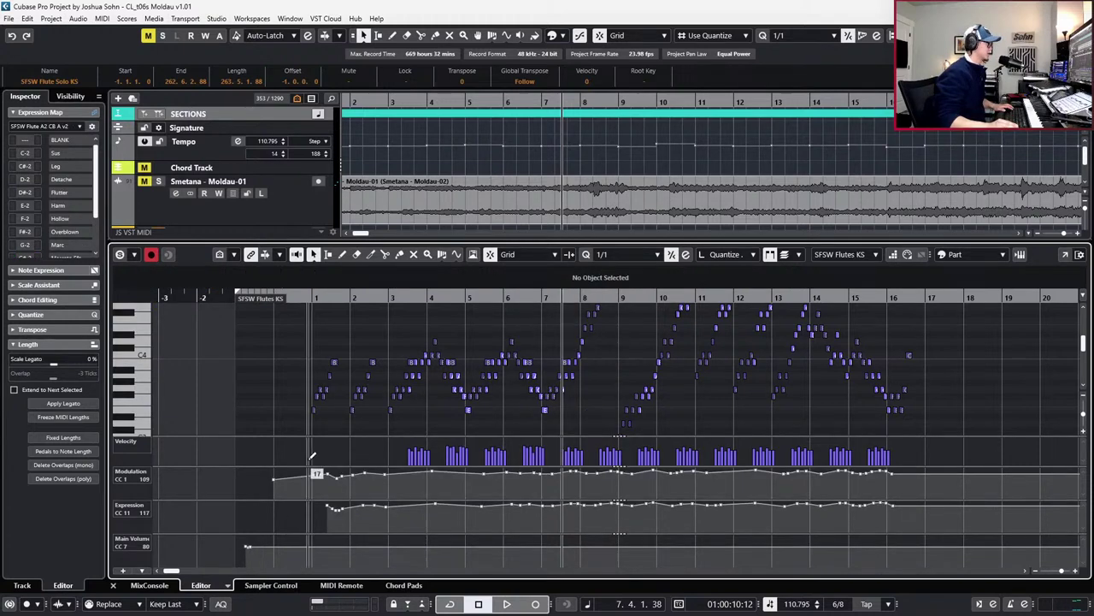
{"action": "scroll", "coordinate": [312, 457], "scroll_direction": "up", "scroll_amount": 2}
{"action": "left_click_drag", "start_coordinate": [346, 523], "coordinate": [394, 509]}
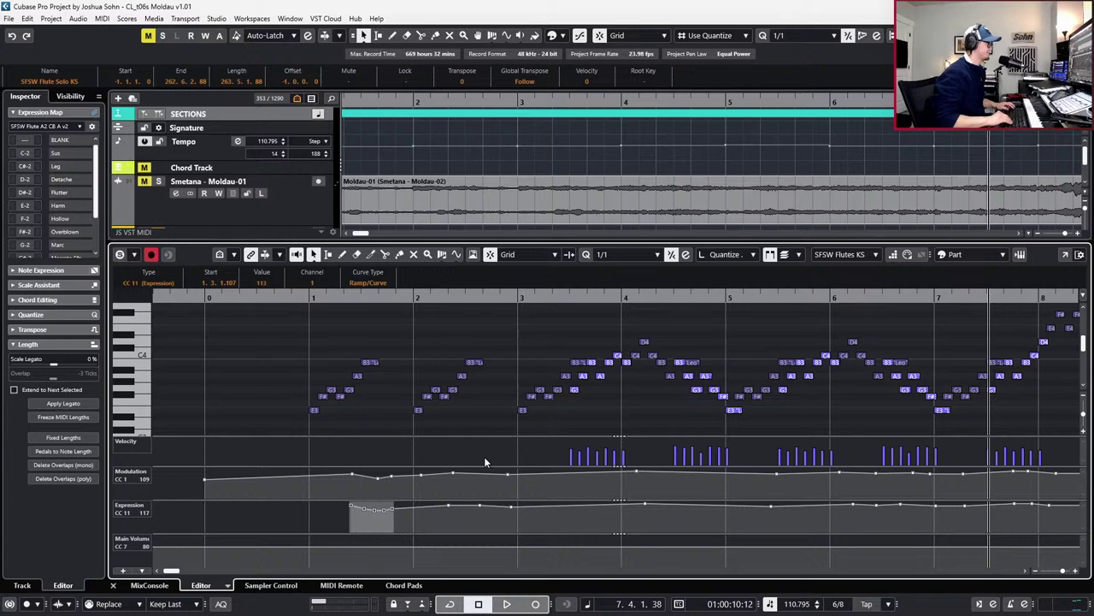
{"action": "scroll", "coordinate": [486, 457], "scroll_direction": "left", "scroll_amount": 3}
{"action": "scroll", "coordinate": [626, 444], "scroll_direction": "right", "scroll_amount": 2}
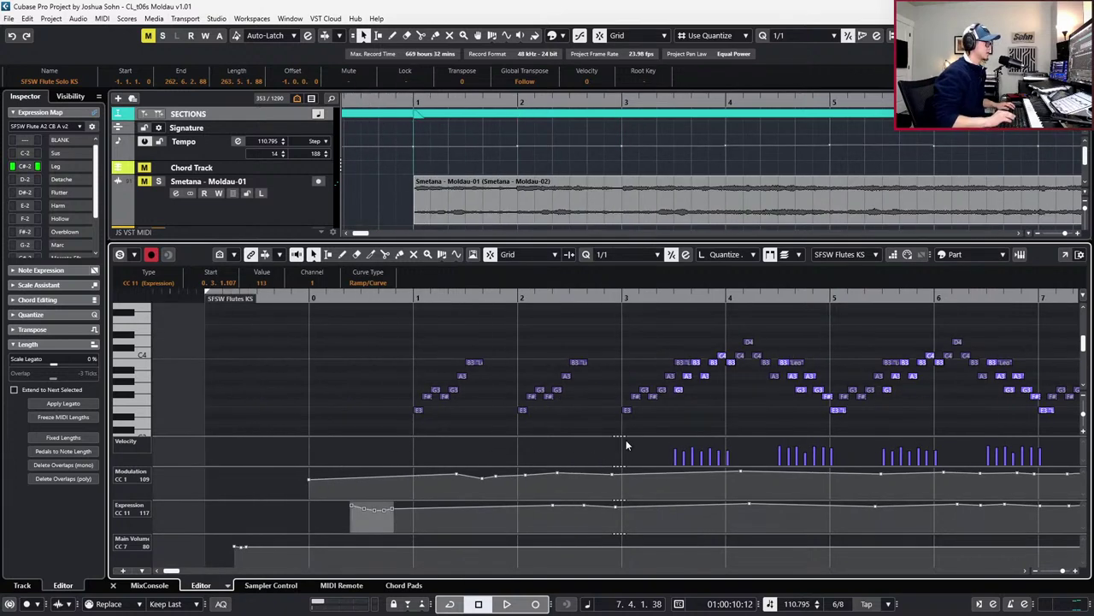
Shorten the solo flute's phrase-ending B3 notes in bars 1 to 3 on a 1/16 grid and set their articulation to Stac
{"action": "left_click", "coordinate": [476, 361]}
{"action": "scroll", "coordinate": [475, 360], "scroll_direction": "down", "scroll_amount": 1}
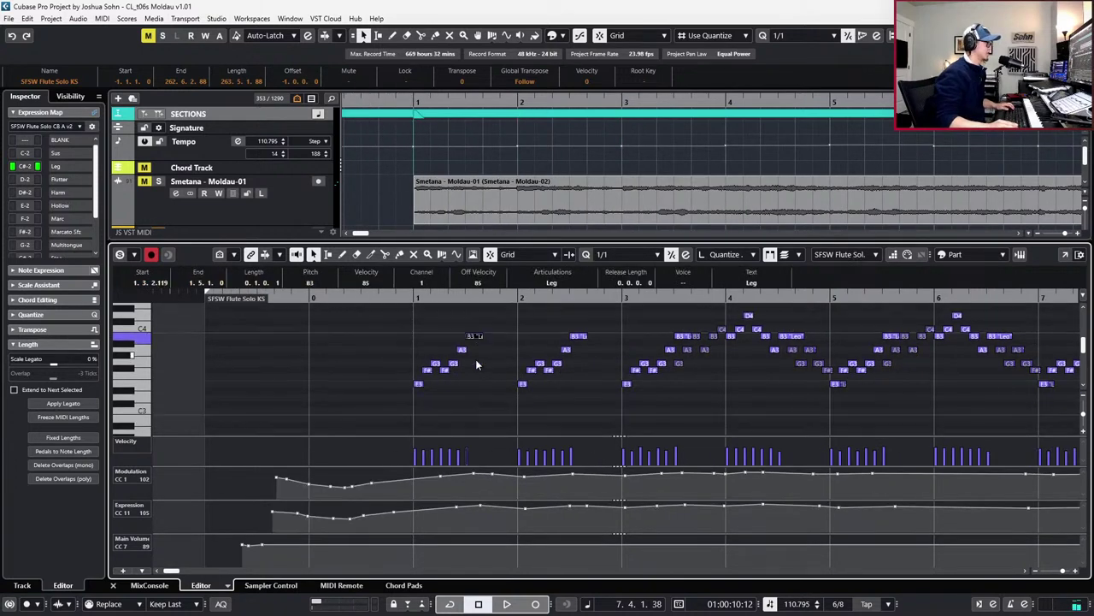
{"action": "left_click", "coordinate": [580, 337], "text": "shift"}
{"action": "left_click", "coordinate": [680, 336], "text": "shift"}
{"action": "key", "text": "alt+5"}
{"action": "left_click_drag", "start_coordinate": [690, 336], "coordinate": [682, 336]}
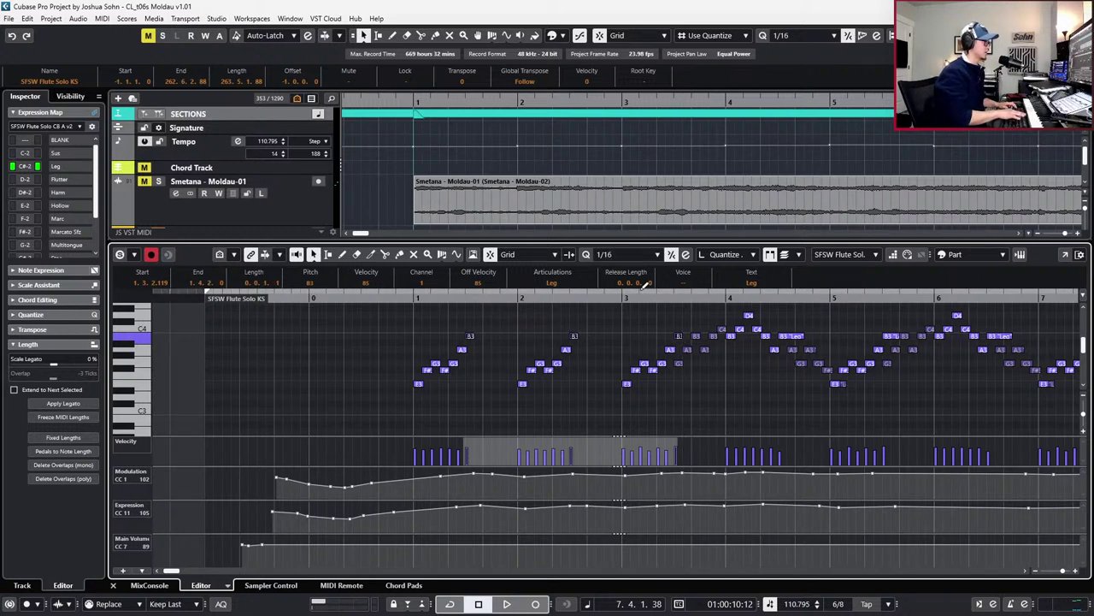
{"action": "left_click", "coordinate": [560, 285]}
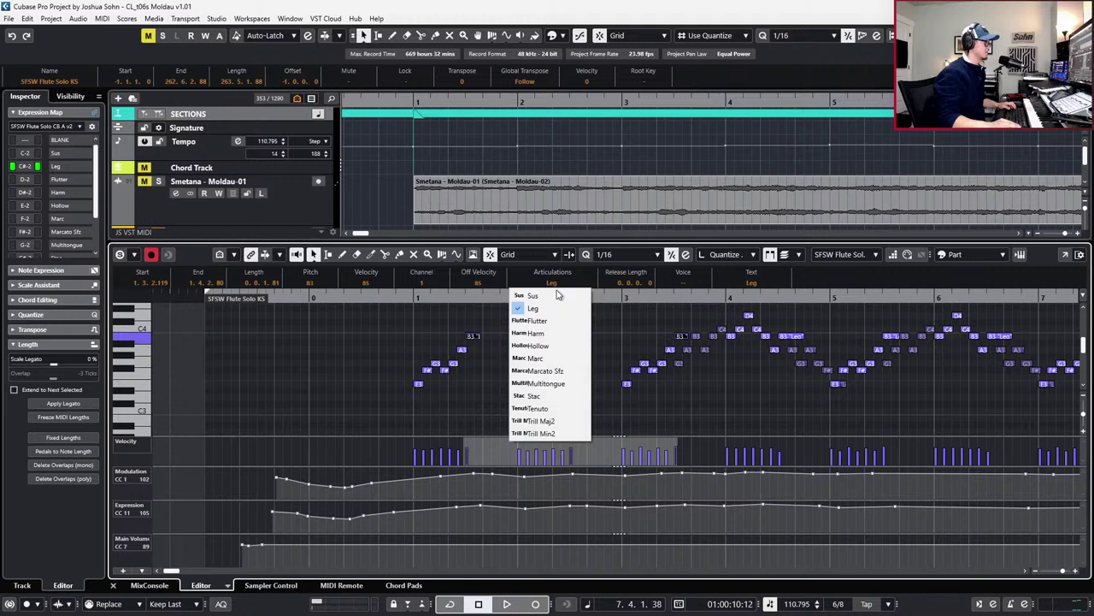
{"action": "left_click", "coordinate": [561, 398]}
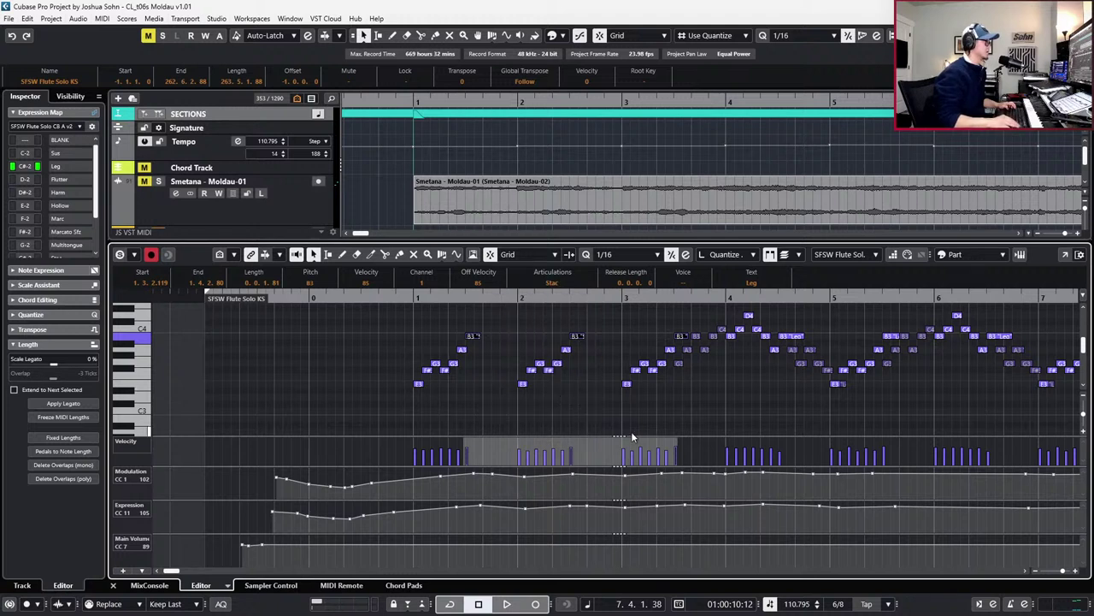
Start the selected phrase-ending B3 notes slightly later and lower their velocity while auditioning the solo flute from bar 1
{"action": "key", "text": "space"}
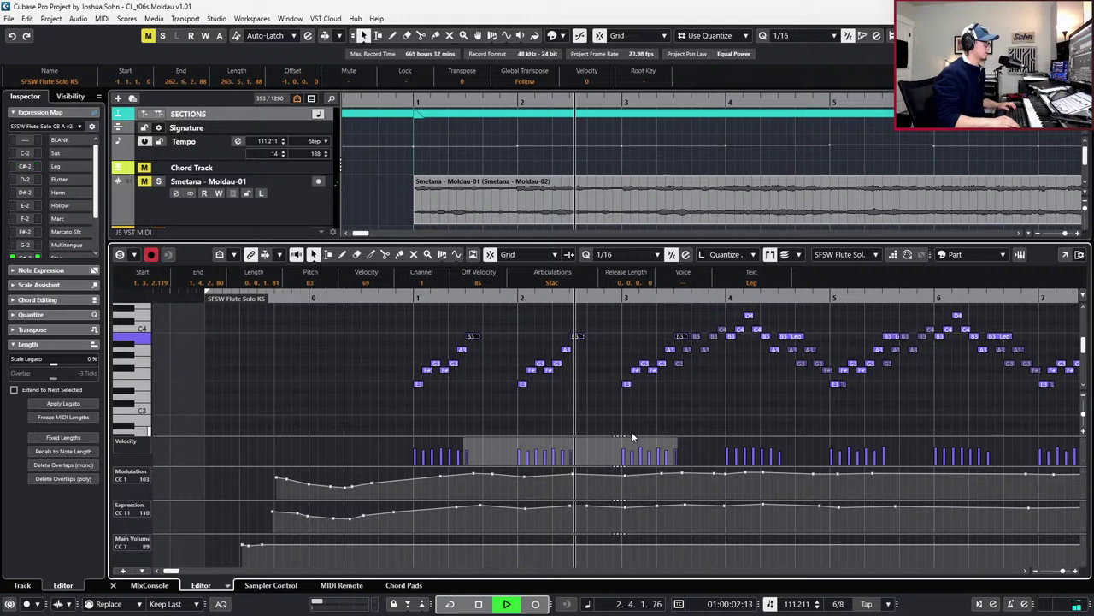
{"action": "key", "text": "space"}
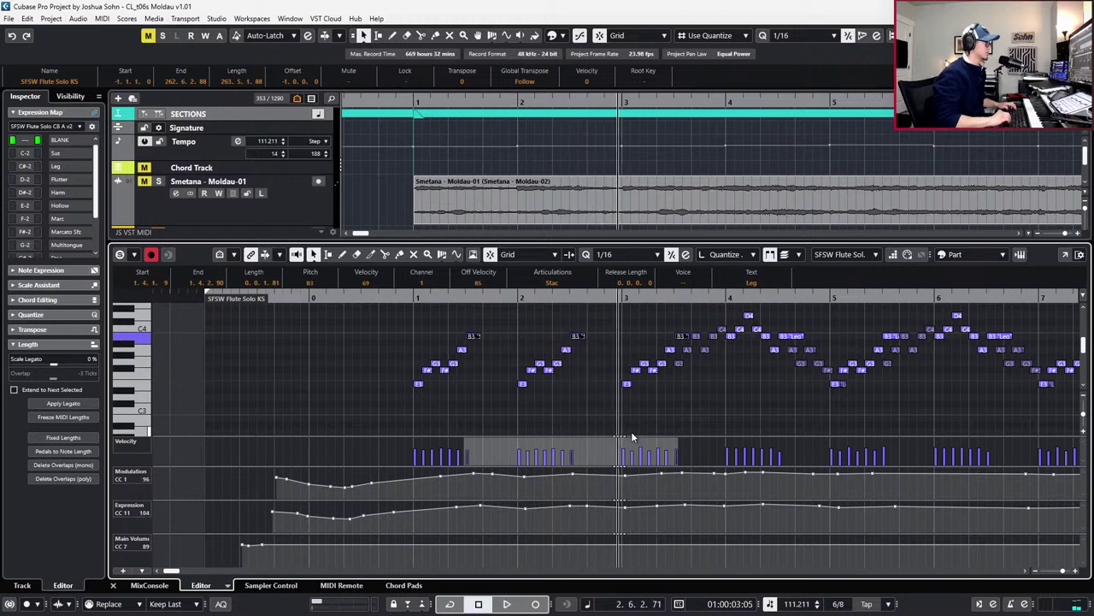
{"action": "key", "text": "space"}
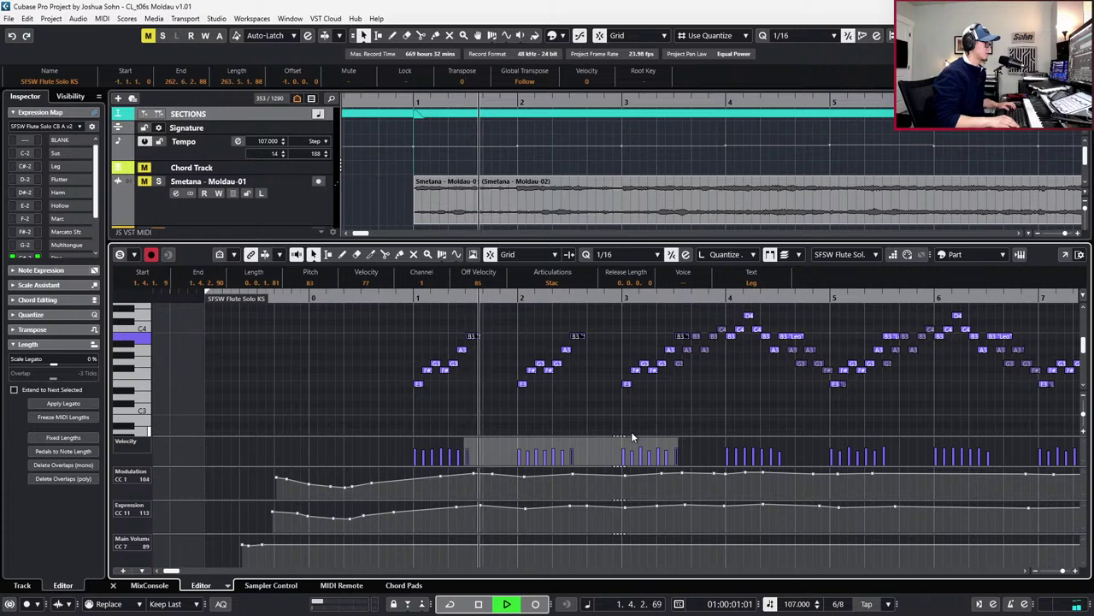
{"action": "key", "text": "space"}
{"action": "key", "text": "space"}
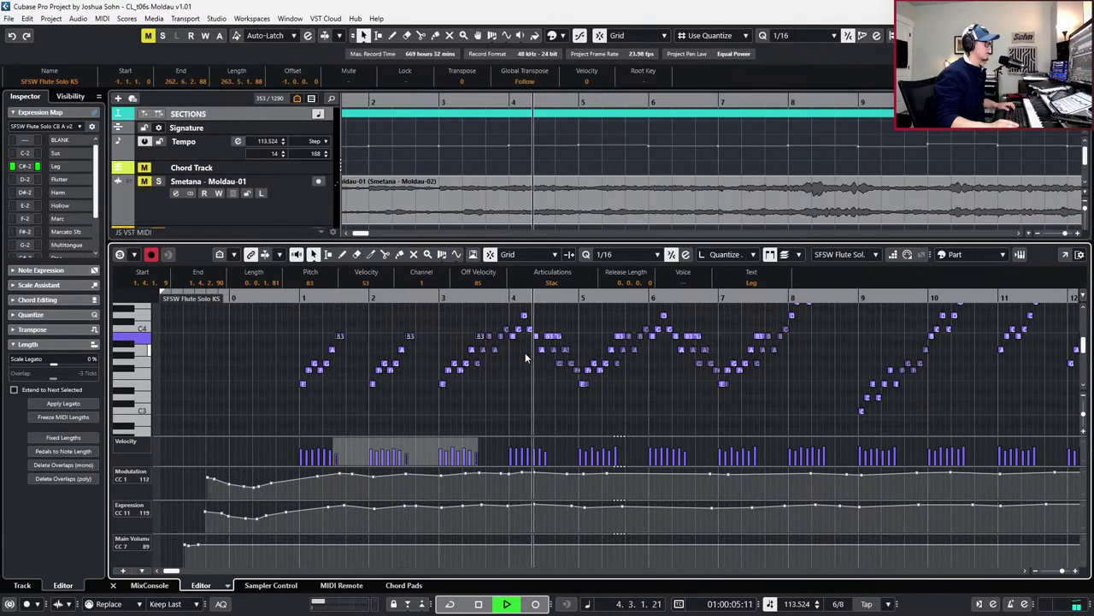
Stop playback and shorten the solo flute's phrase-ending B3 notes in bars 4, 6 and 7
{"action": "key", "text": "space"}
{"action": "left_click", "coordinate": [566, 336]}
{"action": "key", "text": "h"}
{"action": "left_click_drag", "start_coordinate": [560, 337], "coordinate": [539, 340]}
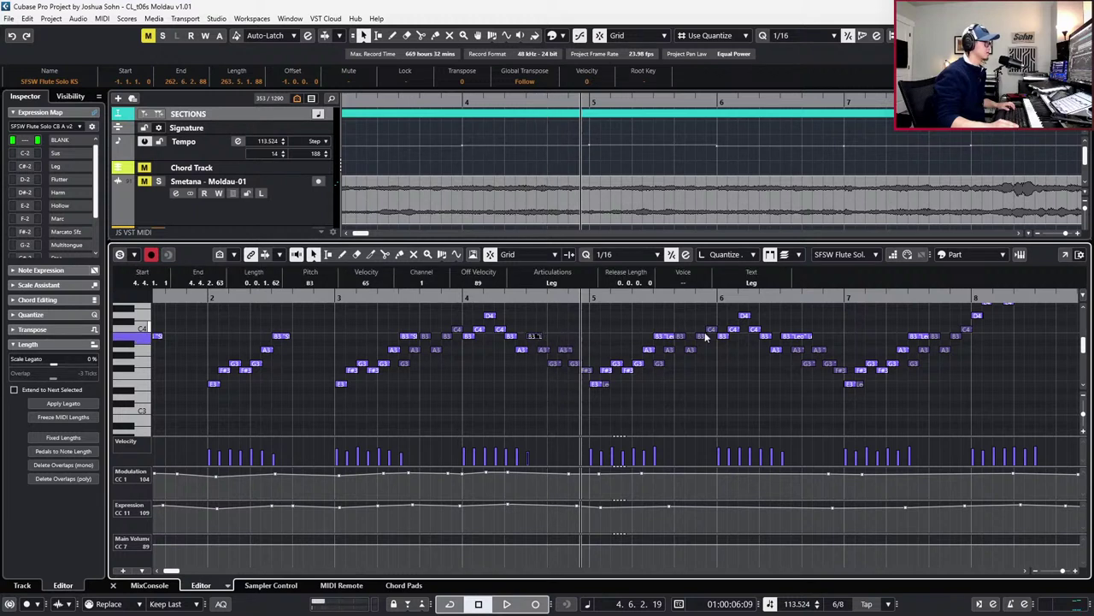
{"action": "left_click_drag", "start_coordinate": [812, 336], "coordinate": [791, 339]}
{"action": "left_click_drag", "start_coordinate": [928, 336], "coordinate": [913, 338]}
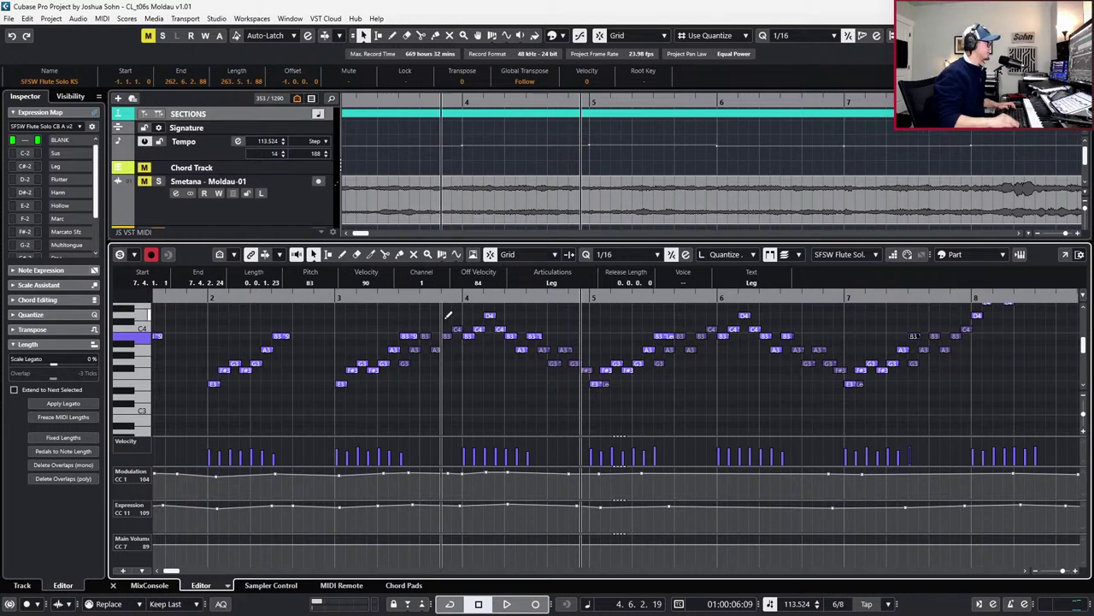
Show the articulation lane to check the solo flute's note articulations, and return to the arrangement
{"action": "key", "text": "alt+a"}
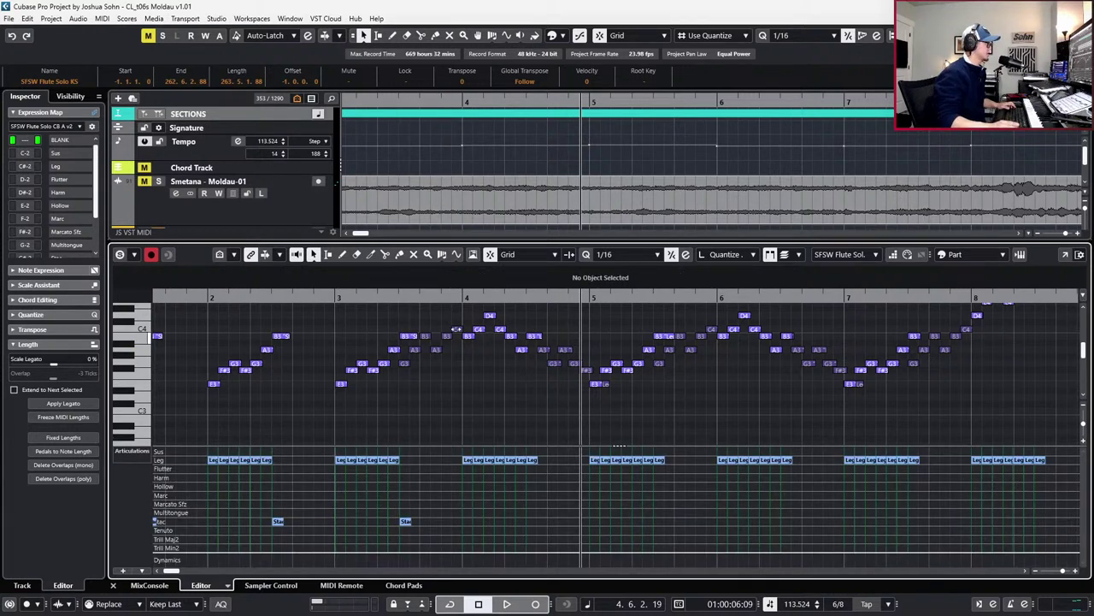
{"action": "left_click", "coordinate": [542, 338]}
{"action": "key", "text": "ctrl+alt+b"}
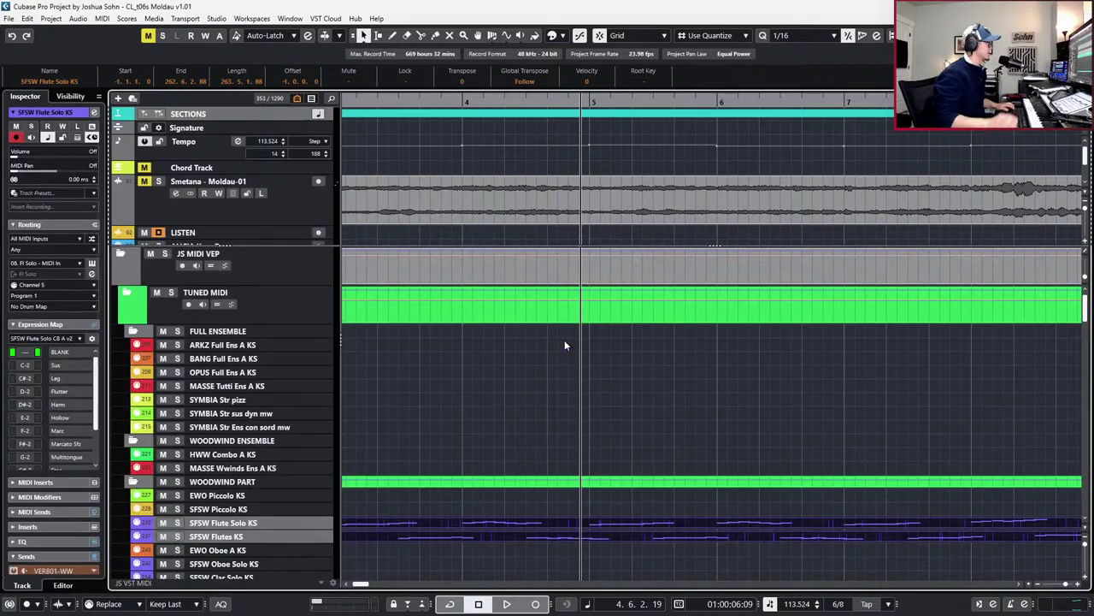
Recolor the woodwind tracks from SFSW Flute Solo KS to SFSW Clar a2 KS in rainbow order, running from red through orange and yellow to green
{"action": "scroll", "coordinate": [317, 471], "scroll_direction": "down", "scroll_amount": 1}
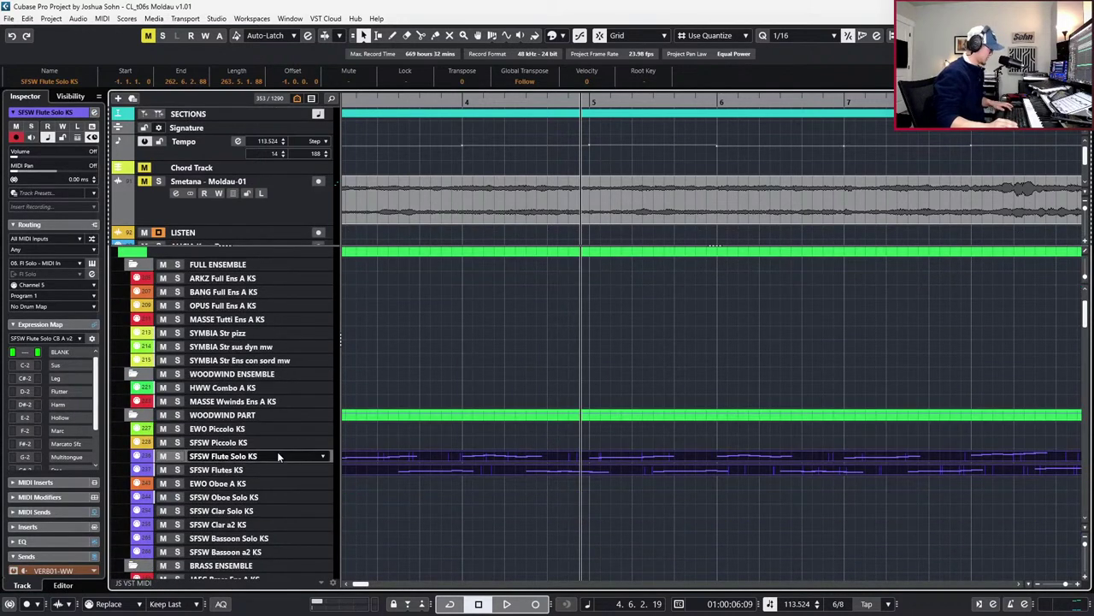
{"action": "scroll", "coordinate": [278, 451], "scroll_direction": "down", "scroll_amount": 1}
{"action": "key", "text": "Down"}
{"action": "key", "text": "Down"}
{"action": "key", "text": "Down"}
{"action": "key", "text": "Down"}
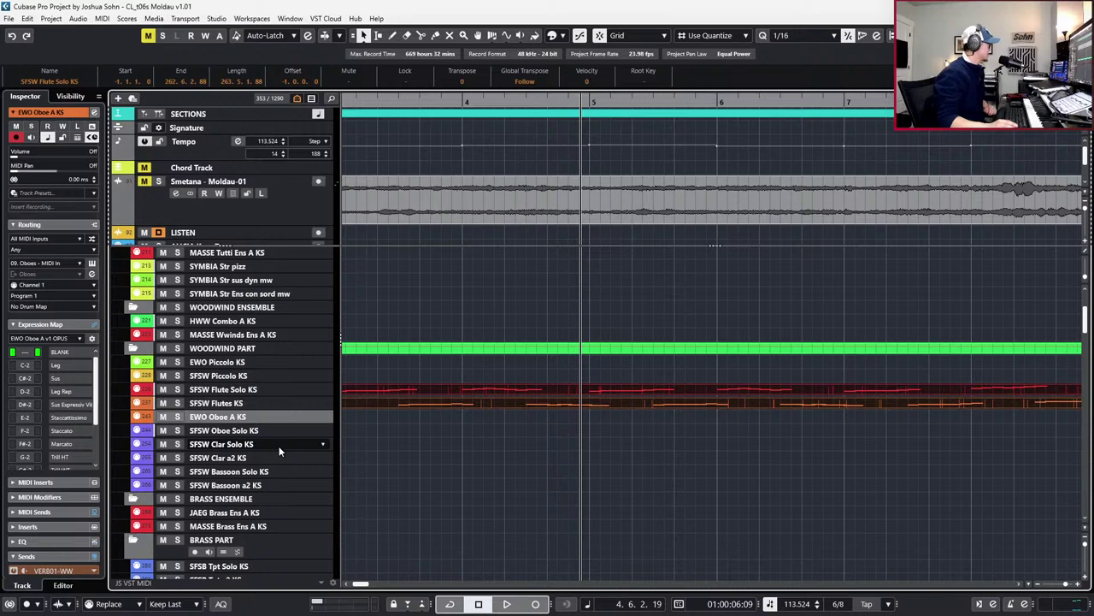
{"action": "key", "text": "Down"}
{"action": "key", "text": "Down"}
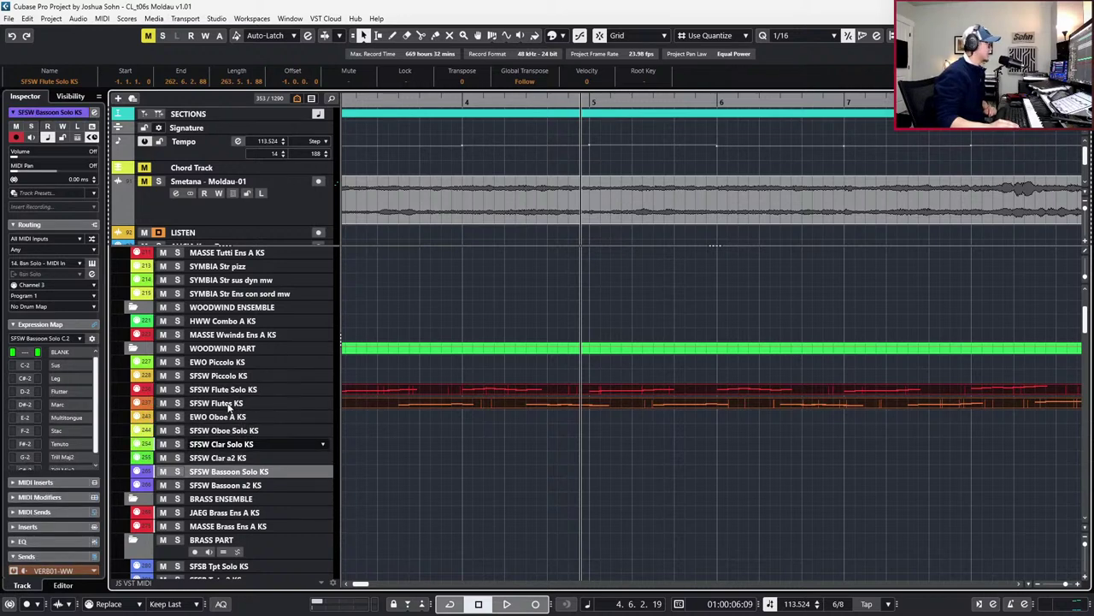
Continue the rainbow recoloring from SFSW Bassoon Solo KS through SFSB Tpt a6 KS, running from green through blue and purple to magenta
{"action": "key", "text": "Down"}
{"action": "key", "text": "Down"}
{"action": "key", "text": "Down"}
{"action": "key", "text": "Down"}
{"action": "key", "text": "Down"}
{"action": "key", "text": "Down"}
{"action": "key", "text": "Down"}
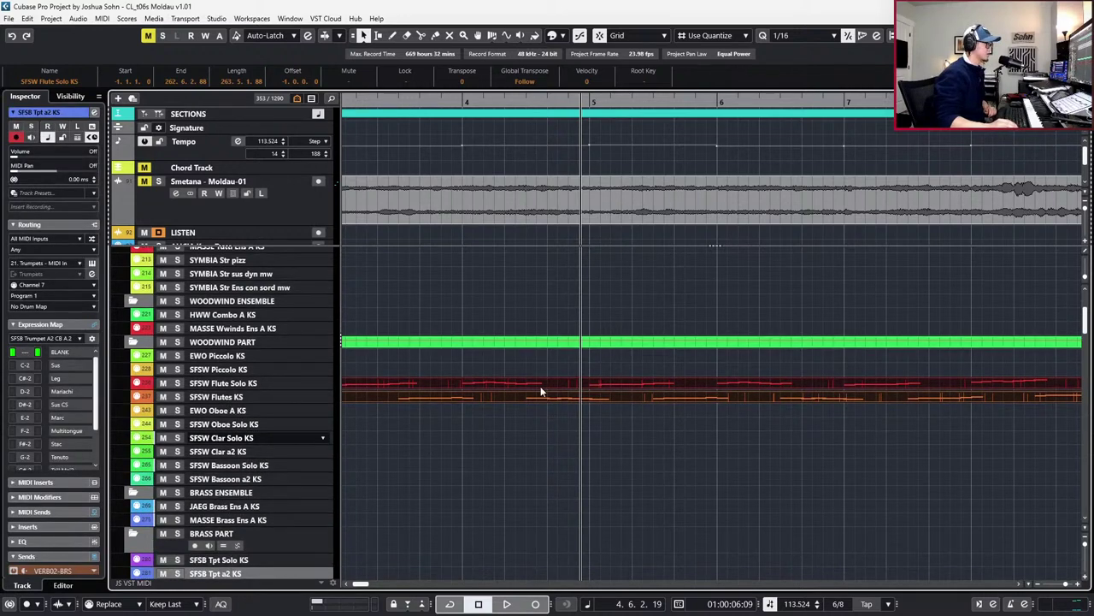
{"action": "key", "text": "Down"}
Select the SFSW Flute Solo KS and SFSW Flutes KS parts and open both together in the Key Editor with solo off
{"action": "left_click_drag", "start_coordinate": [460, 432], "coordinate": [507, 372]}
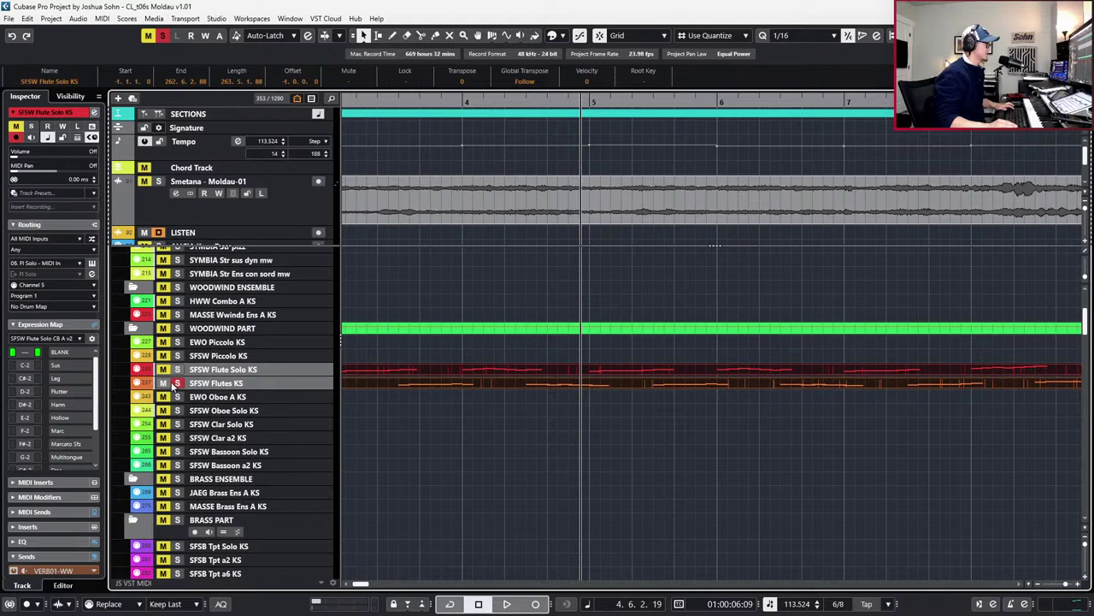
{"action": "left_click", "coordinate": [140, 382]}
{"action": "scroll", "coordinate": [140, 383], "scroll_direction": "down", "scroll_amount": 1}
{"action": "scroll", "coordinate": [140, 383], "scroll_direction": "up", "scroll_amount": 2}
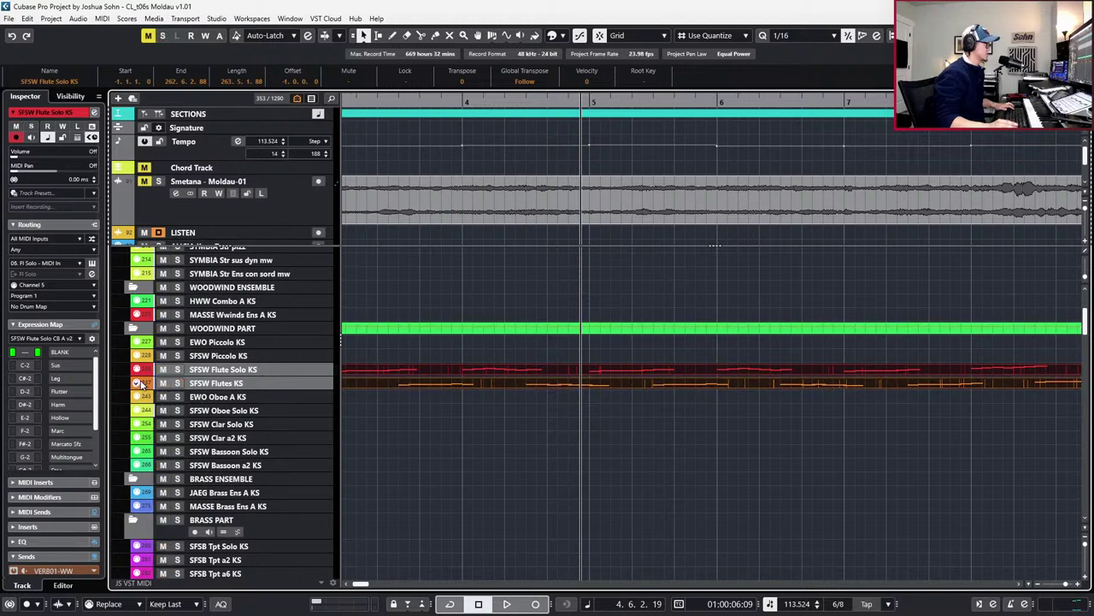
{"action": "double_click", "coordinate": [535, 362]}
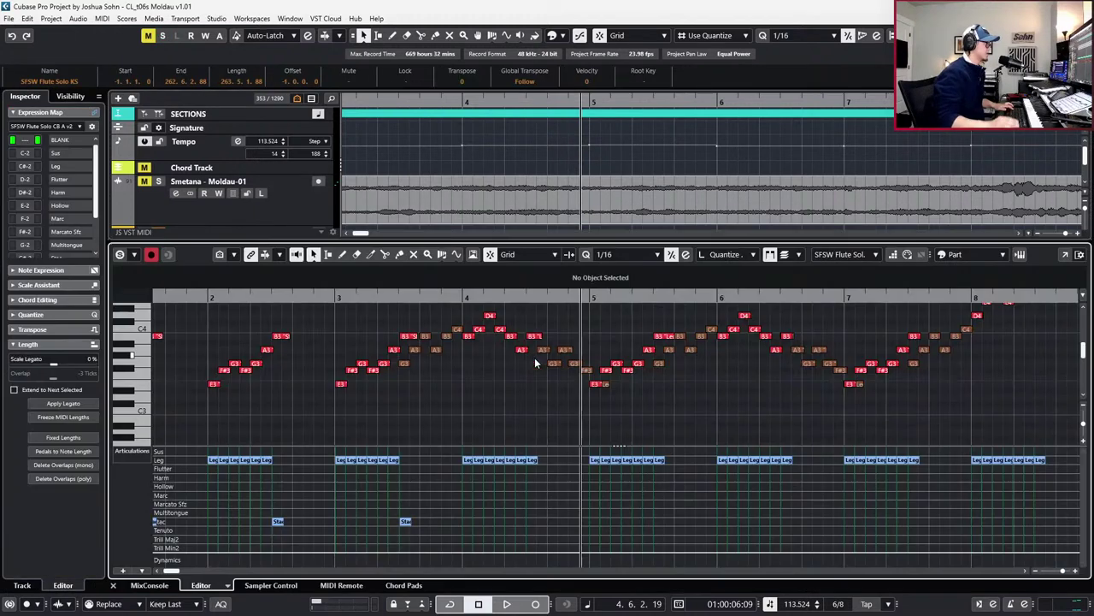
Assign the Stac articulation to the solo flute's phrase-ending B3 in bar 4 and check the matching note in bar 3
{"action": "left_click", "coordinate": [537, 336]}
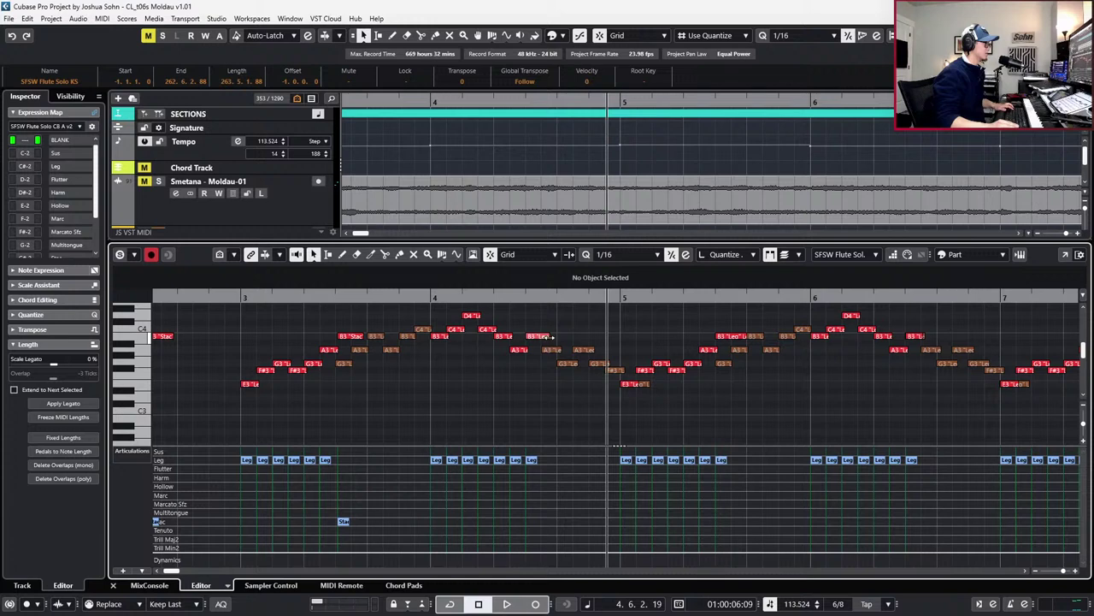
{"action": "left_click", "coordinate": [552, 282]}
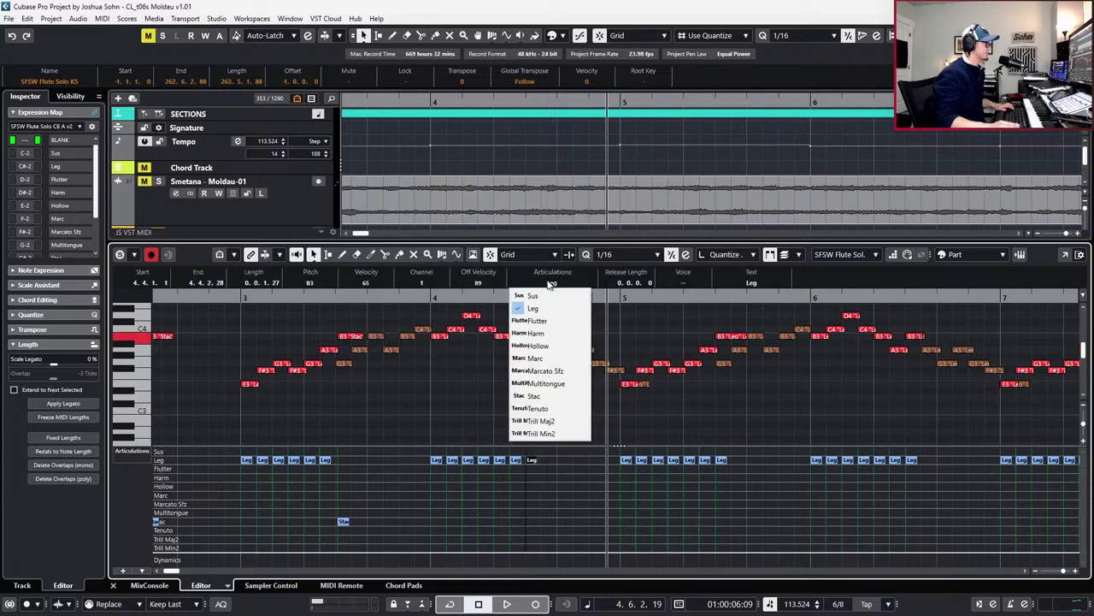
{"action": "left_click", "coordinate": [532, 391]}
{"action": "left_click", "coordinate": [352, 337]}
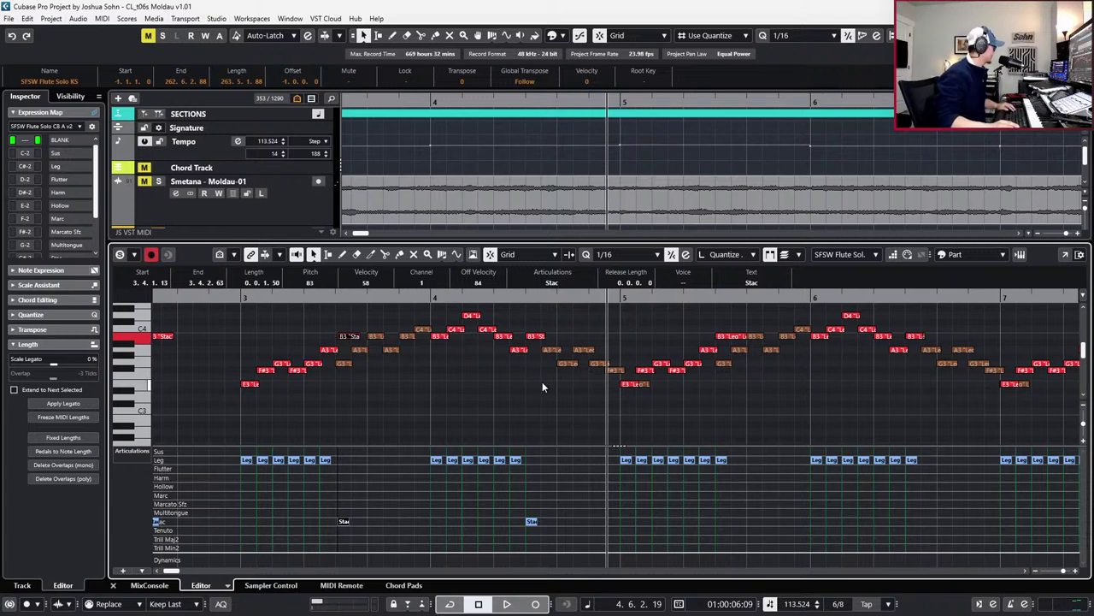
{"action": "scroll", "coordinate": [676, 390], "scroll_direction": "down", "scroll_amount": 1}
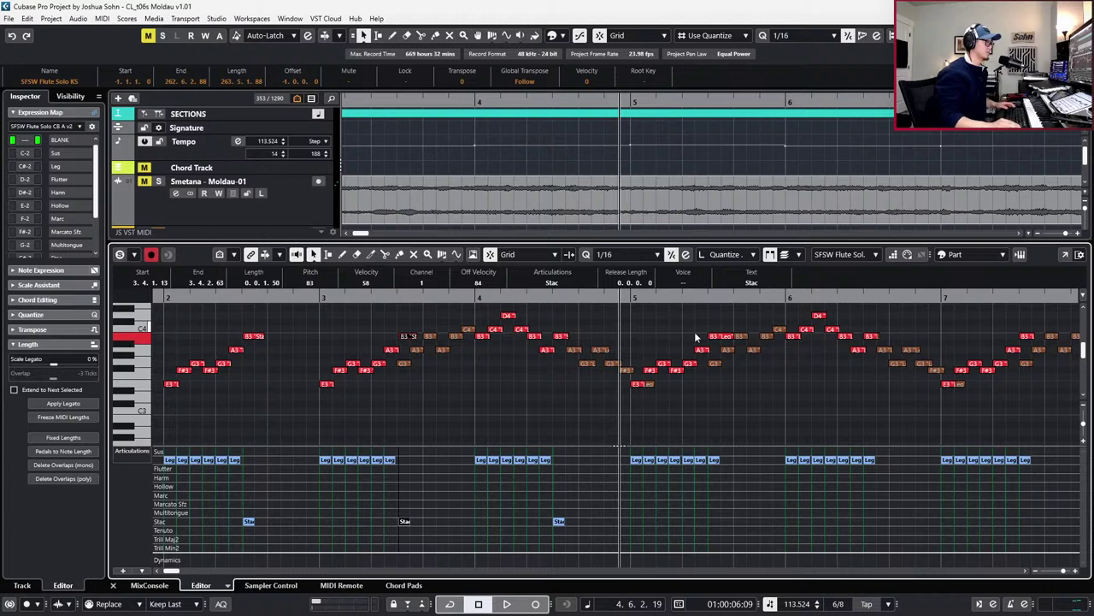
Set the length of the solo flute's phrase-ending B3 in bar 5 to 0.0.1.0 and assign it the Stac articulation
{"action": "left_click", "coordinate": [723, 336]}
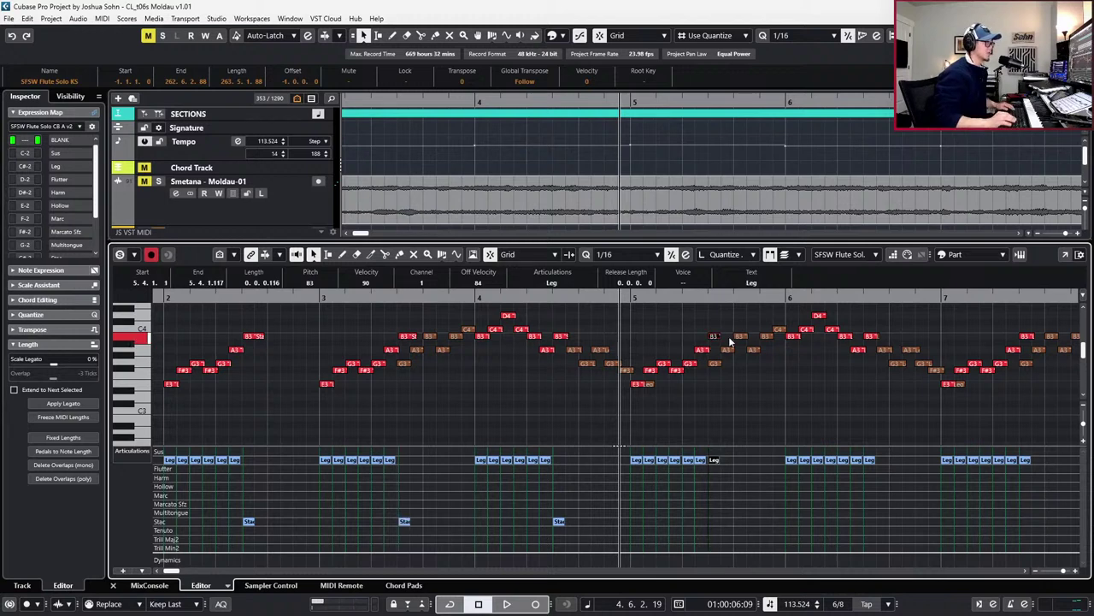
{"action": "left_click_drag", "start_coordinate": [719, 336], "coordinate": [723, 335]}
{"action": "left_click", "coordinate": [565, 288]}
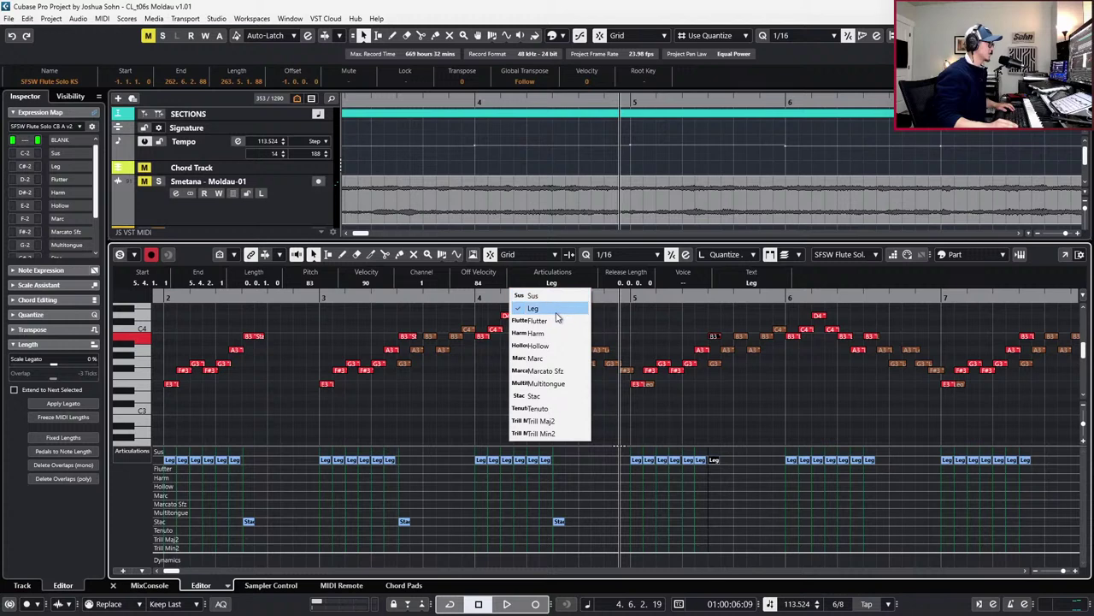
{"action": "left_click", "coordinate": [536, 395]}
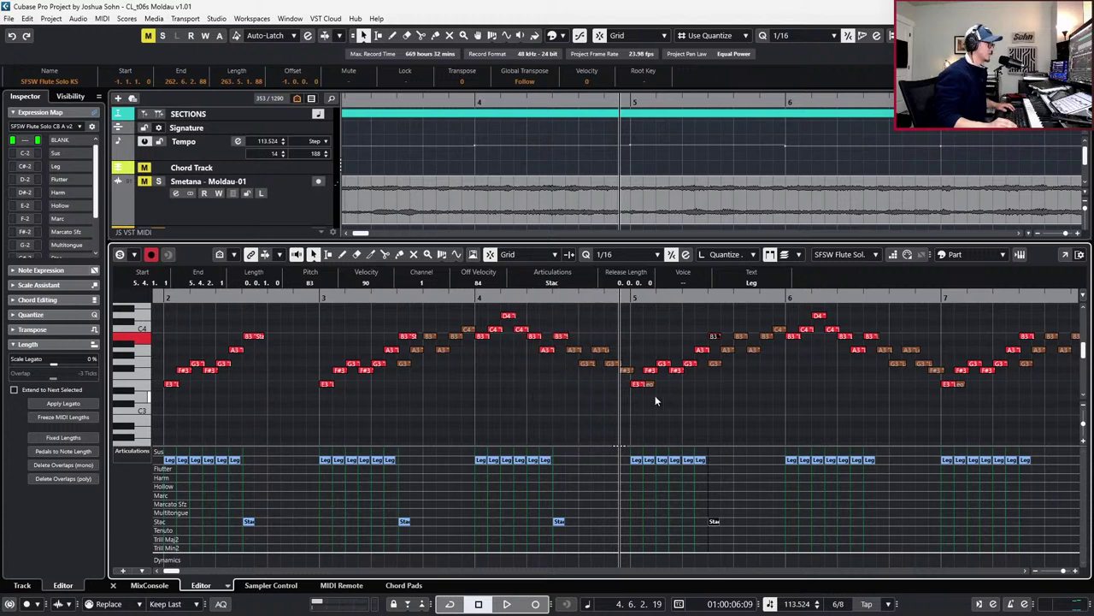
Audition the Smetana - Moldau-01 reference recording on its own from bar 7 to check the phrase endings
{"action": "scroll", "coordinate": [674, 381], "scroll_direction": "up", "scroll_amount": 1}
{"action": "scroll", "coordinate": [674, 382], "scroll_direction": "right", "scroll_amount": 2}
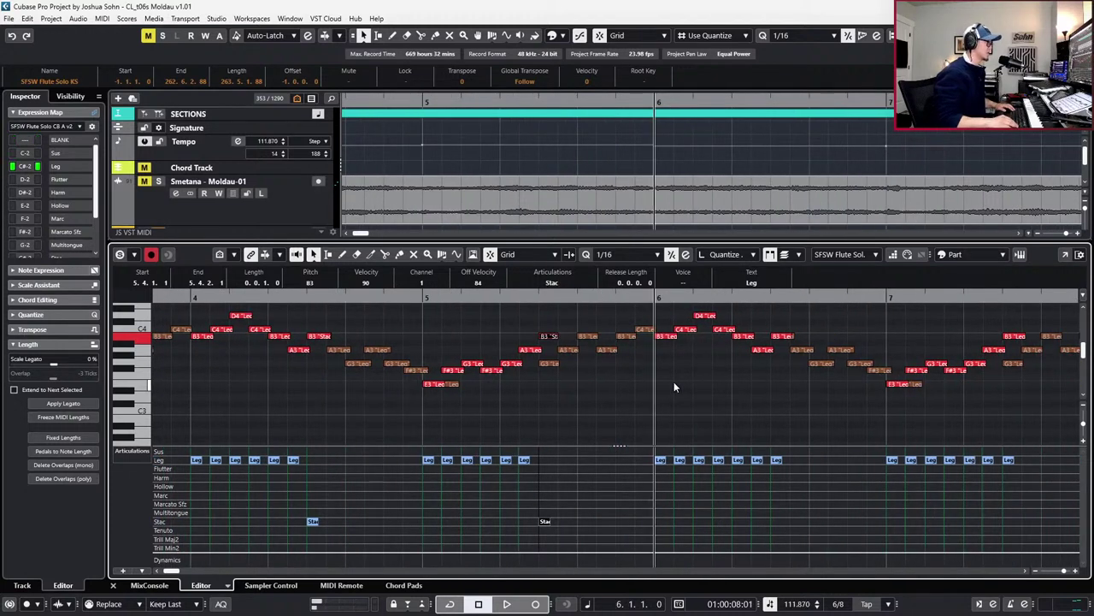
{"action": "left_click", "coordinate": [778, 337]}
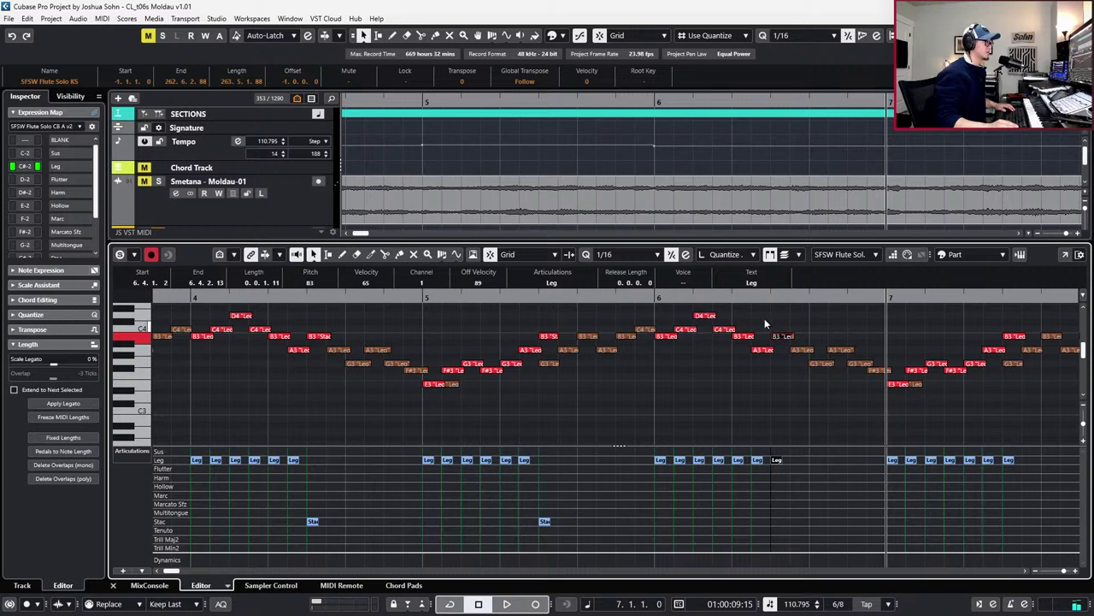
{"action": "key", "text": "g"}
{"action": "key", "text": "g"}
{"action": "key", "text": "g"}
{"action": "key", "text": "g"}
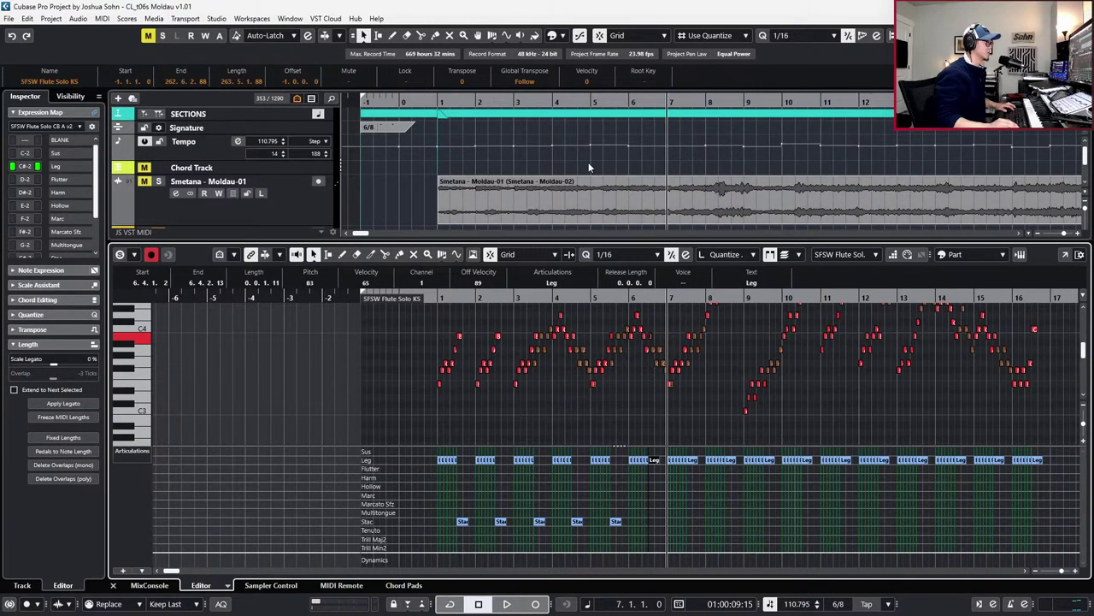
{"action": "left_click", "coordinate": [523, 186]}
{"action": "key", "text": "space"}
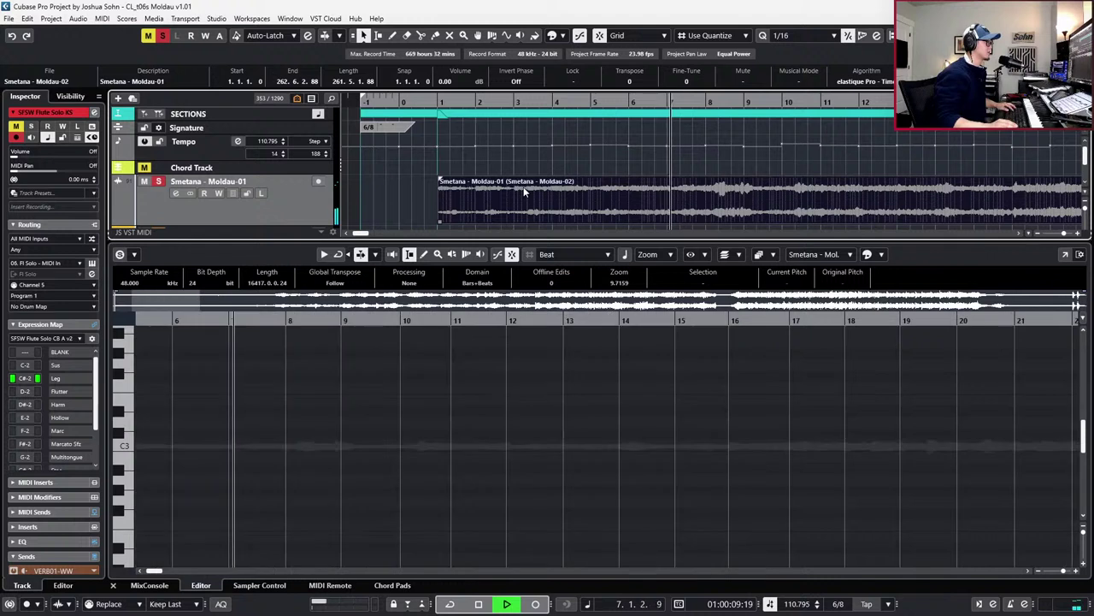
{"action": "key", "text": "space"}
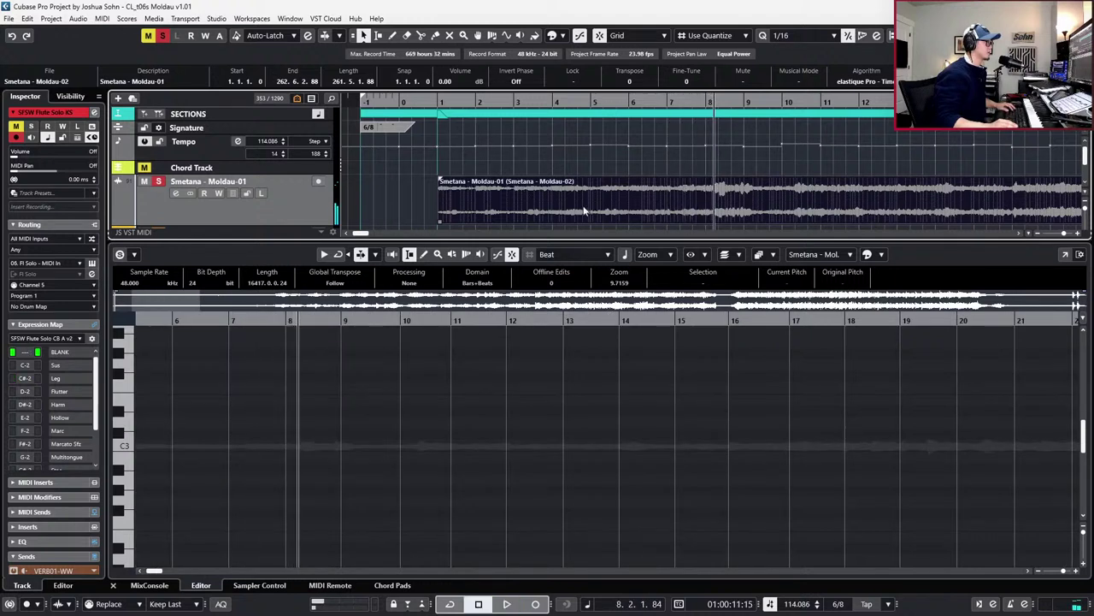
Close the audio editor and reopen both flute parts together in the Key Editor
{"action": "left_click", "coordinate": [637, 395]}
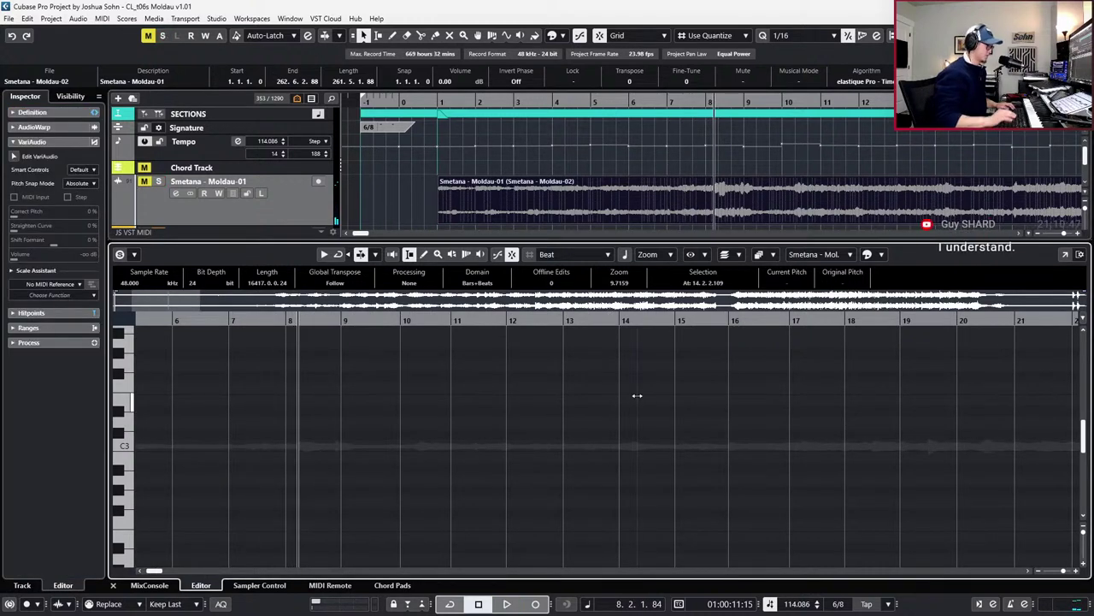
{"action": "key", "text": "Return"}
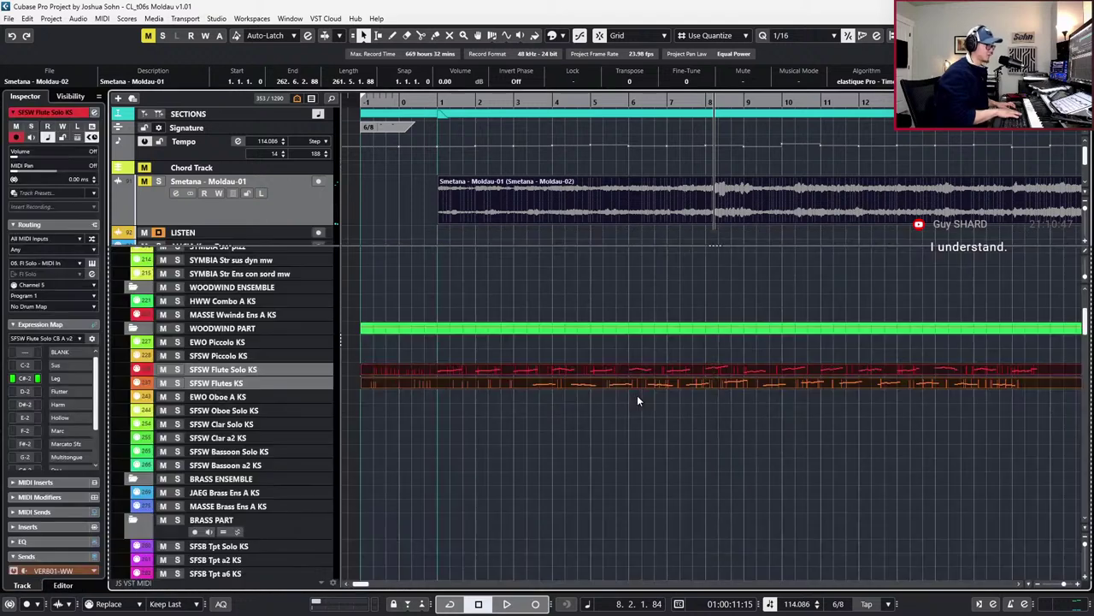
{"action": "left_click_drag", "start_coordinate": [708, 403], "coordinate": [723, 367]}
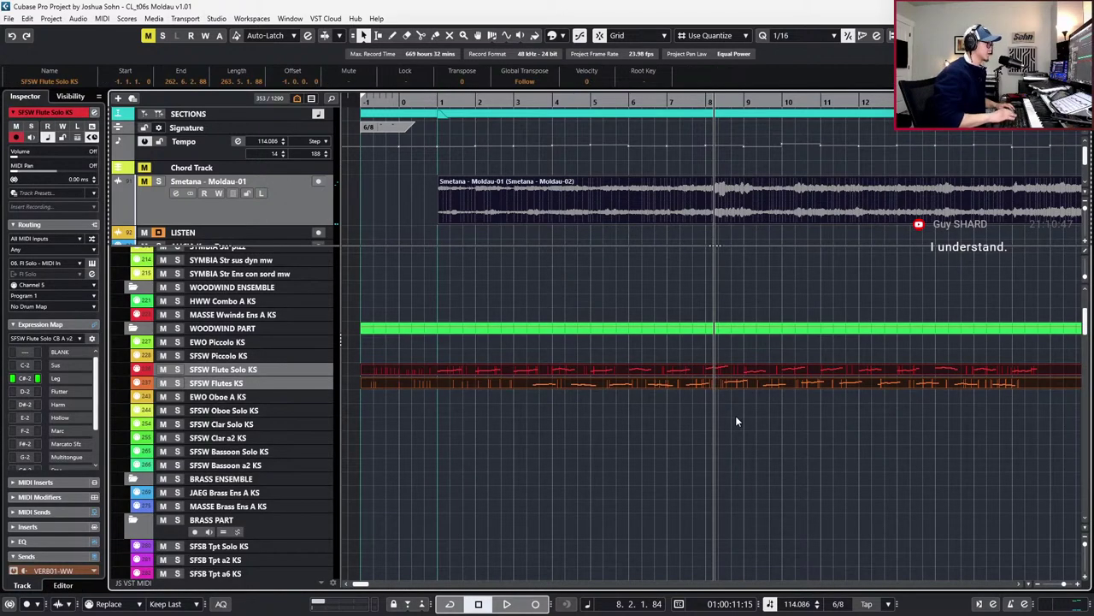
{"action": "key", "text": "Return"}
{"action": "scroll", "coordinate": [791, 376], "scroll_direction": "up", "scroll_amount": 2}
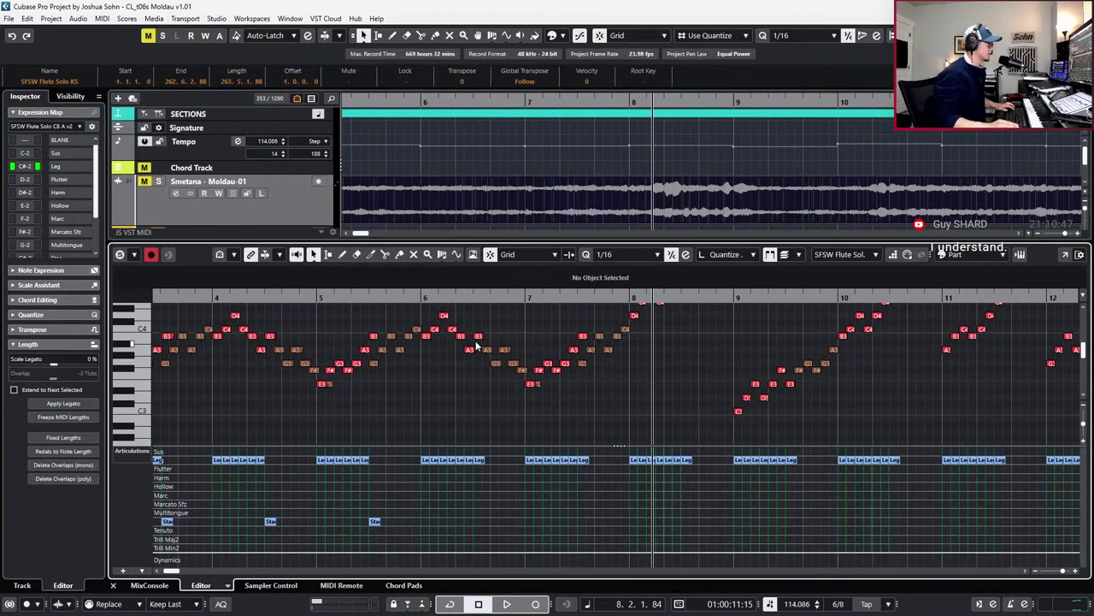
Select the last Leg articulation of each solo flute phrase from bar 6 through bar 16
{"action": "left_click", "coordinate": [479, 460]}
{"action": "left_click", "coordinate": [582, 462], "text": "shift"}
{"action": "left_click", "coordinate": [688, 460], "text": "shift"}
{"action": "left_click", "coordinate": [792, 460], "text": "shift"}
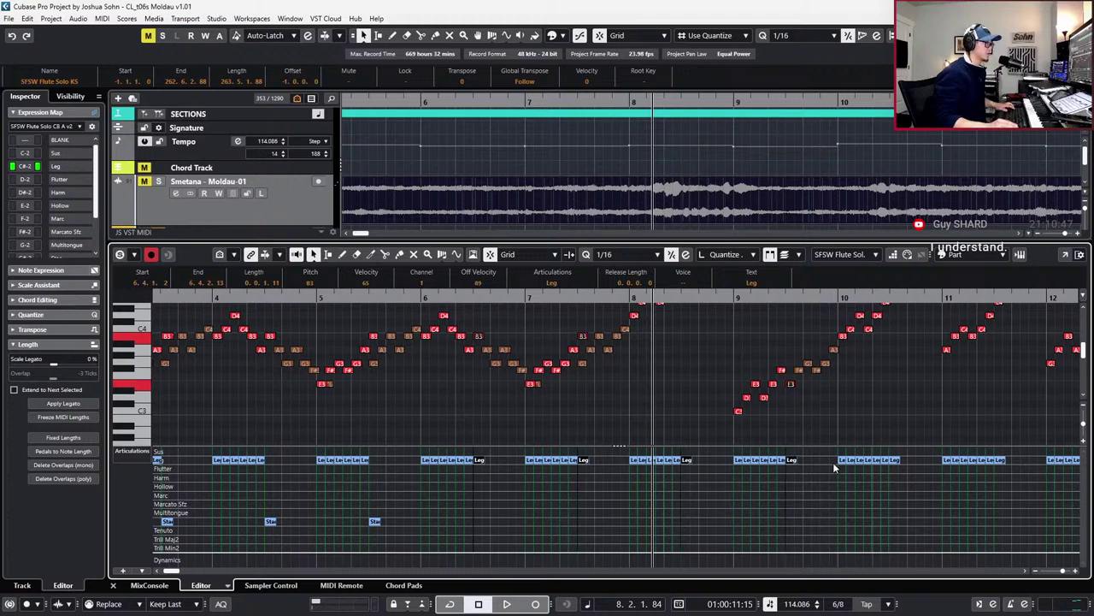
{"action": "scroll", "coordinate": [845, 466], "scroll_direction": "right", "scroll_amount": 3}
{"action": "left_click", "coordinate": [709, 460], "text": "shift"}
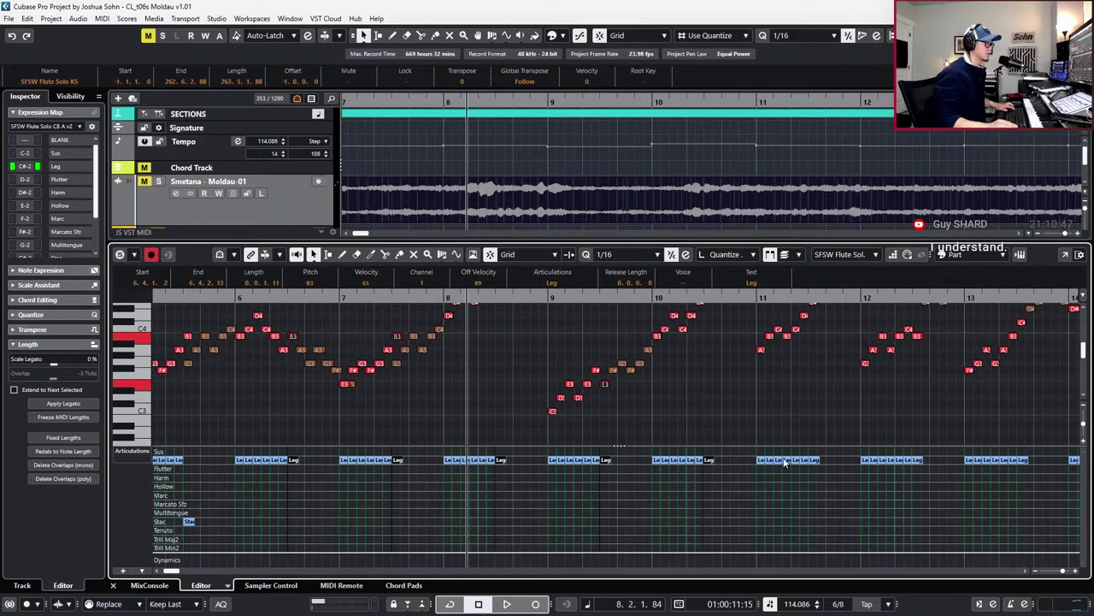
{"action": "left_click", "coordinate": [817, 460], "text": "shift"}
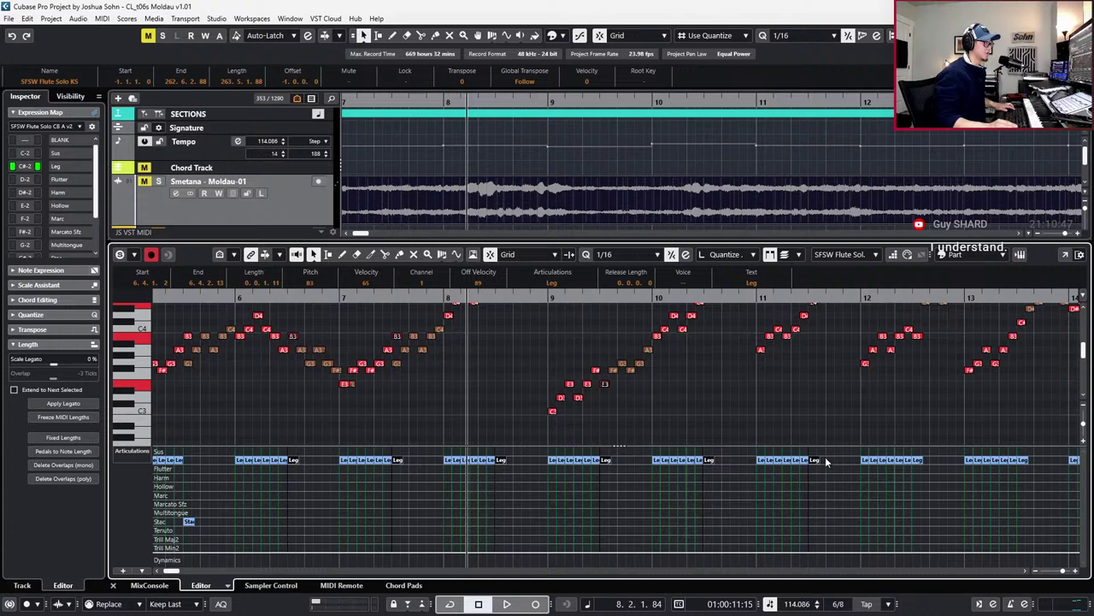
{"action": "scroll", "coordinate": [835, 462], "scroll_direction": "right", "scroll_amount": 3}
{"action": "left_click", "coordinate": [733, 460], "text": "shift"}
{"action": "left_click", "coordinate": [838, 461], "text": "shift"}
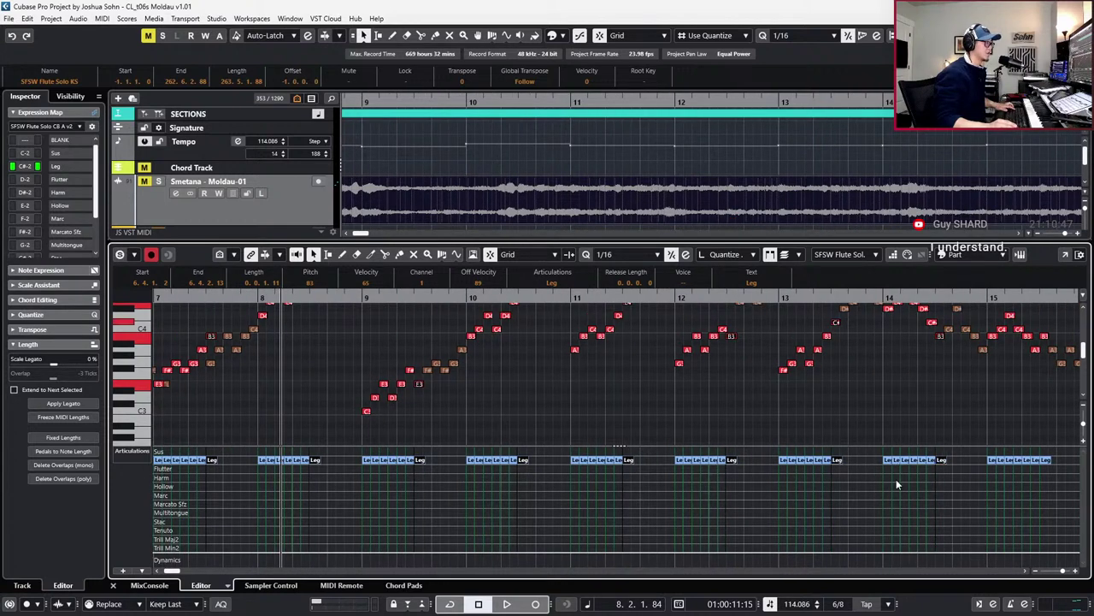
{"action": "scroll", "coordinate": [896, 479], "scroll_direction": "right", "scroll_amount": 4}
{"action": "left_click", "coordinate": [861, 462]}
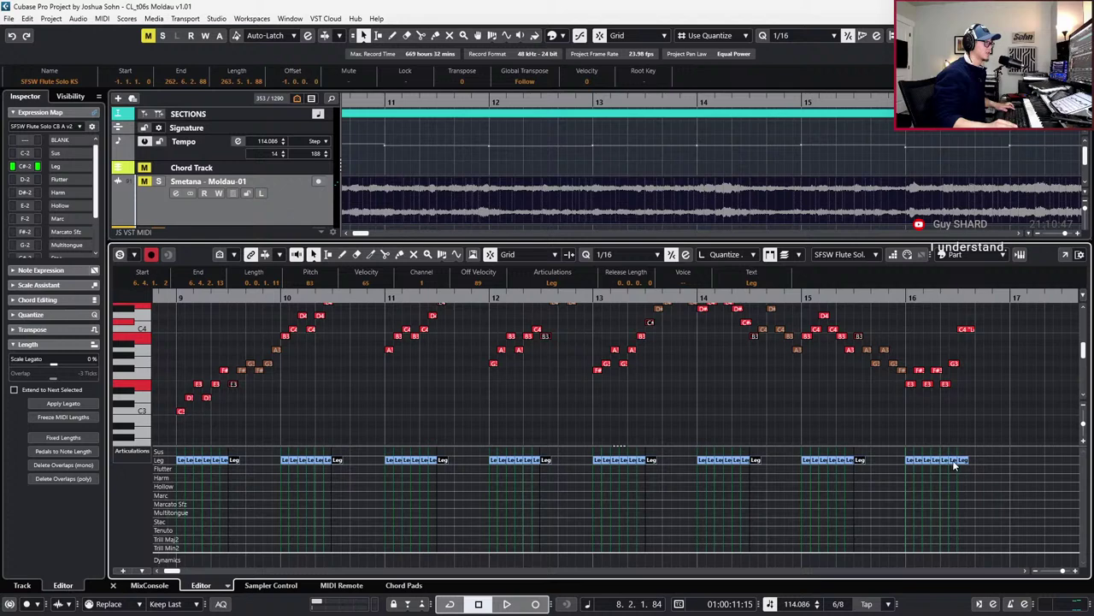
{"action": "left_click", "coordinate": [964, 461]}
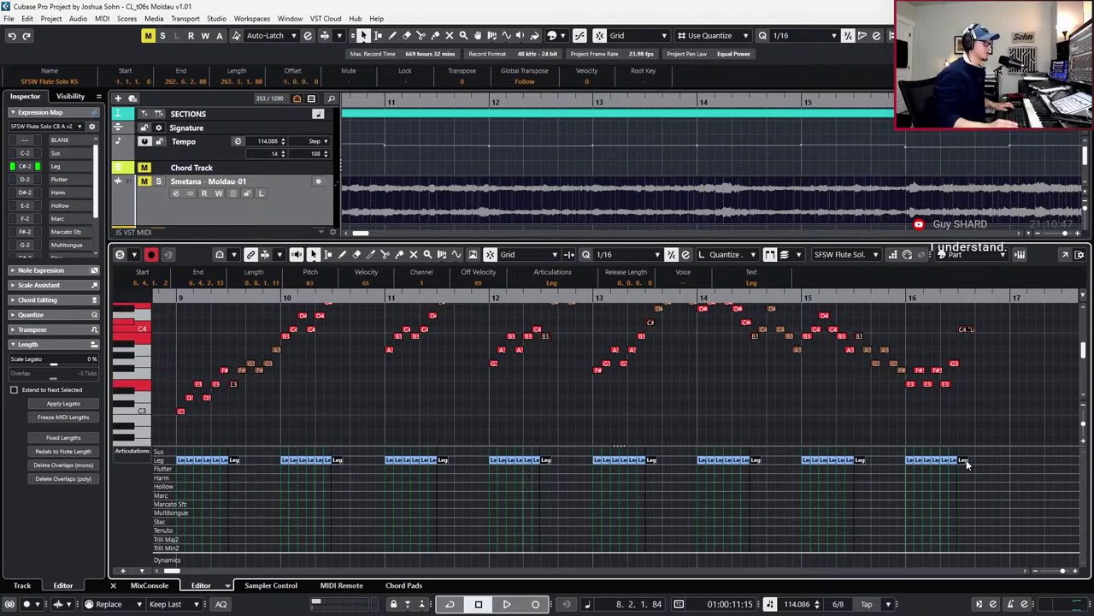
{"action": "scroll", "coordinate": [378, 511], "scroll_direction": "left", "scroll_amount": 5}
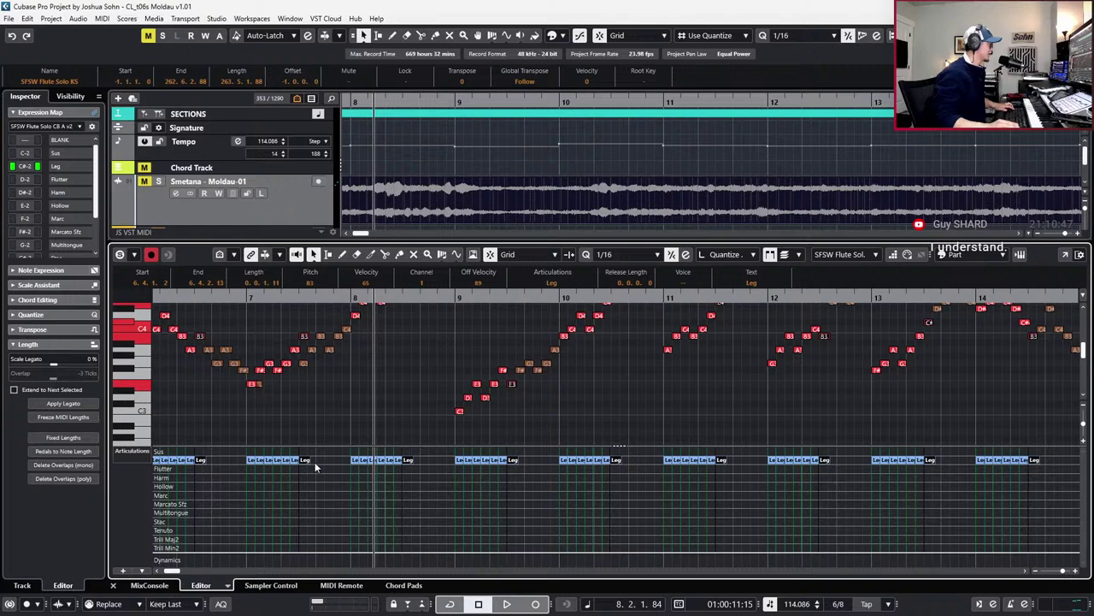
{"action": "left_click_drag", "start_coordinate": [200, 461], "coordinate": [200, 527]}
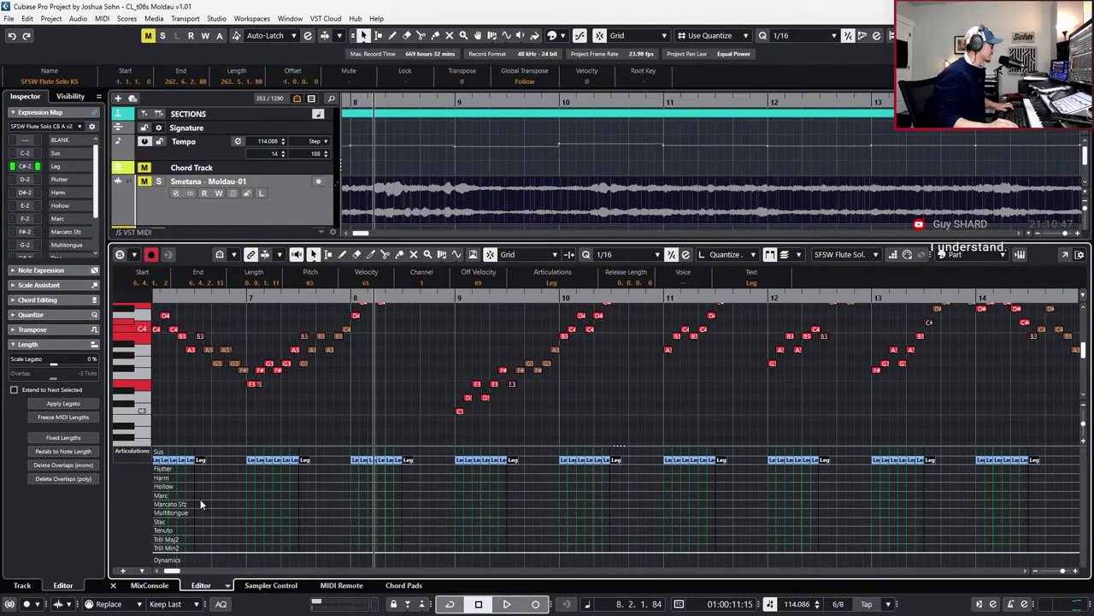
{"action": "left_click_drag", "start_coordinate": [201, 462], "coordinate": [205, 513]}
{"action": "key", "text": "ctrl+z"}
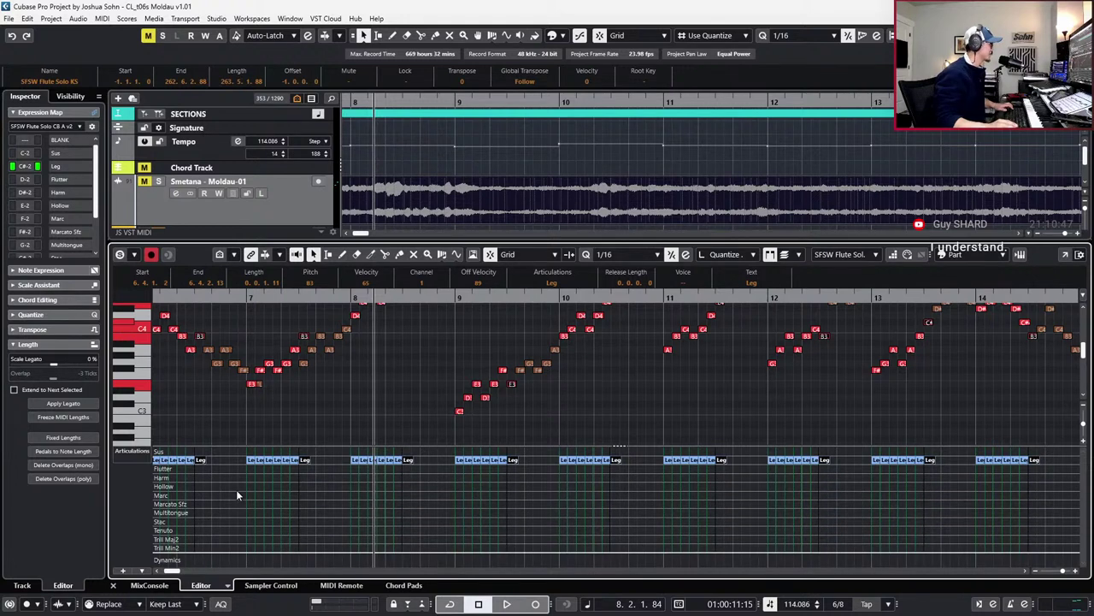
{"action": "scroll", "coordinate": [262, 488], "scroll_direction": "left", "scroll_amount": 1}
{"action": "key", "text": "ctrl+z"}
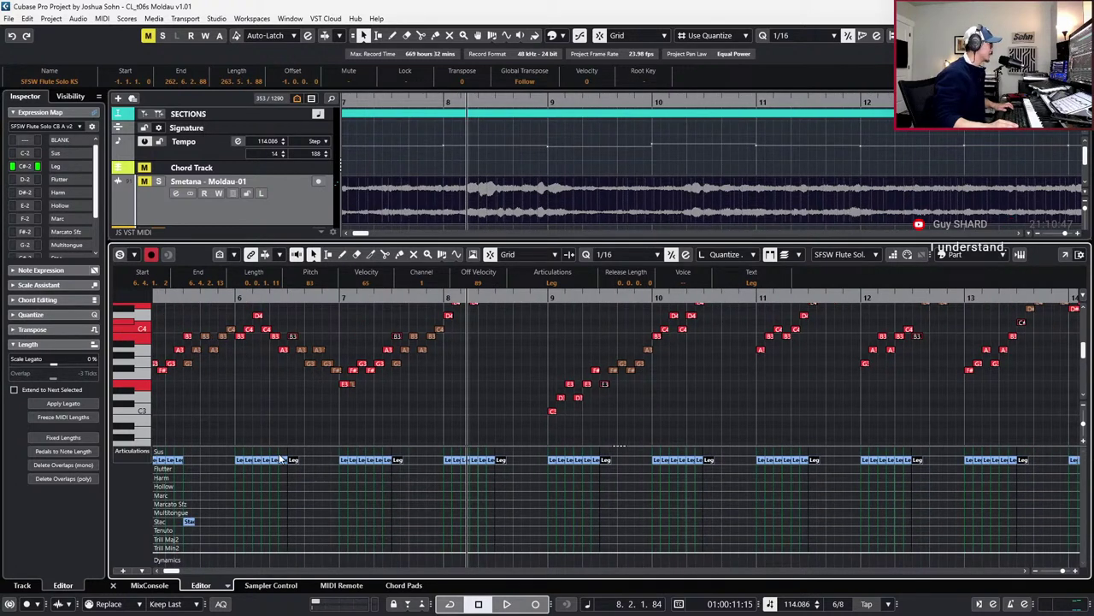
Change the selected phrase-ending notes of the solo flute to the Stac articulation
{"action": "left_click", "coordinate": [552, 283]}
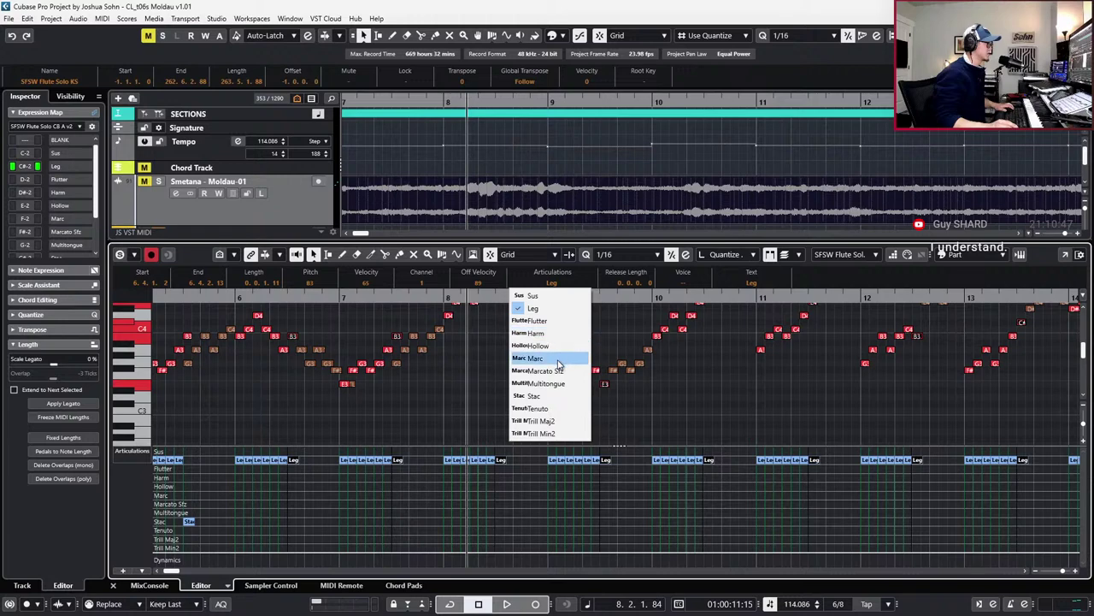
{"action": "left_click", "coordinate": [539, 395]}
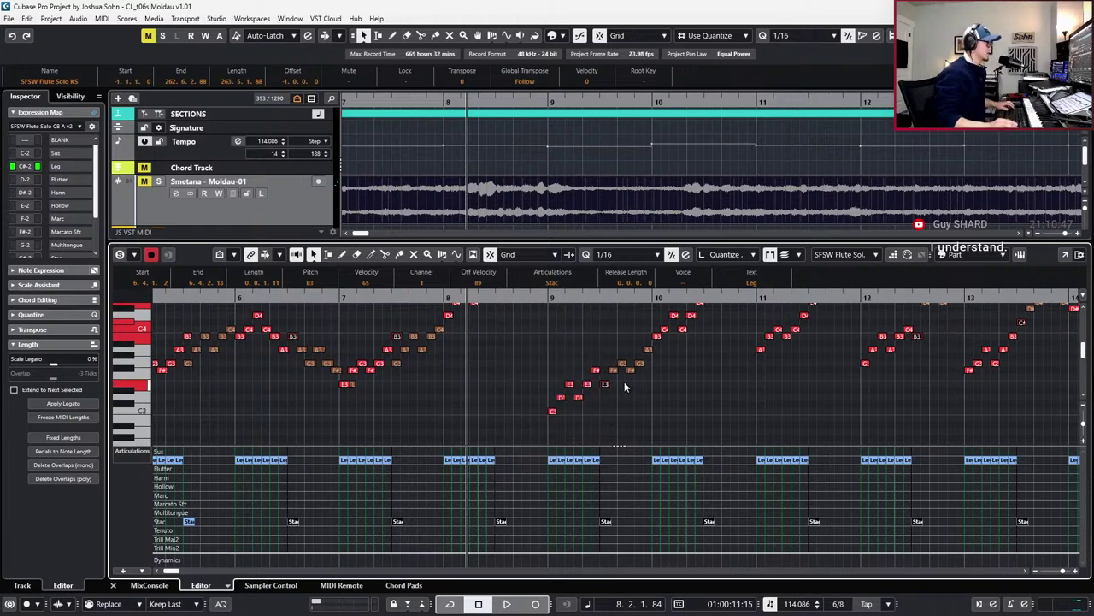
Switch to the SFSW Flutes part and select the last Leg articulation of each phrase from bar 4 through bar 8
{"action": "scroll", "coordinate": [631, 430], "scroll_direction": "down", "scroll_amount": 2}
{"action": "key", "text": "Down"}
{"action": "scroll", "coordinate": [585, 416], "scroll_direction": "left", "scroll_amount": 2}
{"action": "key", "text": "h"}
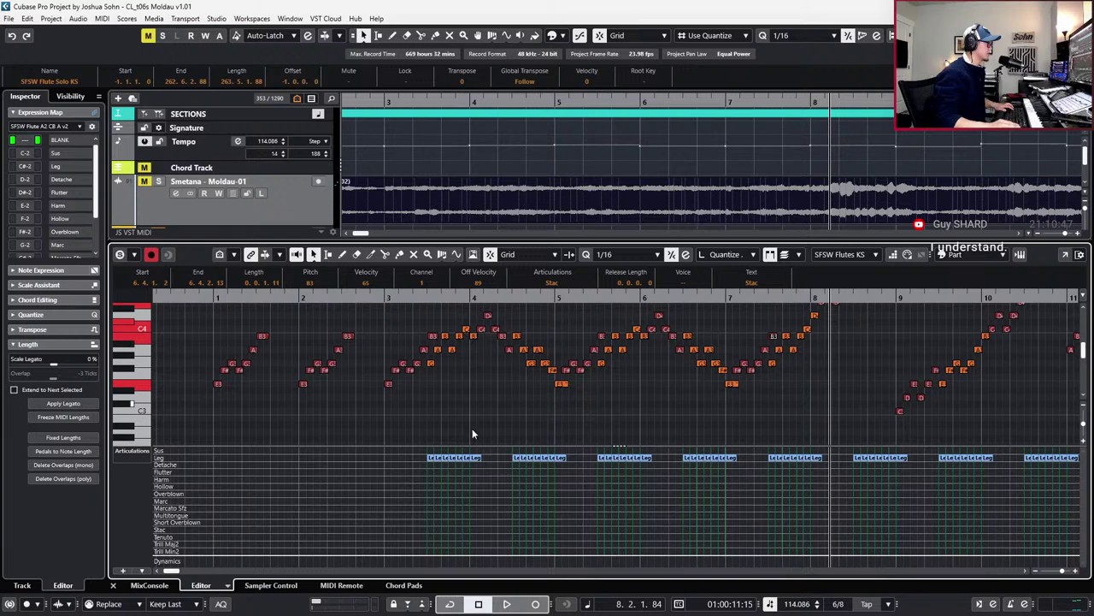
{"action": "left_click", "coordinate": [477, 456]}
{"action": "key", "text": "h"}
{"action": "left_click", "coordinate": [558, 458], "text": "shift"}
{"action": "left_click", "coordinate": [684, 458], "text": "shift"}
{"action": "scroll", "coordinate": [666, 464], "scroll_direction": "right", "scroll_amount": 3}
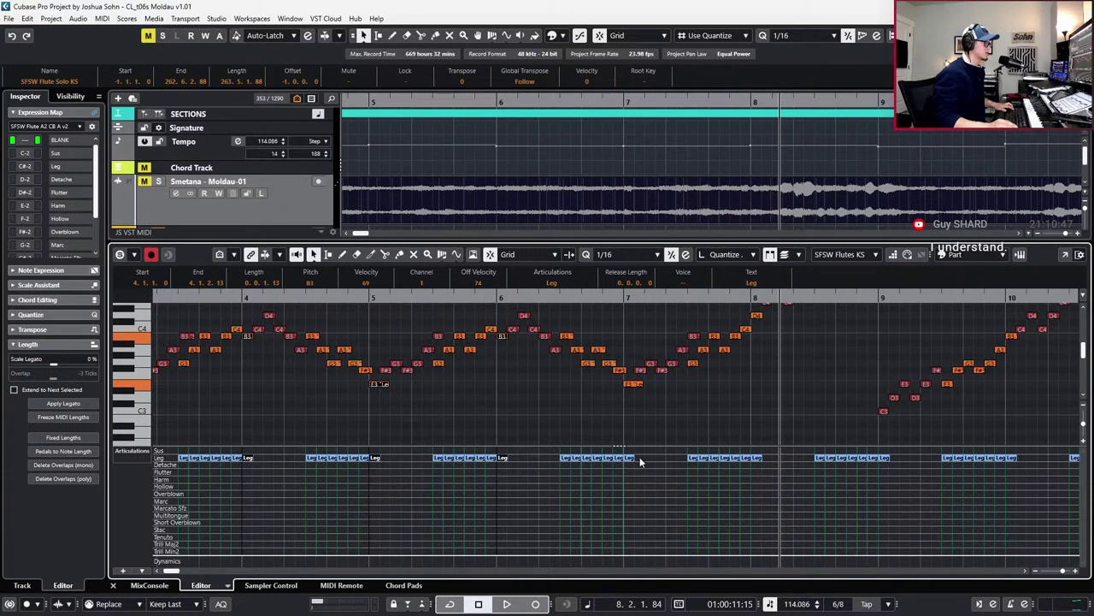
{"action": "left_click", "coordinate": [760, 458], "text": "shift"}
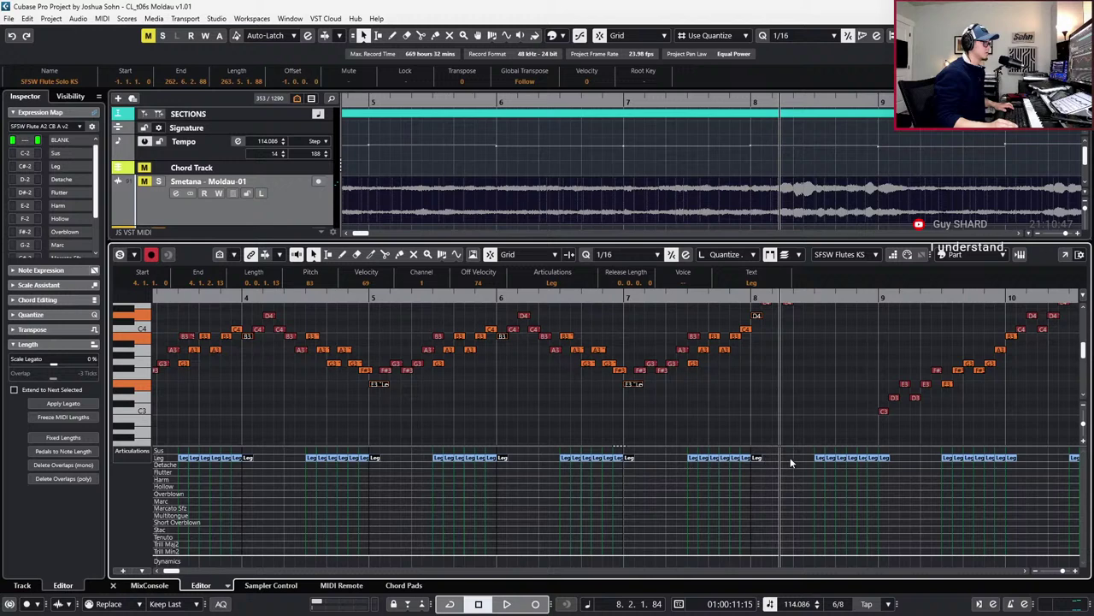
Add the SFSW Flutes phrase-ending Leg articulations from bar 9 through bar 16 to the selection and change them all to Stac
{"action": "scroll", "coordinate": [760, 462], "scroll_direction": "right", "scroll_amount": 3}
{"action": "scroll", "coordinate": [695, 445], "scroll_direction": "up", "scroll_amount": 1}
{"action": "scroll", "coordinate": [793, 437], "scroll_direction": "right", "scroll_amount": 1}
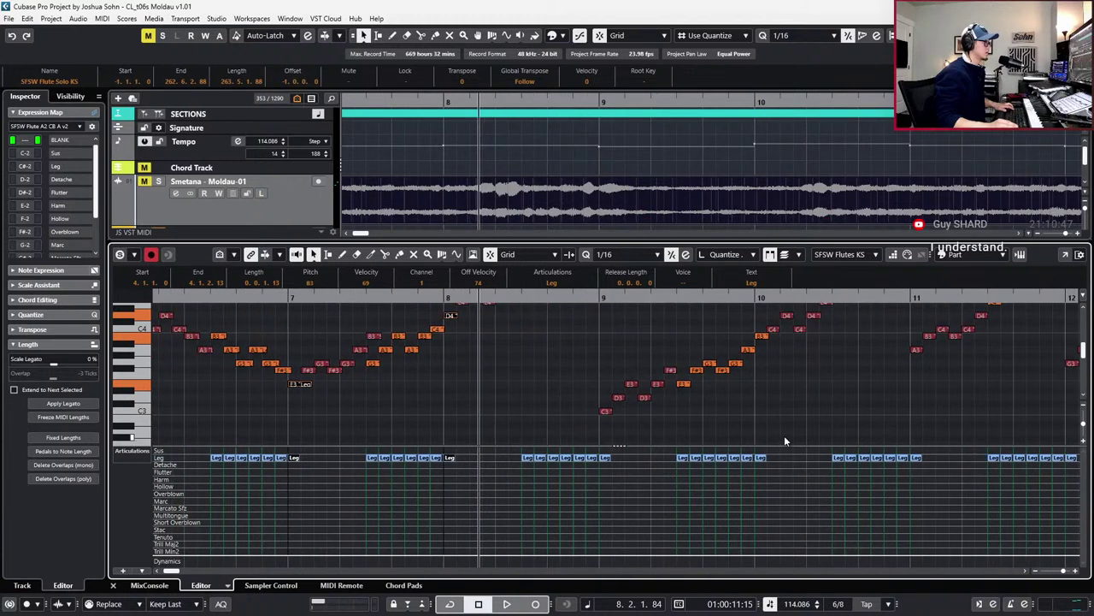
{"action": "left_click", "coordinate": [761, 458], "text": "shift"}
{"action": "scroll", "coordinate": [709, 402], "scroll_direction": "up", "scroll_amount": 4}
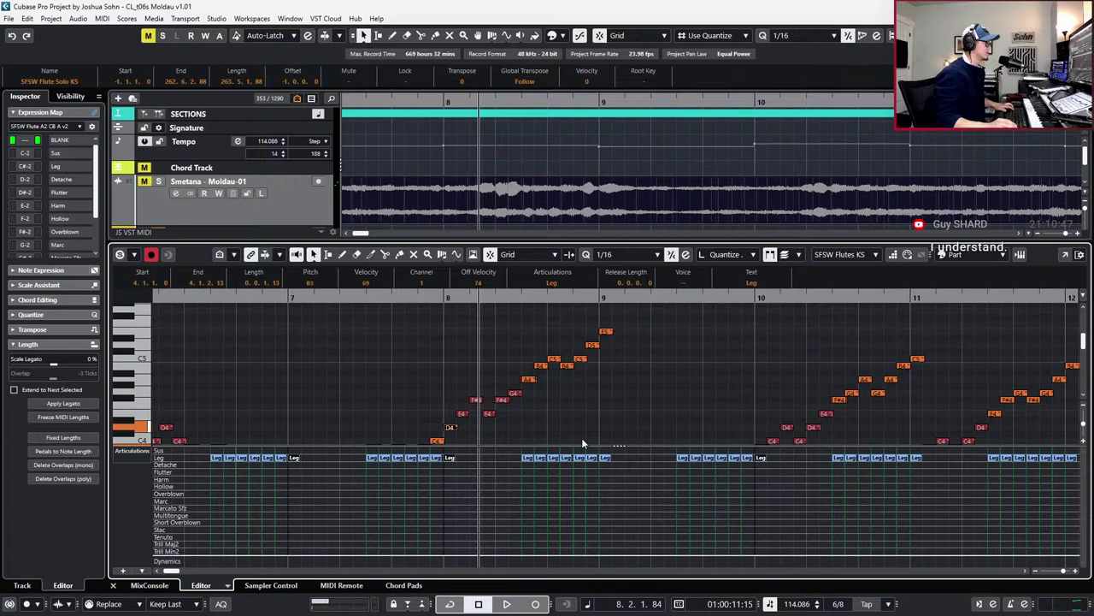
{"action": "scroll", "coordinate": [648, 409], "scroll_direction": "down", "scroll_amount": 4}
{"action": "scroll", "coordinate": [649, 410], "scroll_direction": "right", "scroll_amount": 5}
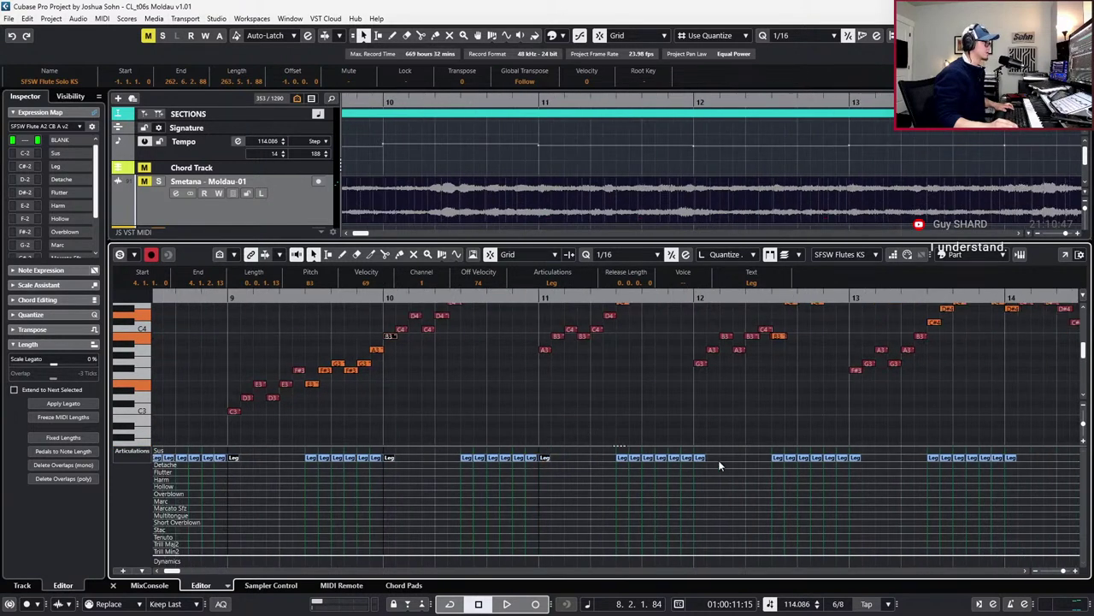
{"action": "scroll", "coordinate": [710, 460], "scroll_direction": "right", "scroll_amount": 2}
{"action": "left_click", "coordinate": [673, 458]}
{"action": "scroll", "coordinate": [824, 461], "scroll_direction": "right", "scroll_amount": 2}
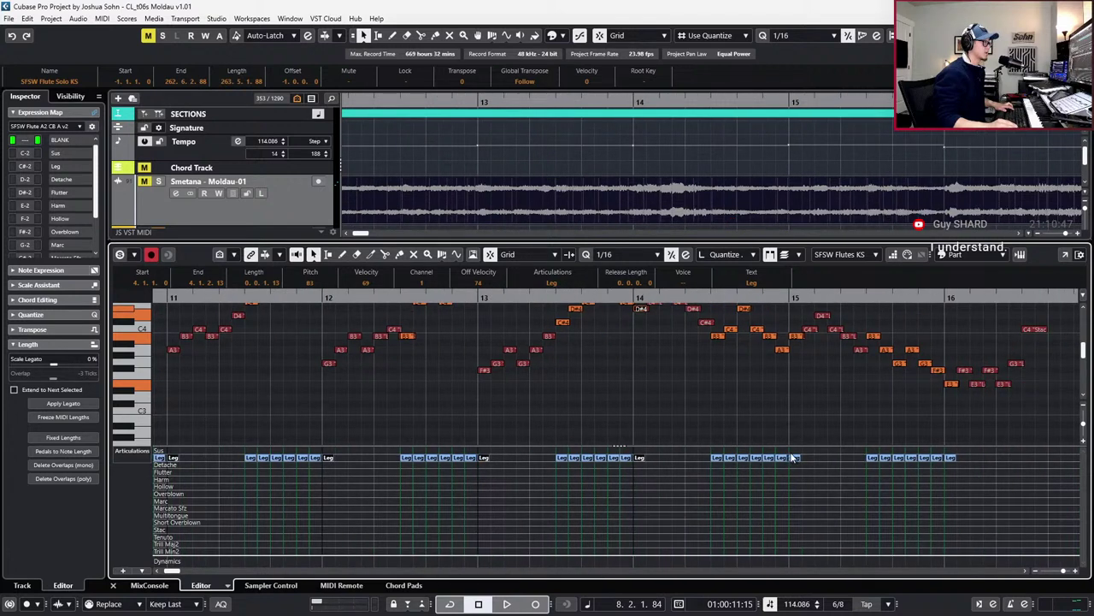
{"action": "left_click", "coordinate": [949, 459]}
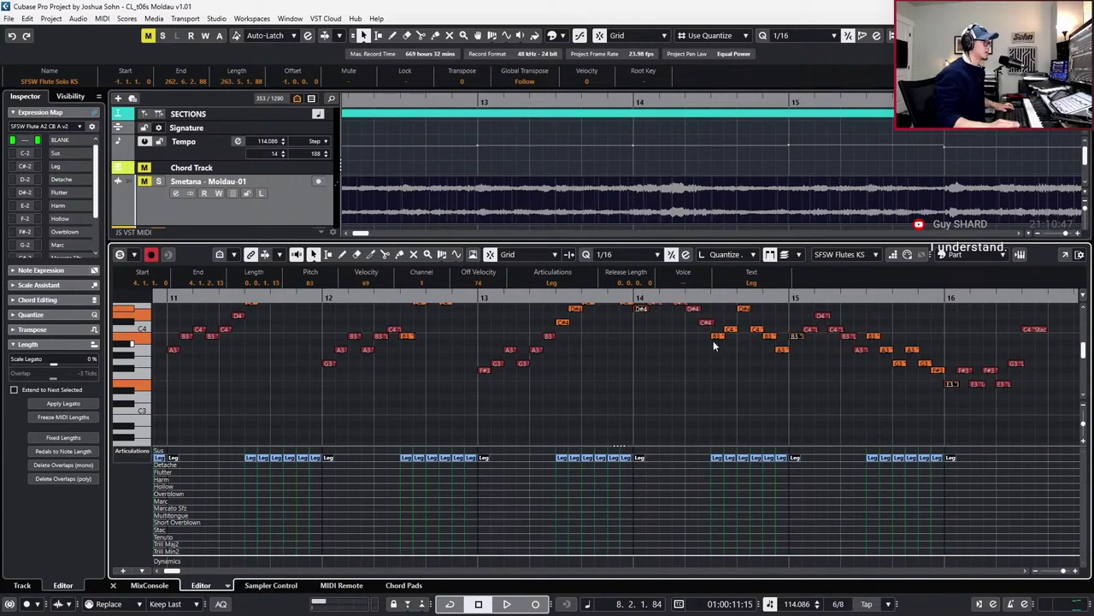
{"action": "left_click", "coordinate": [554, 283]}
{"action": "left_click", "coordinate": [570, 419]}
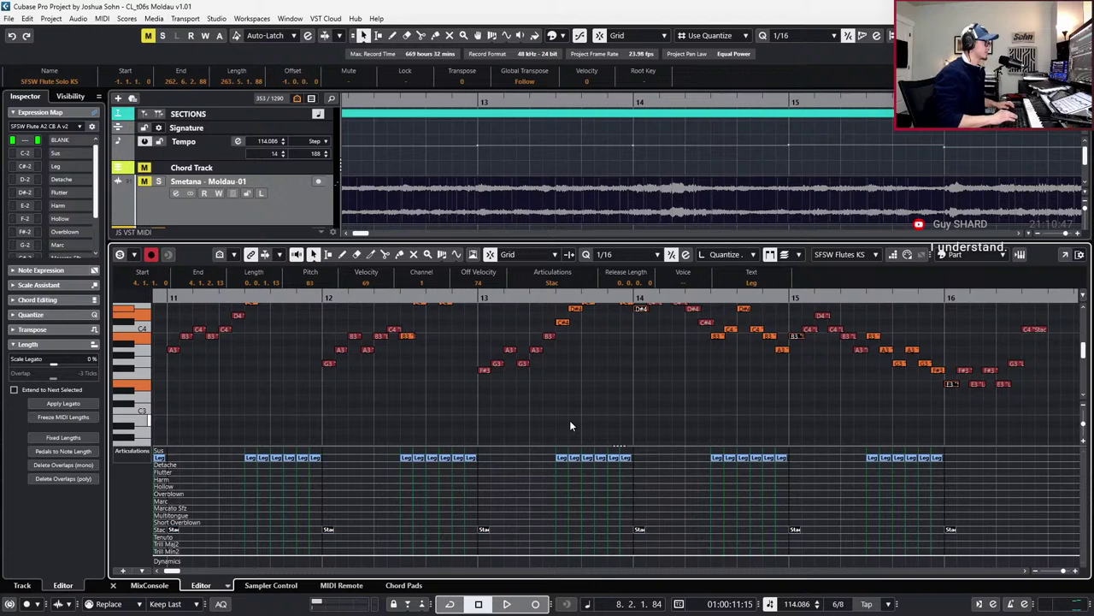
Close the Key Editor and play back both flute parts from bar 8 through bar 16 to check the staccato endings
{"action": "key", "text": "ctrl+alt+e"}
{"action": "scroll", "coordinate": [639, 403], "scroll_direction": "down", "scroll_amount": 3}
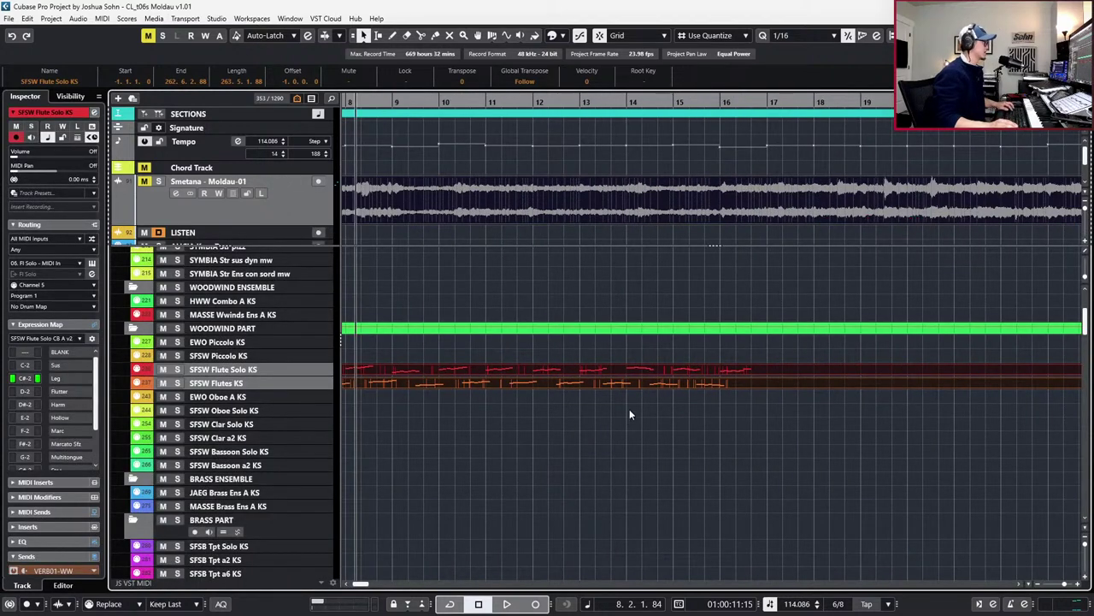
{"action": "key", "text": "space"}
{"action": "key", "text": "g"}
{"action": "key", "text": "g"}
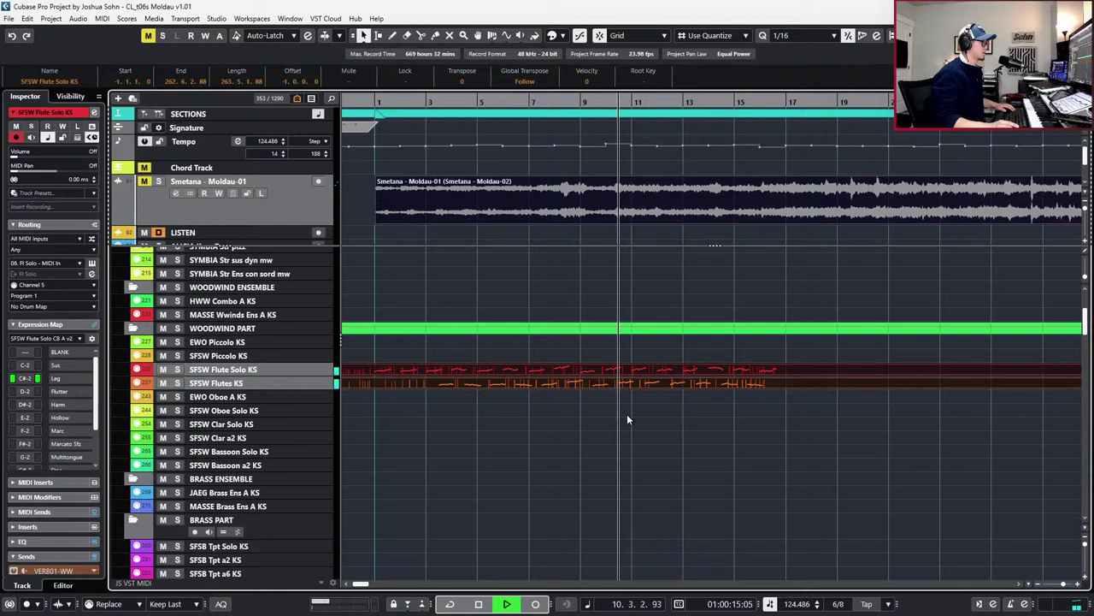
{"action": "key", "text": "g"}
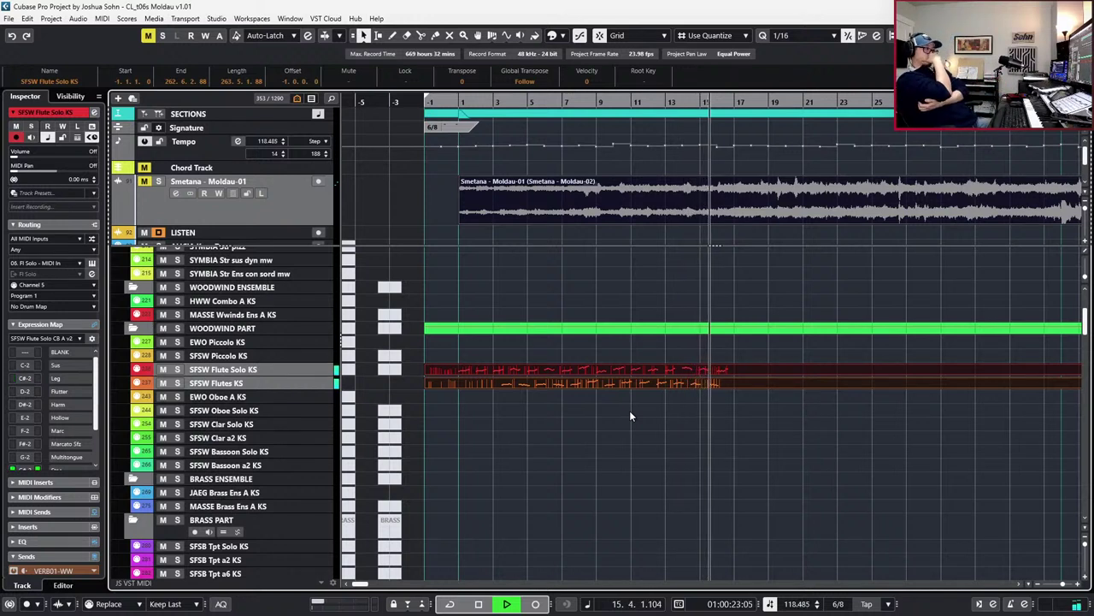
{"action": "key", "text": "space"}
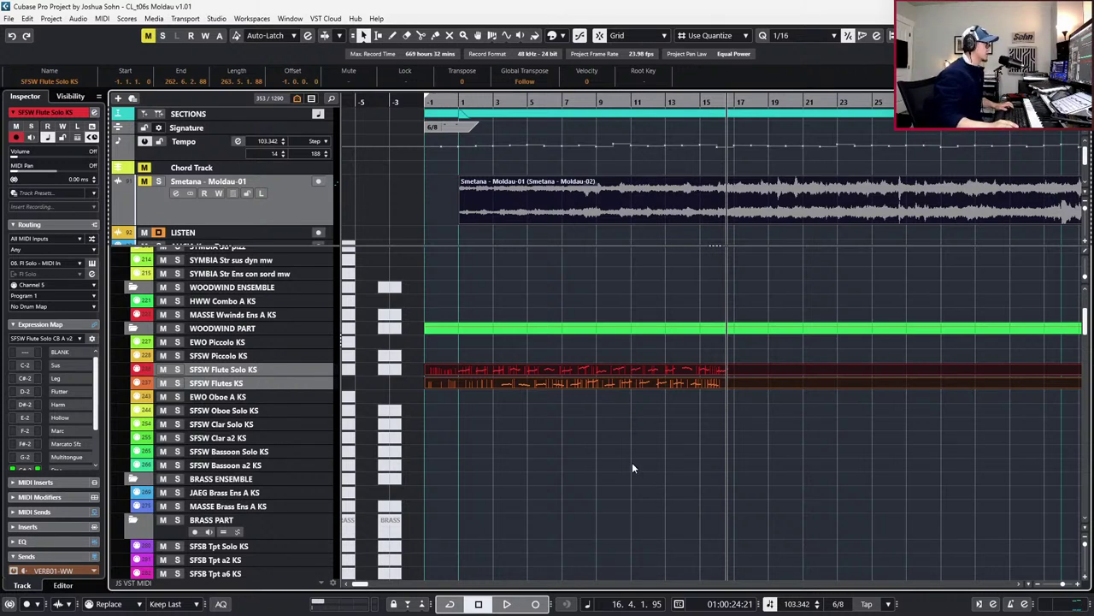
Add a marker at bar 16 on the SECTIONS track and name it Clarinet
{"action": "scroll", "coordinate": [632, 468], "scroll_direction": "up", "scroll_amount": 1}
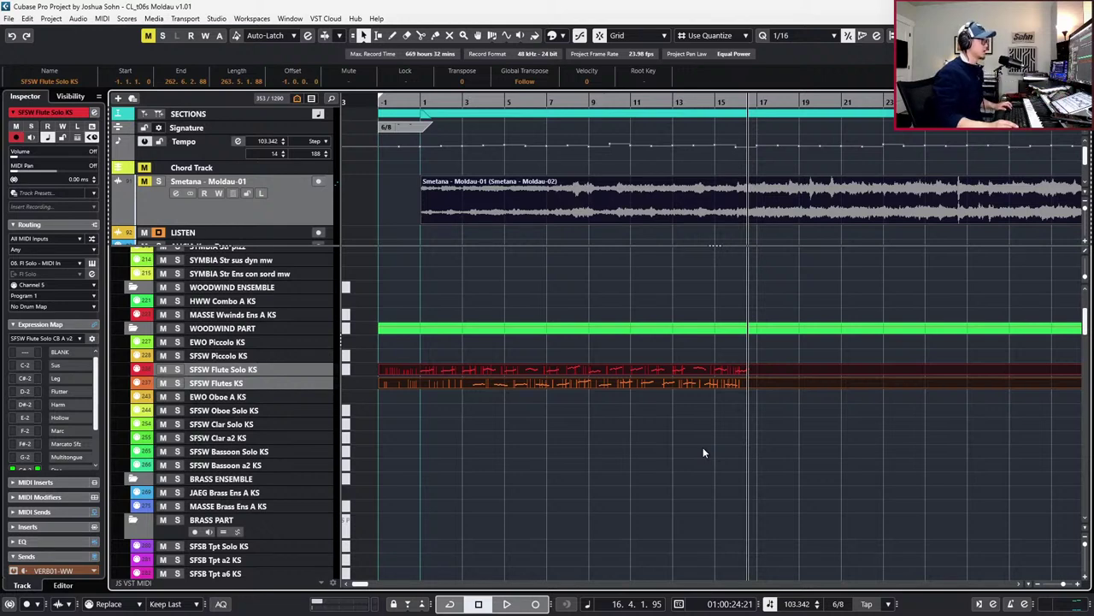
{"action": "key", "text": "h"}
{"action": "key", "text": "KP_Subtract"}
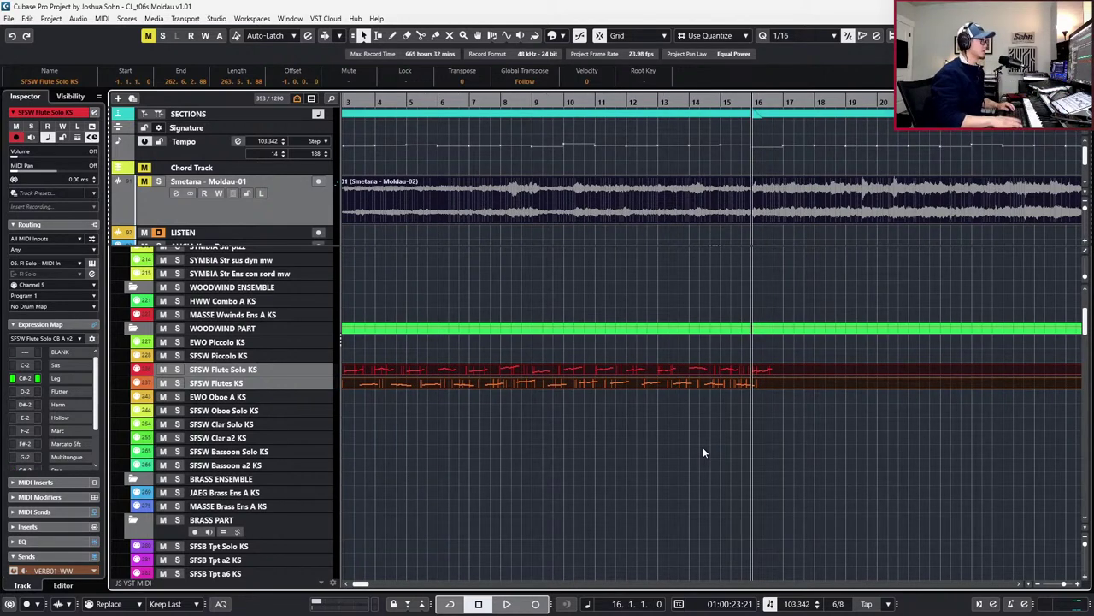
{"action": "left_click", "coordinate": [756, 117]}
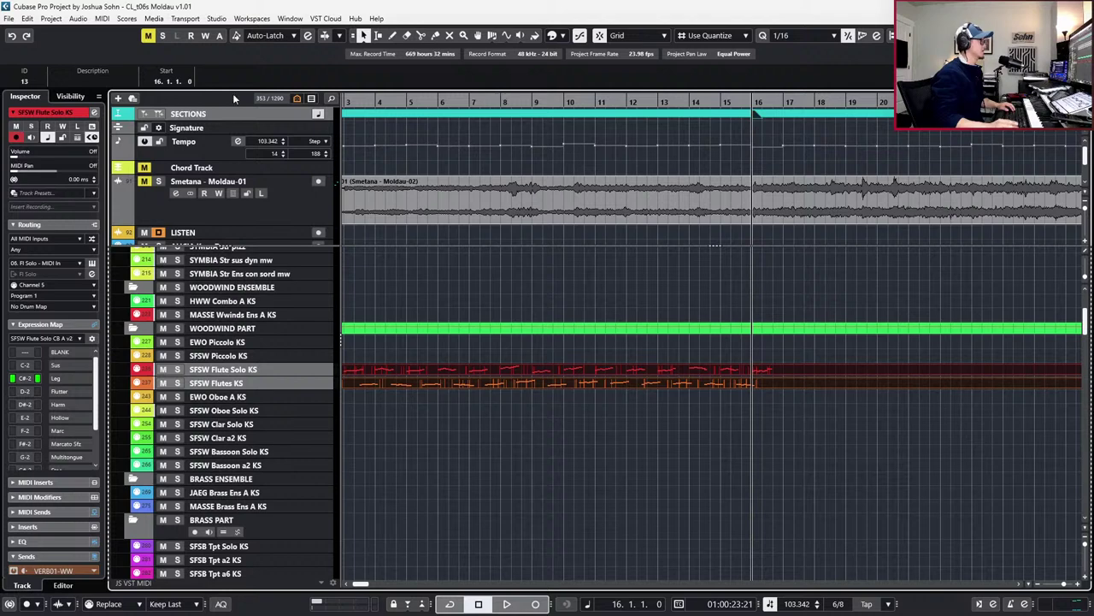
{"action": "left_click", "coordinate": [86, 81]}
{"action": "type", "text": "Clarinet"}
{"action": "key", "text": "Return"}
{"action": "key", "text": "h"}
{"action": "key", "text": "h"}
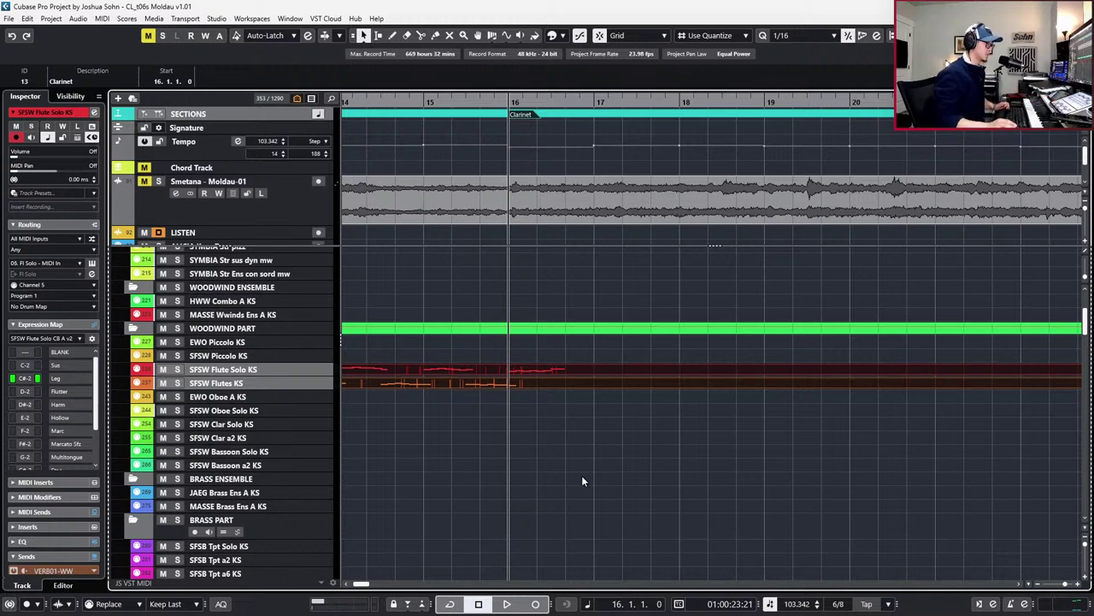
Open the solo flute part in the Key Editor and copy its bar 16 phrase to bar 17
{"action": "double_click", "coordinate": [560, 370]}
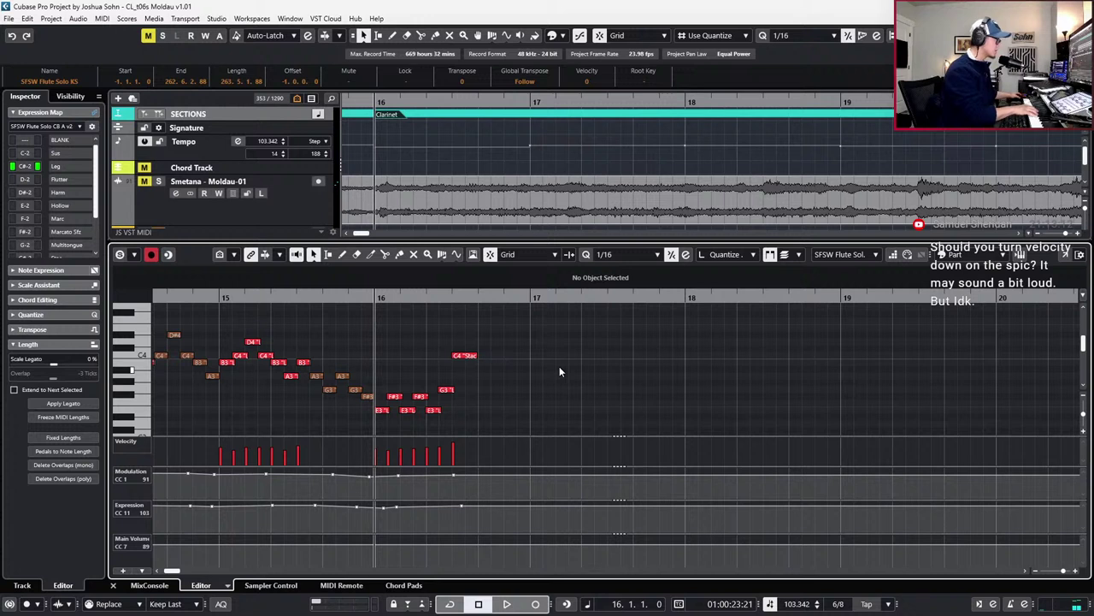
{"action": "left_click_drag", "start_coordinate": [496, 343], "coordinate": [387, 427]}
{"action": "key", "text": "ctrl+c"}
{"action": "key", "text": "ctrl+KP_Add"}
{"action": "key", "text": "ctrl+KP_Add"}
{"action": "key", "text": "ctrl+KP_Subtract"}
{"action": "key", "text": "ctrl+v"}
{"action": "left_click", "coordinate": [462, 381]}
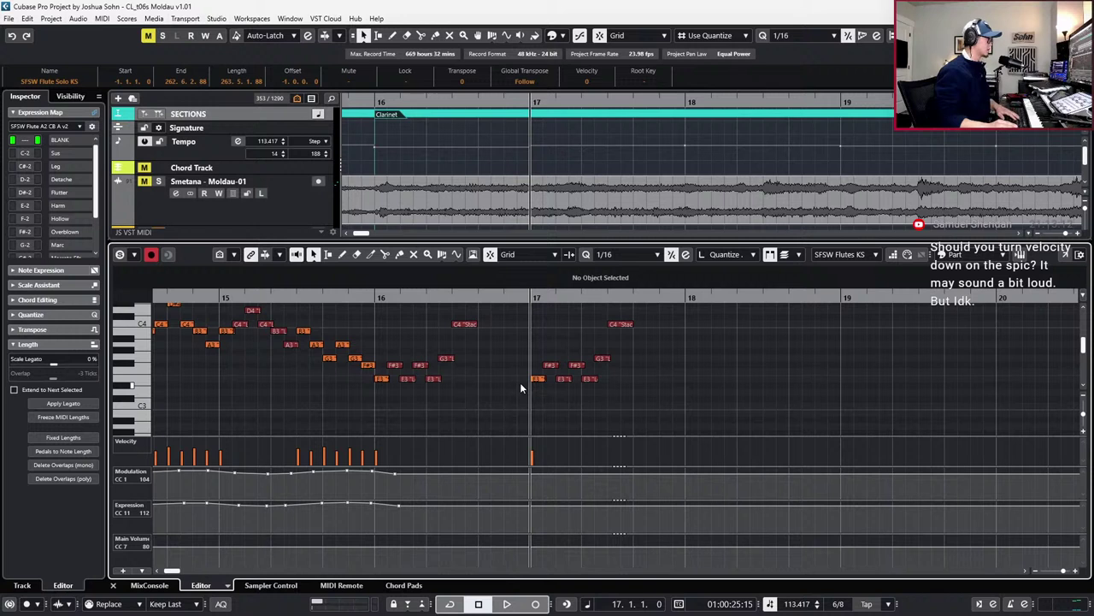
{"action": "left_click", "coordinate": [590, 379]}
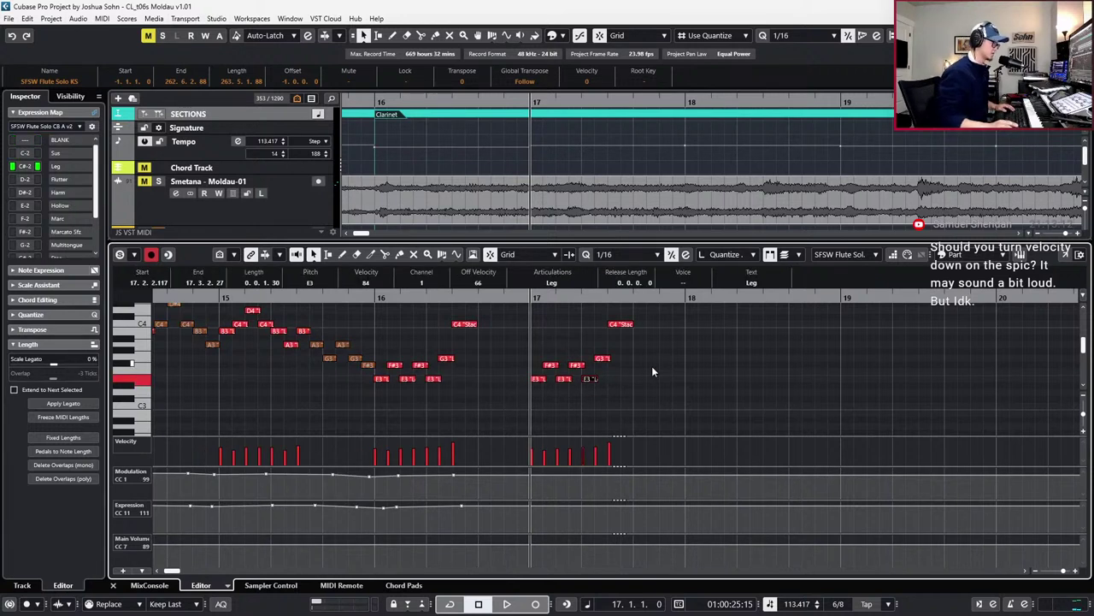
Paste the phrase again at bar 18 and transpose it up three semitones so it starts on G3
{"action": "left_click_drag", "start_coordinate": [520, 309], "coordinate": [673, 375]}
{"action": "key", "text": "KP_Add"}
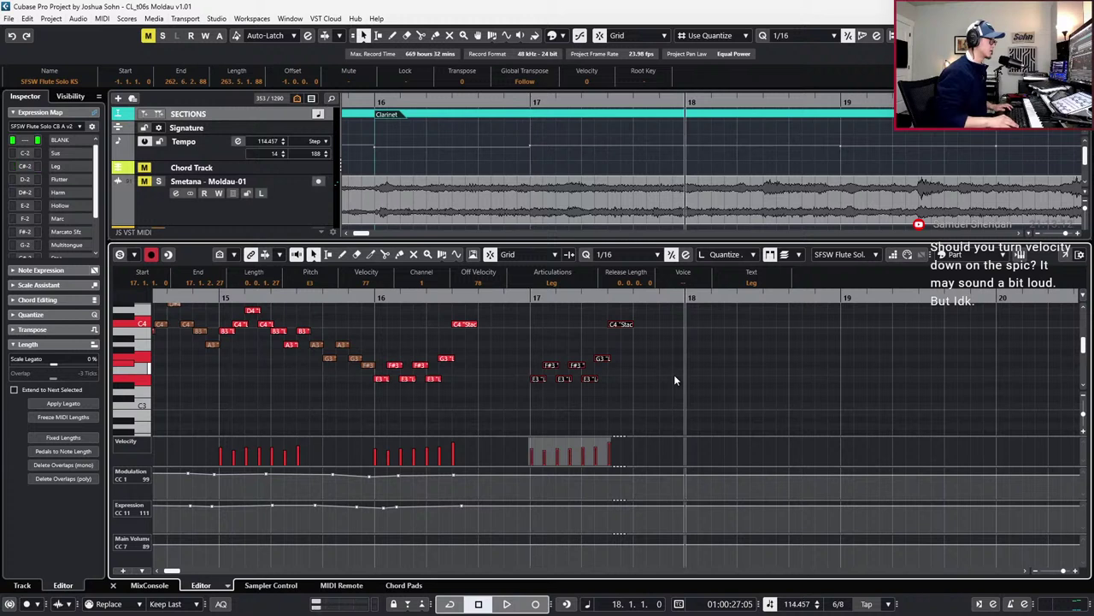
{"action": "key", "text": "ctrl+v"}
{"action": "key", "text": "Up"}
{"action": "key", "text": "Up"}
{"action": "key", "text": "Up"}
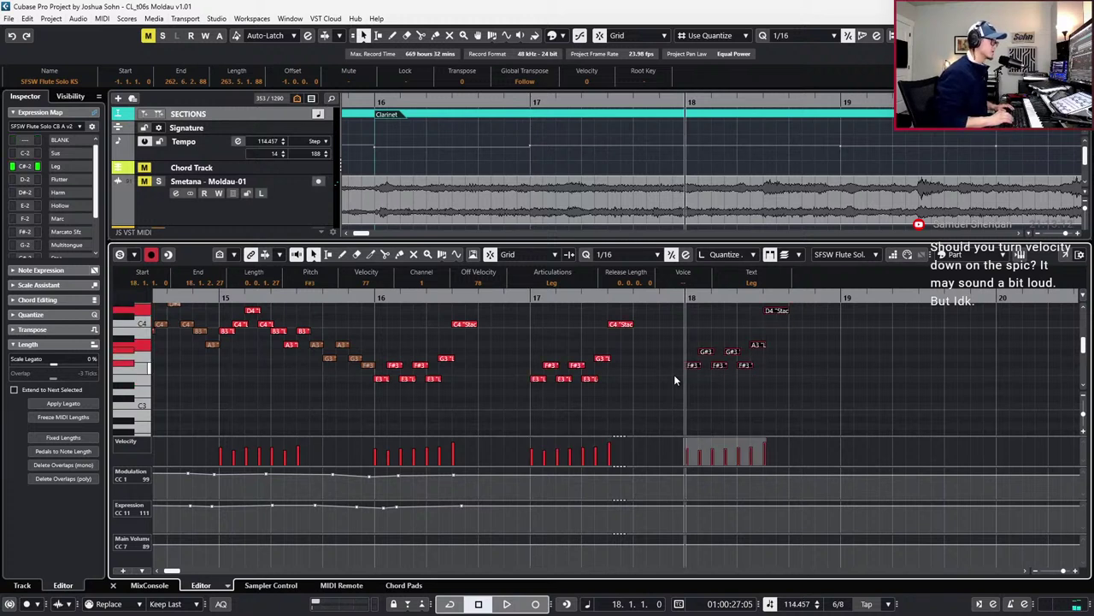
Correct the bar 18 phrase by changing its fourth note to F#3, its sixth to B3 and its last to D4
{"action": "left_click", "coordinate": [733, 350]}
{"action": "key", "text": "Down"}
{"action": "key", "text": "Down"}
{"action": "key", "text": "Down"}
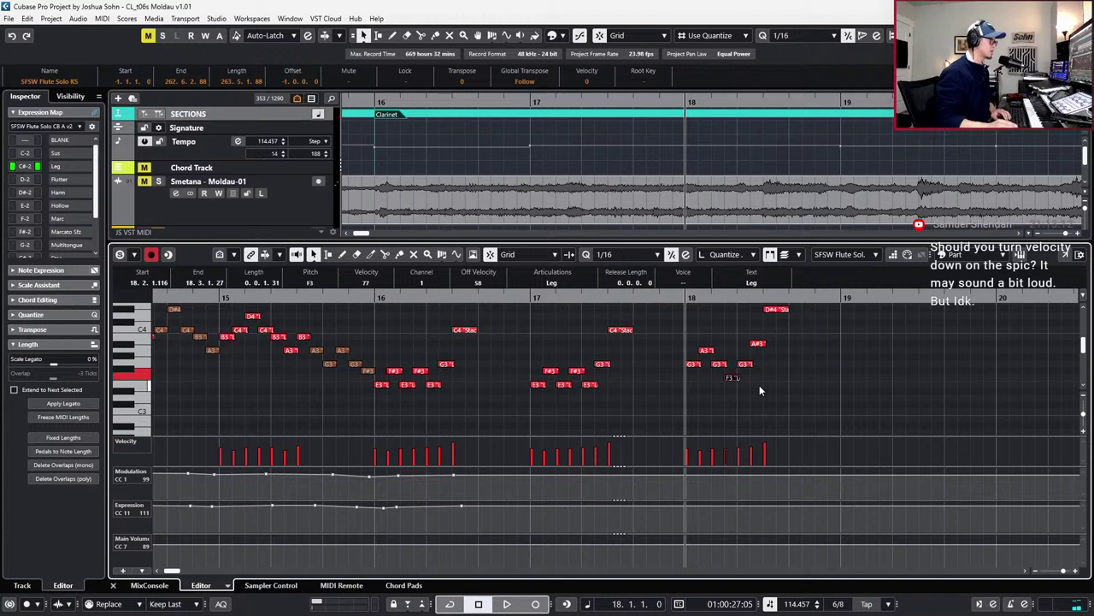
{"action": "left_click_drag", "start_coordinate": [748, 342], "coordinate": [748, 335]}
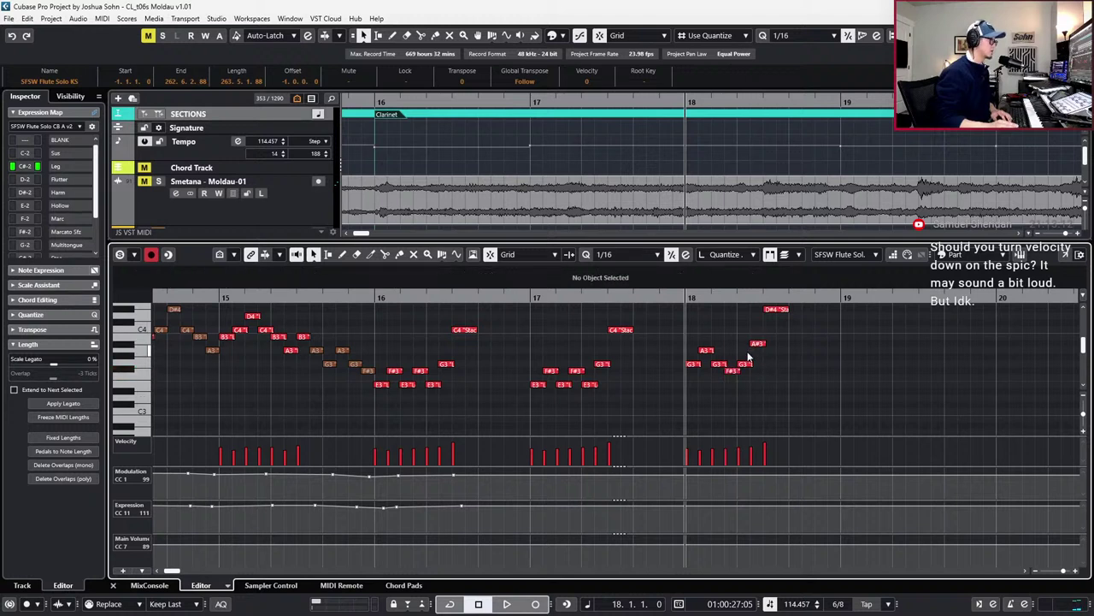
{"action": "left_click", "coordinate": [777, 310]}
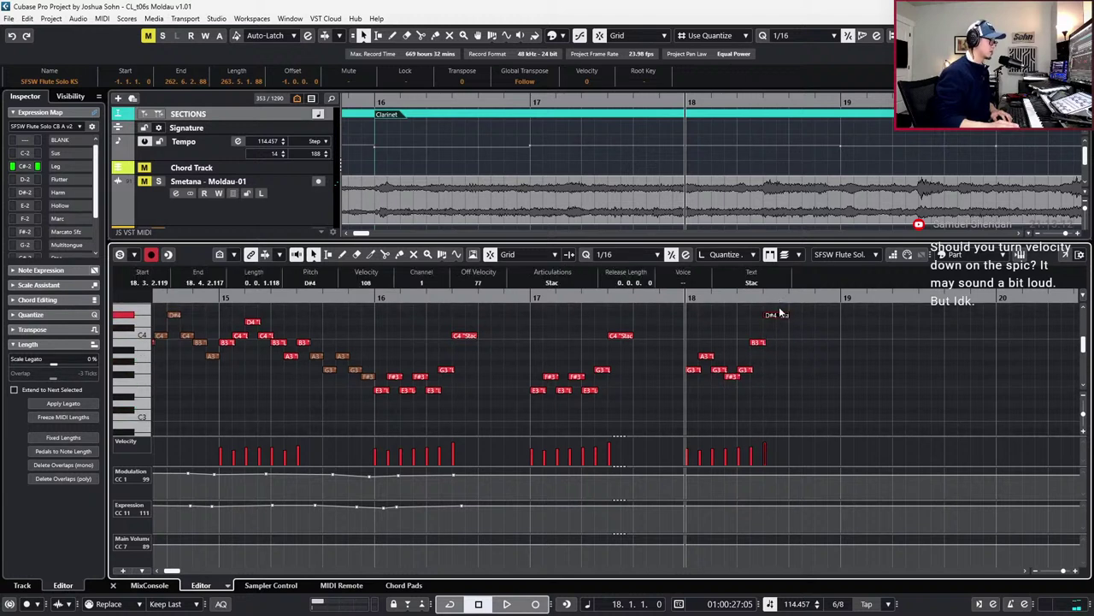
{"action": "key", "text": "Down"}
Play back the solo flute from bar 16 to audition the pasted phrases
{"action": "key", "text": "ctrl+KP_Subtract"}
{"action": "key", "text": "ctrl+KP_Subtract"}
{"action": "key", "text": "space"}
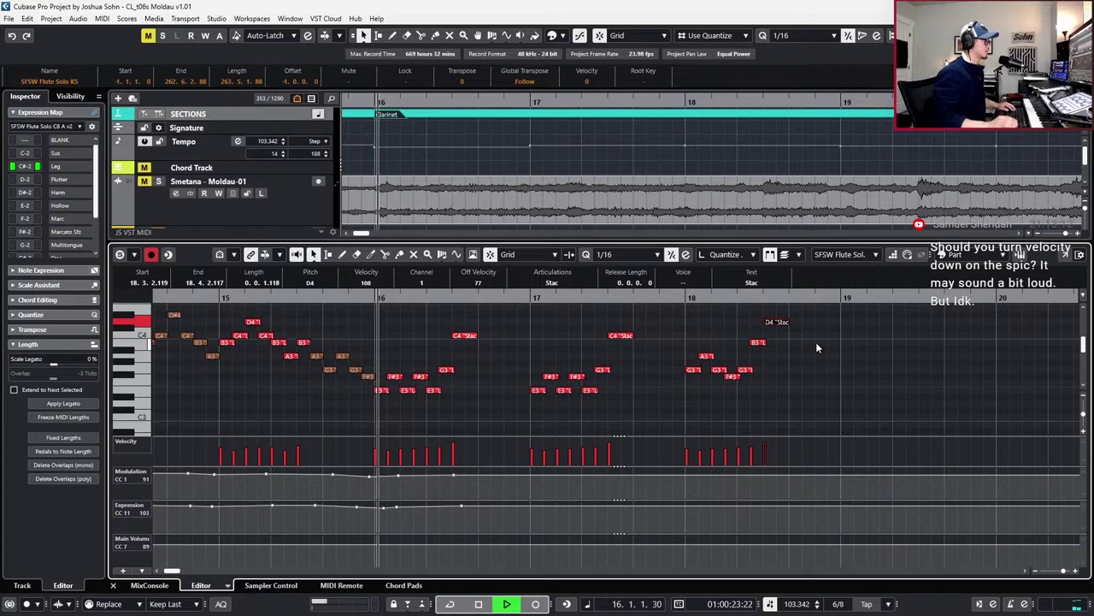
{"action": "key", "text": "space"}
Select the staccato ending notes of the solo flute phrases in bars 16 to 18 and lower their velocity to 80
{"action": "key", "text": "g"}
{"action": "left_click_drag", "start_coordinate": [340, 322], "coordinate": [511, 347]}
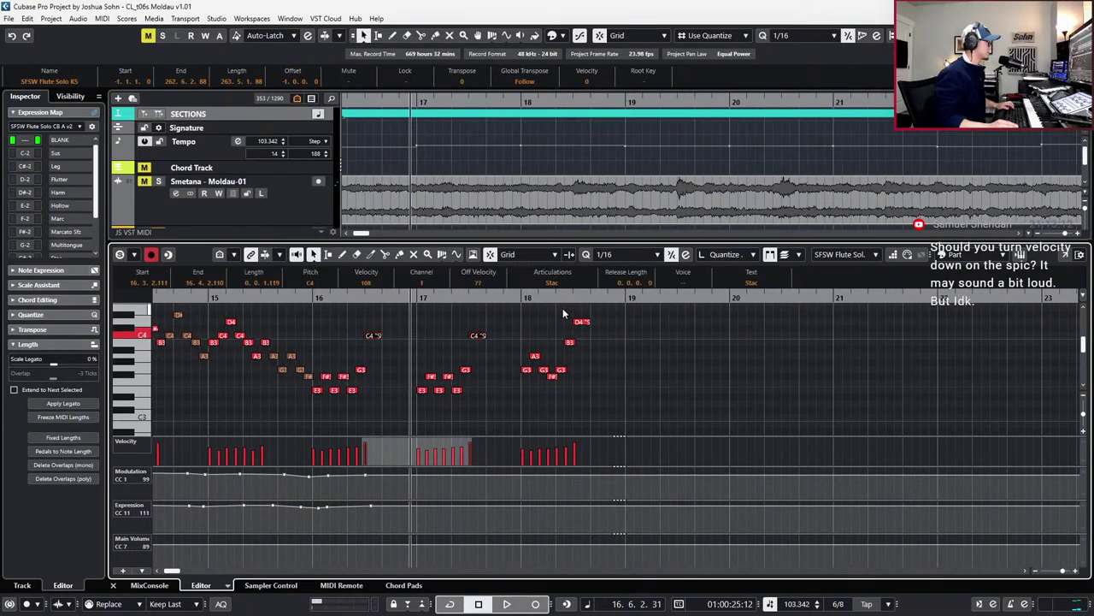
{"action": "key", "text": "g"}
{"action": "key", "text": "shift+Down"}
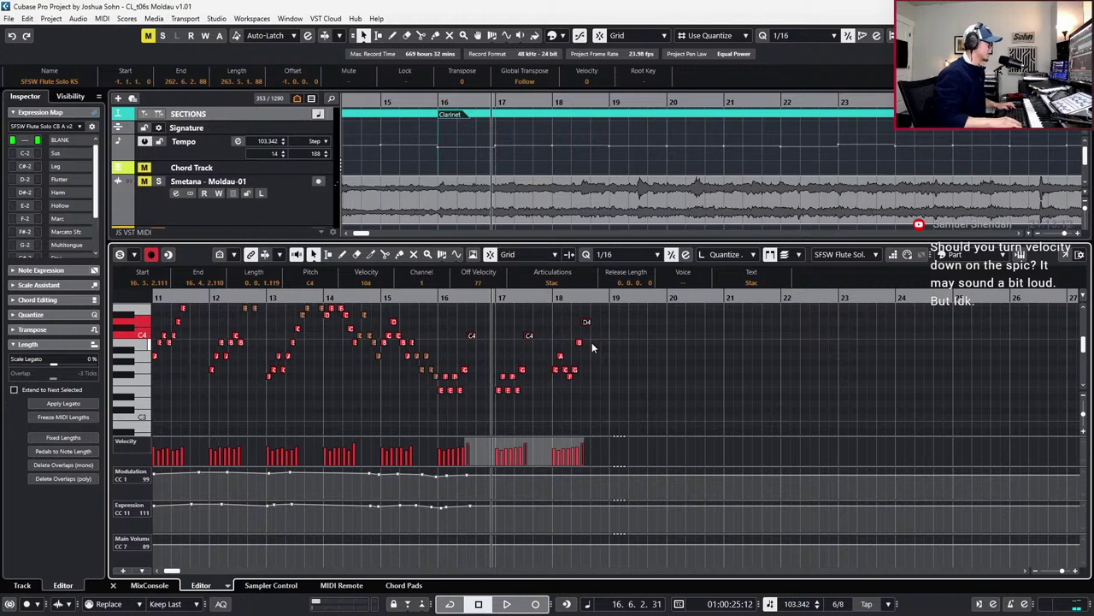
{"action": "key", "text": "h"}
{"action": "key", "text": "h"}
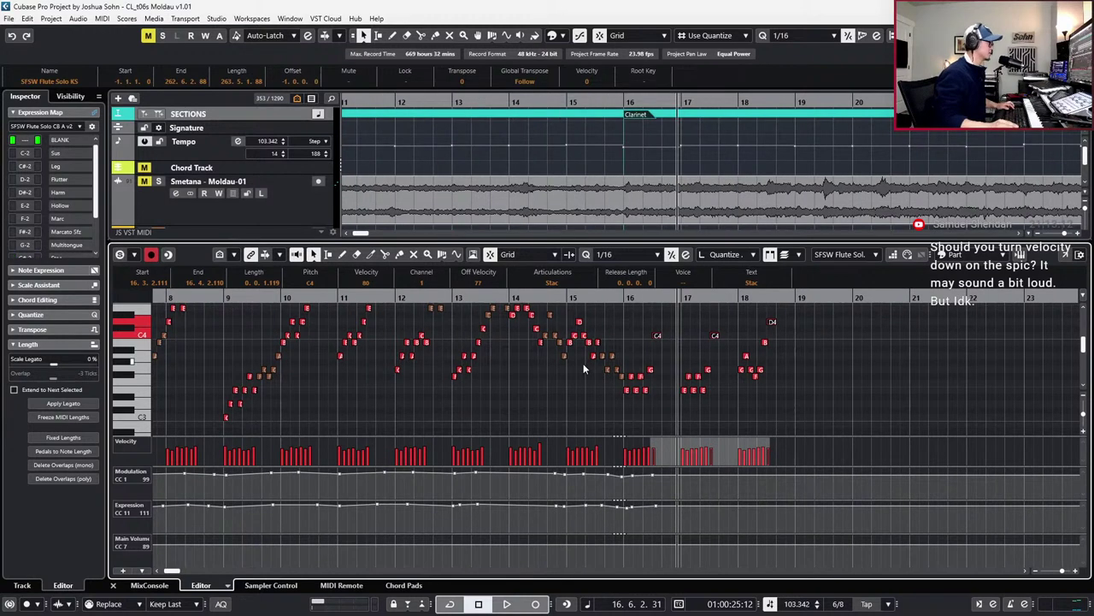
Review the note velocities in the earlier bars of the solo flute and SFSW Flutes parts, including the staccato B3 in bar 14
{"action": "scroll", "coordinate": [603, 358], "scroll_direction": "up", "scroll_amount": 1}
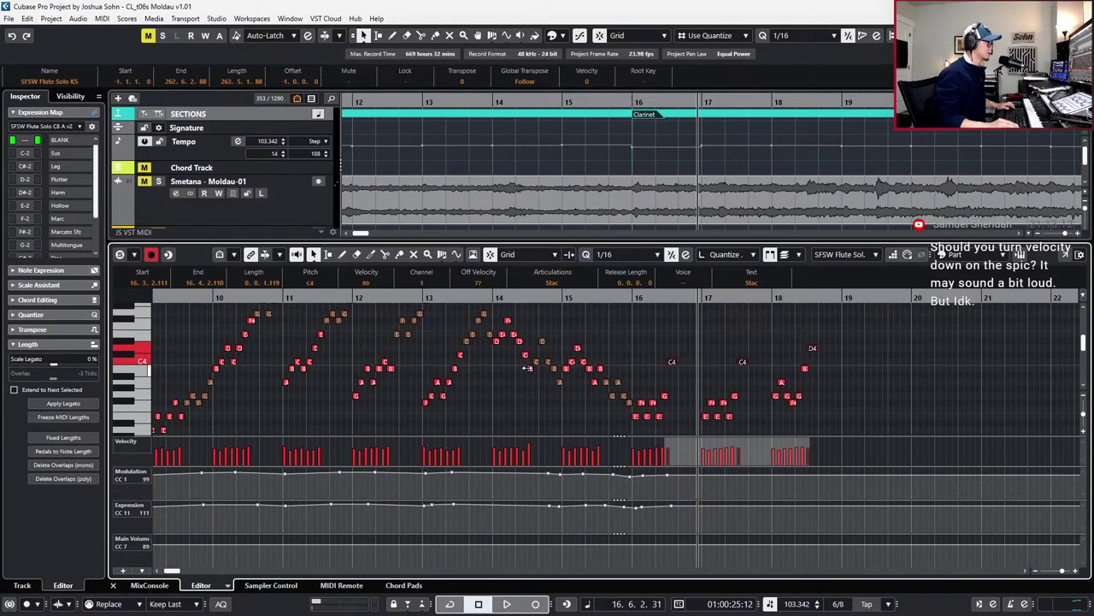
{"action": "scroll", "coordinate": [556, 373], "scroll_direction": "left", "scroll_amount": 3}
{"action": "scroll", "coordinate": [566, 379], "scroll_direction": "left", "scroll_amount": 3}
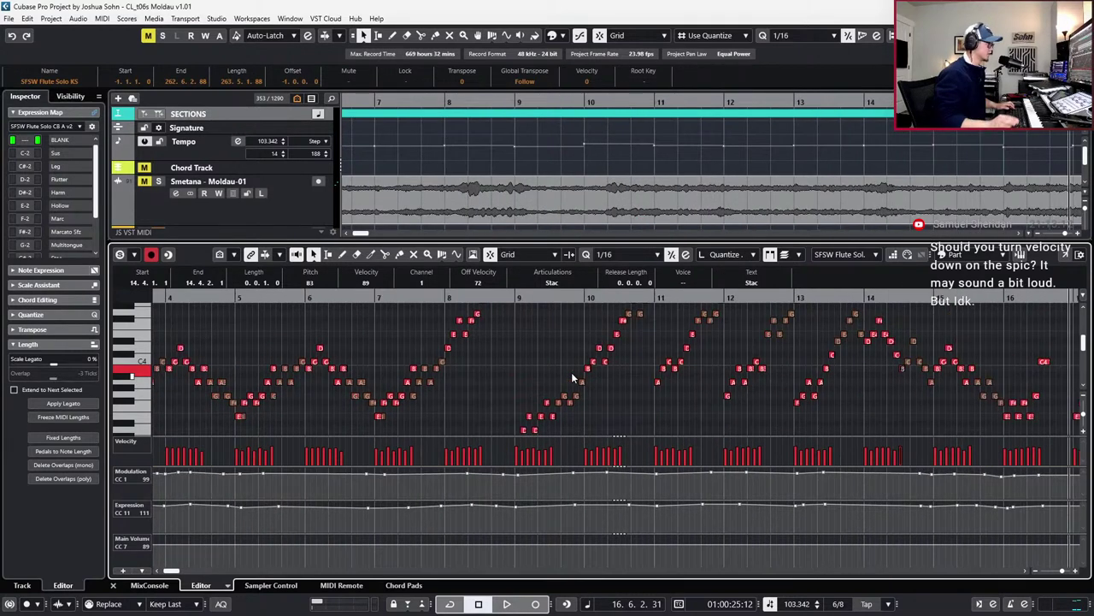
{"action": "key", "text": "alt+Down"}
{"action": "scroll", "coordinate": [575, 376], "scroll_direction": "right", "scroll_amount": 2}
{"action": "scroll", "coordinate": [574, 375], "scroll_direction": "left", "scroll_amount": 1}
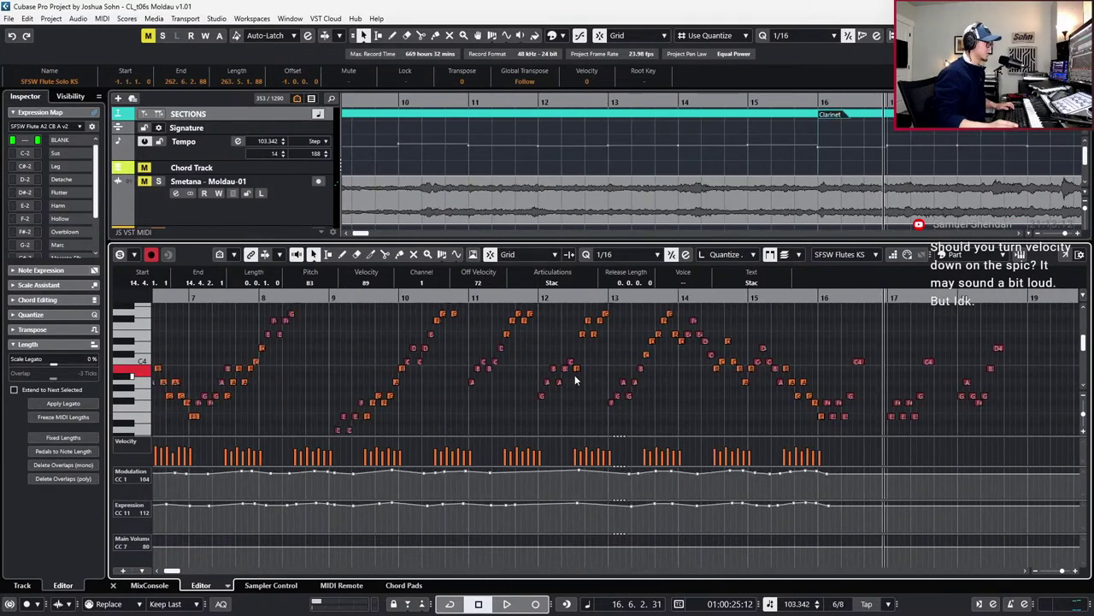
{"action": "scroll", "coordinate": [574, 374], "scroll_direction": "right", "scroll_amount": 6}
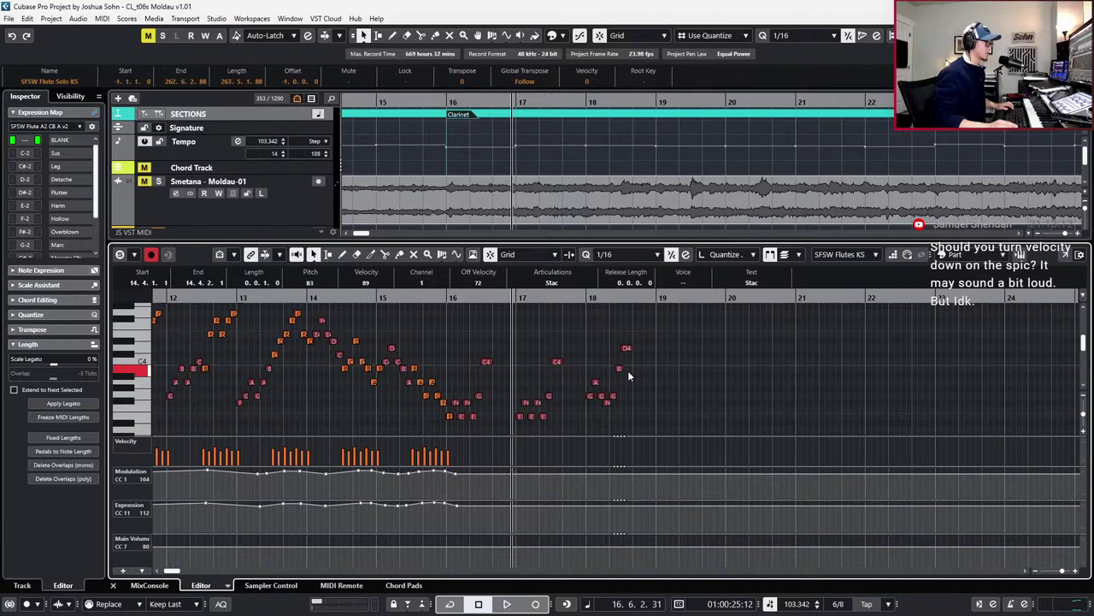
Move the playhead to bar 19, then switch to the Smetana Moldau PDF score and find the continuing flute and clarinet passage
{"action": "key", "text": "KP_Subtract"}
{"action": "key", "text": "KP_Add"}
{"action": "key", "text": "KP_Add"}
{"action": "key", "text": "KP_Add"}
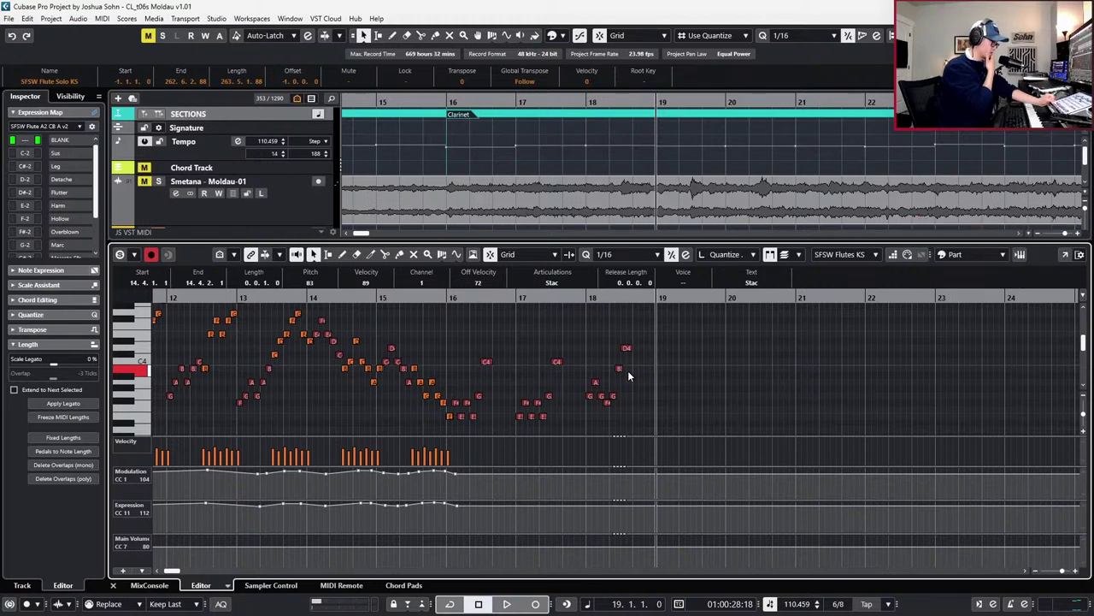
{"action": "key", "text": "alt+Tab"}
{"action": "scroll", "coordinate": [616, 394], "scroll_direction": "down", "scroll_amount": 20}
{"action": "scroll", "coordinate": [618, 395], "scroll_direction": "down", "scroll_amount": 15}
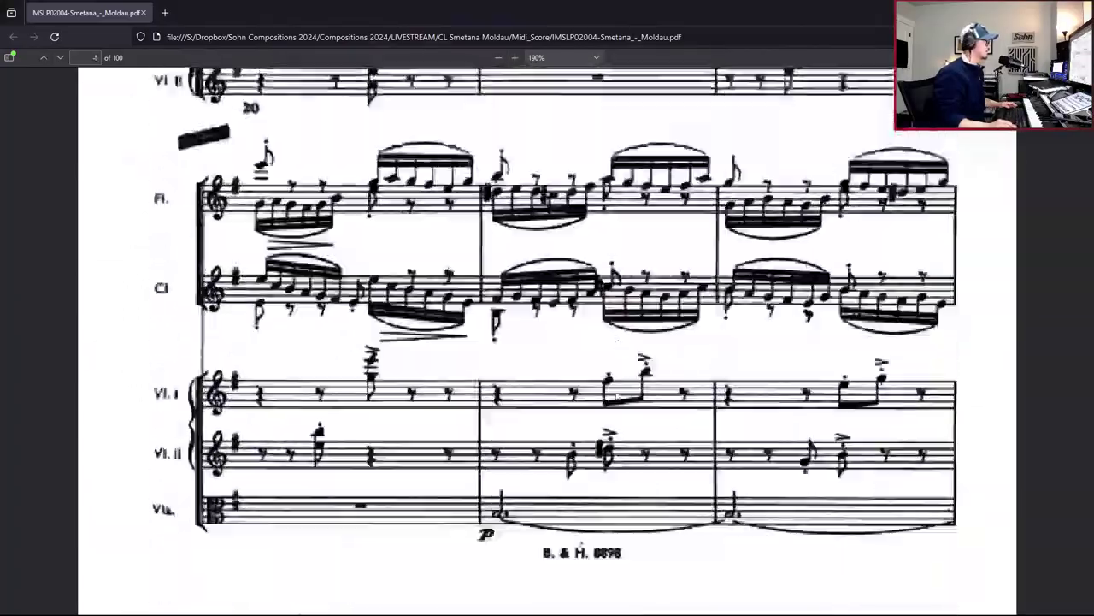
Read through the flute, clarinet and string staves following bar 20 in the score, up to where the flutes and clarinets stop
{"action": "scroll", "coordinate": [619, 396], "scroll_direction": "down", "scroll_amount": 9}
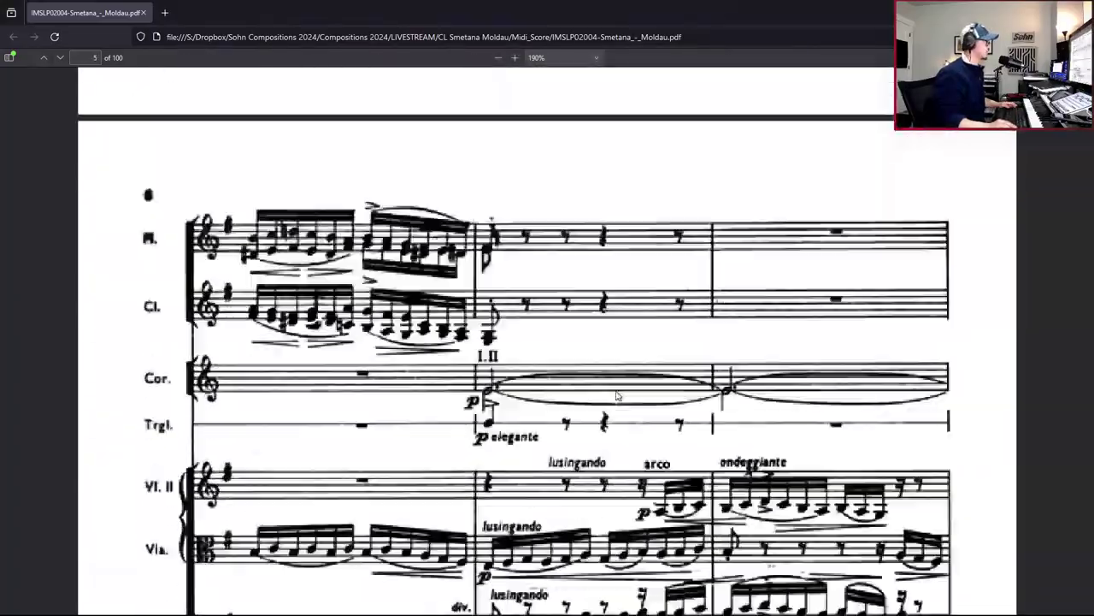
{"action": "scroll", "coordinate": [618, 396], "scroll_direction": "up", "scroll_amount": 7}
{"action": "scroll", "coordinate": [618, 396], "scroll_direction": "up", "scroll_amount": 10}
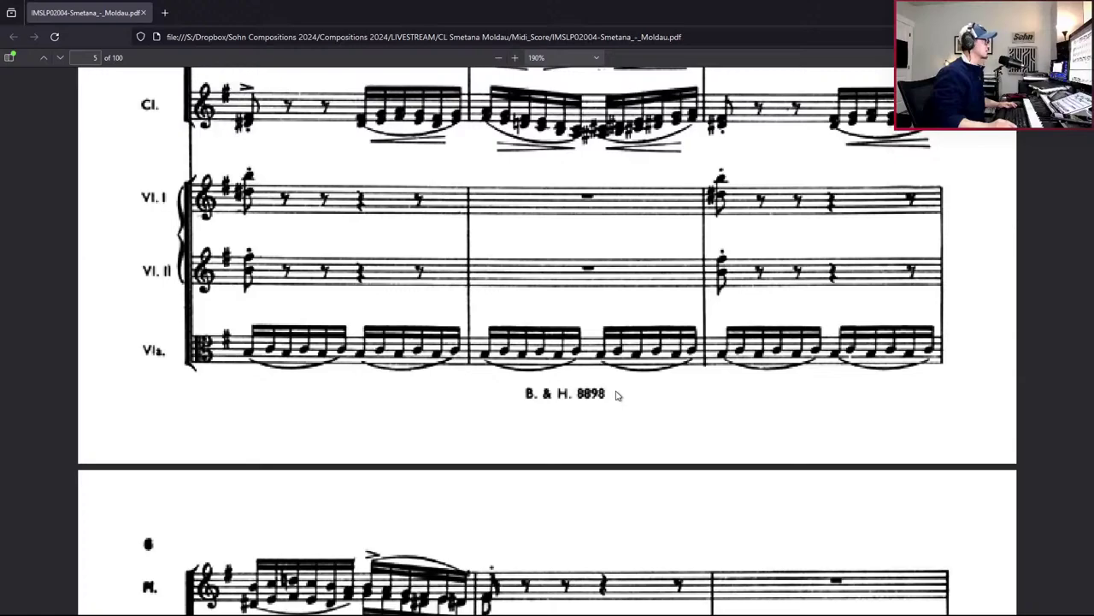
{"action": "scroll", "coordinate": [618, 396], "scroll_direction": "up", "scroll_amount": 12}
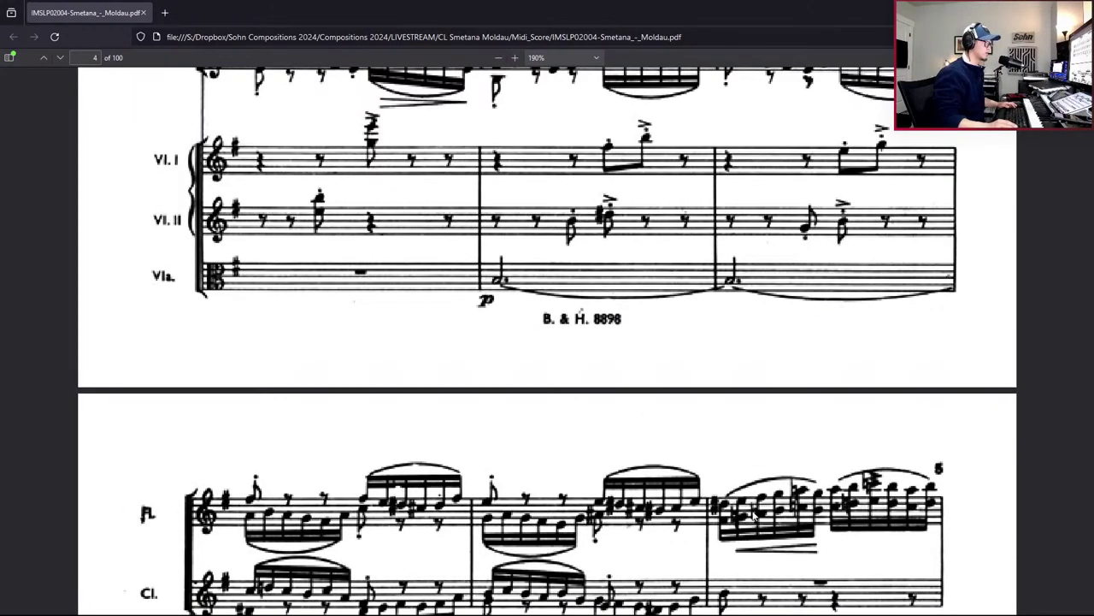
{"action": "scroll", "coordinate": [740, 507], "scroll_direction": "down", "scroll_amount": 2}
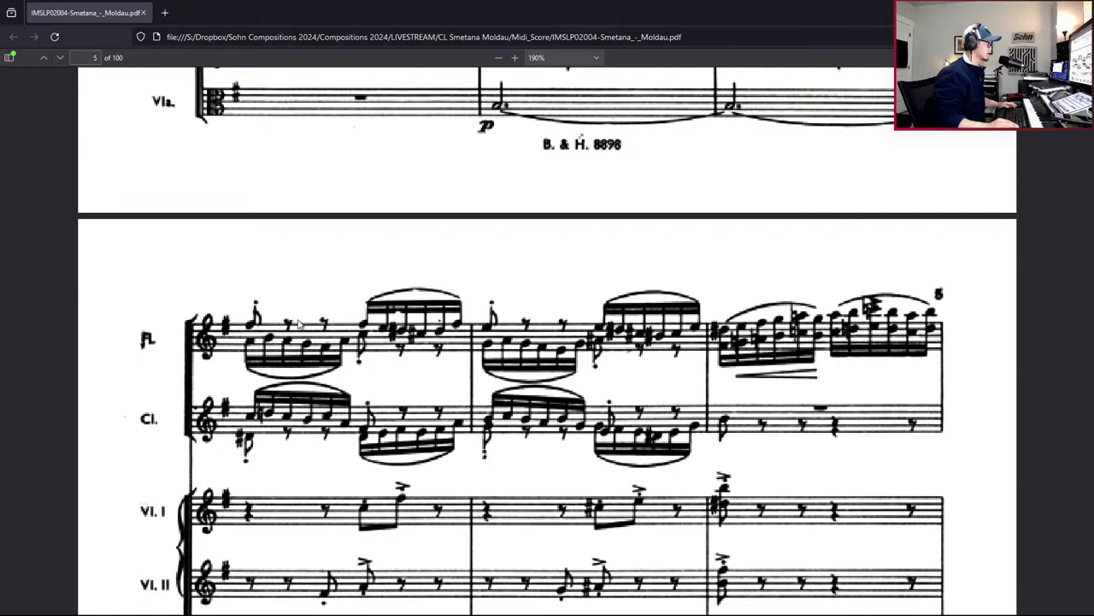
{"action": "scroll", "coordinate": [744, 291], "scroll_direction": "down", "scroll_amount": 3}
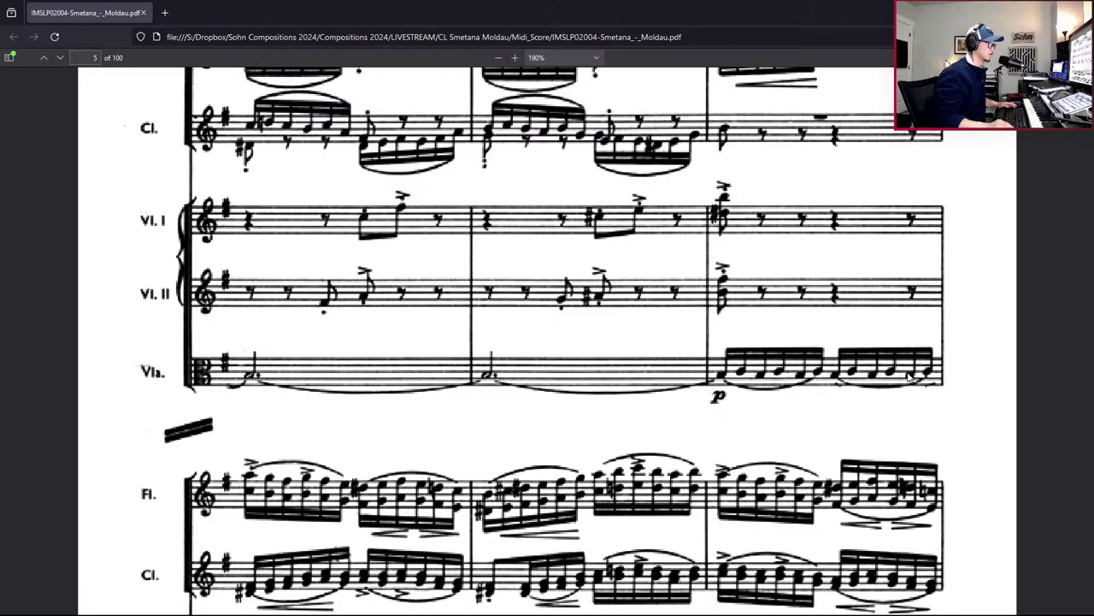
{"action": "scroll", "coordinate": [928, 366], "scroll_direction": "down", "scroll_amount": 2}
{"action": "scroll", "coordinate": [928, 366], "scroll_direction": "up", "scroll_amount": 3}
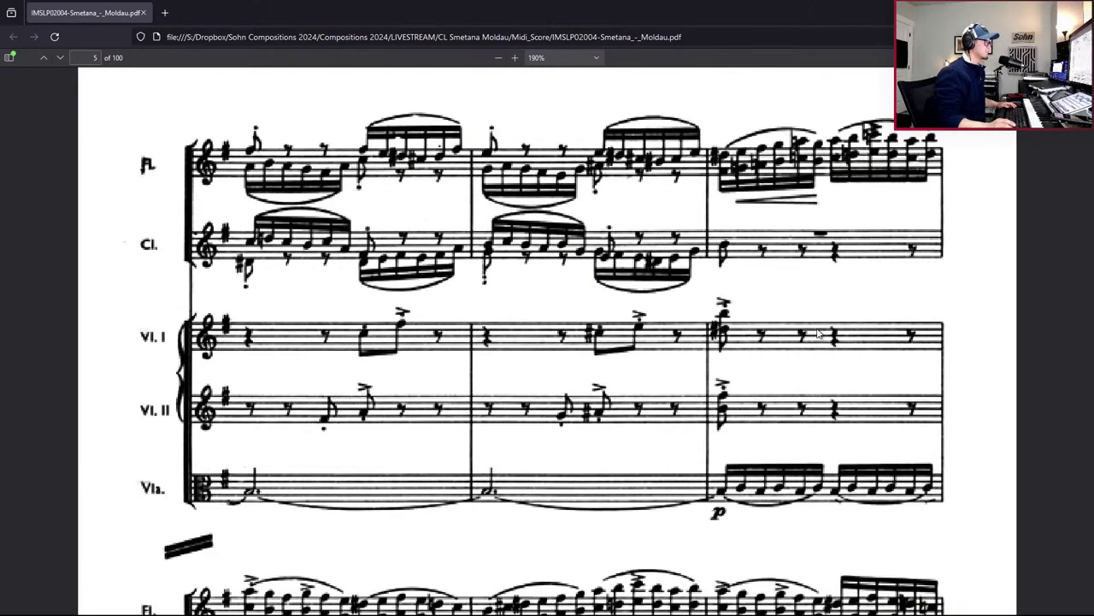
Switch back to Cubase and name the marker at bar 28 in the SECTIONS track "Strings"
{"action": "key", "text": "alt+Tab"}
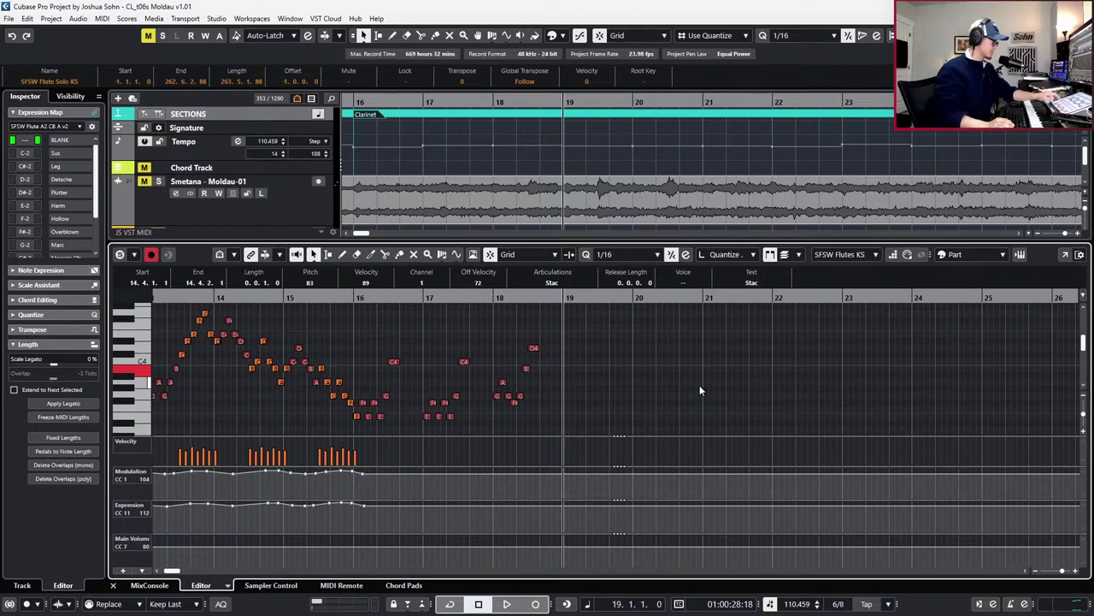
{"action": "key", "text": "KP_Add"}
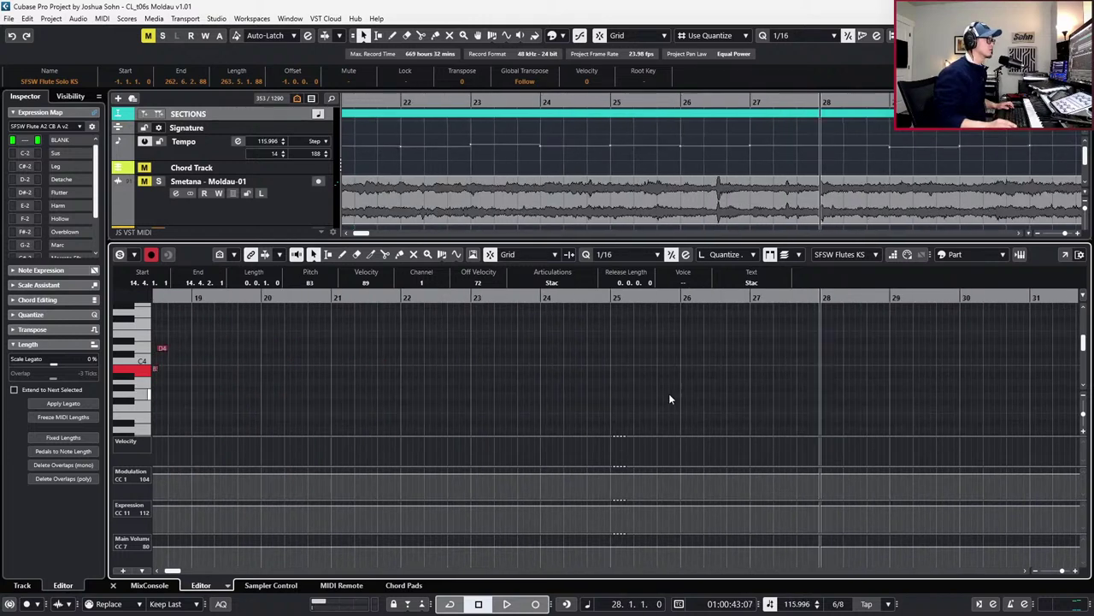
{"action": "left_click", "coordinate": [823, 116]}
{"action": "left_click", "coordinate": [120, 83]}
{"action": "type", "text": "Strings"}
{"action": "key", "text": "Return"}
Return to bar 18, make the SFSW Flute Solo part active for editing and select its bar 18 phrase
{"action": "scroll", "coordinate": [335, 334], "scroll_direction": "down", "scroll_amount": 1}
{"action": "scroll", "coordinate": [417, 396], "scroll_direction": "left", "scroll_amount": 4}
{"action": "key", "text": "minus"}
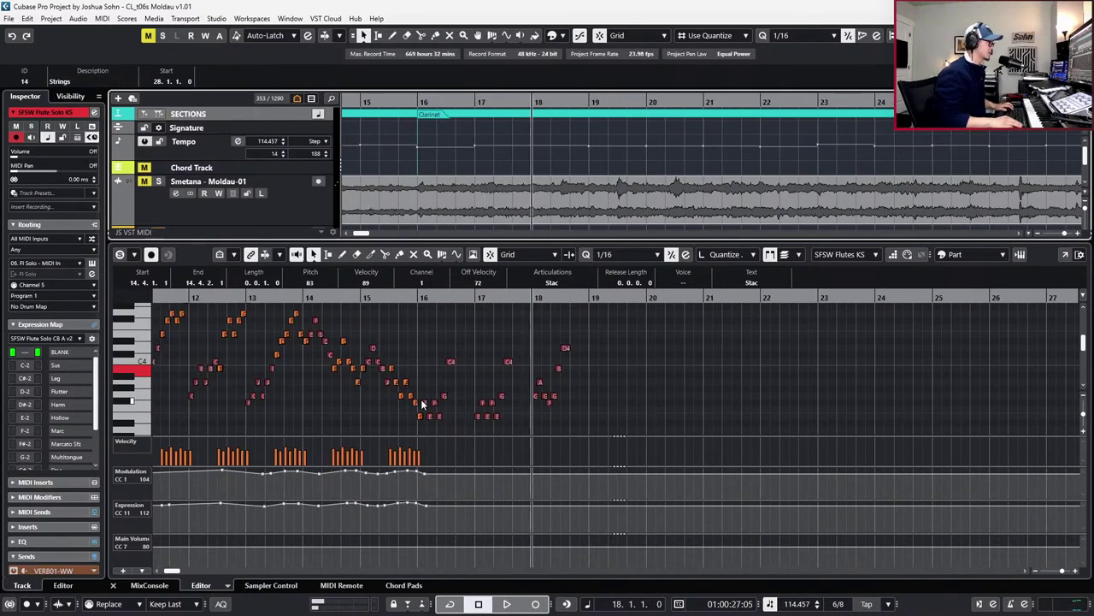
{"action": "key", "text": "h"}
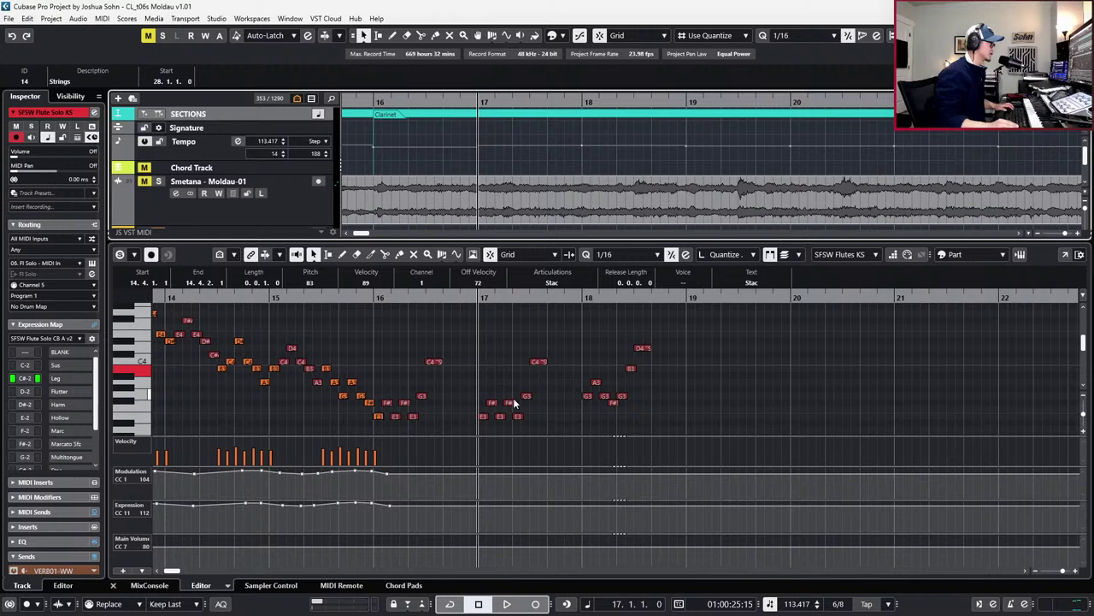
{"action": "left_click", "coordinate": [510, 402]}
{"action": "scroll", "coordinate": [586, 393], "scroll_direction": "up", "scroll_amount": 1}
{"action": "key", "text": "plus"}
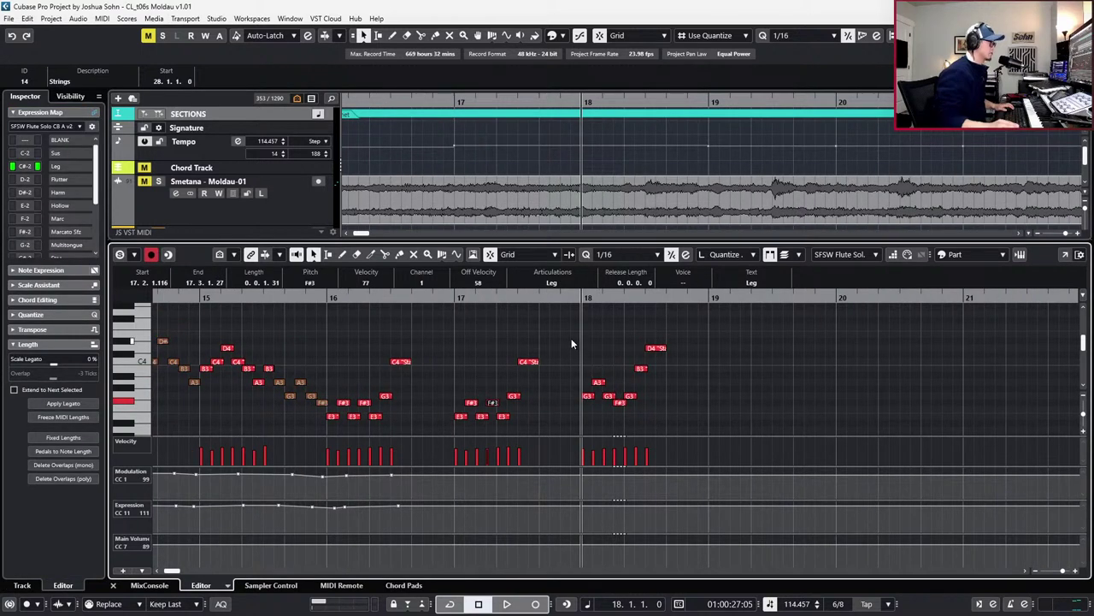
{"action": "left_click_drag", "start_coordinate": [572, 340], "coordinate": [704, 408]}
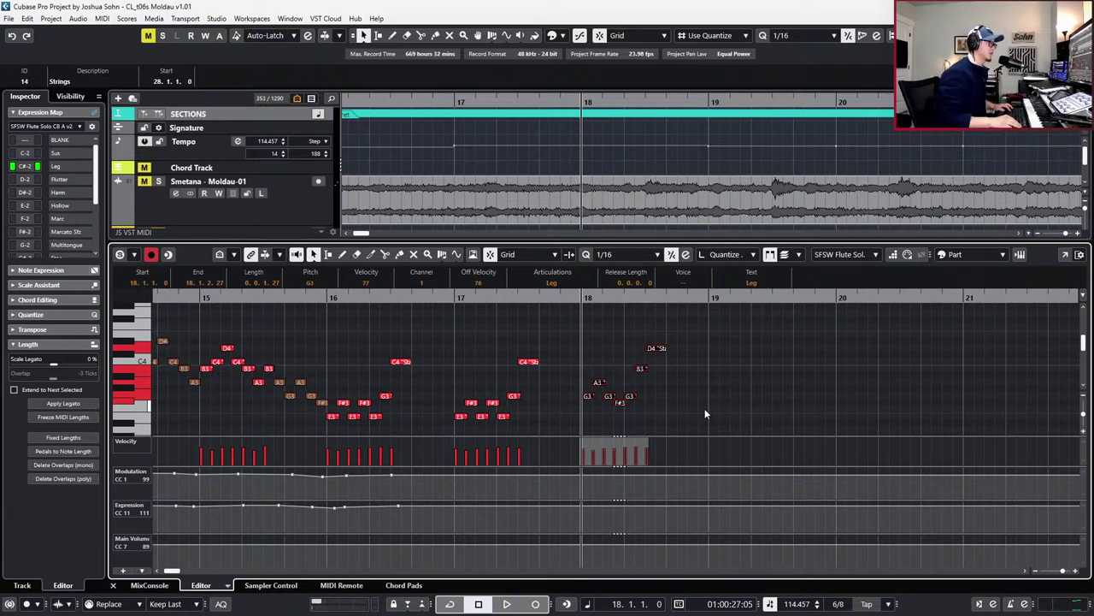
Close the note editor and look over the muted reference MIDI tracks for all instruments, from Piccolo to Piatti
{"action": "key", "text": "ctrl+e"}
{"action": "scroll", "coordinate": [706, 402], "scroll_direction": "down", "scroll_amount": 15}
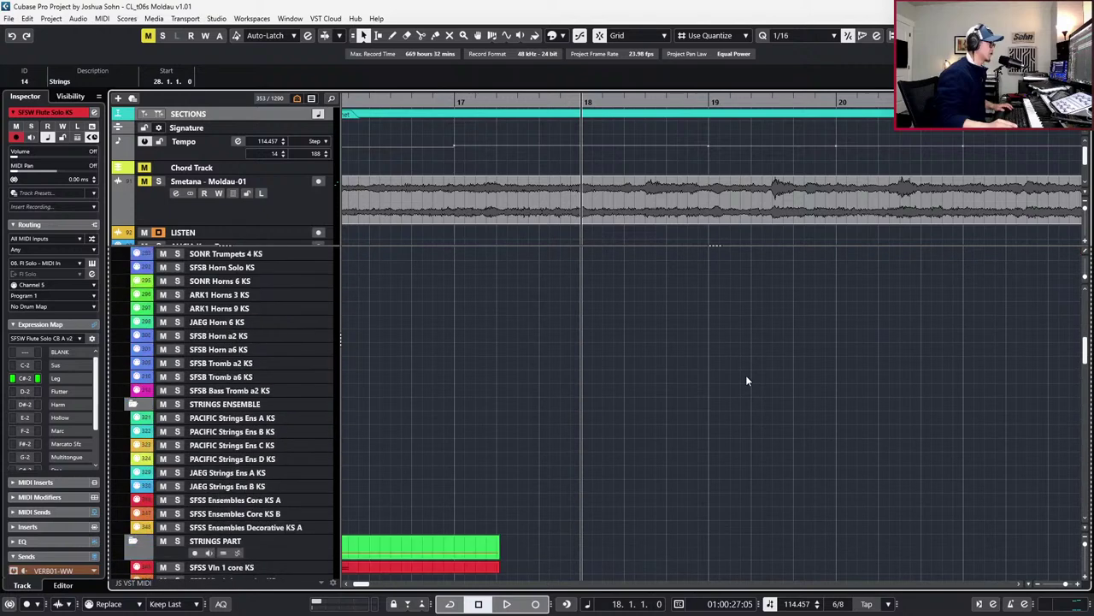
{"action": "scroll", "coordinate": [730, 373], "scroll_direction": "down", "scroll_amount": 3, "text": "ctrl"}
{"action": "scroll", "coordinate": [697, 390], "scroll_direction": "down", "scroll_amount": 10}
{"action": "scroll", "coordinate": [648, 385], "scroll_direction": "down", "scroll_amount": 2, "text": "ctrl"}
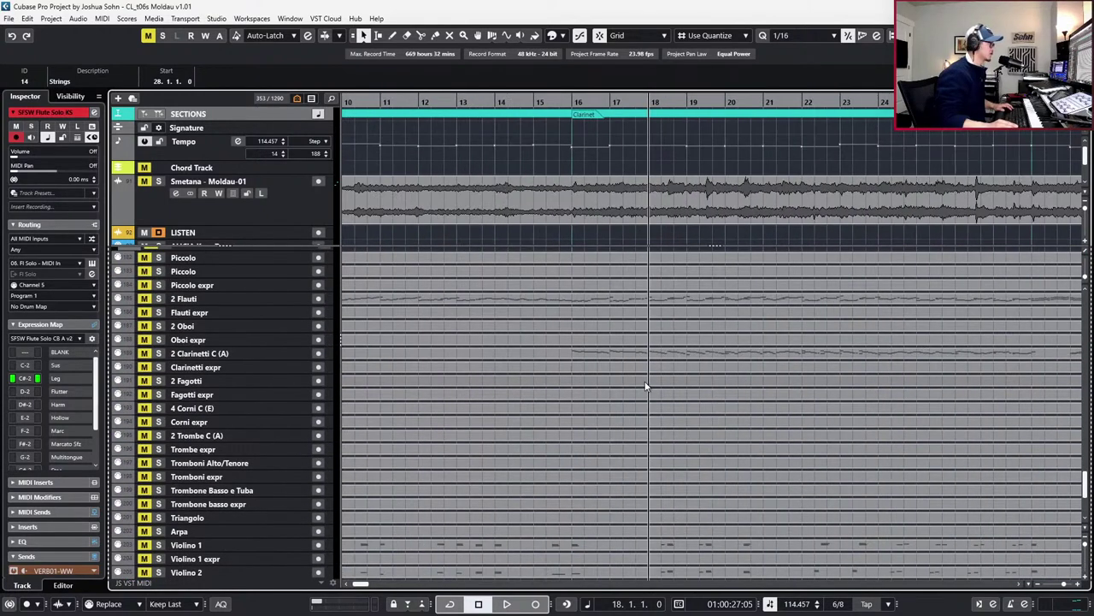
{"action": "scroll", "coordinate": [636, 359], "scroll_direction": "down", "scroll_amount": 4}
{"action": "key", "text": "g"}
{"action": "key", "text": "g"}
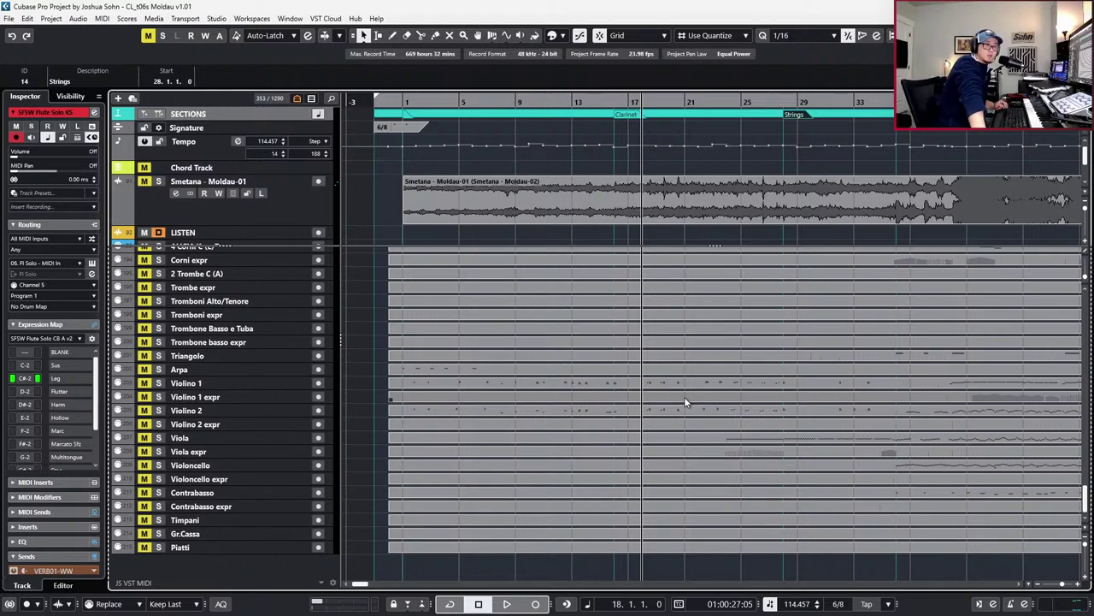
{"action": "scroll", "coordinate": [684, 402], "scroll_direction": "up", "scroll_amount": 6}
{"action": "scroll", "coordinate": [684, 402], "scroll_direction": "down", "scroll_amount": 4}
{"action": "scroll", "coordinate": [684, 402], "scroll_direction": "up", "scroll_amount": 3}
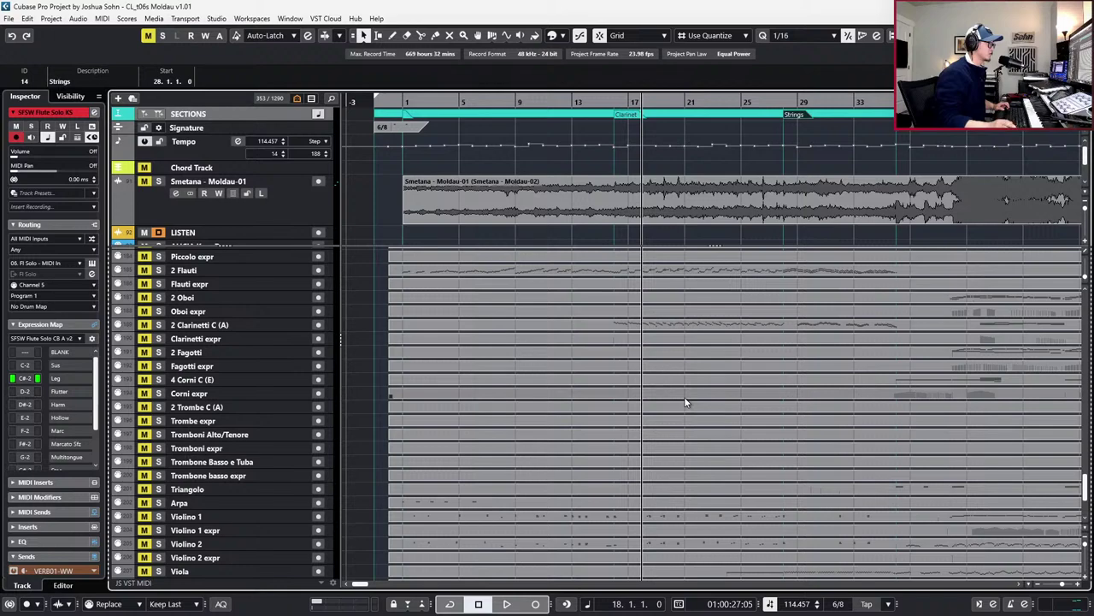
{"action": "scroll", "coordinate": [685, 402], "scroll_direction": "up", "scroll_amount": 5}
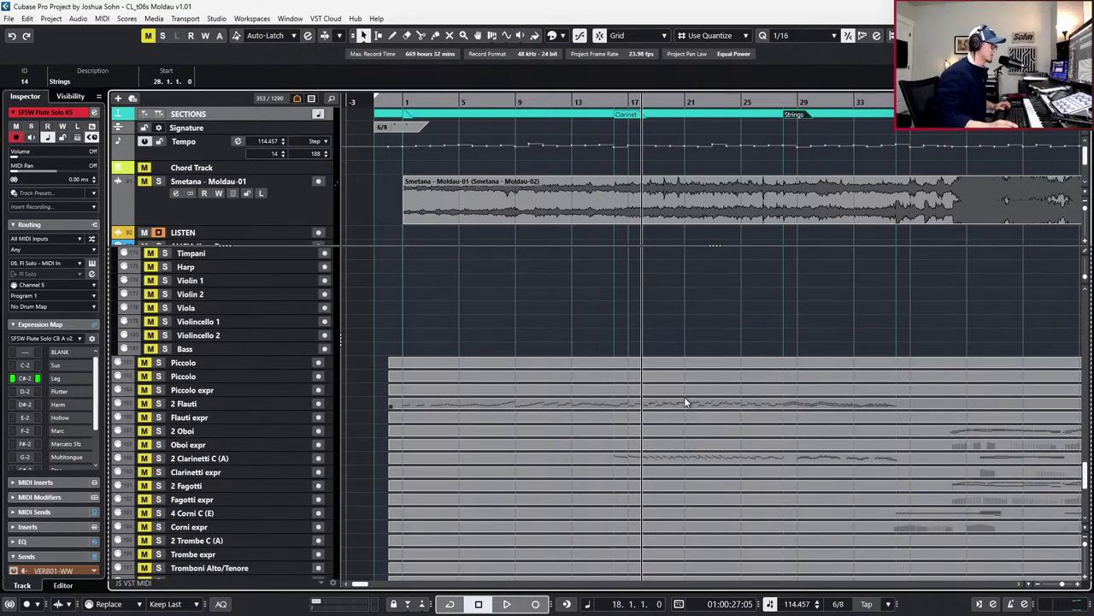
Open the 2 Flauti reference part, examine its notes around bars 4 to 13, then close it
{"action": "double_click", "coordinate": [477, 407]}
{"action": "key", "text": "h"}
{"action": "key", "text": "h"}
{"action": "key", "text": "h"}
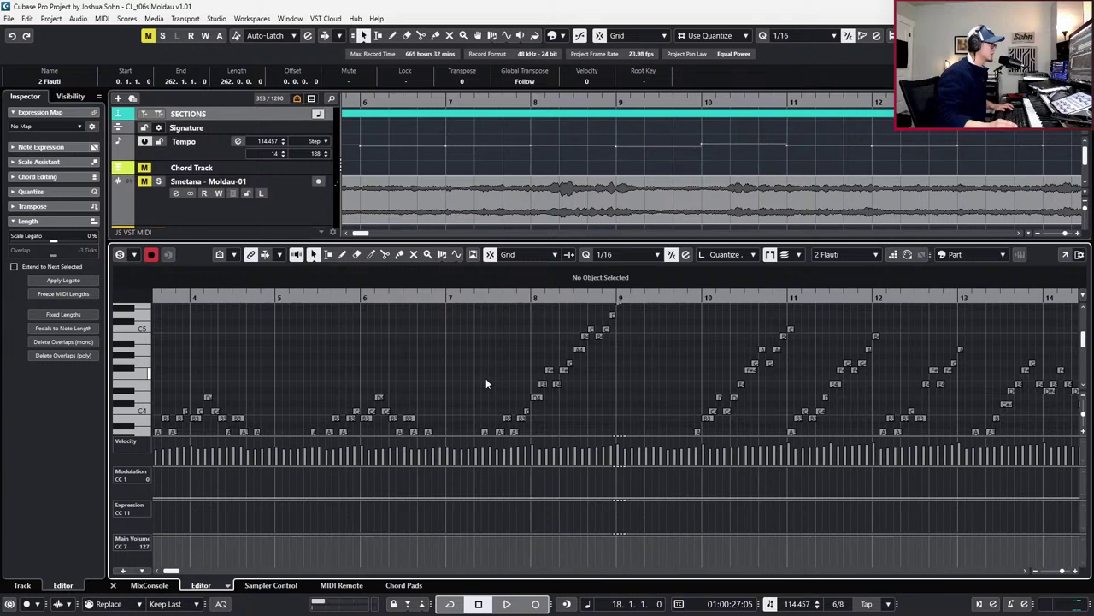
{"action": "scroll", "coordinate": [501, 379], "scroll_direction": "down", "scroll_amount": 4}
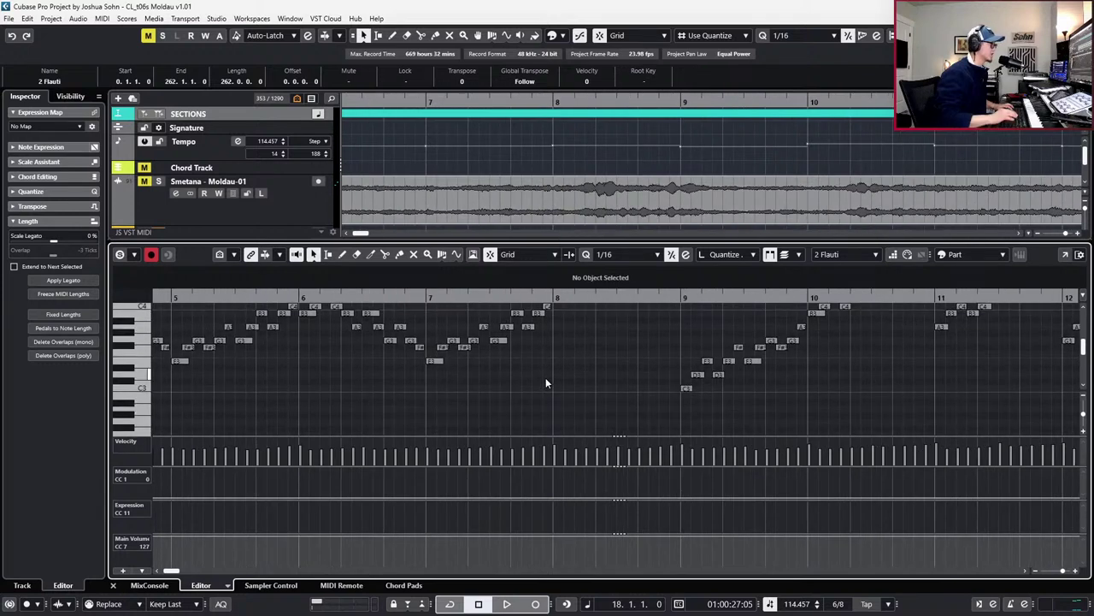
{"action": "key", "text": "Return"}
Find the SFSW Flute Solo KS part in the woodwind tracks and reopen it for note editing at bars 16 to 18
{"action": "scroll", "coordinate": [549, 393], "scroll_direction": "down", "scroll_amount": 6}
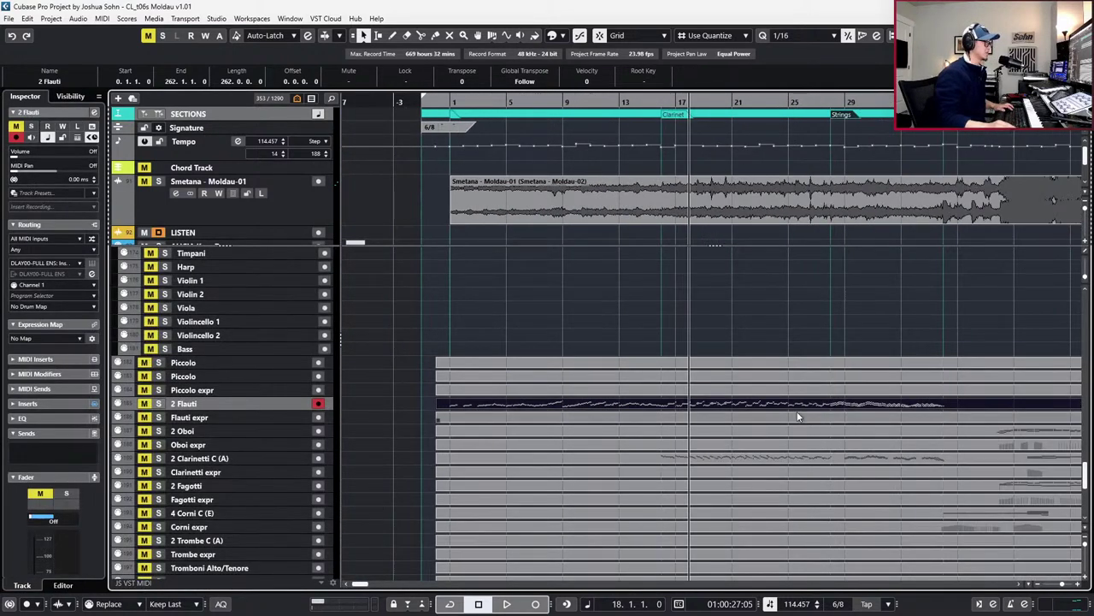
{"action": "scroll", "coordinate": [737, 447], "scroll_direction": "up", "scroll_amount": 12}
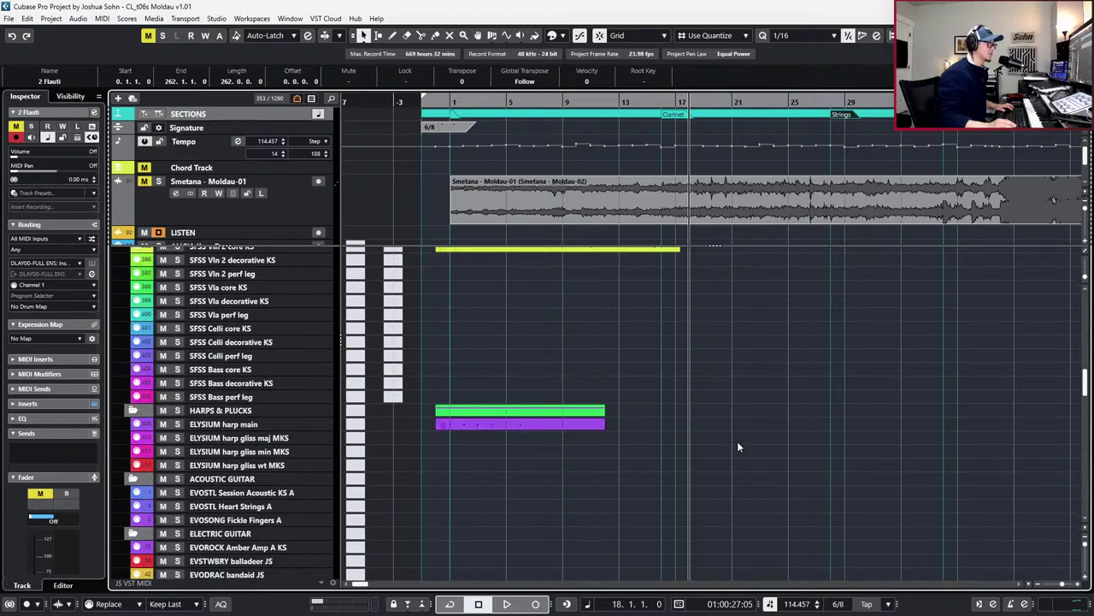
{"action": "scroll", "coordinate": [737, 442], "scroll_direction": "up", "scroll_amount": 10}
{"action": "left_click", "coordinate": [711, 410]}
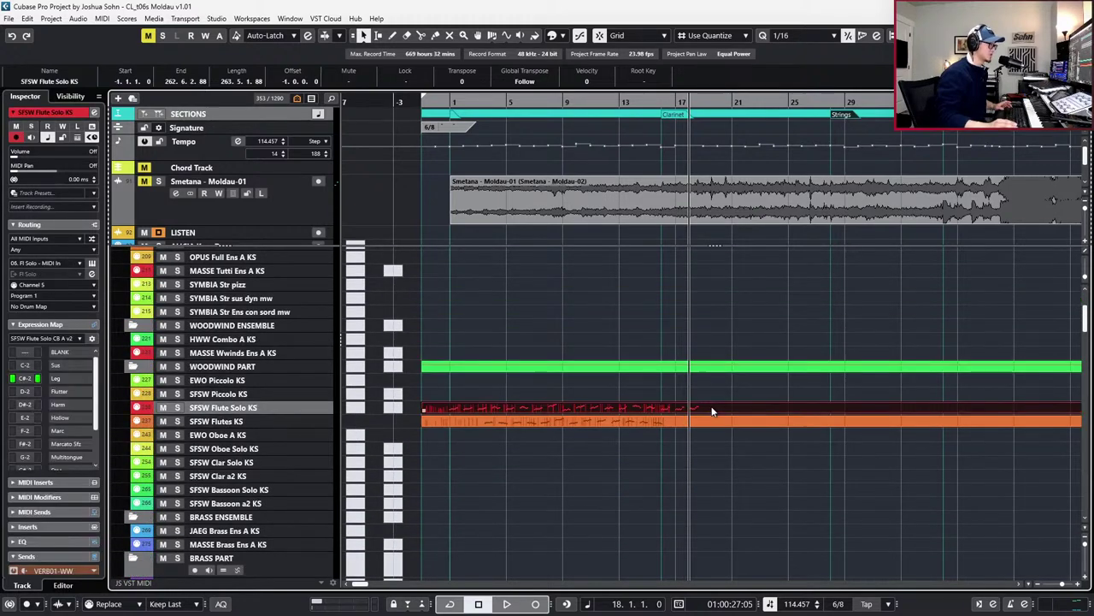
{"action": "key", "text": "Return"}
{"action": "scroll", "coordinate": [718, 383], "scroll_direction": "up", "scroll_amount": 9}
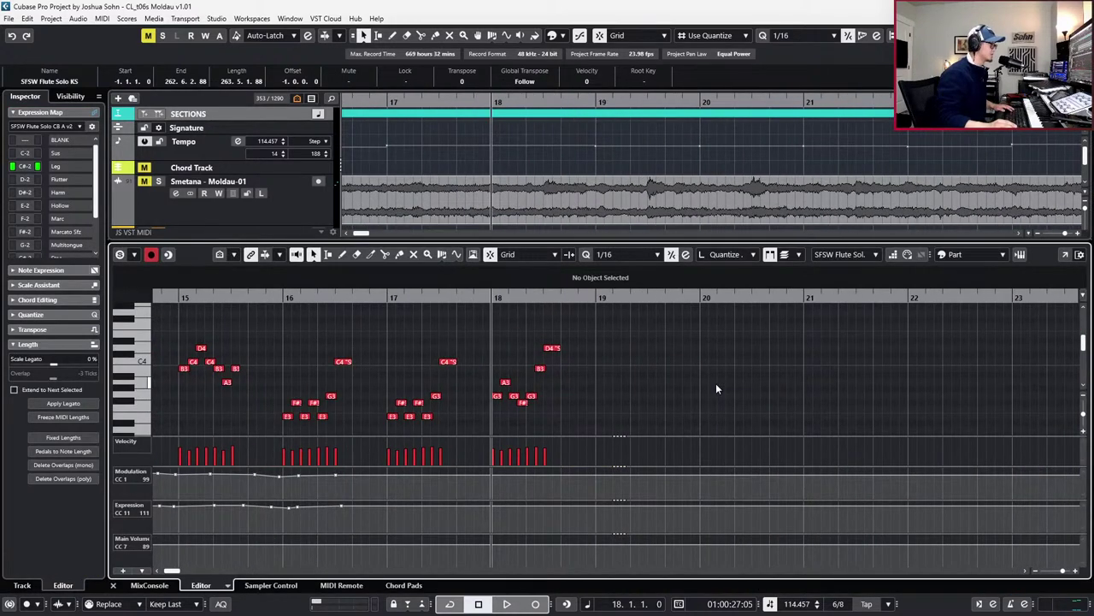
{"action": "key", "text": "h"}
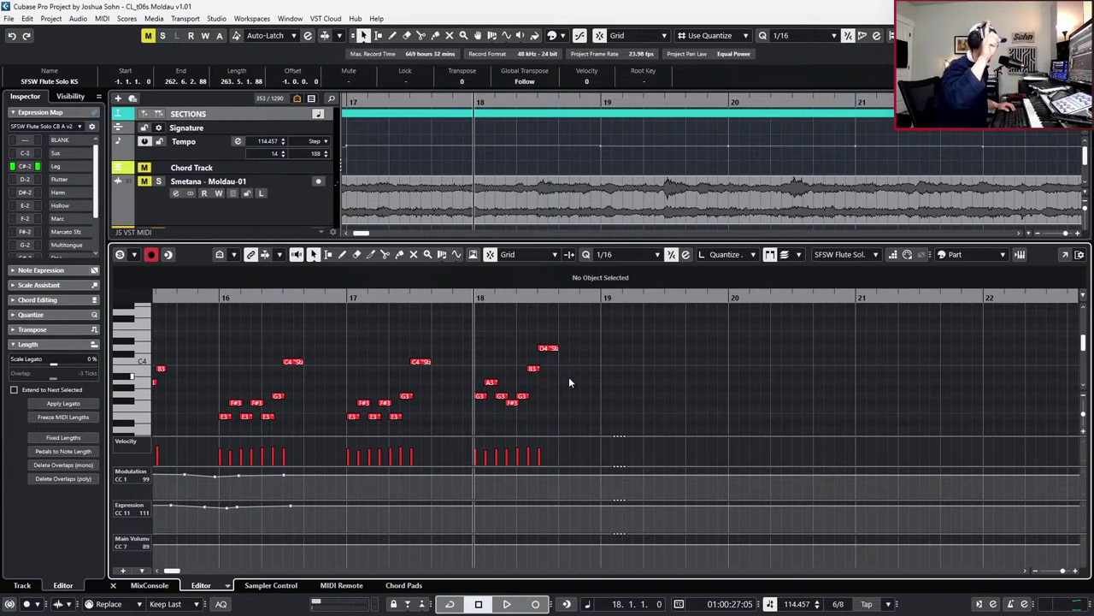
Copy the solo flute phrase from bar 18 to bar 19 and play back both bars
{"action": "left_click_drag", "start_coordinate": [467, 343], "coordinate": [618, 429]}
{"action": "key", "text": "ctrl+c"}
{"action": "key", "text": "ctrl+KP_Add"}
{"action": "key", "text": "ctrl+v"}
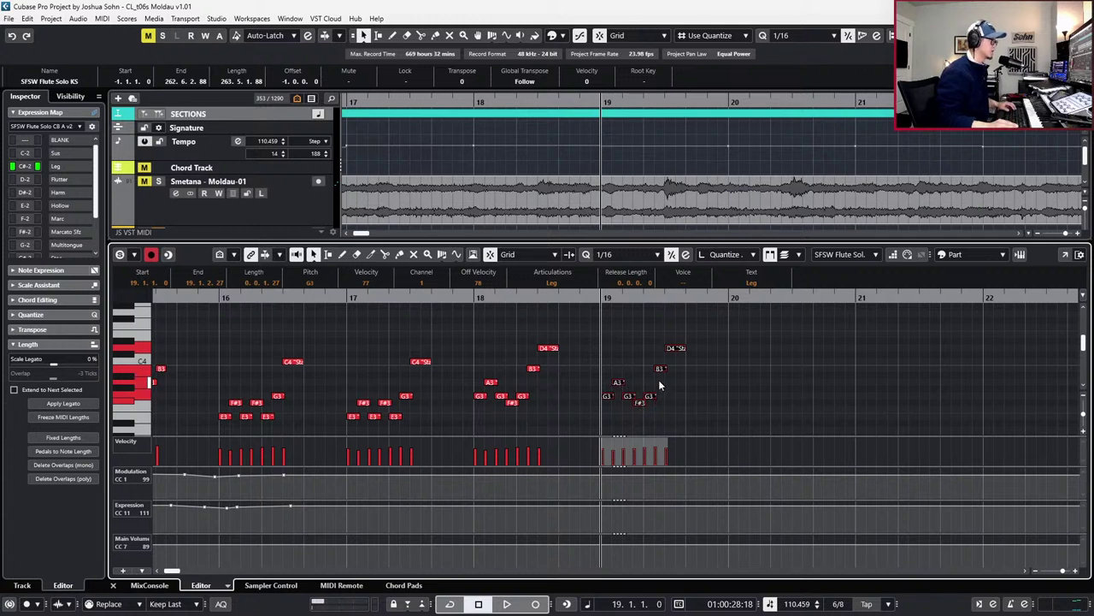
{"action": "key", "text": "KP_Subtract"}
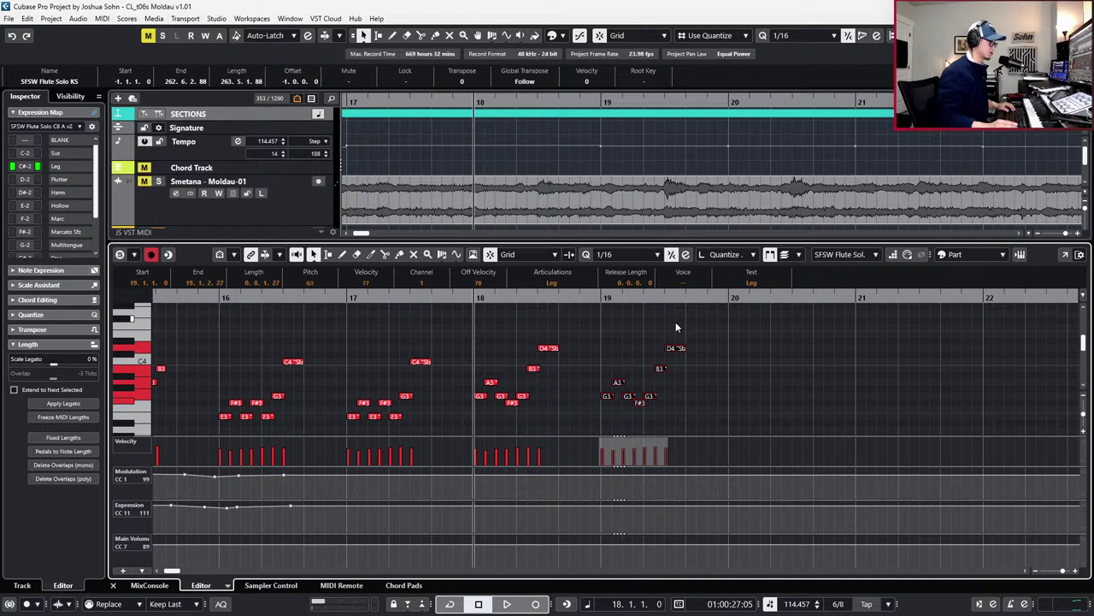
{"action": "key", "text": "space"}
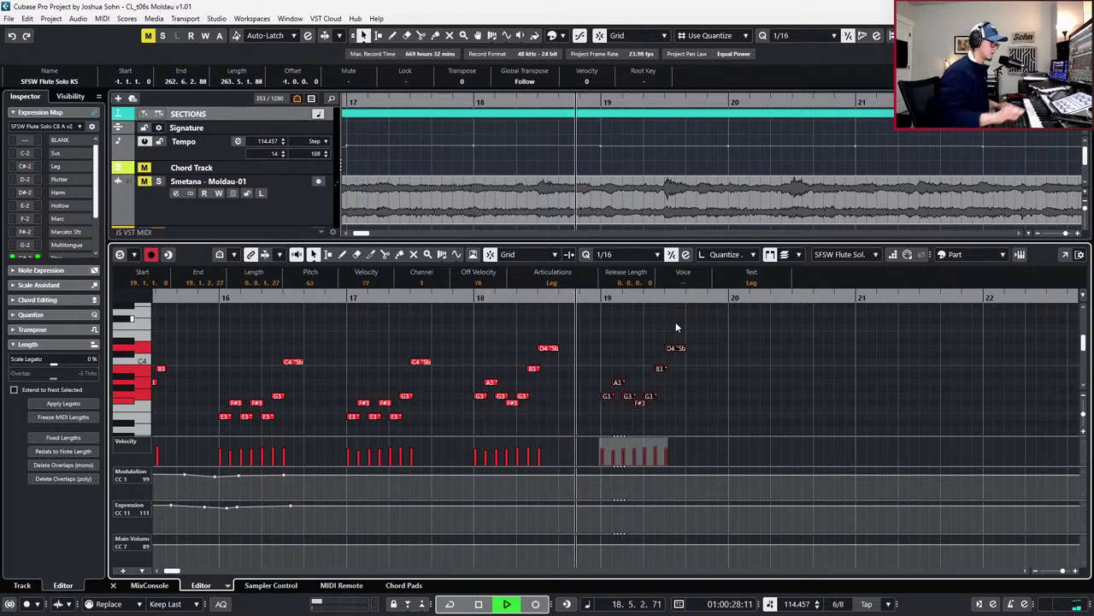
{"action": "key", "text": "space"}
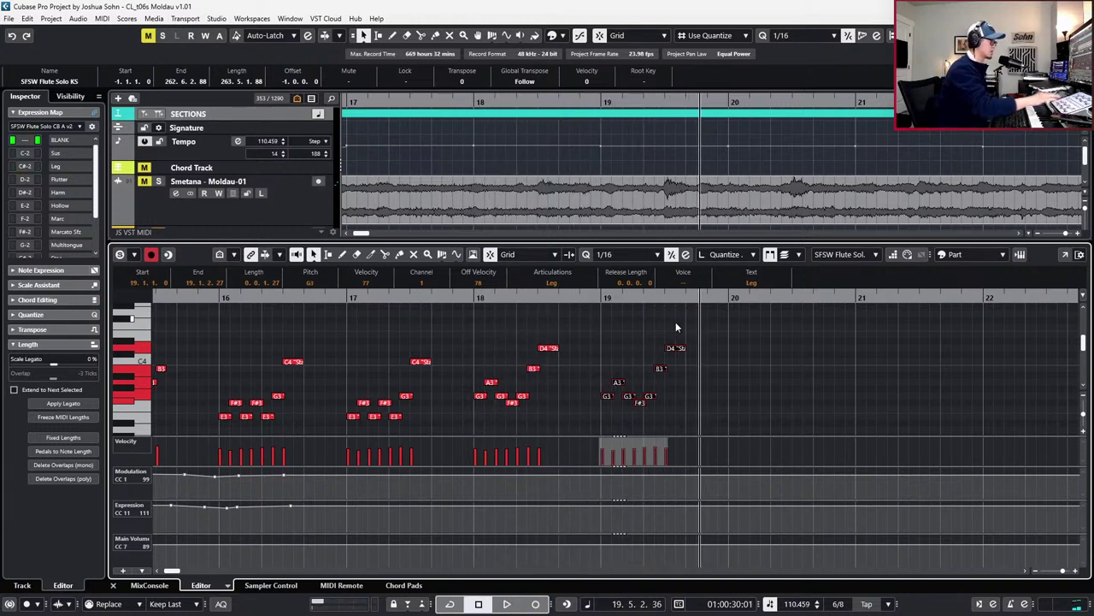
Nudge the F#3, G3 and B3 legato notes before each staccato ending in bars 18 and 19 slightly earlier, then play them back
{"action": "left_click_drag", "start_coordinate": [507, 357], "coordinate": [540, 395]}
{"action": "left_click_drag", "start_coordinate": [464, 356], "coordinate": [675, 431]}
{"action": "scroll", "coordinate": [671, 415], "scroll_direction": "up", "scroll_amount": 3, "text": "ctrl"}
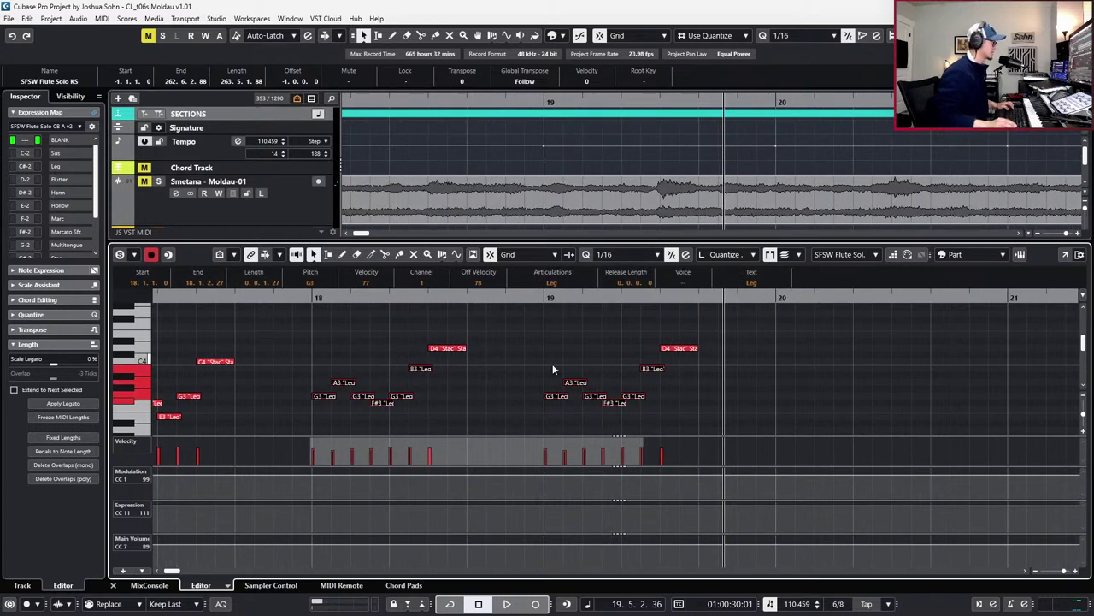
{"action": "left_click_drag", "start_coordinate": [393, 357], "coordinate": [466, 407]}
{"action": "left_click_drag", "start_coordinate": [614, 365], "coordinate": [676, 407], "text": "shift"}
{"action": "key", "text": "ctrl+Left"}
{"action": "key", "text": "space"}
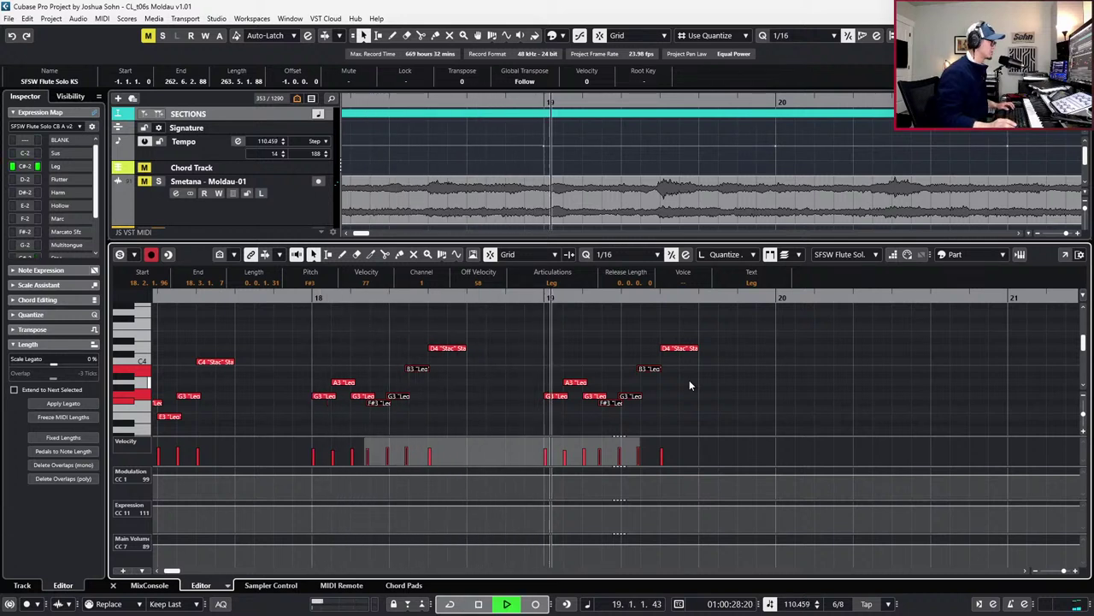
{"action": "key", "text": "space"}
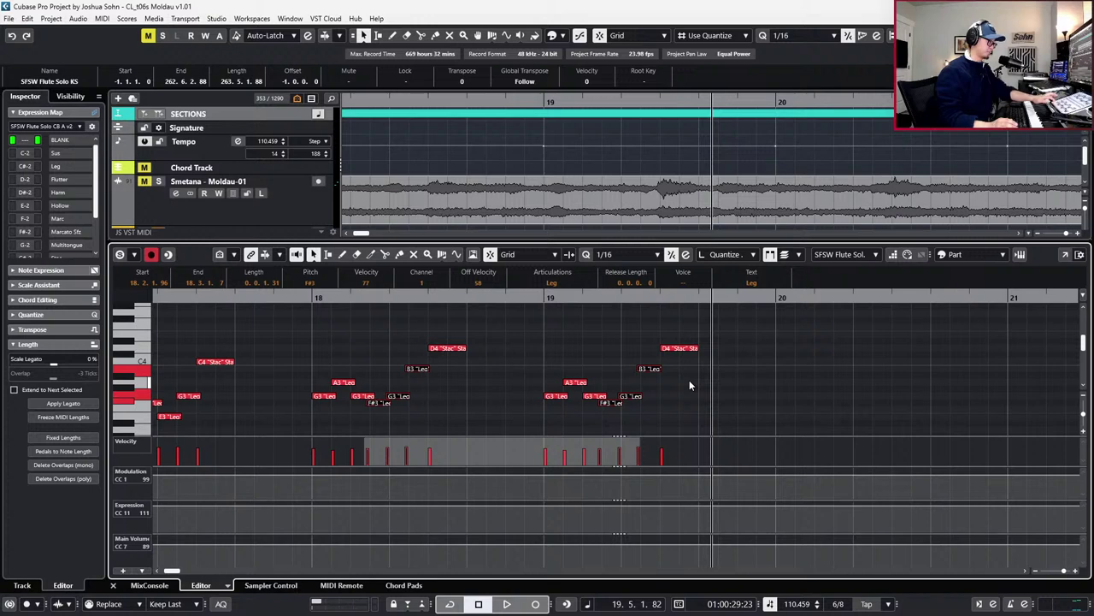
Copy the solo flute phrases of bars 18 and 19 to bars 20 and 21 and transpose the copies up five semitones
{"action": "left_click_drag", "start_coordinate": [526, 323], "coordinate": [725, 423]}
{"action": "left_click_drag", "start_coordinate": [296, 336], "coordinate": [506, 427]}
{"action": "key", "text": "ctrl+c"}
{"action": "key", "text": "KP_Add"}
{"action": "key", "text": "ctrl+v"}
{"action": "scroll", "coordinate": [575, 397], "scroll_direction": "right", "scroll_amount": 3}
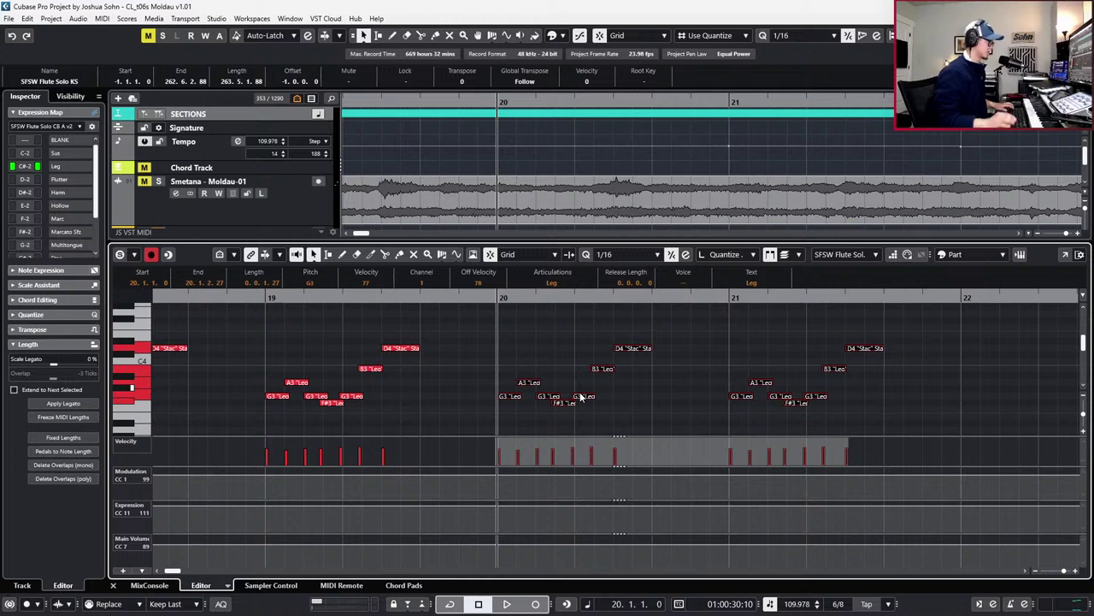
{"action": "key", "text": "Up"}
{"action": "key", "text": "Up"}
{"action": "key", "text": "Up"}
{"action": "key", "text": "Up"}
{"action": "key", "text": "Up"}
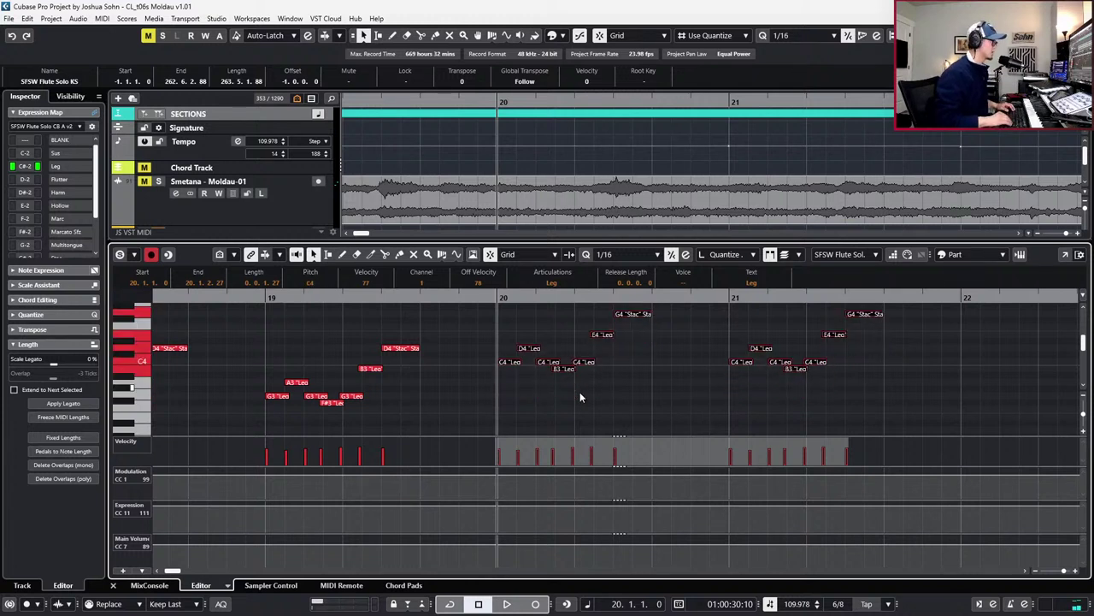
In bar 20, lower the last legato note to D4 and the staccato ending to E4, then start playback
{"action": "scroll", "coordinate": [581, 391], "scroll_direction": "up", "scroll_amount": 1}
{"action": "left_click", "coordinate": [648, 392]}
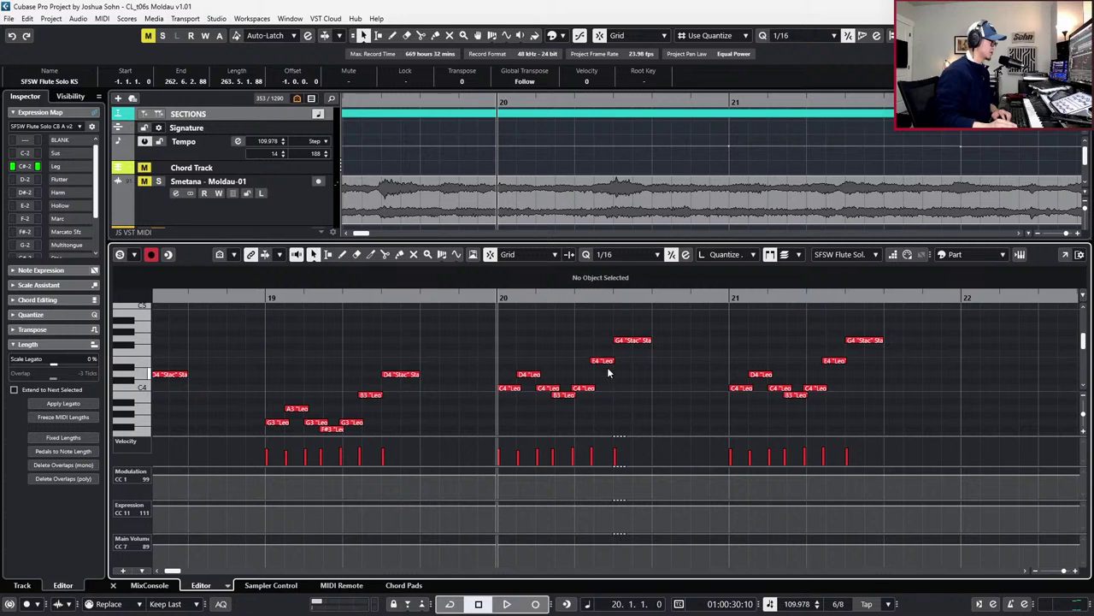
{"action": "left_click", "coordinate": [604, 360]}
{"action": "key", "text": "Down"}
{"action": "key", "text": "Down"}
{"action": "left_click", "coordinate": [647, 339]}
{"action": "key", "text": "Down"}
{"action": "key", "text": "Down"}
{"action": "key", "text": "Down"}
{"action": "key", "text": "space"}
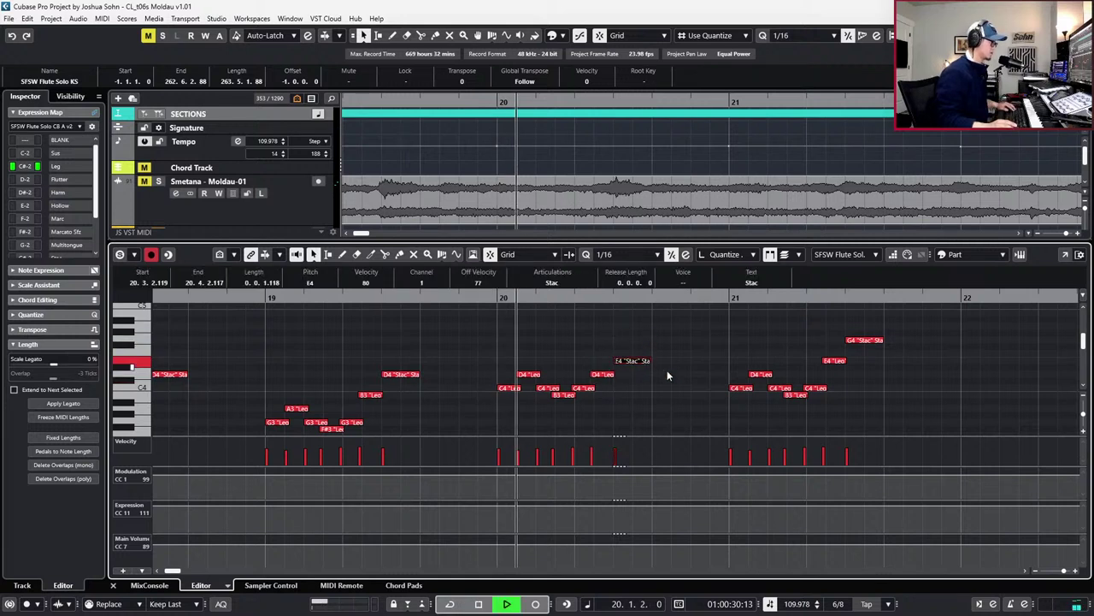
Replace the solo flute phrase in bar 21 with a copy of the bar 20 phrase and play it back
{"action": "key", "text": "space"}
{"action": "left_click_drag", "start_coordinate": [552, 330], "coordinate": [350, 418]}
{"action": "key", "text": "Delete"}
{"action": "left_click", "coordinate": [322, 390], "text": "shift"}
{"action": "key", "text": "ctrl+c"}
{"action": "key", "text": "ctrl+KP_Add"}
{"action": "key", "text": "ctrl+v"}
{"action": "key", "text": "space"}
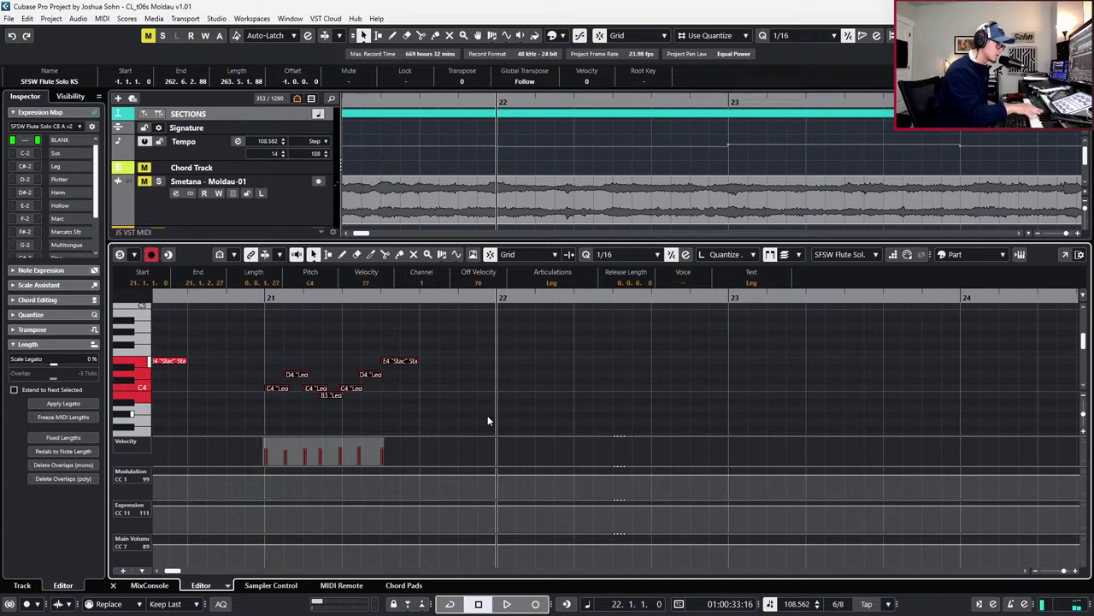
Copy the solo flute phrase from bar 18 to bar 22
{"action": "scroll", "coordinate": [386, 376], "scroll_direction": "down", "scroll_amount": 3}
{"action": "scroll", "coordinate": [413, 381], "scroll_direction": "left", "scroll_amount": 2}
{"action": "scroll", "coordinate": [384, 367], "scroll_direction": "down", "scroll_amount": 1}
{"action": "scroll", "coordinate": [282, 335], "scroll_direction": "left", "scroll_amount": 1}
{"action": "scroll", "coordinate": [247, 337], "scroll_direction": "right", "scroll_amount": 2}
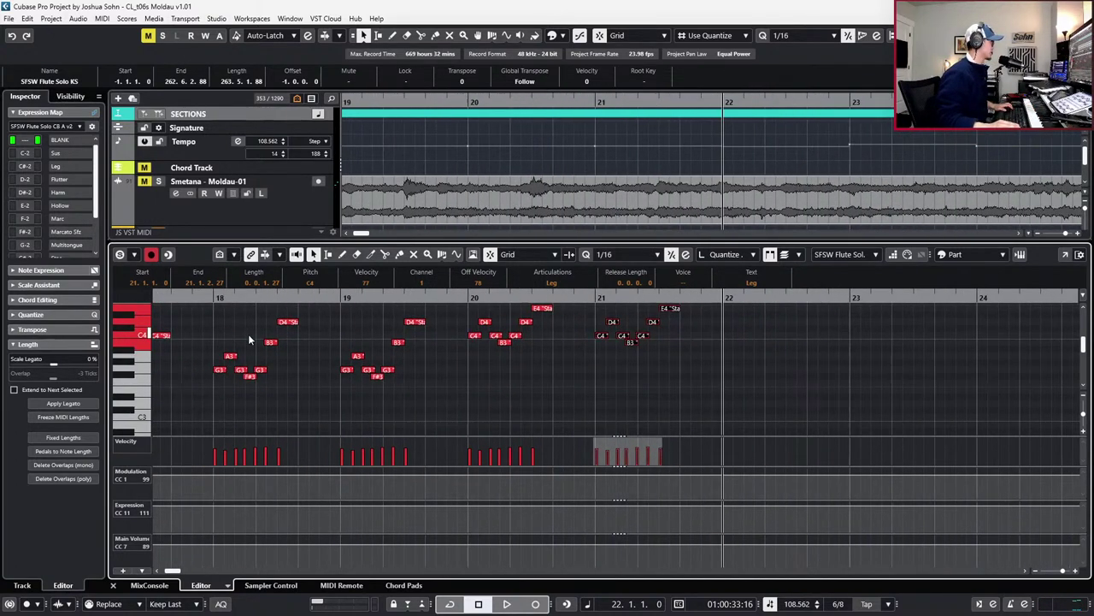
{"action": "left_click_drag", "start_coordinate": [195, 316], "coordinate": [304, 378]}
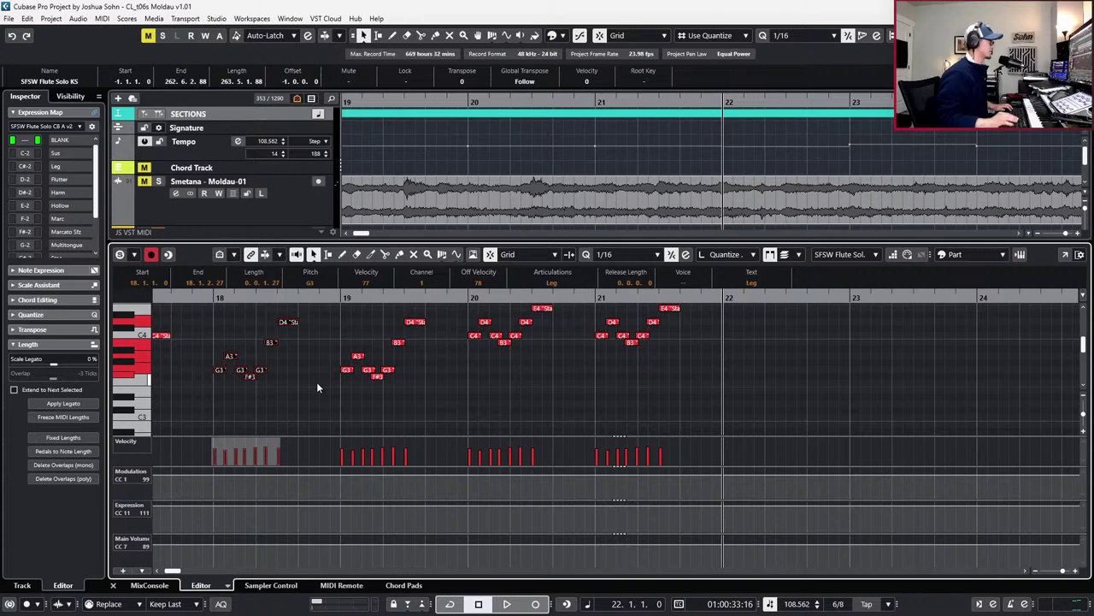
{"action": "key", "text": "ctrl+c"}
{"action": "key", "text": "ctrl+v"}
{"action": "key", "text": "h"}
{"action": "key", "text": "h"}
{"action": "key", "text": "h"}
{"action": "key", "text": "h"}
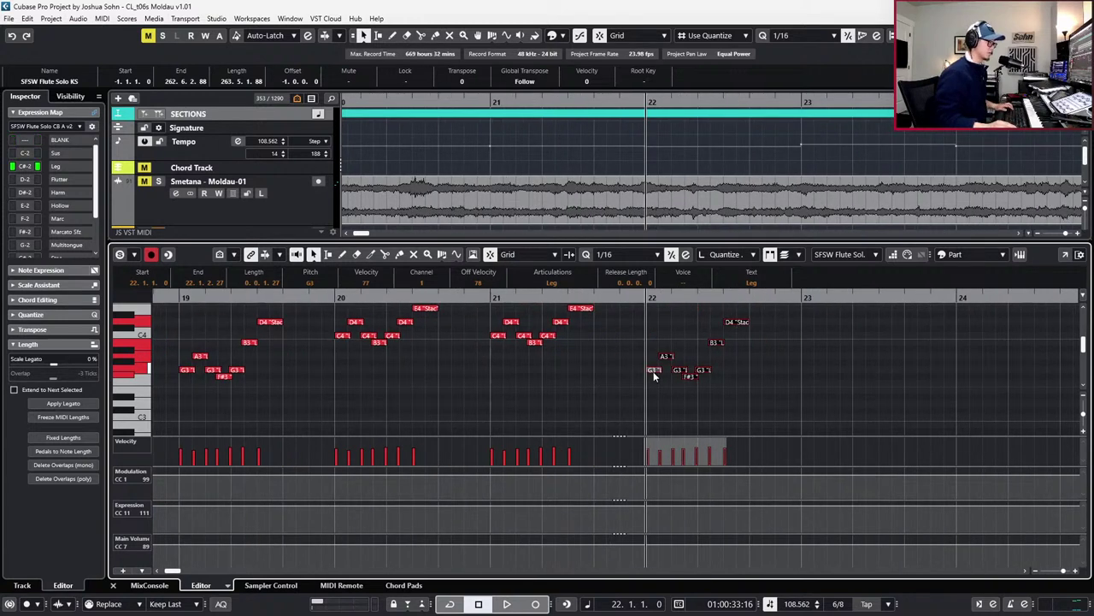
{"action": "key", "text": "h"}
In bar 22, lower the first legato note to E3 and nudge the last G3, B3 and D4 notes slightly later
{"action": "left_click_drag", "start_coordinate": [646, 369], "coordinate": [647, 397]}
{"action": "key", "text": "Up"}
{"action": "left_click", "coordinate": [689, 358]}
{"action": "left_click", "coordinate": [700, 369]}
{"action": "key", "text": "Left"}
{"action": "left_click", "coordinate": [783, 342], "text": "shift"}
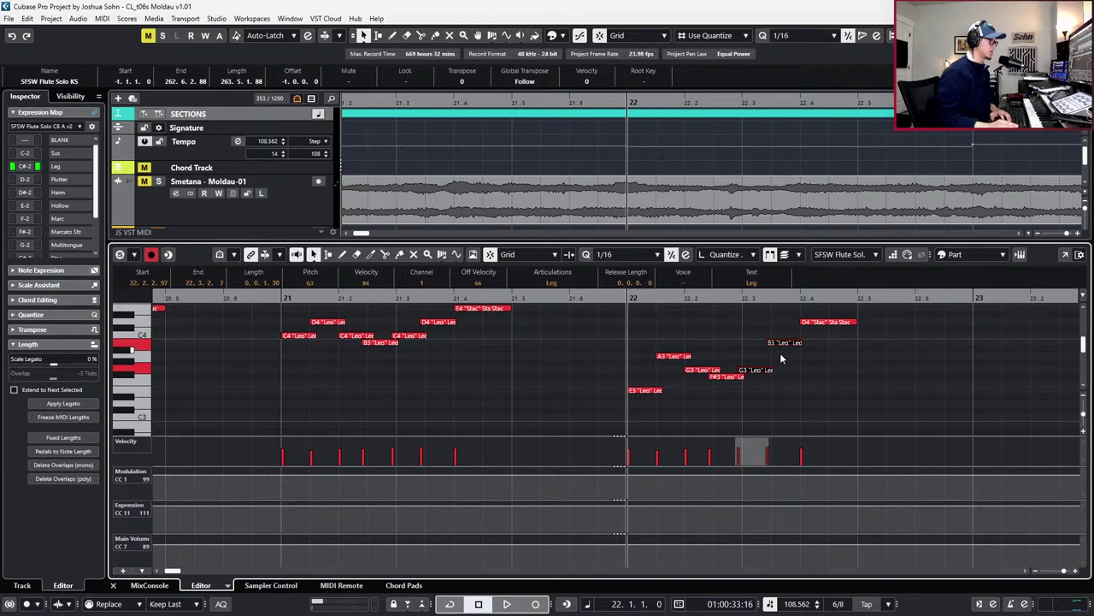
{"action": "left_click", "coordinate": [802, 321], "text": "shift"}
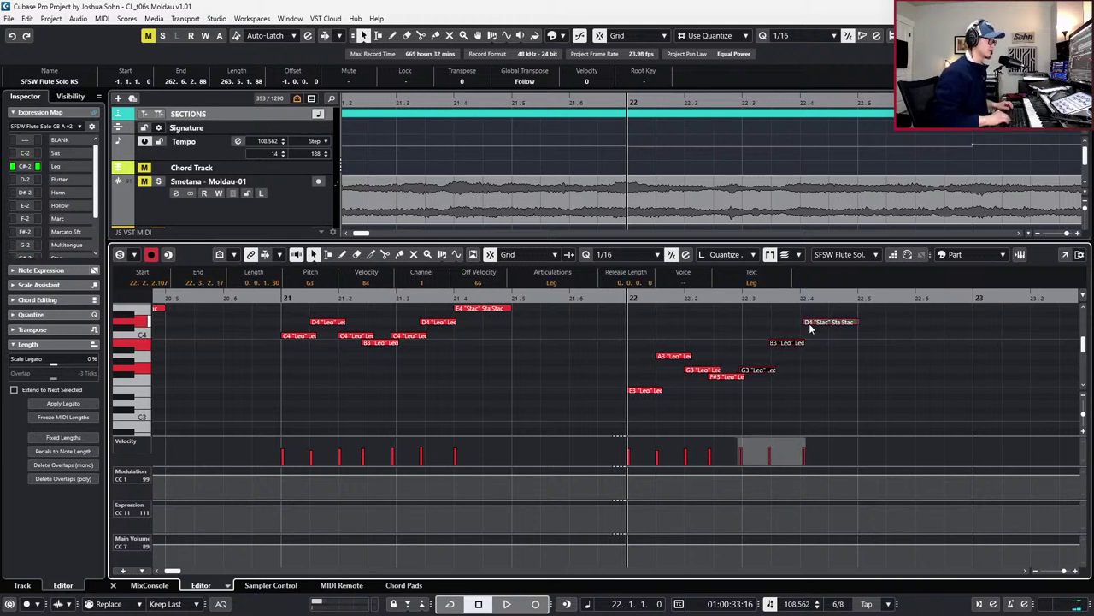
{"action": "scroll", "coordinate": [797, 344], "scroll_direction": "right", "scroll_amount": 2}
{"action": "left_click", "coordinate": [750, 400]}
{"action": "scroll", "coordinate": [735, 408], "scroll_direction": "up", "scroll_amount": 2}
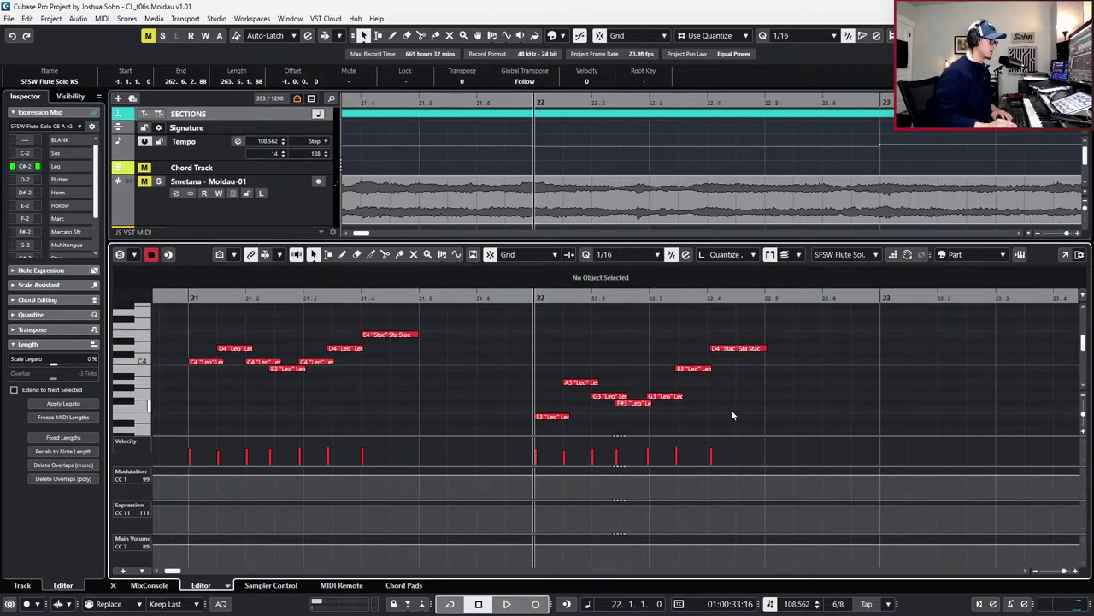
Raise the staccato ending of bar 22 to E4, nudge it slightly earlier and play the bar back
{"action": "left_click", "coordinate": [665, 396]}
{"action": "left_click", "coordinate": [738, 346]}
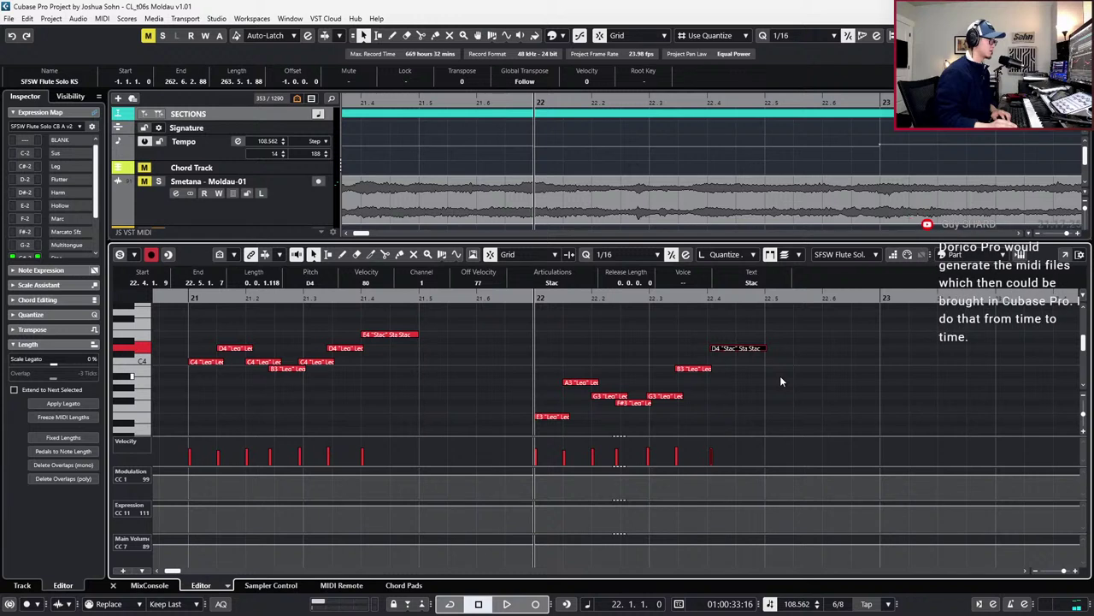
{"action": "key", "text": "Up"}
{"action": "key", "text": "Up"}
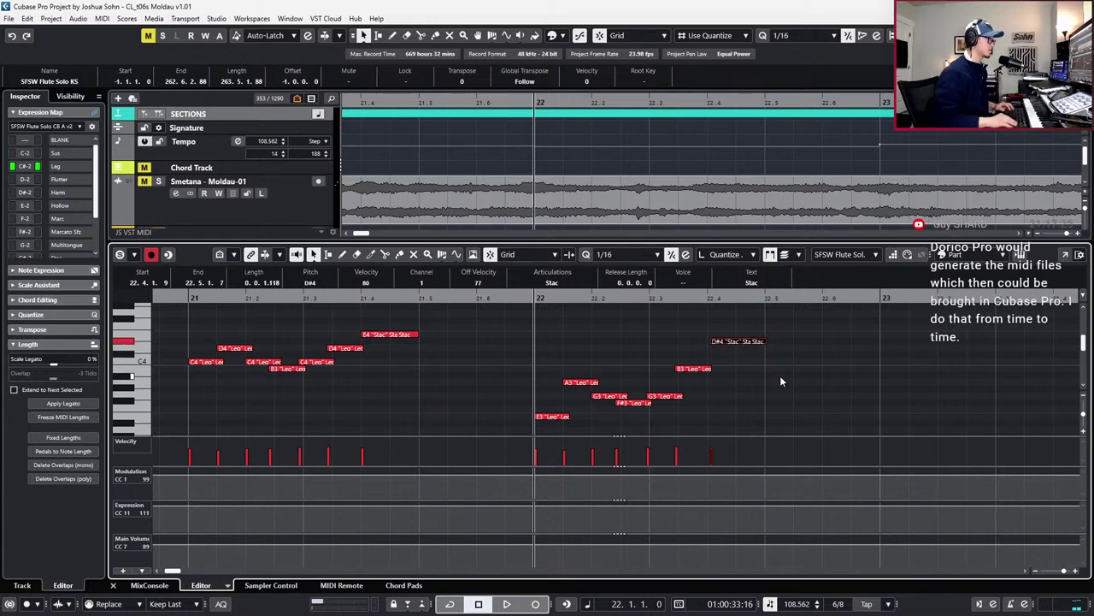
{"action": "key", "text": "space"}
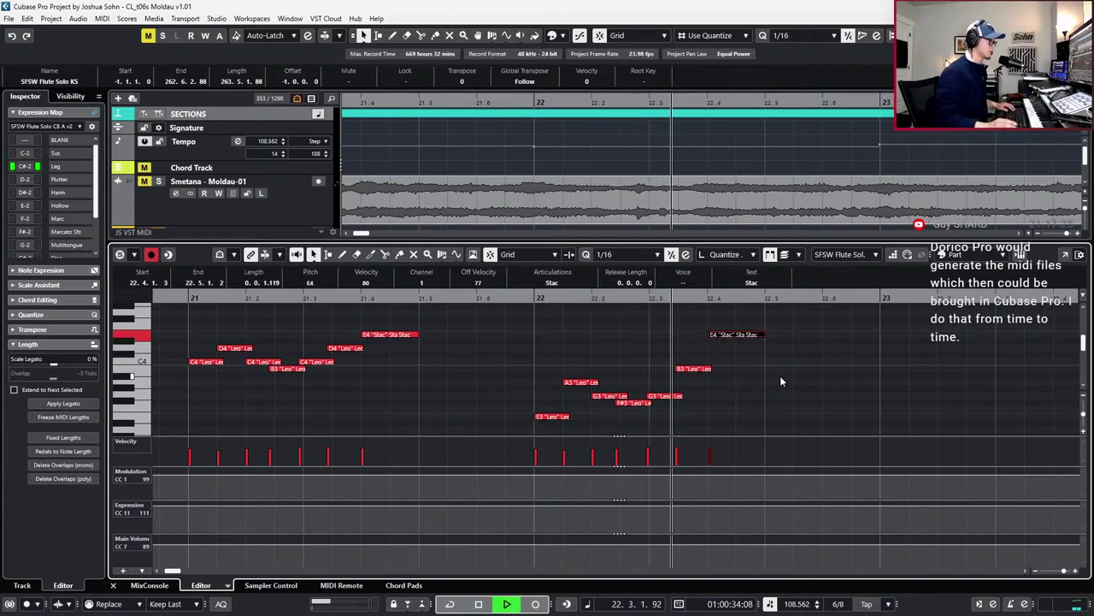
{"action": "key", "text": "space"}
{"action": "key", "text": "ctrl+Left"}
{"action": "key", "text": "l"}
{"action": "key", "text": "ctrl+KP_Subtract"}
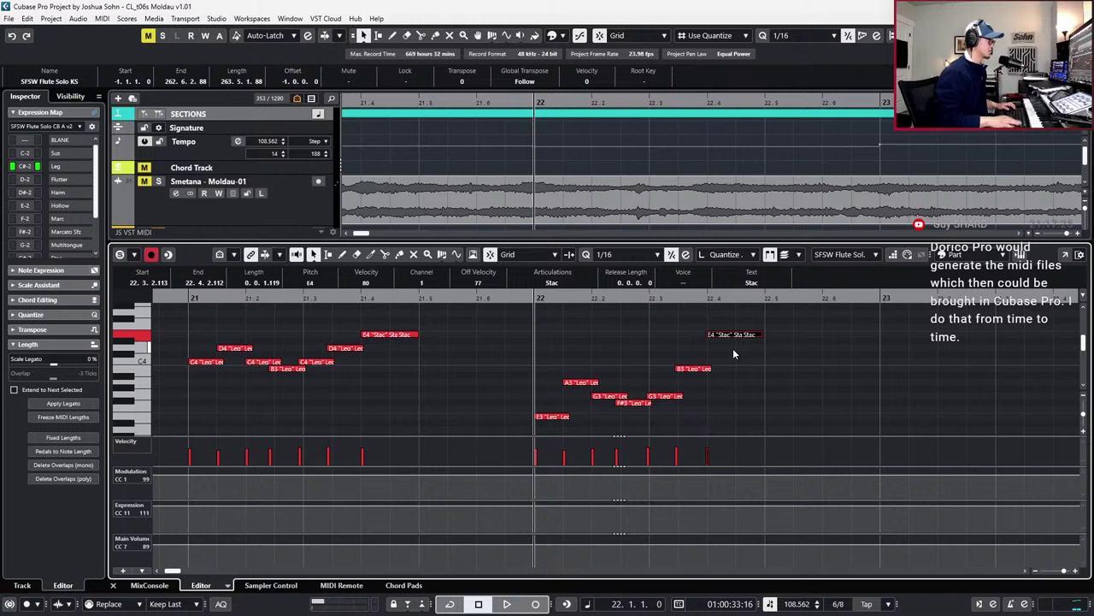
{"action": "key", "text": "space"}
{"action": "key", "text": "space"}
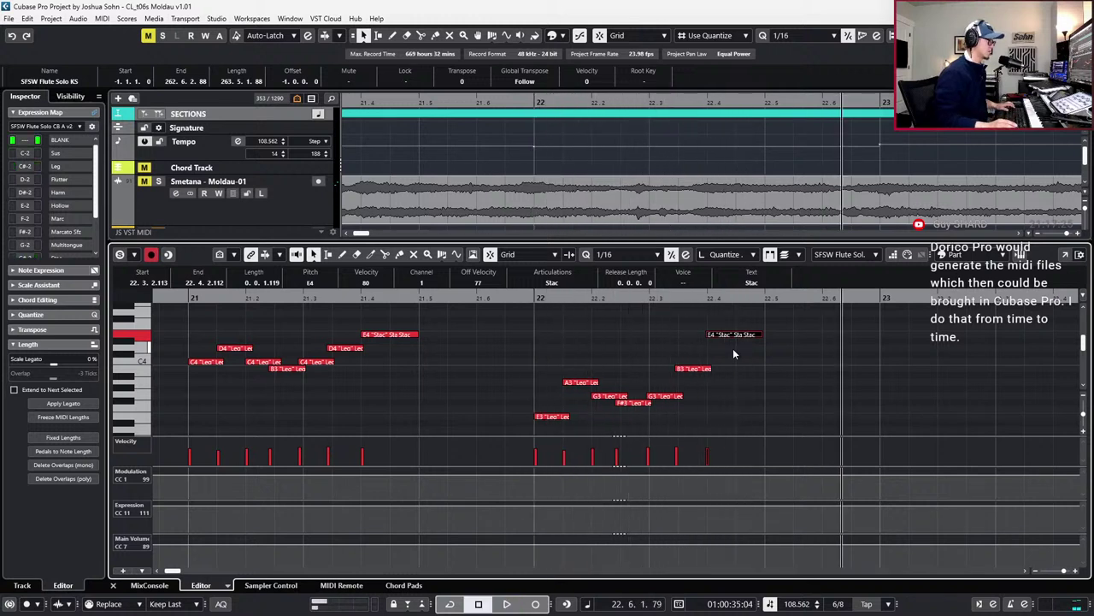
Copy the solo flute phrase from bar 22 to bar 23 and play it back
{"action": "key", "text": "g"}
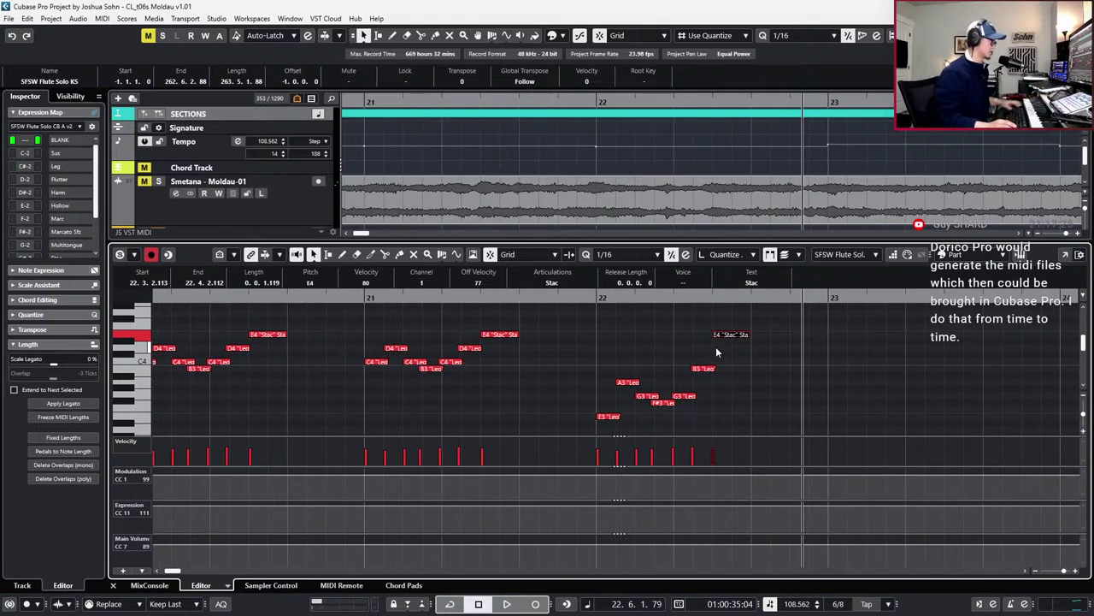
{"action": "left_click_drag", "start_coordinate": [597, 337], "coordinate": [778, 430]}
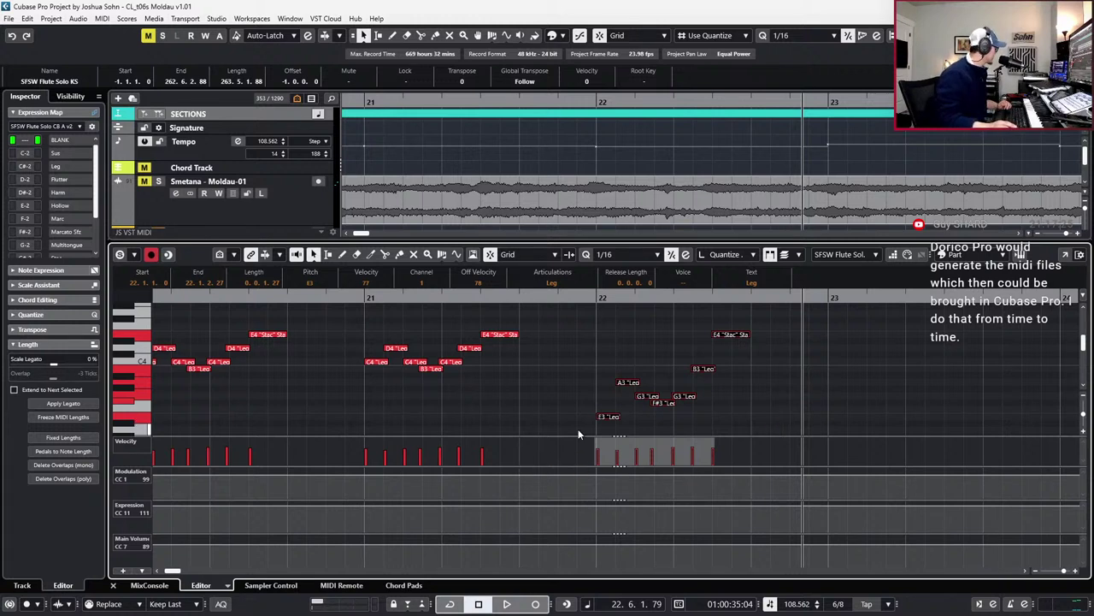
{"action": "left_click", "coordinate": [624, 383]}
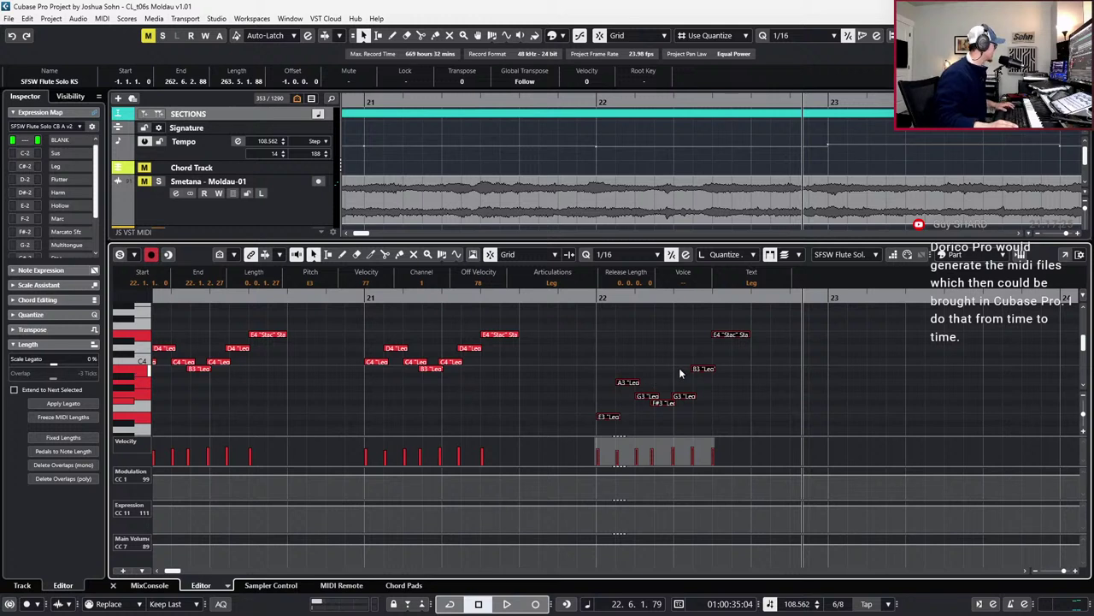
{"action": "scroll", "coordinate": [686, 361], "scroll_direction": "down", "scroll_amount": 1}
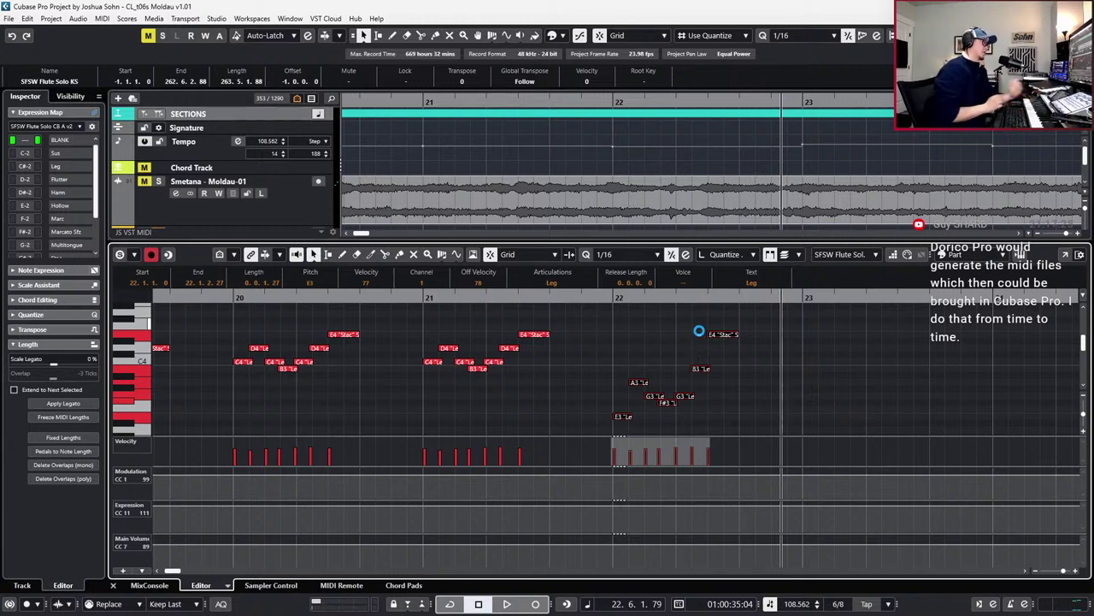
{"action": "key", "text": "l"}
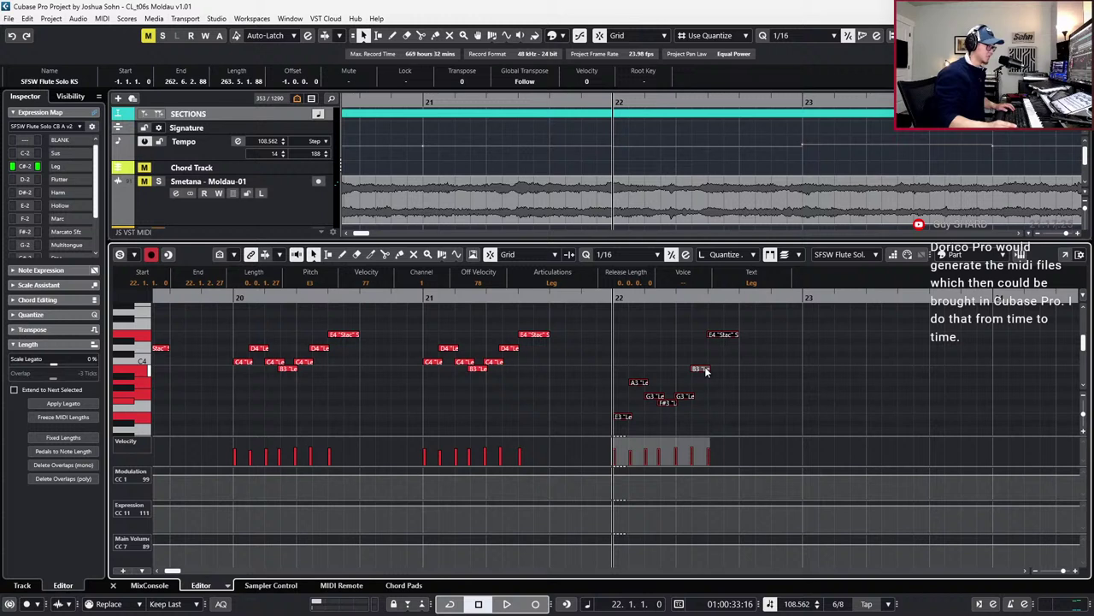
{"action": "scroll", "coordinate": [704, 370], "scroll_direction": "right", "scroll_amount": 2}
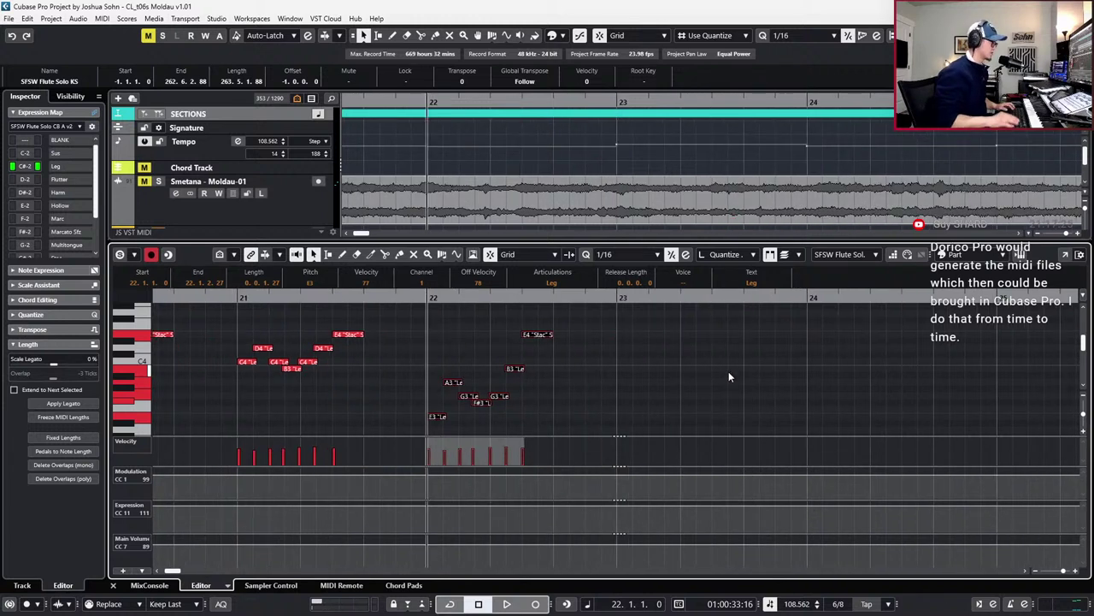
{"action": "key", "text": "KP_Add"}
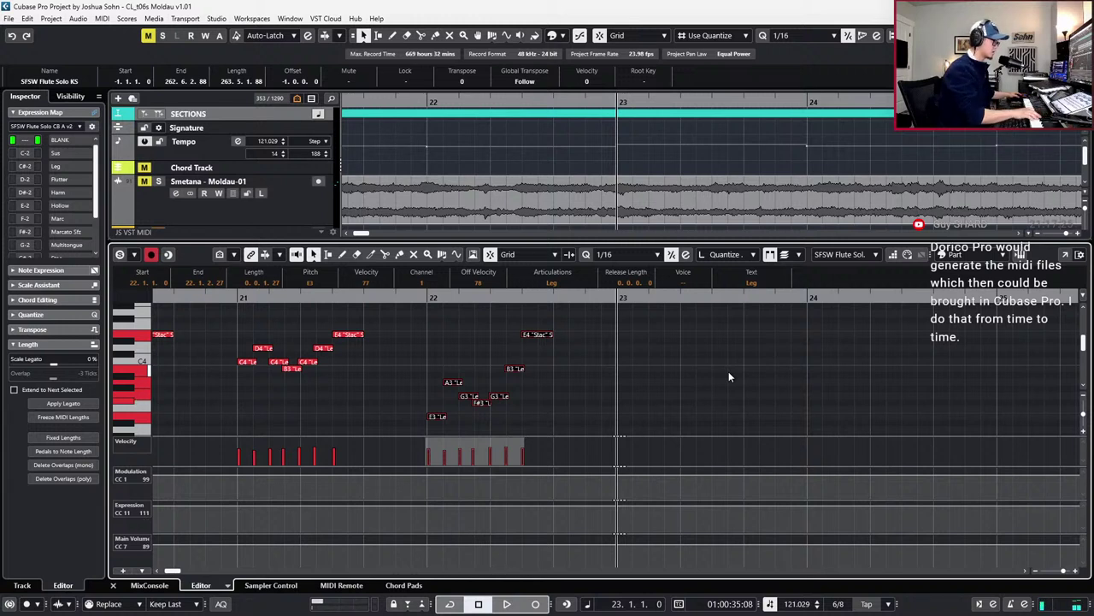
{"action": "left_click_drag", "start_coordinate": [388, 318], "coordinate": [643, 449]}
{"action": "key", "text": "ctrl+c"}
{"action": "key", "text": "ctrl+v"}
{"action": "key", "text": "space"}
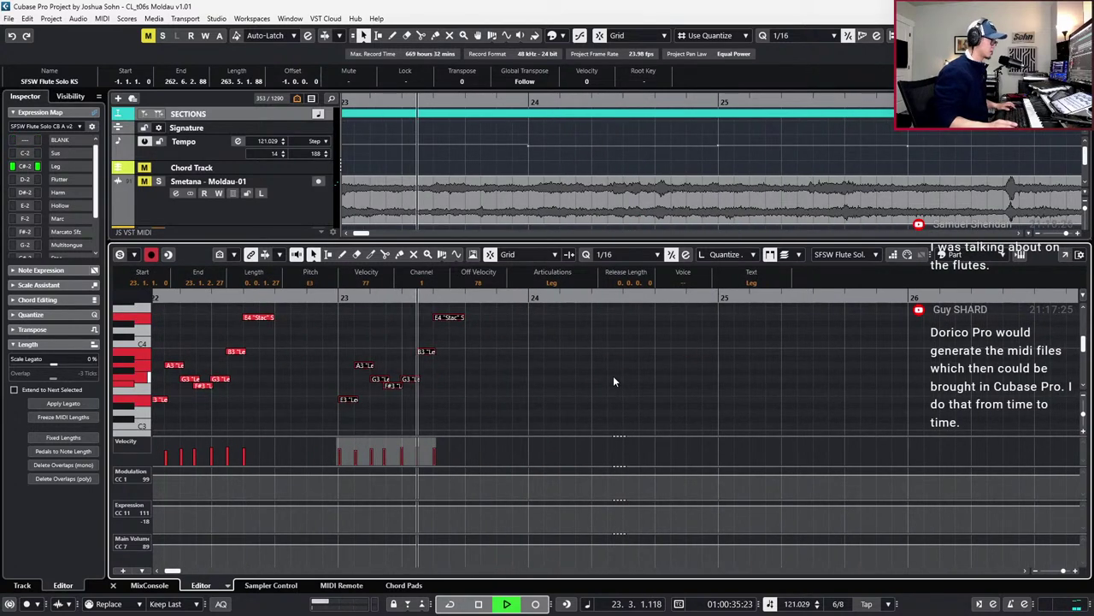
{"action": "key", "text": "space"}
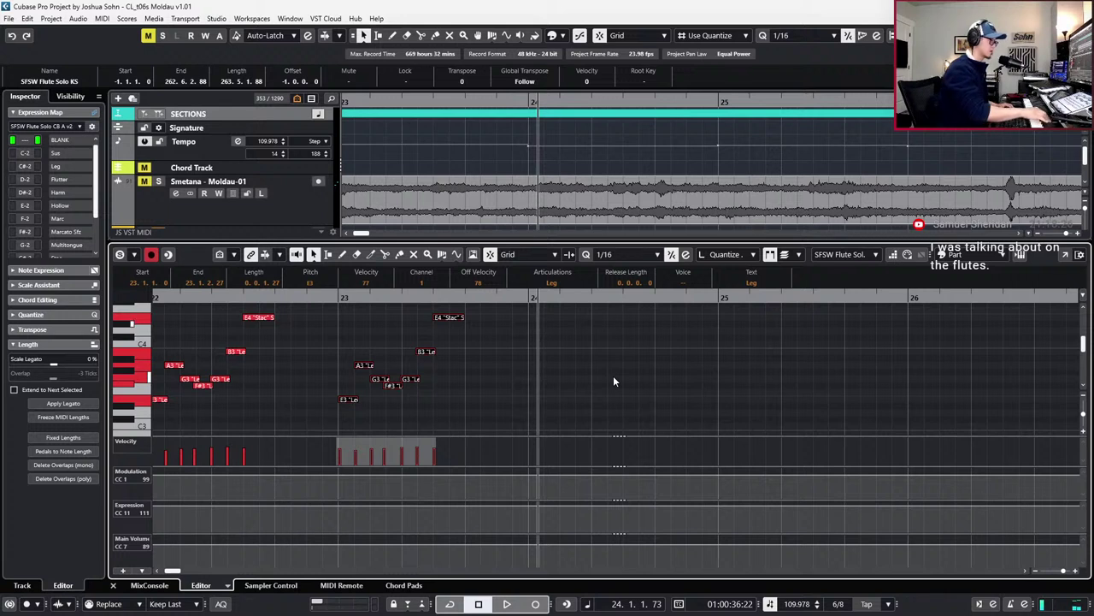
Copy the flute phrase from bar 21 to bar 24 and transpose the copy up three semitones
{"action": "scroll", "coordinate": [579, 360], "scroll_direction": "up", "scroll_amount": 3}
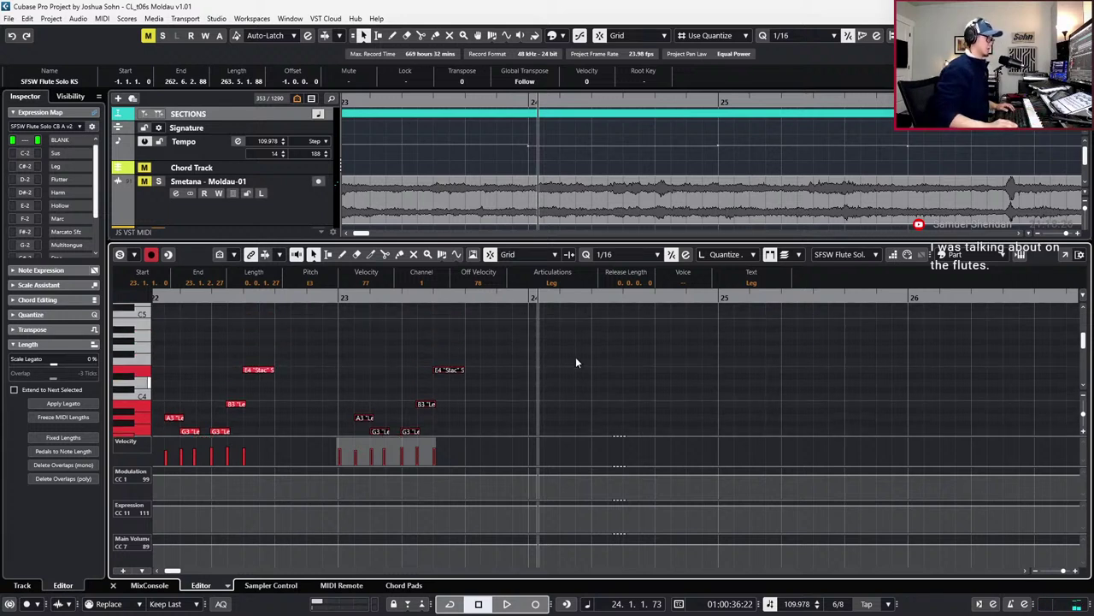
{"action": "left_click_drag", "start_coordinate": [504, 351], "coordinate": [334, 428]}
{"action": "scroll", "coordinate": [334, 428], "scroll_direction": "left", "scroll_amount": 4}
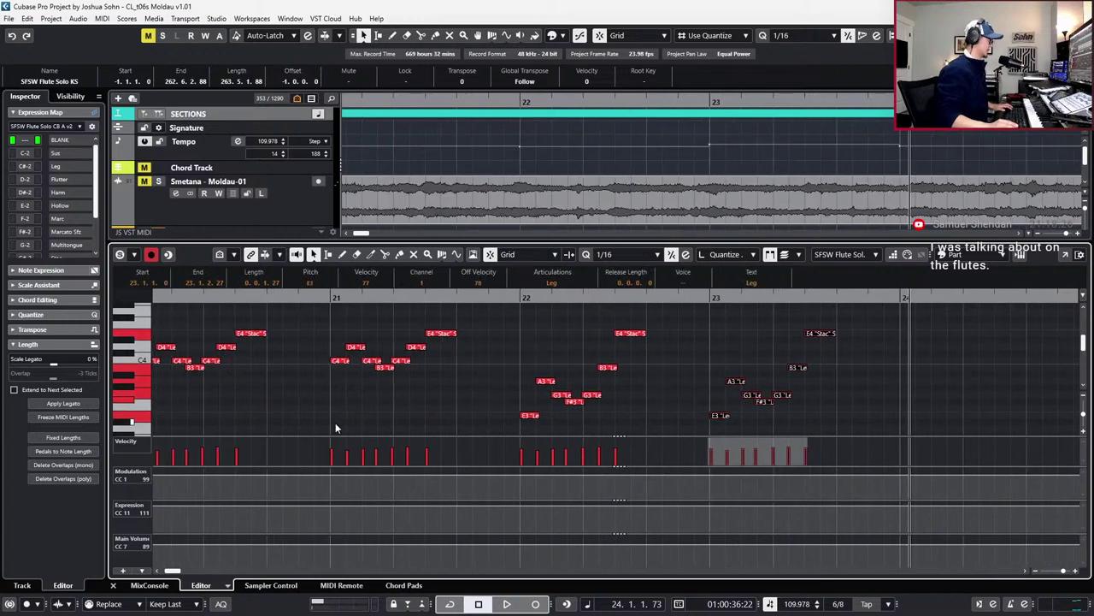
{"action": "left_click_drag", "start_coordinate": [309, 327], "coordinate": [445, 374]}
{"action": "key", "text": "ctrl+c"}
{"action": "key", "text": "KP_Subtract"}
{"action": "key", "text": "ctrl+v"}
{"action": "key", "text": "Up"}
{"action": "key", "text": "Up"}
{"action": "key", "text": "Up"}
{"action": "key", "text": "Up"}
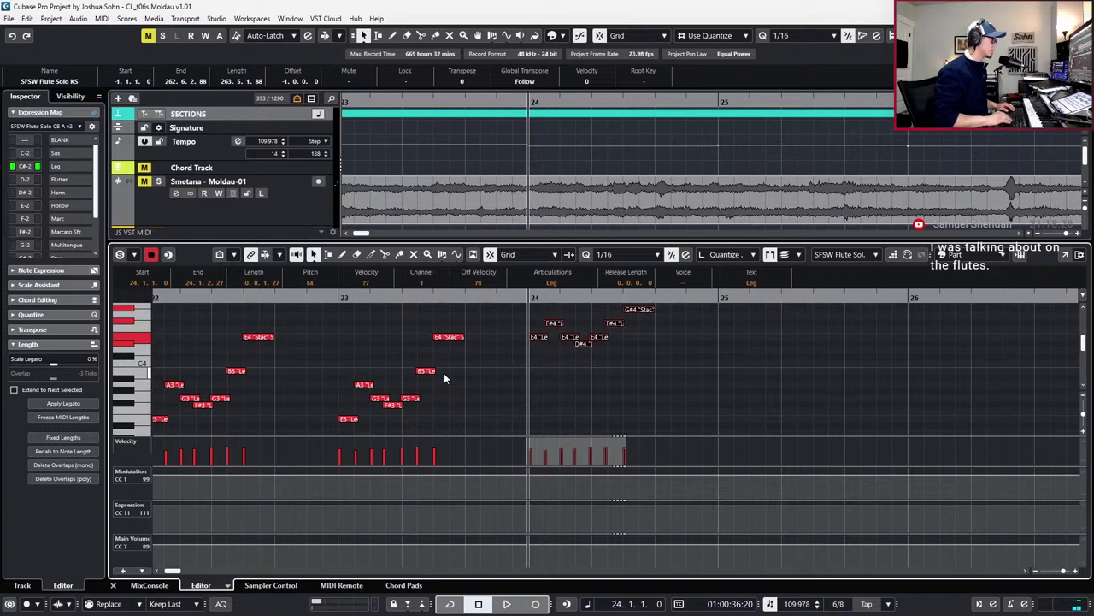
{"action": "key", "text": "Down"}
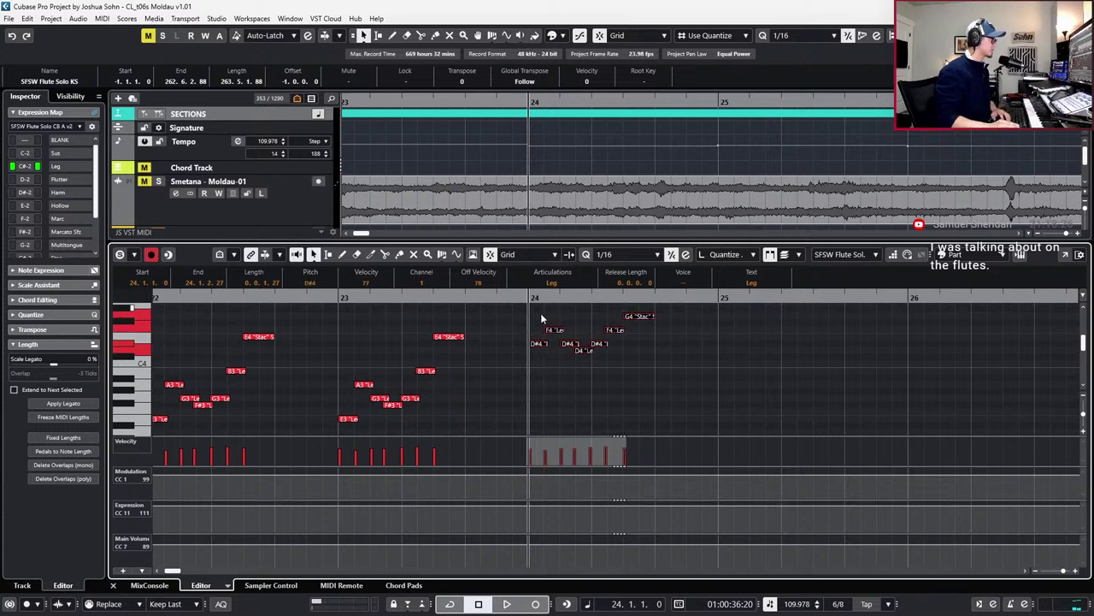
In bar 24, lower the second and sixth legato notes to E4 and the fourth to C#4
{"action": "left_click", "coordinate": [554, 330]}
{"action": "key", "text": "Down"}
{"action": "left_click", "coordinate": [586, 382]}
{"action": "left_click", "coordinate": [586, 352]}
{"action": "key", "text": "Down"}
{"action": "left_click_drag", "start_coordinate": [593, 333], "coordinate": [601, 350]}
{"action": "left_click", "coordinate": [614, 330]}
{"action": "key", "text": "Down"}
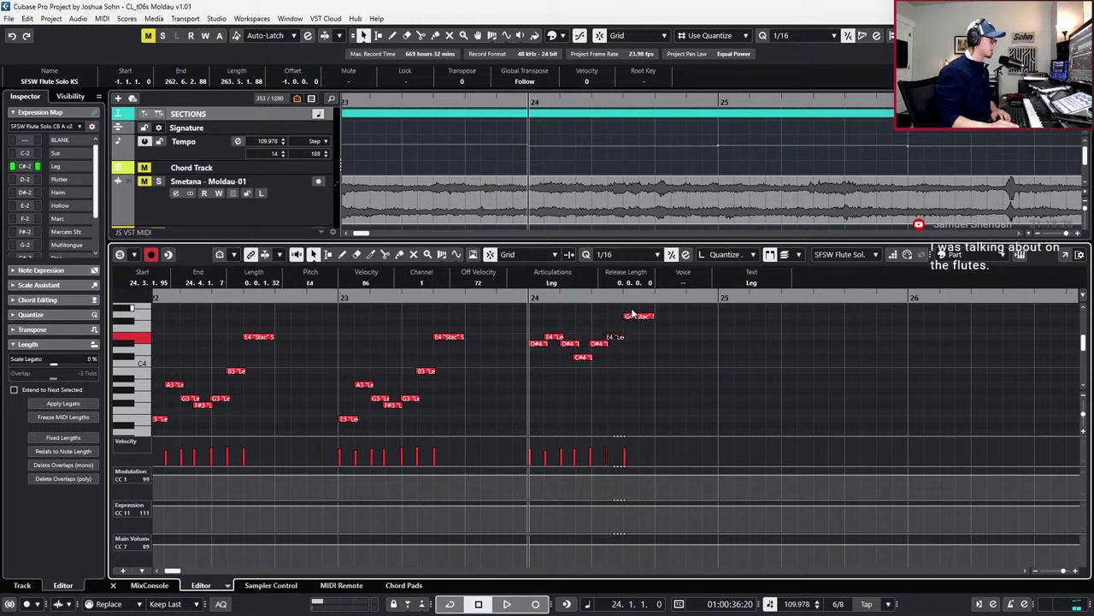
Raise bar 24's staccato ending to A4 and the last legato note before it to F#4, then play the bar back
{"action": "left_click", "coordinate": [640, 316]}
{"action": "key", "text": "Up"}
{"action": "key", "text": "Up"}
{"action": "left_click", "coordinate": [614, 350]}
{"action": "key", "text": "Up"}
{"action": "key", "text": "Up"}
{"action": "key", "text": "space"}
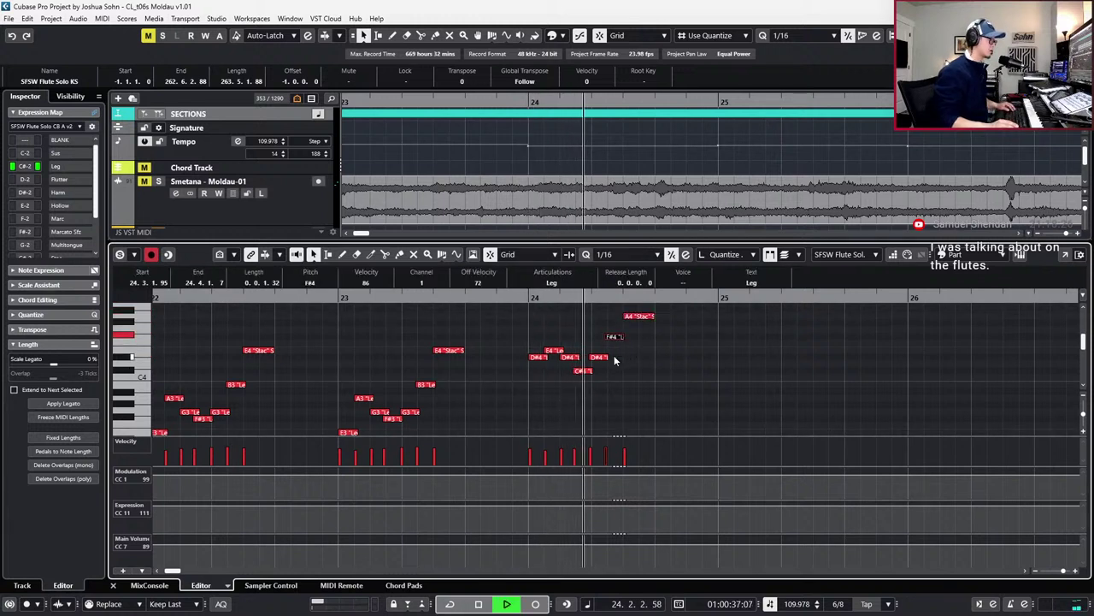
{"action": "key", "text": "space"}
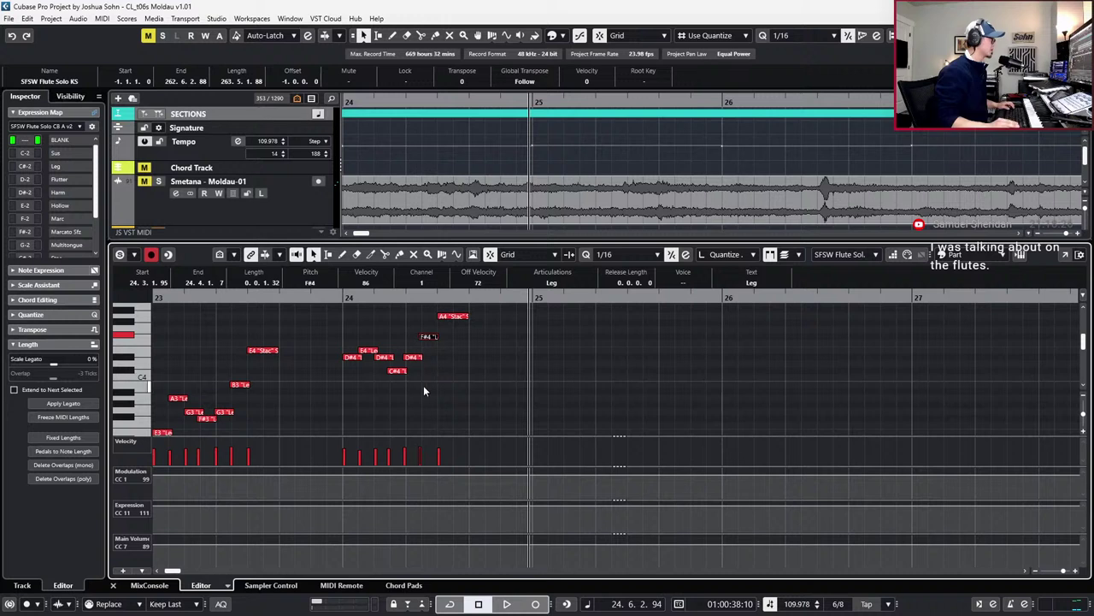
Place a copy of the earlier flute phrase that starts on C4 and ends on a staccato E4 at bar 25
{"action": "left_click_drag", "start_coordinate": [325, 323], "coordinate": [421, 385]}
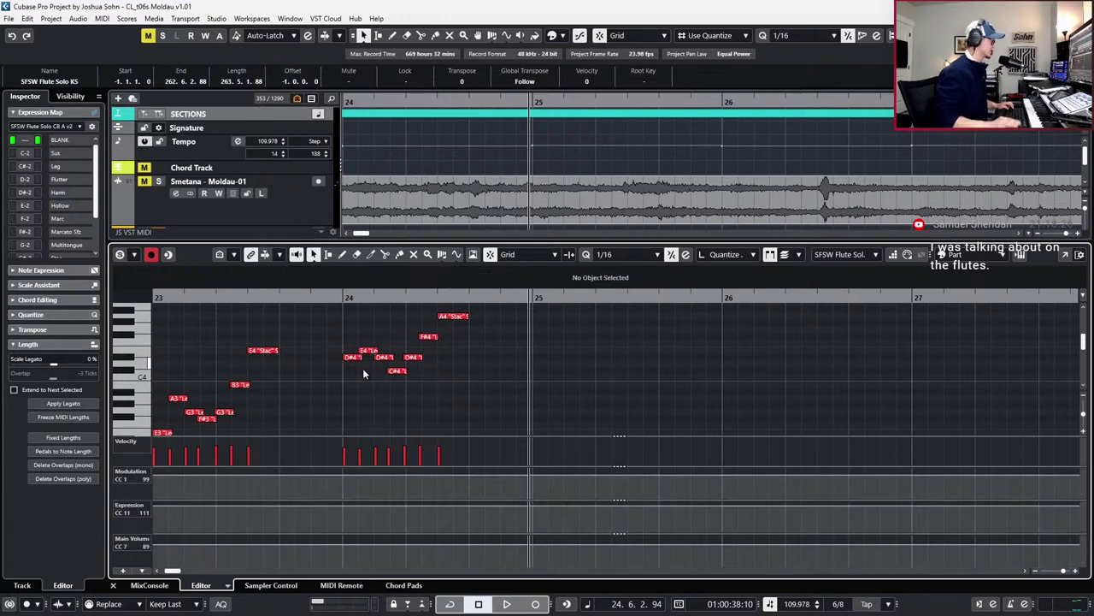
{"action": "left_click_drag", "start_coordinate": [346, 344], "coordinate": [422, 399]}
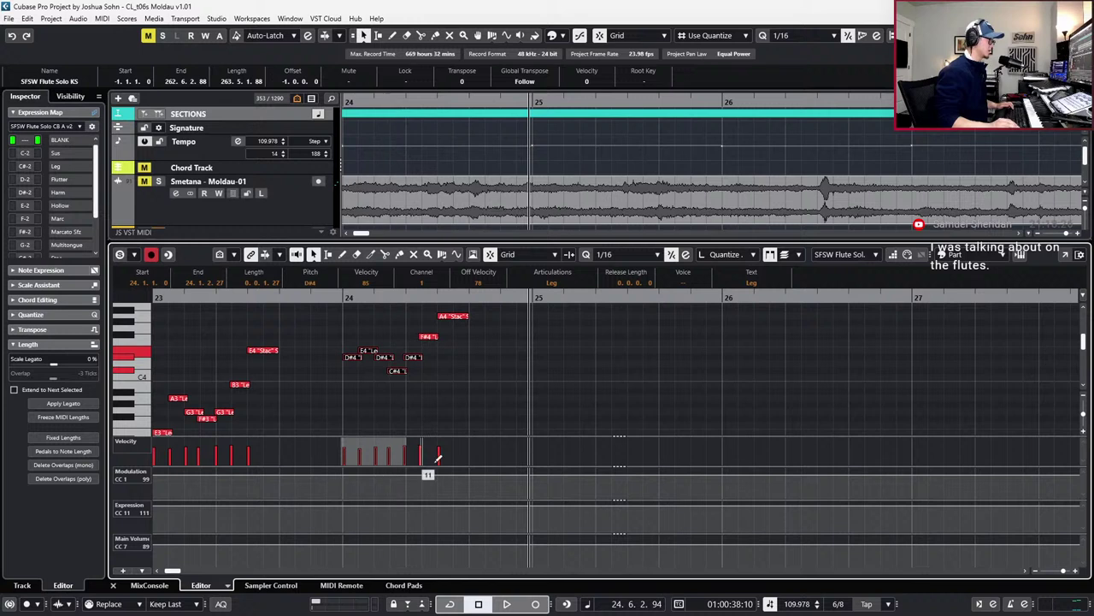
{"action": "key", "text": "l"}
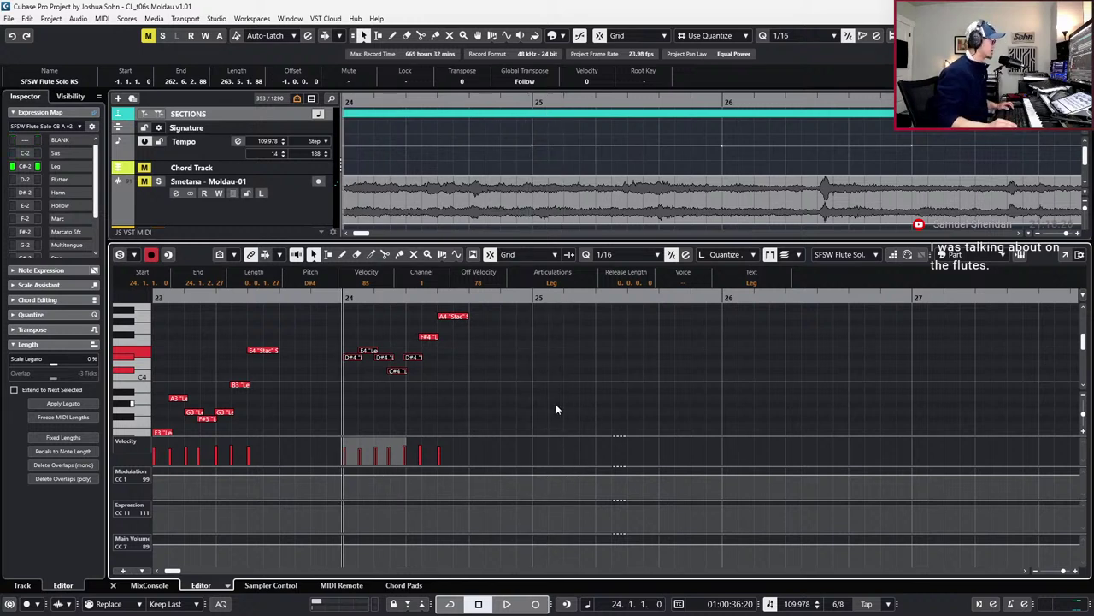
{"action": "key", "text": "KP_Add"}
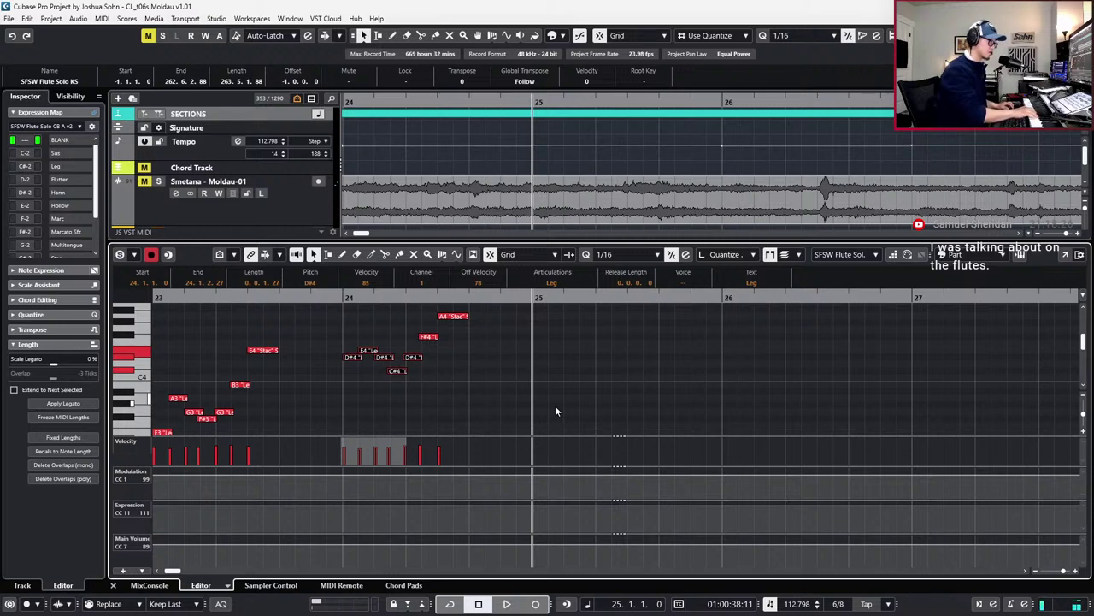
{"action": "scroll", "coordinate": [486, 381], "scroll_direction": "left", "scroll_amount": 1}
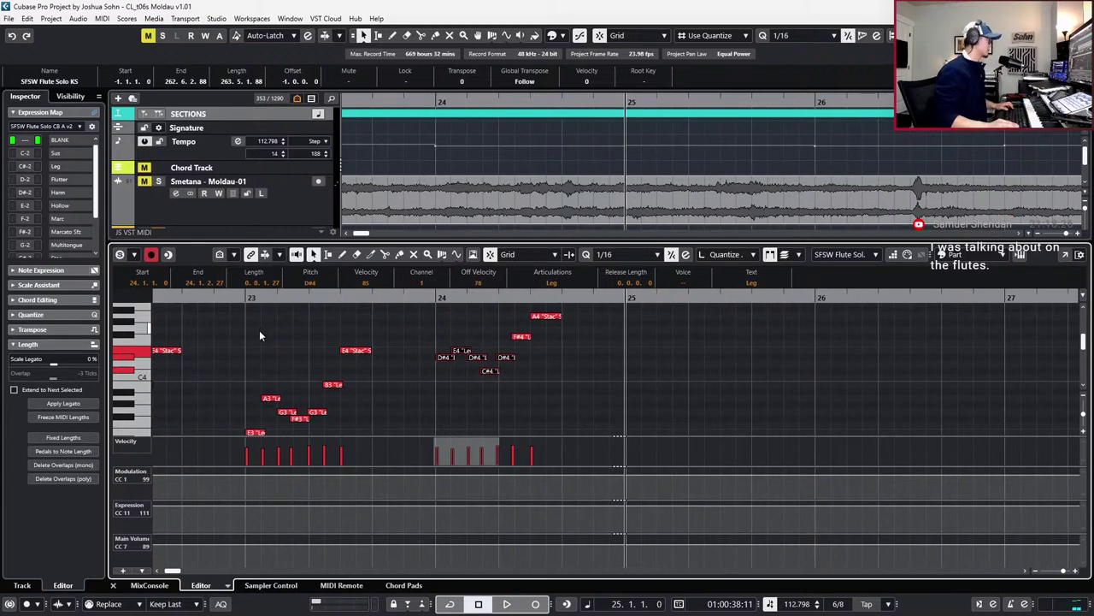
{"action": "scroll", "coordinate": [297, 347], "scroll_direction": "left", "scroll_amount": 8}
{"action": "left_click_drag", "start_coordinate": [227, 334], "coordinate": [354, 388]}
{"action": "key", "text": "ctrl+x"}
{"action": "scroll", "coordinate": [376, 376], "scroll_direction": "right", "scroll_amount": 8}
{"action": "key", "text": "ctrl+v"}
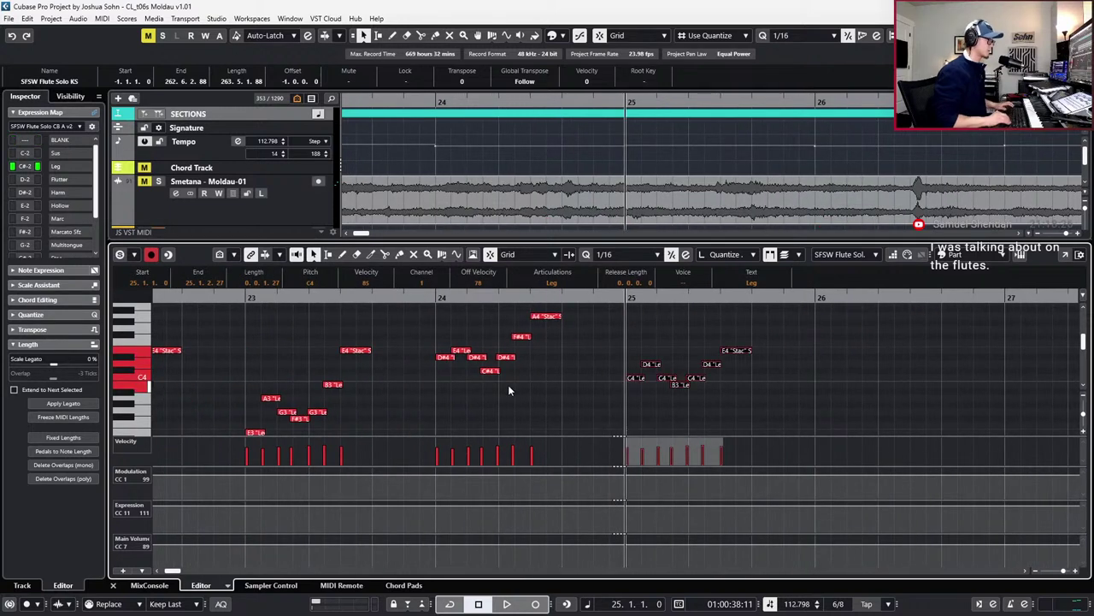
Transpose the flute phrase in bar 25 down five semitones so that it starts on G3
{"action": "key", "text": "Down"}
{"action": "key", "text": "Down"}
{"action": "key", "text": "Down"}
{"action": "key", "text": "Down"}
{"action": "key", "text": "Down"}
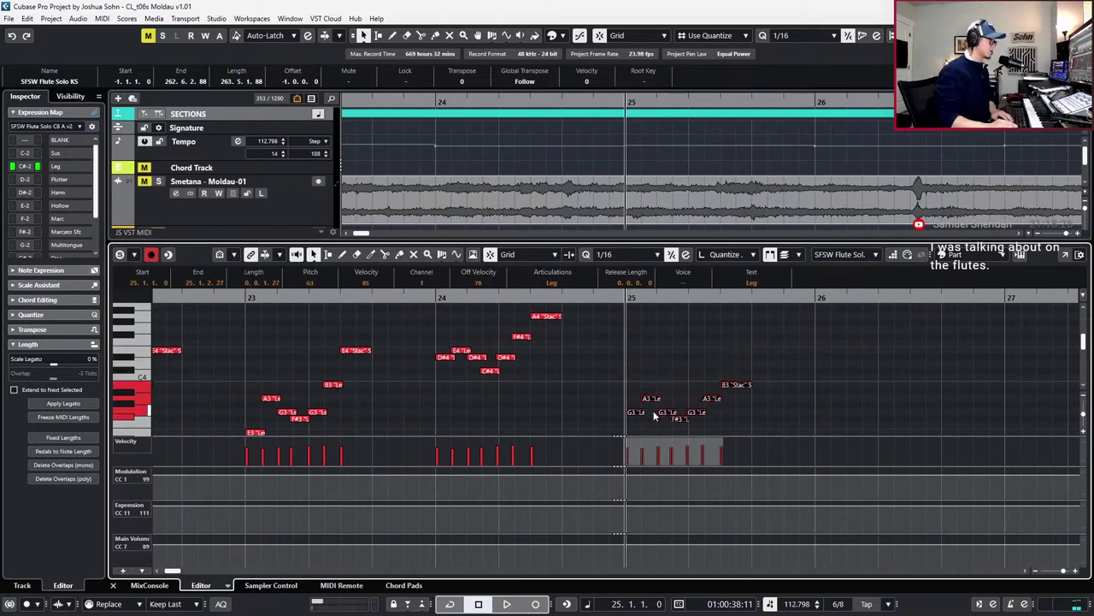
Raise bar 25's third legato note to B3 and the fourth to A3
{"action": "left_click", "coordinate": [670, 413]}
{"action": "key", "text": "Up"}
{"action": "key", "text": "Up"}
{"action": "key", "text": "Up"}
{"action": "key", "text": "Up"}
{"action": "left_click", "coordinate": [680, 418]}
{"action": "key", "text": "Up"}
{"action": "key", "text": "Up"}
{"action": "key", "text": "Up"}
{"action": "left_click", "coordinate": [695, 413]}
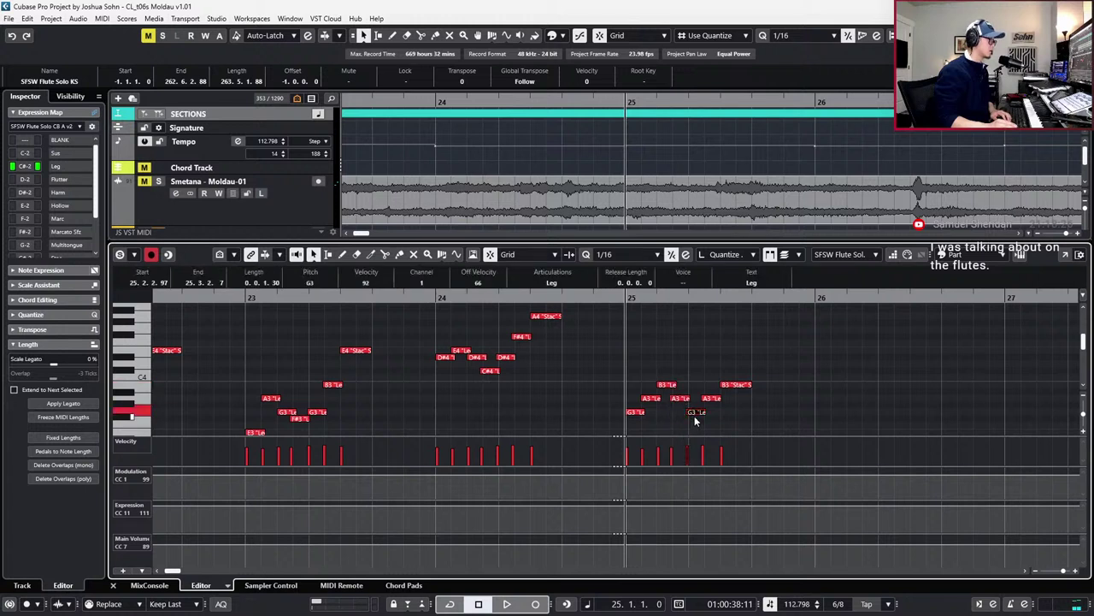
Raise bar 25's last legato note to B3 and its staccato ending to E4, then play the bar back
{"action": "left_click", "coordinate": [711, 398]}
{"action": "key", "text": "Up"}
{"action": "key", "text": "Up"}
{"action": "left_click", "coordinate": [734, 384]}
{"action": "key", "text": "Up"}
{"action": "key", "text": "Up"}
{"action": "key", "text": "Up"}
{"action": "key", "text": "Up"}
{"action": "key", "text": "Up"}
{"action": "key", "text": "space"}
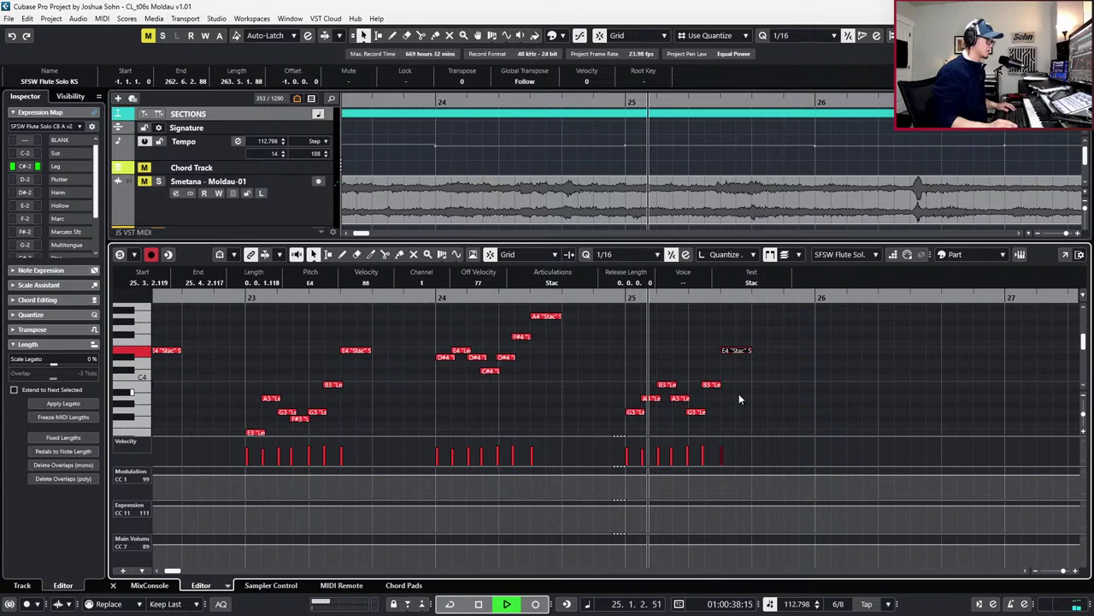
{"action": "key", "text": "space"}
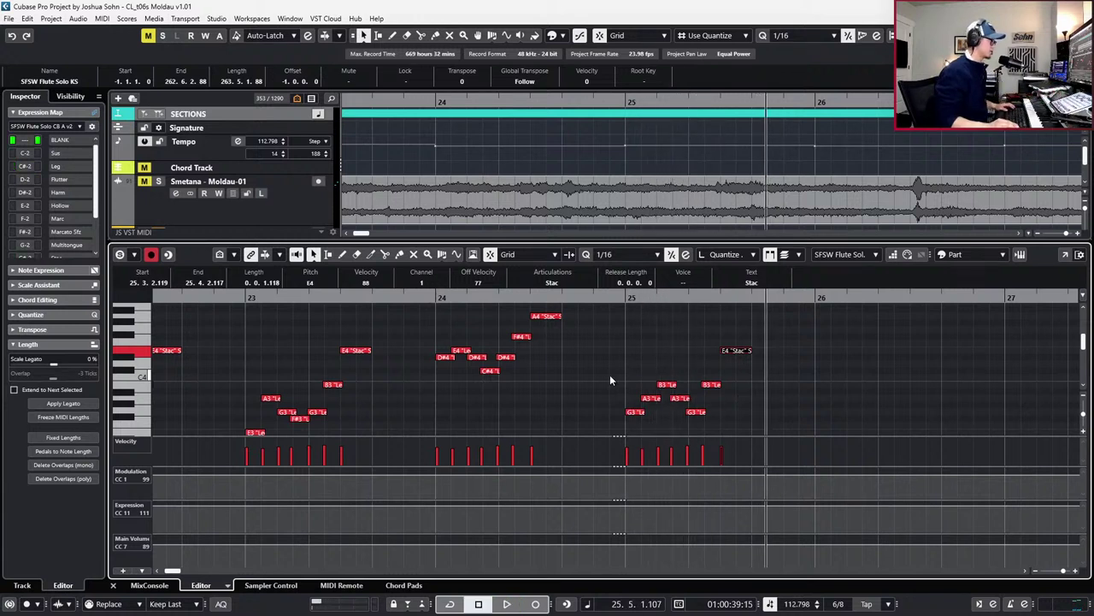
Duplicate bar 25's flute phrase into bar 26 and transpose the copy up two semitones so that it starts on A3
{"action": "left_click_drag", "start_coordinate": [643, 359], "coordinate": [810, 429]}
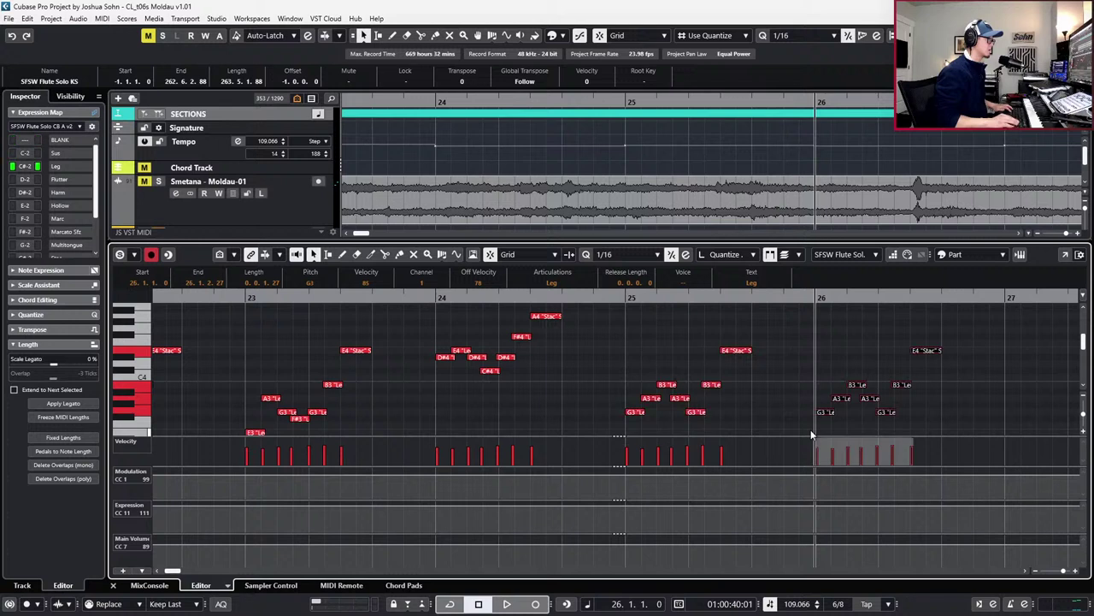
{"action": "key", "text": "ctrl+d"}
{"action": "key", "text": "Up"}
{"action": "key", "text": "Up"}
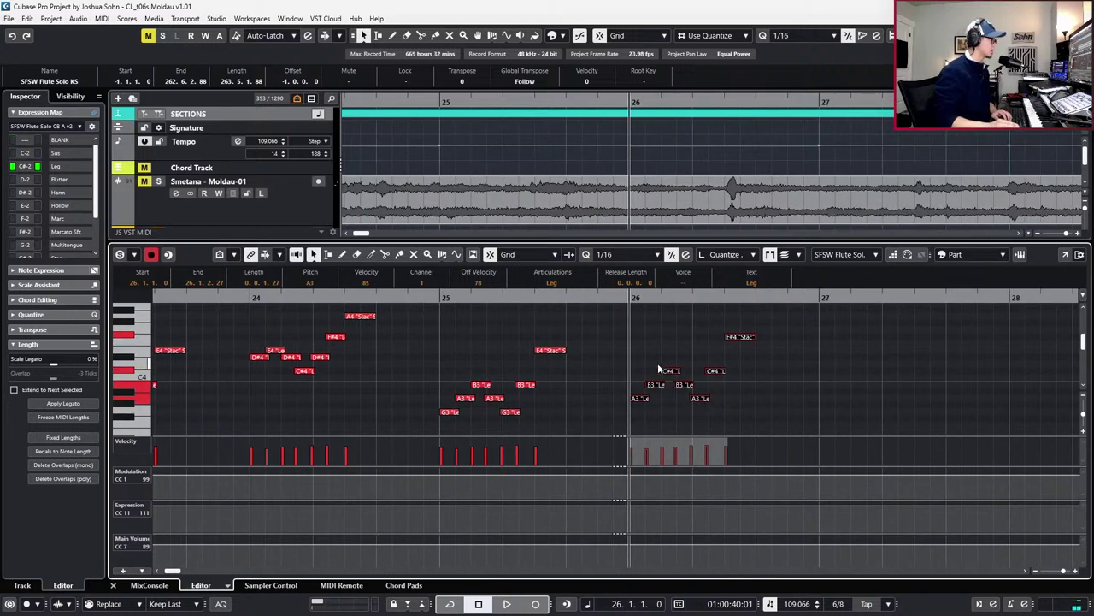
Lower bar 26's third legato note to A3 and the fourth and fifth to G3
{"action": "left_click", "coordinate": [671, 371]}
{"action": "key", "text": "Down"}
{"action": "key", "text": "Down"}
{"action": "key", "text": "Down"}
{"action": "key", "text": "Down"}
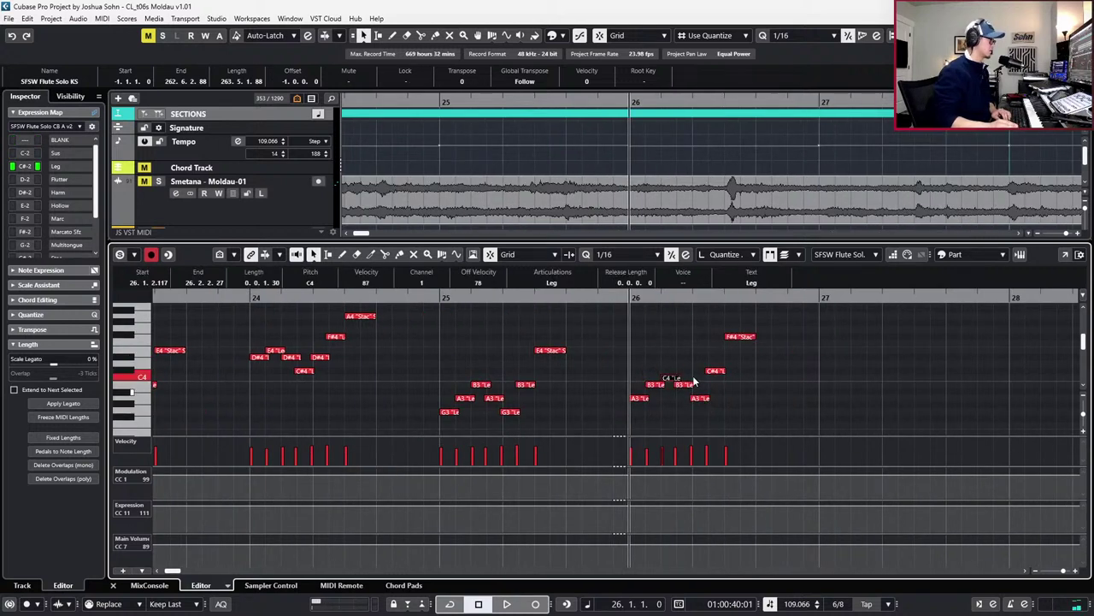
{"action": "left_click", "coordinate": [684, 383]}
{"action": "key", "text": "Down"}
{"action": "key", "text": "Down"}
{"action": "key", "text": "Down"}
{"action": "key", "text": "Down"}
{"action": "left_click", "coordinate": [698, 396]}
{"action": "key", "text": "Down"}
{"action": "key", "text": "Down"}
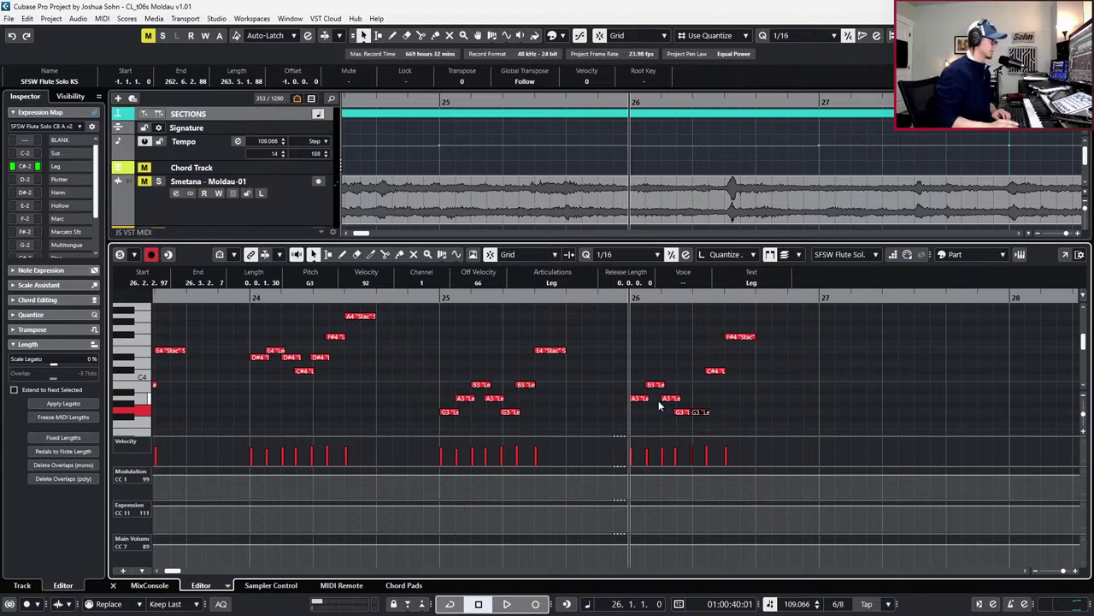
Try bar 26's fourth legato note on G#3 and the fifth on A3
{"action": "left_click", "coordinate": [693, 411]}
{"action": "left_click", "coordinate": [691, 404]}
{"action": "left_click_drag", "start_coordinate": [687, 412], "coordinate": [688, 405]}
{"action": "left_click", "coordinate": [706, 419]}
{"action": "left_click", "coordinate": [709, 413]}
{"action": "left_click", "coordinate": [708, 419]}
{"action": "left_click", "coordinate": [706, 414]}
{"action": "key", "text": "Up"}
{"action": "key", "text": "Up"}
{"action": "key", "text": "Up"}
{"action": "key", "text": "Down"}
Lower bar 26's last legato note and its staccato ending to C4
{"action": "left_click", "coordinate": [715, 371]}
{"action": "key", "text": "Down"}
{"action": "key", "text": "Down"}
{"action": "key", "text": "Up"}
{"action": "left_click", "coordinate": [744, 359]}
{"action": "left_click", "coordinate": [742, 337]}
{"action": "key", "text": "Delete"}
{"action": "key", "text": "ctrl+z"}
{"action": "left_click", "coordinate": [745, 336]}
{"action": "key", "text": "Down"}
{"action": "key", "text": "Down"}
{"action": "key", "text": "Down"}
{"action": "left_click_drag", "start_coordinate": [737, 357], "coordinate": [737, 377]}
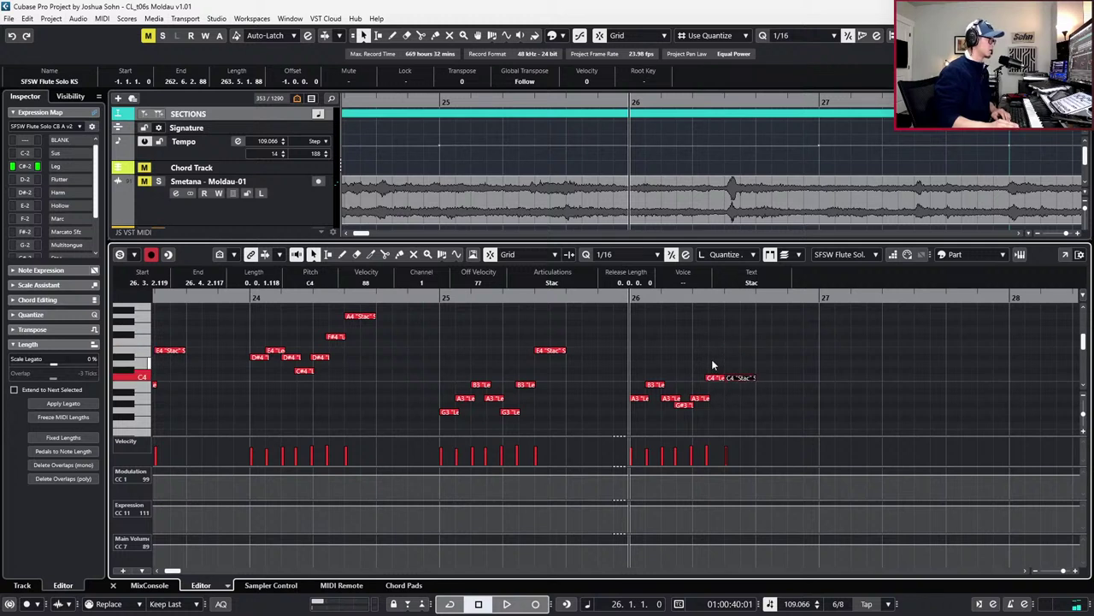
Lower bar 26's last legato note to A#3 and set the fourth legato note to G3
{"action": "key", "text": "Left"}
{"action": "key", "text": "Down"}
{"action": "key", "text": "Down"}
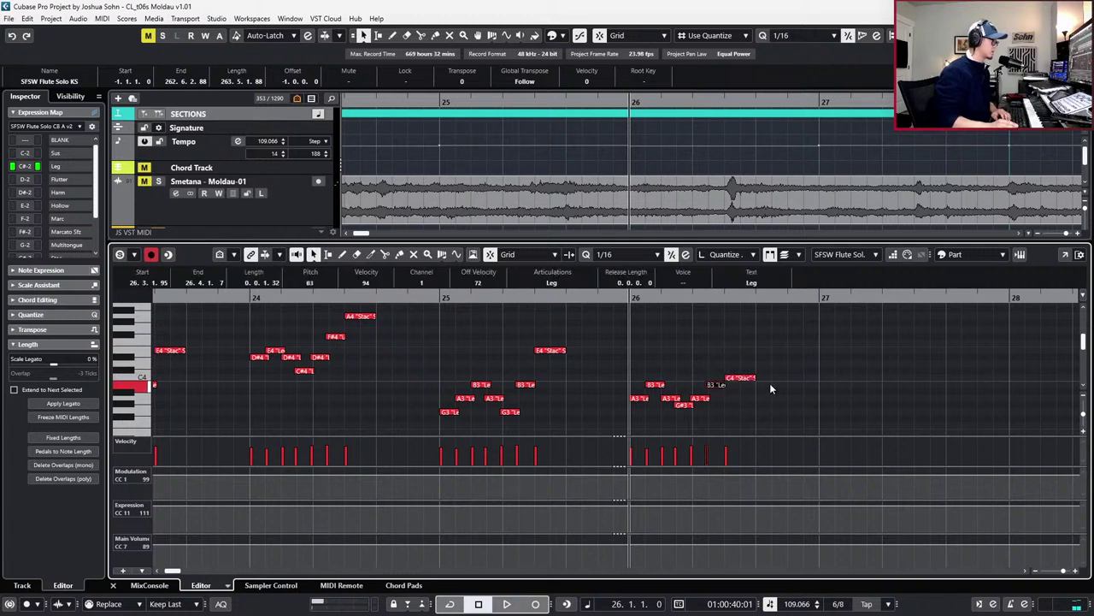
{"action": "key", "text": "Left"}
{"action": "key", "text": "Left"}
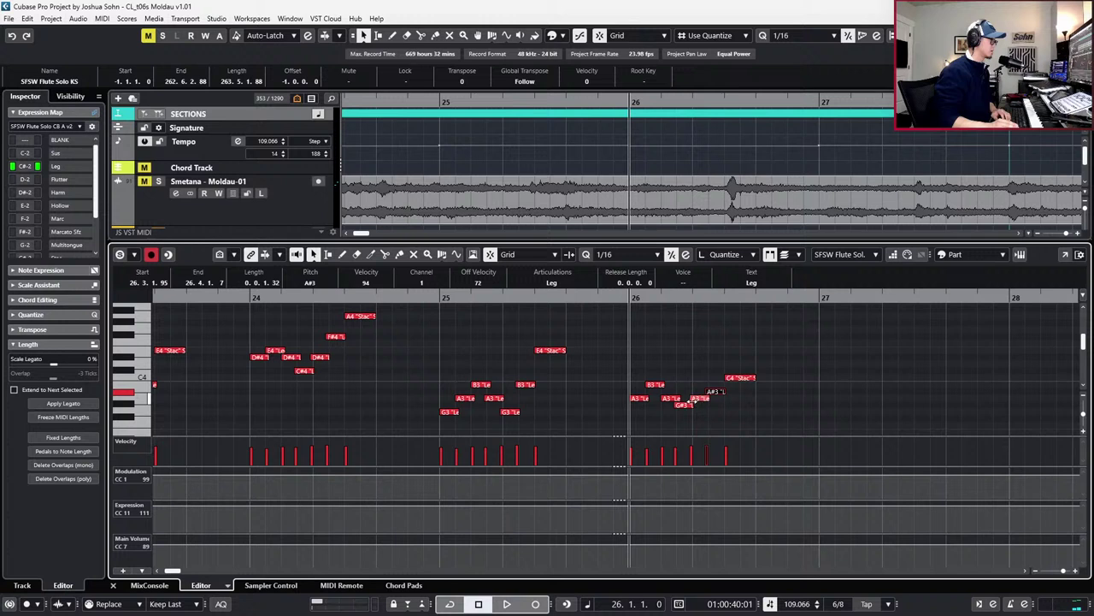
{"action": "key", "text": "Down"}
{"action": "key", "text": "Down"}
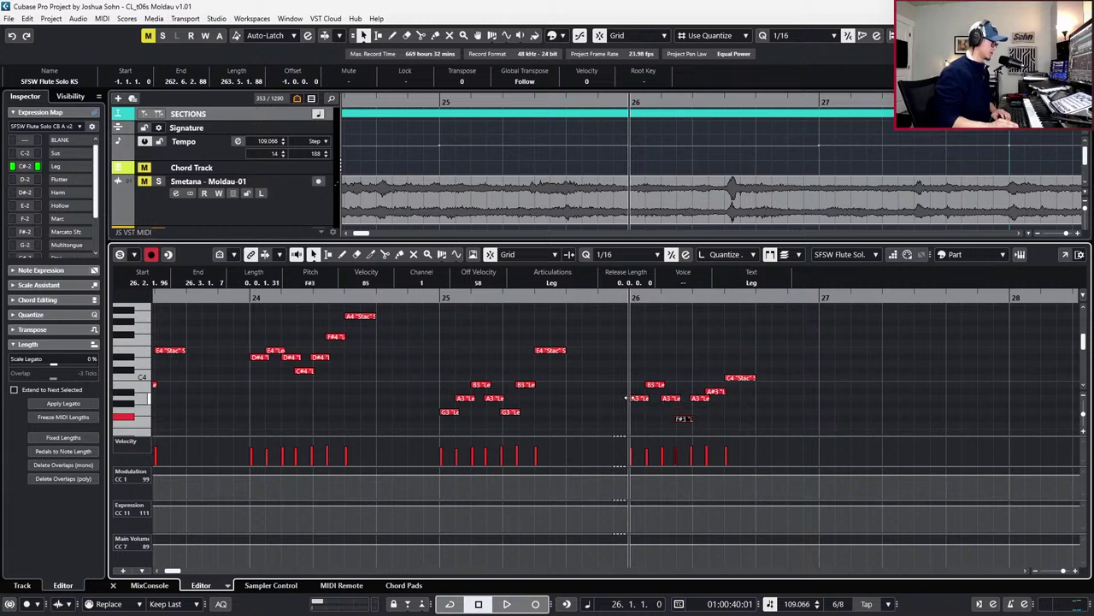
{"action": "key", "text": "Up"}
Lower bar 26's fifth legato note to F#3 and the sixth to A3, then play the bar back
{"action": "left_click", "coordinate": [699, 398]}
{"action": "key", "text": "Down"}
{"action": "key", "text": "Down"}
{"action": "key", "text": "Down"}
{"action": "left_click", "coordinate": [715, 391]}
{"action": "key", "text": "Down"}
{"action": "key", "text": "Down"}
{"action": "key", "text": "Down"}
{"action": "key", "text": "Up"}
{"action": "key", "text": "Up"}
{"action": "key", "text": "l"}
{"action": "key", "text": "KP_0"}
{"action": "key", "text": "space"}
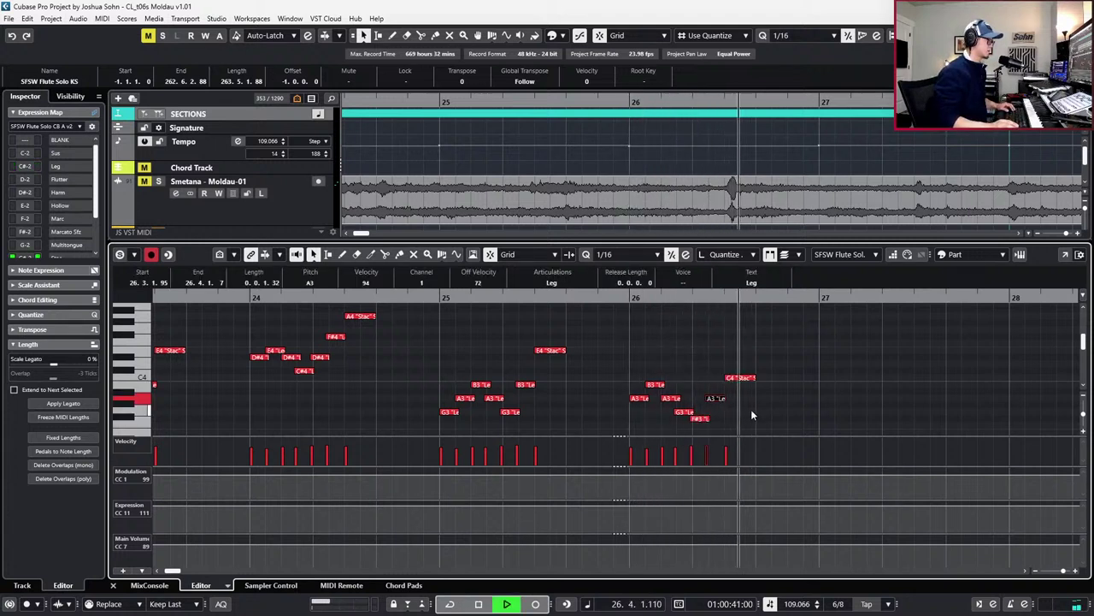
{"action": "key", "text": "space"}
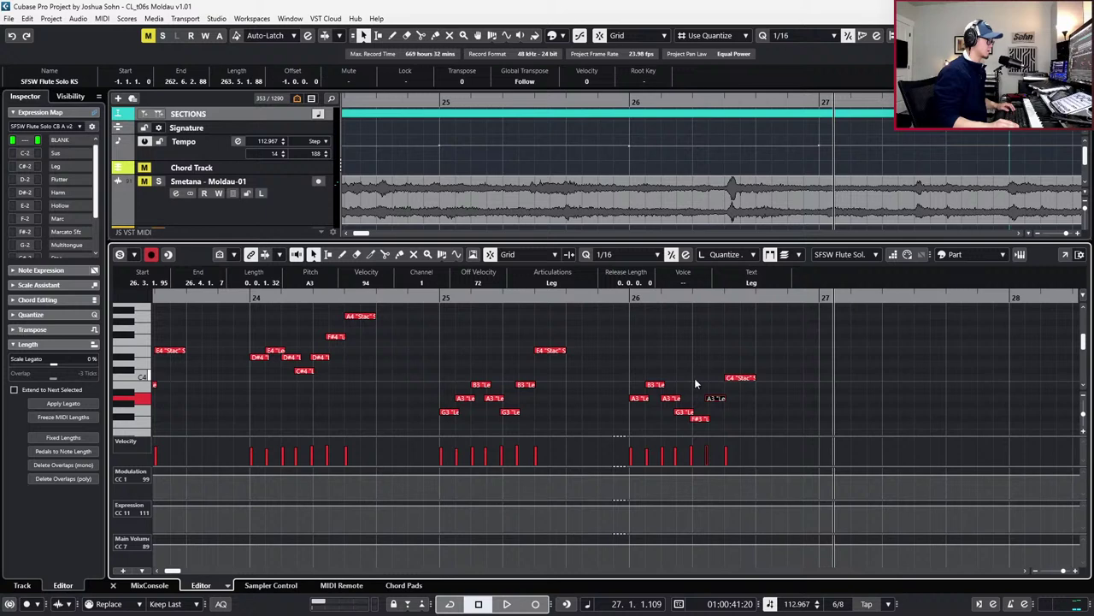
Duplicate bar 26's flute phrase into bar 27 and transpose the copy down two semitones so that it starts on G3
{"action": "scroll", "coordinate": [694, 374], "scroll_direction": "right", "scroll_amount": 1}
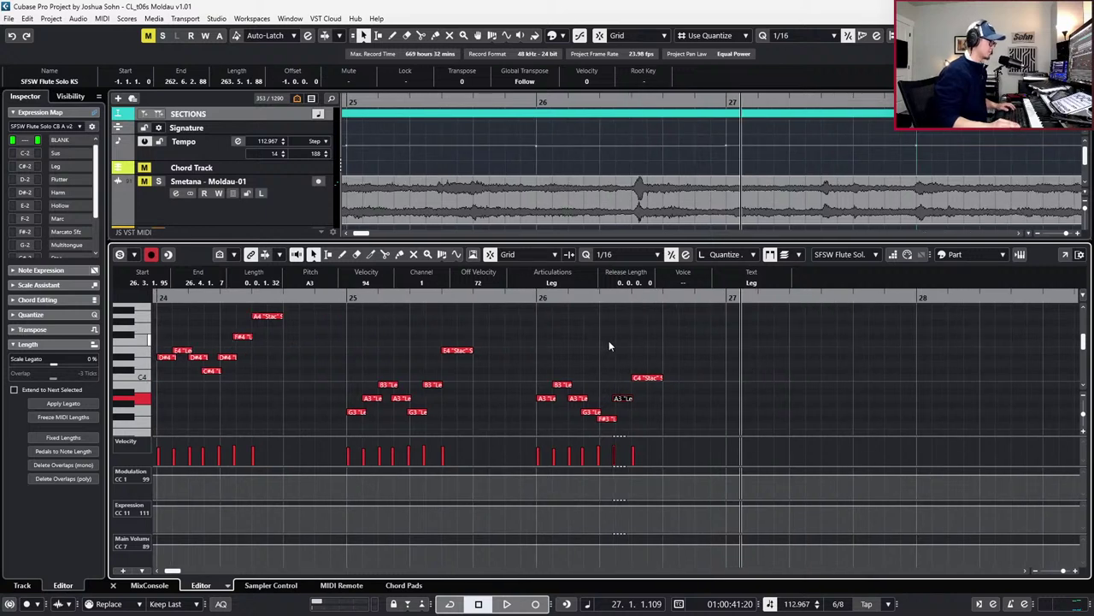
{"action": "left_click_drag", "start_coordinate": [536, 363], "coordinate": [695, 437]}
{"action": "key", "text": "KP_Subtract"}
{"action": "key", "text": "ctrl+d"}
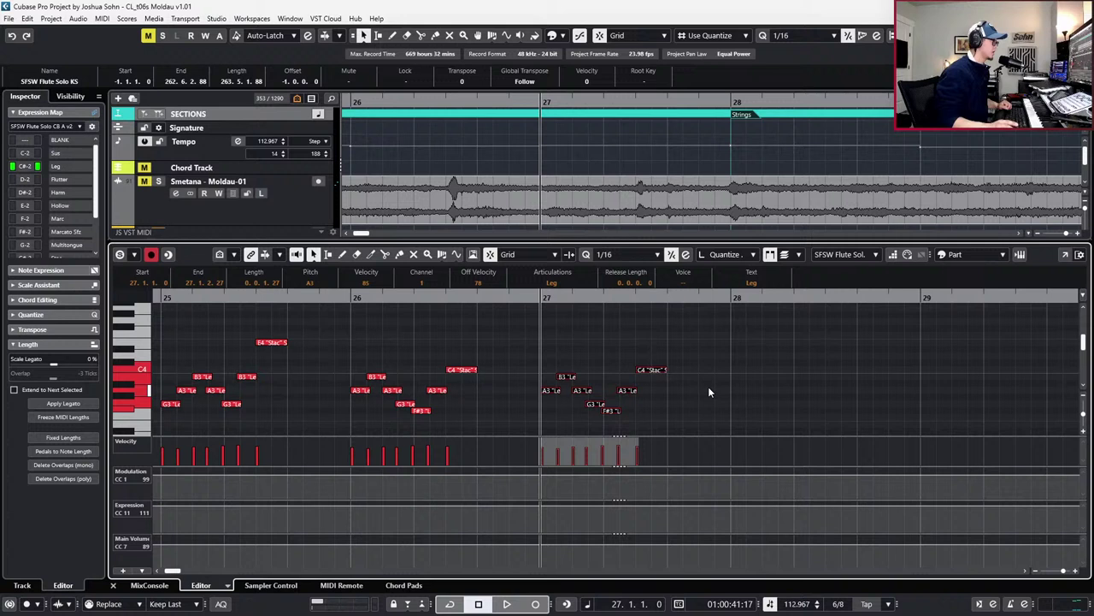
{"action": "key", "text": "Down"}
{"action": "key", "text": "Down"}
Raise bar 27's fourth legato note to F#3 while keeping the fifth on E3
{"action": "left_click", "coordinate": [551, 378]}
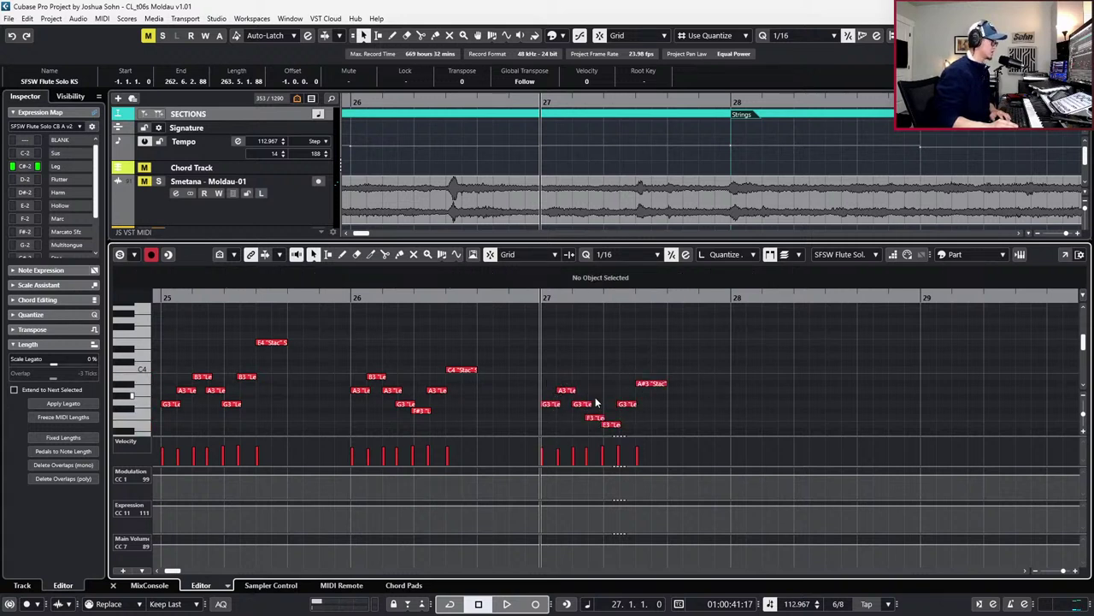
{"action": "left_click", "coordinate": [597, 418]}
{"action": "key", "text": "Up"}
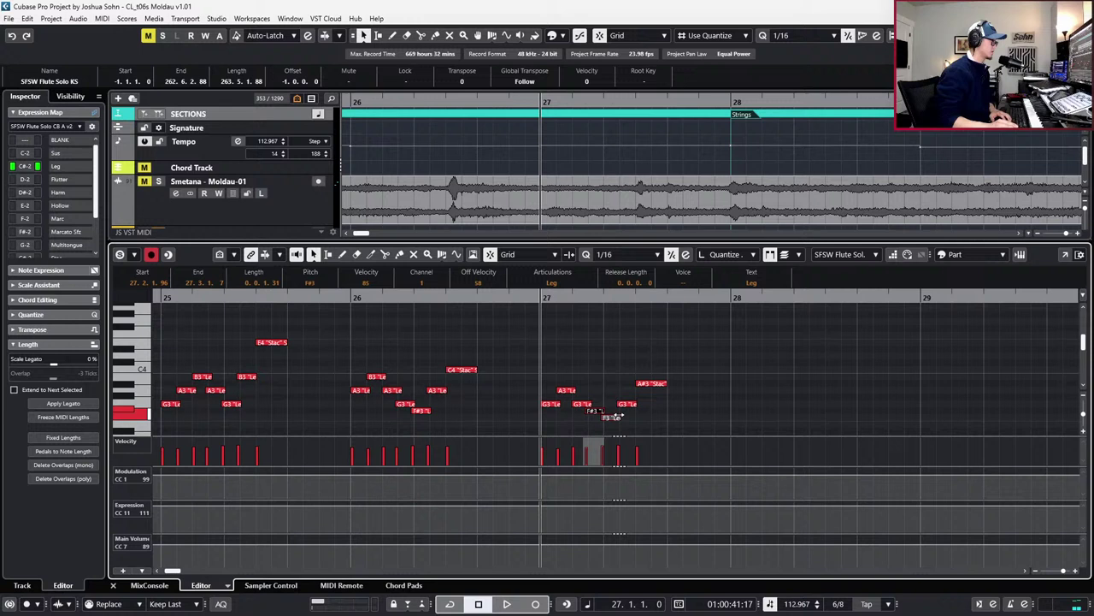
{"action": "left_click", "coordinate": [632, 424]}
{"action": "left_click", "coordinate": [620, 419]}
{"action": "key", "text": "Down"}
{"action": "left_click", "coordinate": [632, 418]}
{"action": "left_click", "coordinate": [630, 404]}
Audition bar 27's staccato ending a semitone lower and back on A#3, then return the playhead to the bar's start
{"action": "left_click", "coordinate": [652, 362]}
{"action": "left_click", "coordinate": [654, 383]}
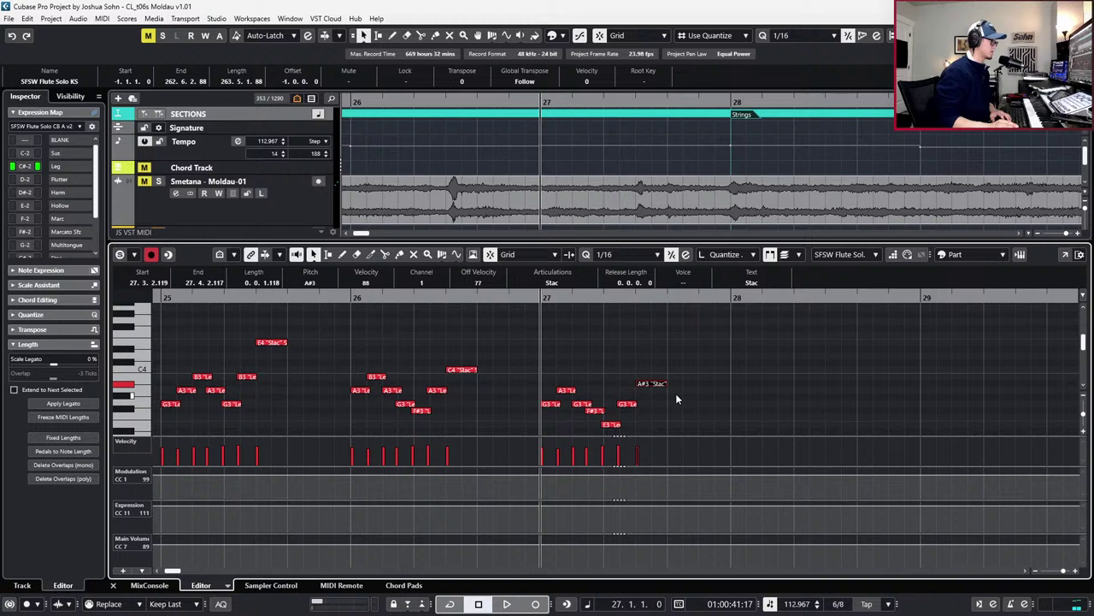
{"action": "key", "text": "Down"}
{"action": "key", "text": "space"}
{"action": "key", "text": "space"}
{"action": "key", "text": "Up"}
{"action": "key", "text": "space"}
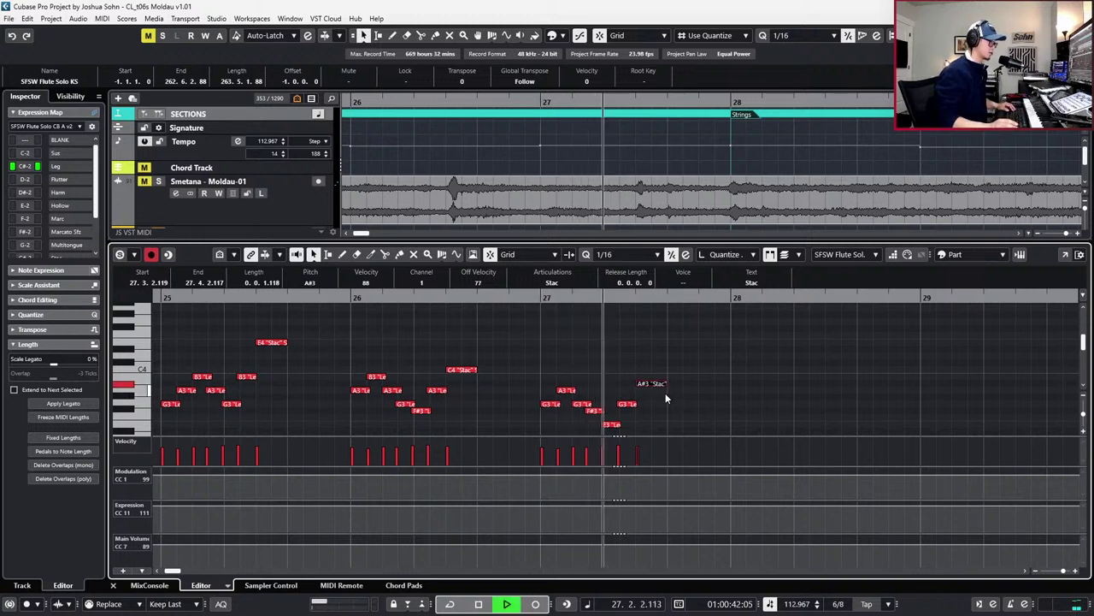
{"action": "key", "text": "space"}
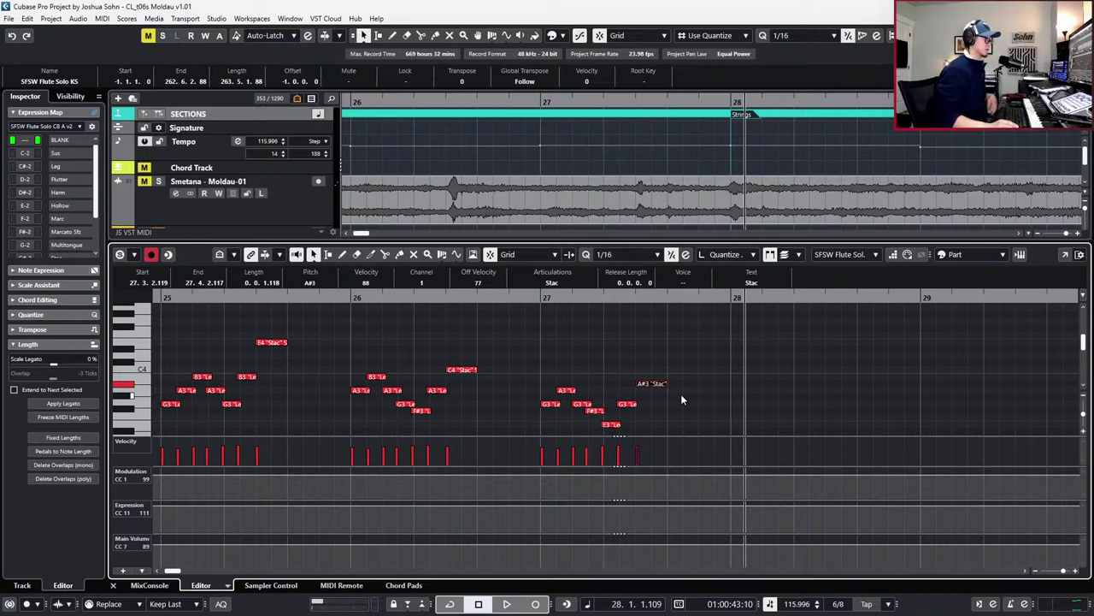
{"action": "key", "text": "l"}
{"action": "key", "text": "ctrl+KP_Subtract"}
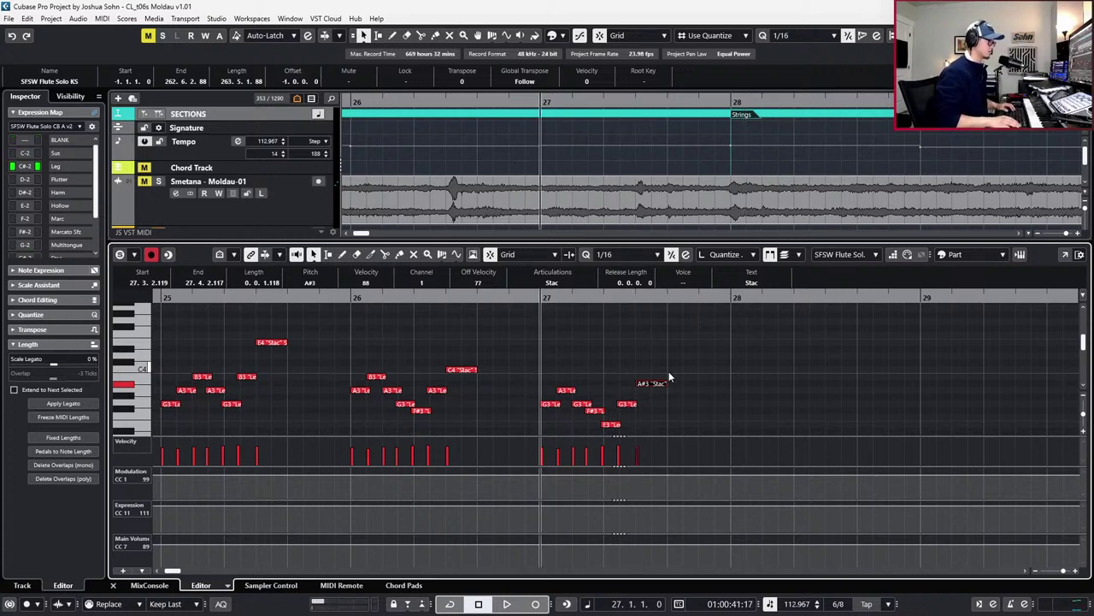
Survey the solo flute phrases from bar 18 to 27, then return to the track arrangement
{"action": "scroll", "coordinate": [669, 376], "scroll_direction": "down", "scroll_amount": 2}
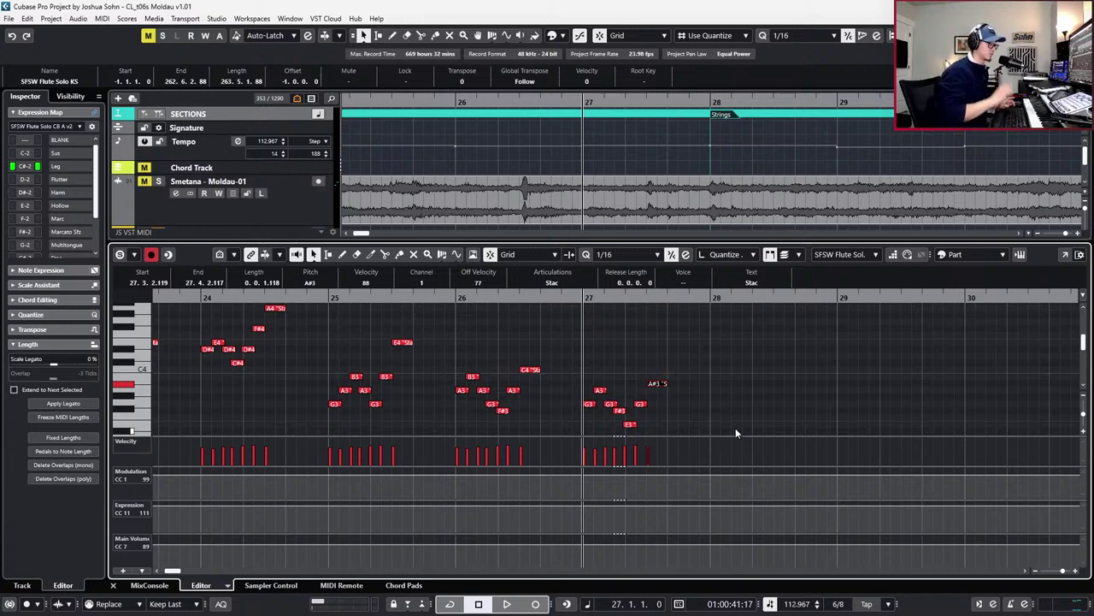
{"action": "key", "text": "g"}
{"action": "key", "text": "g"}
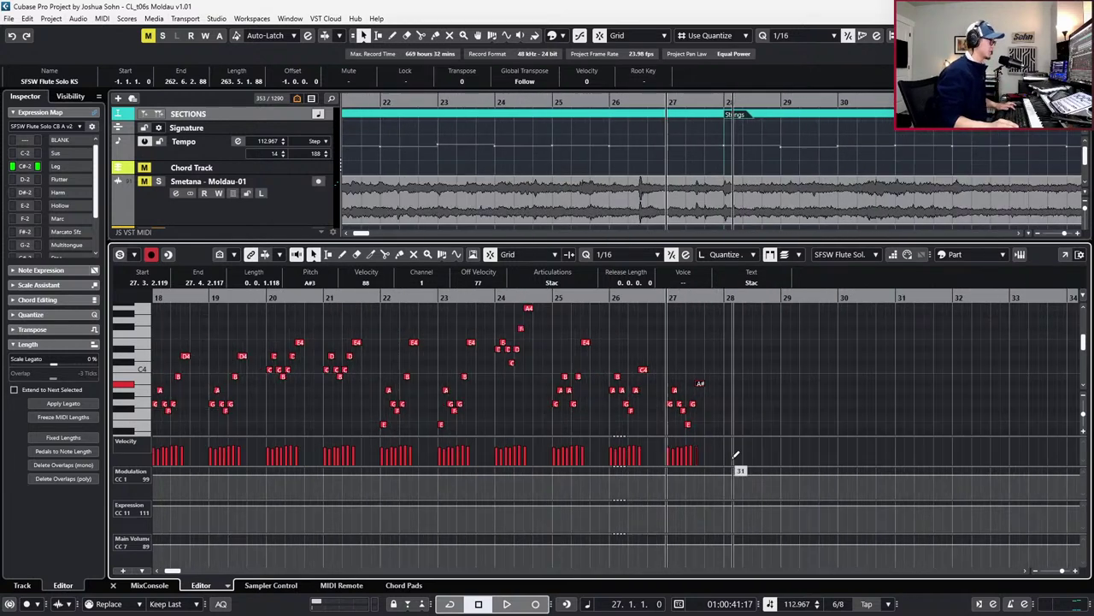
{"action": "key", "text": "shift+KP_Subtract"}
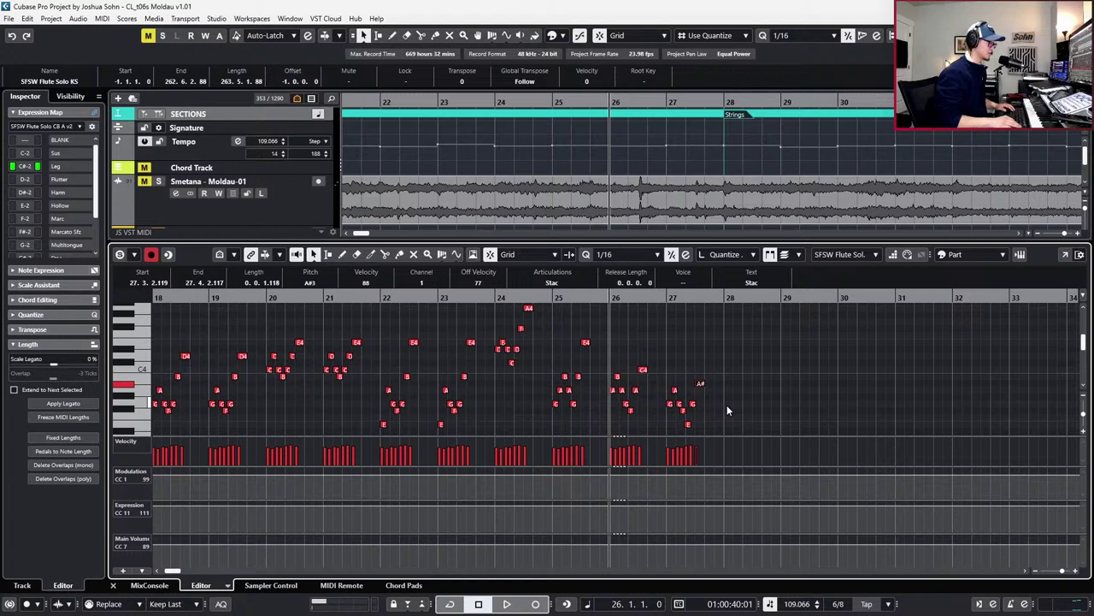
{"action": "key", "text": "KP_Subtract"}
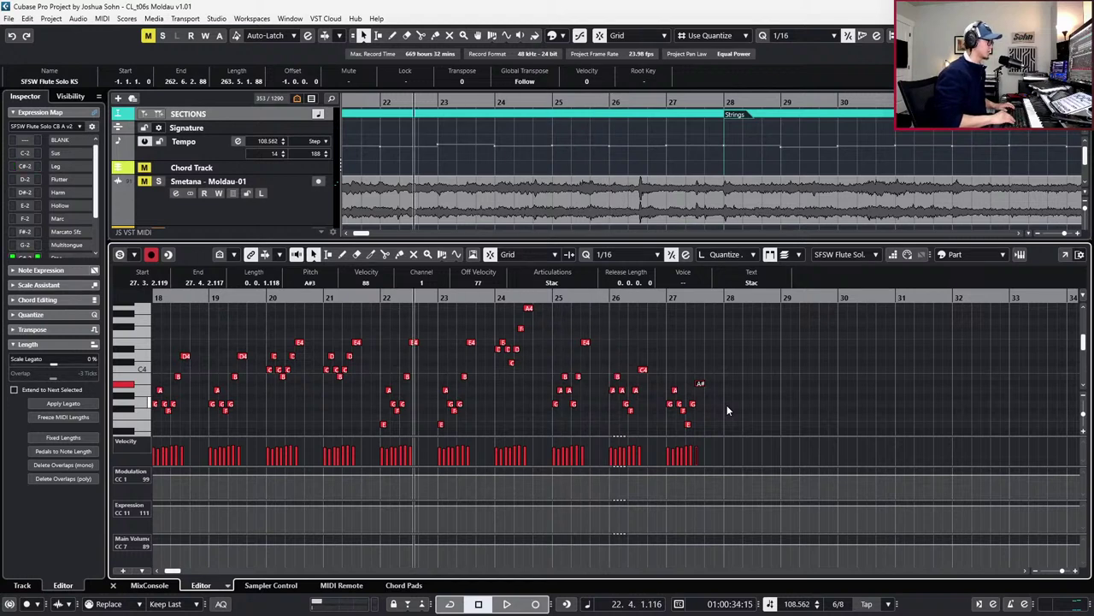
{"action": "key", "text": "Return"}
{"action": "scroll", "coordinate": [733, 395], "scroll_direction": "down", "scroll_amount": 1}
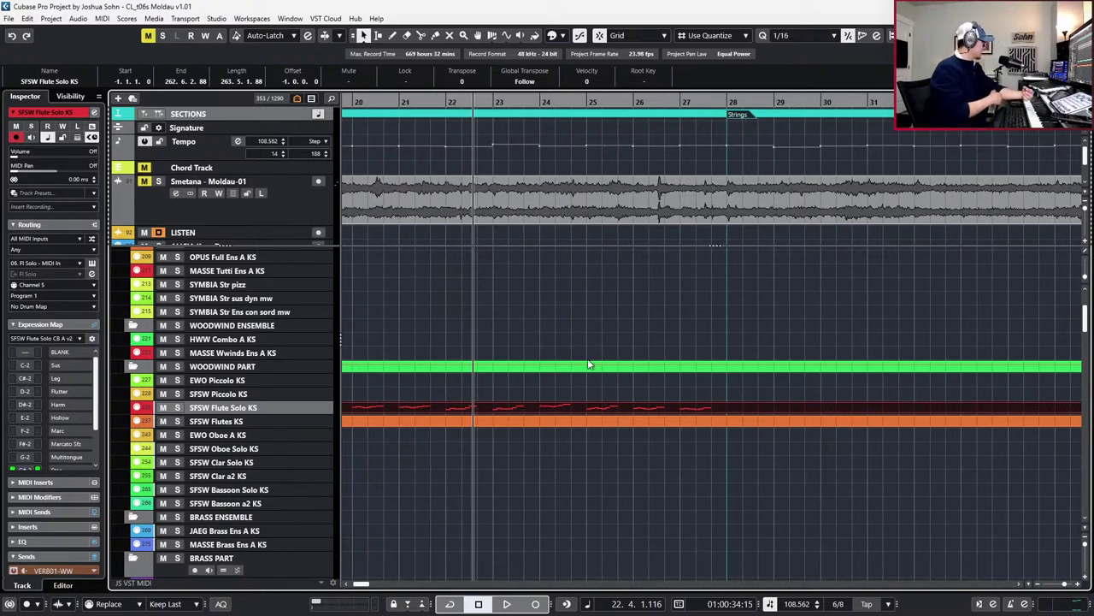
Reopen the SFSW Flute Solo KS part's notes around the clarinet entry at bar 16
{"action": "key", "text": "g"}
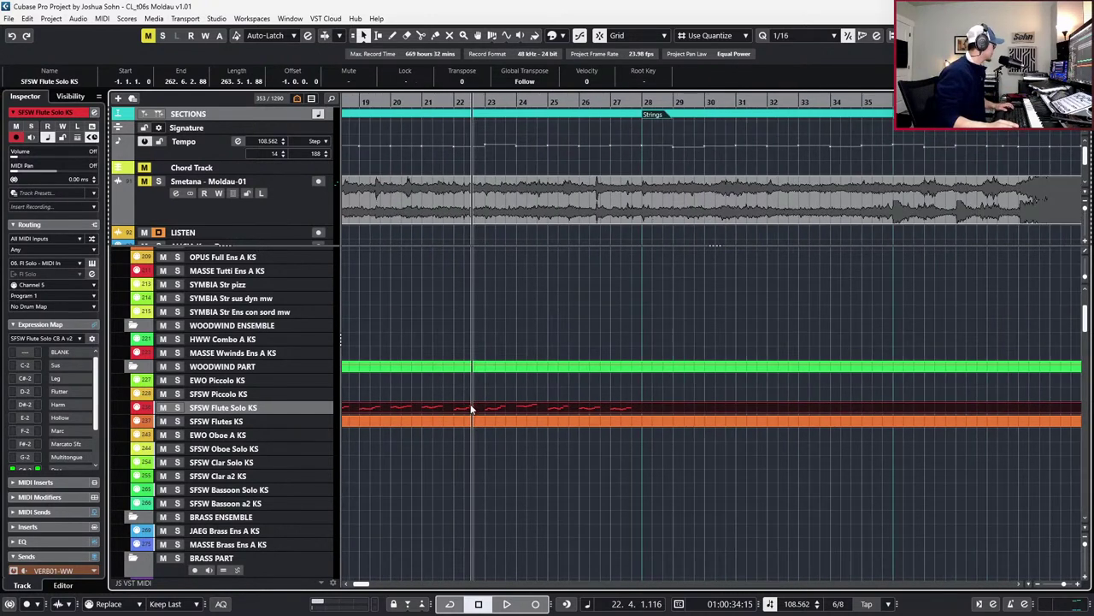
{"action": "scroll", "coordinate": [496, 399], "scroll_direction": "left", "scroll_amount": 1}
{"action": "scroll", "coordinate": [551, 363], "scroll_direction": "left", "scroll_amount": 1}
{"action": "scroll", "coordinate": [552, 367], "scroll_direction": "up", "scroll_amount": 3}
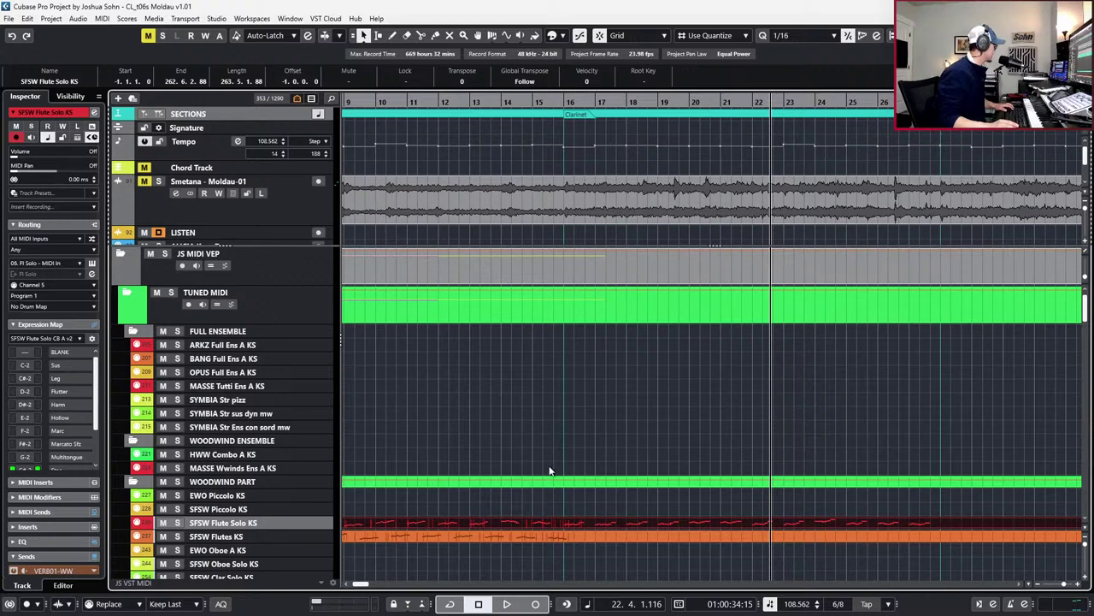
{"action": "double_click", "coordinate": [592, 523]}
{"action": "key", "text": "h"}
{"action": "key", "text": "h"}
{"action": "key", "text": "h"}
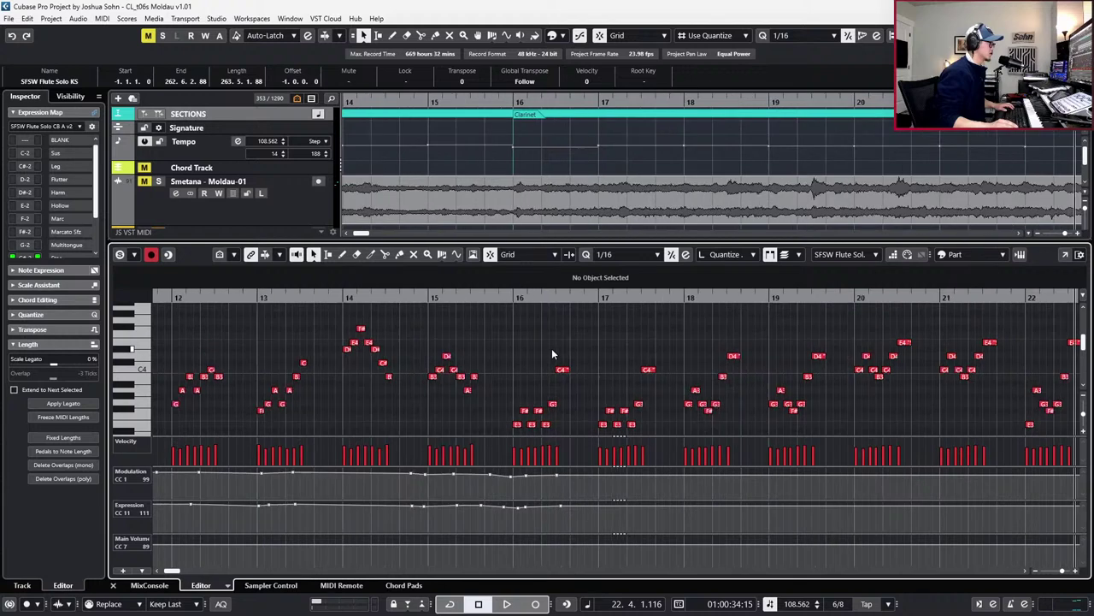
Examine how the solo flute line runs from its bar 15 ending through the clarinet section to bar 27
{"action": "scroll", "coordinate": [436, 380], "scroll_direction": "up", "scroll_amount": 1}
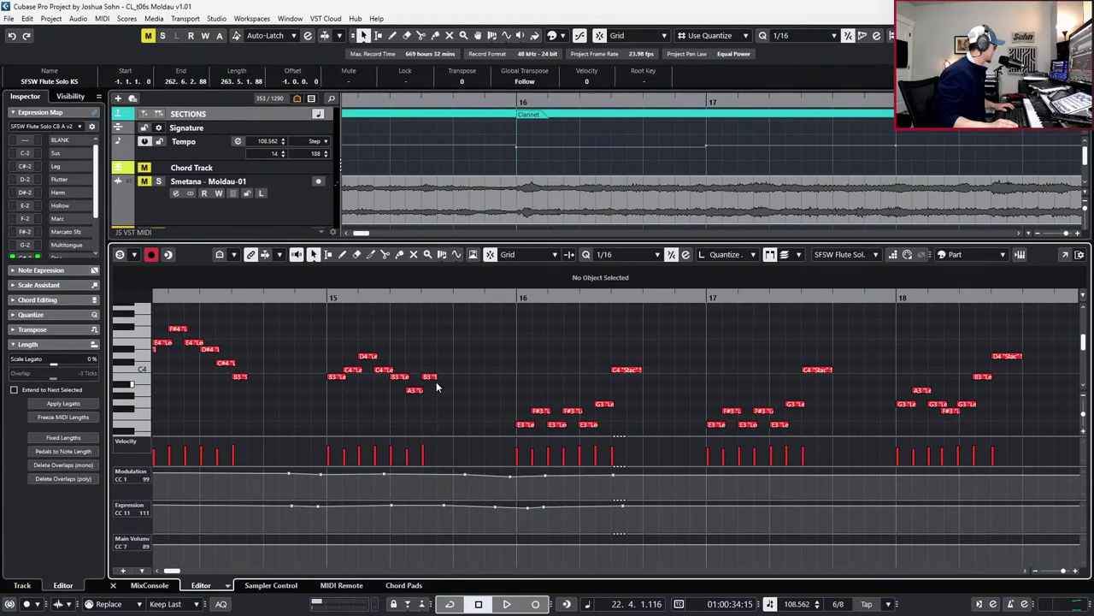
{"action": "scroll", "coordinate": [436, 379], "scroll_direction": "down", "scroll_amount": 1}
{"action": "left_click_drag", "start_coordinate": [440, 340], "coordinate": [414, 366]}
{"action": "left_click", "coordinate": [433, 367]}
{"action": "left_click", "coordinate": [430, 350]}
{"action": "scroll", "coordinate": [477, 387], "scroll_direction": "down", "scroll_amount": 2}
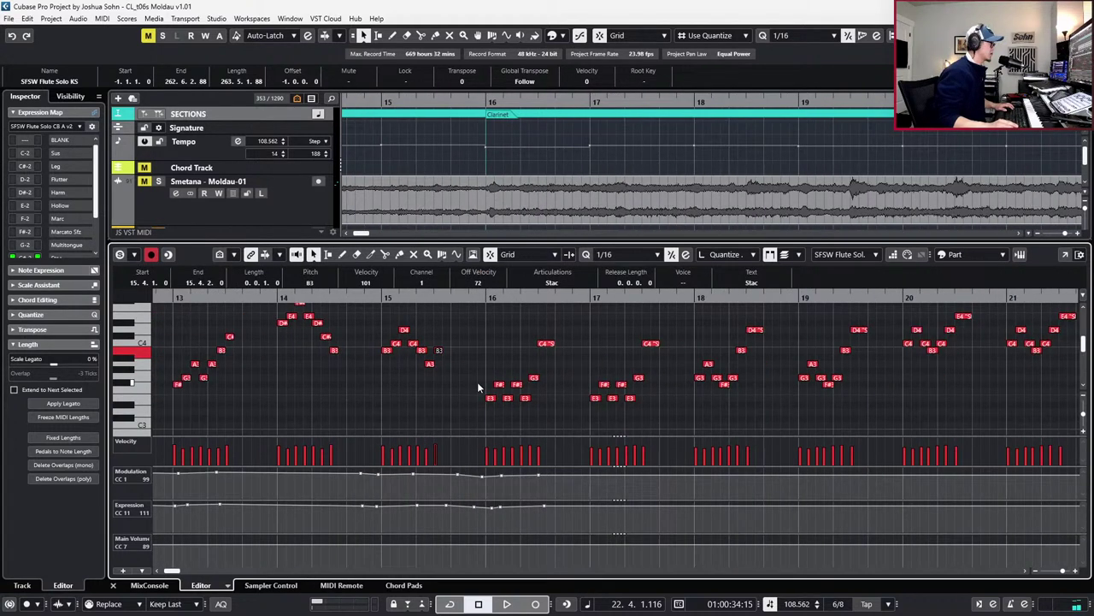
{"action": "key", "text": "g"}
{"action": "key", "text": "g"}
{"action": "key", "text": "g"}
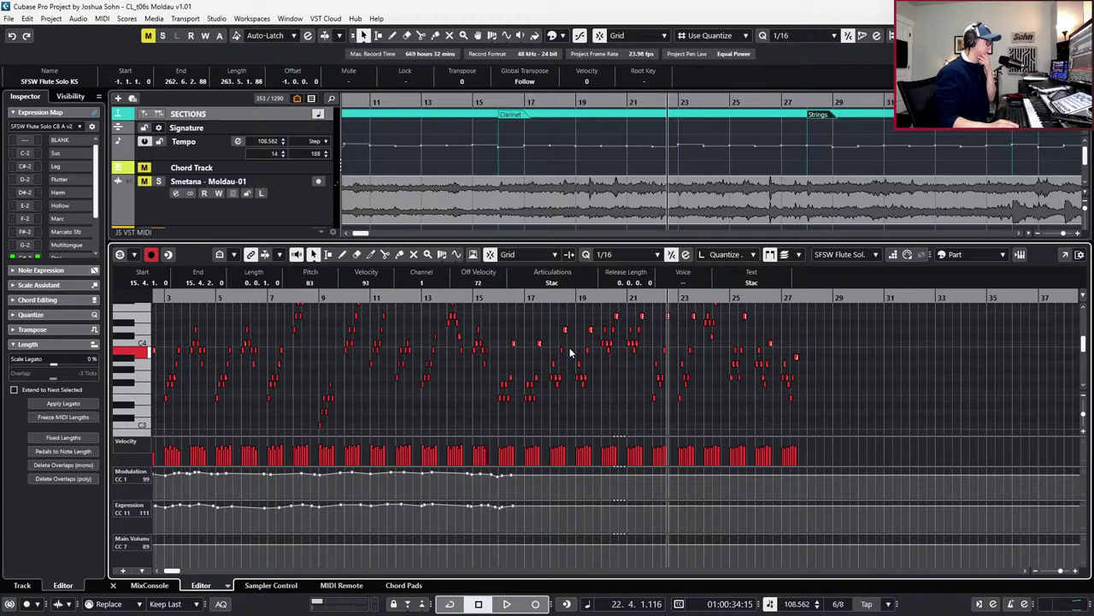
{"action": "key", "text": "g"}
{"action": "key", "text": "g"}
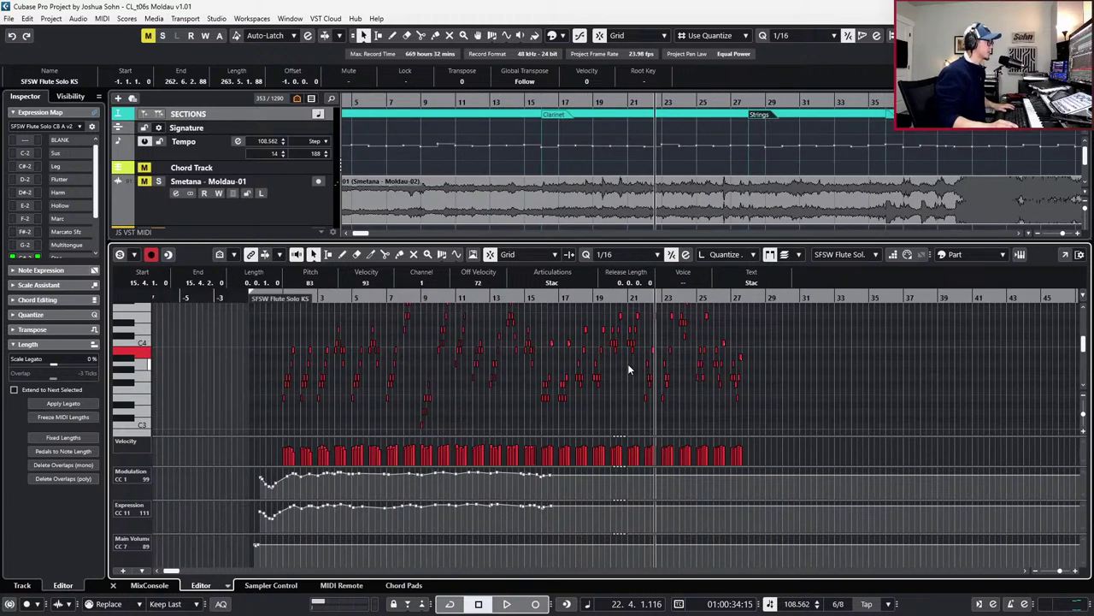
Switch from the solo flute to the SFSW Flutes KS part and show its notes around bar 15
{"action": "key", "text": "ctrl+alt+e"}
{"action": "key", "text": "ctrl+KP_Subtract"}
{"action": "key", "text": "ctrl+KP_Subtract"}
{"action": "key", "text": "ctrl+KP_Subtract"}
{"action": "key", "text": "ctrl+KP_Subtract"}
{"action": "key", "text": "ctrl+KP_Subtract"}
{"action": "key", "text": "ctrl+KP_Subtract"}
{"action": "key", "text": "ctrl+KP_Subtract"}
{"action": "key", "text": "ctrl+KP_Subtract"}
{"action": "double_click", "coordinate": [565, 539]}
{"action": "key", "text": "h"}
{"action": "key", "text": "h"}
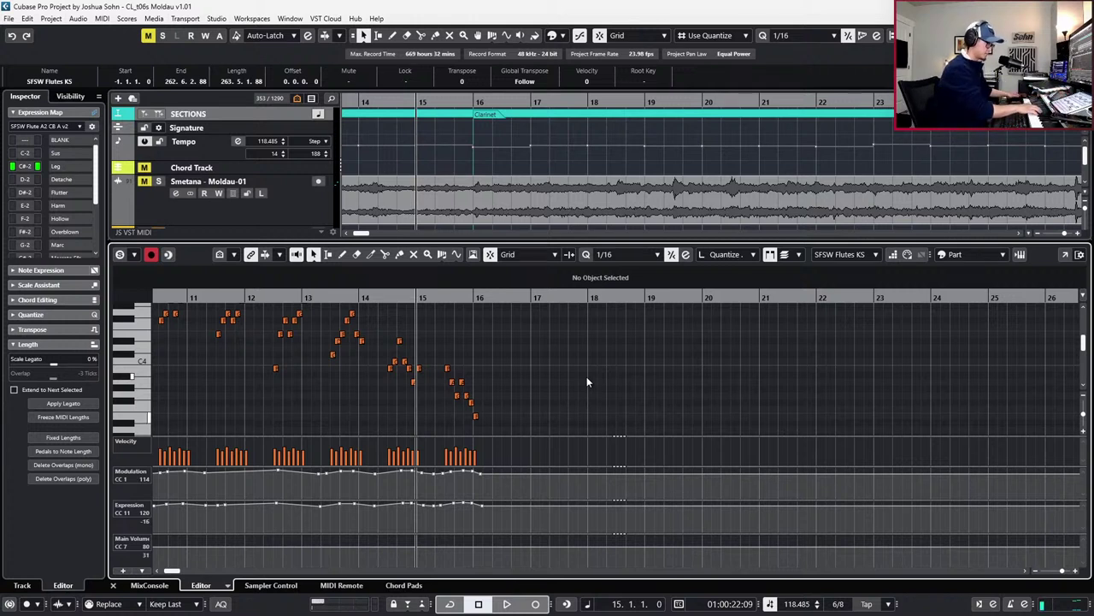
Select the SFSW Flutes KS phrase leading into bar 15 and play the part through the clarinet entry
{"action": "left_click_drag", "start_coordinate": [440, 355], "coordinate": [519, 412]}
{"action": "left_click_drag", "start_coordinate": [371, 335], "coordinate": [431, 399]}
{"action": "scroll", "coordinate": [503, 373], "scroll_direction": "up", "scroll_amount": 1}
{"action": "key", "text": "space"}
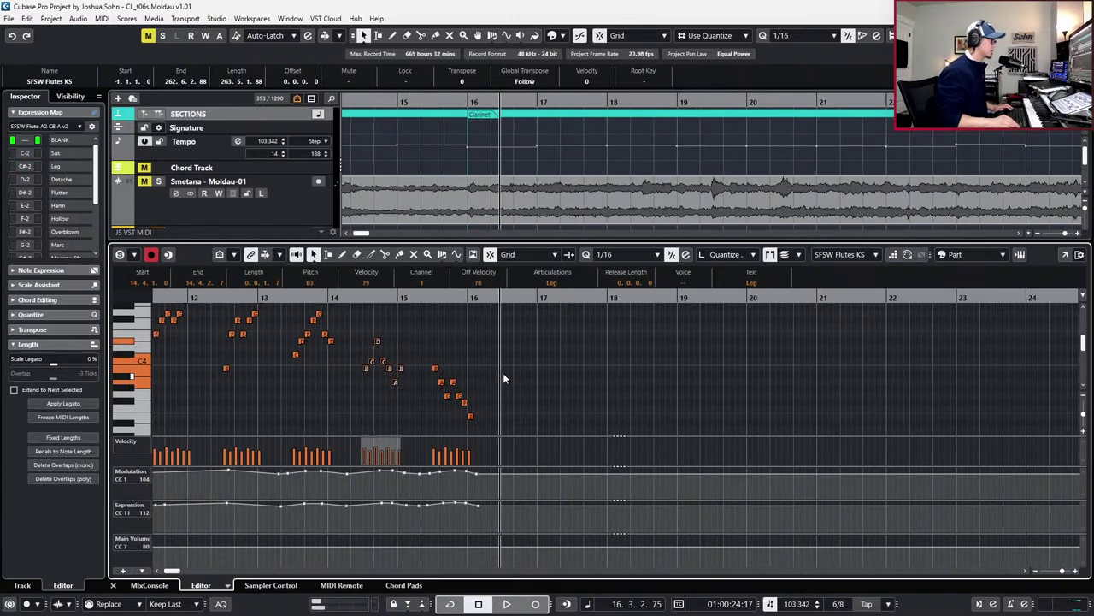
Paste the copied seven-note flute phrase at 16.4.1 and transpose it up so it starts on E4
{"action": "scroll", "coordinate": [505, 378], "scroll_direction": "up", "scroll_amount": 2}
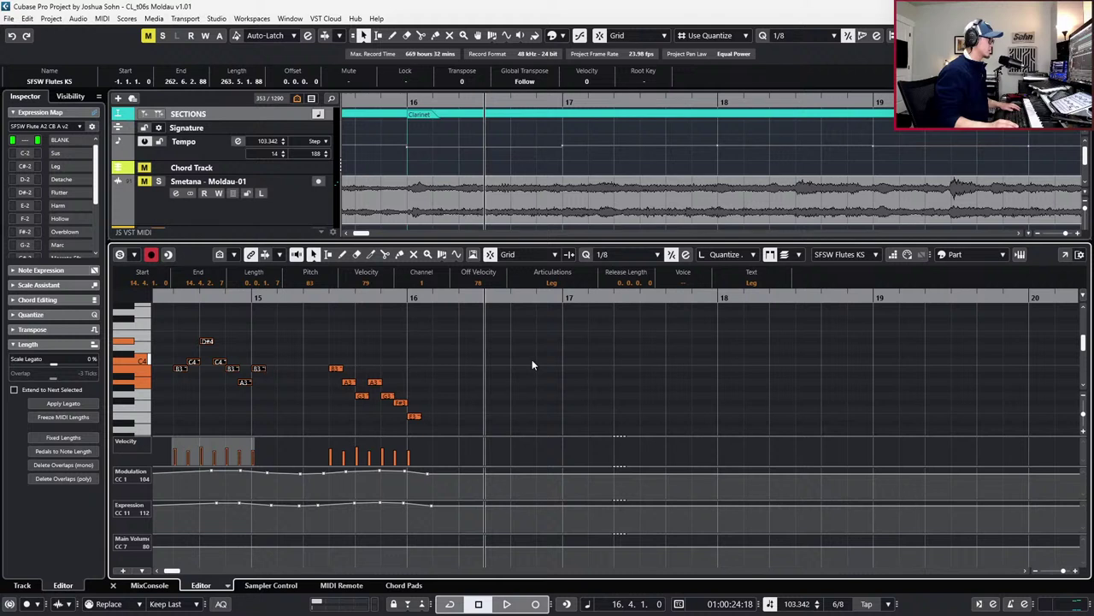
{"action": "key", "text": "ctrl+v"}
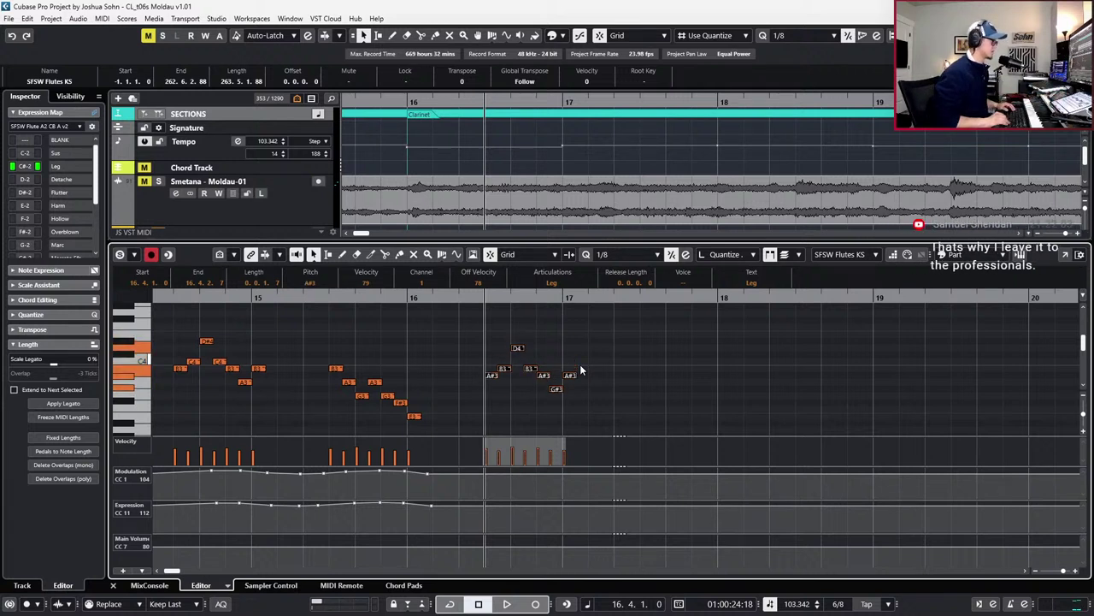
{"action": "key", "text": "Up"}
{"action": "key", "text": "Up"}
{"action": "key", "text": "Up"}
{"action": "key", "text": "Up"}
{"action": "key", "text": "Up"}
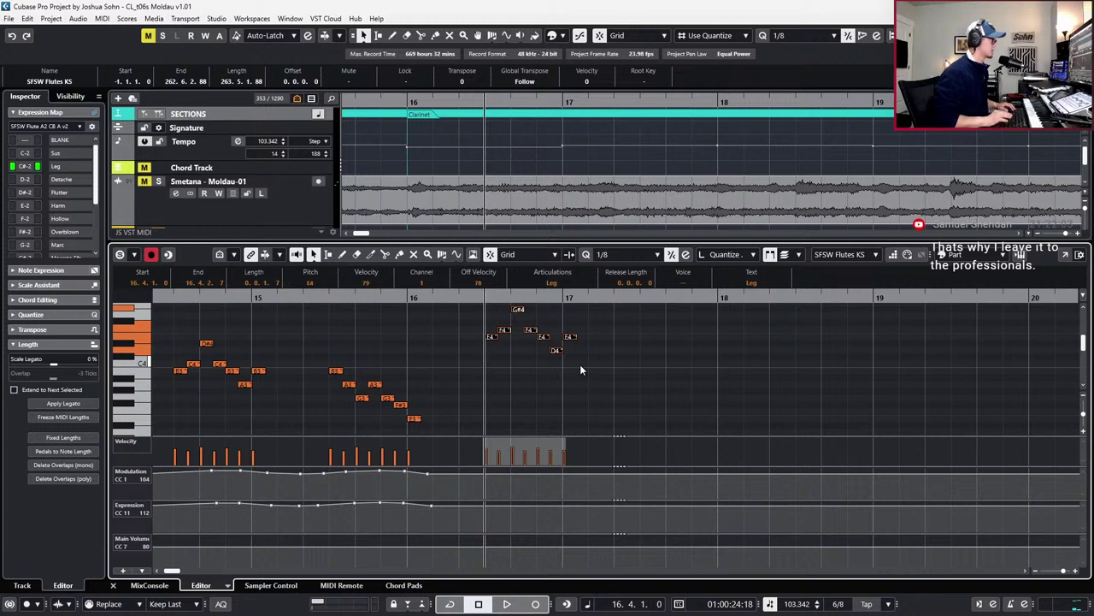
Lower the second to fourth notes of the phrase before bar 17 to D#4, E4 and D#4
{"action": "left_click_drag", "start_coordinate": [500, 321], "coordinate": [529, 354]}
{"action": "key", "text": "Down"}
{"action": "key", "text": "Down"}
{"action": "scroll", "coordinate": [516, 323], "scroll_direction": "up", "scroll_amount": 1}
{"action": "key", "text": "Down"}
{"action": "key", "text": "Down"}
{"action": "key", "text": "Down"}
{"action": "key", "text": "Down"}
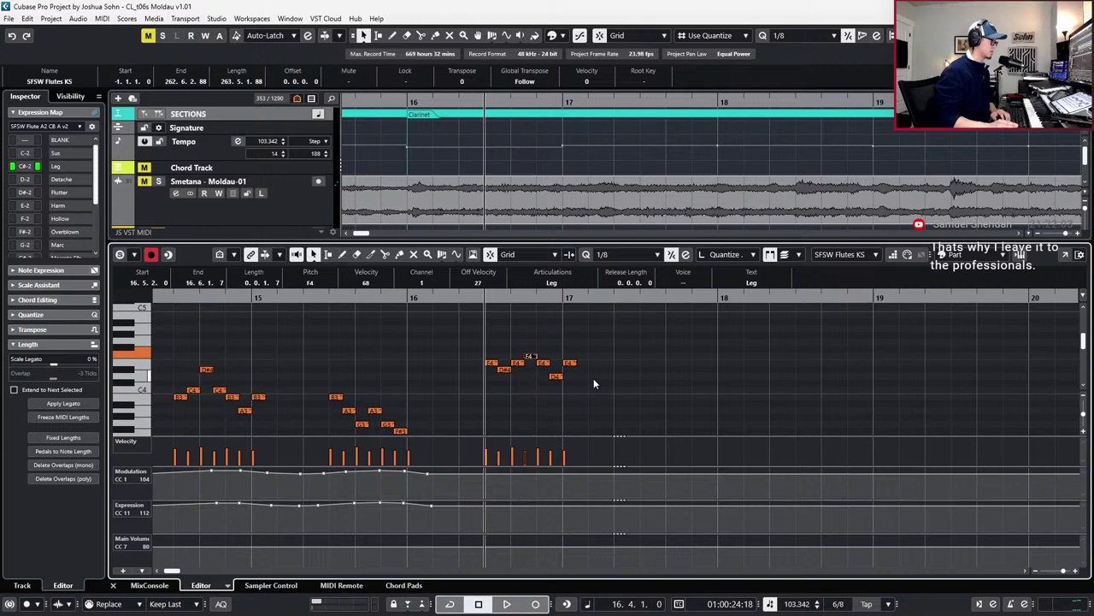
{"action": "key", "text": "Down"}
{"action": "key", "text": "Down"}
Raise the sixth note of the phrase, just before bar 17, to G4
{"action": "left_click", "coordinate": [546, 364]}
{"action": "left_click", "coordinate": [556, 376]}
{"action": "key", "text": "Up"}
{"action": "key", "text": "Up"}
{"action": "key", "text": "Up"}
{"action": "key", "text": "Up"}
{"action": "key", "text": "Up"}
Raise the staccato closing note on bar 17 to C5
{"action": "left_click", "coordinate": [569, 362]}
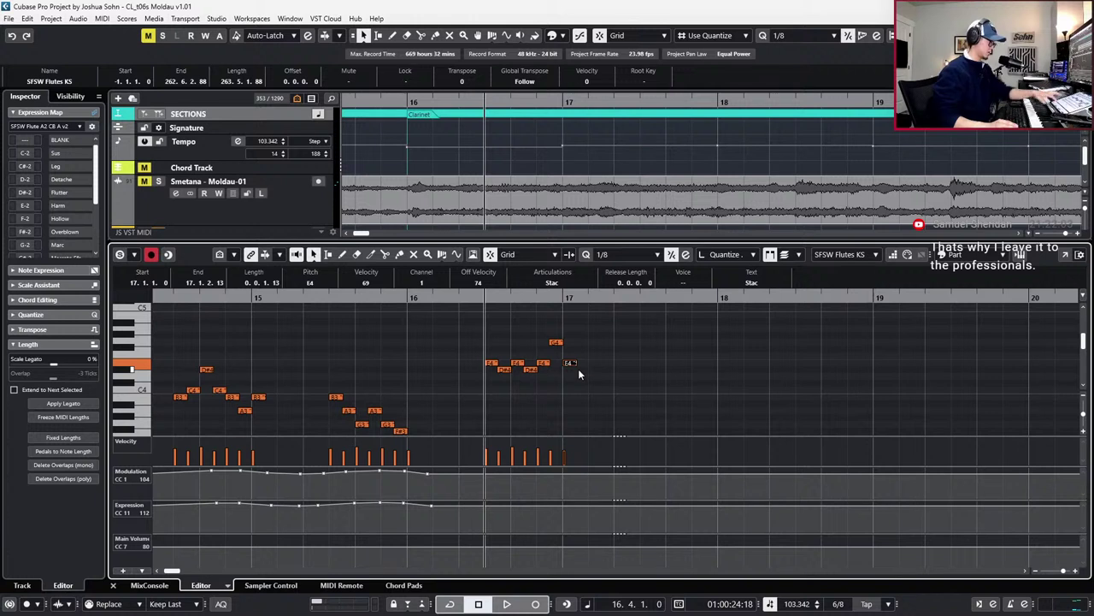
{"action": "key", "text": "Up"}
{"action": "key", "text": "Up"}
{"action": "key", "text": "Up"}
{"action": "key", "text": "Up"}
{"action": "key", "text": "Up"}
{"action": "key", "text": "Up"}
{"action": "key", "text": "Up"}
{"action": "key", "text": "Up"}
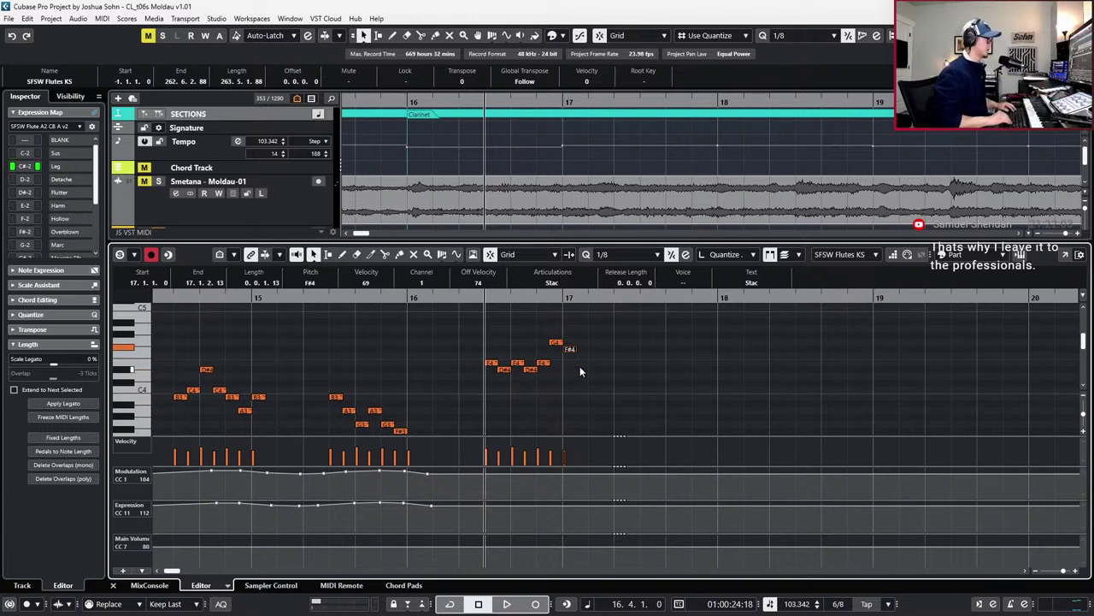
Play the new phrase back into bar 17, restarting from before its first note to check the pitches
{"action": "key", "text": "space"}
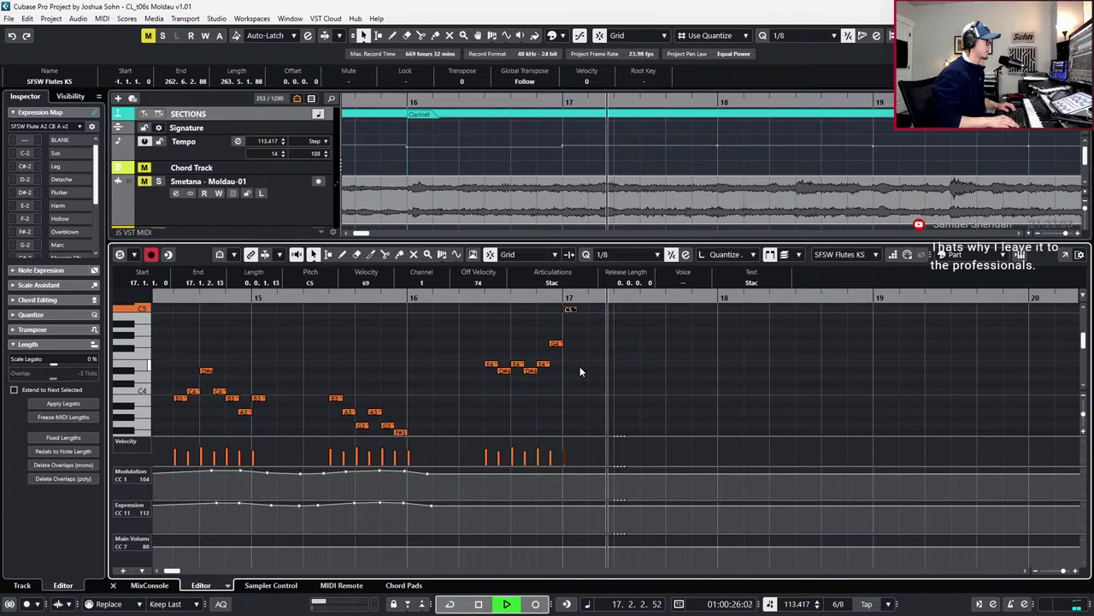
{"action": "key", "text": "space"}
{"action": "key", "text": "KP_Subtract"}
{"action": "key", "text": "KP_Subtract"}
{"action": "key", "text": "space"}
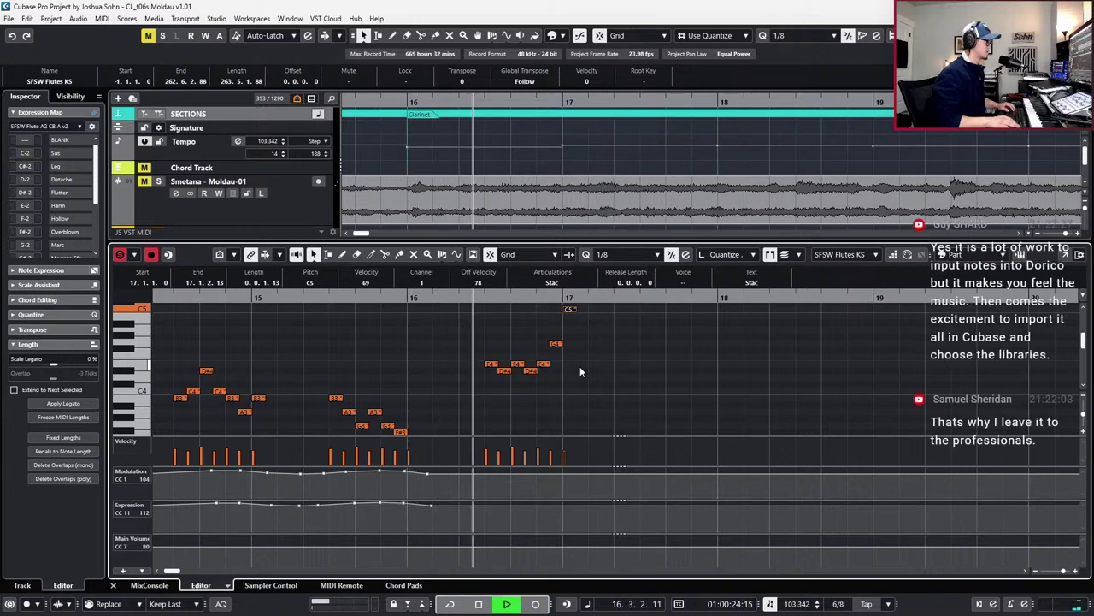
{"action": "key", "text": "space"}
{"action": "key", "text": "KP_Subtract"}
{"action": "key", "text": "KP_Subtract"}
Shift the D#4, E4 and G4 leading into bar 17 slightly earlier, starting at 16.5.1.100, and play the phrase
{"action": "scroll", "coordinate": [571, 359], "scroll_direction": "up", "scroll_amount": 2}
{"action": "left_click", "coordinate": [529, 358]}
{"action": "left_click_drag", "start_coordinate": [528, 362], "coordinate": [573, 410]}
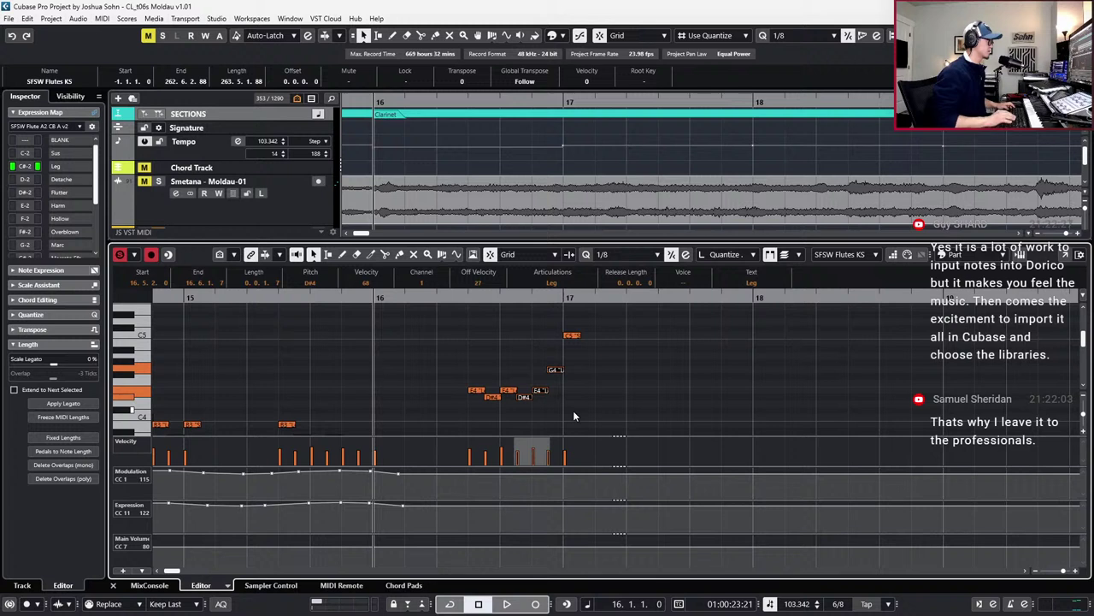
{"action": "scroll", "coordinate": [573, 411], "scroll_direction": "up", "scroll_amount": 2}
{"action": "key", "text": "space"}
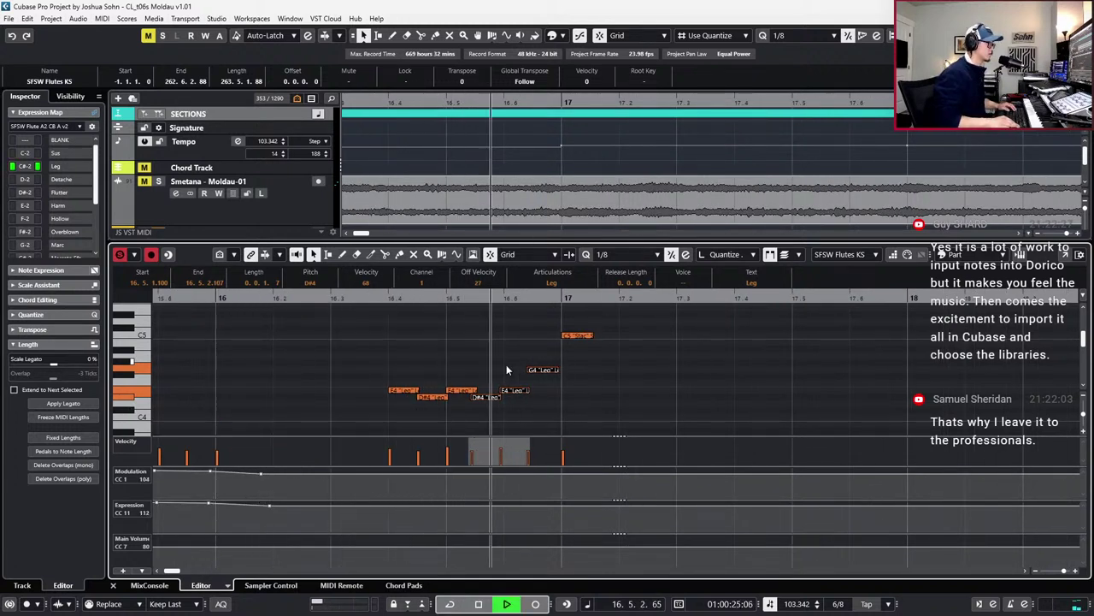
{"action": "key", "text": "space"}
Lengthen the G4 up to bar 17 and set the closing C5's velocity to 73
{"action": "left_click", "coordinate": [545, 382]}
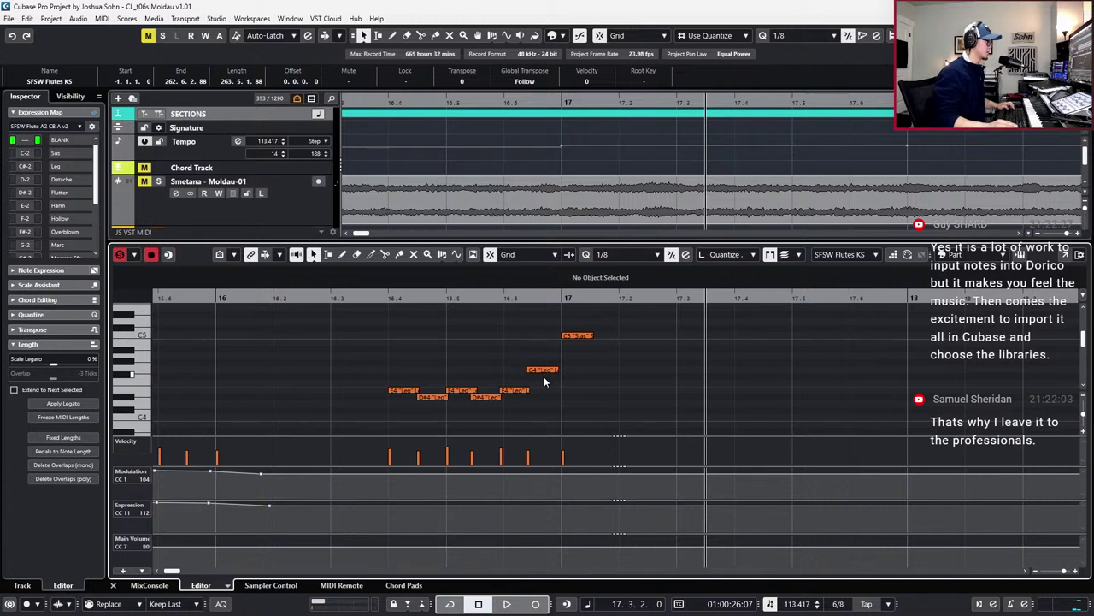
{"action": "left_click", "coordinate": [578, 336]}
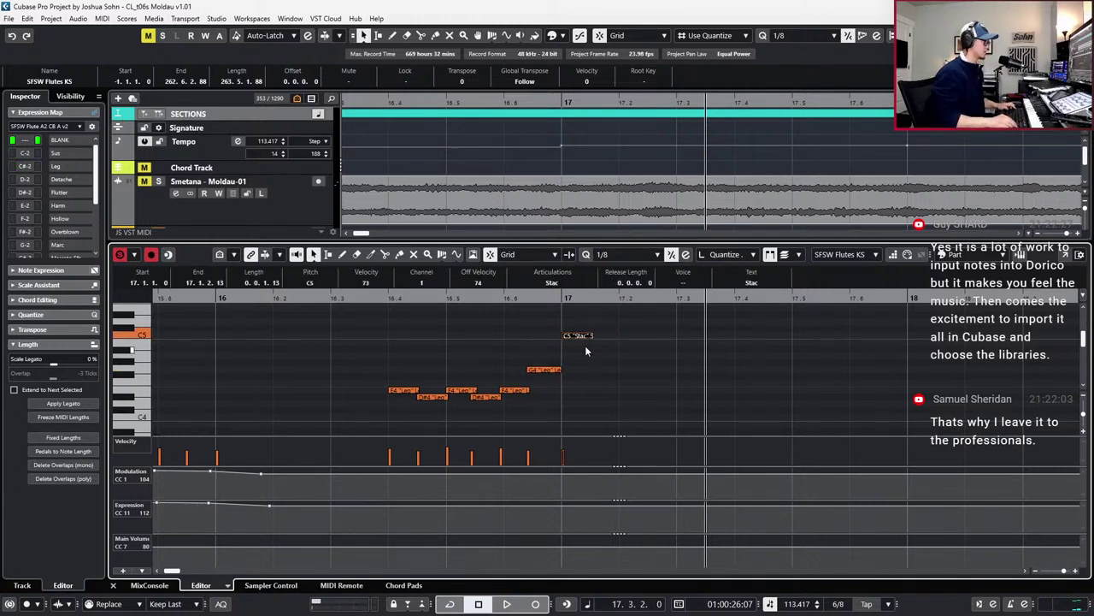
{"action": "scroll", "coordinate": [590, 344], "scroll_direction": "down", "scroll_amount": 2}
Copy the whole seven-note phrase leading into bar 17 and paste it at 18.4.1
{"action": "left_click", "coordinate": [470, 331]}
{"action": "key", "text": "alt+l"}
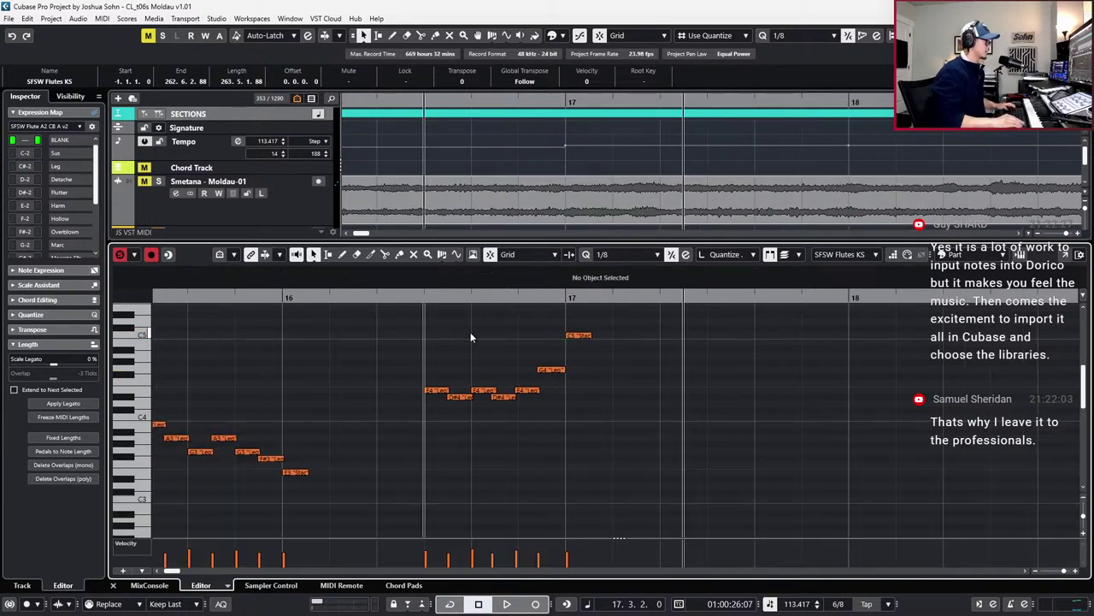
{"action": "left_click_drag", "start_coordinate": [417, 335], "coordinate": [566, 423]}
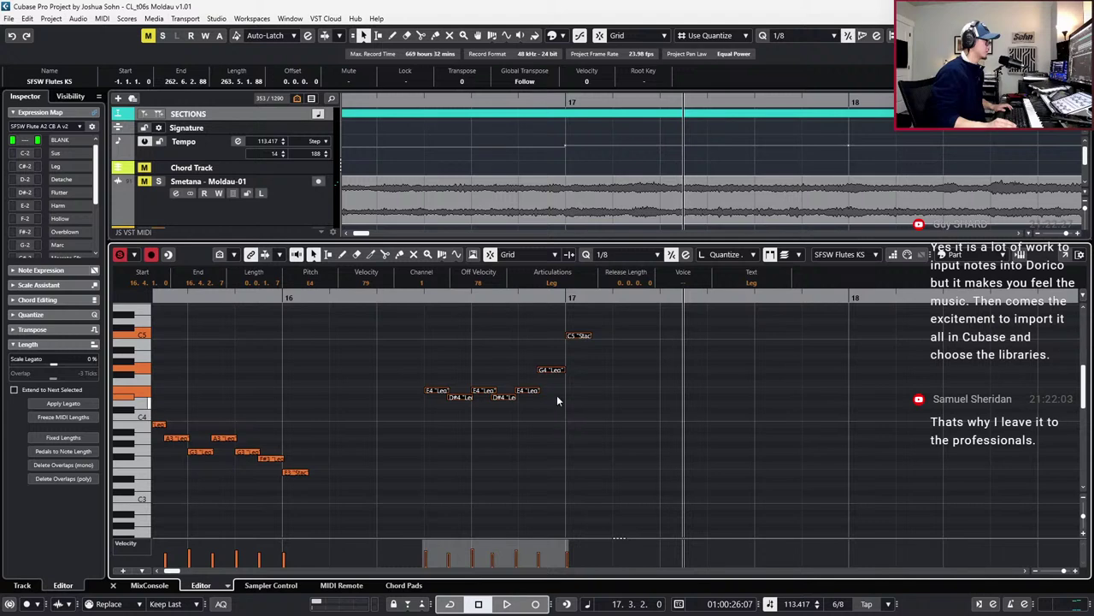
{"action": "key", "text": "KP_Subtract"}
{"action": "key", "text": "KP_Add"}
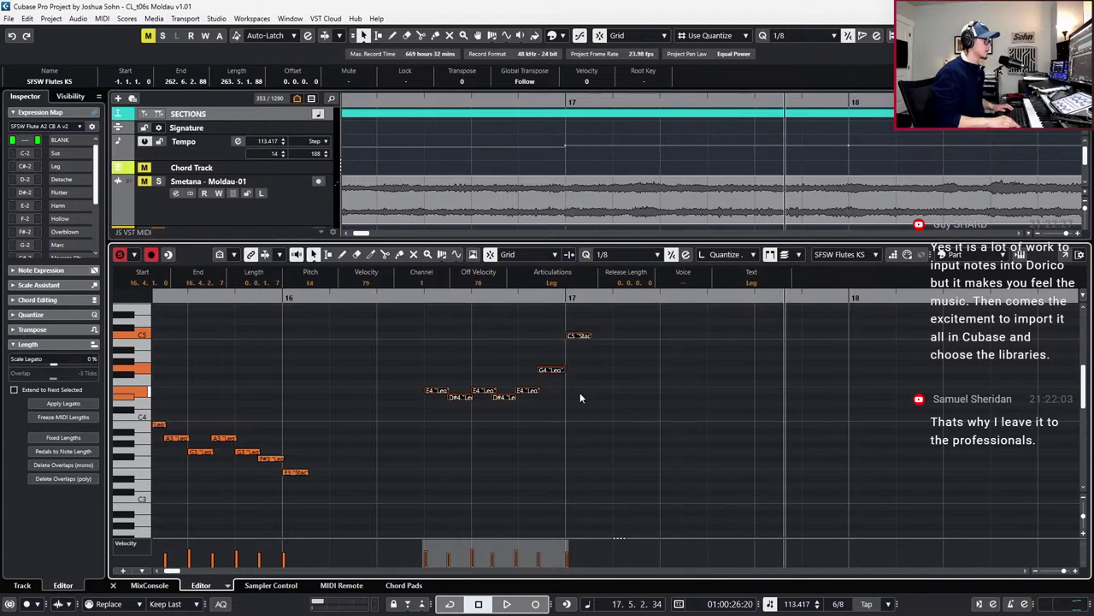
{"action": "scroll", "coordinate": [580, 393], "scroll_direction": "down", "scroll_amount": 2}
{"action": "scroll", "coordinate": [618, 412], "scroll_direction": "right", "scroll_amount": 2}
{"action": "key", "text": "KP_Add"}
{"action": "key", "text": "KP_Add"}
{"action": "key", "text": "KP_Add"}
{"action": "key", "text": "ctrl+v"}
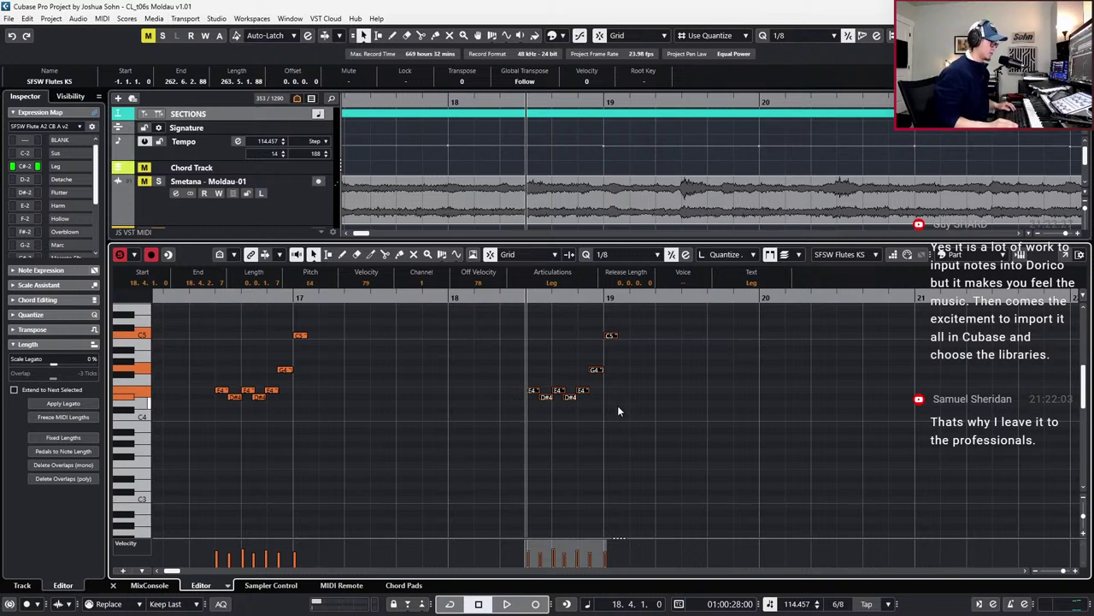
Raise the first note of the pasted phrase before bar 19 to G4 and the second to A4
{"action": "left_click", "coordinate": [533, 391]}
{"action": "key", "text": "Up"}
{"action": "key", "text": "Up"}
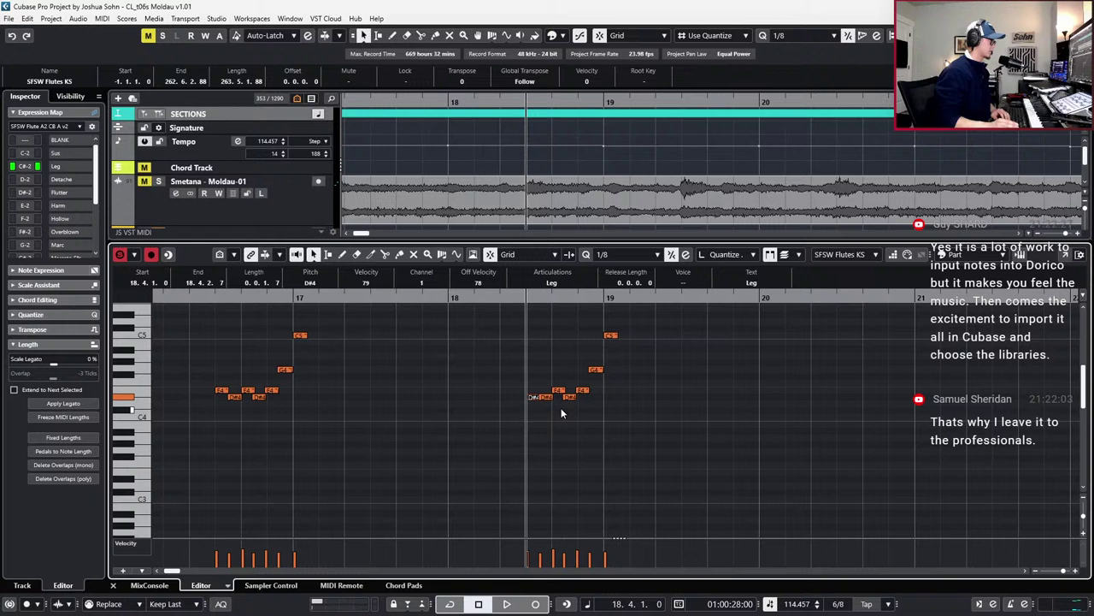
{"action": "key", "text": "Up"}
{"action": "left_click", "coordinate": [543, 397]}
{"action": "key", "text": "Up"}
{"action": "key", "text": "Up"}
{"action": "key", "text": "Up"}
{"action": "key", "text": "Up"}
{"action": "key", "text": "Up"}
{"action": "key", "text": "Up"}
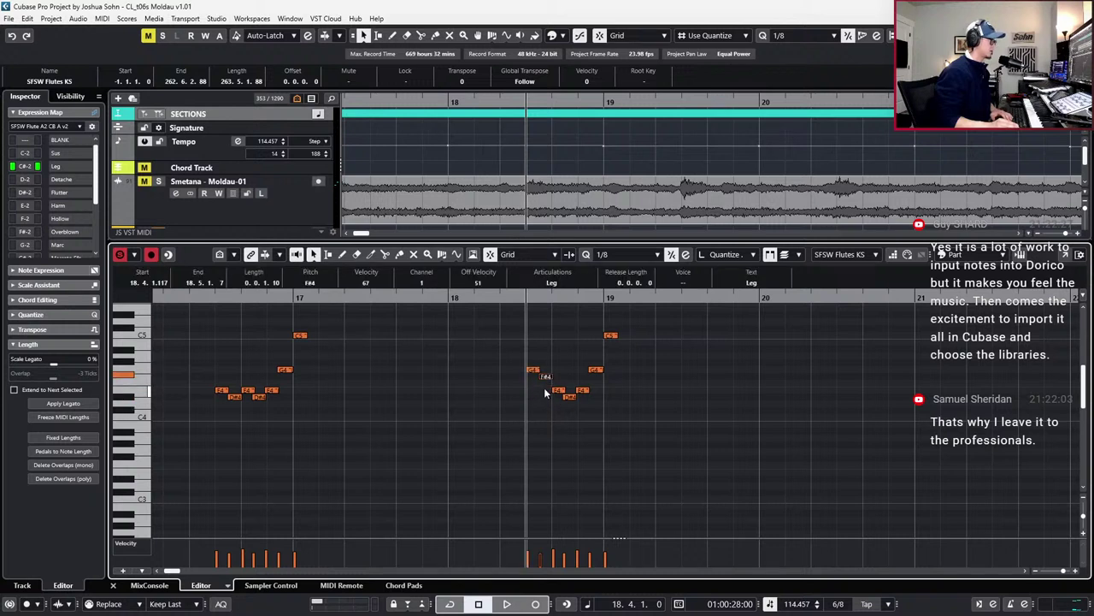
Set the third note of the phrase before bar 19 to G4 and the fourth to F#4
{"action": "left_click", "coordinate": [560, 391]}
{"action": "key", "text": "Up"}
{"action": "key", "text": "Up"}
{"action": "key", "text": "Up"}
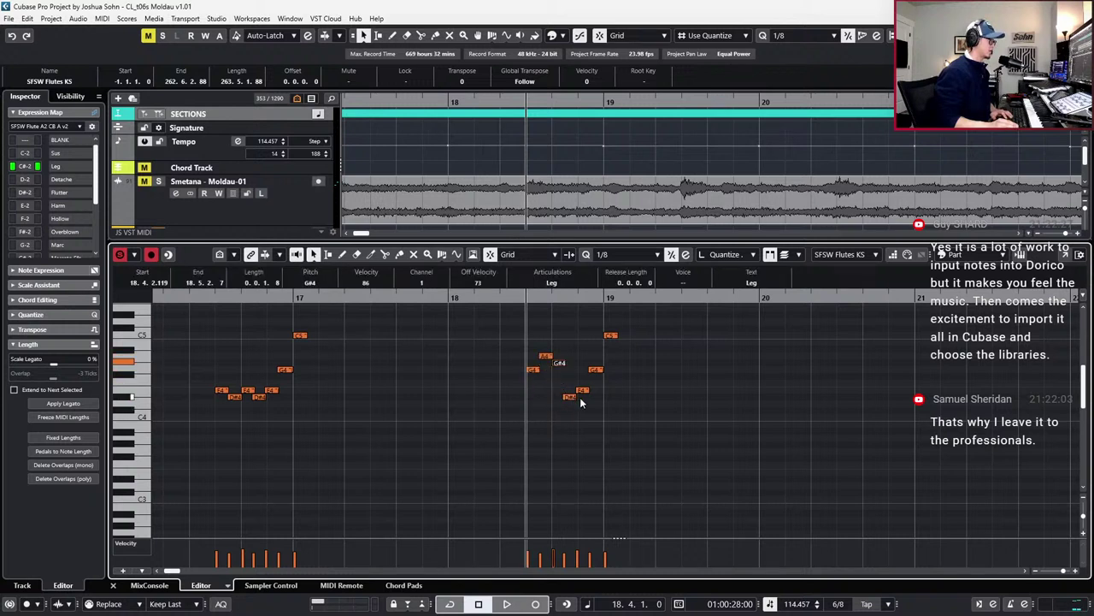
{"action": "left_click", "coordinate": [567, 397]}
{"action": "key", "text": "Up"}
{"action": "key", "text": "Up"}
{"action": "key", "text": "Up"}
Raise the fifth note of the phrase before bar 19 to G4 and the sixth to B4
{"action": "mouse_move", "coordinate": [584, 412]}
{"action": "left_mouse_down"}
{"action": "mouse_move", "coordinate": [599, 383]}
{"action": "mouse_move", "coordinate": [589, 371]}
{"action": "left_mouse_up"}
{"action": "key", "text": "Up"}
{"action": "key", "text": "Up"}
{"action": "key", "text": "Up"}
{"action": "key", "text": "Up"}
{"action": "key", "text": "Up"}
{"action": "key", "text": "Down"}
{"action": "key", "text": "Up"}
{"action": "key", "text": "Up"}
{"action": "key", "text": "Up"}
{"action": "key", "text": "Up"}
{"action": "key", "text": "Down"}
Raise the staccato closing note on bar 19 to D5
{"action": "left_click", "coordinate": [610, 334]}
{"action": "key", "text": "Up"}
{"action": "key", "text": "Up"}
{"action": "key", "text": "Up"}
{"action": "key", "text": "Down"}
Play back the phrase leading into bar 19 twice to check its pitches
{"action": "key", "text": "space"}
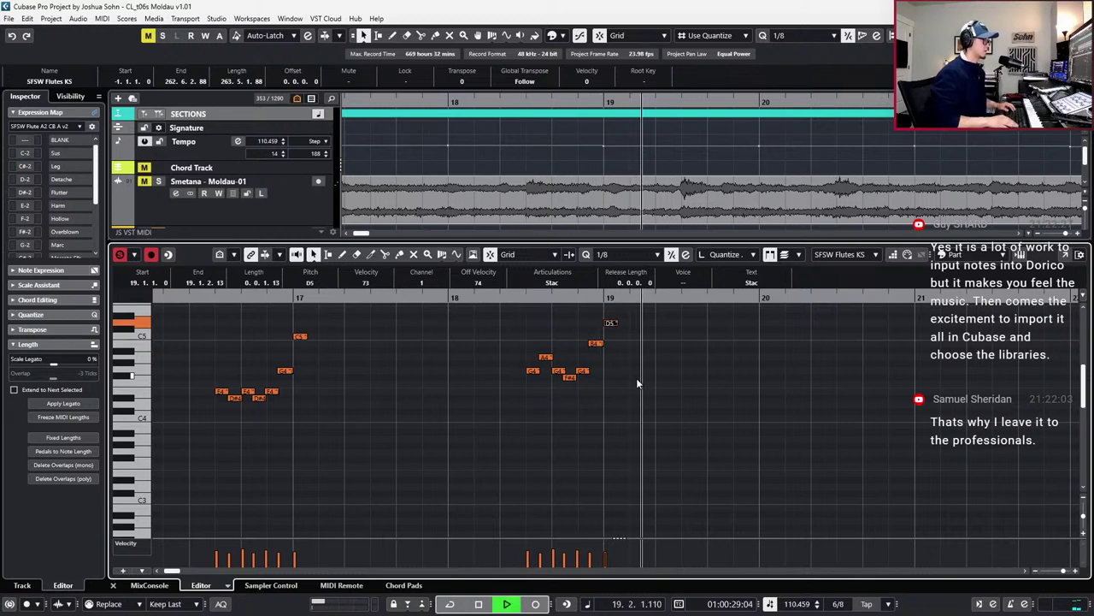
{"action": "key", "text": "space"}
{"action": "key", "text": "KP_Subtract"}
{"action": "key", "text": "KP_Subtract"}
{"action": "key", "text": "KP_Subtract"}
{"action": "key", "text": "space"}
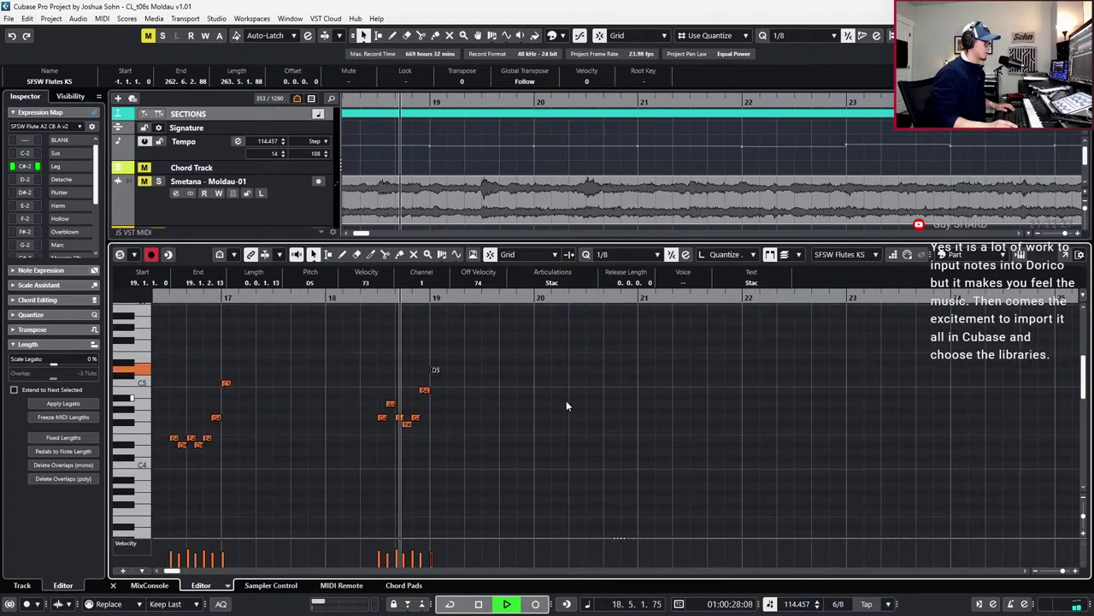
{"action": "key", "text": "space"}
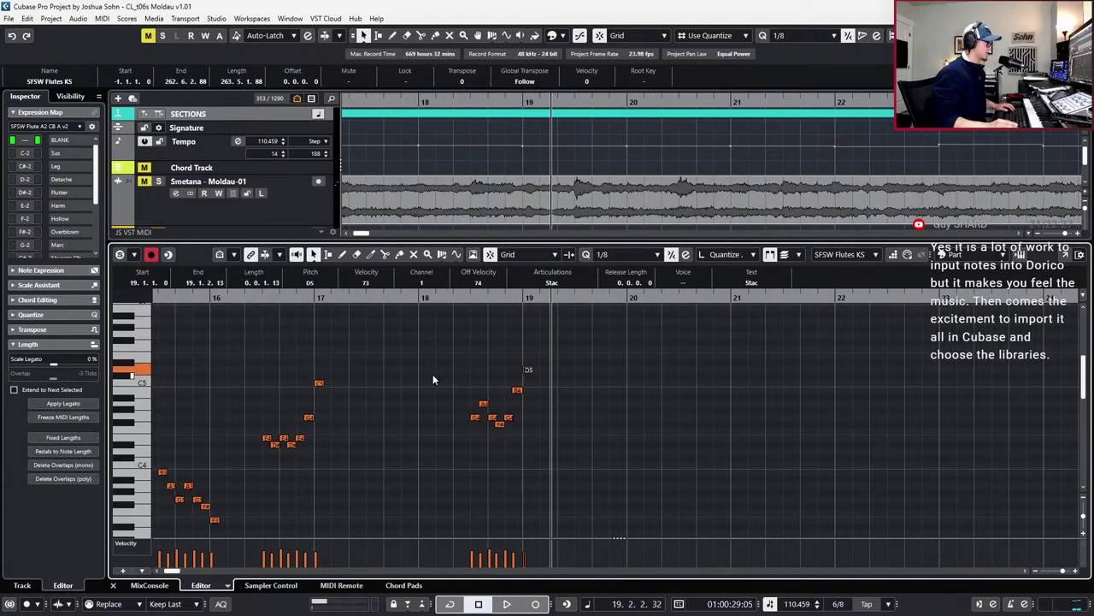
Duplicate the seven-note phrase leading into bar 17 one bar further on, starting at 17.4.1
{"action": "key", "text": "KP_Subtract"}
{"action": "key", "text": "KP_Subtract"}
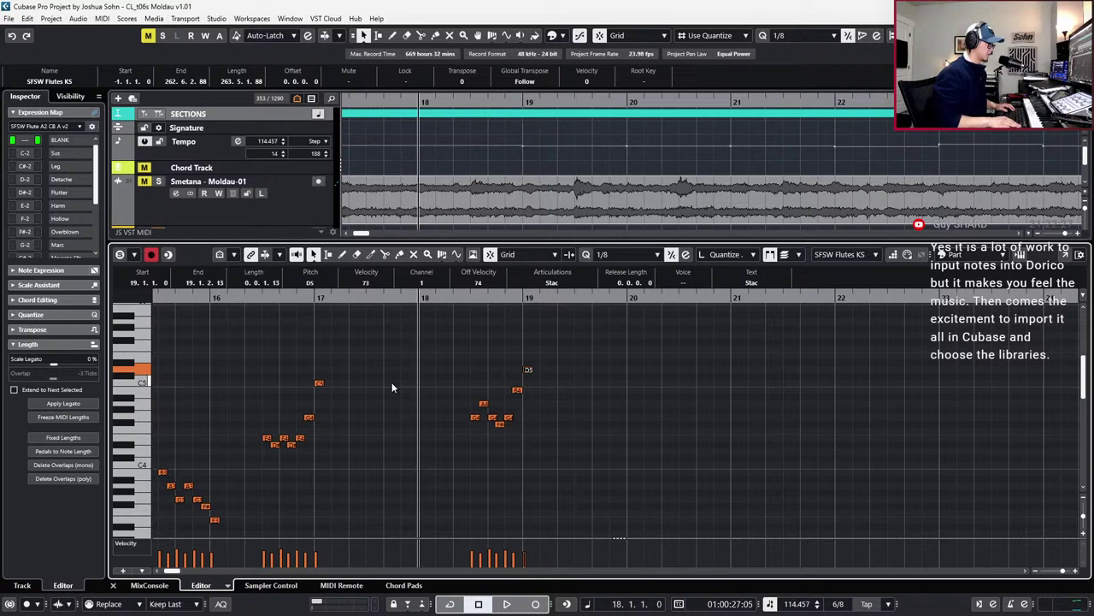
{"action": "left_click_drag", "start_coordinate": [420, 363], "coordinate": [622, 462]}
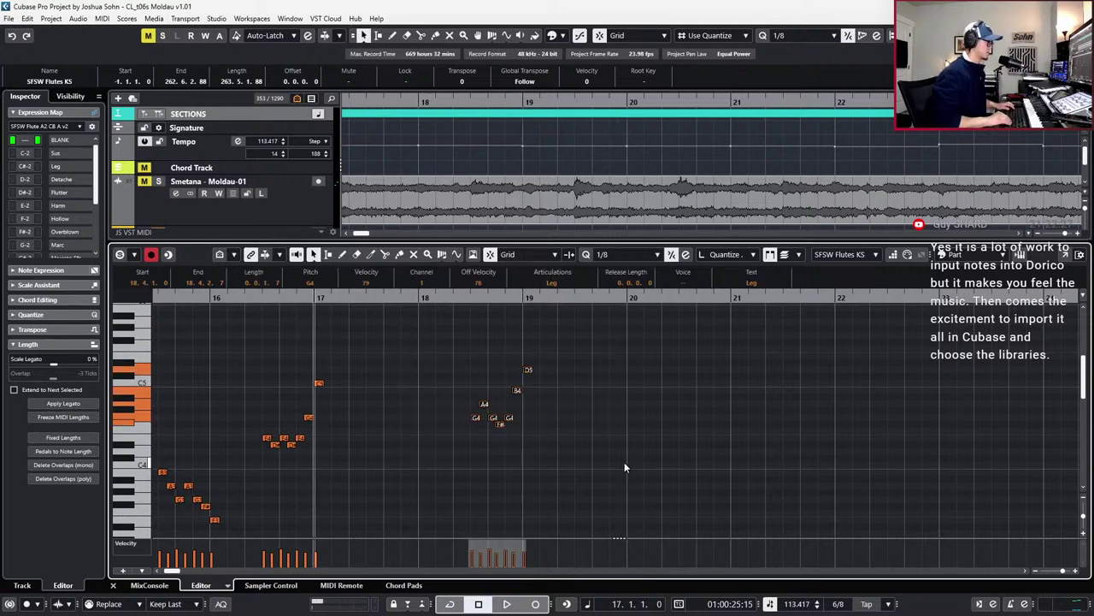
{"action": "scroll", "coordinate": [624, 467], "scroll_direction": "left", "scroll_amount": 3}
{"action": "left_click_drag", "start_coordinate": [406, 374], "coordinate": [533, 468]}
{"action": "key", "text": "alt+d"}
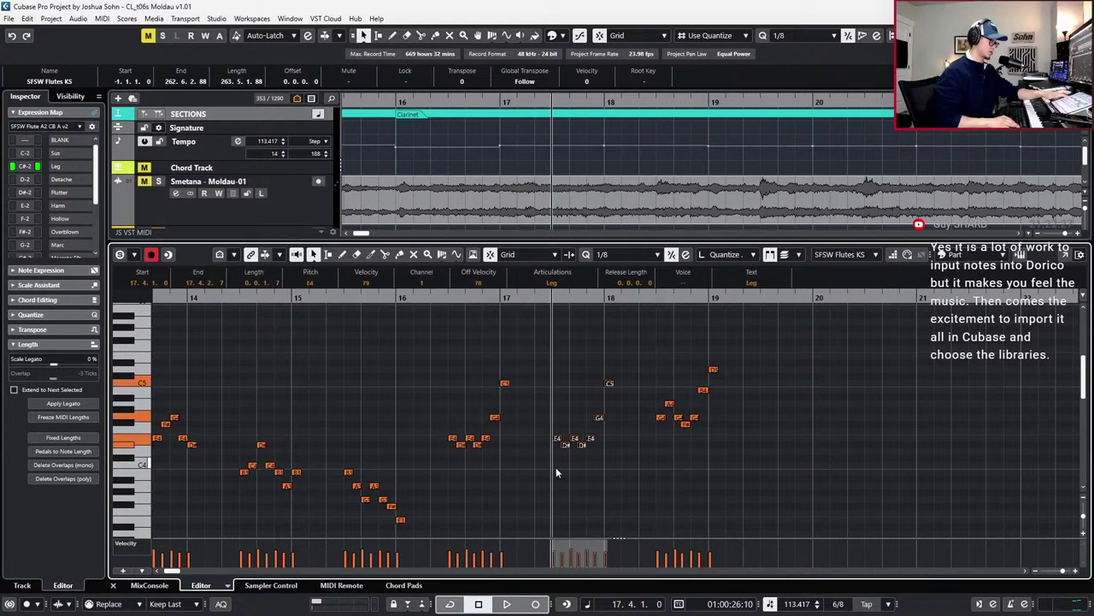
Lower the closing note on bar 18 to B4 and play on through the phrase into bar 19
{"action": "key", "text": "space"}
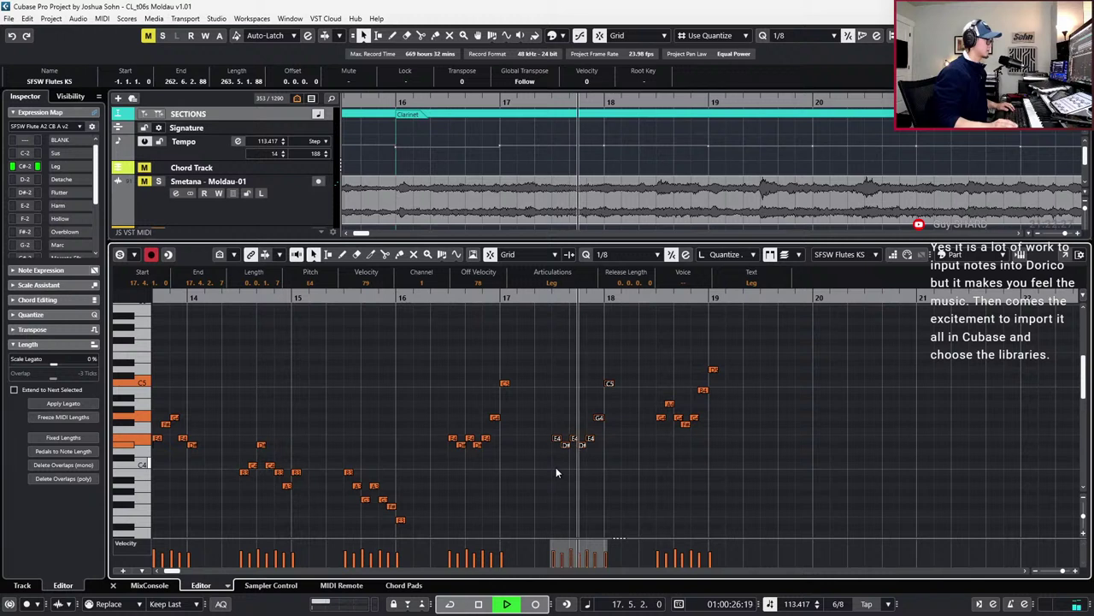
{"action": "key", "text": "space"}
{"action": "scroll", "coordinate": [583, 417], "scroll_direction": "up", "scroll_amount": 2}
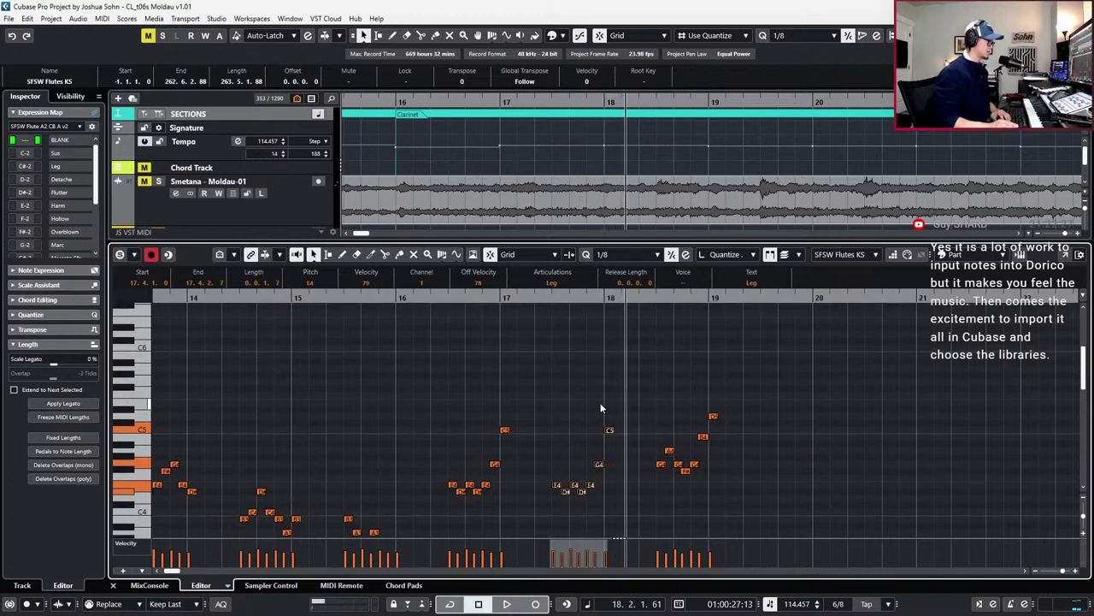
{"action": "left_click", "coordinate": [610, 429]}
{"action": "key", "text": "Down"}
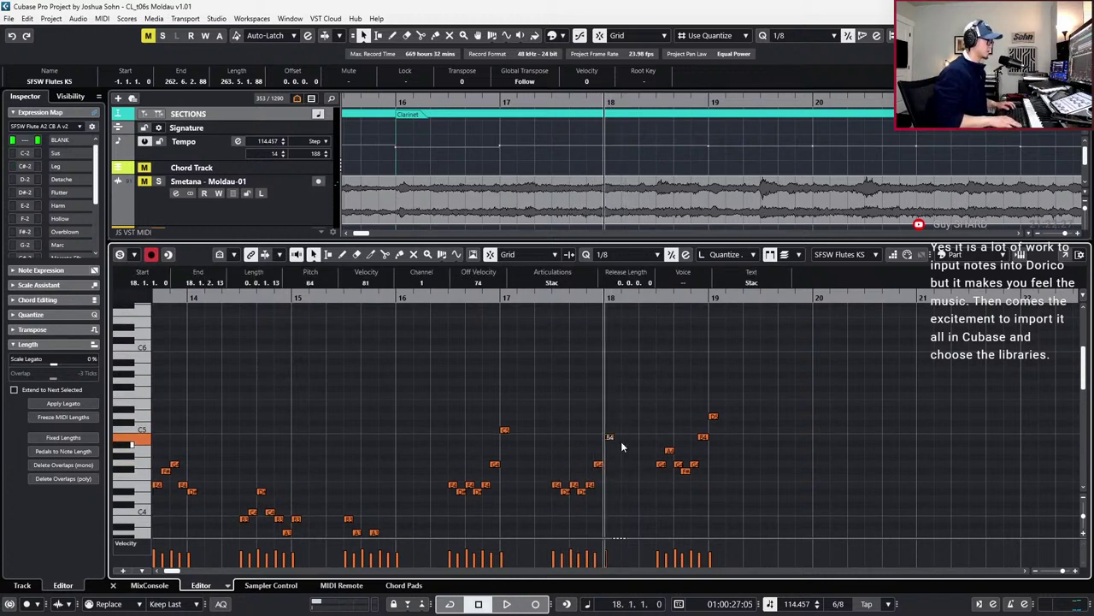
{"action": "key", "text": "space"}
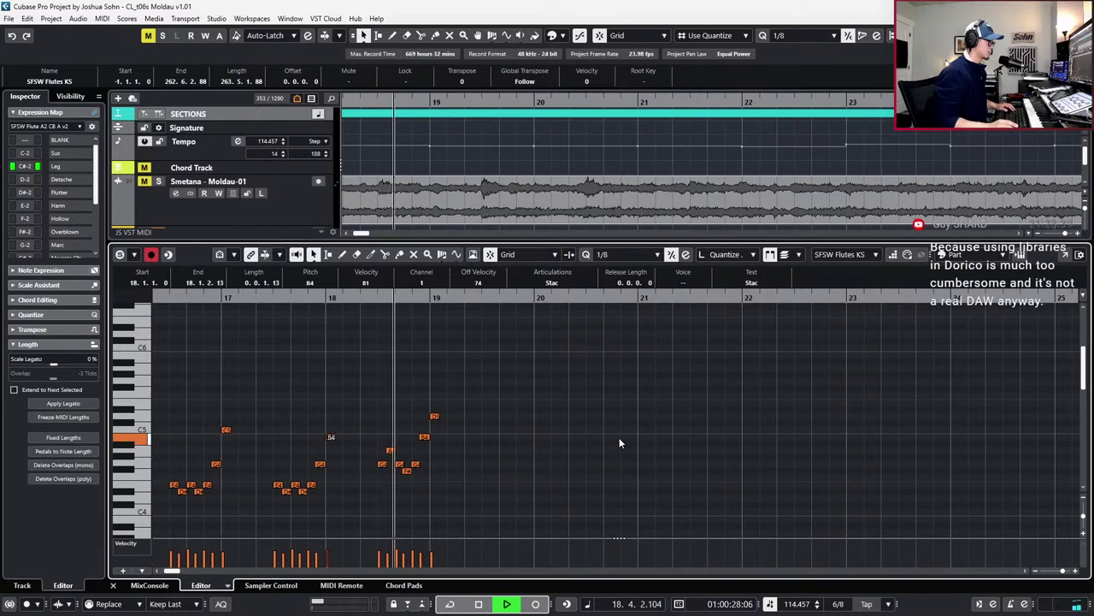
{"action": "key", "text": "space"}
Set the velocity of the D5 on bar 19 to 81 and play the part from bar 18
{"action": "left_click", "coordinate": [435, 417]}
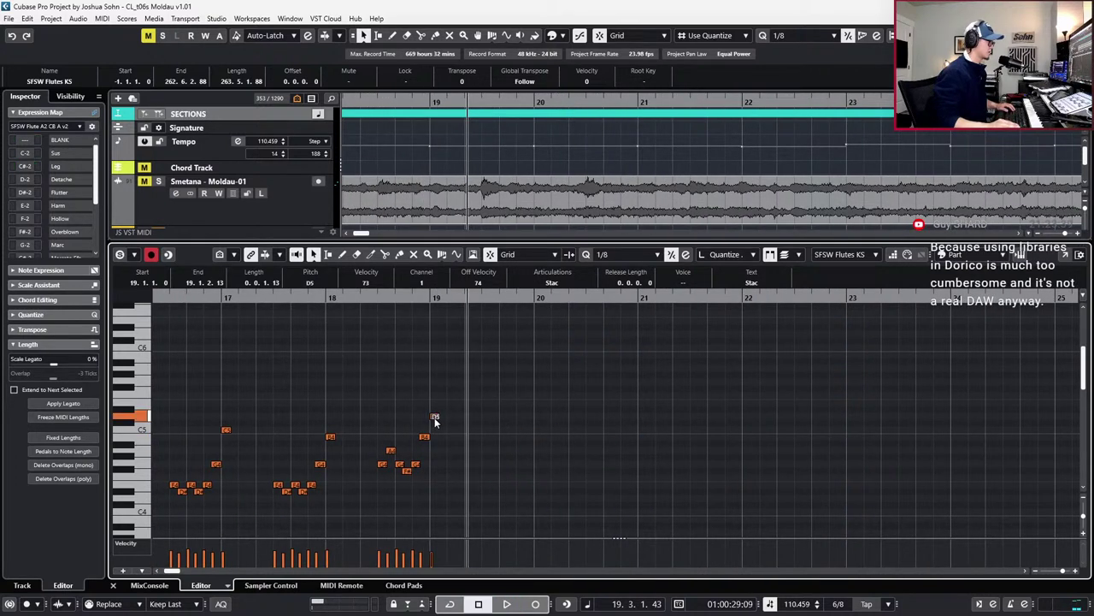
{"action": "key", "text": "l"}
{"action": "key", "text": "space"}
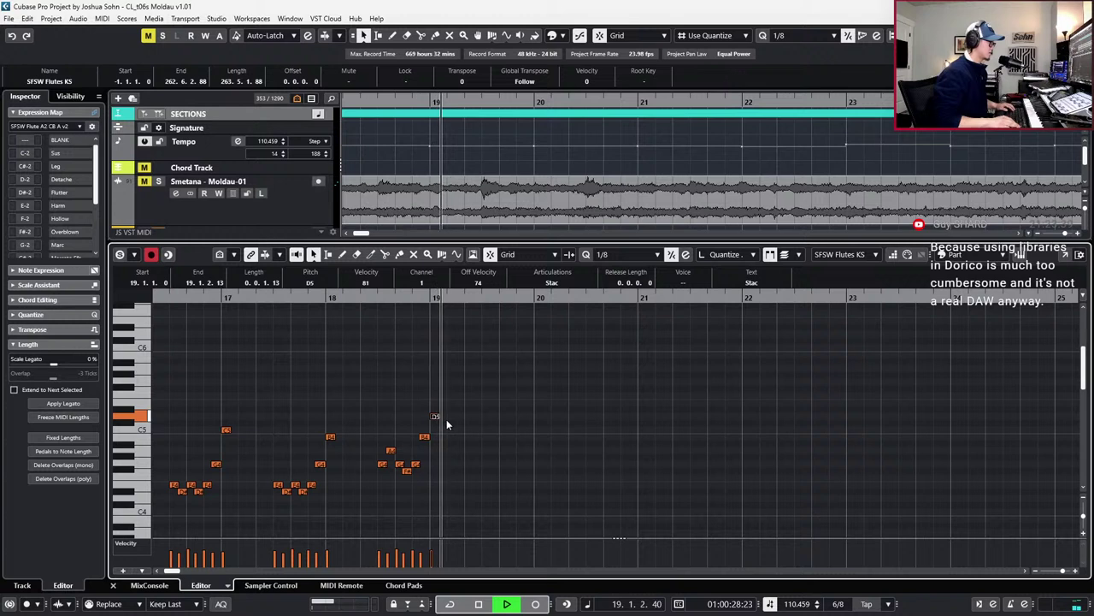
{"action": "key", "text": "space"}
{"action": "key", "text": "l"}
{"action": "key", "text": "KP_Subtract"}
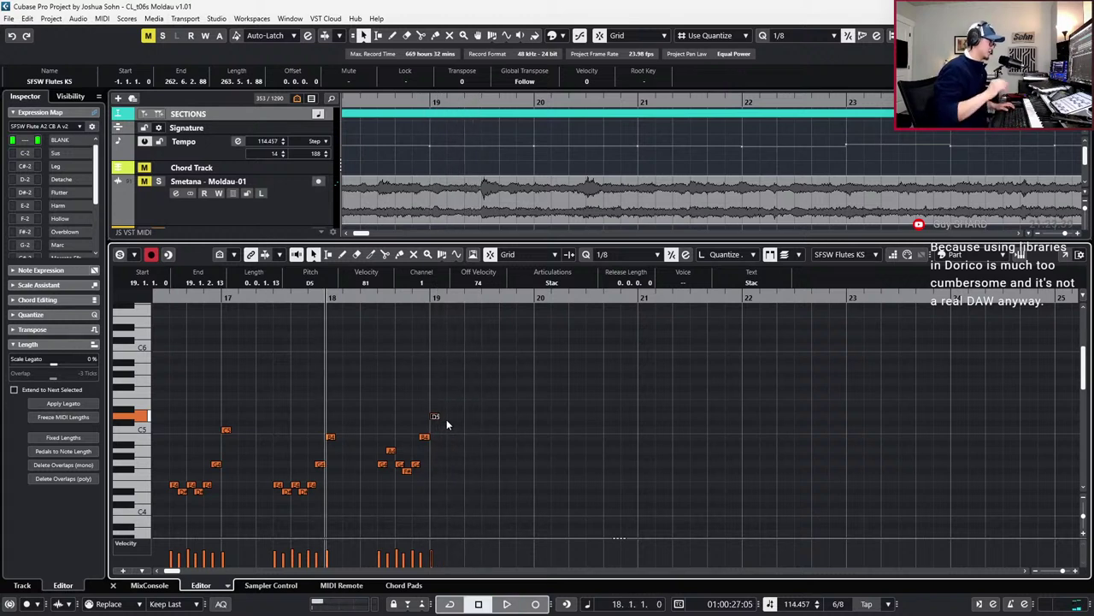
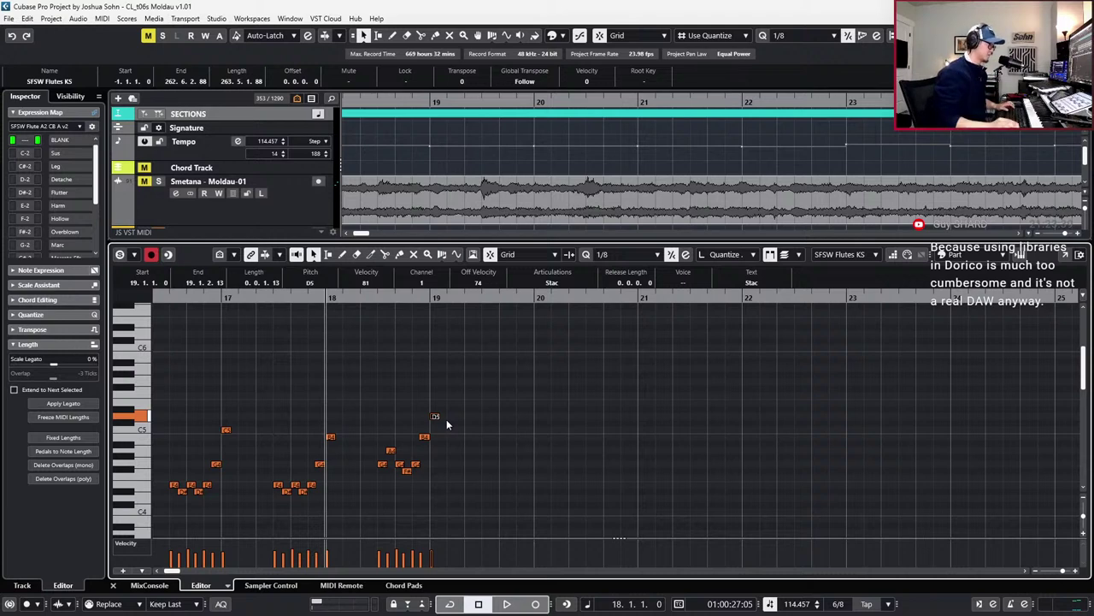
{"action": "scroll", "coordinate": [462, 424], "scroll_direction": "up", "scroll_amount": 2}
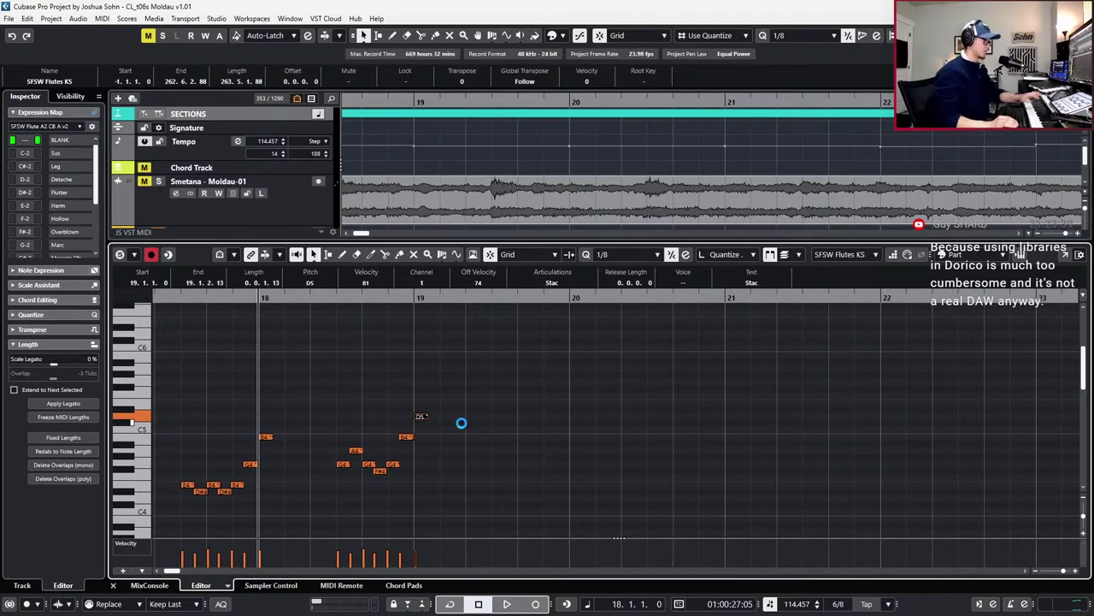
{"action": "key", "text": "space"}
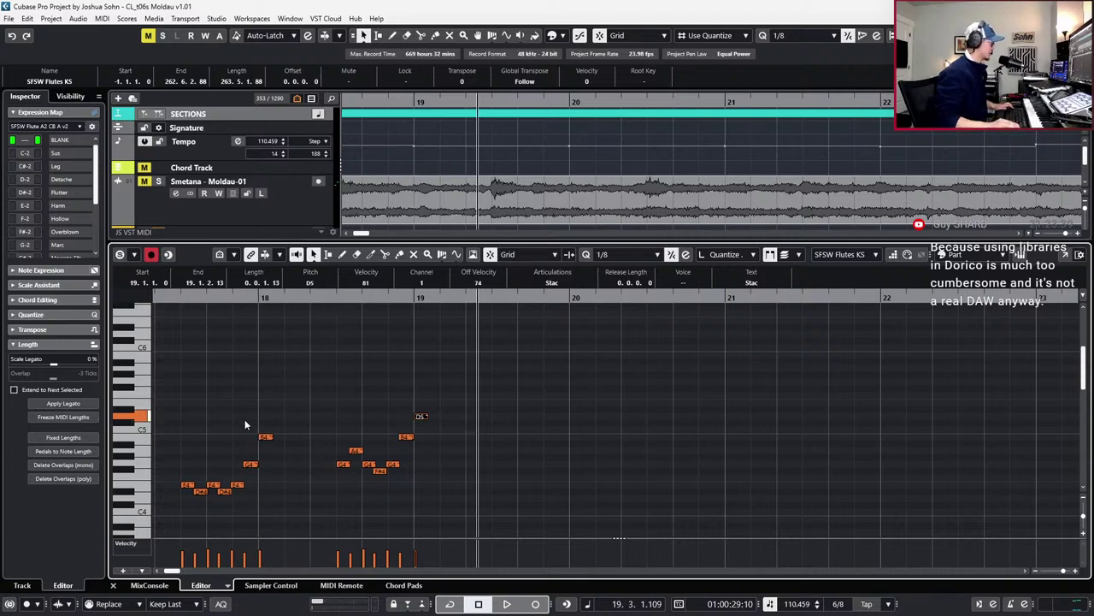
Paste the seven-note phrase again at 19.4.1 and transpose it up three semitones so it starts on G4
{"action": "scroll", "coordinate": [243, 417], "scroll_direction": "left", "scroll_amount": 2}
{"action": "left_click_drag", "start_coordinate": [211, 406], "coordinate": [323, 515]}
{"action": "key", "text": "KP_Add"}
{"action": "key", "text": "ctrl+v"}
{"action": "scroll", "coordinate": [773, 435], "scroll_direction": "up", "scroll_amount": 2}
{"action": "key", "text": "Up"}
{"action": "key", "text": "Up"}
{"action": "key", "text": "Up"}
Raise the second note of the phrase leading into bar 20 to A4 and its sixth note to B4
{"action": "left_click", "coordinate": [658, 471]}
{"action": "key", "text": "Up"}
{"action": "key", "text": "Up"}
{"action": "key", "text": "Up"}
{"action": "left_click", "coordinate": [681, 467]}
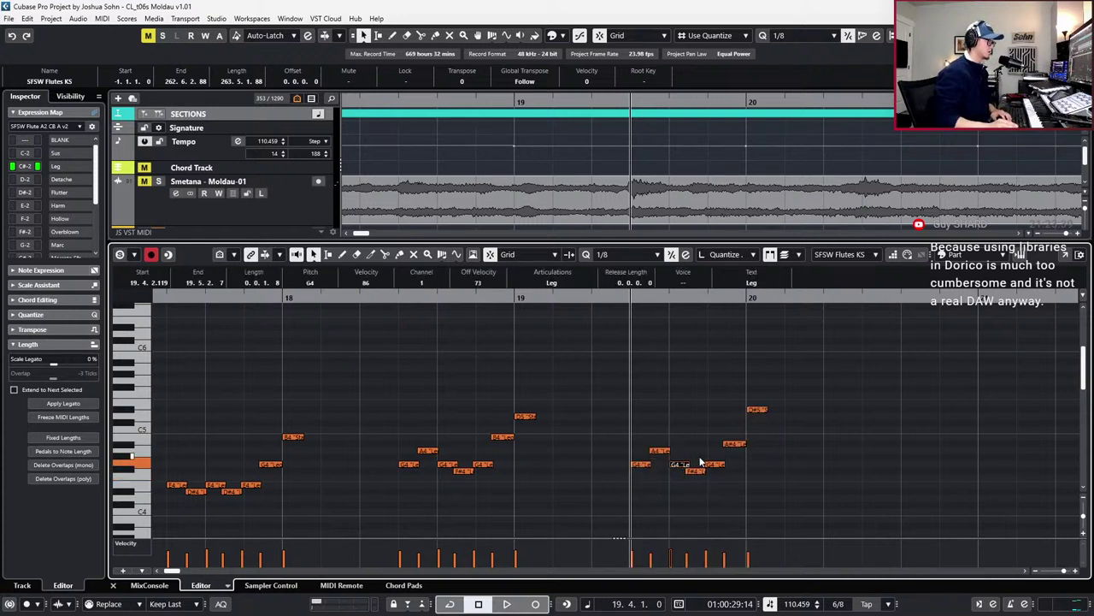
{"action": "left_click_drag", "start_coordinate": [727, 427], "coordinate": [741, 447]}
{"action": "key", "text": "Up"}
Try out different pitches for the closing note on bar 20 and settle it on A4
{"action": "left_click_drag", "start_coordinate": [747, 390], "coordinate": [771, 426]}
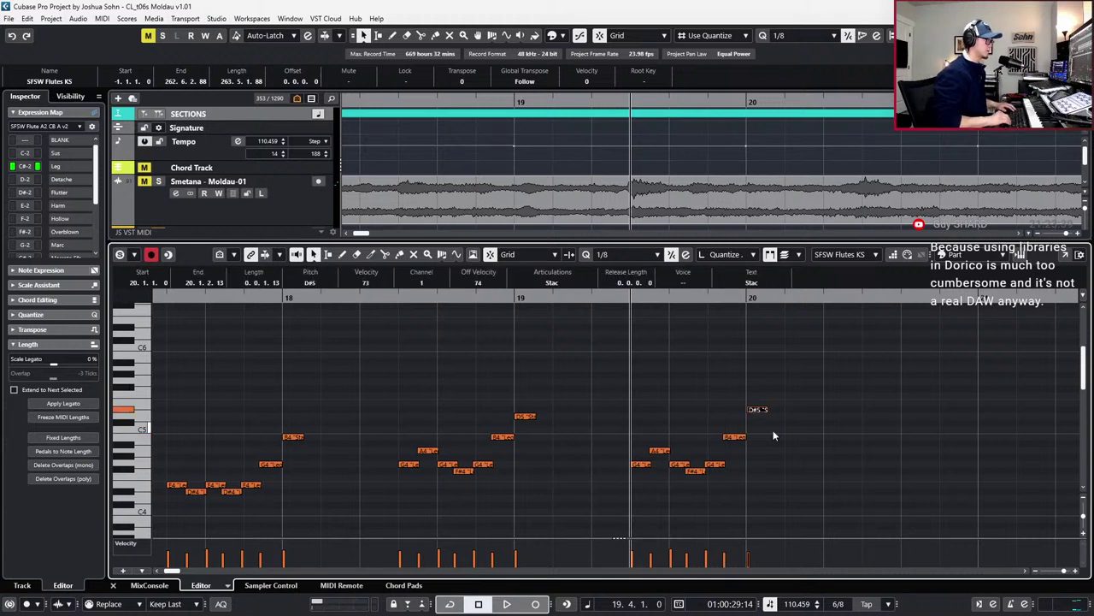
{"action": "key", "text": "Up"}
{"action": "key", "text": "Up"}
{"action": "key", "text": "Up"}
{"action": "key", "text": "Down"}
{"action": "key", "text": "Down"}
{"action": "key", "text": "Down"}
{"action": "key", "text": "Down"}
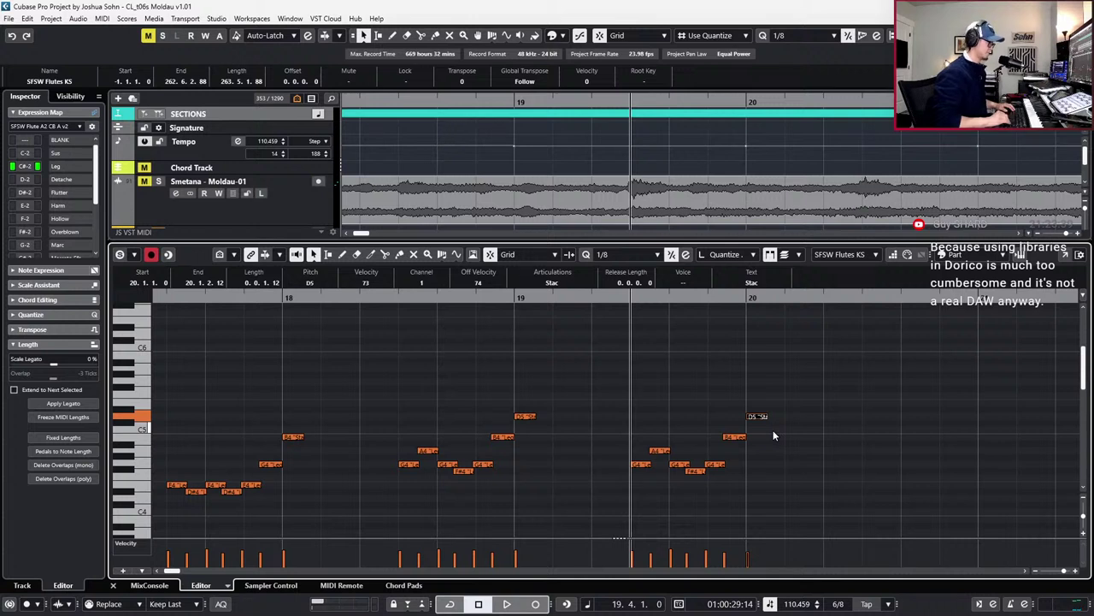
{"action": "key", "text": "Up"}
{"action": "key", "text": "Up"}
{"action": "key", "text": "Up"}
{"action": "key", "text": "Up"}
{"action": "key", "text": "Up"}
{"action": "key", "text": "Up"}
{"action": "key", "text": "Up"}
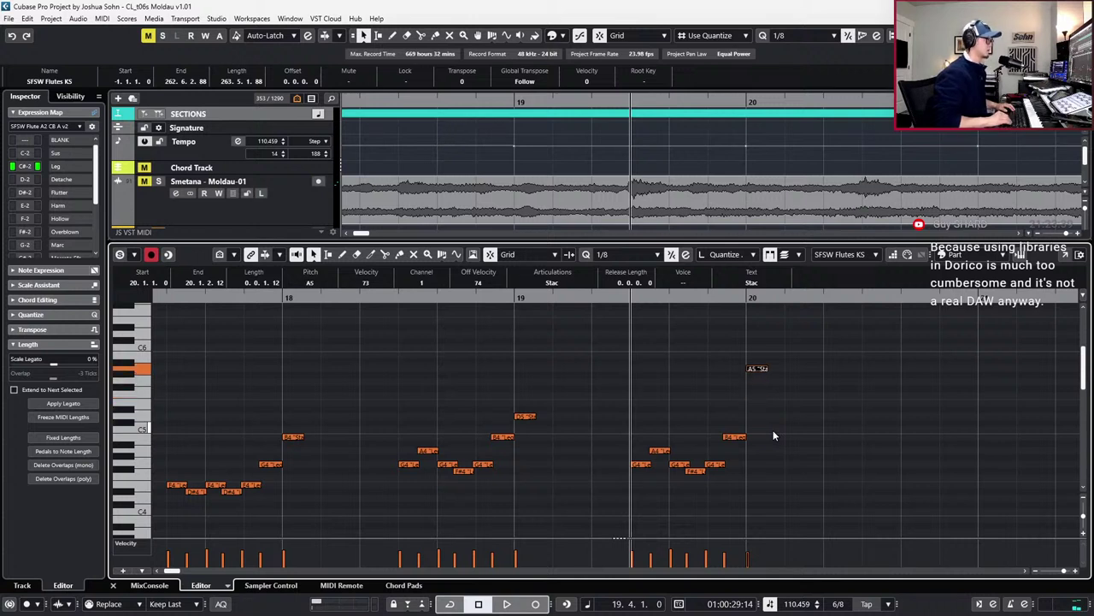
{"action": "key", "text": "Down"}
{"action": "key", "text": "Down"}
{"action": "key", "text": "Down"}
{"action": "key", "text": "Down"}
{"action": "key", "text": "Down"}
{"action": "key", "text": "Down"}
{"action": "key", "text": "Down"}
{"action": "key", "text": "Down"}
{"action": "key", "text": "Down"}
{"action": "key", "text": "Down"}
{"action": "key", "text": "Down"}
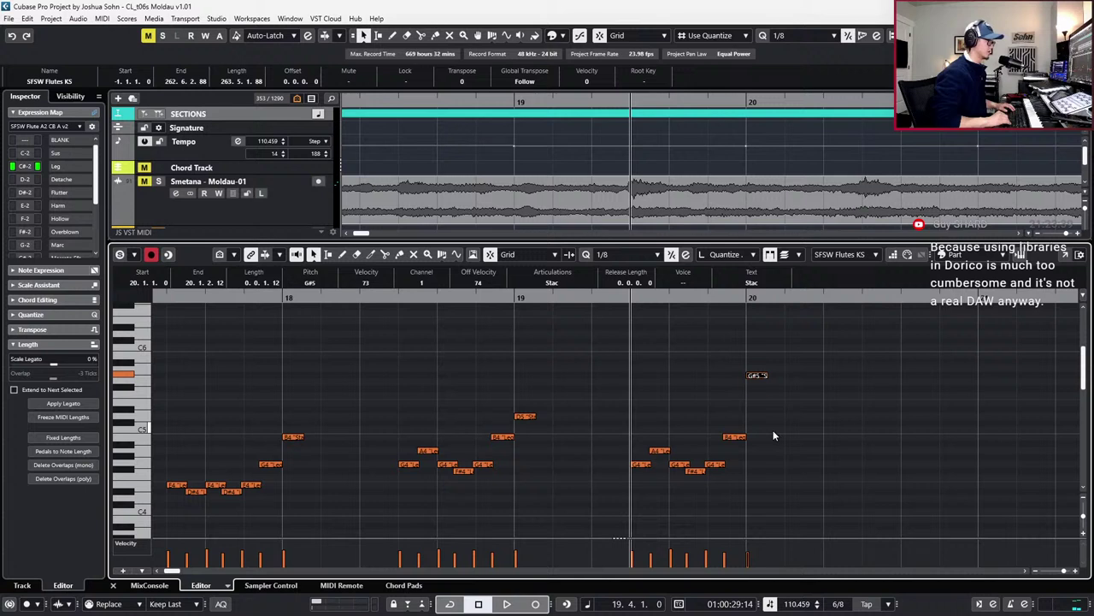
{"action": "key", "text": "space"}
{"action": "key", "text": "space"}
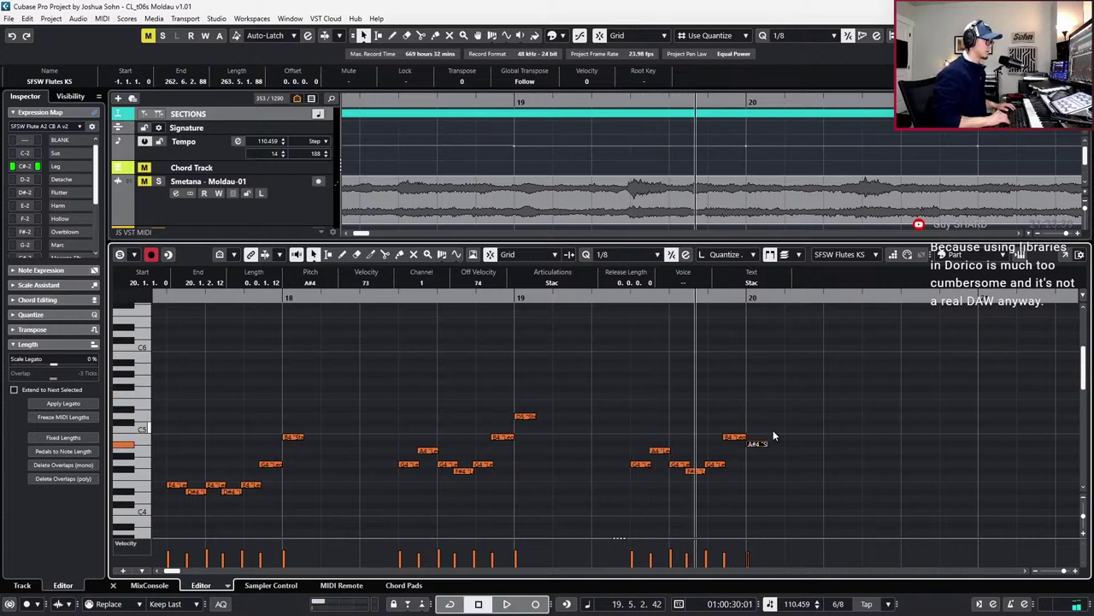
{"action": "key", "text": "Down"}
Play back the phrase leading into bar 20 to check its pitches
{"action": "key", "text": "KP_Subtract"}
{"action": "key", "text": "KP_Subtract"}
{"action": "key", "text": "space"}
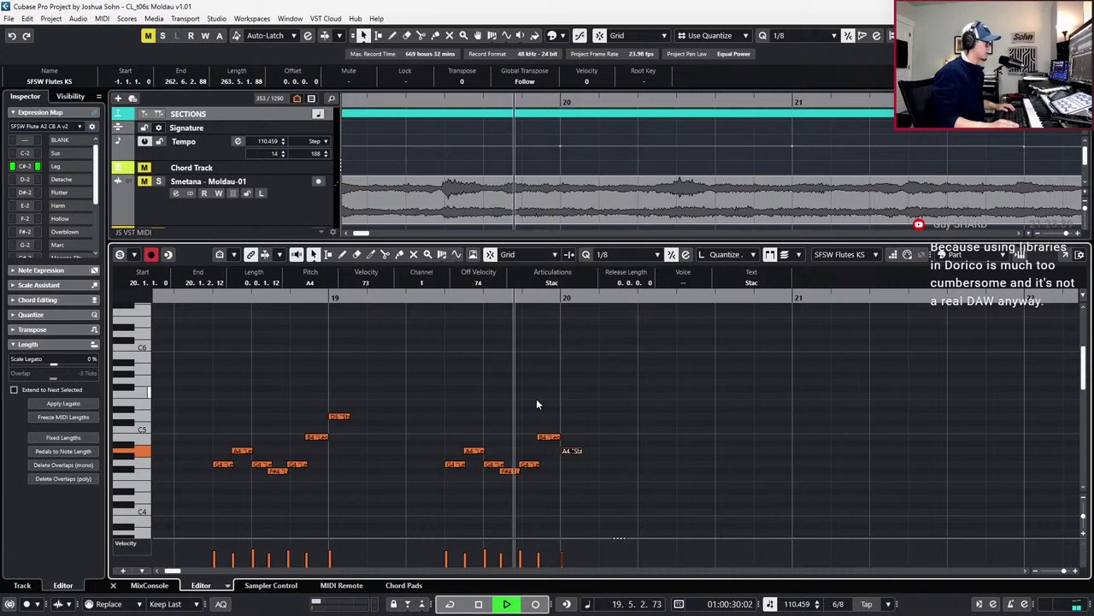
{"action": "key", "text": "space"}
Duplicate the seven-note phrase one bar further on at 20.4.1 and transpose the copy up two semitones to start on A4
{"action": "left_click_drag", "start_coordinate": [434, 417], "coordinate": [592, 477]}
{"action": "key", "text": "KP_Add"}
{"action": "key", "text": "ctrl+v"}
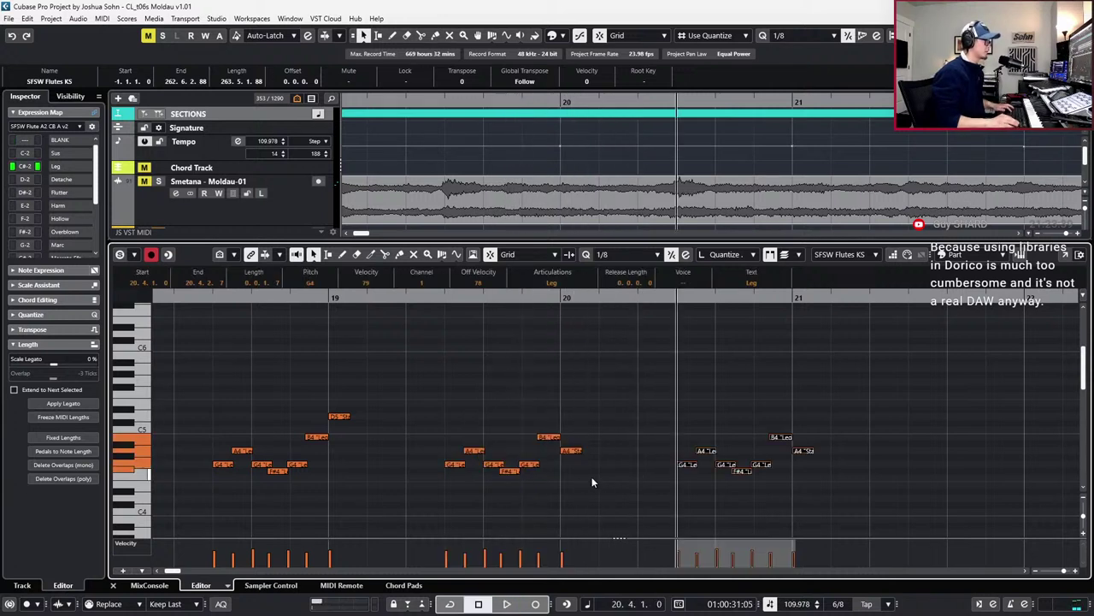
{"action": "key", "text": "Up"}
{"action": "key", "text": "Up"}
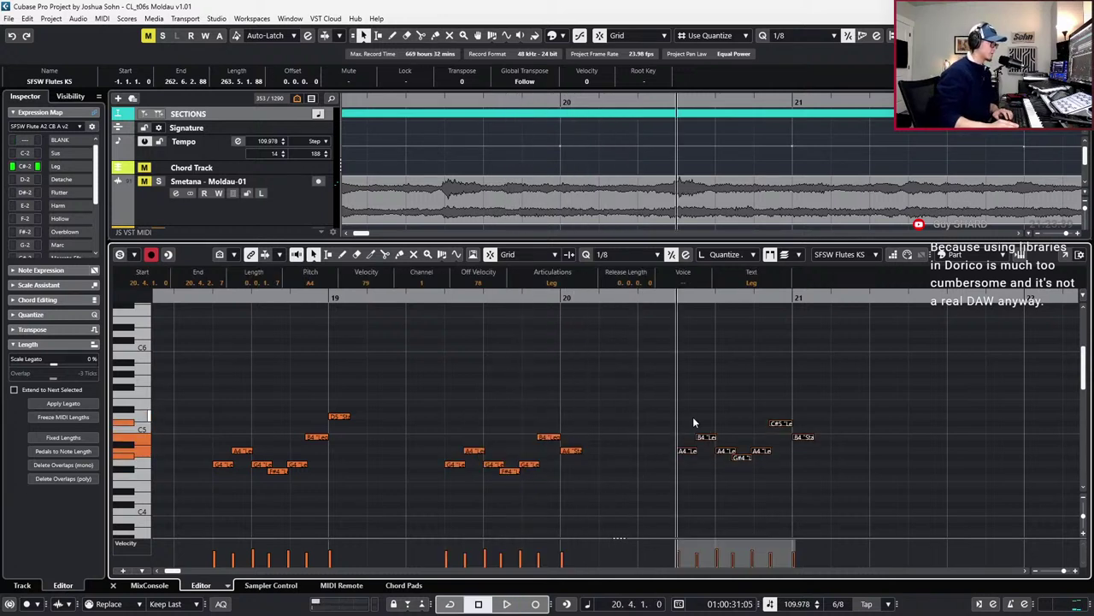
Set the sixth note of the phrase leading into bar 21 to B4 and the closing note on bar 21 to C5
{"action": "left_click", "coordinate": [703, 445]}
{"action": "left_click", "coordinate": [704, 438]}
{"action": "left_click", "coordinate": [740, 458]}
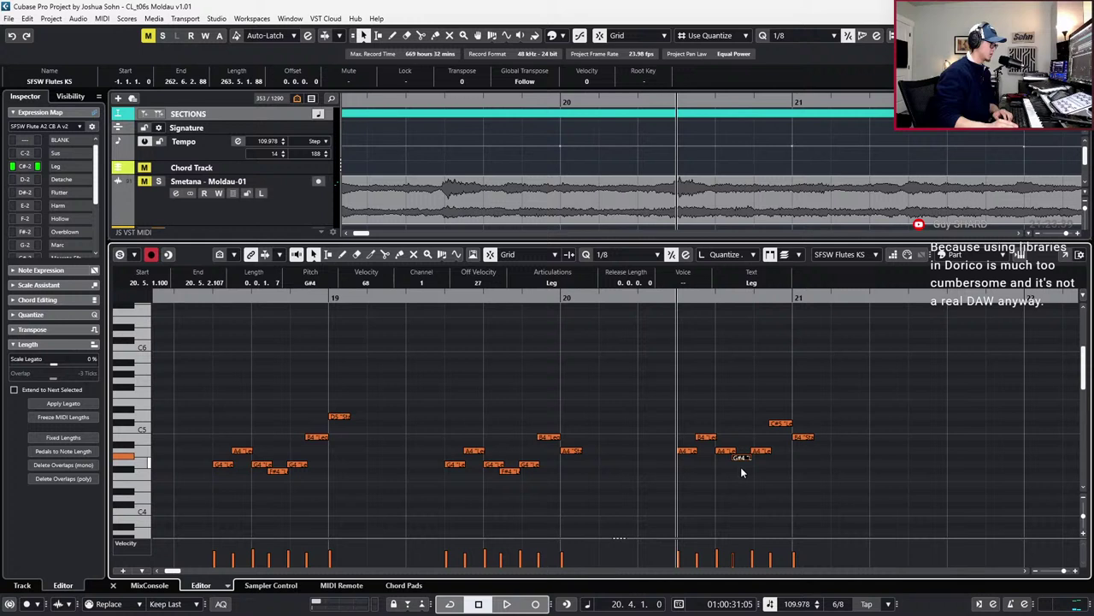
{"action": "left_click_drag", "start_coordinate": [785, 413], "coordinate": [784, 427]}
{"action": "key", "text": "Down"}
{"action": "key", "text": "Down"}
{"action": "left_click", "coordinate": [804, 435]}
{"action": "key", "text": "Up"}
{"action": "key", "text": "Up"}
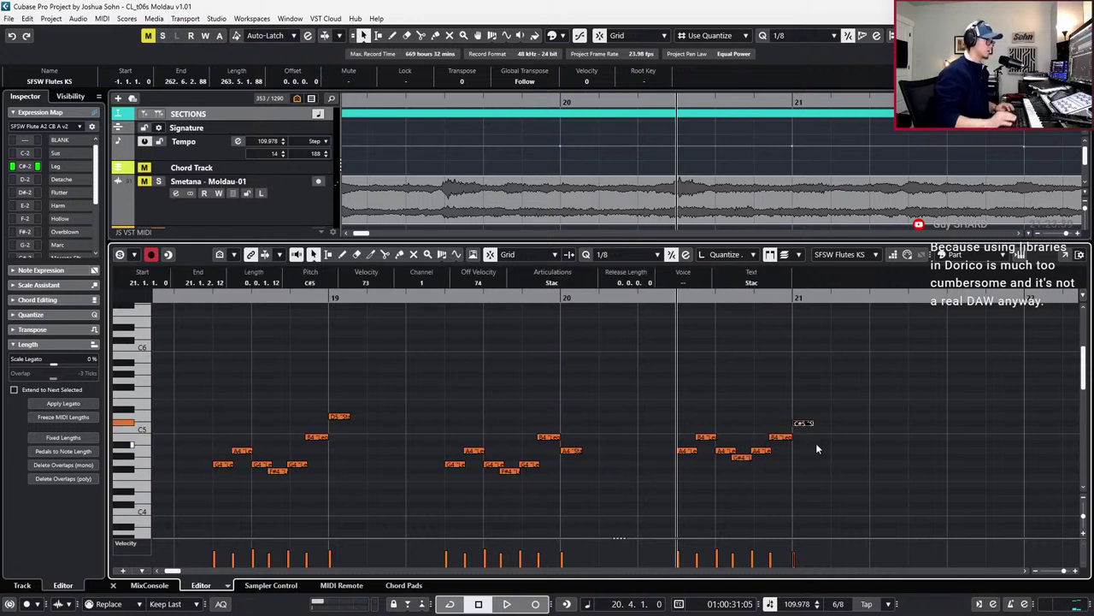
{"action": "key", "text": "space"}
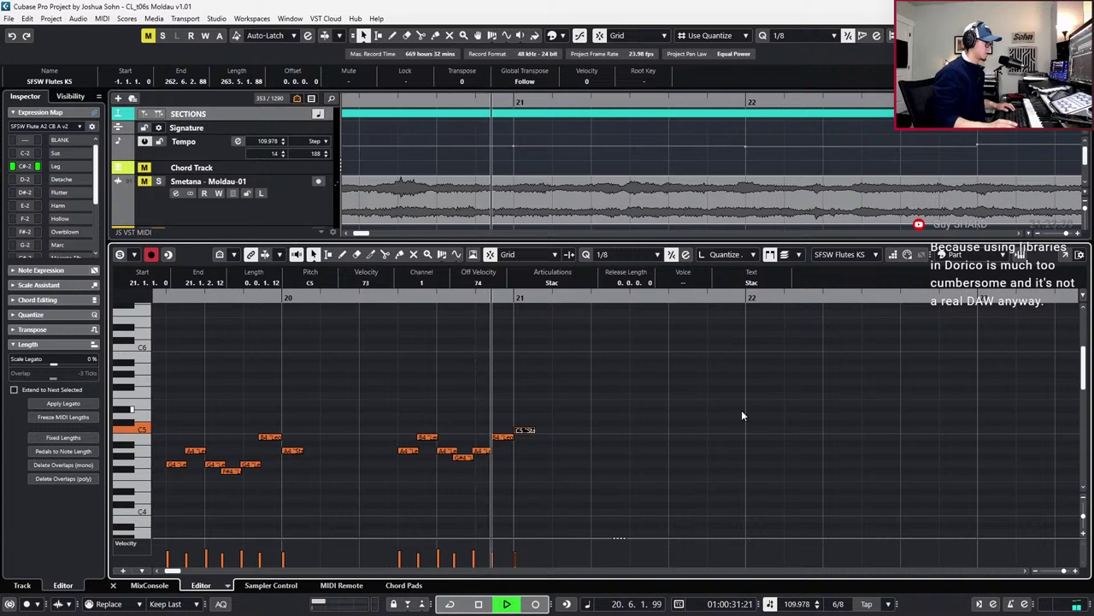
{"action": "key", "text": "space"}
Duplicate the phrase leading into bar 21 one bar further on at 21.4.1 and play through the copy
{"action": "left_click_drag", "start_coordinate": [405, 404], "coordinate": [586, 482]}
{"action": "key", "text": "ctrl+v"}
{"action": "key", "text": "alt+Right"}
{"action": "key", "text": "KP_Subtract"}
{"action": "key", "text": "KP_Subtract"}
{"action": "key", "text": "space"}
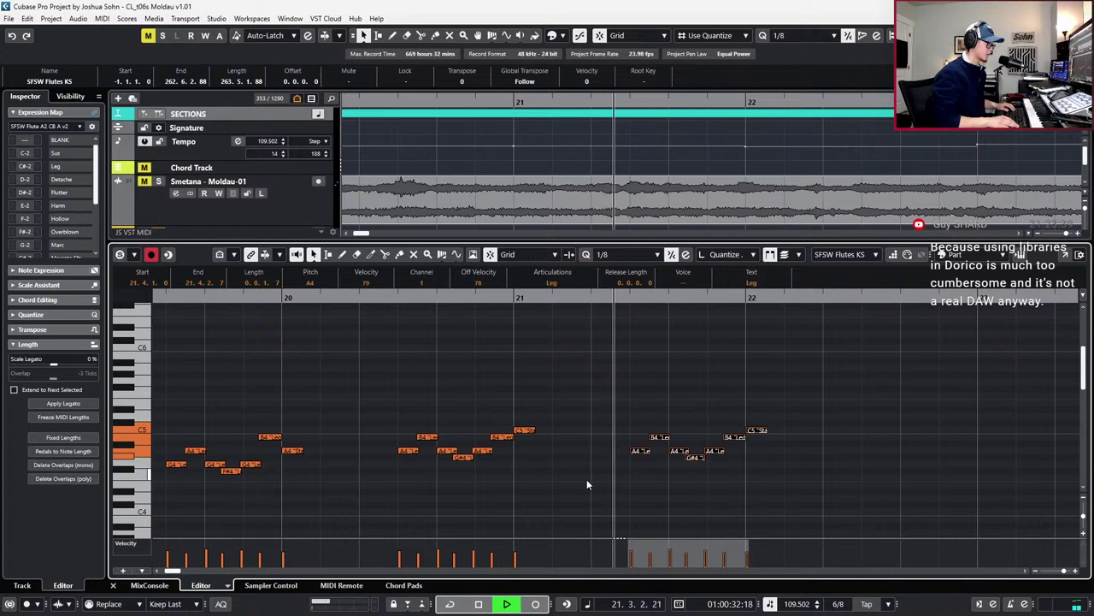
{"action": "key", "text": "space"}
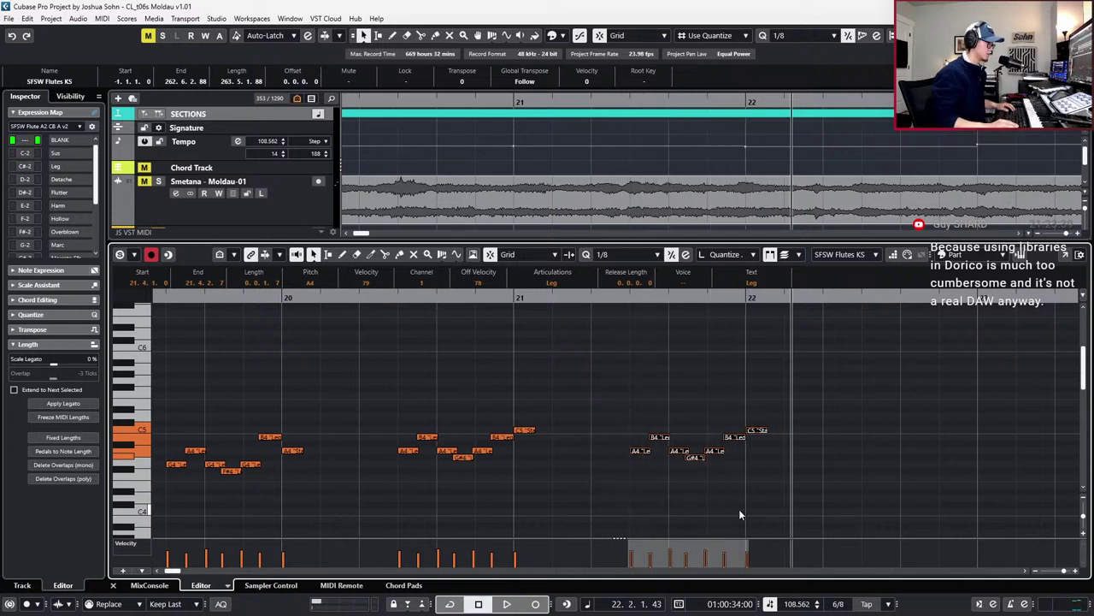
Raise the sixth note of the phrase leading into bar 22 to C5 and lower the closing note on bar 22 to B4
{"action": "left_click", "coordinate": [759, 418]}
{"action": "left_click_drag", "start_coordinate": [733, 437], "coordinate": [733, 430]}
{"action": "mouse_move", "coordinate": [754, 430]}
{"action": "left_mouse_down"}
{"action": "mouse_move", "coordinate": [753, 447]}
{"action": "mouse_move", "coordinate": [766, 440]}
{"action": "left_mouse_up"}
Play the phrase leading into bar 22 and set the velocity of its closing B4 to 85
{"action": "key", "text": "space"}
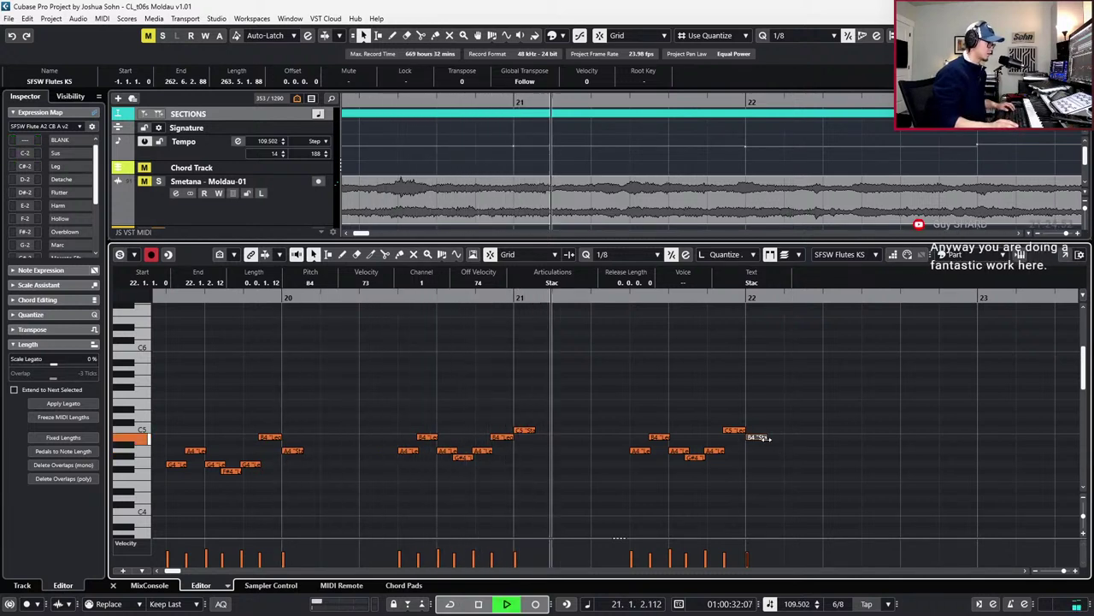
{"action": "key", "text": "space"}
{"action": "left_click_drag", "start_coordinate": [681, 398], "coordinate": [652, 444]}
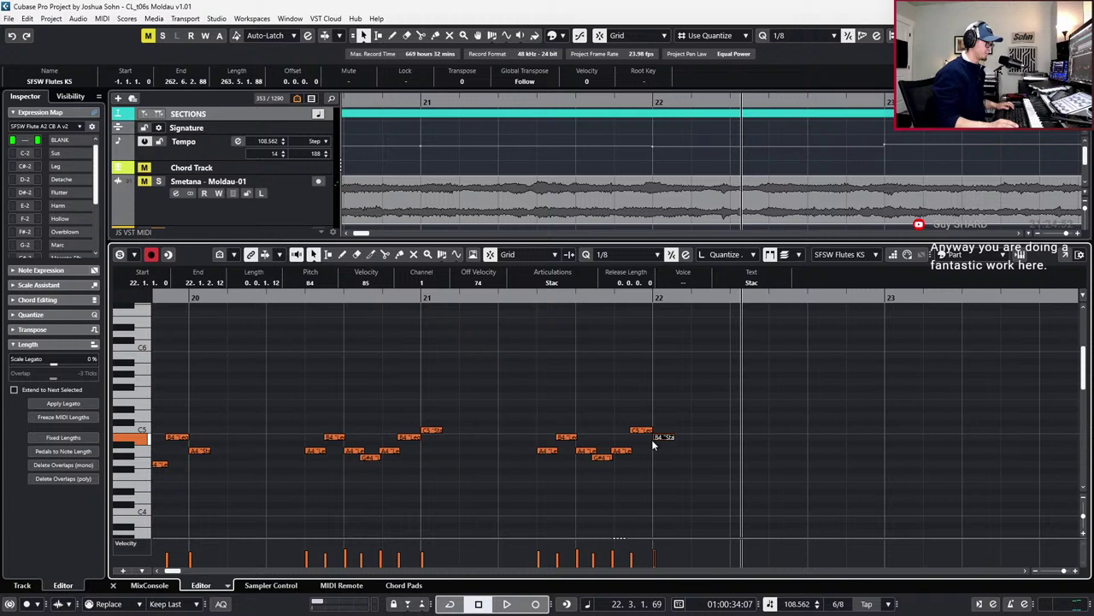
Duplicate the phrase leading into bar 22 at 22.4.1 and transpose the copy down two semitones to start on G4
{"action": "scroll", "coordinate": [652, 439], "scroll_direction": "right", "scroll_amount": 3}
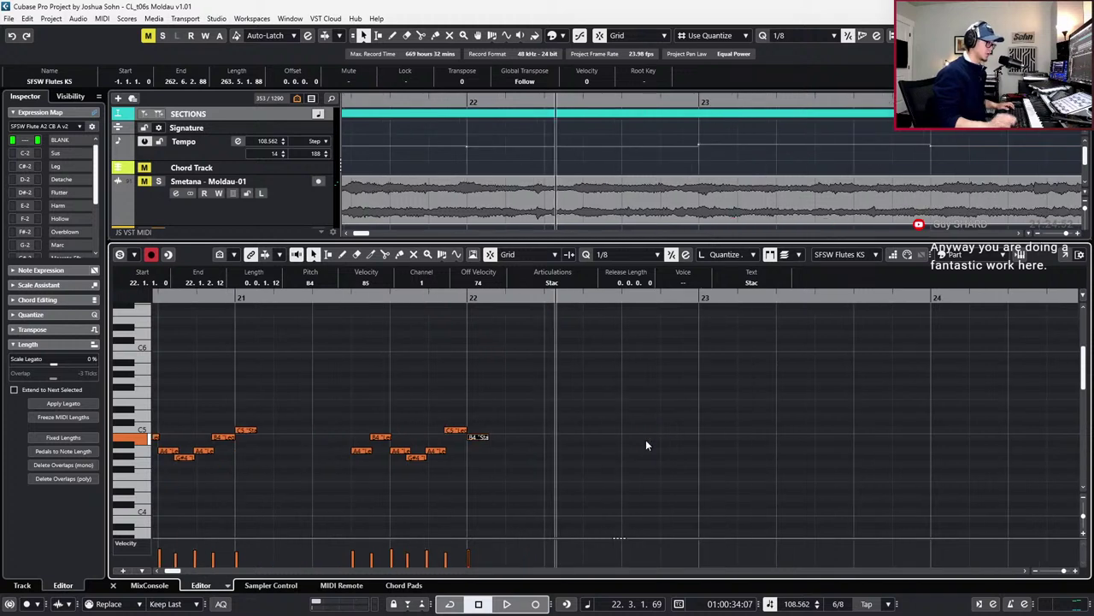
{"action": "left_click_drag", "start_coordinate": [323, 398], "coordinate": [590, 492]}
{"action": "key", "text": "KP_Add"}
{"action": "key", "text": "KP_Add"}
{"action": "key", "text": "ctrl+v"}
{"action": "key", "text": "Down"}
{"action": "key", "text": "Down"}
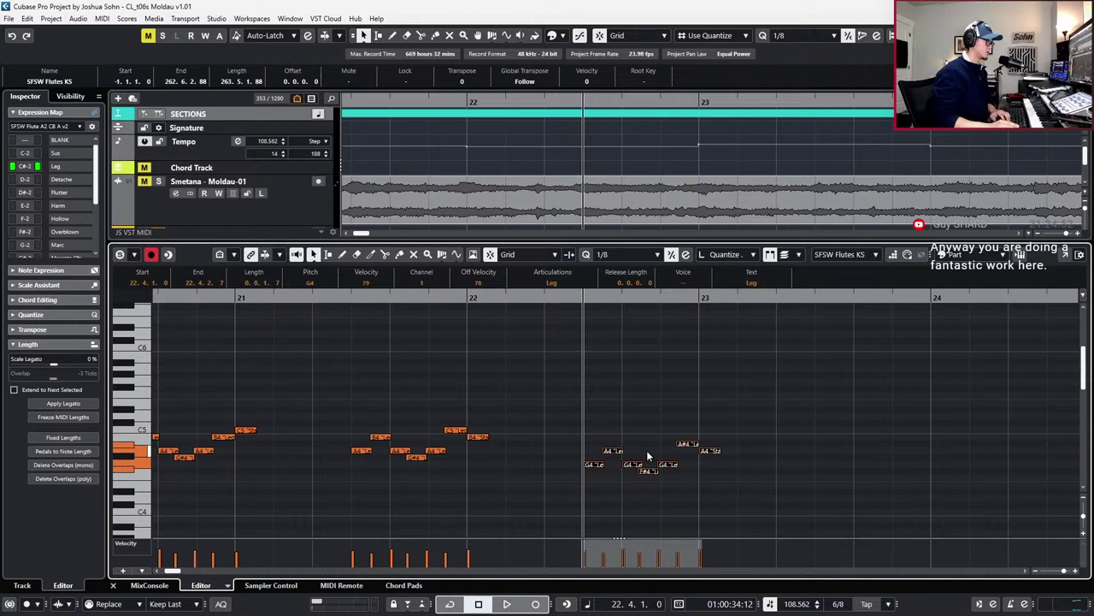
Set the sixth note of the phrase leading into bar 23 to B4
{"action": "left_click", "coordinate": [689, 444]}
{"action": "key", "text": "Down"}
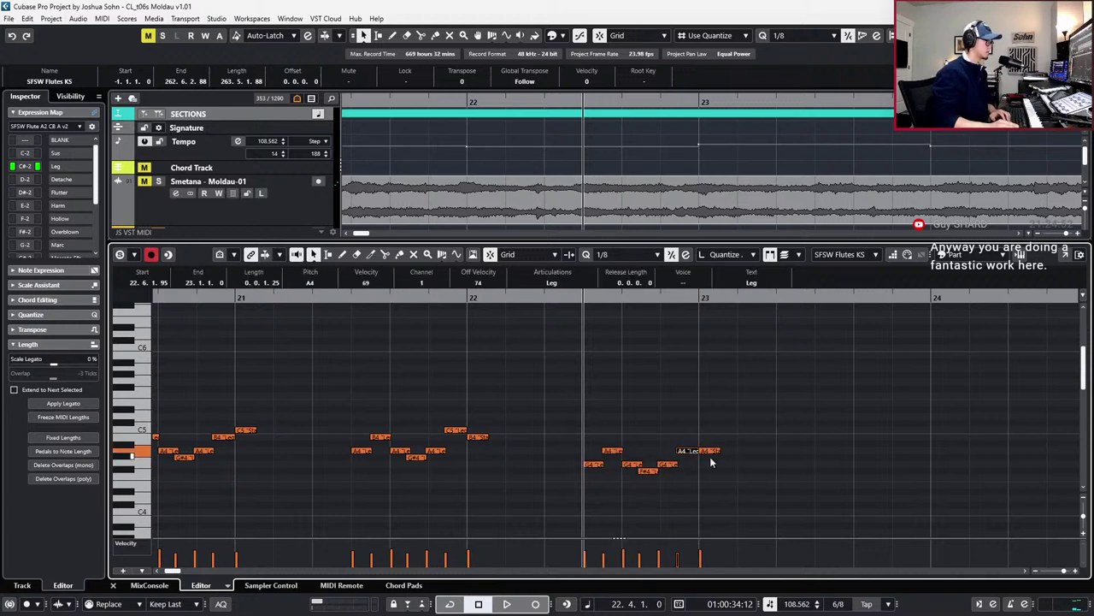
{"action": "key", "text": "Up"}
{"action": "key", "text": "Up"}
Raise the closing note on bar 23 to E5 and play through the phrase
{"action": "key", "text": "Right"}
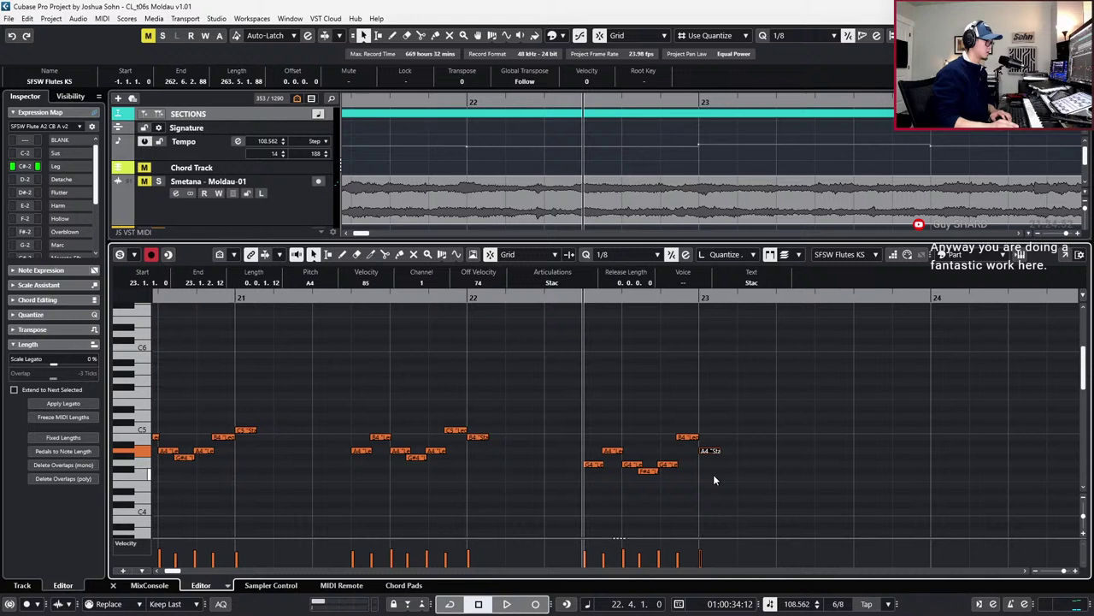
{"action": "key", "text": "Up"}
{"action": "key", "text": "Up"}
{"action": "key", "text": "Up"}
{"action": "key", "text": "Up"}
{"action": "key", "text": "Up"}
{"action": "key", "text": "Up"}
{"action": "key", "text": "Up"}
{"action": "key", "text": "space"}
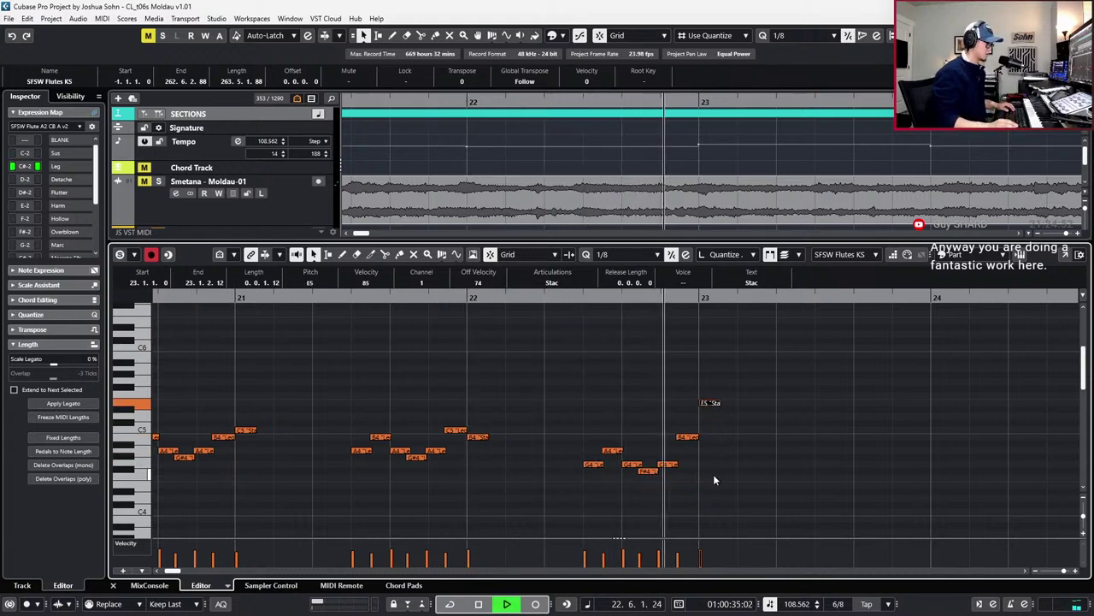
{"action": "key", "text": "space"}
Copy the phrase leading into bar 22 to 23.4.1 and transpose the copy down two semitones to start on G4
{"action": "scroll", "coordinate": [700, 466], "scroll_direction": "down", "scroll_amount": 3}
{"action": "scroll", "coordinate": [701, 452], "scroll_direction": "right", "scroll_amount": 2}
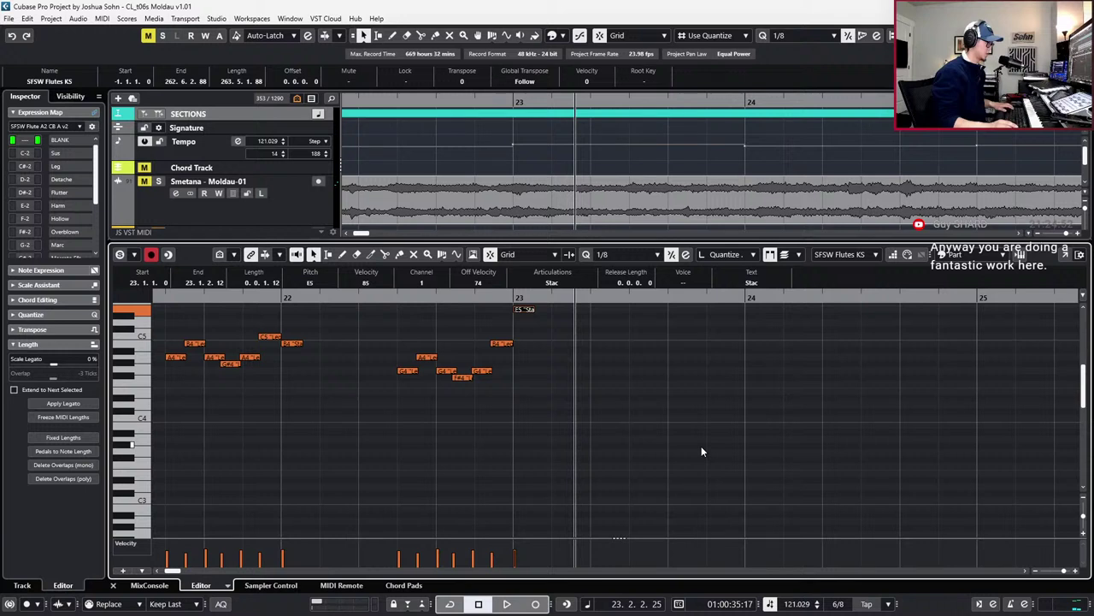
{"action": "scroll", "coordinate": [702, 446], "scroll_direction": "up", "scroll_amount": 2}
{"action": "left_click_drag", "start_coordinate": [181, 366], "coordinate": [372, 453]}
{"action": "key", "text": "ctrl+c"}
{"action": "key", "text": "ctrl+v"}
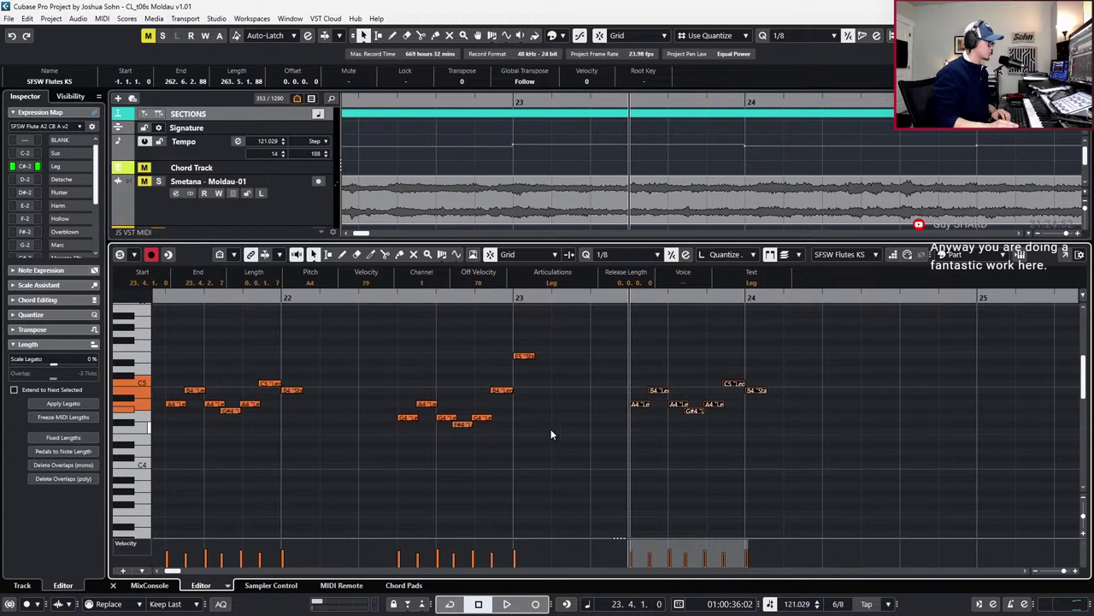
{"action": "key", "text": "Down"}
{"action": "key", "text": "Down"}
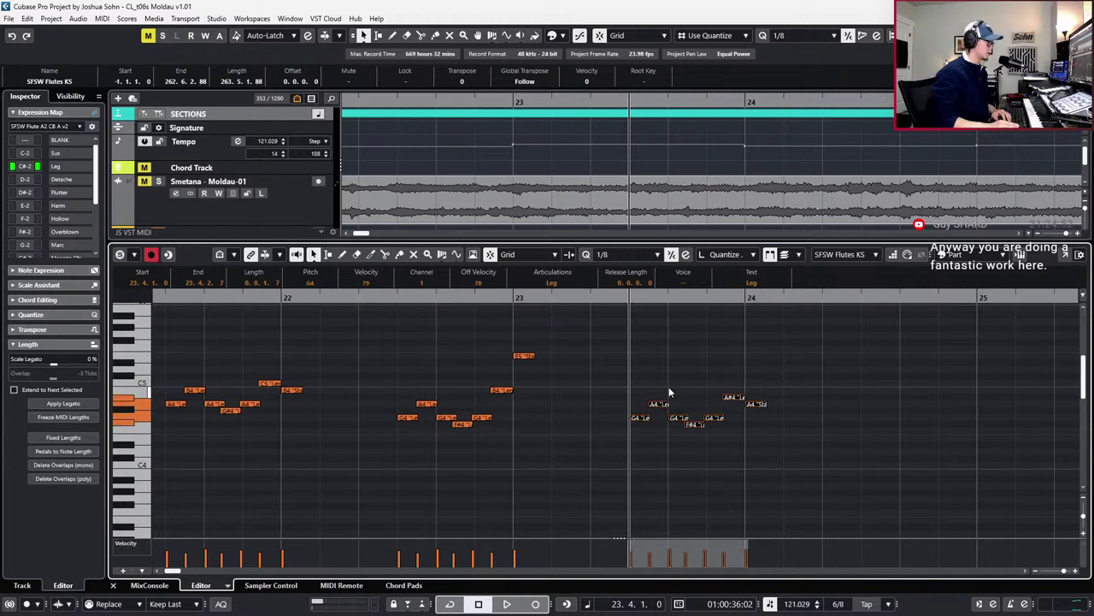
{"action": "scroll", "coordinate": [668, 386], "scroll_direction": "right", "scroll_amount": 2}
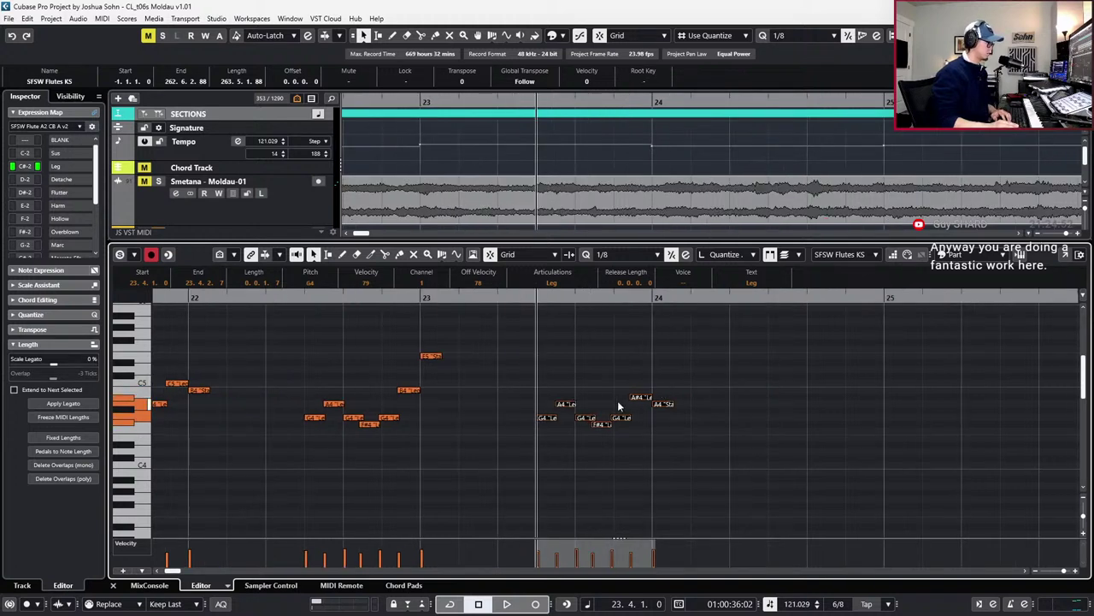
Lower the fifth note of the phrase leading into bar 24 to E4 and its sixth note to G4
{"action": "left_click", "coordinate": [622, 417]}
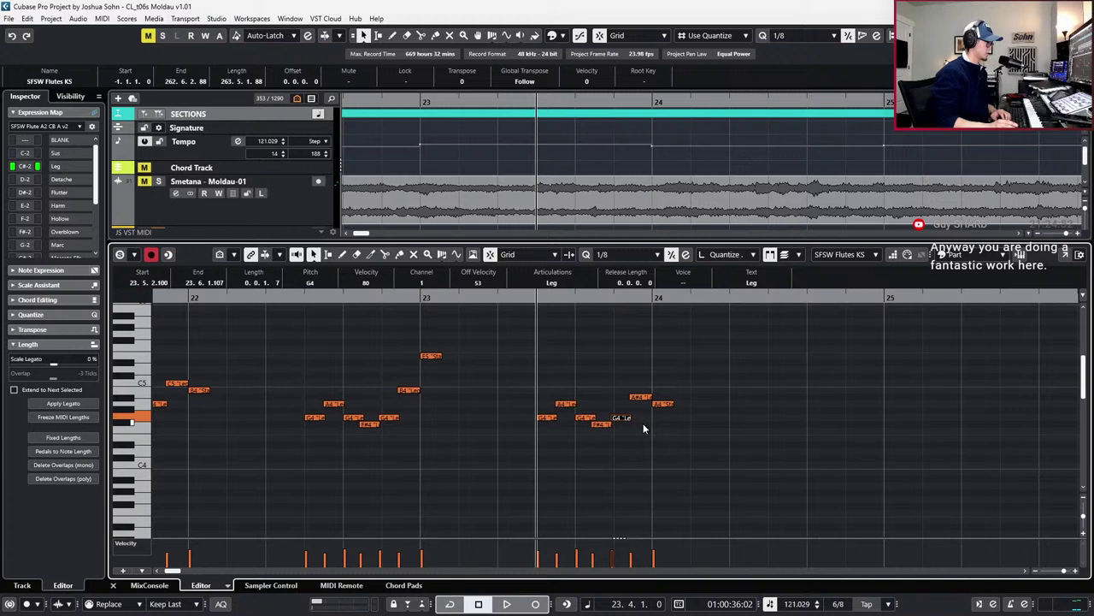
{"action": "key", "text": "Down"}
{"action": "key", "text": "Down"}
{"action": "key", "text": "Down"}
{"action": "key", "text": "Right"}
{"action": "key", "text": "Down"}
{"action": "key", "text": "Up"}
{"action": "key", "text": "Up"}
{"action": "left_click", "coordinate": [663, 383]}
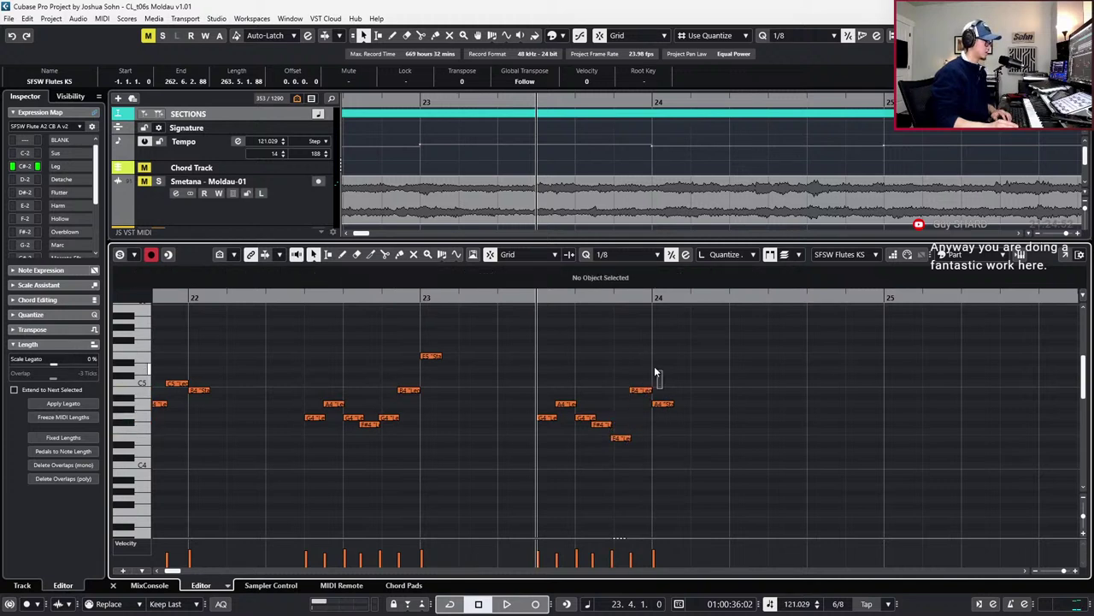
{"action": "key", "text": "Down"}
{"action": "key", "text": "Down"}
{"action": "key", "text": "Down"}
{"action": "key", "text": "Down"}
Raise the closing note on bar 24 to B4
{"action": "left_click_drag", "start_coordinate": [638, 396], "coordinate": [663, 422]}
{"action": "key", "text": "Up"}
{"action": "key", "text": "Up"}
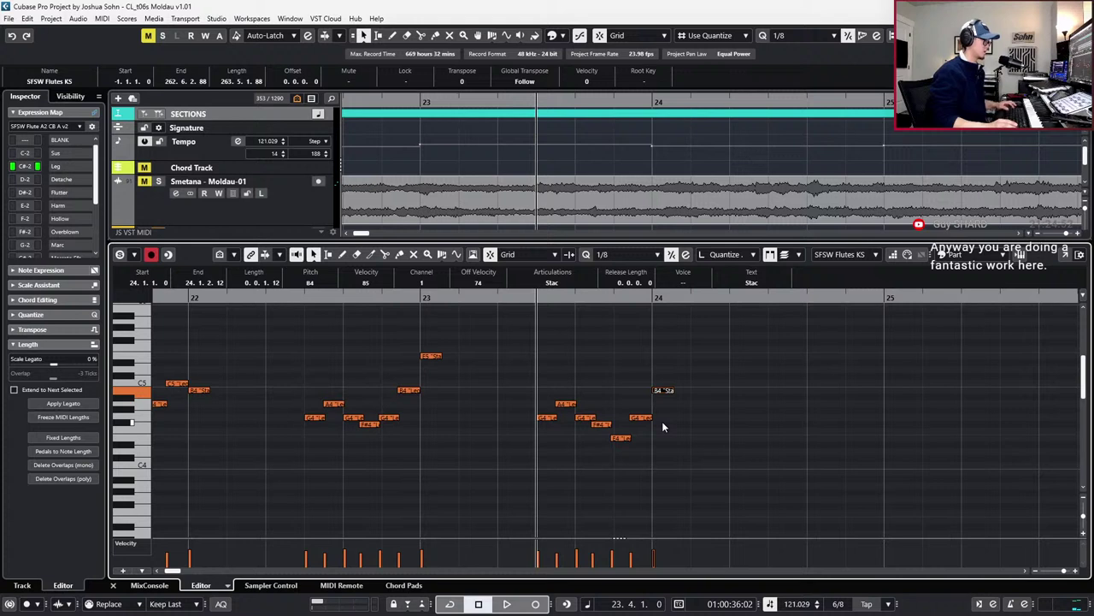
Play the phrases through bar 24 and set the velocity of the E5 on bar 23 to 81
{"action": "key", "text": "space"}
{"action": "key", "text": "KP_Subtract"}
{"action": "key", "text": "KP_Subtract"}
{"action": "key", "text": "KP_Subtract"}
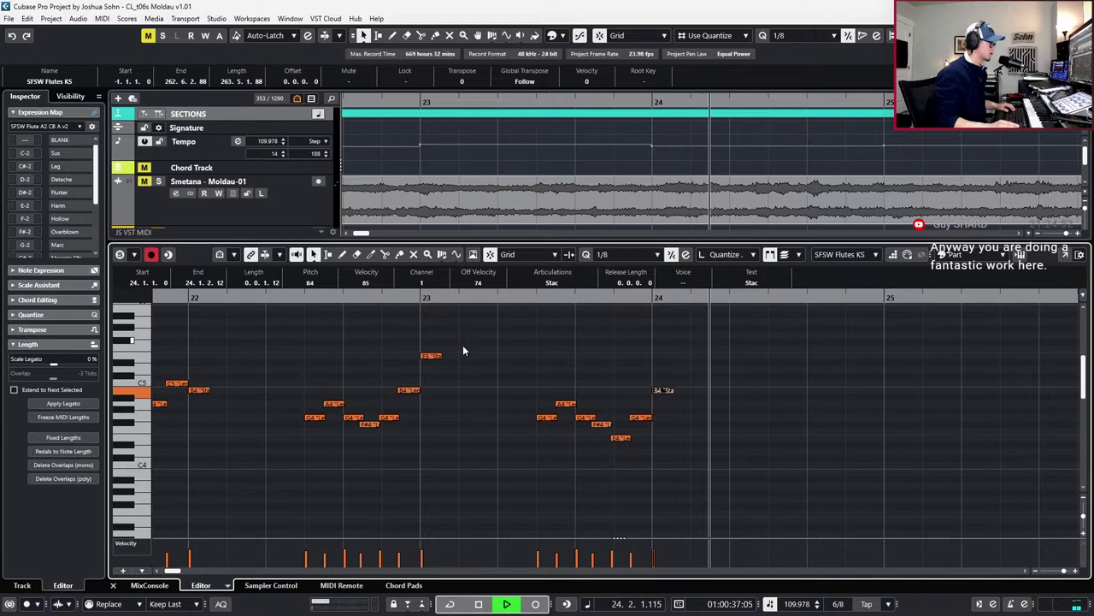
{"action": "key", "text": "space"}
{"action": "left_click", "coordinate": [430, 355]}
{"action": "scroll", "coordinate": [479, 376], "scroll_direction": "right", "scroll_amount": 2}
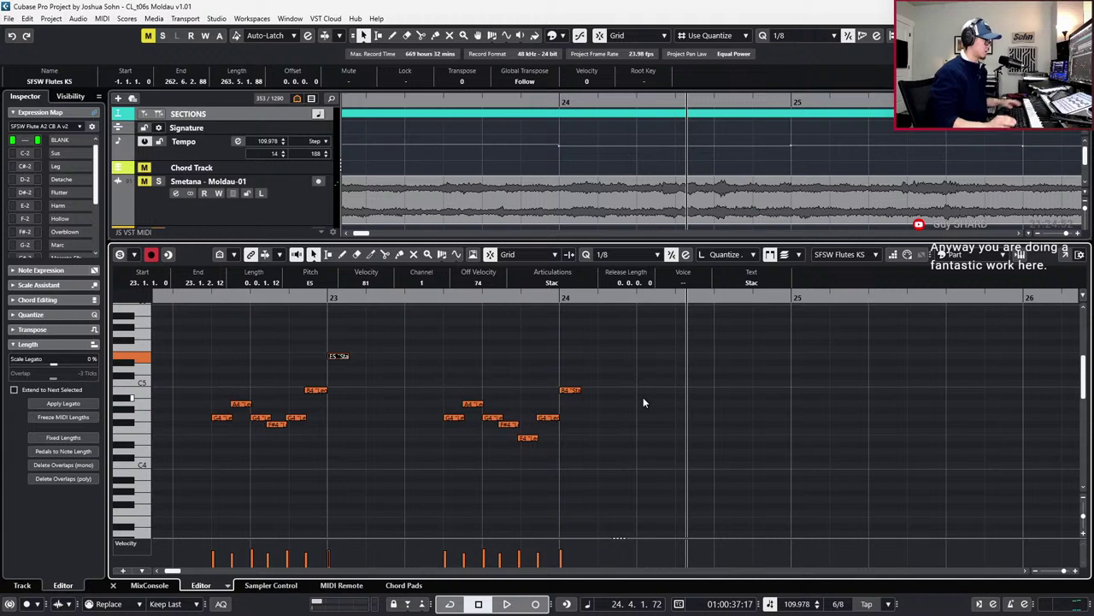
Duplicate the phrase leading into bar 24 one bar further on at 24.4.1 and raise the copy's first note to A4
{"action": "left_click_drag", "start_coordinate": [423, 361], "coordinate": [627, 482]}
{"action": "key", "text": "alt+d"}
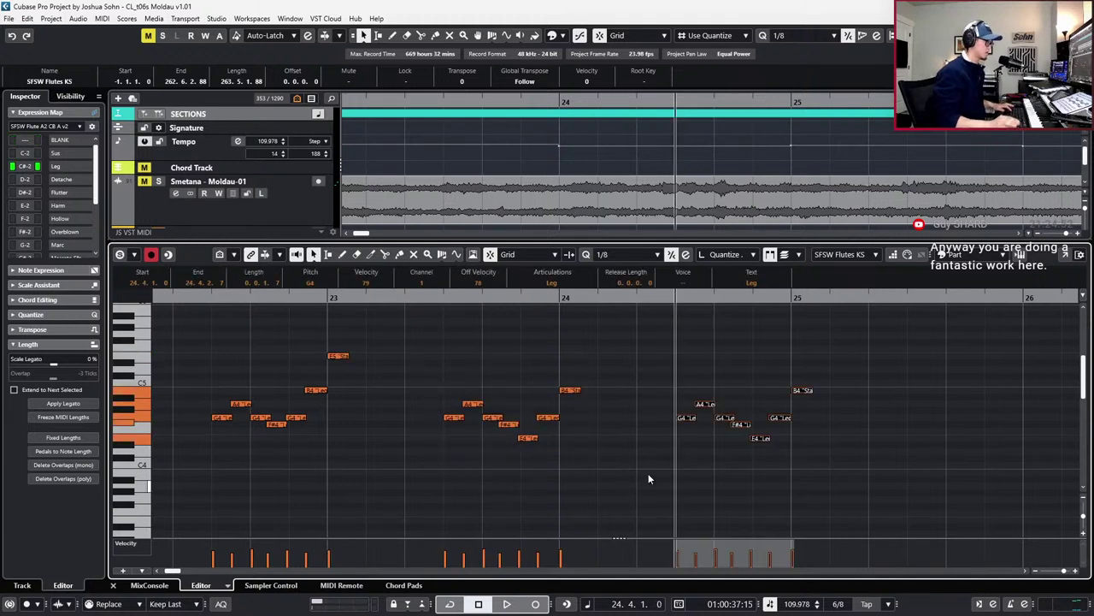
{"action": "left_click", "coordinate": [682, 394]}
{"action": "left_click_drag", "start_coordinate": [687, 417], "coordinate": [700, 403]}
Lower the second, third and fourth notes of the phrase leading into bar 25 to G4, F#4 and E4
{"action": "left_click", "coordinate": [709, 403]}
{"action": "key", "text": "Down"}
{"action": "key", "text": "Down"}
{"action": "left_click", "coordinate": [728, 418]}
{"action": "key", "text": "Down"}
{"action": "key", "text": "Down"}
{"action": "key", "text": "Up"}
{"action": "left_click", "coordinate": [744, 424]}
{"action": "key", "text": "Down"}
{"action": "key", "text": "Down"}
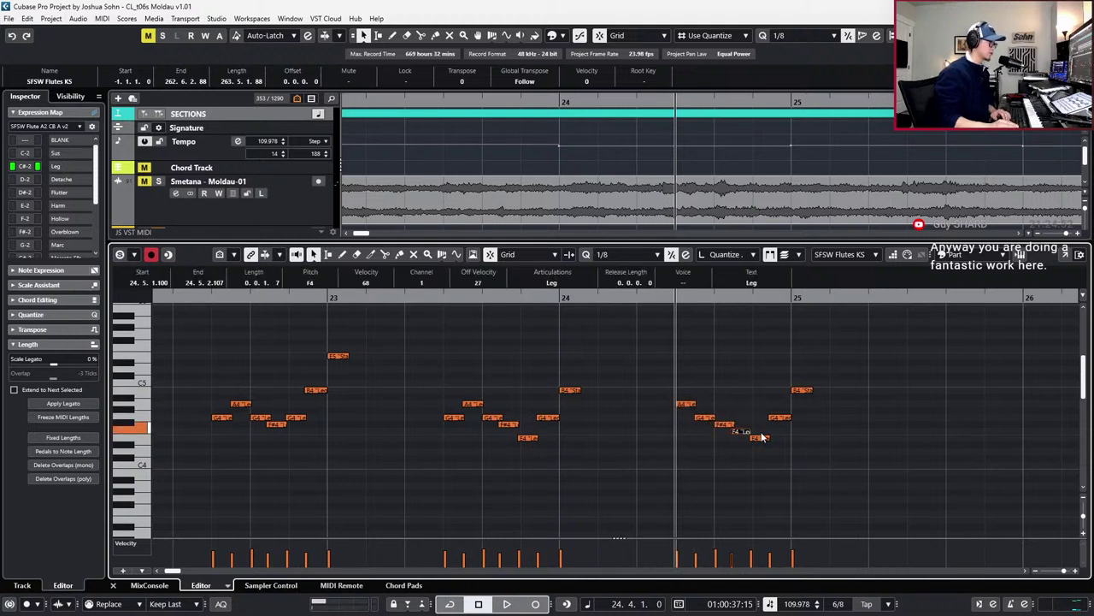
Raise the fifth note of the phrase leading into bar 25 to F#4 and its sixth note to A4
{"action": "left_click", "coordinate": [761, 435]}
{"action": "key", "text": "Up"}
{"action": "key", "text": "Up"}
{"action": "left_click", "coordinate": [780, 417]}
{"action": "key", "text": "Up"}
{"action": "key", "text": "Up"}
Lower the closing note on bar 25 to G4 and play through the phrase
{"action": "left_click", "coordinate": [805, 390]}
{"action": "key", "text": "Down"}
{"action": "key", "text": "Down"}
{"action": "key", "text": "Down"}
{"action": "key", "text": "Down"}
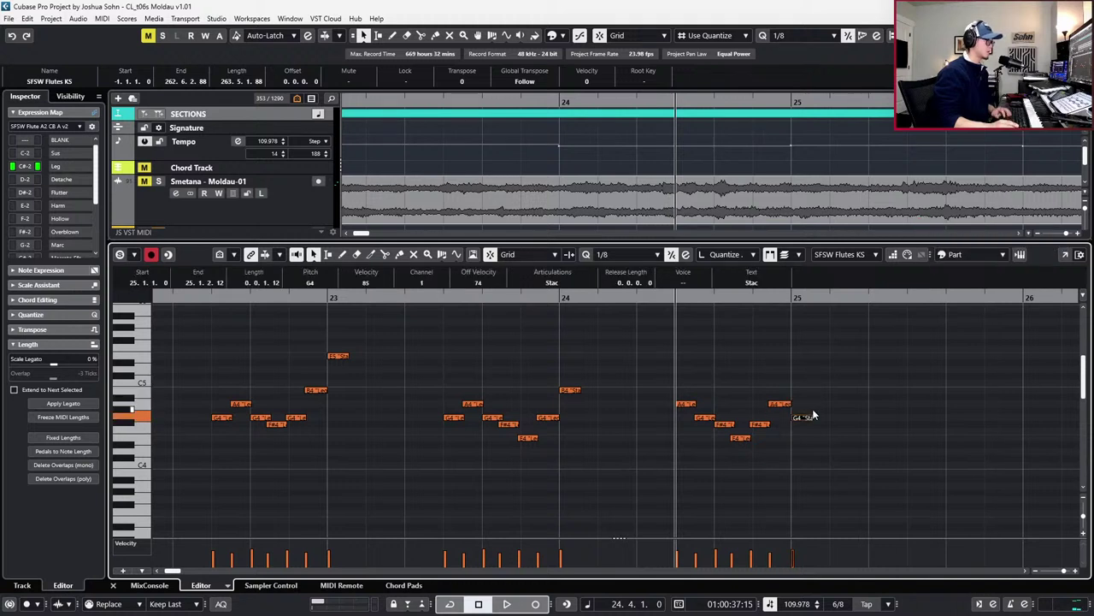
{"action": "key", "text": "space"}
{"action": "key", "text": "space"}
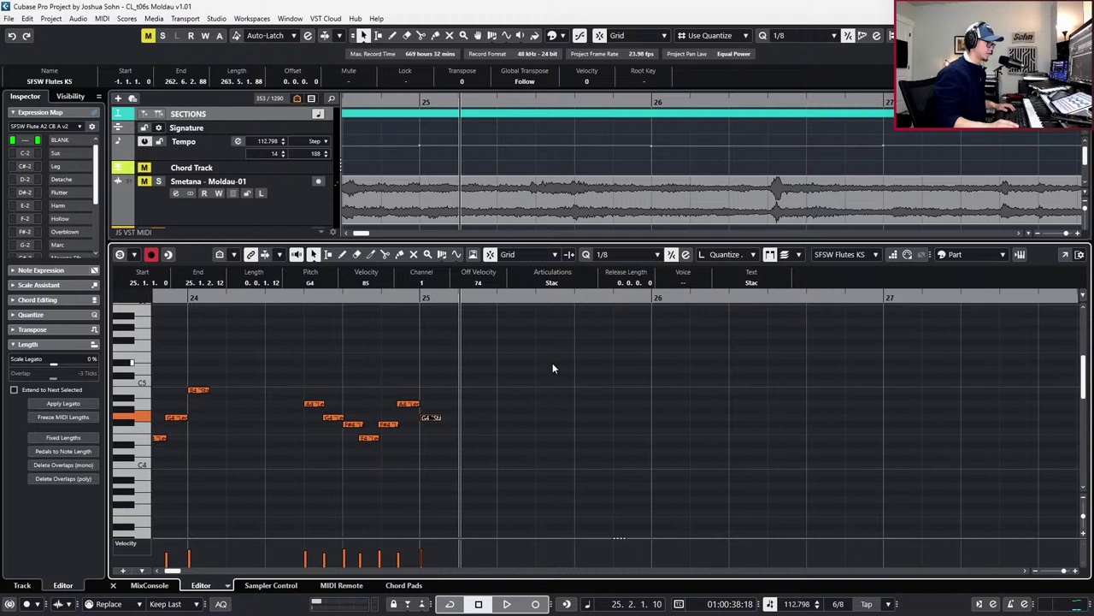
Duplicate the phrase leading into bar 25 one bar further on, starting at 25.4.1
{"action": "left_click_drag", "start_coordinate": [315, 373], "coordinate": [477, 452]}
{"action": "key", "text": "space"}
{"action": "key", "text": "ctrl+v"}
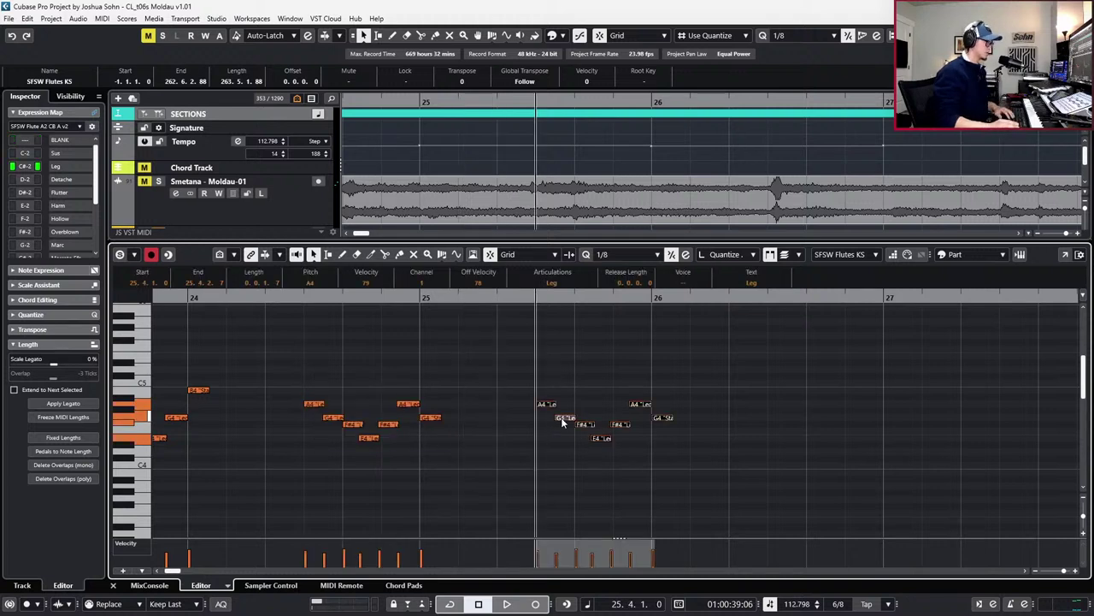
Lower the first four notes of the phrase leading into bar 26 to G4, F#4, E4 and D#4
{"action": "left_click_drag", "start_coordinate": [565, 378], "coordinate": [602, 435]}
{"action": "key", "text": "Down"}
{"action": "key", "text": "Down"}
{"action": "key", "text": "Up"}
{"action": "left_click", "coordinate": [586, 424]}
{"action": "key", "text": "Down"}
{"action": "key", "text": "Down"}
{"action": "key", "text": "Down"}
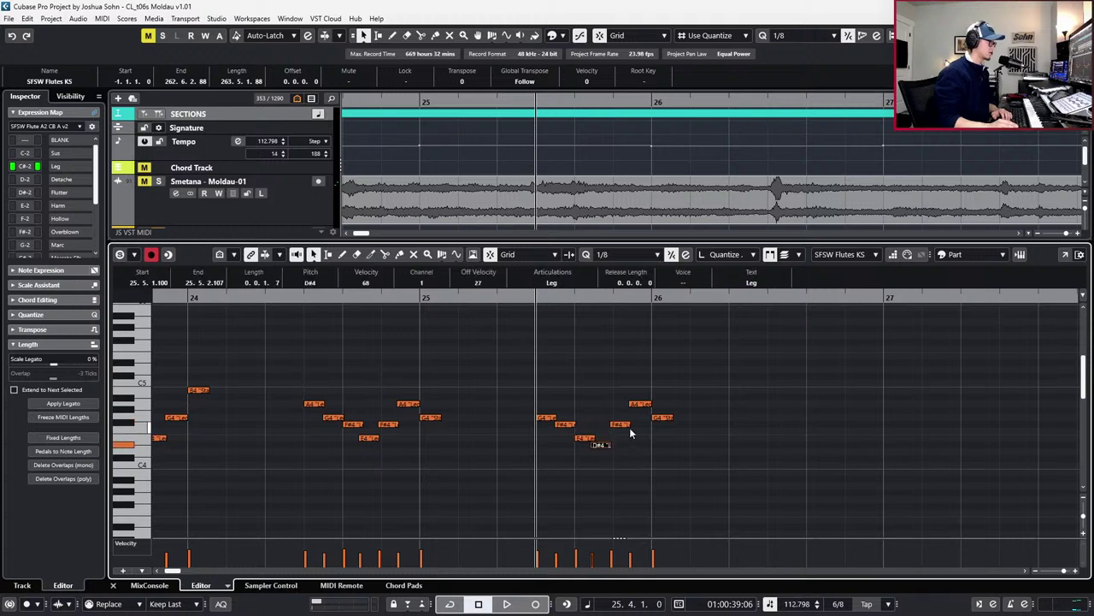
Lower the phrase's fifth and sixth notes to E4 and G4 and its closing note on bar 26 to F#4, playing the result
{"action": "key", "text": "Right"}
{"action": "key", "text": "Down"}
{"action": "key", "text": "Down"}
{"action": "key", "text": "Right"}
{"action": "key", "text": "Down"}
{"action": "key", "text": "Down"}
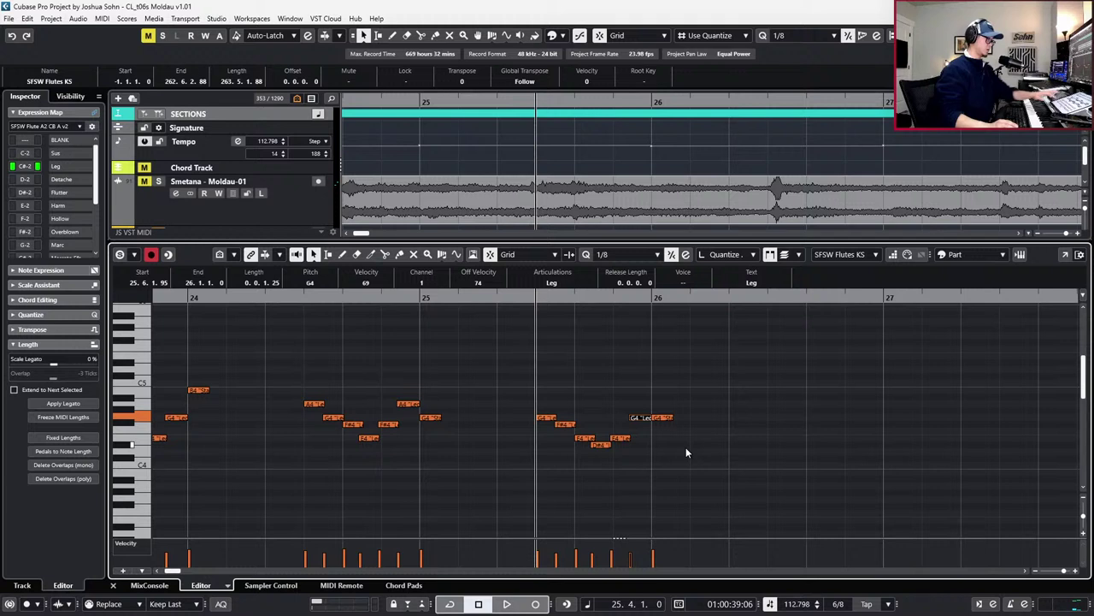
{"action": "key", "text": "Right"}
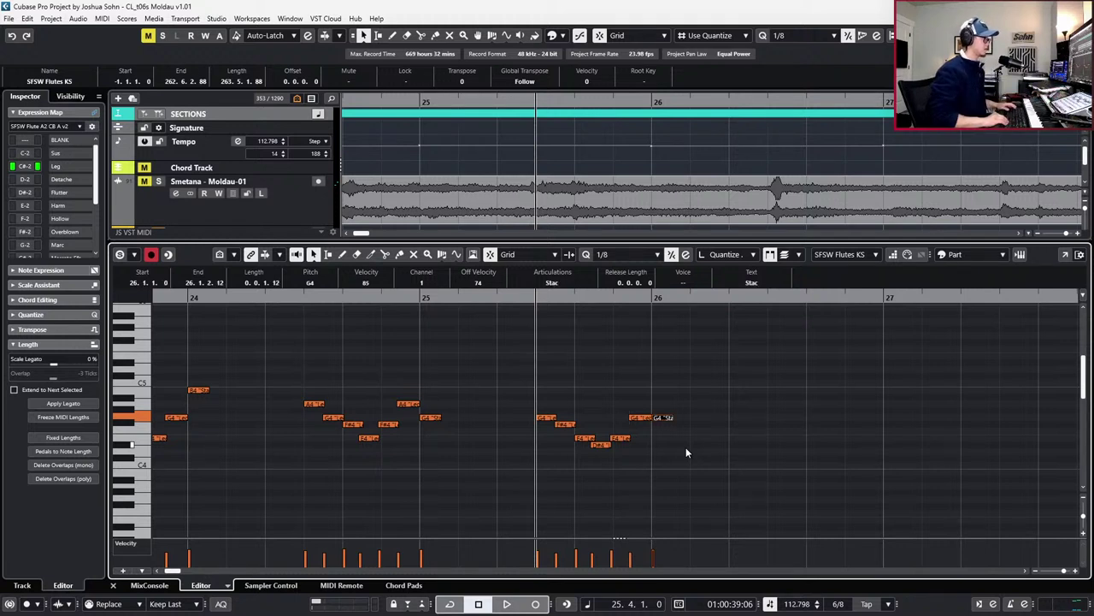
{"action": "key", "text": "Down"}
{"action": "key", "text": "space"}
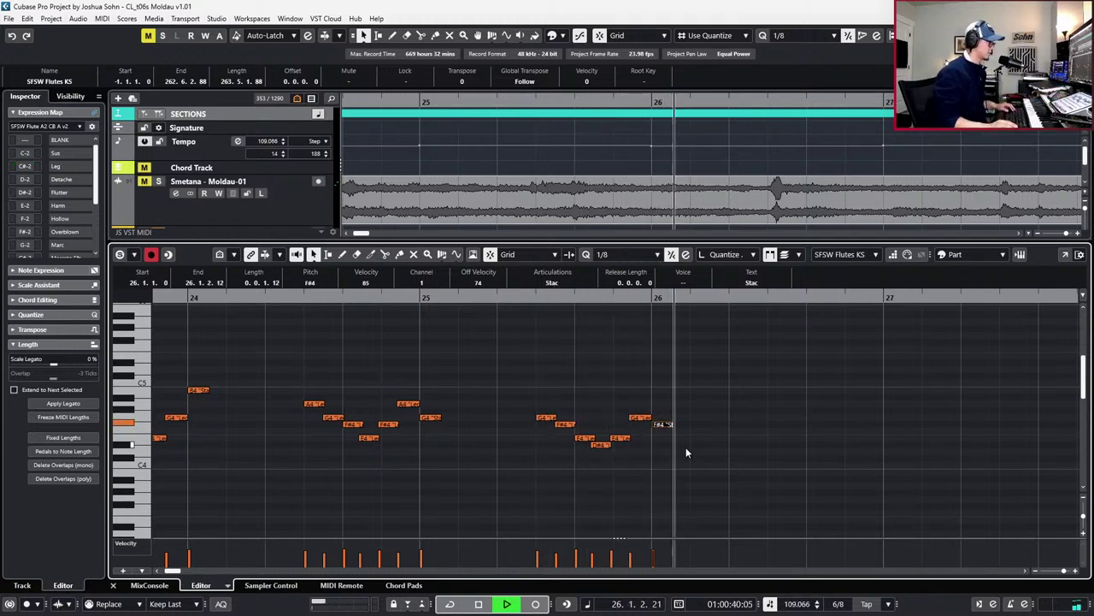
Duplicate the phrase leading into bar 26 one bar further on, starting at 26.4.1, and lower the copy by a semitone
{"action": "left_click_drag", "start_coordinate": [538, 374], "coordinate": [676, 458]}
{"action": "key", "text": "space"}
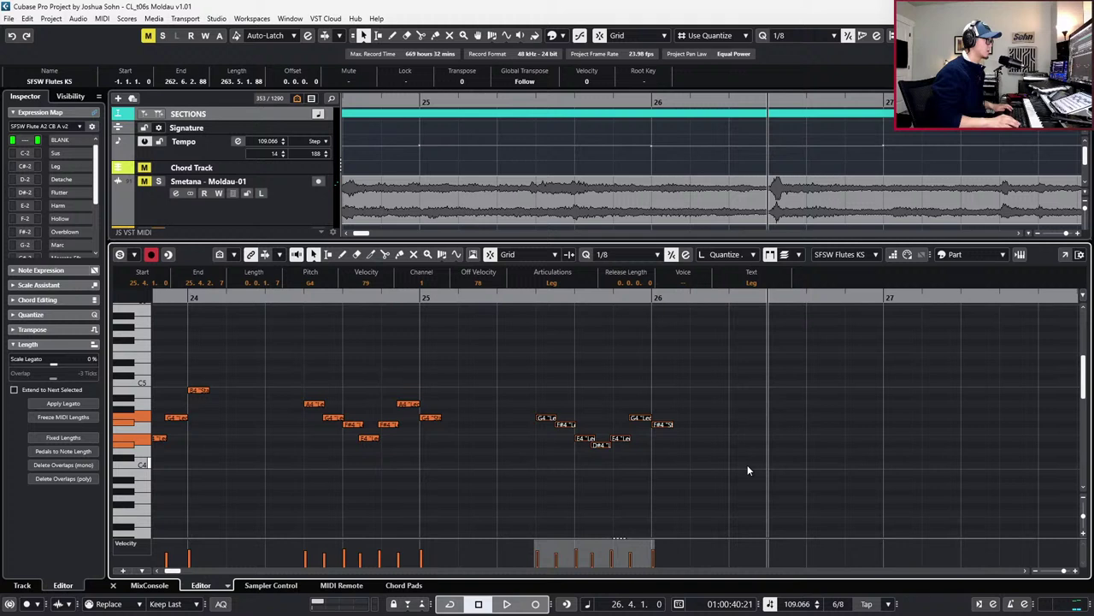
{"action": "key", "text": "ctrl+d"}
{"action": "scroll", "coordinate": [718, 453], "scroll_direction": "right", "scroll_amount": 3}
{"action": "key", "text": "Down"}
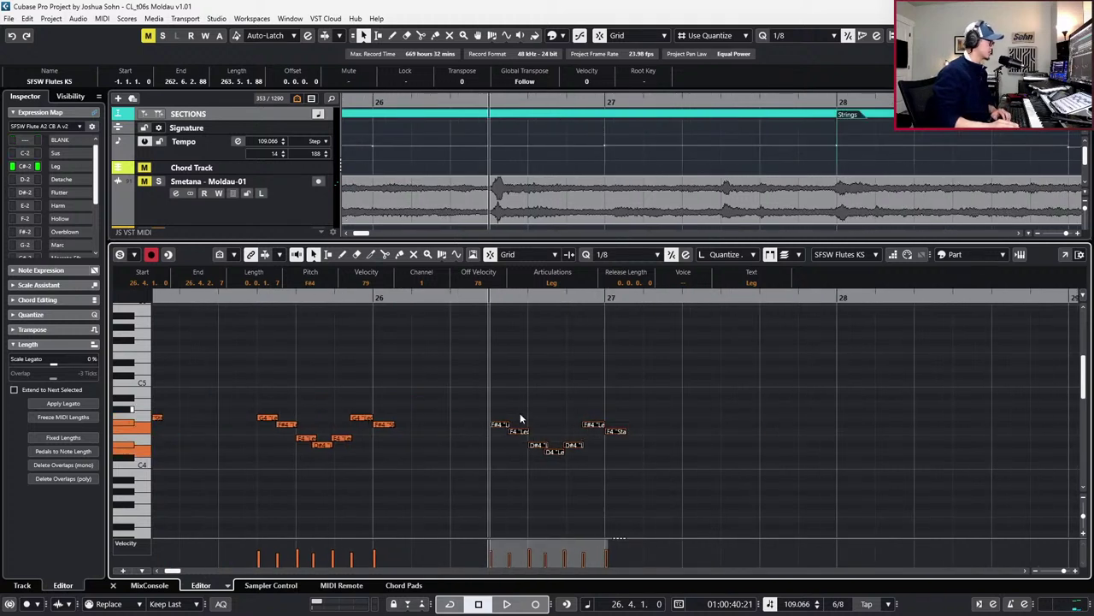
Lower the second, fourth and closing notes of the phrase leading into bar 27 to E4, C#4 and E4, and play it
{"action": "left_click", "coordinate": [518, 431]}
{"action": "key", "text": "Down"}
{"action": "left_click", "coordinate": [540, 445]}
{"action": "left_click", "coordinate": [555, 451]}
{"action": "key", "text": "Down"}
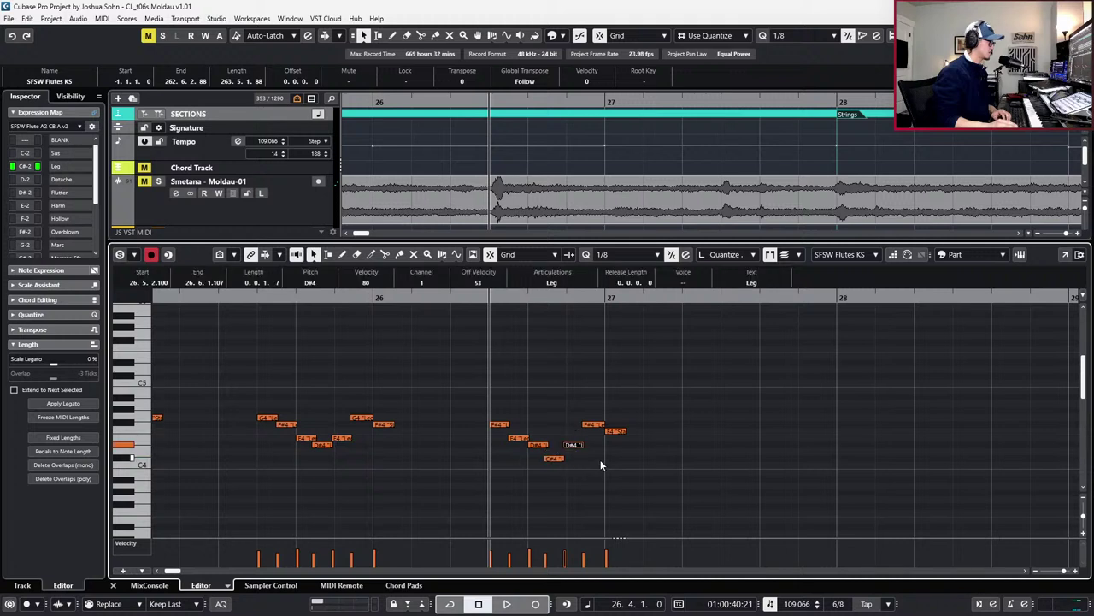
{"action": "left_click", "coordinate": [597, 425]}
{"action": "left_click", "coordinate": [618, 431]}
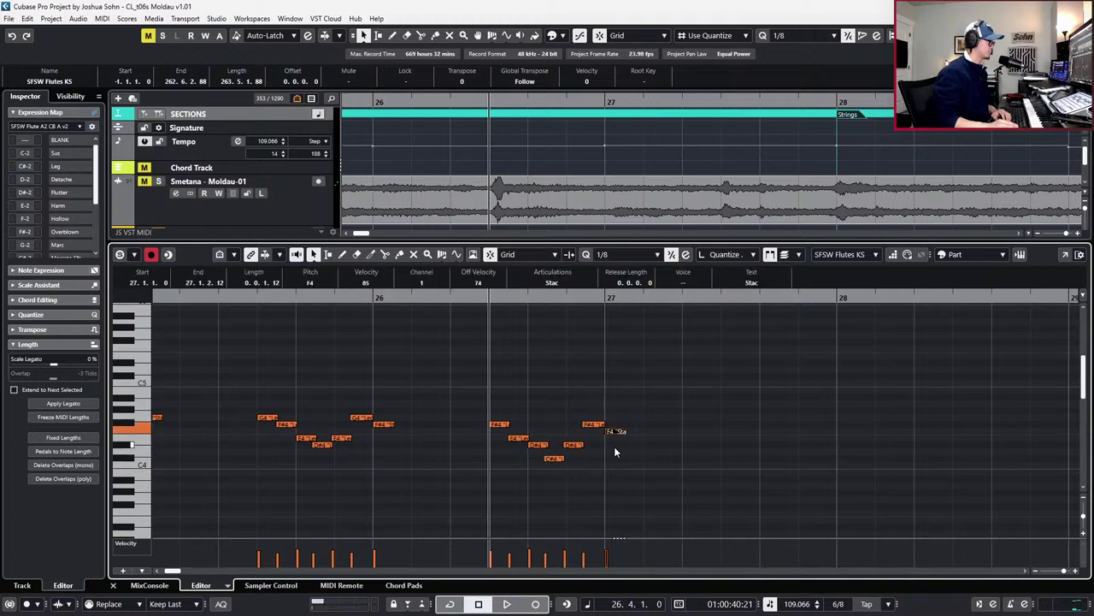
{"action": "key", "text": "Down"}
{"action": "key", "text": "space"}
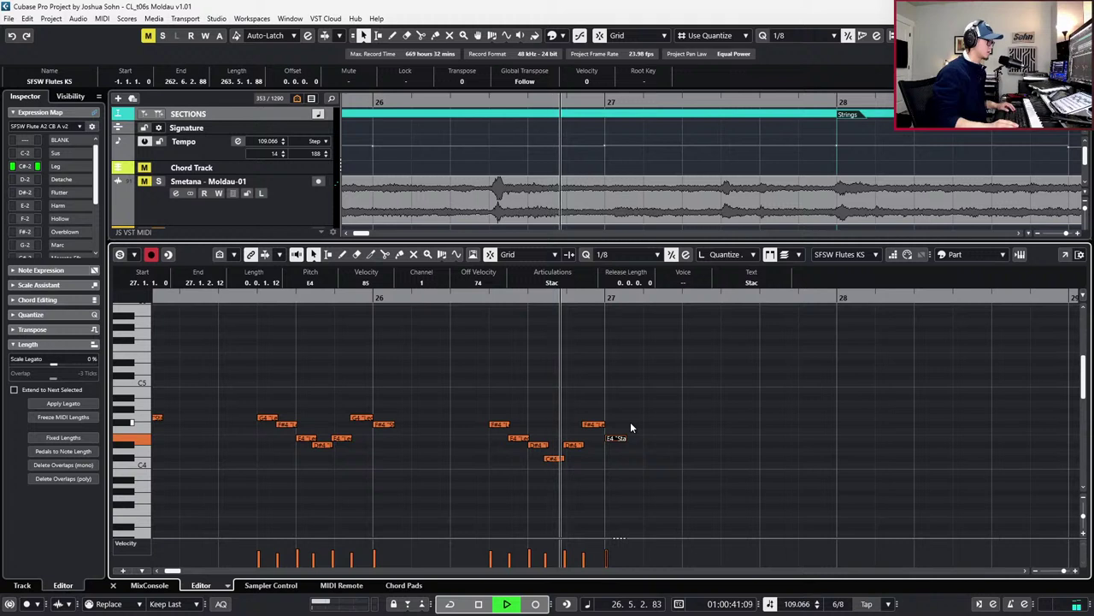
Duplicate the phrase leading into bar 27 to start at 27.4.1 and lower the copy by two semitones
{"action": "key", "text": "space"}
{"action": "left_click_drag", "start_coordinate": [473, 387], "coordinate": [667, 461]}
{"action": "key", "text": "ctrl+d"}
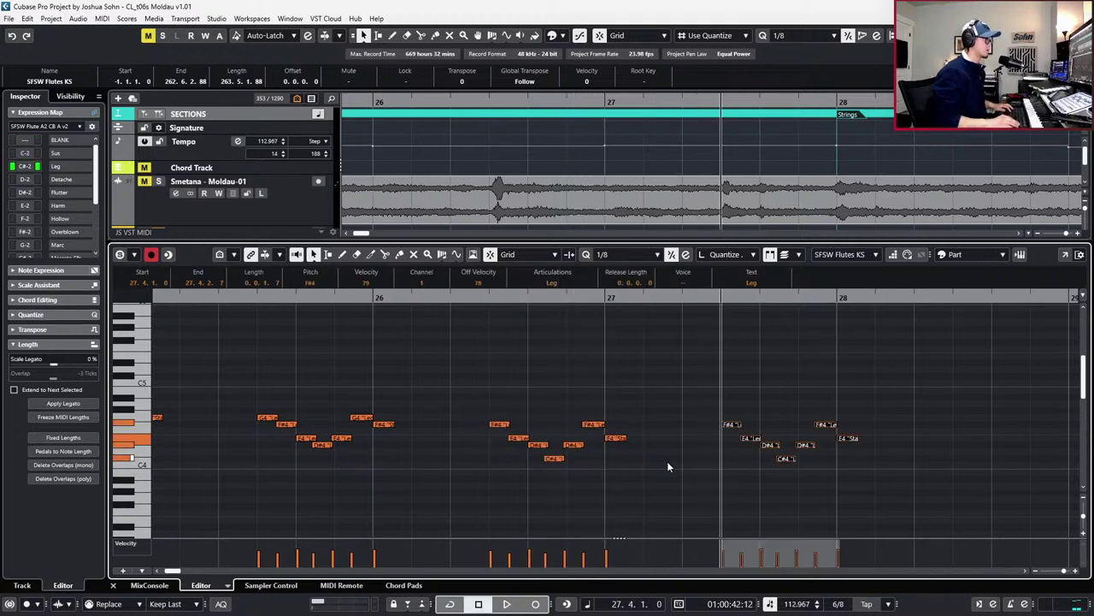
{"action": "left_click_drag", "start_coordinate": [731, 413], "coordinate": [742, 426]}
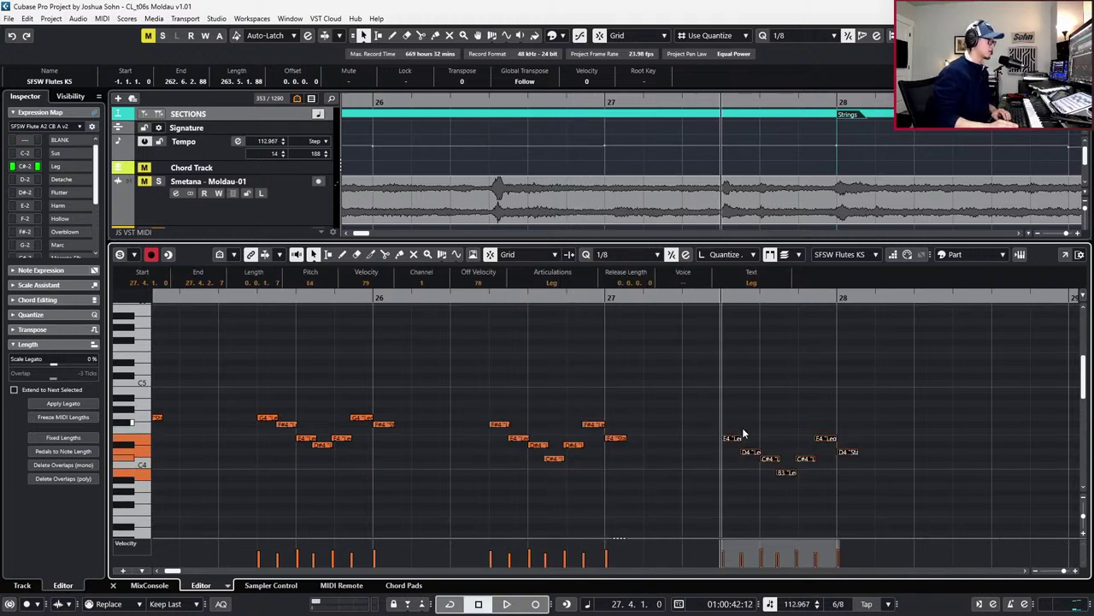
Raise the second note of the phrase leading into bar 28 to D#4 and its fourth note to C4
{"action": "left_click", "coordinate": [750, 452]}
{"action": "key", "text": "Up"}
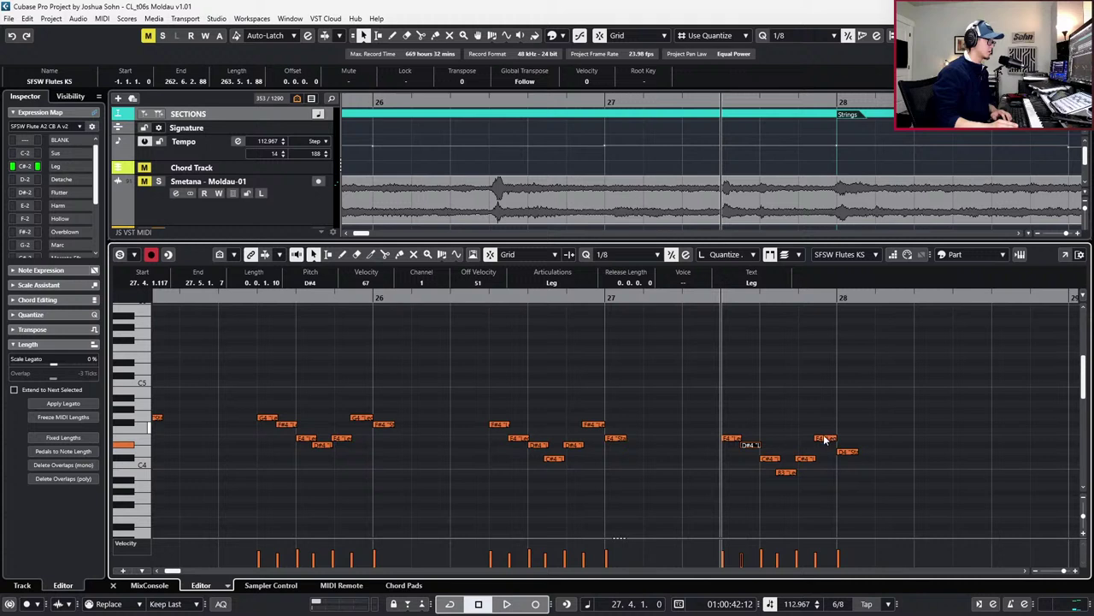
{"action": "key", "text": "Right"}
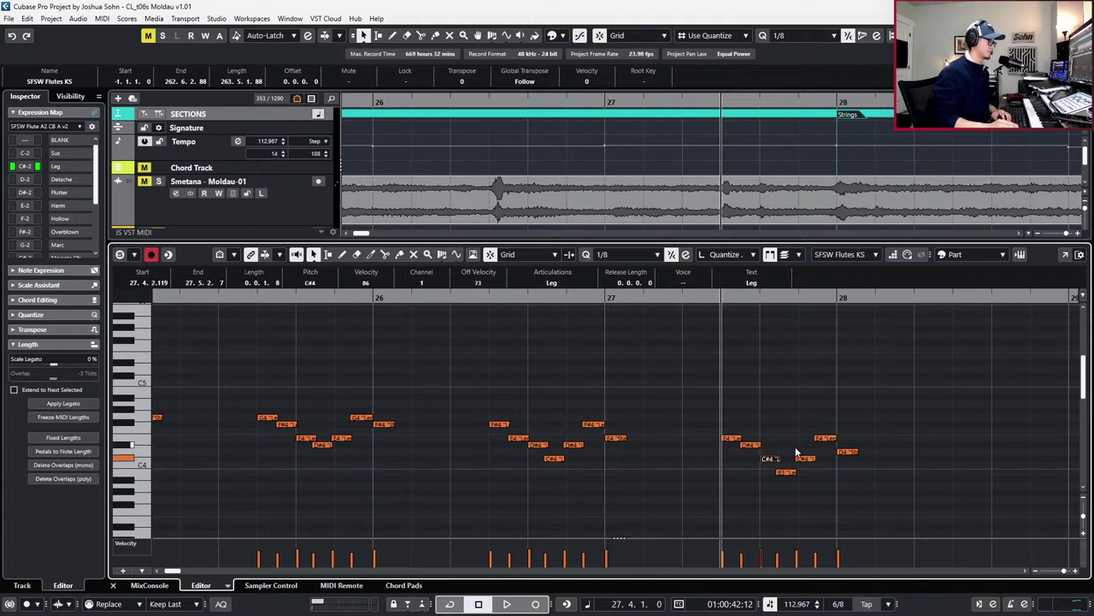
{"action": "key", "text": "Right"}
{"action": "key", "text": "Up"}
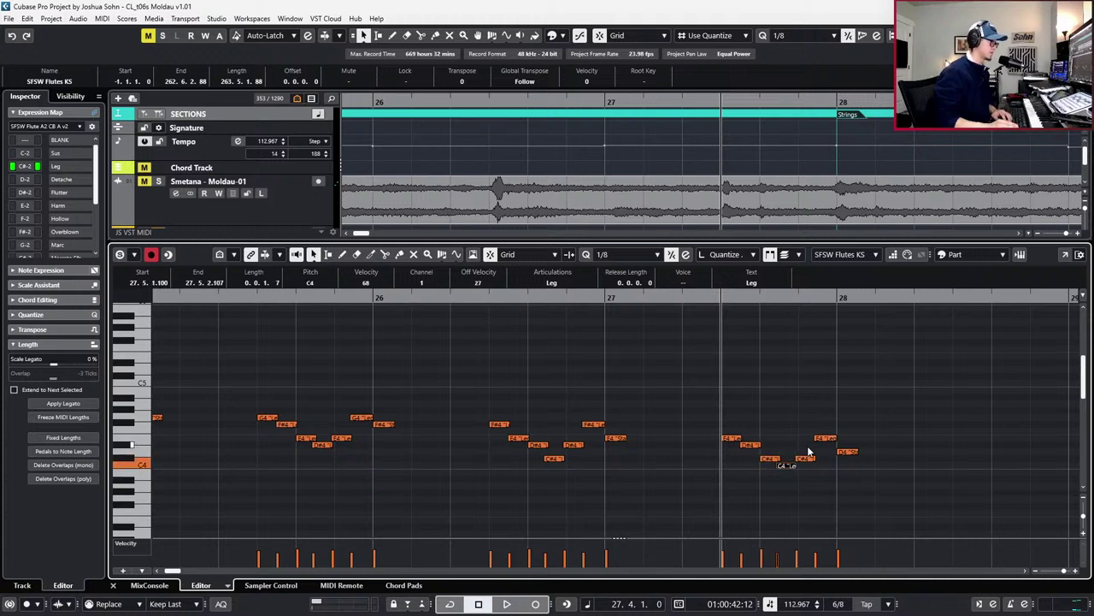
{"action": "key", "text": "Right"}
{"action": "key", "text": "Right"}
{"action": "key", "text": "Down"}
{"action": "key", "text": "Up"}
Raise the closing note on bar 28 by a semitone, move the playhead to it and return to the arrangement
{"action": "left_click", "coordinate": [865, 436]}
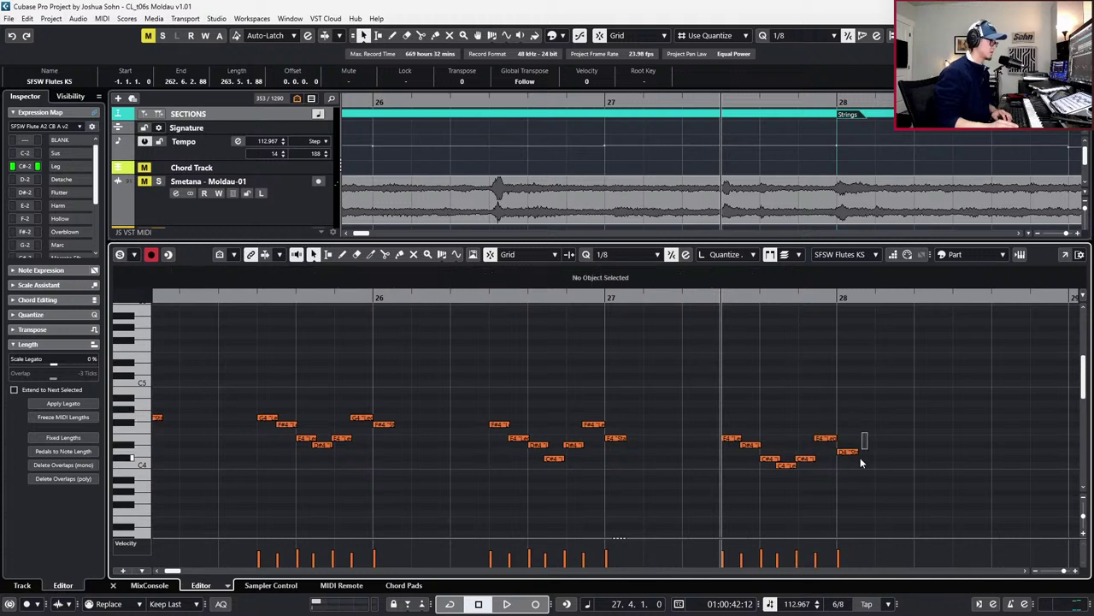
{"action": "left_click_drag", "start_coordinate": [857, 428], "coordinate": [852, 477]}
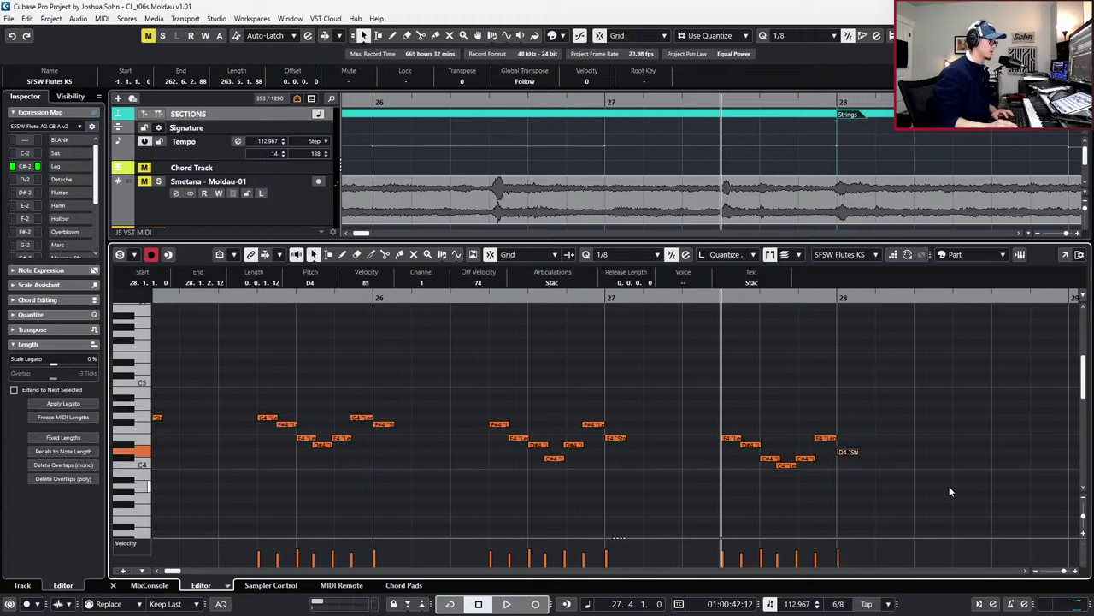
{"action": "key", "text": "Up"}
{"action": "key", "text": "l"}
{"action": "key", "text": "Return"}
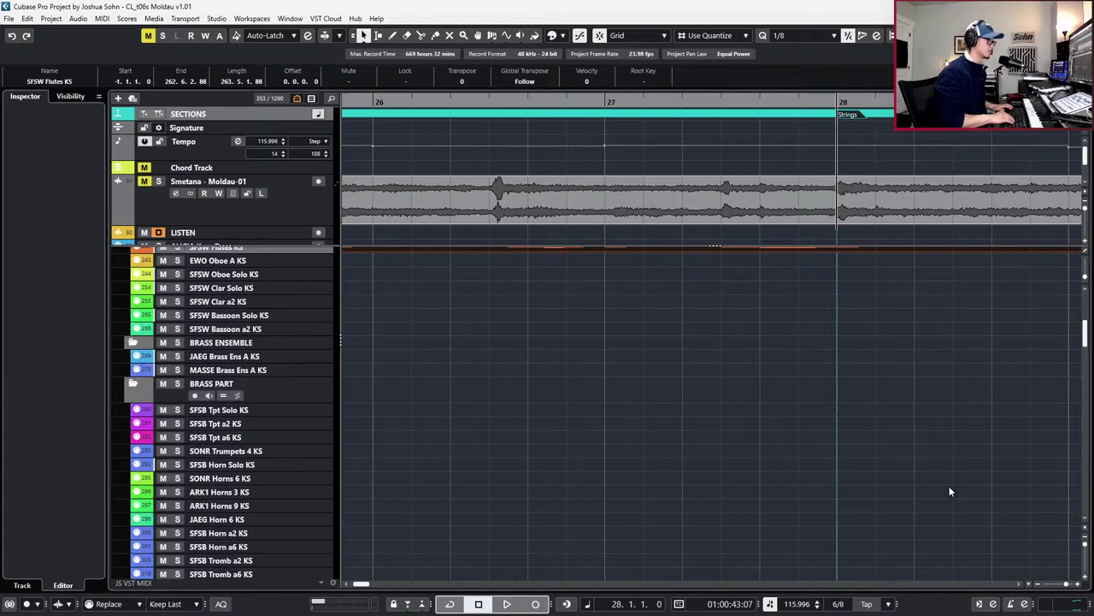
Move the SFSW Flutes KS track above the SFSW Flute Solo KS track in the track list
{"action": "scroll", "coordinate": [899, 442], "scroll_direction": "down", "scroll_amount": 2}
{"action": "scroll", "coordinate": [904, 402], "scroll_direction": "up", "scroll_amount": 2}
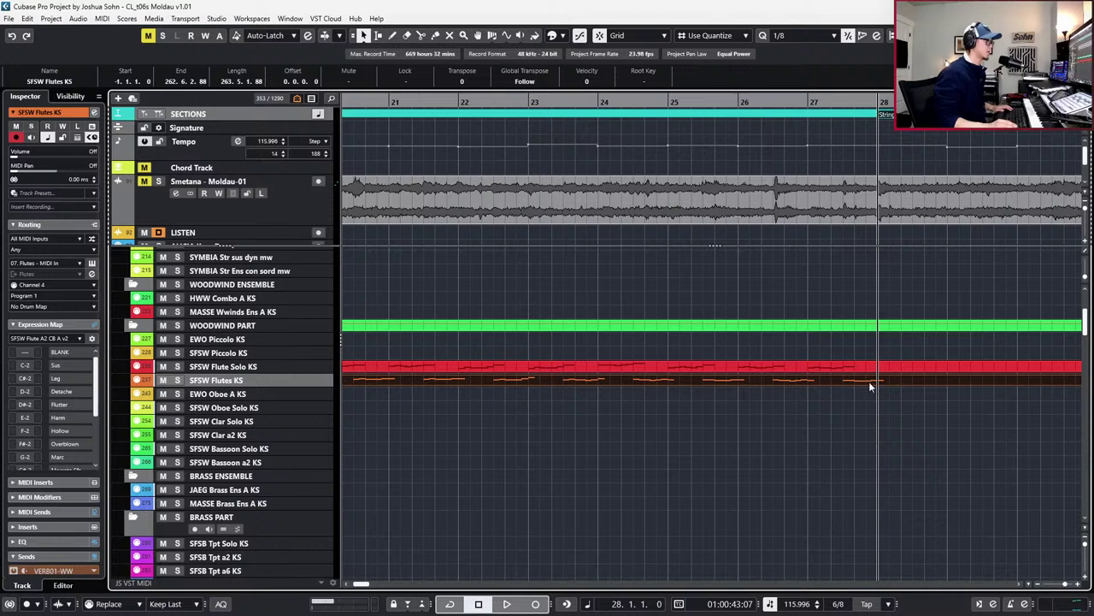
{"action": "left_click_drag", "start_coordinate": [289, 380], "coordinate": [299, 364]}
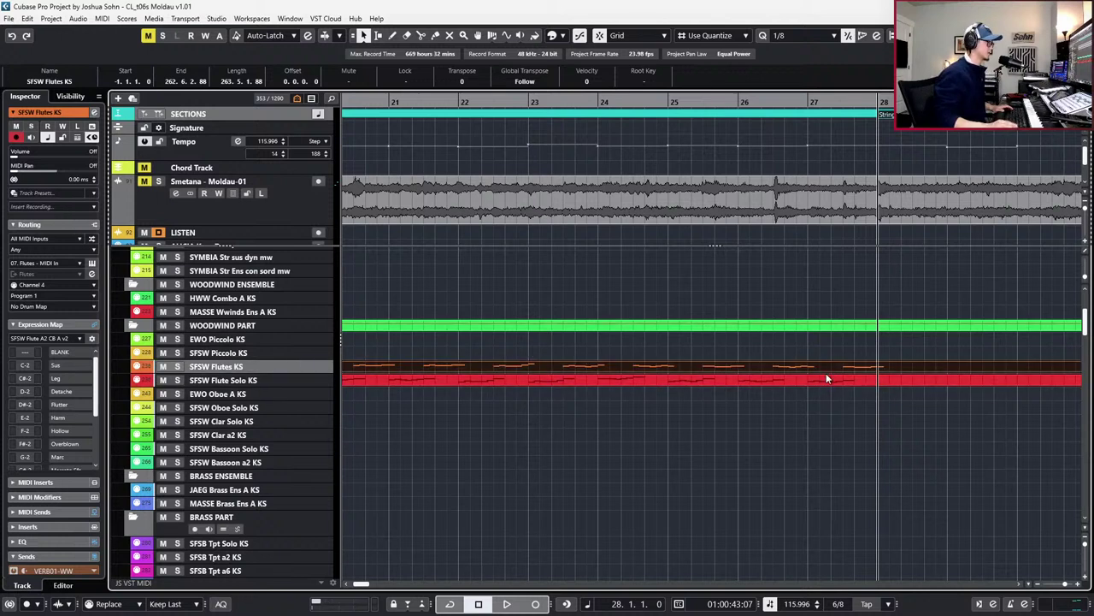
Paste the staccato closing note into the SFSW Flute Solo KS part at 28.1.1, lower it to A3 and play it
{"action": "double_click", "coordinate": [877, 380]}
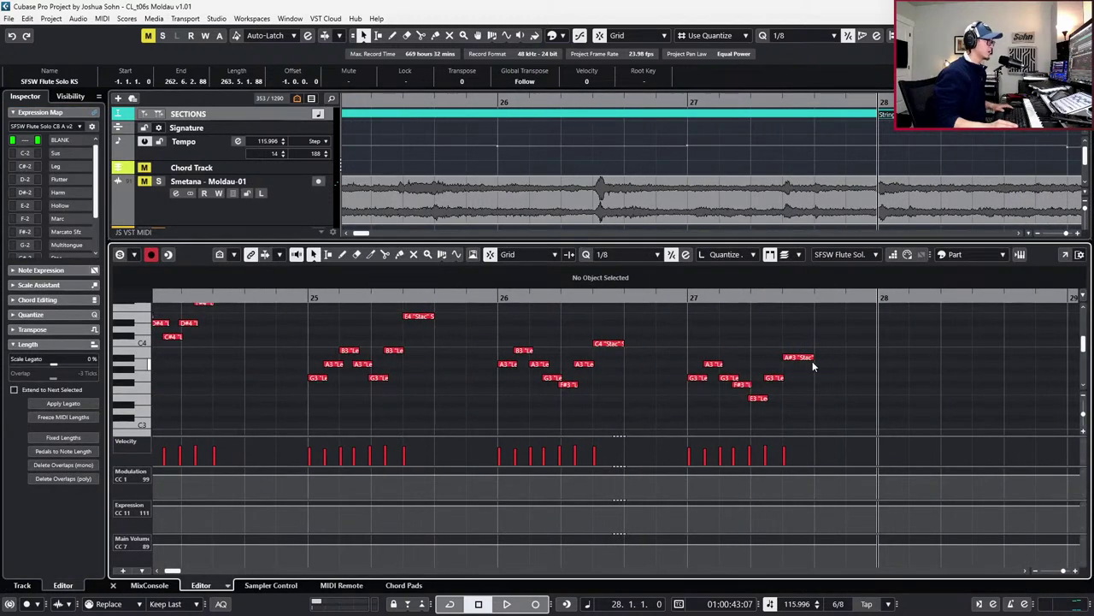
{"action": "left_click", "coordinate": [804, 357]}
{"action": "left_click", "coordinate": [869, 384]}
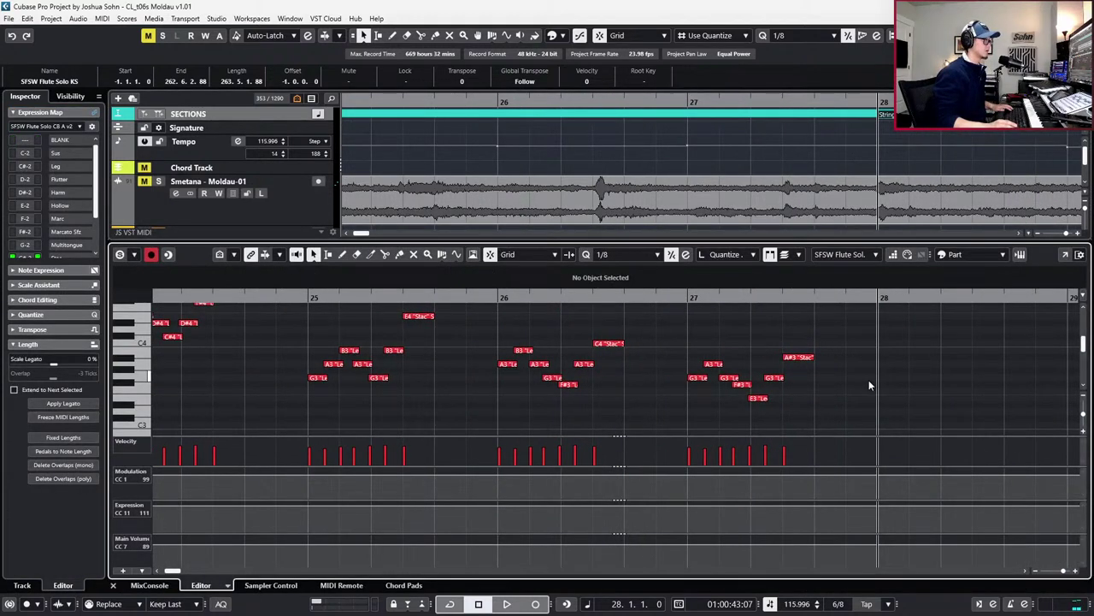
{"action": "key", "text": "ctrl+v"}
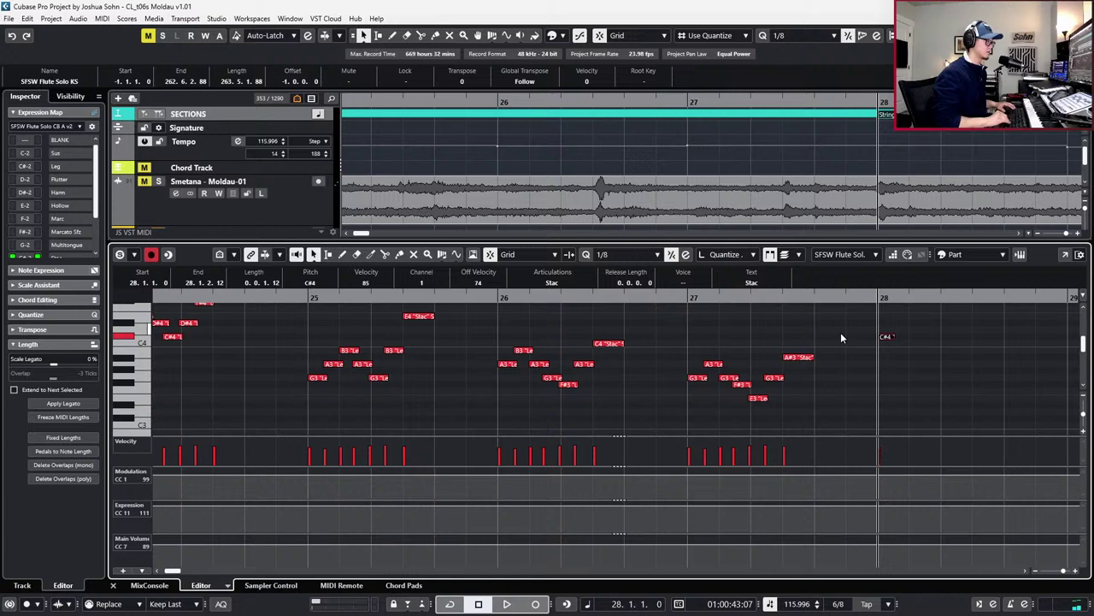
{"action": "key", "text": "space"}
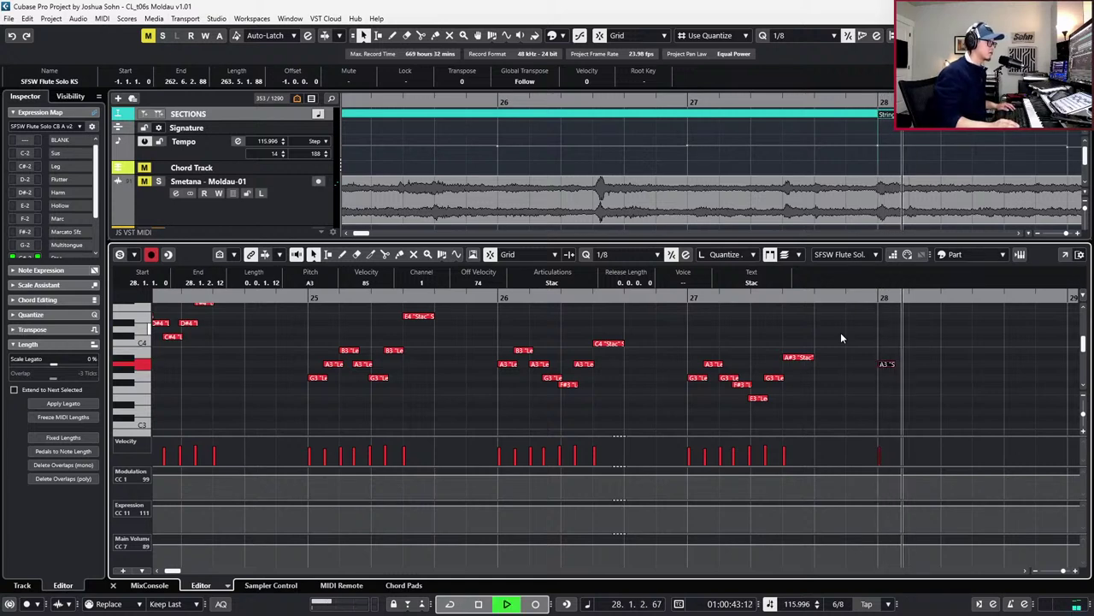
{"action": "key", "text": "space"}
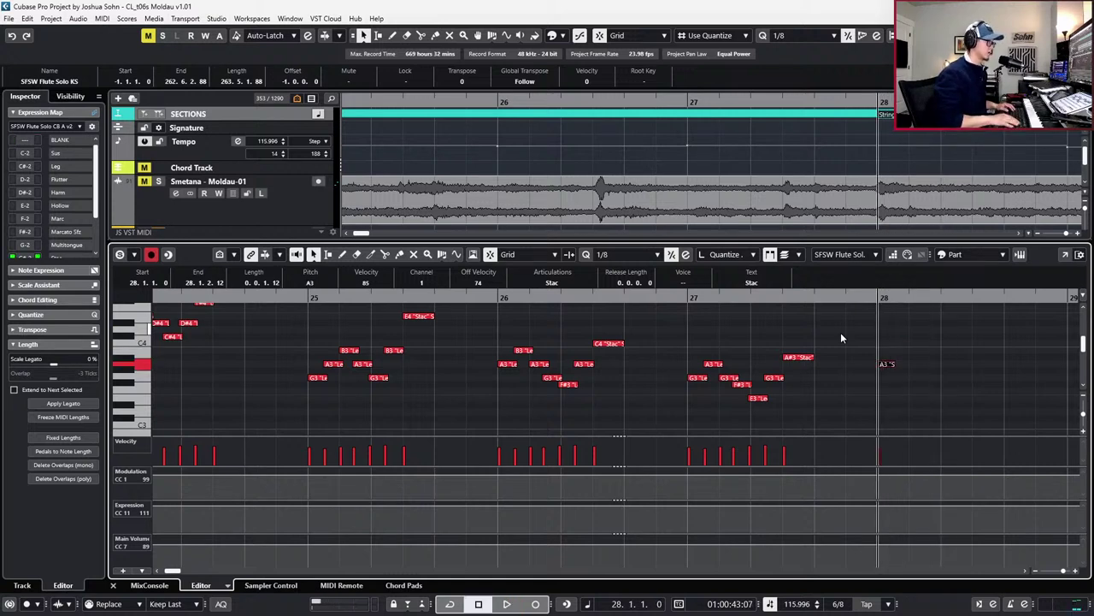
{"action": "key", "text": "Page_Down"}
{"action": "key", "text": "Return"}
Go back to around bar 15 and examine the velocity, modulation and expression lanes of the SFSW Flute Solo KS part
{"action": "left_click", "coordinate": [852, 368]}
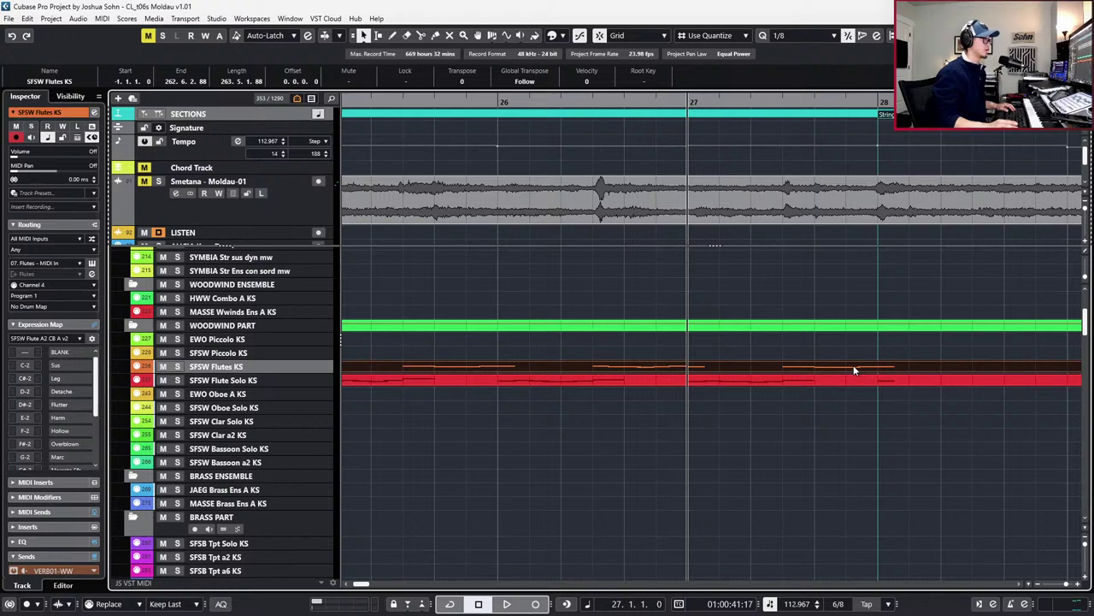
{"action": "key", "text": "Return"}
{"action": "key", "text": "ctrl+e"}
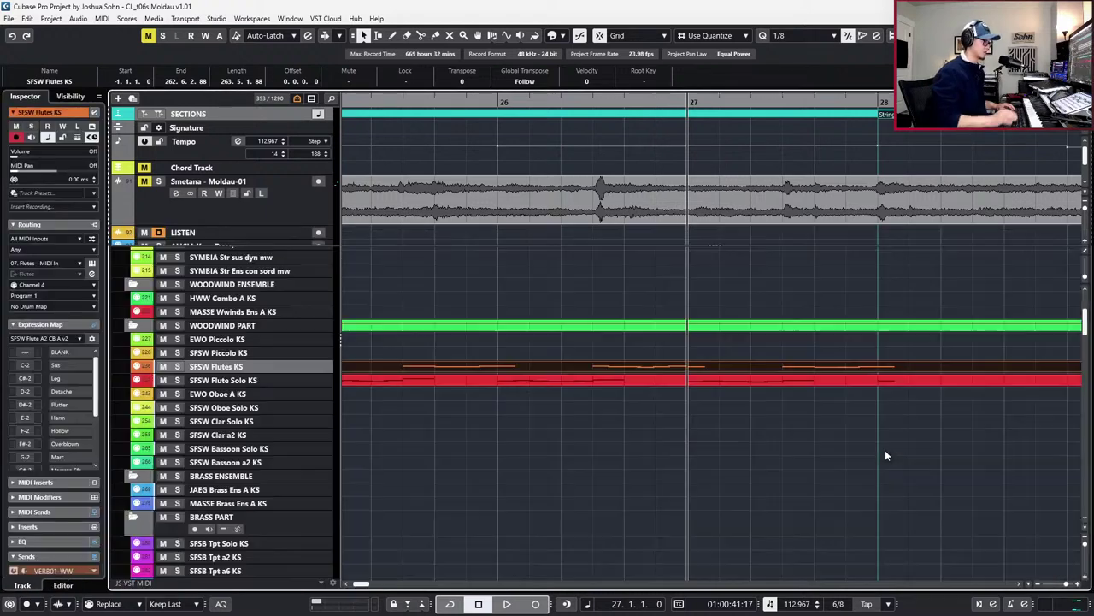
{"action": "key", "text": "g"}
{"action": "key", "text": "g"}
{"action": "key", "text": "g"}
{"action": "key", "text": "g"}
{"action": "key", "text": "g"}
{"action": "scroll", "coordinate": [787, 412], "scroll_direction": "left", "scroll_amount": 2}
{"action": "key", "text": "KP_Subtract"}
{"action": "key", "text": "KP_Subtract"}
{"action": "key", "text": "KP_Subtract"}
{"action": "key", "text": "KP_Subtract"}
{"action": "key", "text": "KP_Subtract"}
{"action": "key", "text": "KP_Subtract"}
{"action": "key", "text": "KP_Subtract"}
{"action": "key", "text": "KP_Subtract"}
{"action": "key", "text": "KP_Subtract"}
{"action": "key", "text": "KP_Subtract"}
{"action": "left_click", "coordinate": [757, 379]}
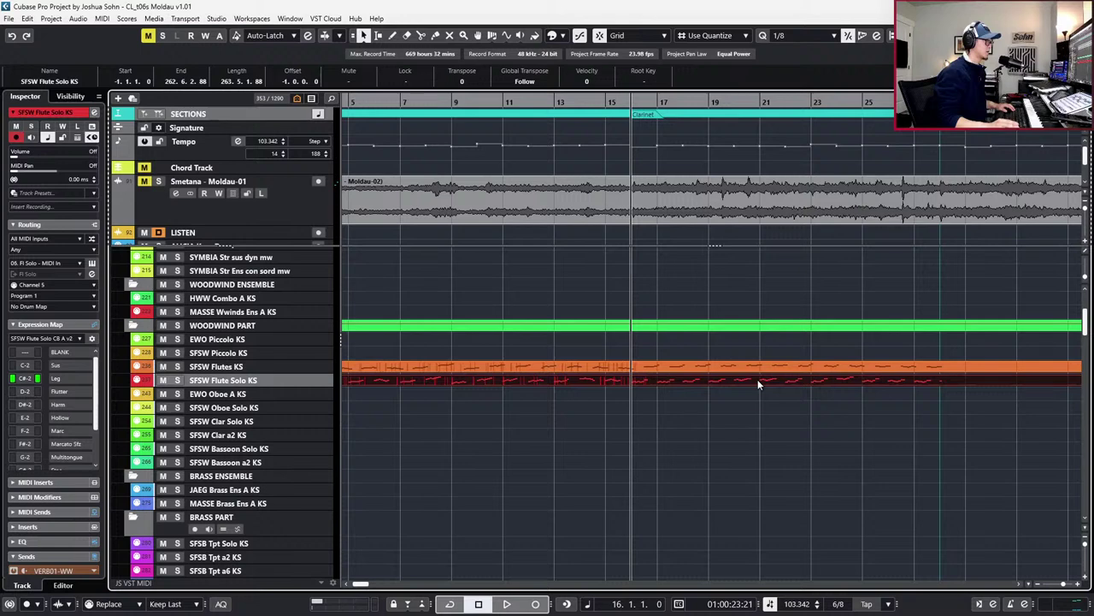
{"action": "key", "text": "ctrl+e"}
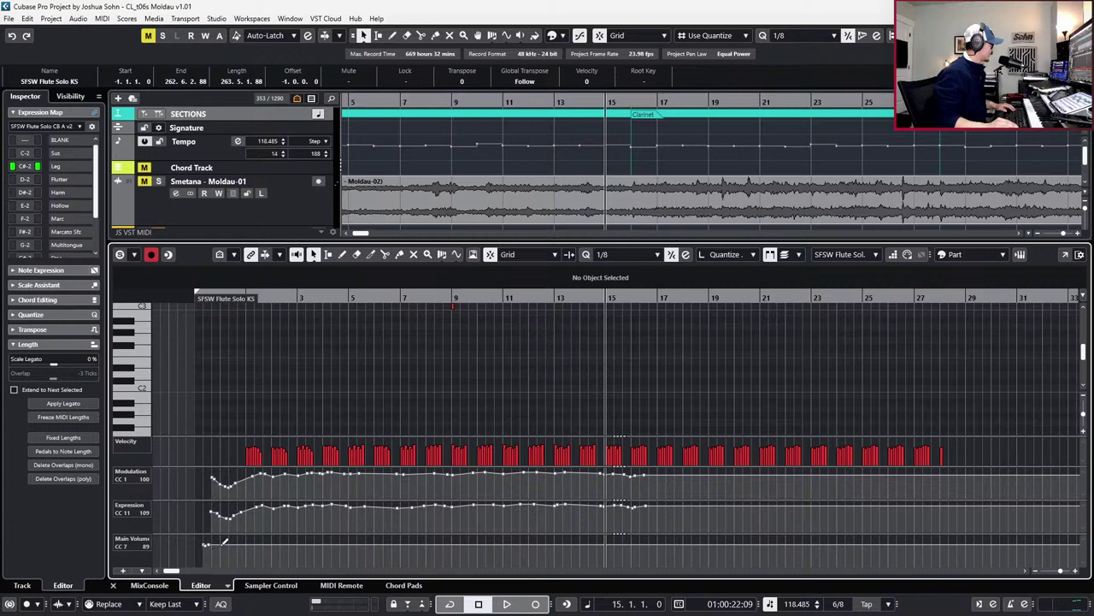
{"action": "key", "text": "ctrl+alt+e"}
Select both flute parts and set the pre gain to 1.2 dB in the Flutes instrument's channel settings
{"action": "left_click_drag", "start_coordinate": [470, 443], "coordinate": [468, 366]}
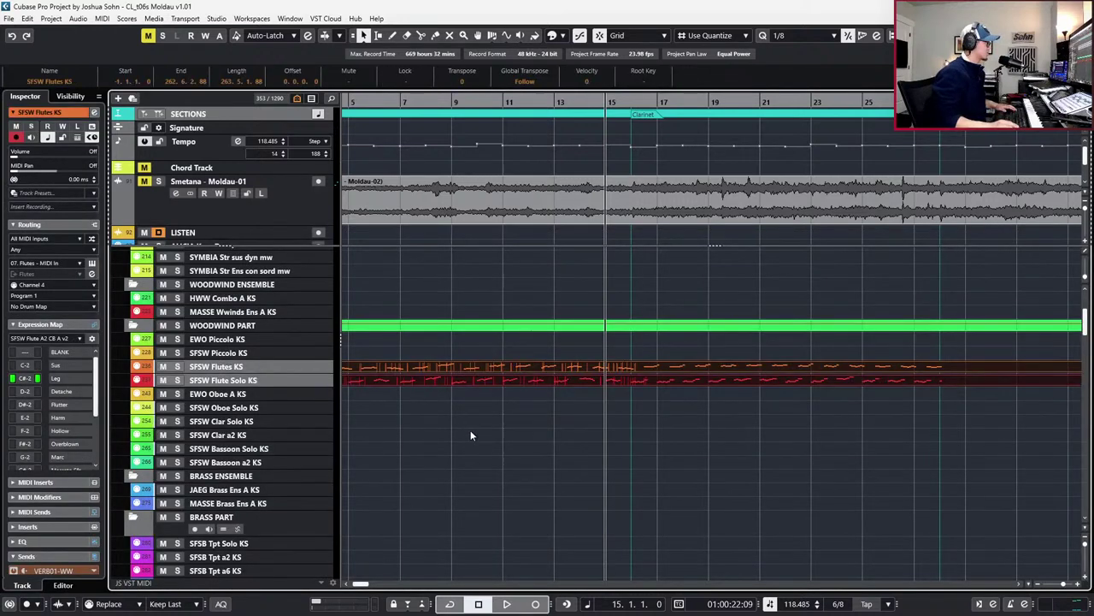
{"action": "key", "text": "e"}
{"action": "left_click", "coordinate": [434, 532]}
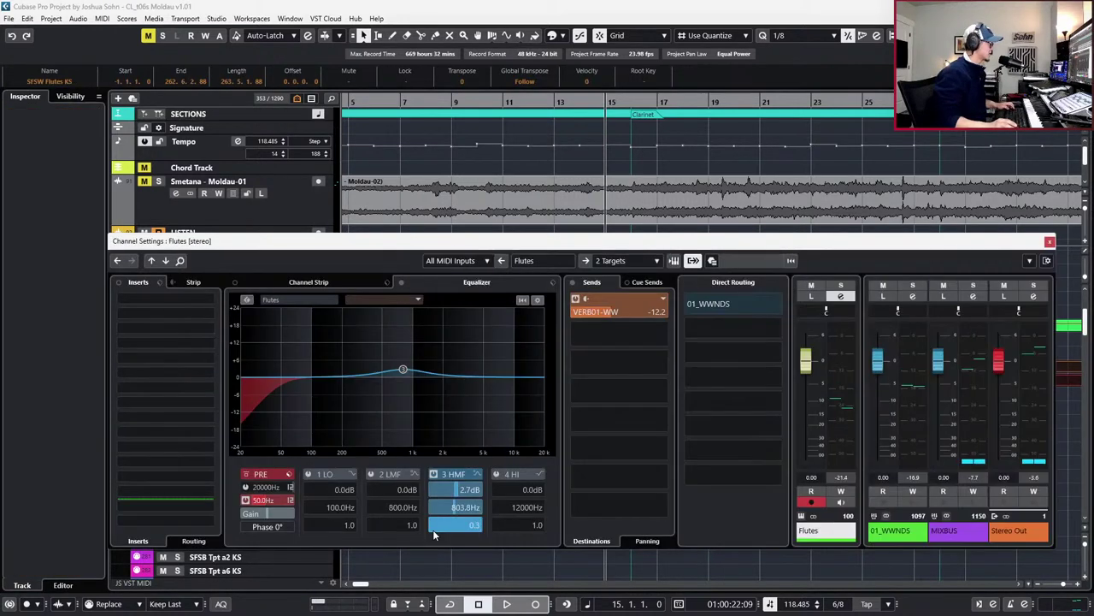
{"action": "left_click_drag", "start_coordinate": [275, 517], "coordinate": [279, 519]}
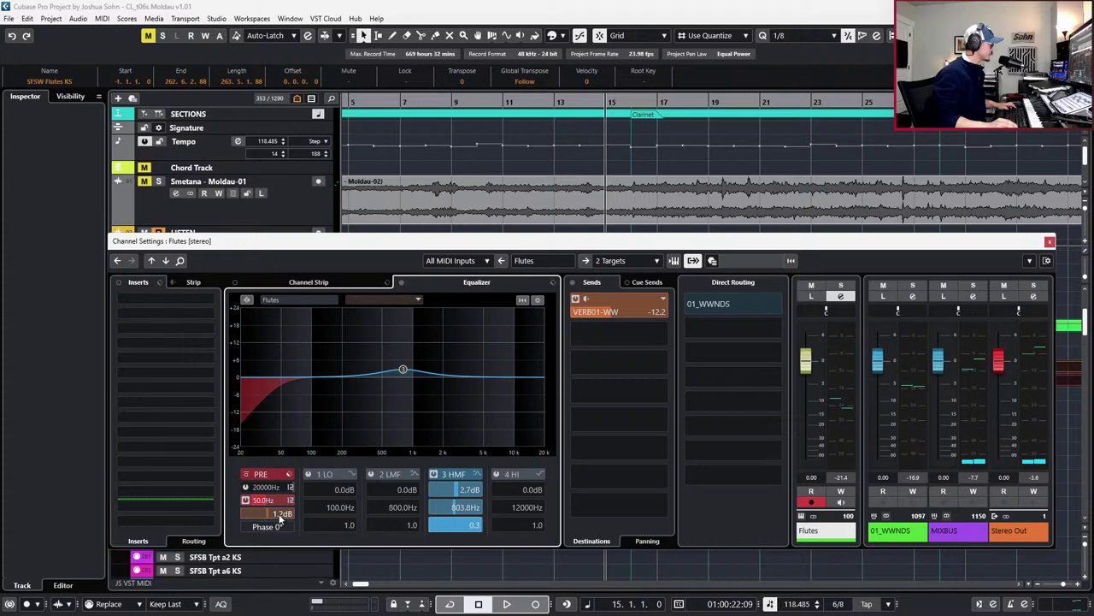
{"action": "key", "text": "Escape"}
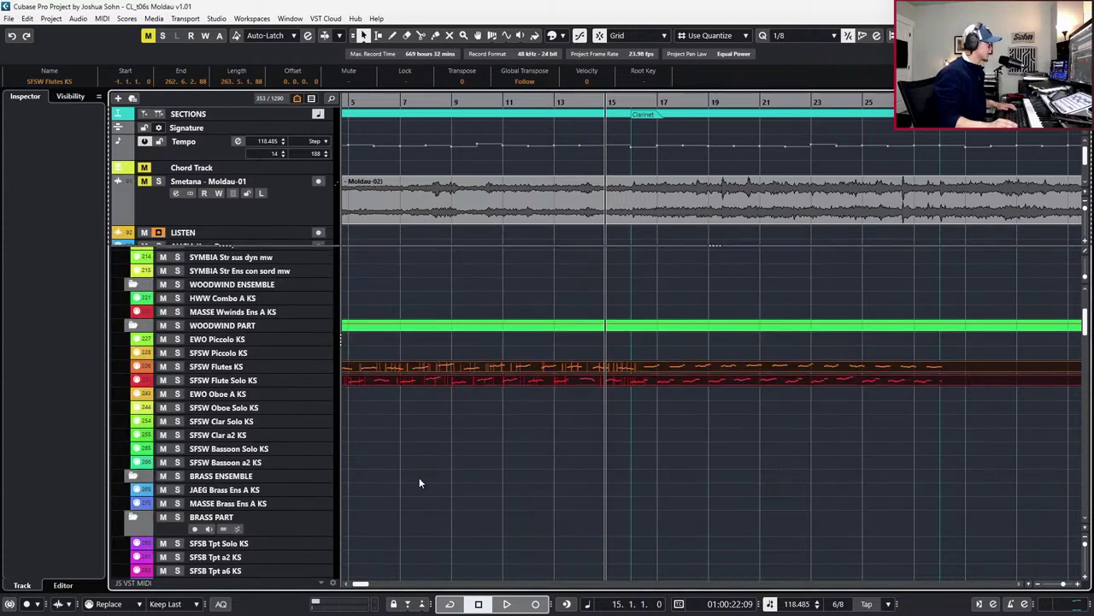
Check the channel settings of the SFSW Flutes KS track and those of the SFSW Flute Solo KS track with its Fl Solo instrument
{"action": "left_click", "coordinate": [506, 381]}
{"action": "left_click", "coordinate": [510, 365]}
{"action": "key", "text": "e"}
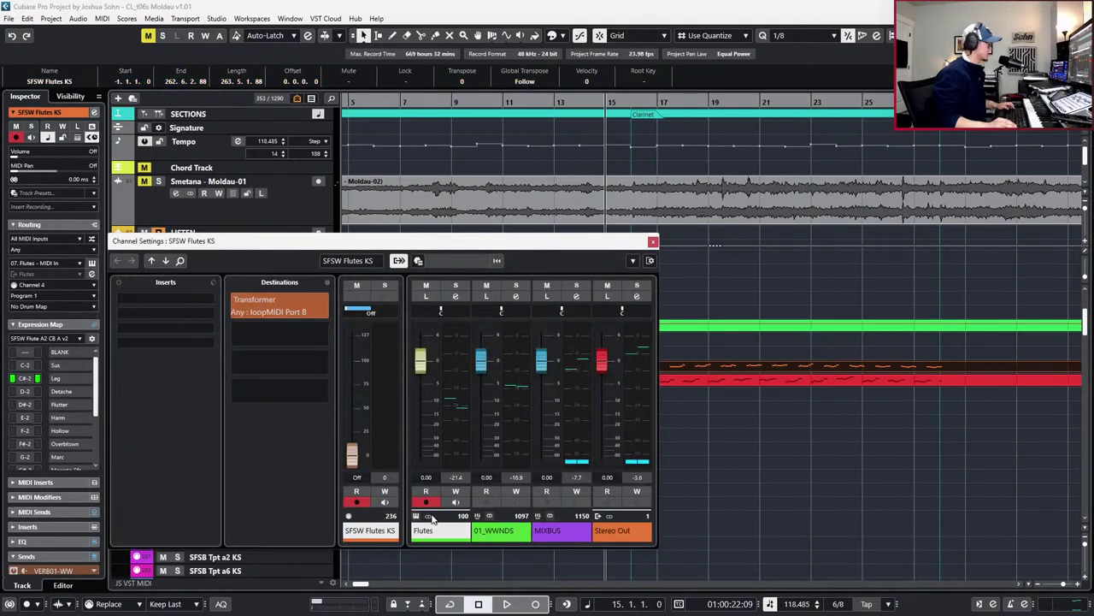
{"action": "key", "text": "e"}
{"action": "left_click", "coordinate": [518, 373]}
{"action": "key", "text": "e"}
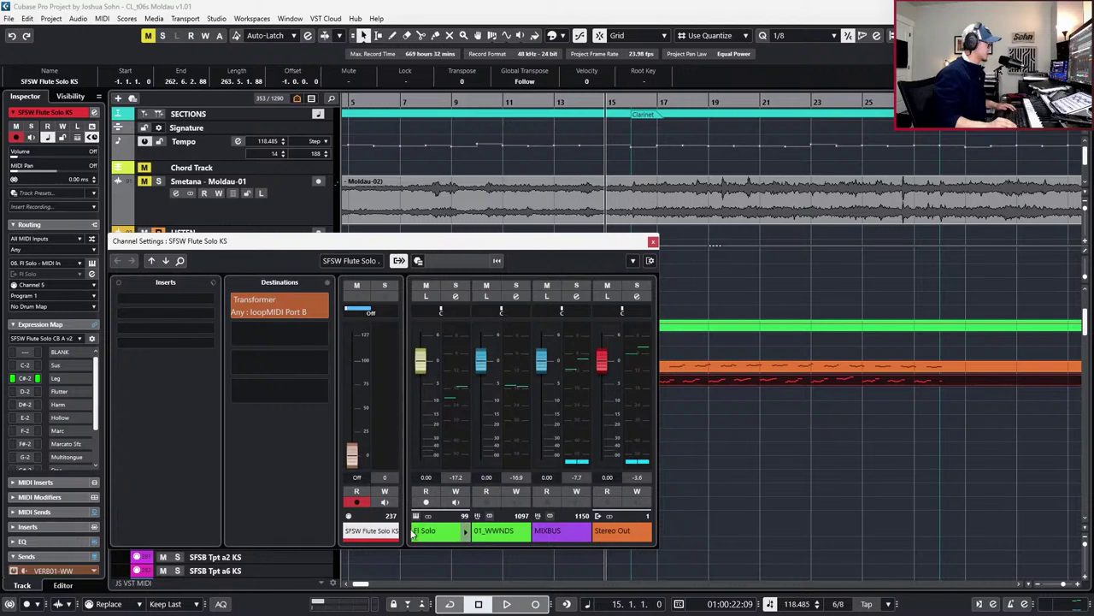
{"action": "left_click", "coordinate": [415, 530]}
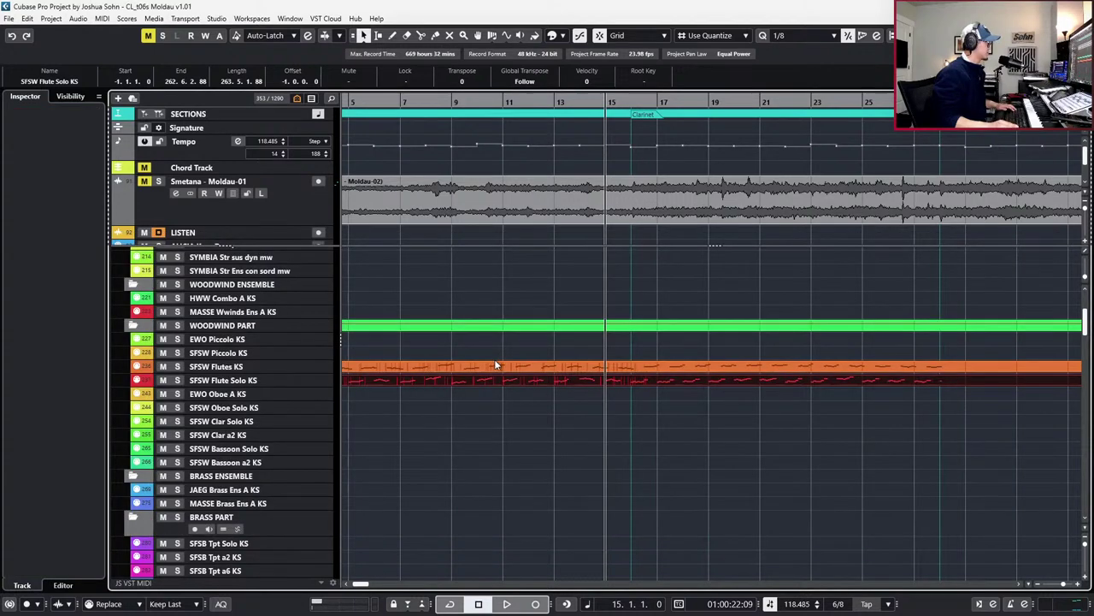
Compare the equalizer and pre settings of the Flutes and Fl Solo channels feeding the two flute parts
{"action": "left_click", "coordinate": [496, 364]}
{"action": "key", "text": "e"}
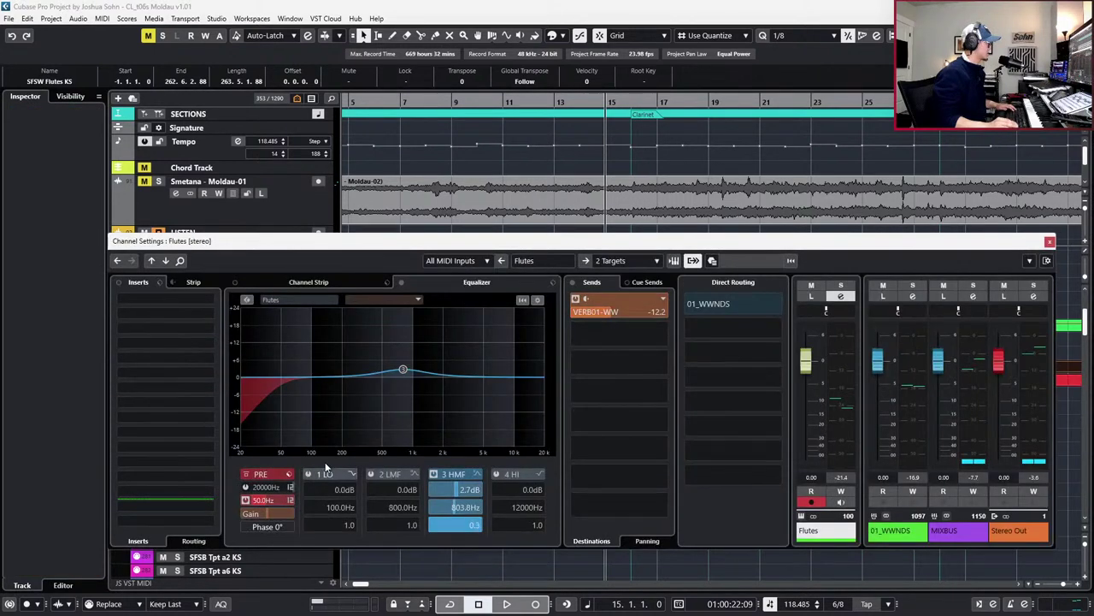
{"action": "key", "text": "Escape"}
{"action": "left_click", "coordinate": [600, 380]}
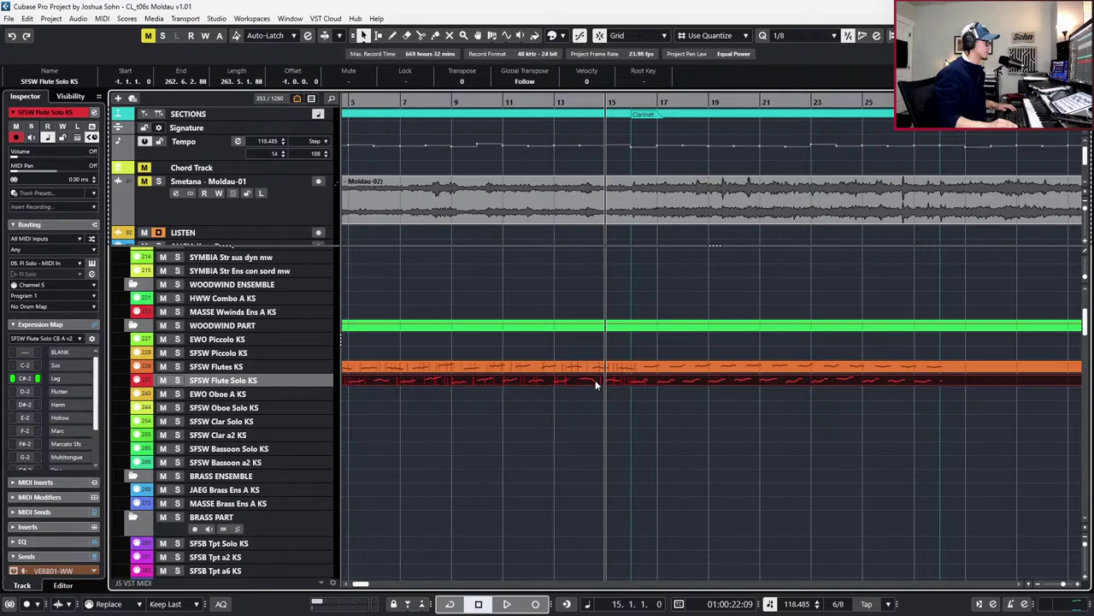
{"action": "key", "text": "e"}
{"action": "left_click", "coordinate": [443, 532]}
{"action": "left_click", "coordinate": [274, 517]}
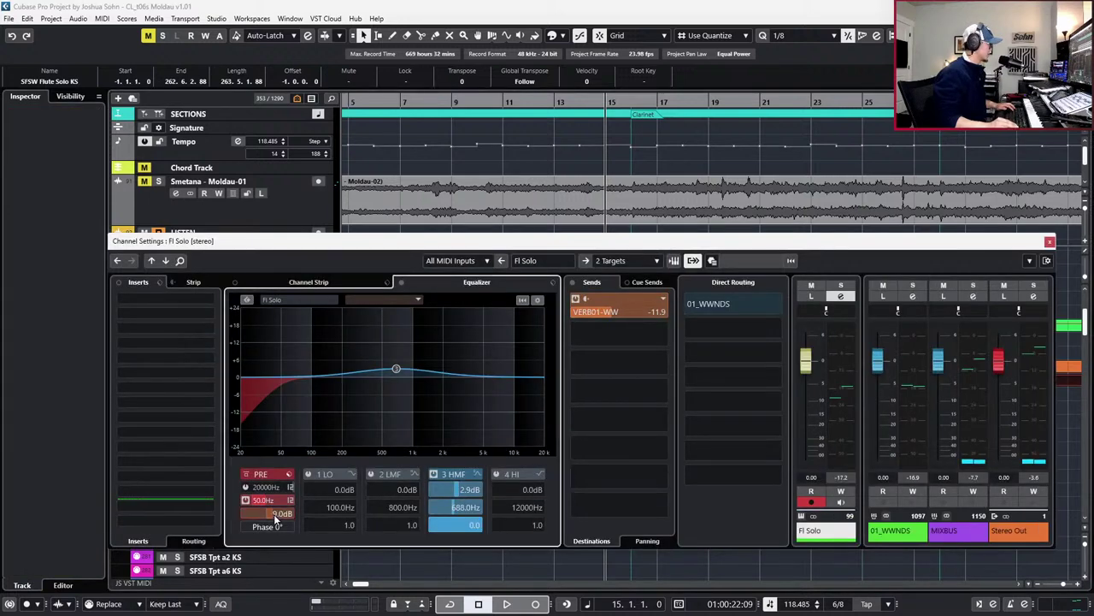
{"action": "left_click", "coordinate": [1049, 242]}
Return to the start of the project, play it, and open the SFSW Flutes KS part in the key editor
{"action": "key", "text": "g"}
{"action": "key", "text": "g"}
{"action": "key", "text": "KP_Subtract"}
{"action": "key", "text": "KP_Subtract"}
{"action": "key", "text": "KP_Subtract"}
{"action": "key", "text": "KP_Subtract"}
{"action": "key", "text": "KP_Subtract"}
{"action": "key", "text": "KP_Subtract"}
{"action": "key", "text": "KP_Subtract"}
{"action": "key", "text": "KP_Subtract"}
{"action": "key", "text": "KP_Add"}
{"action": "key", "text": "space"}
{"action": "double_click", "coordinate": [912, 364]}
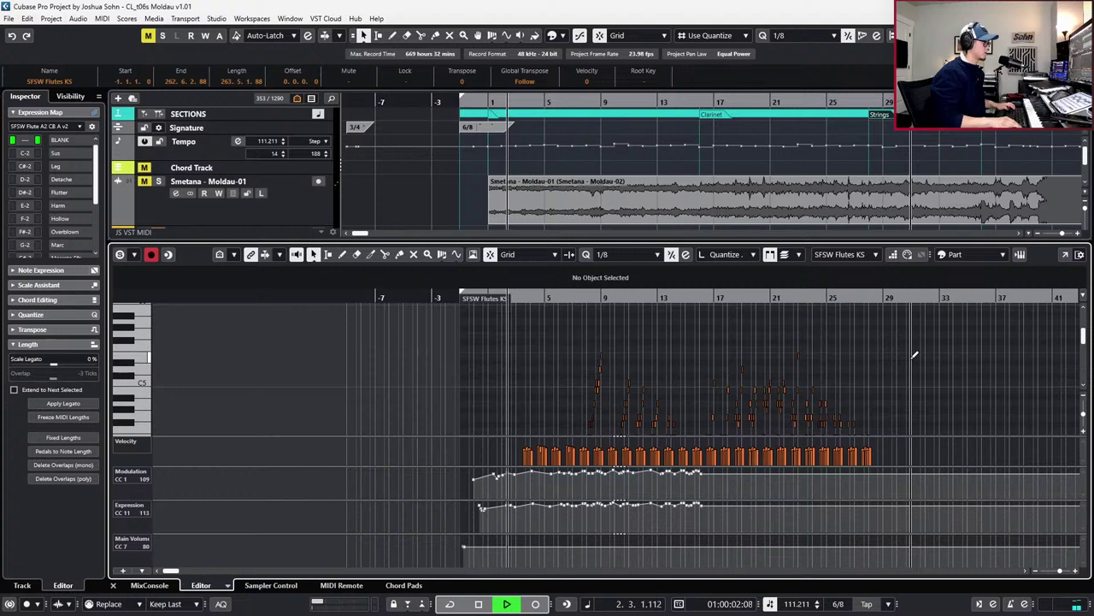
{"action": "key", "text": "space"}
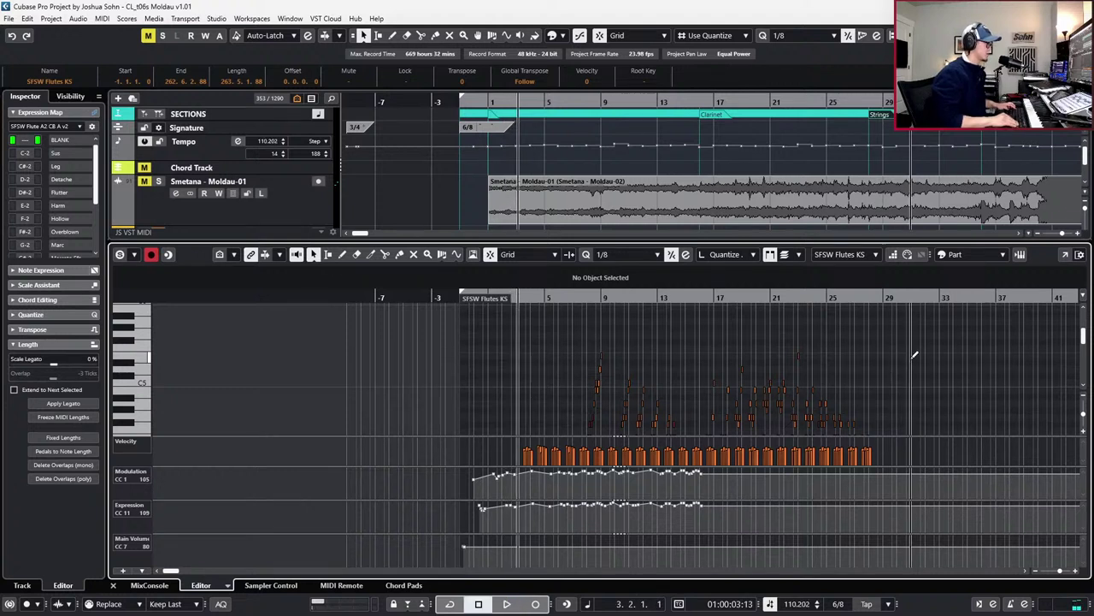
Lower the expression curve of the SFSW Flutes KS part and set its main volume to 94
{"action": "key", "text": "alt+Down"}
{"action": "key", "text": "alt+Down"}
{"action": "key", "text": "alt+Down"}
{"action": "key", "text": "alt+Down"}
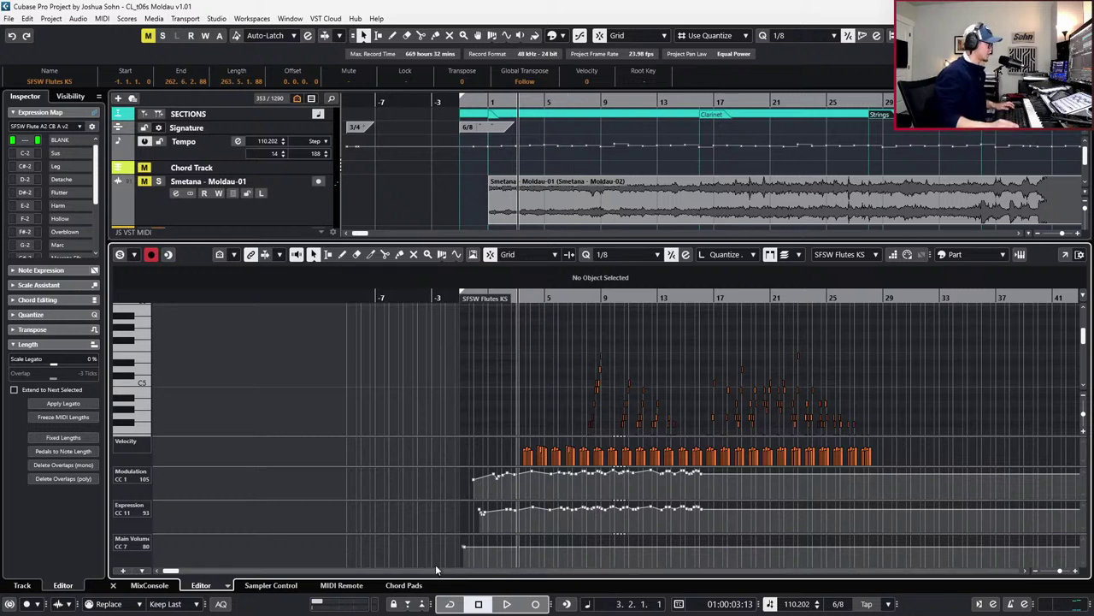
{"action": "key", "text": "ctrl+z"}
{"action": "key", "text": "ctrl+z"}
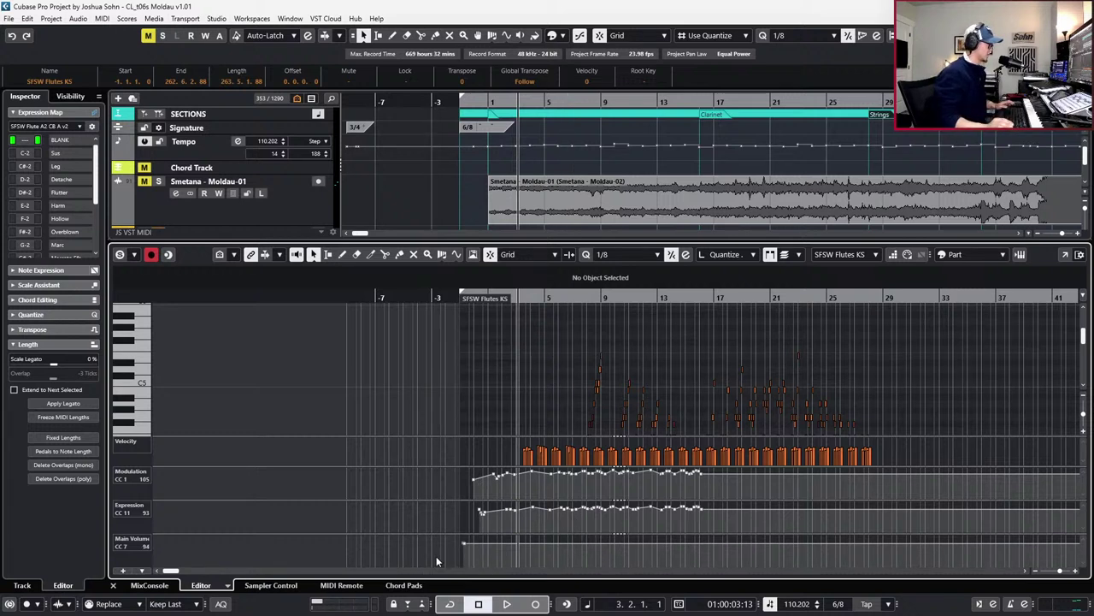
{"action": "key", "text": "ctrl+z"}
{"action": "key", "text": "ctrl+z"}
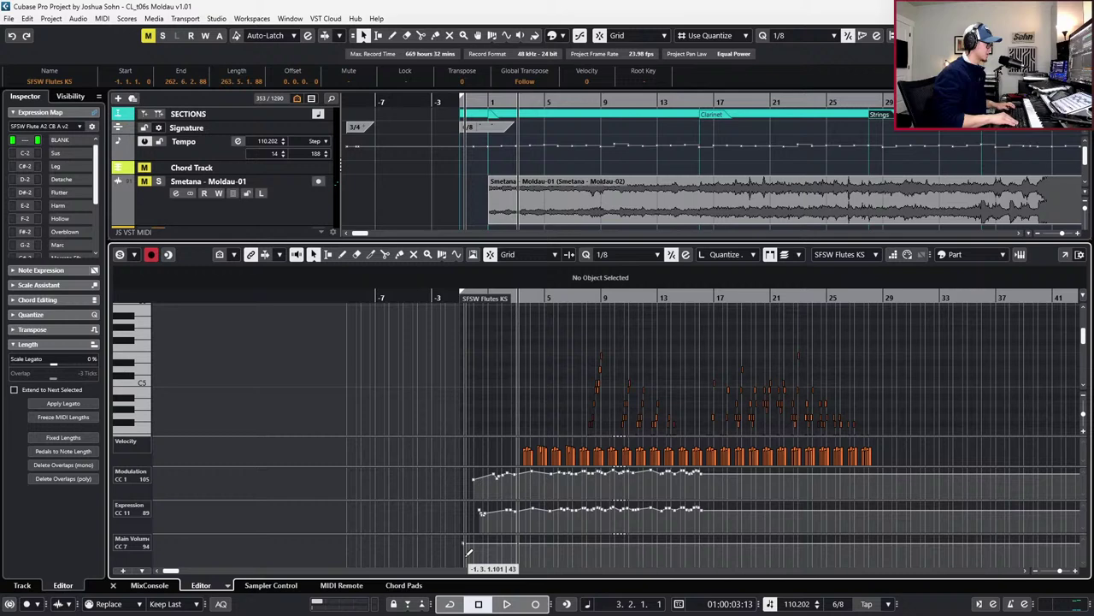
Play the SFSW Flutes KS part from bar 3 to judge its level, then go back to bar 0
{"action": "key", "text": "space"}
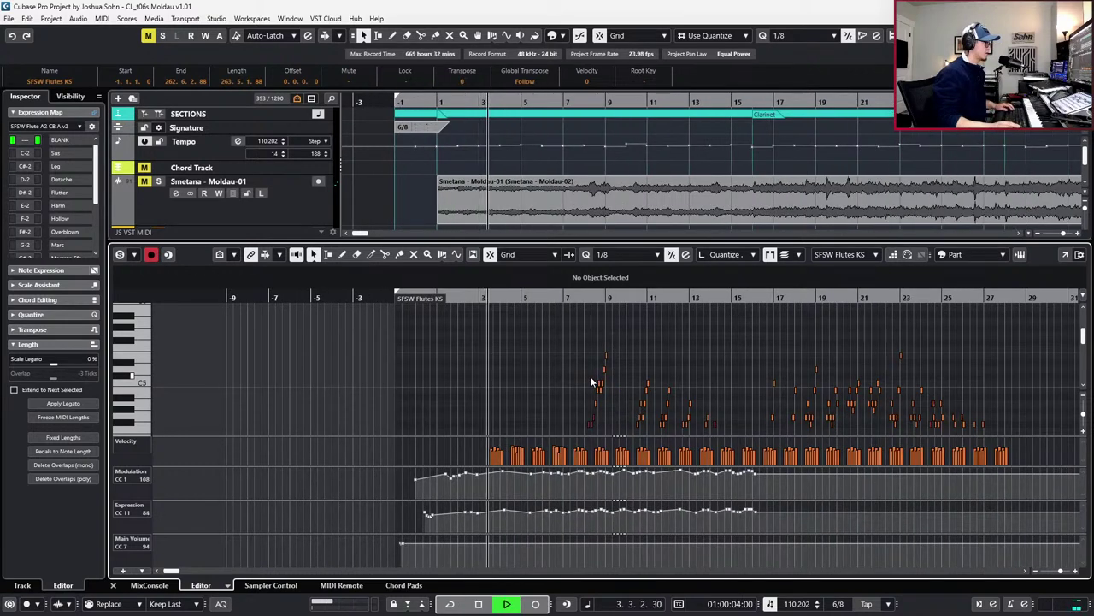
{"action": "scroll", "coordinate": [591, 381], "scroll_direction": "down", "scroll_amount": 1}
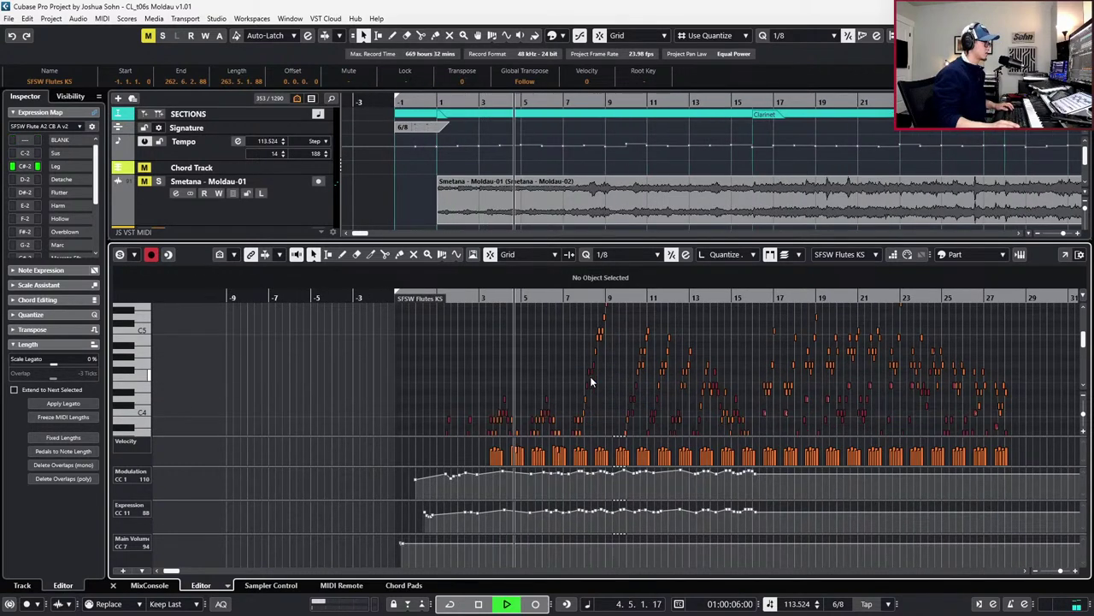
{"action": "key", "text": "space"}
{"action": "key", "text": "KP_Subtract"}
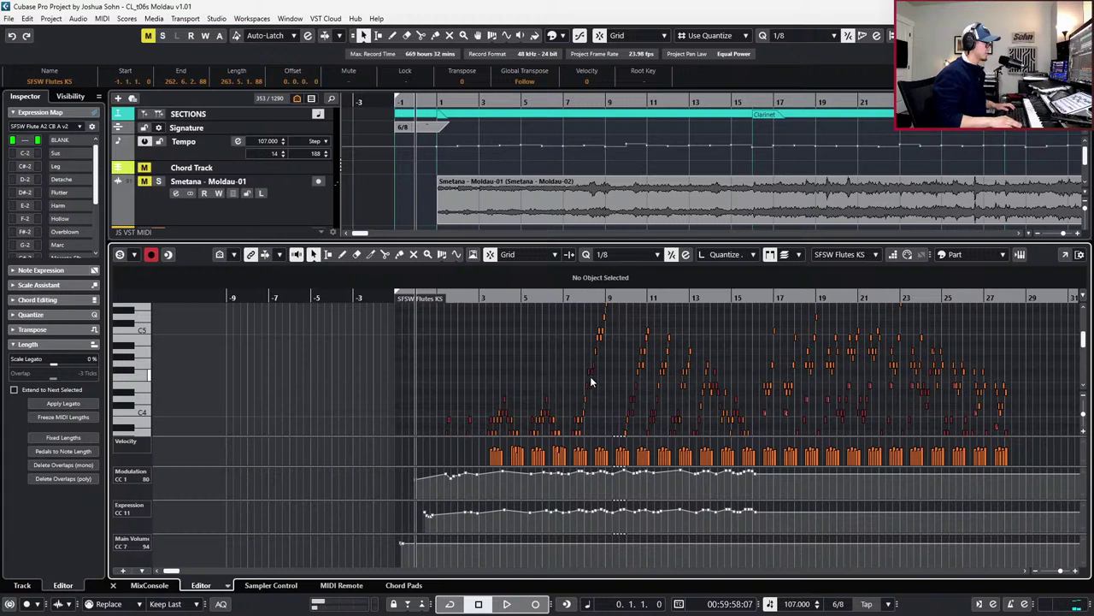
Set the main volume of the SFSW Flutes KS part to 87 and play it from the opening to bar 19
{"action": "key", "text": "g"}
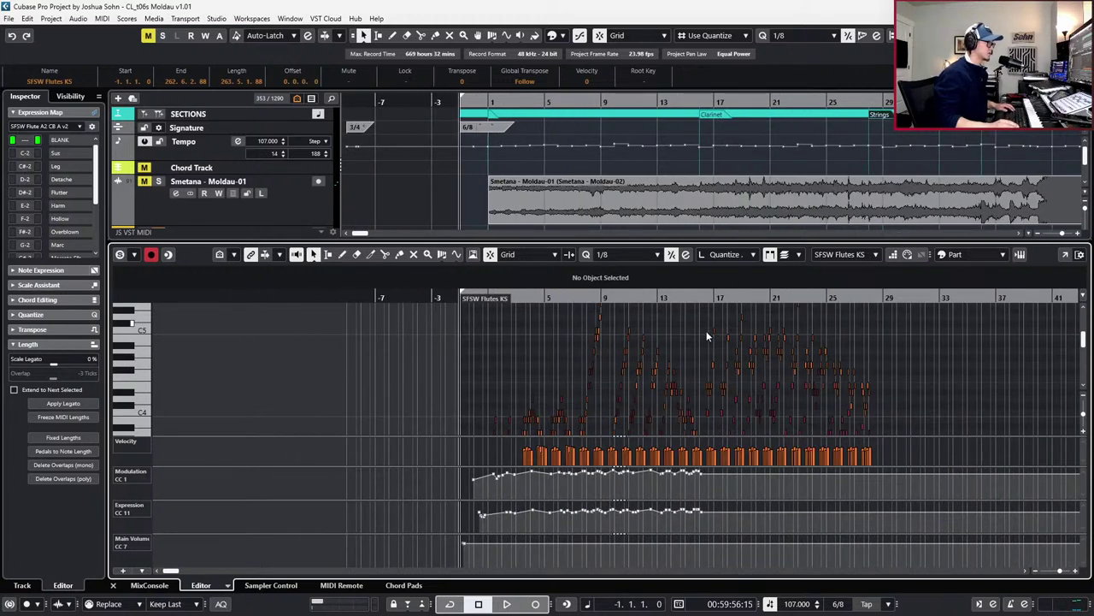
{"action": "scroll", "coordinate": [726, 340], "scroll_direction": "up", "scroll_amount": 3}
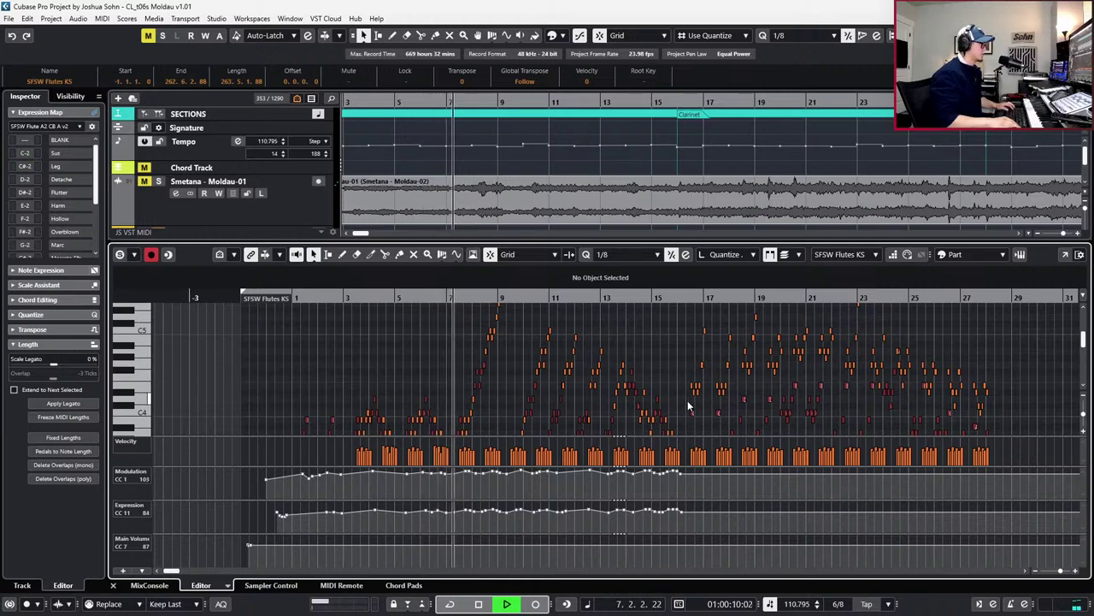
{"action": "scroll", "coordinate": [691, 405], "scroll_direction": "down", "scroll_amount": 1}
{"action": "scroll", "coordinate": [689, 367], "scroll_direction": "down", "scroll_amount": 2}
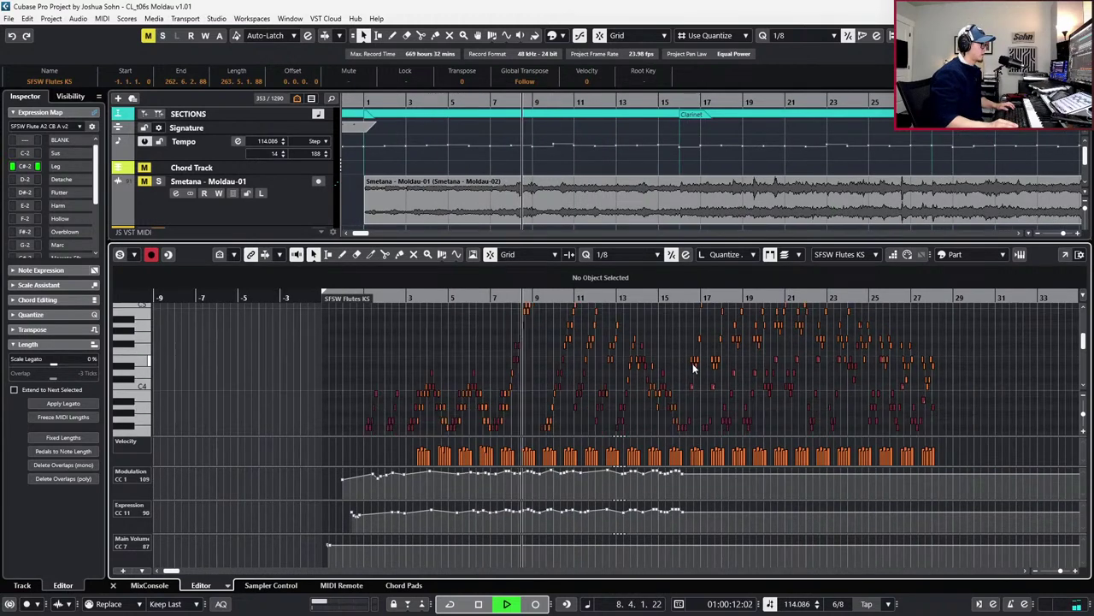
{"action": "key", "text": "alt+l"}
{"action": "scroll", "coordinate": [697, 386], "scroll_direction": "up", "scroll_amount": 3}
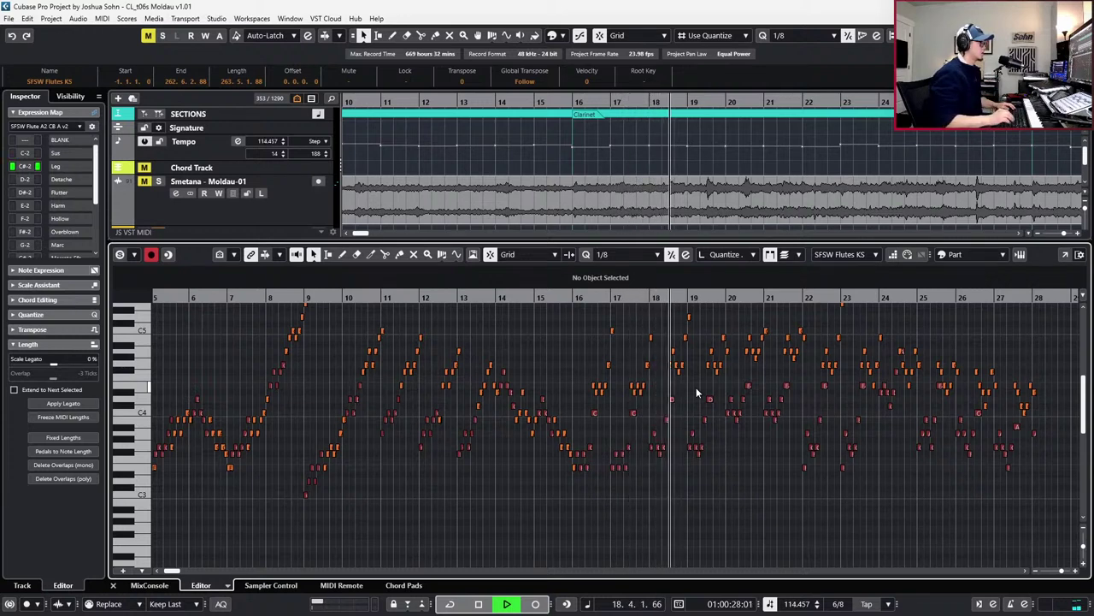
{"action": "key", "text": "alt+l"}
{"action": "key", "text": "space"}
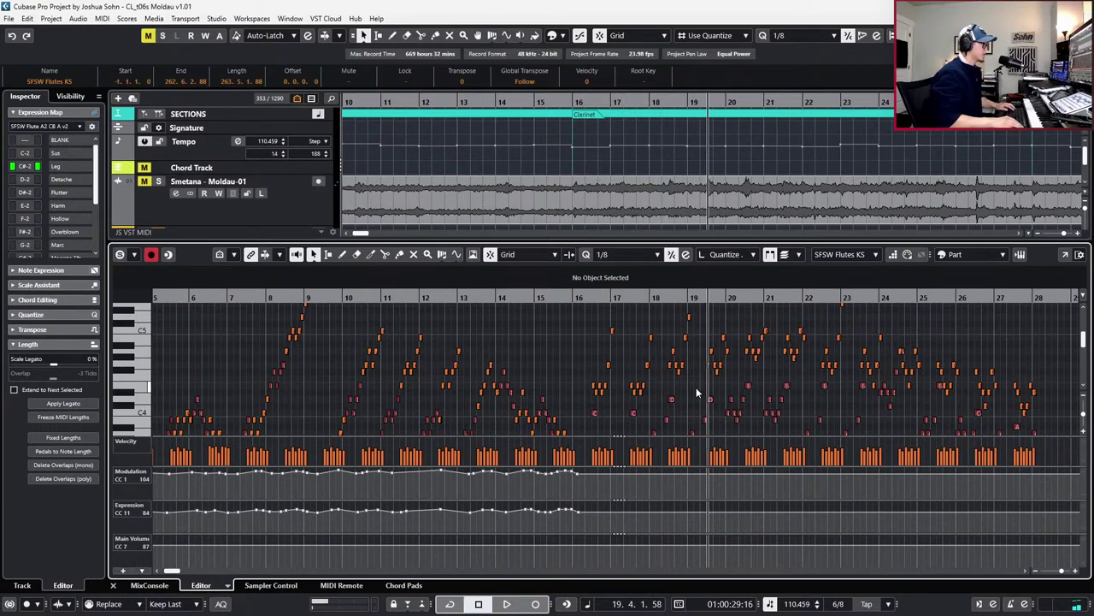
Delete the modulation and expression curves from both the SFSW Flutes KS and SFSW Flute Solo KS parts
{"action": "key", "text": "g"}
{"action": "key", "text": "KP_Subtract"}
{"action": "key", "text": "KP_Subtract"}
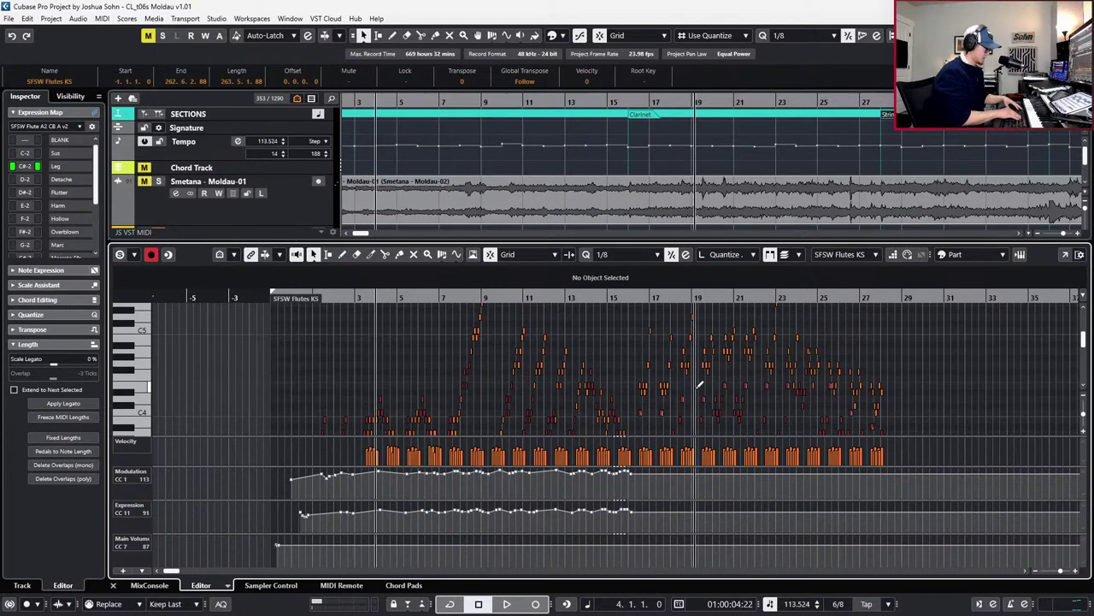
{"action": "key", "text": "ctrl+z"}
{"action": "key", "text": "ctrl+z"}
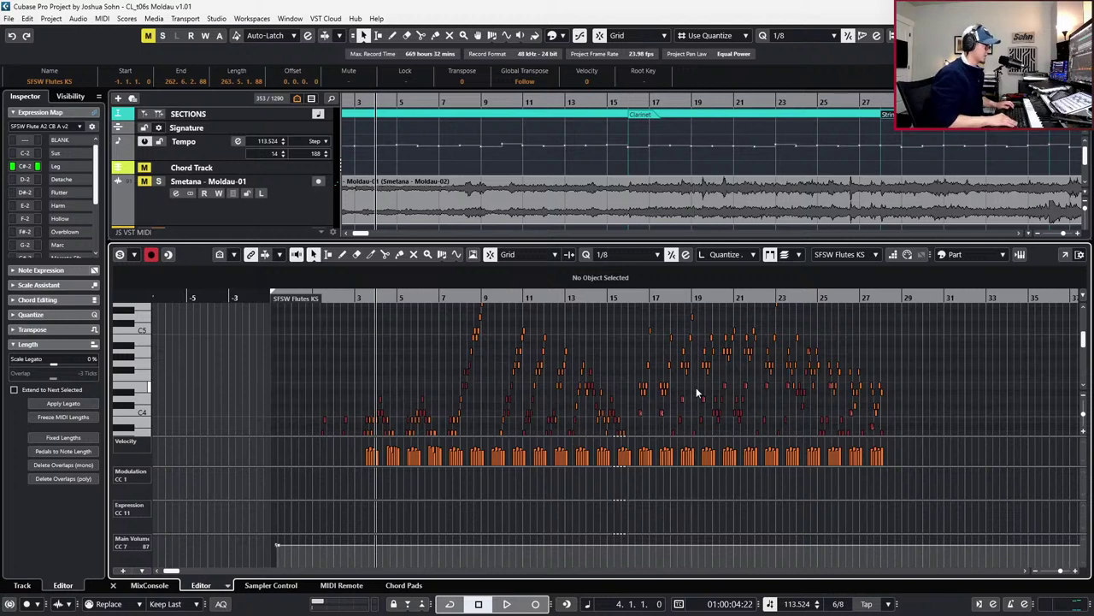
{"action": "key", "text": "Down"}
{"action": "key", "text": "alt+1"}
{"action": "key", "text": "alt+2"}
{"action": "key", "text": "KP_Subtract"}
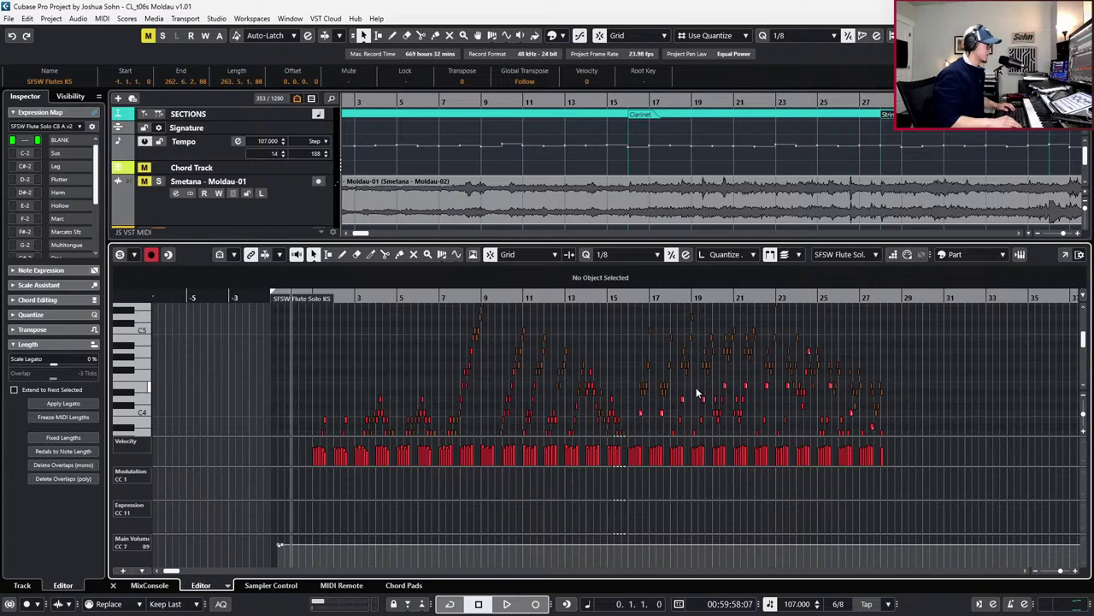
{"action": "key", "text": "KP_Multiply"}
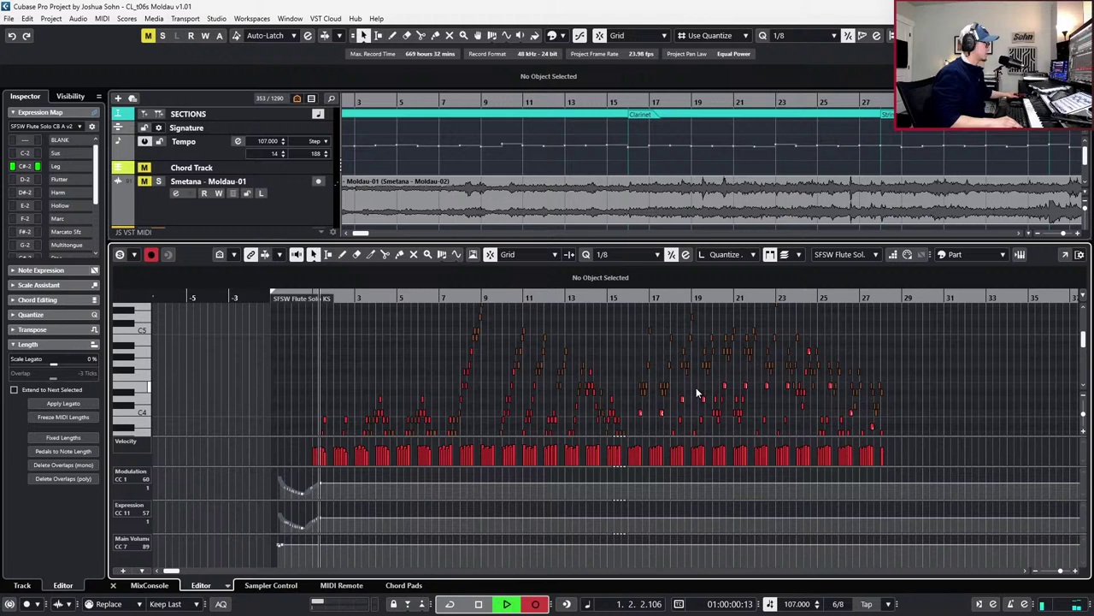
{"action": "key", "text": "space"}
{"action": "key", "text": "ctrl+z"}
{"action": "key", "text": "KP_0"}
{"action": "key", "text": "space"}
{"action": "key", "text": "KP_Subtract"}
{"action": "key", "text": "KP_Subtract"}
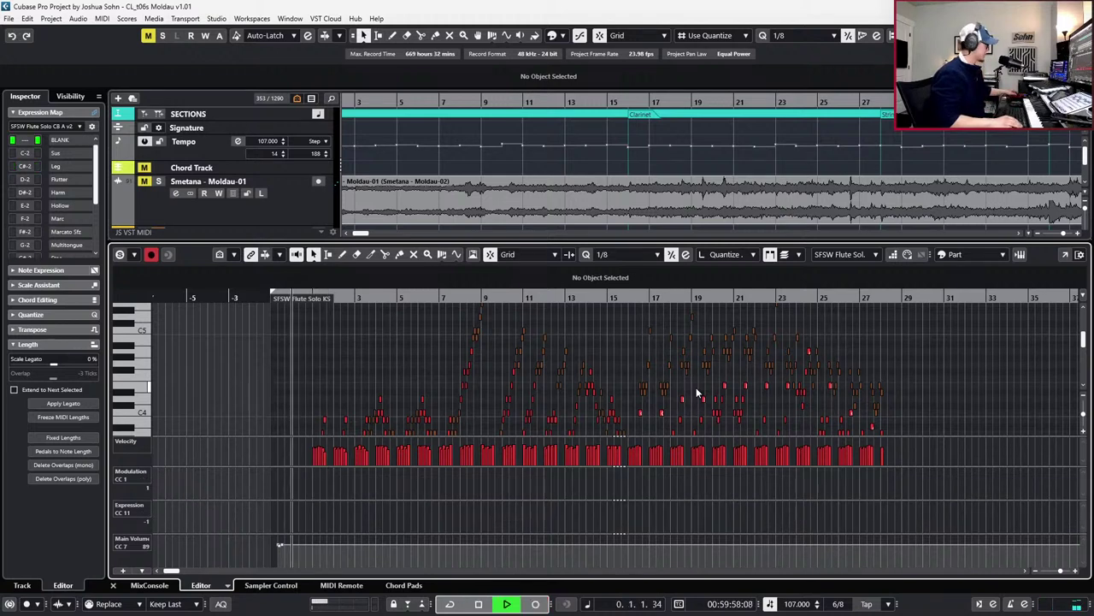
Open the ELYSIUM harp main part further down the track list, play its opening and close it again
{"action": "key", "text": "Return"}
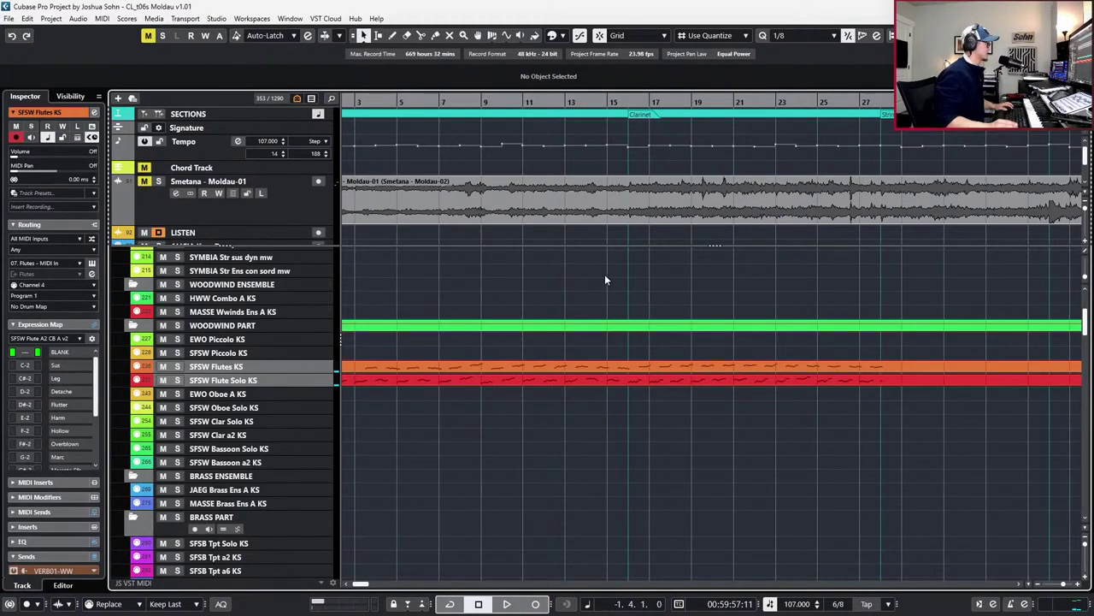
{"action": "scroll", "coordinate": [616, 261], "scroll_direction": "down", "scroll_amount": 4}
{"action": "scroll", "coordinate": [574, 343], "scroll_direction": "down", "scroll_amount": 2}
{"action": "scroll", "coordinate": [567, 376], "scroll_direction": "down", "scroll_amount": 3}
{"action": "scroll", "coordinate": [508, 412], "scroll_direction": "down", "scroll_amount": 1}
{"action": "scroll", "coordinate": [507, 411], "scroll_direction": "down", "scroll_amount": 6}
{"action": "double_click", "coordinate": [496, 316]}
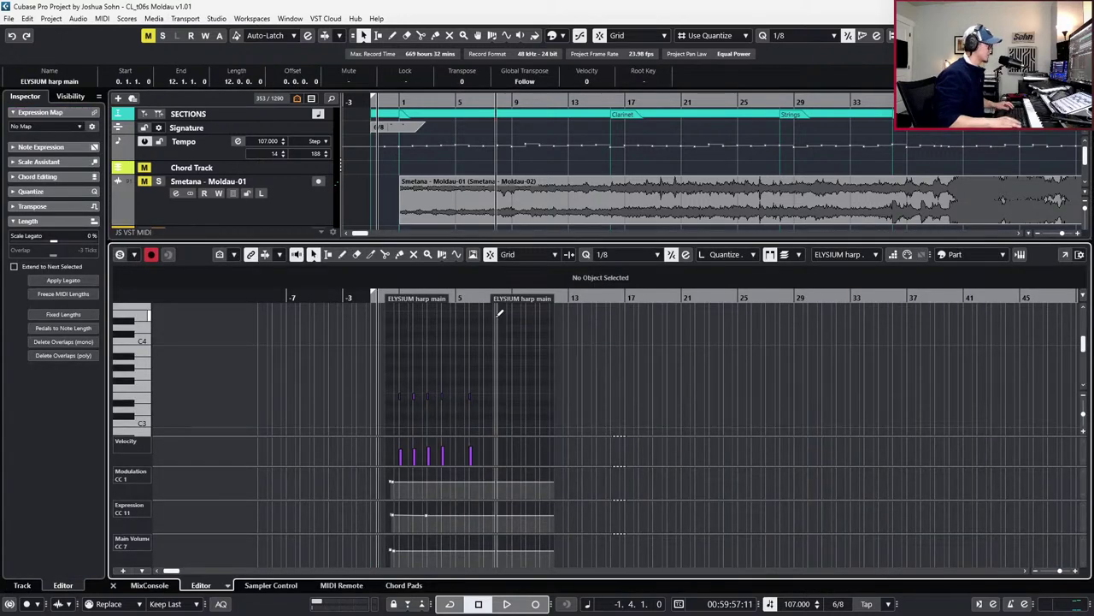
{"action": "key", "text": "space"}
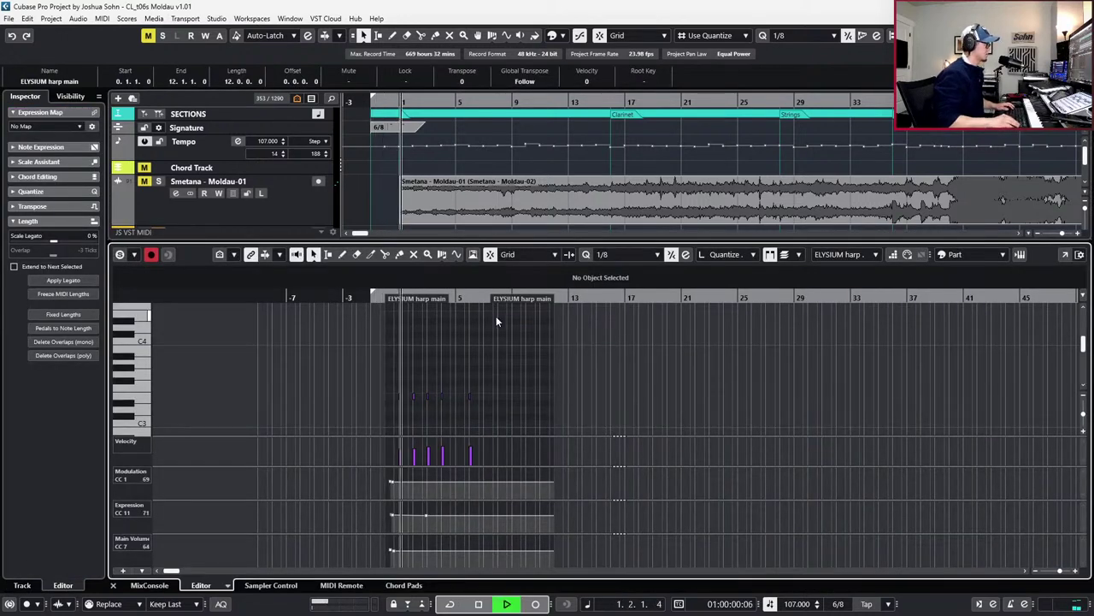
{"action": "key", "text": "Return"}
Reopen the flute parts in the key editor, switch to SFSW Flute Solo KS and return to the start
{"action": "scroll", "coordinate": [563, 308], "scroll_direction": "up", "scroll_amount": 12}
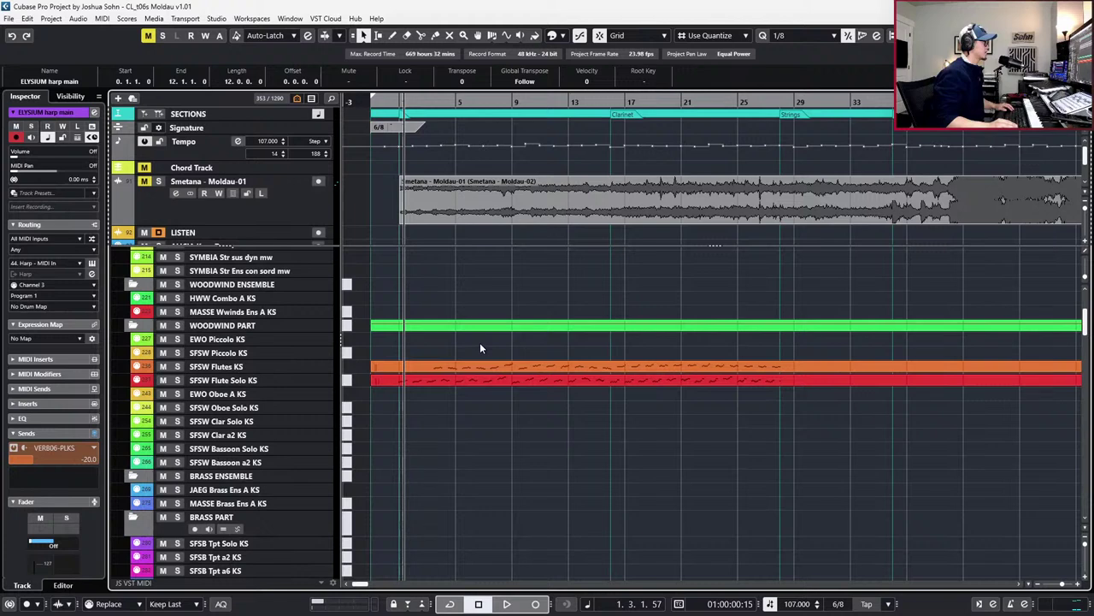
{"action": "double_click", "coordinate": [464, 366]}
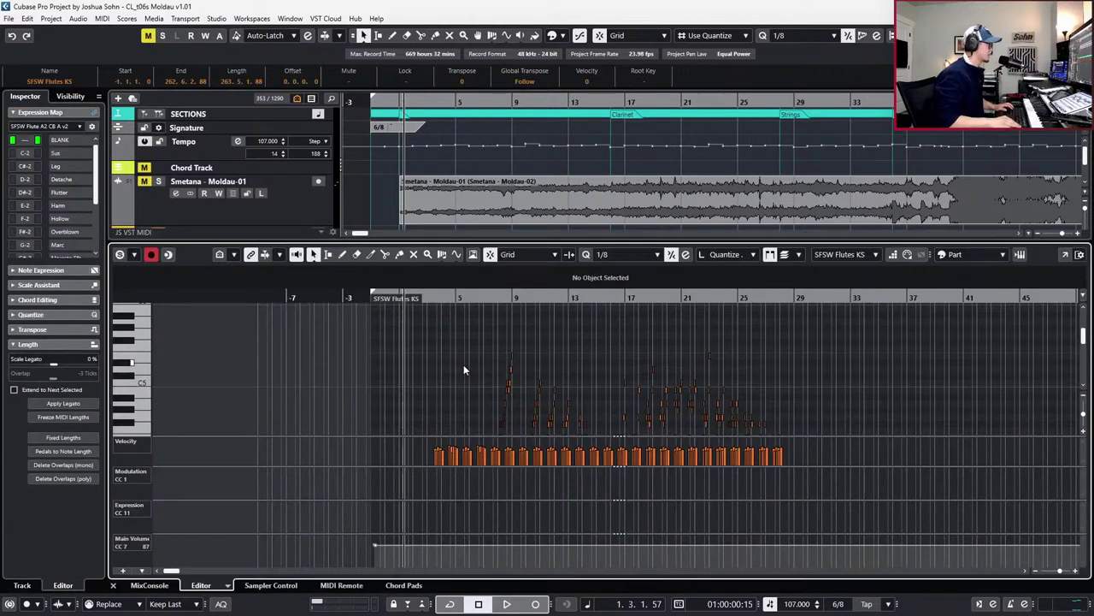
{"action": "key", "text": "Up"}
{"action": "scroll", "coordinate": [463, 365], "scroll_direction": "down", "scroll_amount": 2}
{"action": "key", "text": "KP_Subtract"}
{"action": "key", "text": "KP_Subtract"}
{"action": "key", "text": "KP_Subtract"}
{"action": "key", "text": "KP_Add"}
{"action": "key", "text": "KP_Multiply"}
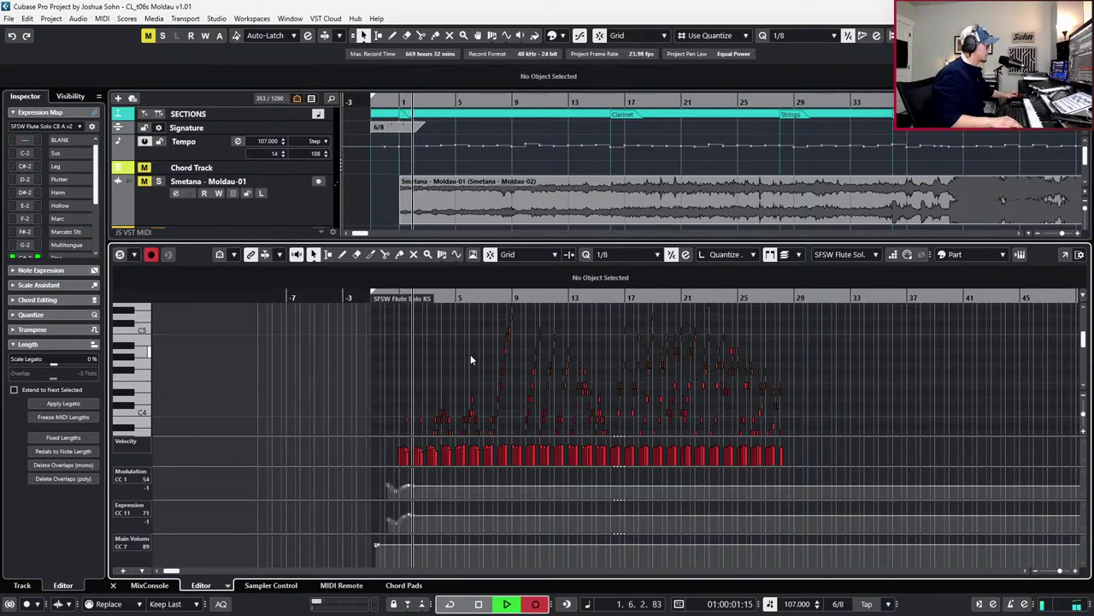
{"action": "key", "text": "space"}
{"action": "key", "text": "ctrl+z"}
Record modulation and expression on SFSW Flute Solo KS from before bar 1 through bar 28, then switch to the SFSW Flutes KS part
{"action": "key", "text": "KP_Decimal"}
{"action": "key", "text": "KP_Subtract"}
{"action": "key", "text": "KP_Multiply"}
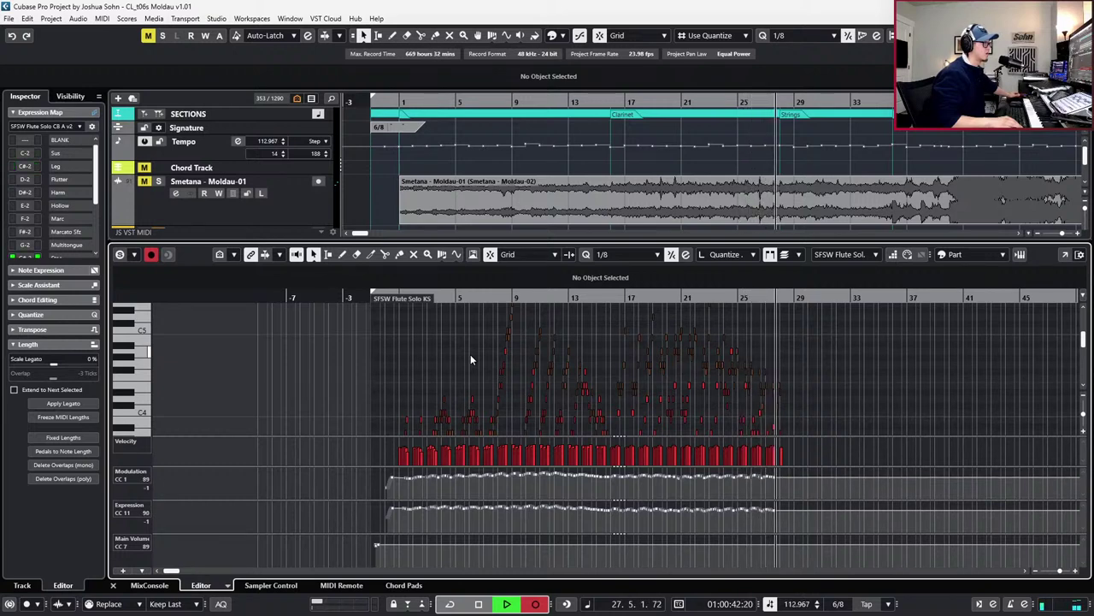
{"action": "key", "text": "space"}
{"action": "key", "text": "."}
{"action": "key", "text": "Down"}
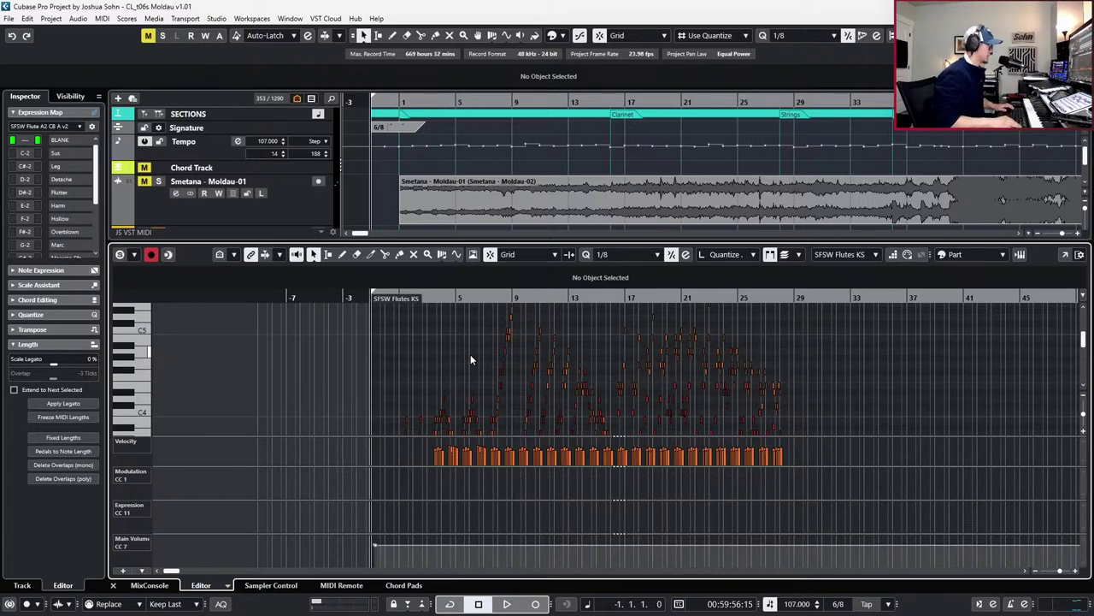
{"action": "key", "text": "space"}
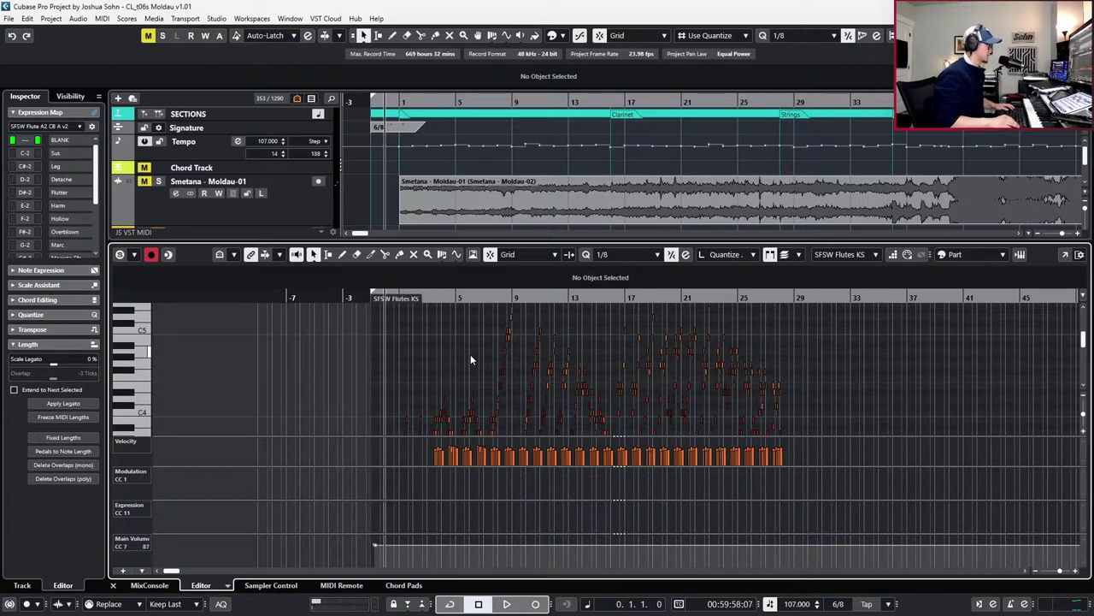
{"action": "key", "text": "KP_Multiply"}
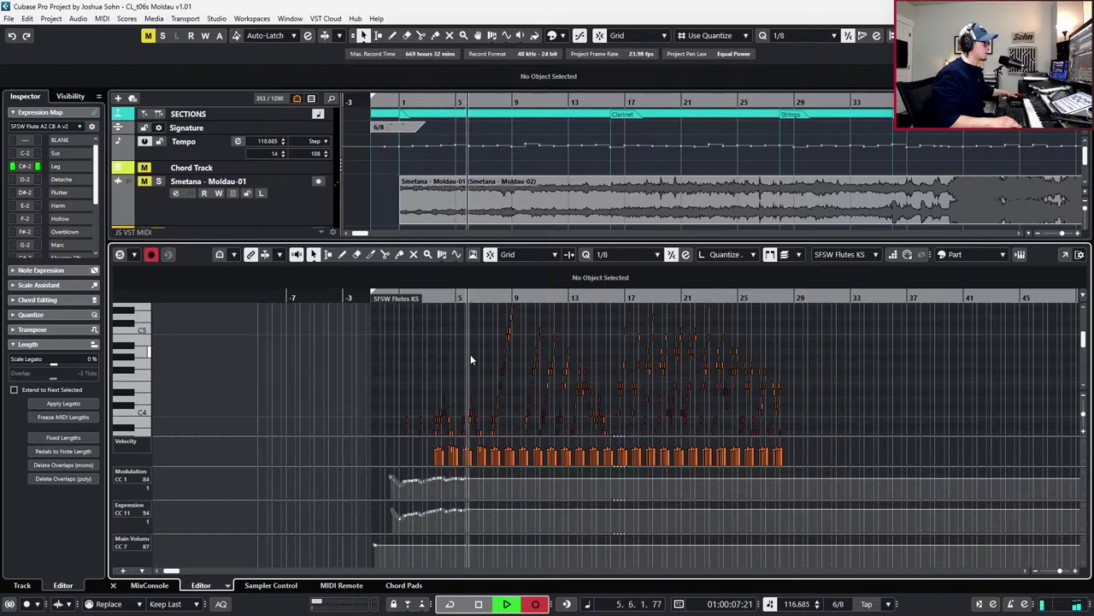
{"action": "key", "text": "space"}
{"action": "key", "text": "ctrl+z"}
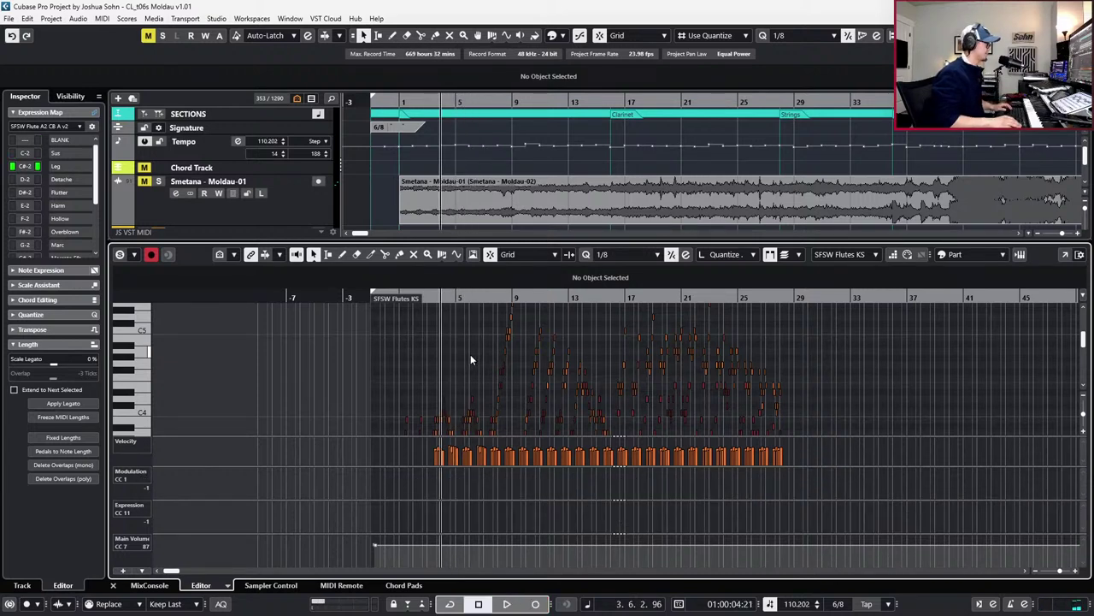
Record modulation and expression on the SFSW Flutes KS part from just before its bar 3 entry through bar 28
{"action": "key", "text": "KP_Multiply"}
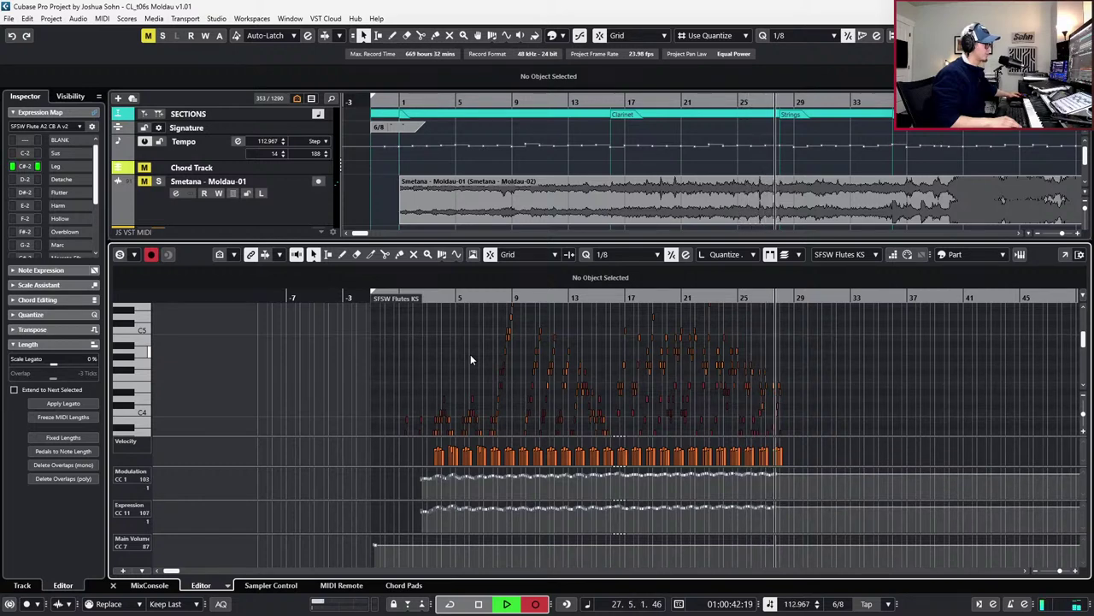
{"action": "key", "text": "space"}
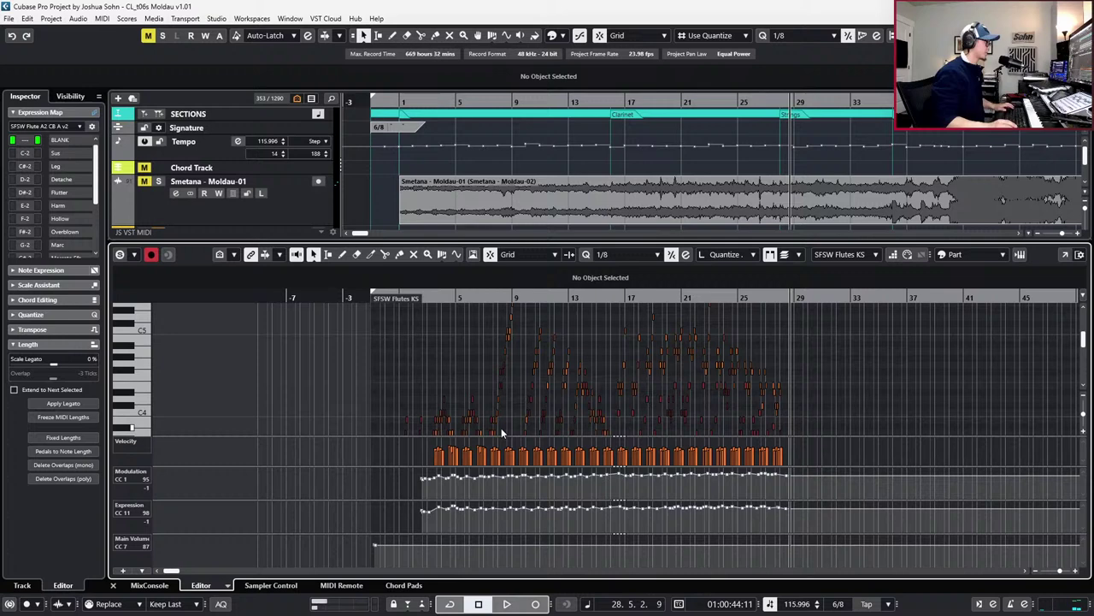
{"action": "scroll", "coordinate": [498, 403], "scroll_direction": "up", "scroll_amount": 2}
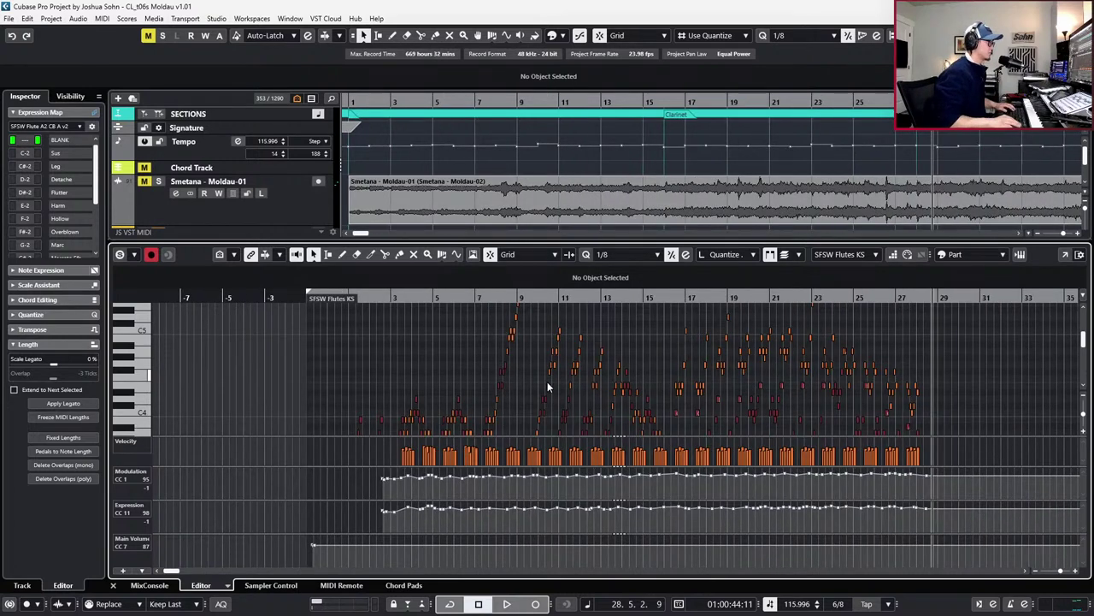
Rewind to bar 4 and switch the key editor from SFSW Flutes KS to the SFSW Flute Solo KS part, enlarged around bars 4 to 14
{"action": "key", "text": "KP_Subtract"}
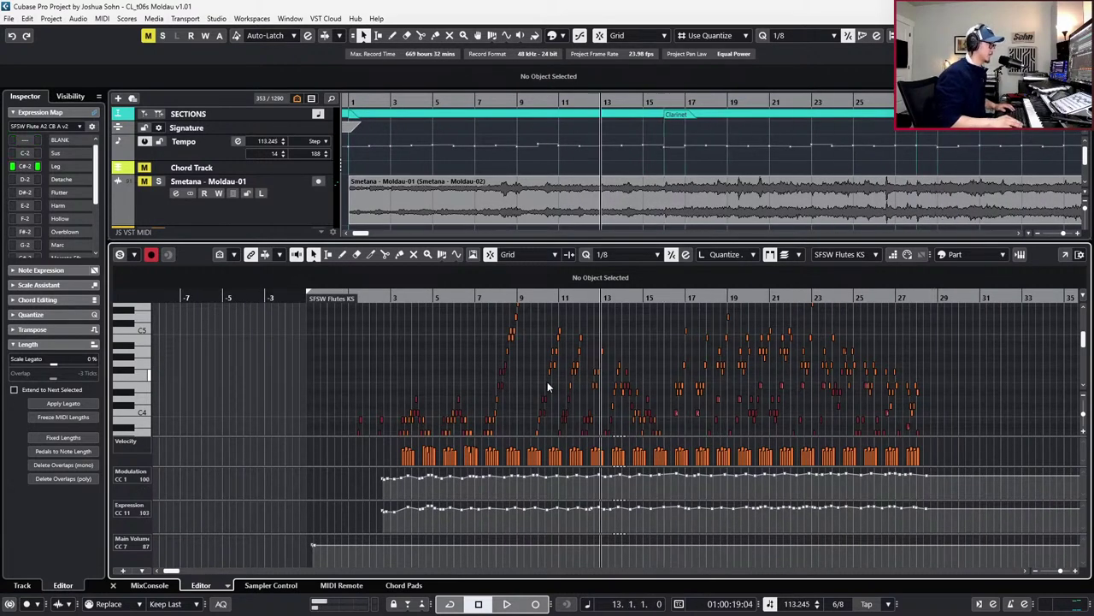
{"action": "key", "text": "KP_Subtract"}
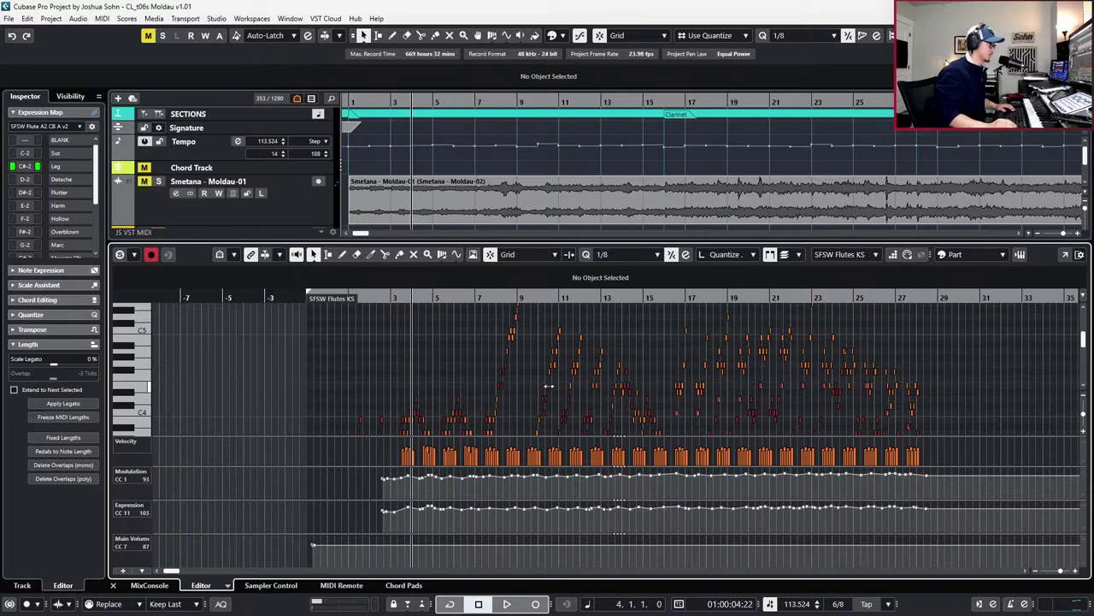
{"action": "scroll", "coordinate": [544, 387], "scroll_direction": "up", "scroll_amount": 2}
{"action": "scroll", "coordinate": [523, 369], "scroll_direction": "down", "scroll_amount": 3}
{"action": "scroll", "coordinate": [445, 378], "scroll_direction": "up", "scroll_amount": 1}
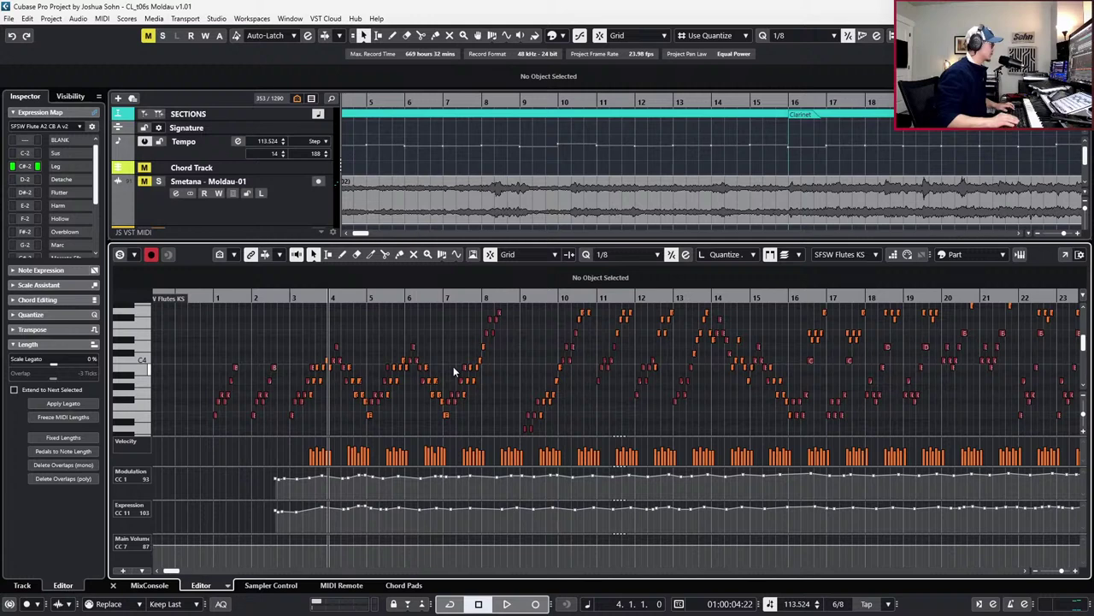
{"action": "key", "text": "Up"}
{"action": "key", "text": "h"}
{"action": "key", "text": "h"}
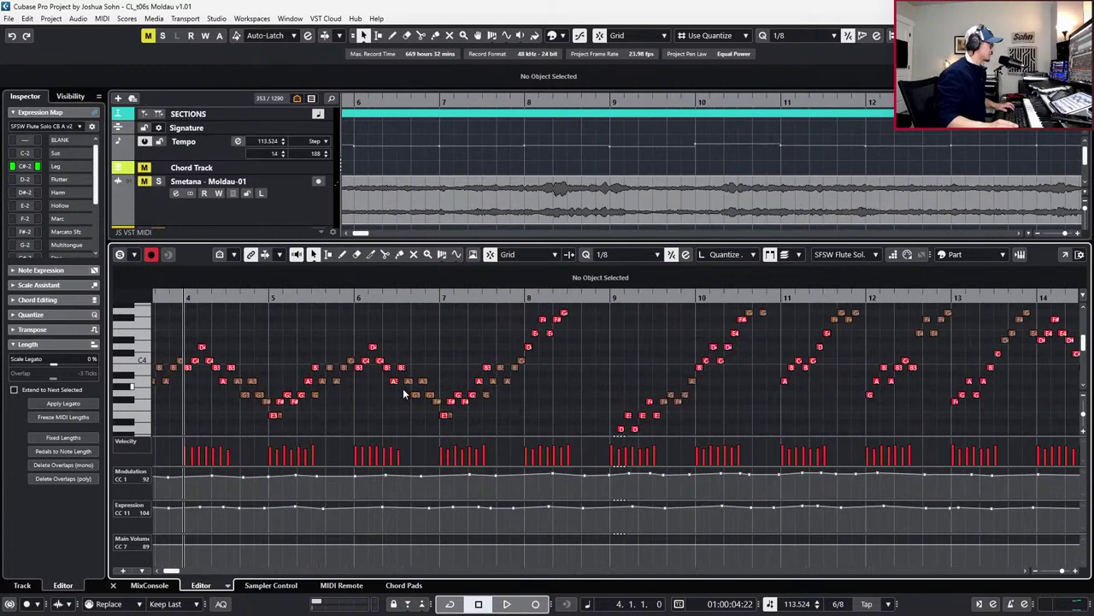
Examine the articulations and velocities of the solo flute notes at the handovers to the other flute, from bar 7 onward
{"action": "left_click", "coordinate": [485, 369]}
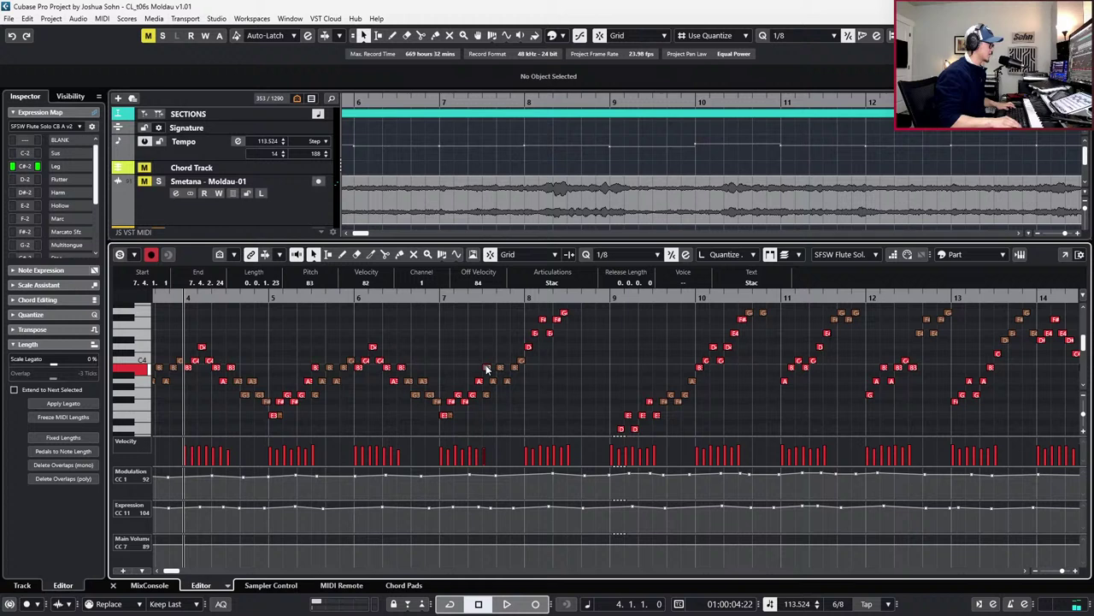
{"action": "left_click", "coordinate": [562, 314]}
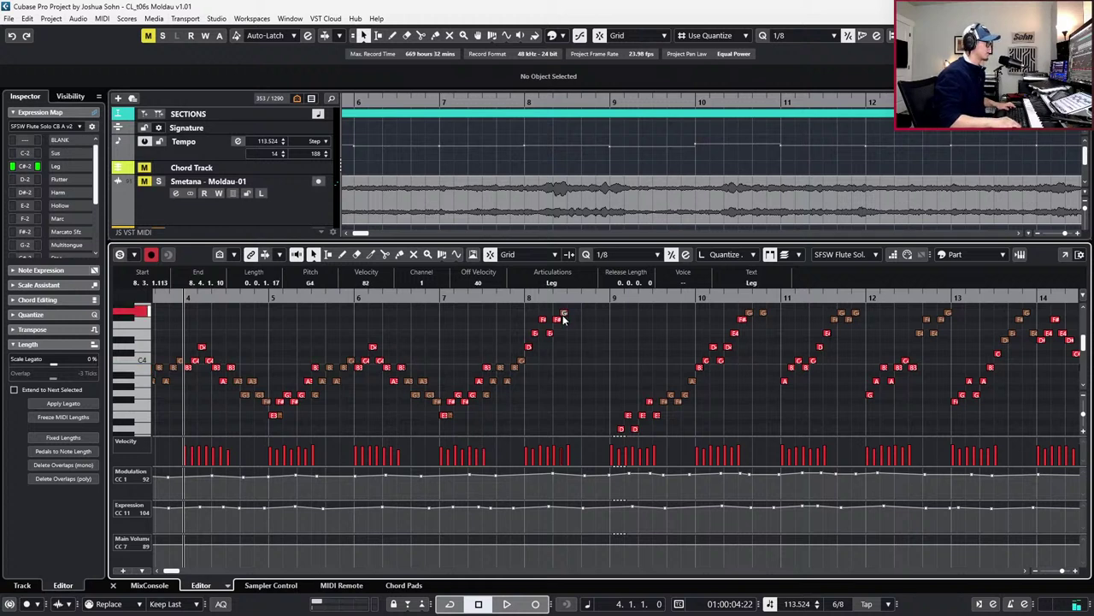
{"action": "scroll", "coordinate": [575, 322], "scroll_direction": "up", "scroll_amount": 2}
{"action": "left_click", "coordinate": [572, 352]}
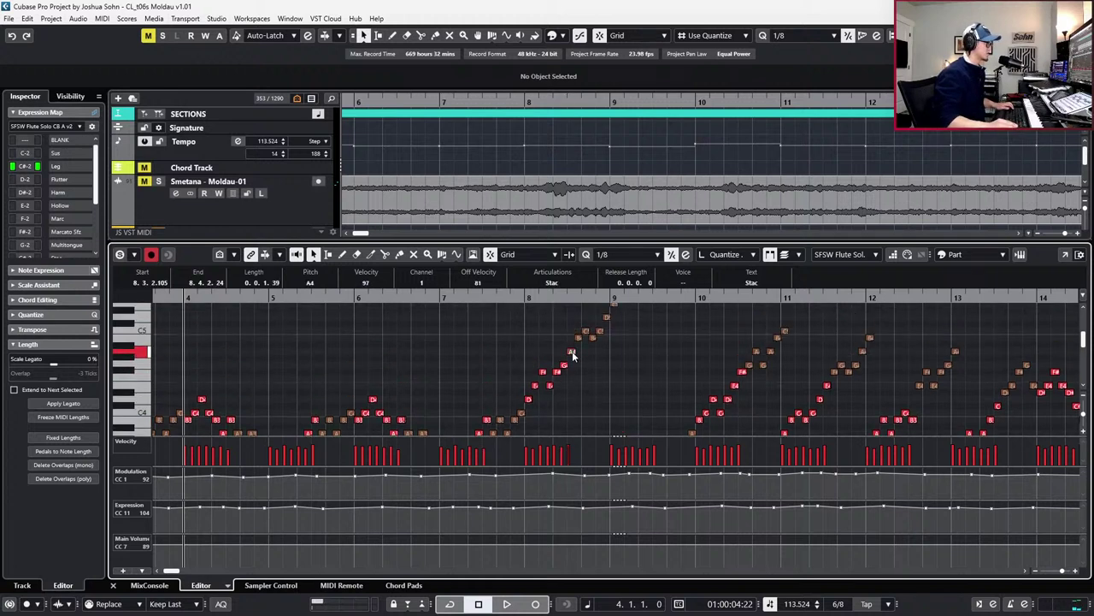
{"action": "scroll", "coordinate": [572, 350], "scroll_direction": "down", "scroll_amount": 2}
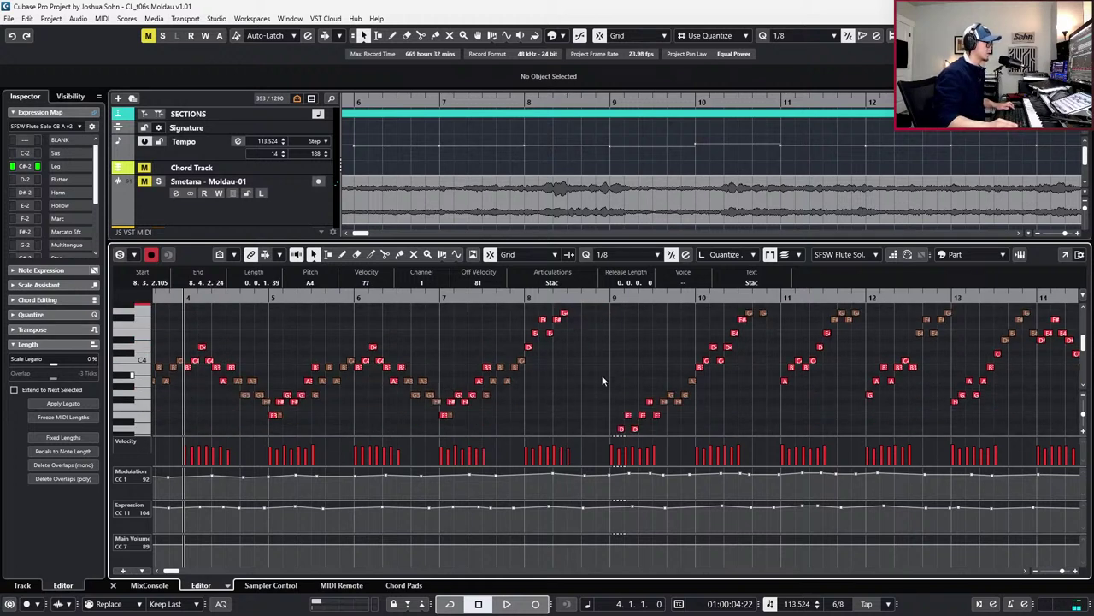
{"action": "left_click", "coordinate": [657, 416]}
{"action": "scroll", "coordinate": [658, 418], "scroll_direction": "down", "scroll_amount": 2}
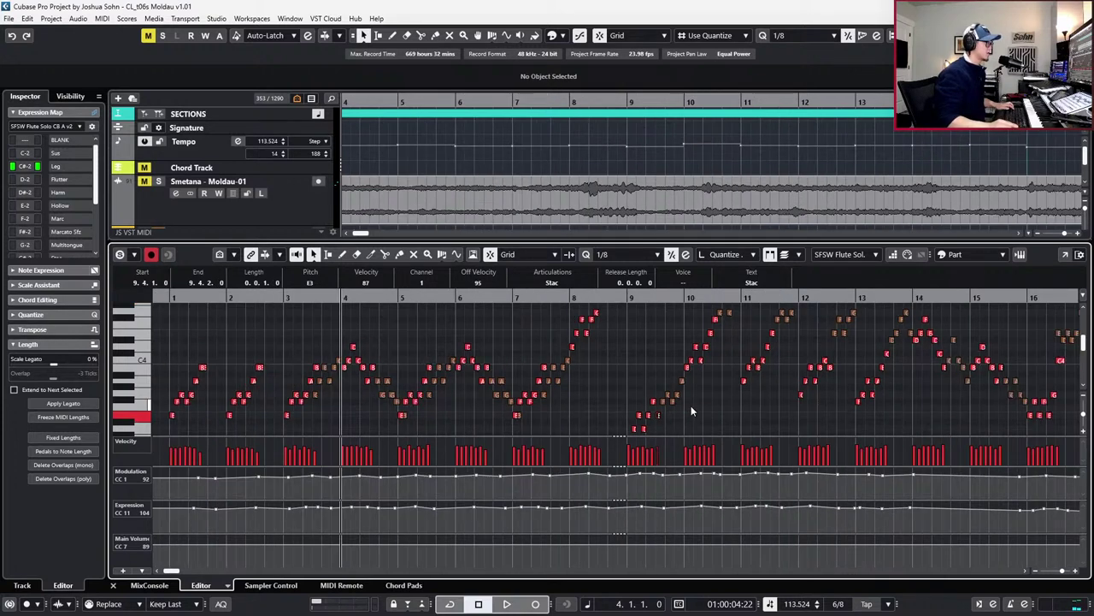
{"action": "scroll", "coordinate": [684, 406], "scroll_direction": "right", "scroll_amount": 2}
{"action": "left_click", "coordinate": [530, 327]}
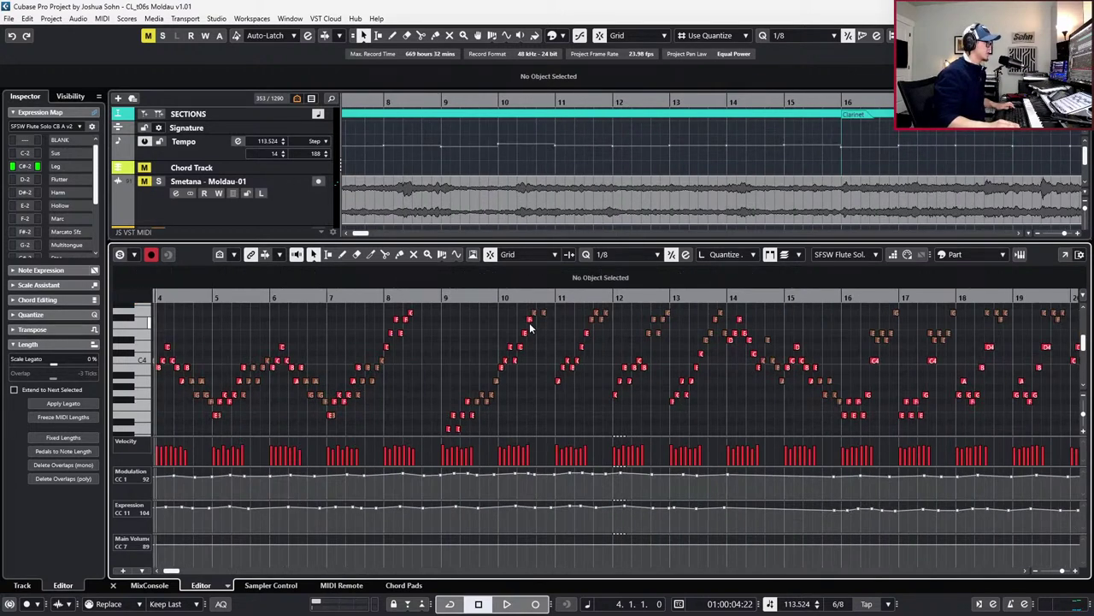
{"action": "scroll", "coordinate": [661, 362], "scroll_direction": "right", "scroll_amount": 5}
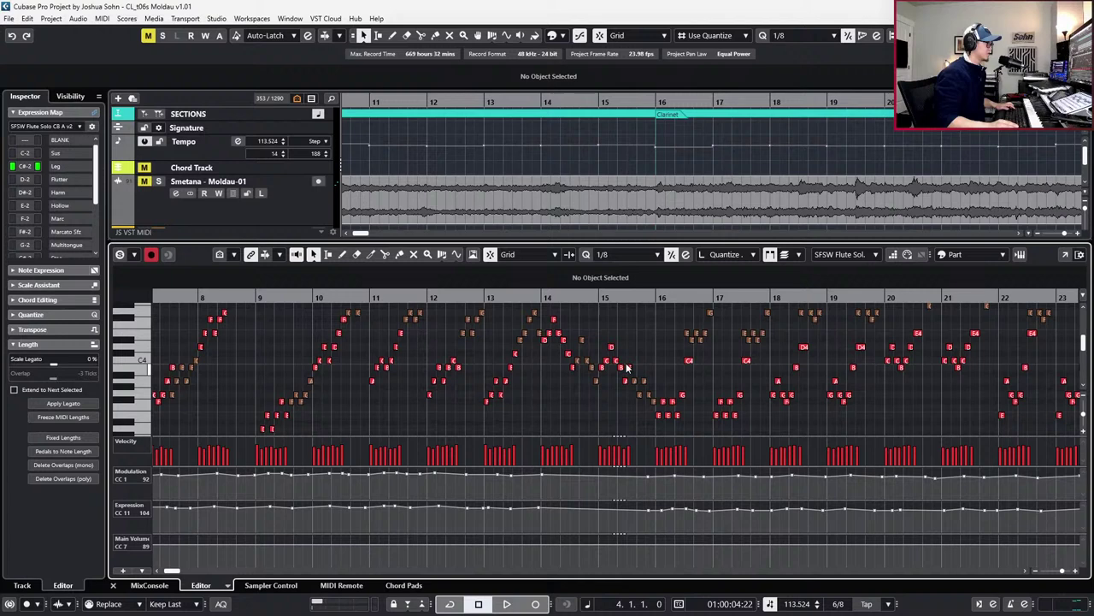
Select the staccato B3 in bar 14 and play the solo flute part from bar 4 into bar 6
{"action": "left_click", "coordinate": [575, 369]}
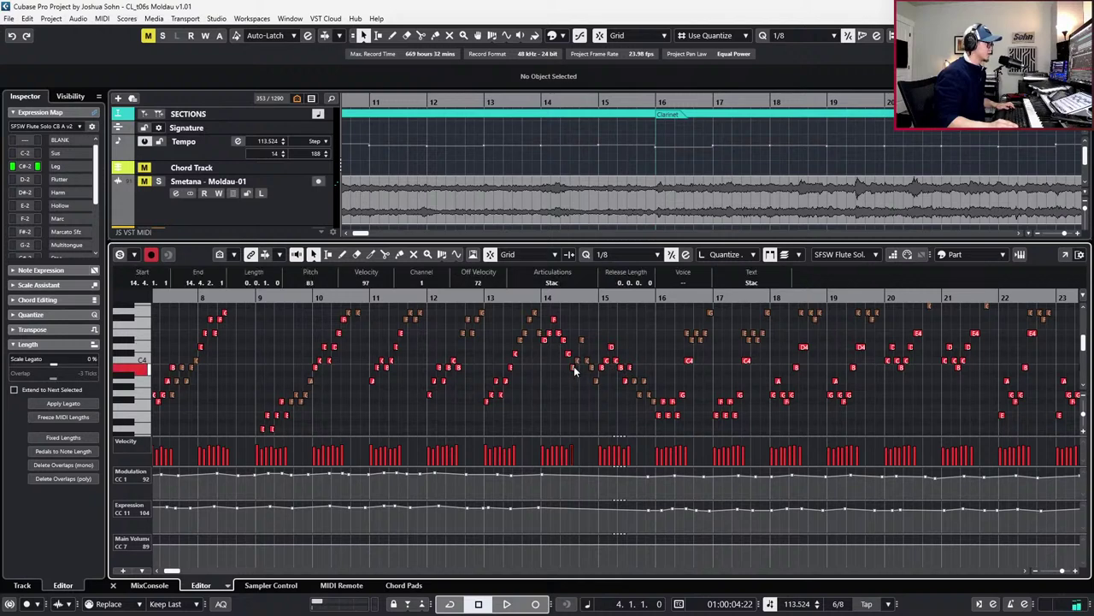
{"action": "key", "text": "space"}
{"action": "scroll", "coordinate": [597, 397], "scroll_direction": "down", "scroll_amount": 3}
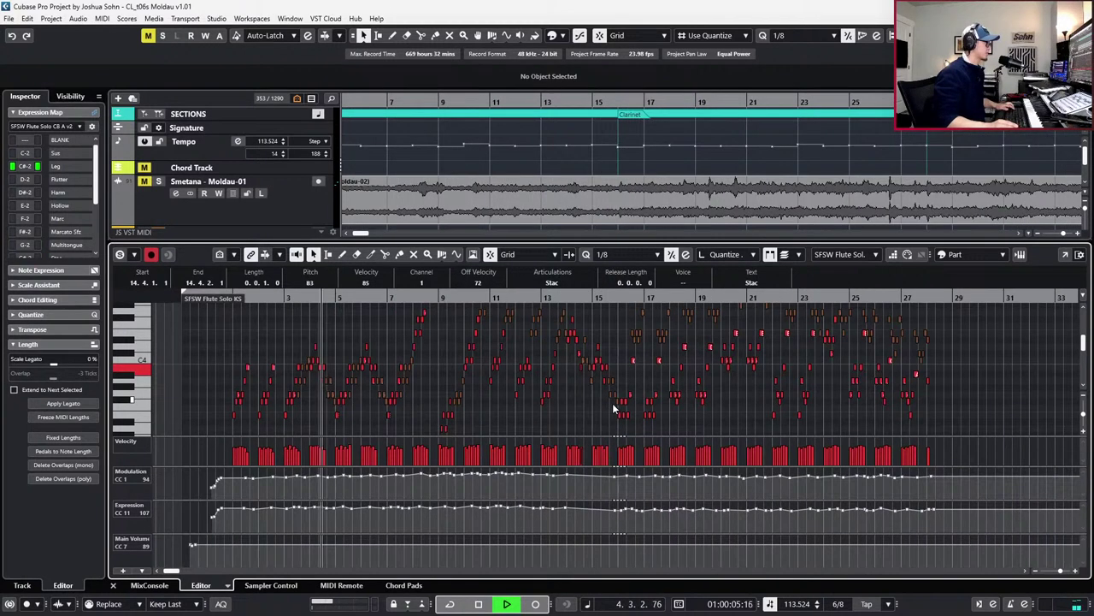
{"action": "key", "text": "h"}
{"action": "key", "text": "h"}
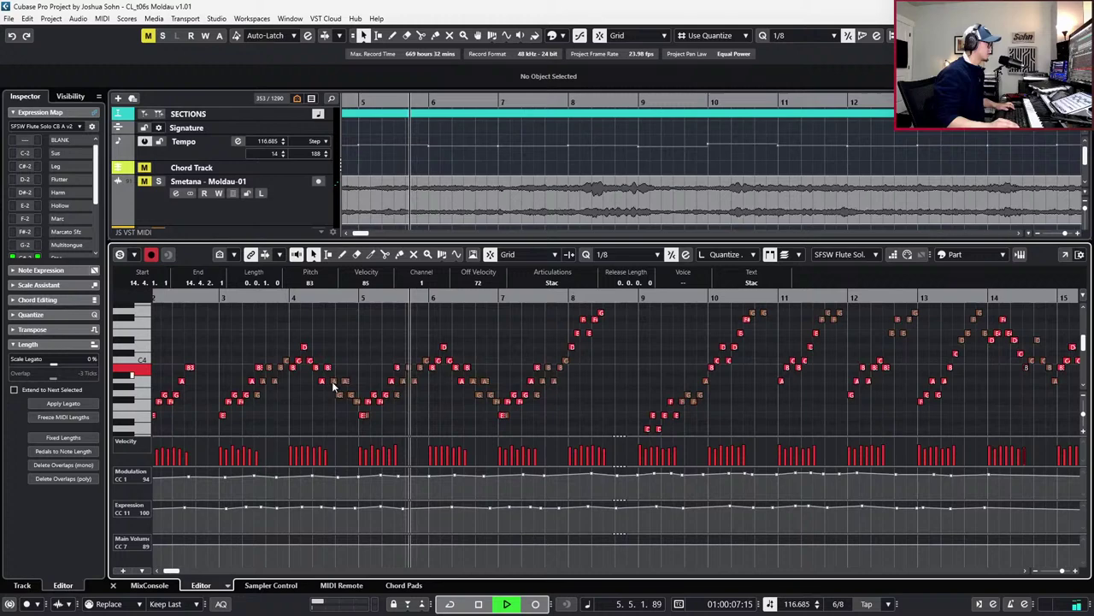
{"action": "key", "text": "space"}
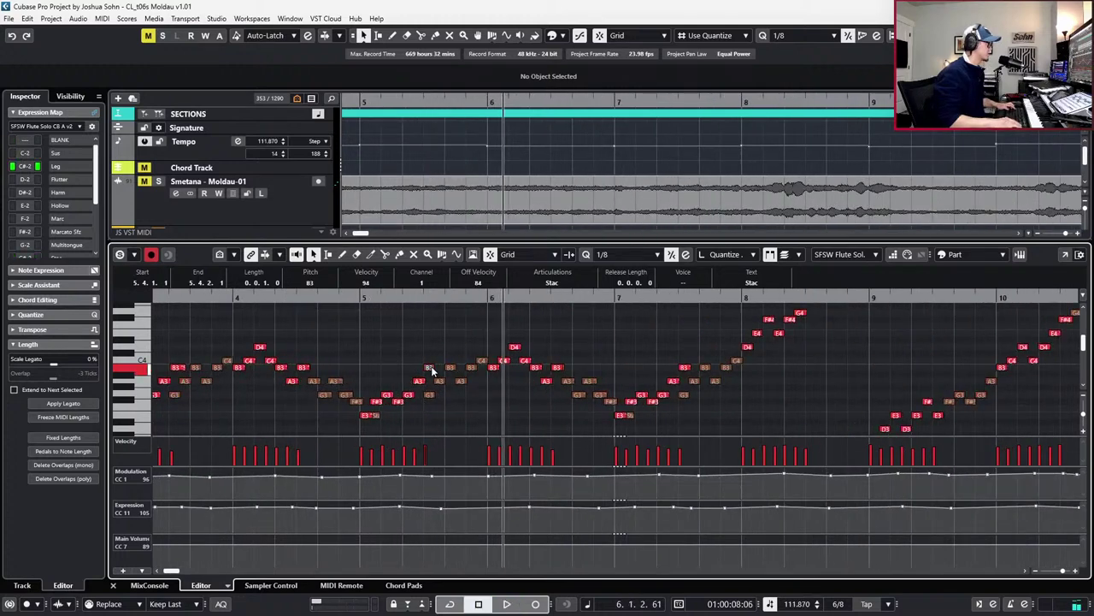
Continue playing the solo flute part from bar 6 into bar 16 with all its notes selected, and close the note editor
{"action": "key", "text": "space"}
{"action": "key", "text": "g"}
{"action": "key", "text": "g"}
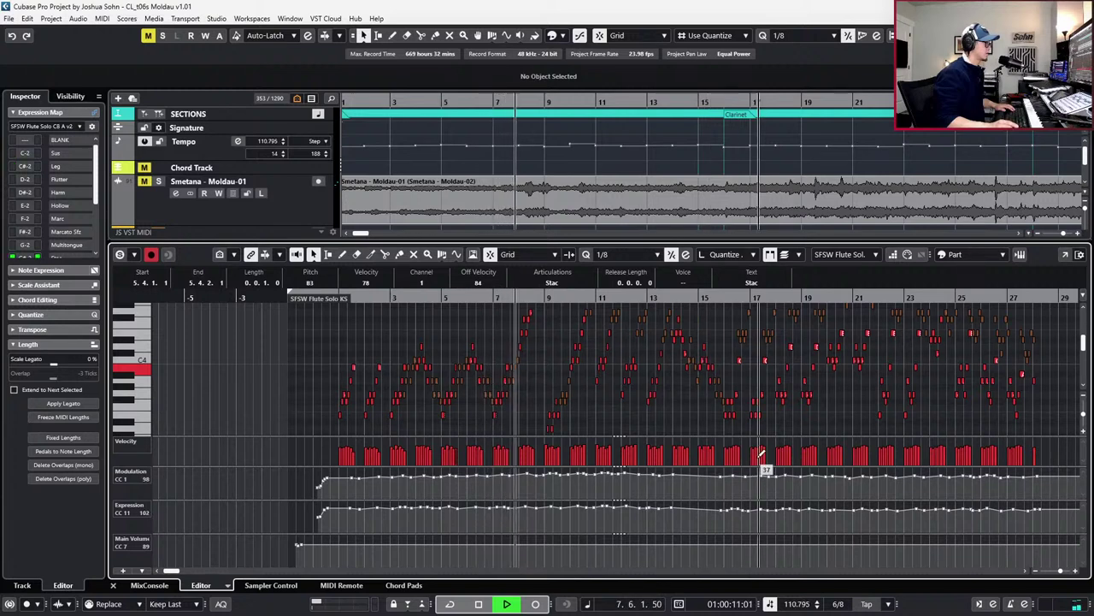
{"action": "key", "text": "ctrl+a"}
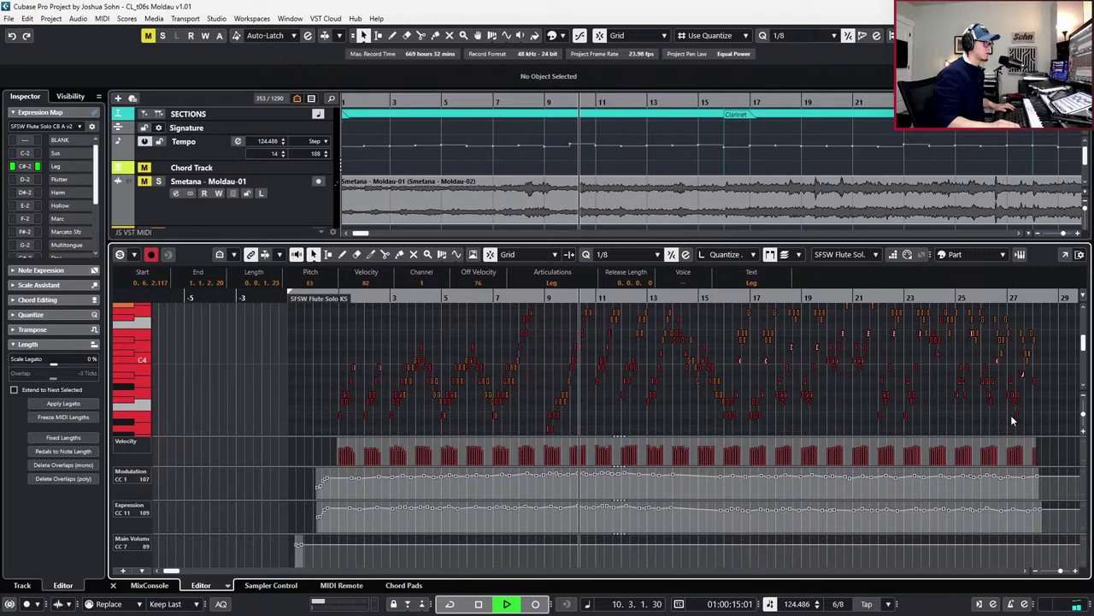
{"action": "scroll", "coordinate": [1019, 400], "scroll_direction": "right", "scroll_amount": 3}
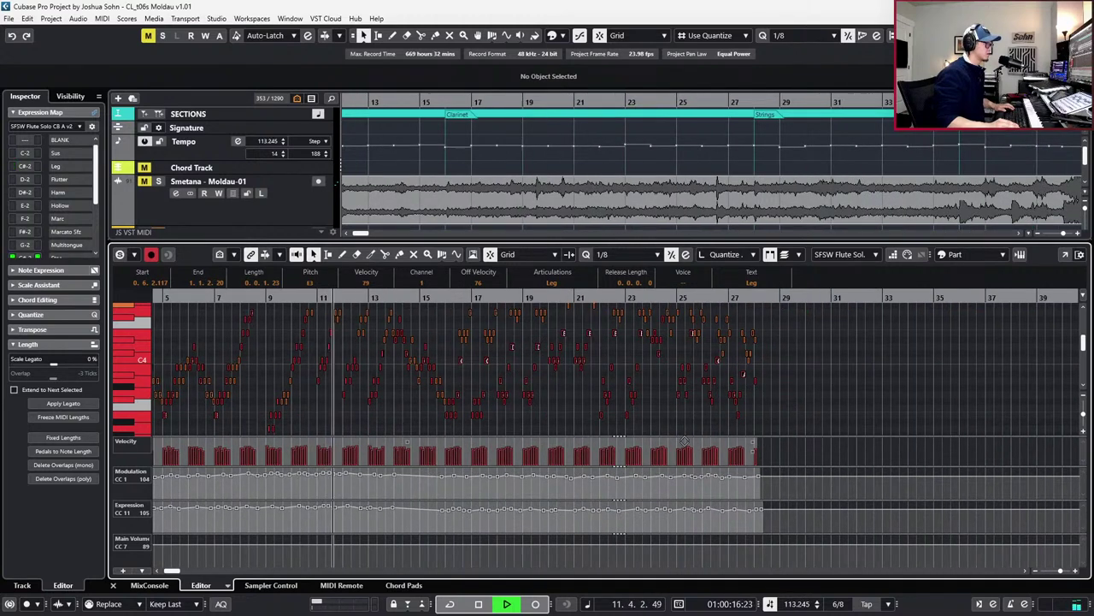
{"action": "scroll", "coordinate": [752, 422], "scroll_direction": "left", "scroll_amount": 2}
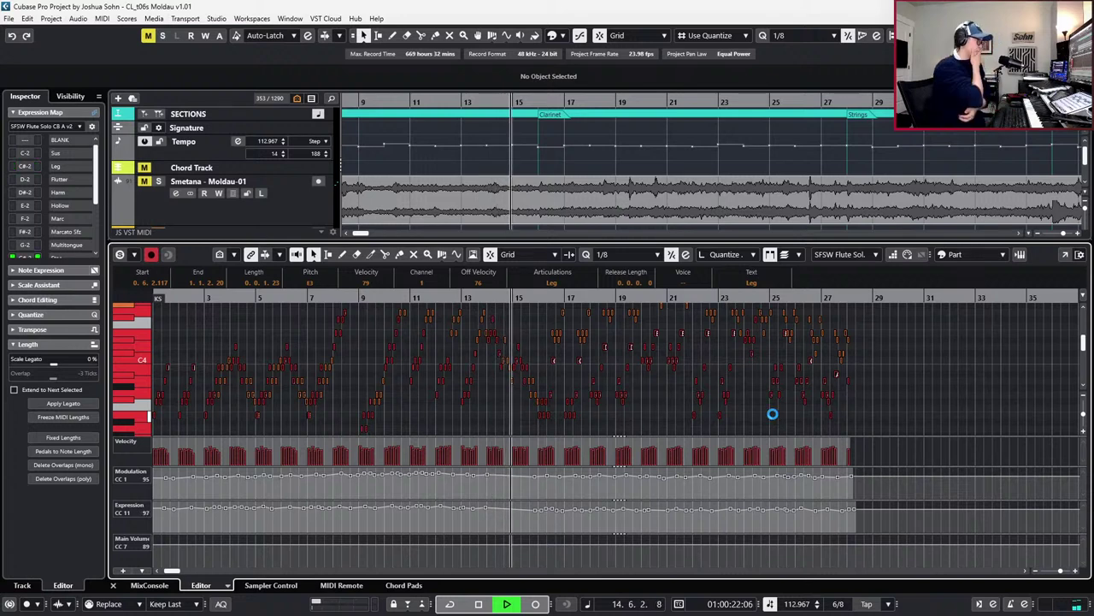
{"action": "key", "text": "space"}
{"action": "key", "text": "ctrl+alt+e"}
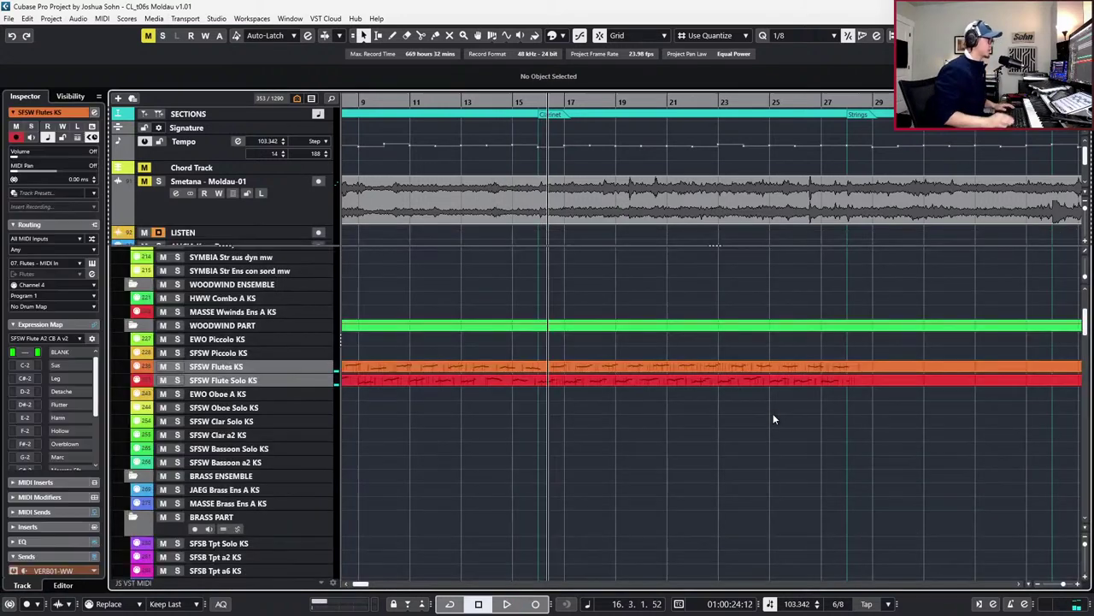
Move the project cursor back to the start of bar 6
{"action": "scroll", "coordinate": [682, 410], "scroll_direction": "down", "scroll_amount": 1}
{"action": "scroll", "coordinate": [683, 410], "scroll_direction": "down", "scroll_amount": 1}
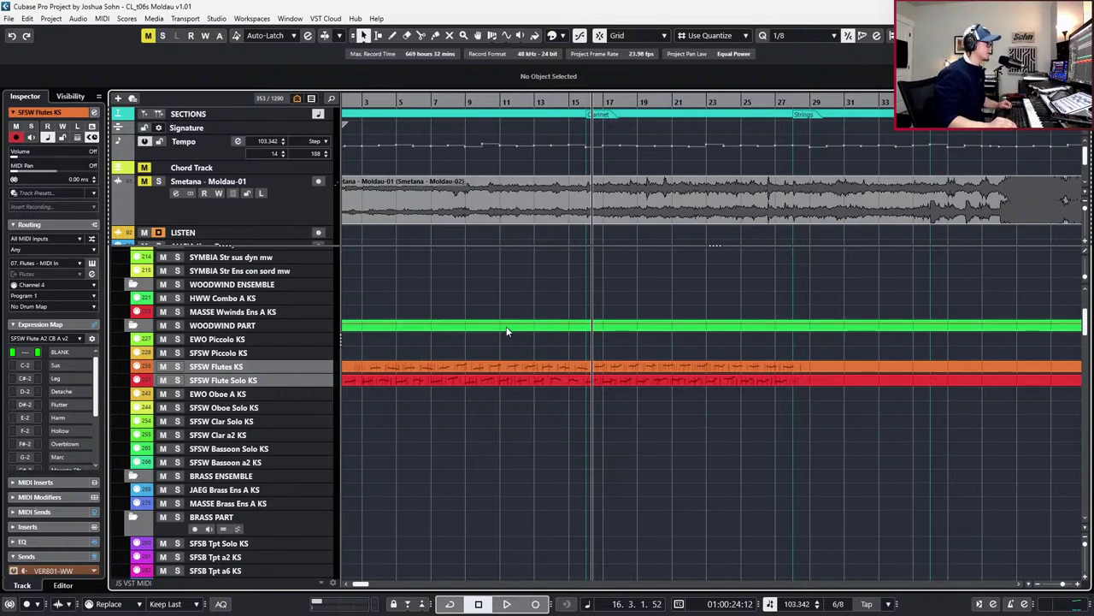
{"action": "left_click_drag", "start_coordinate": [457, 100], "coordinate": [524, 154]}
{"action": "key", "text": "KP_Subtract"}
{"action": "key", "text": "KP_Subtract"}
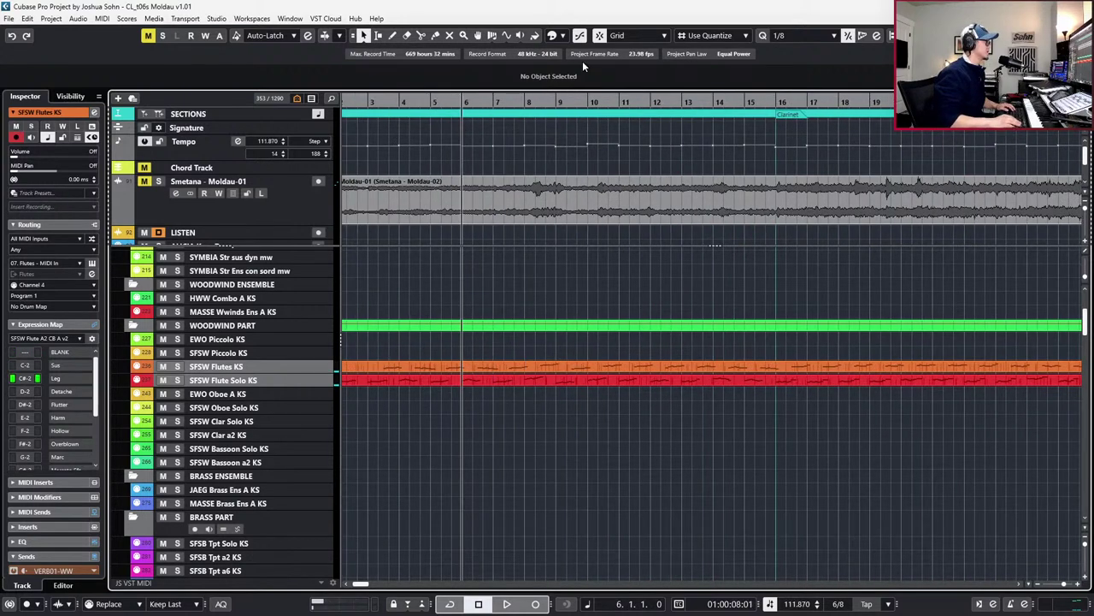
Listen from bar 6 with the Time Warp tool, shift the bar 10 tempo event slightly earlier, and play the passage again
{"action": "left_click", "coordinate": [493, 35]}
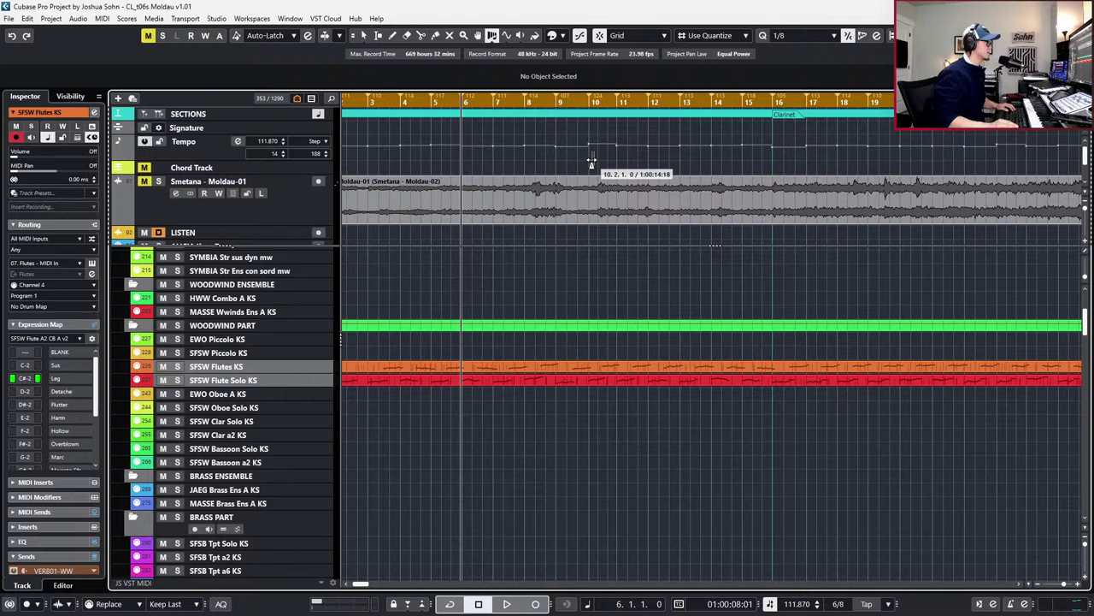
{"action": "key", "text": "space"}
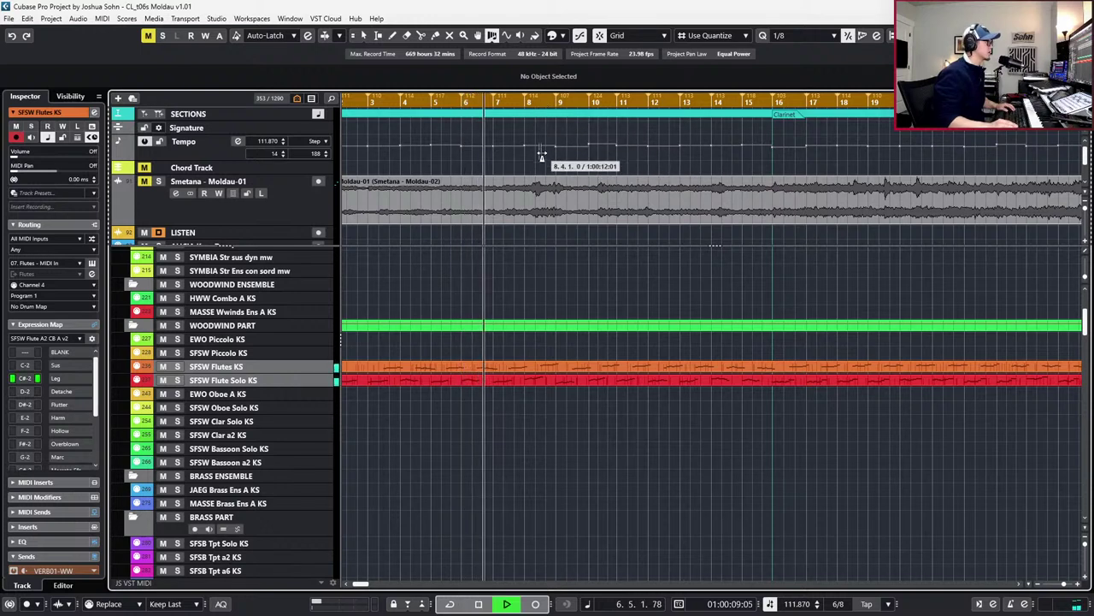
{"action": "scroll", "coordinate": [566, 171], "scroll_direction": "up", "scroll_amount": 1}
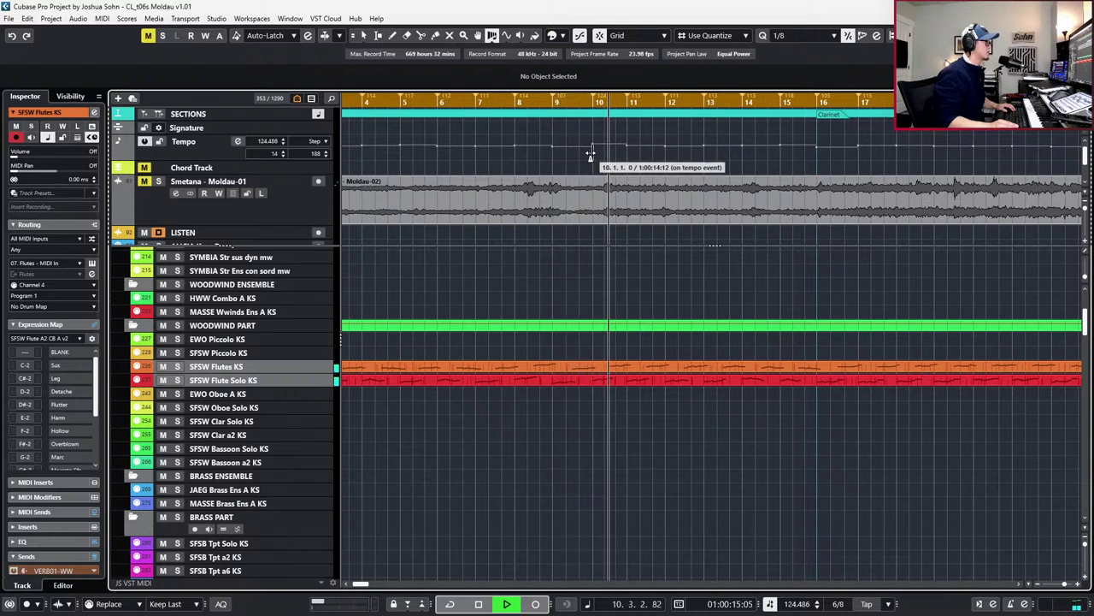
{"action": "key", "text": "space"}
{"action": "scroll", "coordinate": [593, 145], "scroll_direction": "up", "scroll_amount": 1}
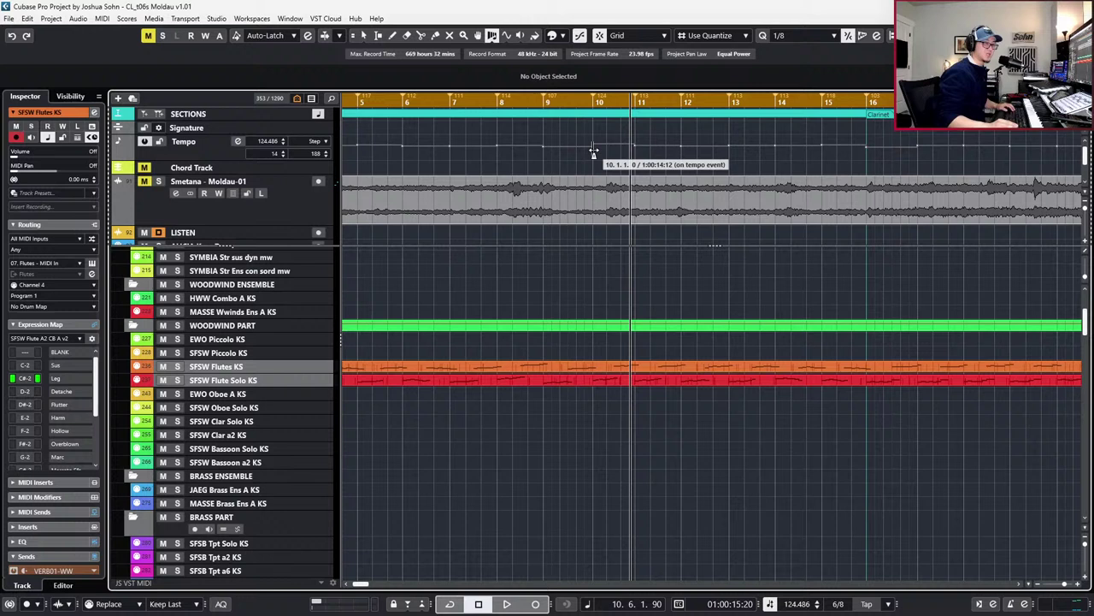
{"action": "left_click", "coordinate": [593, 151]}
{"action": "left_click", "coordinate": [590, 152]}
{"action": "key", "text": "space"}
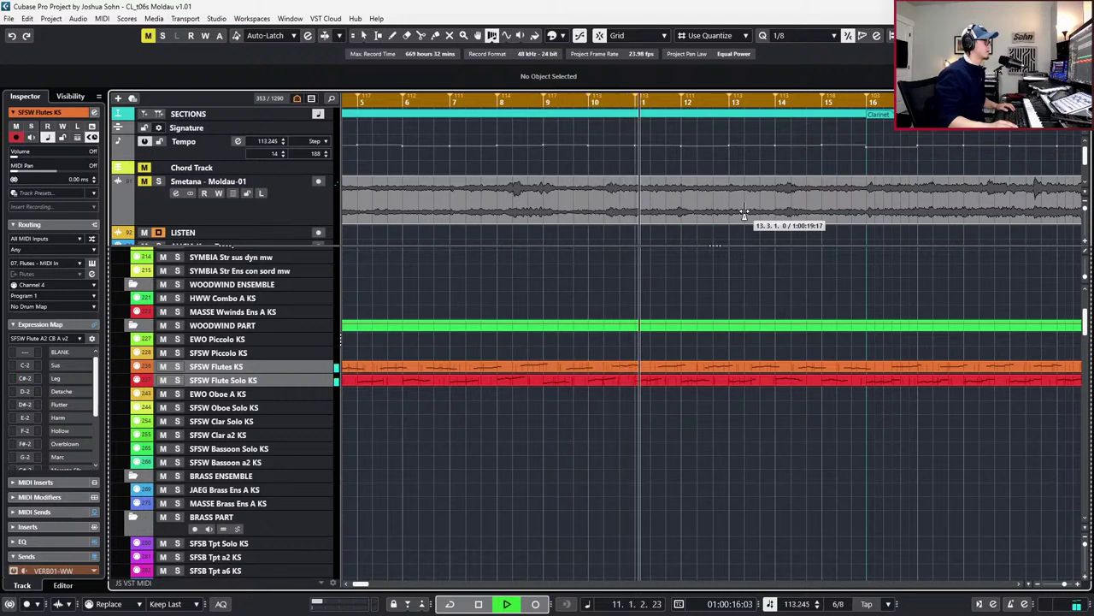
{"action": "key", "text": "space"}
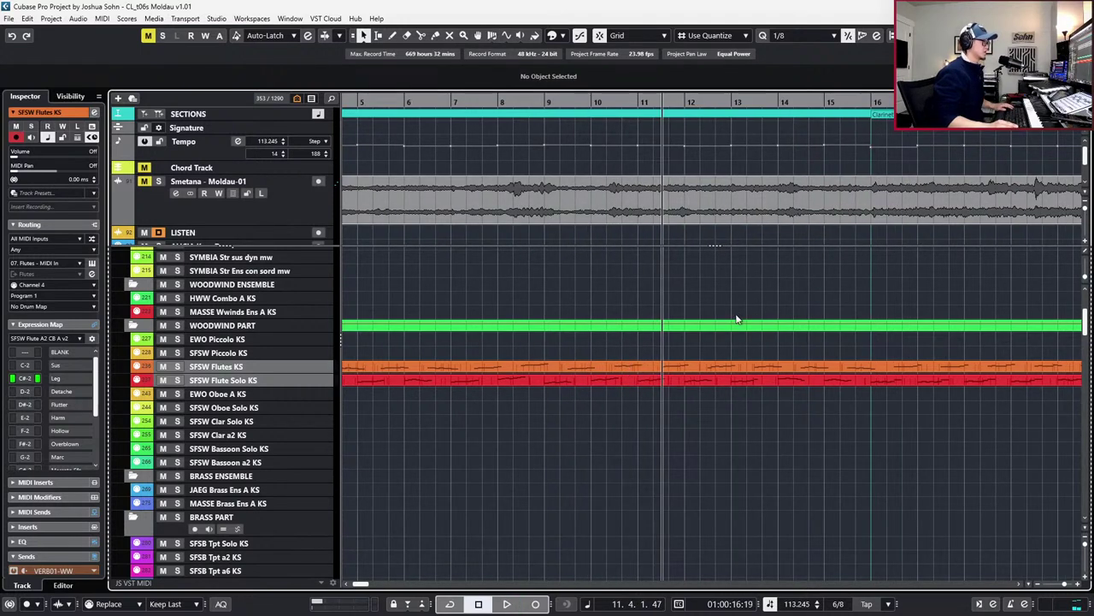
Place the project cursor at bar 16, where the Clarinet section begins
{"action": "scroll", "coordinate": [733, 311], "scroll_direction": "down", "scroll_amount": 2}
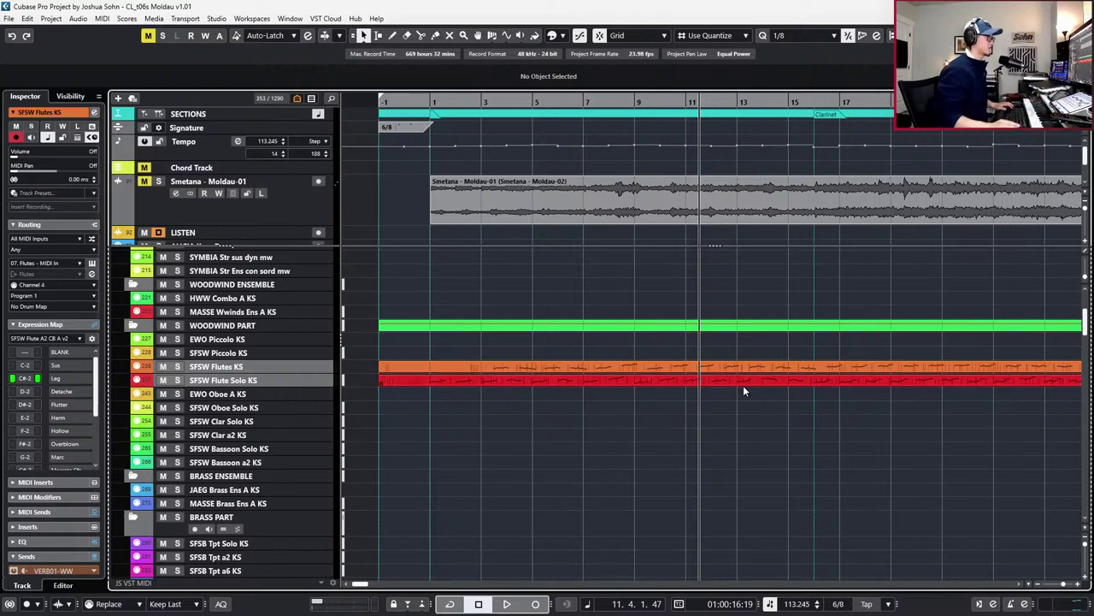
{"action": "scroll", "coordinate": [743, 385], "scroll_direction": "right", "scroll_amount": 2}
{"action": "scroll", "coordinate": [704, 383], "scroll_direction": "up", "scroll_amount": 2}
{"action": "key", "text": "KP_Add"}
{"action": "key", "text": "KP_Add"}
{"action": "key", "text": "KP_Add"}
{"action": "left_click", "coordinate": [705, 385]}
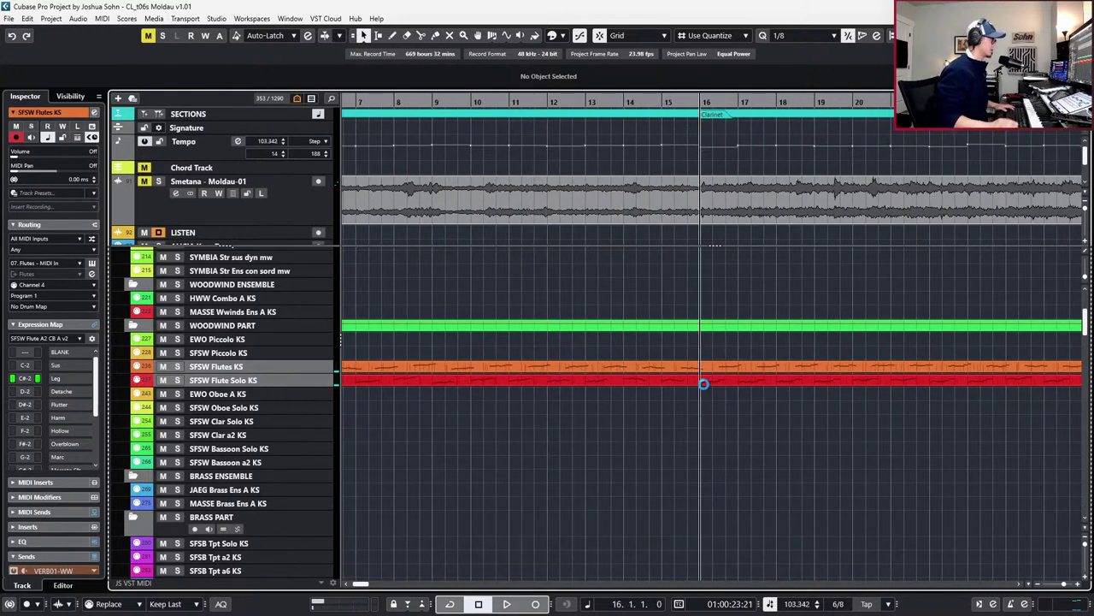
Try the solo and a2 clarinet tracks, and create an empty MIDI part on the SFSW Clar a2 KS track
{"action": "left_click", "coordinate": [261, 422]}
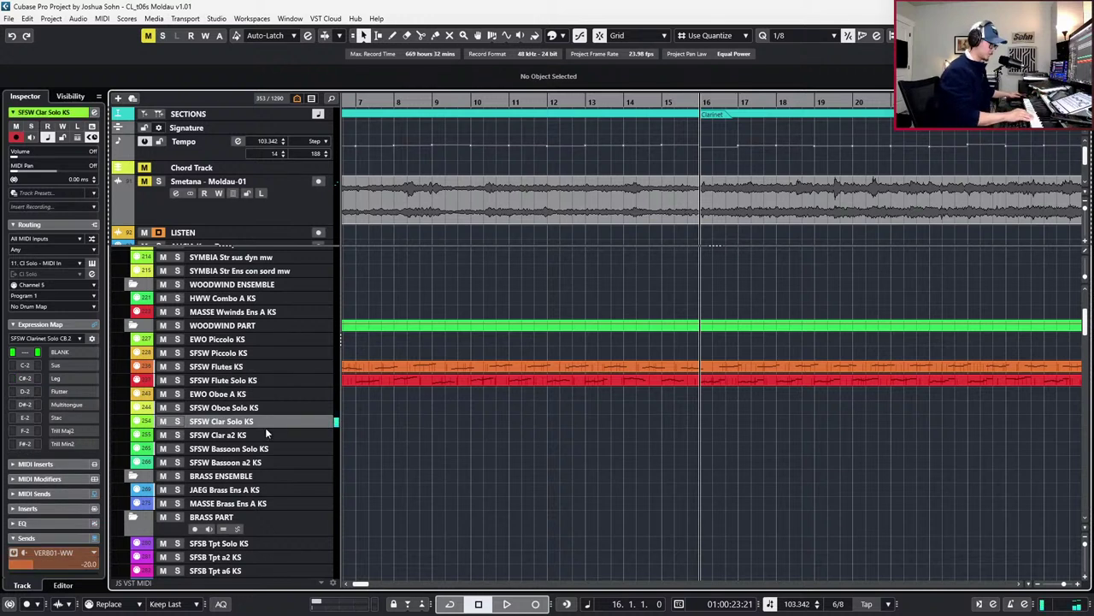
{"action": "left_click", "coordinate": [267, 435]}
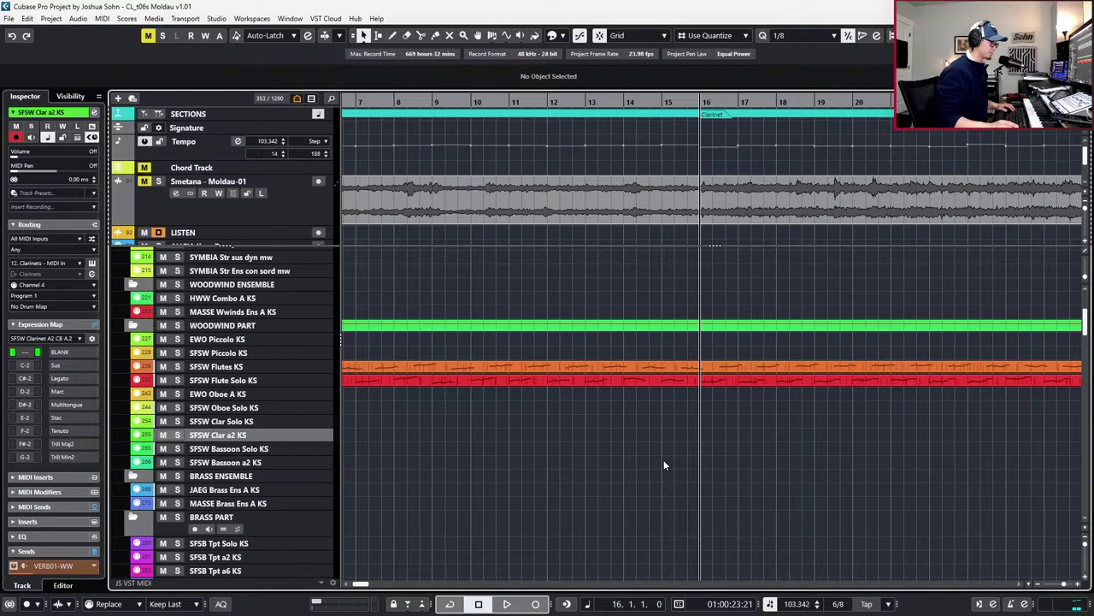
{"action": "scroll", "coordinate": [664, 463], "scroll_direction": "up", "scroll_amount": 3}
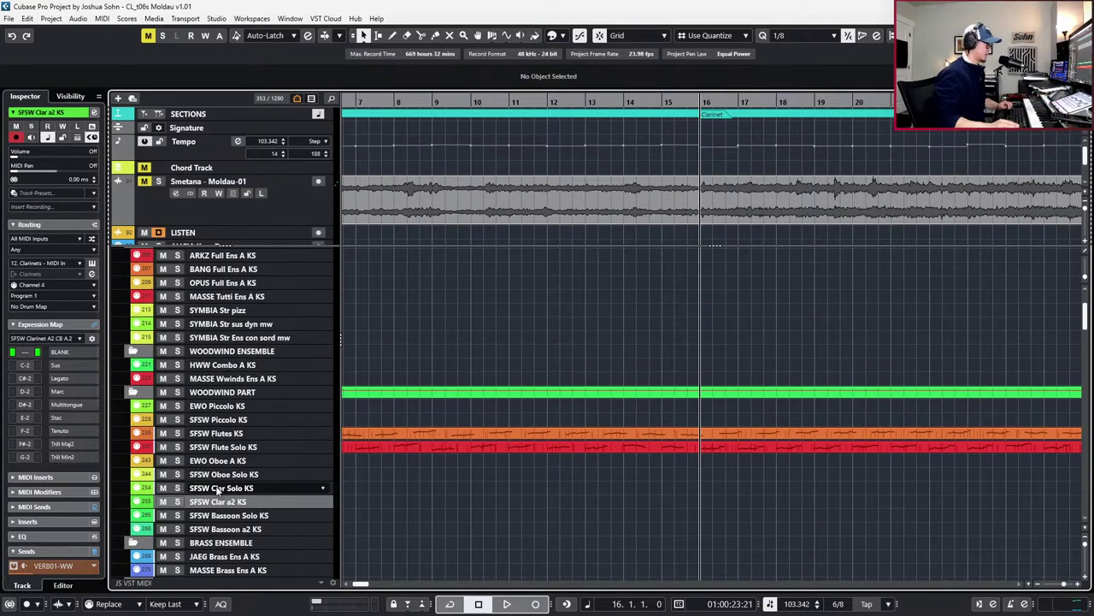
{"action": "scroll", "coordinate": [630, 519], "scroll_direction": "right", "scroll_amount": 2}
{"action": "double_click", "coordinate": [547, 503]}
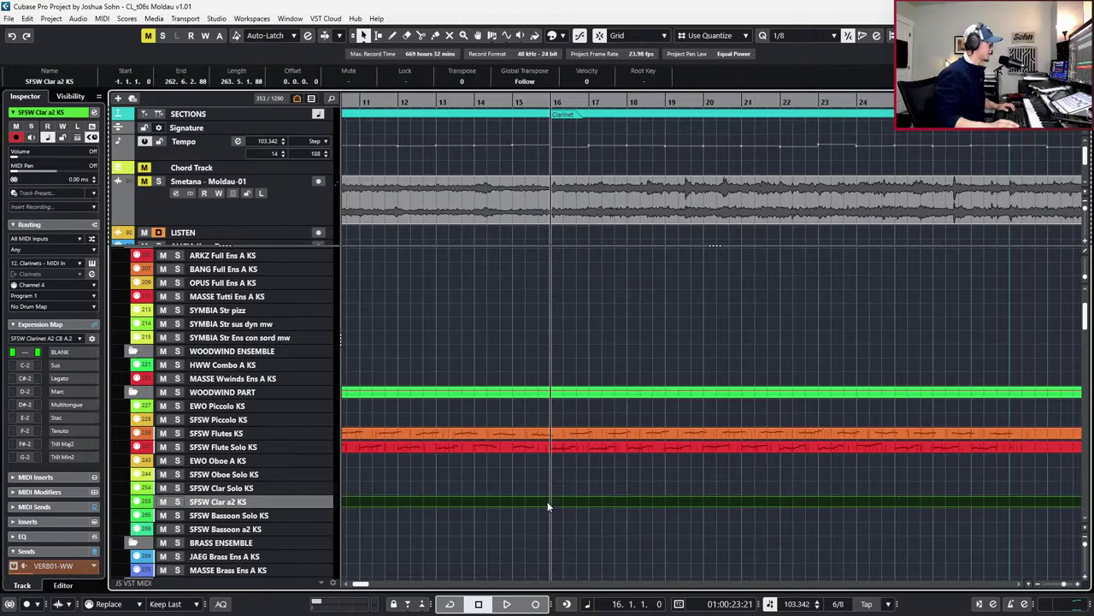
Move the cursor to bar 15, create a MIDI part on the SFSW Clar Solo KS track and open it for note editing
{"action": "key", "text": "KP_Subtract"}
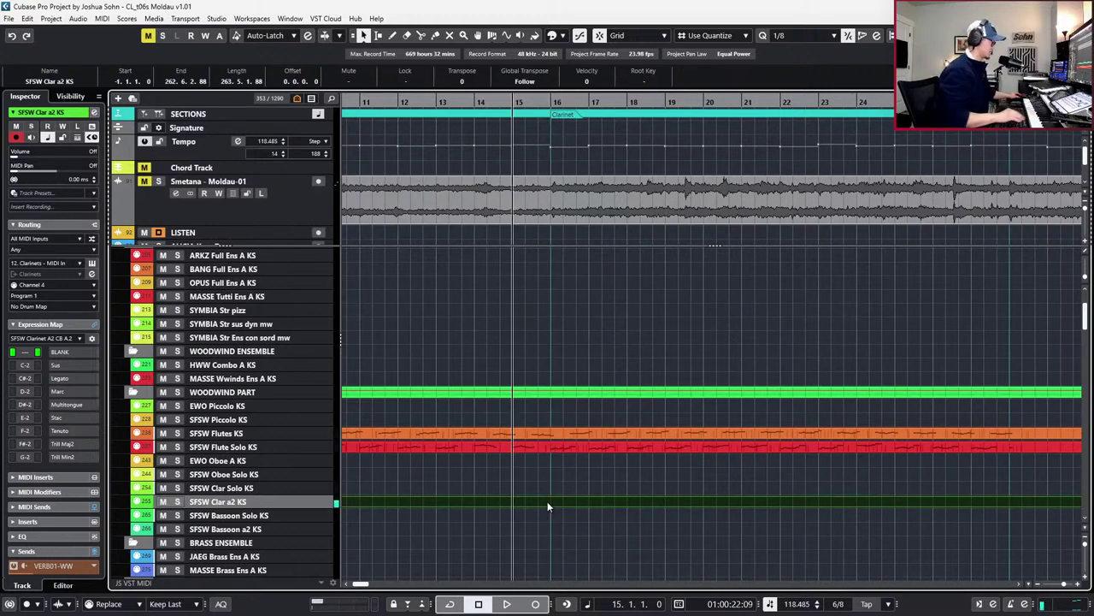
{"action": "left_click", "coordinate": [552, 493]}
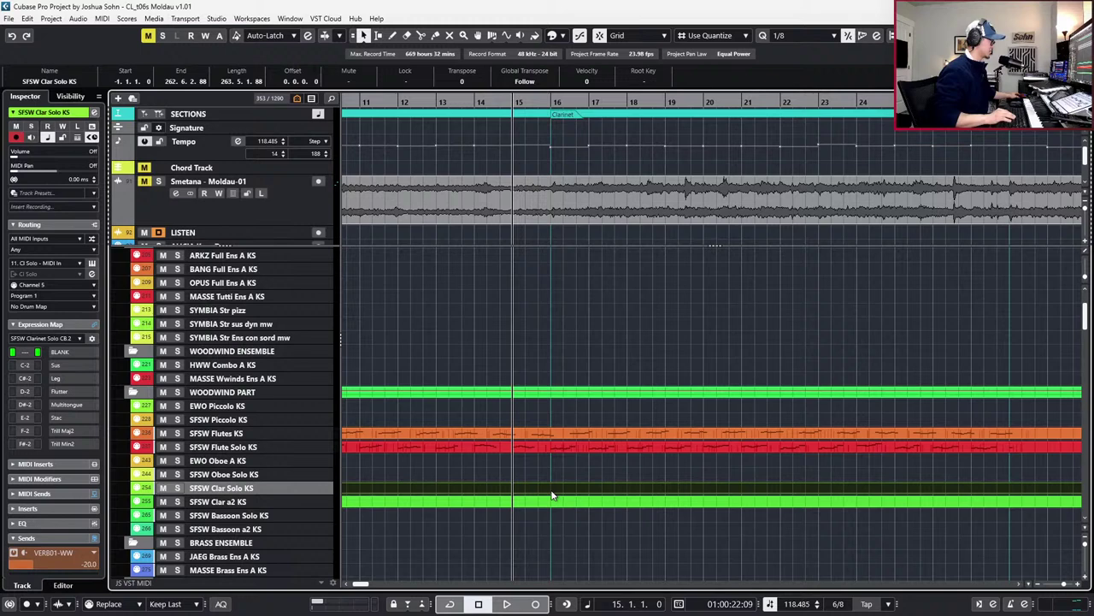
{"action": "double_click", "coordinate": [553, 491]}
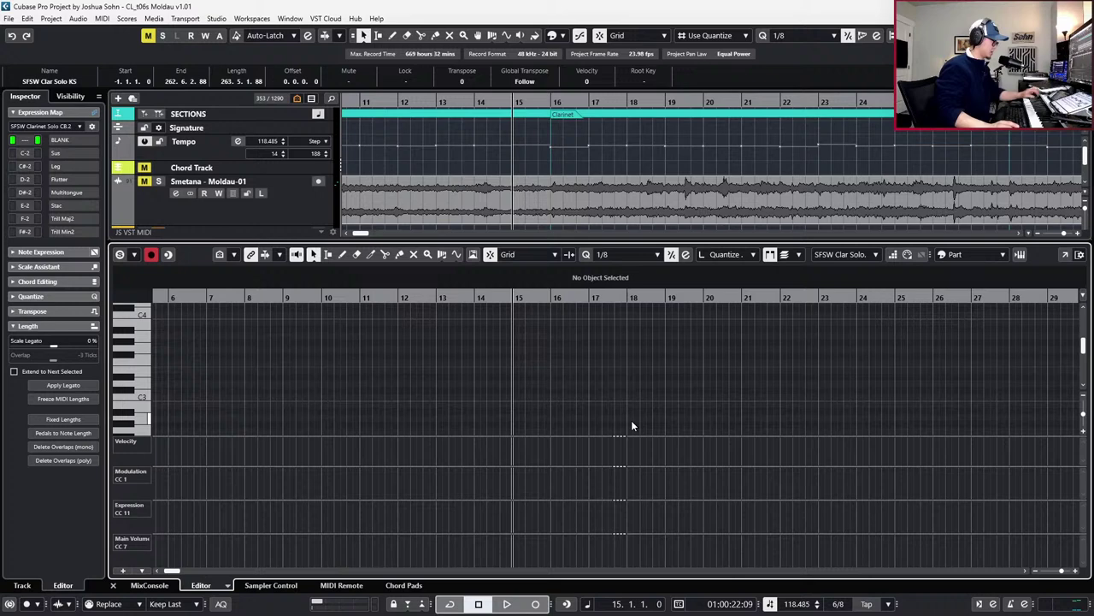
Switch to the Moldau score PDF and examine the clarinet transposition on the first page and the clarinets' entry on page 3
{"action": "key", "text": "alt+Tab"}
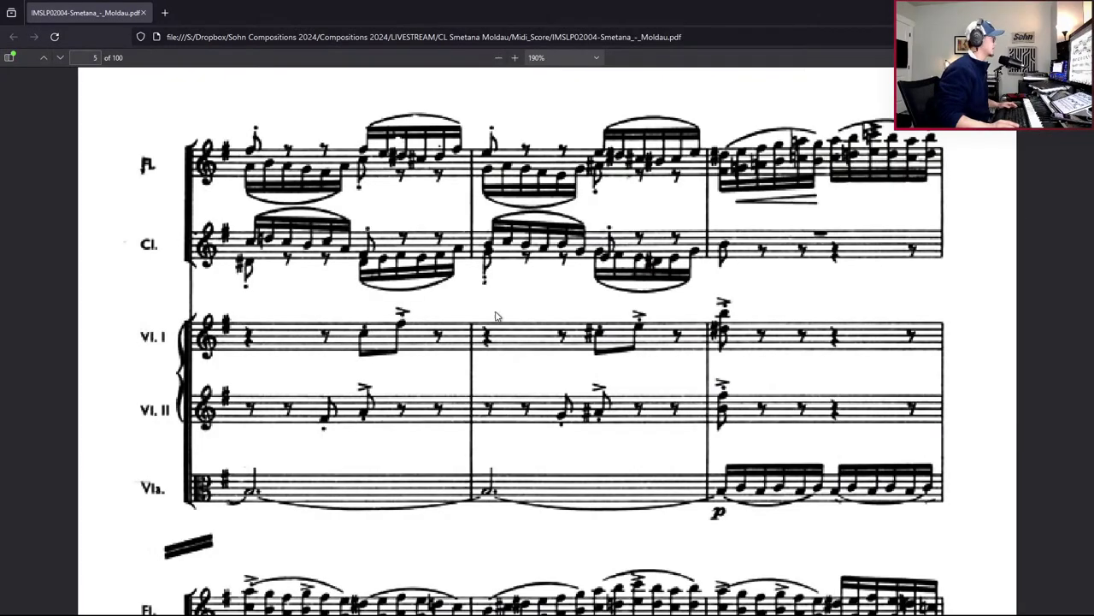
{"action": "scroll", "coordinate": [494, 314], "scroll_direction": "up", "scroll_amount": 4}
{"action": "scroll", "coordinate": [445, 342], "scroll_direction": "down", "scroll_amount": 3}
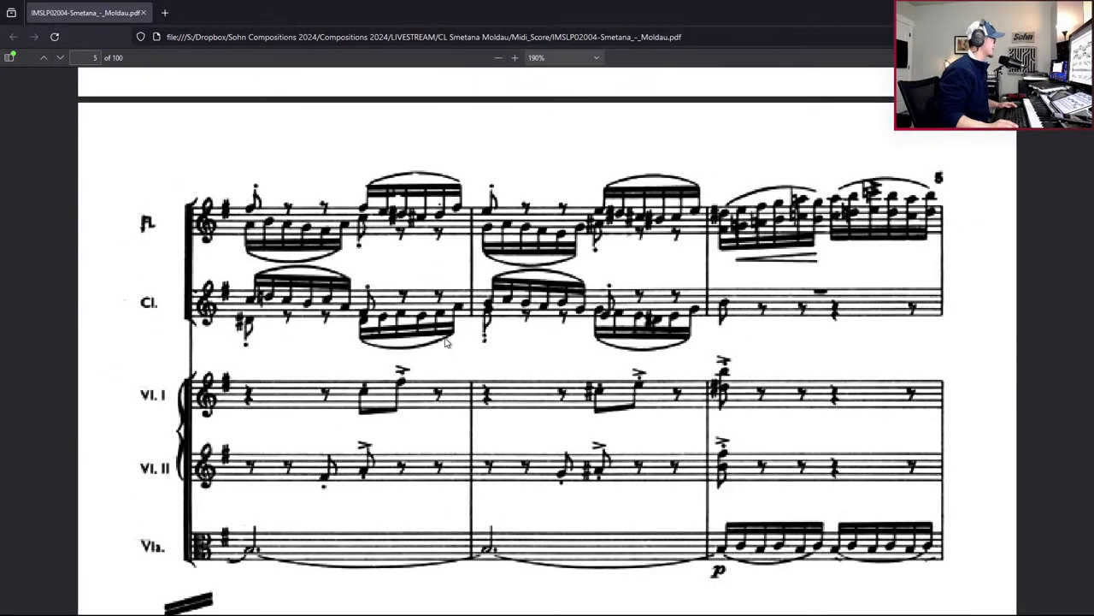
{"action": "scroll", "coordinate": [977, 326], "scroll_direction": "up", "scroll_amount": 20}
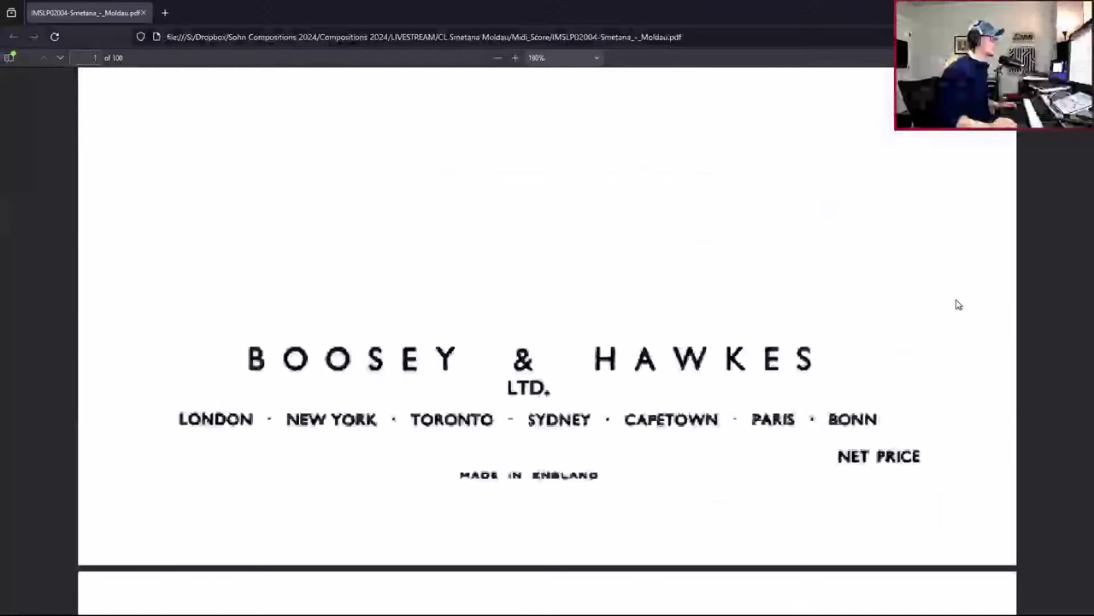
{"action": "scroll", "coordinate": [781, 269], "scroll_direction": "down", "scroll_amount": 3}
{"action": "scroll", "coordinate": [709, 294], "scroll_direction": "down", "scroll_amount": 1}
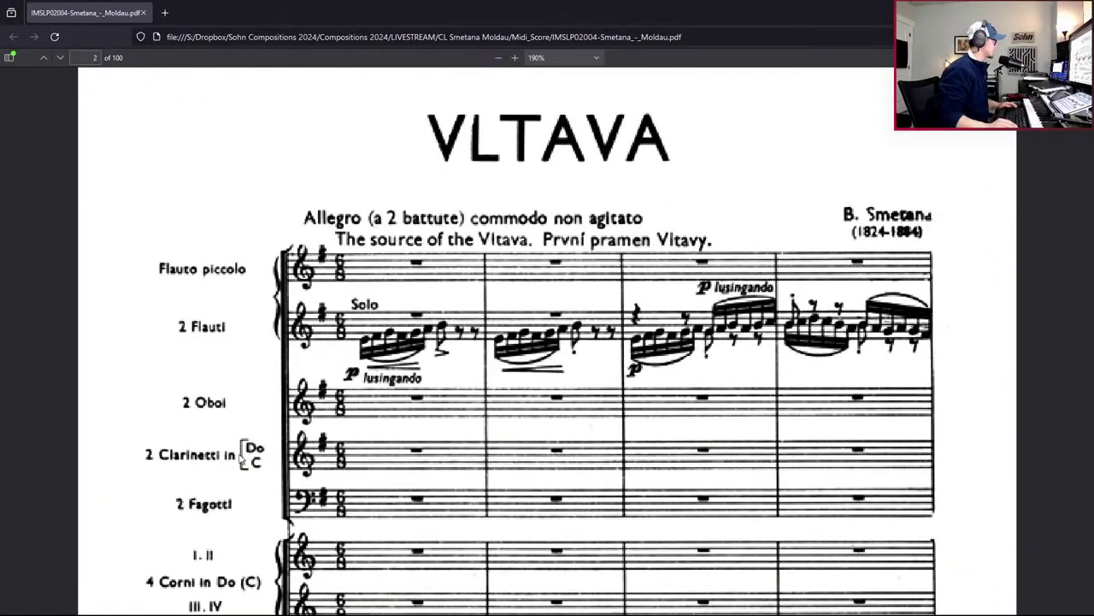
{"action": "scroll", "coordinate": [412, 448], "scroll_direction": "down", "scroll_amount": 20}
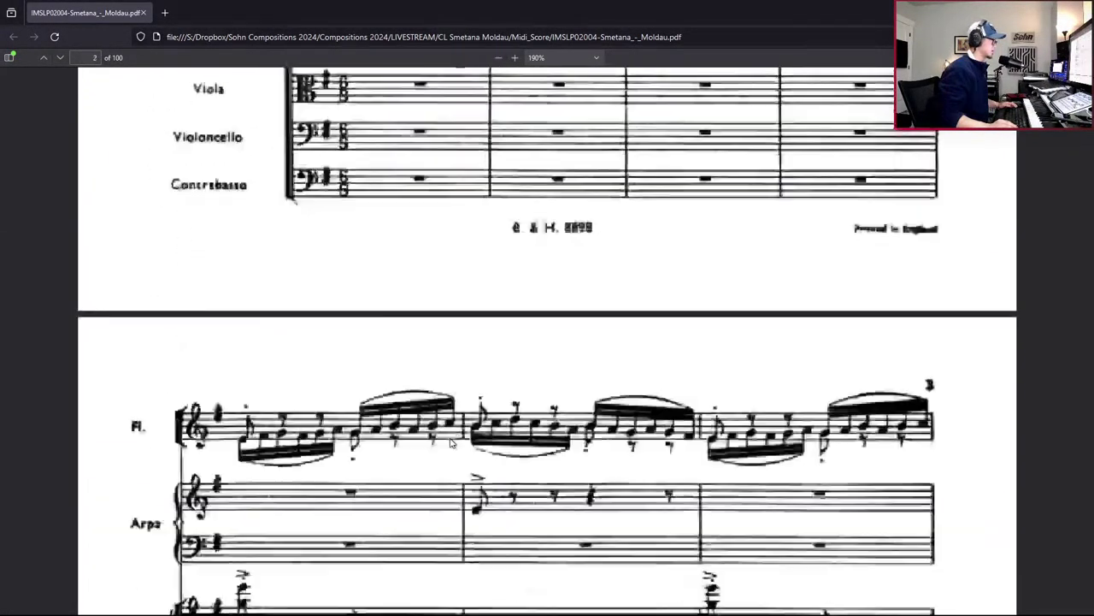
{"action": "scroll", "coordinate": [451, 443], "scroll_direction": "down", "scroll_amount": 2}
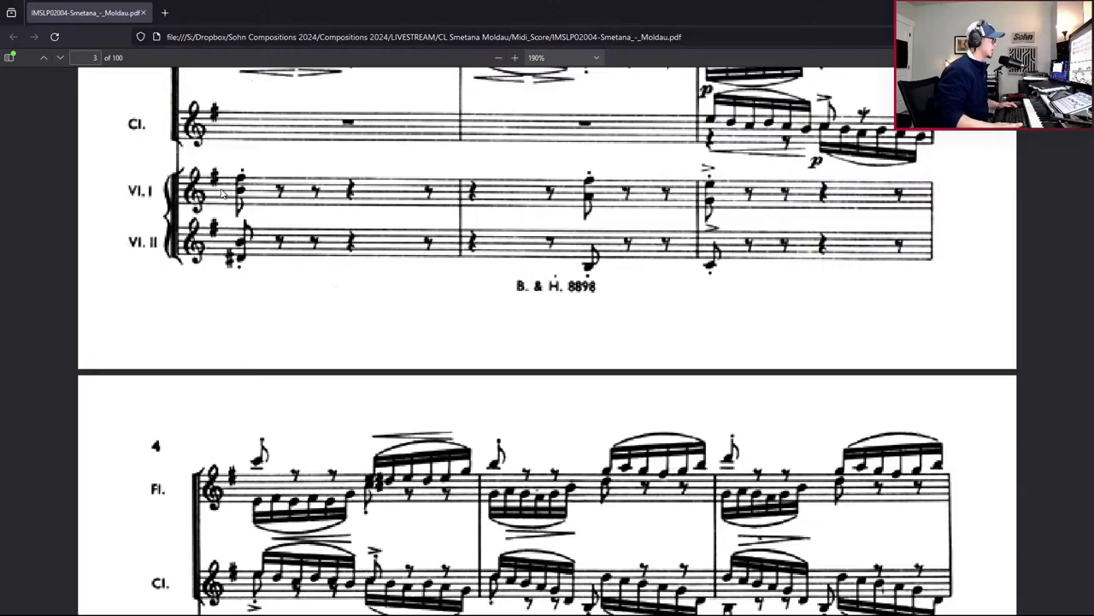
{"action": "scroll", "coordinate": [377, 288], "scroll_direction": "up", "scroll_amount": 2}
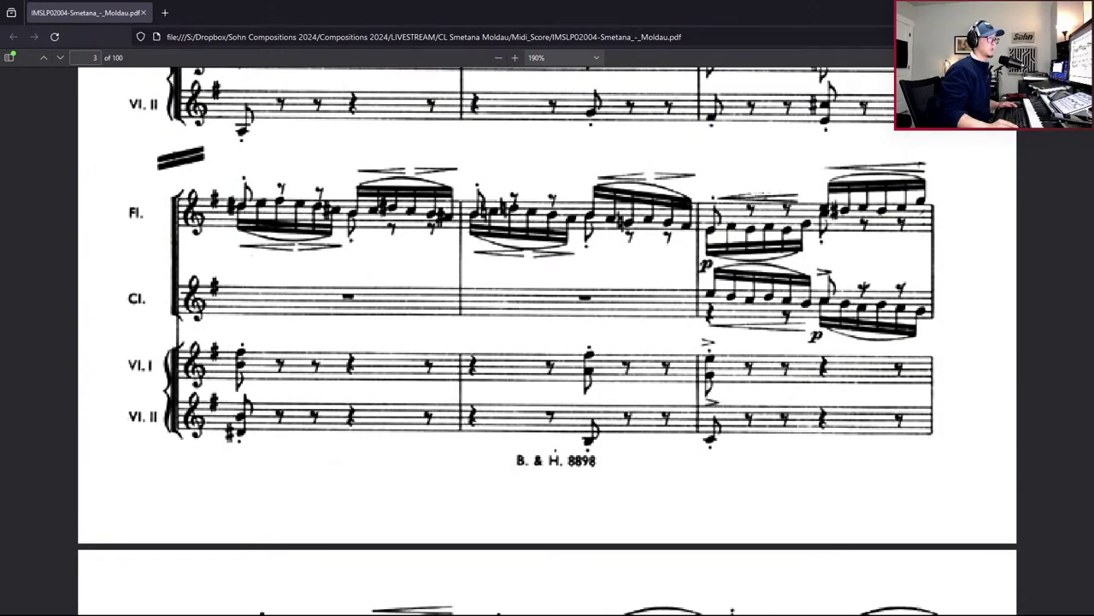
Switch back to Cubase and move the project cursor to bar 14
{"action": "key", "text": "alt+Tab"}
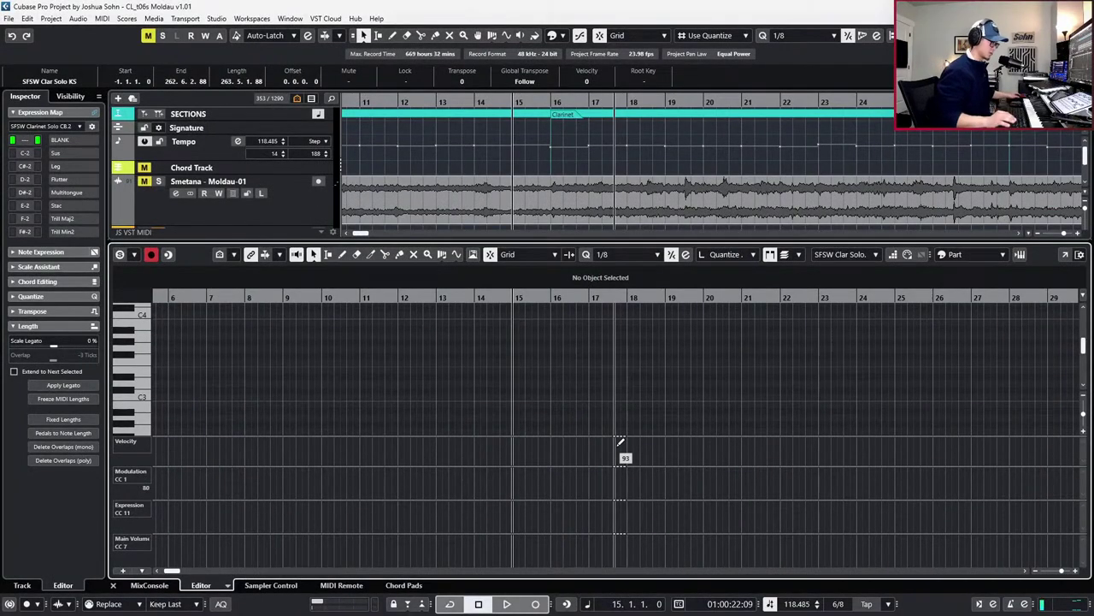
{"action": "key", "text": "KP_Subtract"}
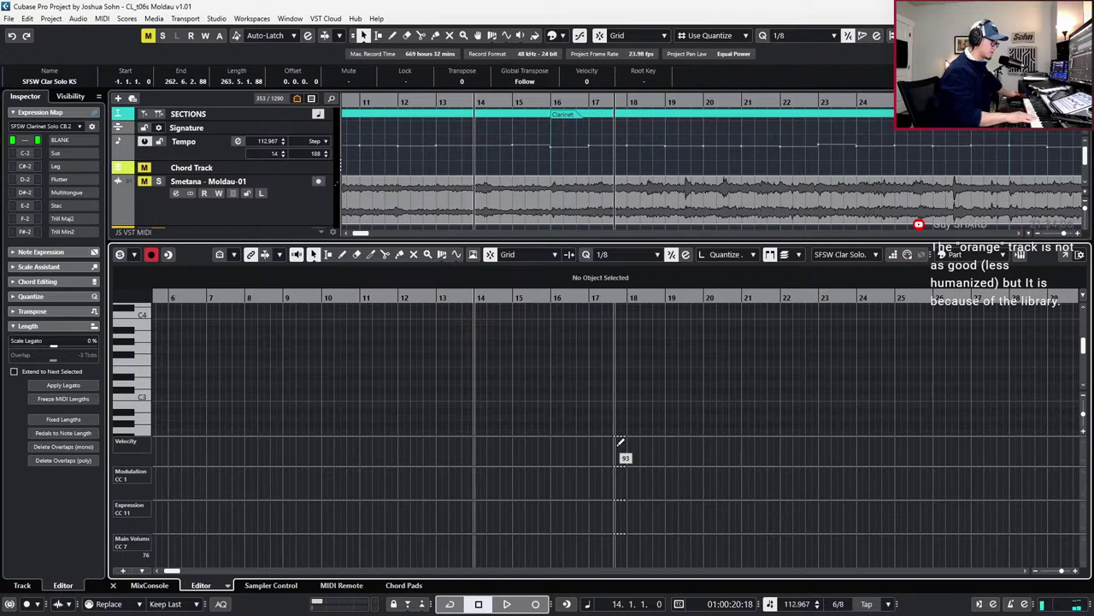
{"action": "key", "text": "KP_Multiply"}
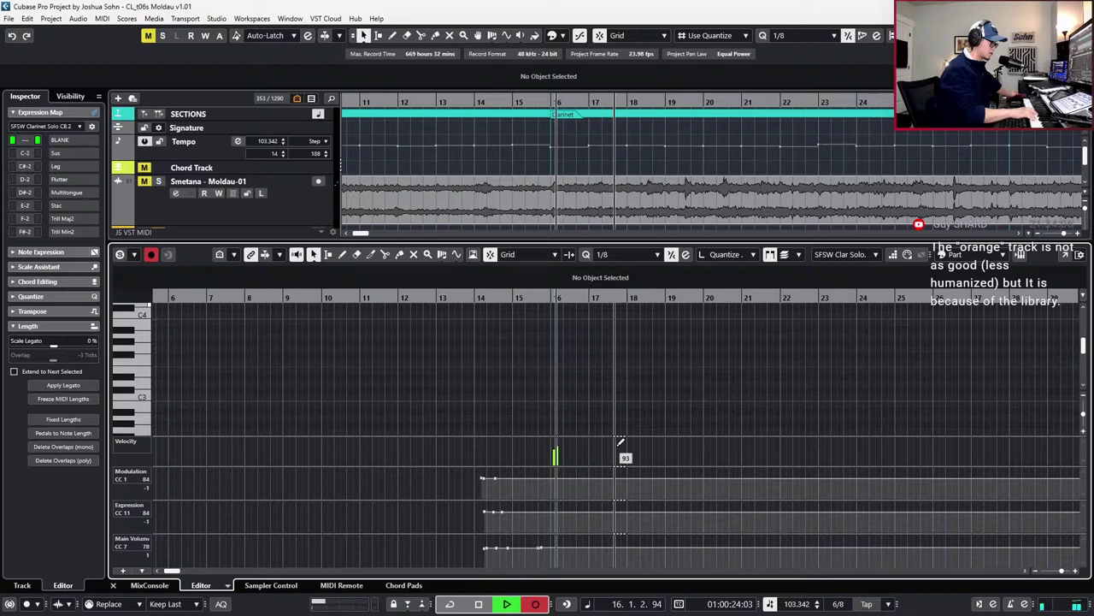
{"action": "key", "text": "space"}
{"action": "key", "text": "ctrl+z"}
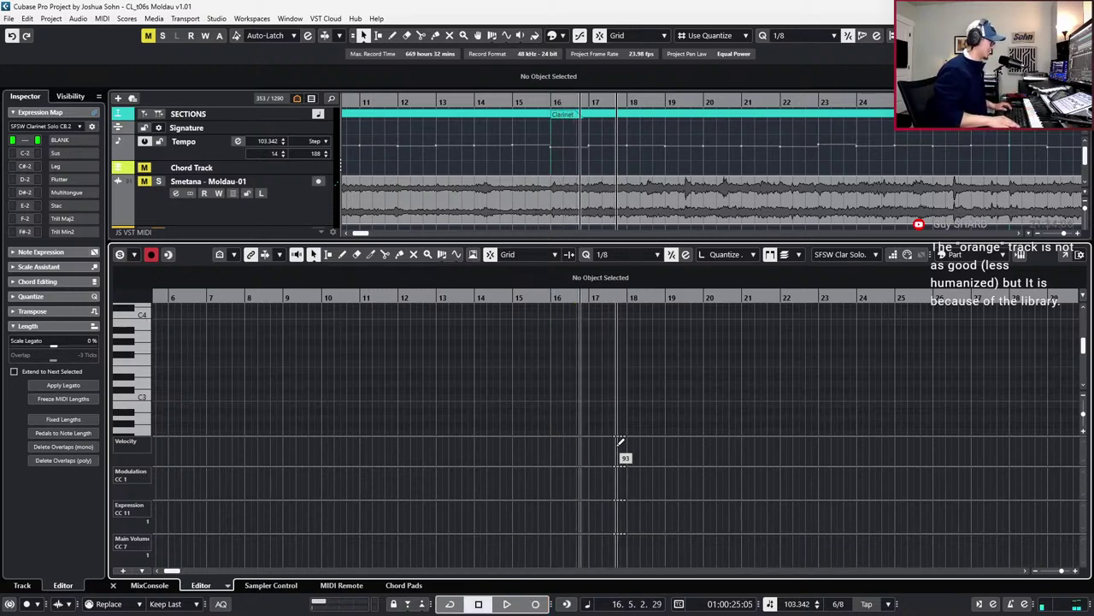
Record the solo clarinet phrase with playback starting from bar 16
{"action": "key", "text": "KP_Subtract"}
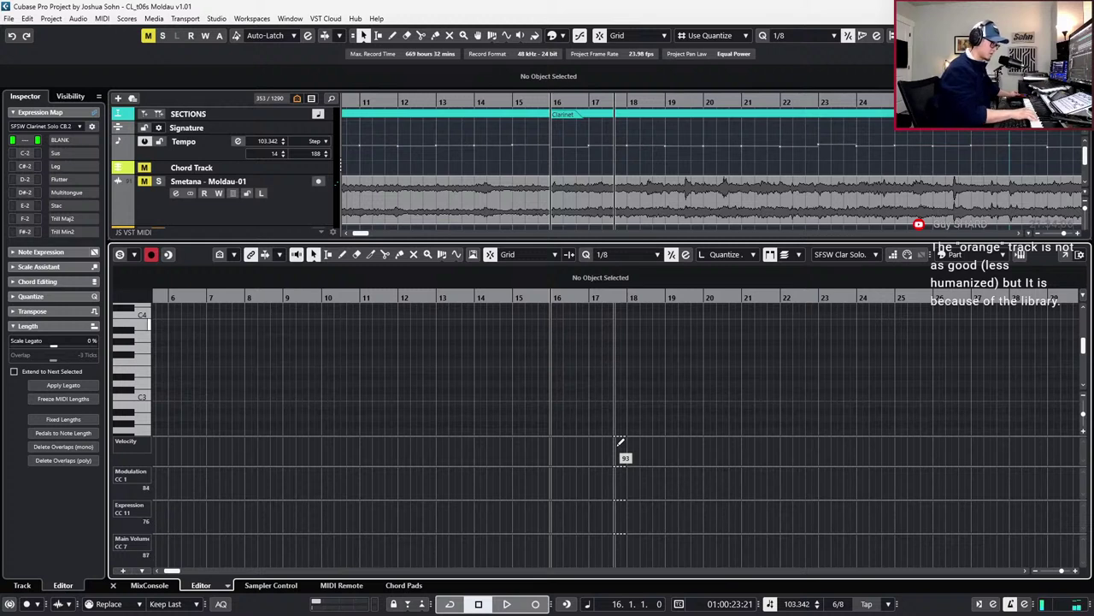
{"action": "key", "text": "KP_Multiply"}
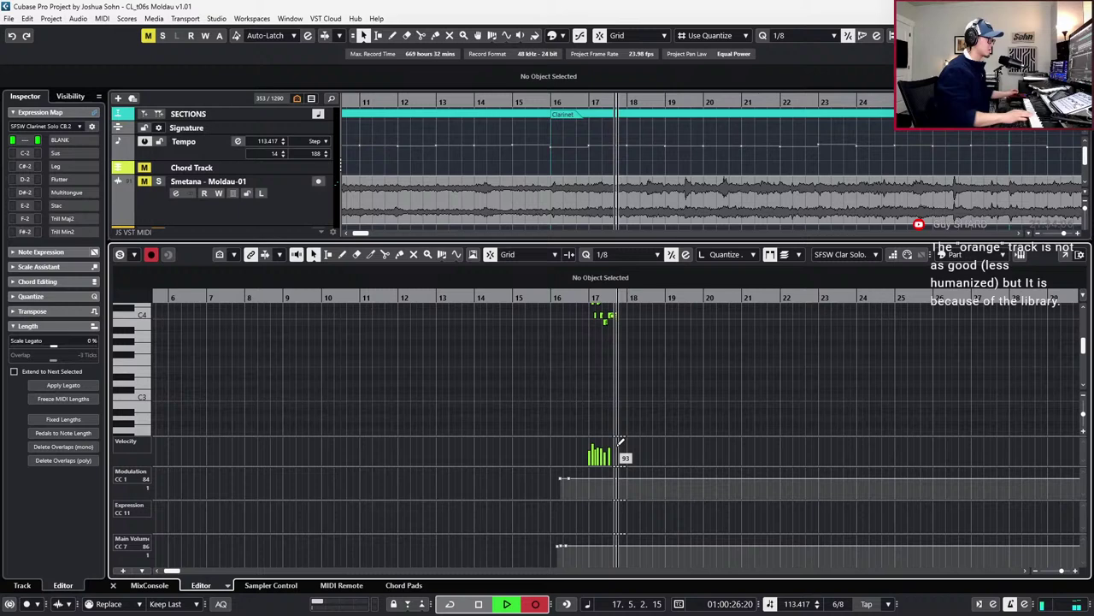
{"action": "key", "text": "space"}
Nudge the recorded clarinet notes onto bar 17, tighten them toward a 1/16 grid and play them back
{"action": "key", "text": "h"}
{"action": "key", "text": "h"}
{"action": "scroll", "coordinate": [599, 382], "scroll_direction": "up", "scroll_amount": 1}
{"action": "left_click_drag", "start_coordinate": [473, 327], "coordinate": [622, 395]}
{"action": "key", "text": "ctrl+Right"}
{"action": "key", "text": "ctrl+Right"}
{"action": "key", "text": "ctrl+Right"}
{"action": "scroll", "coordinate": [572, 382], "scroll_direction": "up", "scroll_amount": 7}
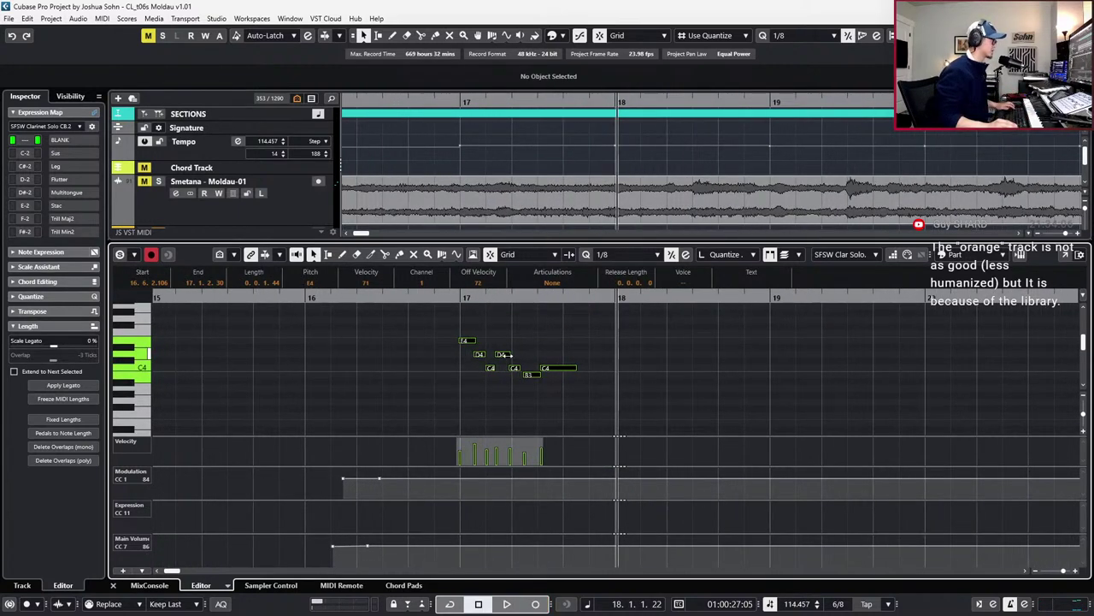
{"action": "key", "text": "g"}
{"action": "key", "text": "g"}
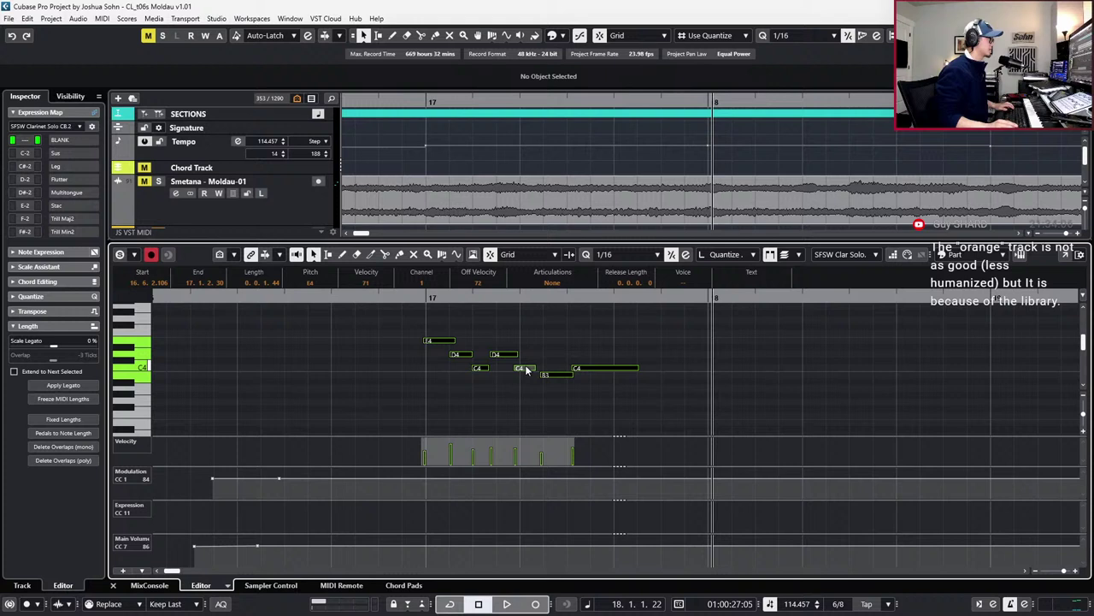
{"action": "key", "text": "space"}
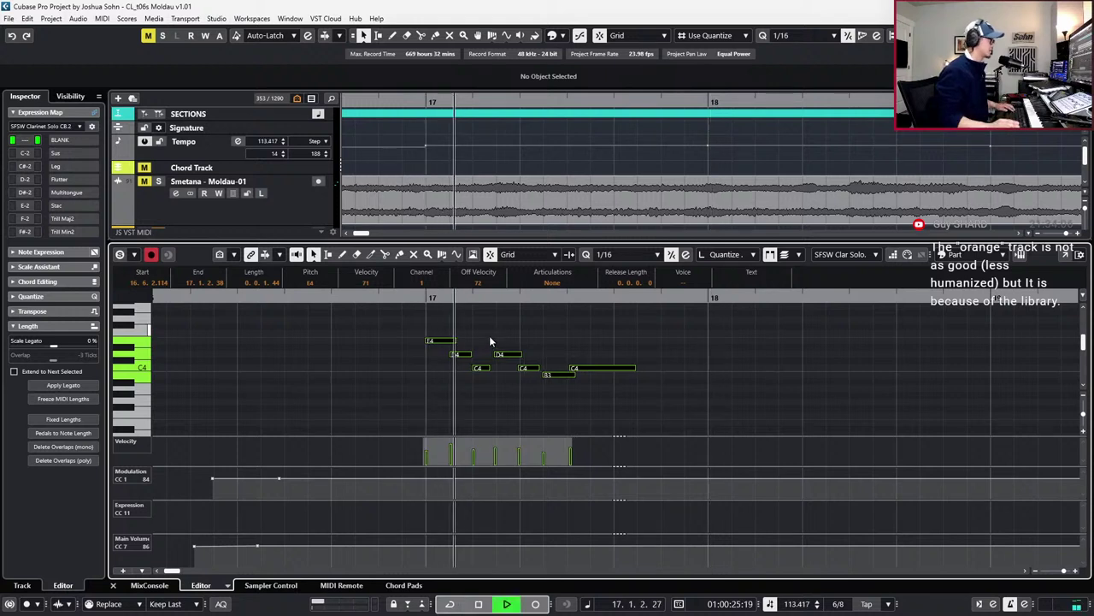
{"action": "key", "text": "space"}
Assign the Leg articulation to the clarinet phrase and quantize its note starts and lengths to the 1/16 grid
{"action": "left_click", "coordinate": [552, 285]}
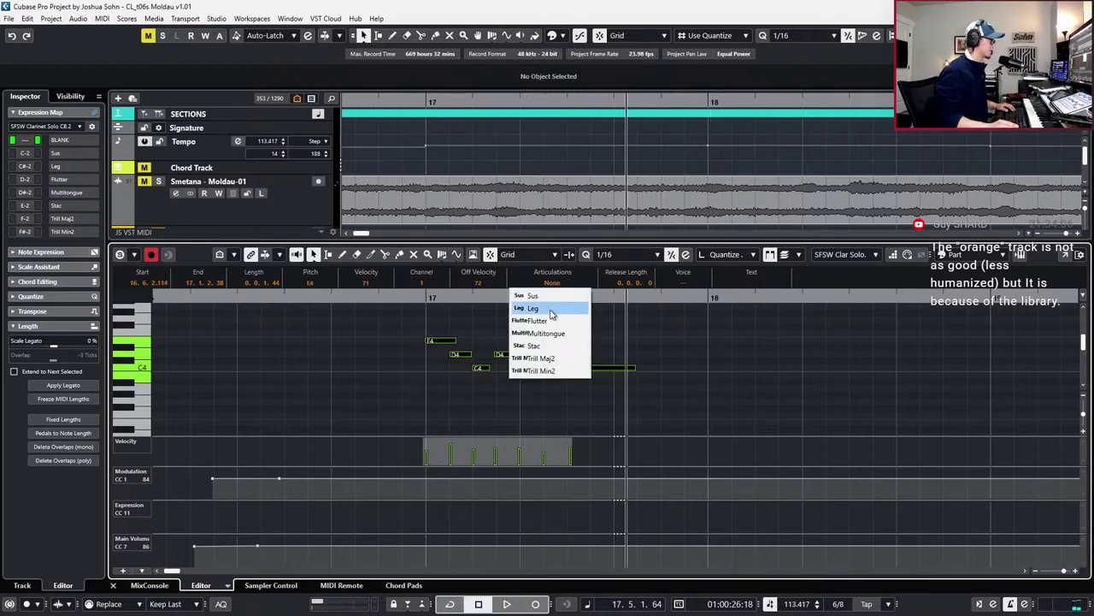
{"action": "left_click", "coordinate": [551, 309]}
{"action": "key", "text": "q"}
{"action": "key", "text": "ctrl+z"}
{"action": "key", "text": "alt+5"}
{"action": "key", "text": "q"}
{"action": "key", "text": "shift+q"}
{"action": "left_click", "coordinate": [587, 366]}
{"action": "key", "text": "ctrl+z"}
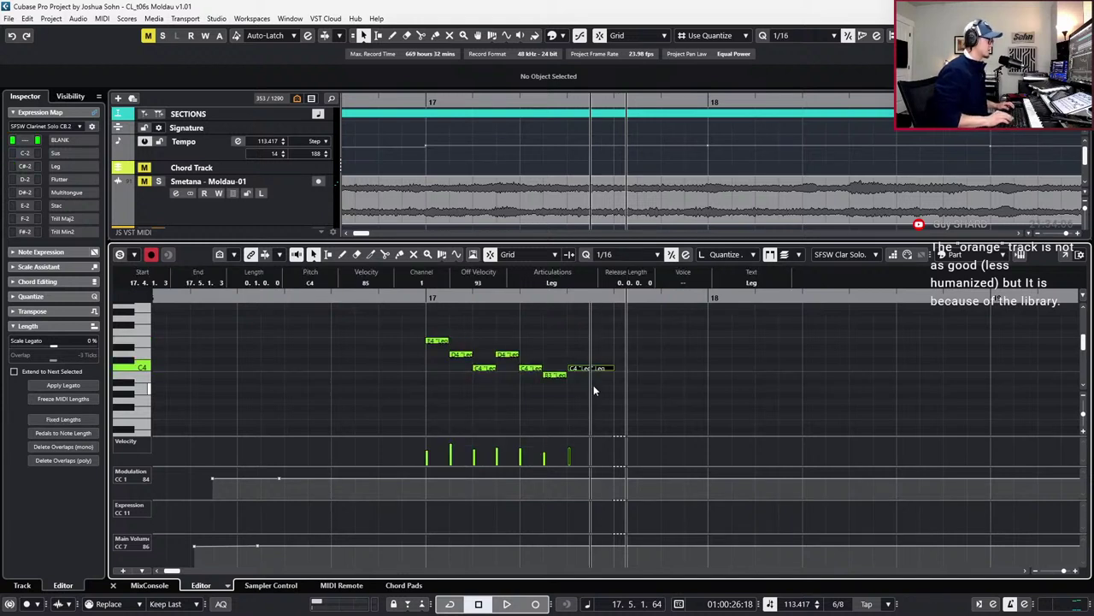
Lengthen the first six notes of the phrase to 0.0.1.20 so they overlap for legato, and play it back
{"action": "left_click_drag", "start_coordinate": [424, 315], "coordinate": [550, 398]}
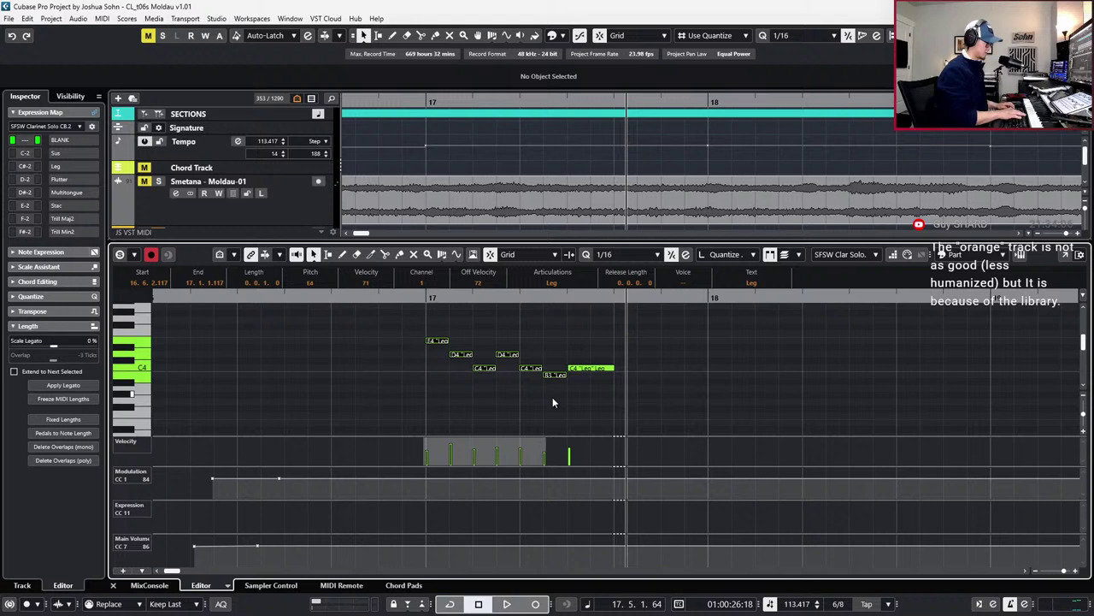
{"action": "key", "text": "s"}
{"action": "key", "text": "l"}
{"action": "key", "text": "space"}
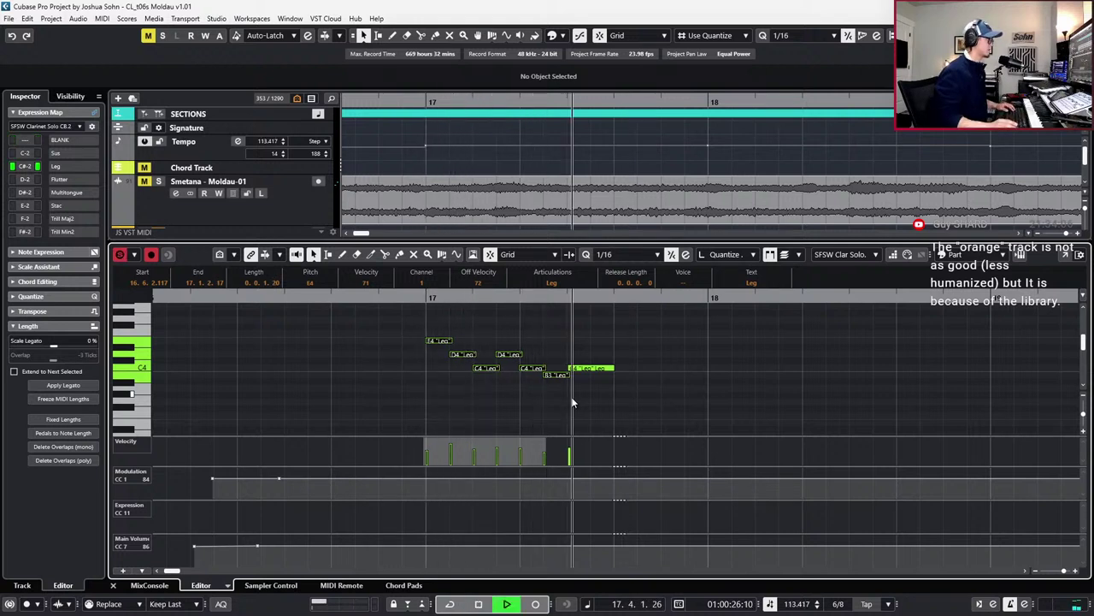
{"action": "key", "text": "space"}
Nudge the five notes from the first D4 to the B3 30 ticks earlier and play the phrase back
{"action": "key", "text": "ctrl+KP_Subtract"}
{"action": "key", "text": "ctrl+KP_Subtract"}
{"action": "scroll", "coordinate": [456, 347], "scroll_direction": "down", "scroll_amount": 1}
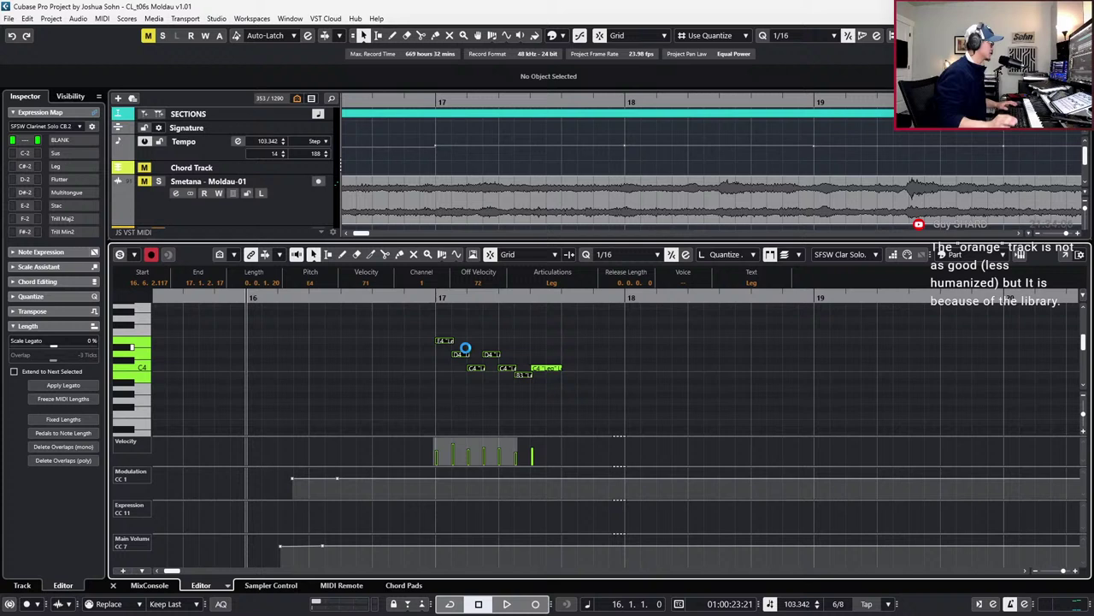
{"action": "left_click_drag", "start_coordinate": [453, 344], "coordinate": [510, 394]}
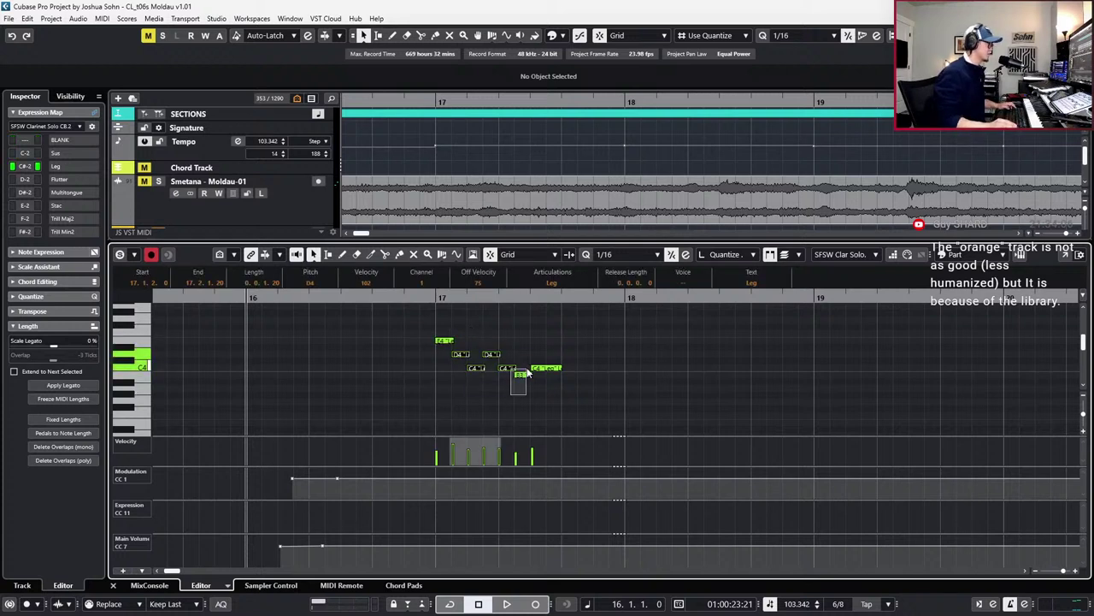
{"action": "key", "text": "ctrl+Left"}
{"action": "key", "text": "ctrl+Left"}
{"action": "key", "text": "ctrl+Left"}
{"action": "key", "text": "l"}
{"action": "key", "text": "ctrl+KP_Subtract"}
{"action": "key", "text": "space"}
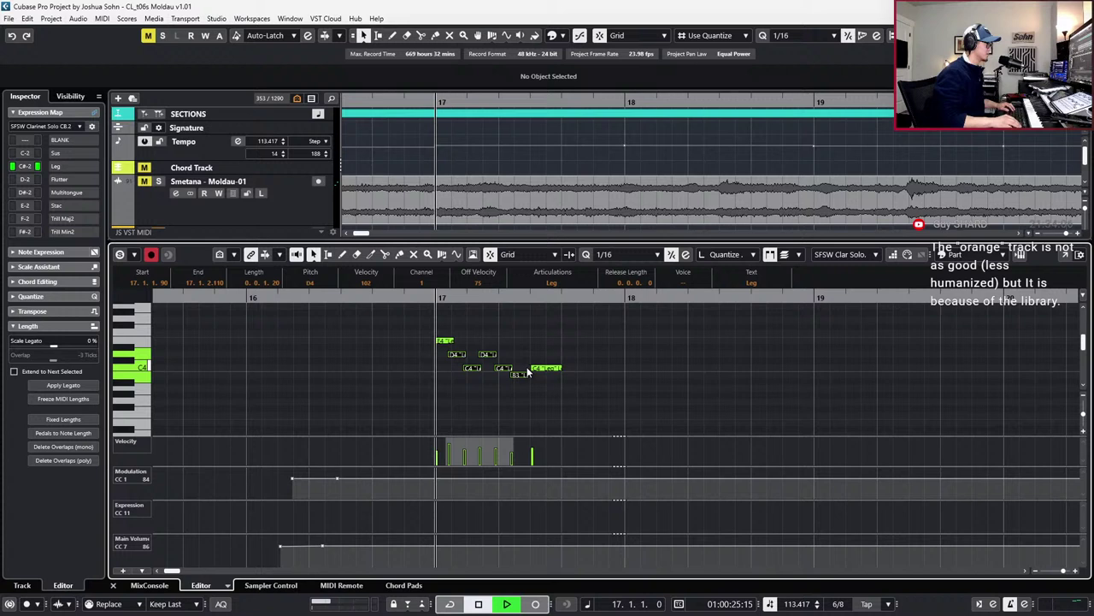
{"action": "key", "text": "space"}
{"action": "key", "text": "1"}
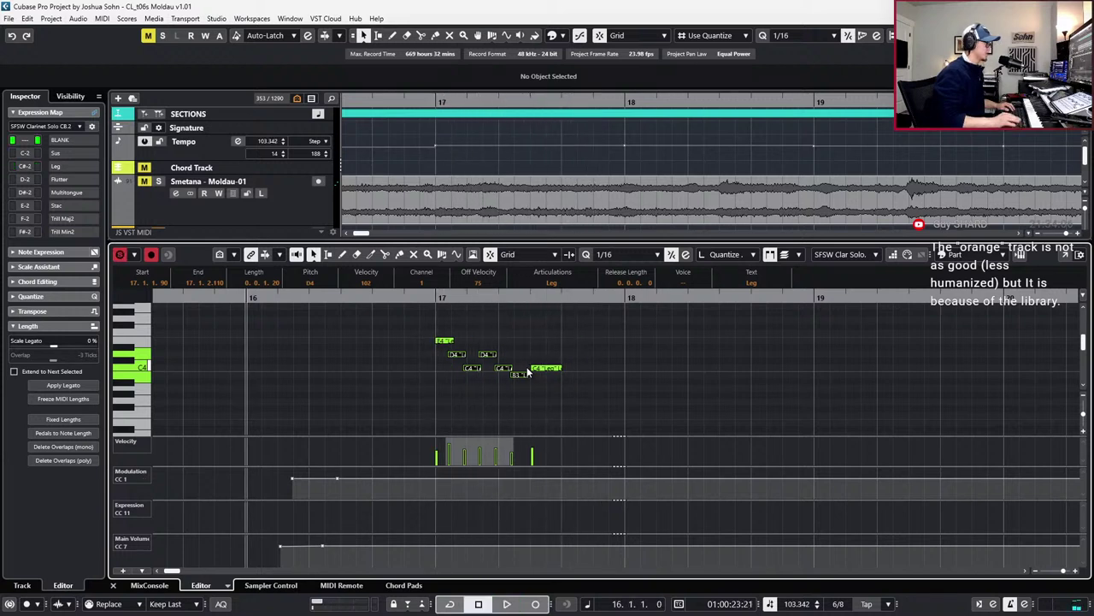
Try the Stac articulation on the final C4 in bar 17 and audition the phrase
{"action": "left_click", "coordinate": [545, 368]}
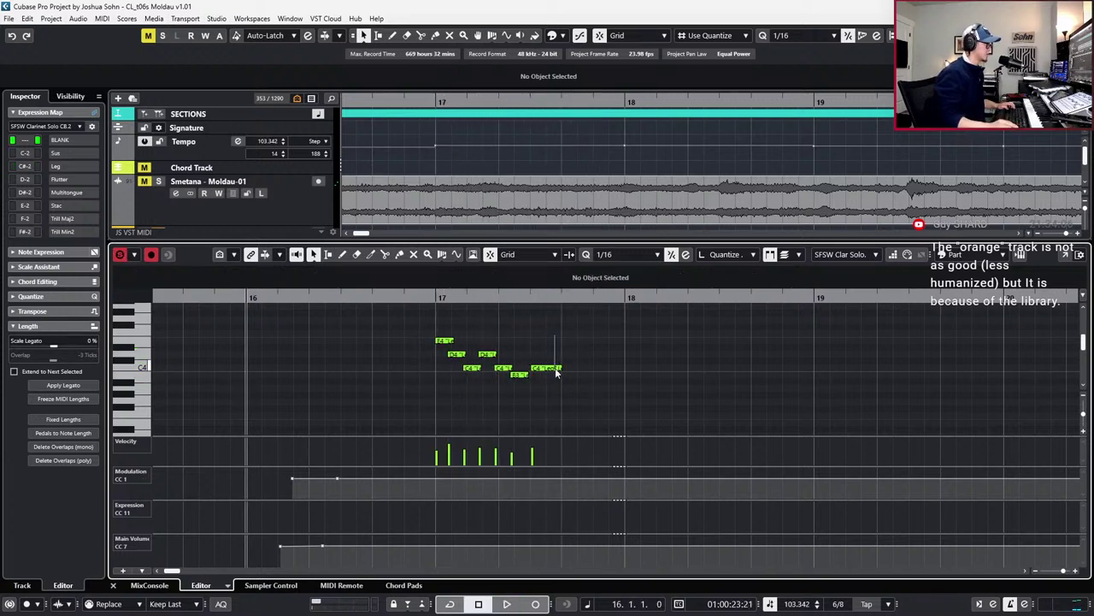
{"action": "left_click", "coordinate": [537, 286]}
{"action": "left_click", "coordinate": [549, 342]}
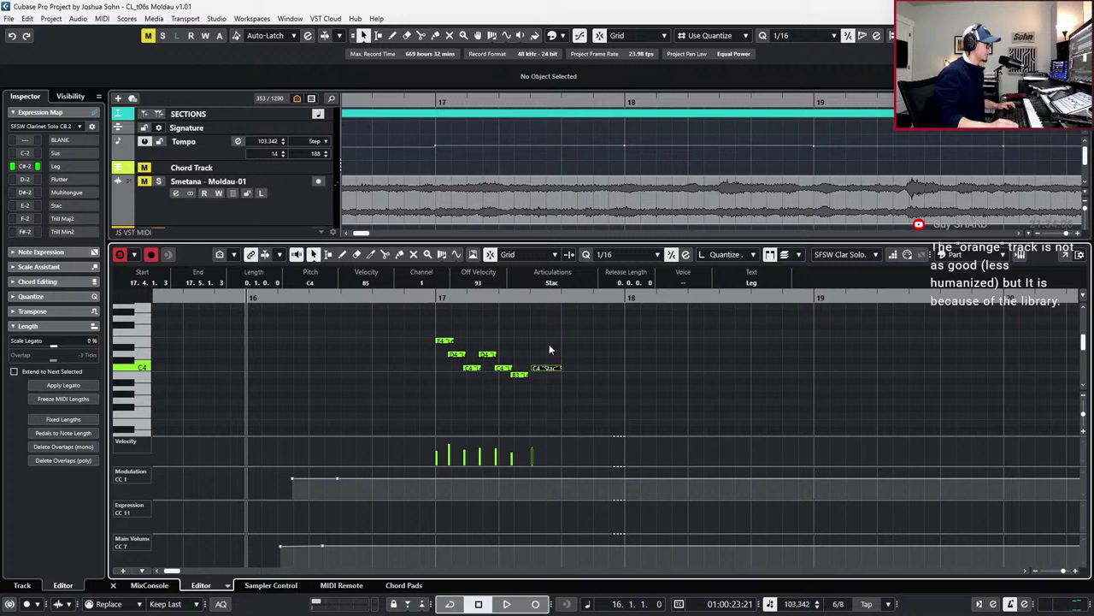
{"action": "key", "text": "space"}
{"action": "key", "text": "space"}
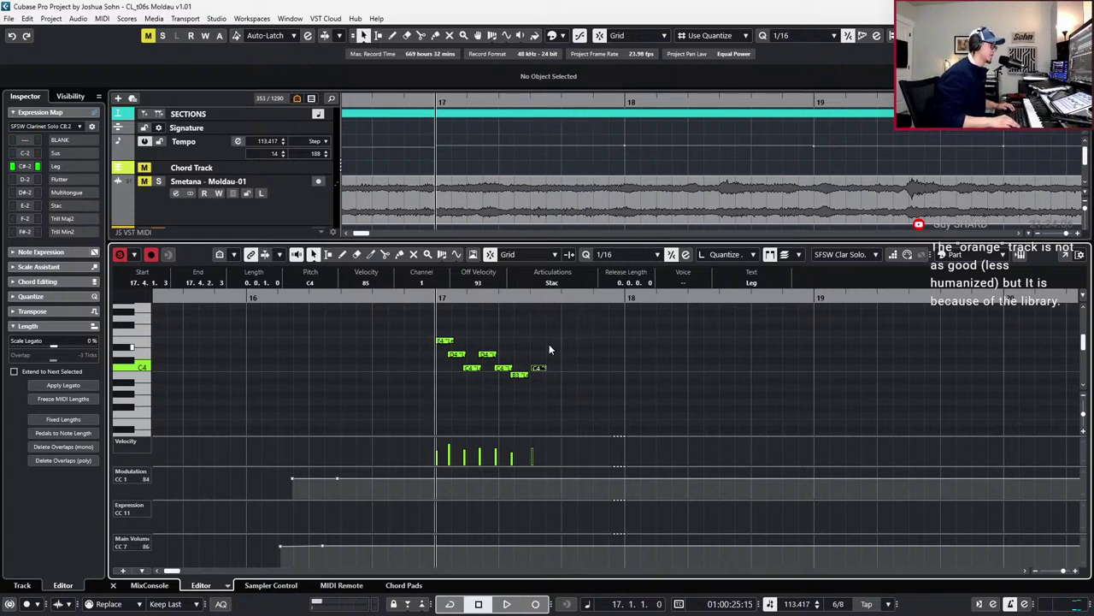
{"action": "key", "text": "space"}
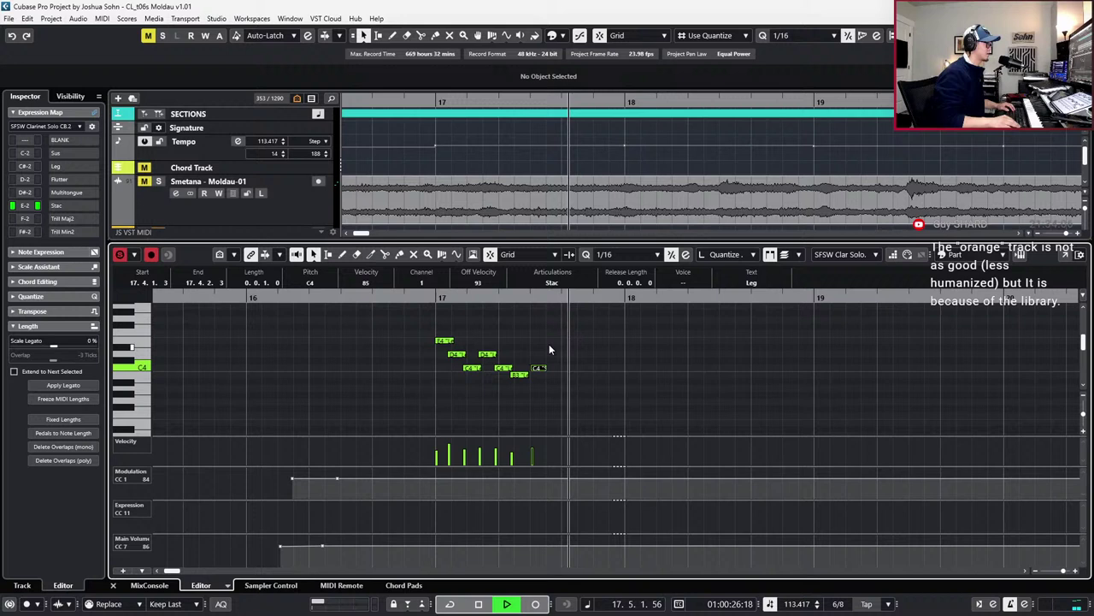
{"action": "key", "text": "space"}
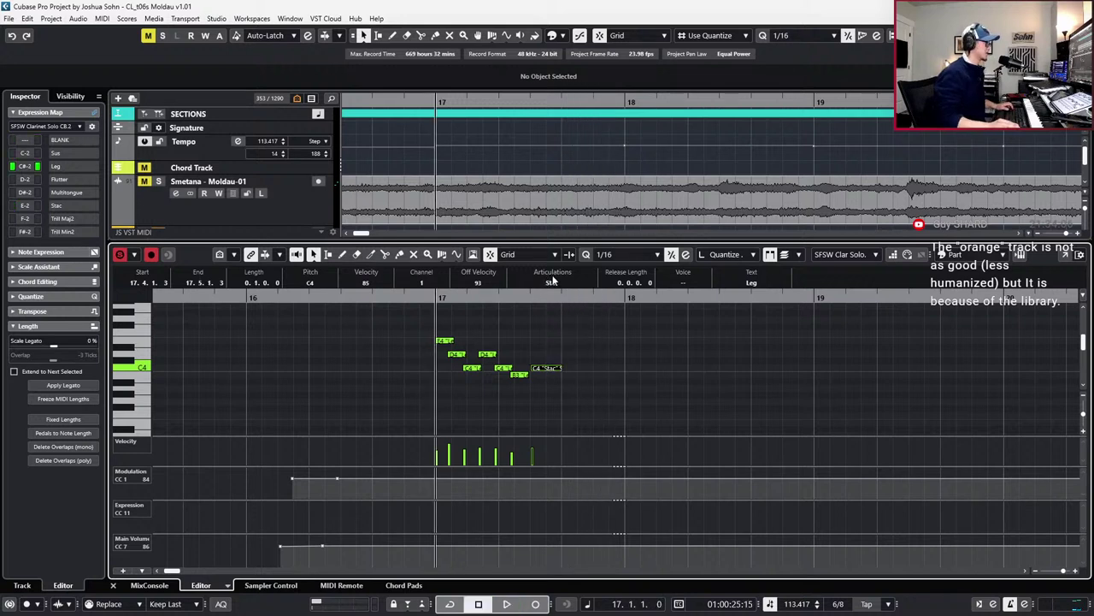
Lengthen the B3 in bar 17 to reach the start of the final C4, and play the phrase
{"action": "left_click", "coordinate": [521, 375]}
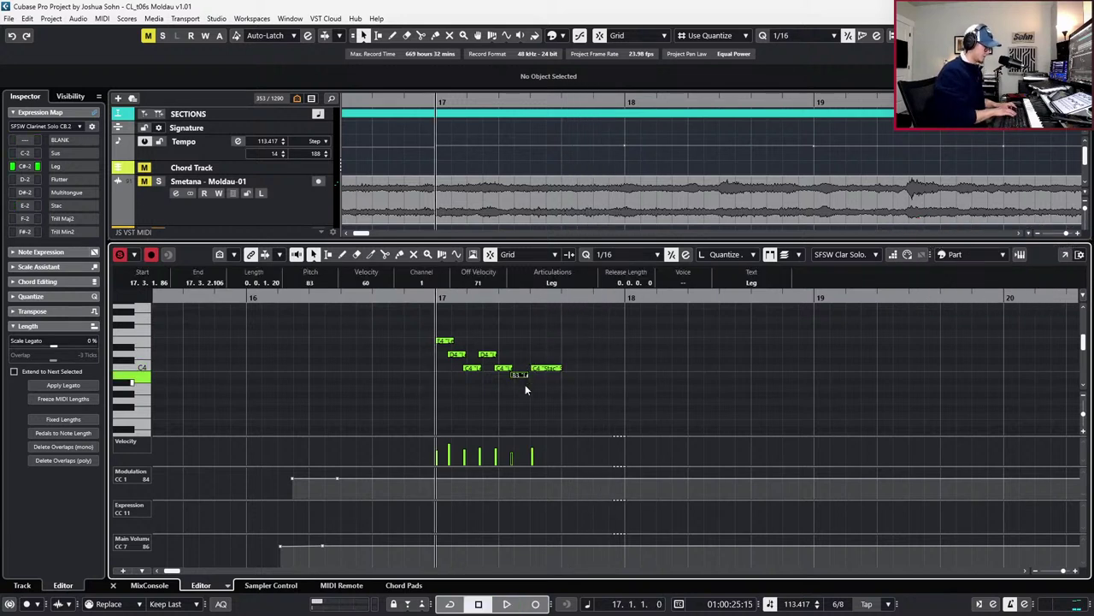
{"action": "key", "text": "space"}
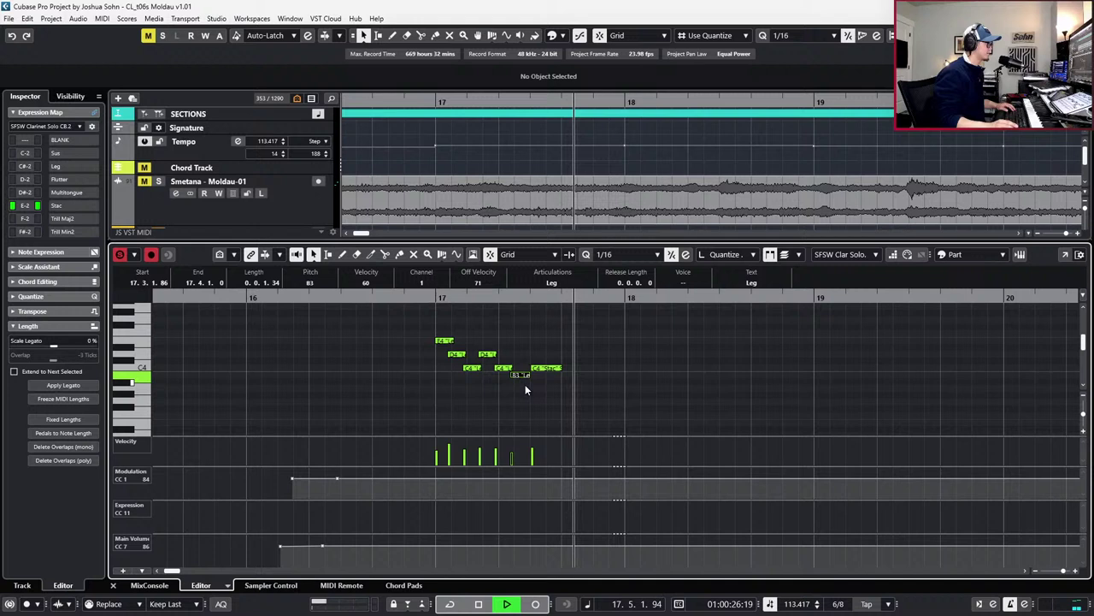
{"action": "key", "text": "space"}
Set the final C4's articulation to Leg and move the cursor back to bar 16
{"action": "left_click", "coordinate": [547, 368]}
{"action": "left_click", "coordinate": [560, 283]}
{"action": "left_click", "coordinate": [563, 323]}
{"action": "key", "text": "KP_Subtract"}
{"action": "key", "text": "KP_Subtract"}
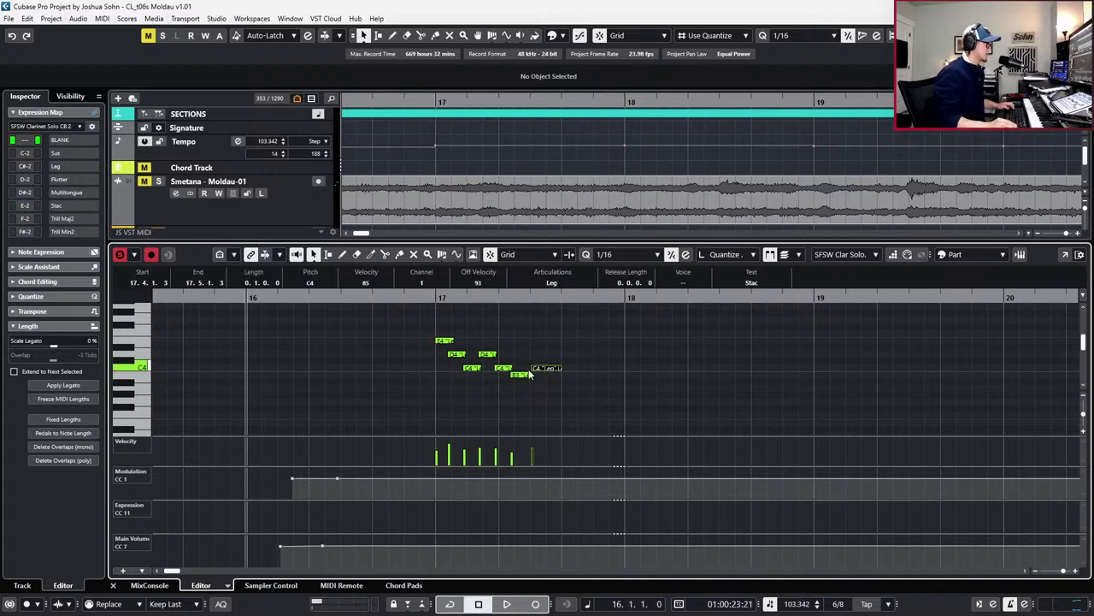
Extend the end of the B3 slightly further into the final C4 and audition the phrase
{"action": "left_click_drag", "start_coordinate": [528, 373], "coordinate": [533, 373]}
{"action": "left_click", "coordinate": [559, 368]}
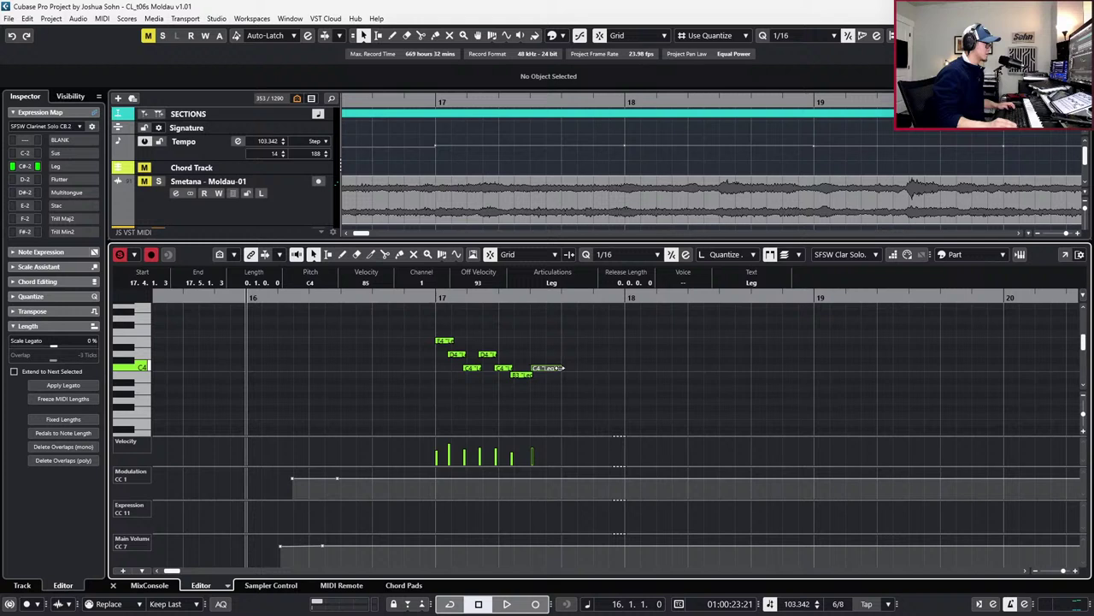
{"action": "key", "text": "space"}
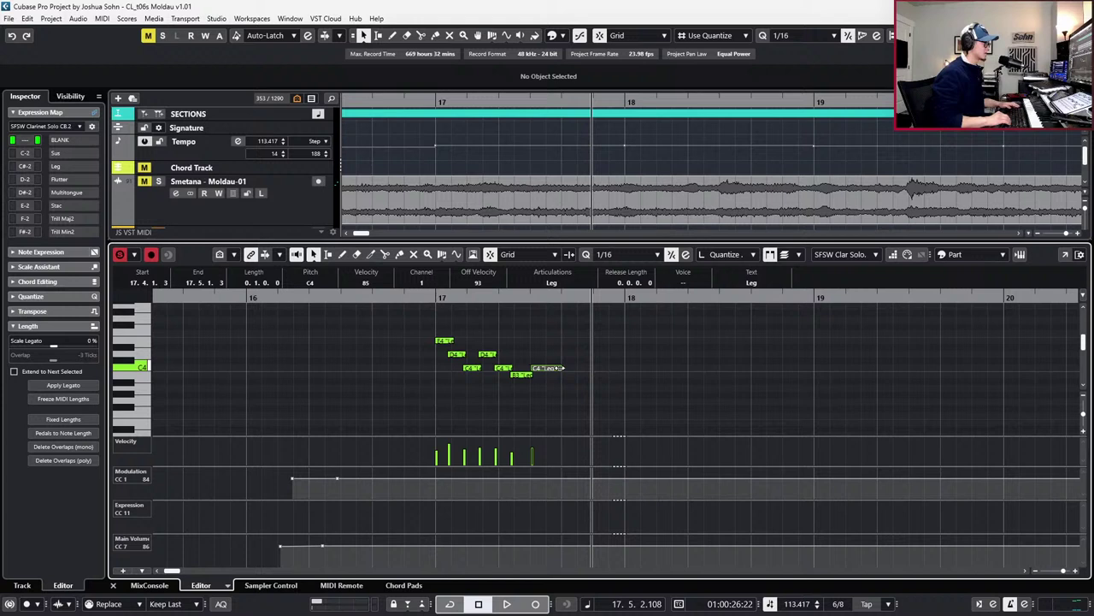
{"action": "key", "text": "space"}
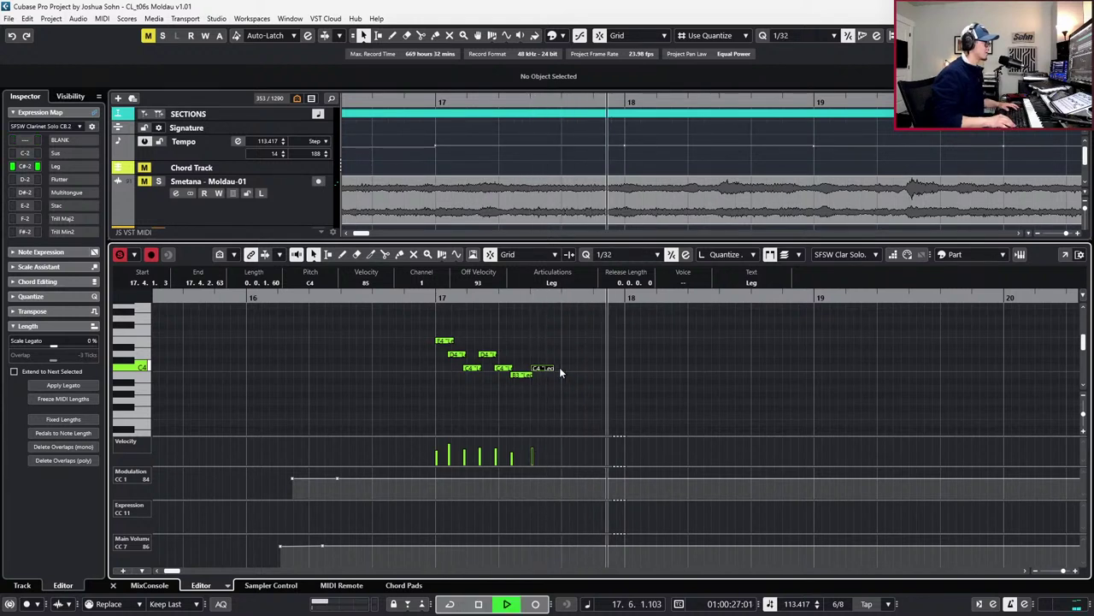
{"action": "key", "text": "space"}
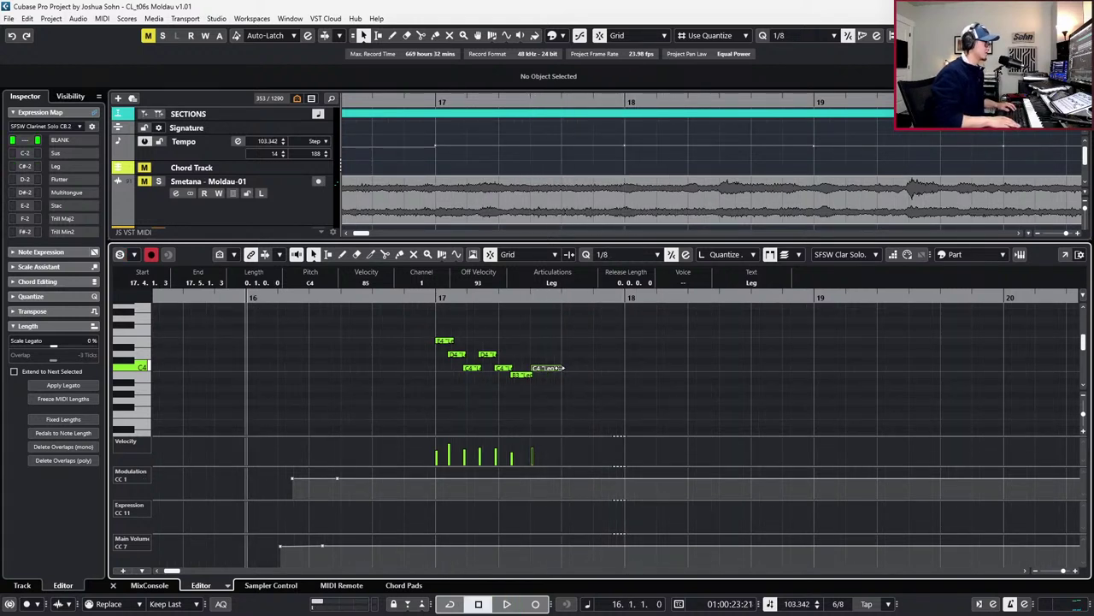
Record modulation (CC 1) and expression (CC 11) movements over the clarinet phrase, starting from bar 16
{"action": "left_click_drag", "start_coordinate": [398, 309], "coordinate": [615, 430]}
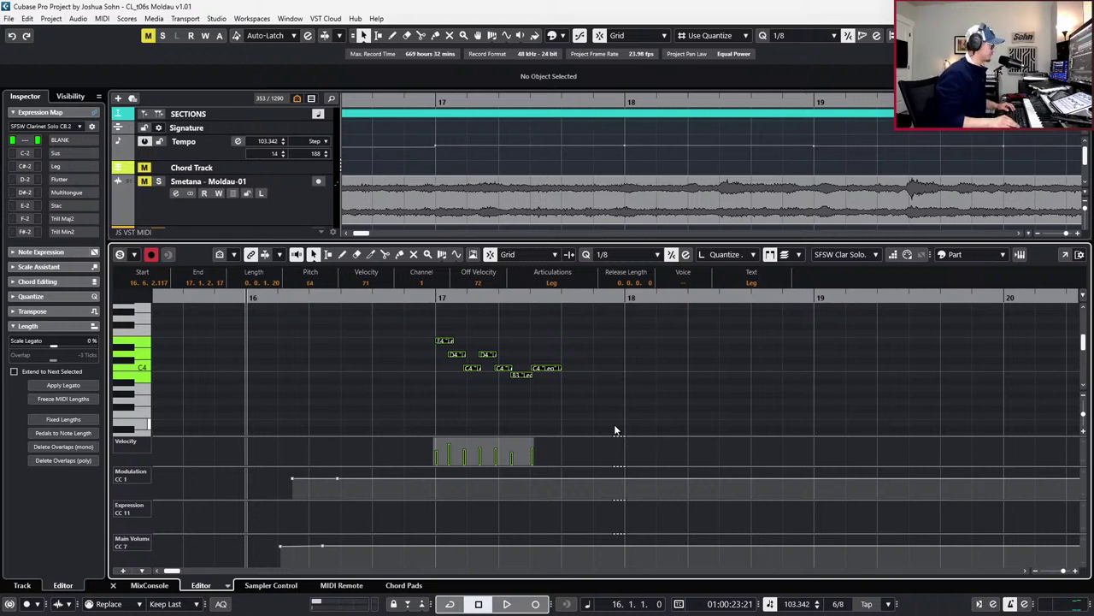
{"action": "key", "text": "KP_Multiply"}
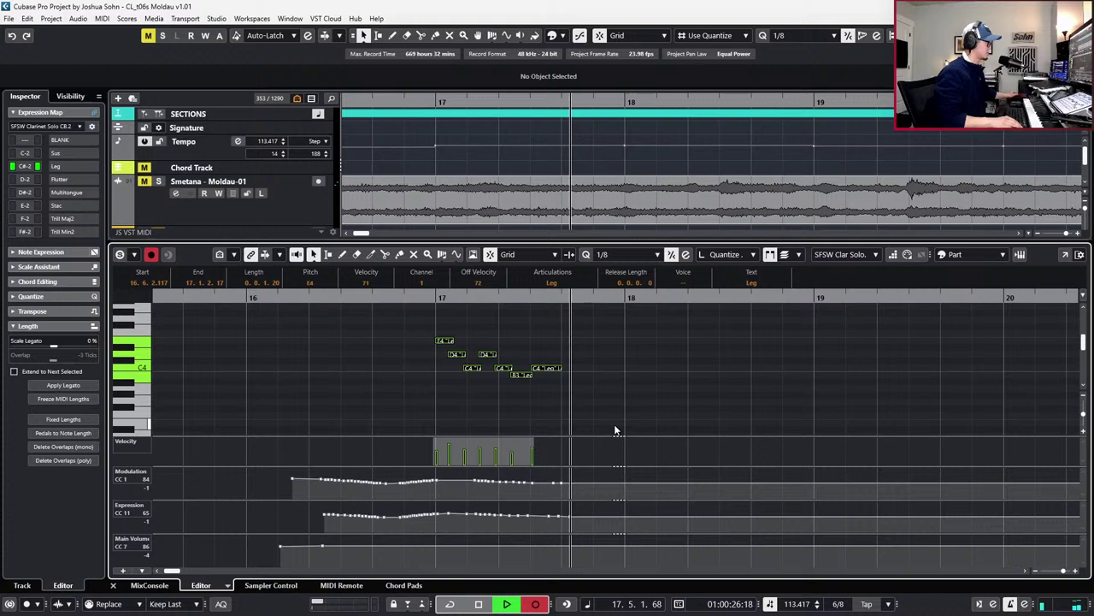
{"action": "key", "text": "space"}
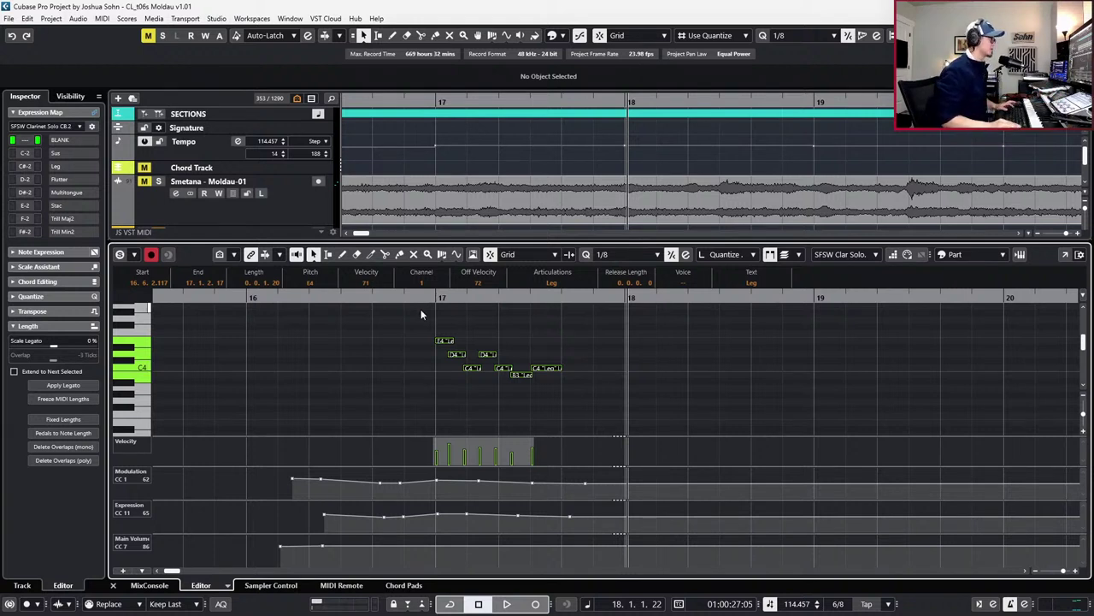
Close the note editor, shift the SFSW Clar Solo KS part one bar earlier and play the project from its start
{"action": "key", "text": "KP_Subtract"}
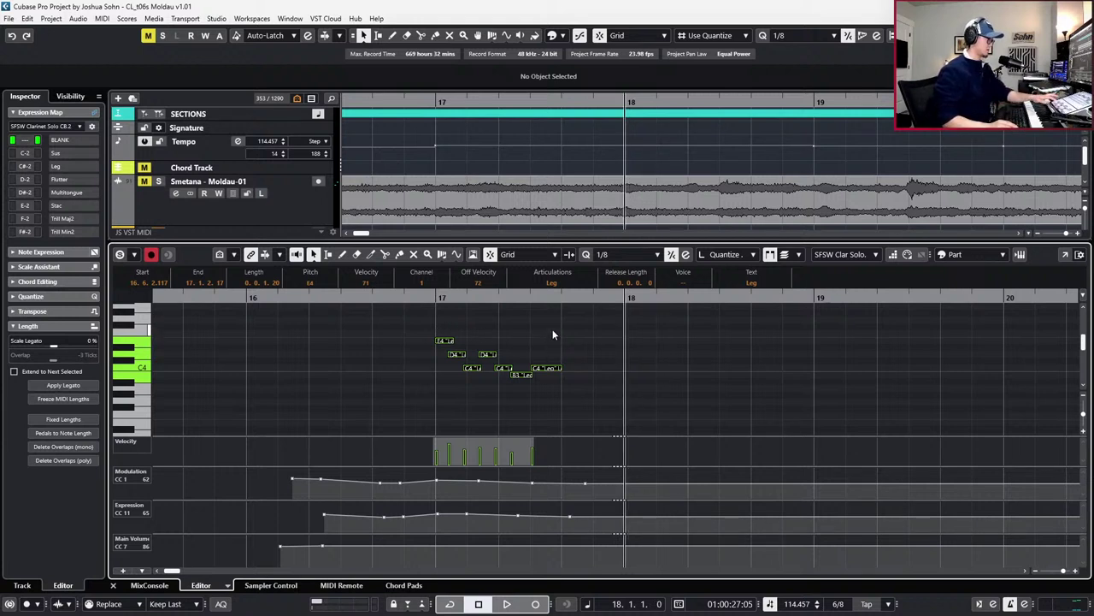
{"action": "left_click_drag", "start_coordinate": [402, 321], "coordinate": [636, 406]}
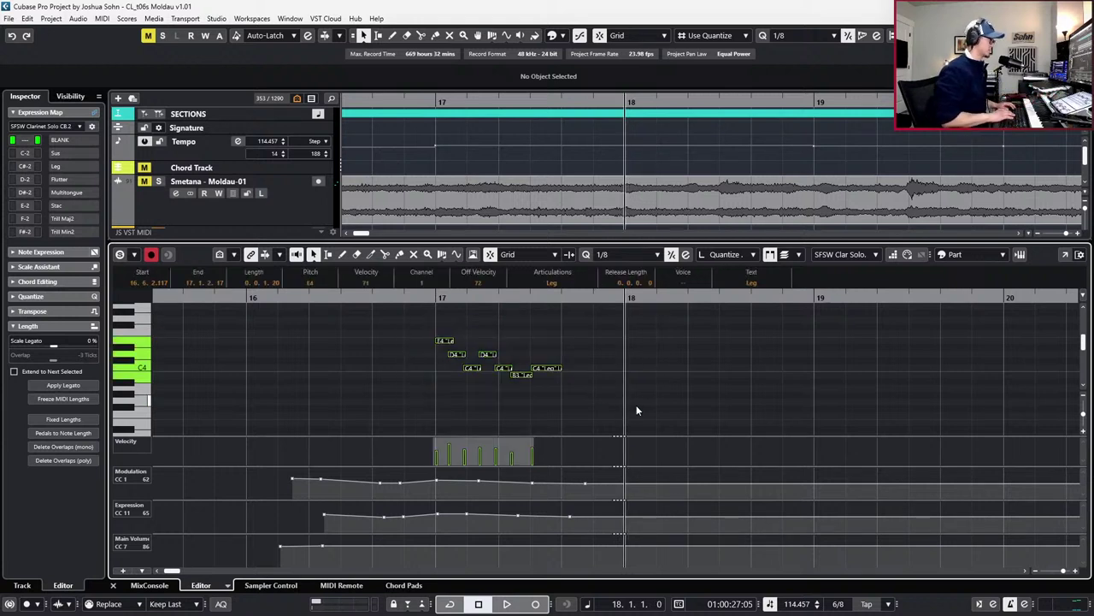
{"action": "key", "text": "ctrl+e"}
{"action": "key", "text": "z"}
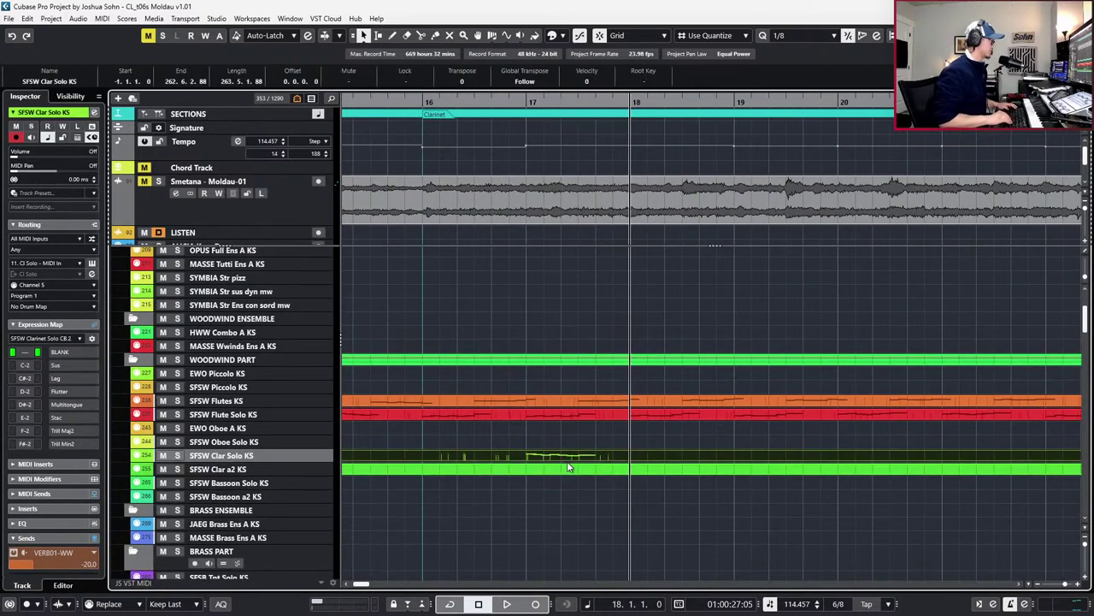
{"action": "key", "text": "ctrl+Left"}
{"action": "key", "text": "Home"}
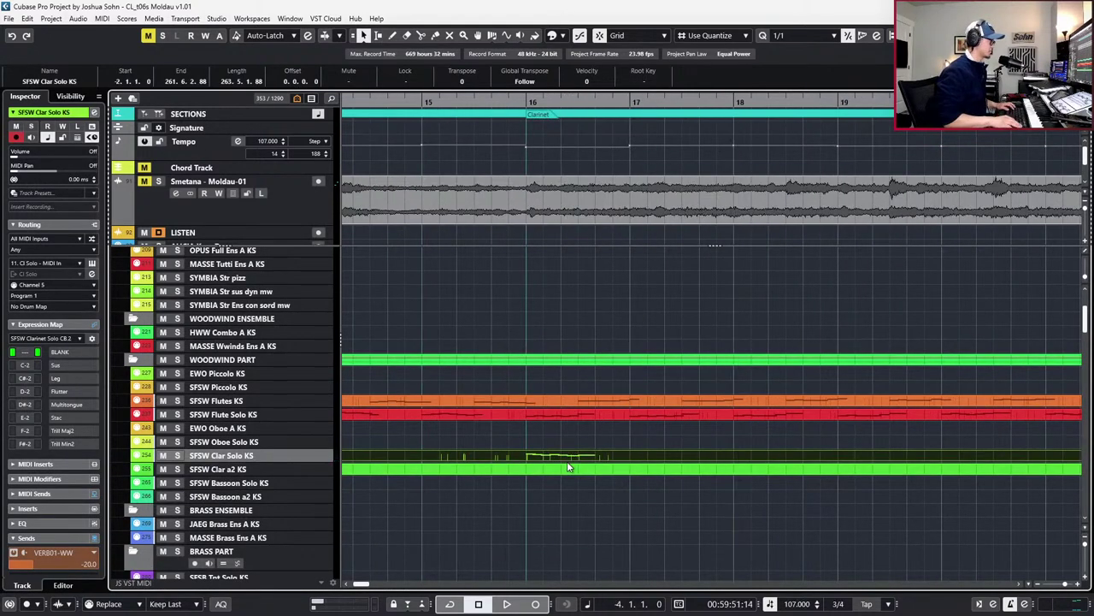
{"action": "key", "text": "space"}
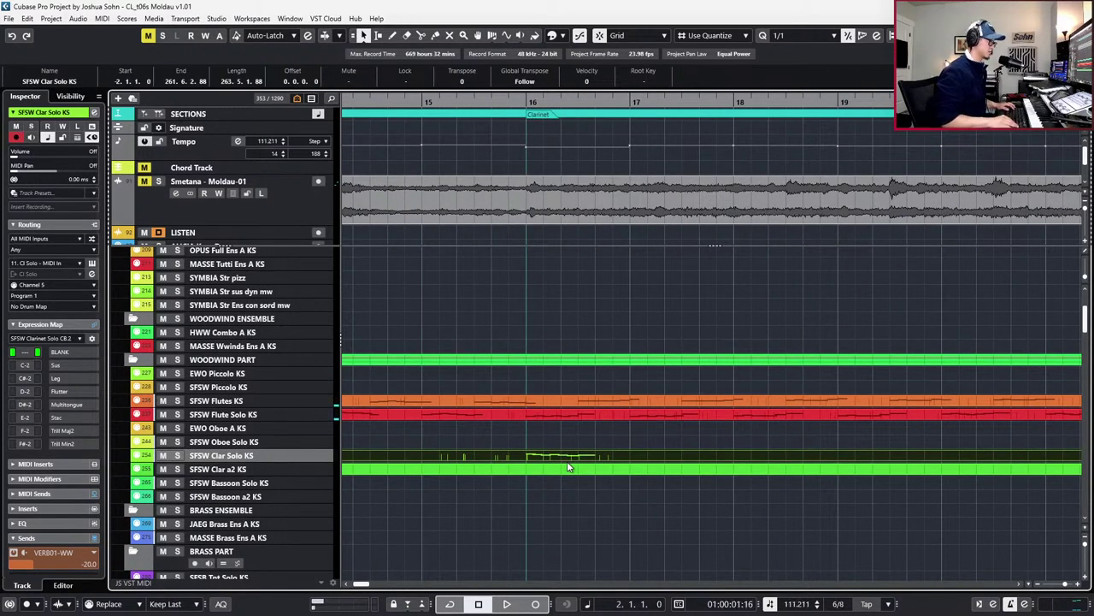
Trim the start of the SFSW Clar Solo KS part to bar -1
{"action": "scroll", "coordinate": [406, 456], "scroll_direction": "down", "scroll_amount": 2}
{"action": "scroll", "coordinate": [422, 457], "scroll_direction": "left", "scroll_amount": 8}
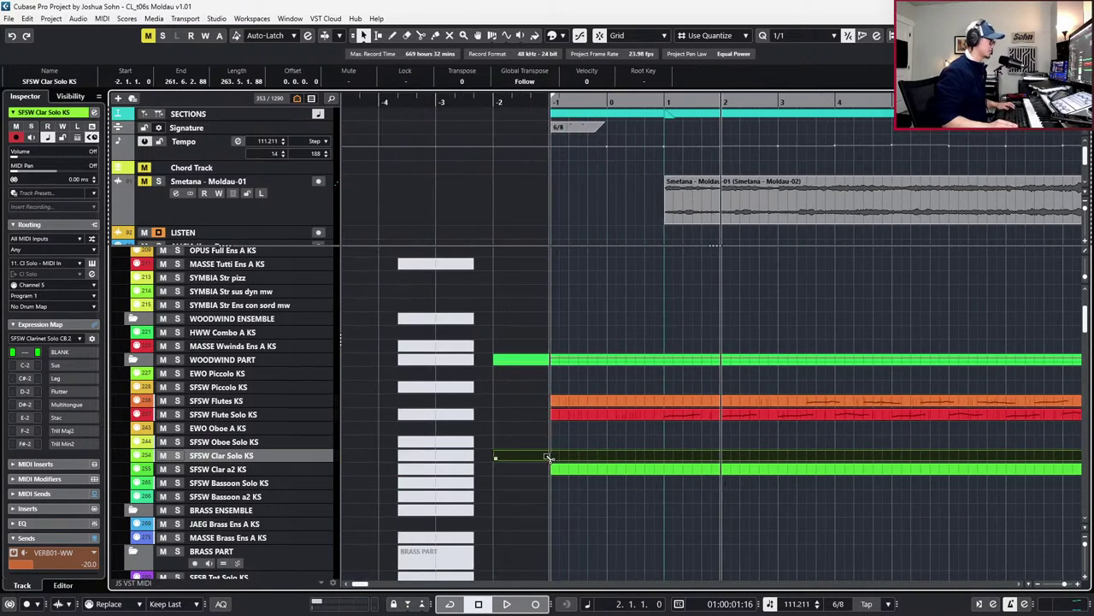
{"action": "scroll", "coordinate": [547, 472], "scroll_direction": "right", "scroll_amount": 3}
{"action": "scroll", "coordinate": [561, 469], "scroll_direction": "right", "scroll_amount": 10}
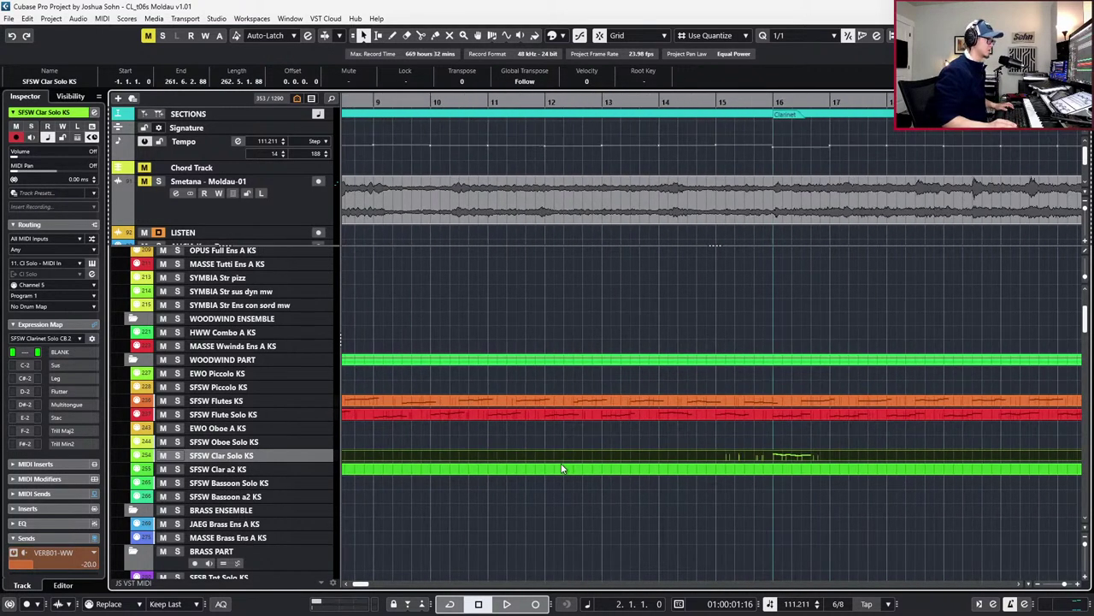
Audition the clarinet entry in the project around bar 16
{"action": "left_click", "coordinate": [761, 102]}
{"action": "key", "text": "KP_Subtract"}
{"action": "scroll", "coordinate": [804, 300], "scroll_direction": "right", "scroll_amount": 1}
{"action": "key", "text": "space"}
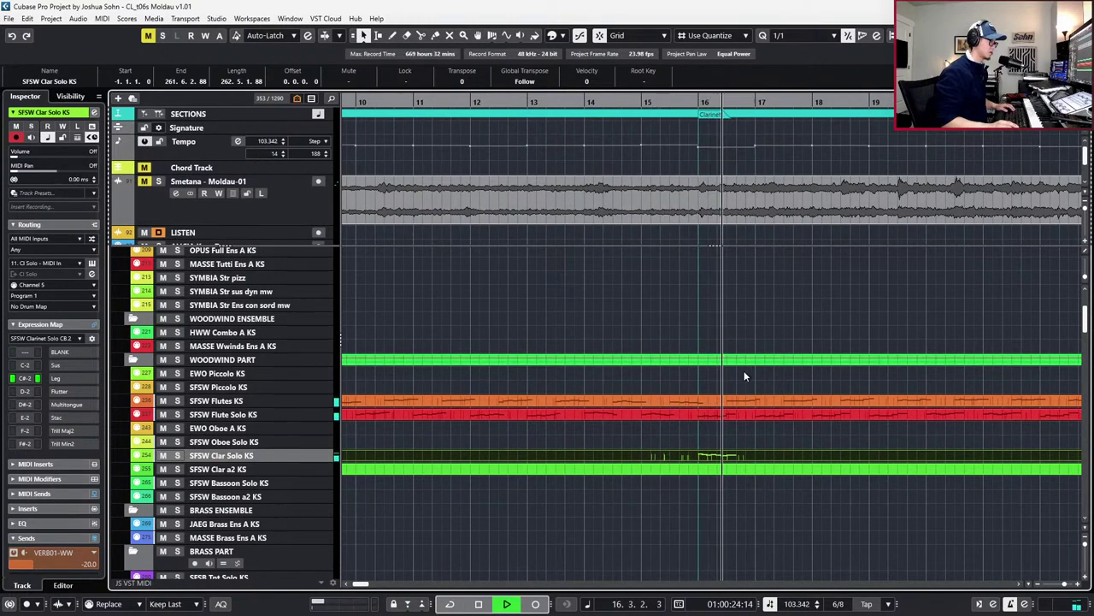
{"action": "key", "text": "space"}
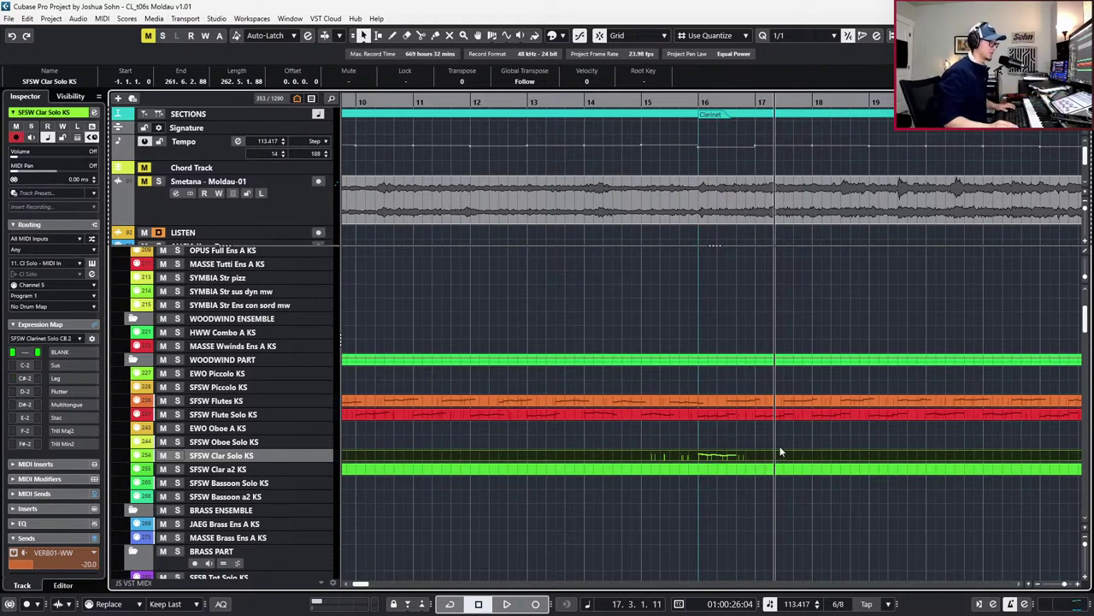
Open the SFSW Clar Solo KS part in the note editor and copy the bar 16 phrase to bar 17
{"action": "double_click", "coordinate": [775, 459]}
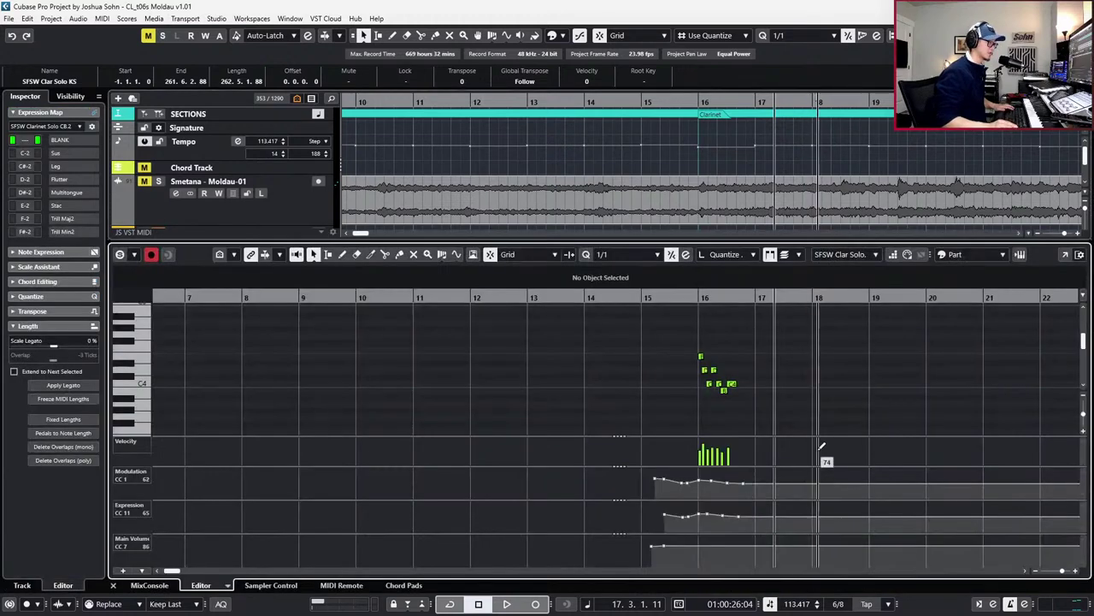
{"action": "scroll", "coordinate": [818, 446], "scroll_direction": "up", "scroll_amount": 2}
{"action": "scroll", "coordinate": [613, 335], "scroll_direction": "right", "scroll_amount": 2}
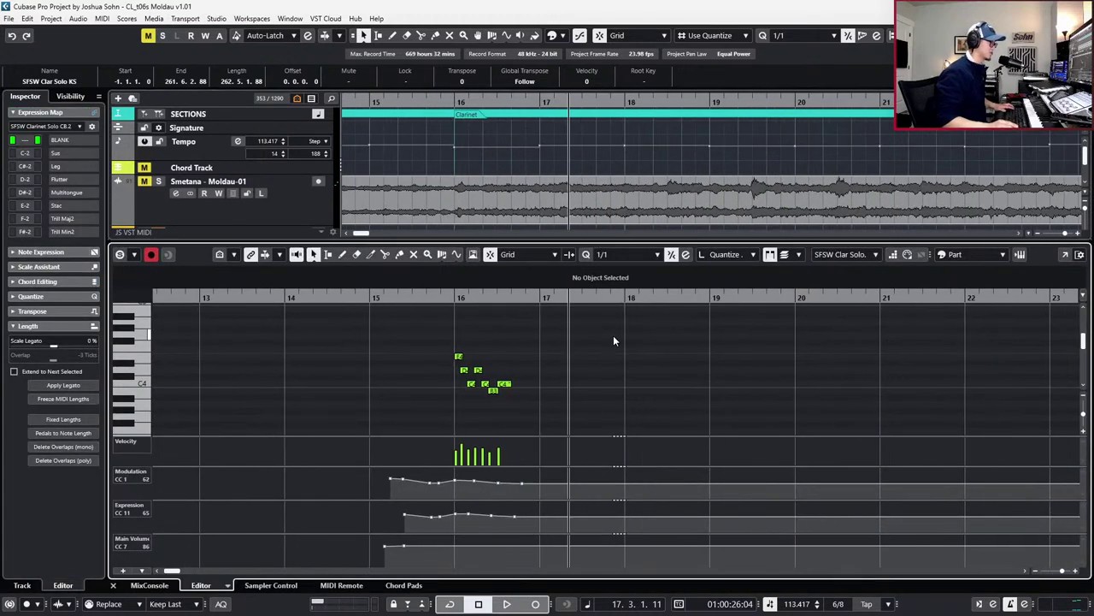
{"action": "left_click_drag", "start_coordinate": [521, 323], "coordinate": [451, 395]}
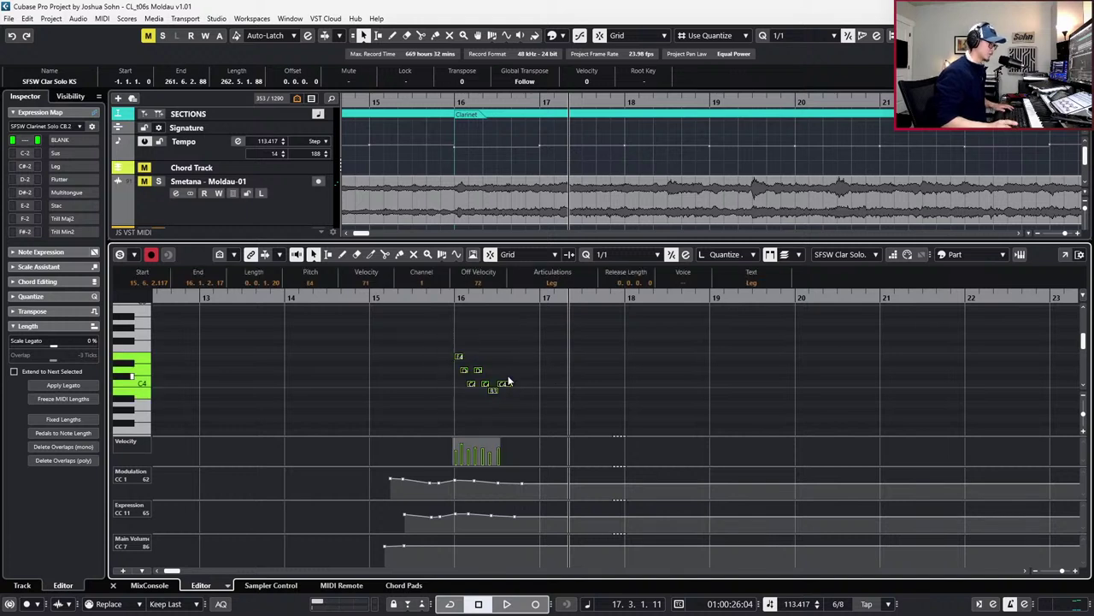
{"action": "key", "text": "KP_Add"}
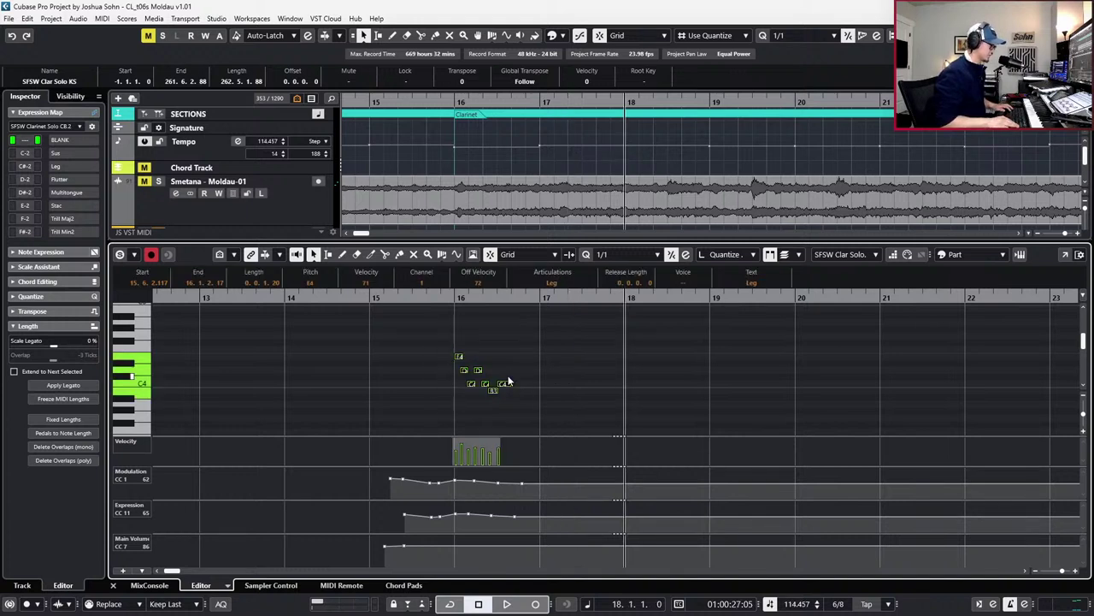
{"action": "key", "text": "ctrl+Left"}
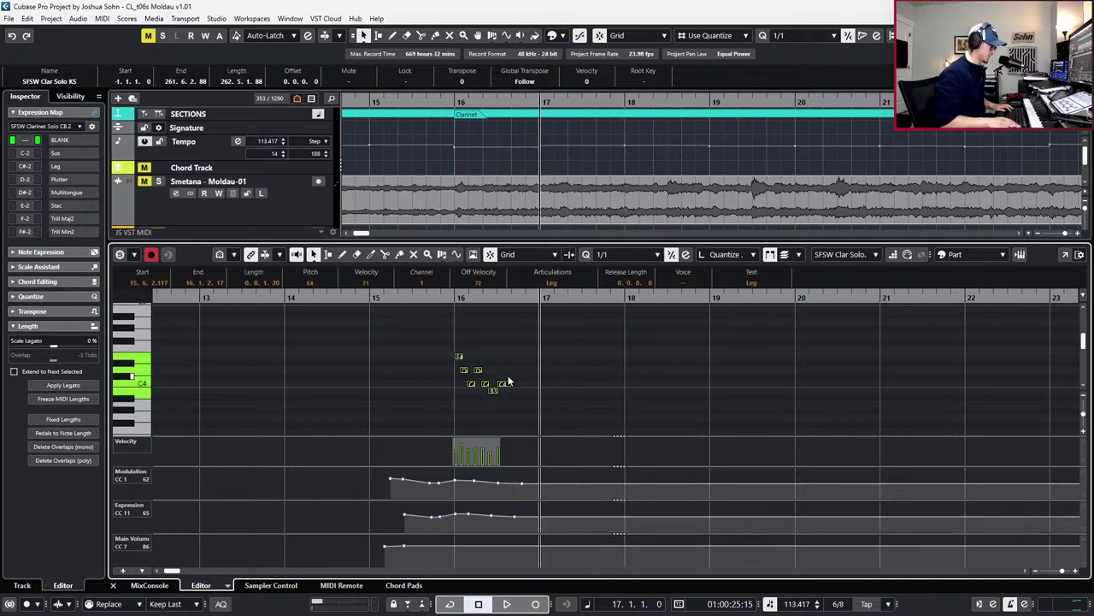
{"action": "key", "text": "ctrl+v"}
{"action": "scroll", "coordinate": [509, 381], "scroll_direction": "up", "scroll_amount": 1}
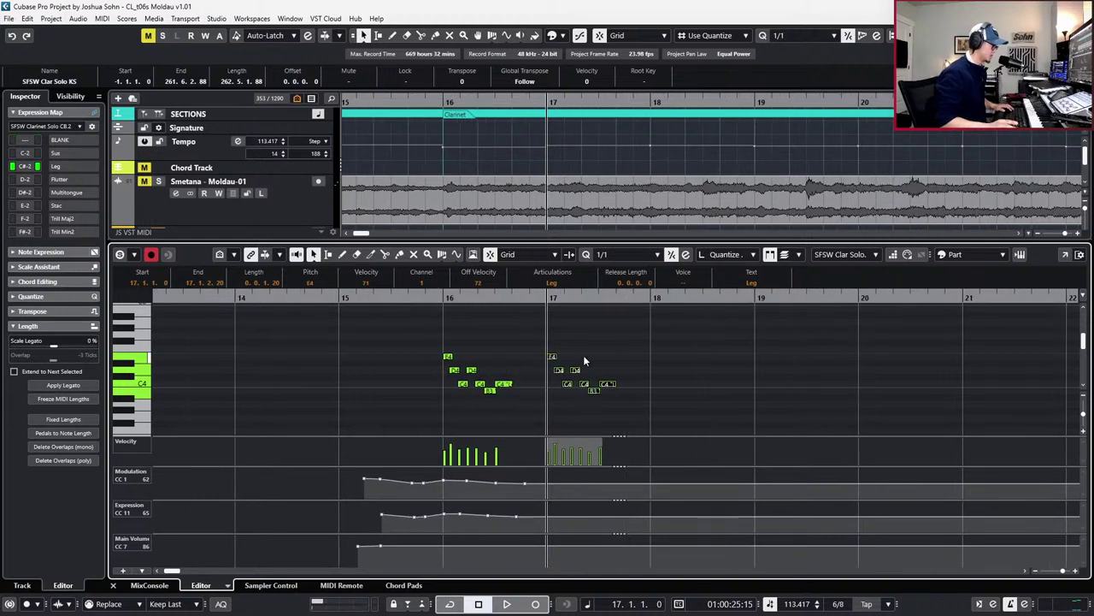
Audition the clarinet phrase copied to bar 17
{"action": "key", "text": "ctrl+Left"}
{"action": "key", "text": "space"}
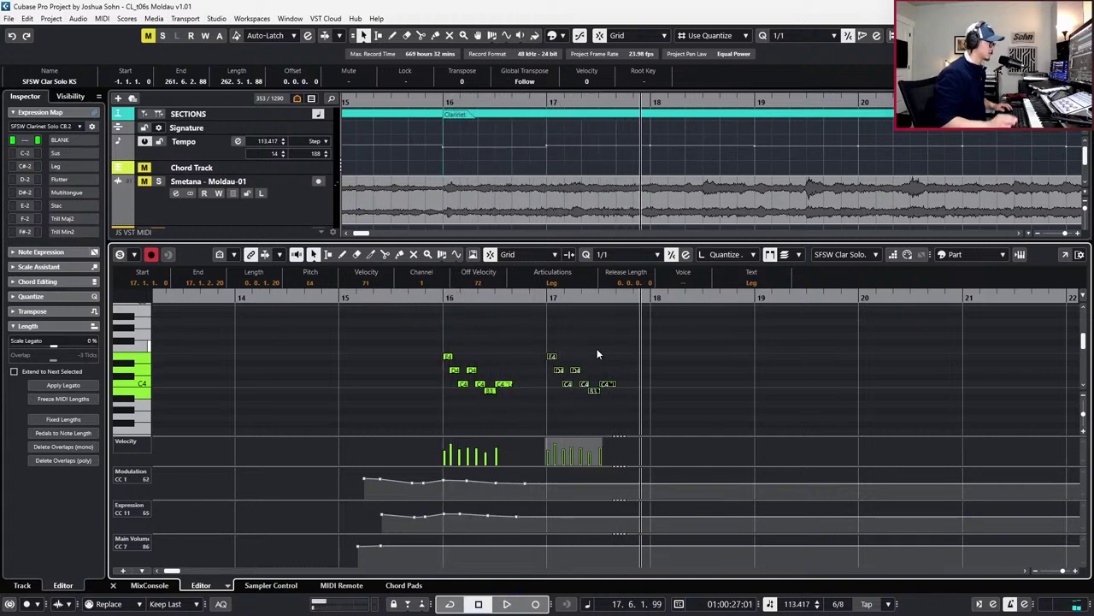
{"action": "scroll", "coordinate": [597, 348], "scroll_direction": "down", "scroll_amount": 4}
{"action": "scroll", "coordinate": [567, 366], "scroll_direction": "up", "scroll_amount": 4}
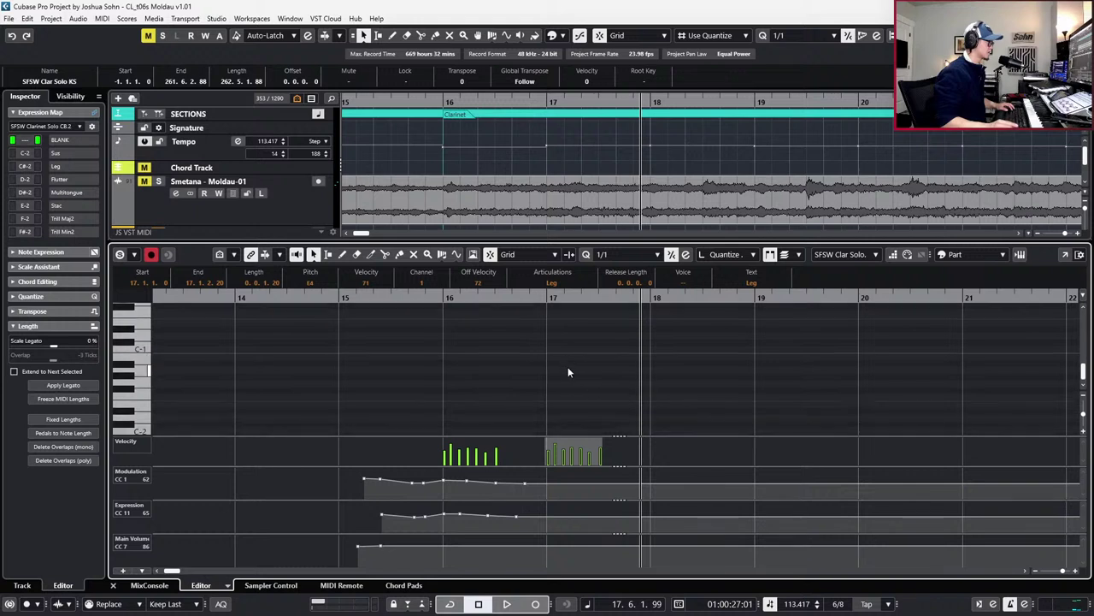
Copy bar 16's modulation (CC 1) and expression (CC 11) curves to bar 17 and audition that bar
{"action": "key", "text": "2"}
{"action": "left_click", "coordinate": [449, 483]}
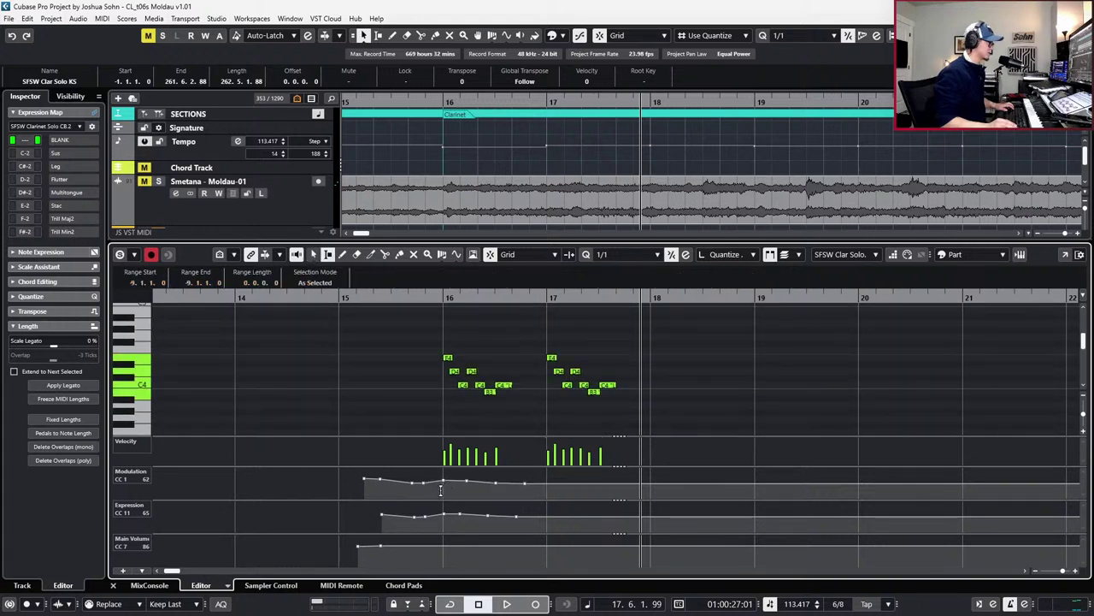
{"action": "left_click_drag", "start_coordinate": [441, 490], "coordinate": [529, 496]}
{"action": "left_click", "coordinate": [497, 519]}
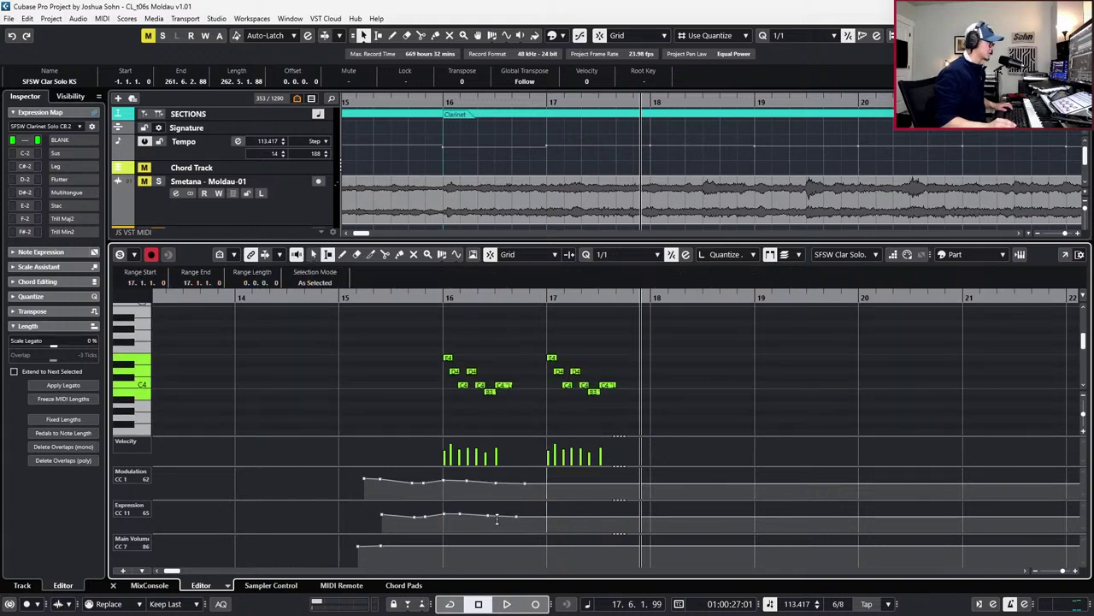
{"action": "left_click_drag", "start_coordinate": [444, 478], "coordinate": [534, 518]}
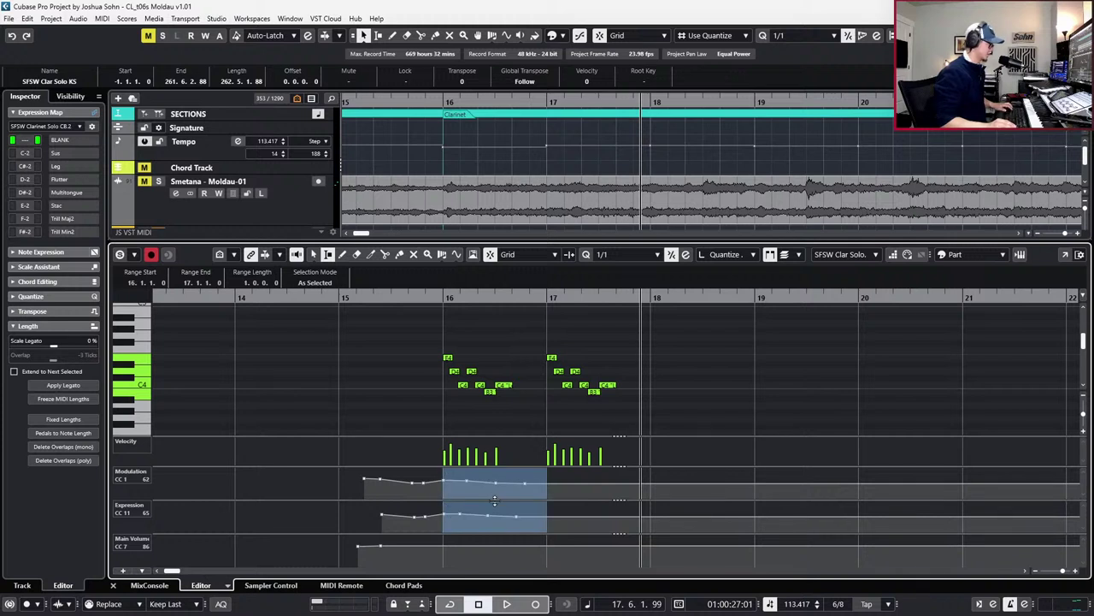
{"action": "key", "text": "space"}
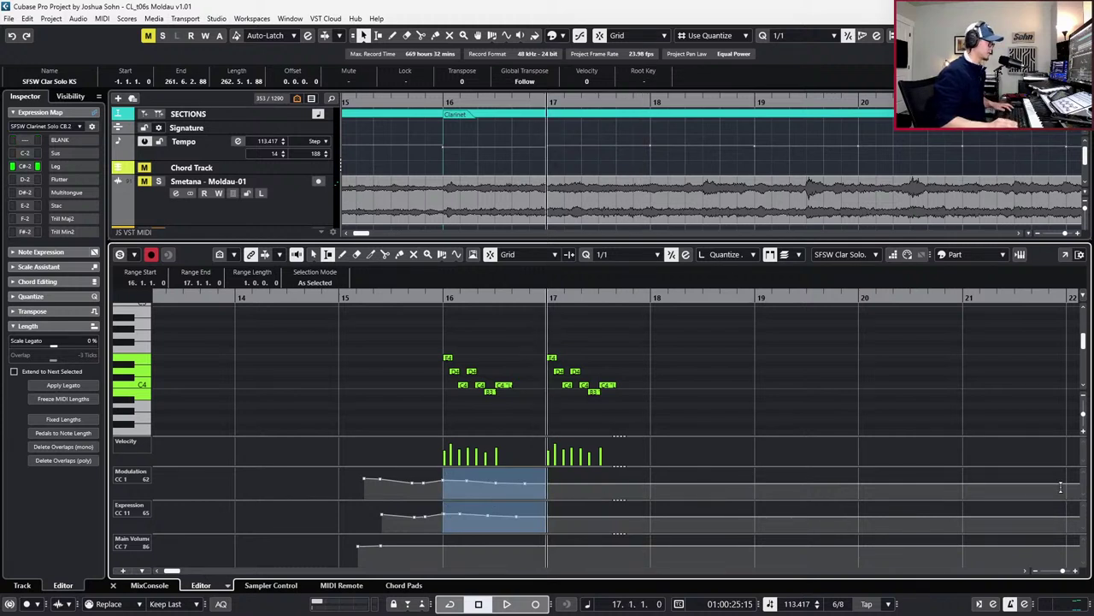
{"action": "key", "text": "ctrl+v"}
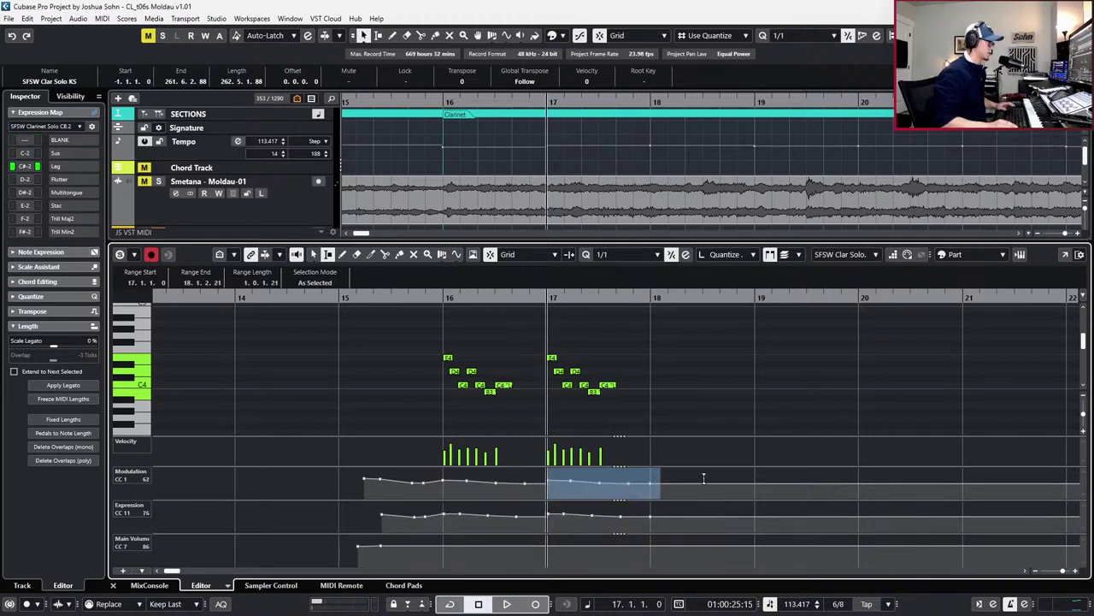
{"action": "key", "text": "space"}
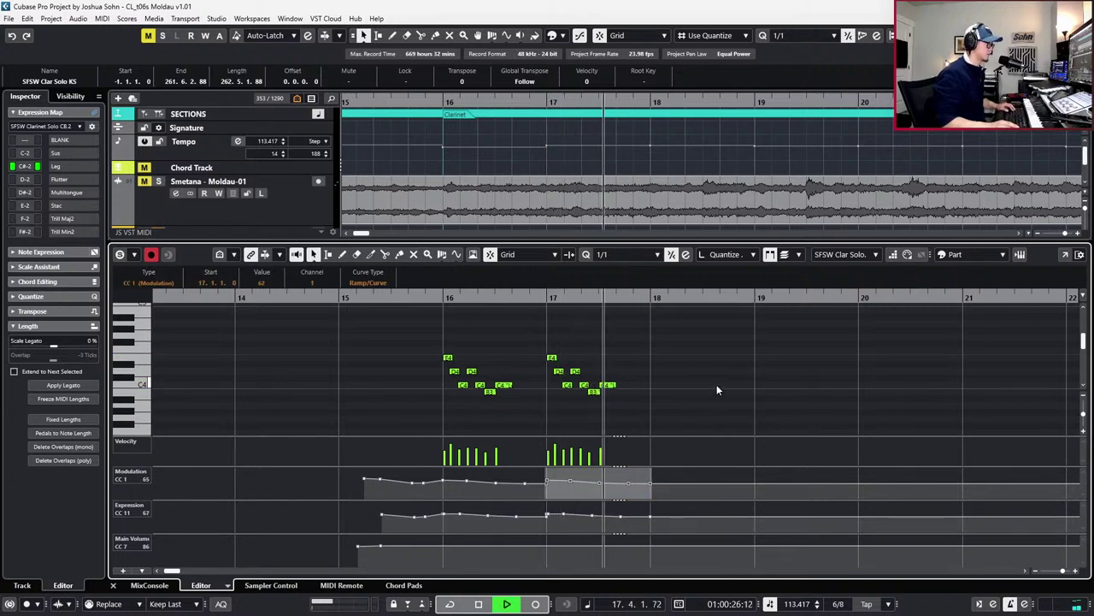
{"action": "key", "text": "space"}
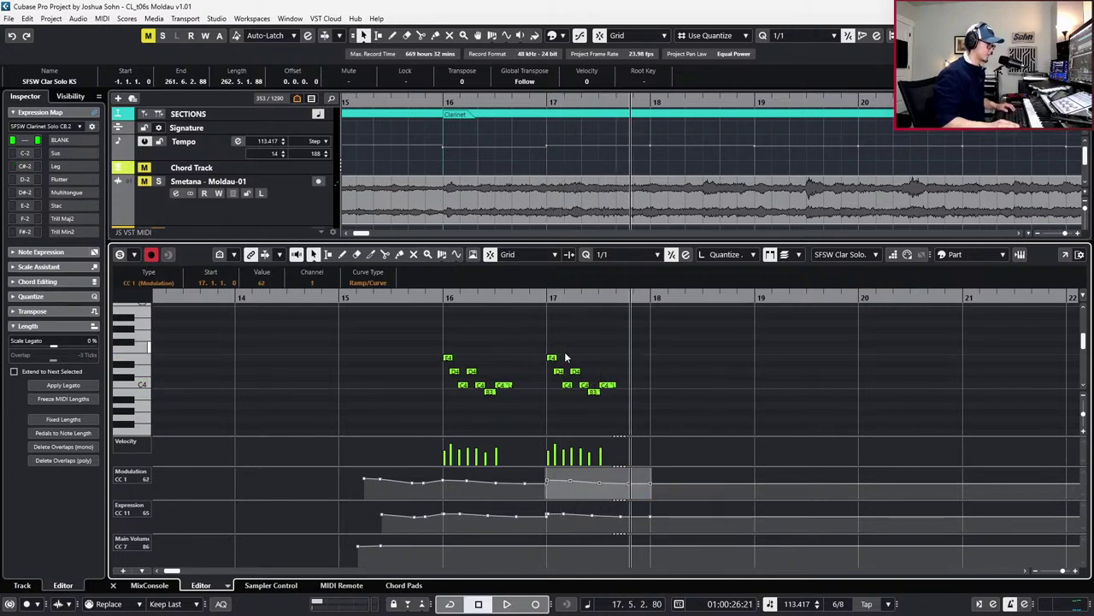
Select the notes and CC 1 and CC 11 data in bars 16 and 17 as a range and duplicate them at bar 18
{"action": "key", "text": "KP_Subtract"}
{"action": "key", "text": "KP_Subtract"}
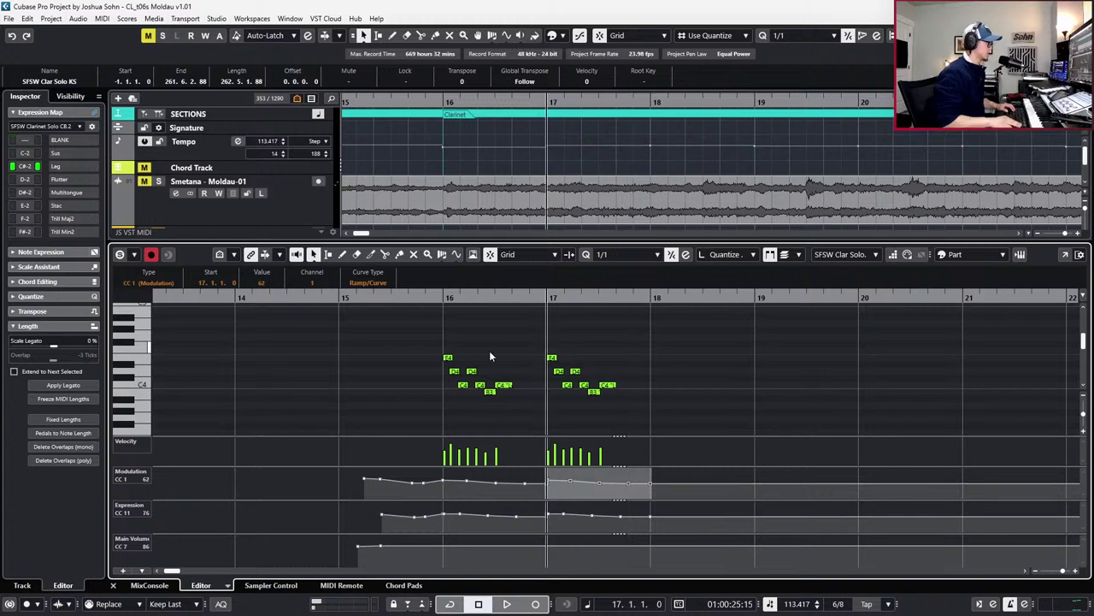
{"action": "right_click", "coordinate": [540, 428]}
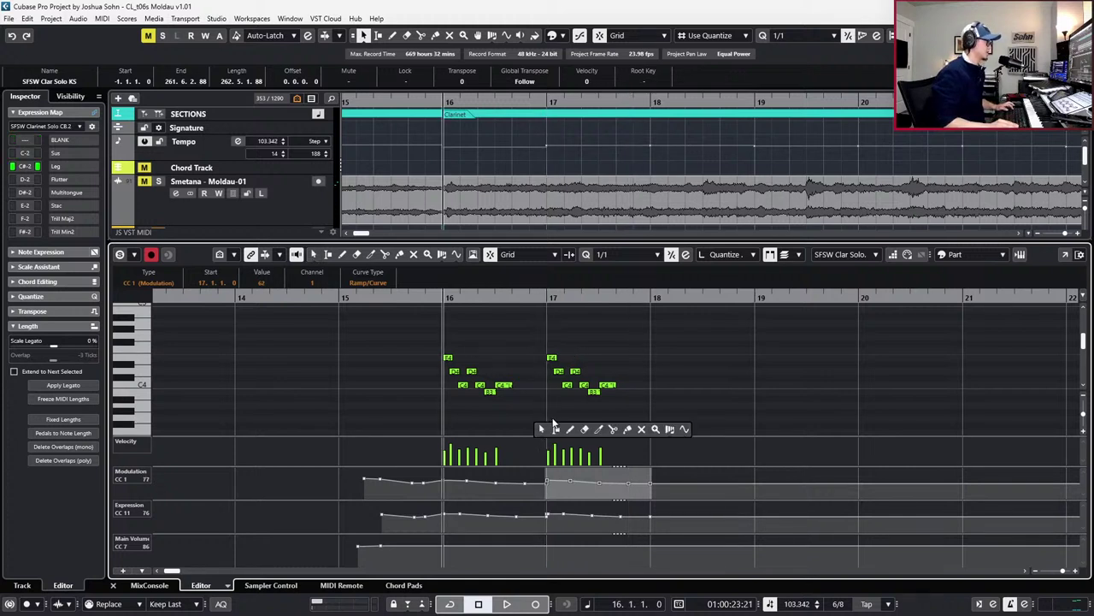
{"action": "left_click", "coordinate": [556, 426]}
{"action": "left_click_drag", "start_coordinate": [444, 490], "coordinate": [606, 525]}
{"action": "left_click", "coordinate": [654, 526], "text": "shift"}
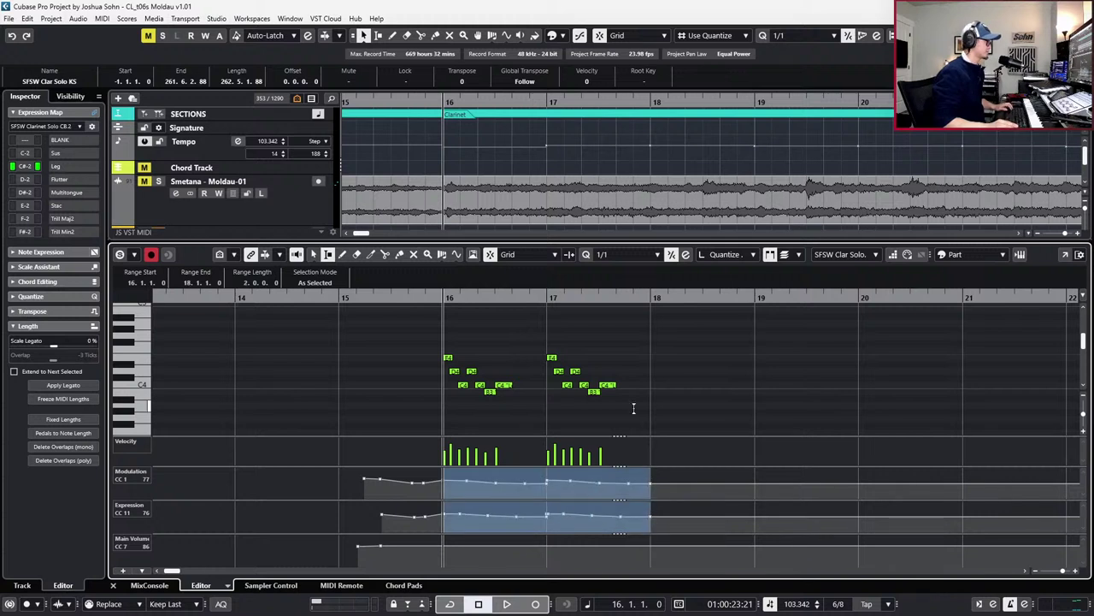
{"action": "left_click", "coordinate": [626, 353], "text": "ctrl"}
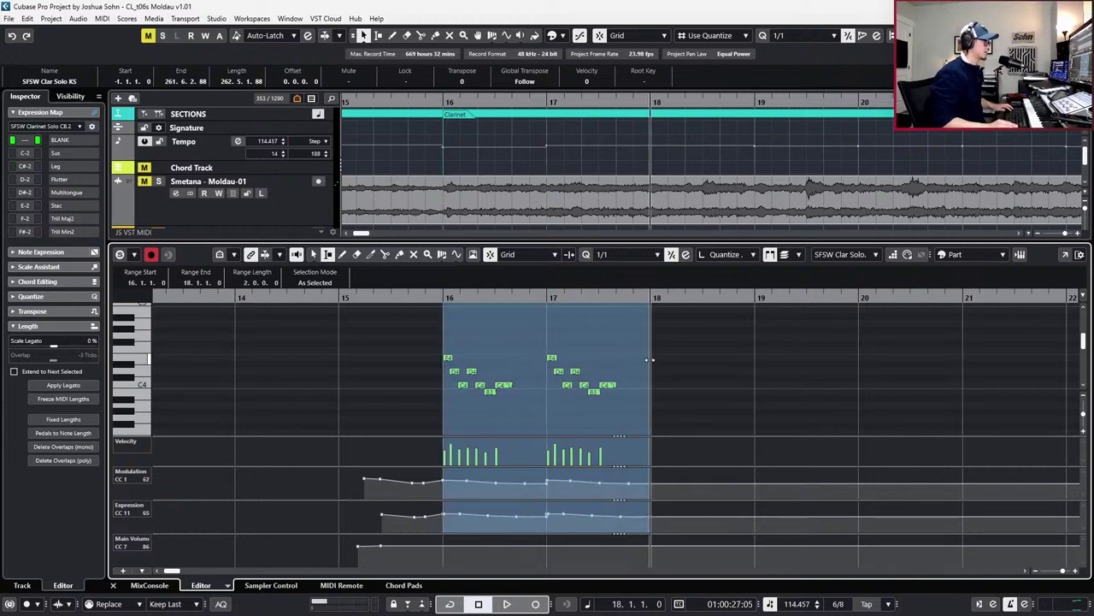
{"action": "left_click", "coordinate": [652, 361]}
{"action": "key", "text": "g"}
{"action": "key", "text": "ctrl+d"}
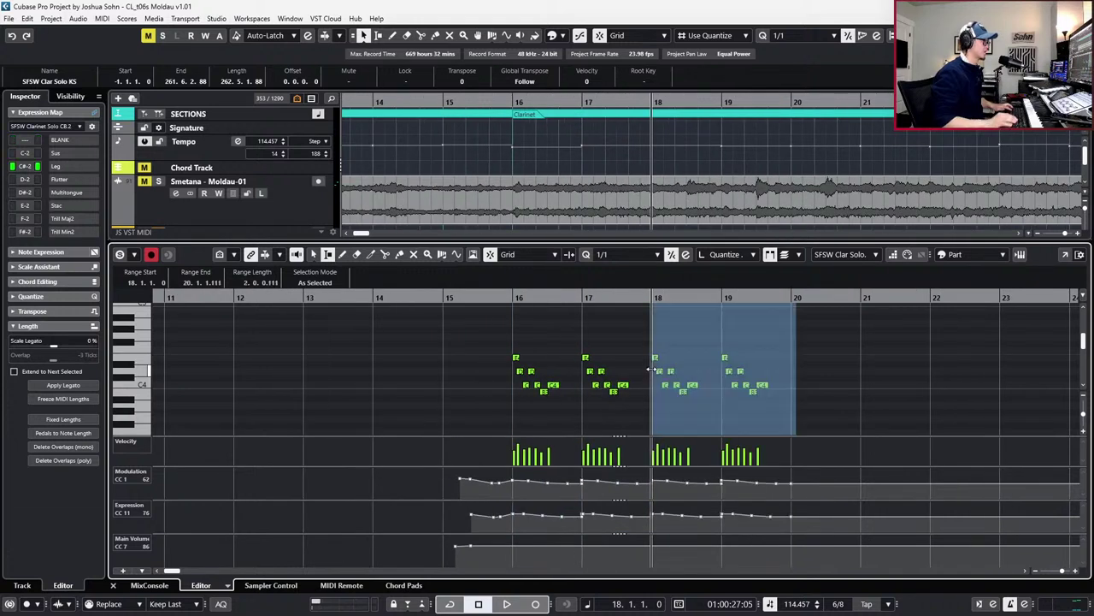
Repeat the two-bar clarinet passage with its controller data at bars 20, 22, 24 and 26
{"action": "key", "text": "KP_Add"}
{"action": "key", "text": "KP_Subtract"}
{"action": "key", "text": "KP_Subtract"}
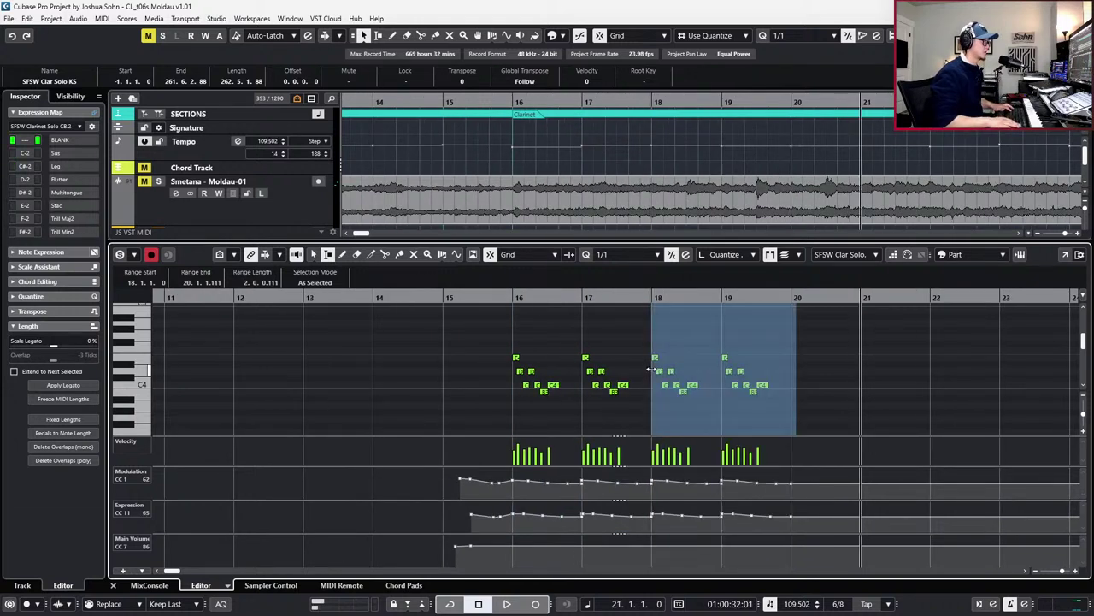
{"action": "key", "text": "ctrl+d"}
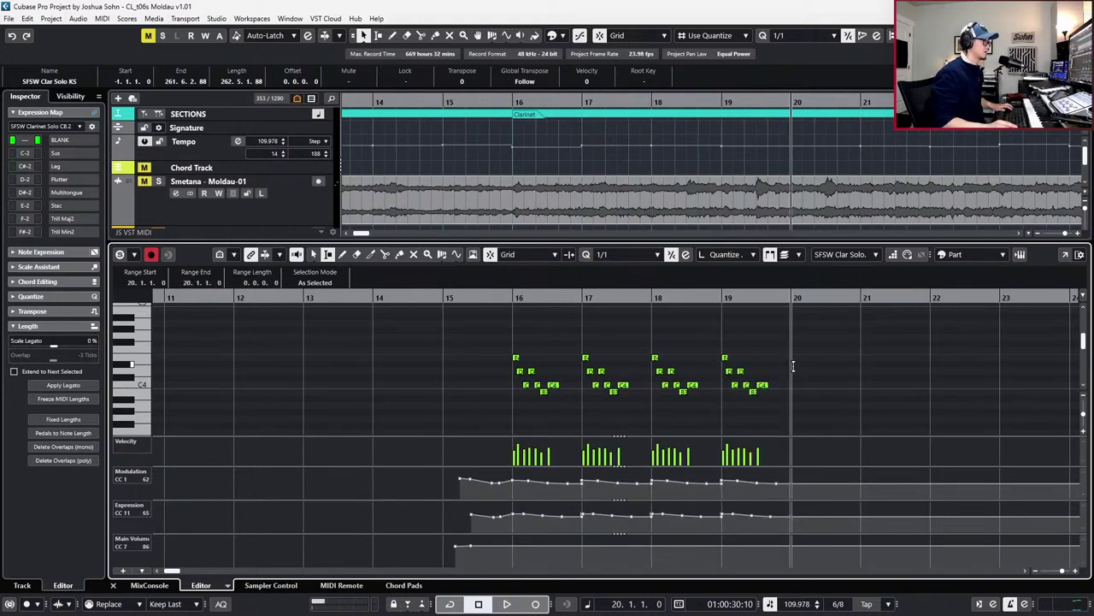
{"action": "key", "text": "ctrl+d"}
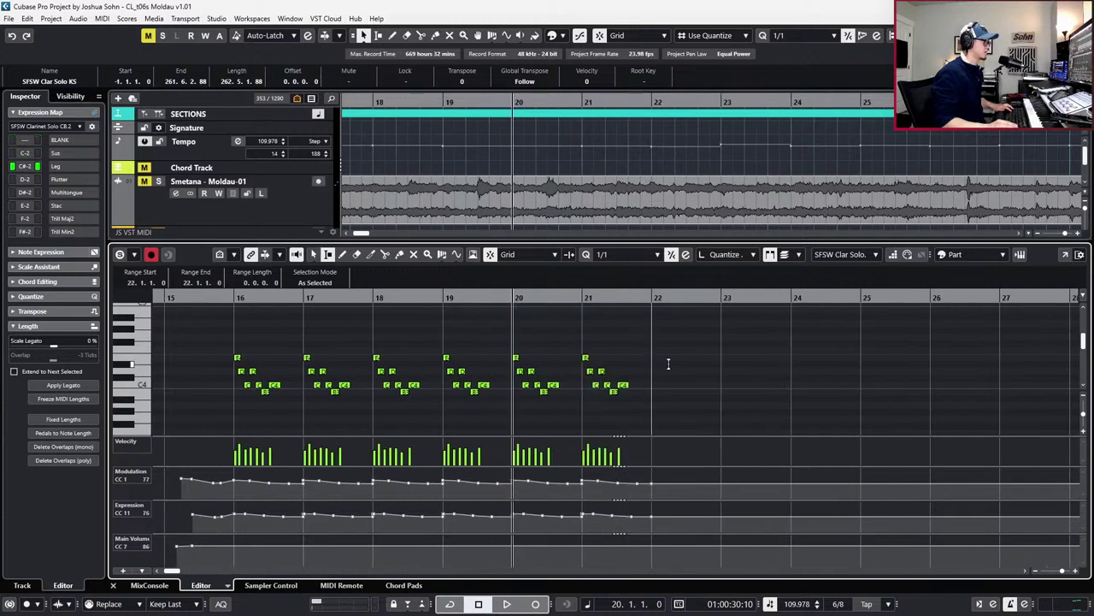
{"action": "key", "text": "ctrl+d"}
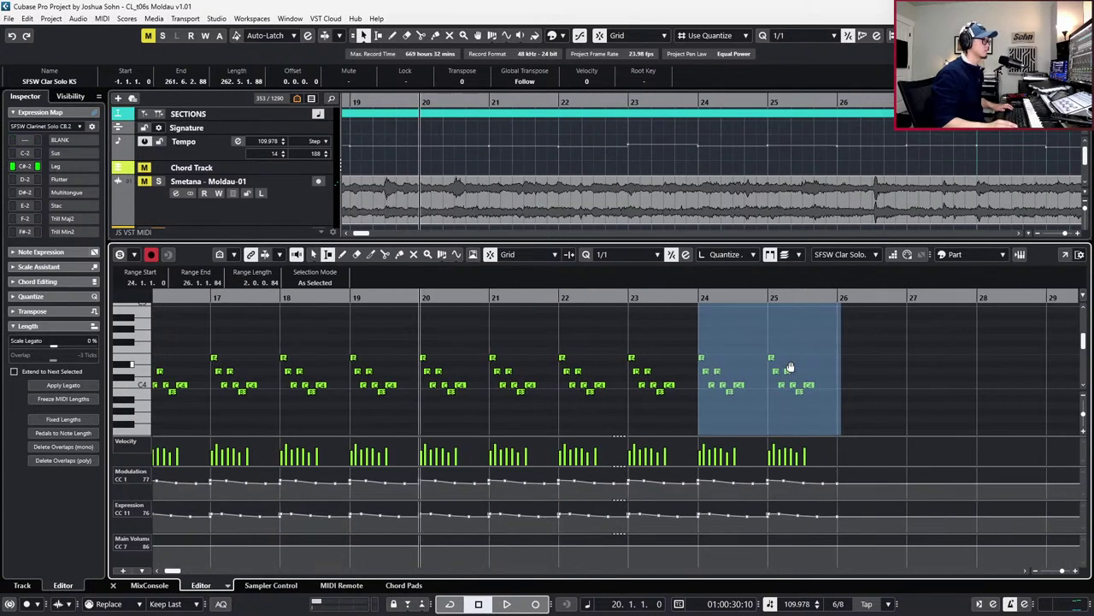
{"action": "key", "text": "ctrl+d"}
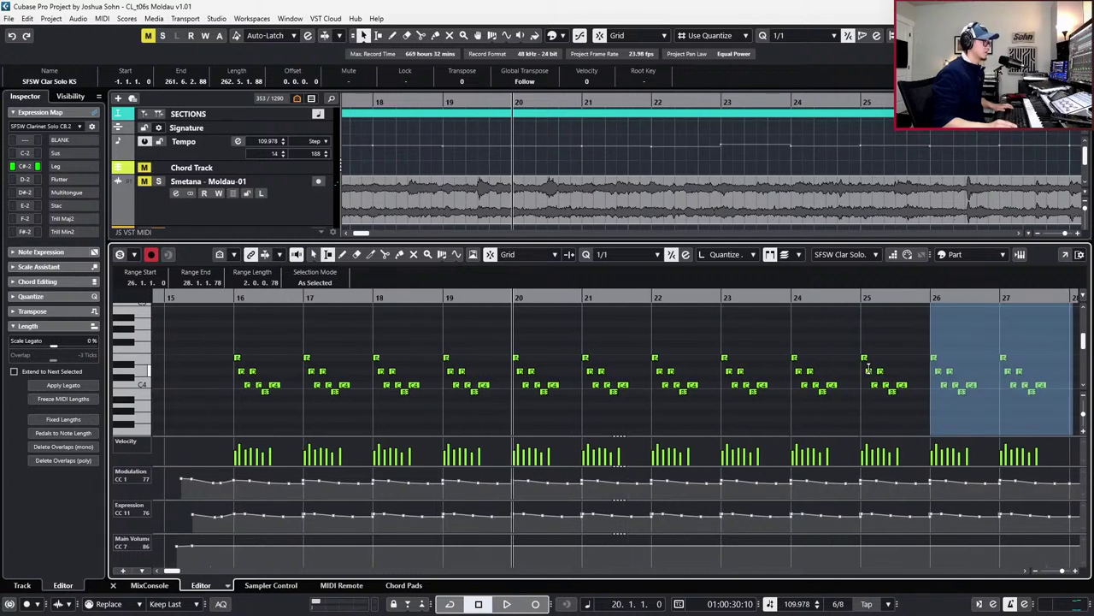
Move the cursor to bar 18 and lower the bar's first clarinet note to D4
{"action": "key", "text": "KP_Subtract"}
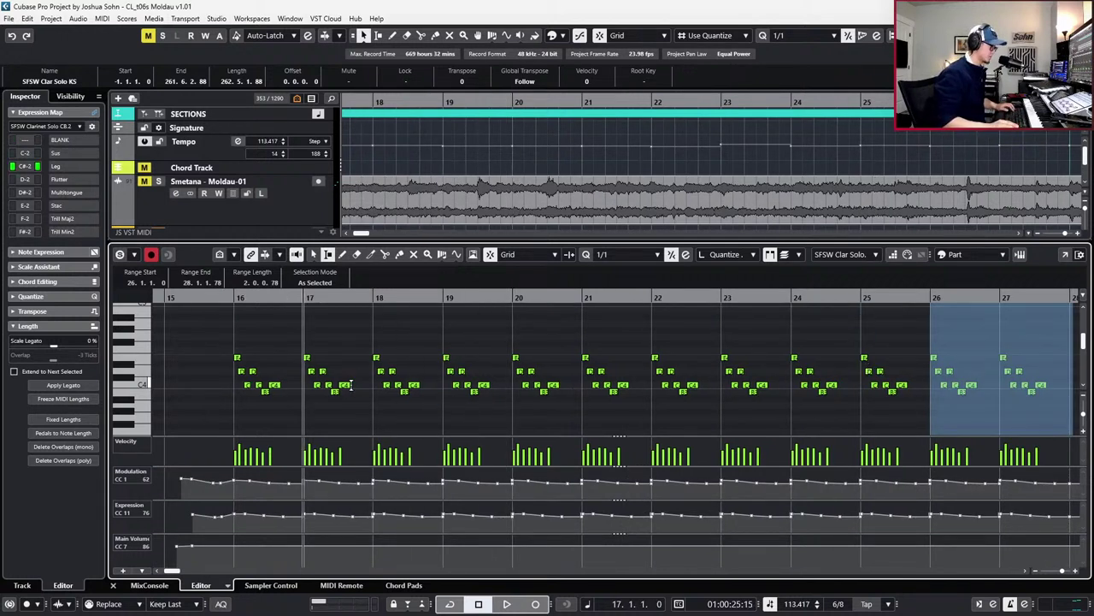
{"action": "key", "text": "h"}
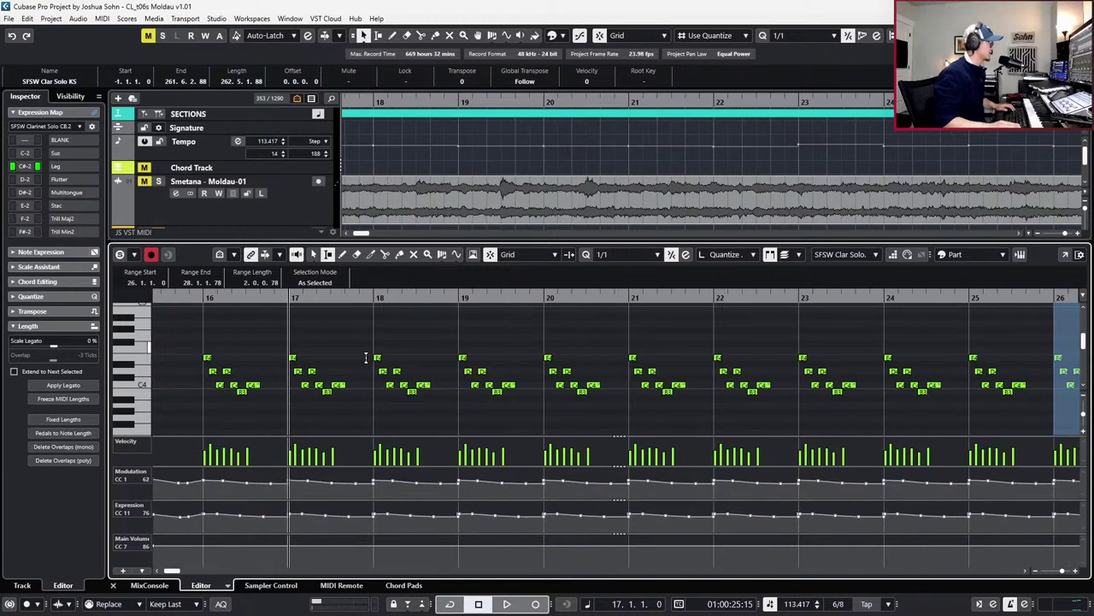
{"action": "key", "text": "1"}
{"action": "key", "text": "KP_Add"}
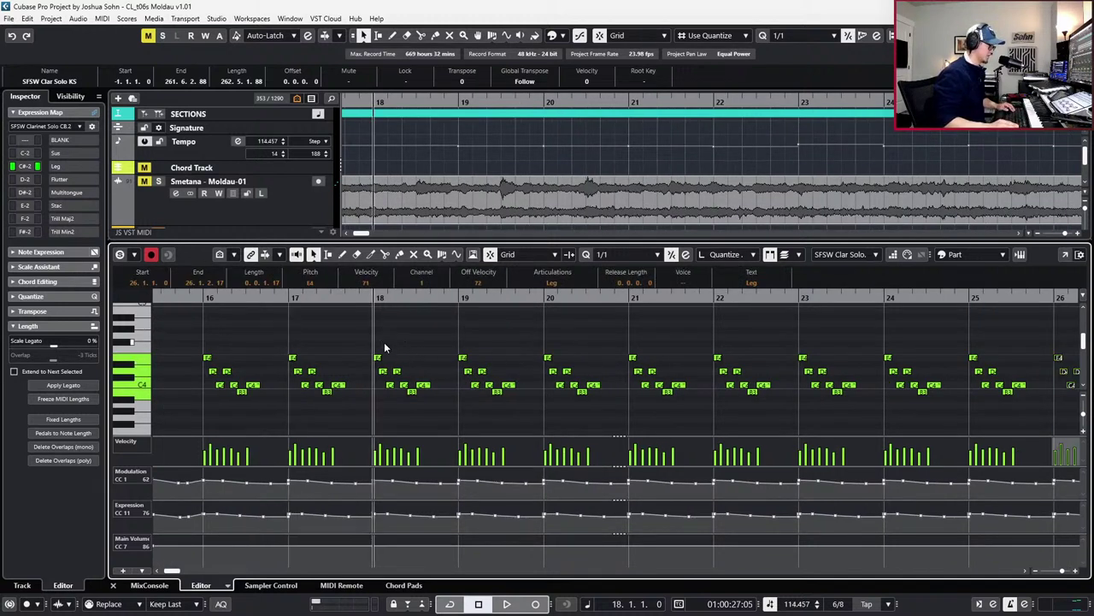
{"action": "left_click_drag", "start_coordinate": [384, 341], "coordinate": [378, 360]}
Set the quantize grid to 1/16 and lower the second clarinet note of bar 18 to C#4
{"action": "left_click", "coordinate": [384, 372]}
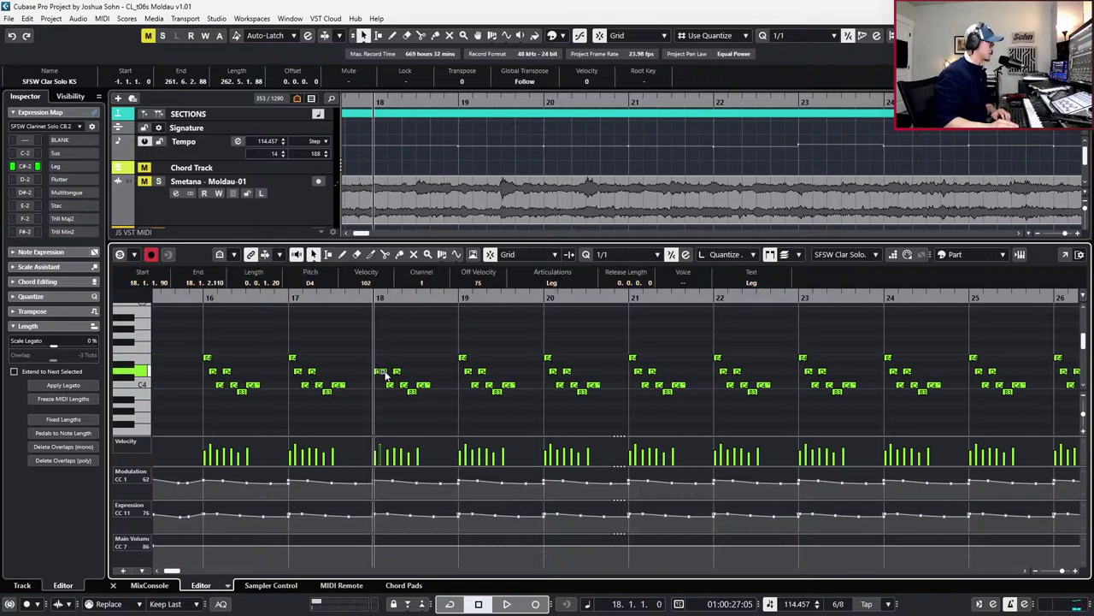
{"action": "key", "text": "h"}
{"action": "key", "text": "8"}
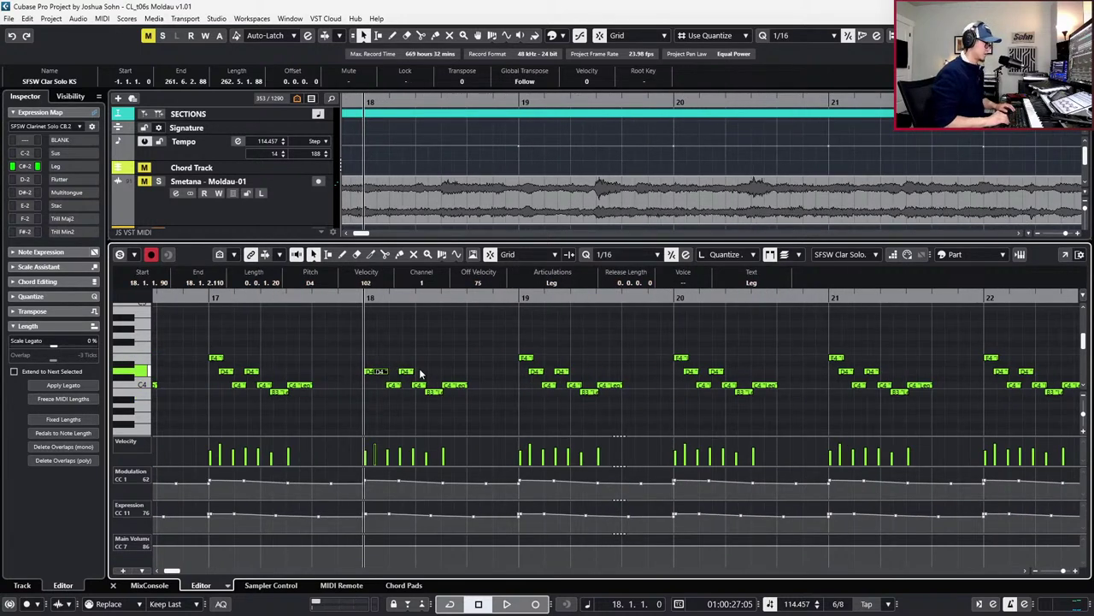
{"action": "key", "text": "Down"}
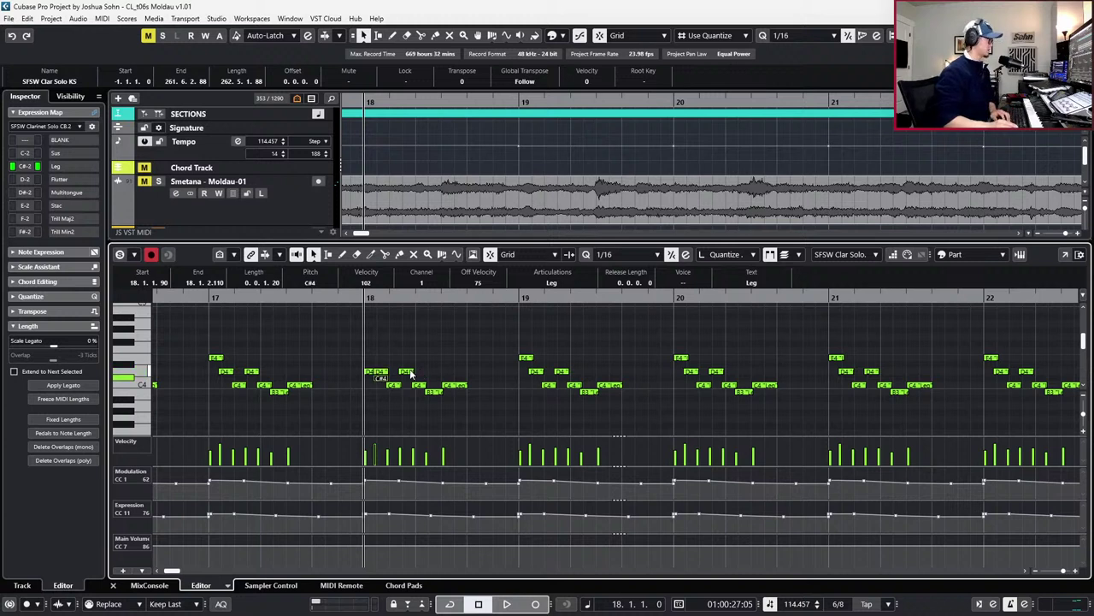
{"action": "key", "text": "Down"}
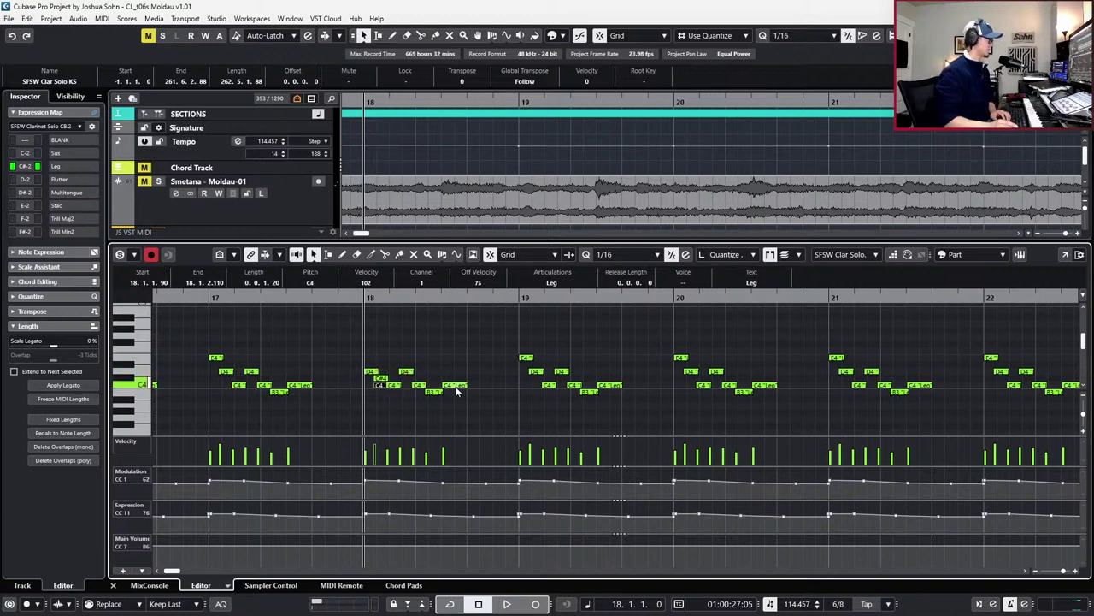
{"action": "key", "text": "Down"}
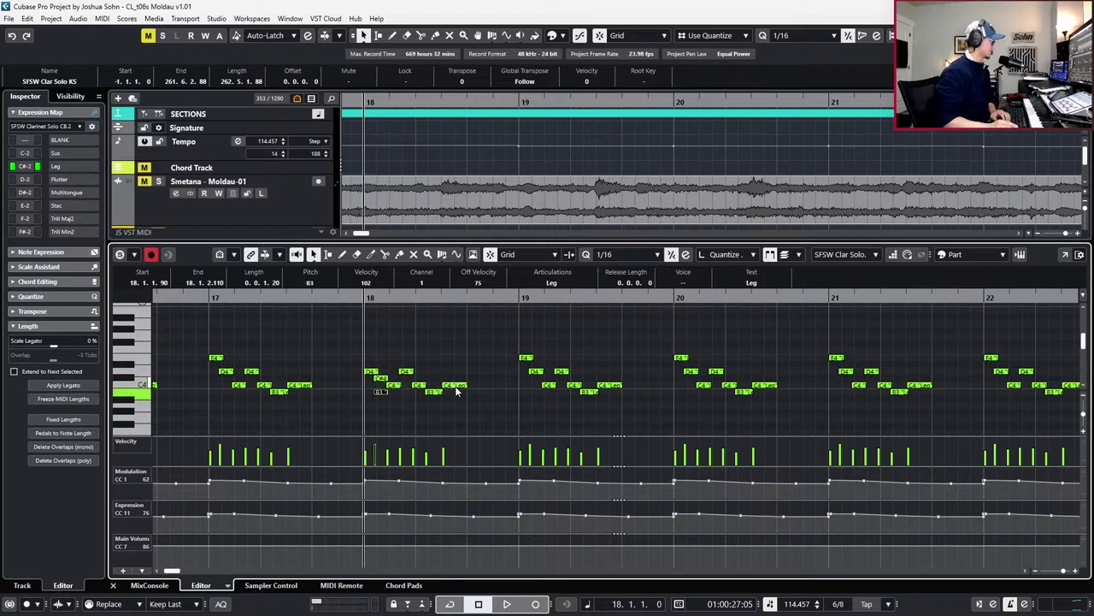
{"action": "key", "text": "Up"}
{"action": "key", "text": "Up"}
{"action": "left_click", "coordinate": [454, 367]}
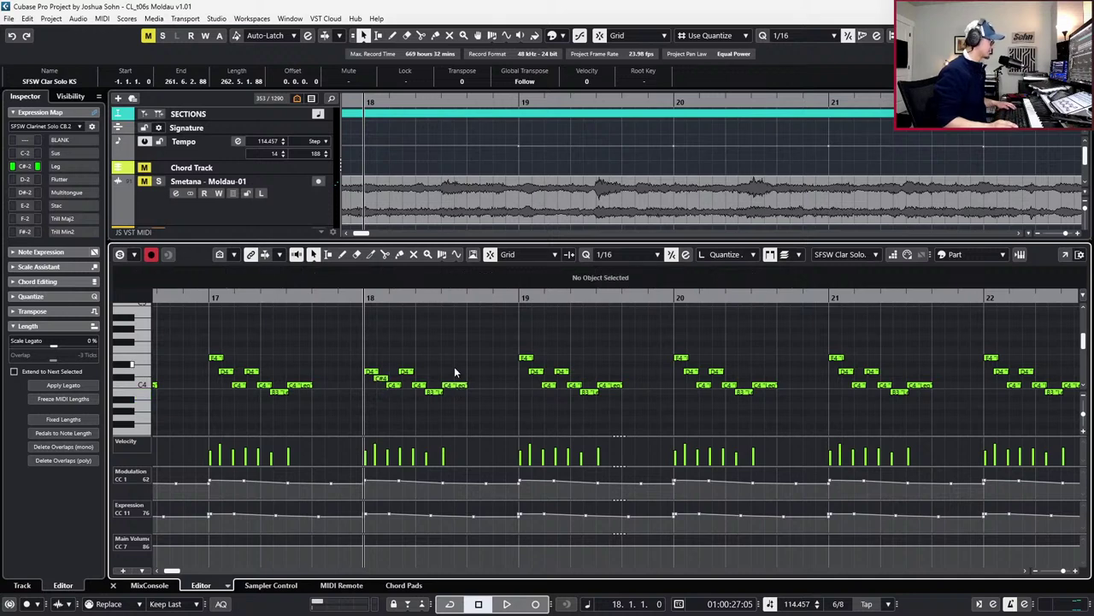
{"action": "key", "text": "ctrl+a"}
{"action": "left_click", "coordinate": [455, 368]}
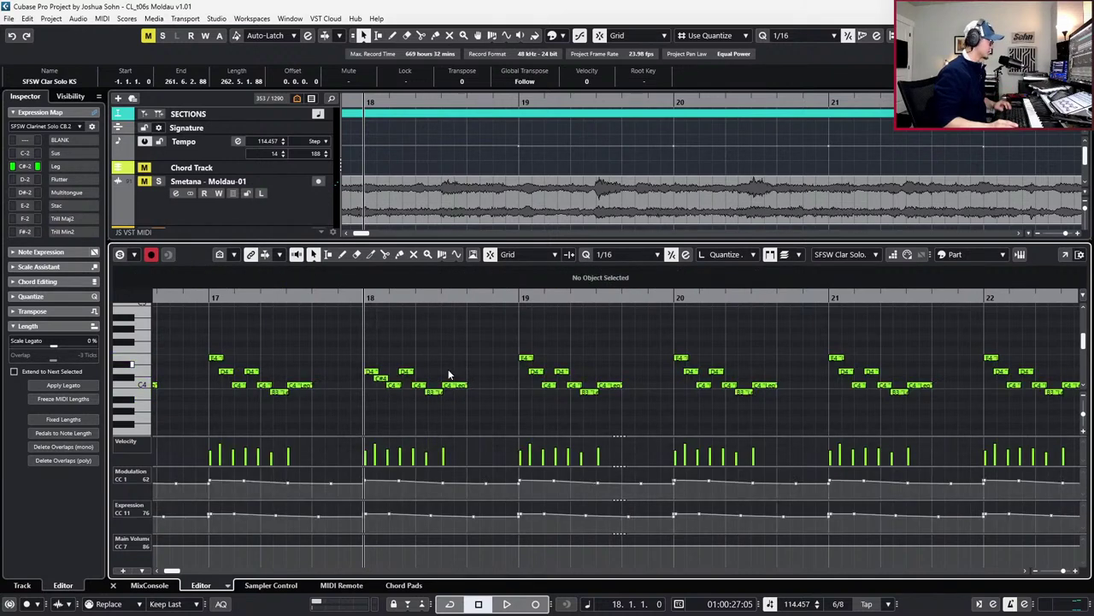
Lower the second clarinet note of bar 18 to C4 and the third note to B3
{"action": "left_click", "coordinate": [373, 371]}
{"action": "key", "text": "Right"}
{"action": "key", "text": "Right"}
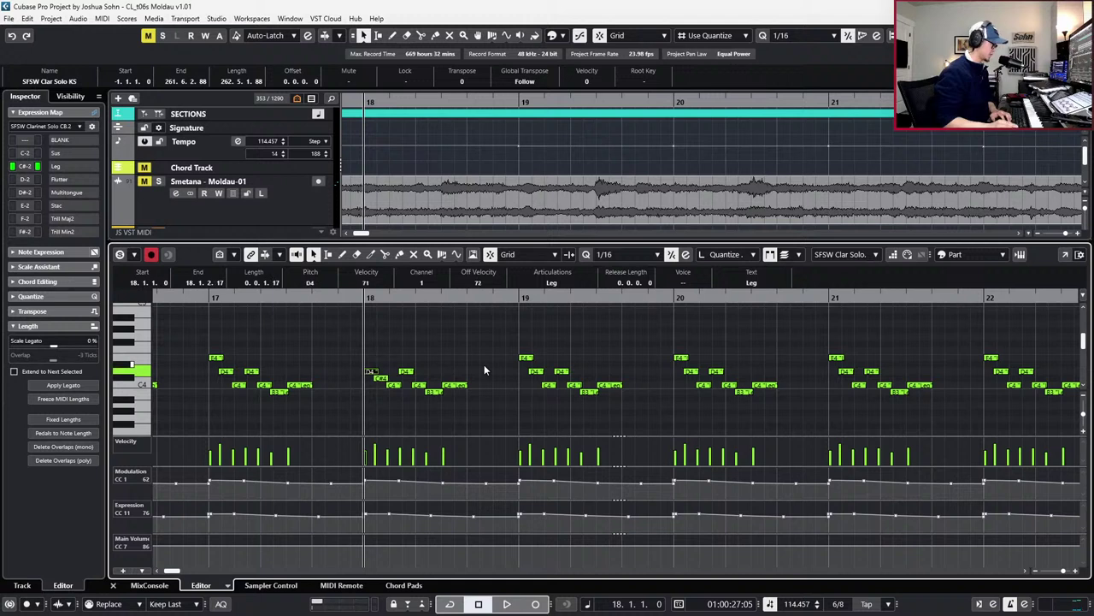
{"action": "key", "text": "Right"}
{"action": "key", "text": "Right"}
{"action": "key", "text": "Left"}
{"action": "key", "text": "Down"}
{"action": "key", "text": "Right"}
{"action": "key", "text": "Down"}
Lower the fourth clarinet note of bar 18 to A3 and the fifth note to G3
{"action": "key", "text": "Right"}
{"action": "key", "text": "Down"}
{"action": "key", "text": "Down"}
{"action": "key", "text": "Down"}
{"action": "key", "text": "Down"}
{"action": "key", "text": "Down"}
{"action": "key", "text": "Right"}
{"action": "key", "text": "Down"}
{"action": "key", "text": "Down"}
{"action": "key", "text": "Down"}
{"action": "key", "text": "Down"}
{"action": "key", "text": "Down"}
Lower the sixth clarinet note of bar 18 to D3
{"action": "key", "text": "Right"}
{"action": "key", "text": "Down"}
{"action": "key", "text": "Down"}
{"action": "key", "text": "Down"}
{"action": "key", "text": "Down"}
{"action": "key", "text": "Down"}
{"action": "key", "text": "Down"}
{"action": "key", "text": "Down"}
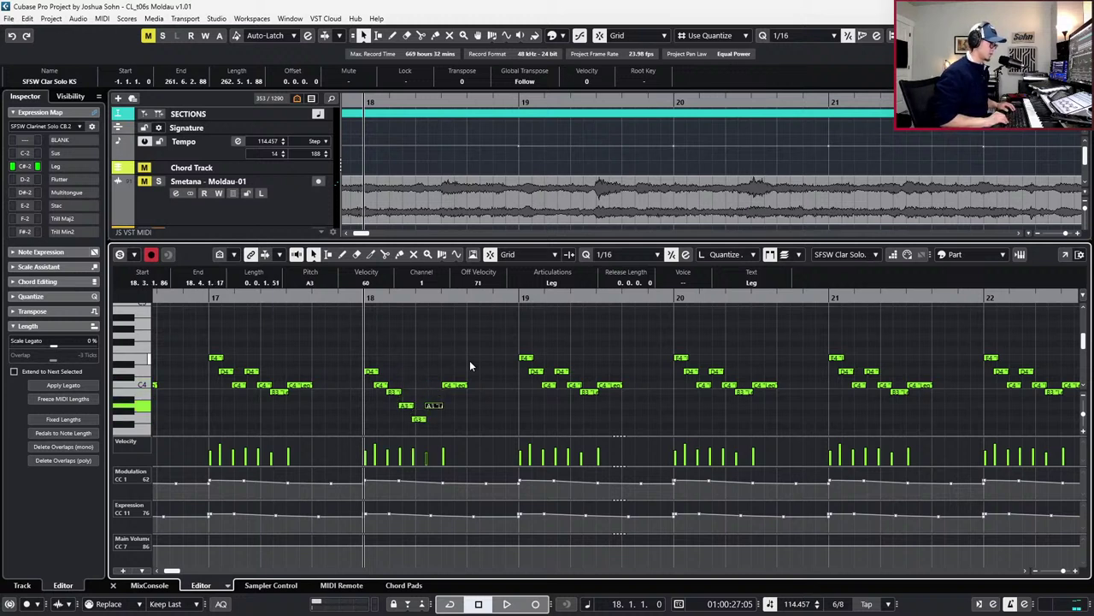
{"action": "key", "text": "Down"}
{"action": "key", "text": "Down"}
Lower the last clarinet note of bar 18 to B2 and play the bar back
{"action": "key", "text": "Right"}
{"action": "key", "text": "Down"}
{"action": "key", "text": "Down"}
{"action": "key", "text": "Down"}
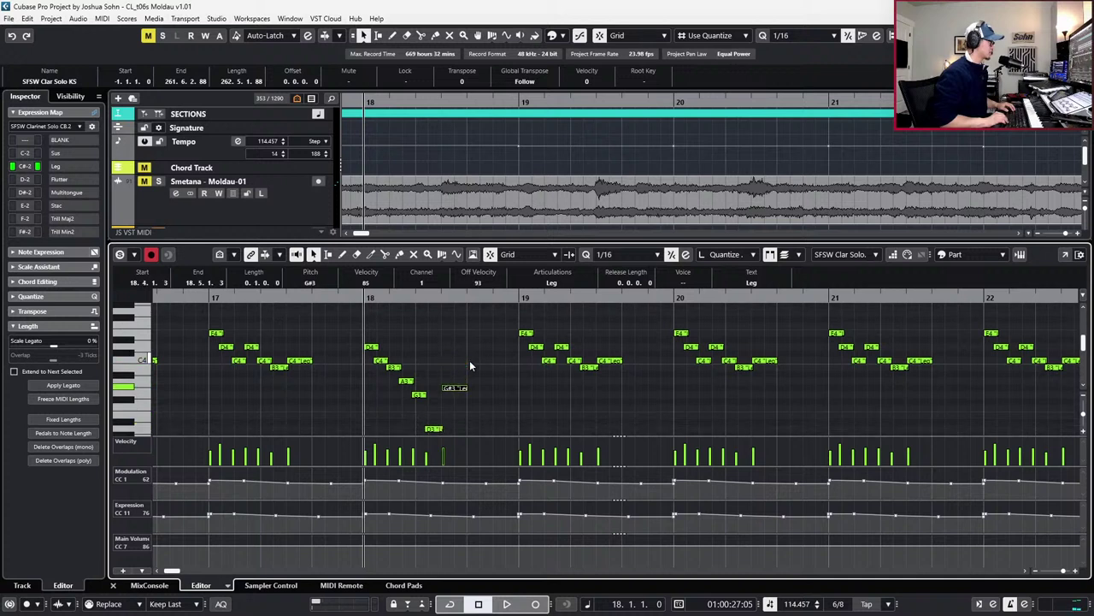
{"action": "key", "text": "Down"}
{"action": "key", "text": "Down"}
{"action": "key", "text": "Down"}
{"action": "key", "text": "Down"}
{"action": "key", "text": "Down"}
{"action": "key", "text": "Down"}
{"action": "key", "text": "Down"}
{"action": "key", "text": "Down"}
{"action": "key", "text": "Down"}
{"action": "key", "text": "Down"}
{"action": "key", "text": "space"}
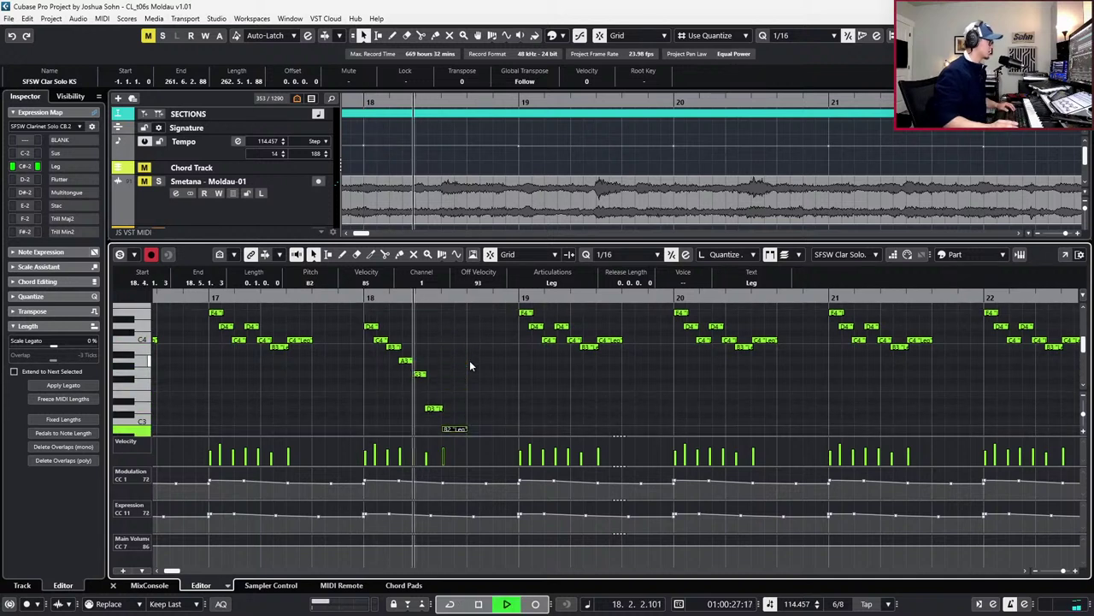
{"action": "key", "text": "space"}
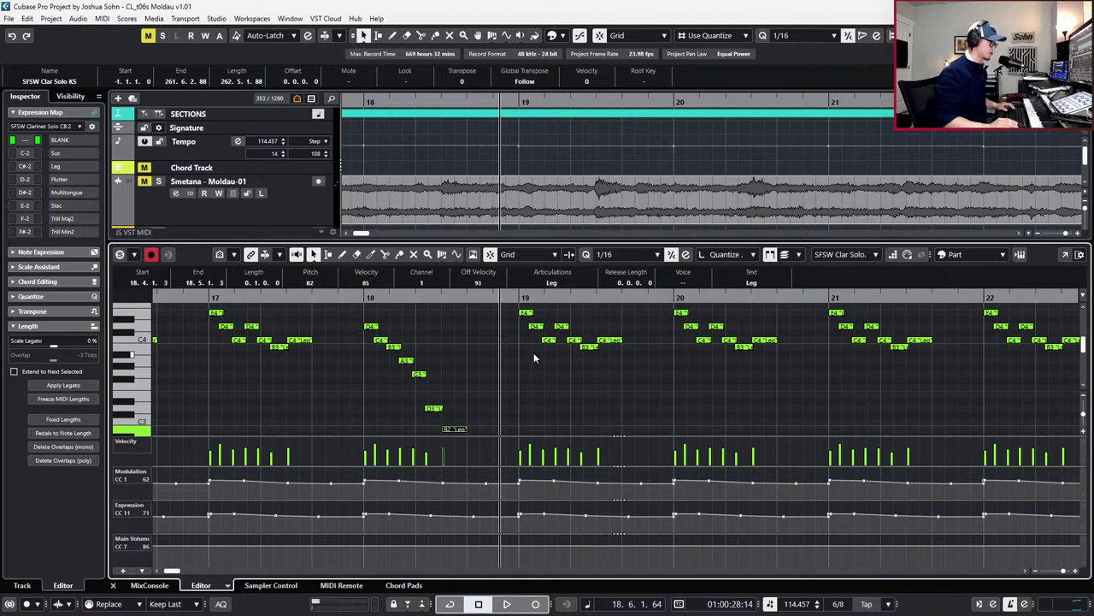
Delete all the clarinet notes in bar 19
{"action": "left_click_drag", "start_coordinate": [511, 307], "coordinate": [652, 363]}
{"action": "scroll", "coordinate": [632, 367], "scroll_direction": "up", "scroll_amount": 2}
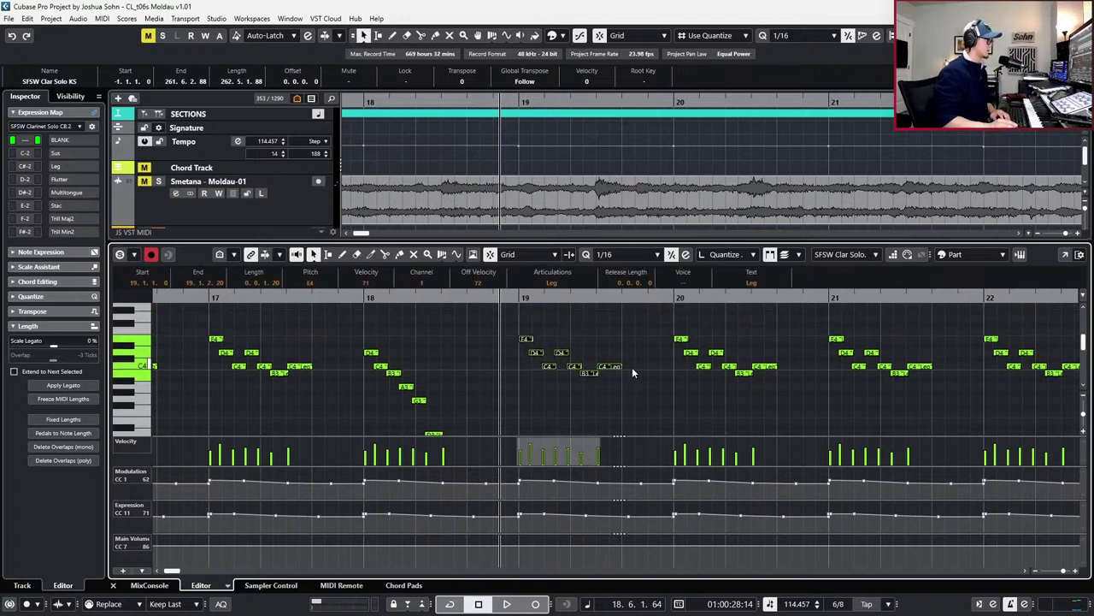
{"action": "key", "text": "Down"}
{"action": "key", "text": "Down"}
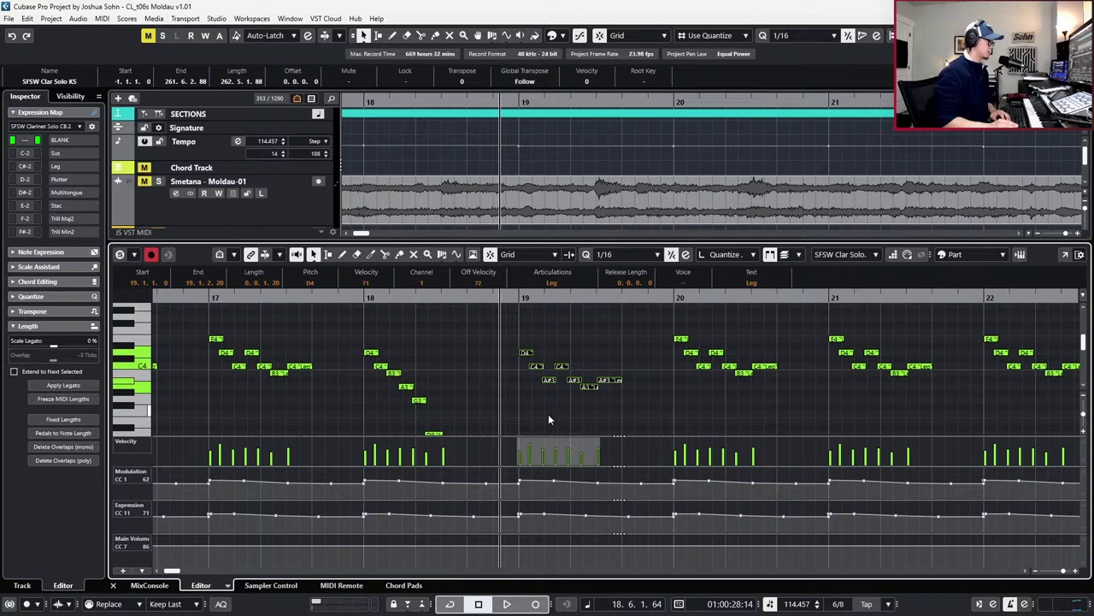
{"action": "key", "text": "Delete"}
Duplicate the clarinet notes of bar 18 into bar 19 and play the copy back
{"action": "left_click_drag", "start_coordinate": [495, 348], "coordinate": [372, 446]}
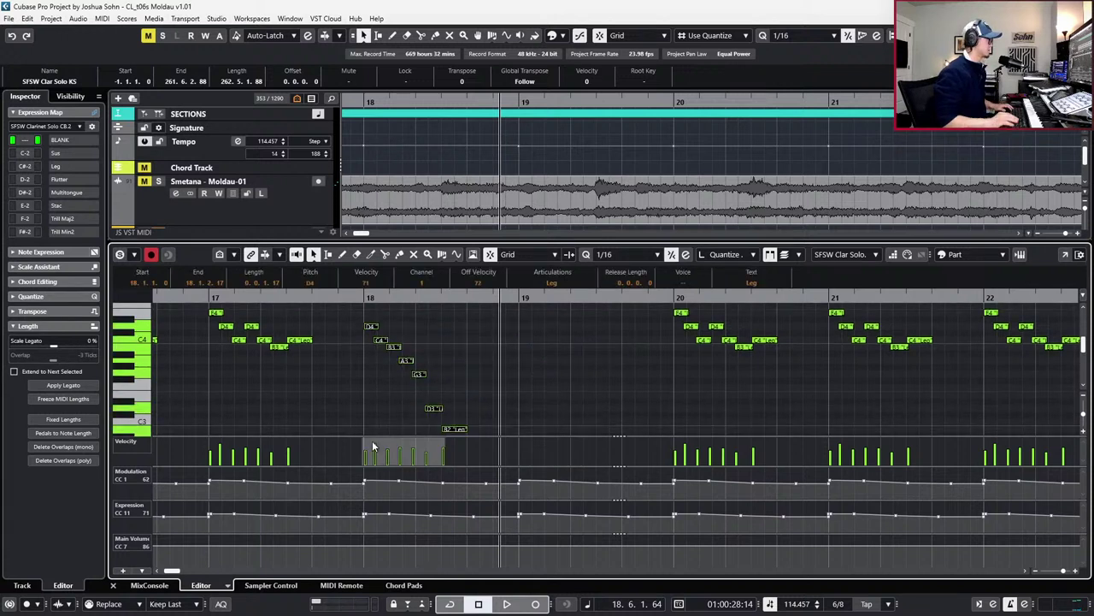
{"action": "key", "text": "ctrl+d"}
{"action": "key", "text": "space"}
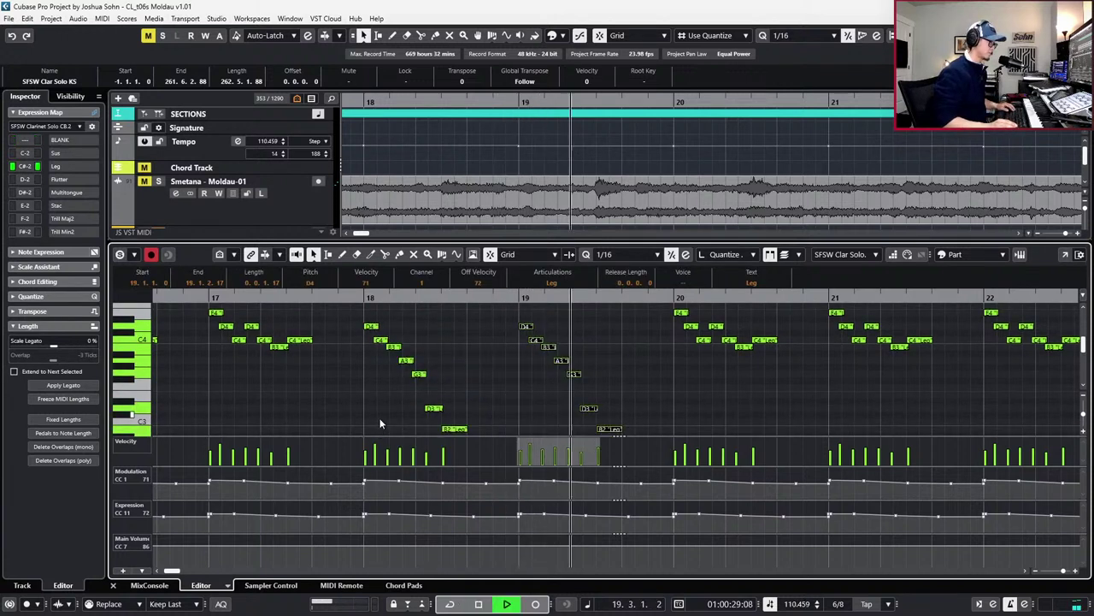
{"action": "key", "text": "space"}
{"action": "key", "text": "l"}
{"action": "key", "text": "space"}
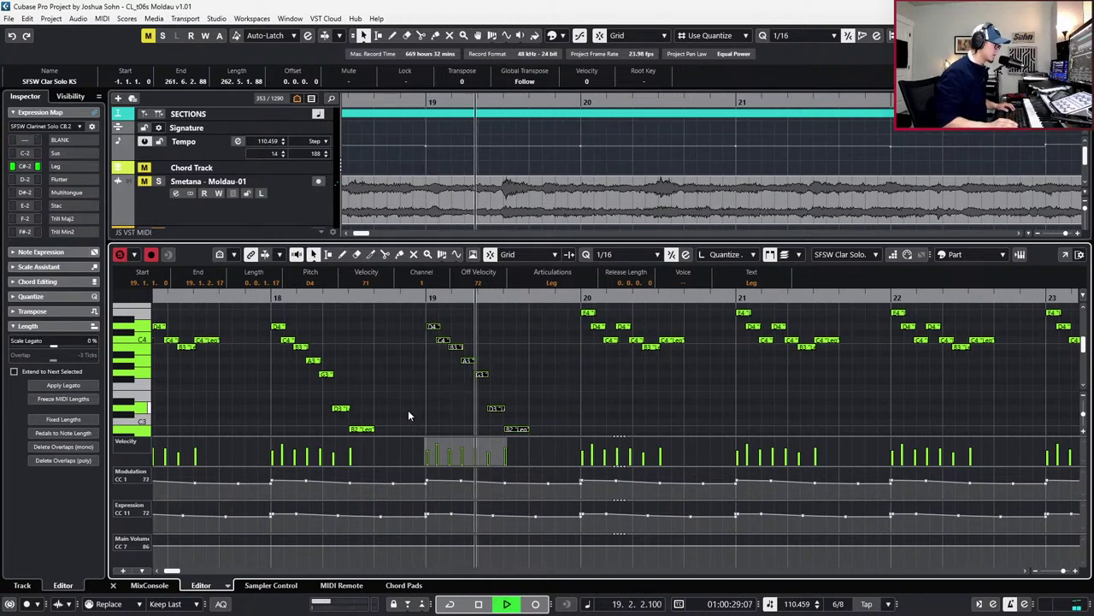
{"action": "key", "text": "space"}
Nudge the closing B2 notes of bars 18 and 19 earlier, with bar 18's starting at 18.3.2.83, and play back the result
{"action": "scroll", "coordinate": [405, 401], "scroll_direction": "down", "scroll_amount": 1}
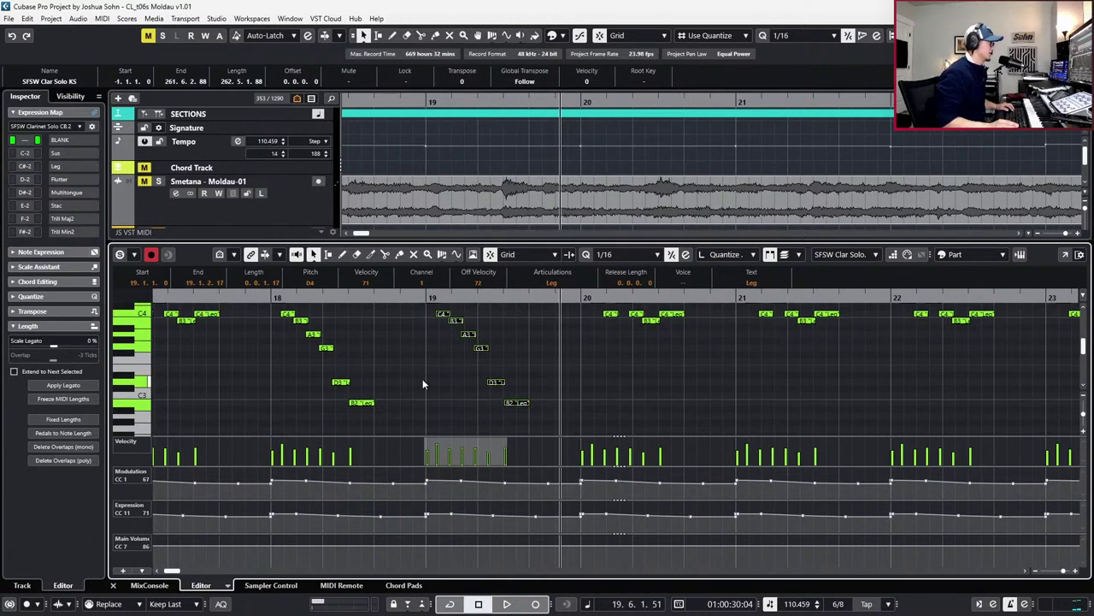
{"action": "left_click_drag", "start_coordinate": [371, 391], "coordinate": [544, 425]}
{"action": "key", "text": "ctrl+Left"}
{"action": "key", "text": "ctrl+Left"}
{"action": "key", "text": "ctrl+Left"}
{"action": "key", "text": "l"}
{"action": "key", "text": "space"}
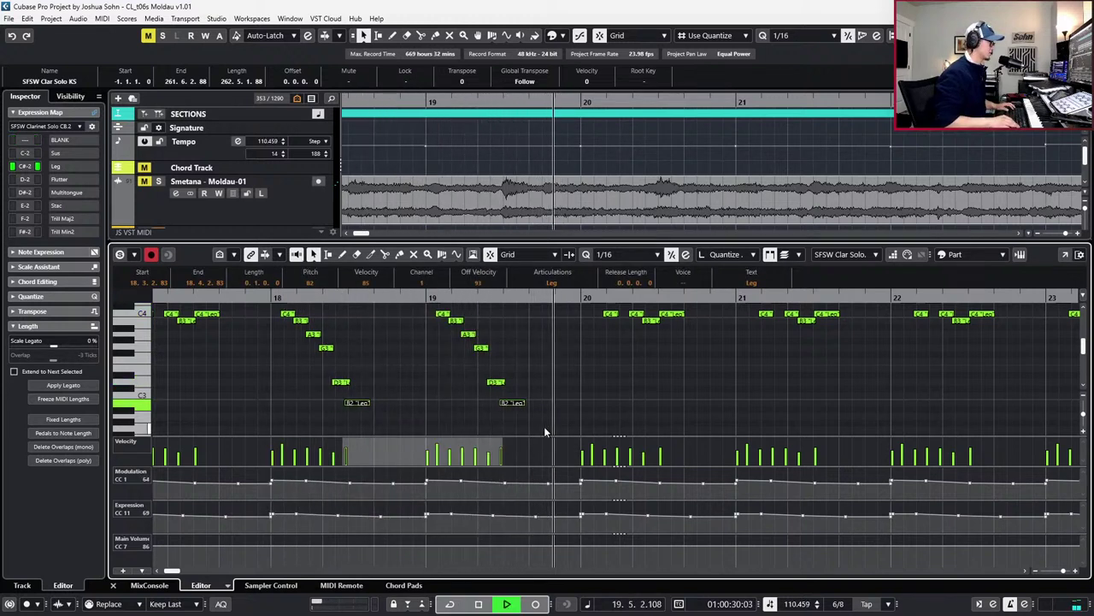
{"action": "key", "text": "space"}
Transpose all the clarinet notes in bar 20 down four semitones so the first note is C4
{"action": "scroll", "coordinate": [559, 393], "scroll_direction": "up", "scroll_amount": 1}
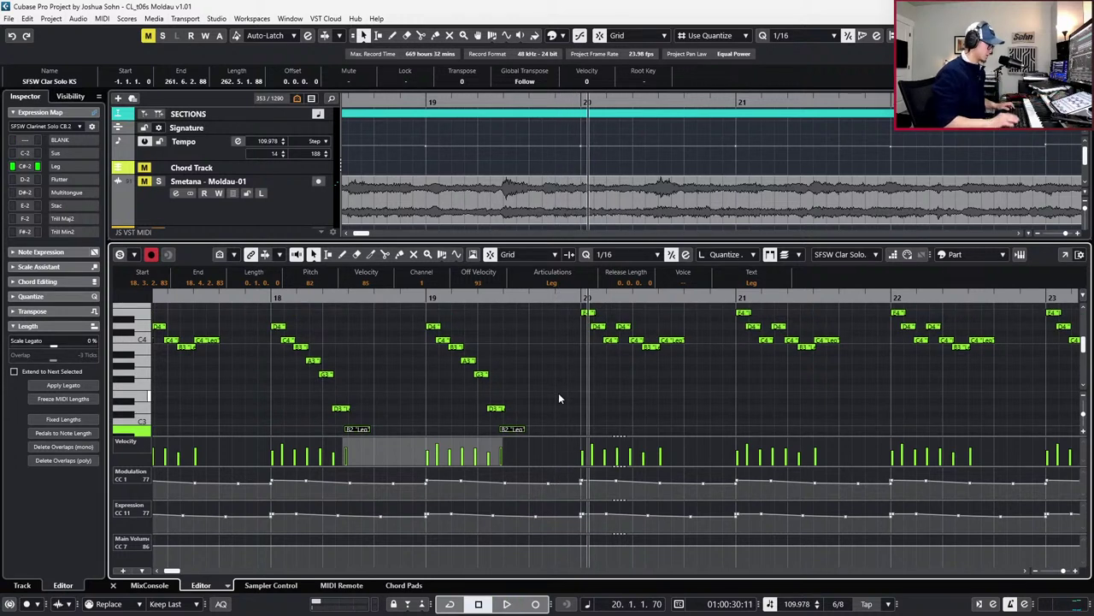
{"action": "left_click_drag", "start_coordinate": [574, 313], "coordinate": [657, 378]}
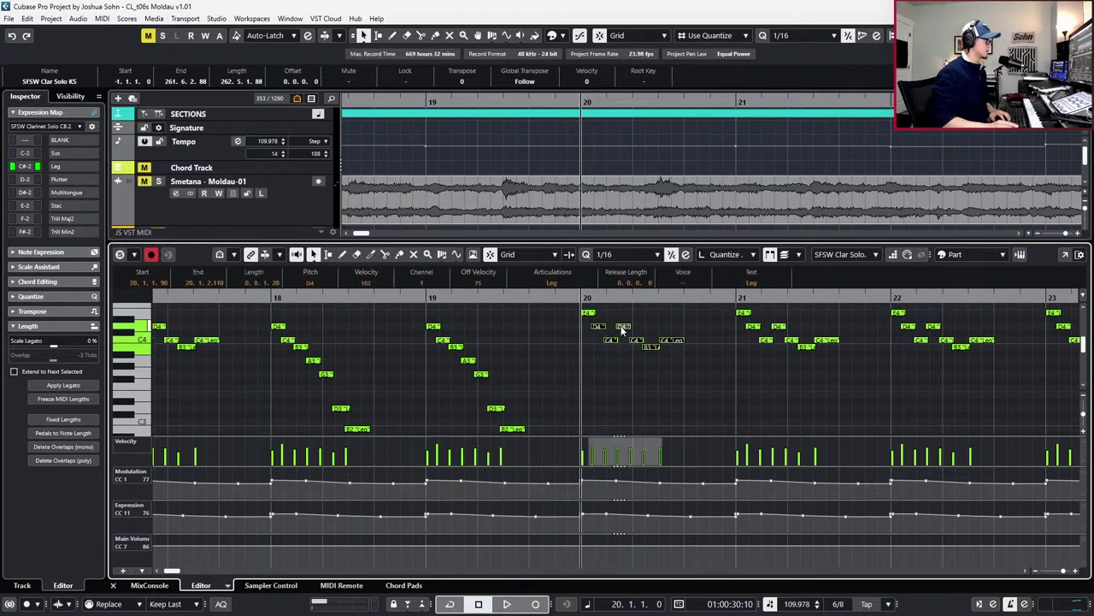
{"action": "scroll", "coordinate": [624, 329], "scroll_direction": "up", "scroll_amount": 1}
{"action": "key", "text": "Down"}
{"action": "key", "text": "Down"}
{"action": "key", "text": "Down"}
{"action": "key", "text": "Down"}
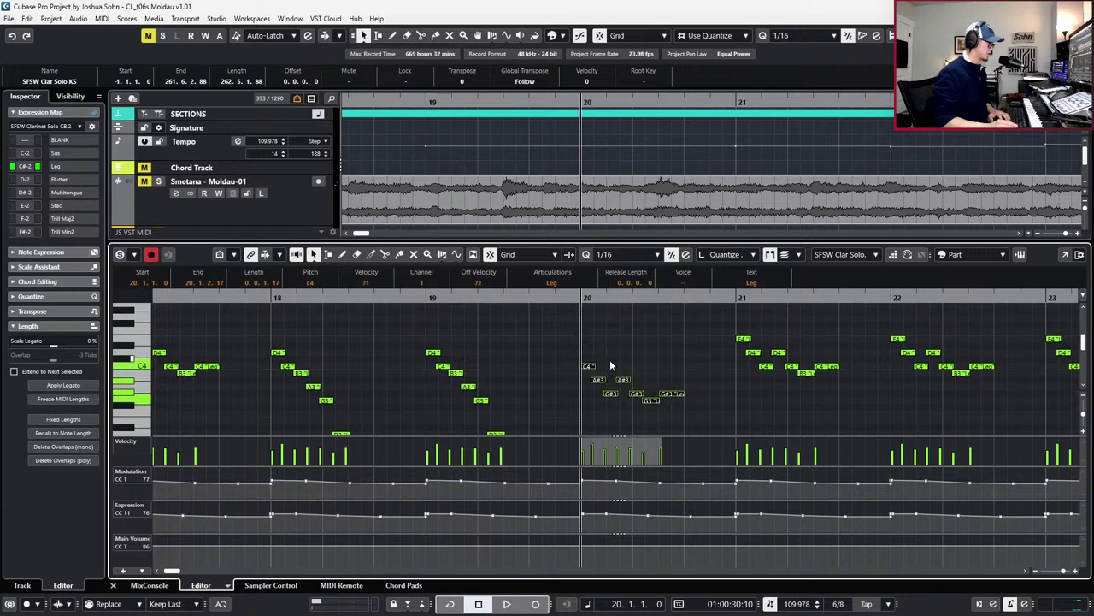
Change the second, third and fourth clarinet notes of bar 20 to B3, A3 and E3
{"action": "left_click", "coordinate": [602, 364]}
{"action": "left_click_drag", "start_coordinate": [602, 380], "coordinate": [624, 421]}
{"action": "left_click", "coordinate": [605, 406]}
{"action": "left_click", "coordinate": [619, 371]}
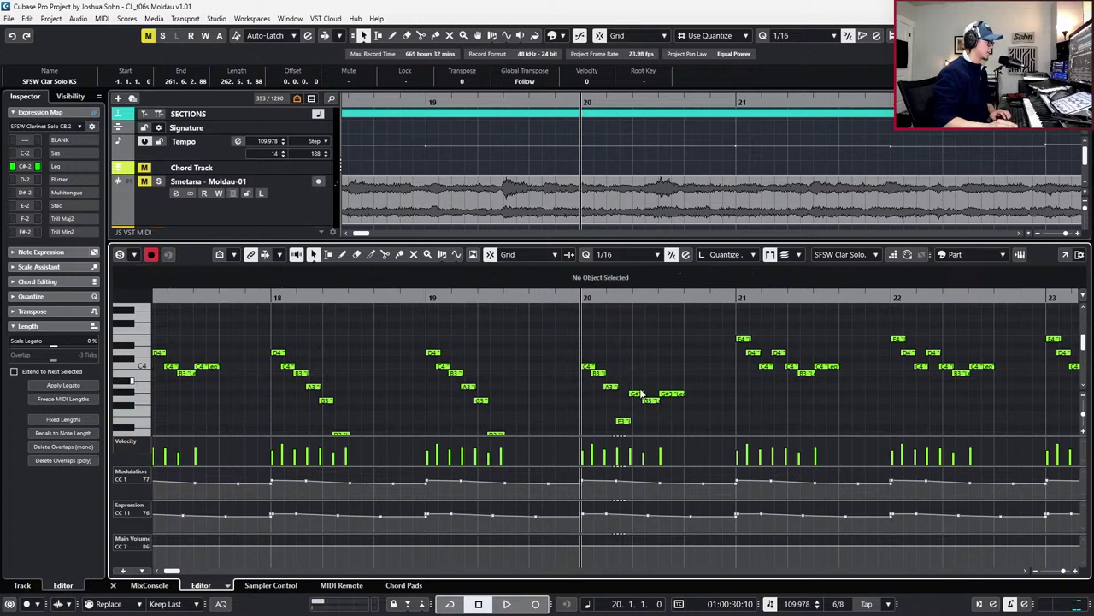
Raise the fifth clarinet note of bar 20 to A3 and the sixth note to B3
{"action": "left_click", "coordinate": [640, 392]}
{"action": "key", "text": "Up"}
{"action": "left_click", "coordinate": [654, 392]}
{"action": "left_click", "coordinate": [651, 399]}
{"action": "key", "text": "Up"}
{"action": "key", "text": "Up"}
{"action": "key", "text": "Up"}
{"action": "key", "text": "Up"}
Raise the last clarinet note of bar 20 to C4 and play the bar back
{"action": "left_click", "coordinate": [666, 380]}
{"action": "left_click", "coordinate": [672, 393]}
{"action": "key", "text": "Up"}
{"action": "key", "text": "Up"}
{"action": "key", "text": "Up"}
{"action": "key", "text": "Up"}
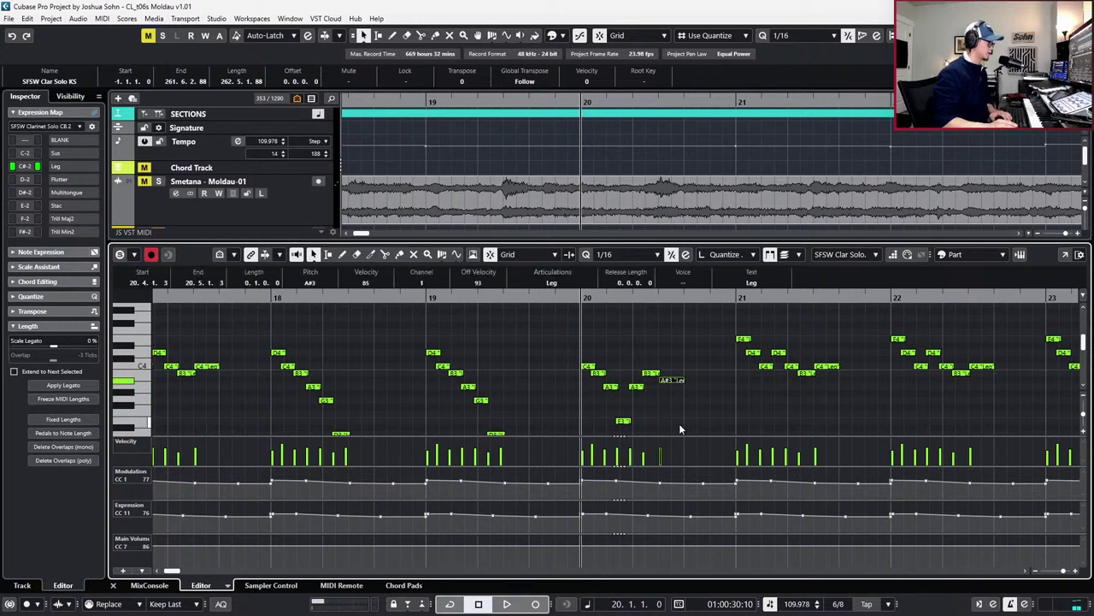
{"action": "key", "text": "space"}
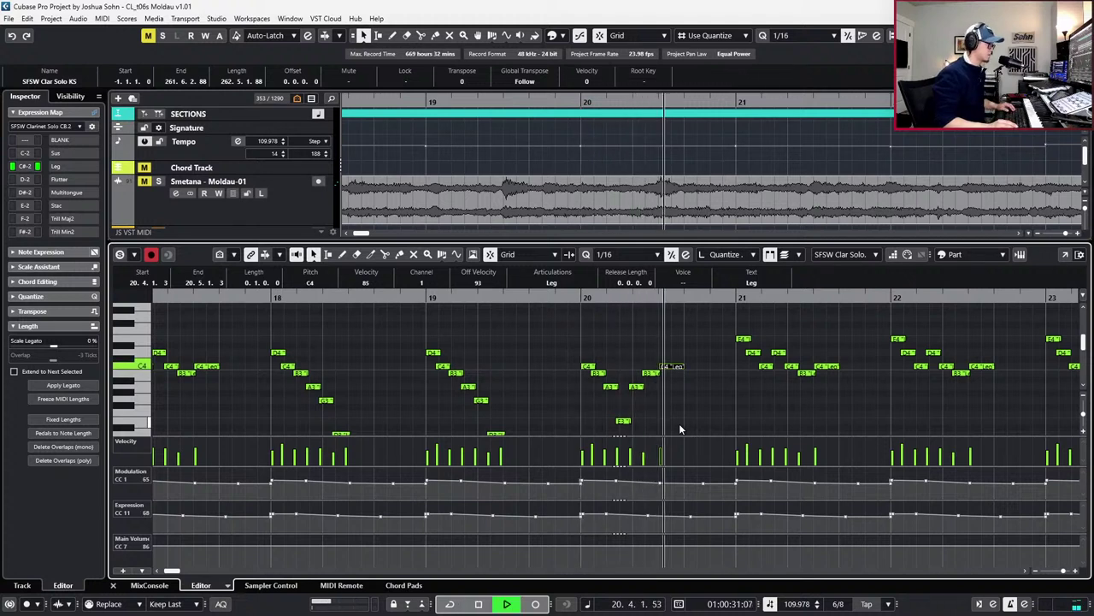
{"action": "key", "text": "space"}
Transpose the first six clarinet notes of bar 21 down four semitones so the first note is C4
{"action": "scroll", "coordinate": [679, 387], "scroll_direction": "right", "scroll_amount": 2}
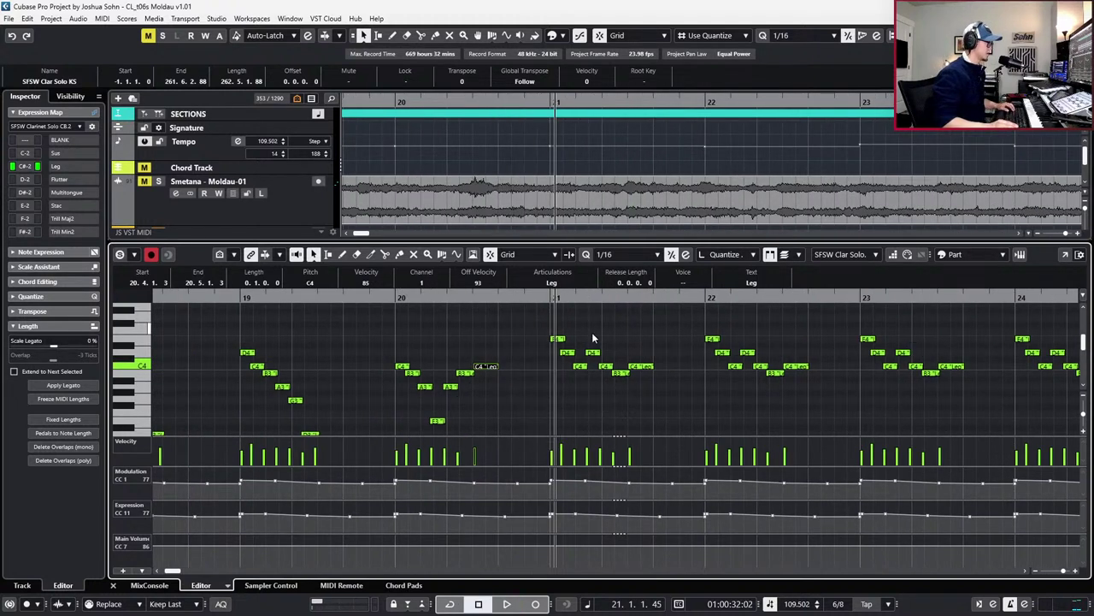
{"action": "left_click_drag", "start_coordinate": [548, 321], "coordinate": [627, 397]}
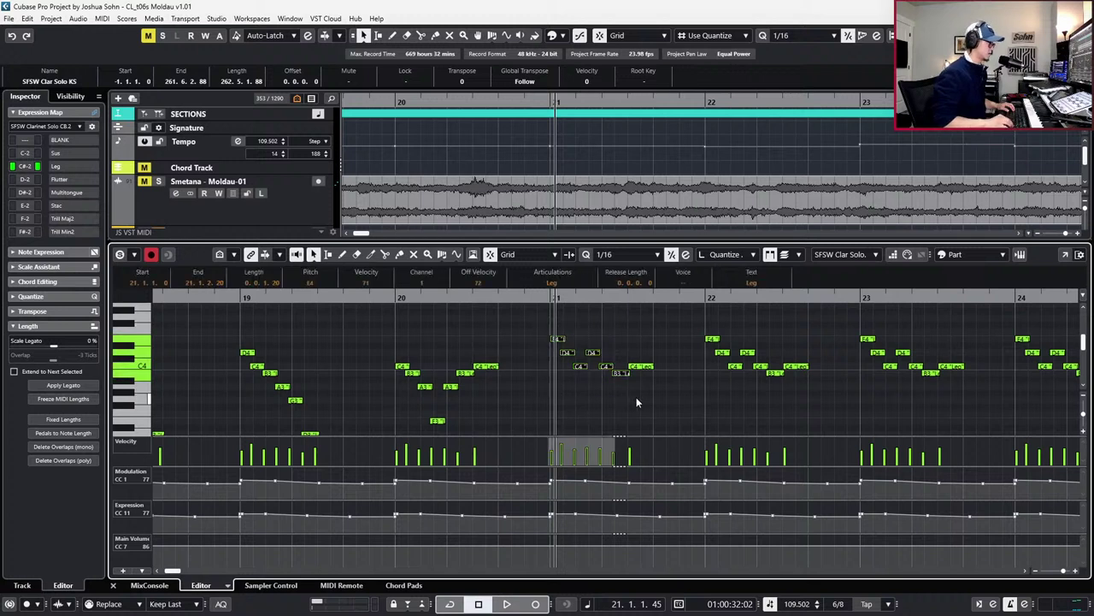
{"action": "key", "text": "Down"}
{"action": "key", "text": "Down"}
{"action": "key", "text": "Down"}
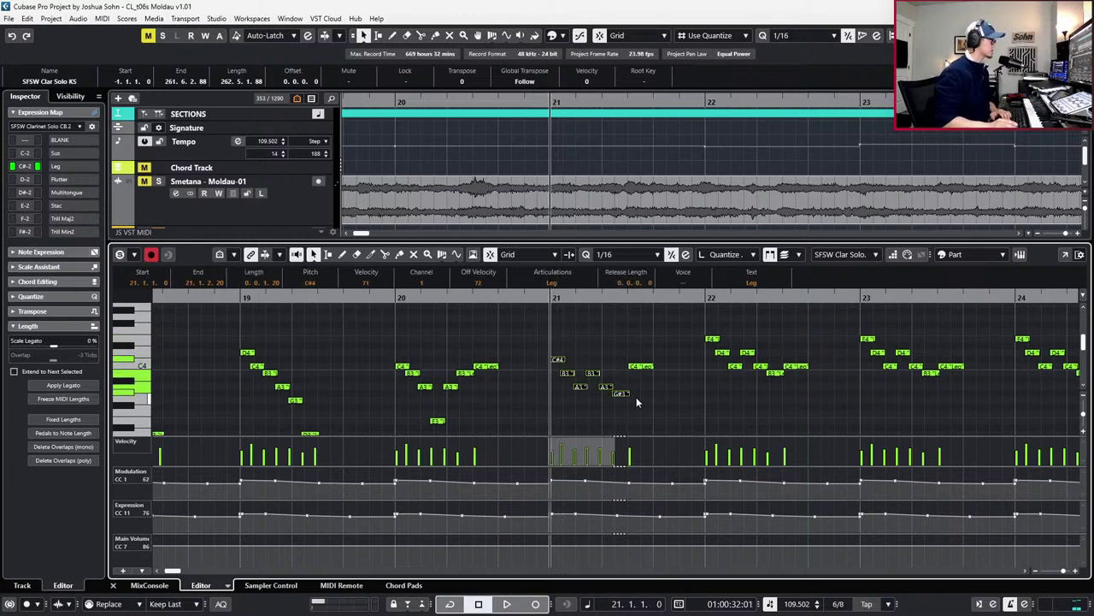
{"action": "key", "text": "Down"}
Raise the second clarinet note of bar 21 to B3 and the third note to A3
{"action": "left_click", "coordinate": [557, 403]}
{"action": "left_click", "coordinate": [566, 380]}
{"action": "key", "text": "Up"}
{"action": "left_click", "coordinate": [581, 393]}
{"action": "key", "text": "Up"}
Lower the fourth clarinet note of bar 21 to F3
{"action": "left_click", "coordinate": [593, 380]}
{"action": "key", "text": "Down"}
{"action": "key", "text": "Down"}
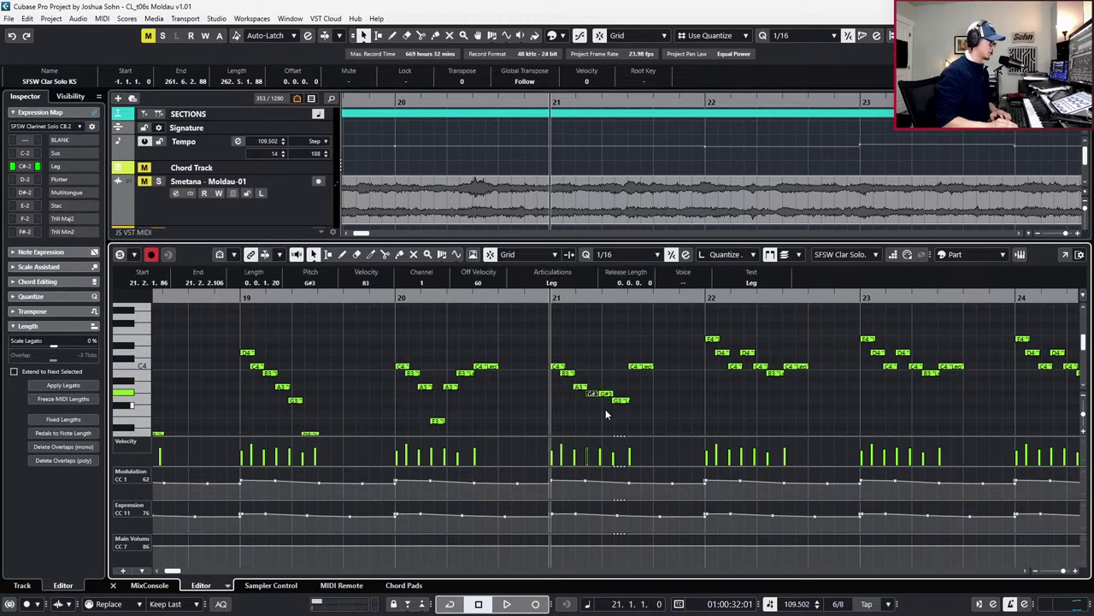
{"action": "key", "text": "Down"}
{"action": "key", "text": "Down"}
{"action": "key", "text": "Down"}
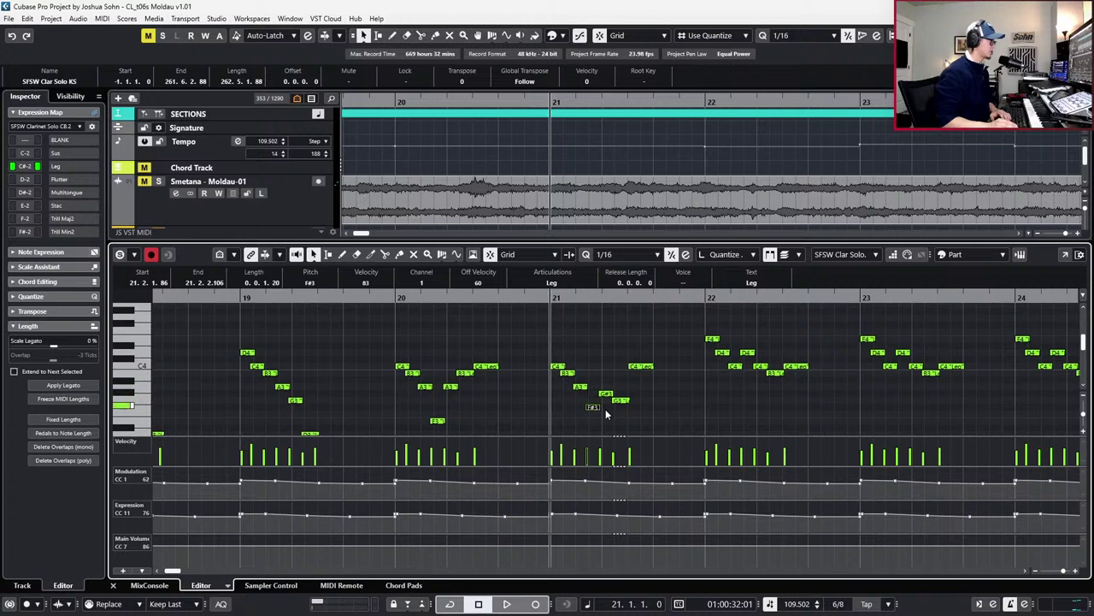
Raise the fifth clarinet note of bar 21 to A3 and the sixth note to B3
{"action": "left_click", "coordinate": [606, 395]}
{"action": "key", "text": "Up"}
{"action": "key", "text": "Up"}
{"action": "key", "text": "Up"}
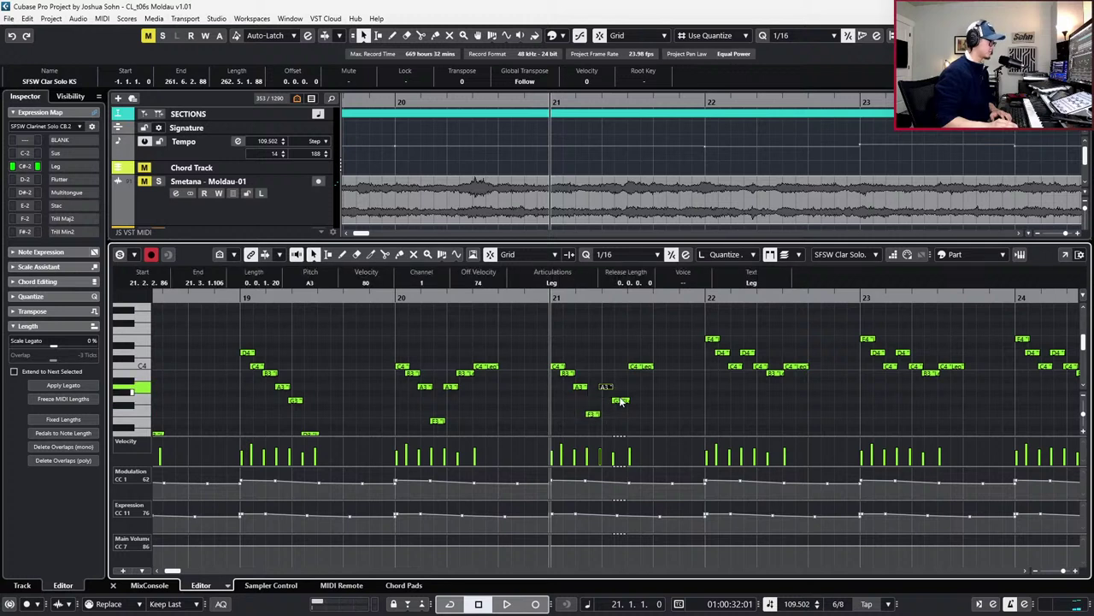
{"action": "key", "text": "Down"}
{"action": "key", "text": "Down"}
{"action": "left_click", "coordinate": [622, 399]}
{"action": "key", "text": "Up"}
{"action": "key", "text": "Up"}
{"action": "key", "text": "Up"}
{"action": "key", "text": "Up"}
Lower the fourth clarinet note of bar 21 to E3 and play the bar back
{"action": "left_click", "coordinate": [641, 367]}
{"action": "left_click", "coordinate": [592, 415]}
{"action": "key", "text": "Down"}
{"action": "key", "text": "space"}
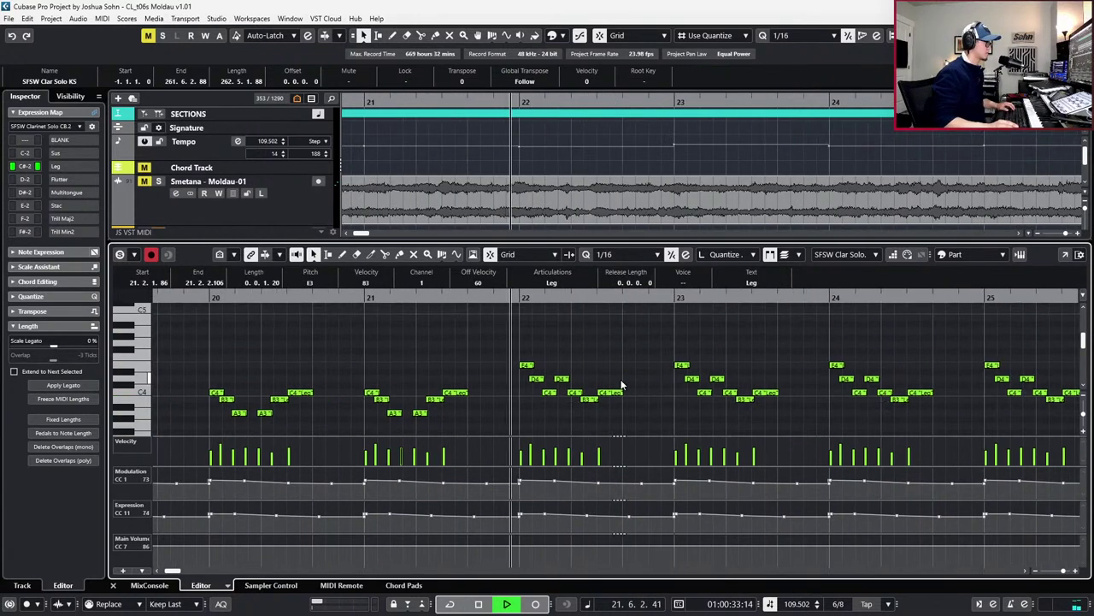
{"action": "key", "text": "space"}
{"action": "left_click_drag", "start_coordinate": [511, 328], "coordinate": [626, 392]}
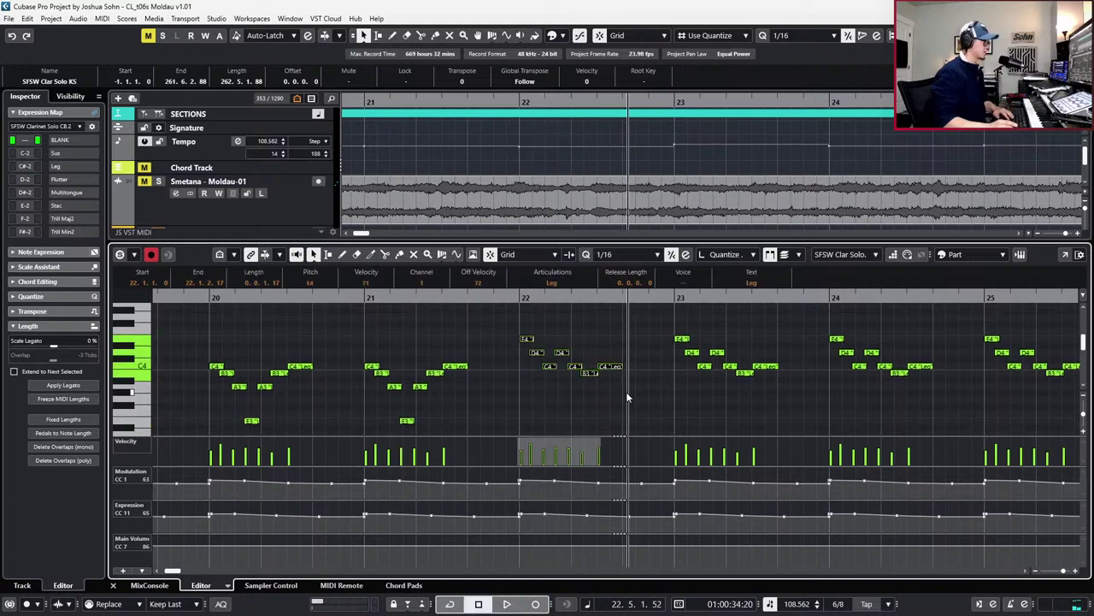
{"action": "key", "text": "Down"}
{"action": "key", "text": "Up"}
{"action": "key", "text": "Up"}
{"action": "key", "text": "Down"}
{"action": "left_click", "coordinate": [527, 352]}
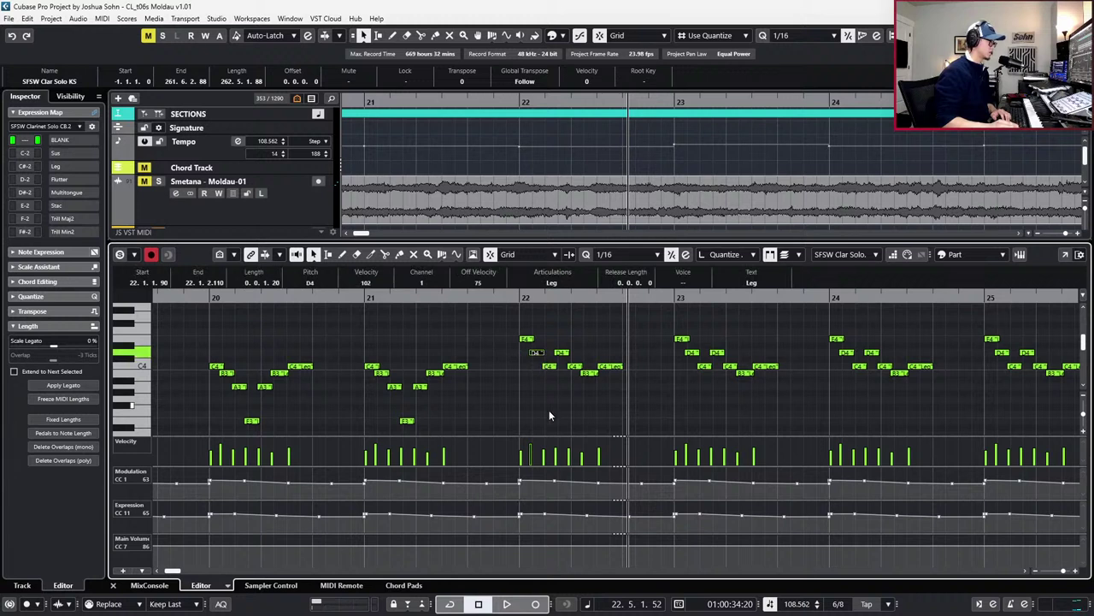
Lower the second clarinet note of bar 22 to C4 and the third note to B3
{"action": "key", "text": "Down"}
{"action": "key", "text": "Down"}
{"action": "left_click", "coordinate": [551, 366]}
{"action": "key", "text": "Down"}
{"action": "key", "text": "Down"}
{"action": "key", "text": "Down"}
{"action": "key", "text": "Up"}
{"action": "key", "text": "Up"}
Lower the fourth clarinet note of bar 22 to A3
{"action": "left_click", "coordinate": [561, 352]}
{"action": "key", "text": "Down"}
{"action": "key", "text": "Down"}
{"action": "key", "text": "Down"}
{"action": "key", "text": "Down"}
{"action": "key", "text": "Down"}
Lower the fifth, sixth and seventh clarinet notes of bar 22 to G3, F#3 and E3, and play the bar back
{"action": "left_click_drag", "start_coordinate": [579, 350], "coordinate": [626, 397]}
{"action": "key", "text": "Down"}
{"action": "key", "text": "Down"}
{"action": "key", "text": "Down"}
{"action": "key", "text": "Down"}
{"action": "key", "text": "Down"}
{"action": "left_click", "coordinate": [593, 407]}
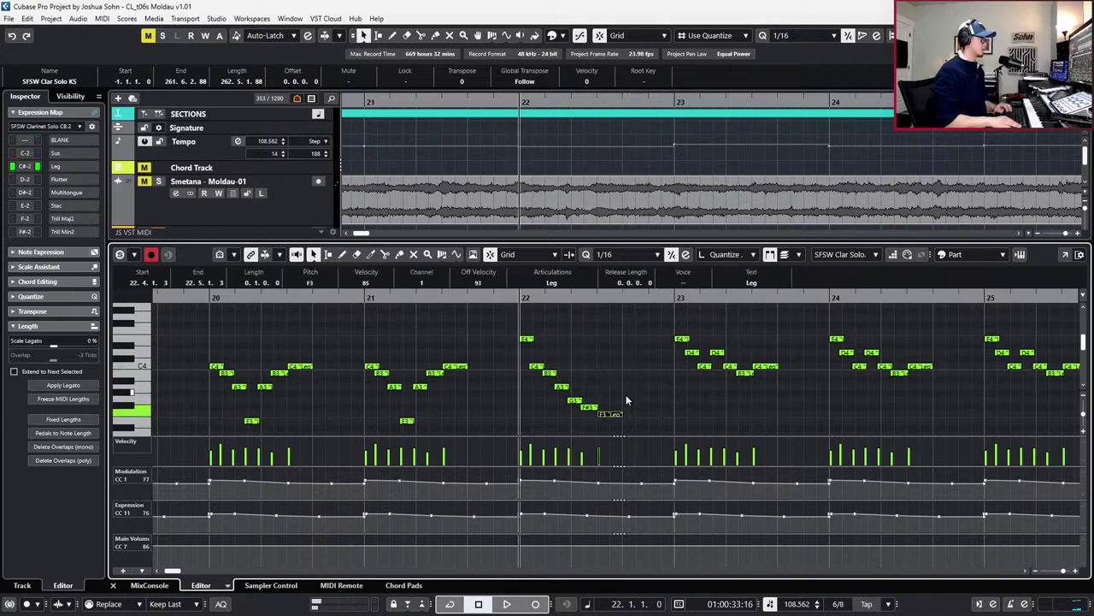
{"action": "key", "text": "space"}
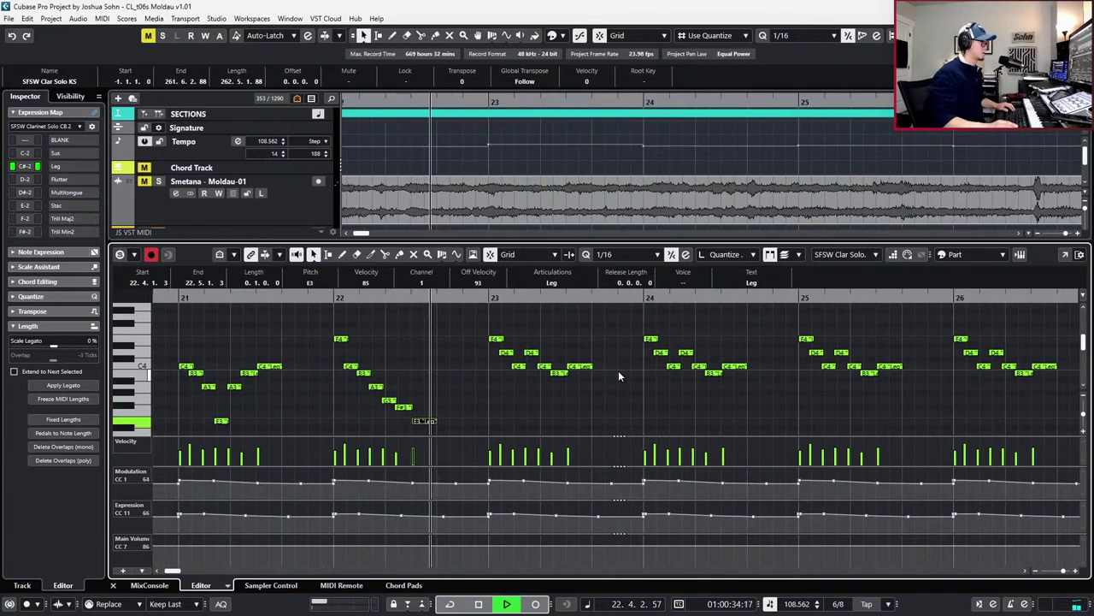
{"action": "key", "text": "space"}
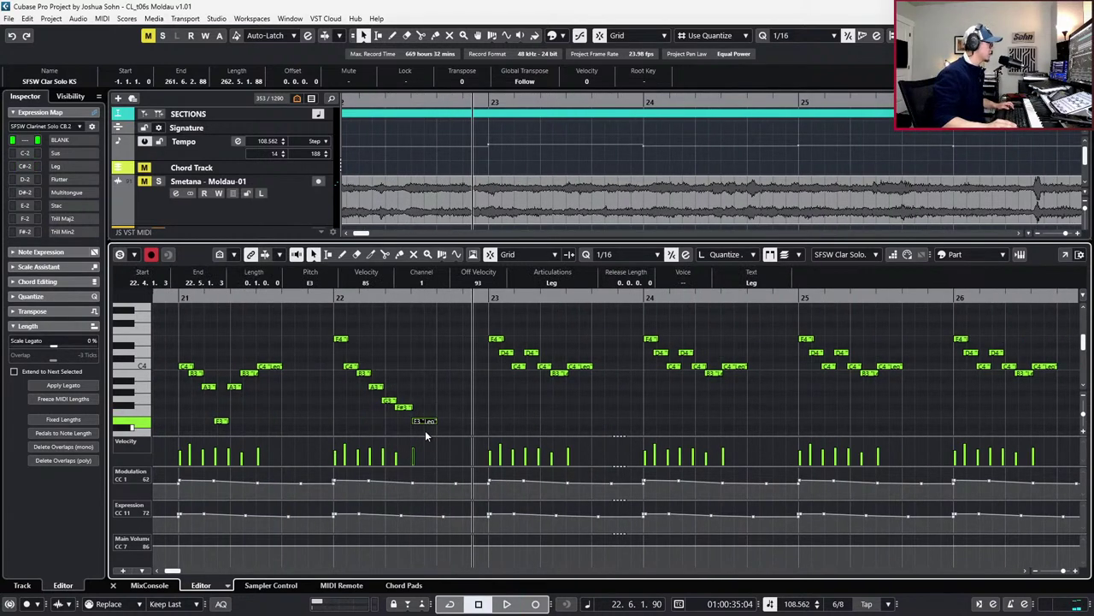
Nudge the last clarinet notes of bars 20, 21 and 22 slightly earlier and play back from bar 21
{"action": "scroll", "coordinate": [425, 430], "scroll_direction": "left", "scroll_amount": 1}
{"action": "left_click", "coordinate": [359, 366]}
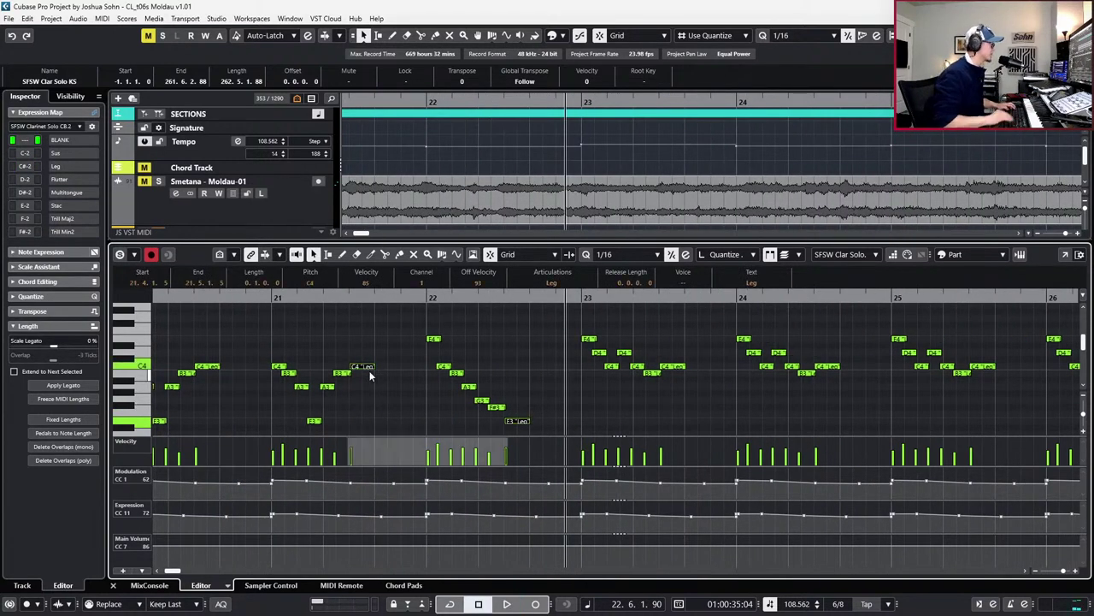
{"action": "left_click", "coordinate": [242, 339]}
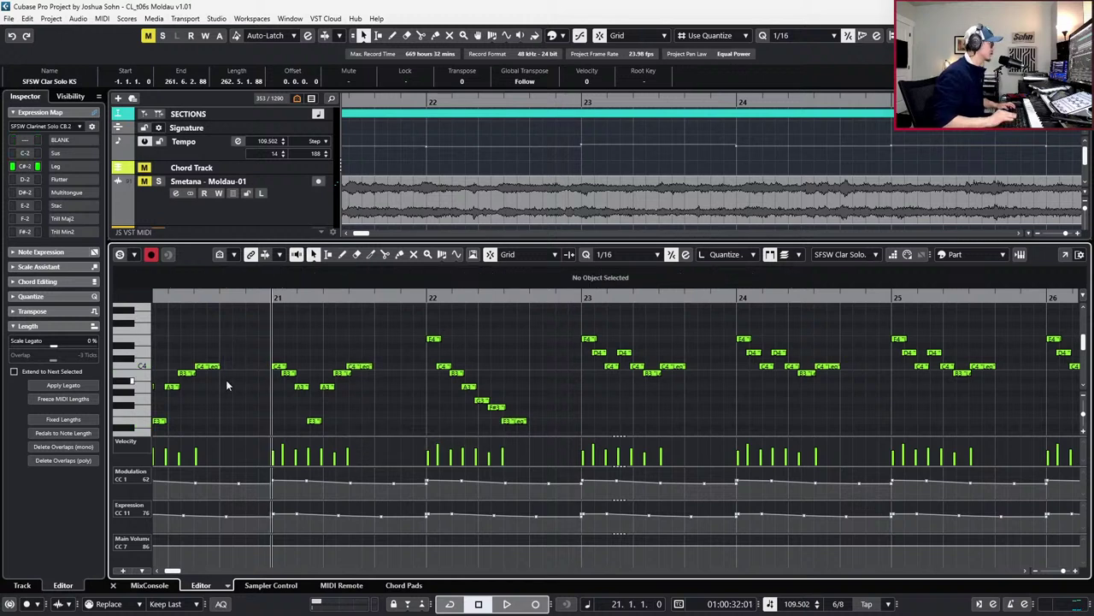
{"action": "left_click", "coordinate": [209, 367]}
{"action": "key", "text": "ctrl+Left"}
{"action": "key", "text": "ctrl+Left"}
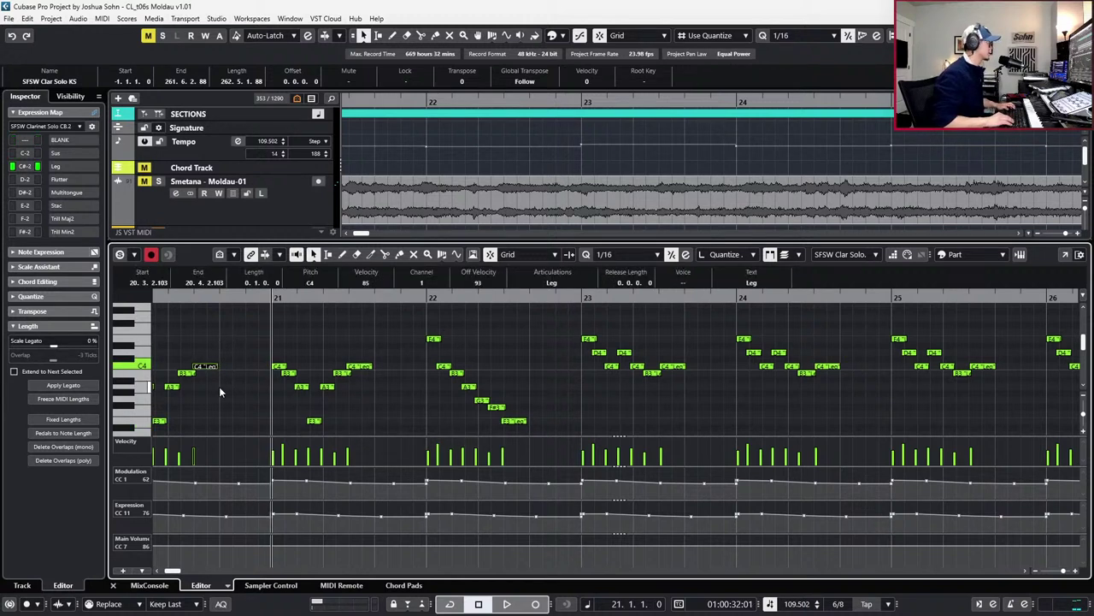
{"action": "key", "text": "space"}
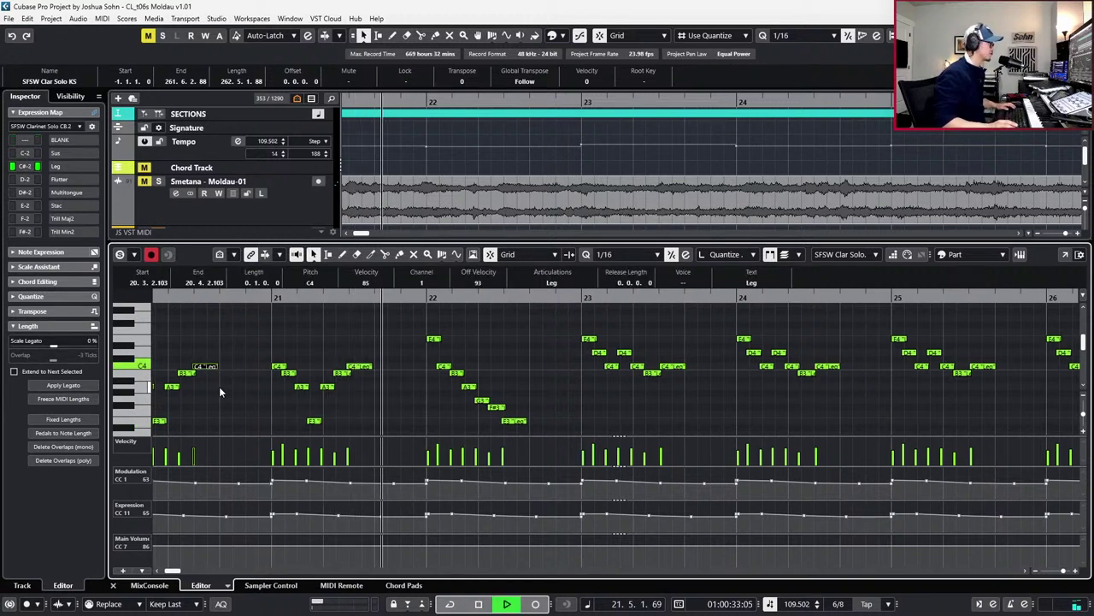
{"action": "key", "text": "space"}
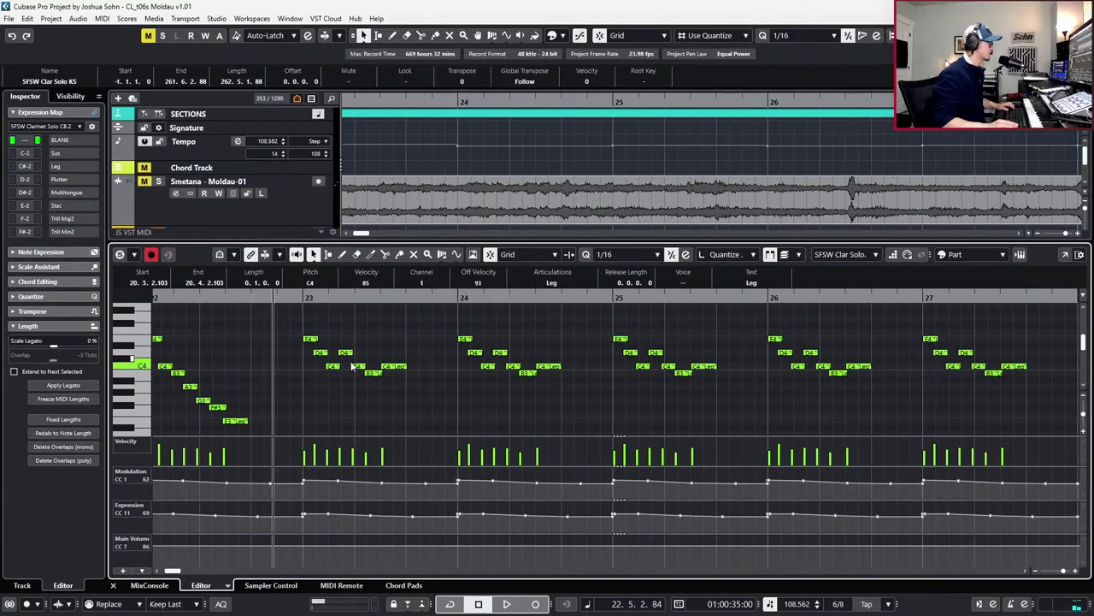
Nudge the last clarinet note of each bar from 23 to 27 slightly earlier
{"action": "left_click", "coordinate": [391, 366]}
{"action": "left_click", "coordinate": [548, 366], "text": "shift"}
{"action": "key", "text": "ctrl+Left"}
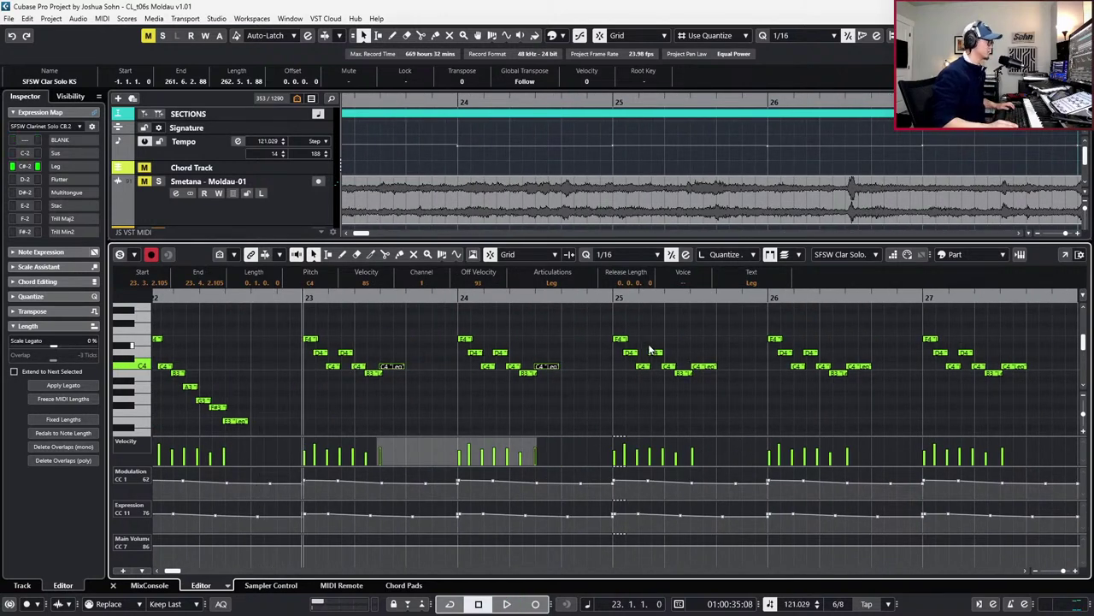
{"action": "left_click", "coordinate": [694, 366]}
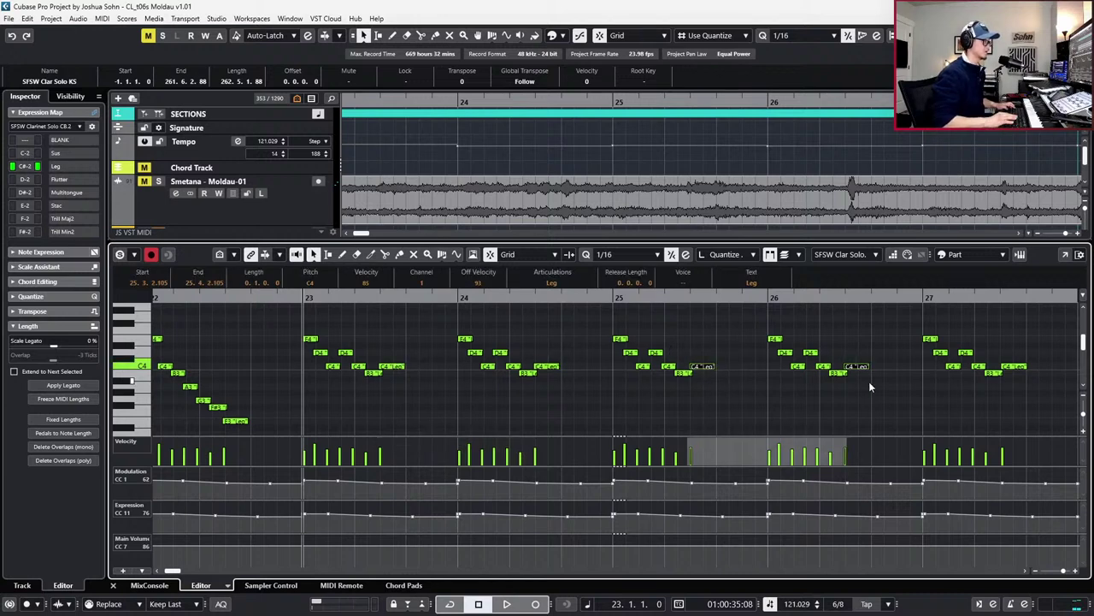
{"action": "left_click", "coordinate": [1022, 367]}
{"action": "key", "text": "ctrl+Left"}
{"action": "scroll", "coordinate": [1040, 389], "scroll_direction": "right", "scroll_amount": 2}
{"action": "scroll", "coordinate": [1005, 364], "scroll_direction": "left", "scroll_amount": 4}
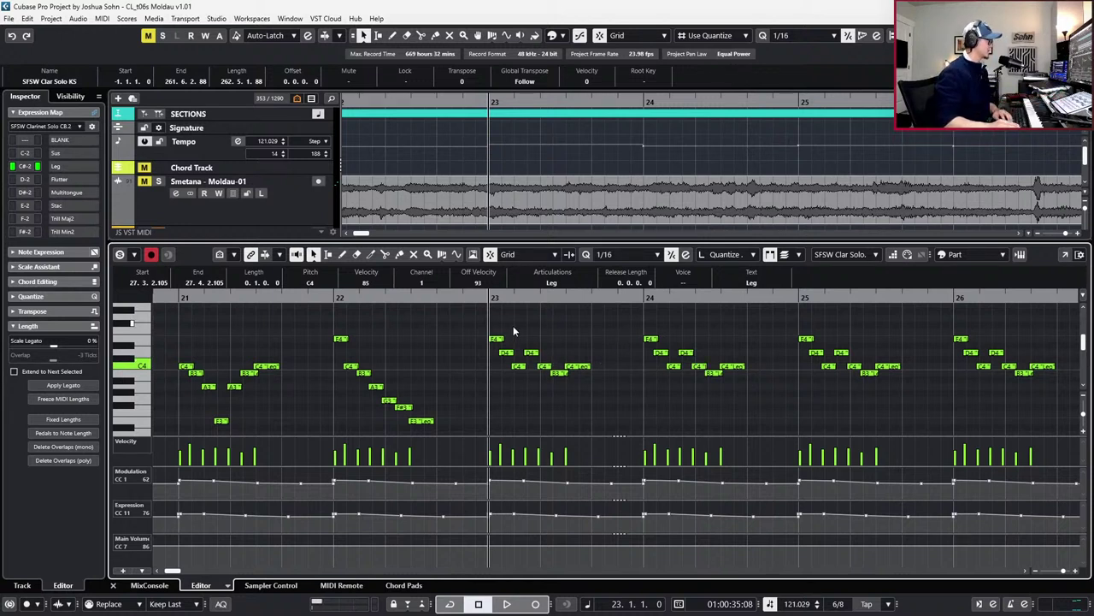
Lower the second clarinet note of bar 23 to C4 and the third note to B3
{"action": "left_click_drag", "start_coordinate": [520, 387], "coordinate": [505, 351]}
{"action": "key", "text": "Down"}
{"action": "key", "text": "Down"}
{"action": "left_click", "coordinate": [522, 415]}
{"action": "left_click", "coordinate": [520, 381]}
{"action": "key", "text": "Up"}
Lower the fourth clarinet note of bar 23 to A3
{"action": "left_click", "coordinate": [533, 368]}
{"action": "left_click", "coordinate": [530, 352]}
{"action": "key", "text": "Down"}
{"action": "key", "text": "Down"}
{"action": "key", "text": "Down"}
{"action": "key", "text": "Down"}
{"action": "key", "text": "Down"}
Lower the fifth clarinet note of bar 23 to G#3
{"action": "left_click", "coordinate": [552, 342]}
{"action": "left_click", "coordinate": [543, 365]}
{"action": "key", "text": "Down"}
{"action": "key", "text": "Down"}
{"action": "key", "text": "Down"}
{"action": "key", "text": "Down"}
{"action": "key", "text": "Down"}
{"action": "key", "text": "Down"}
{"action": "key", "text": "Up"}
{"action": "key", "text": "Up"}
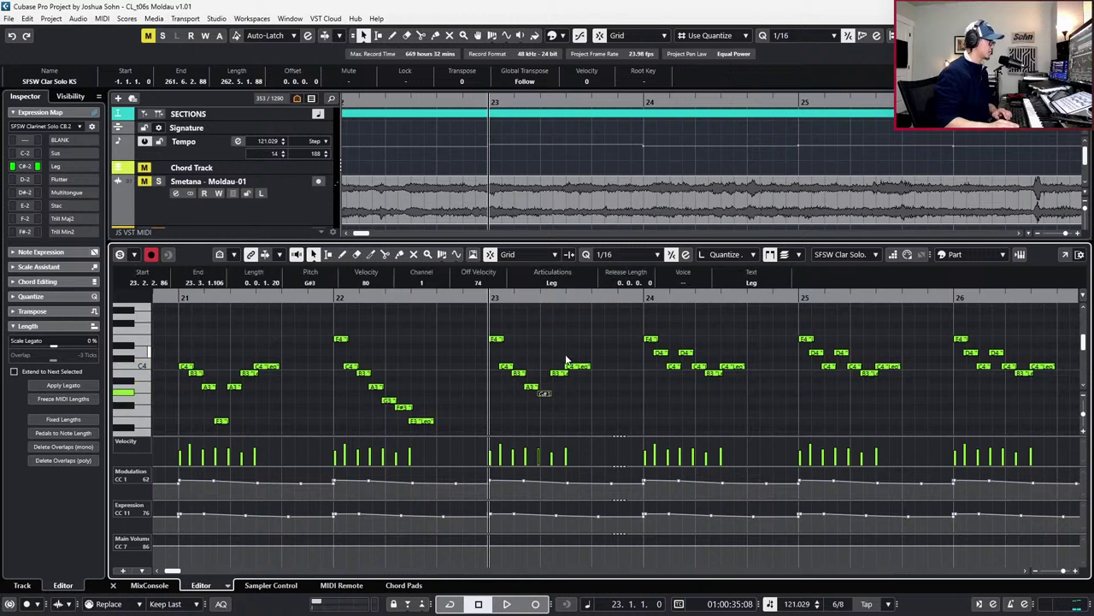
Lower the last two clarinet notes of bar 23 together by five semitones to F#3 and G3
{"action": "left_click_drag", "start_coordinate": [567, 356], "coordinate": [554, 396]}
{"action": "key", "text": "Down"}
{"action": "key", "text": "Down"}
{"action": "key", "text": "Down"}
{"action": "key", "text": "Down"}
{"action": "key", "text": "Down"}
Lower the fifth clarinet note of bar 23 to G3 and the last note to E3, and play the bar back
{"action": "left_click", "coordinate": [544, 394]}
{"action": "key", "text": "Down"}
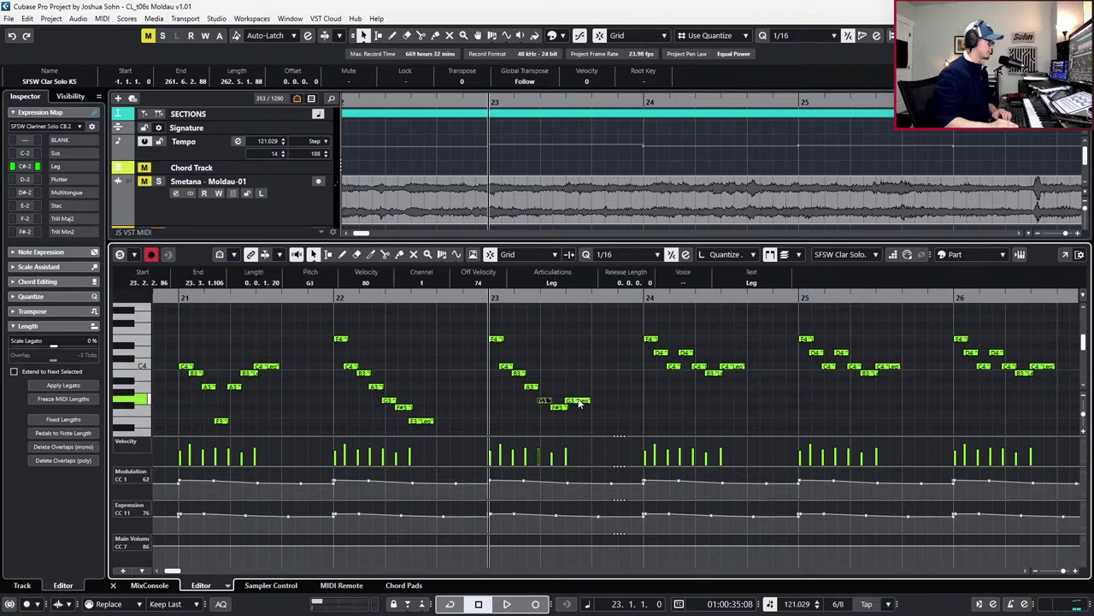
{"action": "left_click", "coordinate": [579, 400]}
{"action": "key", "text": "Down"}
{"action": "key", "text": "Down"}
{"action": "key", "text": "Down"}
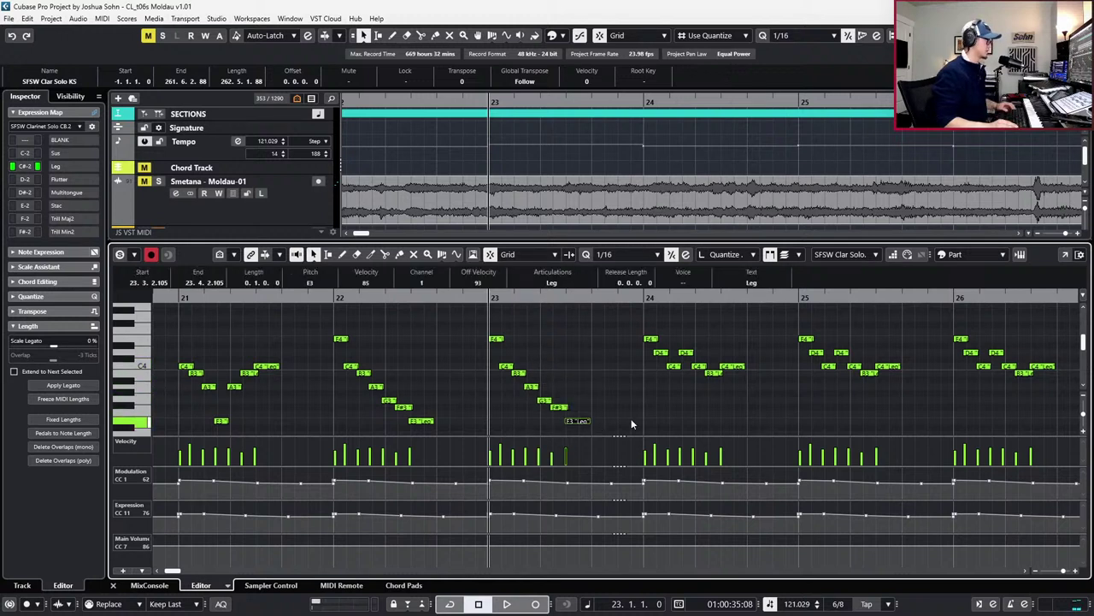
{"action": "key", "text": "space"}
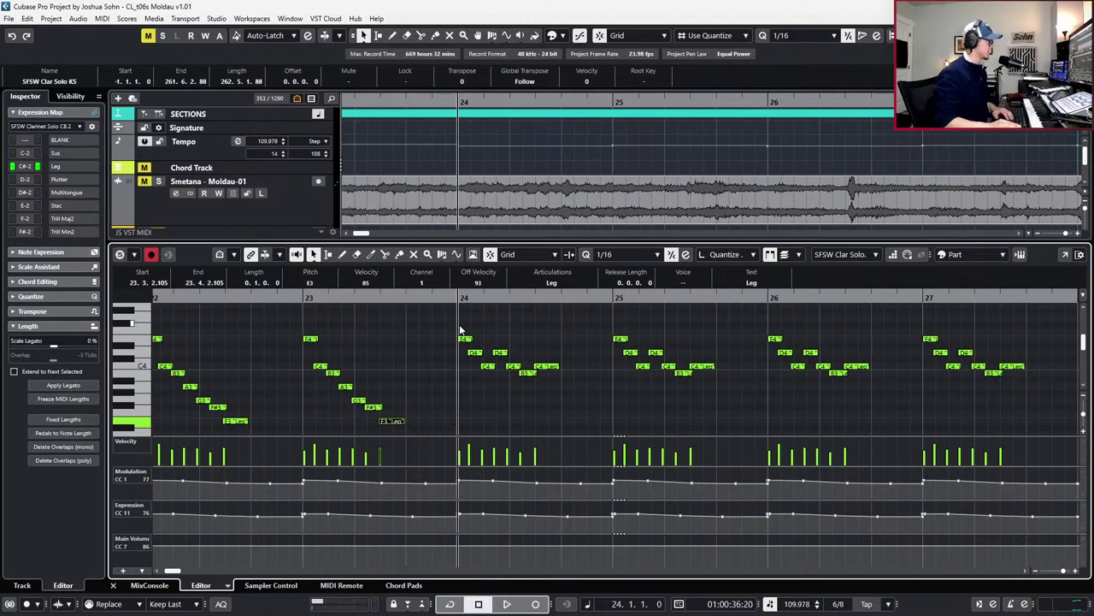
Transpose all seven clarinet notes of bar 24 down together so the phrase starts on G3
{"action": "left_click_drag", "start_coordinate": [461, 330], "coordinate": [550, 410]}
{"action": "key", "text": "Down"}
{"action": "key", "text": "Down"}
{"action": "key", "text": "Down"}
{"action": "key", "text": "Down"}
{"action": "key", "text": "Up"}
{"action": "key", "text": "Up"}
{"action": "key", "text": "Up"}
{"action": "key", "text": "Up"}
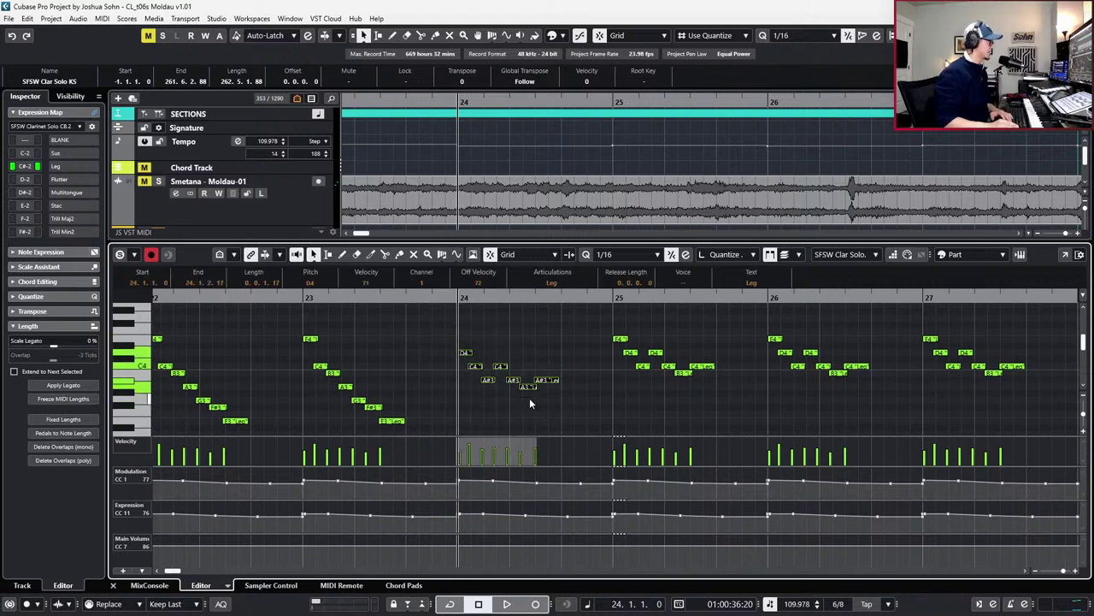
{"action": "key", "text": "Down"}
{"action": "key", "text": "Down"}
{"action": "key", "text": "Down"}
{"action": "key", "text": "Down"}
{"action": "key", "text": "Down"}
{"action": "key", "text": "Down"}
{"action": "key", "text": "Down"}
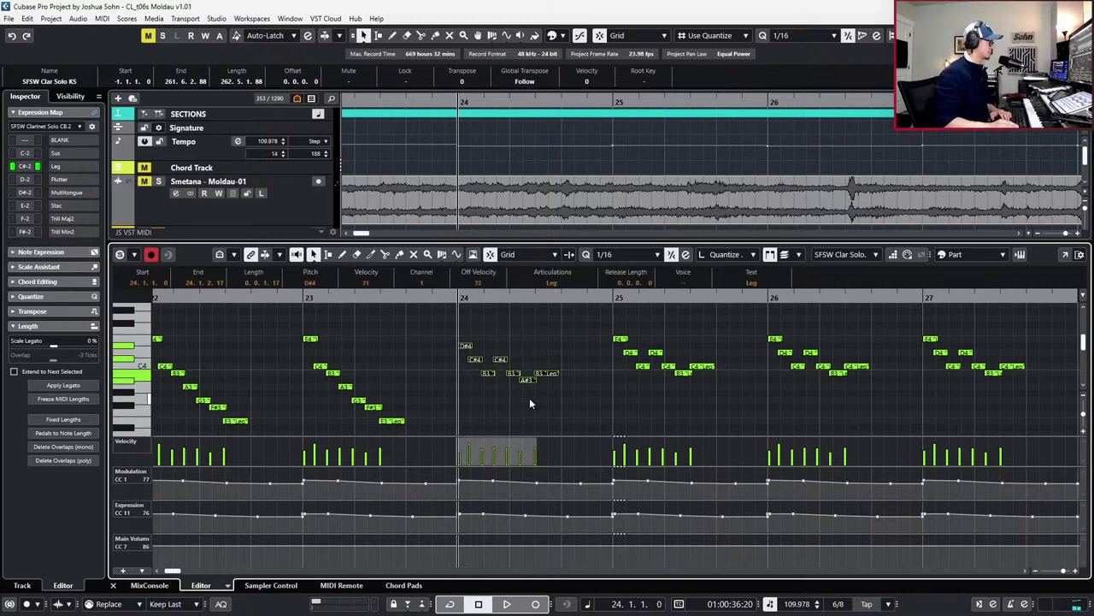
{"action": "key", "text": "Down"}
{"action": "key", "text": "Down"}
{"action": "key", "text": "Down"}
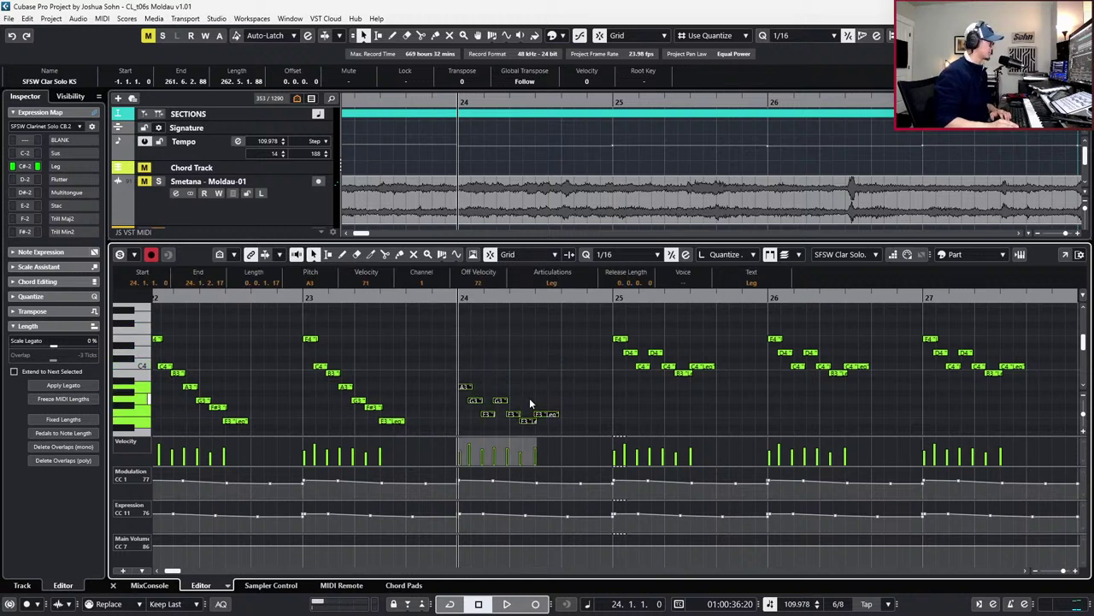
{"action": "scroll", "coordinate": [530, 399], "scroll_direction": "up", "scroll_amount": 1}
{"action": "scroll", "coordinate": [530, 398], "scroll_direction": "down", "scroll_amount": 1}
{"action": "scroll", "coordinate": [529, 403], "scroll_direction": "down", "scroll_amount": 1}
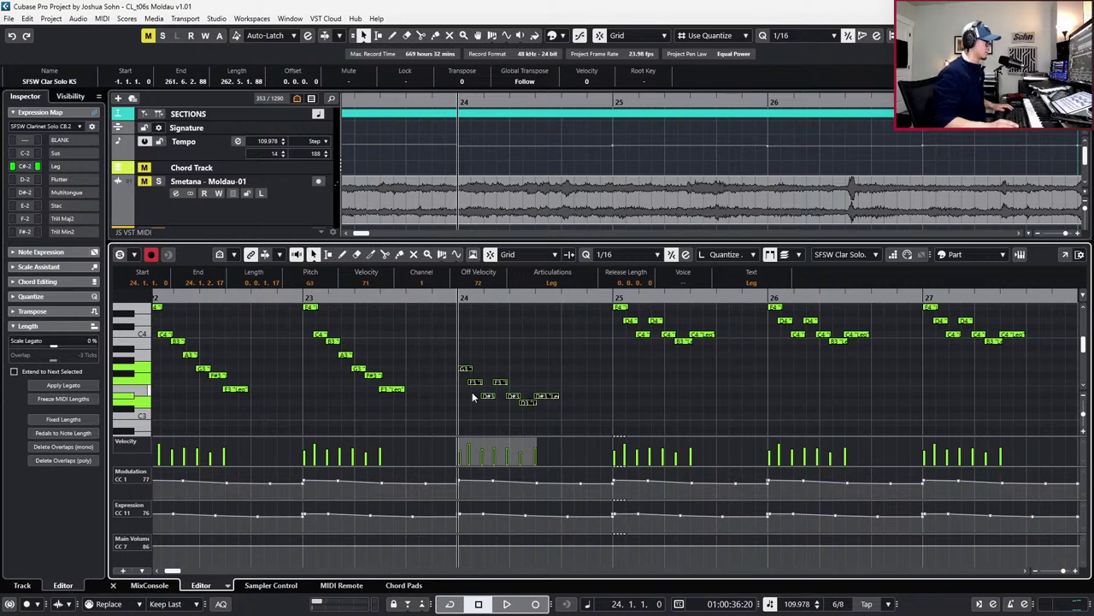
Try transposing the clarinet phrases of bars 16 to 23 up an octave and play them back
{"action": "scroll", "coordinate": [472, 393], "scroll_direction": "down", "scroll_amount": 3}
{"action": "scroll", "coordinate": [472, 392], "scroll_direction": "left", "scroll_amount": 2}
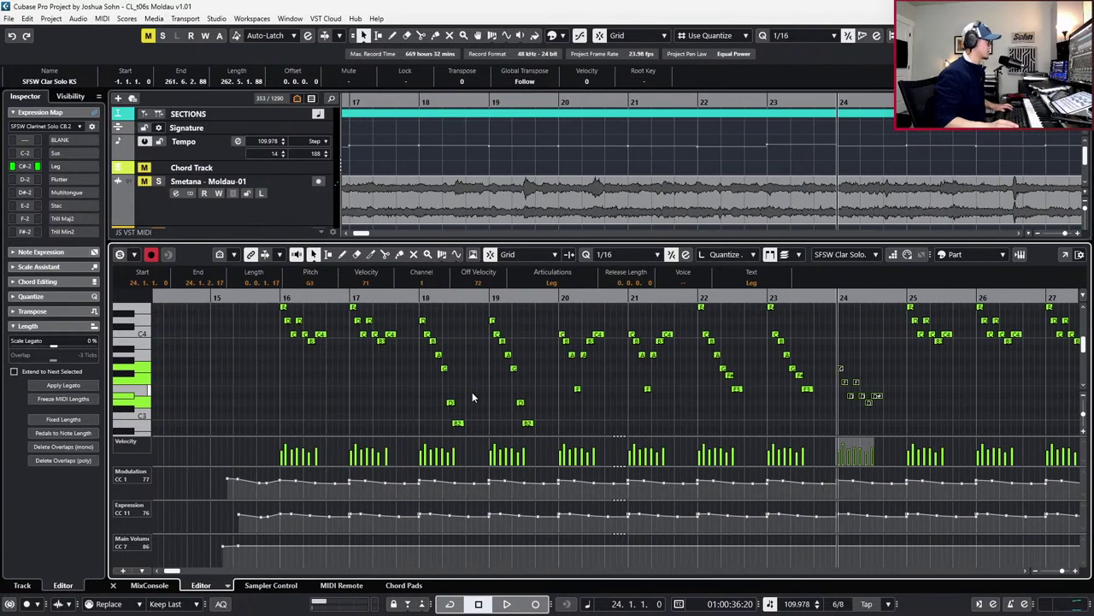
{"action": "scroll", "coordinate": [472, 392], "scroll_direction": "down", "scroll_amount": 2}
{"action": "scroll", "coordinate": [400, 366], "scroll_direction": "up", "scroll_amount": 2}
{"action": "left_click_drag", "start_coordinate": [309, 335], "coordinate": [704, 415]}
{"action": "key", "text": "shift+Up"}
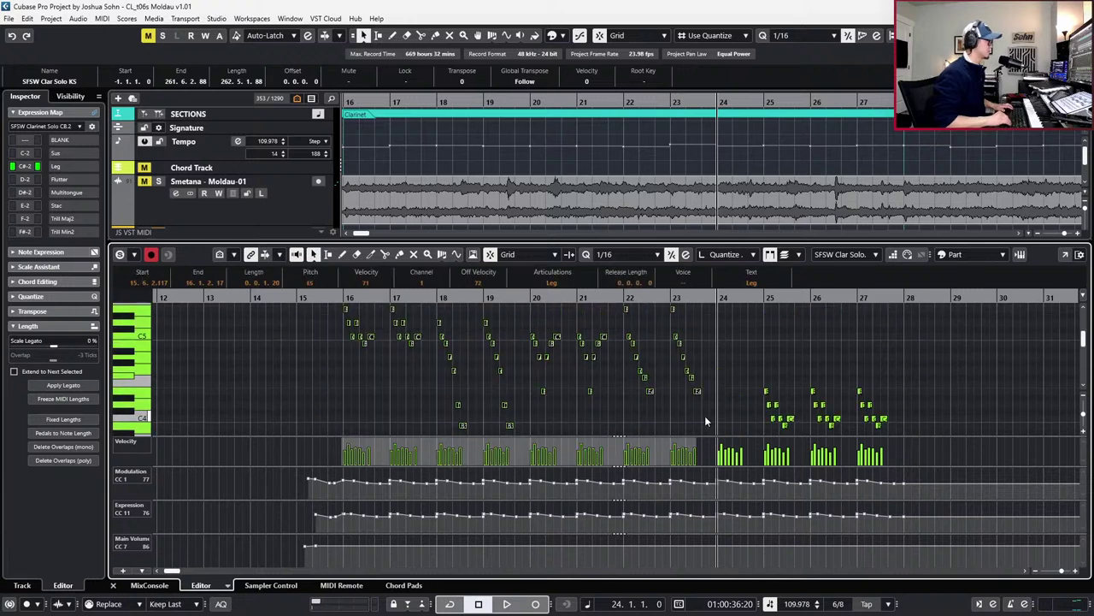
{"action": "key", "text": "space"}
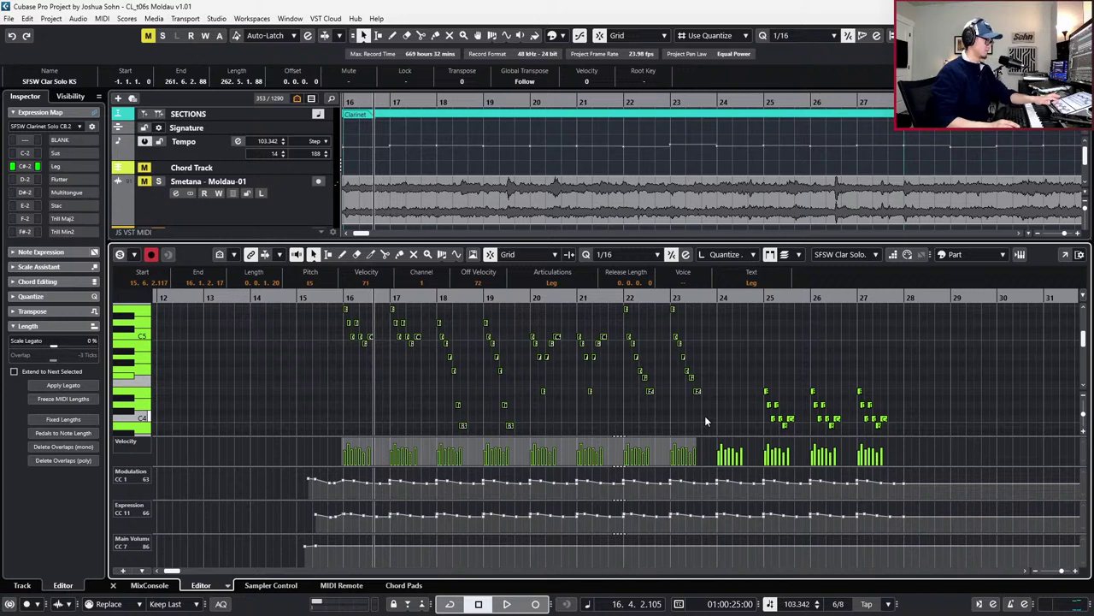
Move the clarinet phrases of bars 16 to 23 back down an octave and play them back
{"action": "scroll", "coordinate": [383, 356], "scroll_direction": "up", "scroll_amount": 3}
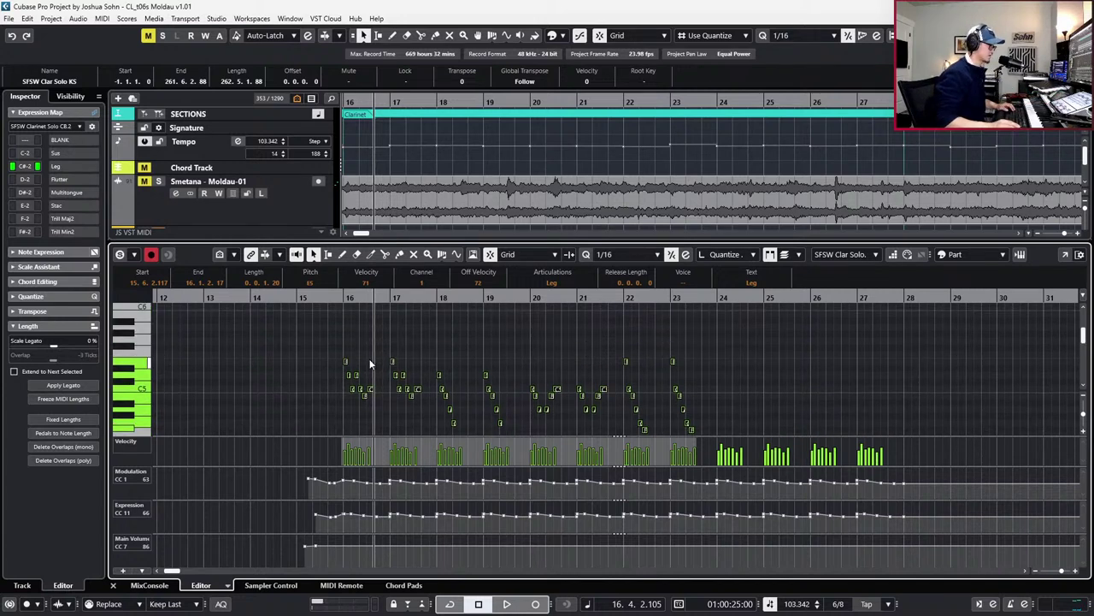
{"action": "scroll", "coordinate": [370, 364], "scroll_direction": "down", "scroll_amount": 2}
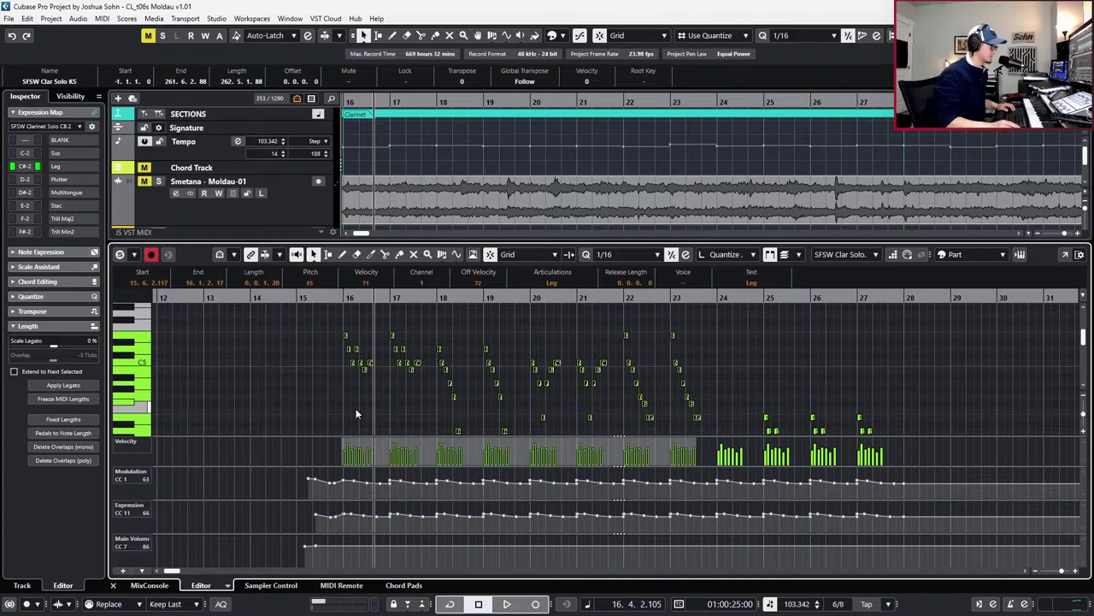
{"action": "scroll", "coordinate": [356, 408], "scroll_direction": "down", "scroll_amount": 1}
{"action": "key", "text": "space"}
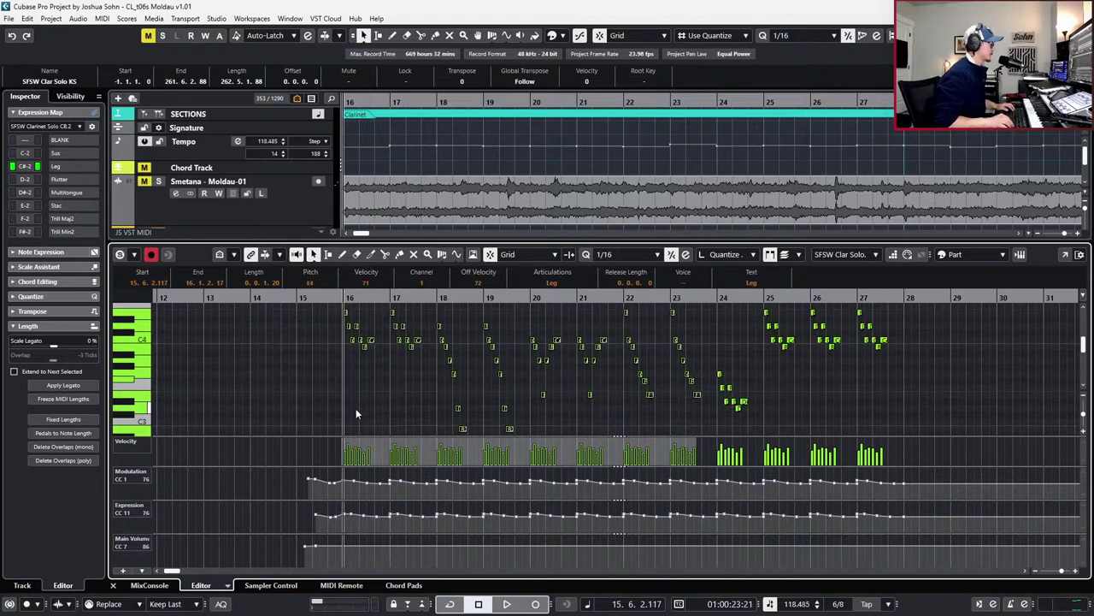
{"action": "key", "text": "space"}
{"action": "key", "text": "KP_Add"}
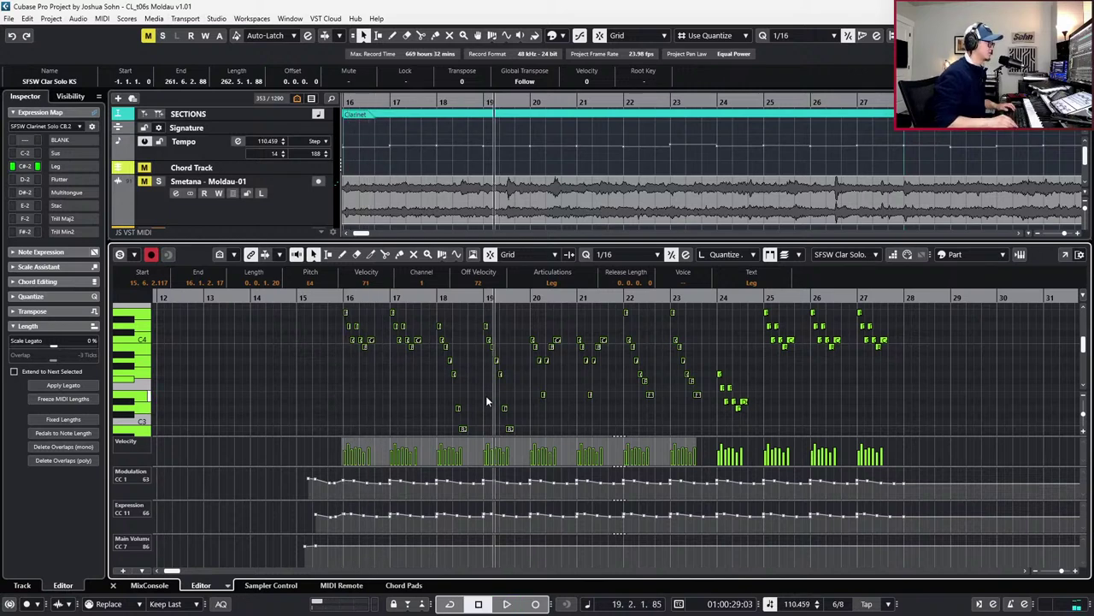
Play back the clarinet line from bar 23 into bar 24
{"action": "scroll", "coordinate": [647, 386], "scroll_direction": "up", "scroll_amount": 1}
{"action": "scroll", "coordinate": [647, 379], "scroll_direction": "right", "scroll_amount": 1}
{"action": "key", "text": "KP_Subtract"}
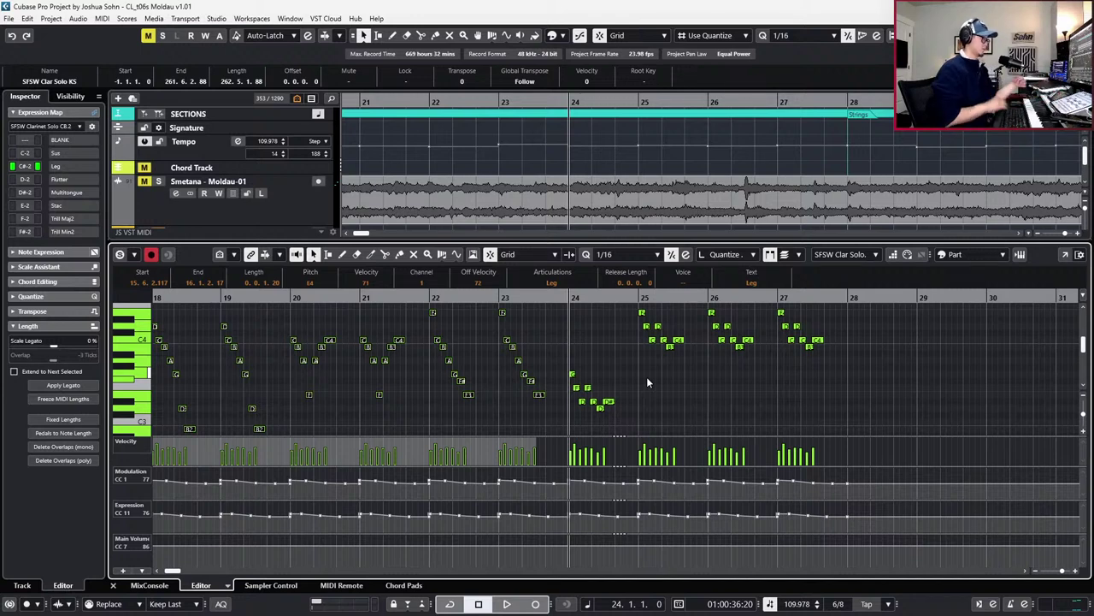
{"action": "key", "text": "KP_Subtract"}
{"action": "key", "text": "space"}
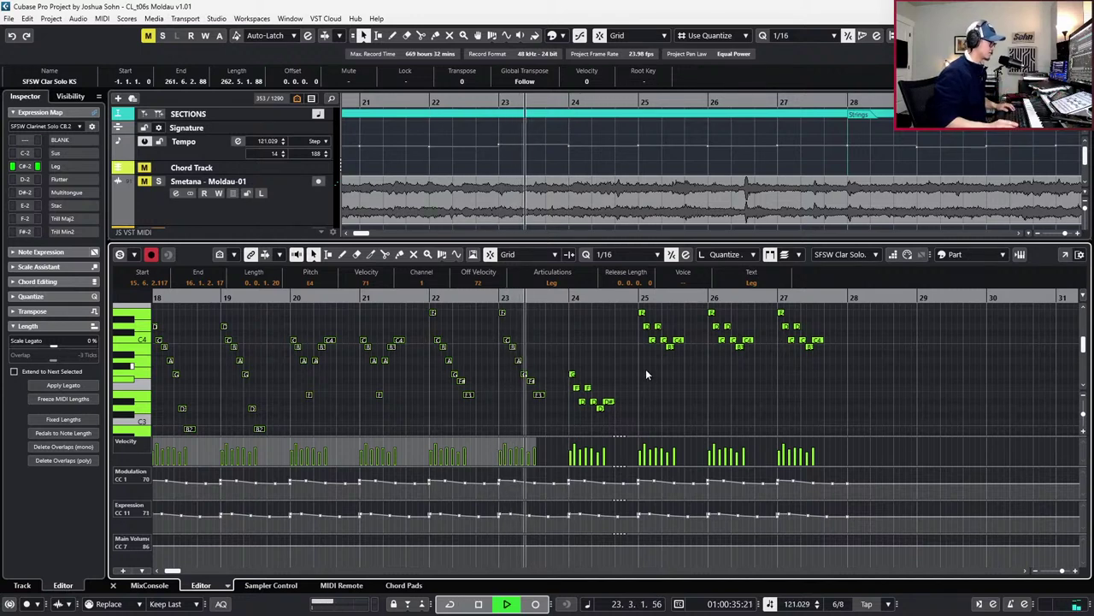
{"action": "key", "text": "space"}
{"action": "scroll", "coordinate": [622, 359], "scroll_direction": "up", "scroll_amount": 2}
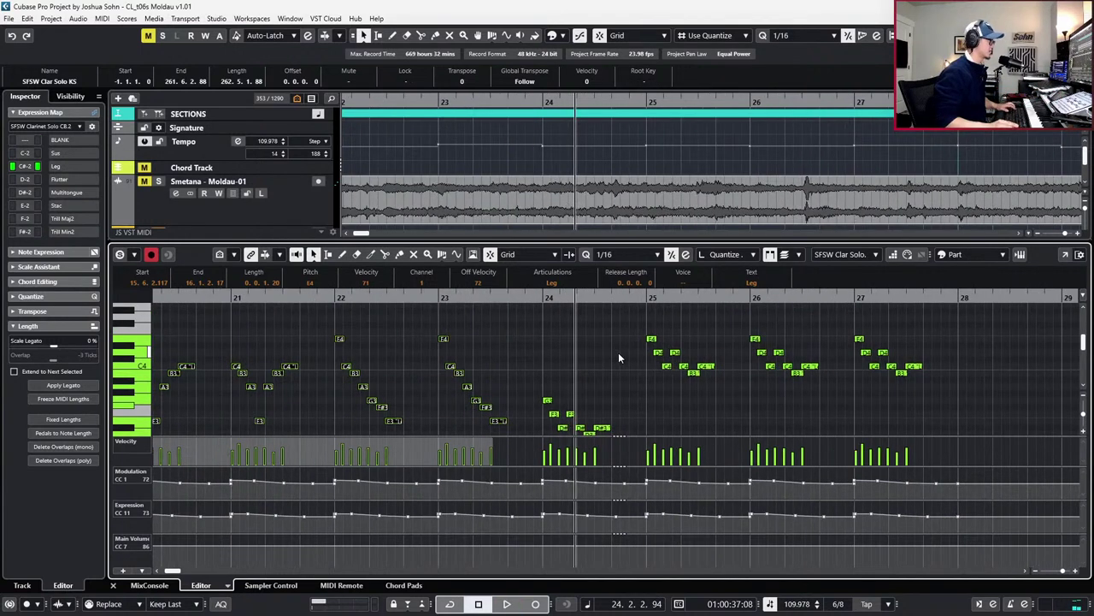
Lower the first clarinet note of bar 24 to F#3 and raise the second note to G3
{"action": "key", "text": "KP_Subtract"}
{"action": "scroll", "coordinate": [578, 368], "scroll_direction": "down", "scroll_amount": 1}
{"action": "left_click_drag", "start_coordinate": [534, 354], "coordinate": [629, 437]}
{"action": "left_click", "coordinate": [546, 372]}
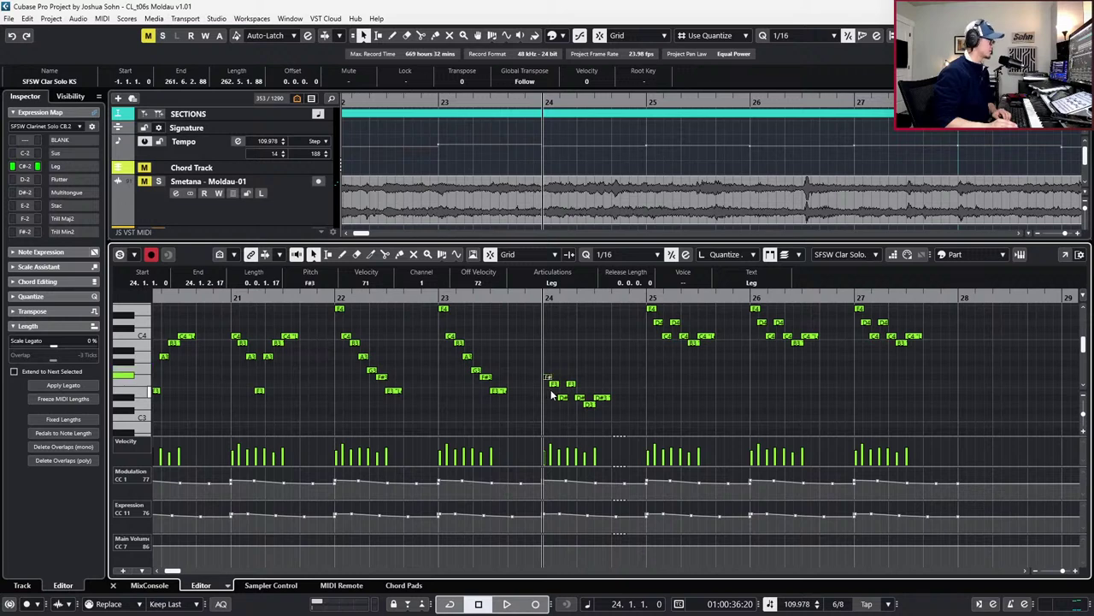
{"action": "left_click", "coordinate": [556, 386]}
{"action": "key", "text": "Up"}
{"action": "key", "text": "Up"}
Raise the third clarinet note of bar 24 to F#3 and set the fourth note to E3
{"action": "left_click_drag", "start_coordinate": [561, 380], "coordinate": [609, 413]}
{"action": "key", "text": "Up"}
{"action": "key", "text": "Up"}
{"action": "key", "text": "Up"}
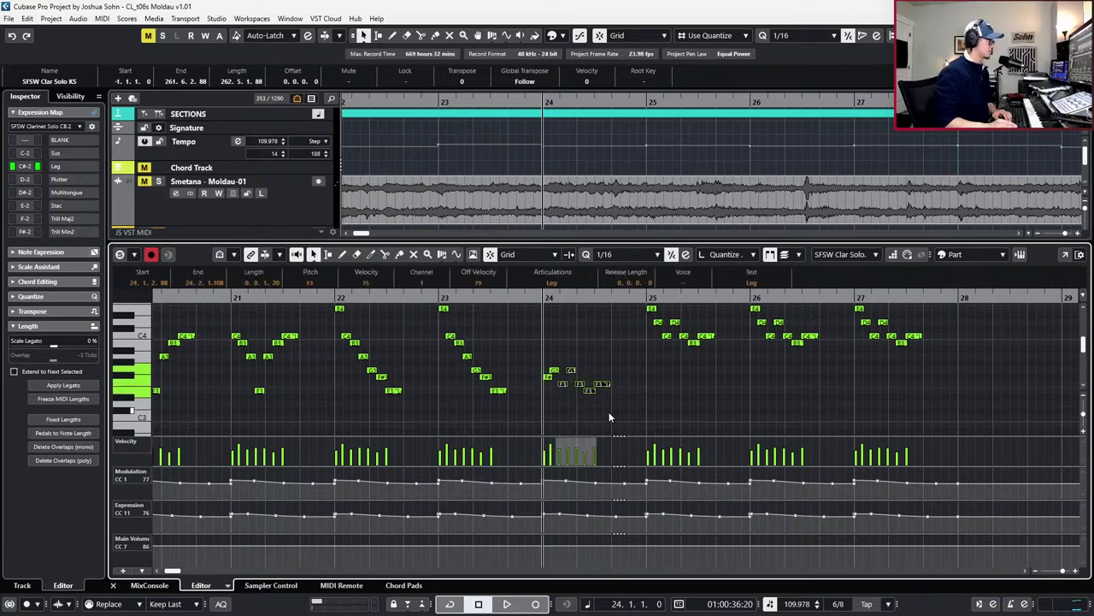
{"action": "left_click_drag", "start_coordinate": [573, 346], "coordinate": [635, 403]}
{"action": "key", "text": "Down"}
{"action": "key", "text": "Down"}
{"action": "key", "text": "Down"}
{"action": "key", "text": "Down"}
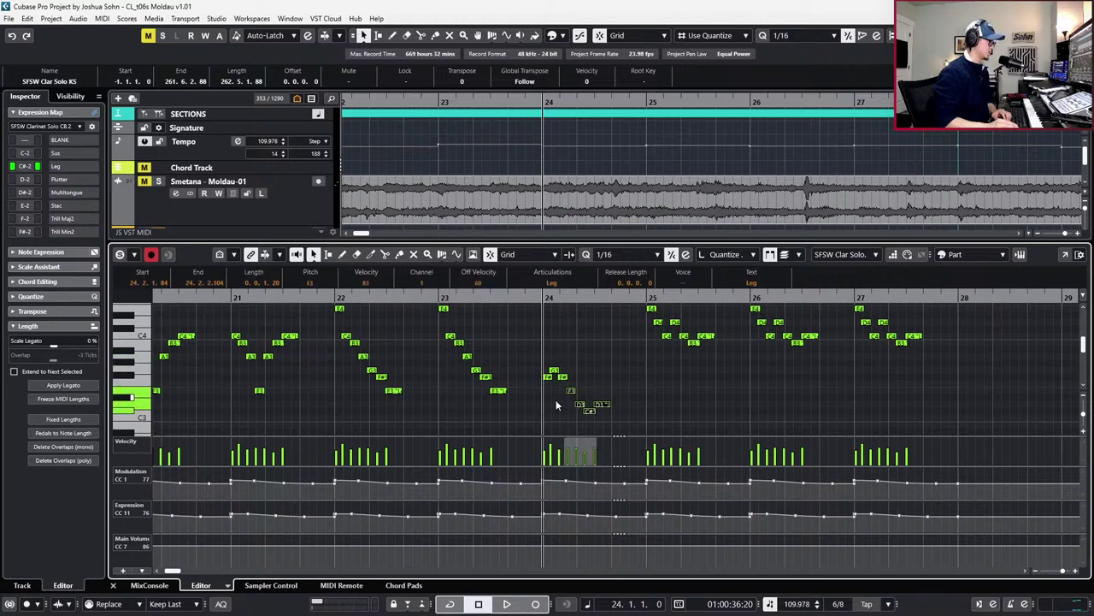
Raise the fifth clarinet note of bar 24 to F#3
{"action": "key", "text": "Up"}
{"action": "key", "text": "Up"}
{"action": "key", "text": "Up"}
{"action": "key", "text": "Up"}
Raise the sixth clarinet note of bar 24 to A3 and the seventh note to C4, and play the bar back
{"action": "left_click_drag", "start_coordinate": [604, 361], "coordinate": [592, 391]}
{"action": "key", "text": "Up"}
{"action": "key", "text": "Up"}
{"action": "key", "text": "Up"}
{"action": "key", "text": "Up"}
{"action": "key", "text": "Up"}
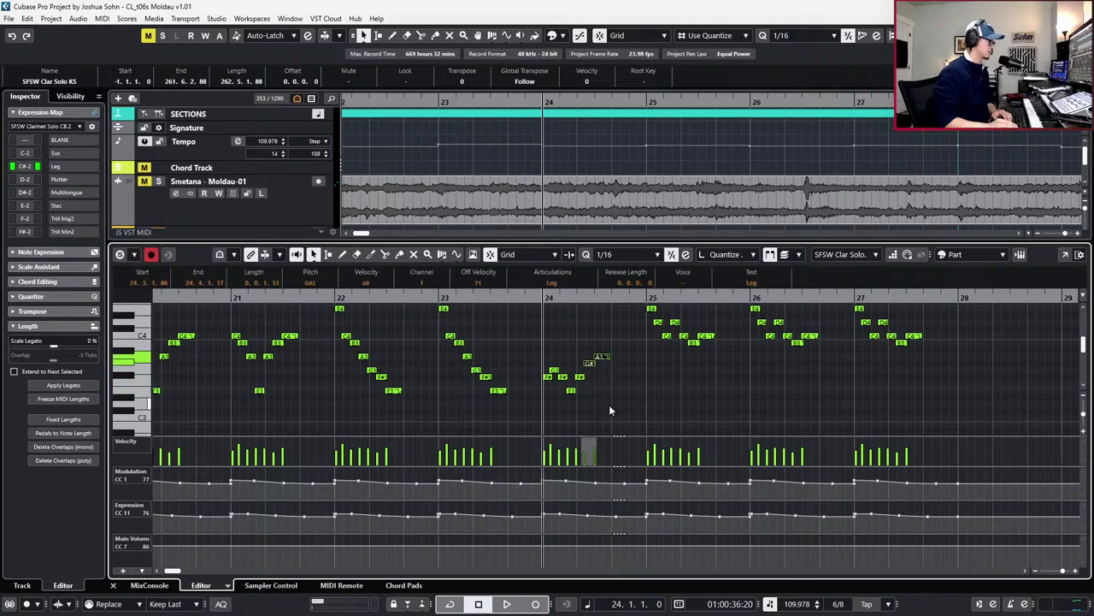
{"action": "key", "text": "Up"}
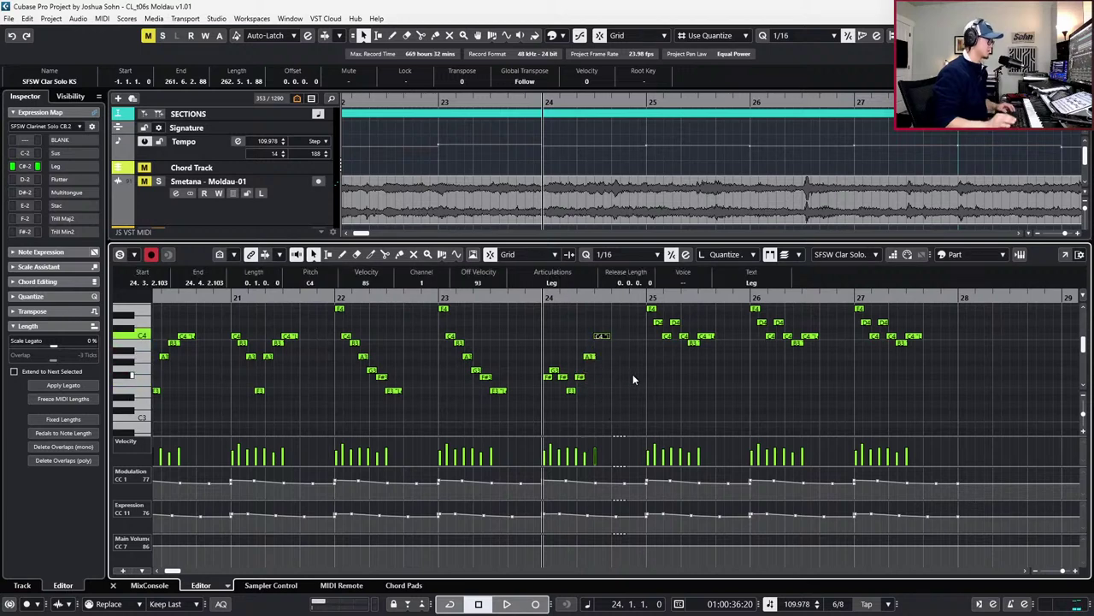
{"action": "key", "text": "space"}
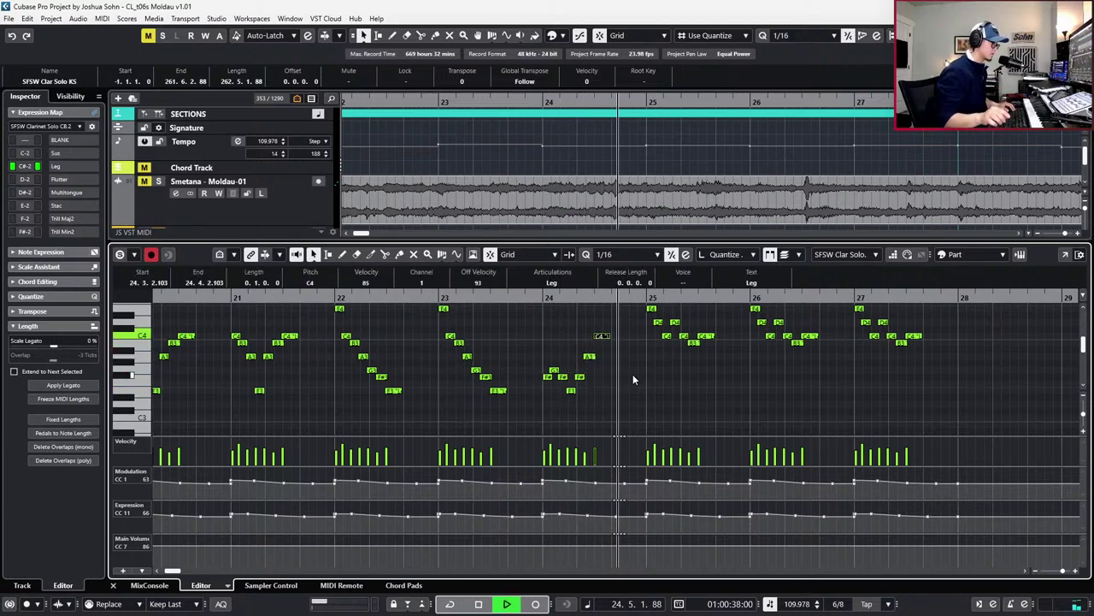
Play through bar 25 of the solo clarinet part and stop at its end
{"action": "key", "text": "space"}
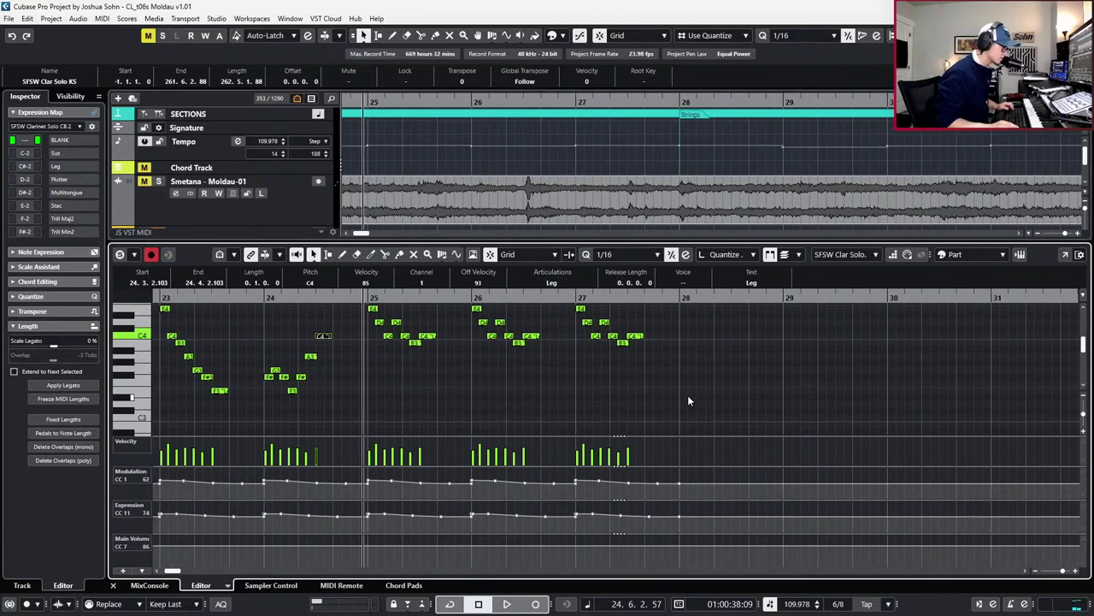
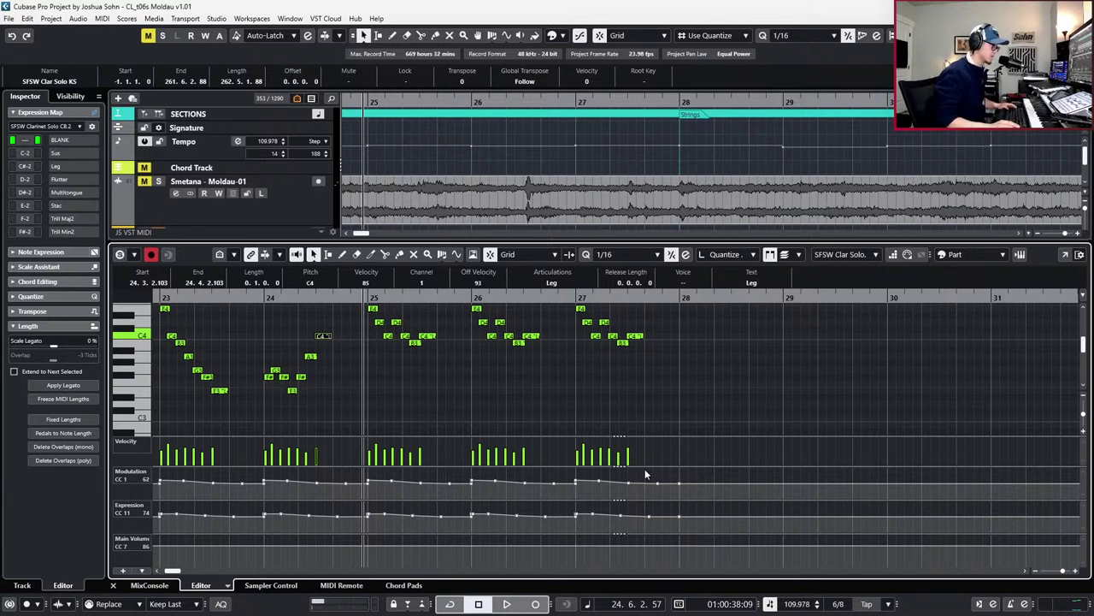
{"action": "key", "text": "space"}
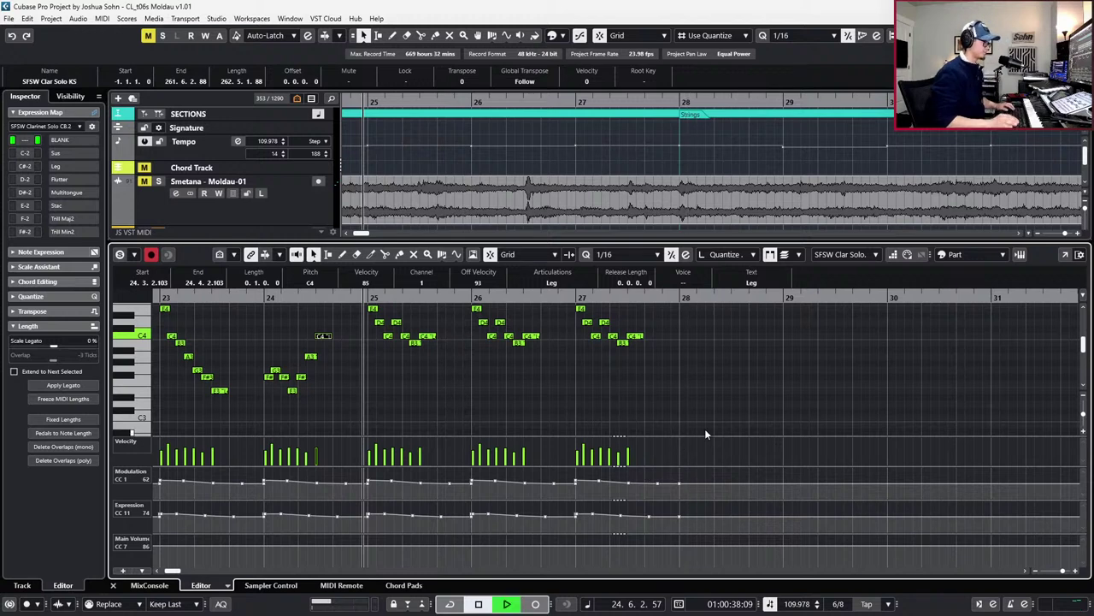
{"action": "key", "text": "space"}
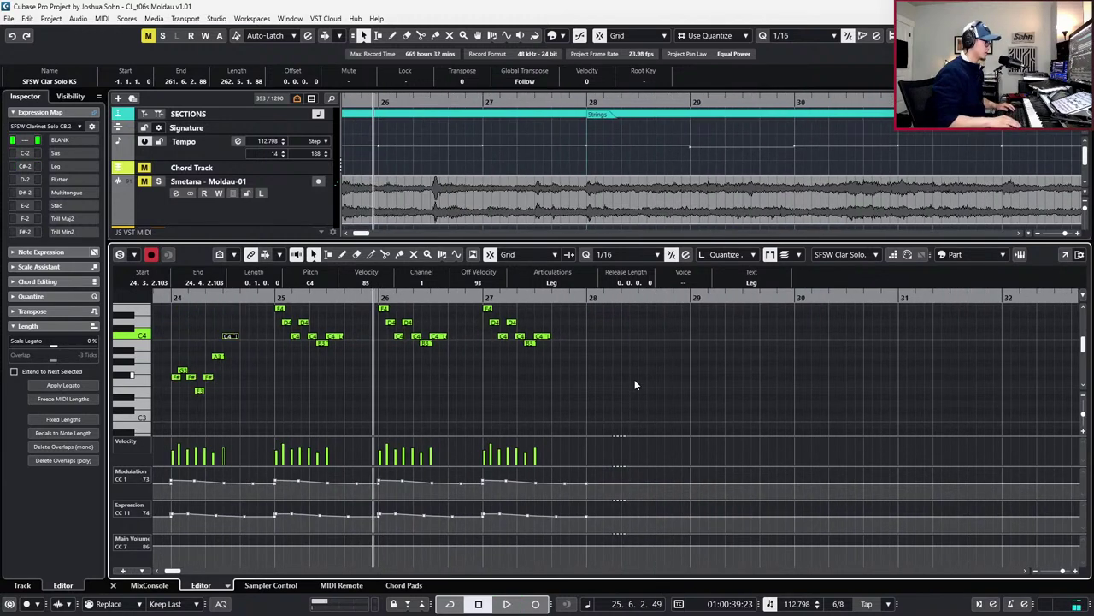
Lower all clarinet notes of bar 25 together by five semitones so the phrase starts on B3
{"action": "scroll", "coordinate": [377, 402], "scroll_direction": "up", "scroll_amount": 1}
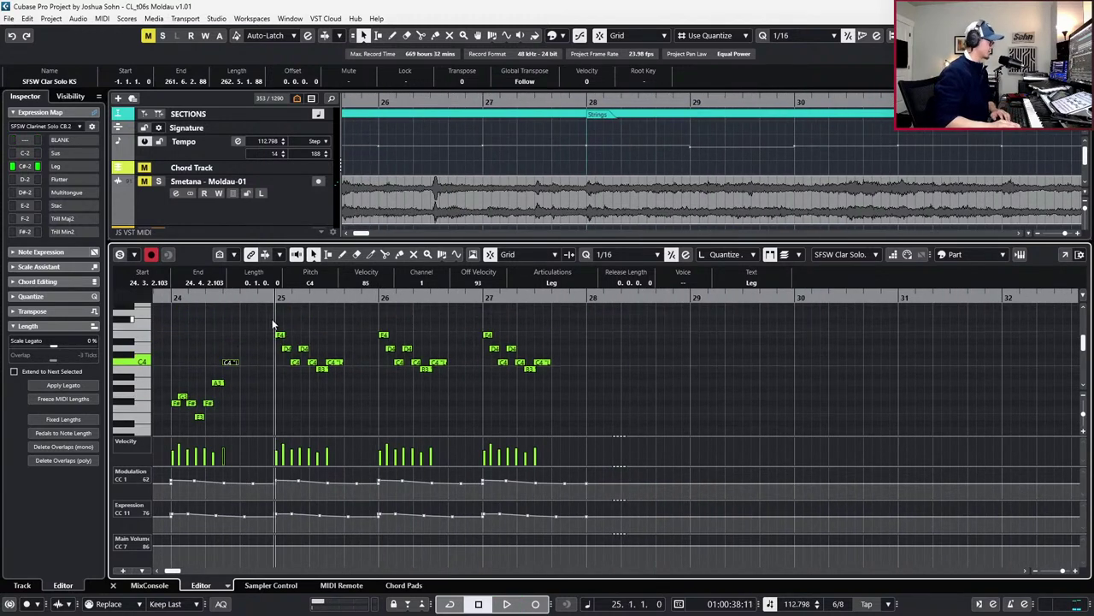
{"action": "left_click_drag", "start_coordinate": [273, 319], "coordinate": [345, 399]}
{"action": "key", "text": "Down"}
{"action": "key", "text": "Down"}
{"action": "key", "text": "Down"}
{"action": "key", "text": "Down"}
{"action": "key", "text": "Down"}
{"action": "key", "text": "Down"}
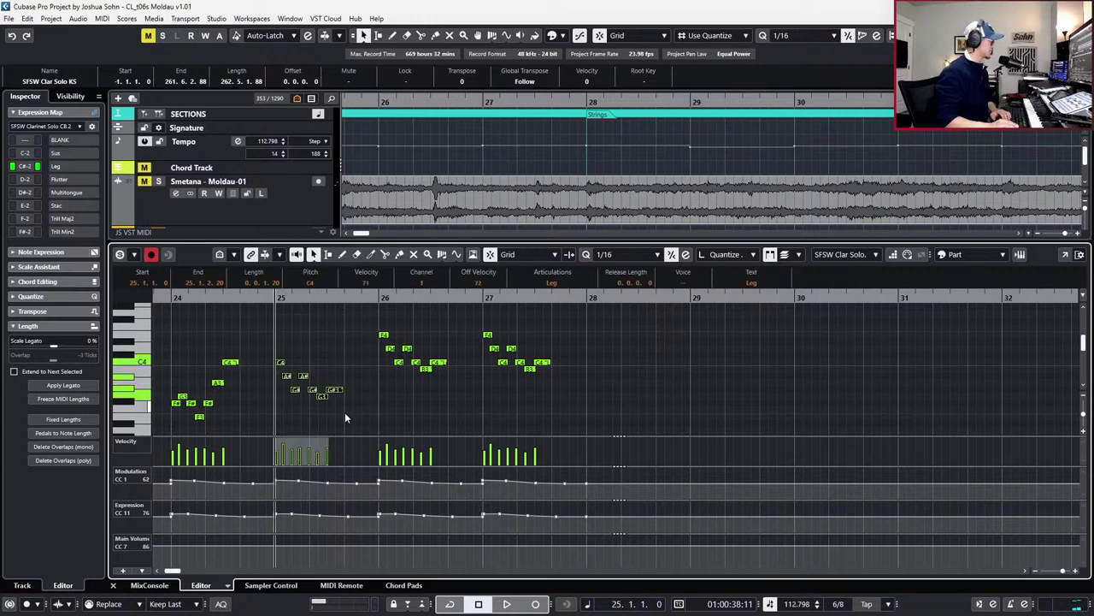
{"action": "key", "text": "Up"}
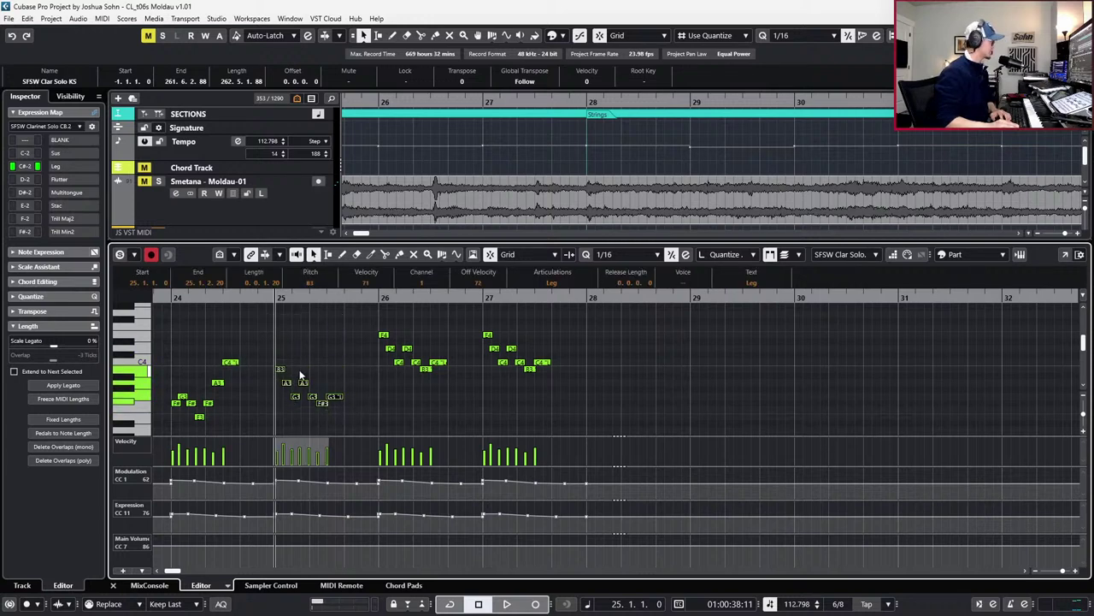
Lower the fourth clarinet note of bar 25 to F#3 and the fifth note to E3
{"action": "left_click_drag", "start_coordinate": [299, 375], "coordinate": [357, 422]}
{"action": "key", "text": "Down"}
{"action": "key", "text": "Down"}
{"action": "key", "text": "Up"}
{"action": "key", "text": "Up"}
{"action": "left_click_drag", "start_coordinate": [302, 375], "coordinate": [363, 420]}
{"action": "key", "text": "Down"}
{"action": "key", "text": "Down"}
{"action": "key", "text": "Down"}
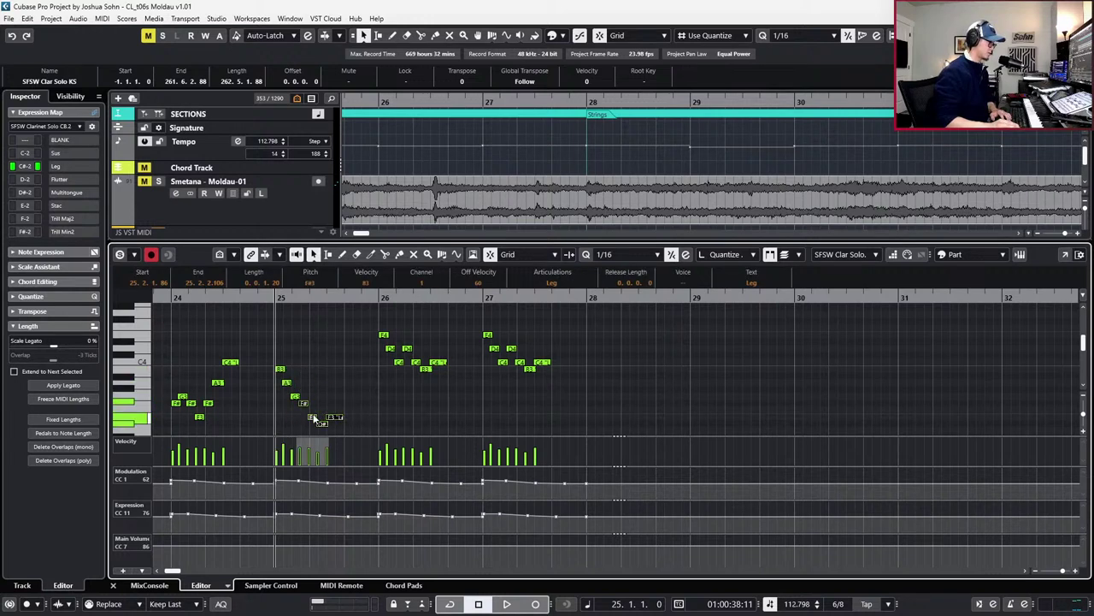
Raise the sixth clarinet note of bar 25 to G3 and the seventh note to B3, and play the bar back
{"action": "left_click", "coordinate": [335, 416]}
{"action": "key", "text": "Up"}
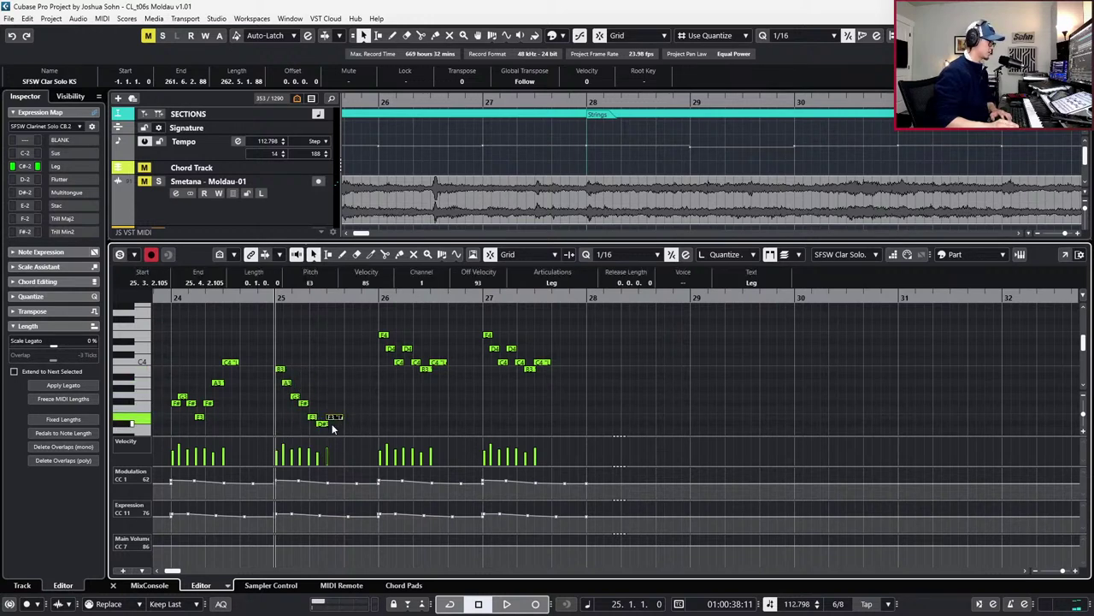
{"action": "key", "text": "Up"}
{"action": "key", "text": "Up"}
{"action": "key", "text": "Up"}
{"action": "left_click_drag", "start_coordinate": [337, 418], "coordinate": [320, 434]}
{"action": "key", "text": "Up"}
{"action": "key", "text": "Up"}
{"action": "key", "text": "Up"}
{"action": "key", "text": "Up"}
{"action": "key", "text": "Up"}
{"action": "key", "text": "Up"}
{"action": "key", "text": "Up"}
{"action": "key", "text": "Up"}
{"action": "key", "text": "space"}
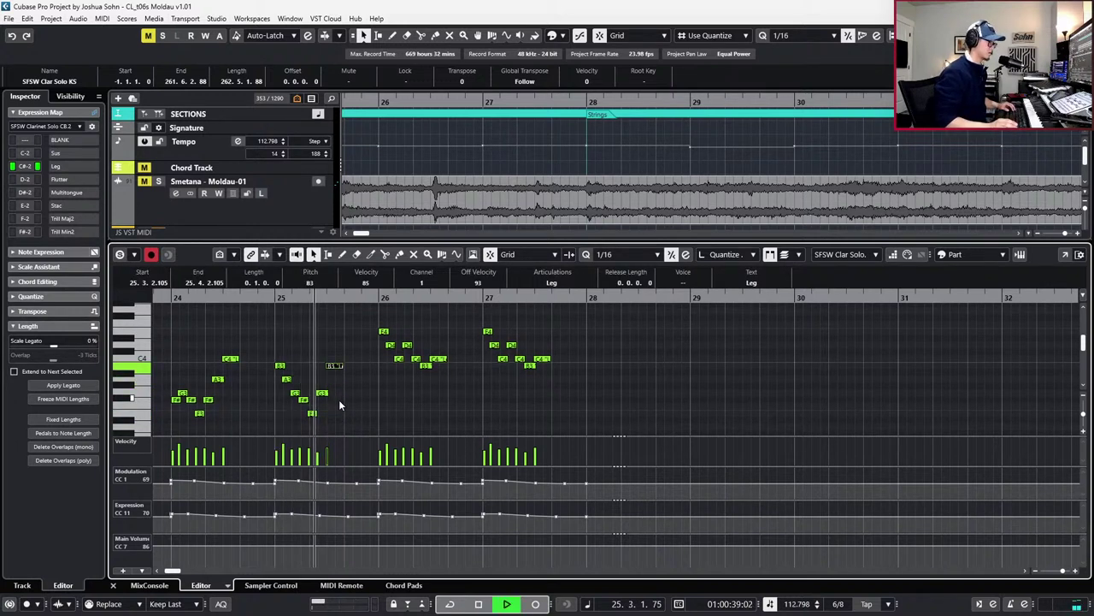
{"action": "key", "text": "space"}
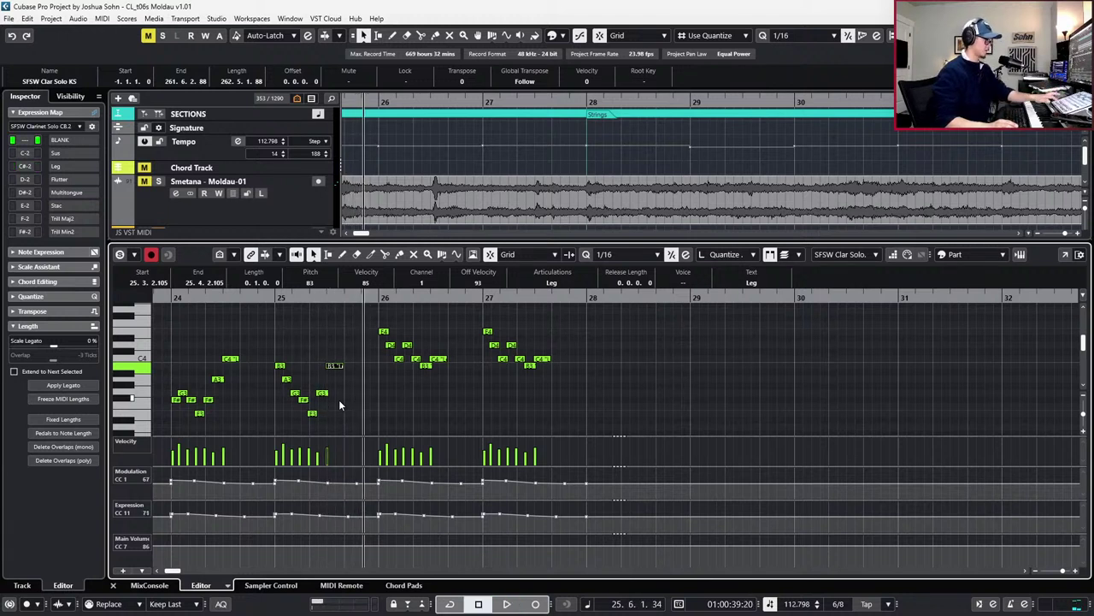
Lower all clarinet notes of bar 26 together by four semitones so the phrase starts on C4
{"action": "key", "text": "KP_Add"}
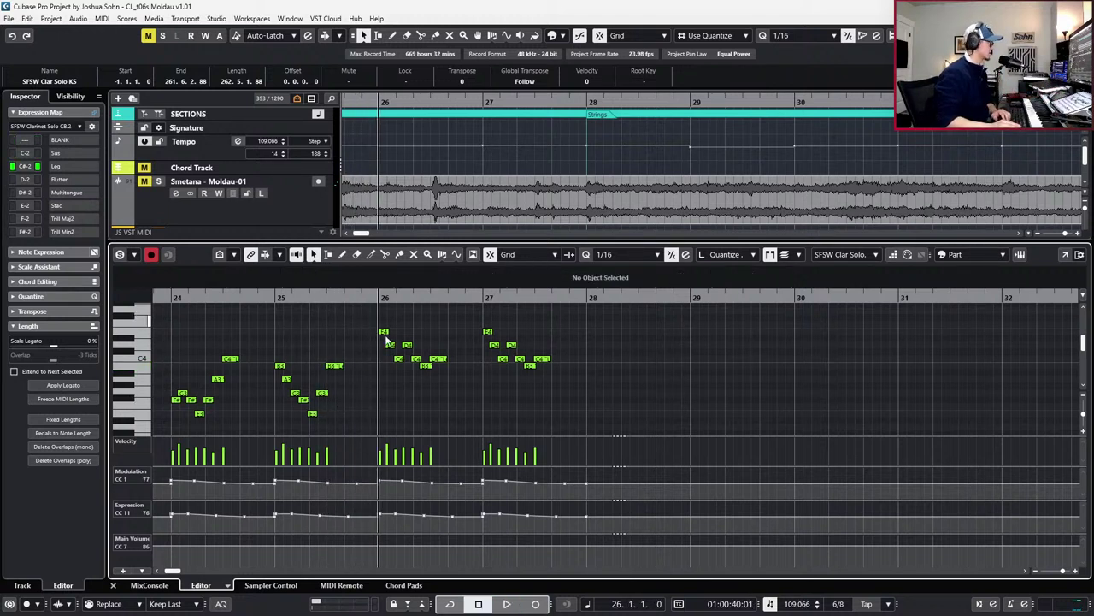
{"action": "left_click_drag", "start_coordinate": [372, 322], "coordinate": [452, 384]}
{"action": "key", "text": "Down"}
{"action": "key", "text": "Down"}
{"action": "key", "text": "Down"}
{"action": "key", "text": "Down"}
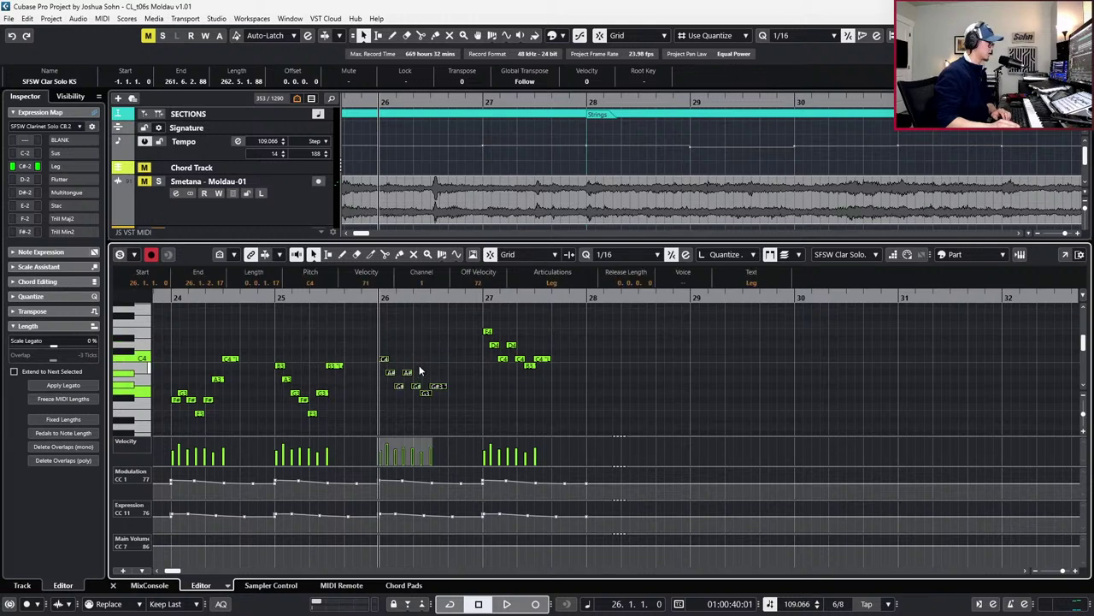
Set the second, third and fourth clarinet notes of bar 26 to D4, C4 and B3
{"action": "left_click_drag", "start_coordinate": [386, 369], "coordinate": [399, 345]}
{"action": "key", "text": "Down"}
{"action": "key", "text": "Up"}
{"action": "left_click_drag", "start_coordinate": [410, 330], "coordinate": [465, 395]}
{"action": "key", "text": "Down"}
{"action": "key", "text": "Down"}
{"action": "key", "text": "Down"}
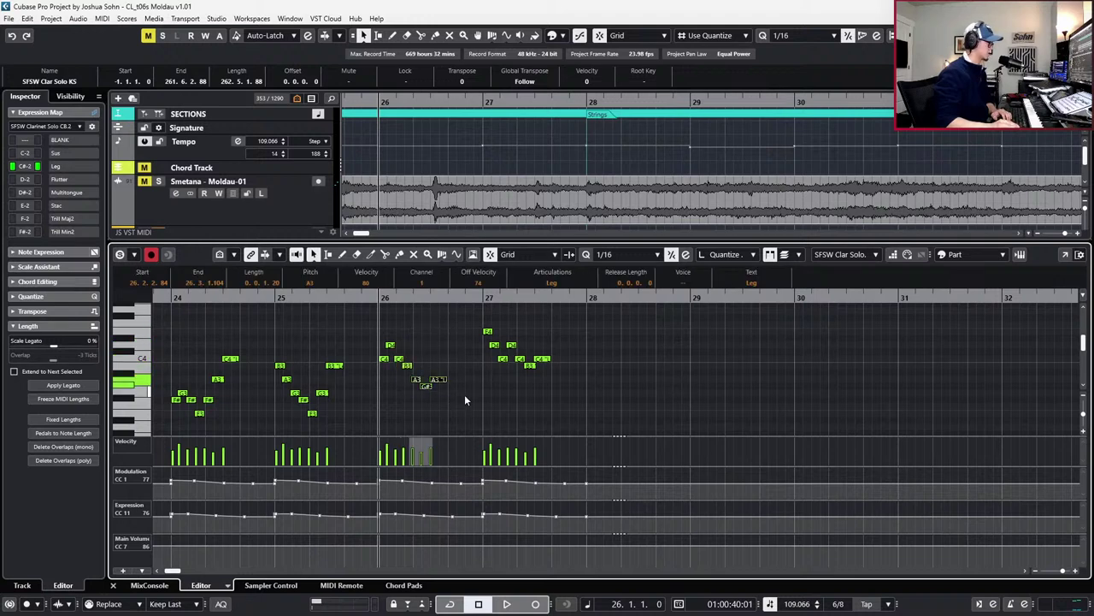
Raise the fifth clarinet note of bar 26 to C4 and set the sixth note to A3
{"action": "left_click", "coordinate": [432, 373]}
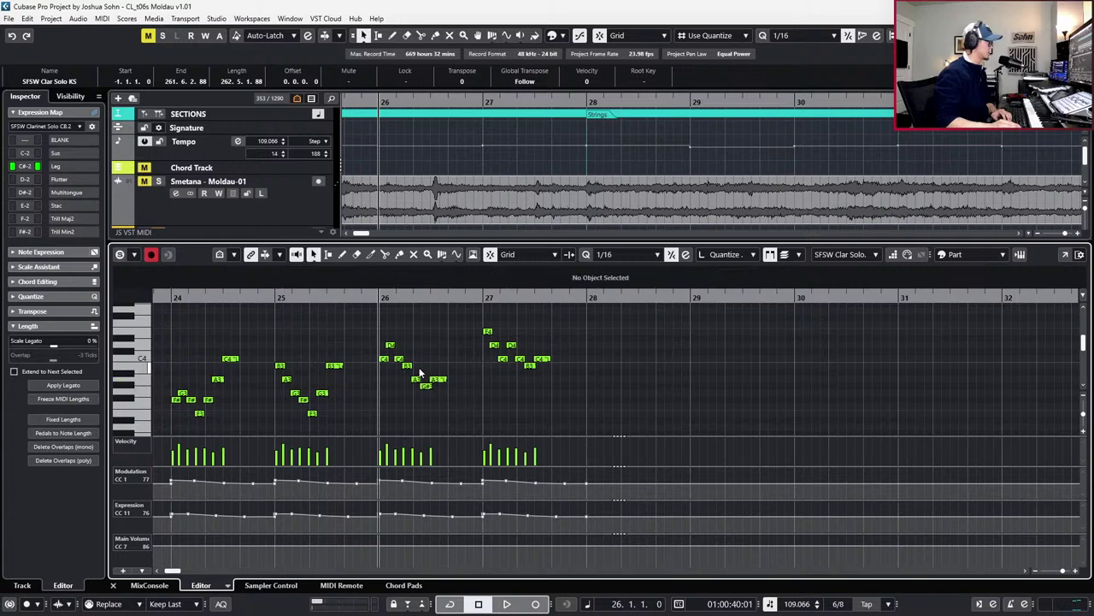
{"action": "left_click_drag", "start_coordinate": [418, 371], "coordinate": [443, 402]}
{"action": "key", "text": "Up"}
{"action": "key", "text": "Up"}
{"action": "key", "text": "Up"}
{"action": "left_click_drag", "start_coordinate": [426, 347], "coordinate": [443, 382]}
{"action": "key", "text": "Down"}
{"action": "key", "text": "Down"}
Set the seventh clarinet note of bar 26 to F#3 and play the bar back to check it
{"action": "left_click", "coordinate": [443, 372]}
{"action": "key", "text": "Down"}
{"action": "key", "text": "Down"}
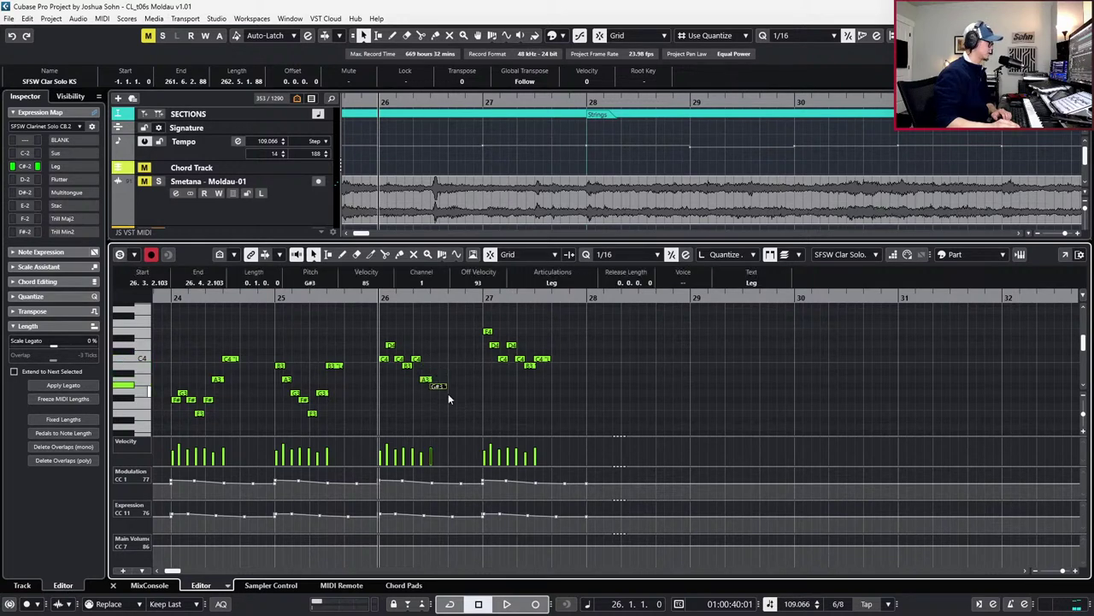
{"action": "key", "text": "Down"}
{"action": "key", "text": "Down"}
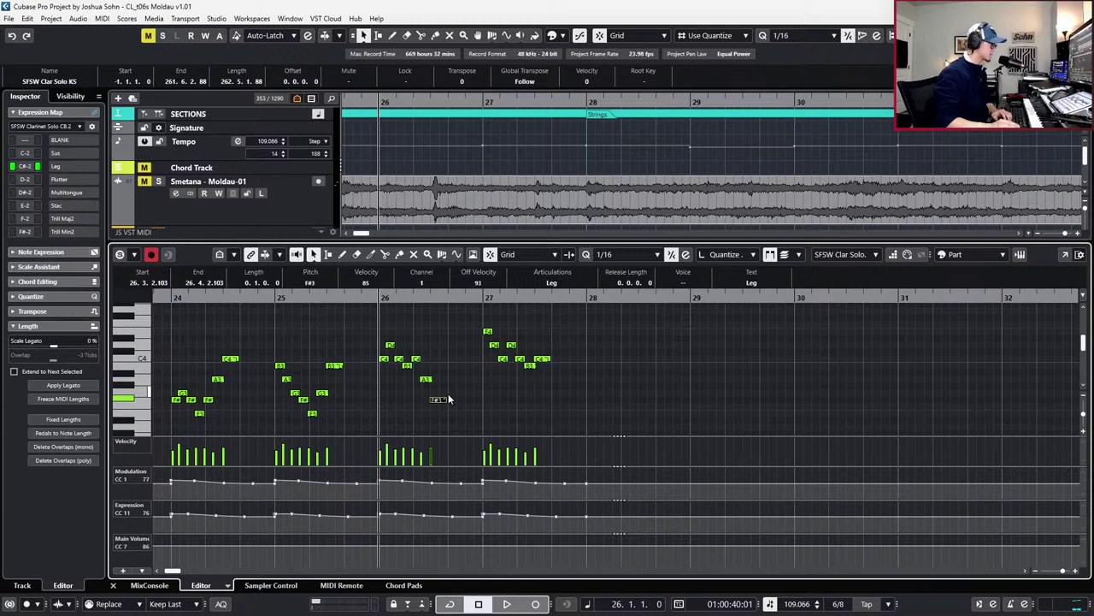
{"action": "key", "text": "space"}
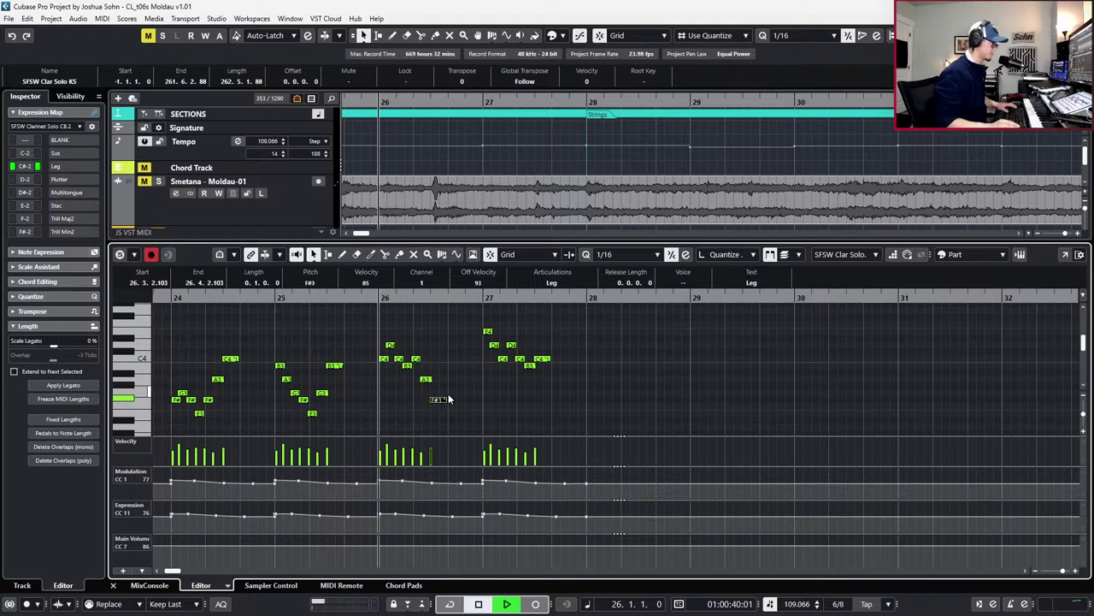
{"action": "key", "text": "space"}
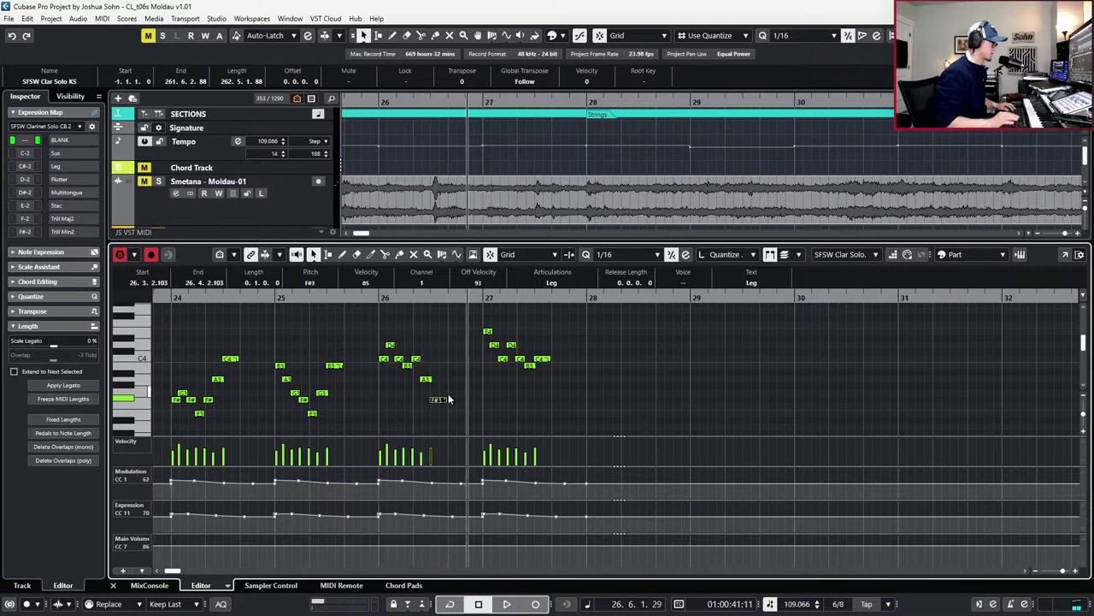
{"action": "left_click", "coordinate": [424, 378]}
{"action": "key", "text": "space"}
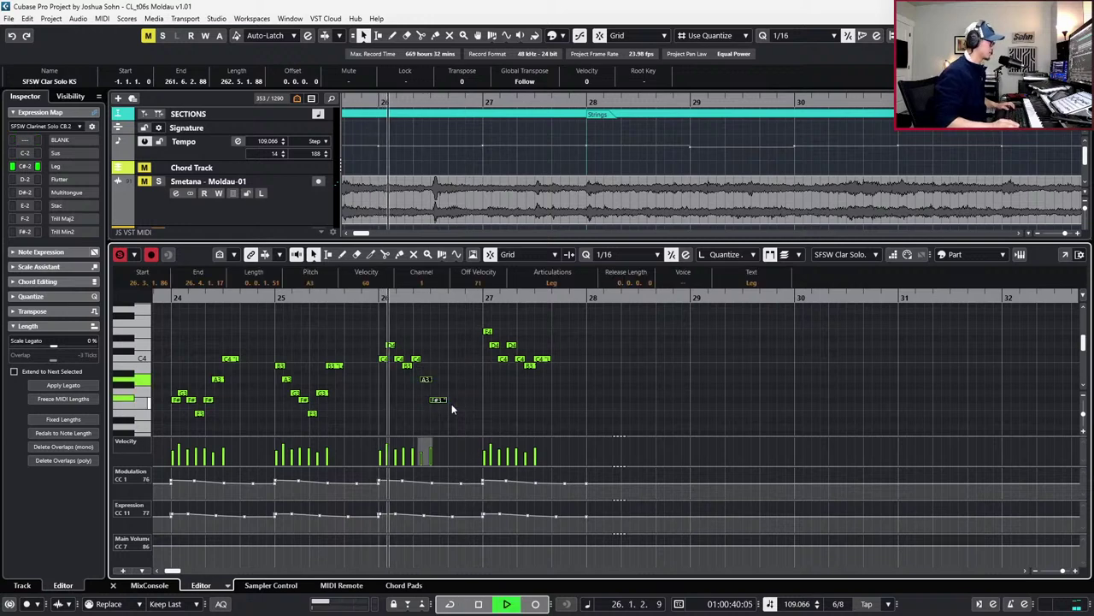
{"action": "key", "text": "space"}
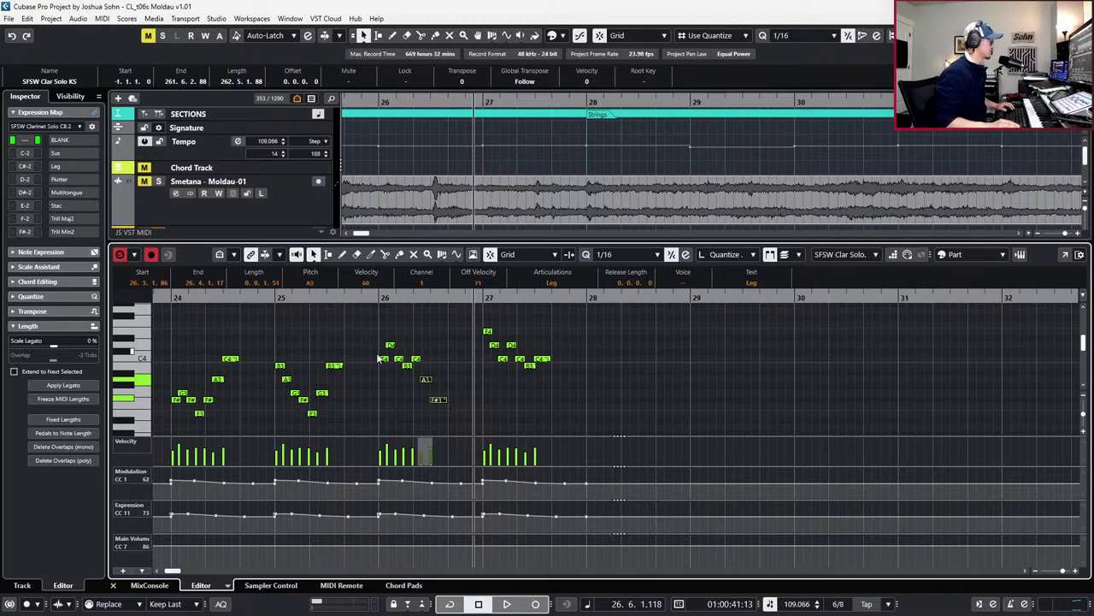
Lower all clarinet notes of bar 27 together by five semitones so the phrase starts on B3
{"action": "key", "text": "KP_Add"}
{"action": "scroll", "coordinate": [471, 354], "scroll_direction": "right", "scroll_amount": 2}
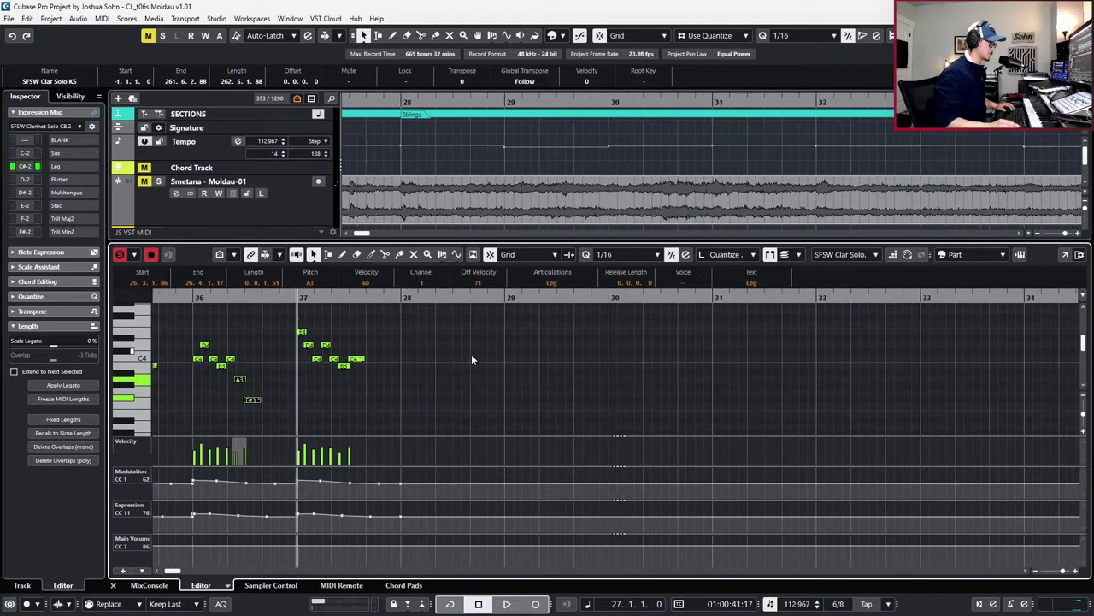
{"action": "left_click_drag", "start_coordinate": [292, 322], "coordinate": [388, 391]}
{"action": "key", "text": "Down"}
{"action": "key", "text": "Down"}
{"action": "key", "text": "Down"}
{"action": "key", "text": "Down"}
{"action": "key", "text": "Down"}
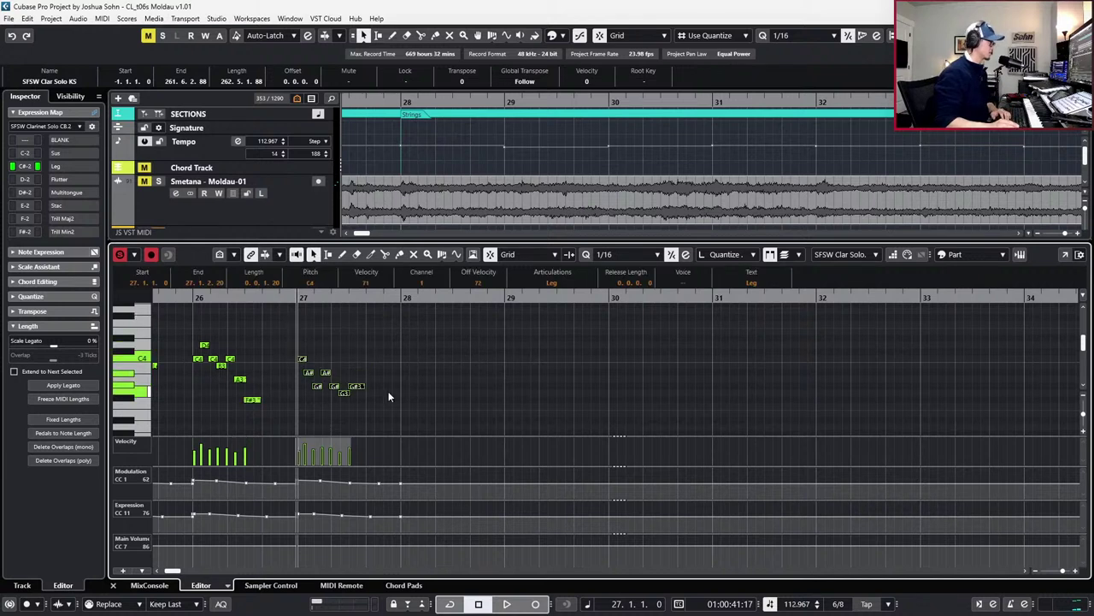
Raise the second clarinet note of bar 27 to C4 and the third note to B3
{"action": "left_click_drag", "start_coordinate": [301, 378], "coordinate": [407, 424]}
{"action": "key", "text": "Up"}
{"action": "key", "text": "Up"}
{"action": "key", "text": "Up"}
{"action": "key", "text": "Up"}
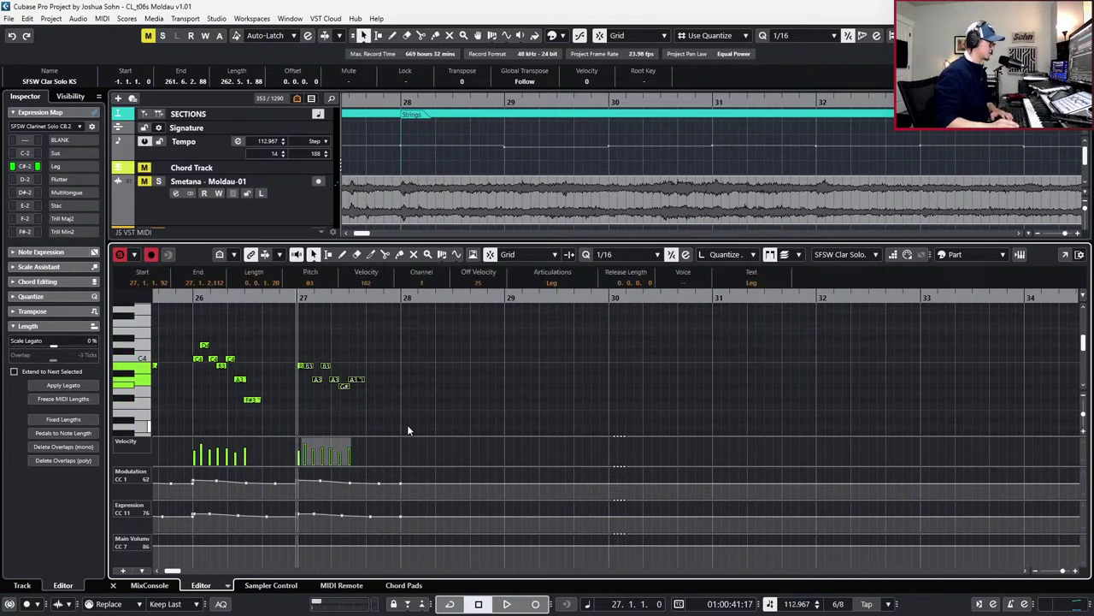
{"action": "key", "text": "Down"}
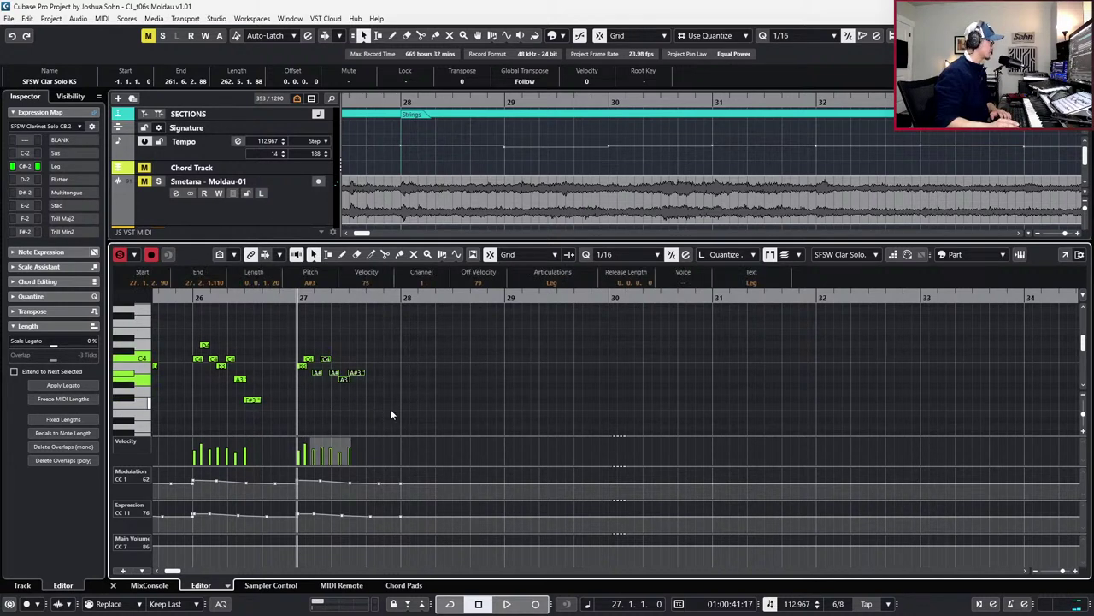
{"action": "key", "text": "Up"}
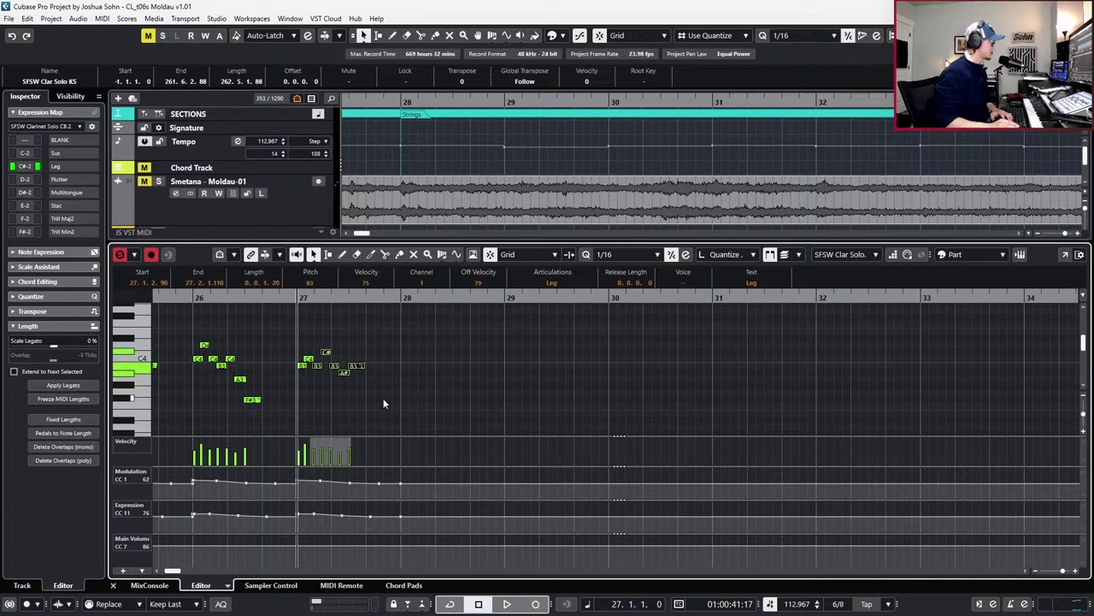
Set the fourth clarinet note of bar 27 to A3 and the fifth note to B3
{"action": "left_click_drag", "start_coordinate": [326, 334], "coordinate": [399, 419]}
{"action": "key", "text": "Down"}
{"action": "key", "text": "Down"}
{"action": "key", "text": "Down"}
{"action": "key", "text": "Down"}
{"action": "key", "text": "Up"}
{"action": "key", "text": "Up"}
{"action": "key", "text": "Up"}
{"action": "key", "text": "Up"}
Lower the sixth clarinet note of bar 27 to G3
{"action": "left_click_drag", "start_coordinate": [339, 356], "coordinate": [372, 396]}
{"action": "key", "text": "Down"}
{"action": "key", "text": "Down"}
{"action": "key", "text": "Down"}
{"action": "key", "text": "Up"}
{"action": "key", "text": "Up"}
{"action": "key", "text": "Up"}
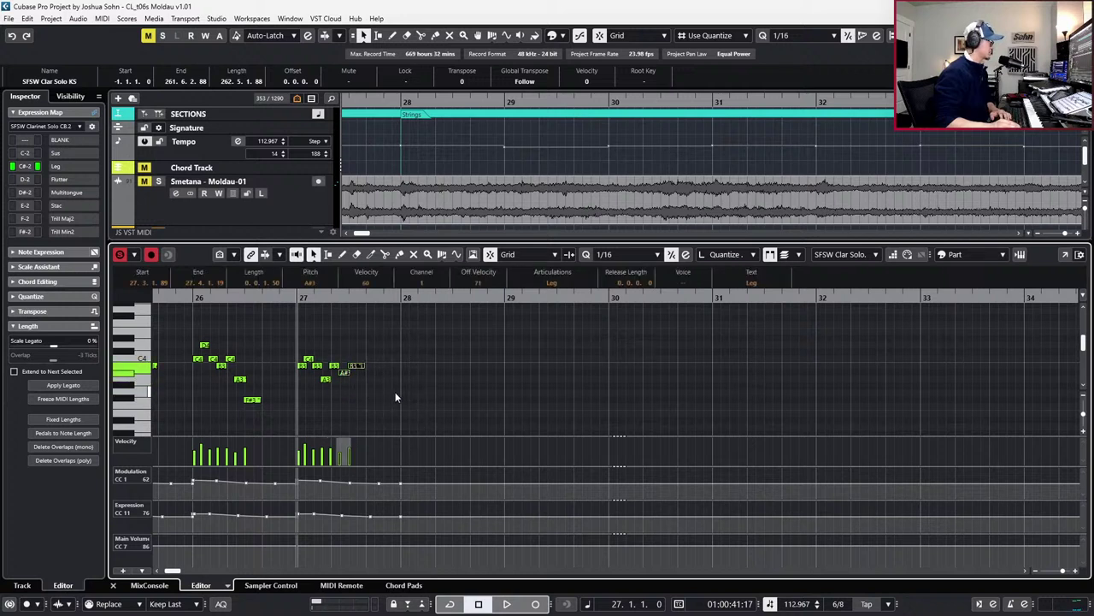
{"action": "key", "text": "Down"}
{"action": "key", "text": "Down"}
{"action": "key", "text": "Down"}
Lower the seventh clarinet note of bar 27 to E3 and play the bar back
{"action": "left_click", "coordinate": [361, 357]}
{"action": "left_click_drag", "start_coordinate": [359, 401], "coordinate": [362, 407]}
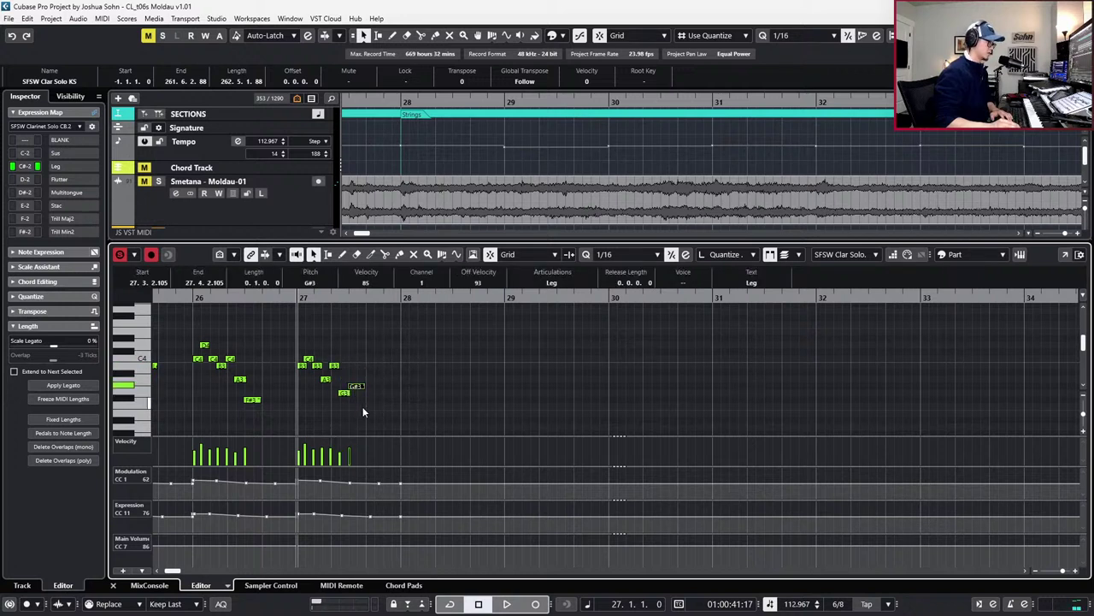
{"action": "key", "text": "Up"}
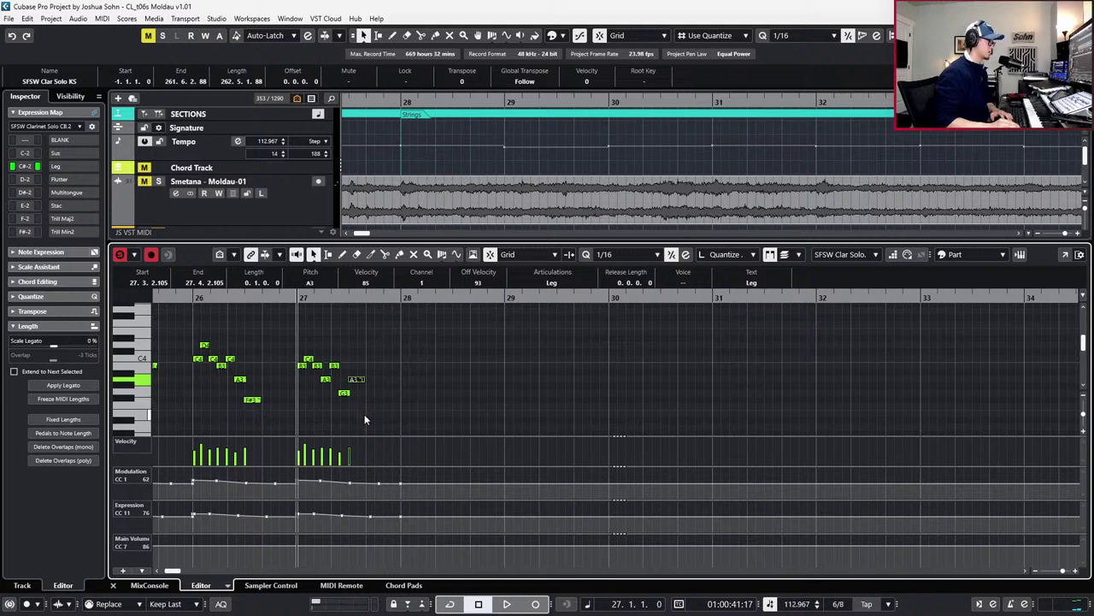
{"action": "key", "text": "Down"}
{"action": "key", "text": "Down"}
{"action": "key", "text": "Down"}
{"action": "key", "text": "Down"}
{"action": "key", "text": "Down"}
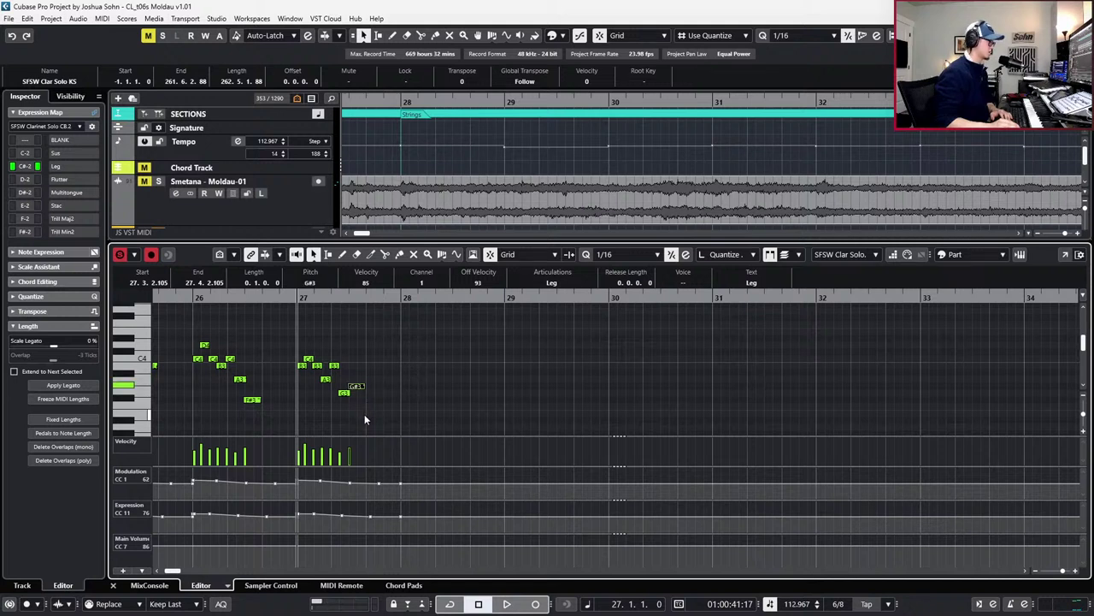
{"action": "key", "text": "space"}
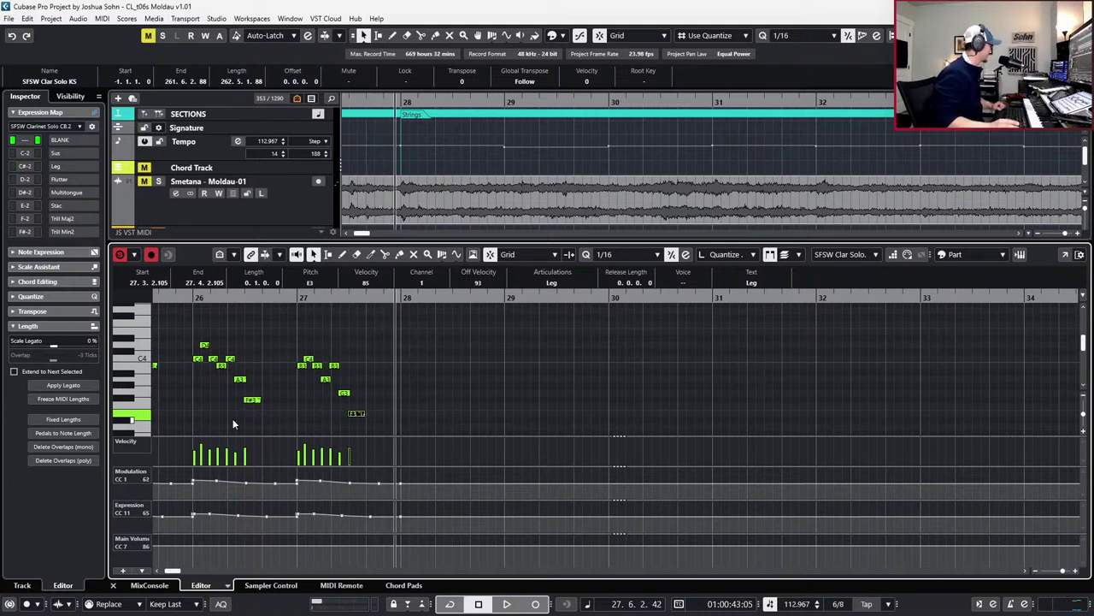
Deselect the clarinet notes, close the note editor and show the woodwind tracks in the project's arrangement
{"action": "scroll", "coordinate": [435, 389], "scroll_direction": "down", "scroll_amount": 2}
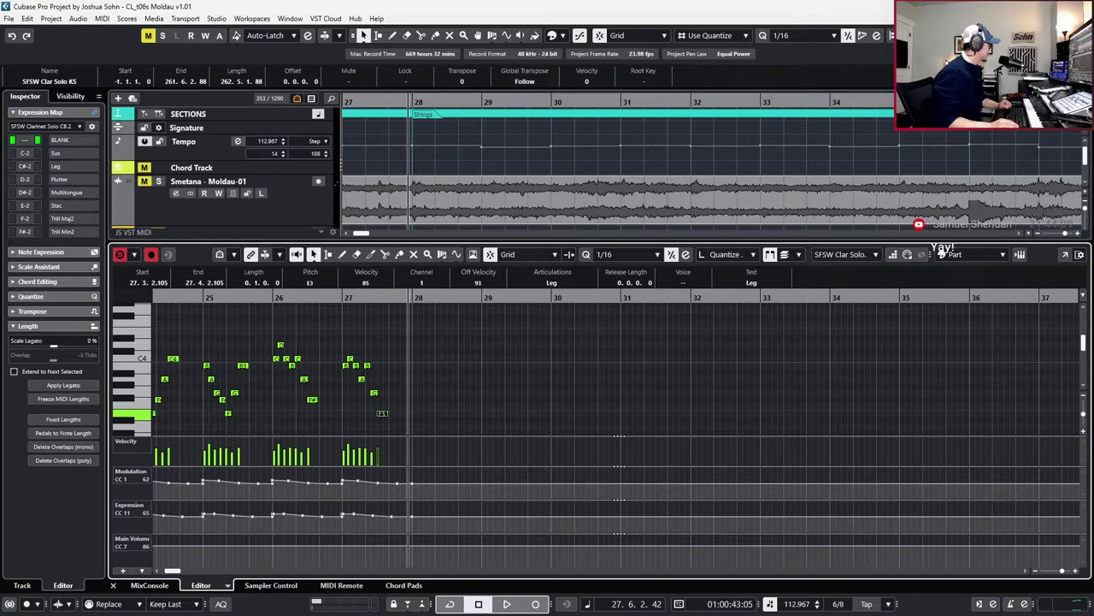
{"action": "left_click", "coordinate": [597, 360]}
{"action": "scroll", "coordinate": [597, 372], "scroll_direction": "down", "scroll_amount": 1}
{"action": "scroll", "coordinate": [596, 372], "scroll_direction": "down", "scroll_amount": 1}
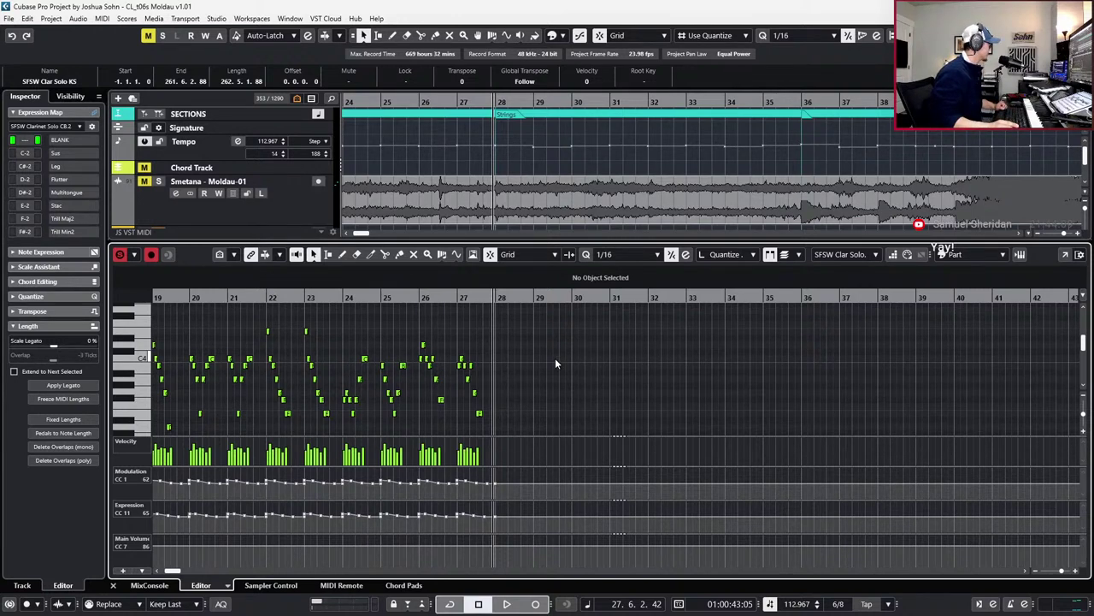
{"action": "key", "text": "ctrl+alt+b"}
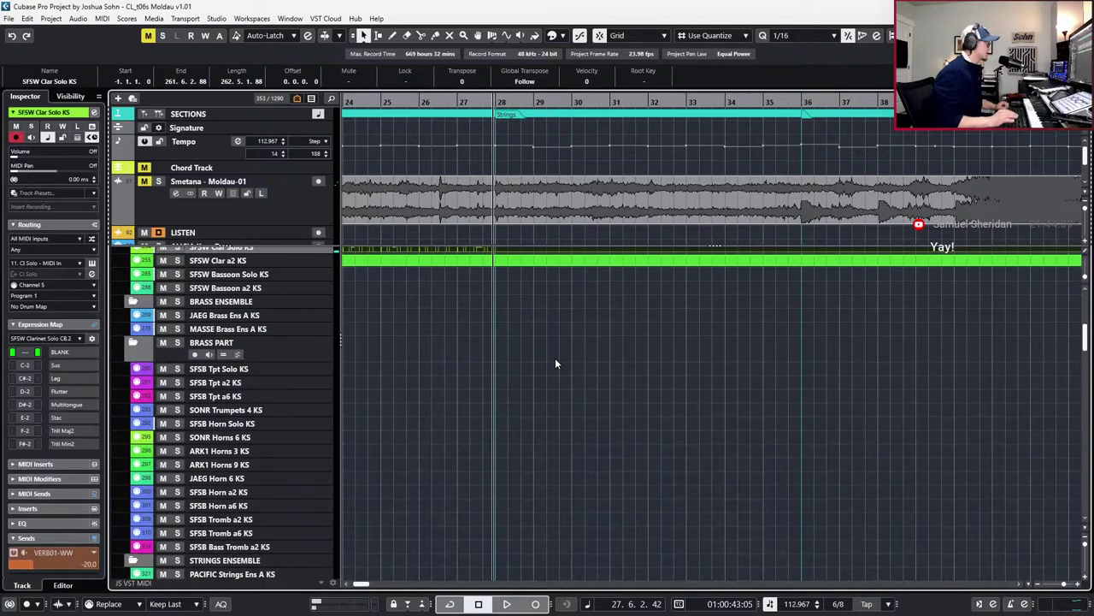
{"action": "scroll", "coordinate": [613, 380], "scroll_direction": "down", "scroll_amount": 2}
{"action": "scroll", "coordinate": [610, 381], "scroll_direction": "up", "scroll_amount": 4}
{"action": "scroll", "coordinate": [603, 383], "scroll_direction": "down", "scroll_amount": 2}
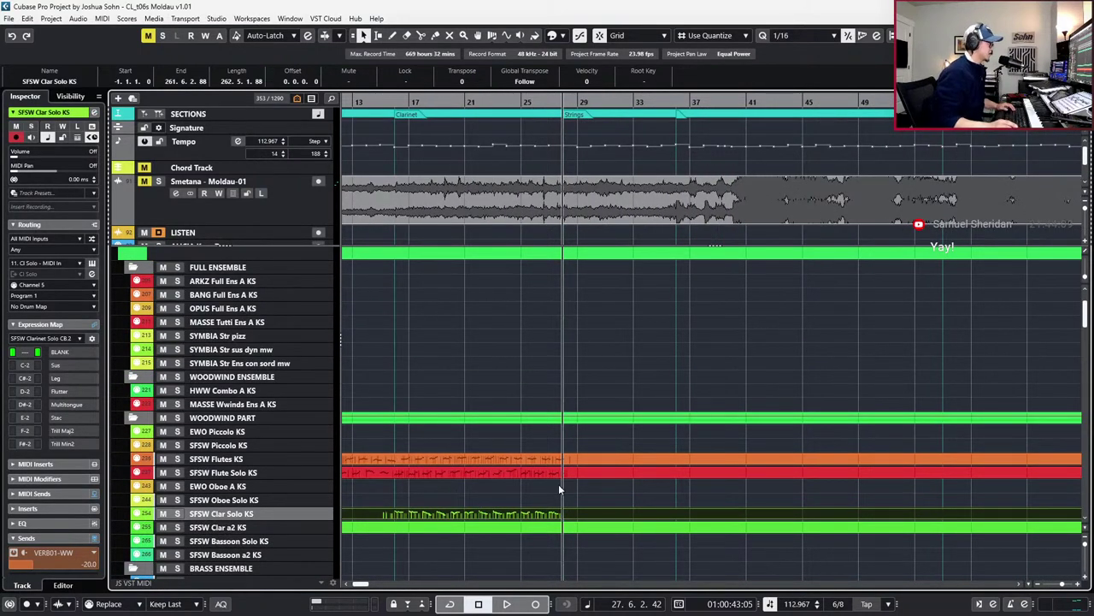
Select the part on the SFSW Clar a2 KS track and open it in the note editor
{"action": "scroll", "coordinate": [542, 459], "scroll_direction": "down", "scroll_amount": 5}
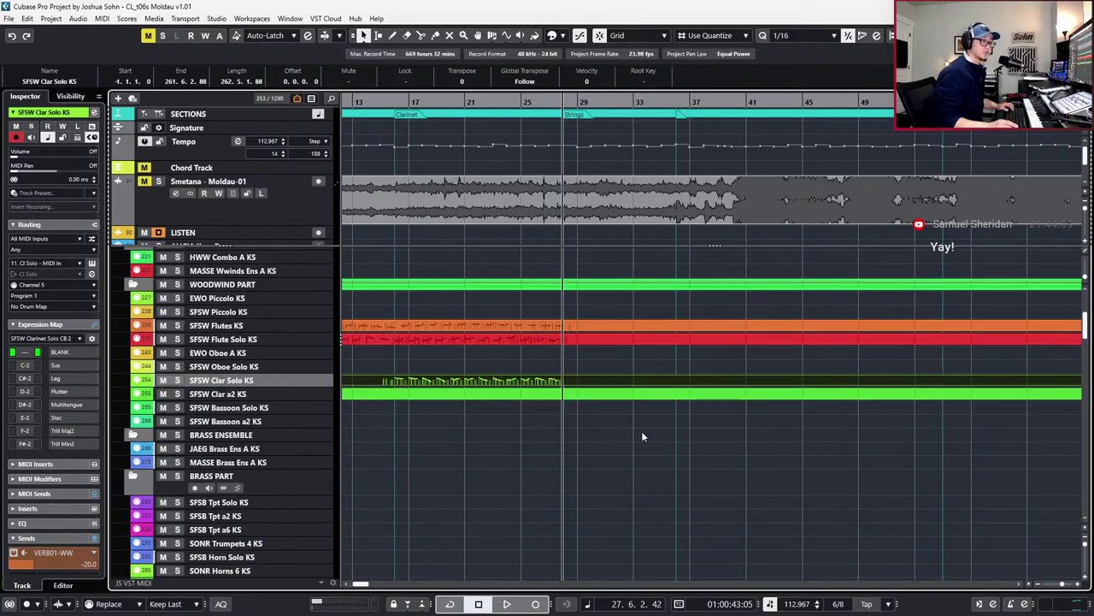
{"action": "scroll", "coordinate": [638, 406], "scroll_direction": "up", "scroll_amount": 3}
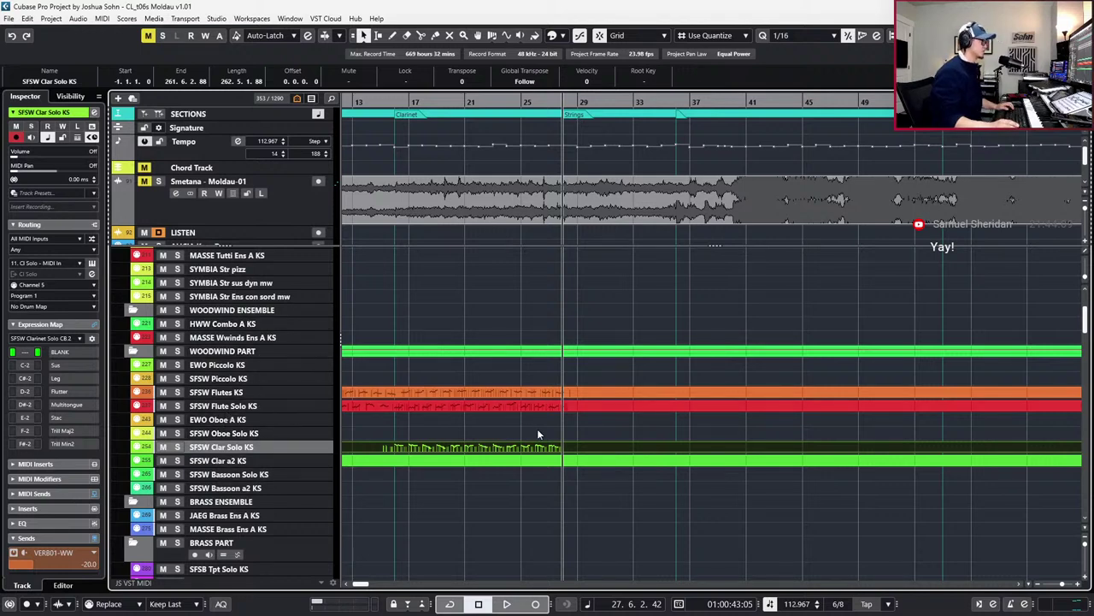
{"action": "scroll", "coordinate": [526, 423], "scroll_direction": "down", "scroll_amount": 3}
{"action": "scroll", "coordinate": [525, 413], "scroll_direction": "down", "scroll_amount": 1}
{"action": "key", "text": "minus"}
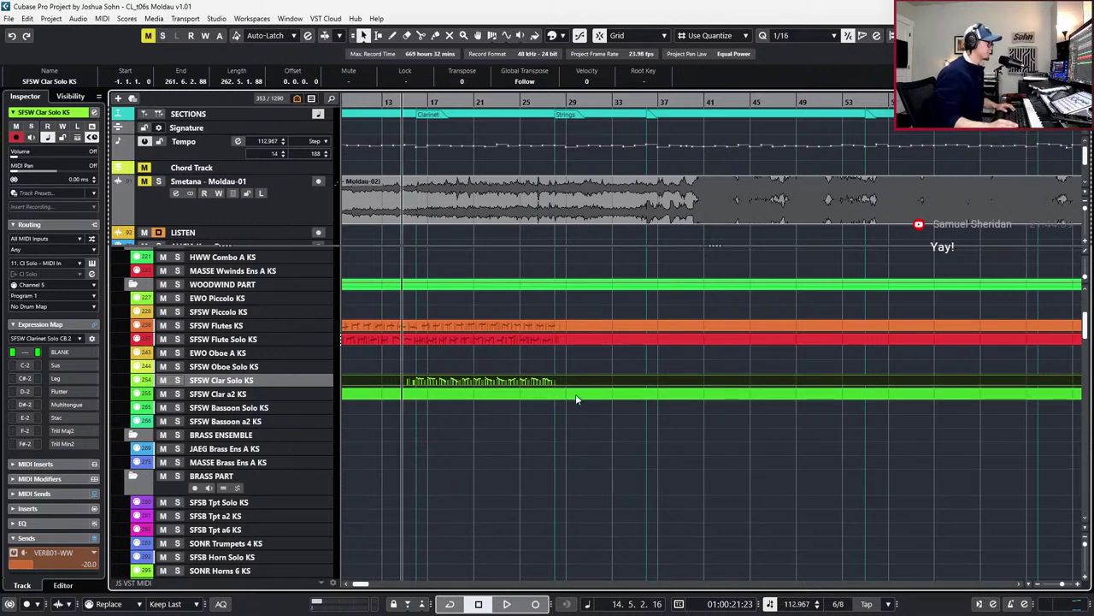
{"action": "left_click", "coordinate": [575, 394]}
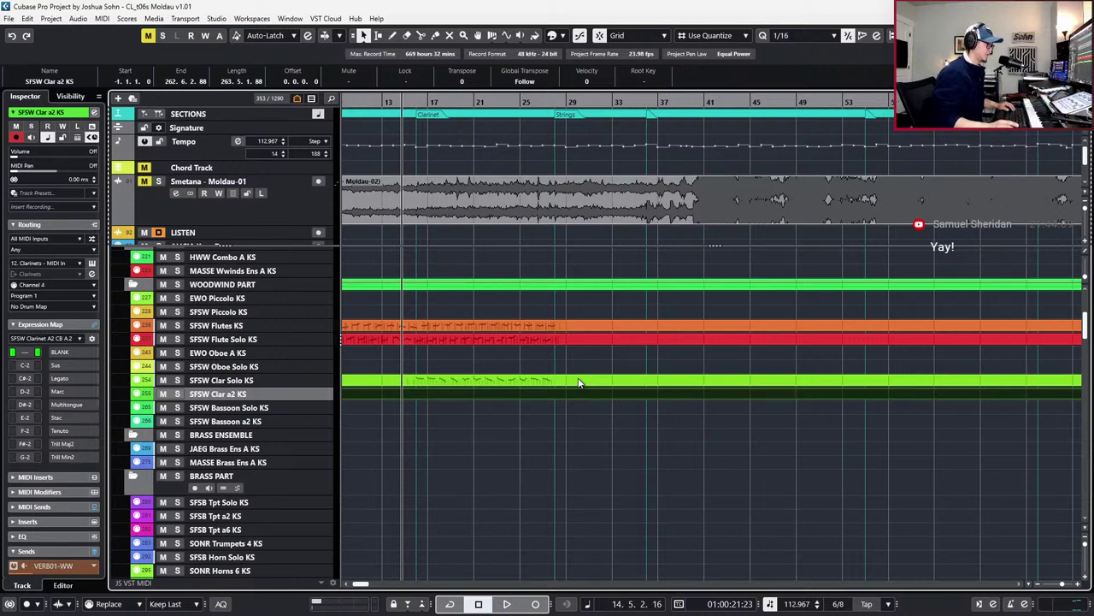
{"action": "scroll", "coordinate": [421, 397], "scroll_direction": "up", "scroll_amount": 2}
{"action": "left_click", "coordinate": [419, 409]}
{"action": "left_click", "coordinate": [422, 396]}
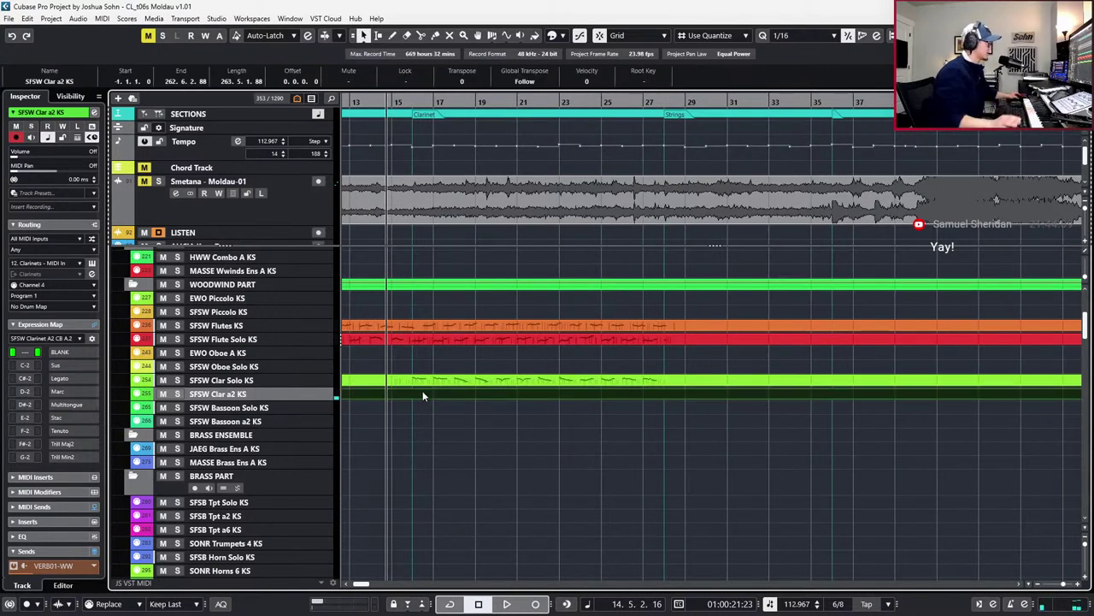
{"action": "double_click", "coordinate": [422, 396]}
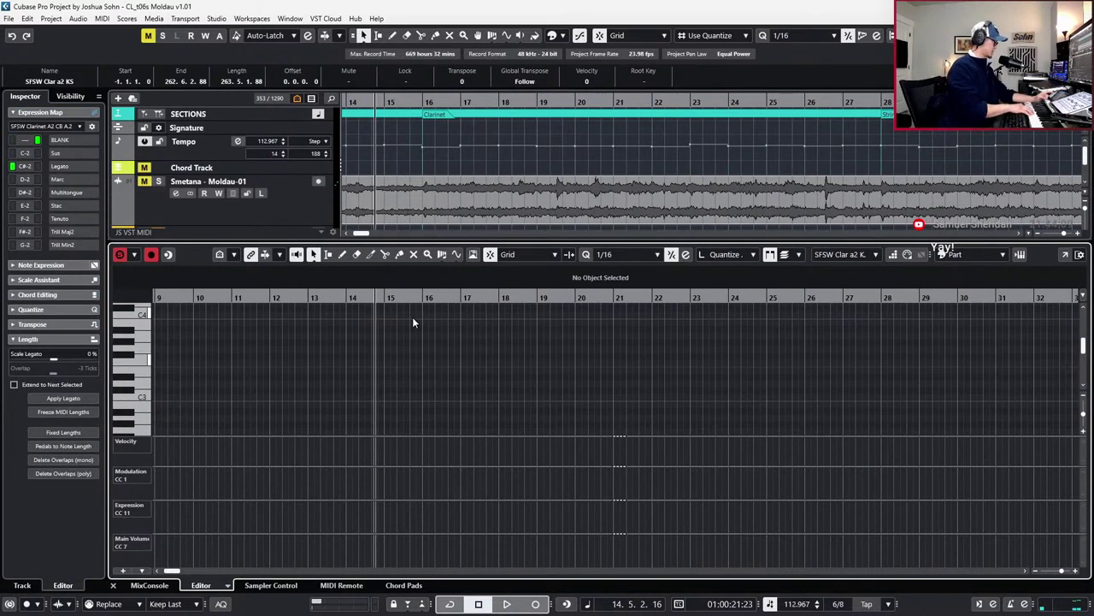
Set the quantize value to 1/8 and move the cursor to beat 4 of bar 16
{"action": "scroll", "coordinate": [449, 332], "scroll_direction": "up", "scroll_amount": 1}
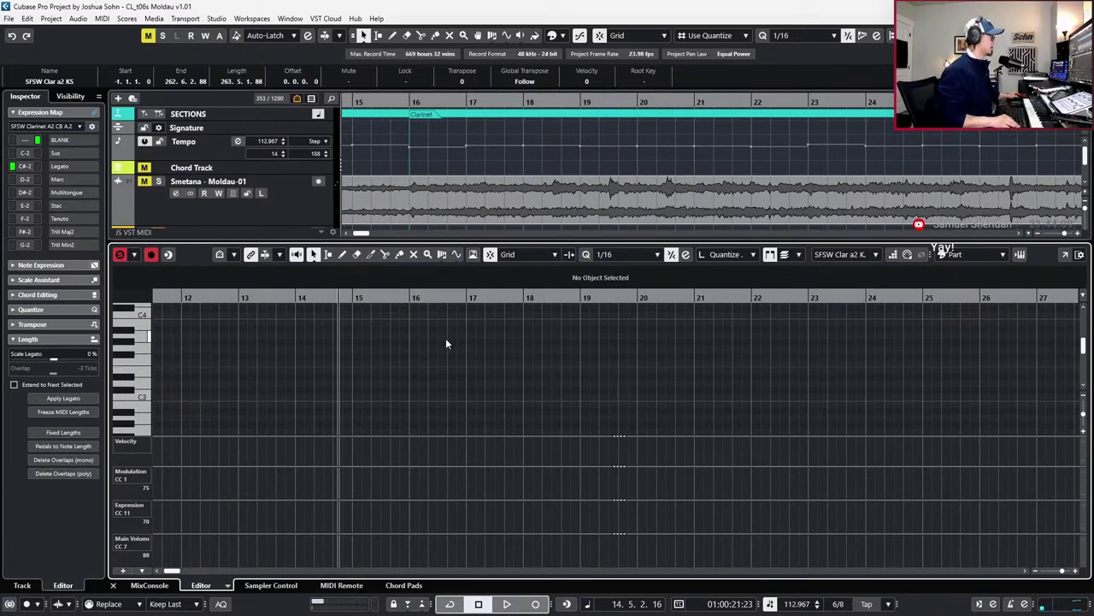
{"action": "scroll", "coordinate": [446, 339], "scroll_direction": "up", "scroll_amount": 1}
{"action": "key", "text": "Right"}
{"action": "key", "text": "Right"}
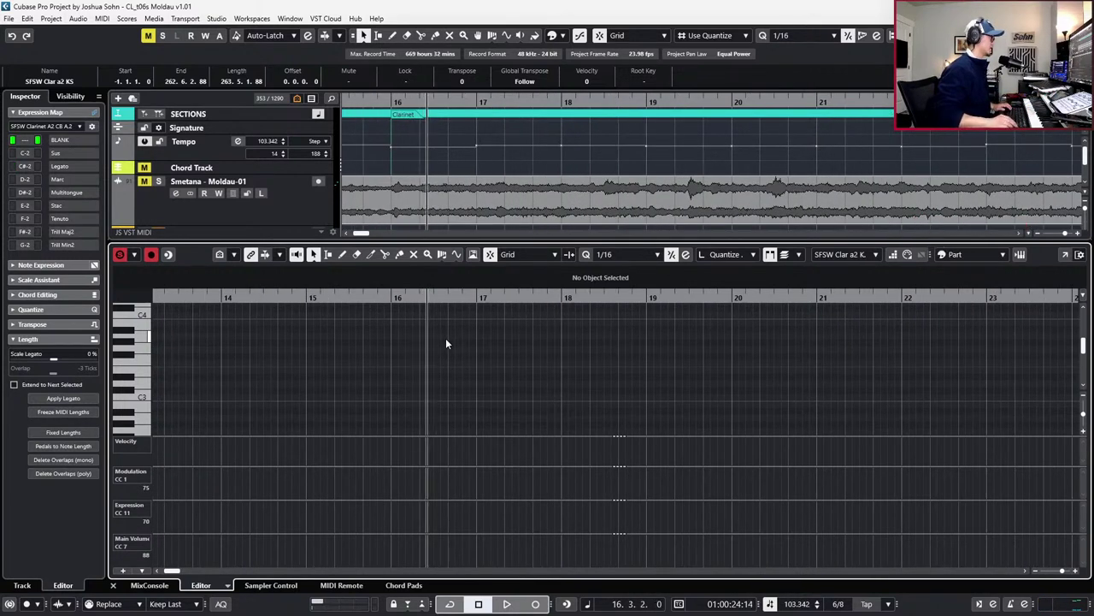
{"action": "key", "text": "alt+3"}
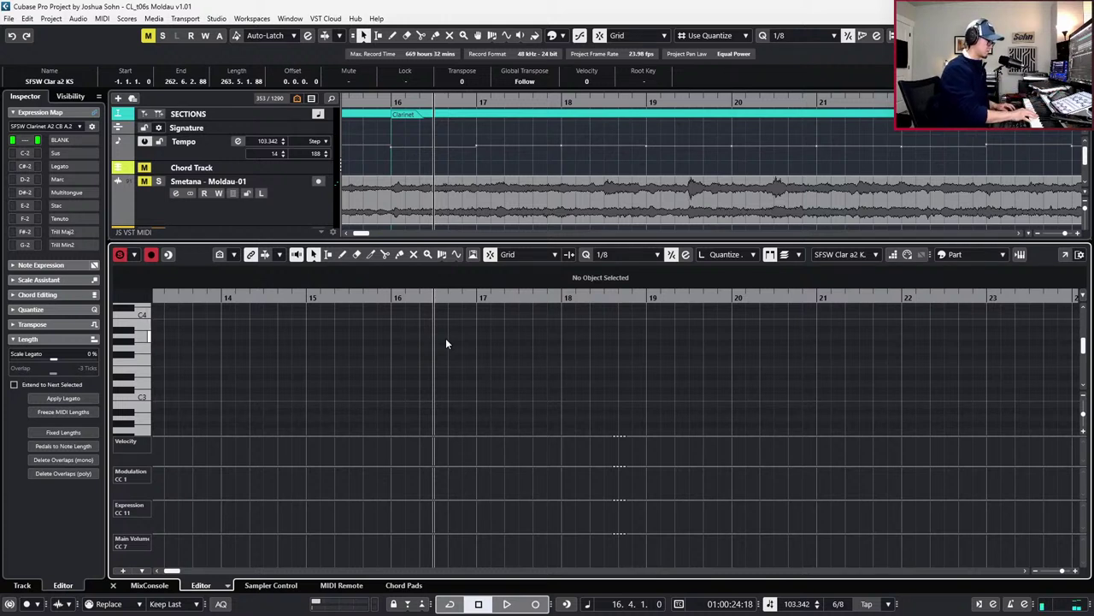
Record starting values for modulation, expression and main volume on the a2 clarinet part in bar 15
{"action": "key", "text": "KP_Subtract"}
{"action": "key", "text": "KP_Subtract"}
{"action": "key", "text": "KP_Multiply"}
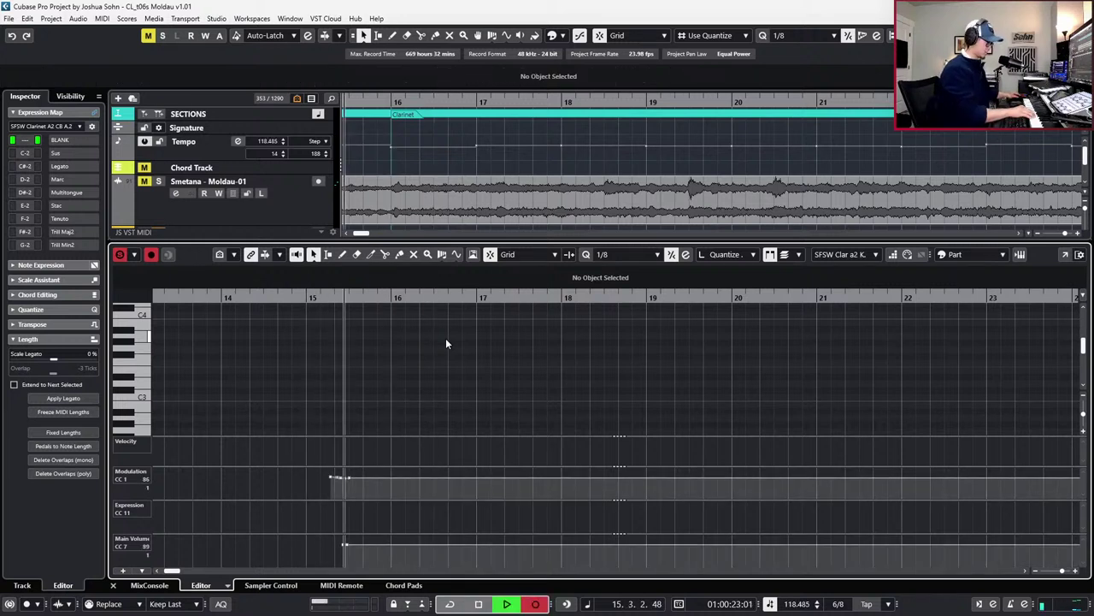
{"action": "key", "text": "space"}
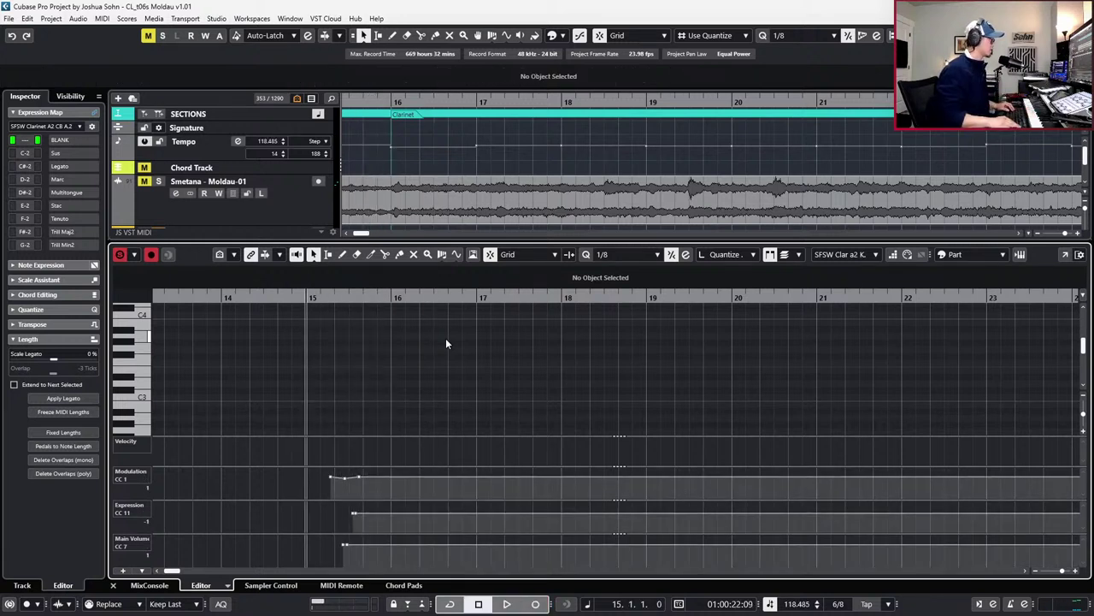
{"action": "key", "text": "KP_Multiply"}
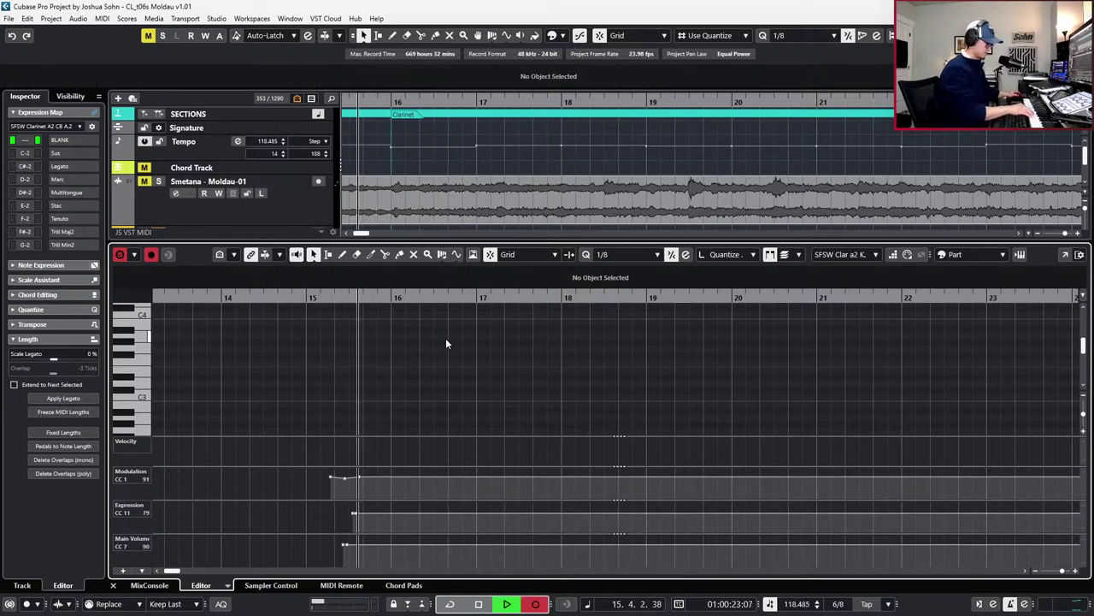
{"action": "key", "text": "space"}
Play in and capture the clarinet phrase C4, B3, A3, B3, A3, G3 in bar 16, ending on E4 at bar 17
{"action": "key", "text": "KP_Subtract"}
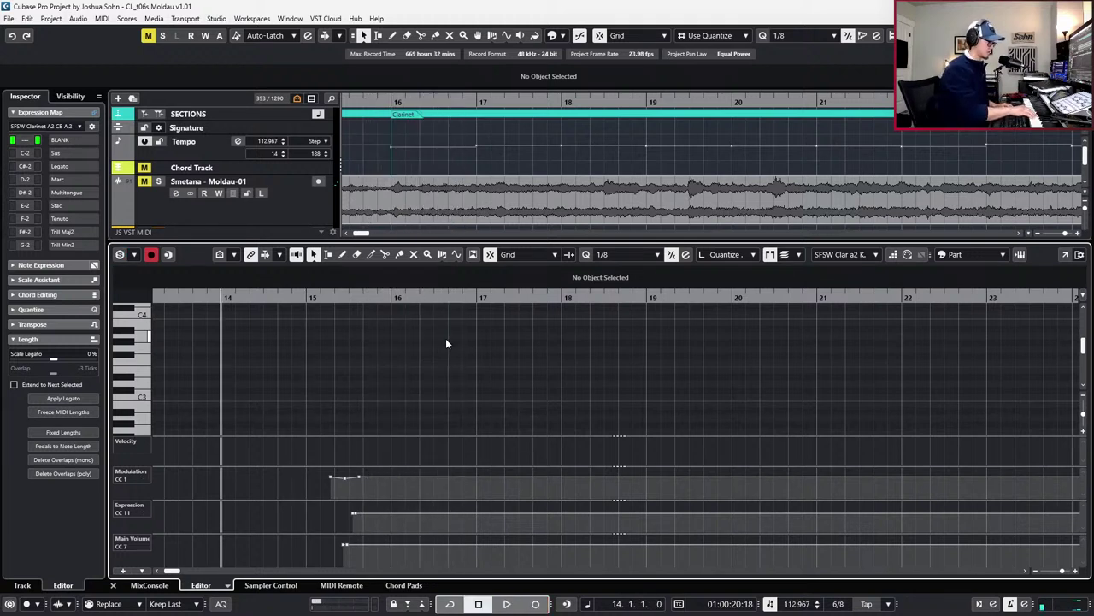
{"action": "key", "text": "space"}
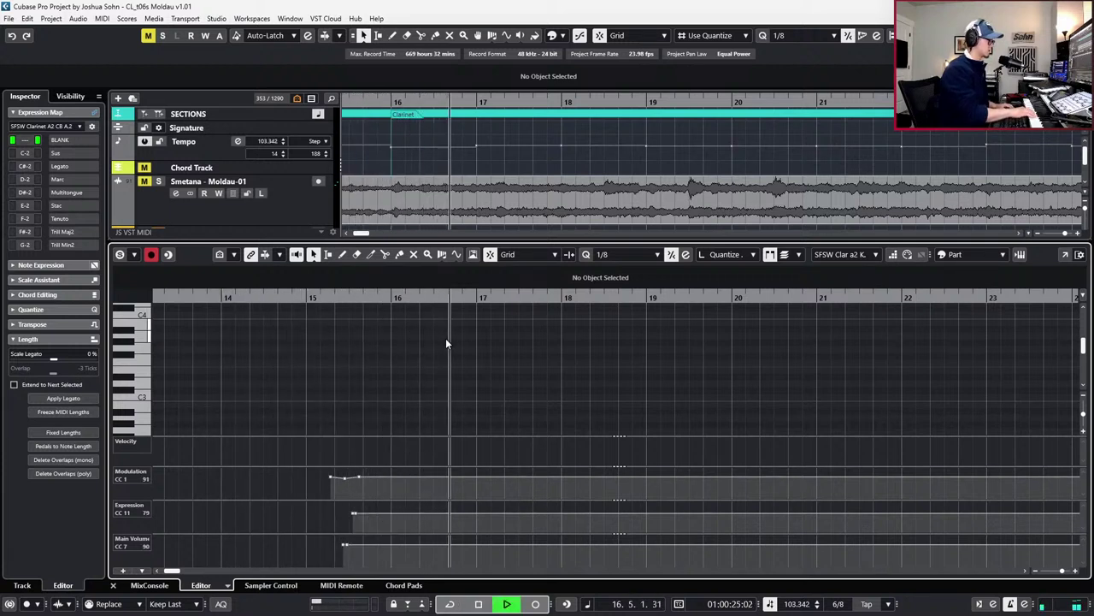
{"action": "key", "text": "space"}
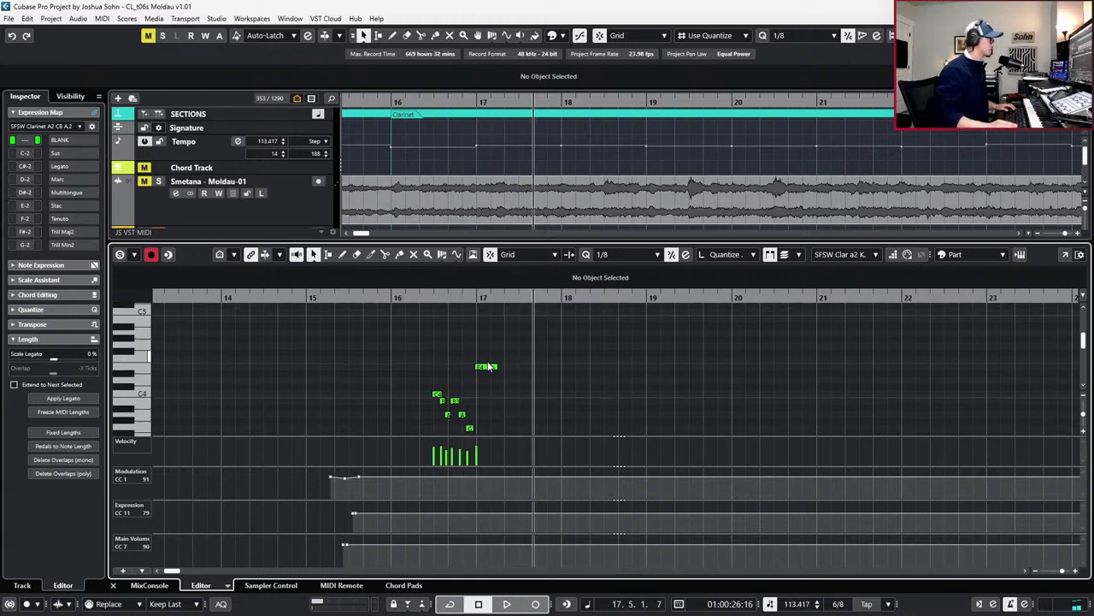
{"action": "key", "text": "KP_Subtract"}
{"action": "key", "text": "KP_Subtract"}
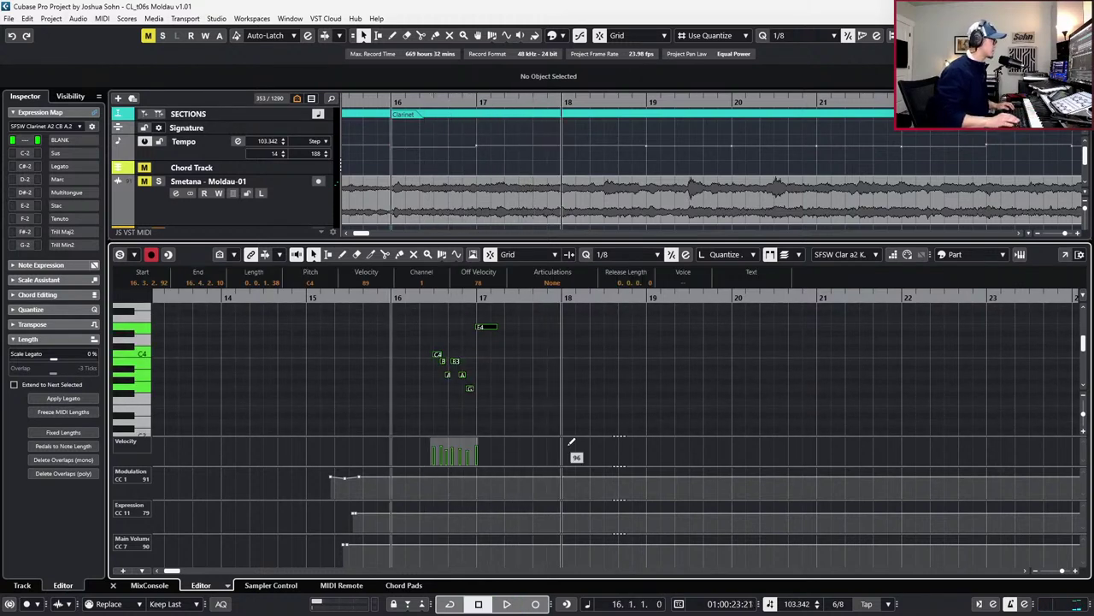
Set the quantize value to 1/32 and nudge the whole captured clarinet phrase slightly later, starting at 16.3.2.112
{"action": "scroll", "coordinate": [479, 366], "scroll_direction": "up", "scroll_amount": 3}
{"action": "key", "text": "alt+6"}
{"action": "key", "text": "ctrl+Right"}
{"action": "key", "text": "ctrl+Right"}
{"action": "key", "text": "ctrl+Right"}
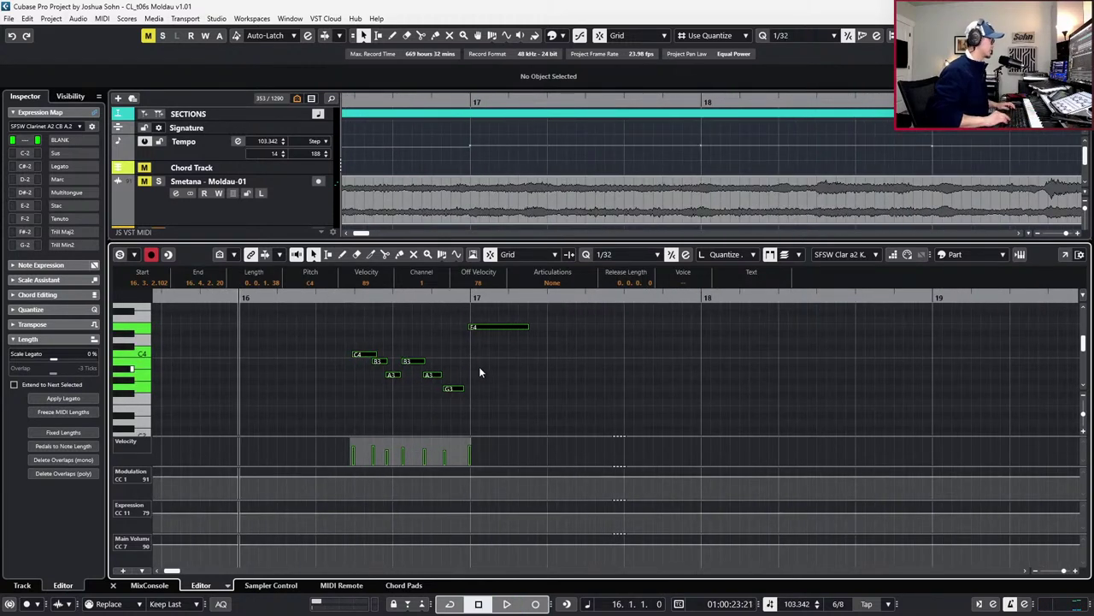
{"action": "key", "text": "ctrl+Left"}
{"action": "key", "text": "ctrl+Left"}
{"action": "key", "text": "ctrl+Left"}
{"action": "key", "text": "ctrl+Right"}
{"action": "key", "text": "ctrl+Right"}
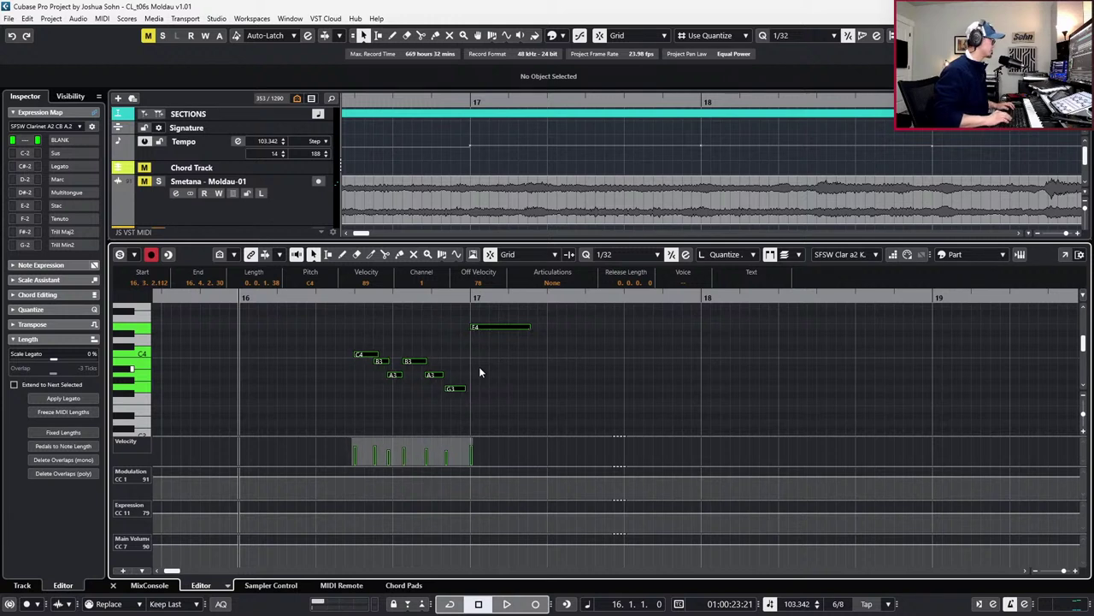
Nudge the phrase's first A3 earlier, then shift the first B3 and A3 together so the B3 starts at 16.4.1.87
{"action": "left_click", "coordinate": [395, 375]}
{"action": "key", "text": "ctrl+Left"}
{"action": "key", "text": "ctrl+Left"}
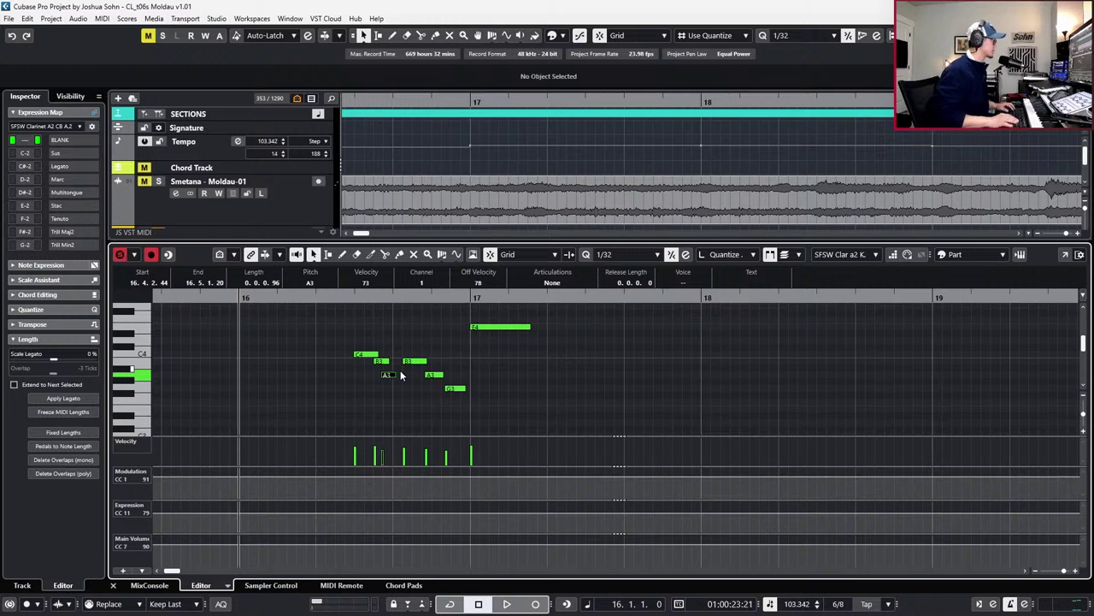
{"action": "scroll", "coordinate": [355, 357], "scroll_direction": "up", "scroll_amount": 1}
{"action": "left_click_drag", "start_coordinate": [392, 346], "coordinate": [424, 387]}
{"action": "key", "text": "ctrl+Left"}
{"action": "key", "text": "ctrl+Left"}
{"action": "key", "text": "ctrl+Left"}
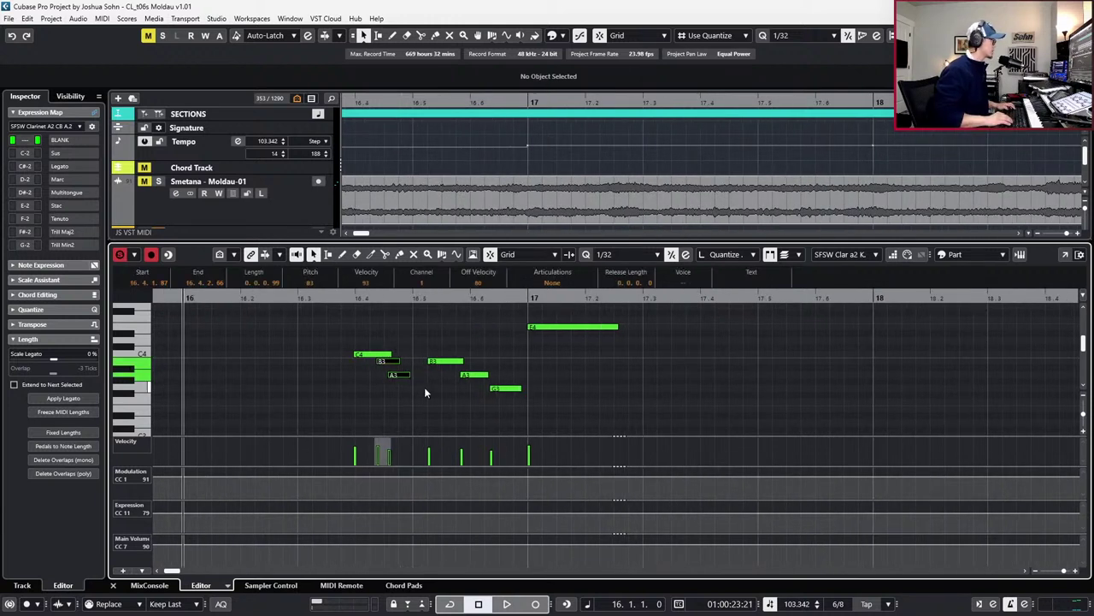
Set the quantize value to 1/16, play the phrase, and move its second B3, A3 and G3 group and first A3 later
{"action": "key", "text": "l"}
{"action": "key", "text": "1"}
{"action": "key", "text": "6"}
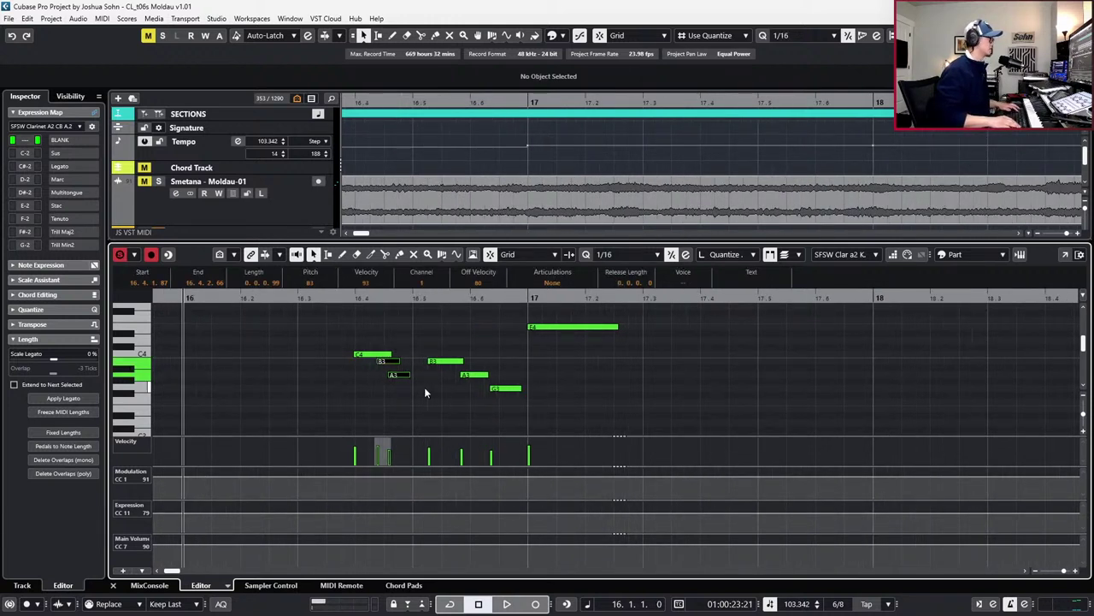
{"action": "key", "text": "space"}
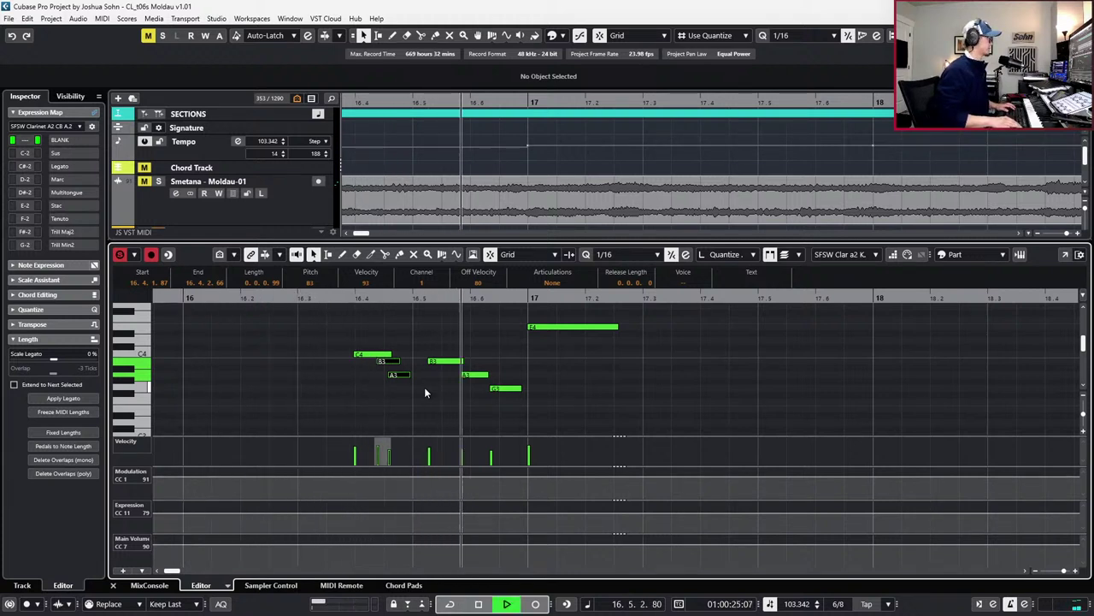
{"action": "left_click_drag", "start_coordinate": [442, 312], "coordinate": [514, 390]}
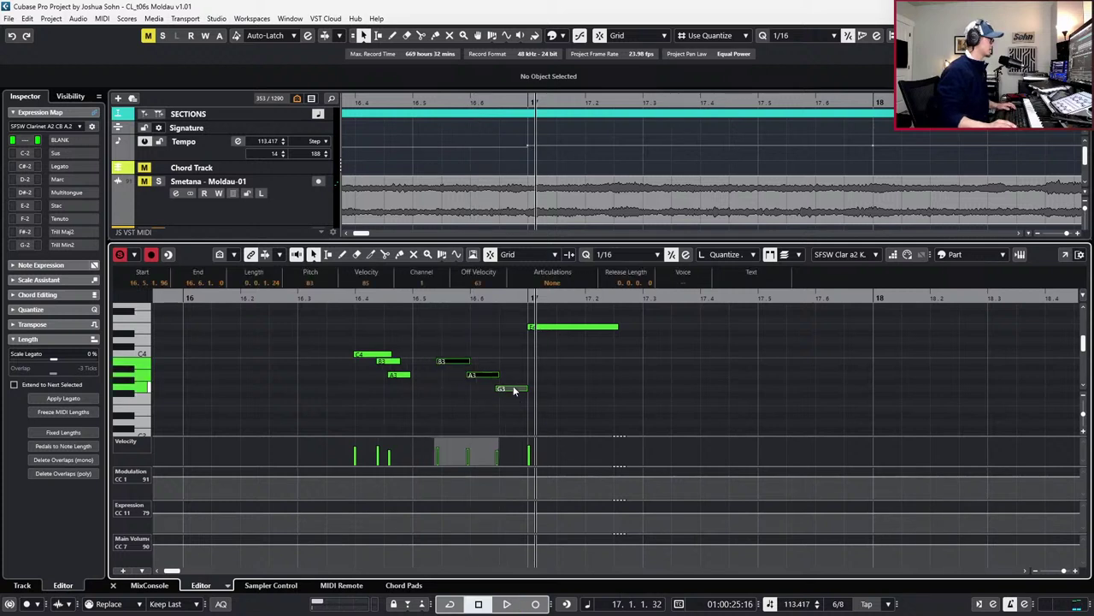
{"action": "left_click_drag", "start_coordinate": [361, 328], "coordinate": [424, 384]}
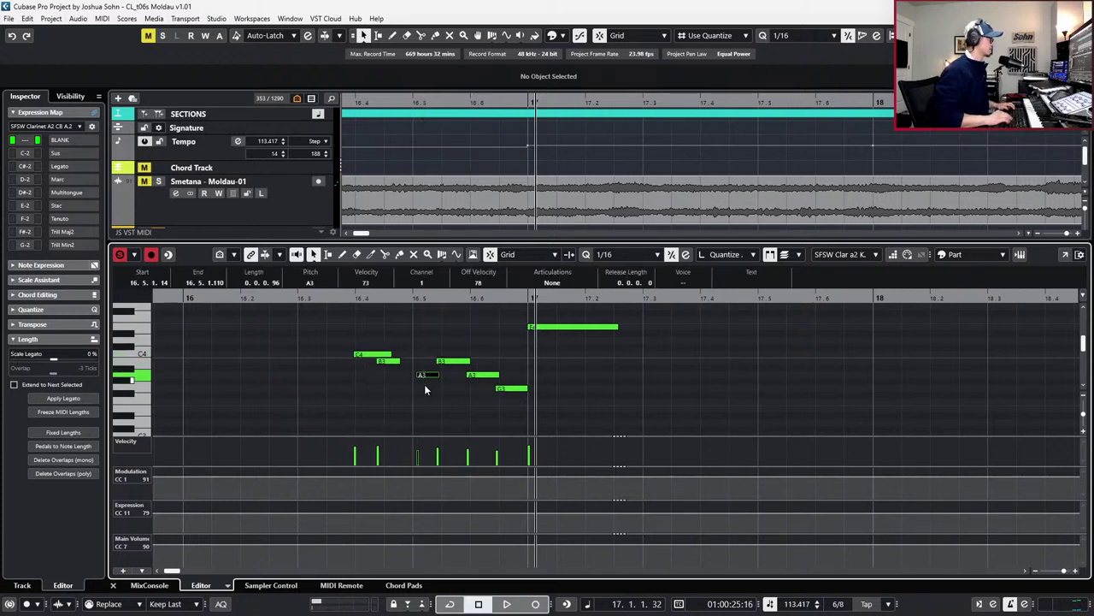
Quantize the seven clarinet notes to the 1/16 grid, play them back and assign them the Leg articulation
{"action": "left_click_drag", "start_coordinate": [336, 330], "coordinate": [583, 420]}
{"action": "key", "text": "q"}
{"action": "key", "text": "space"}
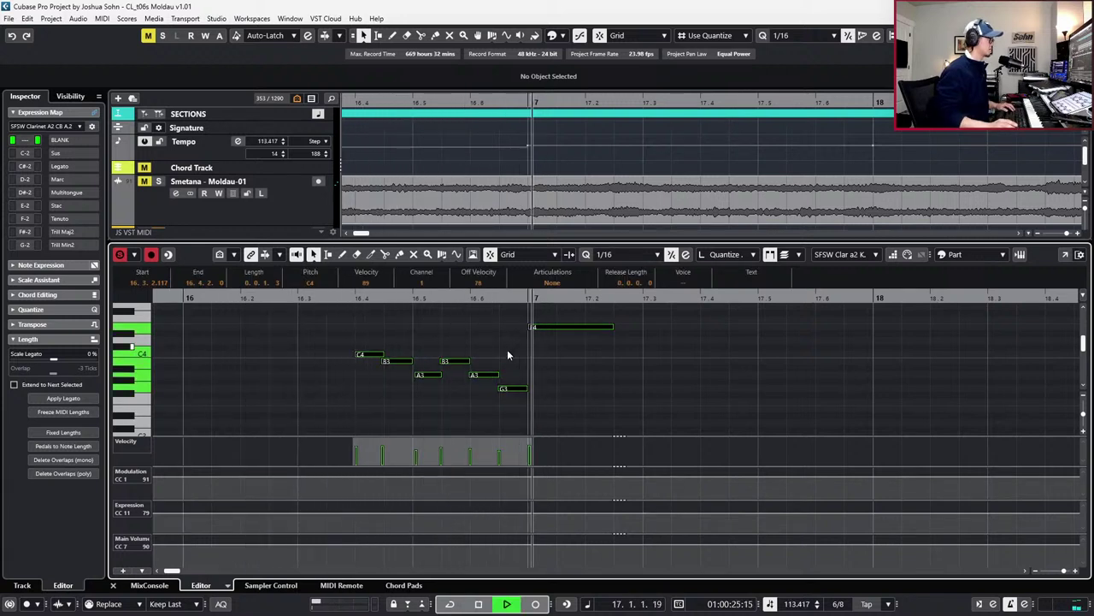
{"action": "key", "text": "space"}
{"action": "left_click", "coordinate": [553, 283]}
{"action": "left_click", "coordinate": [547, 308]}
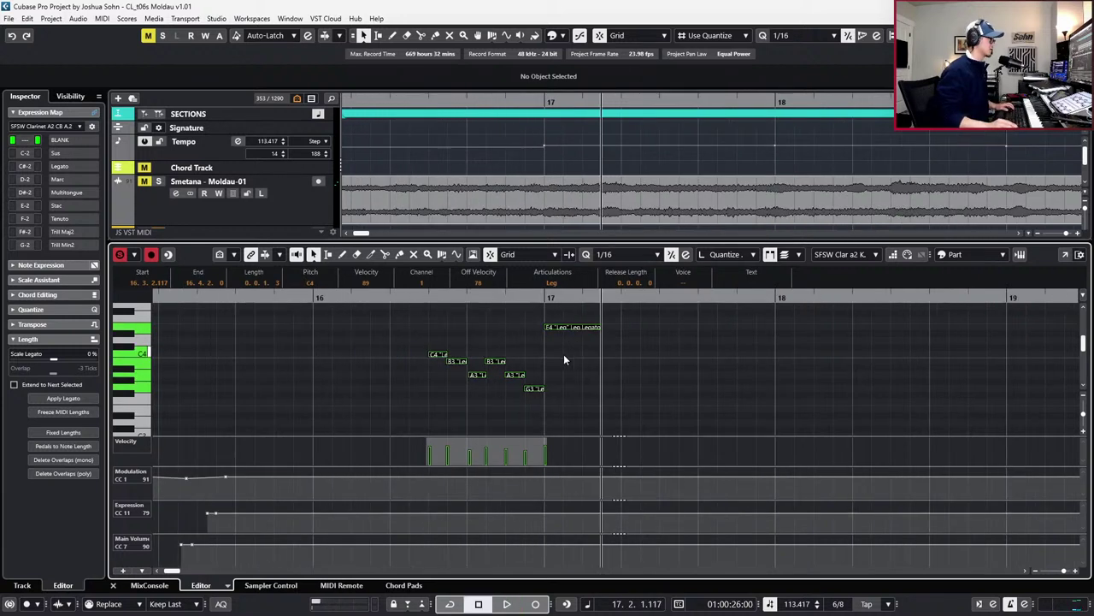
{"action": "key", "text": "q"}
{"action": "key", "text": "l"}
Lengthen the first six clarinet notes so they overlap, and shorten the closing E4 to a length of 0.1.0.46
{"action": "left_click_drag", "start_coordinate": [409, 343], "coordinate": [584, 434]}
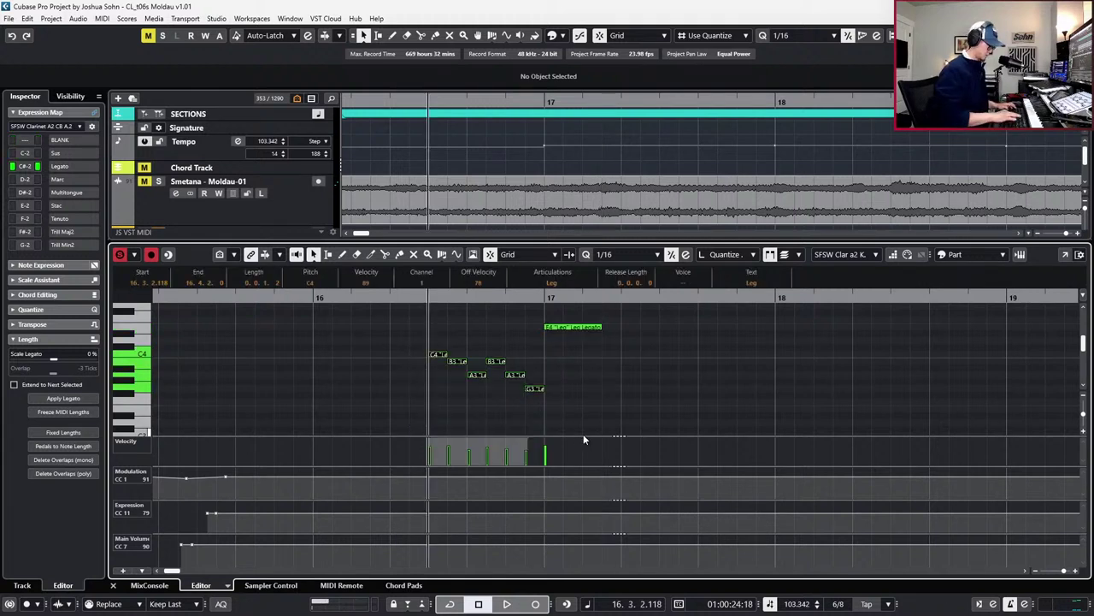
{"action": "key", "text": "space"}
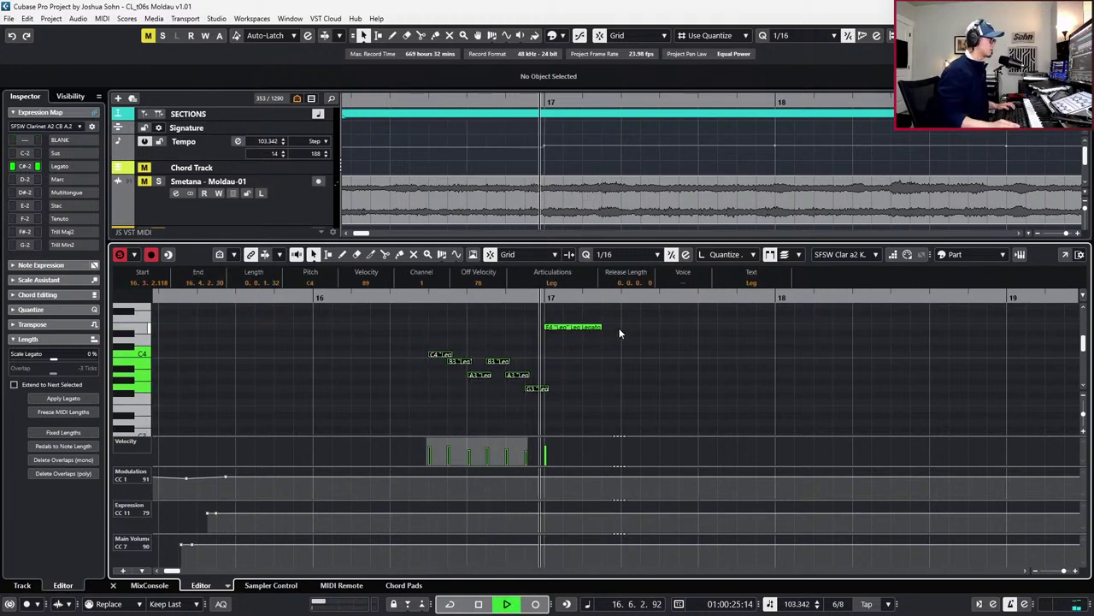
{"action": "left_click_drag", "start_coordinate": [601, 327], "coordinate": [590, 327]}
{"action": "key", "text": "space"}
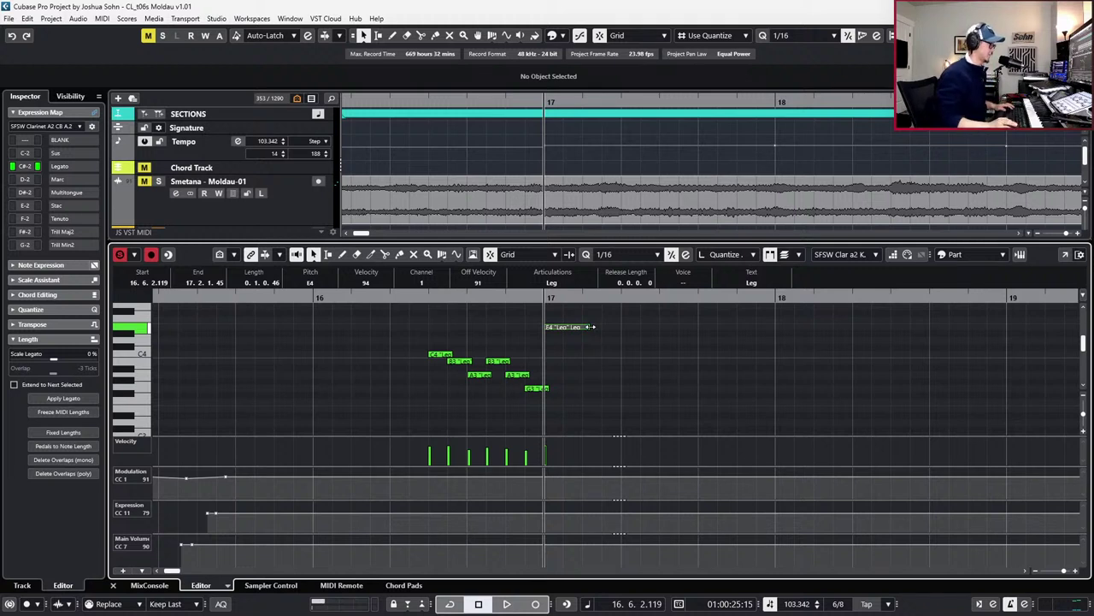
Copy the seven-note clarinet phrase and paste it at beat 4 of bar 17
{"action": "left_click_drag", "start_coordinate": [418, 316], "coordinate": [602, 404]}
{"action": "key", "text": "KP_Add"}
{"action": "key", "text": "KP_Subtract"}
{"action": "key", "text": "KP_Subtract"}
{"action": "key", "text": "KP_Subtract"}
{"action": "key", "text": "KP_Subtract"}
{"action": "key", "text": "KP_Subtract"}
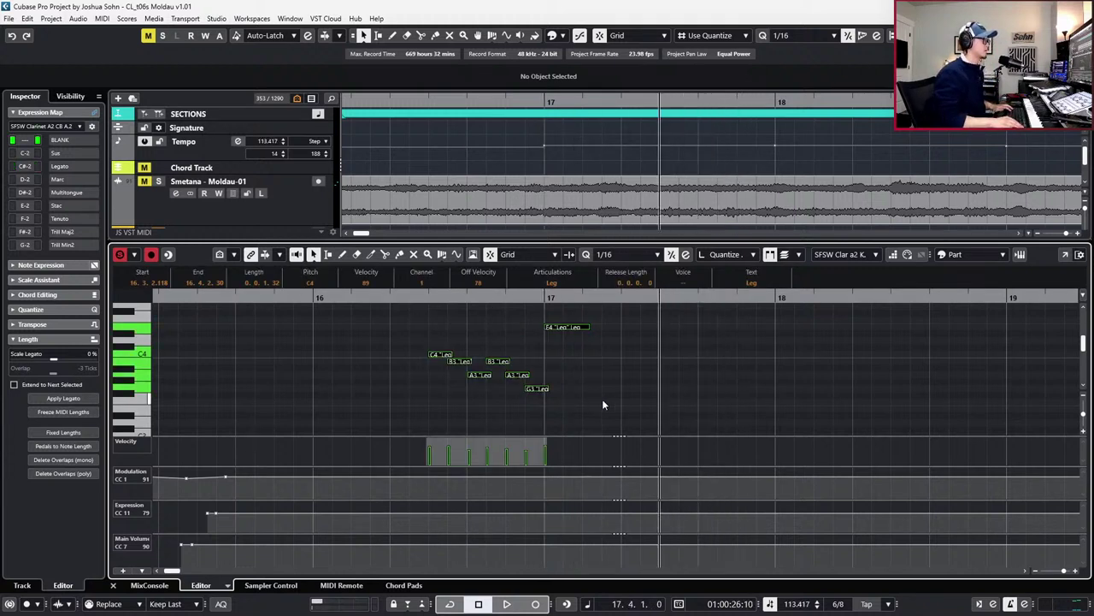
{"action": "key", "text": "ctrl+v"}
{"action": "scroll", "coordinate": [603, 404], "scroll_direction": "right", "scroll_amount": 1}
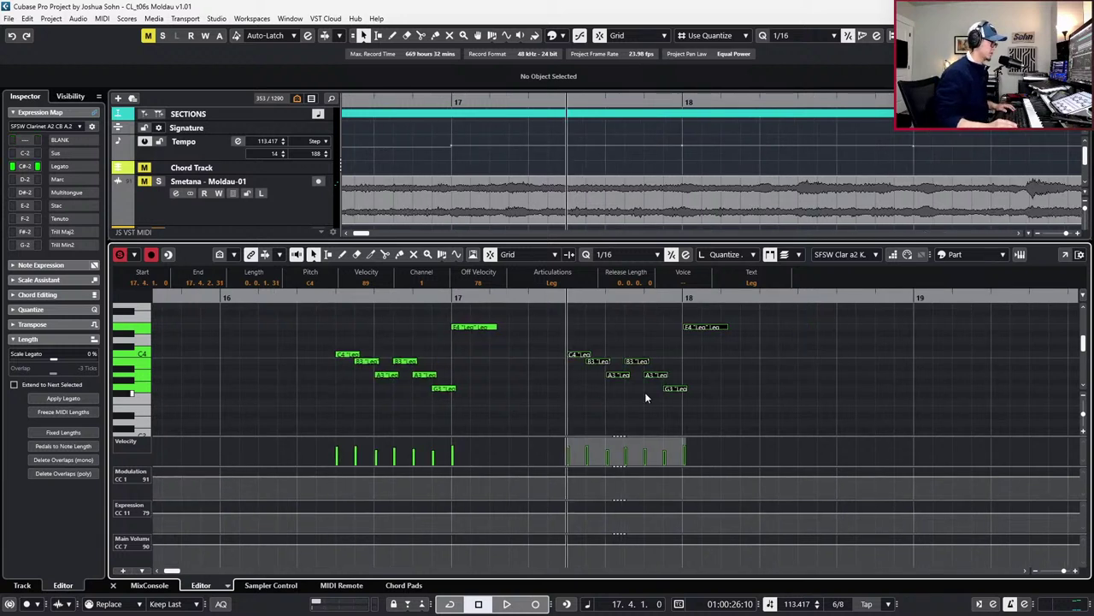
Lower the final note of the pasted phrase to D4, starting at 18.1.1.0, and play back both phrases
{"action": "left_click_drag", "start_coordinate": [706, 327], "coordinate": [708, 335]}
{"action": "key", "text": "q"}
{"action": "key", "text": "KP_Subtract"}
{"action": "key", "text": "ctrl+z"}
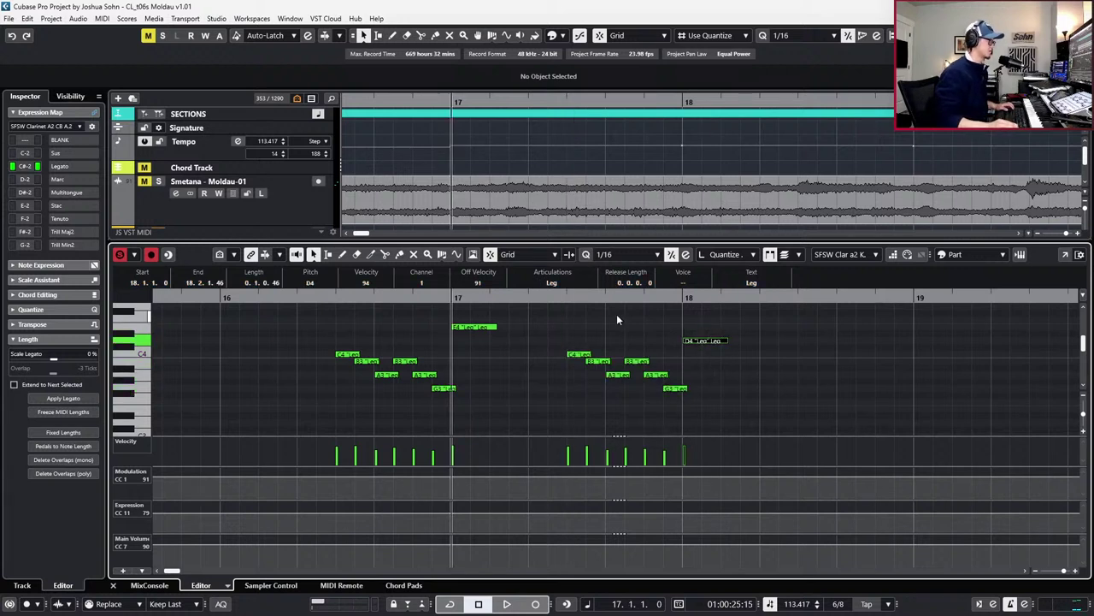
{"action": "left_click", "coordinate": [490, 327]}
{"action": "left_click", "coordinate": [712, 340]}
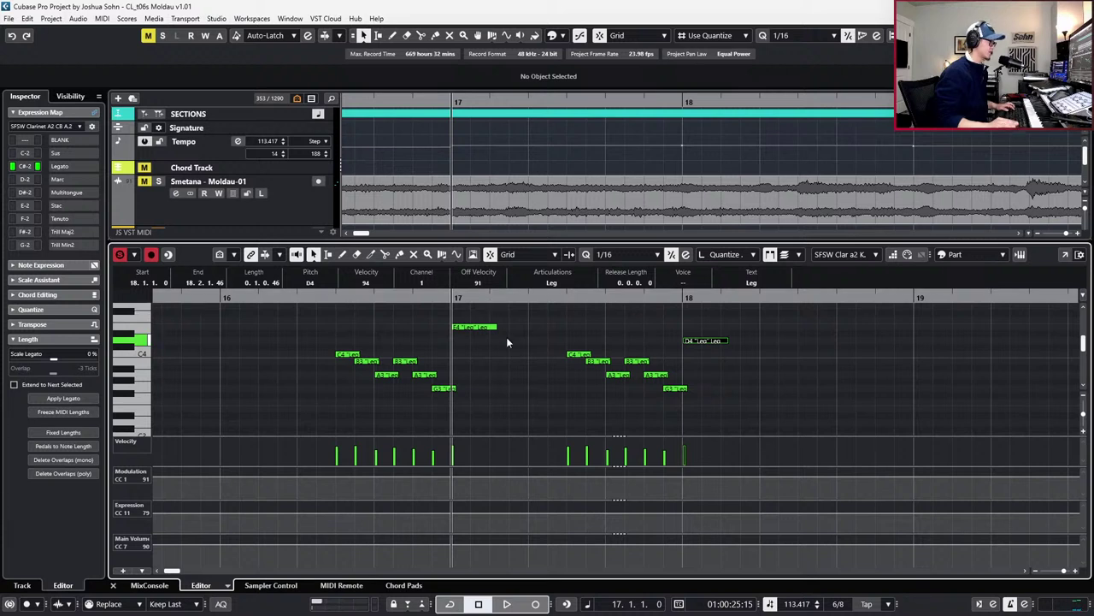
{"action": "key", "text": "KP_Add"}
{"action": "key", "text": "KP_Subtract"}
{"action": "key", "text": "KP_Subtract"}
{"action": "key", "text": "space"}
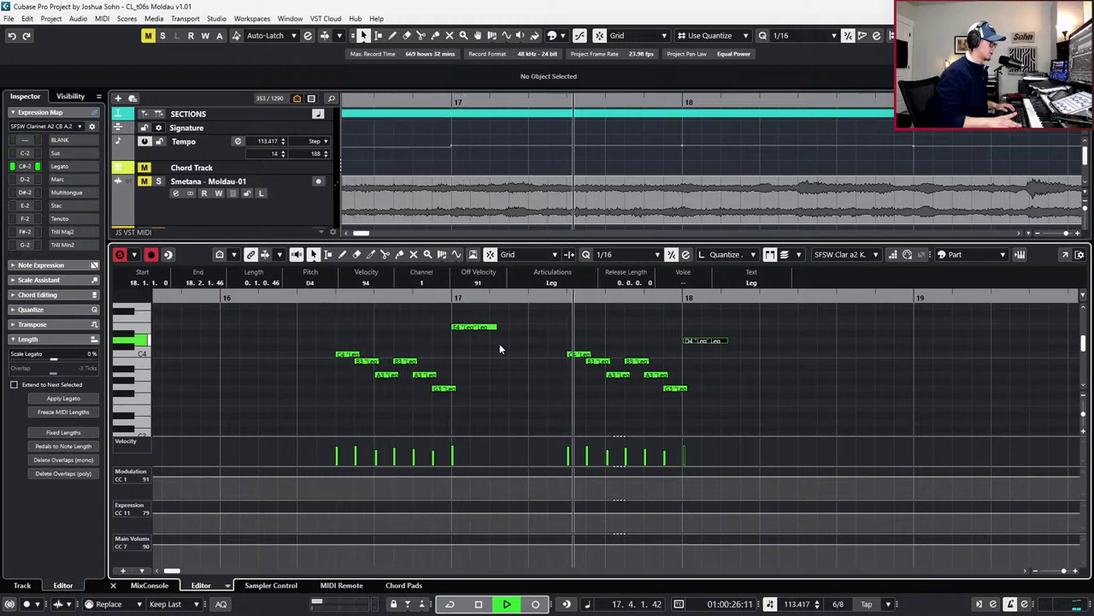
{"action": "key", "text": "space"}
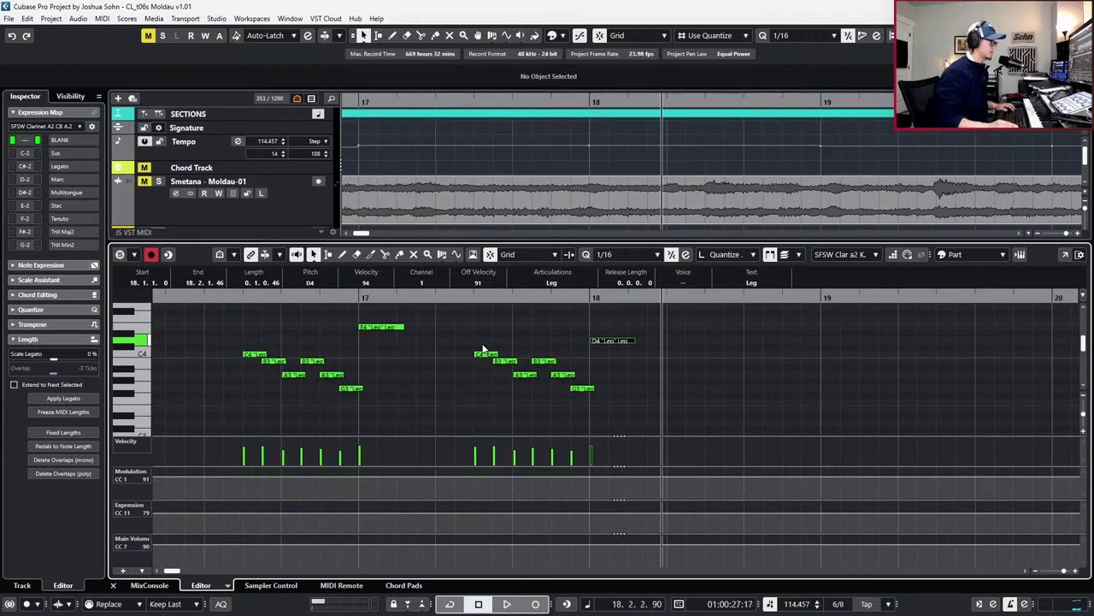
Lengthen the closing D4 of the a2 clarinet phrase to 0.1.0.63 and play it back from bar 18
{"action": "left_click_drag", "start_coordinate": [632, 348], "coordinate": [638, 342]}
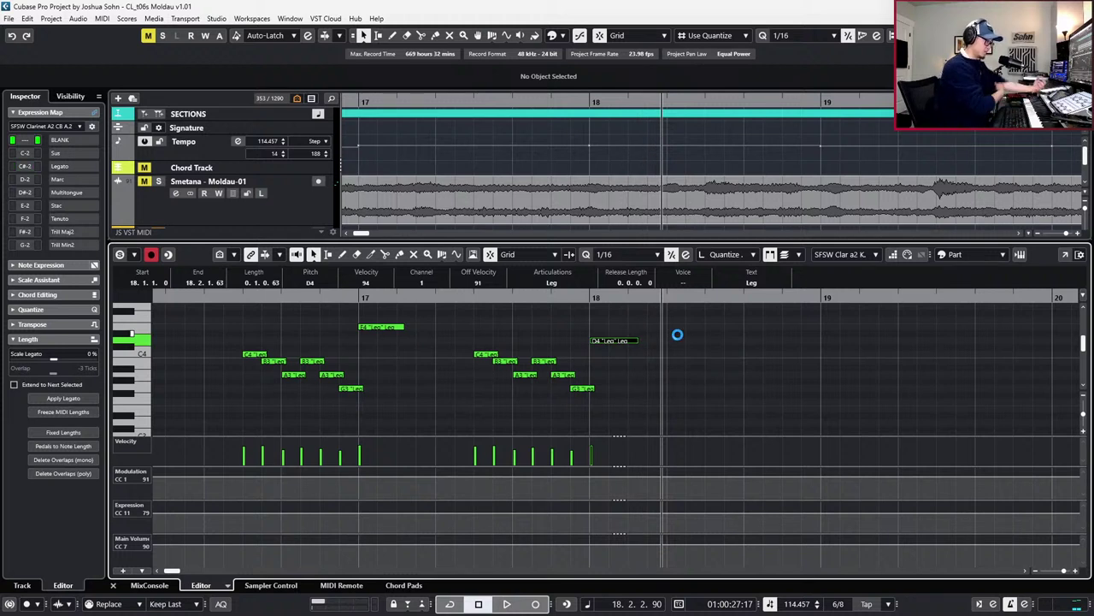
{"action": "key", "text": "KP_Subtract"}
{"action": "key", "text": "KP_Add"}
{"action": "key", "text": "KP_Subtract"}
{"action": "scroll", "coordinate": [654, 339], "scroll_direction": "right", "scroll_amount": 3}
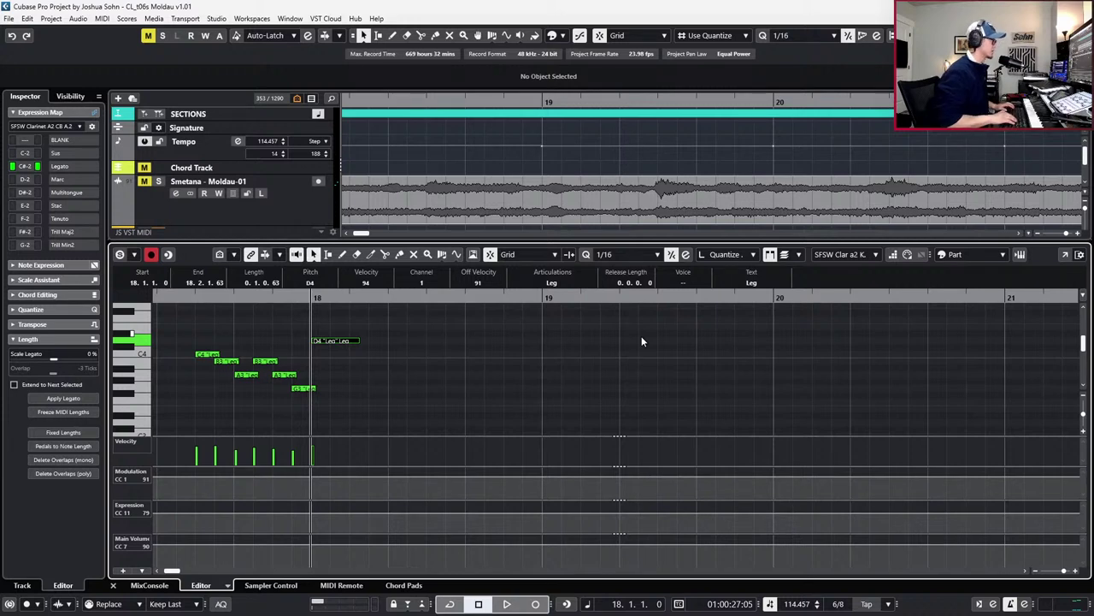
{"action": "key", "text": "space"}
{"action": "key", "text": "space"}
Open the SFSW Clar Solo and SFSW Clar a2 parts together for note editing
{"action": "key", "text": "ctrl+alt+e"}
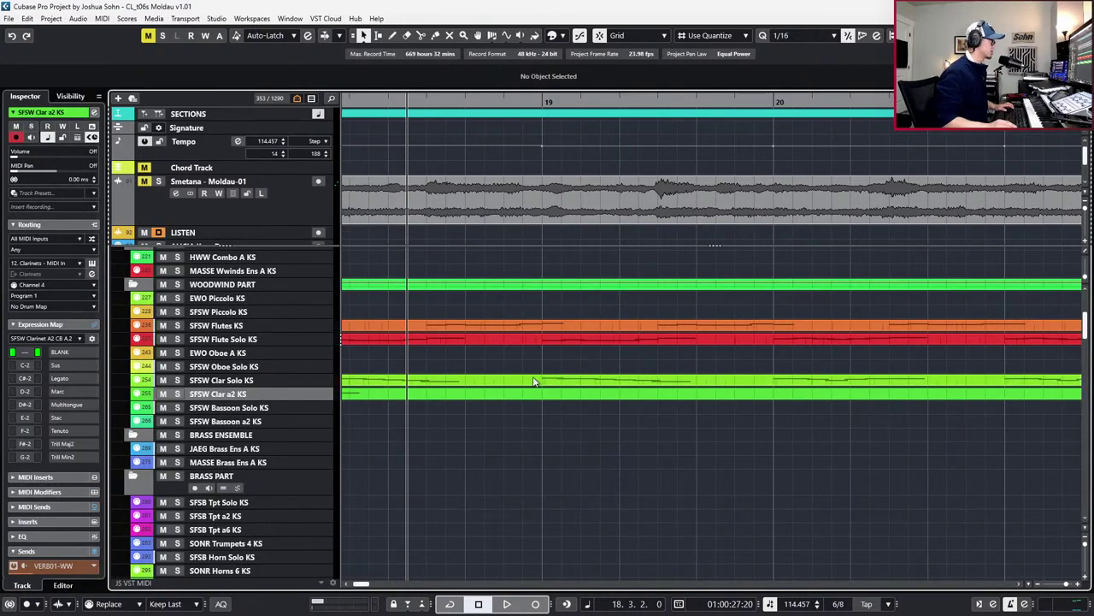
{"action": "left_click_drag", "start_coordinate": [526, 409], "coordinate": [527, 381]}
{"action": "key", "text": "Return"}
{"action": "scroll", "coordinate": [434, 342], "scroll_direction": "down", "scroll_amount": 1}
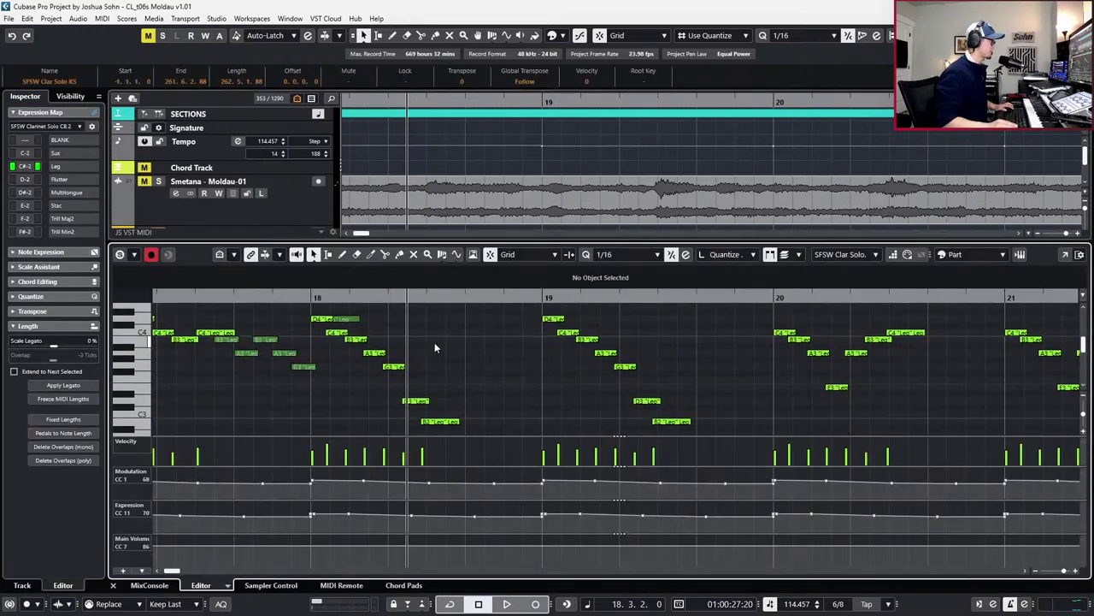
Copy the solo clarinet's seven-note descending phrase at bar 18 and paste it into the a2 clarinet part at 18.4.1.0
{"action": "left_click", "coordinate": [325, 319]}
{"action": "key", "text": "shift+Right"}
{"action": "key", "text": "shift+Right"}
{"action": "key", "text": "shift+Right"}
{"action": "key", "text": "shift+Right"}
{"action": "key", "text": "shift+Right"}
{"action": "key", "text": "shift+Right"}
{"action": "key", "text": "shift+Right"}
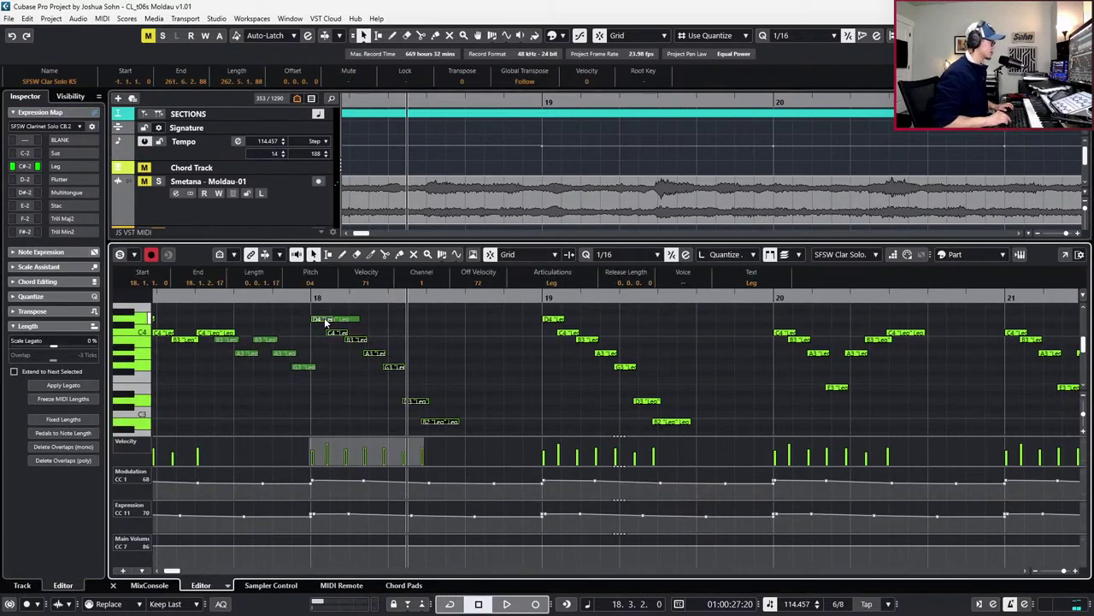
{"action": "key", "text": "shift+Left"}
{"action": "key", "text": "ctrl+KP_Add"}
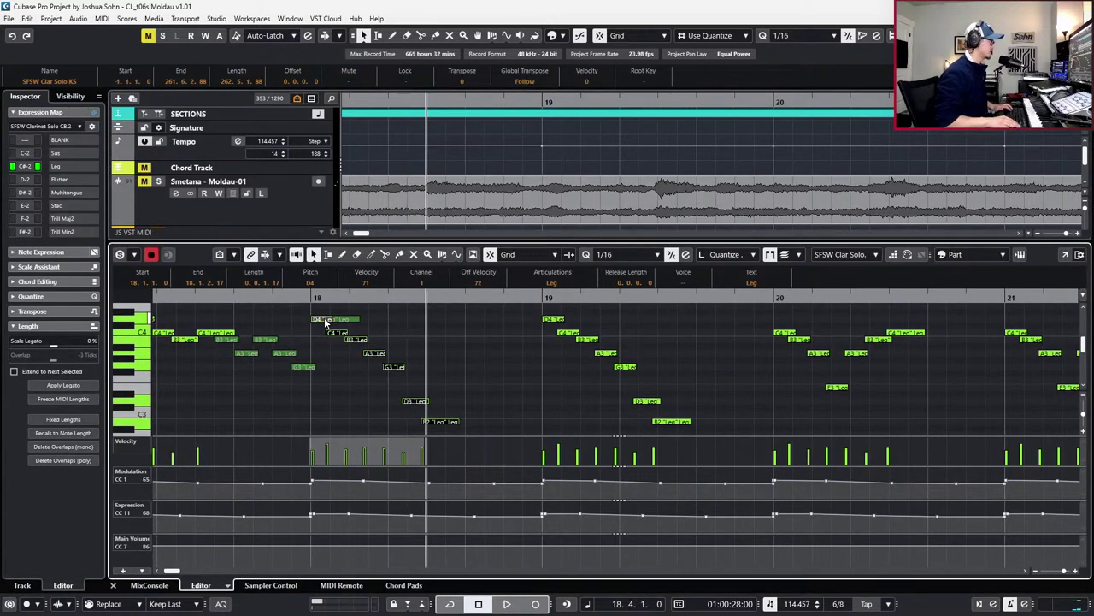
{"action": "key", "text": "ctrl+Down"}
{"action": "key", "text": "ctrl+v"}
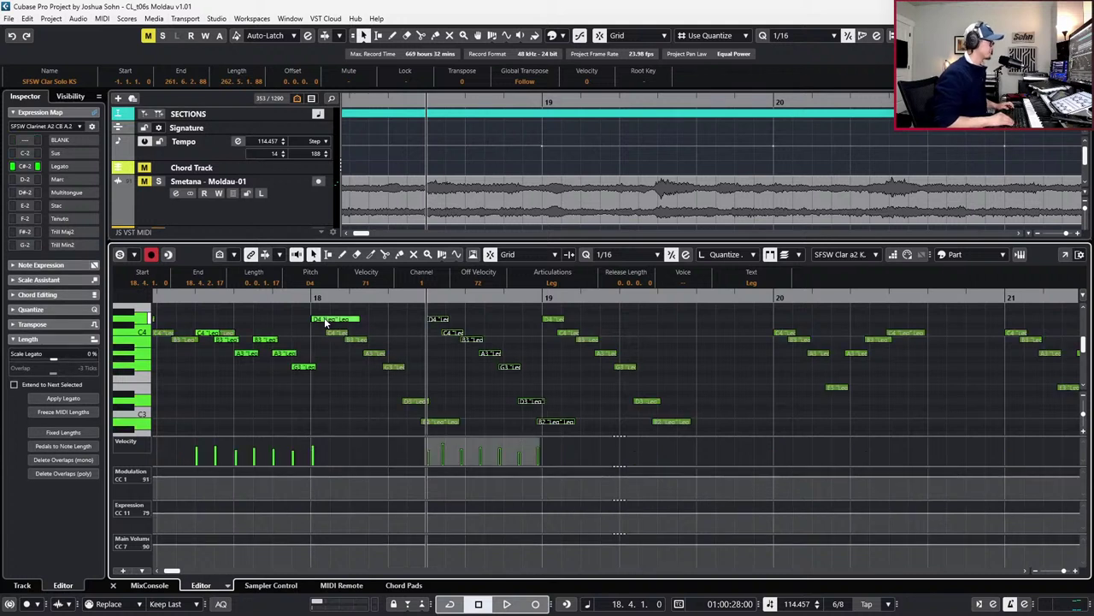
Play back the newly pasted a2 clarinet phrase from bar 18 with the other tracks
{"action": "key", "text": "space"}
{"action": "key", "text": "space"}
{"action": "key", "text": "ctrl+KP_Subtract"}
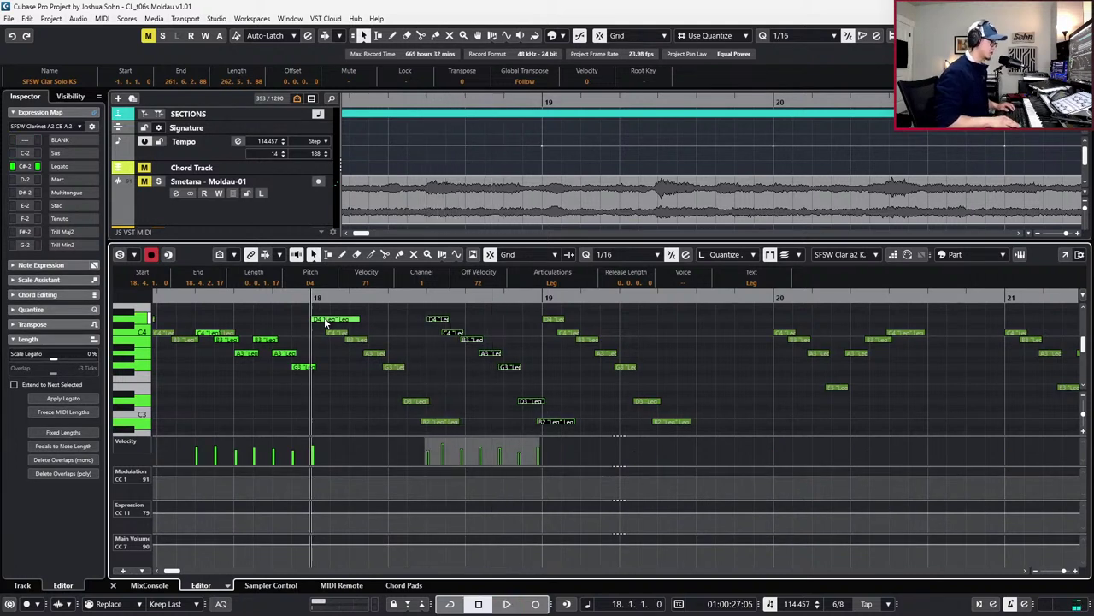
{"action": "left_click", "coordinate": [424, 298]}
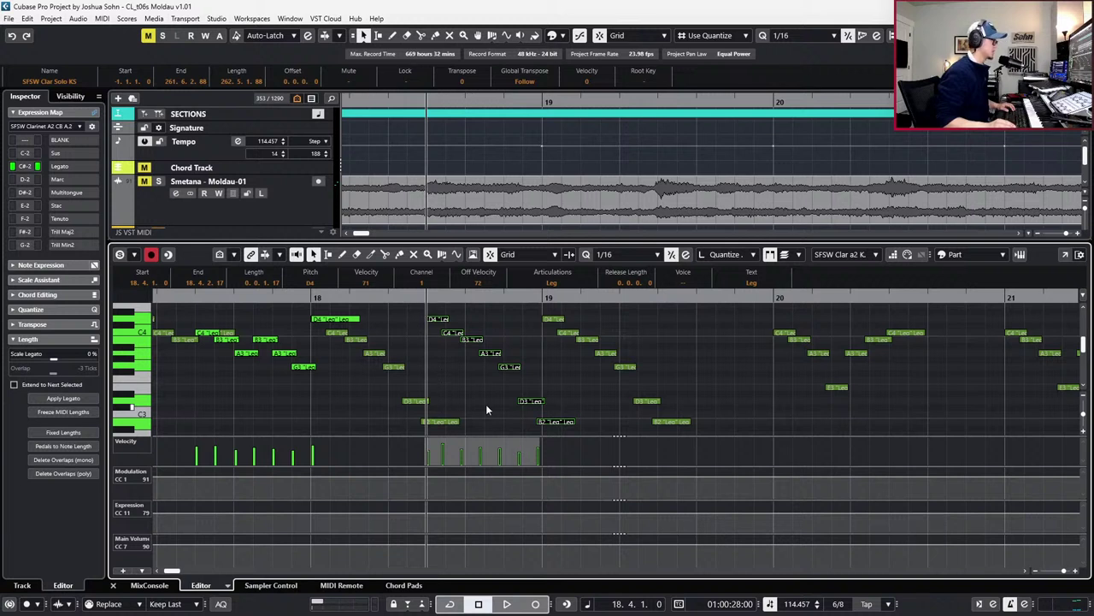
{"action": "key", "text": "KP_1"}
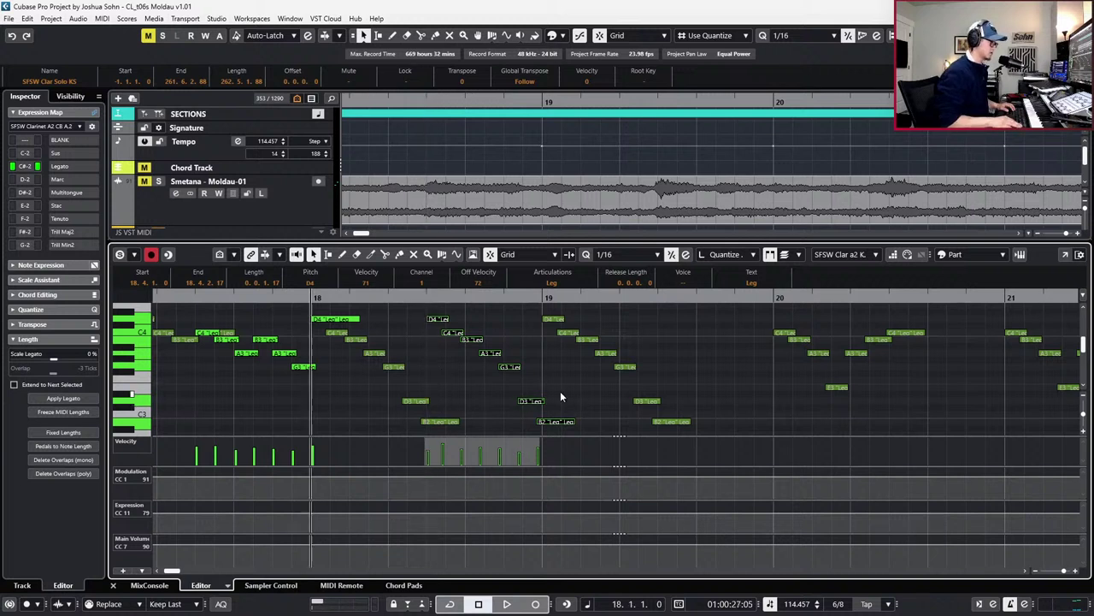
{"action": "scroll", "coordinate": [560, 394], "scroll_direction": "down", "scroll_amount": 1}
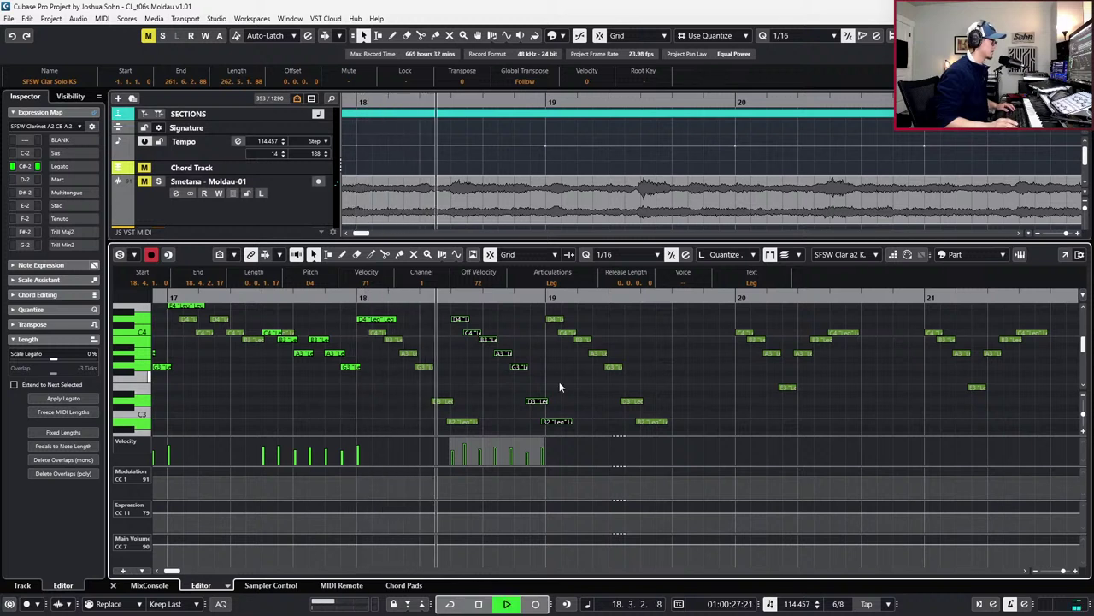
Solo the editor and play back the a2 clarinet line from bar 17
{"action": "key", "text": "ctrl+KP_Subtract"}
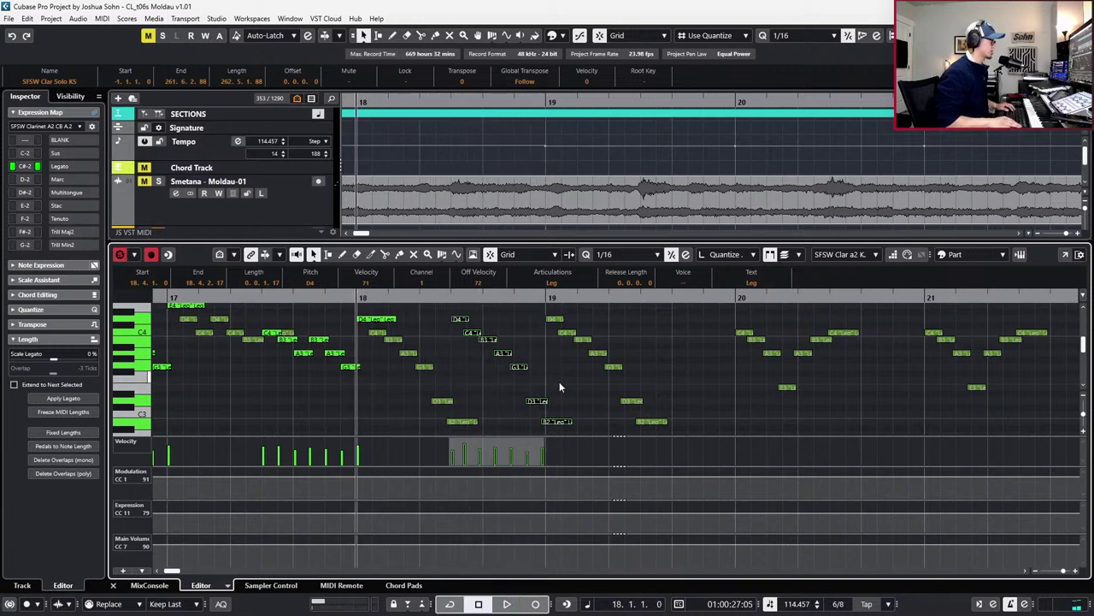
{"action": "key", "text": "space"}
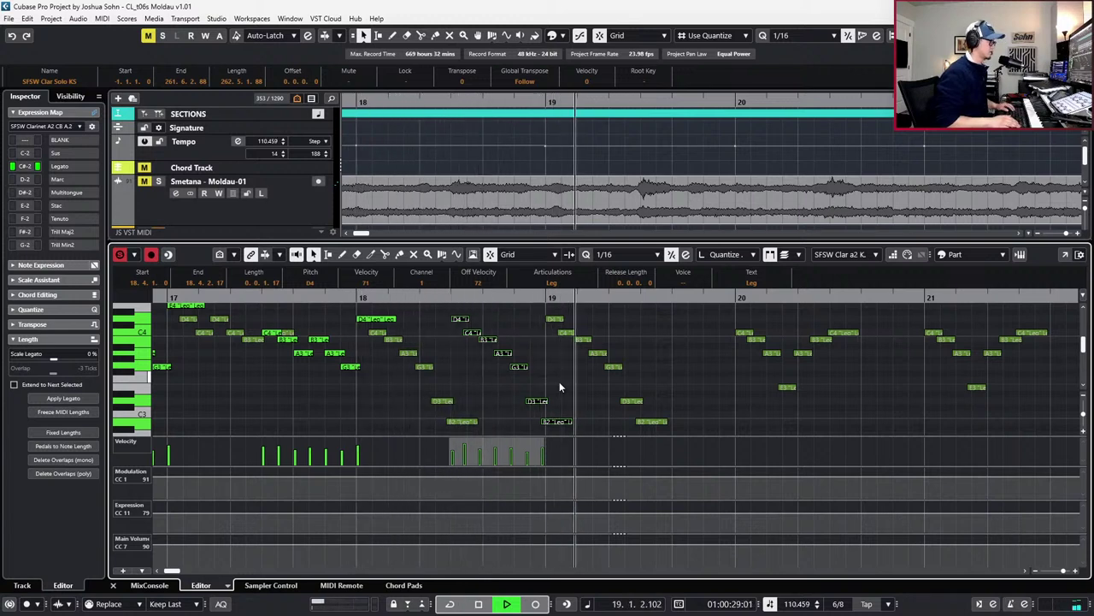
{"action": "key", "text": "space"}
{"action": "key", "text": "ctrl+KP_Subtract"}
{"action": "key", "text": "ctrl+KP_Subtract"}
{"action": "key", "text": "ctrl+KP_Subtract"}
{"action": "key", "text": "space"}
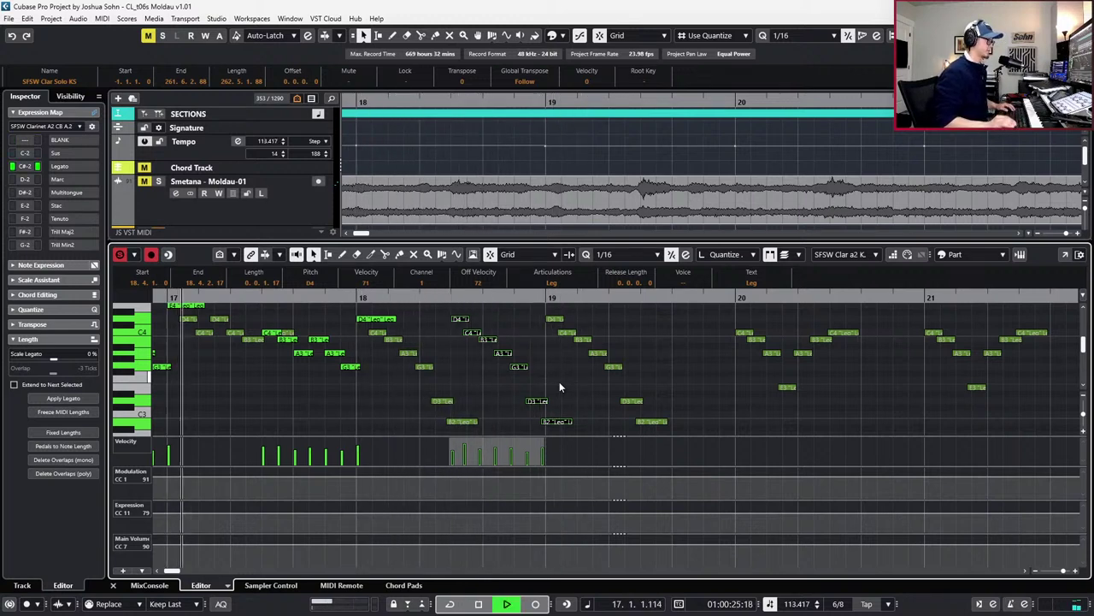
Hide the controller lanes to enlarge the note display and play the passage through to bar 19
{"action": "scroll", "coordinate": [559, 382], "scroll_direction": "down", "scroll_amount": 2}
{"action": "left_click", "coordinate": [572, 382]}
{"action": "key", "text": "alt+l"}
{"action": "scroll", "coordinate": [557, 382], "scroll_direction": "up", "scroll_amount": 3}
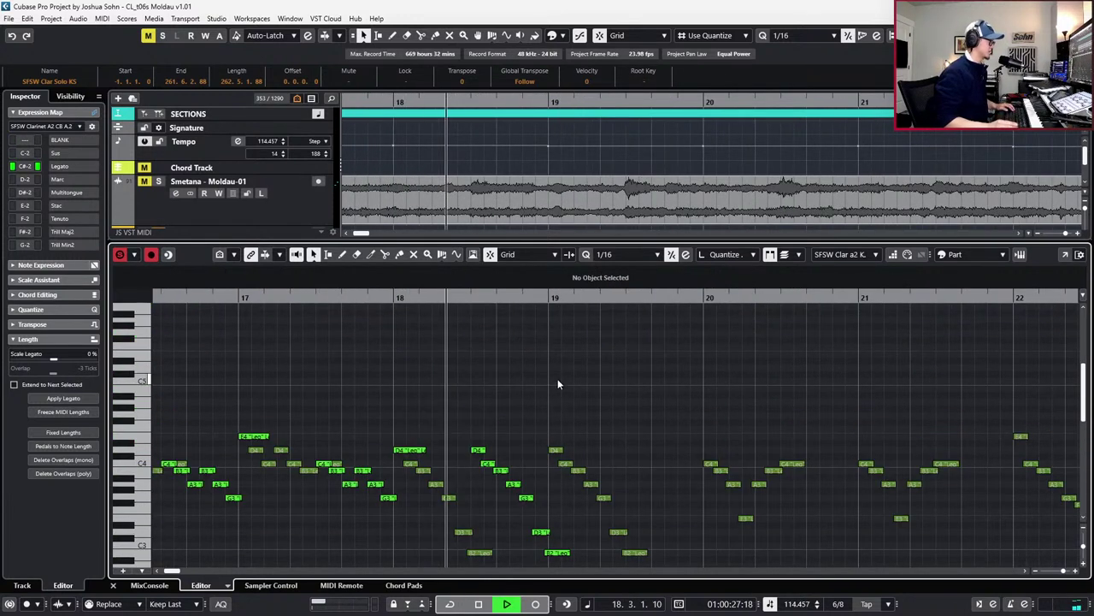
{"action": "scroll", "coordinate": [577, 395], "scroll_direction": "down", "scroll_amount": 1}
{"action": "key", "text": "space"}
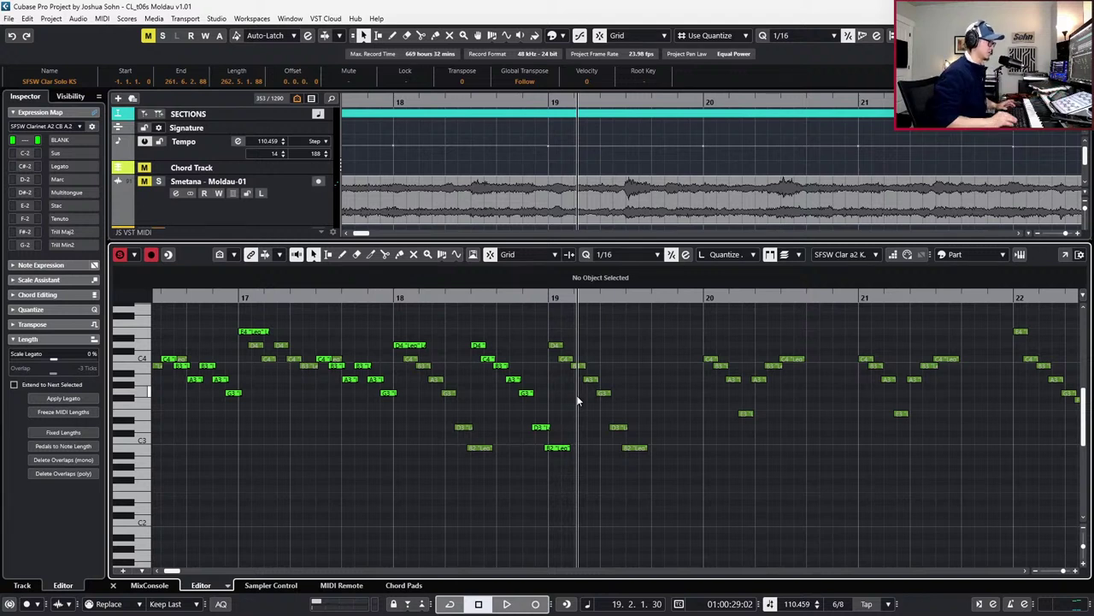
Copy the seven-note descending a2 clarinet phrase at beat 4 of bar 18 and paste it at 19.4.1.0
{"action": "left_click_drag", "start_coordinate": [463, 325], "coordinate": [518, 435]}
{"action": "key", "text": "shift+Right"}
{"action": "key", "text": "ctrl+c"}
{"action": "key", "text": "KP_Add"}
{"action": "key", "text": "KP_Add"}
{"action": "key", "text": "ctrl+v"}
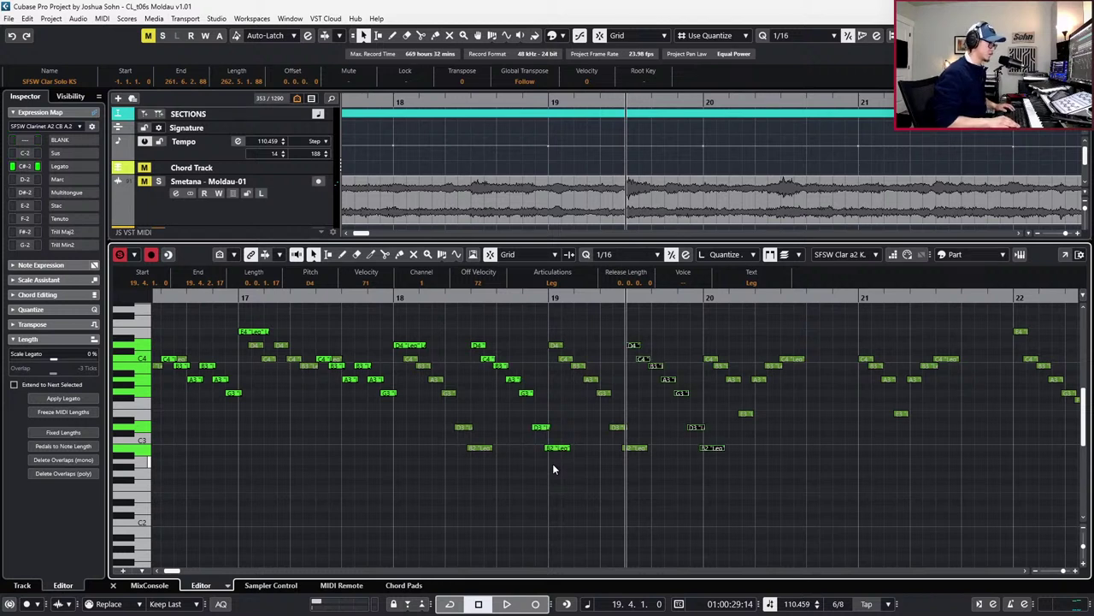
Raise the final note of the phrase pasted in bar 19 five semitones to E3
{"action": "left_click", "coordinate": [700, 483]}
{"action": "left_click_drag", "start_coordinate": [703, 481], "coordinate": [745, 445]}
{"action": "key", "text": "Up"}
{"action": "key", "text": "Up"}
{"action": "key", "text": "Up"}
{"action": "key", "text": "Up"}
{"action": "key", "text": "Up"}
{"action": "key", "text": "space"}
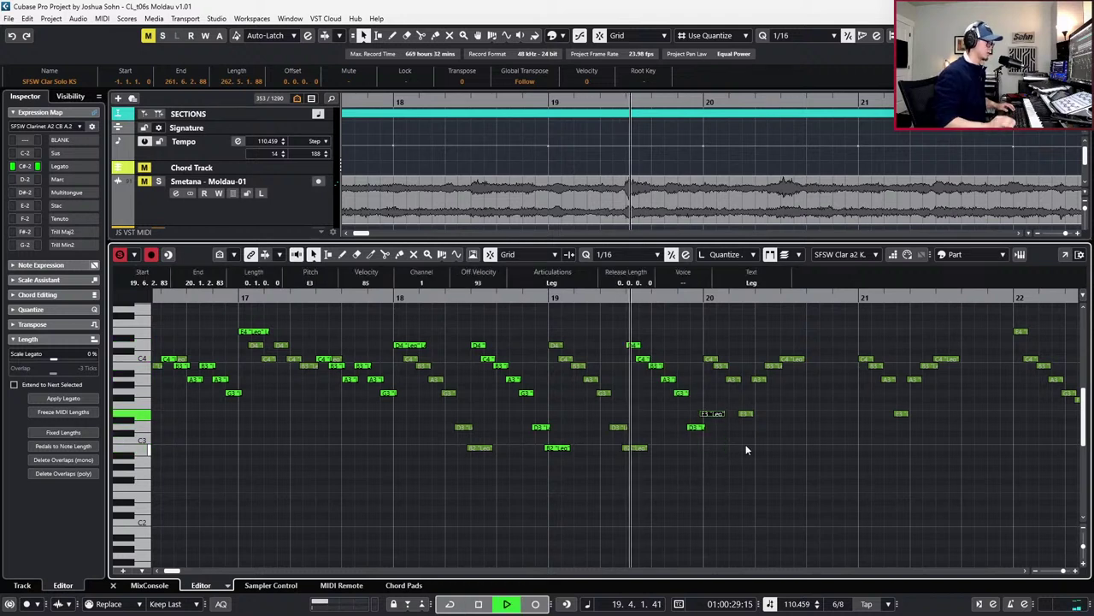
Play back the a2 clarinet line from bar 19 into bar 20 to check the new ending
{"action": "key", "text": "space"}
{"action": "key", "text": "KP_Subtract"}
{"action": "key", "text": "KP_Subtract"}
{"action": "key", "text": "KP_Subtract"}
{"action": "key", "text": "KP_Subtract"}
{"action": "key", "text": "space"}
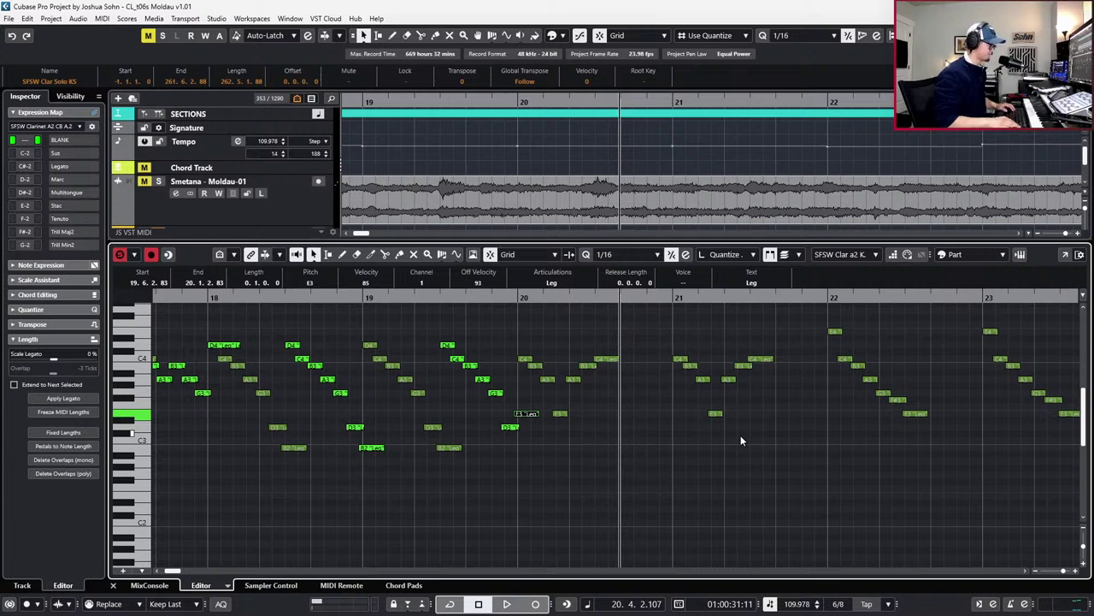
Place the playhead at beat 4 of bar 20 and set the part editing mode to Active Part
{"action": "key", "text": "KP_Add"}
{"action": "key", "text": "KP_Subtract"}
{"action": "key", "text": "space"}
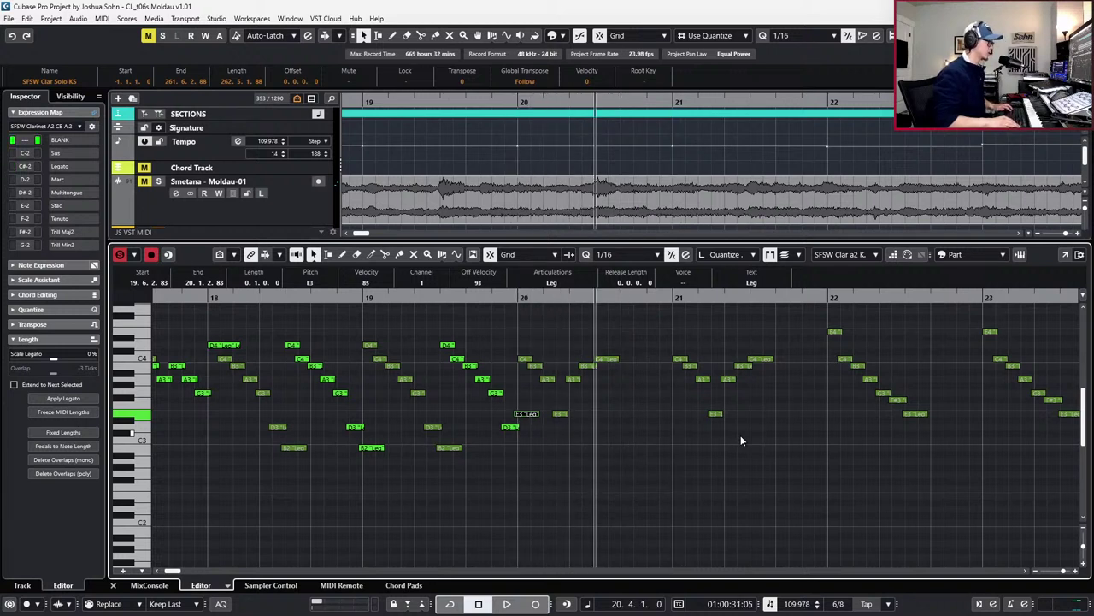
{"action": "scroll", "coordinate": [652, 437], "scroll_direction": "left", "scroll_amount": 2}
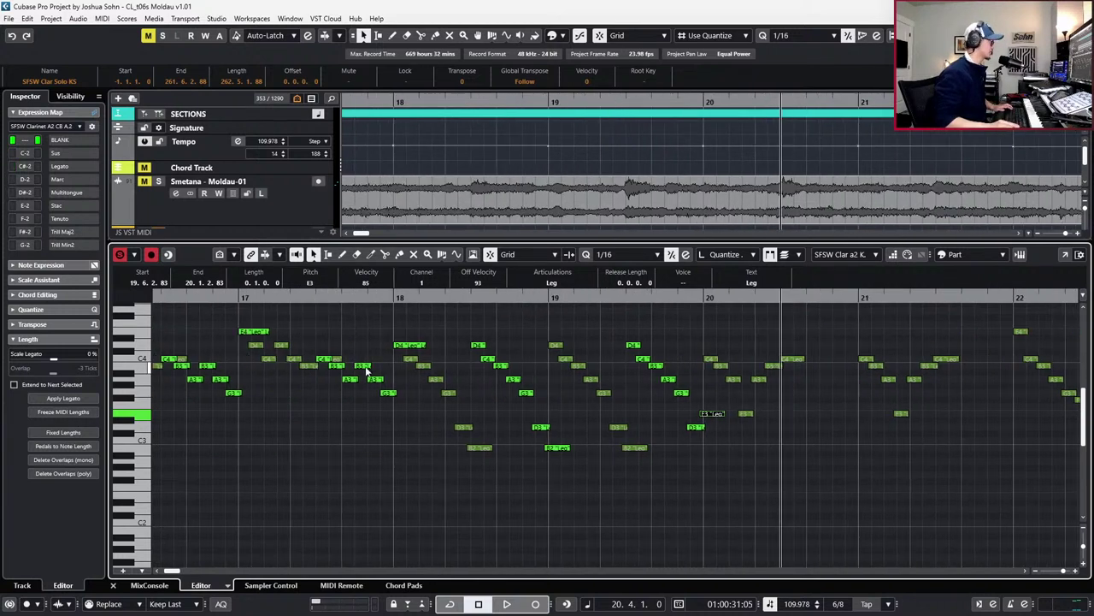
{"action": "left_click", "coordinate": [793, 254]}
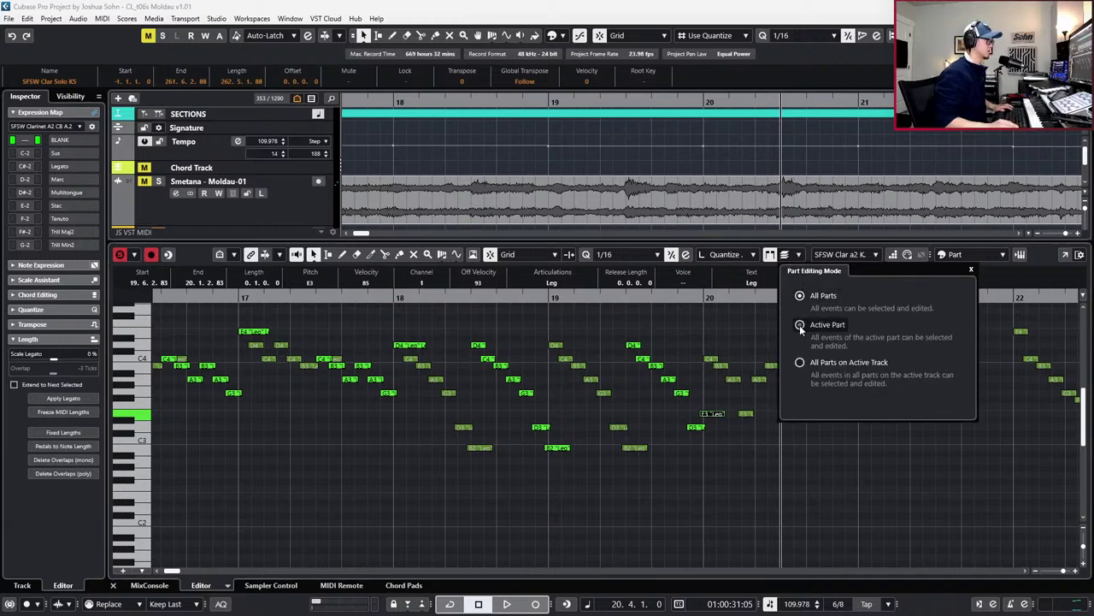
{"action": "left_click", "coordinate": [441, 432]}
Copy the first six notes of the a2 clarinet phrase at beat 4 of bar 16 and paste them at 20.4.1.0
{"action": "scroll", "coordinate": [441, 432], "scroll_direction": "left", "scroll_amount": 5}
{"action": "left_click_drag", "start_coordinate": [380, 332], "coordinate": [502, 438]}
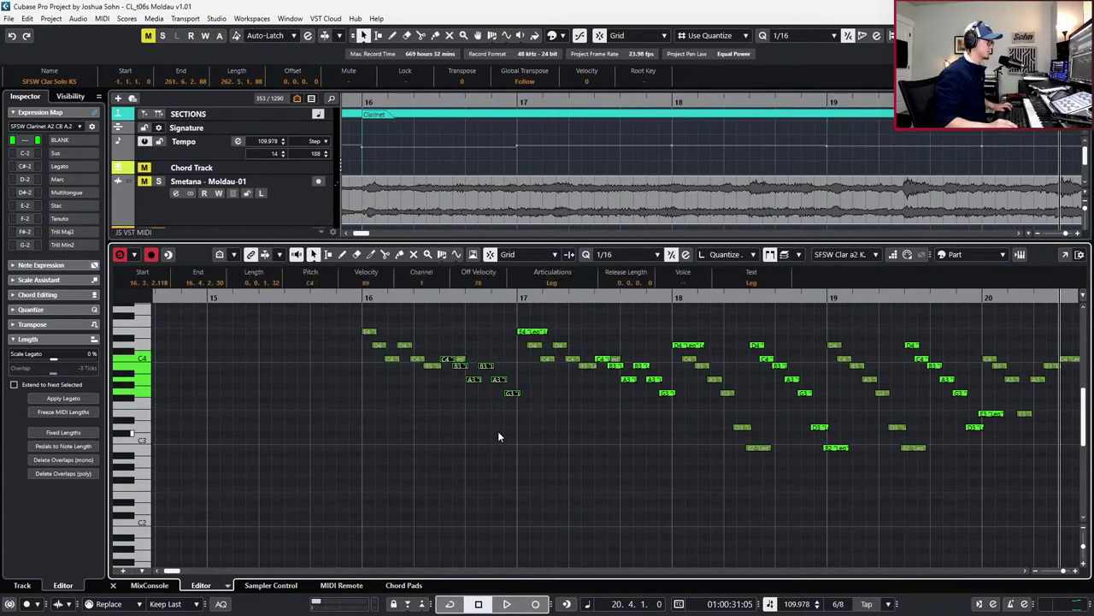
{"action": "scroll", "coordinate": [498, 431], "scroll_direction": "right", "scroll_amount": 5}
{"action": "scroll", "coordinate": [488, 414], "scroll_direction": "right", "scroll_amount": 3}
{"action": "key", "text": "ctrl+v"}
{"action": "scroll", "coordinate": [546, 414], "scroll_direction": "right", "scroll_amount": 3}
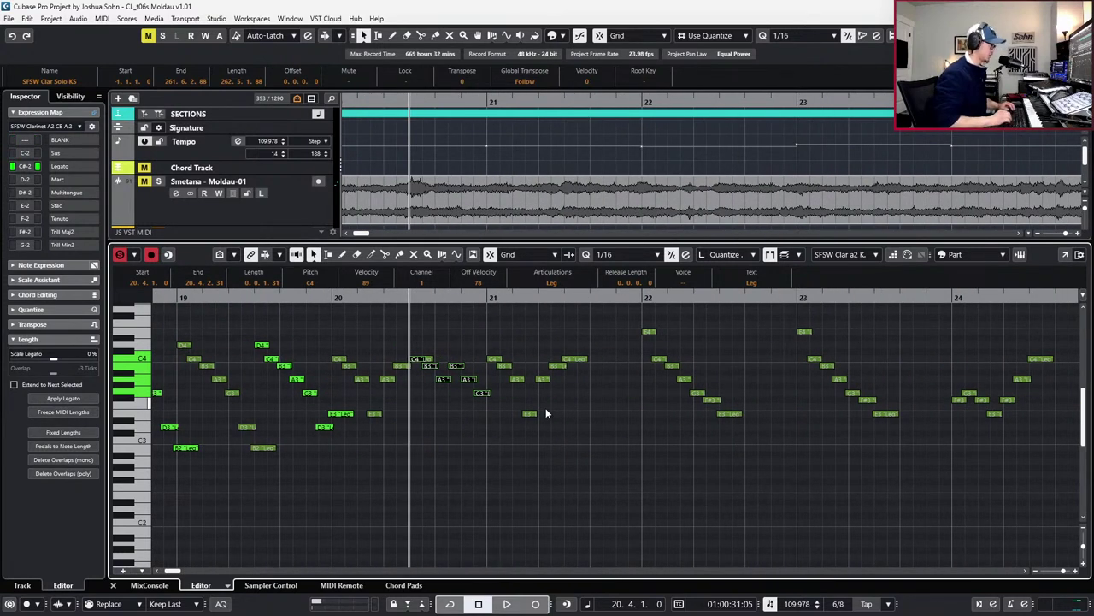
In the phrase pasted in bar 20, raise the second and third notes to D4 and C4 and lower the last to E3
{"action": "left_click_drag", "start_coordinate": [435, 347], "coordinate": [470, 344]}
{"action": "key", "text": "Up"}
{"action": "key", "text": "Up"}
{"action": "key", "text": "Up"}
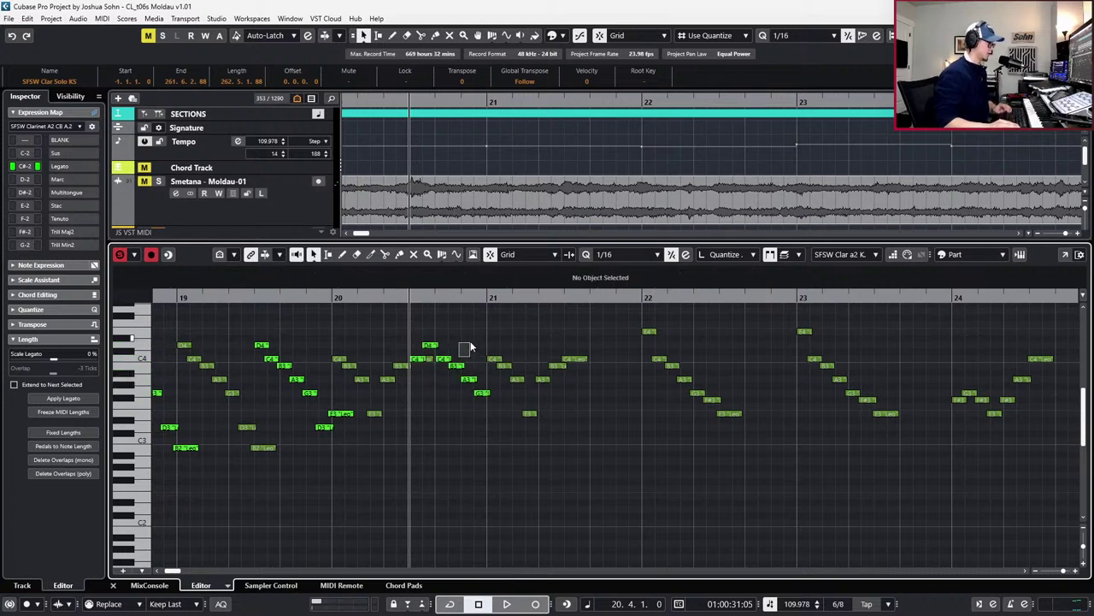
{"action": "left_click_drag", "start_coordinate": [481, 391], "coordinate": [501, 415]}
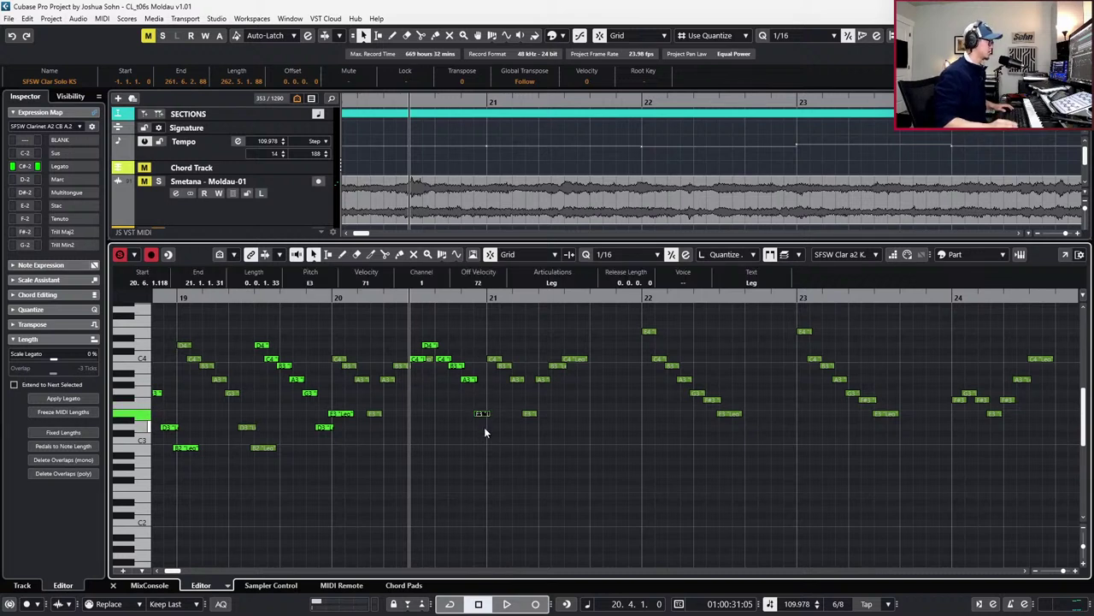
Add an A3 at the downbeat of bar 21 from a copy of the E3 and play back the phrase
{"action": "key", "text": "KP_Add"}
{"action": "key", "text": "KP_Subtract"}
{"action": "key", "text": "ctrl+v"}
{"action": "key", "text": "Up"}
{"action": "key", "text": "Up"}
{"action": "key", "text": "Up"}
{"action": "key", "text": "Up"}
{"action": "key", "text": "Up"}
{"action": "key", "text": "ctrl+Left"}
{"action": "key", "text": "KP_Subtract"}
{"action": "key", "text": "space"}
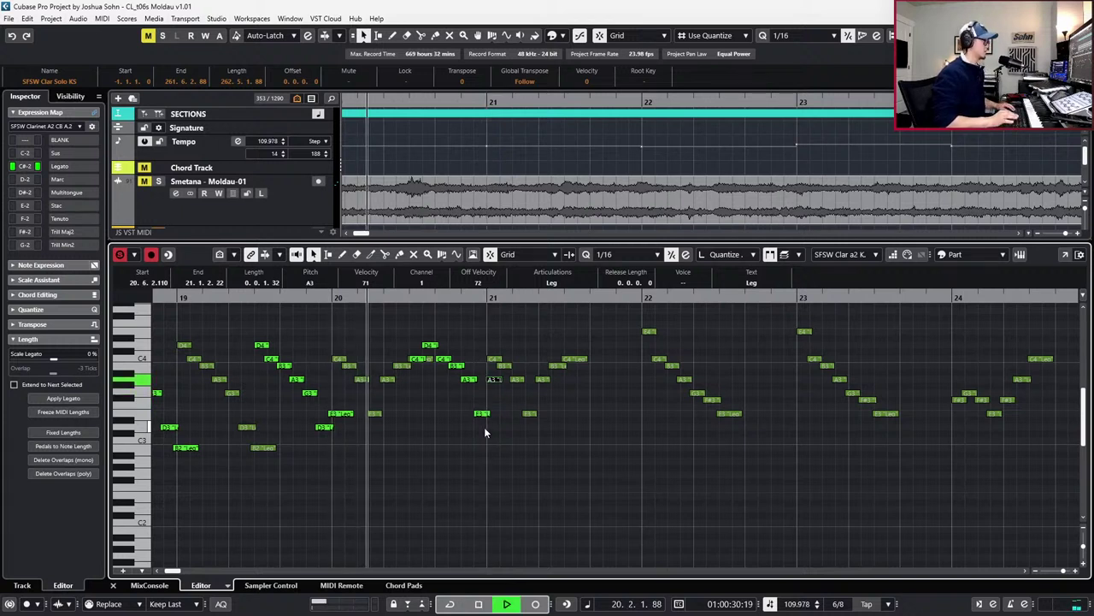
{"action": "key", "text": "space"}
Select the seven-note phrase starting at beat 4 of bar 20, turn off the editor solo and play back from bar 20
{"action": "left_click_drag", "start_coordinate": [413, 327], "coordinate": [504, 421]}
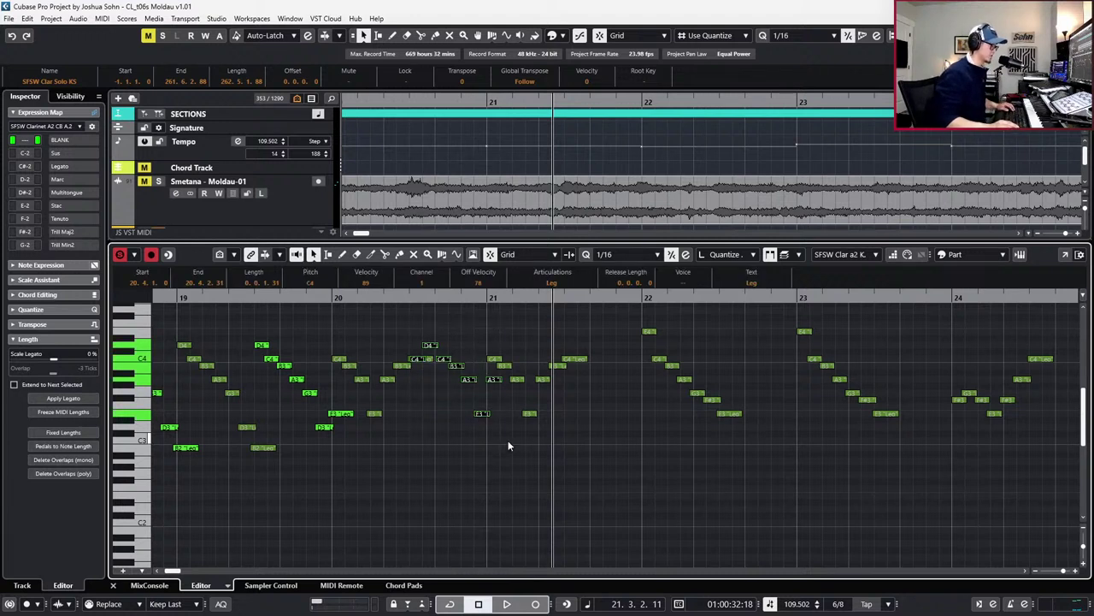
{"action": "key", "text": "s"}
{"action": "key", "text": "KP_Subtract"}
{"action": "key", "text": "KP_Subtract"}
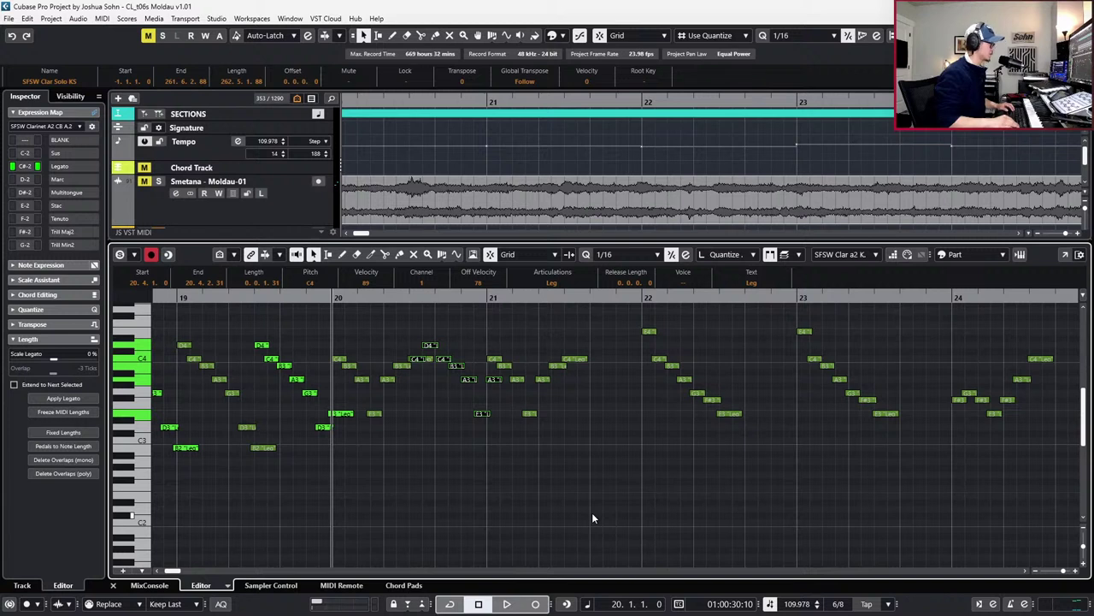
{"action": "key", "text": "KP_Add"}
{"action": "key", "text": "KP_Add"}
Copy the selected seven-note a2 clarinet phrase and paste it at 21.4.1.0
{"action": "key", "text": "ctrl+KP_Subtract"}
{"action": "key", "text": "ctrl+KP_Subtract"}
{"action": "key", "text": "ctrl+KP_Subtract"}
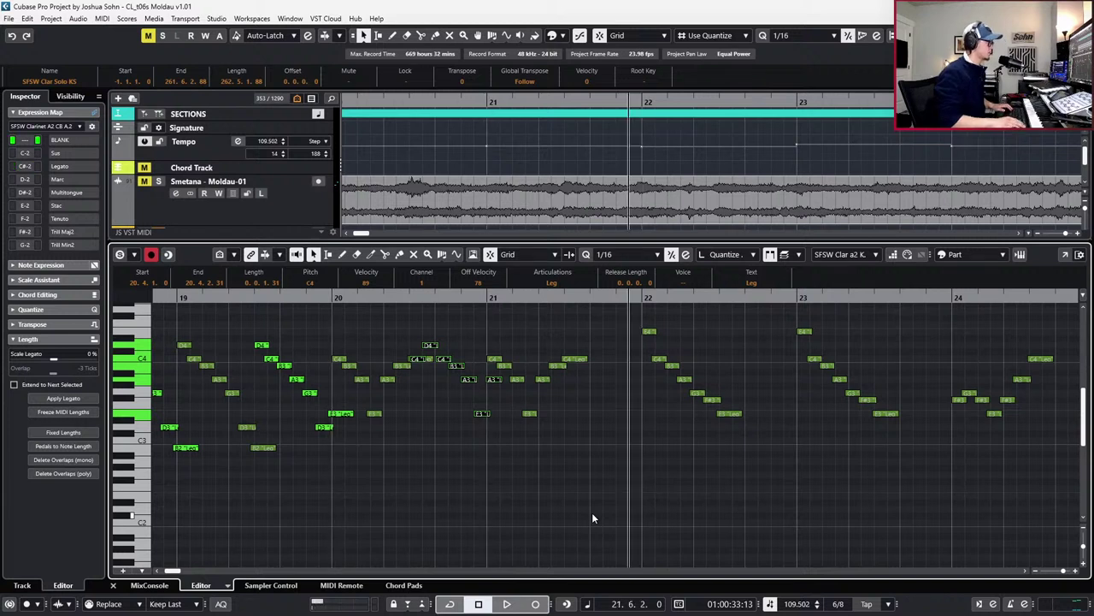
{"action": "key", "text": "ctrl+KP_Subtract"}
{"action": "key", "text": "ctrl+KP_Subtract"}
{"action": "key", "text": "ctrl+KP_Subtract"}
{"action": "key", "text": "ctrl+KP_Subtract"}
{"action": "key", "text": "ctrl+v"}
{"action": "key", "text": "alt+Right"}
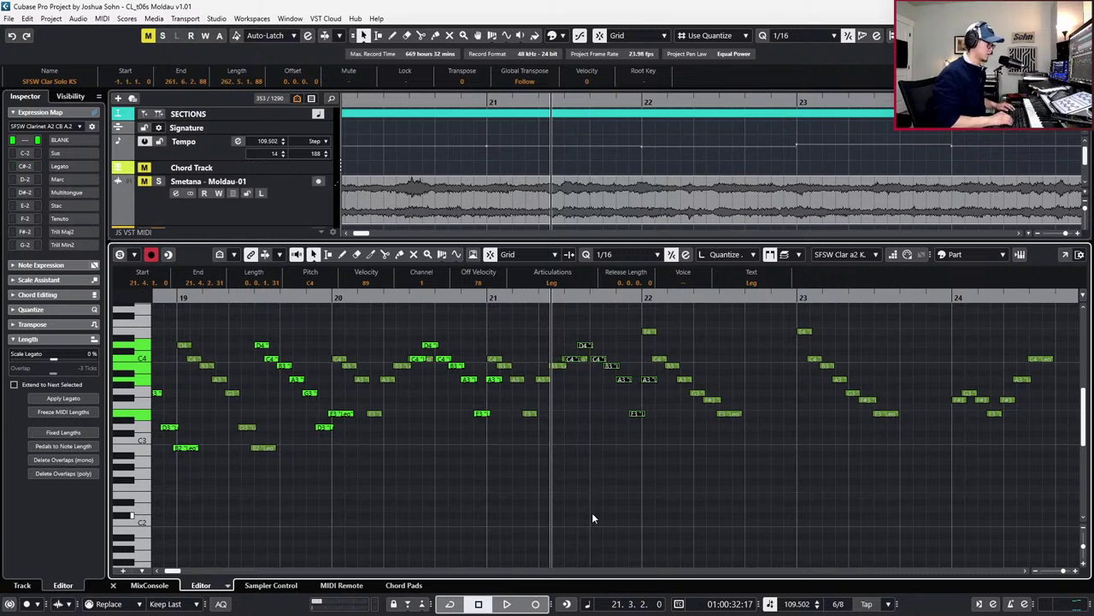
Lower the final note of the phrase pasted in bar 21 to G3 and play back into bar 22
{"action": "left_click", "coordinate": [664, 409]}
{"action": "left_click", "coordinate": [649, 380]}
{"action": "left_click_drag", "start_coordinate": [649, 380], "coordinate": [650, 385]}
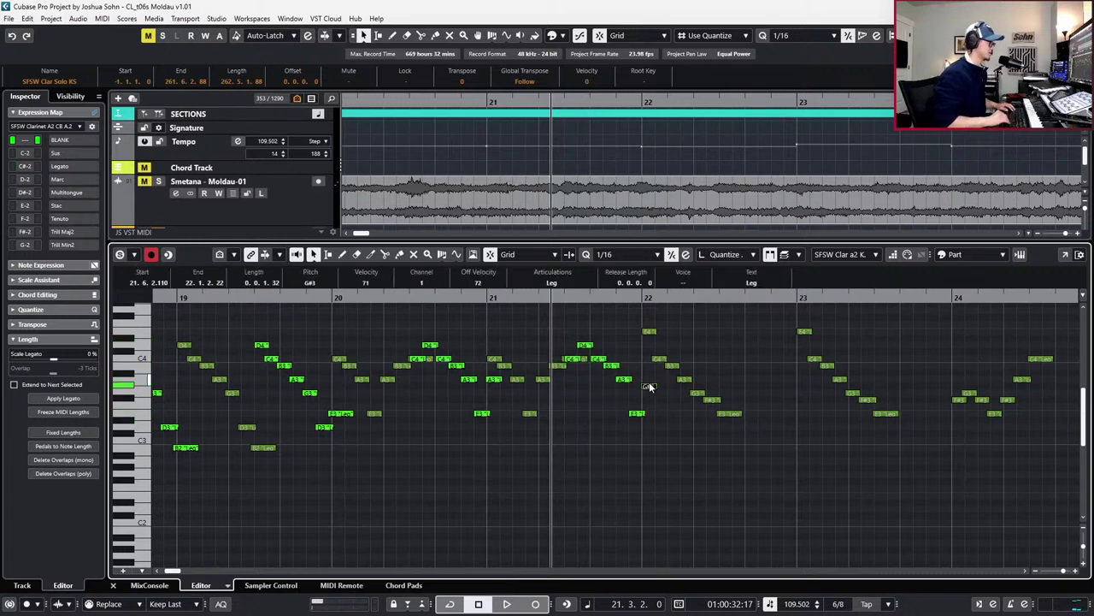
{"action": "left_click", "coordinate": [494, 379]}
{"action": "left_click", "coordinate": [650, 386]}
{"action": "key", "text": "space"}
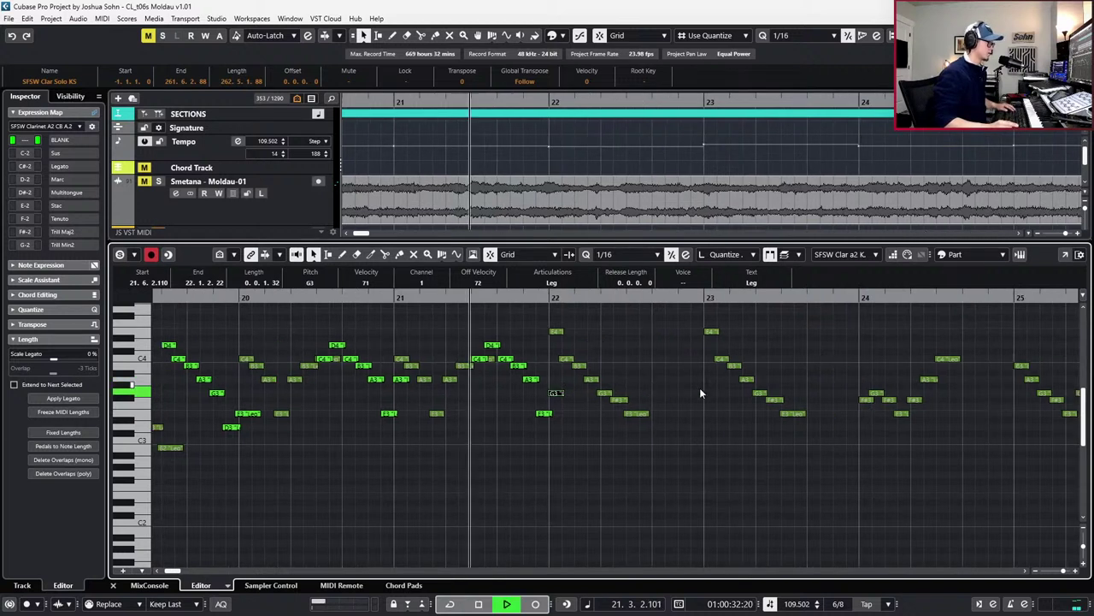
{"action": "key", "text": "space"}
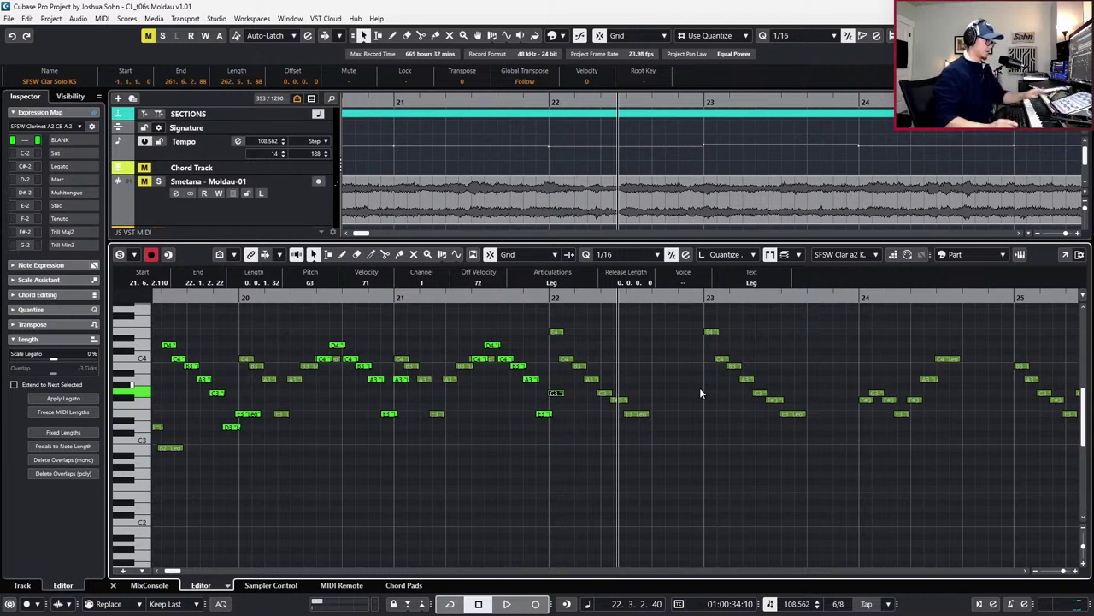
Paste the seven-note a2 clarinet phrase again at 22.4.1.0
{"action": "key", "text": "KP_Add"}
{"action": "key", "text": "ctrl+v"}
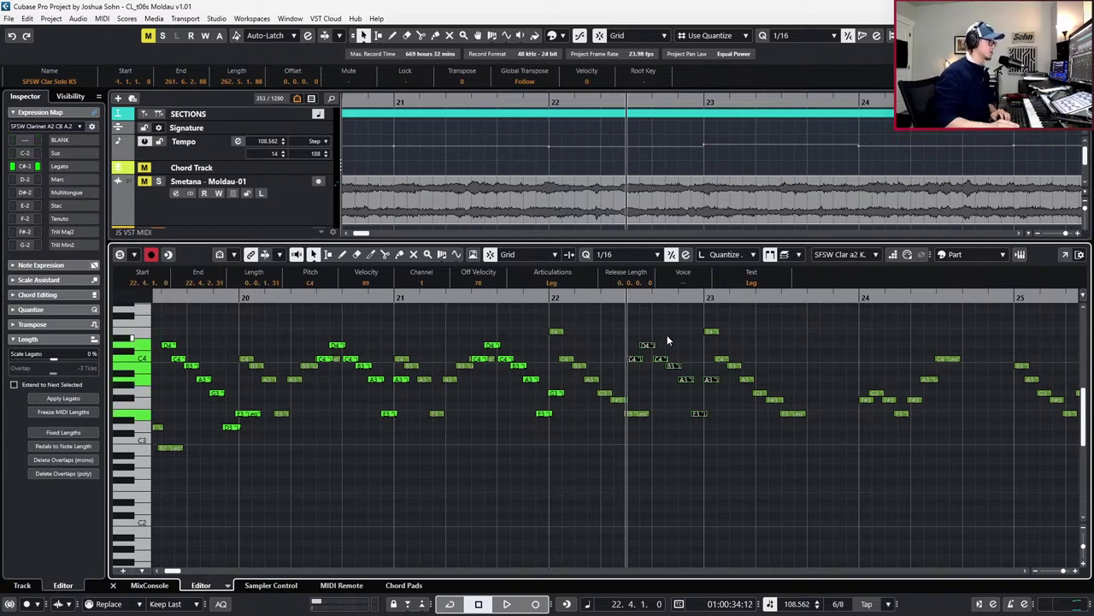
Raise the first note of the phrase pasted at 22.4.1.0 to E4 and set its second note to C4
{"action": "left_click_drag", "start_coordinate": [625, 341], "coordinate": [639, 360]}
{"action": "key", "text": "Up"}
{"action": "key", "text": "Up"}
{"action": "key", "text": "Up"}
{"action": "key", "text": "Up"}
{"action": "left_click", "coordinate": [646, 345]}
{"action": "key", "text": "Down"}
{"action": "key", "text": "Down"}
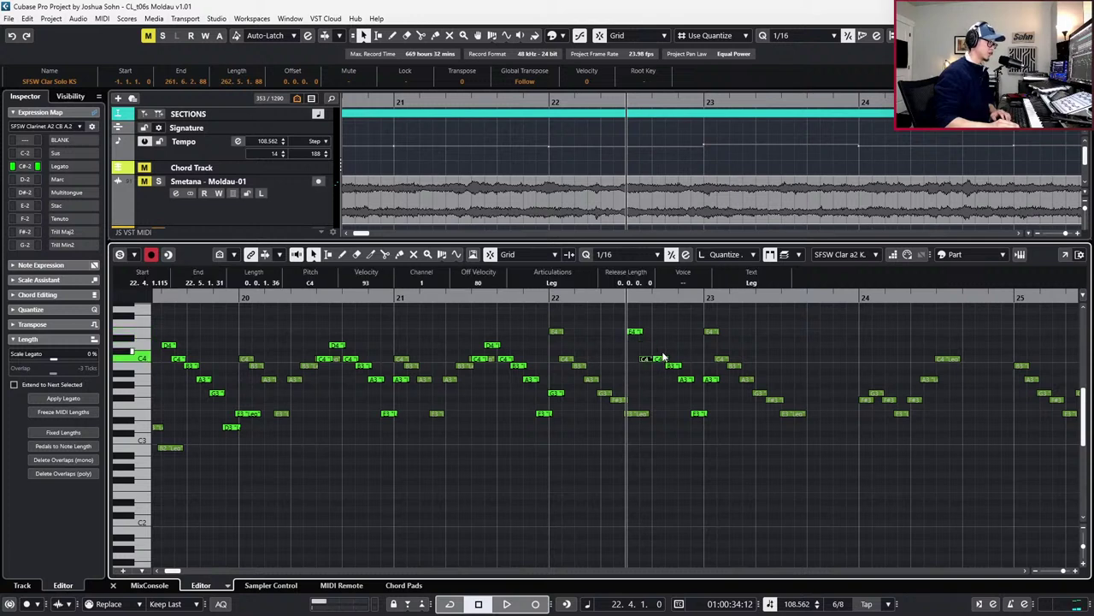
Re-pitch the remaining five notes of the bar 22 phrase to B3, A3, G3, F#3 and E3
{"action": "left_click", "coordinate": [674, 366]}
{"action": "left_click", "coordinate": [680, 378]}
{"action": "key", "text": "Down"}
{"action": "key", "text": "Down"}
{"action": "left_click", "coordinate": [699, 414]}
{"action": "key", "text": "Up"}
{"action": "key", "text": "Up"}
{"action": "left_click_drag", "start_coordinate": [723, 364], "coordinate": [713, 384]}
{"action": "key", "text": "Down"}
{"action": "key", "text": "Down"}
{"action": "key", "text": "Down"}
{"action": "key", "text": "Down"}
{"action": "key", "text": "Down"}
Play back the a2 clarinet part from bar 22 into bar 23
{"action": "key", "text": "KP_Subtract"}
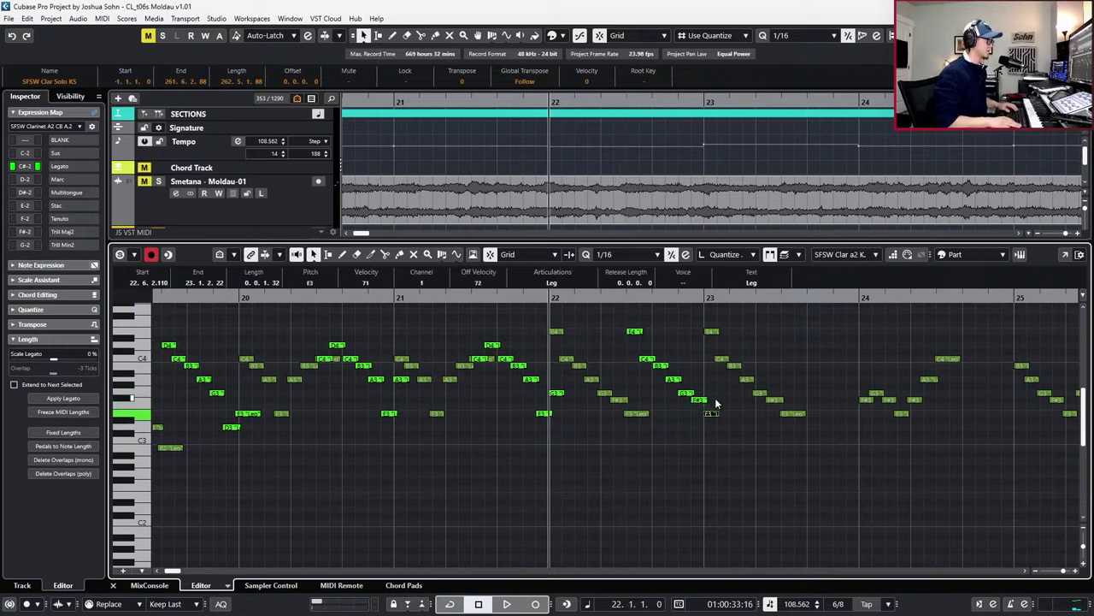
{"action": "key", "text": "KP_Enter"}
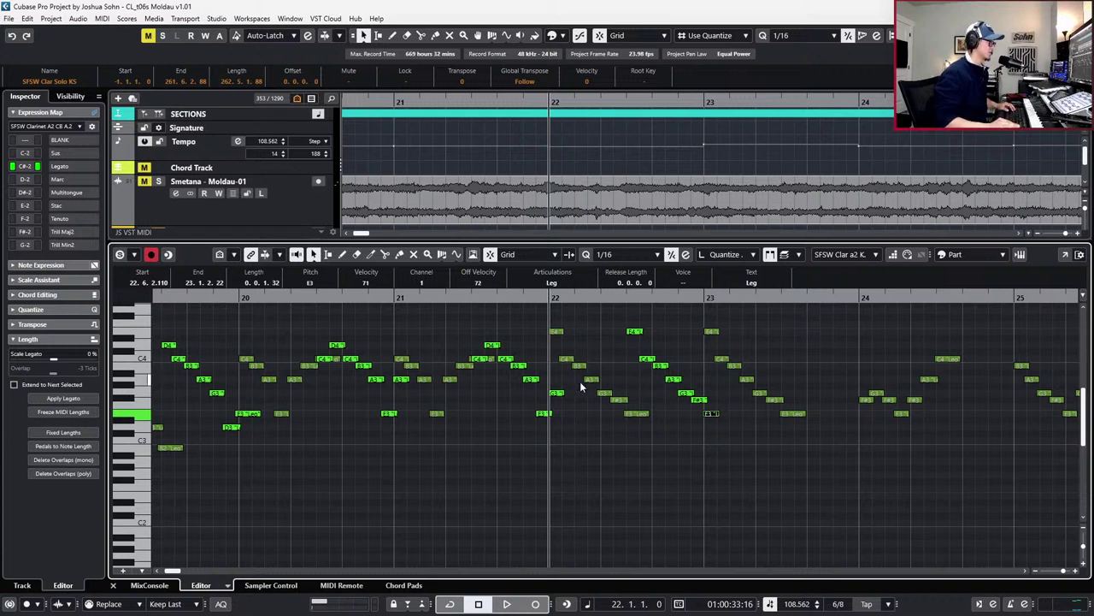
{"action": "key", "text": "KP_0"}
{"action": "key", "text": "KP_Enter"}
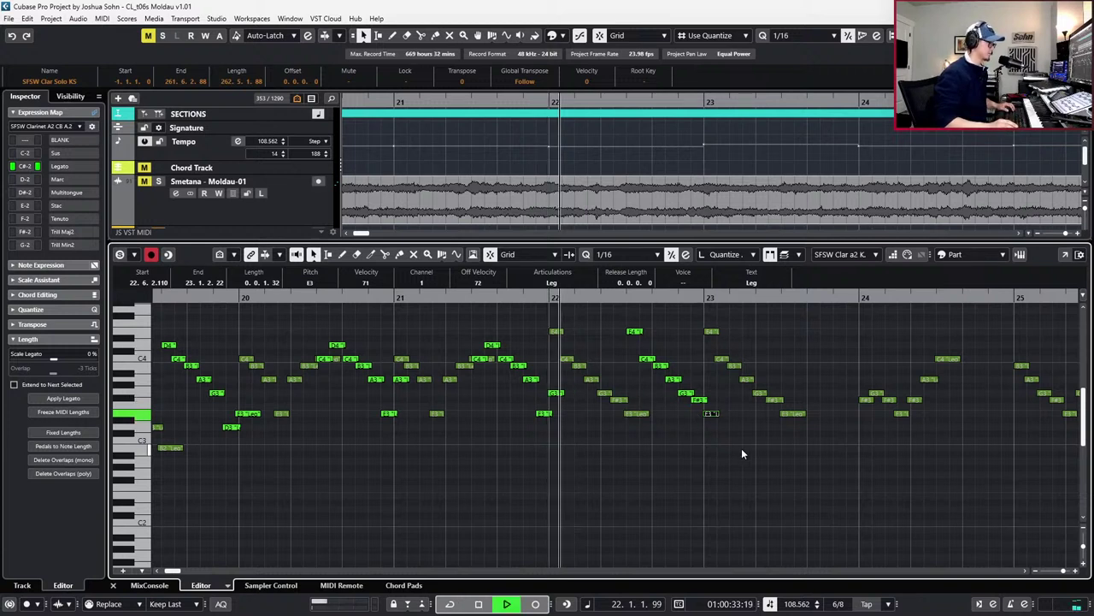
{"action": "key", "text": "KP_0"}
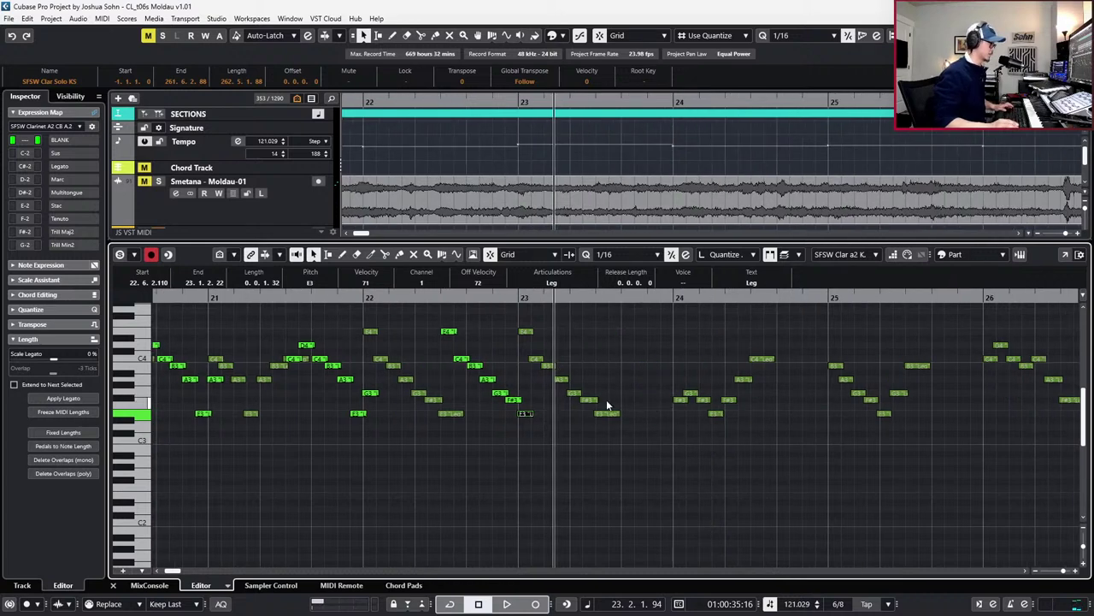
Copy the seven-note phrase from beat 4 of bar 22 and paste it at 23.4.1.0
{"action": "scroll", "coordinate": [606, 409], "scroll_direction": "up", "scroll_amount": 1}
{"action": "left_click_drag", "start_coordinate": [467, 369], "coordinate": [447, 437]}
{"action": "mouse_move", "coordinate": [499, 395]}
{"action": "left_mouse_down"}
{"action": "mouse_move", "coordinate": [478, 463]}
{"action": "mouse_move", "coordinate": [515, 464]}
{"action": "left_mouse_up"}
{"action": "key", "text": "KP_Enter"}
{"action": "key", "text": "ctrl+v"}
{"action": "key", "text": "KP_Subtract"}
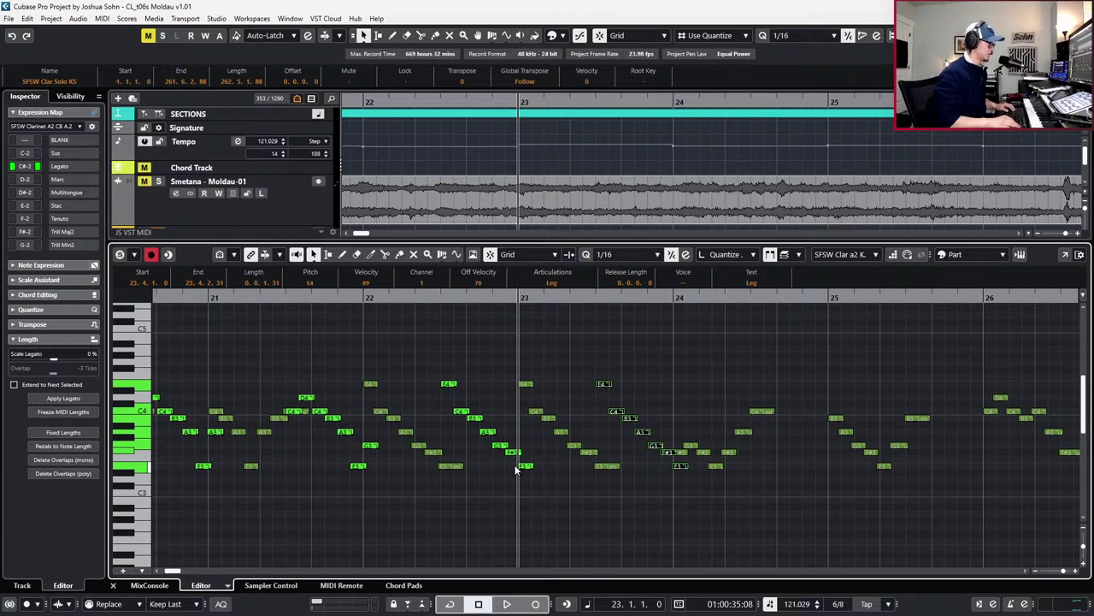
Lower the sixth note of the bar 23 phrase to F3 and its last note to B2, and play back from bar 23
{"action": "left_click", "coordinate": [677, 488]}
{"action": "left_click", "coordinate": [674, 466]}
{"action": "left_click", "coordinate": [669, 453]}
{"action": "key", "text": "Down"}
{"action": "left_click", "coordinate": [674, 491]}
{"action": "left_click", "coordinate": [682, 474]}
{"action": "key", "text": "Down"}
{"action": "key", "text": "Down"}
{"action": "key", "text": "Down"}
{"action": "key", "text": "Down"}
{"action": "key", "text": "space"}
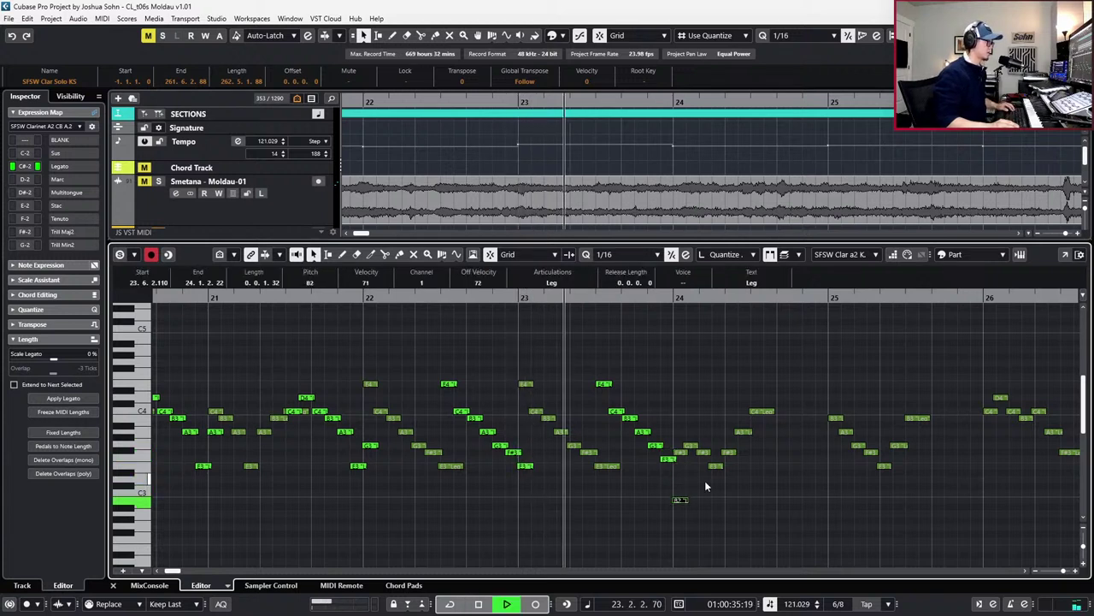
{"action": "key", "text": "space"}
Lengthen the closing phrase notes at the starts of bars 22, 23 and 24
{"action": "left_click_drag", "start_coordinate": [686, 501], "coordinate": [695, 502]}
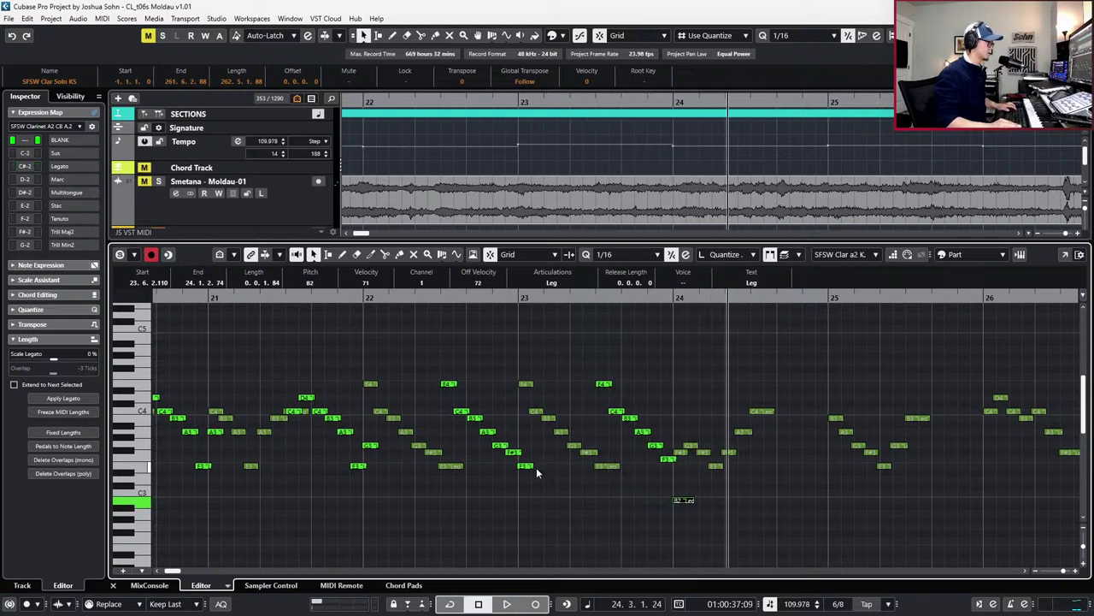
{"action": "left_click_drag", "start_coordinate": [532, 467], "coordinate": [488, 470]}
{"action": "scroll", "coordinate": [544, 471], "scroll_direction": "left", "scroll_amount": 1}
{"action": "scroll", "coordinate": [546, 473], "scroll_direction": "left", "scroll_amount": 6}
{"action": "scroll", "coordinate": [545, 470], "scroll_direction": "right", "scroll_amount": 4}
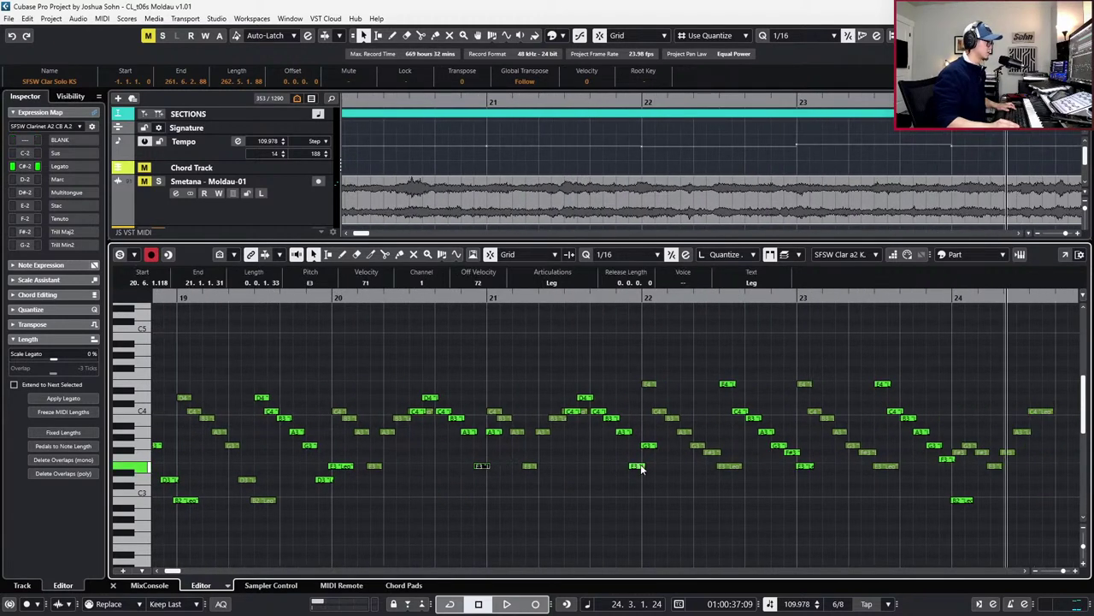
{"action": "left_click_drag", "start_coordinate": [652, 446], "coordinate": [659, 446]}
{"action": "left_click", "coordinate": [808, 467]}
Paste the seven-note a2 clarinet phrase at 24.4.1.0
{"action": "scroll", "coordinate": [808, 468], "scroll_direction": "right", "scroll_amount": 4}
{"action": "scroll", "coordinate": [800, 471], "scroll_direction": "right", "scroll_amount": 3}
{"action": "key", "text": "KP_Subtract"}
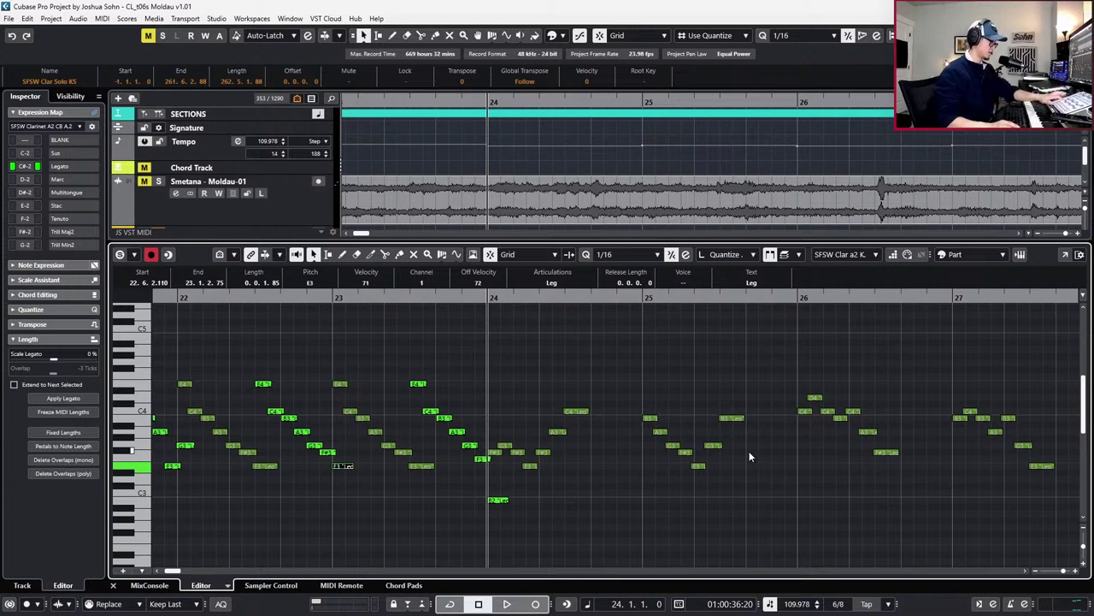
{"action": "key", "text": "ctrl+KP_Add"}
{"action": "key", "text": "ctrl+KP_Add"}
{"action": "key", "text": "ctrl+KP_Add"}
{"action": "key", "text": "ctrl+KP_Add"}
{"action": "key", "text": "ctrl+KP_Add"}
{"action": "key", "text": "ctrl+KP_Add"}
{"action": "key", "text": "ctrl+v"}
Lower the first four notes of the phrase pasted in bar 24 to C4, B3, A3 and G3
{"action": "key", "text": "alt+Right"}
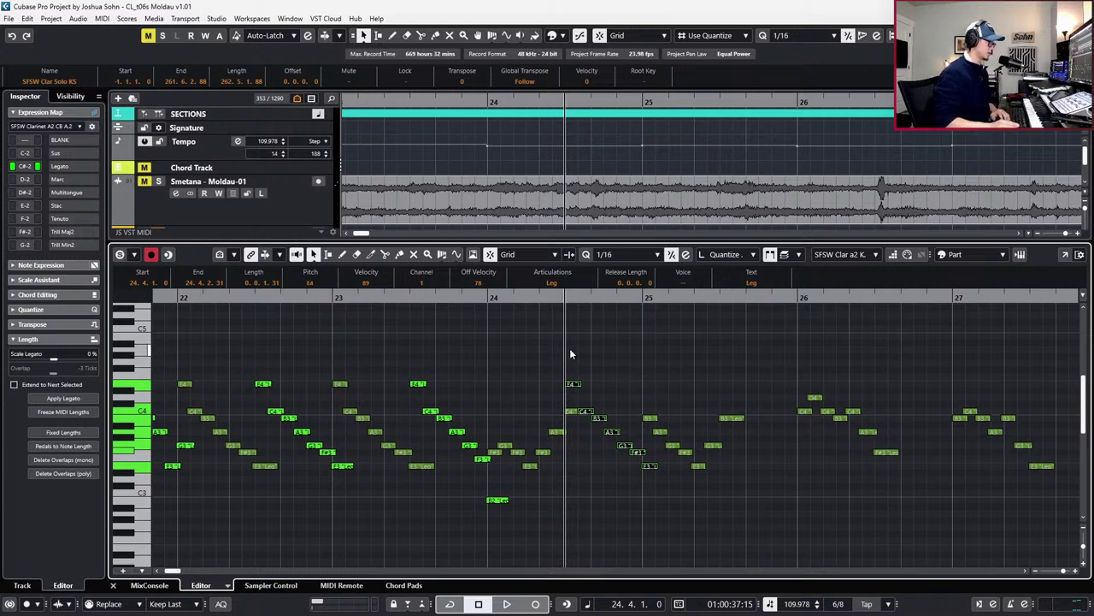
{"action": "key", "text": "Down"}
{"action": "left_click_drag", "start_coordinate": [574, 390], "coordinate": [598, 431]}
{"action": "left_click", "coordinate": [612, 449]}
{"action": "left_click", "coordinate": [611, 440]}
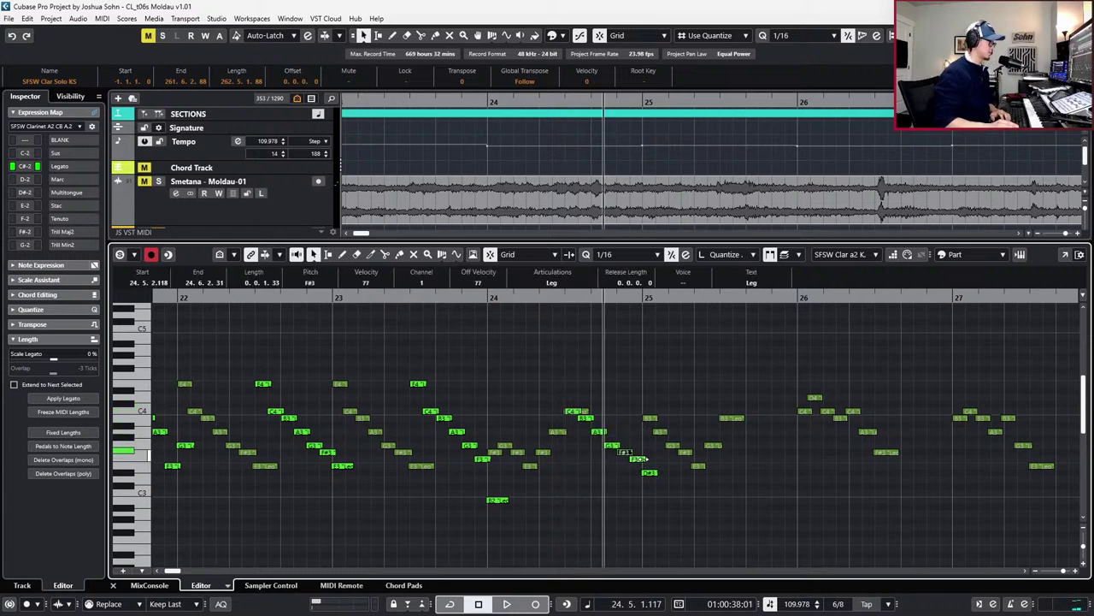
Raise the last three notes of the bar 24 phrase to A3, C4 and B3
{"action": "key", "text": "Up"}
{"action": "key", "text": "Up"}
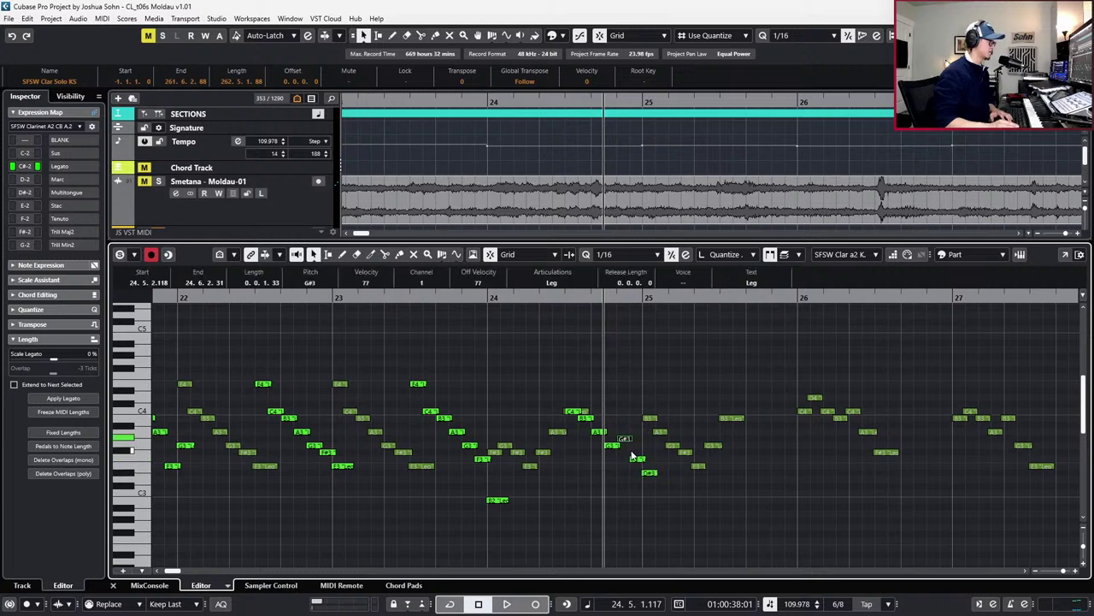
{"action": "left_click", "coordinate": [649, 473]}
{"action": "key", "text": "Up"}
{"action": "key", "text": "Up"}
{"action": "key", "text": "Up"}
{"action": "key", "text": "Up"}
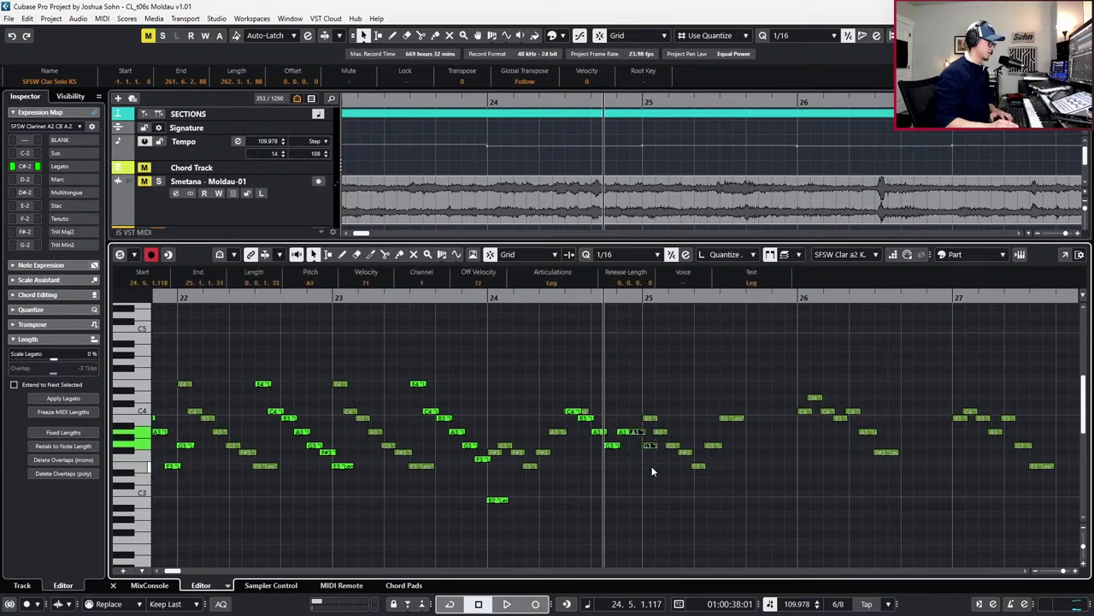
{"action": "key", "text": "Up"}
{"action": "key", "text": "Up"}
{"action": "key", "text": "Up"}
{"action": "left_click", "coordinate": [650, 450]}
{"action": "left_click", "coordinate": [650, 425]}
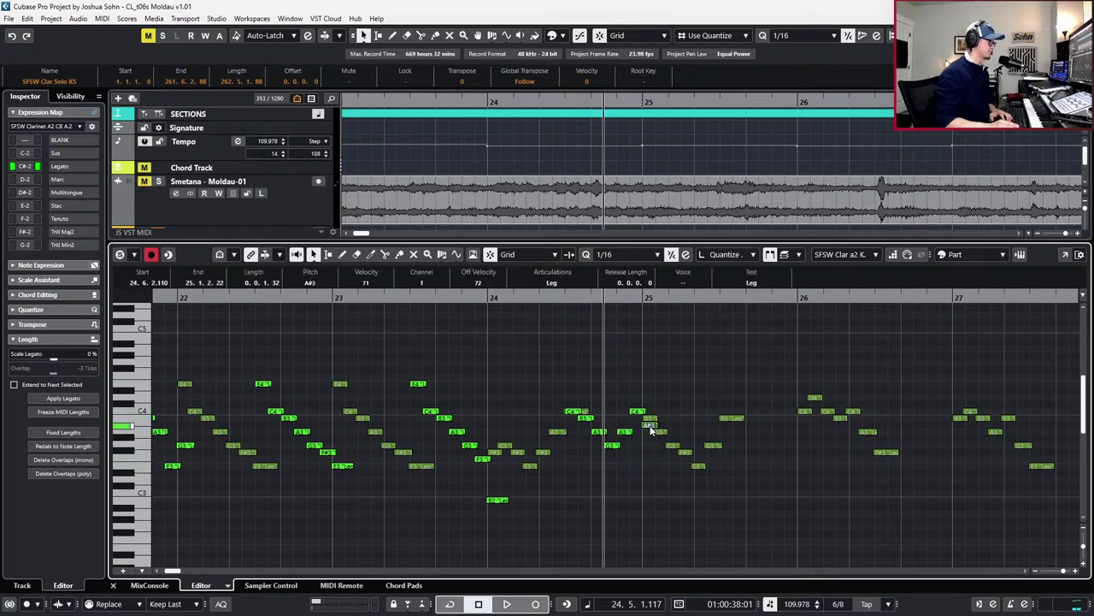
{"action": "key", "text": "Up"}
Lengthen the closing B3 at the start of bar 25 and play back from bar 24 into bar 26
{"action": "key", "text": "space"}
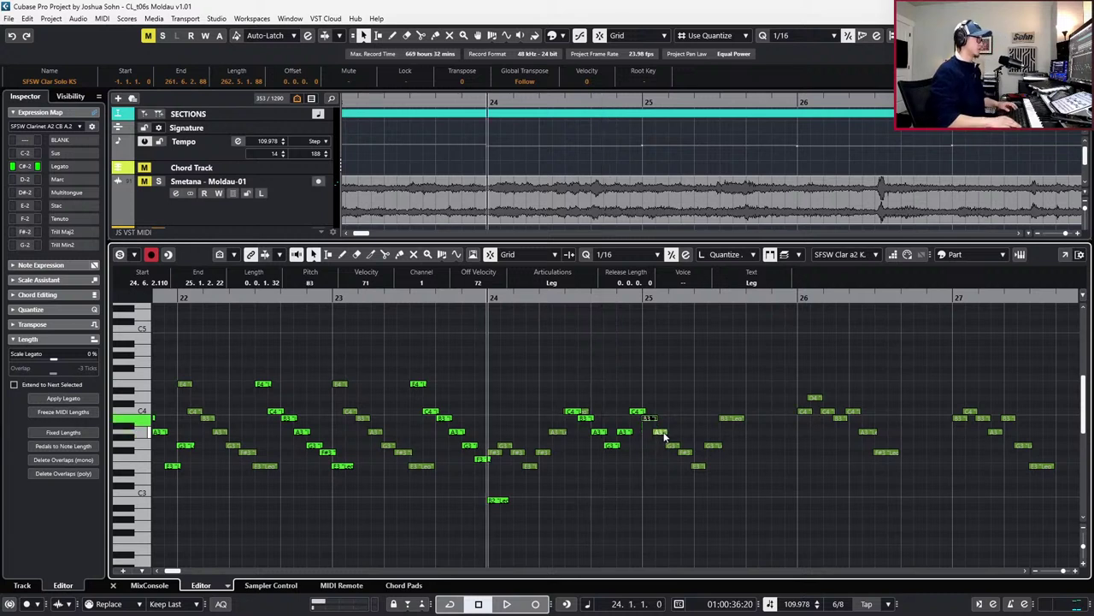
{"action": "left_click", "coordinate": [673, 413]}
{"action": "left_click_drag", "start_coordinate": [657, 418], "coordinate": [664, 418]}
{"action": "key", "text": "space"}
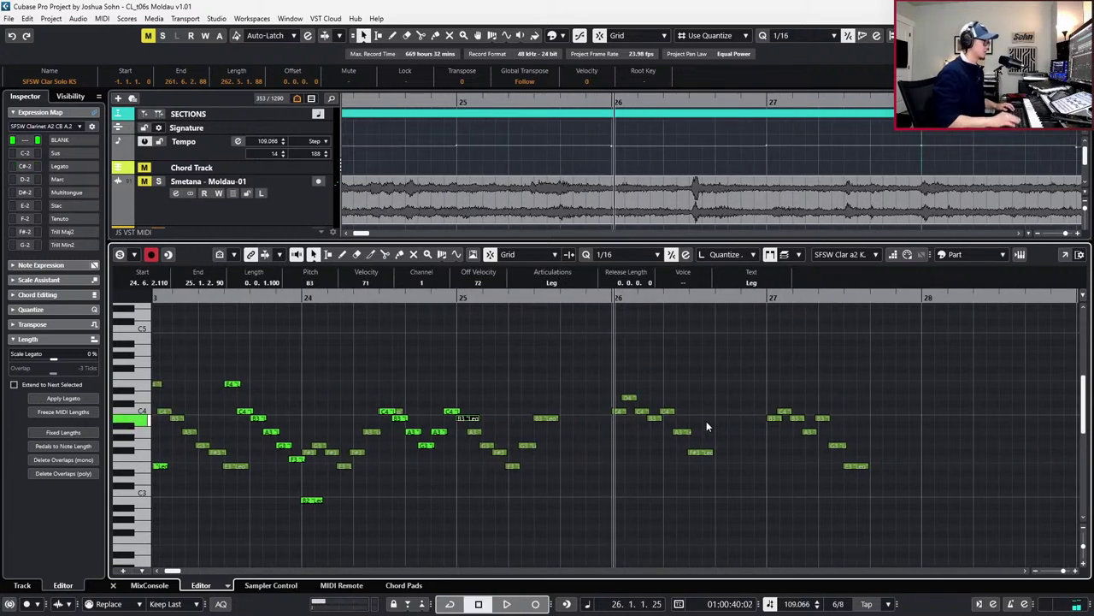
Paste the seven-note phrase at 25.4.1.0 and transpose it down five semitones so it starts on B3
{"action": "key", "text": "KP_Subtract"}
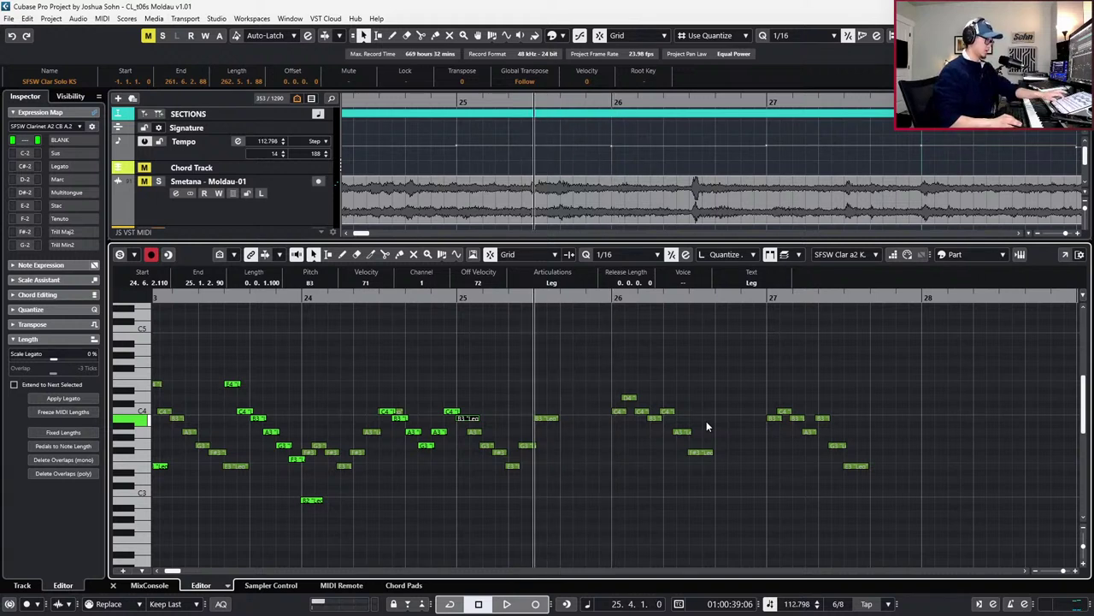
{"action": "key", "text": "ctrl+v"}
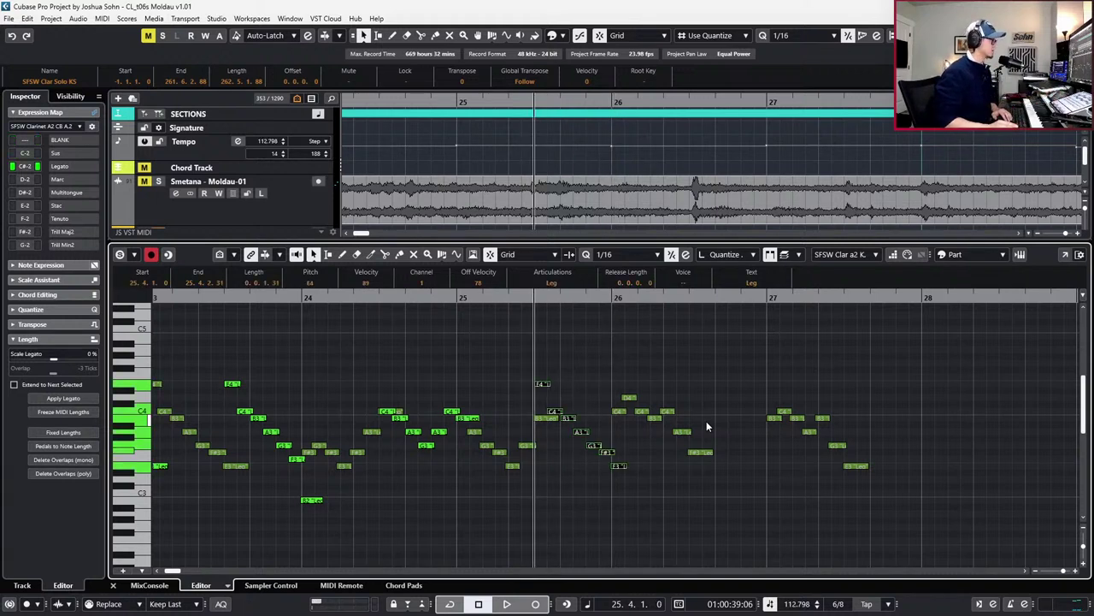
{"action": "key", "text": "Down"}
{"action": "key", "text": "Down"}
{"action": "key", "text": "Down"}
{"action": "key", "text": "Down"}
{"action": "key", "text": "Down"}
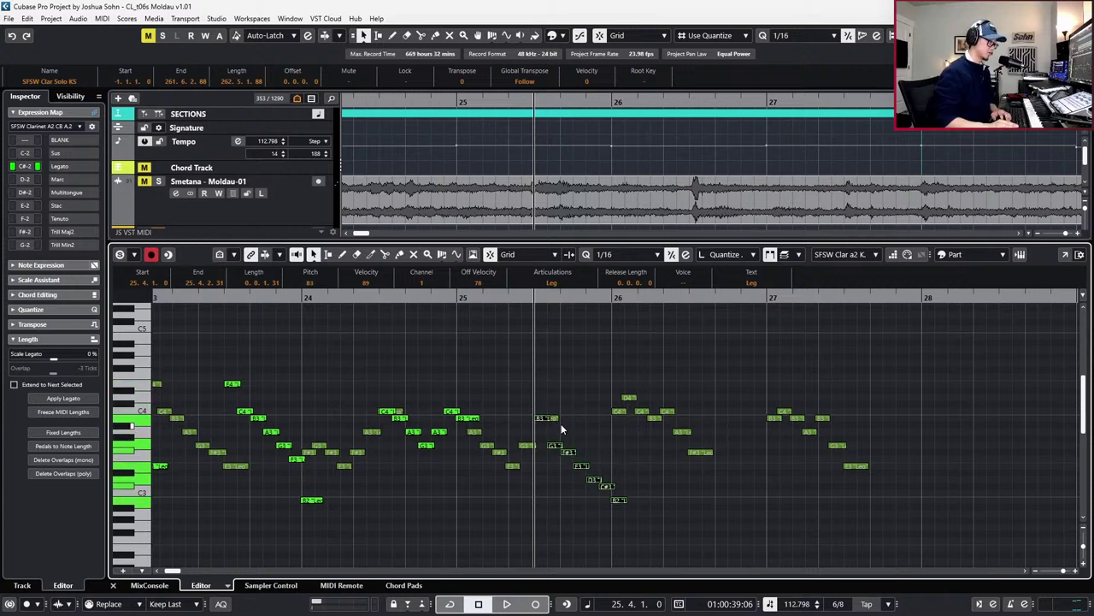
Raise the second, third and fourth notes of the phrase pasted in bar 25 to A3, G3 and F#3
{"action": "left_click", "coordinate": [556, 444]}
{"action": "key", "text": "Up"}
{"action": "key", "text": "Up"}
{"action": "key", "text": "Right"}
{"action": "key", "text": "Up"}
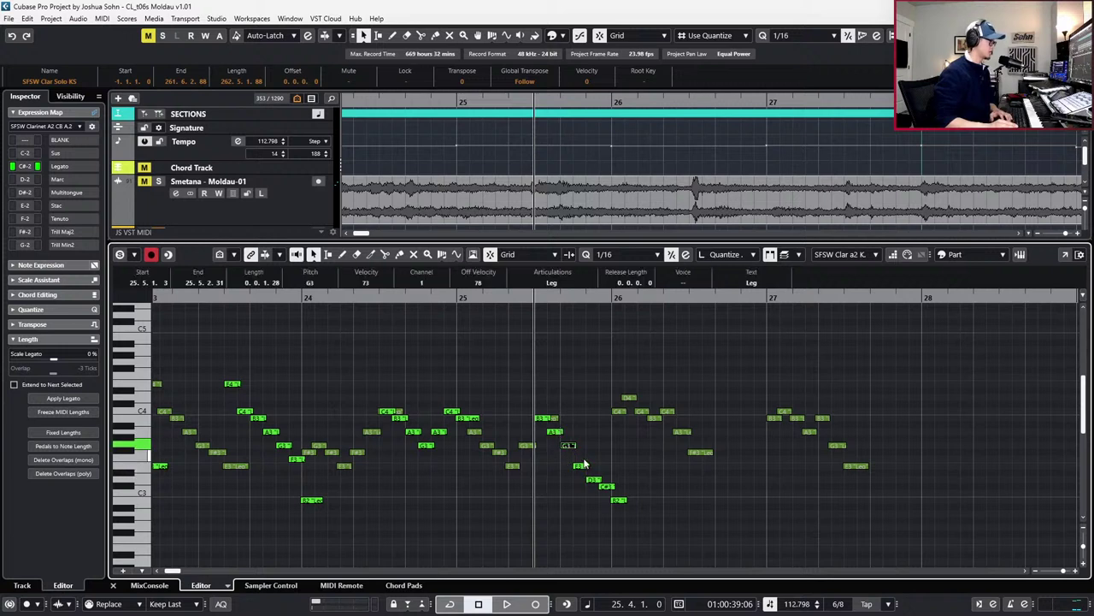
{"action": "key", "text": "Right"}
{"action": "key", "text": "Up"}
{"action": "key", "text": "Up"}
Raise the last three notes of the bar 25 phrase to G3, E3 and D#3
{"action": "key", "text": "Right"}
{"action": "key", "text": "Up"}
{"action": "key", "text": "Up"}
{"action": "key", "text": "Up"}
{"action": "key", "text": "Up"}
{"action": "key", "text": "Up"}
{"action": "left_click", "coordinate": [624, 438]}
{"action": "left_click", "coordinate": [610, 451]}
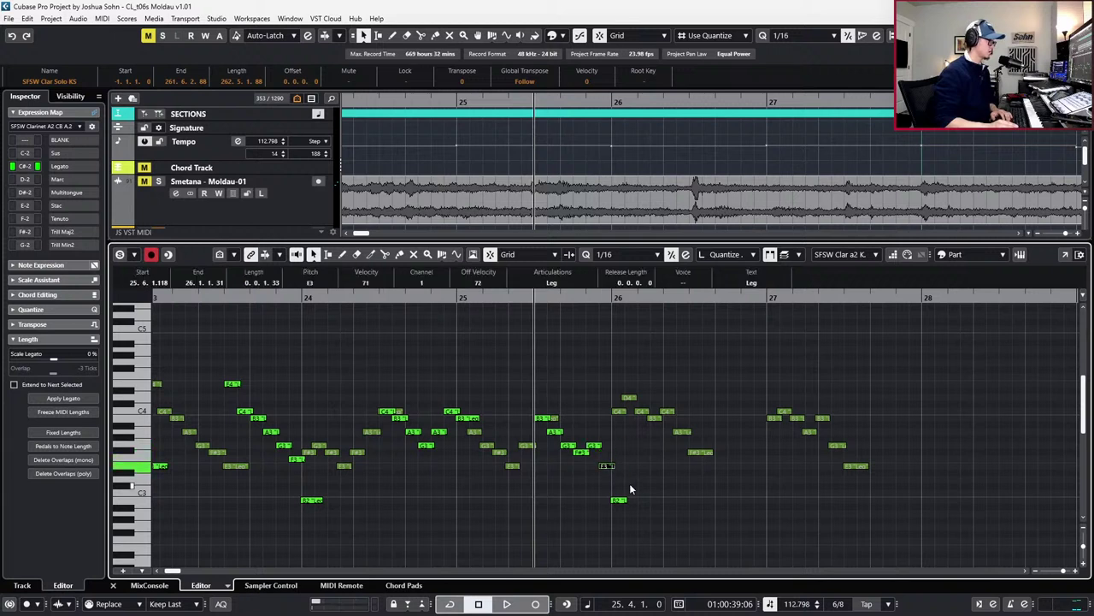
{"action": "key", "text": "Right"}
{"action": "key", "text": "Up"}
{"action": "key", "text": "Up"}
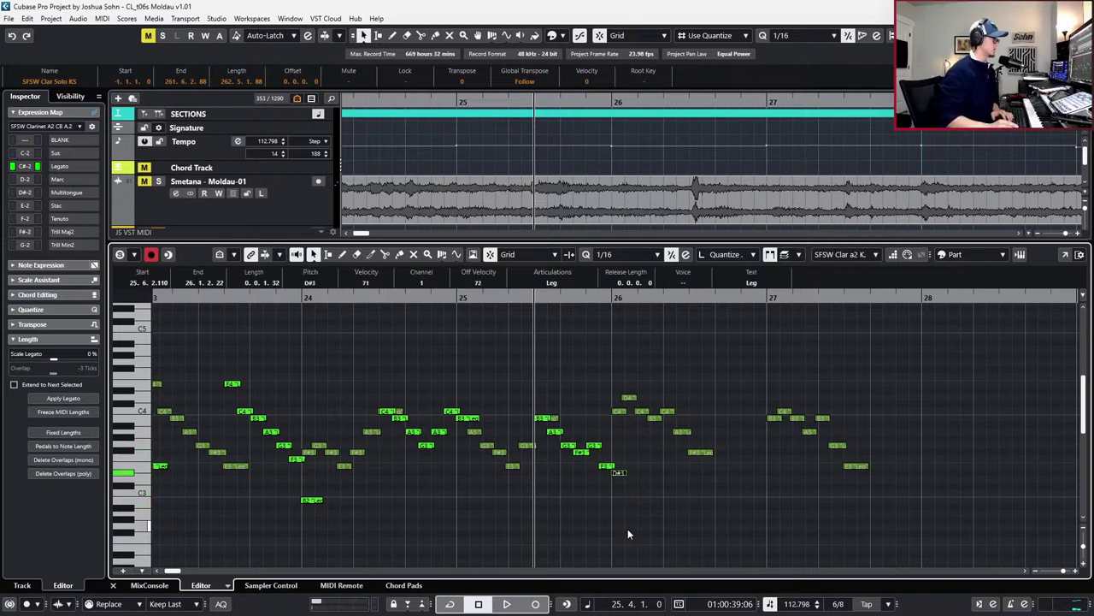
Play back from bar 25 and lengthen the closing D#3 at the start of bar 26 to 0.1.0.32
{"action": "key", "text": "KP_Subtract"}
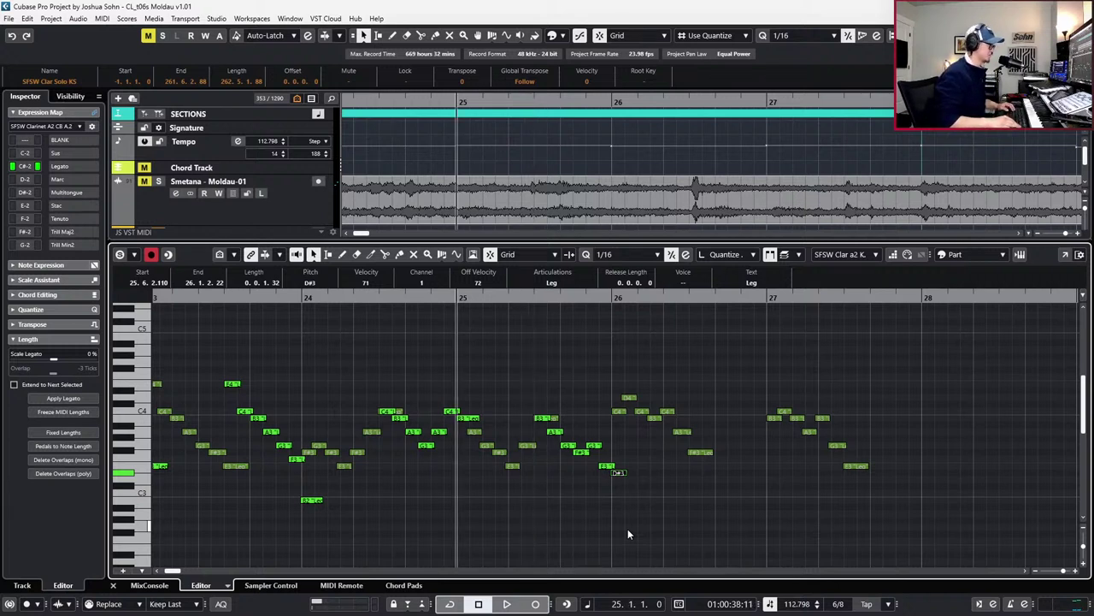
{"action": "key", "text": "space"}
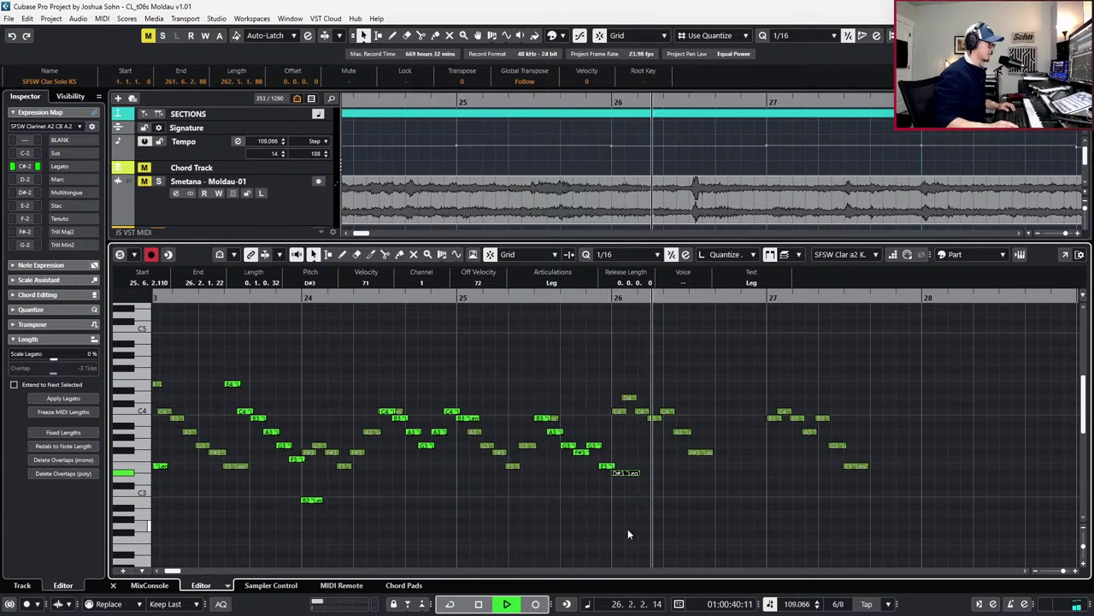
{"action": "key", "text": "space"}
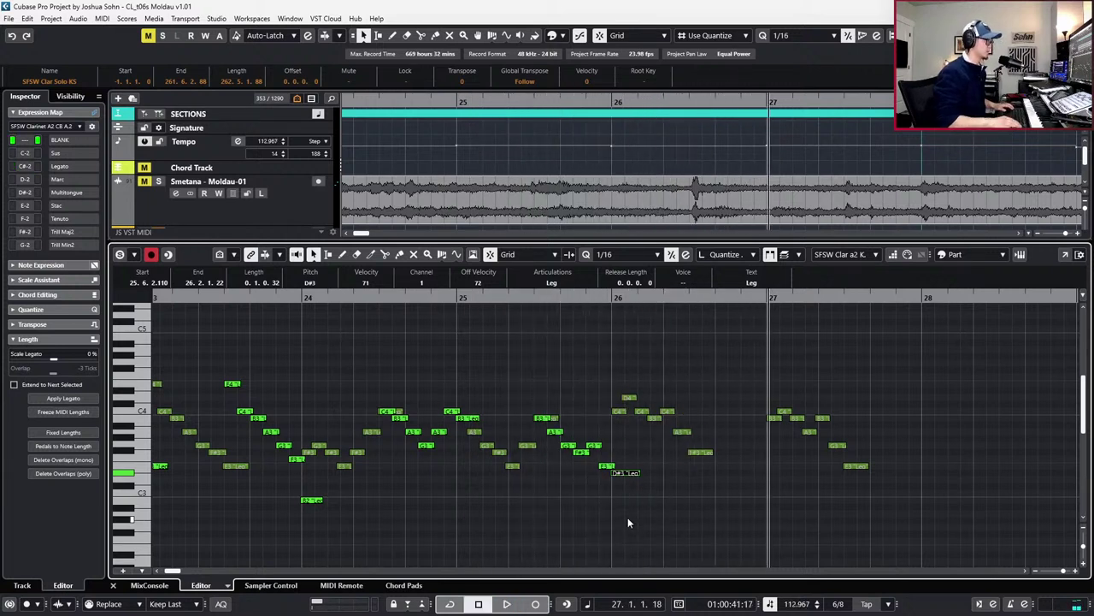
Paste the seven-note a2 clarinet phrase at 26.4.1.0
{"action": "key", "text": "ctrl+minus"}
{"action": "key", "text": "ctrl+minus"}
{"action": "key", "text": "ctrl+minus"}
{"action": "key", "text": "ctrl+minus"}
{"action": "key", "text": "ctrl+minus"}
{"action": "key", "text": "ctrl+plus"}
{"action": "key", "text": "ctrl+v"}
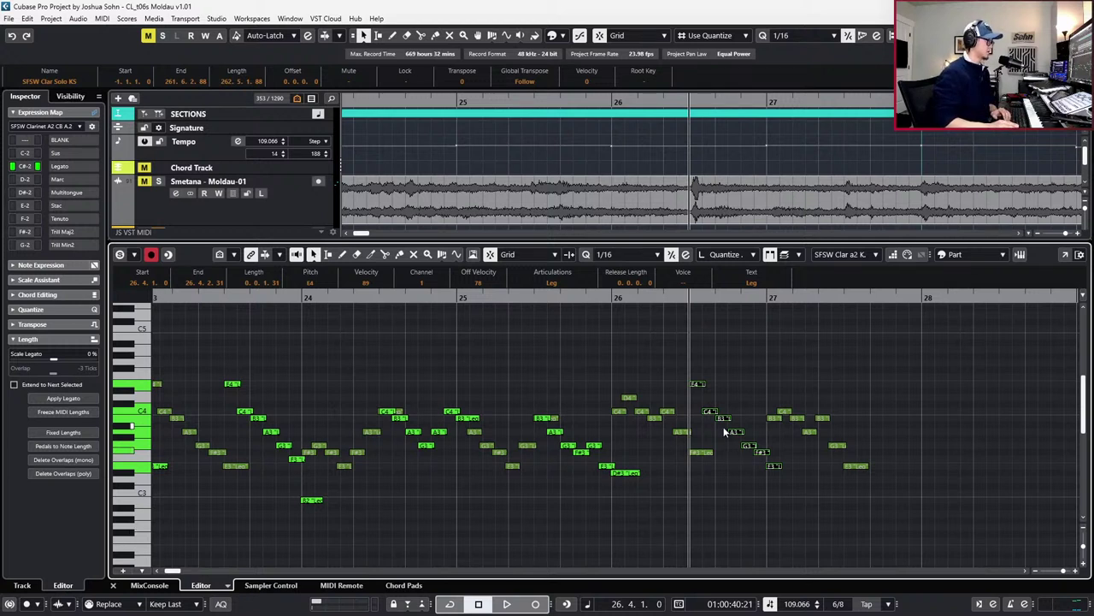
Lower the first three notes of the phrase pasted in bar 26 to D3, E3 and F#3
{"action": "left_click_drag", "start_coordinate": [691, 370], "coordinate": [724, 427]}
{"action": "key", "text": "shift+Down"}
{"action": "key", "text": "Down"}
{"action": "key", "text": "Down"}
{"action": "key", "text": "Up"}
{"action": "key", "text": "Up"}
{"action": "key", "text": "Up"}
{"action": "left_click_drag", "start_coordinate": [730, 483], "coordinate": [734, 510]}
{"action": "key", "text": "Up"}
{"action": "key", "text": "Up"}
{"action": "key", "text": "Up"}
{"action": "key", "text": "Up"}
{"action": "key", "text": "Up"}
{"action": "key", "text": "Up"}
{"action": "key", "text": "Up"}
{"action": "key", "text": "Down"}
{"action": "key", "text": "Down"}
{"action": "key", "text": "Down"}
{"action": "key", "text": "Down"}
Re-pitch the last four notes of the bar 26 phrase to E3, F#3, A3 and G3
{"action": "left_click_drag", "start_coordinate": [737, 414], "coordinate": [759, 472]}
{"action": "key", "text": "Up"}
{"action": "key", "text": "Up"}
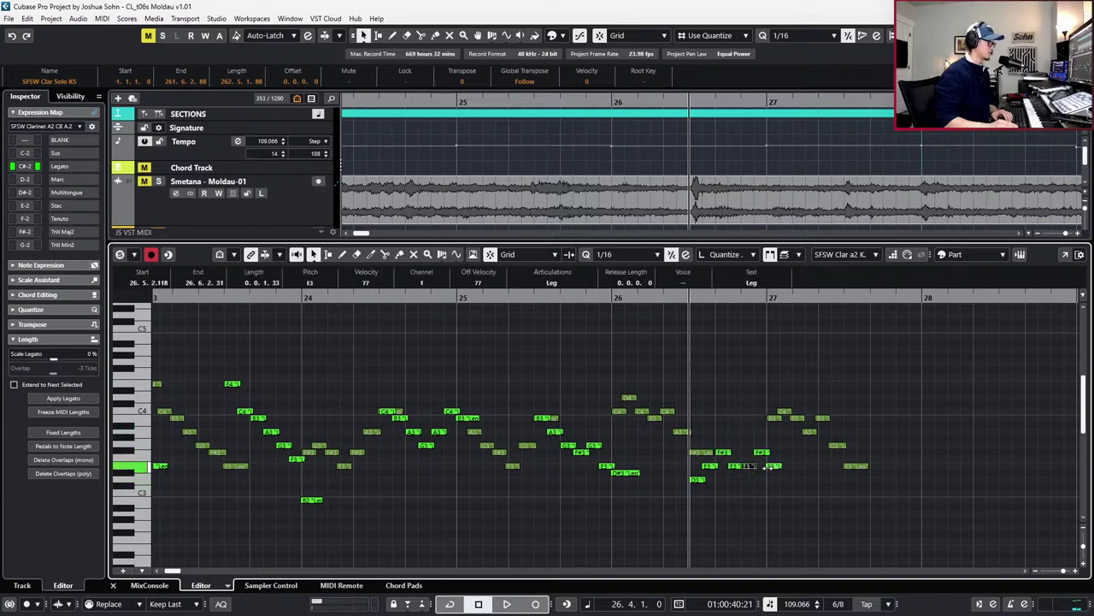
{"action": "left_click", "coordinate": [773, 456]}
{"action": "left_click", "coordinate": [768, 453]}
{"action": "left_click", "coordinate": [779, 462]}
{"action": "left_click", "coordinate": [777, 465]}
{"action": "key", "text": "Up"}
{"action": "key", "text": "Up"}
{"action": "key", "text": "Up"}
{"action": "key", "text": "Up"}
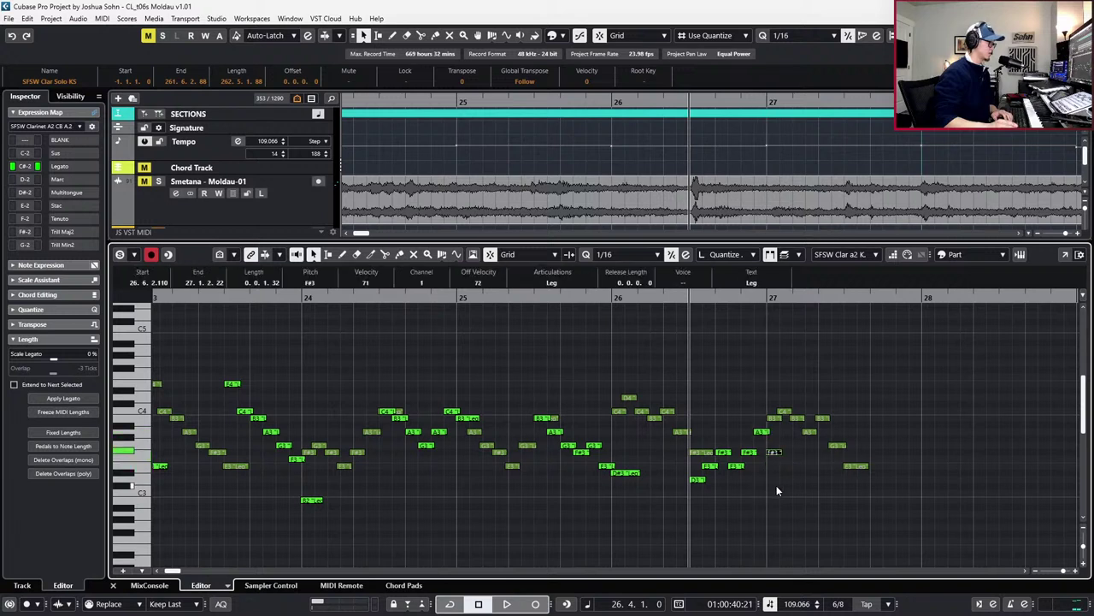
{"action": "key", "text": "Down"}
Play back the phrase from beat 4 of bar 26, copy its seven notes and paste them at 27.4.1.0
{"action": "key", "text": "space"}
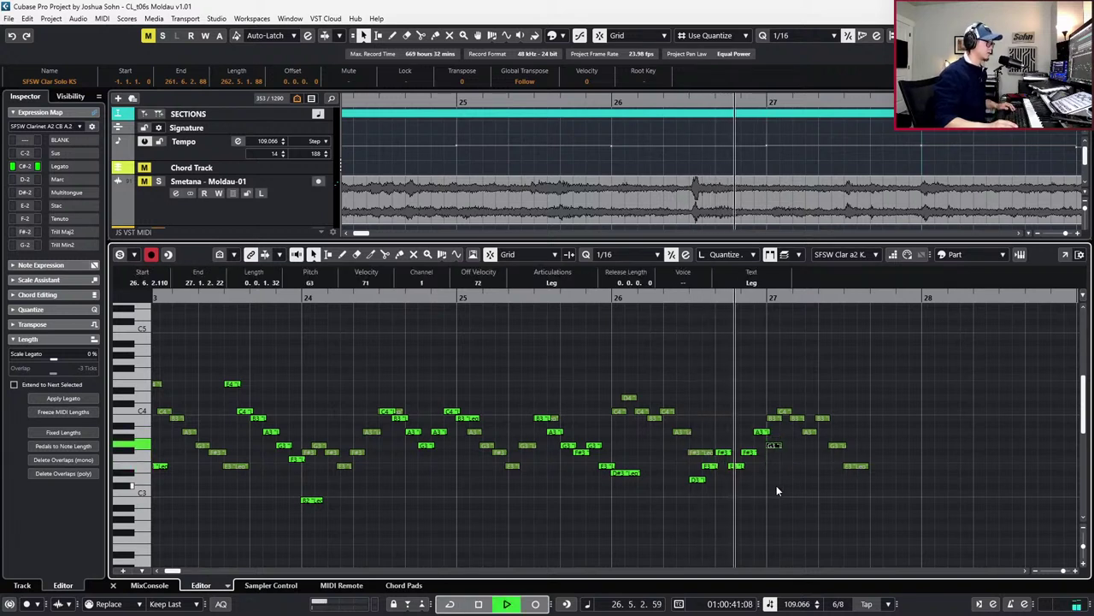
{"action": "left_click_drag", "start_coordinate": [592, 406], "coordinate": [702, 503]}
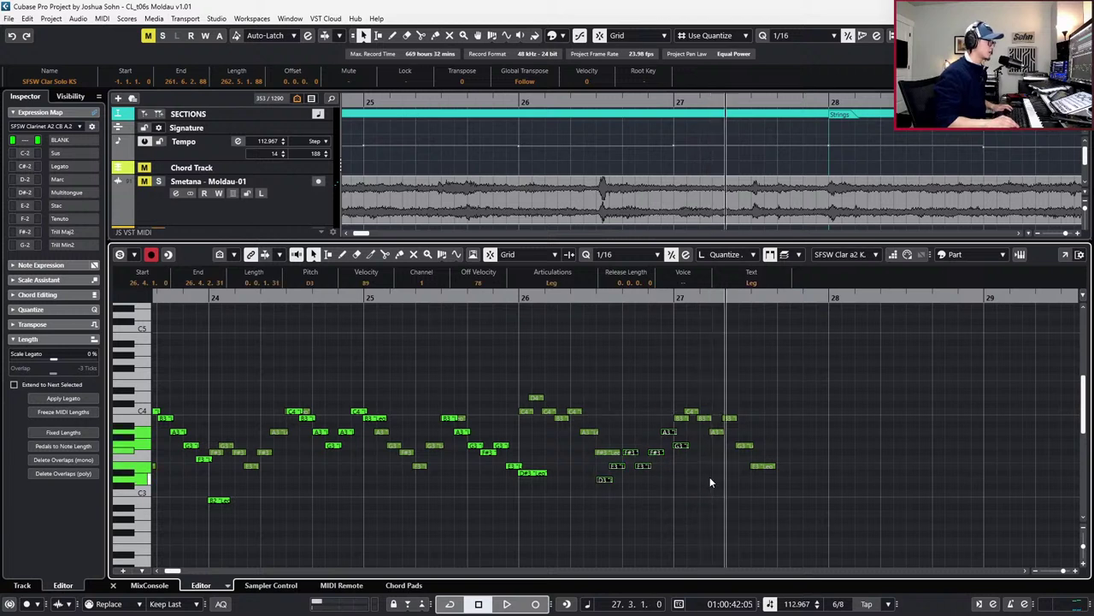
{"action": "key", "text": "ctrl+v"}
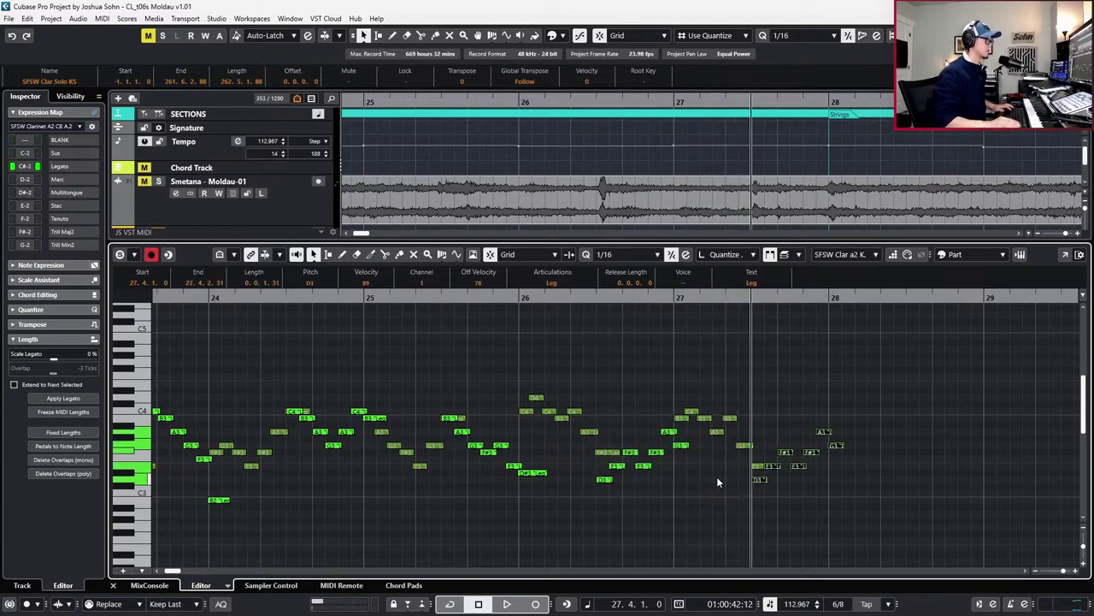
Raise the phrase pasted at 27.4.1.0 so it starts on G3, and set its second note to F#3
{"action": "scroll", "coordinate": [817, 482], "scroll_direction": "right", "scroll_amount": 2}
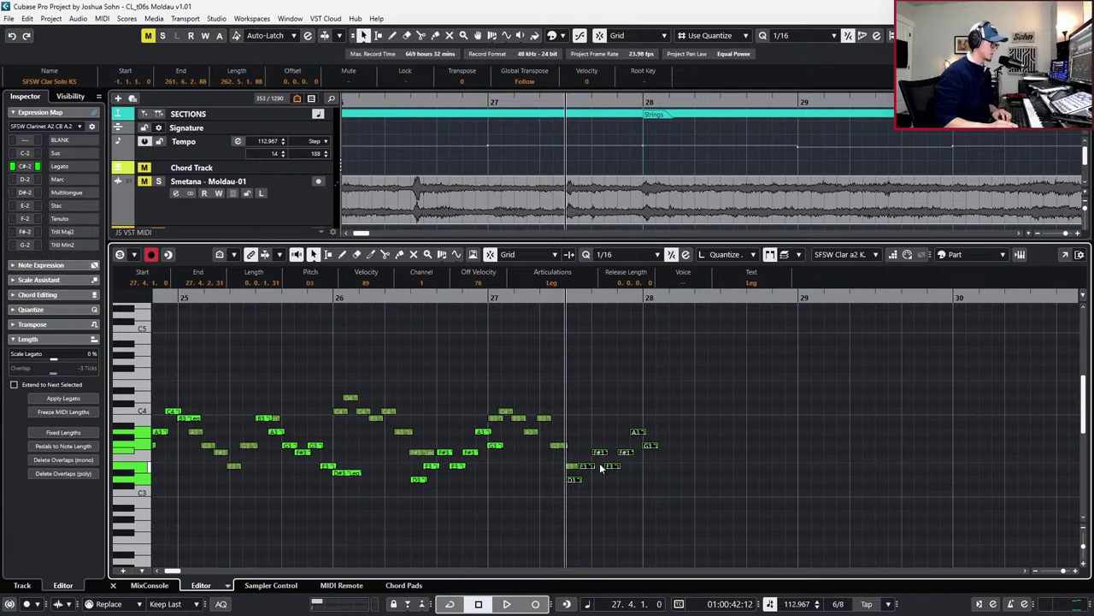
{"action": "left_click_drag", "start_coordinate": [576, 488], "coordinate": [592, 442]}
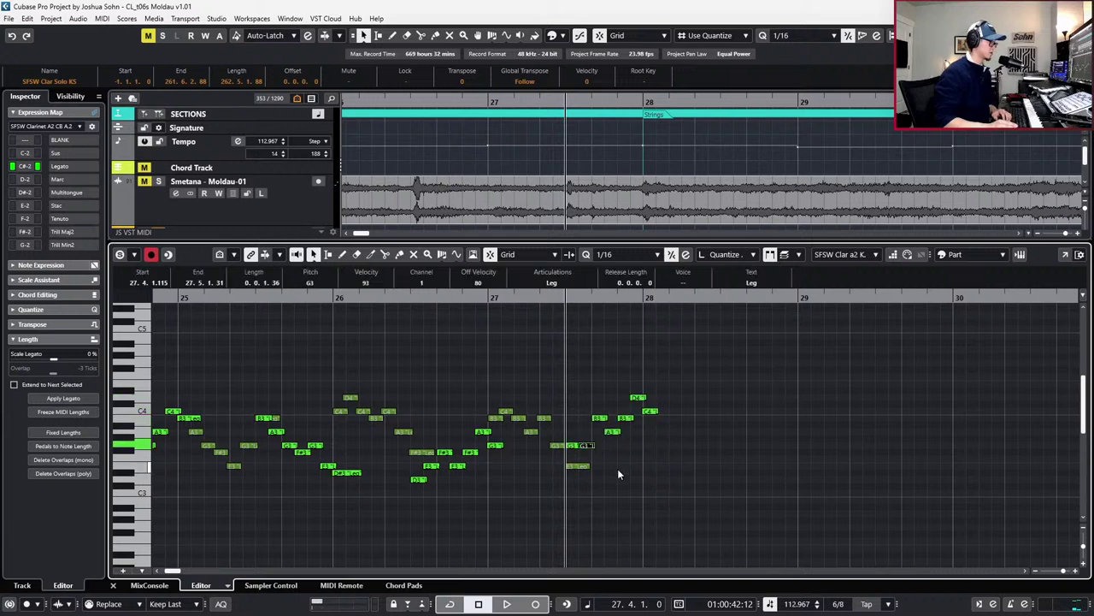
{"action": "key", "text": "Up"}
{"action": "key", "text": "Down"}
{"action": "key", "text": "Down"}
Lower the next four notes of the bar 27 phrase to E3, D#3, E3 and G3
{"action": "left_click_drag", "start_coordinate": [607, 390], "coordinate": [655, 453]}
{"action": "key", "text": "Down"}
{"action": "key", "text": "Down"}
{"action": "key", "text": "Down"}
{"action": "key", "text": "Down"}
{"action": "key", "text": "Down"}
{"action": "key", "text": "Down"}
{"action": "key", "text": "Down"}
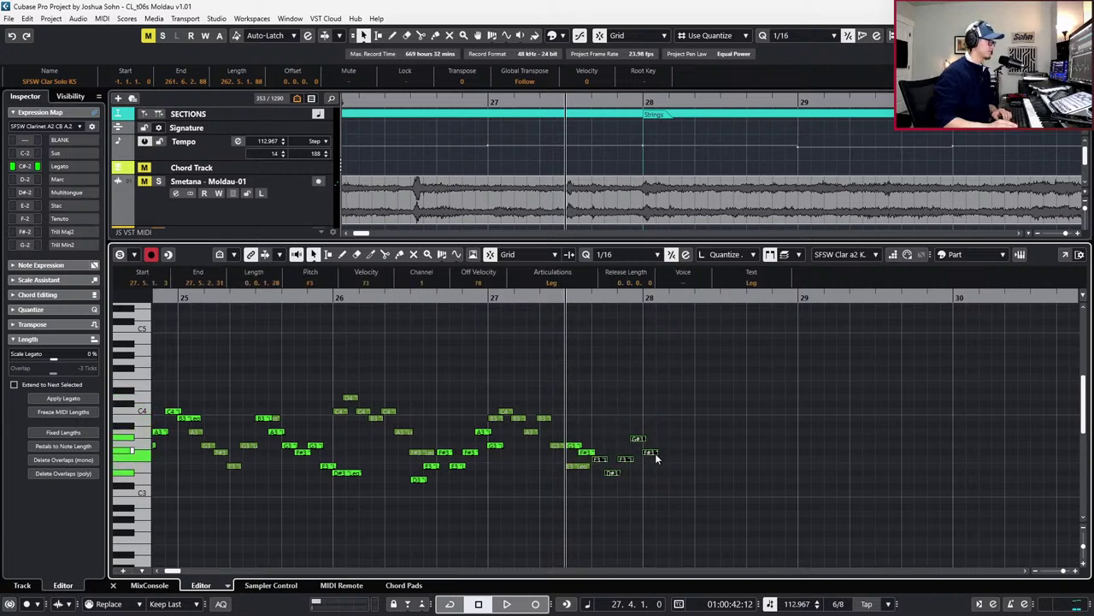
{"action": "left_click", "coordinate": [612, 477]}
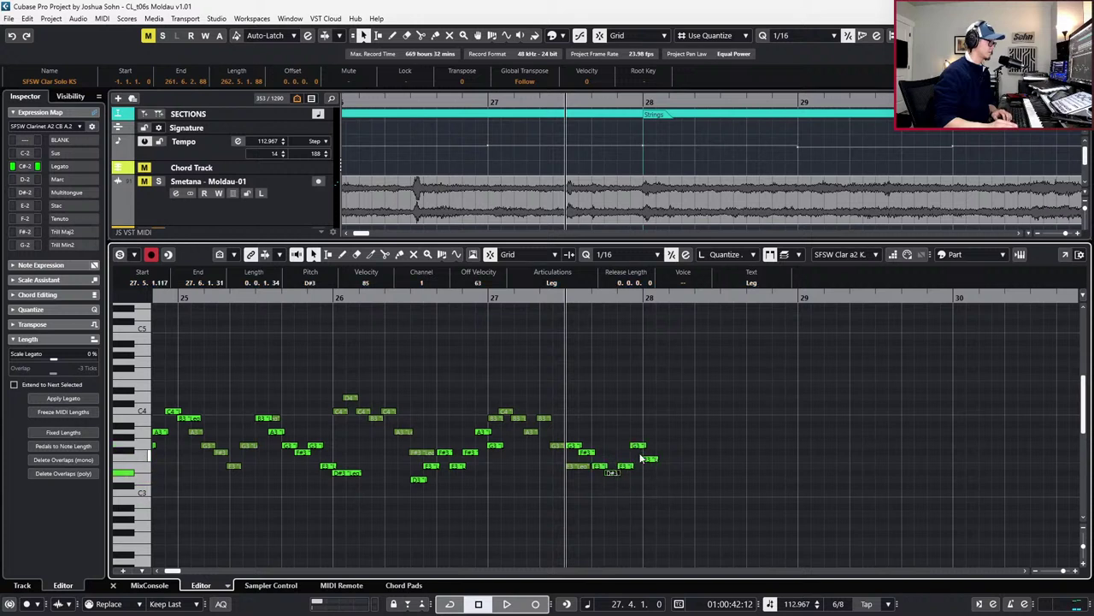
{"action": "key", "text": "Up"}
Raise the phrase's last note at bar 28 to B3 and play the phrase back from 27.4.1.0
{"action": "left_click", "coordinate": [650, 459]}
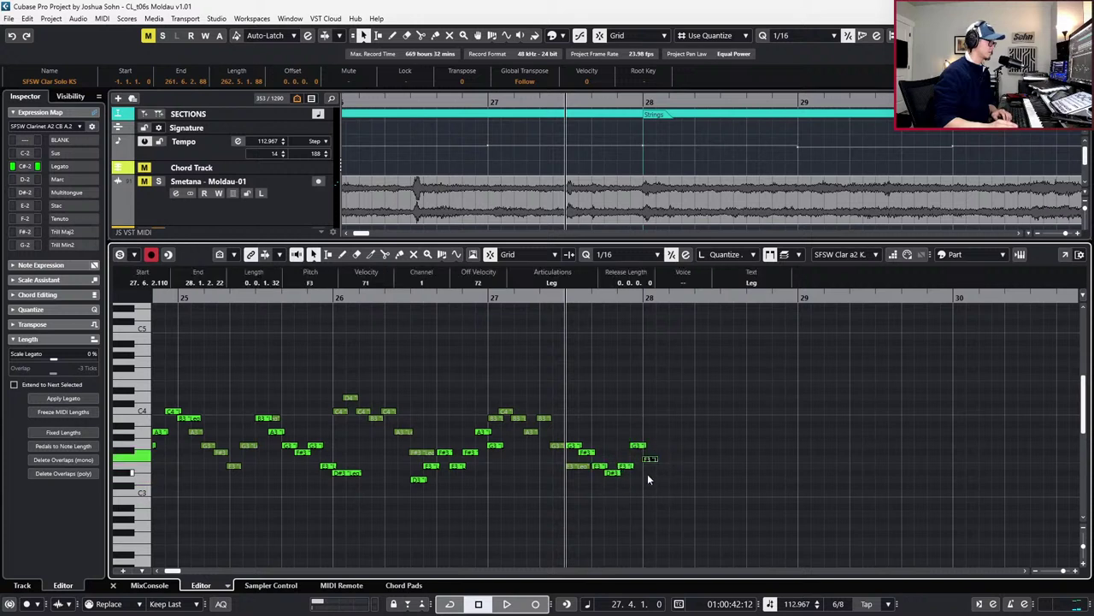
{"action": "key", "text": "Up"}
{"action": "key", "text": "Up"}
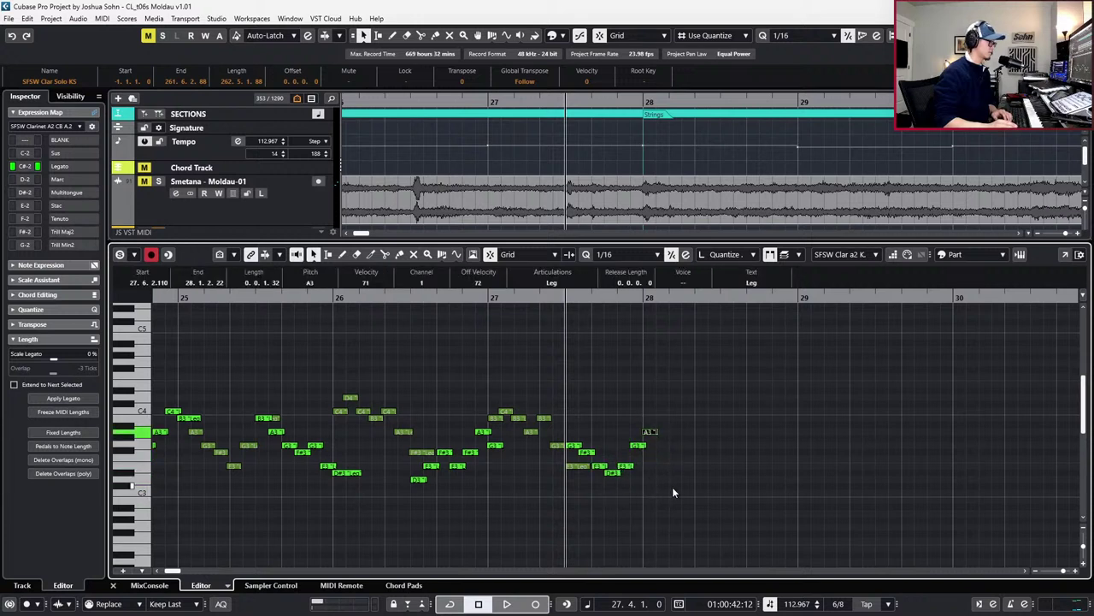
{"action": "key", "text": "Up"}
{"action": "key", "text": "Up"}
{"action": "key", "text": "space"}
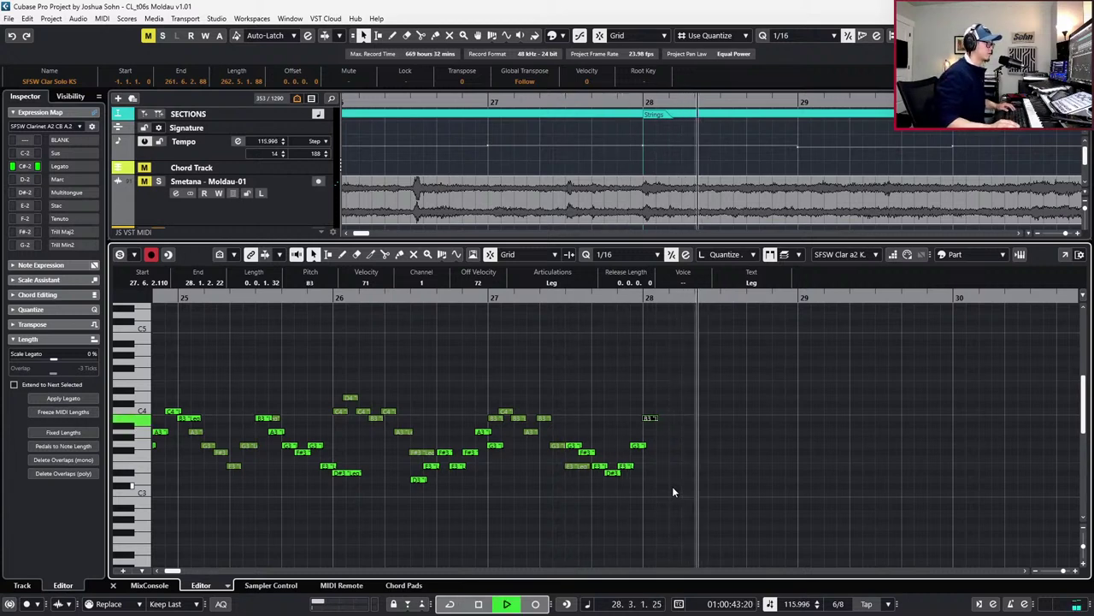
{"action": "key", "text": "space"}
Lengthen the G3 at bar 27 and the B3 at bar 28 to 0.1.0.2 and play back the phrase ending
{"action": "scroll", "coordinate": [673, 491], "scroll_direction": "down", "scroll_amount": 4}
{"action": "scroll", "coordinate": [672, 466], "scroll_direction": "up", "scroll_amount": 3}
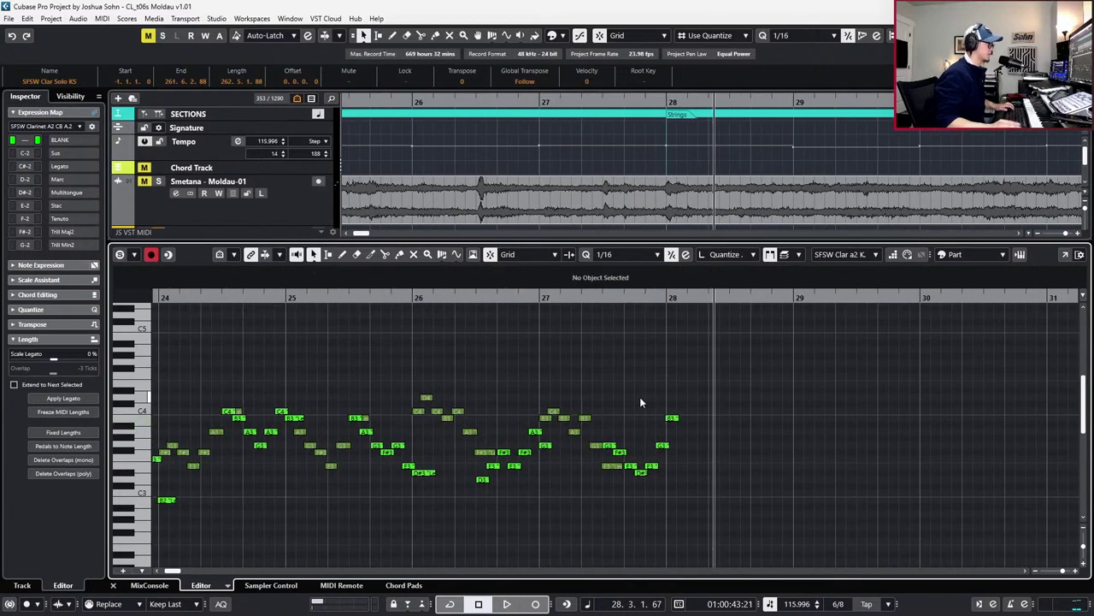
{"action": "left_click", "coordinate": [545, 445]}
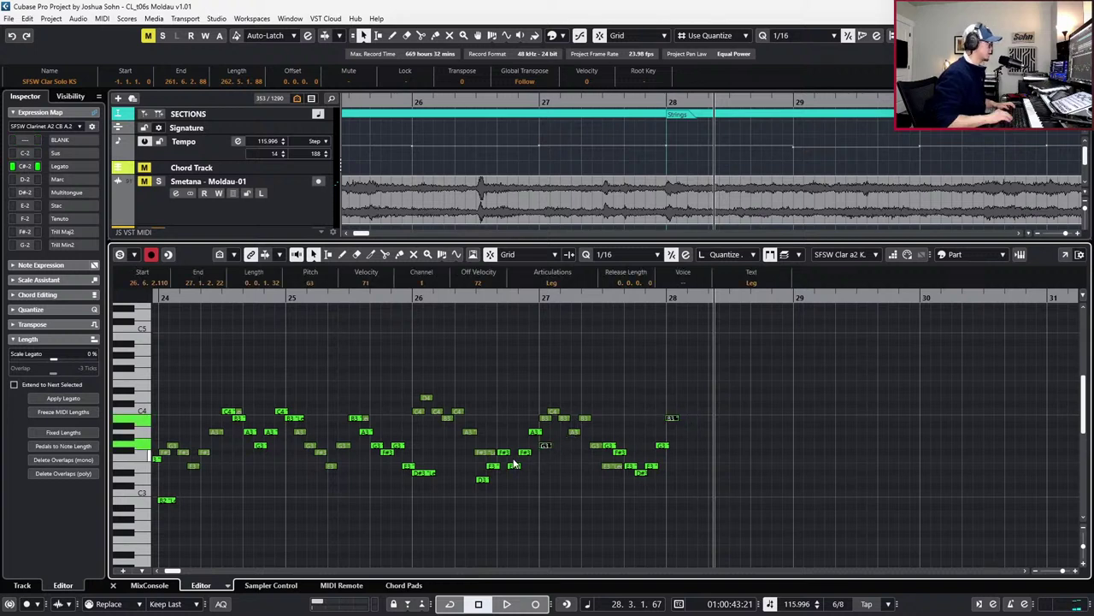
{"action": "key", "text": "l"}
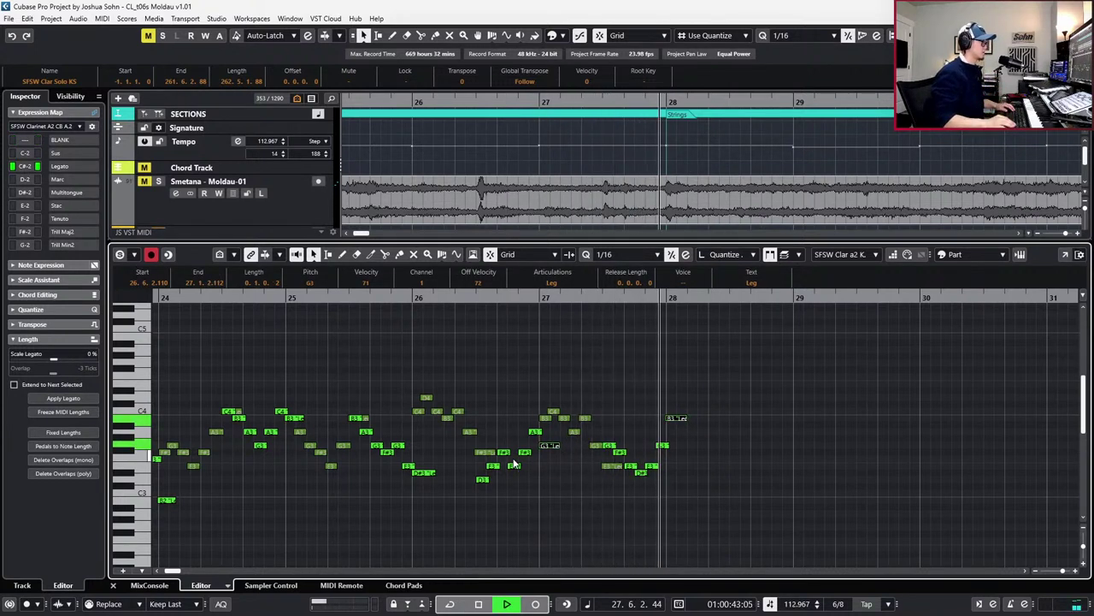
{"action": "key", "text": "space"}
Bring up the solo clarinet part across bars 16 to 28 with its velocity, modulation, expression and volume lanes
{"action": "scroll", "coordinate": [540, 465], "scroll_direction": "down", "scroll_amount": 4}
{"action": "scroll", "coordinate": [541, 462], "scroll_direction": "left", "scroll_amount": 2}
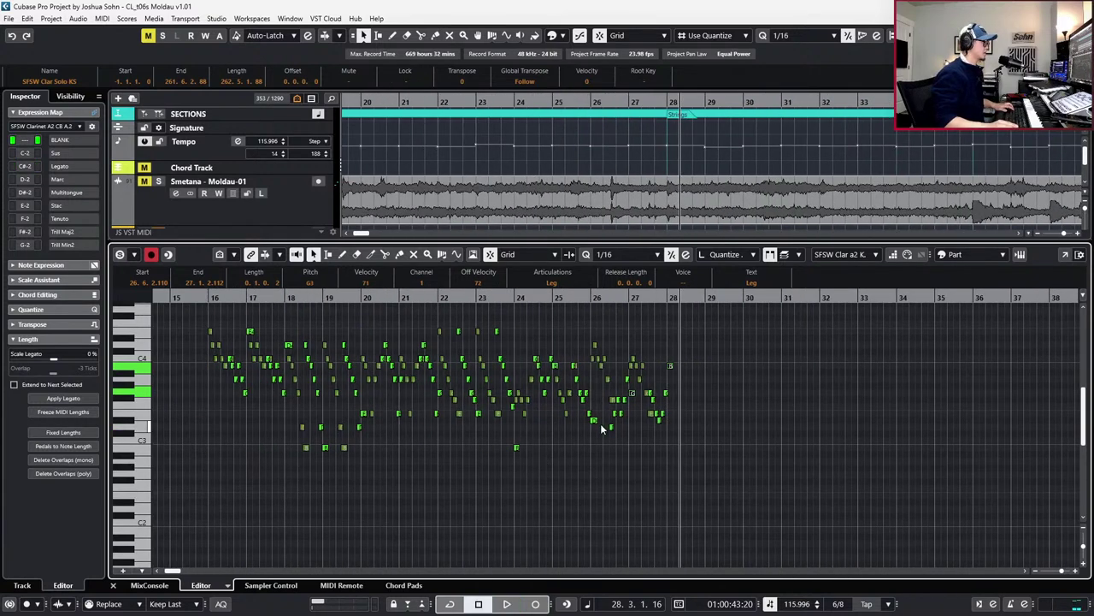
{"action": "scroll", "coordinate": [594, 432], "scroll_direction": "up", "scroll_amount": 1}
{"action": "key", "text": "h"}
{"action": "key", "text": "h"}
{"action": "key", "text": "h"}
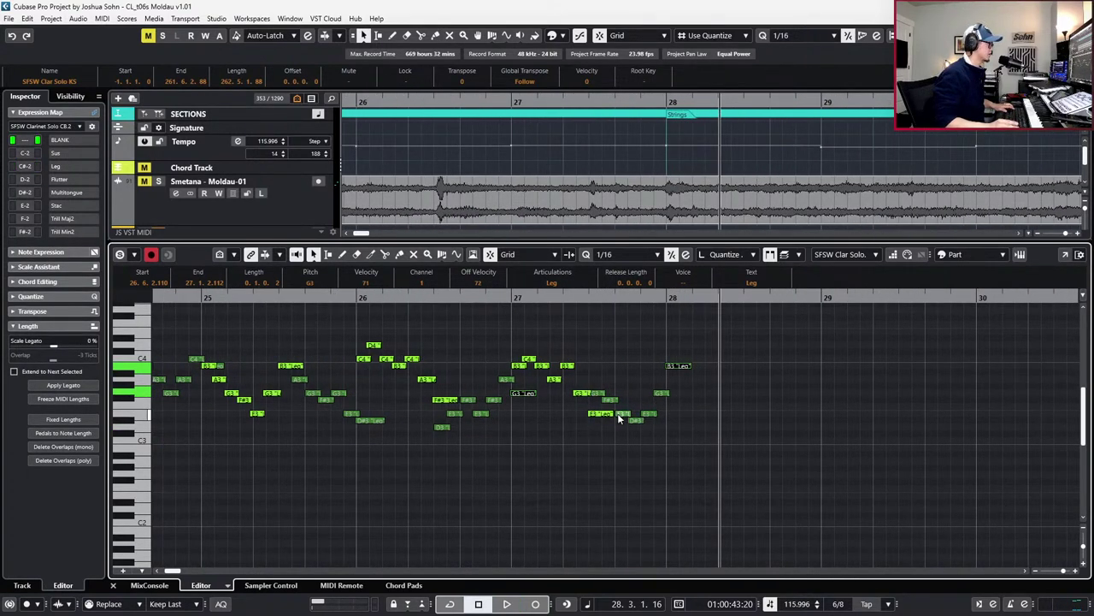
{"action": "scroll", "coordinate": [617, 413], "scroll_direction": "left", "scroll_amount": 3}
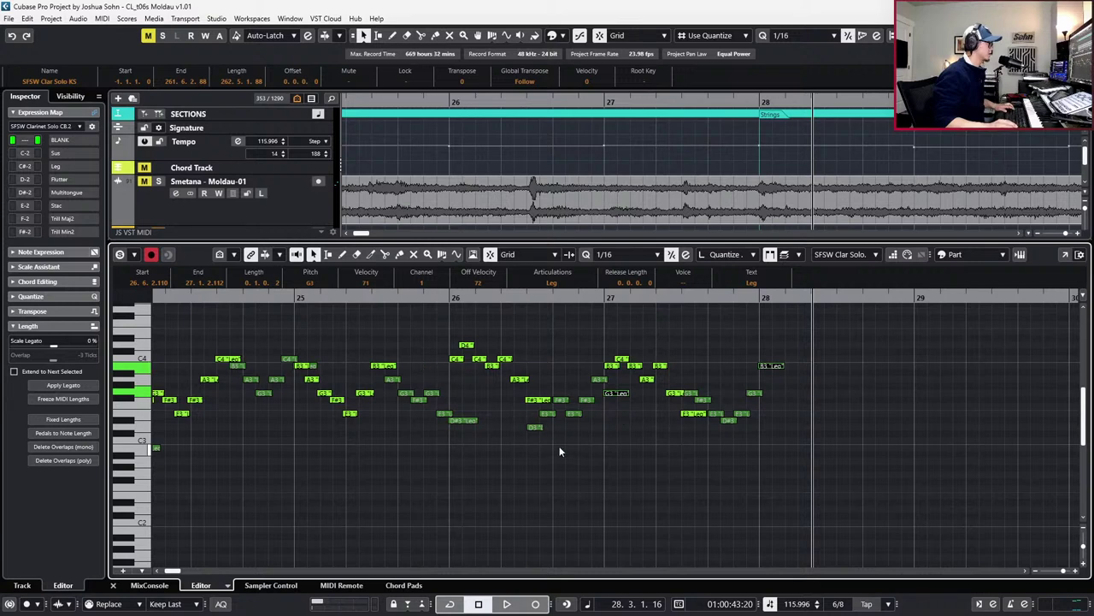
{"action": "key", "text": "g"}
{"action": "key", "text": "g"}
{"action": "key", "text": "g"}
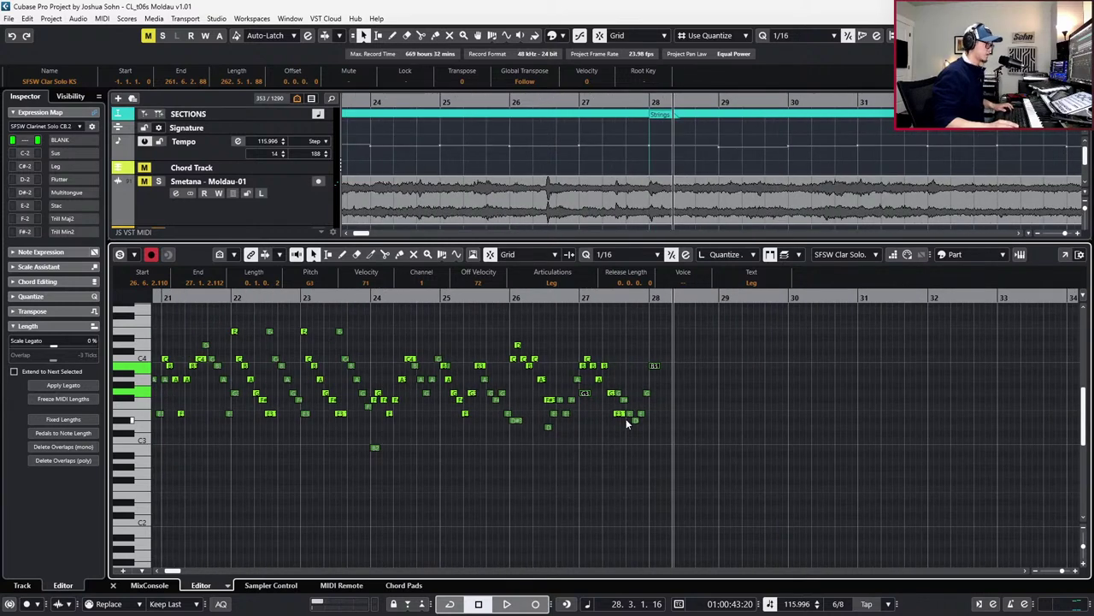
{"action": "scroll", "coordinate": [684, 421], "scroll_direction": "left", "scroll_amount": 6}
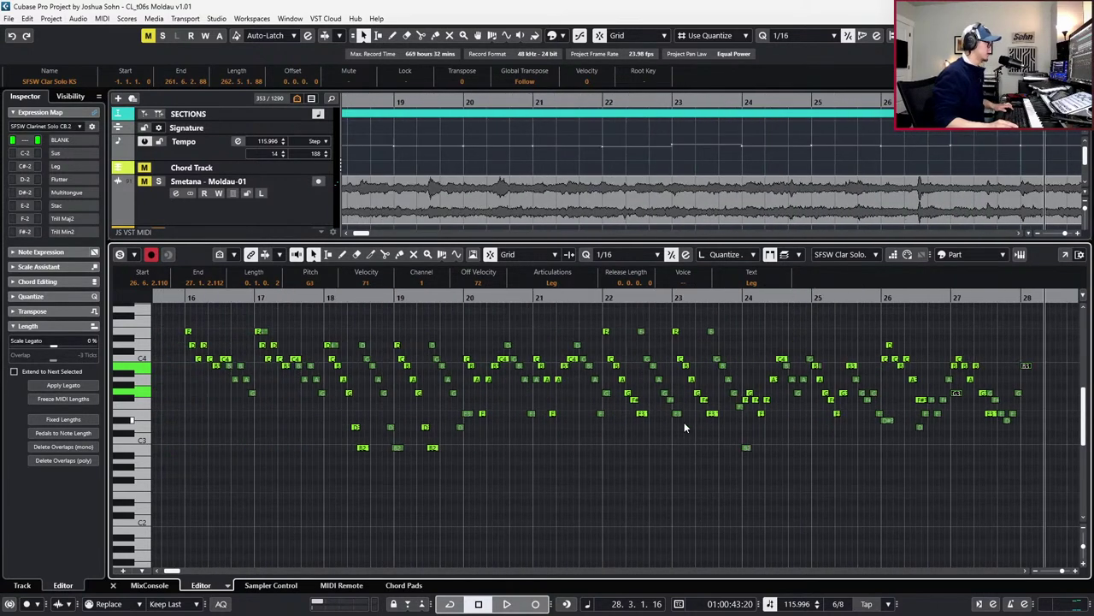
{"action": "key", "text": "g"}
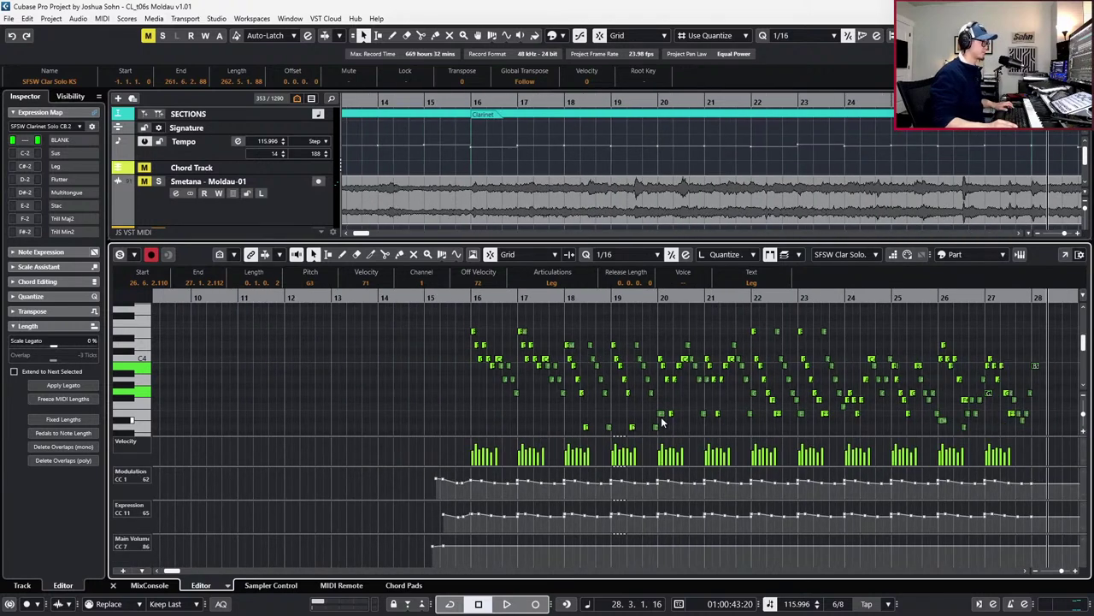
Place the playhead at bar 15 and clear the solo clarinet's Modulation (CC 1) and Expression (CC 11) curves
{"action": "key", "text": "minus"}
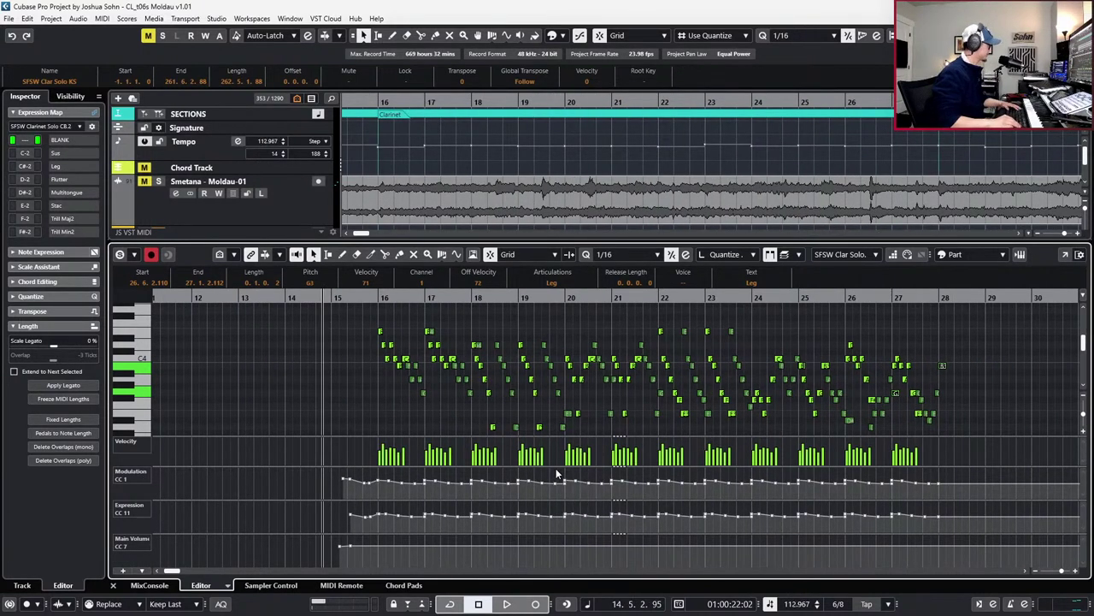
{"action": "key", "text": "minus"}
{"action": "key", "text": "plus"}
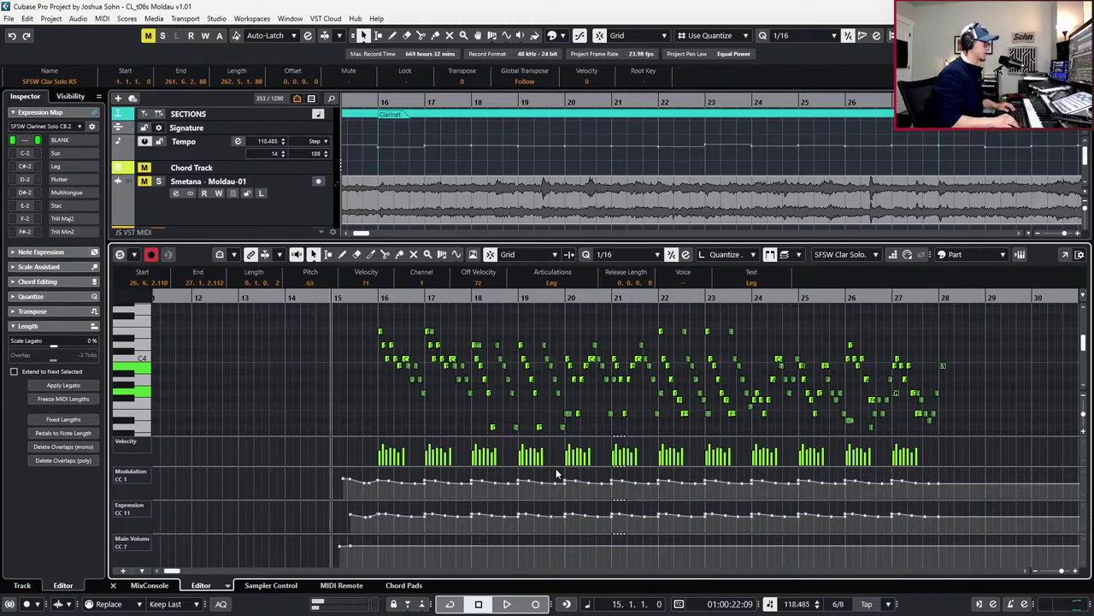
{"action": "left_click", "coordinate": [490, 392]}
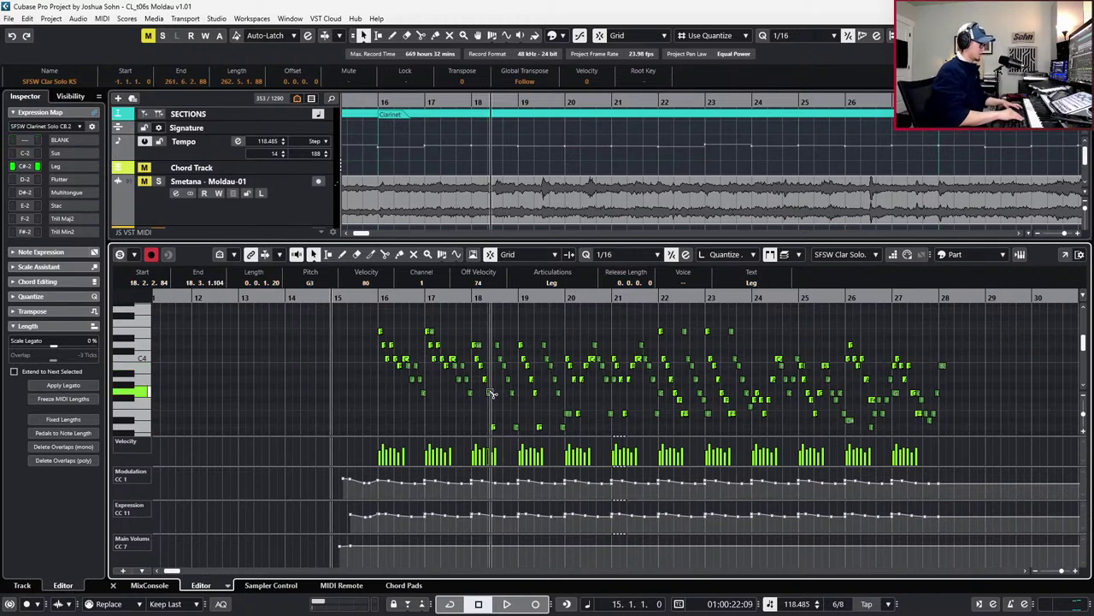
{"action": "left_click", "coordinate": [428, 397]}
{"action": "key", "text": "ctrl+z"}
{"action": "key", "text": "ctrl+z"}
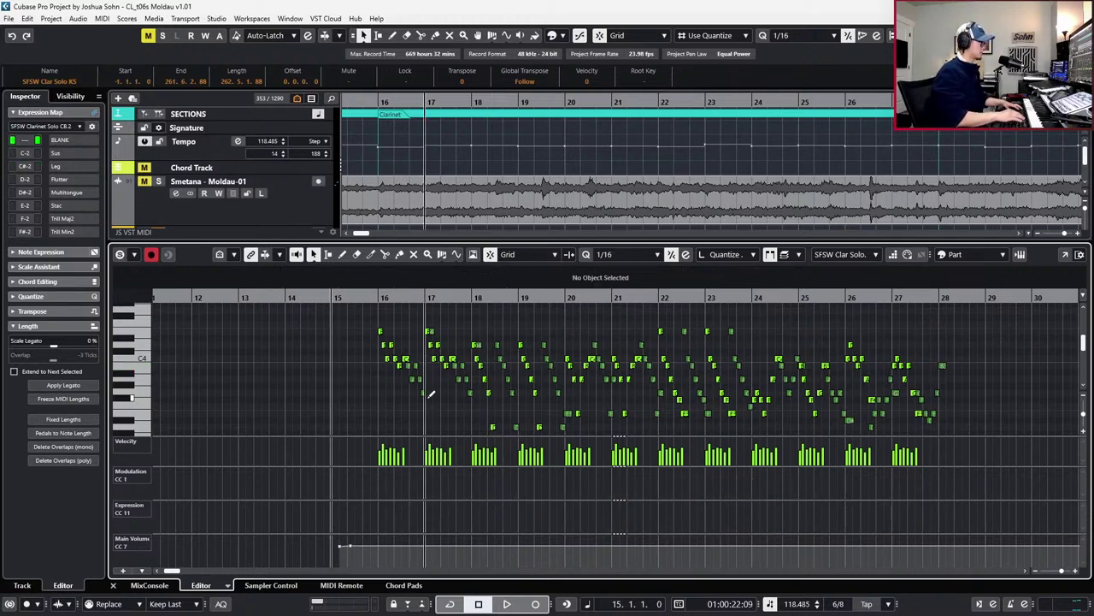
Record new modulation and expression curves from bar 15 to bar 28 for the solo clarinet, then for the a2 clarinet
{"action": "key", "text": "KP_Multiply"}
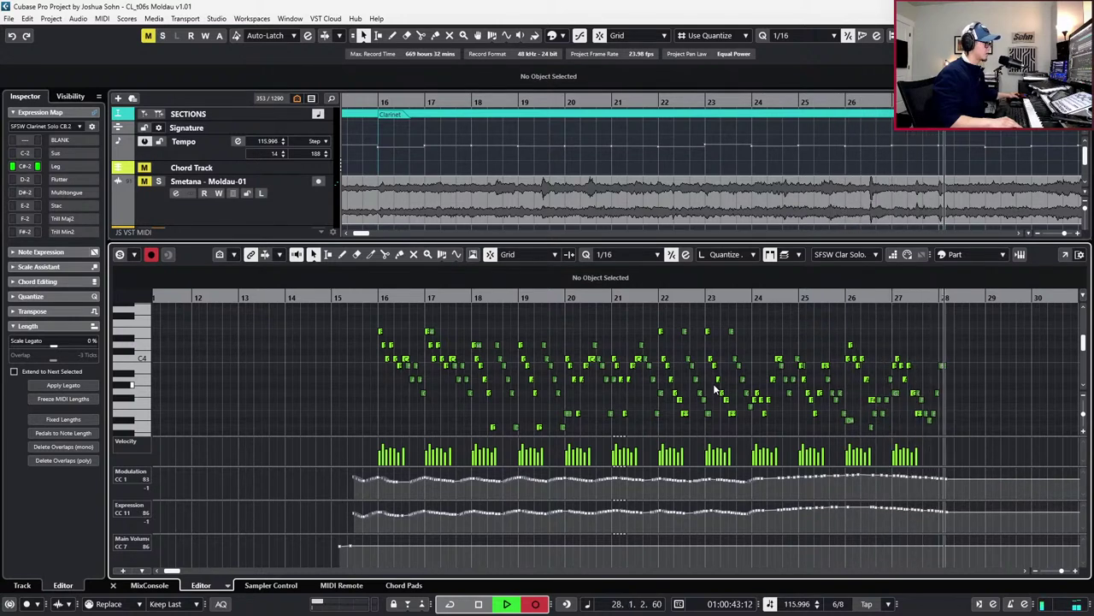
{"action": "key", "text": "space"}
{"action": "key", "text": "Down"}
{"action": "key", "text": "KP_0"}
{"action": "key", "text": "KP_Multiply"}
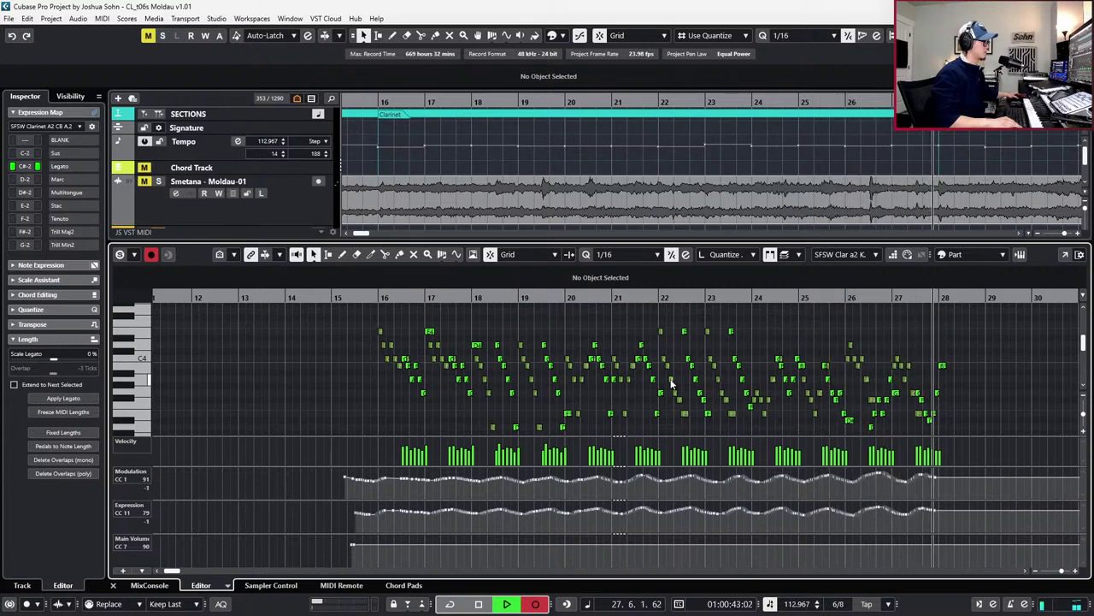
{"action": "key", "text": "space"}
{"action": "scroll", "coordinate": [705, 371], "scroll_direction": "down", "scroll_amount": 2}
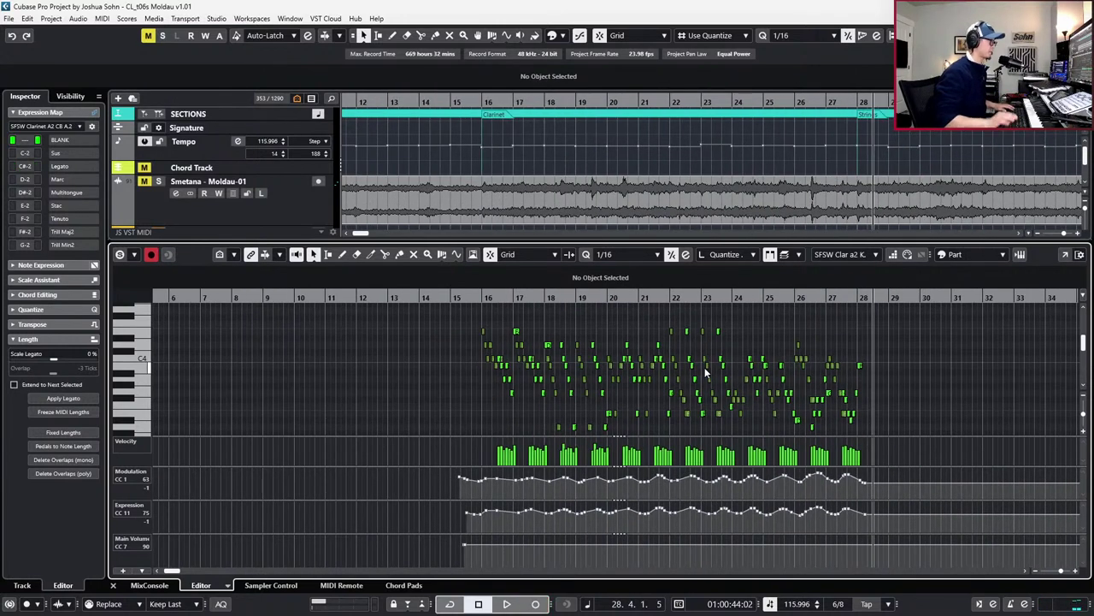
Return to the arrangement and set the VERB01-WW send of the Cl Solo channel to -12.0
{"action": "key", "text": "Return"}
{"action": "key", "text": "g"}
{"action": "key", "text": "g"}
{"action": "key", "text": "g"}
{"action": "key", "text": "g"}
{"action": "key", "text": "KP_Subtract"}
{"action": "key", "text": "KP_Subtract"}
{"action": "key", "text": "KP_Subtract"}
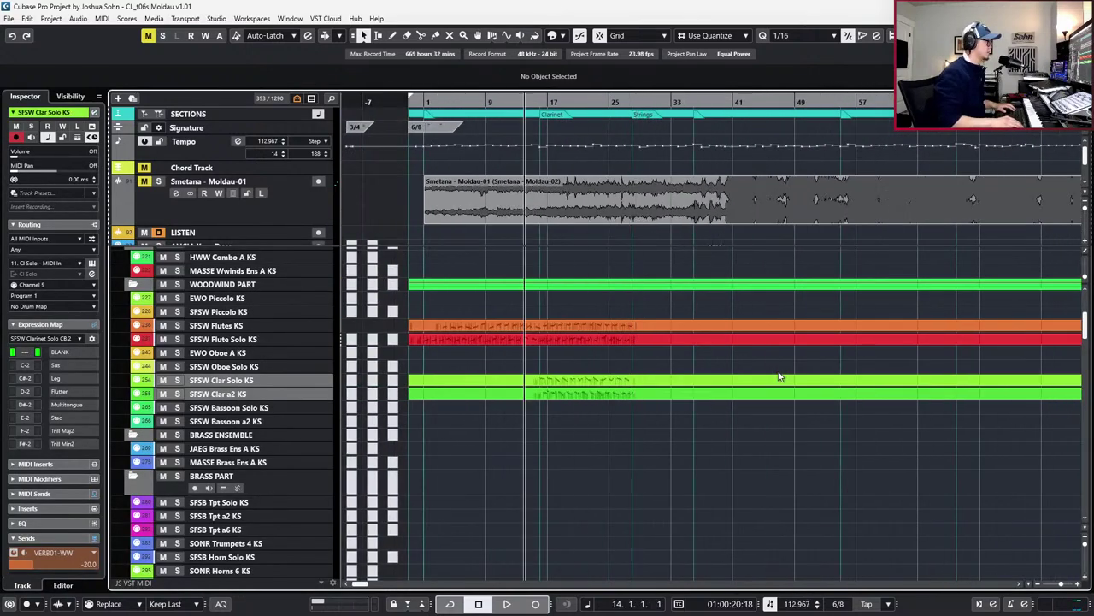
{"action": "left_click_drag", "start_coordinate": [647, 407], "coordinate": [635, 366]}
{"action": "key", "text": "e"}
{"action": "key", "text": "KP_Add"}
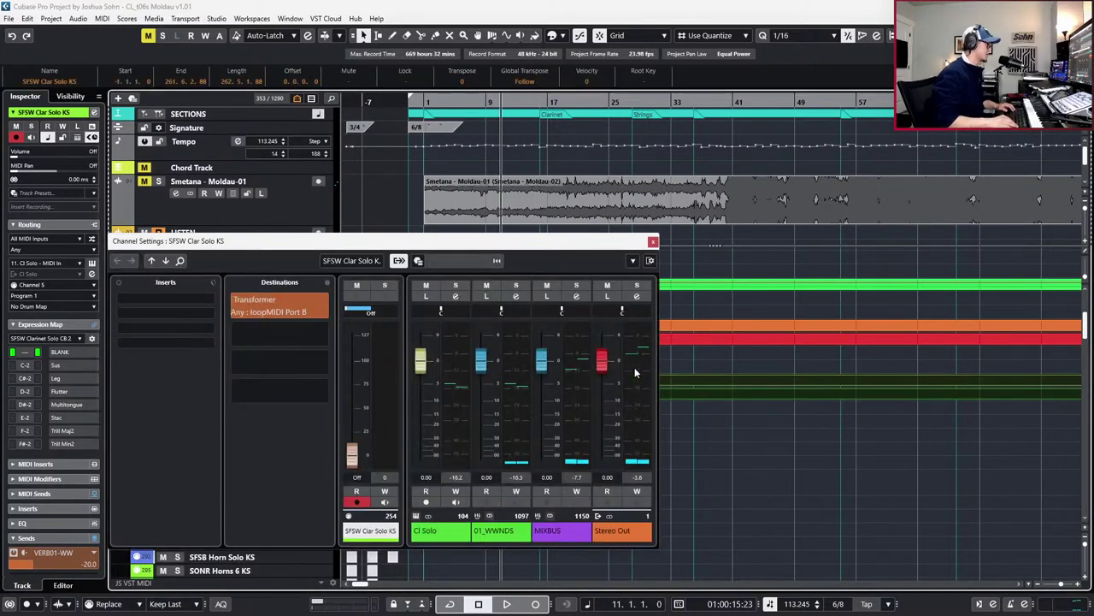
{"action": "left_click", "coordinate": [486, 493]}
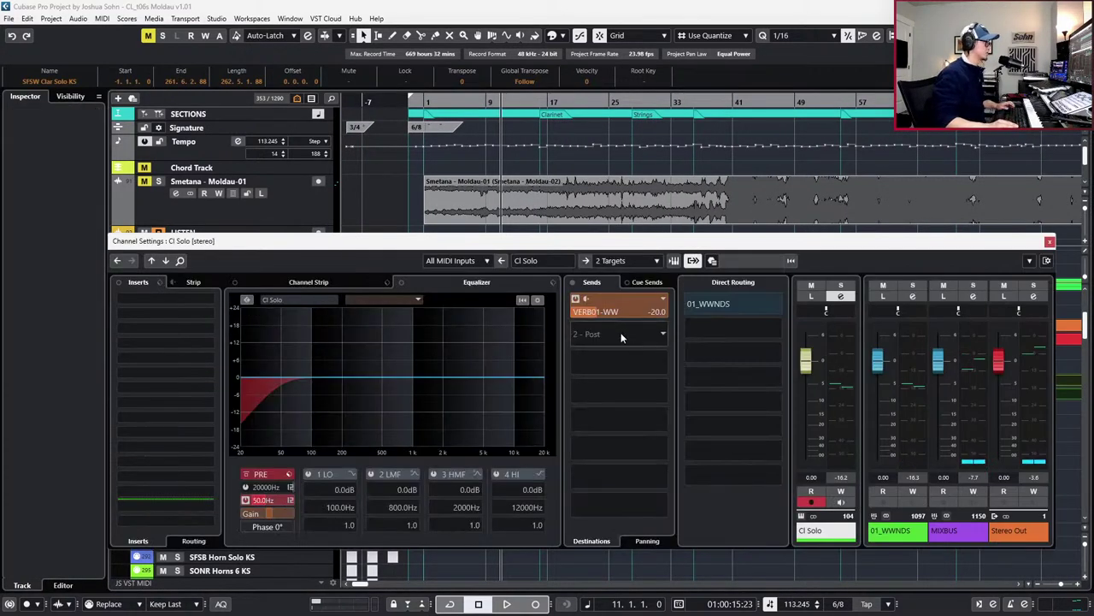
{"action": "left_click", "coordinate": [619, 313]}
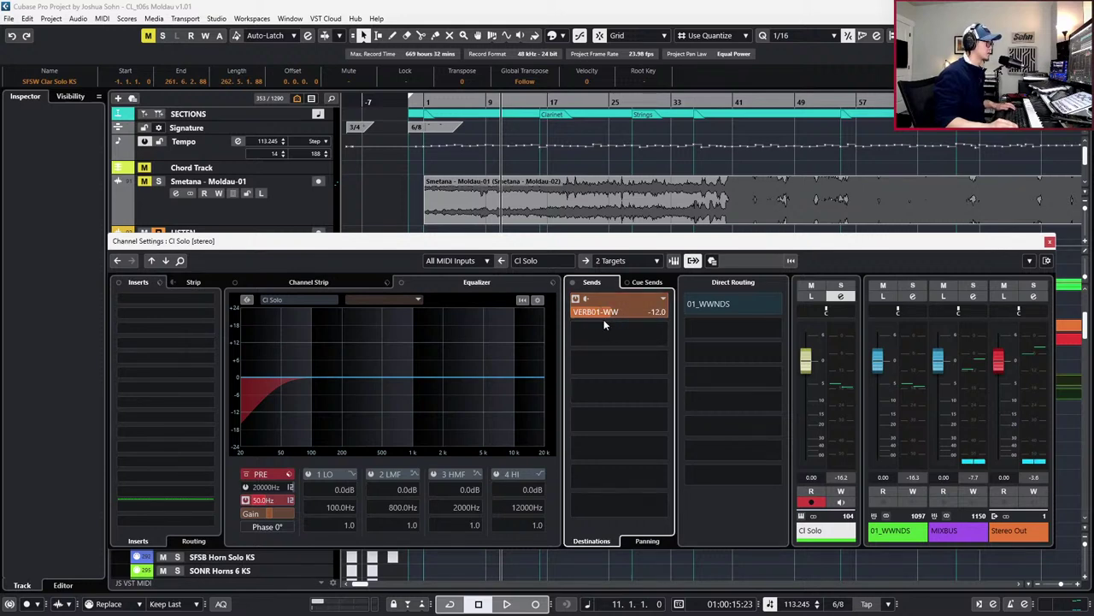
Set the VERB01-WW send of the Clarinets channel, fed by the SFSW Clar a2 KS track, to about -12.4
{"action": "key", "text": "e"}
{"action": "left_click", "coordinate": [604, 442]}
{"action": "left_click", "coordinate": [605, 397]}
{"action": "key", "text": "e"}
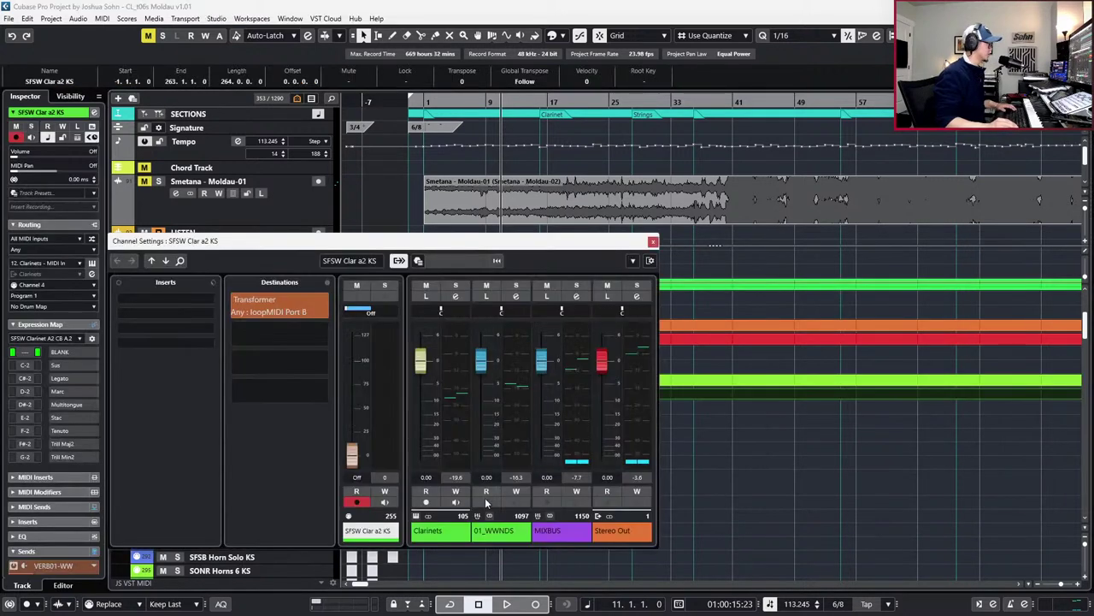
{"action": "left_click", "coordinate": [489, 495]}
{"action": "left_click", "coordinate": [641, 315]}
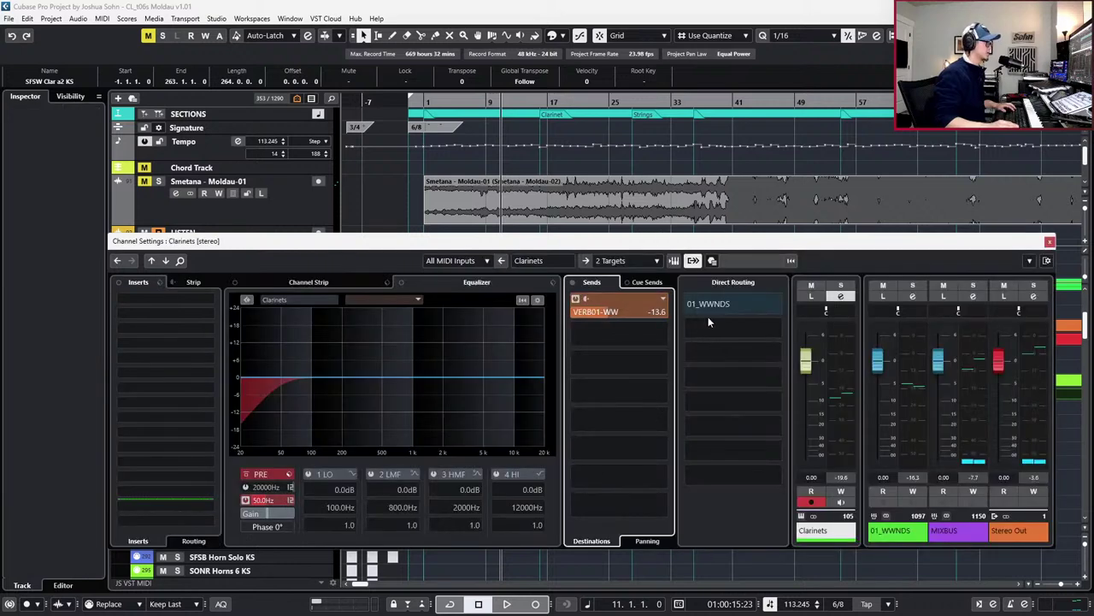
{"action": "left_click_drag", "start_coordinate": [701, 320], "coordinate": [725, 324]}
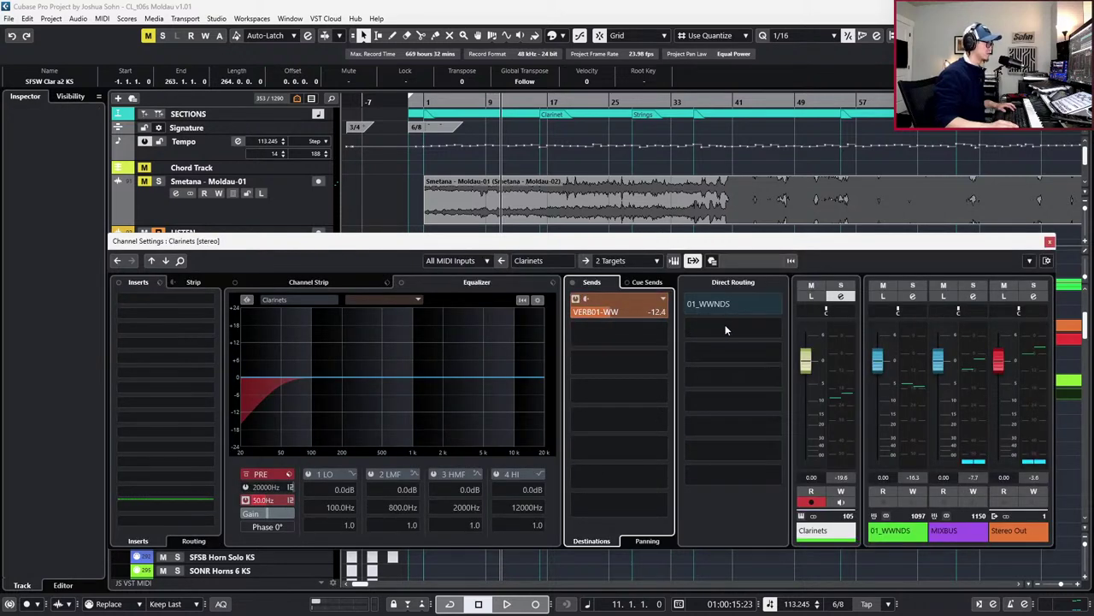
{"action": "left_click", "coordinate": [1050, 242]}
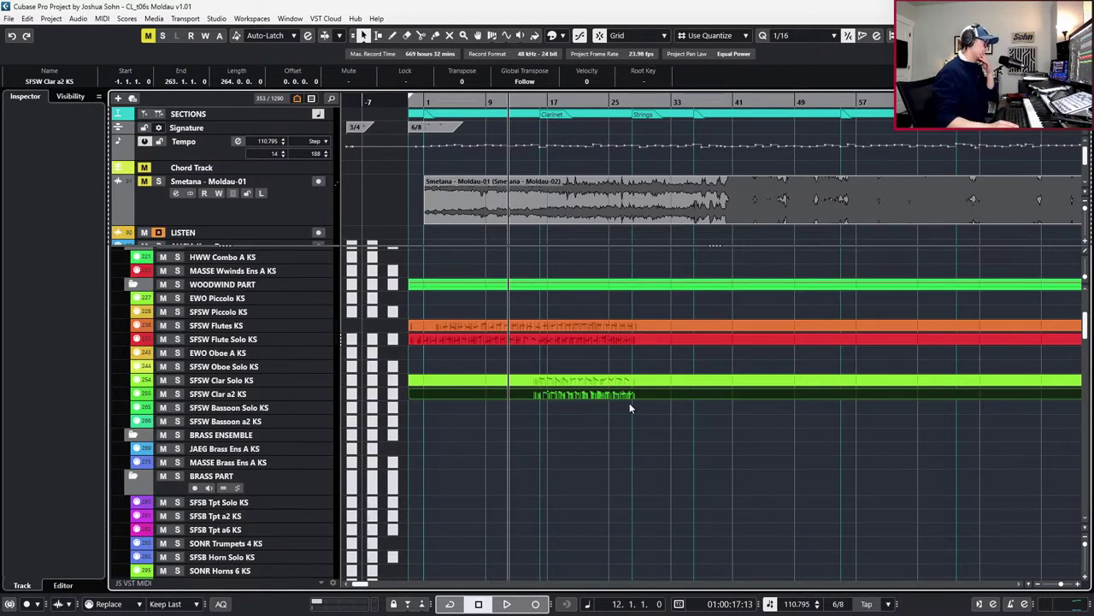
Play back the solo clarinet and add a 3 HMF equalizer cut of -3.0 dB at about 2419 Hz on the Cl Solo channel
{"action": "left_click_drag", "start_coordinate": [630, 369], "coordinate": [621, 432]}
{"action": "key", "text": "e"}
{"action": "left_click", "coordinate": [443, 531]}
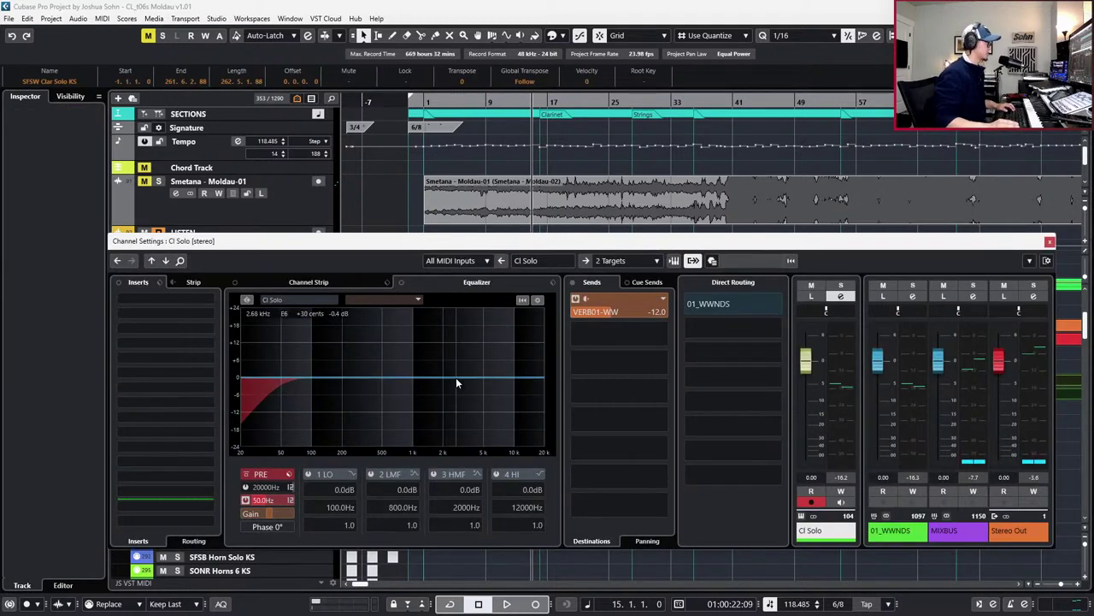
{"action": "key", "text": "space"}
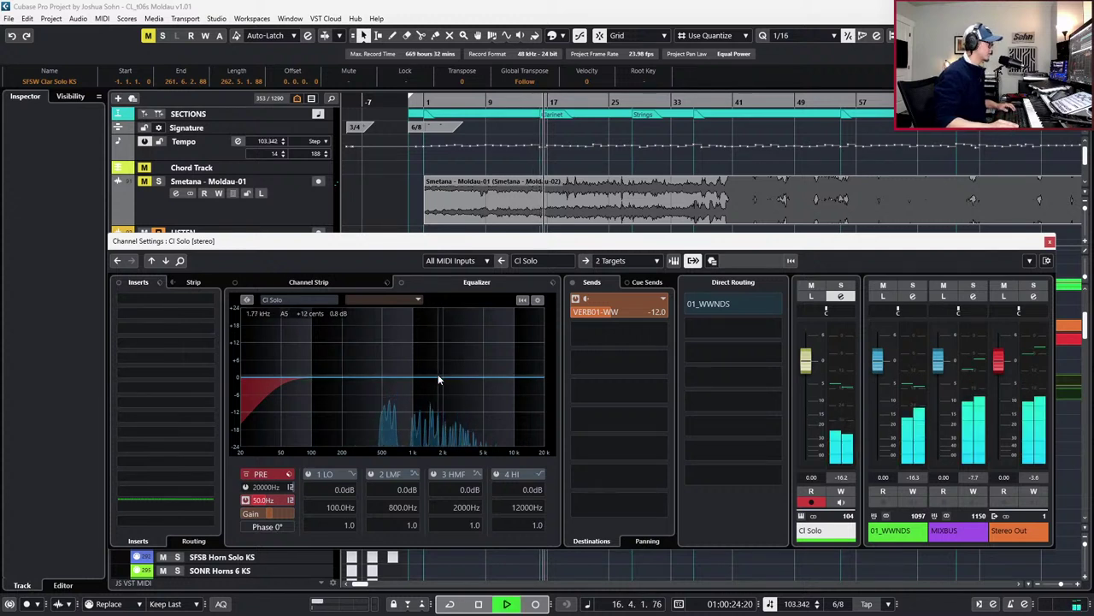
{"action": "left_click", "coordinate": [444, 382]}
{"action": "key", "text": "space"}
{"action": "left_click_drag", "start_coordinate": [443, 381], "coordinate": [454, 388]}
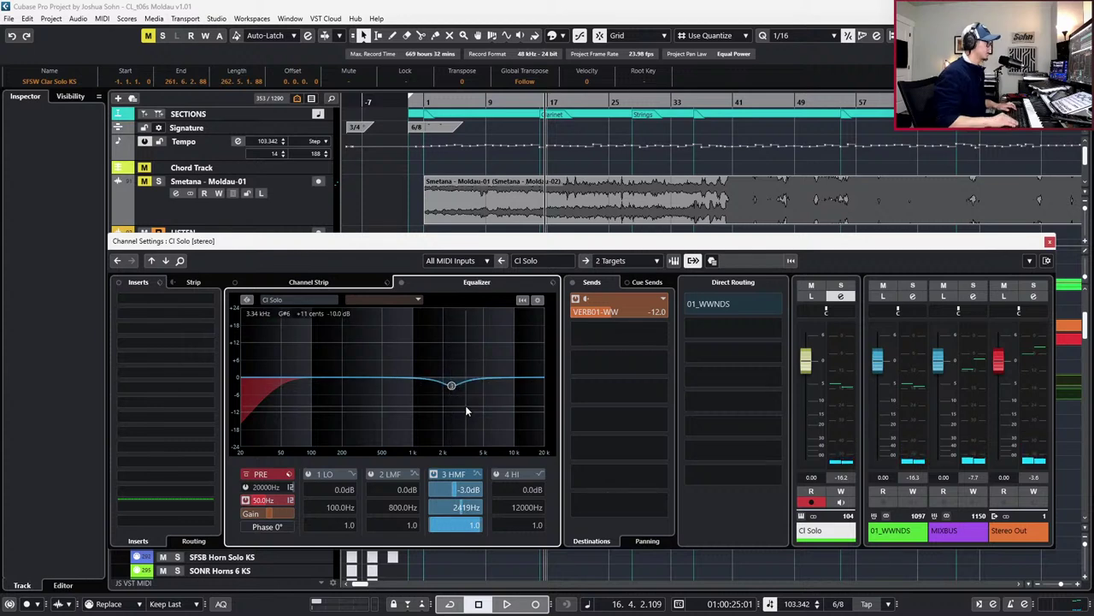
{"action": "key", "text": "Escape"}
Add a 3 HMF equalizer cut of -3.5 dB at about 2581 Hz on the Clarinets channel during playback
{"action": "left_click", "coordinate": [597, 396]}
{"action": "key", "text": "e"}
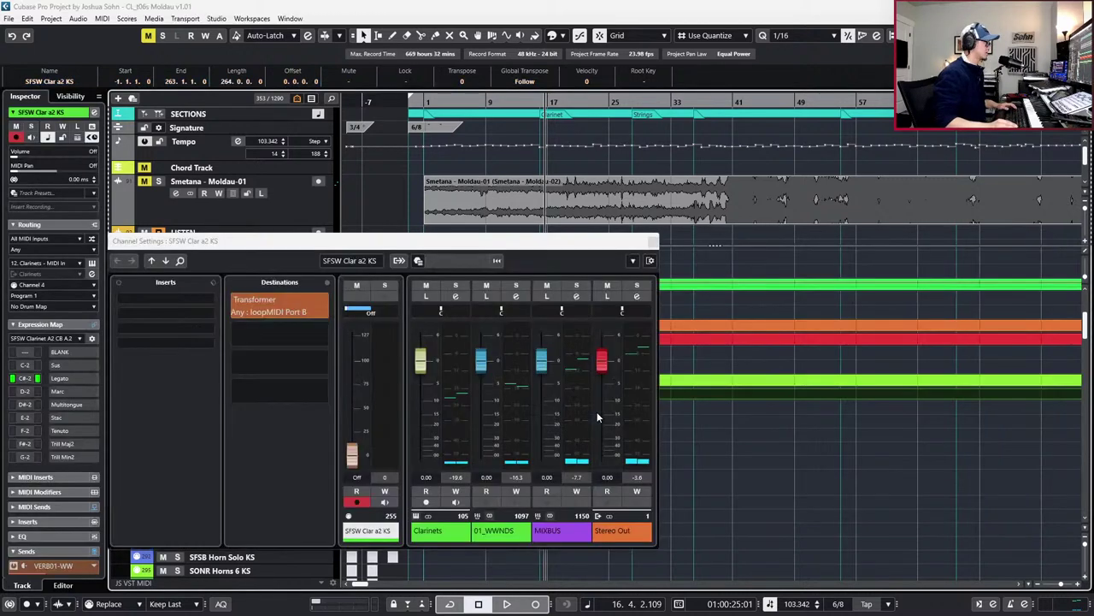
{"action": "key", "text": "space"}
{"action": "left_click", "coordinate": [452, 534]}
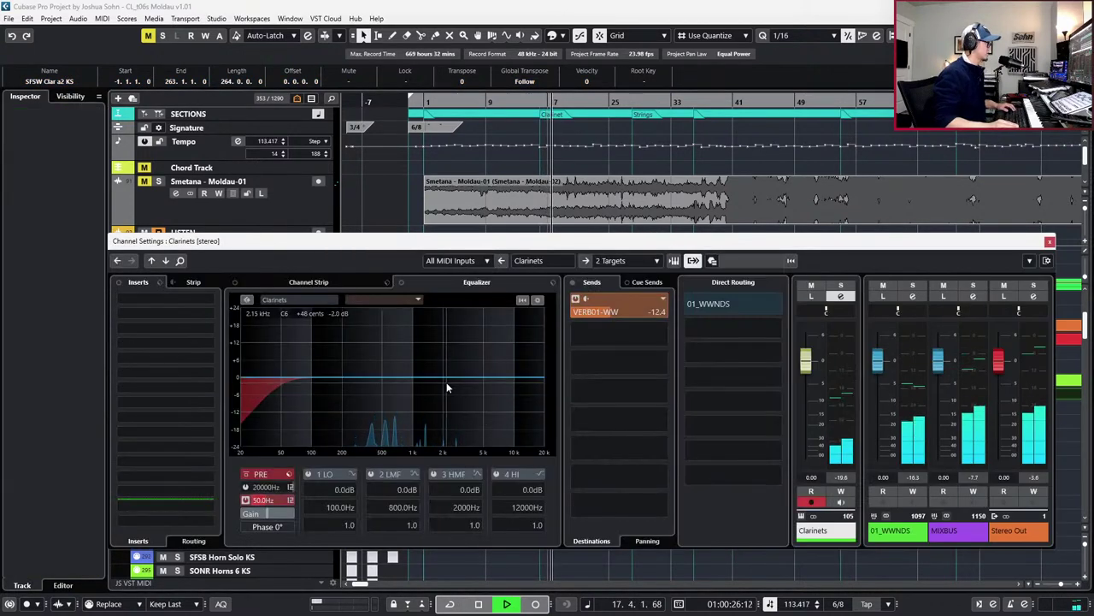
{"action": "left_click_drag", "start_coordinate": [453, 389], "coordinate": [454, 386]}
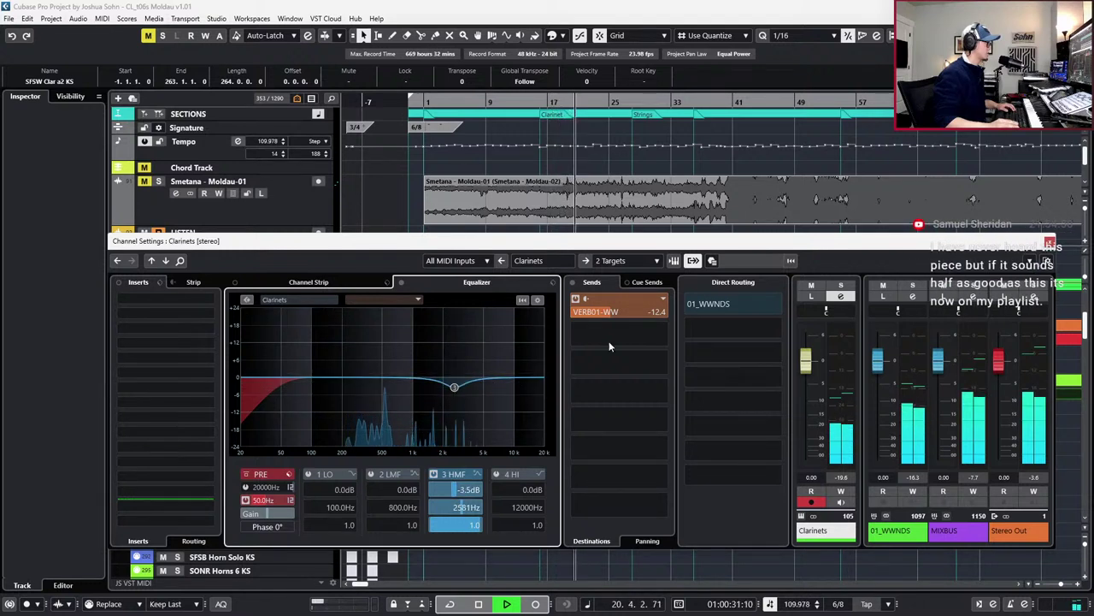
{"action": "left_click", "coordinate": [1049, 241]}
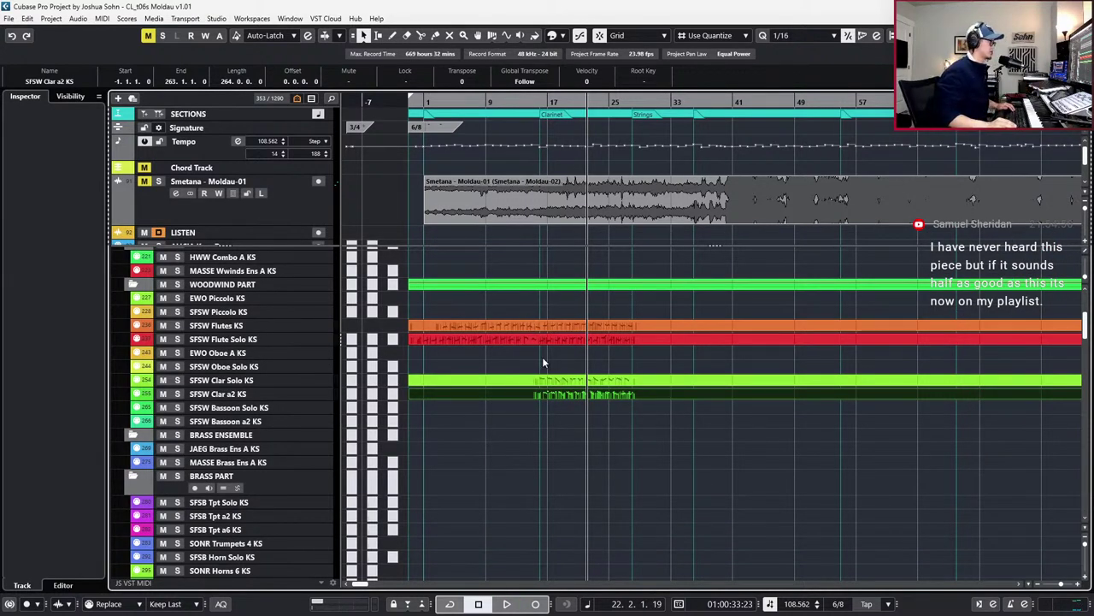
Solo the SFSW Flutes and SFSW Flute Solo tracks and play them back from bar 1
{"action": "left_click_drag", "start_coordinate": [541, 366], "coordinate": [548, 317]}
{"action": "key", "text": "KP_Subtract"}
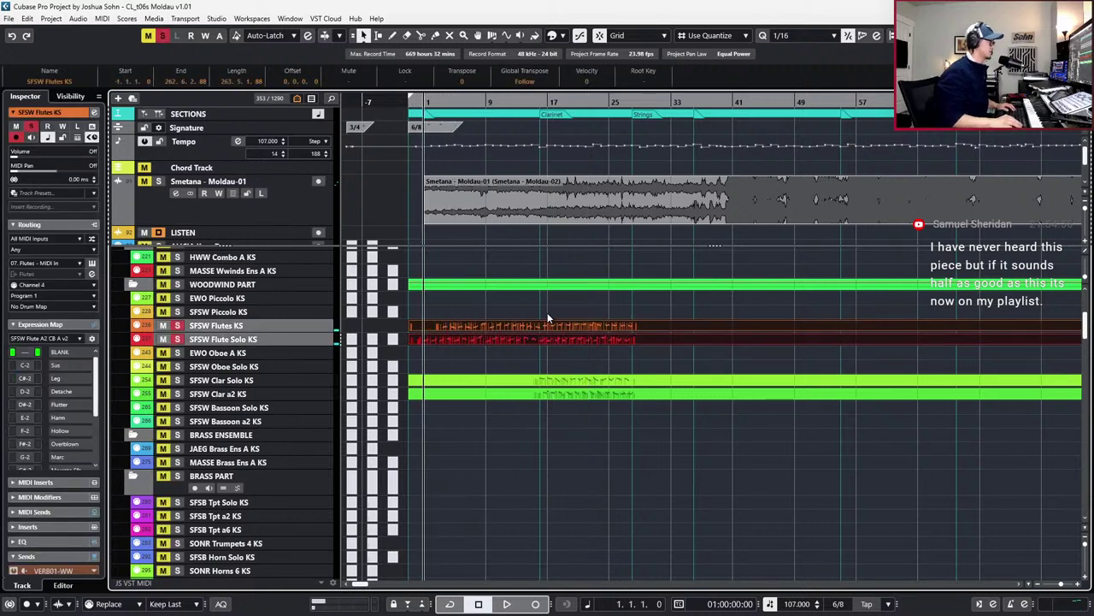
{"action": "key", "text": "space"}
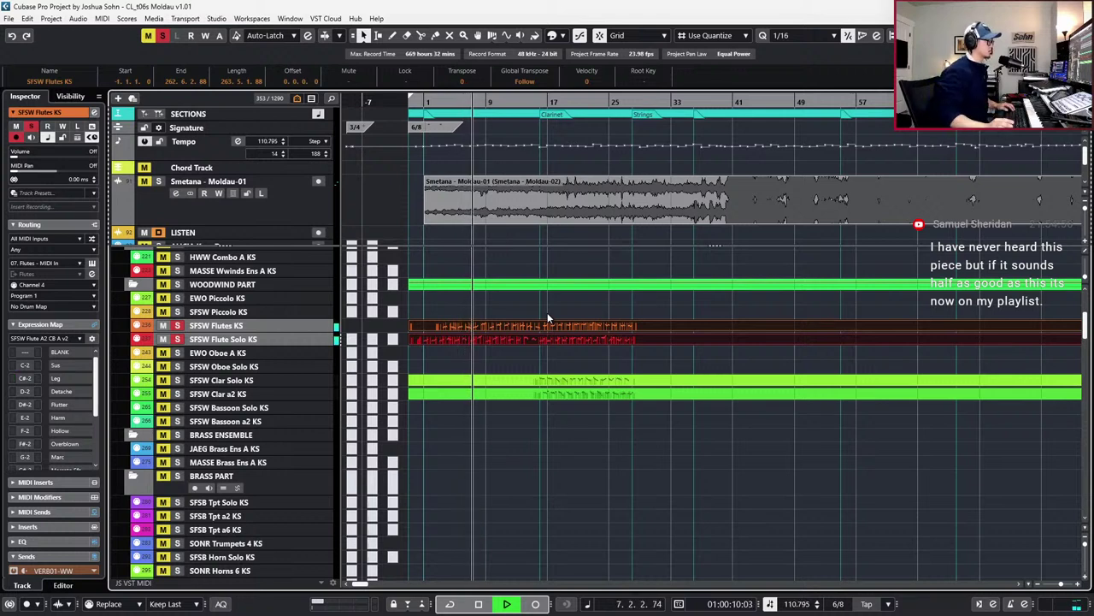
Open the SFSW Flute Solo part and check its notes against playback, selecting phrases from bar 9 through bar 25
{"action": "left_click", "coordinate": [509, 342]}
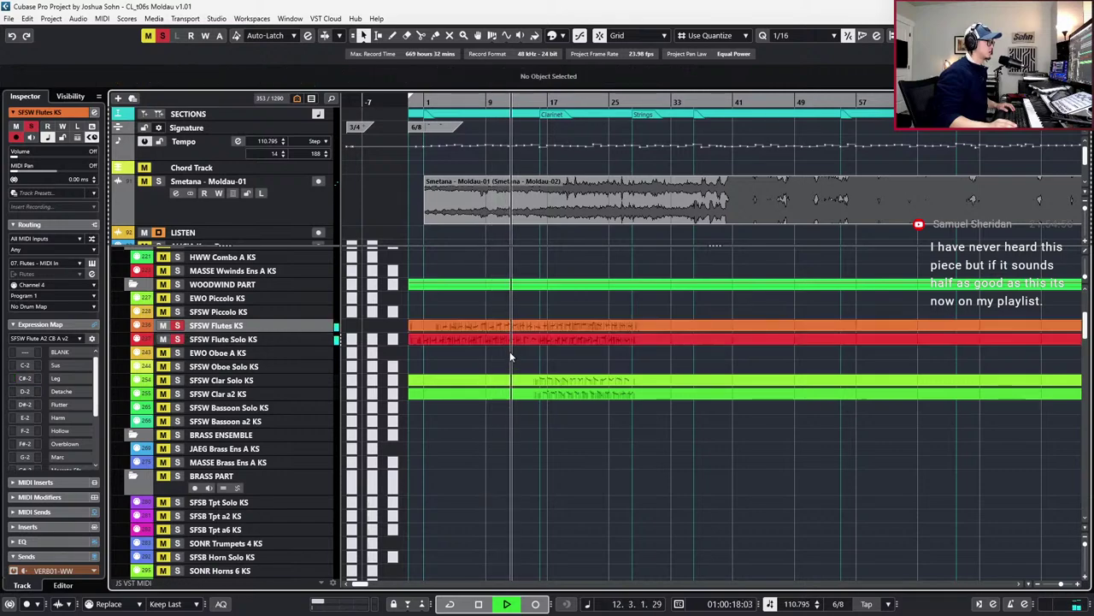
{"action": "double_click", "coordinate": [513, 340]}
{"action": "scroll", "coordinate": [502, 370], "scroll_direction": "up", "scroll_amount": 1}
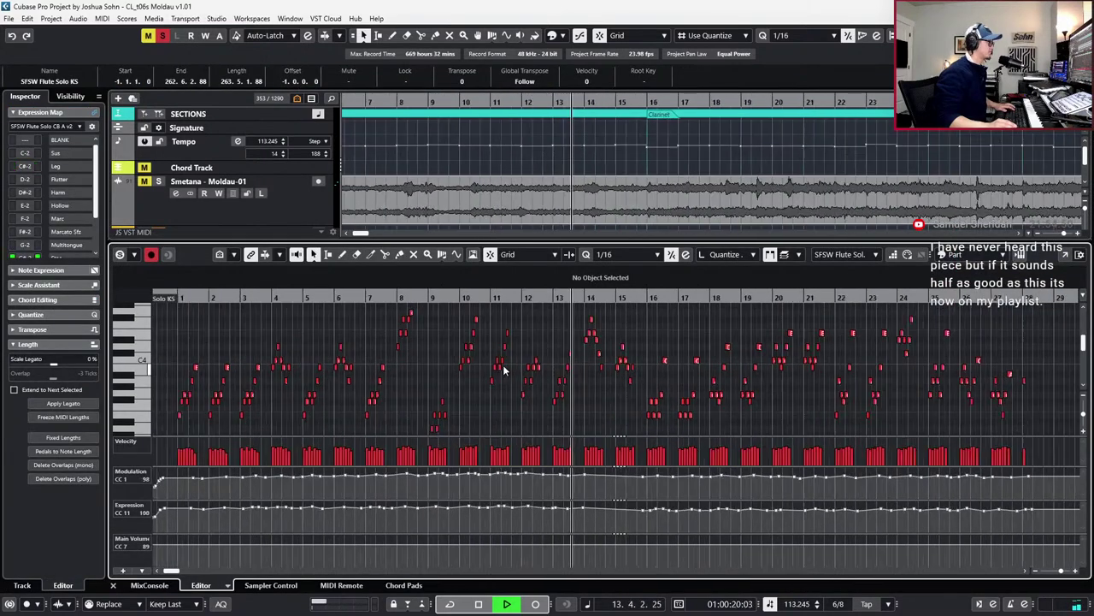
{"action": "left_click_drag", "start_coordinate": [441, 311], "coordinate": [654, 427]}
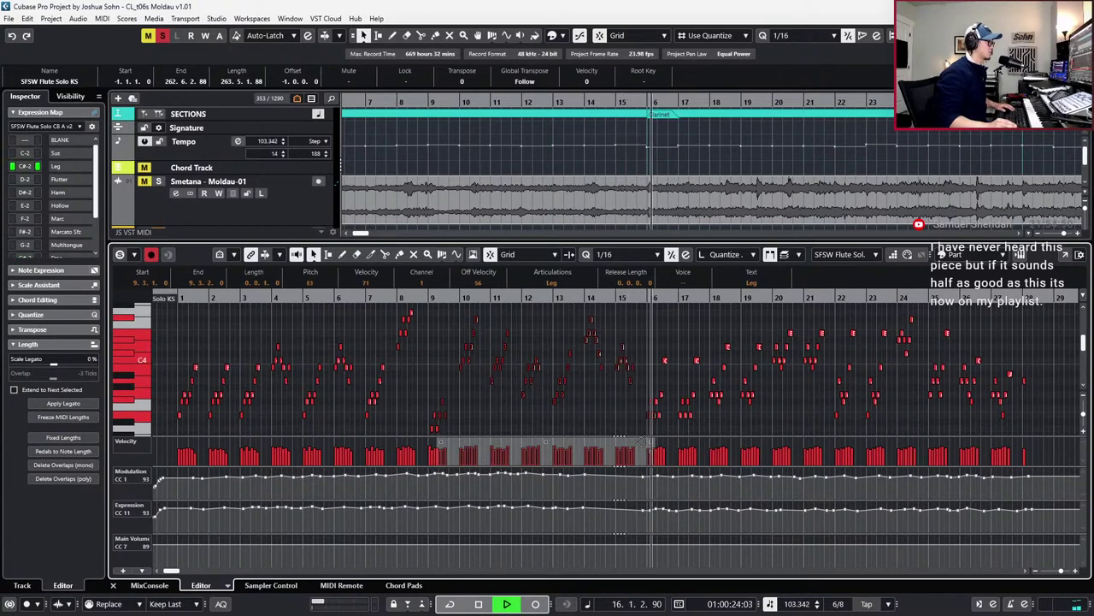
{"action": "left_click", "coordinate": [666, 361], "text": "shift"}
{"action": "left_click", "coordinate": [697, 361], "text": "shift"}
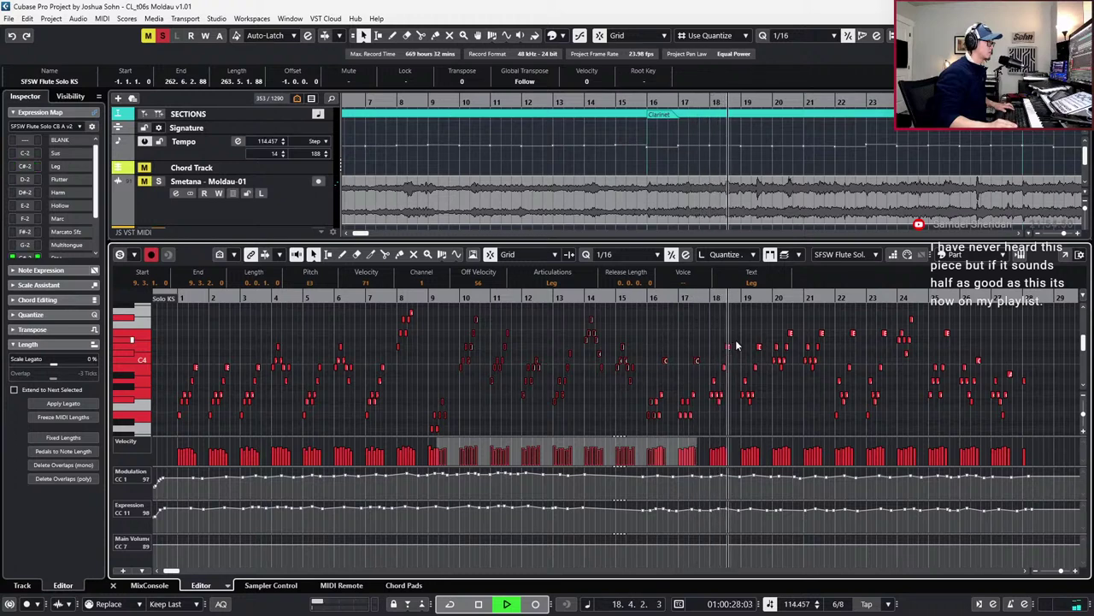
{"action": "left_click_drag", "start_coordinate": [711, 337], "coordinate": [826, 339]}
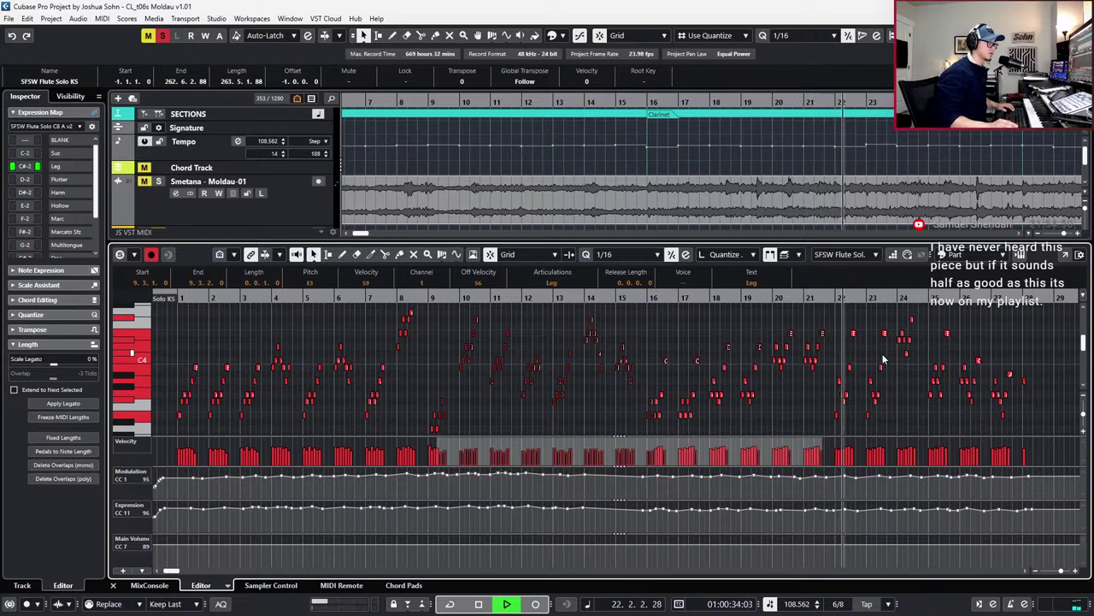
{"action": "left_click_drag", "start_coordinate": [747, 313], "coordinate": [874, 348]}
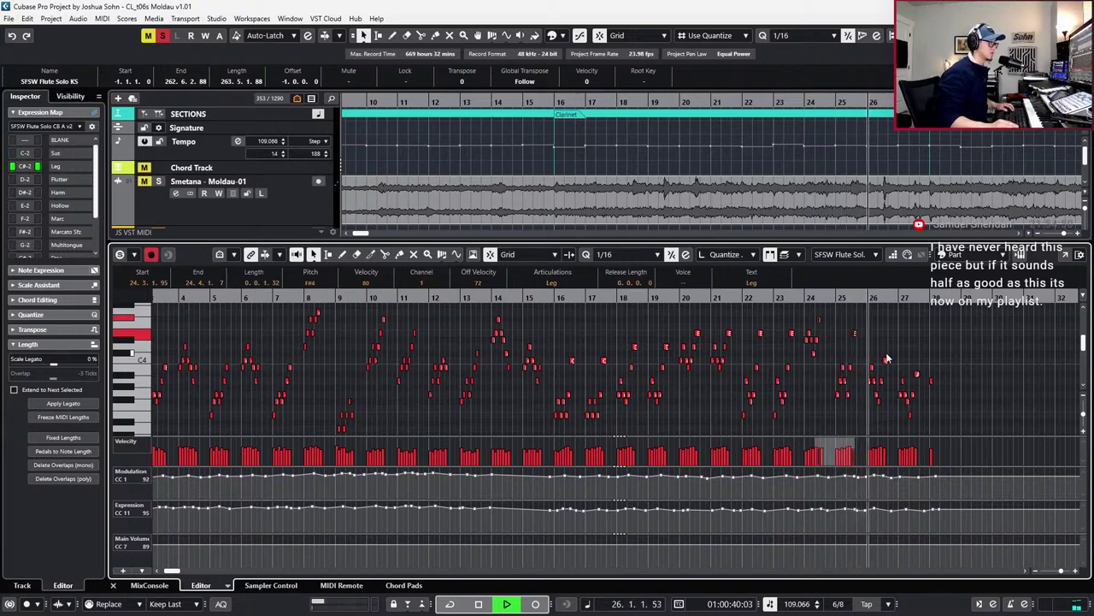
Stop playback, return to the arrangement and unsolo the flute tracks
{"action": "scroll", "coordinate": [888, 358], "scroll_direction": "down", "scroll_amount": 1}
{"action": "key", "text": "space"}
{"action": "key", "text": "Return"}
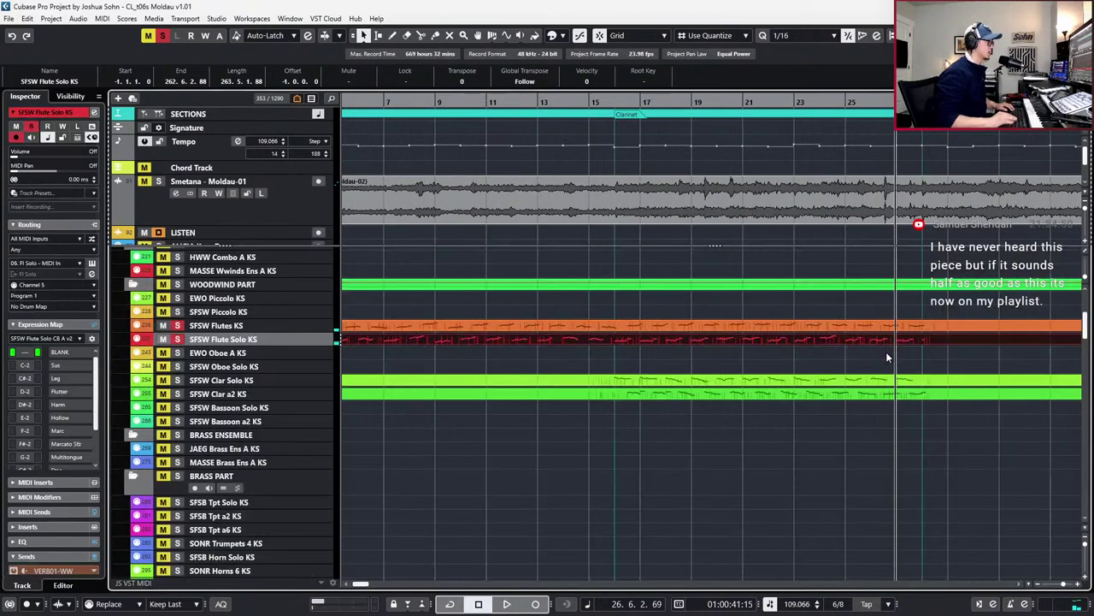
{"action": "key", "text": "g"}
{"action": "key", "text": "s"}
{"action": "key", "text": "KP_Subtract"}
{"action": "key", "text": "KP_Subtract"}
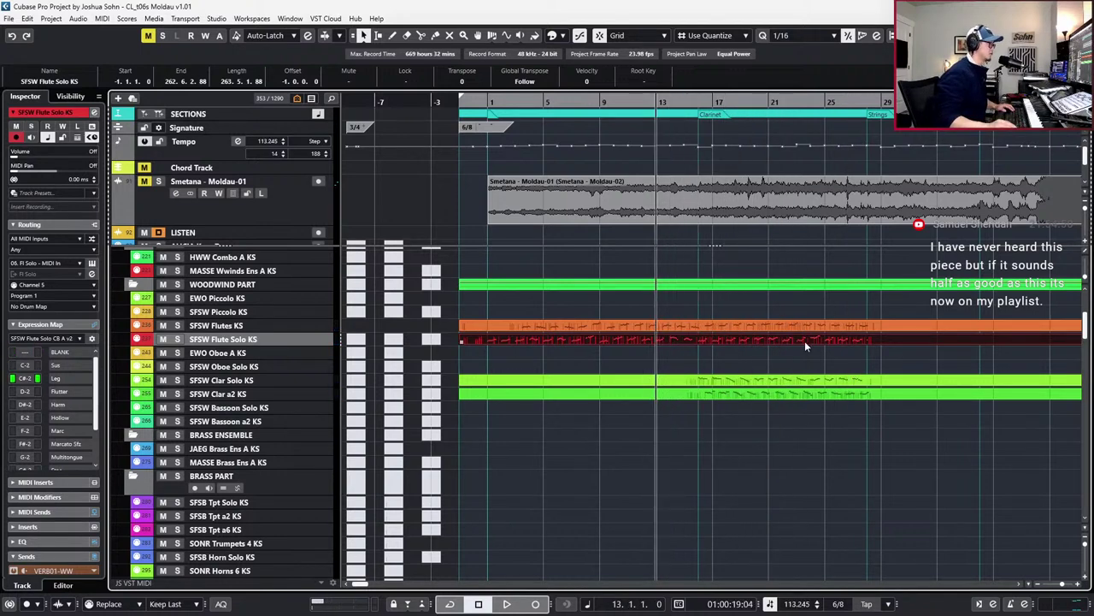
Switch the Fl Solo channel to the Stereo Combined Panner, narrow its pan to L35–R46 and check it in playback
{"action": "left_click", "coordinate": [710, 327]}
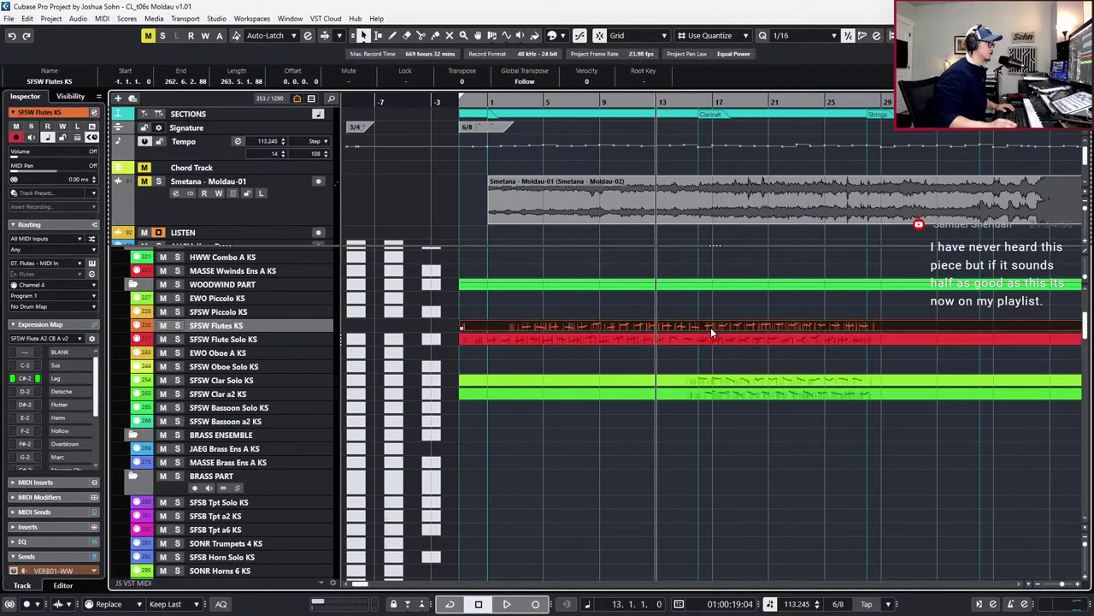
{"action": "left_click", "coordinate": [717, 339], "text": "shift"}
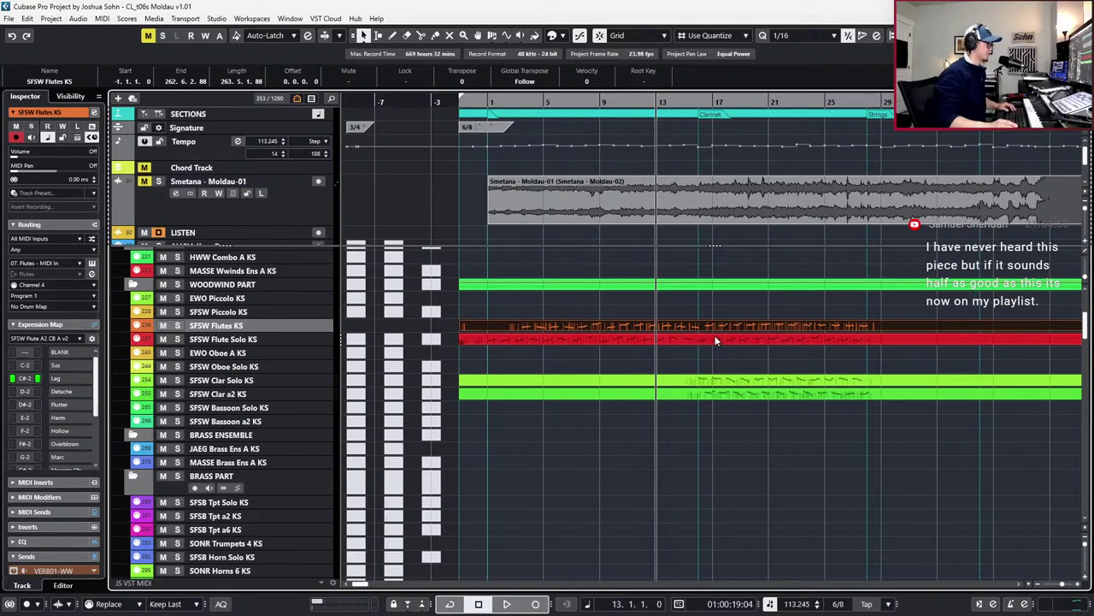
{"action": "left_click", "coordinate": [715, 337]}
{"action": "key", "text": "e"}
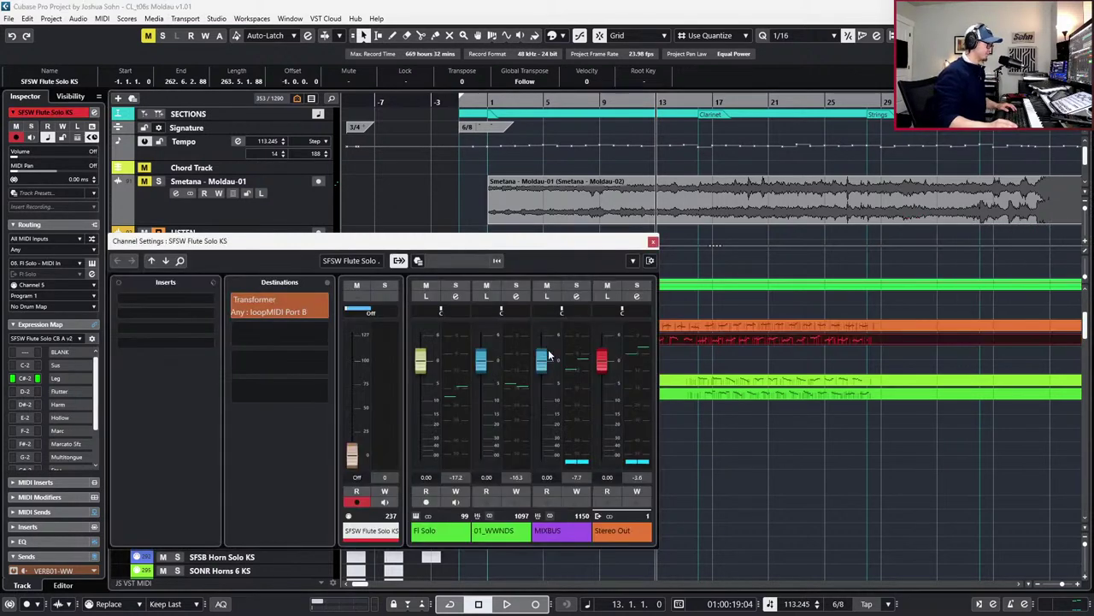
{"action": "right_click", "coordinate": [454, 313]}
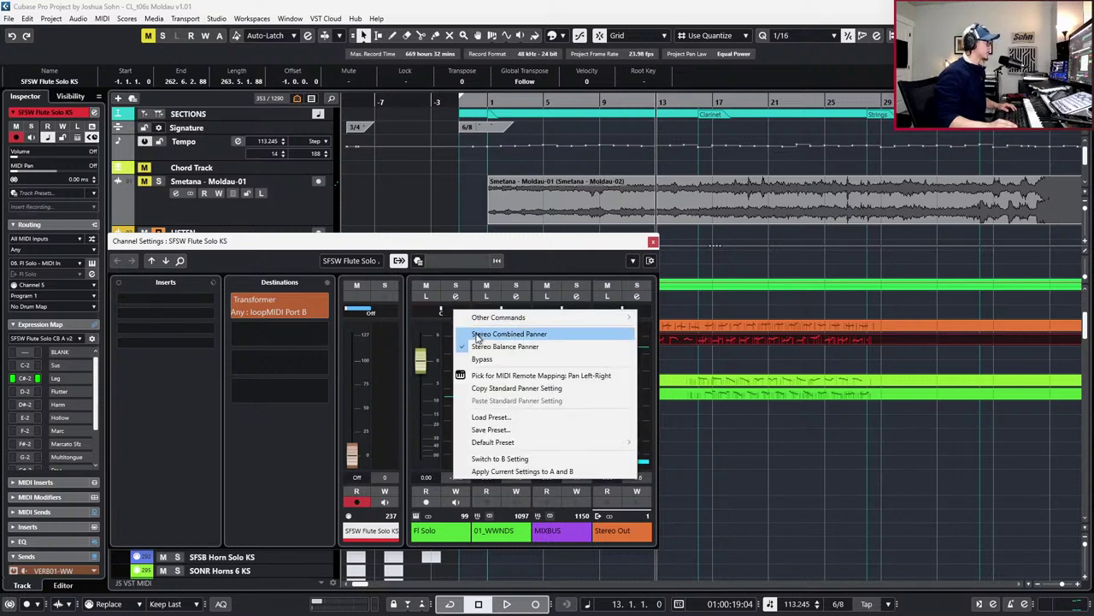
{"action": "left_click", "coordinate": [496, 330]}
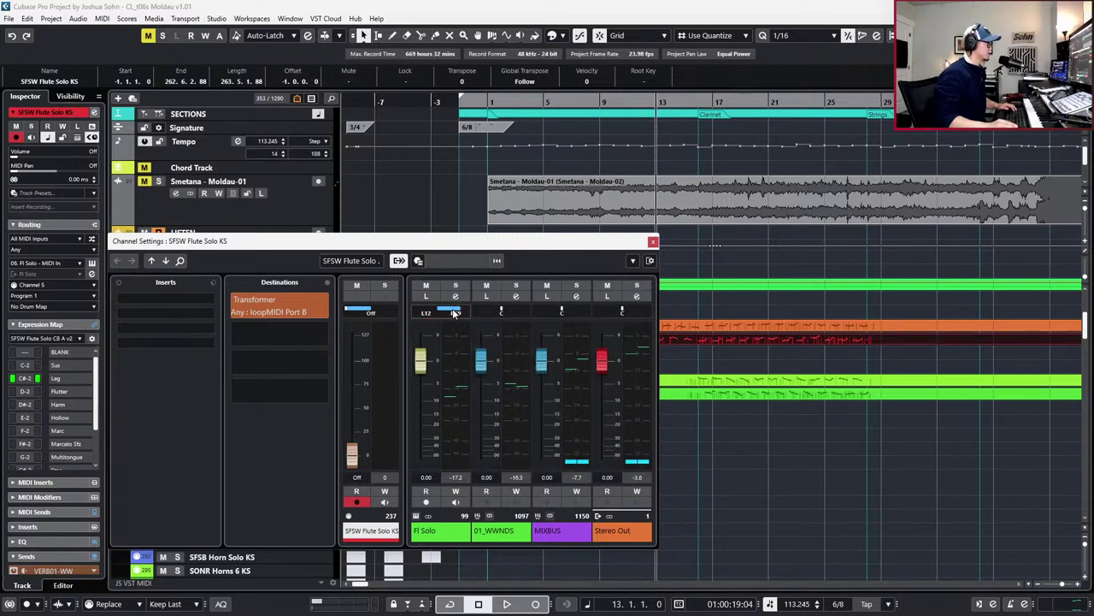
{"action": "key", "text": "space"}
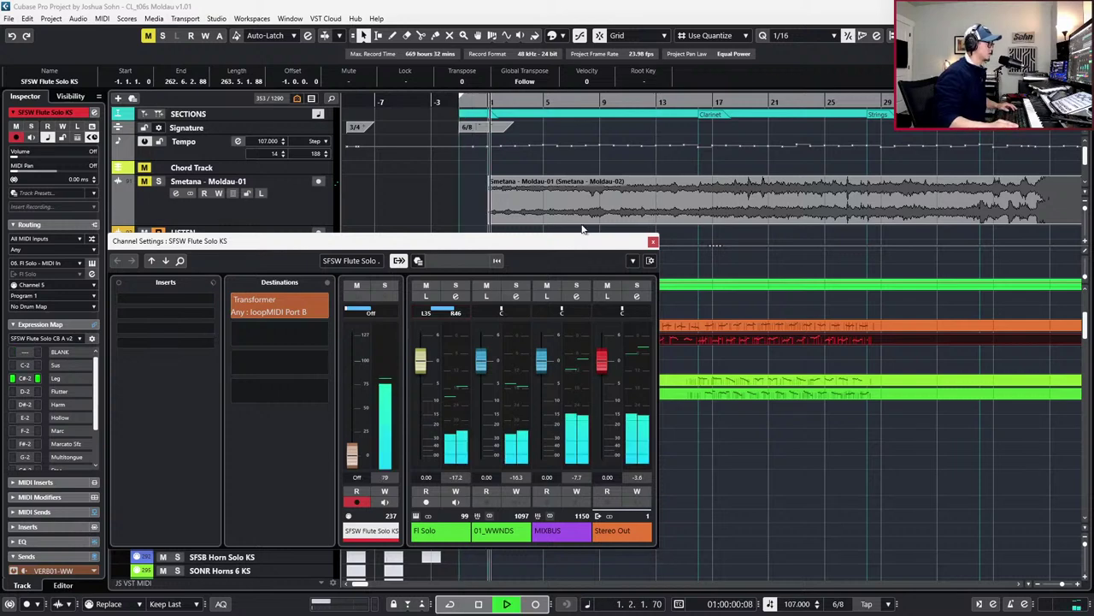
{"action": "left_click", "coordinate": [652, 241]}
{"action": "key", "text": "space"}
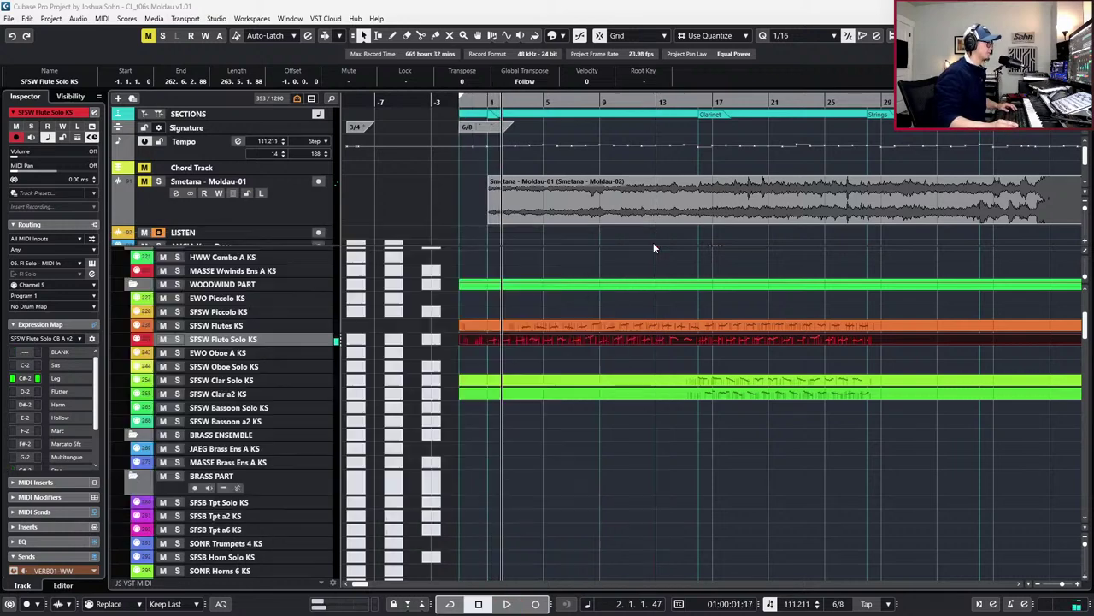
Switch the Flutes channel to the Stereo Combined Panner, narrow its pan to L35–R33 and play it back
{"action": "left_click", "coordinate": [660, 325]}
{"action": "key", "text": "e"}
{"action": "right_click", "coordinate": [463, 311]}
{"action": "left_click", "coordinate": [500, 330]}
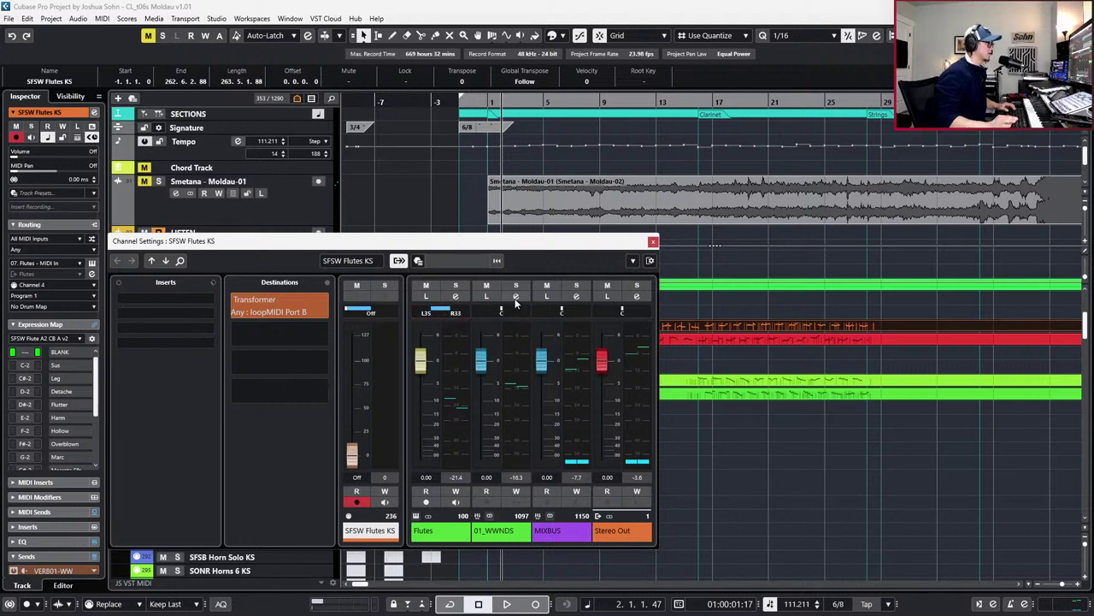
{"action": "key", "text": "space"}
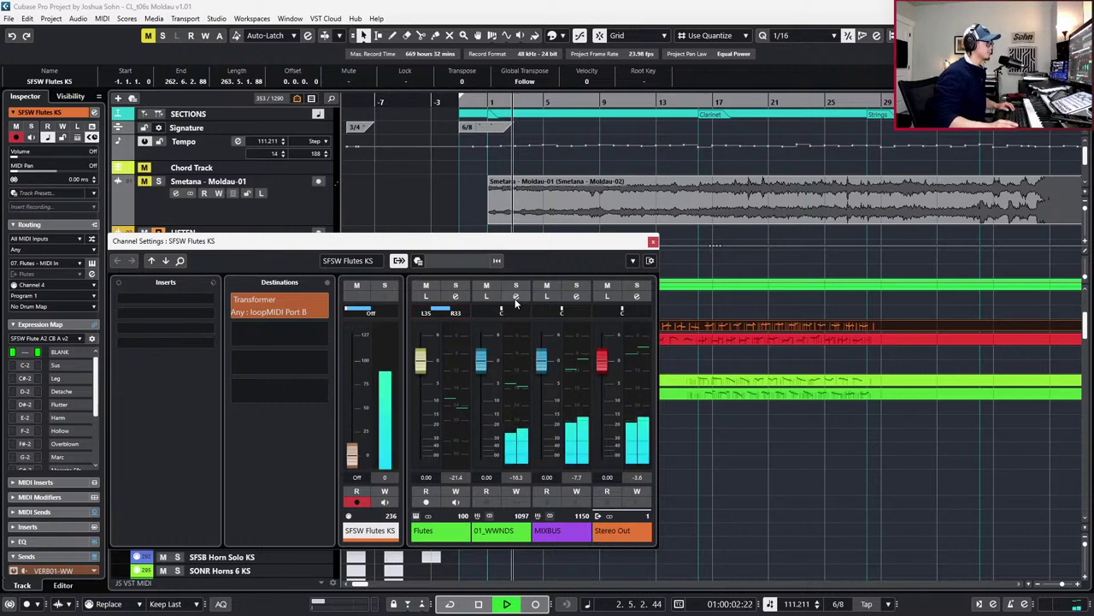
{"action": "left_click", "coordinate": [653, 242]}
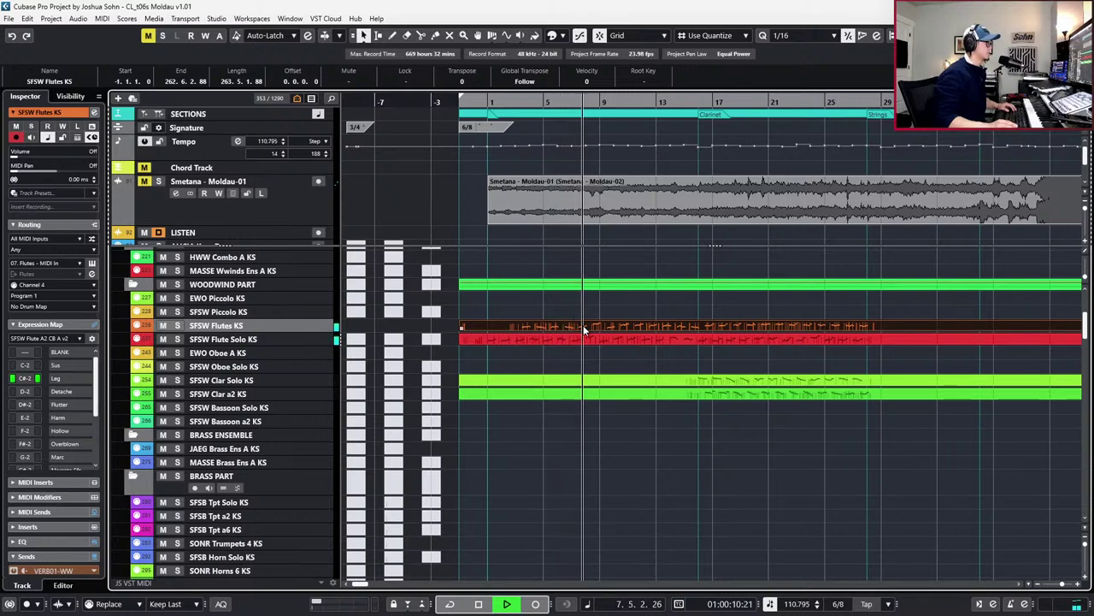
Readjust the Flutes channel pan to L38–R44 during playback
{"action": "key", "text": "e"}
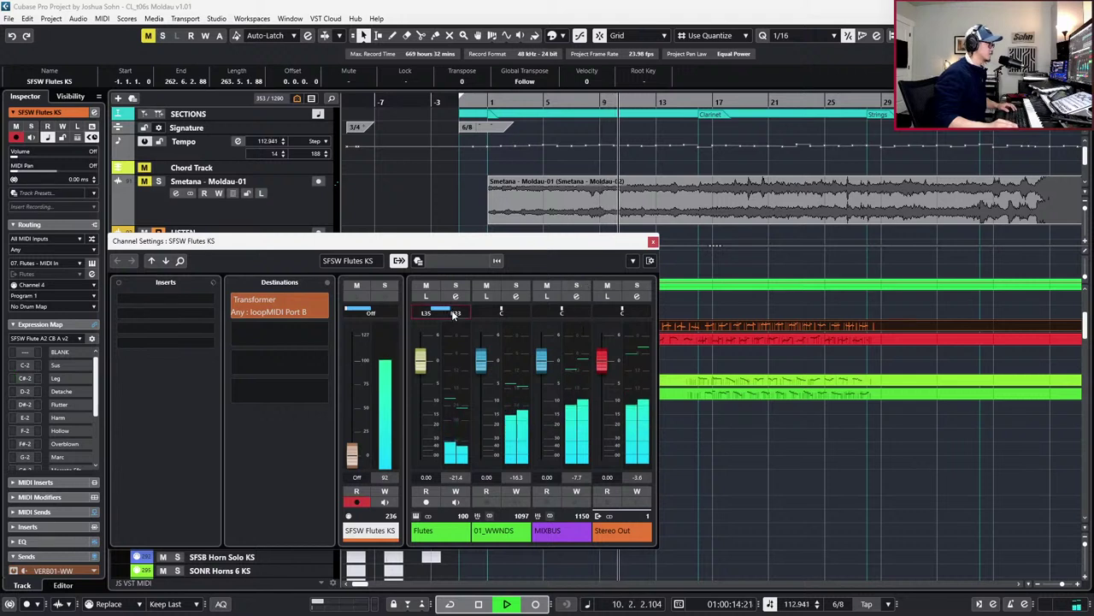
{"action": "left_click_drag", "start_coordinate": [453, 312], "coordinate": [432, 314]}
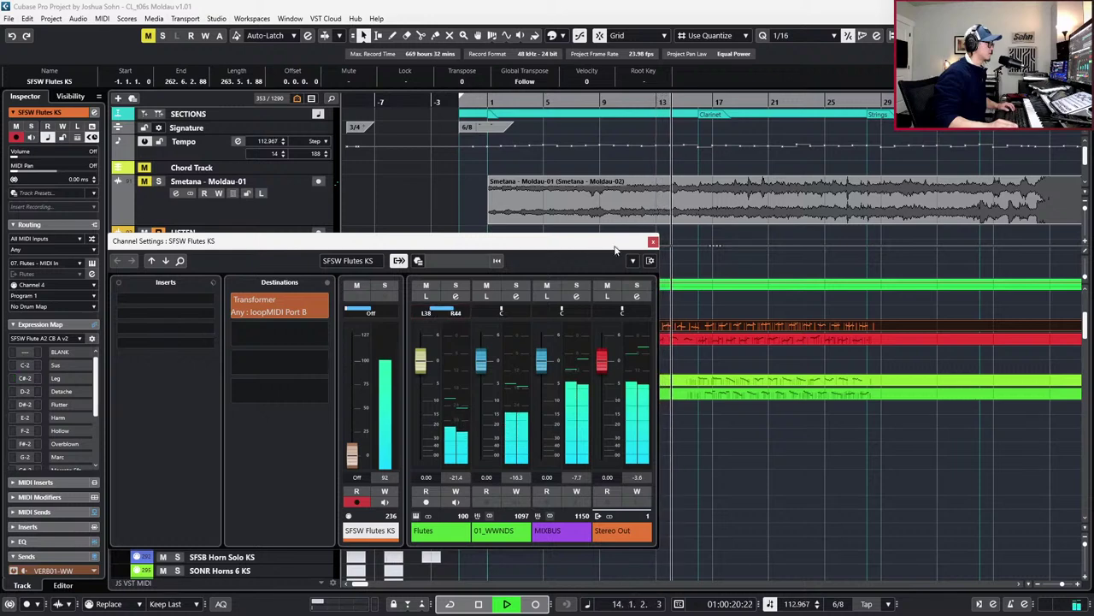
{"action": "left_click", "coordinate": [652, 242]}
{"action": "left_click", "coordinate": [634, 389]}
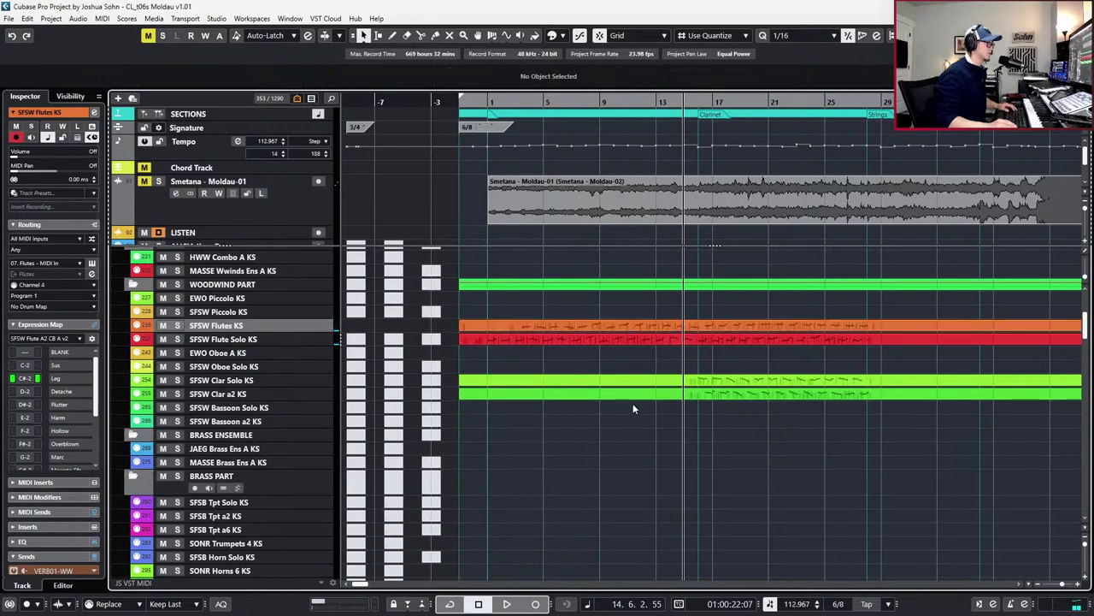
Switch the Cl Solo channel, fed by SFSW Clar Solo KS, to the Stereo Combined Panner and solo the track
{"action": "left_click", "coordinate": [652, 379]}
{"action": "key", "text": "e"}
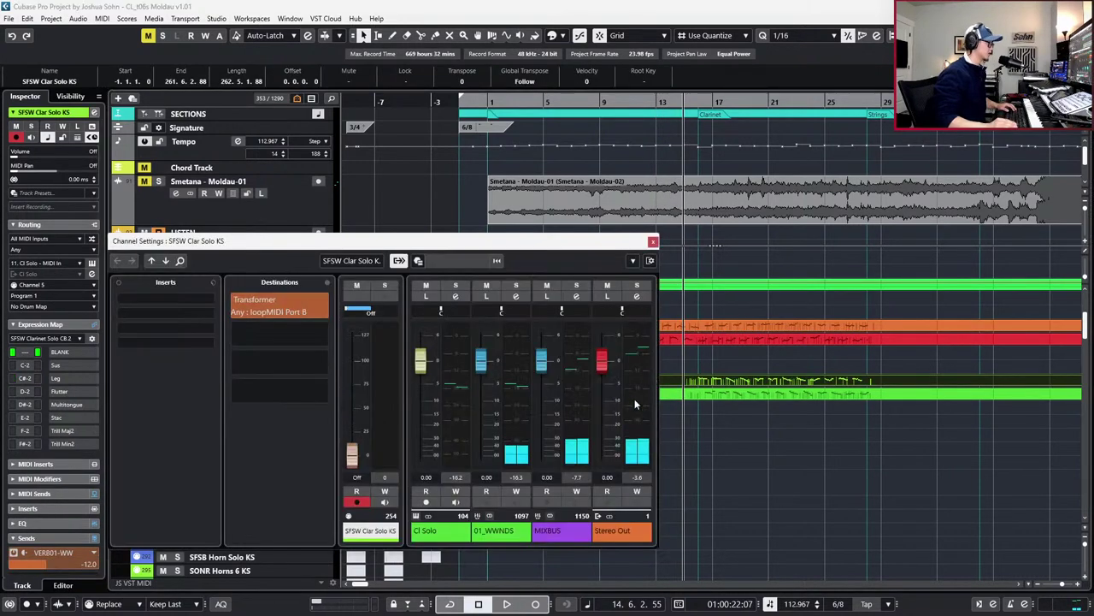
{"action": "right_click", "coordinate": [451, 531]}
{"action": "mouse_move", "coordinate": [471, 539]}
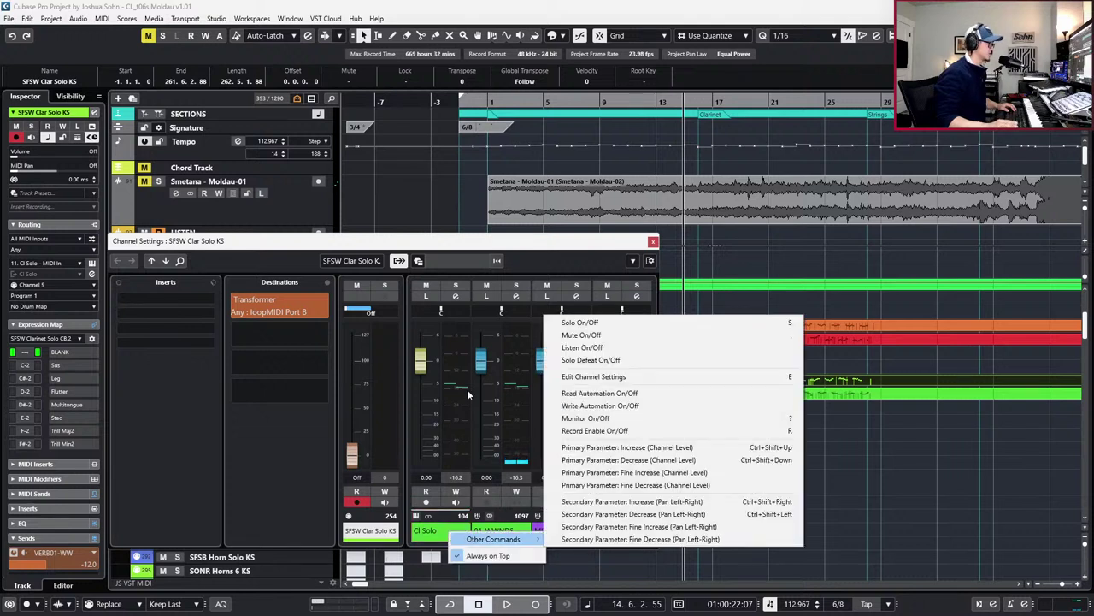
{"action": "left_click", "coordinate": [521, 269]}
{"action": "right_click", "coordinate": [445, 321]}
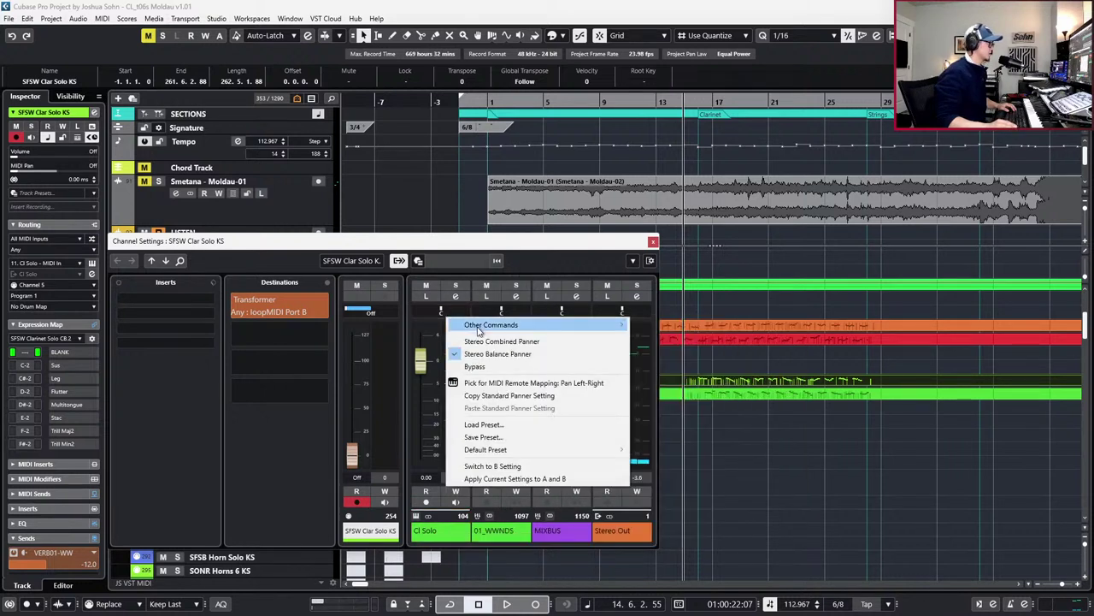
{"action": "left_click", "coordinate": [475, 331]}
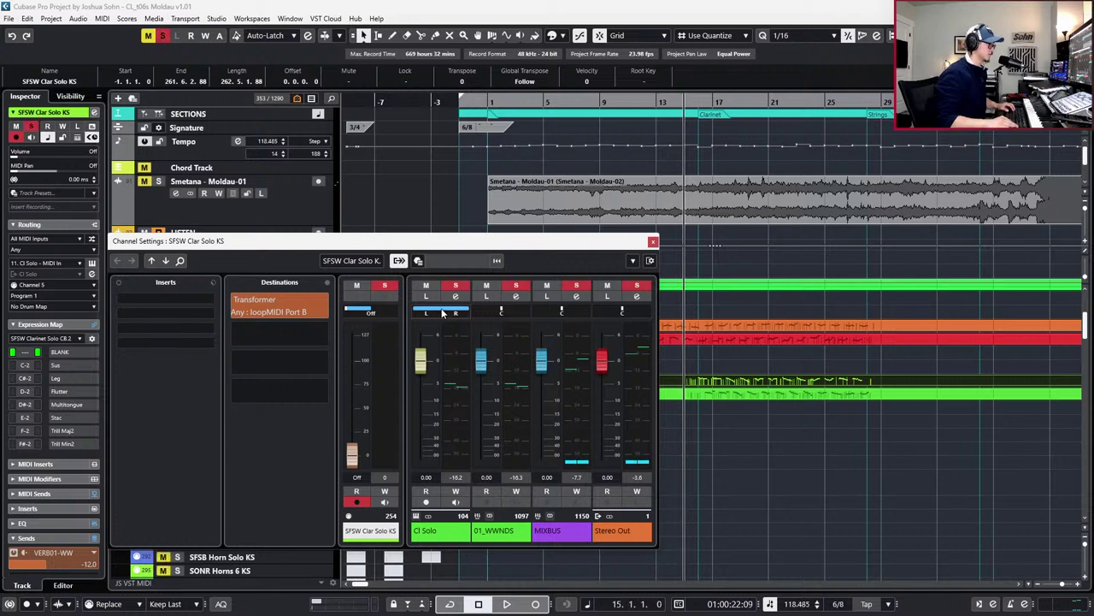
Play the soloed clarinet from bar 15 and narrow the Cl Solo channel pan, with its left limit at L21
{"action": "left_click", "coordinate": [743, 441]}
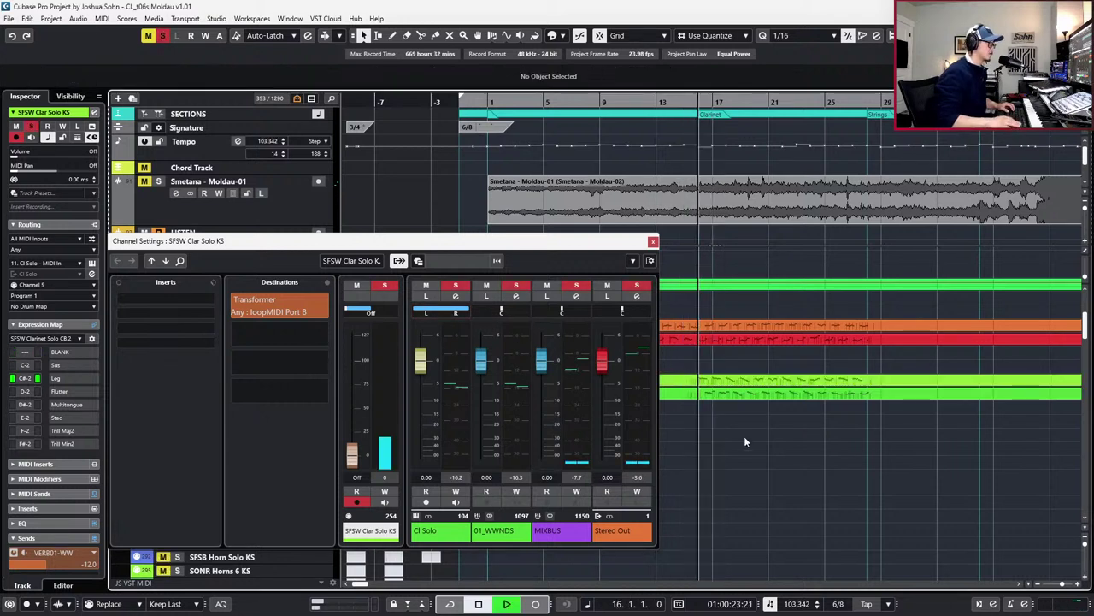
{"action": "key", "text": "space"}
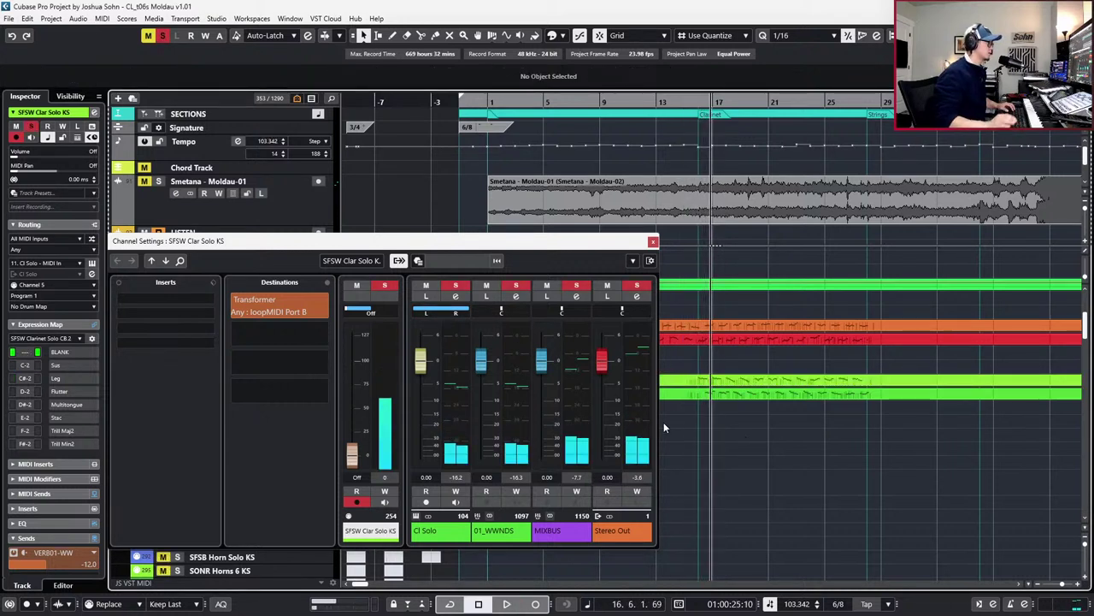
{"action": "left_click_drag", "start_coordinate": [419, 313], "coordinate": [451, 315]}
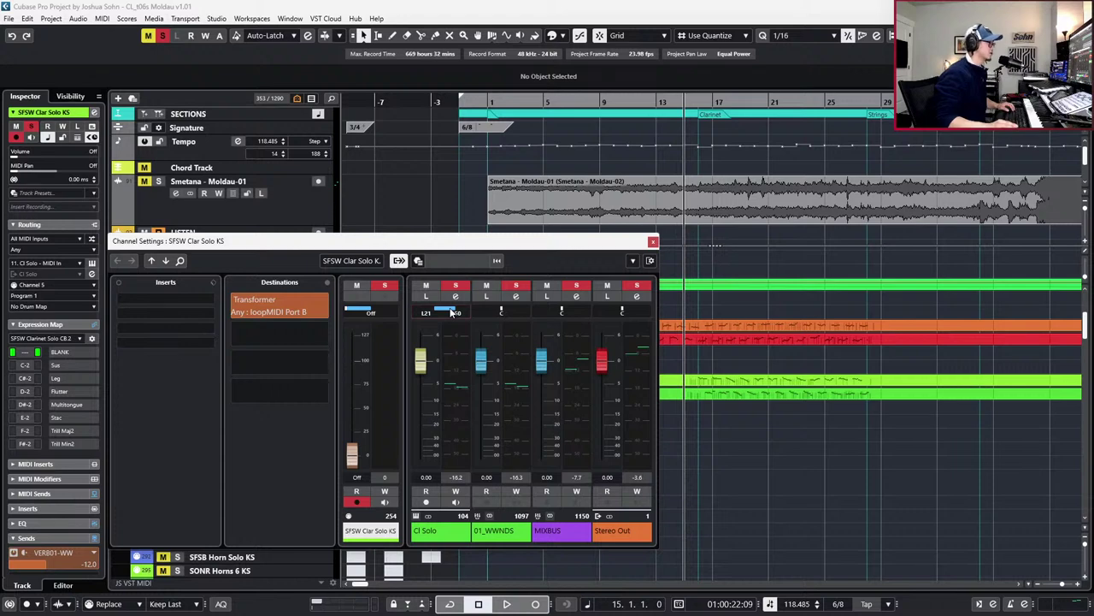
Play back the soloed SFSW Clar Solo KS and SFSW Clar a2 KS tracks together through the Clarinet section
{"action": "left_click_drag", "start_coordinate": [727, 409], "coordinate": [727, 371]}
{"action": "key", "text": "space"}
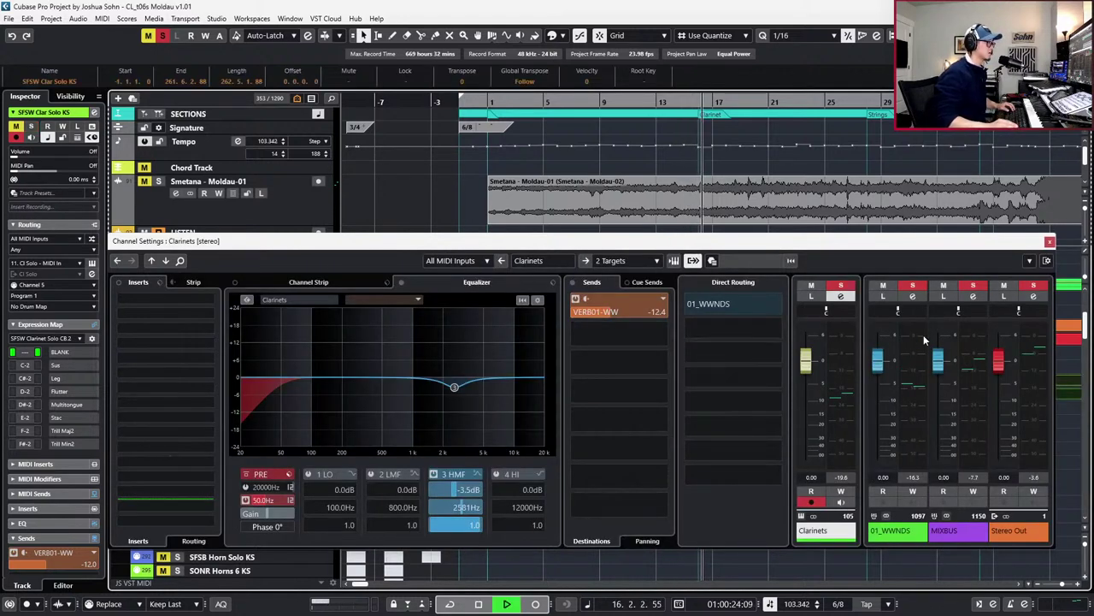
{"action": "left_click", "coordinate": [1050, 243]}
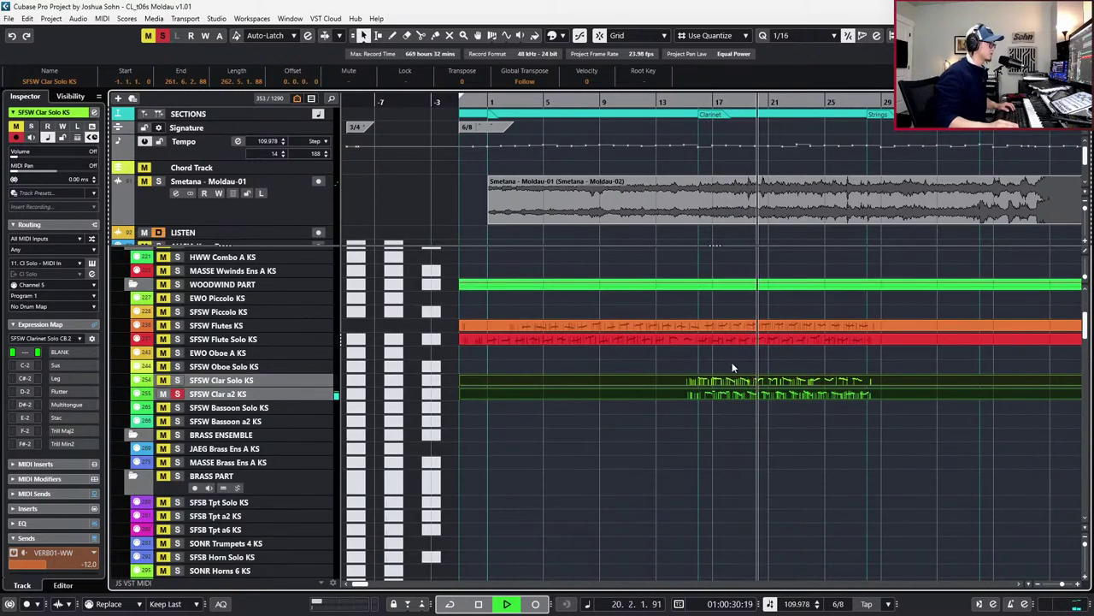
{"action": "left_click", "coordinate": [738, 392]}
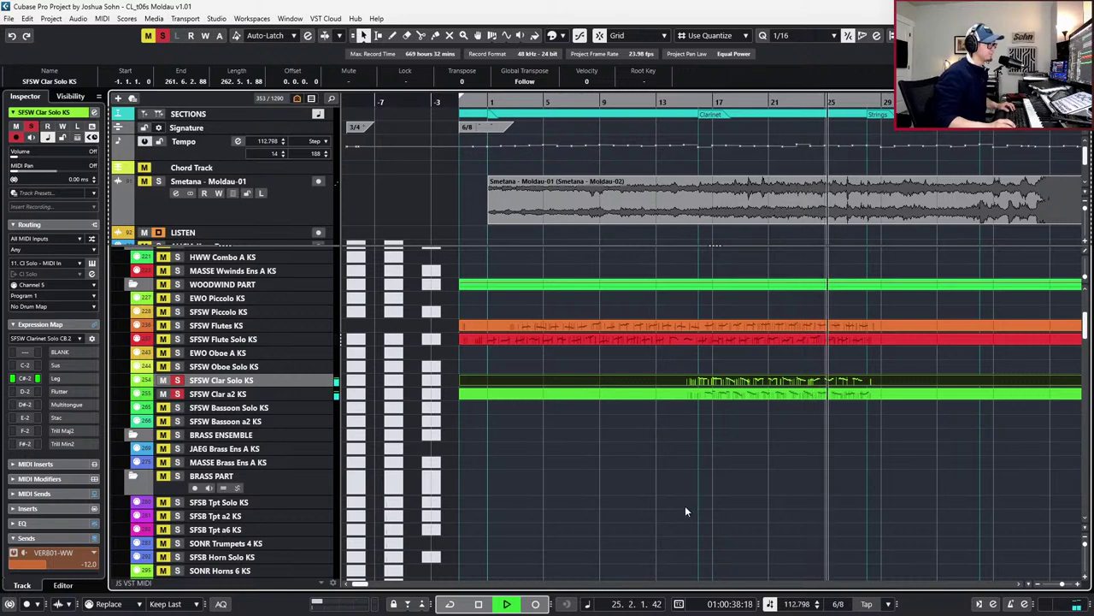
{"action": "key", "text": "space"}
Switch the Clarinets channel, fed by SFSW Clar a2 KS, to the Stereo Combined Panner and narrow its pan to about L46–R56 during playback
{"action": "key", "text": "e"}
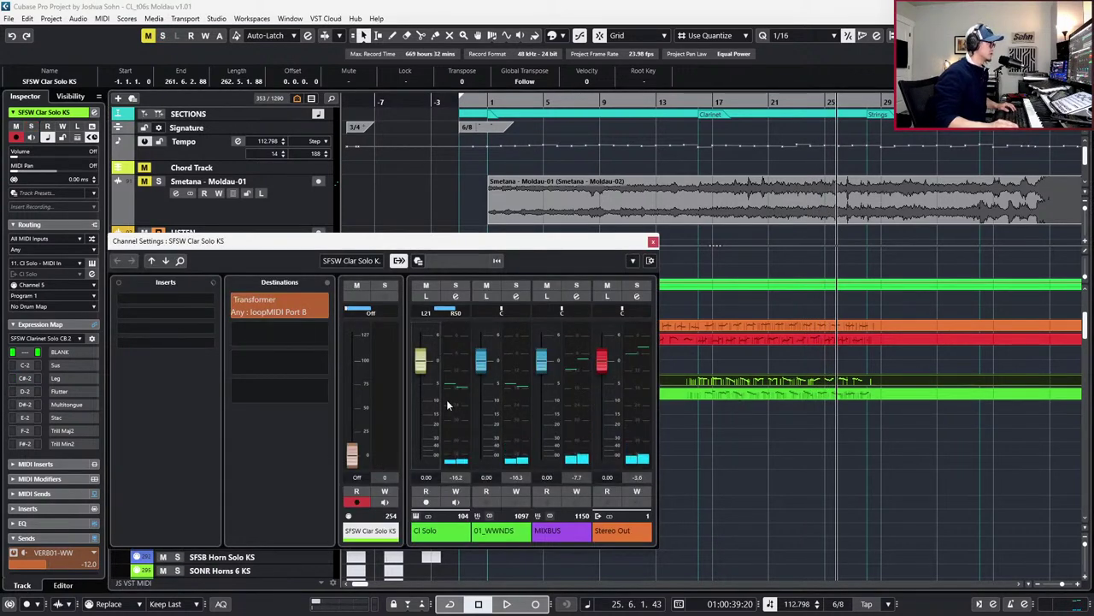
{"action": "left_click", "coordinate": [744, 397]}
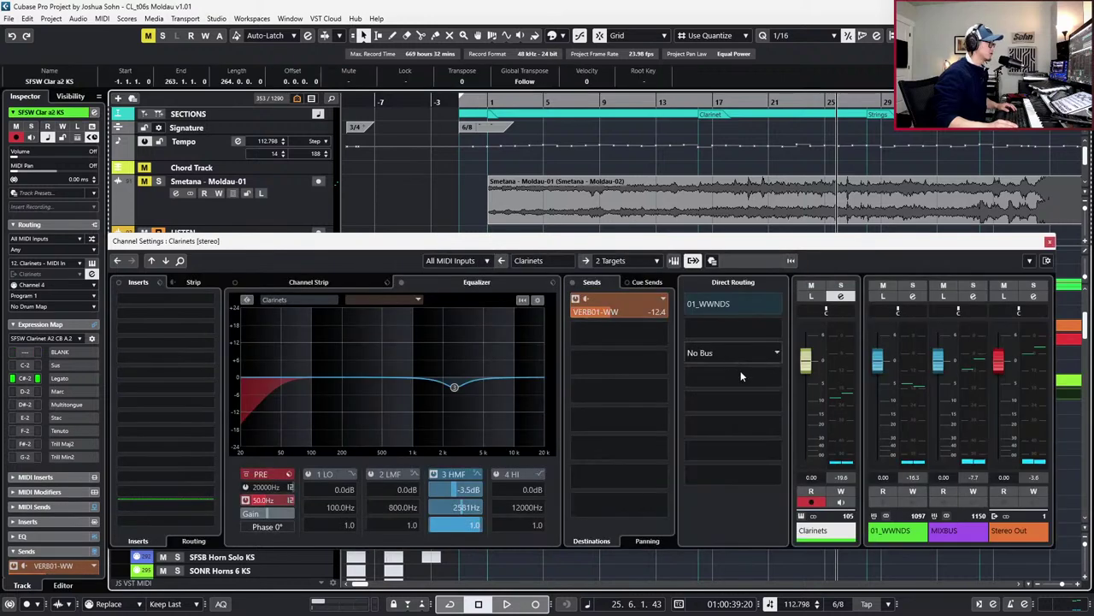
{"action": "right_click", "coordinate": [847, 313]}
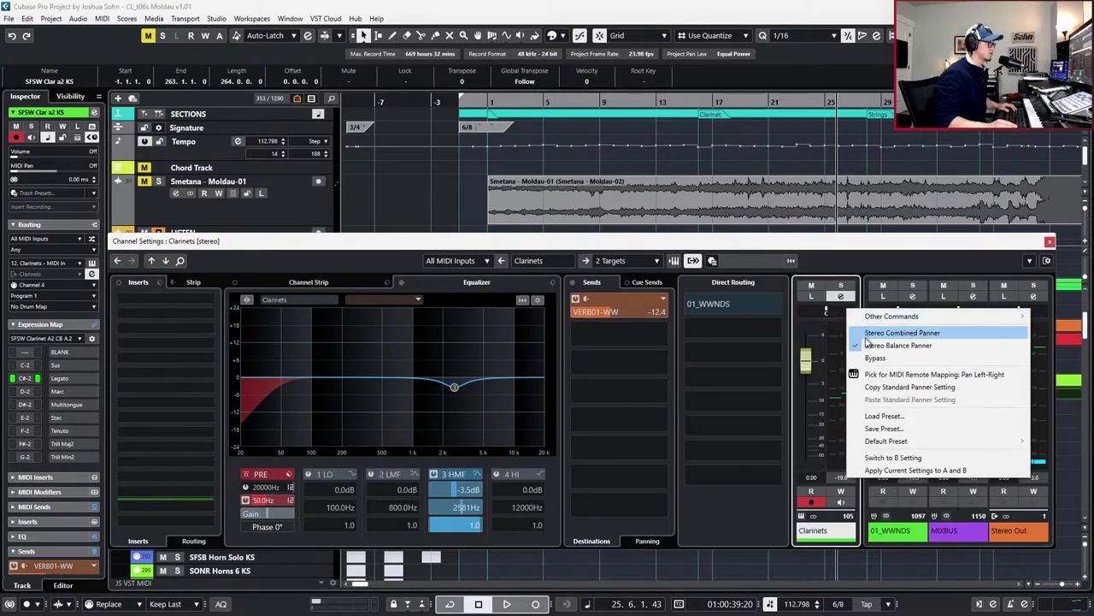
{"action": "left_click", "coordinate": [826, 335]}
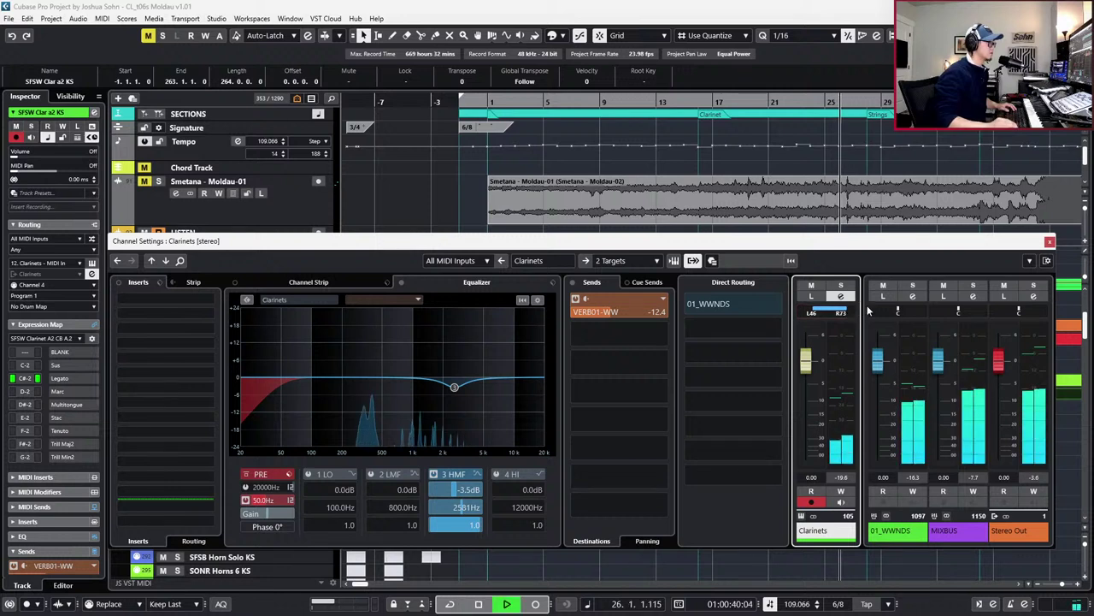
{"action": "left_click_drag", "start_coordinate": [850, 314], "coordinate": [845, 316]}
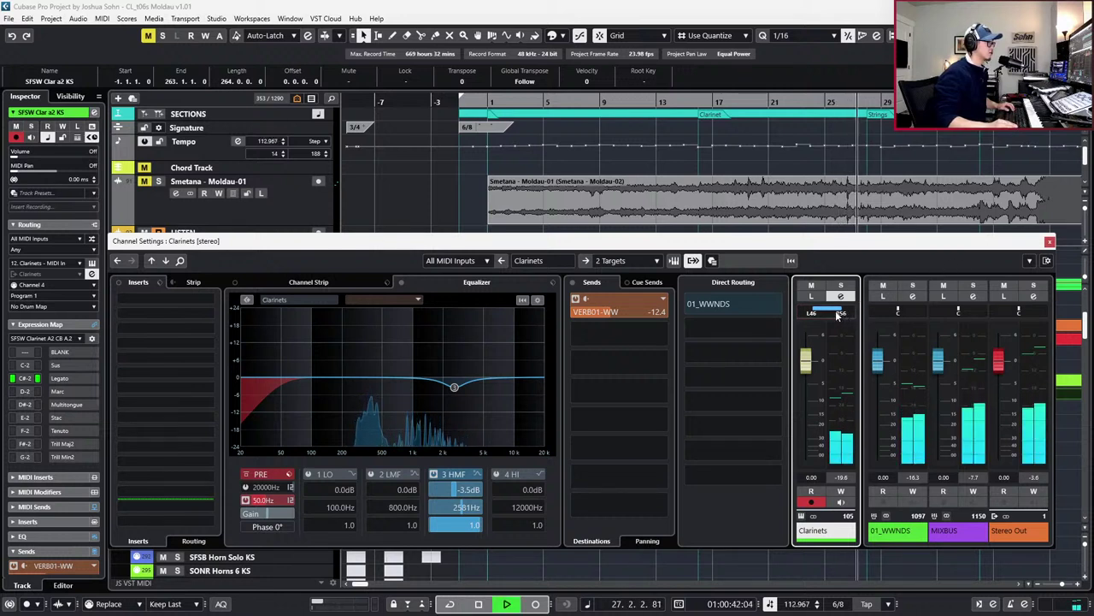
{"action": "left_click", "coordinate": [1049, 241]}
Move the playhead back bar by bar to bar 0, ahead of the flute entry
{"action": "key", "text": "KP_0"}
{"action": "key", "text": "KP_Subtract"}
{"action": "key", "text": "KP_Subtract"}
{"action": "key", "text": "KP_Subtract"}
{"action": "key", "text": "KP_Subtract"}
{"action": "key", "text": "KP_Subtract"}
{"action": "key", "text": "KP_Subtract"}
{"action": "key", "text": "KP_Subtract"}
{"action": "key", "text": "KP_Subtract"}
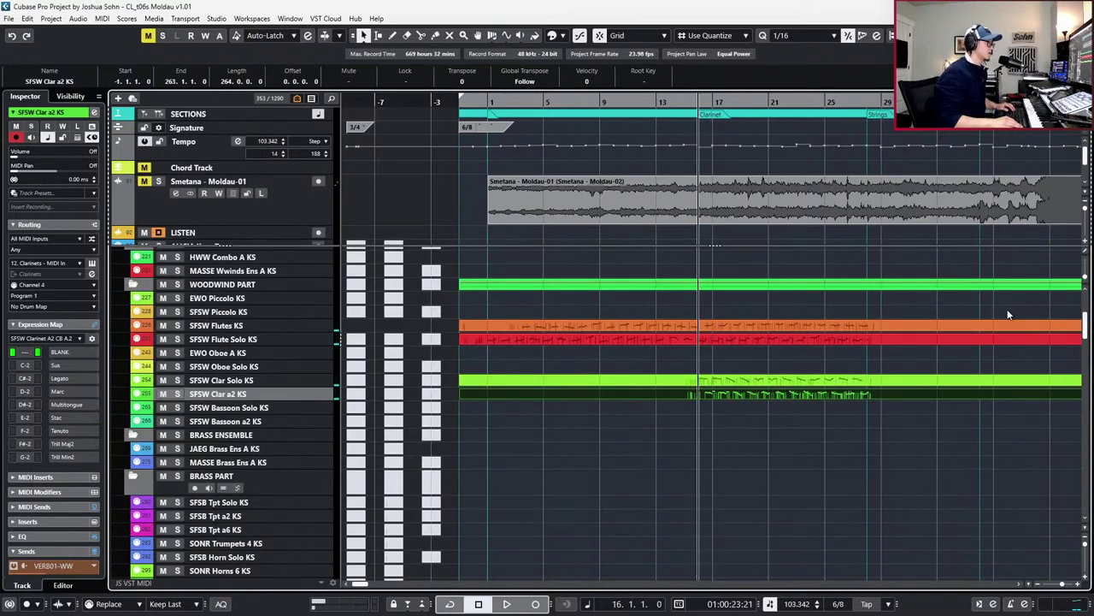
{"action": "key", "text": "KP_Subtract"}
{"action": "key", "text": "KP_Subtract"}
{"action": "key", "text": "KP_Subtract"}
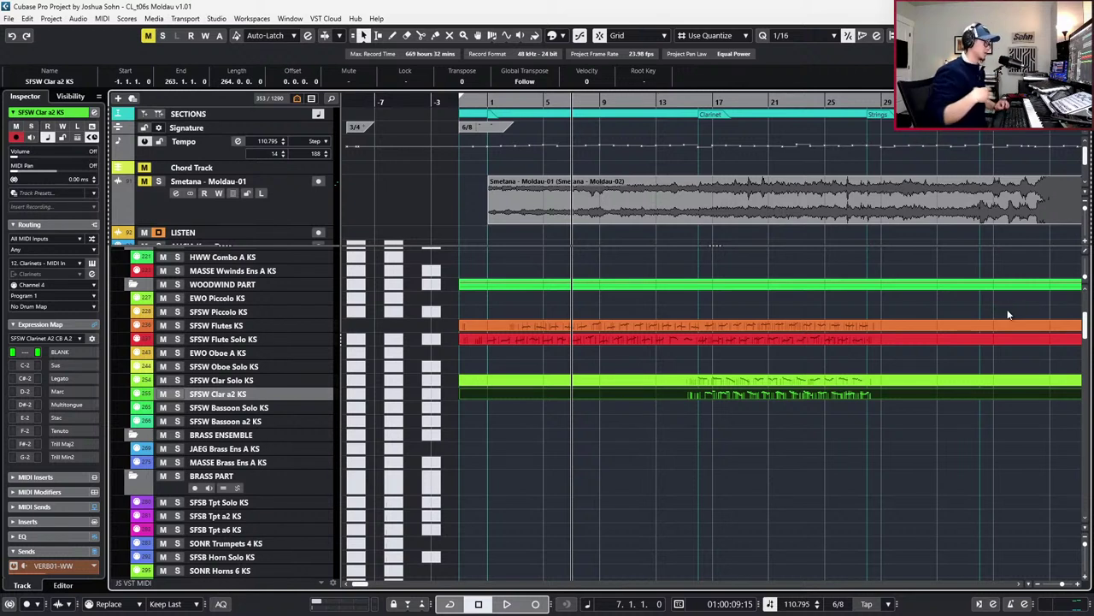
{"action": "key", "text": "minus"}
{"action": "key", "text": "minus"}
{"action": "key", "text": "minus"}
{"action": "key", "text": "minus"}
{"action": "key", "text": "minus"}
{"action": "key", "text": "minus"}
{"action": "key", "text": "minus"}
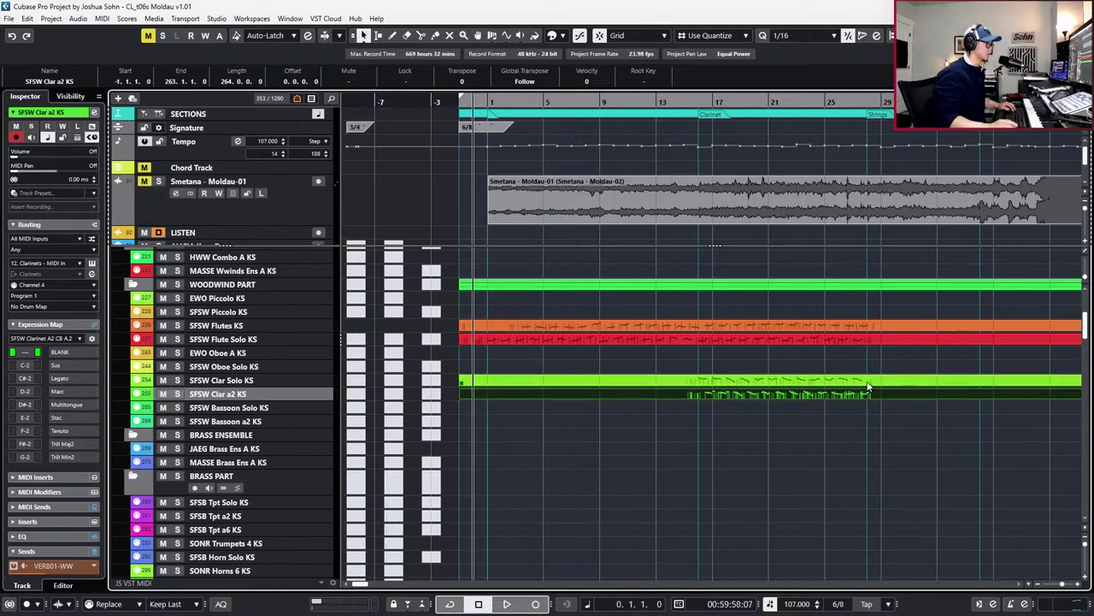
{"action": "key", "text": "g"}
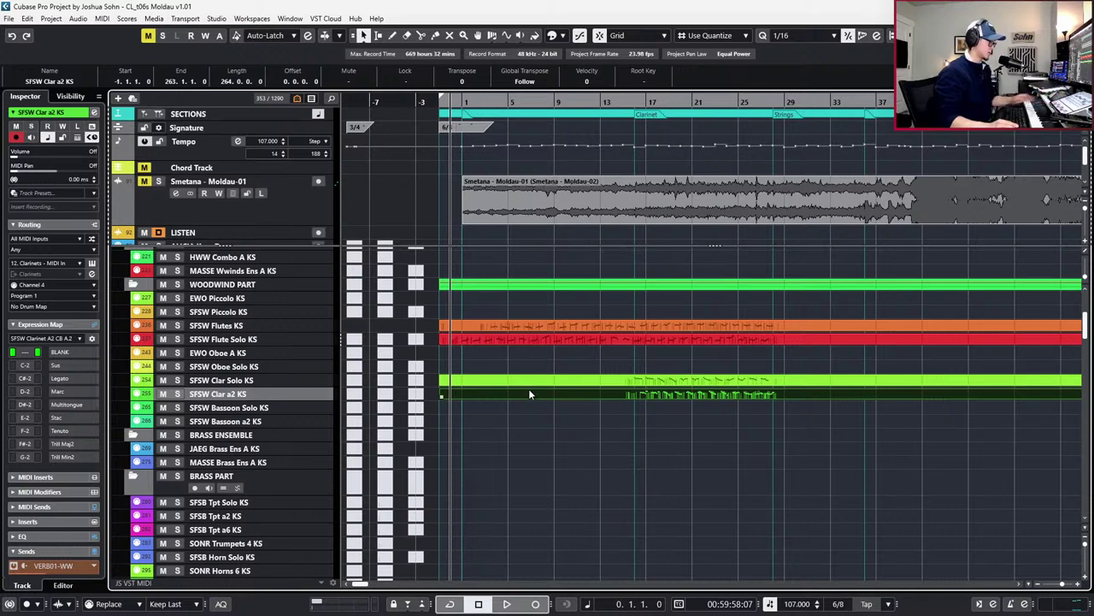
Advance the playhead bar by bar to bar 16, the start of the Clarinet section
{"action": "scroll", "coordinate": [531, 467], "scroll_direction": "up", "scroll_amount": 1}
{"action": "key", "text": "KP_Add"}
{"action": "key", "text": "KP_Add"}
{"action": "key", "text": "KP_Add"}
{"action": "key", "text": "KP_Add"}
{"action": "key", "text": "KP_Add"}
{"action": "key", "text": "KP_Add"}
{"action": "key", "text": "KP_Add"}
{"action": "key", "text": "KP_Add"}
{"action": "key", "text": "KP_Add"}
{"action": "key", "text": "KP_Add"}
{"action": "key", "text": "KP_Add"}
{"action": "key", "text": "KP_Add"}
{"action": "key", "text": "KP_Add"}
{"action": "key", "text": "KP_Add"}
{"action": "key", "text": "KP_Add"}
{"action": "key", "text": "KP_Add"}
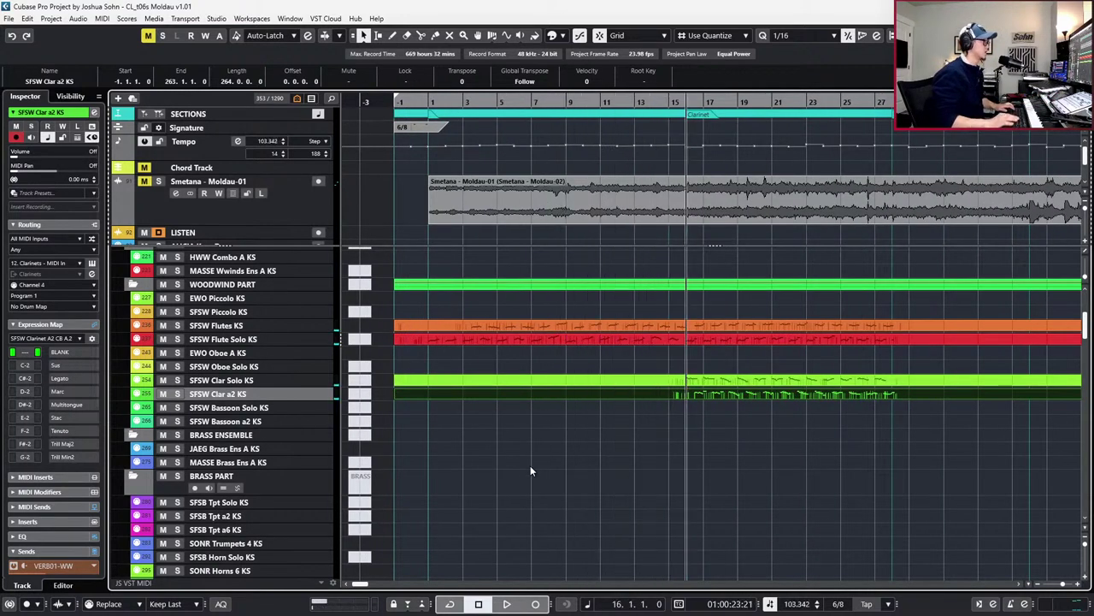
Extend the SFSS Vln 1 core and Vln 2 core parts to bar 28 and open them in the Key Editor
{"action": "scroll", "coordinate": [599, 495], "scroll_direction": "up", "scroll_amount": 2}
{"action": "scroll", "coordinate": [618, 494], "scroll_direction": "right", "scroll_amount": 3}
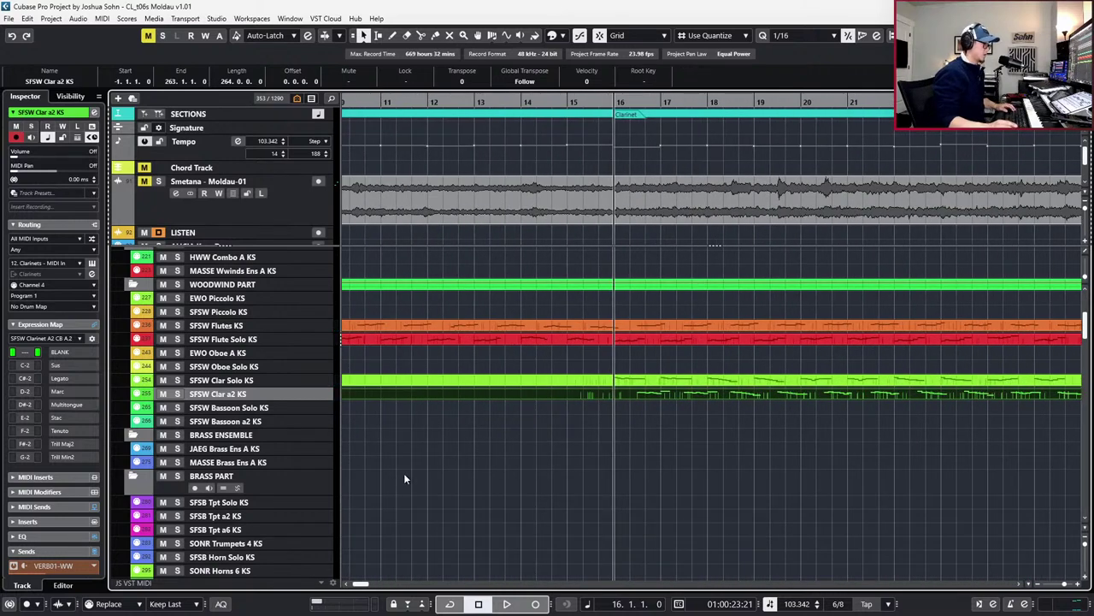
{"action": "scroll", "coordinate": [516, 448], "scroll_direction": "down", "scroll_amount": 8}
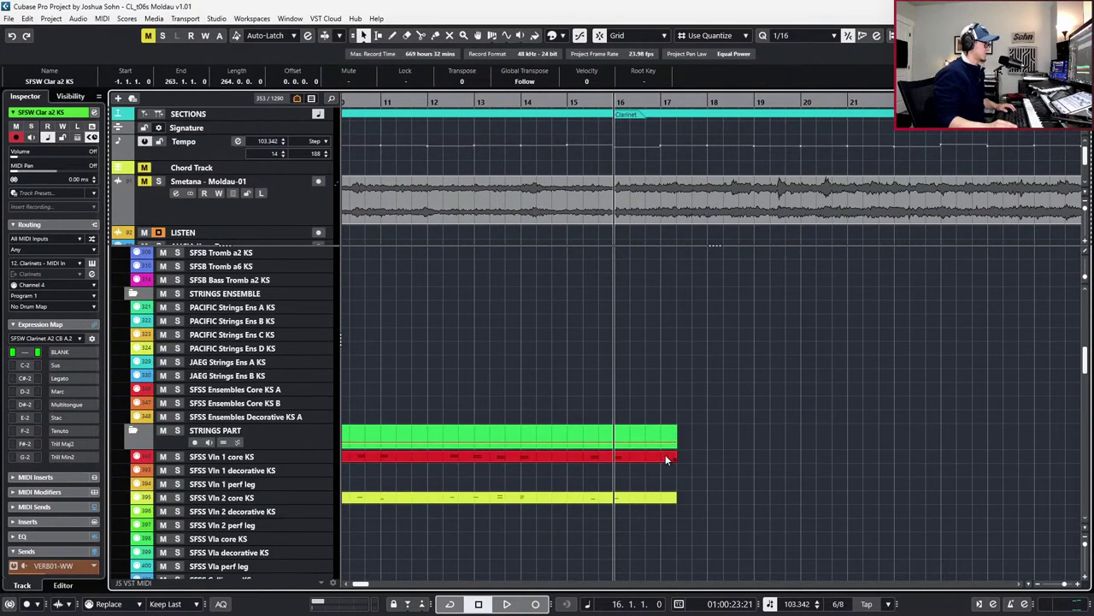
{"action": "key", "text": "g"}
{"action": "key", "text": "g"}
{"action": "left_click_drag", "start_coordinate": [725, 459], "coordinate": [840, 496]}
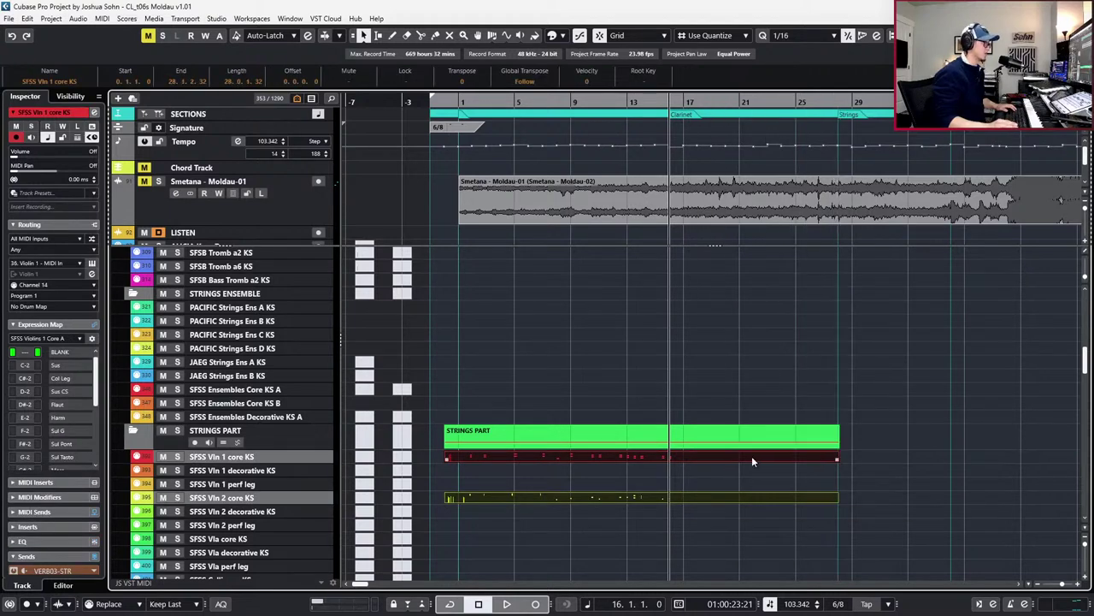
{"action": "double_click", "coordinate": [751, 459]}
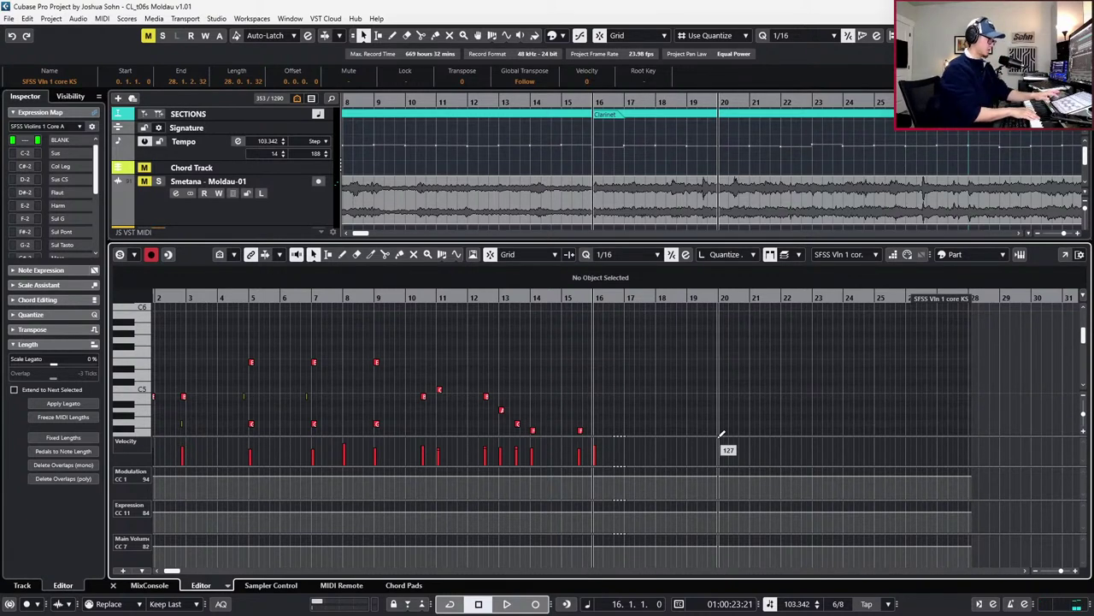
Place the playhead at bar 15 and switch the Tempo track to its third version, id:13
{"action": "key", "text": "KP_Subtract"}
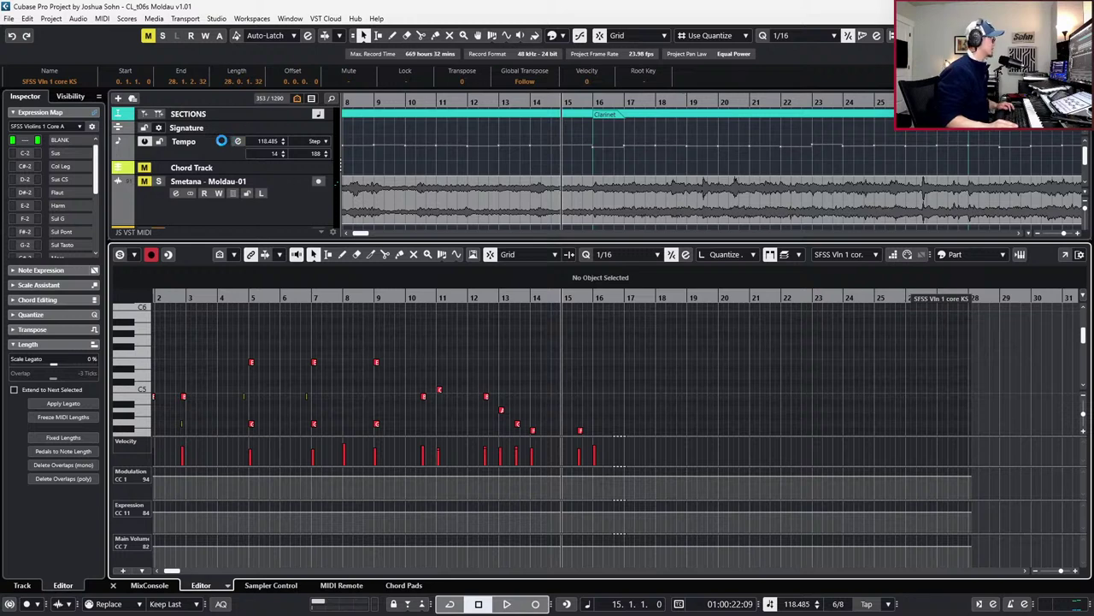
{"action": "left_click", "coordinate": [221, 144]}
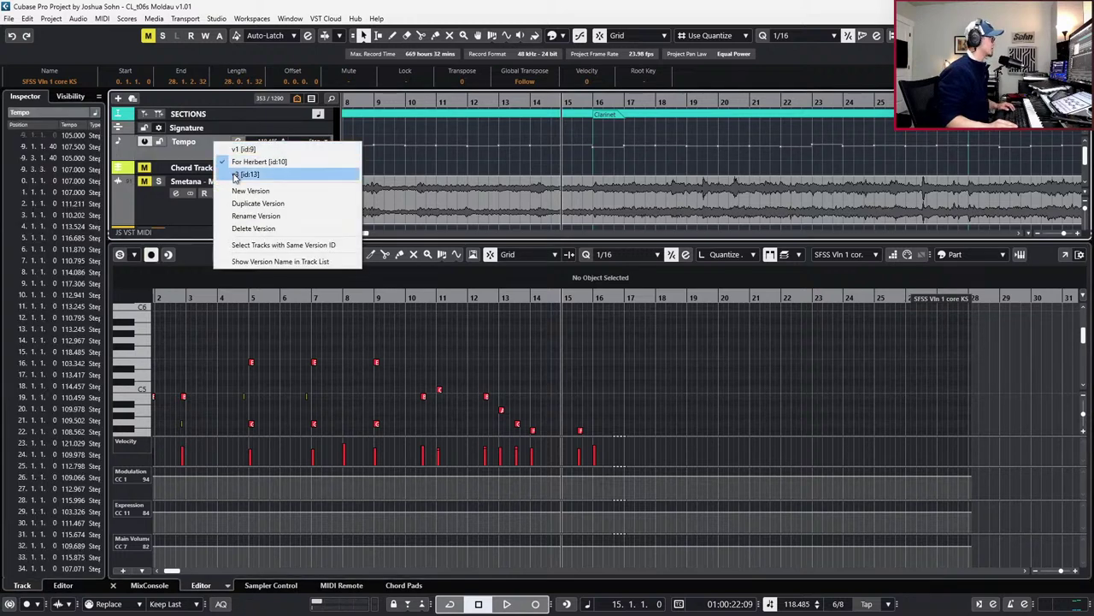
{"action": "left_click", "coordinate": [254, 176]}
{"action": "scroll", "coordinate": [638, 366], "scroll_direction": "up", "scroll_amount": 1}
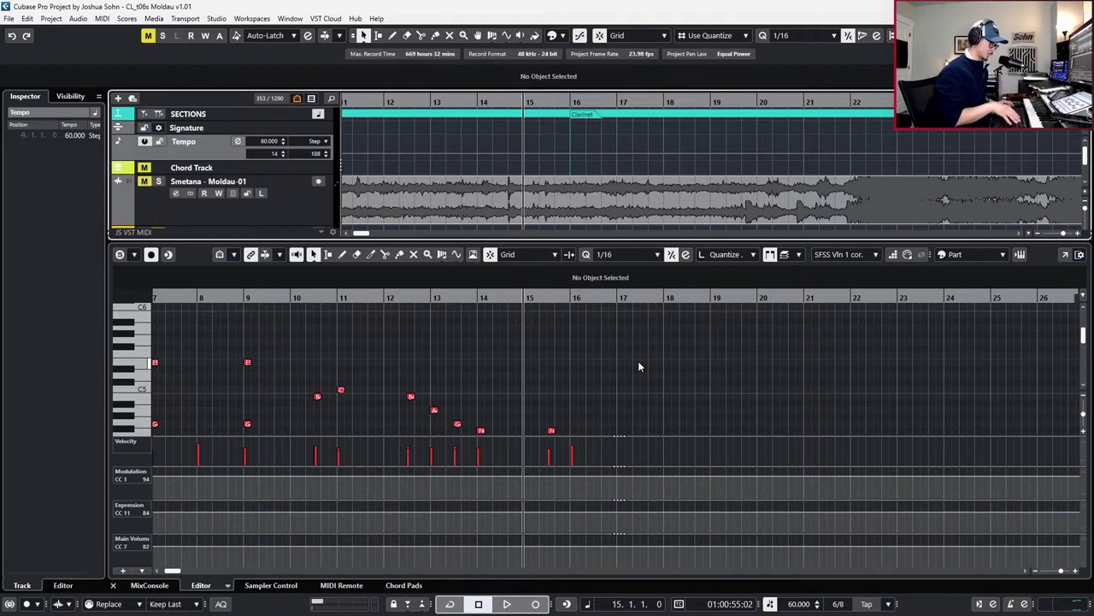
Play back the violin part through bars 15 and 16 to check the passage at the new tempo
{"action": "key", "text": "space"}
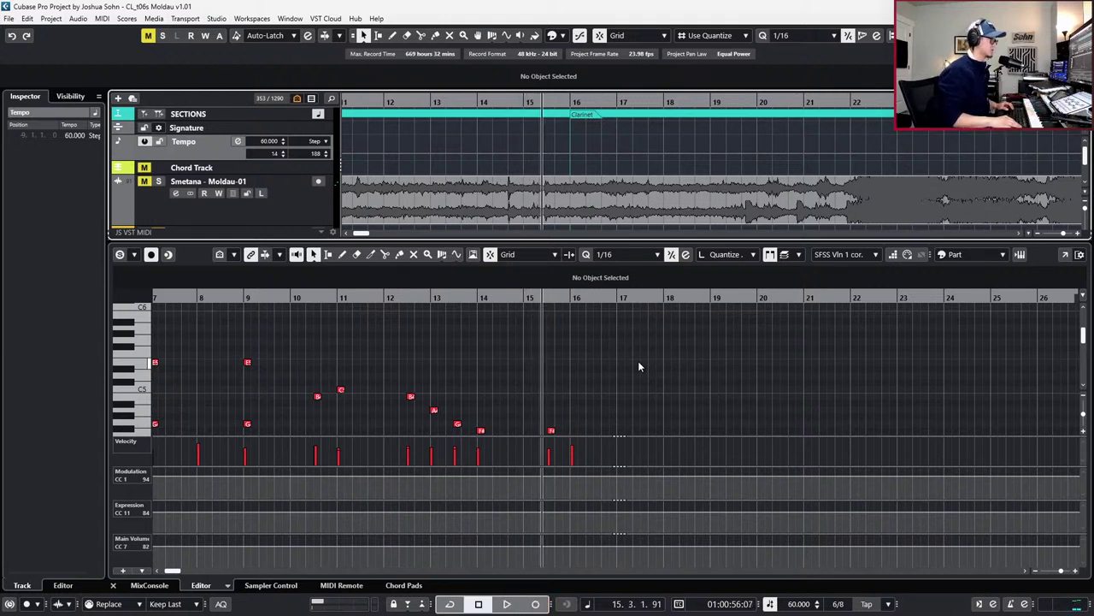
{"action": "left_click", "coordinate": [638, 366]}
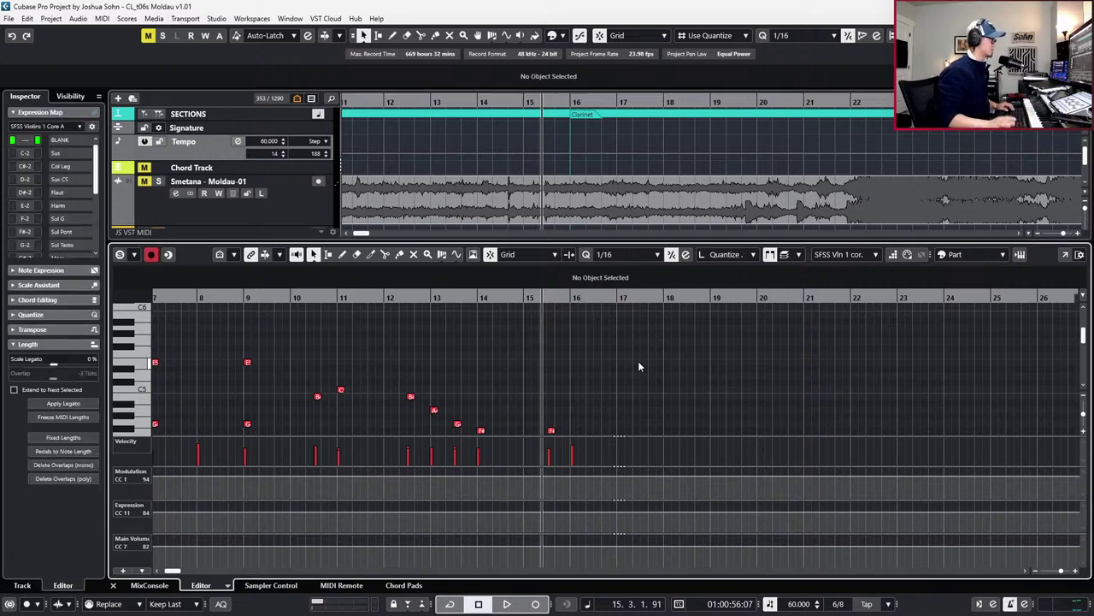
{"action": "key", "text": "space"}
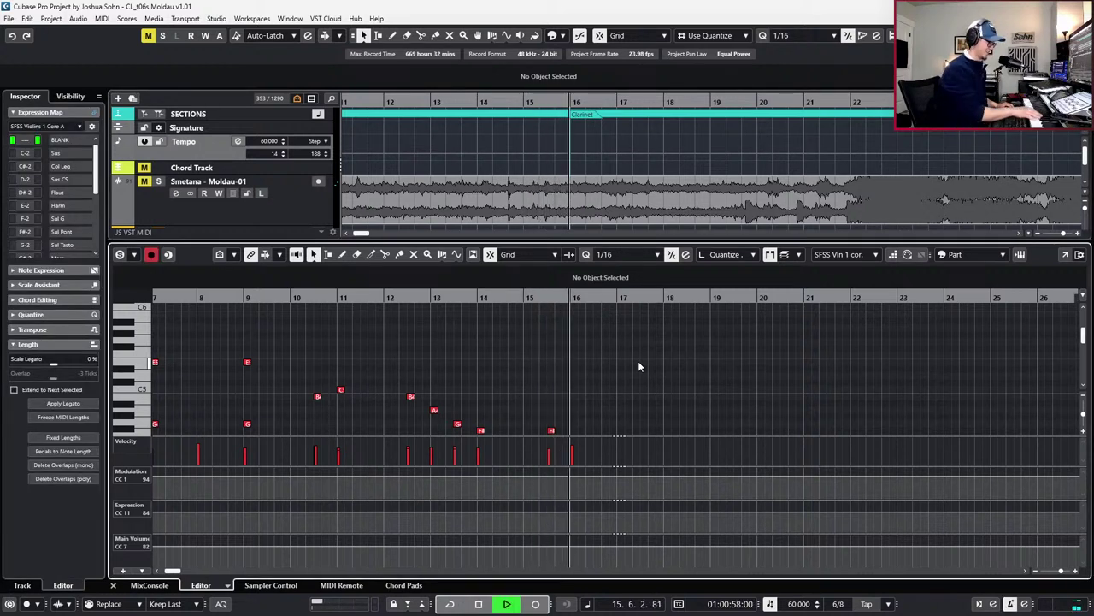
{"action": "key", "text": "space"}
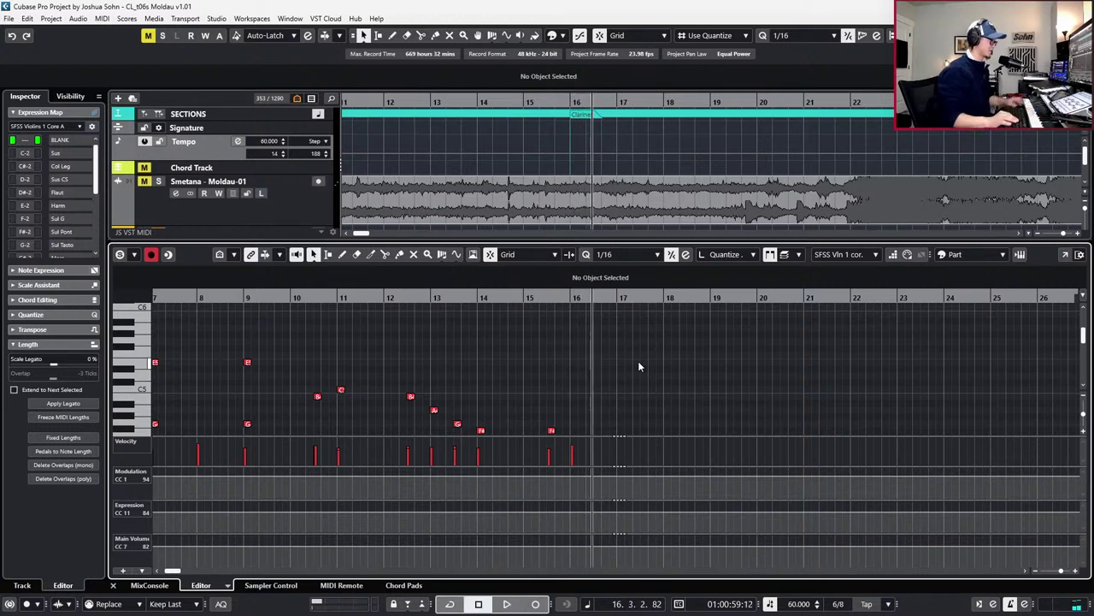
{"action": "scroll", "coordinate": [634, 390], "scroll_direction": "down", "scroll_amount": 3}
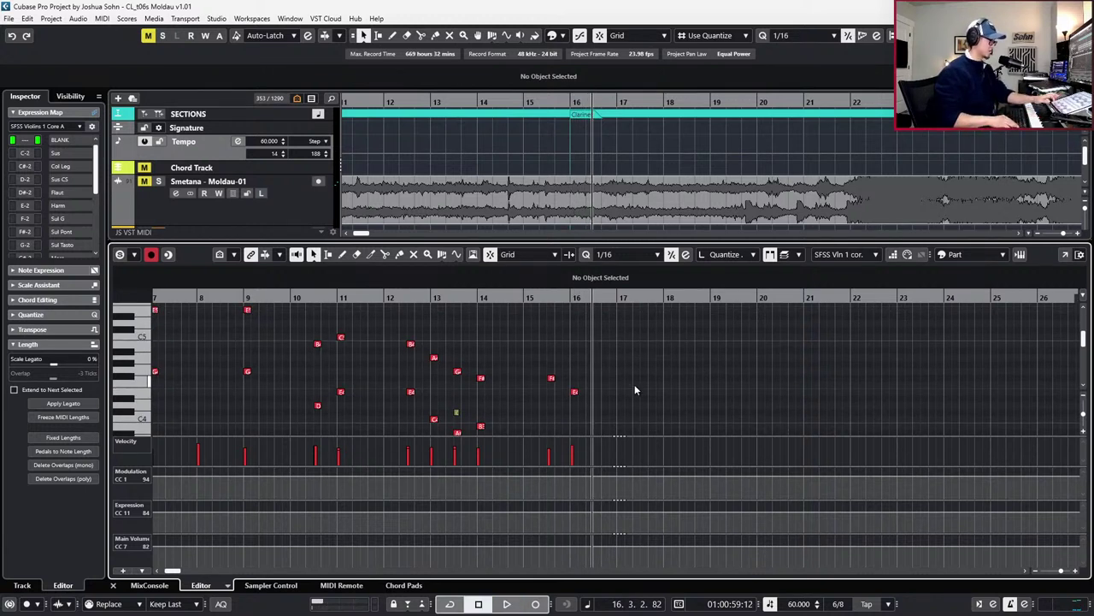
{"action": "key", "text": "space"}
{"action": "key", "text": "KP_Multiply"}
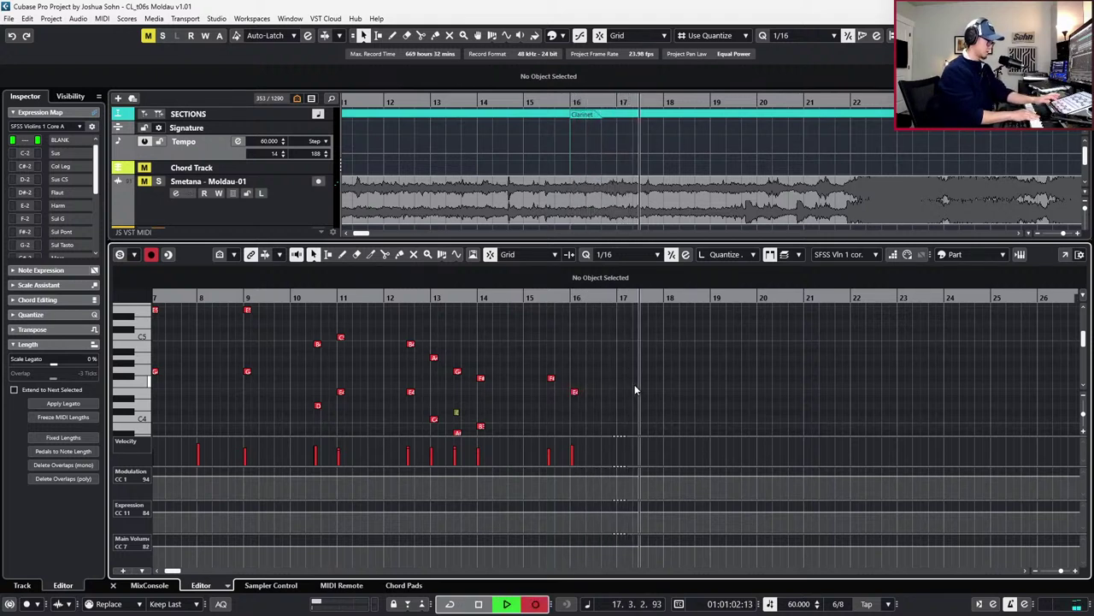
{"action": "key", "text": "space"}
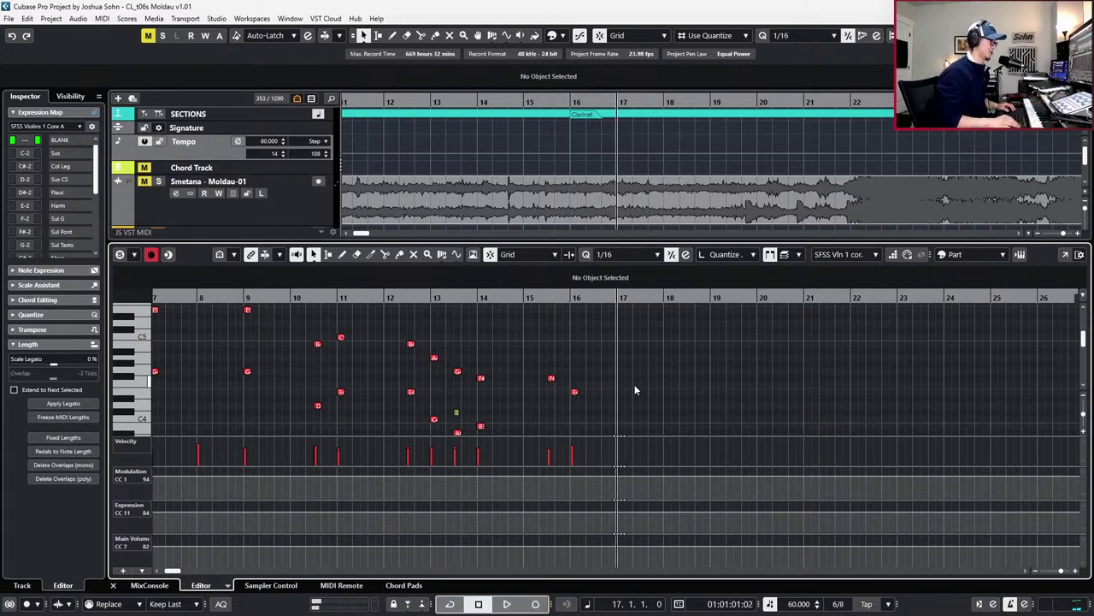
{"action": "key", "text": "space"}
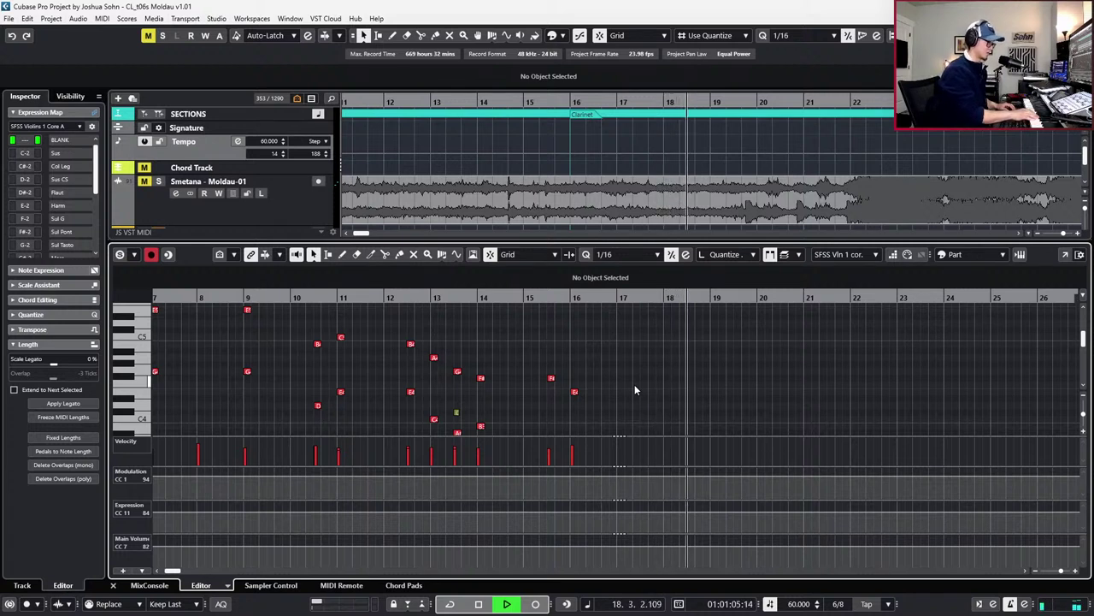
{"action": "key", "text": "space"}
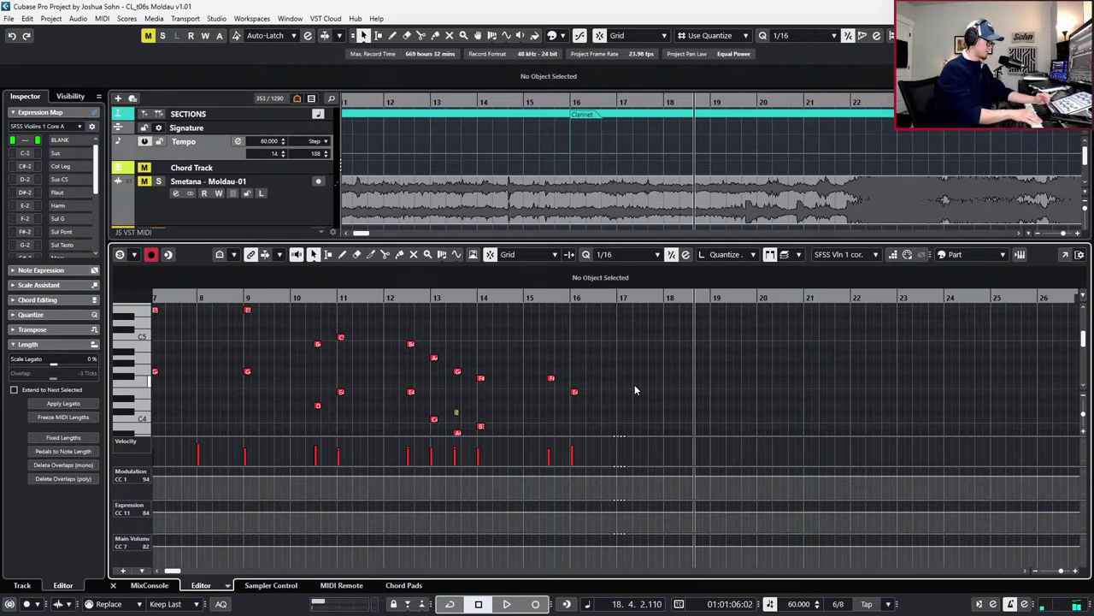
Perform the violin part during playback from bar 16 to bar 28 and insert it using Retrospective Record
{"action": "key", "text": "KP_Subtract"}
{"action": "key", "text": "KP_Subtract"}
{"action": "key", "text": "KP_Subtract"}
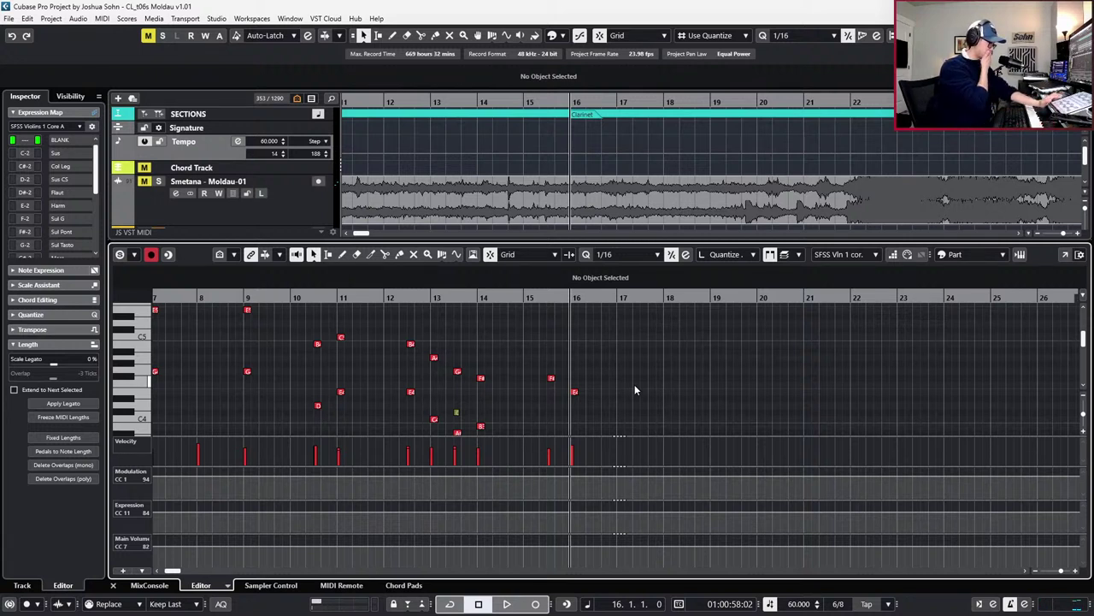
{"action": "key", "text": "space"}
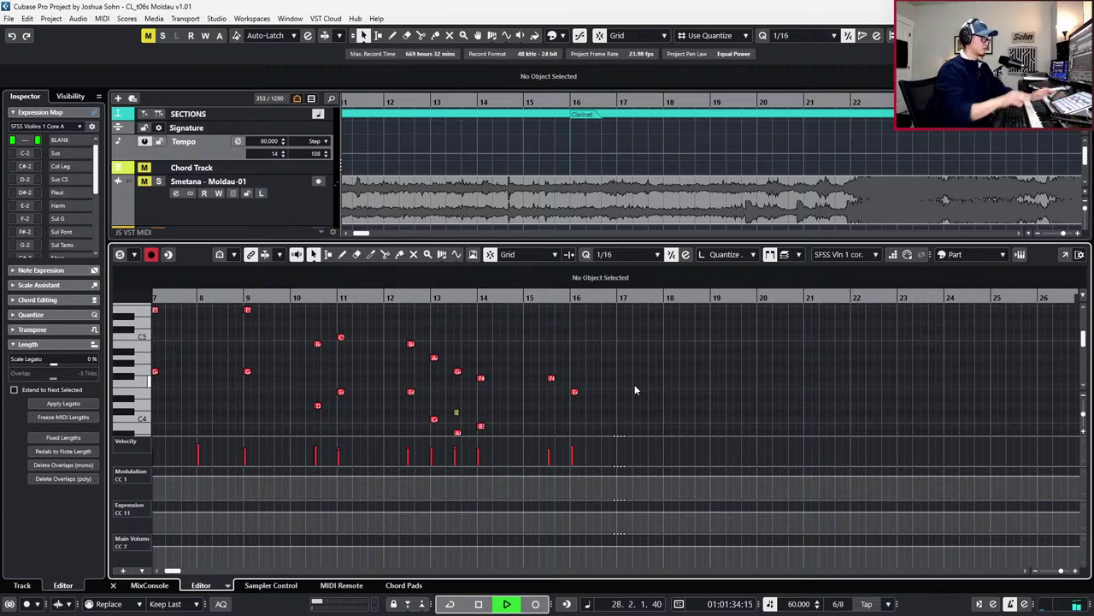
{"action": "key", "text": "space"}
{"action": "scroll", "coordinate": [669, 392], "scroll_direction": "down", "scroll_amount": 5}
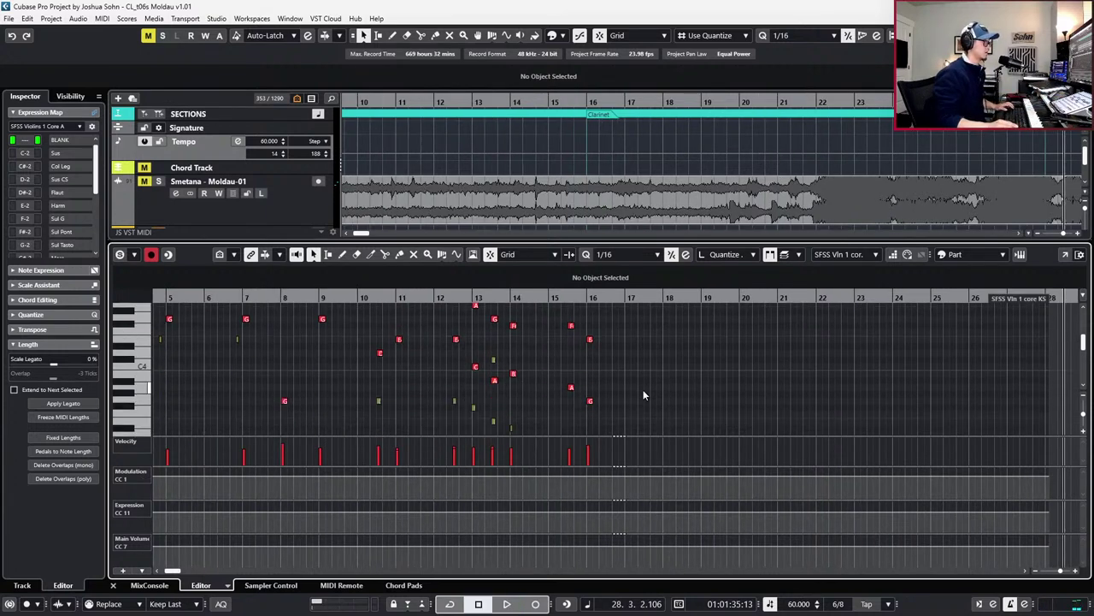
{"action": "scroll", "coordinate": [643, 391], "scroll_direction": "up", "scroll_amount": 1}
{"action": "scroll", "coordinate": [576, 325], "scroll_direction": "up", "scroll_amount": 2}
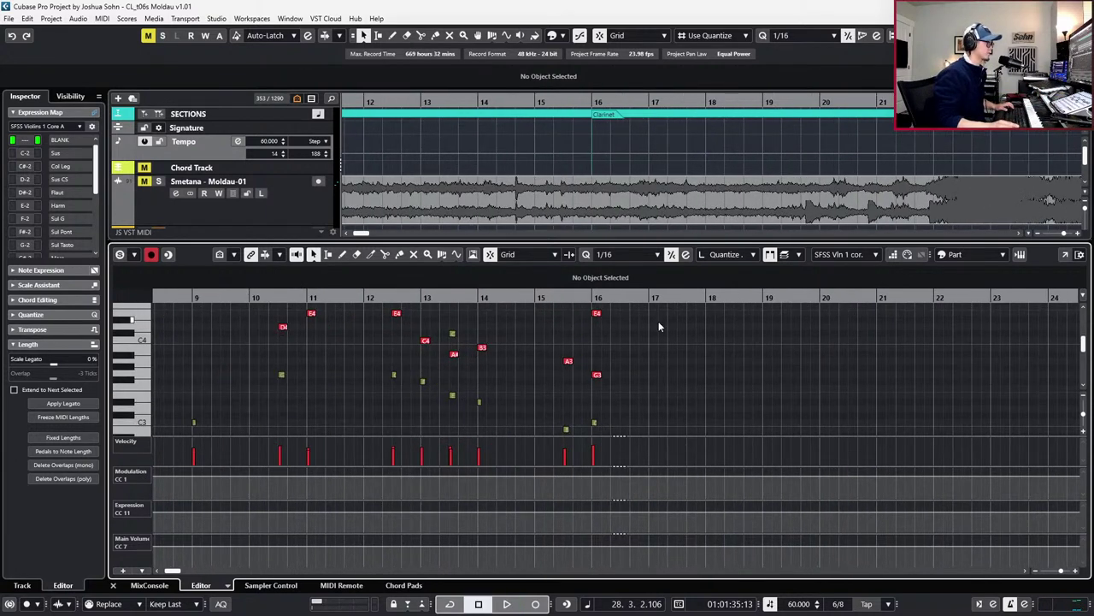
{"action": "scroll", "coordinate": [658, 322], "scroll_direction": "right", "scroll_amount": 3}
{"action": "key", "text": "shift+KP_Multiply"}
Inspect the newly recorded notes in bars 25 to 28, checking the individual notes in bars 25 and 26
{"action": "scroll", "coordinate": [661, 334], "scroll_direction": "up", "scroll_amount": 2}
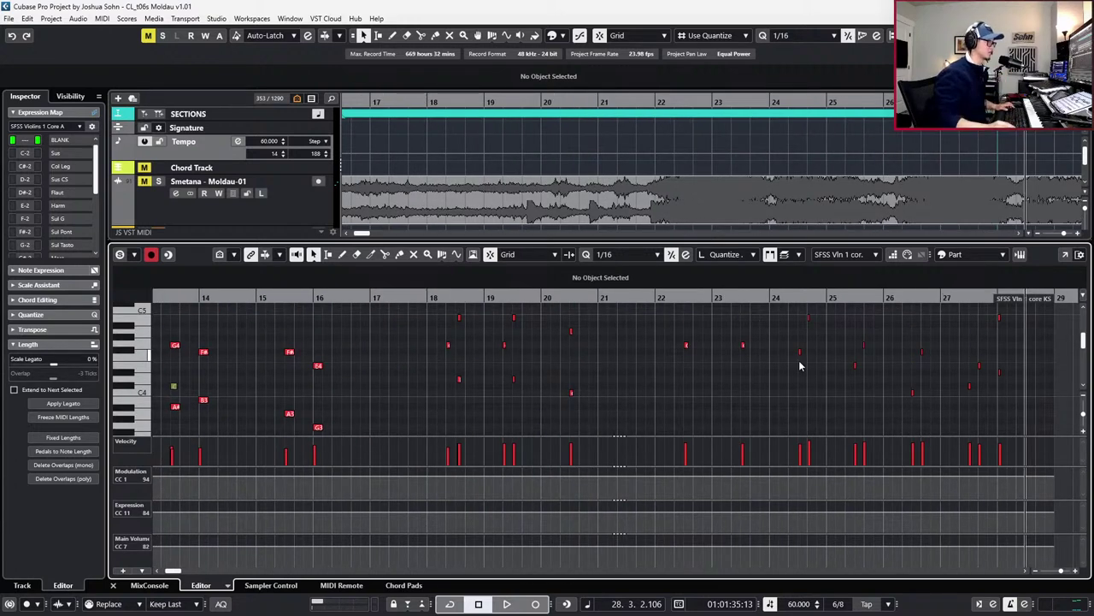
{"action": "scroll", "coordinate": [930, 365], "scroll_direction": "up", "scroll_amount": 2}
{"action": "scroll", "coordinate": [911, 357], "scroll_direction": "right", "scroll_amount": 3}
{"action": "scroll", "coordinate": [783, 349], "scroll_direction": "up", "scroll_amount": 2}
{"action": "key", "text": "KP_Subtract"}
{"action": "key", "text": "KP_Subtract"}
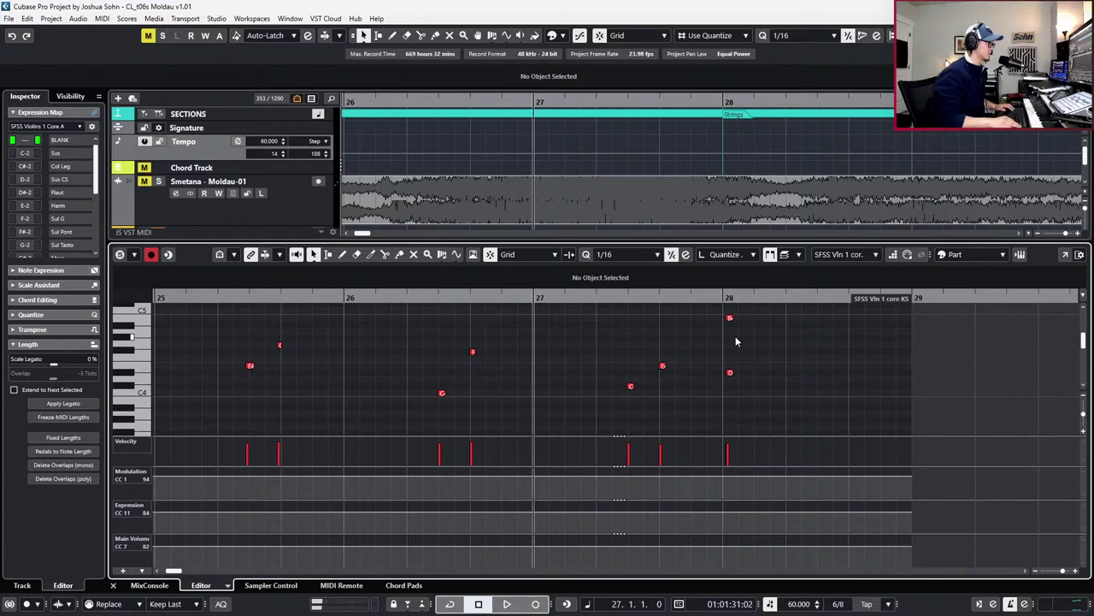
{"action": "left_click", "coordinate": [441, 393]}
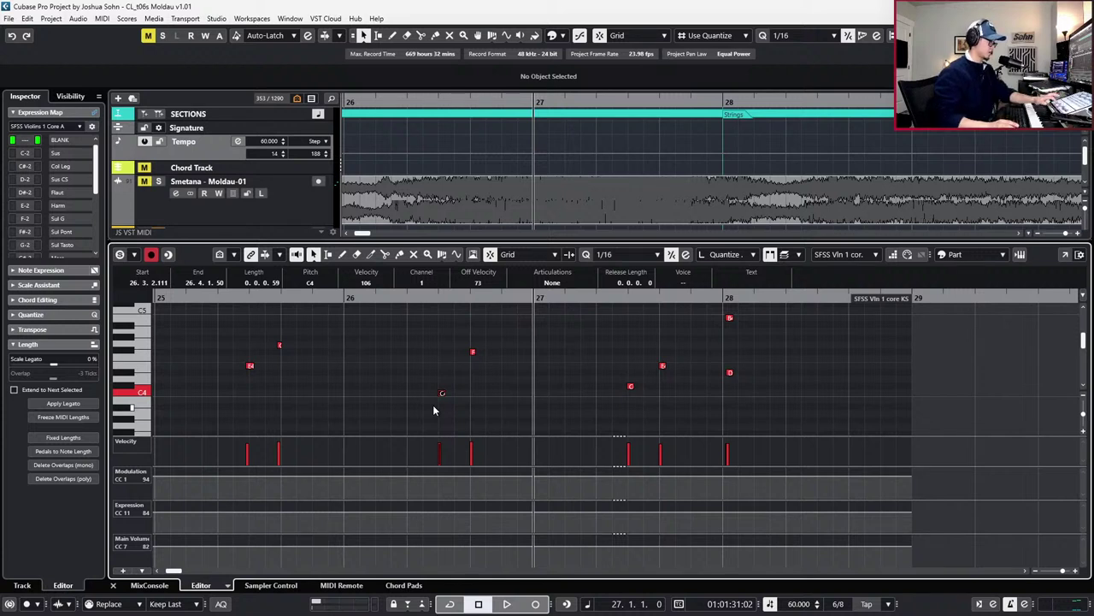
{"action": "left_click_drag", "start_coordinate": [232, 346], "coordinate": [288, 381]}
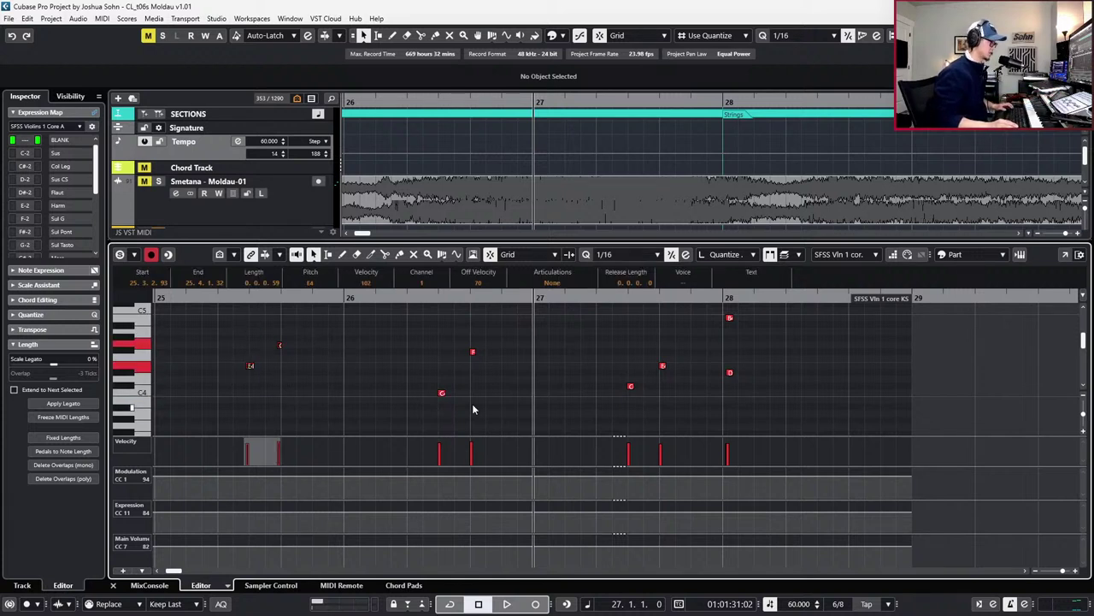
{"action": "left_click", "coordinate": [473, 352]}
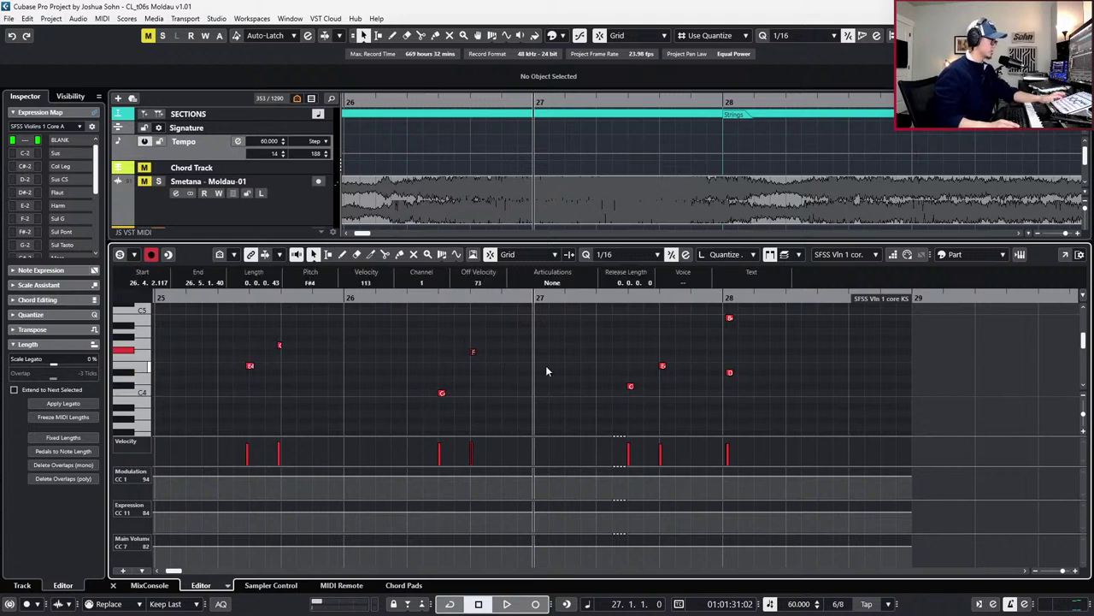
{"action": "scroll", "coordinate": [601, 373], "scroll_direction": "down", "scroll_amount": 3}
{"action": "left_click", "coordinate": [601, 373]}
Hide the controller lanes and select all newly recorded notes from bar 18 to bar 28
{"action": "key", "text": "alt+l"}
{"action": "scroll", "coordinate": [601, 374], "scroll_direction": "down", "scroll_amount": 2}
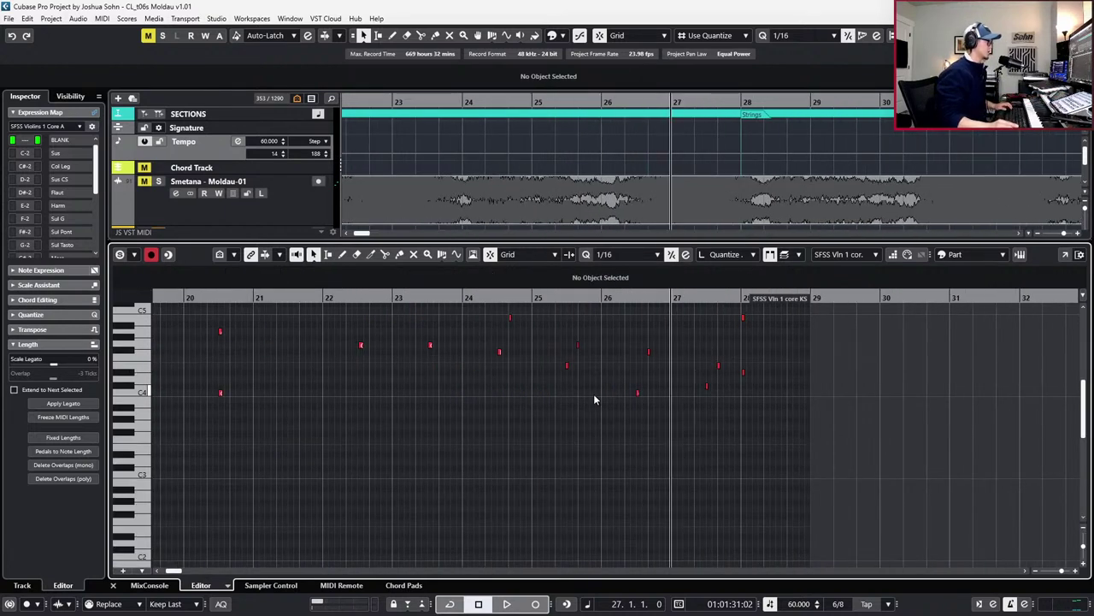
{"action": "scroll", "coordinate": [684, 368], "scroll_direction": "up", "scroll_amount": 2}
{"action": "left_click_drag", "start_coordinate": [773, 338], "coordinate": [357, 448]}
{"action": "scroll", "coordinate": [578, 368], "scroll_direction": "left", "scroll_amount": 5}
{"action": "left_click_drag", "start_coordinate": [473, 344], "coordinate": [418, 373]}
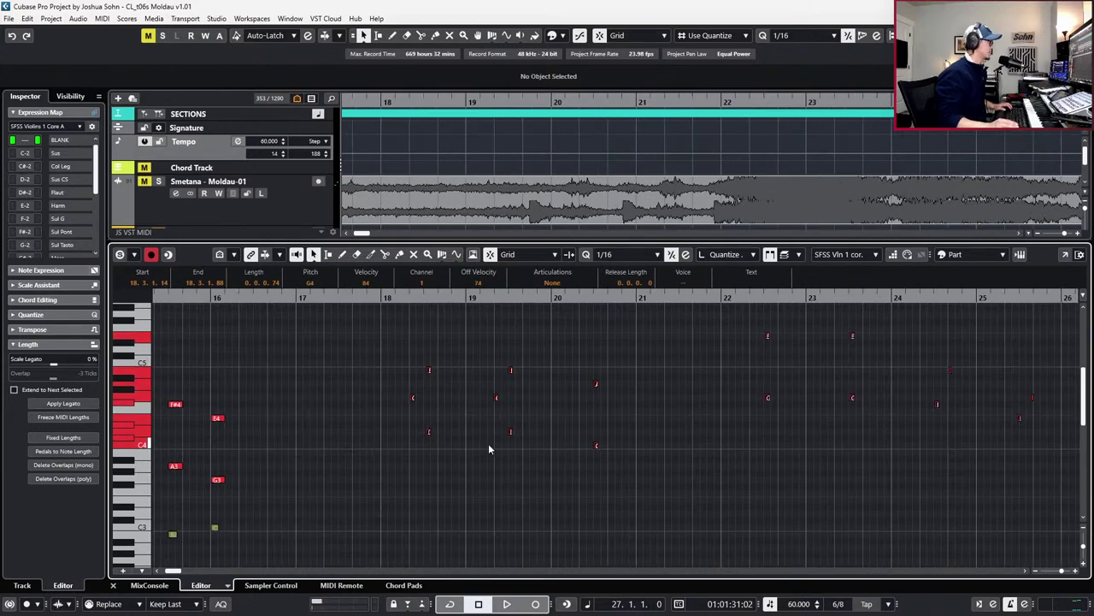
{"action": "scroll", "coordinate": [504, 416], "scroll_direction": "left", "scroll_amount": 3}
{"action": "scroll", "coordinate": [528, 402], "scroll_direction": "up", "scroll_amount": 2}
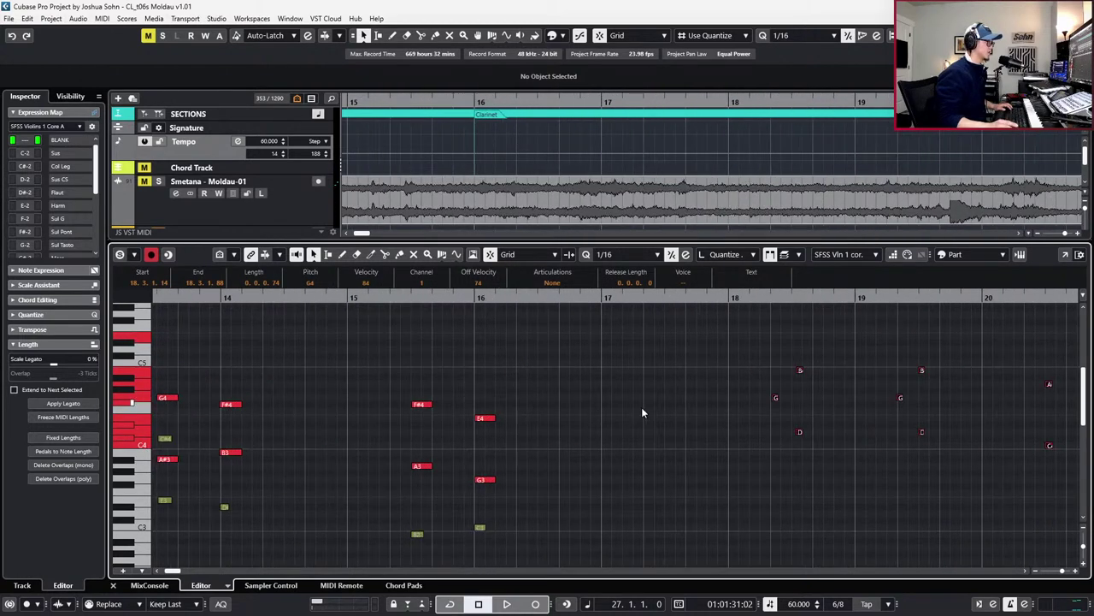
Set the quantize value to 1/8 and quantize the selected notes iteratively toward the grid
{"action": "key", "text": "h"}
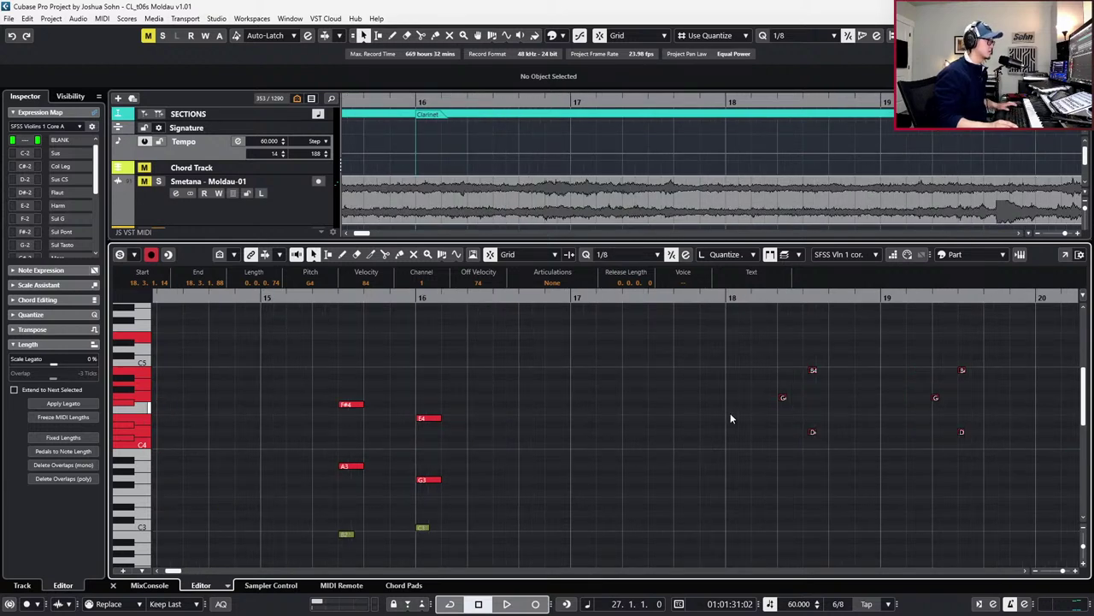
{"action": "key", "text": "g"}
{"action": "scroll", "coordinate": [720, 406], "scroll_direction": "right", "scroll_amount": 3}
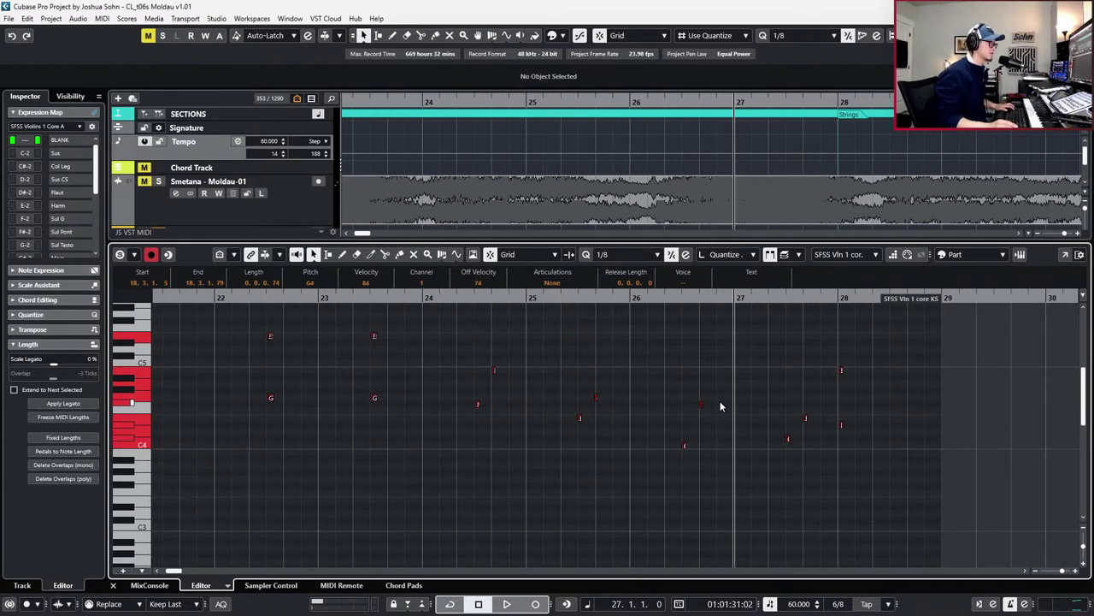
{"action": "scroll", "coordinate": [720, 402], "scroll_direction": "left", "scroll_amount": 2}
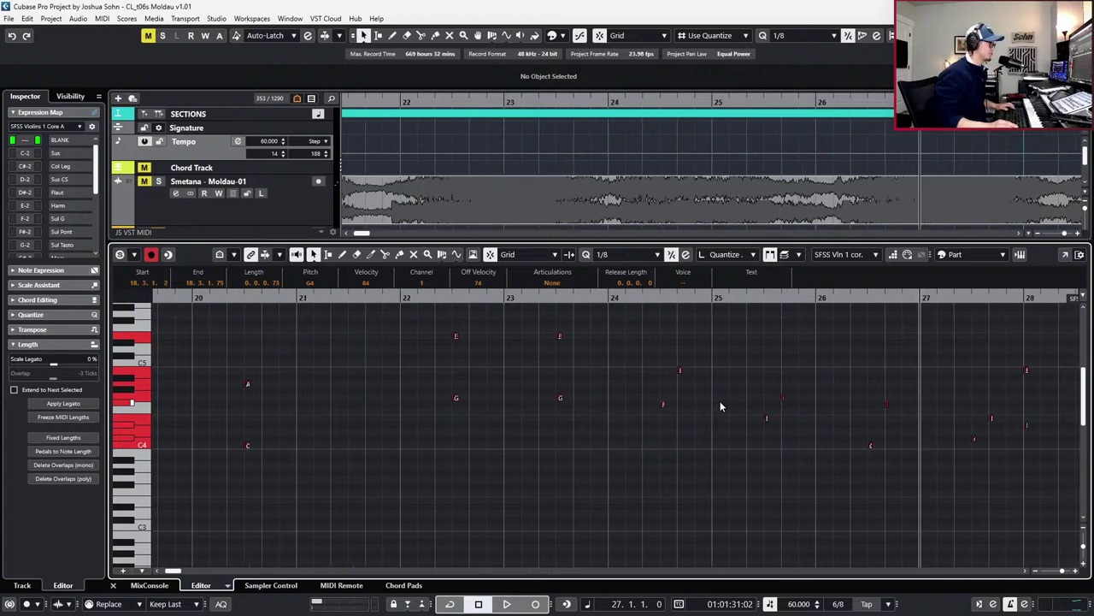
Examine the timing of the E5 and G4 chords in bars 22 and 23 against the 1/8 grid
{"action": "left_click_drag", "start_coordinate": [518, 313], "coordinate": [571, 429]}
{"action": "key", "text": "h"}
{"action": "key", "text": "h"}
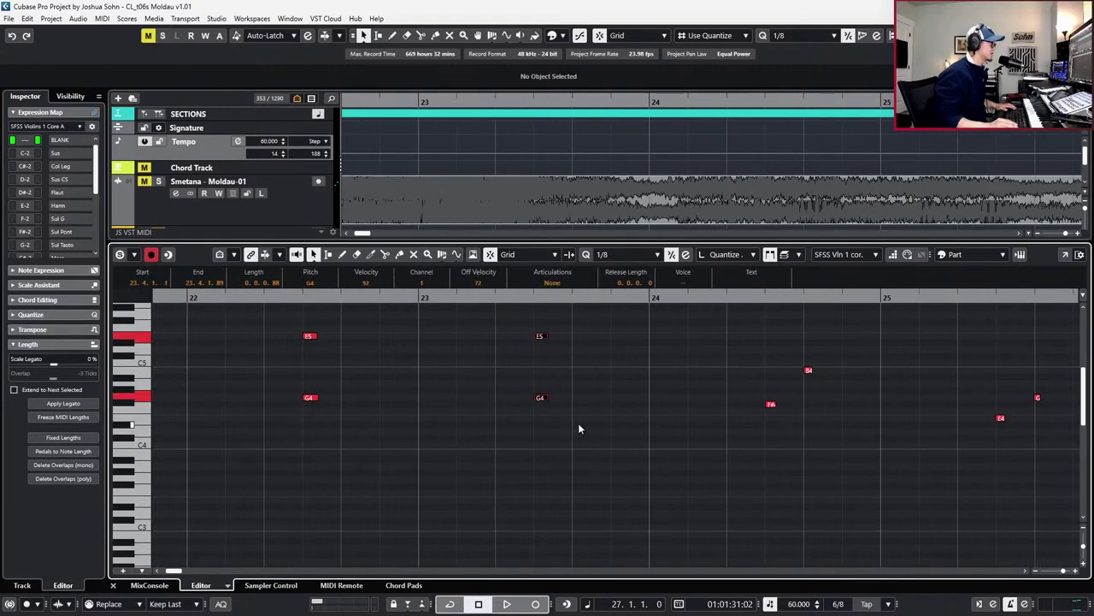
{"action": "key", "text": "Left"}
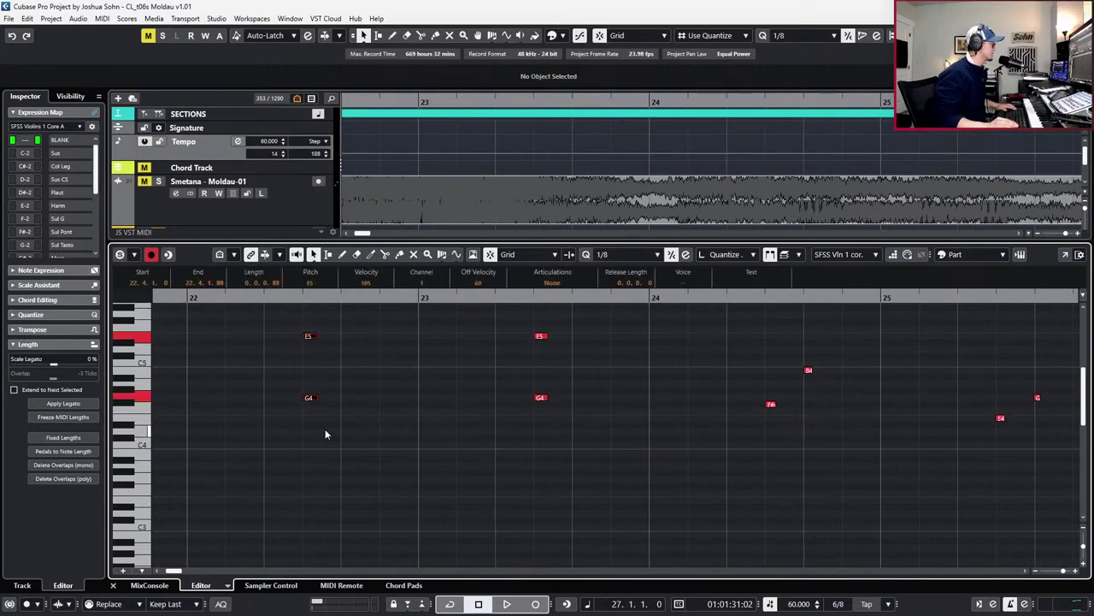
{"action": "key", "text": "g"}
{"action": "scroll", "coordinate": [555, 376], "scroll_direction": "right", "scroll_amount": 4}
{"action": "scroll", "coordinate": [554, 378], "scroll_direction": "left", "scroll_amount": 2}
{"action": "key", "text": "g"}
{"action": "key", "text": "g"}
{"action": "key", "text": "g"}
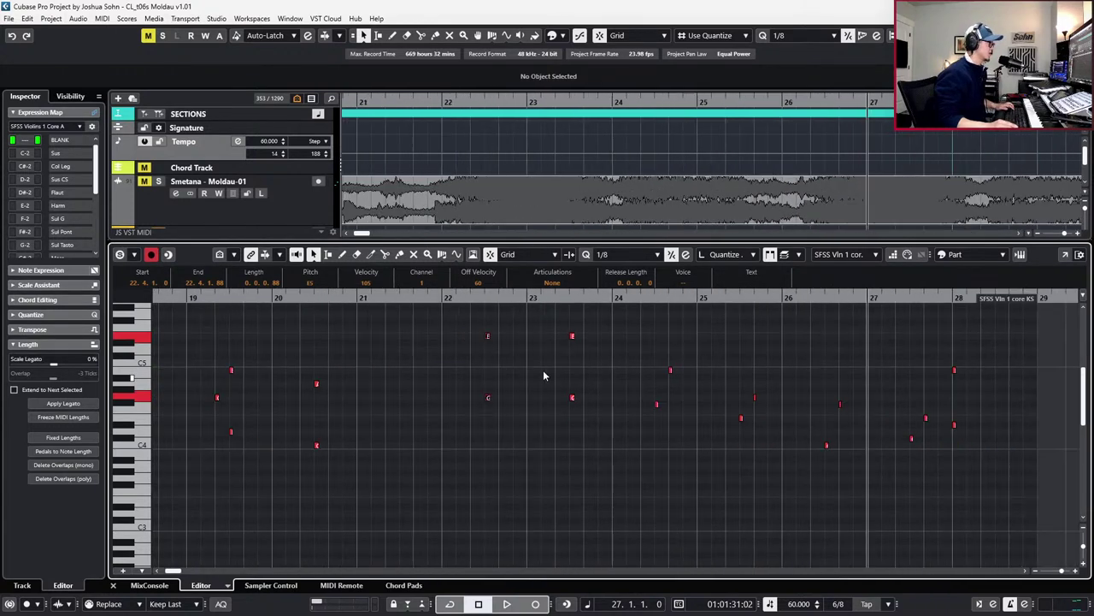
Show the controller lanes and lower the velocities of the E5 and G4 chords in bars 22 and 23, bringing the first E5 to 89
{"action": "scroll", "coordinate": [436, 331], "scroll_direction": "left", "scroll_amount": 2}
{"action": "key", "text": "alt+l"}
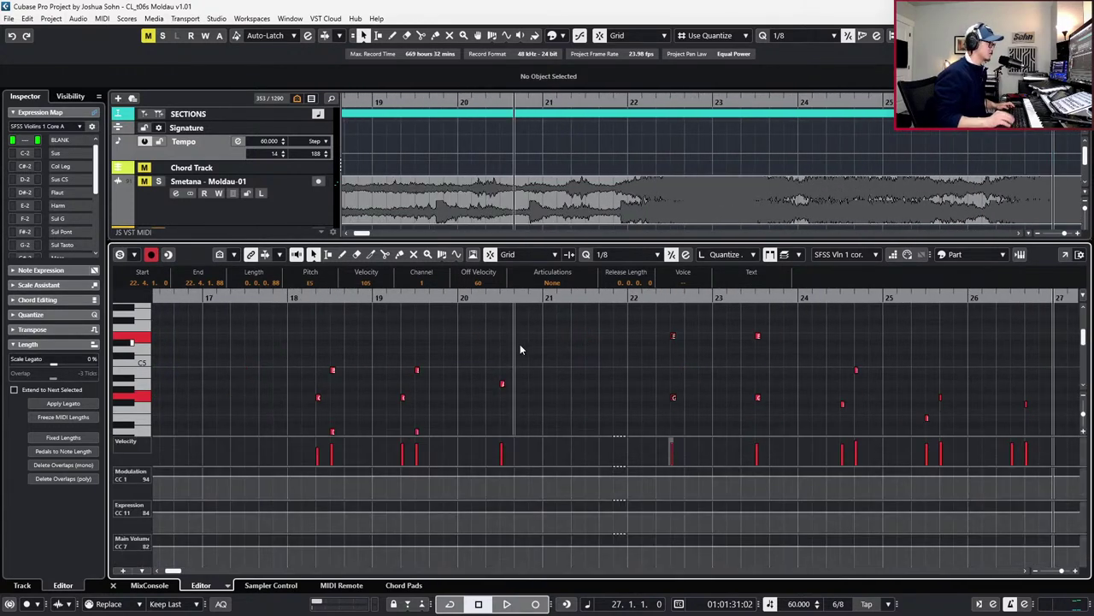
{"action": "scroll", "coordinate": [519, 344], "scroll_direction": "down", "scroll_amount": 1}
{"action": "left_click_drag", "start_coordinate": [628, 308], "coordinate": [776, 415]}
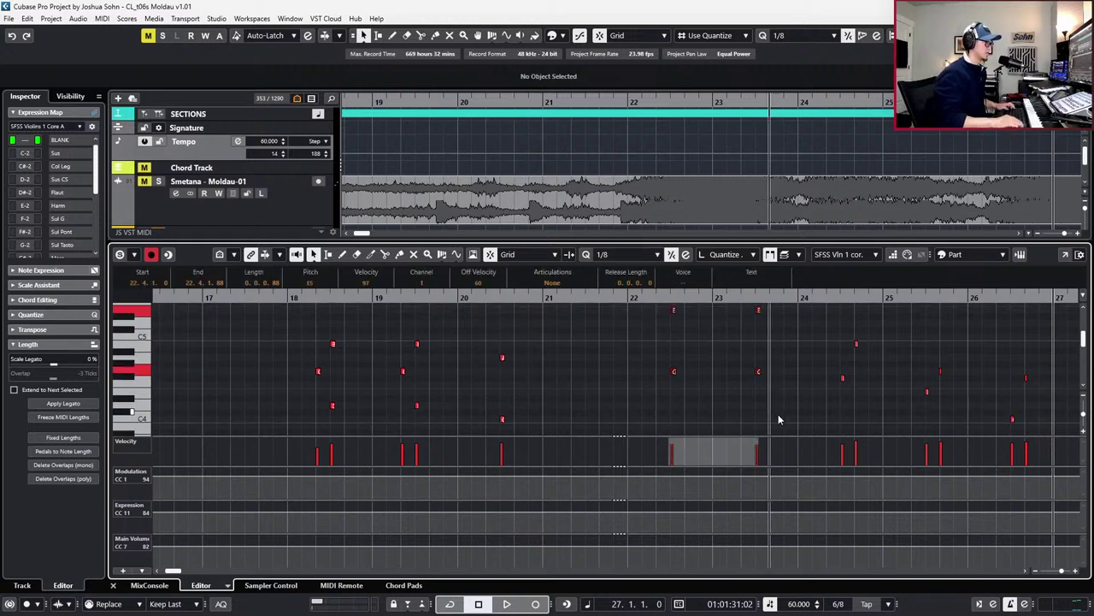
{"action": "key", "text": "alt+space"}
{"action": "key", "text": "space"}
{"action": "key", "text": "alt+space"}
{"action": "scroll", "coordinate": [778, 414], "scroll_direction": "down", "scroll_amount": 2}
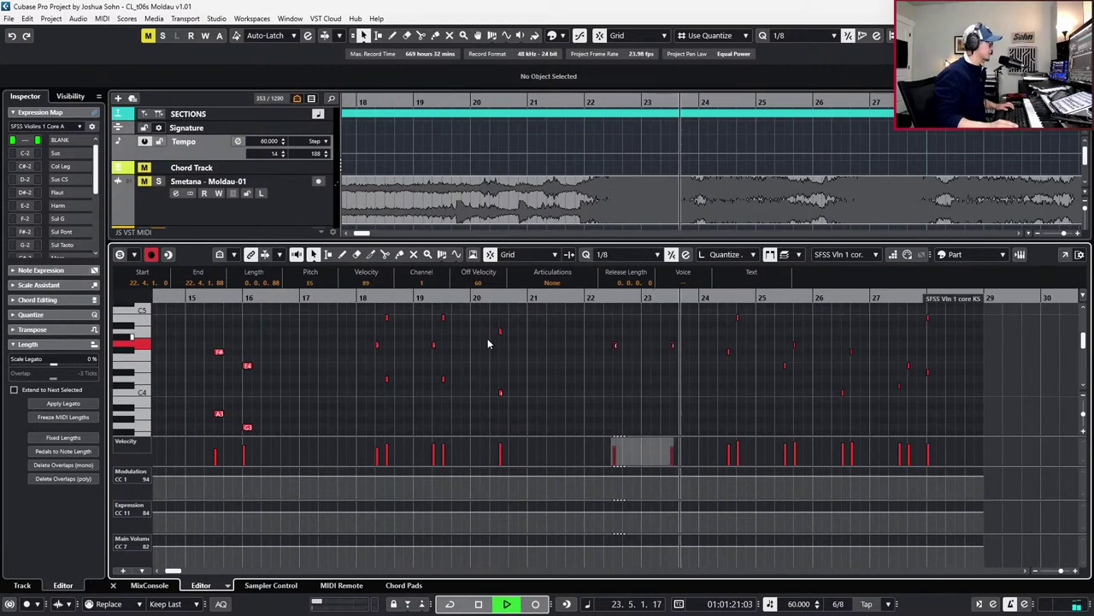
Lower the velocities of the two-note chords in bars 18, 19 and 20, bringing the first D4 to 82, and play from bar 18
{"action": "left_click_drag", "start_coordinate": [395, 308], "coordinate": [373, 405]}
{"action": "left_click_drag", "start_coordinate": [393, 309], "coordinate": [443, 393]}
{"action": "key", "text": "space"}
{"action": "left_click_drag", "start_coordinate": [510, 320], "coordinate": [496, 402]}
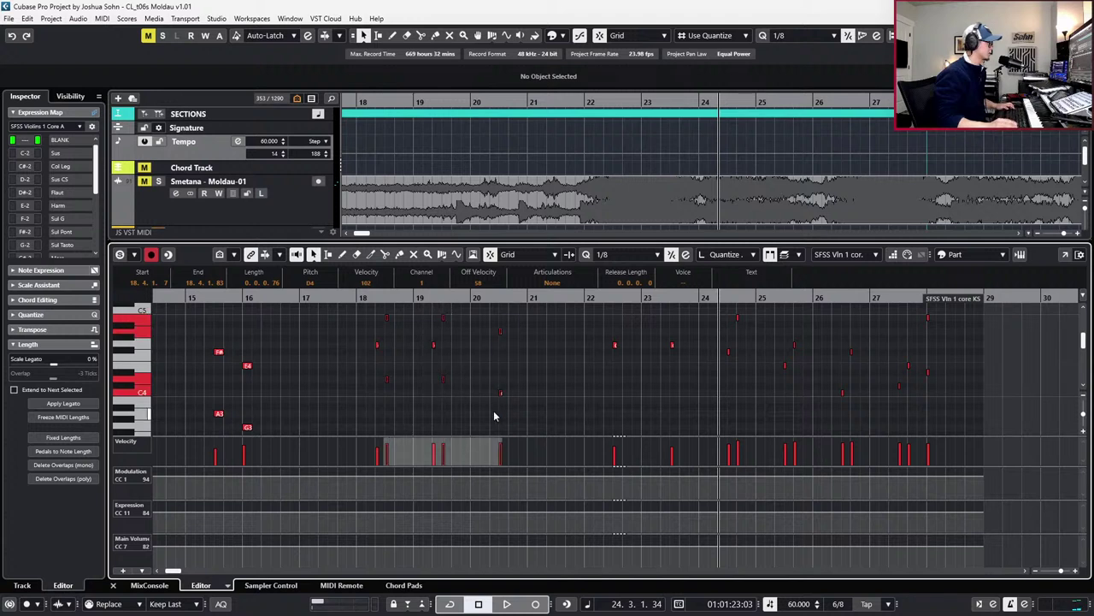
{"action": "key", "text": "KP_0"}
{"action": "key", "text": "space"}
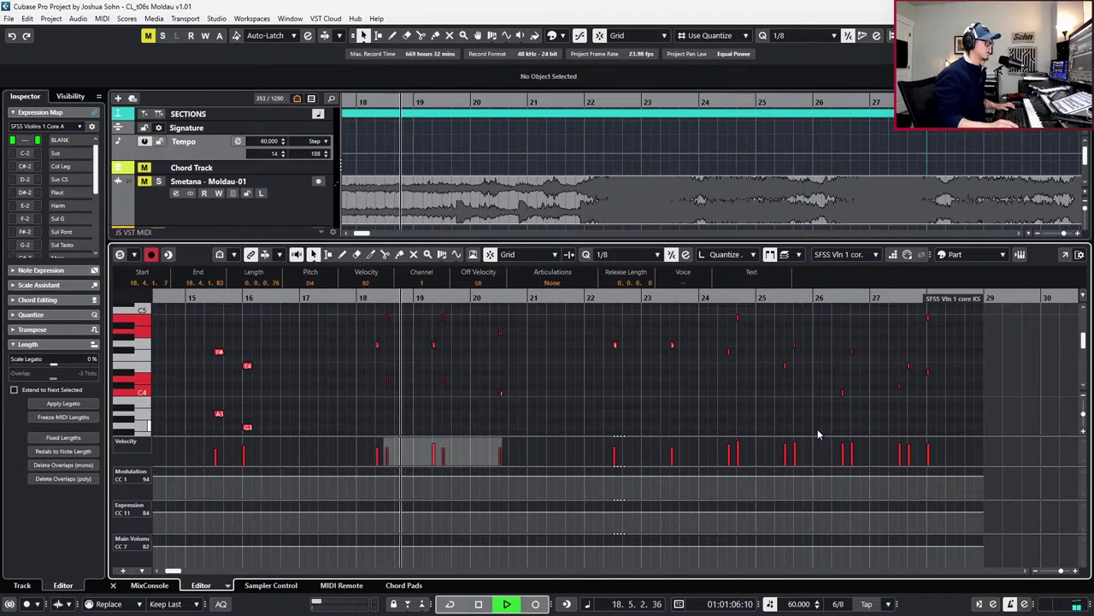
Adjust the velocities of the first violins' notes in bars 24 to 28 and close the editor
{"action": "scroll", "coordinate": [812, 436], "scroll_direction": "up", "scroll_amount": 1}
{"action": "left_click_drag", "start_coordinate": [719, 321], "coordinate": [930, 436]}
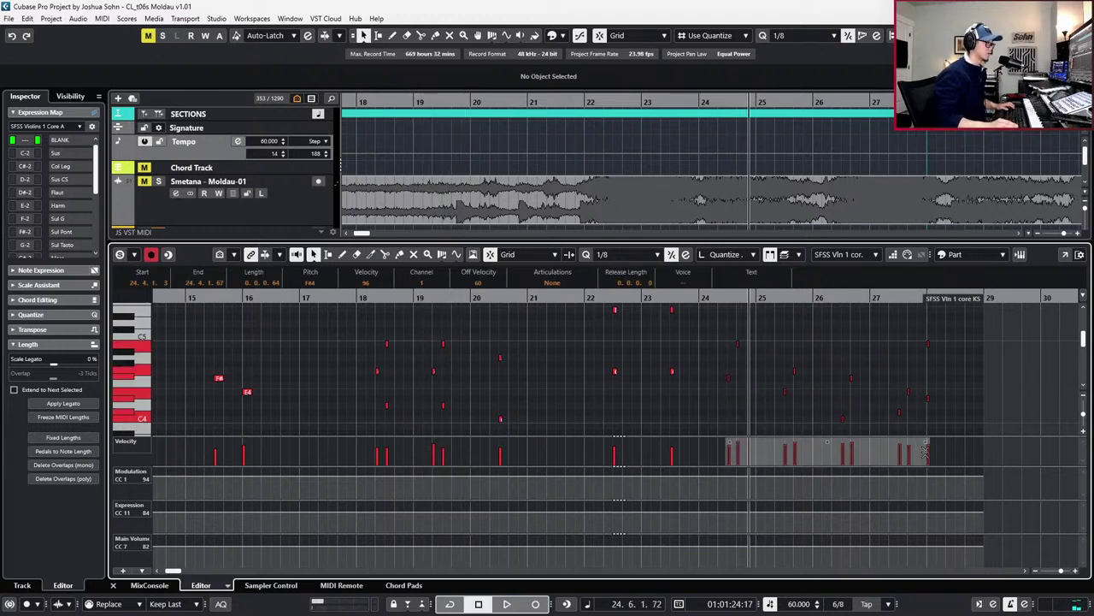
{"action": "left_click", "coordinate": [892, 435]}
{"action": "left_click_drag", "start_coordinate": [701, 312], "coordinate": [945, 432]}
{"action": "key", "text": "KP_Subtract"}
{"action": "key", "text": "ctrl+alt+e"}
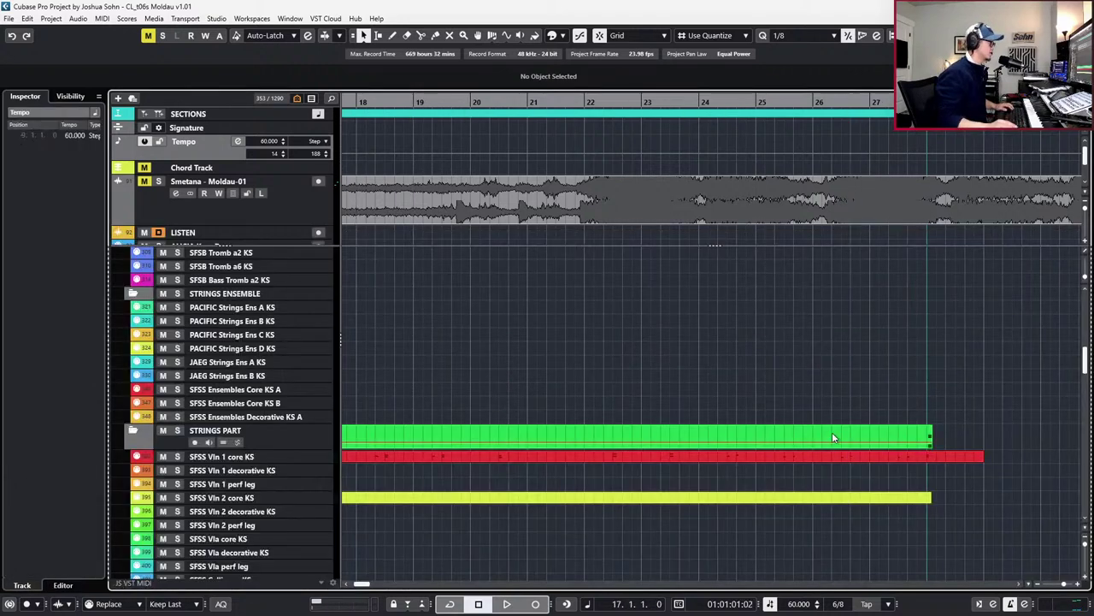
Open the SFSS Vln 2 core KS part in the Key Editor and move the playhead to bar 16
{"action": "scroll", "coordinate": [836, 436], "scroll_direction": "left", "scroll_amount": 2}
{"action": "scroll", "coordinate": [835, 436], "scroll_direction": "down", "scroll_amount": 1}
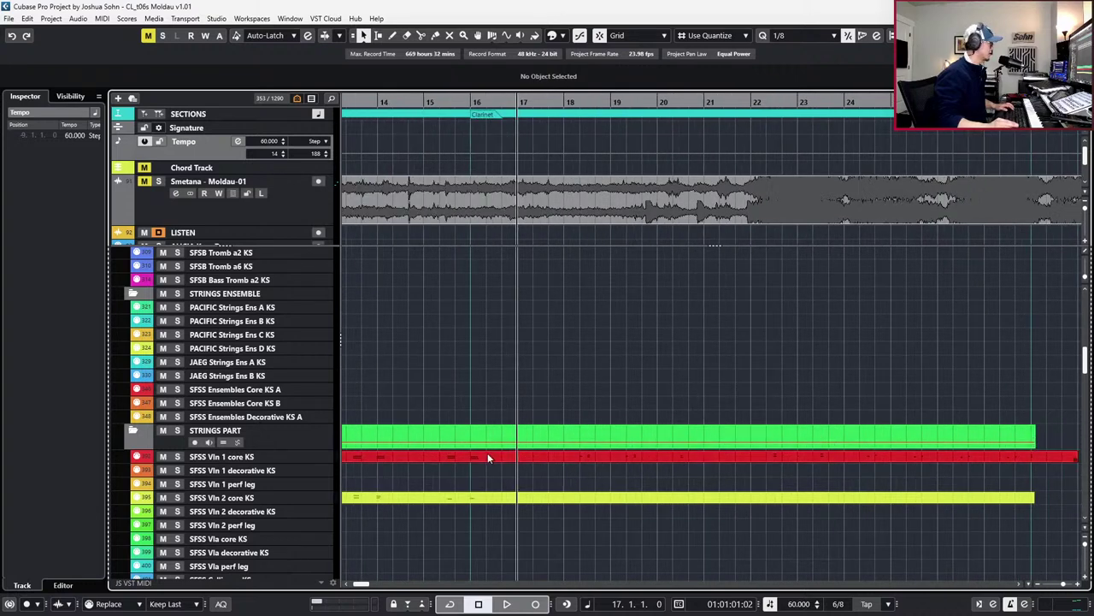
{"action": "left_click", "coordinate": [509, 497]}
{"action": "key", "text": "ctrl+e"}
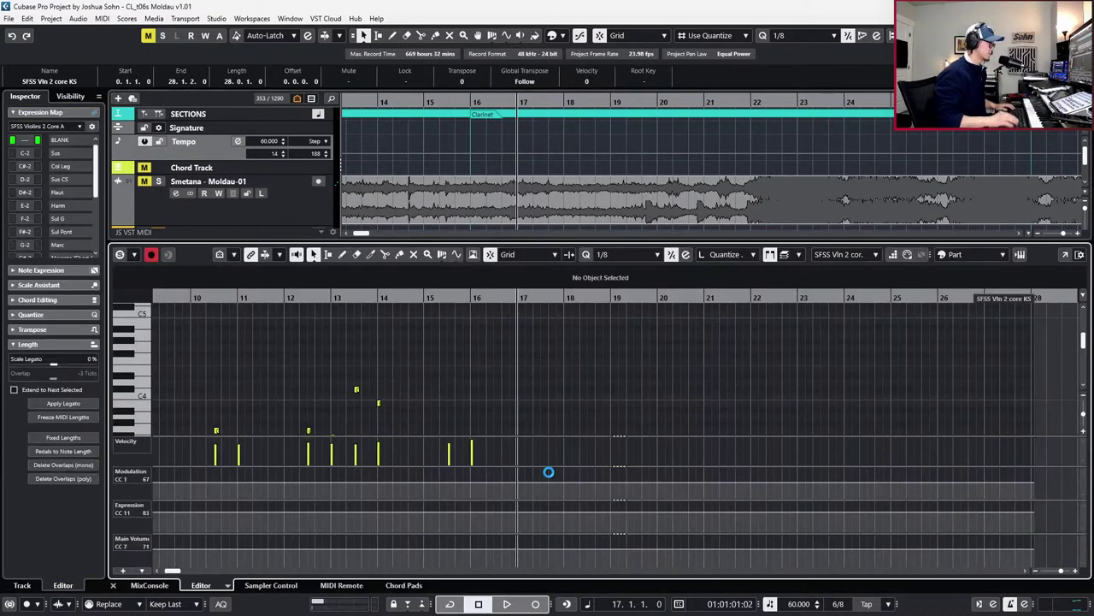
{"action": "key", "text": "KP_Subtract"}
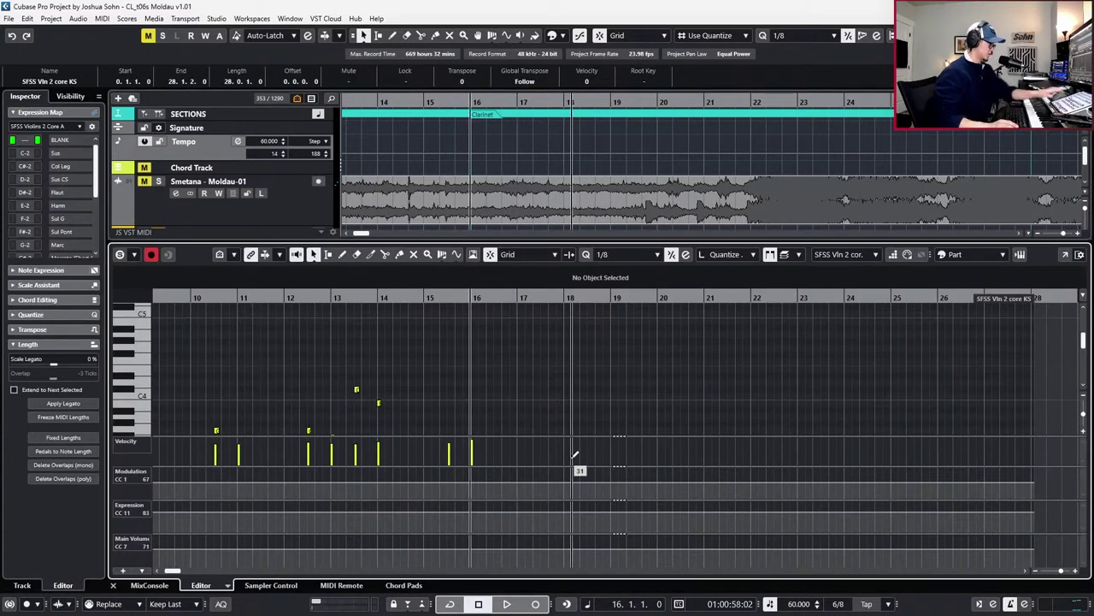
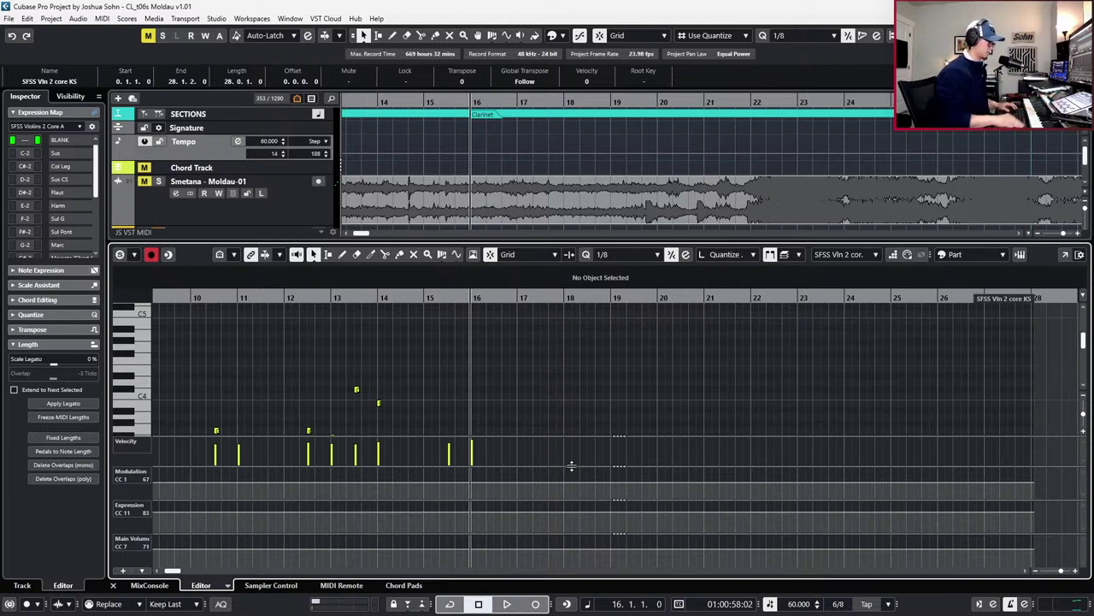
Try to record the second violins' short notes from bar 18, and undo that take
{"action": "scroll", "coordinate": [624, 367], "scroll_direction": "down", "scroll_amount": 3}
{"action": "key", "text": "space"}
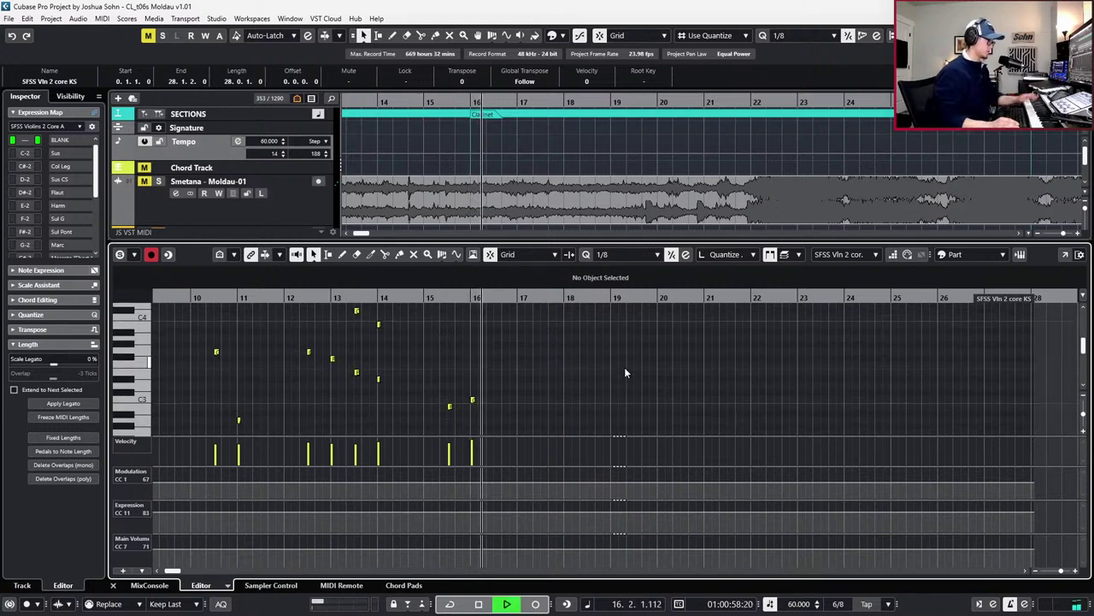
{"action": "key", "text": "KP_Multiply"}
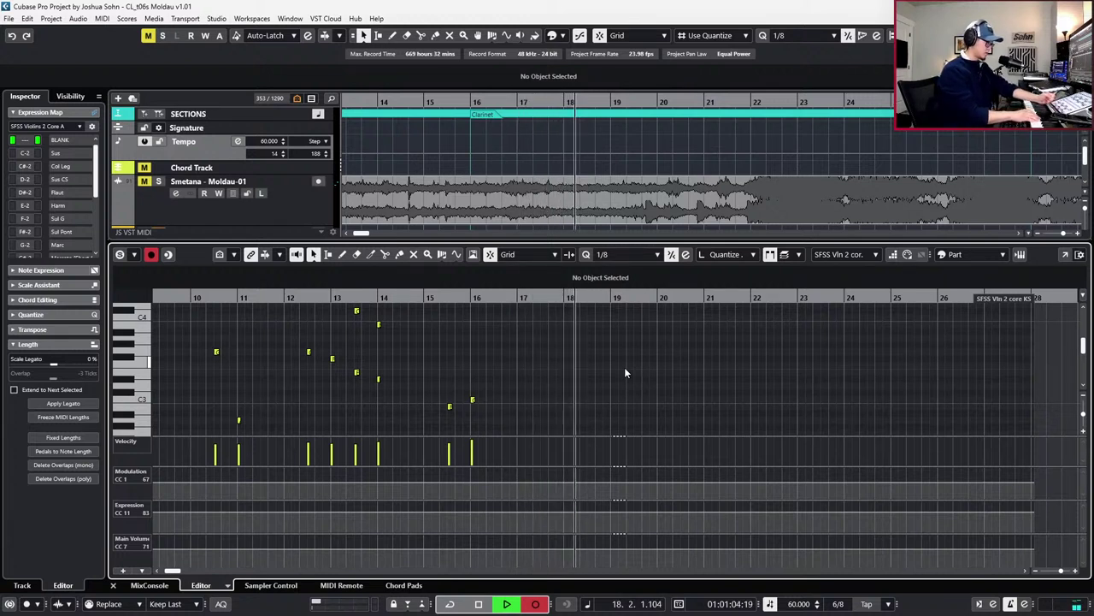
{"action": "key", "text": "space"}
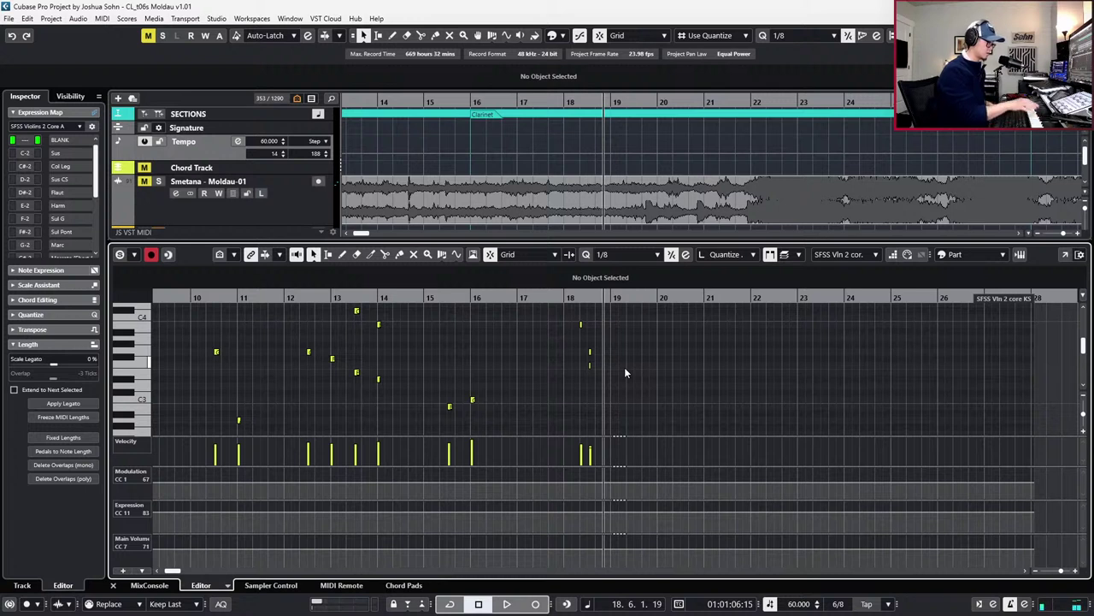
{"action": "key", "text": "ctrl+z"}
Start playback about bar 17 and record the second violins' short notes from bar 18 to bar 28
{"action": "key", "text": "KP_Subtract"}
{"action": "key", "text": "KP_Subtract"}
{"action": "key", "text": "space"}
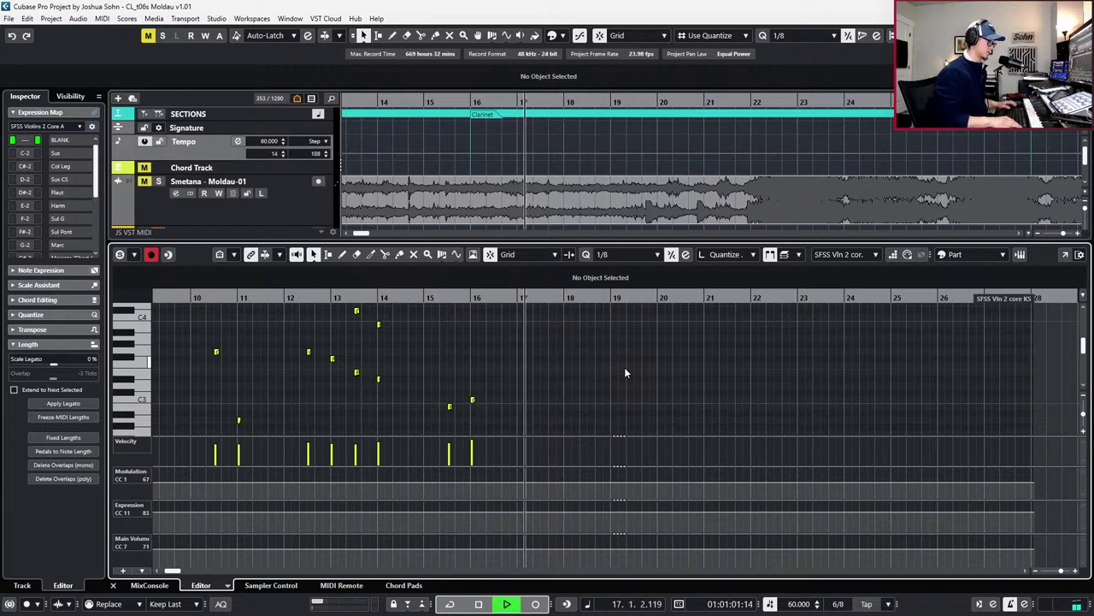
{"action": "key", "text": "KP_Multiply"}
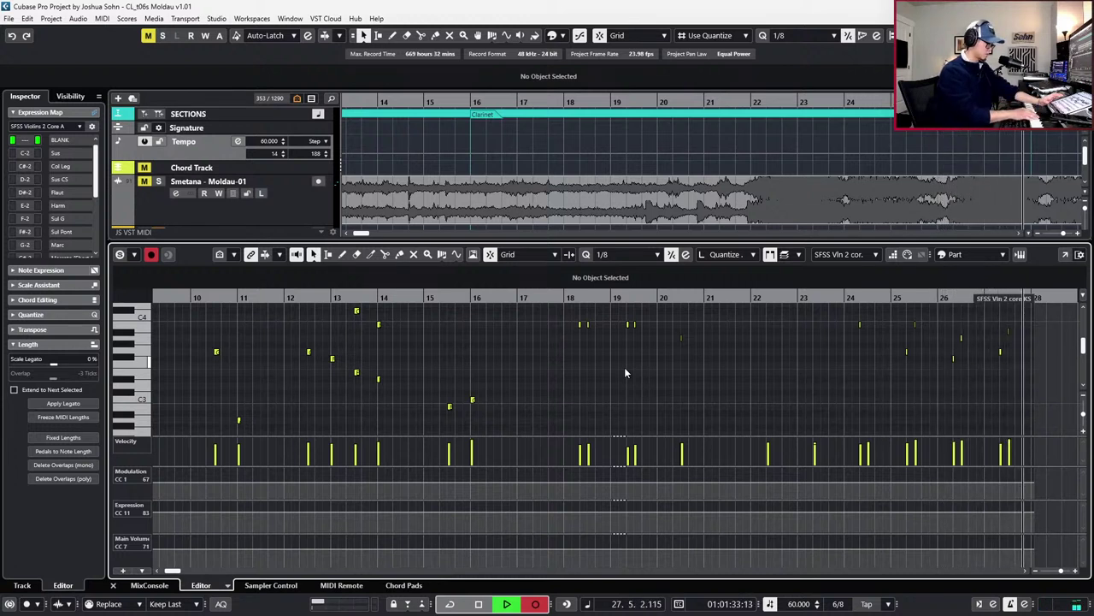
{"action": "key", "text": "space"}
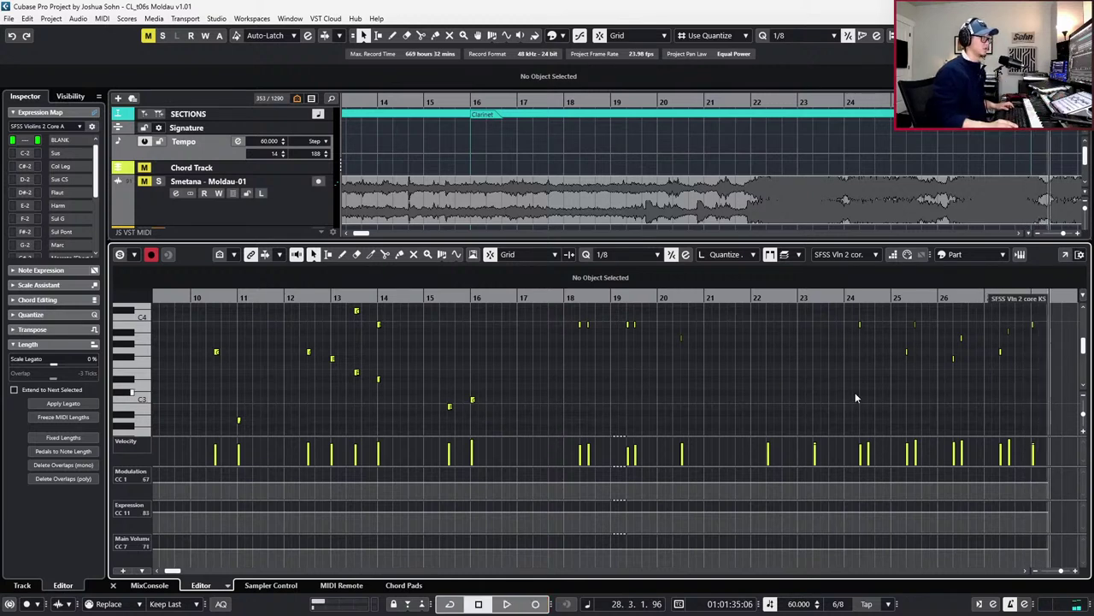
Transpose the upper note at bar 28 up to F#4 in the second violin part and play it back
{"action": "scroll", "coordinate": [762, 348], "scroll_direction": "right", "scroll_amount": 3}
{"action": "key", "text": "h"}
{"action": "key", "text": "h"}
{"action": "scroll", "coordinate": [592, 321], "scroll_direction": "up", "scroll_amount": 2}
{"action": "left_click", "coordinate": [598, 333]}
{"action": "key", "text": "Up"}
{"action": "key", "text": "l"}
{"action": "key", "text": "space"}
{"action": "key", "text": "space"}
{"action": "scroll", "coordinate": [661, 359], "scroll_direction": "down", "scroll_amount": 2}
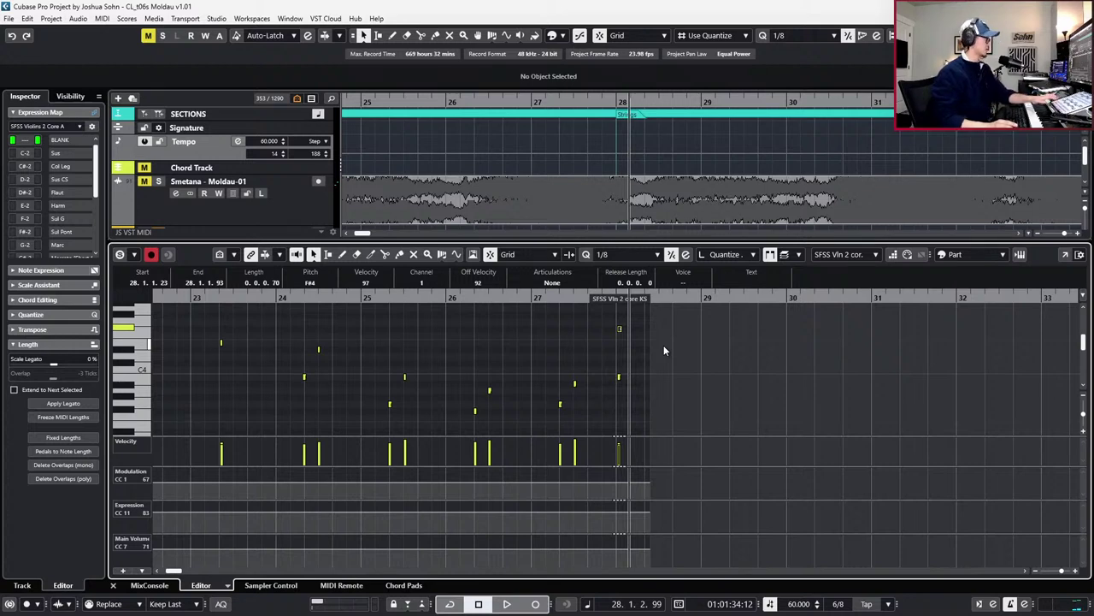
Show bars 17 to 28 of the second violin part and hide the controller lanes
{"action": "scroll", "coordinate": [607, 361], "scroll_direction": "left", "scroll_amount": 3}
{"action": "scroll", "coordinate": [607, 360], "scroll_direction": "up", "scroll_amount": 1}
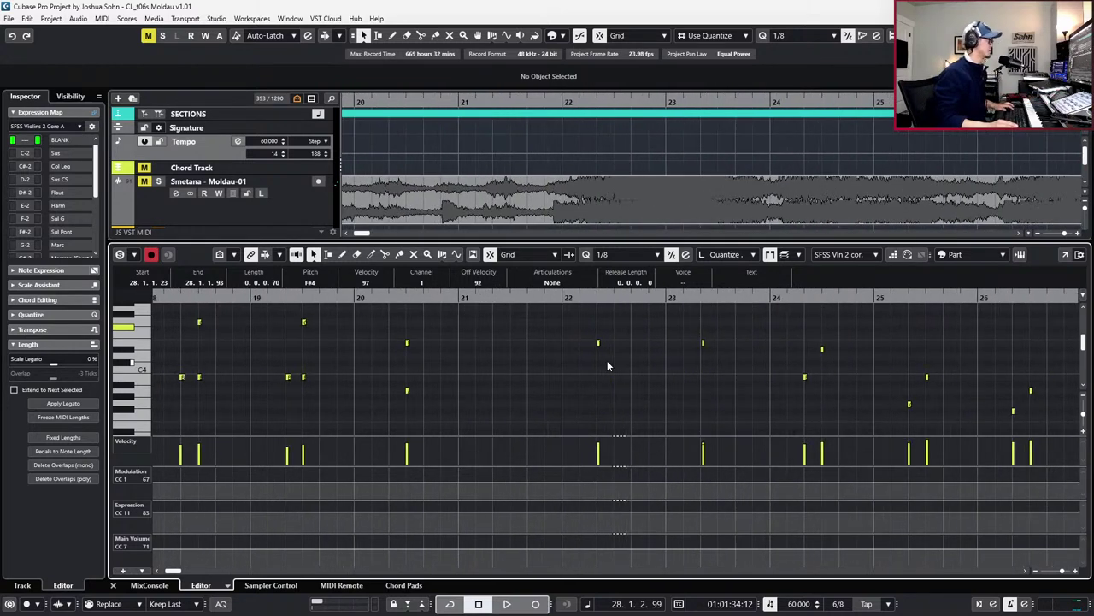
{"action": "scroll", "coordinate": [608, 361], "scroll_direction": "down", "scroll_amount": 1}
{"action": "key", "text": "g"}
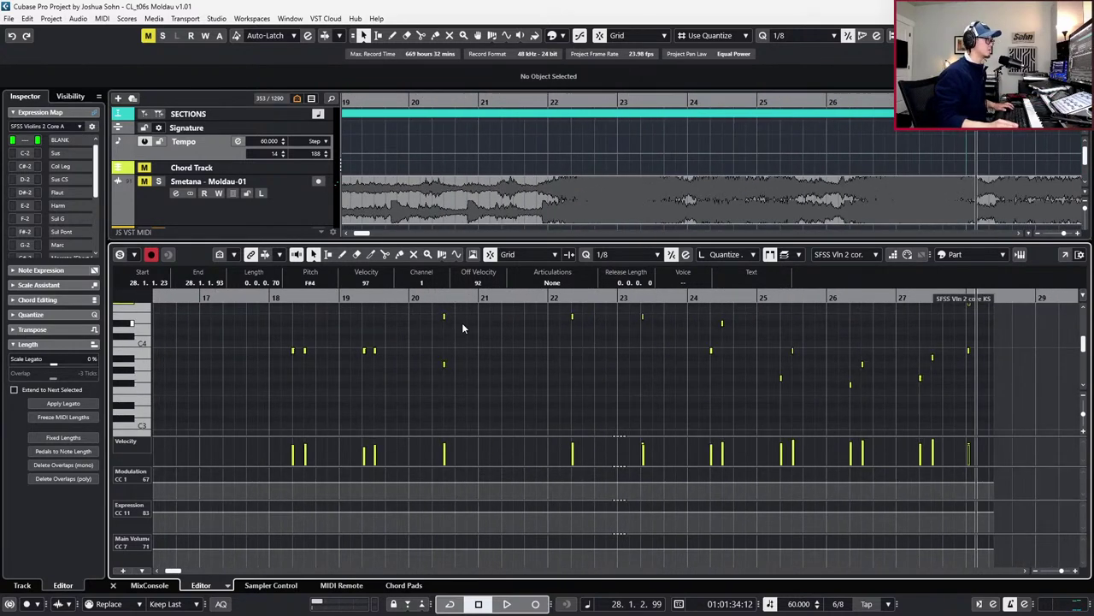
{"action": "scroll", "coordinate": [855, 330], "scroll_direction": "up", "scroll_amount": 2}
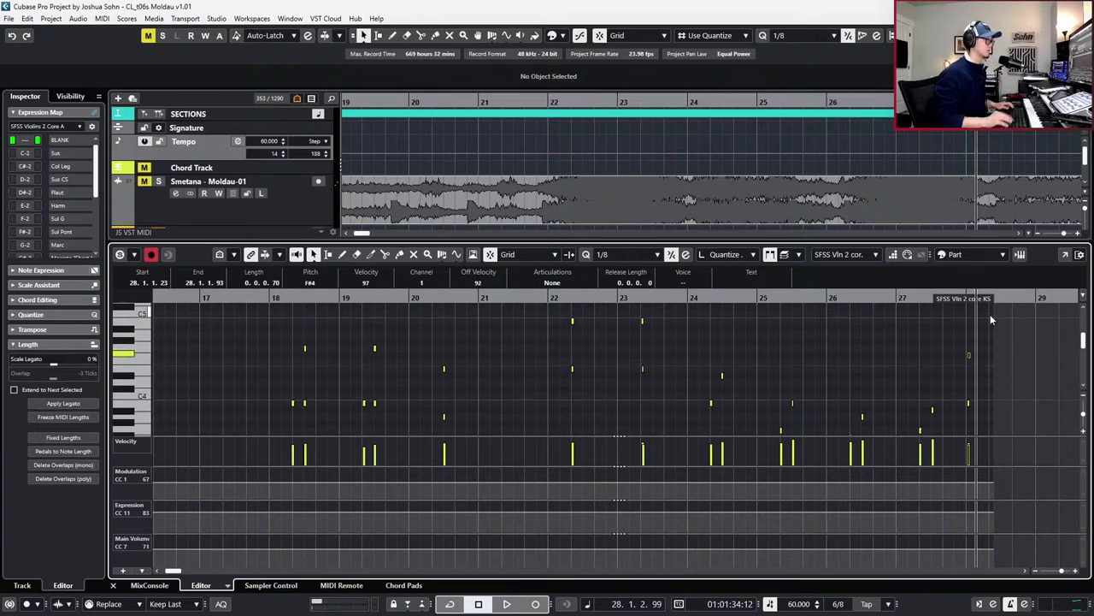
{"action": "left_click", "coordinate": [990, 314]}
{"action": "key", "text": "alt+l"}
{"action": "scroll", "coordinate": [990, 316], "scroll_direction": "up", "scroll_amount": 2}
Quantize the second violins' notes in bars 18 to 28 toward the 1/8 grid, play from bar 18 and close the editor
{"action": "left_click_drag", "start_coordinate": [990, 322], "coordinate": [234, 497]}
{"action": "scroll", "coordinate": [363, 442], "scroll_direction": "left", "scroll_amount": 3}
{"action": "scroll", "coordinate": [373, 440], "scroll_direction": "down", "scroll_amount": 2}
{"action": "scroll", "coordinate": [569, 444], "scroll_direction": "up", "scroll_amount": 3}
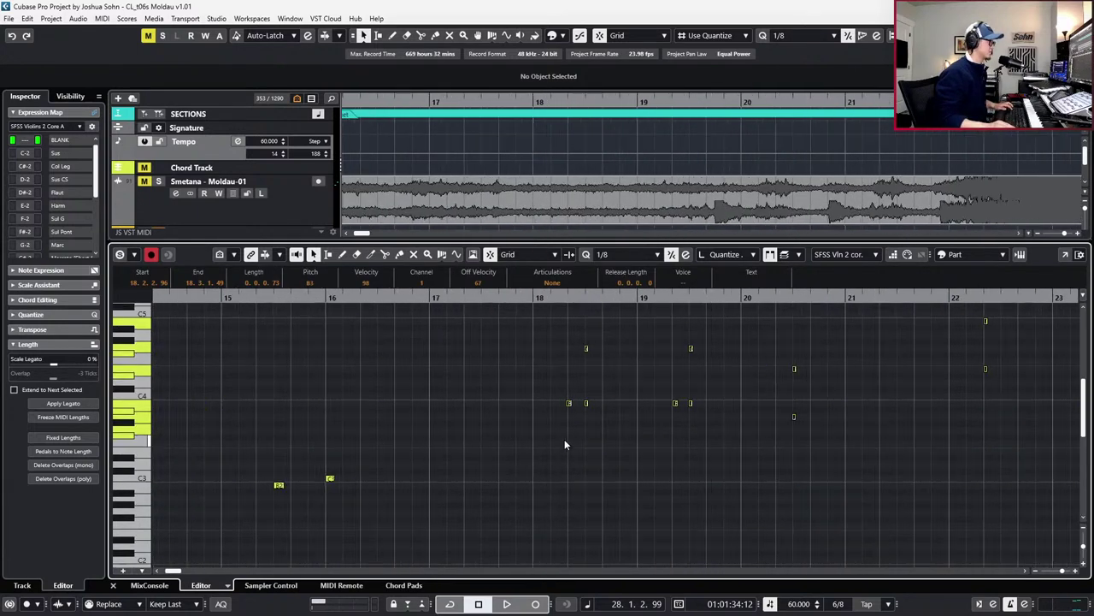
{"action": "key", "text": "q"}
{"action": "key", "text": "l"}
{"action": "key", "text": "space"}
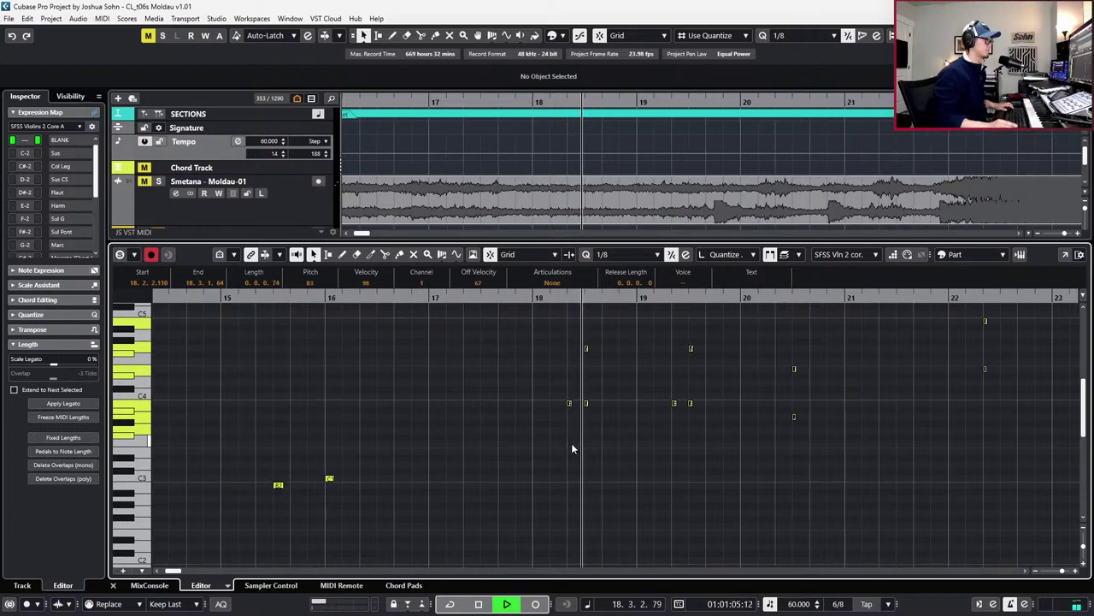
{"action": "key", "text": "space"}
{"action": "key", "text": "ctrl+alt+e"}
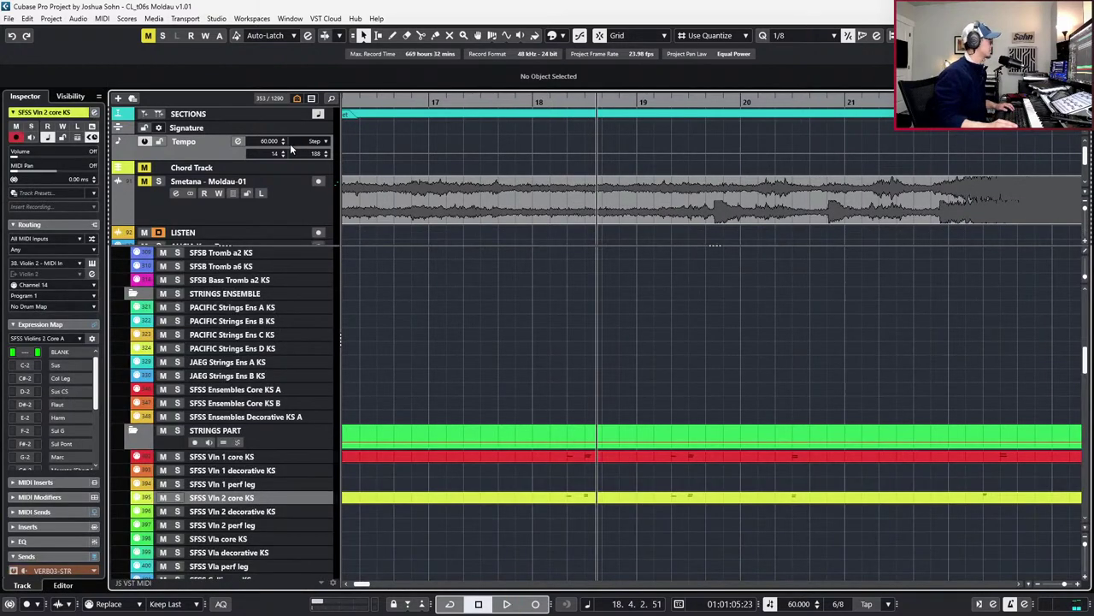
{"action": "left_click", "coordinate": [221, 142]}
{"action": "left_click", "coordinate": [242, 160]}
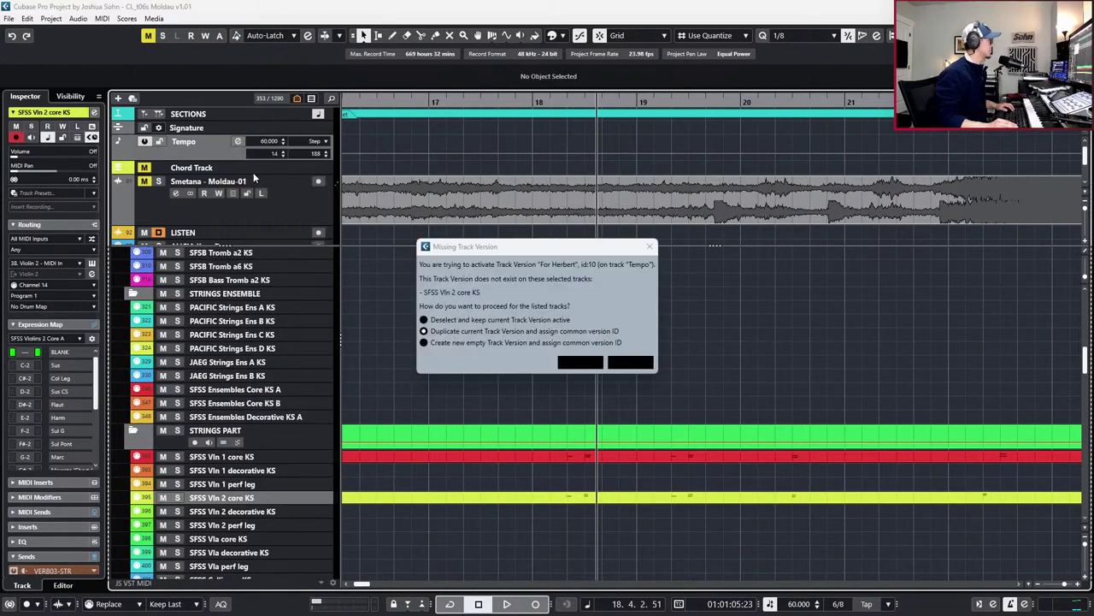
{"action": "left_click", "coordinate": [639, 364]}
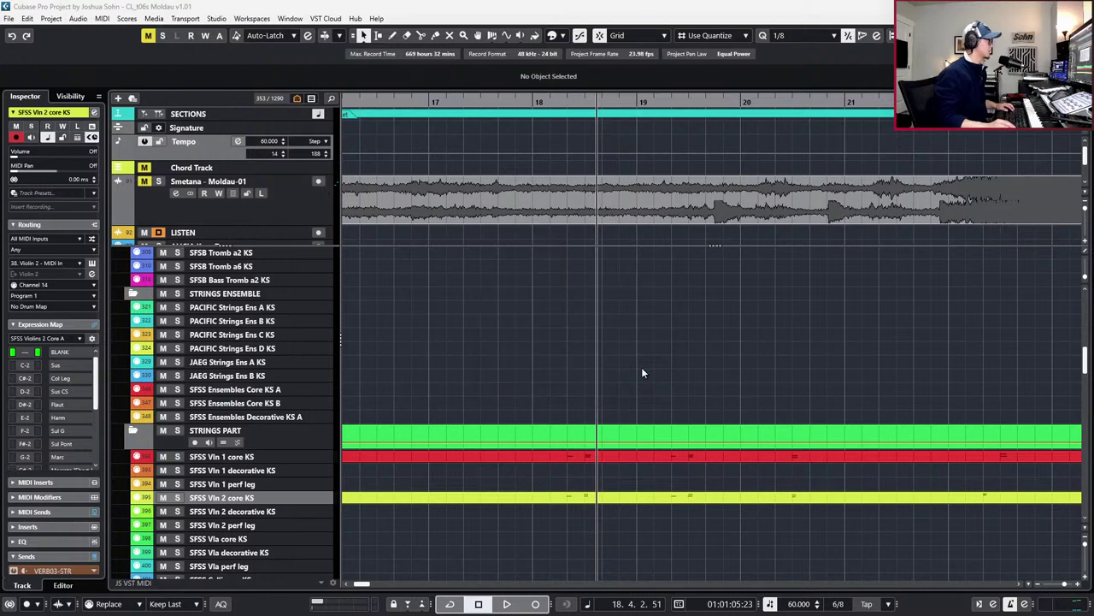
Select only the Tempo track, switch it to the track version with the varying tempo map, and play from bar 17
{"action": "left_click", "coordinate": [221, 142]}
{"action": "left_click", "coordinate": [230, 91]}
{"action": "key", "text": "space"}
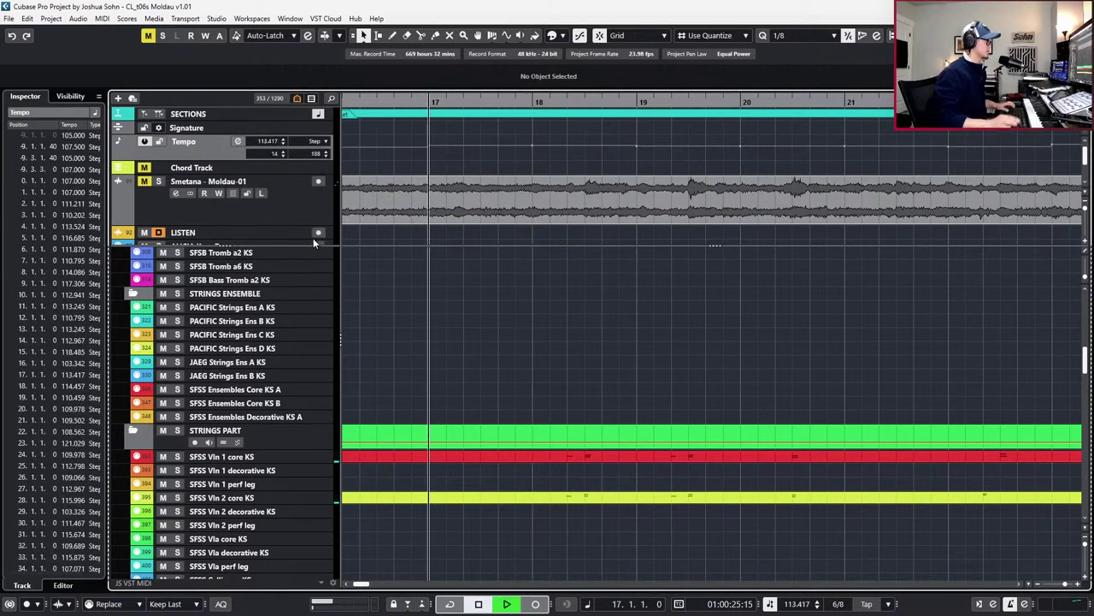
Open the Vln 1 and Vln 2 core parts together in the Key Editor, make Vln 2 active, and check the part editing mode
{"action": "left_click", "coordinate": [631, 496]}
{"action": "double_click", "coordinate": [638, 457]}
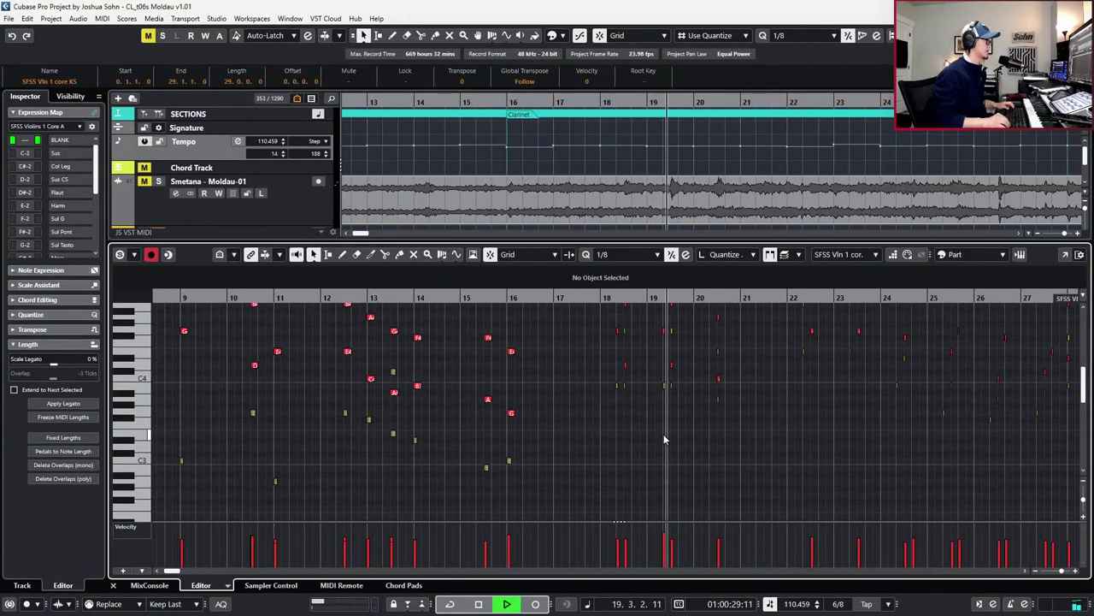
{"action": "scroll", "coordinate": [781, 388], "scroll_direction": "down", "scroll_amount": 3}
{"action": "scroll", "coordinate": [782, 390], "scroll_direction": "up", "scroll_amount": 1}
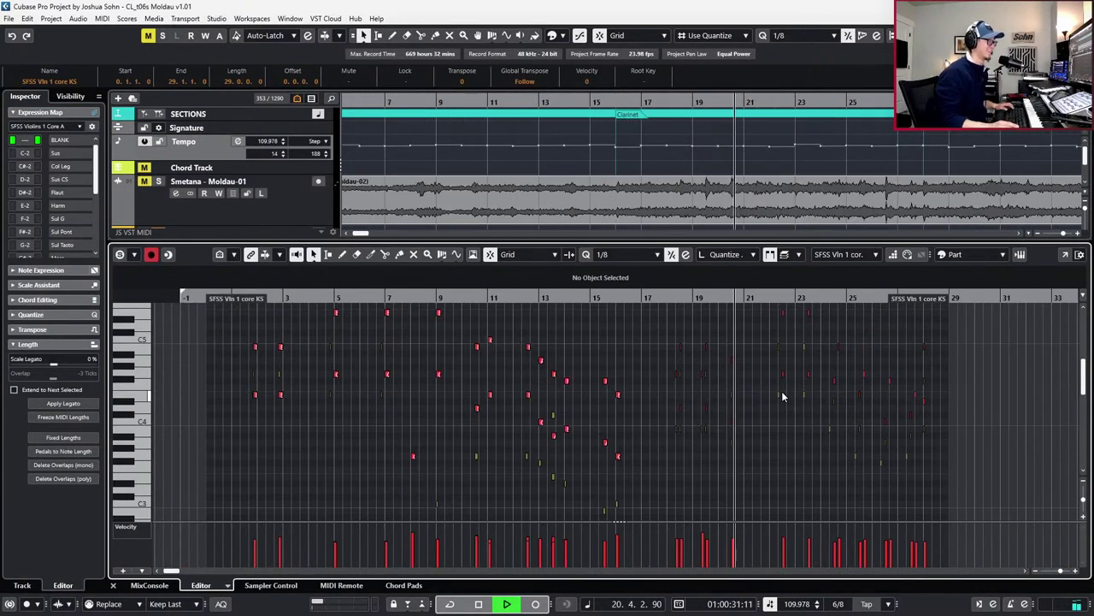
{"action": "key", "text": "h"}
{"action": "key", "text": "h"}
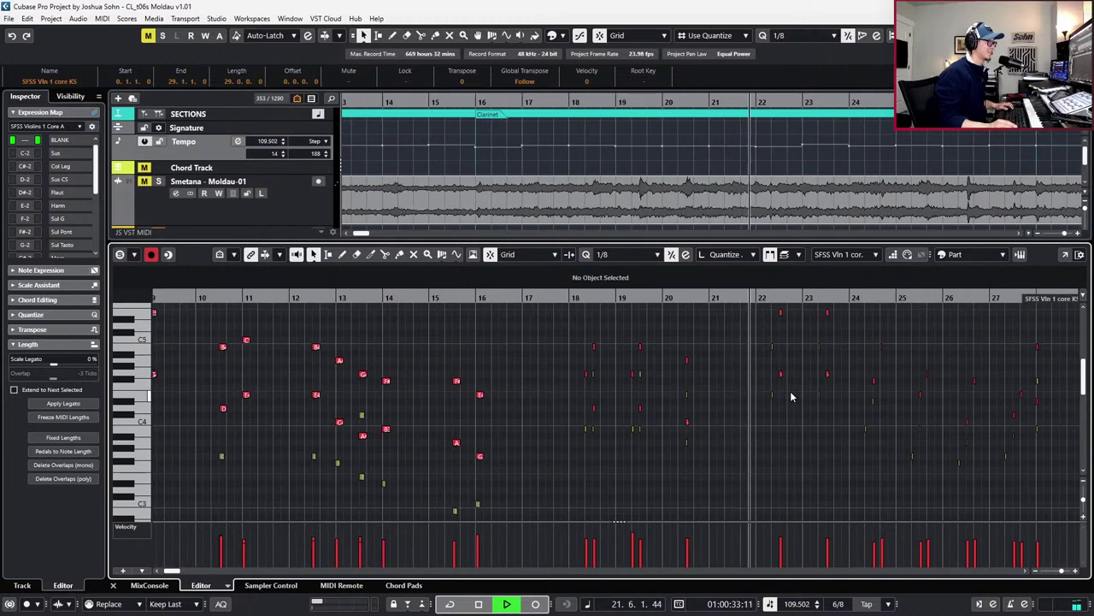
{"action": "scroll", "coordinate": [790, 394], "scroll_direction": "right", "scroll_amount": 1}
{"action": "key", "text": "Down"}
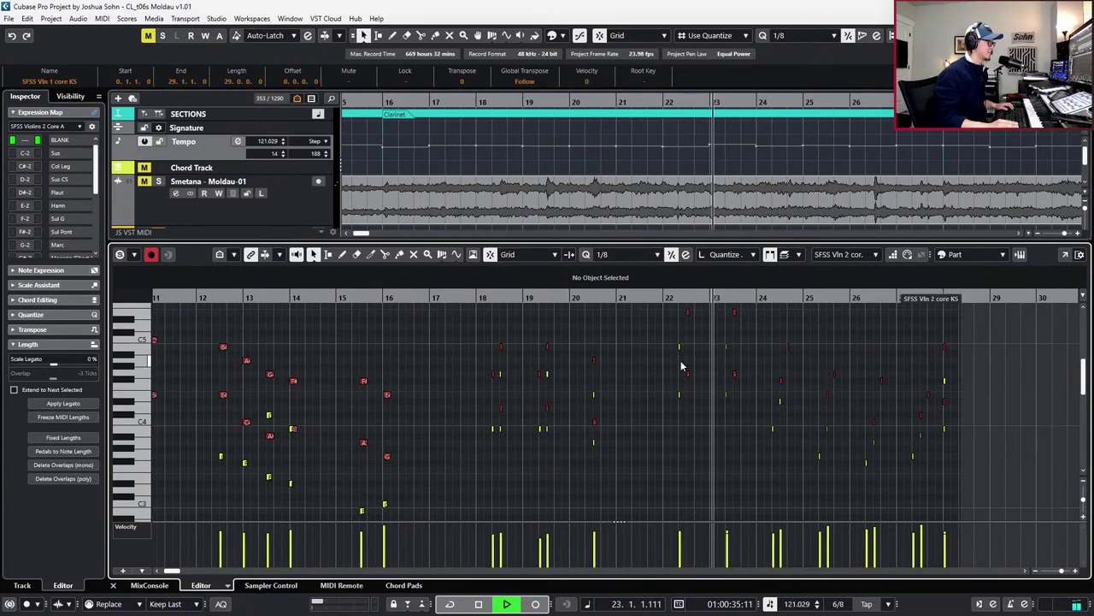
{"action": "left_click", "coordinate": [799, 254]}
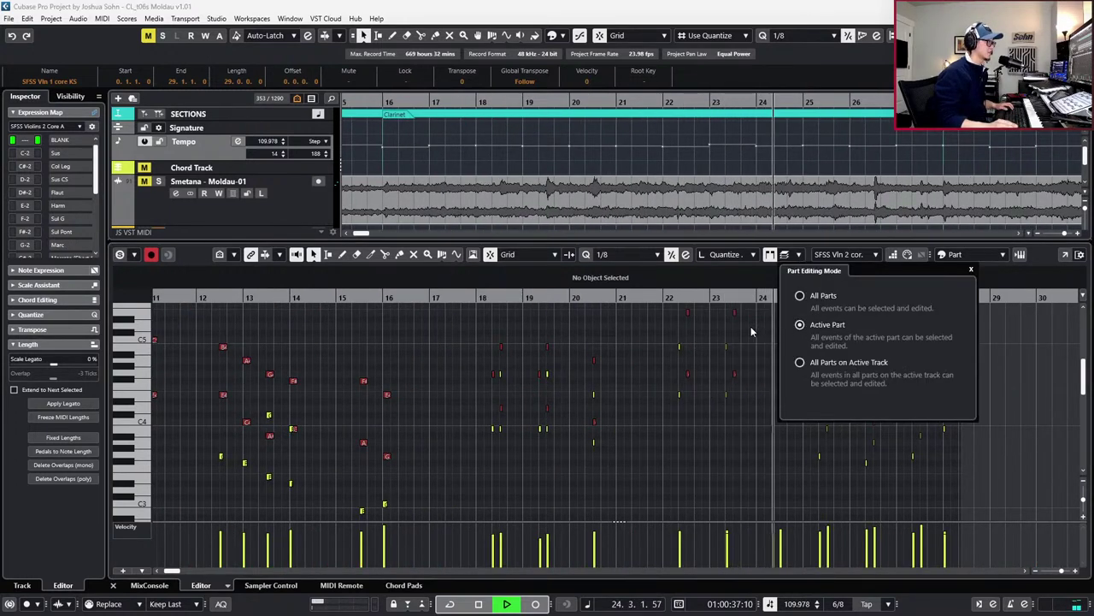
Lower the velocities of the second violins' notes in bars 18 to 24, bringing the first B3 to 95, and stop playback
{"action": "left_click_drag", "start_coordinate": [465, 319], "coordinate": [997, 508]}
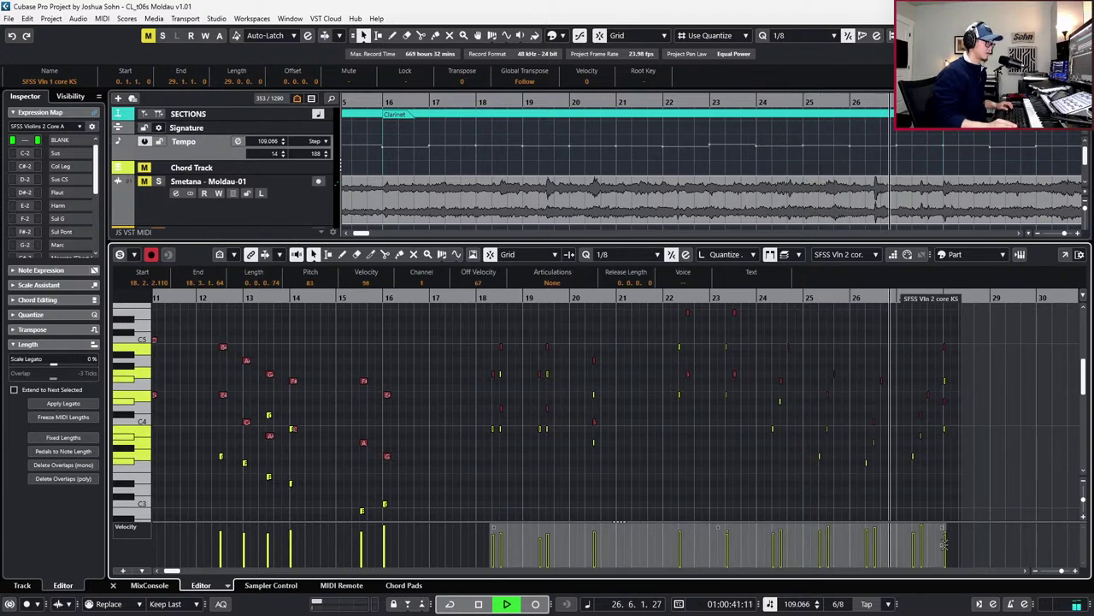
{"action": "left_click_drag", "start_coordinate": [455, 333], "coordinate": [776, 477]}
{"action": "key", "text": "space"}
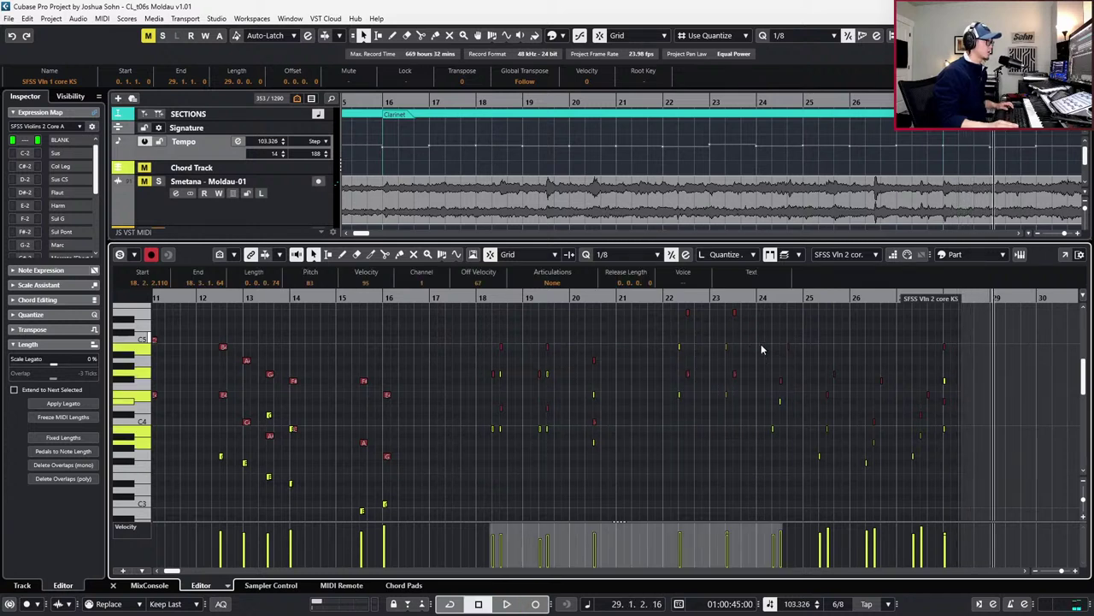
Adjust the velocities of the first violins' chords in bars 22 and 23 and notes in bars 18 to 20, and close the editor
{"action": "left_click", "coordinate": [736, 378]}
{"action": "scroll", "coordinate": [693, 364], "scroll_direction": "up", "scroll_amount": 3}
{"action": "left_click_drag", "start_coordinate": [672, 366], "coordinate": [788, 485]}
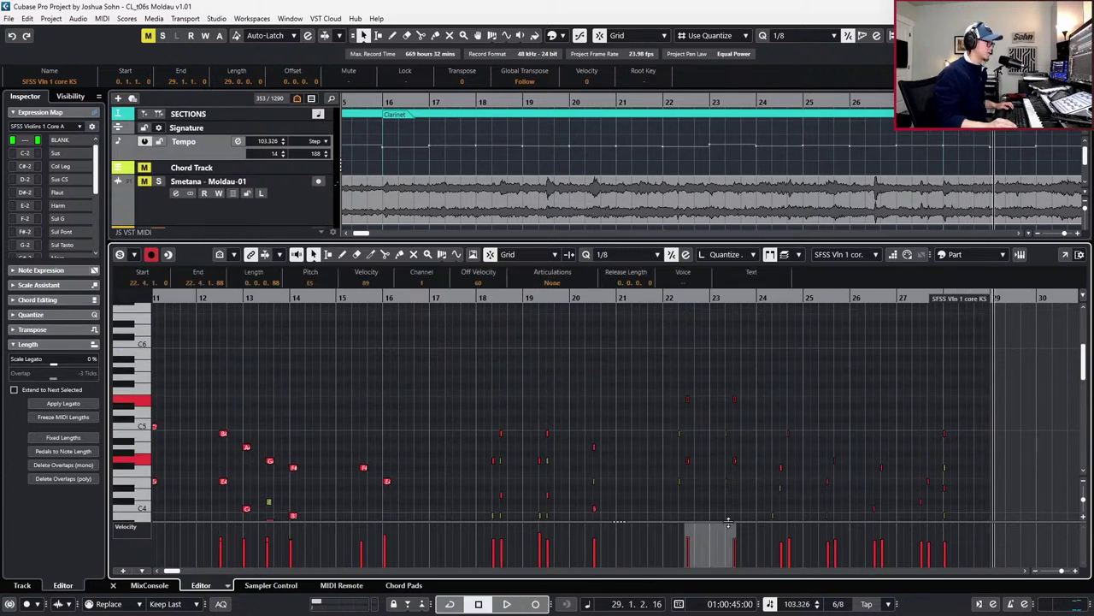
{"action": "left_click_drag", "start_coordinate": [477, 416], "coordinate": [605, 514]}
{"action": "key", "text": "ctrl+alt+b"}
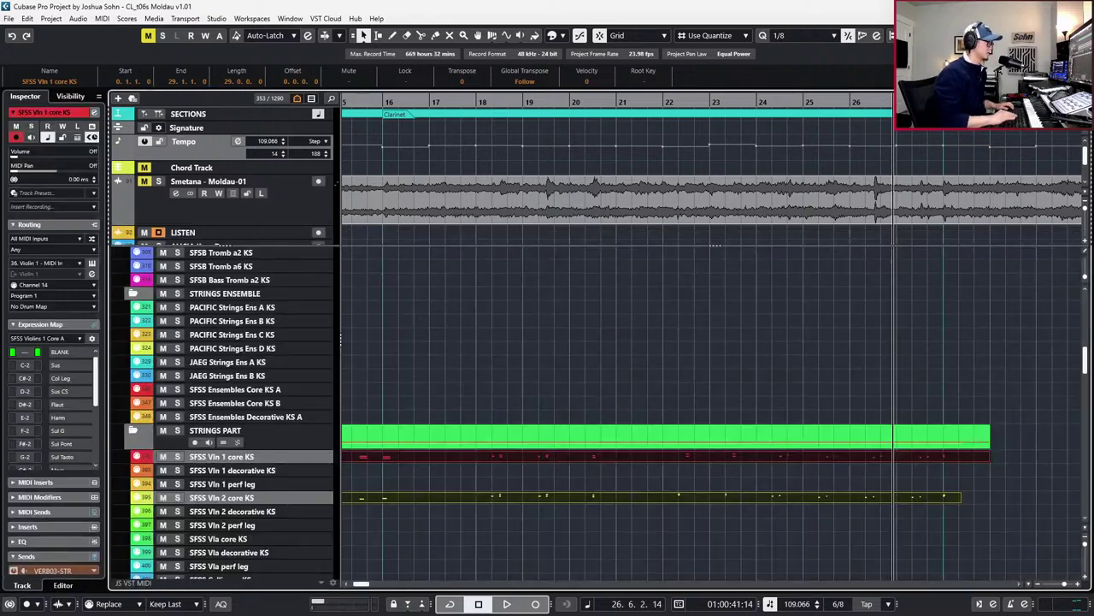
Deselect the violin parts and look through the woodwind, brass and string tracks of the whole arrangement
{"action": "scroll", "coordinate": [603, 486], "scroll_direction": "down", "scroll_amount": 4}
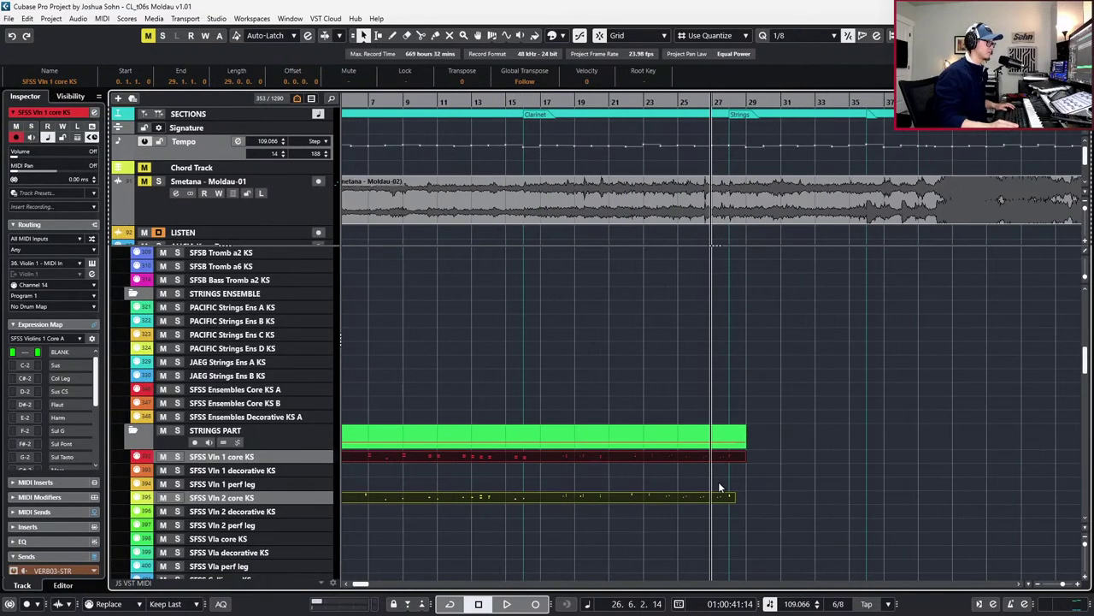
{"action": "left_click", "coordinate": [720, 483]}
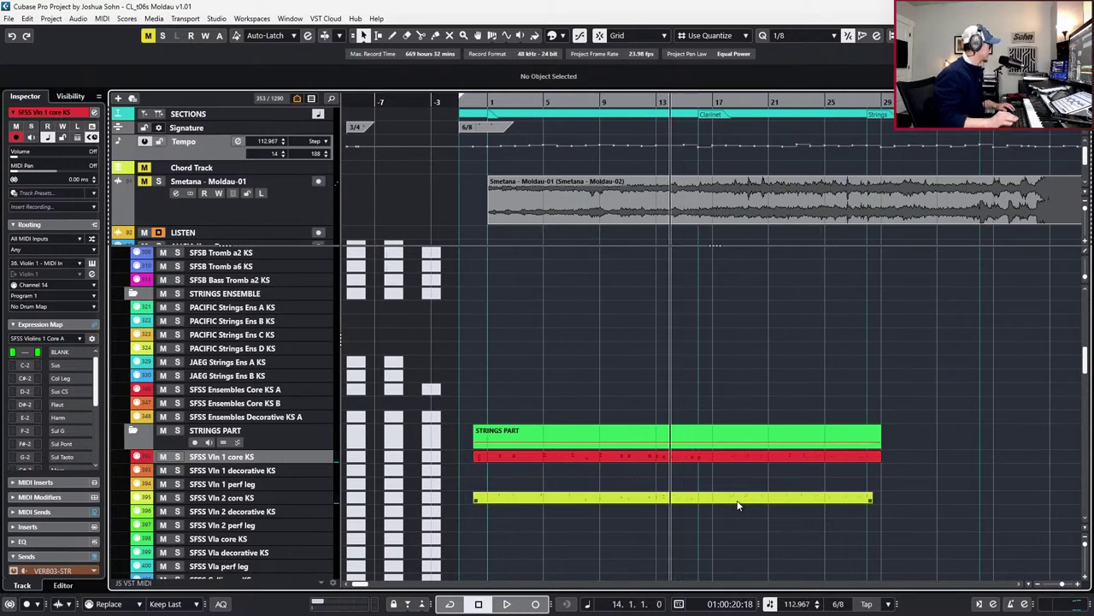
{"action": "scroll", "coordinate": [799, 449], "scroll_direction": "down", "scroll_amount": 5}
{"action": "scroll", "coordinate": [800, 451], "scroll_direction": "up", "scroll_amount": 10}
{"action": "scroll", "coordinate": [801, 450], "scroll_direction": "up", "scroll_amount": 2}
{"action": "scroll", "coordinate": [800, 450], "scroll_direction": "down", "scroll_amount": 8}
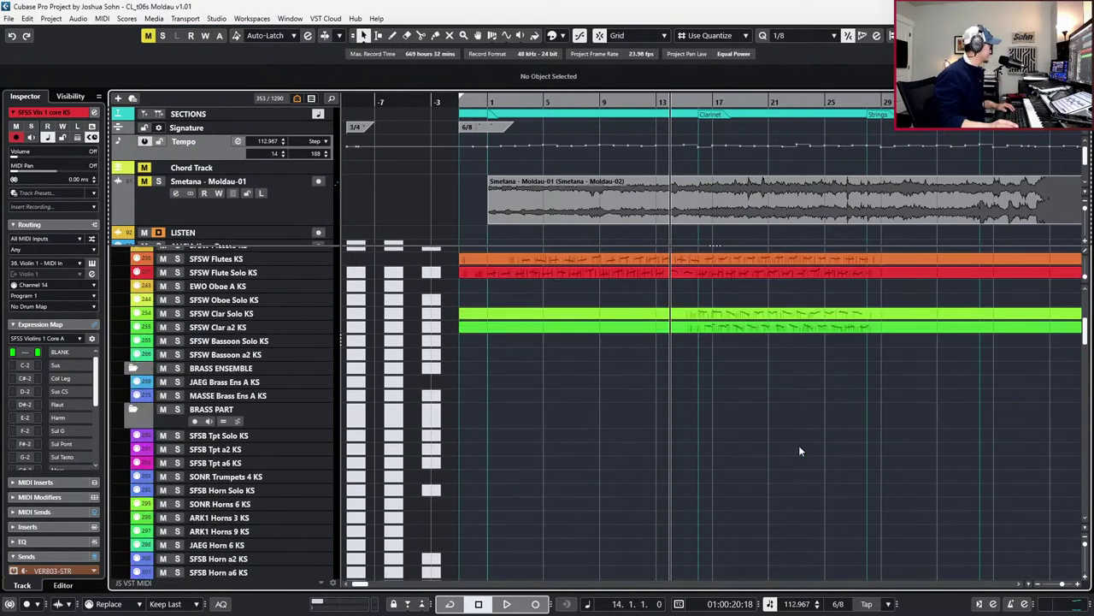
{"action": "scroll", "coordinate": [799, 450], "scroll_direction": "down", "scroll_amount": 9}
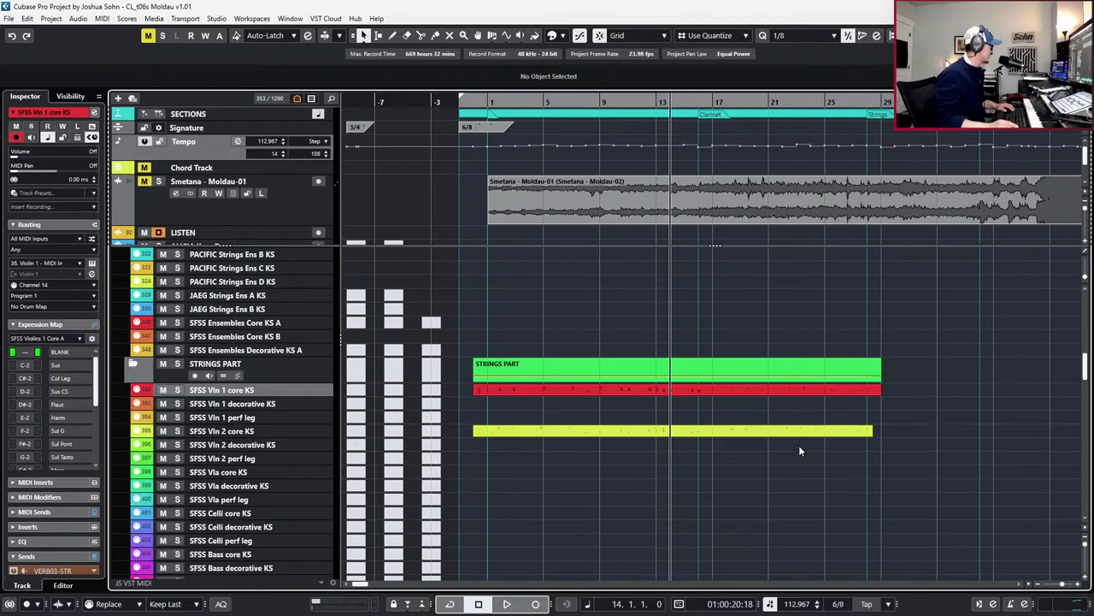
Extend the Vln 1 core and Vln 2 core parts well past bar 29, undoing the stray change on Vln 2 decorative
{"action": "scroll", "coordinate": [902, 415], "scroll_direction": "up", "scroll_amount": 4}
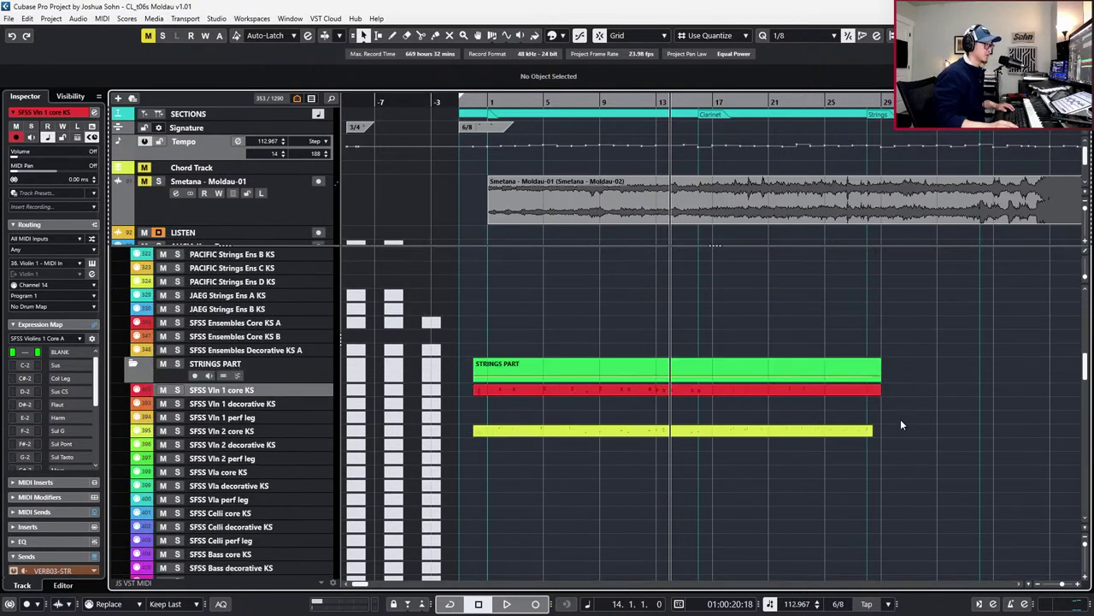
{"action": "double_click", "coordinate": [894, 438]}
{"action": "key", "text": "ctrl+z"}
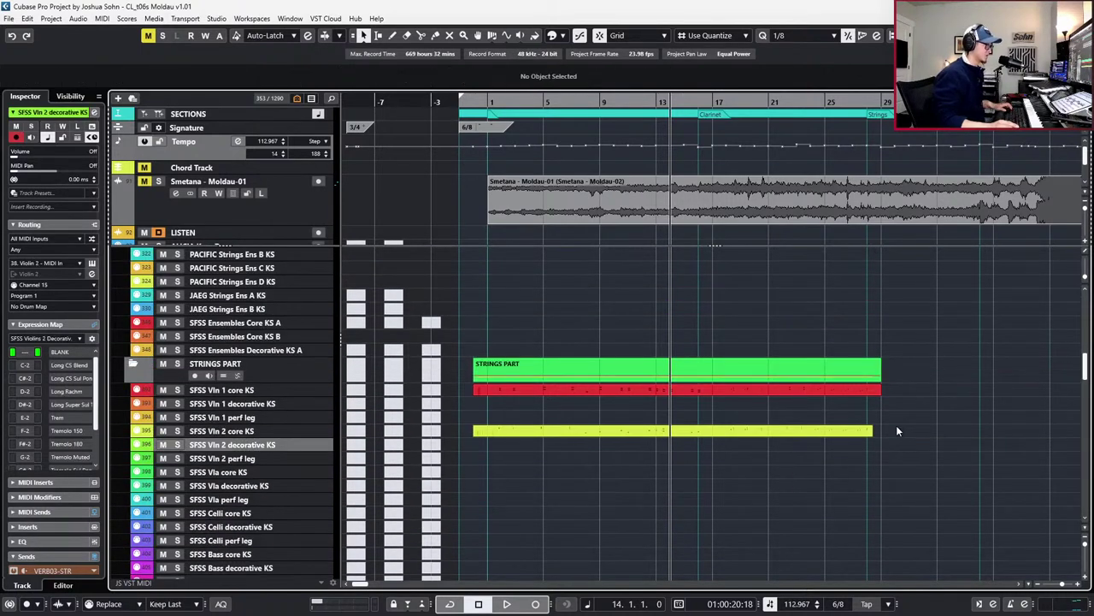
{"action": "double_click", "coordinate": [896, 429]}
{"action": "double_click", "coordinate": [901, 391]}
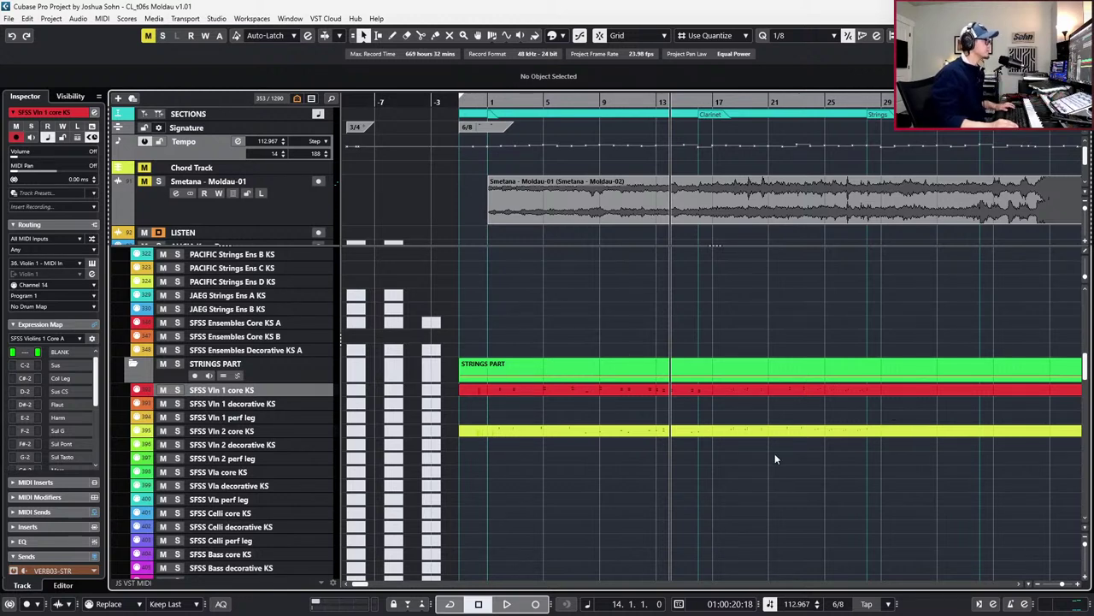
Go to bar 24, compare the viola core and Vln 2 perf leg tracks, and make SFSS Vla perf leg the active track
{"action": "scroll", "coordinate": [741, 459], "scroll_direction": "up", "scroll_amount": 2}
{"action": "key", "text": "KP_Add"}
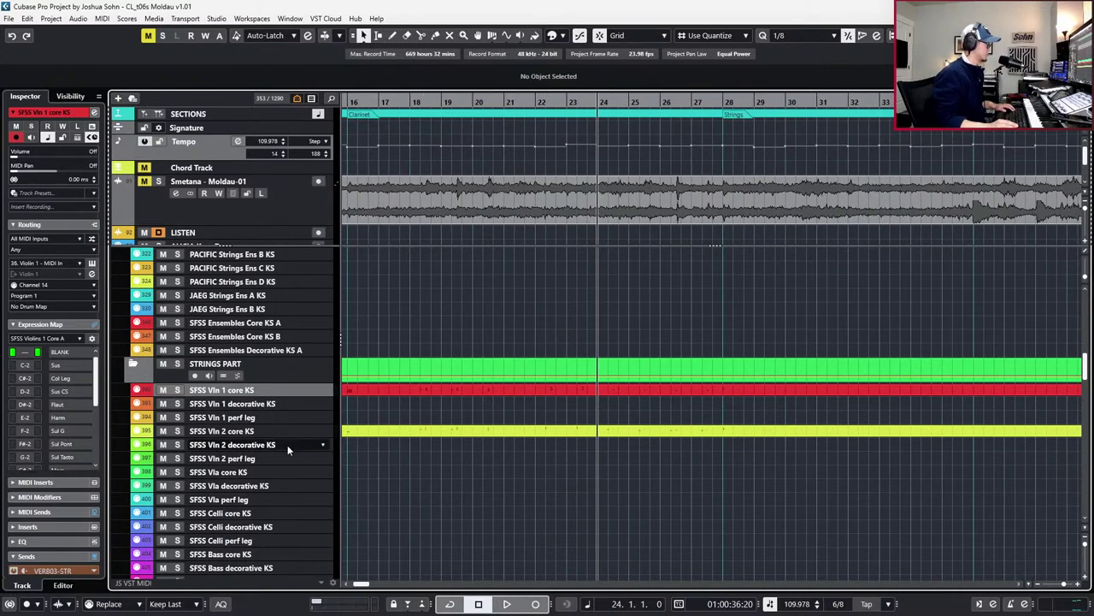
{"action": "left_click", "coordinate": [260, 471]}
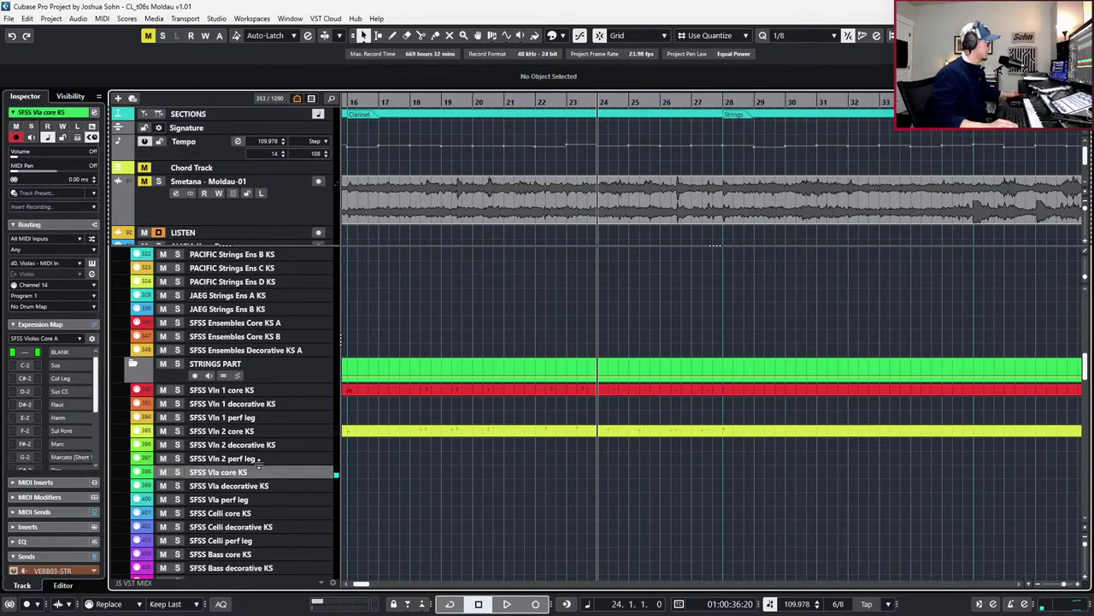
{"action": "left_click", "coordinate": [252, 458]}
{"action": "left_click", "coordinate": [259, 500]}
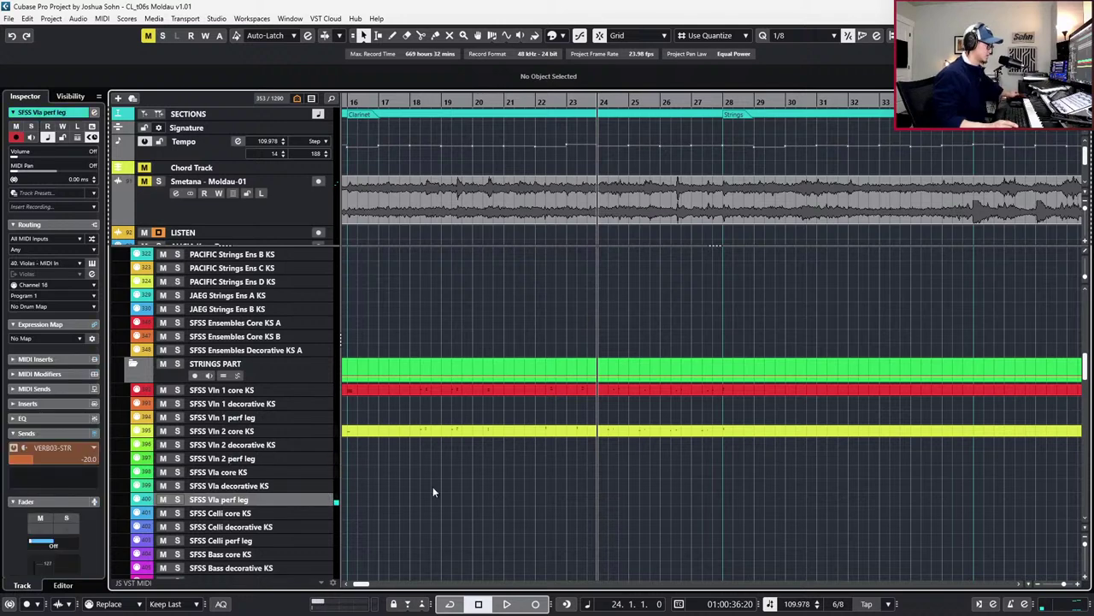
{"action": "scroll", "coordinate": [612, 475], "scroll_direction": "down", "scroll_amount": 3}
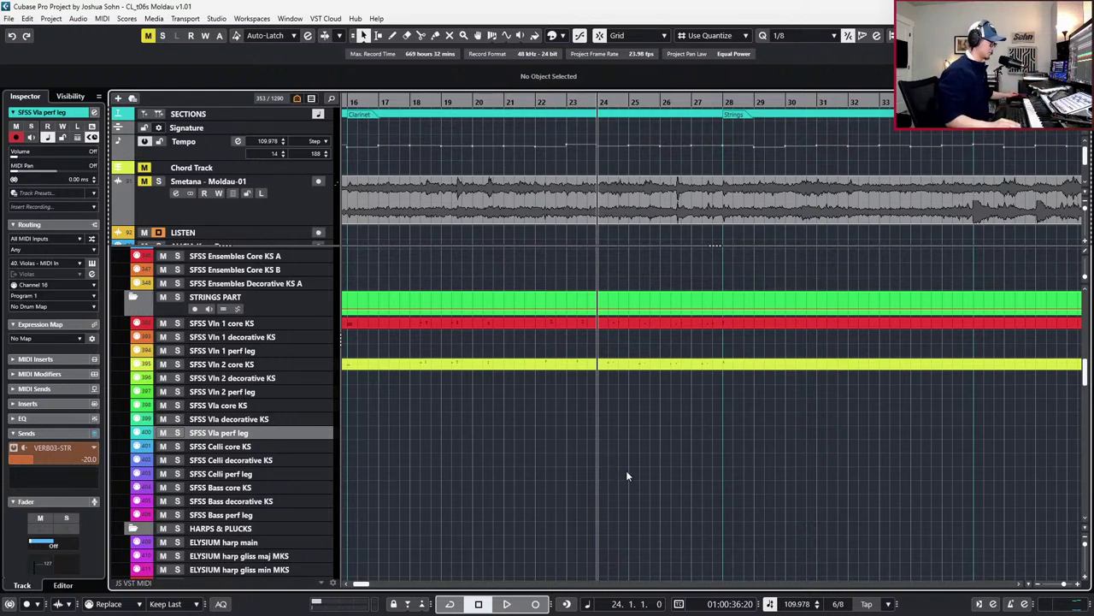
Record the viola line on Vla perf leg from bar 22: a held A2 from bar 24, then alternating A2 and B2 from bar 28
{"action": "scroll", "coordinate": [627, 477], "scroll_direction": "up", "scroll_amount": 3}
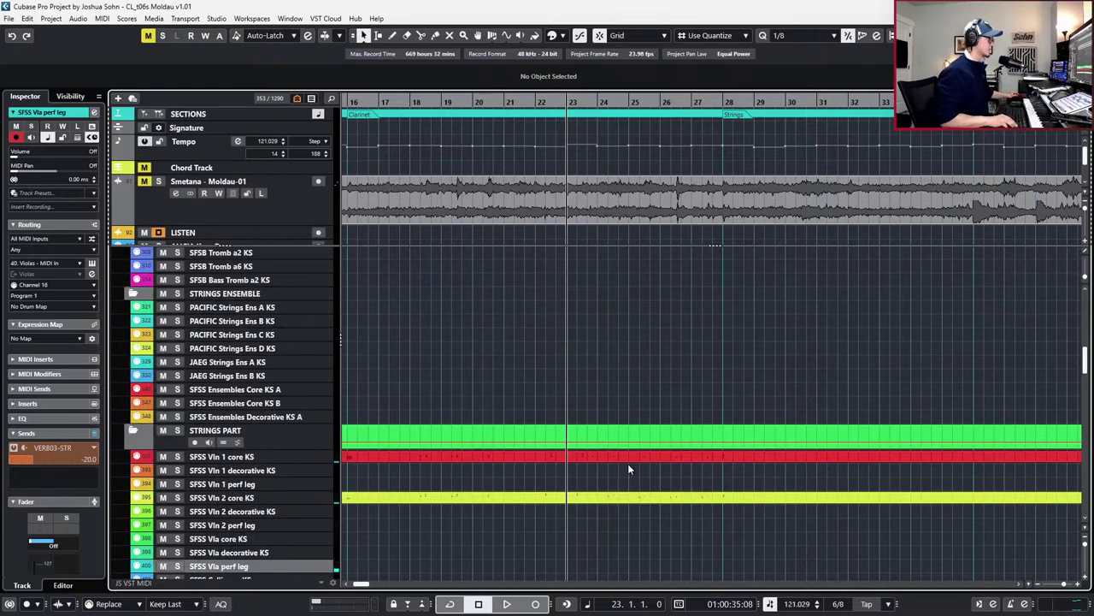
{"action": "key", "text": "KP_Multiply"}
{"action": "scroll", "coordinate": [690, 400], "scroll_direction": "up", "scroll_amount": 3}
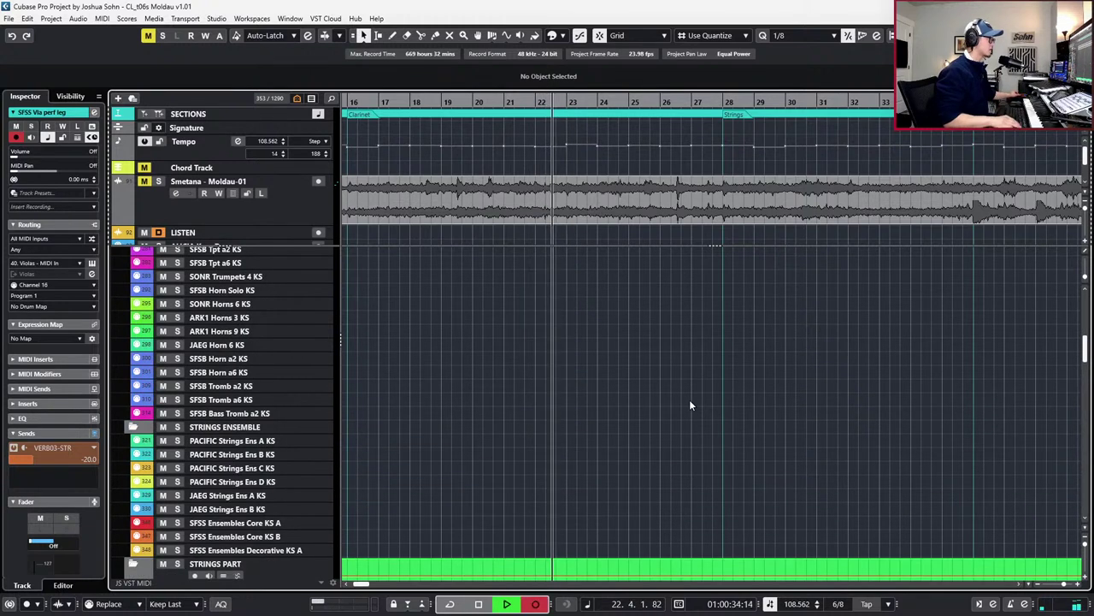
{"action": "scroll", "coordinate": [732, 467], "scroll_direction": "down", "scroll_amount": 2}
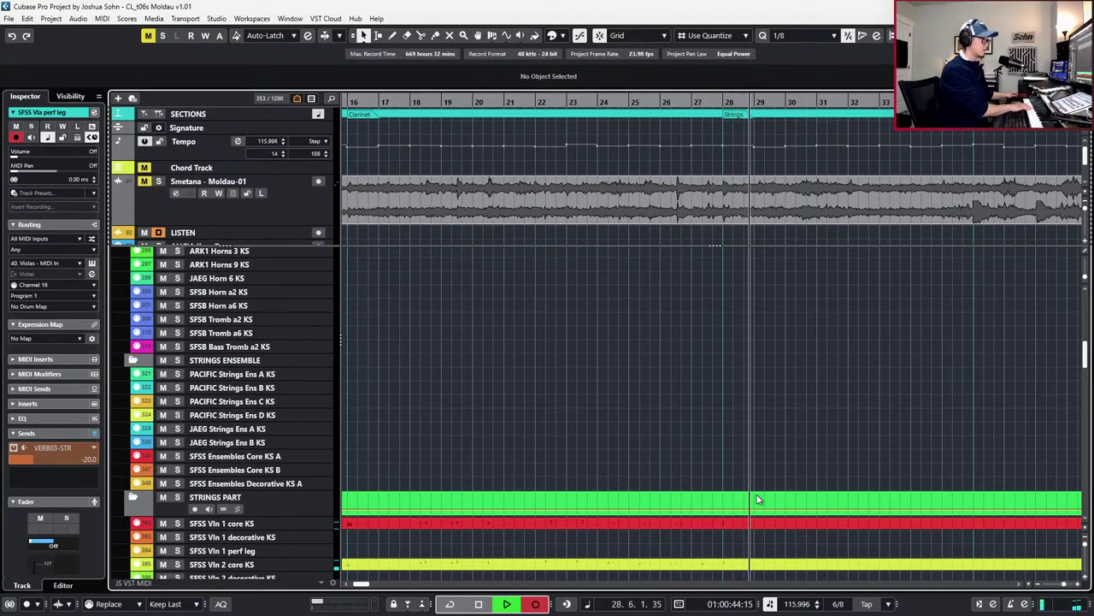
{"action": "key", "text": "space"}
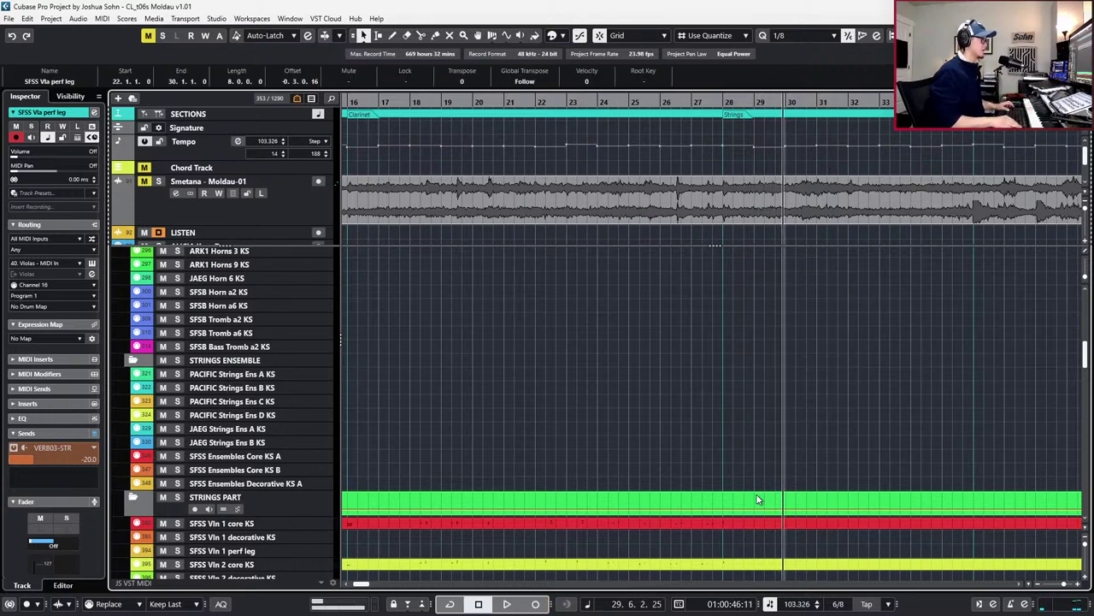
{"action": "key", "text": "shift+KP_Multiply"}
{"action": "scroll", "coordinate": [781, 476], "scroll_direction": "down", "scroll_amount": 3}
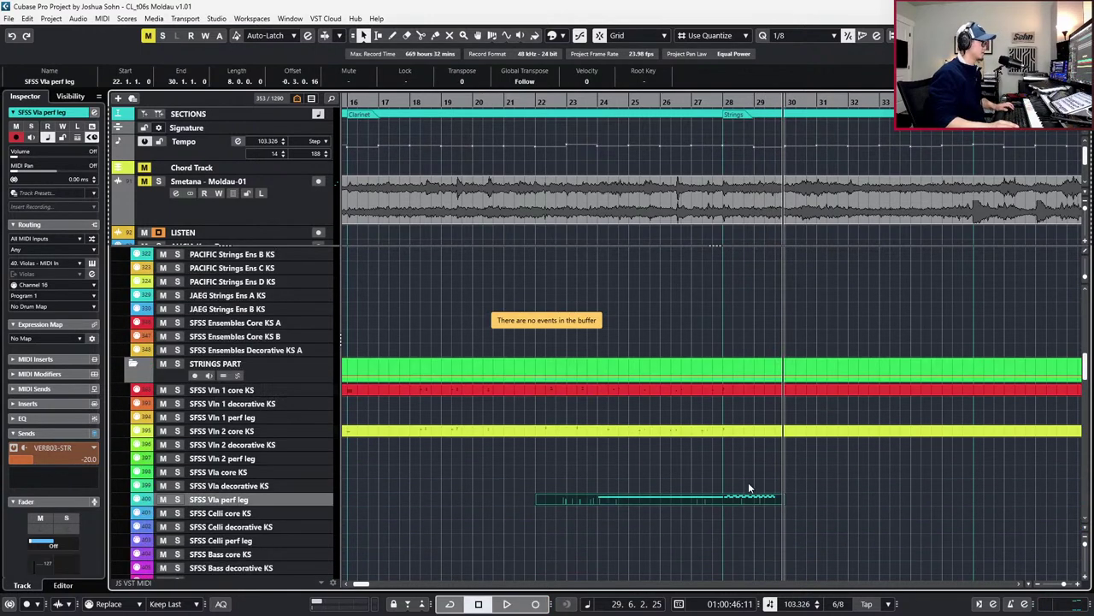
Extend the recorded Vla perf leg part across the project and open it in the Key Editor with modulation, expression and volume lanes
{"action": "double_click", "coordinate": [773, 499]}
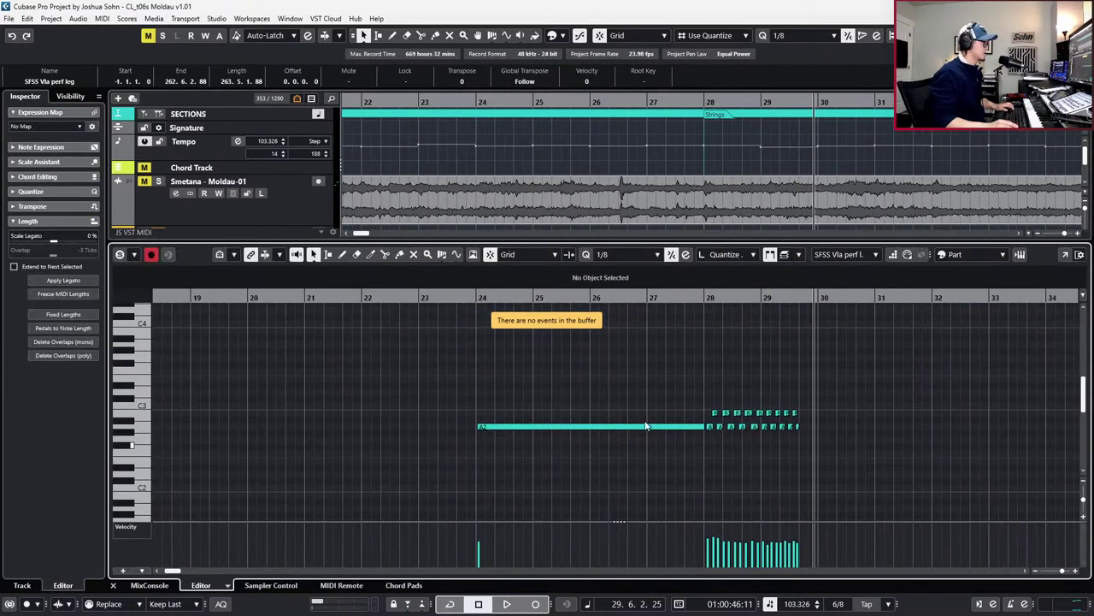
{"action": "key", "text": "KP_0"}
{"action": "left_click", "coordinate": [579, 468]}
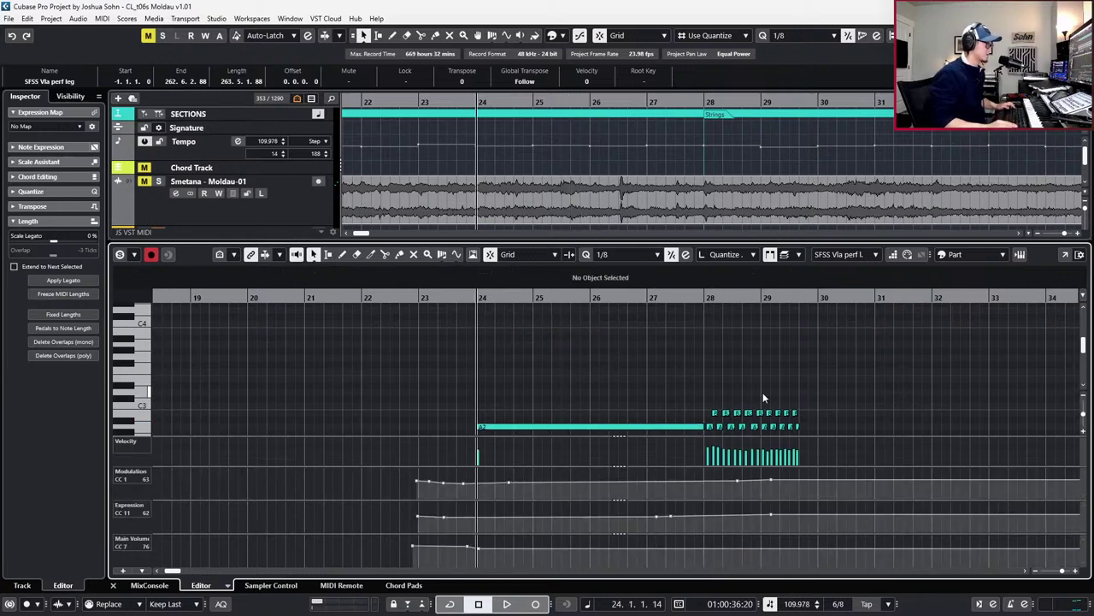
{"action": "scroll", "coordinate": [763, 369], "scroll_direction": "down", "scroll_amount": 1}
{"action": "scroll", "coordinate": [766, 368], "scroll_direction": "up", "scroll_amount": 2}
Delete the viola notes from bar 29 onward, keeping the alternating A2 and B2 notes of bar 28, and select the remaining notes
{"action": "left_click_drag", "start_coordinate": [670, 349], "coordinate": [858, 408]}
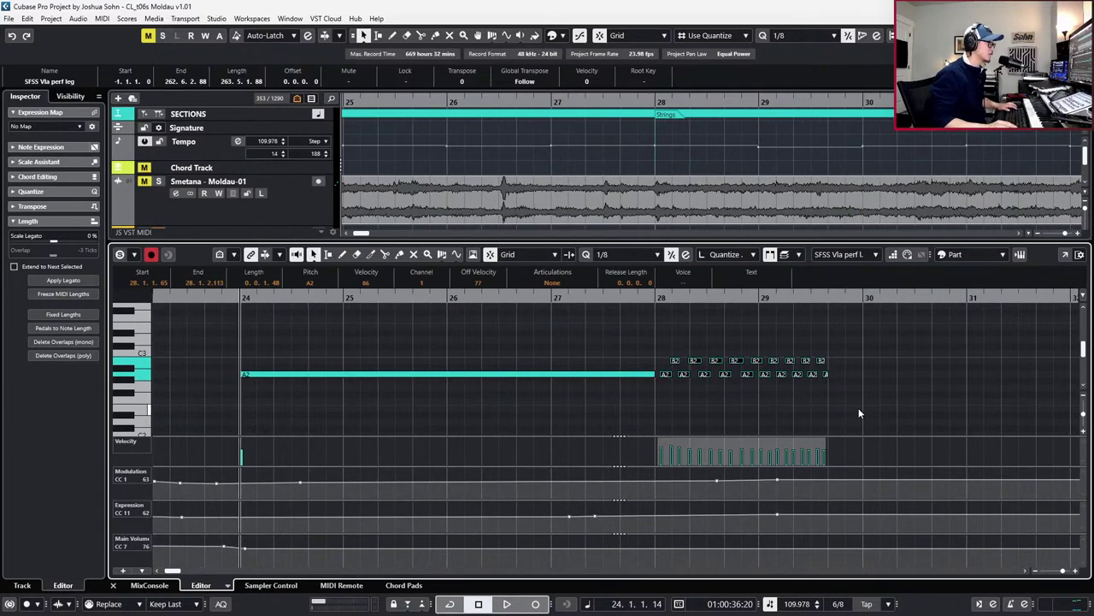
{"action": "scroll", "coordinate": [834, 391], "scroll_direction": "up", "scroll_amount": 2}
{"action": "left_click_drag", "start_coordinate": [727, 327], "coordinate": [889, 402]}
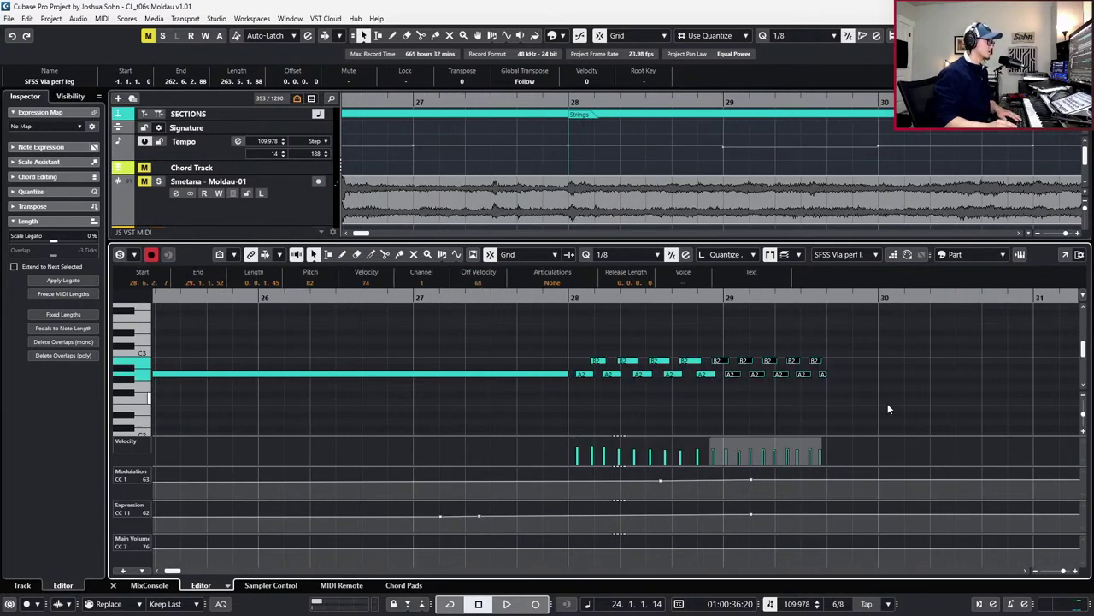
{"action": "key", "text": "Delete"}
{"action": "key", "text": "ctrl+z"}
{"action": "left_click_drag", "start_coordinate": [739, 338], "coordinate": [857, 410]}
{"action": "key", "text": "Delete"}
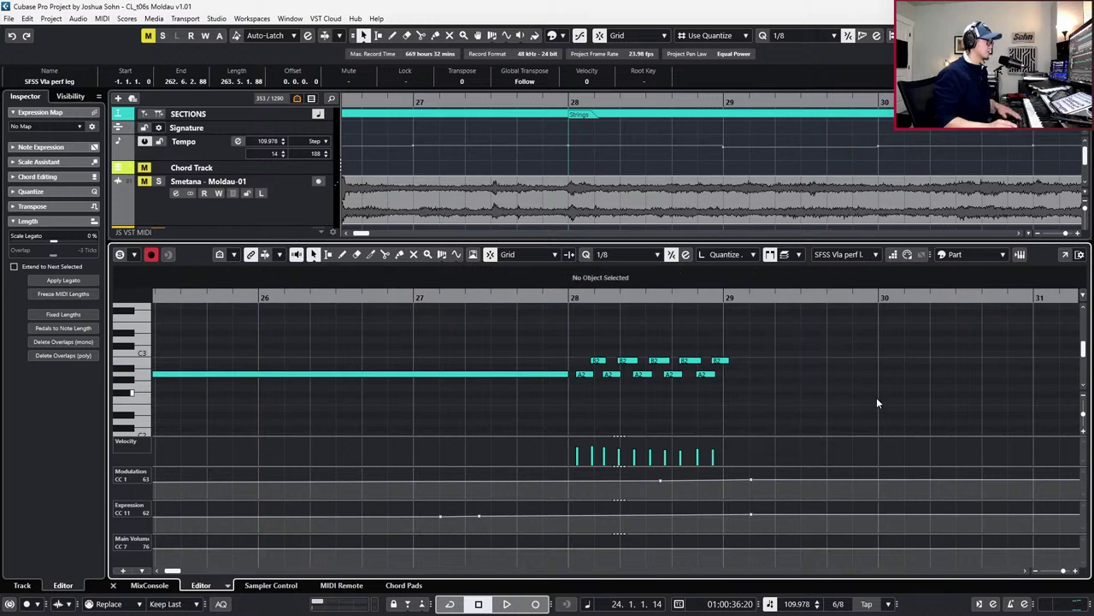
{"action": "left_click_drag", "start_coordinate": [752, 347], "coordinate": [578, 384]}
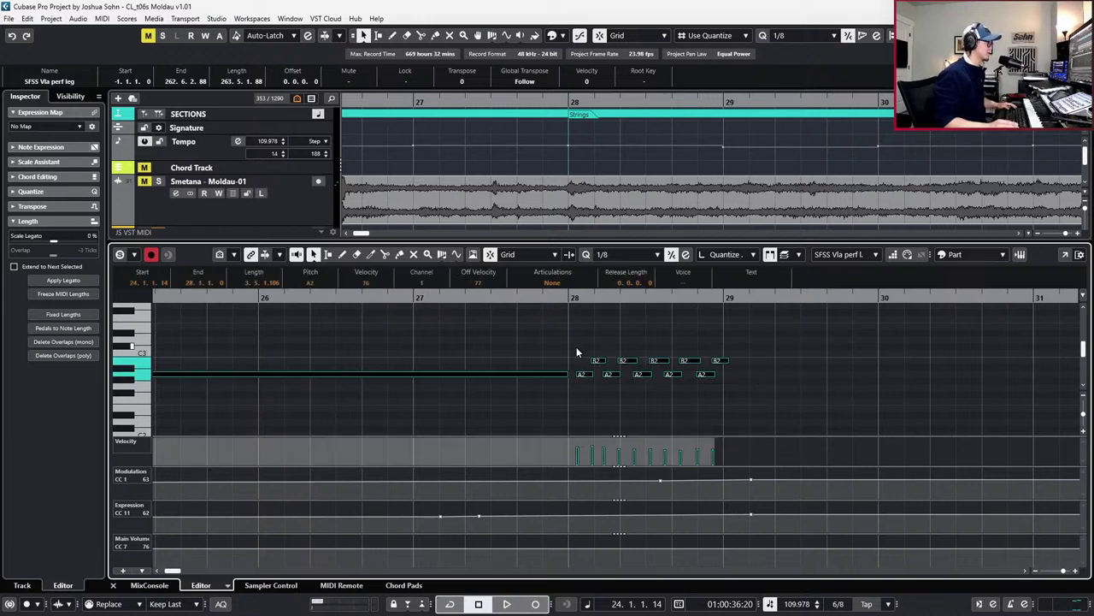
Switch to the Moldau score PDF, read the viola part on pages 4 and 5 from bar 24 onward, and return to Cubase
{"action": "key", "text": "alt+Tab"}
{"action": "scroll", "coordinate": [619, 346], "scroll_direction": "down", "scroll_amount": 5}
{"action": "scroll", "coordinate": [619, 347], "scroll_direction": "down", "scroll_amount": 2}
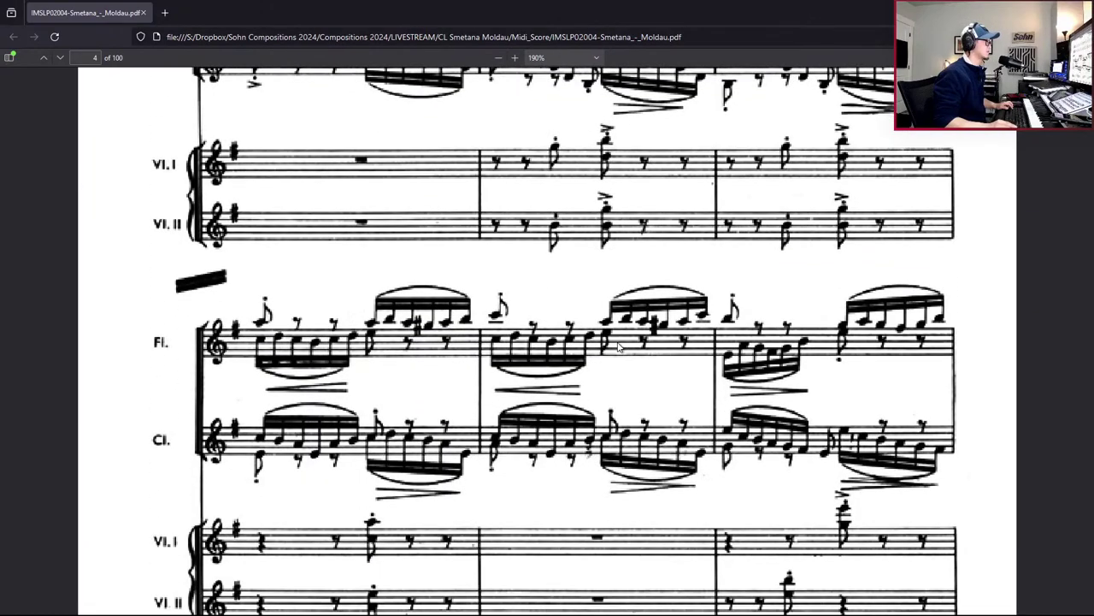
{"action": "scroll", "coordinate": [618, 343], "scroll_direction": "down", "scroll_amount": 2}
{"action": "scroll", "coordinate": [527, 370], "scroll_direction": "down", "scroll_amount": 2, "text": "ctrl"}
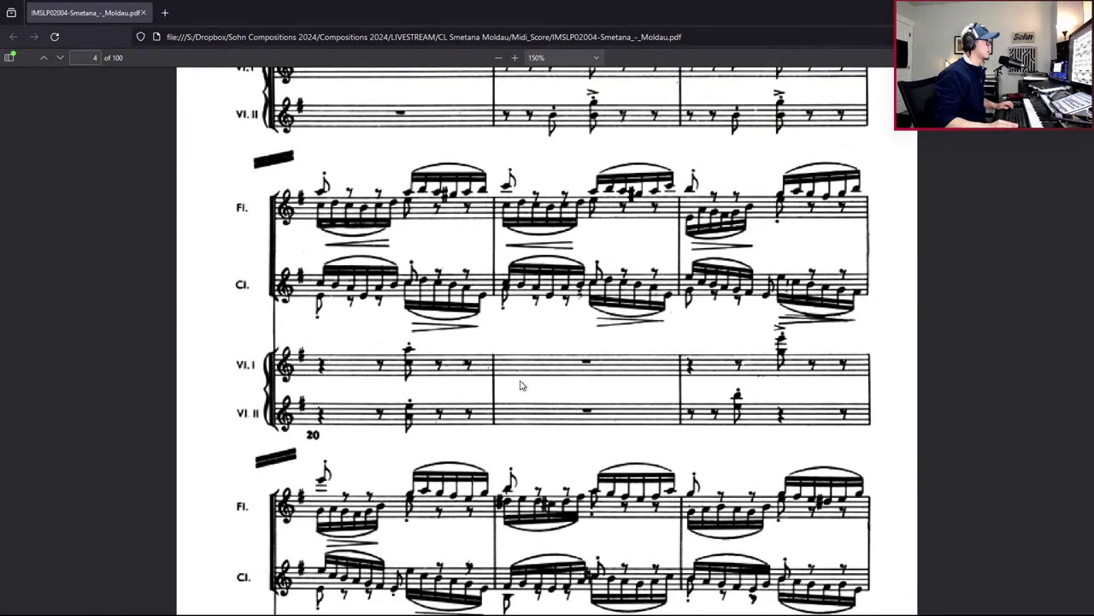
{"action": "scroll", "coordinate": [520, 385], "scroll_direction": "down", "scroll_amount": 5}
{"action": "scroll", "coordinate": [520, 385], "scroll_direction": "down", "scroll_amount": 9}
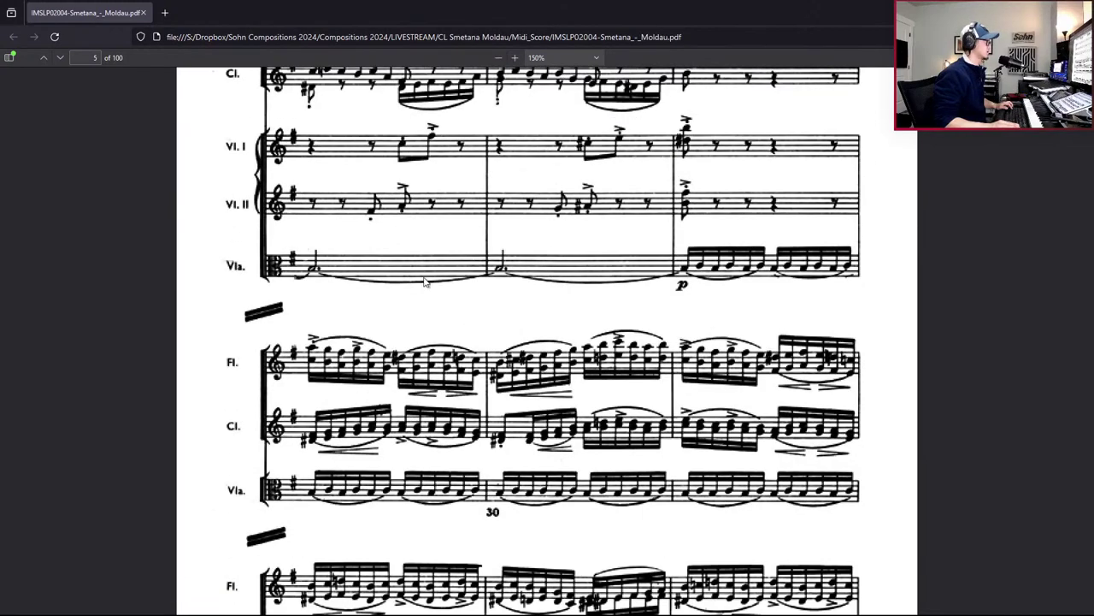
{"action": "scroll", "coordinate": [431, 297], "scroll_direction": "up", "scroll_amount": 5}
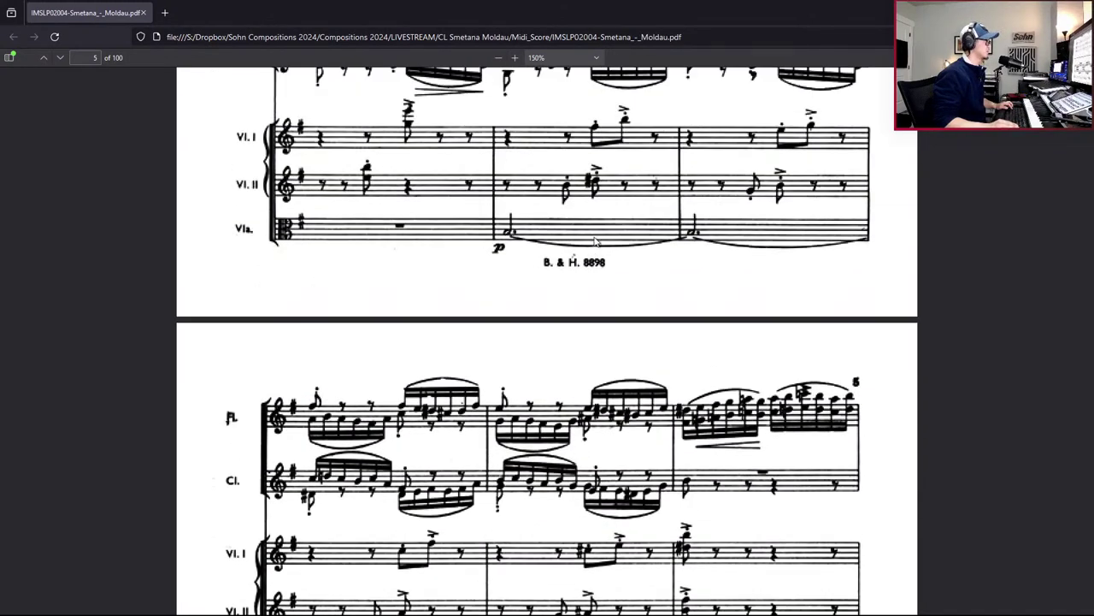
{"action": "scroll", "coordinate": [736, 245], "scroll_direction": "down", "scroll_amount": 2}
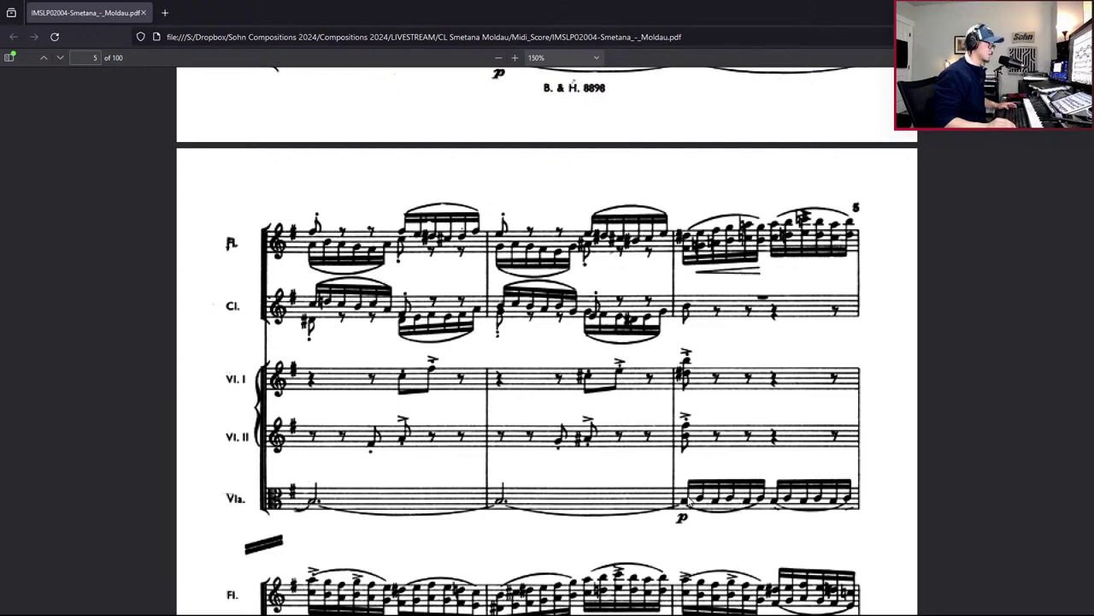
{"action": "scroll", "coordinate": [707, 502], "scroll_direction": "down", "scroll_amount": 2}
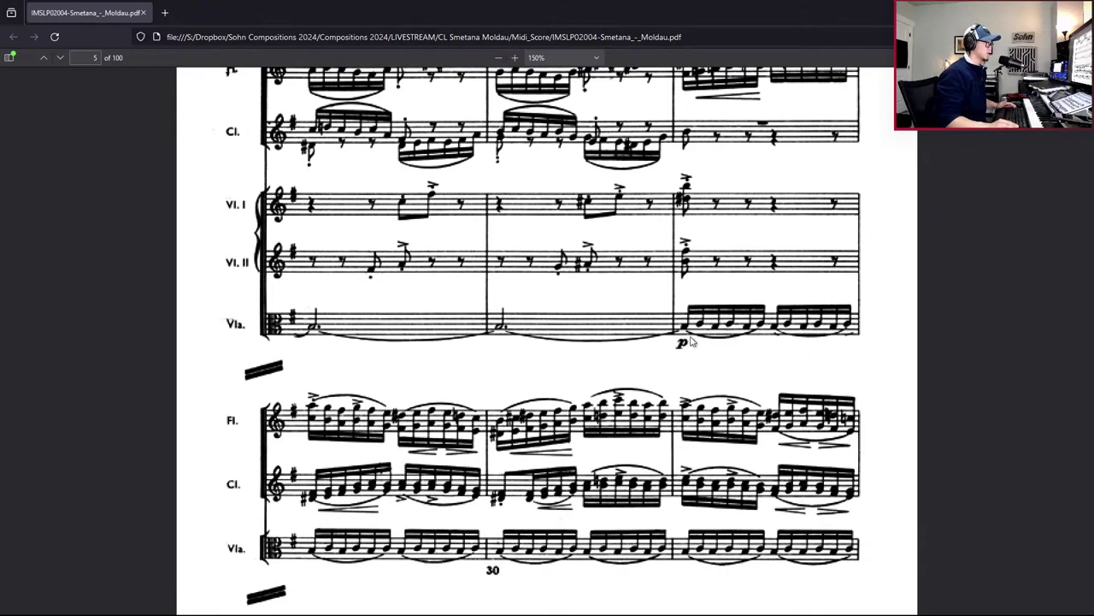
{"action": "scroll", "coordinate": [413, 416], "scroll_direction": "down", "scroll_amount": 1}
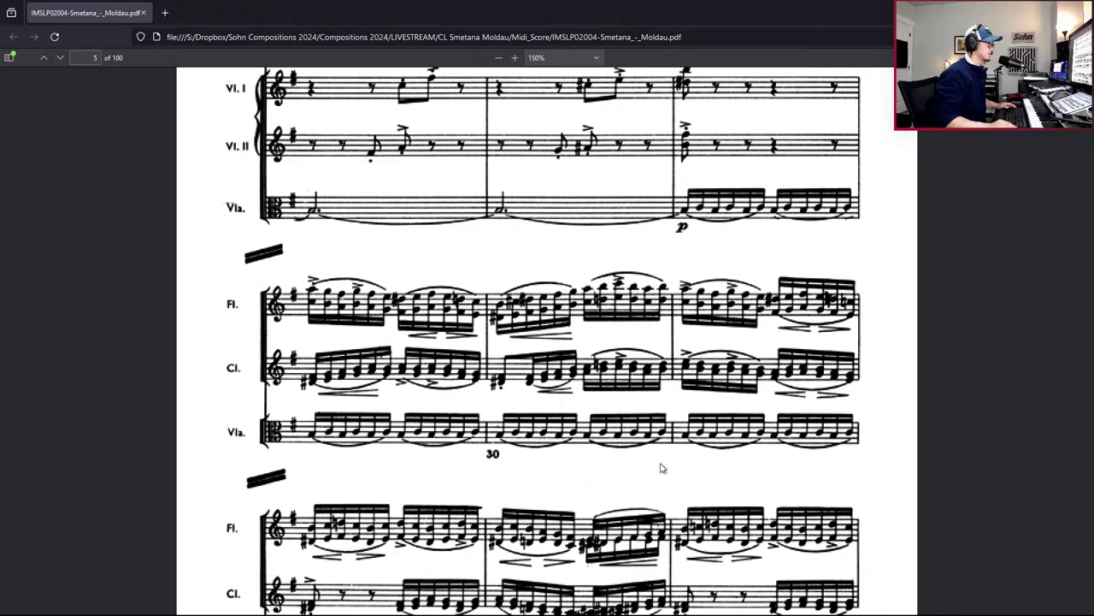
{"action": "scroll", "coordinate": [712, 469], "scroll_direction": "down", "scroll_amount": 1}
{"action": "scroll", "coordinate": [595, 442], "scroll_direction": "down", "scroll_amount": 1}
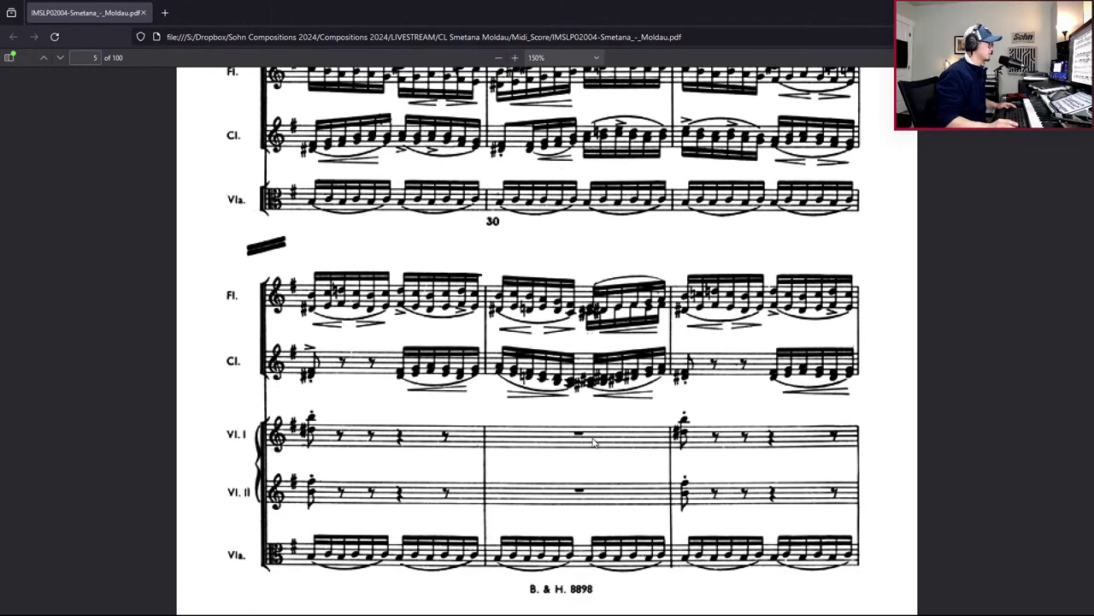
{"action": "key", "text": "alt+Tab"}
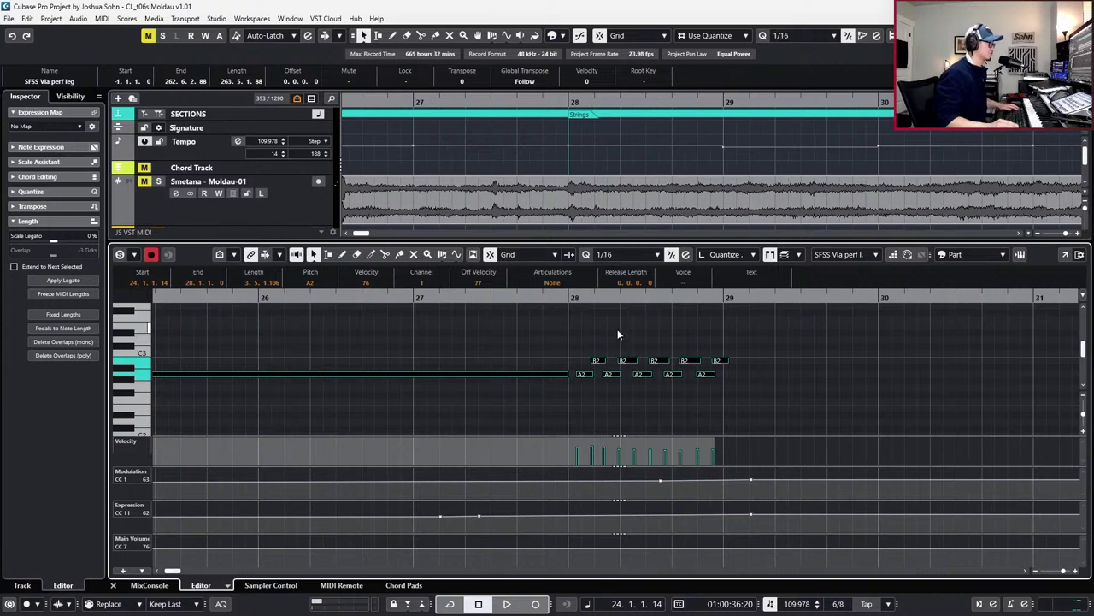
Nudge the ten viola notes in bar 28 earlier toward the downbeat and quantize them to 1/16
{"action": "left_click_drag", "start_coordinate": [588, 331], "coordinate": [706, 401]}
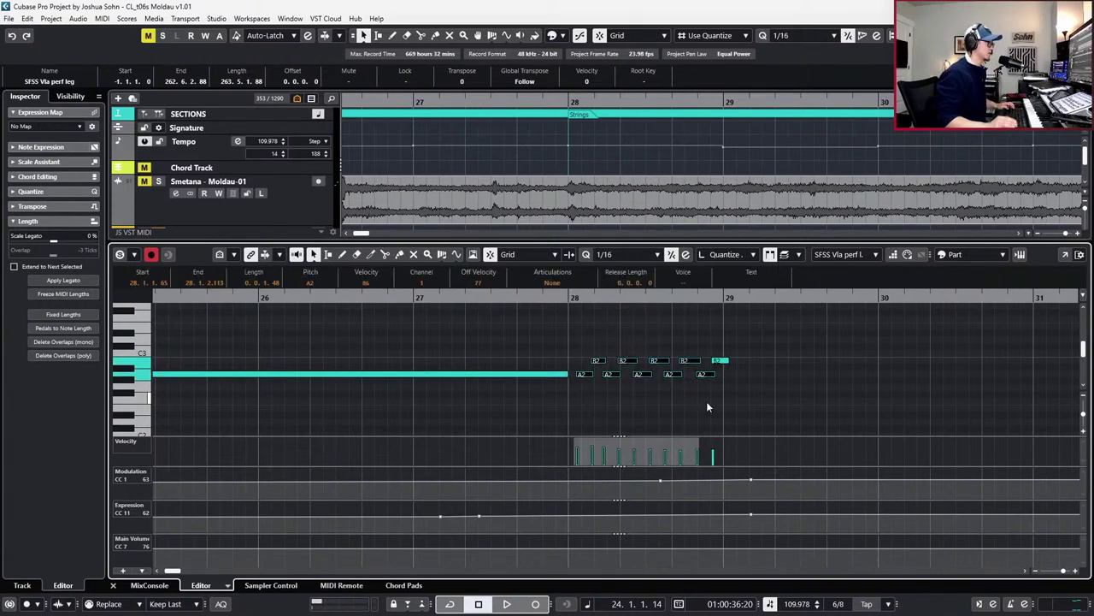
{"action": "key", "text": "ctrl+Left"}
{"action": "key", "text": "ctrl+Left"}
{"action": "key", "text": "ctrl+Left"}
{"action": "key", "text": "ctrl+Left"}
{"action": "key", "text": "ctrl+Left"}
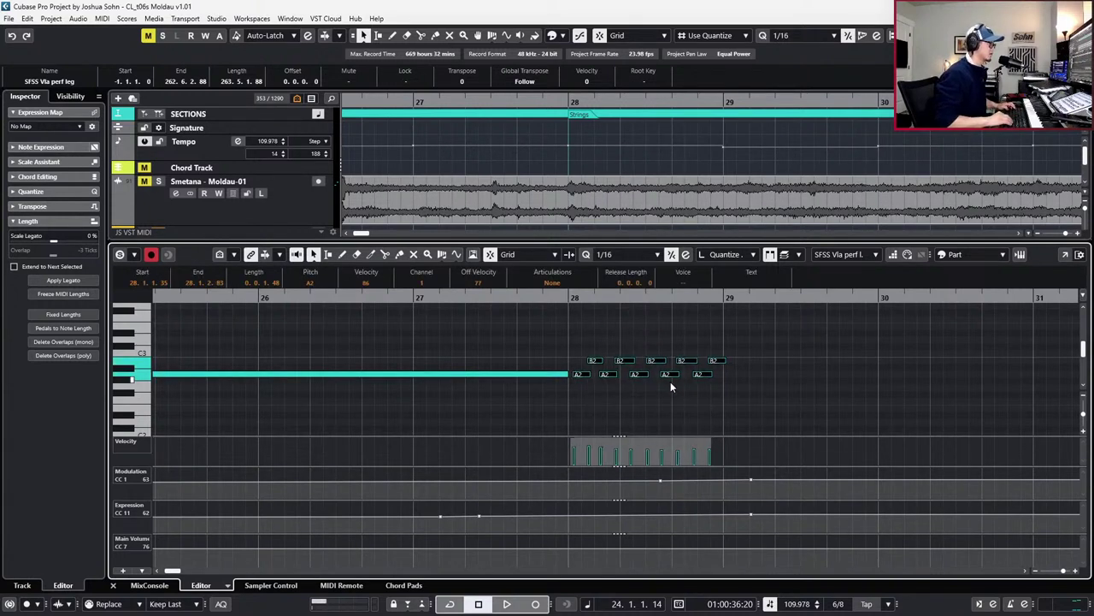
{"action": "scroll", "coordinate": [672, 341], "scroll_direction": "up", "scroll_amount": 2}
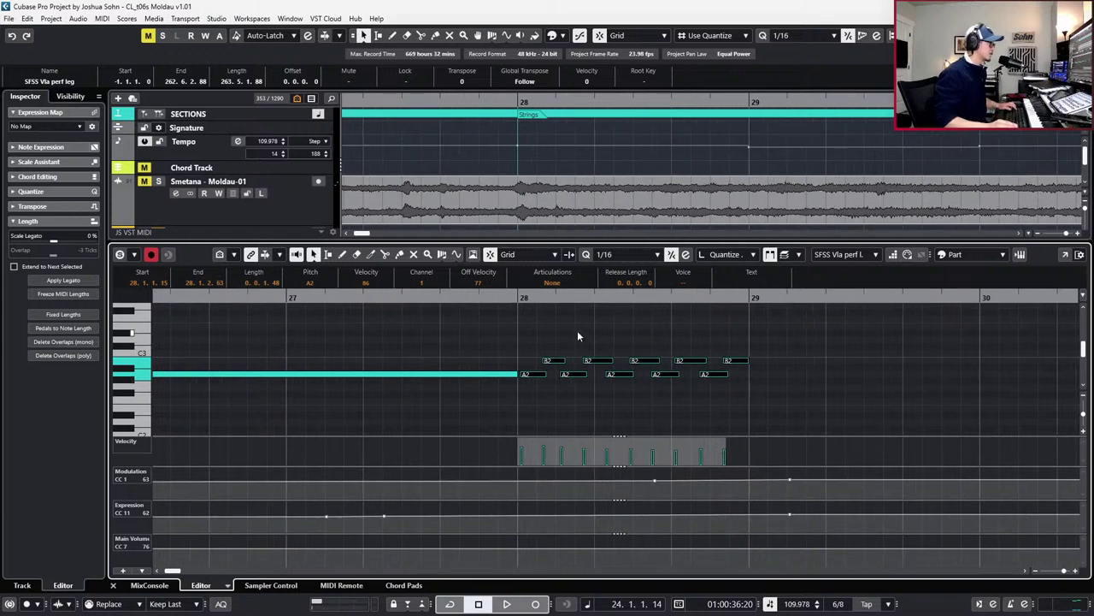
{"action": "left_click_drag", "start_coordinate": [559, 337], "coordinate": [728, 396]}
{"action": "key", "text": "q"}
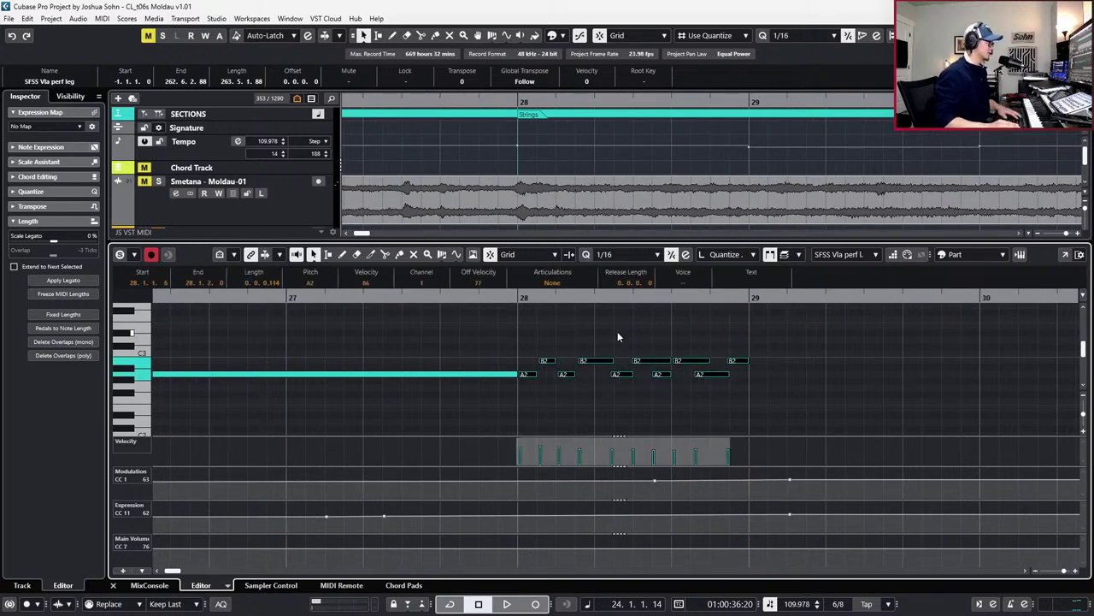
Delete all but the first three notes of bar 28, copy the B2 after the second A2, and quantize the four-note pattern
{"action": "left_click_drag", "start_coordinate": [599, 337], "coordinate": [765, 396]}
{"action": "key", "text": "Delete"}
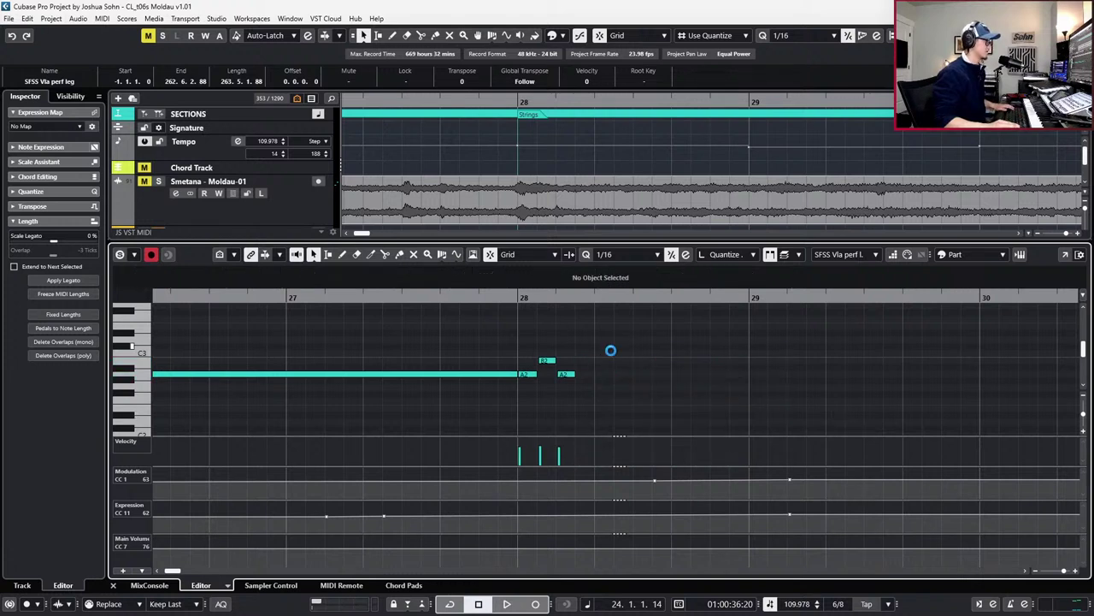
{"action": "left_click_drag", "start_coordinate": [551, 360], "coordinate": [591, 363]}
{"action": "left_click_drag", "start_coordinate": [530, 345], "coordinate": [644, 398]}
{"action": "key", "text": "q"}
Duplicate the four-note A2 and B2 pattern twice to fill bar 28 with sixteenth notes
{"action": "left_click_drag", "start_coordinate": [621, 343], "coordinate": [530, 390]}
{"action": "key", "text": "alt+d"}
{"action": "key", "text": "alt+d"}
{"action": "left_click", "coordinate": [644, 353]}
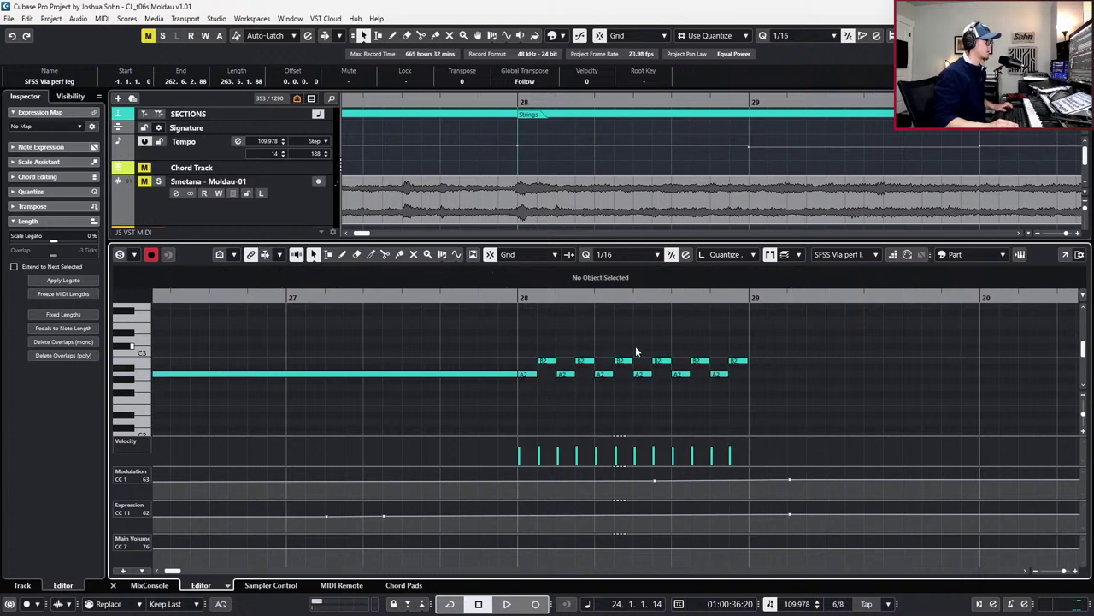
Quantize the bar 28 viola notes to 1/16 and lengthen all but the last to 0.0.1.30 so they overlap
{"action": "left_click_drag", "start_coordinate": [528, 346], "coordinate": [811, 407]}
{"action": "key", "text": "q"}
{"action": "left_click_drag", "start_coordinate": [525, 346], "coordinate": [715, 397]}
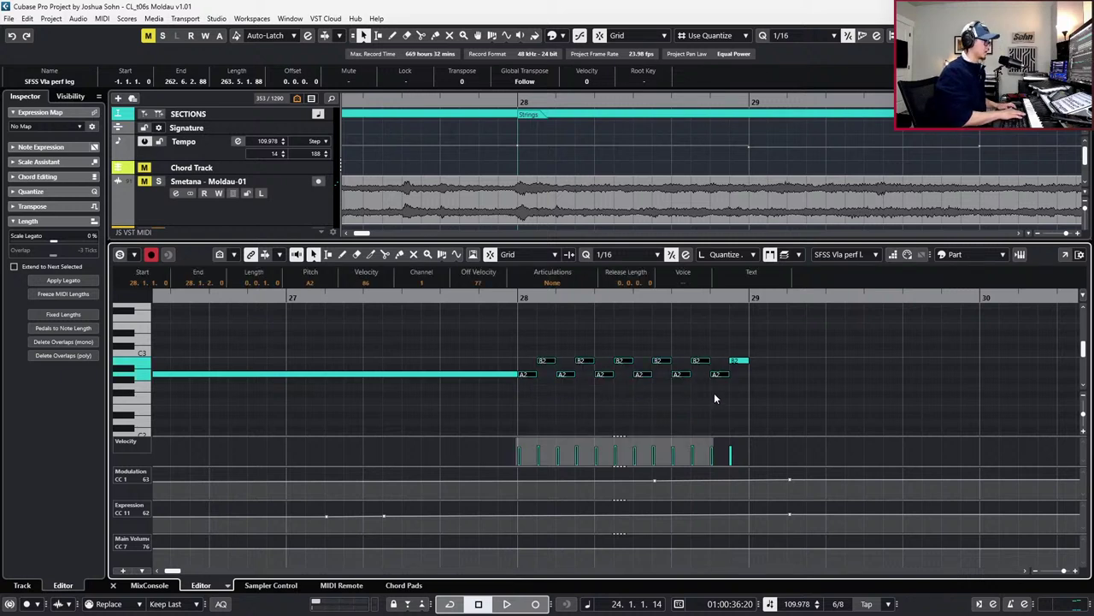
{"action": "key", "text": "alt+shift+Right"}
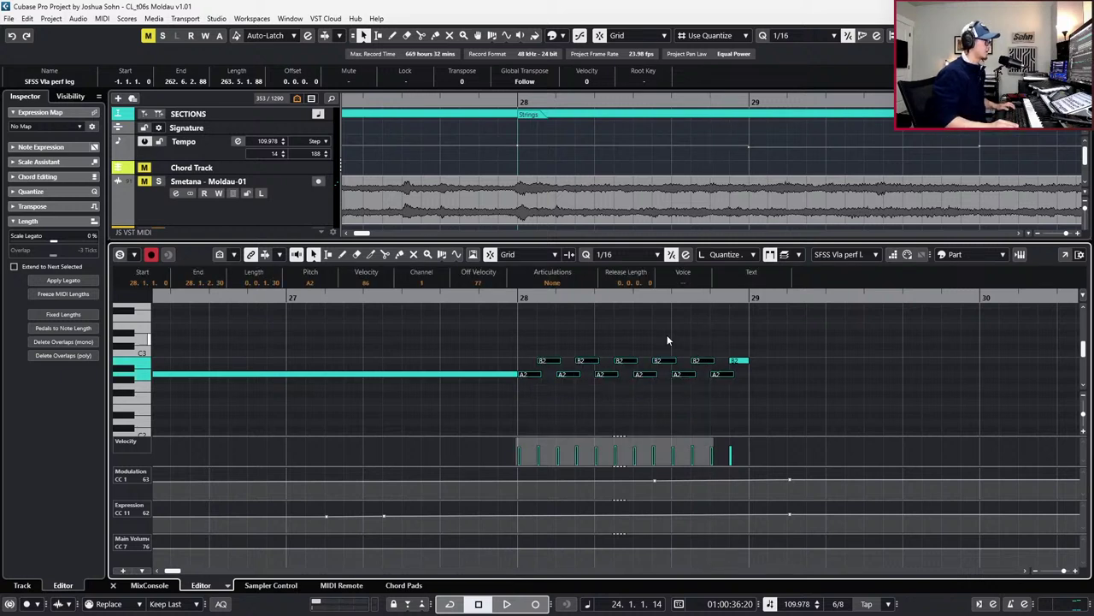
Check the bar 28 viola notes against the viola line in the Moldau score PDF
{"action": "key", "text": "alt+Tab"}
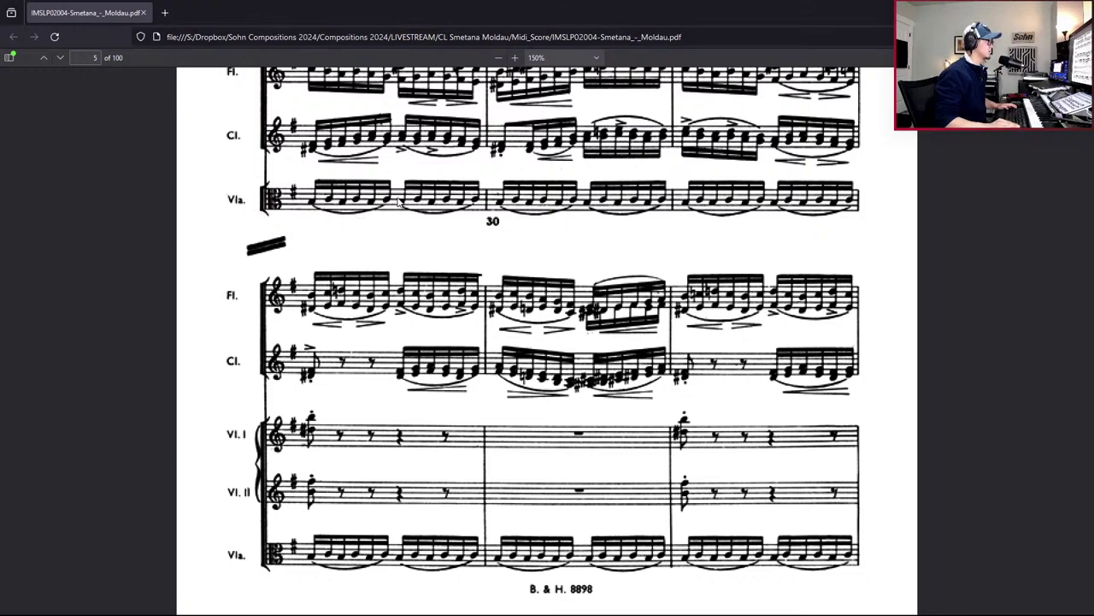
{"action": "key", "text": "alt+Tab"}
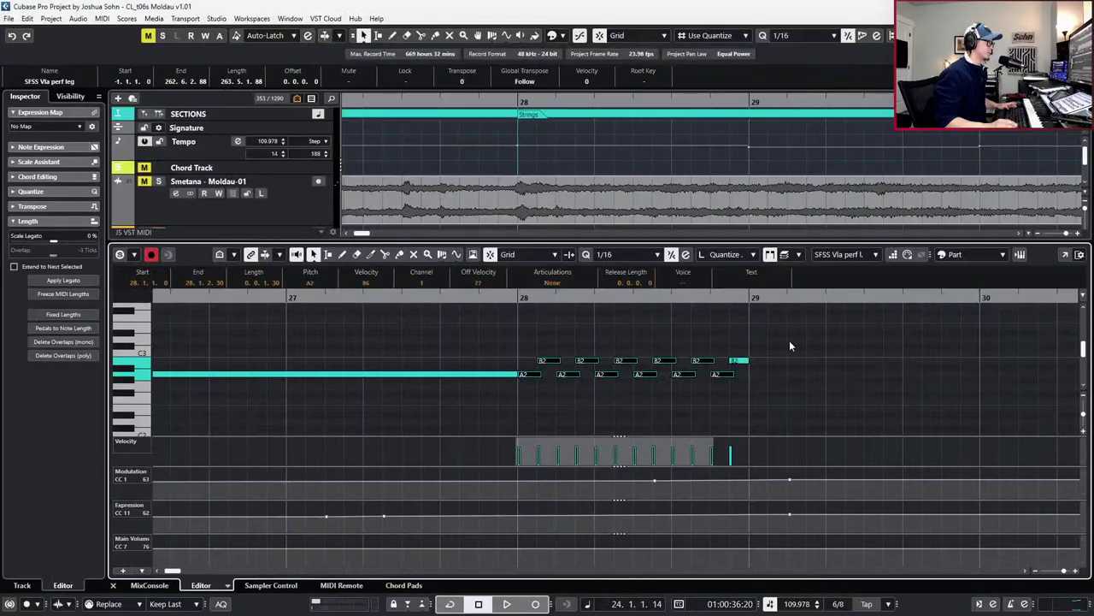
{"action": "left_click", "coordinate": [636, 344]}
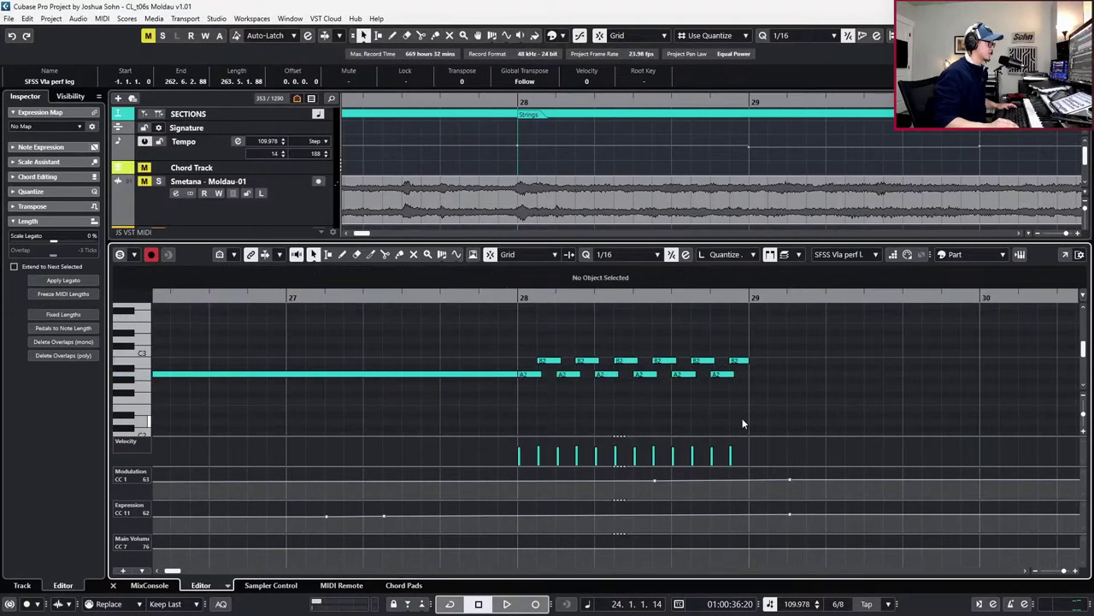
{"action": "left_click", "coordinate": [630, 361]}
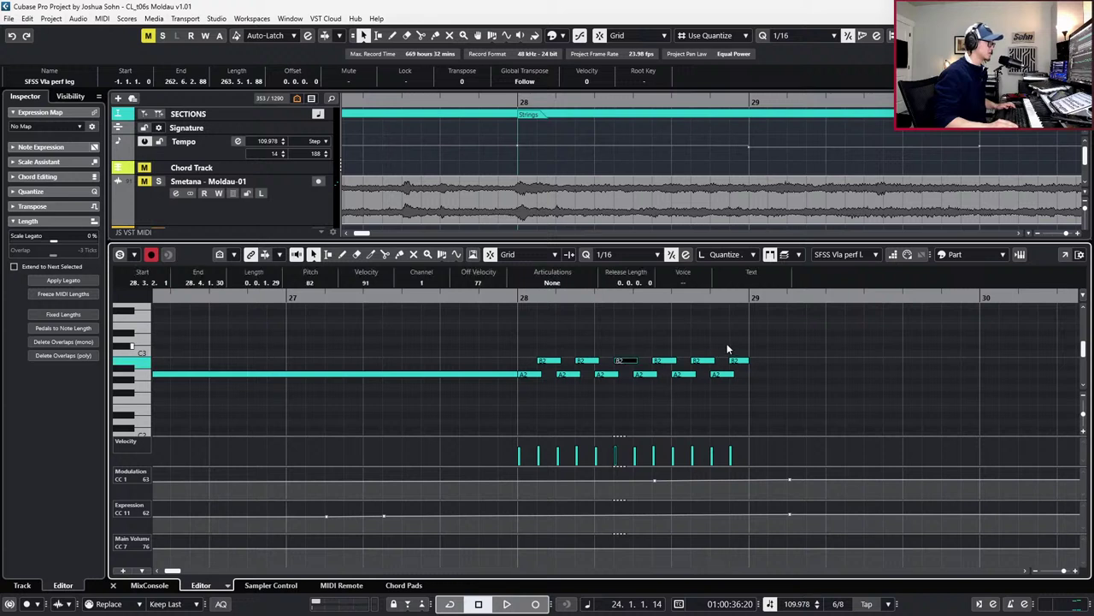
Shorten the third B2 in bar 28 to 0.0.0.99 and the last B2 to 0.0.0.88, and play the bar
{"action": "left_click_drag", "start_coordinate": [733, 339], "coordinate": [598, 385]}
{"action": "key", "text": "l"}
{"action": "key", "text": "ctrl+KP_Subtract"}
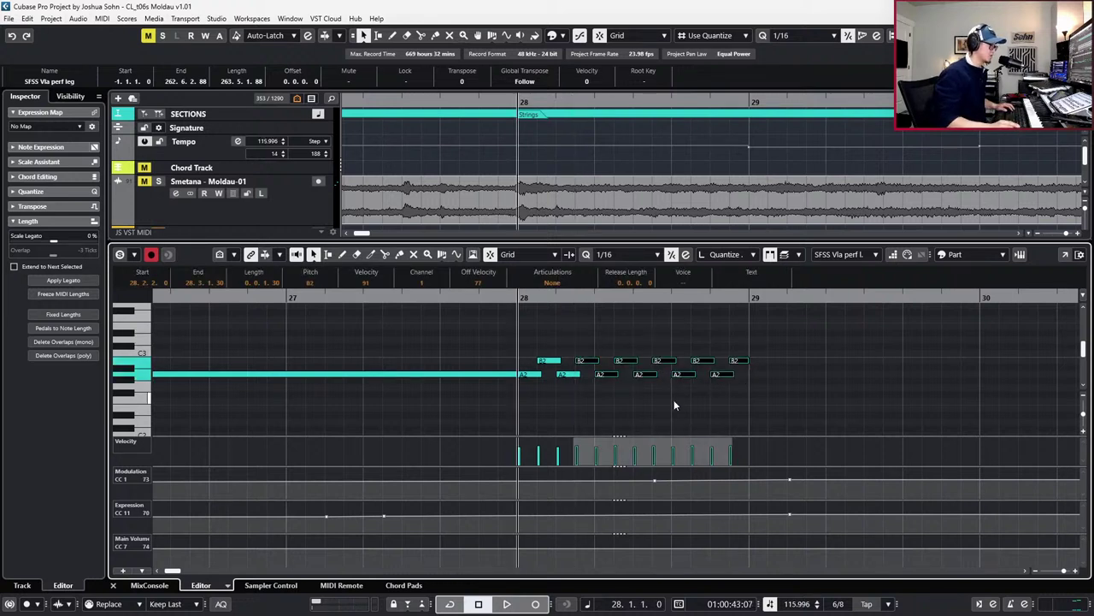
{"action": "left_click", "coordinate": [651, 397]}
{"action": "left_click_drag", "start_coordinate": [637, 360], "coordinate": [615, 375]}
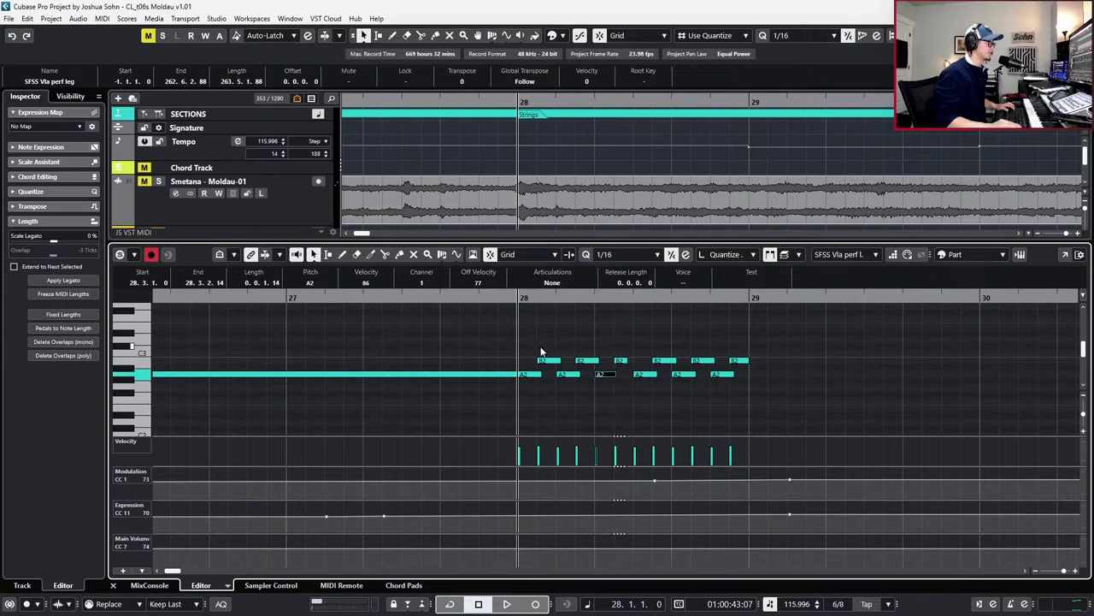
{"action": "left_click_drag", "start_coordinate": [744, 368], "coordinate": [740, 366]}
{"action": "key", "text": "space"}
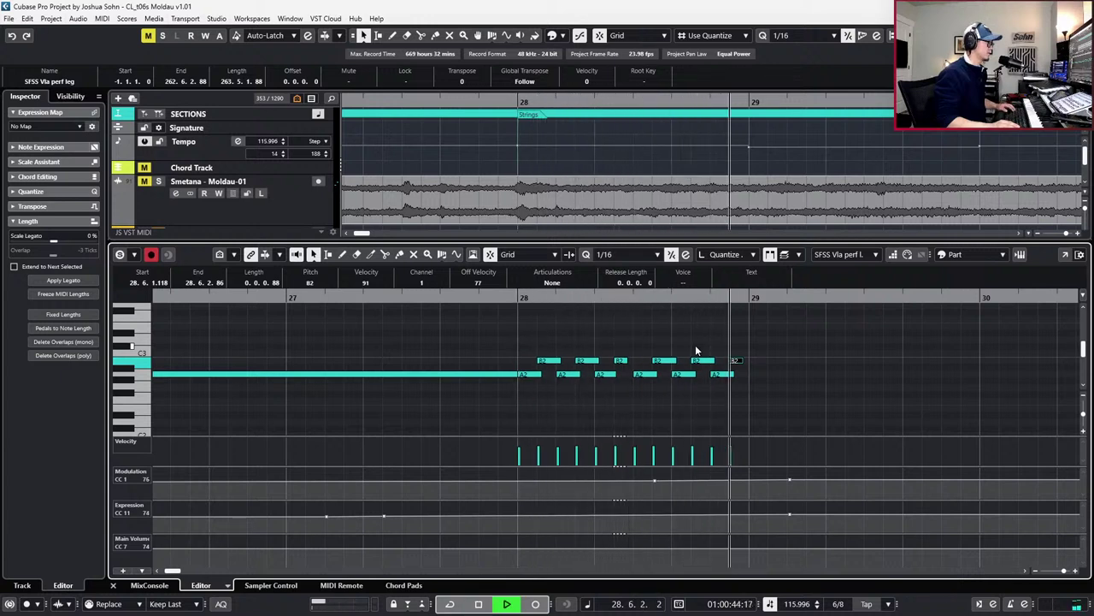
{"action": "key", "text": "space"}
Lengthen the last B2 of bar 28 slightly, trim the held A2 to end at 27.6.2.100, and play the transition
{"action": "left_click", "coordinate": [625, 363]}
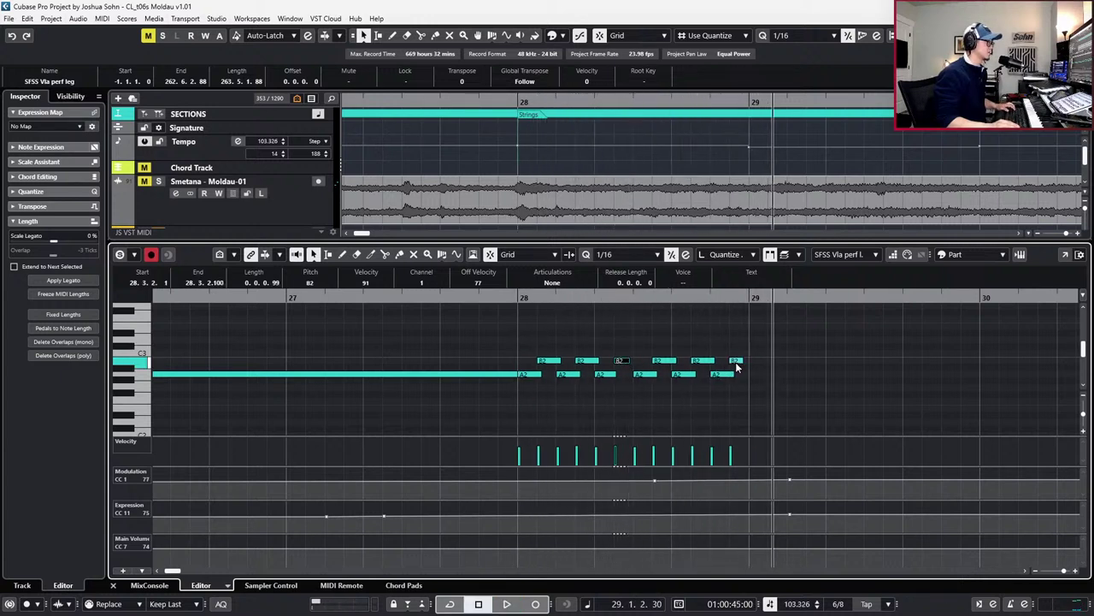
{"action": "left_click_drag", "start_coordinate": [739, 361], "coordinate": [540, 412]}
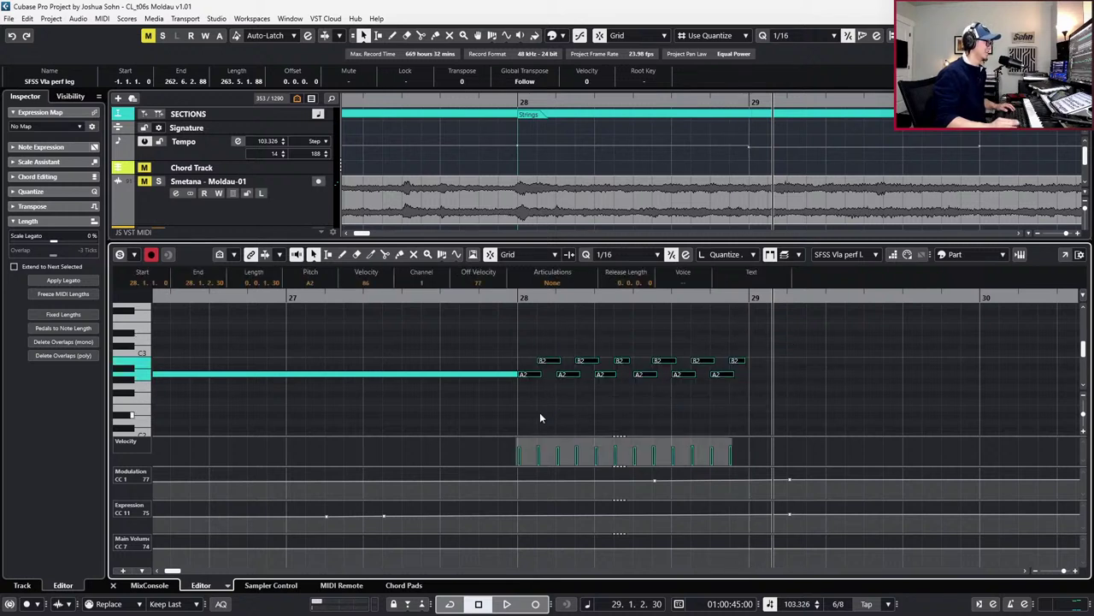
{"action": "left_click", "coordinate": [496, 374]}
{"action": "key", "text": "space"}
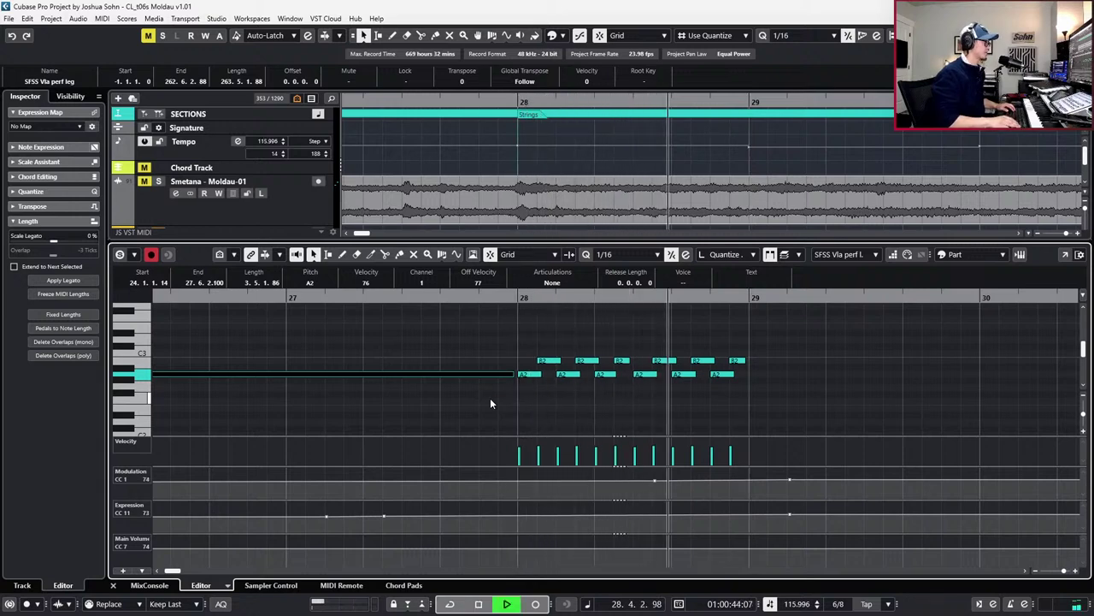
{"action": "key", "text": "space"}
Try re-recording the viola's modulation and expression from bar 23 through bar 27, and undo the take
{"action": "scroll", "coordinate": [643, 376], "scroll_direction": "down", "scroll_amount": 3}
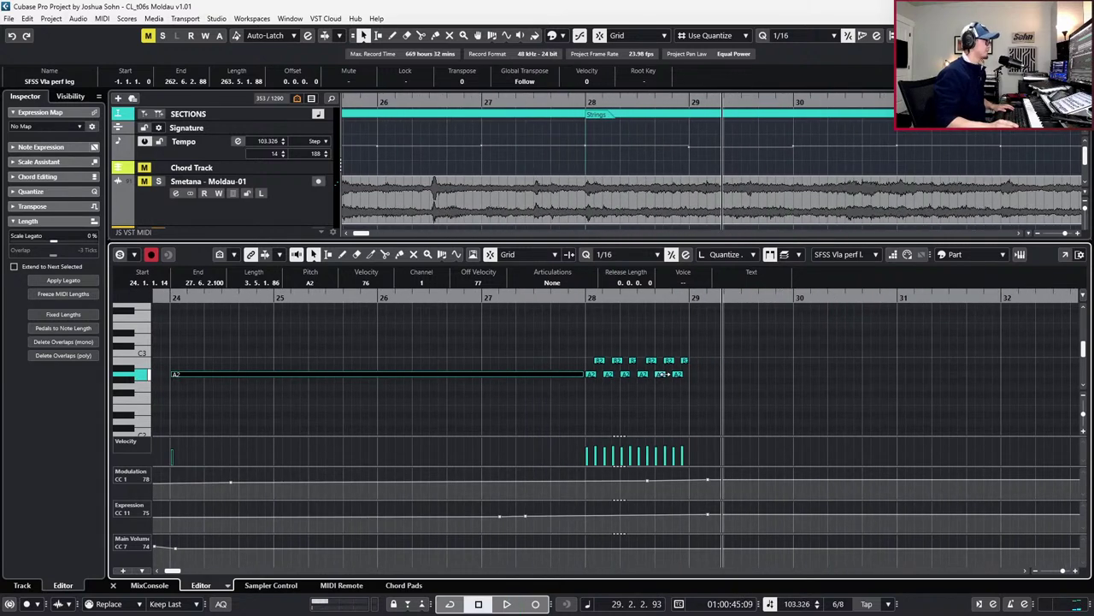
{"action": "key", "text": "KP_Subtract"}
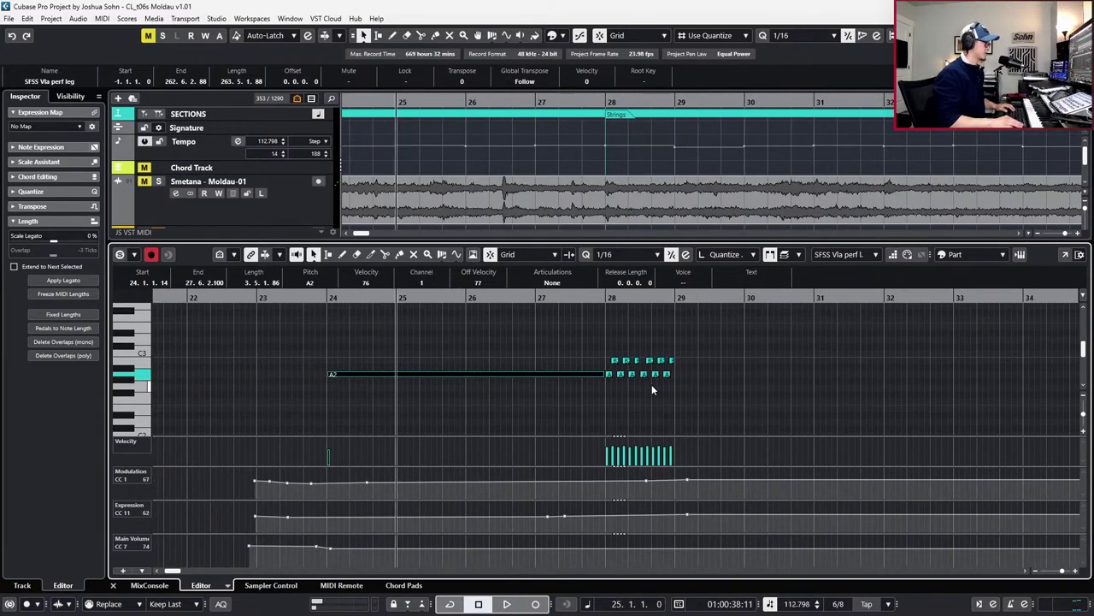
{"action": "key", "text": "space"}
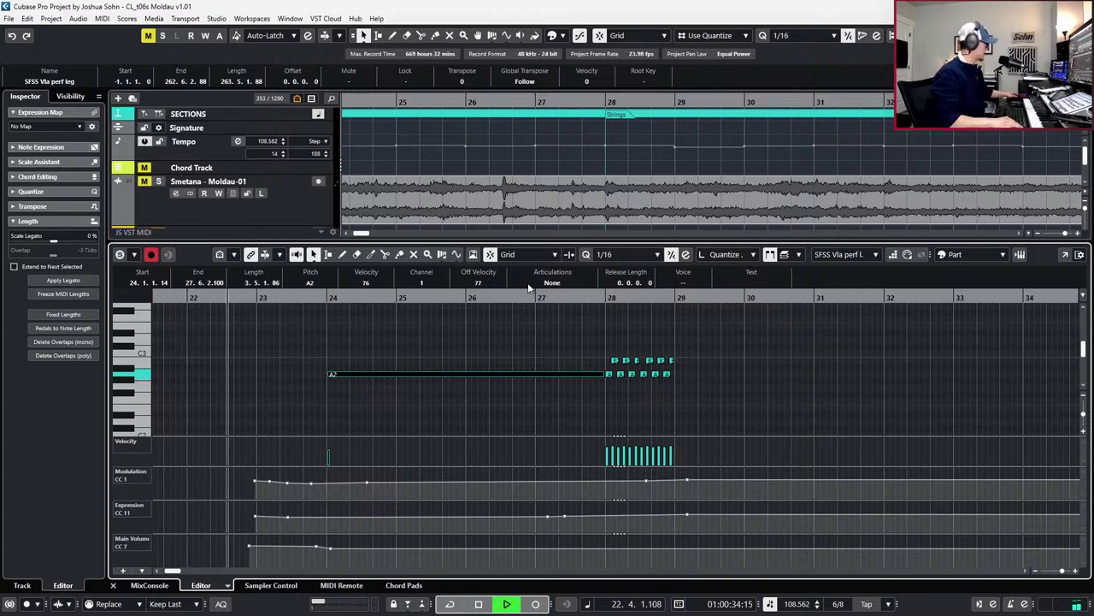
{"action": "key", "text": "KP_Multiply"}
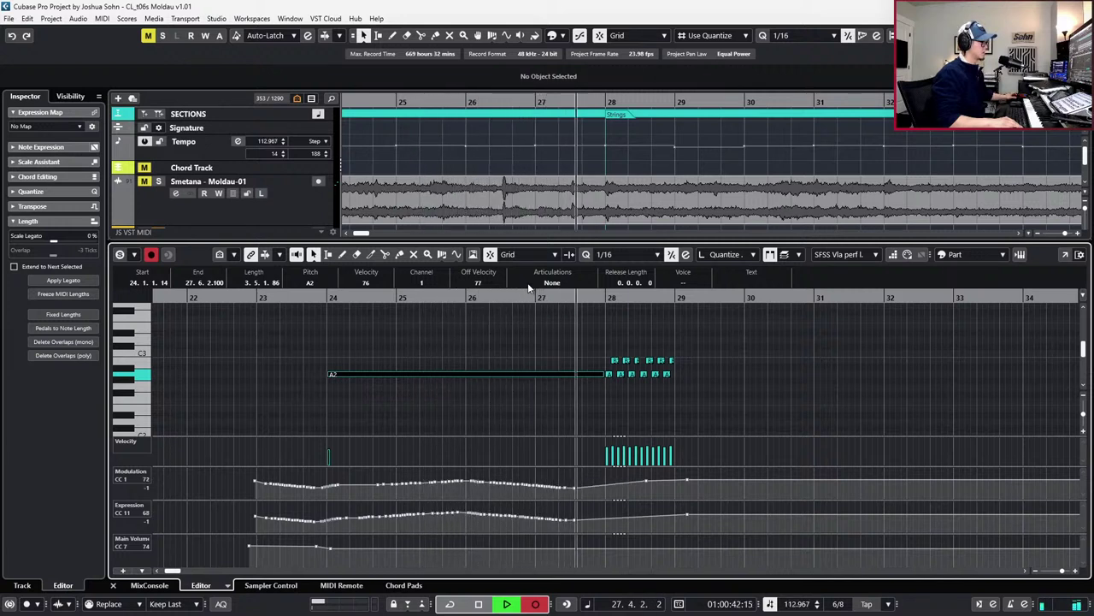
{"action": "key", "text": "space"}
{"action": "key", "text": "ctrl+z"}
Record new modulation and expression curves for the viola from bar 23 into bar 29
{"action": "key", "text": "KP_Subtract"}
{"action": "key", "text": "KP_Subtract"}
{"action": "key", "text": "KP_Subtract"}
{"action": "key", "text": "KP_Subtract"}
{"action": "key", "text": "KP_Subtract"}
{"action": "key", "text": "KP_Subtract"}
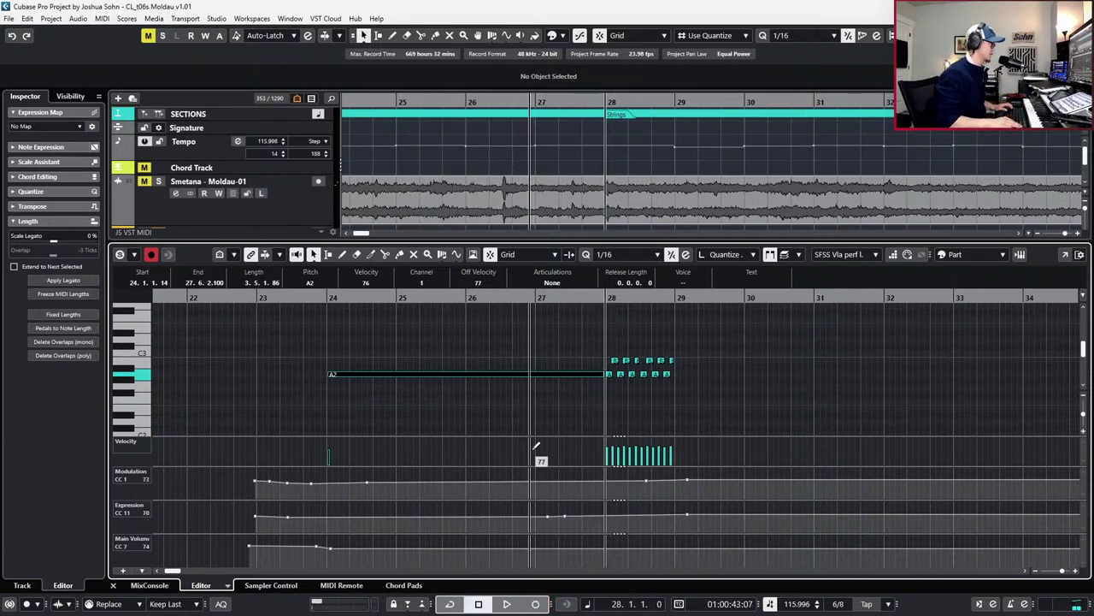
{"action": "key", "text": "KP_Multiply"}
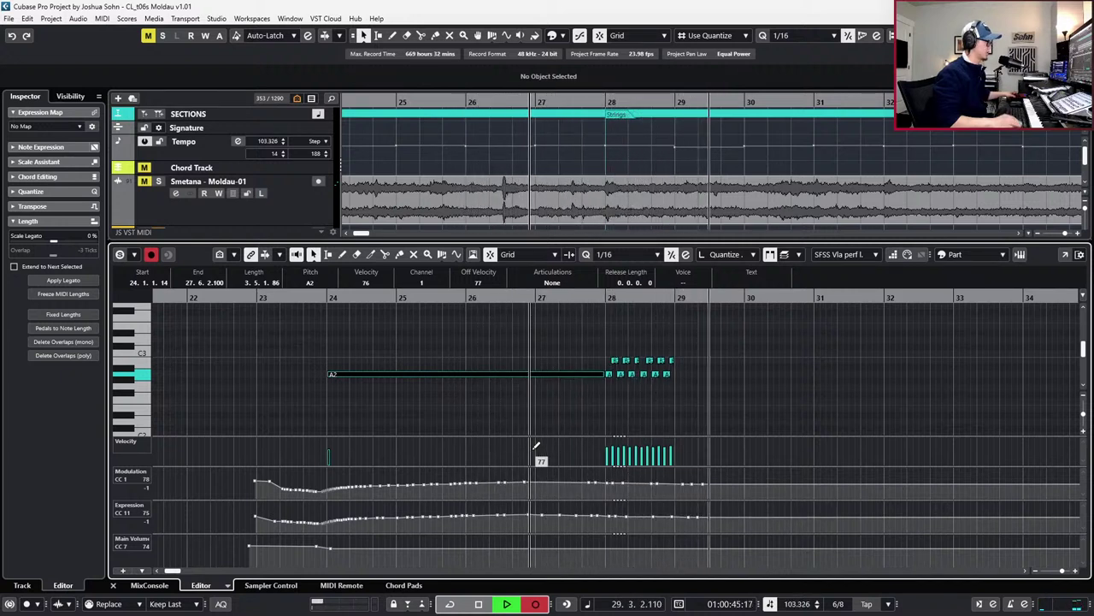
{"action": "key", "text": "space"}
Mute the sixteenth notes of bar 28 on SFSS Vla perf leg, leaving the held A2 active
{"action": "key", "text": "ctrl+a"}
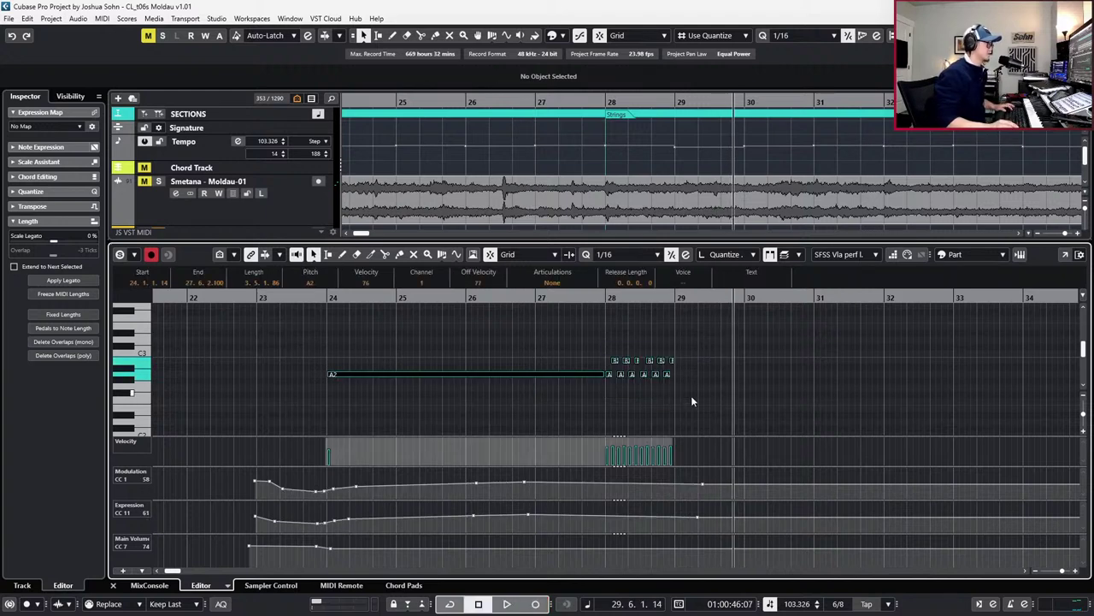
{"action": "left_click", "coordinate": [599, 374], "text": "shift"}
{"action": "scroll", "coordinate": [607, 367], "scroll_direction": "up", "scroll_amount": 2}
{"action": "key", "text": "l"}
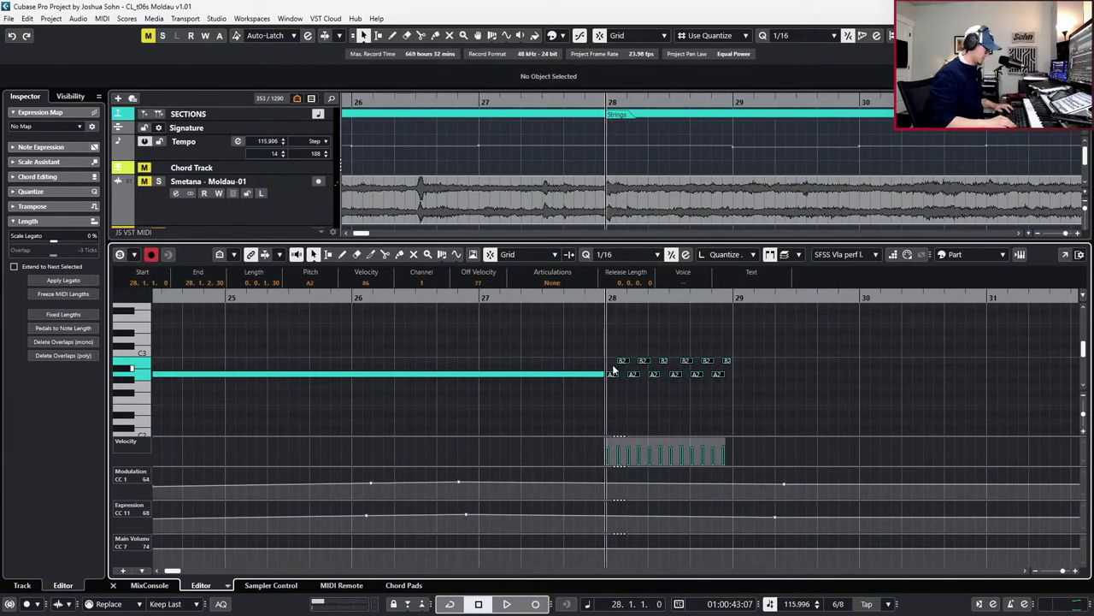
{"action": "key", "text": "shift+m"}
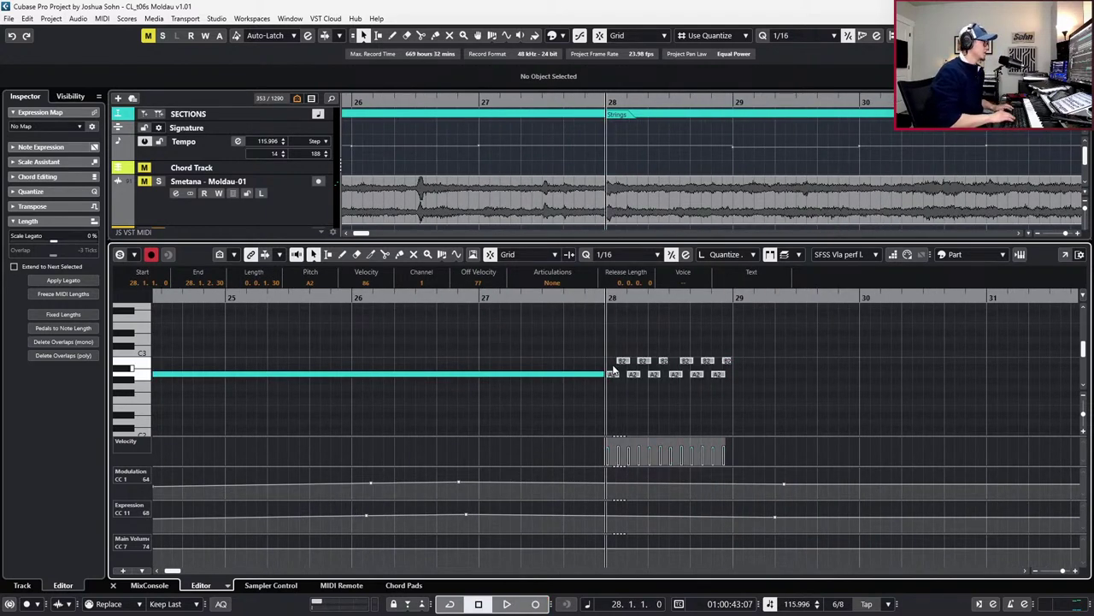
Paste a copy of the bar 28 A2 and B2 pattern at bar 28 of the SFSS Vla decorative KS part
{"action": "key", "text": "Return"}
{"action": "scroll", "coordinate": [630, 411], "scroll_direction": "down", "scroll_amount": 2}
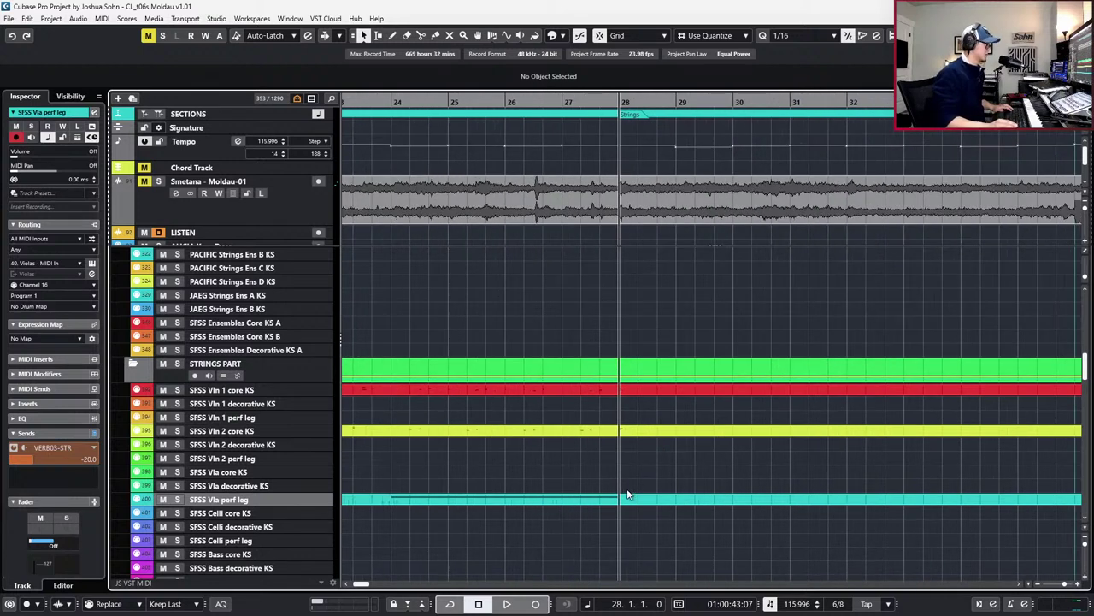
{"action": "key", "text": "Up"}
{"action": "key", "text": "Return"}
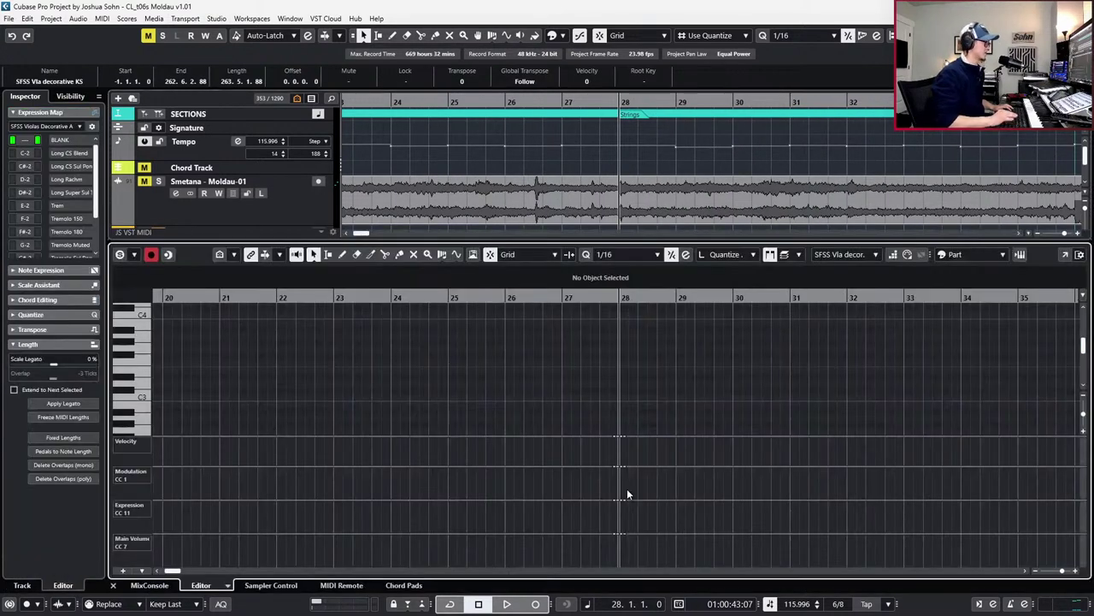
{"action": "key", "text": "h"}
{"action": "key", "text": "h"}
{"action": "key", "text": "h"}
{"action": "key", "text": "h"}
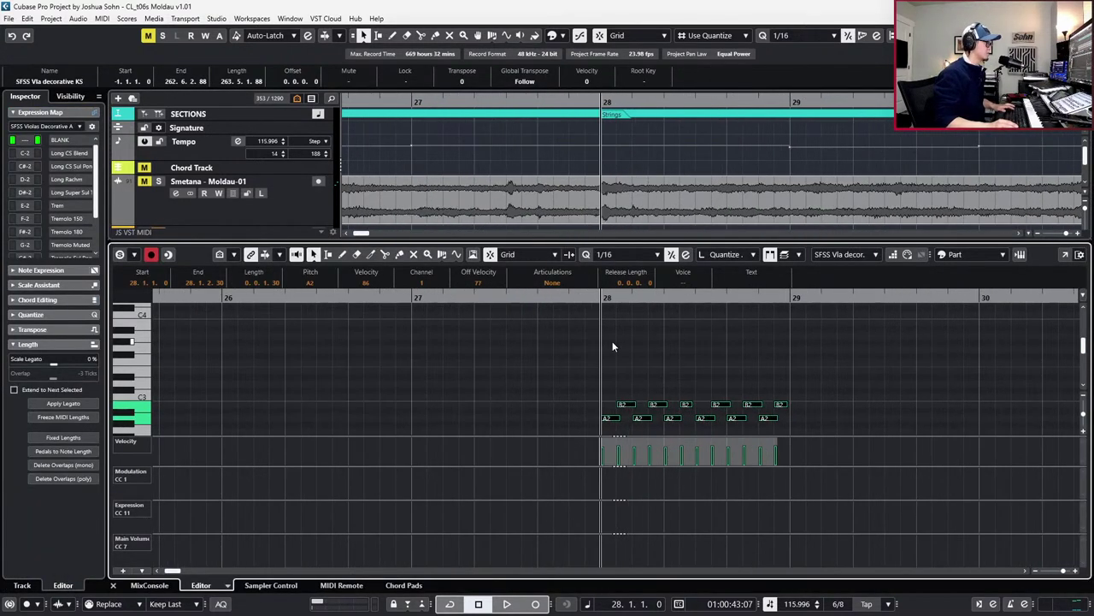
Assign the Trill Min2 articulation to the pasted bar 28 notes and play them
{"action": "left_click", "coordinate": [553, 282]}
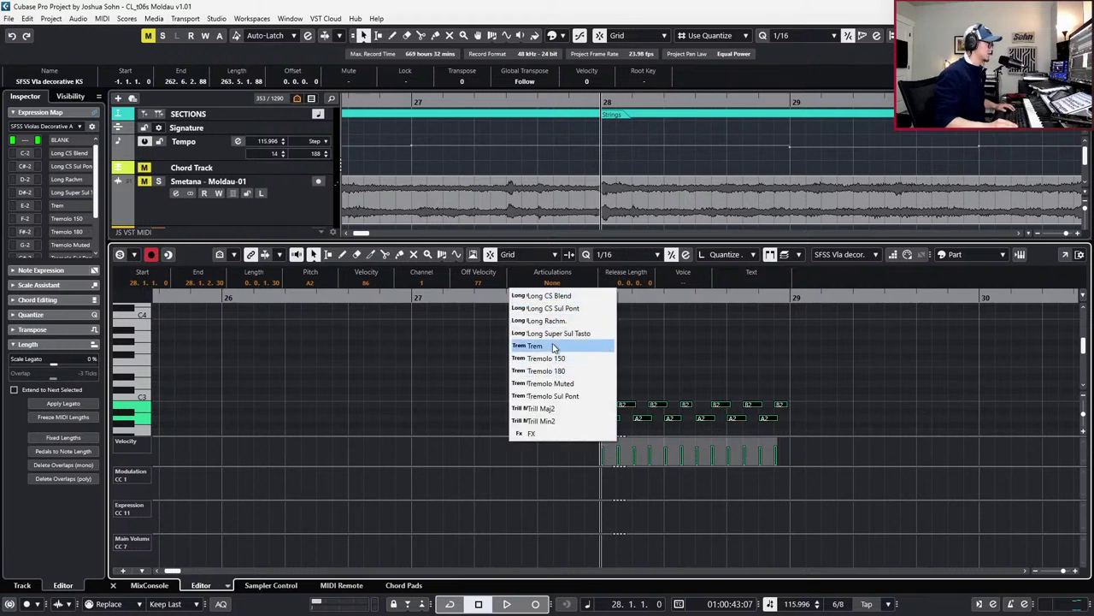
{"action": "left_click", "coordinate": [554, 418]}
{"action": "key", "text": "space"}
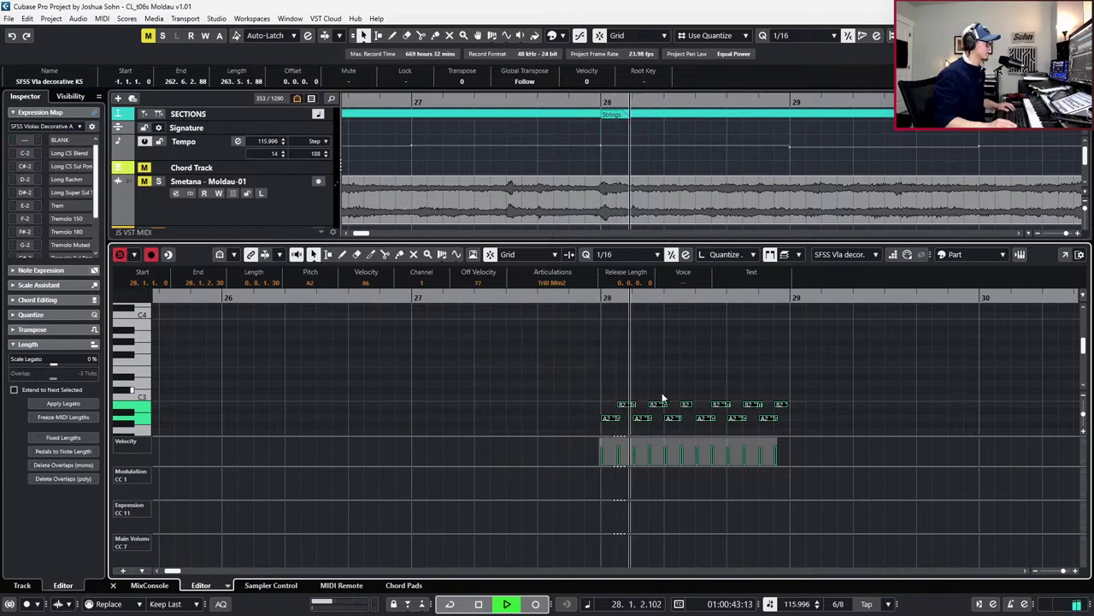
Move the bar 28 B2 notes up two octaves and mute them, and glue the A2 notes into one long note
{"action": "left_click_drag", "start_coordinate": [580, 383], "coordinate": [812, 411]}
{"action": "key", "text": "shift+Up"}
{"action": "key", "text": "shift+Up"}
{"action": "scroll", "coordinate": [624, 394], "scroll_direction": "down", "scroll_amount": 2}
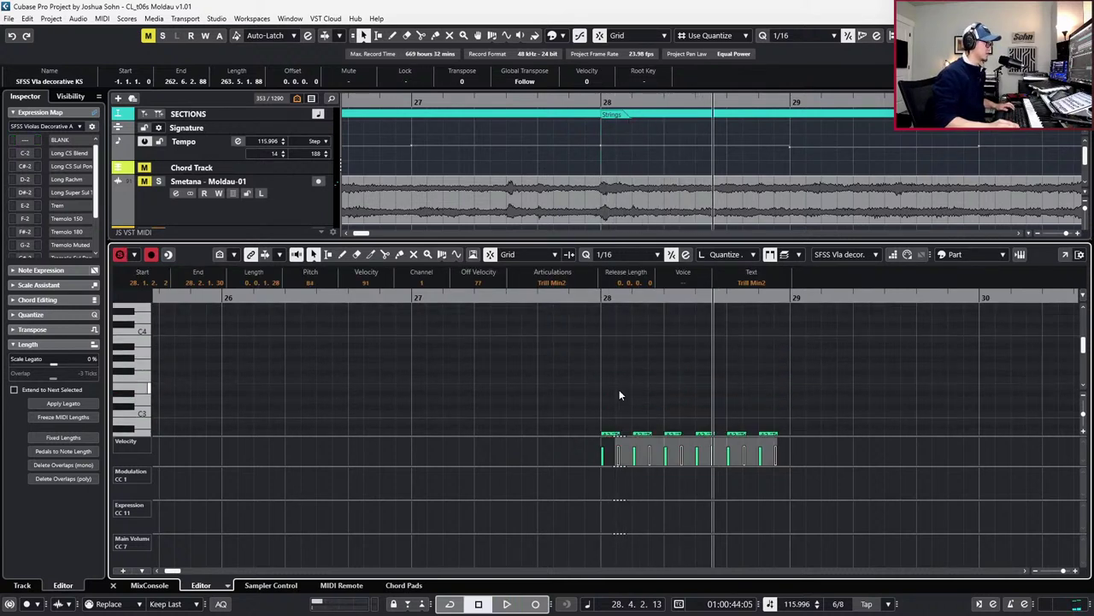
{"action": "left_click_drag", "start_coordinate": [600, 359], "coordinate": [779, 426]}
{"action": "key", "text": "g"}
Extend the glued A2 to a length of 1.0.0.30, switch its articulation to Trill Maj2, and play it
{"action": "left_click", "coordinate": [745, 367]}
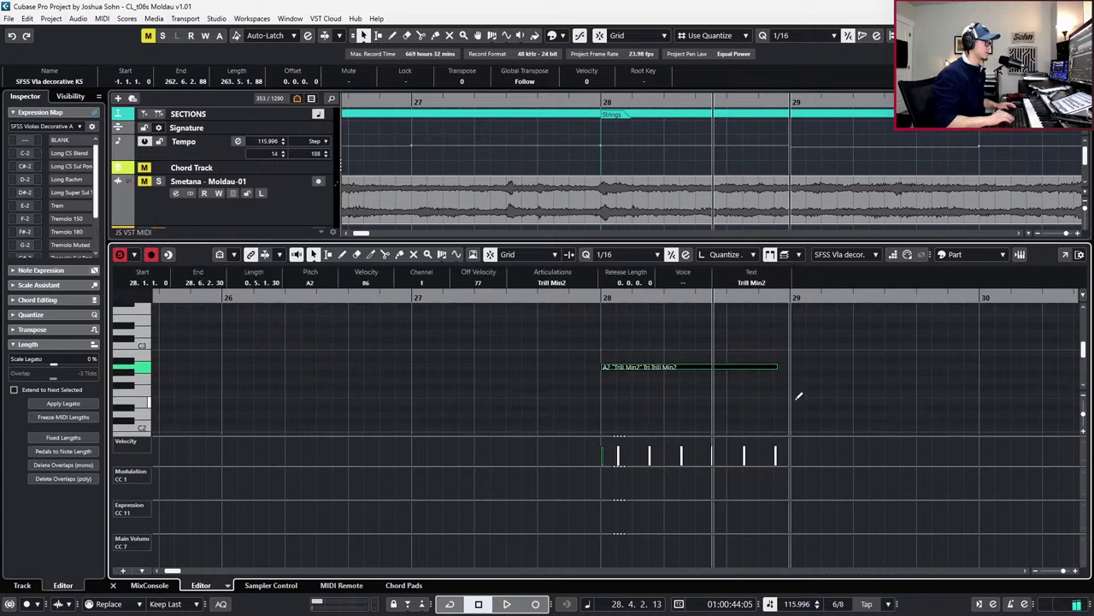
{"action": "left_click", "coordinate": [564, 282]}
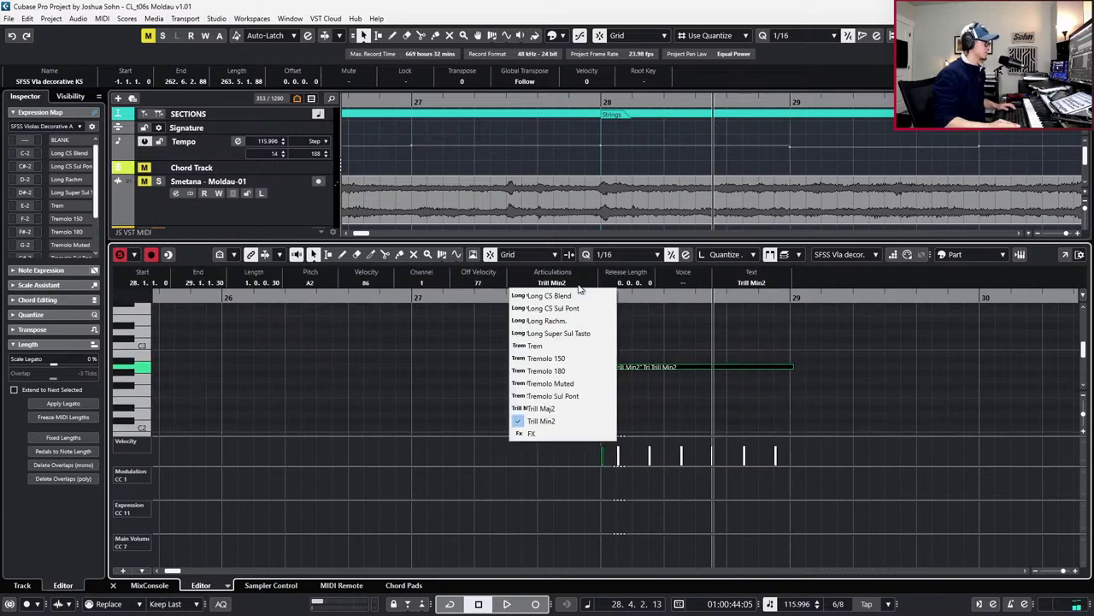
{"action": "left_click", "coordinate": [599, 408]}
{"action": "key", "text": "space"}
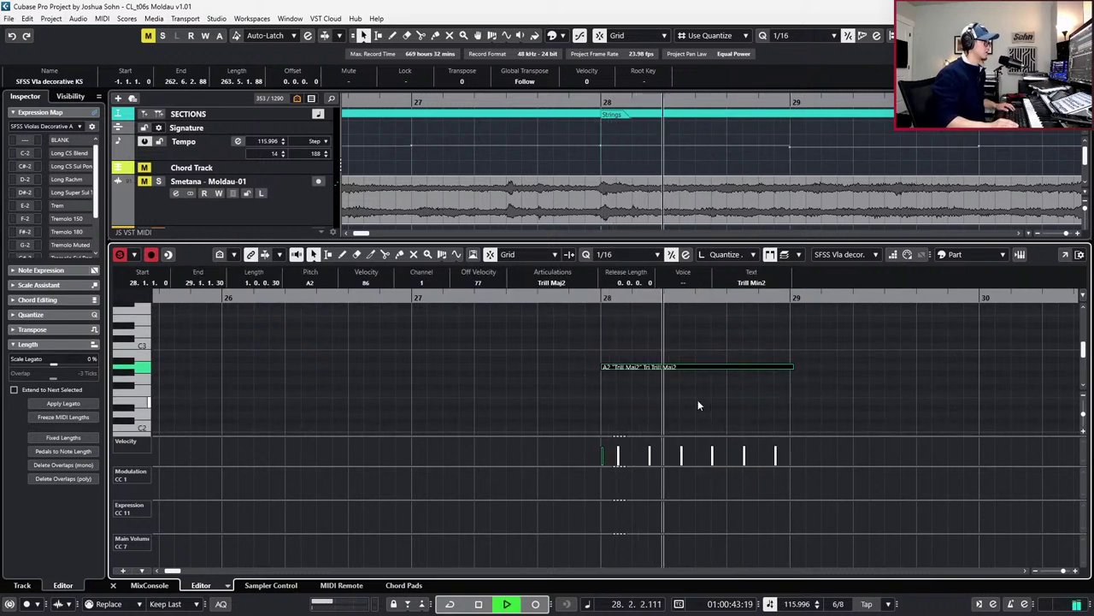
{"action": "key", "text": "space"}
Try recording modulation, expression and main volume leading into the bar 28 trill, and undo the take
{"action": "key", "text": "s"}
{"action": "key", "text": "KP_Subtract"}
{"action": "key", "text": "KP_Subtract"}
{"action": "key", "text": "KP_Subtract"}
{"action": "left_click", "coordinate": [778, 408]}
{"action": "key", "text": "KP_Multiply"}
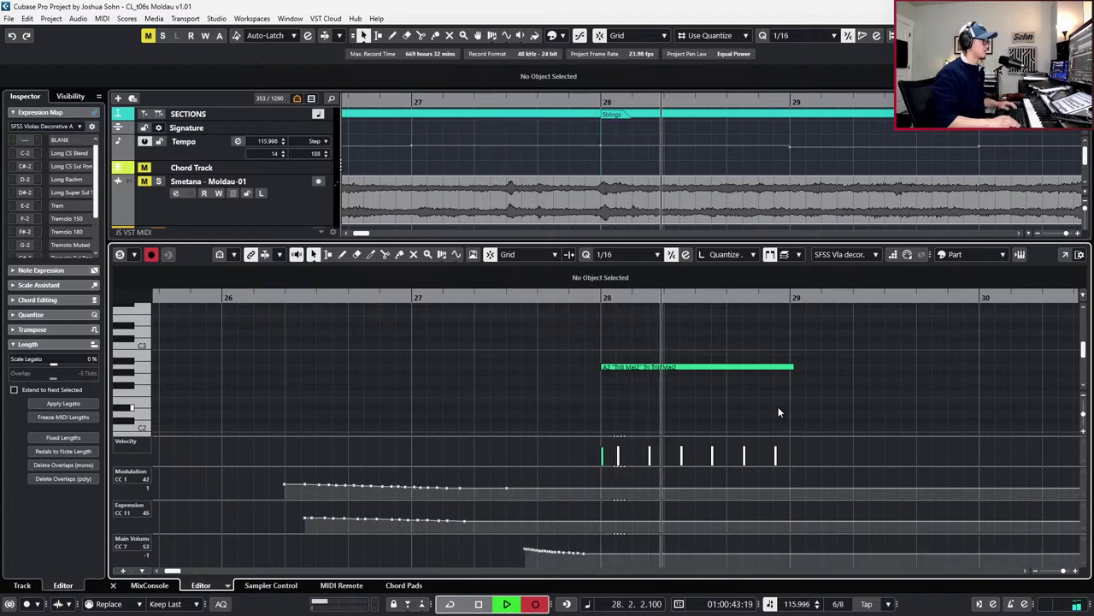
{"action": "key", "text": "space"}
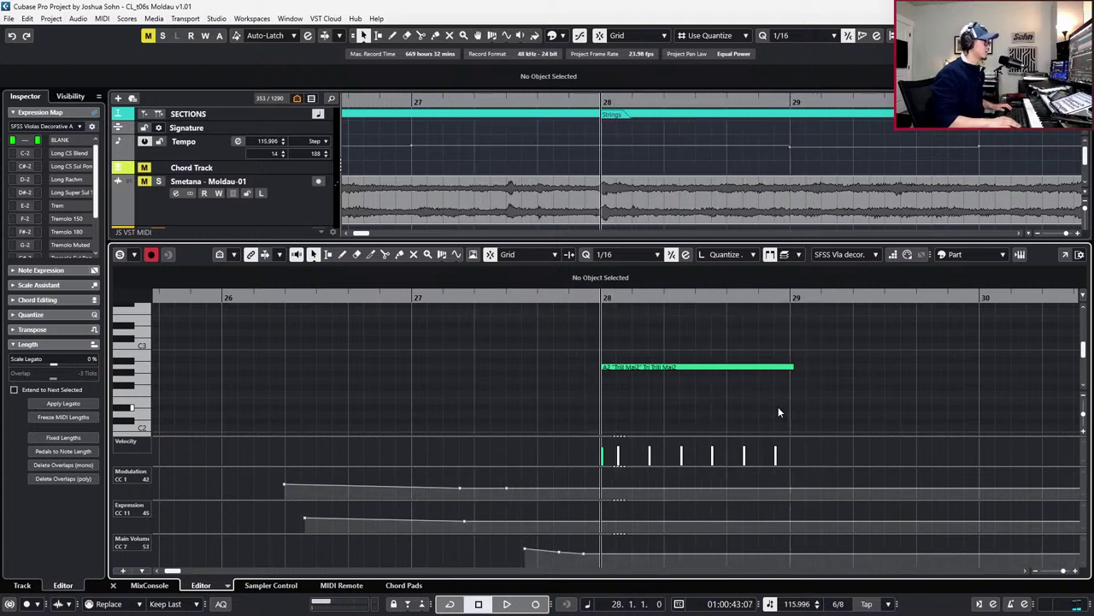
{"action": "key", "text": "ctrl+z"}
Record modulation, expression and main volume for the viola trill from the middle of bar 27 into bar 29
{"action": "key", "text": "space"}
{"action": "key", "text": "KP_Multiply"}
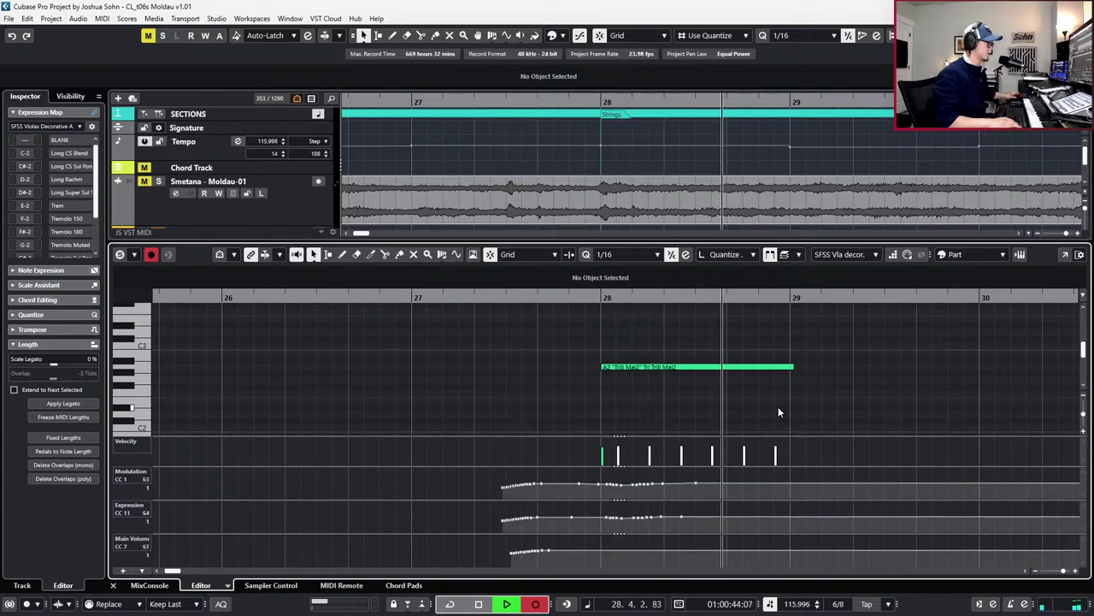
{"action": "key", "text": "space"}
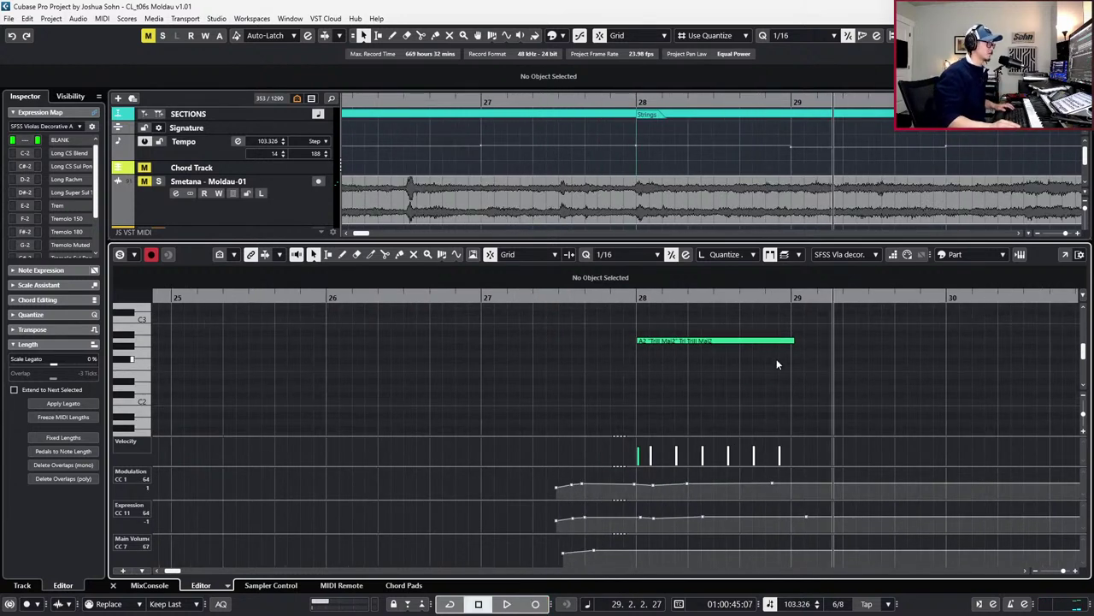
Snap the A2 trill's length to one full bar with a 1/1 quantize value and return to the track arrangement
{"action": "left_click_drag", "start_coordinate": [804, 330], "coordinate": [766, 359]}
{"action": "key", "text": "alt+1"}
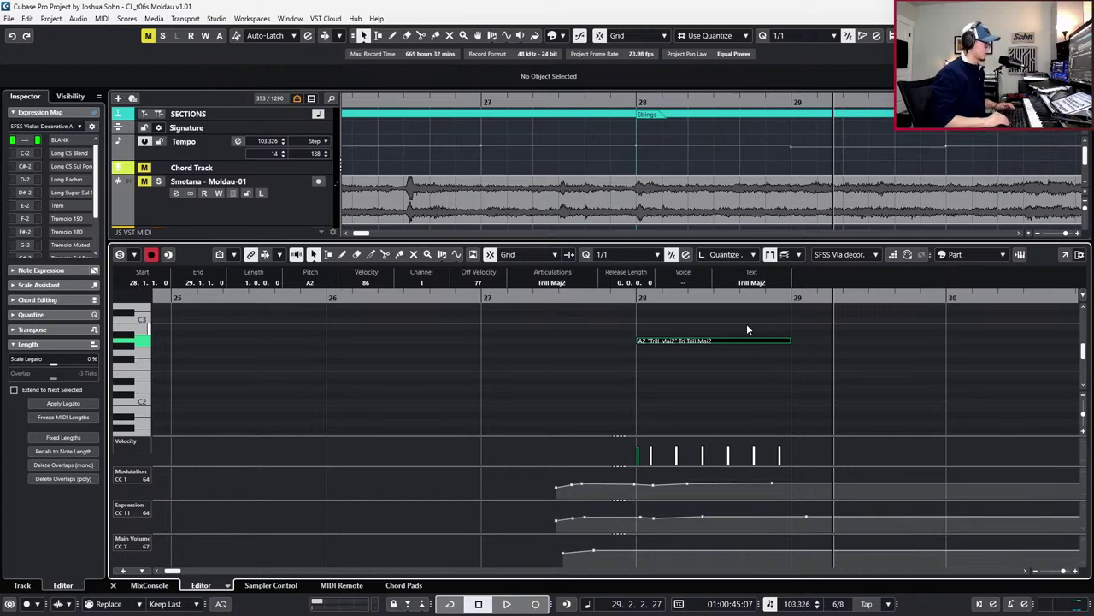
{"action": "key", "text": "shift+Down"}
{"action": "scroll", "coordinate": [684, 367], "scroll_direction": "up", "scroll_amount": 4}
{"action": "scroll", "coordinate": [684, 365], "scroll_direction": "up", "scroll_amount": 1}
{"action": "key", "text": "ctrl+alt+e"}
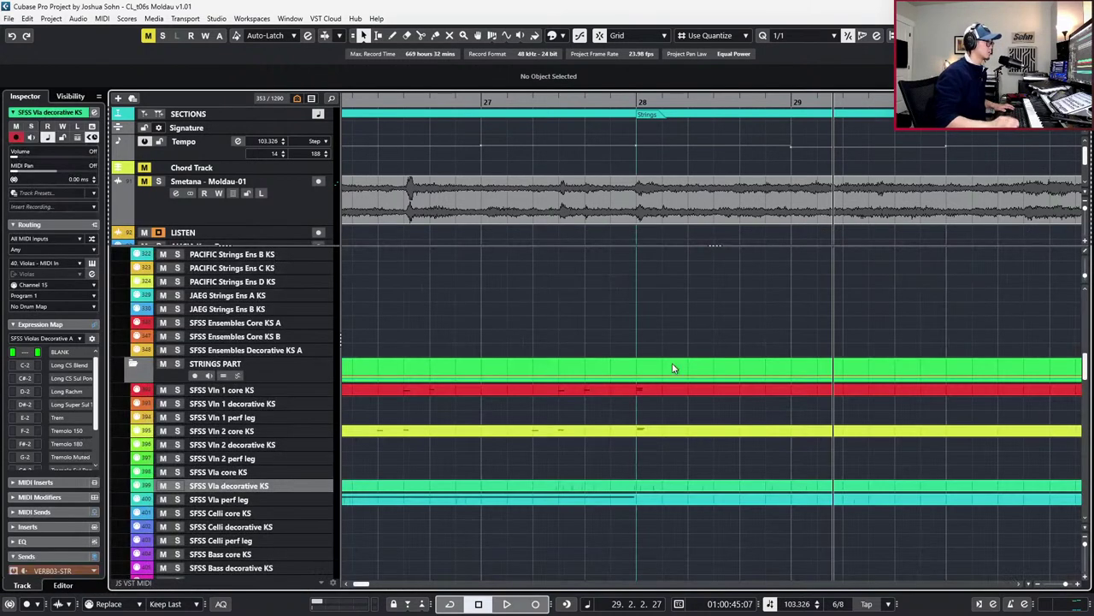
{"action": "scroll", "coordinate": [677, 450], "scroll_direction": "down", "scroll_amount": 2}
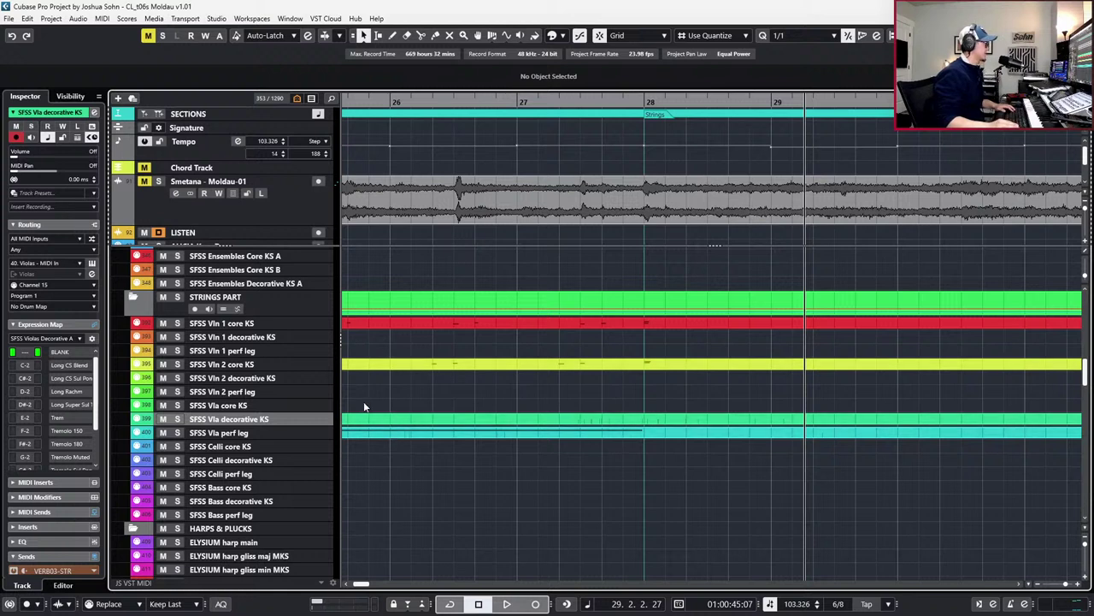
Create a part on the SFSS Vla core KS track and copy the bar 28 A2–B2 sixteenths from SFSS Vla perf leg into it
{"action": "left_click", "coordinate": [399, 410]}
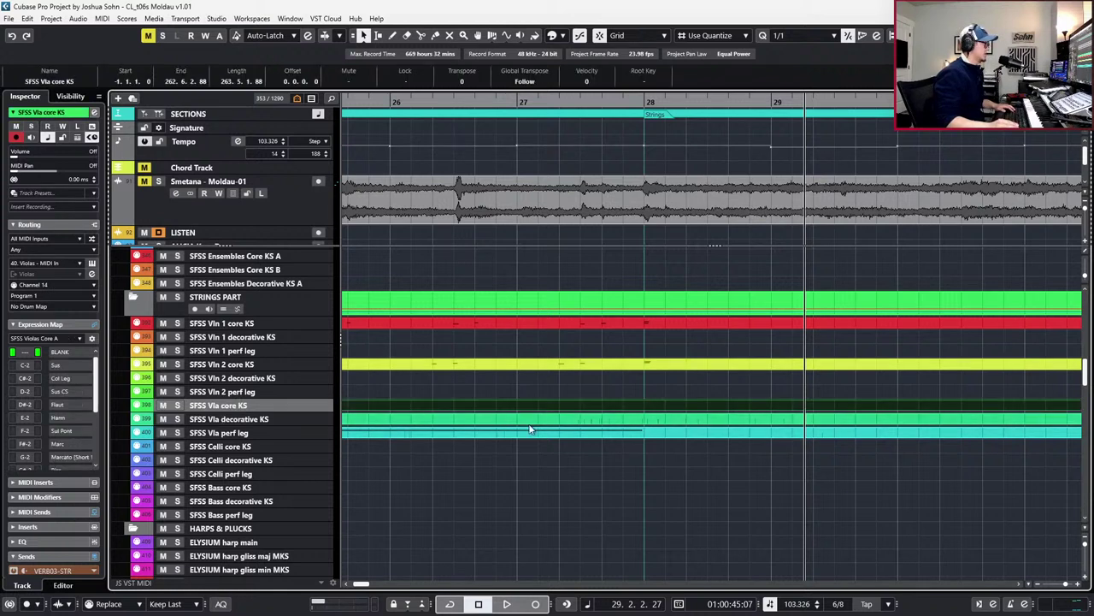
{"action": "key", "text": "space"}
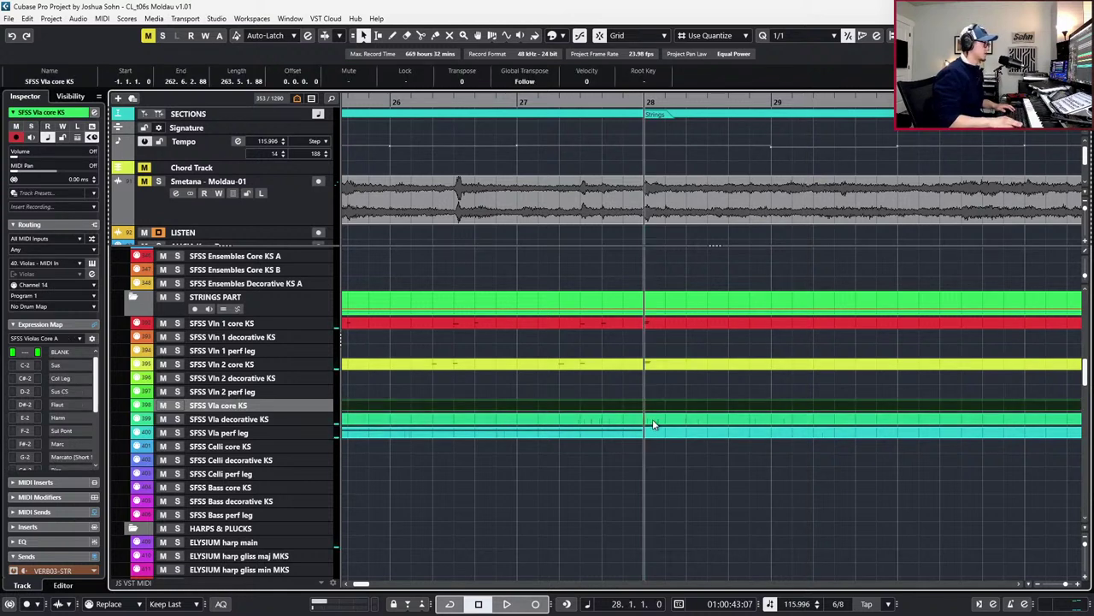
{"action": "double_click", "coordinate": [654, 429]}
{"action": "left_click_drag", "start_coordinate": [645, 342], "coordinate": [822, 416]}
{"action": "key", "text": "Return"}
{"action": "double_click", "coordinate": [749, 406]}
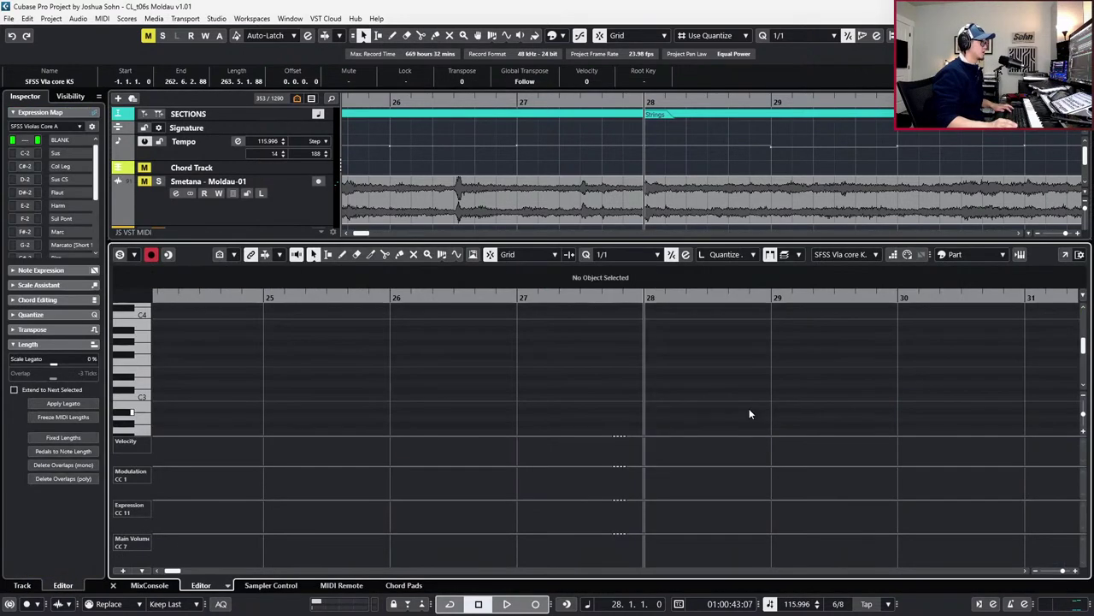
{"action": "key", "text": "ctrl+a"}
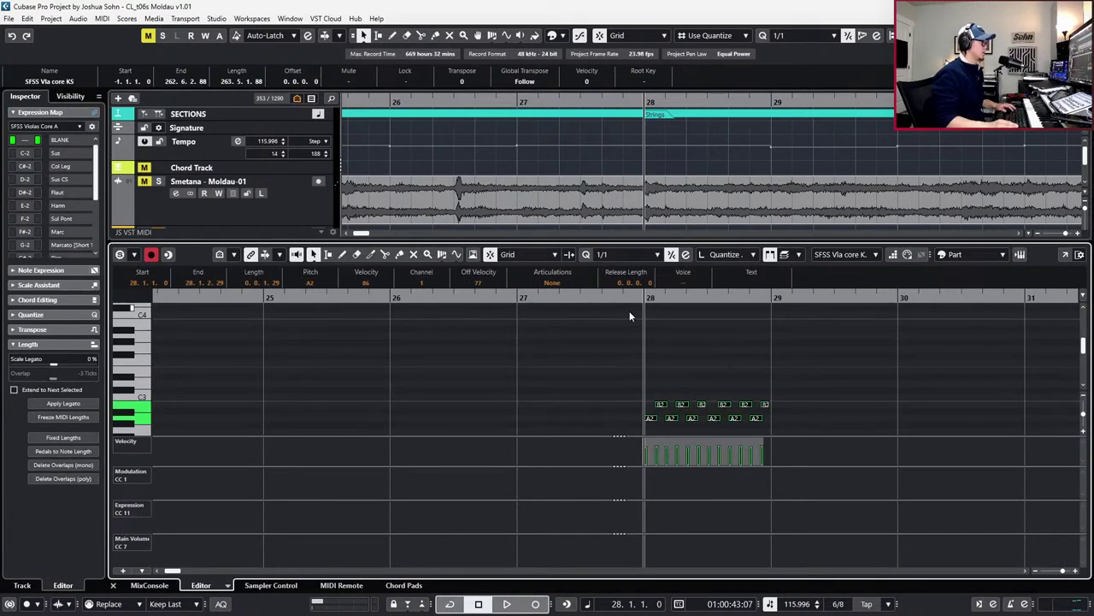
Set the bar 28 viola sixteenths to the Short Brushed articulation and play them
{"action": "left_click", "coordinate": [565, 289]}
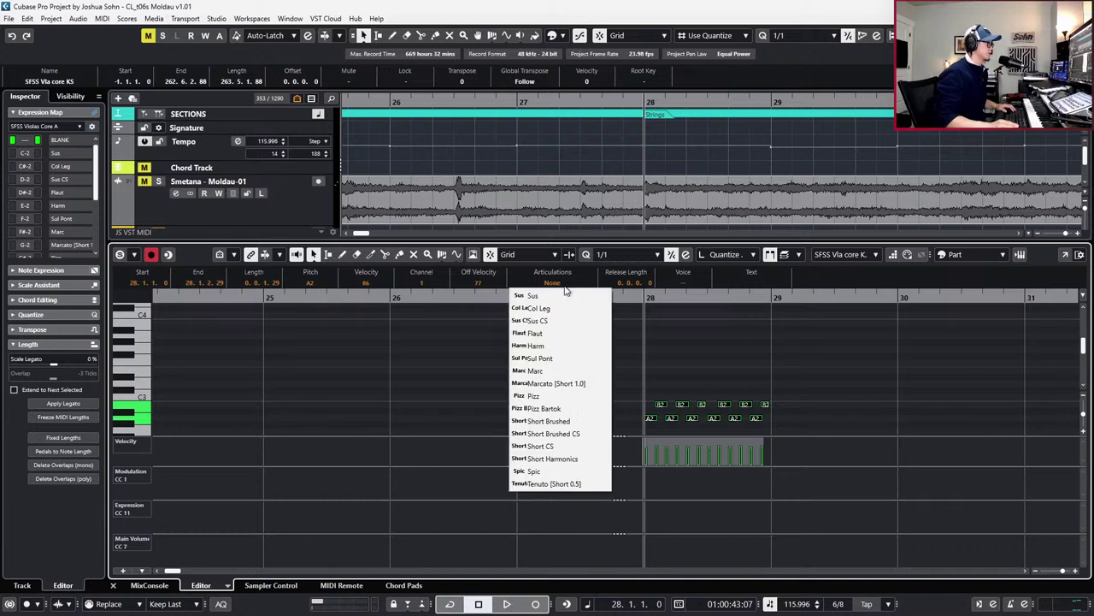
{"action": "left_click", "coordinate": [582, 421]}
{"action": "key", "text": "space"}
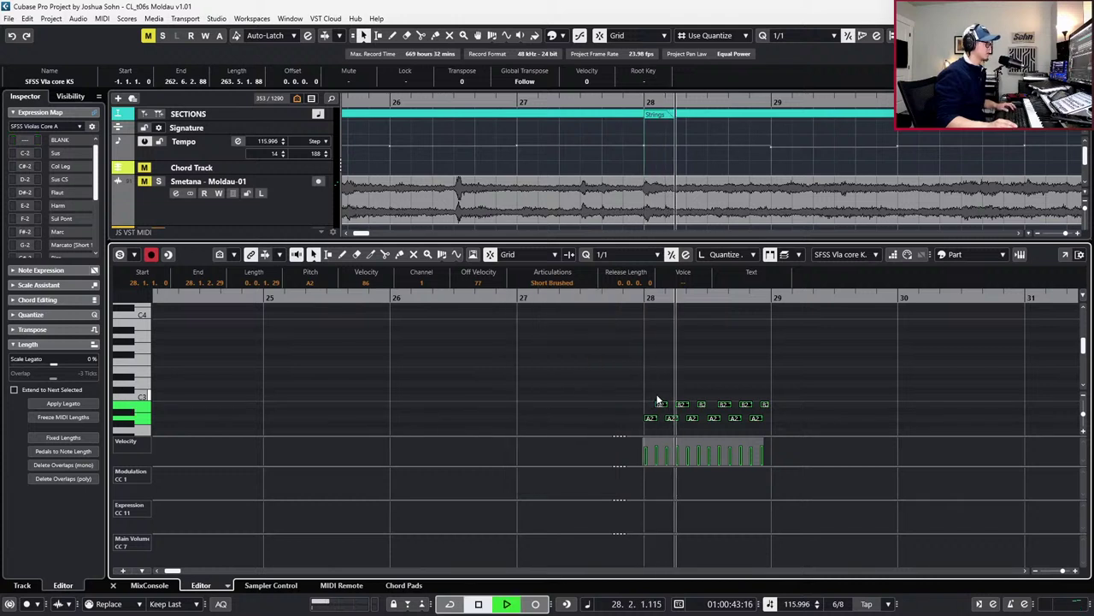
{"action": "key", "text": "space"}
Switch the viola sixteenths to Short Harmonics, change them to Spic instead, and play bar 28
{"action": "left_click", "coordinate": [552, 283]}
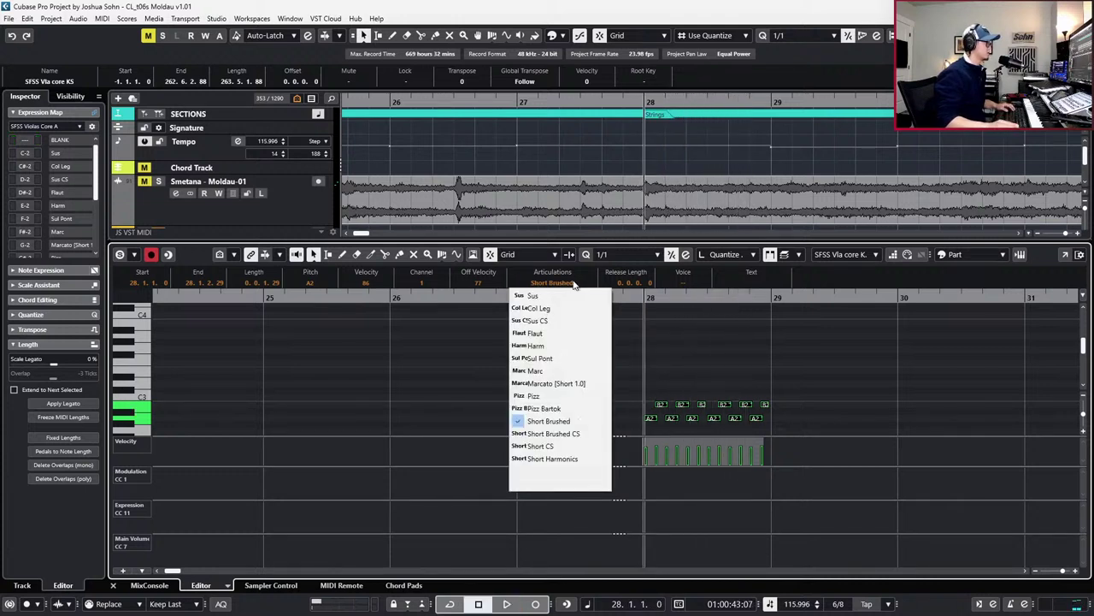
{"action": "left_click", "coordinate": [567, 462]}
{"action": "left_click", "coordinate": [553, 282]}
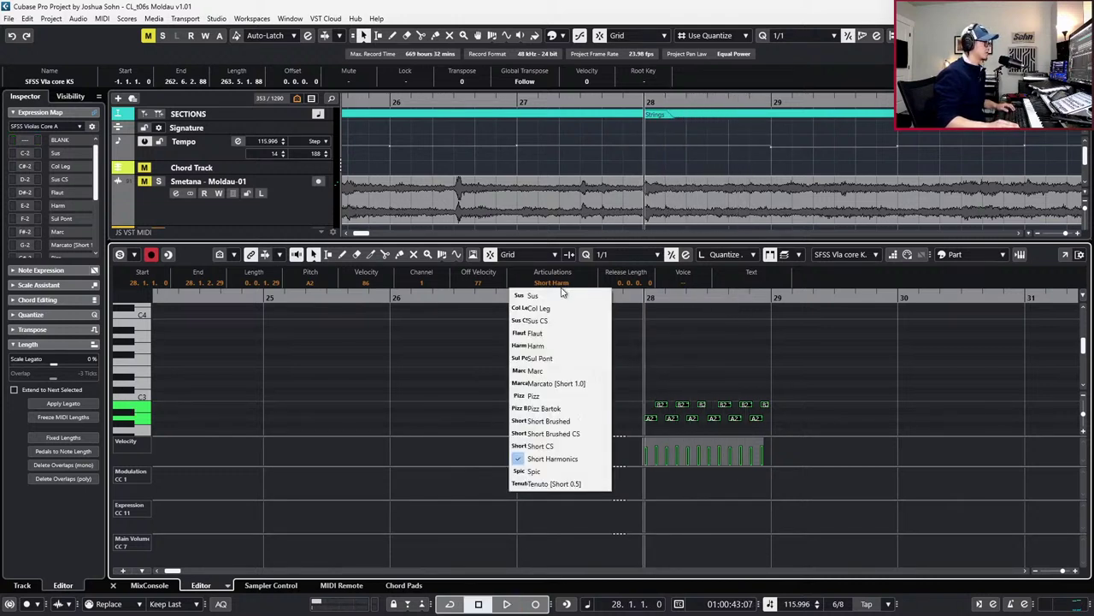
{"action": "left_click", "coordinate": [572, 469]}
{"action": "key", "text": "space"}
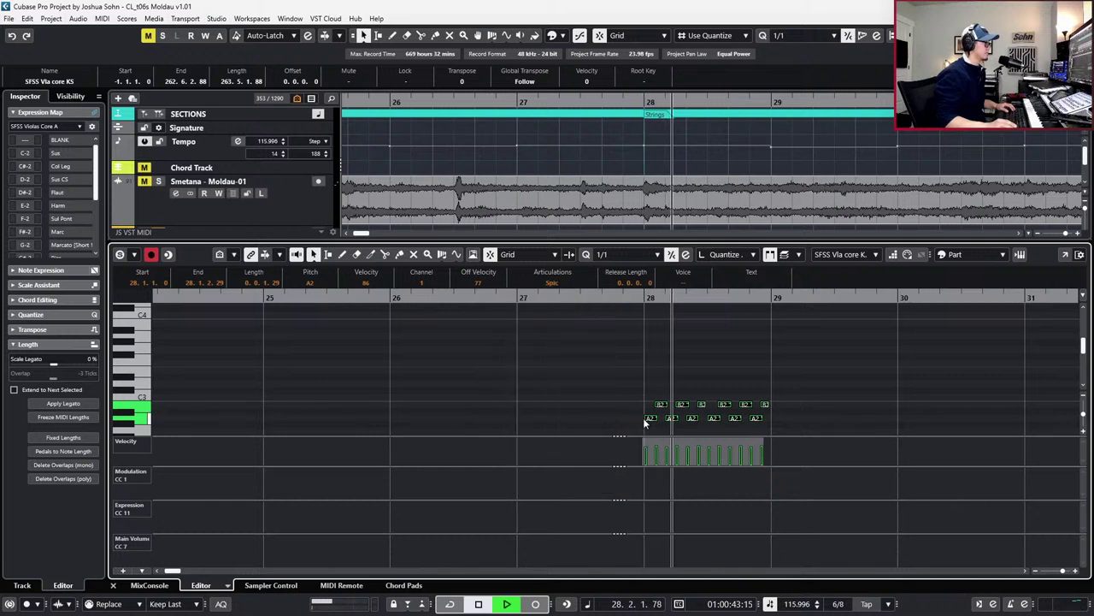
{"action": "key", "text": "space"}
Set the viola sixteenths' articulation to Tenuto [Short 0.5] and play them from bar 28
{"action": "left_click", "coordinate": [551, 282]}
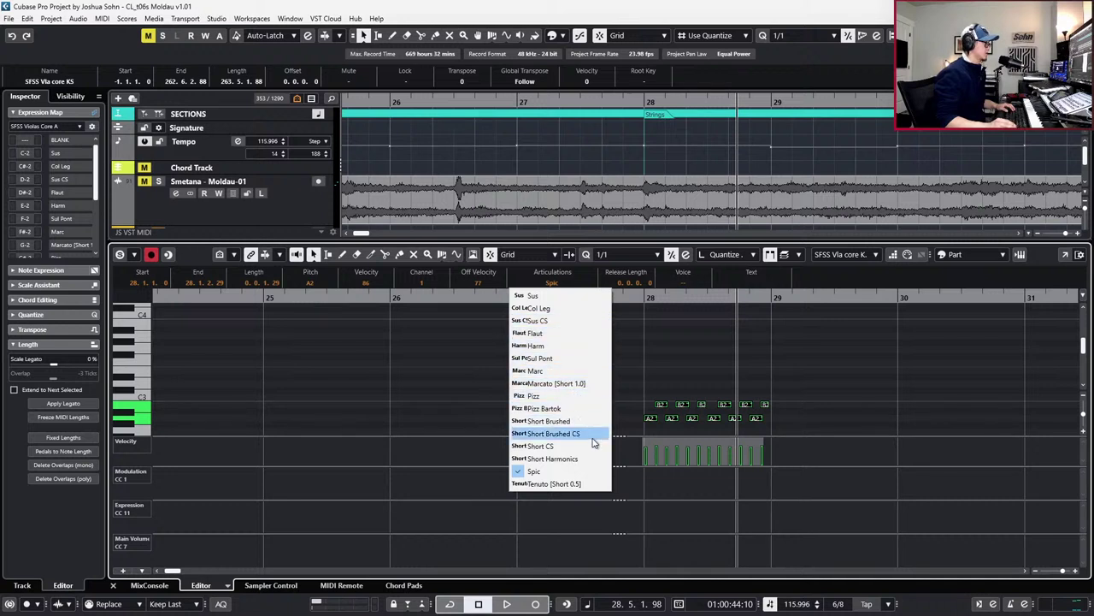
{"action": "left_click", "coordinate": [588, 484]}
{"action": "key", "text": "l"}
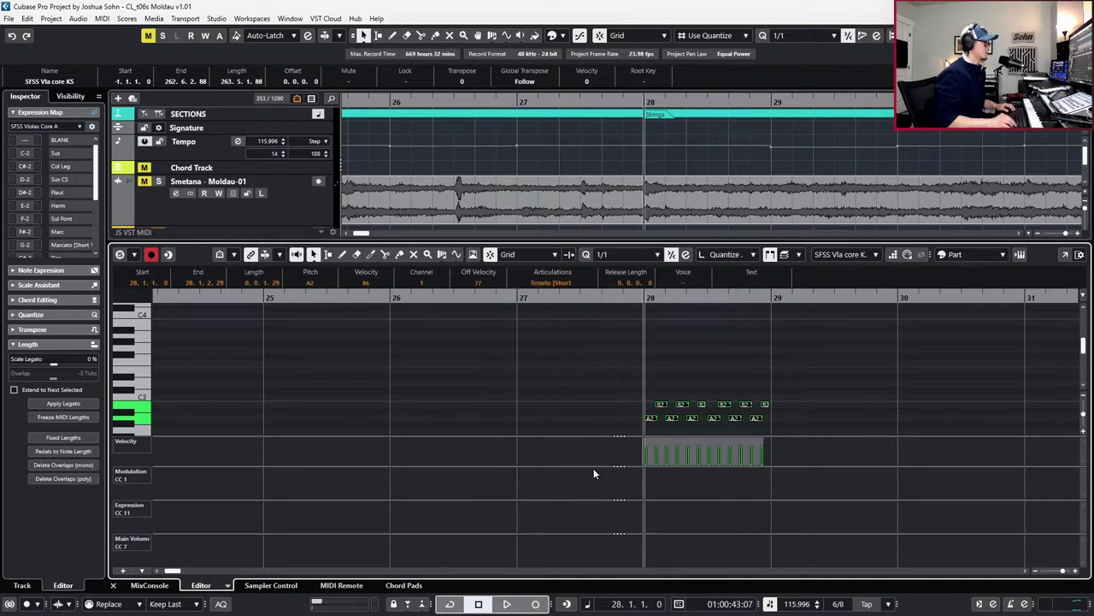
{"action": "key", "text": "space"}
{"action": "key", "text": "space"}
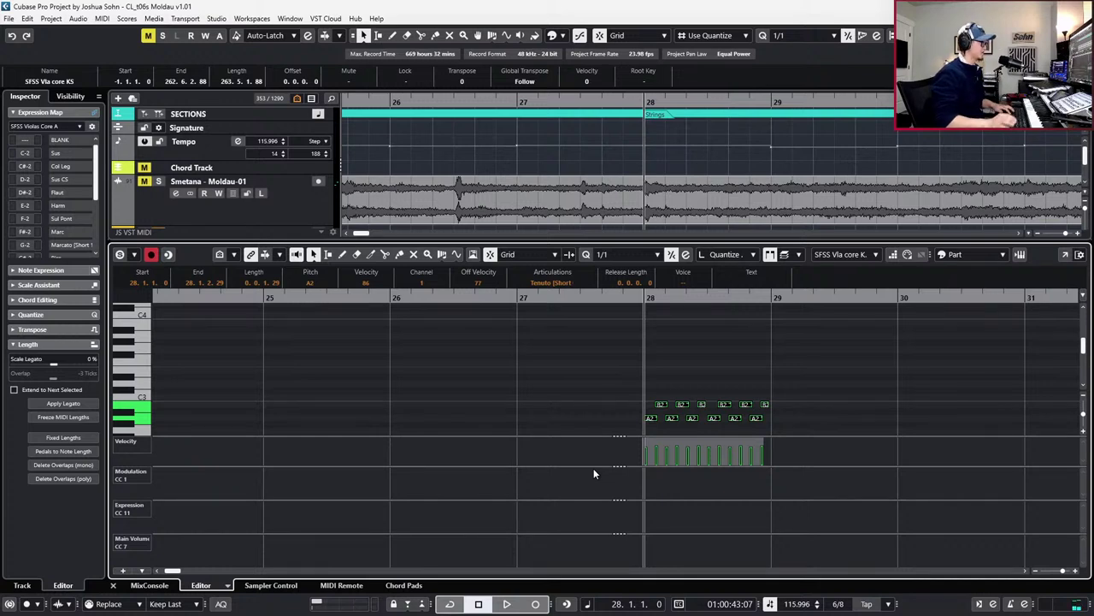
Mute the SFSS Vla core KS sixteenths and bring the PACIFIC Vln 1 Leg Sus KS track into the arrangement
{"action": "key", "text": "shift+m"}
{"action": "key", "text": "ctrl+alt+e"}
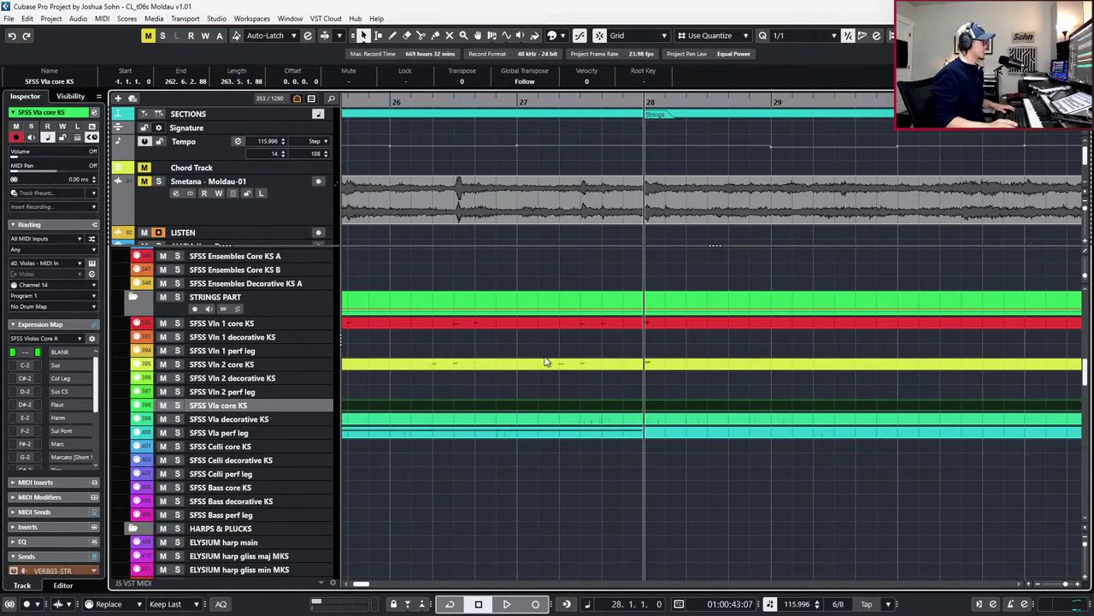
{"action": "key", "text": "ctrl+f"}
{"action": "scroll", "coordinate": [619, 541], "scroll_direction": "down", "scroll_amount": 3}
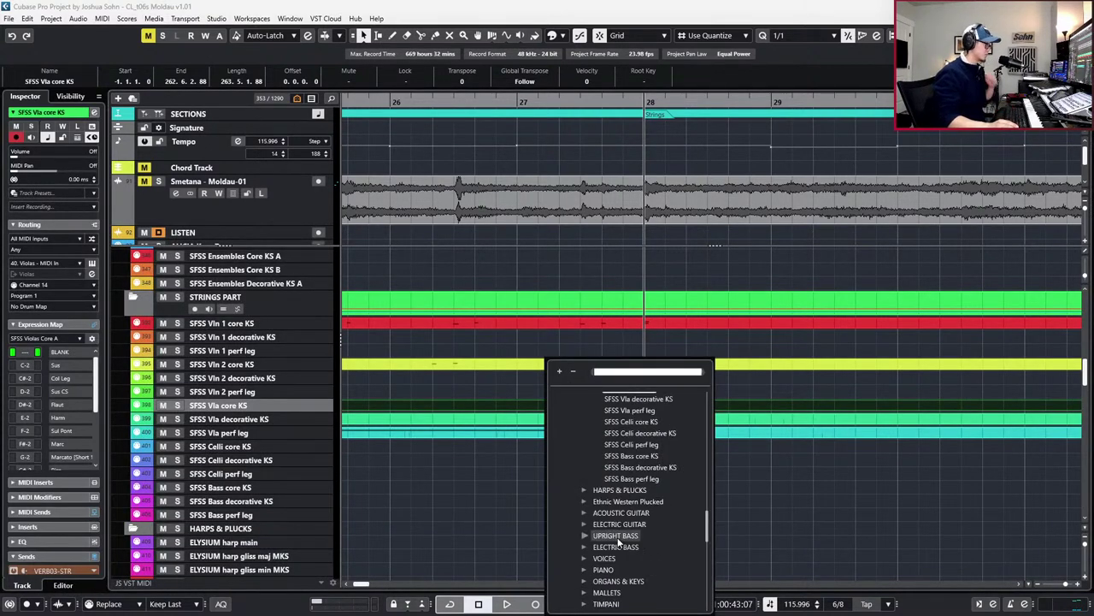
{"action": "scroll", "coordinate": [619, 542], "scroll_direction": "up", "scroll_amount": 8}
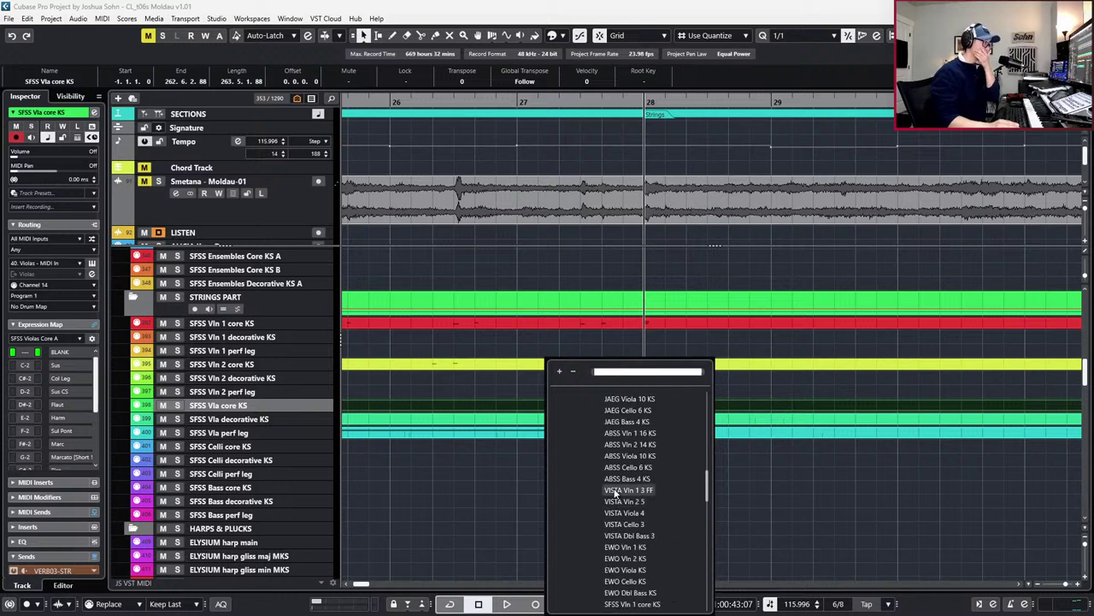
{"action": "scroll", "coordinate": [613, 493], "scroll_direction": "up", "scroll_amount": 5}
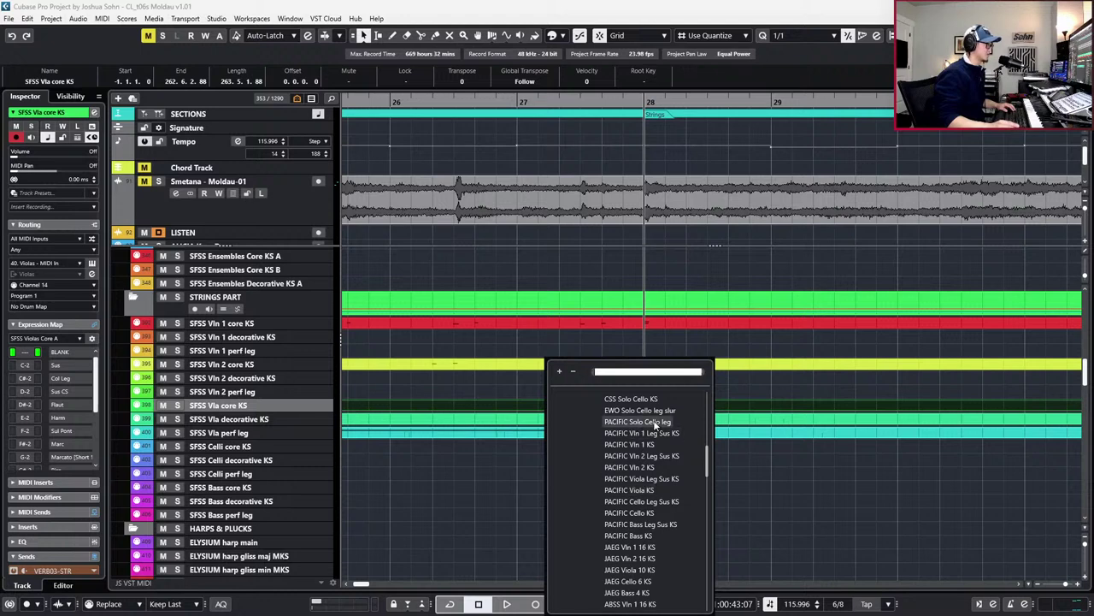
{"action": "left_click", "coordinate": [609, 433]}
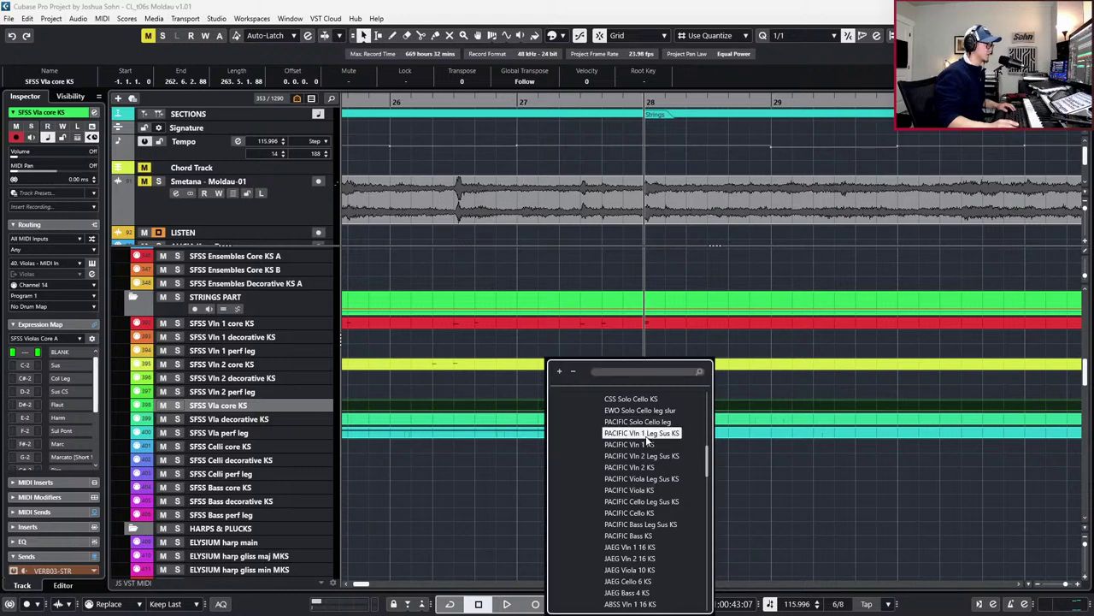
{"action": "key", "text": "shift+d"}
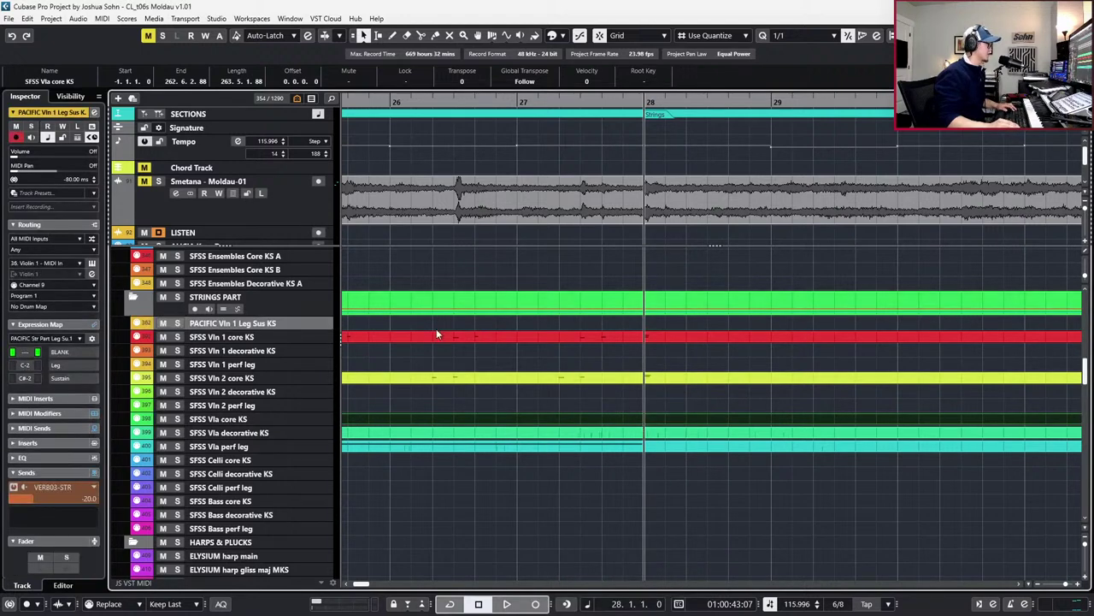
Create a part on PACIFIC Vln 1 Leg Sus KS, paste the bar 28 sixteenths with Leg articulation, and play from bar 27
{"action": "double_click", "coordinate": [599, 322]}
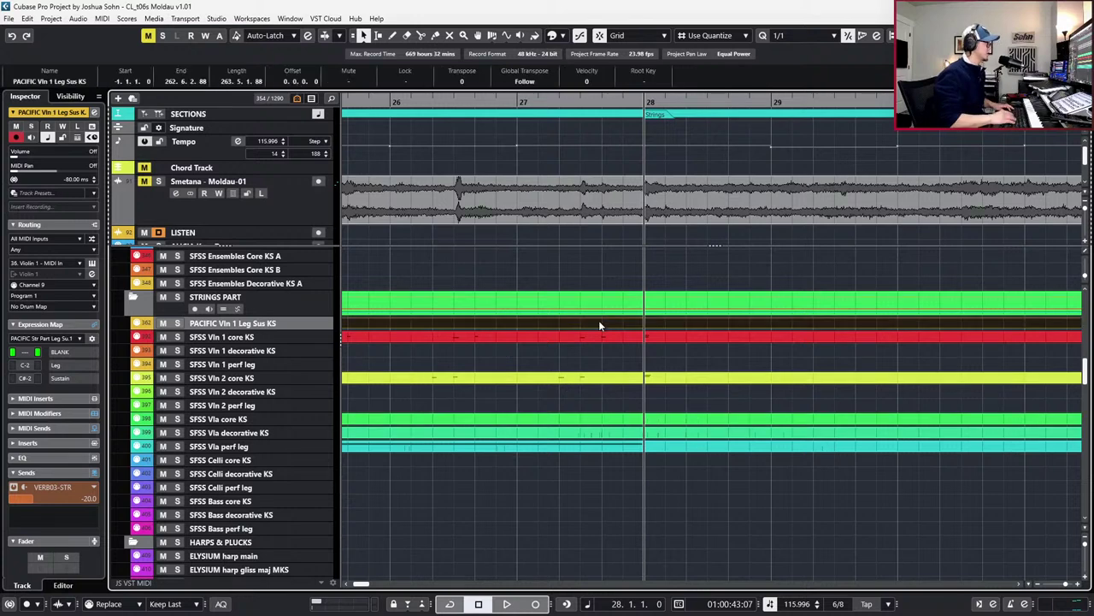
{"action": "double_click", "coordinate": [599, 321]}
{"action": "key", "text": "ctrl+v"}
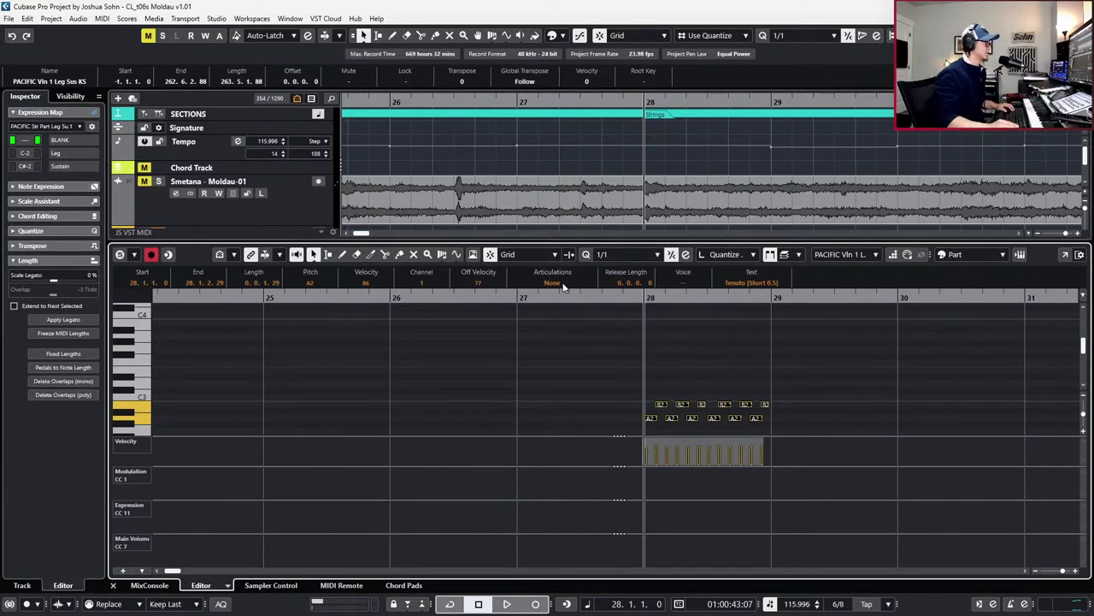
{"action": "left_click", "coordinate": [609, 319]}
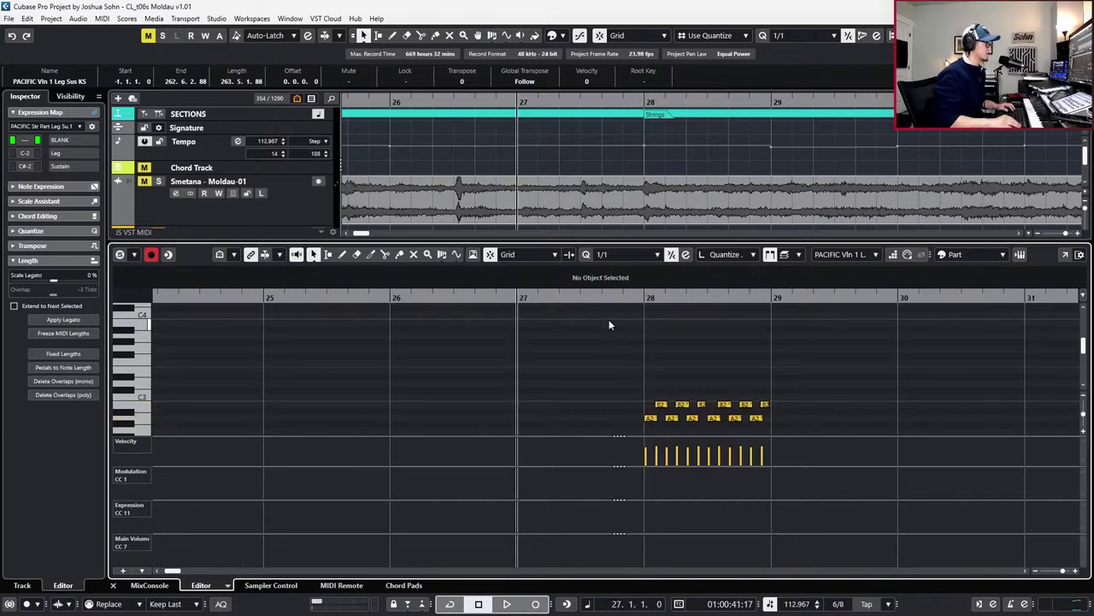
{"action": "key", "text": "space"}
{"action": "key", "text": "space"}
{"action": "key", "text": "ctrl+e"}
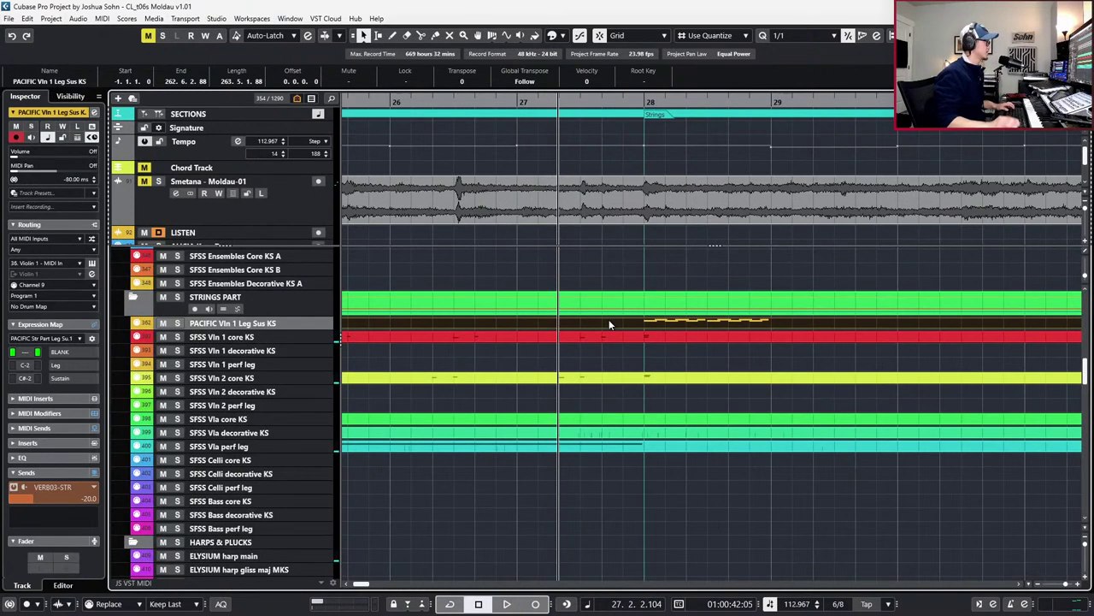
Bring the PACIFIC Viola Leg Sus KS track into the arrangement and move the PACIFIC Vln 1 part onto it
{"action": "key", "text": "ctrl+f"}
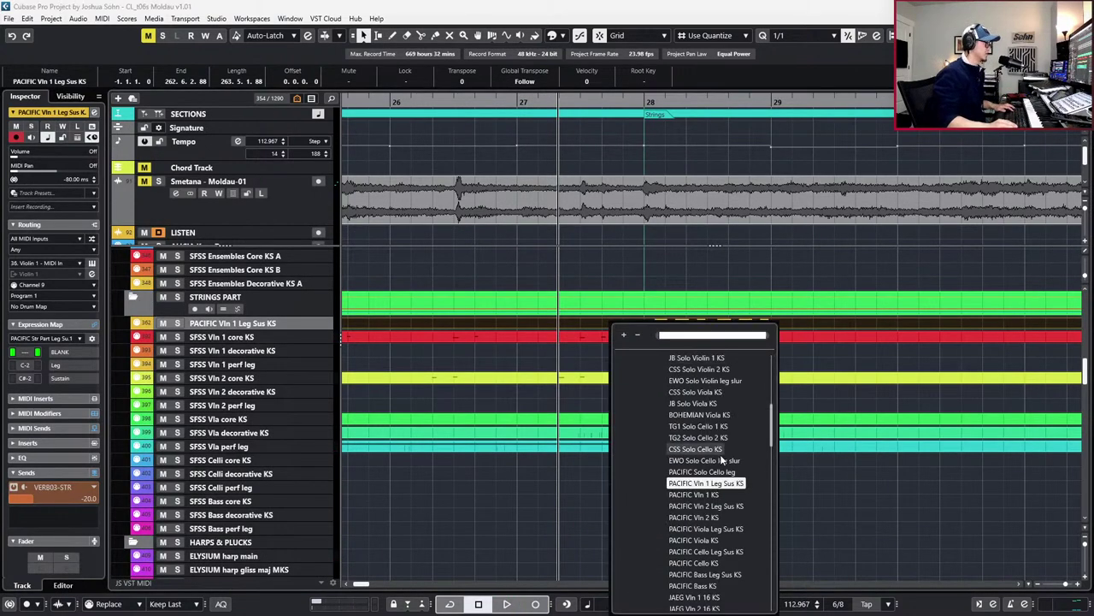
{"action": "left_click", "coordinate": [720, 528]}
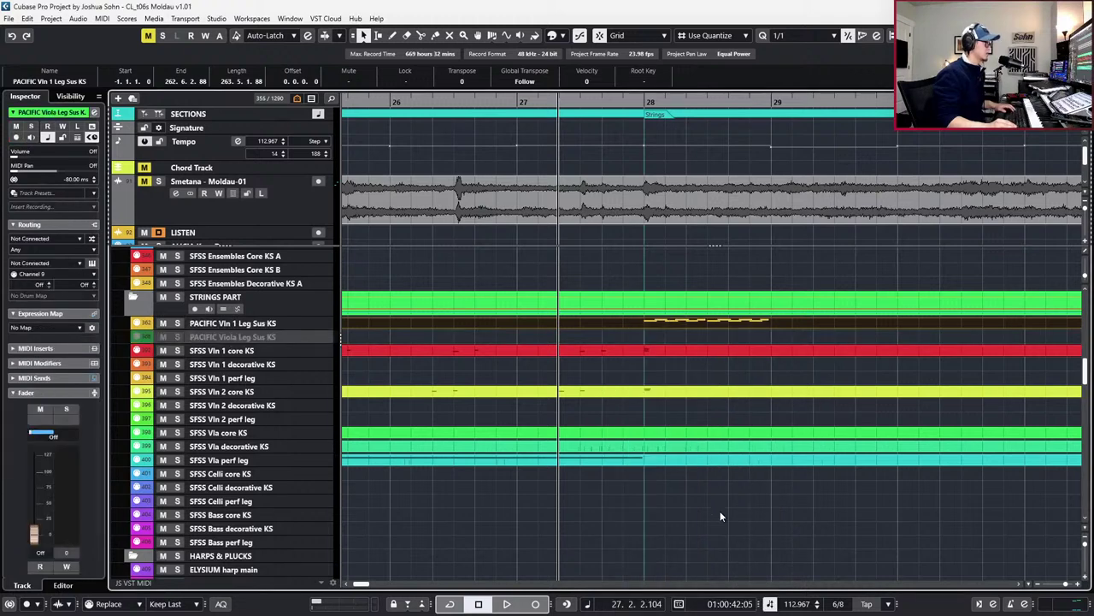
{"action": "key", "text": "ctrl+Down"}
Record modulation, expression and main volume for the PACIFIC viola sixteenths from bar 27 into bar 29
{"action": "double_click", "coordinate": [647, 336]}
{"action": "key", "text": "space"}
{"action": "key", "text": "space"}
{"action": "key", "text": "KP_Subtract"}
{"action": "key", "text": "KP_Multiply"}
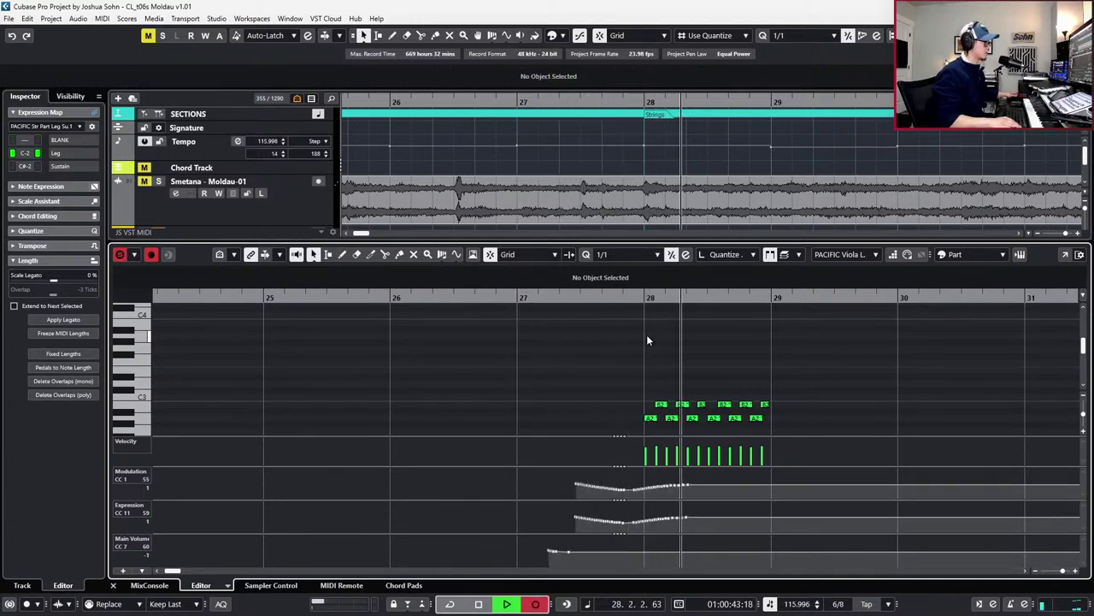
{"action": "key", "text": "space"}
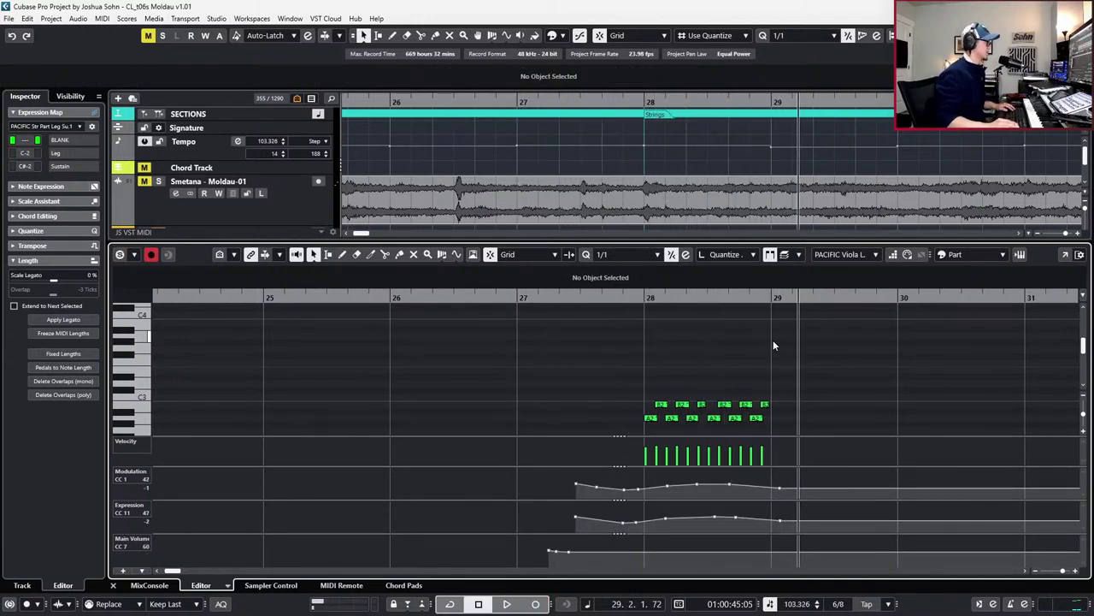
Extend the third B2 of bar 28, set the last B2 to a length of 0.0.0.110, and play the PACIFIC viola line
{"action": "left_click_drag", "start_coordinate": [680, 425], "coordinate": [708, 404]}
{"action": "left_click", "coordinate": [706, 376]}
{"action": "scroll", "coordinate": [707, 390], "scroll_direction": "up", "scroll_amount": 1}
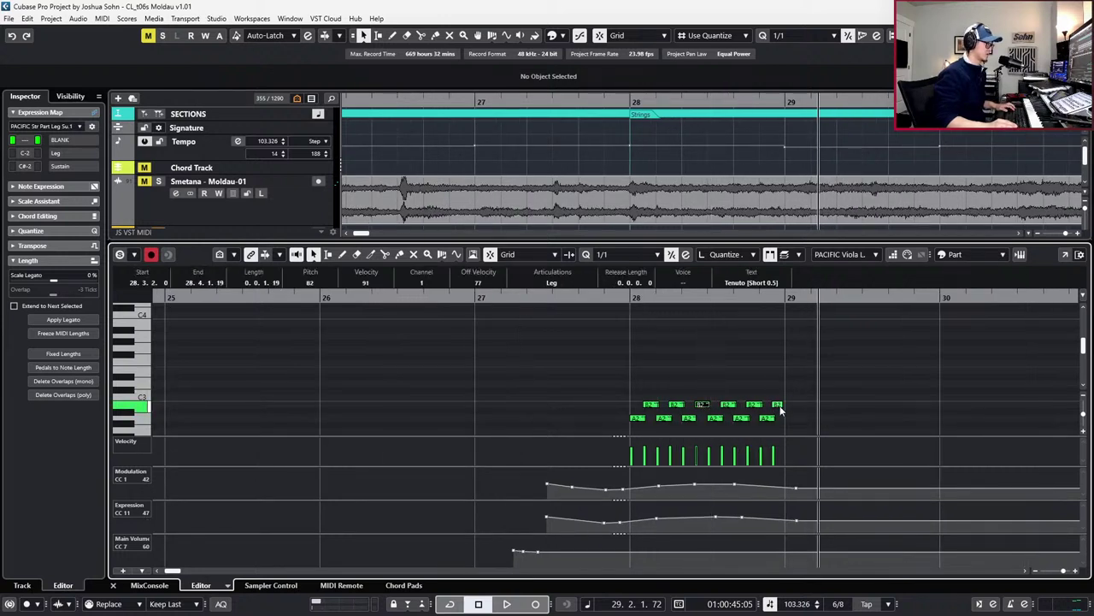
{"action": "left_click_drag", "start_coordinate": [782, 406], "coordinate": [783, 406]}
{"action": "key", "text": "l"}
{"action": "key", "text": "shift+b"}
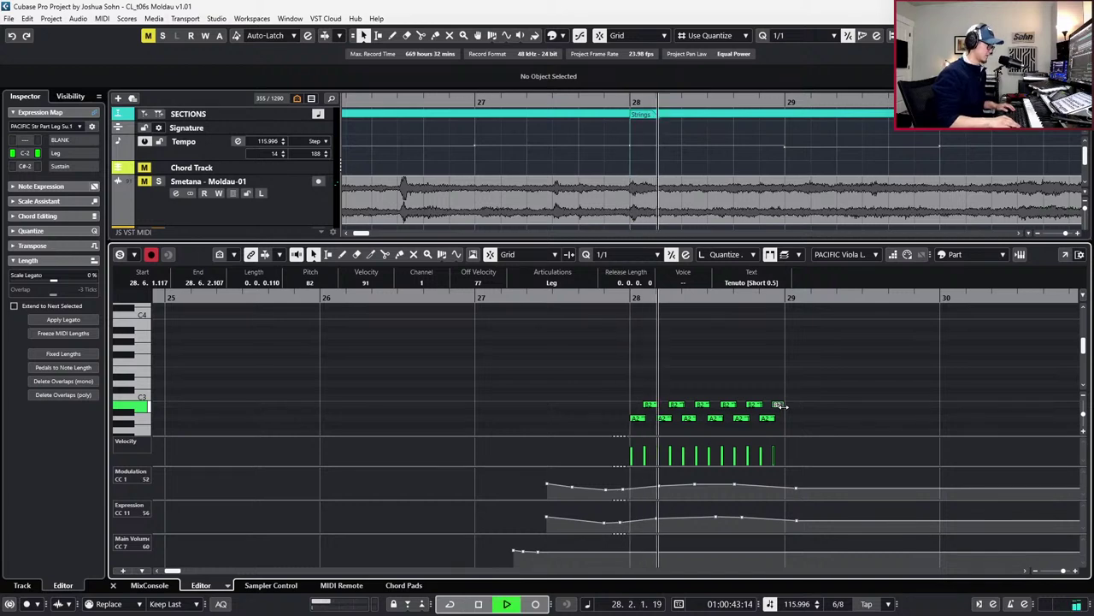
{"action": "key", "text": "space"}
{"action": "key", "text": "KP_Subtract"}
{"action": "key", "text": "Return"}
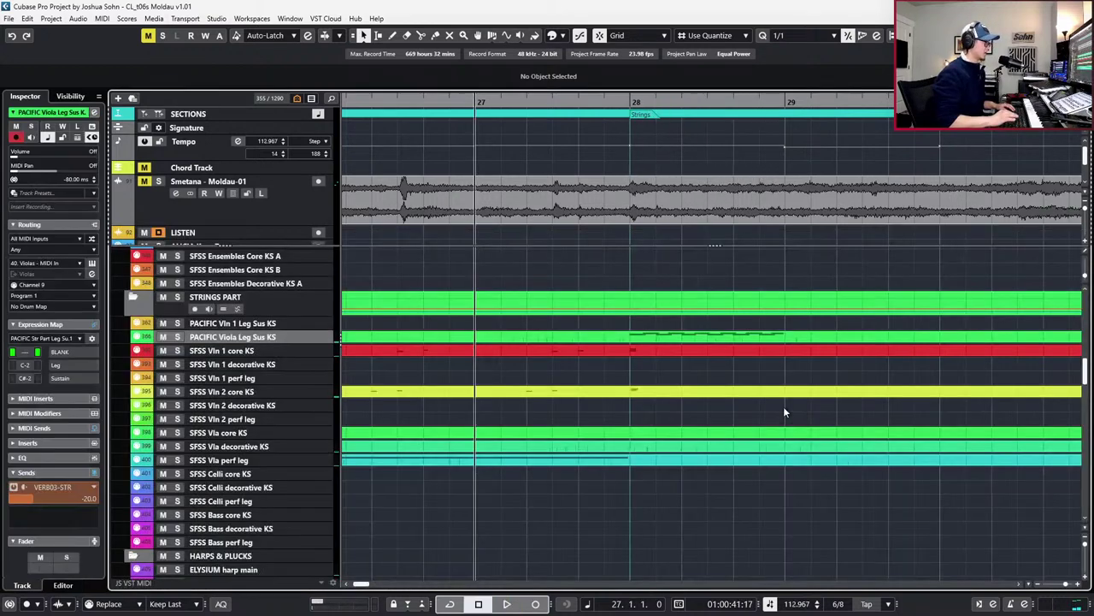
Unmute the SFSS Vla core KS sixteenths, try recording modulation, expression and main volume for them, and delete that part
{"action": "double_click", "coordinate": [702, 436]}
{"action": "left_click_drag", "start_coordinate": [624, 367], "coordinate": [848, 446]}
{"action": "left_click", "coordinate": [850, 412]}
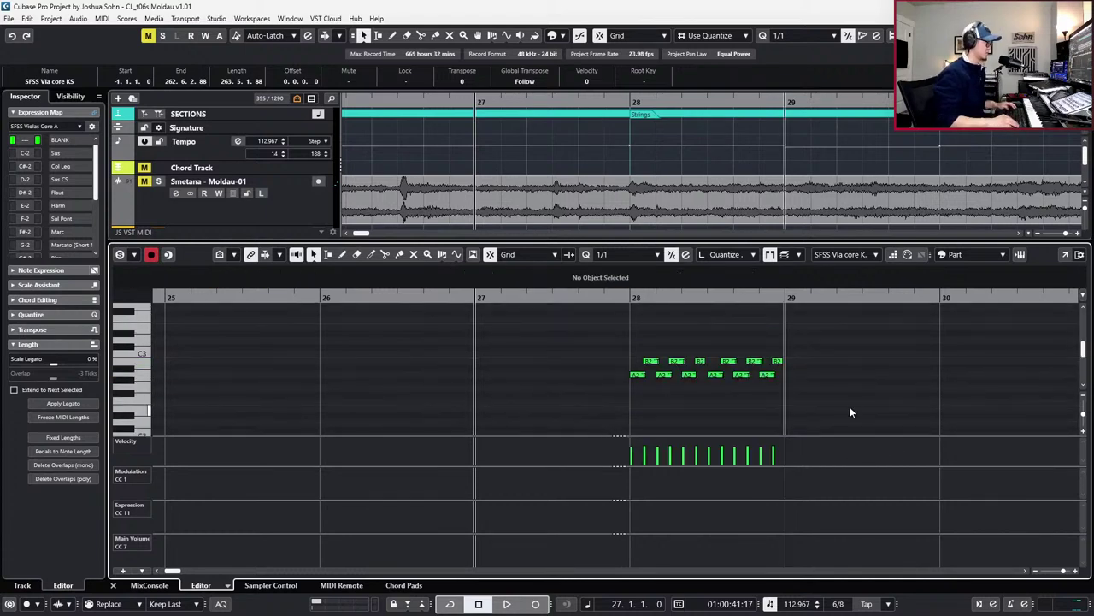
{"action": "key", "text": "space"}
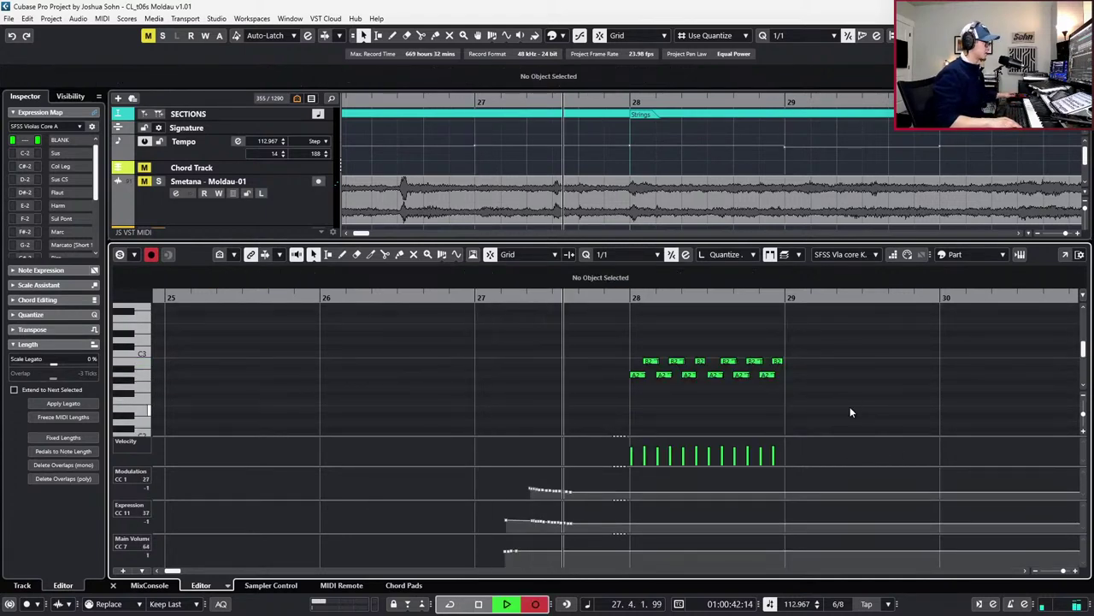
{"action": "key", "text": "space"}
{"action": "key", "text": "ctrl+alt+b"}
{"action": "left_click", "coordinate": [744, 437]}
{"action": "key", "text": "Delete"}
Unmute the bar 28 A2–B2 sixteenths in the SFSS Vla perf leg part and play them
{"action": "left_click", "coordinate": [729, 461]}
{"action": "double_click", "coordinate": [730, 467]}
{"action": "left_click_drag", "start_coordinate": [622, 336], "coordinate": [821, 409]}
Extend the third B2 of bar 28 in SFSS Vla perf leg to a length of 0.0.1.11 and play the bar
{"action": "left_click", "coordinate": [702, 360]}
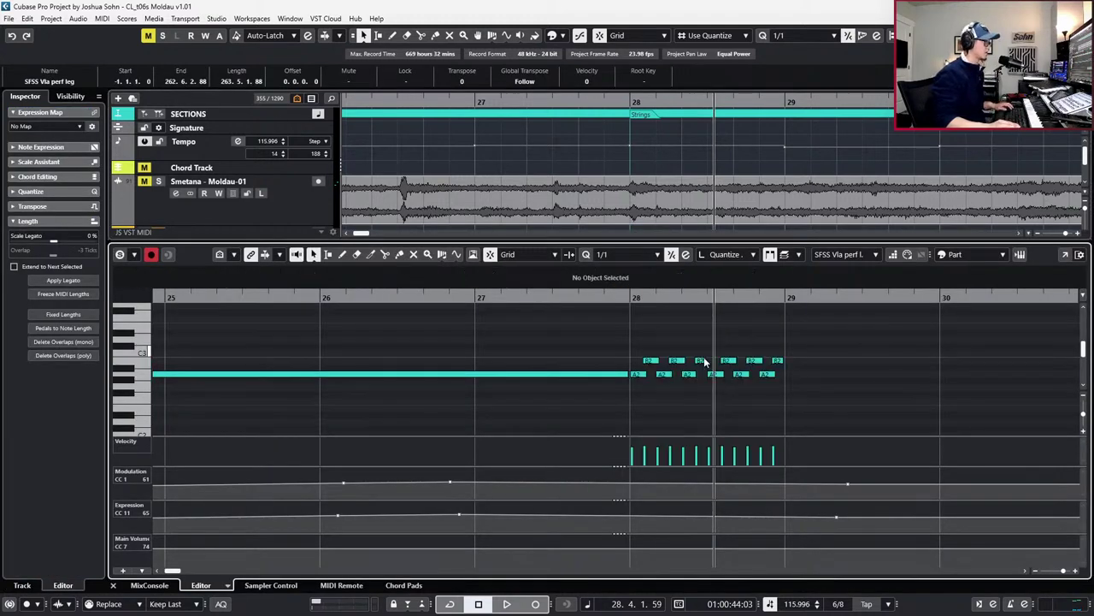
{"action": "key", "text": "h"}
{"action": "left_click_drag", "start_coordinate": [705, 360], "coordinate": [709, 360]}
{"action": "key", "text": "h"}
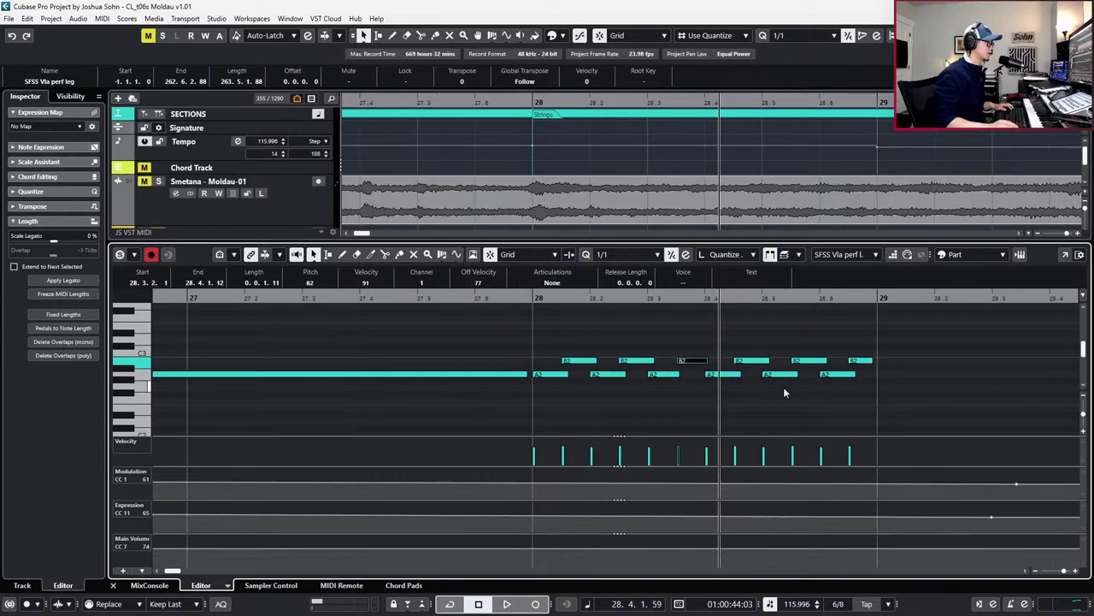
{"action": "key", "text": "space"}
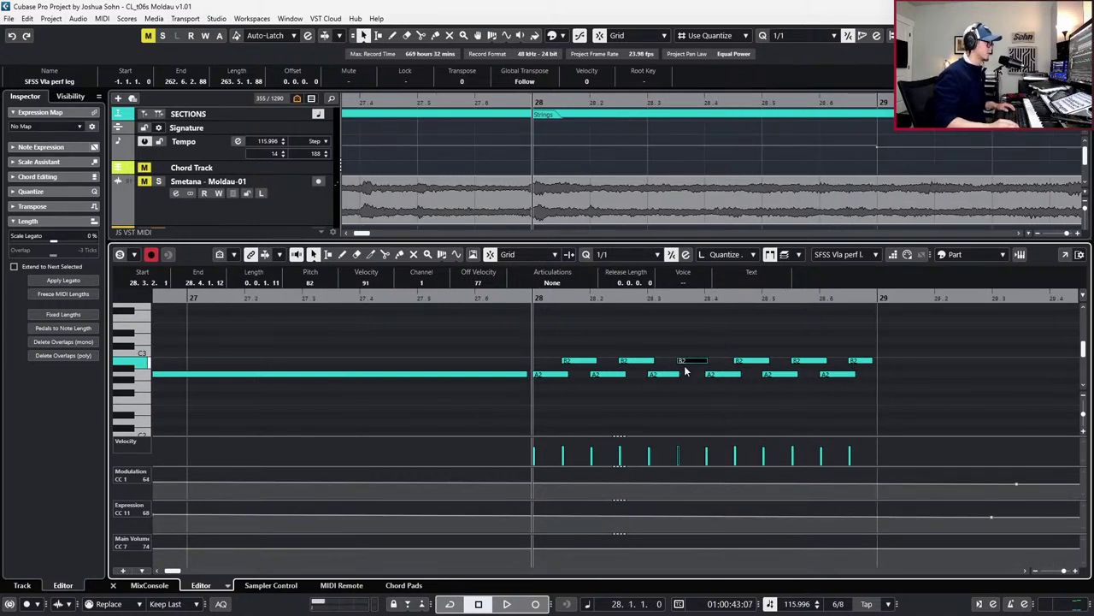
{"action": "key", "text": "space"}
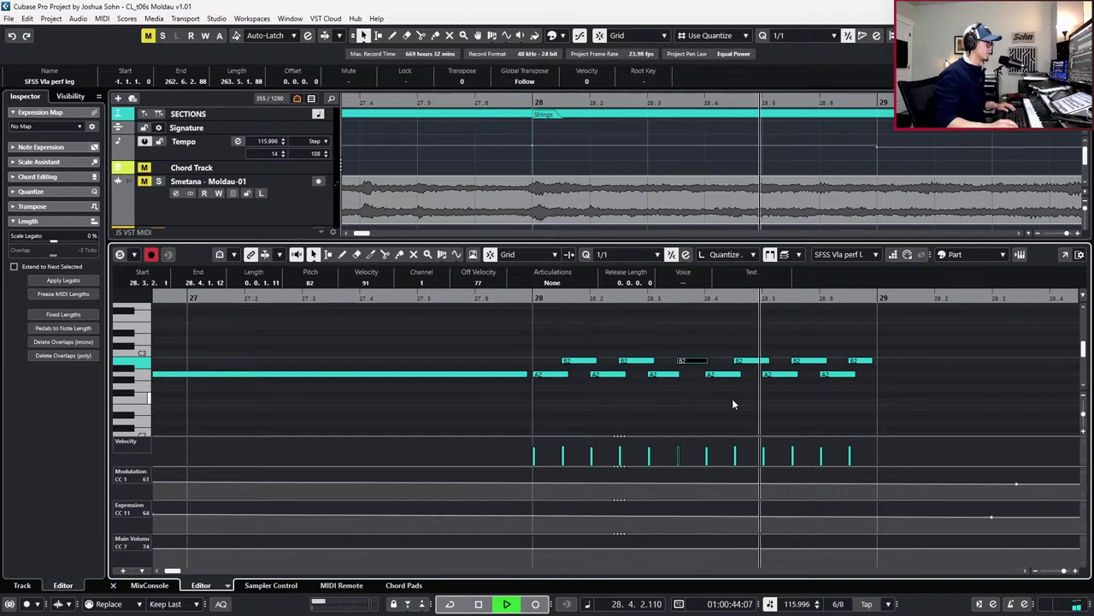
Close the note editor, solo PACIFIC Viola Leg Sus KS together with SFSS Vla perf leg, and play bar 28
{"action": "key", "text": "space"}
{"action": "key", "text": "Return"}
{"action": "left_click", "coordinate": [703, 331]}
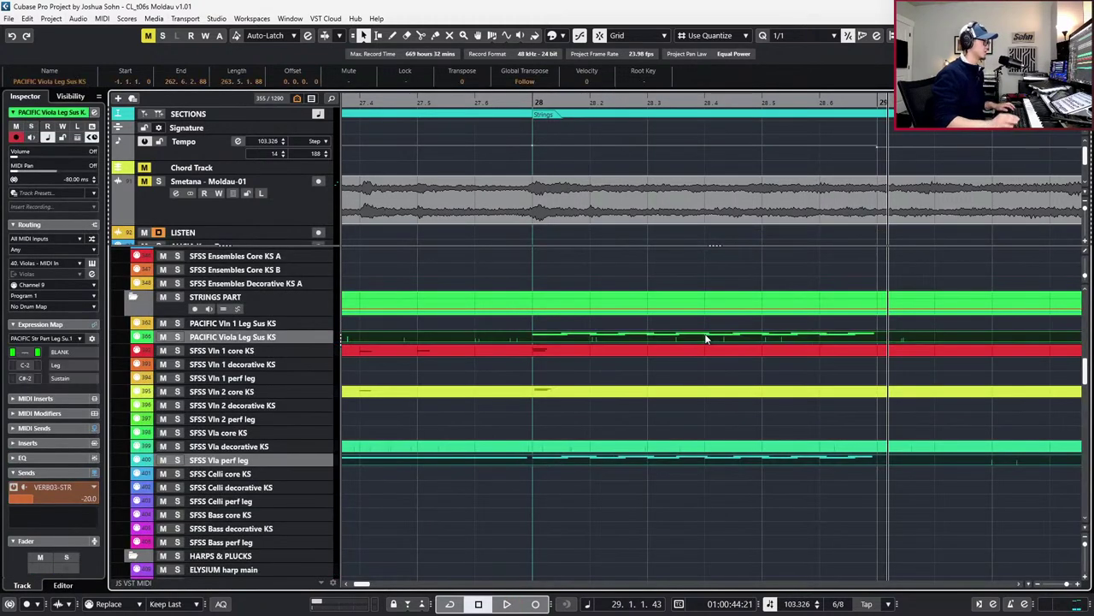
{"action": "key", "text": "s"}
{"action": "key", "text": "space"}
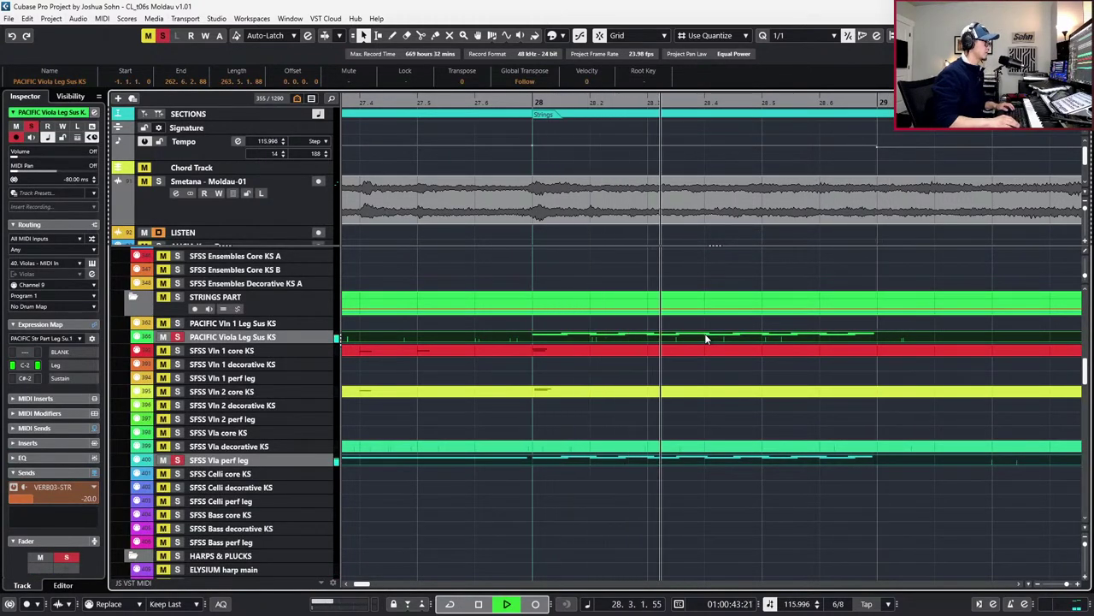
{"action": "key", "text": "space"}
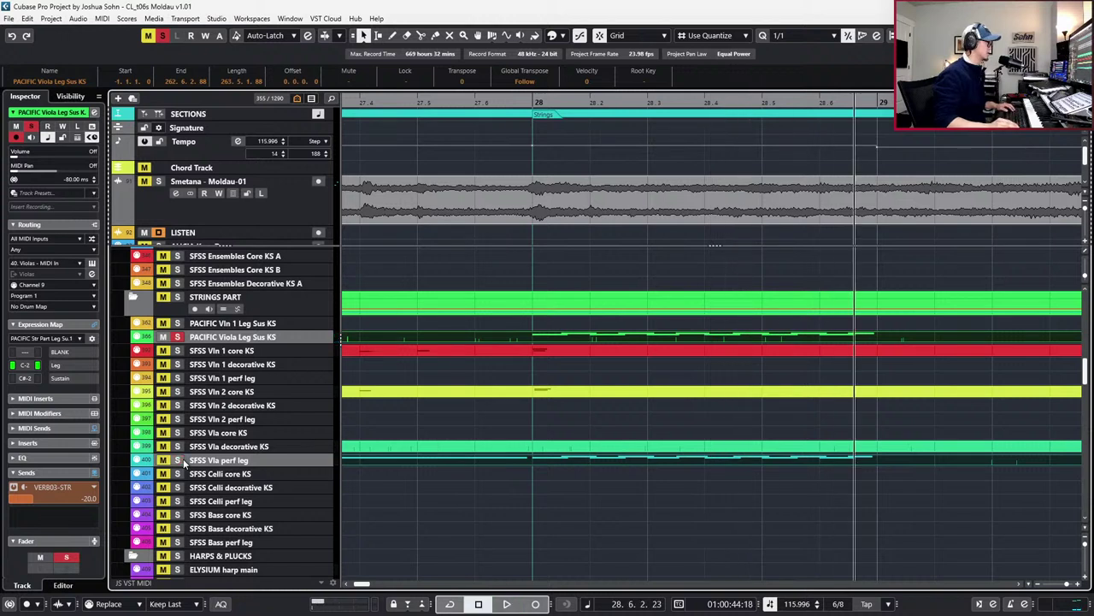
Compare bar 28 by playing PACIFIC Viola Leg Sus KS soloed alone and SFSS Vla perf leg soloed alone
{"action": "key", "text": "space"}
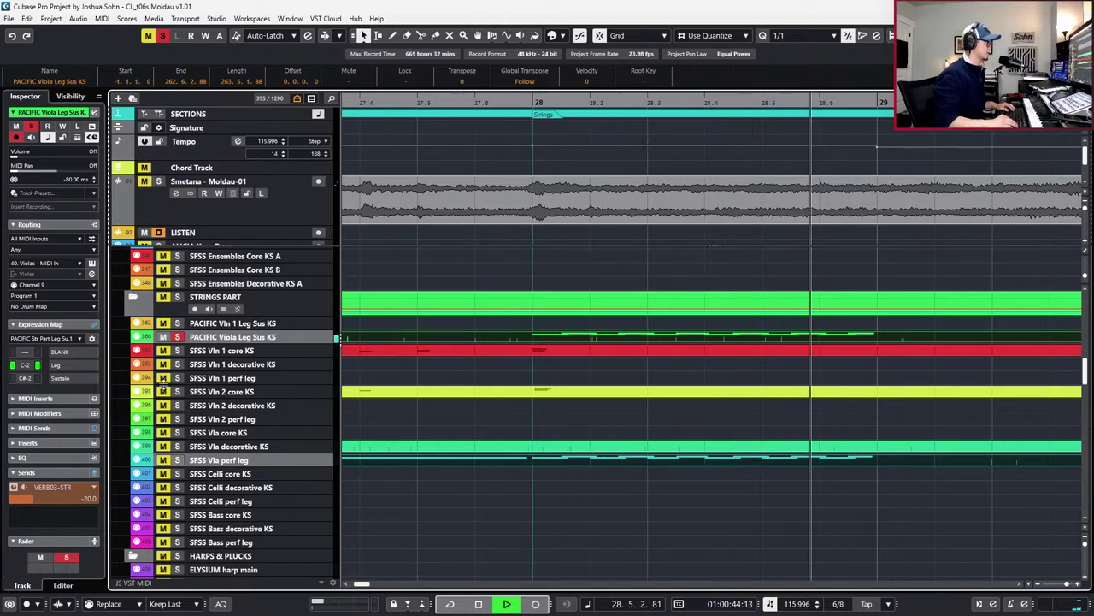
{"action": "key", "text": "space"}
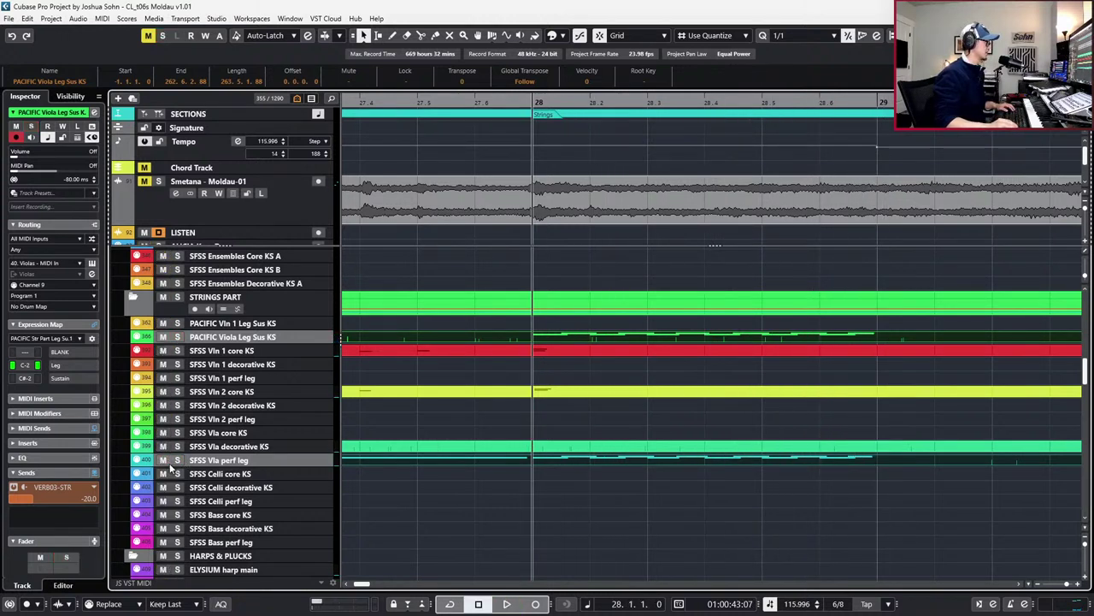
{"action": "left_click", "coordinate": [177, 460], "text": "ctrl"}
{"action": "key", "text": "space"}
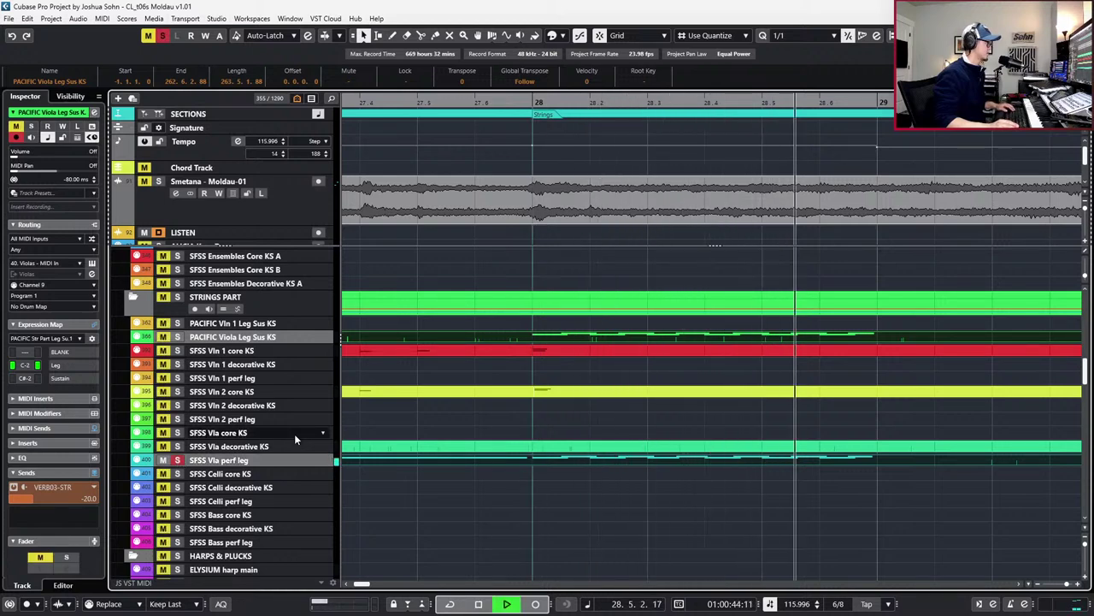
{"action": "key", "text": "space"}
Clear the track solos, move the playhead back to bar 24, and mute the PACIFIC Viola Leg Sus KS part
{"action": "key", "text": "g"}
{"action": "key", "text": "g"}
{"action": "key", "text": "g"}
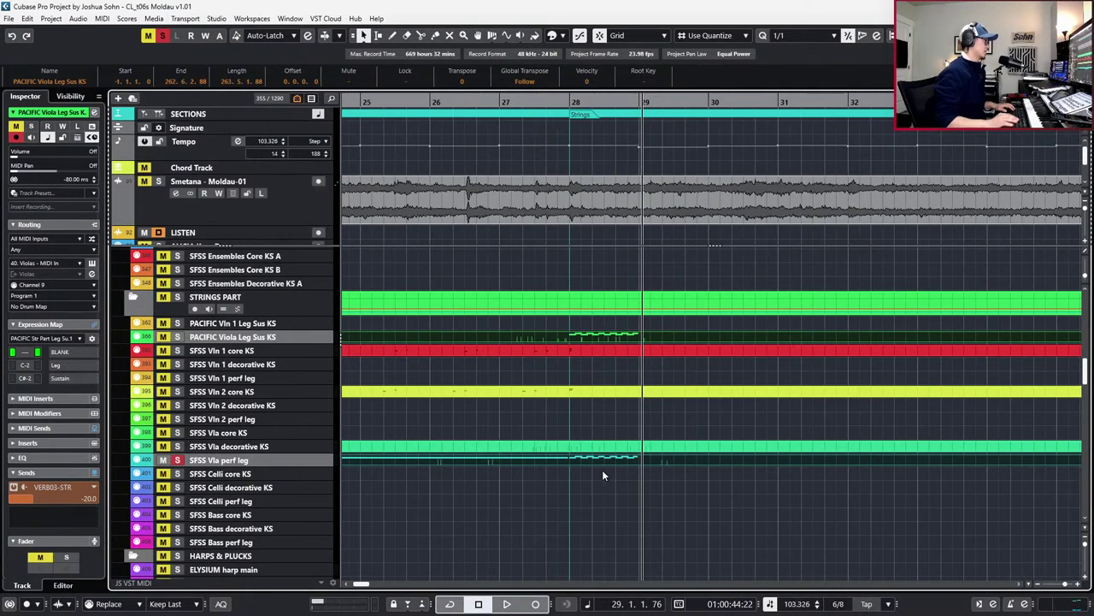
{"action": "key", "text": "s"}
{"action": "key", "text": "ctrl+minus"}
{"action": "key", "text": "ctrl+minus"}
{"action": "key", "text": "ctrl+minus"}
{"action": "key", "text": "shift+b"}
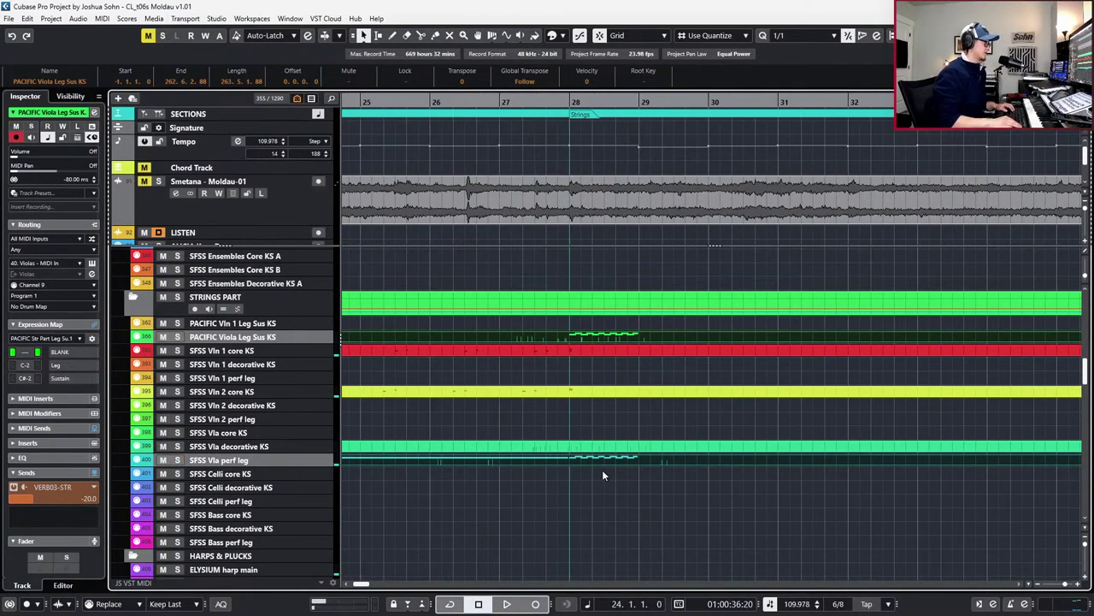
{"action": "key", "text": "g"}
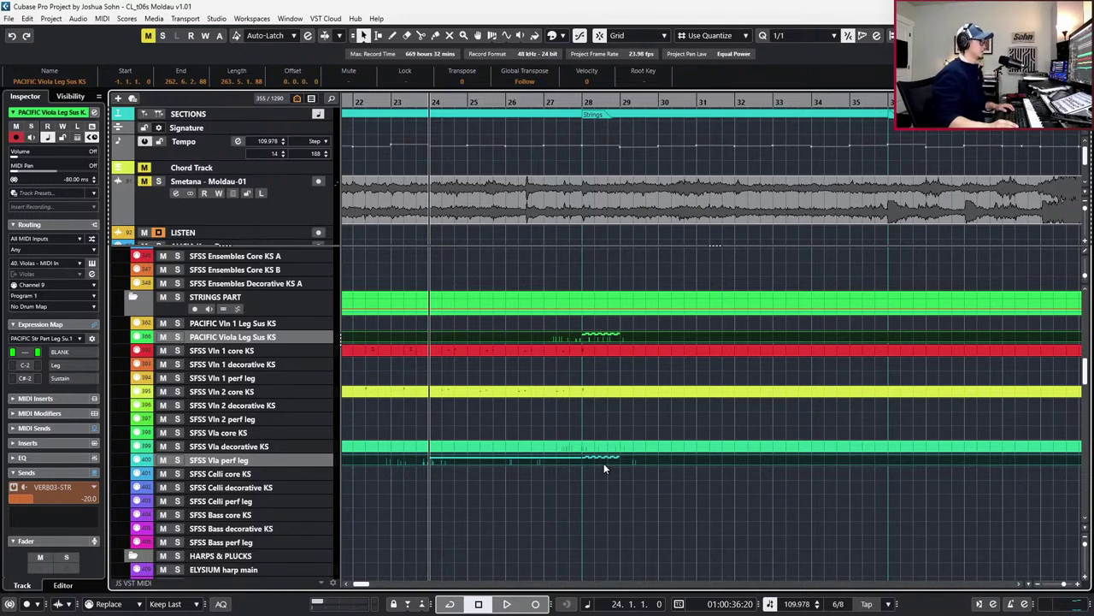
{"action": "scroll", "coordinate": [603, 462], "scroll_direction": "up", "scroll_amount": 1, "text": "ctrl"}
{"action": "left_click", "coordinate": [610, 325]}
{"action": "left_click", "coordinate": [612, 334]}
{"action": "key", "text": "shift+m"}
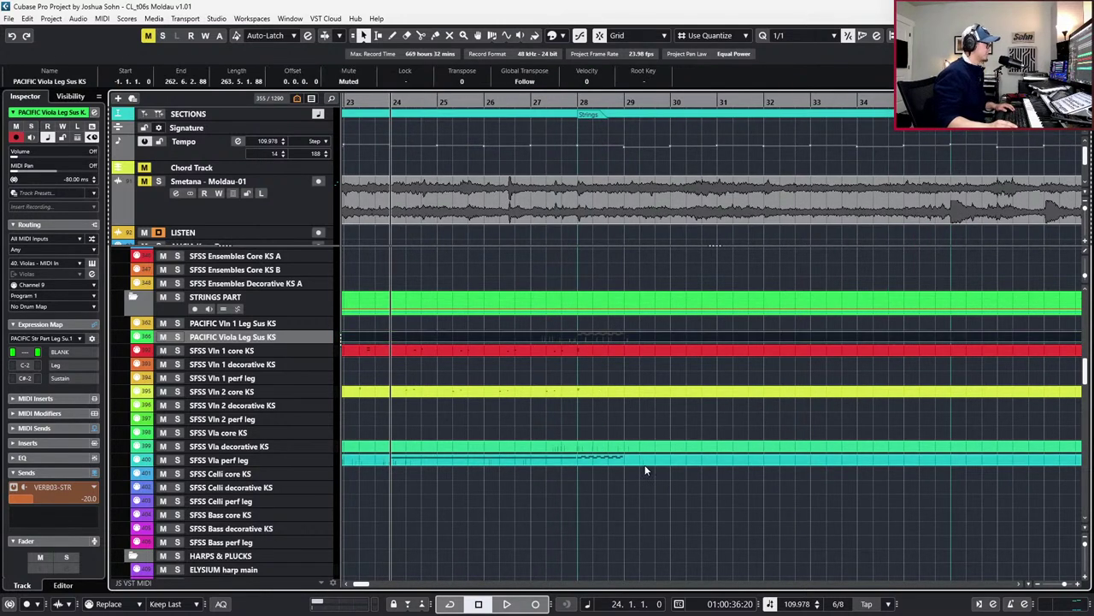
Select the SFSS Vla perf leg part and play the arrangement from bar 24 into bar 29
{"action": "left_click", "coordinate": [645, 466]}
{"action": "key", "text": "space"}
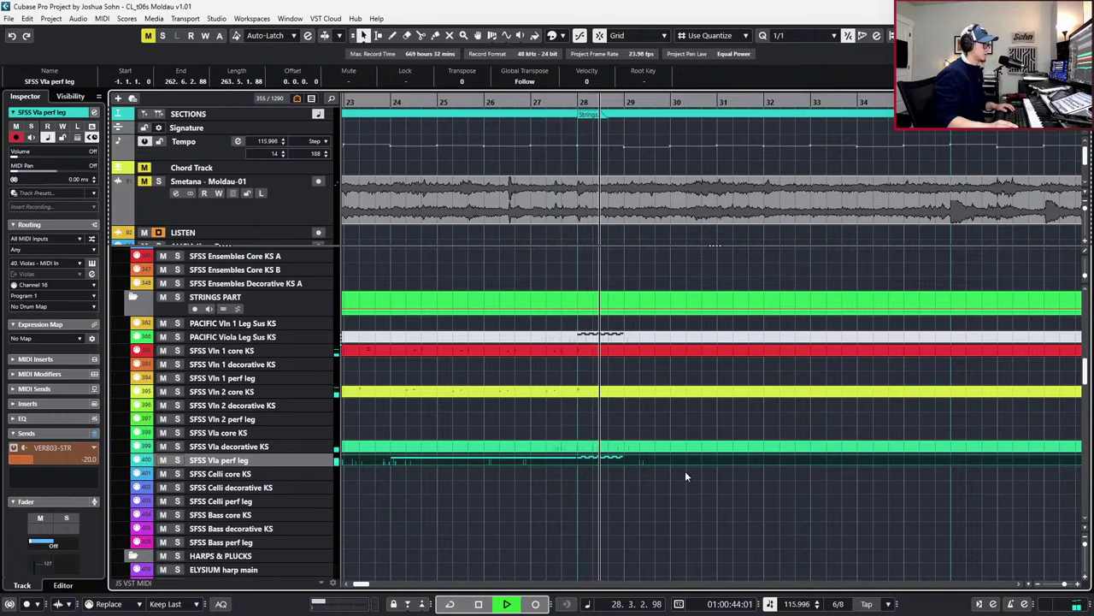
{"action": "key", "text": "space"}
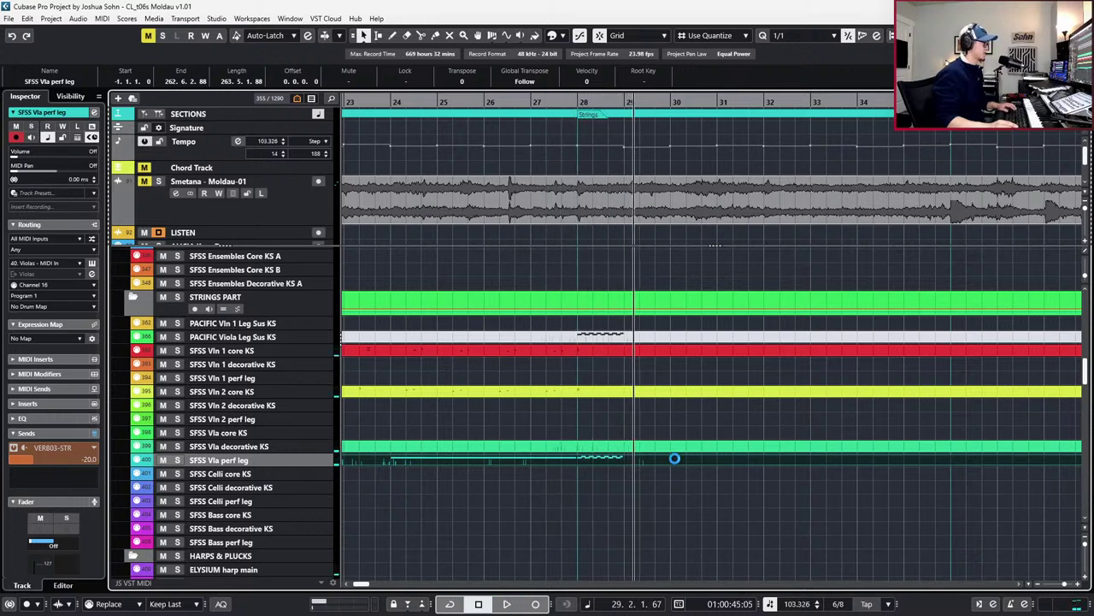
Bring up the woodwind parts at the start of the piece and play the arrangement from bar 1
{"action": "key", "text": "g"}
{"action": "key", "text": "g"}
{"action": "key", "text": "g"}
{"action": "key", "text": "g"}
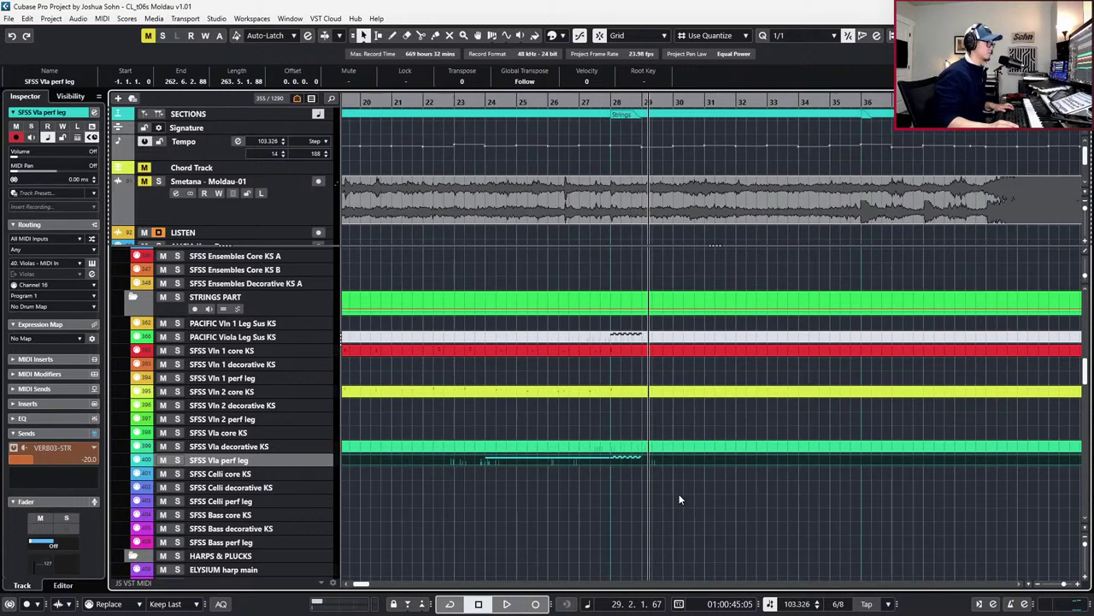
{"action": "scroll", "coordinate": [678, 494], "scroll_direction": "left", "scroll_amount": 2}
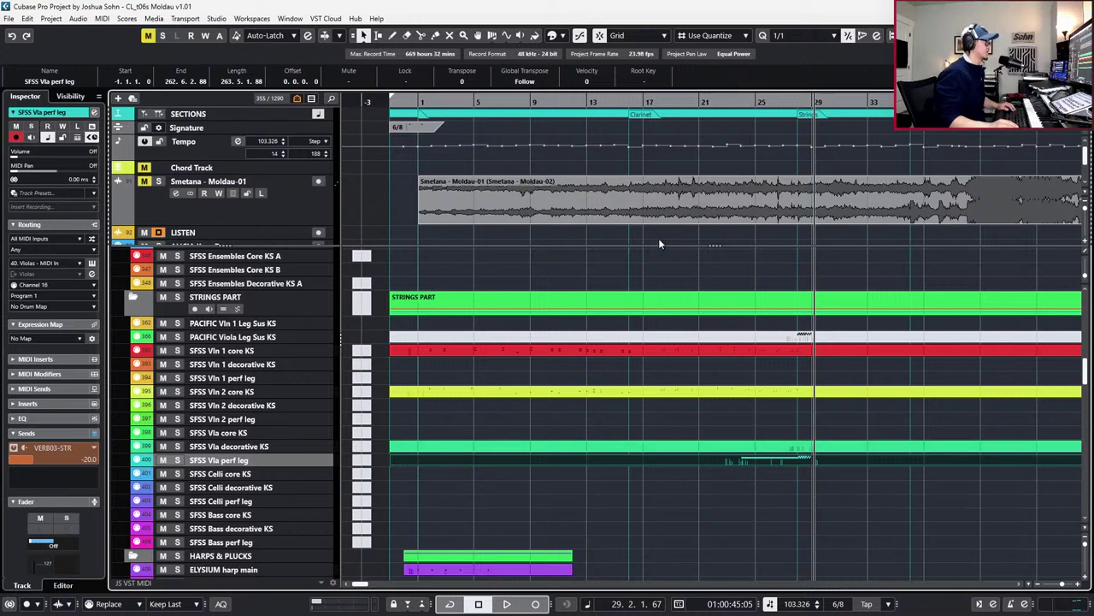
{"action": "key", "text": "Home"}
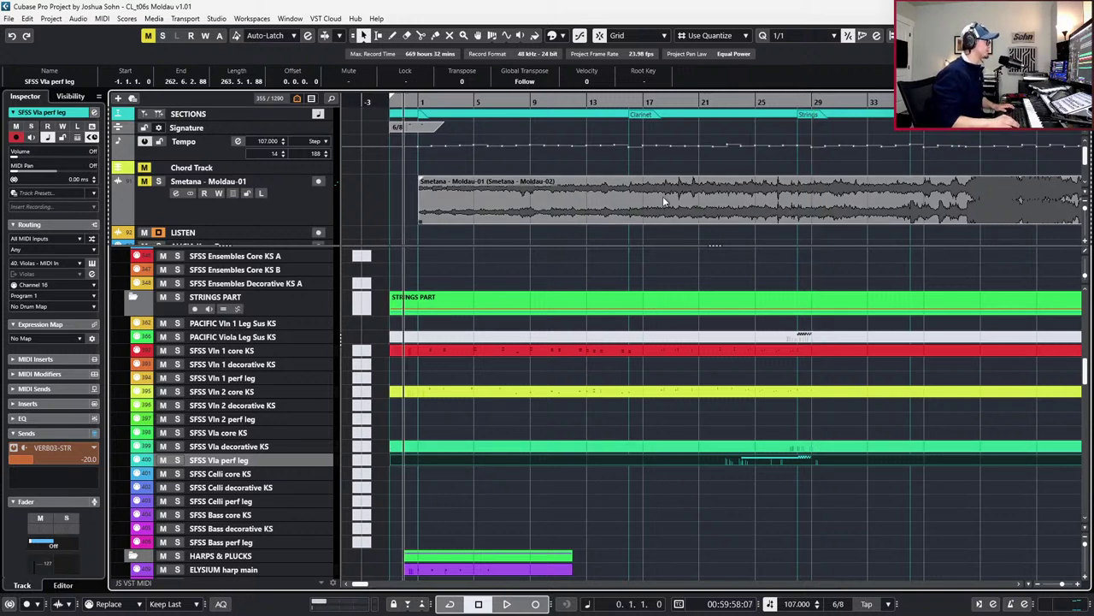
{"action": "left_click", "coordinate": [419, 328]}
{"action": "scroll", "coordinate": [407, 263], "scroll_direction": "up", "scroll_amount": 3}
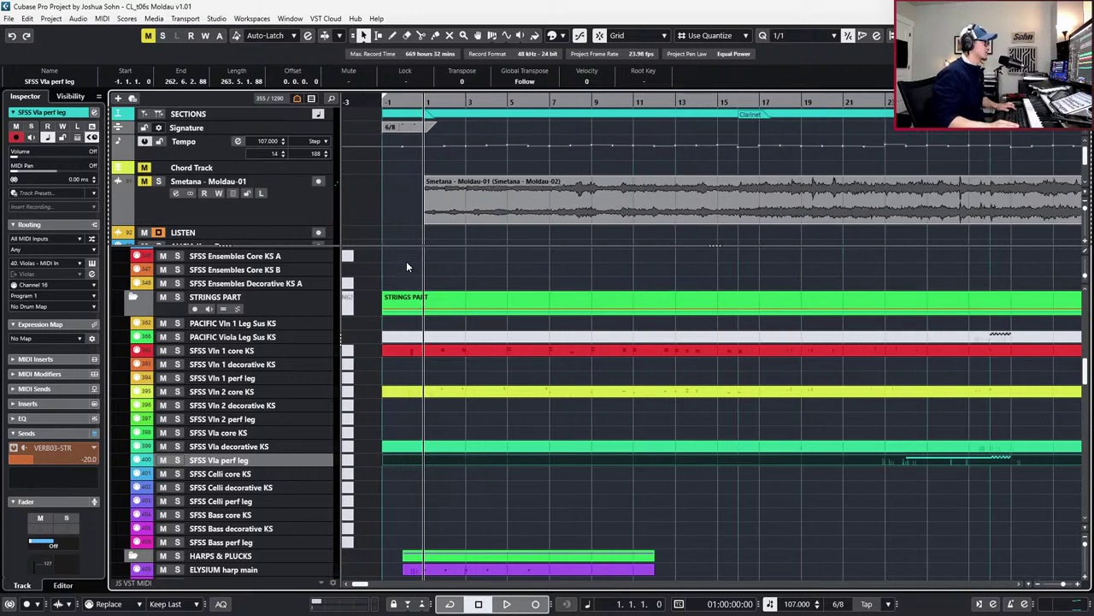
{"action": "key", "text": "g"}
{"action": "scroll", "coordinate": [504, 376], "scroll_direction": "down", "scroll_amount": 3}
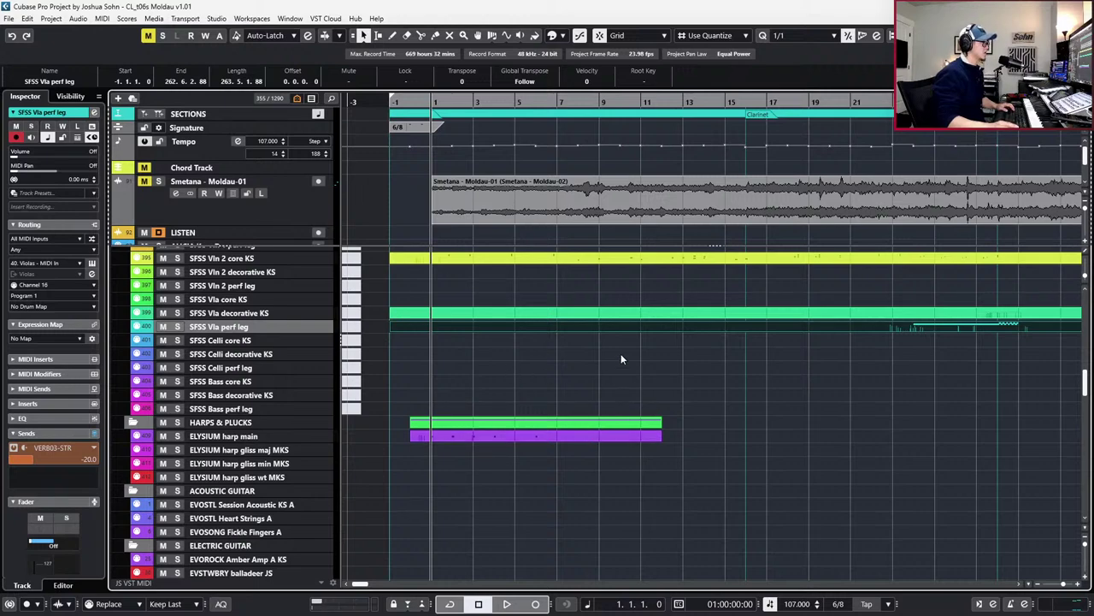
{"action": "scroll", "coordinate": [620, 355], "scroll_direction": "up", "scroll_amount": 15}
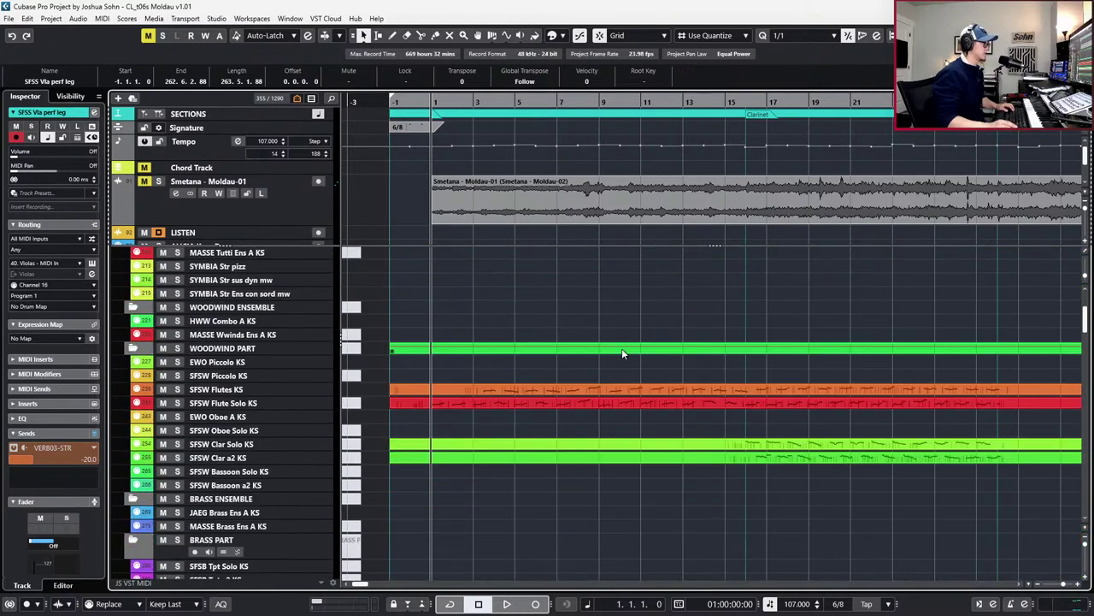
{"action": "key", "text": "space"}
{"action": "key", "text": "h"}
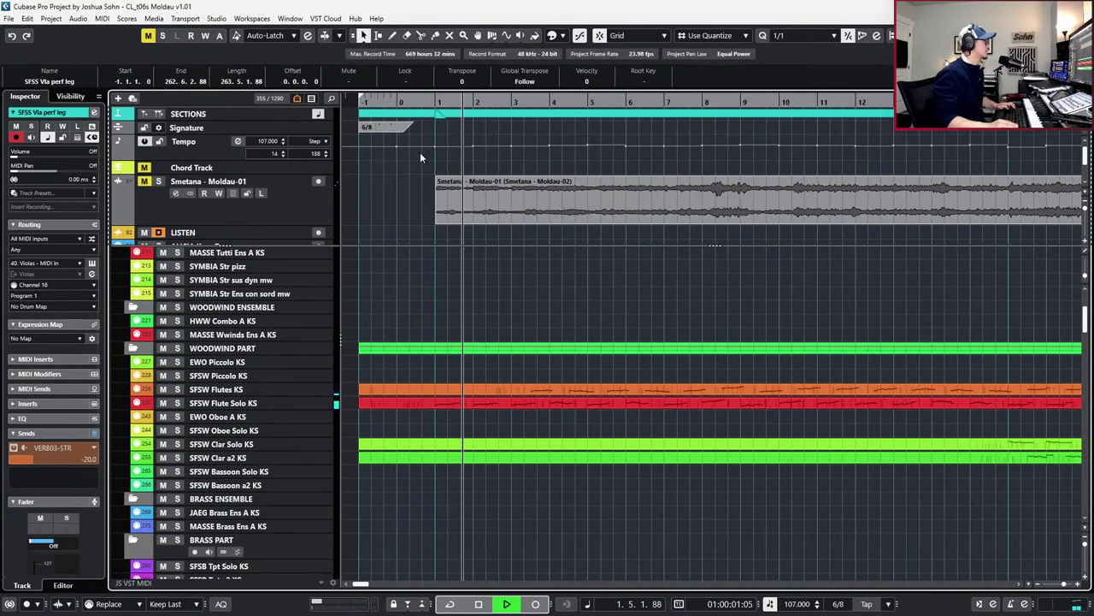
Add an E minor chord event at bar 1 of the Chord Track
{"action": "left_click", "coordinate": [439, 167]}
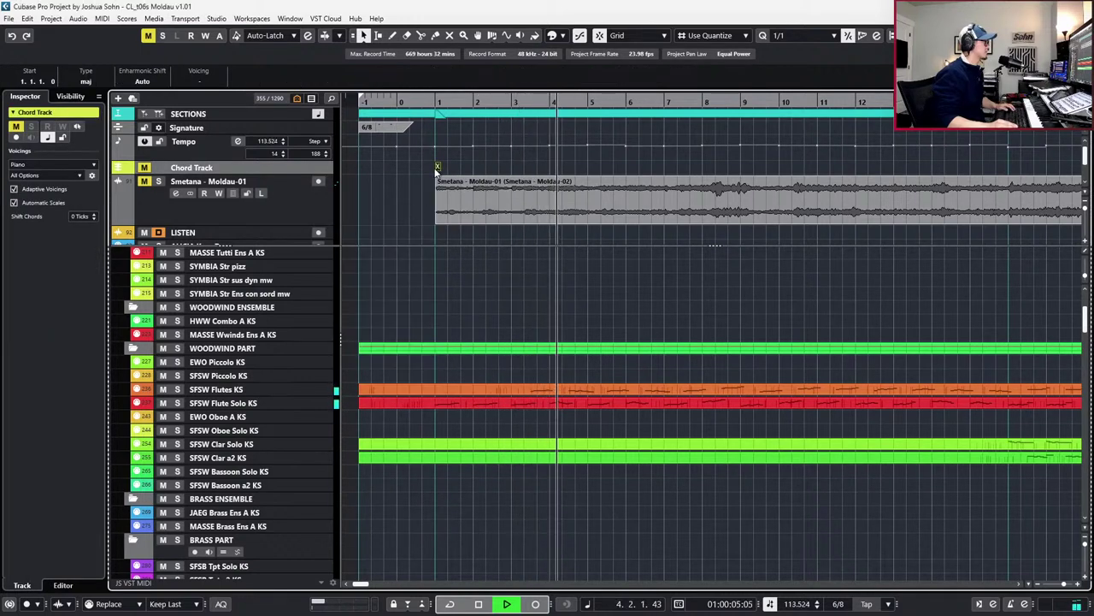
{"action": "double_click", "coordinate": [437, 167]}
{"action": "left_click", "coordinate": [414, 222]}
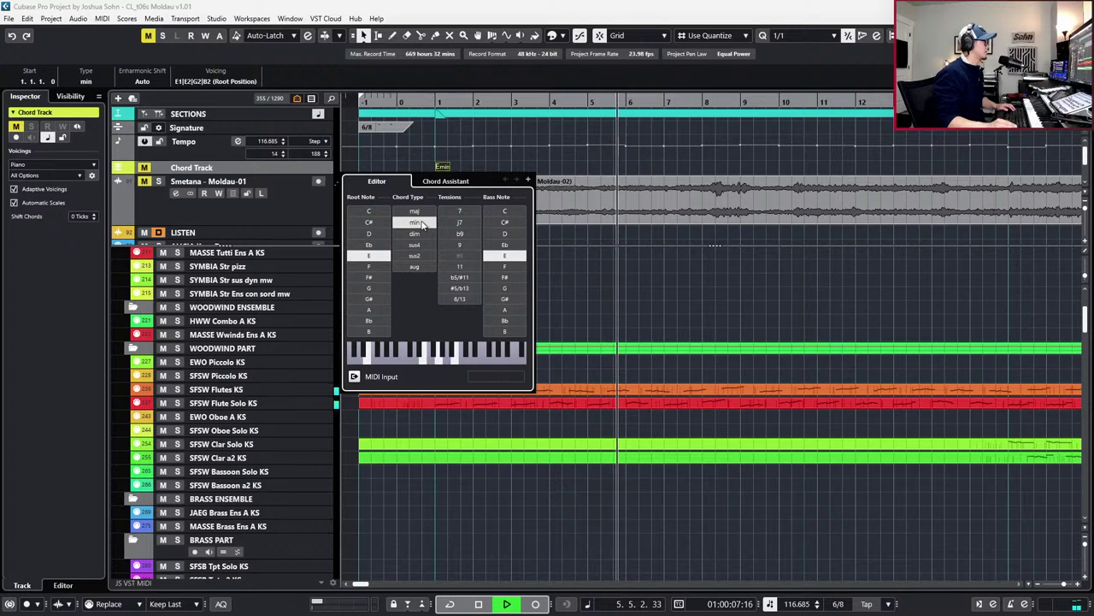
Select the SFSW Flutes KS part and audition it into bar 9
{"action": "left_click", "coordinate": [621, 389]}
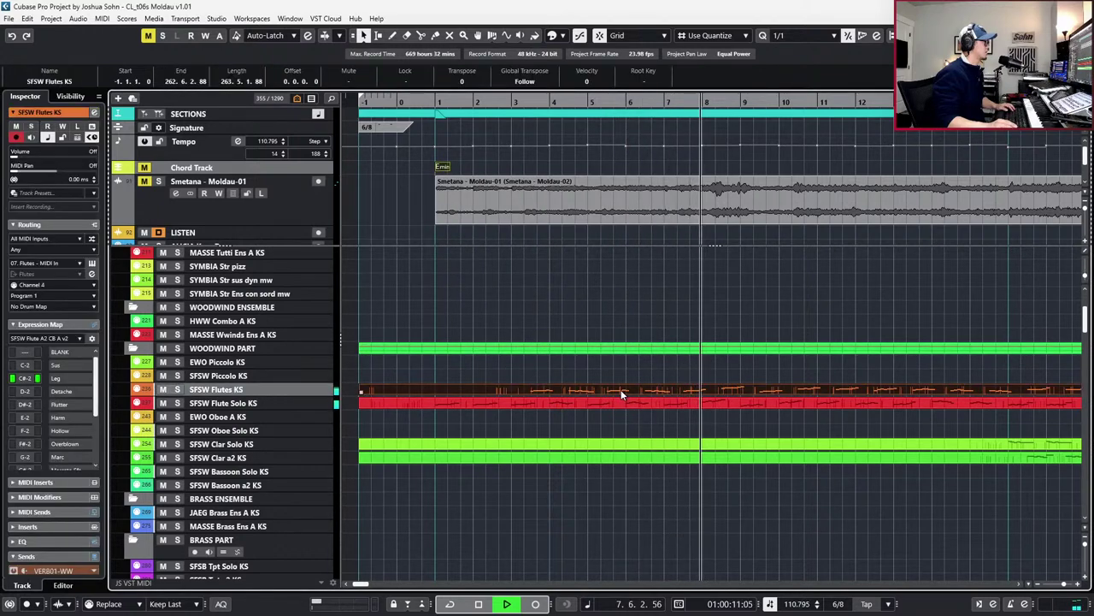
{"action": "key", "text": "space"}
{"action": "key", "text": "s"}
{"action": "key", "text": "Return"}
{"action": "key", "text": "Return"}
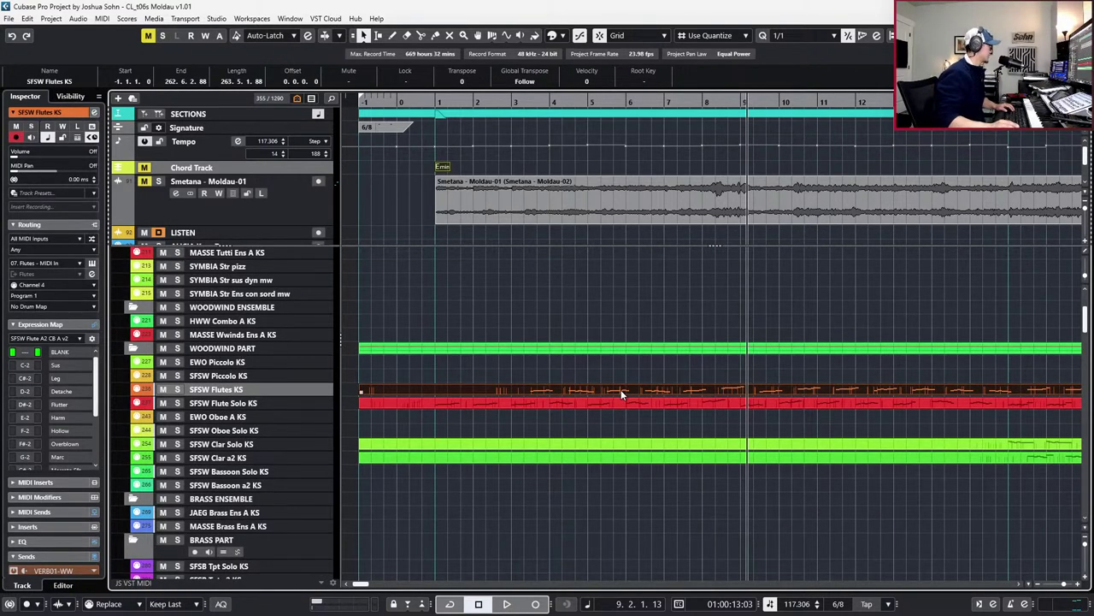
{"action": "left_click", "coordinate": [621, 398], "text": "shift"}
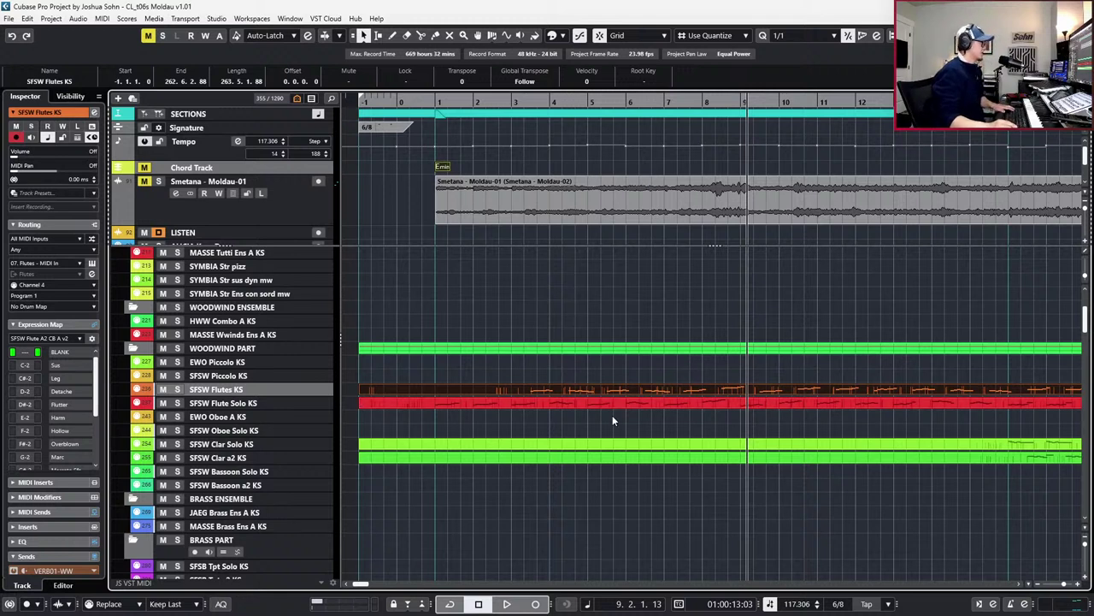
Find the hidden EWO Flute KS track and show it among the woodwind part tracks
{"action": "key", "text": "KP_Decimal"}
{"action": "key", "text": "ctrl+f"}
{"action": "scroll", "coordinate": [677, 505], "scroll_direction": "down", "scroll_amount": 3}
{"action": "scroll", "coordinate": [677, 505], "scroll_direction": "down", "scroll_amount": 10}
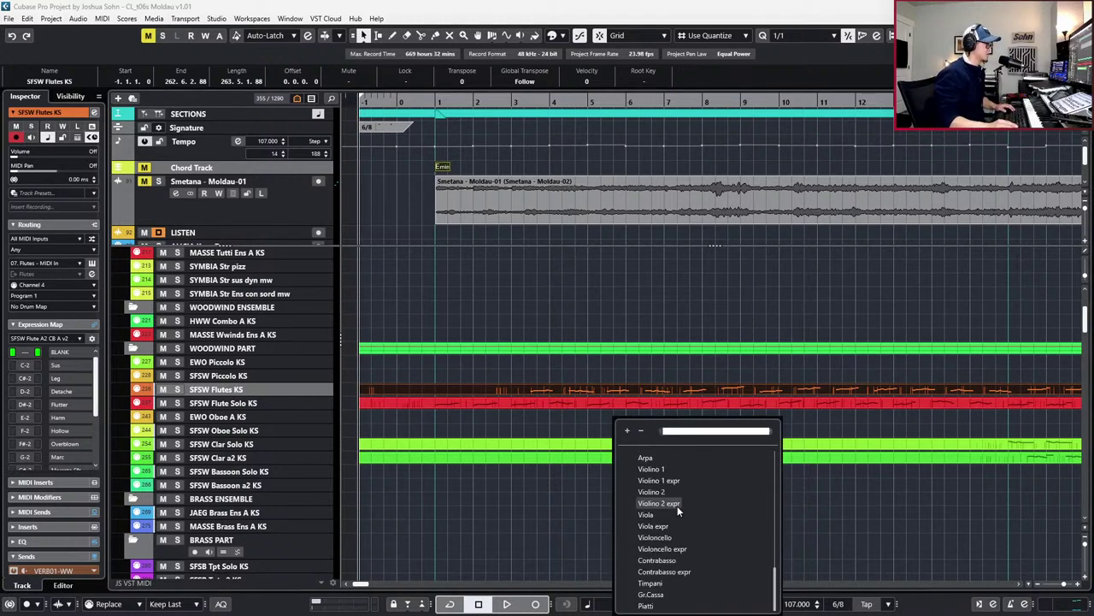
{"action": "scroll", "coordinate": [692, 561], "scroll_direction": "up", "scroll_amount": 13}
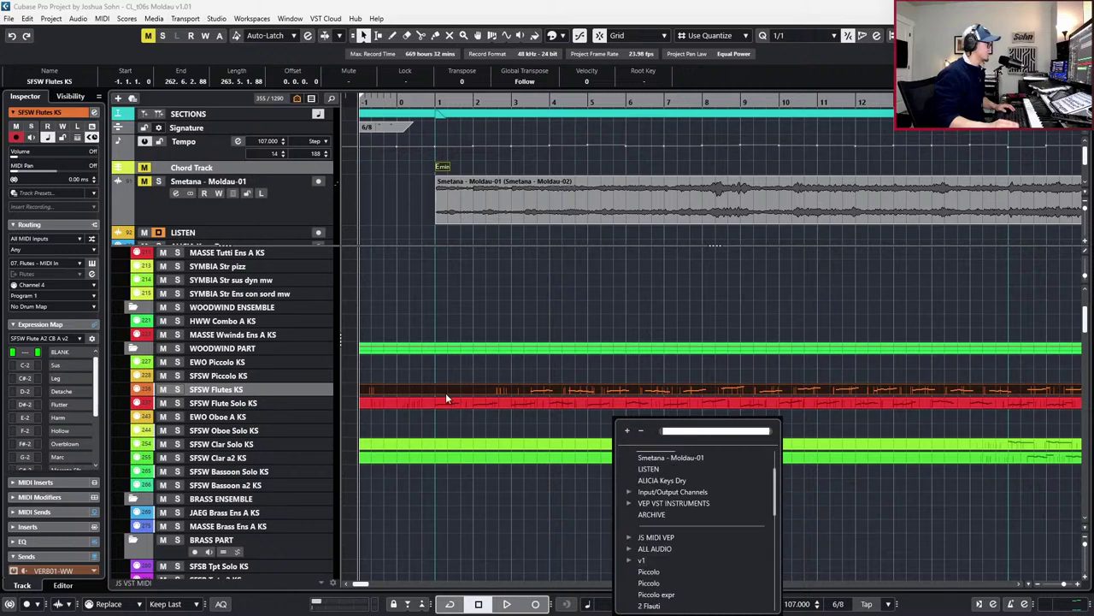
{"action": "left_click", "coordinate": [294, 372]}
{"action": "left_click", "coordinate": [293, 373]}
{"action": "right_click", "coordinate": [292, 373]}
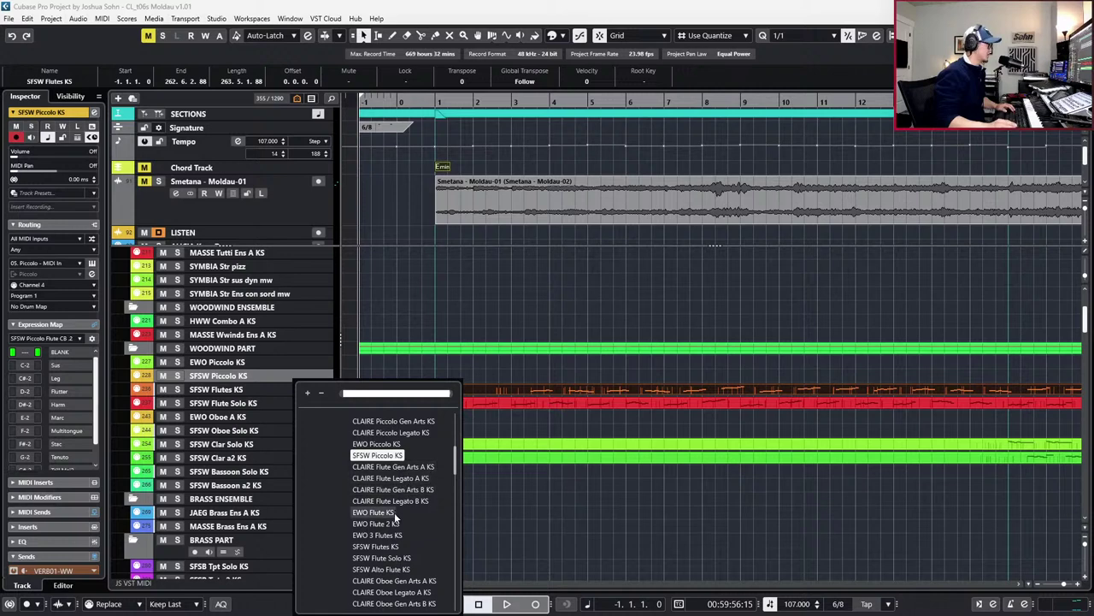
{"action": "left_click", "coordinate": [394, 512]}
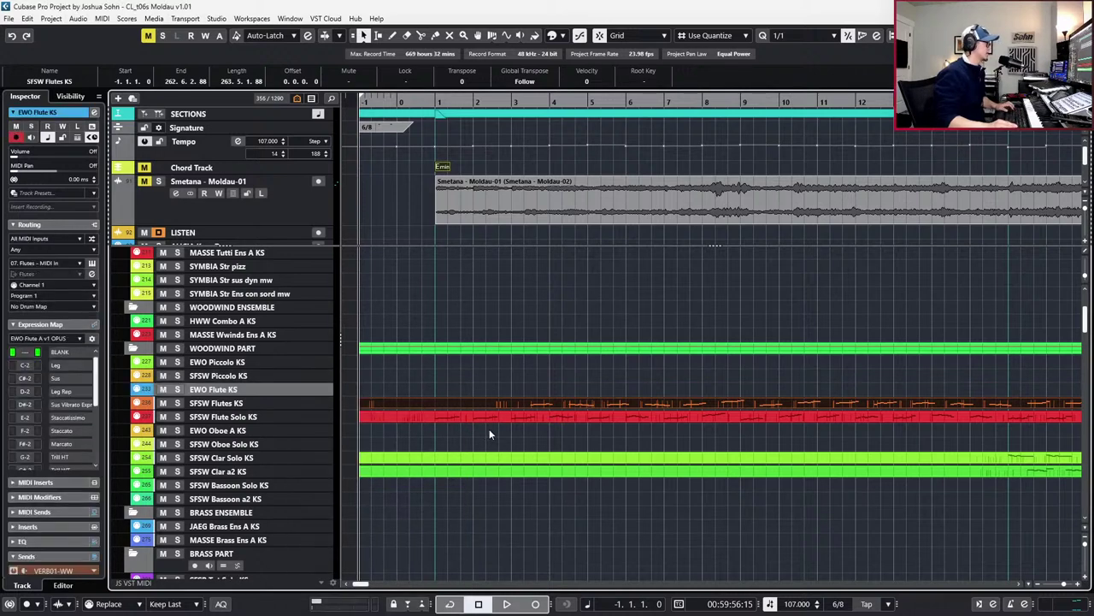
Place the SFSW Flutes KS part on EWO Flute KS as well, and mute the part on SFSW Flutes KS
{"action": "left_click_drag", "start_coordinate": [491, 406], "coordinate": [489, 392]}
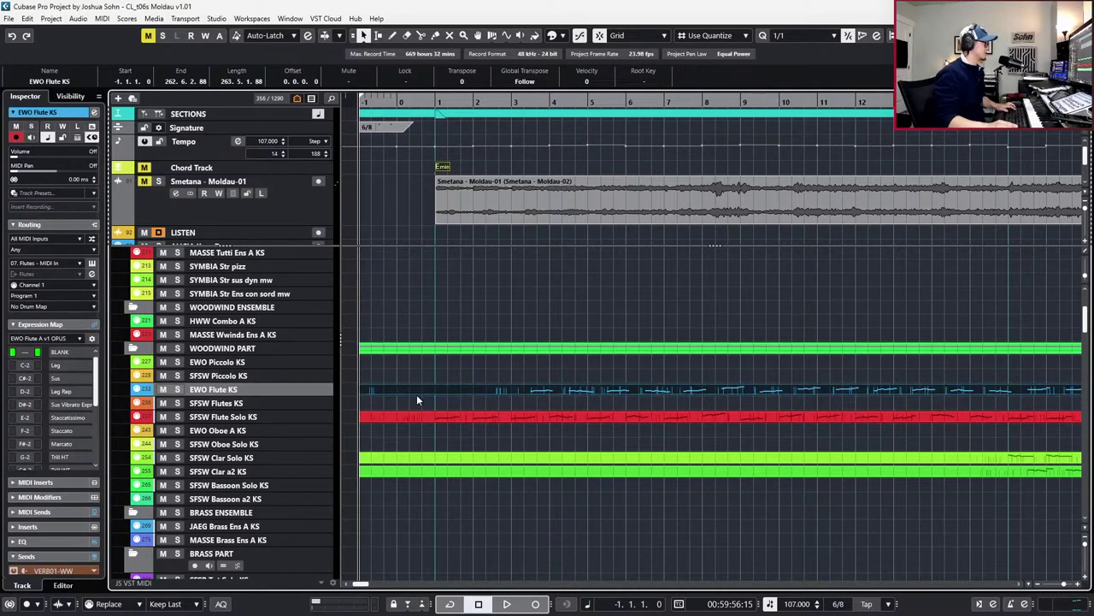
{"action": "left_click", "coordinate": [272, 403]}
{"action": "mouse_move", "coordinate": [429, 391]}
{"action": "left_mouse_down"}
{"action": "mouse_move", "coordinate": [434, 411]}
{"action": "mouse_move", "coordinate": [442, 402]}
{"action": "left_mouse_up"}
{"action": "key", "text": "shift+m"}
Locate to bar 2, open the EWO Flute KS part in the note editor, and show its articulations lane
{"action": "key", "text": "KP_1"}
{"action": "key", "text": "KP_Add"}
{"action": "key", "text": "s"}
{"action": "key", "text": "s"}
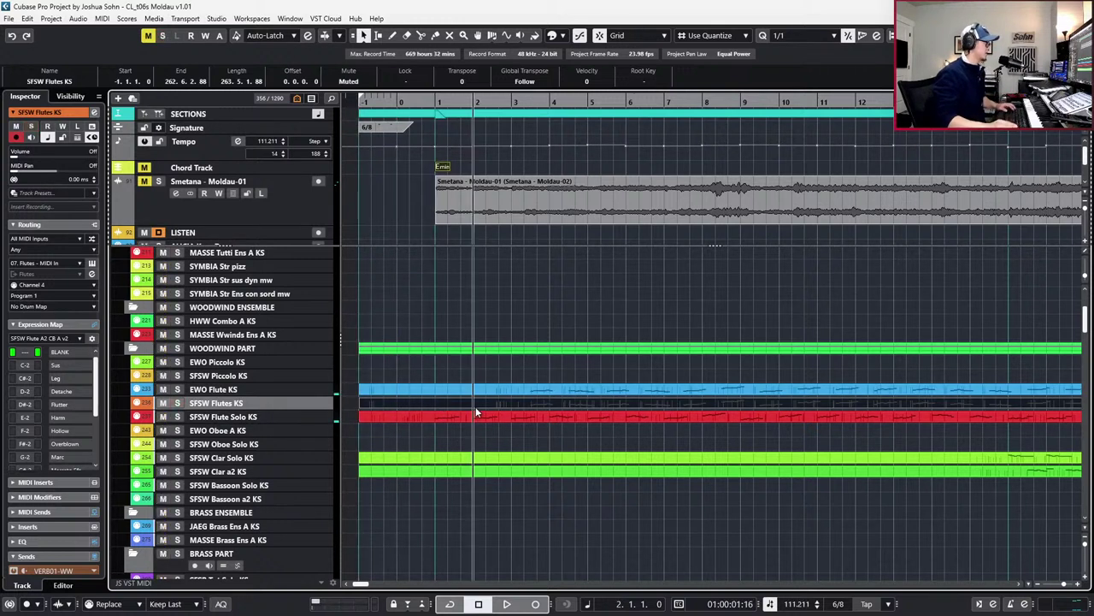
{"action": "left_click", "coordinate": [490, 387]}
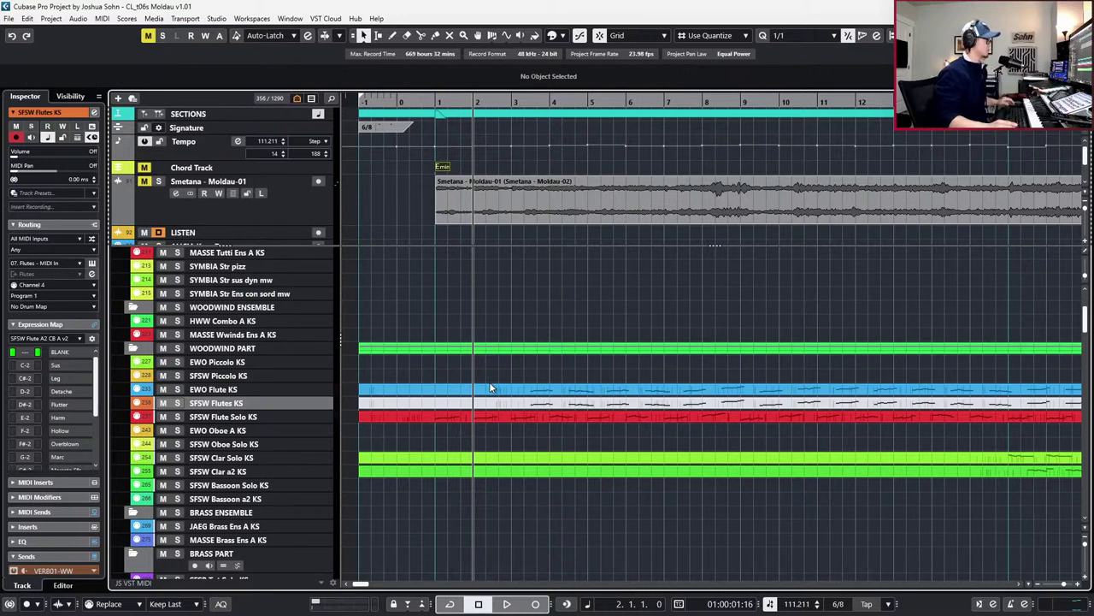
{"action": "left_click", "coordinate": [490, 389]}
{"action": "double_click", "coordinate": [516, 392]}
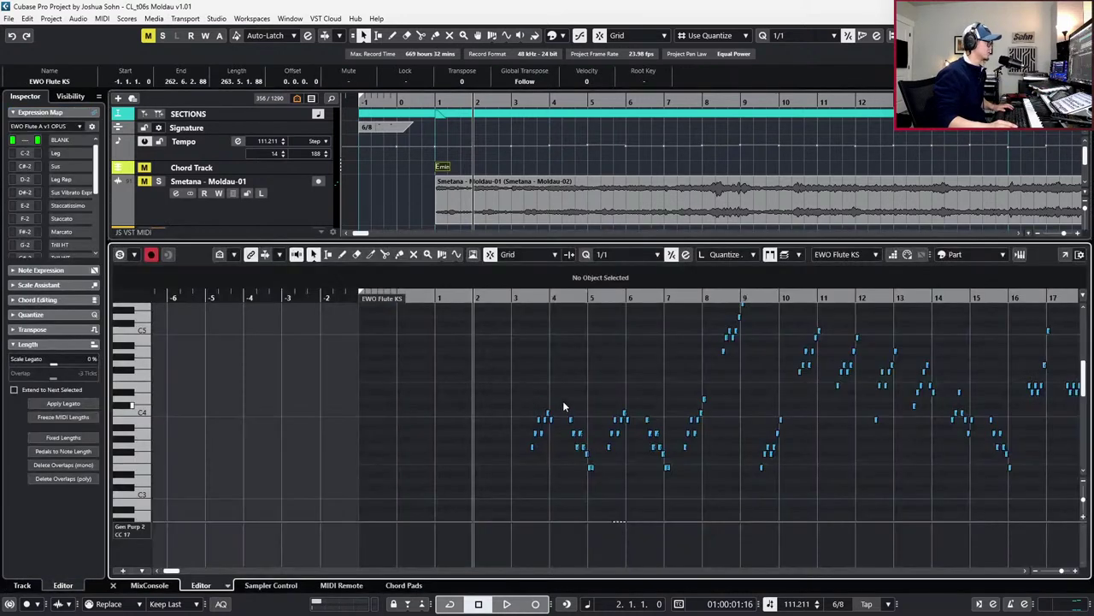
{"action": "key", "text": "alt+a"}
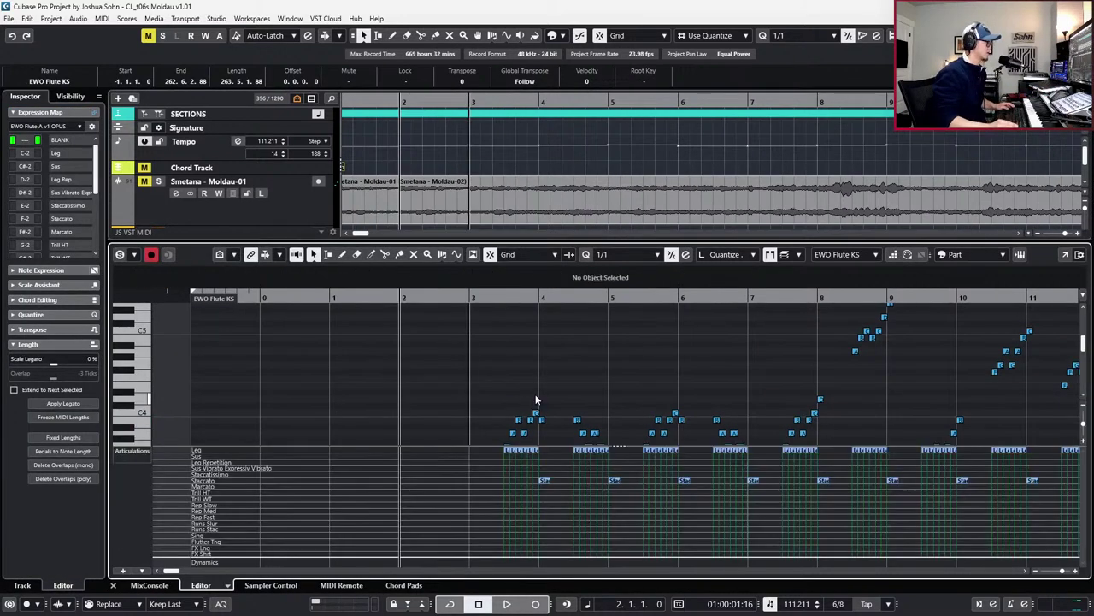
Review the EWO Flute KS notes and articulations, and briefly play the part around bar 3
{"action": "scroll", "coordinate": [563, 386], "scroll_direction": "right", "scroll_amount": 3}
{"action": "scroll", "coordinate": [565, 390], "scroll_direction": "right", "scroll_amount": 3}
{"action": "scroll", "coordinate": [564, 400], "scroll_direction": "left", "scroll_amount": 3}
{"action": "key", "text": "space"}
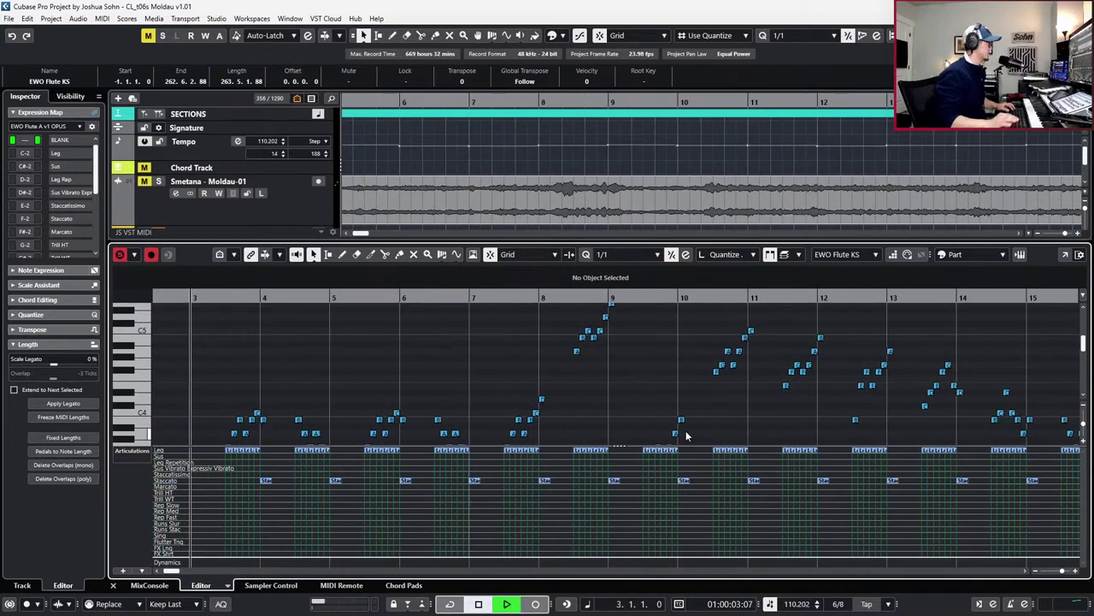
{"action": "key", "text": "space"}
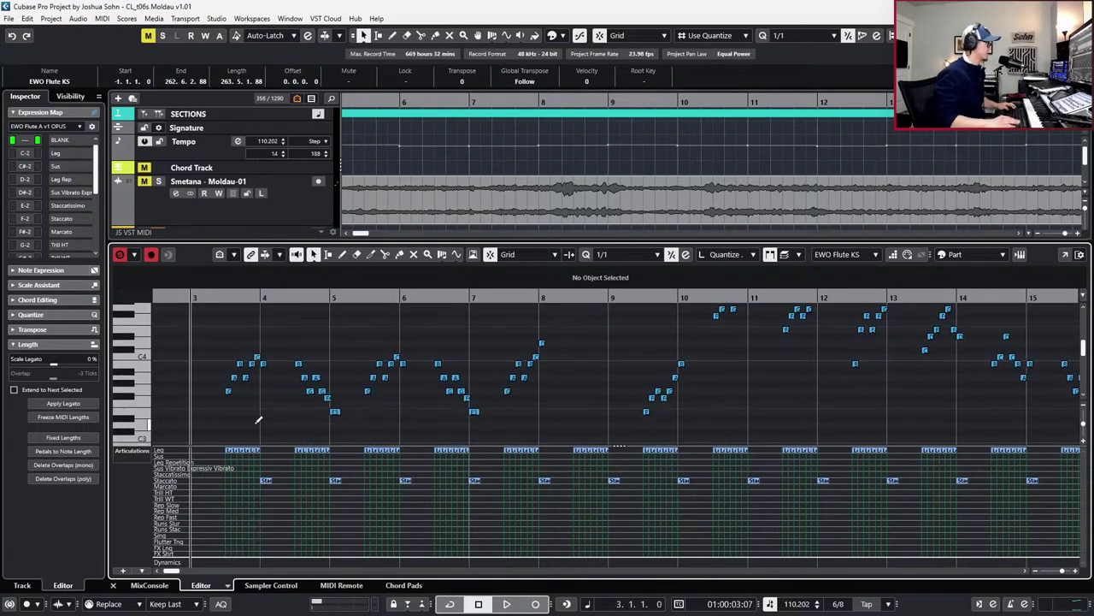
Show the velocity and controller lanes of the EWO Flute KS part and play it from bar 2
{"action": "key", "text": "alt+v"}
{"action": "key", "text": "KP_Subtract"}
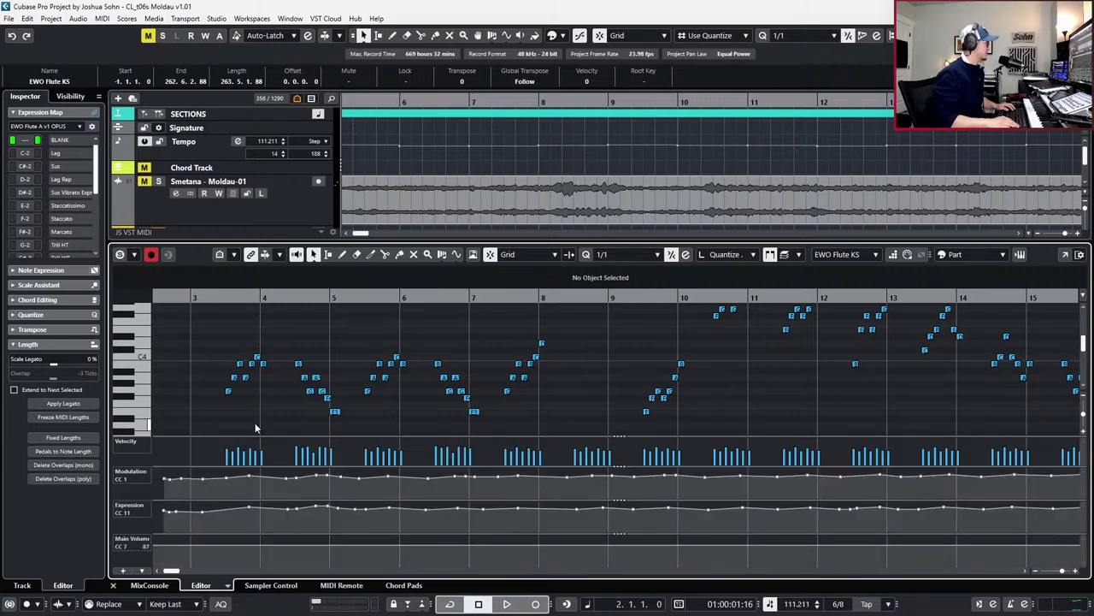
{"action": "key", "text": "space"}
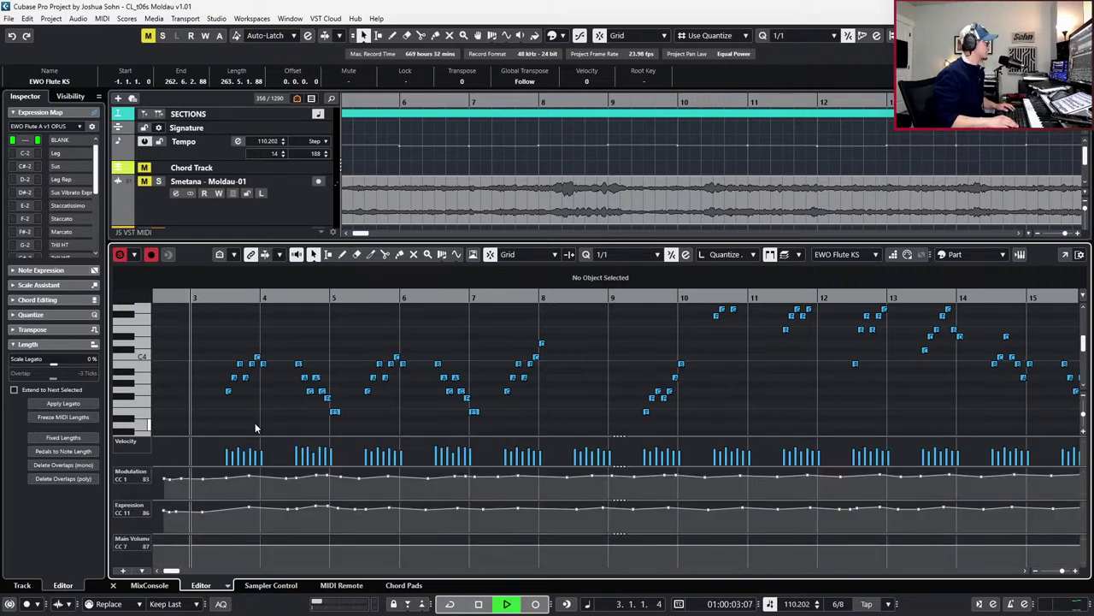
{"action": "key", "text": "space"}
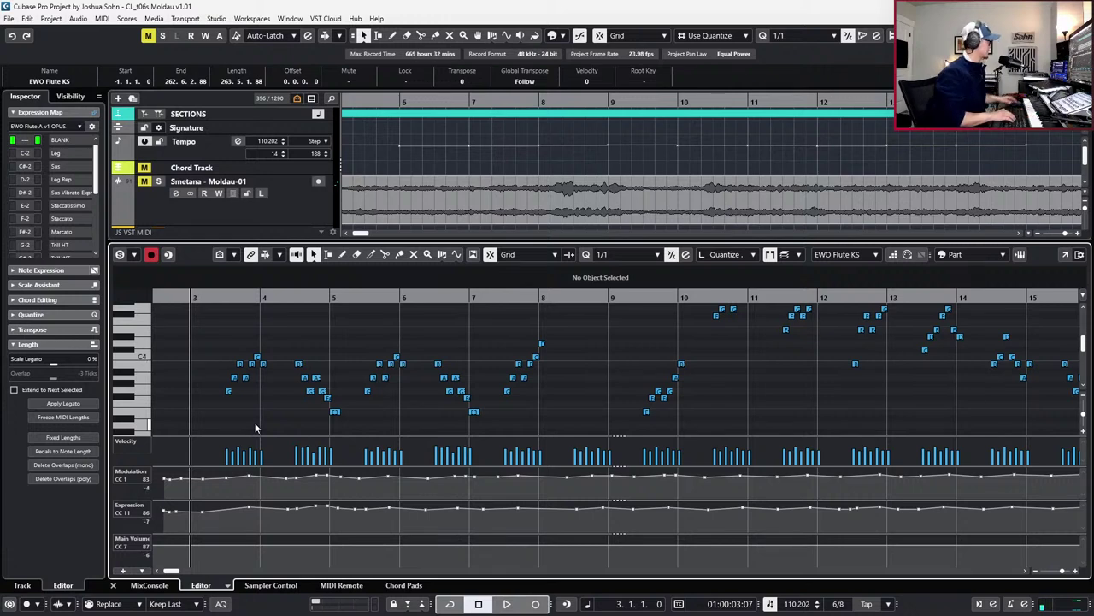
Close the note editor, play EWO Flute KS in solo from bar 3 to bar 6, and remove the solo
{"action": "key", "text": "Return"}
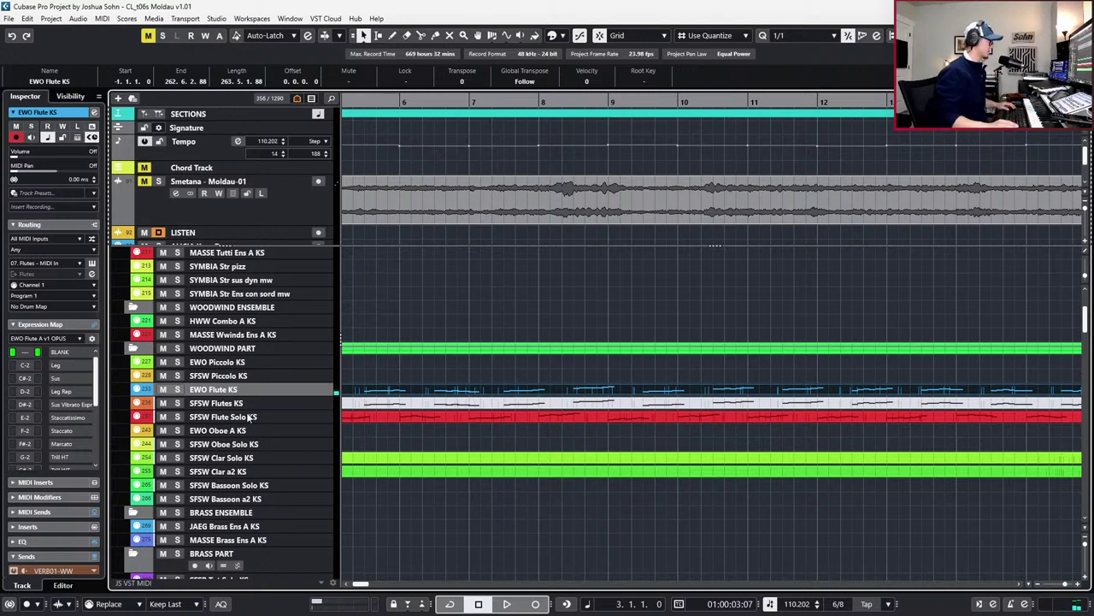
{"action": "key", "text": "s"}
{"action": "key", "text": "space"}
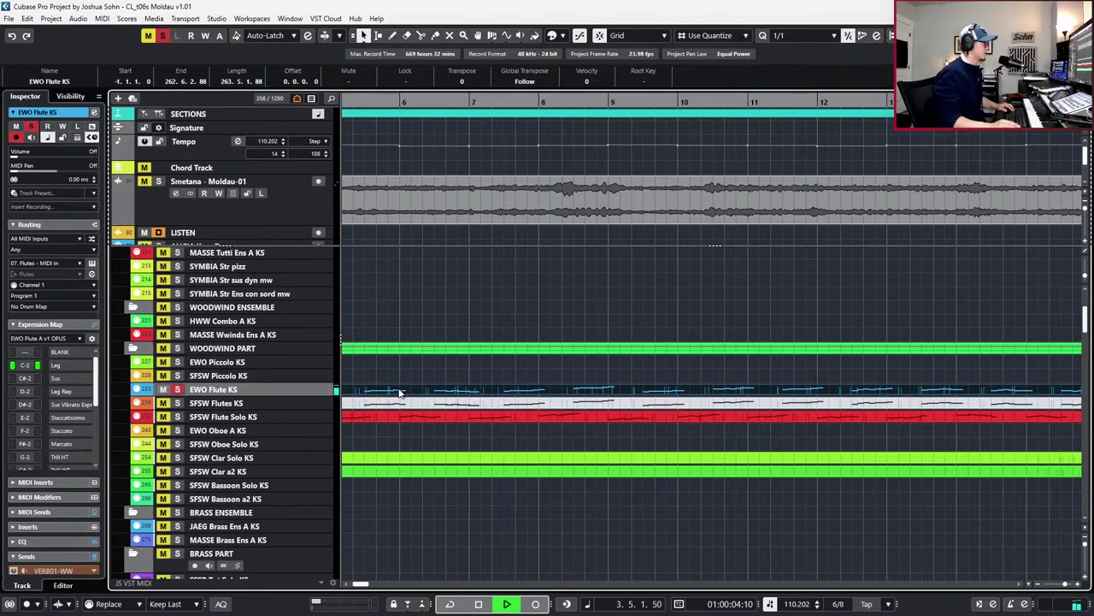
{"action": "key", "text": "g"}
{"action": "key", "text": "g"}
{"action": "key", "text": "g"}
{"action": "key", "text": "g"}
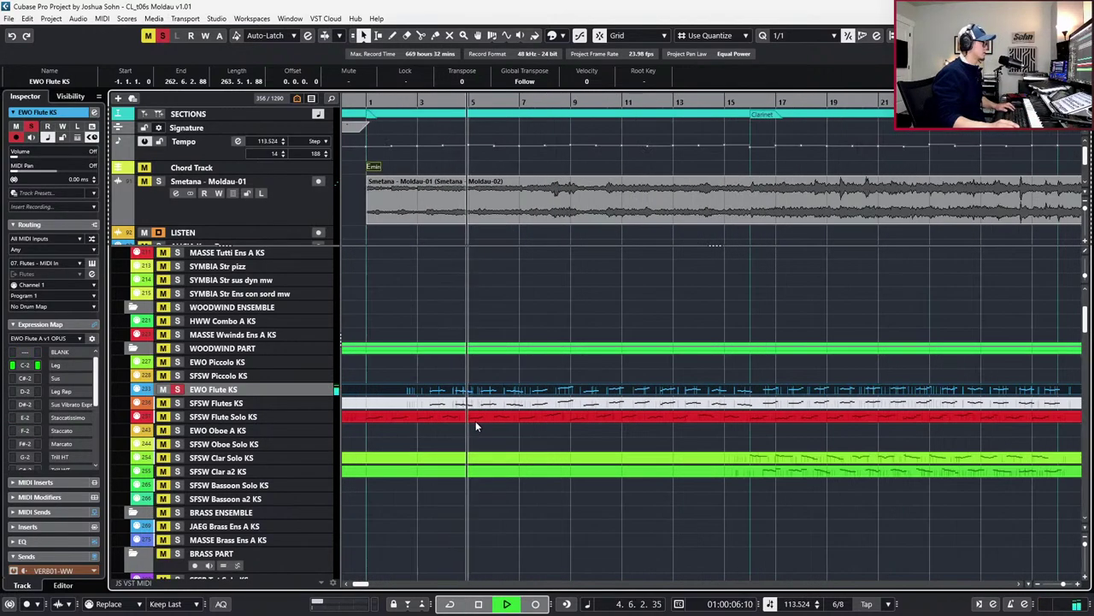
{"action": "key", "text": "space"}
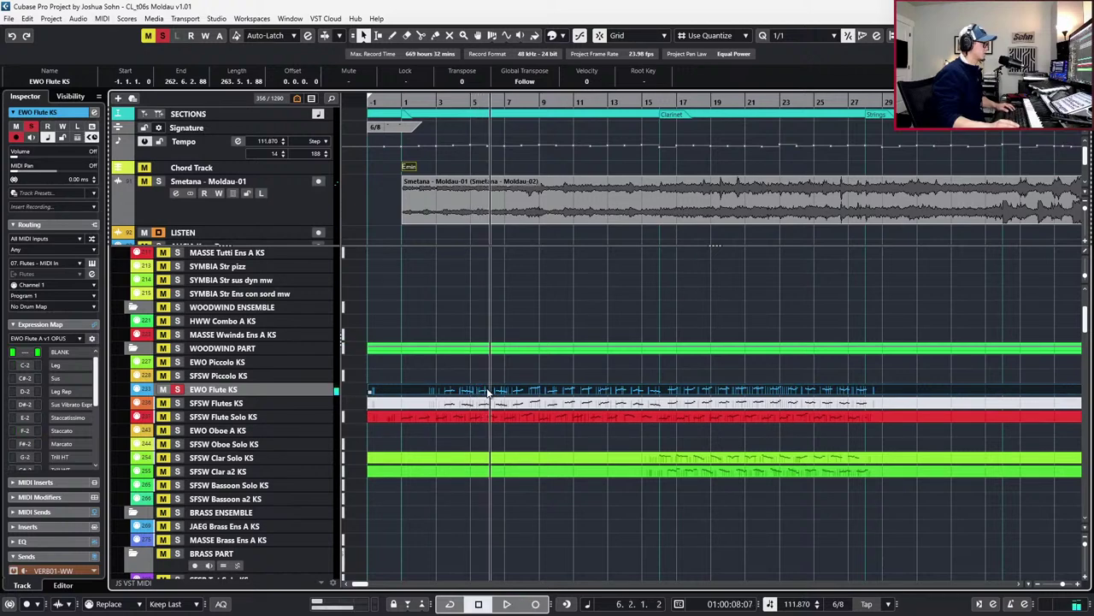
{"action": "key", "text": "s"}
Open the EWO Flute KS part in the note editor again and play it with the other parts from around bar 3
{"action": "key", "text": "KP_Subtract"}
{"action": "key", "text": "KP_Subtract"}
{"action": "double_click", "coordinate": [487, 391]}
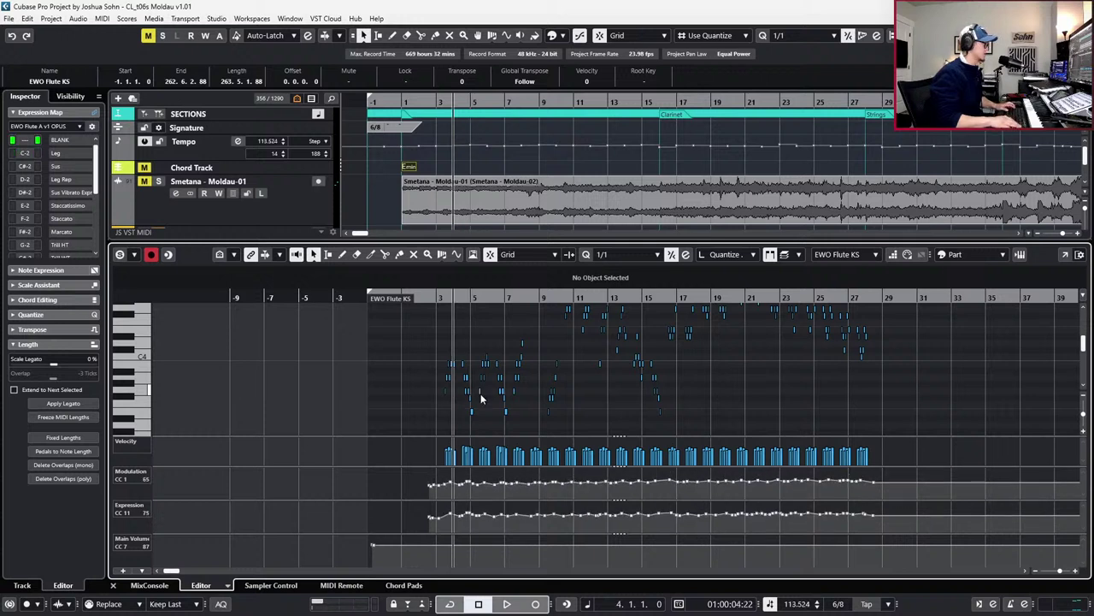
{"action": "key", "text": "space"}
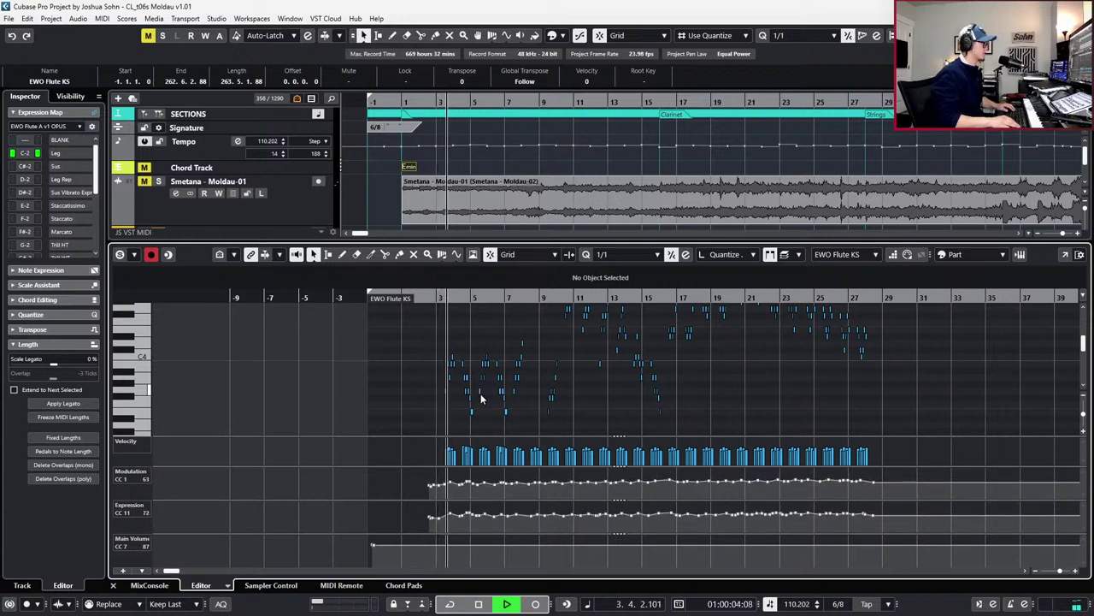
{"action": "key", "text": "space"}
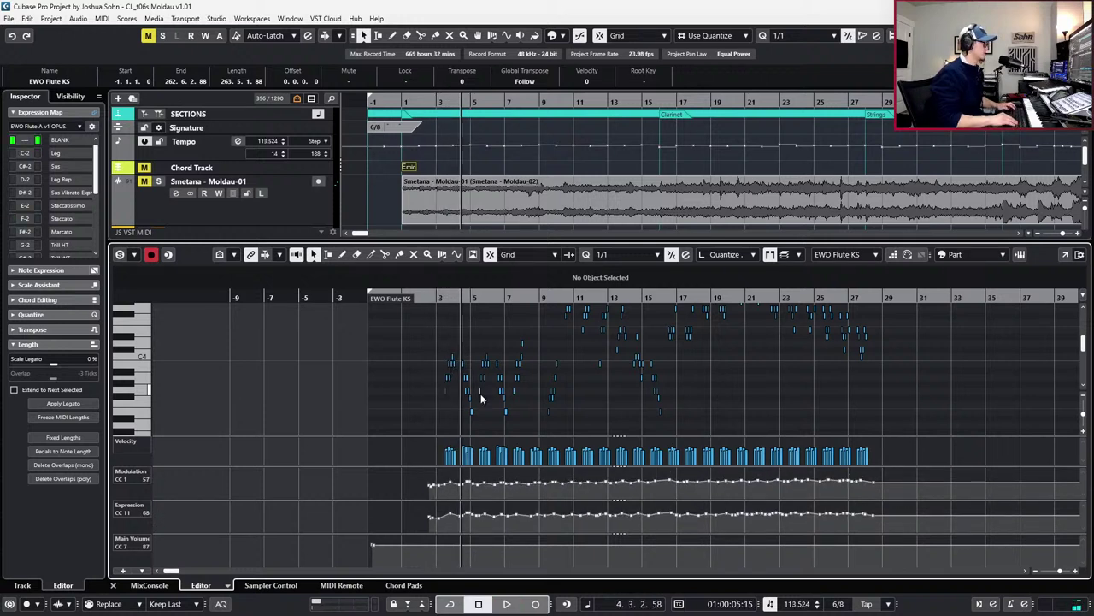
Lower the EWO Flute KS part's main volume (CC 7) to 59 and replay the opening phrases with the full track list showing
{"action": "key", "text": "KP_Subtract"}
{"action": "key", "text": "KP_Subtract"}
{"action": "key", "text": "KP_Subtract"}
{"action": "key", "text": "space"}
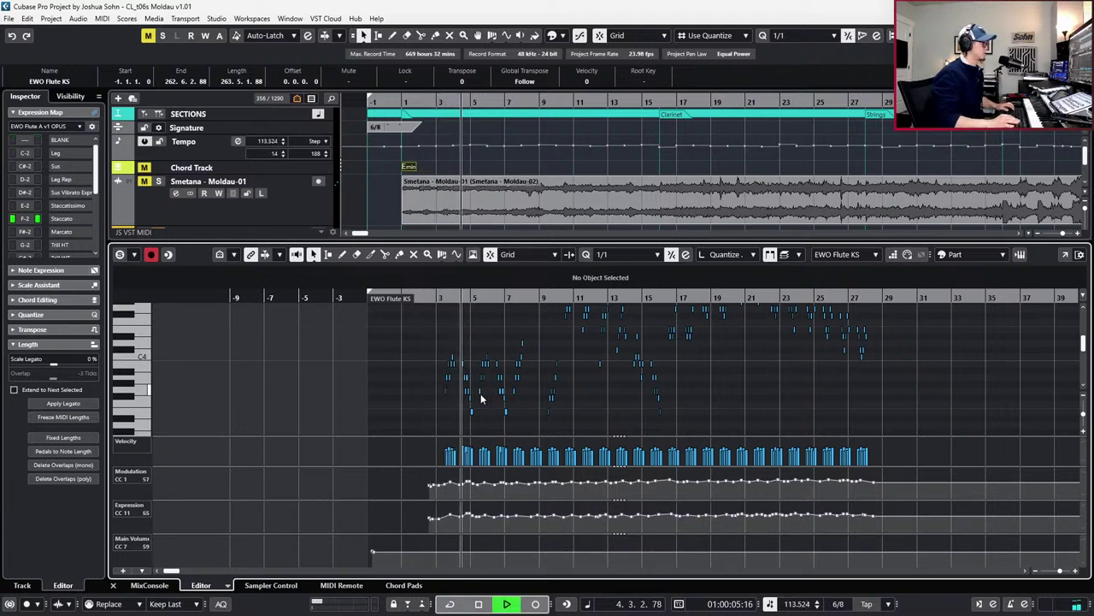
{"action": "key", "text": "Return"}
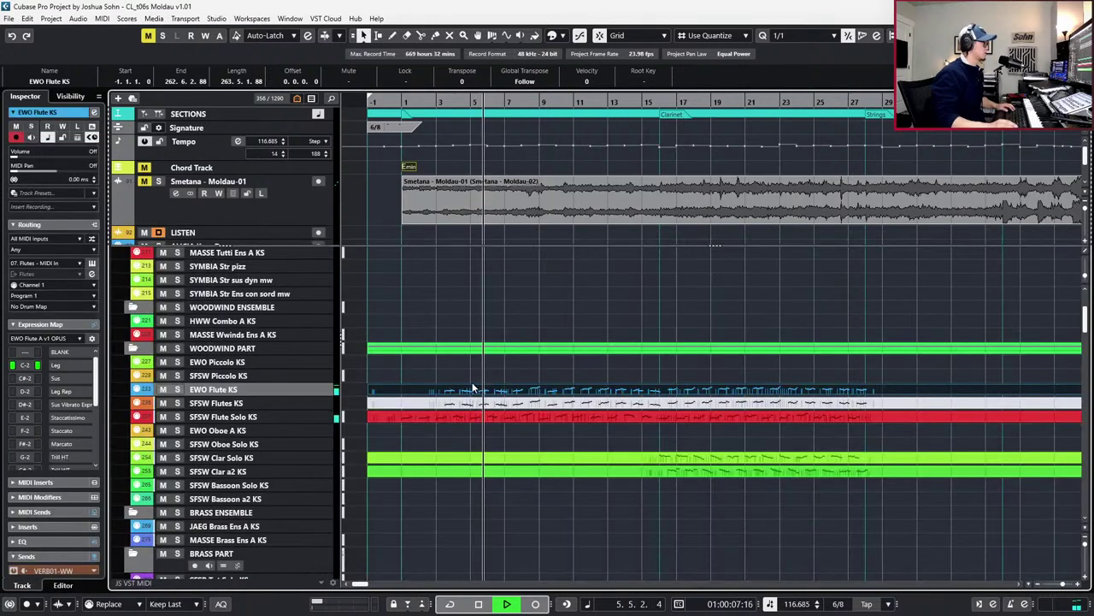
{"action": "key", "text": "space"}
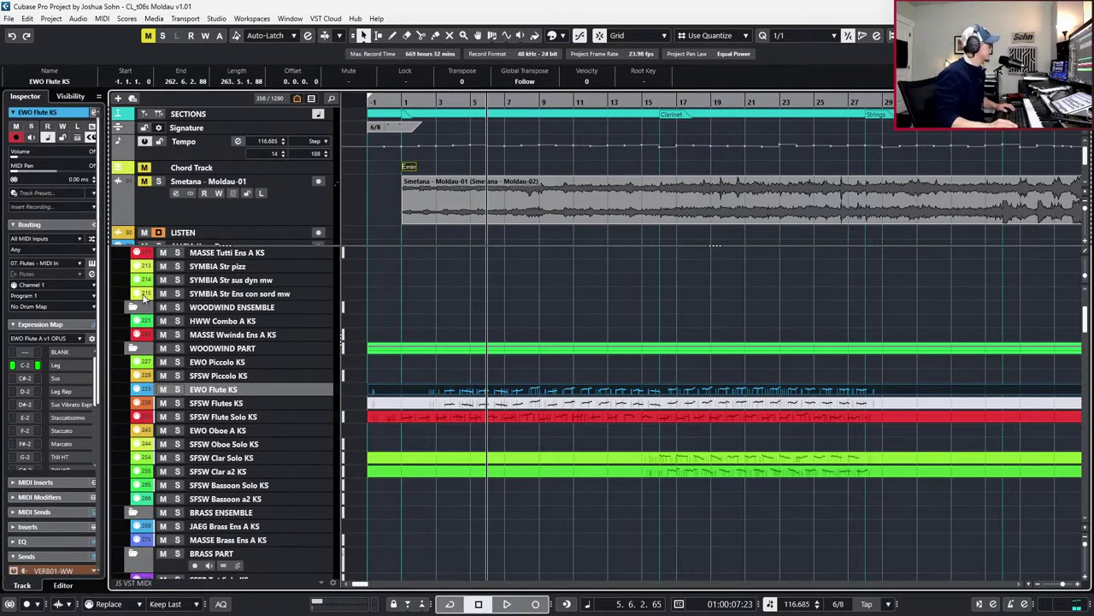
Set the EWO Flute KS track delay to -50 ms and replay the flute entry
{"action": "double_click", "coordinate": [509, 393]}
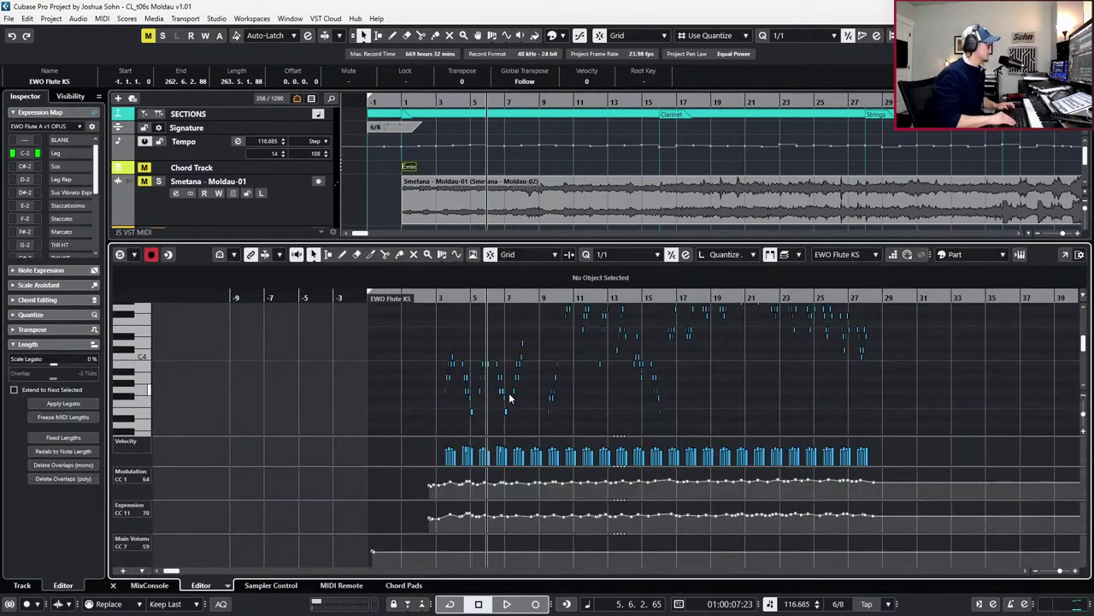
{"action": "key", "text": "Return"}
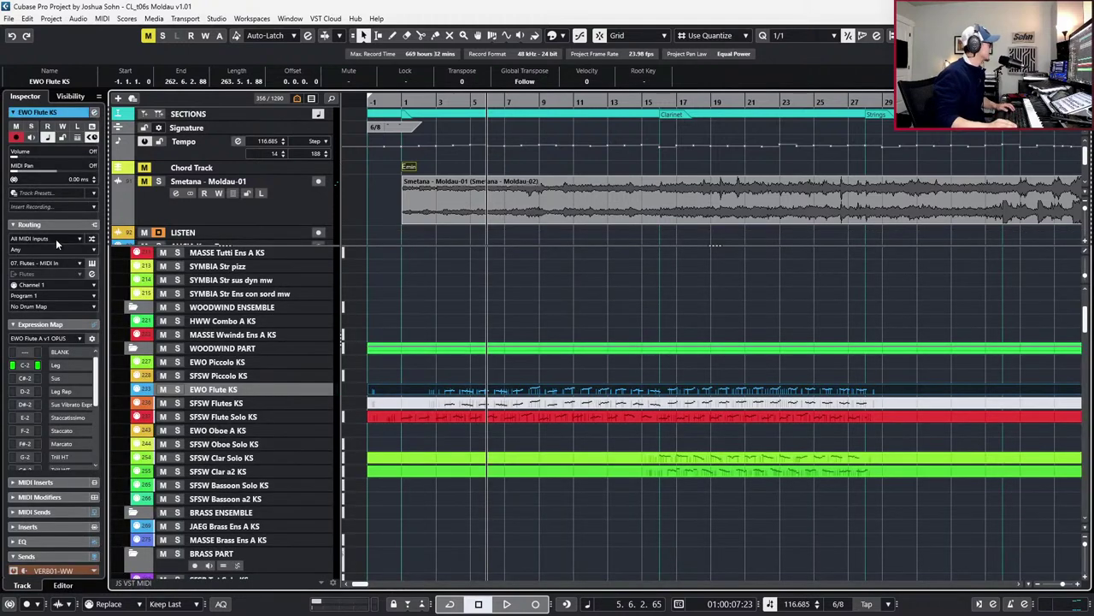
{"action": "left_click", "coordinate": [60, 178]}
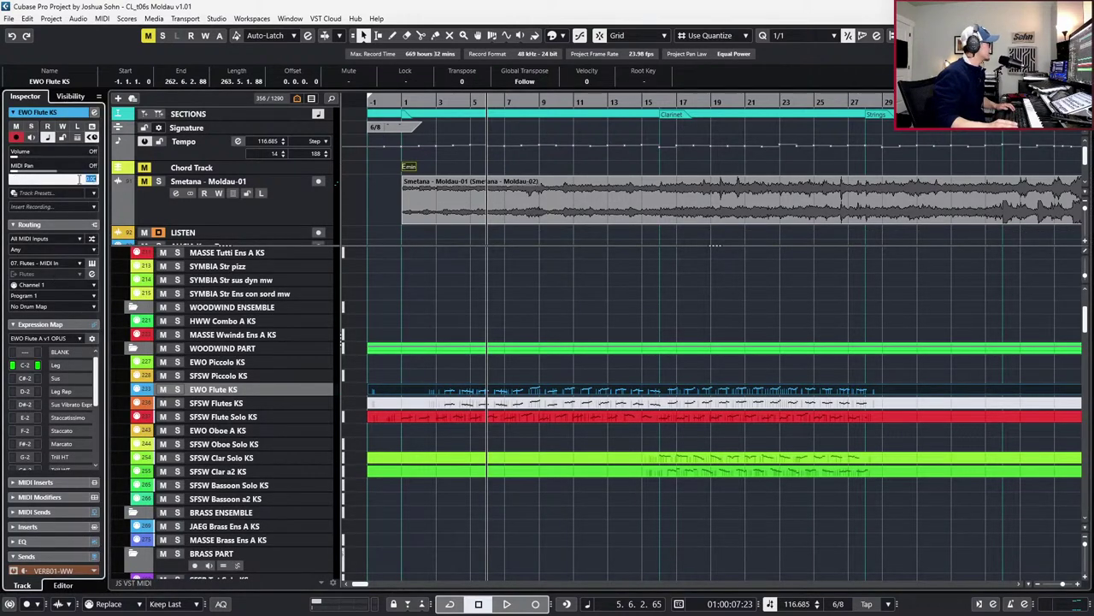
{"action": "type", "text": "-1"}
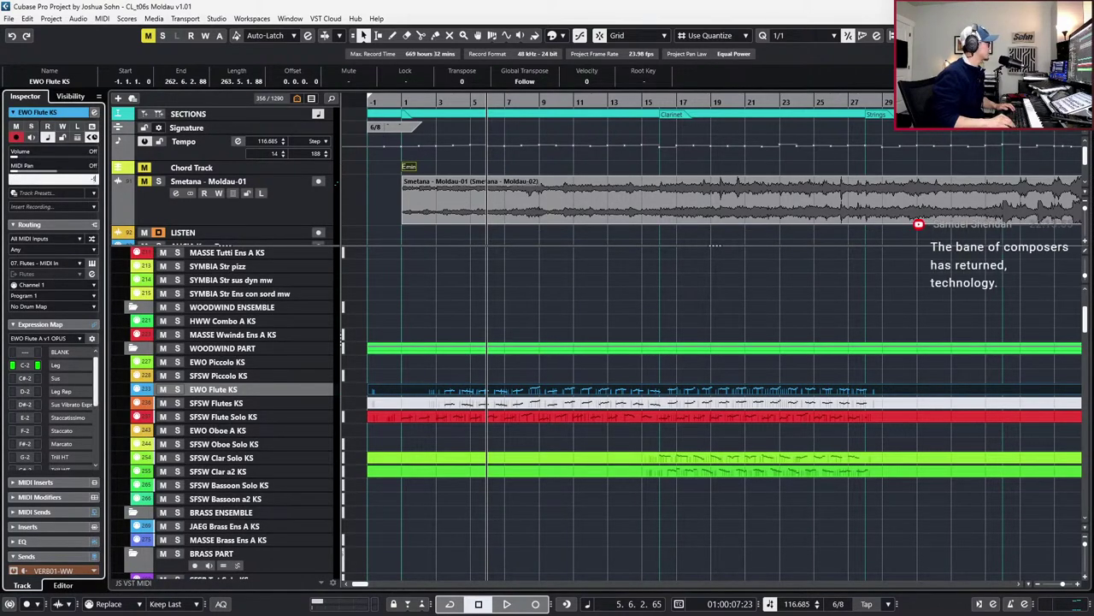
{"action": "type", "text": "0"}
{"action": "key", "text": "Return"}
{"action": "key", "text": "KP_Subtract"}
{"action": "key", "text": "KP_Subtract"}
{"action": "key", "text": "KP_Subtract"}
{"action": "key", "text": "space"}
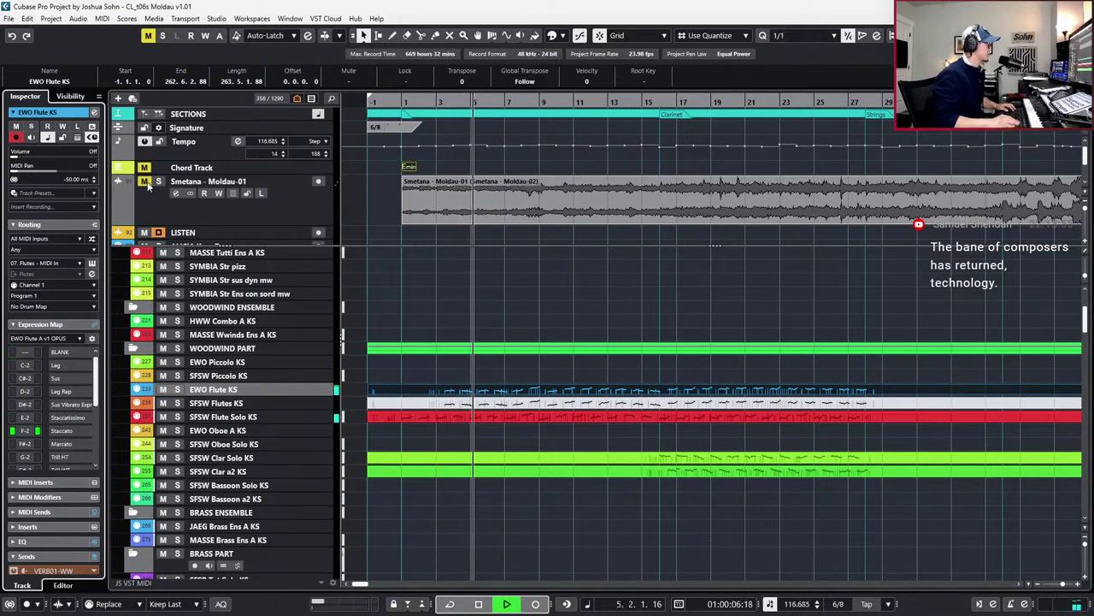
Compare the two flute sounds around bar 4 by swapping the mutes between the EWO Flute KS and SFSW Flutes KS parts
{"action": "key", "text": "space"}
{"action": "left_click", "coordinate": [477, 403]}
{"action": "key", "text": "space"}
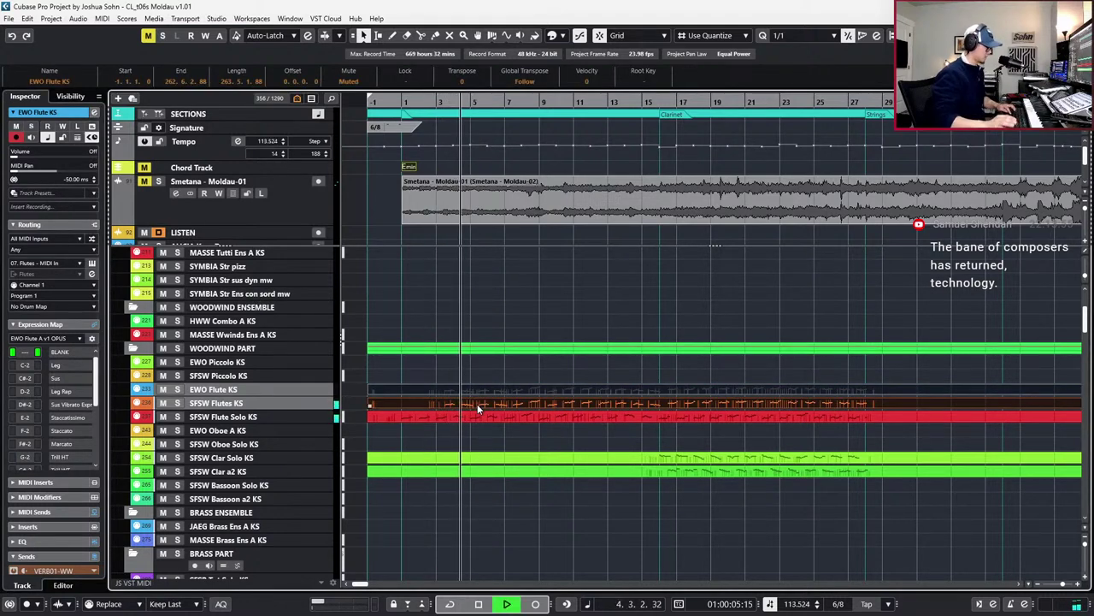
{"action": "key", "text": "space"}
{"action": "left_click_drag", "start_coordinate": [473, 378], "coordinate": [472, 405]}
{"action": "key", "text": "alt+m"}
{"action": "key", "text": "KP_Subtract"}
{"action": "key", "text": "space"}
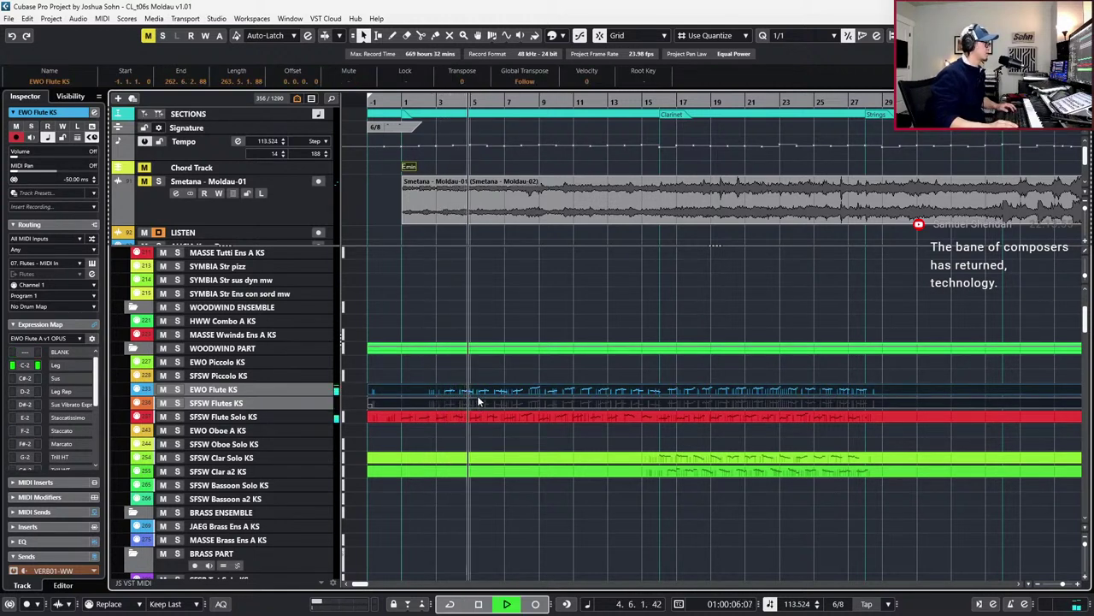
{"action": "key", "text": "space"}
Check the EWO Flute KS notes and controllers in the note editor, and replay the flutes up to bar 7 in the project view
{"action": "left_click", "coordinate": [511, 393]}
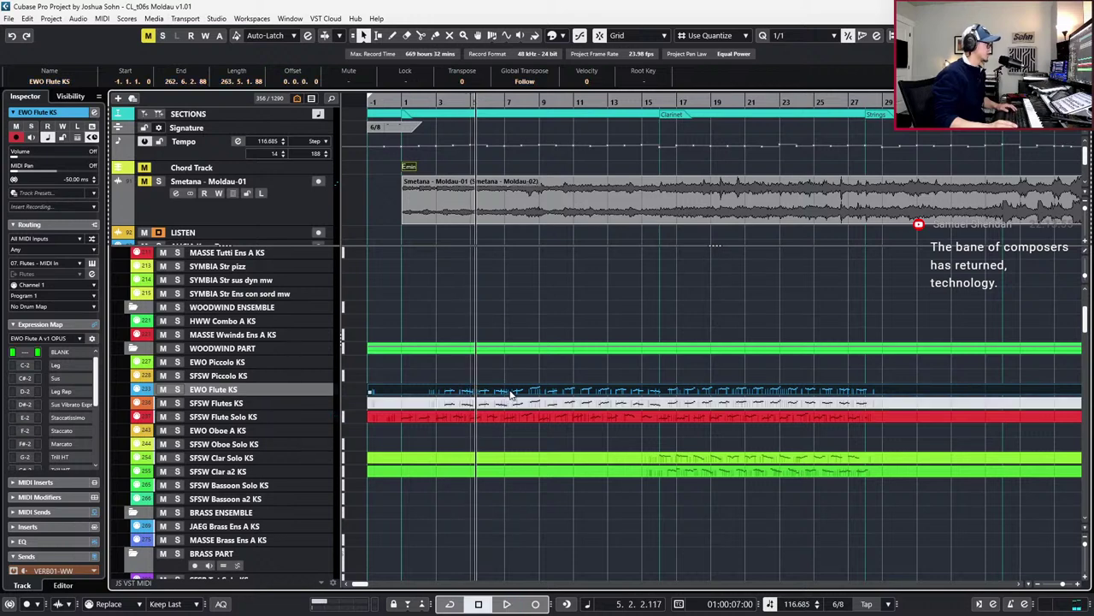
{"action": "double_click", "coordinate": [511, 393]}
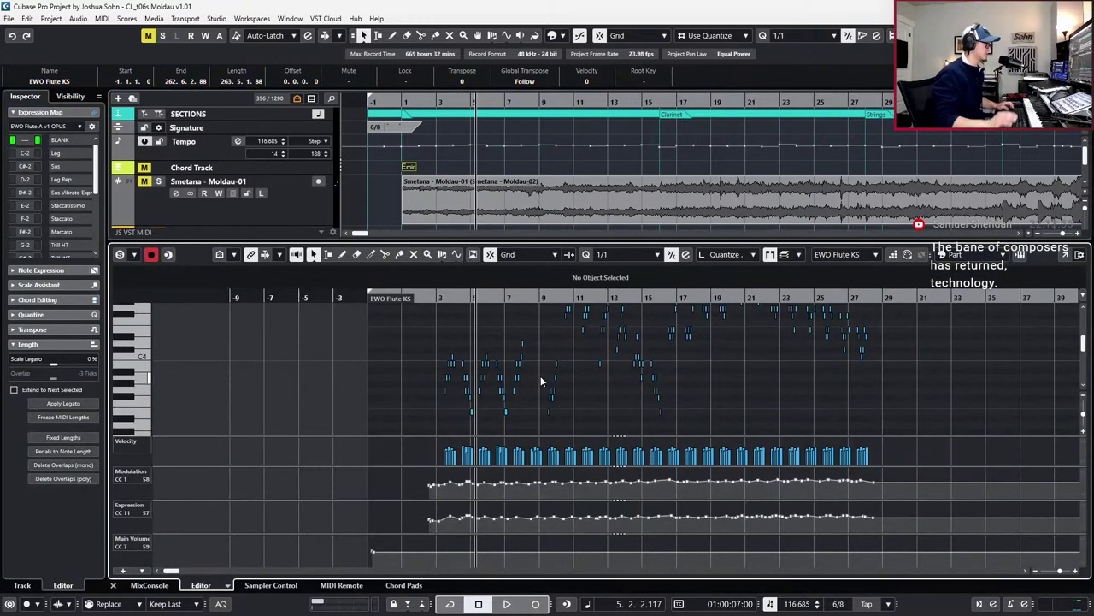
{"action": "key", "text": "KP_Subtract"}
{"action": "key", "text": "KP_Subtract"}
{"action": "key", "text": "KP_Subtract"}
{"action": "key", "text": "ctrl+e"}
{"action": "key", "text": "space"}
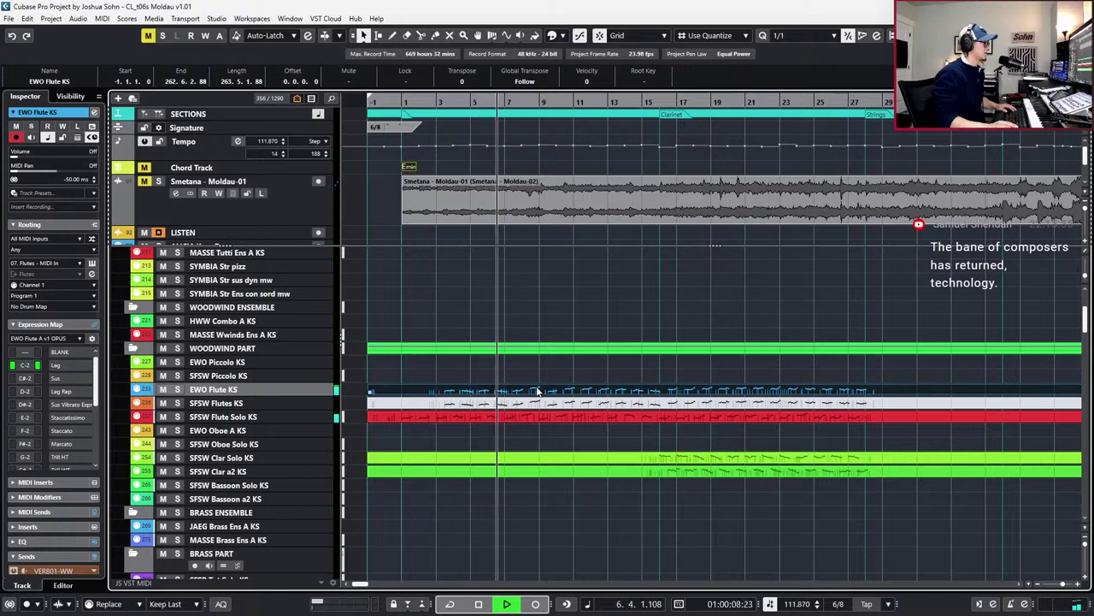
{"action": "key", "text": "space"}
Set the EWO Flute KS track delay to -30 ms and play the passage again from the opening bars
{"action": "double_click", "coordinate": [62, 178]}
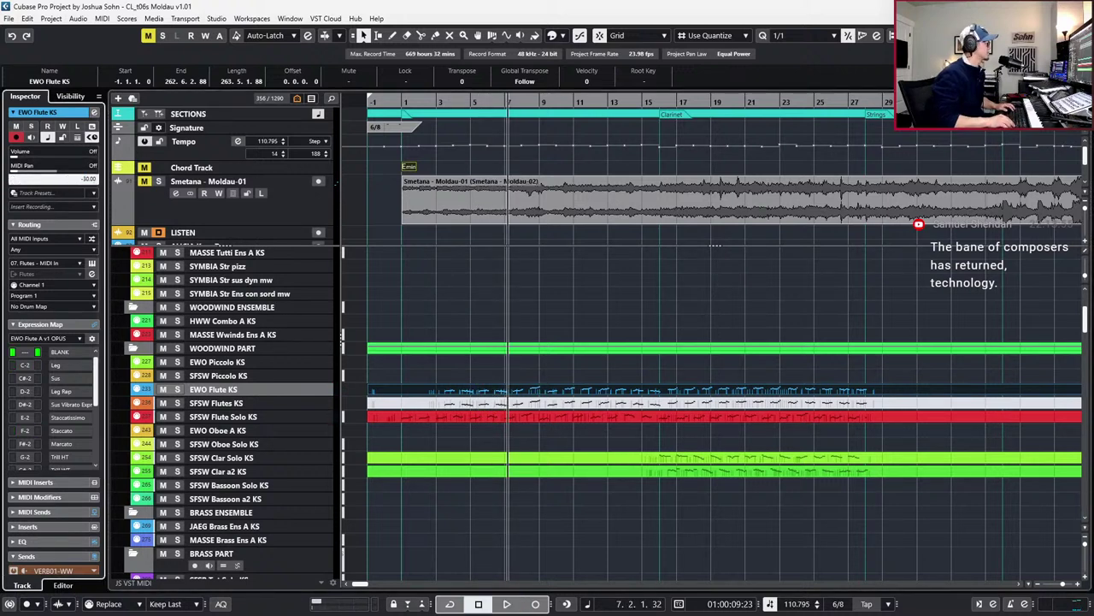
{"action": "key", "text": "Return"}
{"action": "key", "text": "KP_Subtract"}
{"action": "key", "text": "KP_Subtract"}
{"action": "key", "text": "KP_Subtract"}
{"action": "key", "text": "KP_Subtract"}
{"action": "key", "text": "KP_Subtract"}
{"action": "key", "text": "space"}
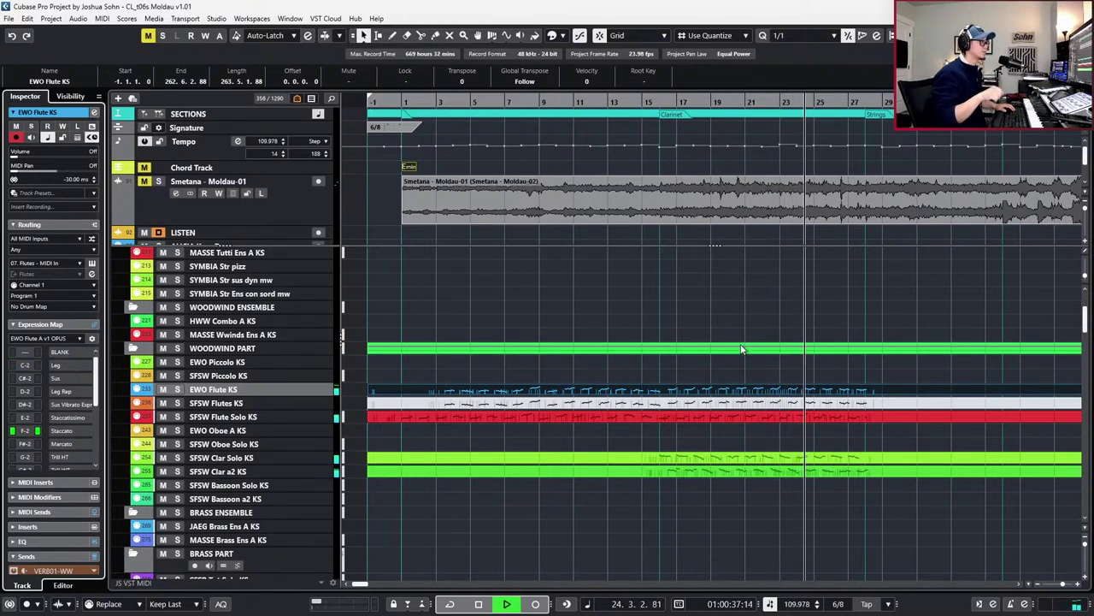
Bring the strings part tracks into view during playback and stop at bar 29, after the strings entry
{"action": "scroll", "coordinate": [934, 417], "scroll_direction": "down", "scroll_amount": 8}
{"action": "scroll", "coordinate": [942, 420], "scroll_direction": "down", "scroll_amount": 5}
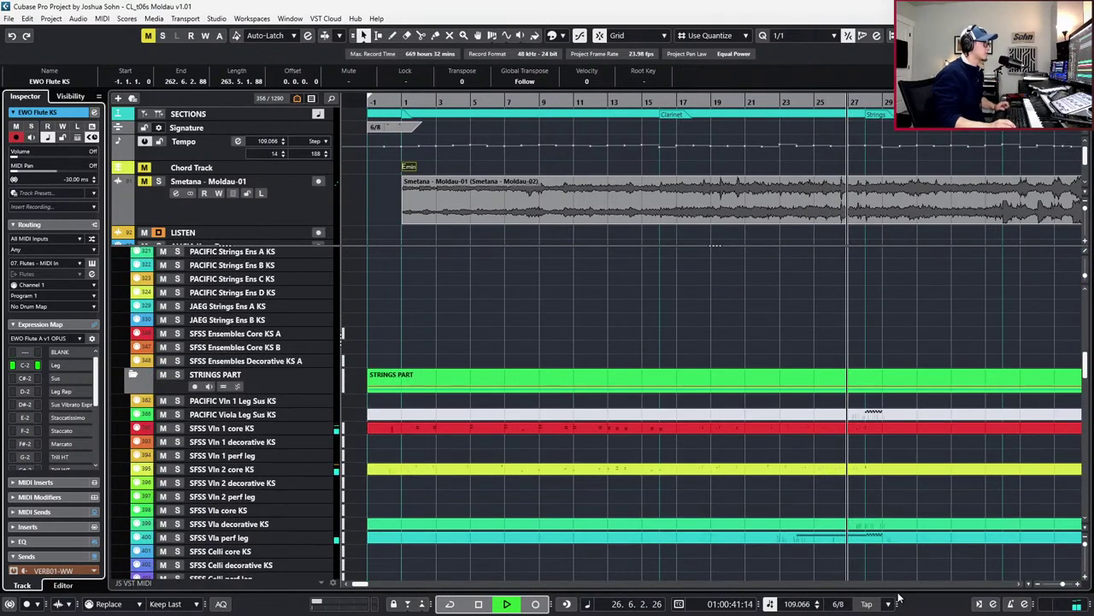
{"action": "mouse_move", "coordinate": [885, 610]}
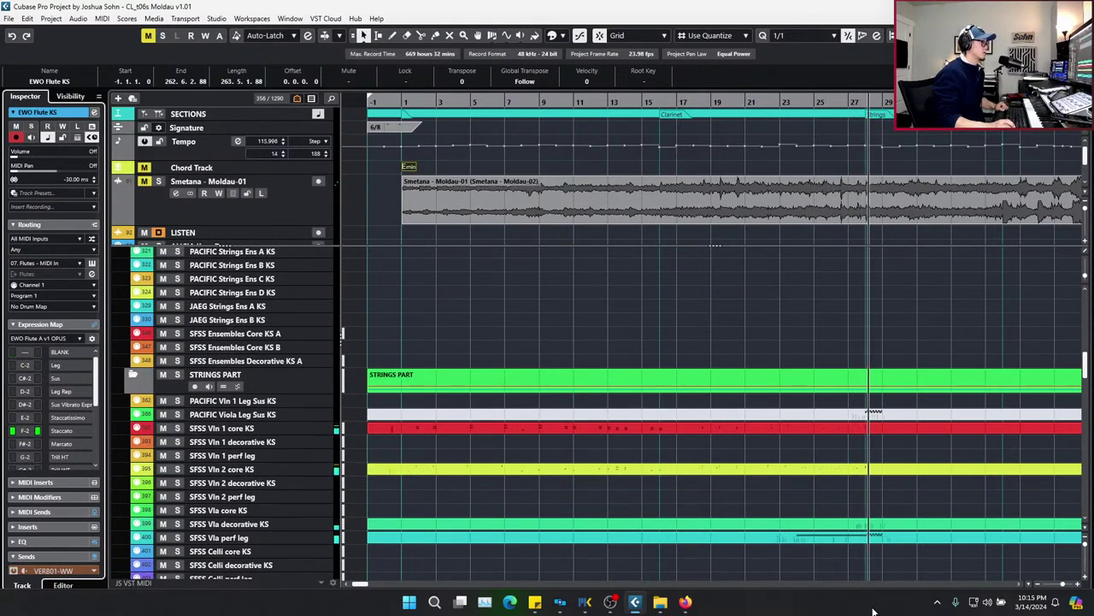
{"action": "key", "text": "space"}
{"action": "scroll", "coordinate": [867, 565], "scroll_direction": "up", "scroll_amount": 1}
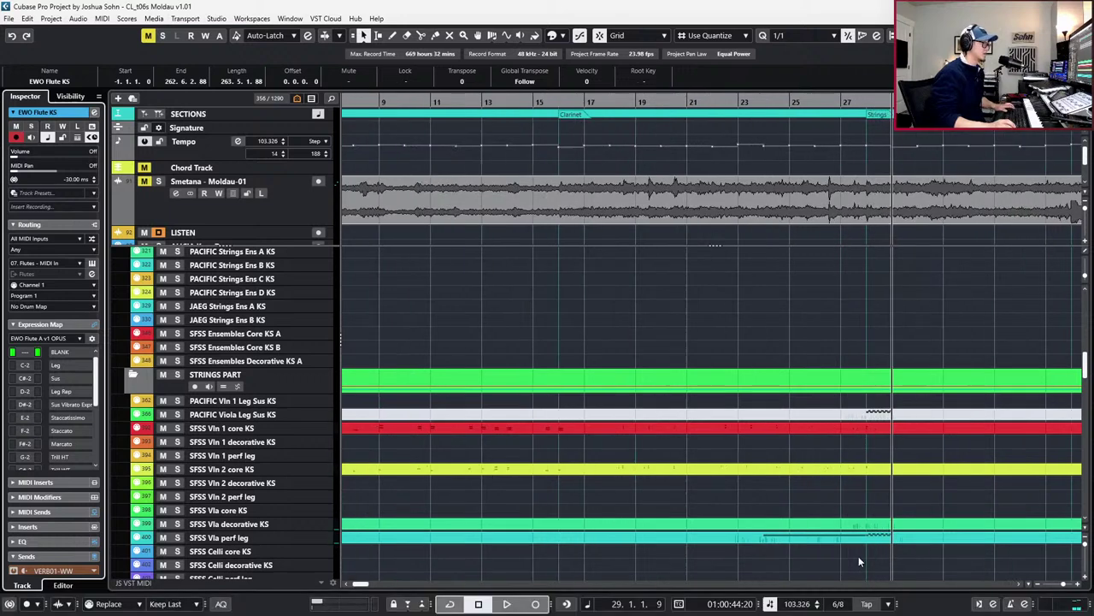
Select the PACIFIC Viola Leg Sus KS and SFSS Vla perf leg parts in turn, and play the violas from bar 28
{"action": "left_click", "coordinate": [884, 415]}
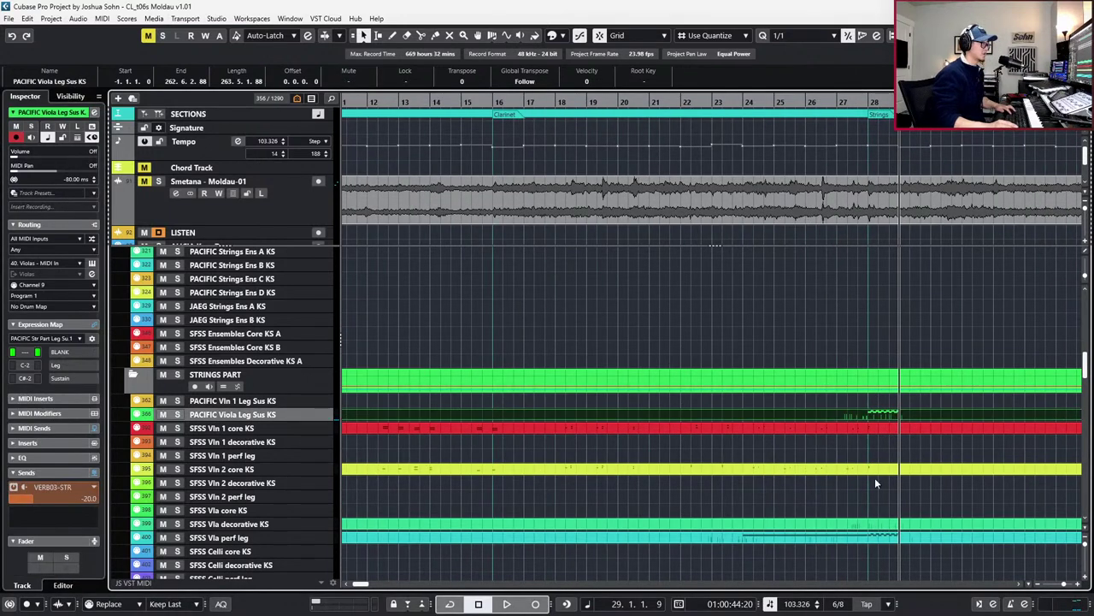
{"action": "left_click", "coordinate": [882, 538]}
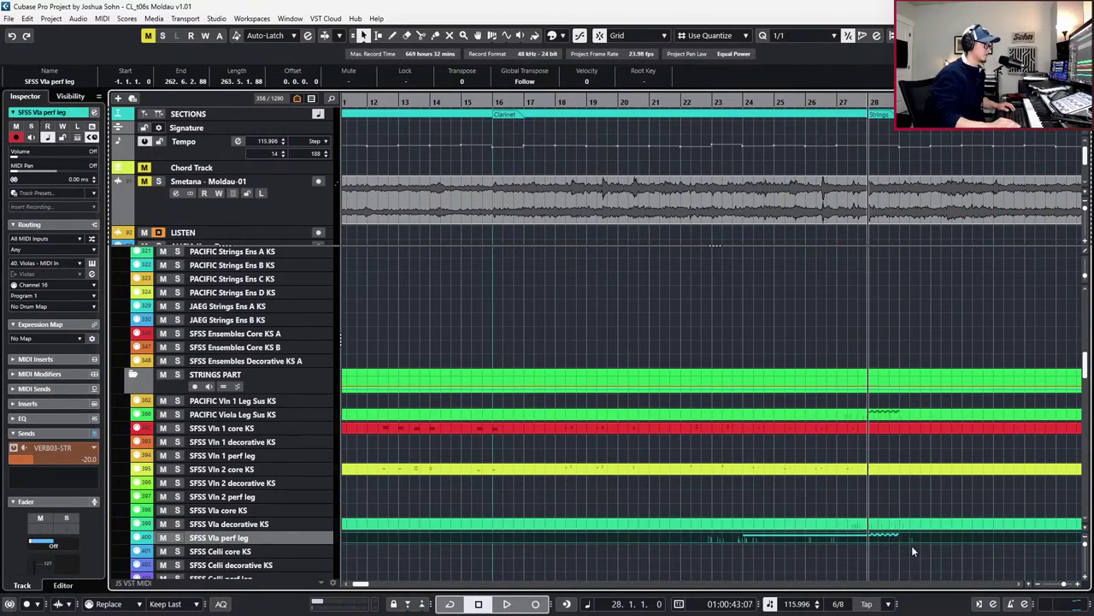
{"action": "scroll", "coordinate": [959, 520], "scroll_direction": "up", "scroll_amount": 1}
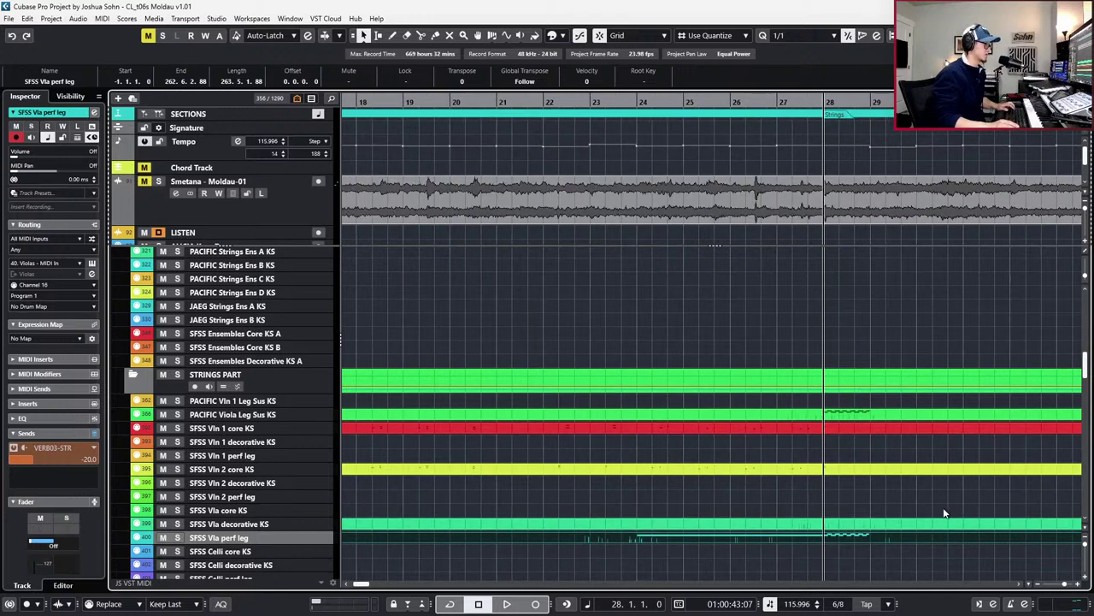
{"action": "scroll", "coordinate": [926, 495], "scroll_direction": "right", "scroll_amount": 2}
{"action": "key", "text": "space"}
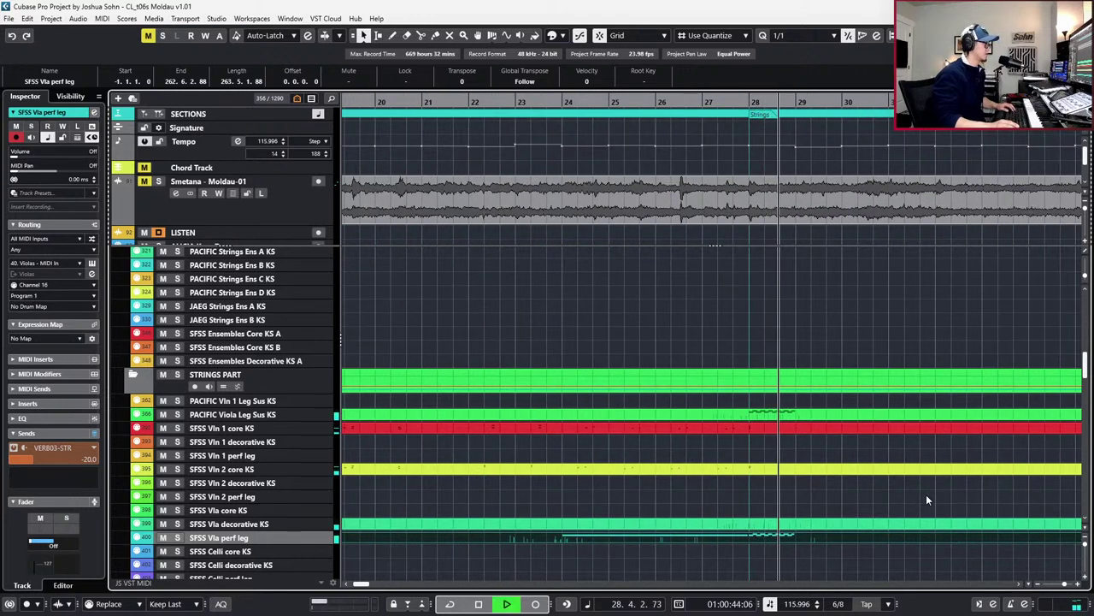
{"action": "key", "text": "space"}
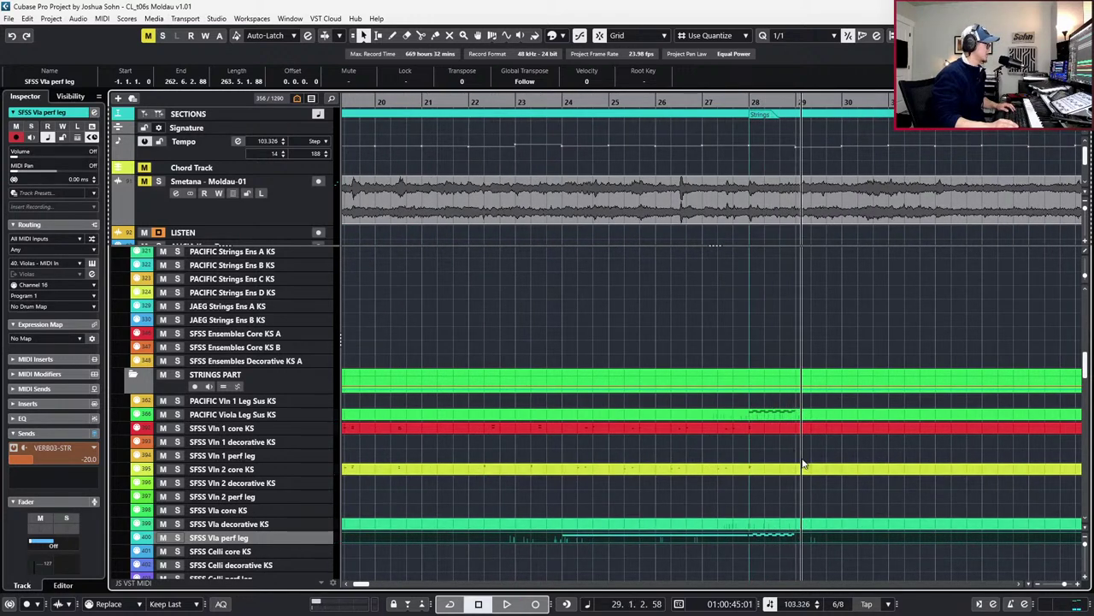
Check the PACIFIC Viola Leg Sus KS notes and controllers at bar 28 in the note editor, and return to the project view
{"action": "left_click", "coordinate": [791, 412]}
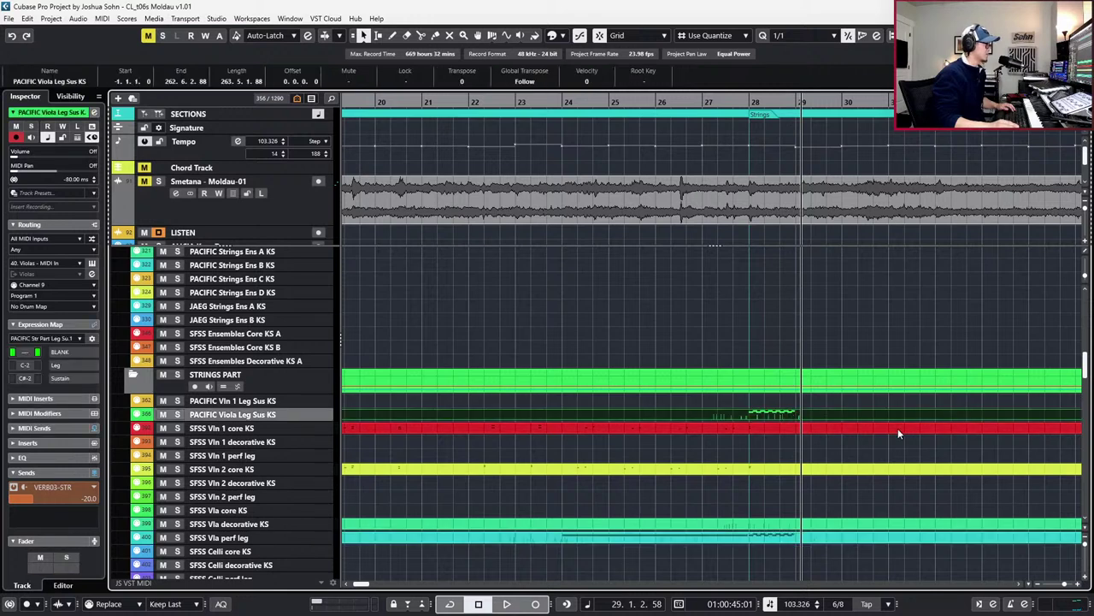
{"action": "double_click", "coordinate": [820, 410]}
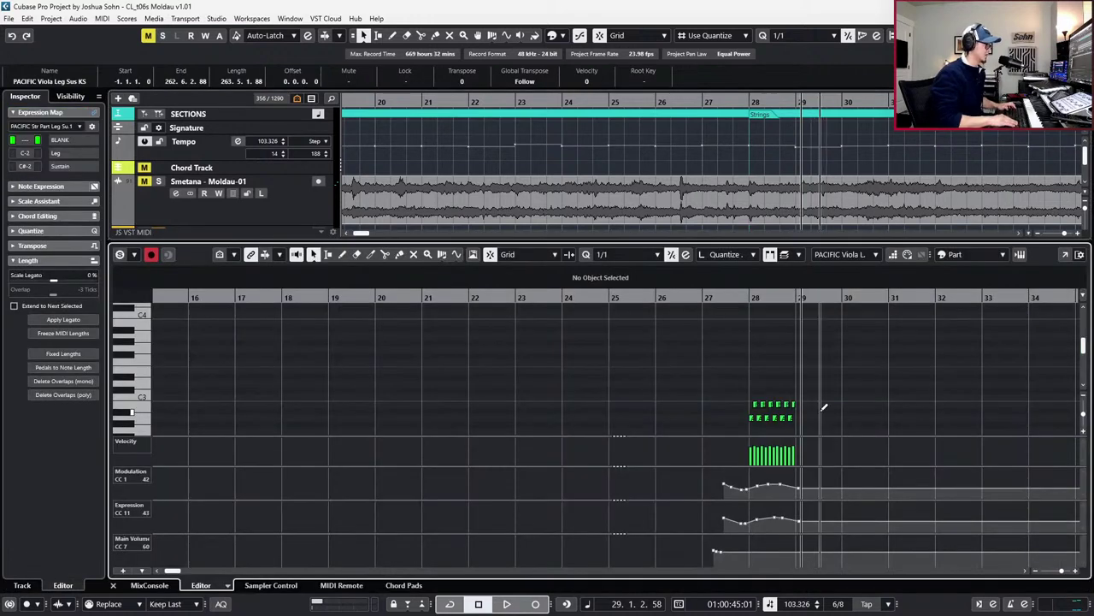
{"action": "key", "text": "ctrl+alt+e"}
{"action": "key", "text": "minus"}
{"action": "key", "text": "minus"}
{"action": "key", "text": "minus"}
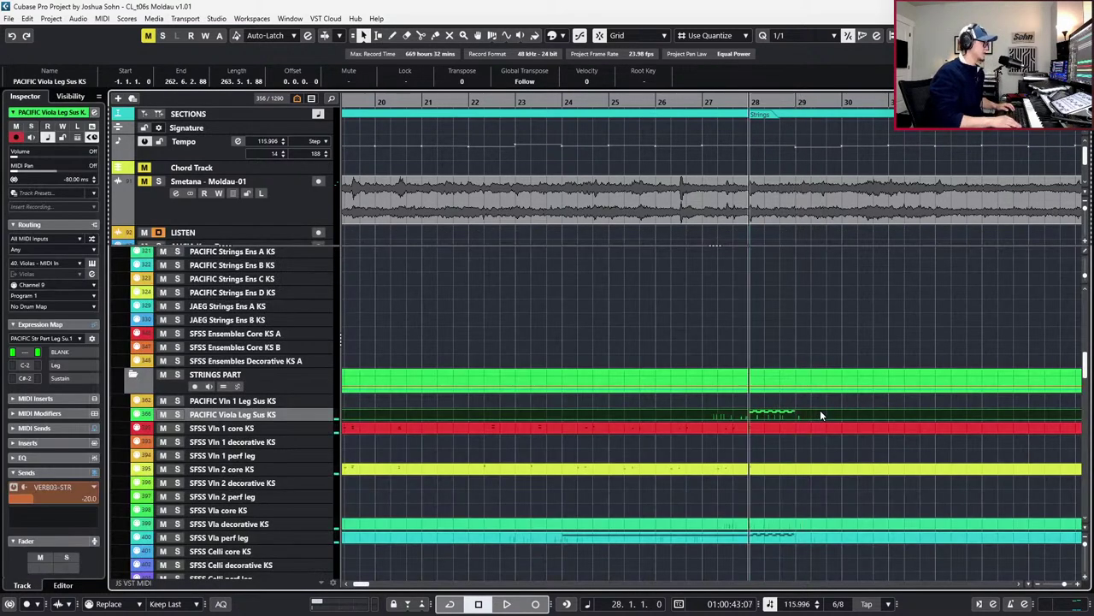
Get an overview of the arrangement around the strings entry, and bring the playback position back to the opening bars
{"action": "key", "text": "g"}
{"action": "key", "text": "g"}
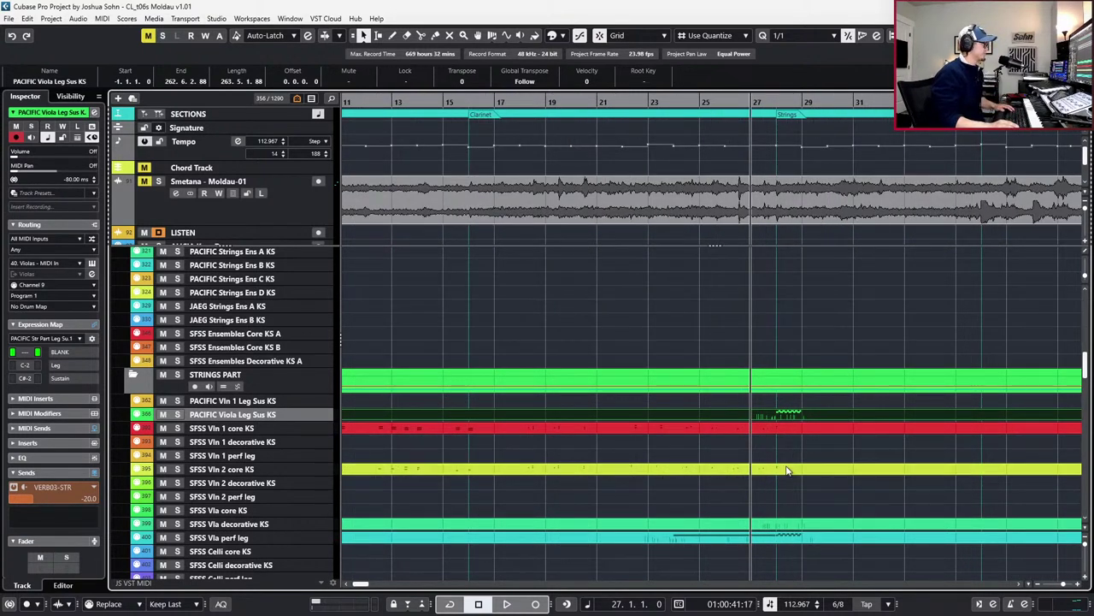
{"action": "key", "text": "g"}
{"action": "key", "text": "g"}
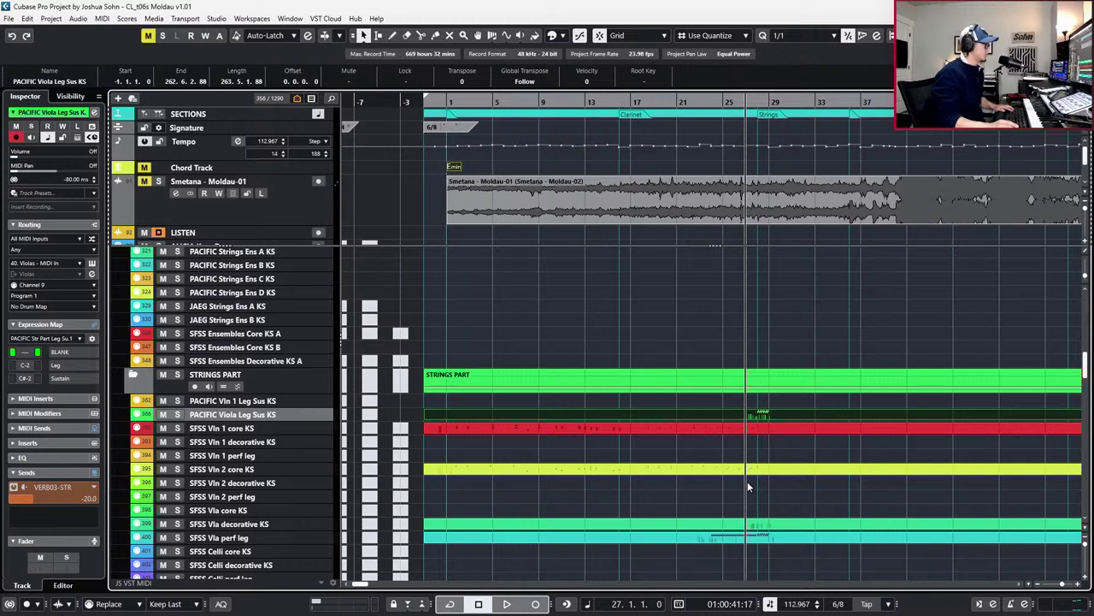
{"action": "key", "text": "KP_Subtract"}
{"action": "key", "text": "KP_Subtract"}
{"action": "key", "text": "h"}
{"action": "key", "text": "h"}
{"action": "key", "text": "h"}
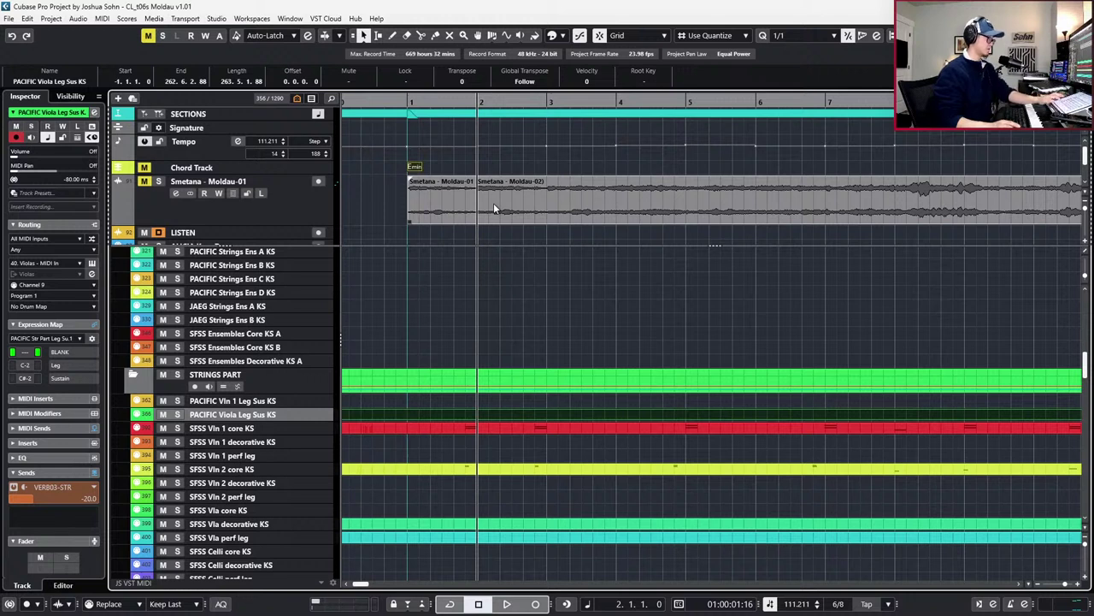
Play the opening passage from bar 4 and stop at bar 8
{"action": "key", "text": "KP_Add"}
{"action": "key", "text": "KP_Add"}
{"action": "key", "text": "KP_Add"}
{"action": "key", "text": "KP_Subtract"}
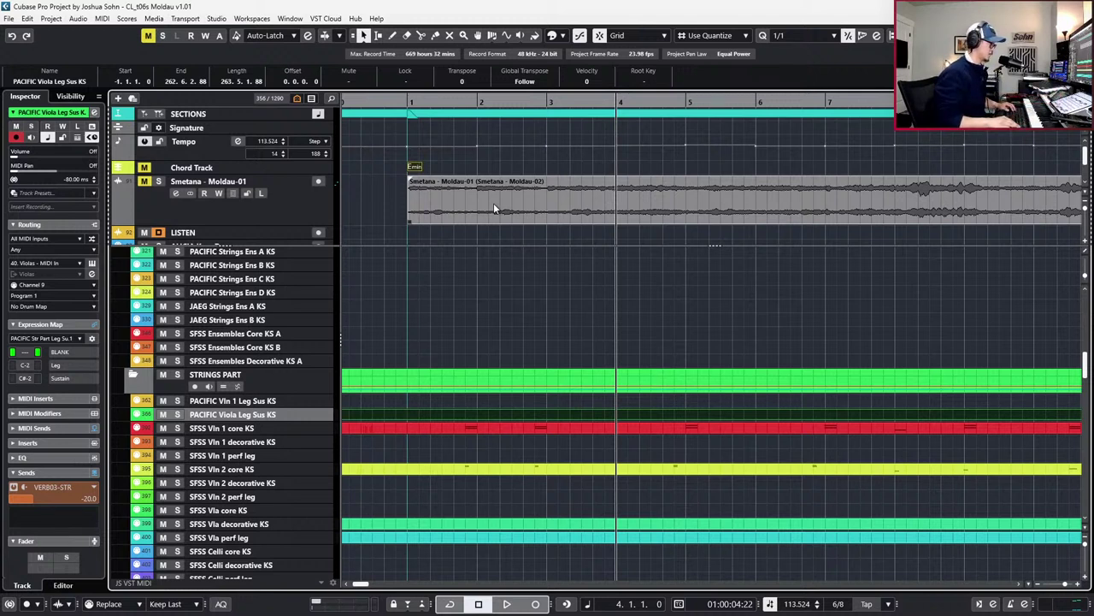
{"action": "key", "text": "space"}
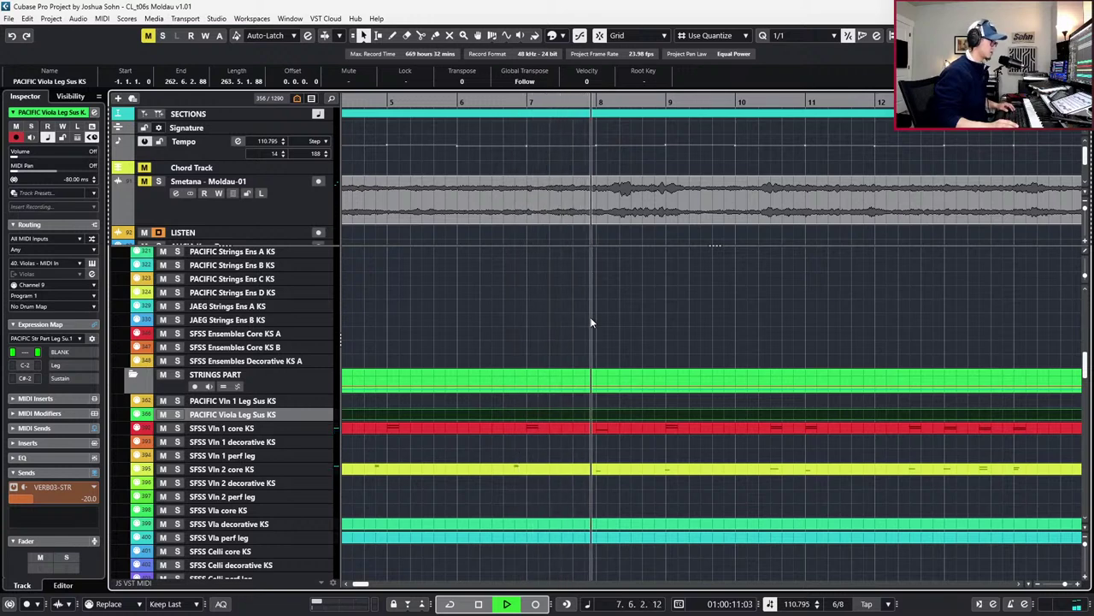
{"action": "key", "text": "space"}
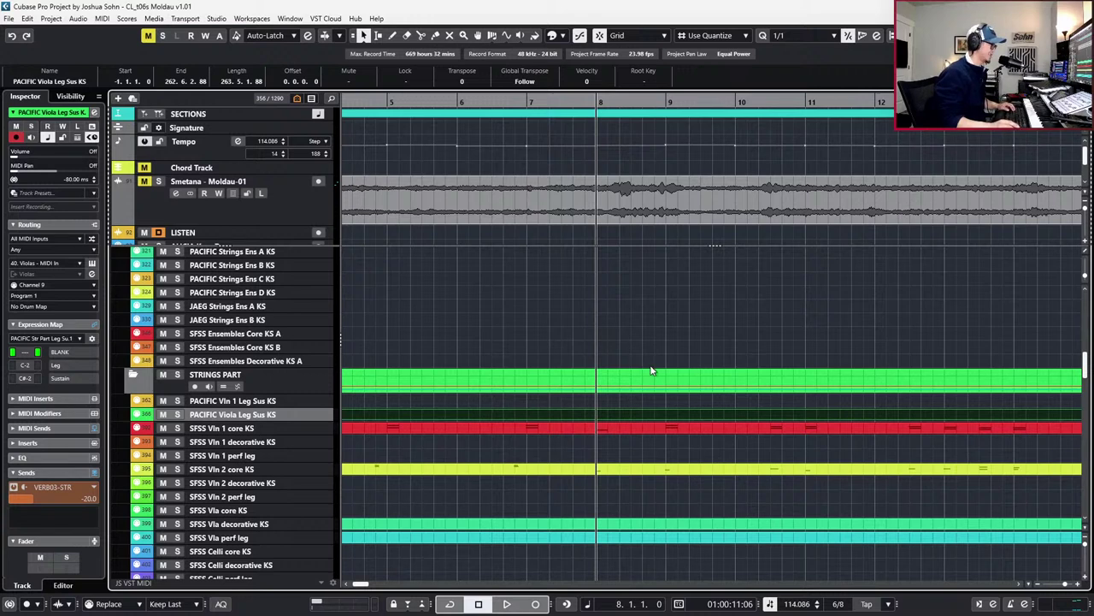
{"action": "left_click", "coordinate": [604, 130]}
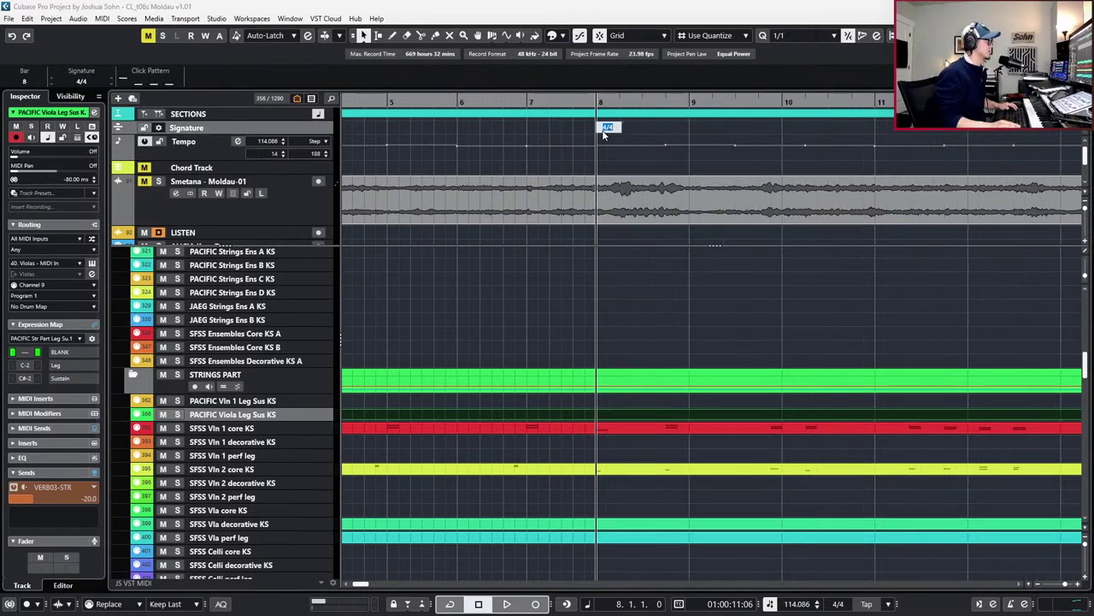
{"action": "type", "text": "6/8"}
{"action": "key", "text": "Return"}
Add a G major chord event to the Chord Track at bar 8
{"action": "left_click", "coordinate": [601, 165]}
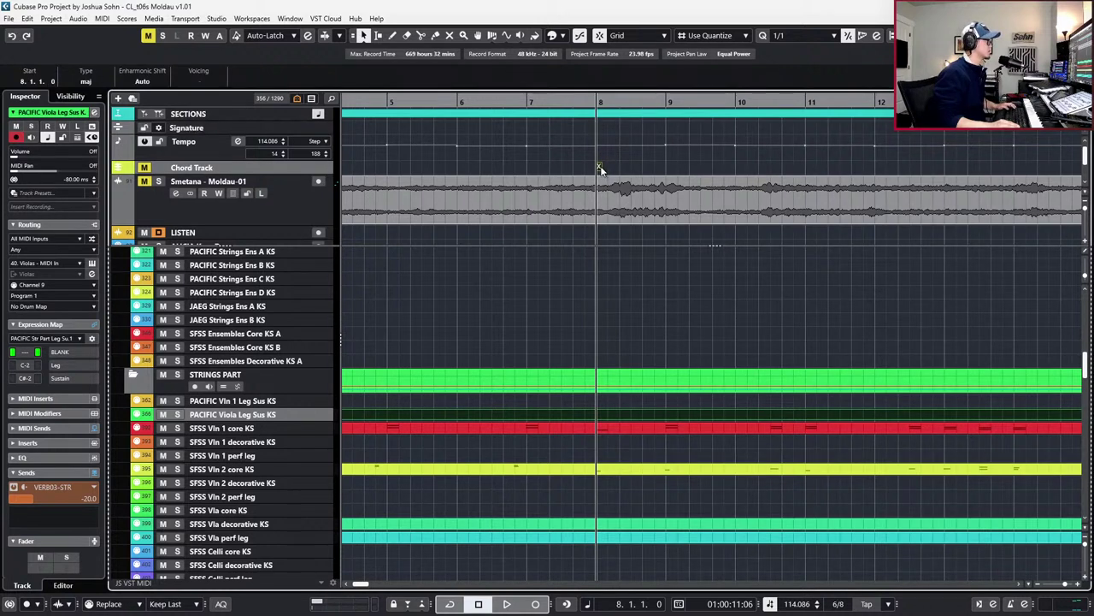
{"action": "double_click", "coordinate": [600, 166]}
{"action": "left_click", "coordinate": [531, 288]}
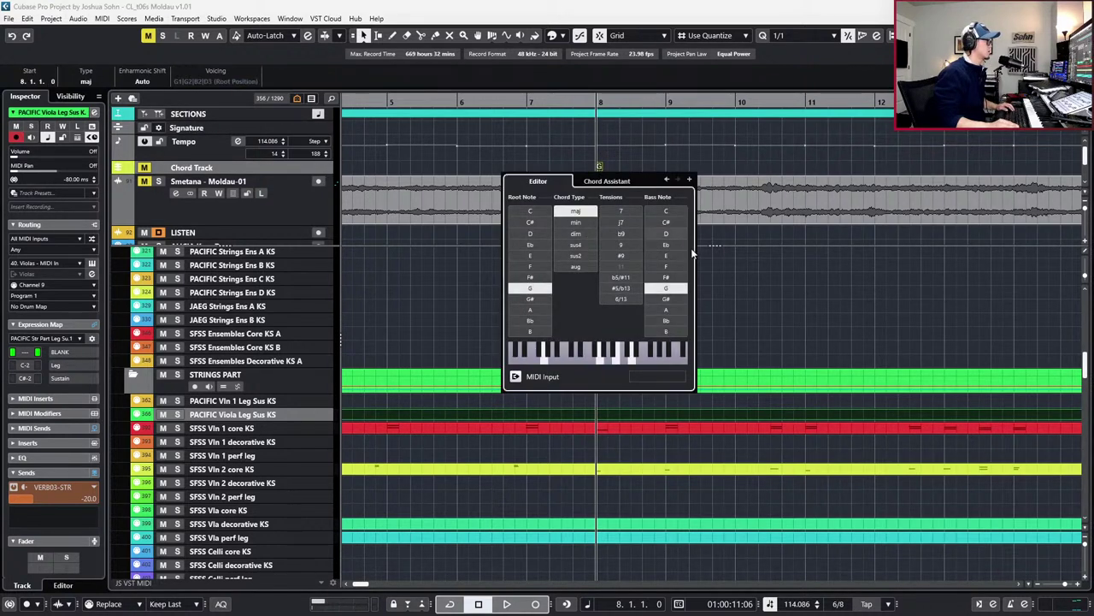
{"action": "left_click", "coordinate": [773, 293]}
Select the ALICIA Keys Dry track for playing chords along, and play from bar 8 to find the harmony at bar 9
{"action": "scroll", "coordinate": [783, 315], "scroll_direction": "down", "scroll_amount": 1}
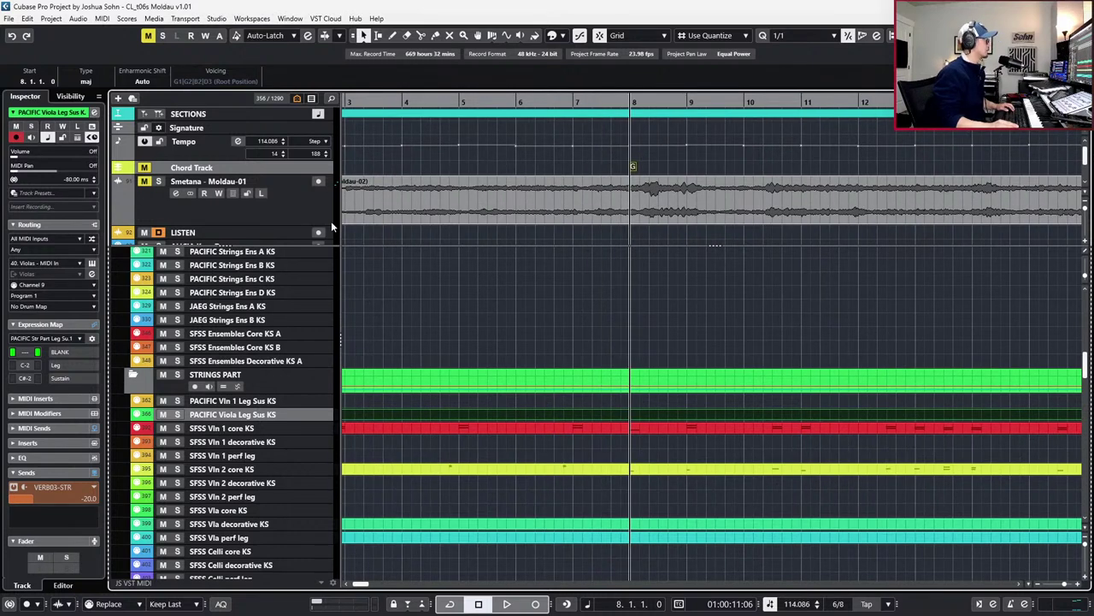
{"action": "scroll", "coordinate": [336, 224], "scroll_direction": "down", "scroll_amount": 1}
{"action": "left_click", "coordinate": [270, 190]}
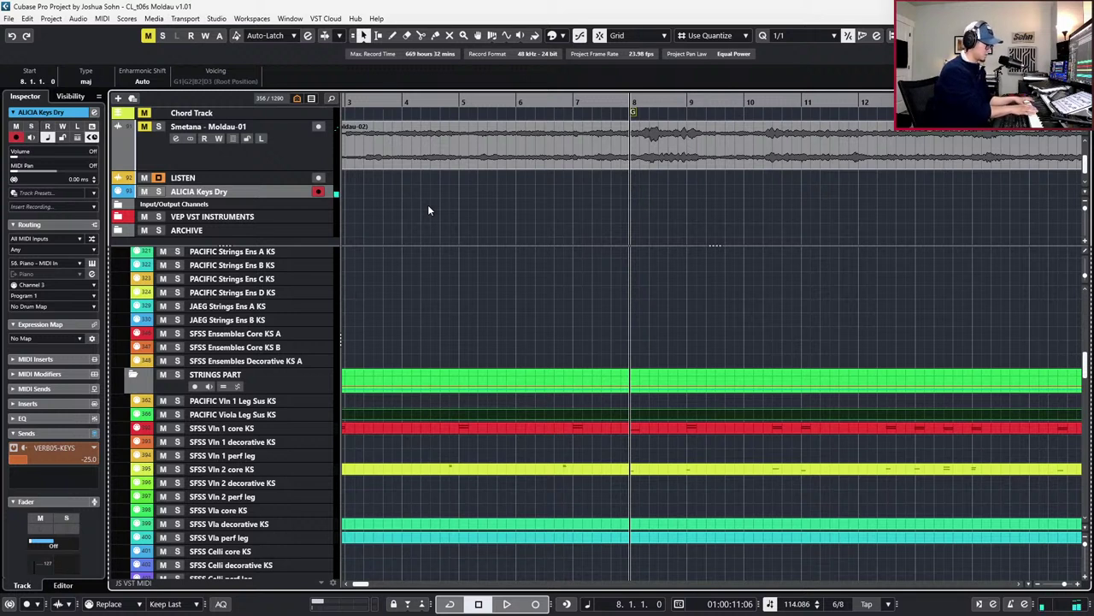
{"action": "key", "text": "space"}
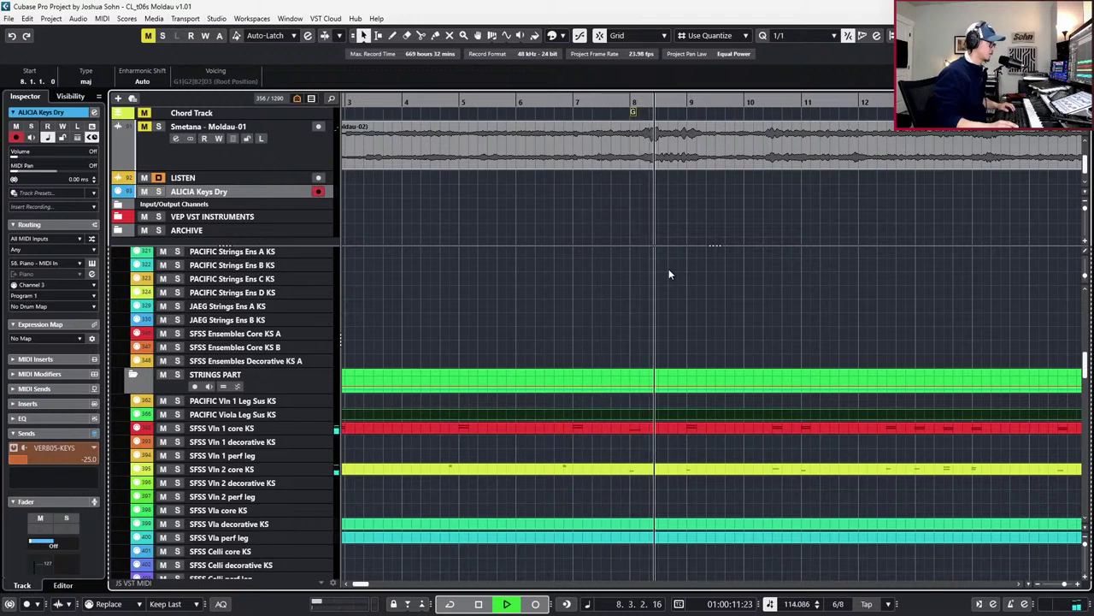
{"action": "scroll", "coordinate": [669, 269], "scroll_direction": "up", "scroll_amount": 5}
{"action": "key", "text": "space"}
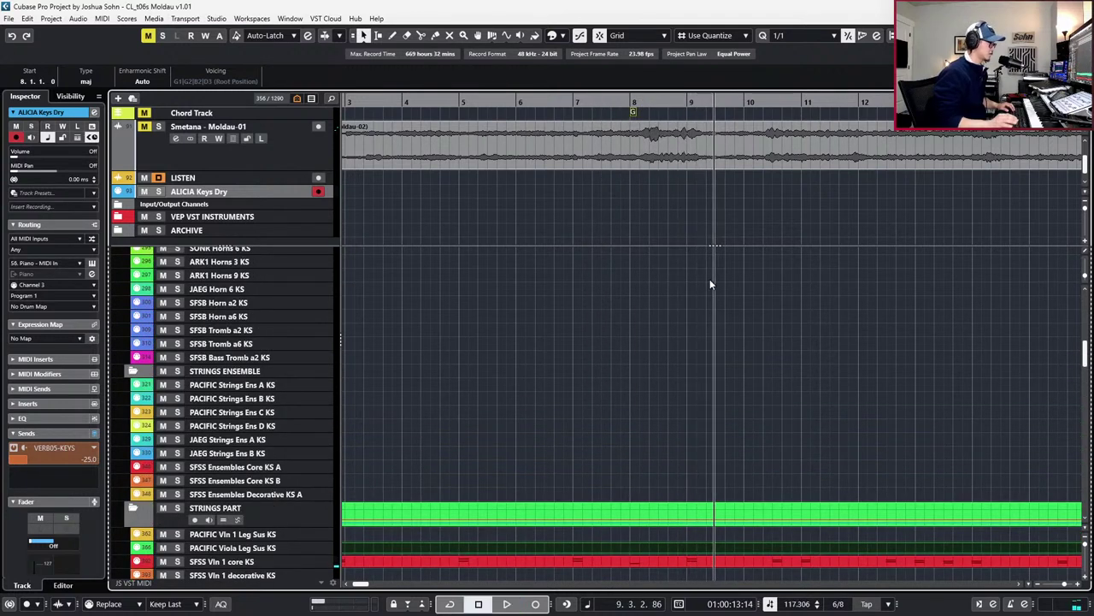
{"action": "scroll", "coordinate": [738, 218], "scroll_direction": "up", "scroll_amount": 3}
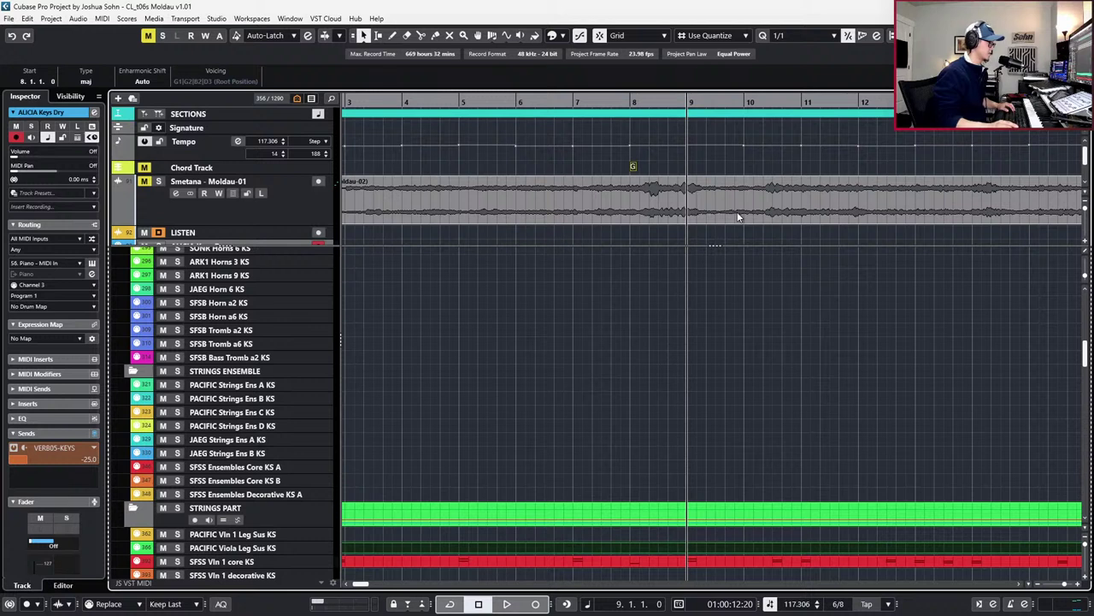
{"action": "scroll", "coordinate": [433, 207], "scroll_direction": "down", "scroll_amount": 3}
{"action": "scroll", "coordinate": [463, 204], "scroll_direction": "up", "scroll_amount": 3}
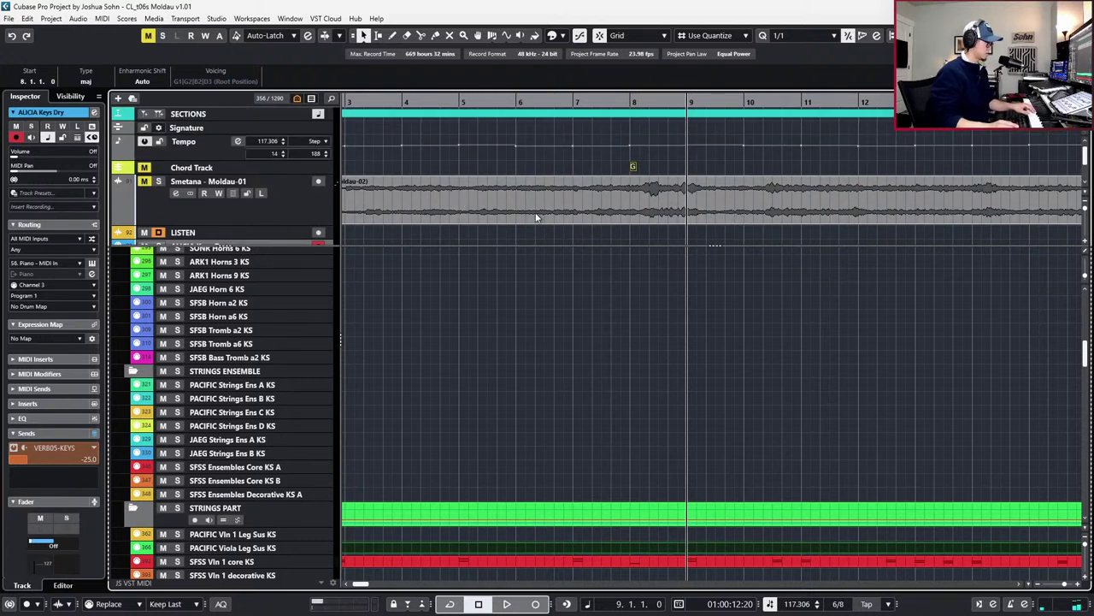
Add a C chord event to the Chord Track at bar 9
{"action": "left_click", "coordinate": [690, 169]}
{"action": "double_click", "coordinate": [690, 167]}
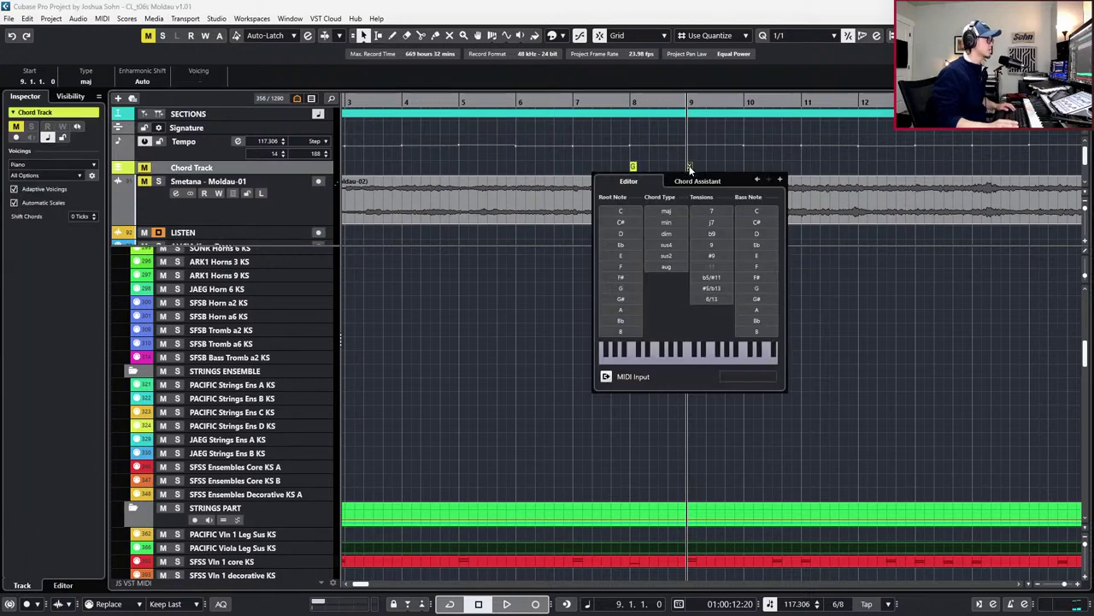
{"action": "left_click", "coordinate": [621, 210]}
{"action": "left_click", "coordinate": [691, 167]}
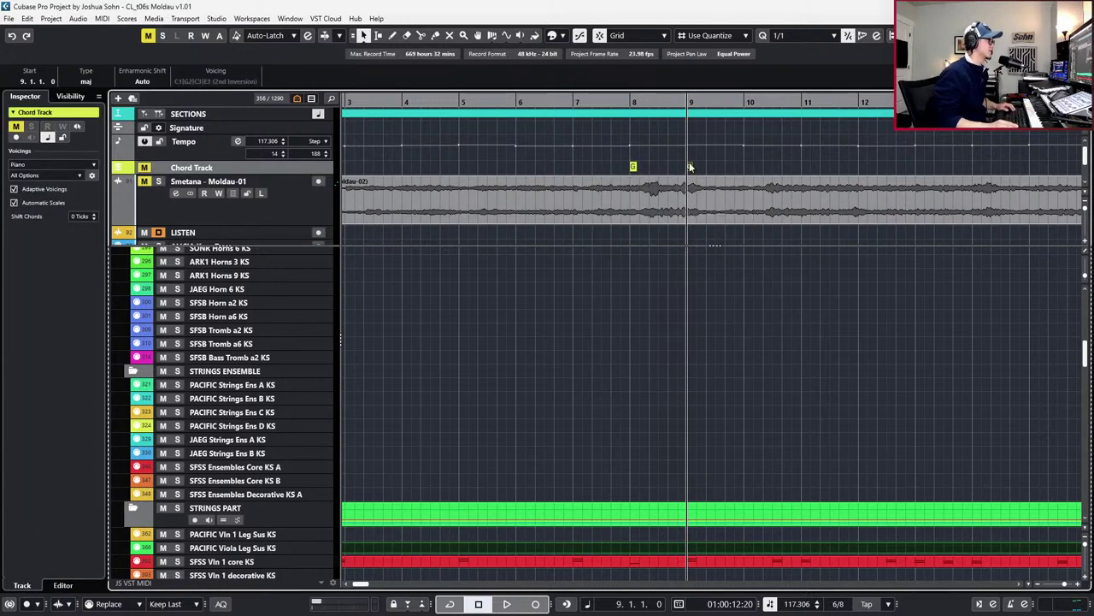
Change the bar 8 chord event to E minor with G as the bass note
{"action": "double_click", "coordinate": [634, 168]}
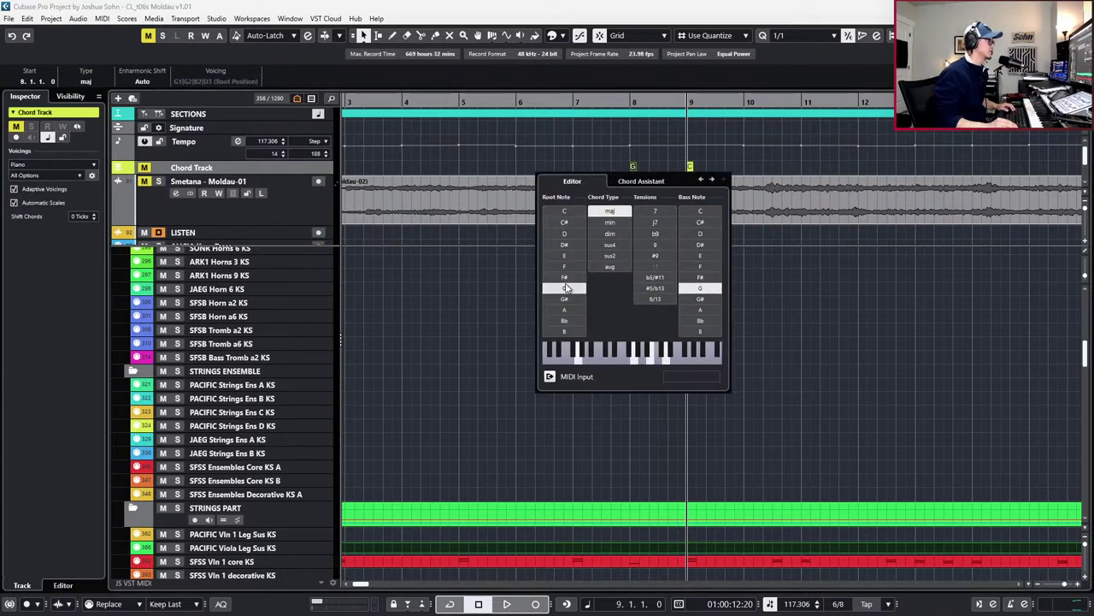
{"action": "left_click", "coordinate": [564, 256]}
{"action": "left_click", "coordinate": [609, 222]}
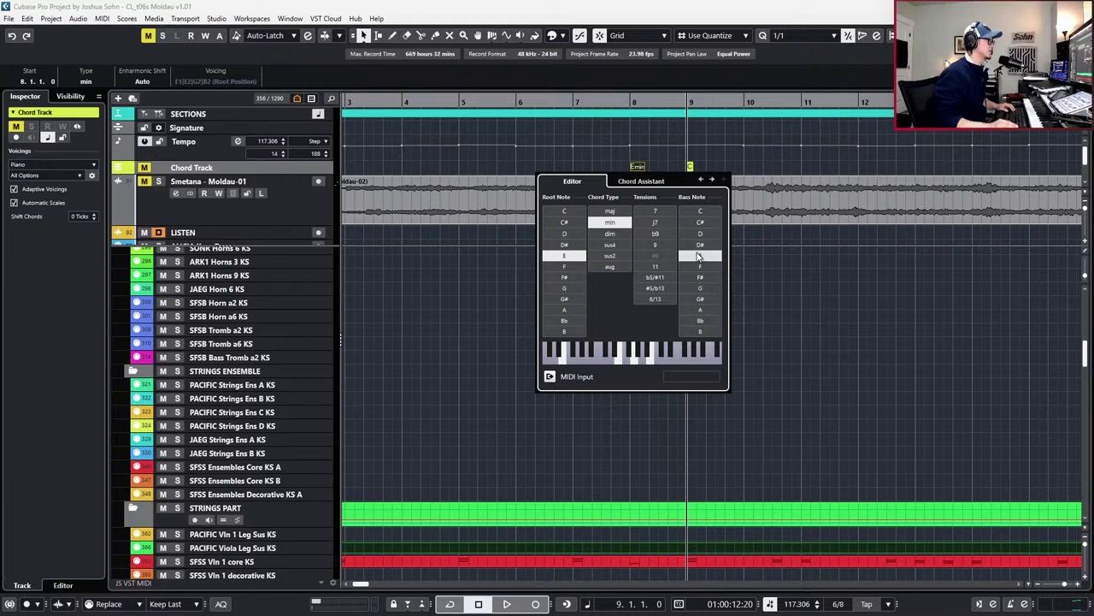
{"action": "left_click", "coordinate": [700, 299]}
{"action": "left_click", "coordinate": [748, 316]}
Play on from bar 9 to bar 11, and copy the bar 9 C chord event to bar 11
{"action": "key", "text": "space"}
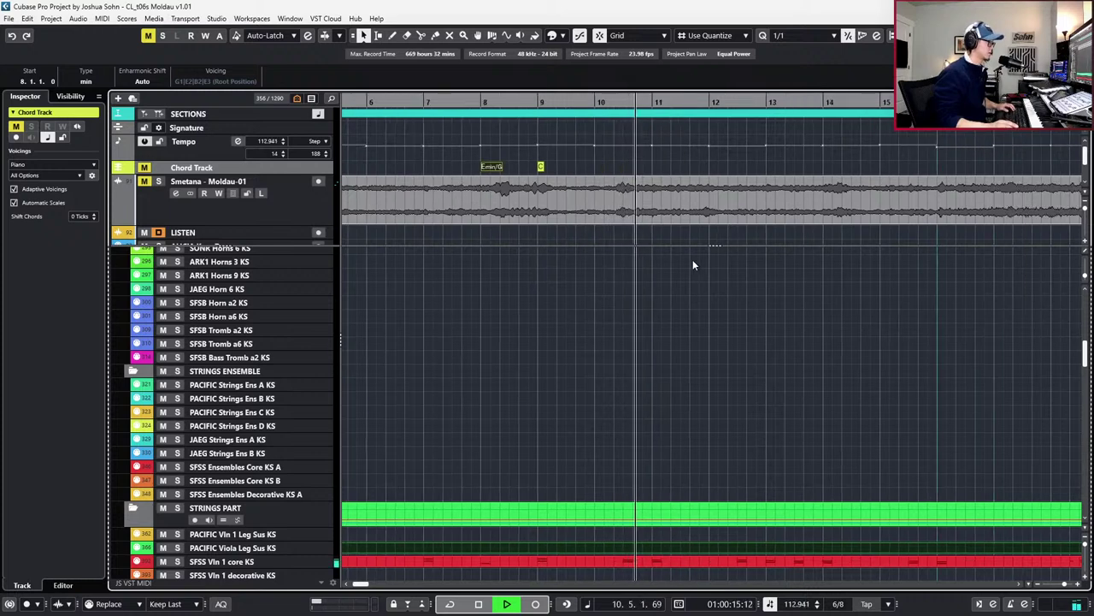
{"action": "key", "text": "space"}
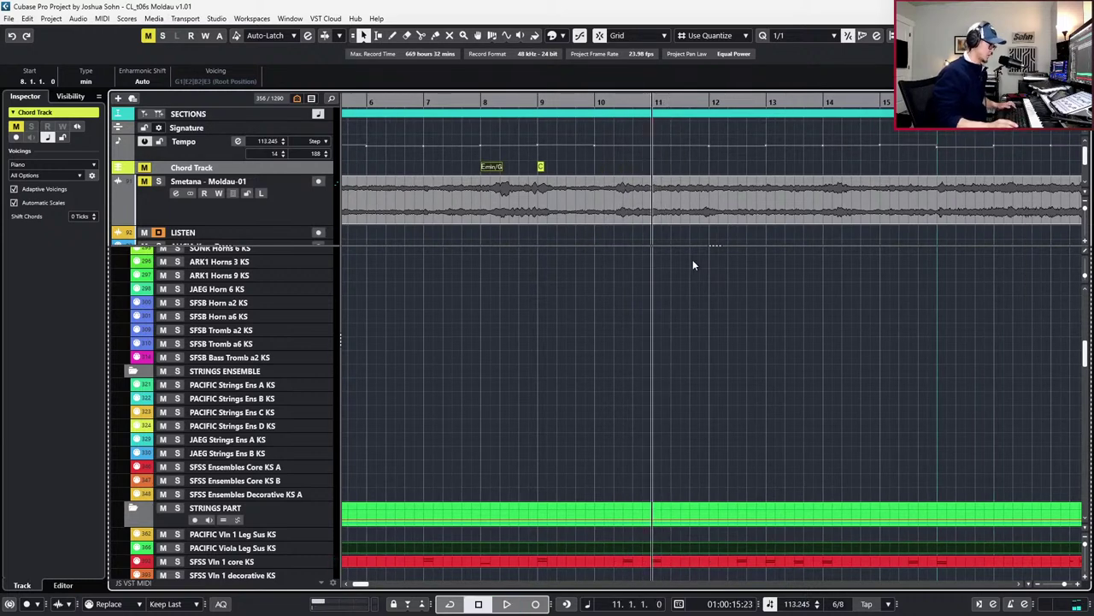
{"action": "key", "text": "h"}
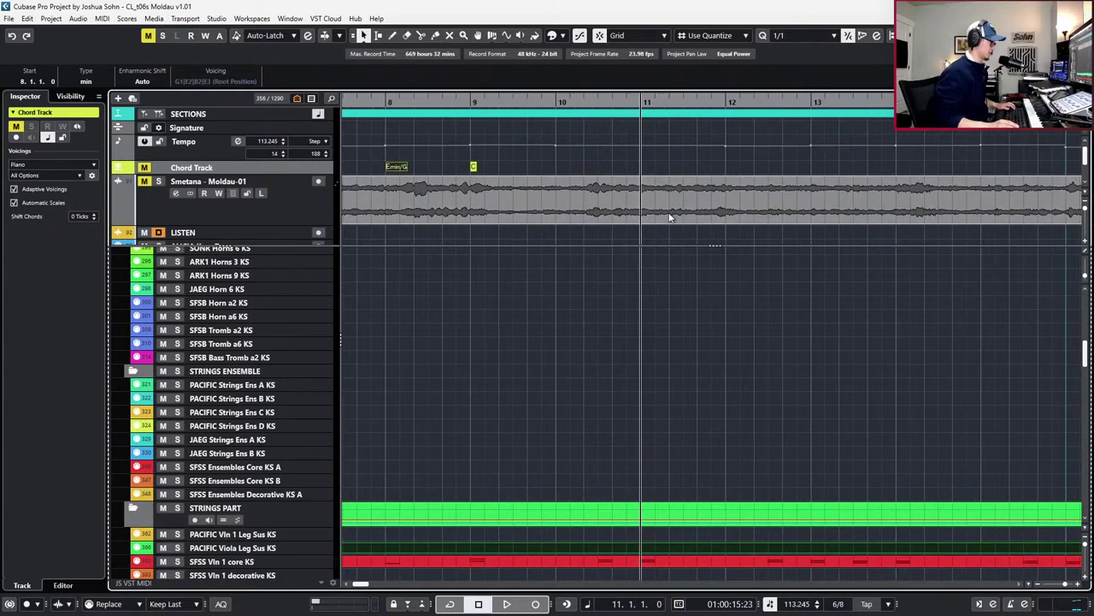
{"action": "left_click", "coordinate": [481, 169]}
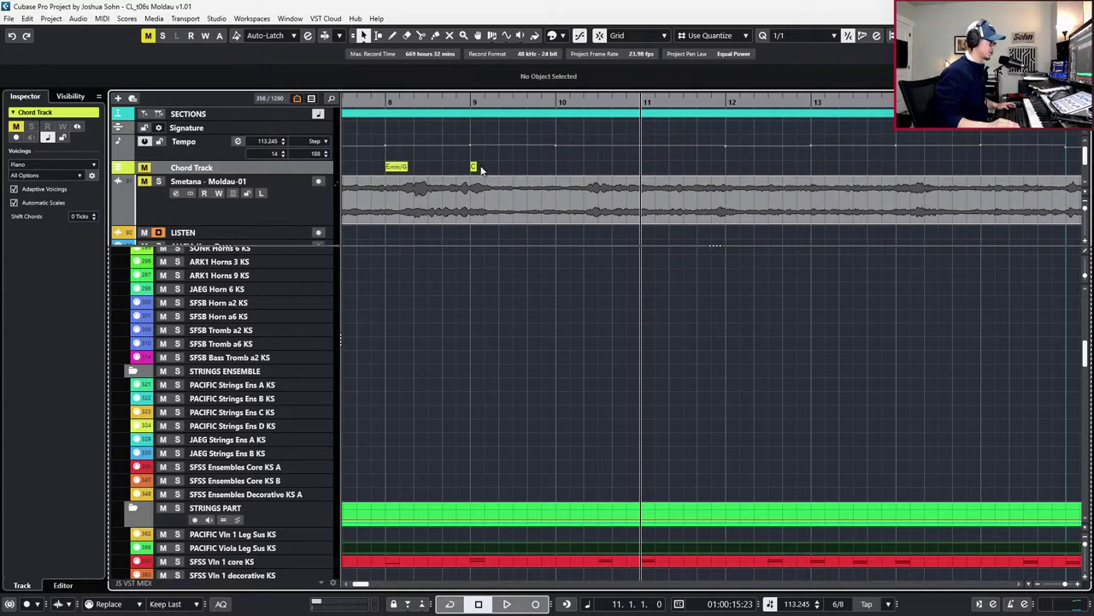
{"action": "left_click_drag", "start_coordinate": [541, 170], "coordinate": [584, 171]}
{"action": "left_click_drag", "start_coordinate": [472, 167], "coordinate": [649, 171]}
Replay the bars leading up to bar 11 to hear the chord change, and return the playback position to bar 11
{"action": "key", "text": "KP_Subtract"}
{"action": "key", "text": "KP_Subtract"}
{"action": "key", "text": "space"}
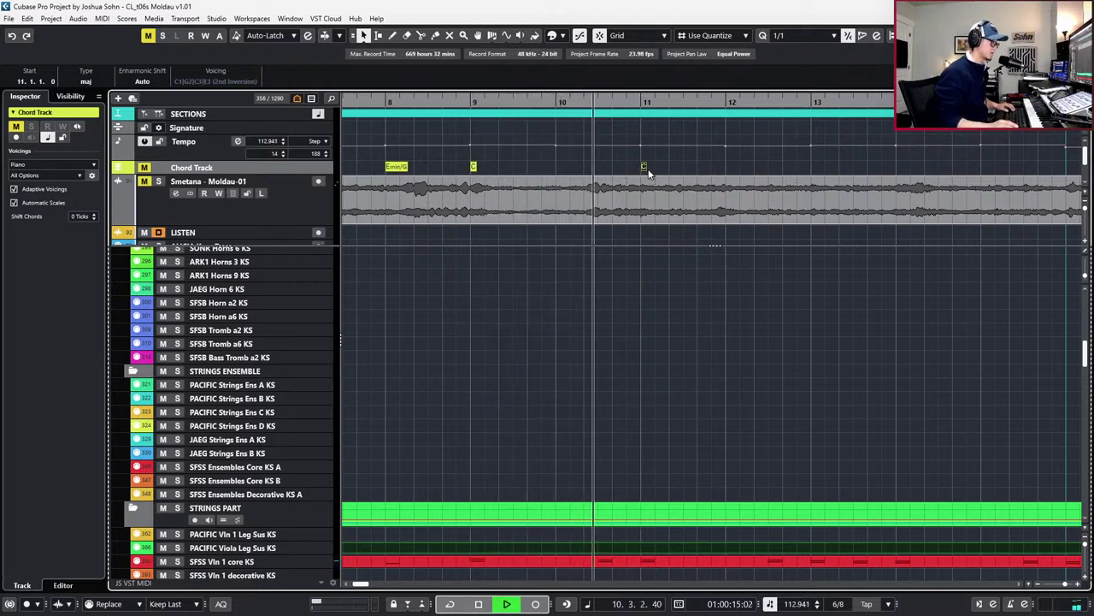
{"action": "key", "text": "space"}
{"action": "key", "text": "KP_Add"}
{"action": "key", "text": "KP_Add"}
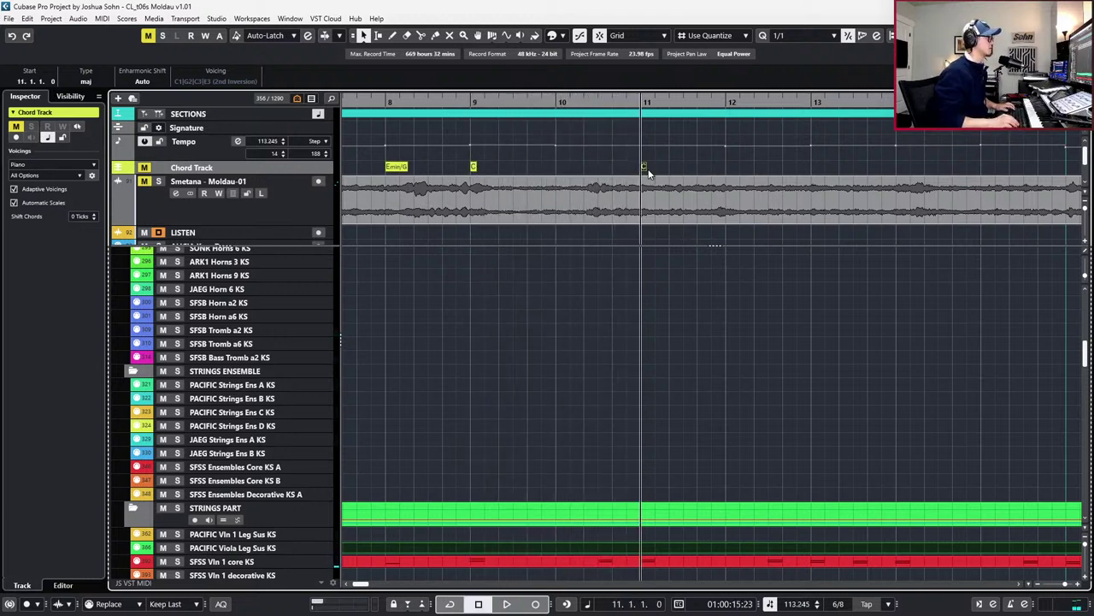
Set the quantize grid to 1/8 and add a G chord event at bar 10, position 4
{"action": "key", "text": "ctrl+Left"}
{"action": "key", "text": "ctrl+Left"}
{"action": "key", "text": "ctrl+Left"}
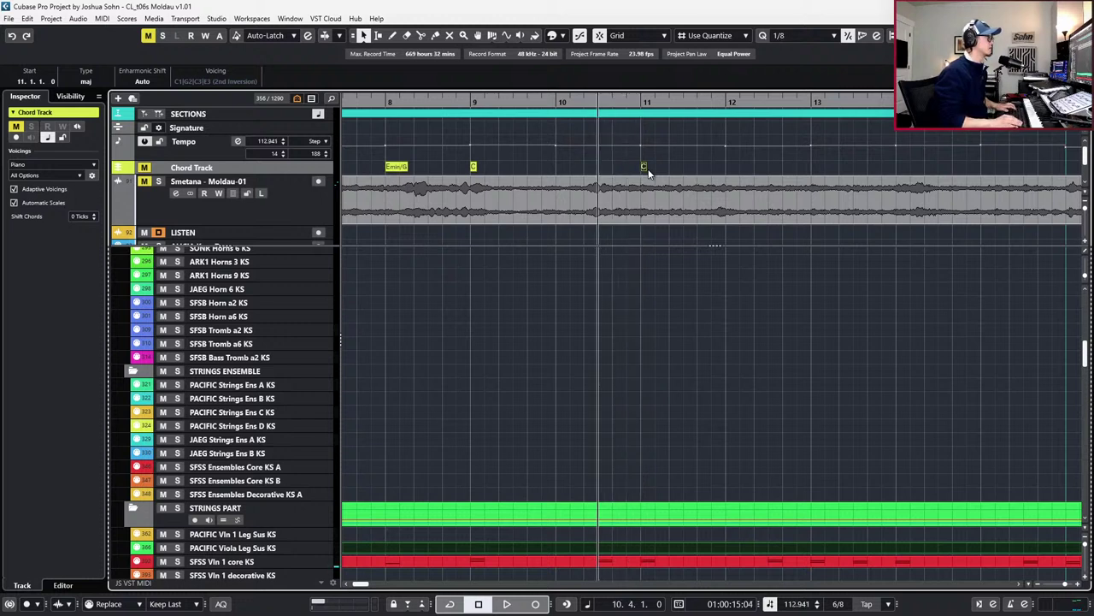
{"action": "left_click", "coordinate": [603, 167]}
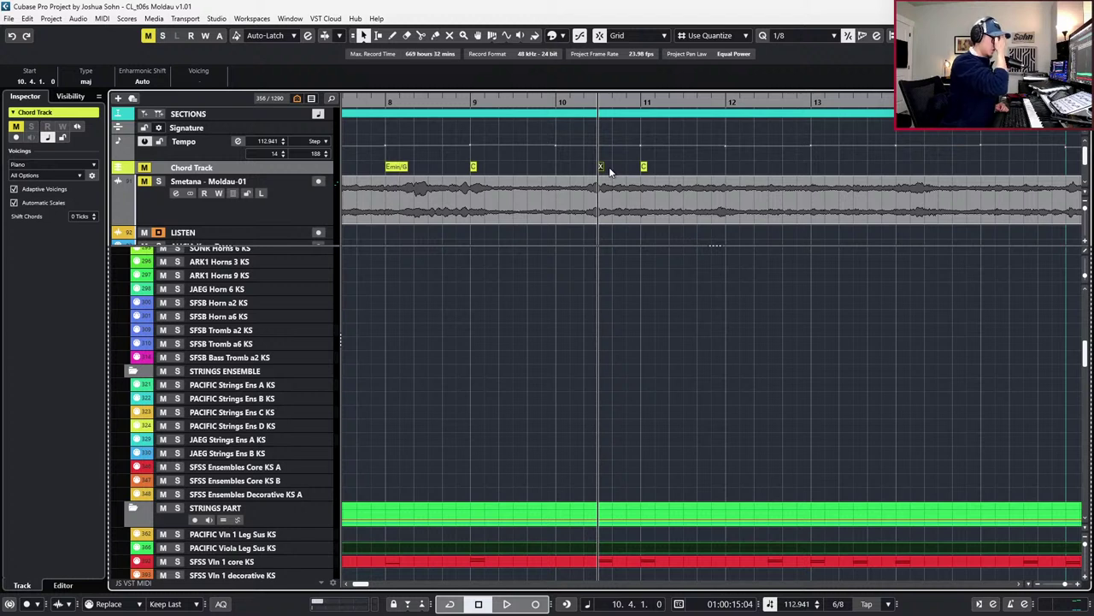
{"action": "double_click", "coordinate": [602, 167]}
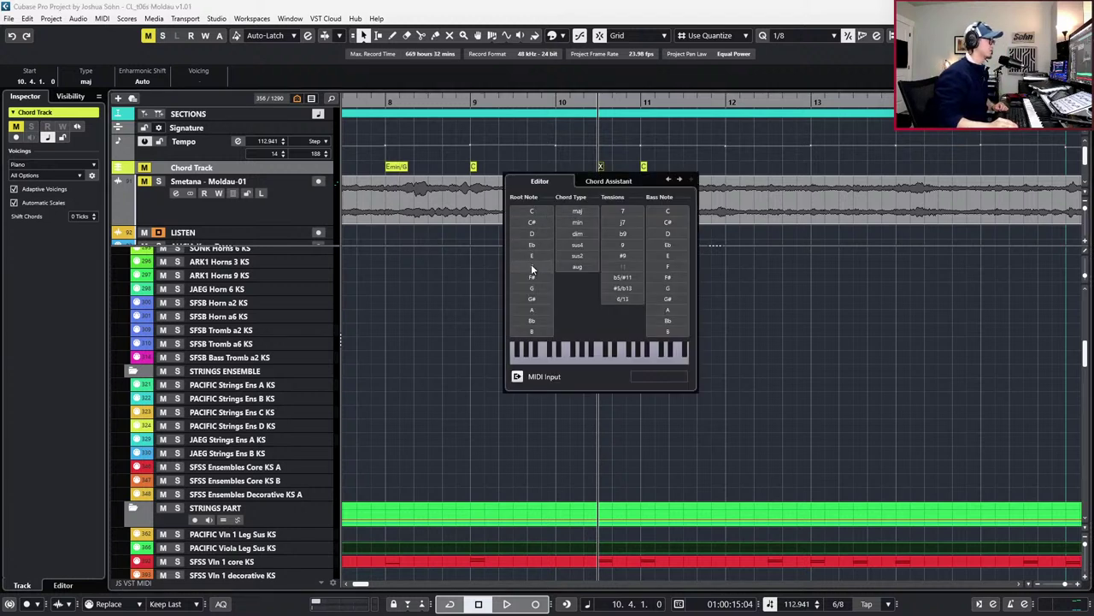
{"action": "left_click", "coordinate": [531, 289]}
{"action": "left_click", "coordinate": [407, 170]}
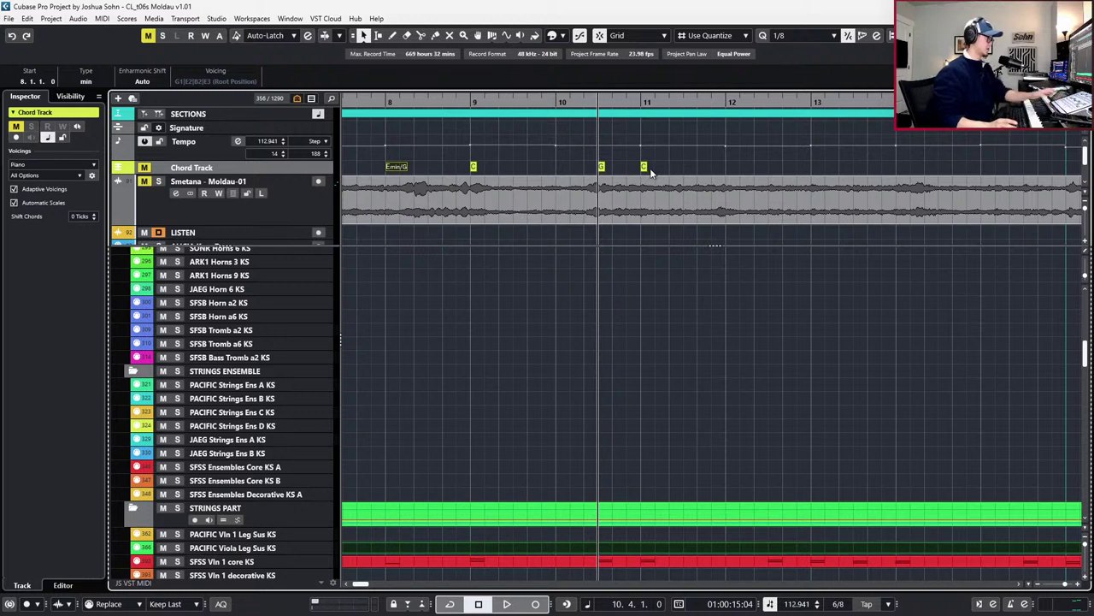
Play the reference recording onward through bar 12 and into bar 13 to hear the next chord changes
{"action": "key", "text": "n"}
{"action": "key", "text": "space"}
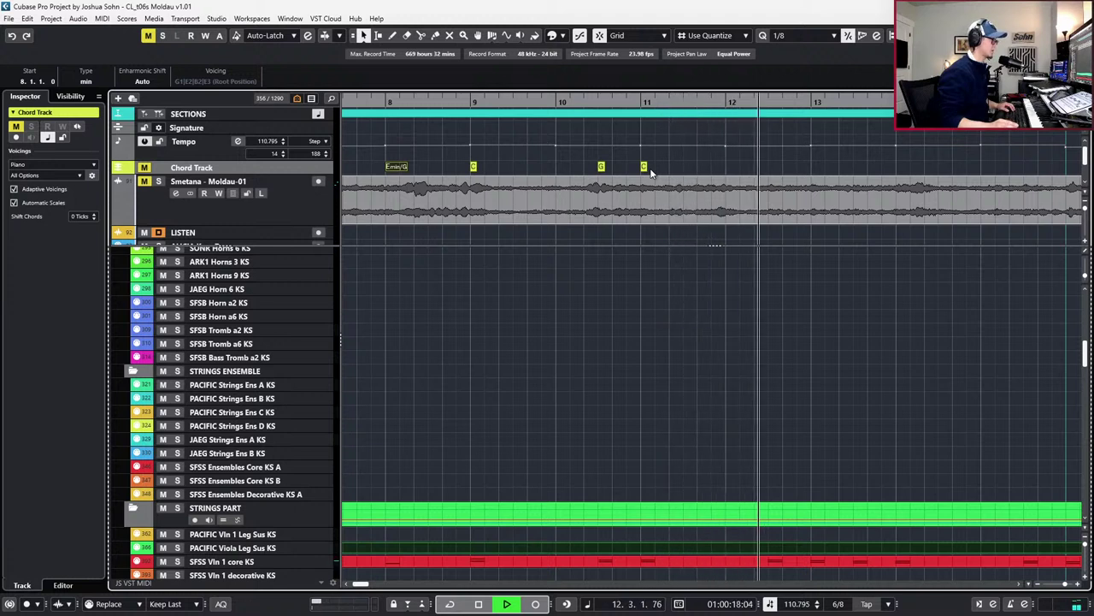
{"action": "key", "text": "space"}
{"action": "scroll", "coordinate": [752, 176], "scroll_direction": "right", "scroll_amount": 3}
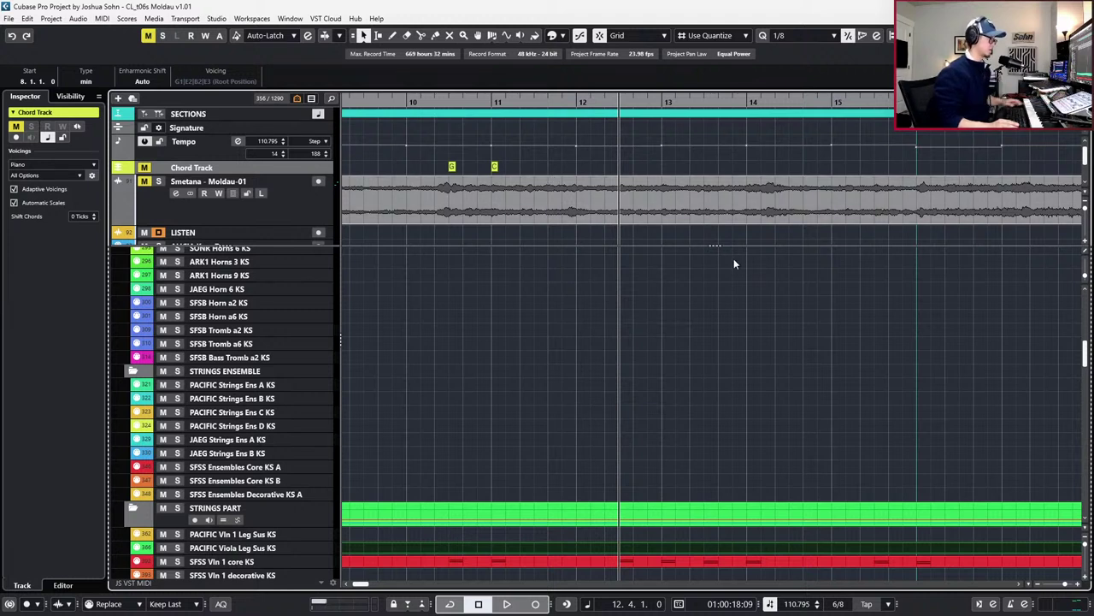
{"action": "key", "text": "space"}
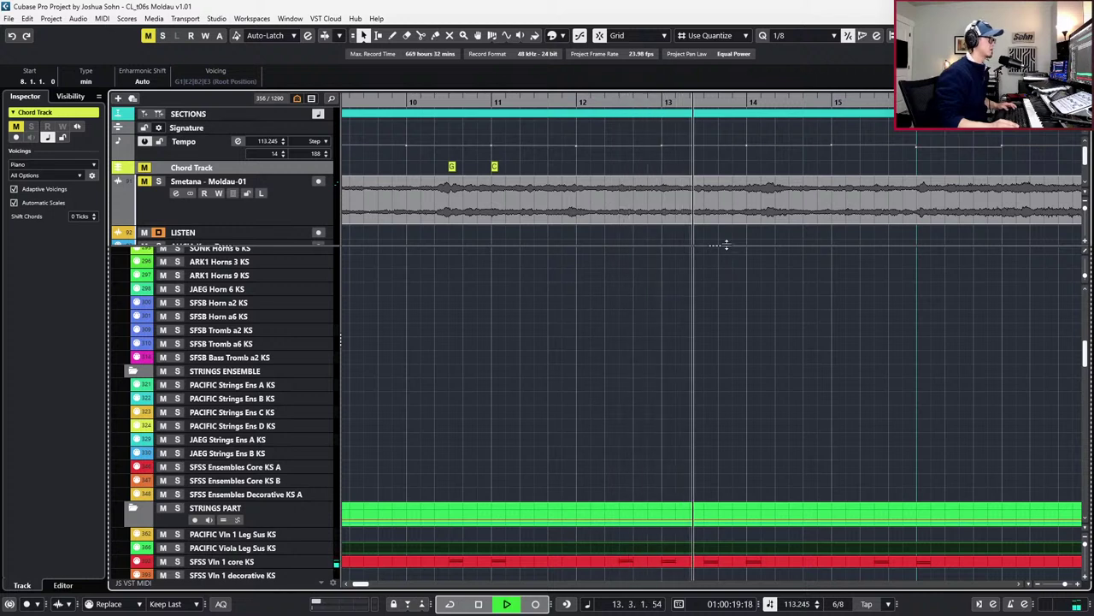
{"action": "key", "text": "space"}
Add an E minor chord event with G as the bass note at bar 12, position 4
{"action": "left_click", "coordinate": [622, 166]}
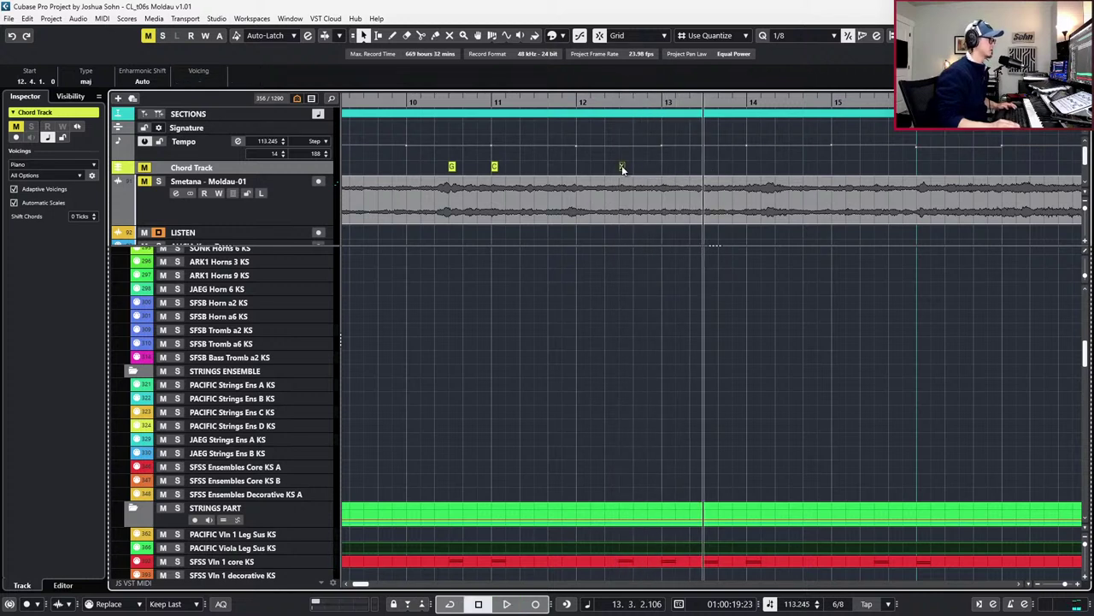
{"action": "double_click", "coordinate": [621, 166]}
{"action": "left_click", "coordinate": [552, 255]}
{"action": "left_click", "coordinate": [598, 221]}
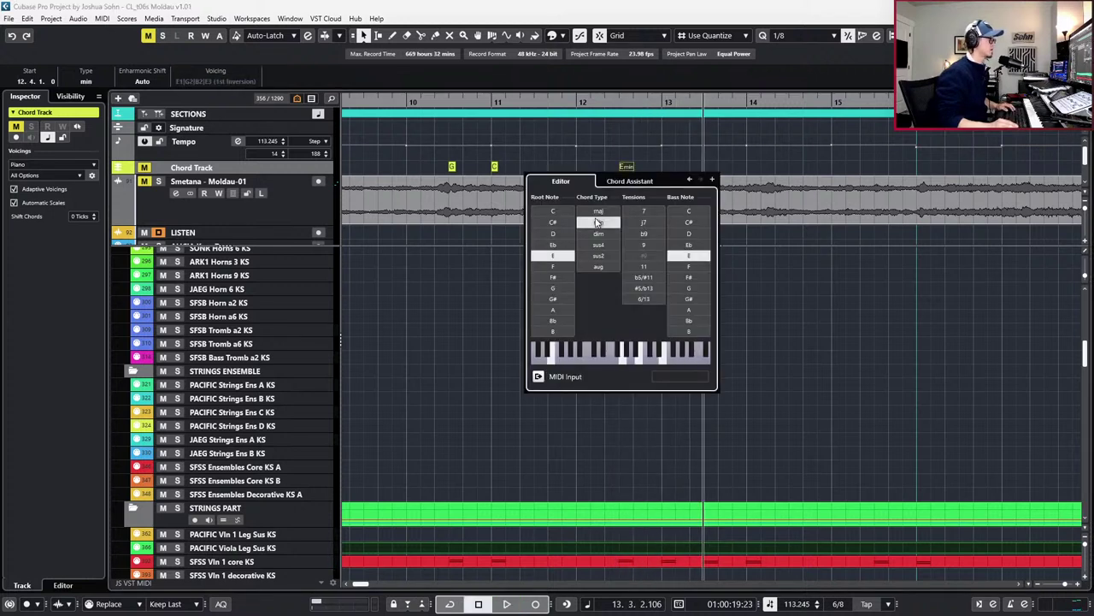
{"action": "left_click", "coordinate": [689, 287]}
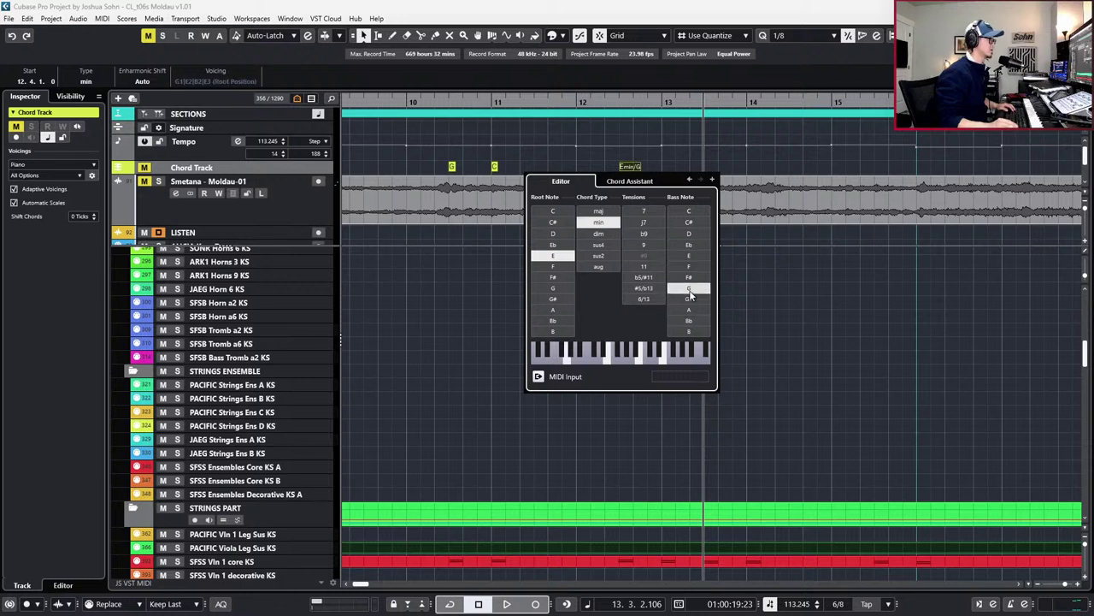
{"action": "left_click", "coordinate": [769, 310]}
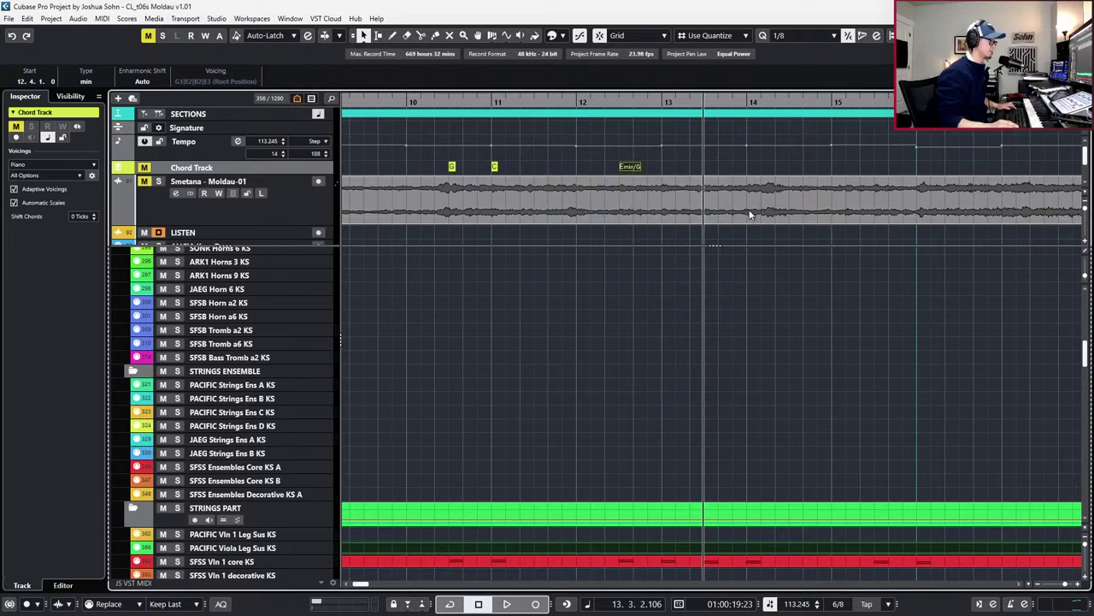
Add an F# diminished chord event at the start of bar 13 on the Chord Track
{"action": "left_click", "coordinate": [679, 169]}
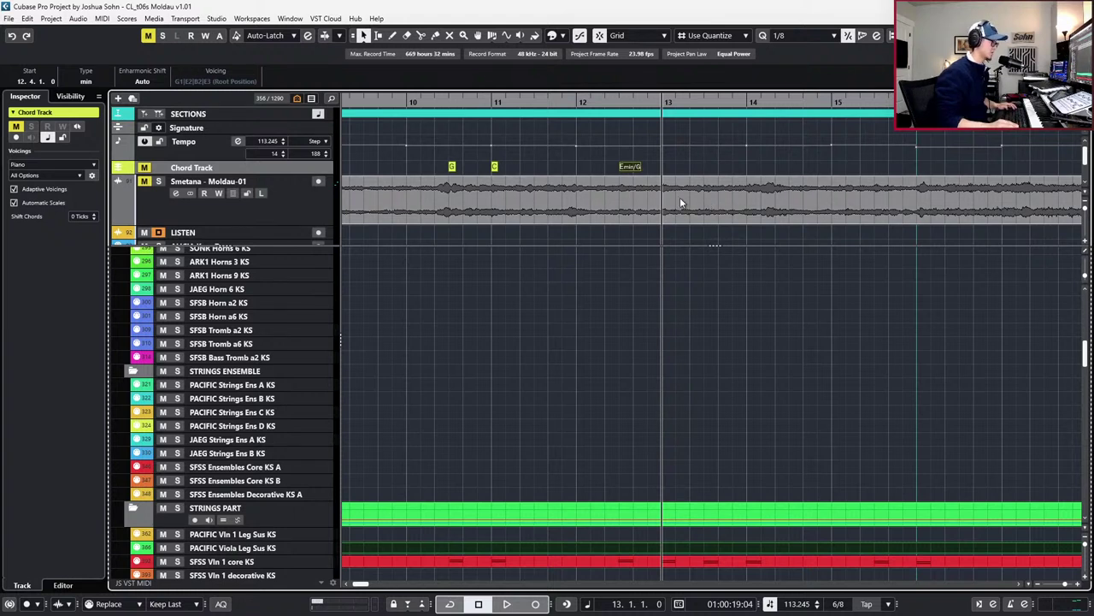
{"action": "left_click", "coordinate": [668, 167]}
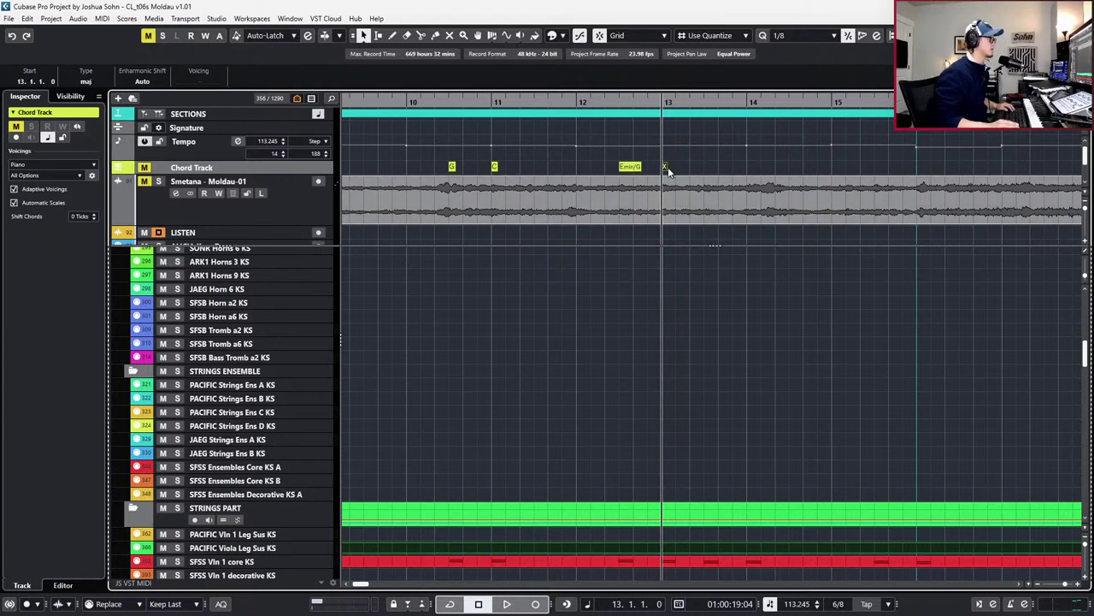
{"action": "double_click", "coordinate": [668, 167]}
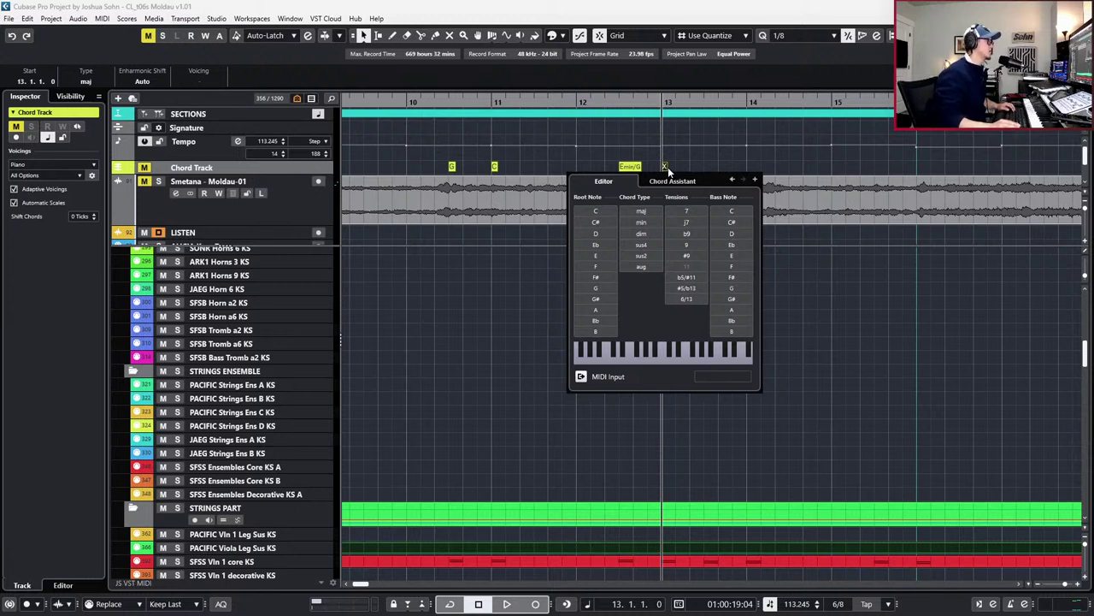
{"action": "left_click", "coordinate": [598, 277]}
{"action": "left_click", "coordinate": [643, 232]}
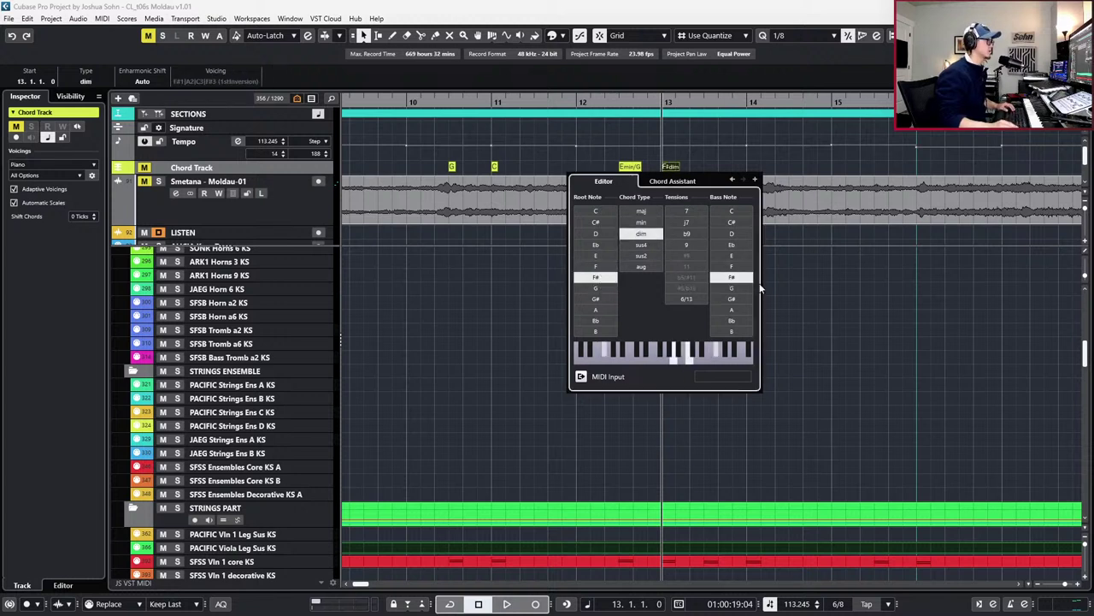
{"action": "left_click", "coordinate": [768, 293]}
Replay bars 12 to 13 and add a C# diminished chord event at bar 13, position 4
{"action": "key", "text": "space"}
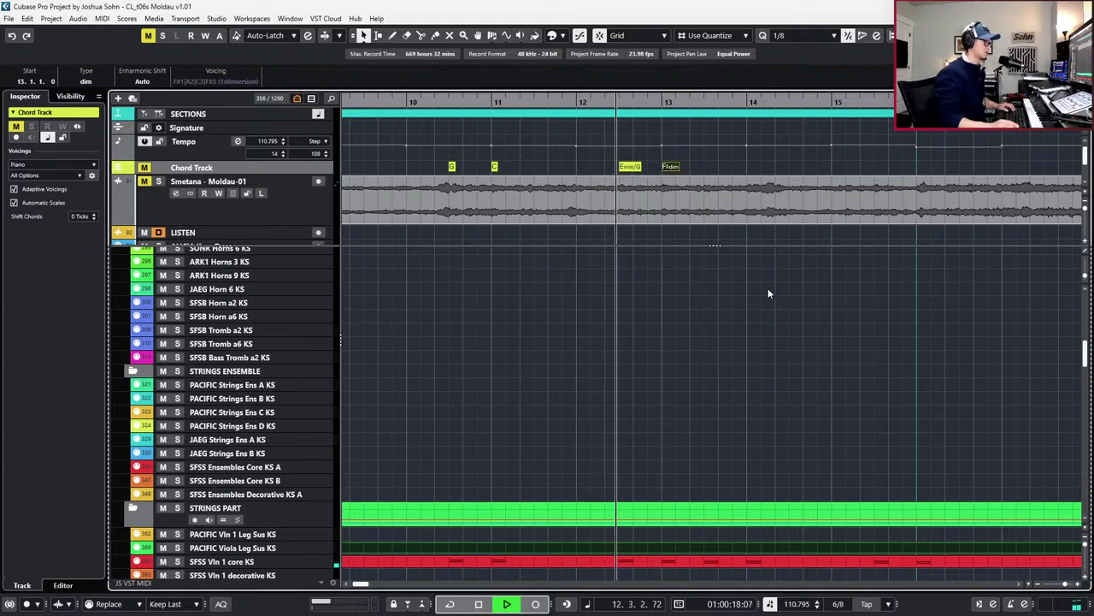
{"action": "key", "text": "space"}
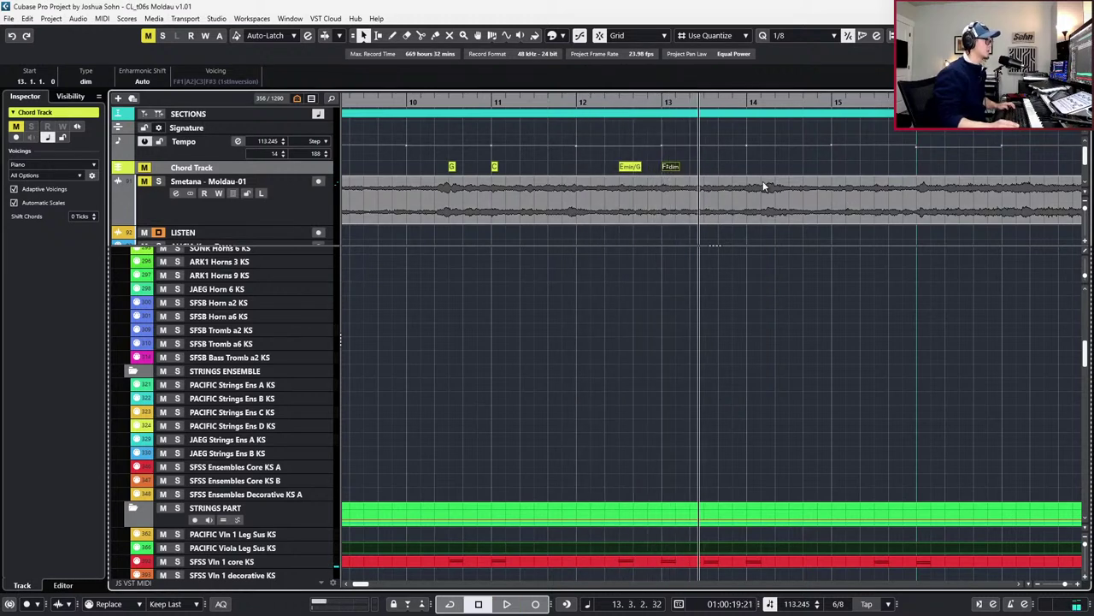
{"action": "left_click", "coordinate": [710, 165]}
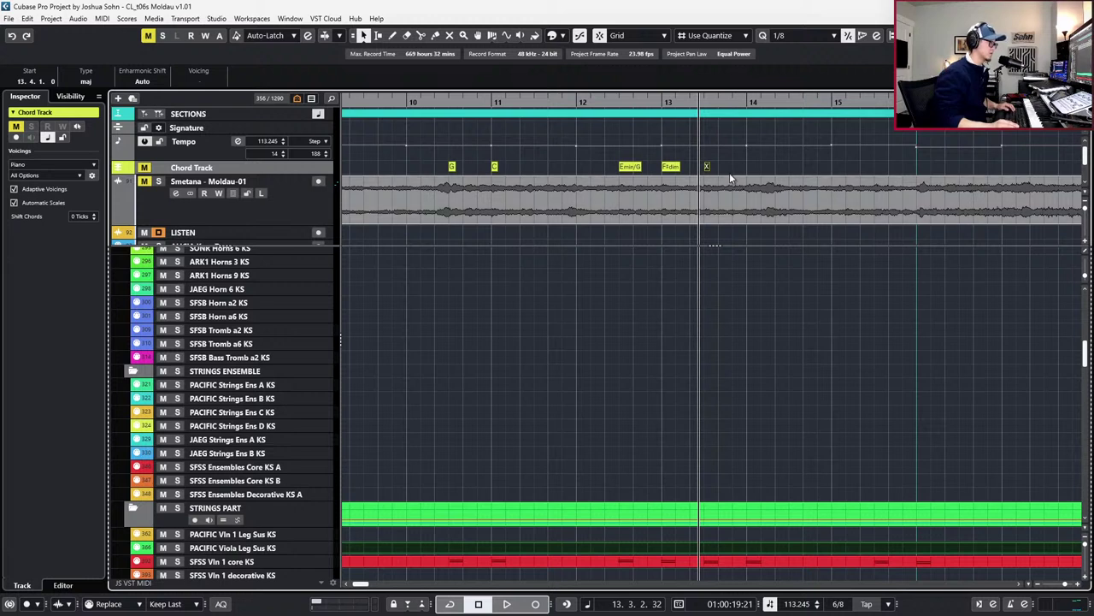
{"action": "double_click", "coordinate": [707, 168]}
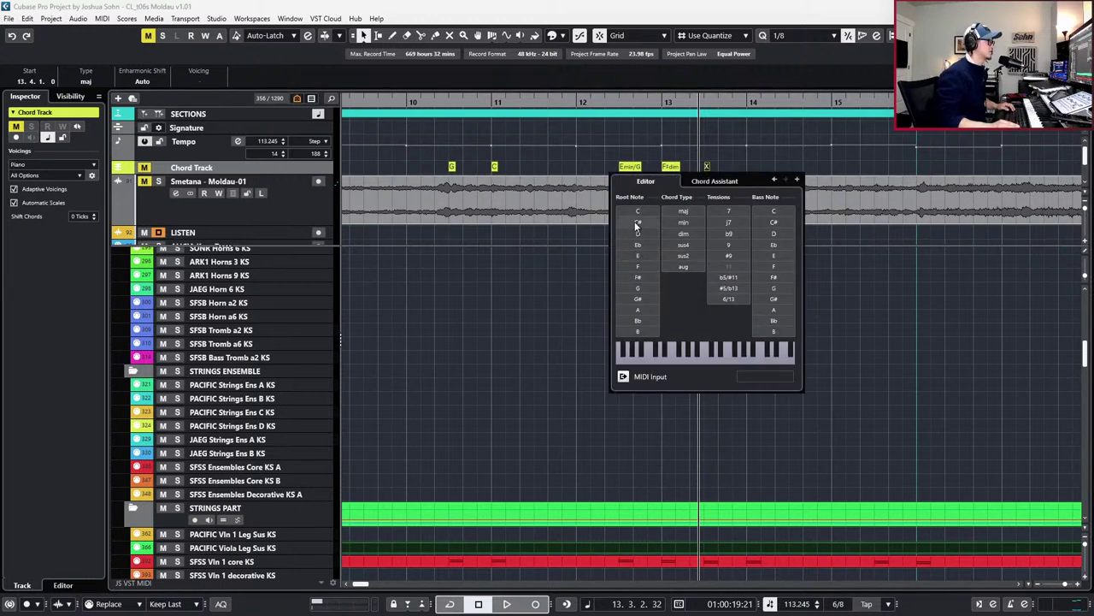
{"action": "left_click", "coordinate": [637, 224]}
{"action": "left_click", "coordinate": [683, 233]}
{"action": "left_click", "coordinate": [844, 344]}
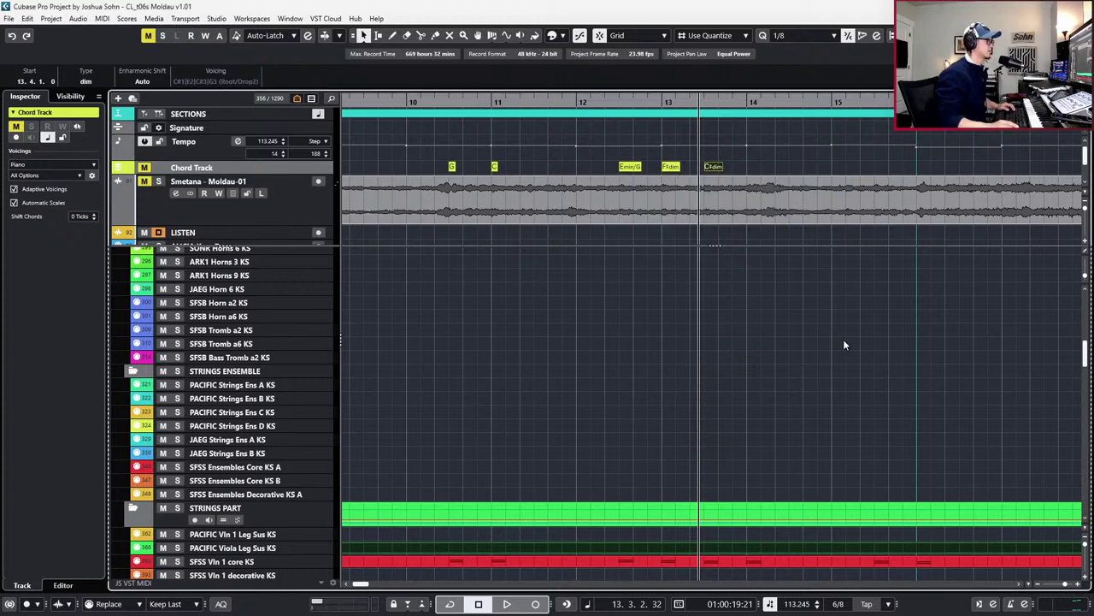
Return the playback position to bar 13 and select the ALICIA Keys Dry track for trying out the chords
{"action": "key", "text": "KP_Subtract"}
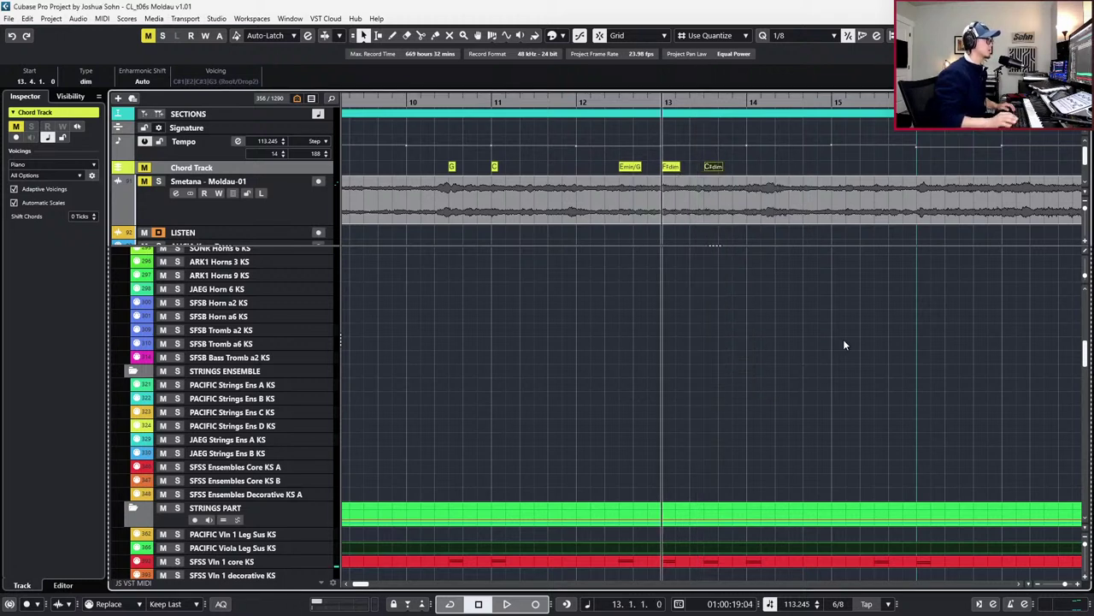
{"action": "scroll", "coordinate": [290, 217], "scroll_direction": "down", "scroll_amount": 1}
{"action": "left_click", "coordinate": [282, 218]}
{"action": "scroll", "coordinate": [469, 203], "scroll_direction": "up", "scroll_amount": 1}
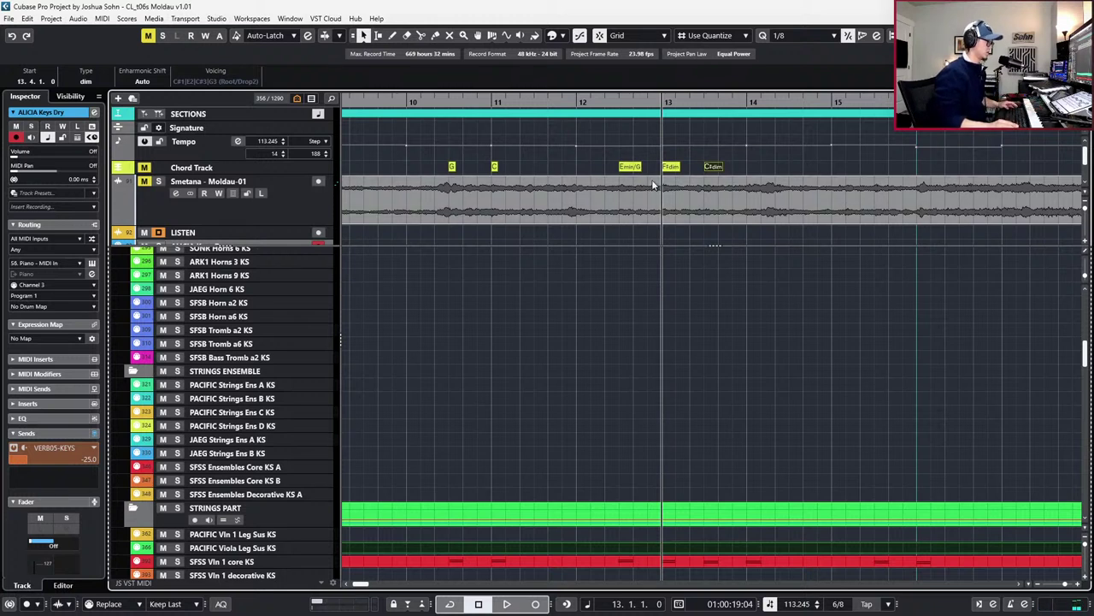
Add a B major chord event at the start of bar 14 on the Chord Track
{"action": "left_click", "coordinate": [749, 166]}
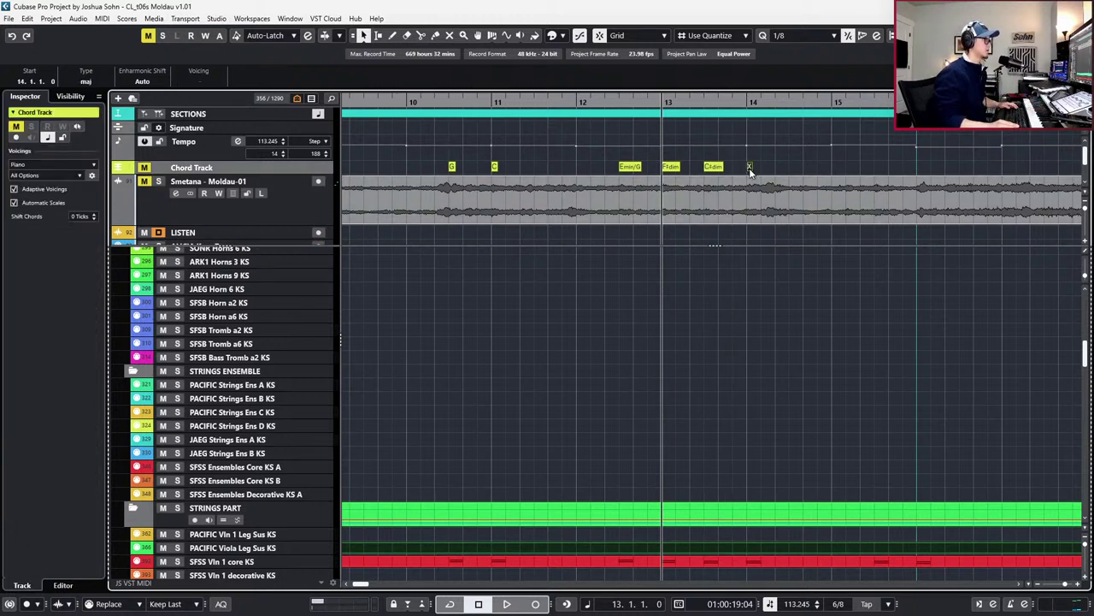
{"action": "double_click", "coordinate": [749, 167]}
{"action": "left_click", "coordinate": [685, 331]}
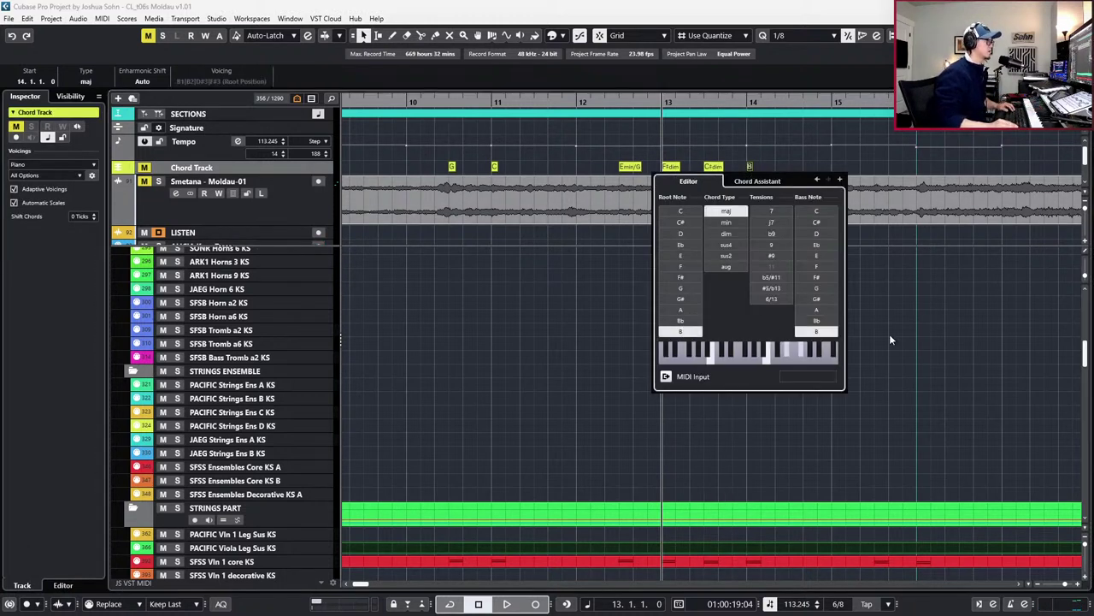
{"action": "left_click", "coordinate": [893, 335]}
Play on from bar 13 to bar 15 and change the bass note of the bar 14 chord event to D#
{"action": "key", "text": "space"}
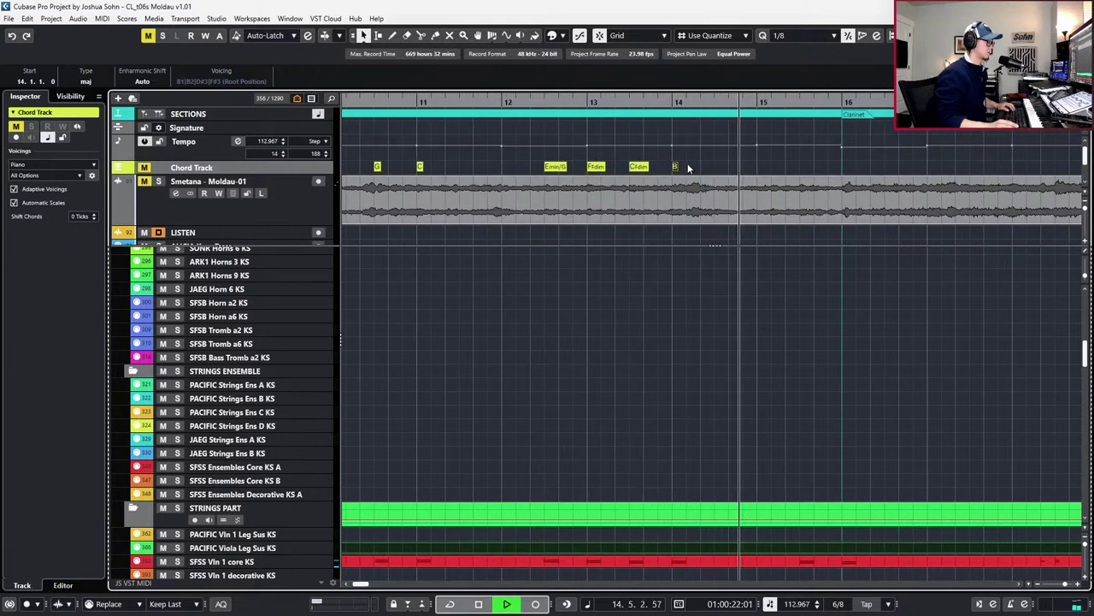
{"action": "double_click", "coordinate": [674, 166]}
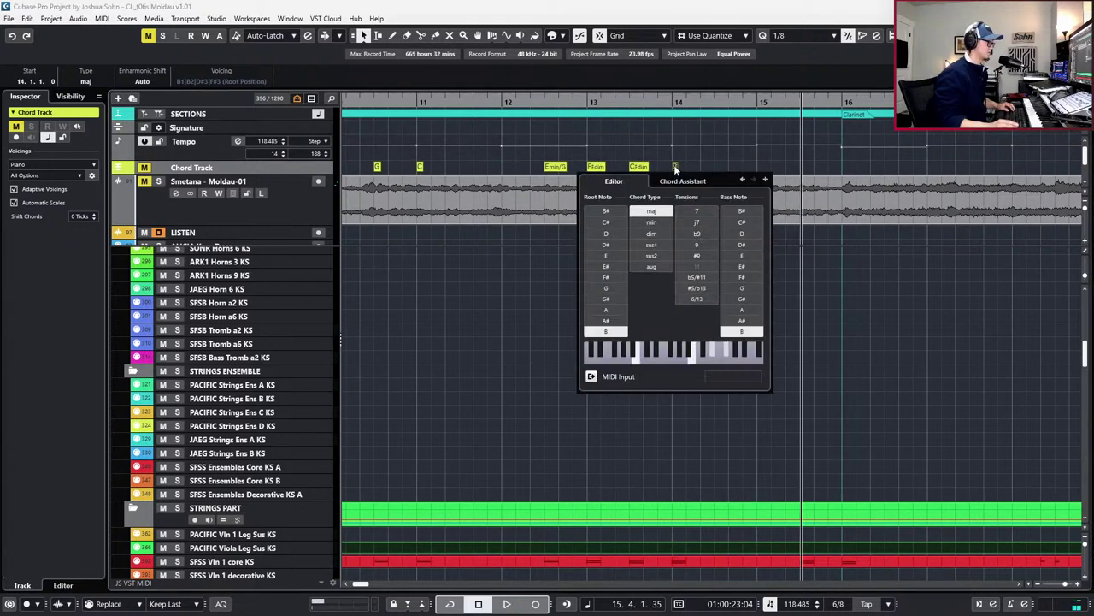
{"action": "left_click", "coordinate": [743, 244]}
{"action": "left_click", "coordinate": [833, 260]}
{"action": "scroll", "coordinate": [833, 260], "scroll_direction": "right", "scroll_amount": 2}
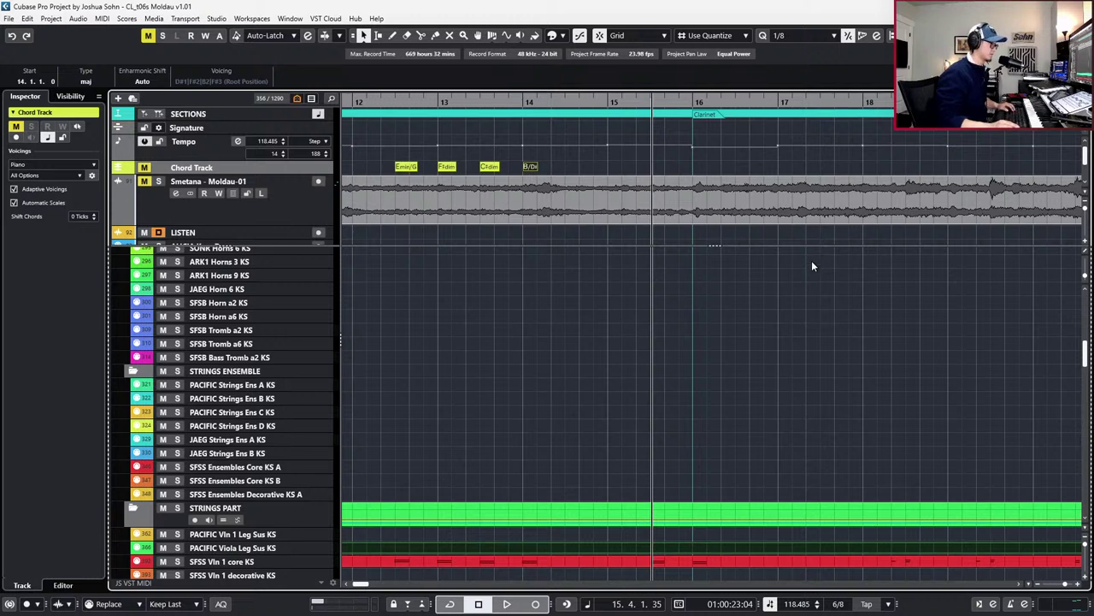
Add a B7 chord event at bar 15, position 4
{"action": "double_click", "coordinate": [654, 169]}
{"action": "key", "text": "Escape"}
{"action": "double_click", "coordinate": [654, 167]}
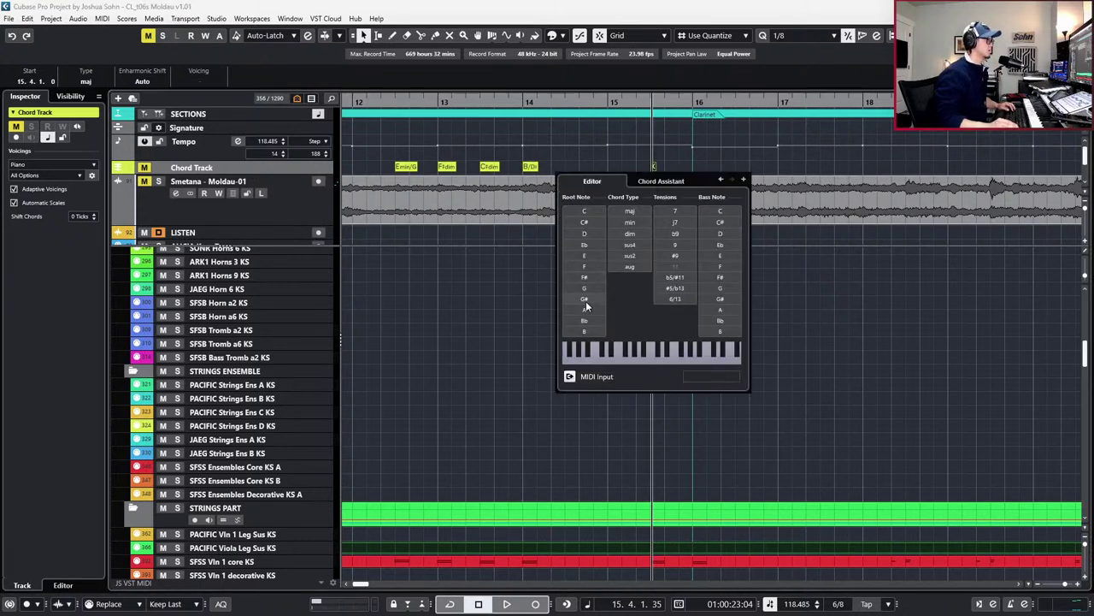
{"action": "left_click", "coordinate": [584, 332]}
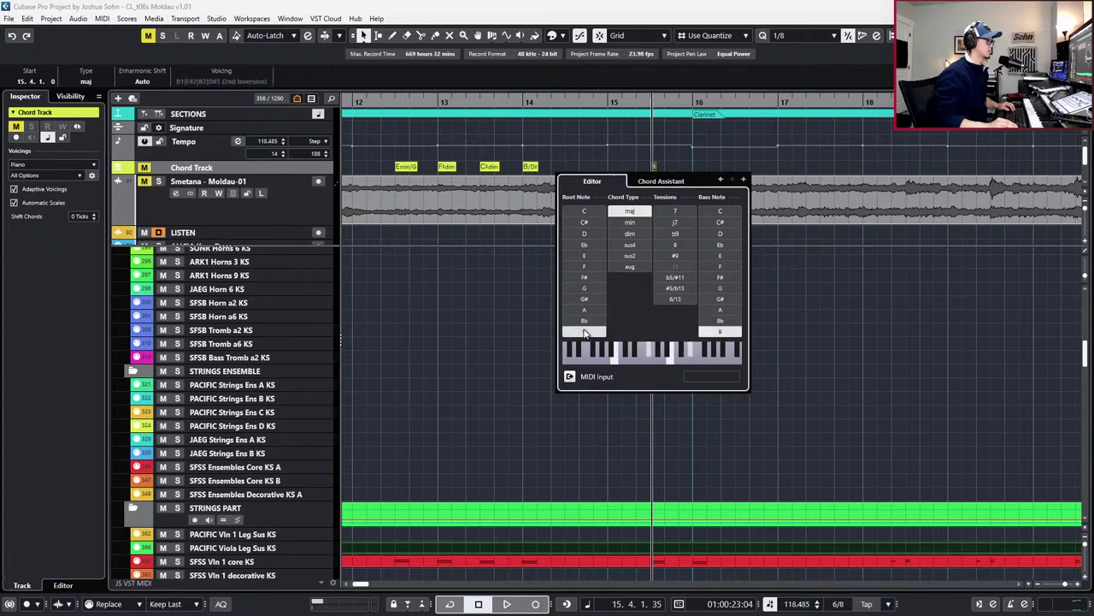
{"action": "left_click", "coordinate": [676, 210]}
{"action": "left_click", "coordinate": [785, 312]}
Move the playback position to bar 16 and add an E minor chord event there
{"action": "key", "text": "shift+n"}
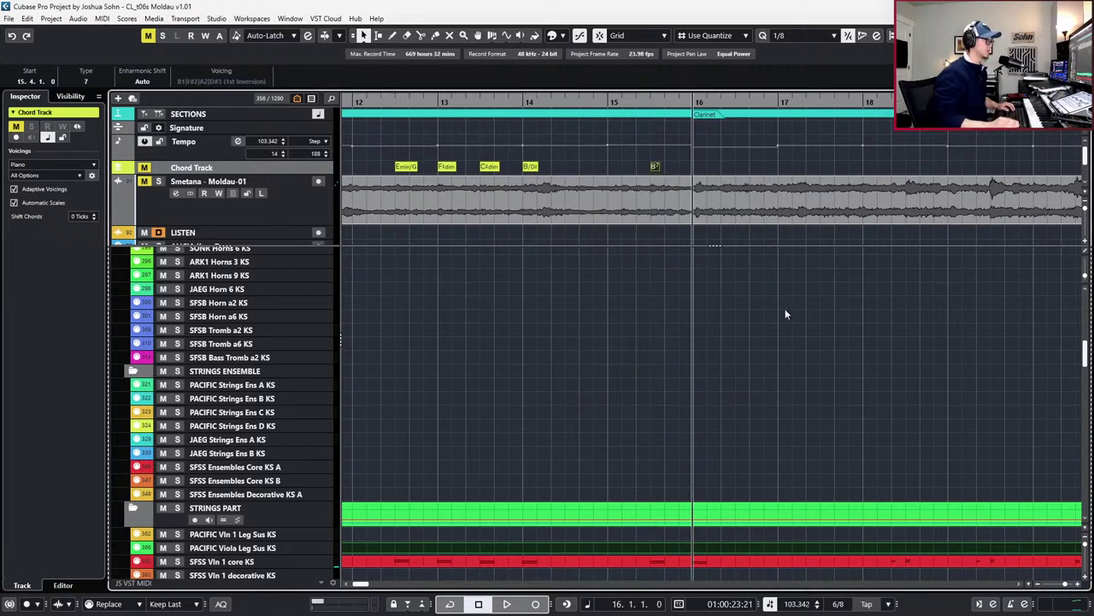
{"action": "scroll", "coordinate": [782, 318], "scroll_direction": "right", "scroll_amount": 2}
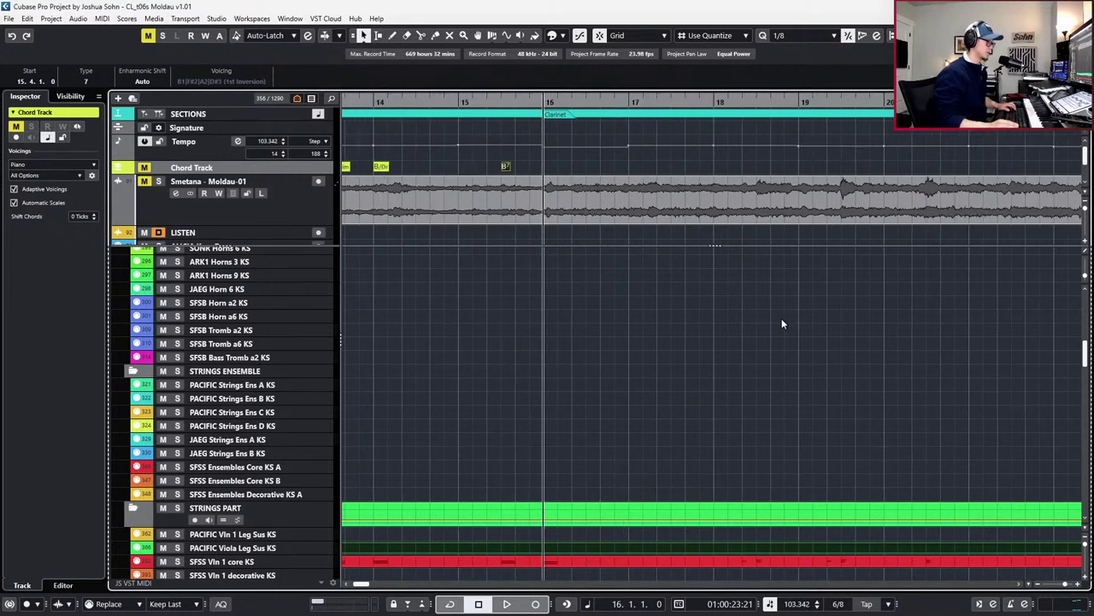
{"action": "left_click", "coordinate": [545, 160], "text": "alt"}
{"action": "double_click", "coordinate": [545, 166]}
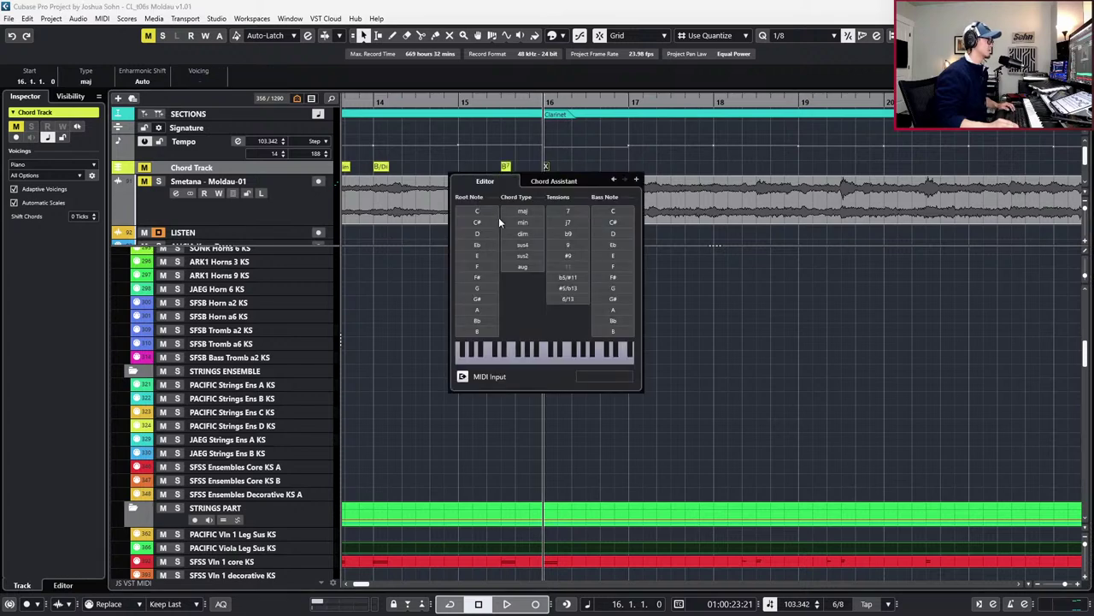
{"action": "left_click", "coordinate": [482, 256]}
{"action": "left_click", "coordinate": [523, 222]}
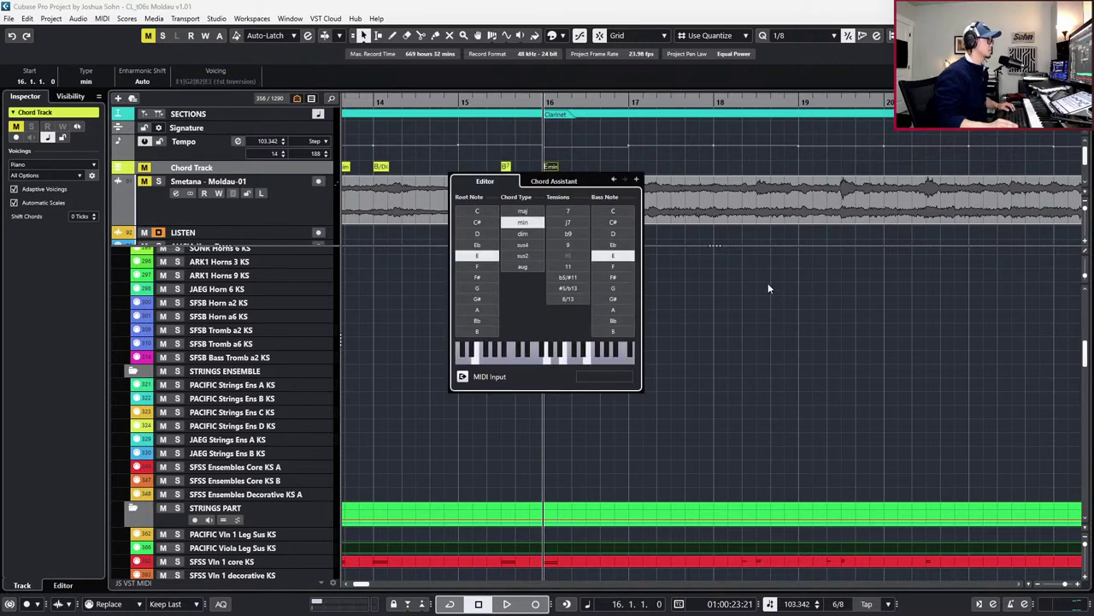
Play the reference recording from bar 16 into bar 19, and set the playback position back to bar 18, position 4
{"action": "key", "text": "space"}
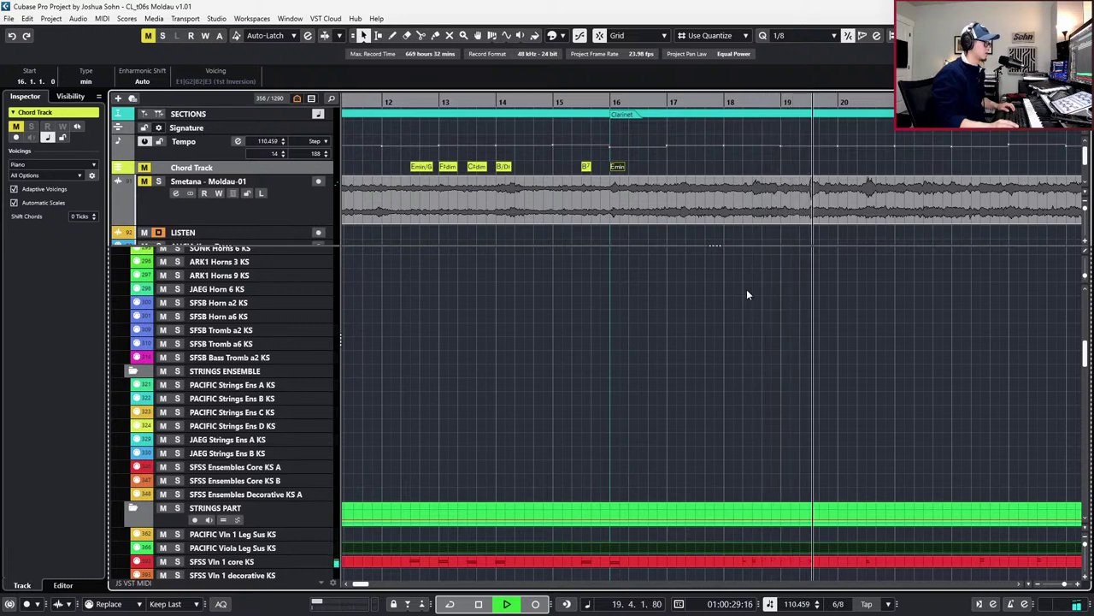
{"action": "key", "text": "space"}
{"action": "key", "text": "minus"}
{"action": "key", "text": "minus"}
{"action": "key", "text": "minus"}
{"action": "key", "text": "minus"}
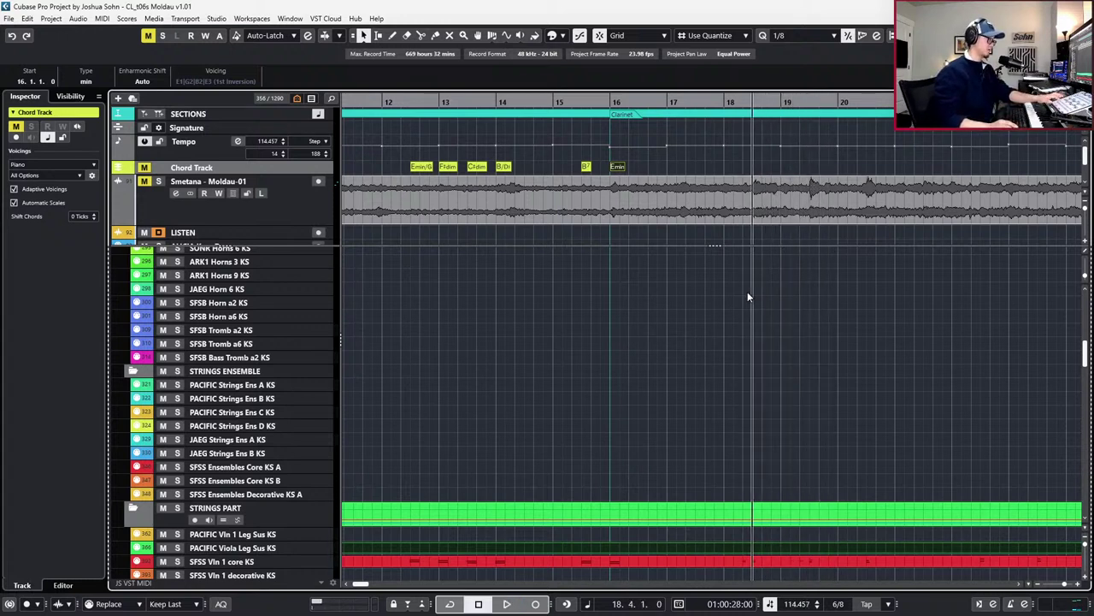
Replay from bar 18, position 4, through bar 20, and set the playback position to bar 20, position 4
{"action": "key", "text": "space"}
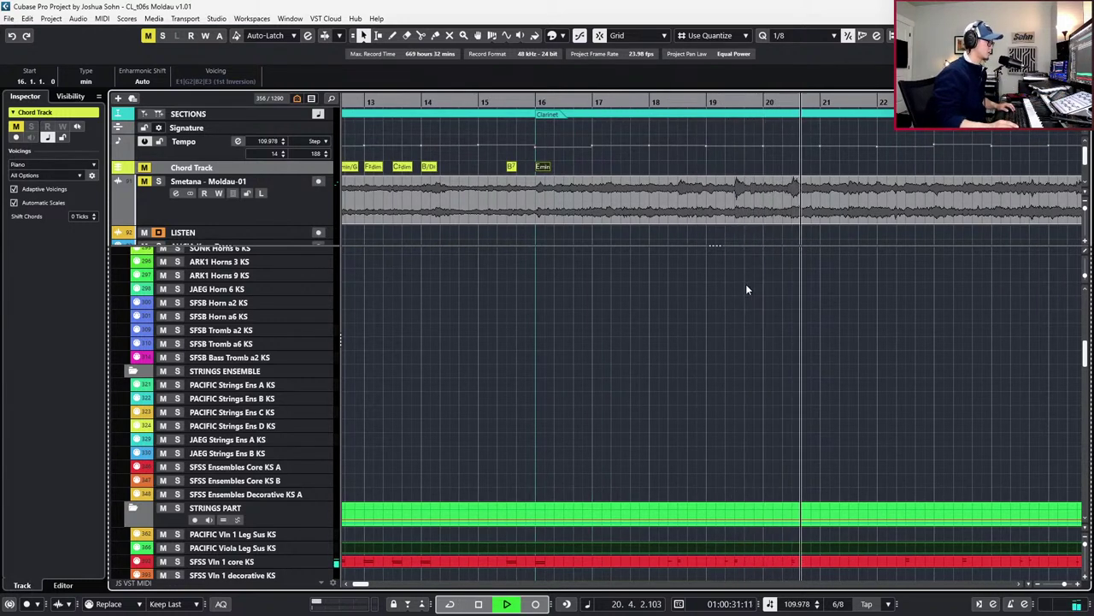
{"action": "key", "text": "space"}
{"action": "key", "text": "ctrl+KP_Subtract"}
{"action": "key", "text": "ctrl+KP_Subtract"}
{"action": "key", "text": "ctrl+KP_Subtract"}
{"action": "key", "text": "ctrl+KP_Add"}
{"action": "key", "text": "ctrl+KP_Subtract"}
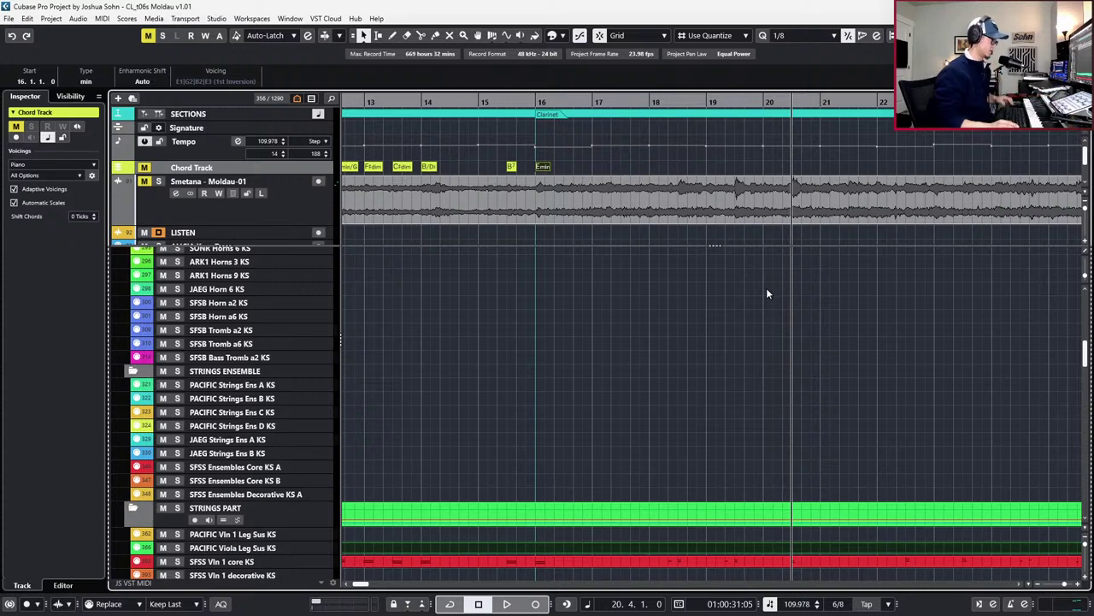
Open the flute, clarinet and string MIDI parts of the JS MIDI VEP folder together in the Key Editor
{"action": "scroll", "coordinate": [795, 342], "scroll_direction": "up", "scroll_amount": 5}
{"action": "key", "text": "h"}
{"action": "scroll", "coordinate": [793, 318], "scroll_direction": "up", "scroll_amount": 3}
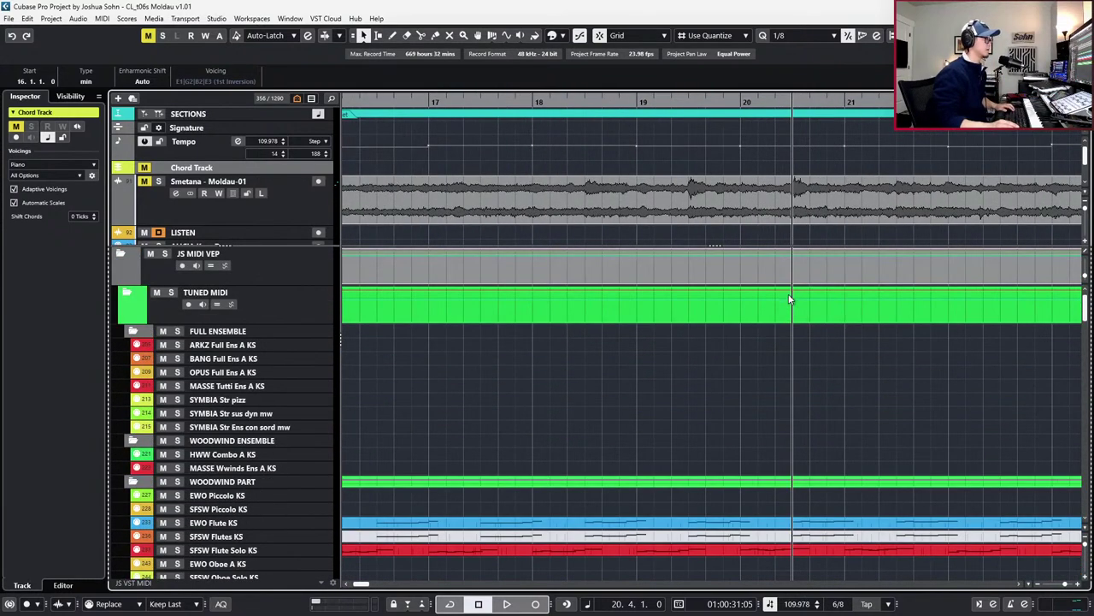
{"action": "double_click", "coordinate": [797, 266]}
{"action": "scroll", "coordinate": [419, 272], "scroll_direction": "up", "scroll_amount": 6}
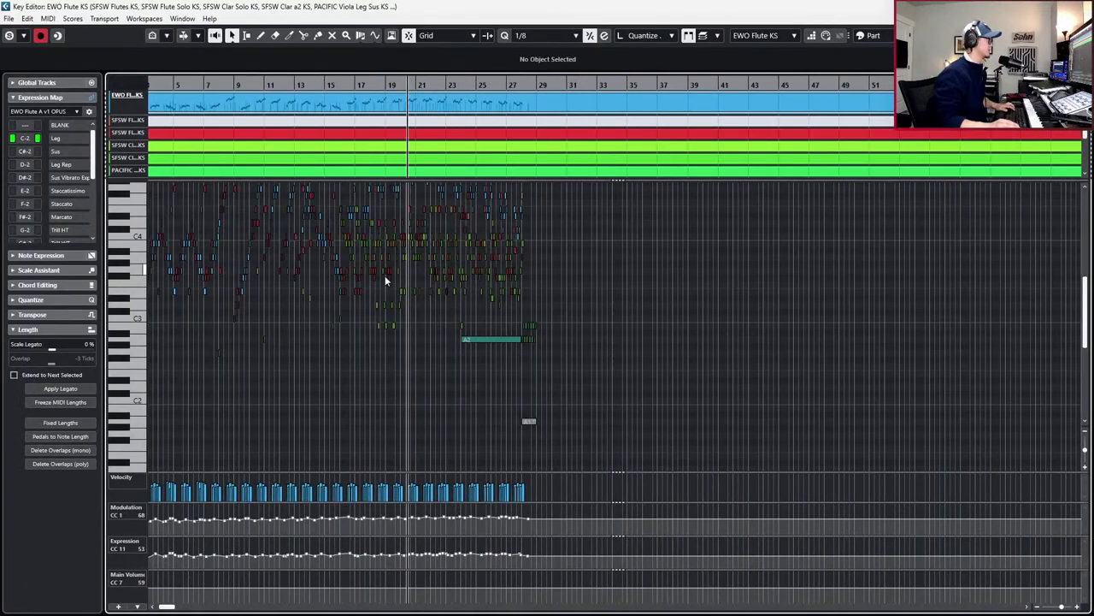
Examine the flute, clarinet and string notes around bar 20, then close the Key Editor
{"action": "key", "text": "h"}
{"action": "key", "text": "h"}
{"action": "scroll", "coordinate": [454, 268], "scroll_direction": "up", "scroll_amount": 3}
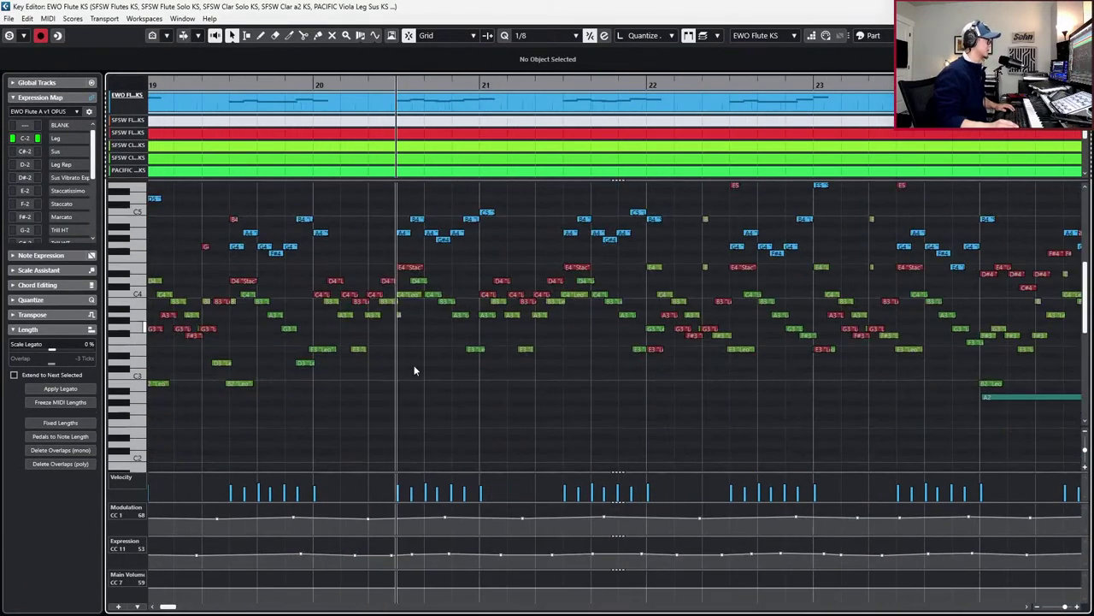
{"action": "key", "text": "h"}
{"action": "key", "text": "h"}
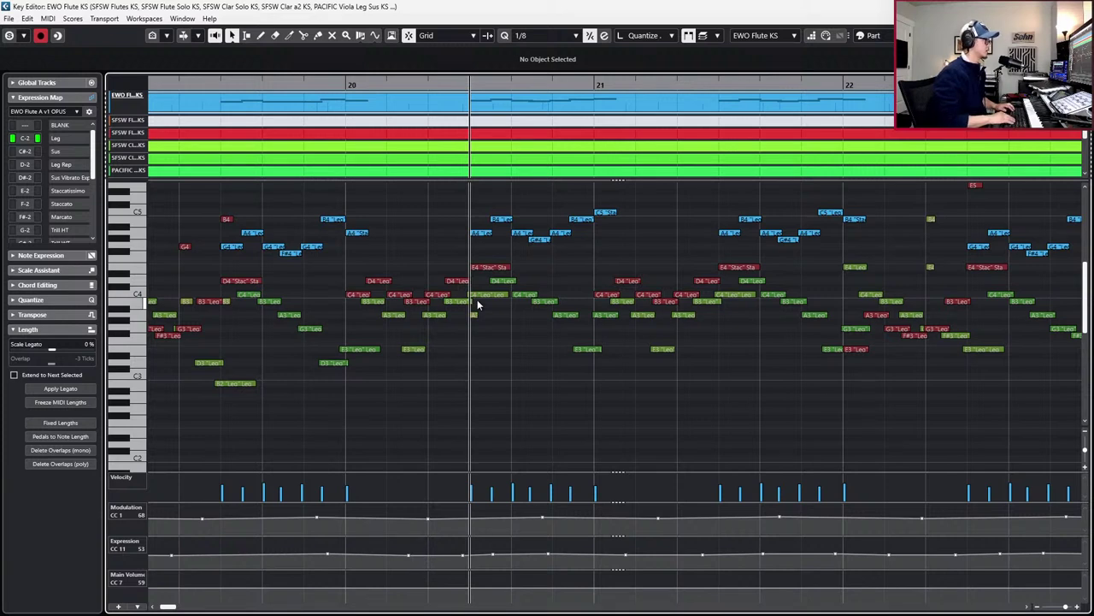
{"action": "scroll", "coordinate": [469, 288], "scroll_direction": "up", "scroll_amount": 3}
{"action": "key", "text": "Return"}
Open the SFSS Vln 1 core and SFSS Vln 2 core parts together in the Key Editor
{"action": "scroll", "coordinate": [606, 268], "scroll_direction": "down", "scroll_amount": 12}
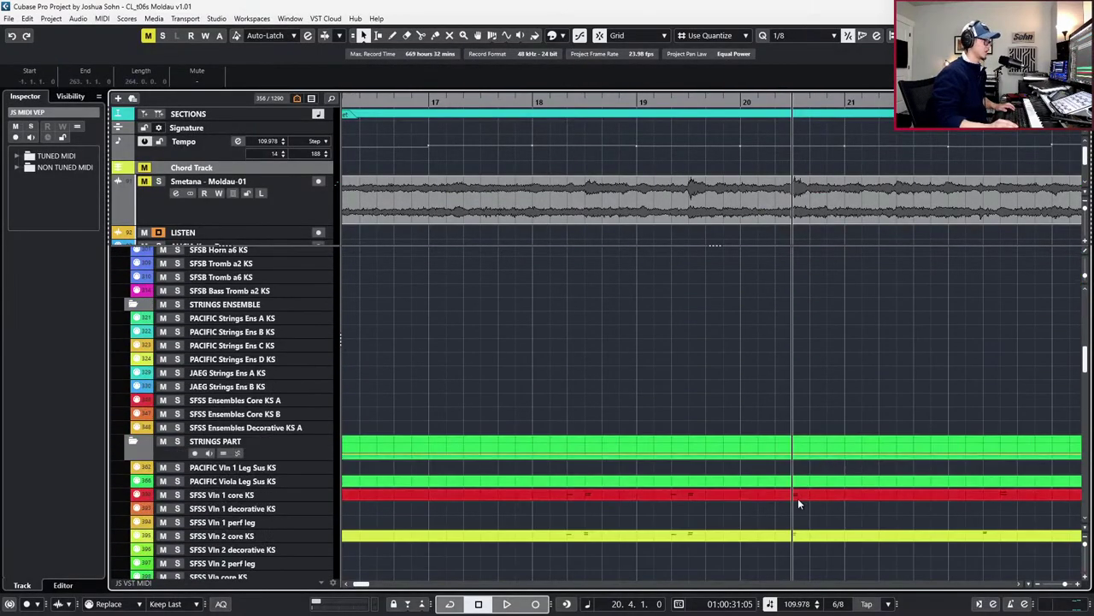
{"action": "left_click", "coordinate": [799, 494]}
{"action": "left_click", "coordinate": [809, 537], "text": "shift"}
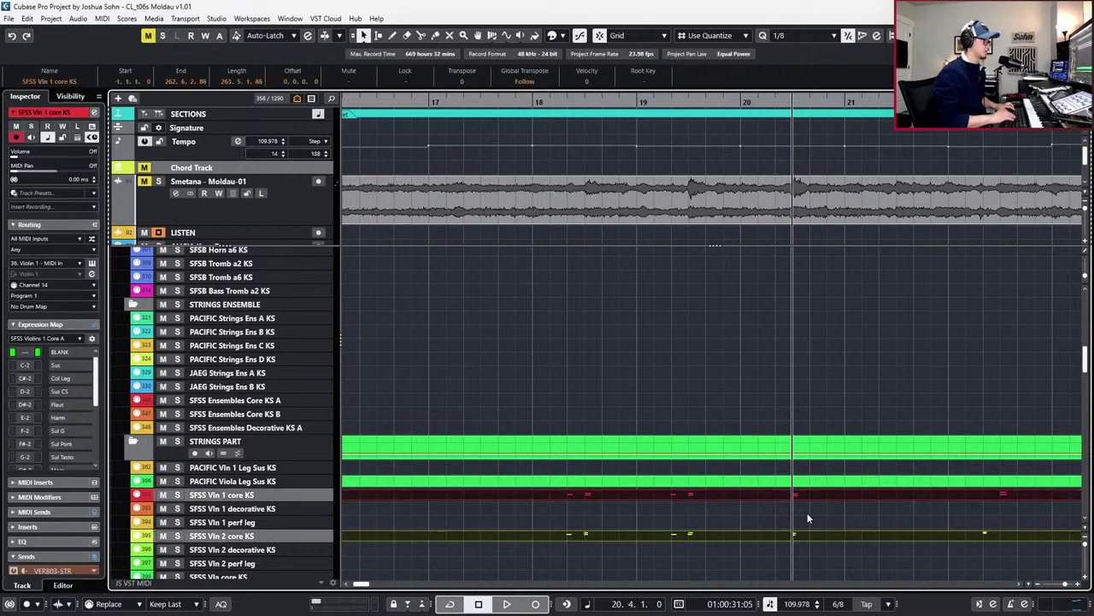
{"action": "key", "text": "Return"}
{"action": "key", "text": "Escape"}
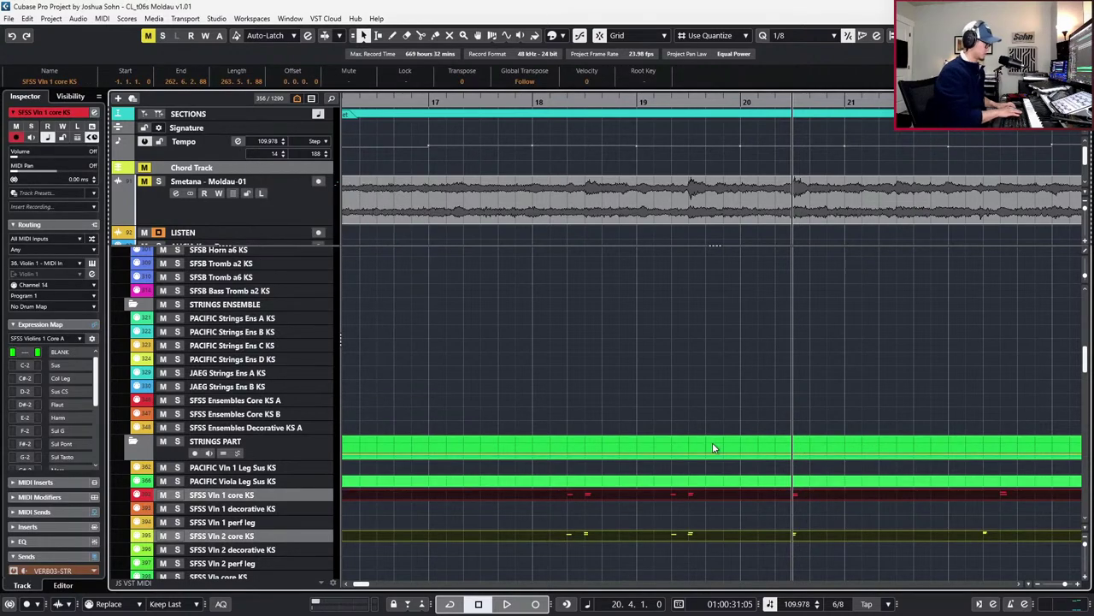
{"action": "scroll", "coordinate": [548, 221], "scroll_direction": "down", "scroll_amount": 5}
{"action": "left_click", "coordinate": [476, 168]}
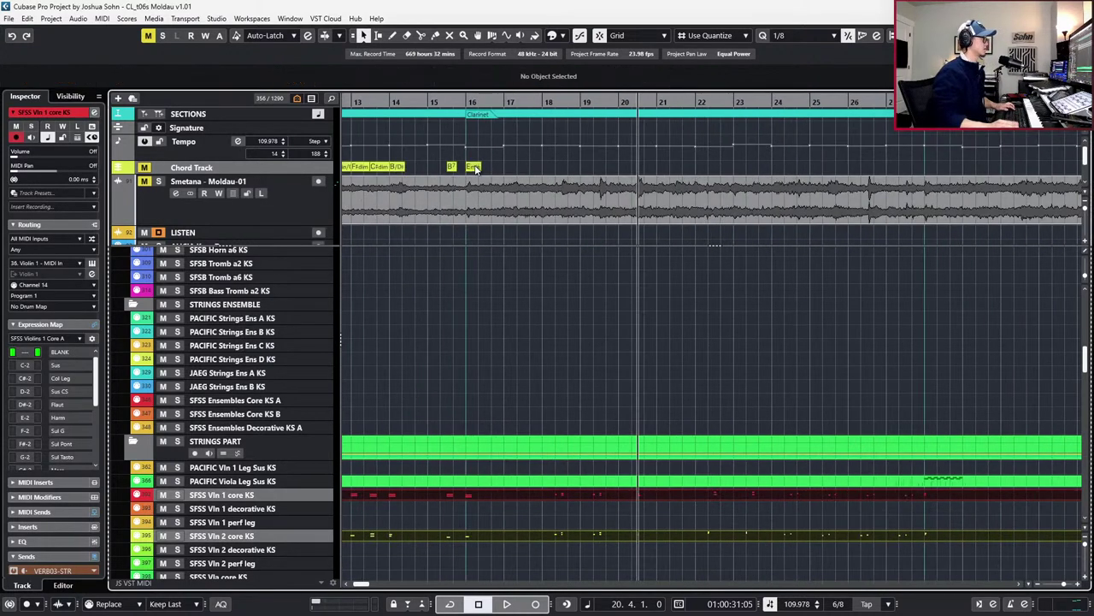
{"action": "key", "text": "Return"}
{"action": "key", "text": "g"}
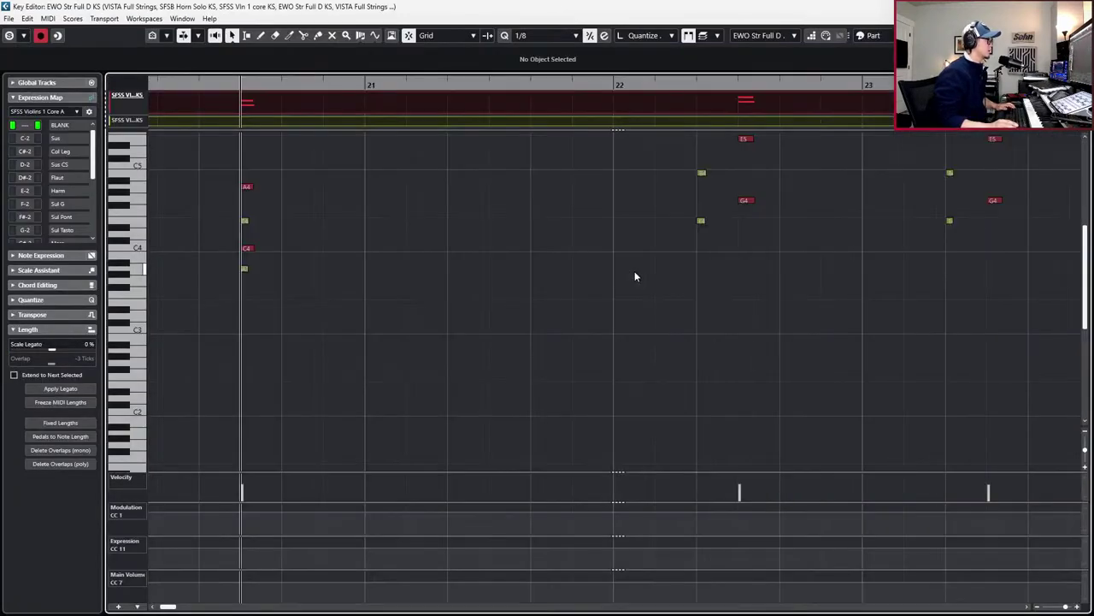
Check the violin notes at bar 20, position 4, and show the Chord Track inside the Key Editor
{"action": "scroll", "coordinate": [422, 248], "scroll_direction": "left", "scroll_amount": 1}
{"action": "scroll", "coordinate": [444, 246], "scroll_direction": "up", "scroll_amount": 1}
{"action": "scroll", "coordinate": [418, 246], "scroll_direction": "left", "scroll_amount": 2}
{"action": "scroll", "coordinate": [456, 253], "scroll_direction": "up", "scroll_amount": 2}
{"action": "scroll", "coordinate": [505, 331], "scroll_direction": "up", "scroll_amount": 3}
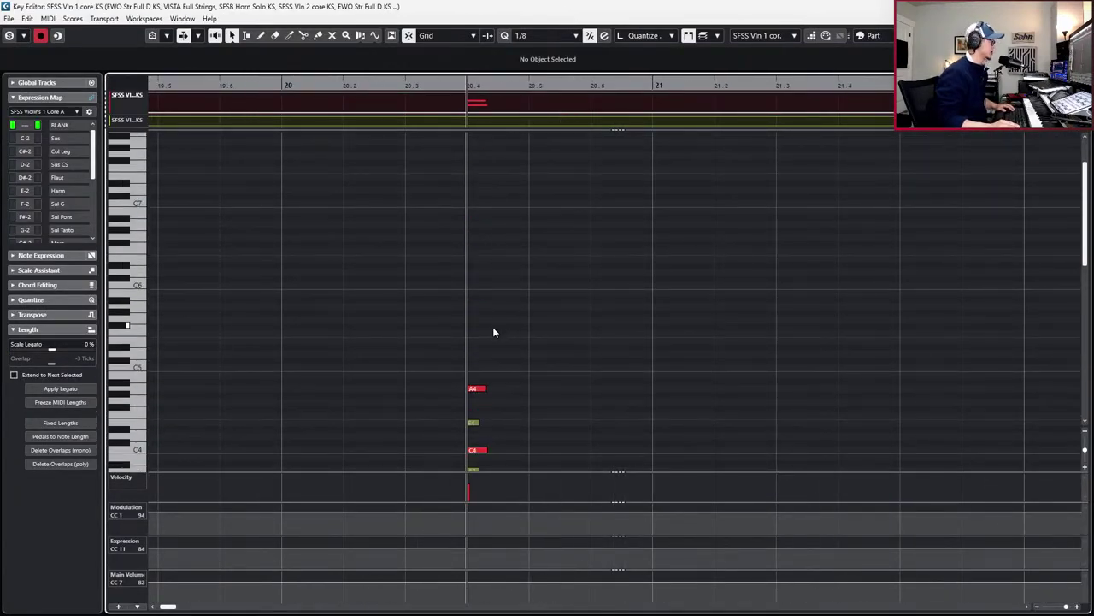
{"action": "scroll", "coordinate": [505, 367], "scroll_direction": "down", "scroll_amount": 3}
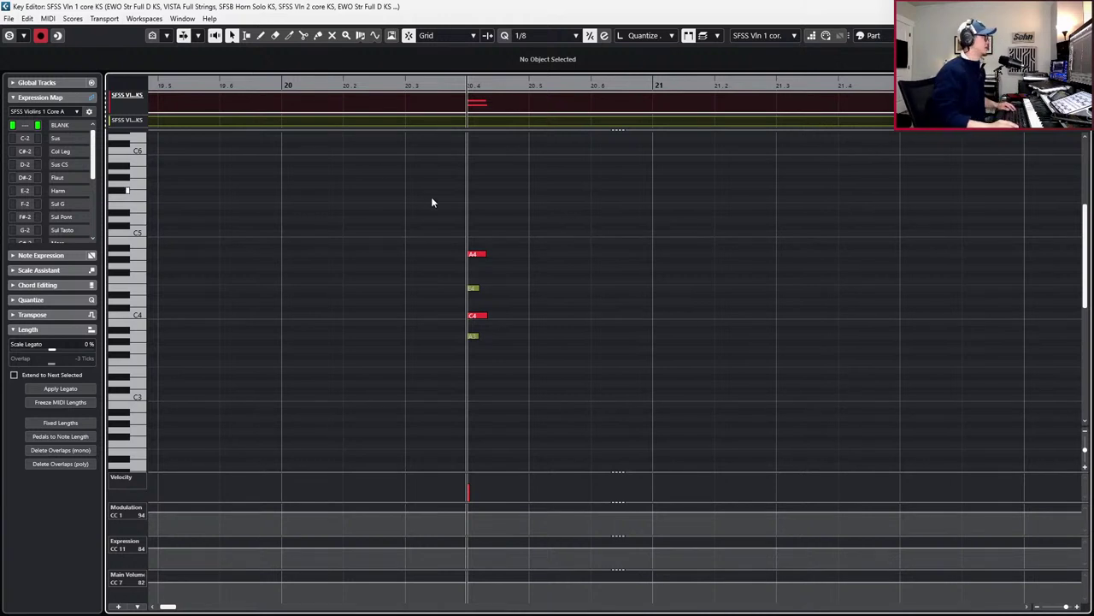
{"action": "left_click", "coordinate": [21, 83]}
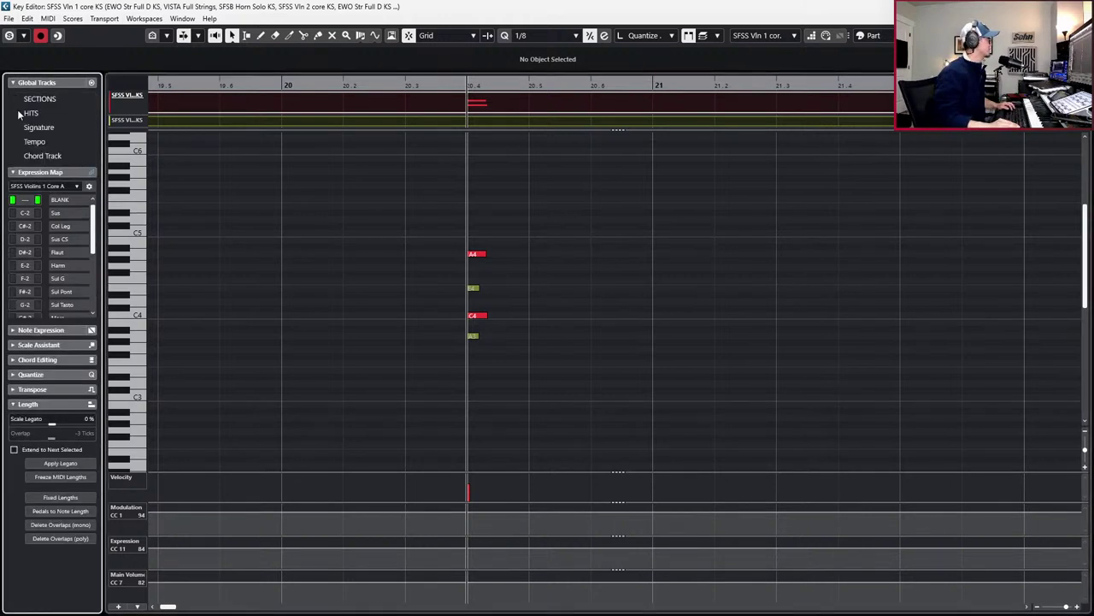
{"action": "left_click", "coordinate": [19, 157]}
Add an A minor chord event to the Chord Track at bar 20, position 4
{"action": "left_click", "coordinate": [411, 103]}
{"action": "key", "text": "ctrl+z"}
{"action": "left_click", "coordinate": [471, 104]}
{"action": "double_click", "coordinate": [475, 106]}
{"action": "left_click", "coordinate": [477, 108]}
{"action": "double_click", "coordinate": [474, 108]}
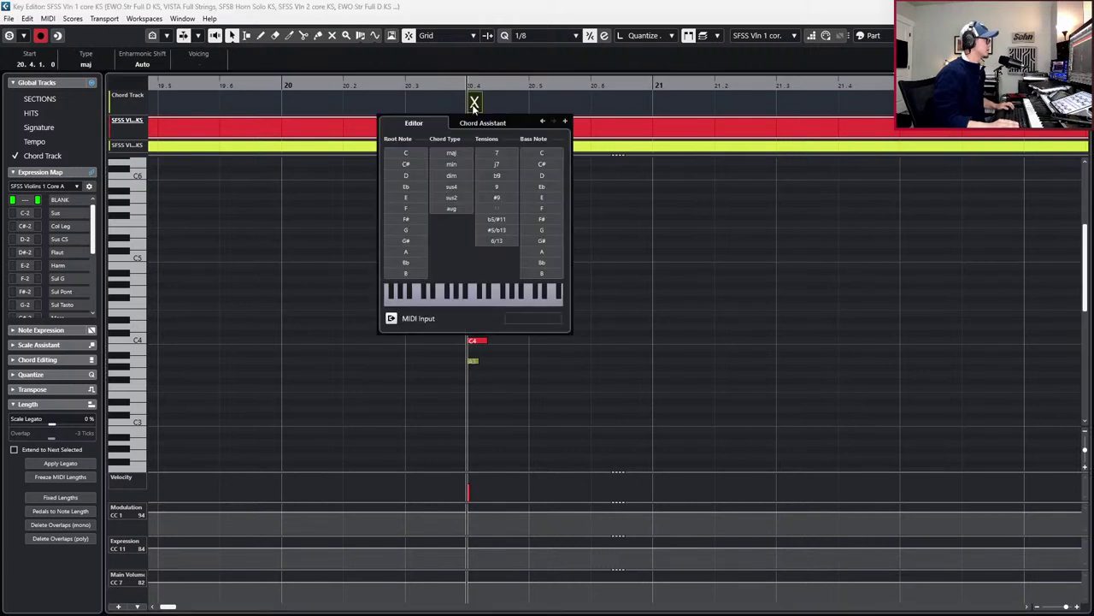
{"action": "left_click", "coordinate": [409, 252]}
{"action": "left_click", "coordinate": [451, 164]}
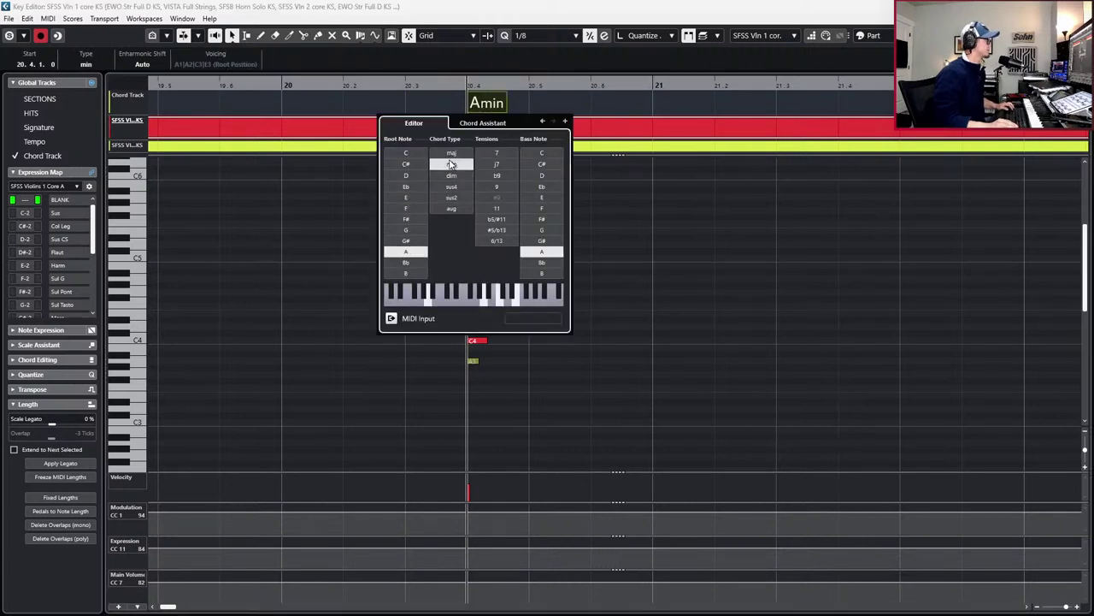
{"action": "left_click", "coordinate": [660, 275]}
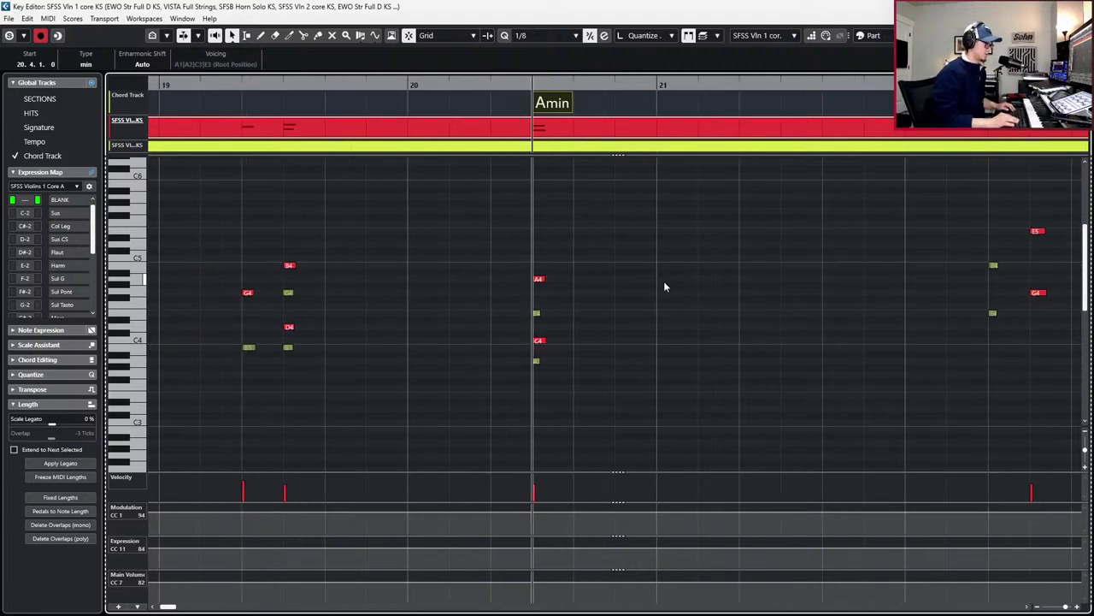
Listen to the passage around bar 20 and move the A minor chord event to the start of bar 20
{"action": "key", "text": "KP_Subtract"}
{"action": "key", "text": "KP_Subtract"}
{"action": "key", "text": "space"}
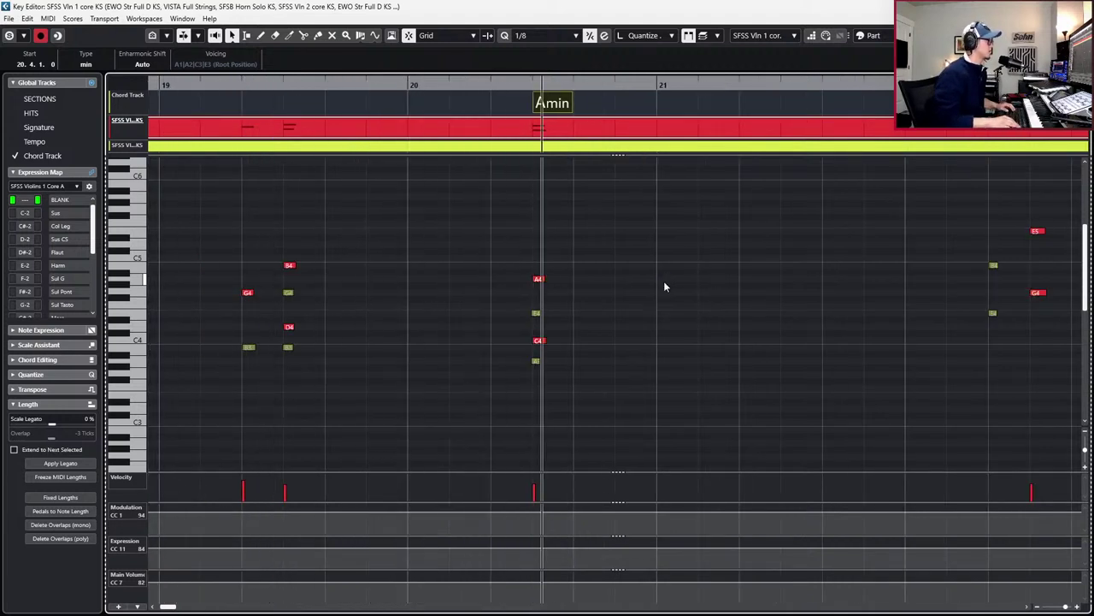
{"action": "left_click_drag", "start_coordinate": [554, 103], "coordinate": [430, 103]}
Replay the passage from bar 20 through bar 21 and set the playback position to bar 22
{"action": "key", "text": "ctrl+Left"}
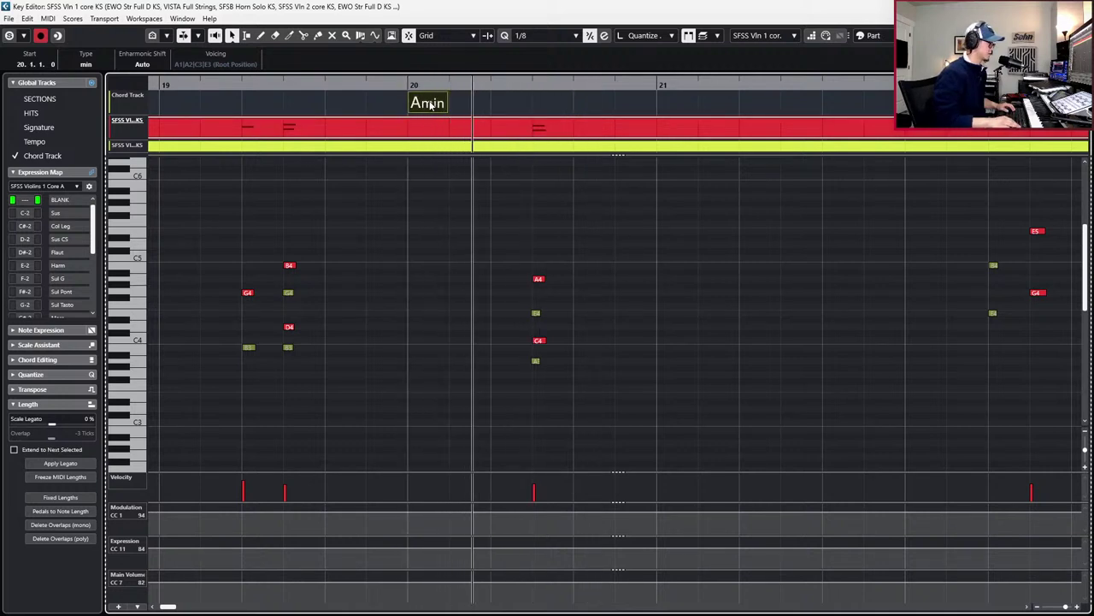
{"action": "key", "text": "space"}
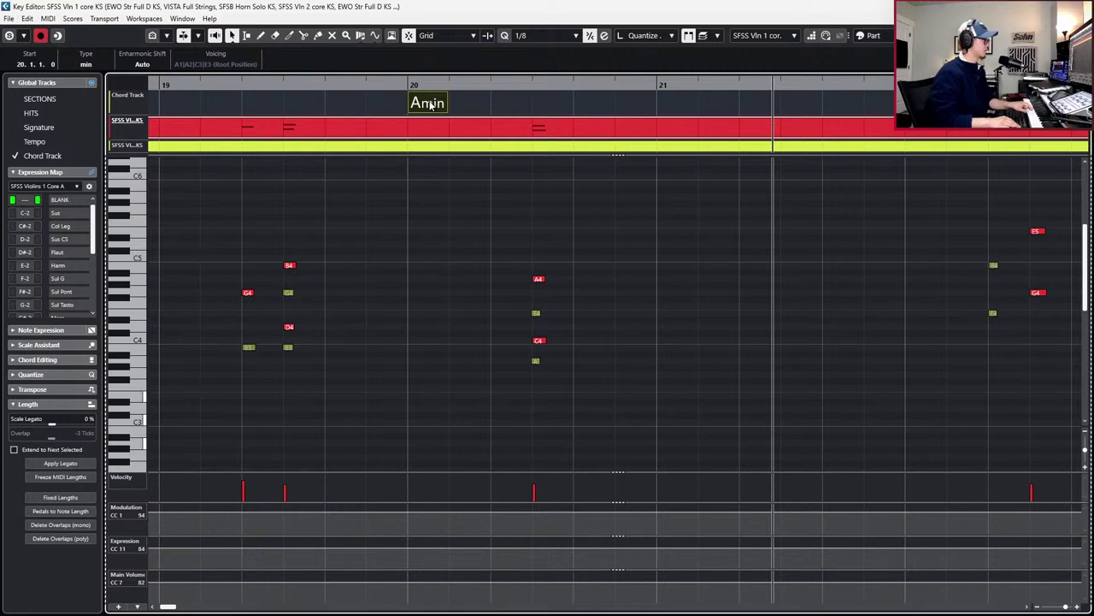
{"action": "key", "text": "ctrl+Left"}
{"action": "key", "text": "ctrl+Left"}
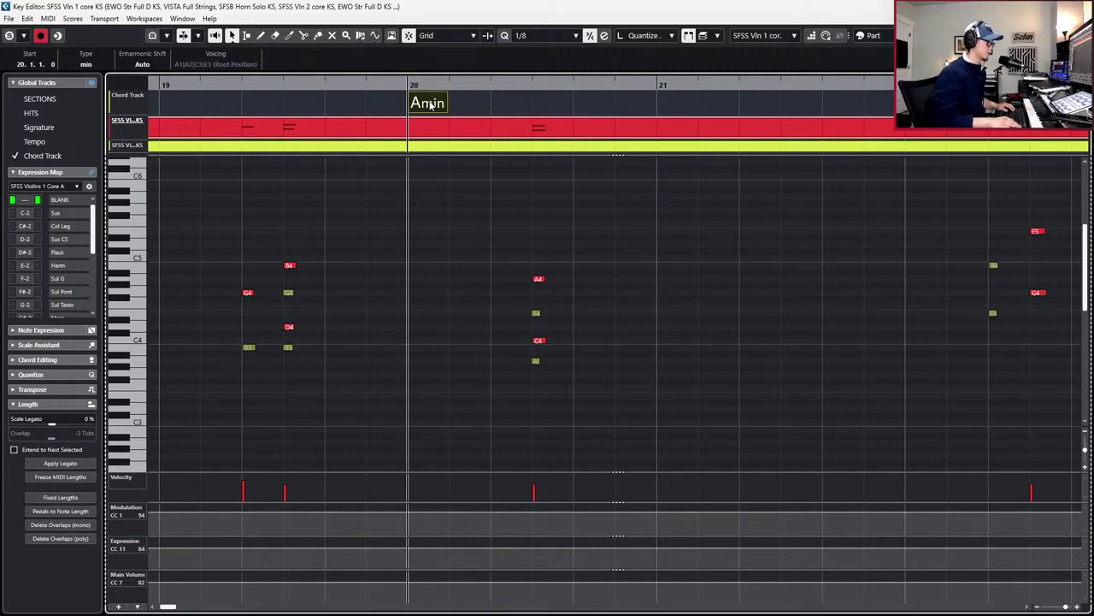
{"action": "key", "text": "space"}
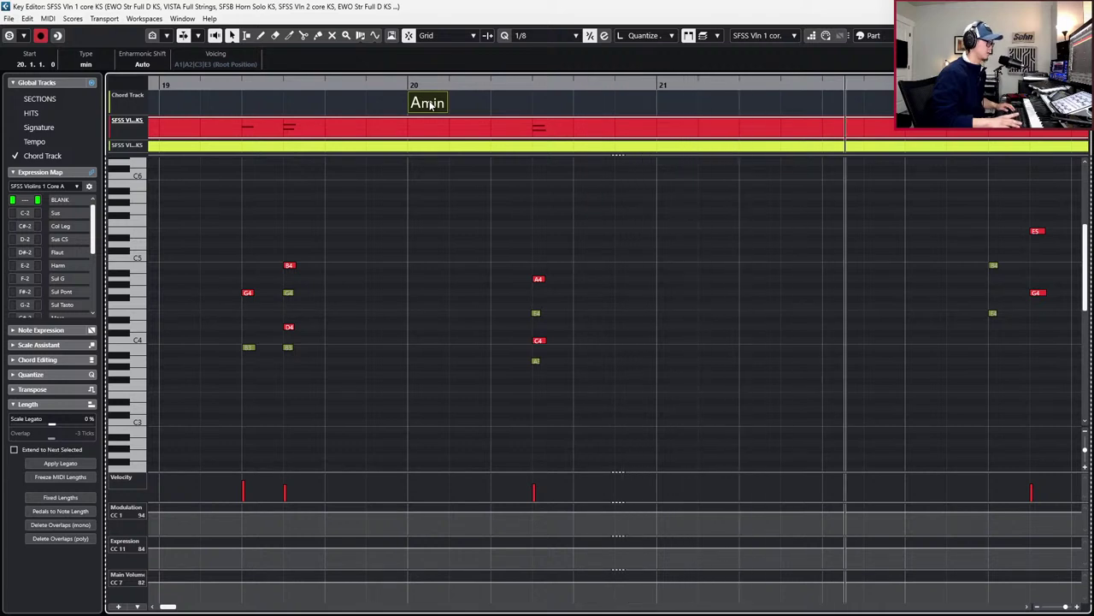
{"action": "key", "text": "f"}
{"action": "key", "text": "space"}
{"action": "key", "text": "ctrl+Left"}
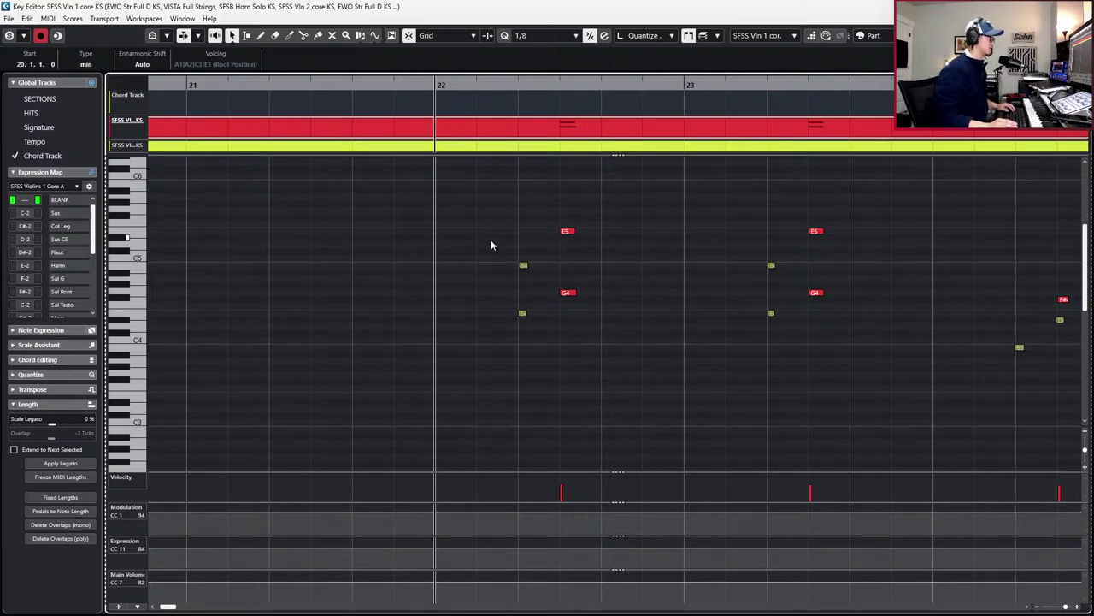
Add an E minor chord event to the Chord Track at the start of bar 22
{"action": "left_click", "coordinate": [441, 103], "text": "alt"}
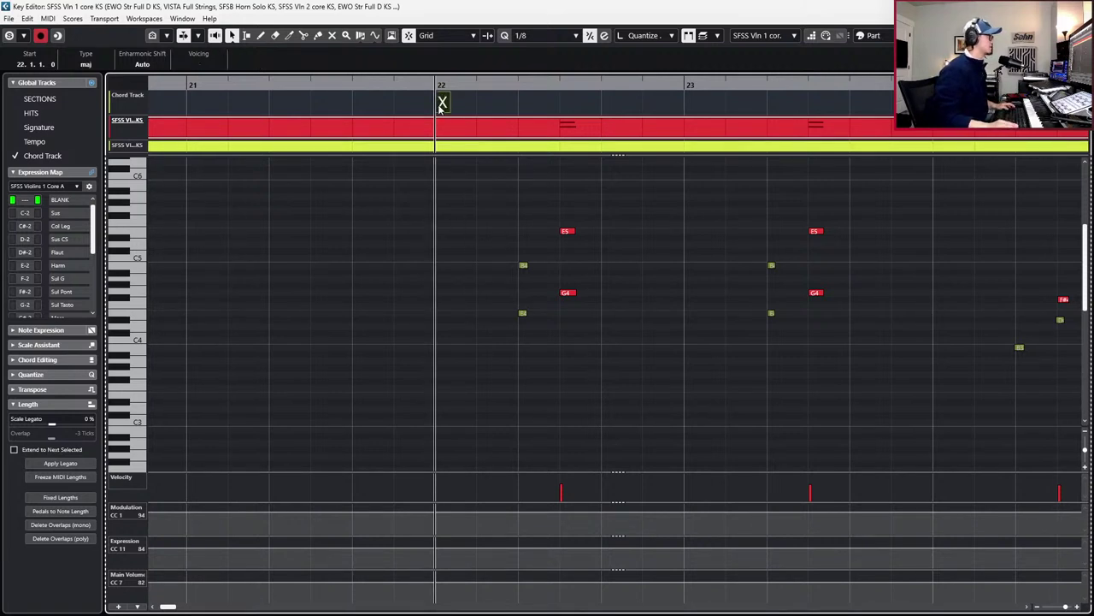
{"action": "double_click", "coordinate": [442, 102]}
{"action": "left_click", "coordinate": [374, 198]}
{"action": "left_click", "coordinate": [419, 164]}
{"action": "left_click", "coordinate": [685, 205]}
{"action": "scroll", "coordinate": [751, 230], "scroll_direction": "down", "scroll_amount": 4}
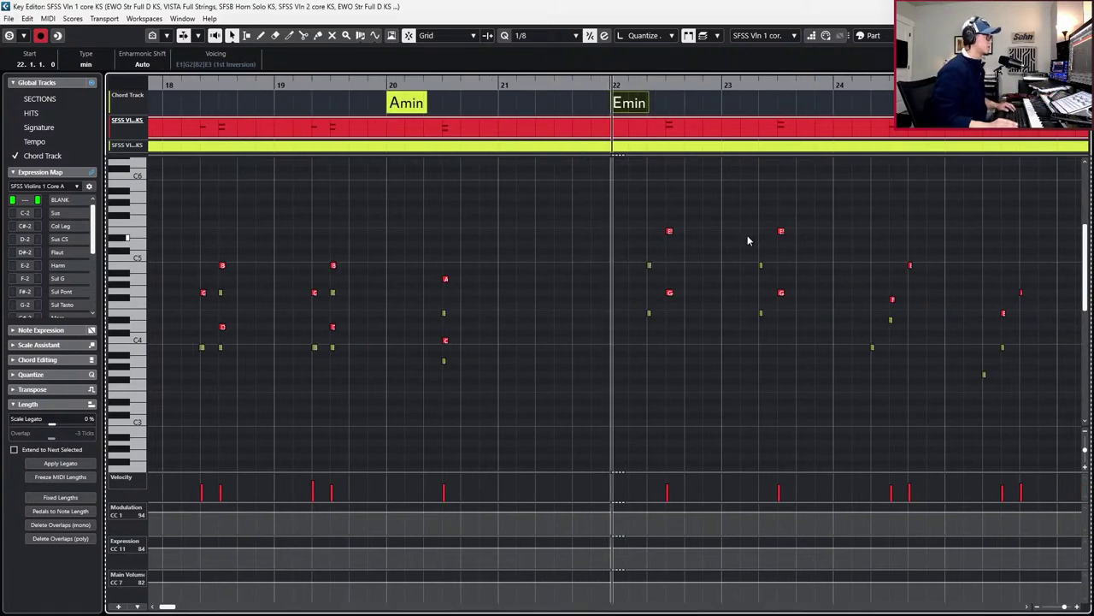
Play from bar 22 into bar 24 and select the first violins' E5 note in bar 23
{"action": "key", "text": "space"}
{"action": "scroll", "coordinate": [678, 230], "scroll_direction": "right", "scroll_amount": 1}
{"action": "scroll", "coordinate": [547, 224], "scroll_direction": "up", "scroll_amount": 2}
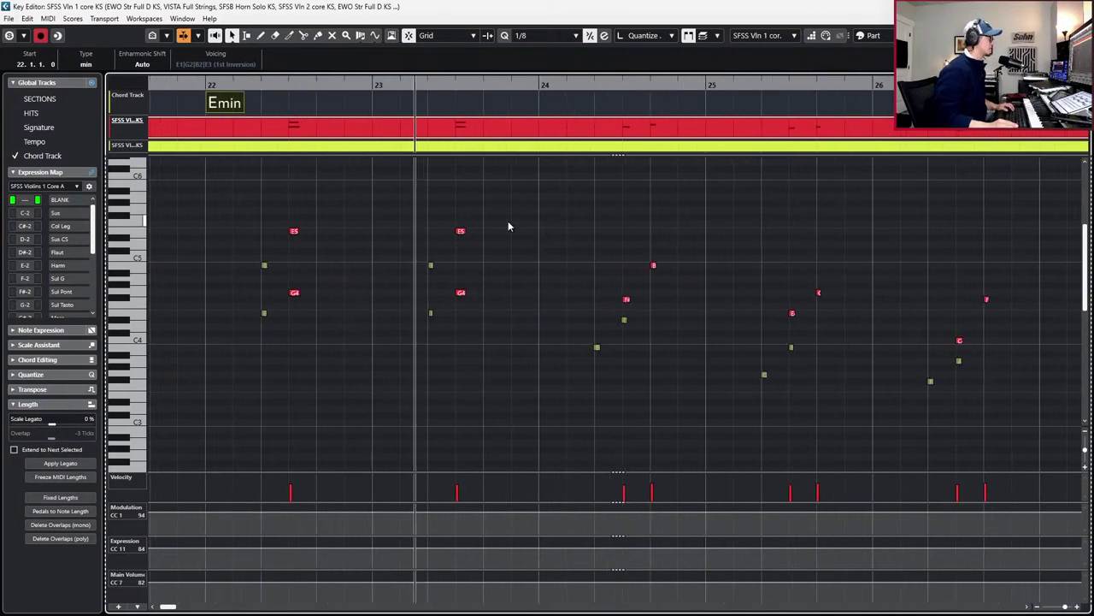
{"action": "key", "text": "space"}
{"action": "left_click", "coordinate": [461, 232]}
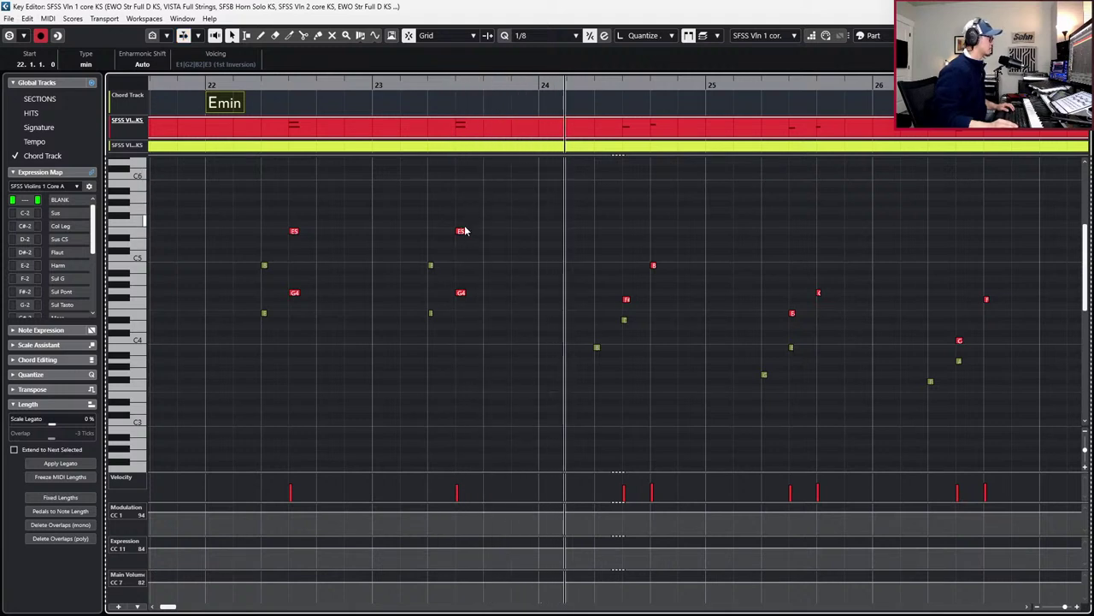
{"action": "key", "text": "KP_Subtract"}
{"action": "key", "text": "space"}
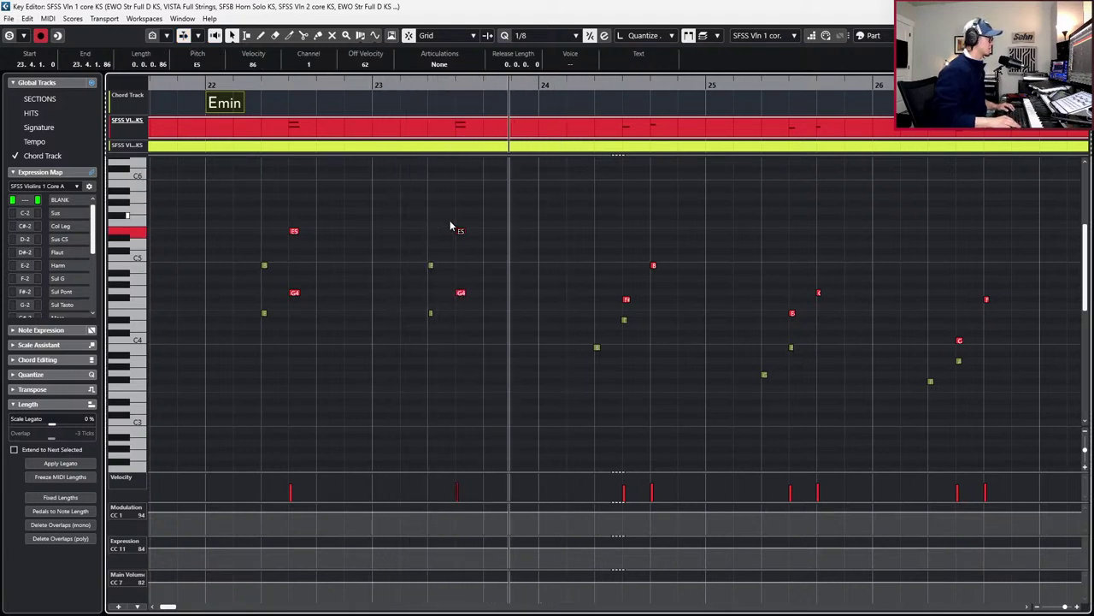
Replay the transition into bar 24 and set the playback position to the start of bar 24
{"action": "key", "text": "space"}
{"action": "key", "text": "KP_Subtract"}
{"action": "key", "text": "KP_Subtract"}
{"action": "key", "text": "KP_Subtract"}
{"action": "key", "text": "space"}
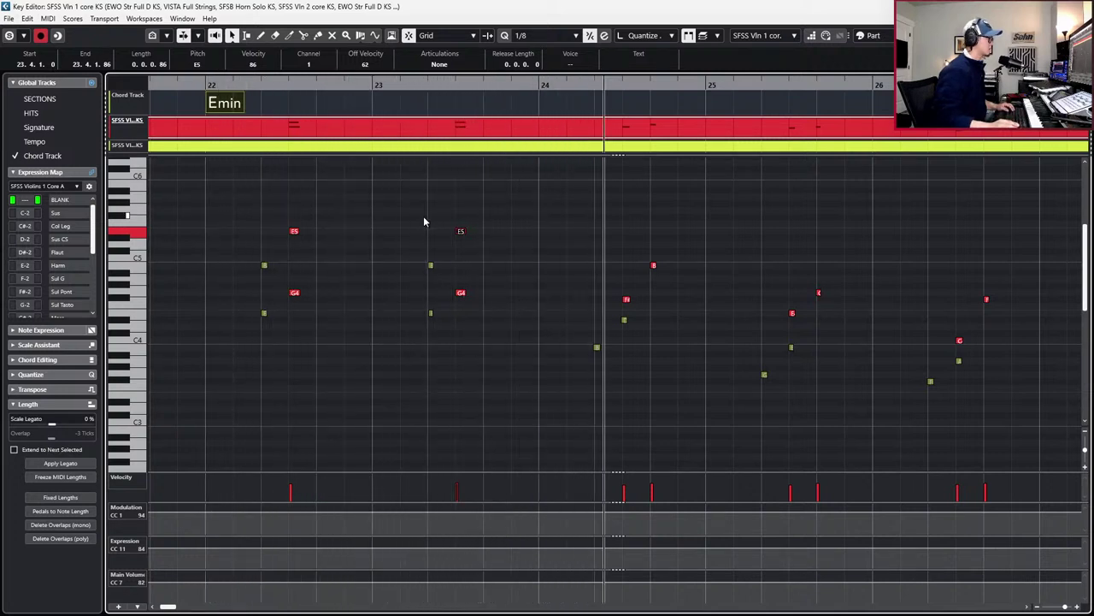
{"action": "key", "text": "space"}
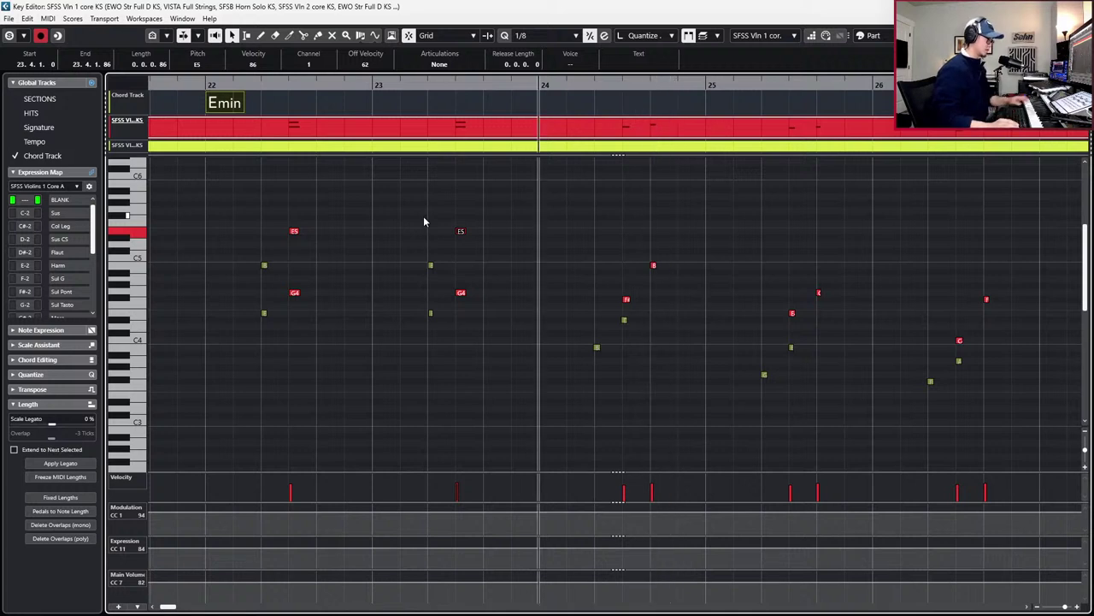
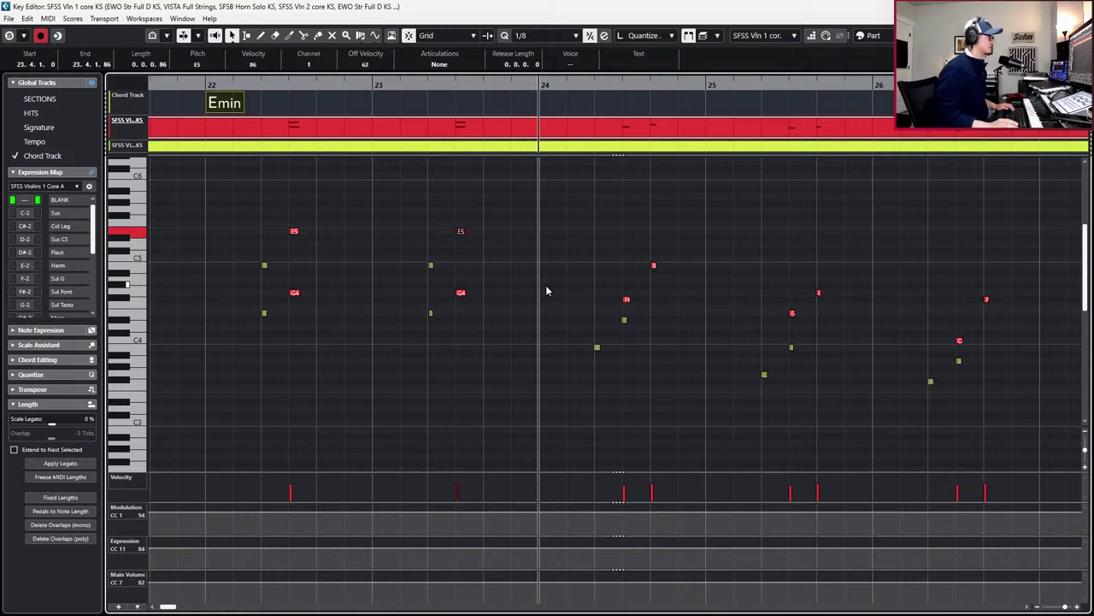
Add a B major chord event to the Chord Track at the start of bar 24
{"action": "left_click", "coordinate": [544, 103]}
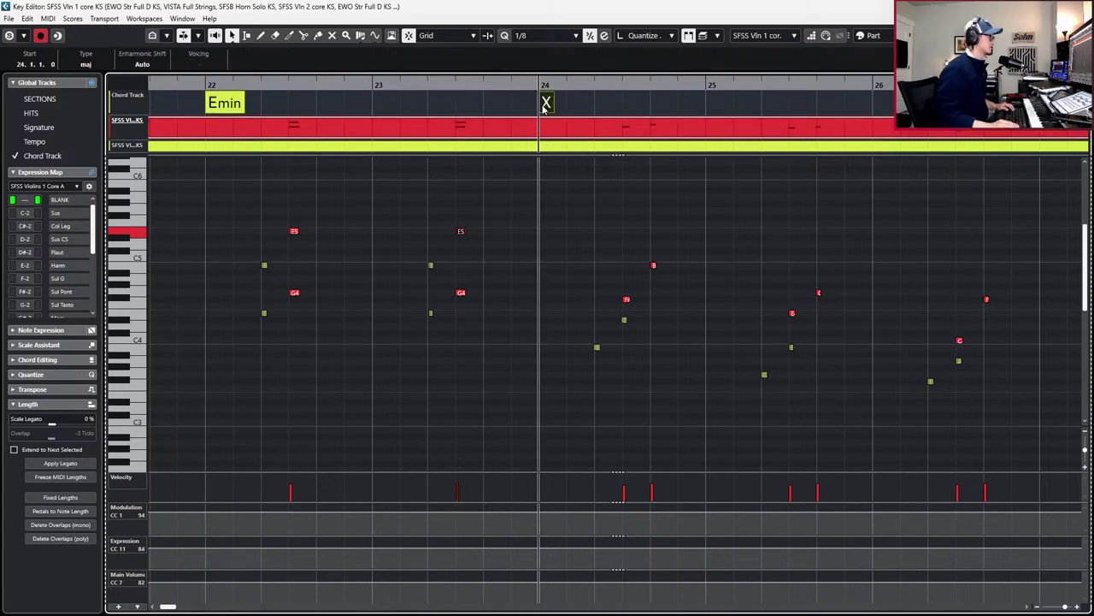
{"action": "double_click", "coordinate": [544, 102]}
{"action": "left_click", "coordinate": [478, 273]}
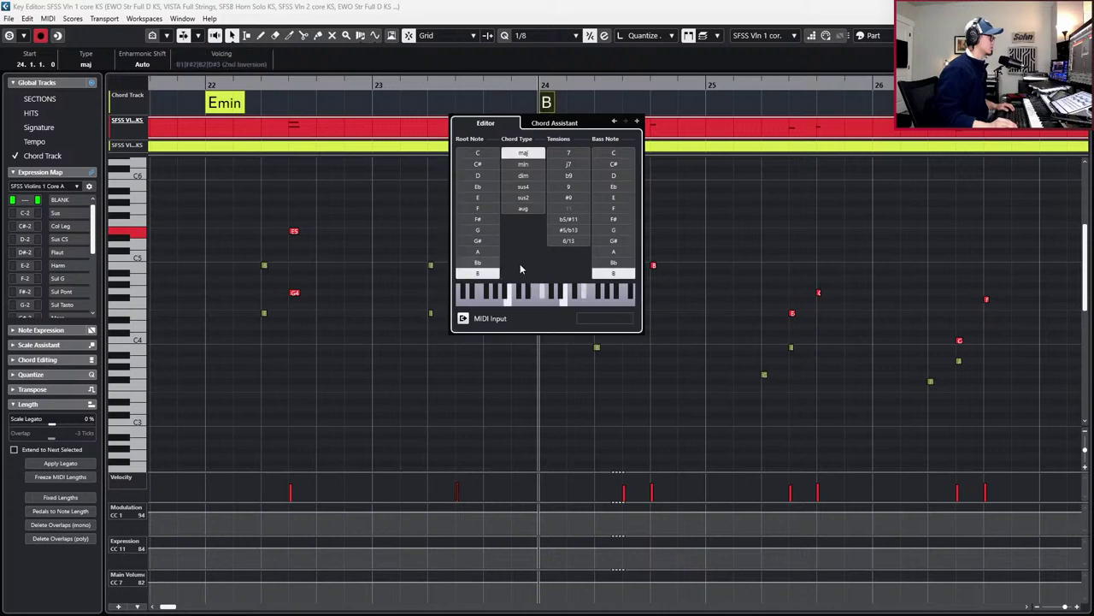
Play bar 24 and check the held note in the SFSS Vla perf leg part from the project view
{"action": "key", "text": "space"}
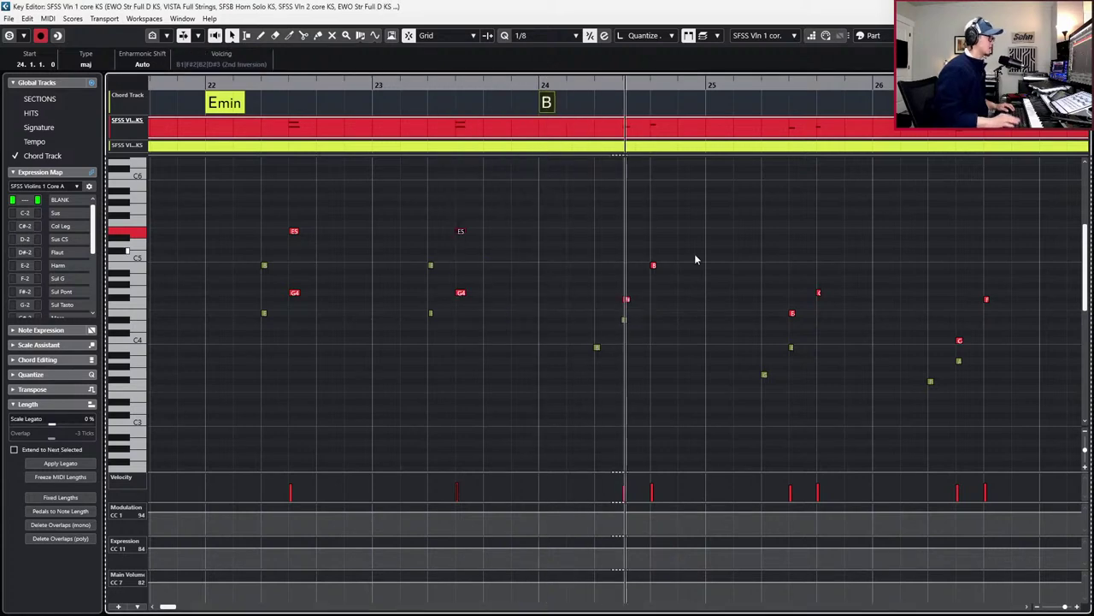
{"action": "key", "text": "Return"}
{"action": "scroll", "coordinate": [695, 319], "scroll_direction": "down", "scroll_amount": 6}
{"action": "scroll", "coordinate": [834, 305], "scroll_direction": "up", "scroll_amount": 2}
{"action": "scroll", "coordinate": [835, 308], "scroll_direction": "up", "scroll_amount": 4}
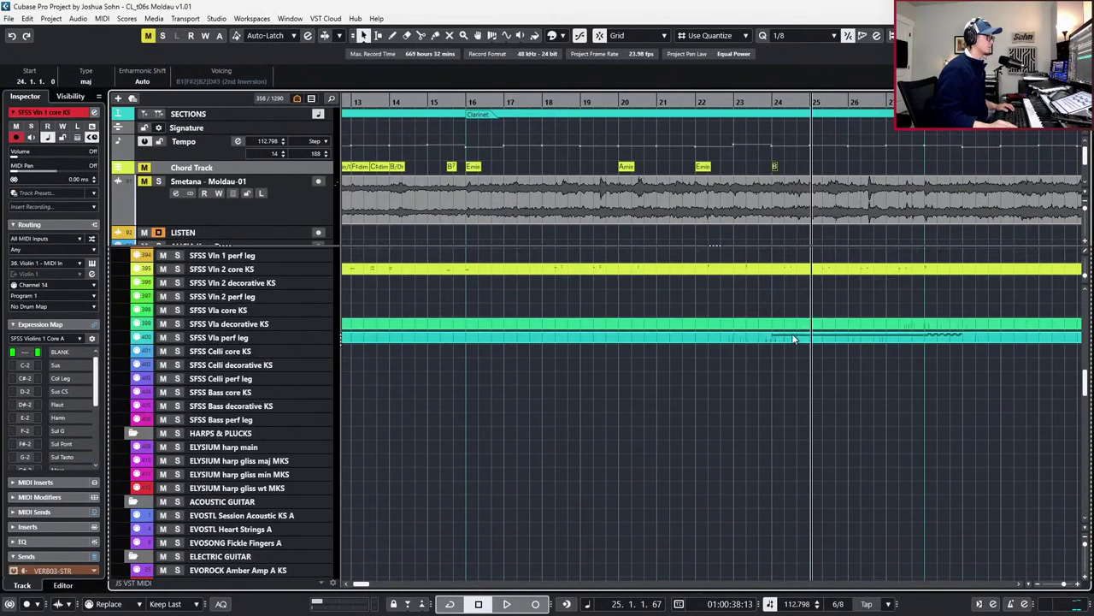
{"action": "double_click", "coordinate": [795, 340]}
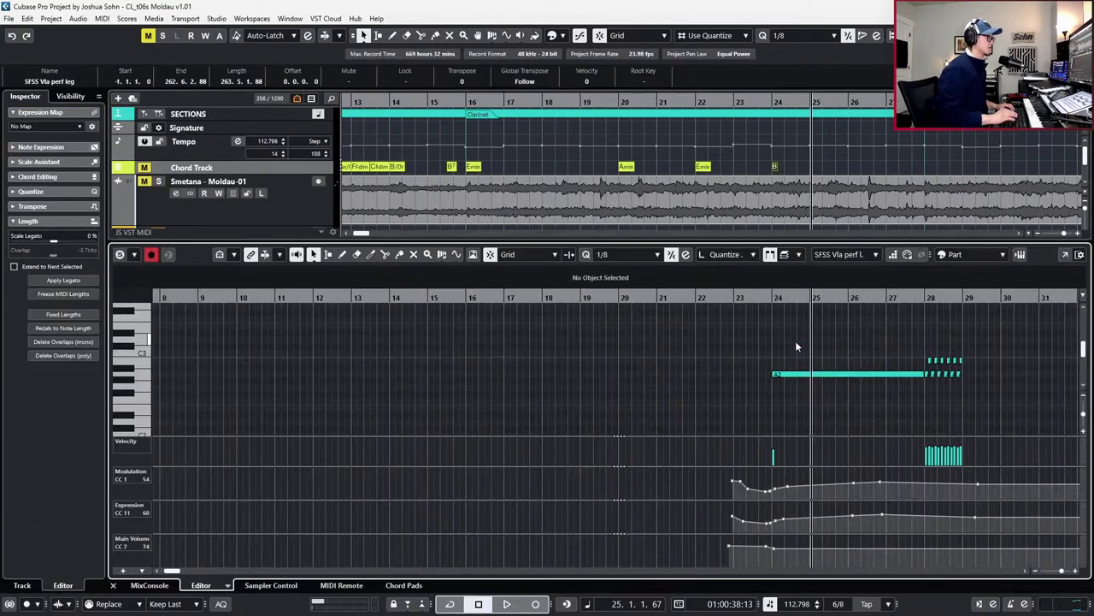
{"action": "key", "text": "Escape"}
{"action": "scroll", "coordinate": [787, 317], "scroll_direction": "up", "scroll_amount": 5}
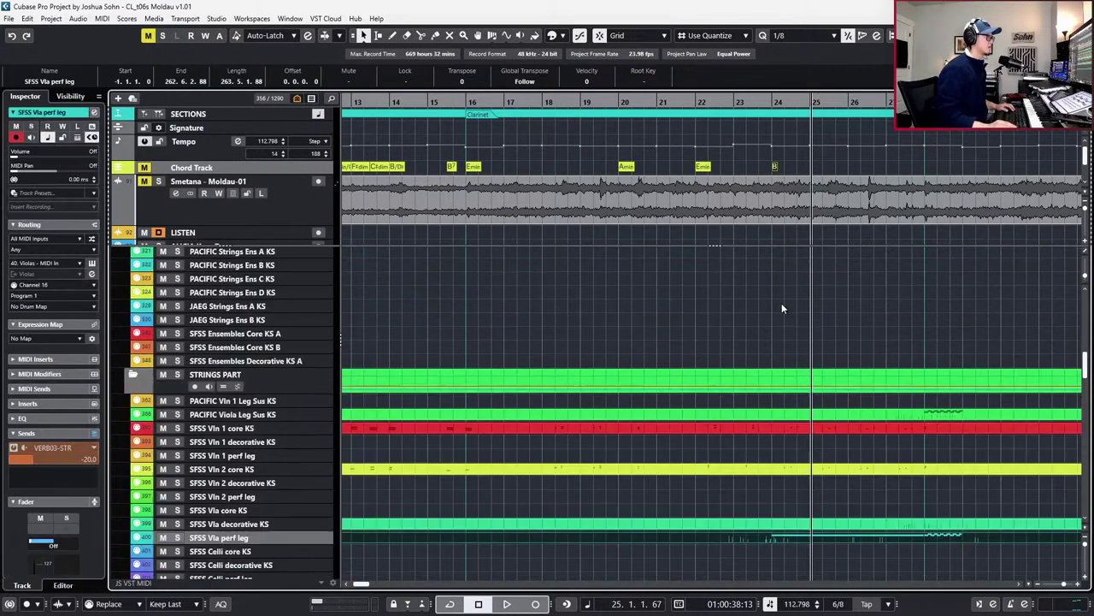
Change the chord event at bar 24 to B7 by adding the 7 tension
{"action": "double_click", "coordinate": [774, 167]}
{"action": "left_click", "coordinate": [795, 211]}
{"action": "left_click", "coordinate": [926, 289]}
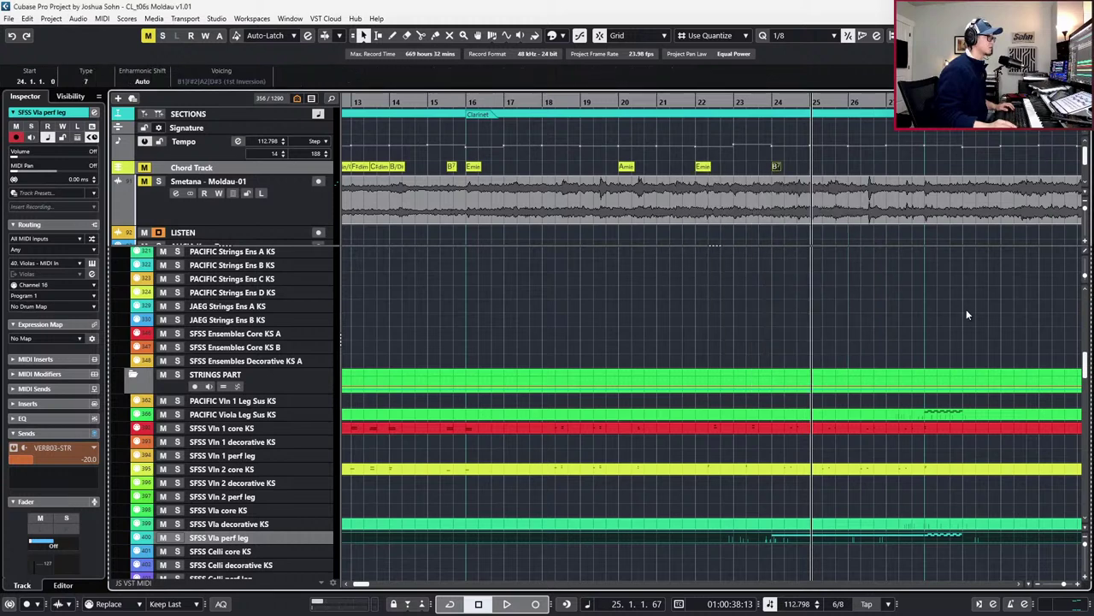
Listen repeatedly to bars 24 through 28 to hear the harmony leading into the Strings section
{"action": "scroll", "coordinate": [914, 304], "scroll_direction": "right", "scroll_amount": 3}
{"action": "key", "text": "KP_Subtract"}
{"action": "key", "text": "KP_Subtract"}
{"action": "key", "text": "KP_Subtract"}
{"action": "key", "text": "KP_Add"}
{"action": "key", "text": "space"}
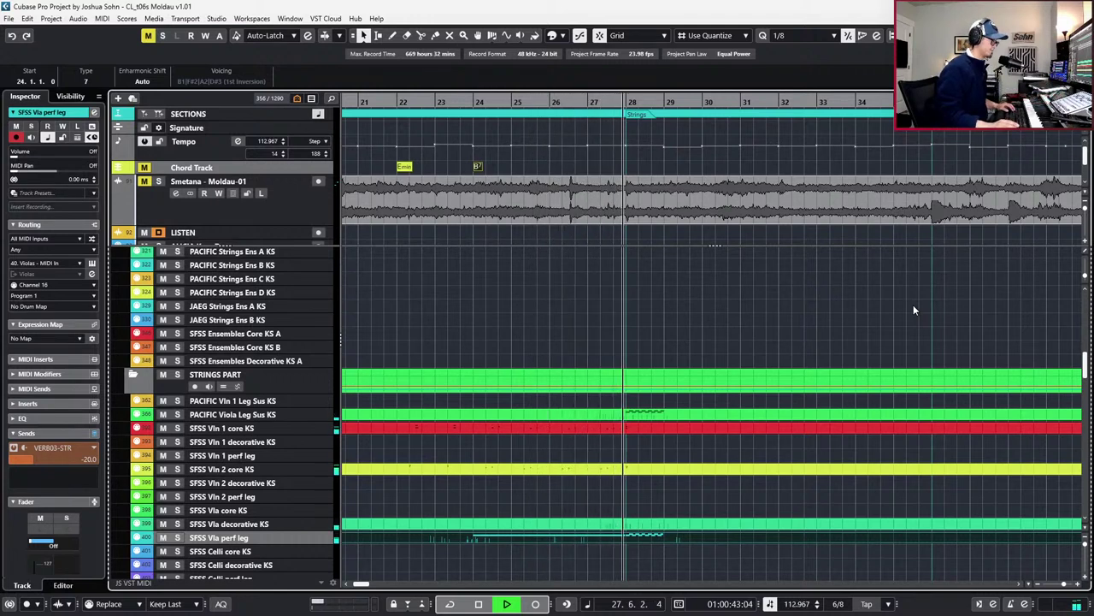
{"action": "key", "text": "space"}
{"action": "key", "text": "KP_Subtract"}
{"action": "key", "text": "KP_Subtract"}
{"action": "key", "text": "KP_Subtract"}
{"action": "key", "text": "KP_Subtract"}
{"action": "key", "text": "KP_Subtract"}
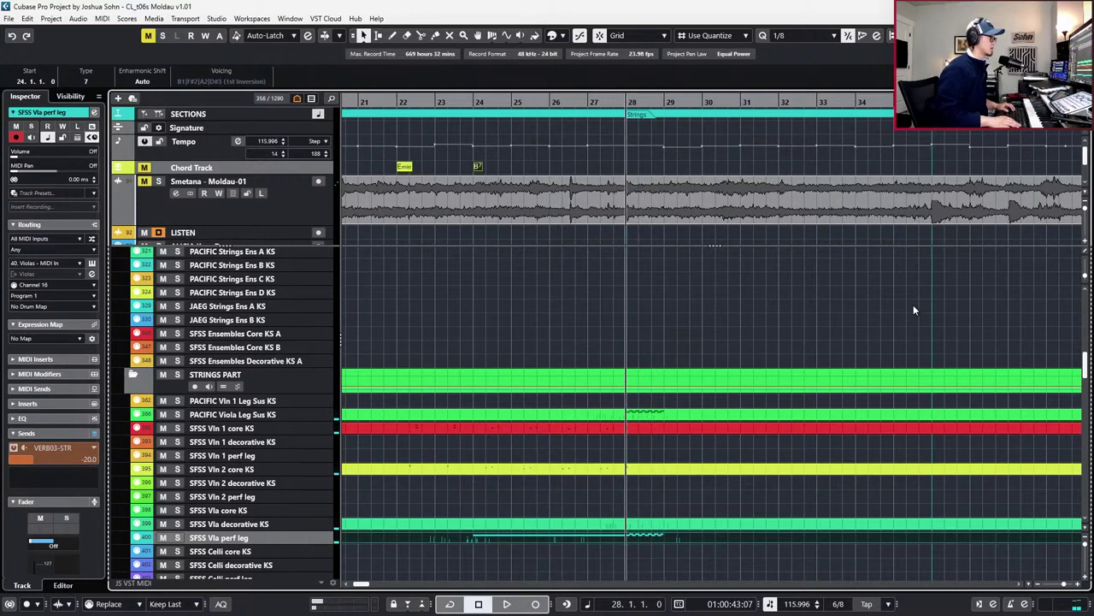
{"action": "key", "text": "space"}
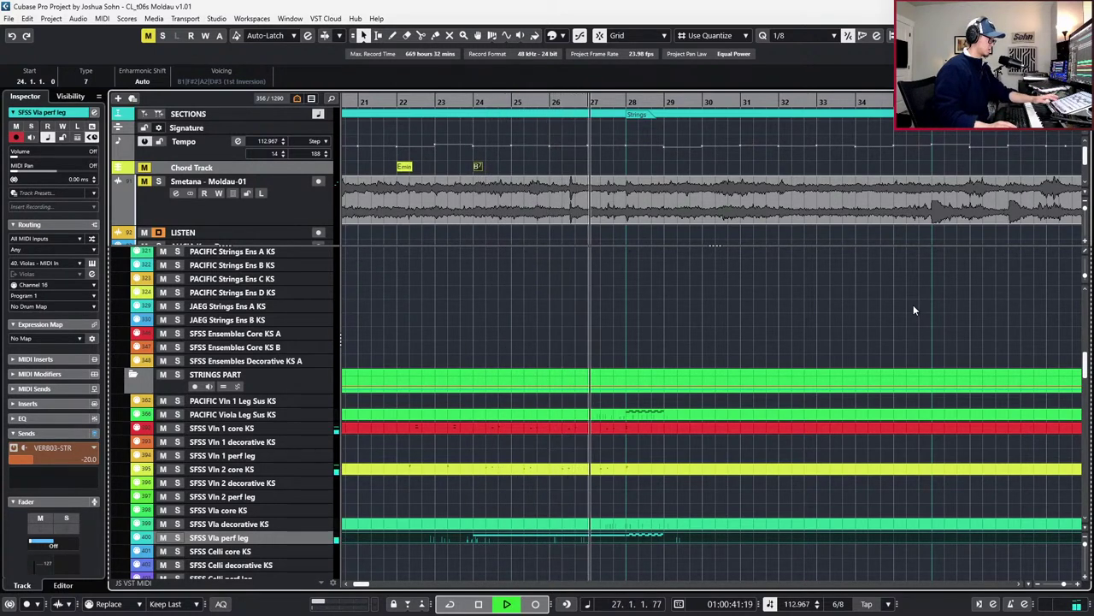
{"action": "key", "text": "space"}
Select the ALICIA Keys Dry track for trying out chords and set the playback position to the start of bar 24
{"action": "scroll", "coordinate": [525, 188], "scroll_direction": "down", "scroll_amount": 1}
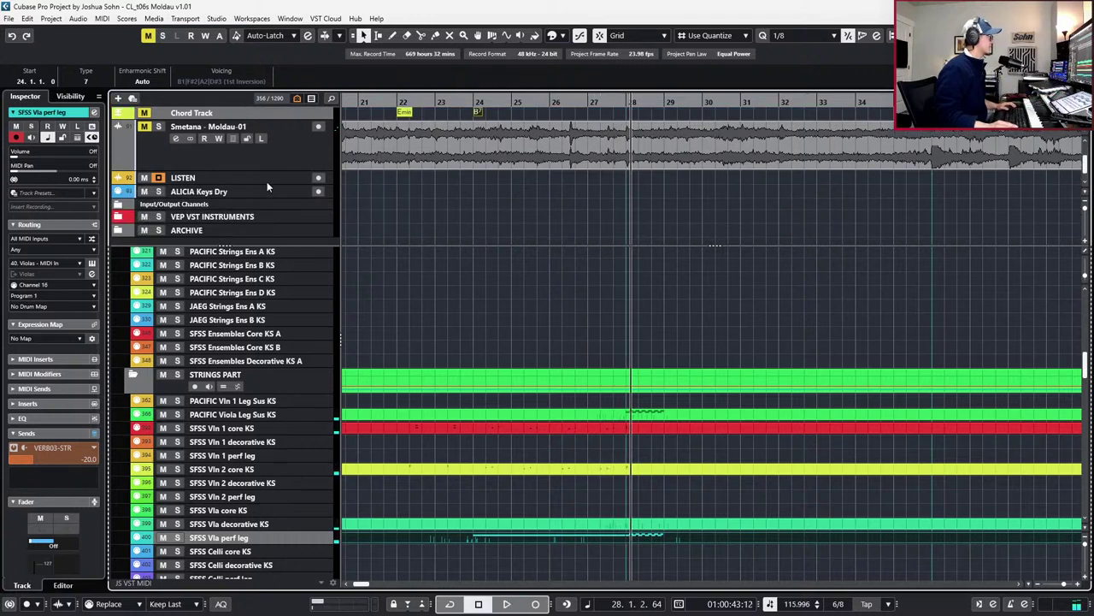
{"action": "left_click", "coordinate": [246, 194]}
{"action": "scroll", "coordinate": [565, 213], "scroll_direction": "up", "scroll_amount": 1}
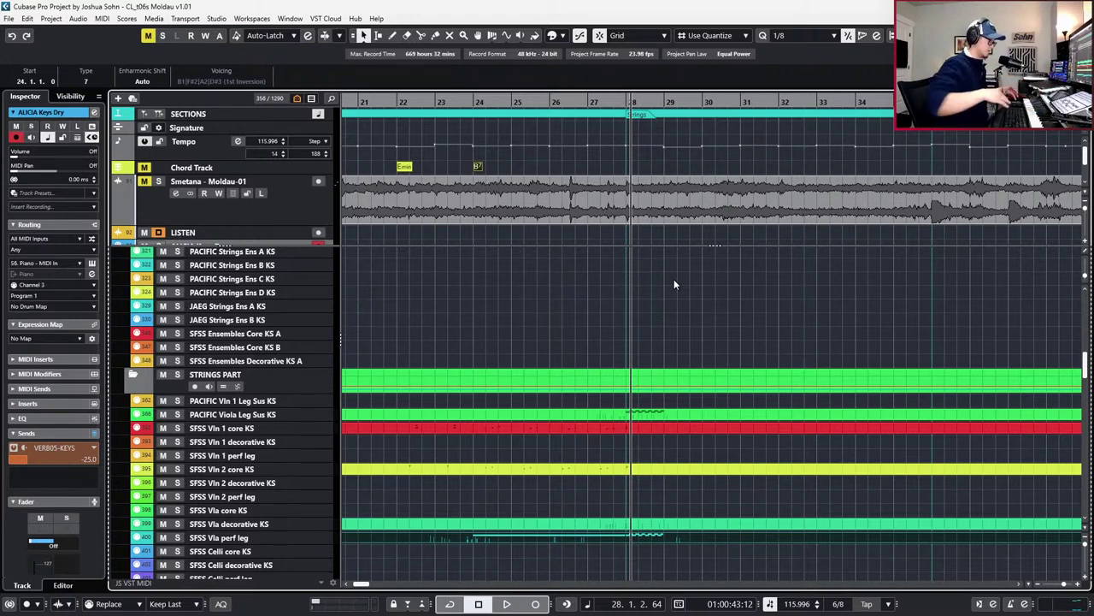
{"action": "left_click", "coordinate": [479, 168]}
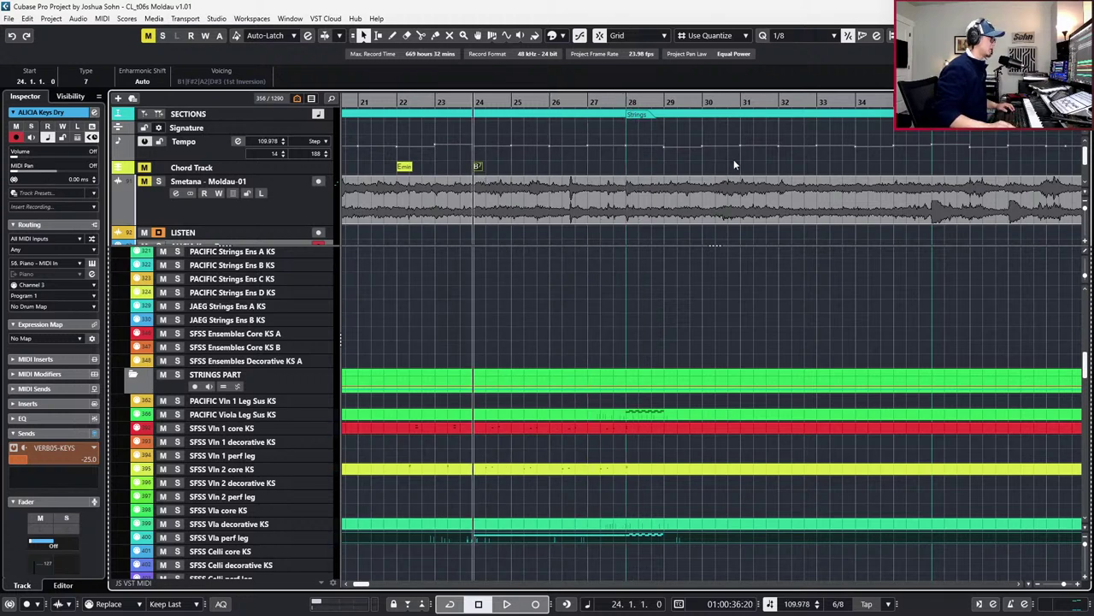
Add an A diminished chord event without tensions to the Chord Track at the start of bar 26
{"action": "key", "text": "h"}
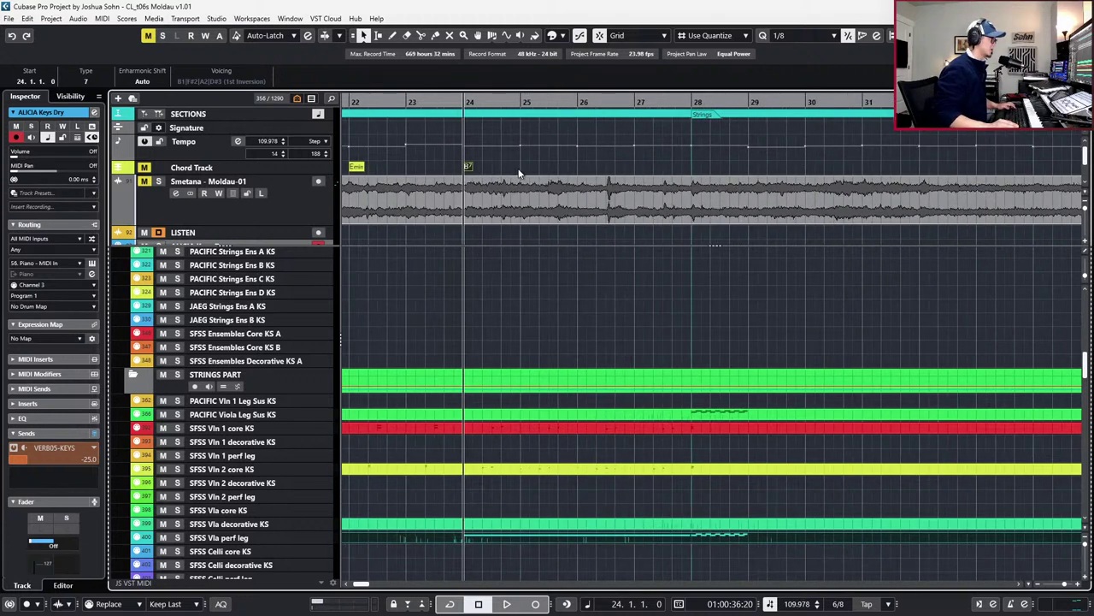
{"action": "left_click", "coordinate": [580, 167]}
{"action": "double_click", "coordinate": [580, 168]}
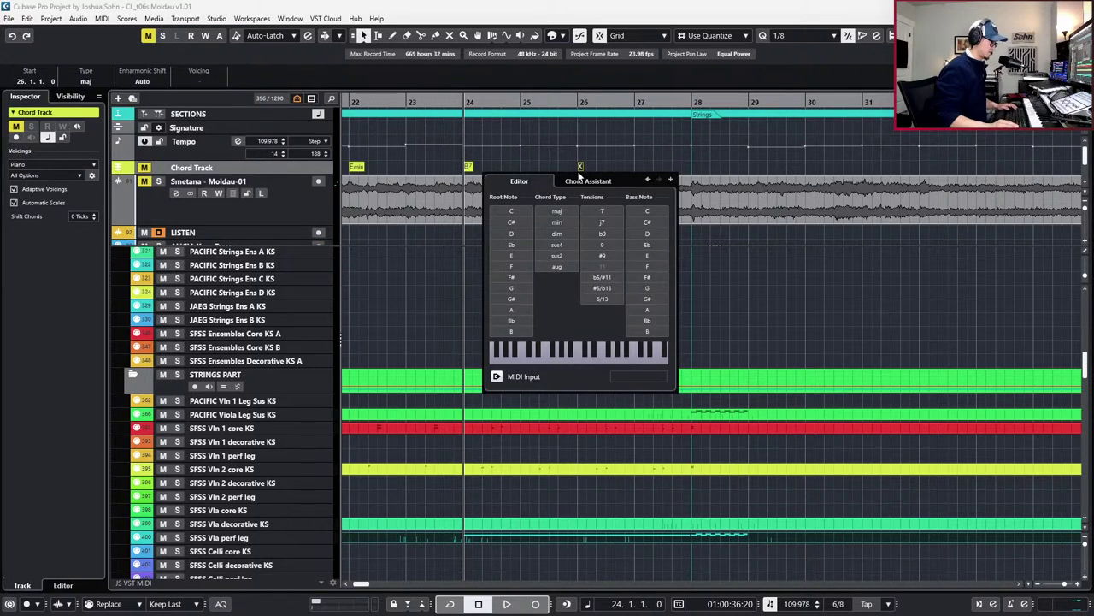
{"action": "left_click", "coordinate": [512, 310]}
{"action": "left_click", "coordinate": [601, 211]}
{"action": "left_click", "coordinate": [557, 234]}
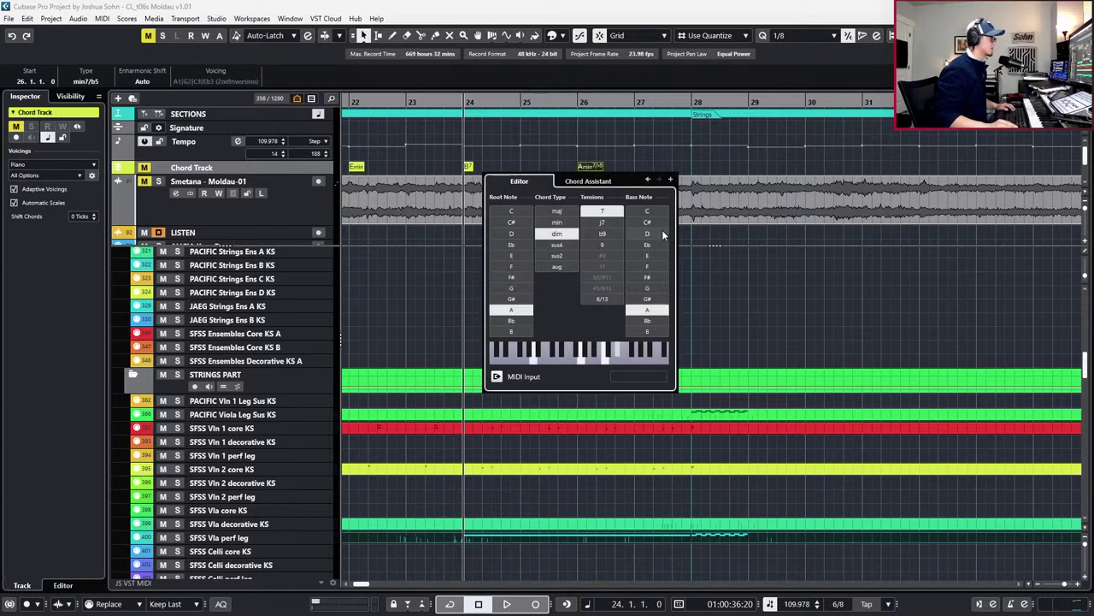
{"action": "double_click", "coordinate": [597, 165]}
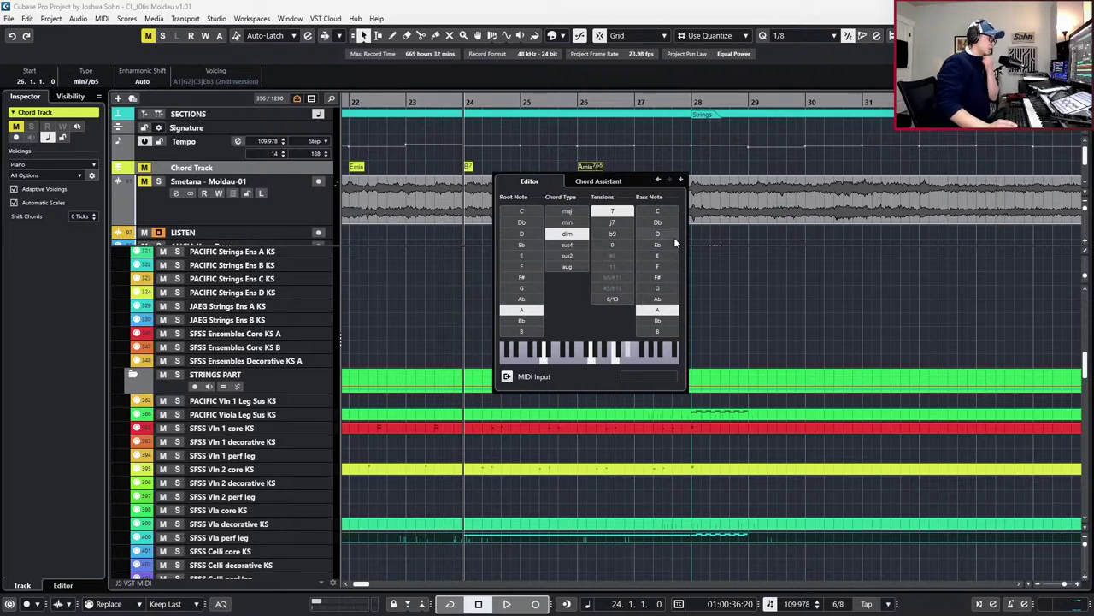
{"action": "left_click", "coordinate": [604, 214]}
{"action": "left_click", "coordinate": [705, 308]}
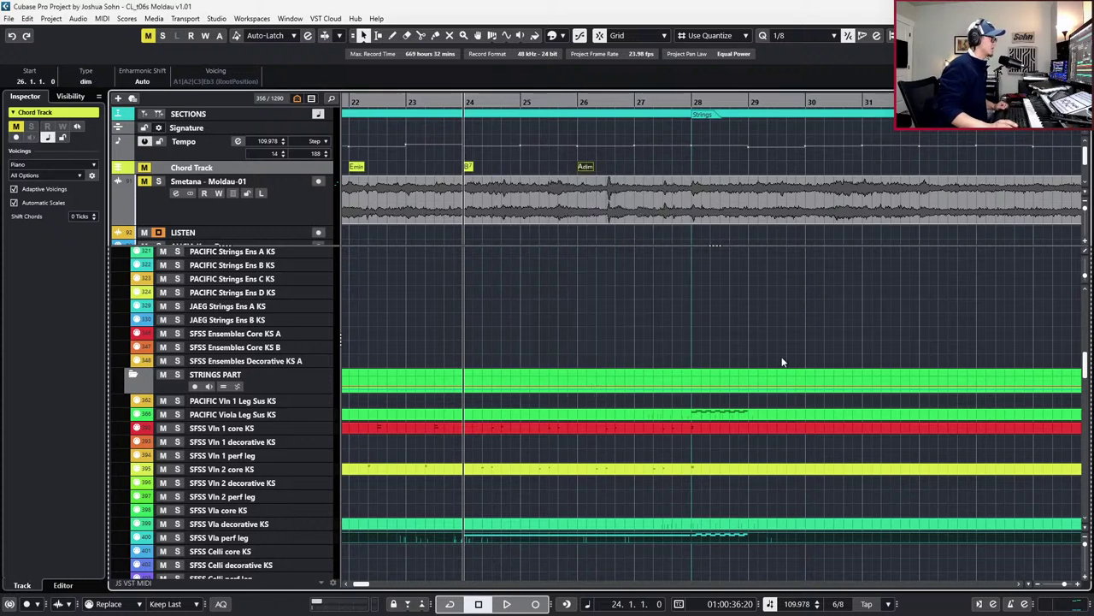
Add an E minor chord event to the Chord Track at the start of bar 25
{"action": "left_click", "coordinate": [525, 166]}
{"action": "double_click", "coordinate": [524, 166]}
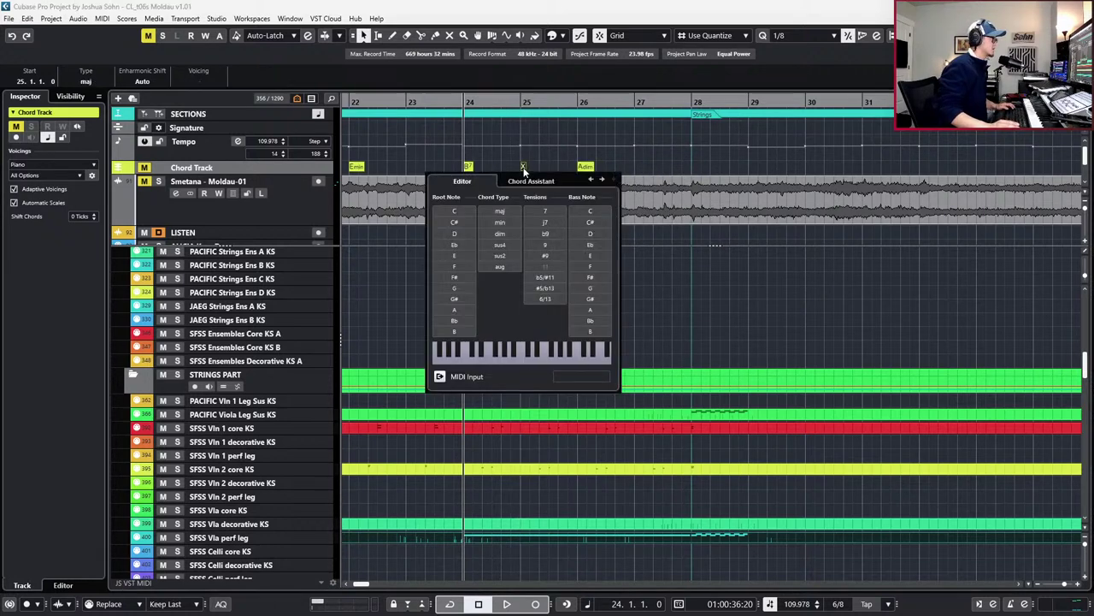
{"action": "left_click", "coordinate": [454, 256]}
{"action": "left_click", "coordinate": [500, 222]}
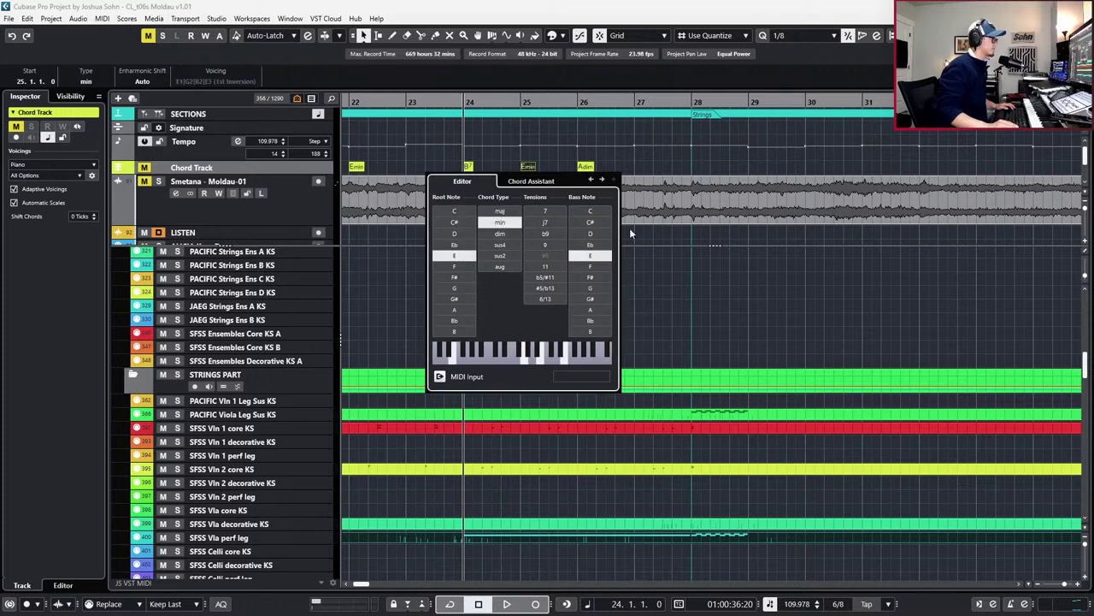
{"action": "left_click", "coordinate": [719, 322]}
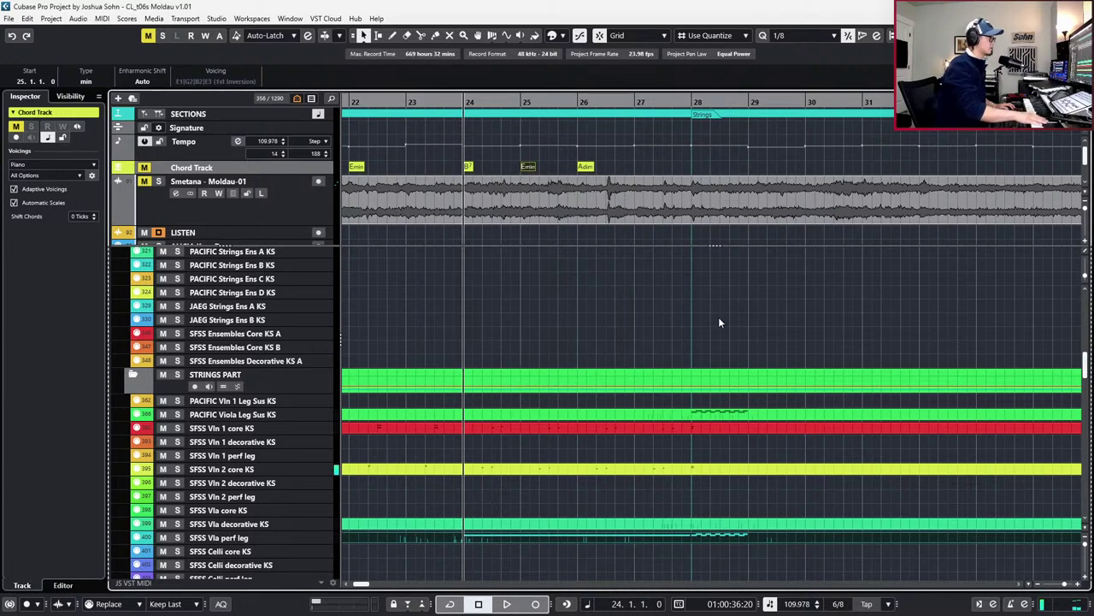
Record-enable the ALICIA Keys Dry track and change the chord event at bar 26 to F# diminished
{"action": "scroll", "coordinate": [316, 207], "scroll_direction": "down", "scroll_amount": 1}
{"action": "left_click", "coordinate": [318, 218]}
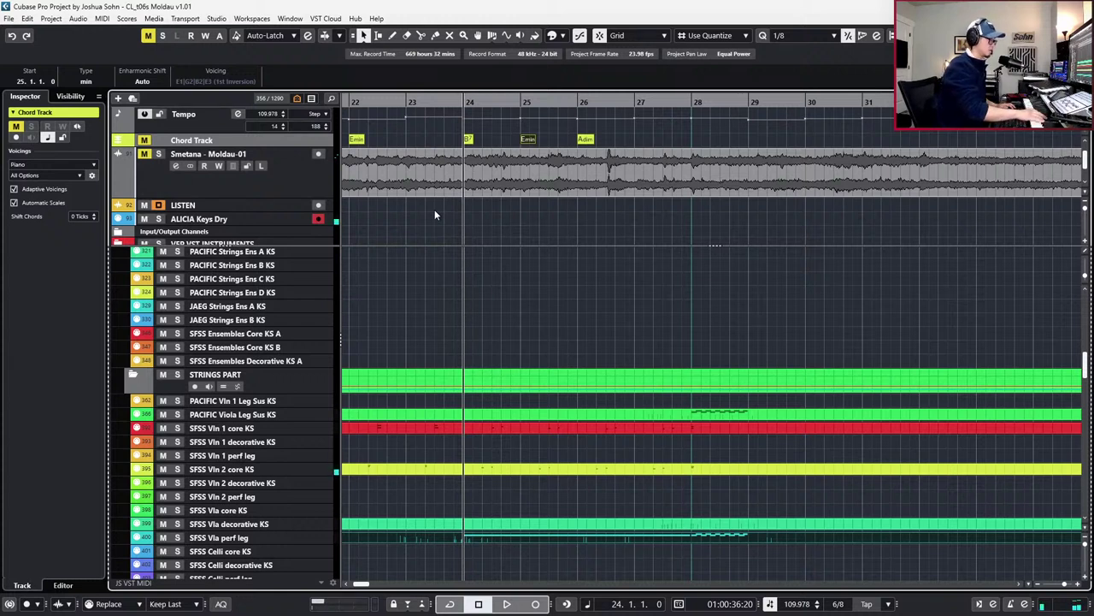
{"action": "double_click", "coordinate": [585, 138]}
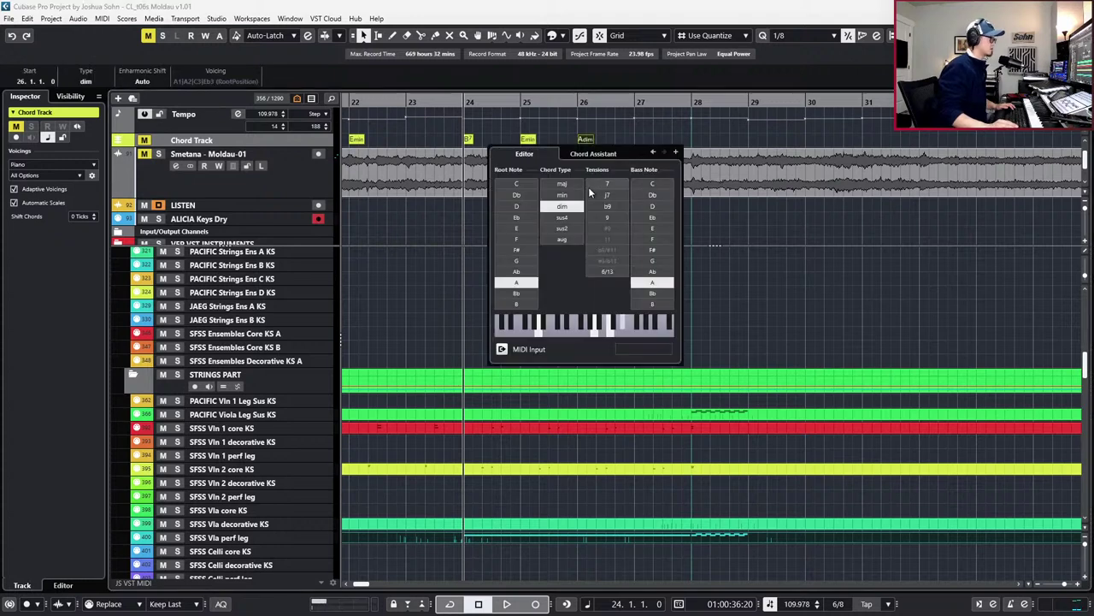
{"action": "left_click", "coordinate": [526, 248]}
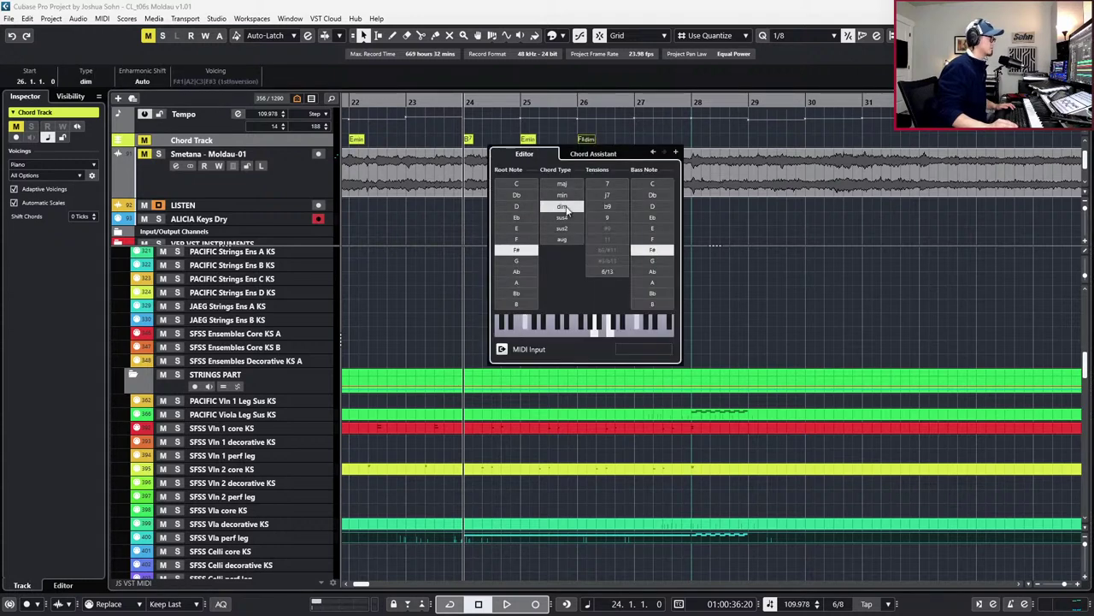
{"action": "left_click", "coordinate": [737, 343]}
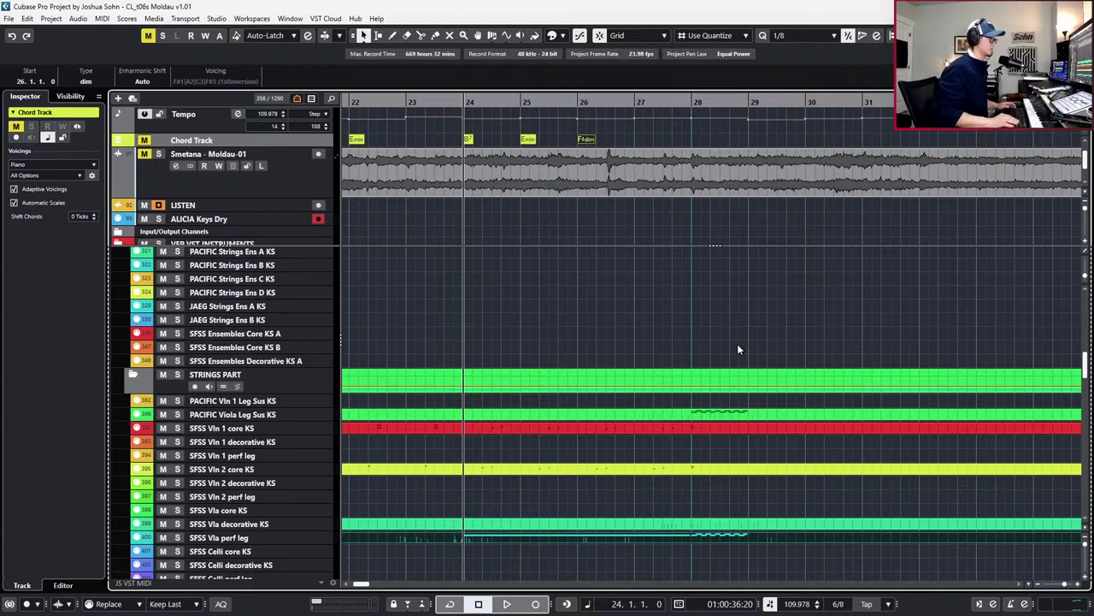
Add a C# diminished chord event at the start of bar 27 and play the passage from bar 24 to bar 28
{"action": "left_click", "coordinate": [637, 140]}
{"action": "double_click", "coordinate": [637, 142]}
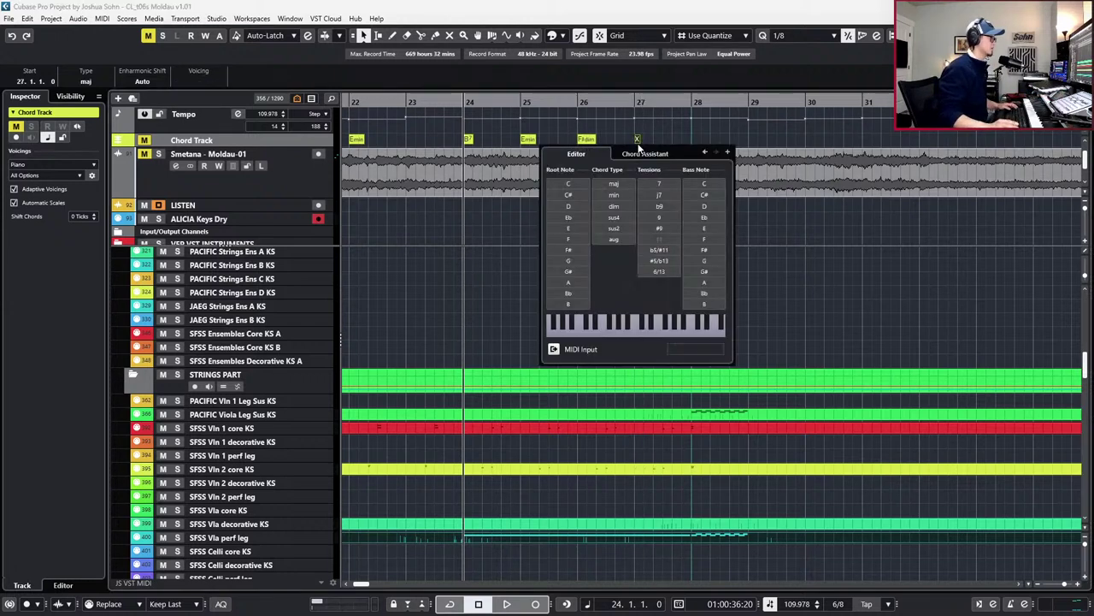
{"action": "left_click", "coordinate": [568, 195]}
{"action": "left_click", "coordinate": [614, 206]}
{"action": "left_click", "coordinate": [796, 320]}
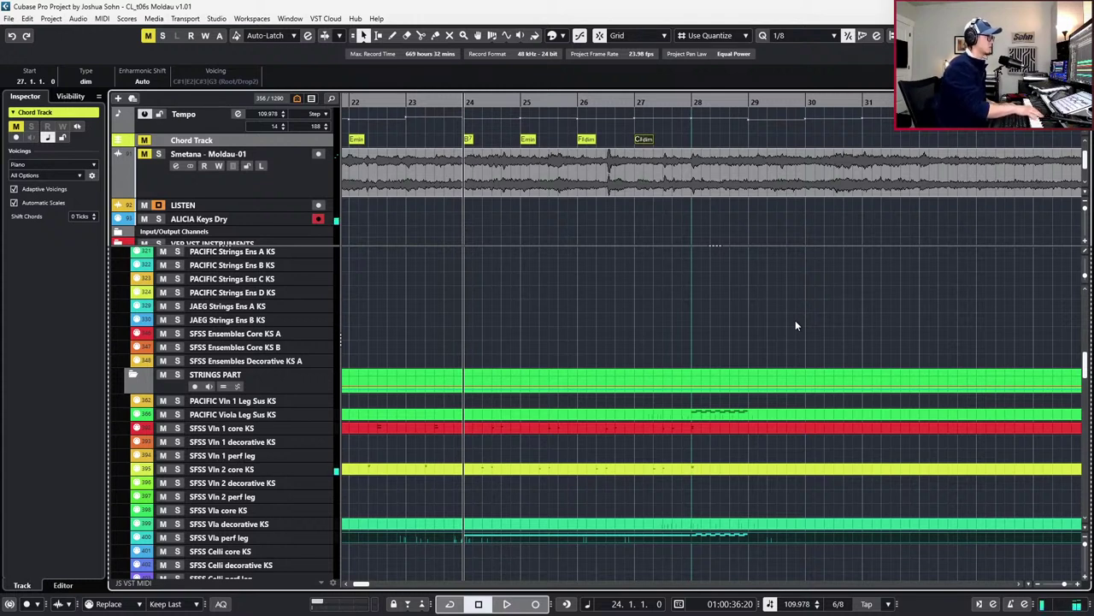
{"action": "key", "text": "space"}
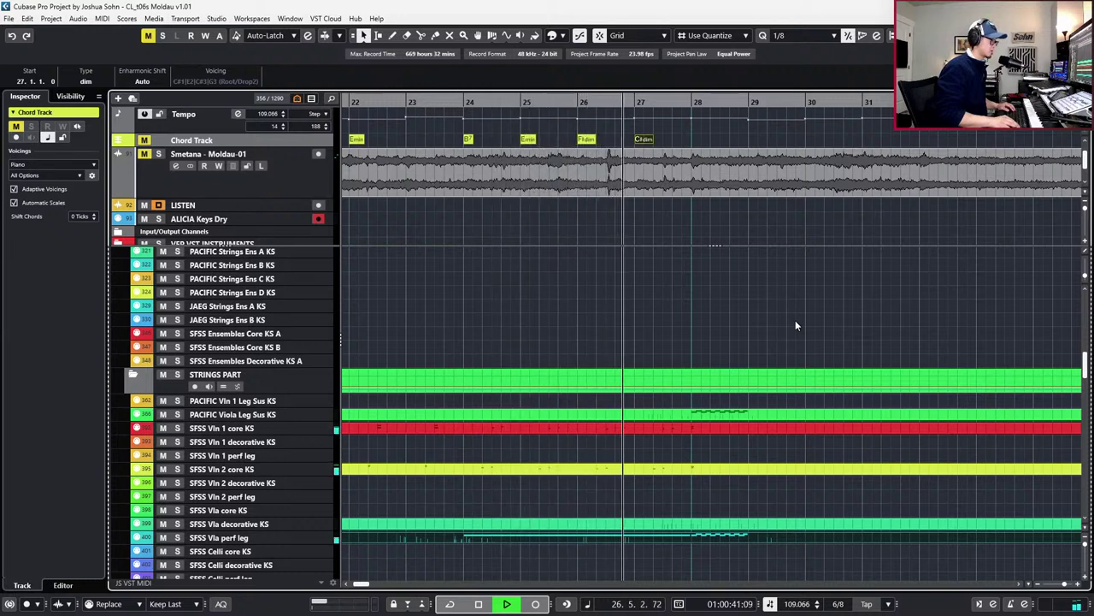
{"action": "key", "text": "space"}
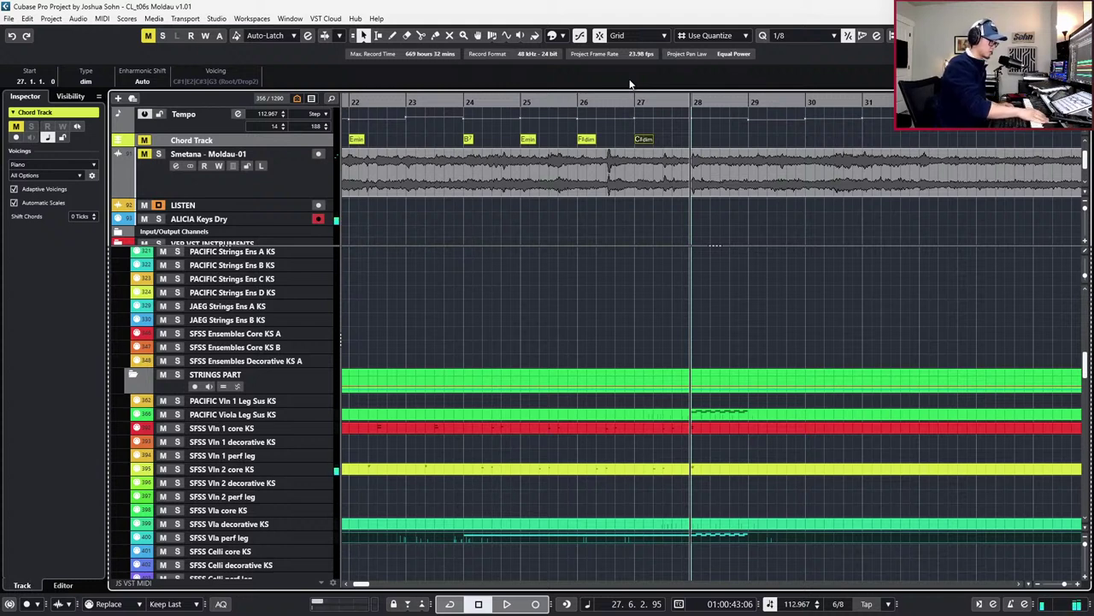
Add a B major chord event to the Chord Track at the start of bar 28
{"action": "left_click", "coordinate": [702, 137], "text": "alt"}
{"action": "key", "text": "ctrl+z"}
{"action": "left_click", "coordinate": [694, 142]}
{"action": "double_click", "coordinate": [694, 141]}
{"action": "left_click", "coordinate": [695, 141]}
{"action": "double_click", "coordinate": [694, 141]}
{"action": "left_click", "coordinate": [695, 141]}
{"action": "double_click", "coordinate": [695, 142]}
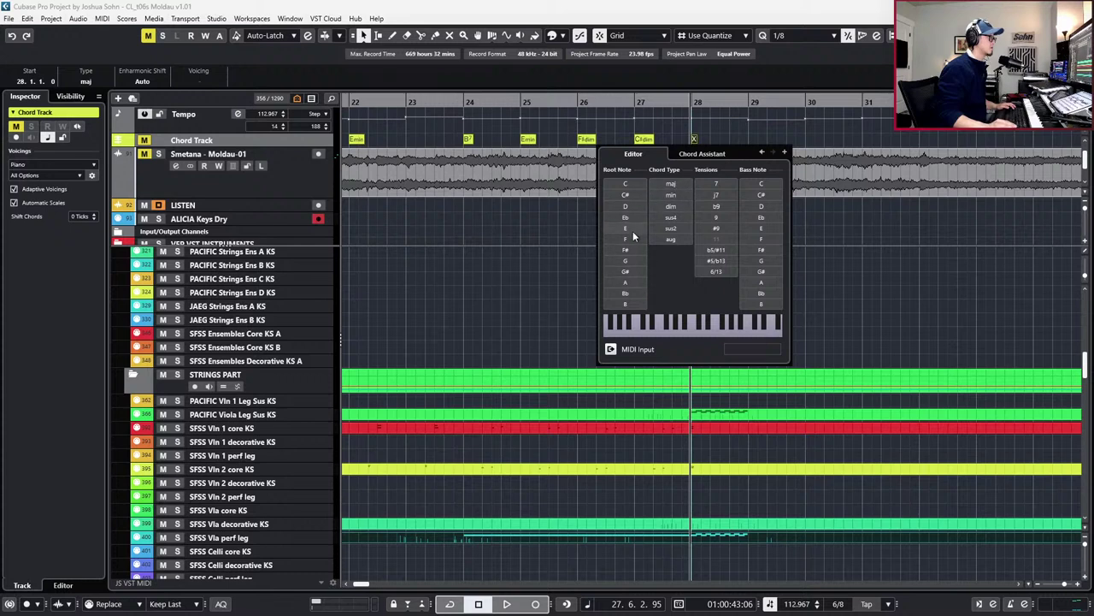
{"action": "left_click", "coordinate": [631, 302]}
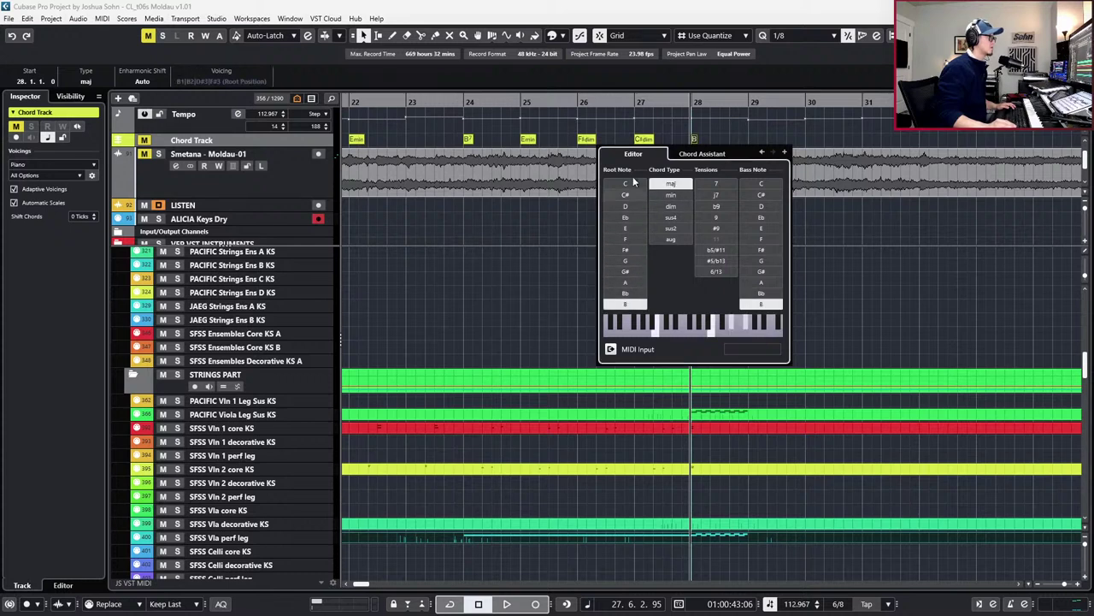
Change the root of the diminished chord event at bar 27 to A#
{"action": "double_click", "coordinate": [646, 143]}
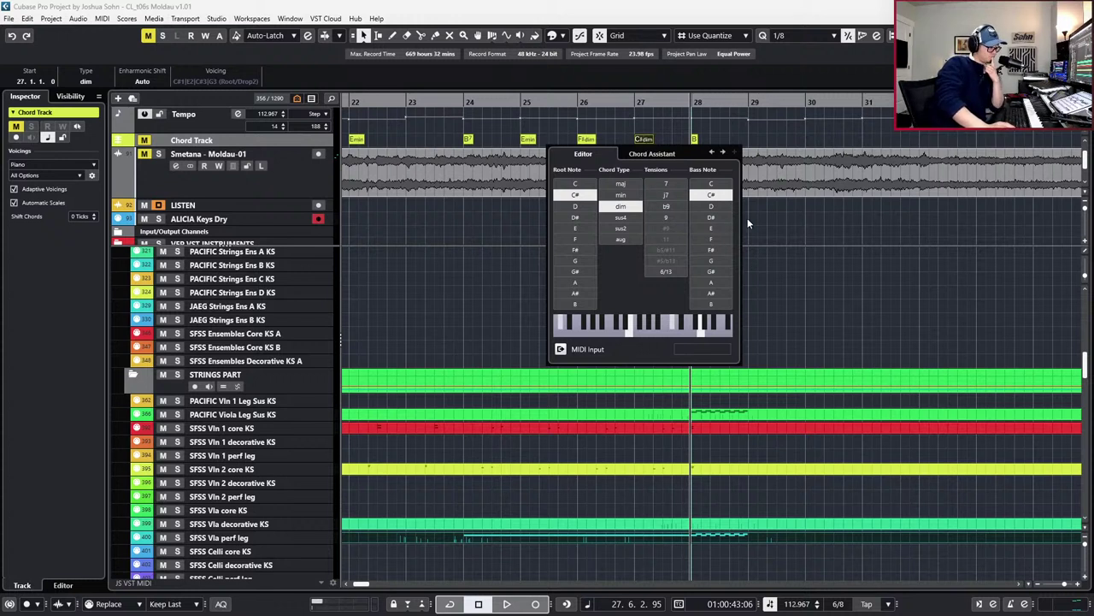
{"action": "left_click", "coordinate": [755, 18]}
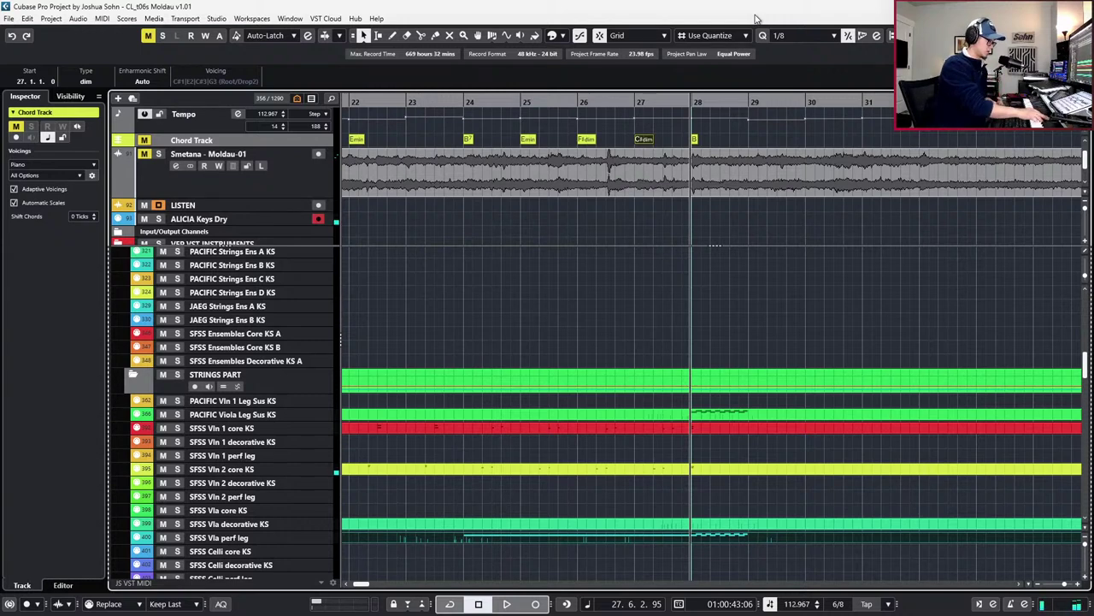
{"action": "double_click", "coordinate": [641, 139]}
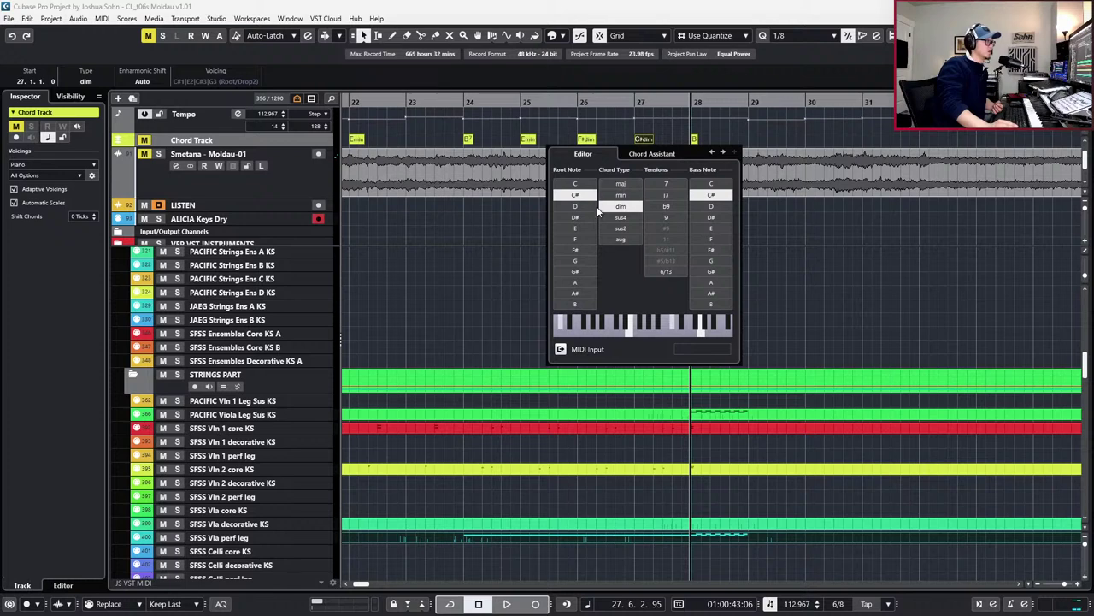
{"action": "left_click", "coordinate": [574, 291]}
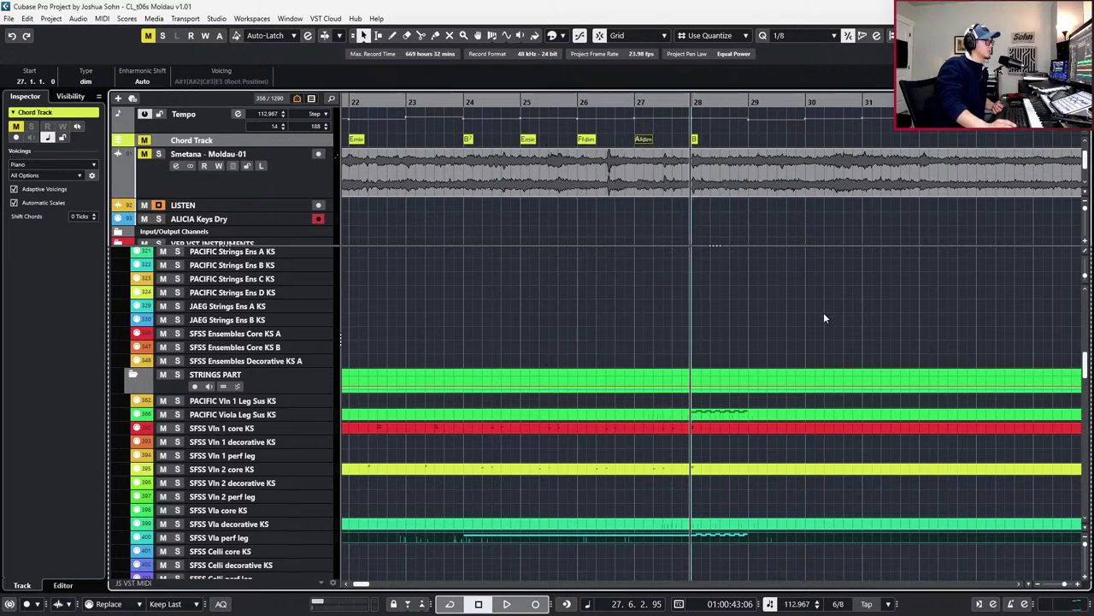
Play bar 27 into bar 28 to check the A# diminished chord against the recording
{"action": "key", "text": "KP_Subtract"}
{"action": "key", "text": "KP_Subtract"}
{"action": "key", "text": "KP_Subtract"}
{"action": "key", "text": "space"}
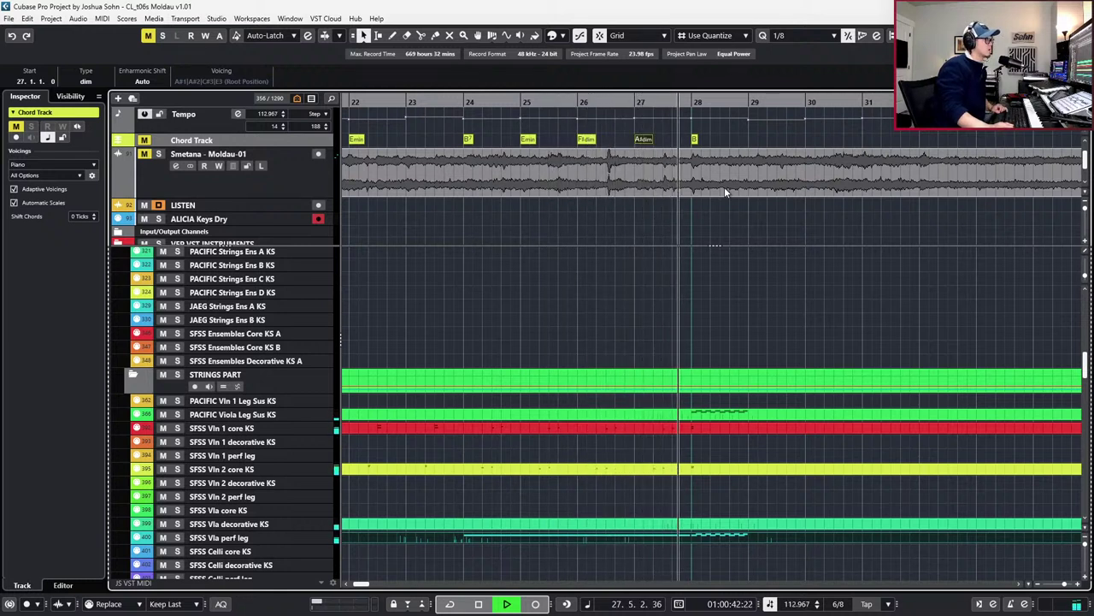
{"action": "key", "text": "space"}
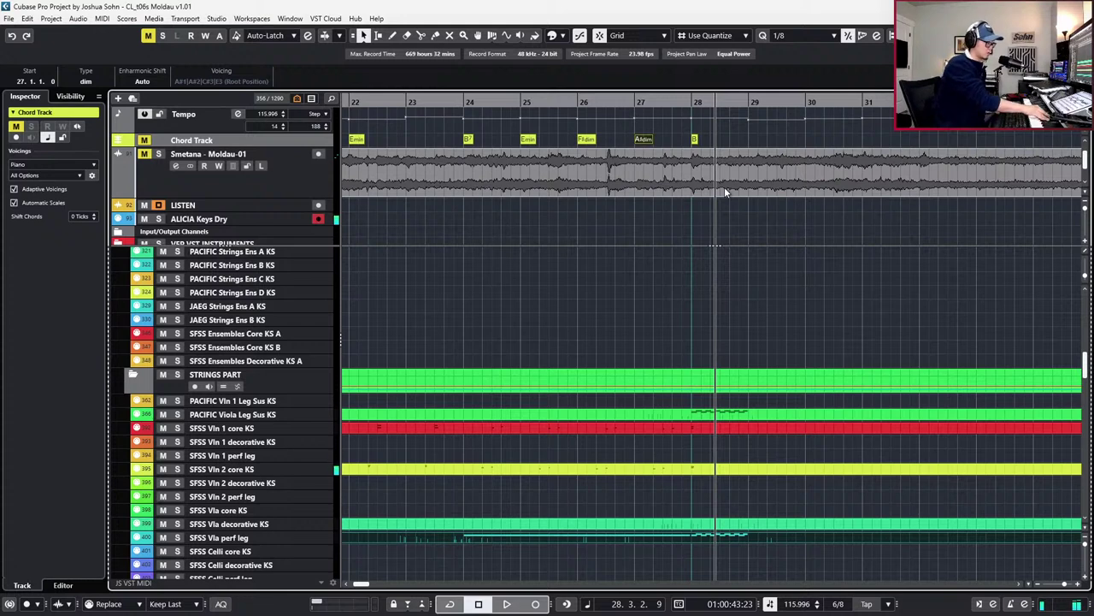
Step the playback position back to the start of bar 20 to review the mapped chords from there
{"action": "scroll", "coordinate": [740, 193], "scroll_direction": "down", "scroll_amount": 2}
{"action": "key", "text": "minus"}
{"action": "key", "text": "minus"}
{"action": "key", "text": "minus"}
{"action": "key", "text": "minus"}
{"action": "key", "text": "minus"}
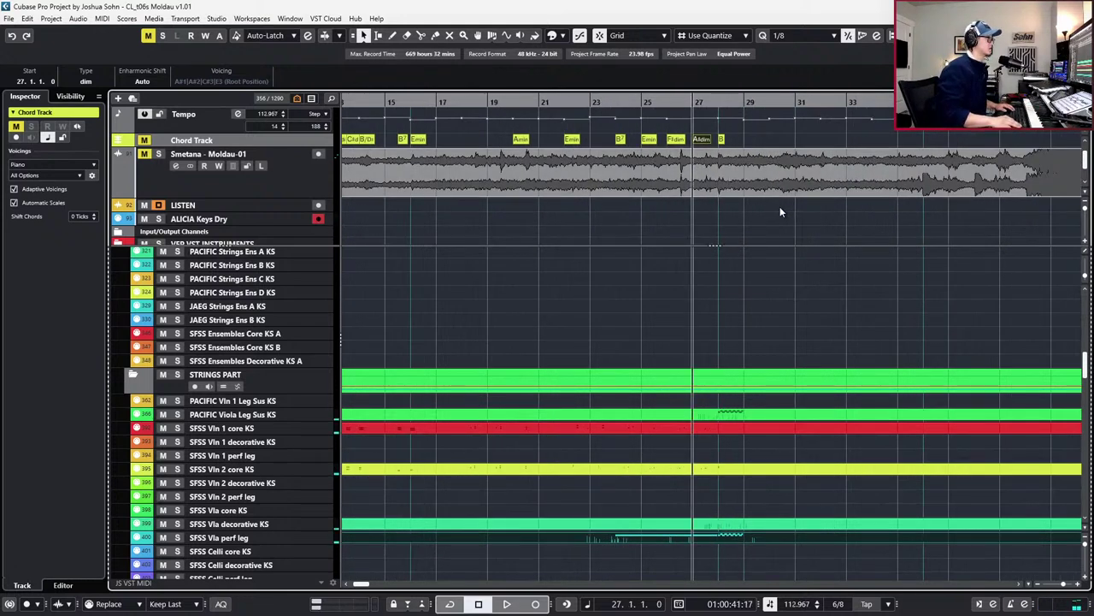
{"action": "key", "text": "minus"}
{"action": "key", "text": "minus"}
{"action": "key", "text": "minus"}
{"action": "key", "text": "minus"}
{"action": "key", "text": "minus"}
{"action": "key", "text": "plus"}
{"action": "key", "text": "plus"}
{"action": "key", "text": "minus"}
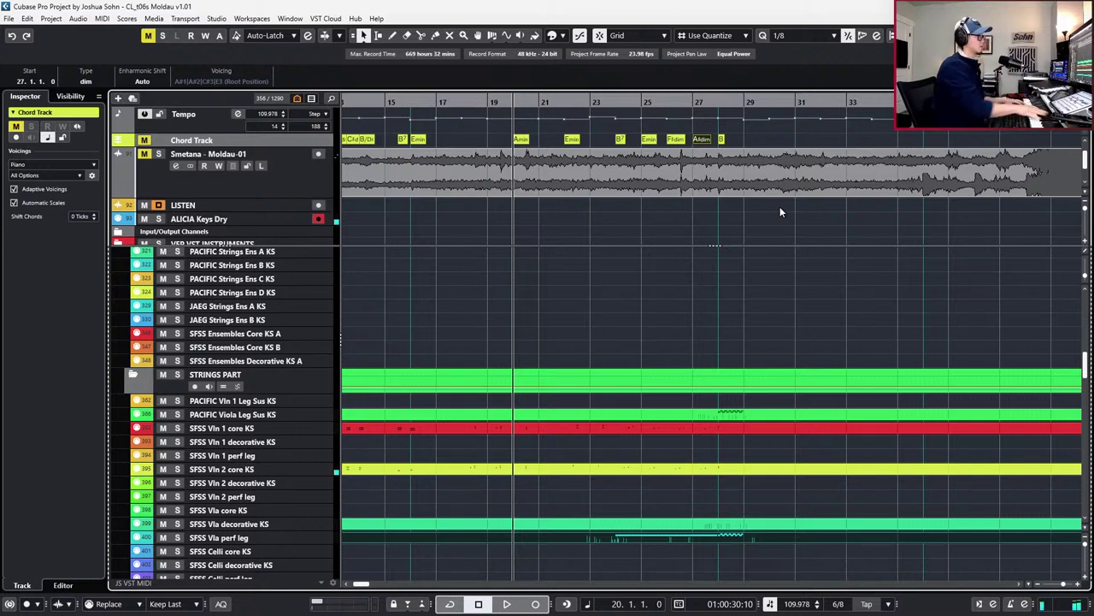
Replay the transition into bar 28 and review the chord events across the project from bar 1
{"action": "key", "text": "KP_Add"}
{"action": "key", "text": "KP_Add"}
{"action": "key", "text": "KP_Add"}
{"action": "key", "text": "KP_Add"}
{"action": "key", "text": "space"}
{"action": "key", "text": "space"}
{"action": "key", "text": "g"}
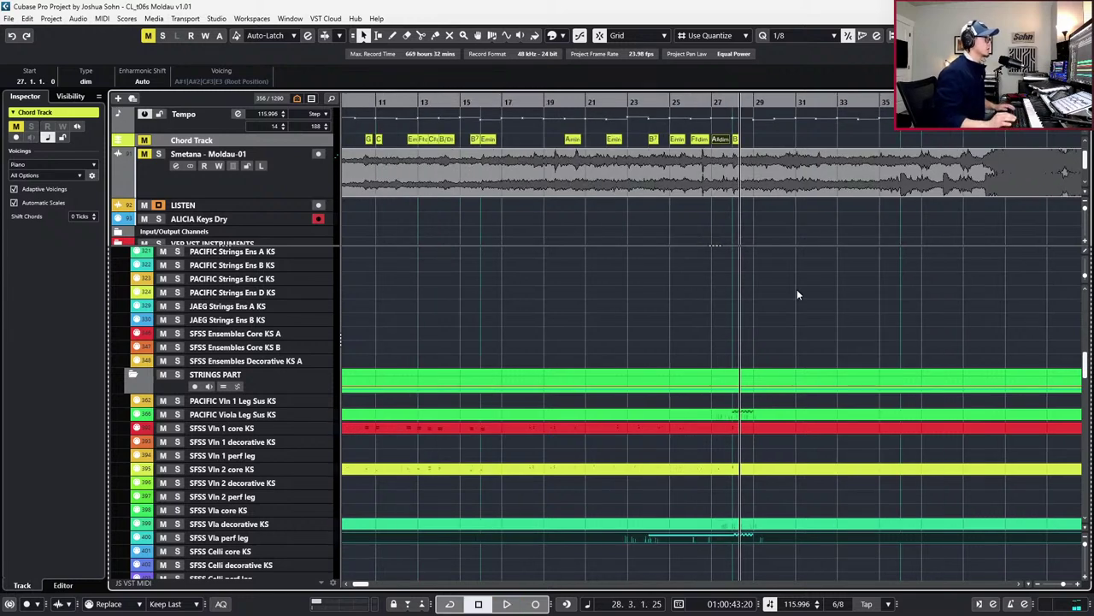
{"action": "key", "text": "g"}
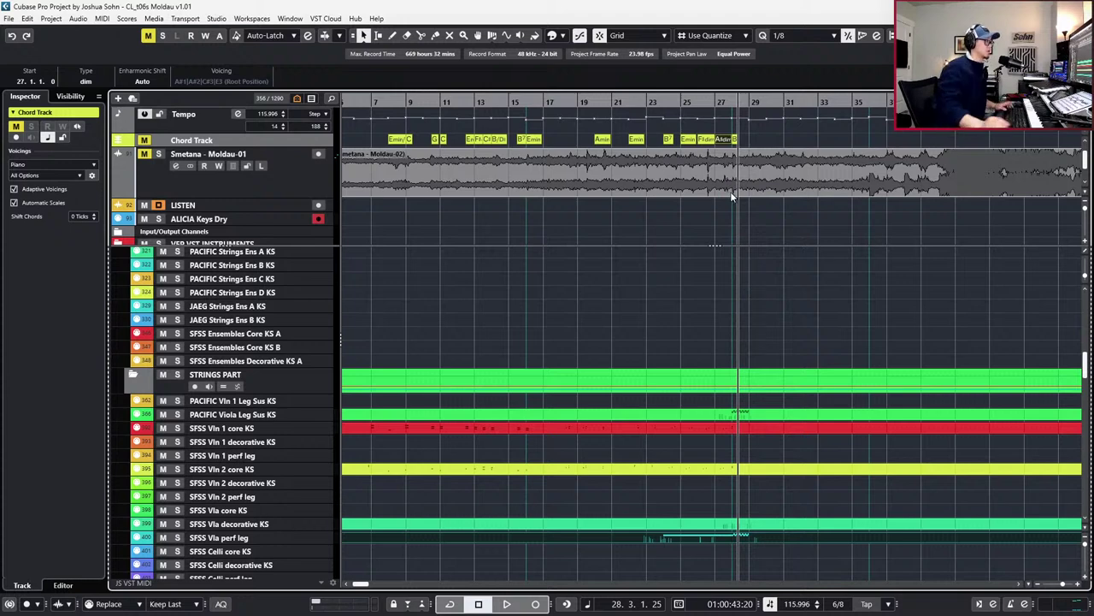
{"action": "key", "text": "g"}
{"action": "scroll", "coordinate": [731, 152], "scroll_direction": "up", "scroll_amount": 1}
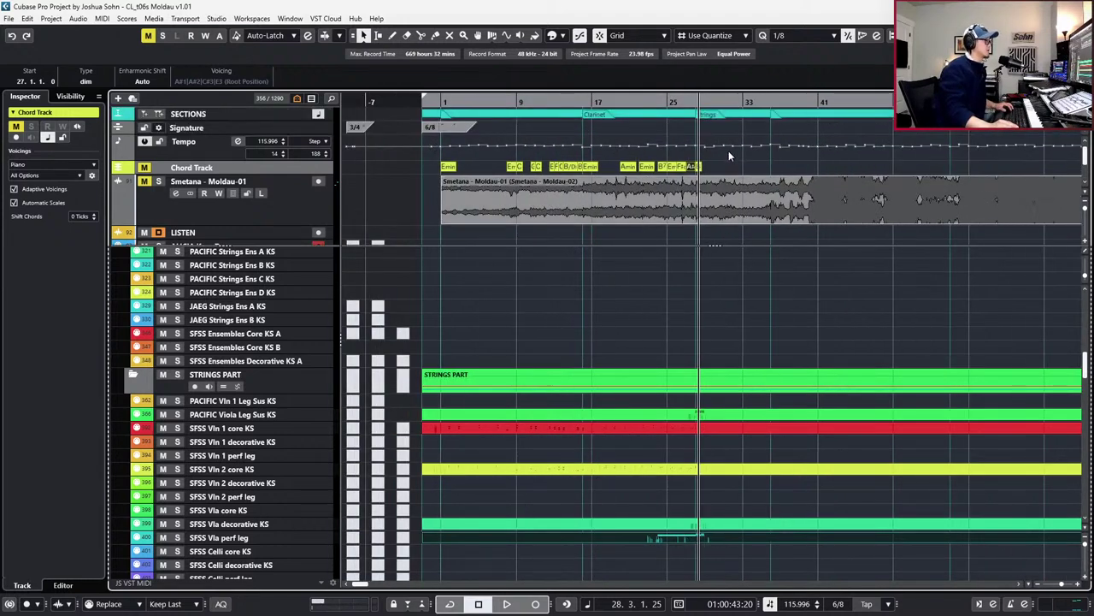
Move the playback position back to bar 3 and examine the chord events mapped from there up to bar 28
{"action": "key", "text": "KP_Subtract"}
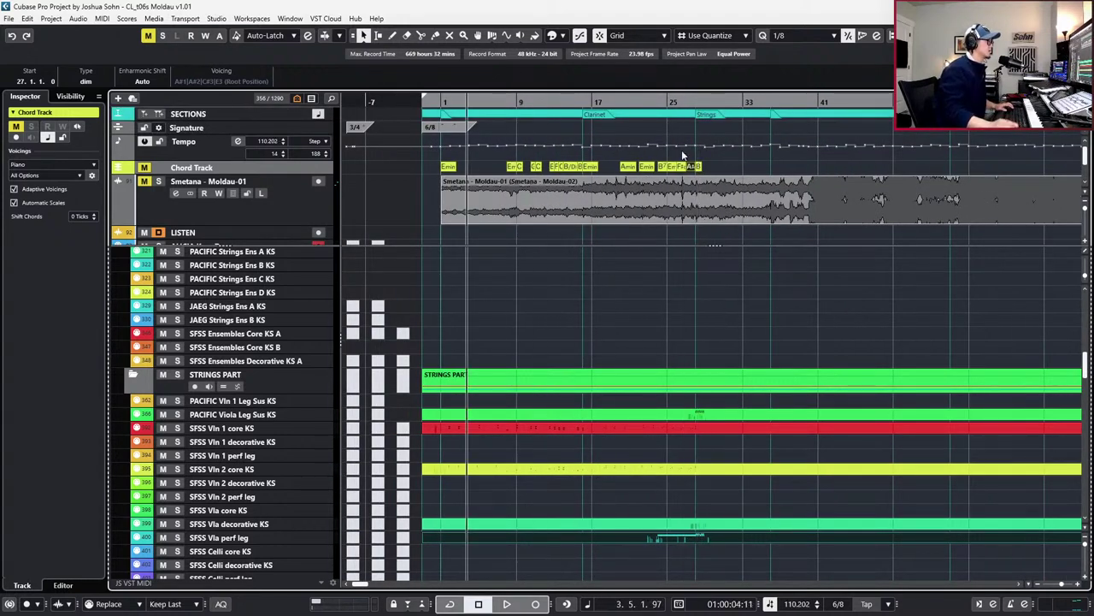
{"action": "scroll", "coordinate": [551, 219], "scroll_direction": "up", "scroll_amount": 4}
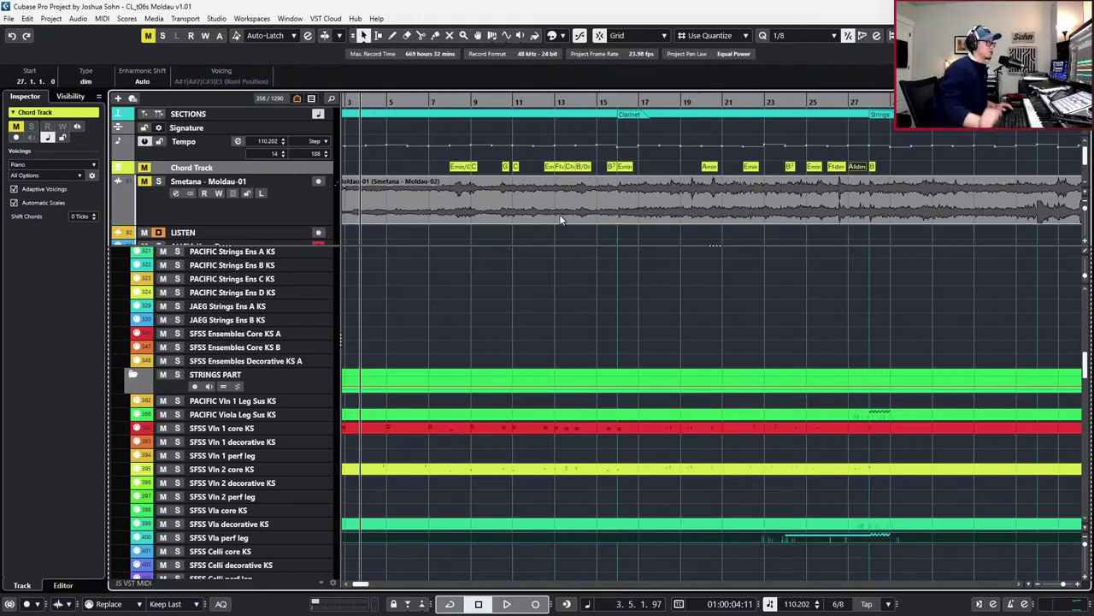
{"action": "key", "text": "KP_Add"}
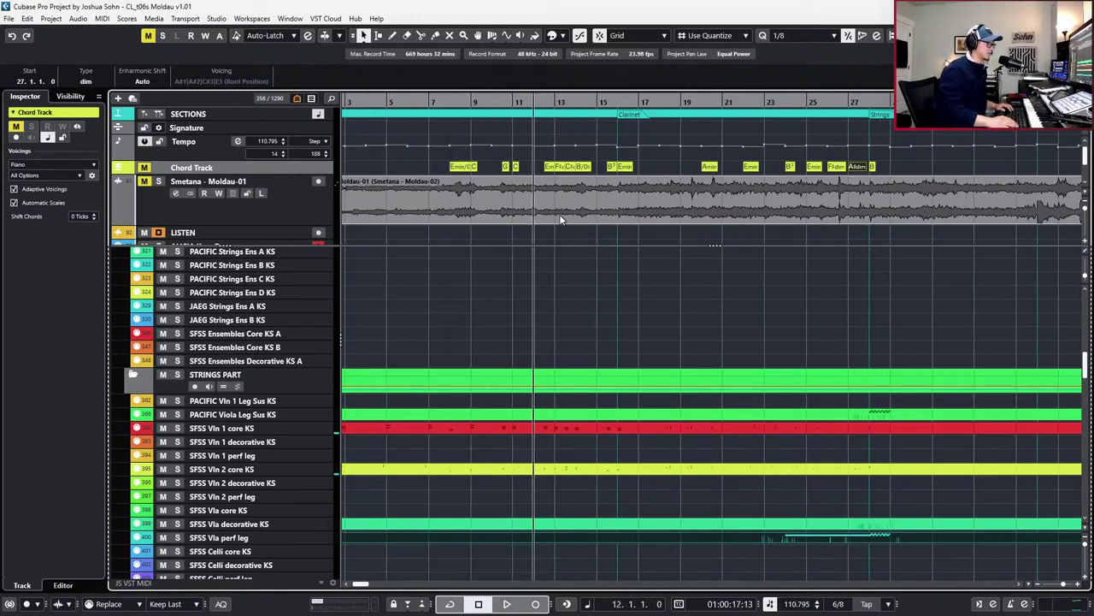
{"action": "key", "text": "KP_Subtract"}
{"action": "key", "text": "KP_Subtract"}
{"action": "key", "text": "KP_Subtract"}
{"action": "scroll", "coordinate": [635, 253], "scroll_direction": "down", "scroll_amount": 3}
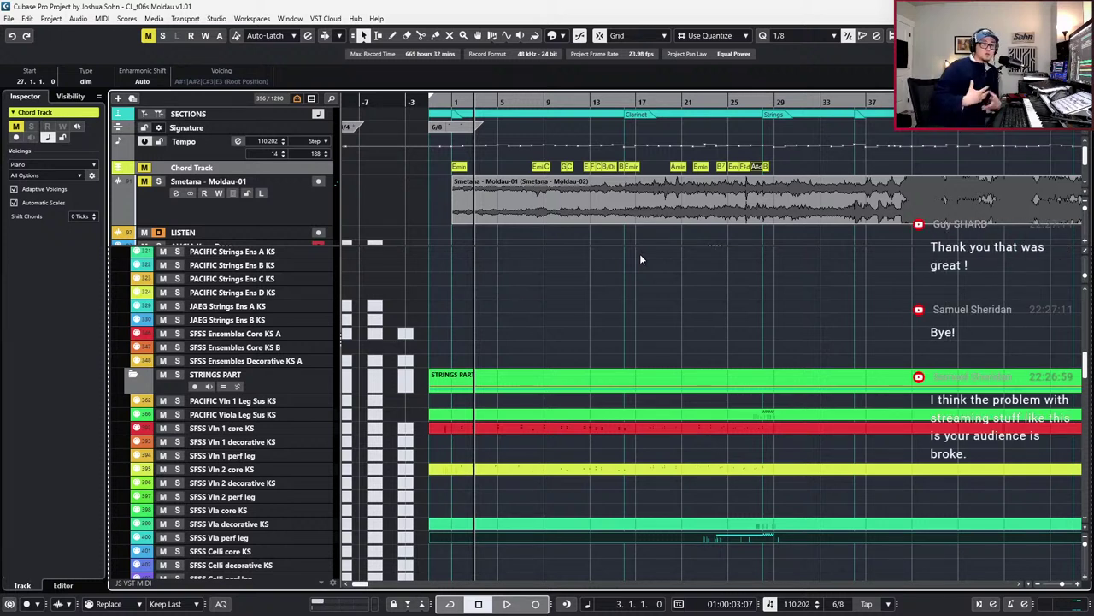
Advance the playback position to the start of bar 29, just past the last mapped chord
{"action": "key", "text": "KP_Add"}
{"action": "key", "text": "KP_Add"}
{"action": "key", "text": "KP_Add"}
{"action": "key", "text": "KP_Add"}
{"action": "key", "text": "KP_Add"}
{"action": "key", "text": "KP_Add"}
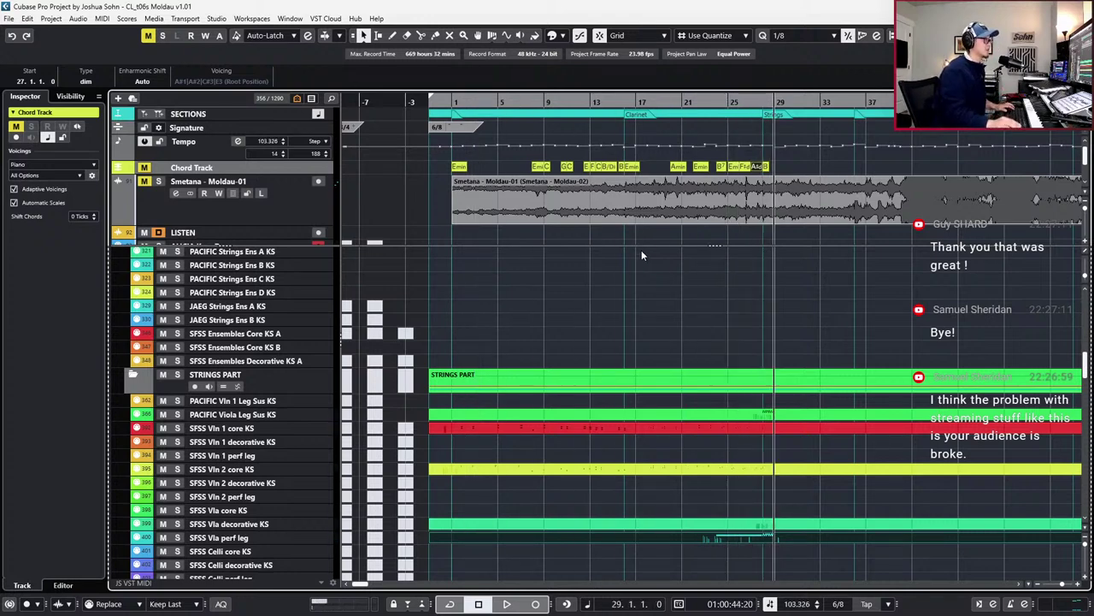
Examine the unmapped remainder of the Smetana recording up to its end near bar 261, and return to the opening bars
{"action": "scroll", "coordinate": [603, 363], "scroll_direction": "down", "scroll_amount": 2}
{"action": "scroll", "coordinate": [603, 364], "scroll_direction": "right", "scroll_amount": 10}
{"action": "scroll", "coordinate": [714, 324], "scroll_direction": "up", "scroll_amount": 3}
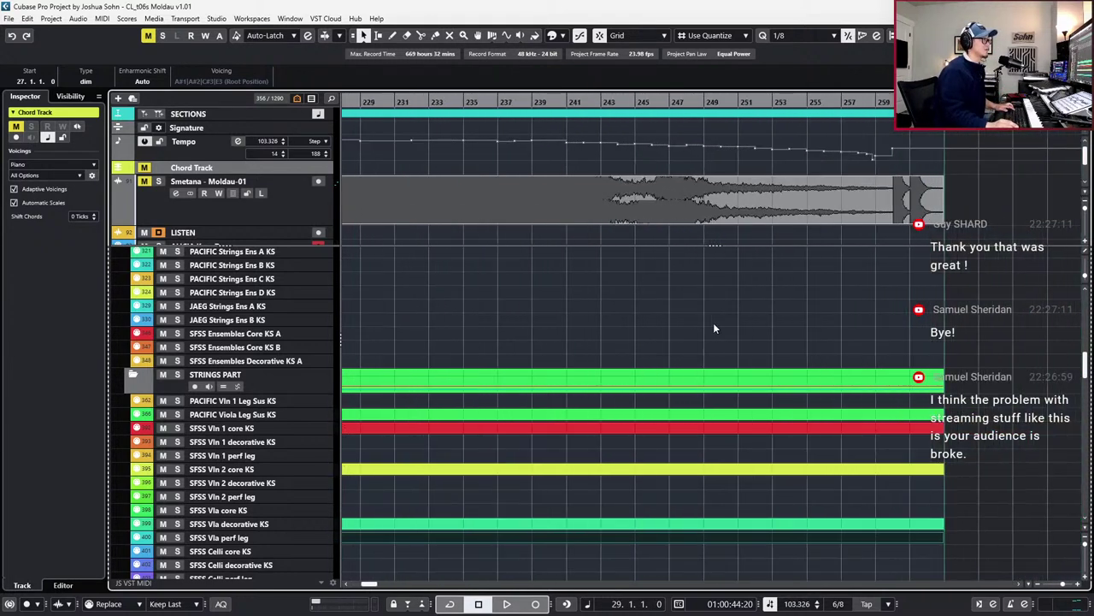
{"action": "key", "text": "g"}
{"action": "key", "text": "g"}
{"action": "key", "text": "g"}
{"action": "key", "text": "g"}
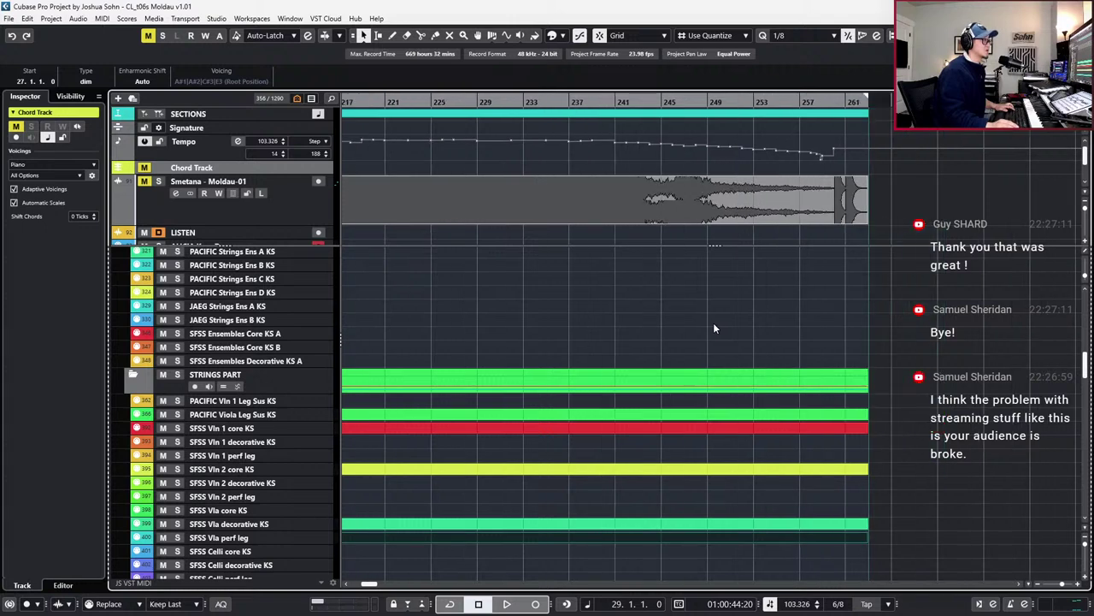
{"action": "scroll", "coordinate": [713, 323], "scroll_direction": "left", "scroll_amount": 10}
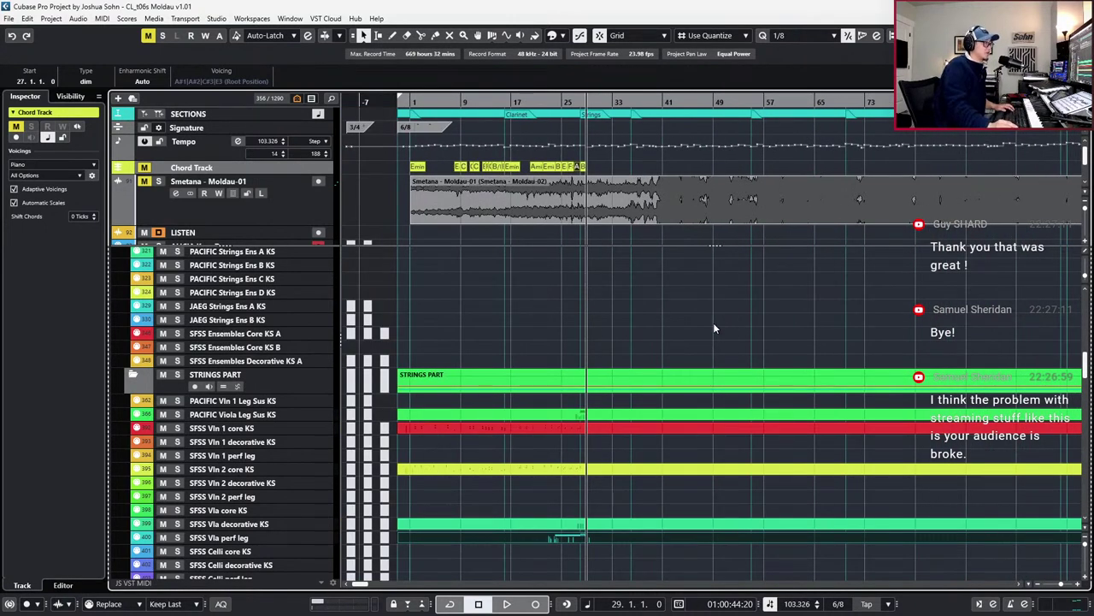
Return the playback position to bar 0 and play the mockup through the opening up to bar 34
{"action": "key", "text": "KP_Subtract"}
{"action": "key", "text": "KP_Subtract"}
{"action": "key", "text": "KP_Subtract"}
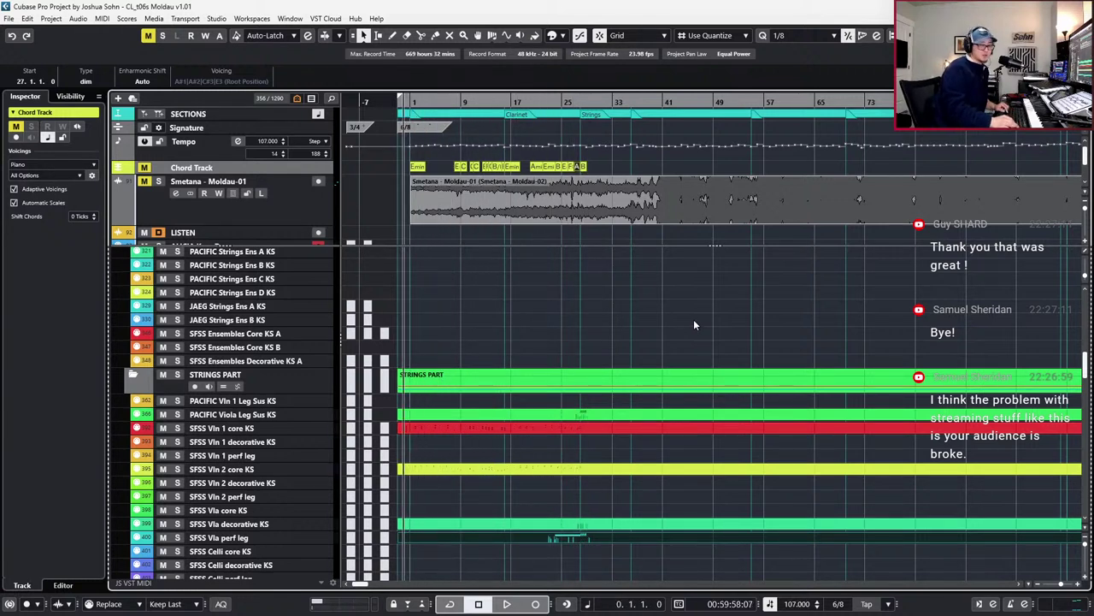
{"action": "key", "text": "space"}
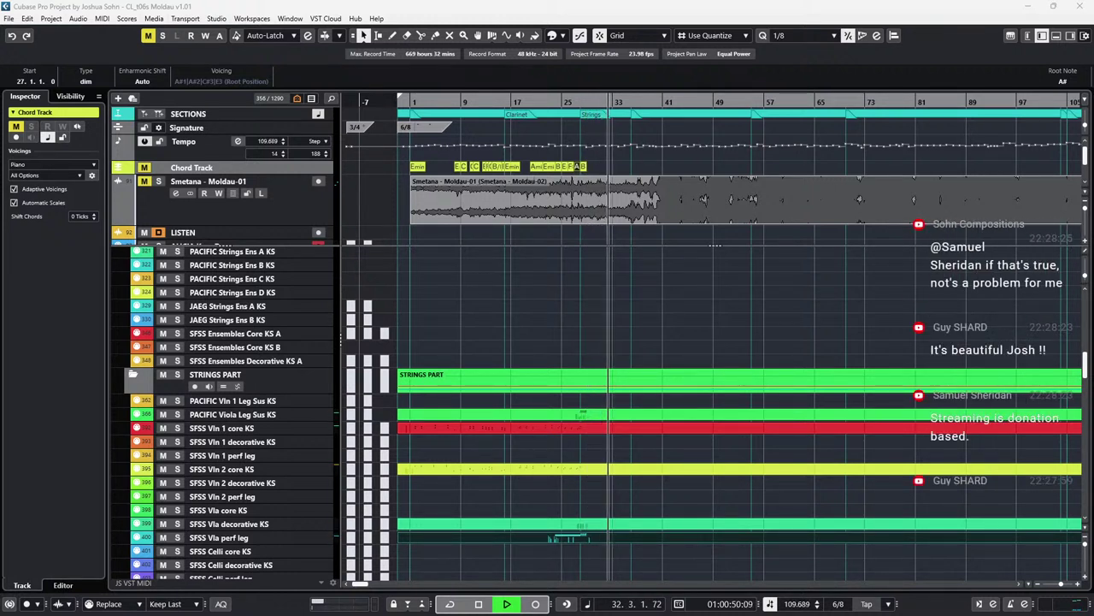
{"action": "left_click", "coordinate": [620, 312]}
{"action": "key", "text": "space"}
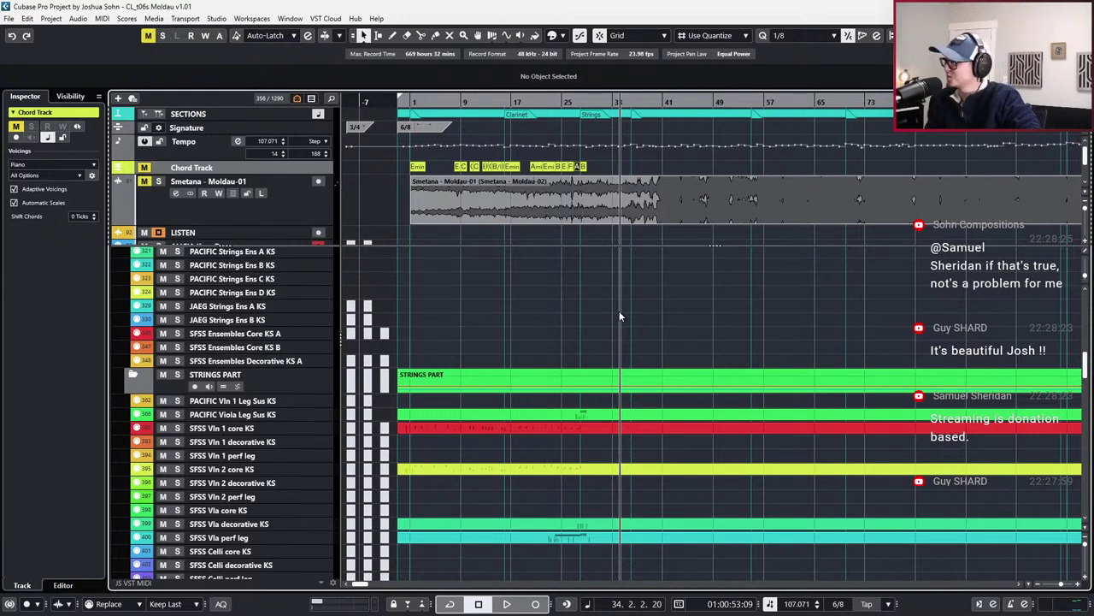
{"action": "left_click", "coordinate": [660, 387]}
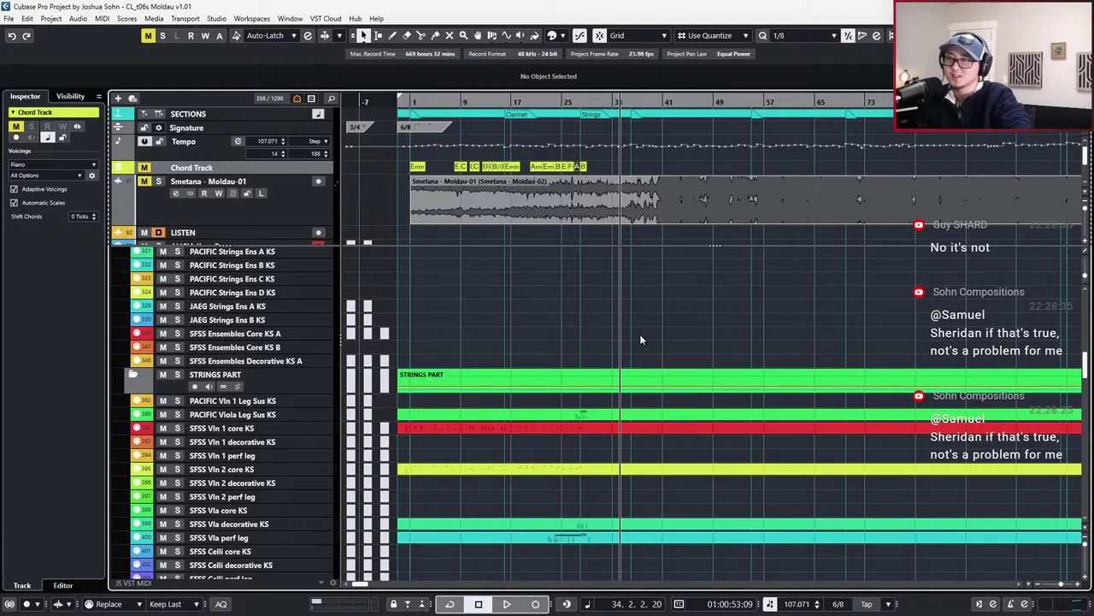
{"action": "scroll", "coordinate": [641, 336], "scroll_direction": "up", "scroll_amount": 1}
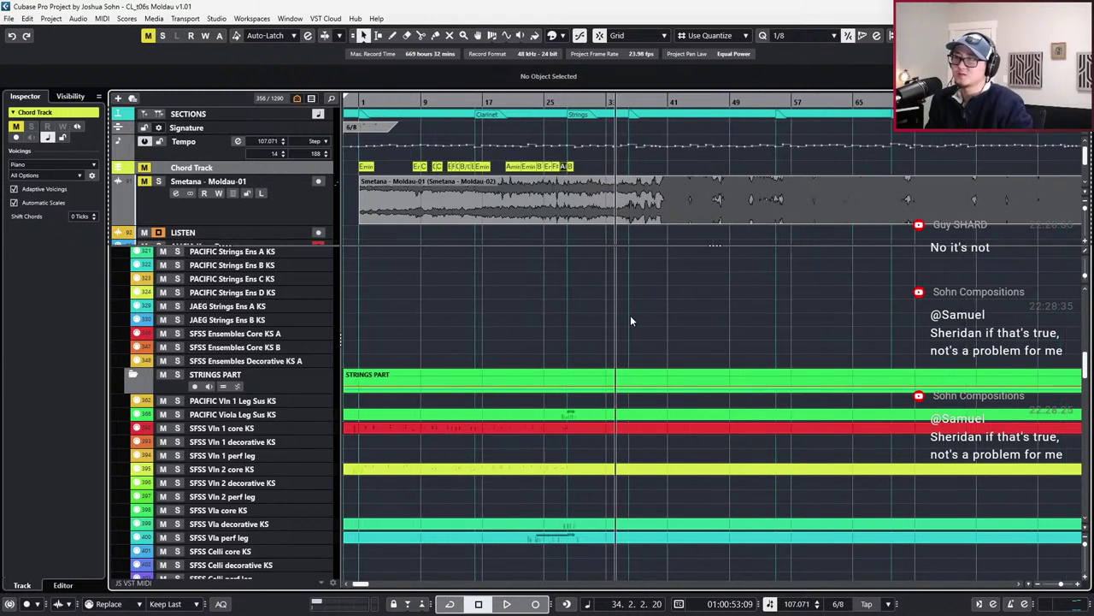